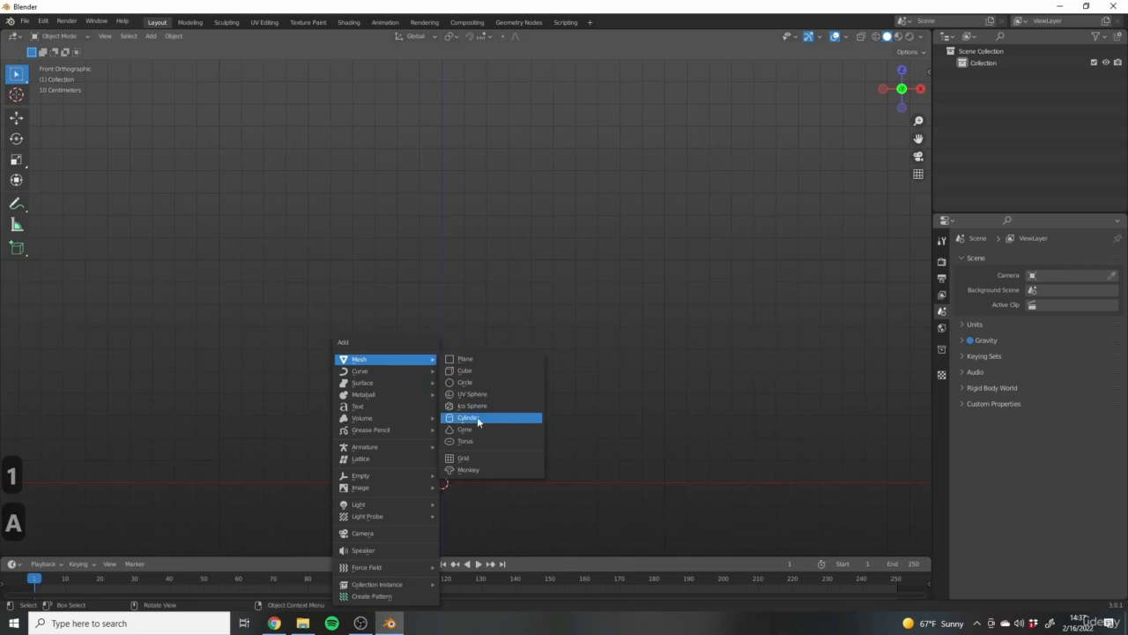
Add a mesh cylinder and scale it to about 0.075 in X and Y, leaving its height out of the scaling.
click(477, 416)
scroll(597, 450, down, 5)
shift+middle_drag(666, 448, 617, 326)
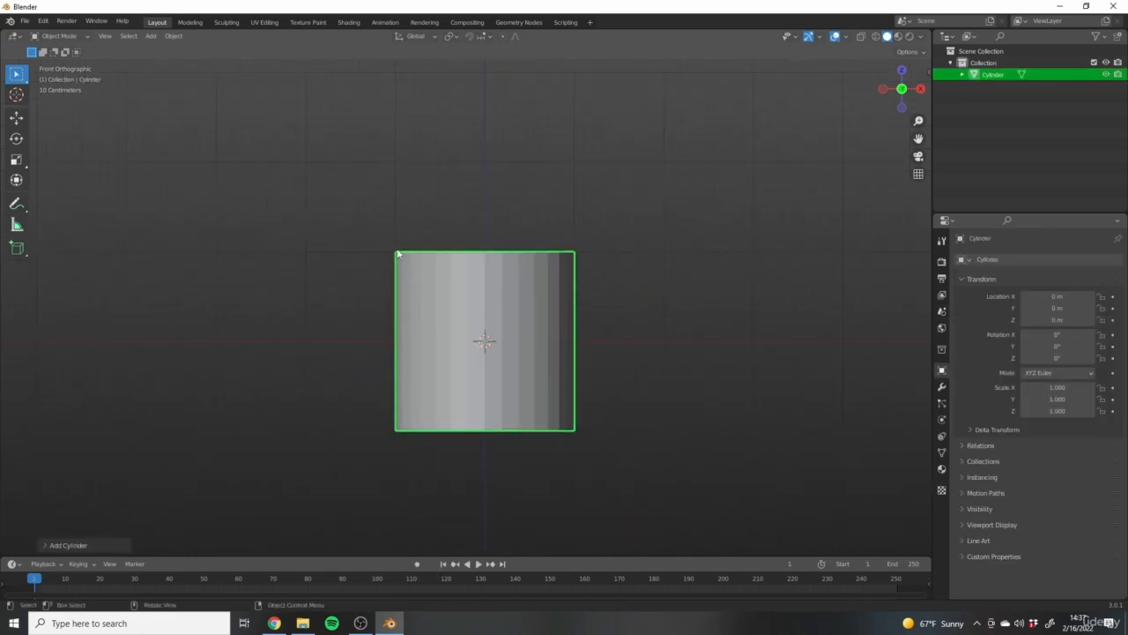
scroll(539, 270, up, 3)
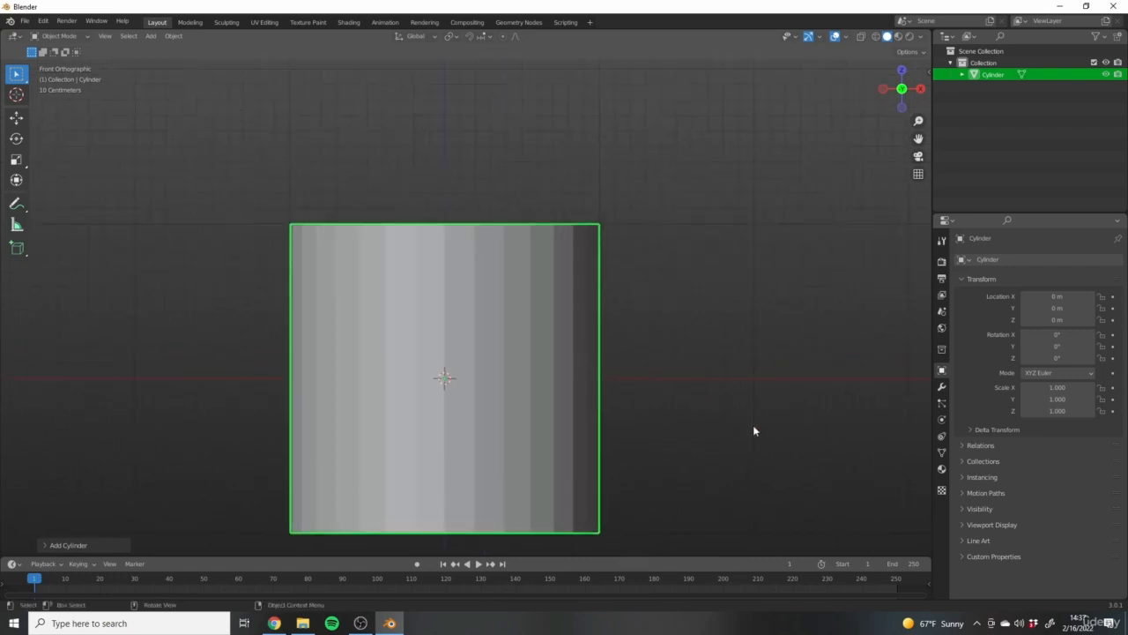
key(s)
key(shift+z)
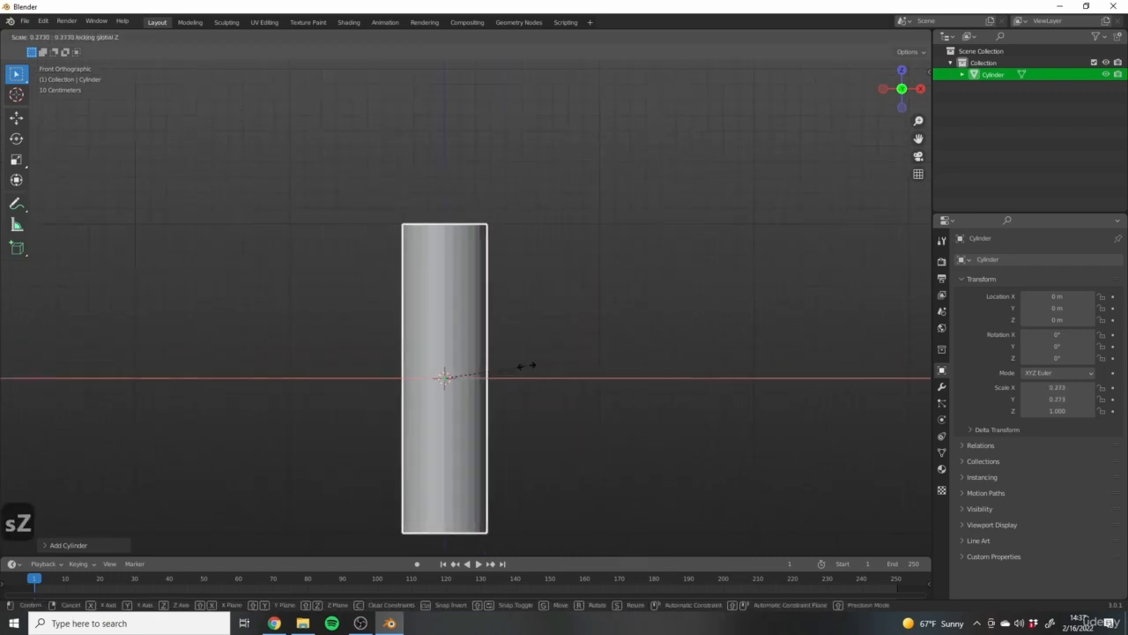
click(458, 373)
Move the thin cylinder up along Z to about 1.003 m so its base sits near the ground line.
shift+middle_drag(509, 419, 517, 406)
key(g)
key(z)
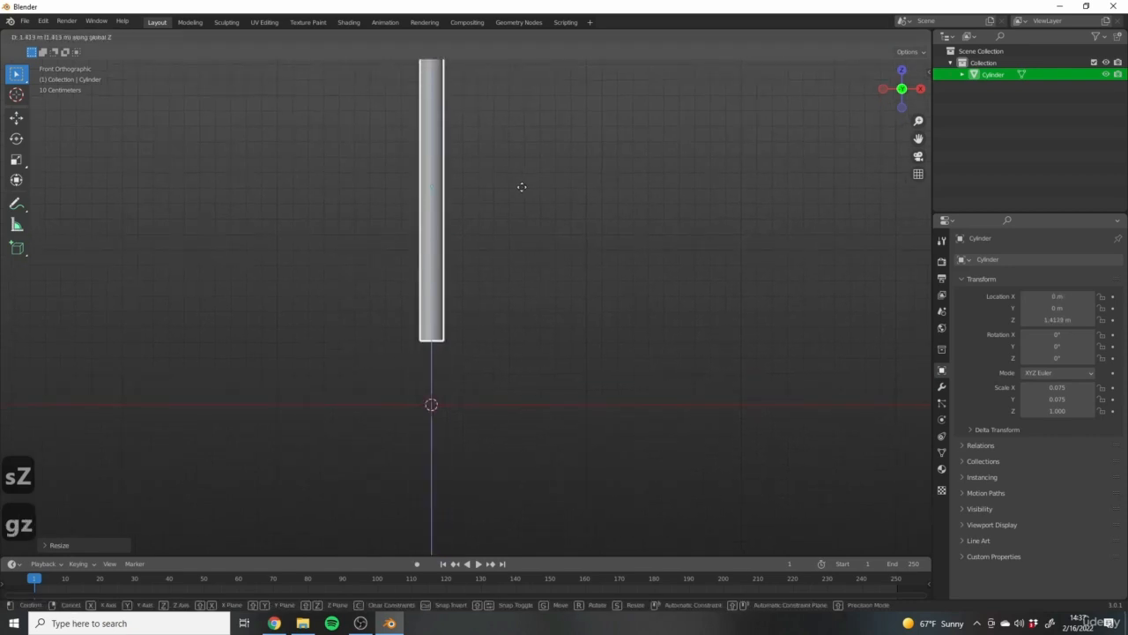
click(506, 247)
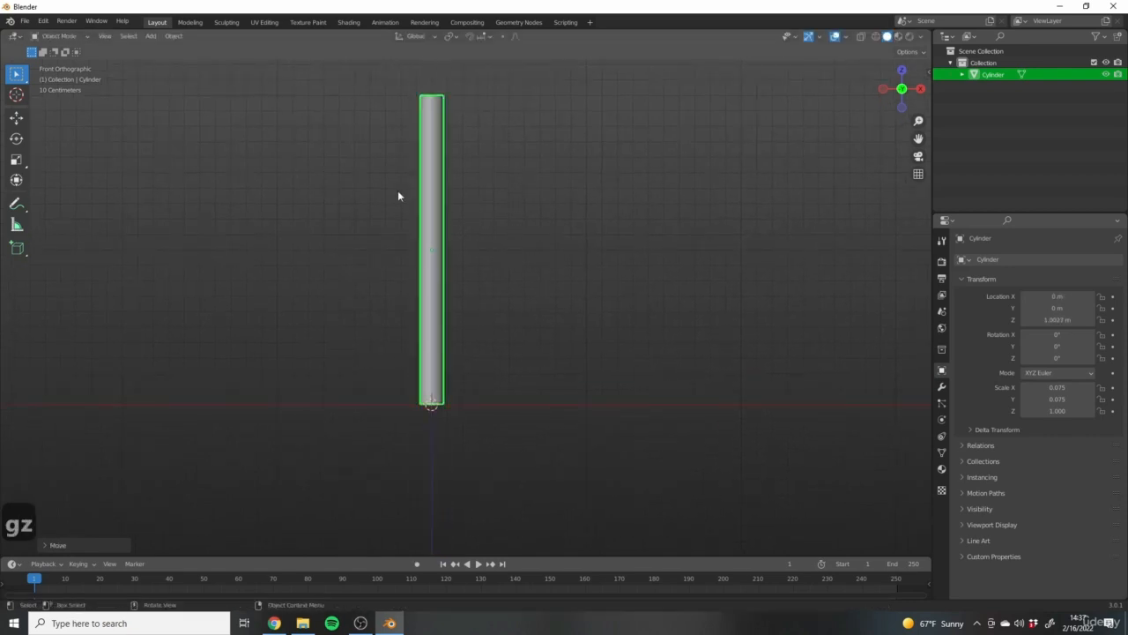
Examine the thin cylinder's proportions and placement from several angles in perspective.
scroll(397, 194, down, 3)
shift+middle_drag(492, 220, 535, 233)
shift+middle_drag(653, 313, 643, 372)
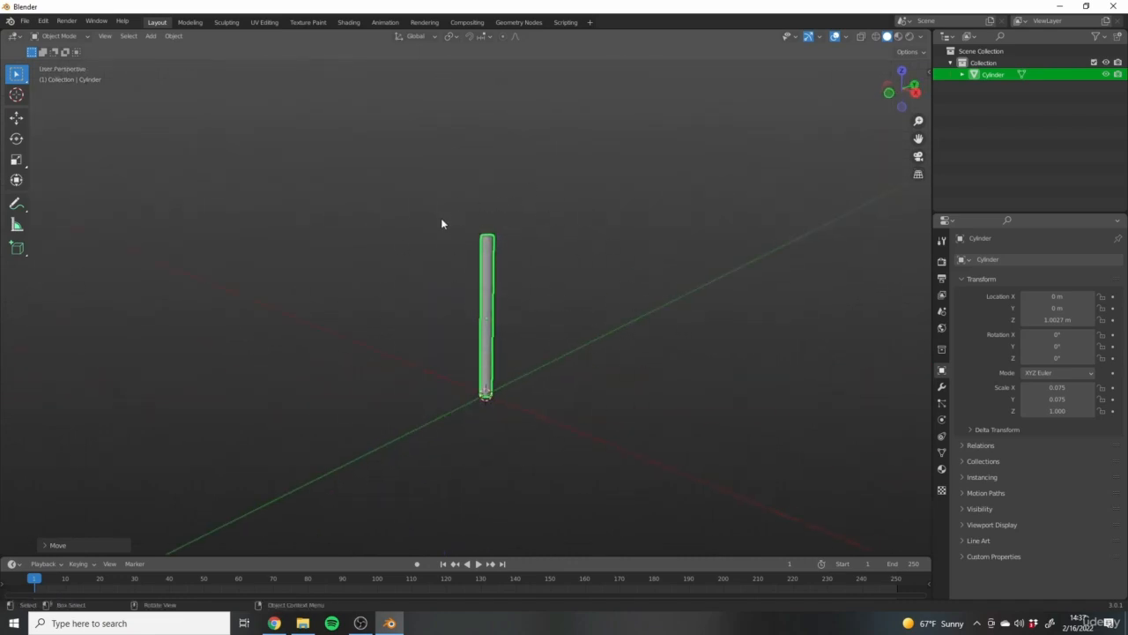
scroll(598, 249, up, 2)
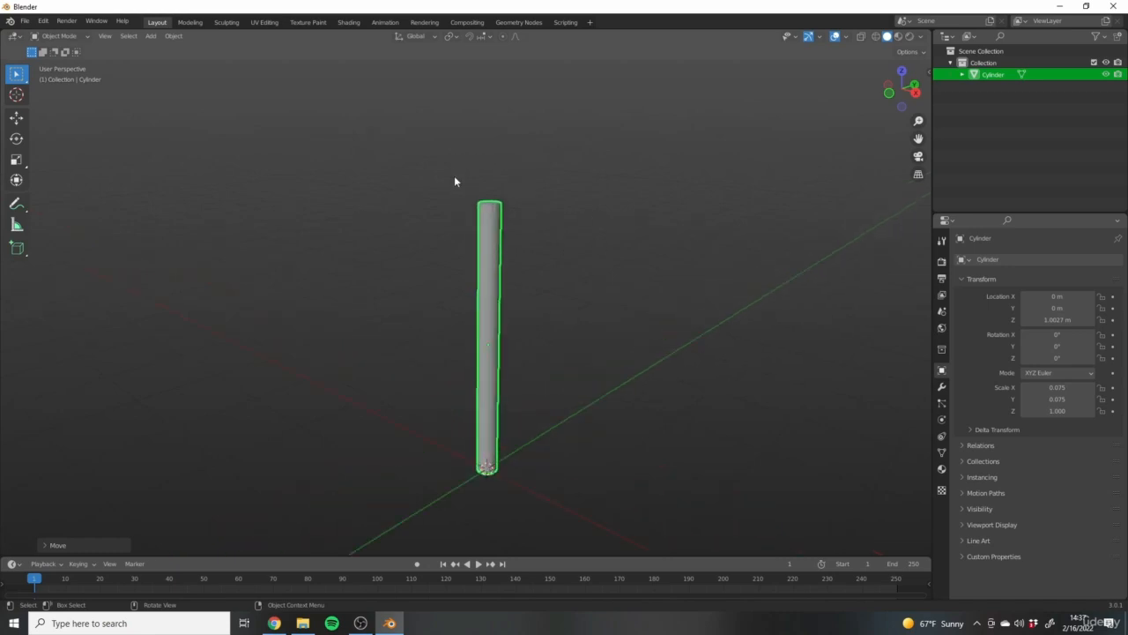
mouse_move(577, 286)
middle_down()
mouse_move(591, 297)
mouse_move(557, 287)
middle_up()
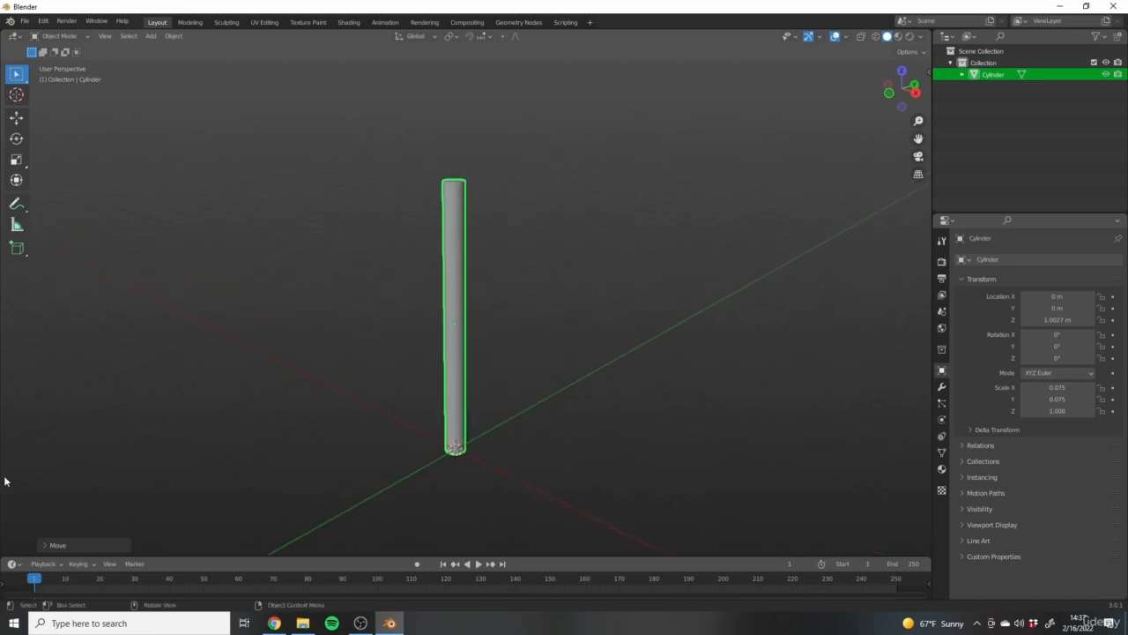
key(s)
right_click(2, 522)
middle_drag(524, 363, 474, 126)
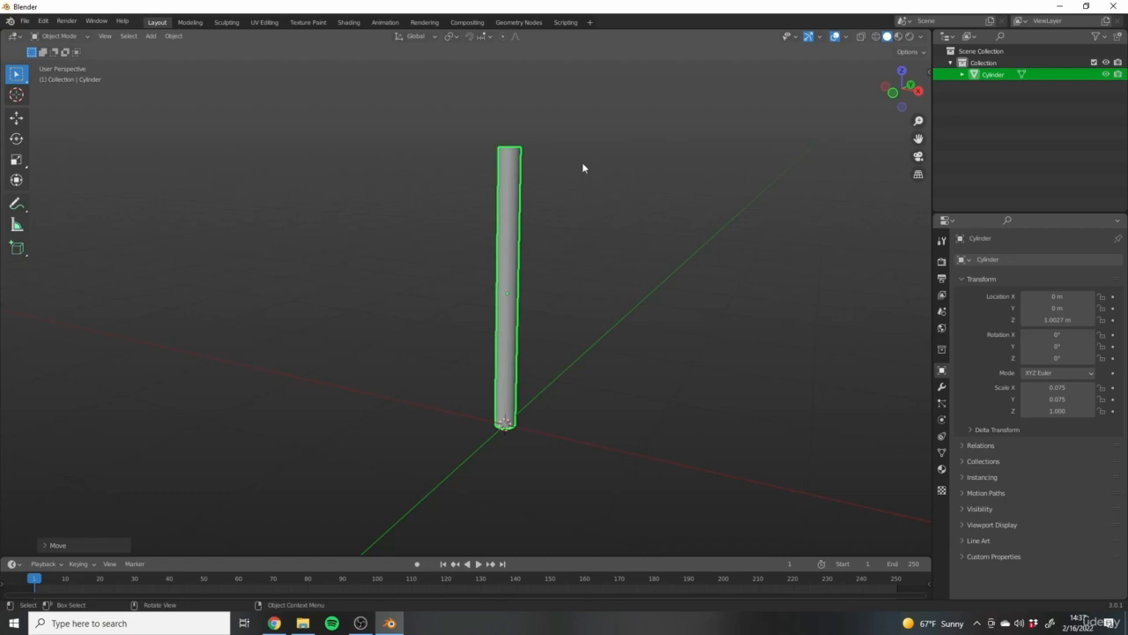
scroll(491, 203, up, 2)
middle_drag(453, 234, 421, 294)
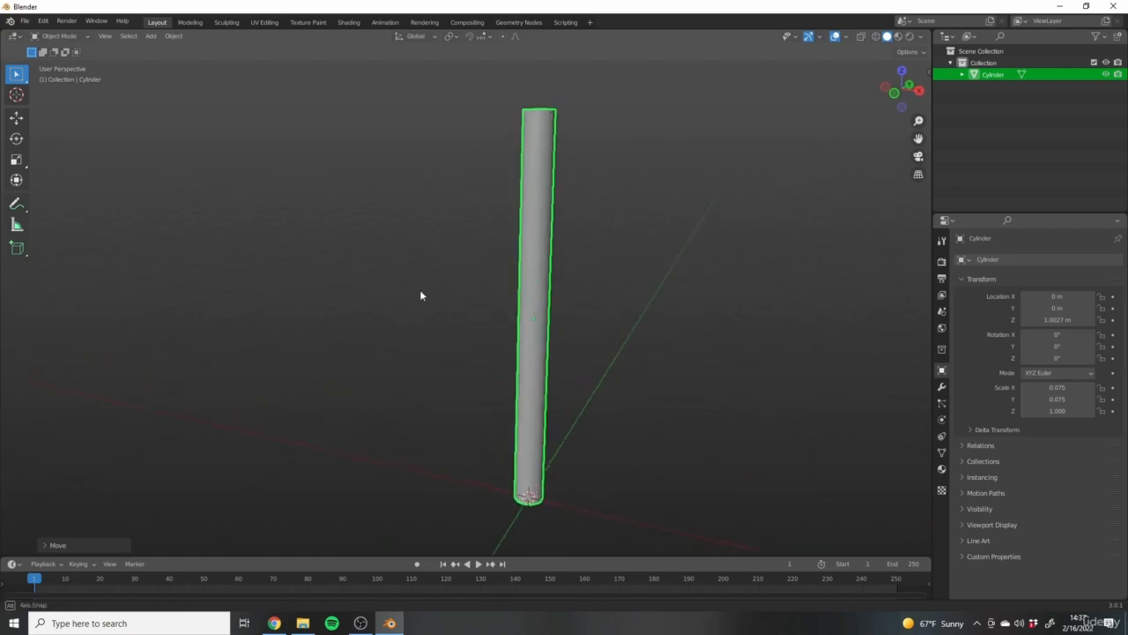
middle_drag(696, 292, 622, 275)
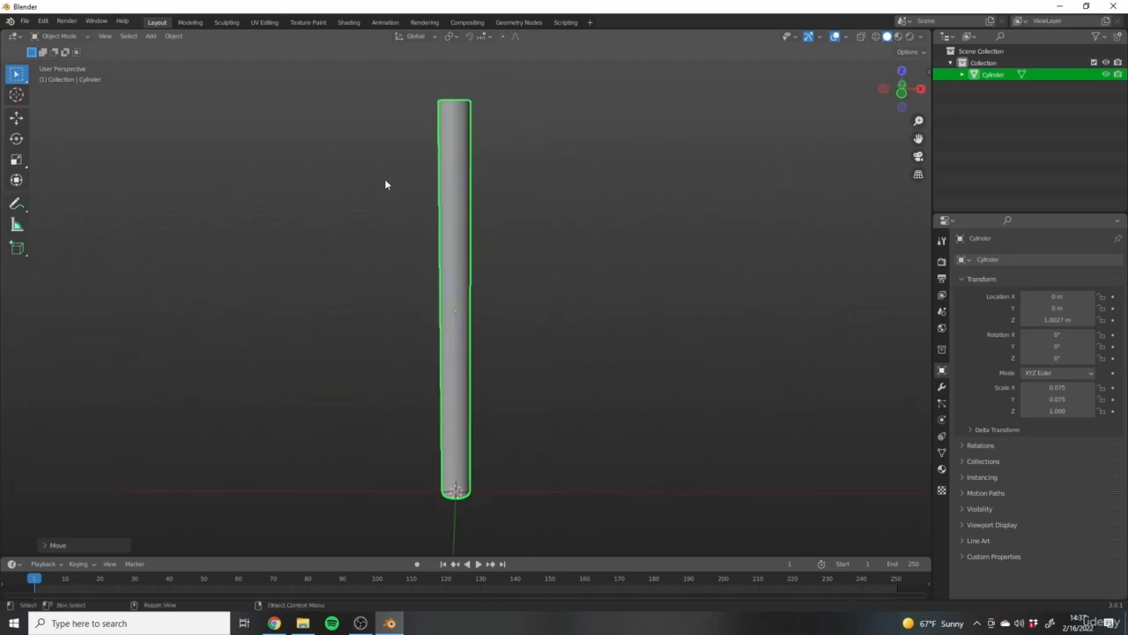
middle_drag(403, 221, 510, 258)
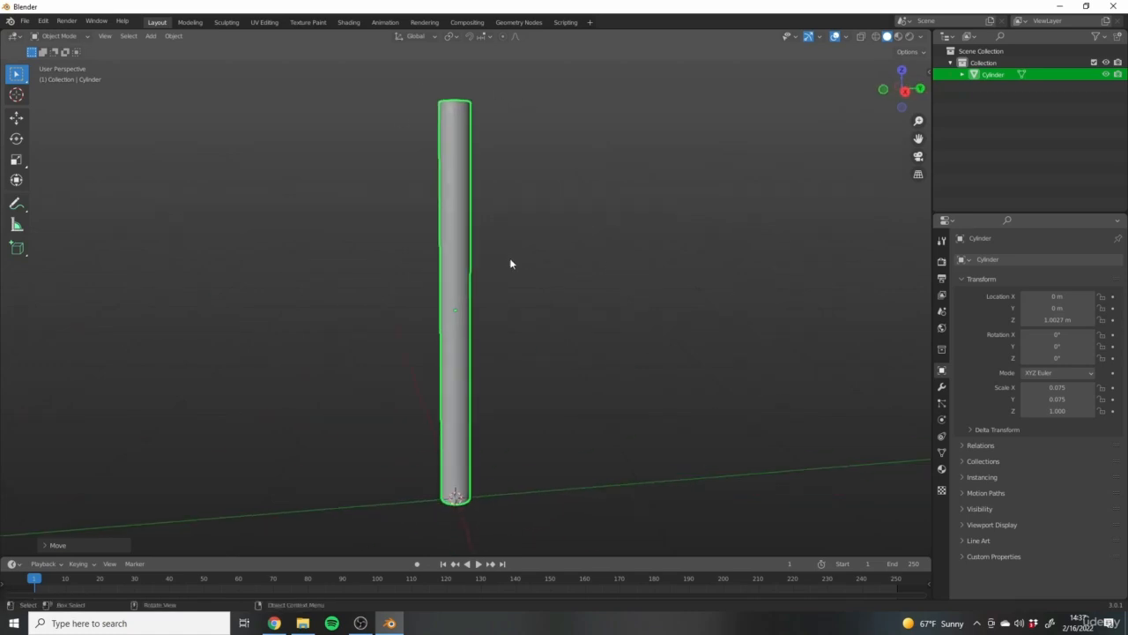
middle_drag(461, 190, 725, 324)
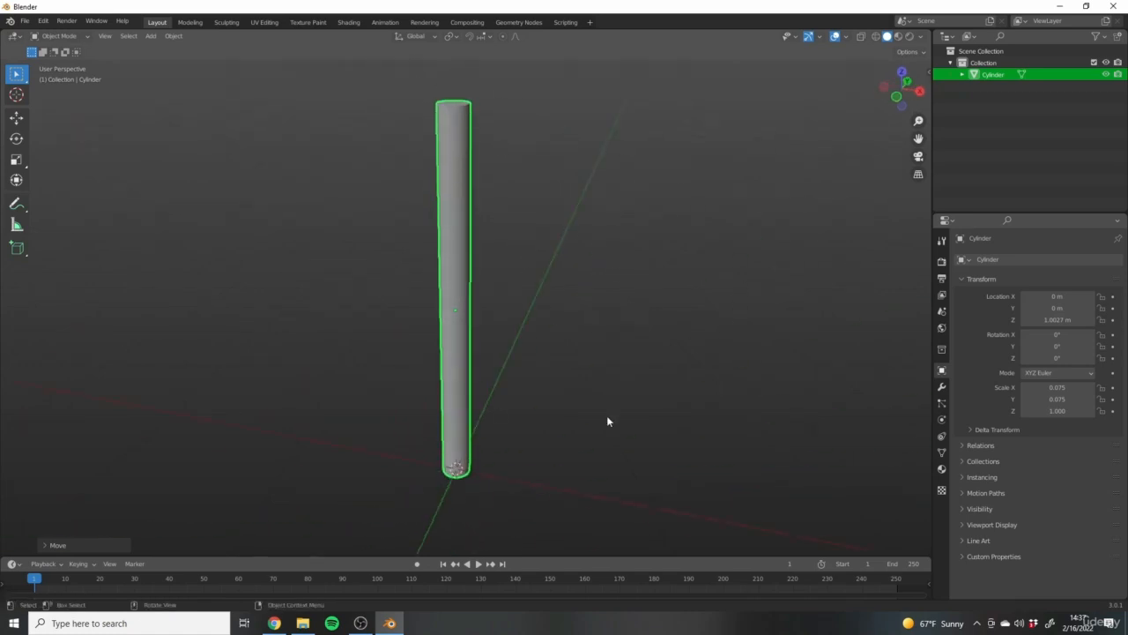
middle_drag(607, 421, 536, 325)
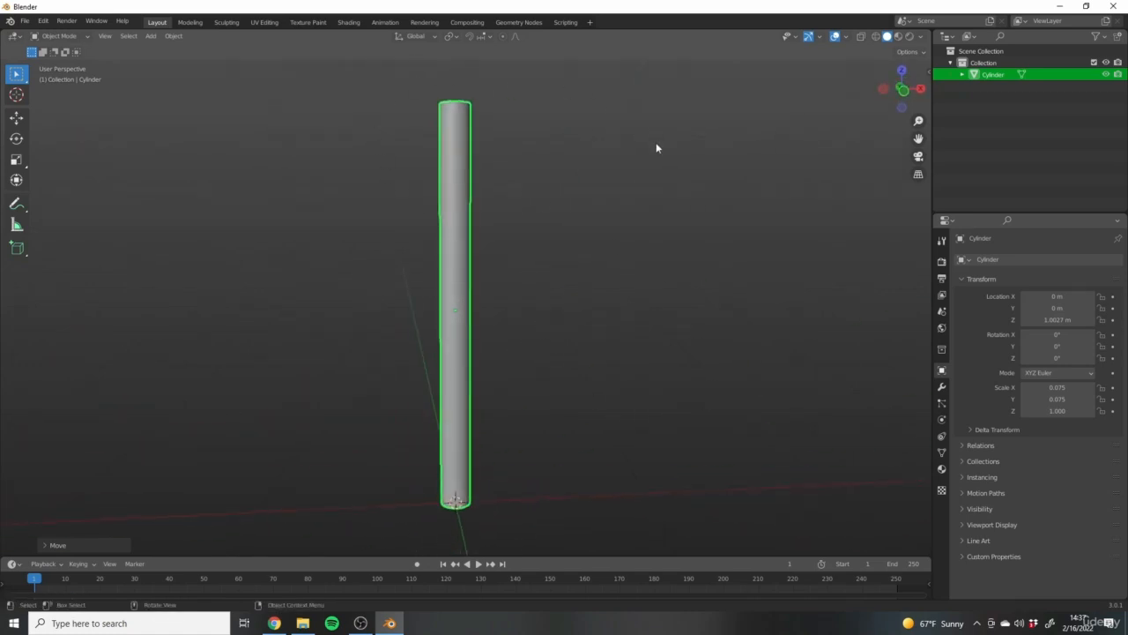
middle_drag(555, 379, 482, 314)
Enter Edit Mode on the cylinder and show its base in front orthographic view with wireframe shading.
key(Tab)
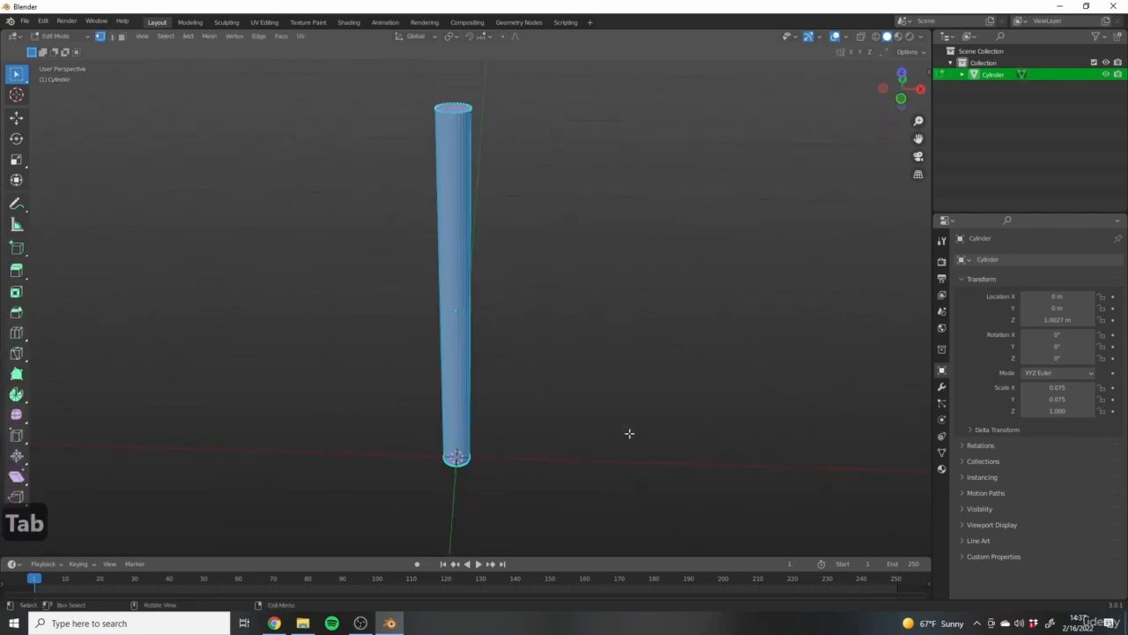
middle_drag(629, 431, 600, 408)
key(KP_1)
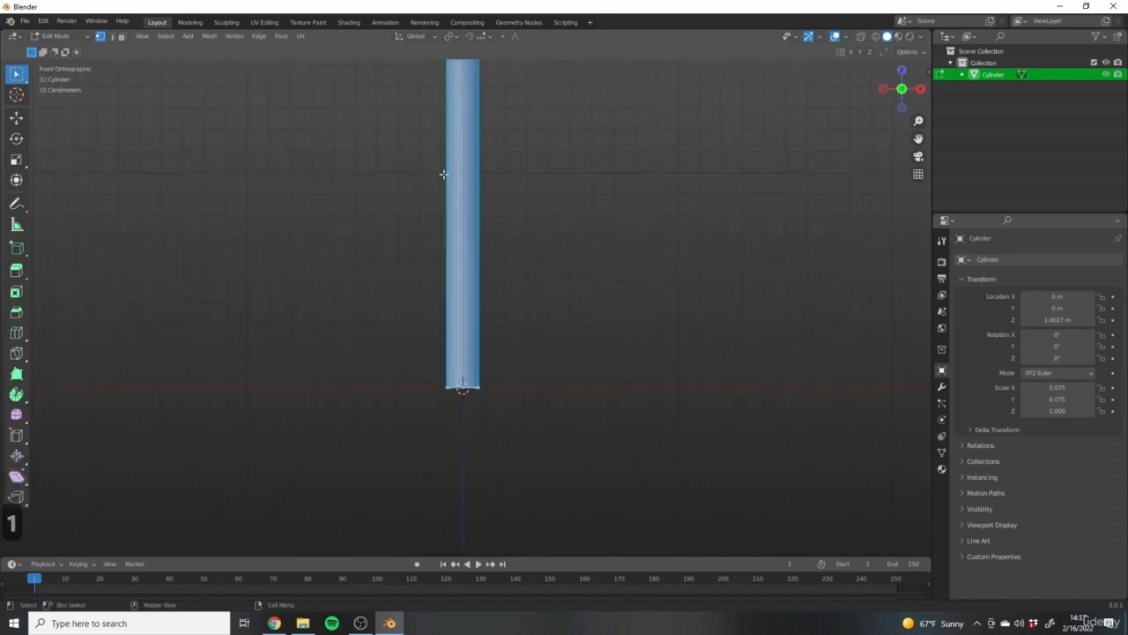
scroll(622, 290, up, 2)
key(z)
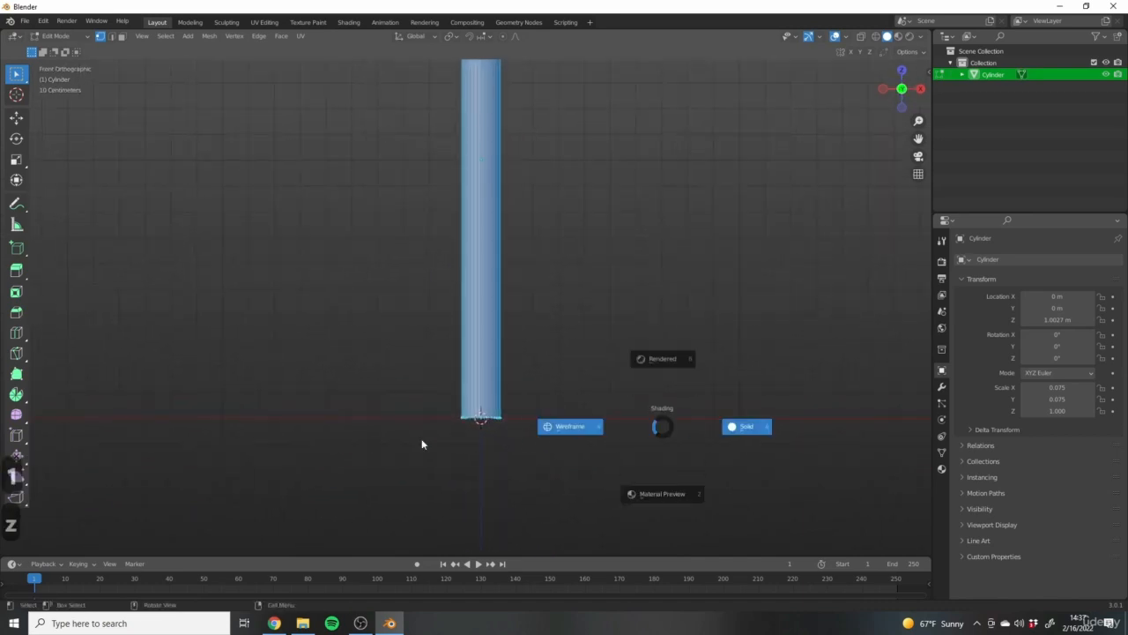
click(433, 438)
shift+middle_drag(434, 438, 492, 401)
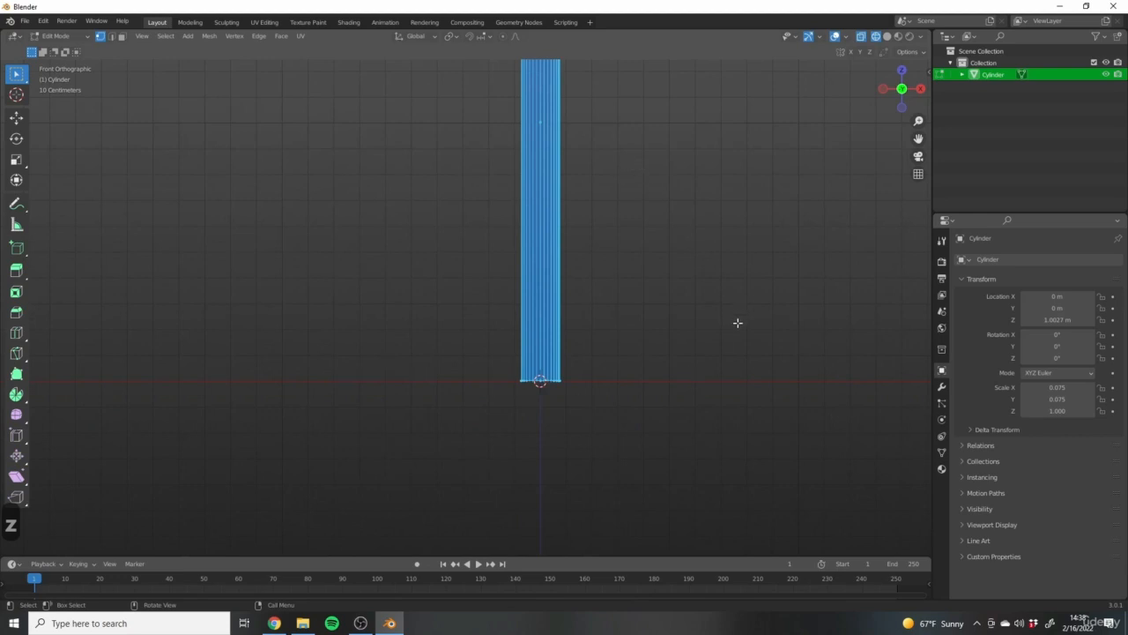
scroll(677, 388, up, 2)
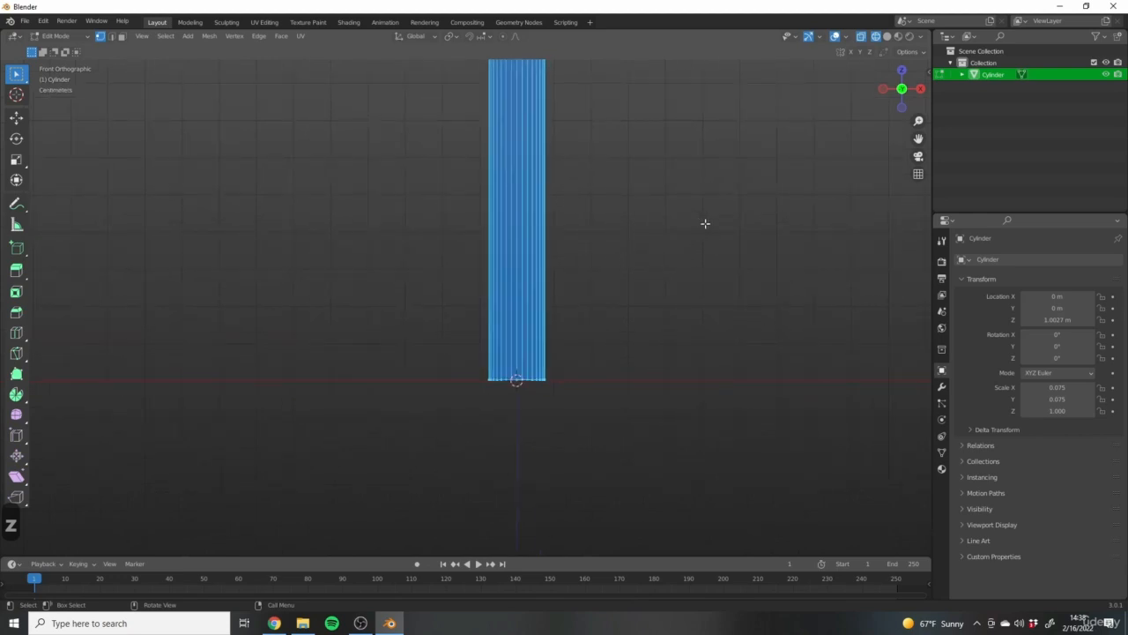
key(z)
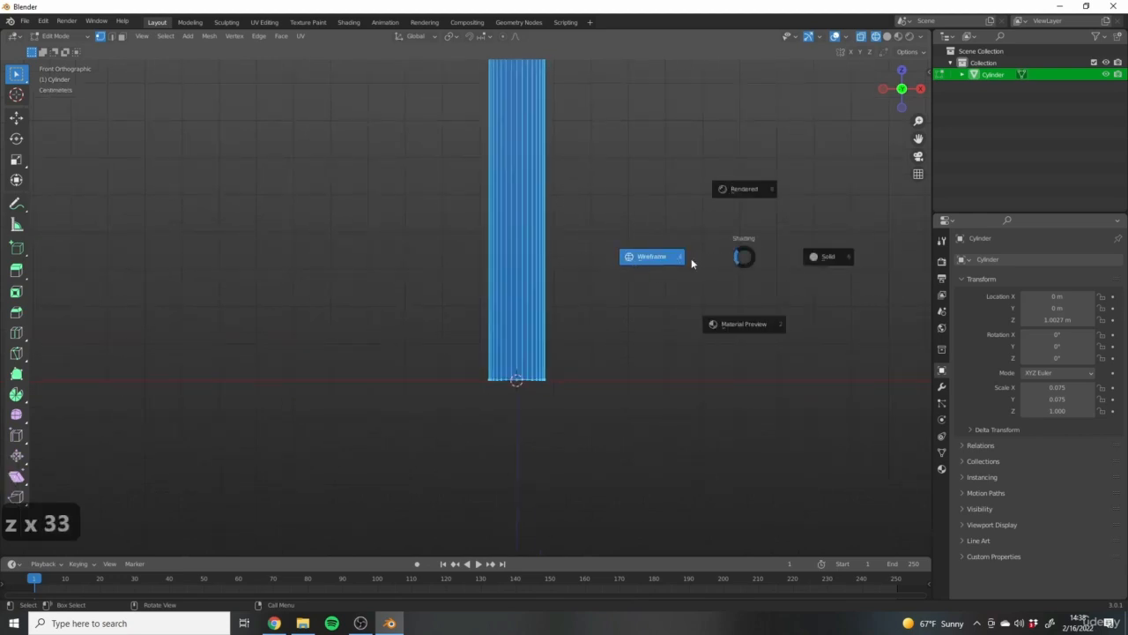
key(z)
scroll(660, 341, up, 3)
shift+middle_drag(609, 338, 689, 302)
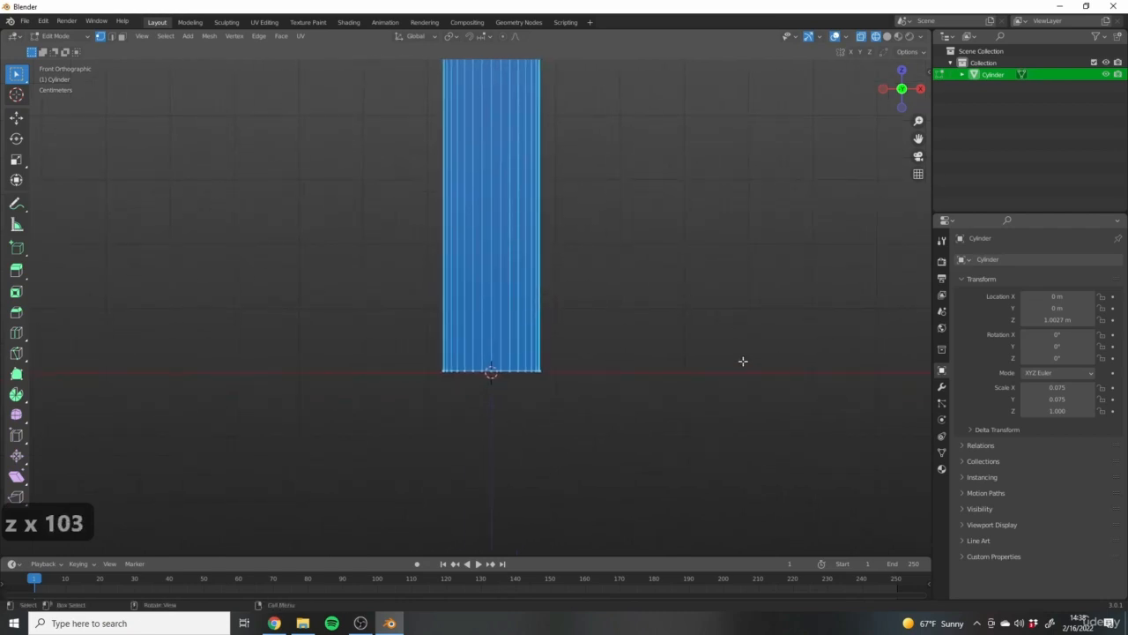
Clear the selection and box-select only the vertices along the cylinder's bottom edge.
click(898, 362)
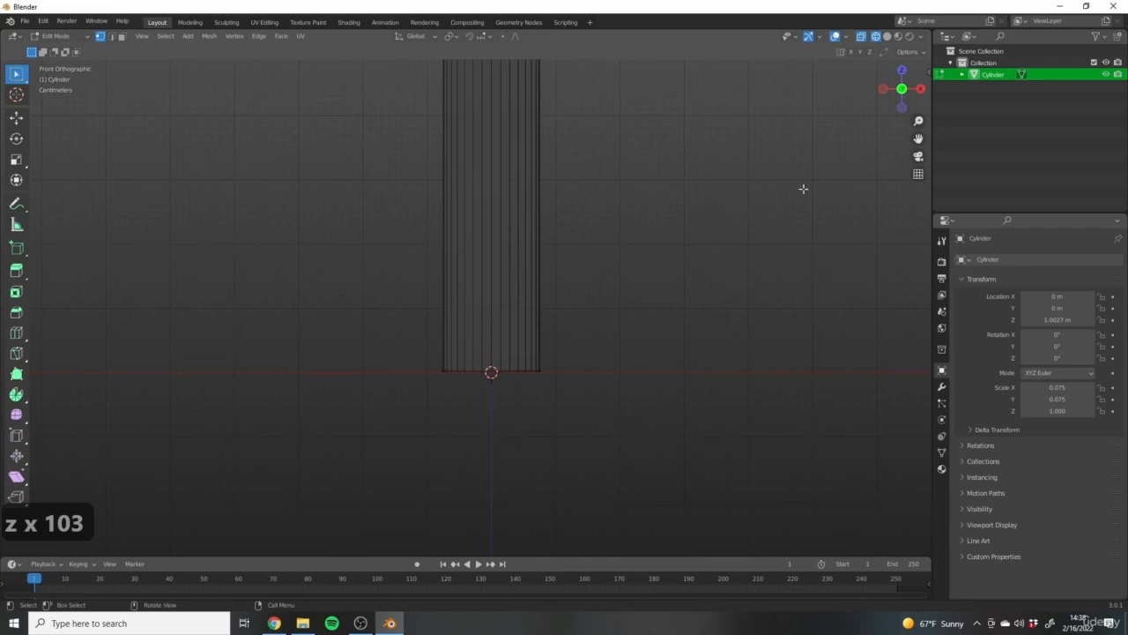
drag(335, 332, 702, 464)
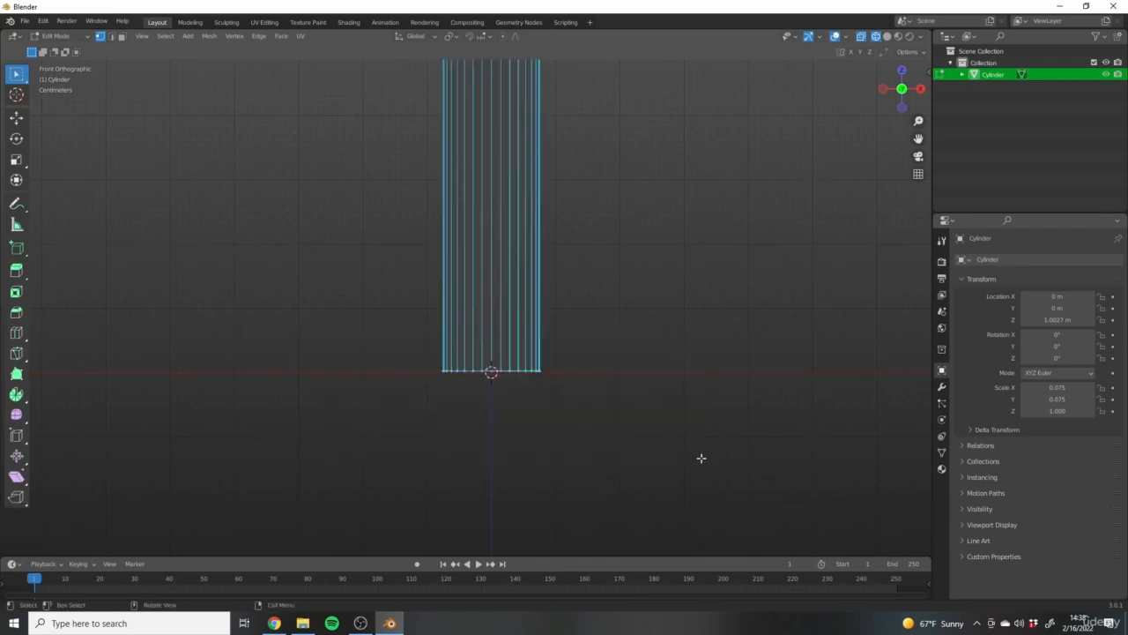
scroll(405, 399, up, 5)
scroll(596, 345, up, 4)
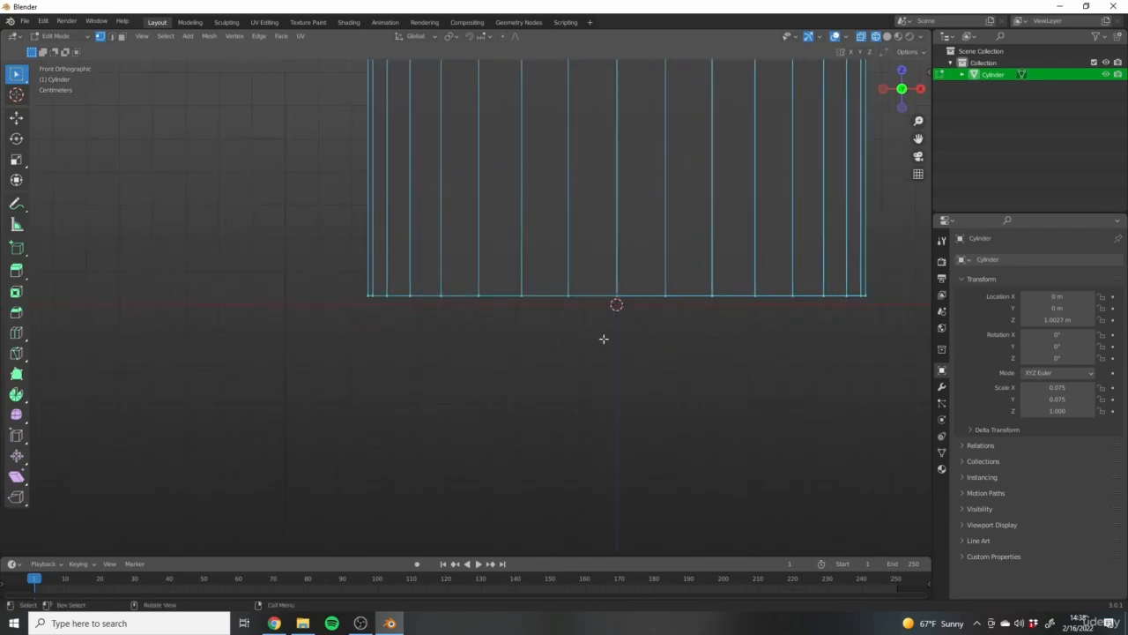
shift+middle_drag(672, 349, 635, 362)
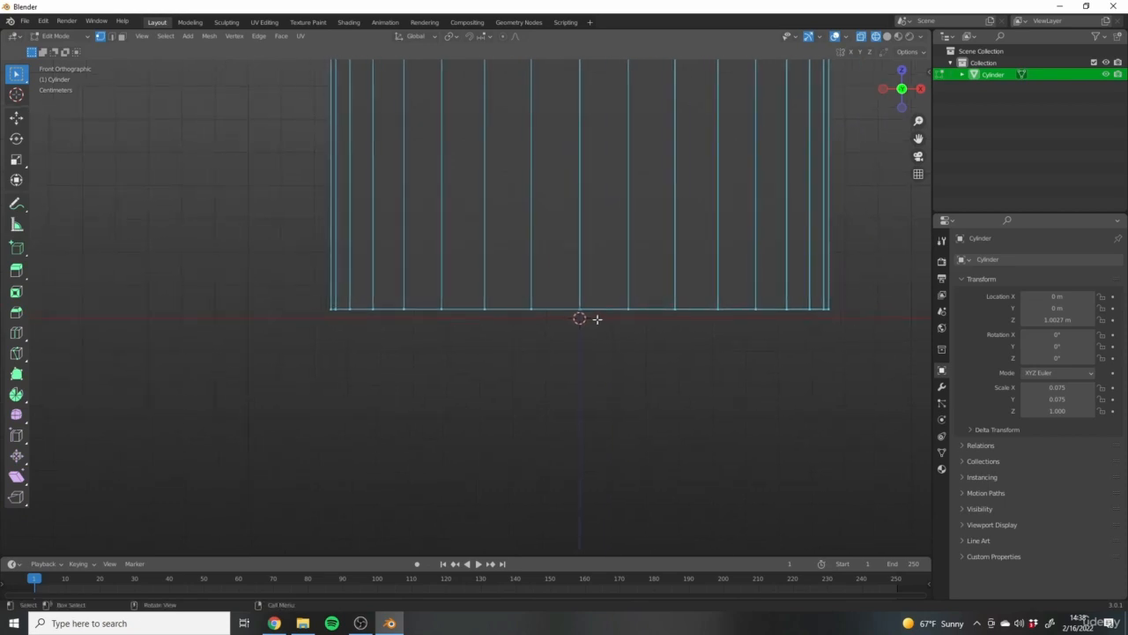
Snap the 3D cursor to the selected bottom vertices using Cursor to Selected.
scroll(623, 294, down, 1)
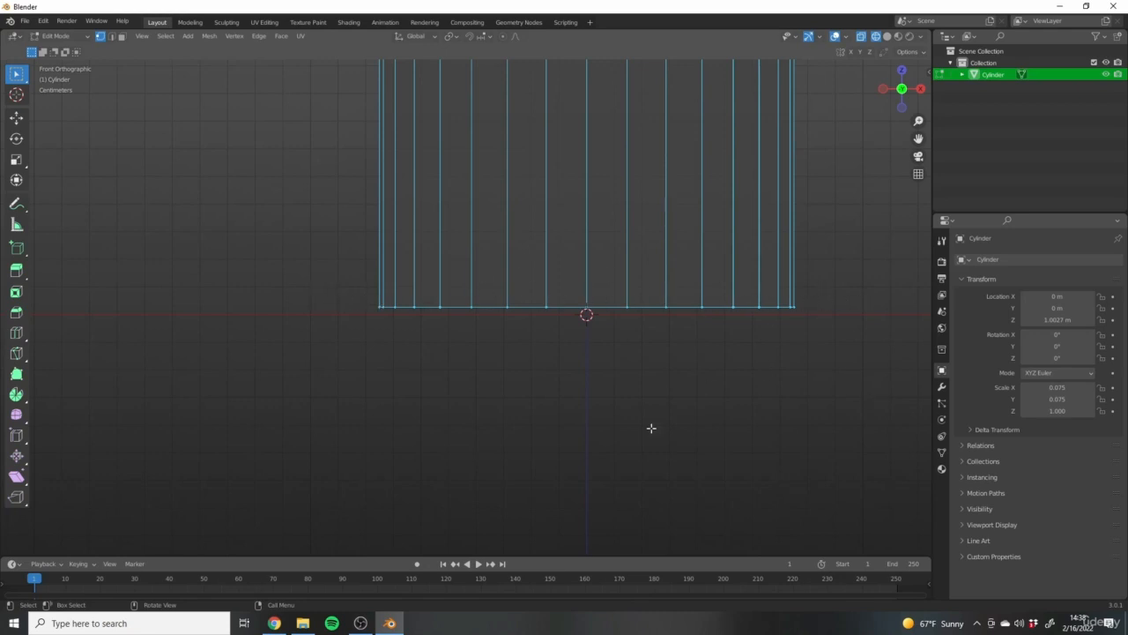
scroll(652, 428, down, 10)
scroll(622, 307, up, 10)
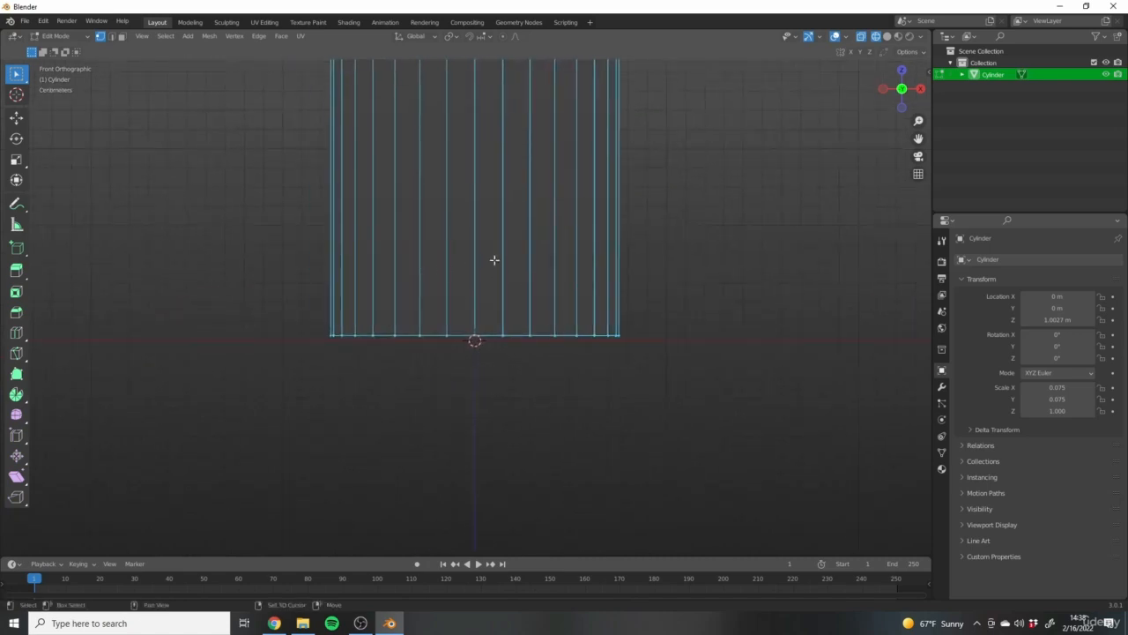
key(shift+s)
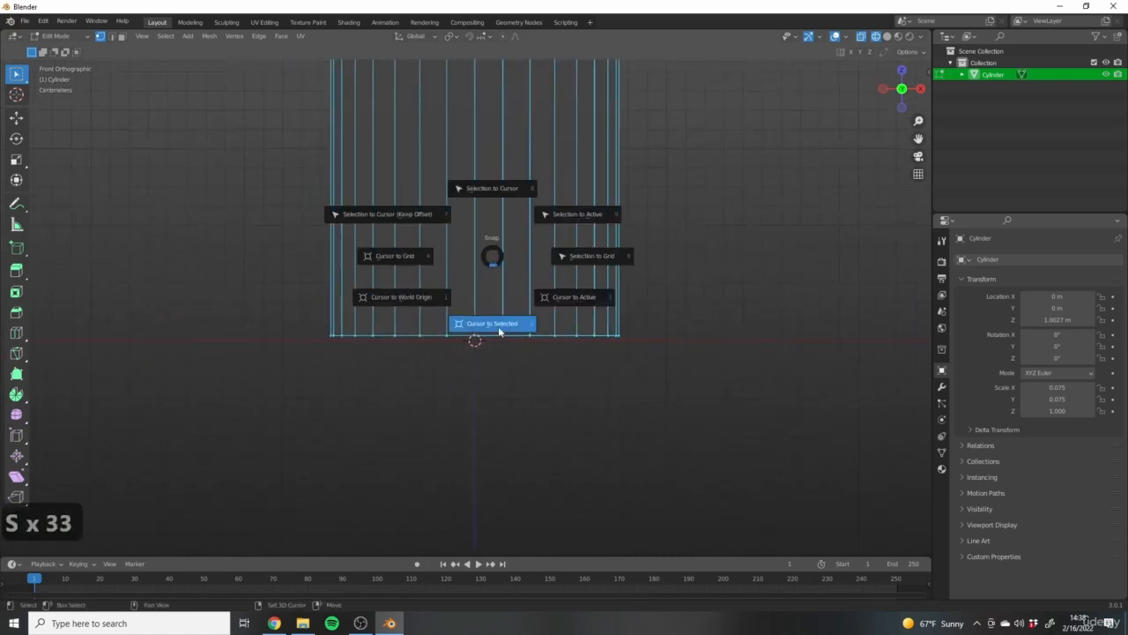
click(499, 326)
scroll(549, 391, up, 5)
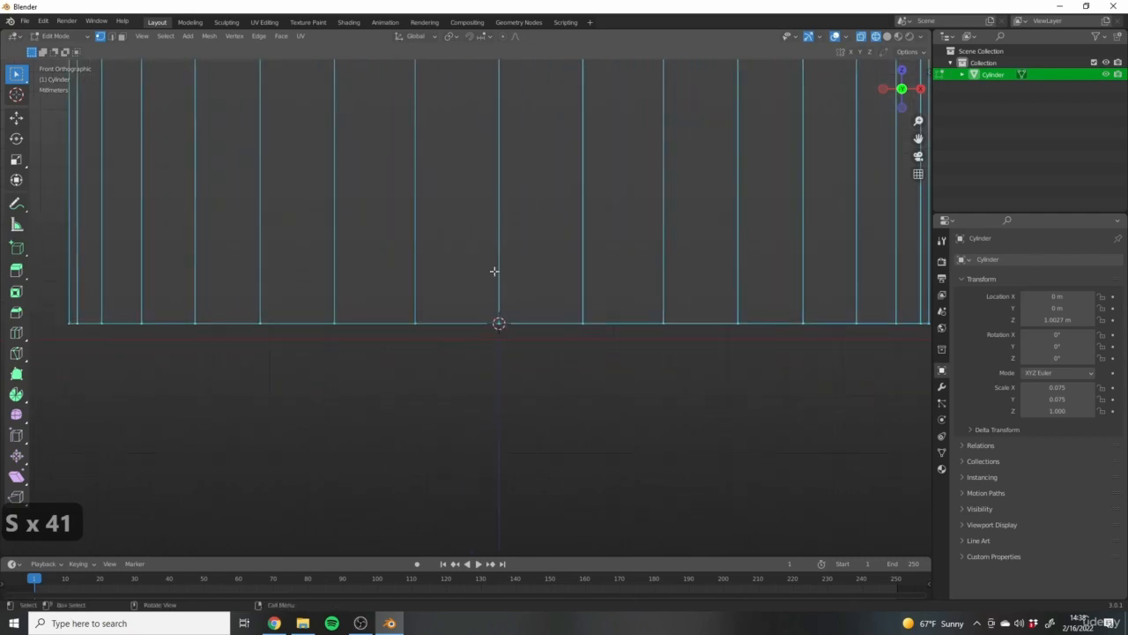
Return to Object Mode and set the cylinder's origin to the 3D cursor at its base.
key(Tab)
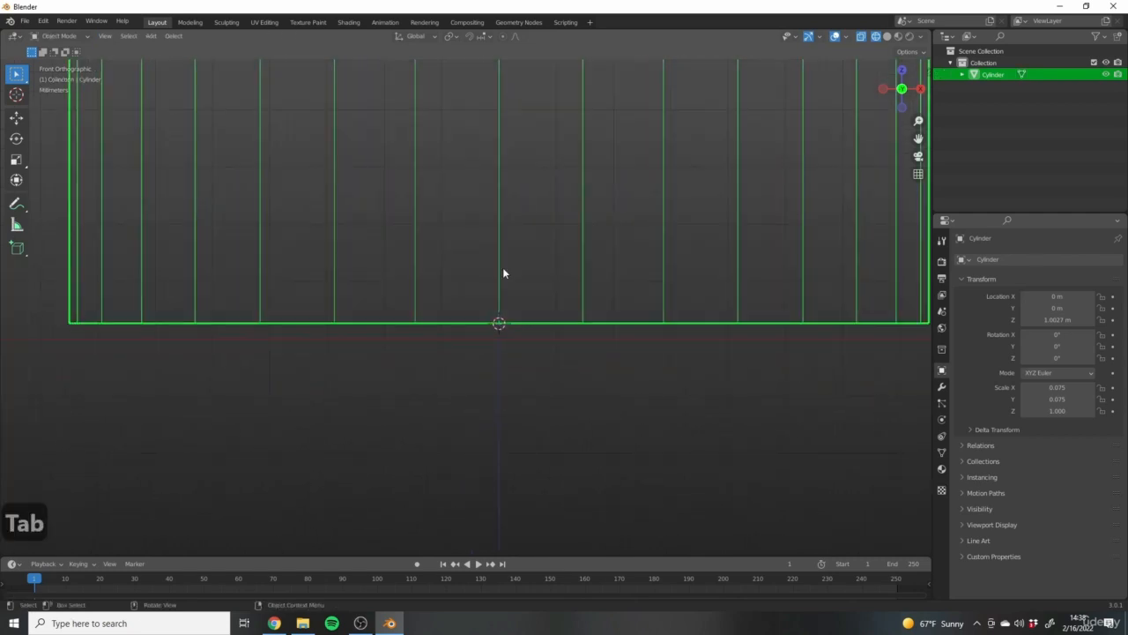
shift+middle_drag(528, 260, 531, 295)
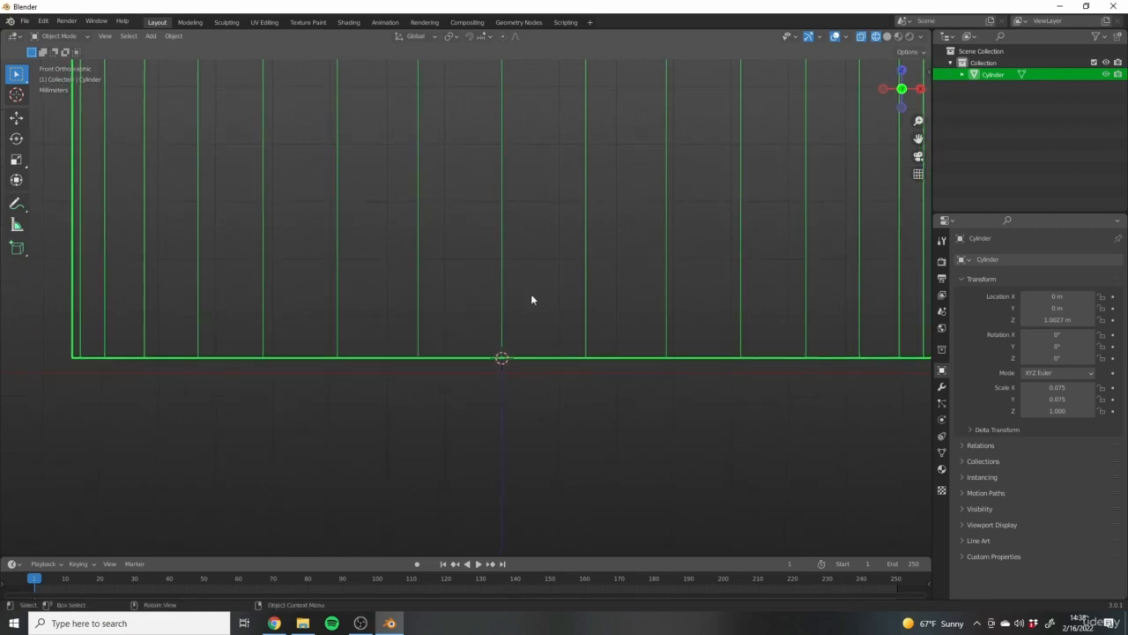
scroll(560, 310, down, 3)
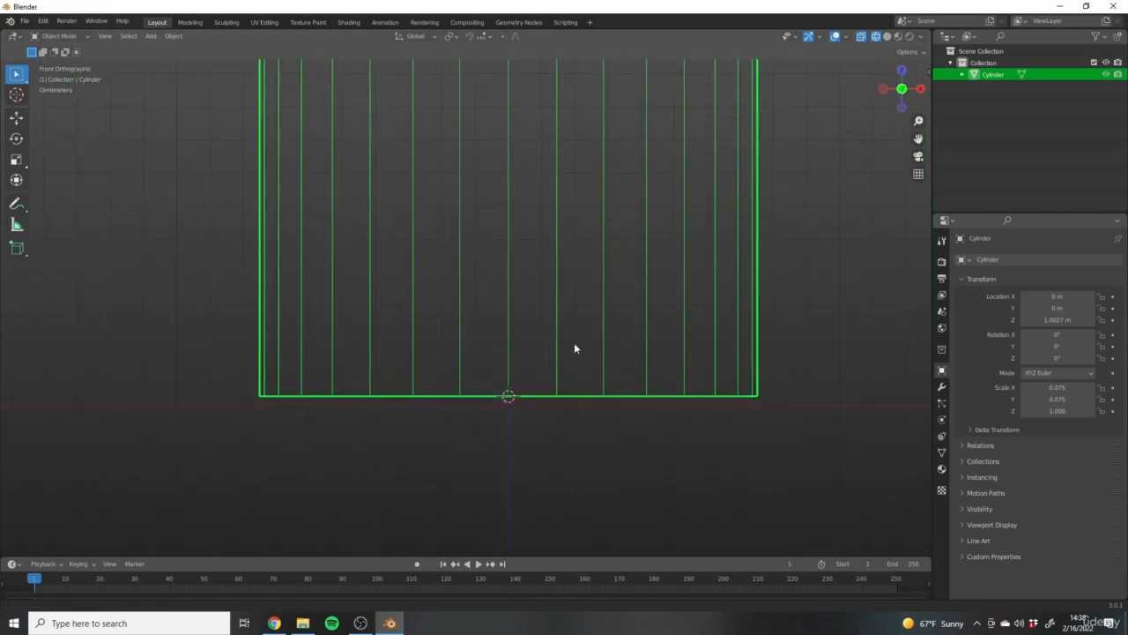
right_click(486, 347)
mouse_move(485, 348)
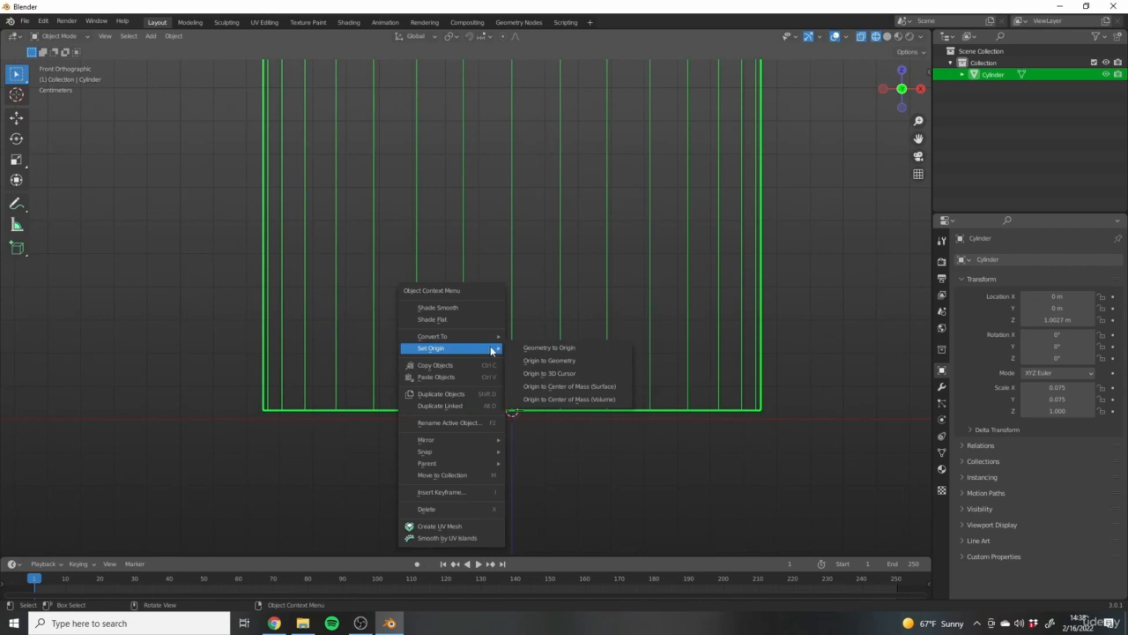
click(583, 377)
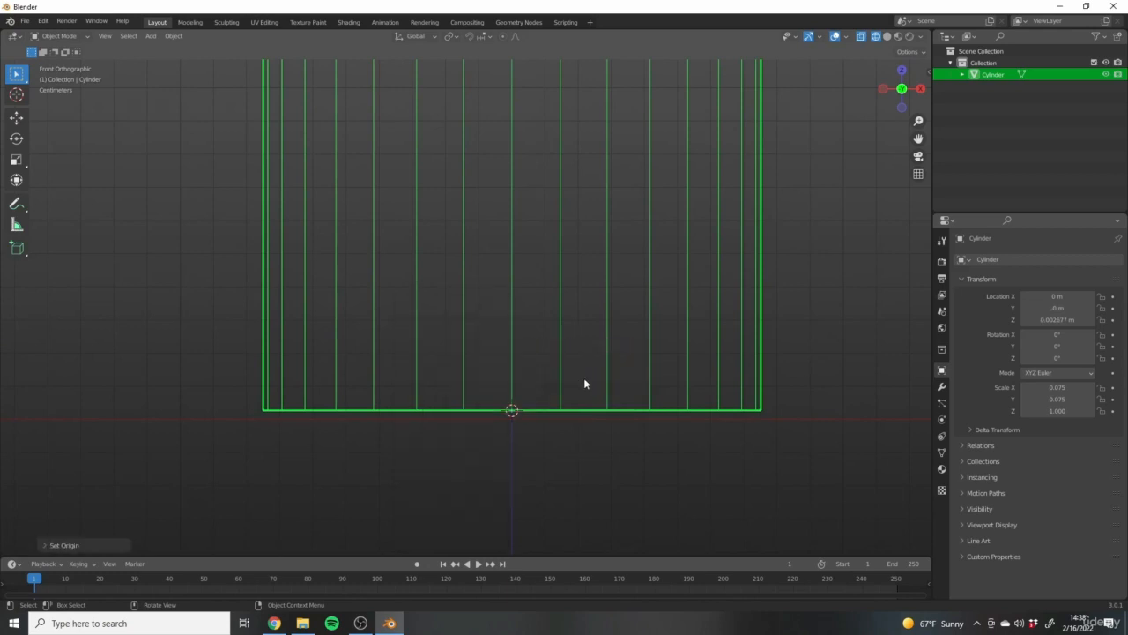
scroll(542, 410, up, 5)
scroll(504, 403, up, 4)
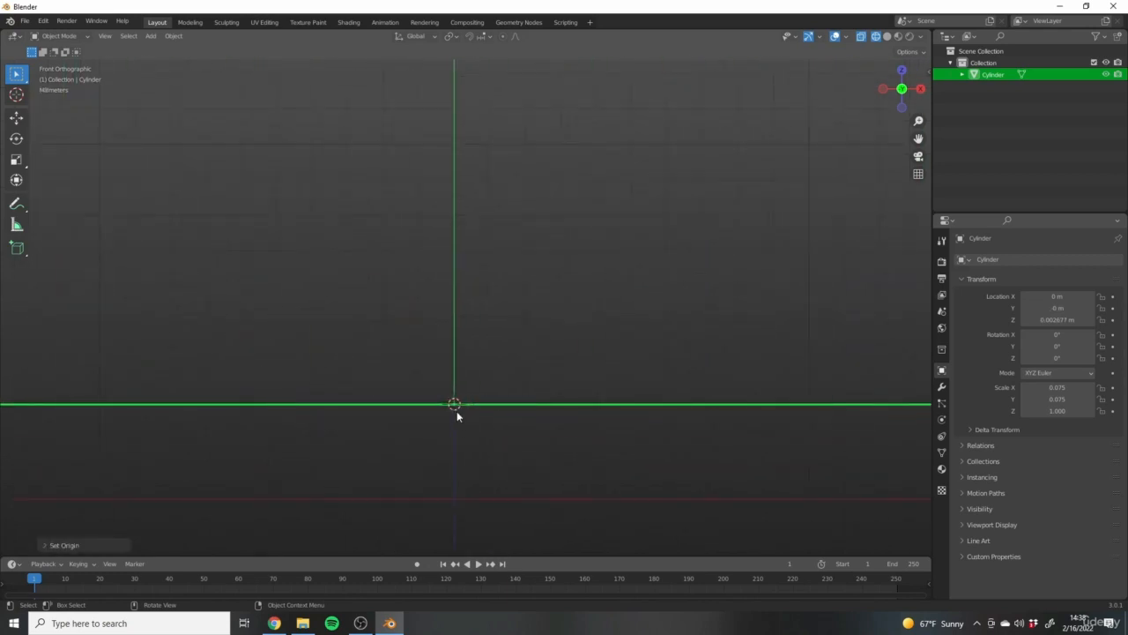
Clear the cylinder's location so its base sits at the world origin, and display it in solid shading.
scroll(489, 402, down, 6)
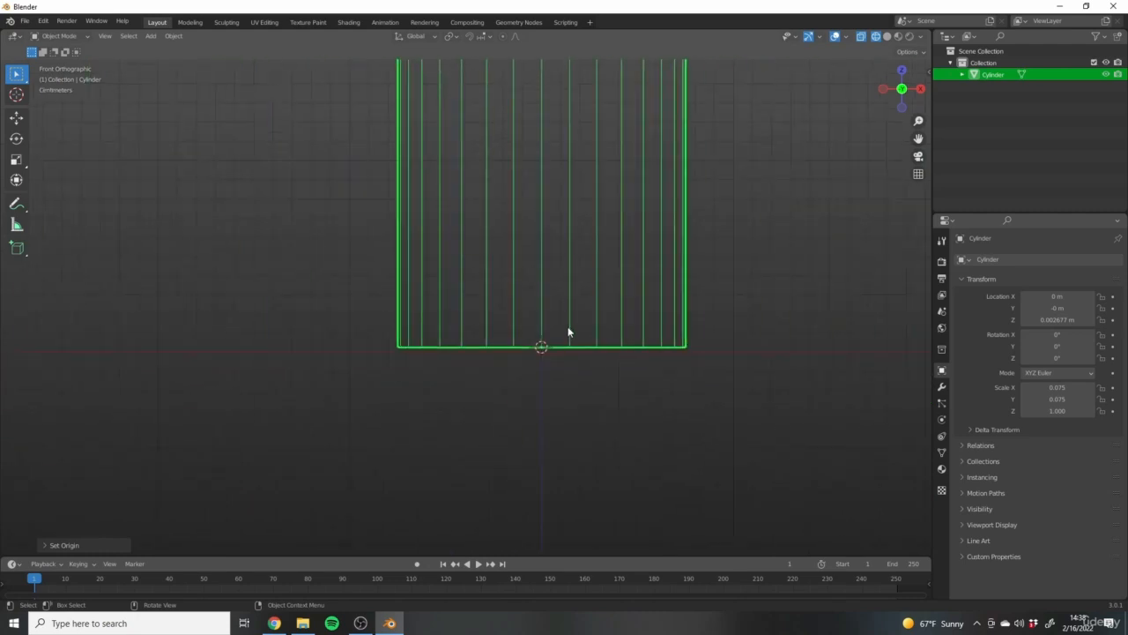
key(alt+g)
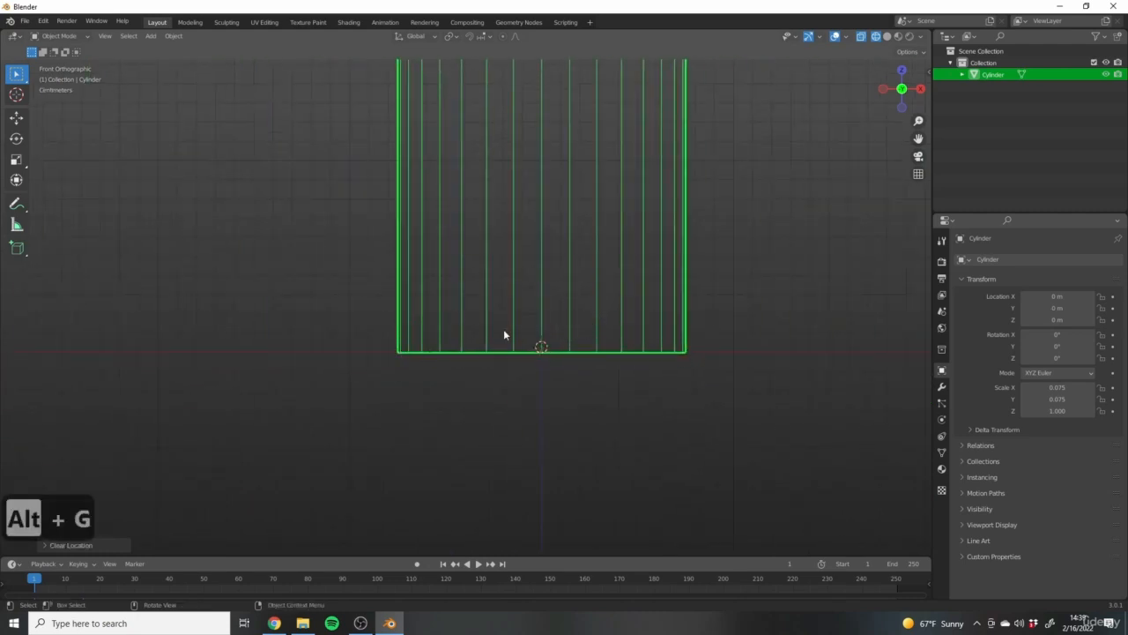
scroll(597, 371, down, 5)
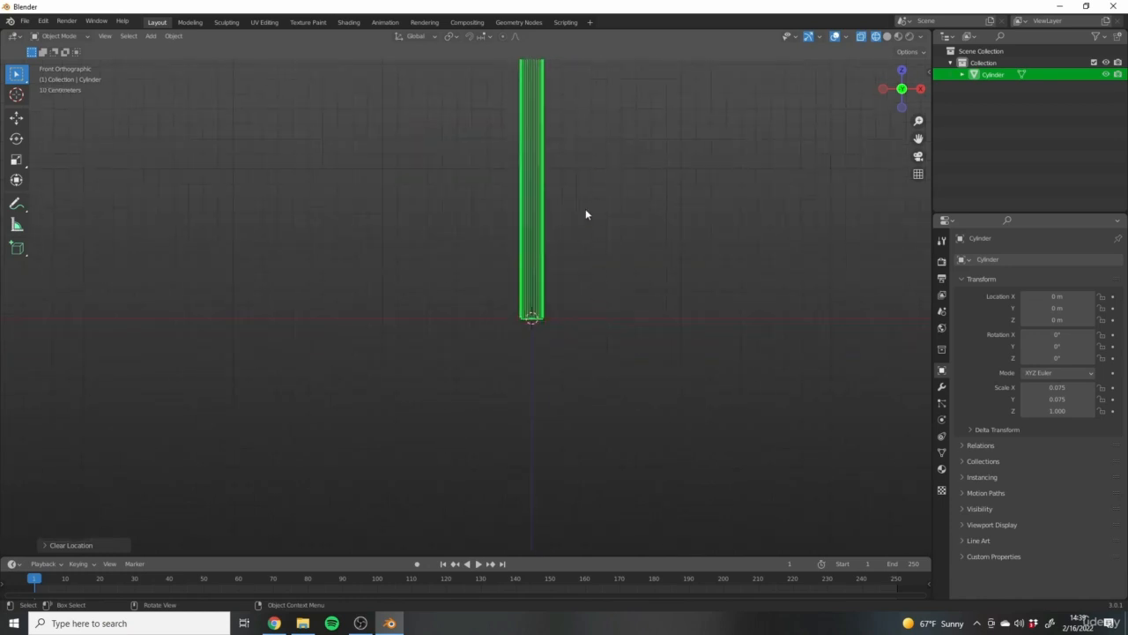
shift+middle_drag(602, 208, 531, 225)
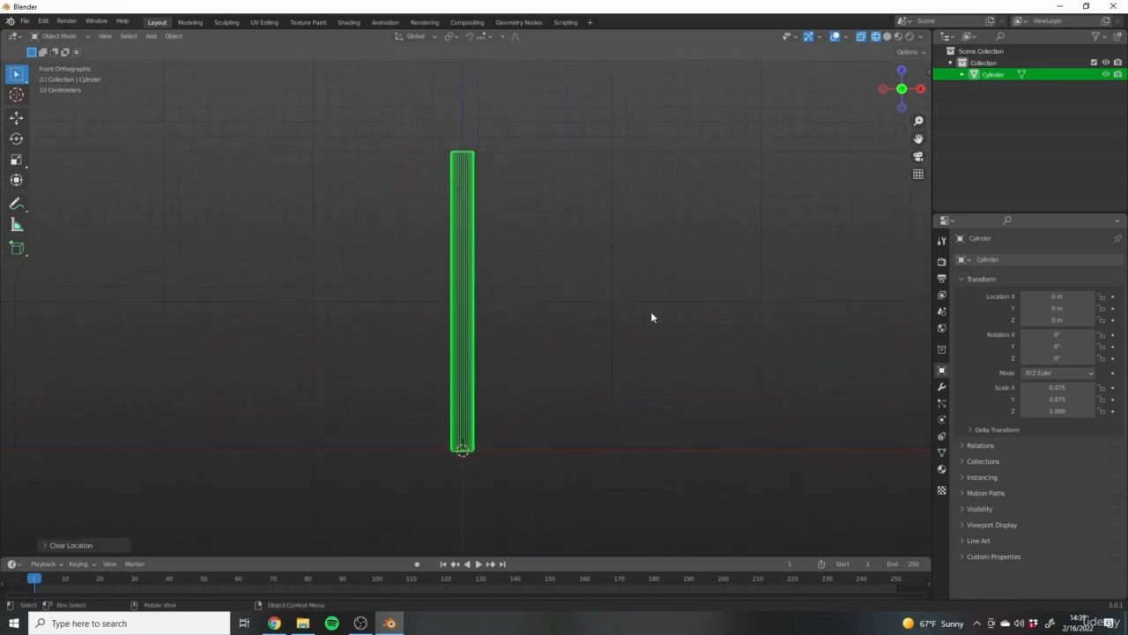
key(z)
middle_drag(762, 212, 609, 249)
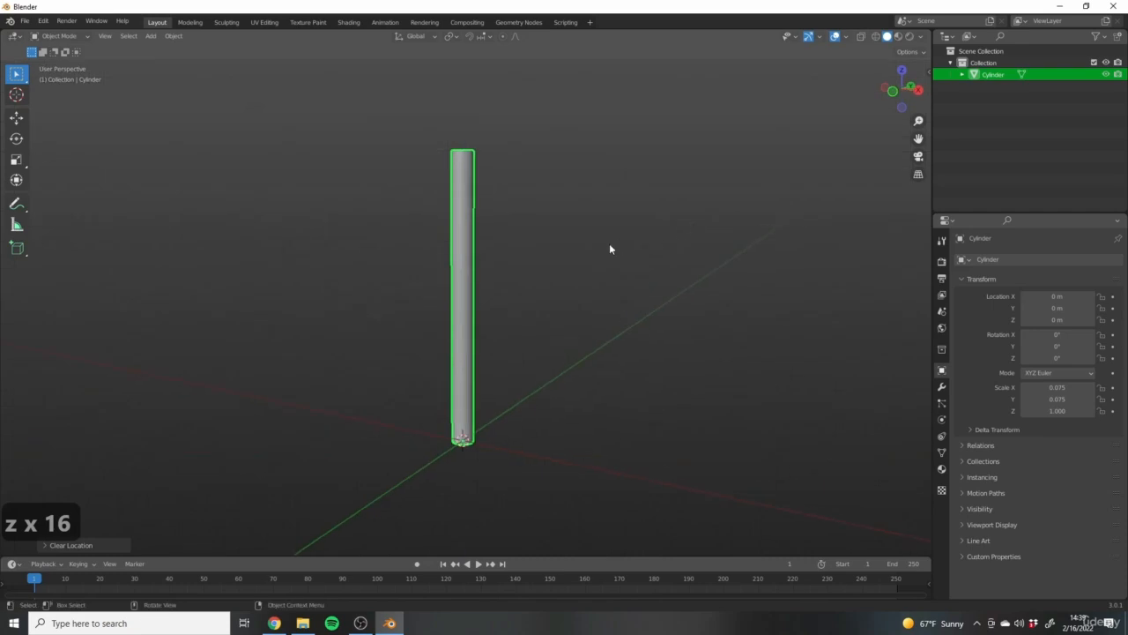
key(s)
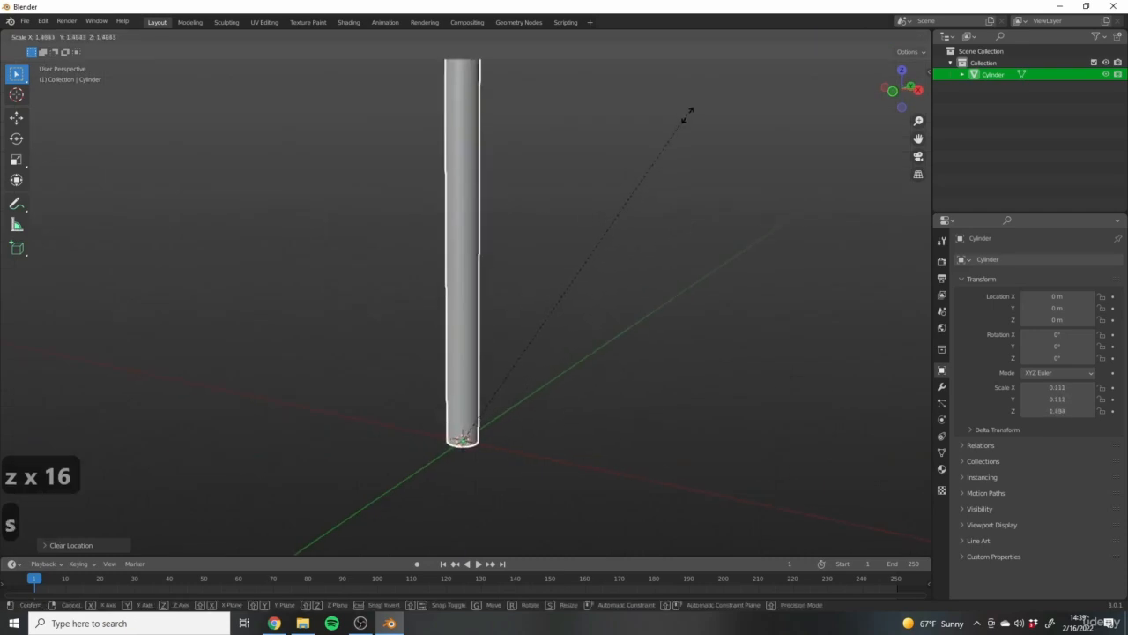
right_click(438, 422)
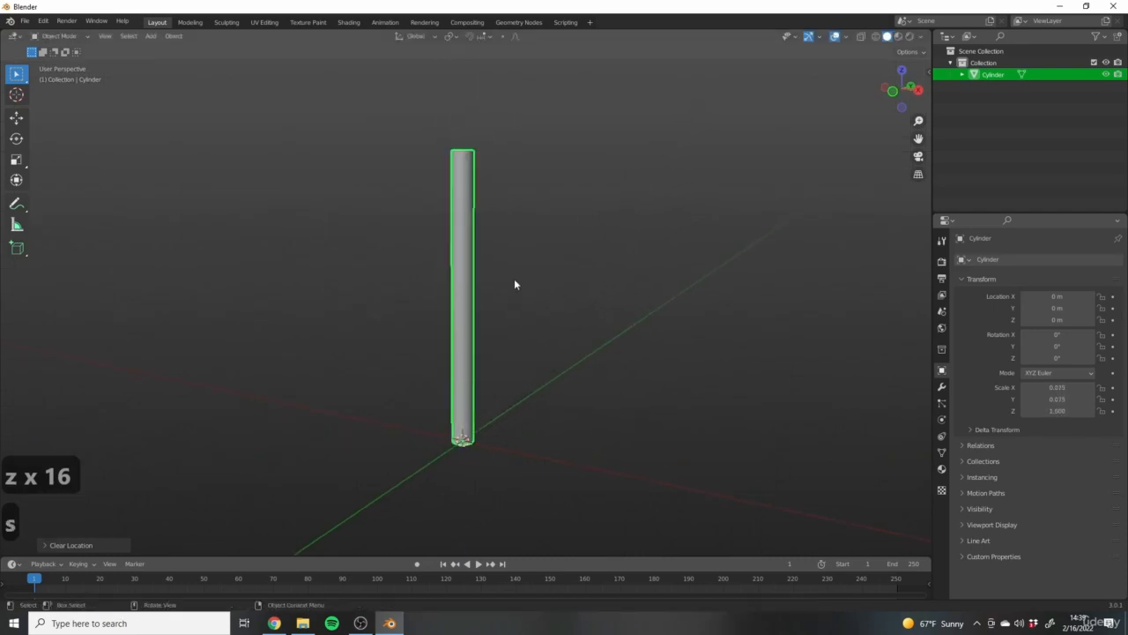
middle_drag(456, 383, 420, 300)
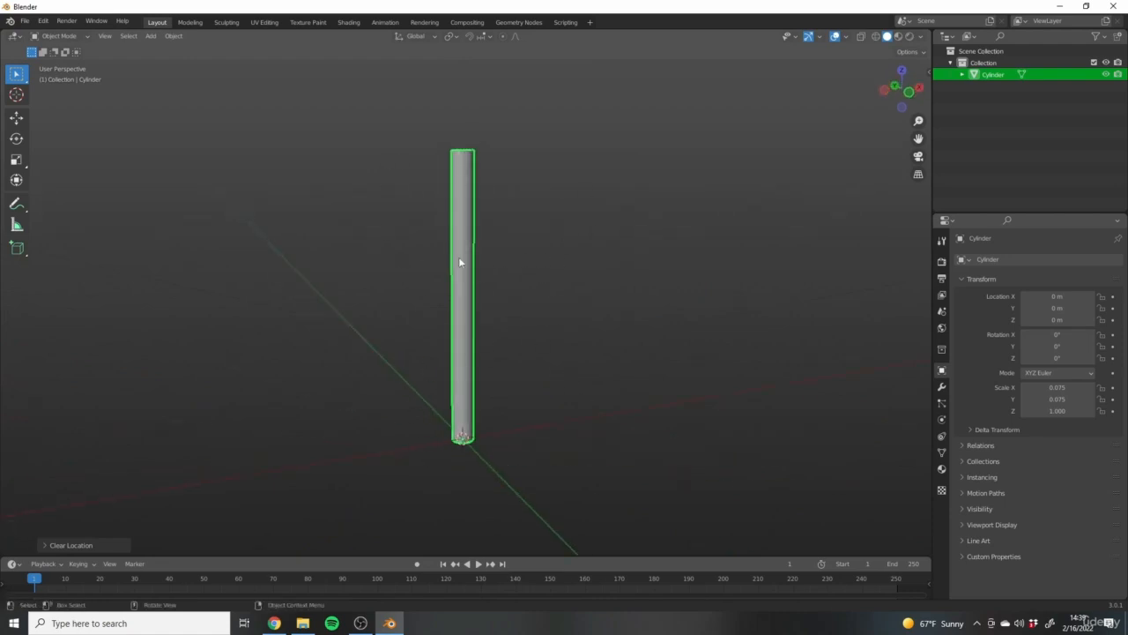
middle_drag(761, 291, 459, 187)
middle_drag(453, 273, 602, 273)
Enter Edit Mode in front orthographic view with wireframe shading and box-select the vertices along the cylinder's bottom edge.
key(KP_1)
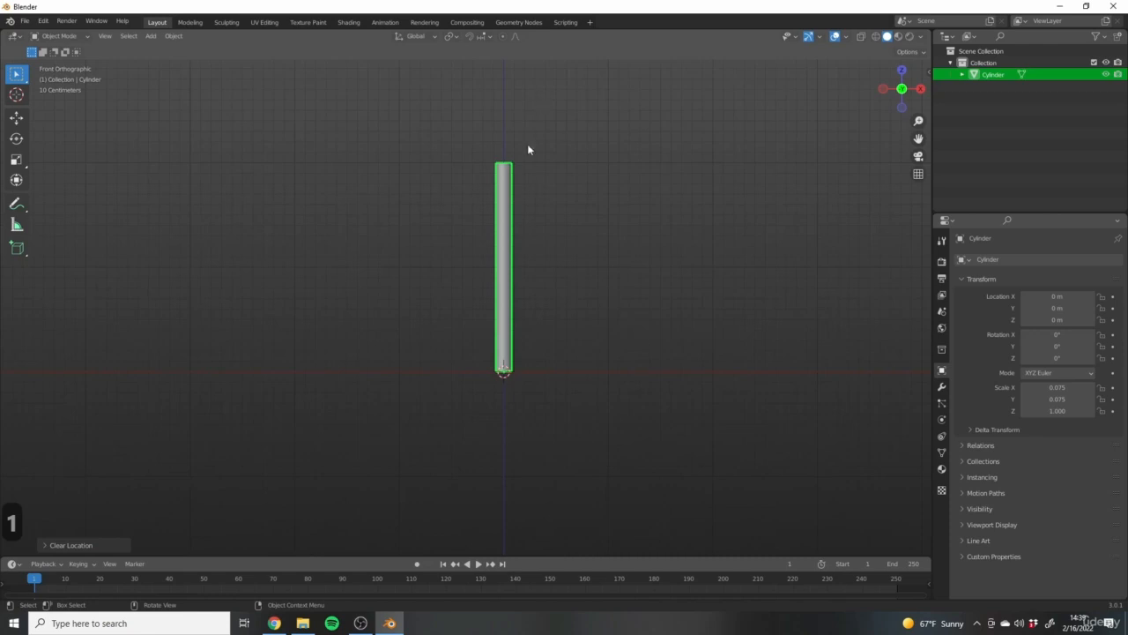
scroll(512, 388, up, 2)
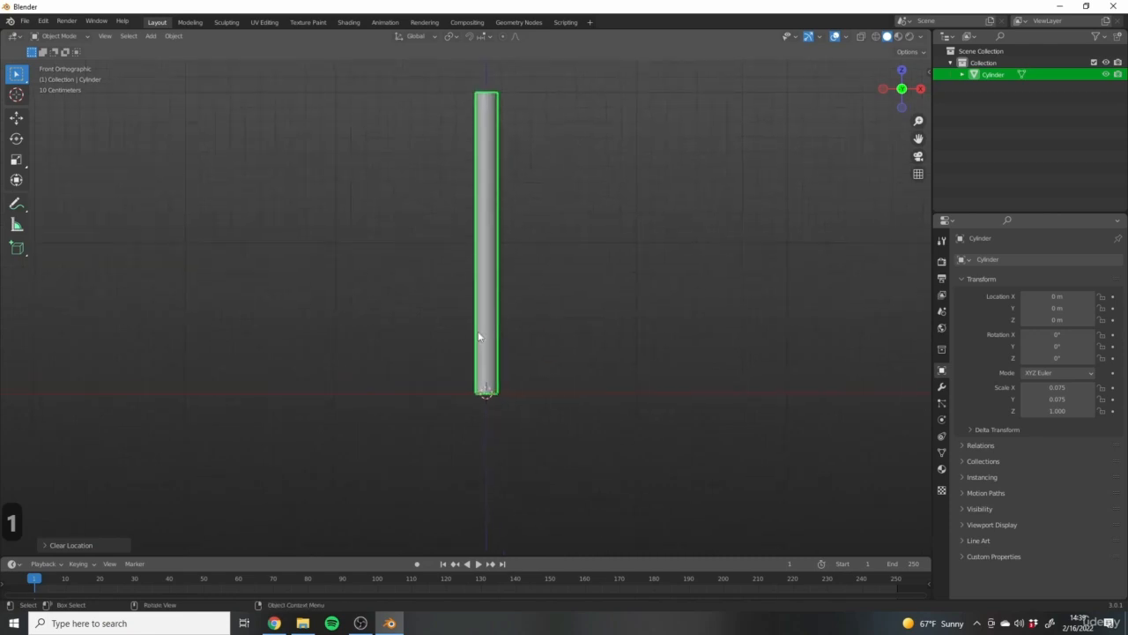
key(Tab)
scroll(647, 239, up, 2)
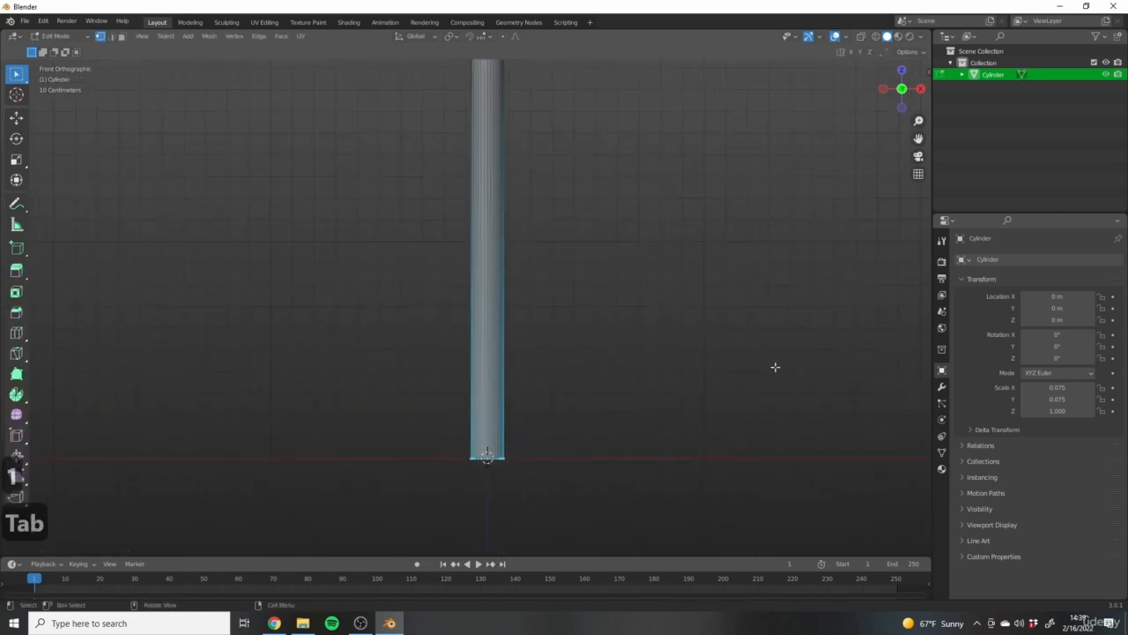
key(z)
shift+middle_drag(627, 360, 643, 266)
drag(388, 321, 652, 427)
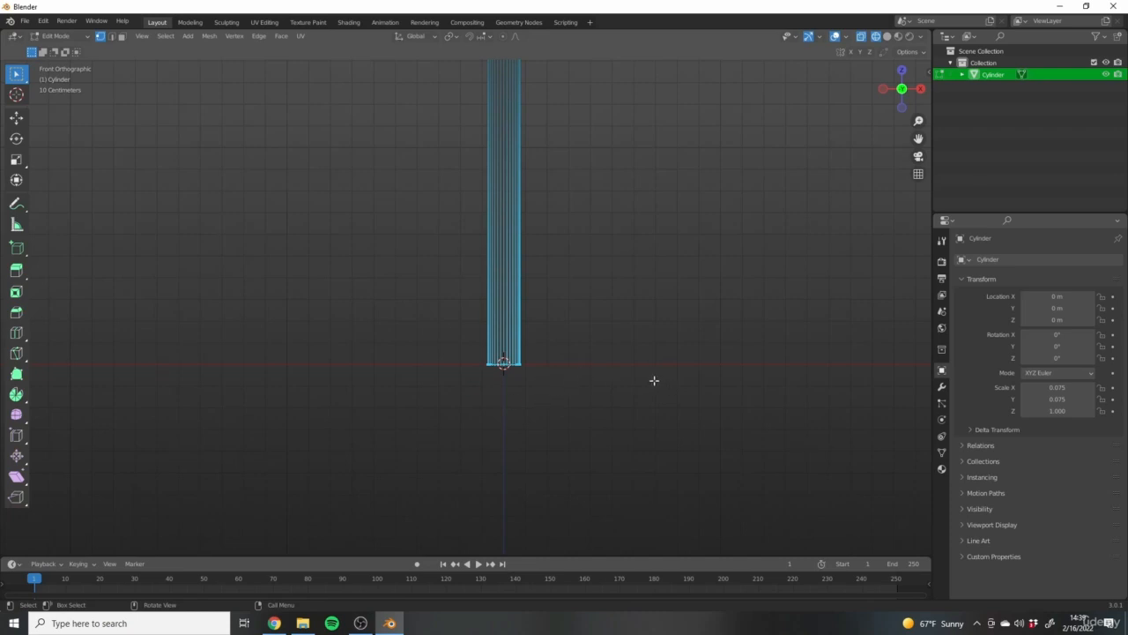
Scale the selected bottom vertices outward so the cylinder's base is a little over twice as wide as its top.
shift+middle_drag(615, 335, 591, 379)
scroll(411, 408, up, 5)
key(s)
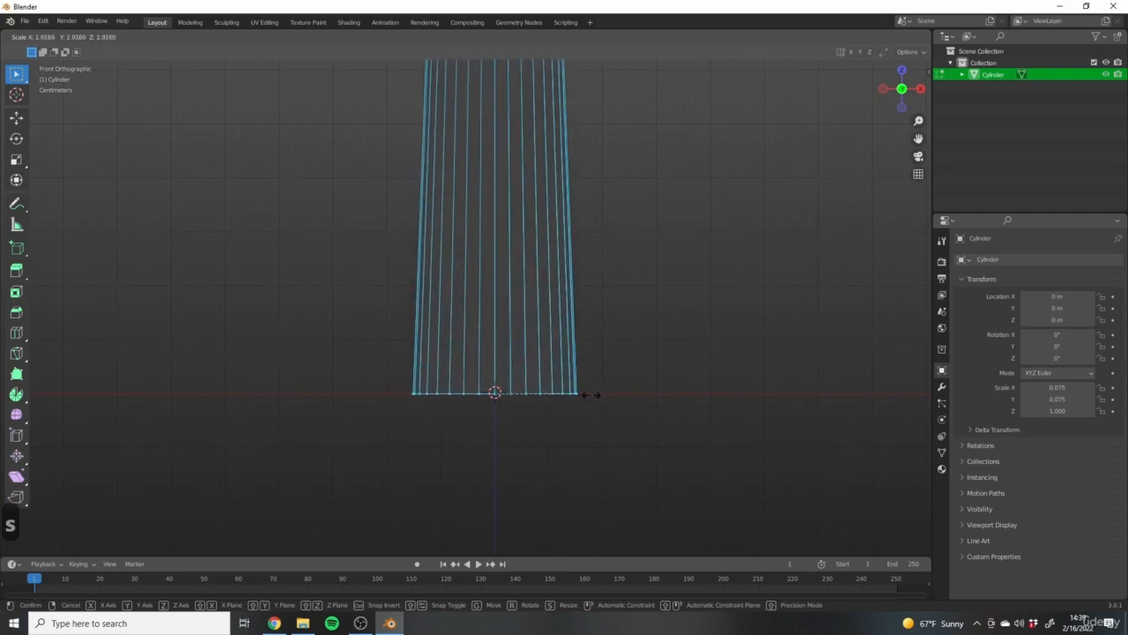
click(661, 397)
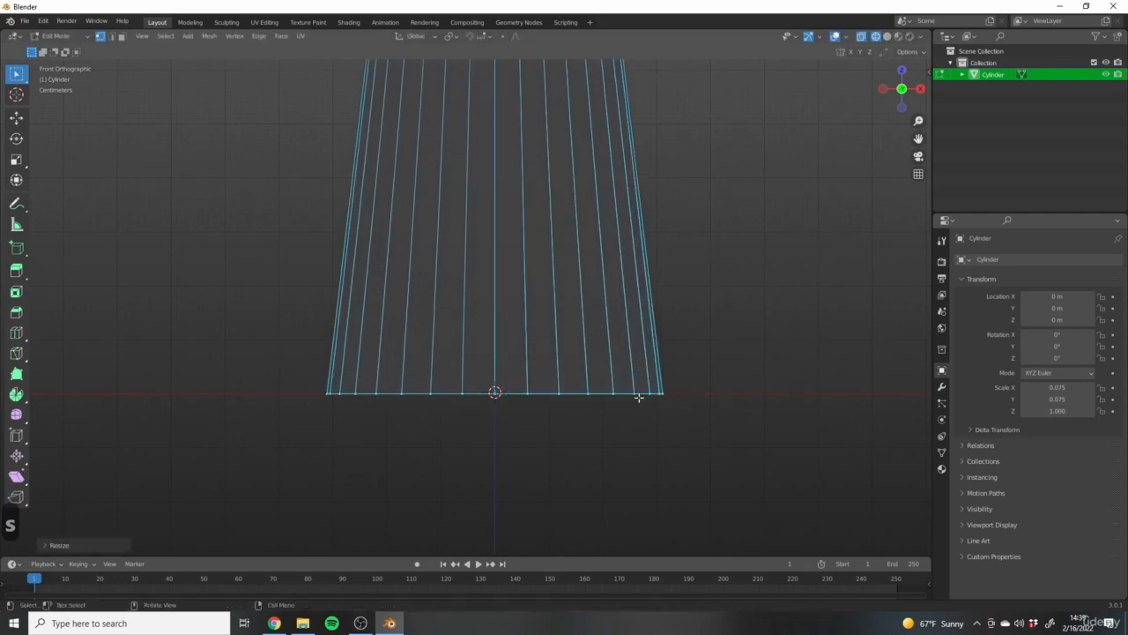
scroll(590, 350, down, 10)
scroll(600, 353, up, 8)
key(s)
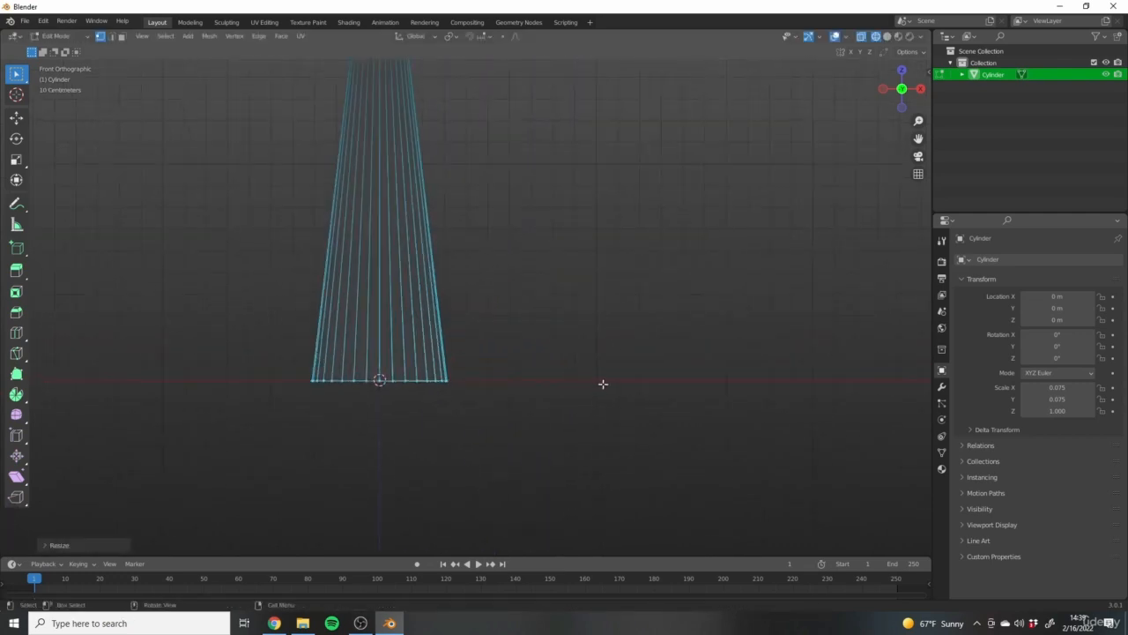
click(509, 372)
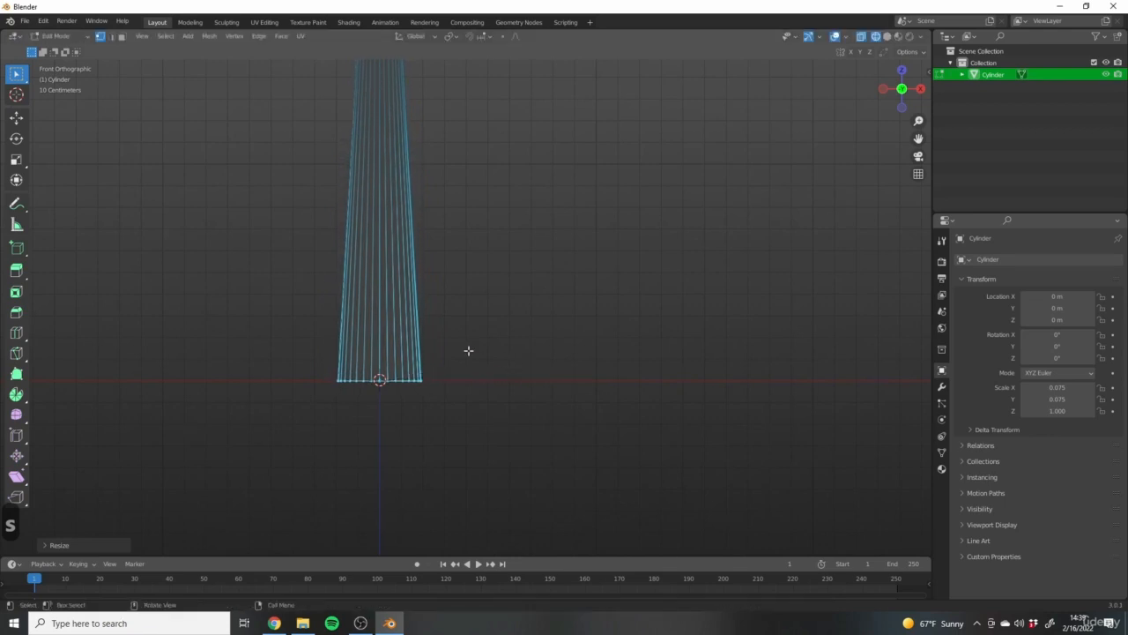
shift+middle_drag(467, 350, 615, 375)
scroll(615, 375, down, 3)
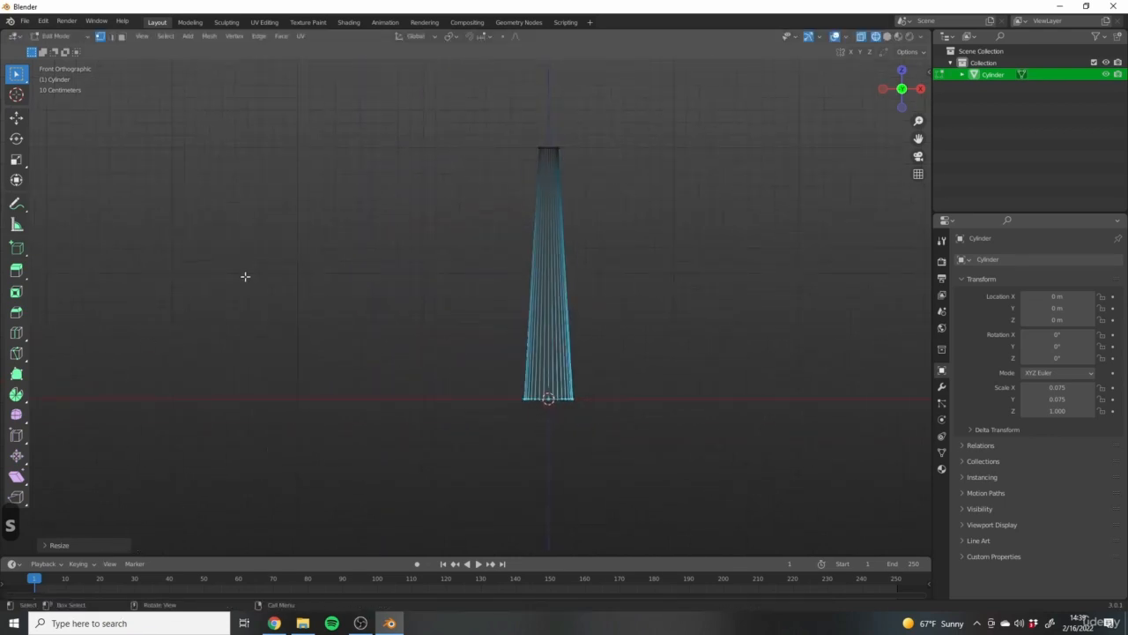
Return to Object Mode and display the tapered cylinder in solid shading from a perspective angle.
key(Tab)
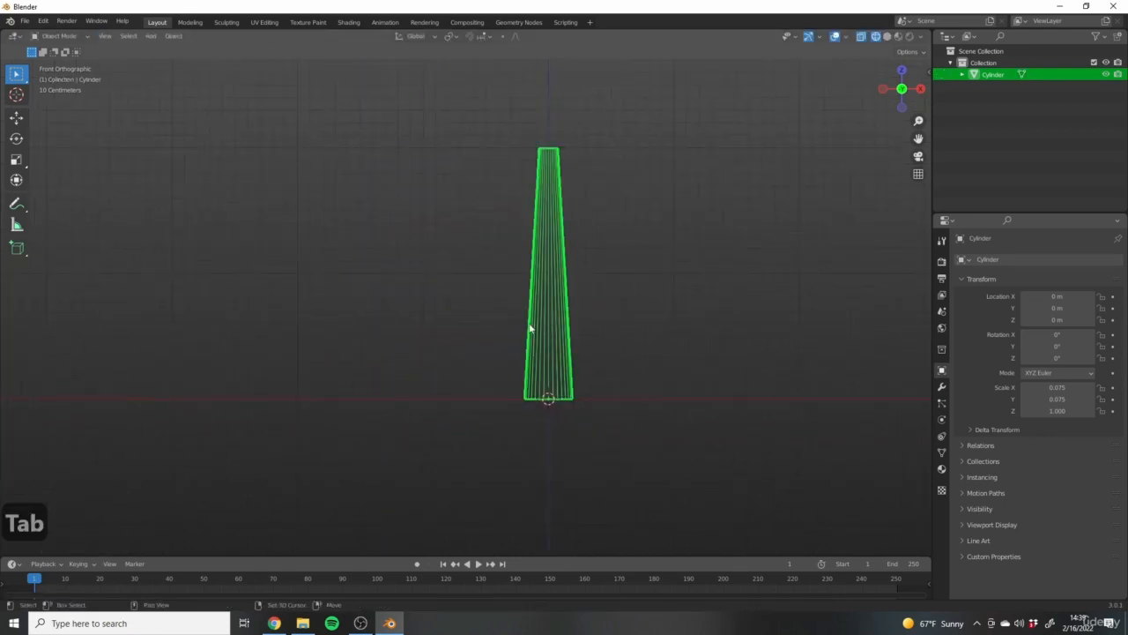
shift+middle_drag(594, 388, 540, 456)
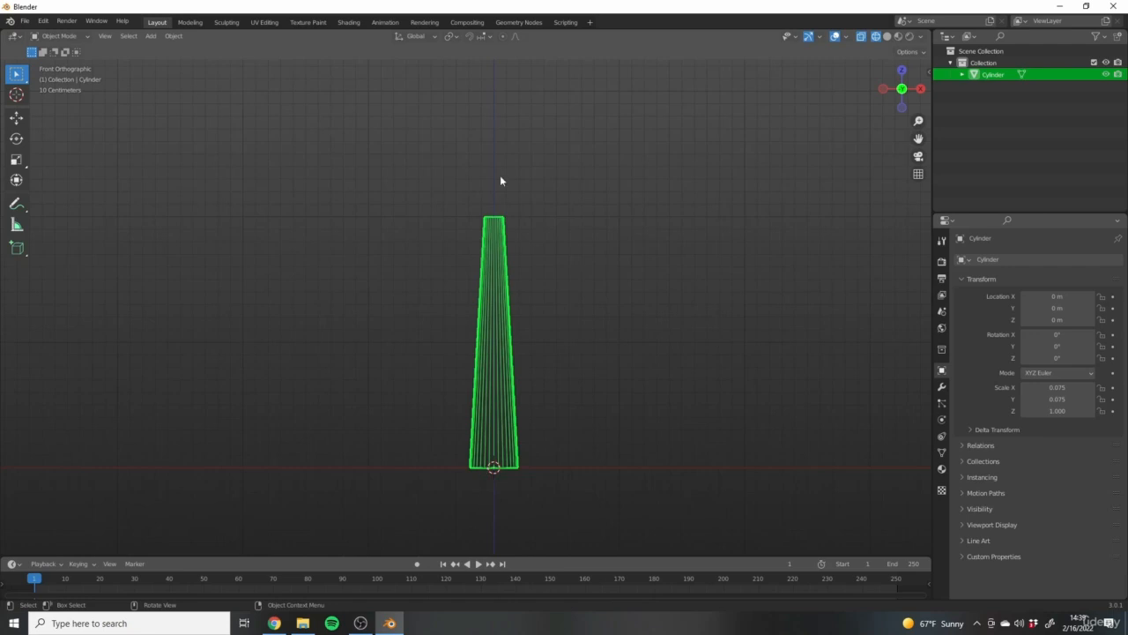
shift+middle_drag(608, 245, 579, 264)
scroll(569, 317, up, 1)
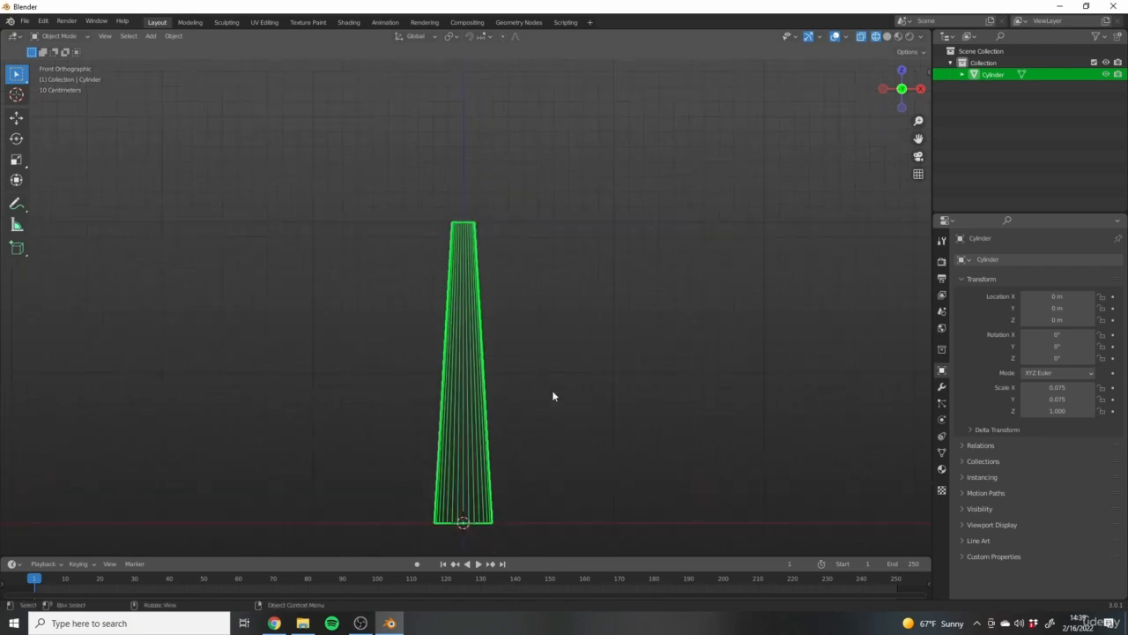
key(z)
click(585, 399)
middle_drag(599, 357, 564, 383)
Apply Shade Smooth to the tapered cylinder and inspect its surface up close.
right_click(471, 349)
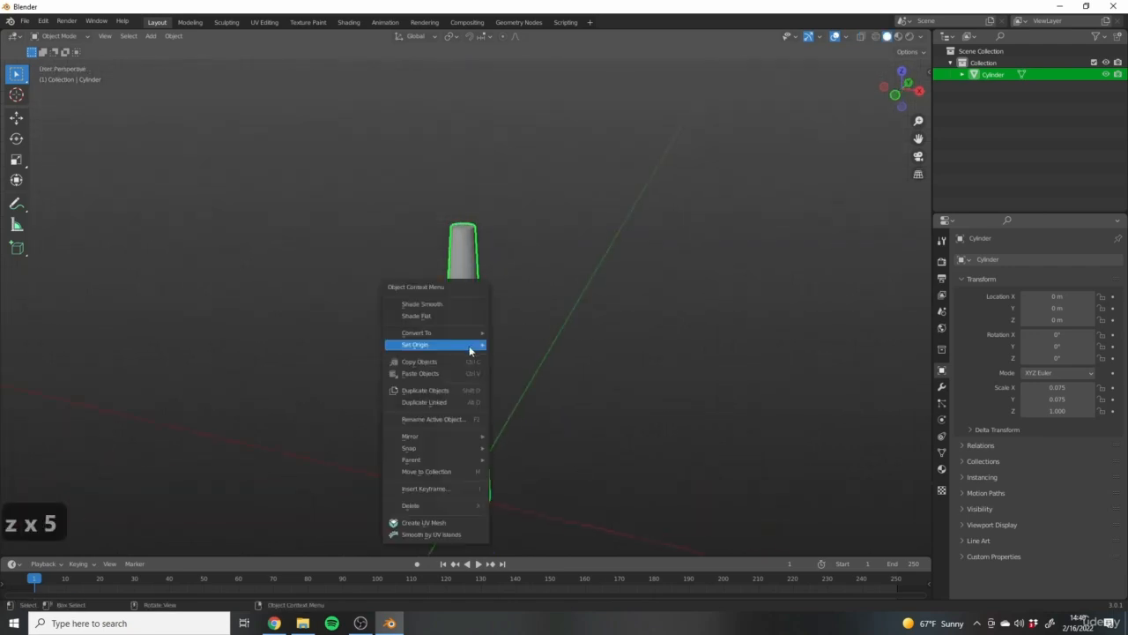
click(427, 305)
right_click(442, 254)
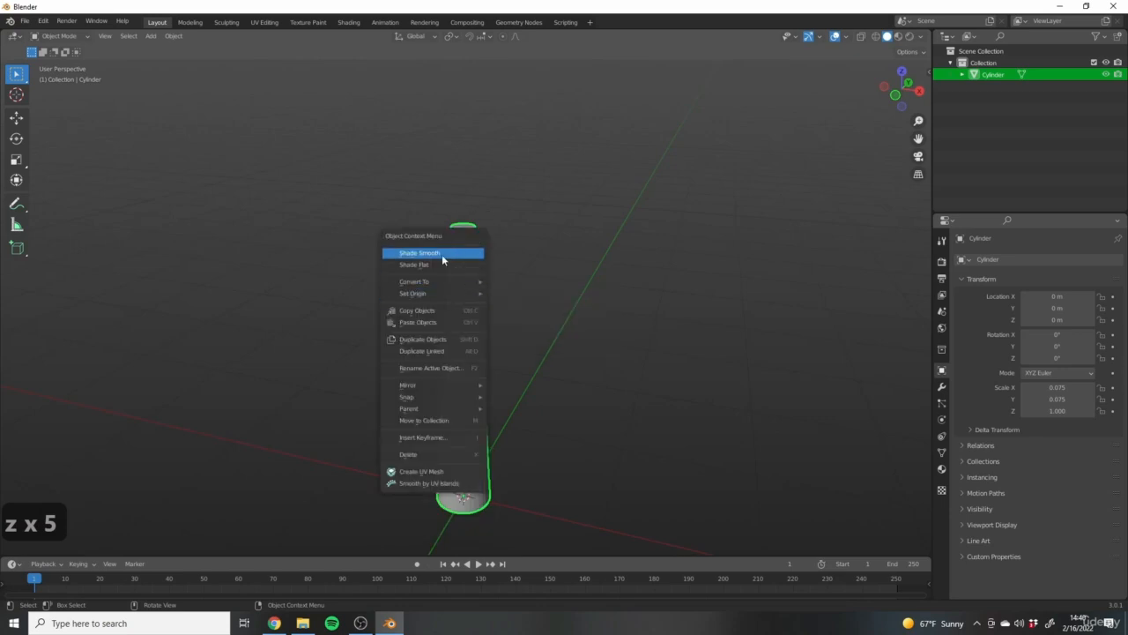
click(442, 253)
scroll(484, 315, up, 5)
scroll(454, 343, up, 2)
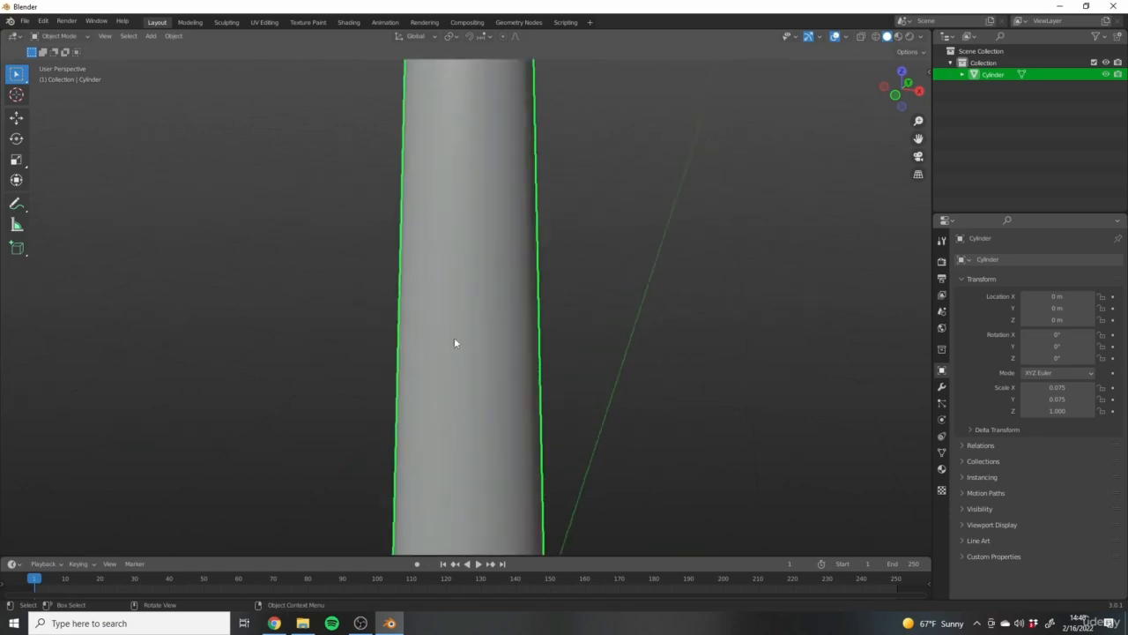
scroll(493, 428, down, 6)
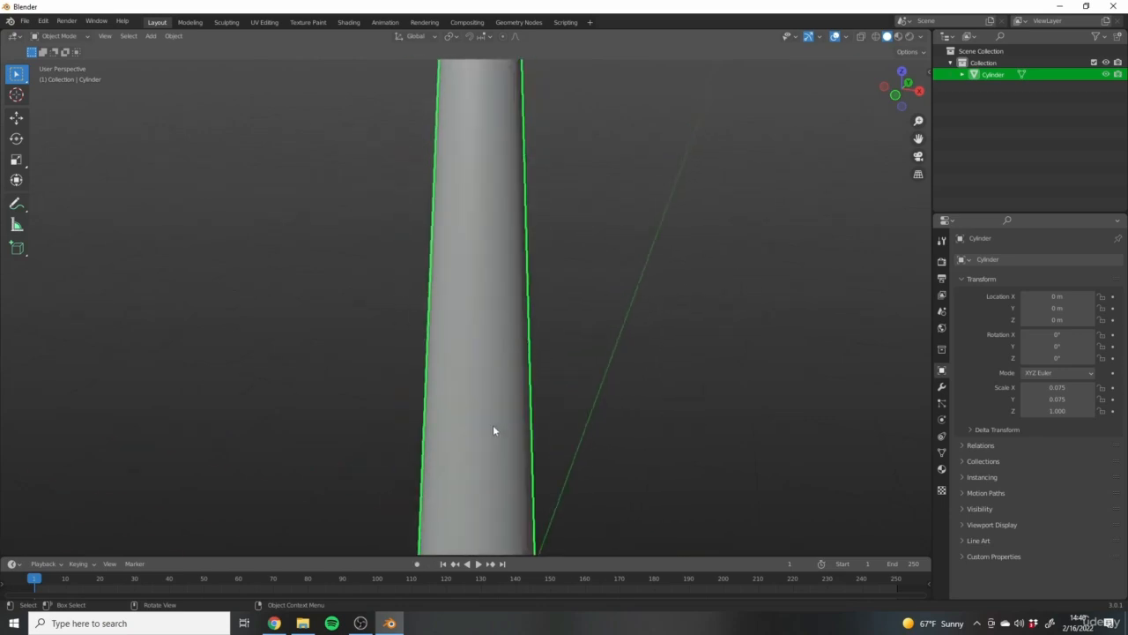
middle_drag(474, 441, 637, 441)
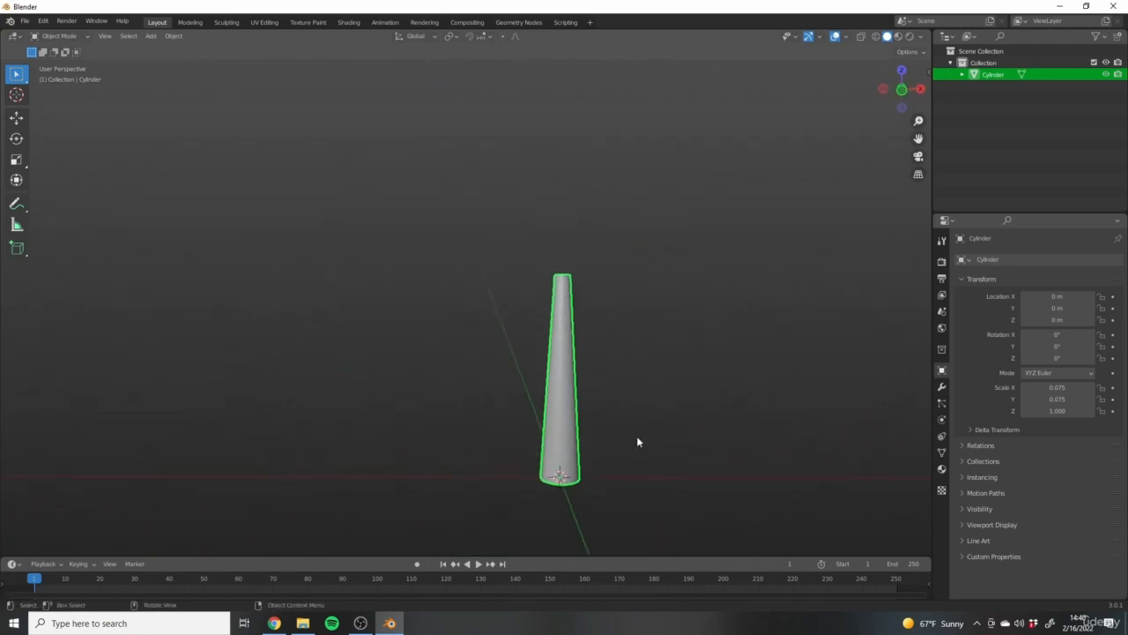
Add a UV sphere at the cylinder's base in front orthographic view.
key(KP_1)
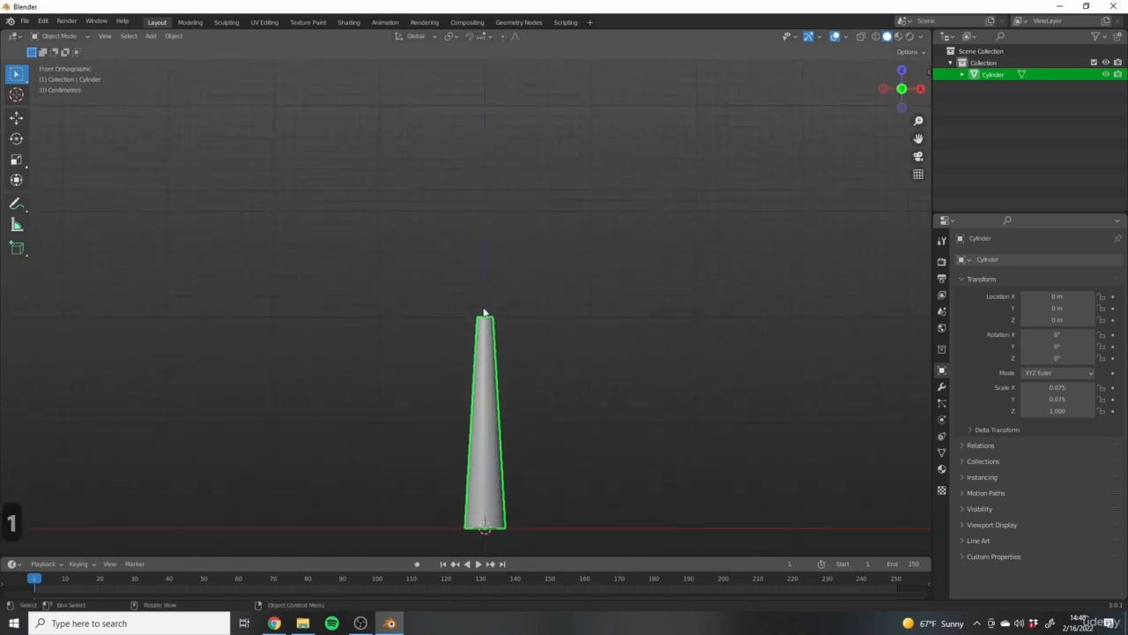
key(shift+a)
mouse_move(465, 362)
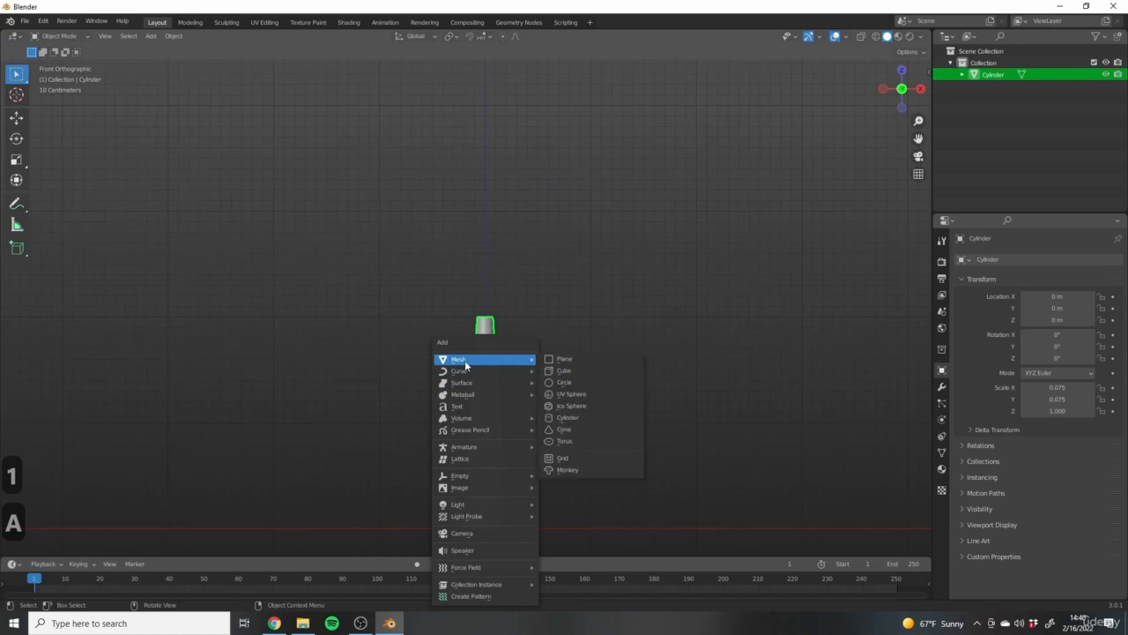
click(581, 395)
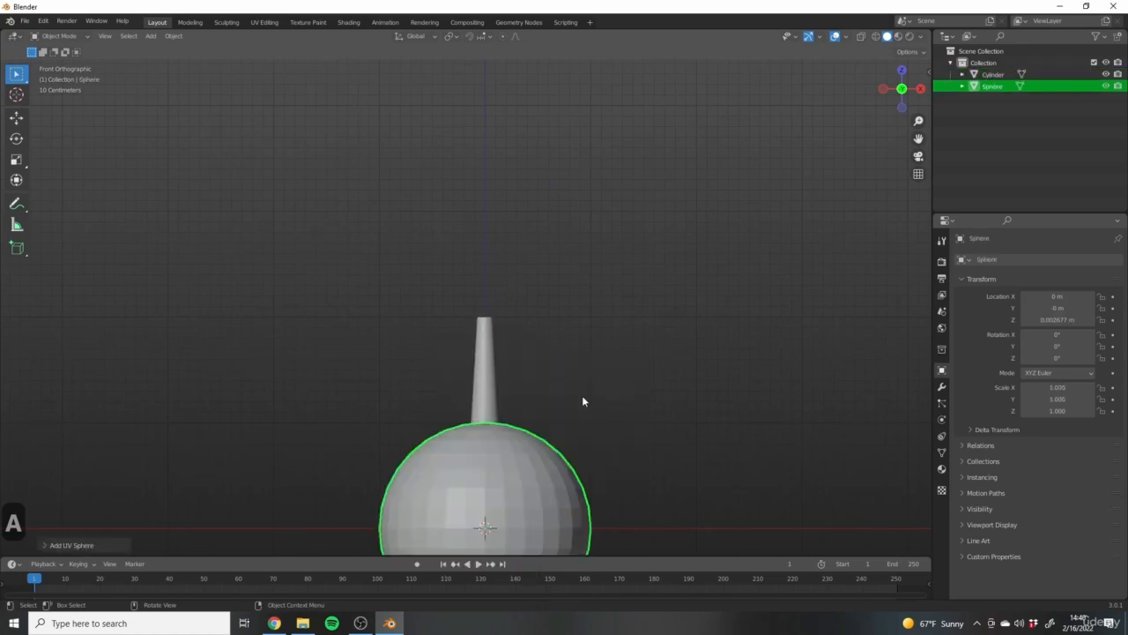
Move the sphere up along Z to about 2.087 m and scale it uniformly to about 0.456.
shift+middle_drag(622, 492, 612, 386)
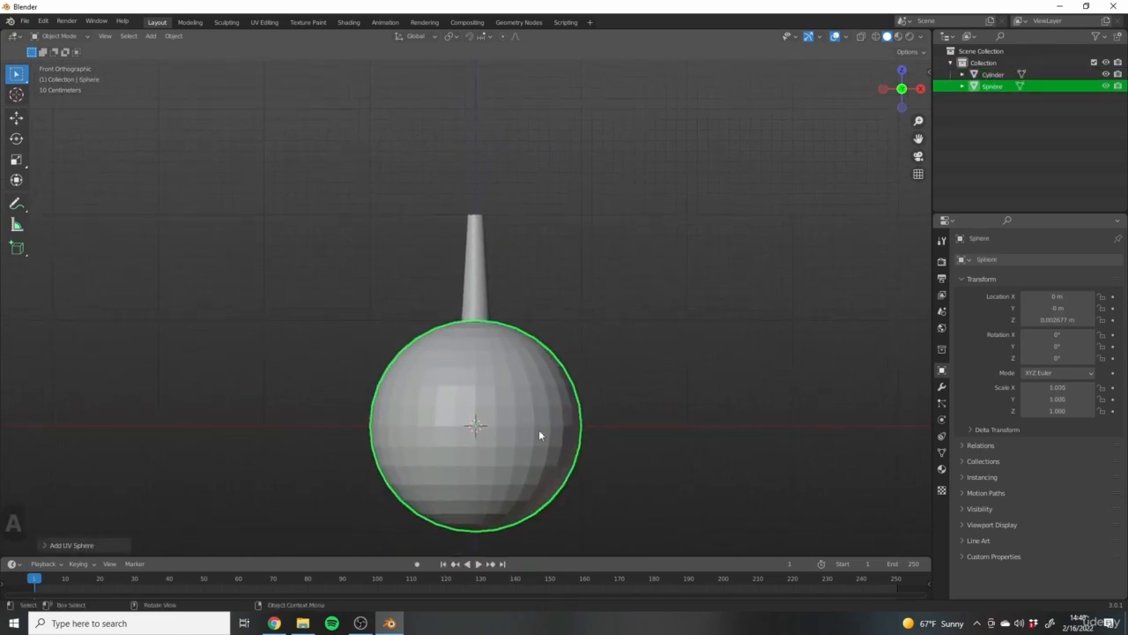
key(g)
key(z)
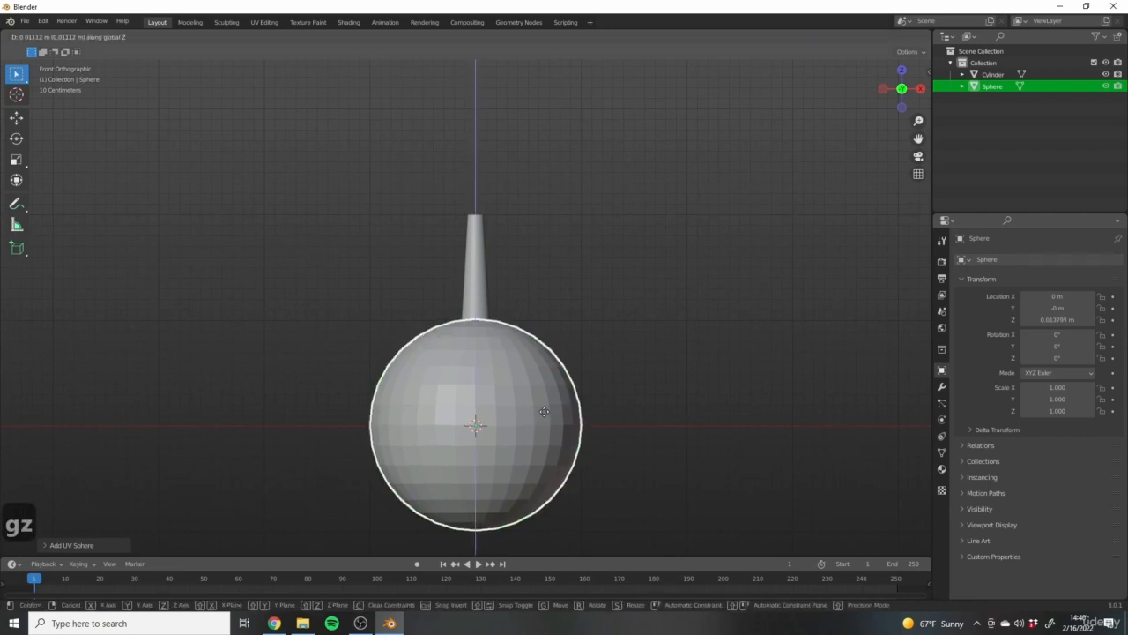
click(539, 195)
shift+middle_drag(627, 273, 600, 367)
key(s)
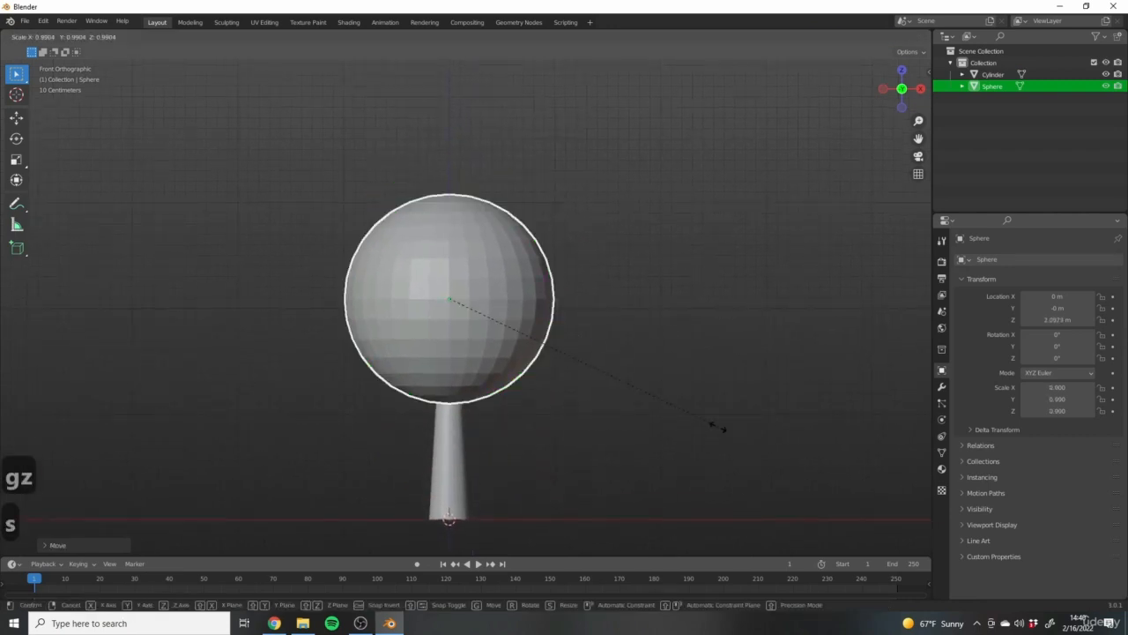
click(573, 348)
Try flattening the sphere along Z to a scale of about 0.325, and undo that resize.
key(s)
key(z)
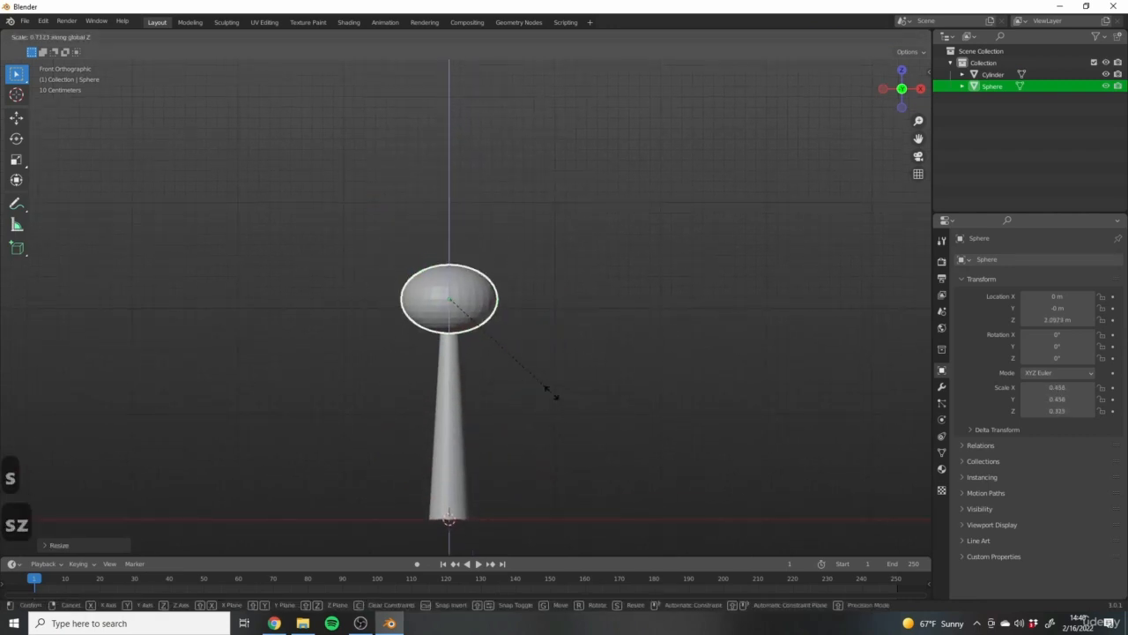
click(553, 397)
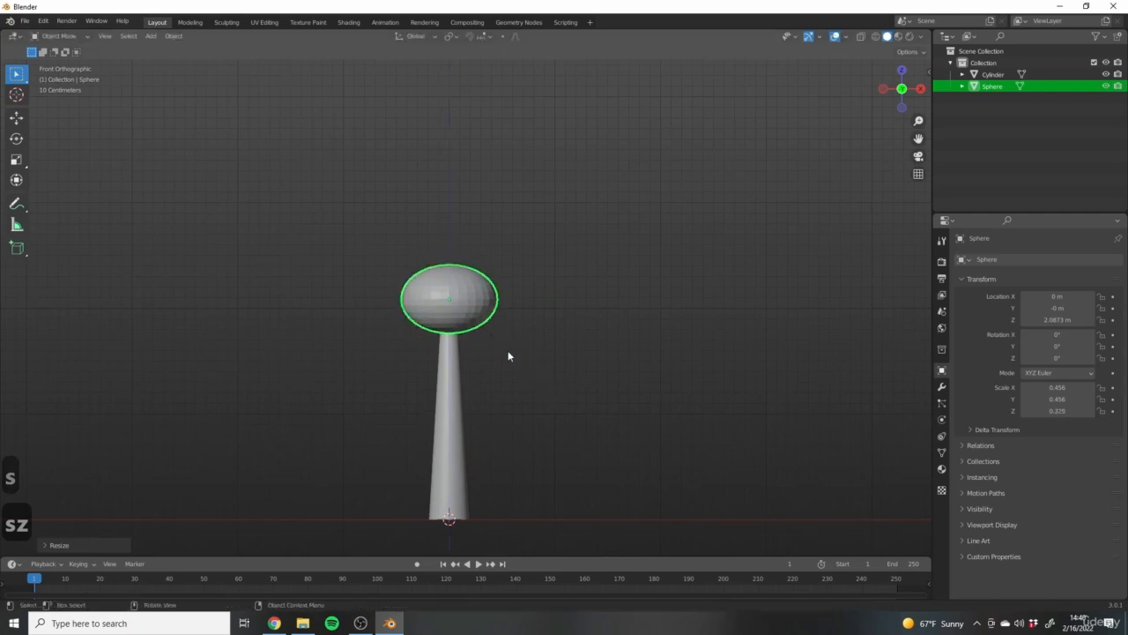
scroll(499, 346, up, 3)
key(ctrl+z)
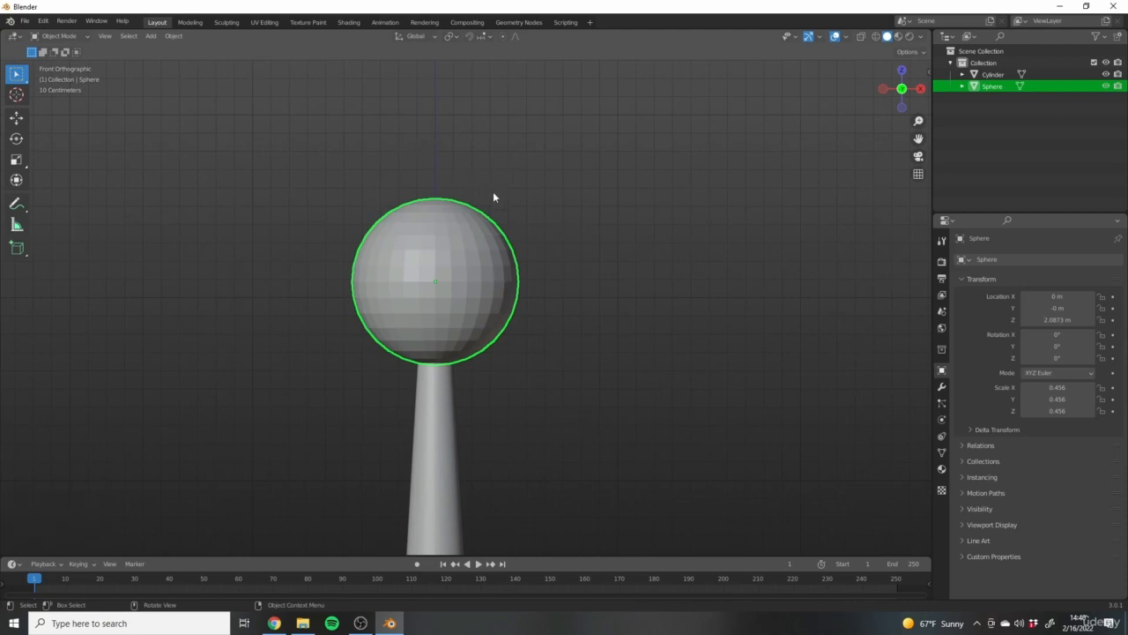
key(s)
right_click(731, 415)
Flatten the sphere above the tapered cylinder by scaling it along Z to about 0.242.
key(s)
key(z)
click(582, 279)
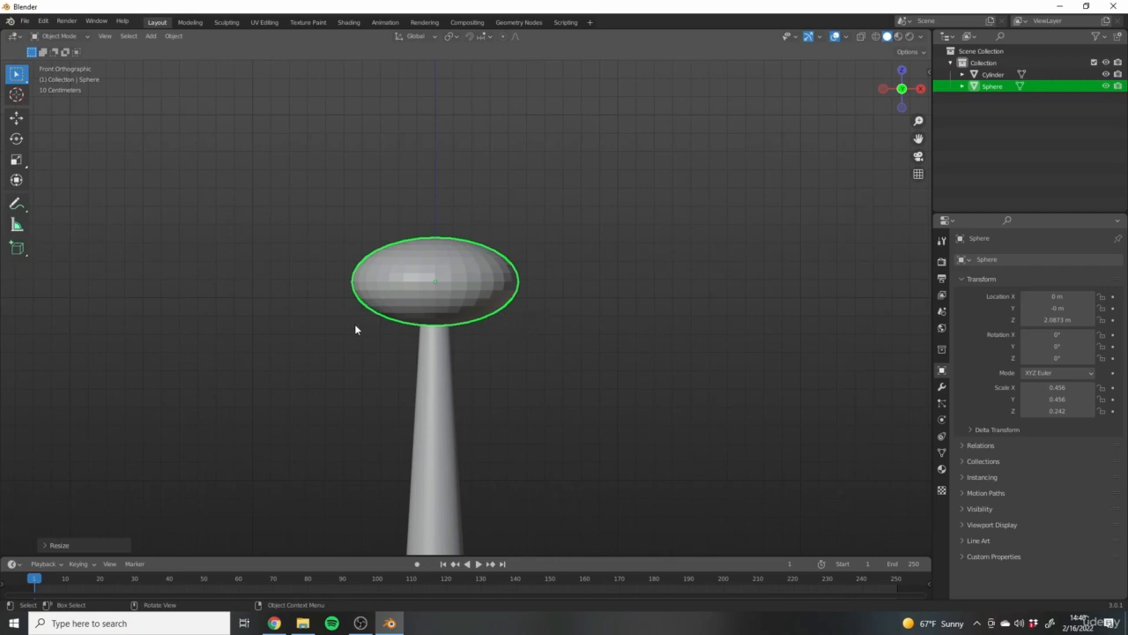
Undo the last Z-axis flattening of the sphere.
key(ctrl+z)
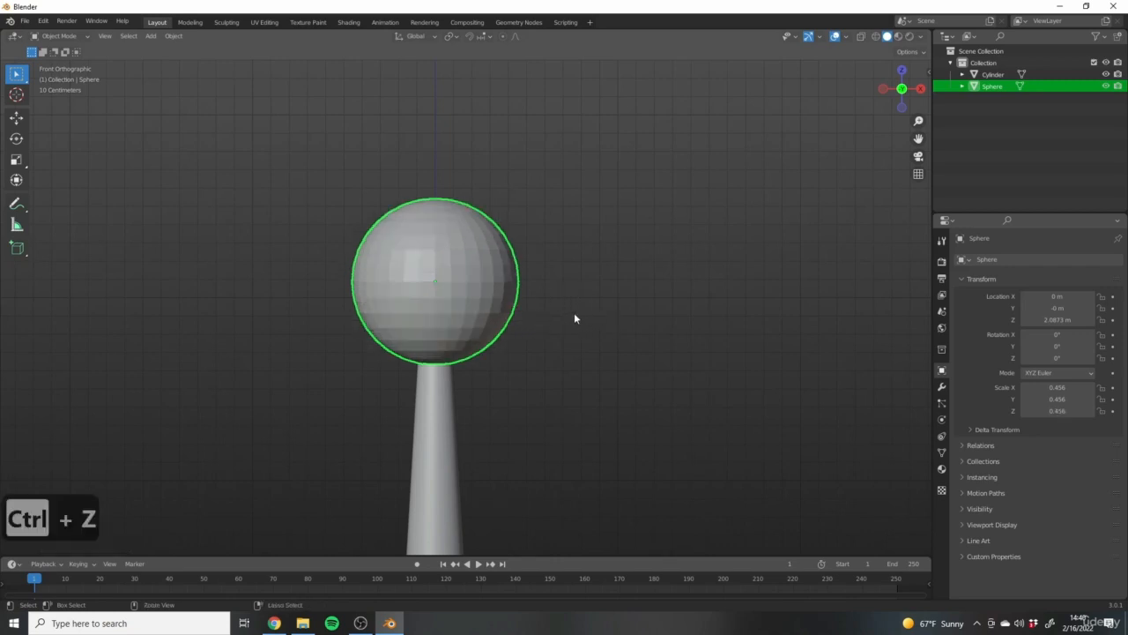
shift+middle_drag(495, 204, 482, 237)
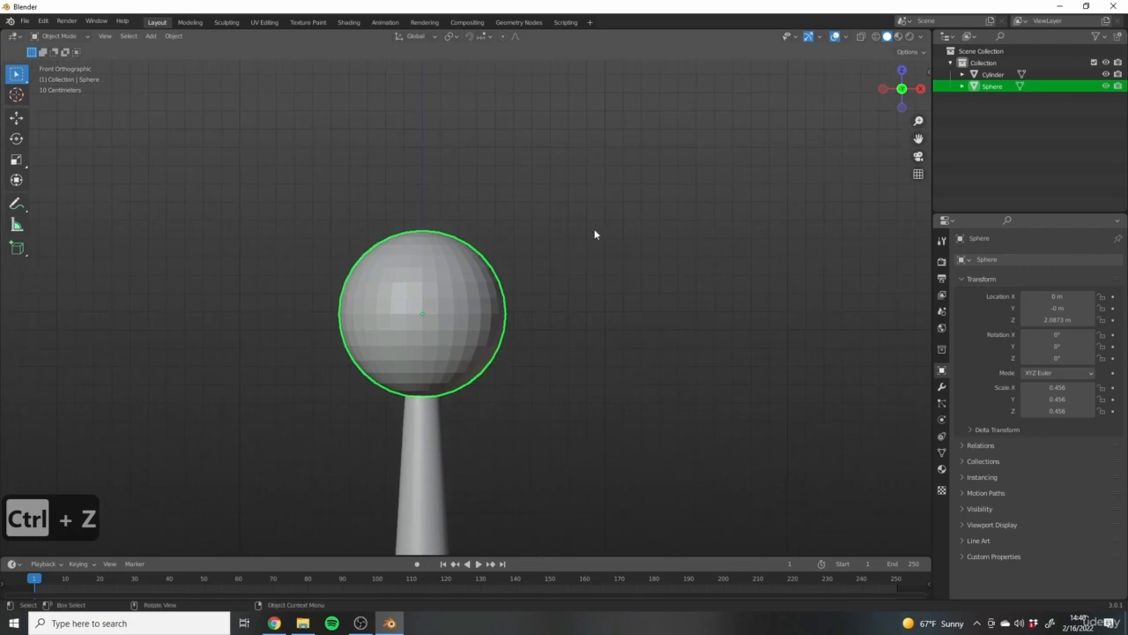
scroll(564, 352, down, 5)
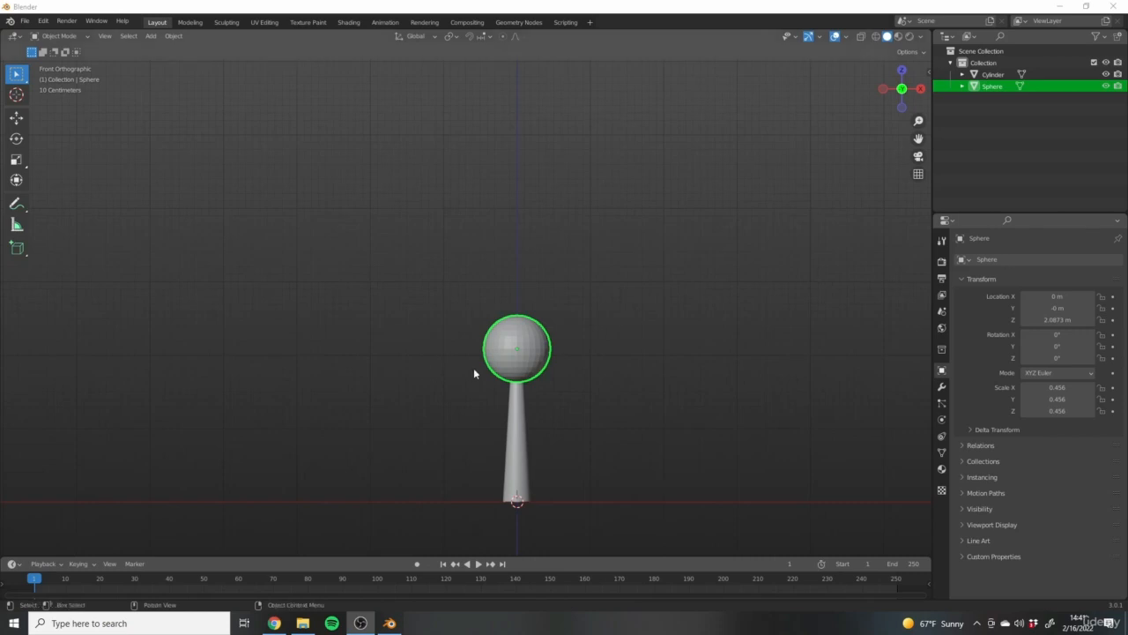
Enter Edit Mode on the sphere and select the second horizontal edge loop below its equator.
scroll(554, 354, up, 2)
key(Tab)
click(595, 337)
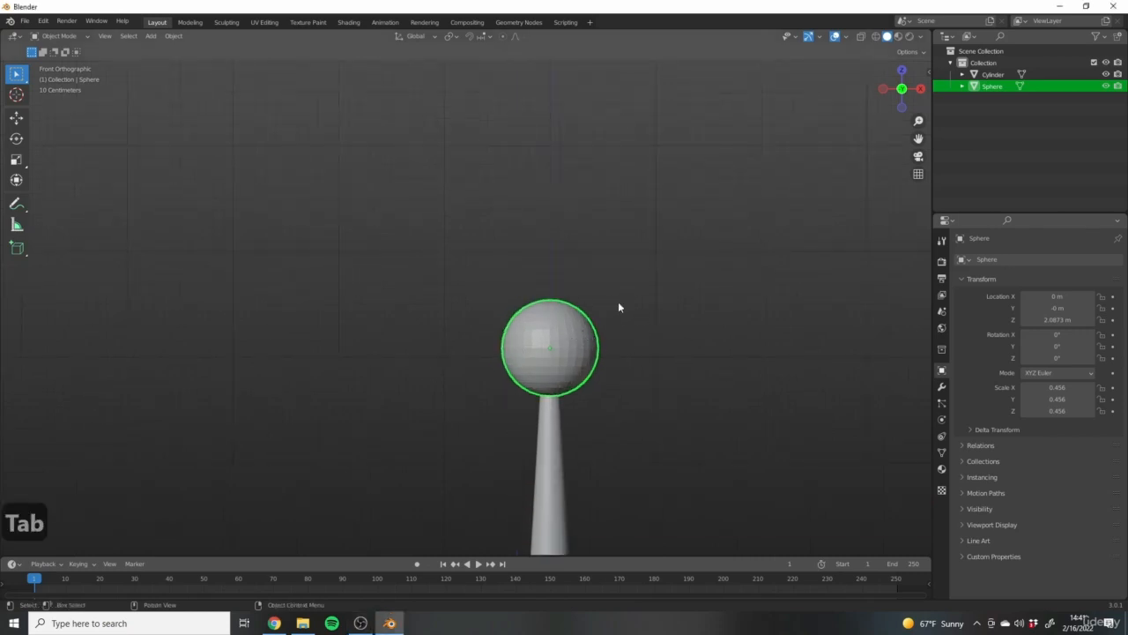
key(Tab)
shift+middle_drag(693, 292, 652, 262)
scroll(652, 261, up, 3)
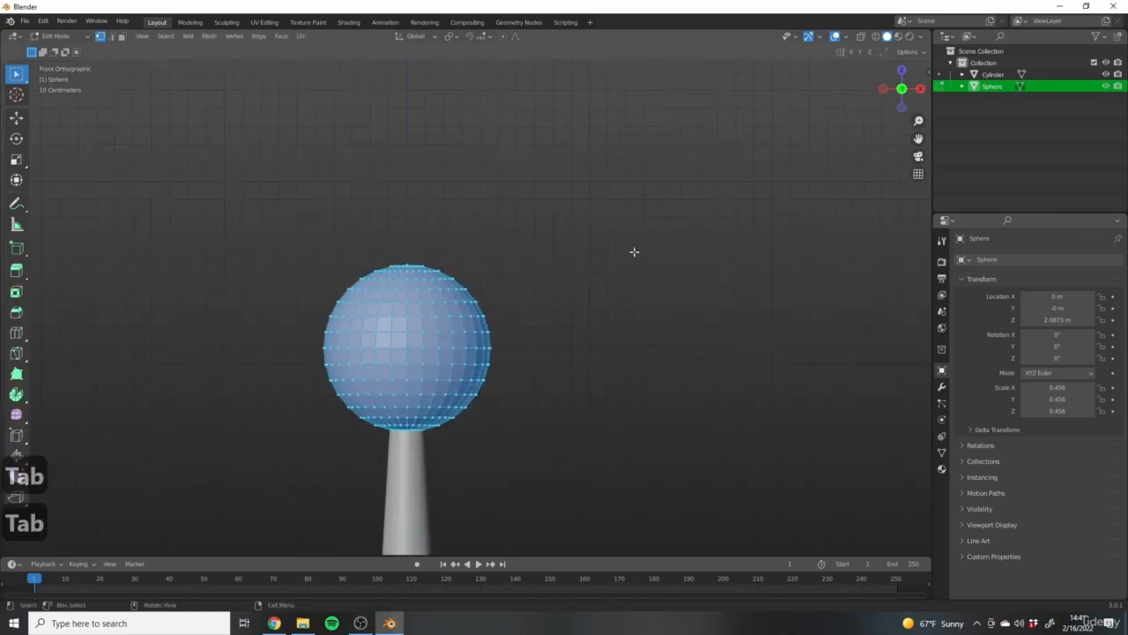
shift+middle_drag(500, 255, 565, 254)
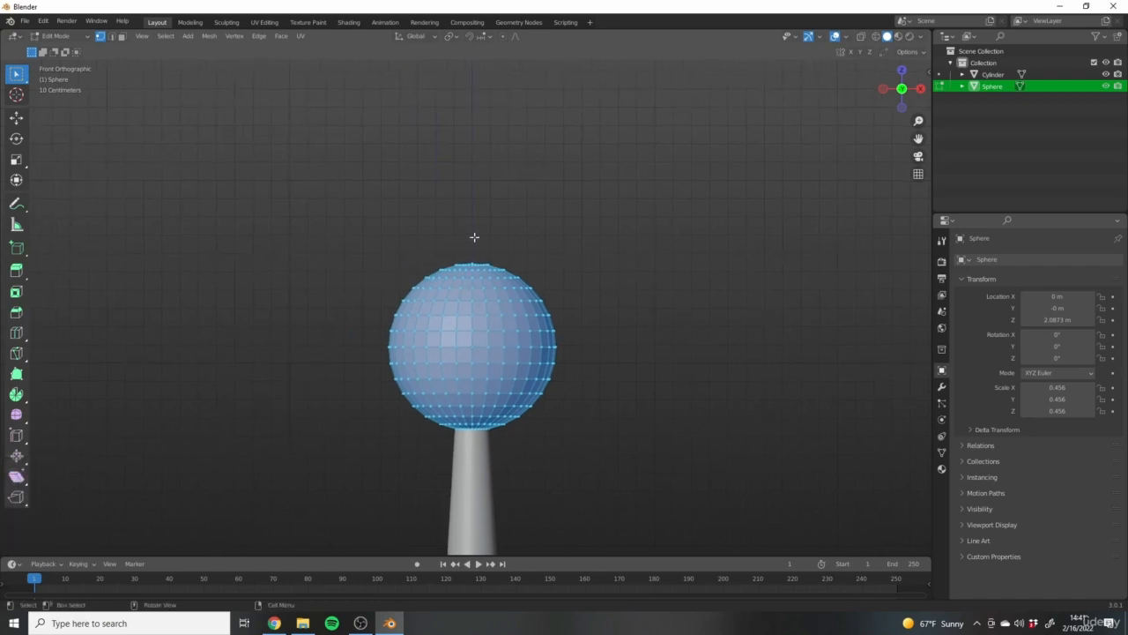
middle_drag(476, 235, 433, 327)
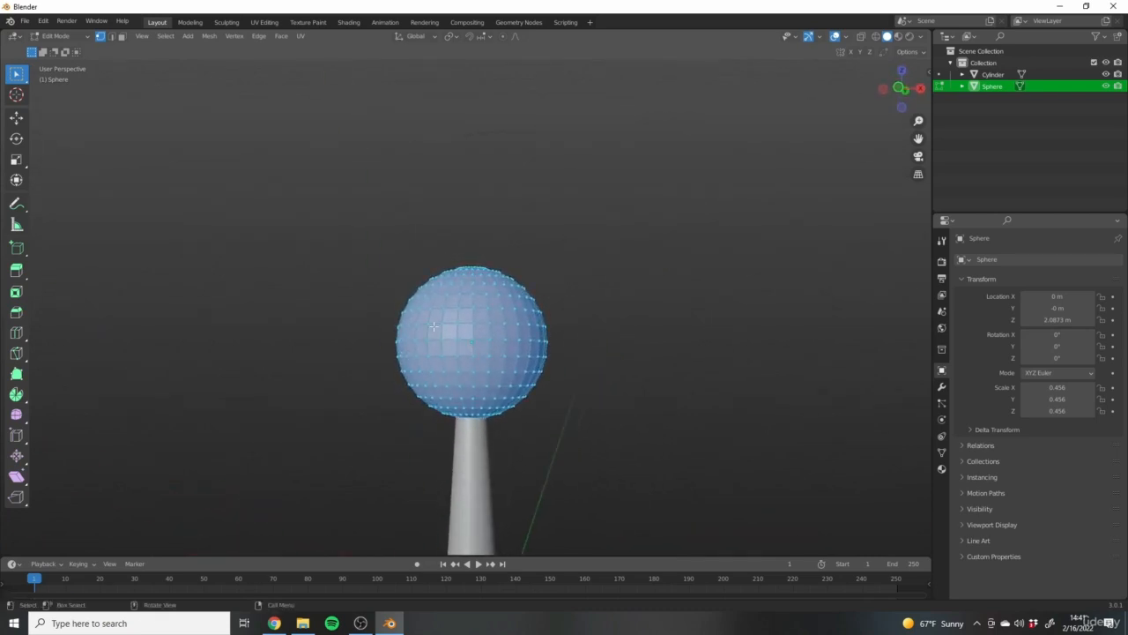
scroll(483, 367, up, 5)
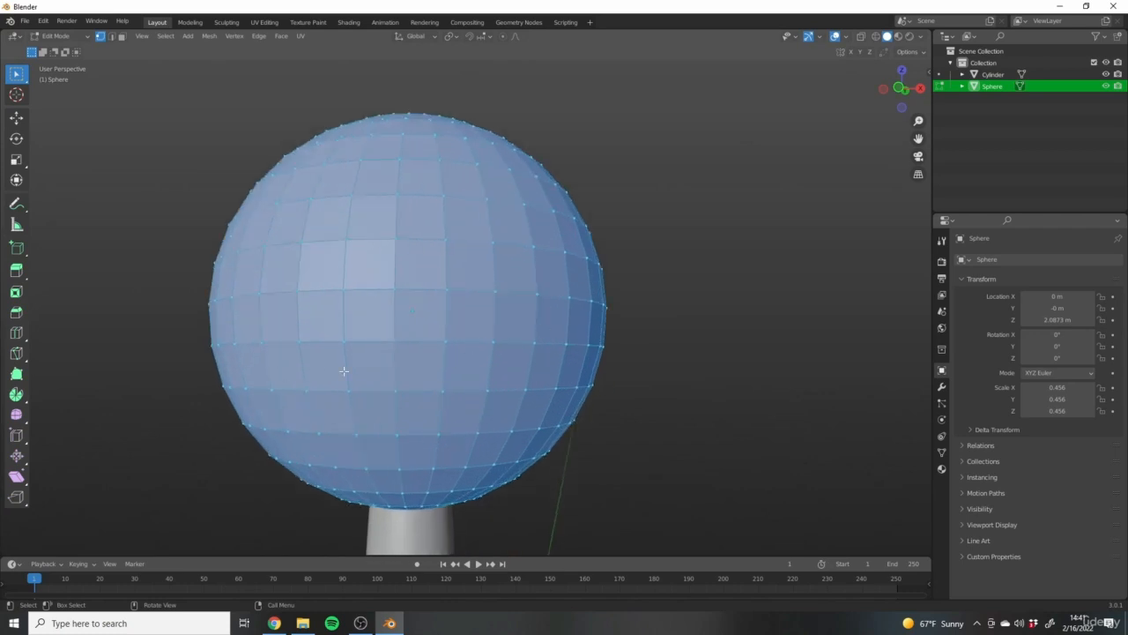
scroll(584, 365, down, 3)
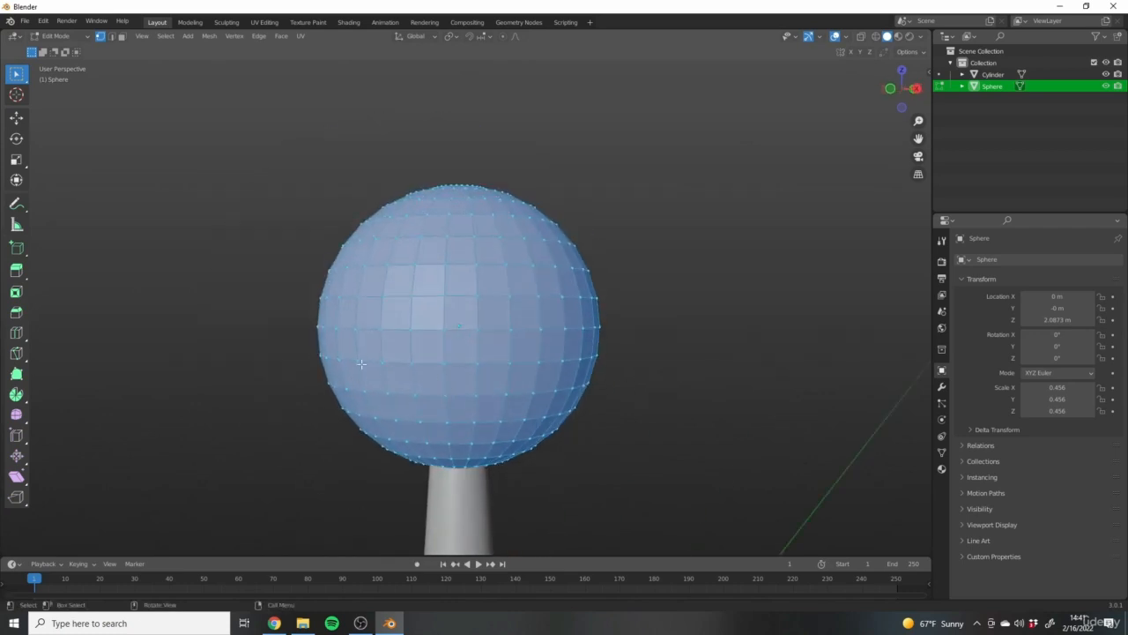
alt+click(428, 394)
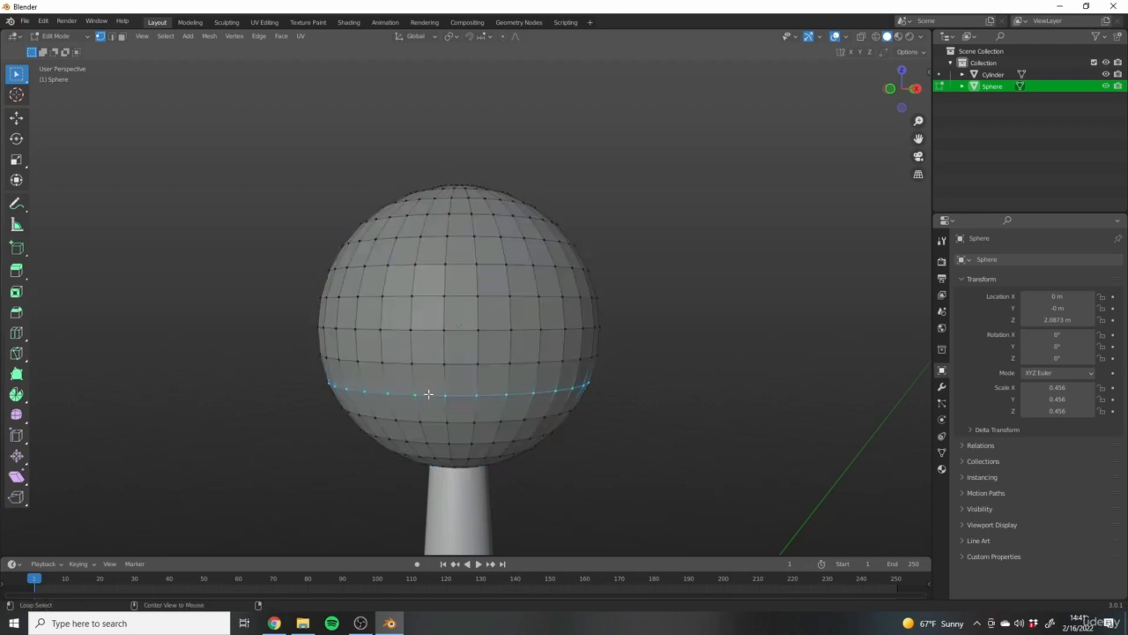
middle_drag(420, 306, 519, 301)
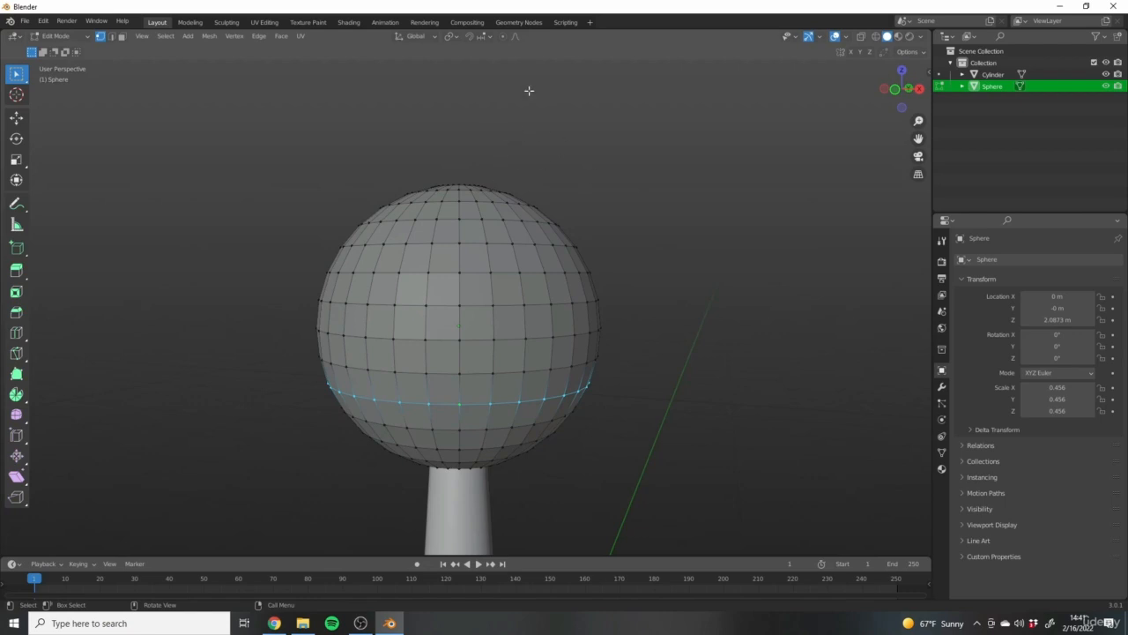
Enable proportional editing and move the selected lower loop down along Z by about 0.14 m with a falloff size of about 0.47 m.
click(504, 37)
scroll(648, 290, down, 3)
middle_drag(583, 300, 640, 326)
scroll(536, 244, up, 5)
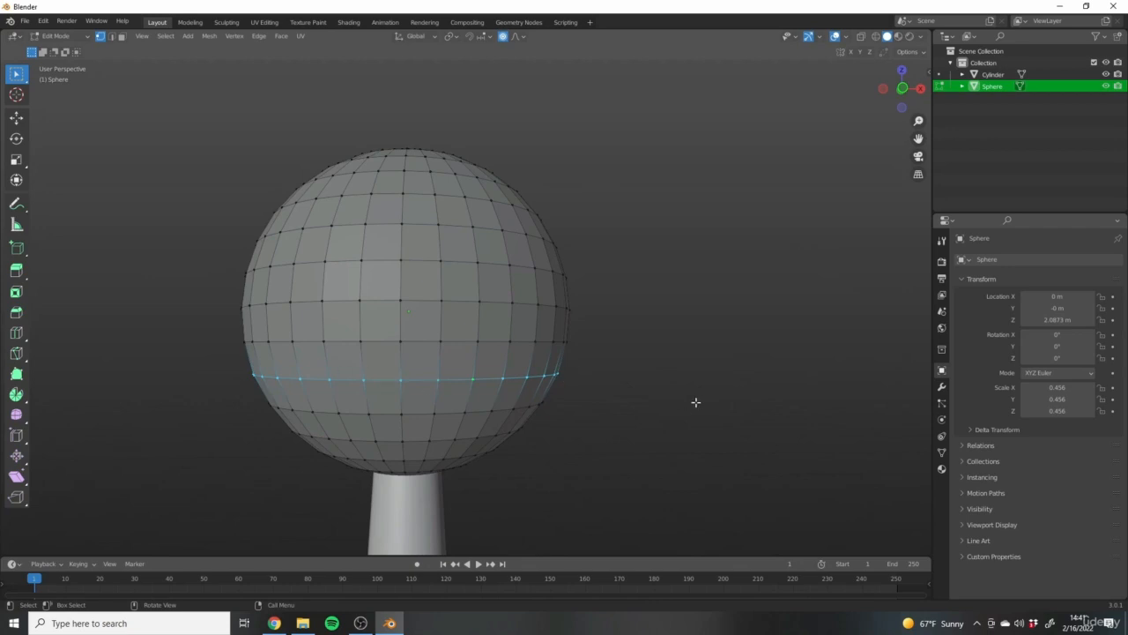
key(g)
key(z)
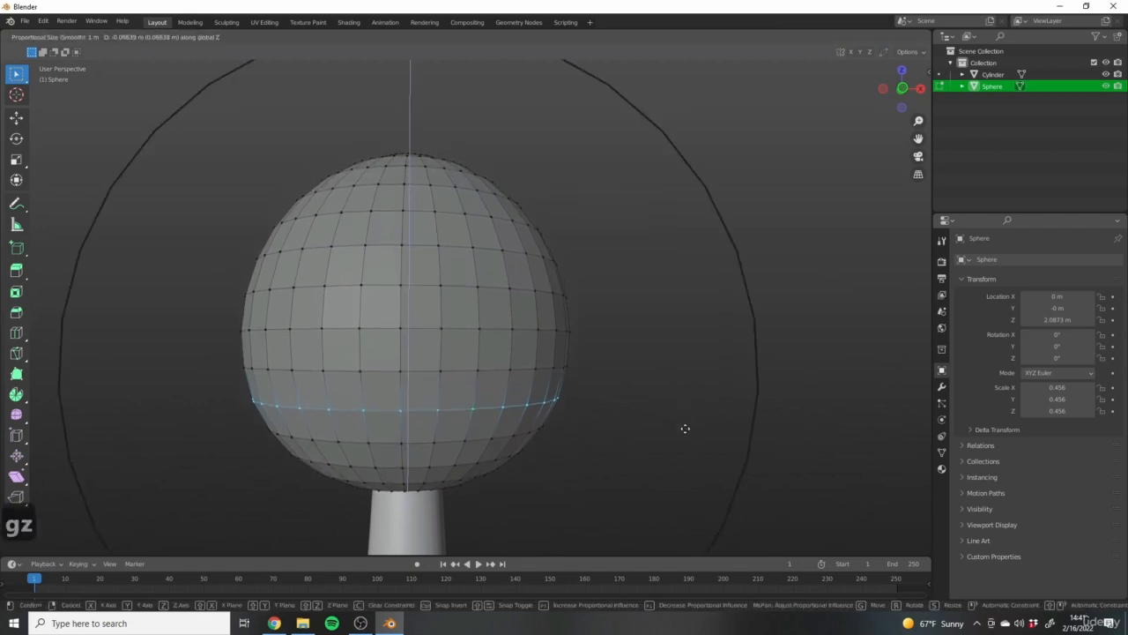
scroll(681, 430, up, 2)
scroll(682, 431, up, 10)
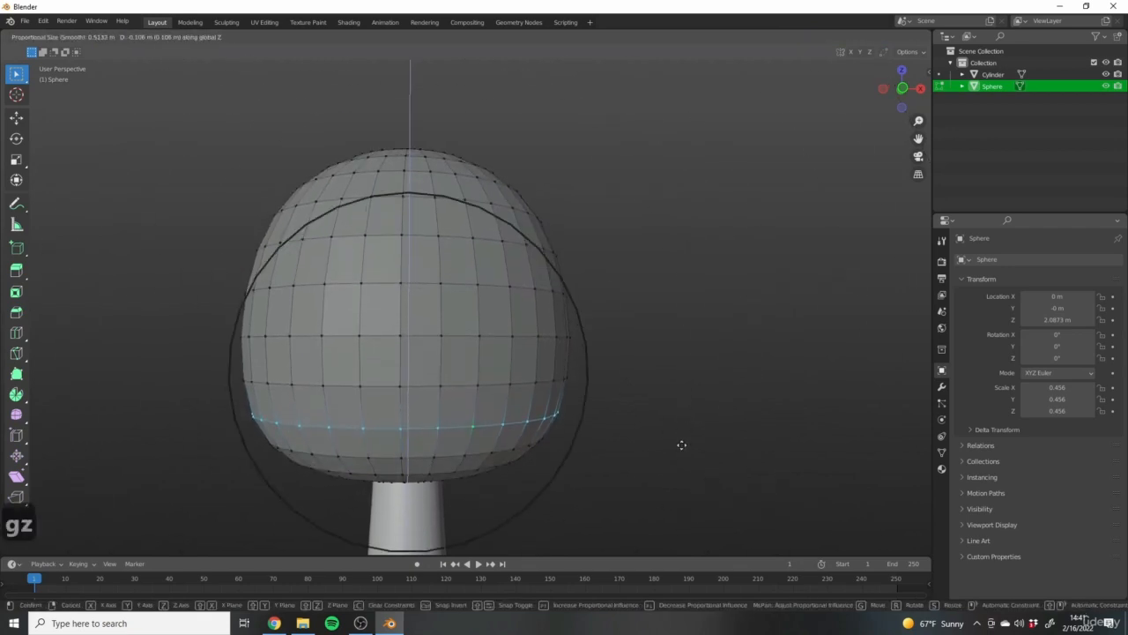
scroll(681, 445, down, 6)
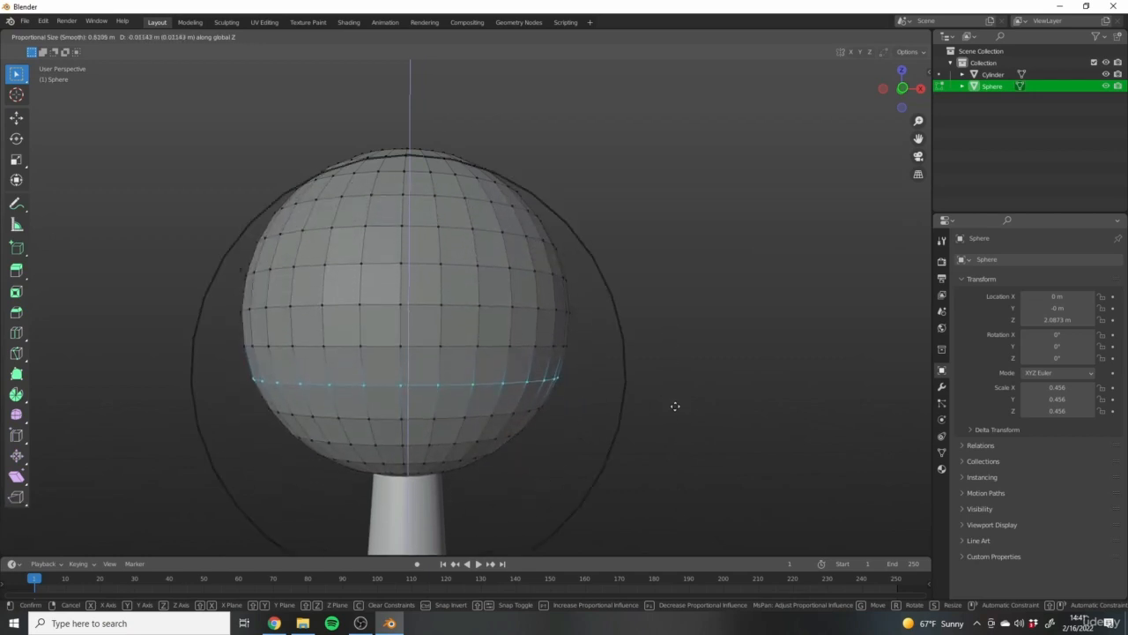
scroll(672, 431, up, 5)
scroll(673, 446, down, 6)
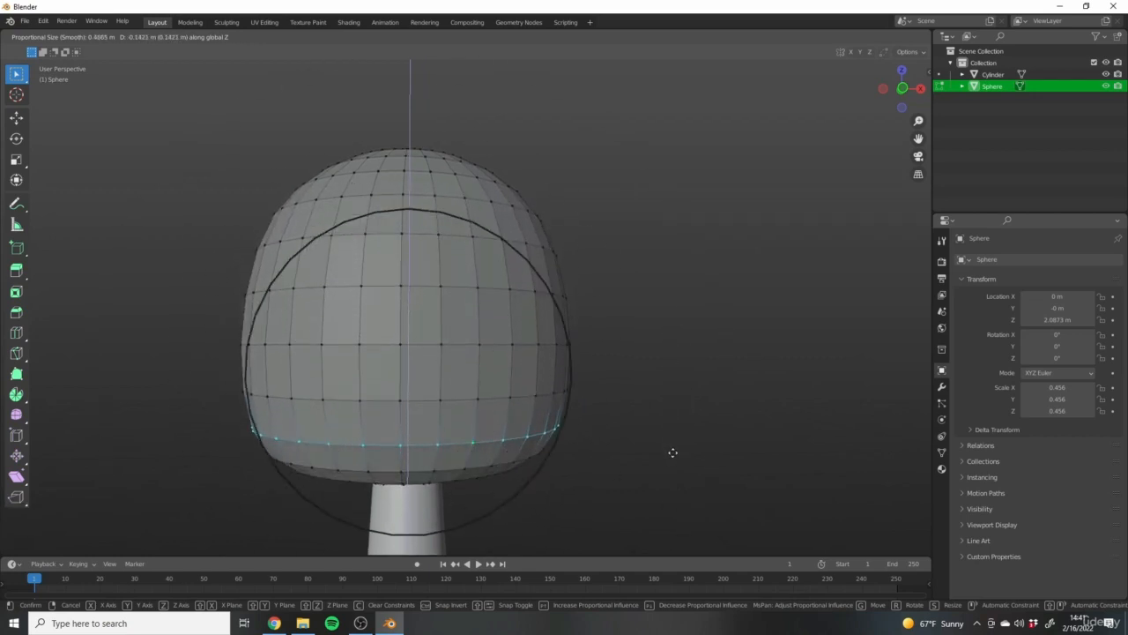
click(673, 446)
Move an upper horizontal edge loop of the sphere down along Z by about 0.23 m with a proportional size of about 0.75 m.
alt+click(417, 197)
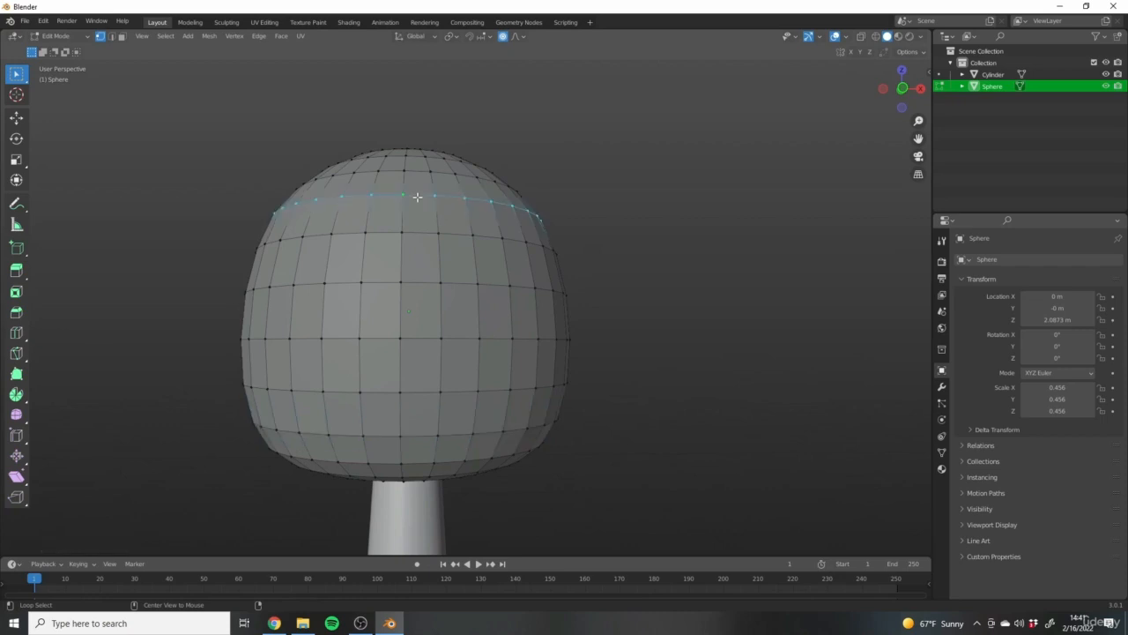
key(g)
key(z)
scroll(590, 326, down, 5)
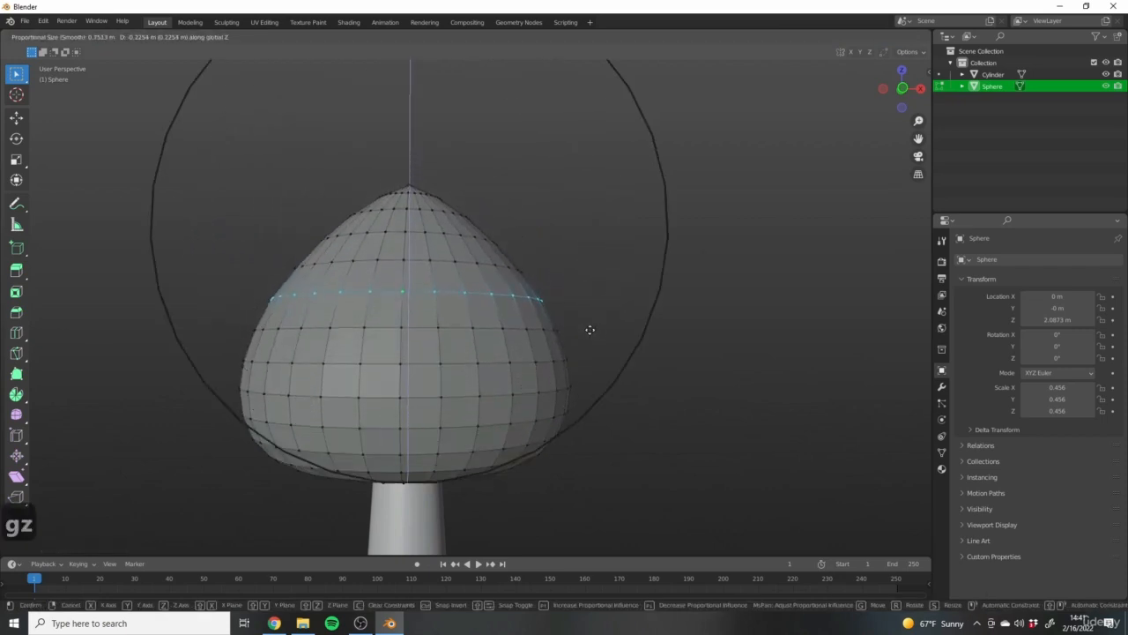
click(589, 331)
Lower the sphere's top pole vertex along Z by about 0.26 m with a proportional size of about 0.75 m.
middle_drag(519, 199, 513, 231)
click(405, 180)
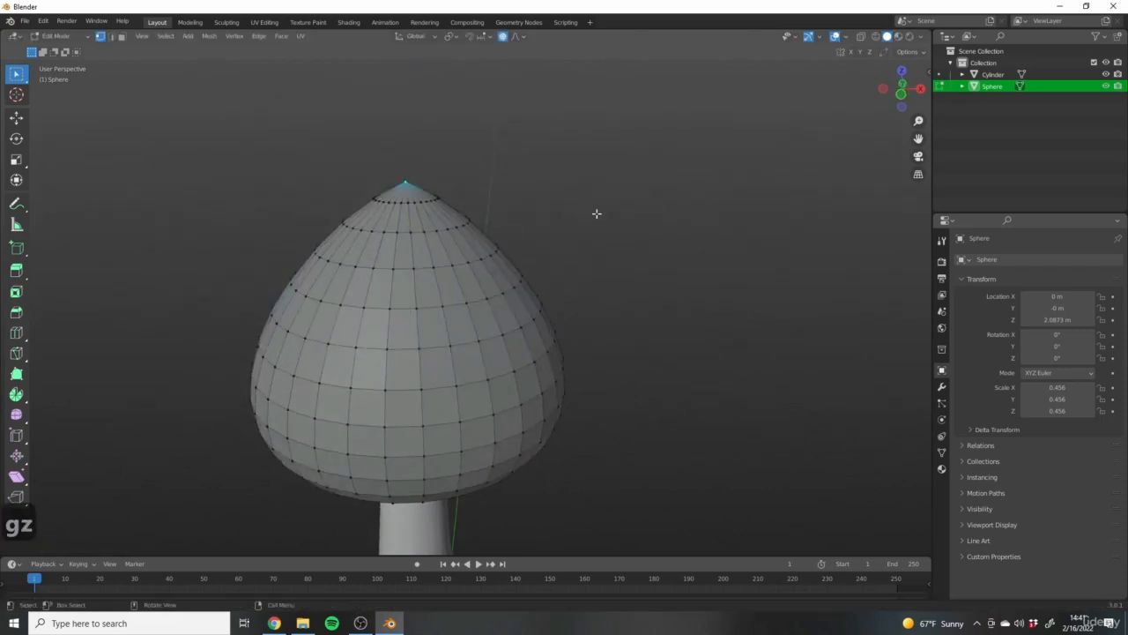
key(g)
key(z)
scroll(556, 252, up, 6)
scroll(556, 253, down, 3)
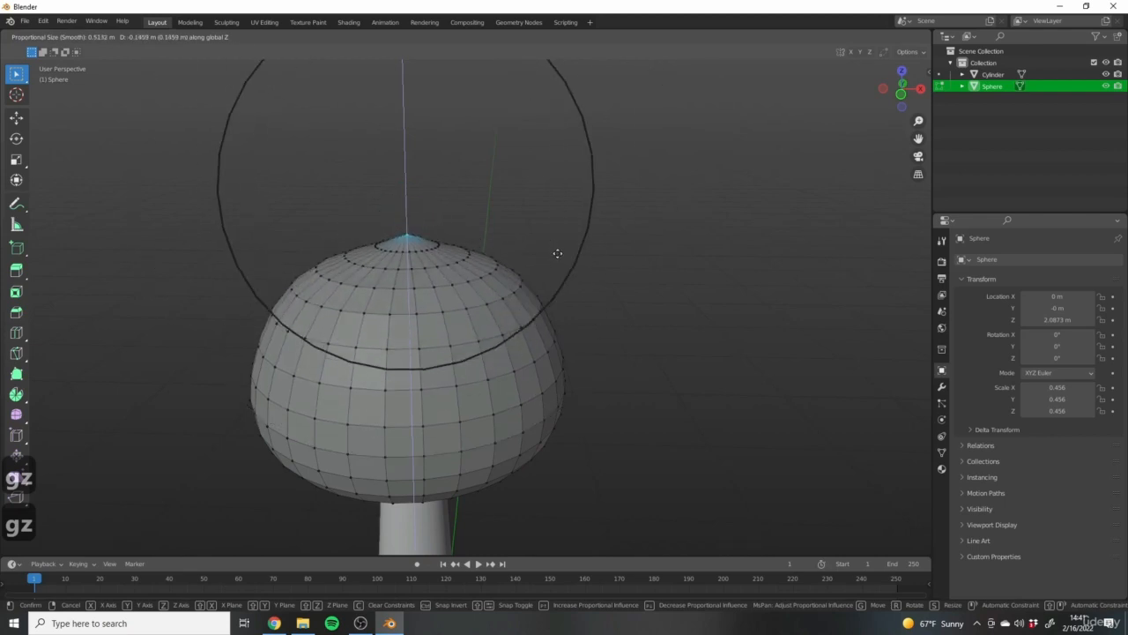
scroll(560, 264, up, 2)
scroll(560, 273, down, 5)
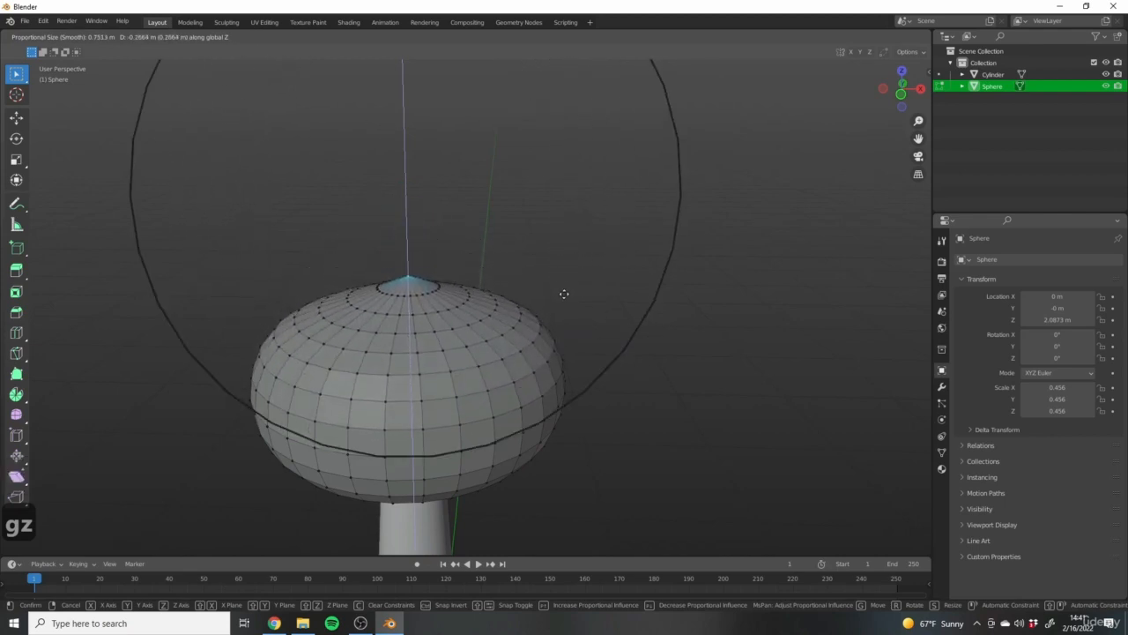
click(566, 291)
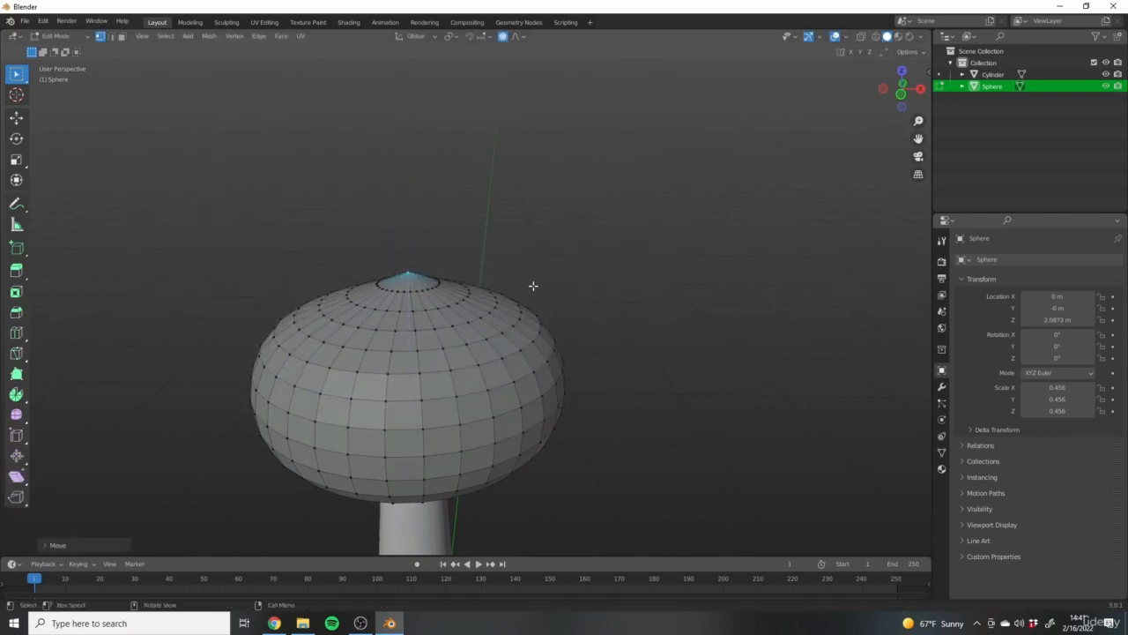
With proportional editing off, lower the top vertex about 0.03 m along Z, and lower it with its surrounding ring about 0.02 m.
scroll(461, 249, up, 3)
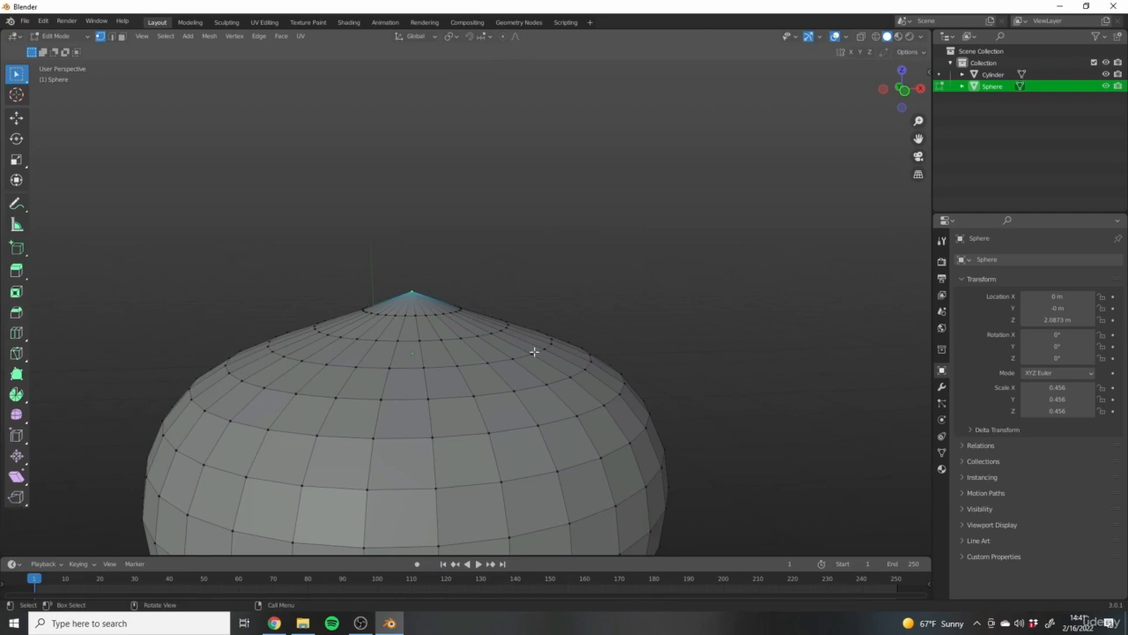
key(g)
key(z)
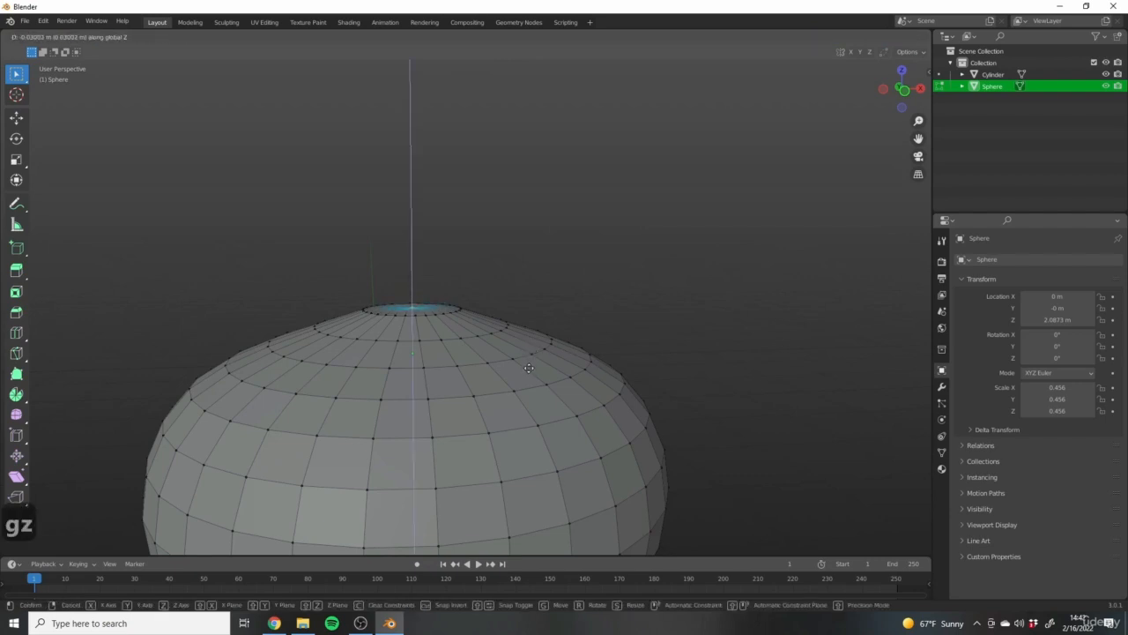
click(528, 368)
alt+shift+click(425, 315)
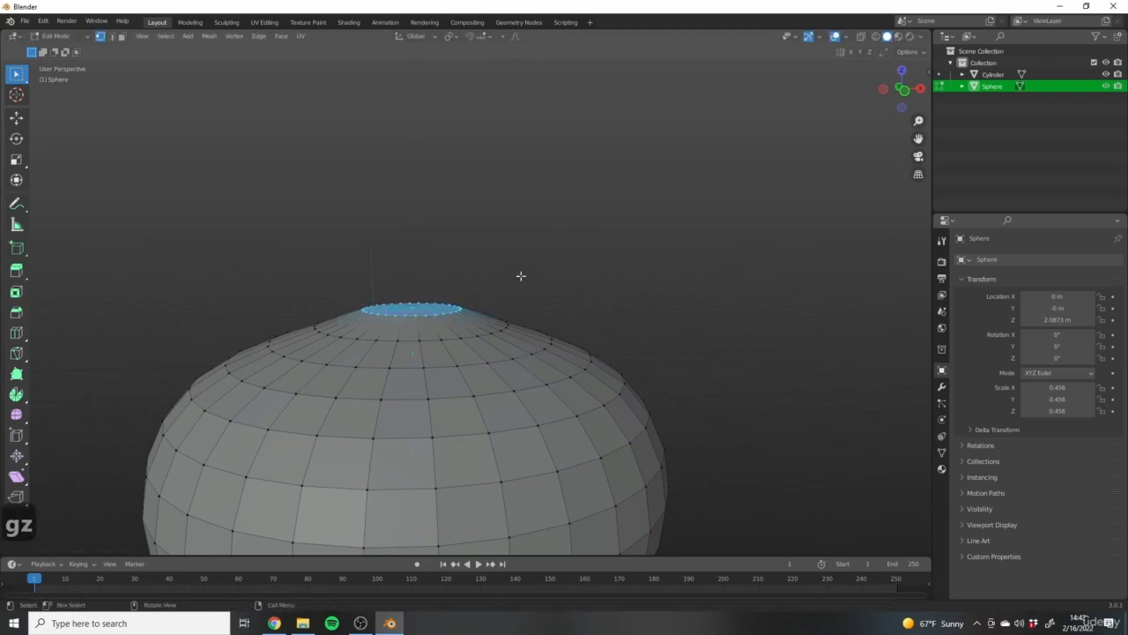
key(g)
key(z)
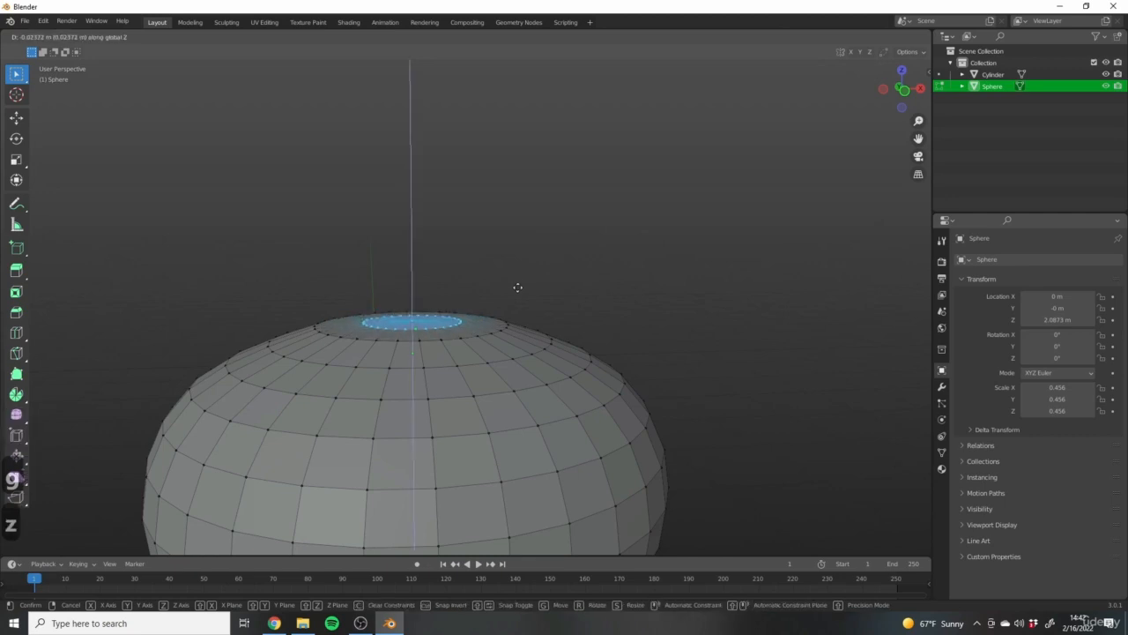
click(549, 256)
Return to Object Mode and apply smooth shading to the reshaped sphere.
key(Tab)
scroll(517, 297, down, 5)
middle_drag(517, 297, 576, 365)
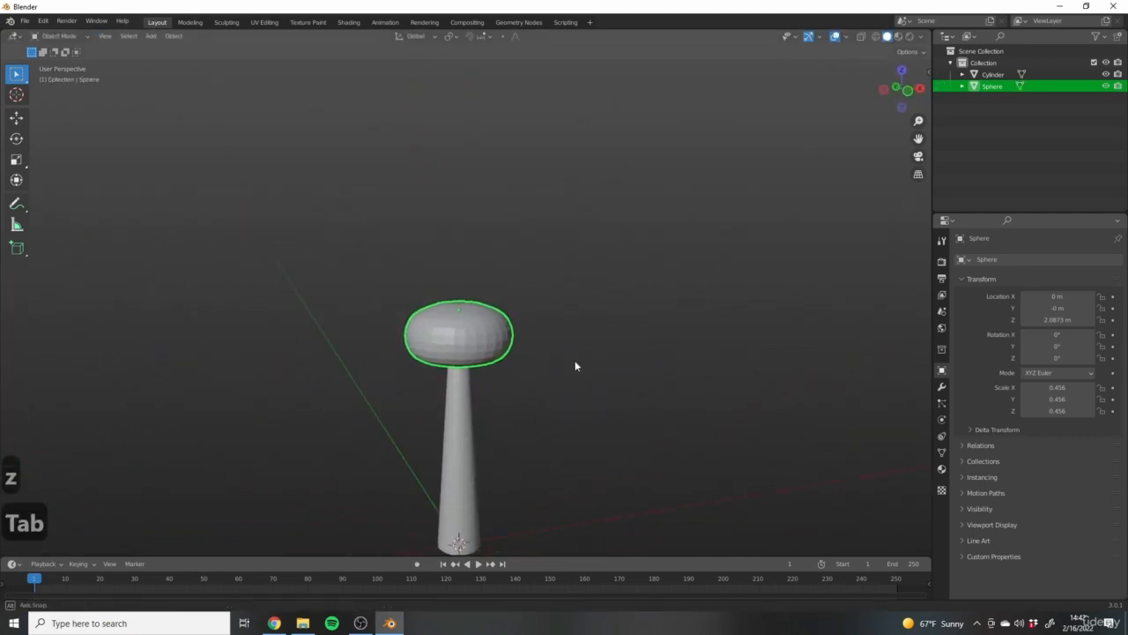
scroll(468, 334, up, 2)
click(491, 329)
click(491, 328)
right_click(360, 282)
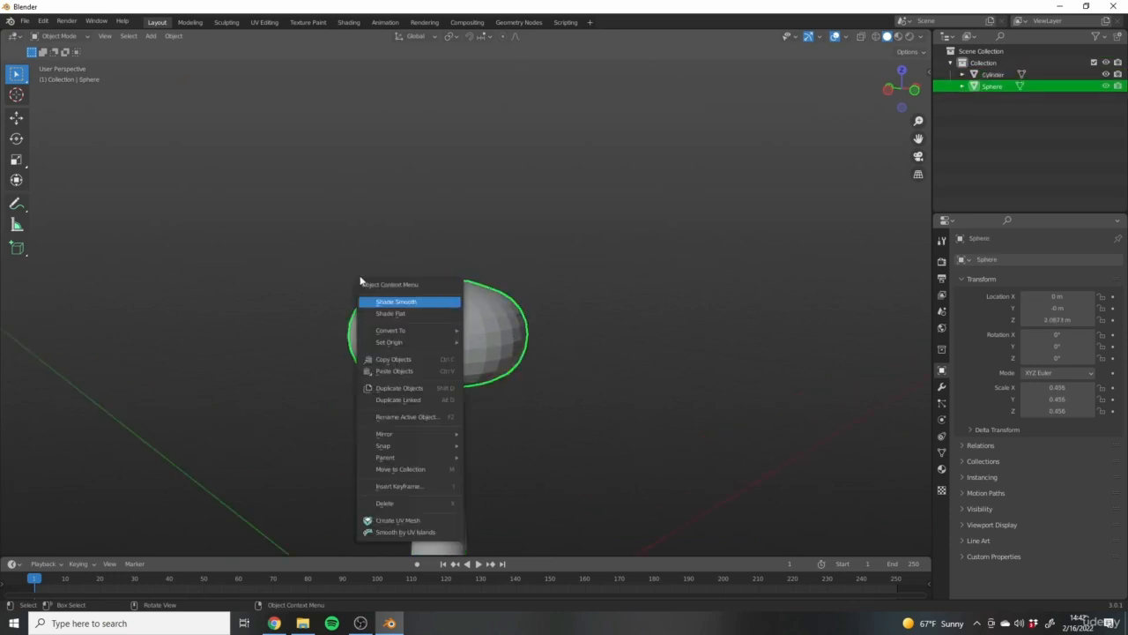
right_click(340, 308)
click(374, 323)
middle_drag(379, 323, 632, 308)
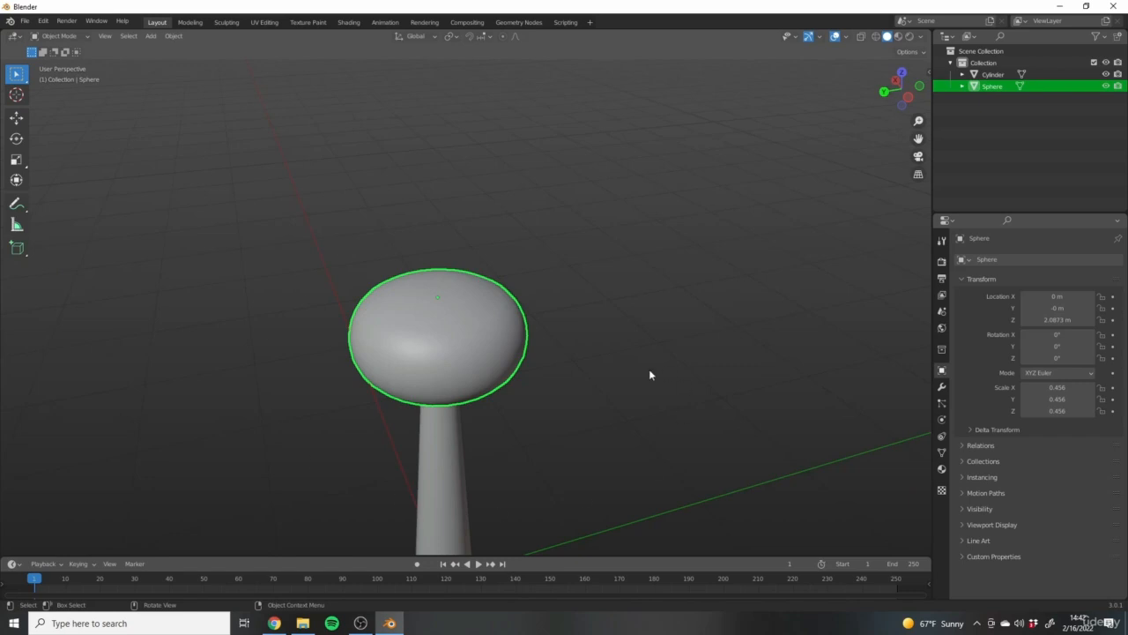
Duplicate the flattened sphere and place the copy beside it, overlapping its side, at a height of about 2.004 m.
middle_drag(649, 374, 466, 270)
click(467, 212)
click(466, 269)
middle_drag(588, 315, 644, 283)
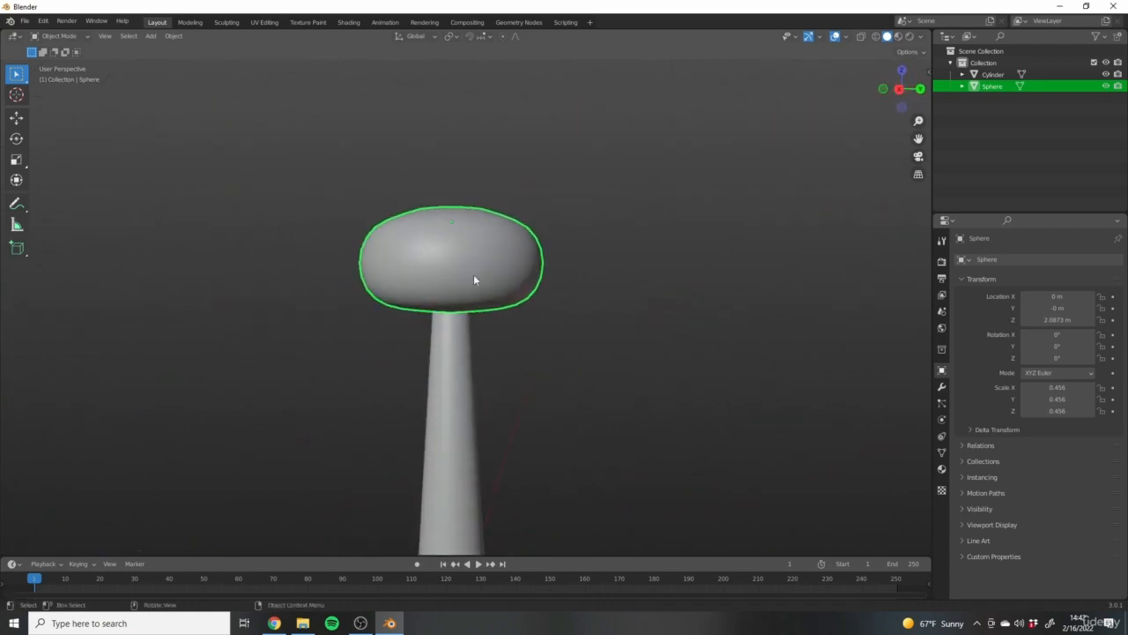
middle_drag(526, 333, 491, 402)
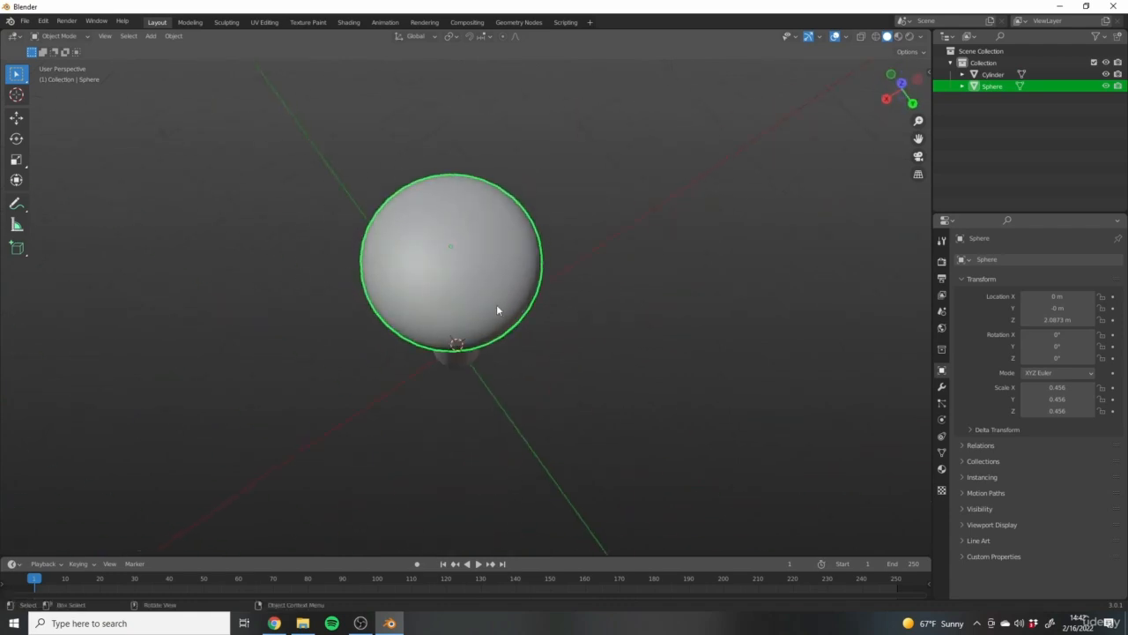
key(shift+d)
click(456, 370)
middle_drag(456, 370, 484, 273)
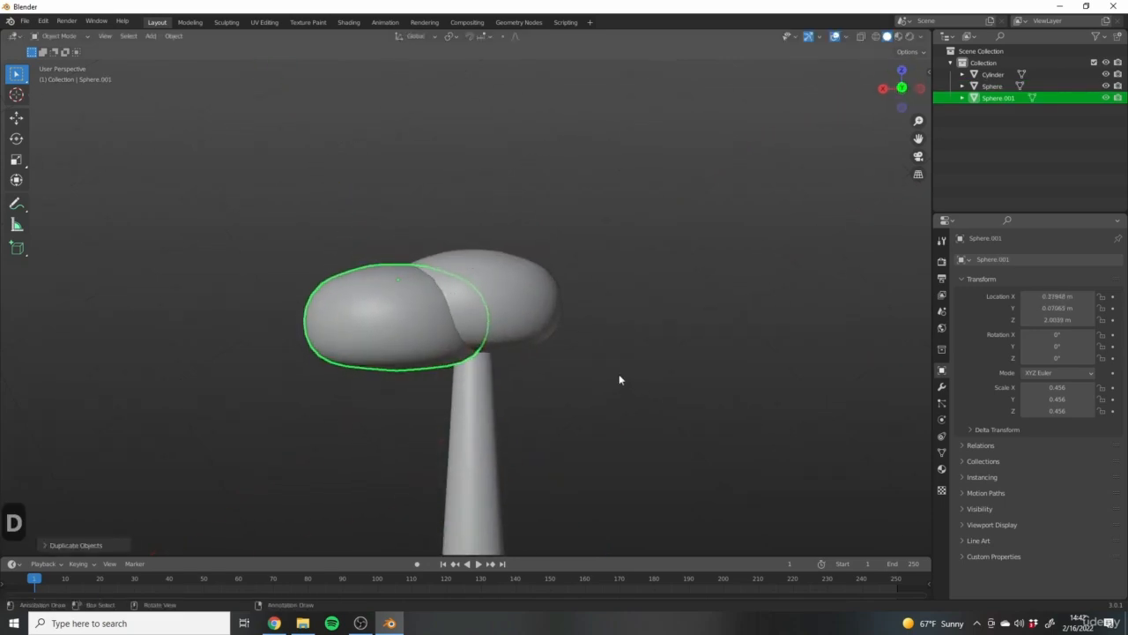
Scale the sphere copy to about 0.342 and shift it closer to the large sphere, to about X 0.317 m and Z 1.988 m.
key(s)
click(555, 361)
key(g)
click(572, 371)
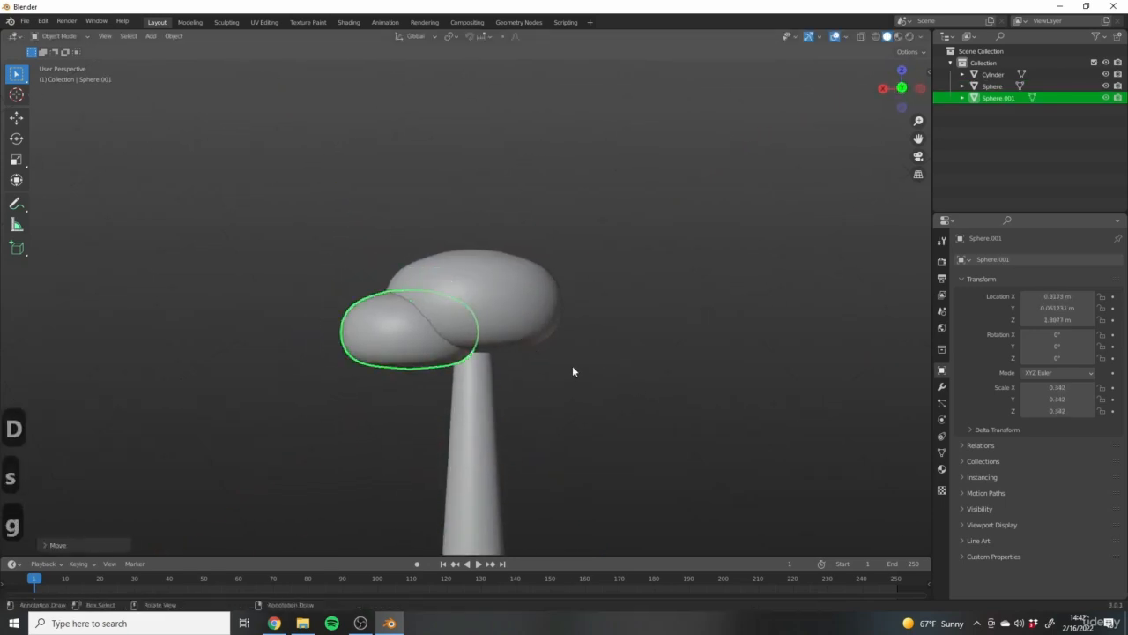
Duplicate the smaller sphere and place the copy against another side of the large sphere.
middle_drag(572, 371, 379, 395)
key(shift+d)
click(506, 348)
Duplicate the smaller sphere again, place it overlapping the large one at about X -0.345 m, Z 1.998 m, and scale it to about 0.313.
middle_drag(507, 348, 401, 328)
key(shift+d)
click(507, 291)
middle_drag(507, 291, 577, 274)
key(g)
click(612, 307)
middle_drag(613, 307, 559, 370)
key(g)
key(s)
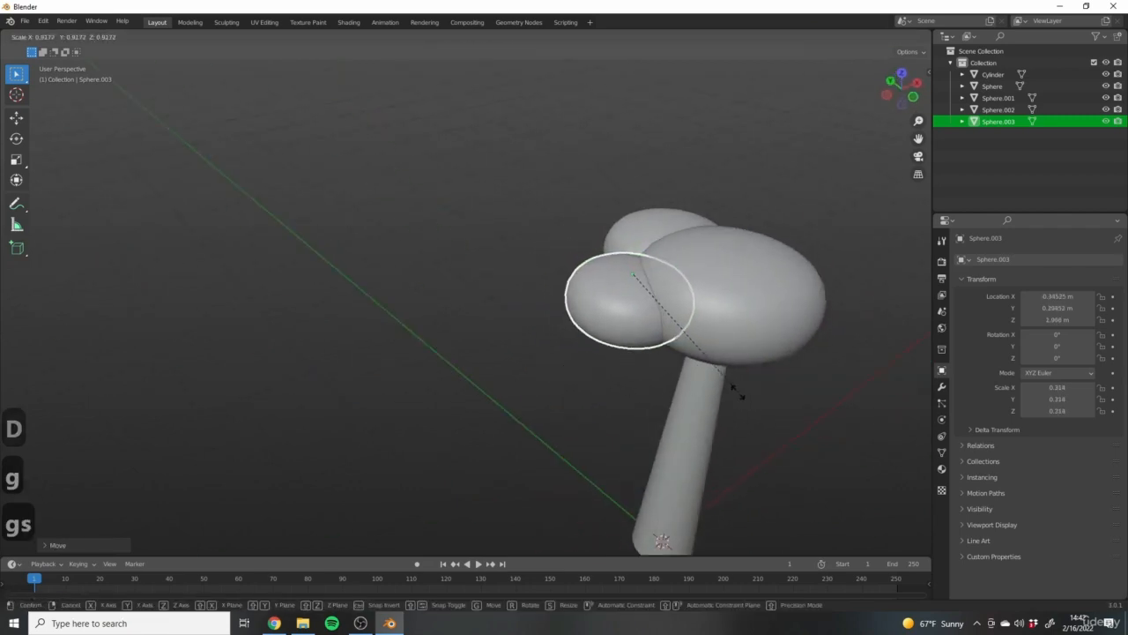
click(737, 393)
Duplicate the small sphere again and place the copy low against the large sphere, in front of the trunk.
middle_drag(737, 393, 526, 361)
key(shift+d)
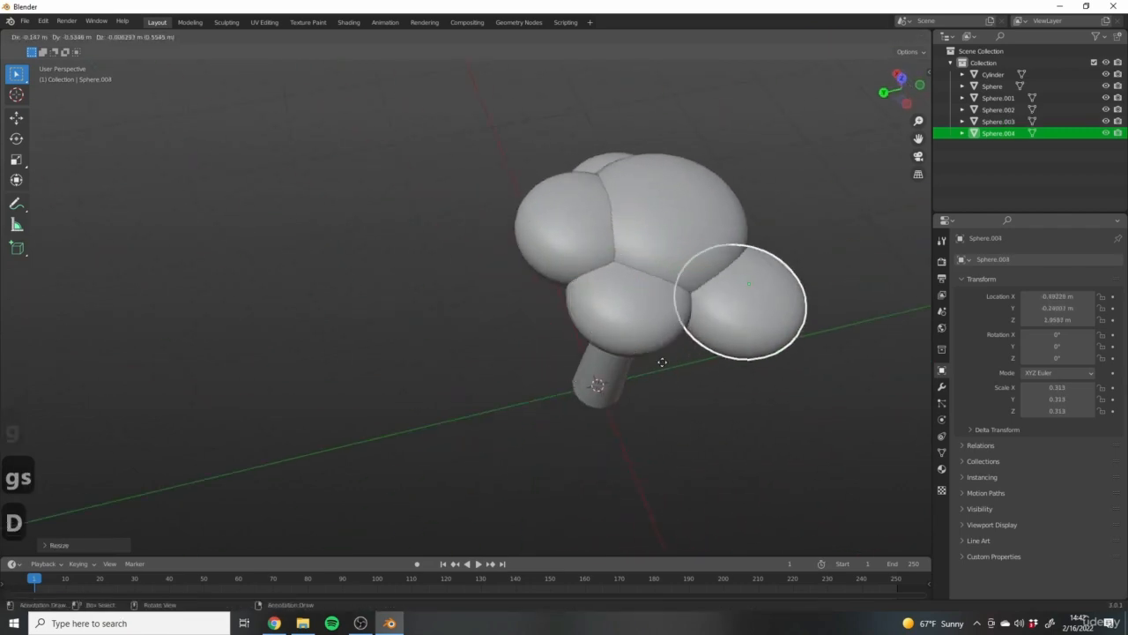
click(712, 368)
middle_drag(712, 368, 556, 309)
key(g)
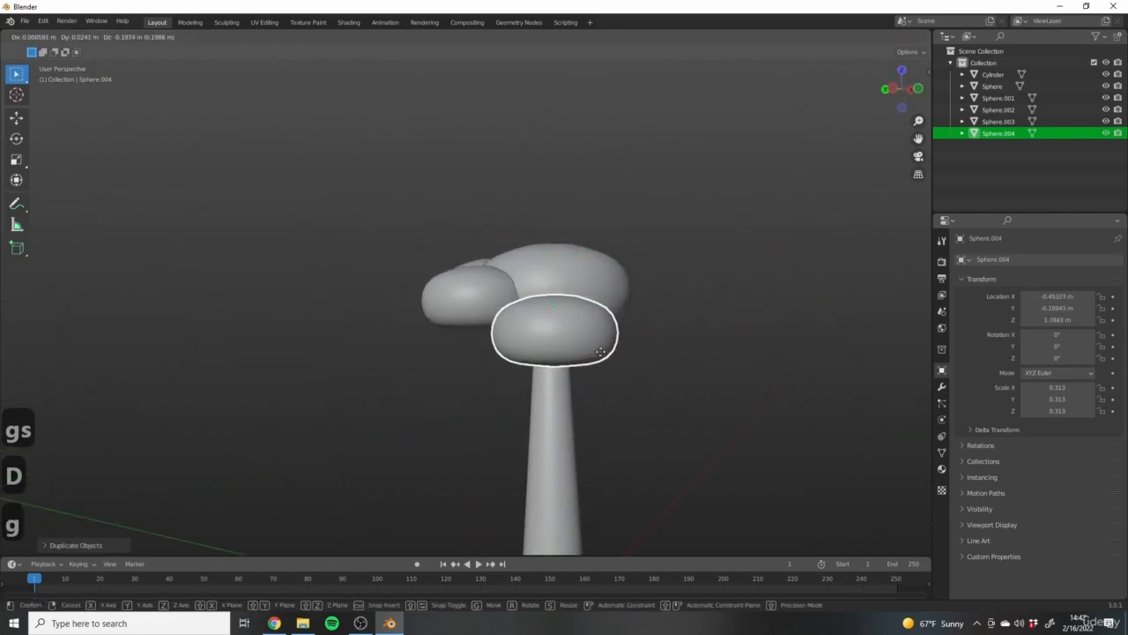
click(662, 347)
Scale the new copy to about 0.380 and shift it to about X -0.230 m, Y -0.149 m, Z 1.880 m.
middle_drag(662, 348, 565, 393)
key(s)
click(606, 365)
key(g)
click(610, 356)
Duplicate the lower sphere and place the copy overlapping the large sphere's bare side at about X 0.163 m, Y -0.391 m, Z 2.042 m.
key(shift+d)
click(700, 312)
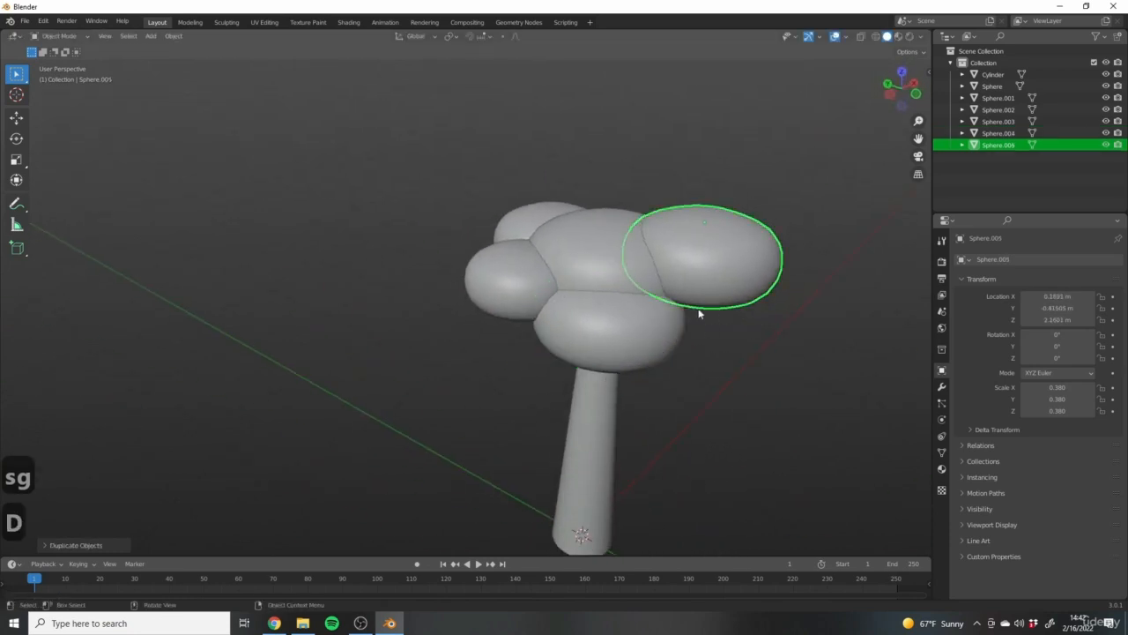
middle_drag(700, 312, 760, 374)
key(g)
click(655, 323)
Scale the newest sphere to about 0.354, shift it to about X 0.107 m, Y -0.310 m, Z 2.064 m, and clear the selection.
key(s)
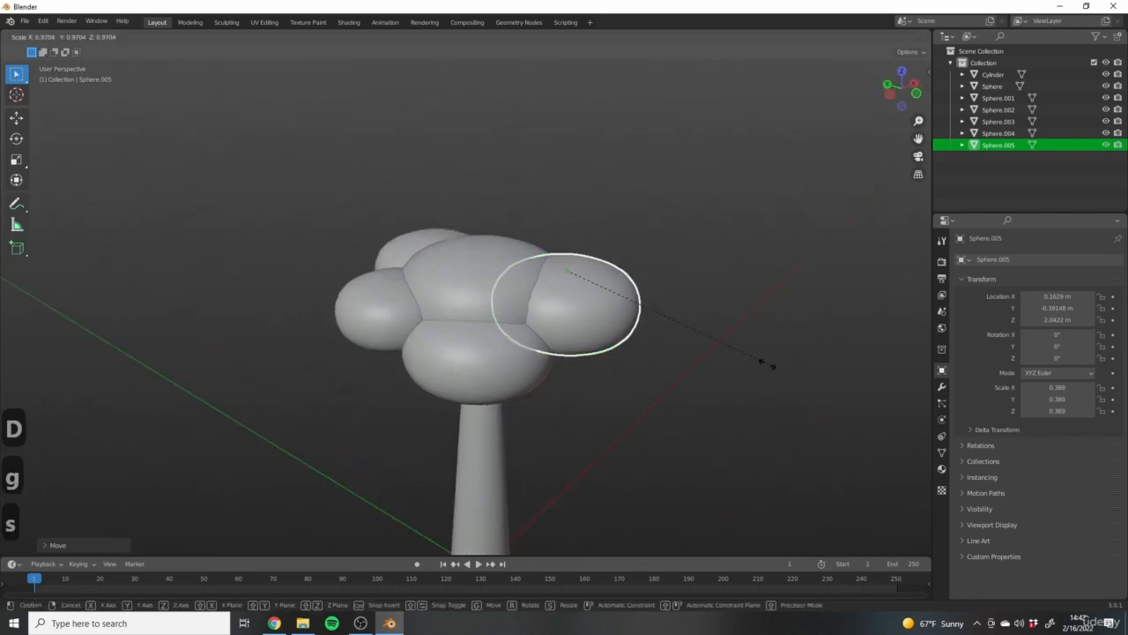
click(735, 365)
key(g)
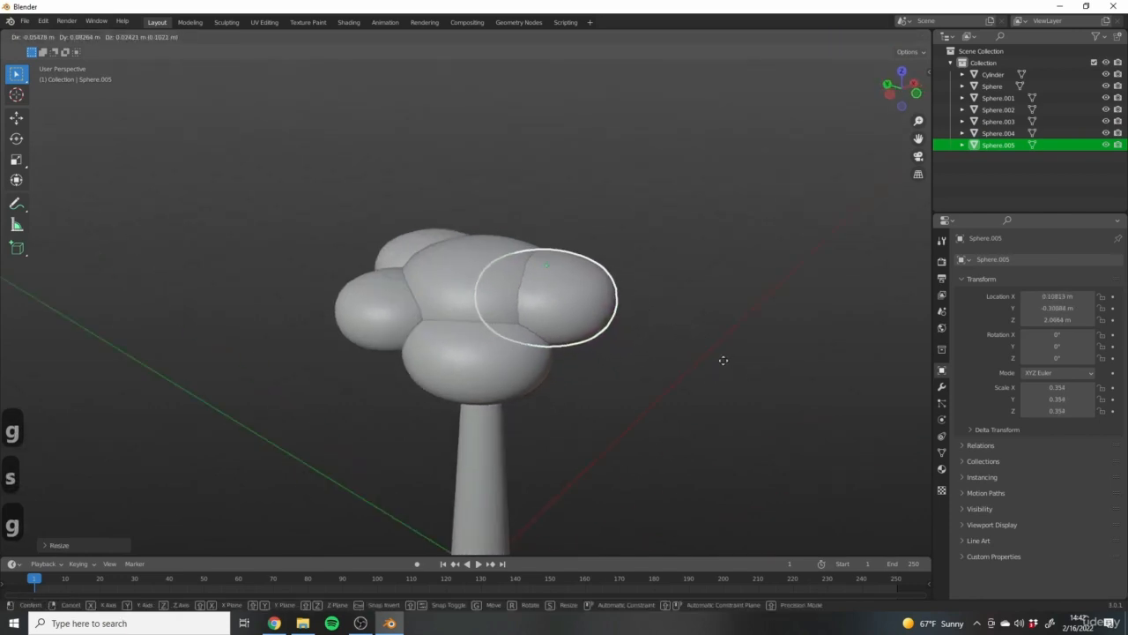
click(710, 357)
middle_drag(710, 357, 431, 392)
click(637, 408)
shift+middle_drag(566, 347, 455, 311)
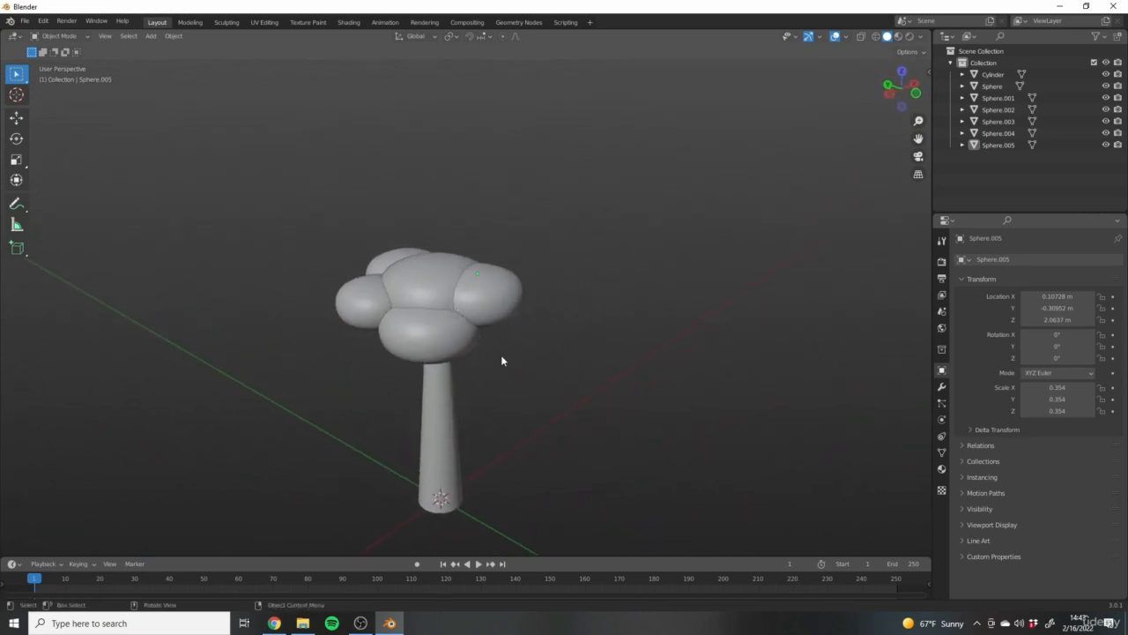
Inspect the overlapping spheres of the crown from several sides.
middle_drag(502, 355, 491, 320)
click(518, 287)
click(438, 345)
scroll(503, 342, up, 3)
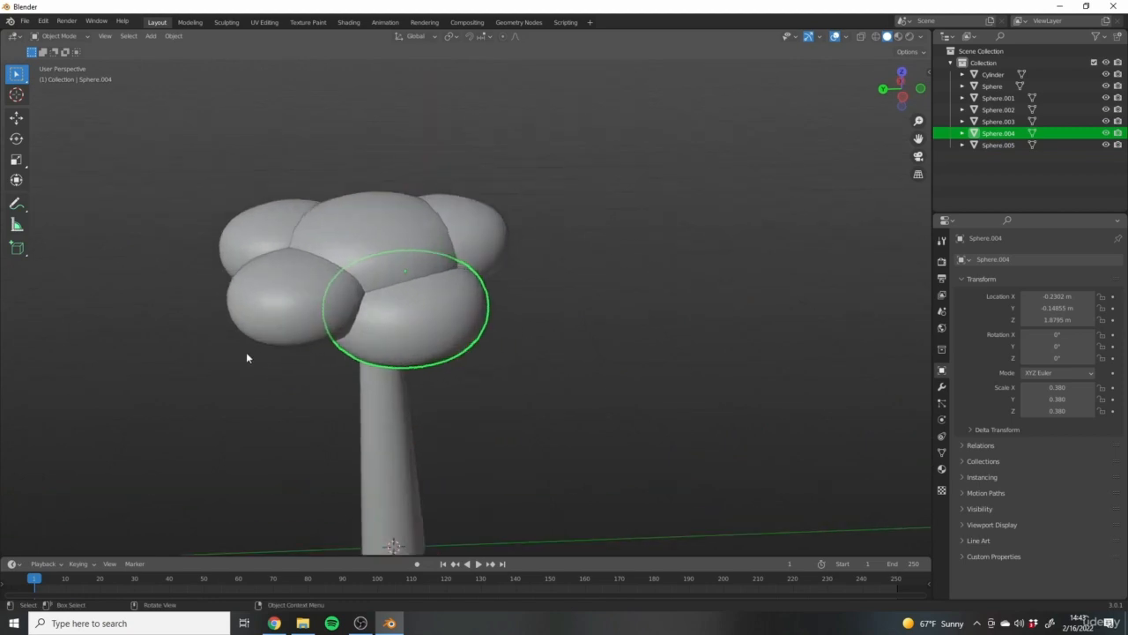
middle_drag(373, 315, 489, 384)
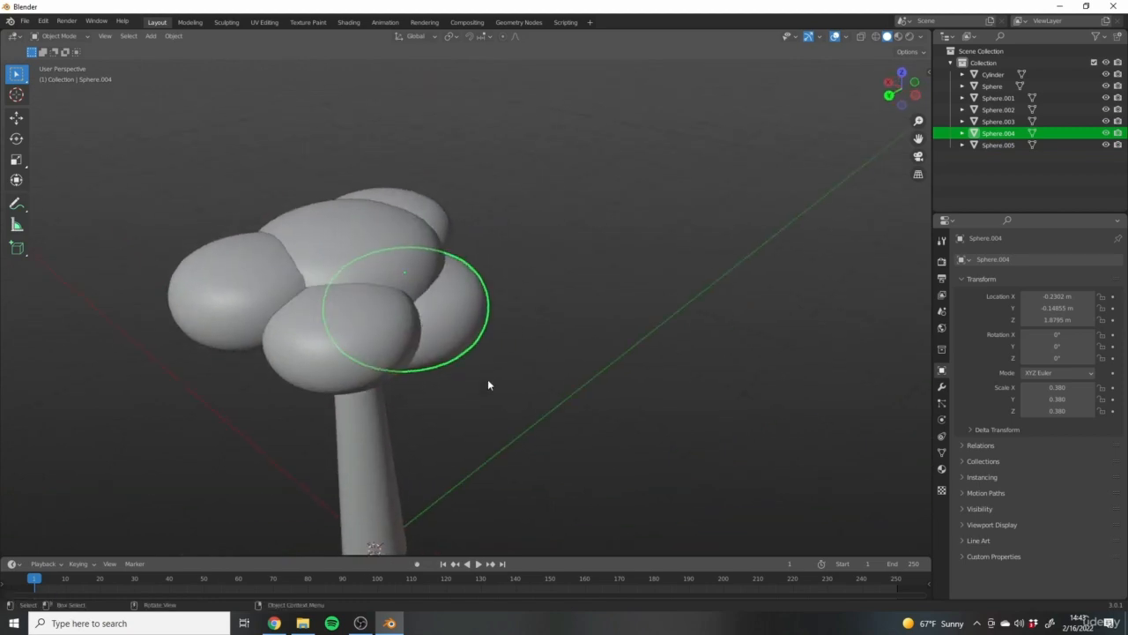
click(208, 266)
drag(373, 371, 382, 356)
drag(405, 246, 397, 233)
drag(346, 329, 356, 337)
middle_drag(471, 331, 373, 297)
scroll(581, 272, up, 3)
click(638, 246)
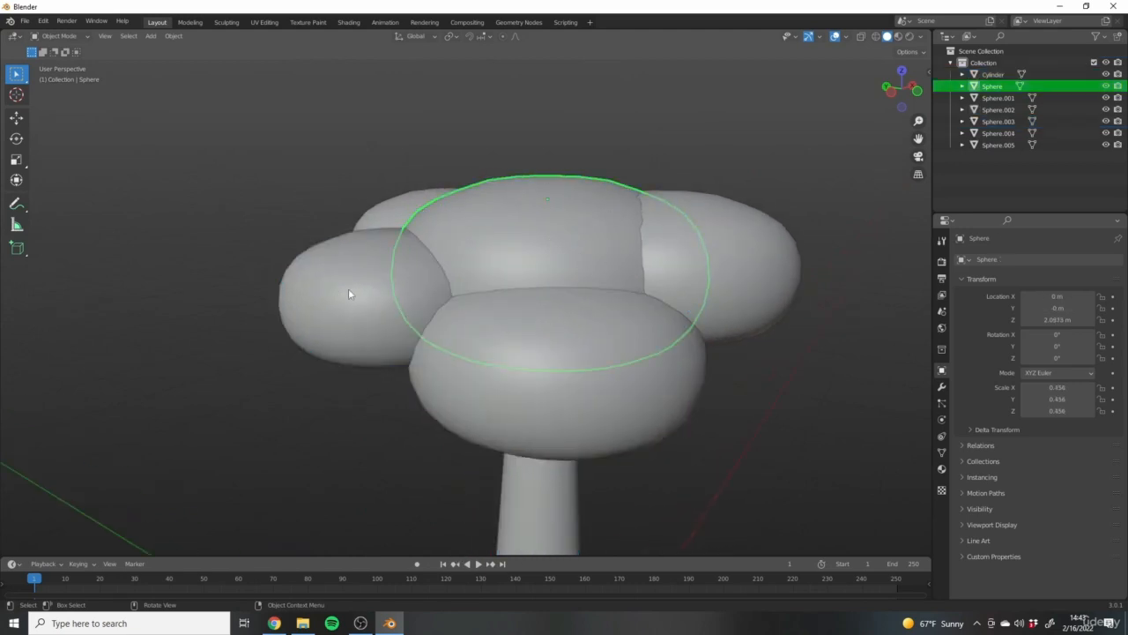
Edit the mesh of the smallest sphere, enable proportional editing, and push its top vertices down to flatten the upper side.
click(374, 294)
shift+middle_drag(374, 294, 461, 306)
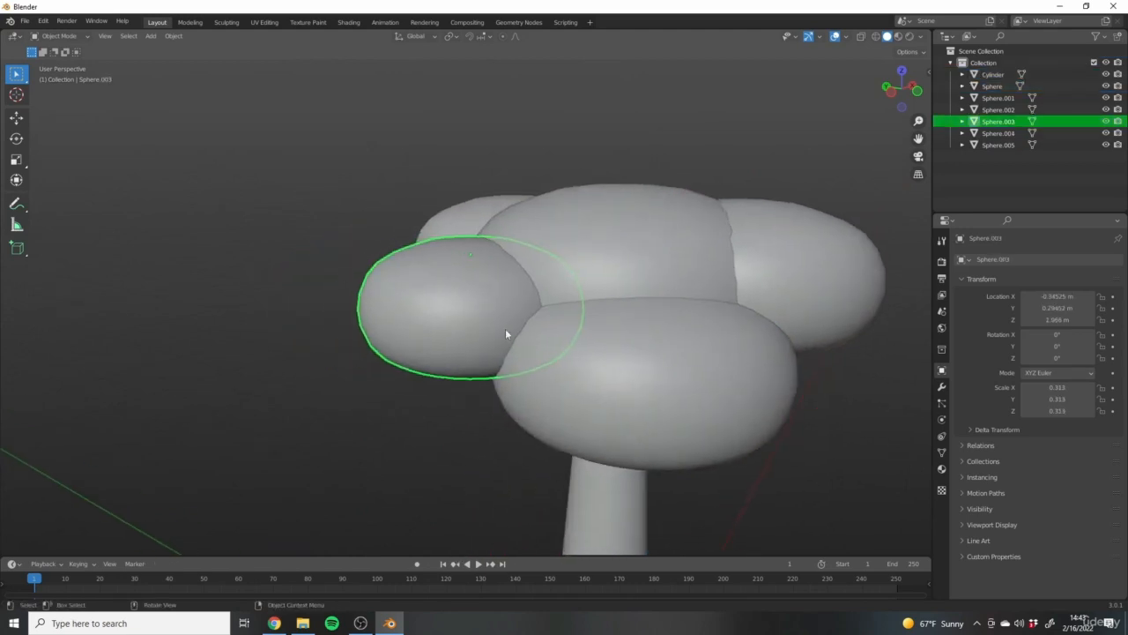
scroll(503, 403, down, 3)
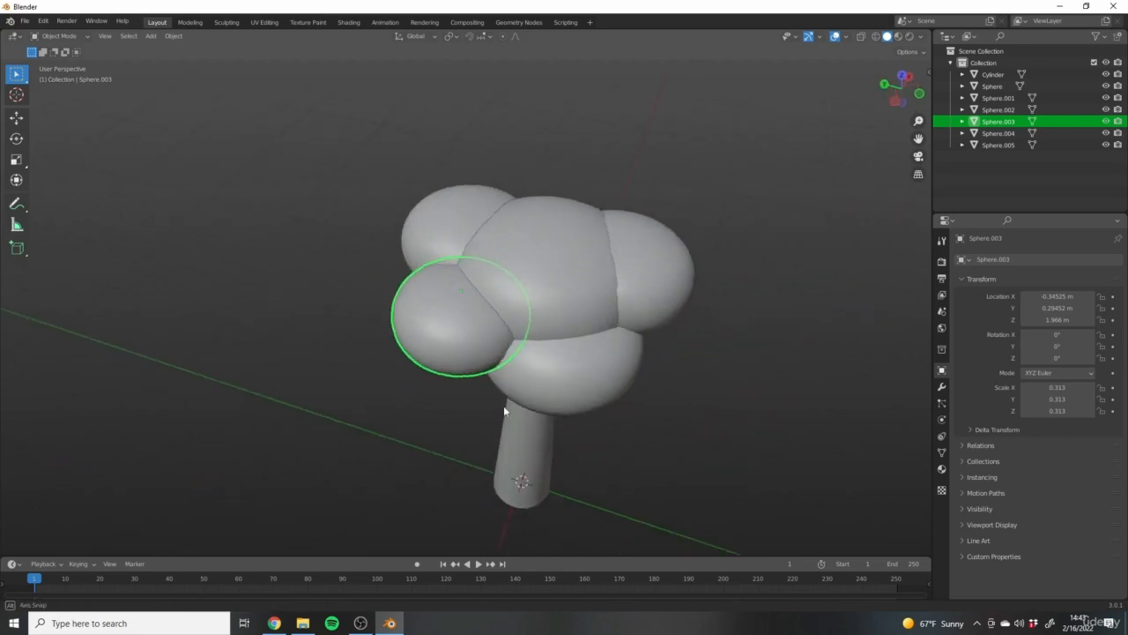
middle_drag(503, 403, 425, 307)
key(Tab)
scroll(493, 330, up, 4)
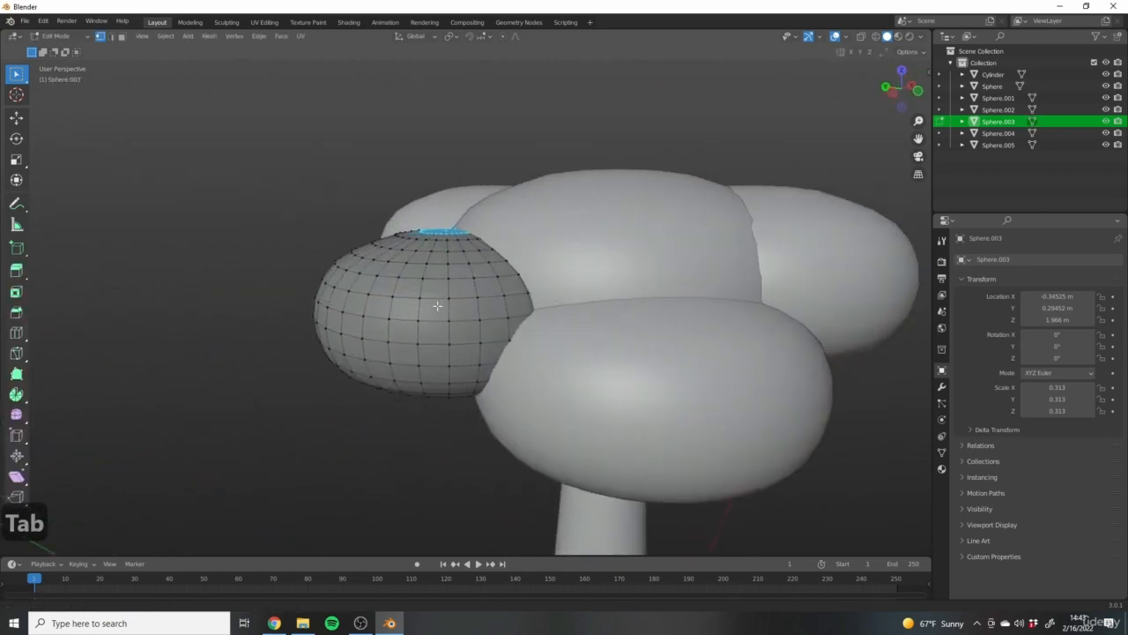
key(g)
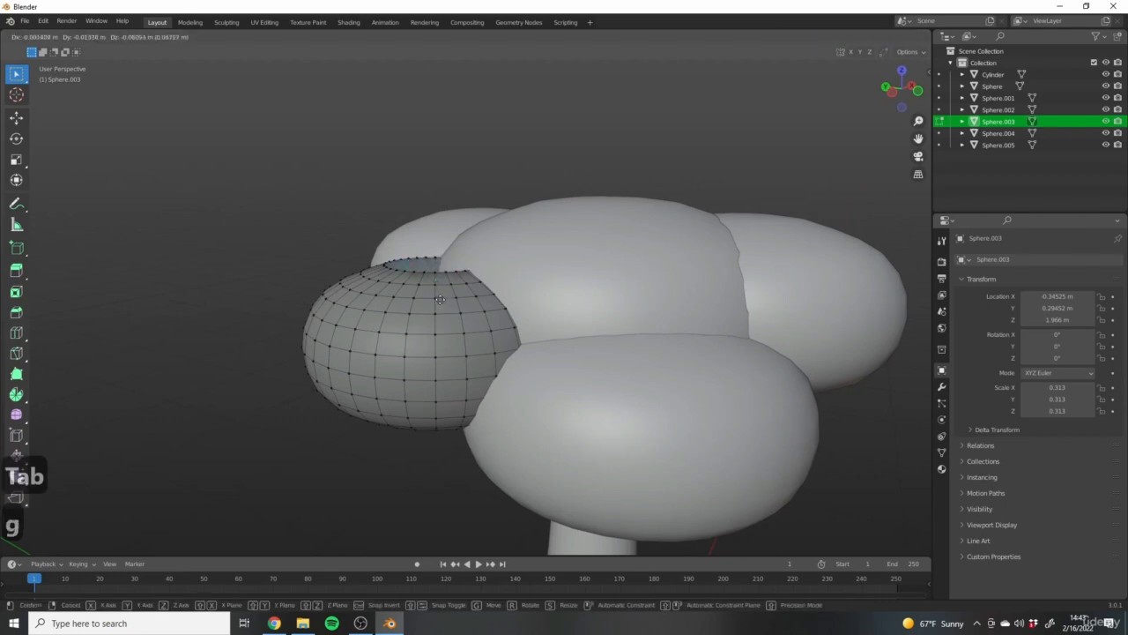
key(Escape)
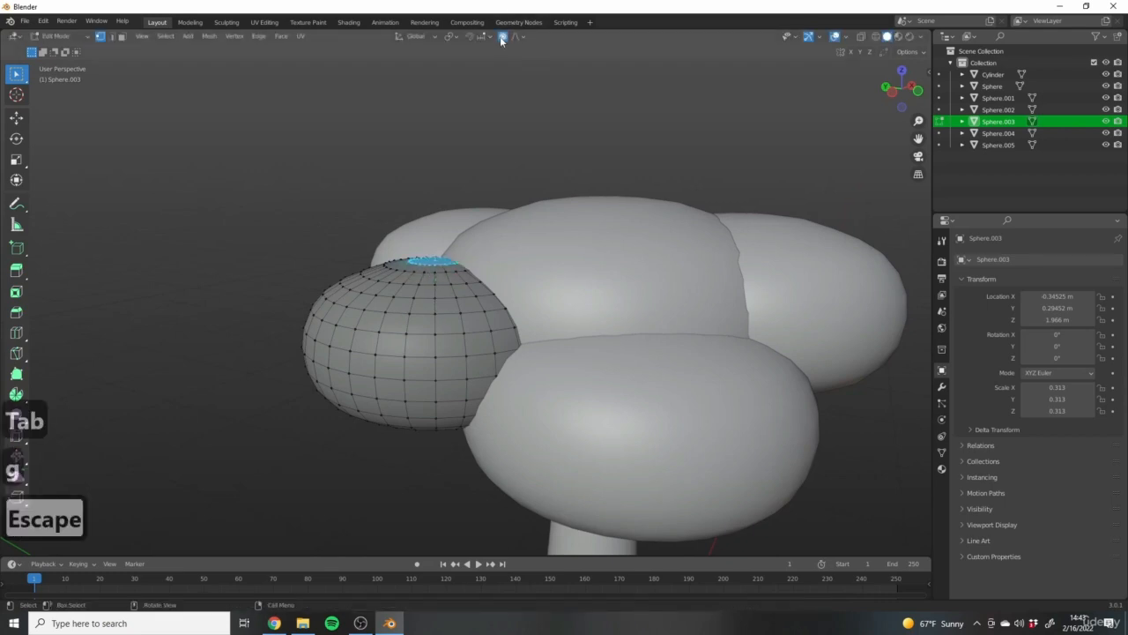
click(500, 37)
key(g)
scroll(408, 254, up, 8)
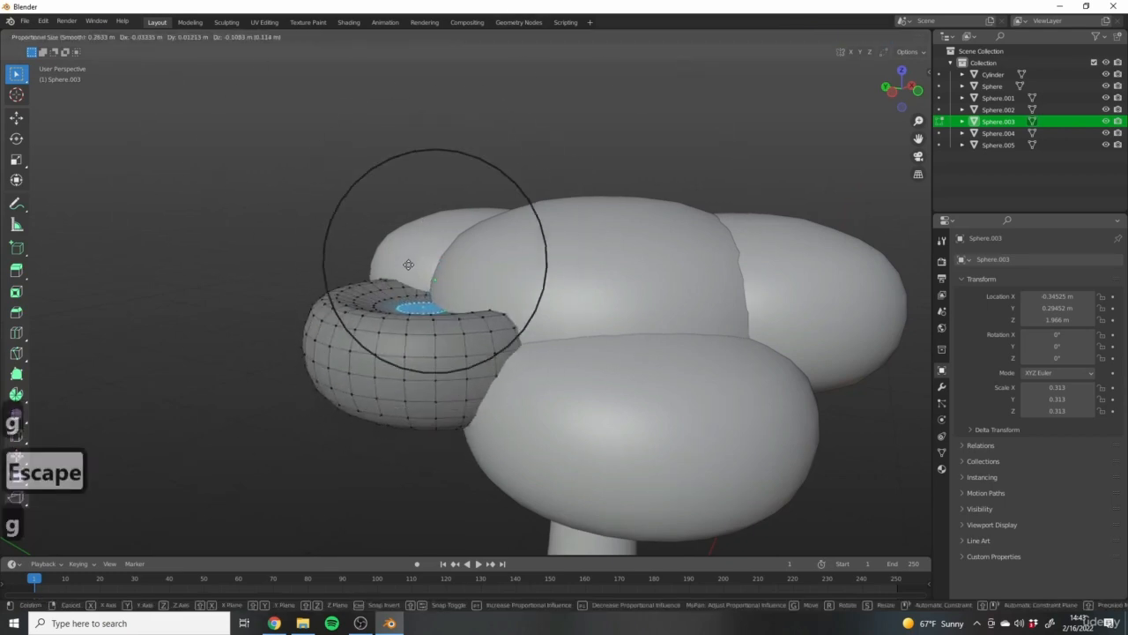
click(413, 269)
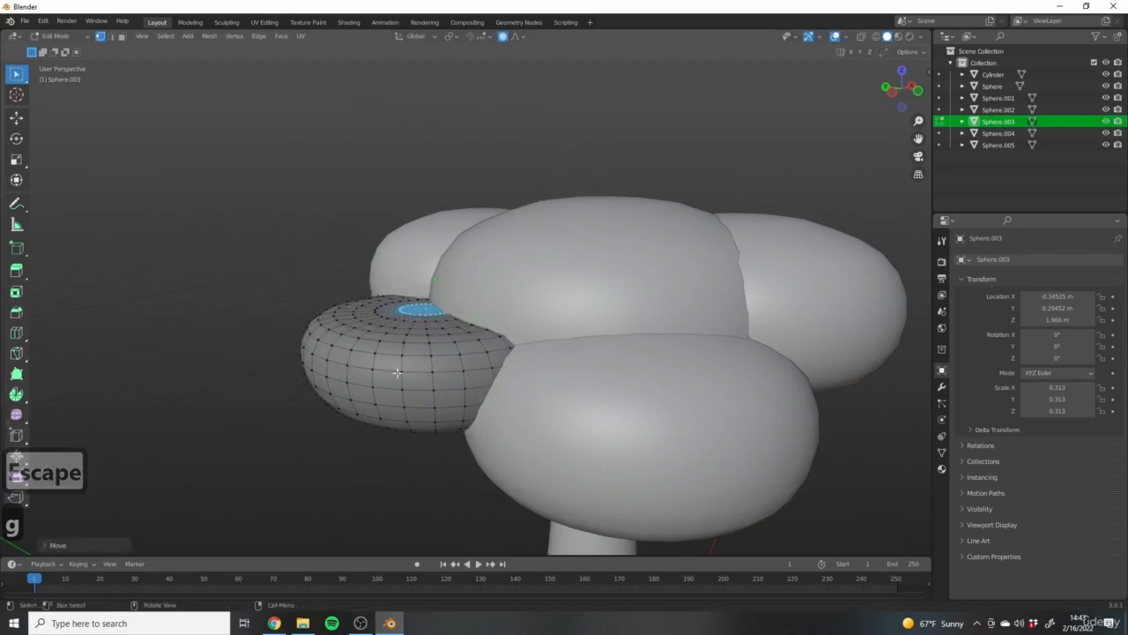
Select an edge loop low on the flattened sphere and scale it outward with proportional editing to flare the lower rim.
alt+click(407, 425)
middle_drag(407, 353, 370, 397)
shift+middle_drag(486, 356, 642, 248)
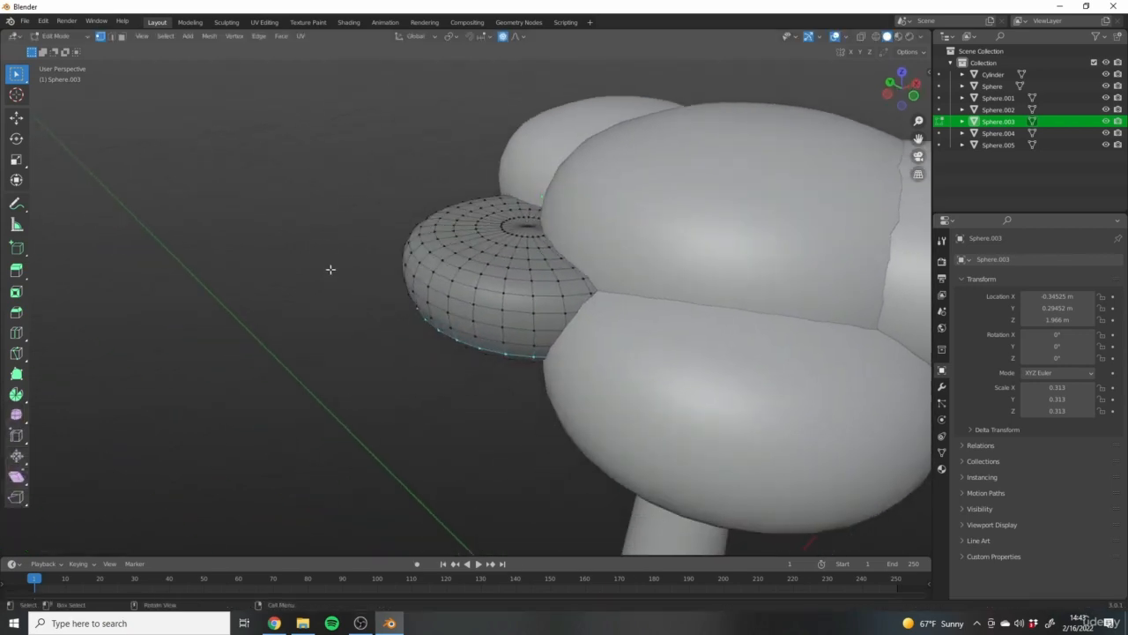
middle_drag(419, 212, 706, 254)
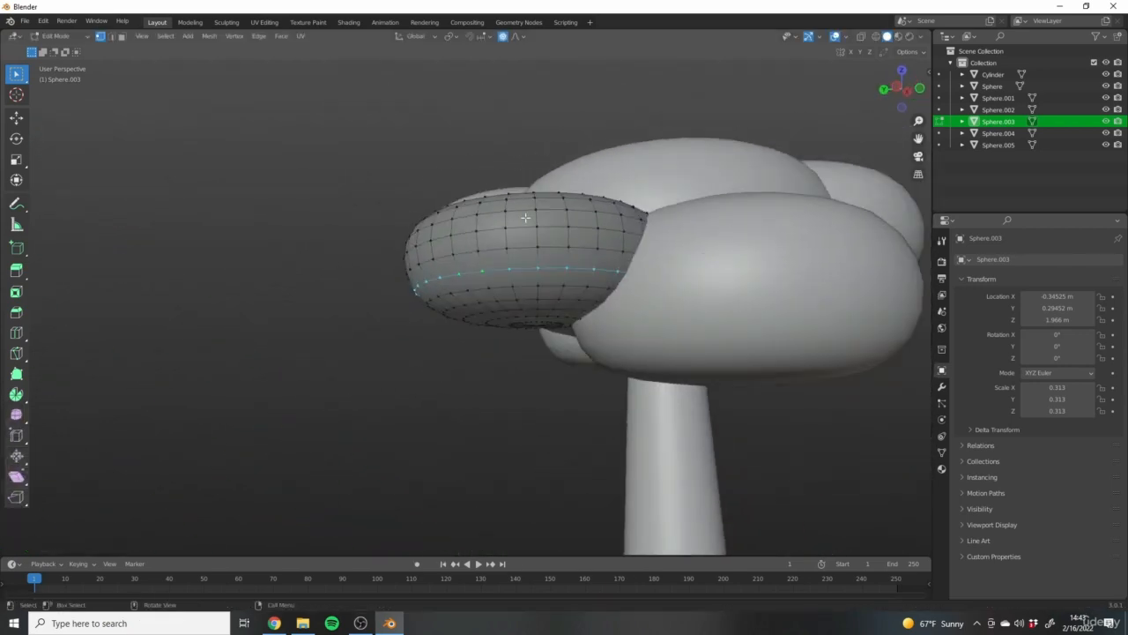
middle_drag(526, 218, 520, 316)
scroll(517, 341, up, 3)
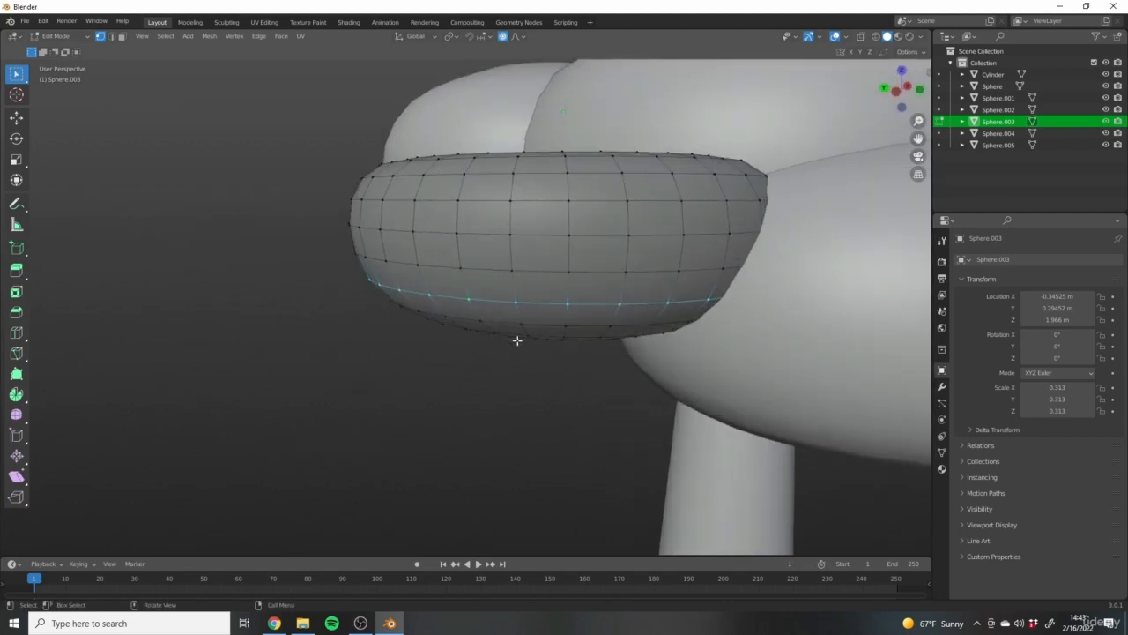
click(499, 291)
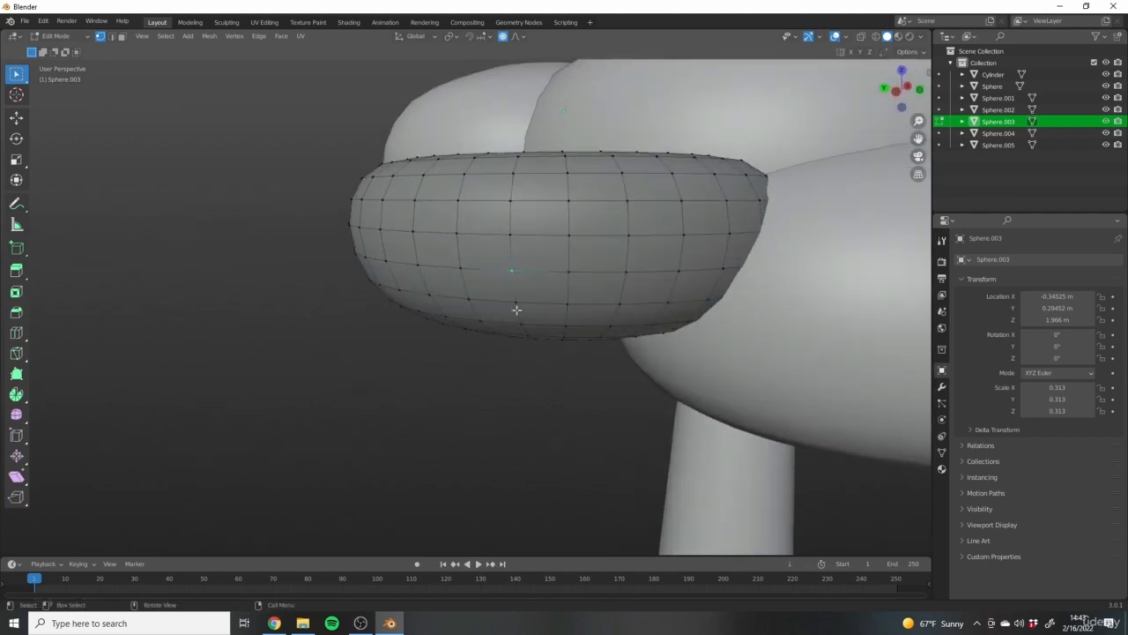
alt+click(490, 304)
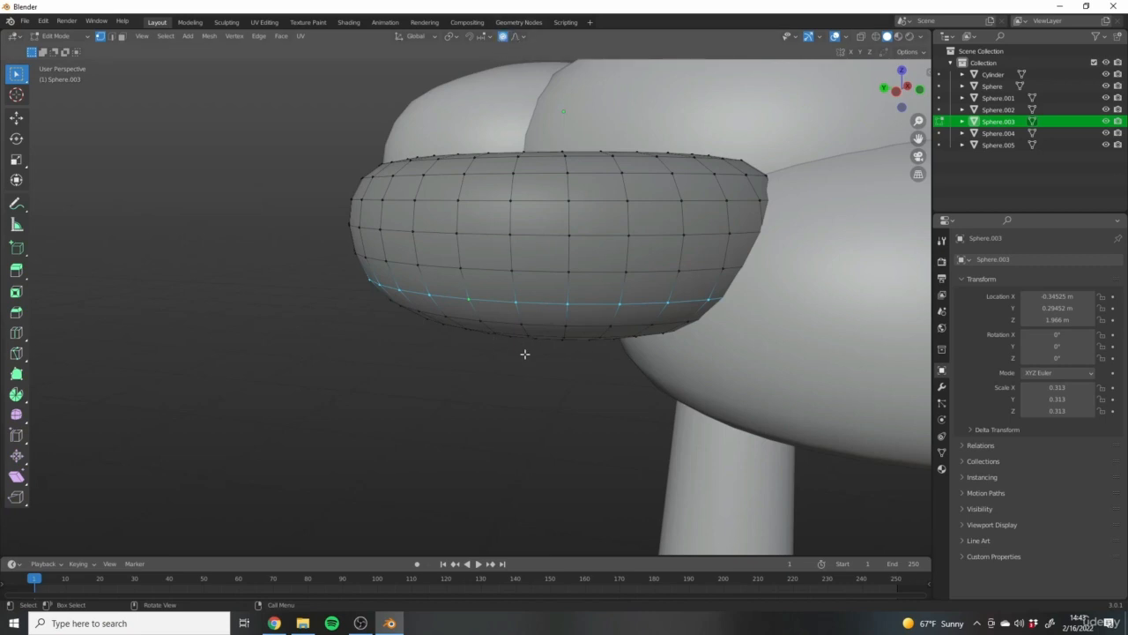
key(s)
scroll(571, 373, up, 5)
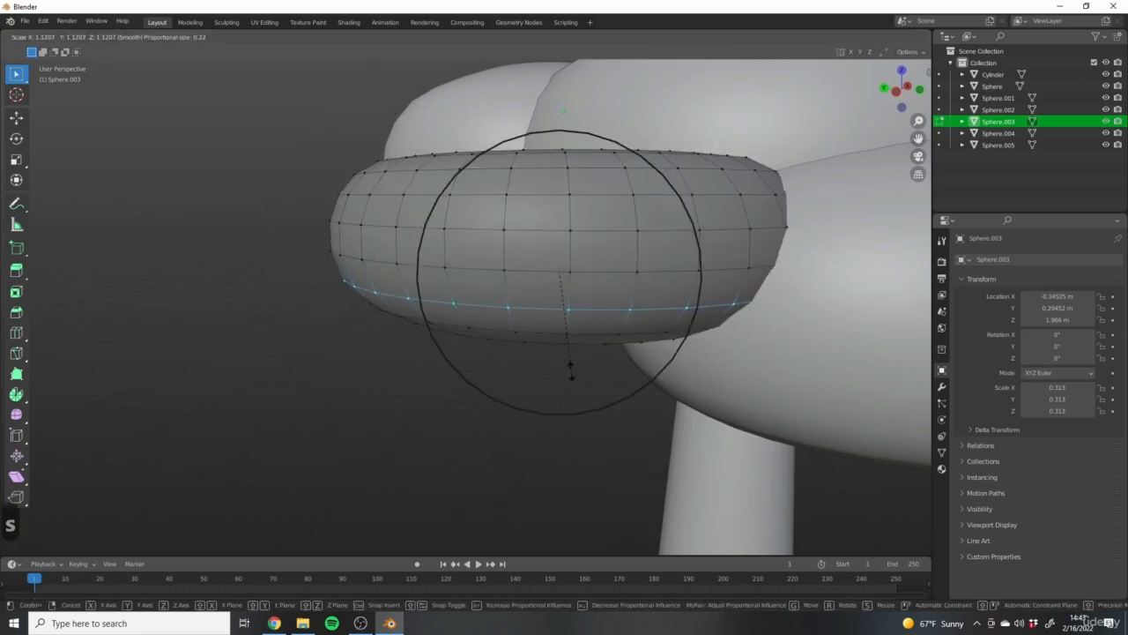
scroll(624, 388, down, 2)
click(605, 378)
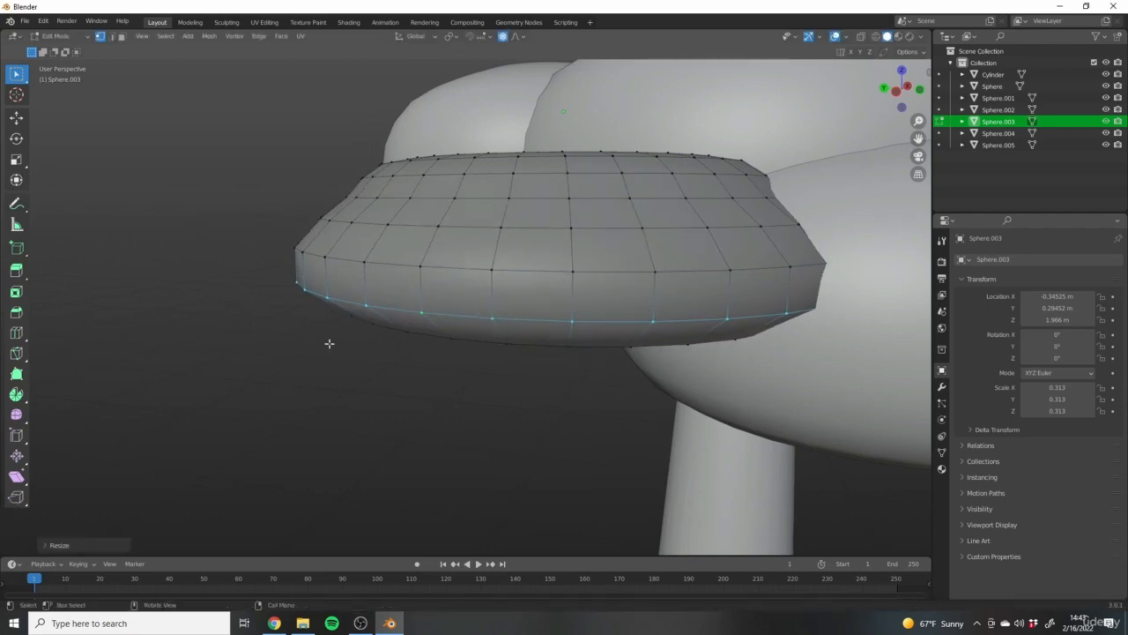
Return to object mode and move the flared sphere away from the crown to about X -0.771 m, Y 0.378 m, Z 1.87 m.
scroll(352, 205, down, 5)
key(Tab)
middle_drag(446, 213, 586, 355)
key(Tab)
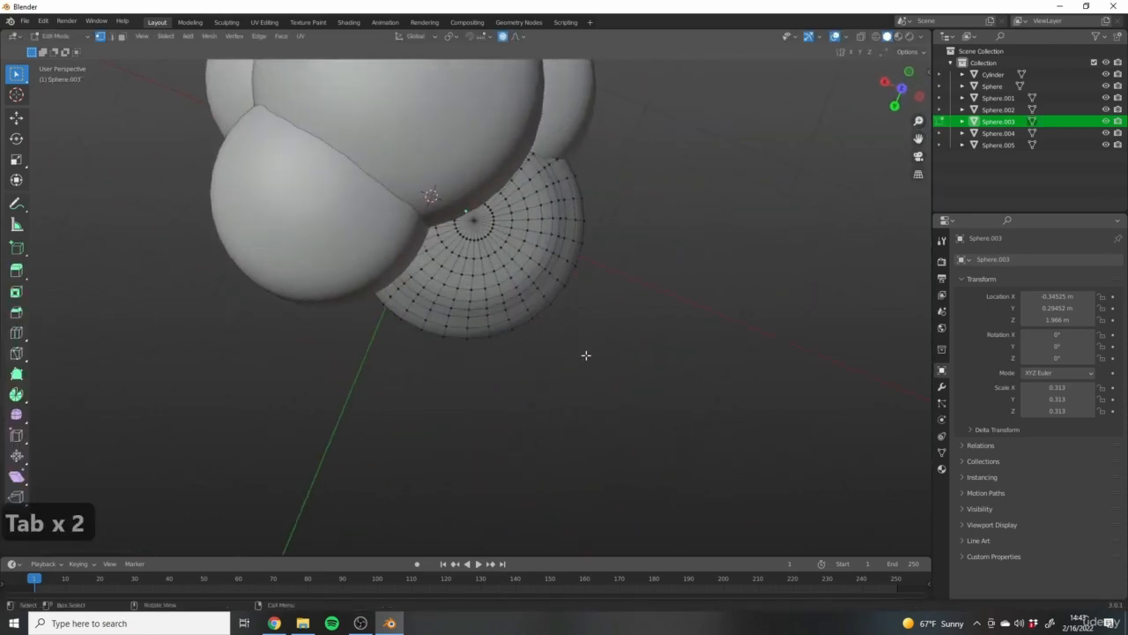
middle_drag(680, 329, 582, 266)
key(Tab)
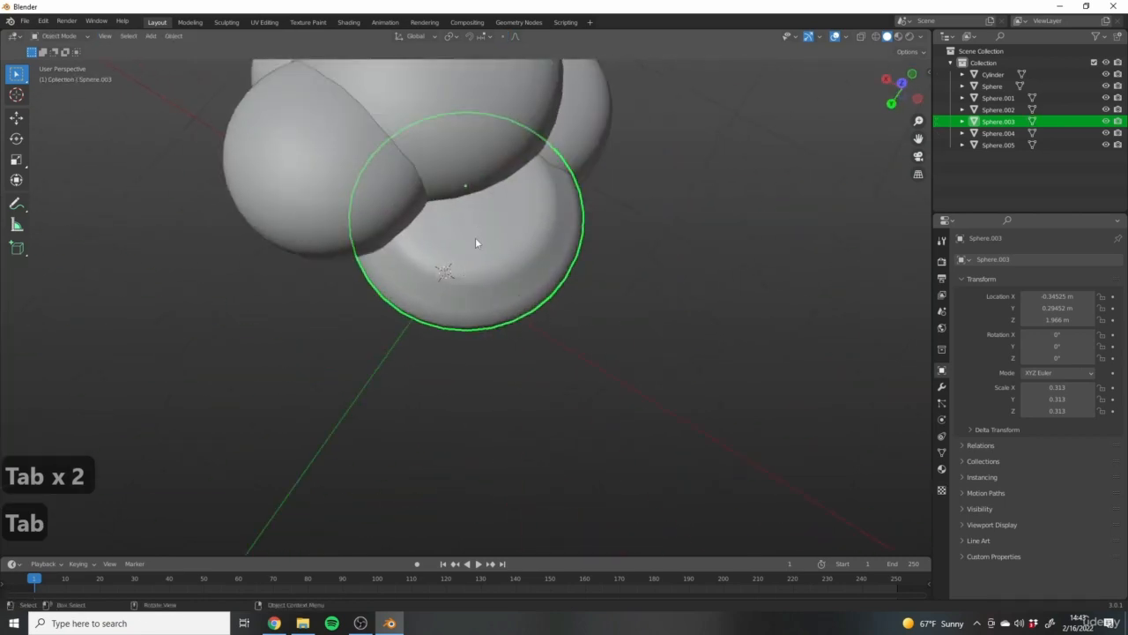
key(g)
click(578, 347)
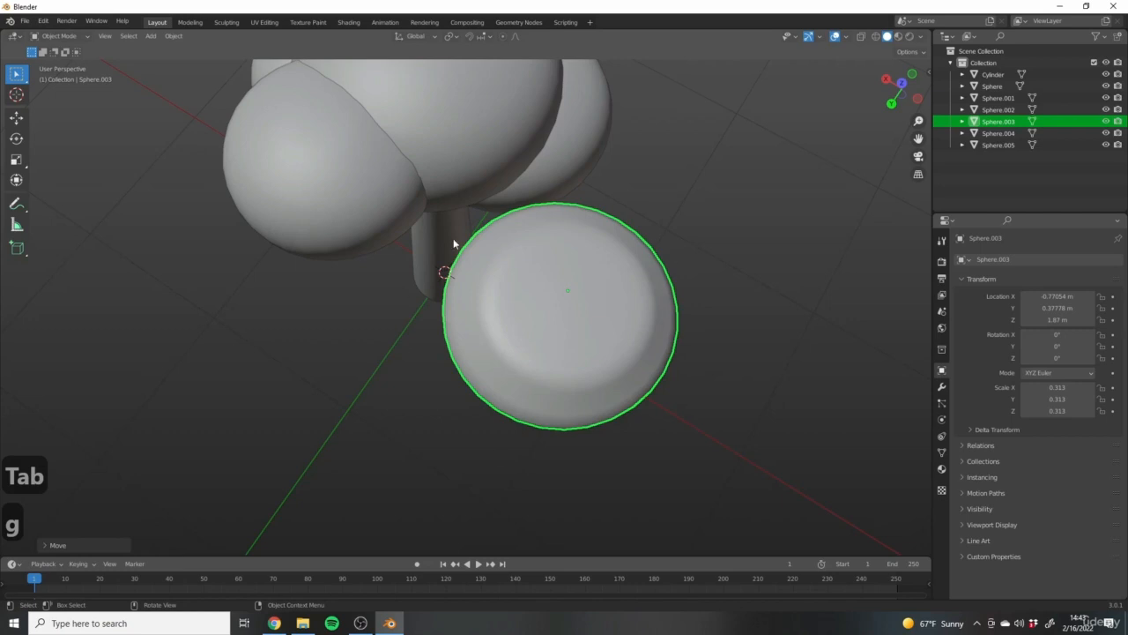
Select a path of vertices running over the flared sphere's rim to its underside and move it inward to form a notch.
middle_drag(486, 282, 592, 329)
key(Tab)
scroll(655, 393, up, 2)
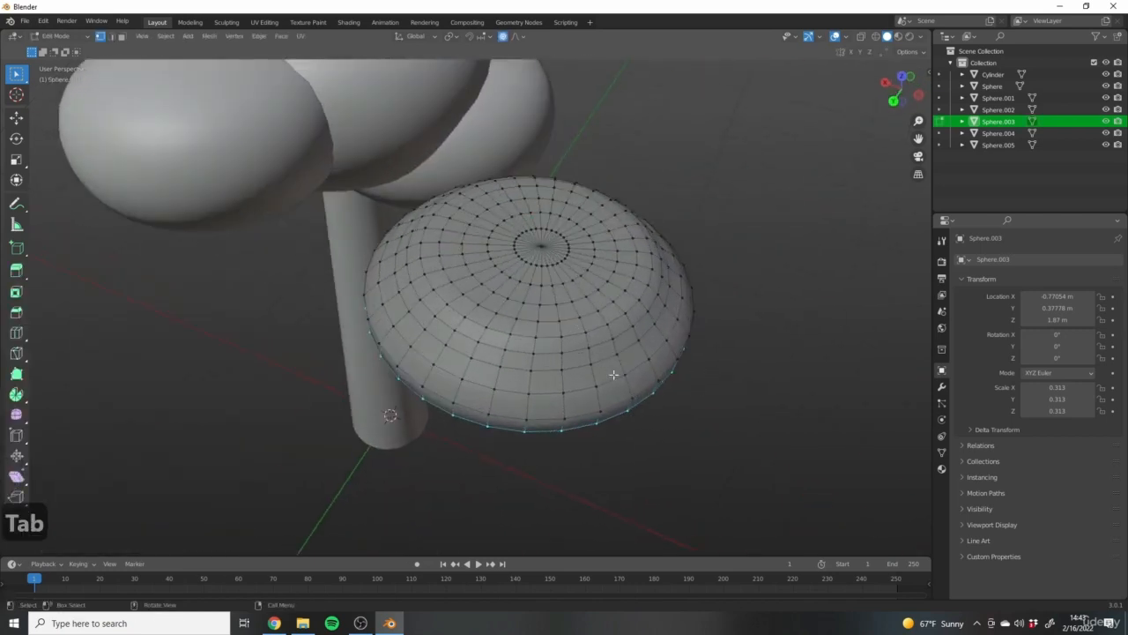
middle_drag(613, 374, 655, 328)
click(595, 309)
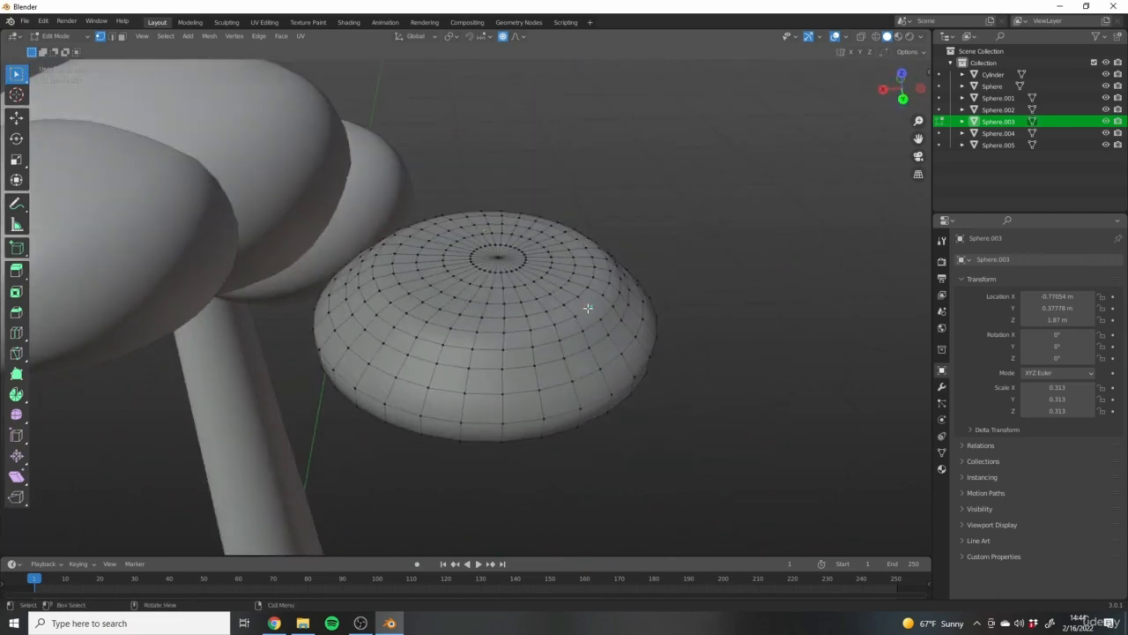
middle_drag(588, 308, 600, 413)
ctrl+click(599, 412)
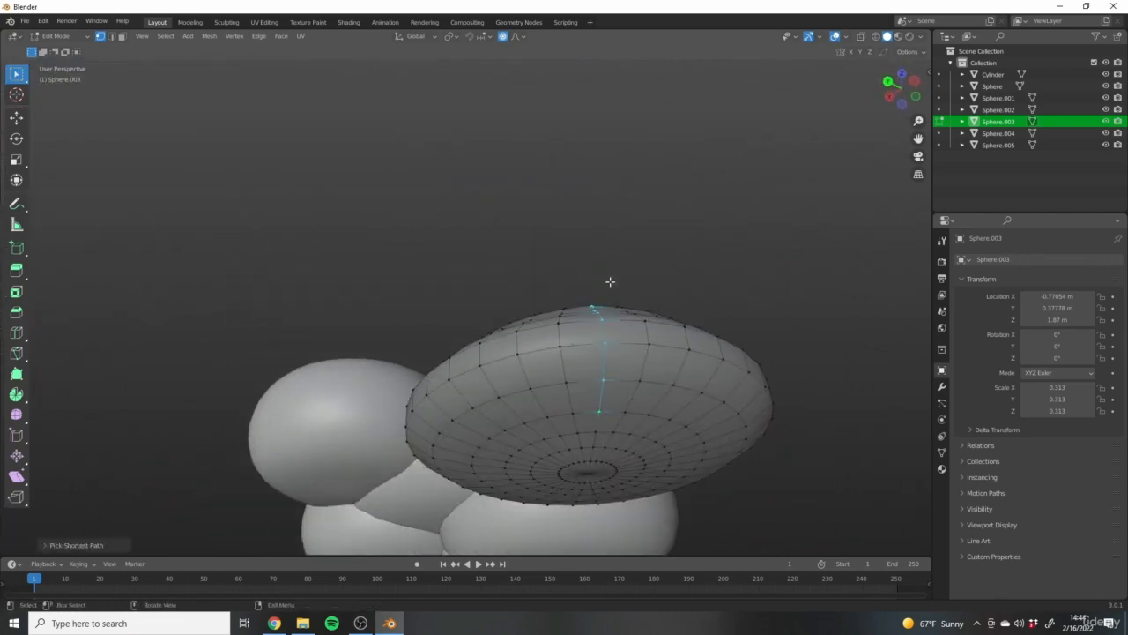
middle_drag(610, 281, 588, 269)
middle_drag(606, 338, 596, 304)
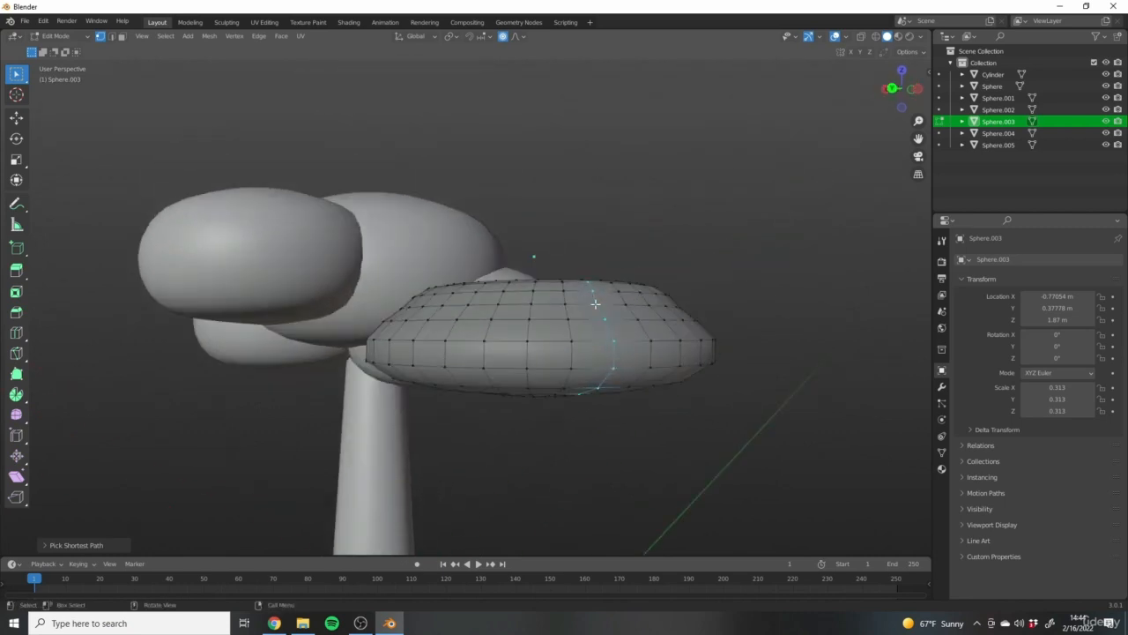
middle_drag(559, 404, 549, 194)
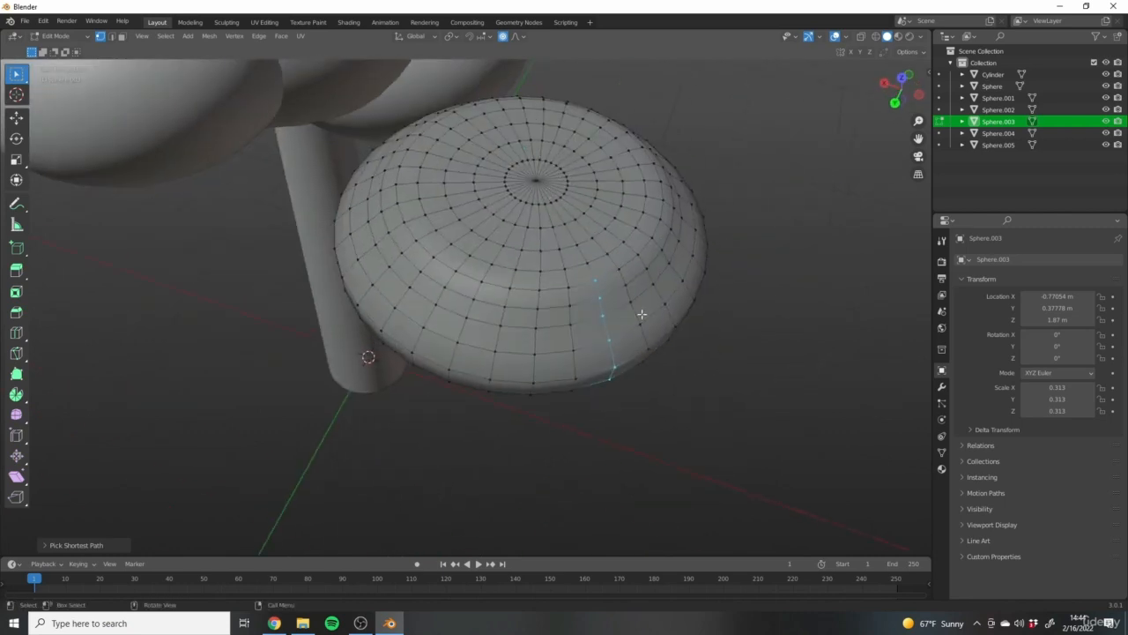
middle_drag(641, 314, 612, 309)
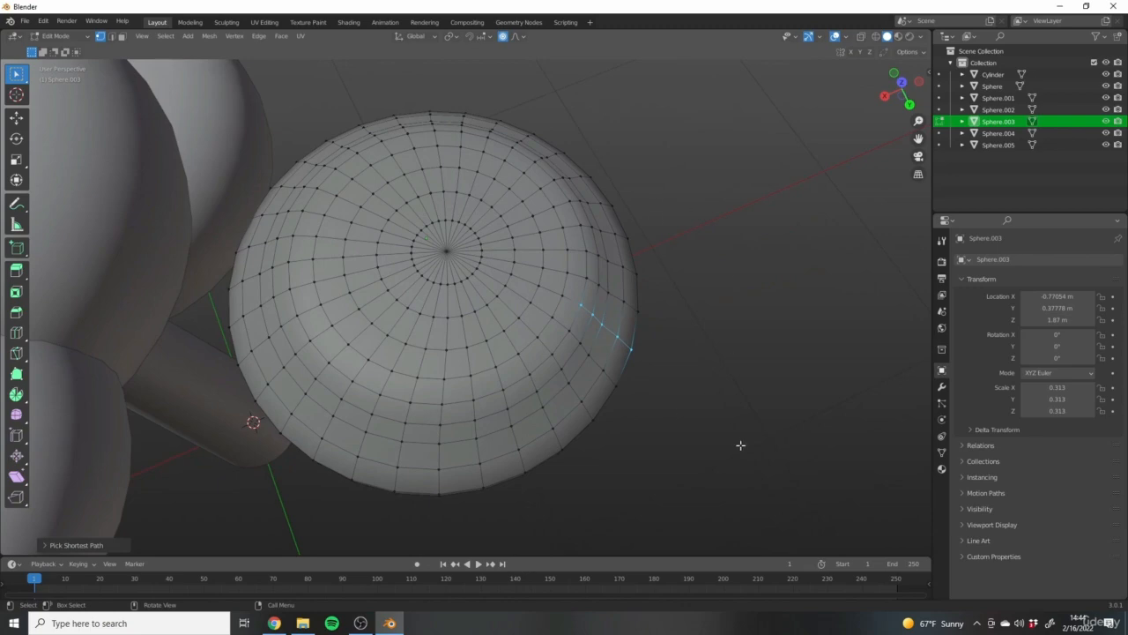
key(g)
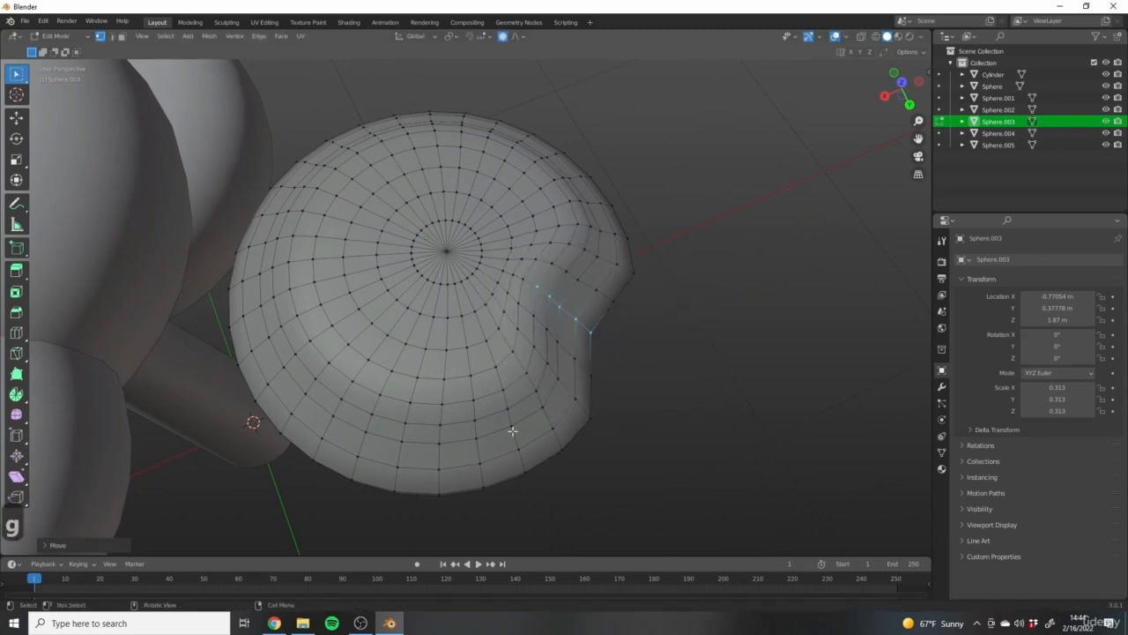
Select a path of vertices over another part of the clump's rim, move it inward as a second notch, and adjust the neighbouring rim vertices.
middle_drag(426, 472, 370, 323)
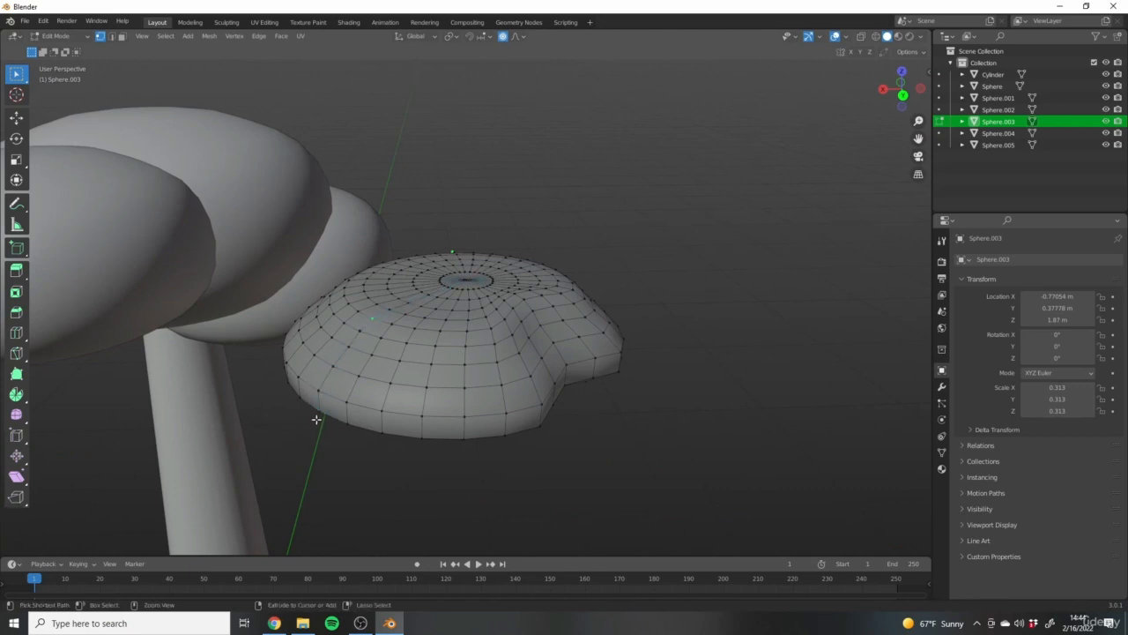
middle_drag(377, 401, 343, 416)
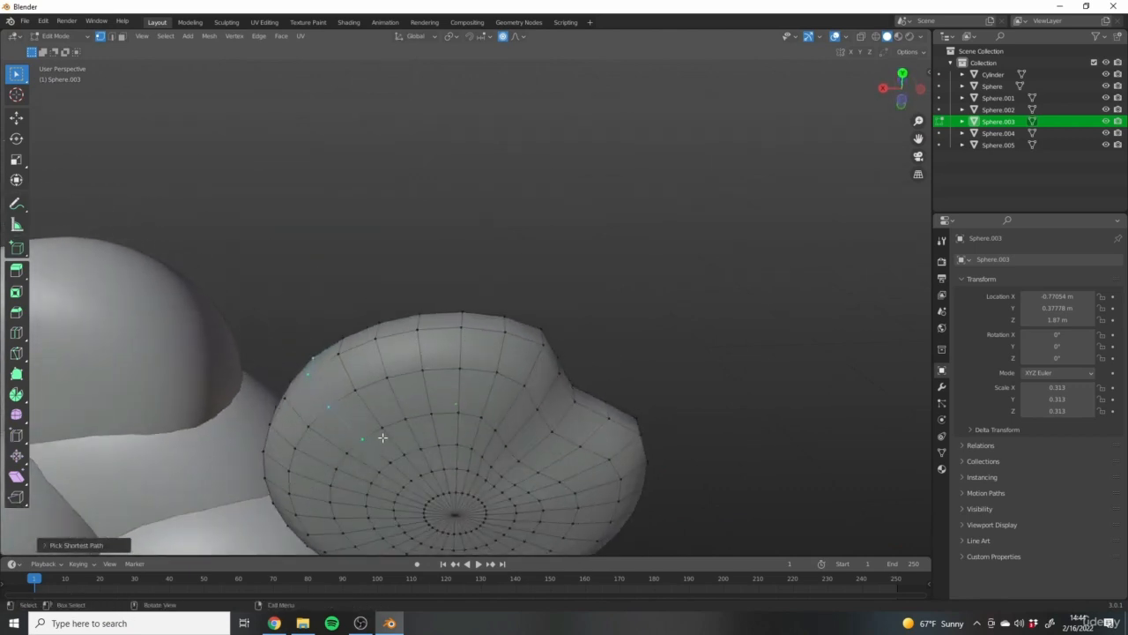
key(g)
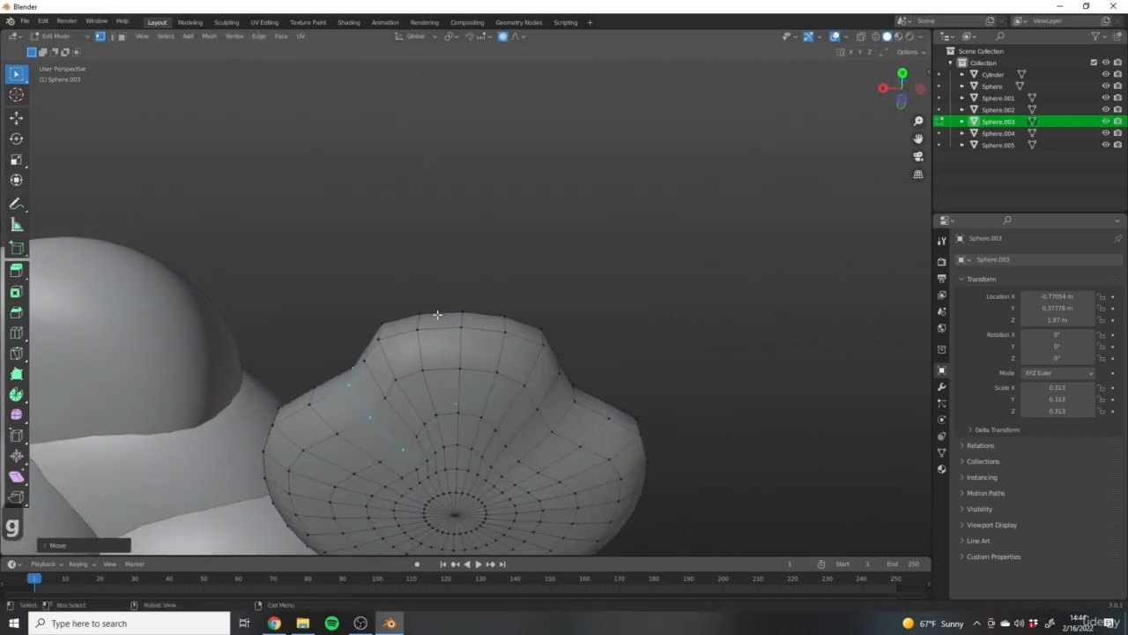
key(g)
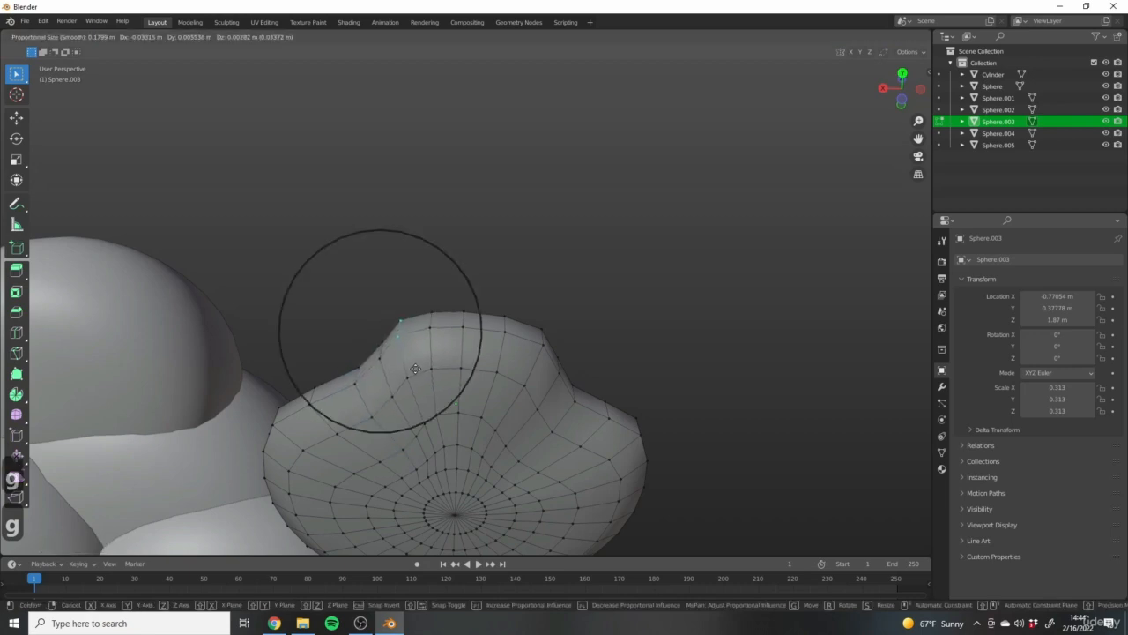
click(425, 375)
middle_drag(425, 376, 491, 253)
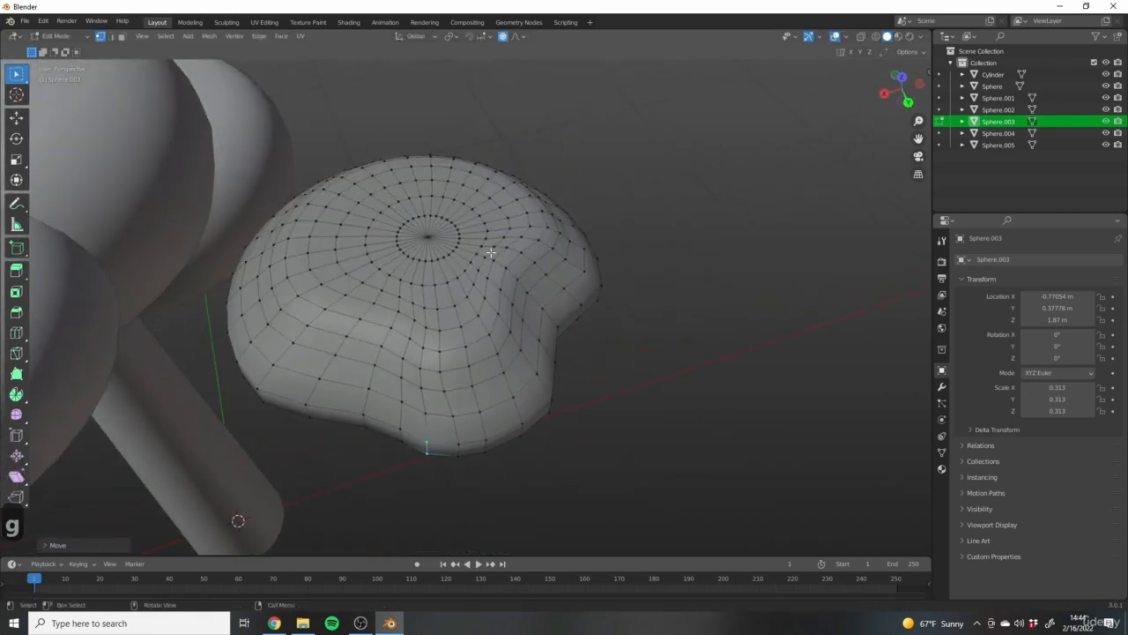
Reshape the clump's upper side by moving vertices with proportional editing at a size of about 0.18 m.
middle_drag(521, 293, 447, 254)
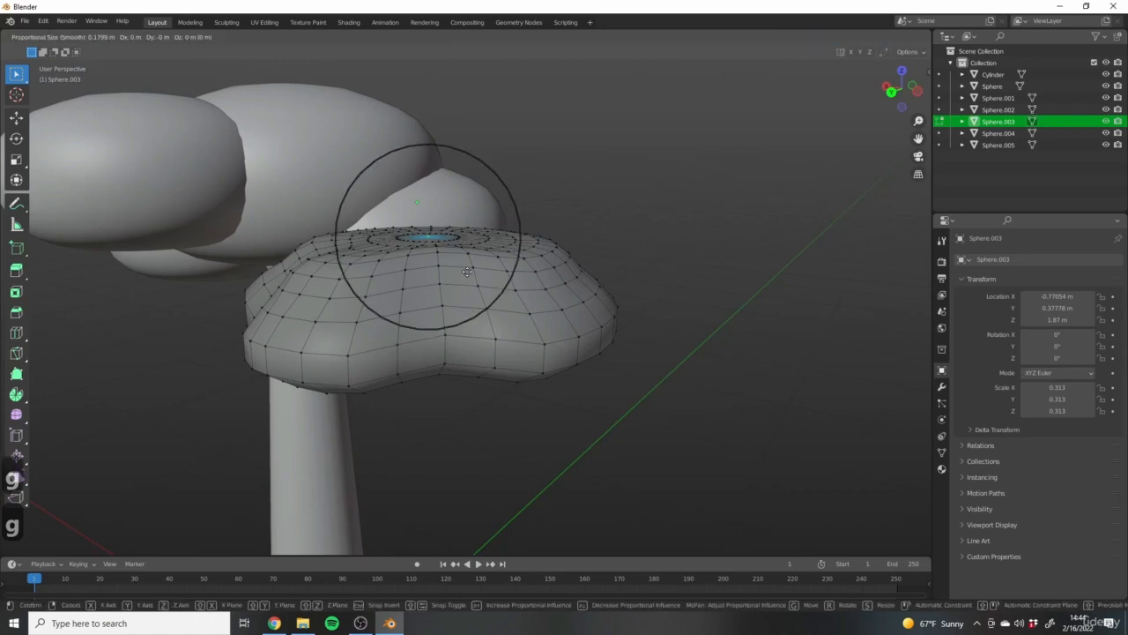
click(472, 254)
middle_drag(387, 256, 297, 243)
click(296, 245)
key(g)
click(310, 257)
Select a path of vertices across the rim on the clump's still-round side and move it inward to form another notch.
middle_drag(412, 272, 458, 373)
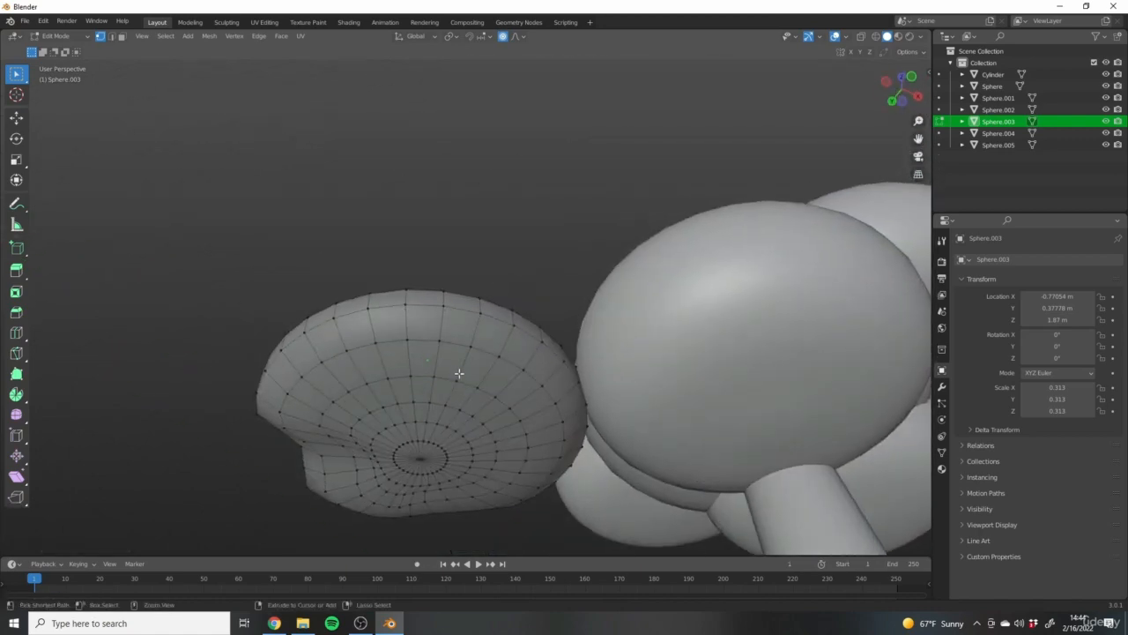
click(468, 340)
middle_drag(483, 320, 470, 282)
ctrl+click(468, 393)
middle_drag(470, 393, 547, 489)
key(g)
click(533, 441)
Hide the toolbar and move further vertices around the clump with proportional editing to make its outline irregular.
middle_drag(533, 440, 534, 302)
click(577, 407)
key(t)
key(g)
click(409, 463)
click(475, 360)
click(602, 294)
key(g)
click(577, 325)
Pull vertices on the clump's upper surface and centre into uneven bumps with proportional editing at a size of about 0.218 m.
scroll(529, 300, down, 1)
click(497, 342)
middle_drag(497, 348, 493, 341)
key(g)
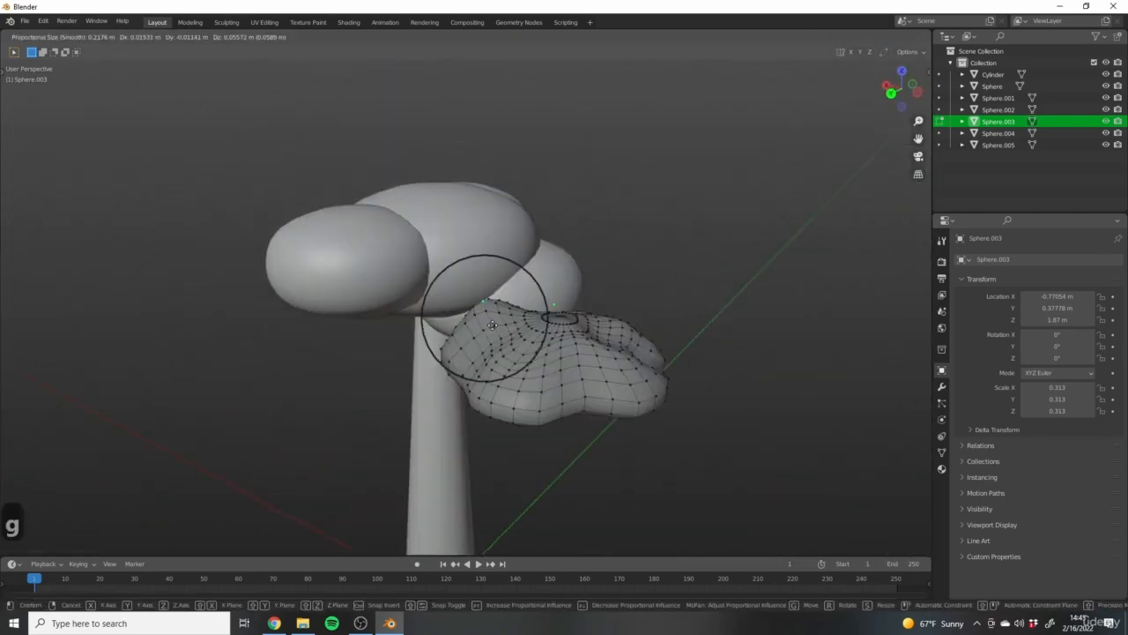
click(546, 353)
key(g)
mouse_move(578, 355)
middle_down()
mouse_move(506, 357)
mouse_move(586, 375)
middle_up()
click(616, 330)
key(g)
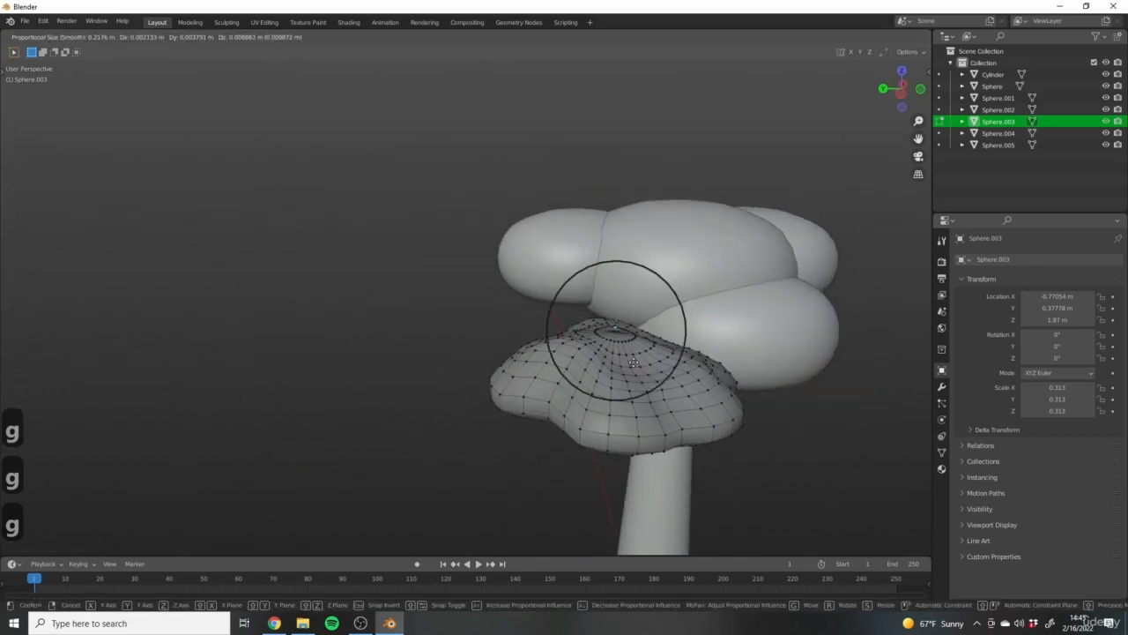
Return to object mode and rotate the reshaped clump to -25.1° about the Z axis.
key(Tab)
middle_drag(608, 414, 702, 385)
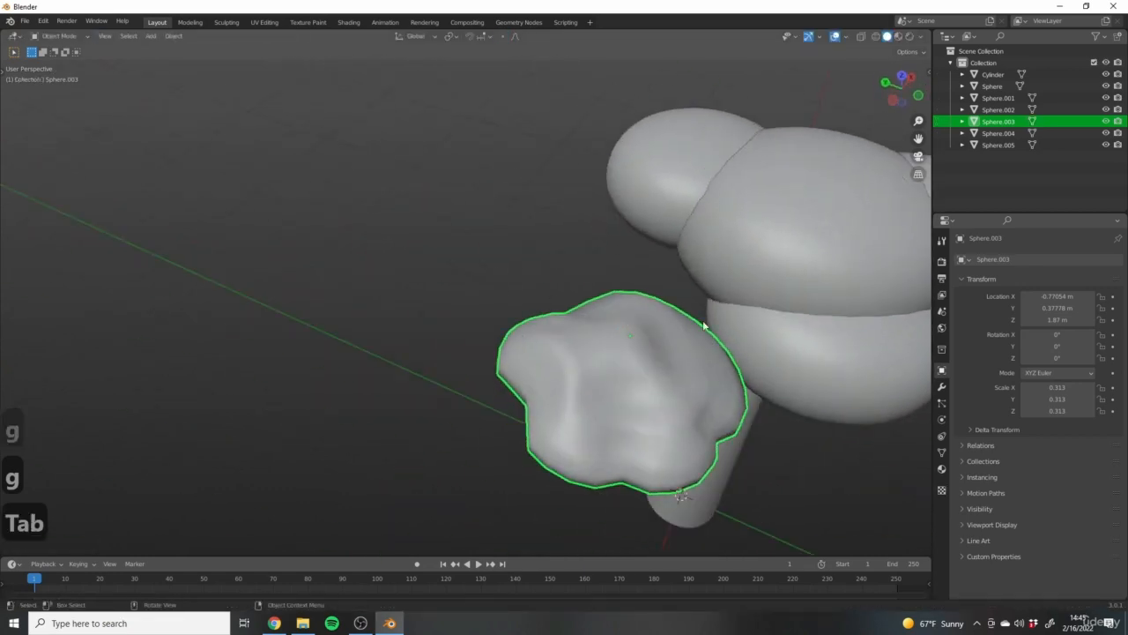
middle_drag(704, 325, 665, 363)
key(r)
right_click(675, 319)
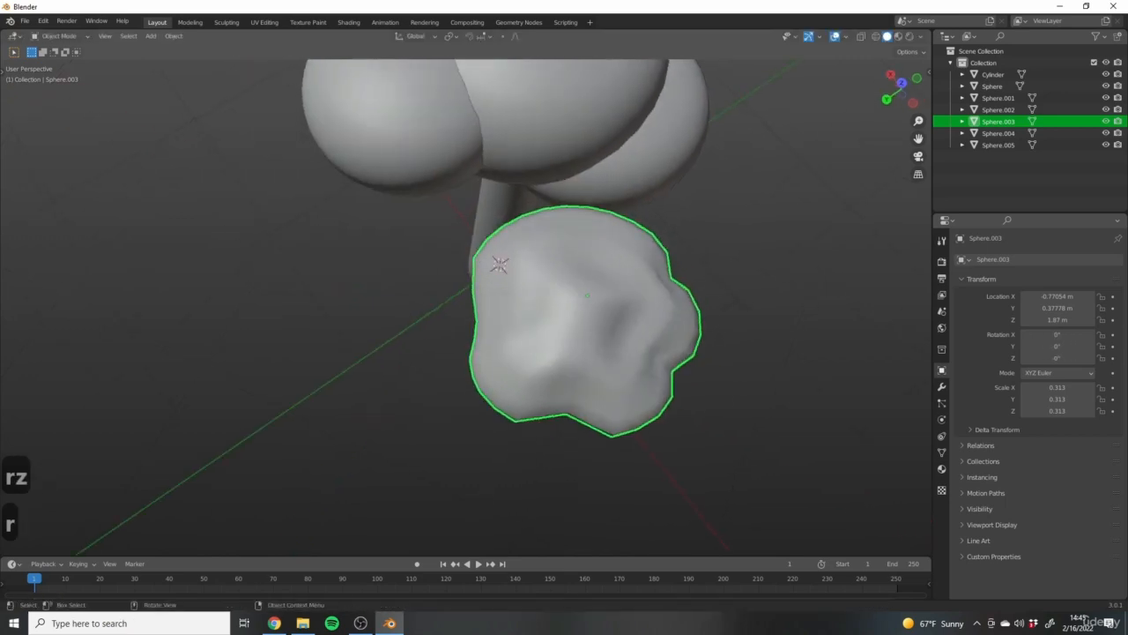
key(r)
key(z)
click(614, 405)
Move the reshaped clump back against the crown to about X -0.39 m, Y 0.29 m, Z 1.91 m.
key(g)
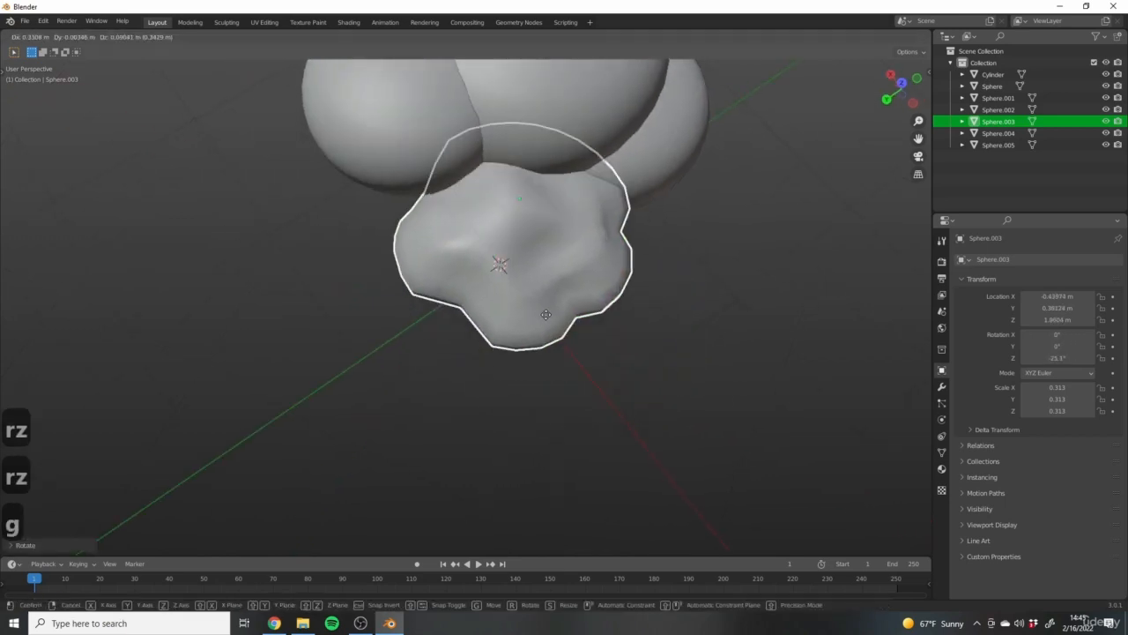
click(548, 288)
middle_drag(548, 291, 537, 232)
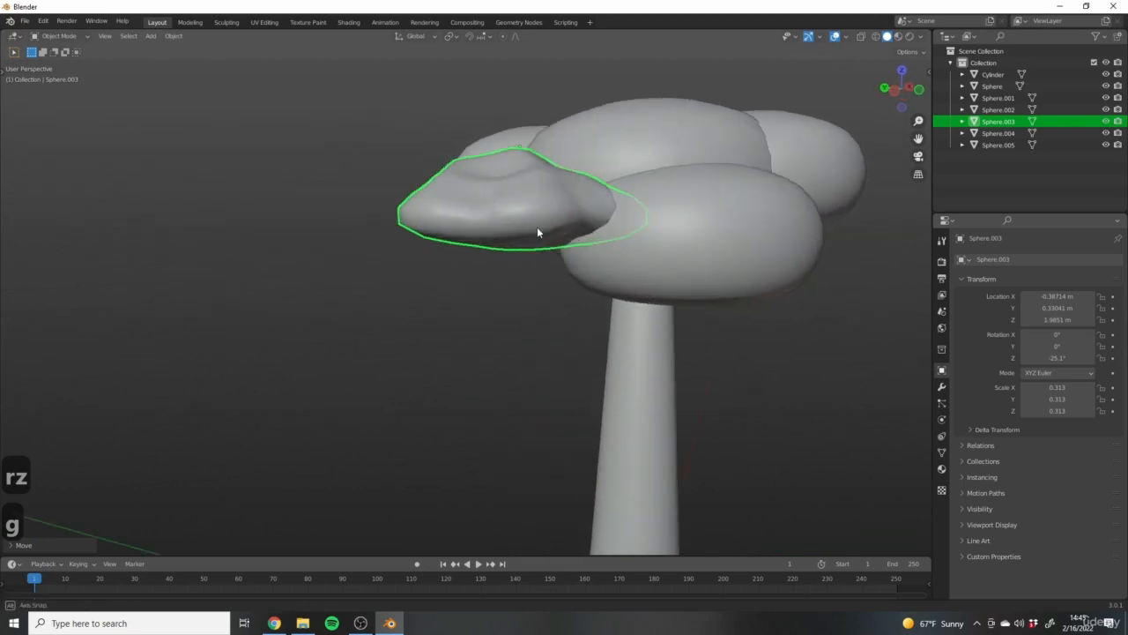
key(g)
Delete the smooth low sphere beside the reshaped clump.
middle_drag(684, 218, 730, 312)
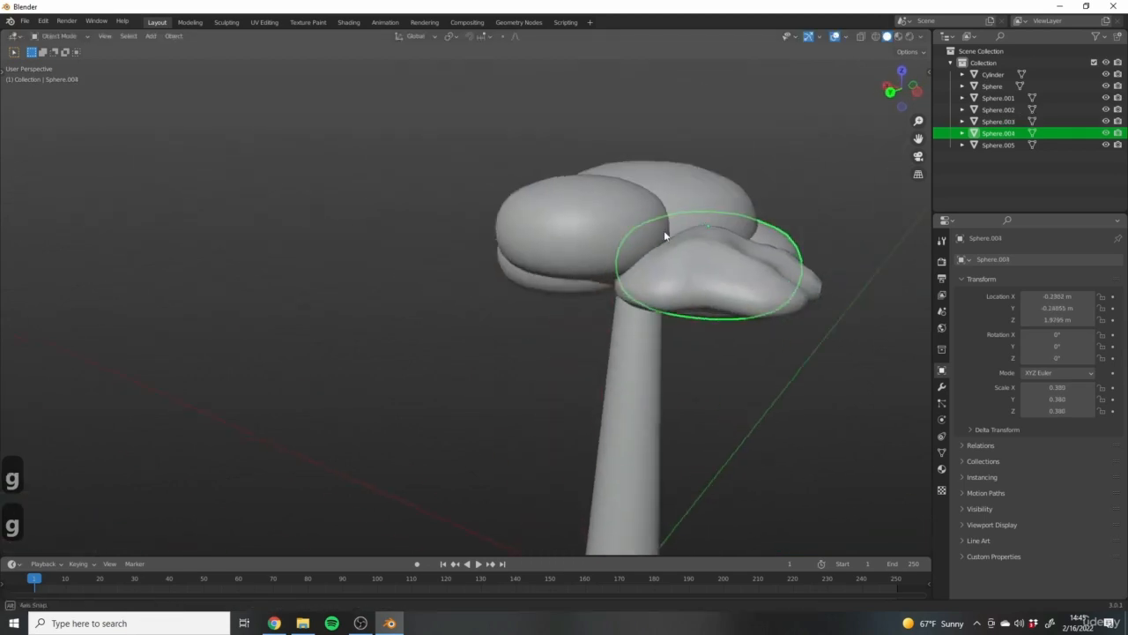
middle_drag(664, 231, 671, 155)
middle_drag(579, 236, 371, 161)
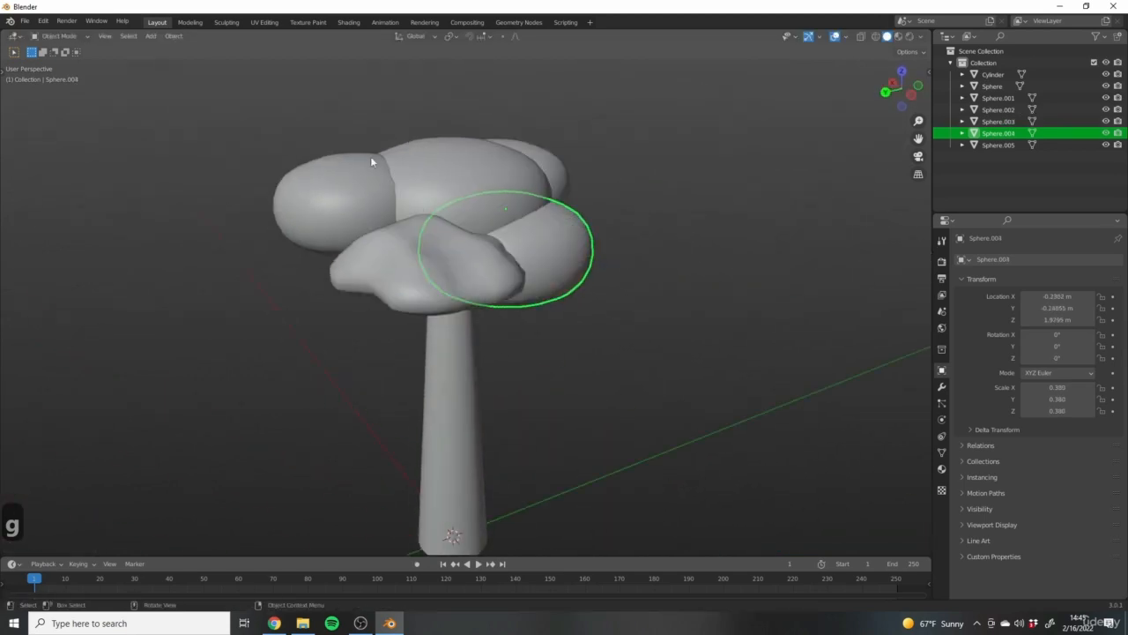
middle_drag(541, 213, 611, 237)
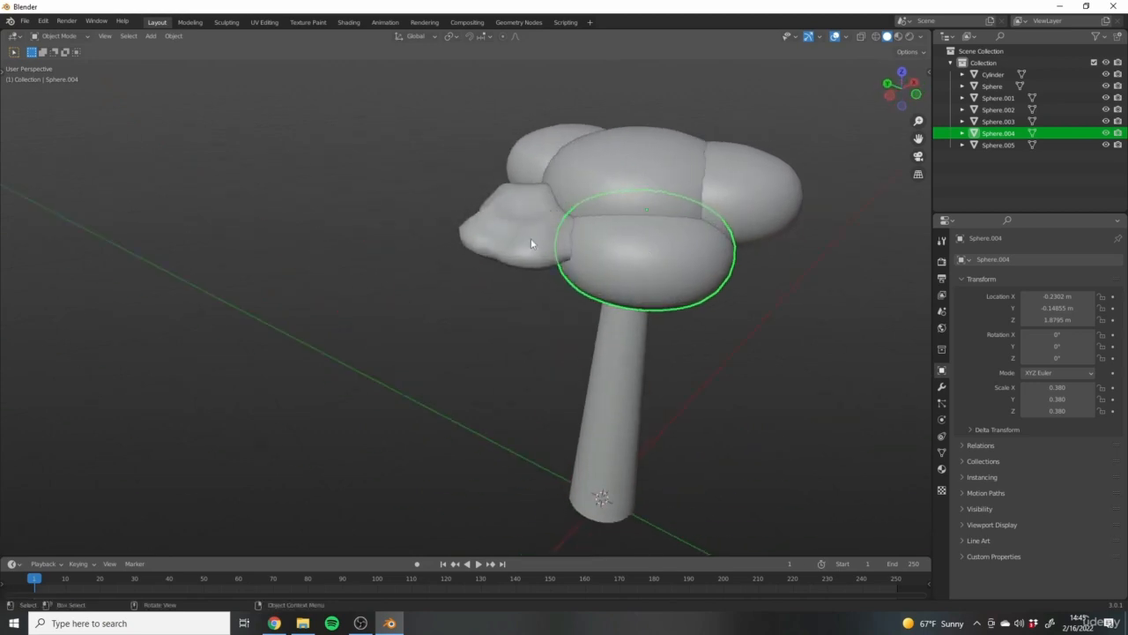
middle_drag(537, 211, 650, 322)
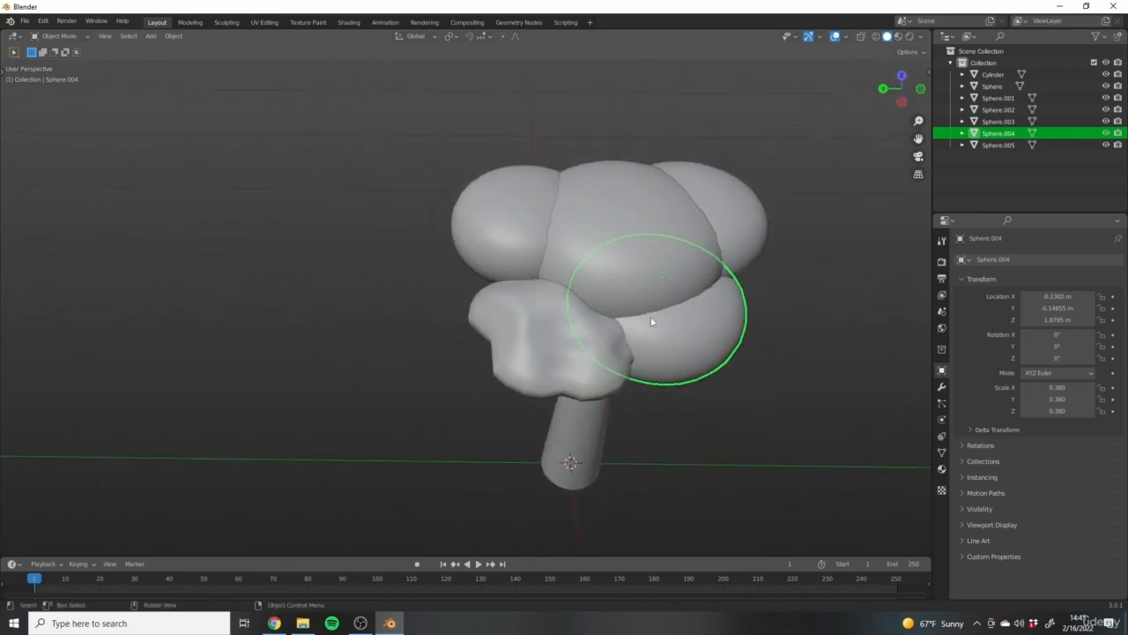
middle_drag(546, 291, 468, 368)
key(Delete)
Duplicate the reshaped clump into the gap beside it and rotate the copy to 33.8° about the Z axis.
click(540, 312)
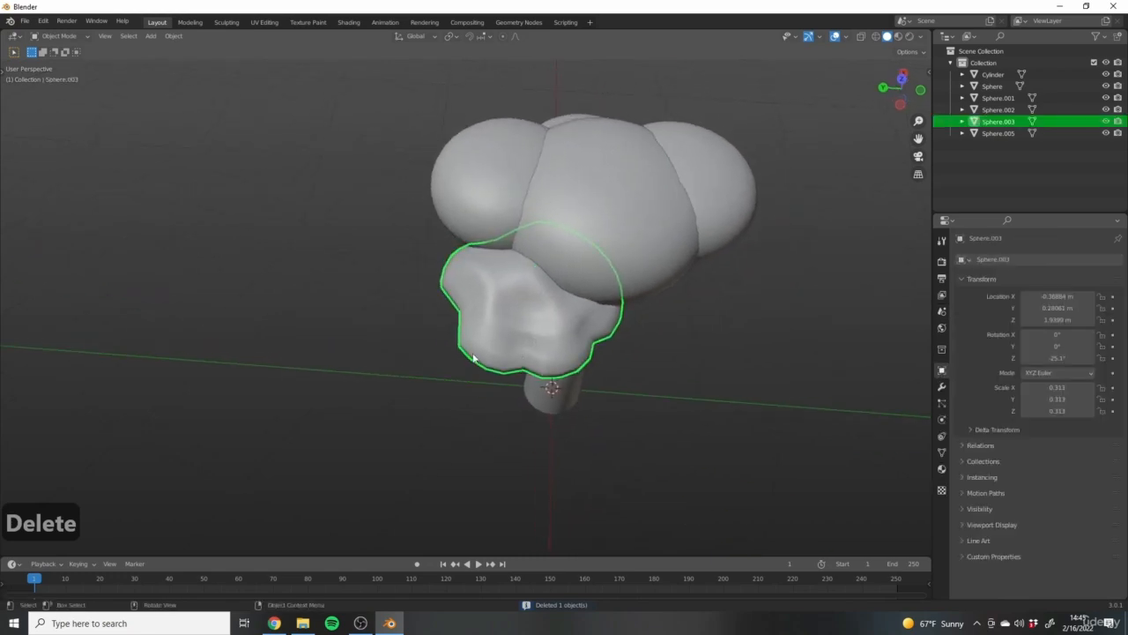
key(shift+d)
click(633, 472)
key(r)
key(z)
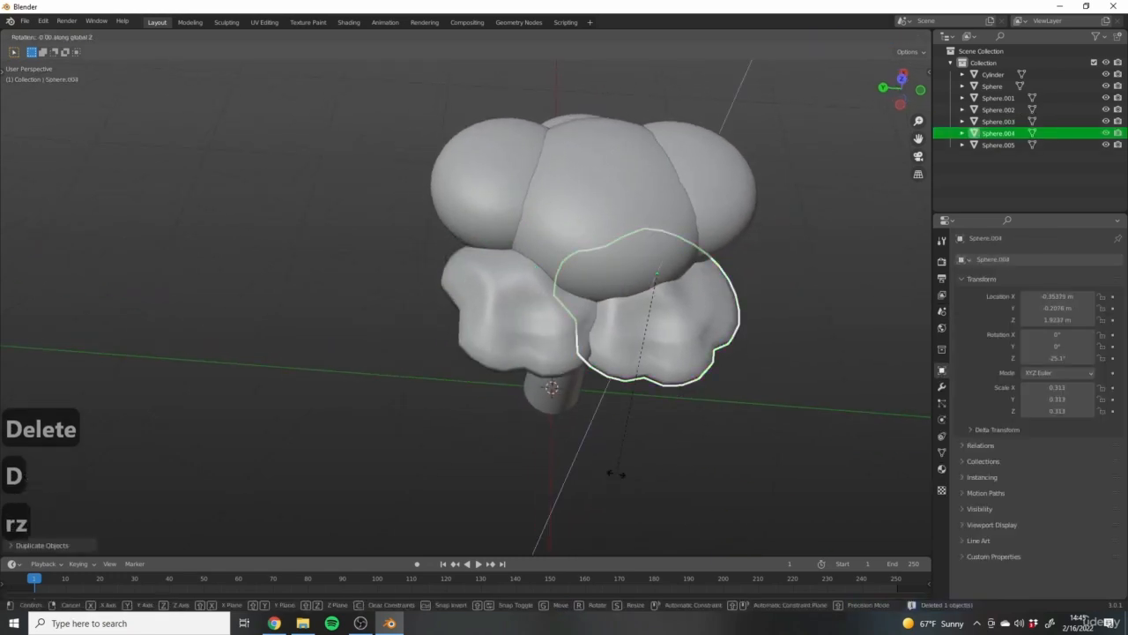
click(696, 395)
Lower the copied clump, enlarge it to a scale of 0.353, and move it to about X -0.347 m, Y -0.215 m.
middle_drag(695, 395, 665, 315)
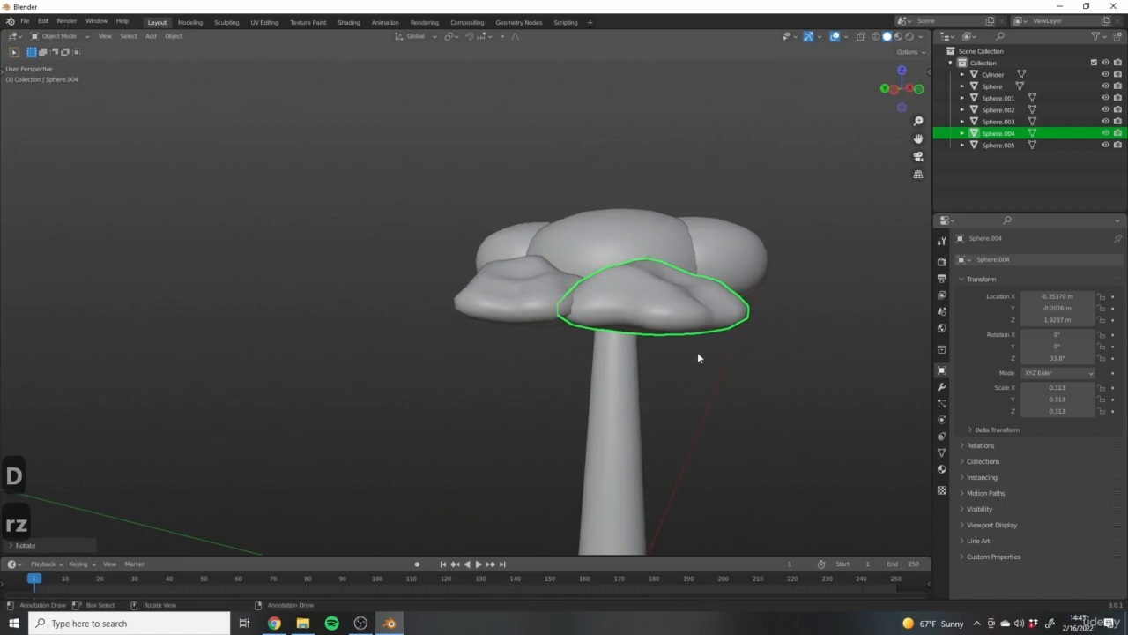
key(g)
key(z)
key(s)
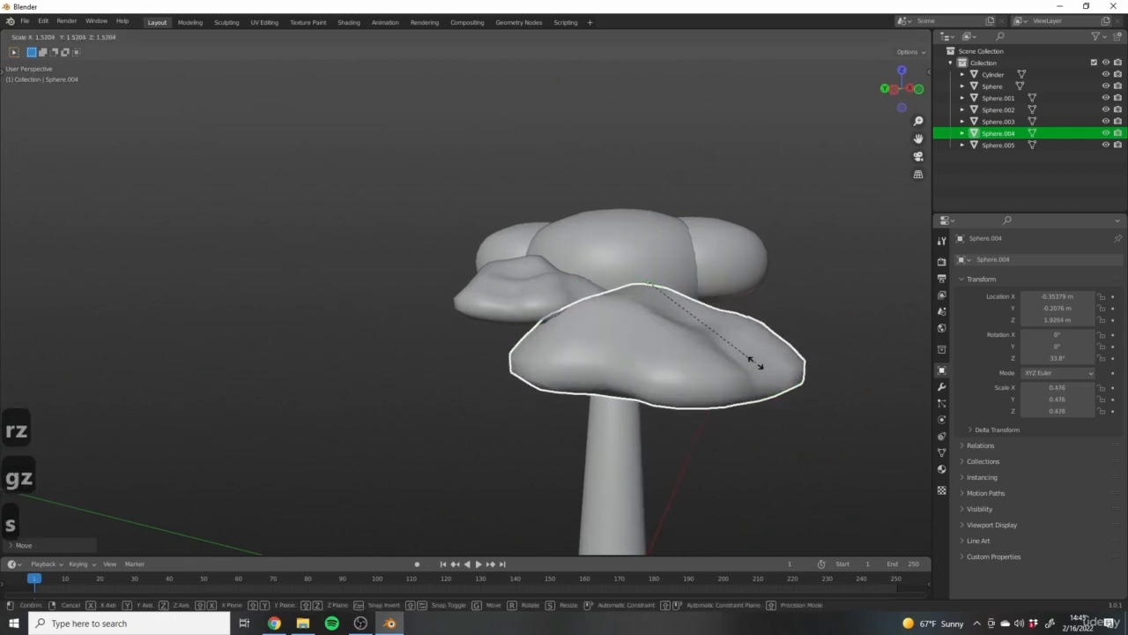
click(728, 384)
key(g)
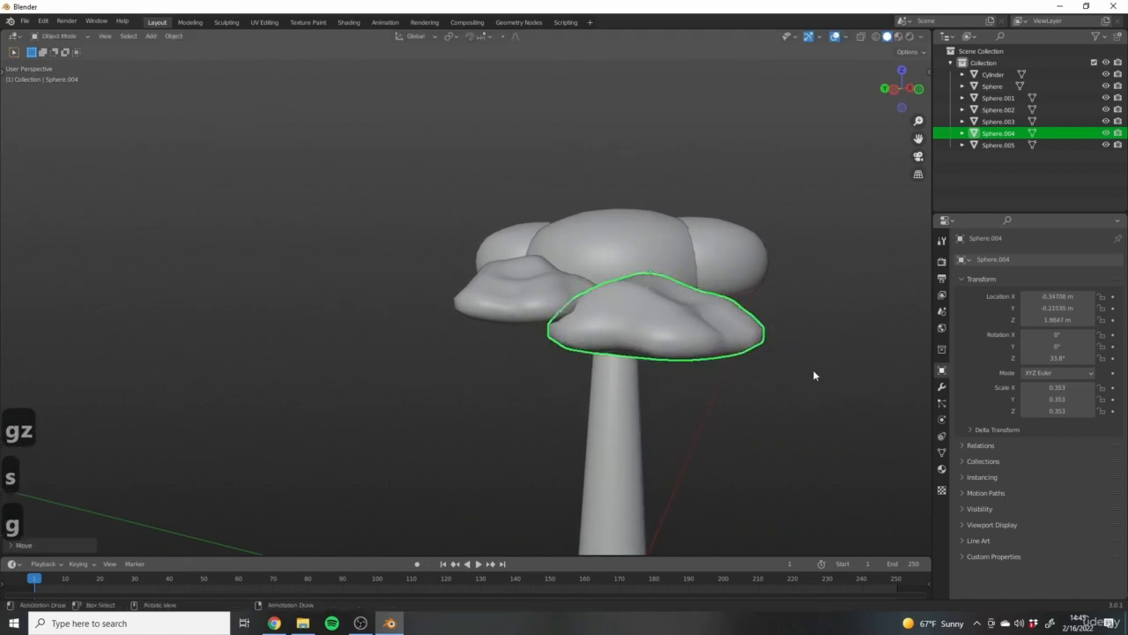
middle_drag(814, 375, 735, 356)
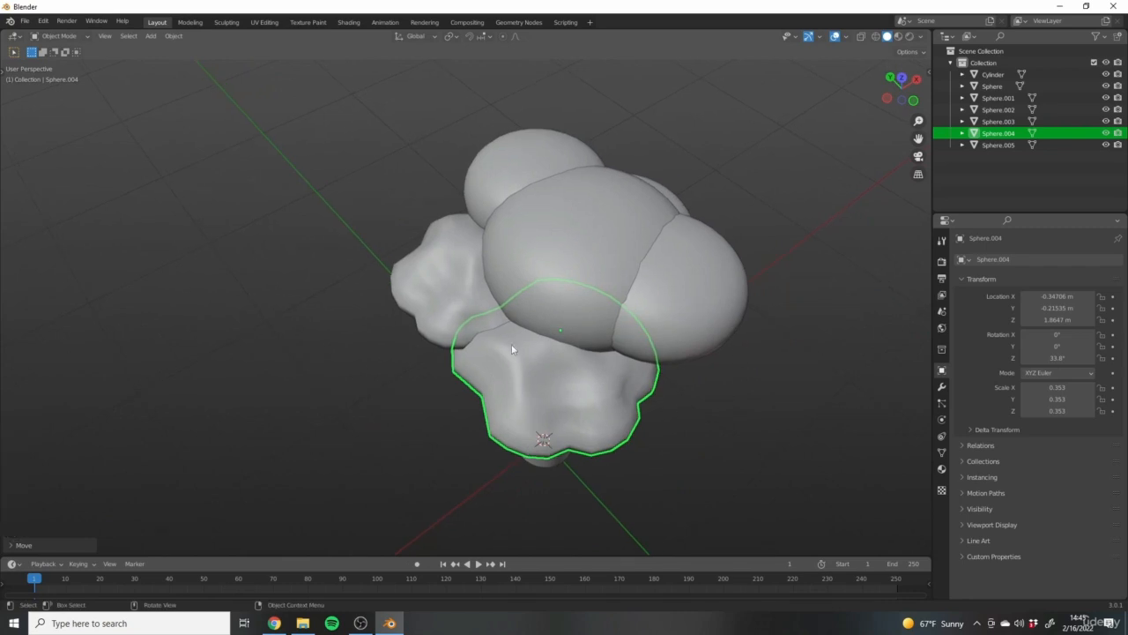
key(s)
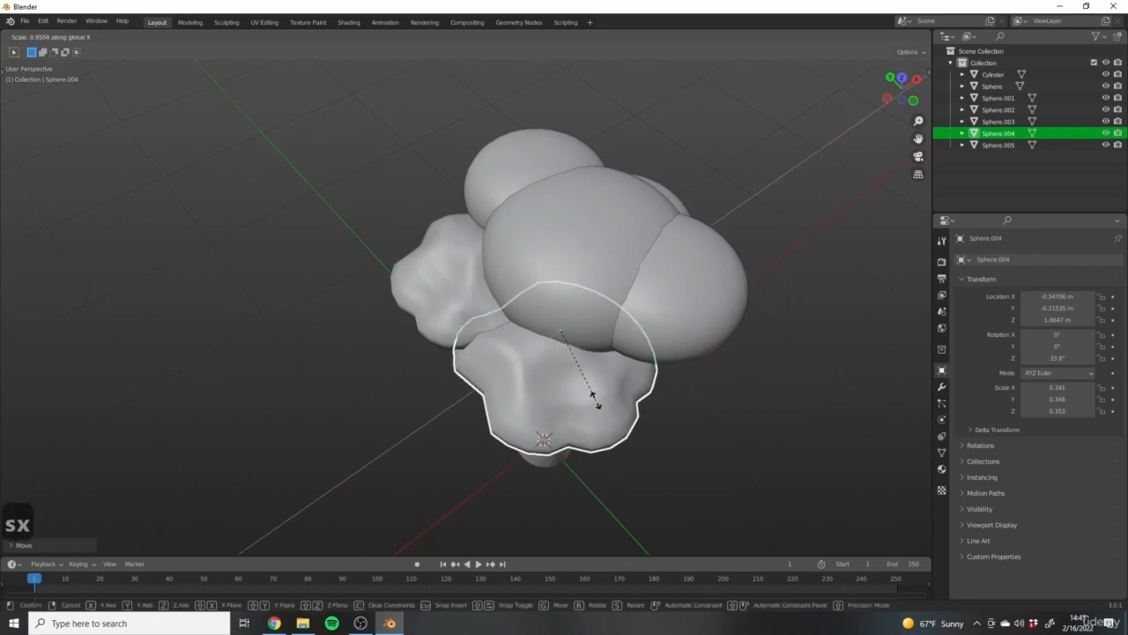
key(Escape)
middle_drag(650, 397, 484, 333)
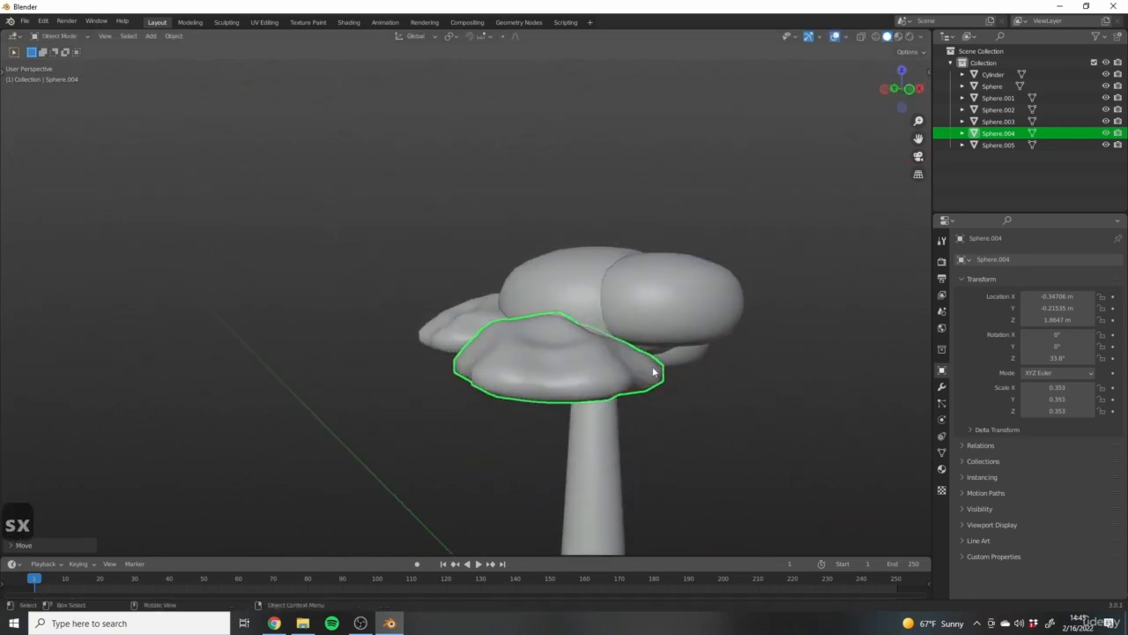
middle_drag(653, 371, 553, 403)
Stretch the copied clump along its local X axis to an X scale of 0.469.
key(s)
key(x)
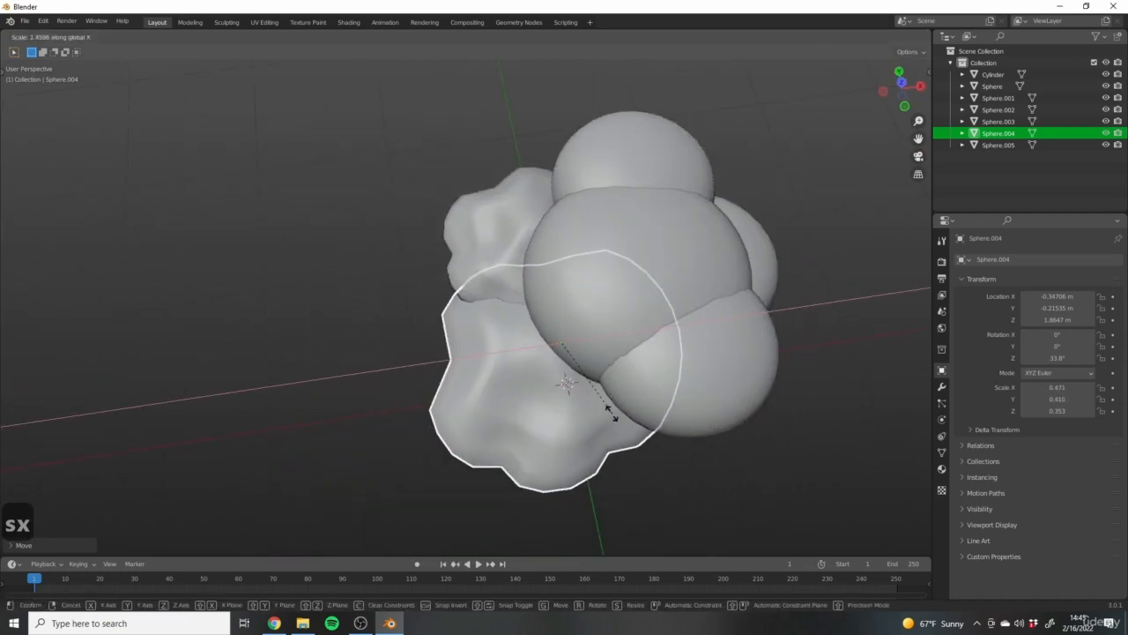
key(Escape)
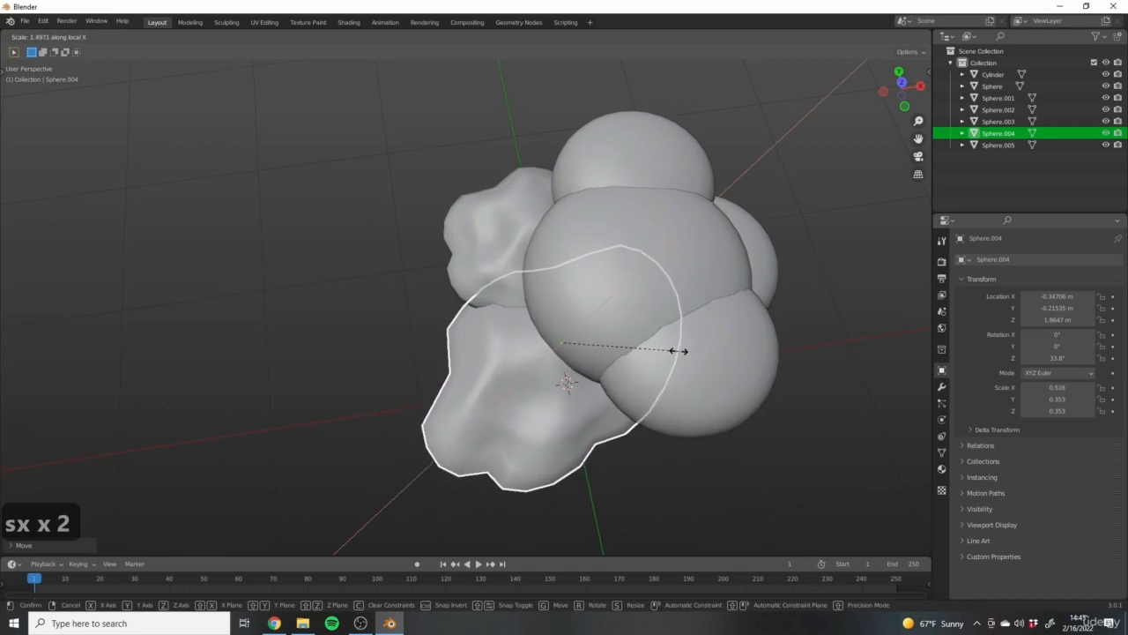
middle_drag(563, 417, 494, 345)
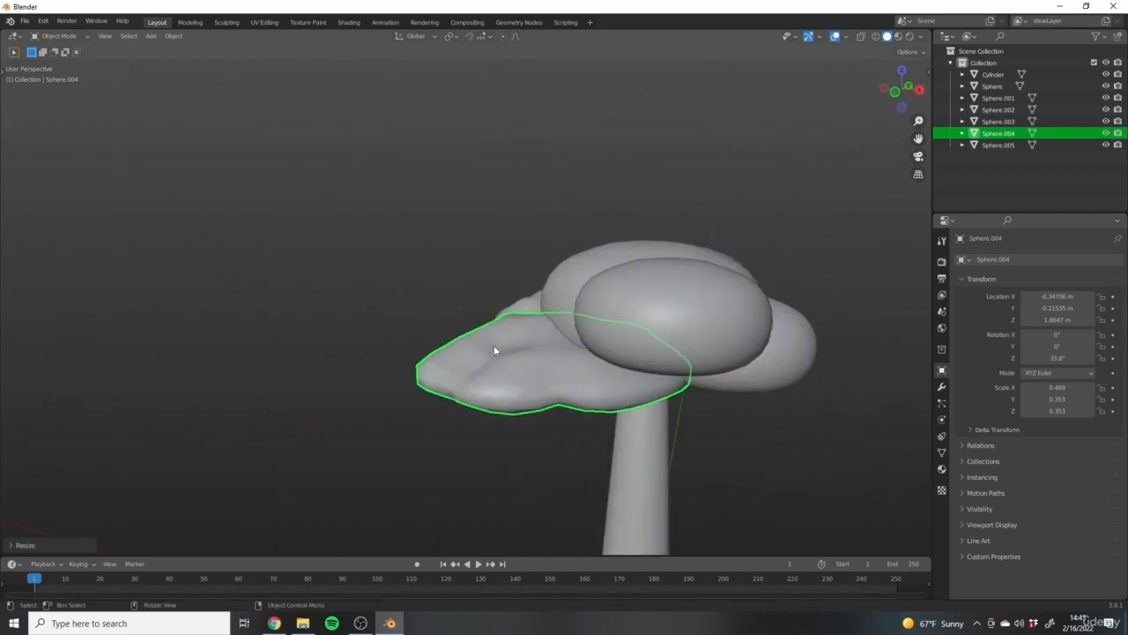
Duplicate the stretched clump, place the copy lower beside it around the trunk, and rotate it to 106° about the Z axis.
key(shift+d)
click(569, 393)
middle_drag(568, 393, 573, 485)
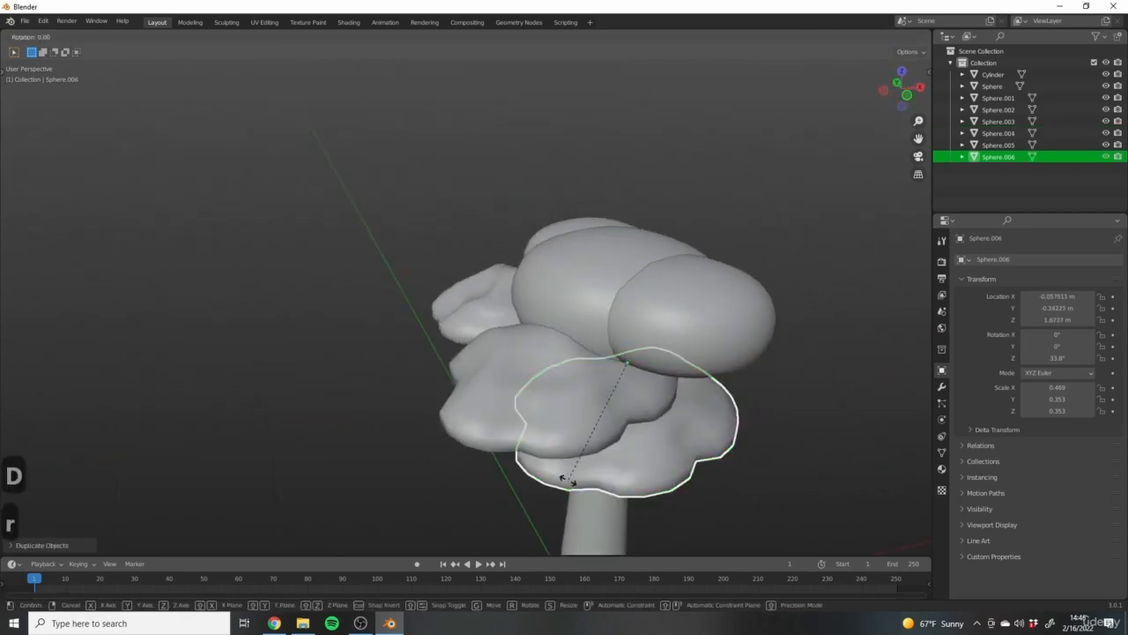
key(x)
right_click(617, 468)
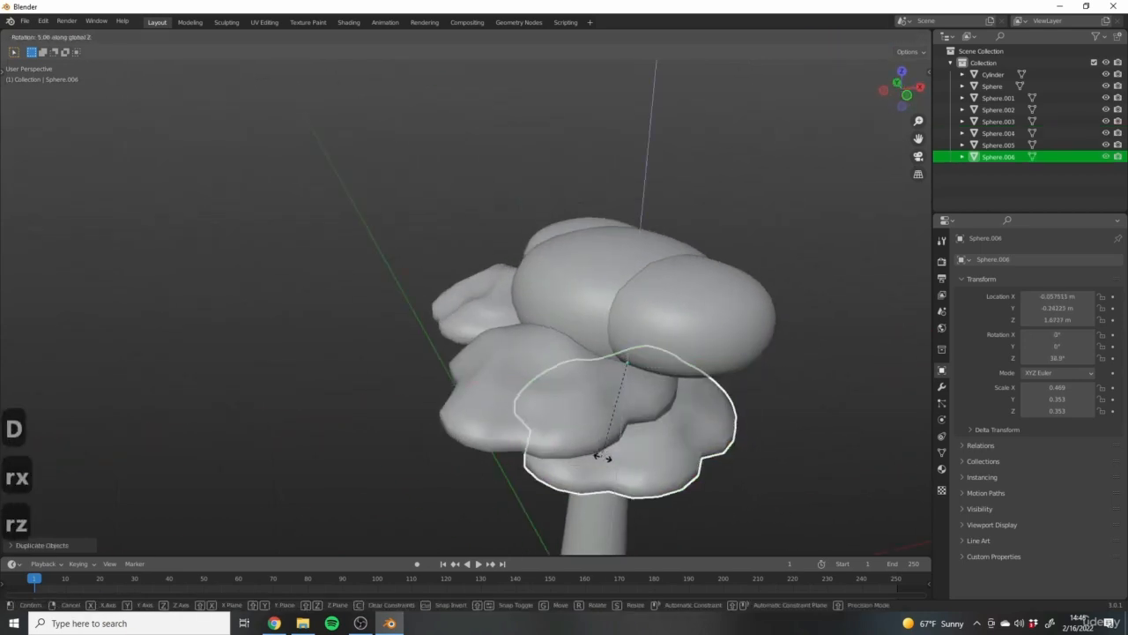
click(725, 443)
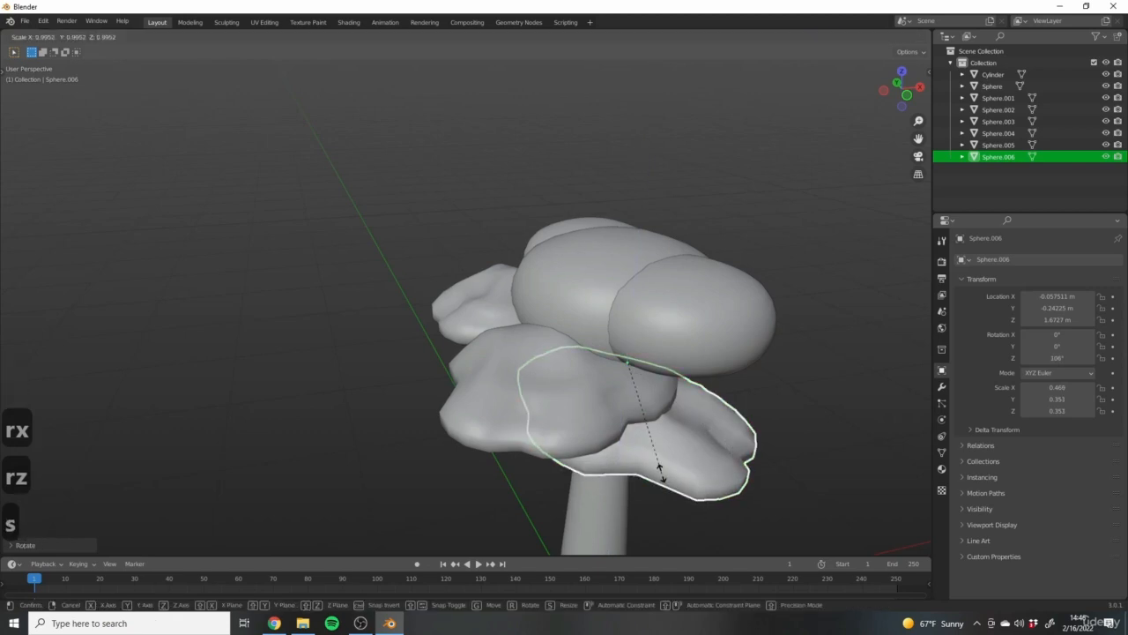
Shrink the new copy along its local X axis to an X scale of 0.339 and move it into the crown.
click(636, 449)
middle_drag(637, 449, 622, 468)
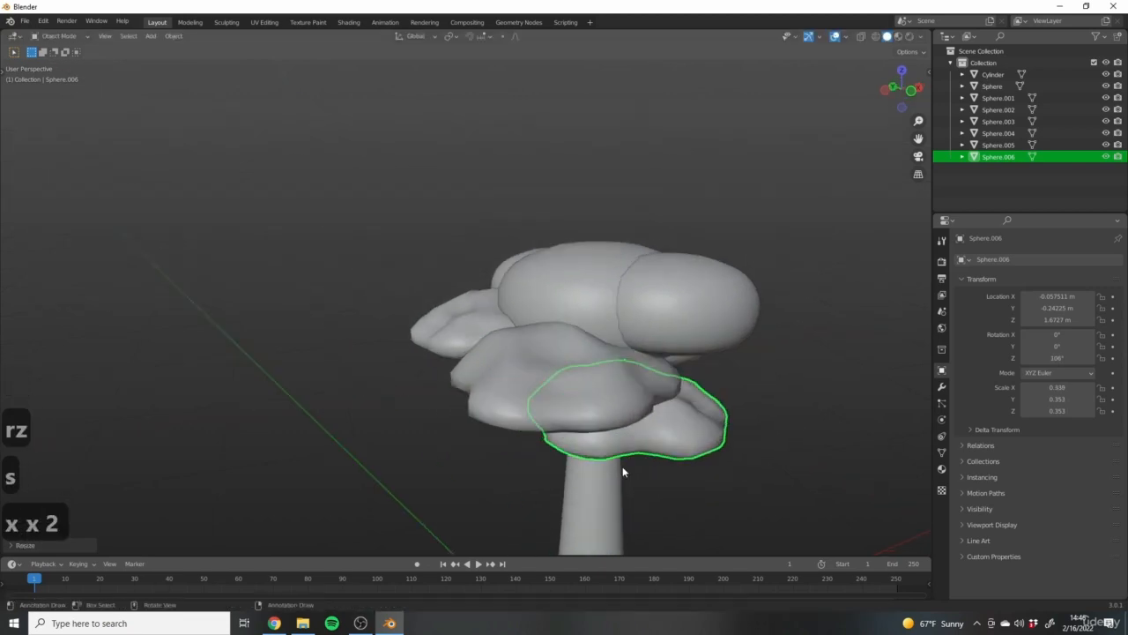
key(g)
Delete the smooth sphere above the newest clump and replace it with a copy of that clump rotated to 147° about the Z axis.
middle_drag(703, 371, 624, 321)
key(Delete)
click(663, 360)
middle_drag(534, 443, 534, 467)
key(shift+d)
click(593, 349)
key(r)
key(z)
click(552, 435)
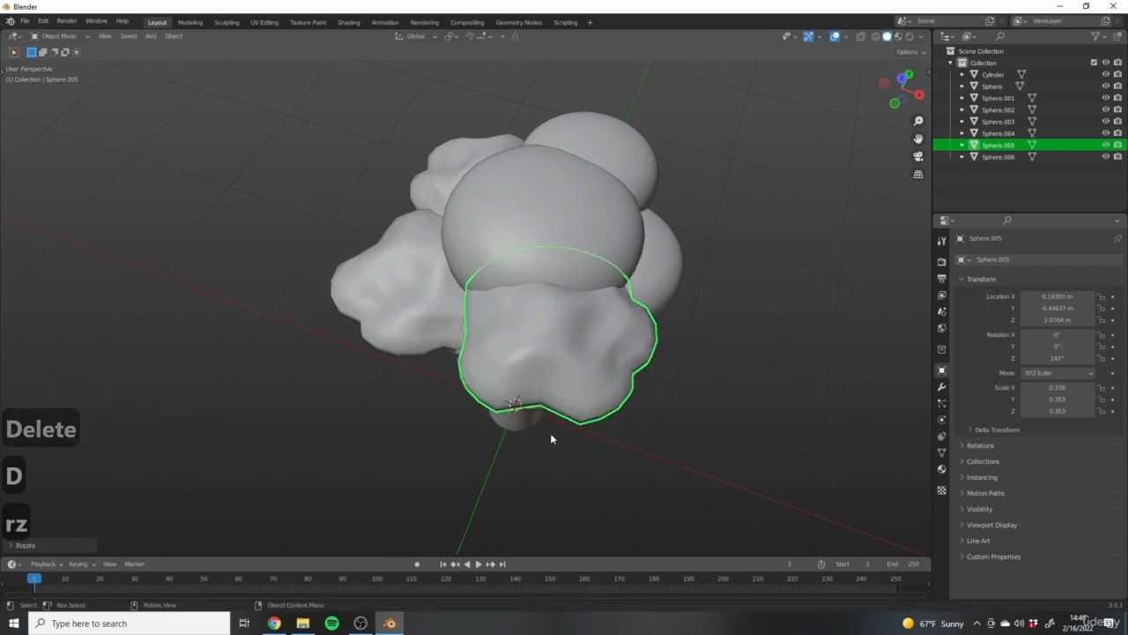
Move the new upper clump against the large central sphere at about X 0.217 m, Y -0.251 m, Z 2.185 m.
key(g)
click(581, 388)
middle_drag(582, 388, 620, 280)
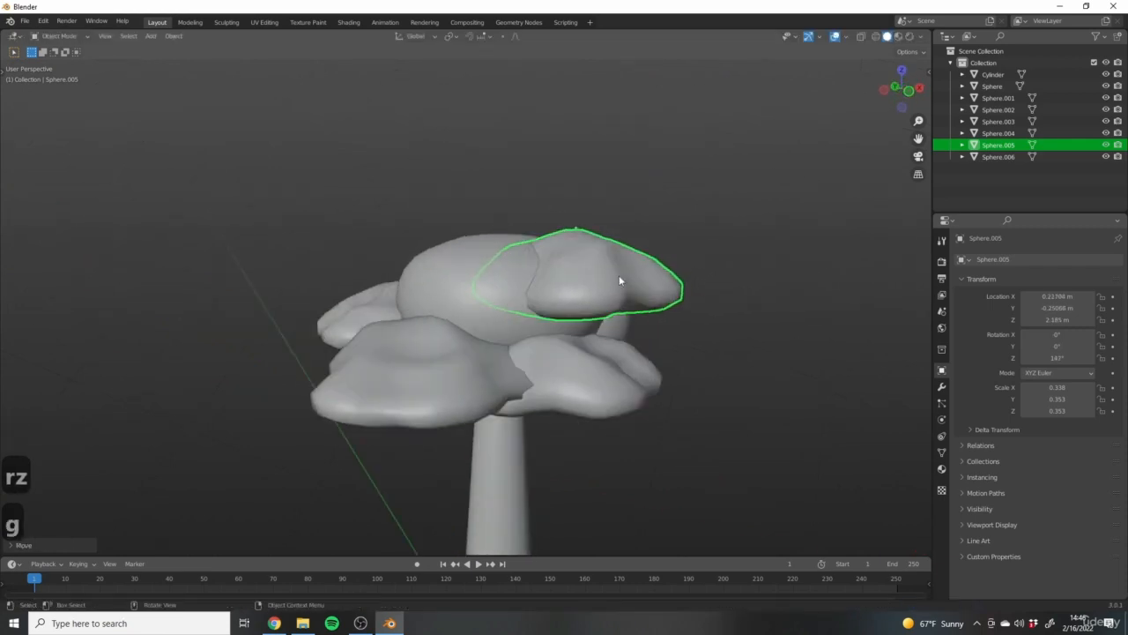
Reshape the rim and top of the upper clump by moving several vertices with proportional editing.
middle_drag(642, 212, 536, 275)
key(g)
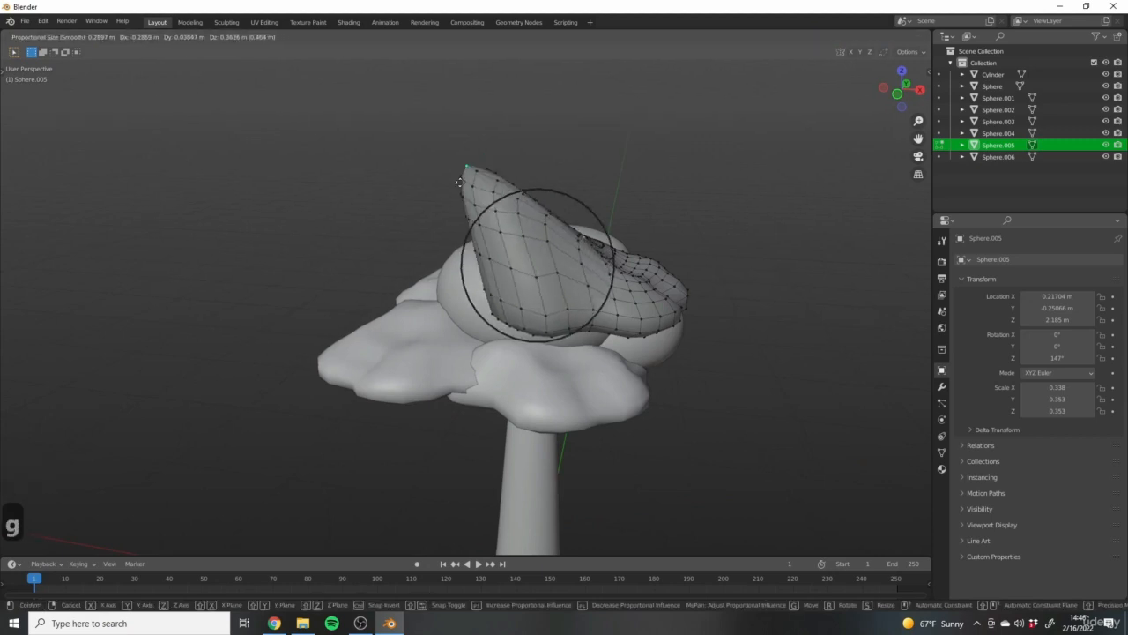
click(527, 260)
middle_drag(527, 260, 544, 267)
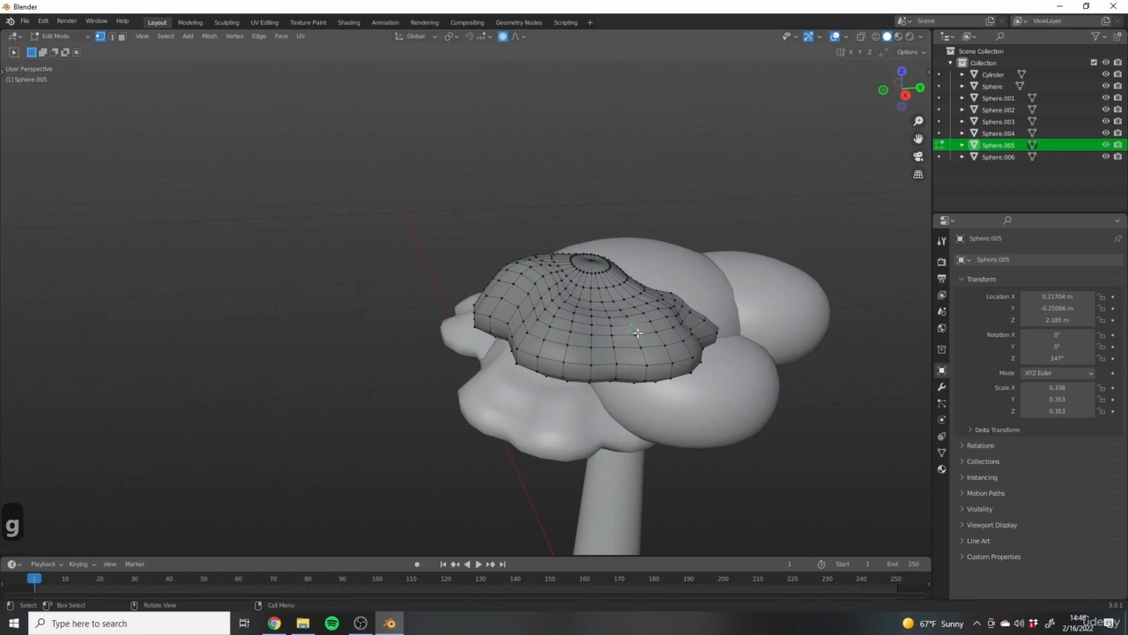
middle_drag(637, 332, 691, 278)
key(g)
click(691, 267)
click(574, 377)
key(g)
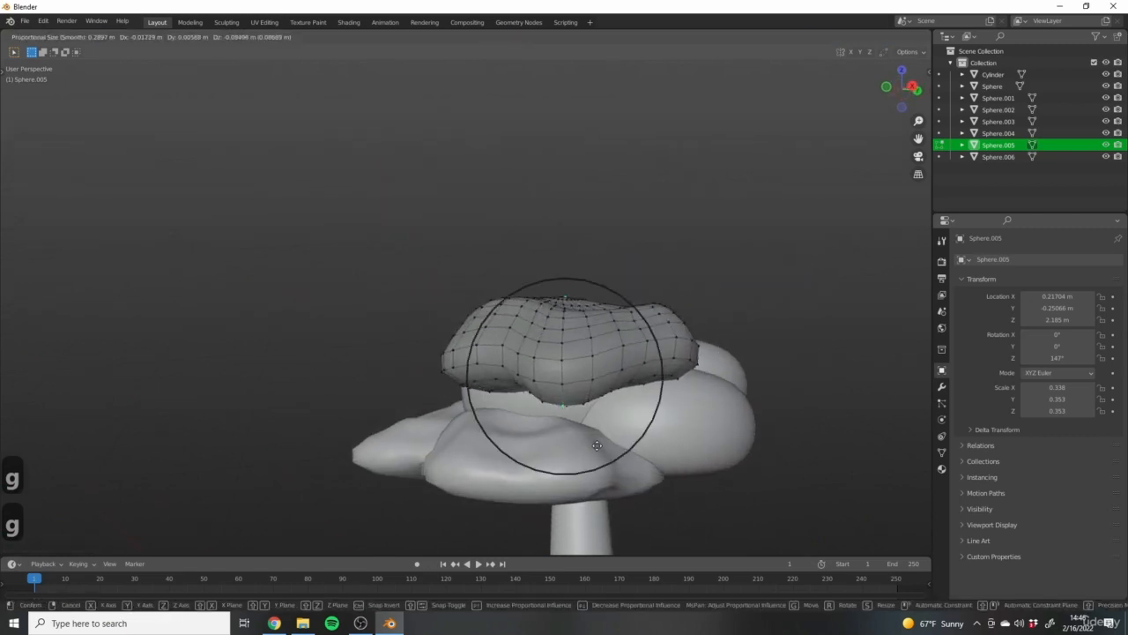
click(597, 445)
Deform the far side and crest of the upper clump with smooth proportional moves, then return to Object Mode.
middle_drag(597, 445, 428, 300)
key(g)
click(633, 418)
key(g)
click(546, 423)
middle_drag(549, 299, 470, 390)
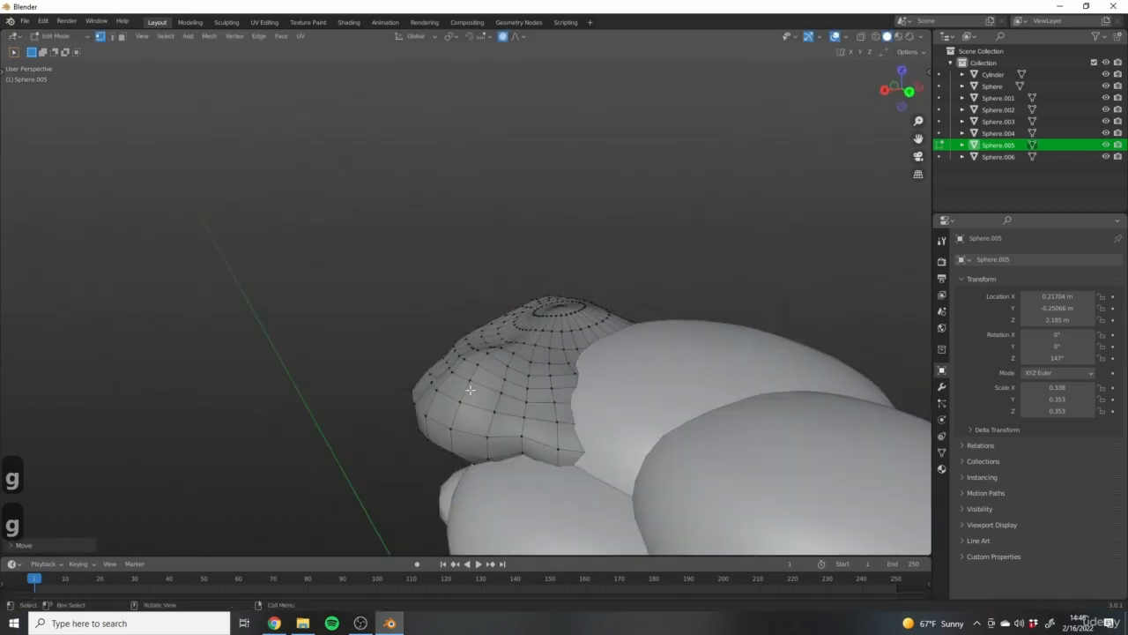
middle_drag(546, 362, 520, 349)
key(g)
click(584, 277)
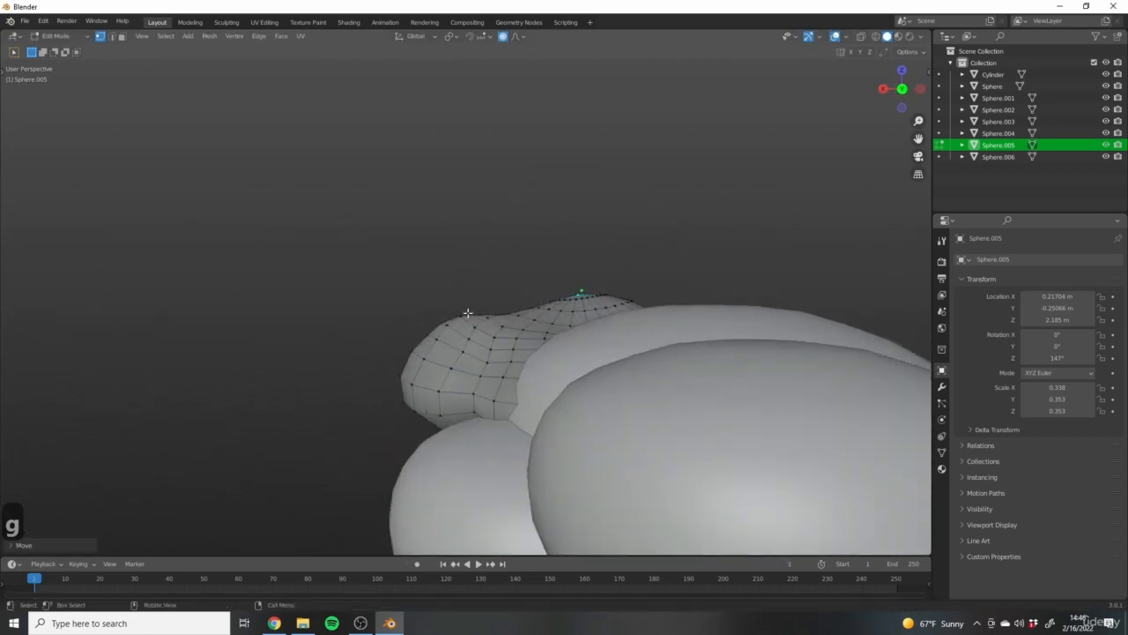
middle_drag(467, 312, 676, 335)
key(Tab)
scroll(586, 394, down, 4)
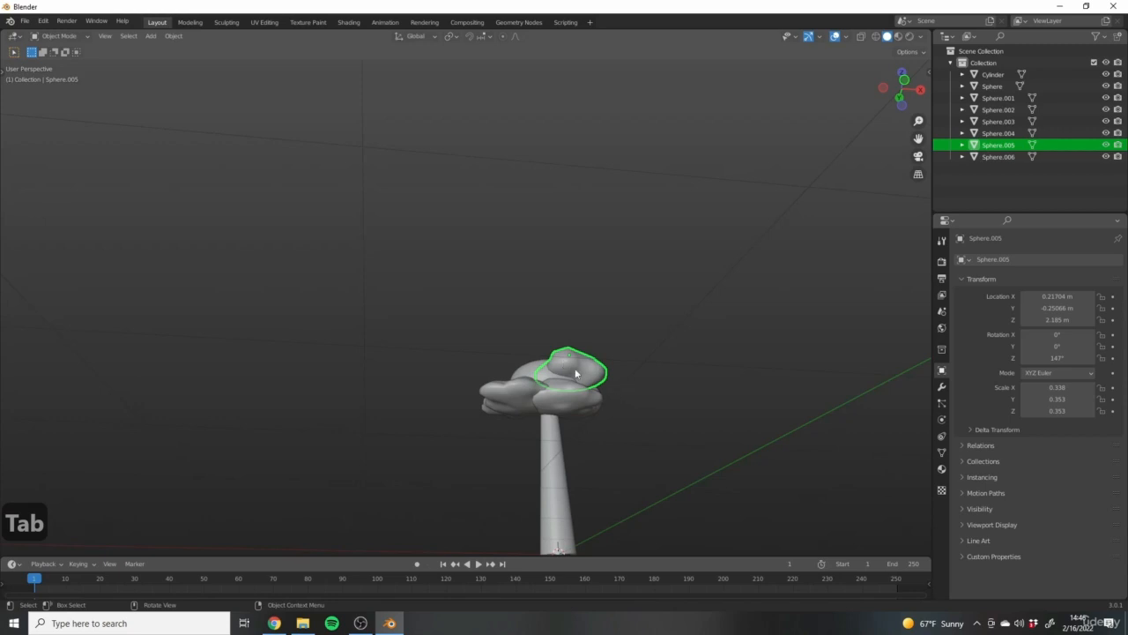
middle_drag(566, 379, 579, 420)
scroll(579, 420, up, 3)
middle_drag(541, 453, 643, 439)
key(Delete)
key(ctrl+z)
Deform the smooth sphere below the upper clump by moving four of its vertices with proportional editing.
key(Tab)
scroll(622, 414, up, 3)
key(g)
click(635, 481)
click(540, 405)
key(g)
click(517, 416)
click(516, 438)
key(g)
click(543, 434)
click(651, 449)
key(g)
click(660, 493)
Add three more proportional dents on the outer side of the lower sphere and leave its mesh editing.
middle_drag(659, 489, 700, 387)
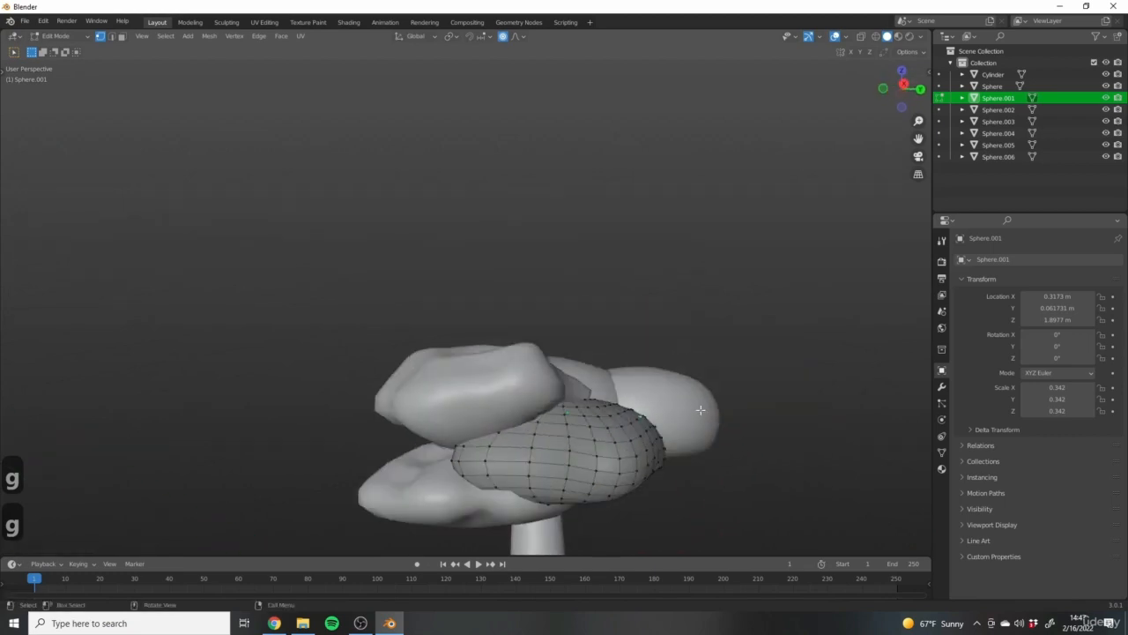
click(640, 412)
key(g)
click(627, 423)
click(575, 413)
key(g)
click(574, 420)
click(607, 433)
key(g)
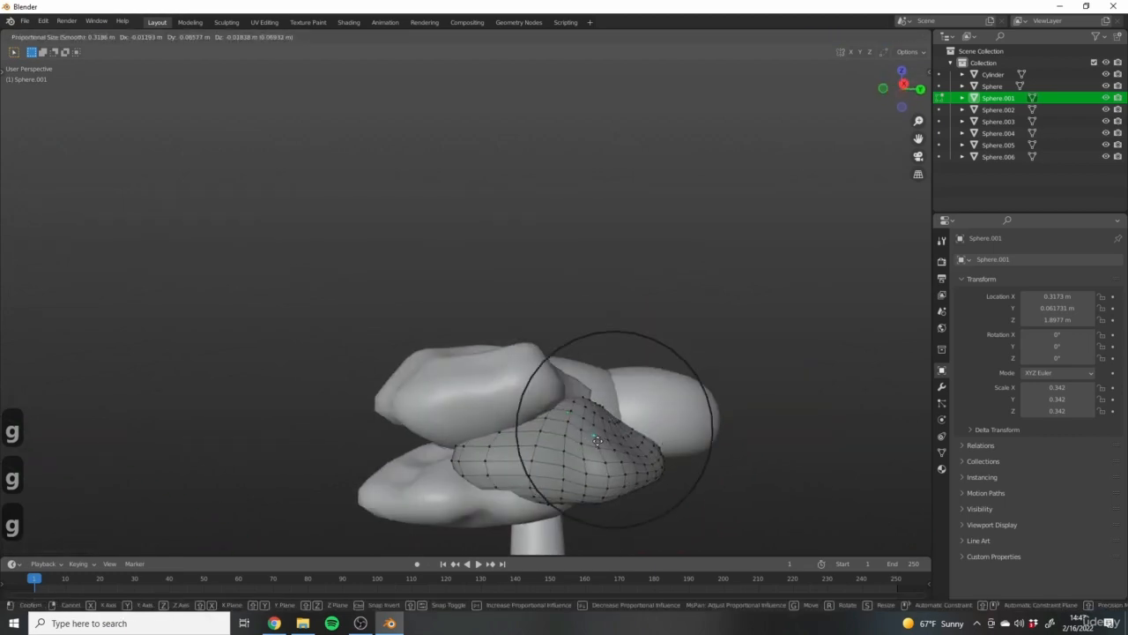
click(598, 440)
middle_drag(599, 441, 518, 454)
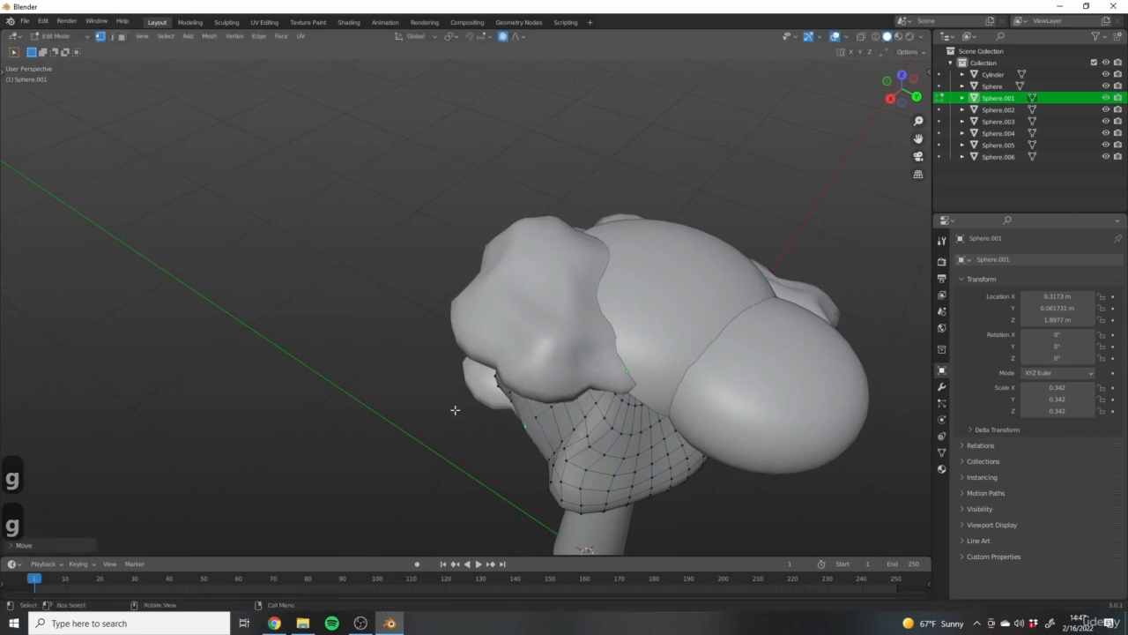
middle_drag(455, 410, 608, 357)
key(Tab)
Stretch the remaining smooth side sphere and reshape its lower edge, widening the proportional influence during the moves.
click(540, 358)
middle_drag(541, 358, 547, 237)
click(546, 295)
click(749, 337)
key(Tab)
middle_drag(770, 389, 642, 339)
click(629, 364)
key(g)
scroll(582, 367, down, 6)
click(577, 370)
middle_drag(683, 388, 710, 471)
click(709, 363)
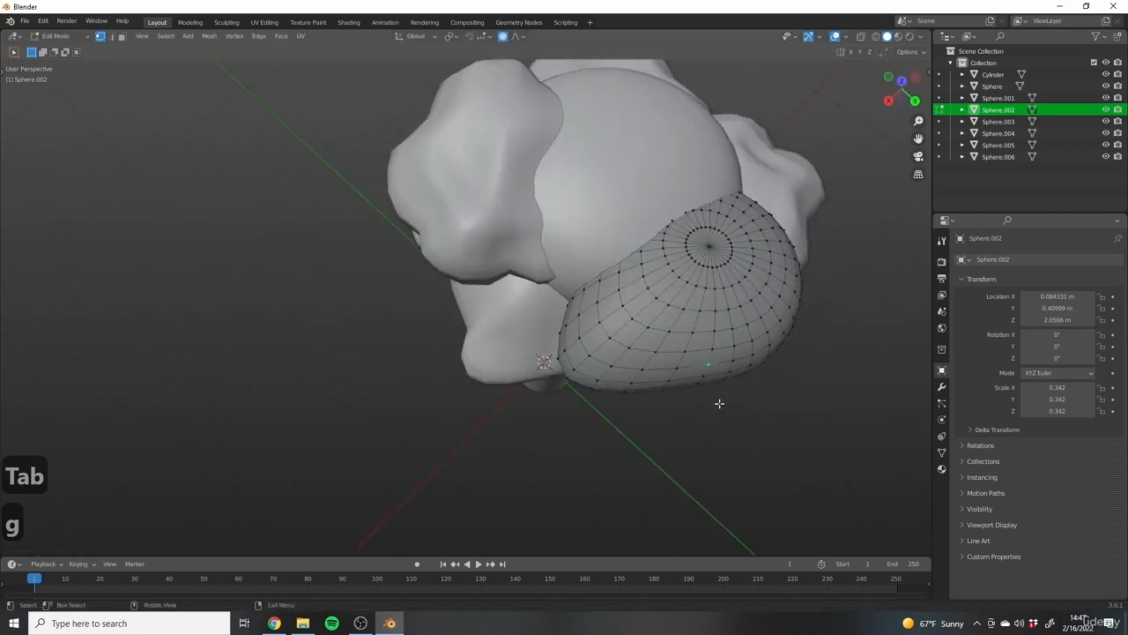
key(g)
scroll(716, 379, down, 4)
click(710, 350)
Dent the top and both shoulders of the side sphere, reducing the proportional size to about 0.22 m.
middle_drag(747, 282, 714, 203)
click(755, 288)
key(g)
click(786, 293)
click(628, 325)
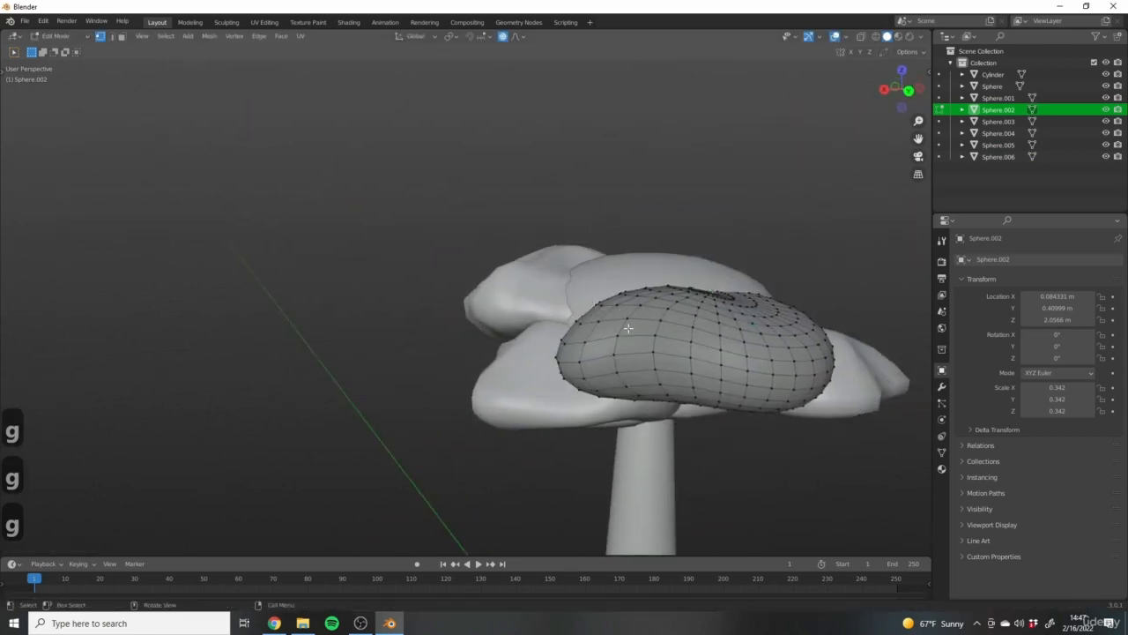
click(610, 316)
key(g)
scroll(617, 327, up, 9)
click(622, 334)
click(829, 353)
key(g)
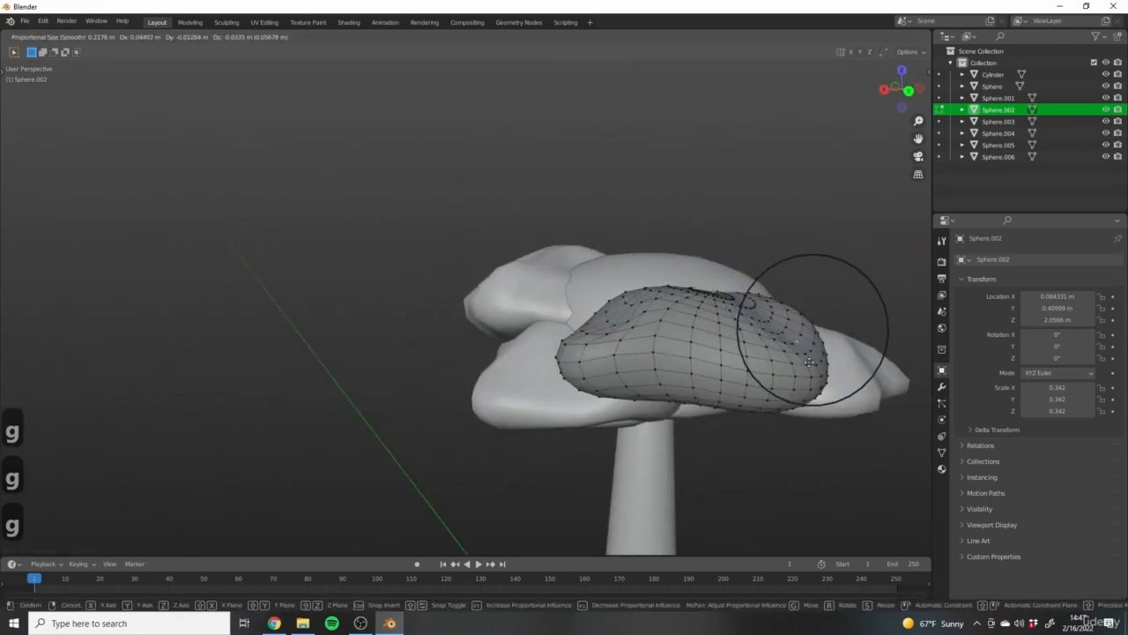
click(809, 361)
Reshape the side sphere around its upper pole with proportional editing and return to Object Mode.
middle_drag(809, 362, 758, 311)
click(758, 321)
click(811, 297)
key(g)
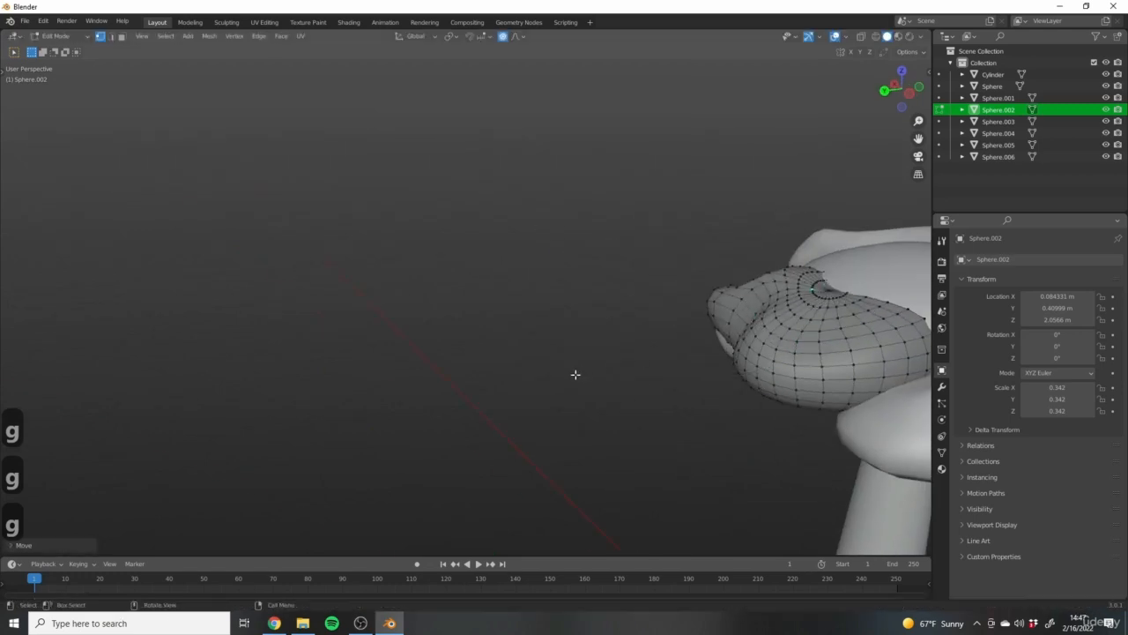
shift+middle_drag(576, 374, 397, 396)
scroll(396, 396, down, 1)
middle_drag(528, 344, 670, 352)
scroll(670, 352, down, 2)
key(Tab)
Edit the large central sphere's mesh and dent its side and upper surface with two proportional vertex moves.
middle_drag(502, 397, 583, 408)
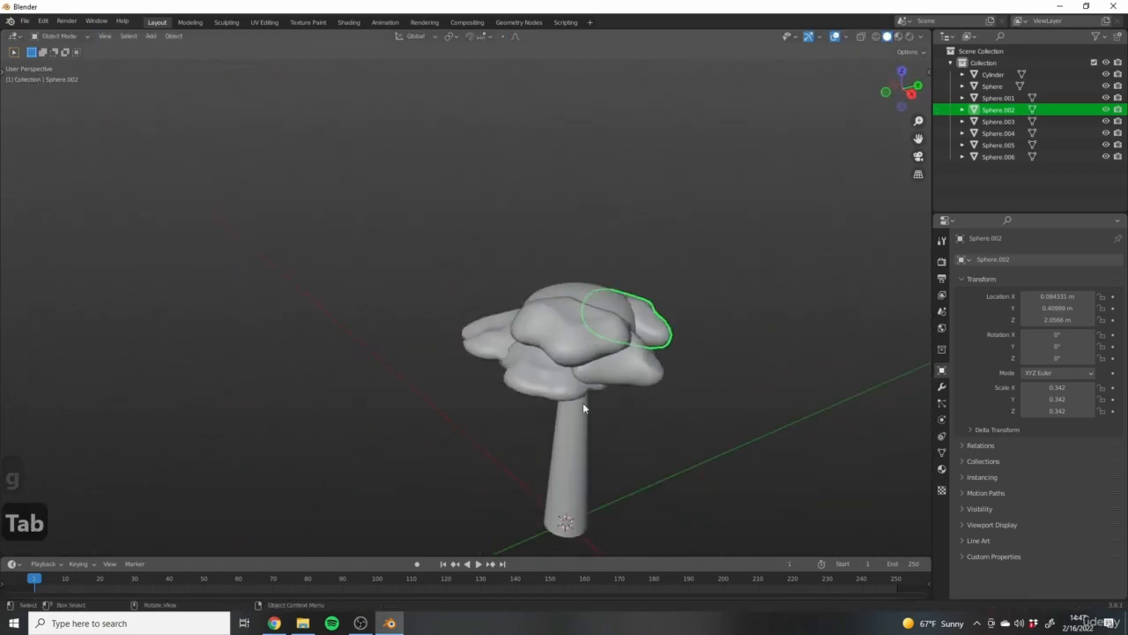
key(s)
click(621, 300)
scroll(564, 379, down, 3)
middle_drag(449, 454, 569, 428)
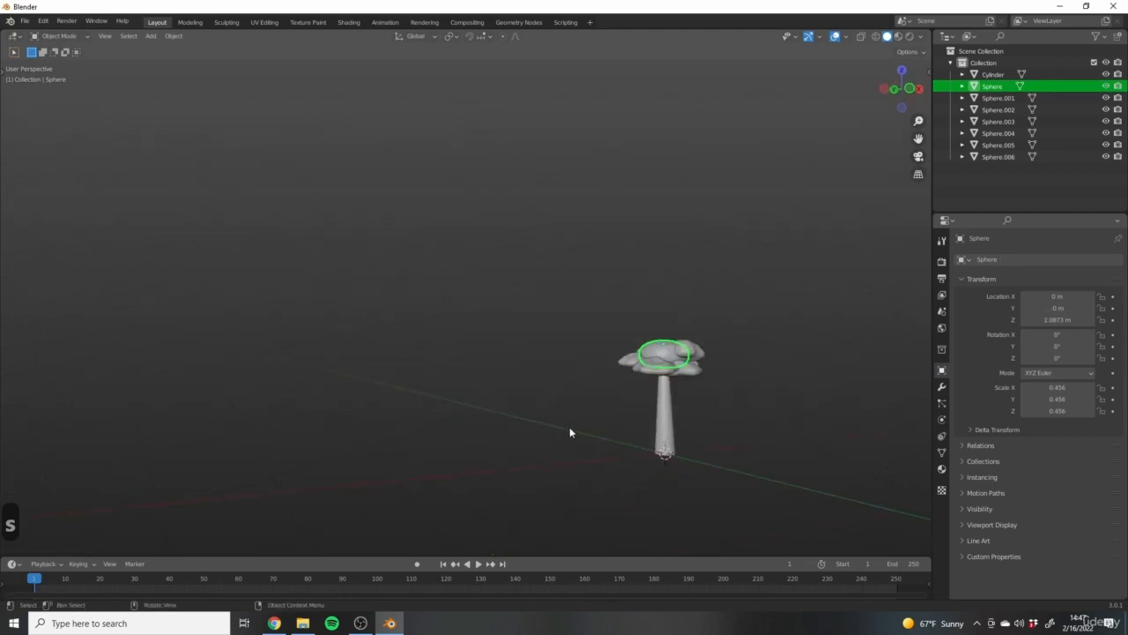
scroll(582, 305, up, 5)
mouse_move(581, 305)
middle_down()
mouse_move(567, 312)
mouse_move(587, 323)
middle_up()
key(Tab)
scroll(582, 313, up, 4)
key(g)
click(554, 339)
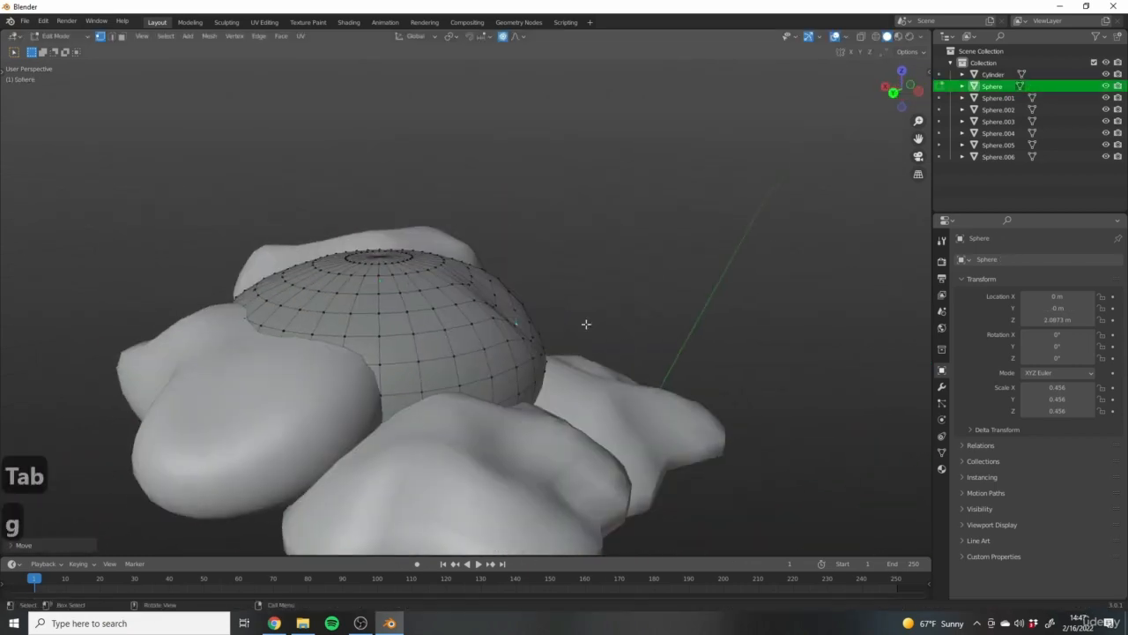
click(410, 301)
key(g)
click(431, 315)
Pull the central sphere's top and outer side into an uneven bulge with proportional editing.
middle_drag(538, 251, 657, 231)
click(496, 228)
key(g)
click(458, 215)
click(594, 288)
key(g)
click(714, 310)
middle_drag(696, 304, 406, 272)
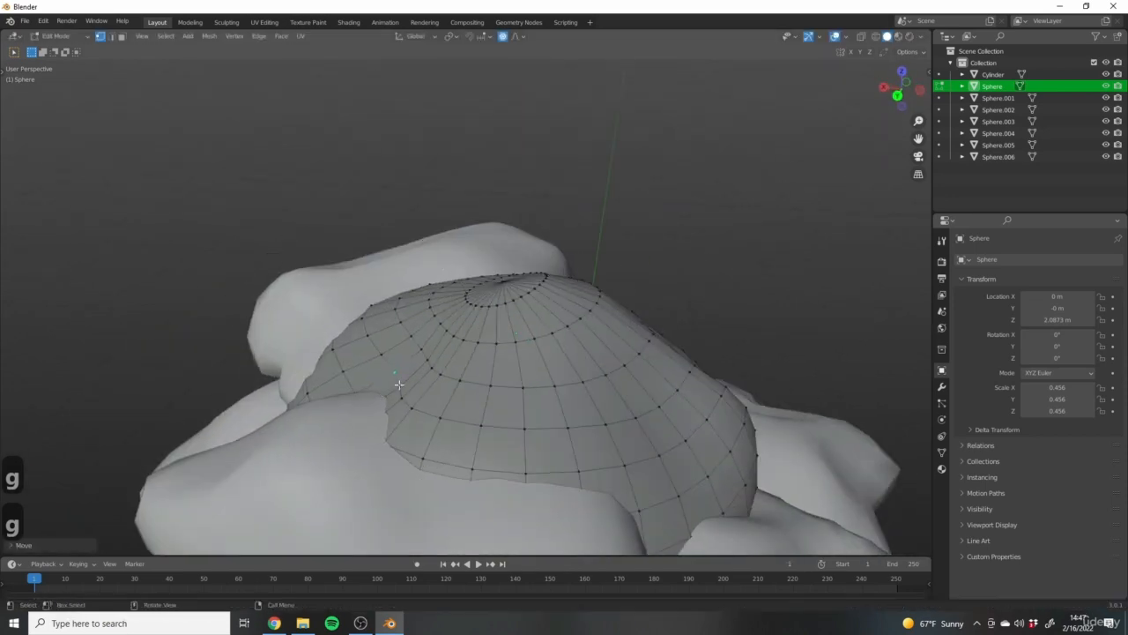
scroll(602, 285, down, 6)
key(Tab)
Make one more proportional vertex move on the central sphere's side and exit its mesh editing.
scroll(408, 362, up, 5)
key(Tab)
middle_drag(409, 363, 534, 370)
key(g)
click(323, 367)
key(Tab)
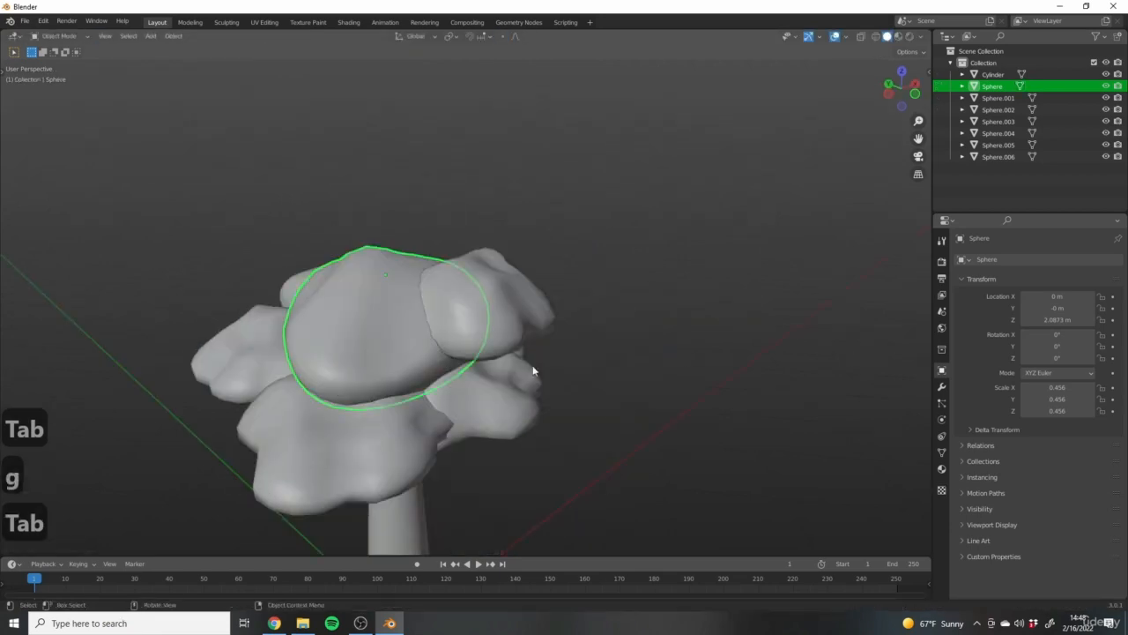
Duplicate the upper clump, place the copy across the central clump's open side, and rotate it to 256° about the Z axis.
click(506, 304)
middle_drag(505, 304, 586, 315)
key(shift+d)
click(462, 402)
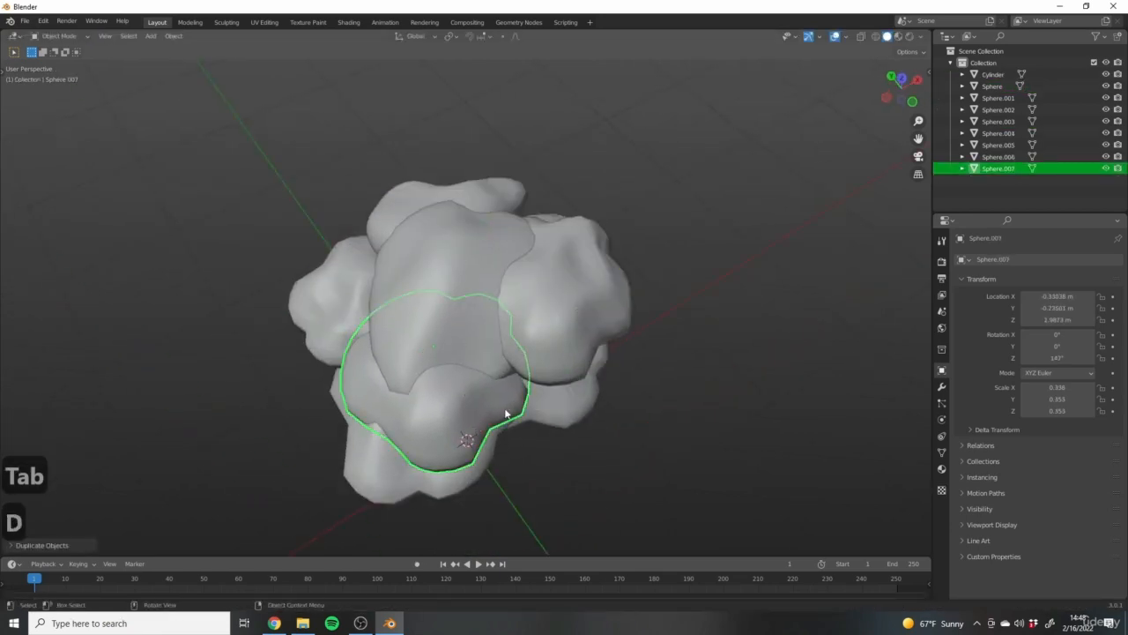
key(r)
key(z)
click(431, 345)
Move the rotated copy into the crown so it fills the gap against the central clump.
key(g)
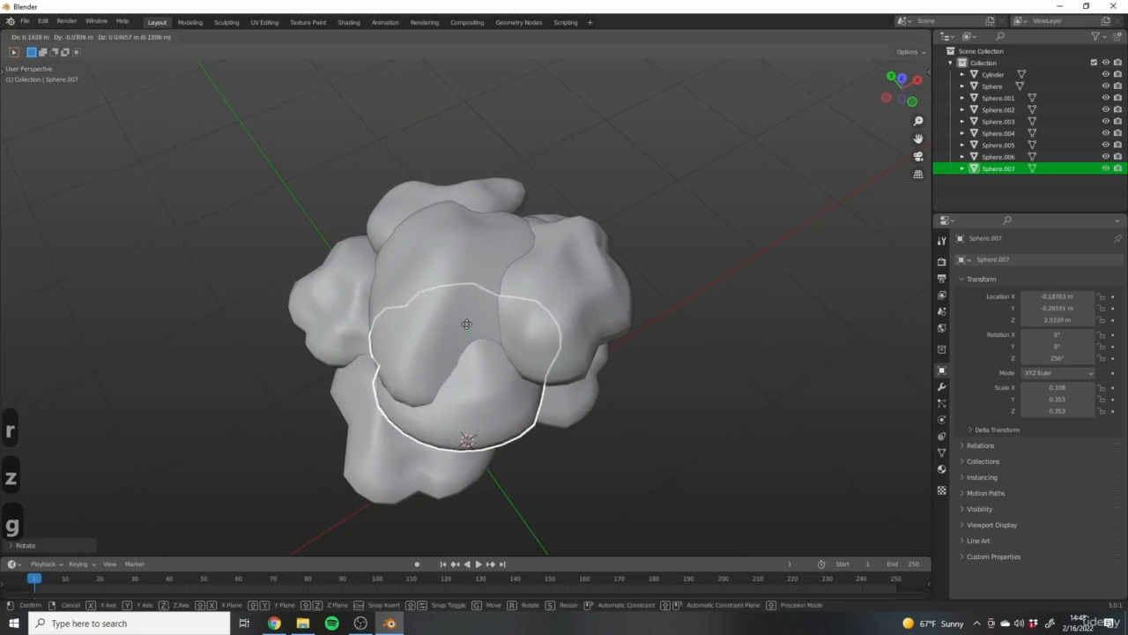
click(458, 325)
middle_drag(458, 325, 433, 255)
key(g)
middle_drag(414, 325, 487, 381)
click(524, 375)
key(g)
click(519, 386)
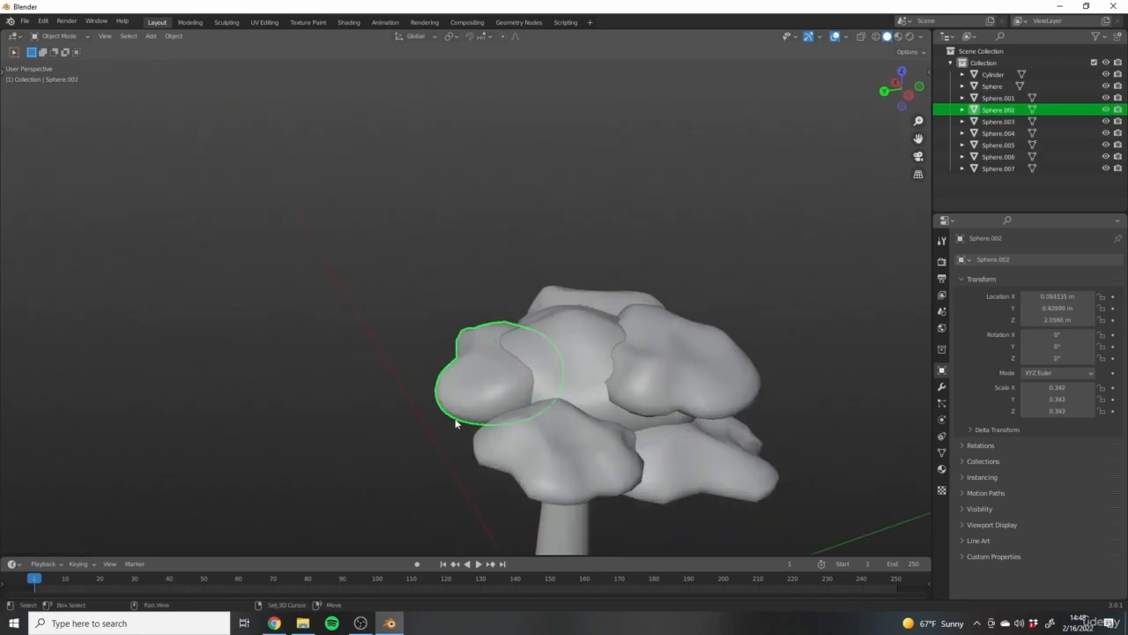
Duplicate the reshaped side clump, place the copy on top of the crown, and rotate it to about -148° about the Z axis.
key(shift+d)
click(531, 399)
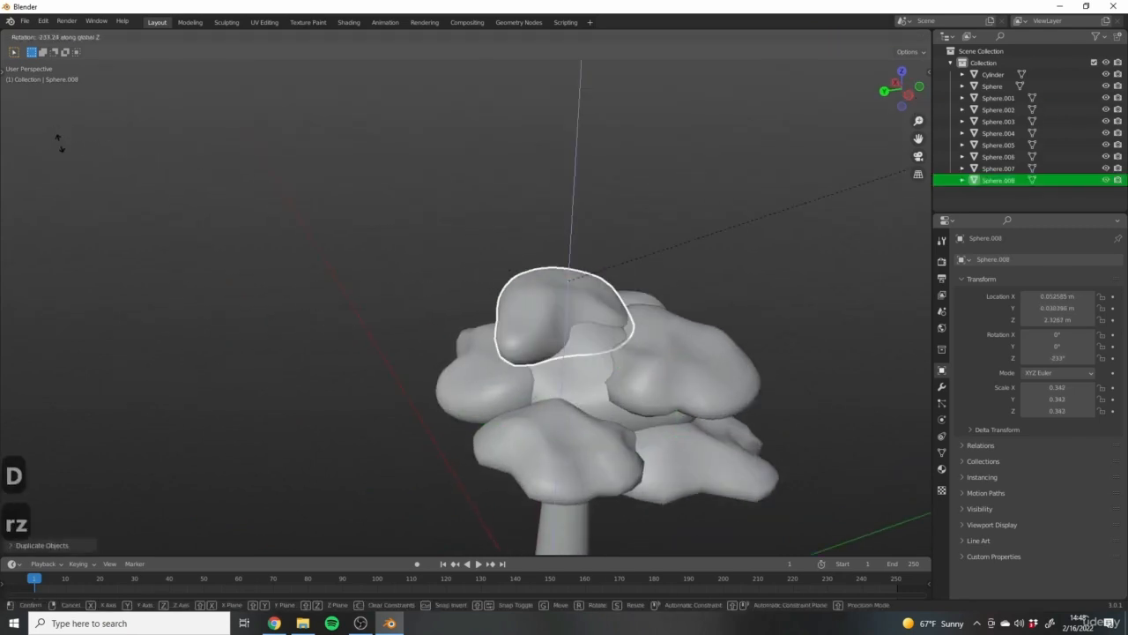
middle_drag(619, 342, 705, 410)
key(r)
key(z)
click(627, 211)
Enter mesh editing on the top clump and pull its elongated edge and upper surface into a rounder shape with proportional vertex moves.
middle_drag(626, 212, 622, 181)
key(Tab)
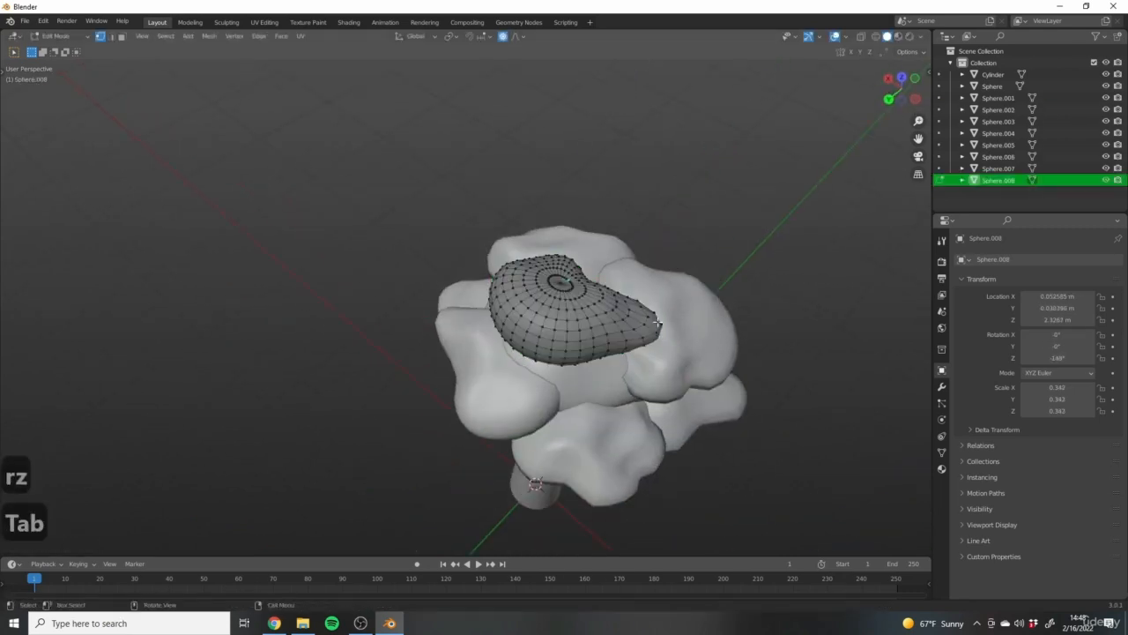
key(g)
middle_drag(665, 333, 467, 252)
key(g)
click(528, 312)
click(562, 302)
key(g)
click(569, 277)
click(548, 264)
key(g)
click(569, 306)
Reshape the top clump into a pointed cone with more proportional vertex moves around its sides and exit its mesh editing.
click(655, 247)
key(g)
click(660, 294)
middle_drag(660, 294, 559, 298)
click(585, 298)
key(g)
click(539, 319)
key(g)
click(554, 354)
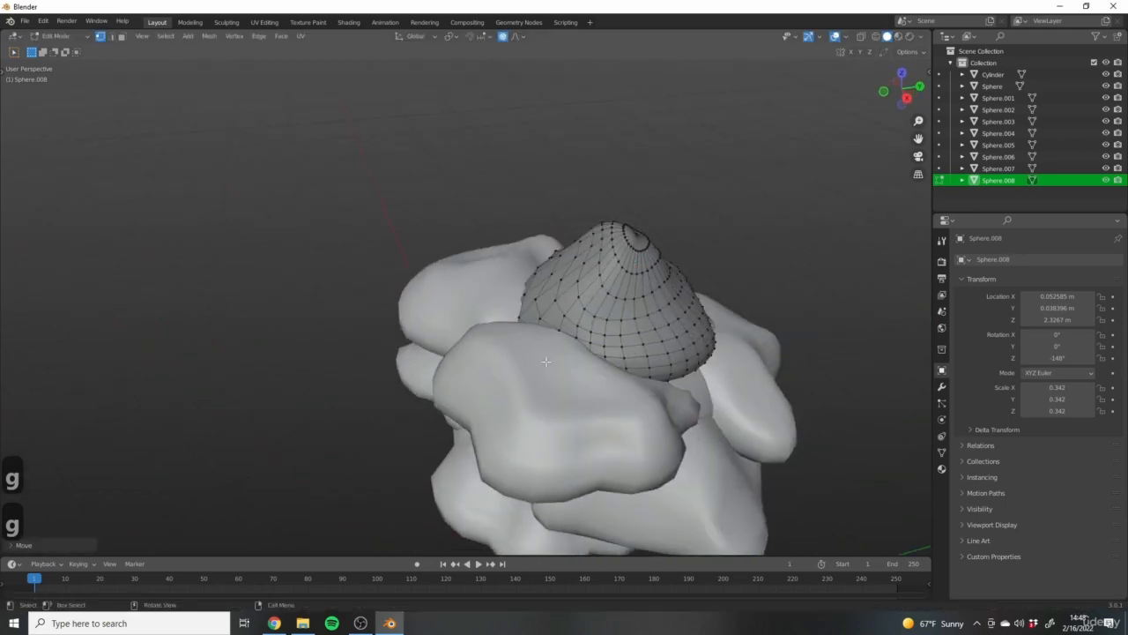
middle_drag(554, 355, 511, 339)
scroll(512, 339, down, 3)
key(Tab)
Duplicate an irregular side clump, scale the copy down, and place it against the top clump's side.
mouse_move(688, 340)
middle_down()
mouse_move(611, 326)
mouse_move(717, 318)
mouse_move(700, 328)
middle_up()
scroll(612, 325, up, 2)
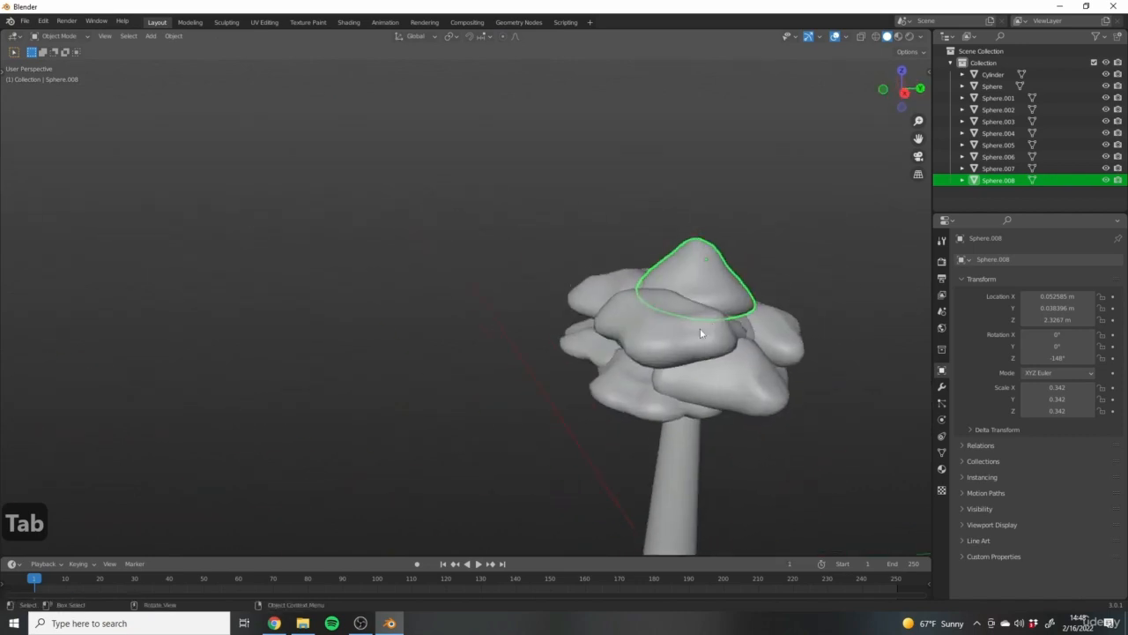
key(shift+d)
click(739, 311)
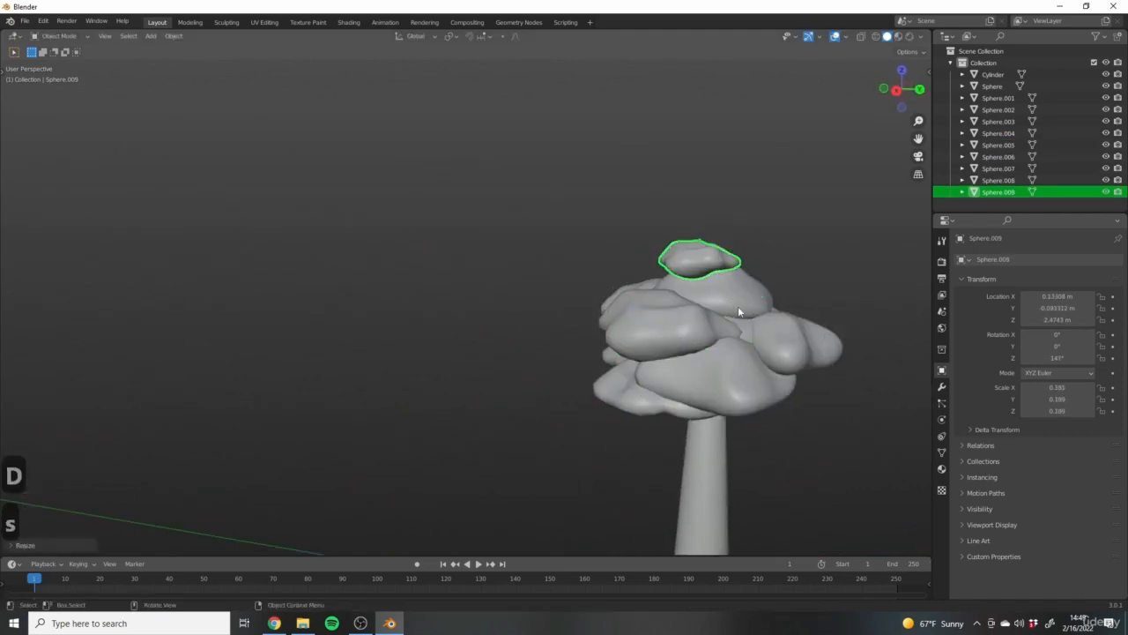
click(710, 269)
click(702, 264)
key(g)
click(690, 278)
Rotate the small copy 180° about the X axis and move it back against the top clump.
middle_drag(690, 280, 775, 302)
key(r)
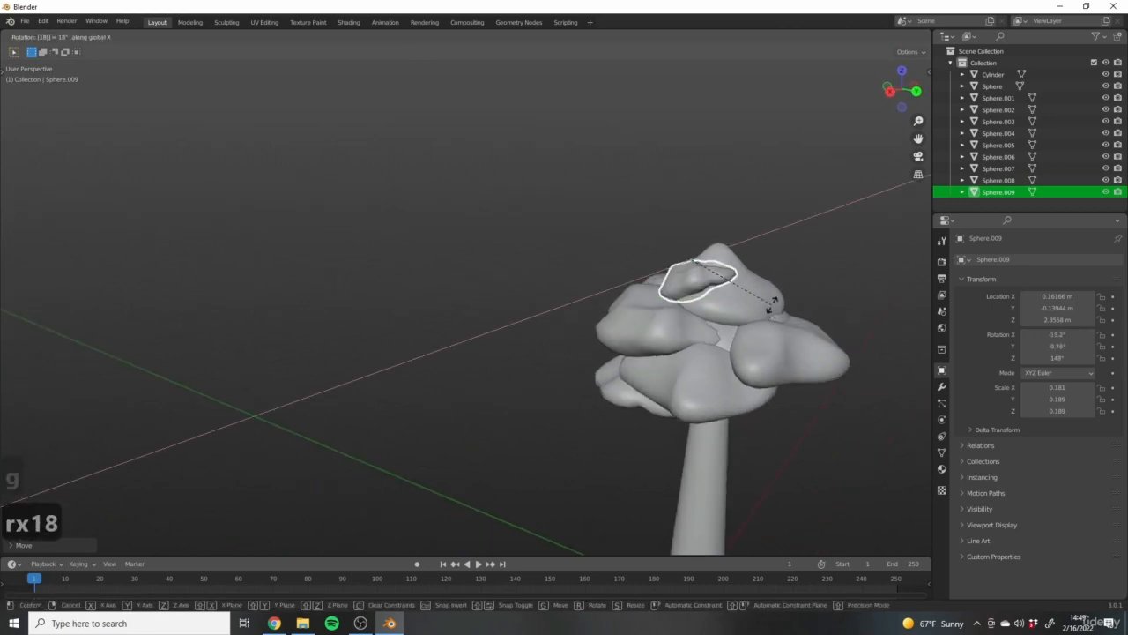
key(0)
key(Return)
key(g)
click(689, 308)
Resize the flipped small clump and adjust its height along the Z axis.
middle_drag(689, 309, 718, 393)
key(s)
click(736, 297)
key(g)
key(z)
click(738, 314)
Exit the central clump's mesh editing and shift a clump along the Z axis to adjust the crown's spacing.
click(809, 327)
middle_drag(648, 382, 670, 418)
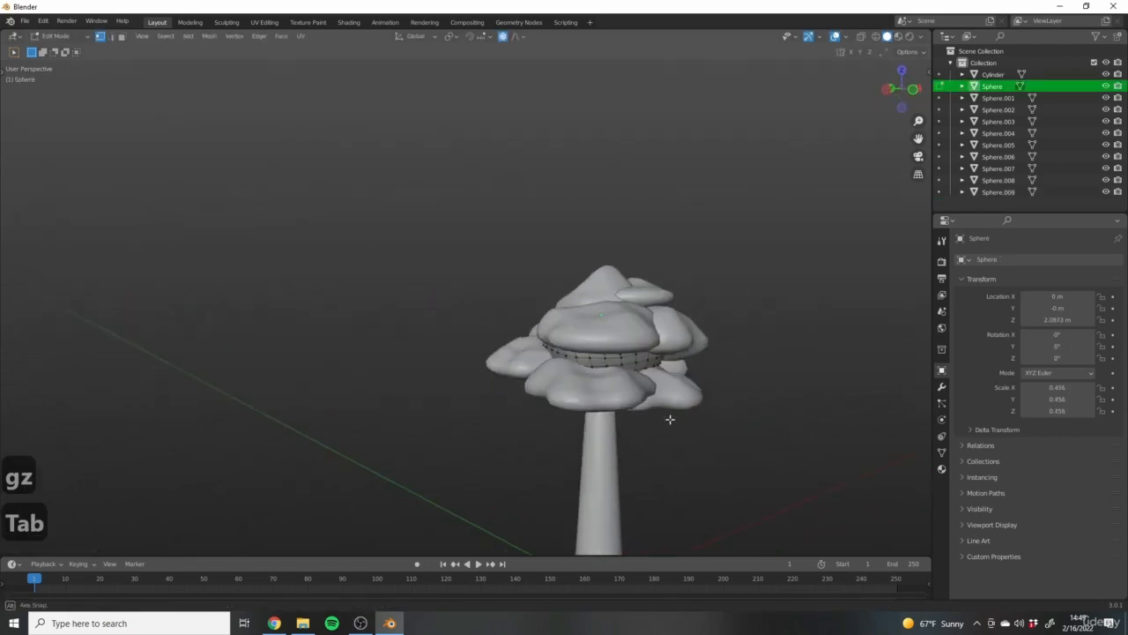
key(Tab)
click(670, 414)
key(g)
key(z)
click(600, 400)
middle_drag(600, 404, 539, 388)
Select the lower clump beside the trunk and adjust its height with two moves along the Z axis.
click(645, 395)
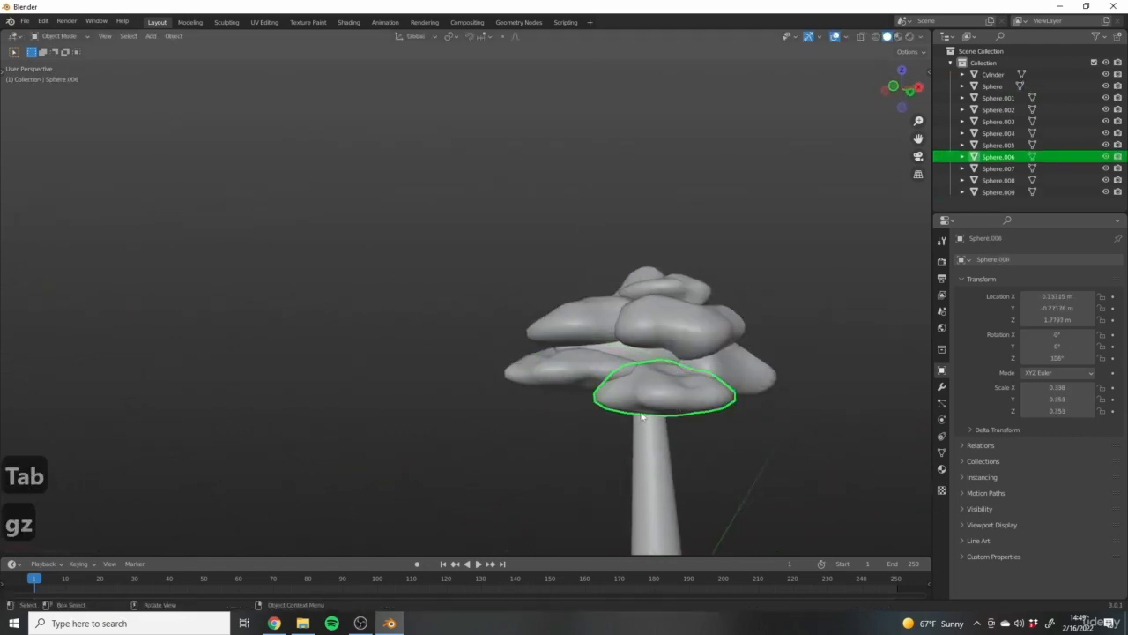
middle_drag(643, 395, 489, 442)
key(g)
key(z)
click(676, 379)
key(g)
key(z)
click(681, 416)
scroll(650, 428, down, 8)
scroll(700, 429, up, 3)
scroll(700, 430, up, 3)
Duplicate a wide side clump in top view, place the copy on the crown's opposite side, and rotate it about 74°.
click(498, 401)
middle_drag(497, 401, 603, 424)
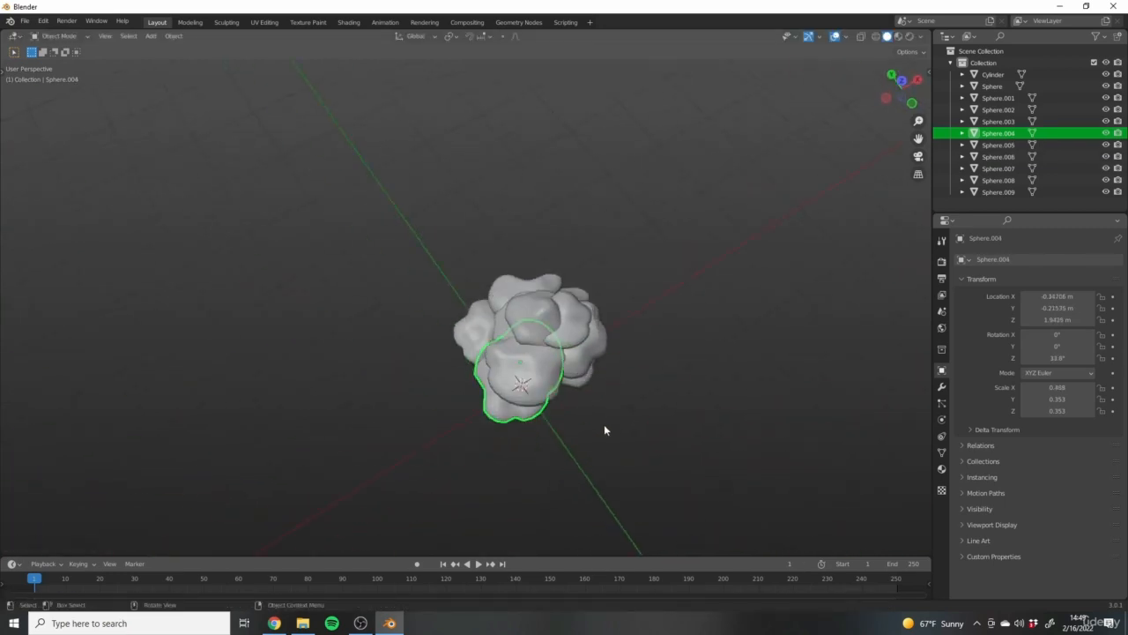
key(KP_7)
key(shift+d)
key(r)
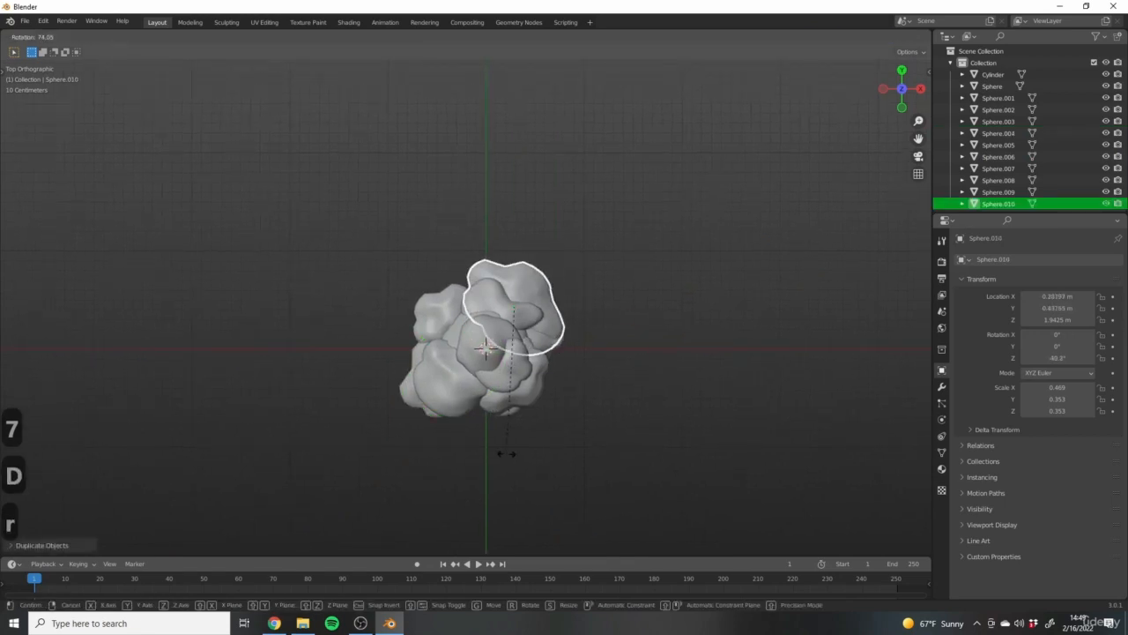
click(511, 452)
middle_drag(511, 453, 541, 284)
key(g)
click(536, 339)
Duplicate the wide clump again, place the copy low on the crown's other side, rotate it about Z, and move it closer to the trunk.
middle_drag(536, 339, 608, 386)
key(shift+d)
click(497, 331)
middle_drag(495, 457, 451, 441)
key(r)
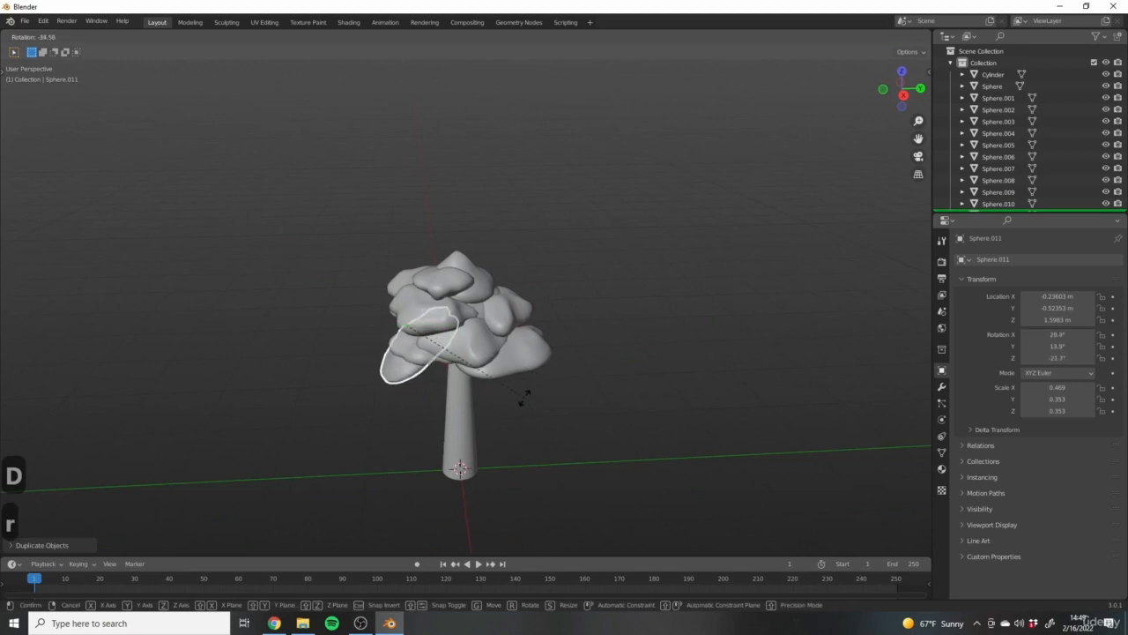
key(z)
click(590, 302)
middle_drag(590, 303, 507, 331)
key(g)
click(509, 339)
Raise the small upper clump along Z, and raise the pointed top clump to a Z location of 2.4853 m.
click(476, 246)
key(g)
key(z)
click(483, 225)
click(487, 257)
key(g)
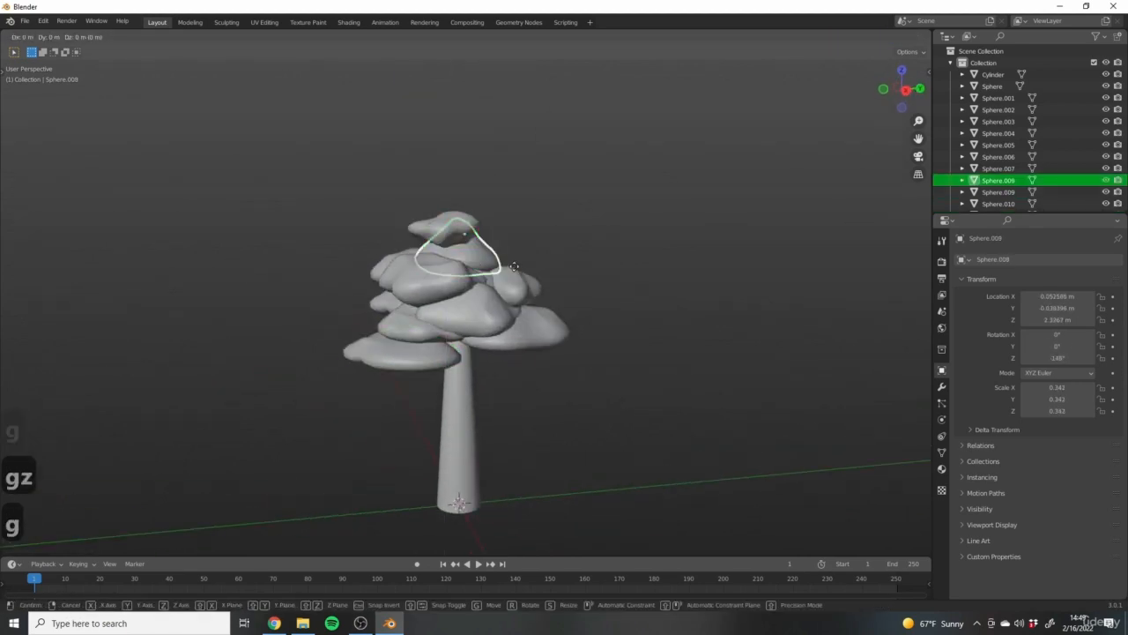
key(z)
click(511, 252)
Adjust the heights of the middle-tier clumps along the Z axis to space out the crown's layers.
click(460, 287)
key(g)
key(z)
click(453, 280)
click(495, 309)
middle_drag(500, 309, 433, 322)
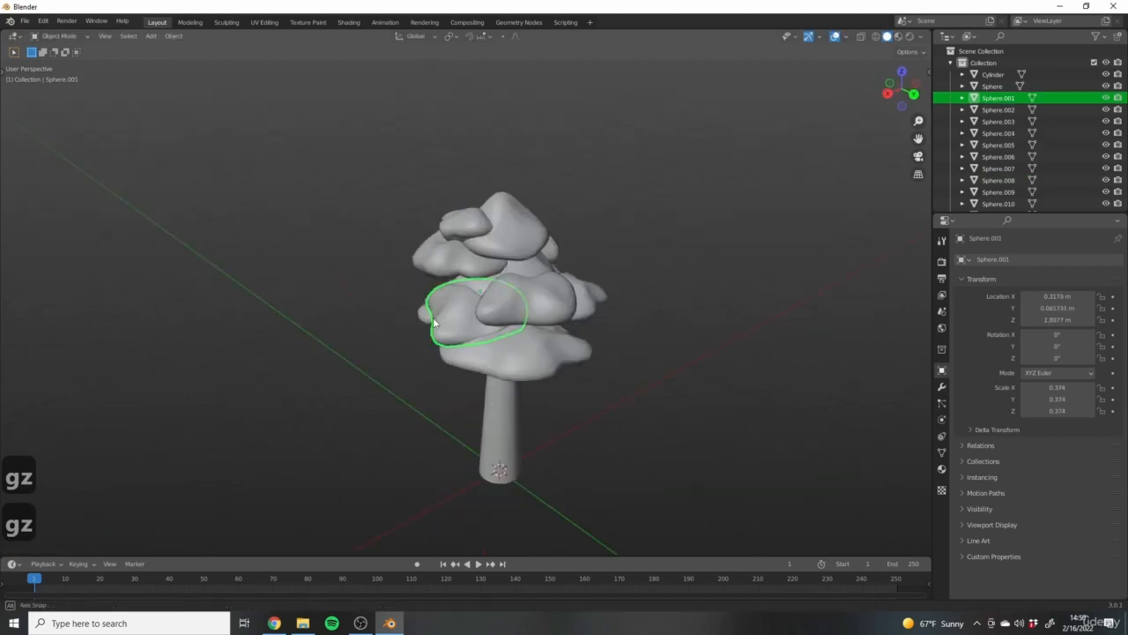
click(557, 306)
middle_drag(599, 324, 547, 310)
key(g)
key(z)
click(582, 302)
Lower the duplicated wide clump along Z to a height of about 1.64 m.
click(550, 350)
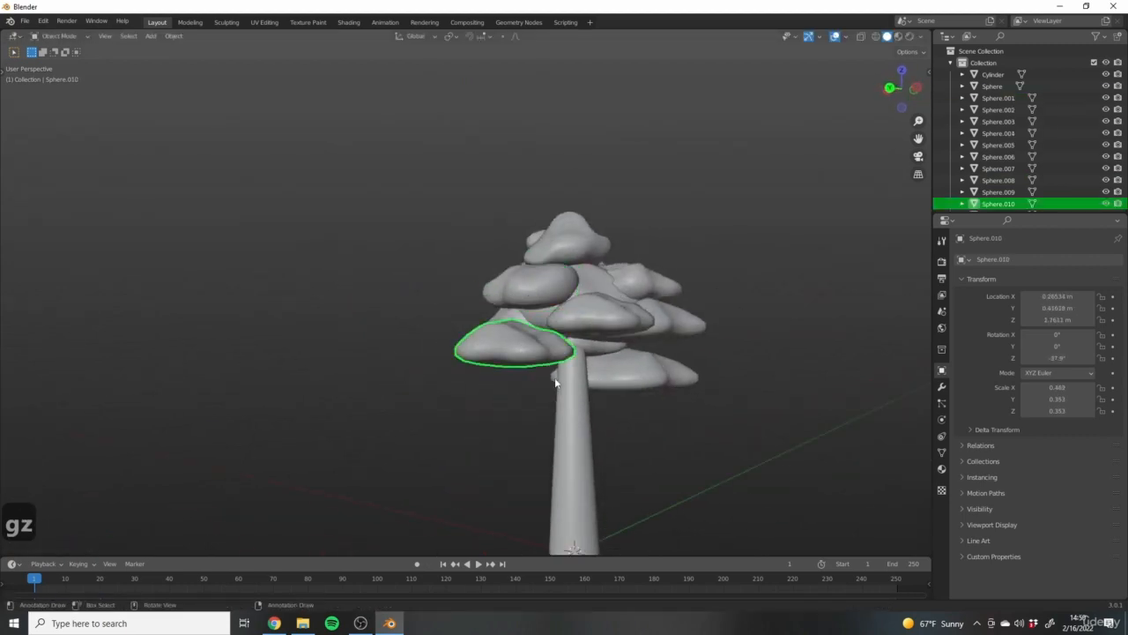
key(g)
key(z)
click(558, 395)
Rotate the lowered wide clump to about -8° about the Z axis and move it in around the trunk.
middle_drag(562, 395, 599, 433)
key(r)
key(z)
click(603, 429)
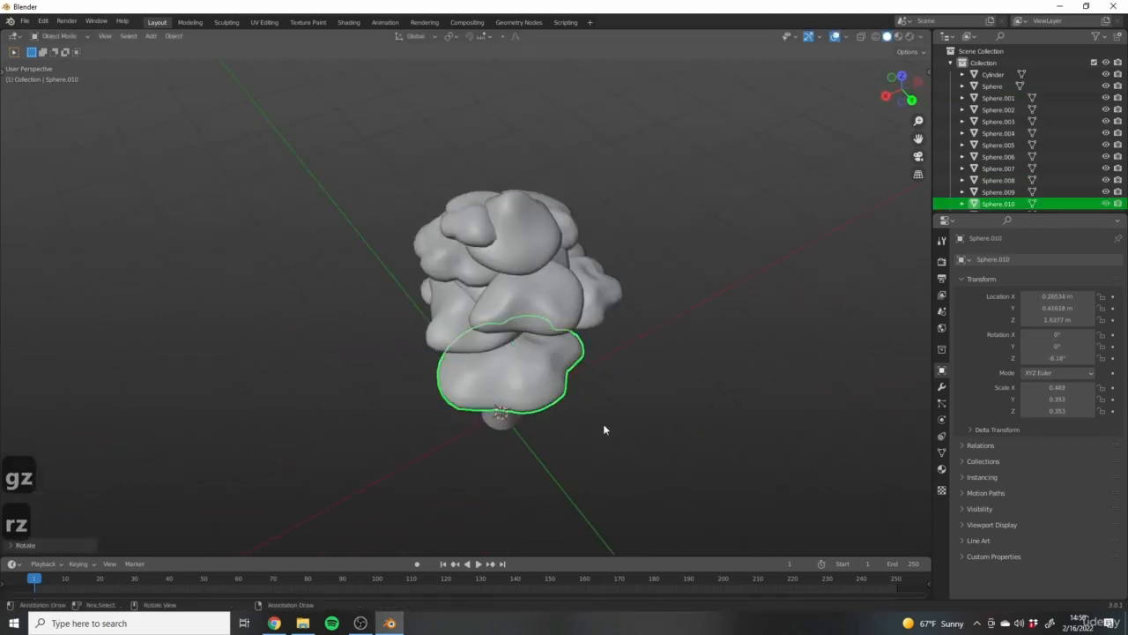
key(g)
click(543, 383)
middle_drag(551, 393, 582, 317)
scroll(724, 338, down, 2)
Enter mesh editing on the pointed top clump and pull its lower edge outward with a proportional vertex move.
click(550, 277)
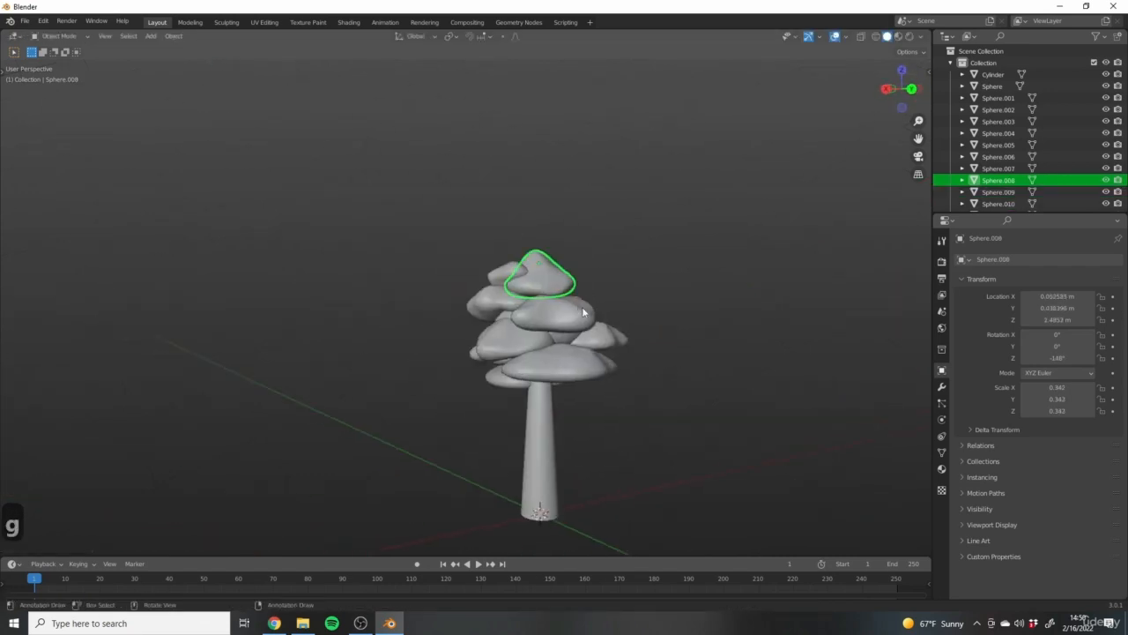
key(Tab)
scroll(572, 279, up, 4)
key(g)
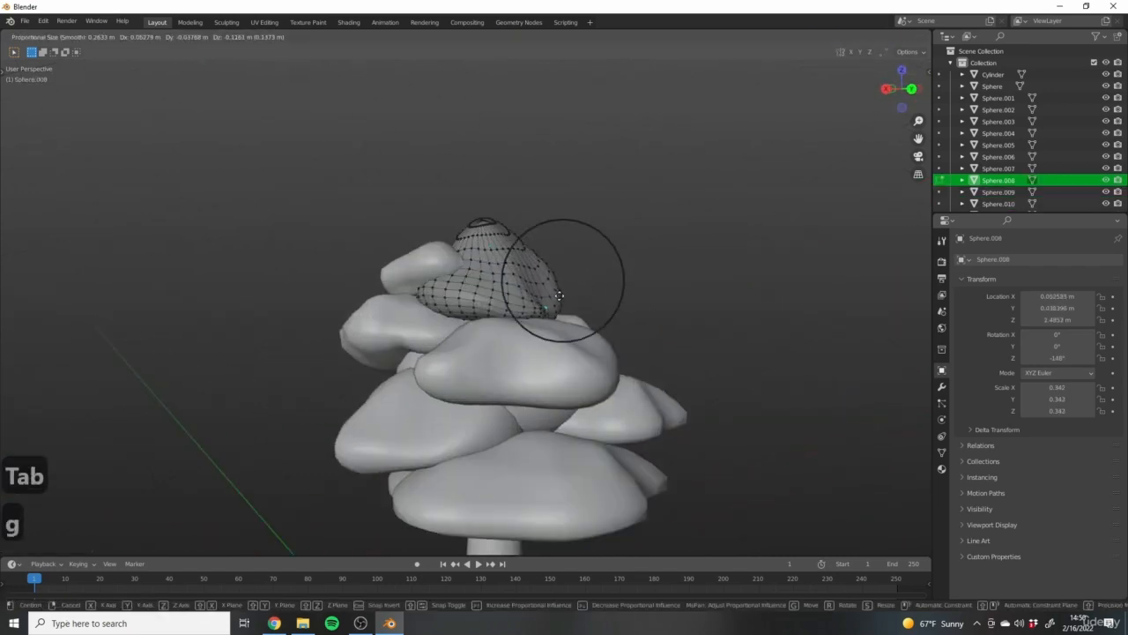
scroll(573, 282, down, 8)
click(579, 300)
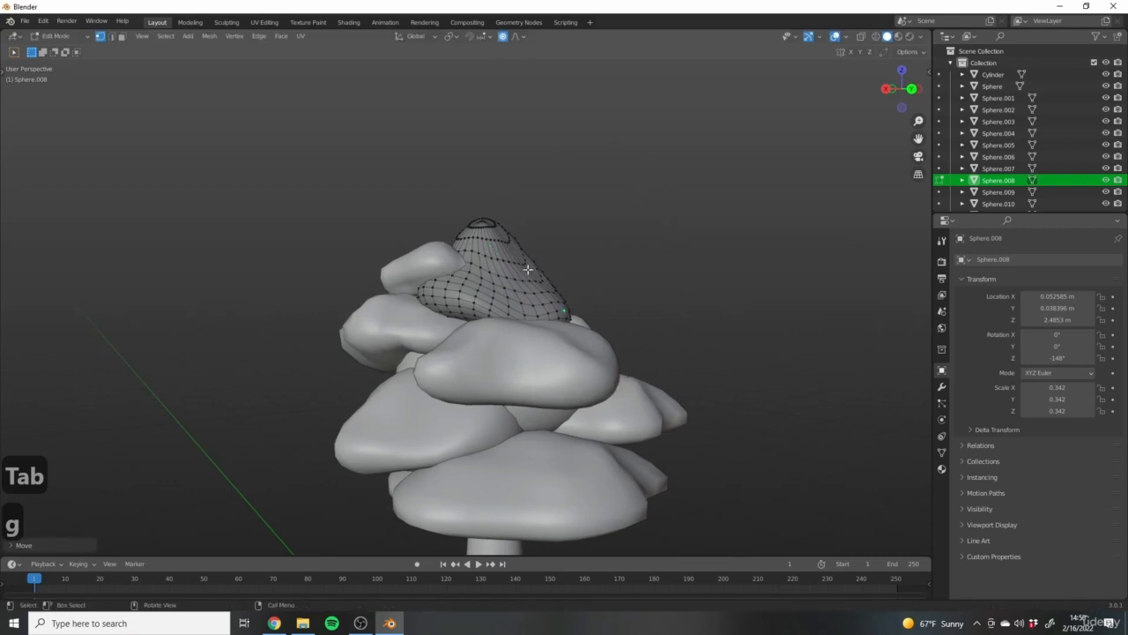
Bulge the top clump's flank outward with two more proportional vertex moves and exit its mesh editing.
key(g)
scroll(551, 266, up, 4)
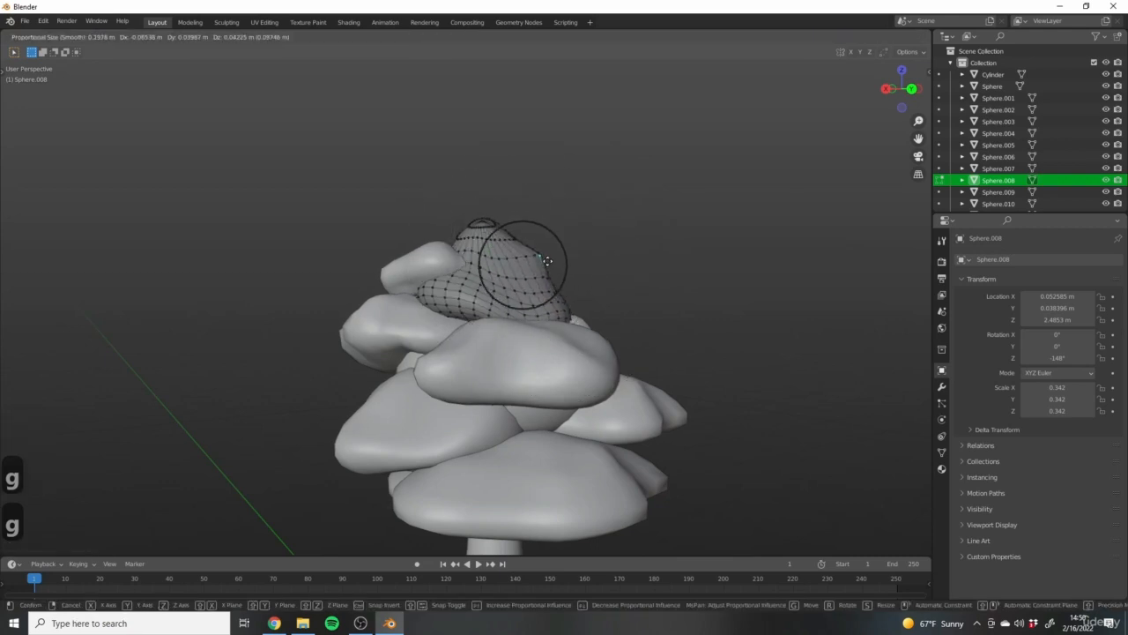
click(547, 261)
middle_drag(539, 285, 615, 299)
key(g)
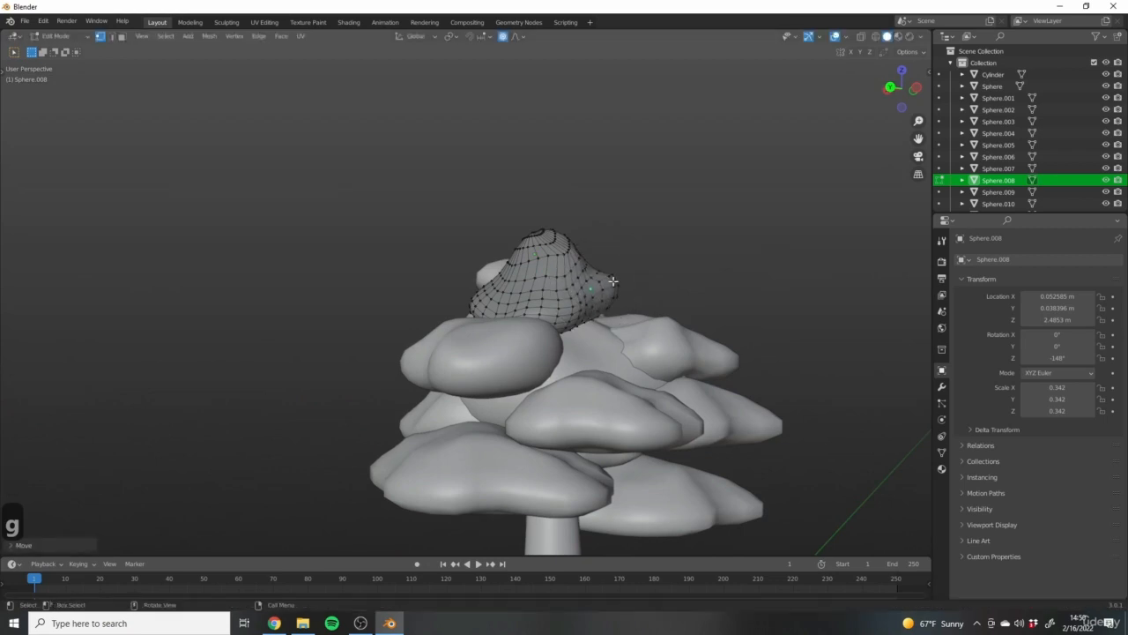
click(628, 298)
scroll(581, 339, down, 4)
key(Tab)
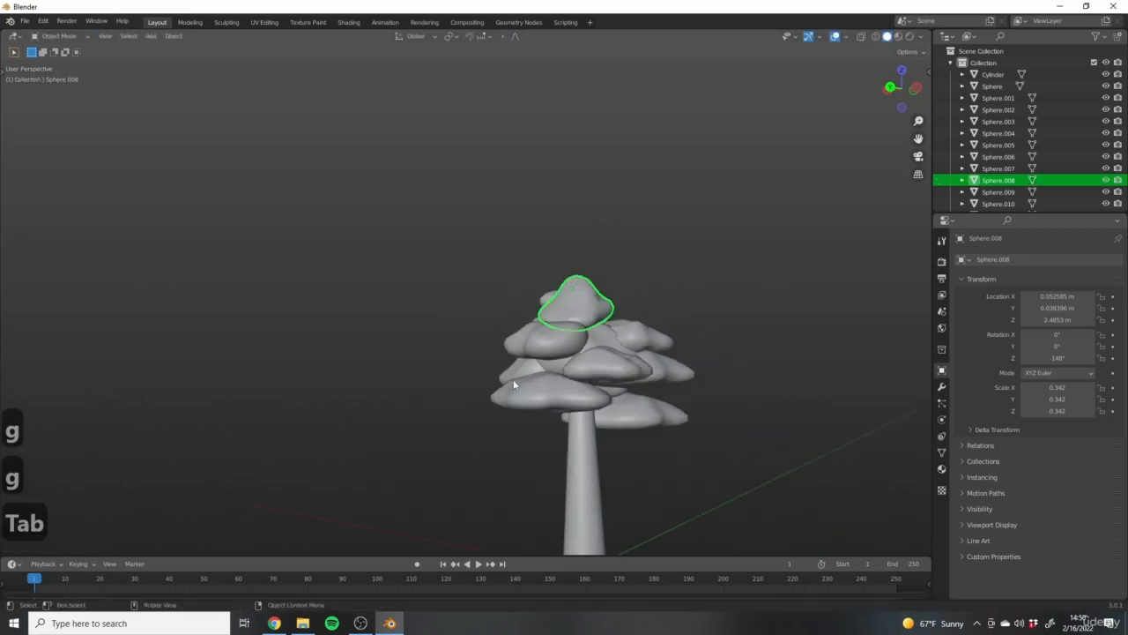
Select the central clump inside the crown and enter its mesh editing.
middle_drag(513, 379, 763, 398)
scroll(722, 390, down, 4)
click(723, 389)
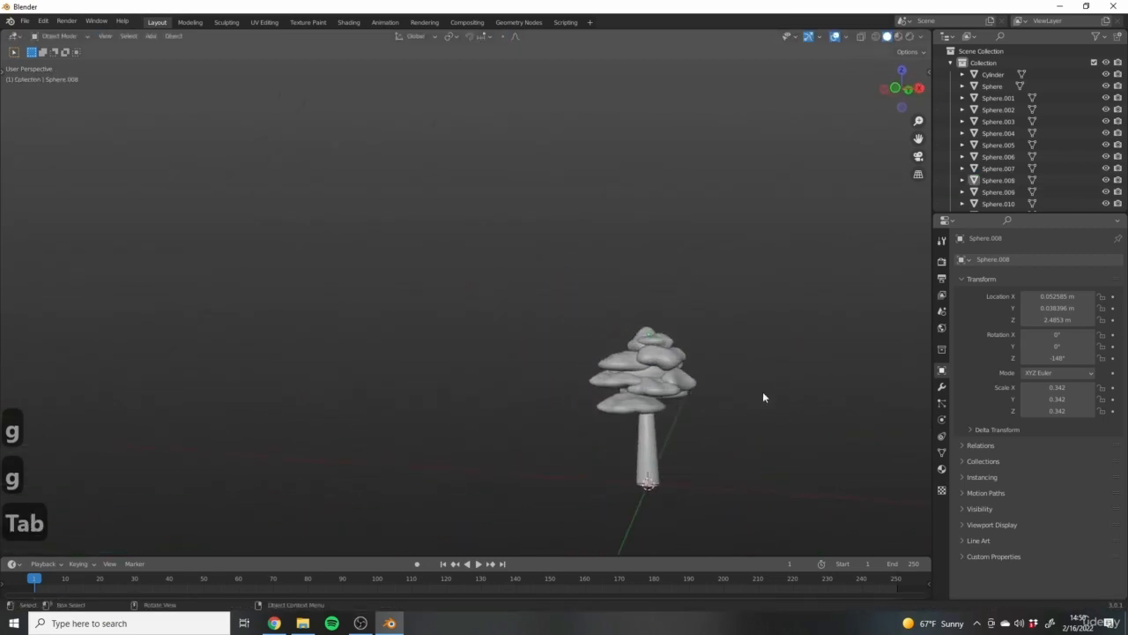
middle_drag(691, 396, 606, 344)
scroll(586, 370, up, 5)
scroll(606, 343, up, 4)
click(610, 344)
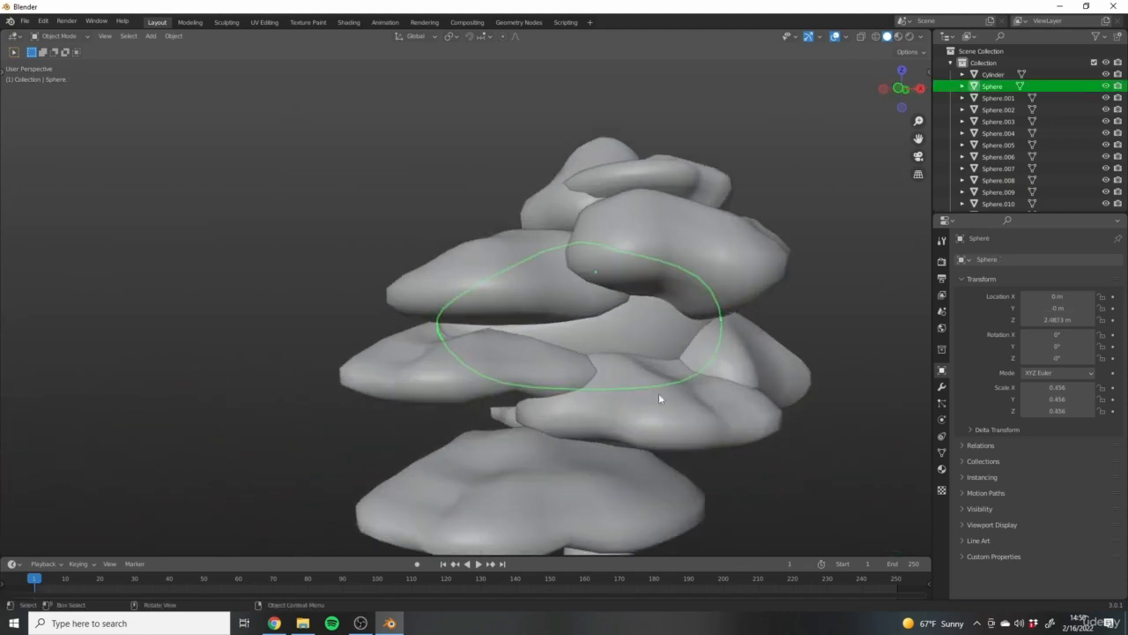
key(Tab)
Pull a vertex on the central clump's exposed side outward between the surrounding clumps with proportional editing.
middle_drag(659, 393, 605, 342)
middle_drag(470, 294, 576, 287)
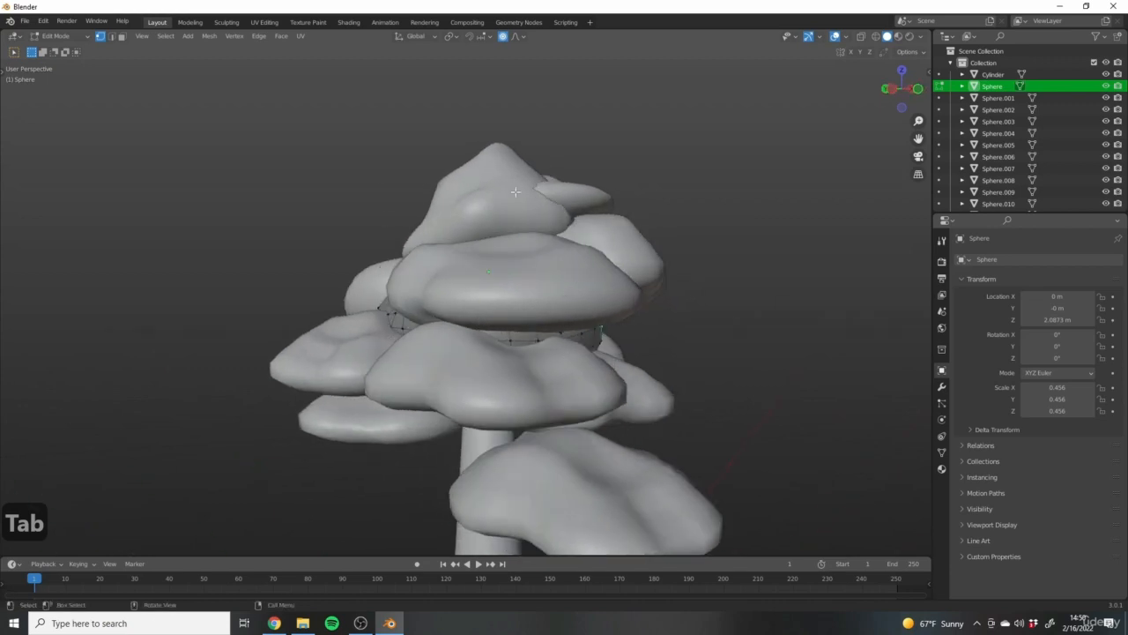
middle_drag(635, 391, 702, 236)
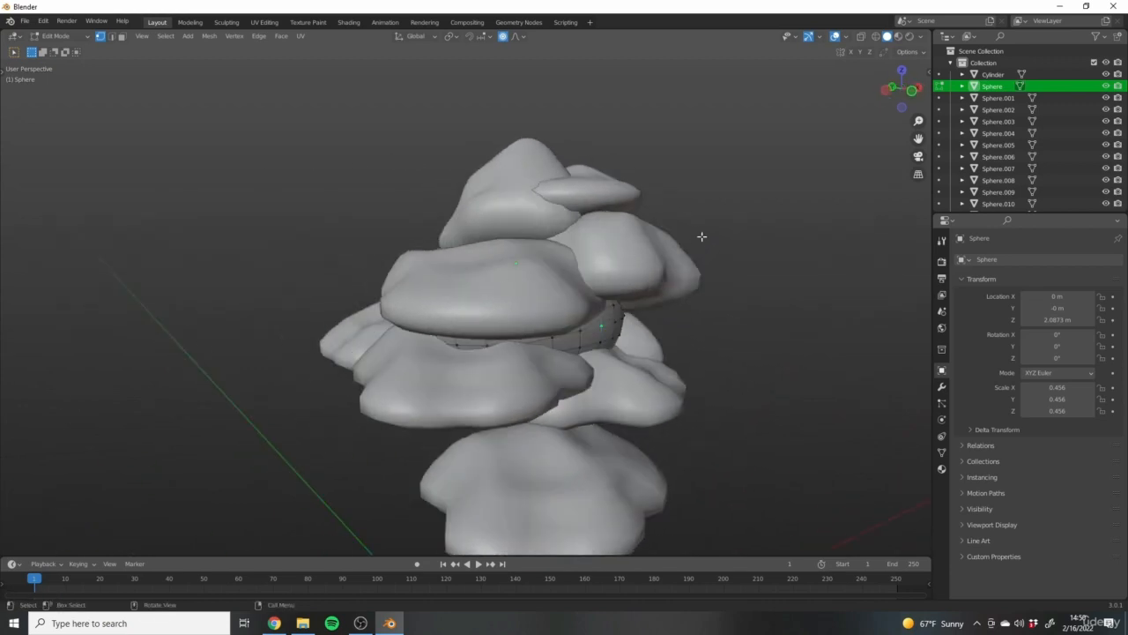
shift+middle_drag(649, 352, 522, 244)
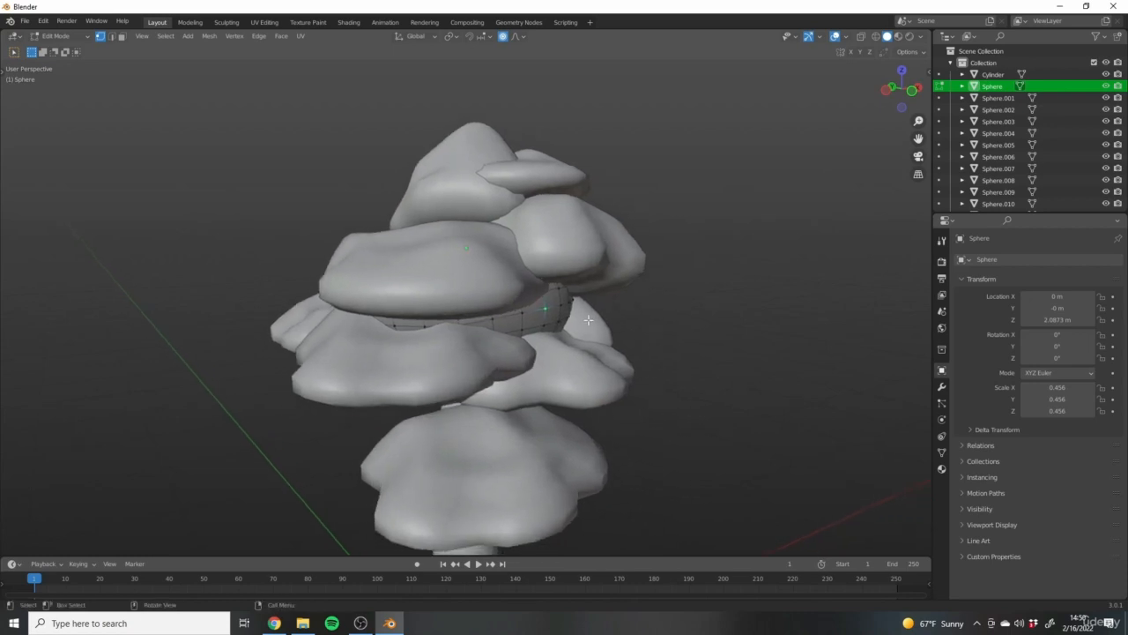
middle_drag(587, 319, 512, 251)
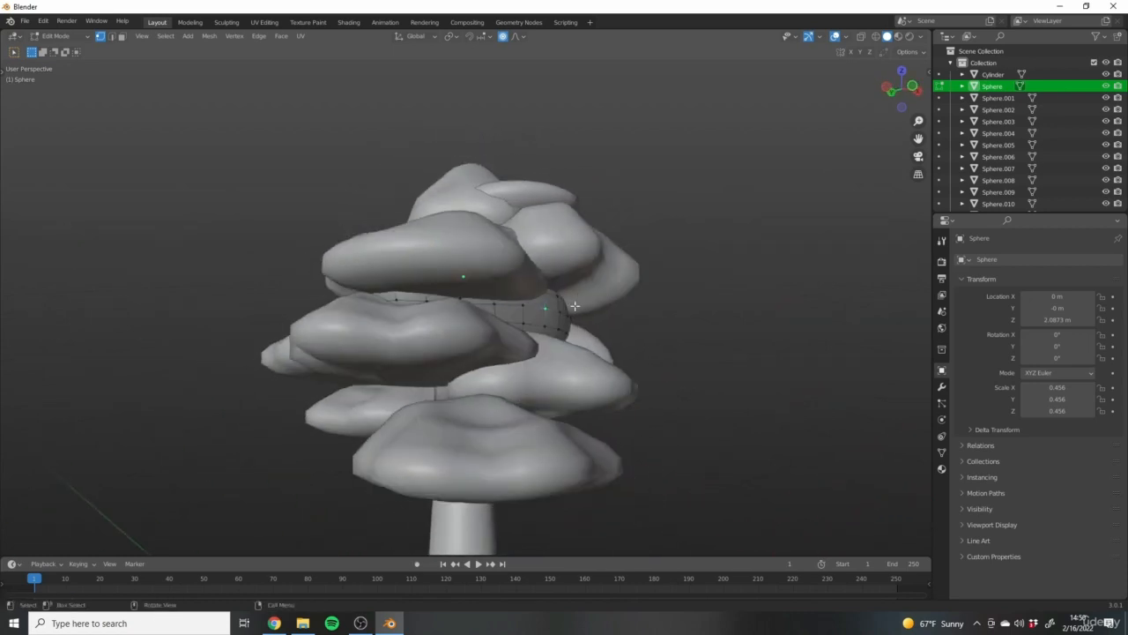
scroll(521, 325, up, 3)
key(g)
click(604, 312)
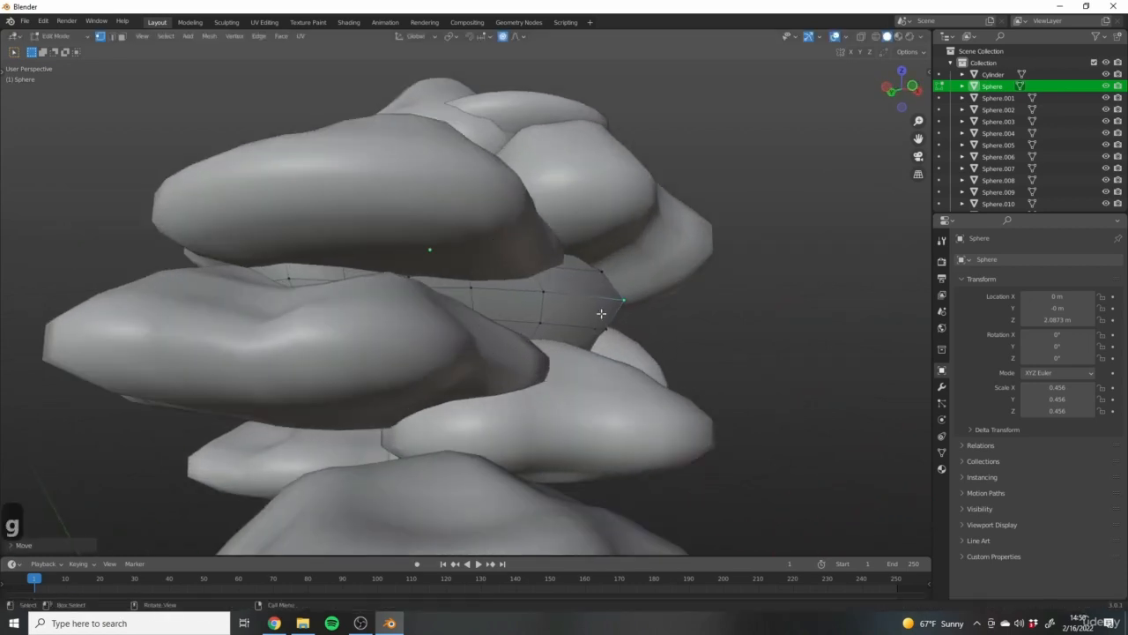
Pull the central clump's lower side down and outward with a proportional vertex move, adjusting the influence radius.
middle_drag(605, 312, 592, 379)
key(g)
scroll(614, 376, down, 18)
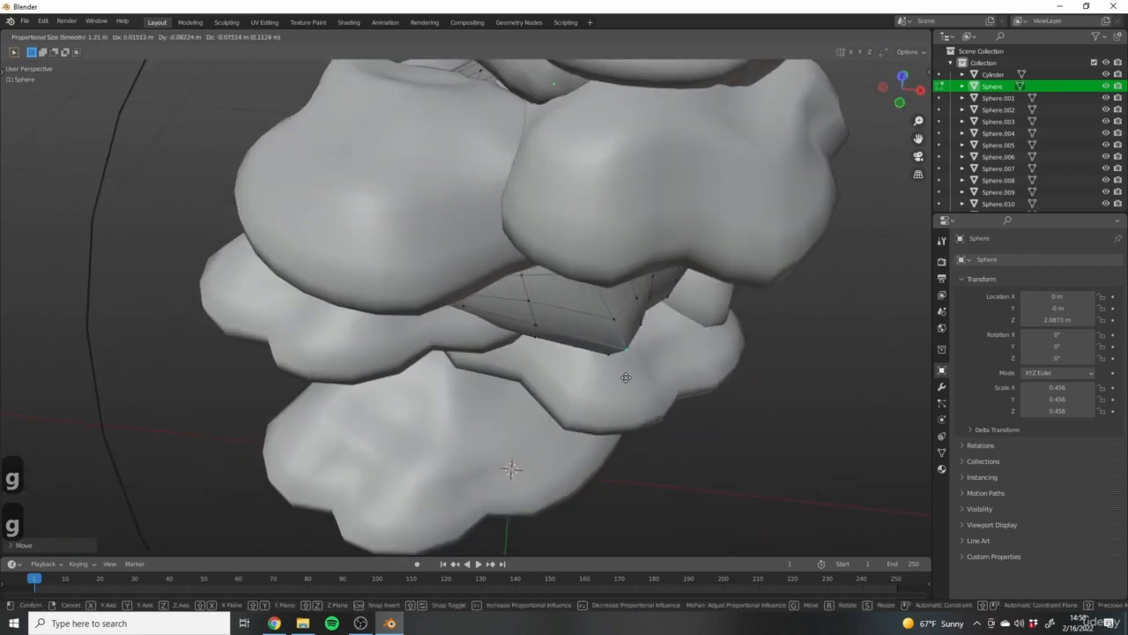
scroll(627, 392, up, 4)
click(632, 397)
Pull a vertex on the central clump's other exposed side with proportional editing, widening the influence radius, and exit its mesh editing.
middle_drag(643, 395, 633, 314)
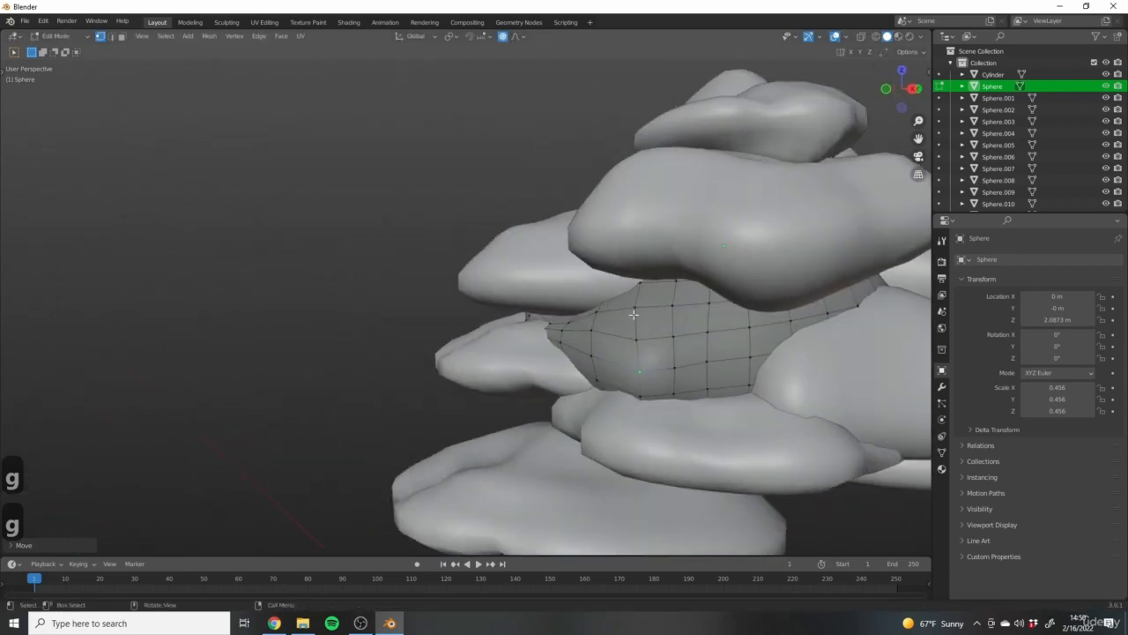
scroll(692, 348, down, 6)
middle_drag(749, 354, 467, 339)
scroll(520, 313, up, 3)
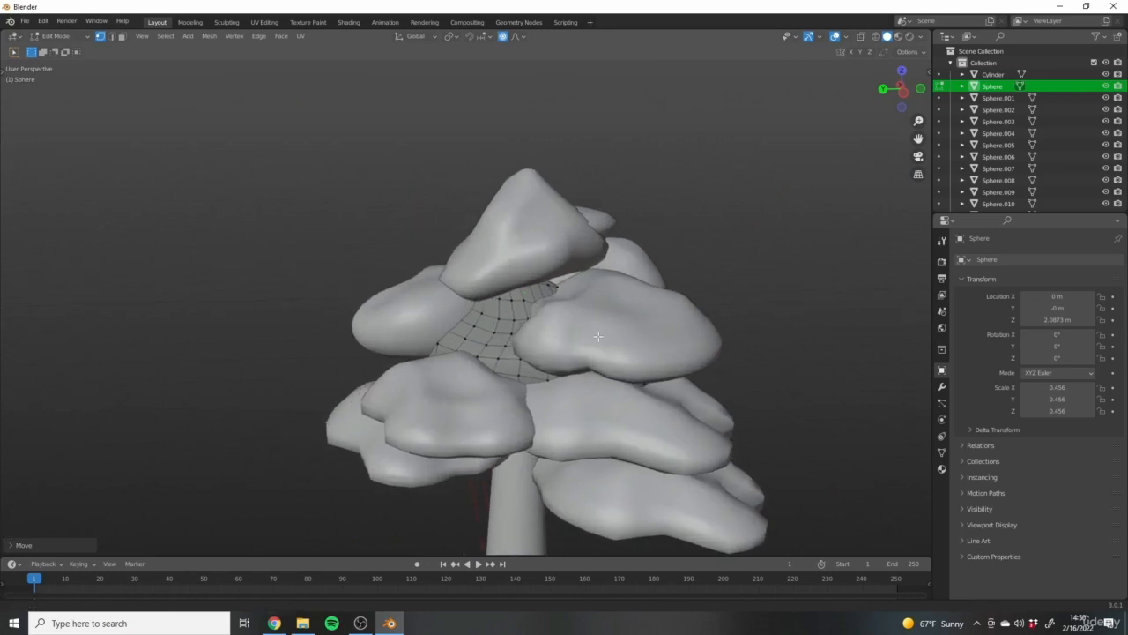
middle_drag(546, 304, 592, 320)
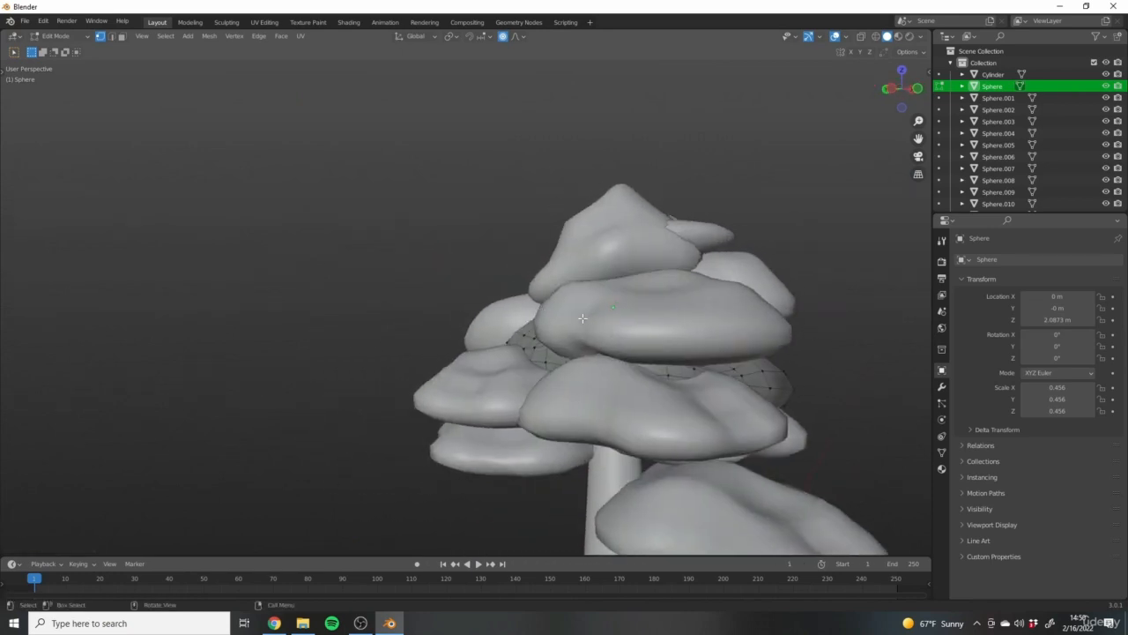
key(g)
scroll(533, 331, up, 7)
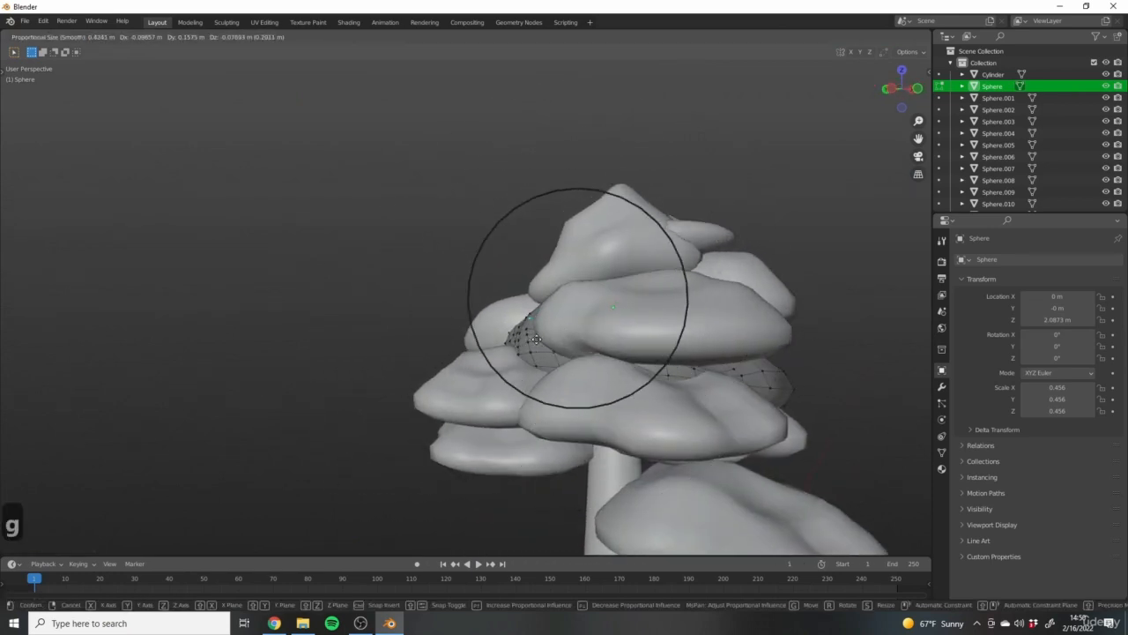
click(537, 344)
key(Tab)
Examine the whole tree's crown and trunk from several sides and distances.
scroll(690, 365, down, 4)
middle_drag(770, 408, 648, 399)
scroll(736, 443, down, 4)
middle_drag(526, 439, 569, 403)
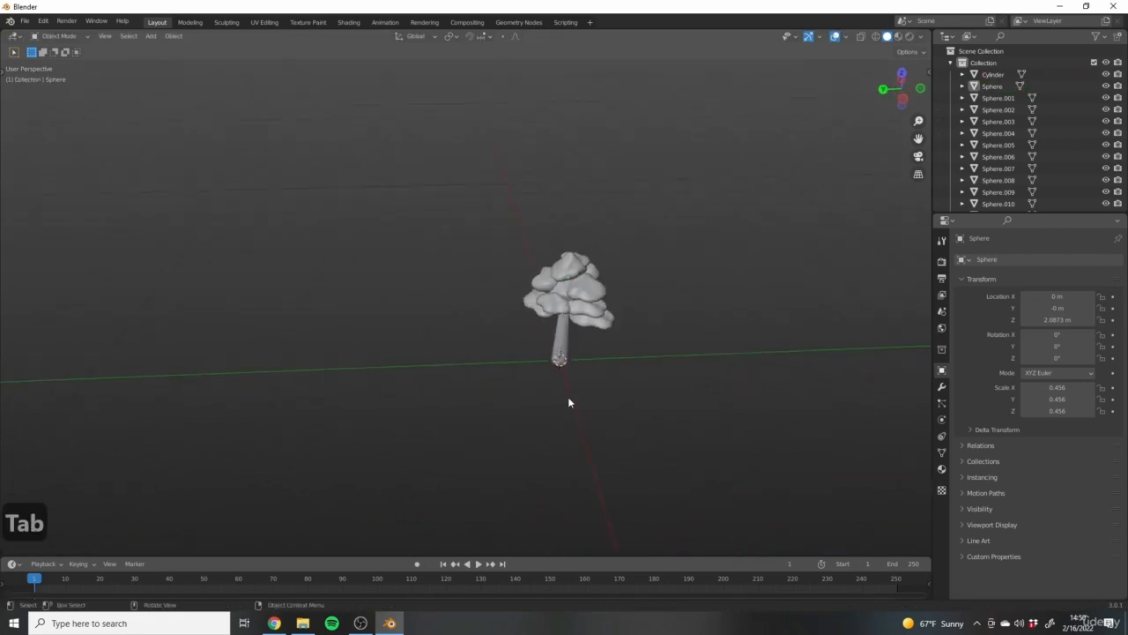
scroll(642, 338, up, 2)
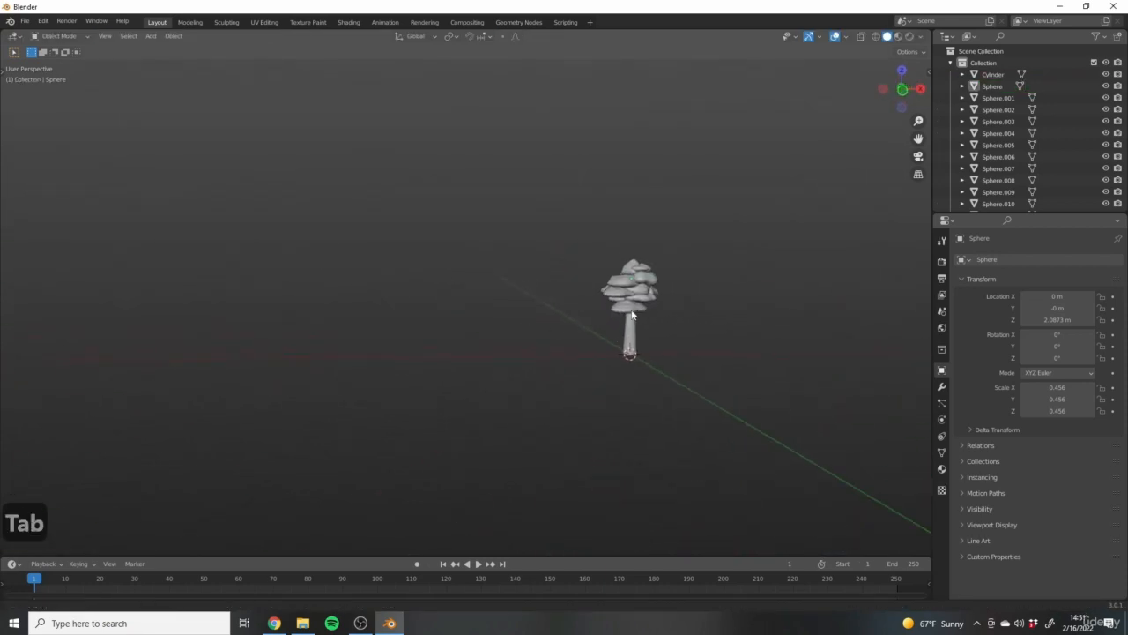
middle_drag(741, 360, 683, 362)
scroll(681, 362, up, 6)
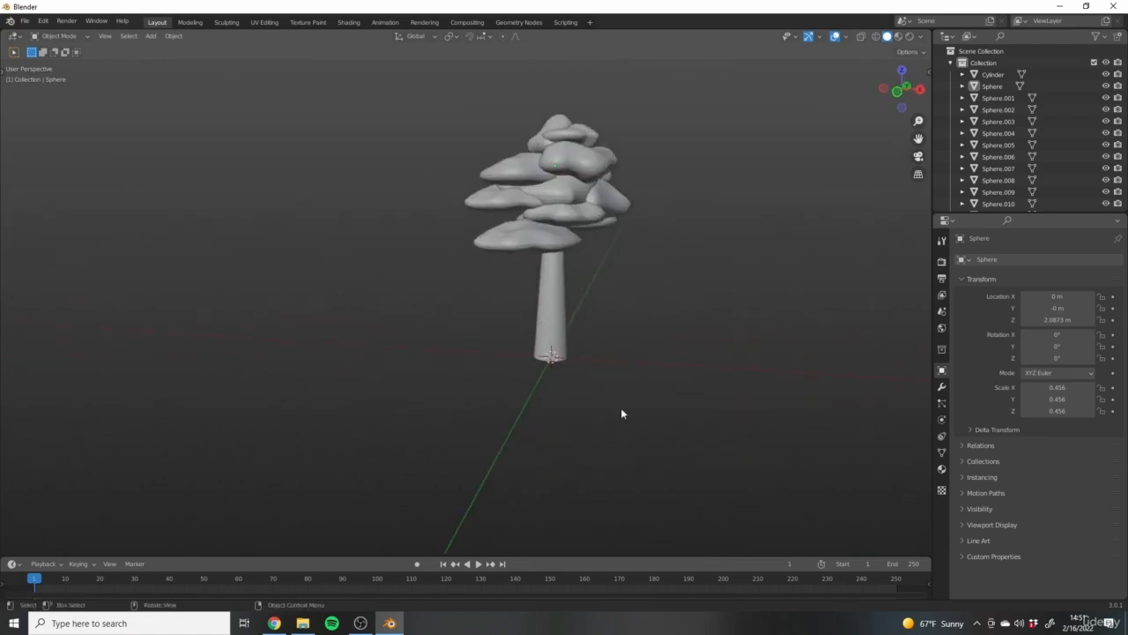
shift+middle_drag(620, 409, 760, 510)
middle_drag(760, 509, 499, 308)
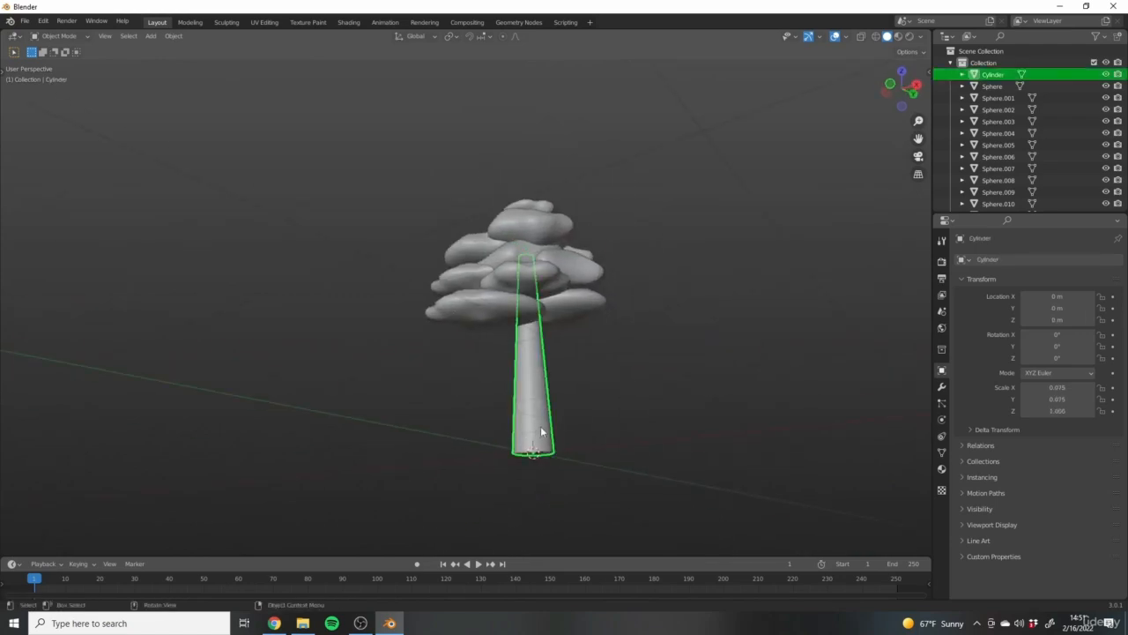
Duplicate the trunk cylinder, tilt the copy about 50° in front view and scale it to about 0.36.
key(1)
scroll(618, 445, down, 1)
shift+middle_drag(568, 363, 573, 408)
key(shift+s)
click(520, 489)
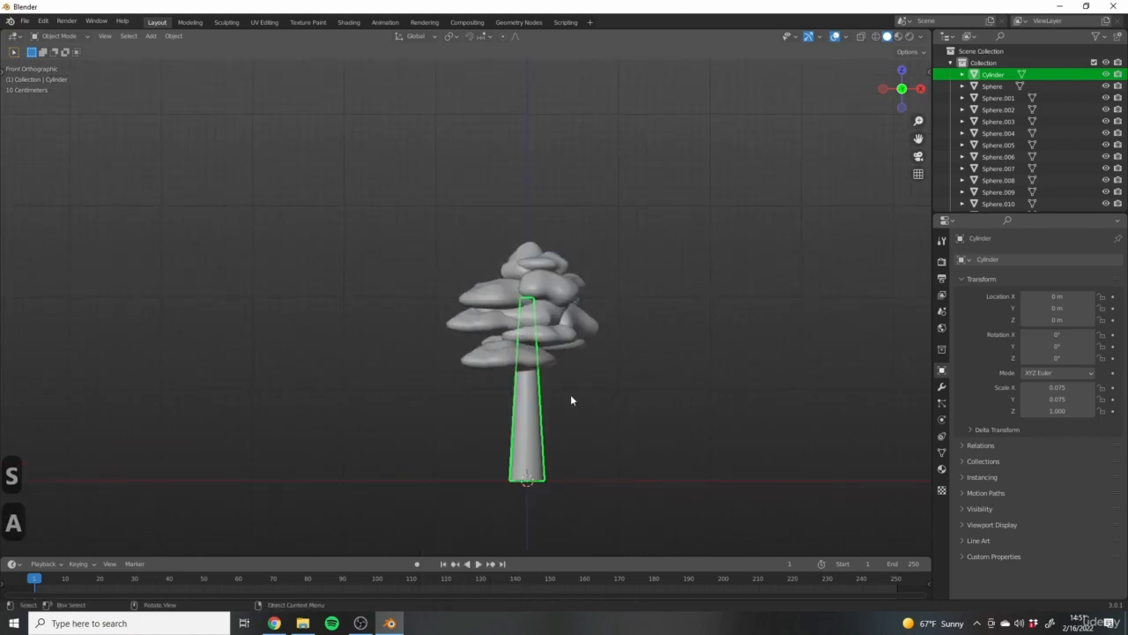
key(shift+d)
click(629, 358)
key(r)
click(778, 409)
key(s)
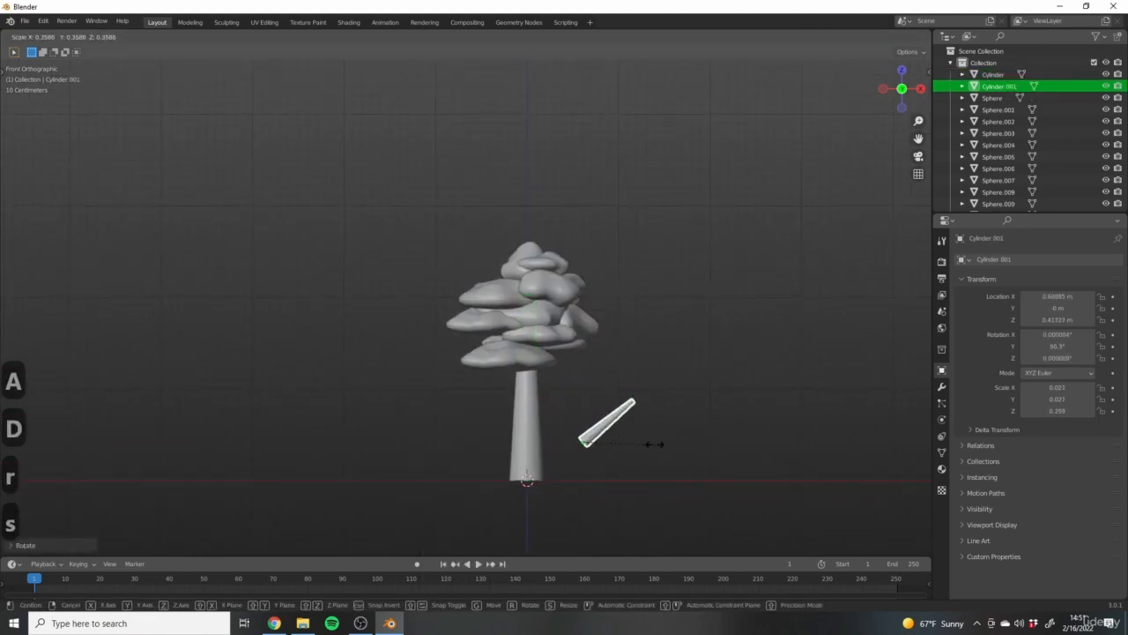
click(654, 444)
Move the small tilted cylinder onto the trunk's upper side under the lowest clumps to form a branch.
key(g)
click(657, 392)
middle_drag(654, 392, 329, 296)
scroll(611, 398, up, 4)
shift+middle_drag(491, 386, 527, 249)
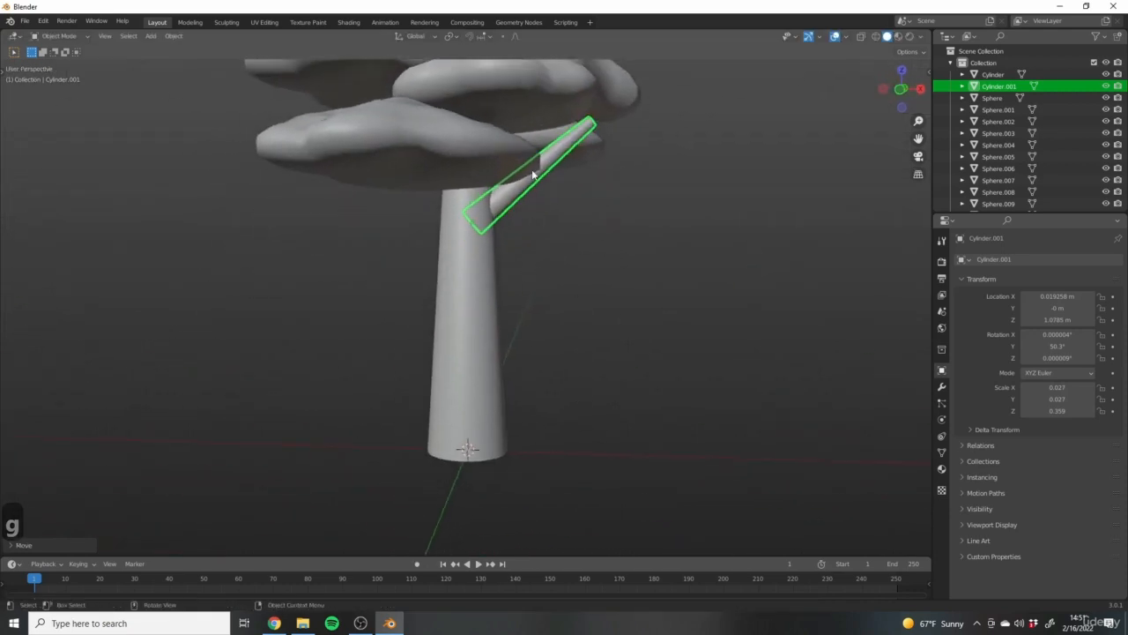
shift+middle_drag(545, 163, 555, 250)
middle_drag(584, 212, 604, 236)
Enter the branch's mesh editing in wireframe display and scale down its thick base end.
key(Tab)
key(Tab)
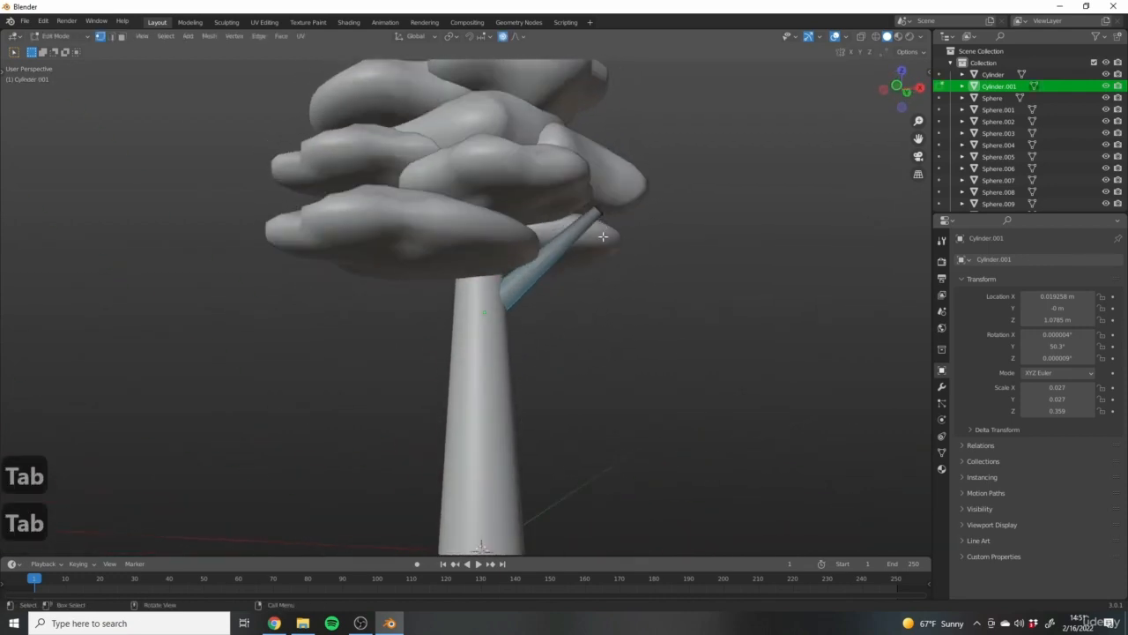
scroll(604, 236, up, 1)
key(Tab)
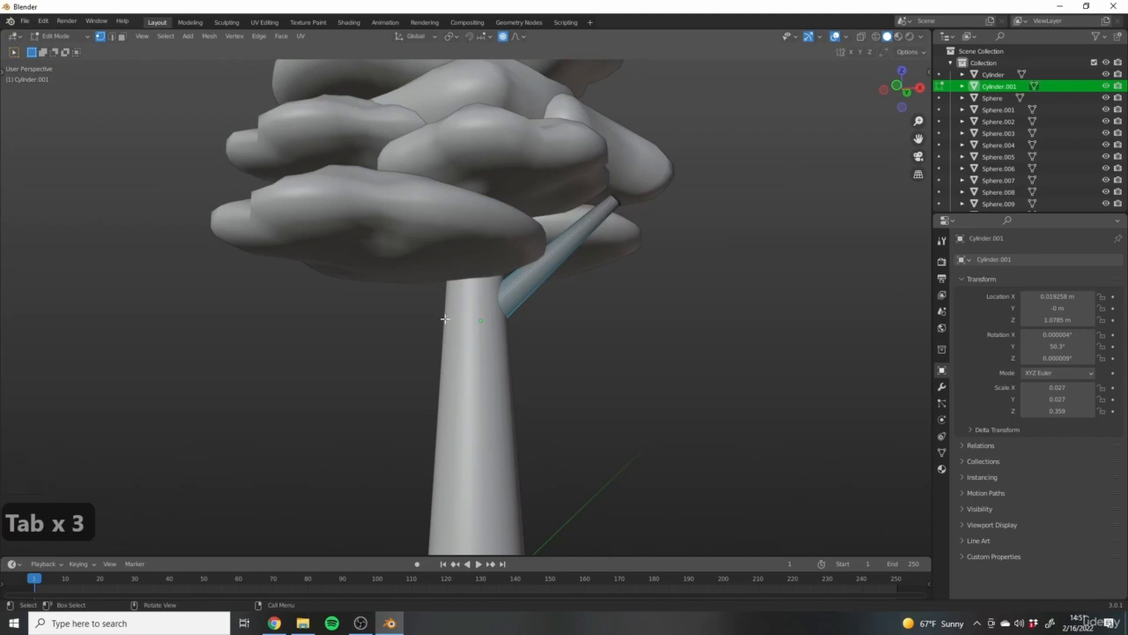
key(z)
middle_drag(577, 395, 599, 398)
key(s)
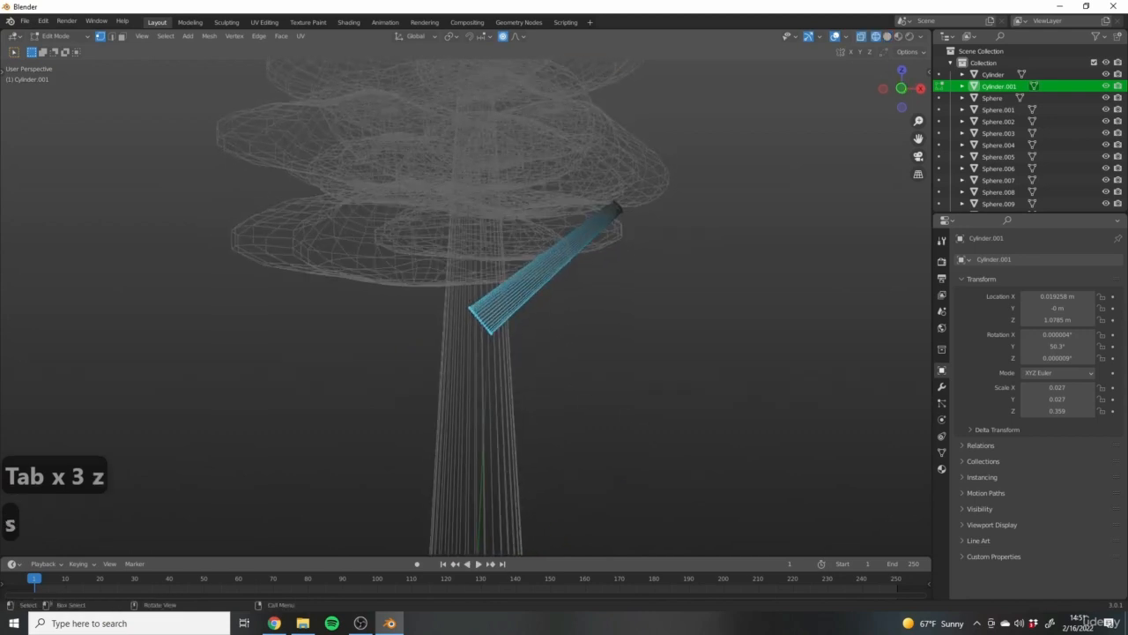
click(590, 374)
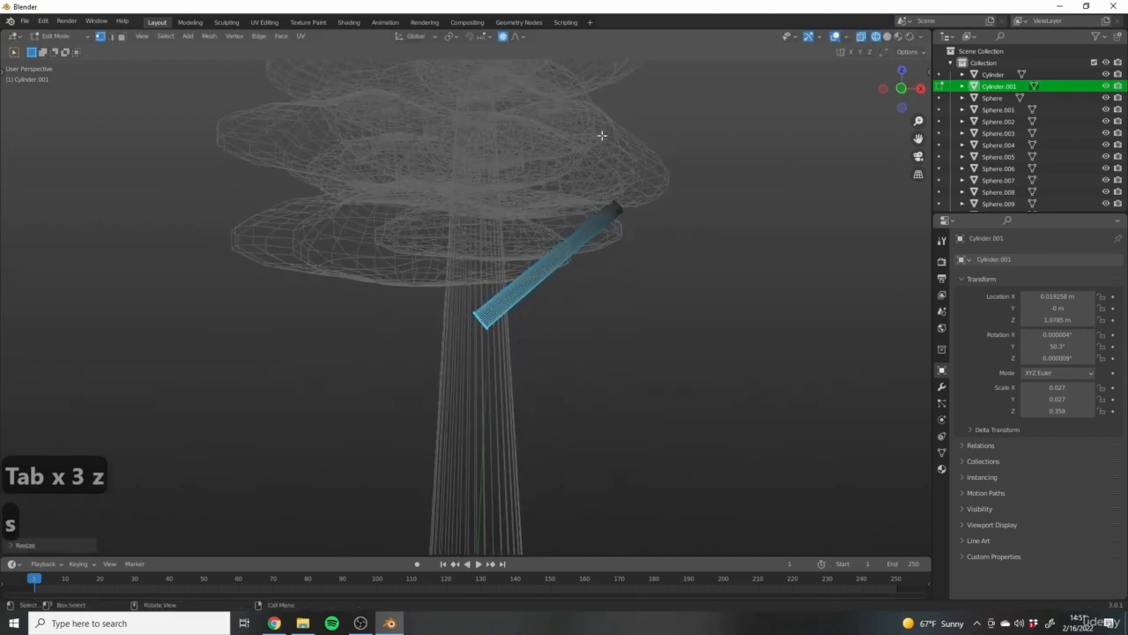
Move the branch's tip upward and inward into the foliage with proportional editing.
key(g)
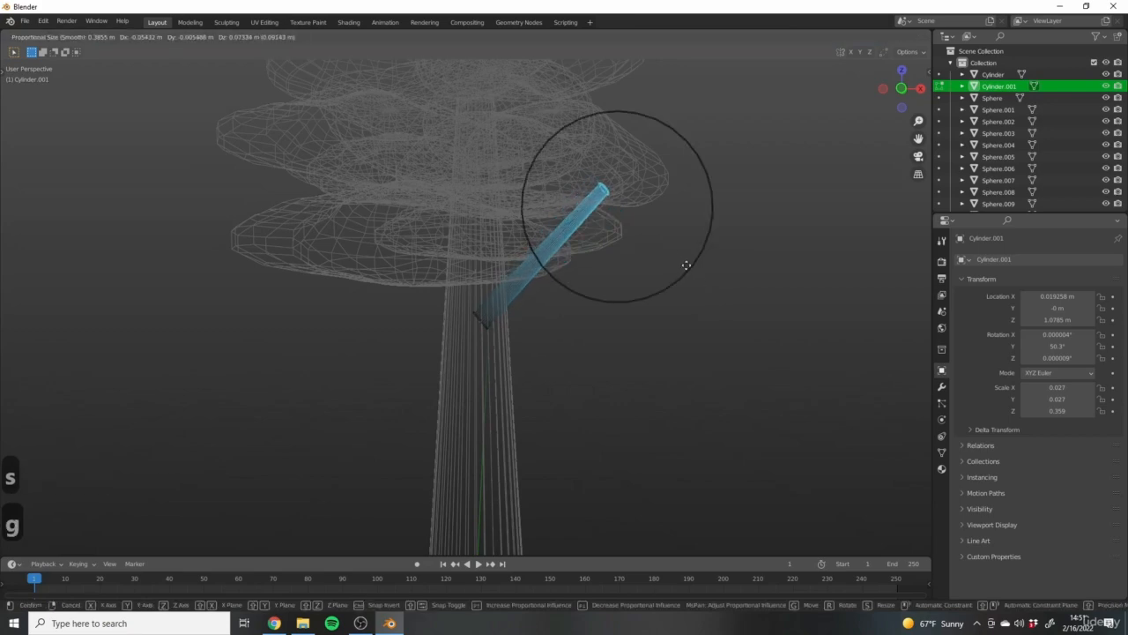
click(686, 264)
middle_drag(685, 265, 735, 390)
key(KP_1)
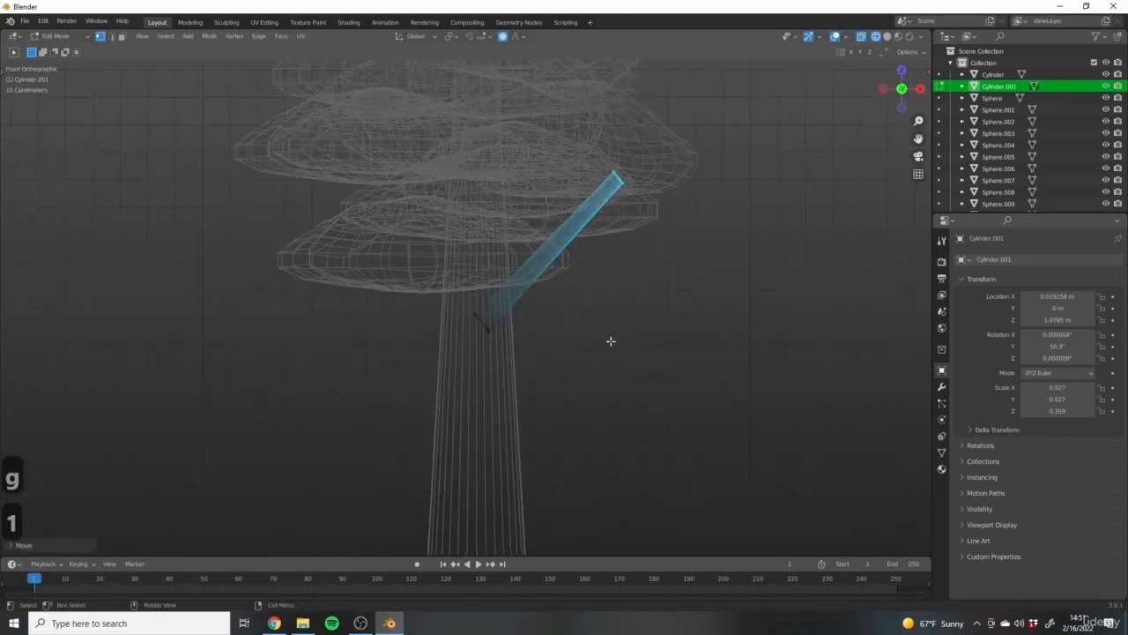
Rotate, enlarge and reposition the branch's tip in front view, then return to object mode with solid shading.
shift+middle_drag(621, 284, 533, 307)
key(r)
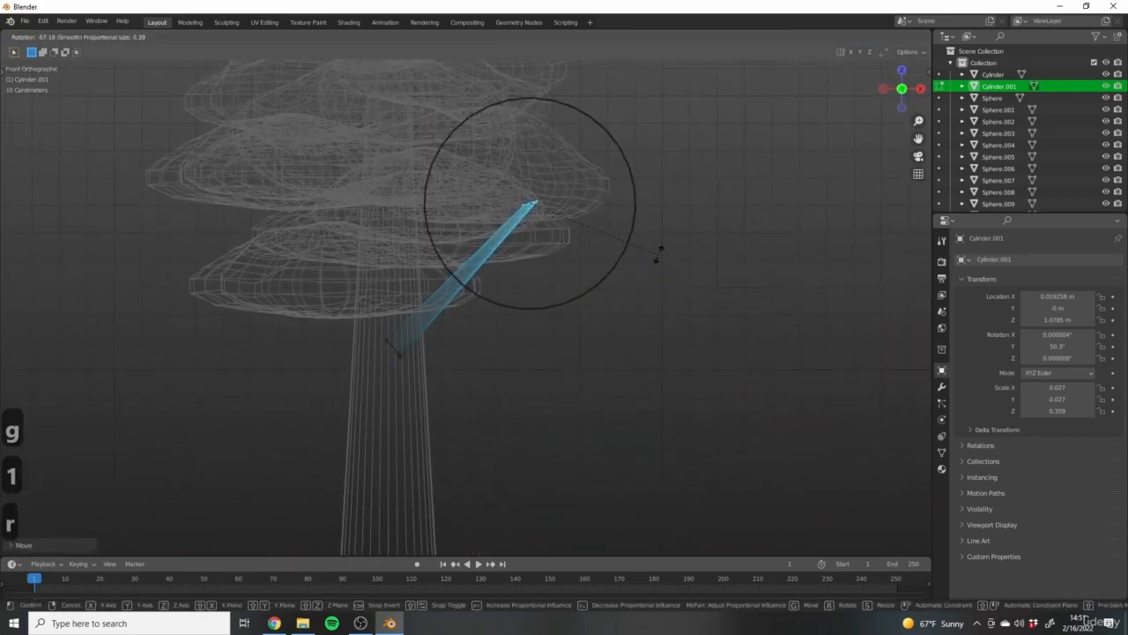
click(607, 263)
key(s)
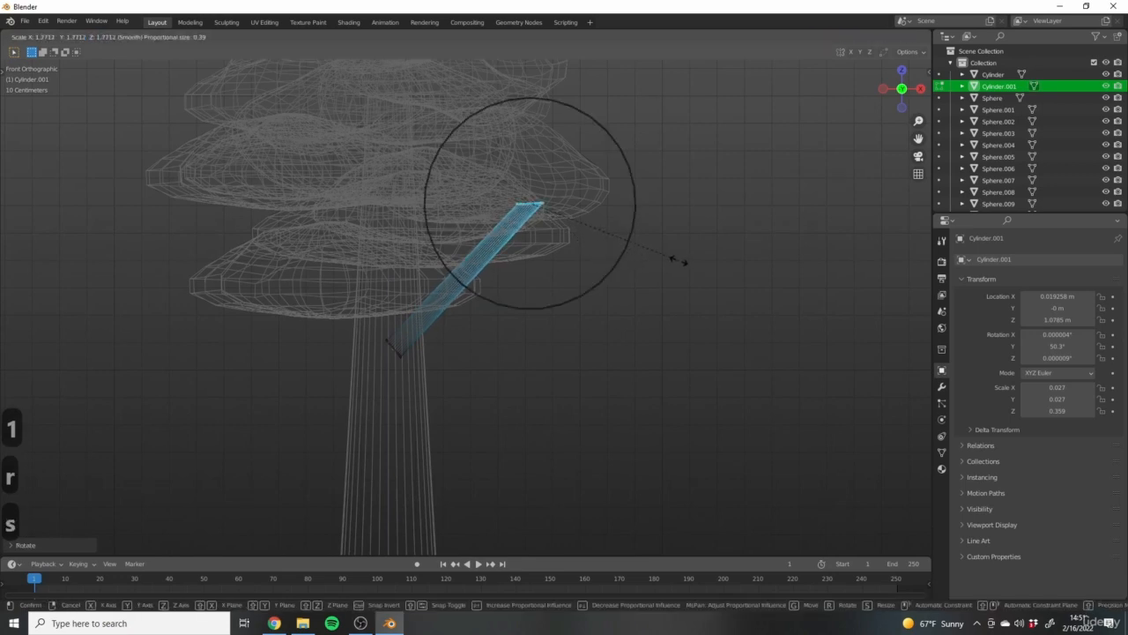
click(678, 261)
key(g)
click(566, 250)
scroll(565, 283, down, 5)
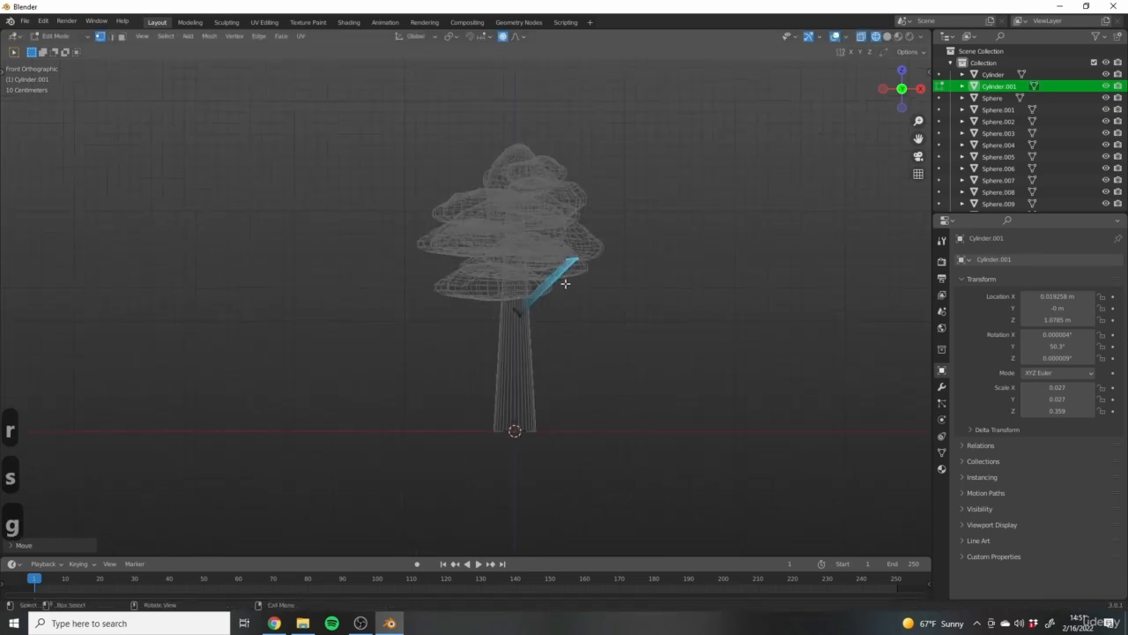
click(714, 338)
mouse_move(714, 337)
middle_down()
mouse_move(597, 314)
mouse_move(397, 320)
mouse_move(599, 335)
middle_up()
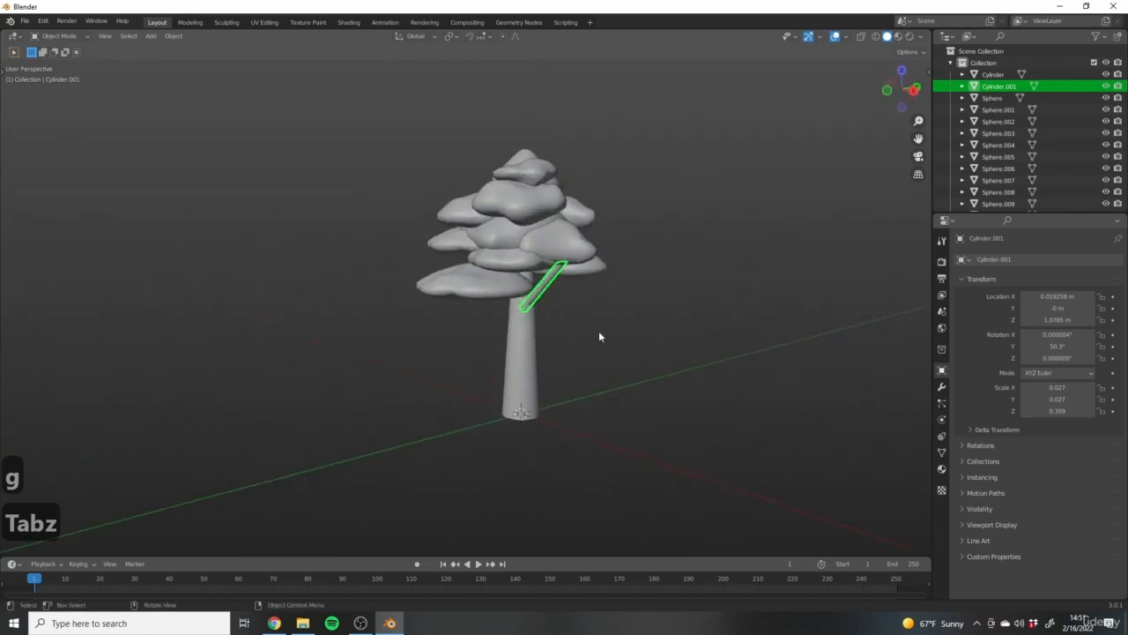
Duplicate the branch and turn the copy in top view to about -158° around Z on the trunk's opposite side.
key(7)
key(shift+d)
click(552, 343)
key(r)
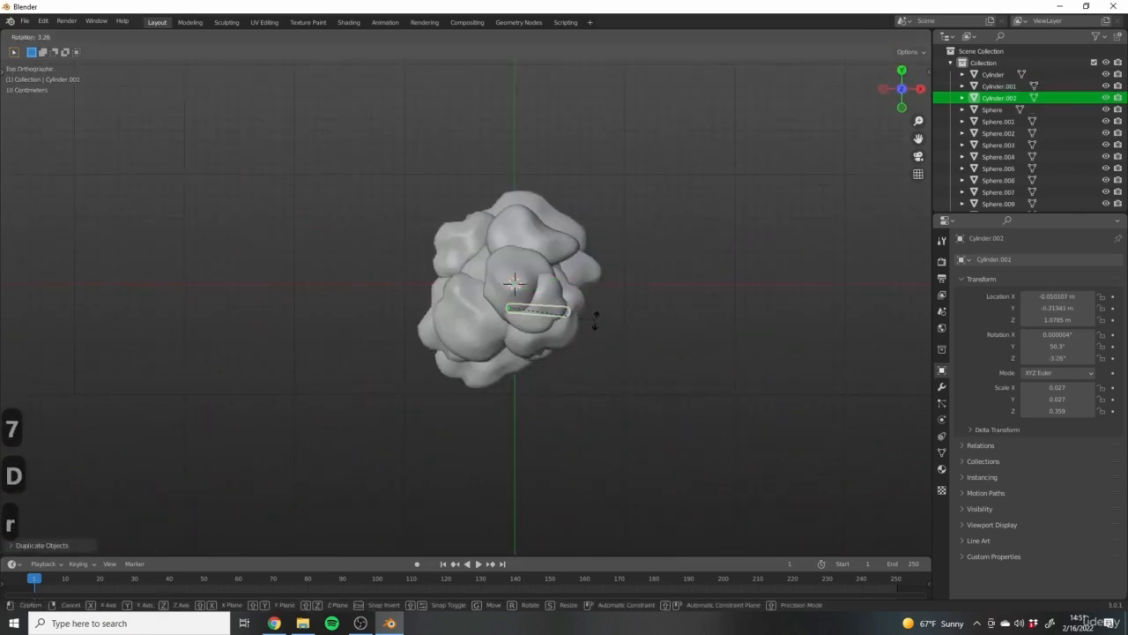
click(530, 397)
middle_drag(530, 396, 519, 352)
key(7)
key(r)
click(545, 407)
key(g)
click(539, 375)
scroll(464, 353, down, 4)
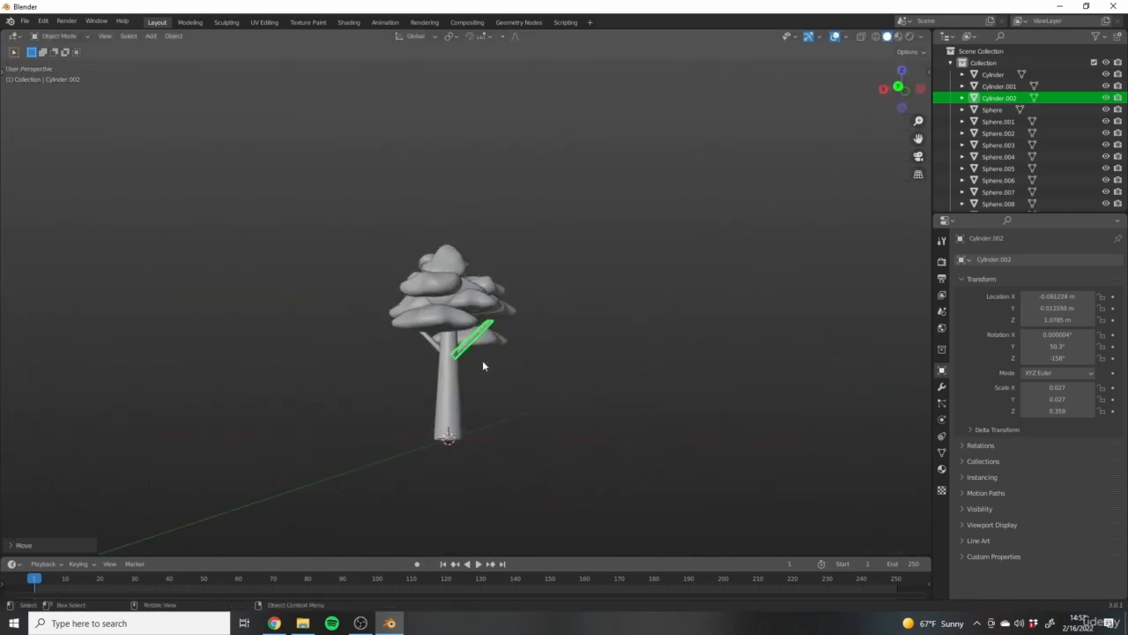
Raise the second branch along Z to about 1.23 m so it reaches into the crown.
key(g)
key(z)
click(569, 302)
scroll(569, 302, up, 4)
middle_drag(570, 302, 494, 368)
click(578, 375)
middle_drag(577, 375, 511, 447)
scroll(541, 305, down, 1)
shift+middle_drag(511, 447, 559, 353)
Duplicate the second branch, lower the copy to about 0.99 m and rotate it around Z to about -100°.
click(556, 359)
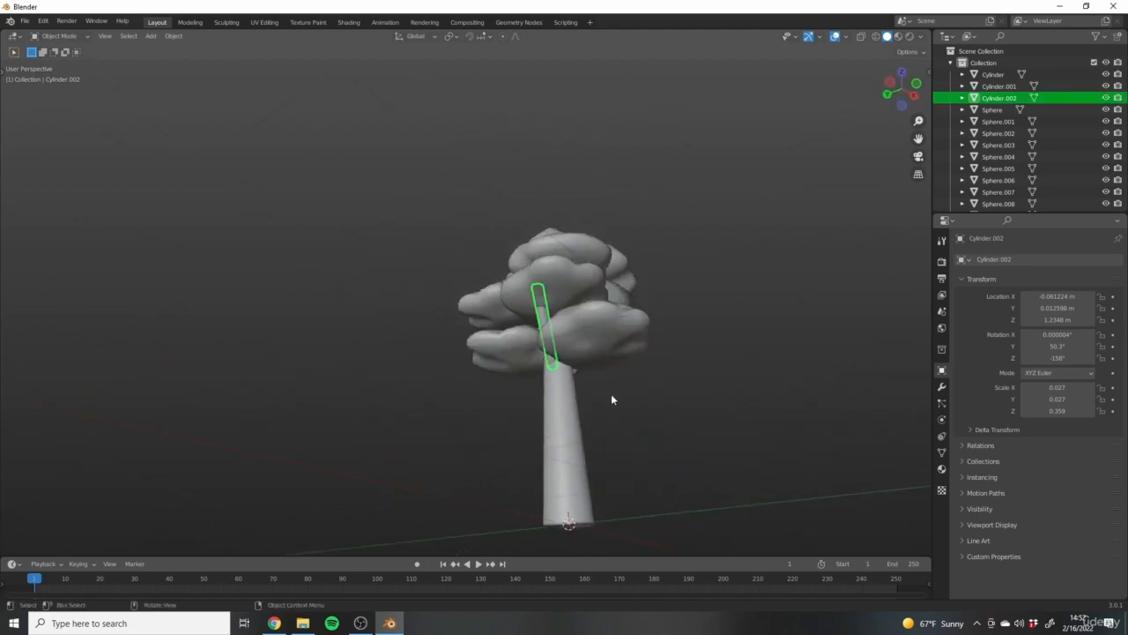
mouse_move(611, 398)
middle_down()
mouse_move(576, 380)
mouse_move(556, 430)
mouse_move(608, 414)
middle_up()
key(shift+d)
key(r)
key(z)
click(620, 418)
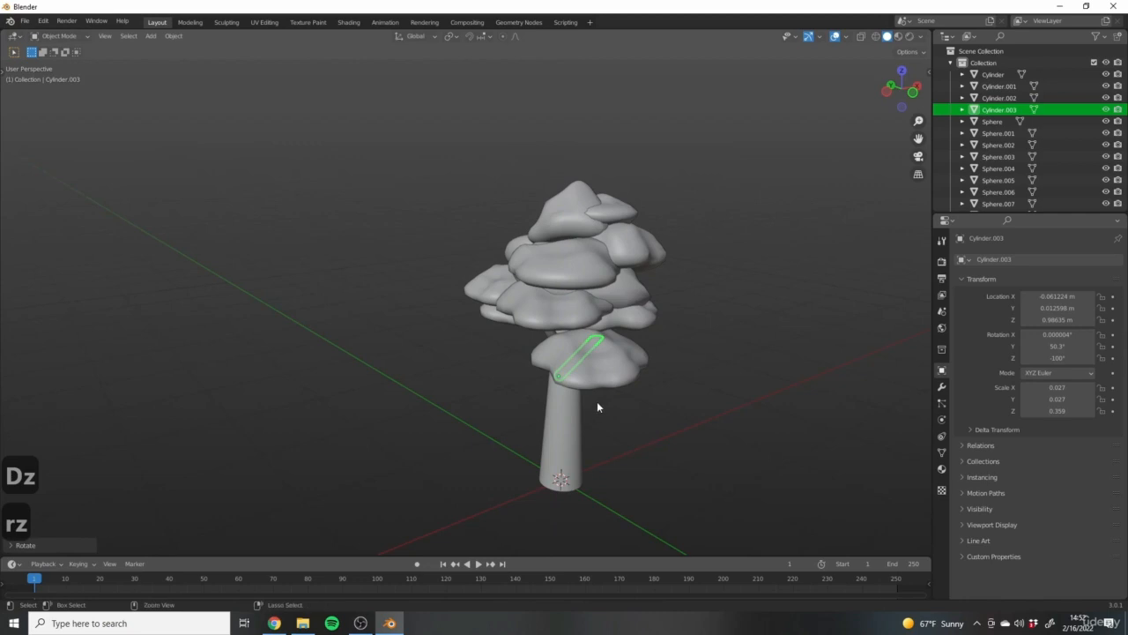
Move the third branch's base against the trunk in bottom view and turn the branch toward the lowest clump.
key(ctrl+KP_7)
scroll(600, 403, up, 6)
key(g)
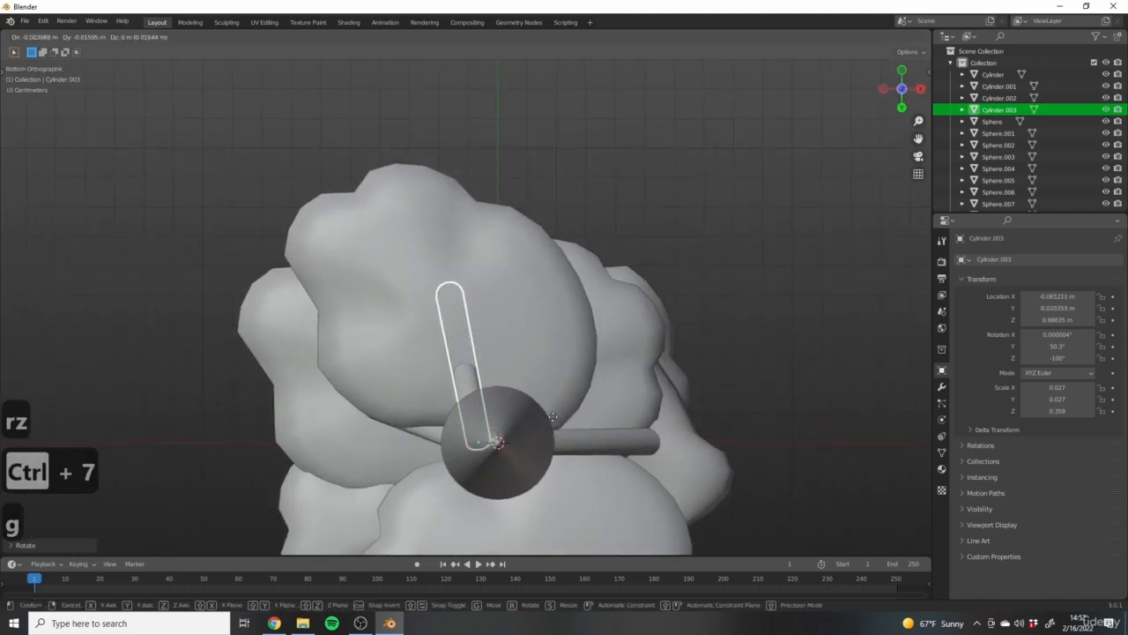
click(562, 396)
key(r)
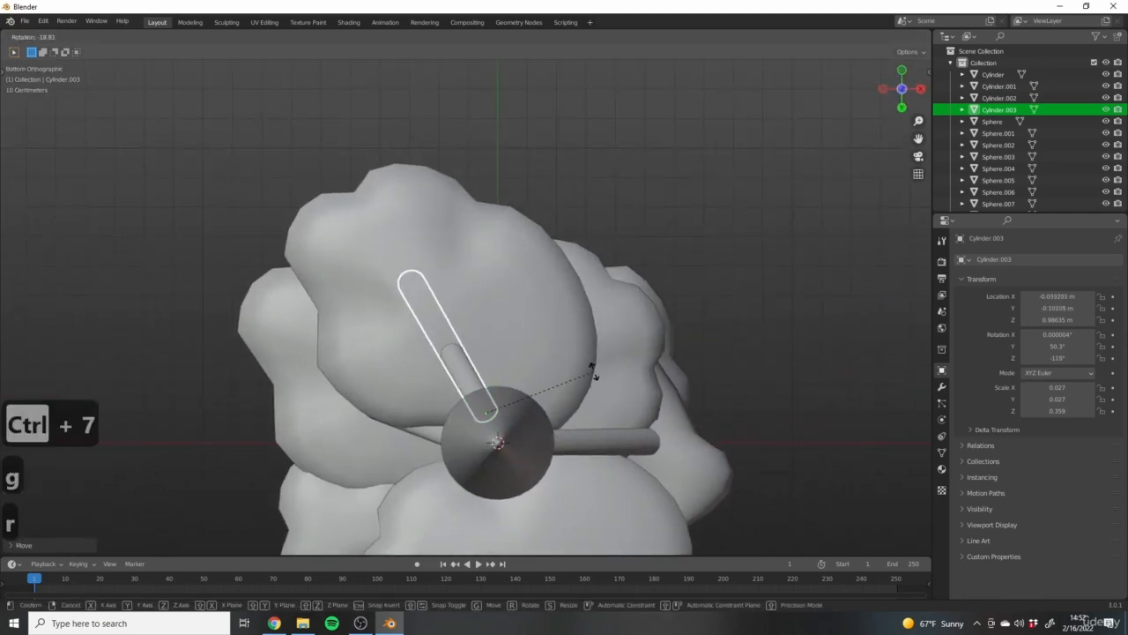
click(589, 360)
Tilt the third branch flatter beneath the lowest clump, to a Y rotation of about 70°.
scroll(409, 354, down, 1)
middle_drag(409, 354, 605, 471)
key(r)
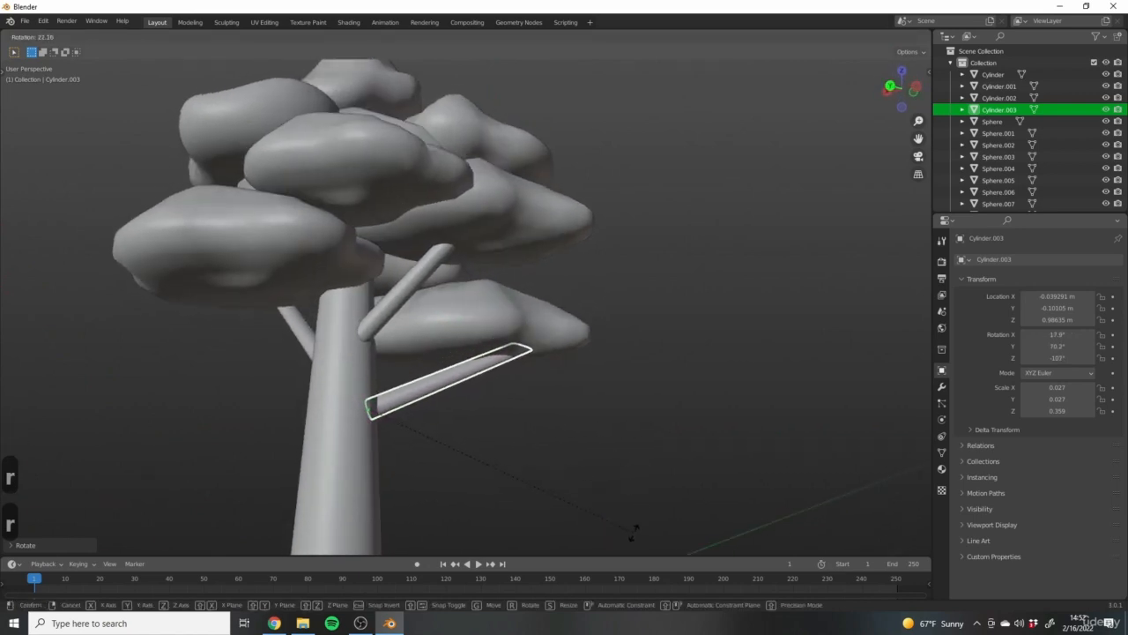
click(633, 527)
scroll(614, 417, down, 2)
middle_drag(614, 416, 523, 414)
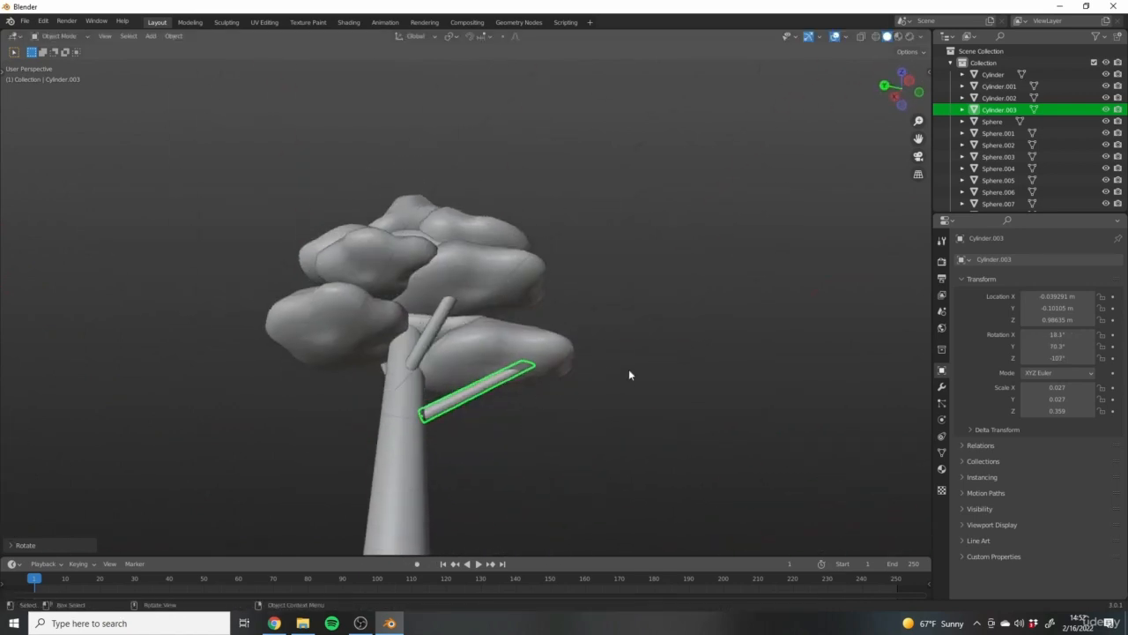
Shorten the third branch along its local Z axis to a scale of about 0.32.
key(s)
key(x)
key(x)
key(s)
key(z)
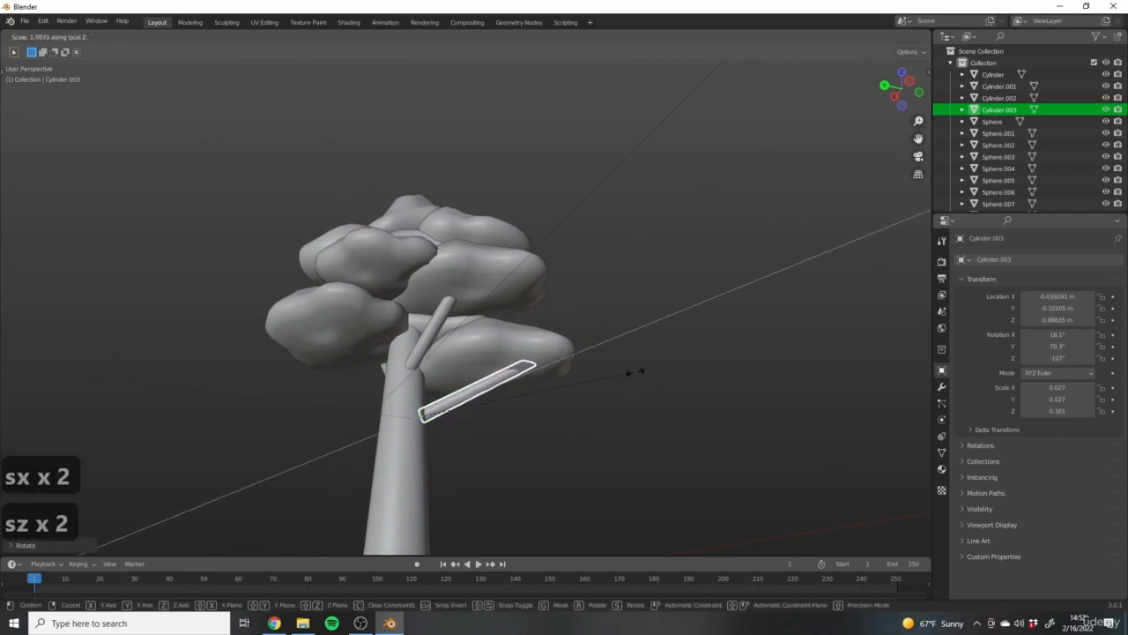
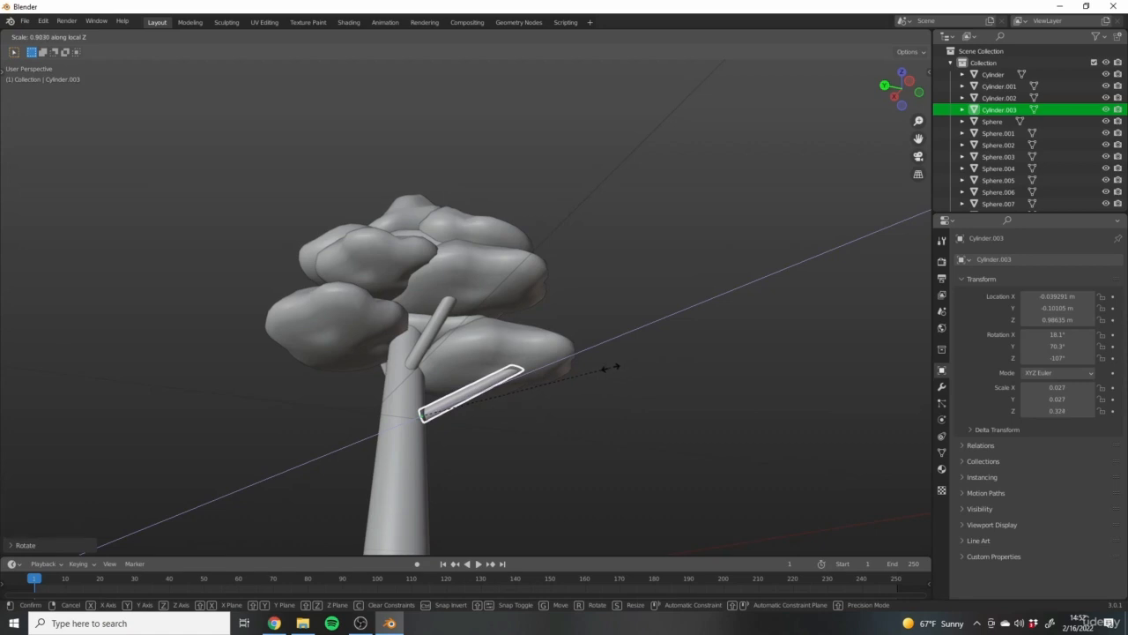
click(608, 368)
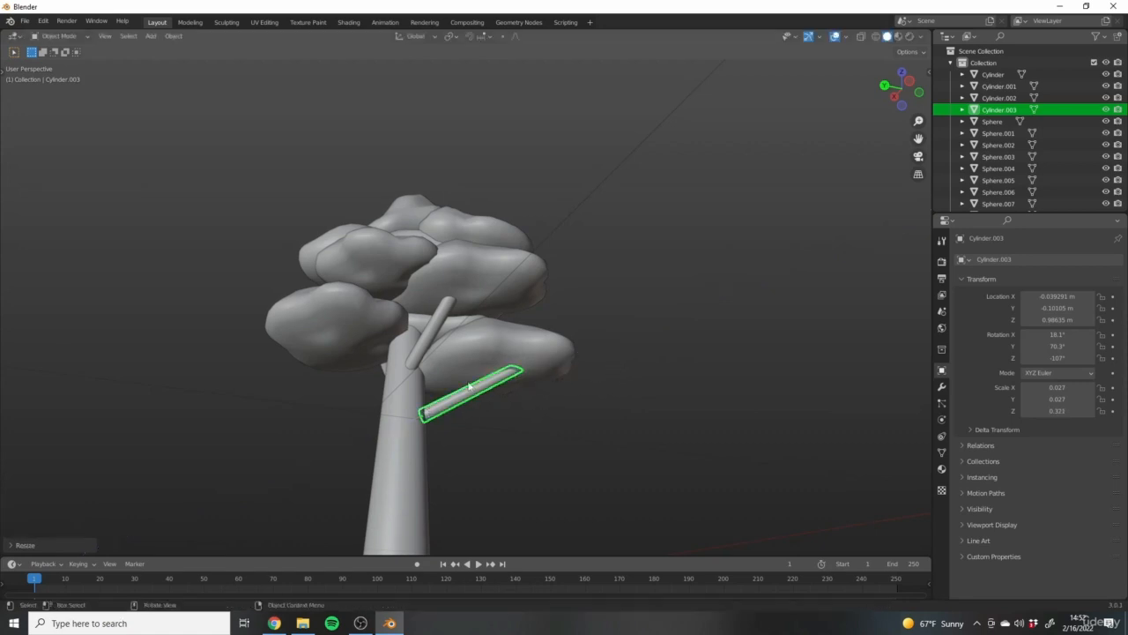
scroll(450, 399, up, 4)
scroll(536, 393, up, 3)
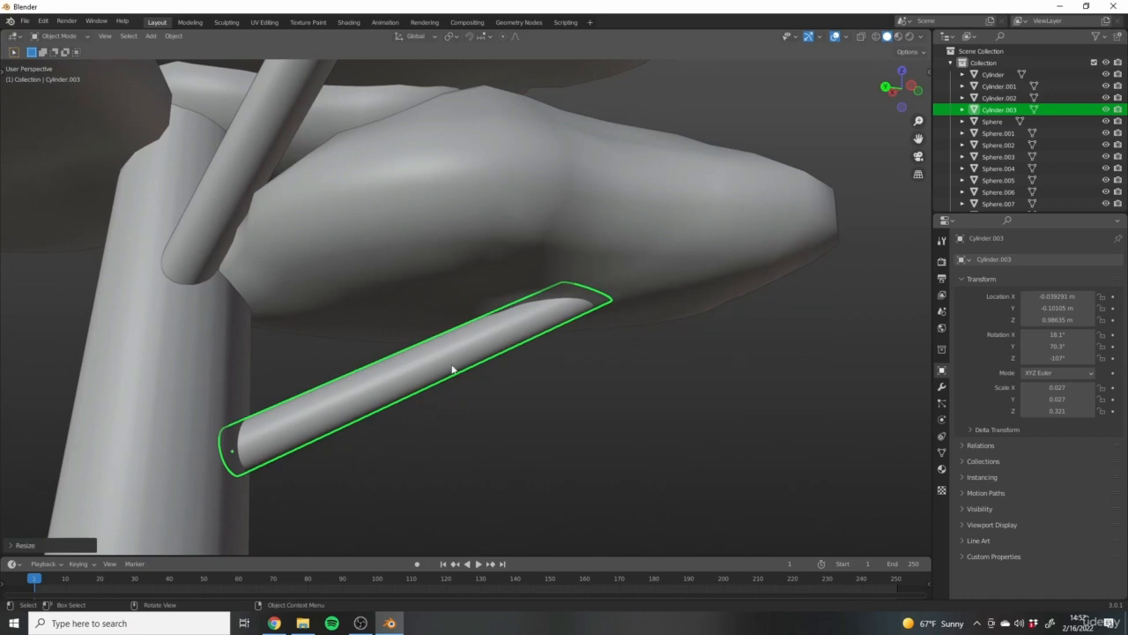
Duplicate an upper branch in bottom view and rotate the copy toward another side of the trunk.
scroll(634, 266, down, 6)
shift+middle_drag(511, 335, 577, 319)
click(417, 311)
middle_drag(399, 342, 504, 310)
key(ctrl+7)
key(shift+d)
click(578, 441)
key(r)
click(559, 295)
Tilt the fourth branch toward the nearby clumps and move its base onto the trunk.
middle_drag(498, 374, 447, 375)
key(r)
click(526, 403)
key(g)
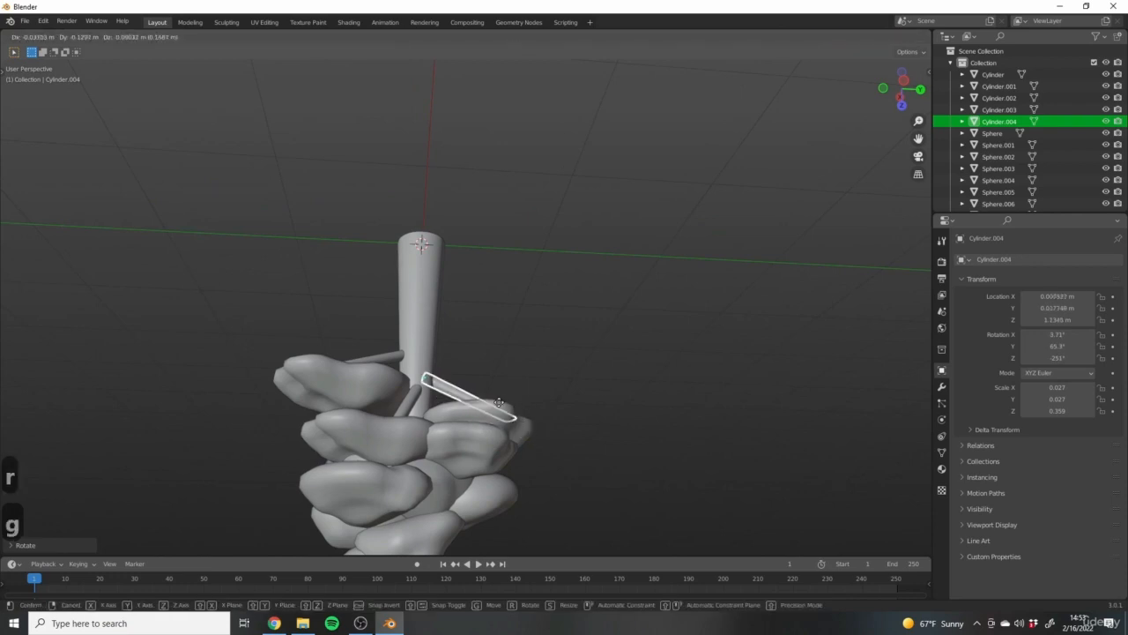
click(512, 387)
Select the mid-height clump on the crown's outer side, directly above a bottom-tier clump.
scroll(547, 360, down, 4)
middle_drag(547, 359, 499, 300)
click(437, 449)
click(475, 246)
middle_drag(476, 247, 483, 403)
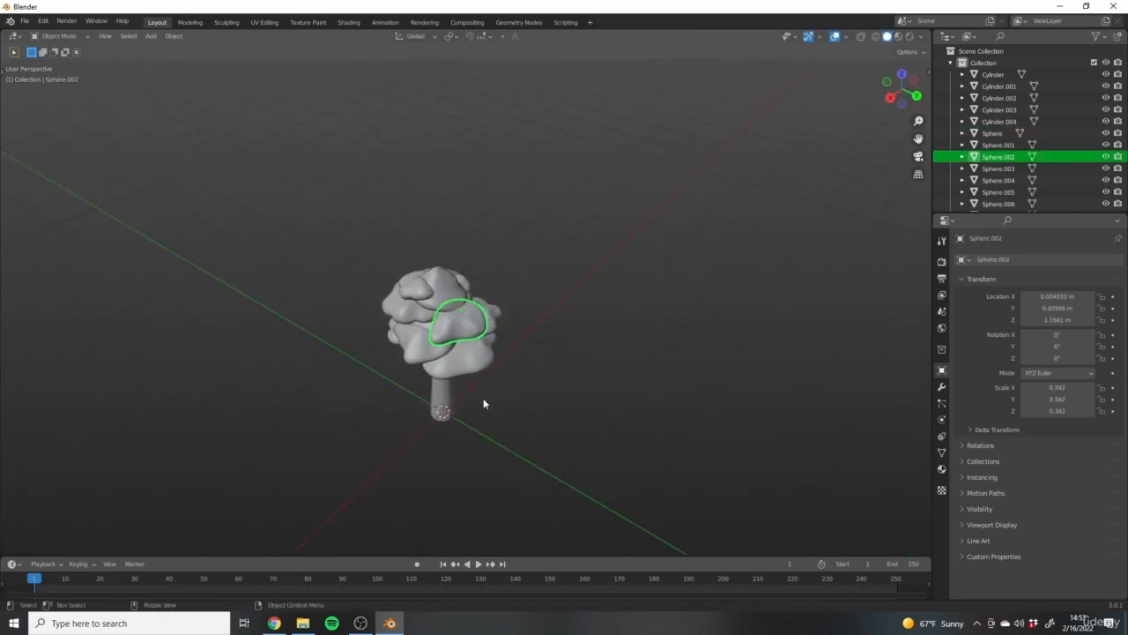
Rotate the selected mid-height clump about 89.5° around Z and flatten it to a Z scale of about 0.21, adjusting its height.
click(540, 350)
key(s)
key(z)
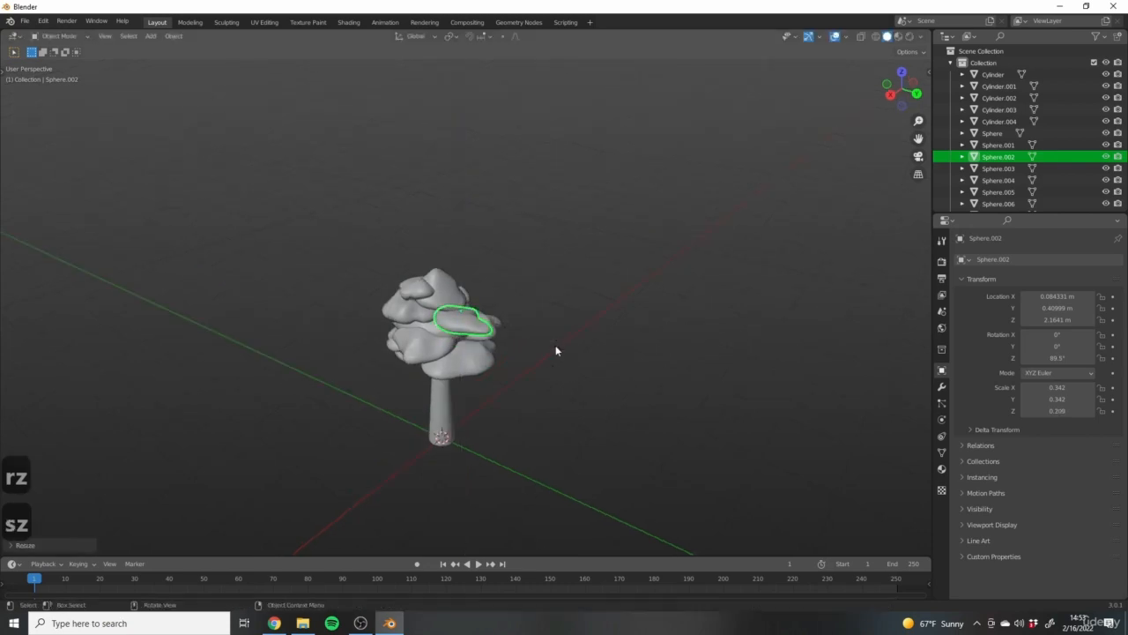
key(g)
key(z)
click(551, 364)
middle_drag(552, 363, 451, 429)
key(g)
key(z)
click(511, 328)
Flatten another upper crown clump along Z and shift it vertically to fit between its neighbours.
click(418, 312)
key(s)
key(z)
click(480, 329)
key(g)
key(z)
click(491, 334)
Reposition the small clump beside the crown's peak in top view and lower it beneath the topmost clump.
click(414, 309)
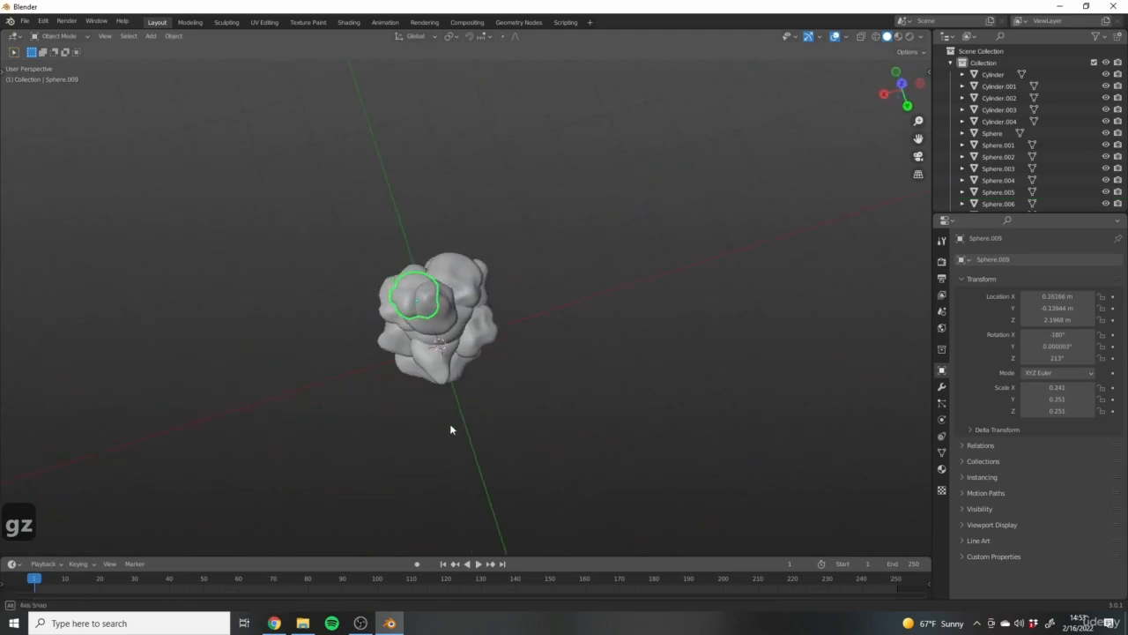
key(7)
key(g)
click(411, 356)
middle_drag(411, 356, 408, 290)
key(g)
key(z)
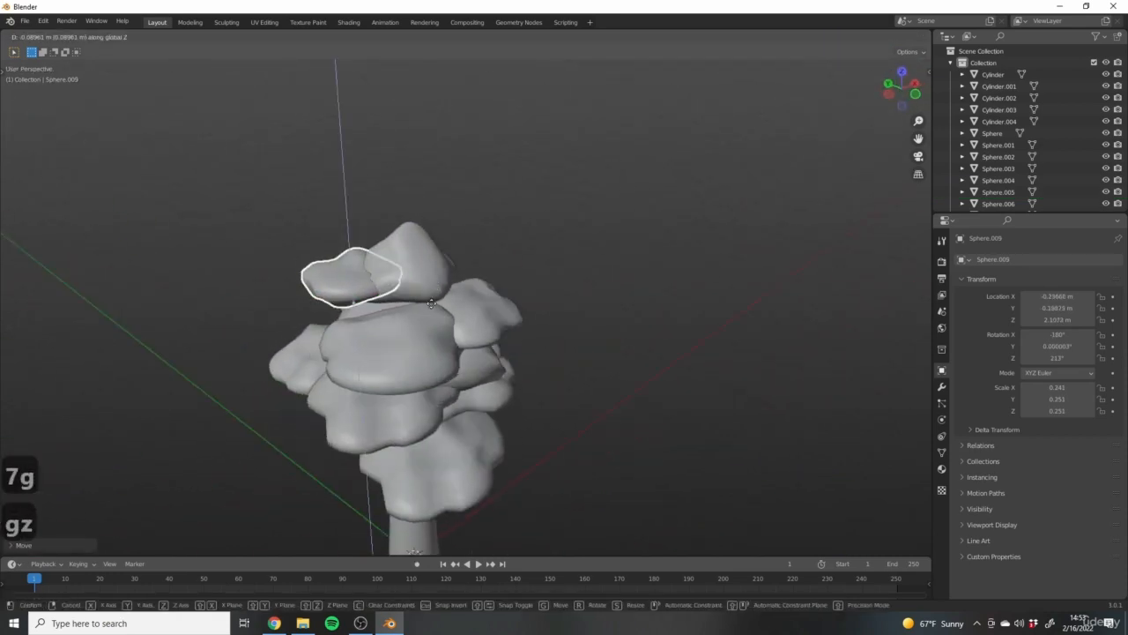
click(430, 302)
Rotate the small upper clump around Z to about 350° and flatten it vertically, adjusting its height.
key(r)
key(z)
click(279, 282)
key(s)
key(z)
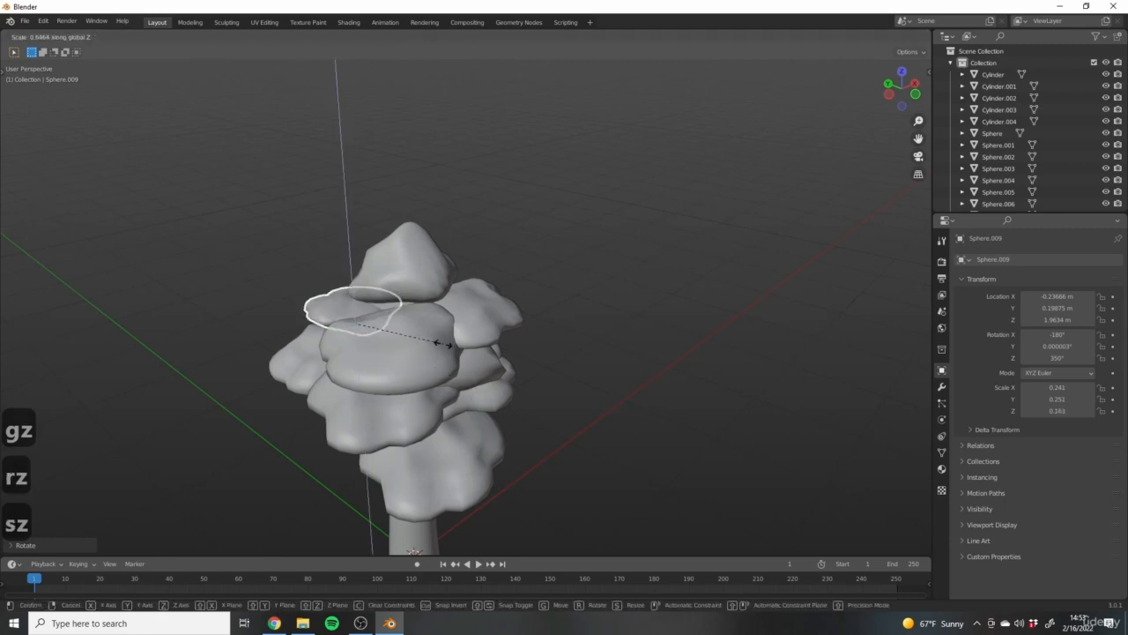
click(443, 344)
key(g)
key(z)
click(440, 328)
Flatten the topmost clump along Z, then adjust its height and tilt it slightly.
click(420, 276)
middle_drag(487, 384, 499, 359)
key(s)
key(z)
click(430, 306)
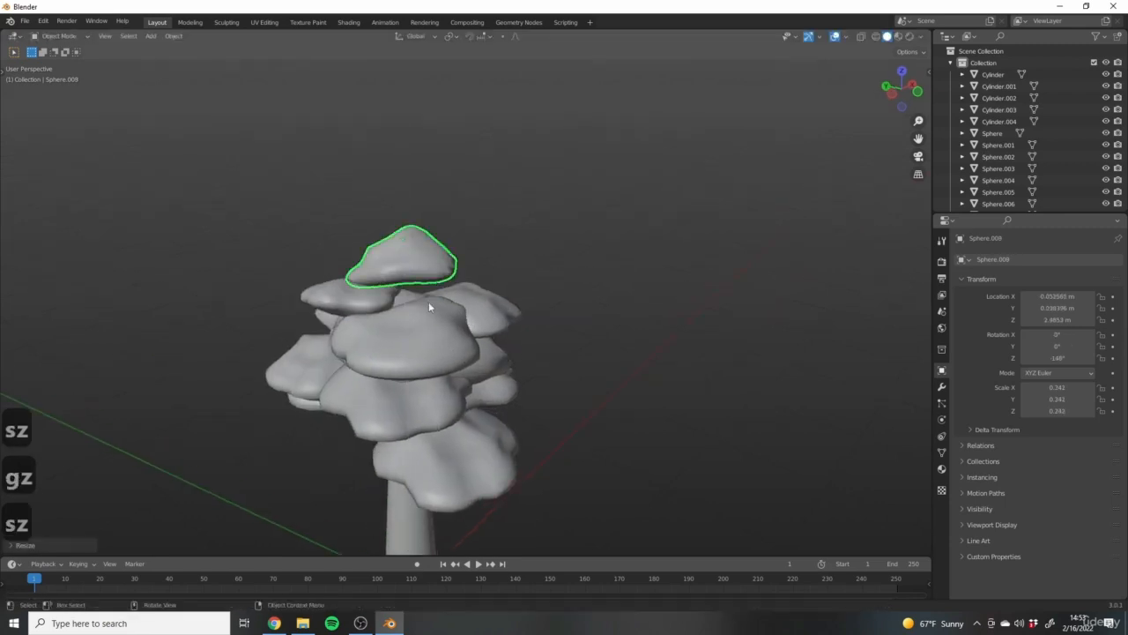
key(g)
key(z)
click(455, 310)
middle_drag(455, 310, 511, 245)
key(r)
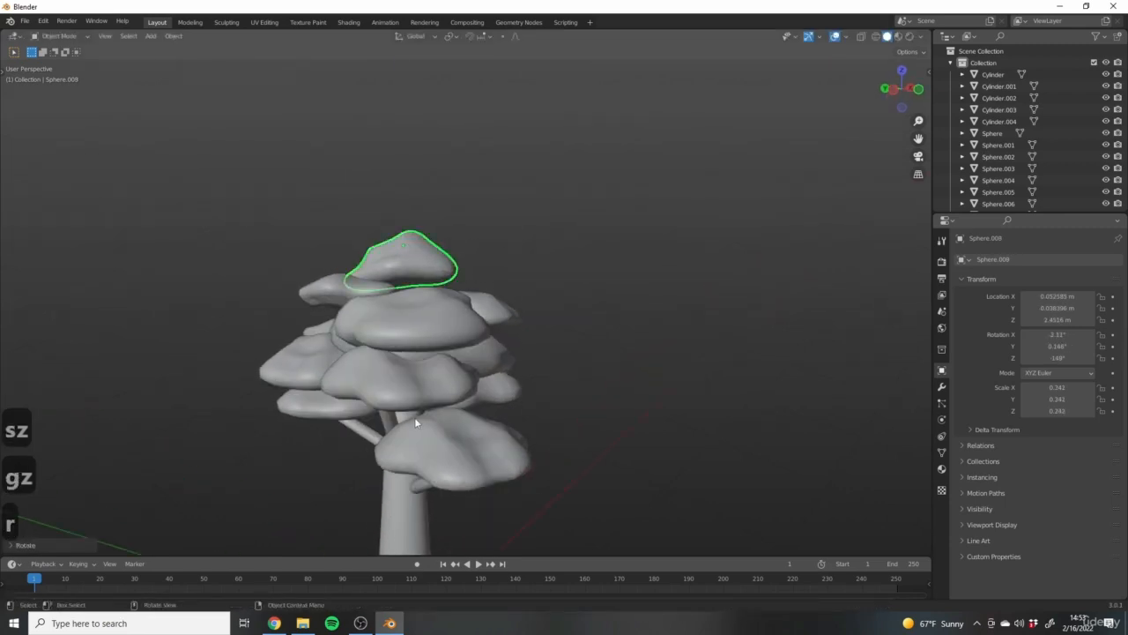
Select the trunk and check from the front how far it reaches into the crown.
scroll(415, 418, down, 4)
middle_drag(416, 419, 467, 423)
click(467, 425)
key(KP_1)
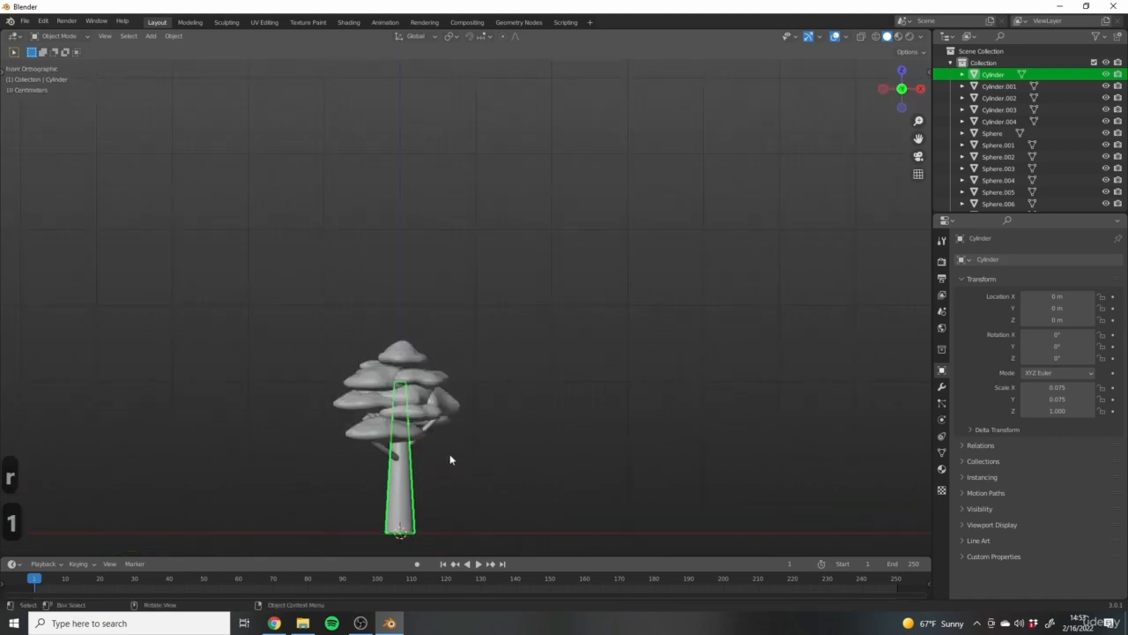
scroll(451, 458, up, 5)
shift+middle_drag(462, 332, 500, 458)
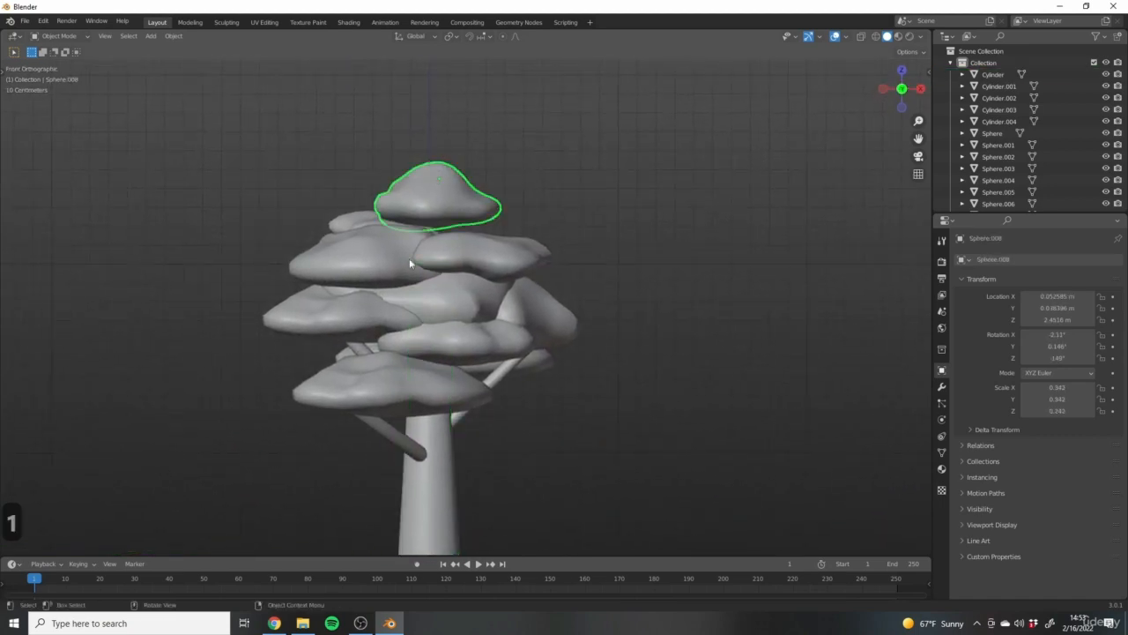
key(Tab)
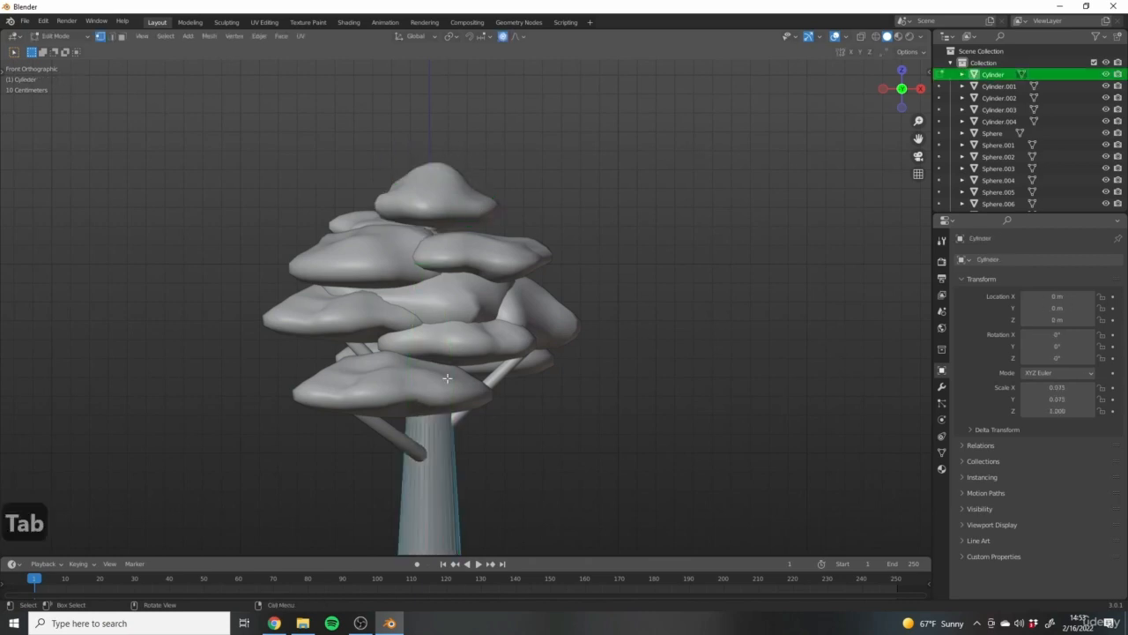
key(Tab)
scroll(446, 377, down, 3)
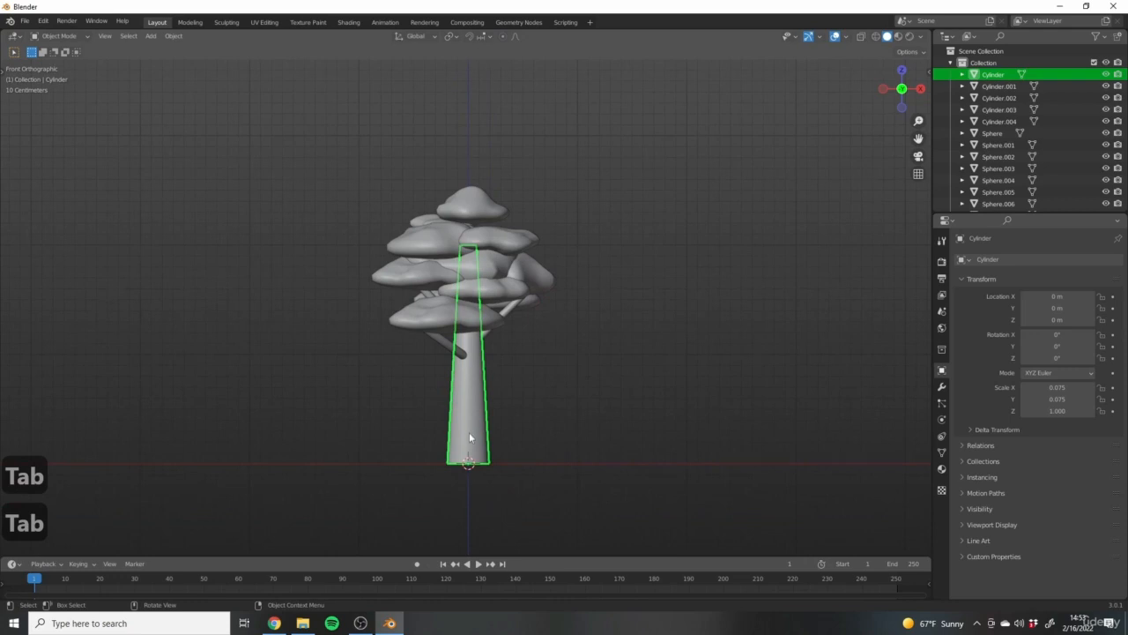
shift+middle_drag(599, 284, 598, 322)
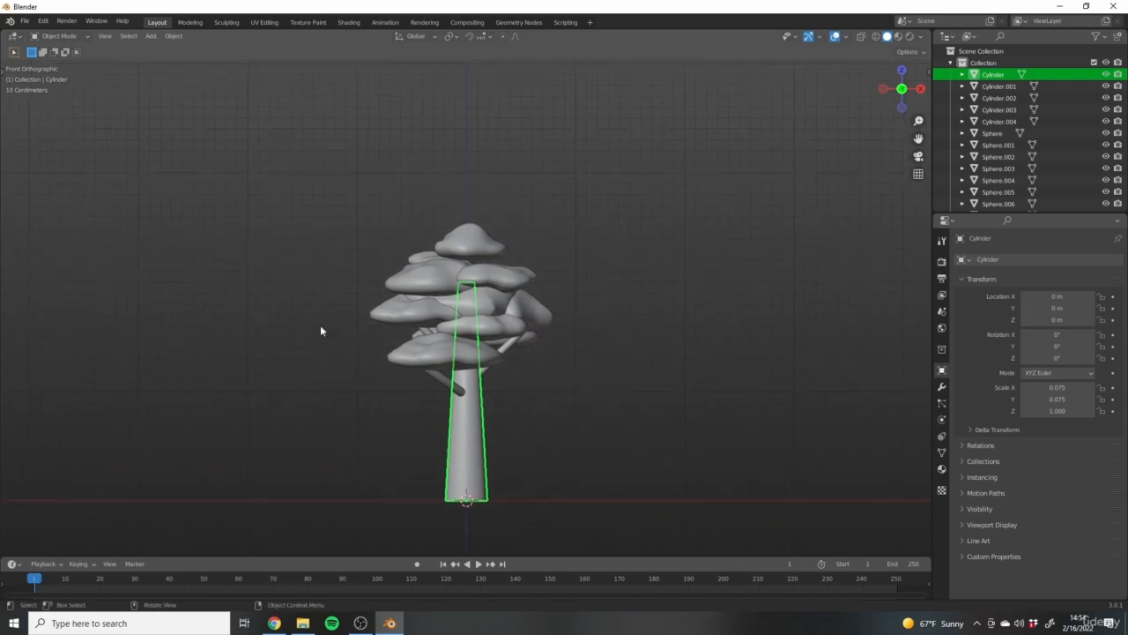
Show the model in wireframe and select the vertices at the trunk's upper end in Edit Mode.
scroll(615, 358, up, 4)
key(z)
click(458, 336)
scroll(389, 286, up, 4)
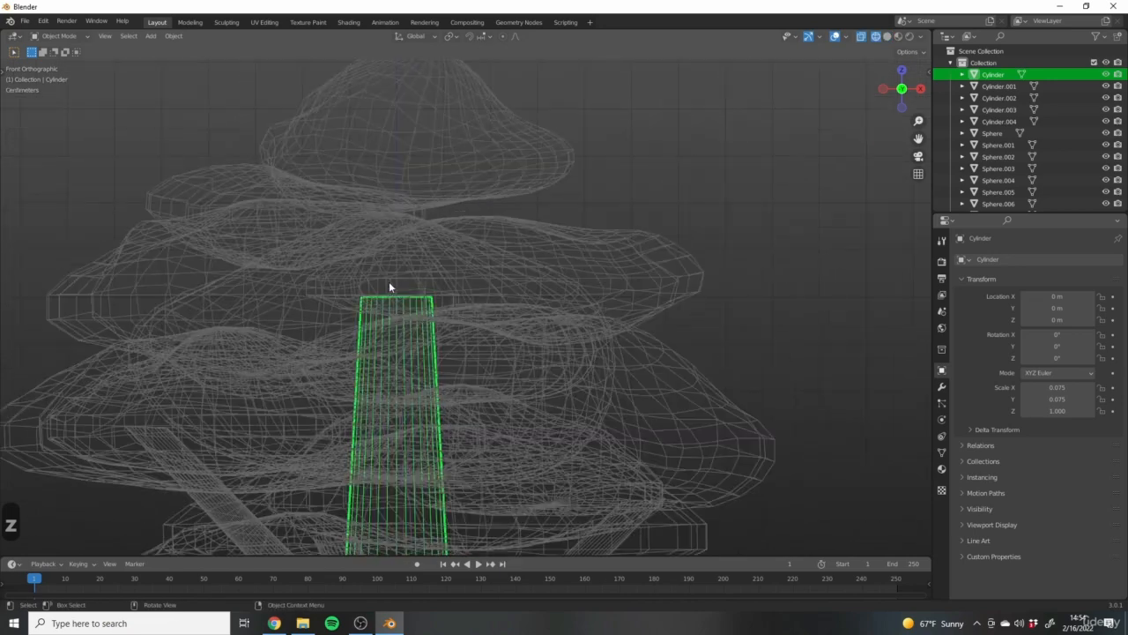
scroll(528, 352, down, 5)
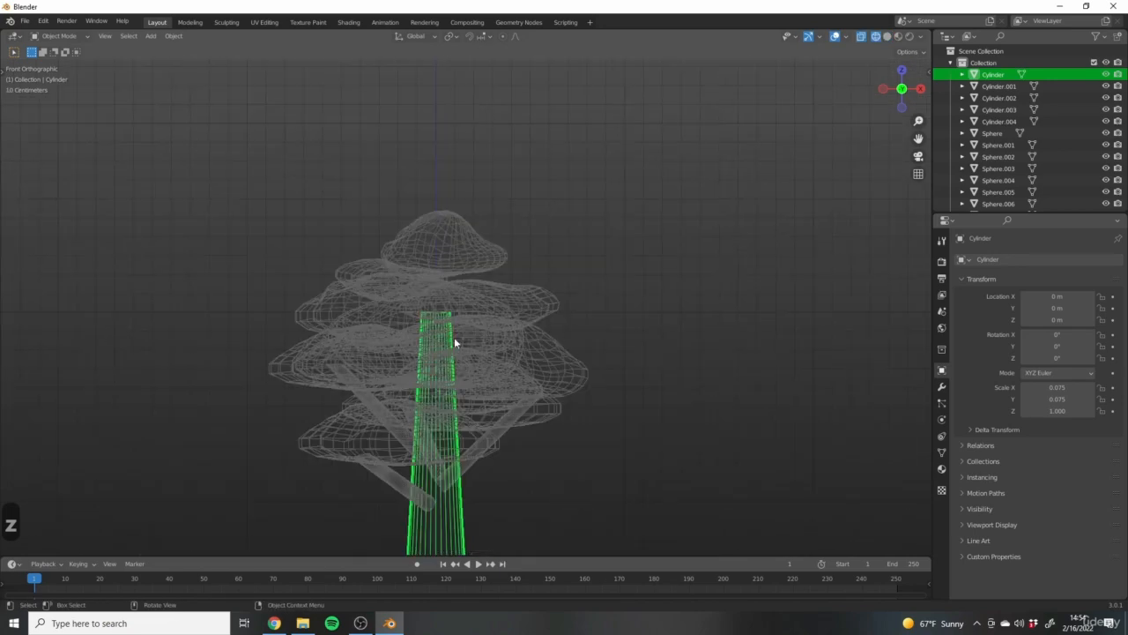
shift+middle_drag(495, 438, 502, 307)
key(Tab)
shift+middle_drag(473, 220, 489, 338)
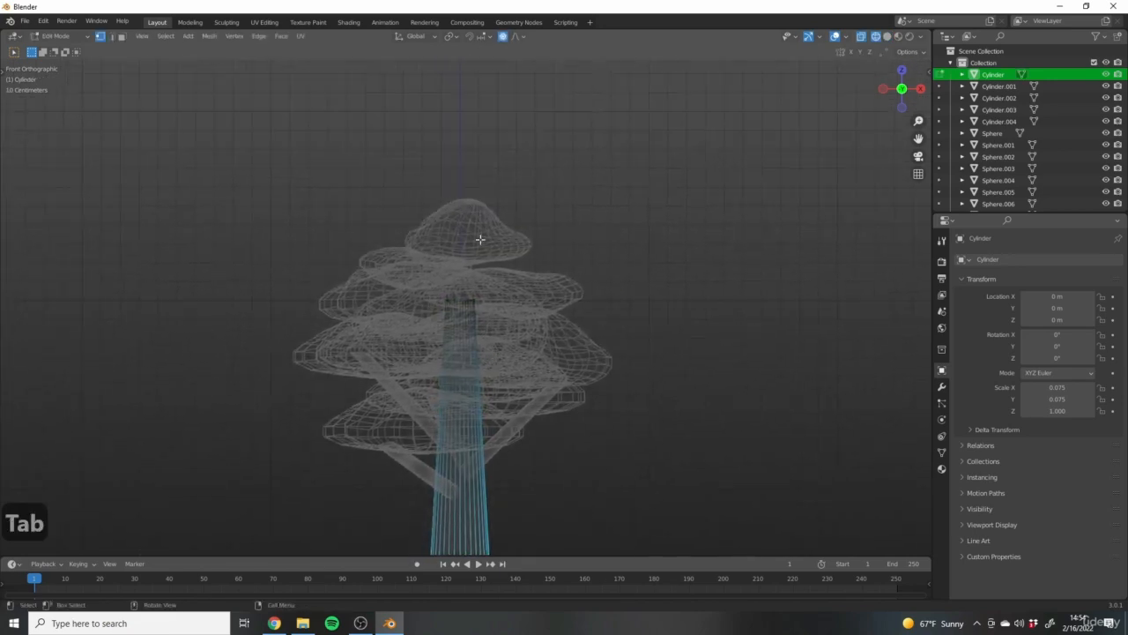
scroll(479, 239, up, 7)
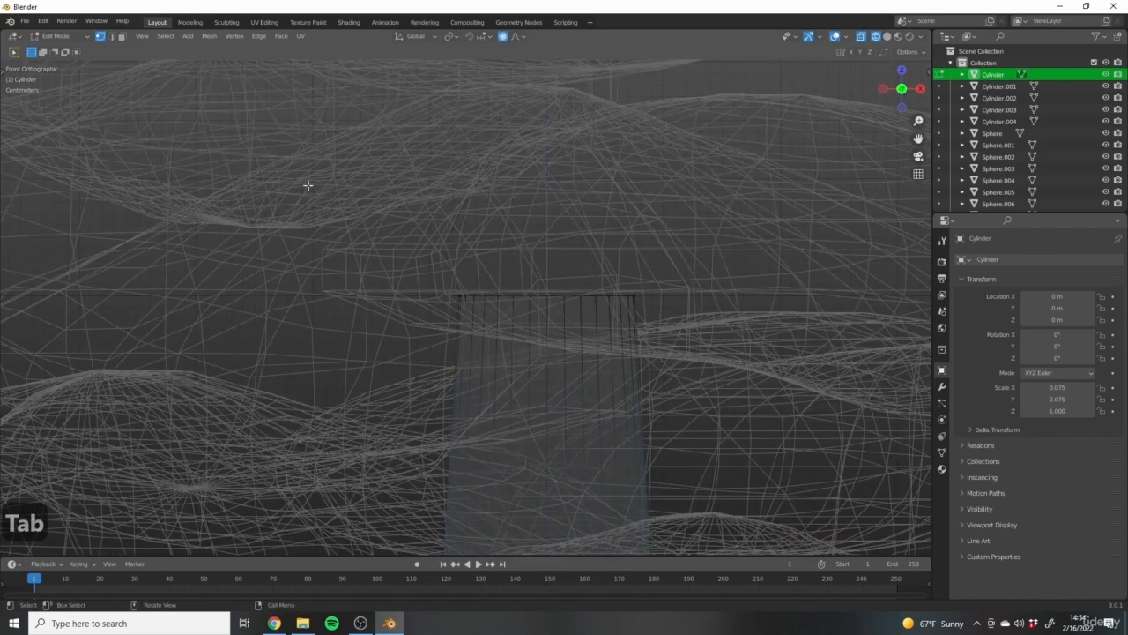
scroll(265, 330, down, 3)
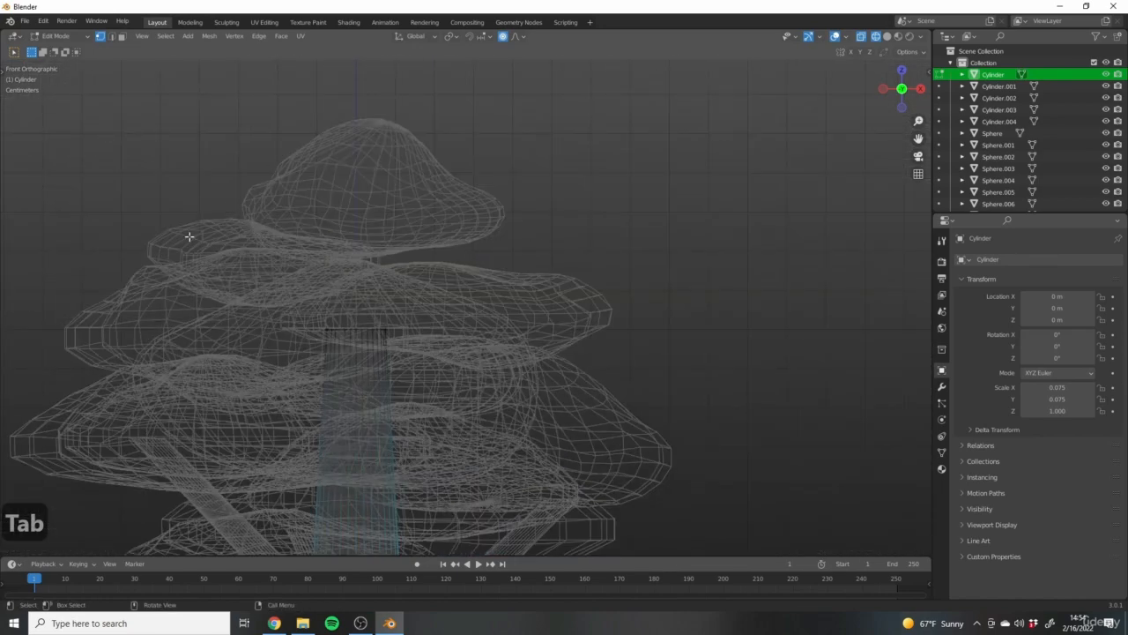
scroll(397, 207, up, 6)
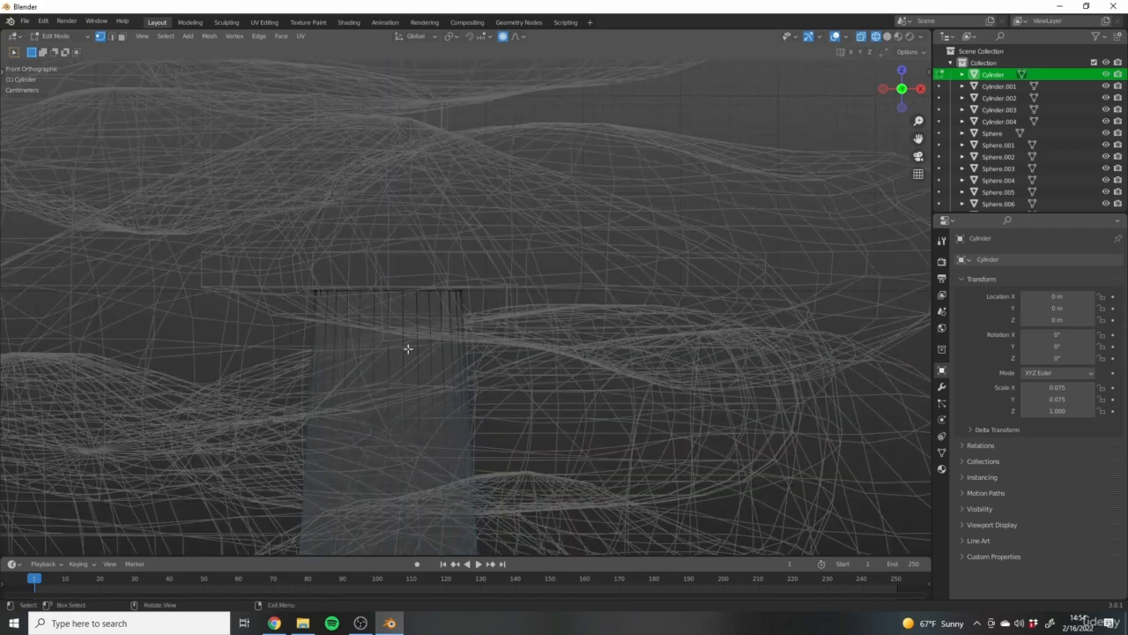
drag(231, 241, 569, 346)
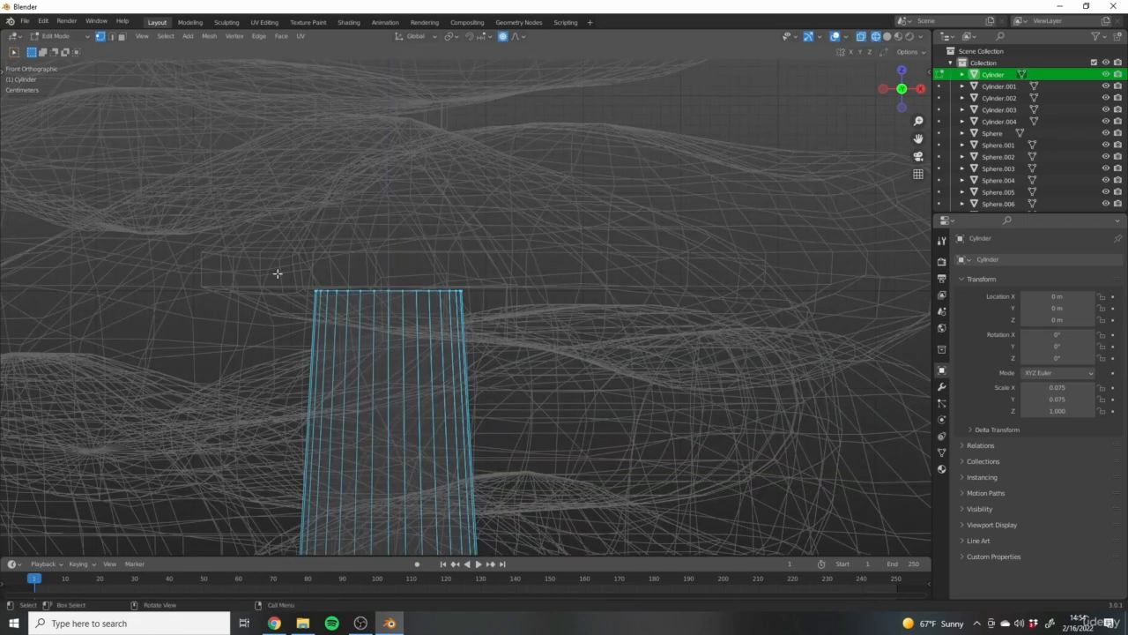
scroll(443, 309, down, 6)
key(g)
key(z)
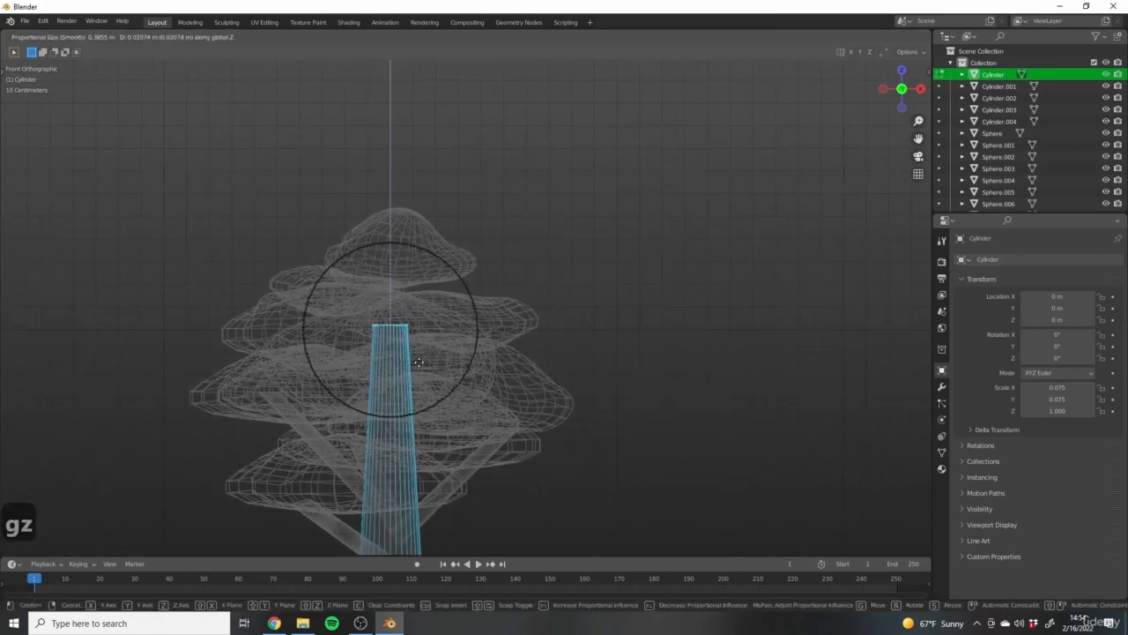
key(Escape)
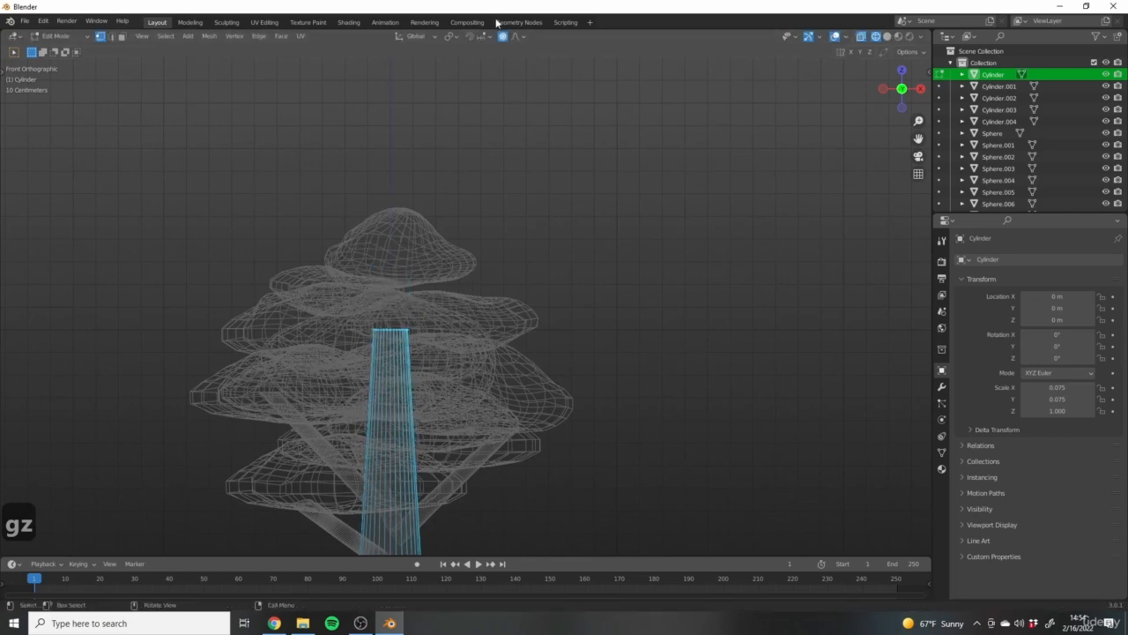
Turn off proportional editing and raise the trunk's top vertices along Z into the topmost clump, then return to Object Mode with solid shading.
key(g)
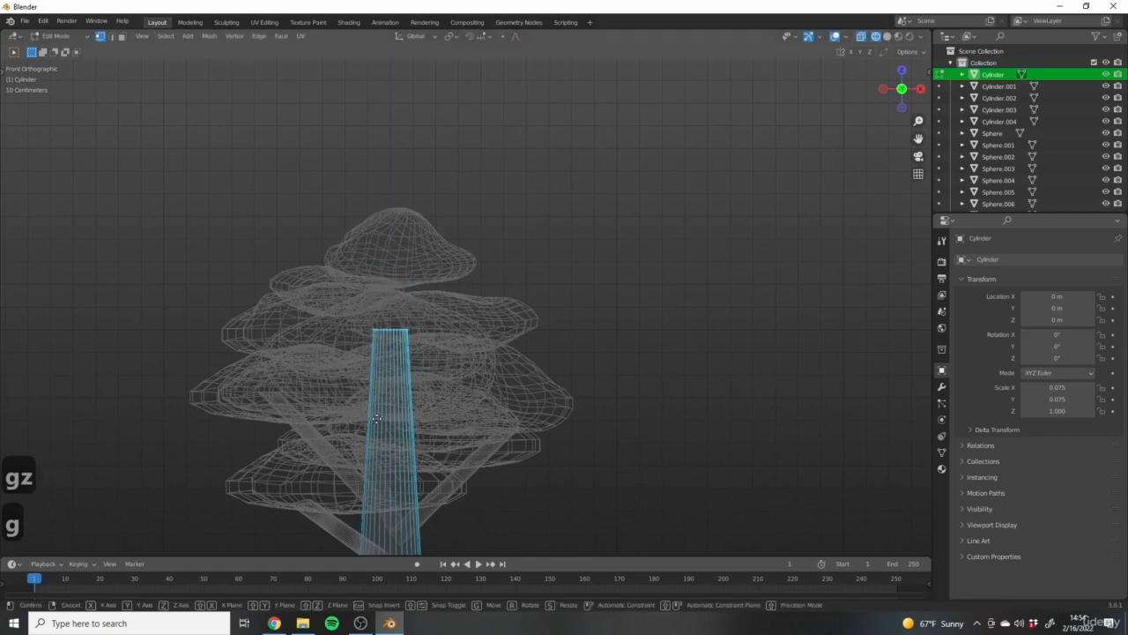
key(z)
click(390, 339)
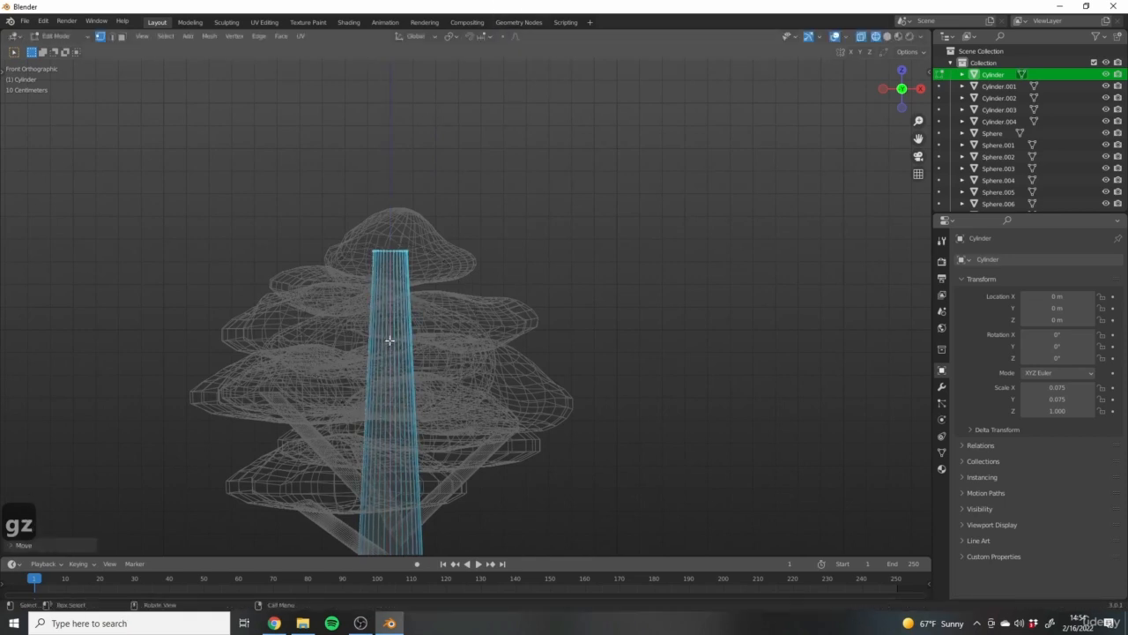
scroll(494, 357, down, 5)
key(Tab)
scroll(520, 318, up, 4)
key(z)
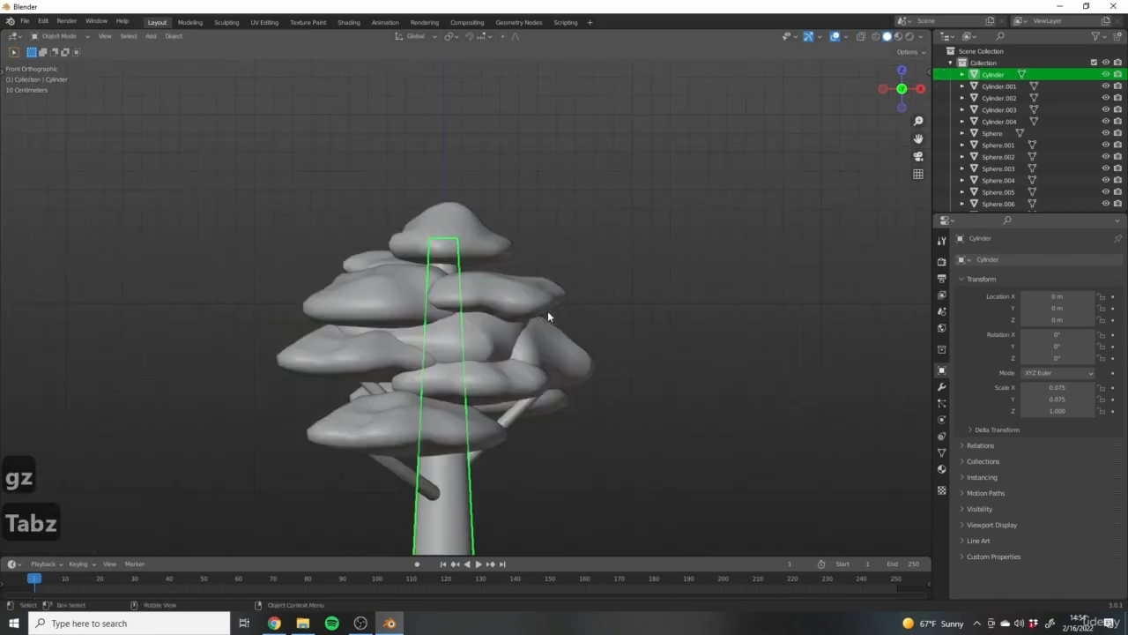
scroll(445, 331, up, 2)
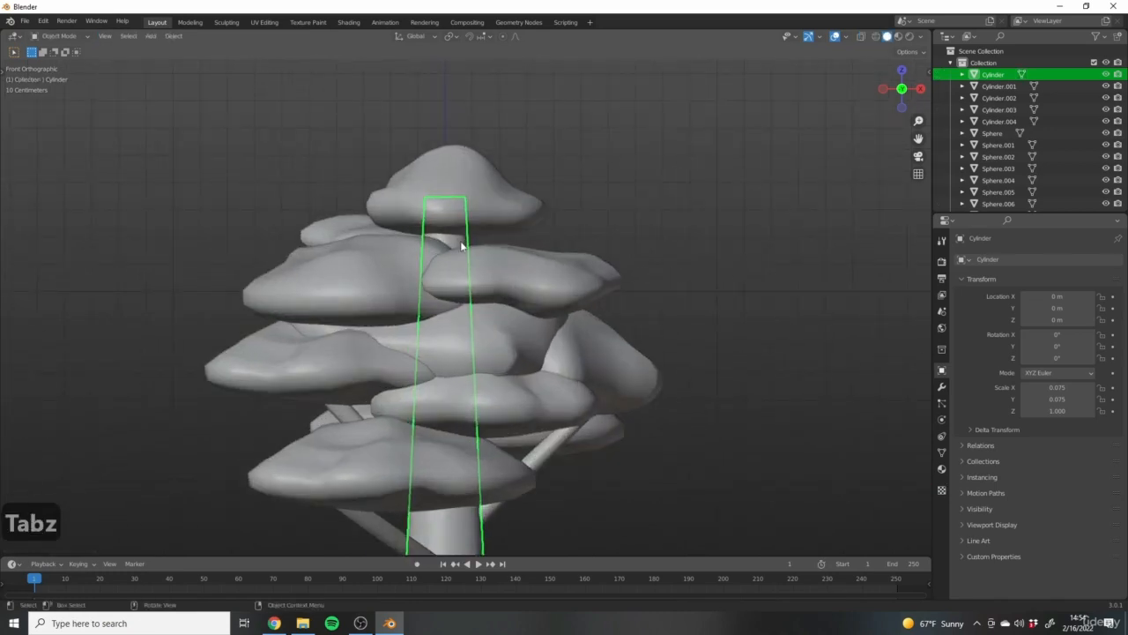
scroll(569, 286, down, 4)
click(643, 281)
Flatten the large central clump above the trunk to a Z scale of about 0.347 and deselect it.
scroll(644, 284, down, 3)
middle_drag(643, 291, 614, 323)
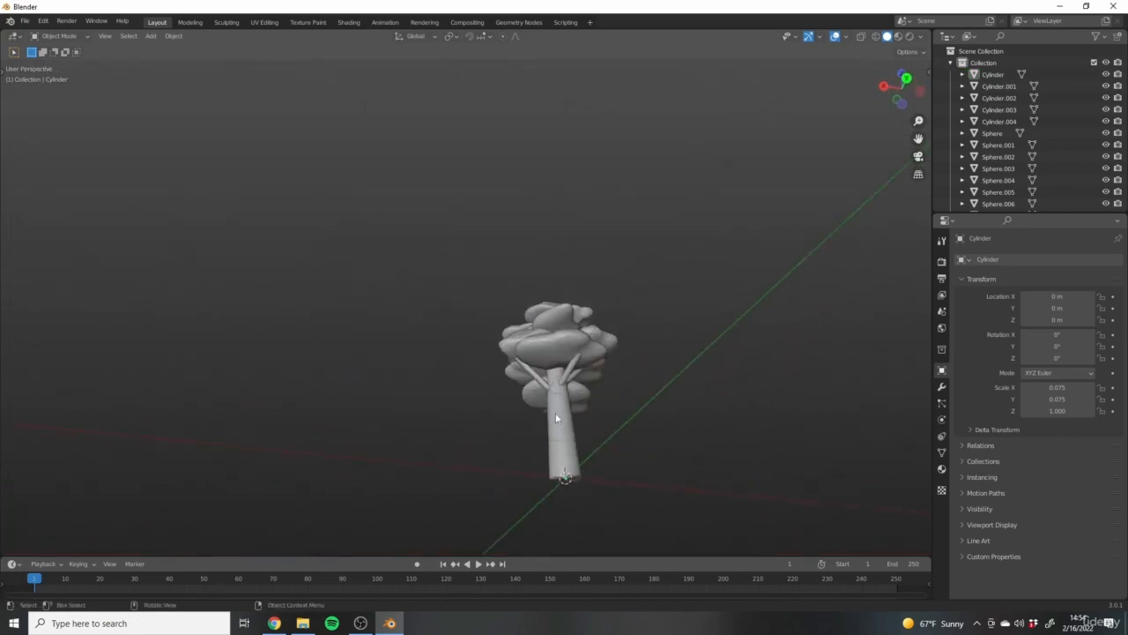
middle_drag(555, 414, 594, 367)
scroll(617, 414, up, 3)
click(579, 425)
key(s)
key(z)
click(640, 389)
scroll(594, 451, down, 4)
click(660, 443)
Enlarge the Outliner vertically so it lists every object of the tree.
scroll(588, 339, up, 4)
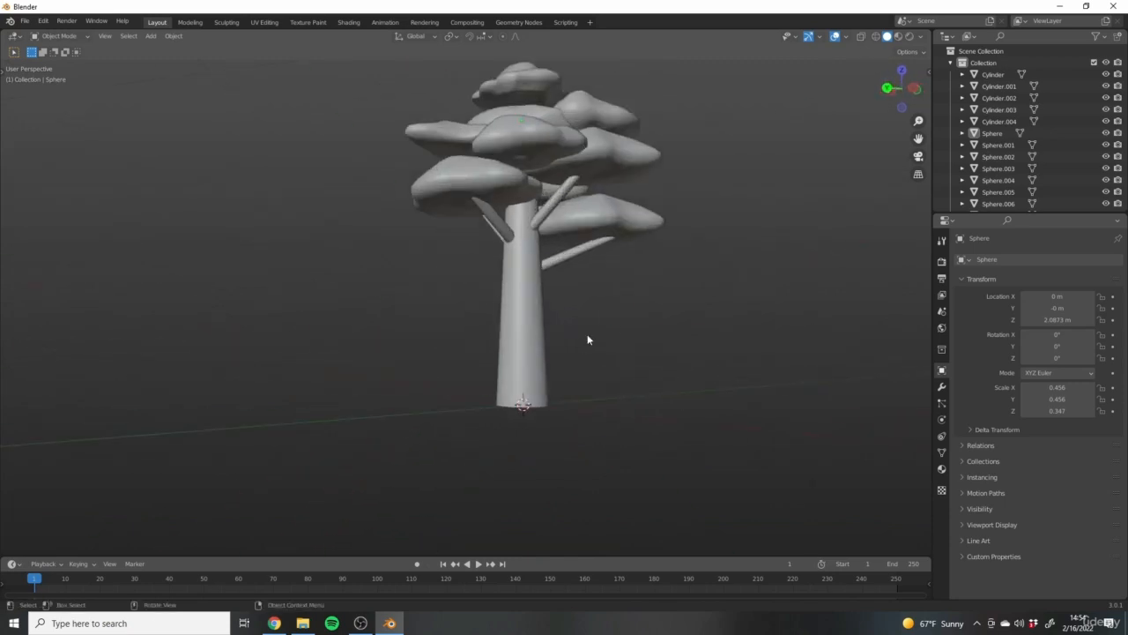
scroll(694, 292, down, 3)
middle_drag(694, 292, 656, 411)
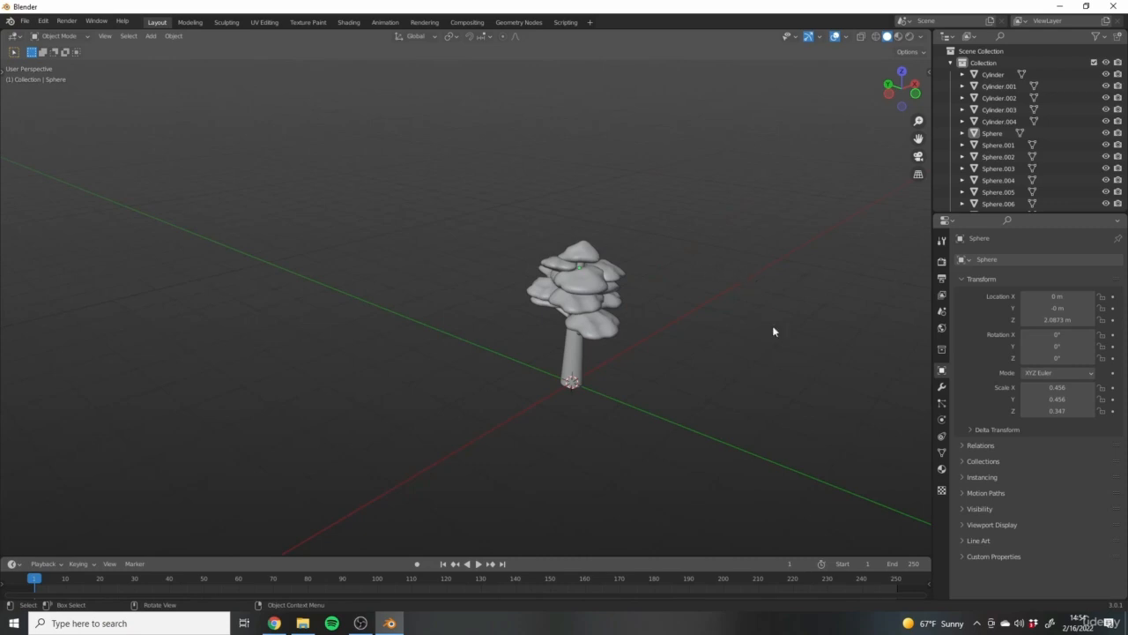
shift+middle_drag(773, 330, 712, 246)
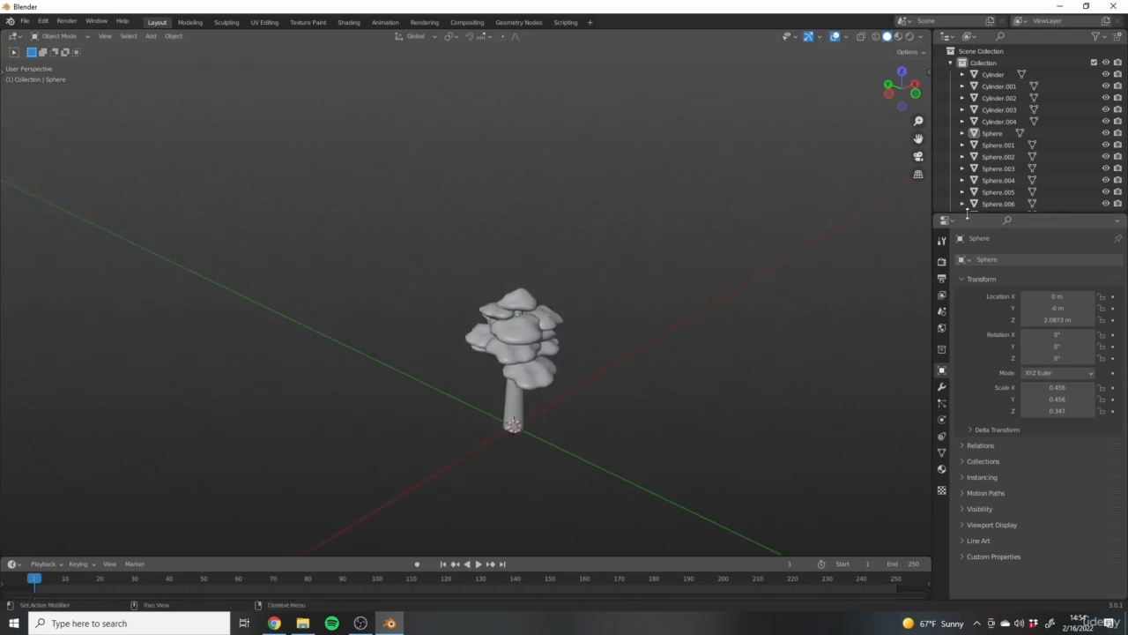
drag(967, 214, 966, 331)
scroll(504, 370, up, 3)
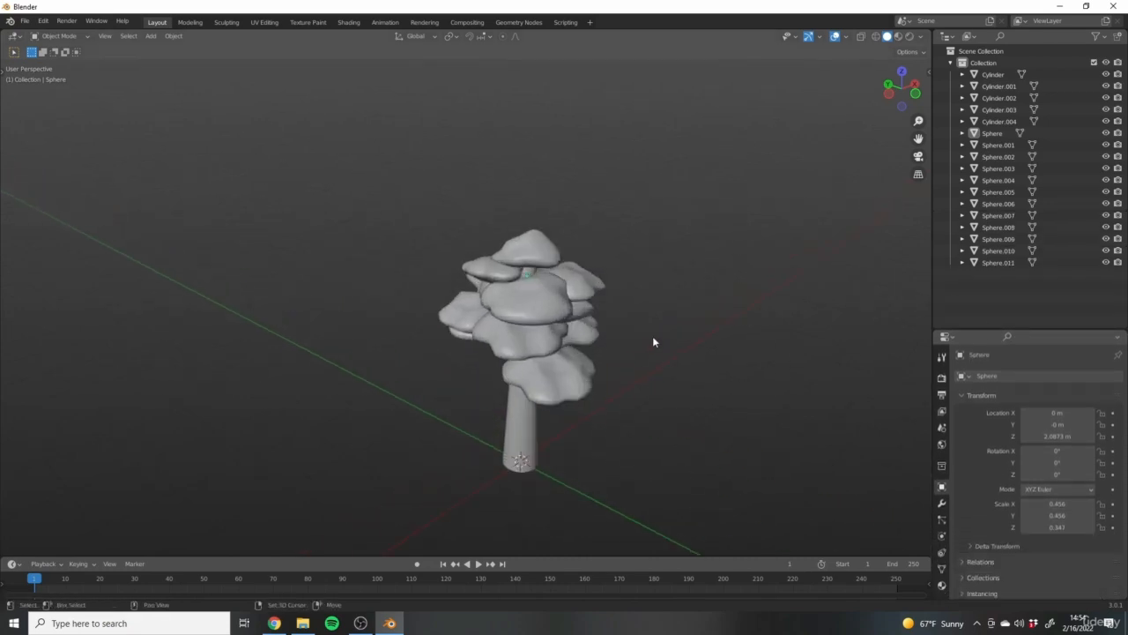
shift+middle_drag(748, 349, 683, 361)
Select all parts of the tree with the trunk as the active object and join them into a single mesh.
key(a)
shift+middle_drag(603, 339, 656, 250)
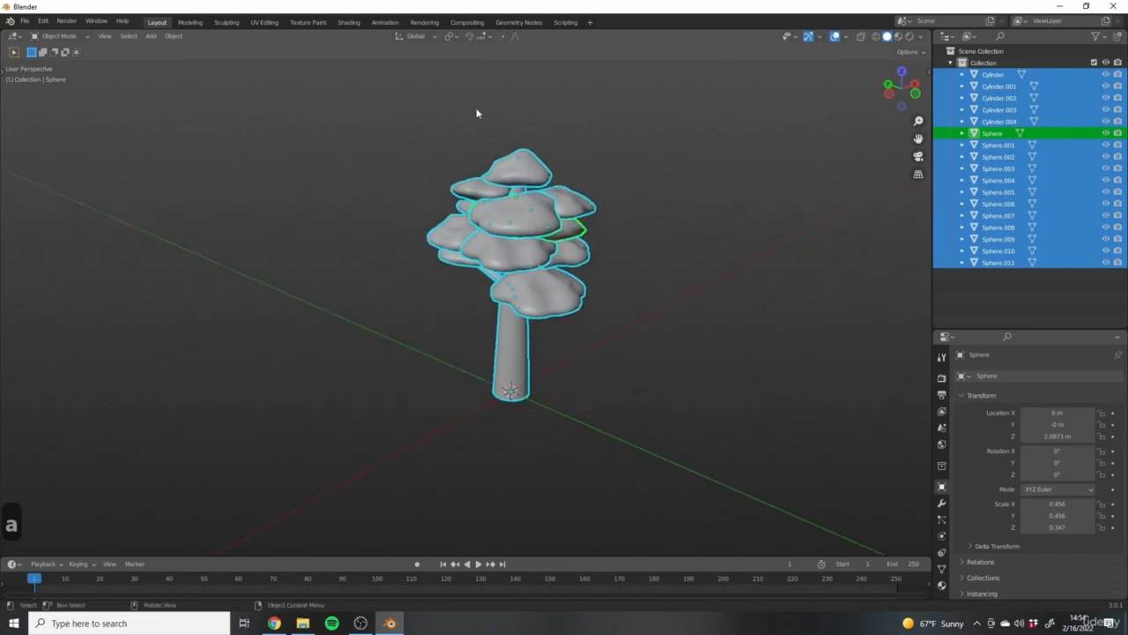
scroll(572, 307, up, 3)
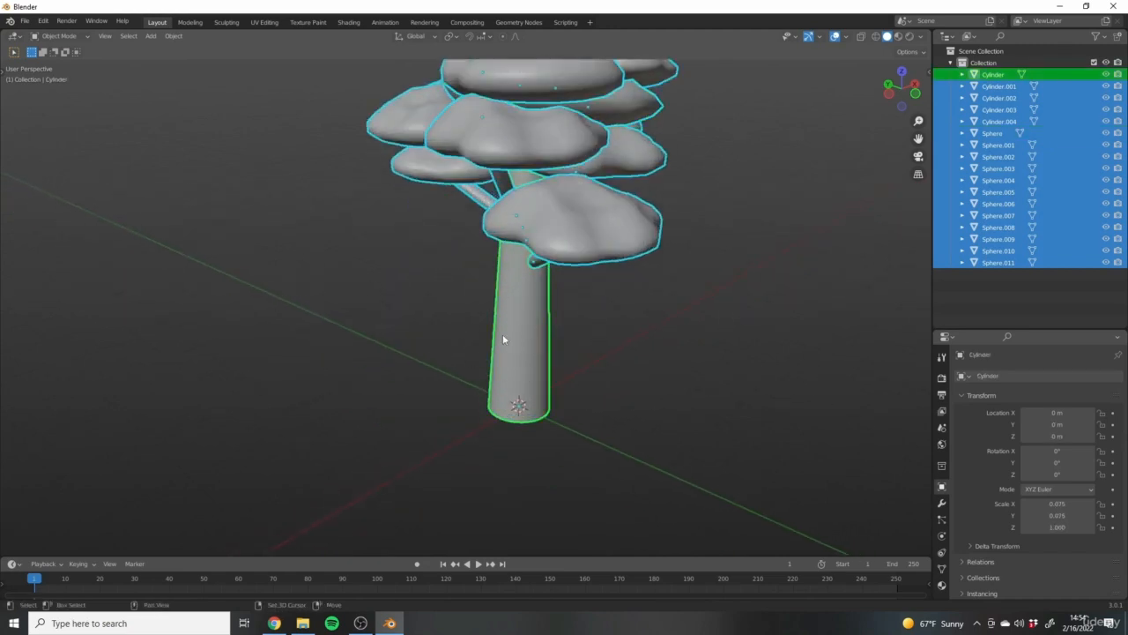
middle_drag(619, 445, 650, 450)
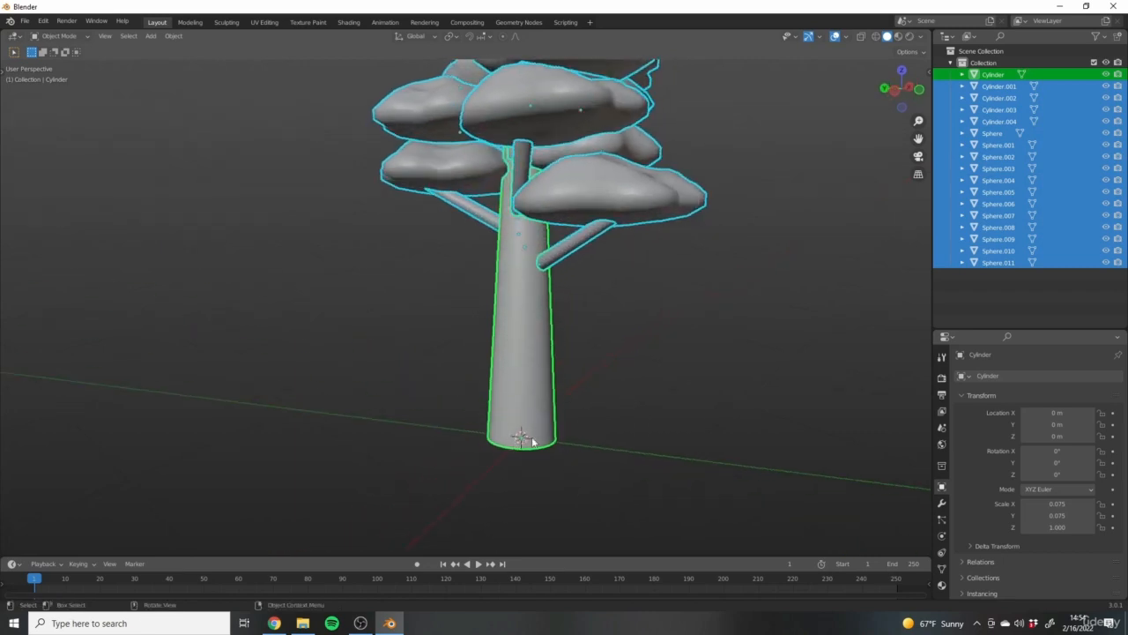
scroll(583, 451, down, 4)
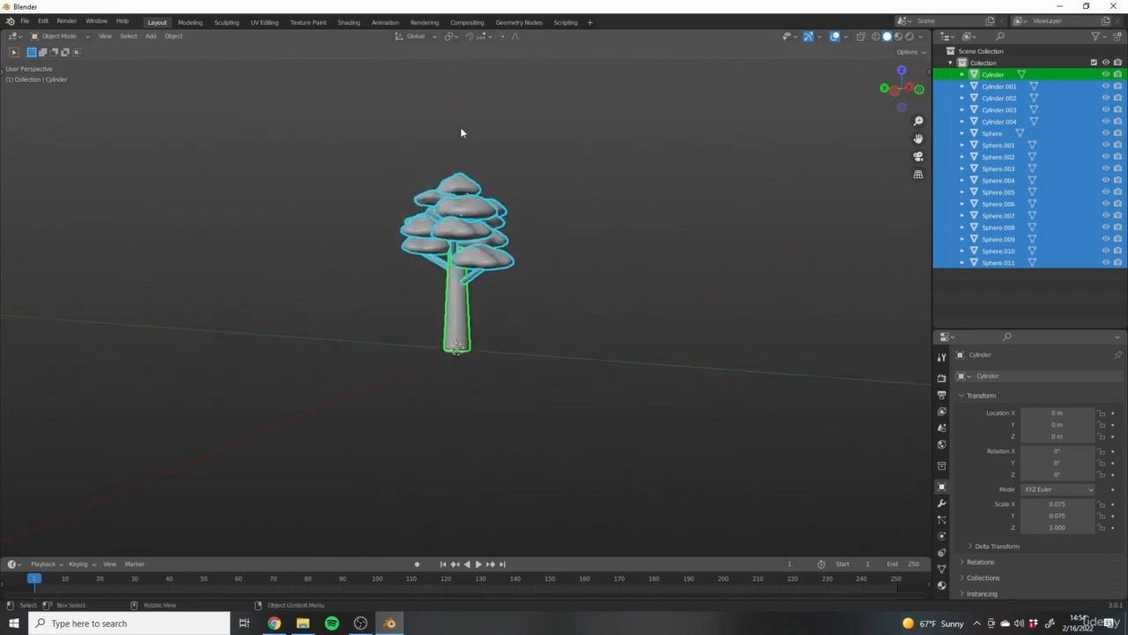
shift+middle_drag(485, 296, 581, 339)
scroll(539, 332, up, 2)
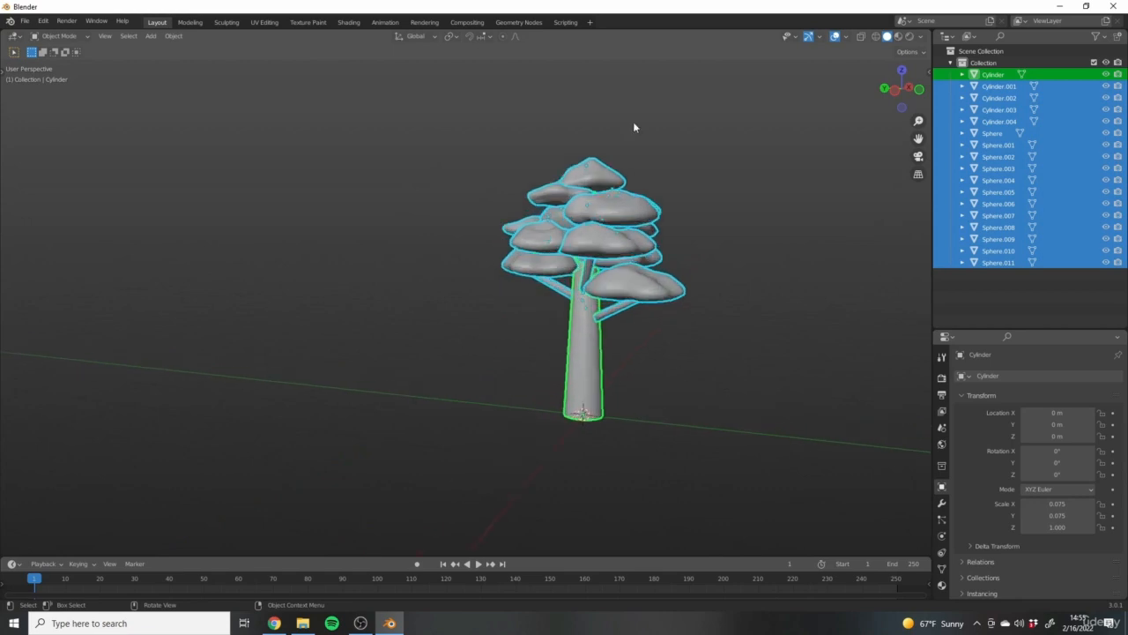
key(ctrl+j)
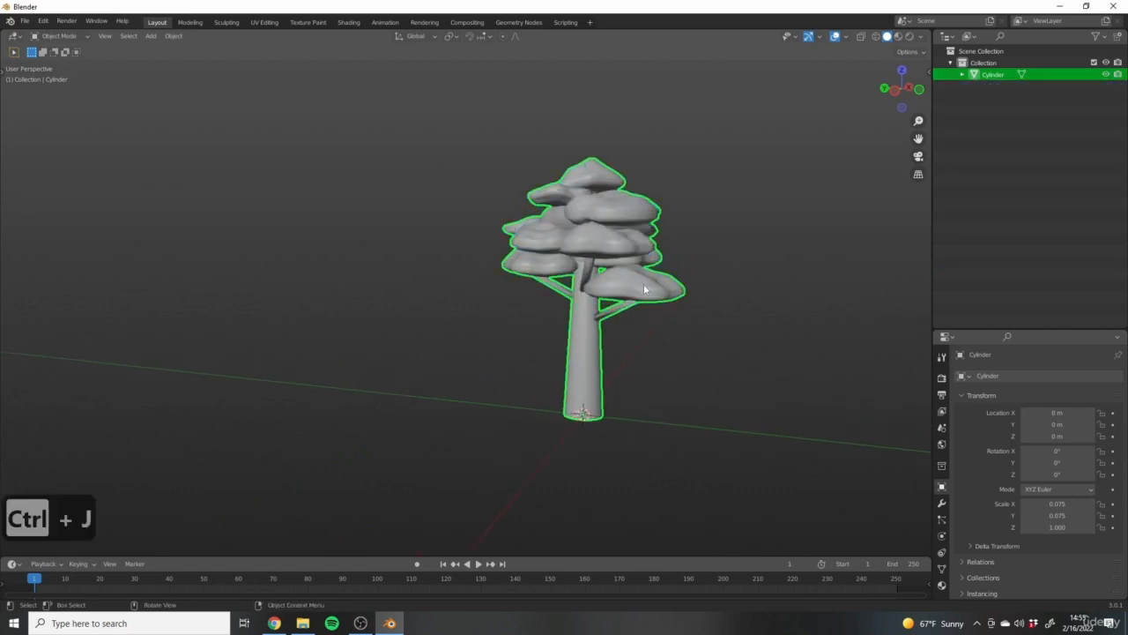
mouse_move(644, 285)
middle_down()
mouse_move(685, 380)
mouse_move(634, 320)
mouse_move(646, 301)
middle_up()
key(r)
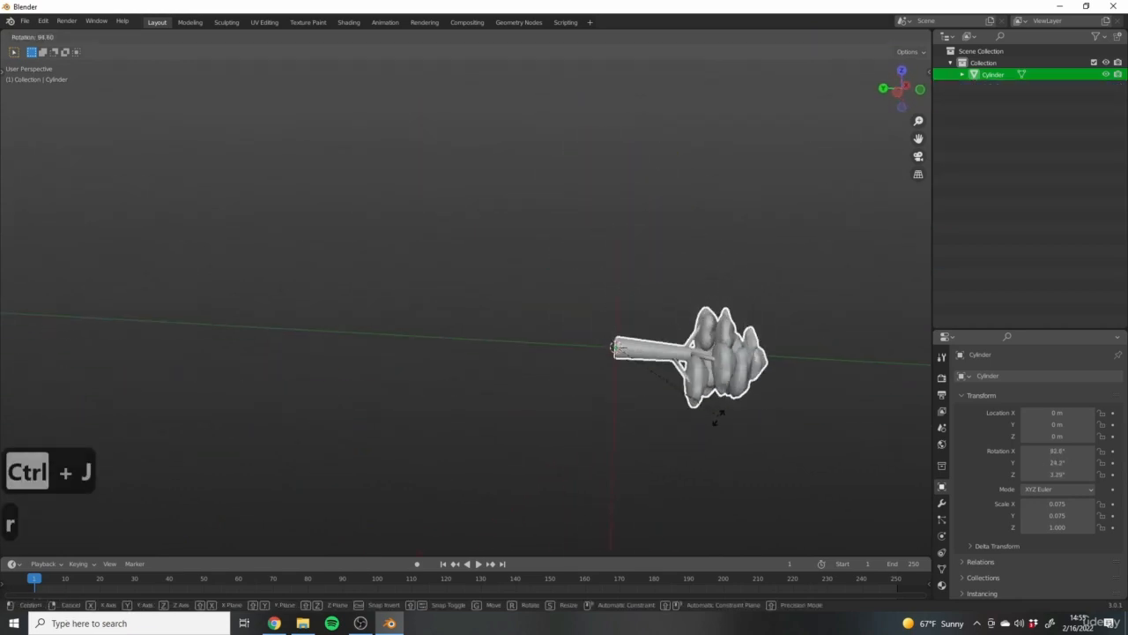
right_click(581, 344)
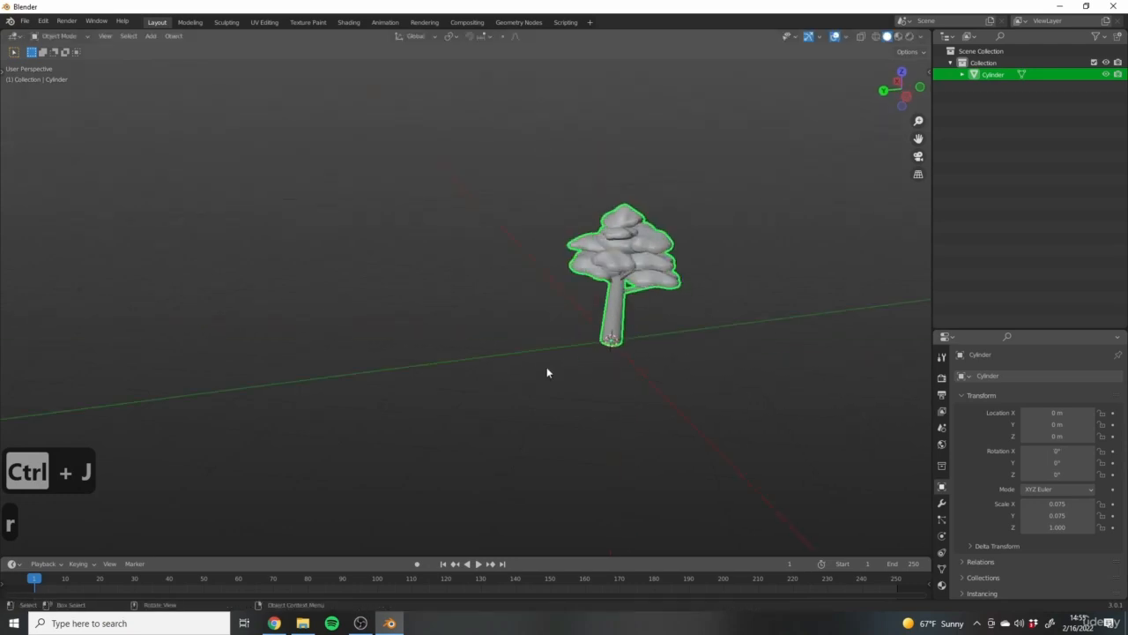
key(g)
right_click(608, 328)
Examine the joined tree from several angles and distances.
middle_drag(656, 363, 631, 360)
scroll(648, 350, up, 3)
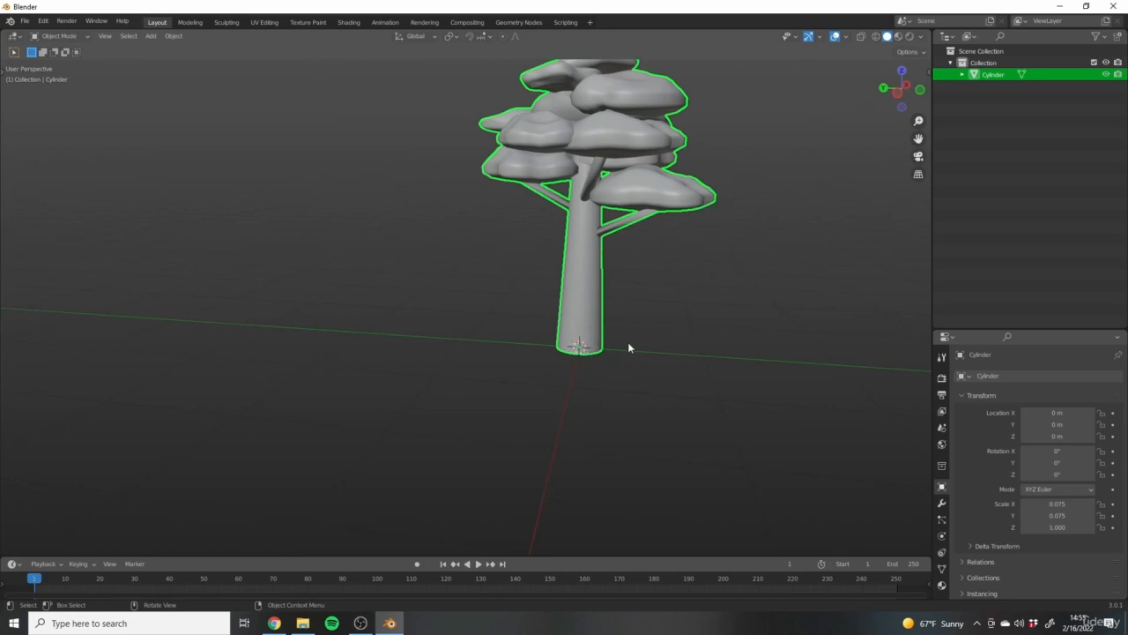
scroll(604, 335, down, 3)
middle_drag(462, 407, 518, 409)
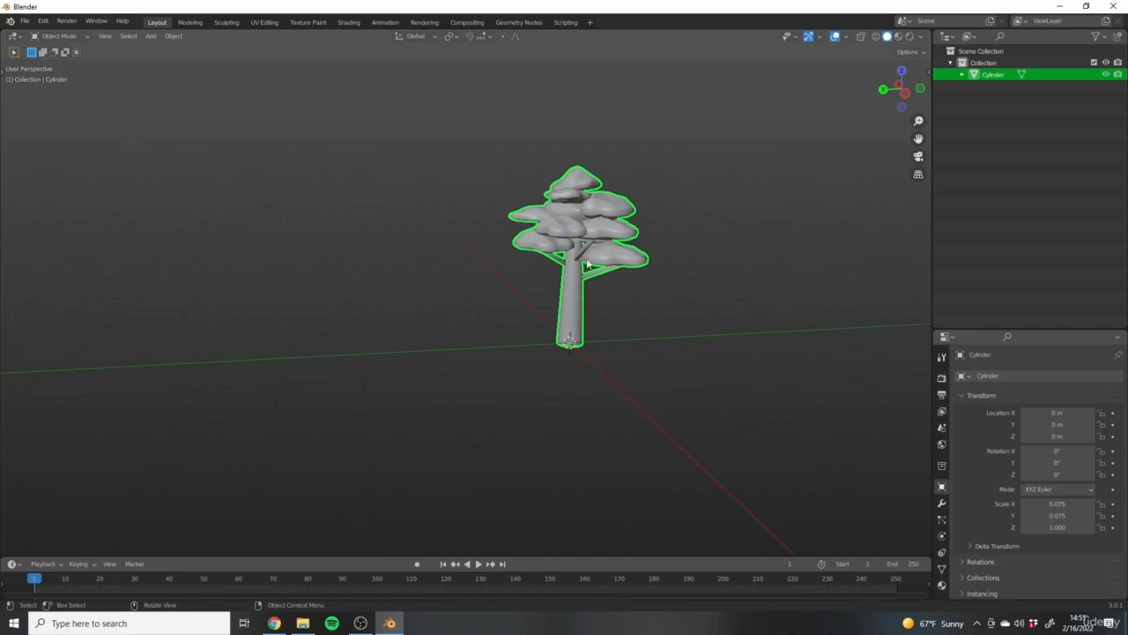
shift+middle_drag(587, 262, 541, 333)
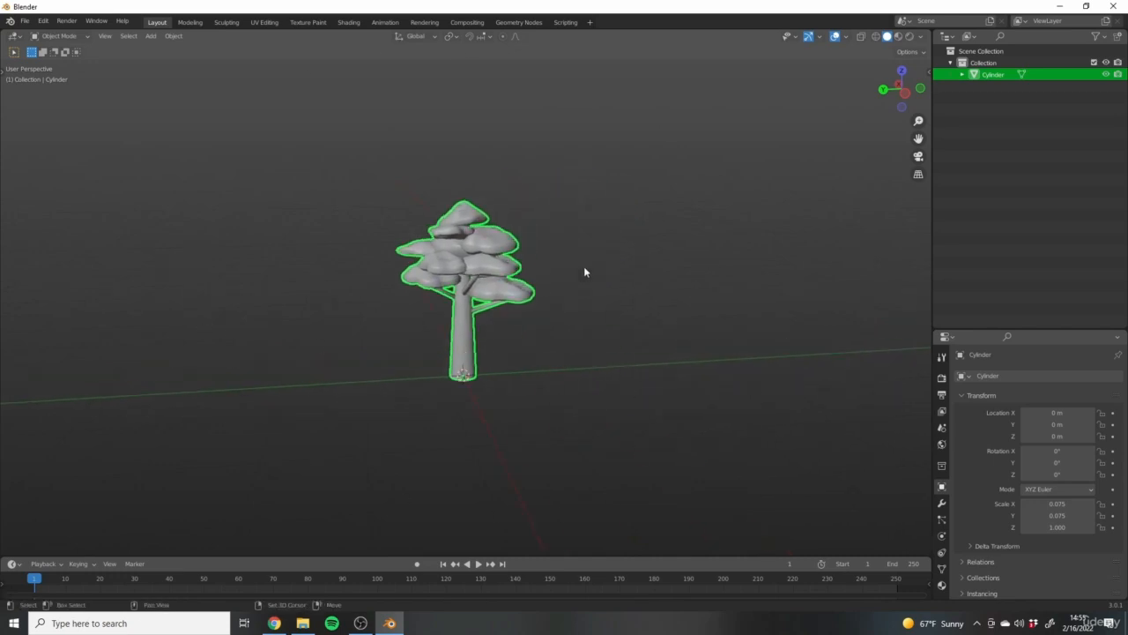
middle_drag(584, 272, 495, 200)
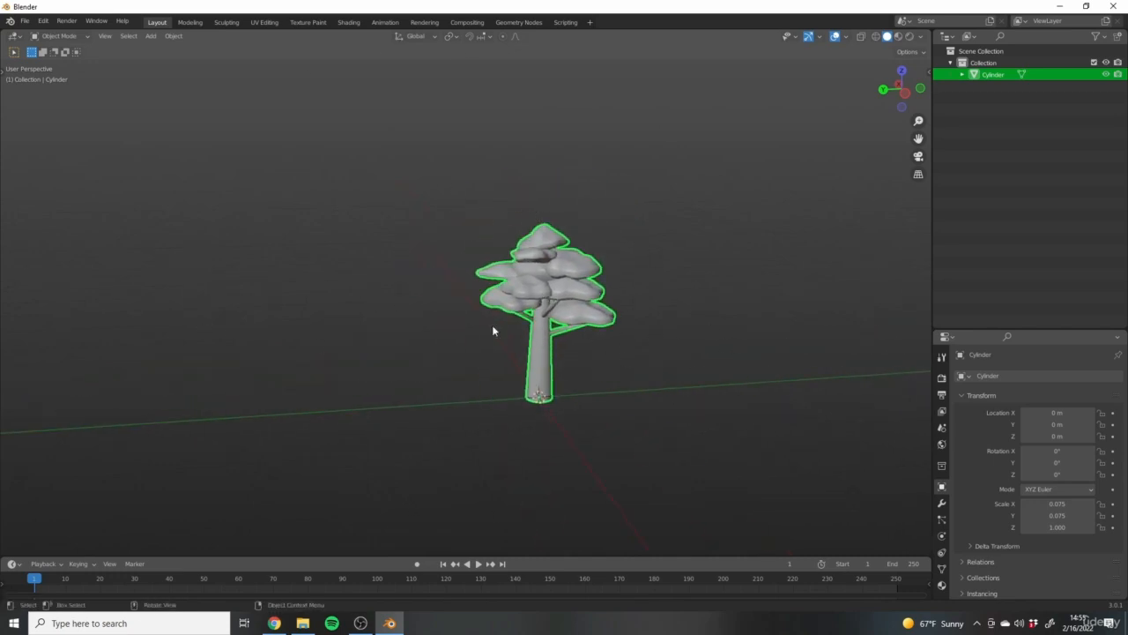
middle_drag(552, 351, 622, 323)
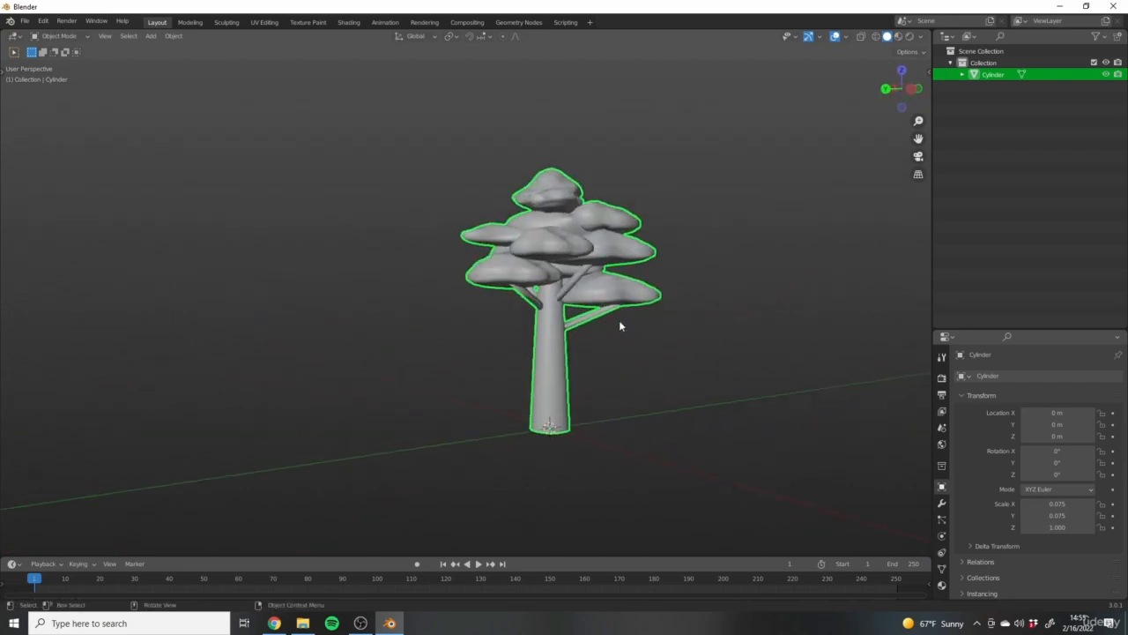
scroll(447, 153, up, 2)
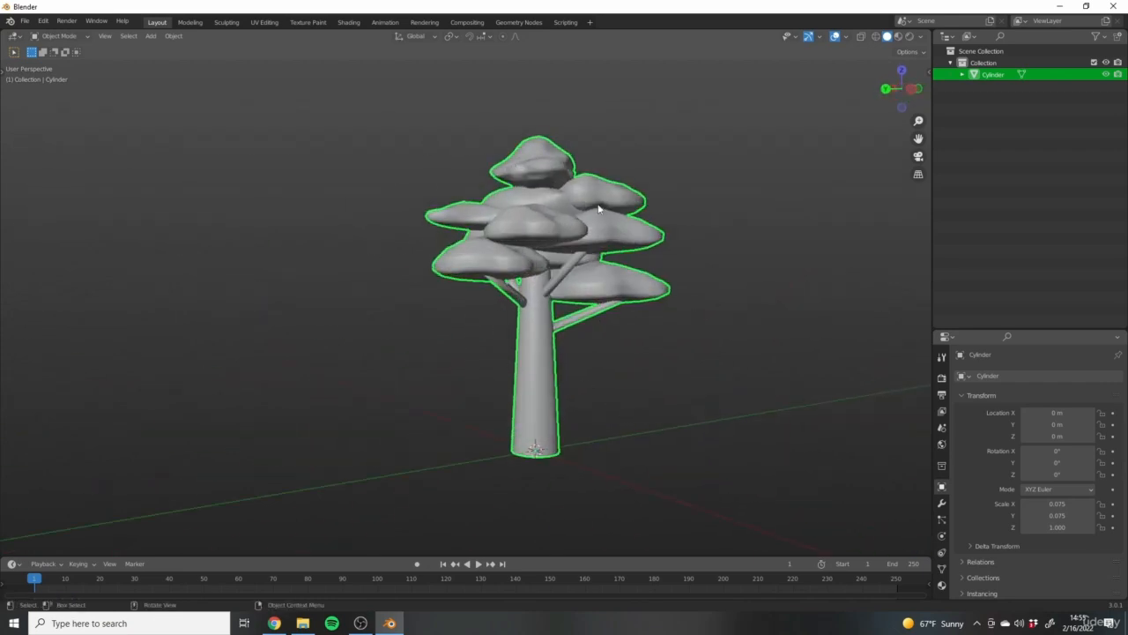
Apply the joined tree's scale as an object transform.
middle_drag(598, 208, 434, 144)
key(ctrl+a)
click(507, 347)
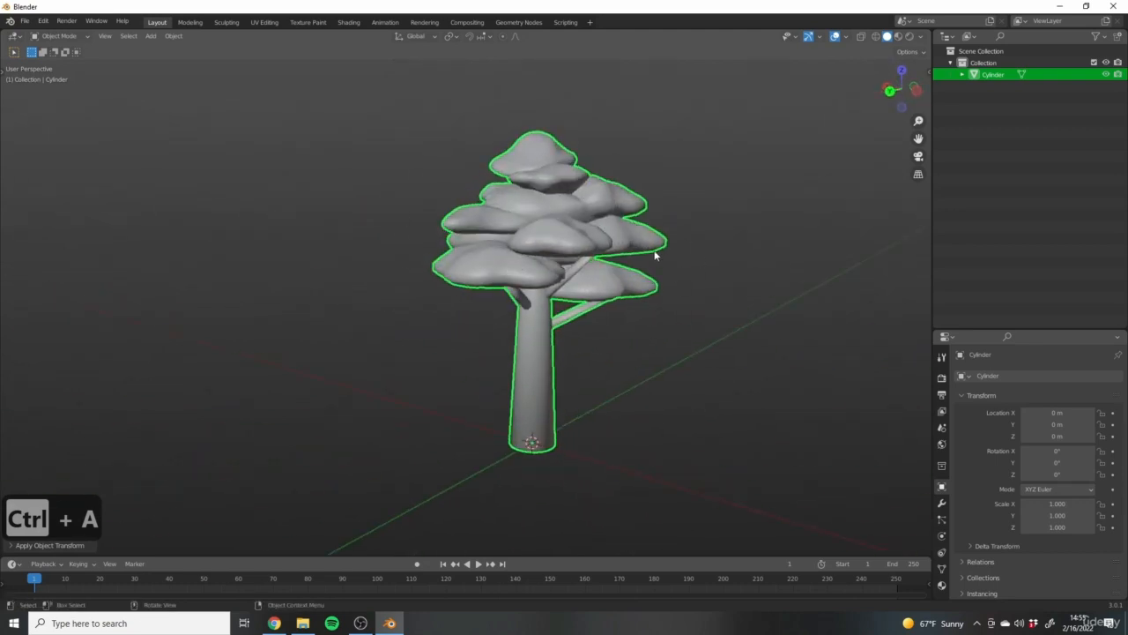
Inspect the crown clumps and branches all around the tree.
middle_drag(654, 256, 617, 266)
scroll(697, 340, down, 4)
middle_drag(674, 365, 564, 359)
middle_drag(591, 246, 453, 280)
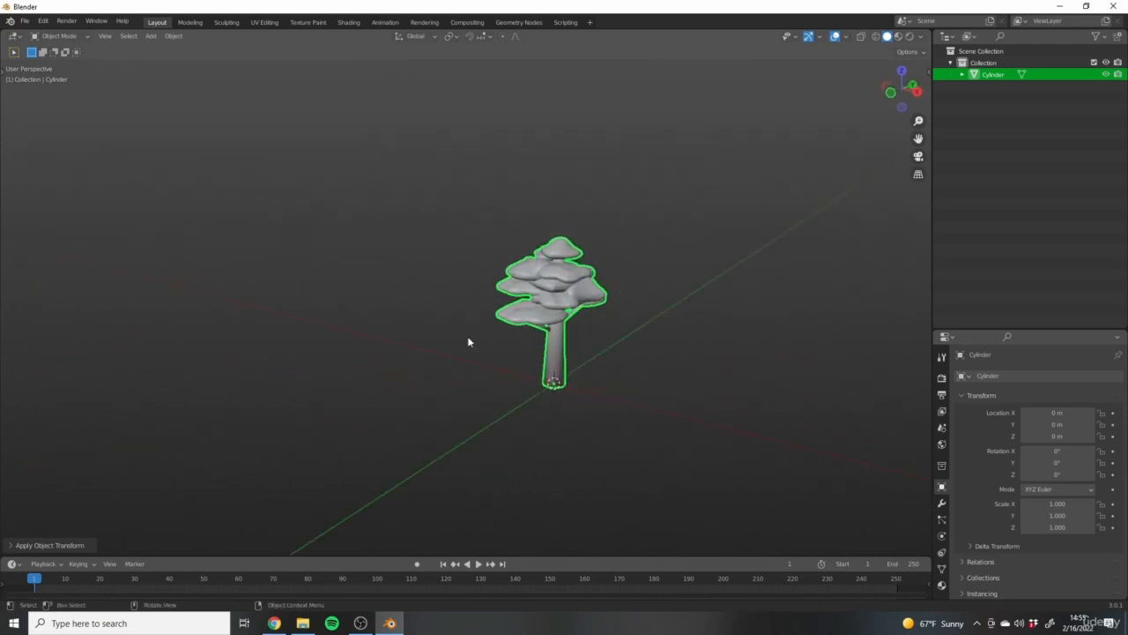
scroll(505, 295, up, 5)
shift+middle_drag(701, 284, 517, 183)
scroll(555, 349, down, 3)
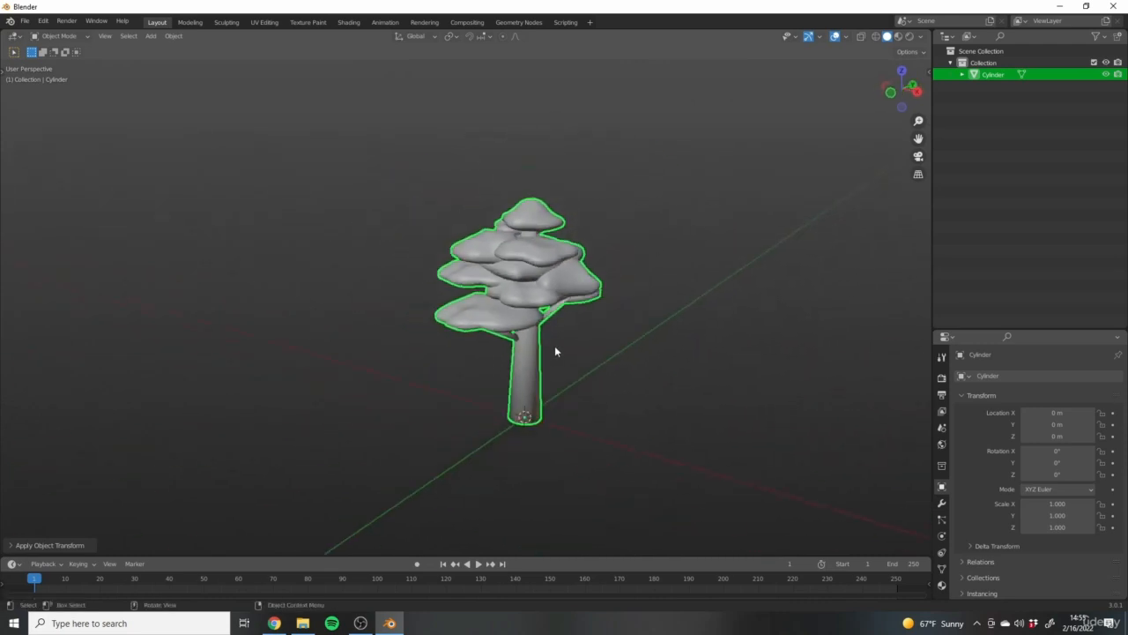
middle_drag(723, 369, 396, 323)
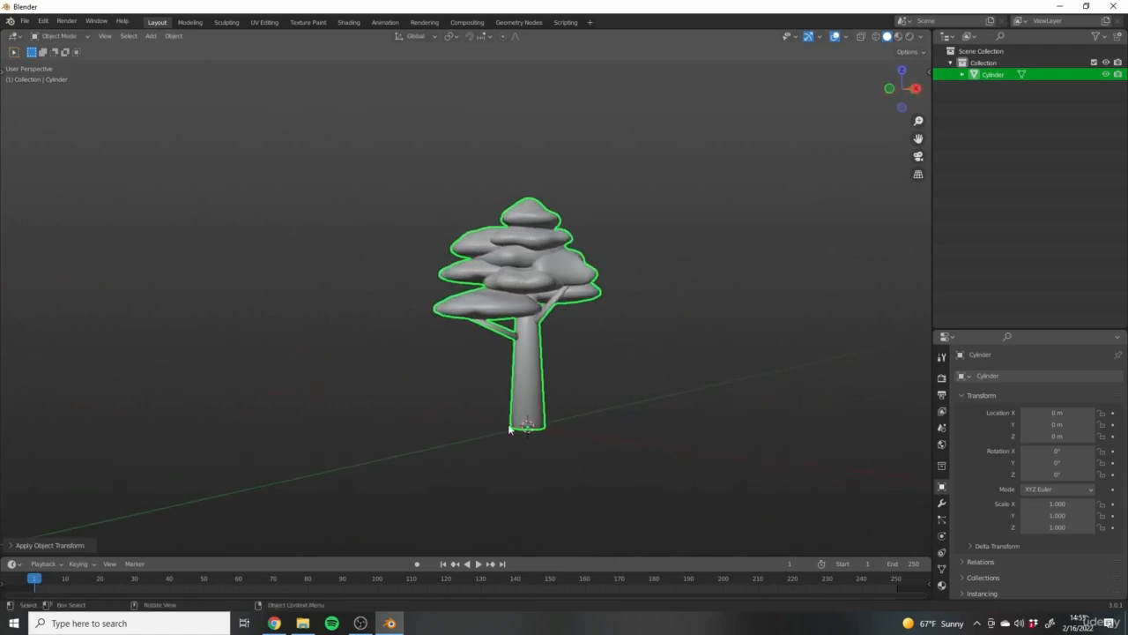
In top view, move the tree to about X 3 m, Y 3 m and rotate it about 59° around Z.
scroll(604, 423, down, 3)
key(KP_7)
scroll(546, 432, down, 2)
key(g)
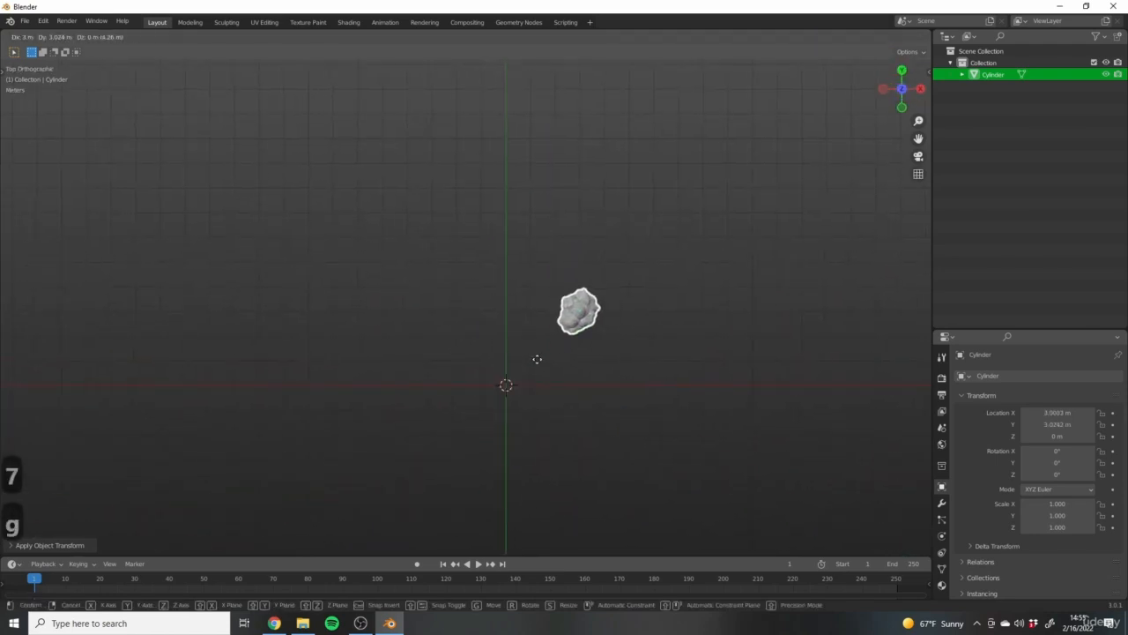
click(540, 358)
scroll(543, 359, up, 4)
shift+middle_drag(691, 325, 617, 357)
key(r)
click(749, 324)
Duplicate the tree to about X 4.5 m, Y 0.8 m and turn the copy to about -9.4° around Z.
key(shift+d)
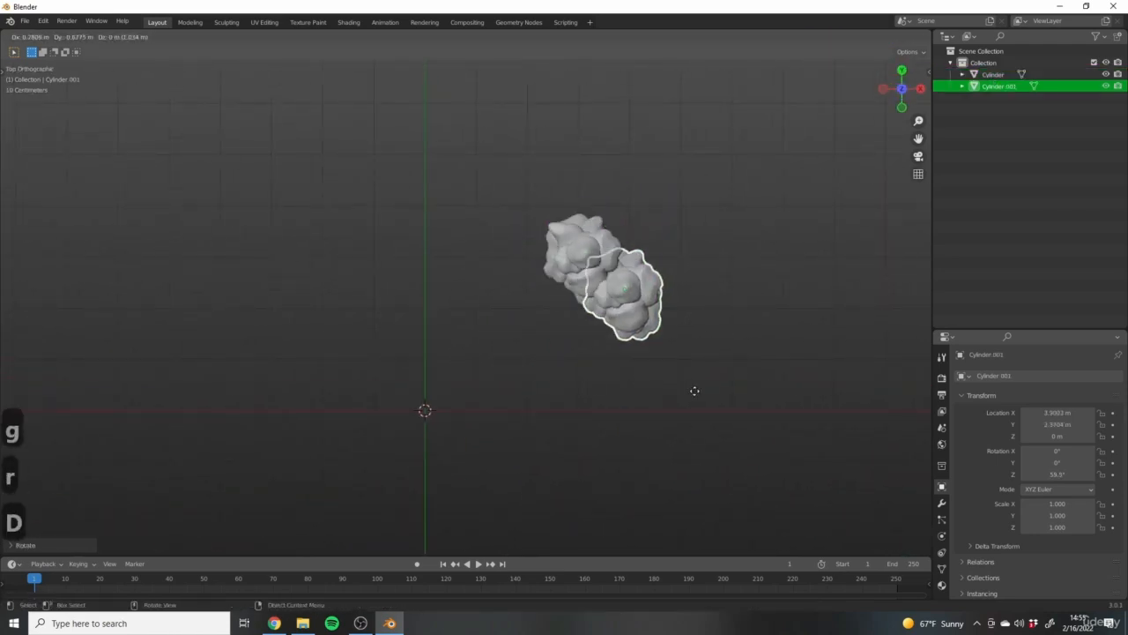
key(r)
click(713, 443)
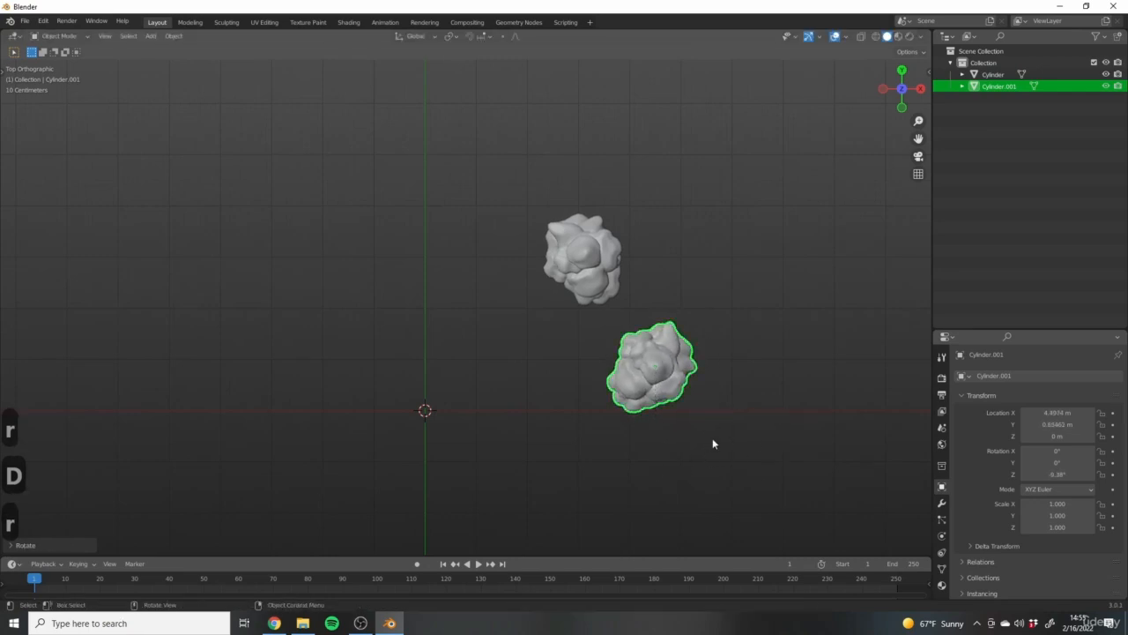
Duplicate another tree to about X 2.6 m, Y -1.3 m and turn it to about -81.5° around Z.
key(shift+d)
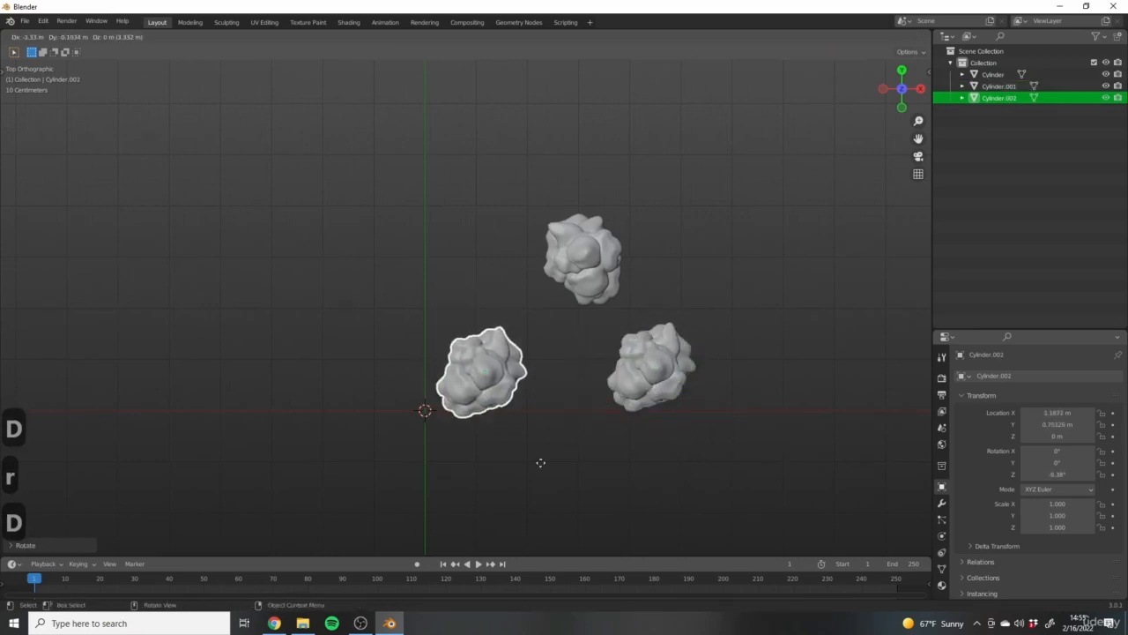
click(609, 551)
scroll(661, 423, down, 3)
shift+middle_drag(660, 429, 624, 319)
key(r)
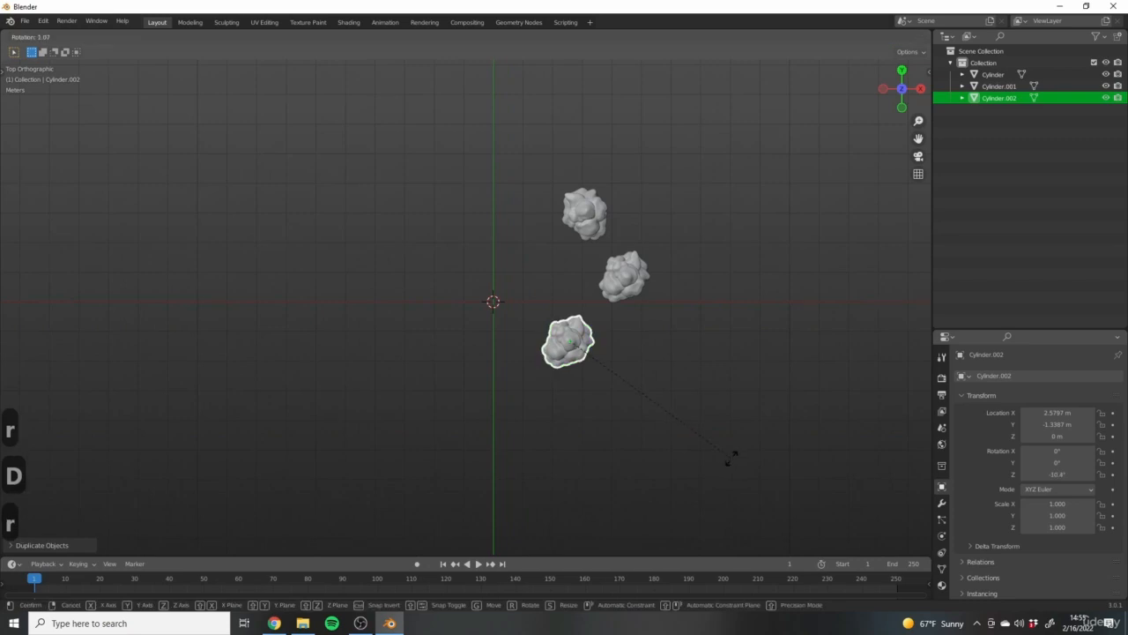
key(z)
click(527, 475)
From top view, duplicate the latest tree to about X -2.1 m, Y 4.5 m and turn it to about -178° around Z.
middle_drag(531, 471, 656, 452)
scroll(710, 331, up, 4)
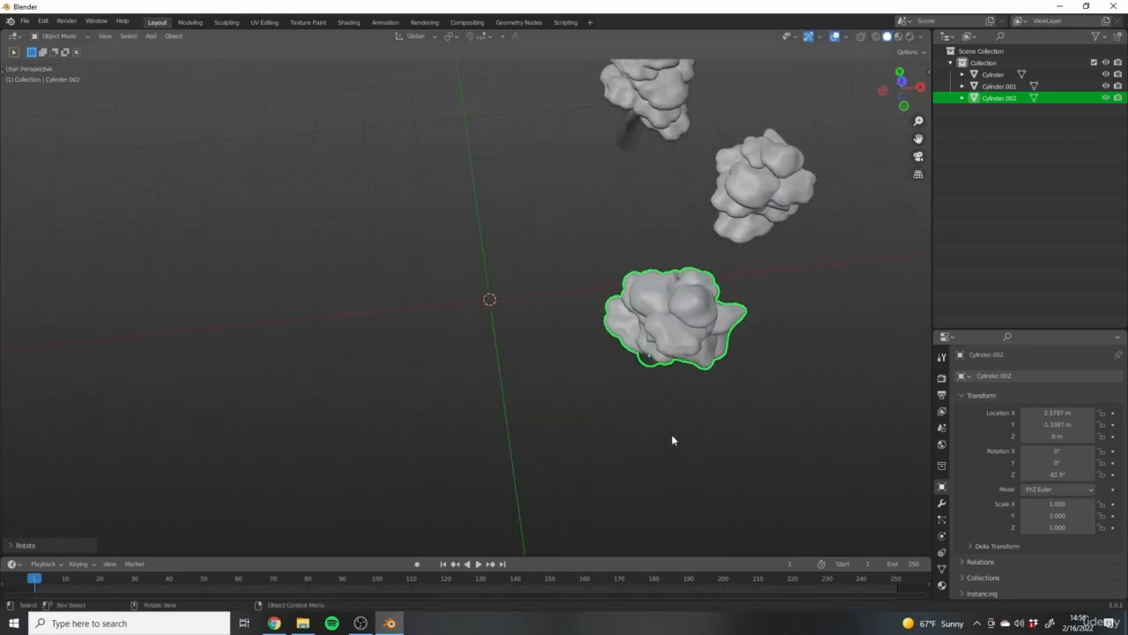
key(KP_1)
middle_drag(661, 381, 665, 461)
key(KP_7)
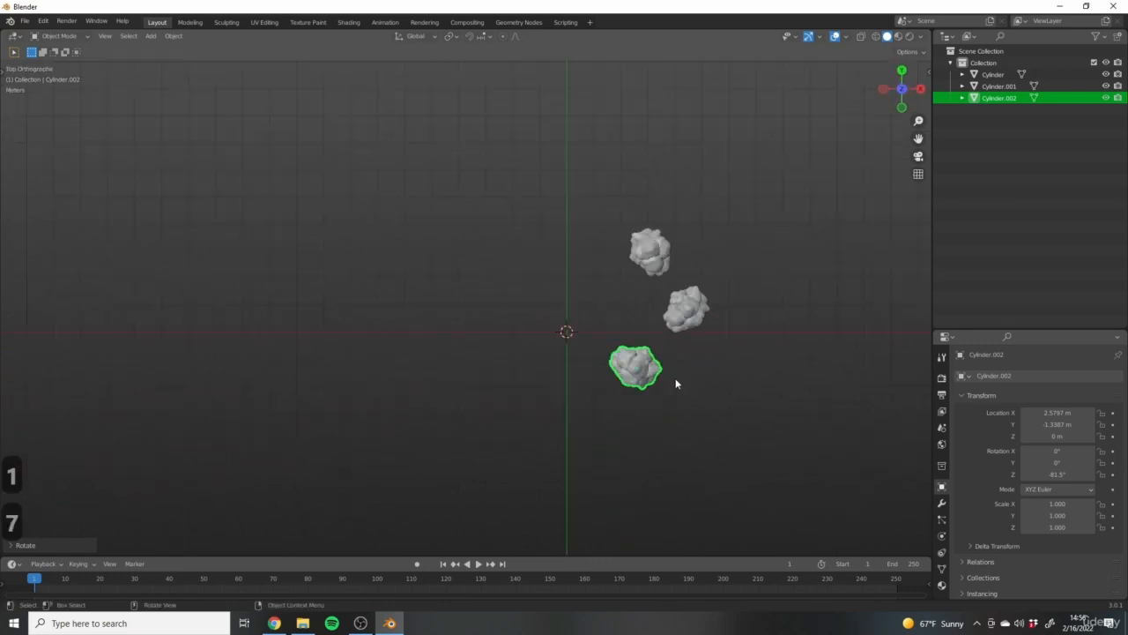
shift+middle_drag(664, 385, 652, 427)
key(shift+d)
click(526, 271)
key(r)
click(435, 375)
Duplicate the tree once more to about X 0.5 m, Y 4.3 m, scale the copy down and rotate it about 34°.
scroll(532, 333, up, 2)
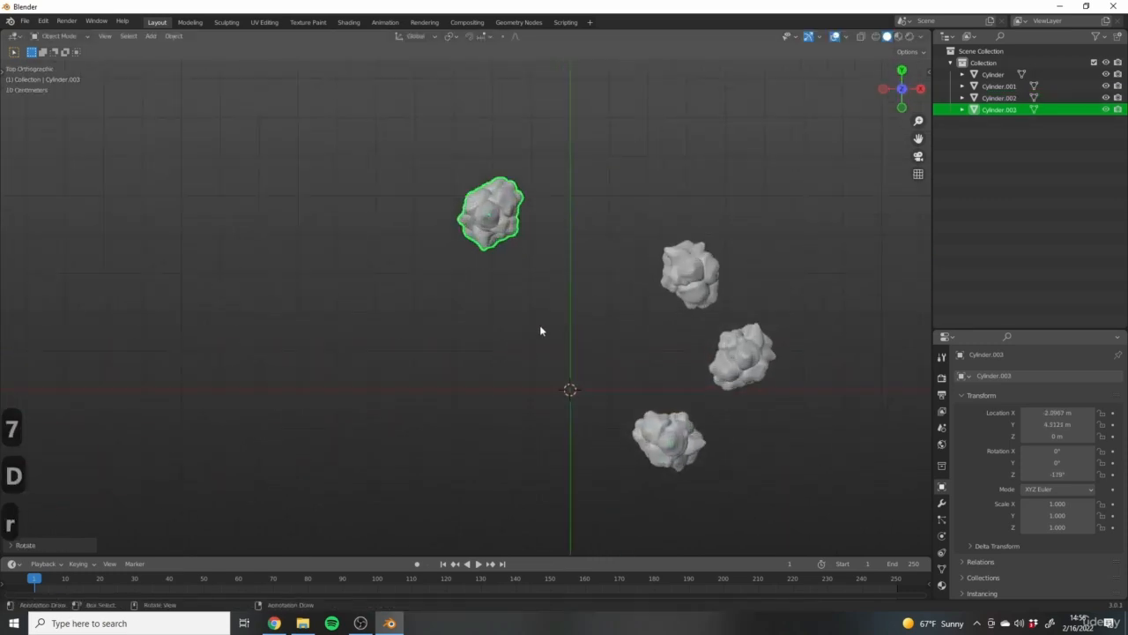
key(shift+d)
click(637, 338)
key(s)
key(r)
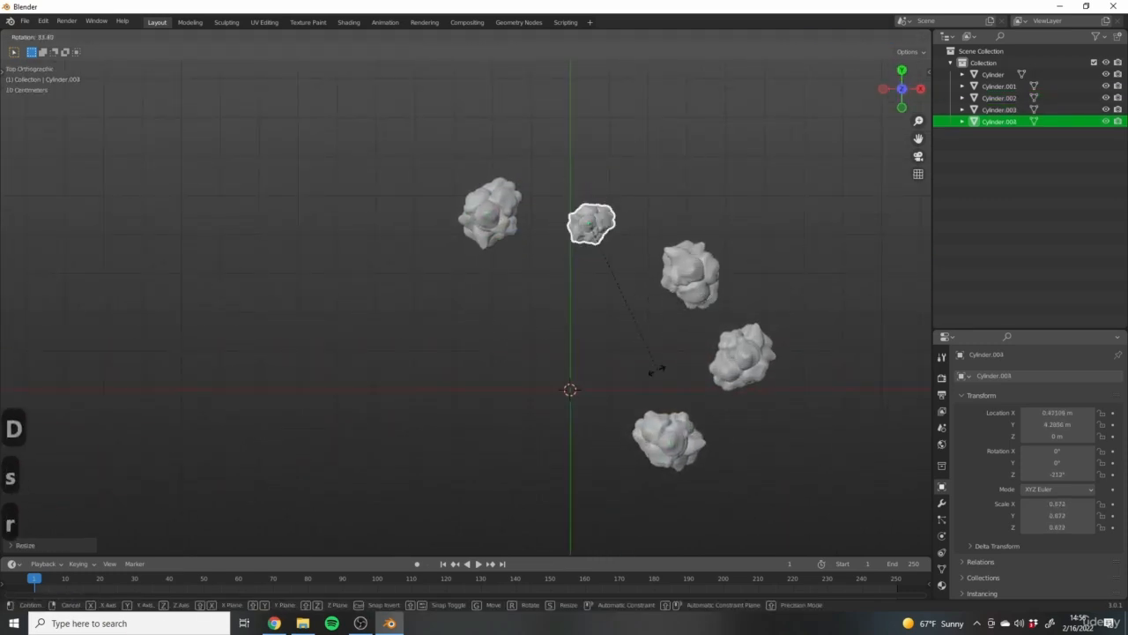
click(657, 369)
Reposition the small tree horizontally, keeping its move restricted to the XY plane.
middle_drag(657, 369, 496, 400)
key(g)
key(g)
key(shift+z)
click(597, 305)
scroll(497, 400, up, 5)
shift+middle_drag(498, 325, 503, 368)
click(511, 396)
Add an icosphere at the origin between the trees and flatten it to a Z scale of about 0.483.
scroll(511, 395, down, 5)
key(shift+a)
shift+middle_drag(316, 352, 365, 231)
mouse_move(352, 359)
click(474, 361)
scroll(464, 364, up, 2)
middle_drag(394, 361, 487, 283)
key(s)
key(z)
click(549, 370)
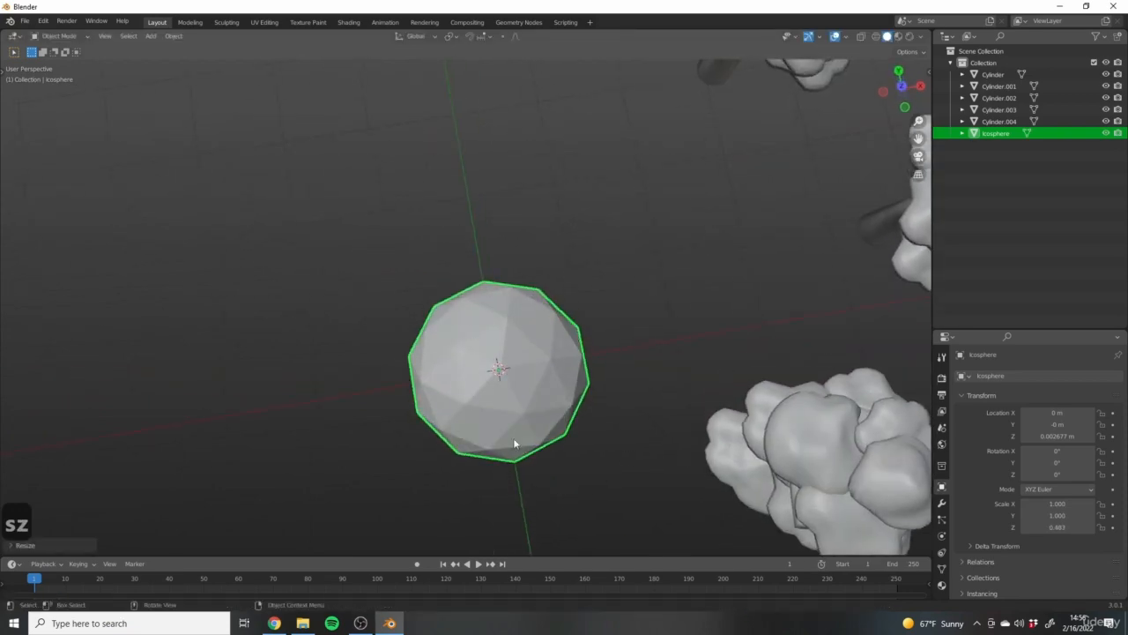
Enter Edit Mode on the icosphere, select a vertex on its upper rim and turn on smooth proportional editing.
middle_drag(515, 443, 576, 285)
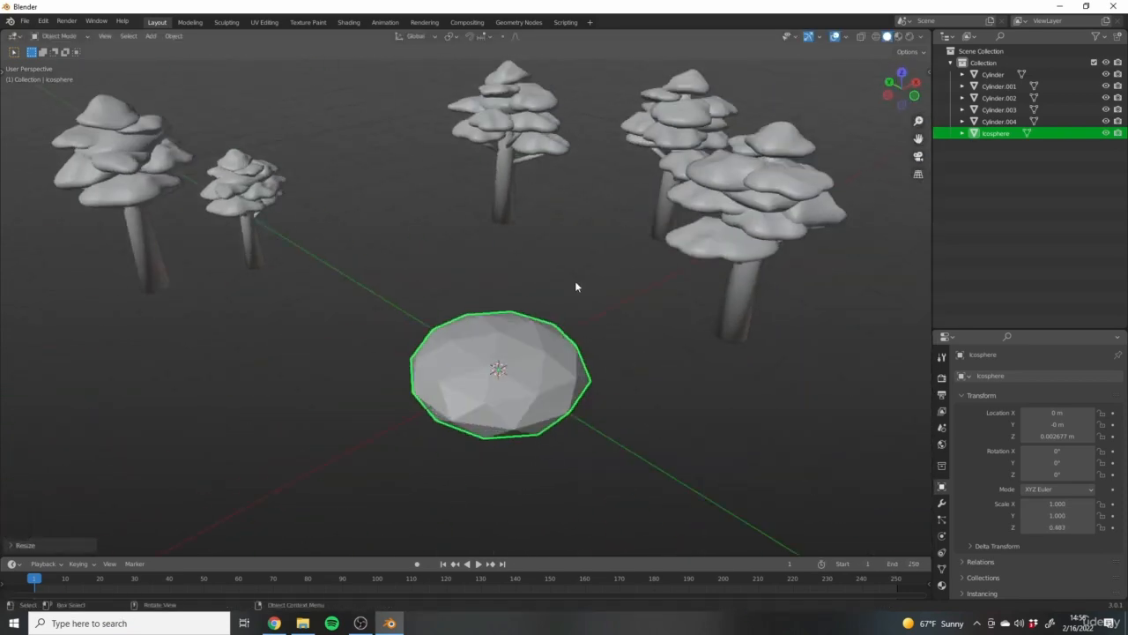
middle_drag(483, 300, 570, 330)
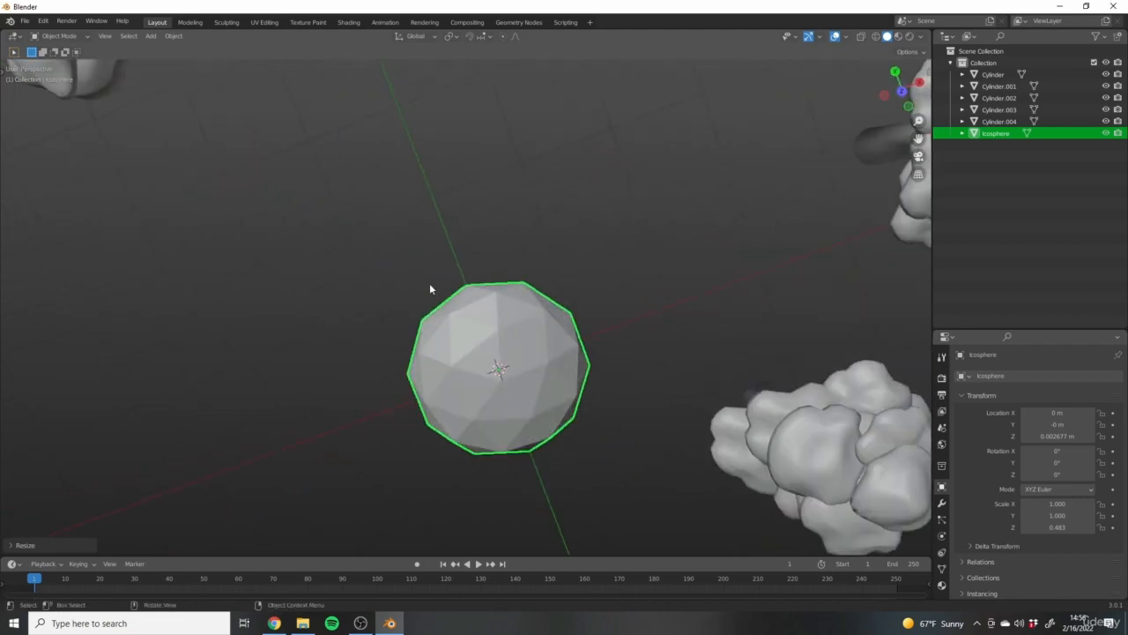
mouse_move(415, 374)
middle_down()
mouse_move(476, 338)
mouse_move(421, 380)
mouse_move(559, 359)
mouse_move(431, 414)
mouse_move(416, 378)
mouse_move(439, 345)
mouse_move(391, 378)
mouse_move(410, 385)
middle_up()
key(Tab)
click(356, 375)
key(g)
right_click(410, 361)
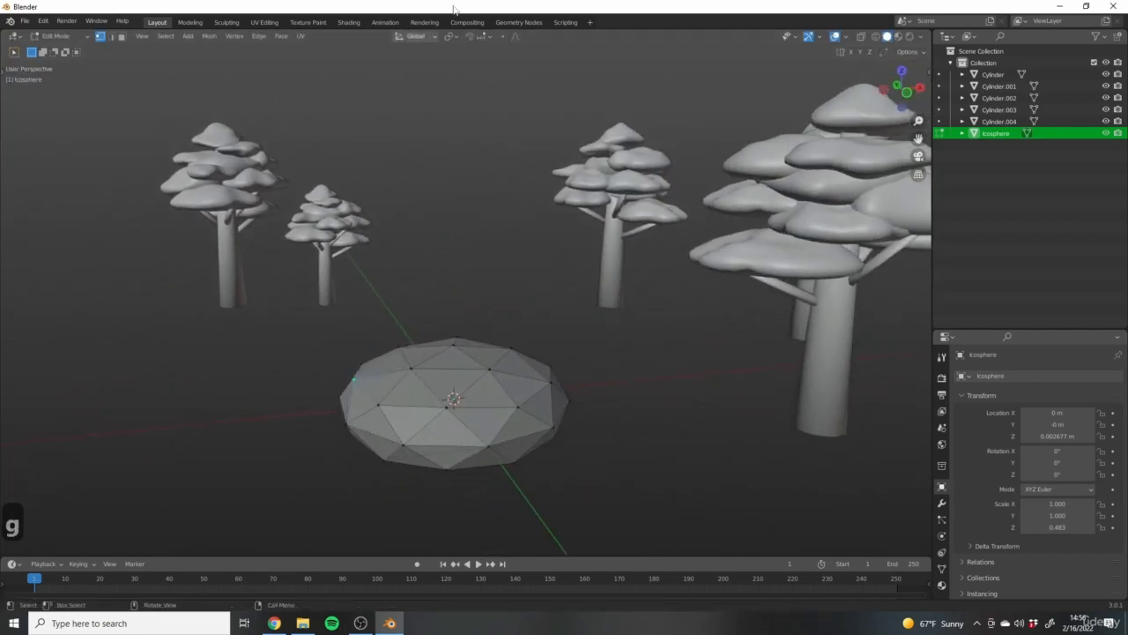
scroll(373, 388, up, 3)
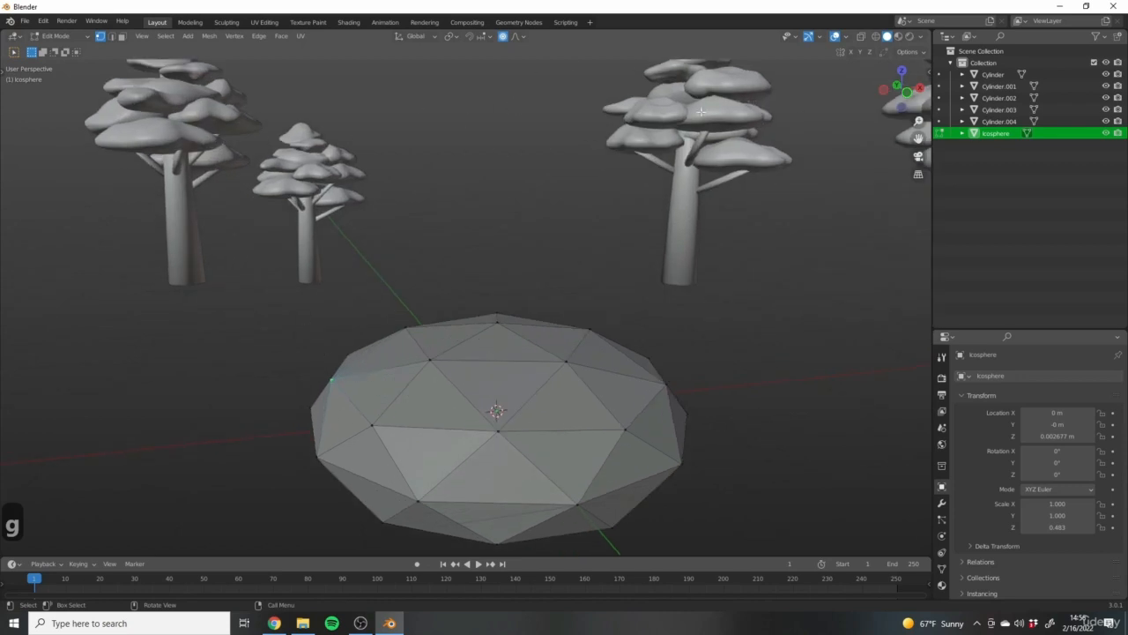
Raise the selected rim vertex and its two neighbouring vertices using a proportional size of about 0.32 m.
key(g)
scroll(414, 392, down, 6)
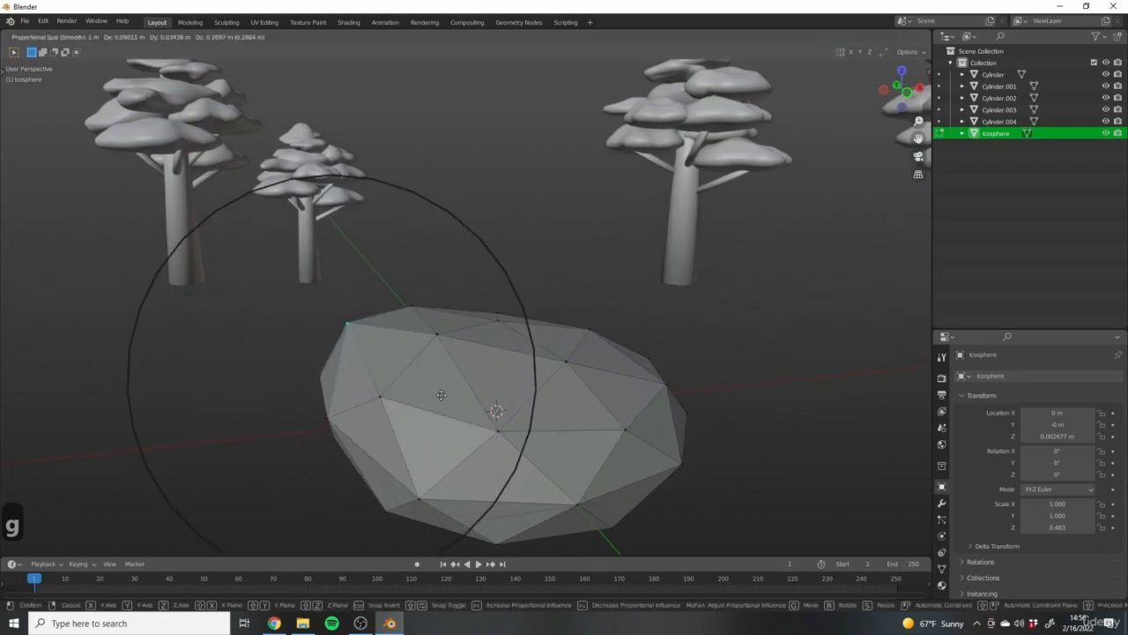
scroll(443, 397, up, 3)
scroll(445, 387, down, 4)
scroll(451, 352, up, 10)
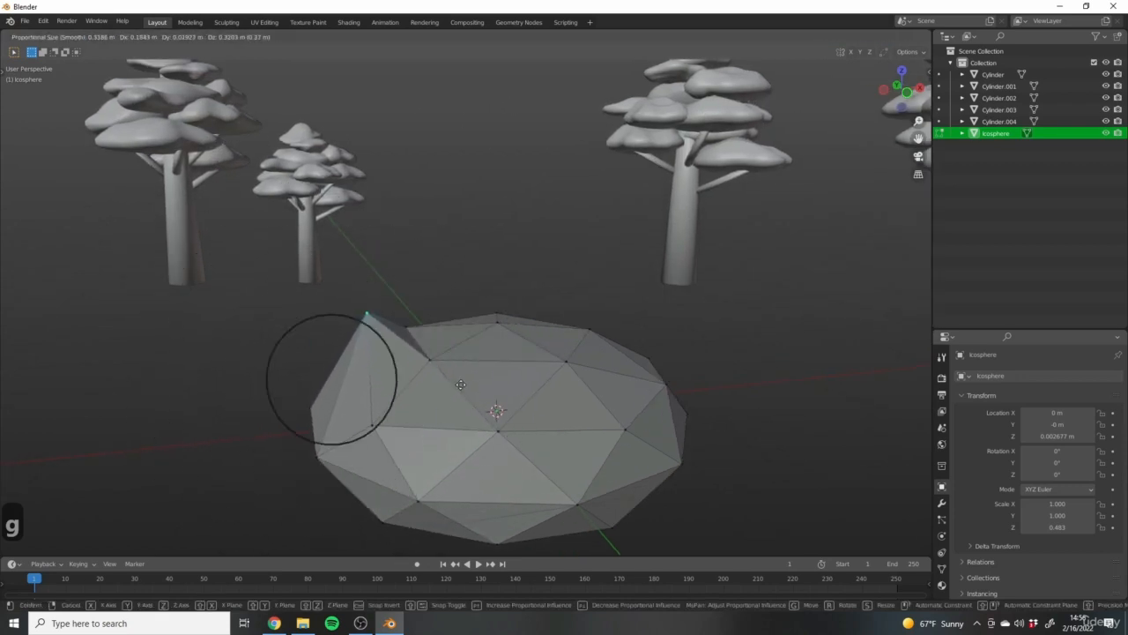
click(455, 337)
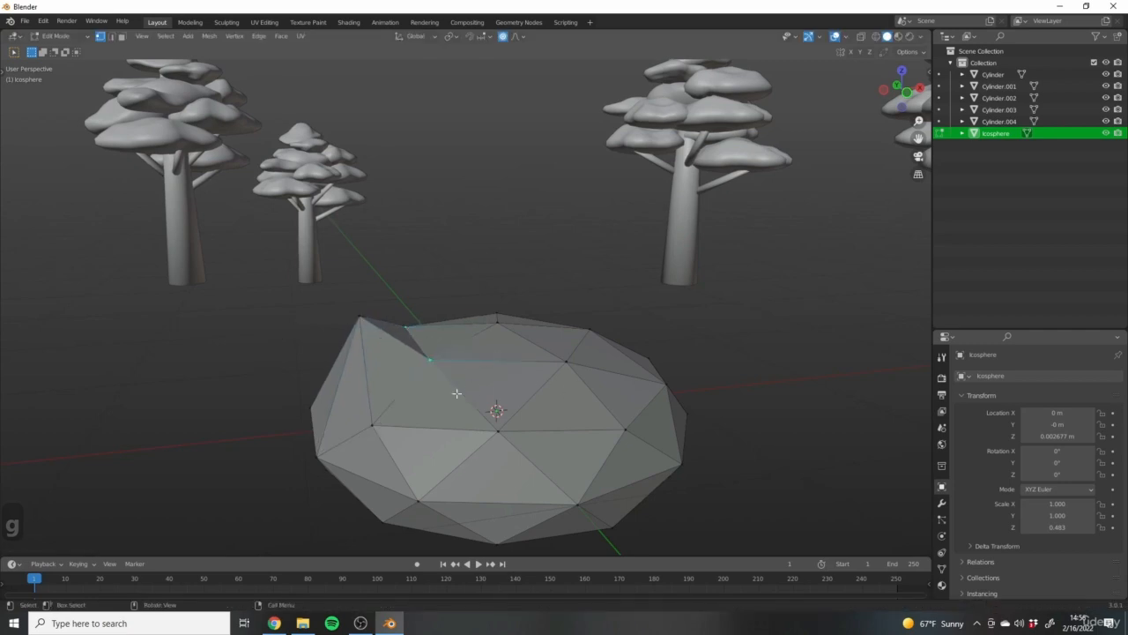
key(g)
click(496, 364)
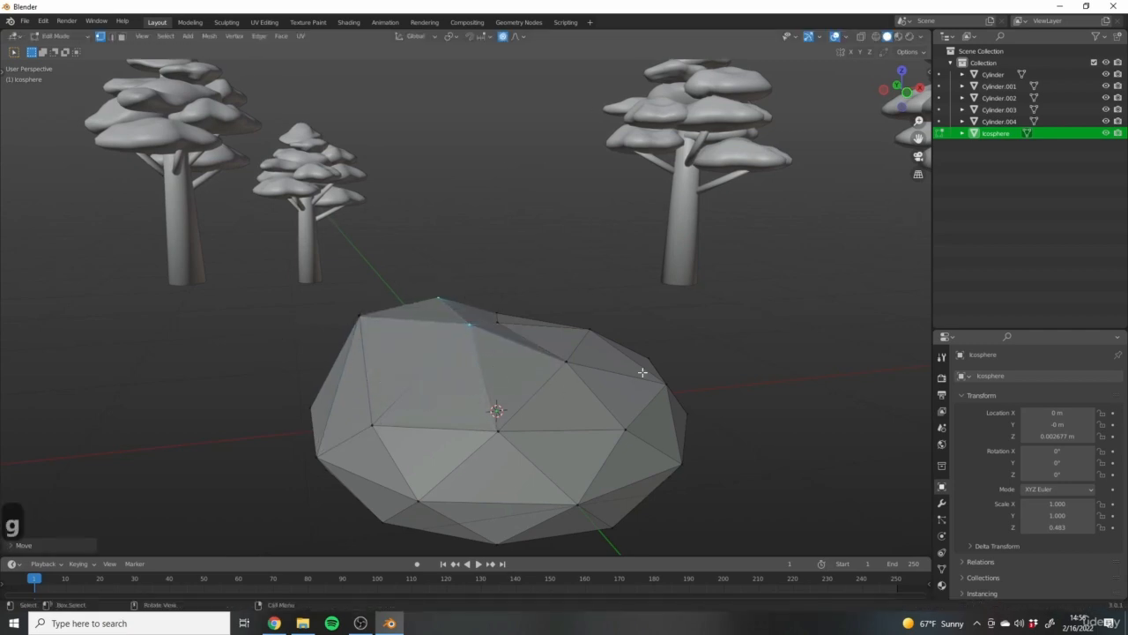
Reshape more of the icosphere's upper vertices with the proportional size enlarged to about 0.39 m.
key(g)
scroll(605, 381, down, 2)
click(603, 384)
middle_drag(603, 384, 396, 463)
click(387, 320)
key(g)
Select the whole icosphere mesh and scale it along X and Y into an elongated rock shape.
key(a)
key(s)
key(x)
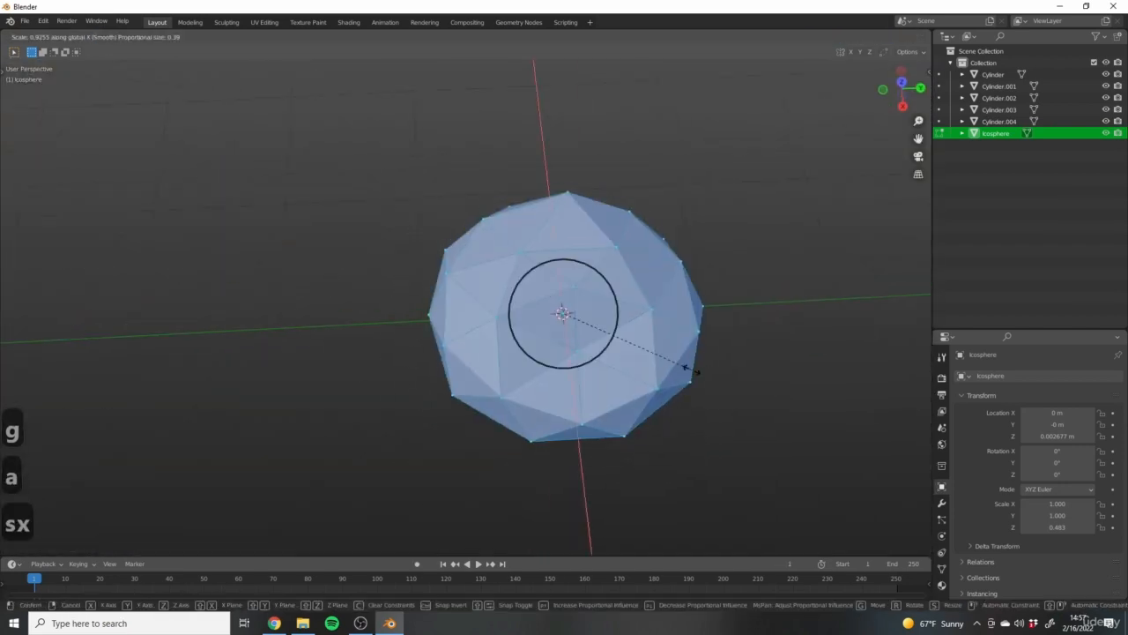
key(s)
key(y)
click(659, 360)
Turn on proportional editing and push the rock's bottom vertex up with a wide influence to flatten the underside.
middle_drag(659, 360, 501, 77)
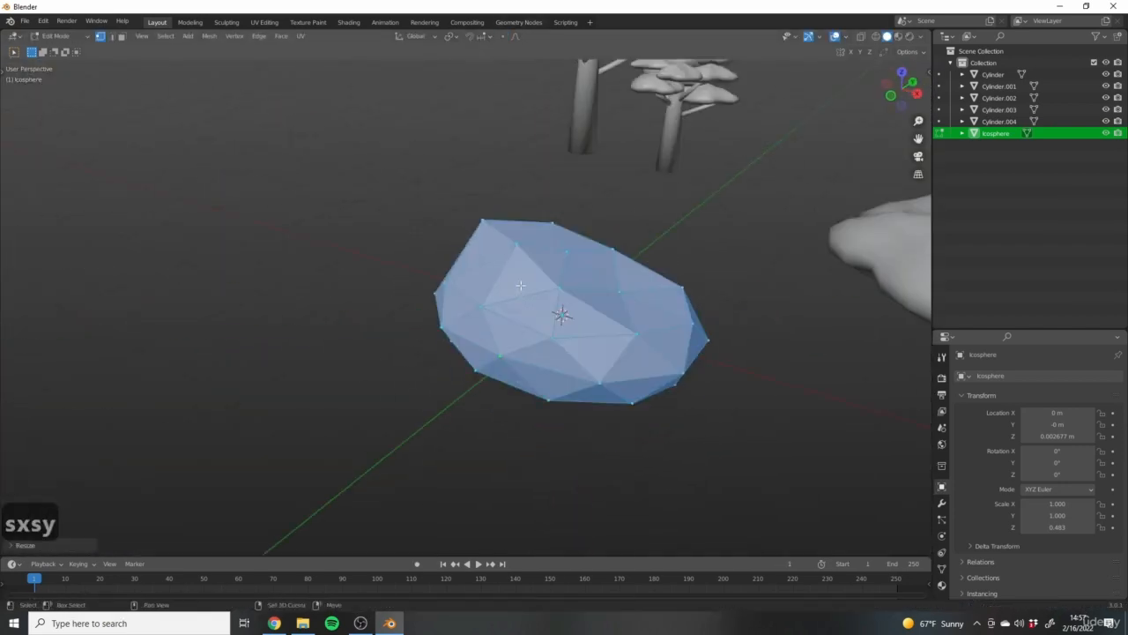
shift+middle_drag(520, 285, 460, 316)
click(502, 37)
middle_drag(569, 230, 627, 127)
click(516, 395)
middle_drag(520, 393, 595, 436)
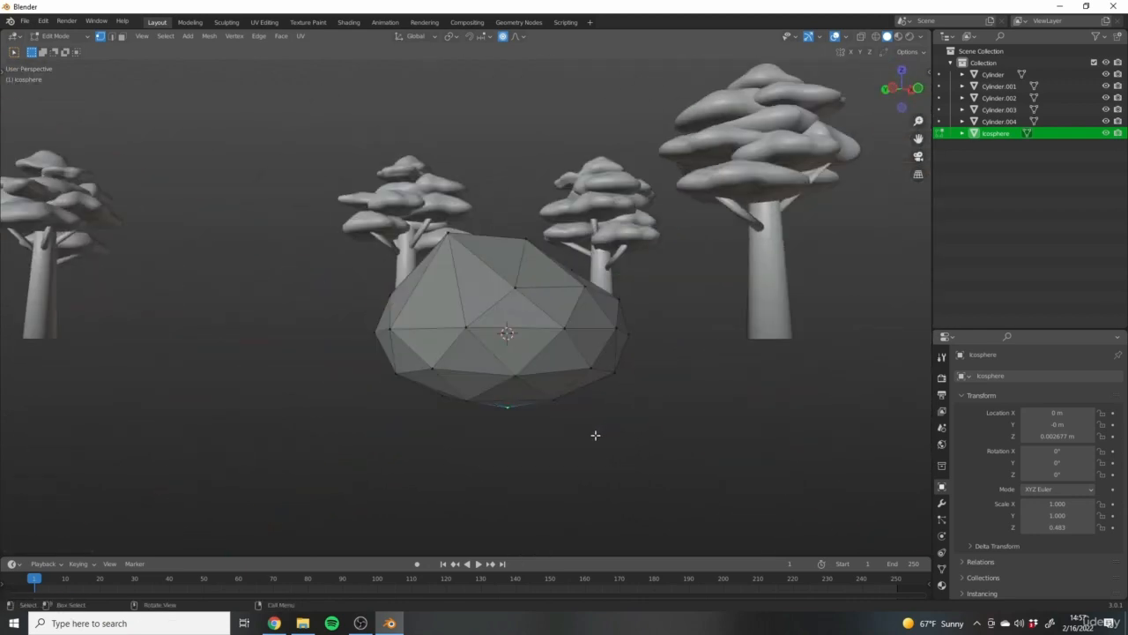
key(g)
scroll(564, 396, down, 5)
click(582, 384)
In front view, move the rock's underside vertex slightly along Z with a reduced proportional influence.
key(KP_1)
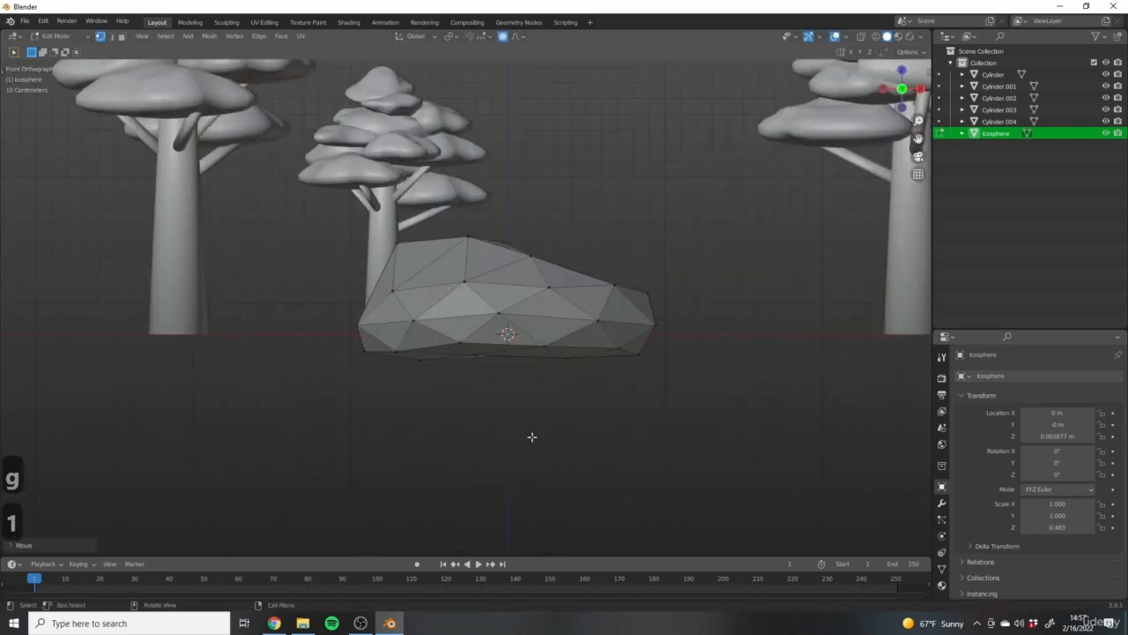
key(g)
key(z)
scroll(543, 408, up, 9)
click(543, 404)
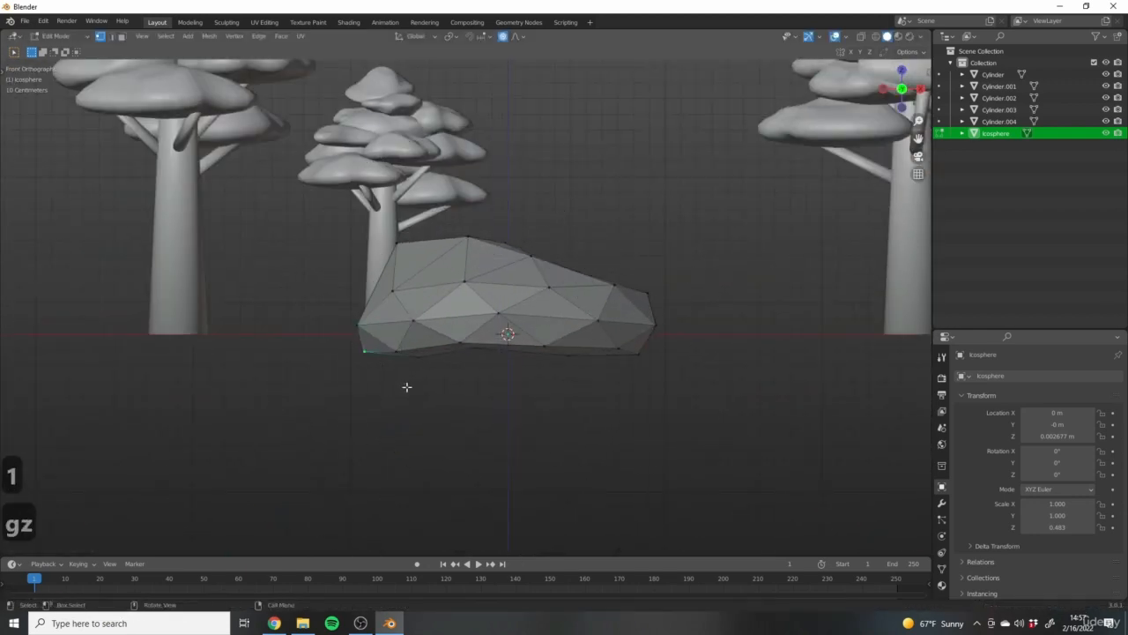
Raise the vertex at the rock's lower left end along Z and nudge the neighbouring underside vertex with proportional editing.
key(g)
key(z)
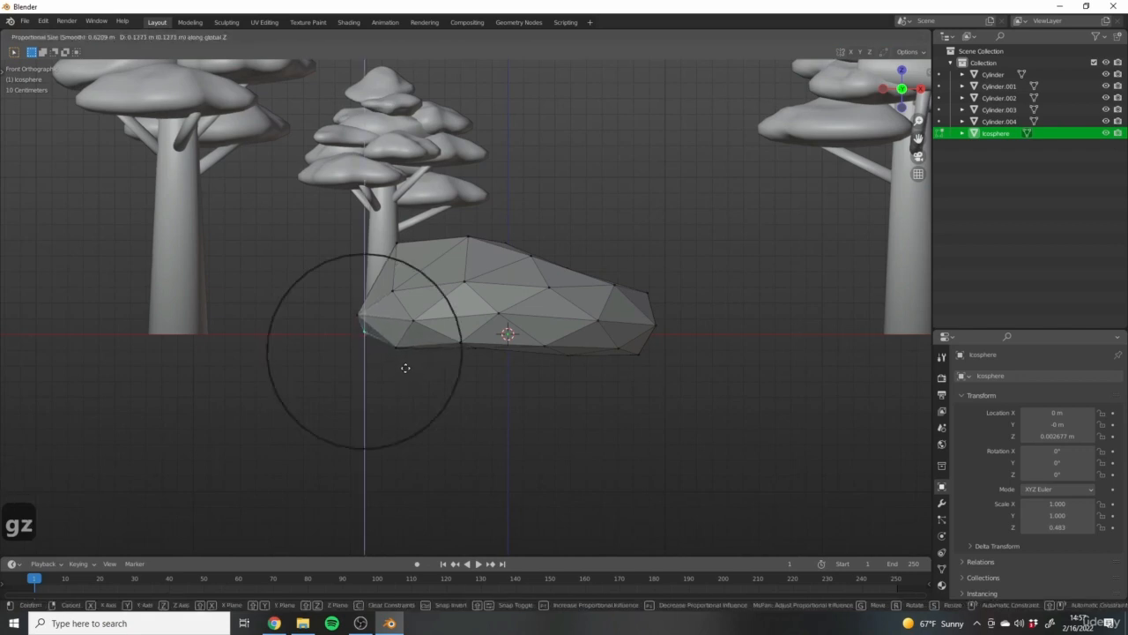
click(405, 370)
key(g)
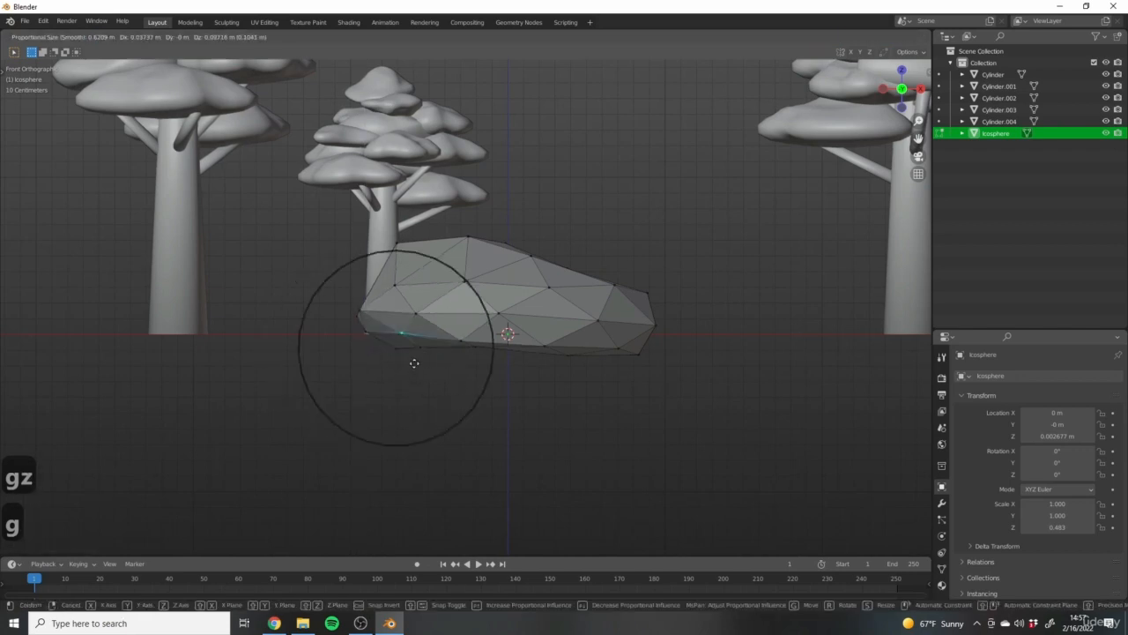
click(407, 371)
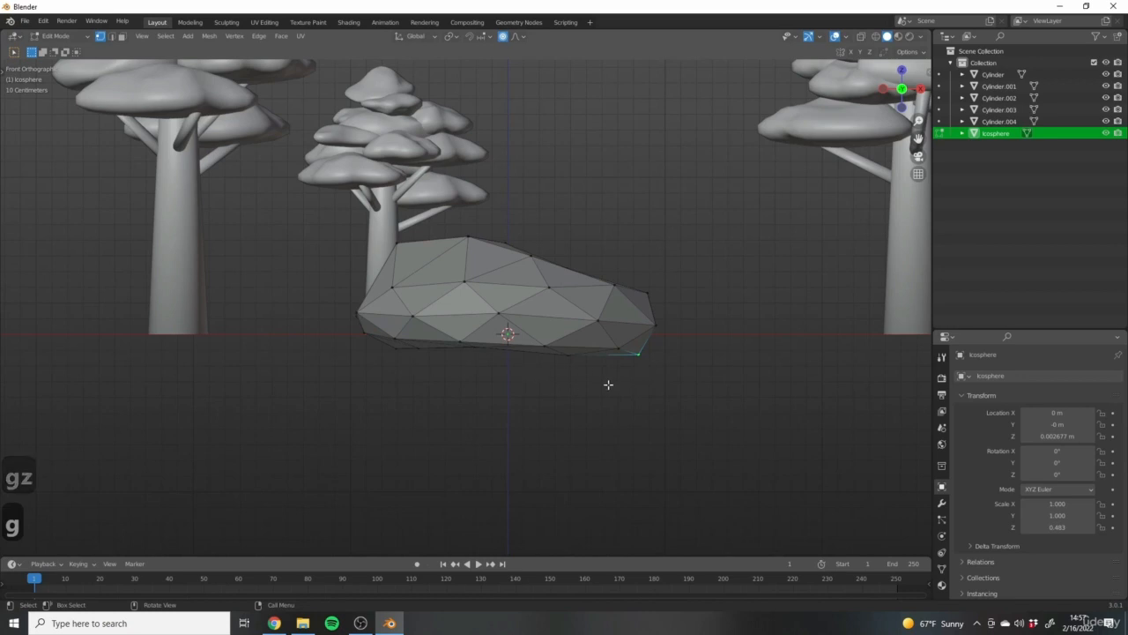
In front view, raise the right part of the rock's underside along Z with the proportional size enlarged to about 1.37 m.
key(g)
key(z)
click(611, 373)
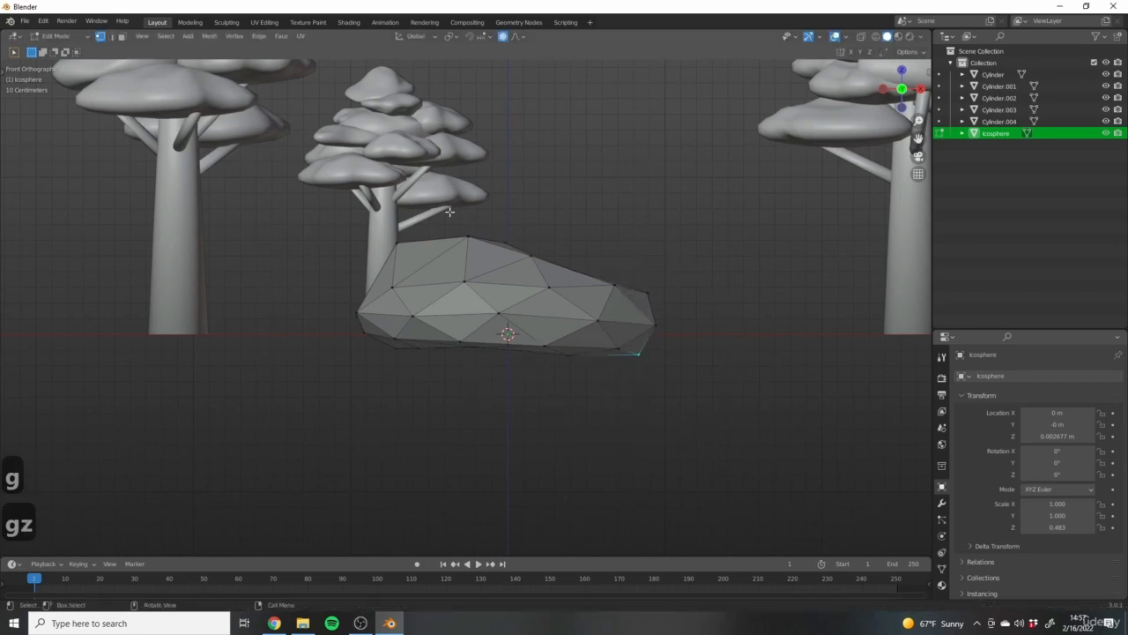
middle_drag(450, 212, 412, 303)
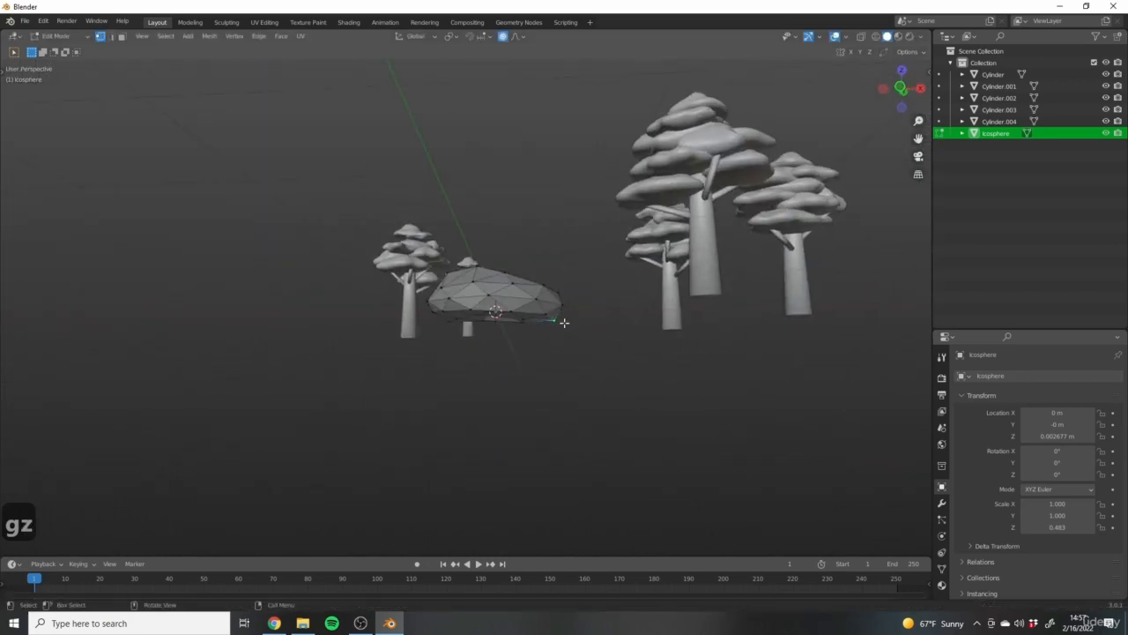
key(KP_1)
scroll(585, 346, up, 5)
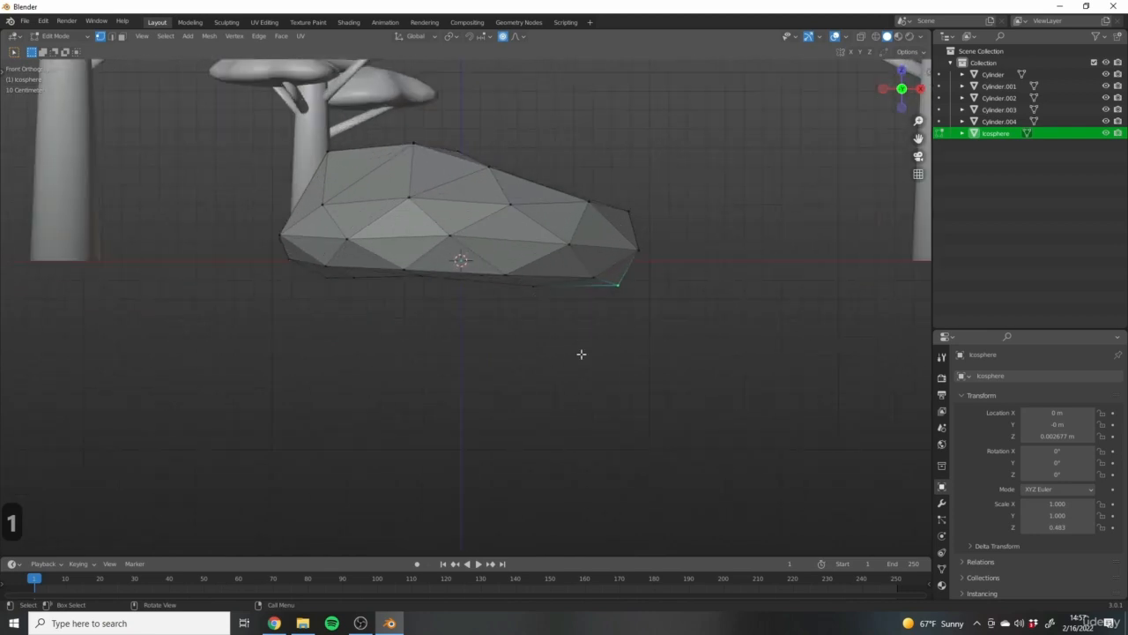
key(g)
key(z)
scroll(582, 290, down, 10)
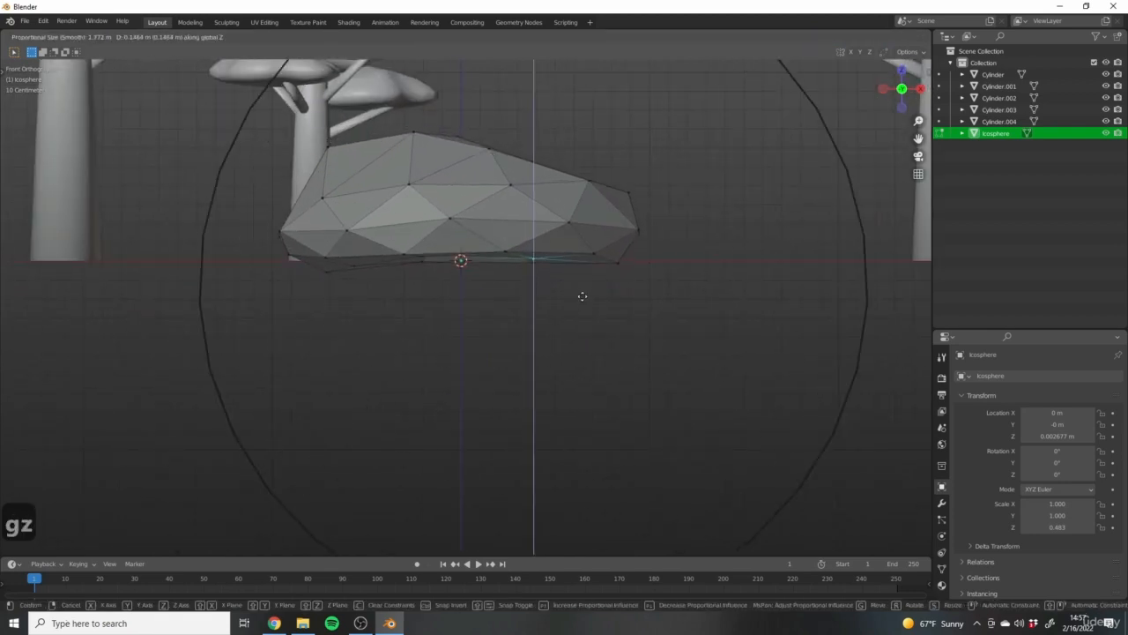
Raise the underside vertex at the rock's left end along Z with the proportional size reduced to about 0.62 m.
click(404, 309)
key(g)
key(z)
scroll(414, 296, up, 11)
click(412, 295)
scroll(408, 236, down, 4)
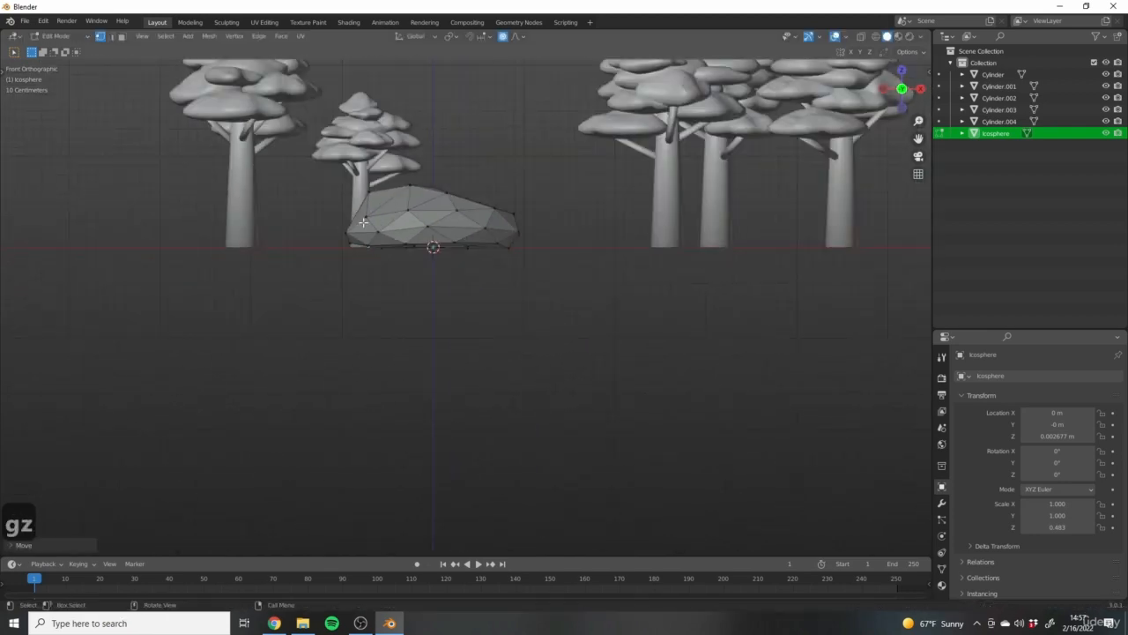
Push the rock's side vertices inward, the first along Y, with the proportional size enlarged to about 0.91 m.
middle_drag(437, 210, 528, 314)
key(g)
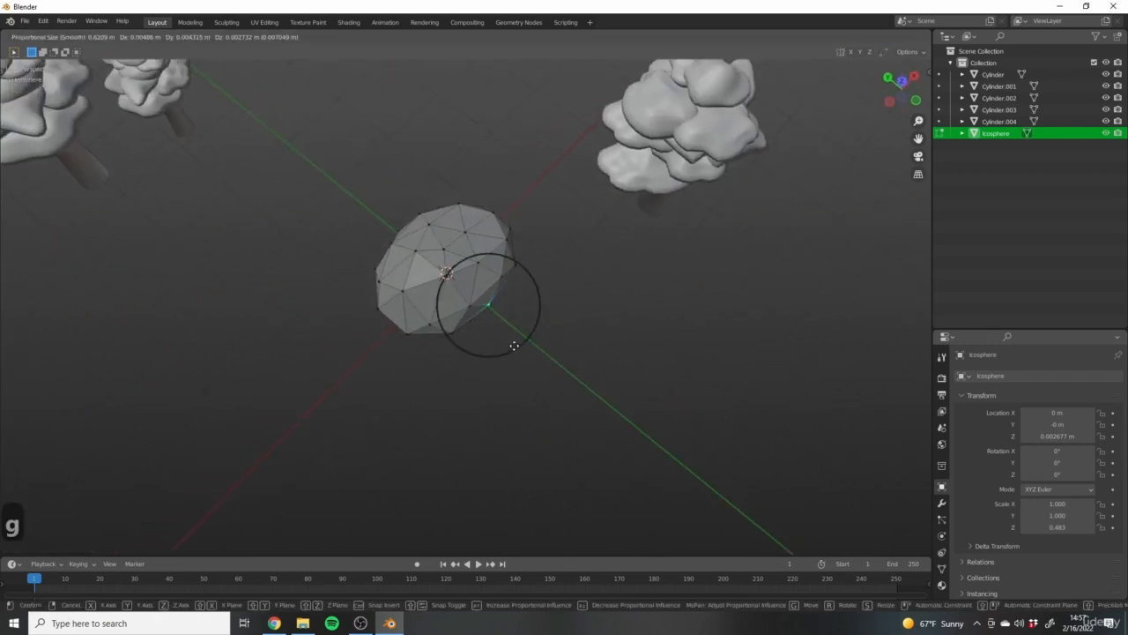
key(y)
scroll(491, 321, down, 3)
click(453, 355)
key(g)
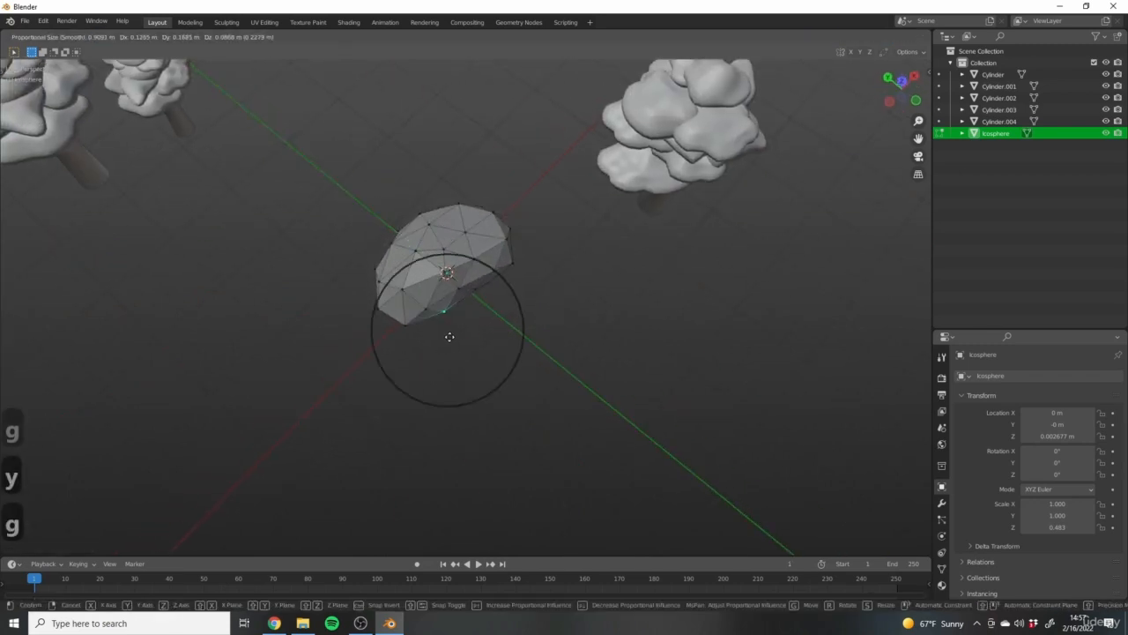
click(485, 328)
In Object Mode, scale the rock down uniformly to about 0.57 of its size.
key(Tab)
middle_drag(484, 328, 443, 176)
key(a)
key(s)
click(535, 313)
In Edit Mode, move the recessed underside vertex down along Z with reduced proportional influence to flatten the base, and return to Object Mode.
key(Tab)
scroll(408, 291, up, 3)
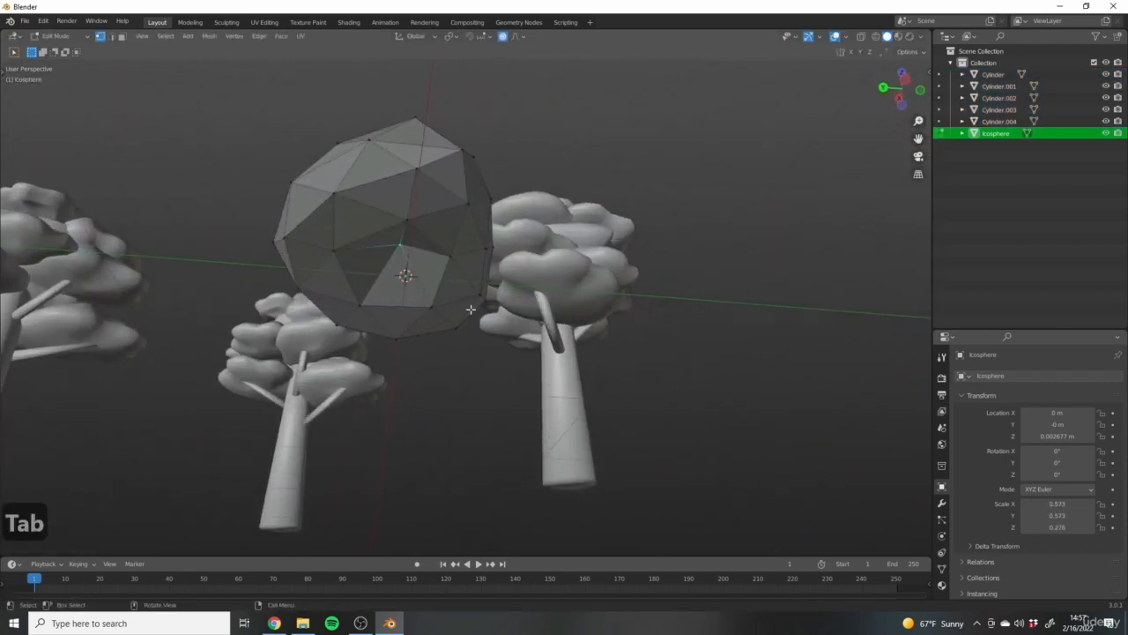
middle_drag(471, 308, 413, 309)
key(g)
key(z)
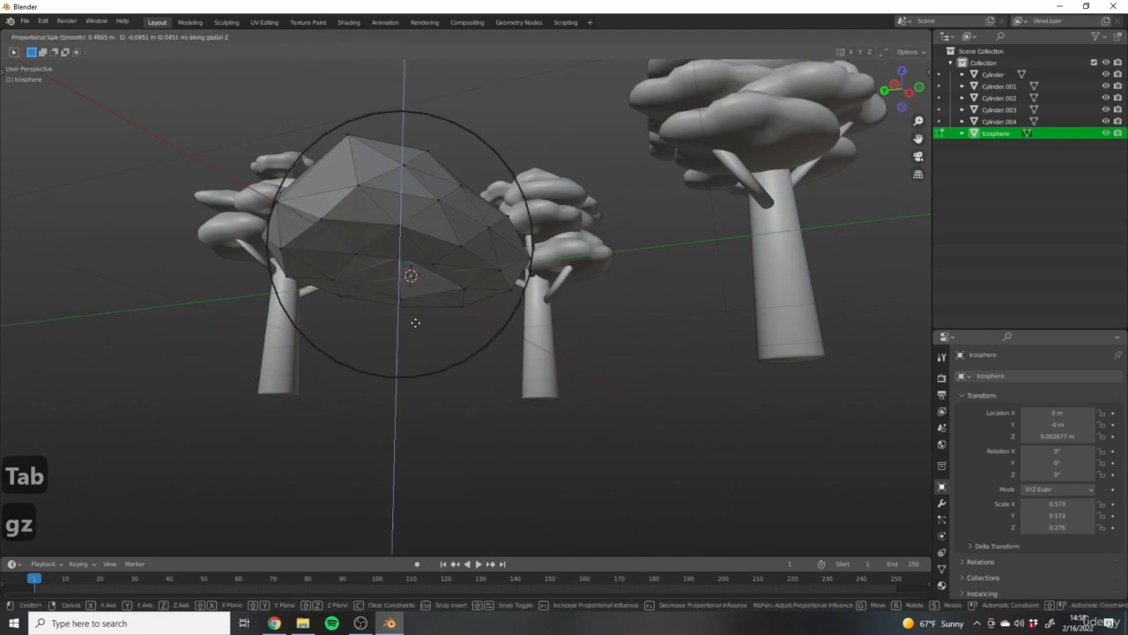
scroll(415, 322, up, 12)
key(Tab)
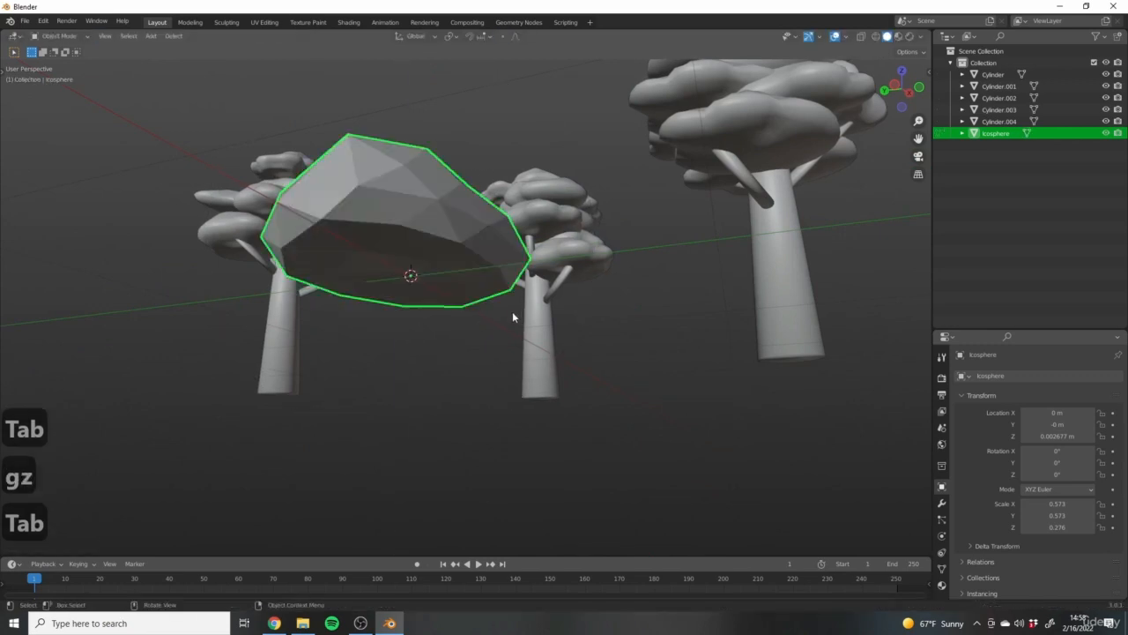
Add a plane mesh at the rock's base and scale it up into a large ground surface.
middle_drag(514, 315, 422, 336)
key(shift+a)
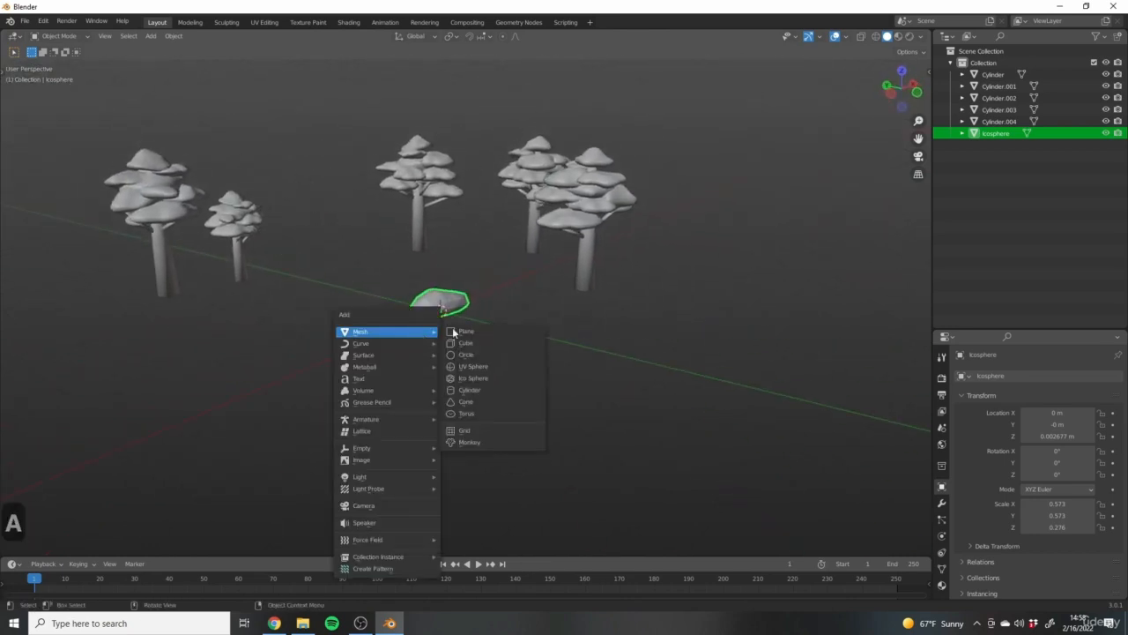
click(474, 332)
key(s)
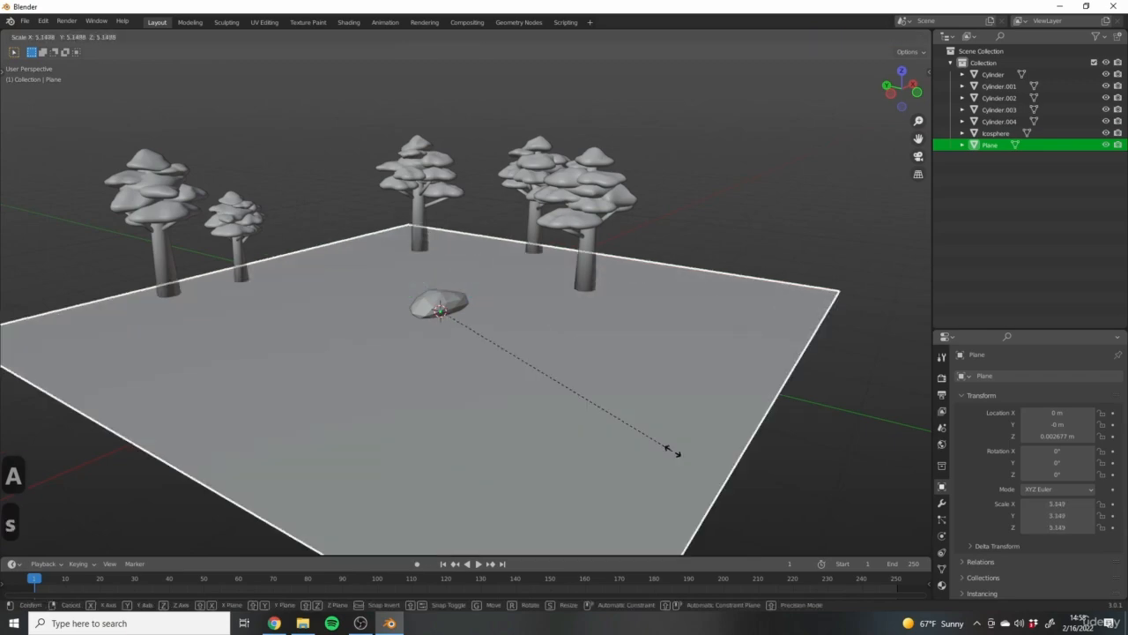
Enlarge the ground plane to a scale of about 5.4 and move the rock away from the scene centre toward the trees.
click(670, 441)
click(459, 310)
mouse_move(459, 310)
middle_down()
mouse_move(651, 352)
mouse_move(468, 316)
middle_up()
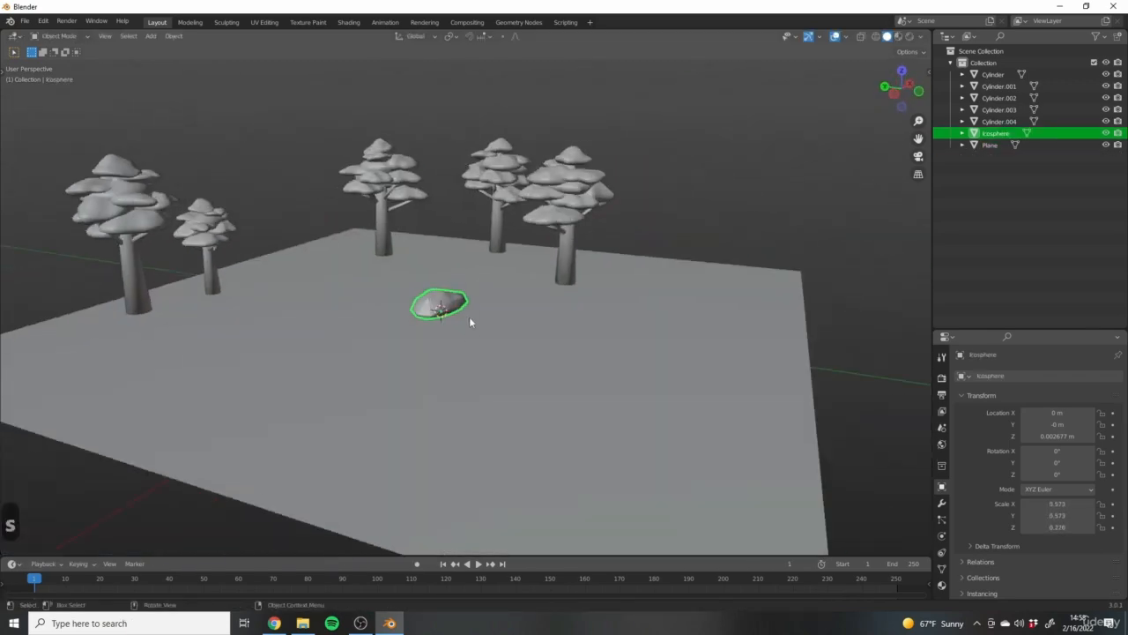
key(1)
key(g)
click(735, 396)
Rotate the rock about Z to about -40.5°, place it beside a tree, and sink it to about -0.11 m in Z.
middle_drag(735, 397, 703, 390)
key(r)
key(z)
click(658, 407)
key(g)
click(620, 358)
middle_drag(620, 358, 597, 344)
key(g)
key(z)
click(594, 371)
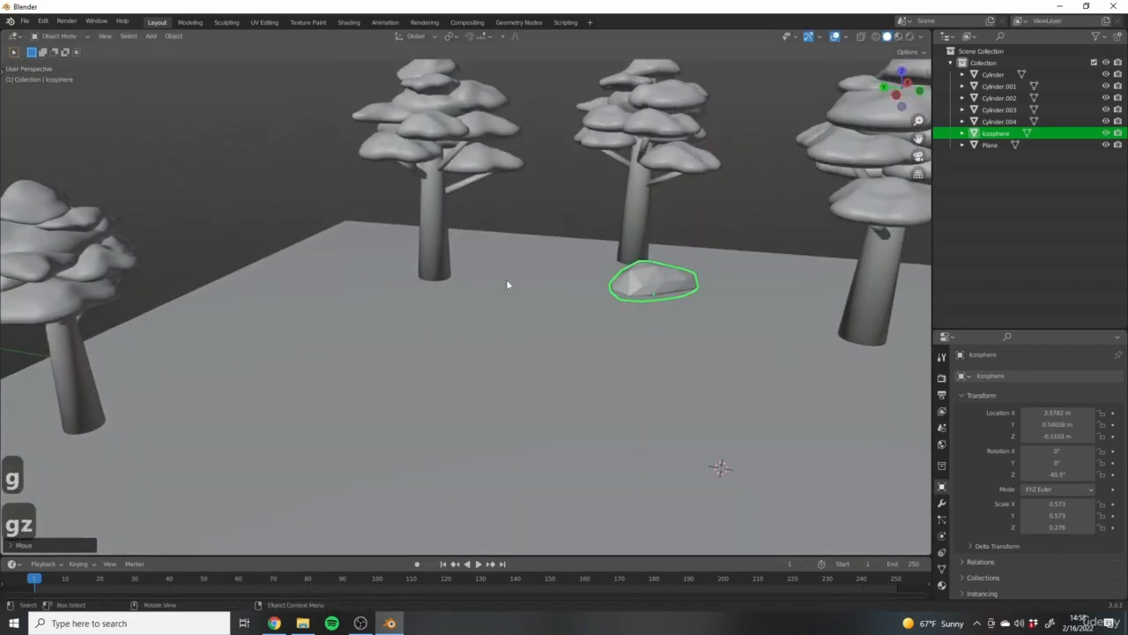
middle_drag(613, 302, 513, 352)
shift+middle_drag(293, 352, 415, 445)
scroll(490, 384, down, 3)
middle_drag(490, 383, 372, 328)
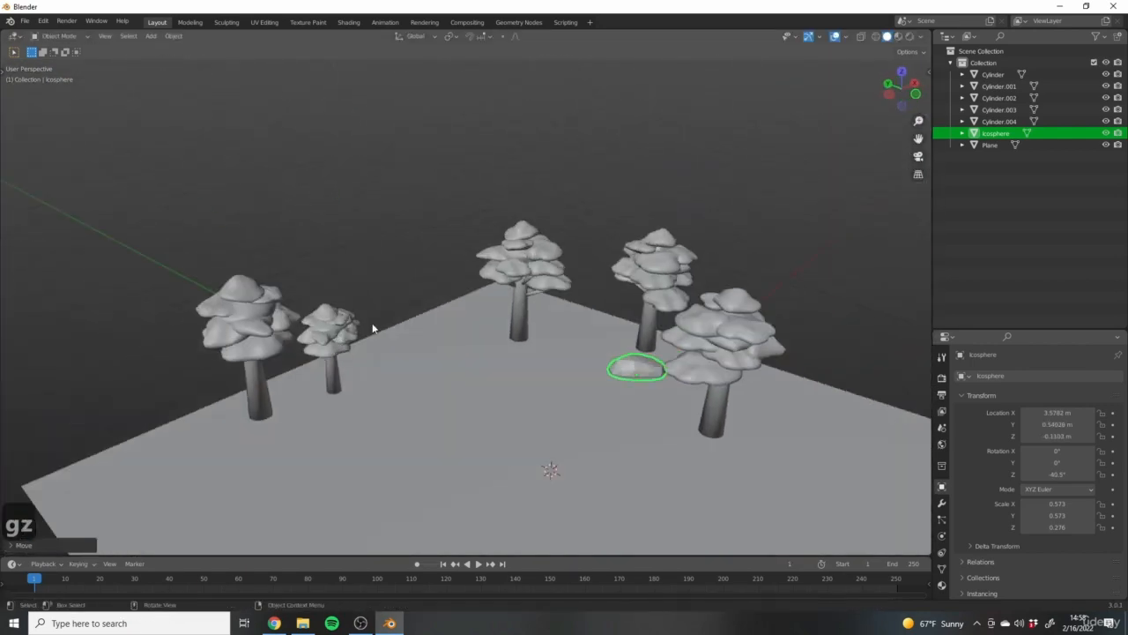
Rename the Cylinder object as Tree and give Cylinder.001 the same base name.
click(1007, 73)
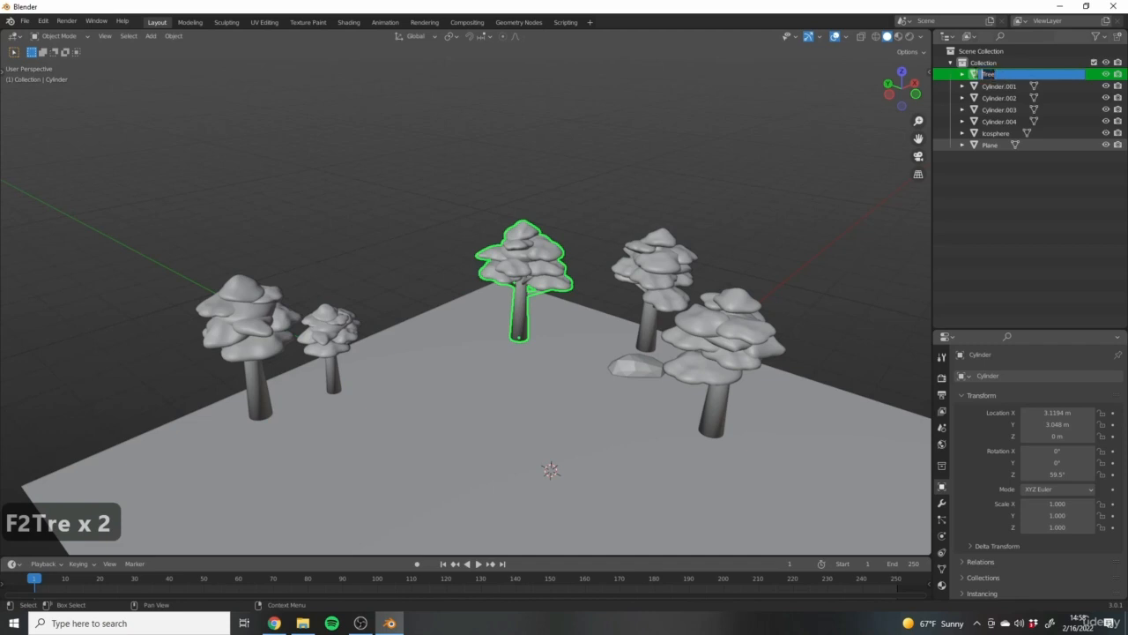
key(ctrl+c)
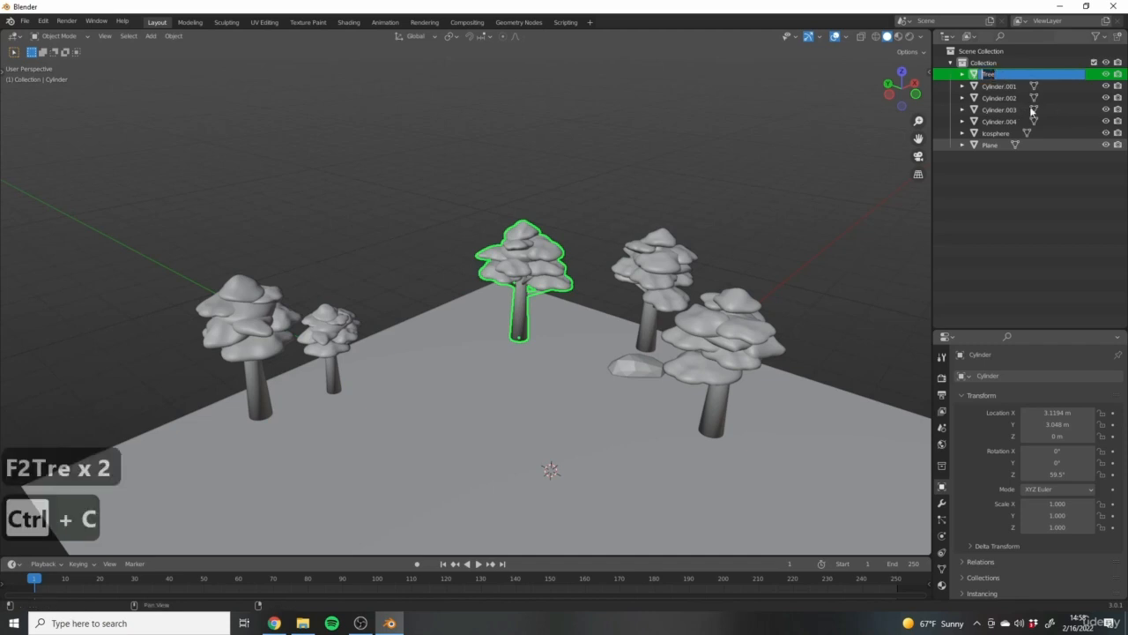
key(Return)
click(1002, 75)
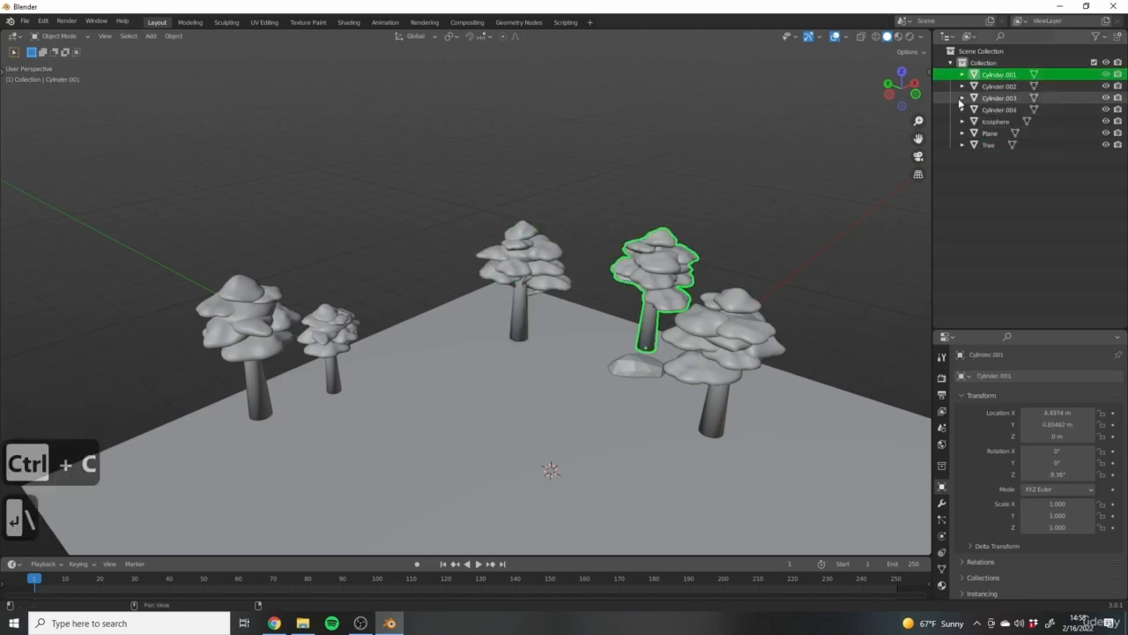
key(F2)
key(ctrl+v)
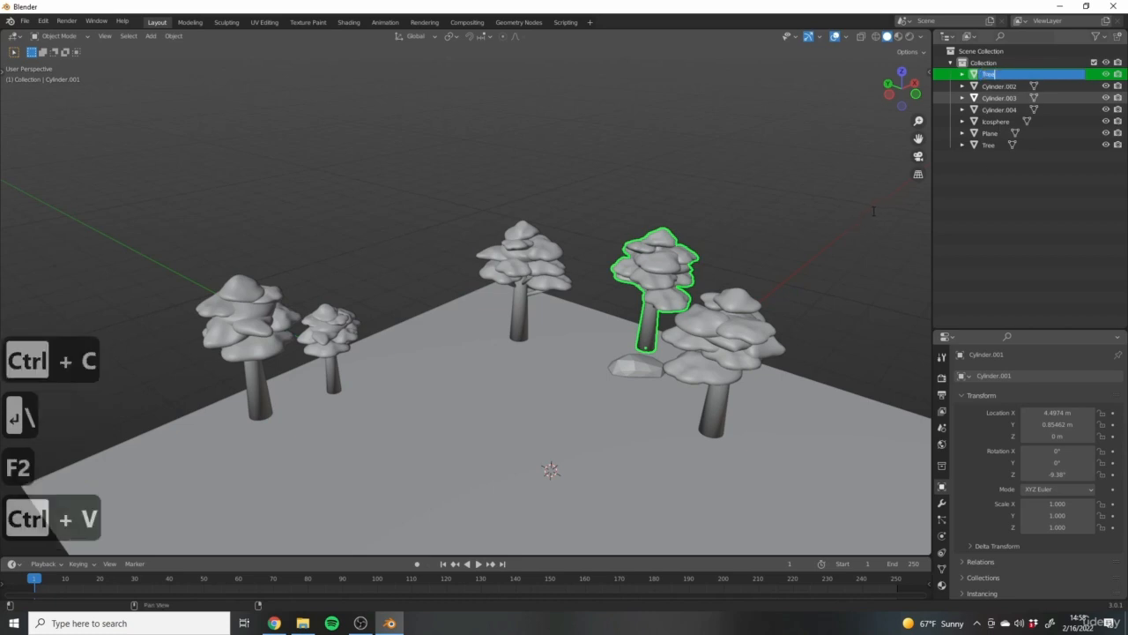
key(Return)
Rename Cylinder.002, Cylinder.003 and Cylinder.004 with the copied name Tree.
click(999, 78)
key(F2)
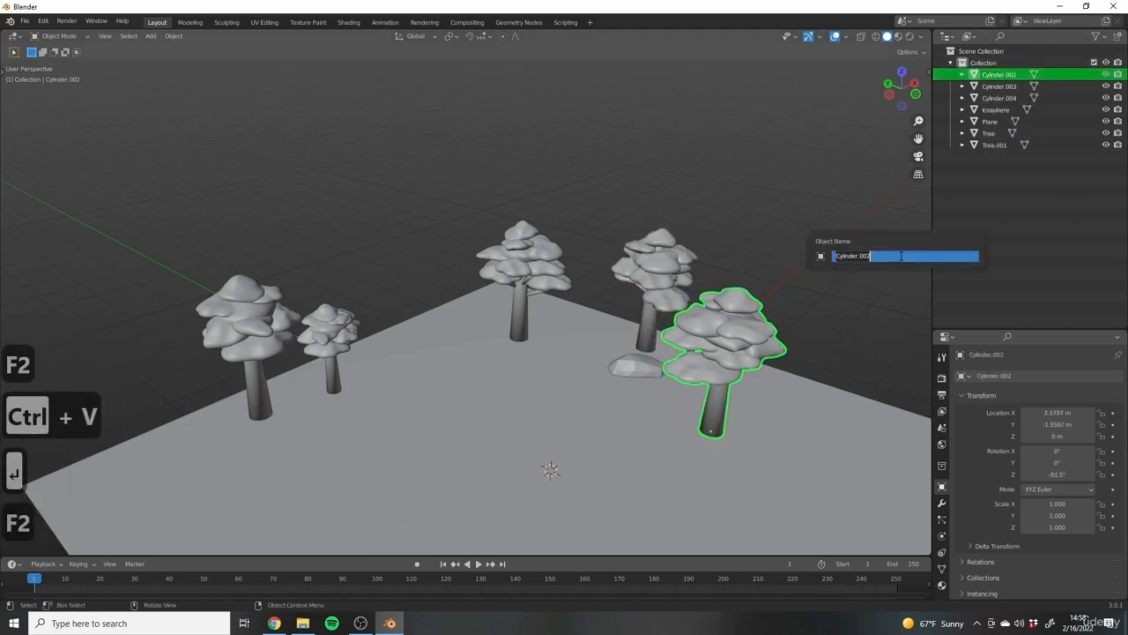
key(ctrl+v)
key(Return)
click(1003, 75)
key(F2)
key(ctrl+v)
key(Return)
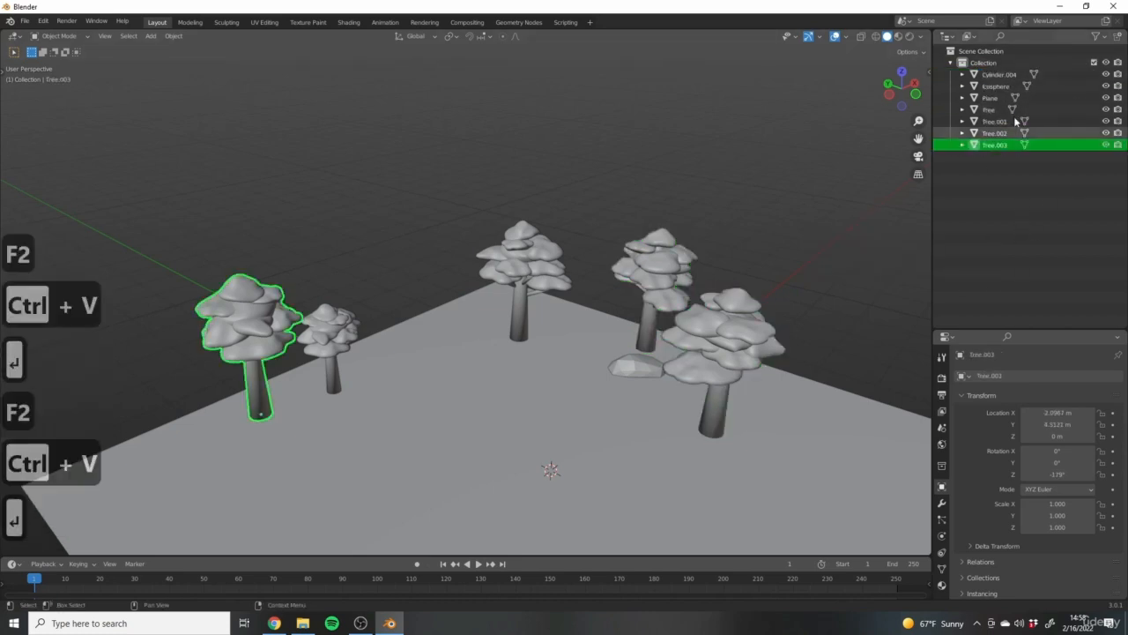
click(1000, 74)
key(F2)
key(ctrl+v)
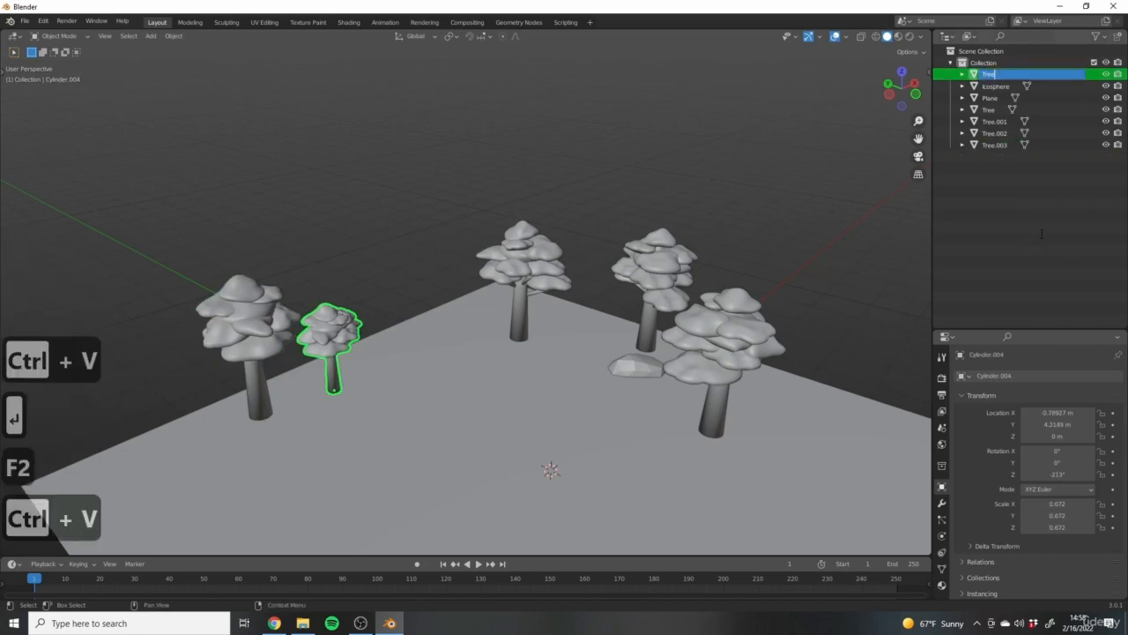
key(Return)
Rename the Icosphere as Rock01 and the Plane as Ground.
click(996, 75)
key(F2)
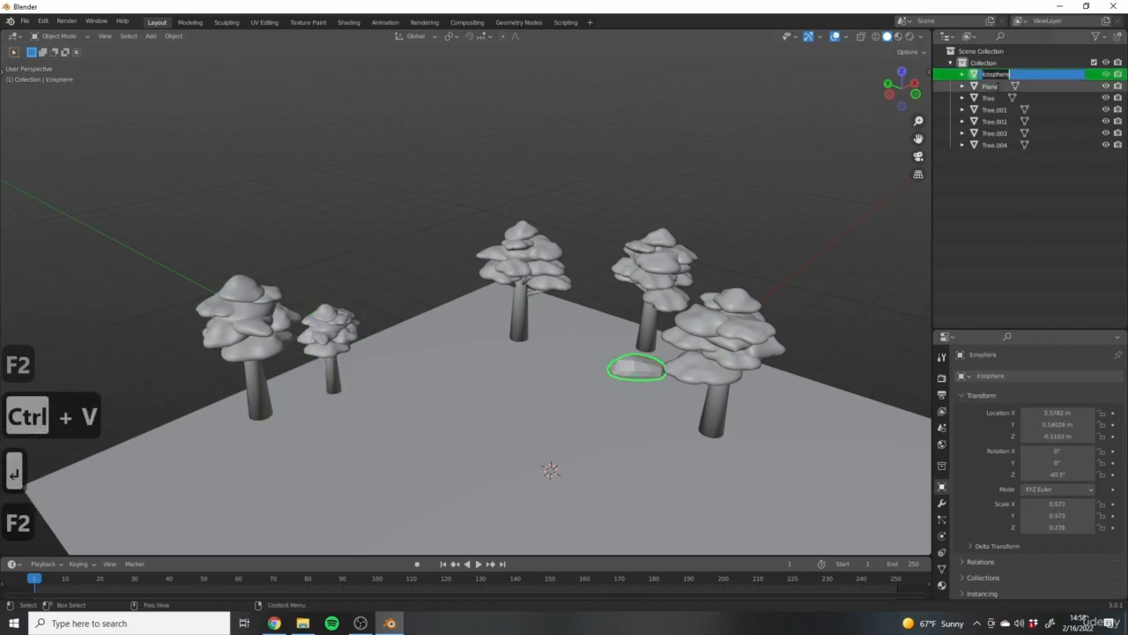
text(Rock)
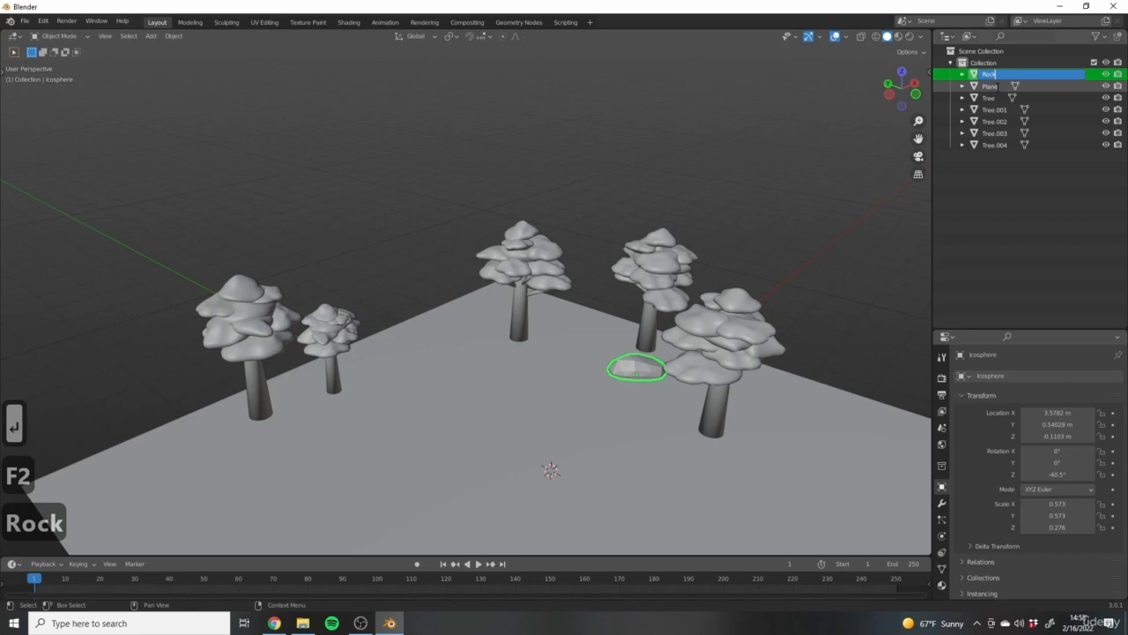
text(01)
key(Return)
click(991, 75)
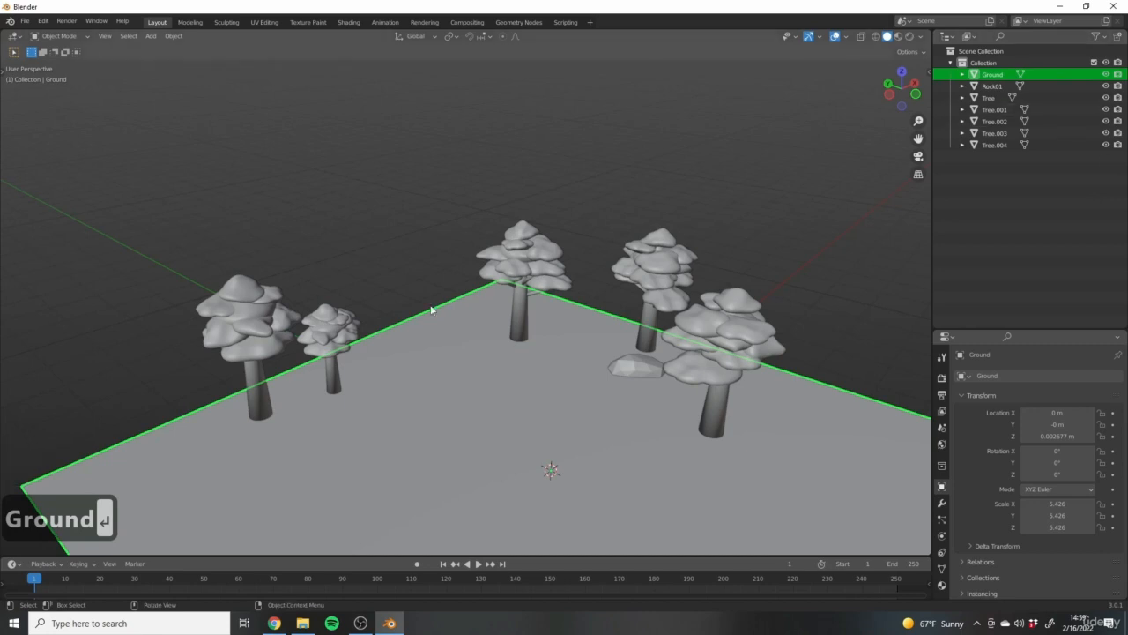
Duplicate the rock and place the copy right beside the original, between the two trees.
middle_drag(431, 310, 555, 390)
click(574, 346)
scroll(483, 356, up, 4)
key(shift+d)
click(631, 395)
Rotate the rock copy about Z to about 2° and shrink it to an X and Y scale of about 0.315.
key(r)
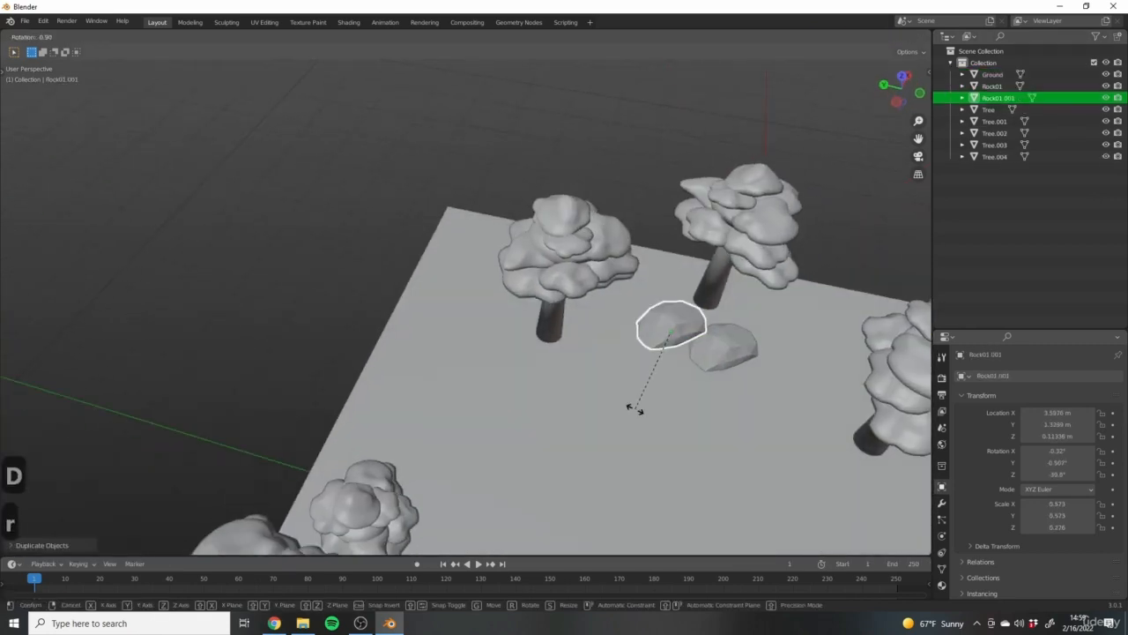
right_click(635, 408)
key(r)
key(z)
click(697, 398)
key(s)
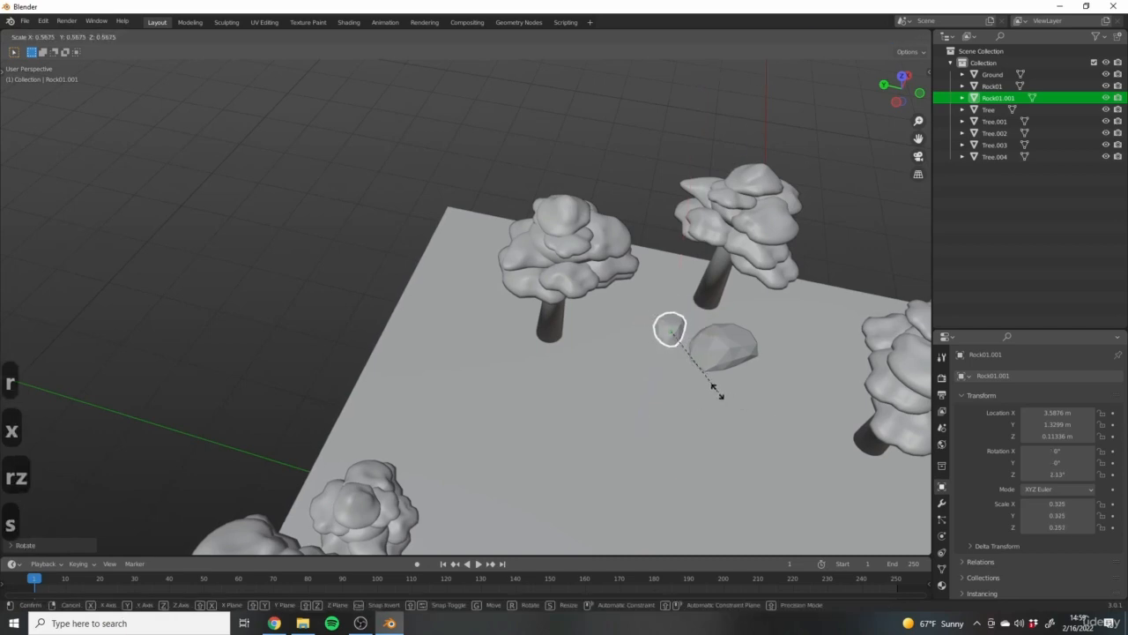
click(717, 392)
Lower the small rock vertically so it sits partly in the ground, at about -0.13 m in Z.
middle_drag(717, 392, 462, 438)
scroll(703, 307, up, 2)
key(g)
key(z)
click(689, 331)
Duplicate the small rock, place the copy next to the other two, and adjust its height to about -0.1 m in Z.
key(shift+d)
click(574, 462)
middle_drag(574, 463, 462, 409)
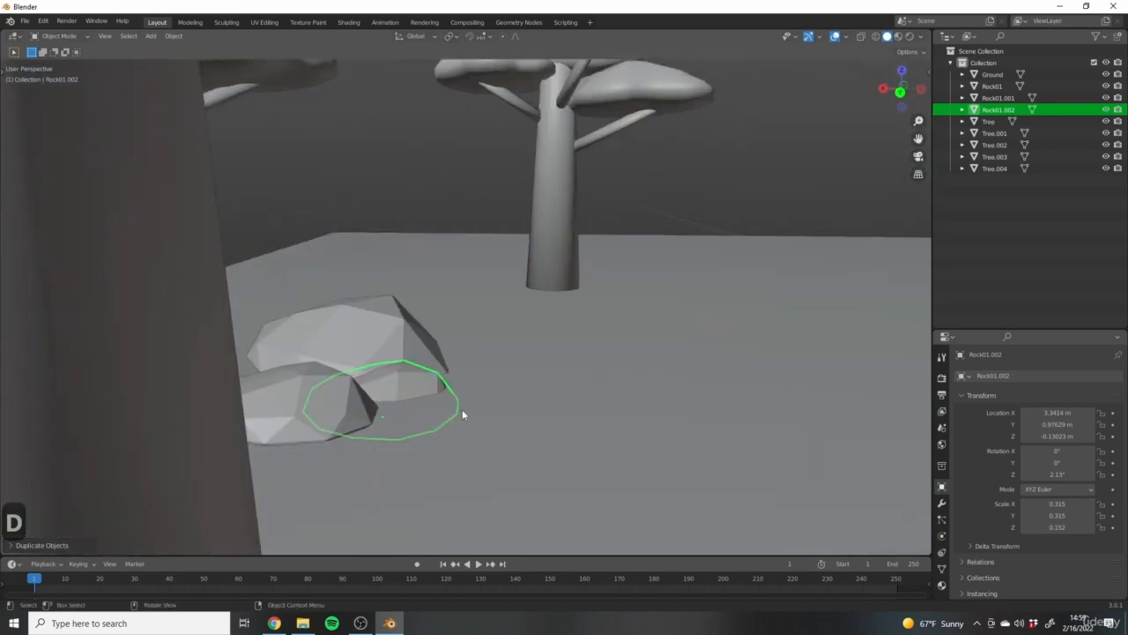
key(g)
key(z)
click(438, 420)
Rotate the third rock about Z to 36.4°, enlarge it to a scale of about 0.397, and shift it outward from the cluster.
key(r)
key(z)
click(497, 376)
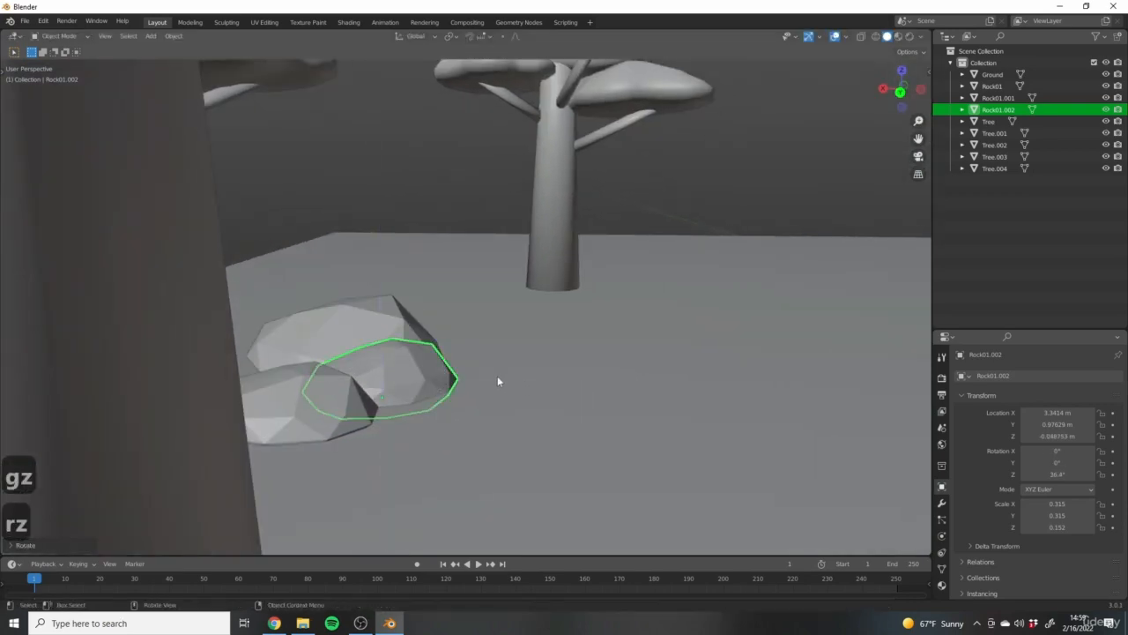
key(s)
click(487, 385)
key(g)
click(555, 385)
Duplicate the third rock and place the copy near the pair of trees at the opposite corner of the ground.
middle_drag(555, 385, 478, 496)
key(7)
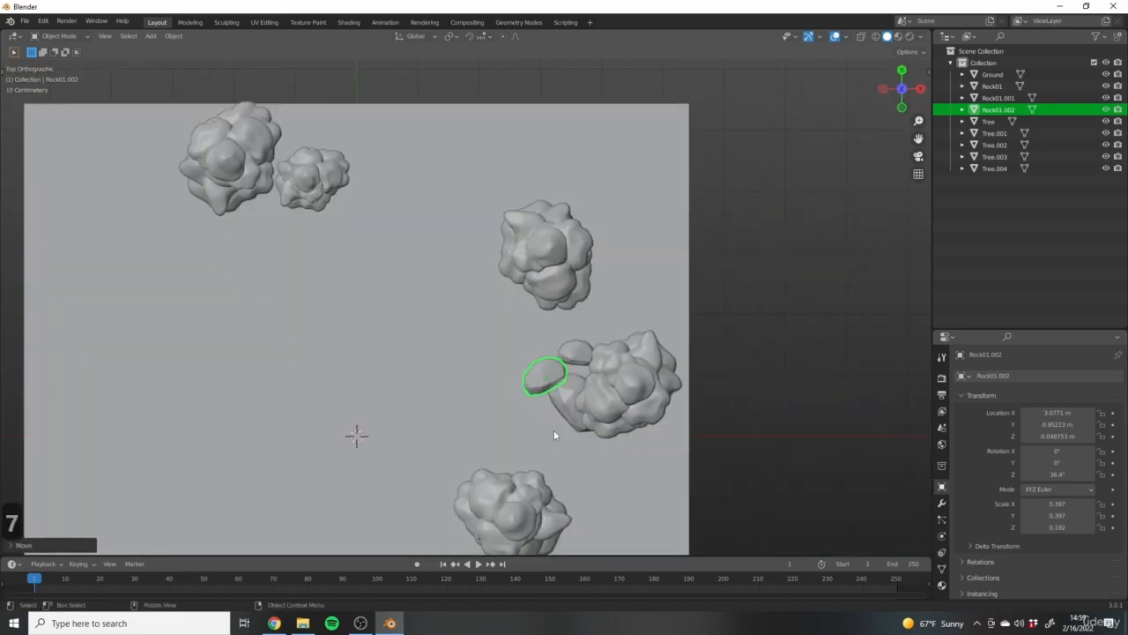
key(shift+d)
key(r)
click(416, 329)
Tilt the new rock and reposition it on the ground beside the pair of trees.
middle_drag(416, 329, 565, 311)
scroll(569, 352, up, 2)
key(r)
click(624, 309)
key(g)
click(605, 318)
Duplicate the rock by the paired trees, place the copy at the larger tree's base, and rotate it to a different angle.
key(shift+s)
key(shift+d)
click(503, 315)
key(r)
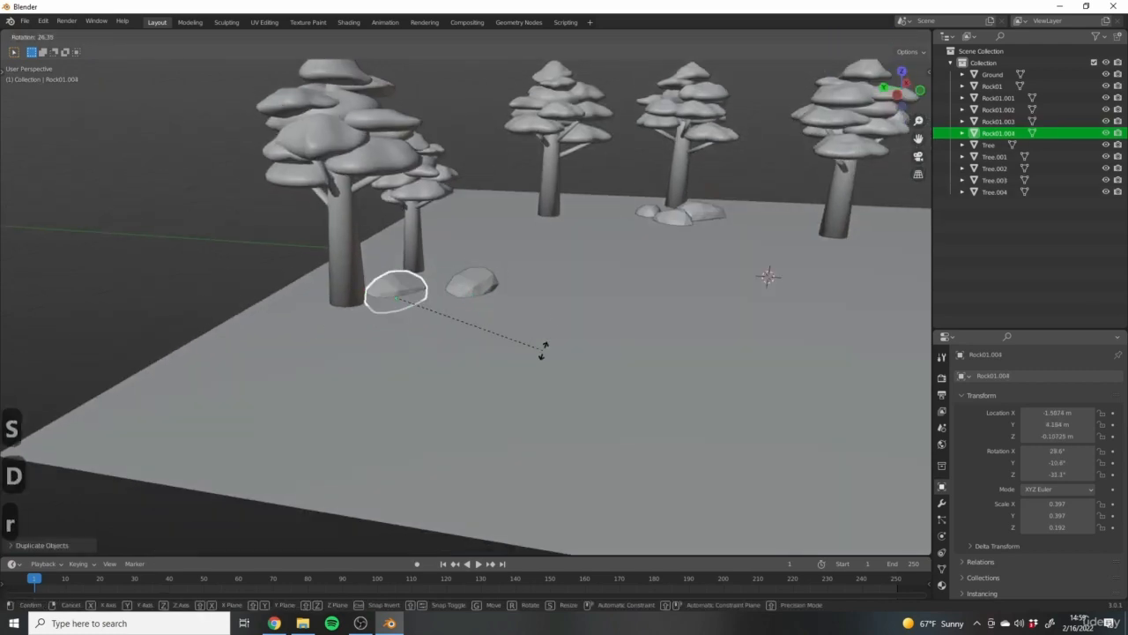
click(534, 345)
middle_drag(448, 324, 491, 321)
Scale the rock at the larger tree up to about 0.669, reposition it, and set its height to about -0.074 m in Z.
key(s)
click(575, 331)
key(g)
click(478, 279)
middle_drag(546, 275, 438, 295)
key(g)
key(z)
click(526, 333)
Slide the large rock horizontally, keeping its height, to about X -1.87 m and Y 3.97 m beside the larger tree.
middle_drag(527, 336, 570, 360)
key(g)
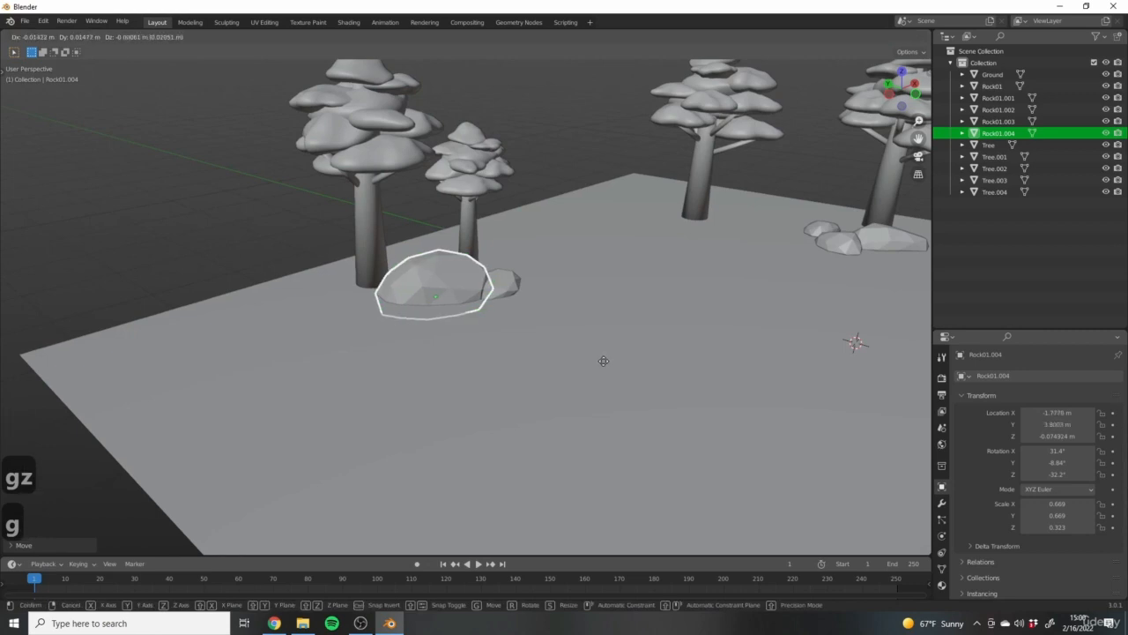
key(shift+z)
click(586, 356)
middle_drag(453, 329, 490, 331)
scroll(529, 304, down, 2)
Duplicate the large rock and place the copy on the open ground near the single tree across the scene.
click(603, 275)
shift+middle_drag(603, 277, 605, 370)
click(319, 272)
shift+middle_drag(410, 282, 437, 388)
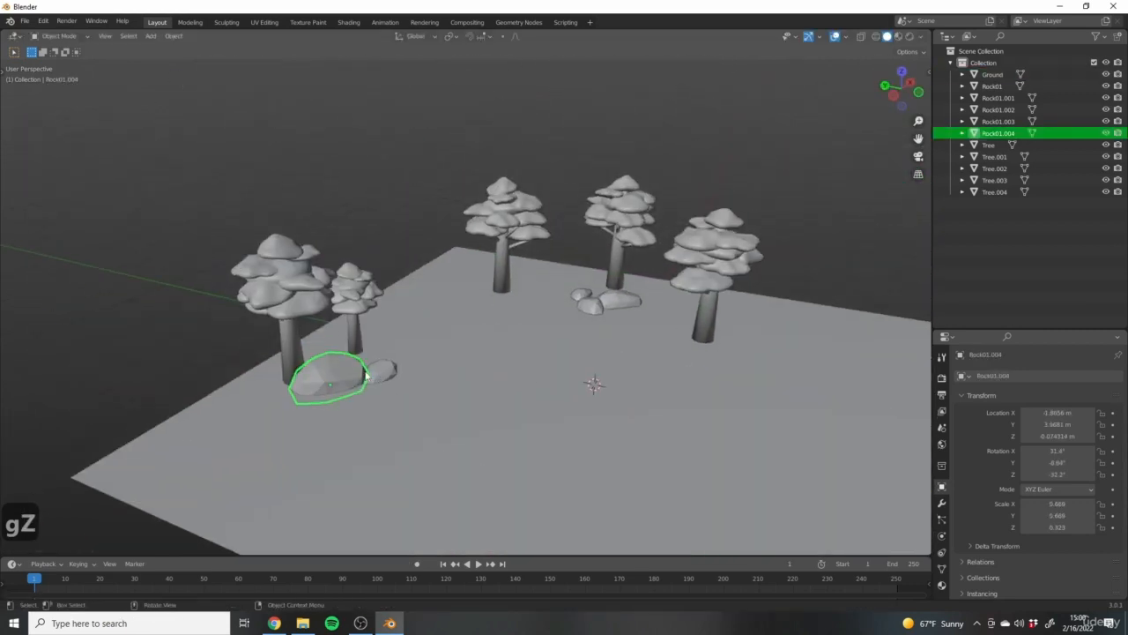
key(shift+d)
click(745, 360)
Rotate the new rock from several view angles to give it a different orientation, and lower it partly into the ground.
middle_drag(754, 401, 617, 423)
key(r)
click(728, 328)
key(r)
click(788, 385)
key(r)
click(699, 364)
key(g)
key(z)
click(707, 374)
Reshape the new rock's mesh by pushing a side vertex inward with proportional editing.
scroll(762, 435, up, 6)
key(Tab)
click(594, 416)
key(g)
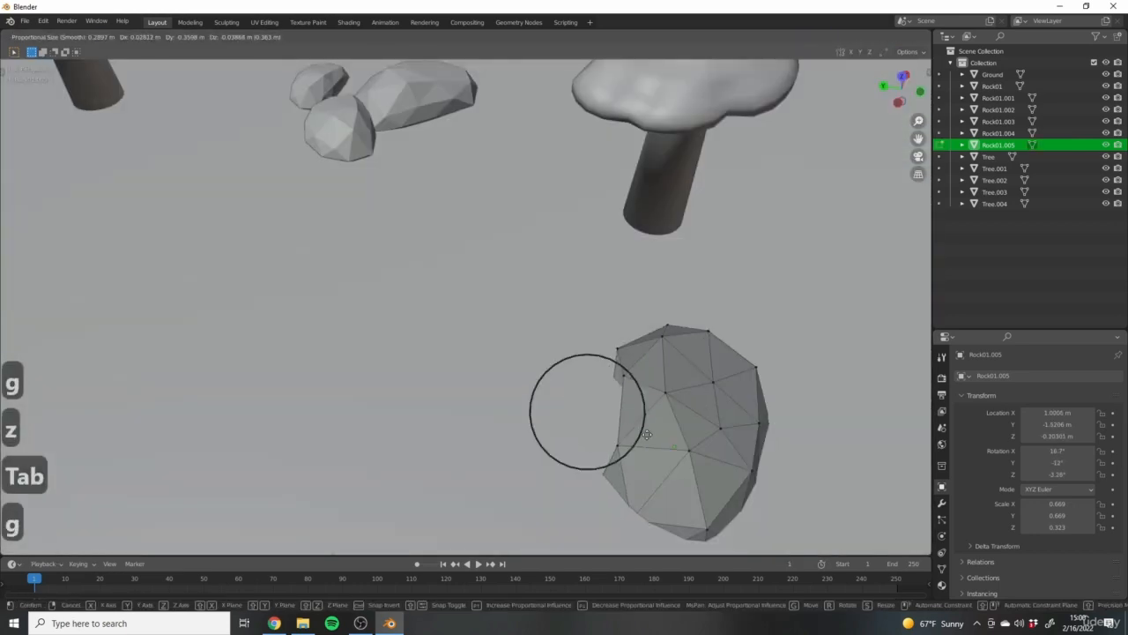
scroll(639, 440, down, 6)
click(646, 442)
key(Tab)
Reshape the large rock beside the paired trees by moving one of its vertices with proportional editing.
scroll(741, 419, down, 4)
middle_drag(760, 407, 484, 177)
click(484, 178)
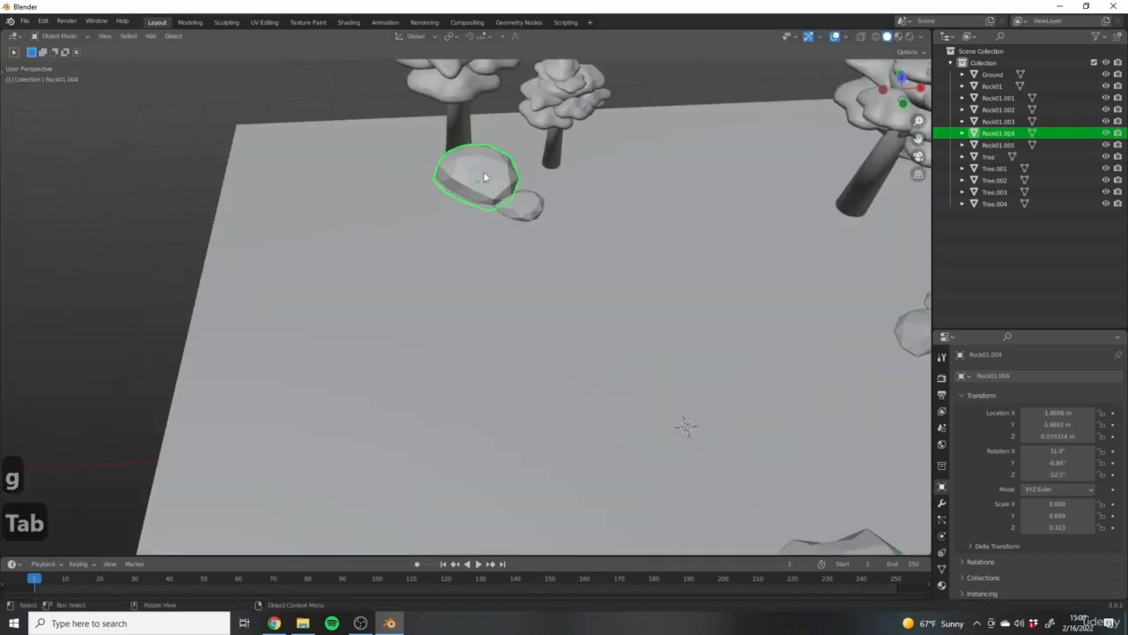
middle_drag(533, 204, 464, 311)
key(g)
click(527, 201)
key(Tab)
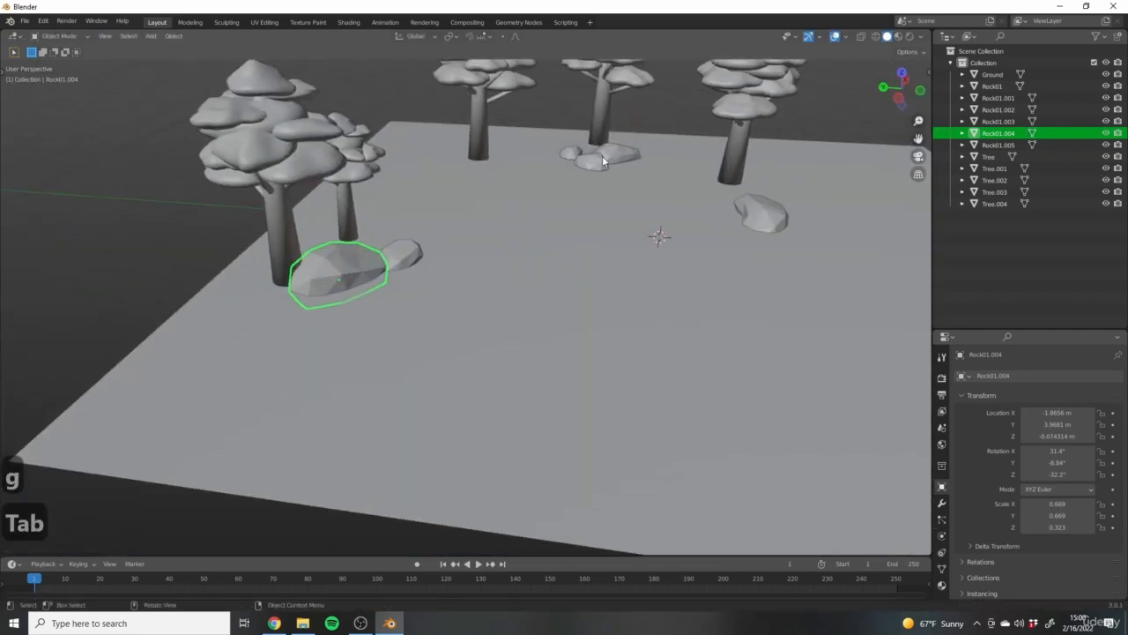
Edit the front rock of the three-rock cluster, moving a side vertex with a proportional size of about 0.34 m.
click(604, 162)
shift+middle_drag(603, 162, 414, 231)
scroll(414, 230, up, 6)
shift+middle_drag(440, 150, 510, 228)
key(Tab)
scroll(517, 221, down, 6)
scroll(511, 244, up, 3)
scroll(597, 229, up, 3)
middle_drag(573, 243, 599, 268)
scroll(600, 269, up, 2)
middle_drag(491, 239, 523, 219)
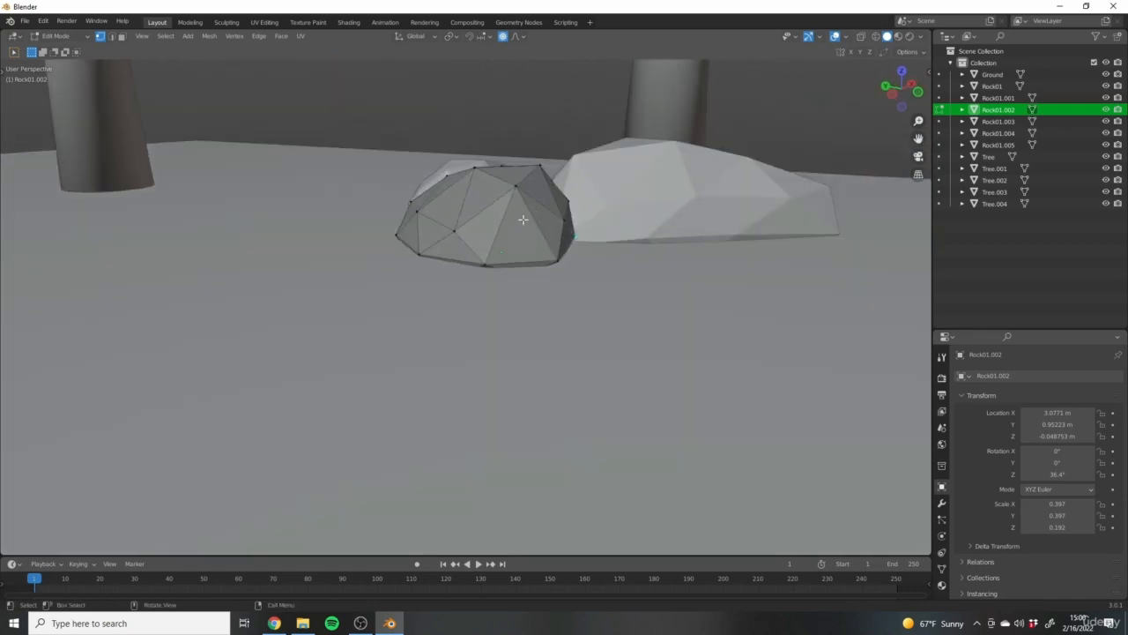
key(g)
scroll(546, 254, up, 11)
scroll(564, 274, up, 1)
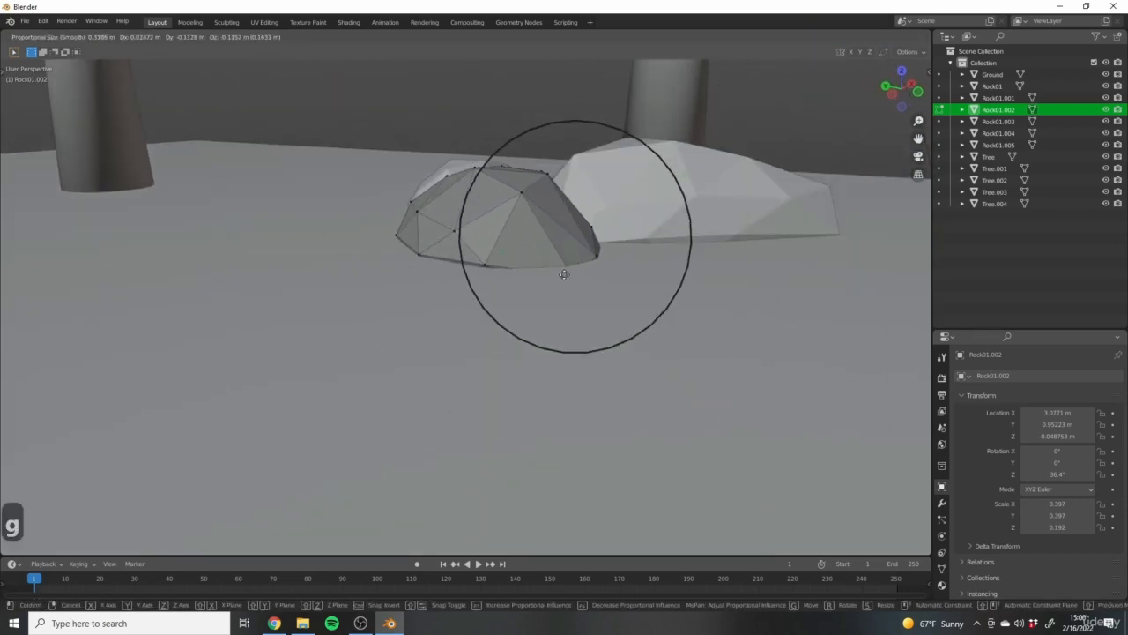
click(567, 269)
Move further vertices of the front cluster rock to make its shape more irregular, and return to Object Mode.
key(g)
middle_drag(618, 204, 479, 183)
click(596, 225)
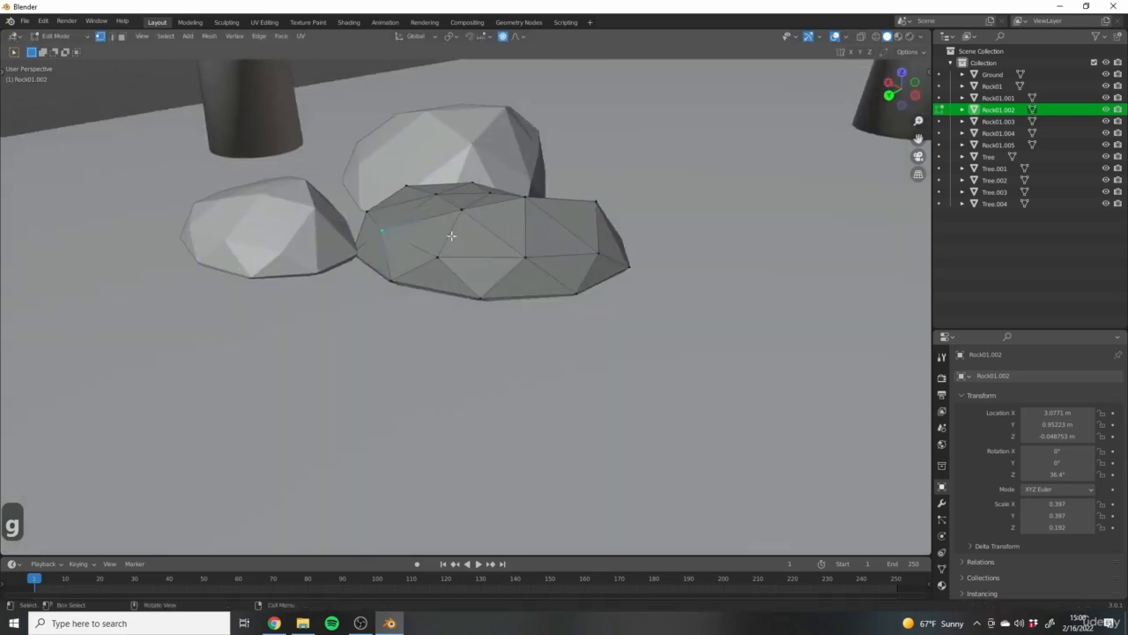
key(g)
middle_drag(451, 235, 494, 286)
click(458, 234)
key(Tab)
scroll(366, 359, down, 7)
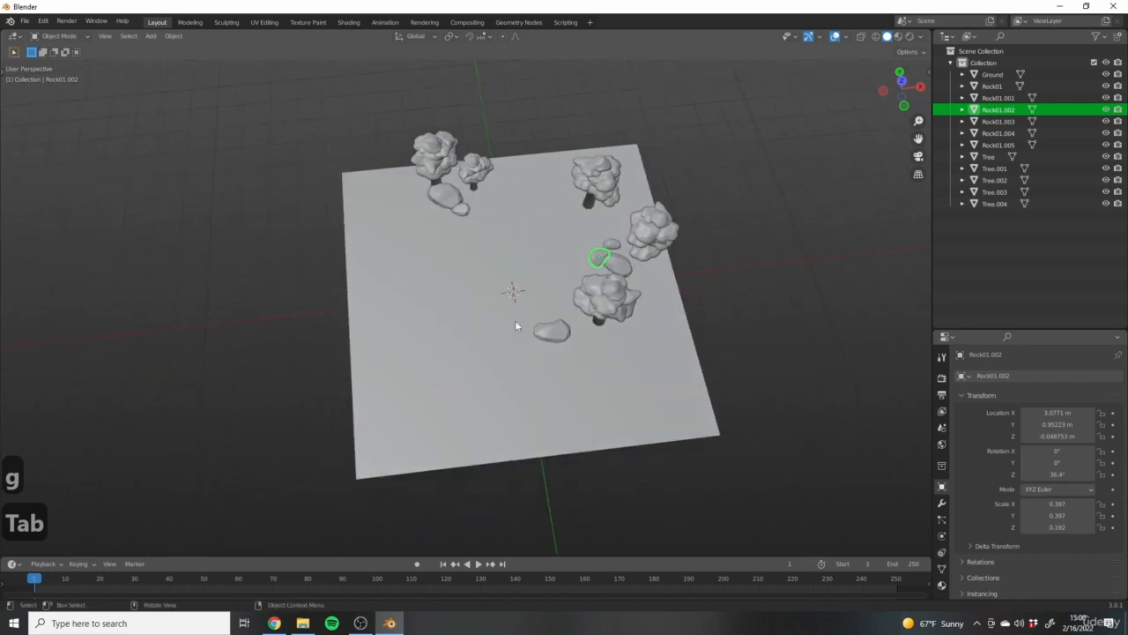
Edit the lone rock in front of the tree, raising its top vertex about 0.2 m along Z with proportional editing.
drag(519, 326, 533, 339)
scroll(550, 349, up, 4)
click(505, 327)
scroll(525, 336, up, 5)
key(Tab)
middle_drag(524, 336, 547, 239)
key(g)
key(z)
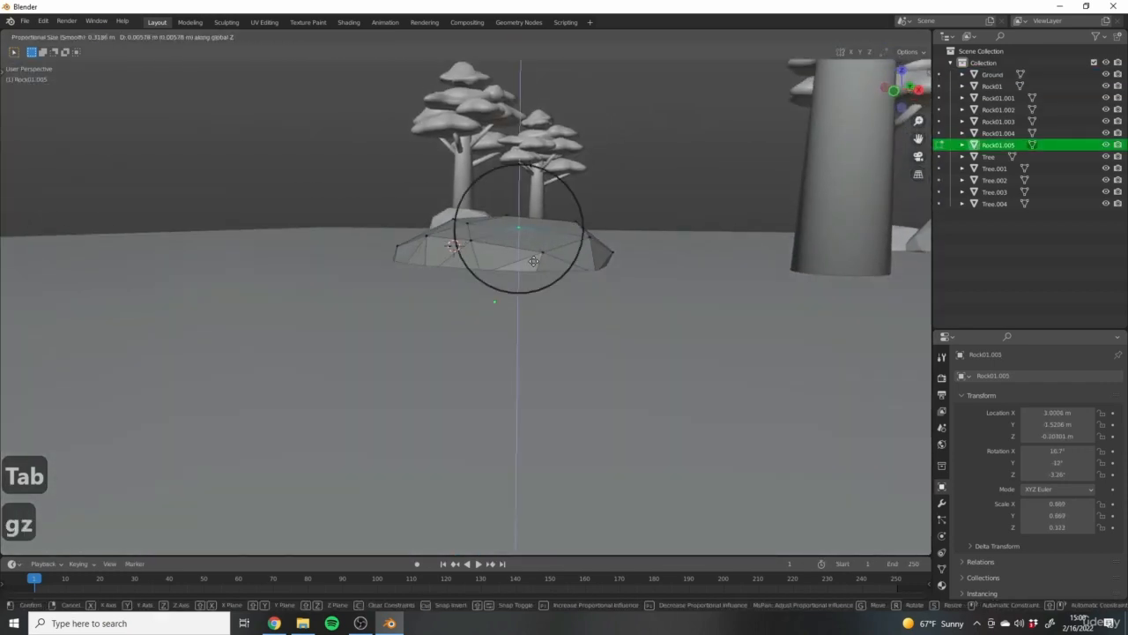
scroll(534, 222, up, 3)
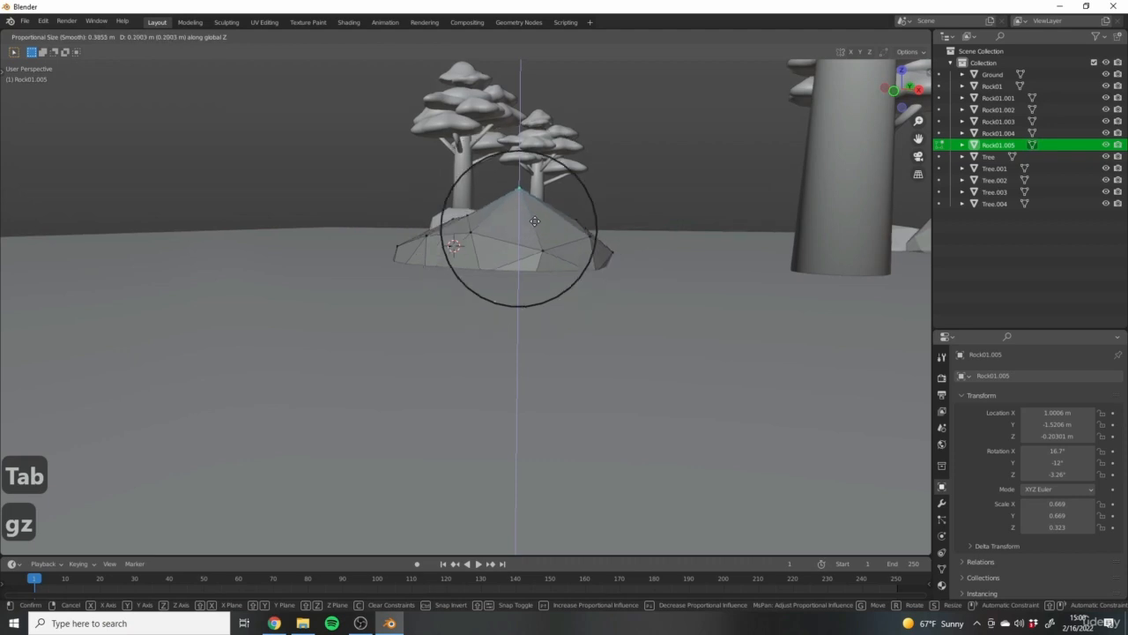
scroll(534, 222, down, 1)
click(534, 222)
middle_drag(534, 222, 554, 264)
key(Tab)
Adjust the height of the same rock's peak vertex again along Z and return to Object Mode.
scroll(586, 326, down, 4)
middle_drag(592, 334, 588, 295)
key(Tab)
middle_drag(539, 322, 590, 281)
key(Tab)
key(Tab)
key(g)
key(z)
click(541, 252)
key(Tab)
Rotate the peaked rock to about 3.7° on X, -14.3° on Y and 0.5° on Z.
scroll(411, 234, down, 5)
scroll(636, 318, up, 5)
middle_drag(636, 318, 590, 292)
key(r)
click(690, 276)
middle_drag(690, 276, 652, 312)
middle_drag(531, 276, 643, 391)
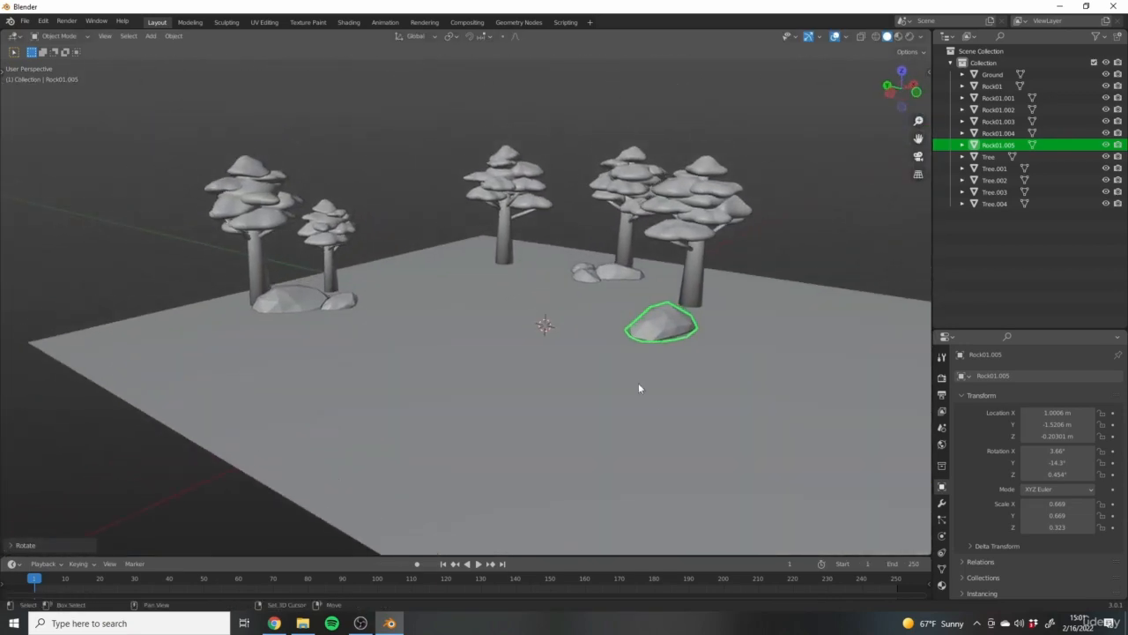
Duplicate the peaked rock, place the copy beside it near the tree, and turn the copy to -70° about Z.
click(493, 352)
middle_drag(493, 352, 570, 360)
click(548, 409)
scroll(531, 446, up, 4)
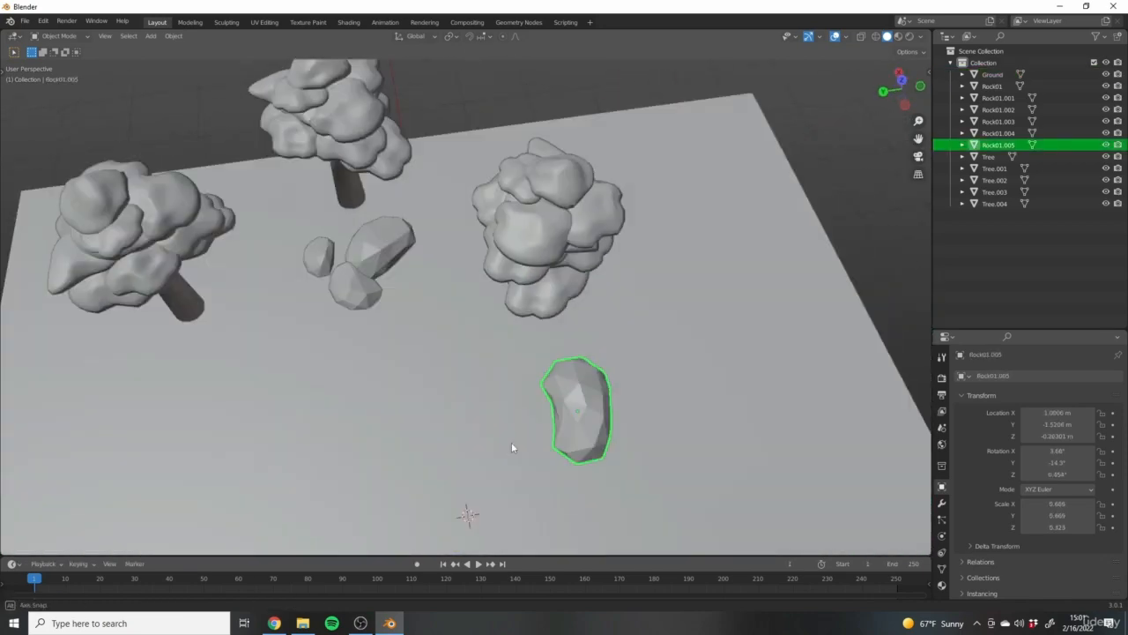
middle_drag(511, 447, 667, 455)
key(shift+d)
click(682, 349)
key(r)
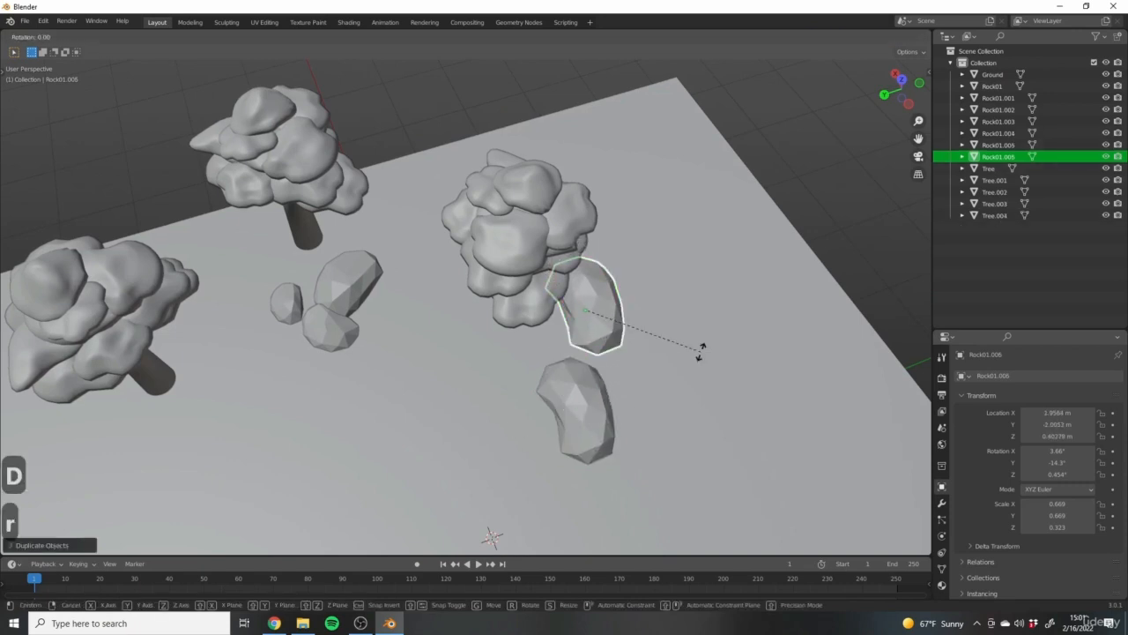
click(591, 350)
Sink the duplicated rock about 0.72 m along Z into the ground and scale it down to about 0.53 in X and Y.
middle_drag(591, 350, 650, 313)
key(g)
key(z)
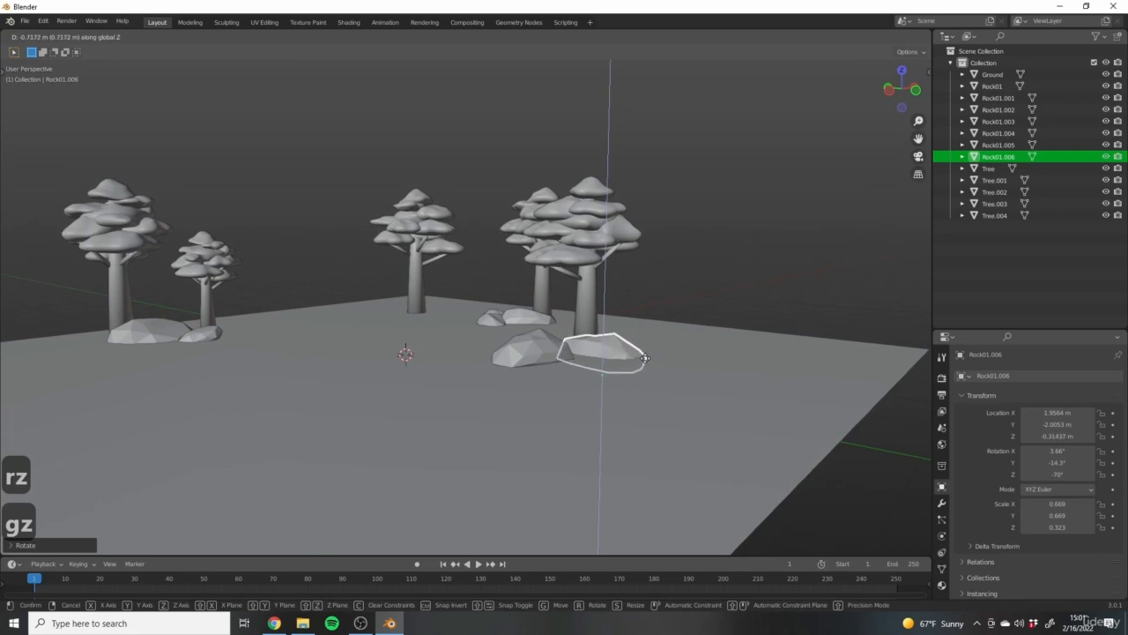
click(645, 357)
key(s)
click(705, 361)
middle_drag(705, 360, 520, 252)
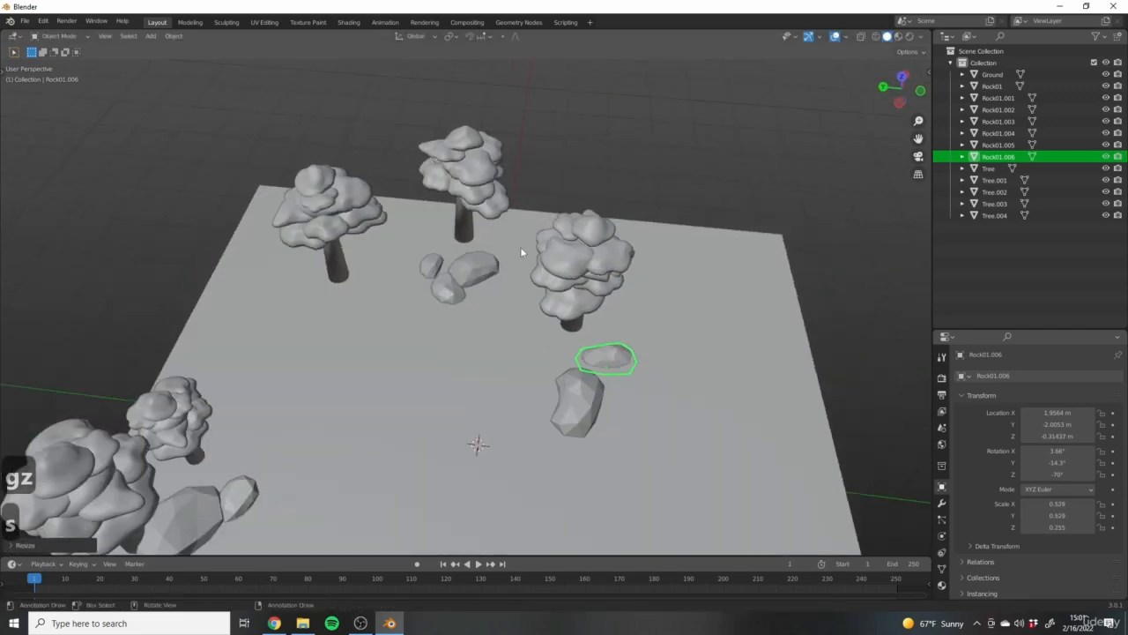
Move the front tree together with its two rocks, without the ground, horizontally to the far empty corner of the plane with Z locked.
drag(635, 430, 635, 430)
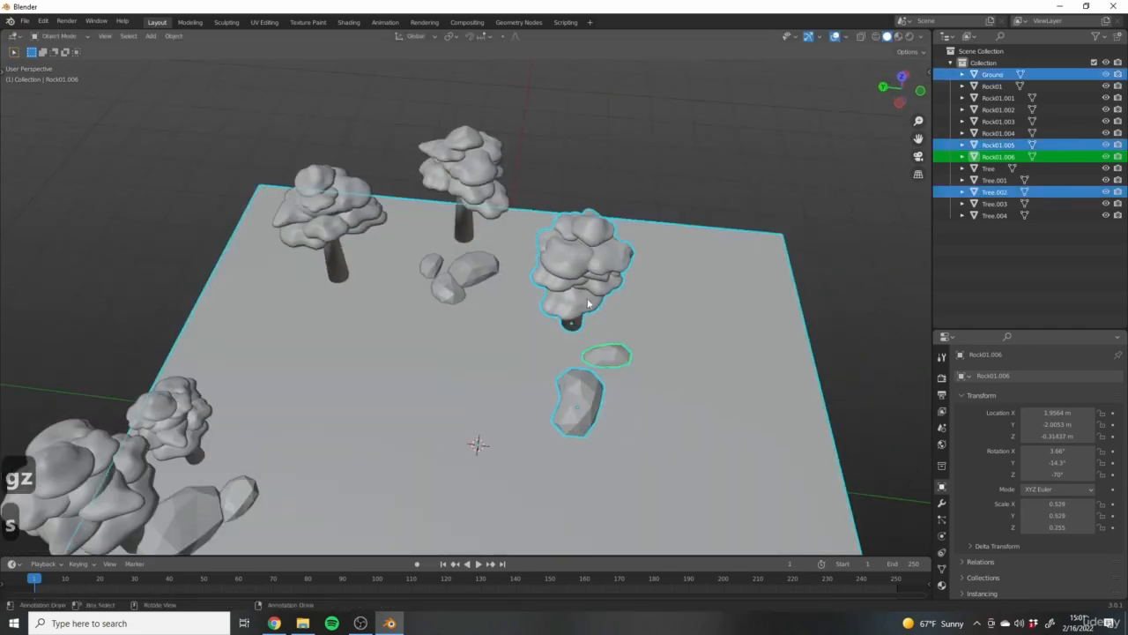
shift+click(720, 297)
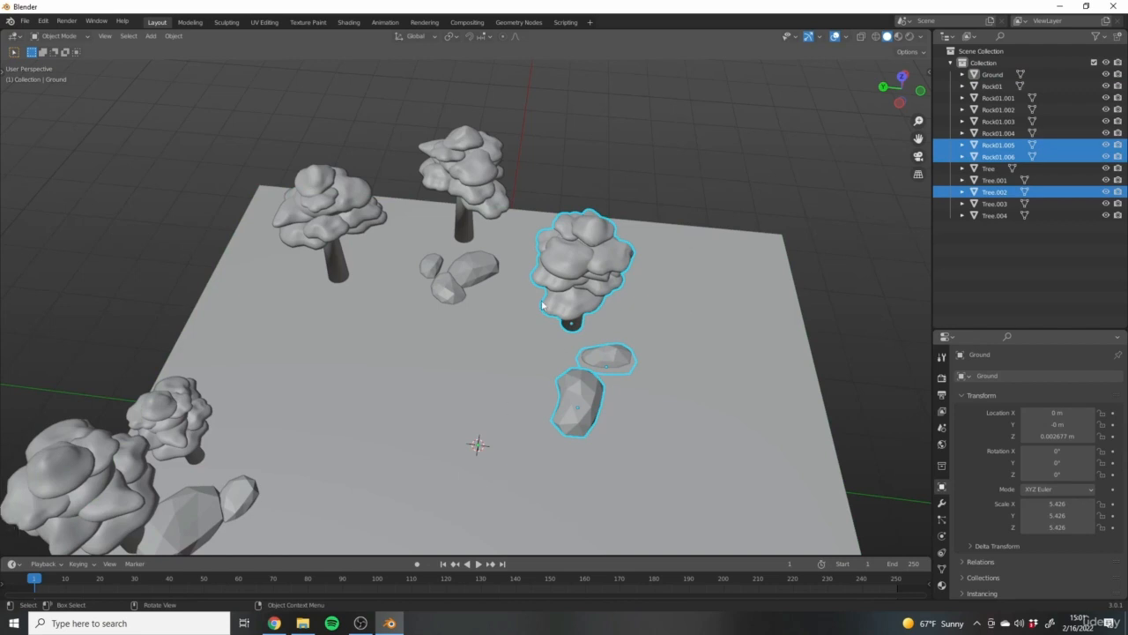
drag(665, 435, 665, 435)
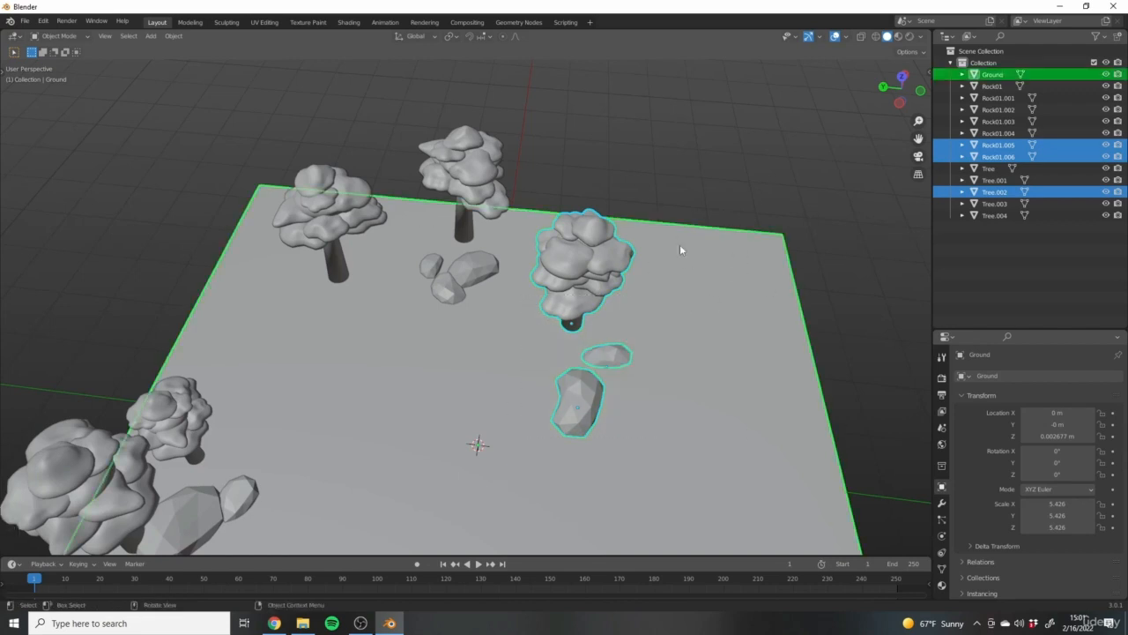
shift+click(746, 257)
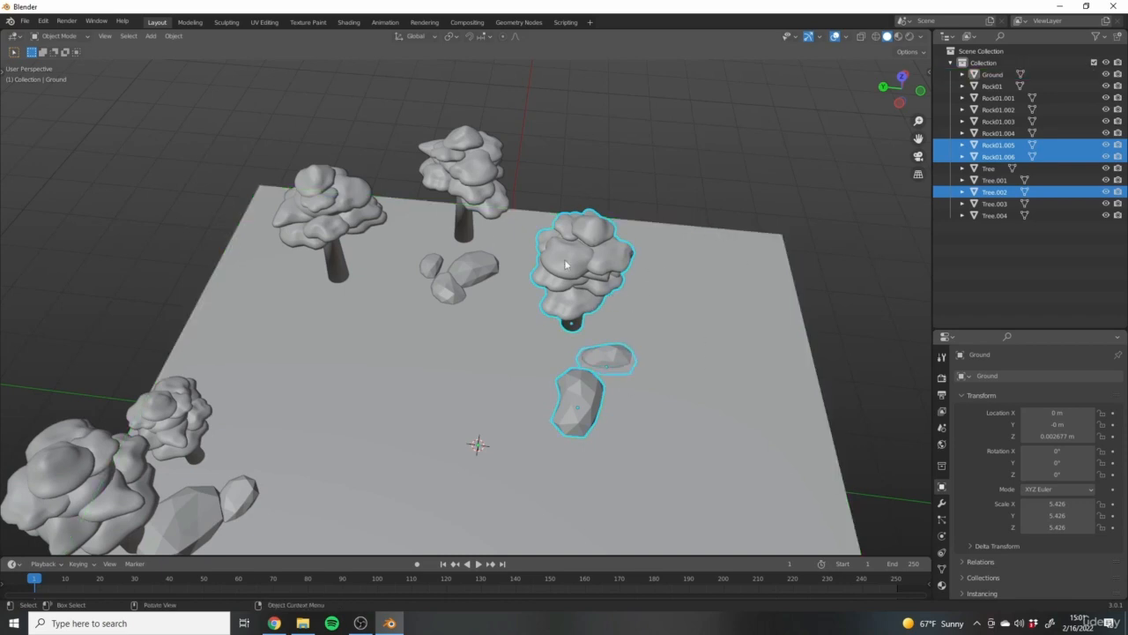
middle_drag(567, 388, 683, 403)
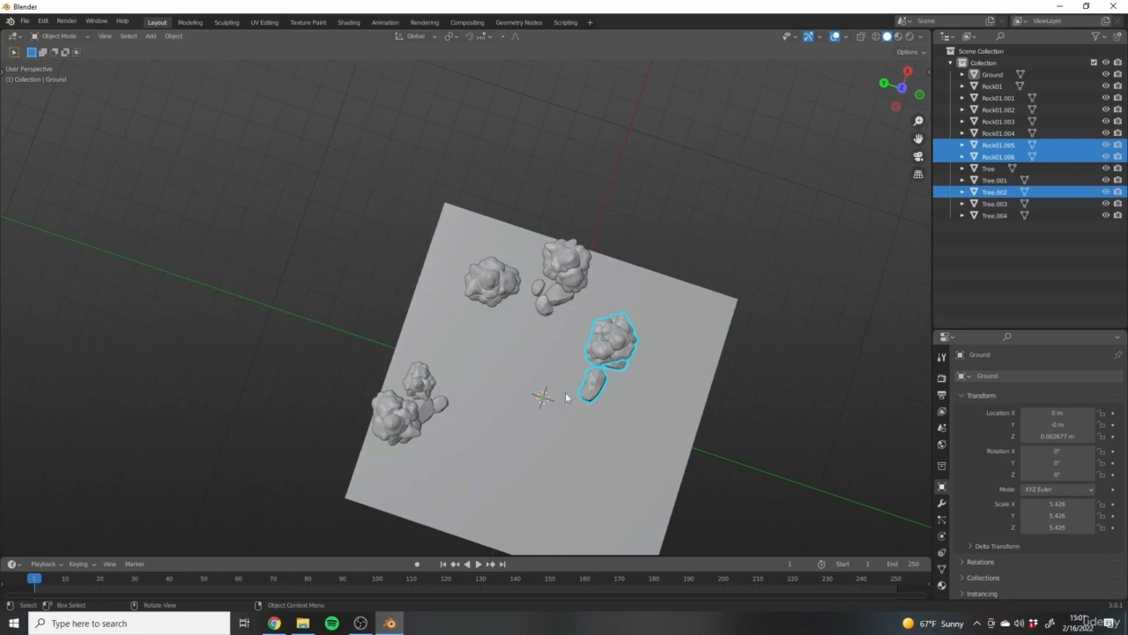
scroll(568, 400, up, 3)
middle_drag(570, 401, 668, 358)
shift+middle_drag(620, 191, 542, 231)
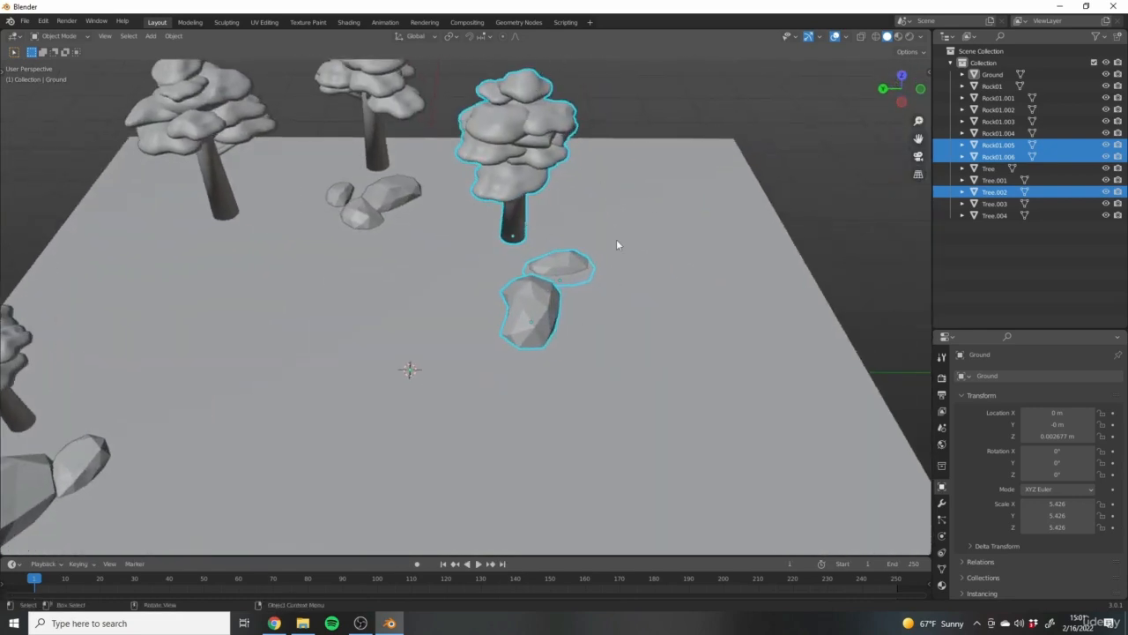
shift+middle_drag(509, 205, 497, 293)
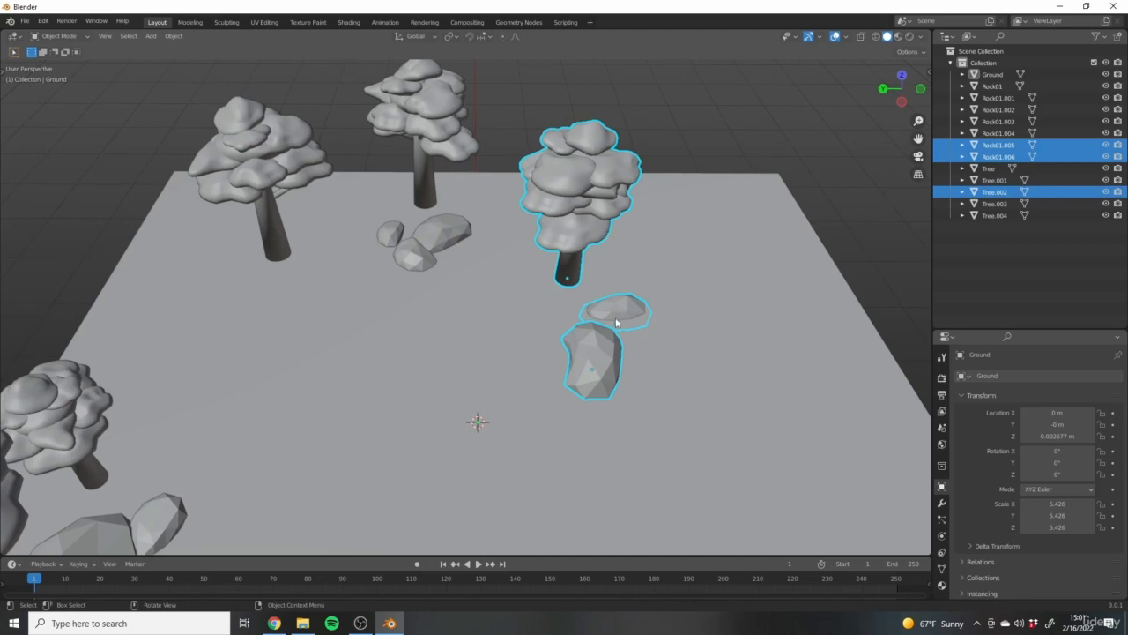
key(g)
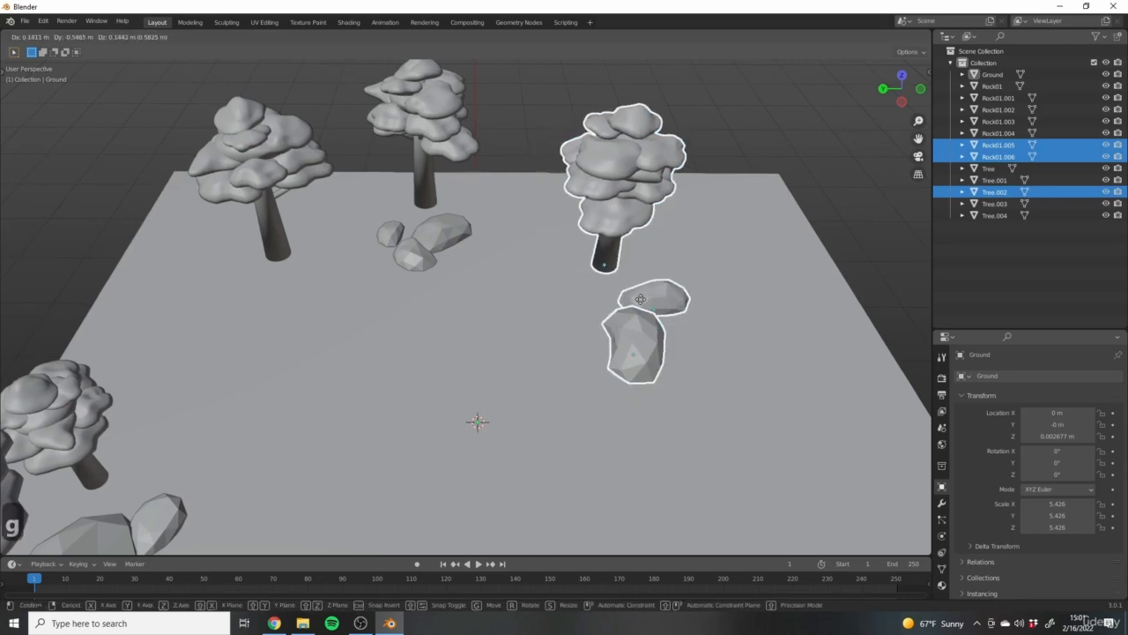
key(z)
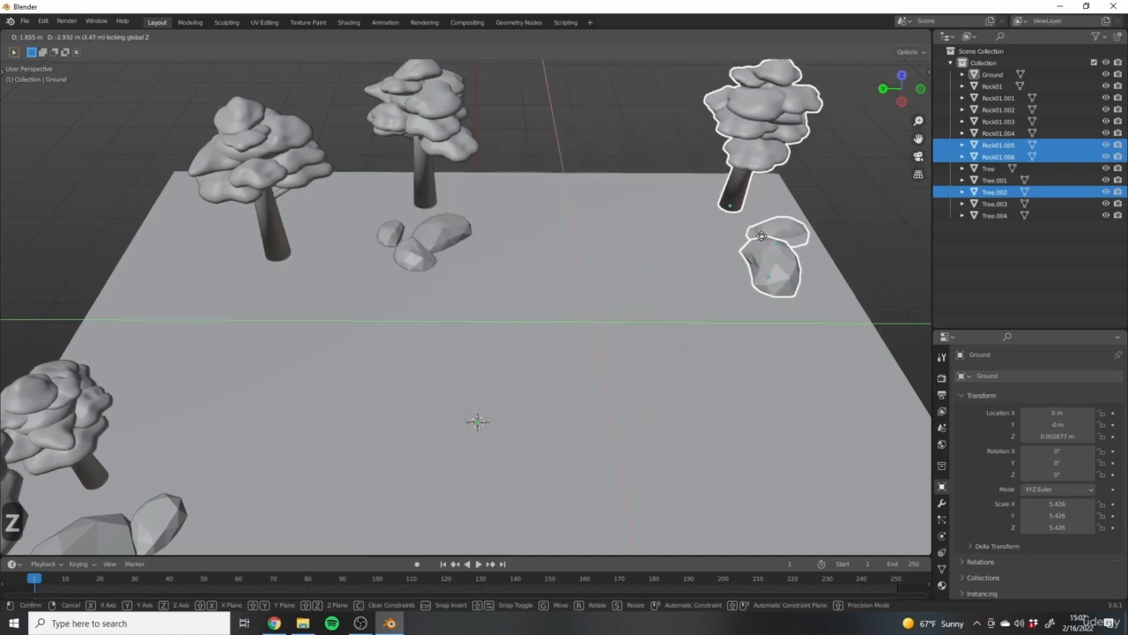
click(757, 235)
Examine the layout of the trees and rock groups across the ground plane from several angles.
scroll(445, 365, down, 4)
shift+middle_drag(445, 365, 515, 289)
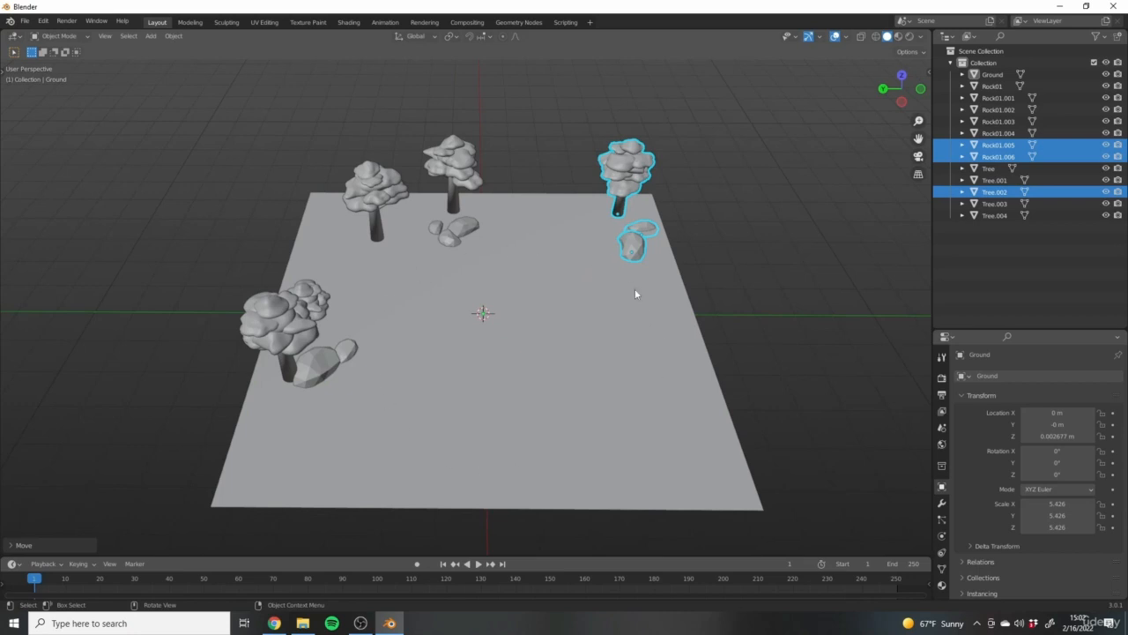
scroll(392, 359, up, 4)
middle_drag(393, 358, 552, 334)
scroll(583, 275, down, 4)
shift+middle_drag(583, 276, 230, 319)
middle_drag(564, 327, 609, 350)
scroll(535, 208, up, 4)
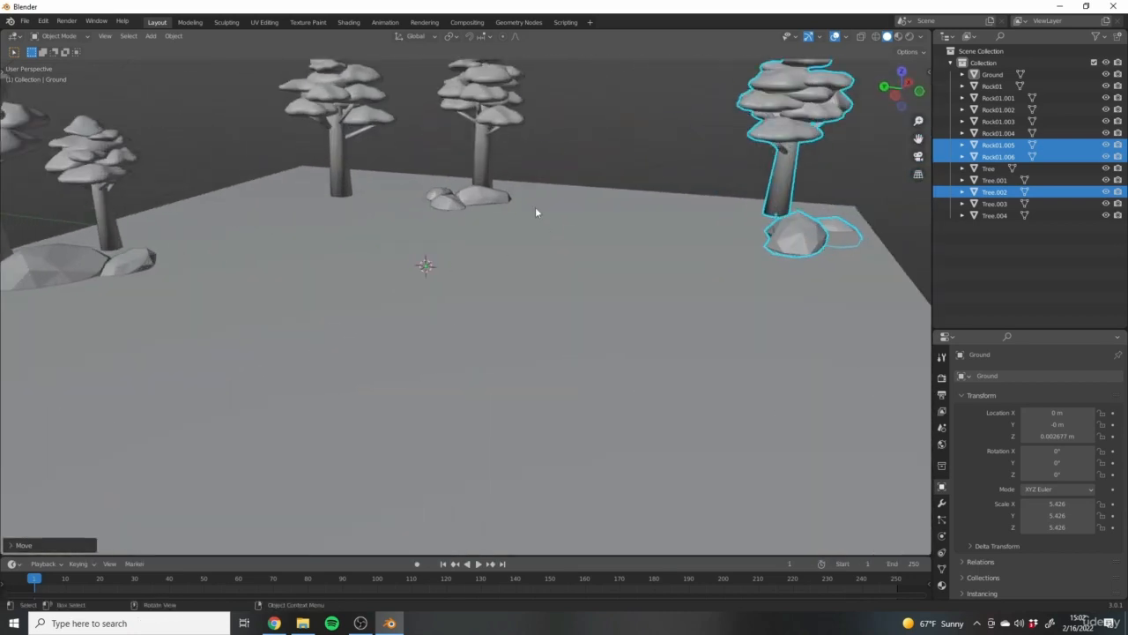
scroll(535, 211, down, 4)
middle_drag(432, 308, 353, 320)
shift+middle_drag(414, 335, 536, 297)
scroll(534, 322, up, 4)
scroll(406, 316, down, 4)
scroll(536, 297, up, 2)
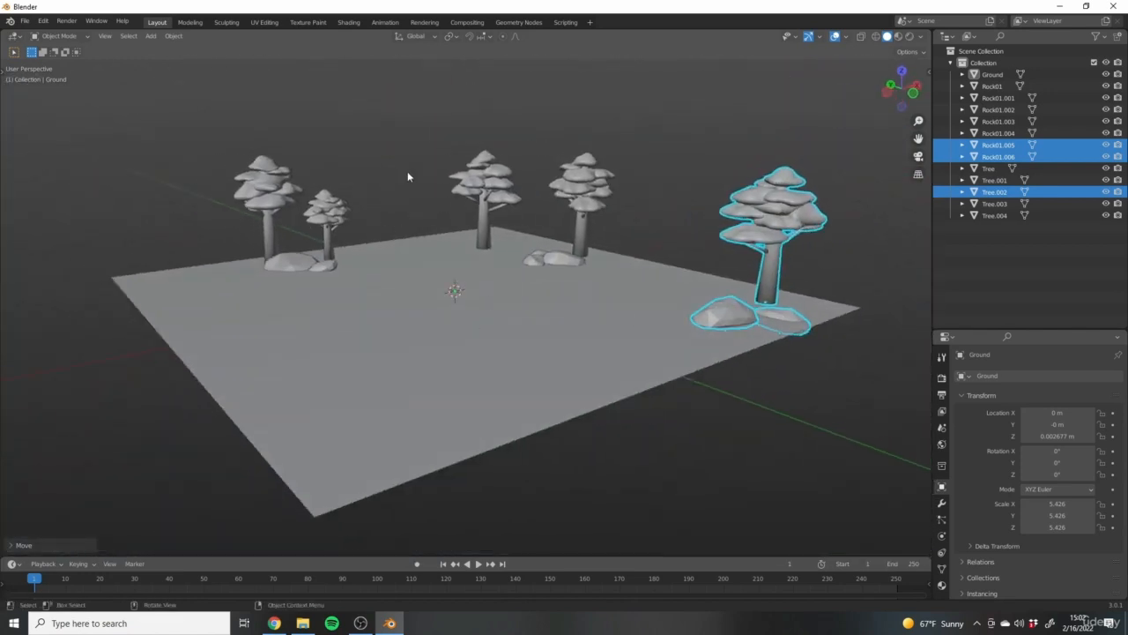
scroll(446, 314, up, 4)
key(shift+a)
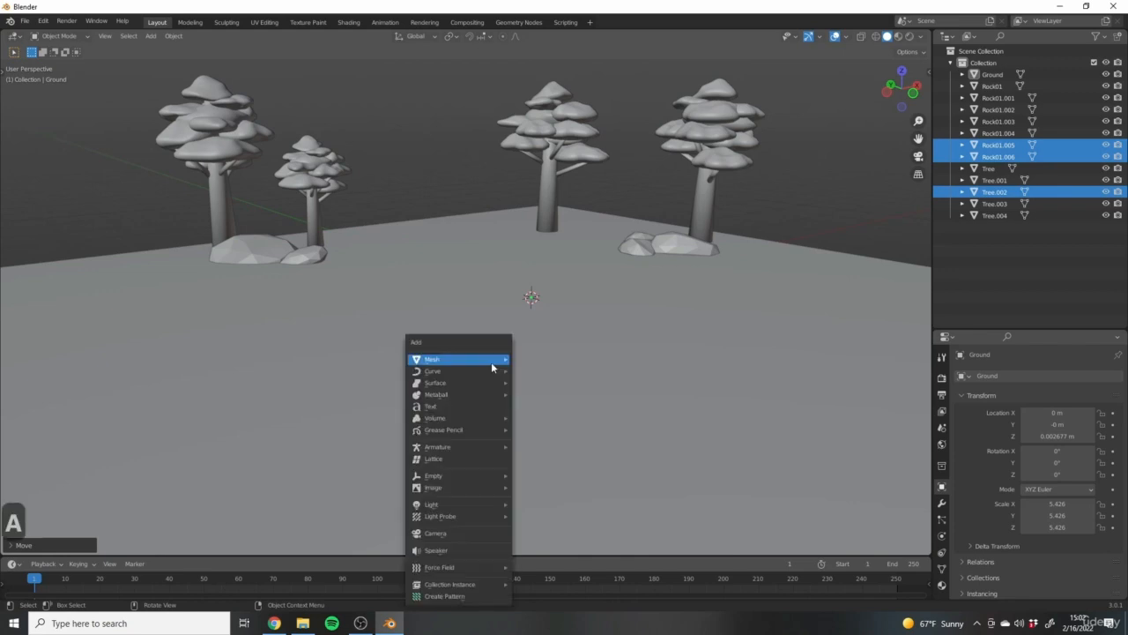
scroll(630, 322, down, 2)
key(shift+a)
mouse_move(412, 360)
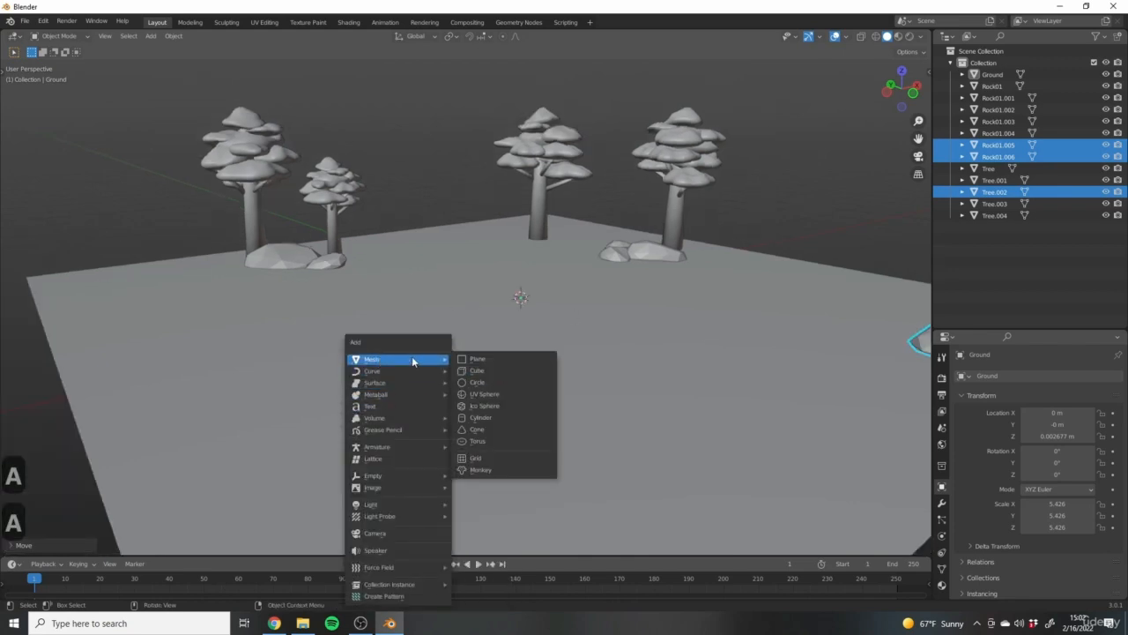
middle_drag(506, 304, 657, 358)
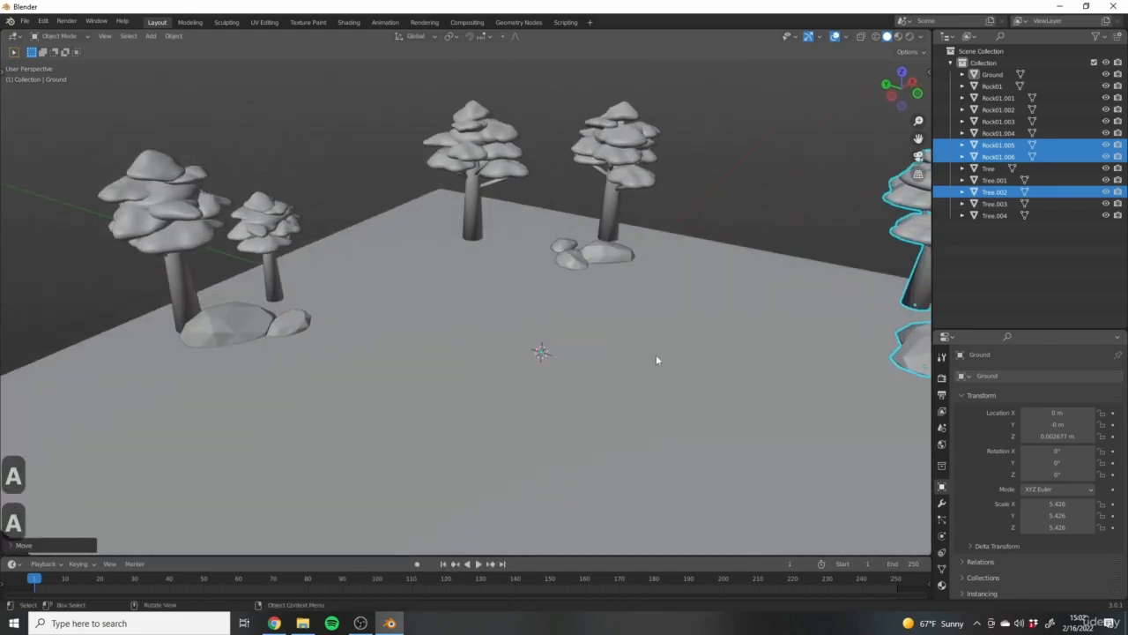
scroll(499, 263, down, 3)
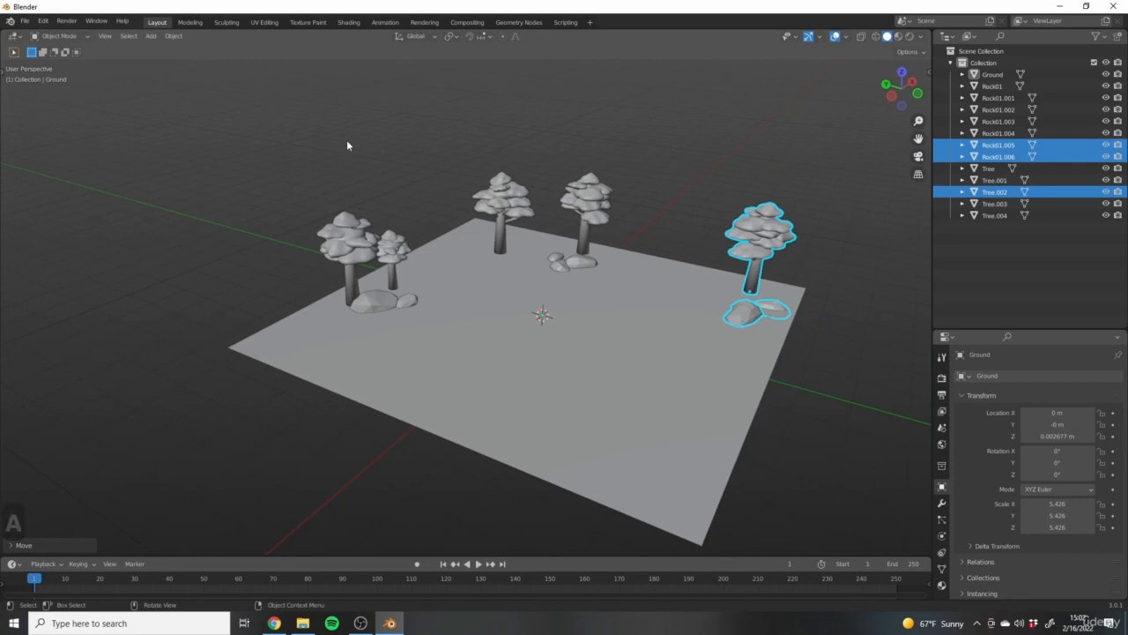
Add a cube mesh at the centre of the ground plane.
middle_drag(508, 302, 574, 329)
scroll(517, 288, up, 4)
key(shift+a)
mouse_move(584, 346)
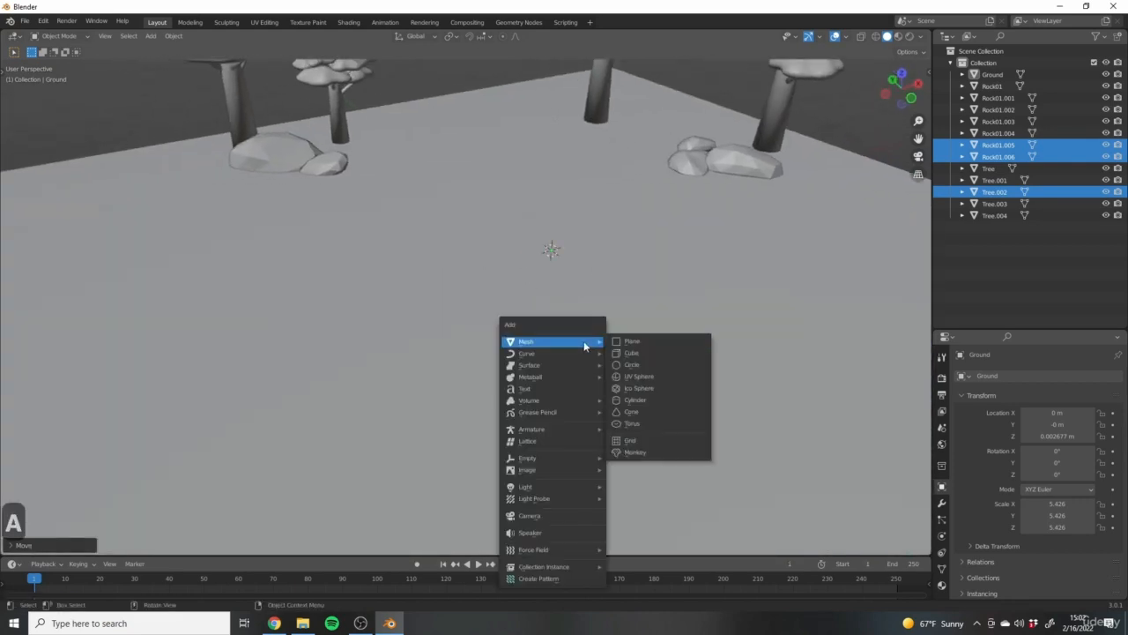
click(651, 354)
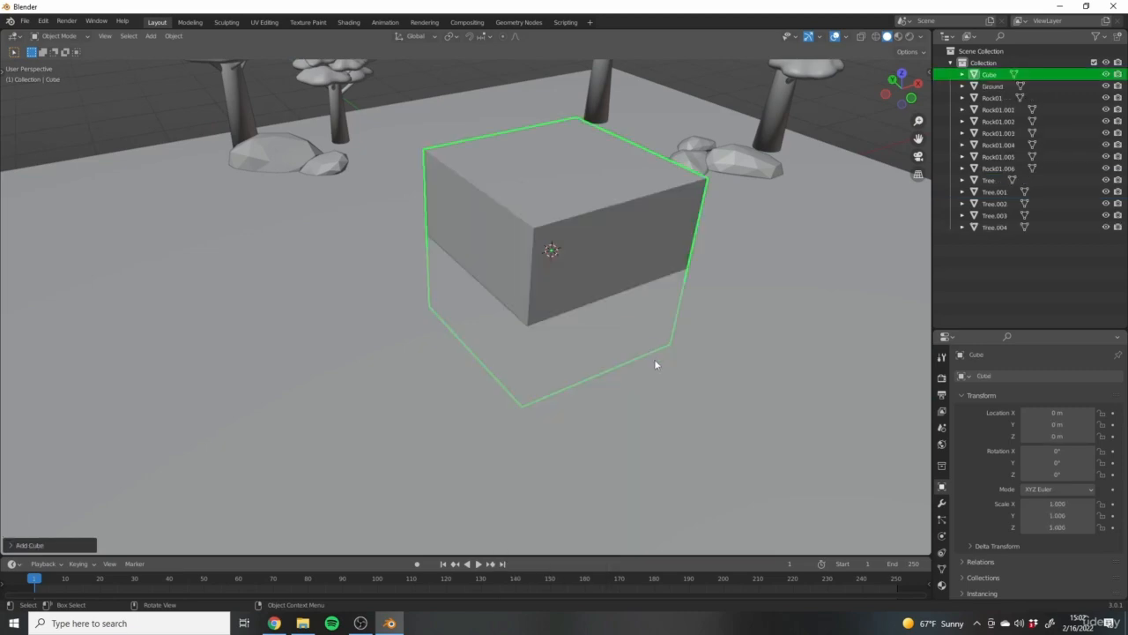
Try raising the whole cube object about 0.98 m along Z in Object Mode.
middle_drag(654, 359, 492, 326)
key(g)
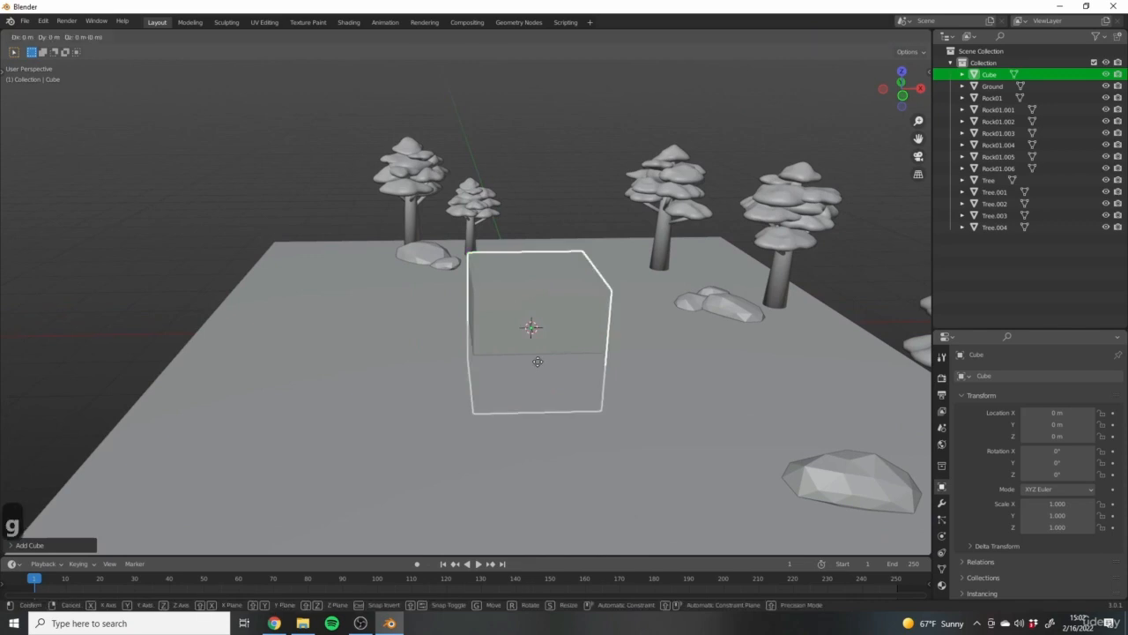
key(z)
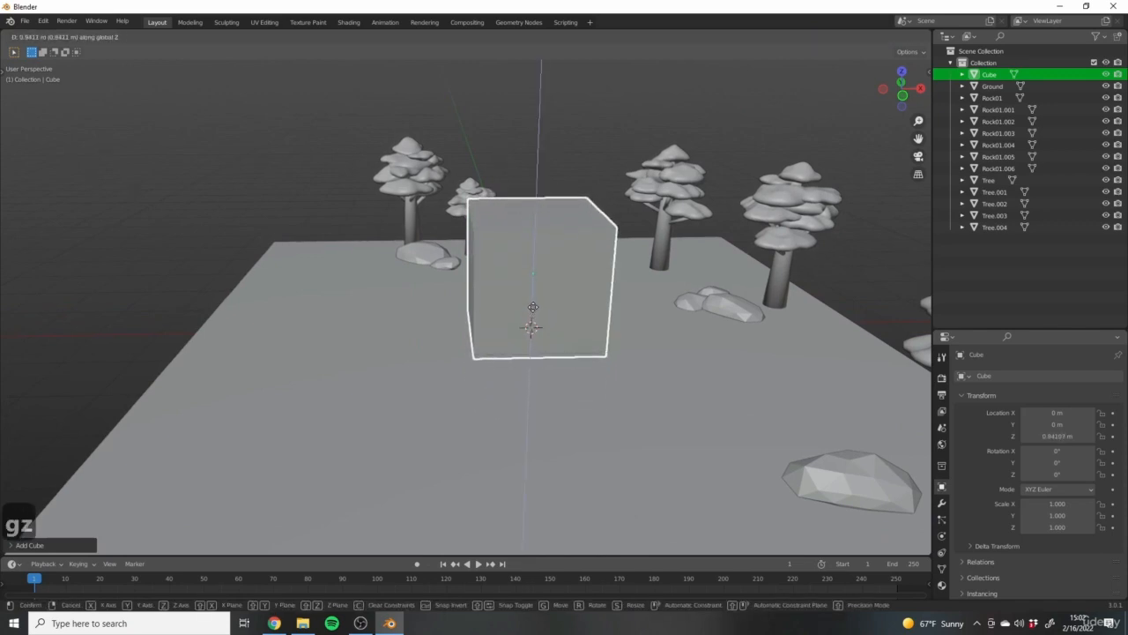
click(447, 356)
middle_drag(447, 355, 797, 381)
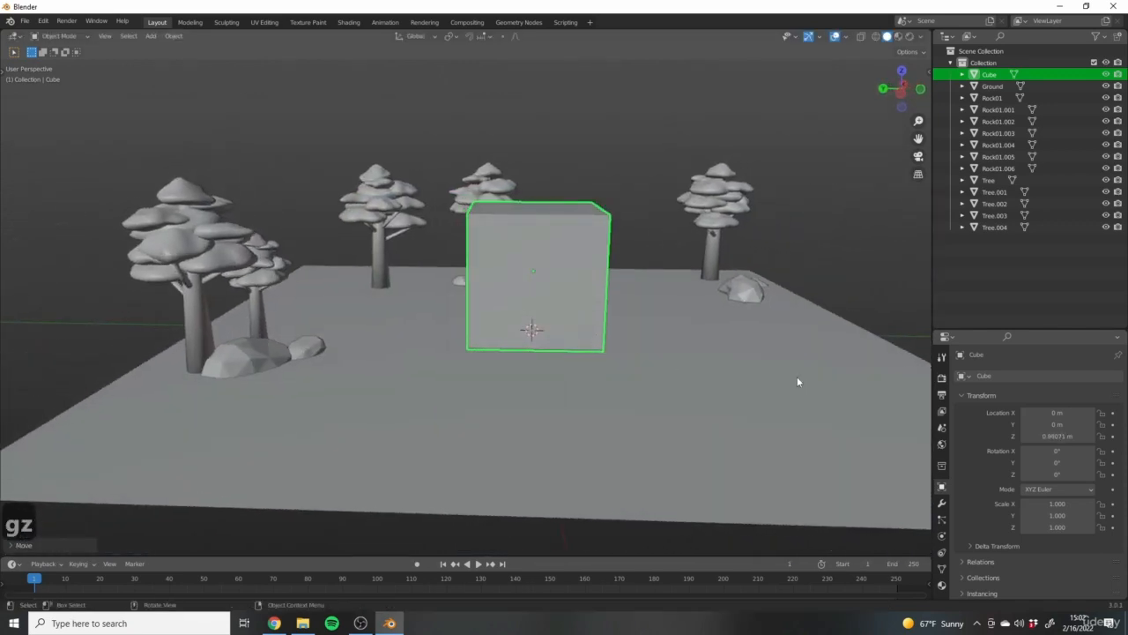
key(s)
right_click(738, 343)
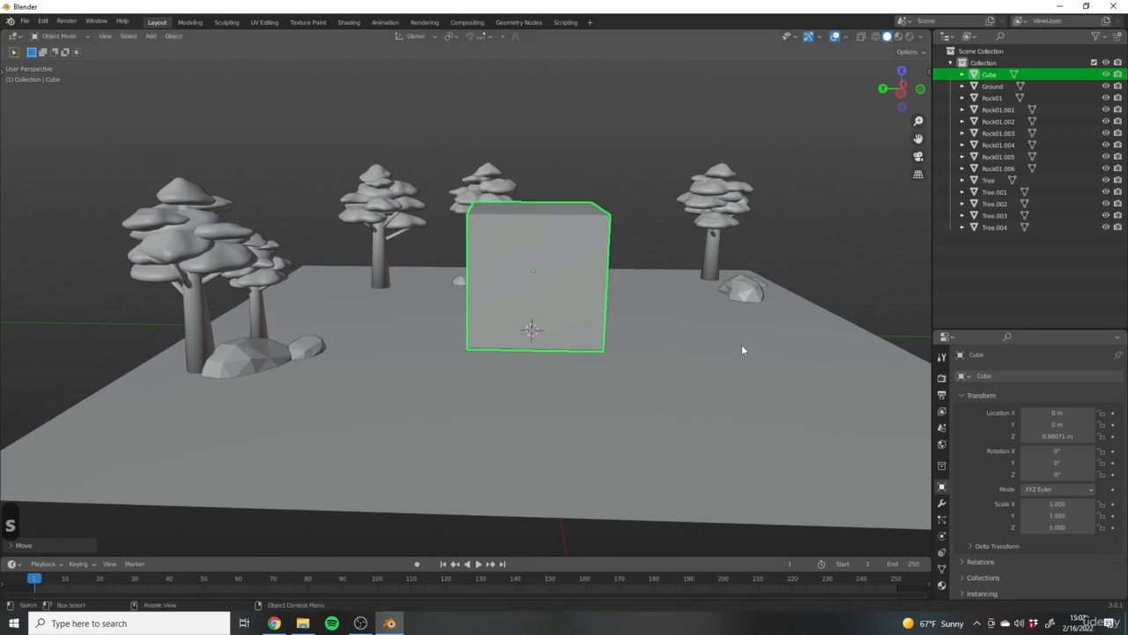
key(ctrl+z)
Raise the cube's entire mesh about 1 m along Z in Edit Mode so its base rests on the ground.
middle_drag(741, 346, 637, 344)
key(Tab)
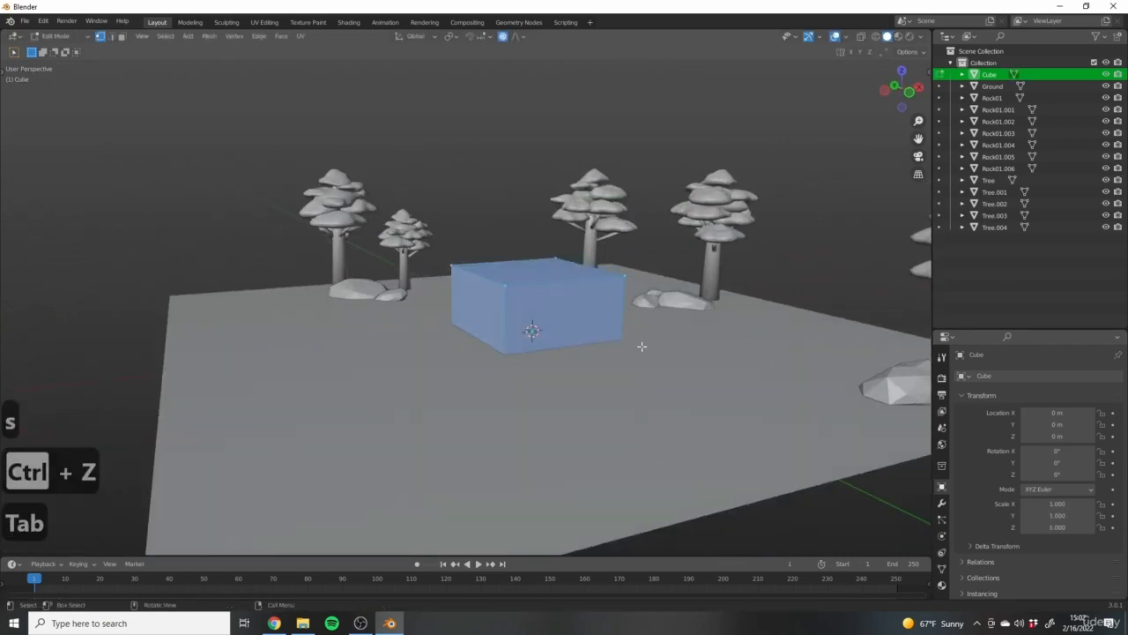
key(g)
key(z)
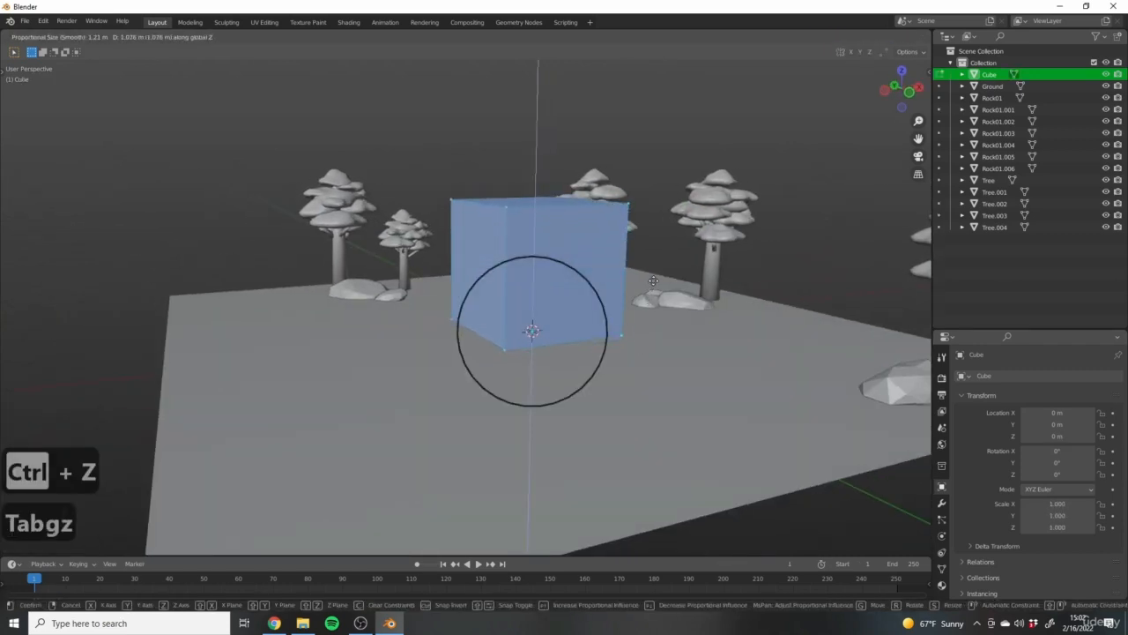
click(652, 287)
Lower the cube's top face about 0.86 m along Z to make a lower block, and return to Object Mode.
middle_drag(652, 286, 677, 362)
click(576, 289)
middle_drag(576, 289, 495, 341)
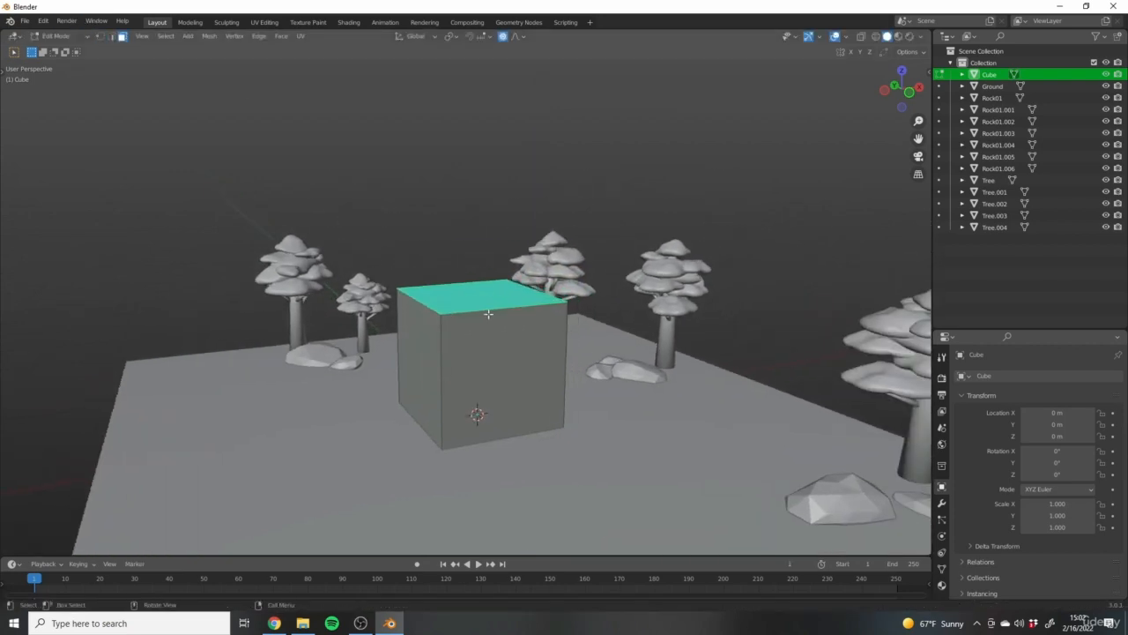
key(g)
key(z)
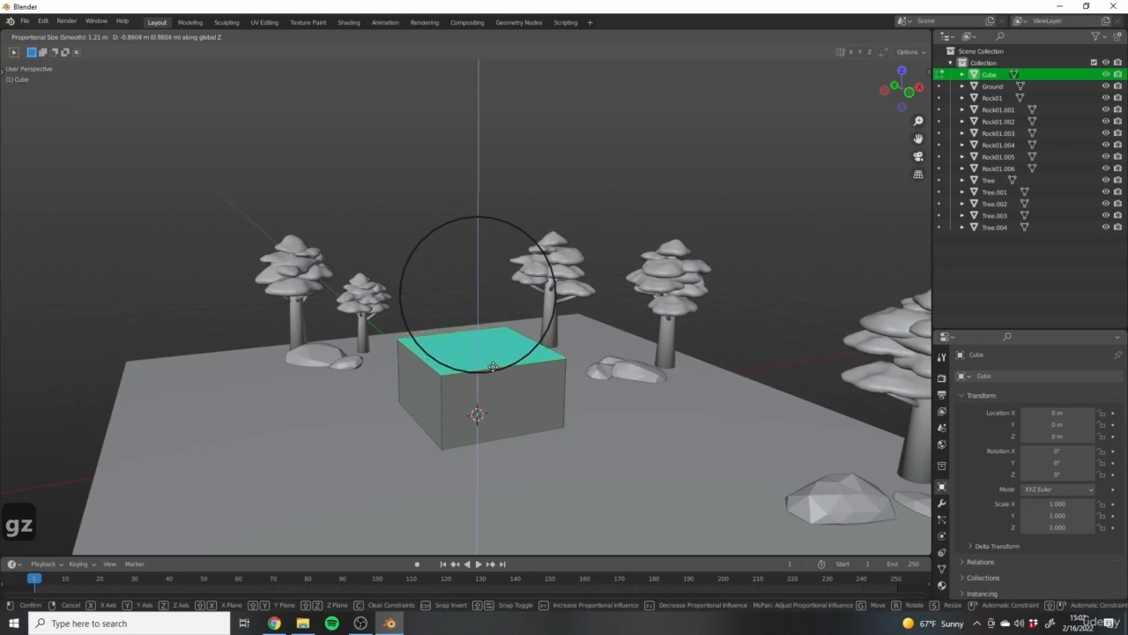
click(494, 367)
middle_drag(671, 369, 646, 414)
scroll(518, 401, up, 3)
shift+middle_drag(515, 398, 606, 334)
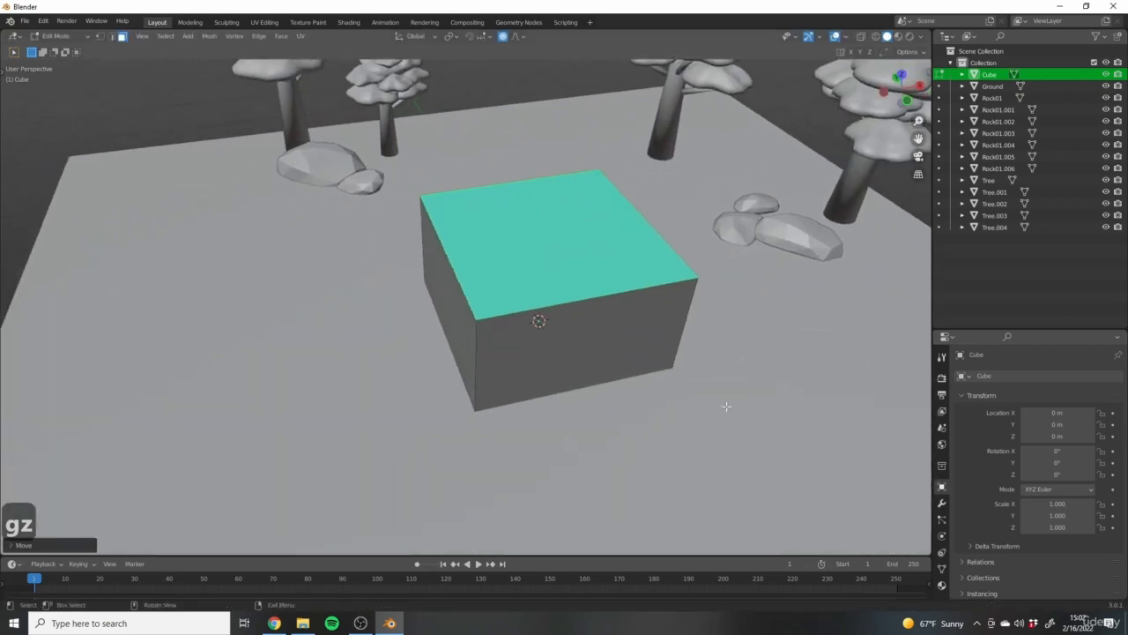
middle_drag(503, 439, 617, 423)
key(Tab)
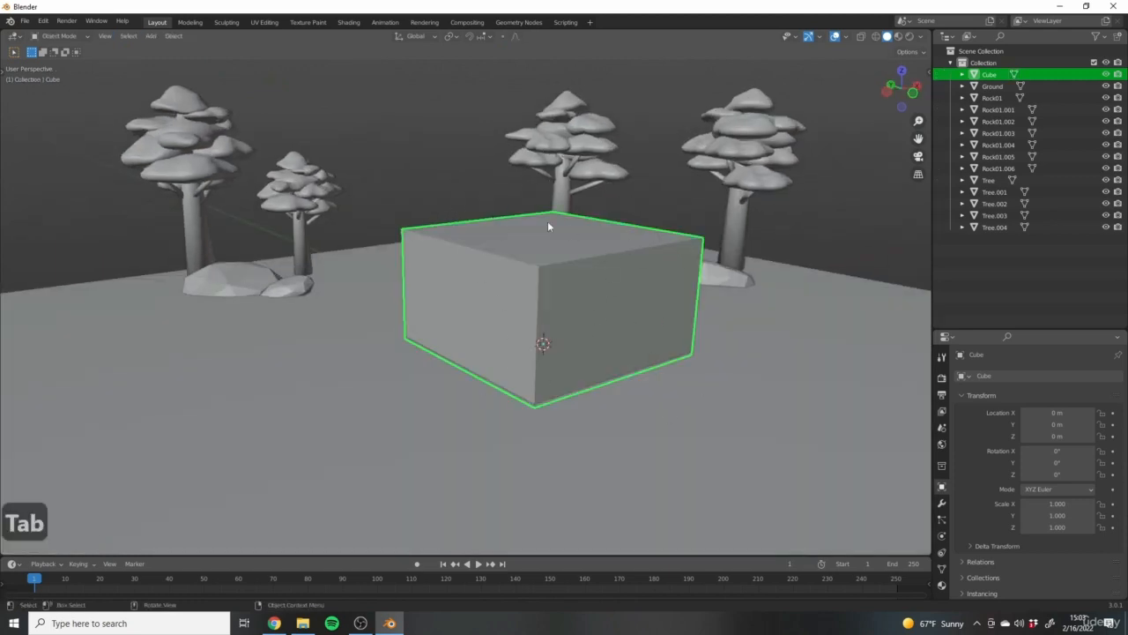
middle_drag(547, 226, 575, 370)
middle_drag(555, 331, 652, 385)
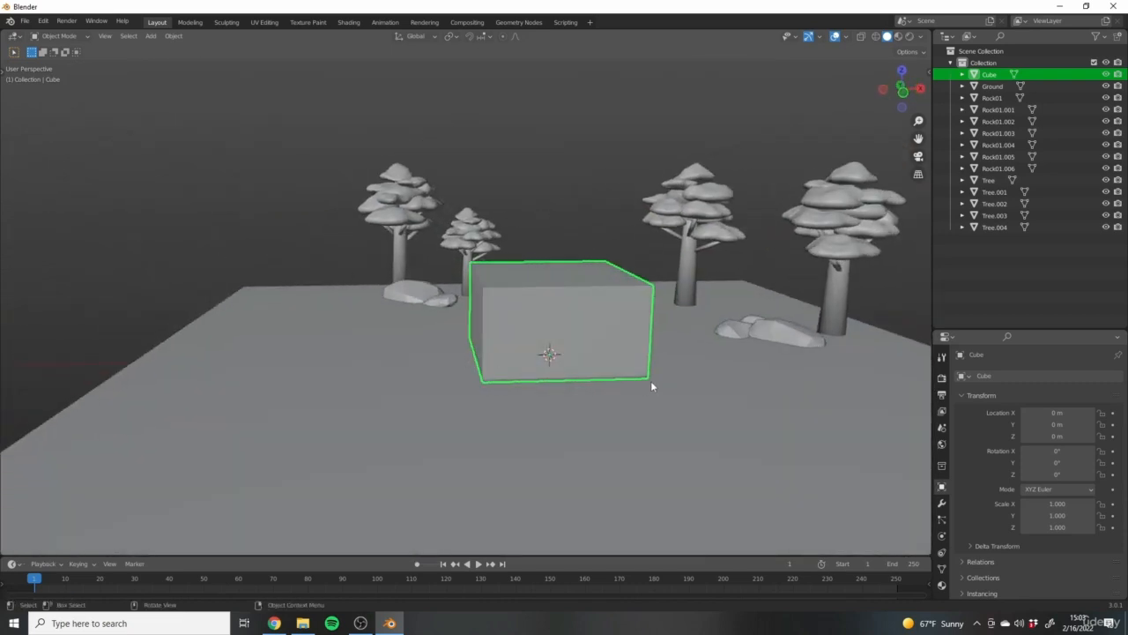
middle_drag(521, 206, 627, 343)
key(r)
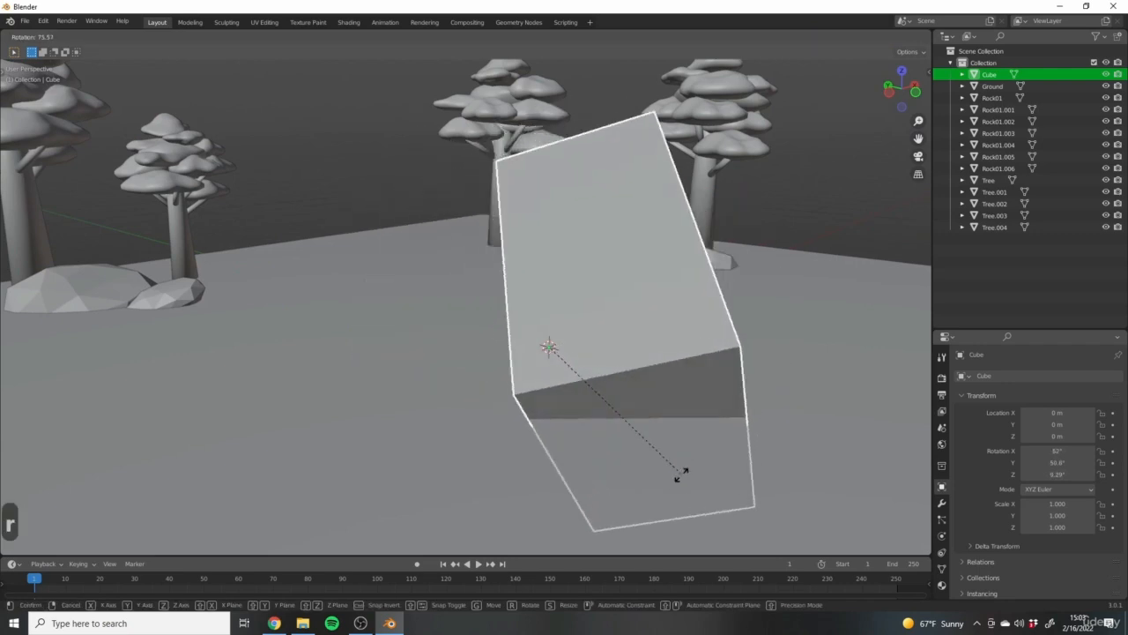
right_click(689, 362)
Examine the block's size and placement on the ground plane against the surrounding trees and rocks from several angles.
middle_drag(586, 273, 614, 340)
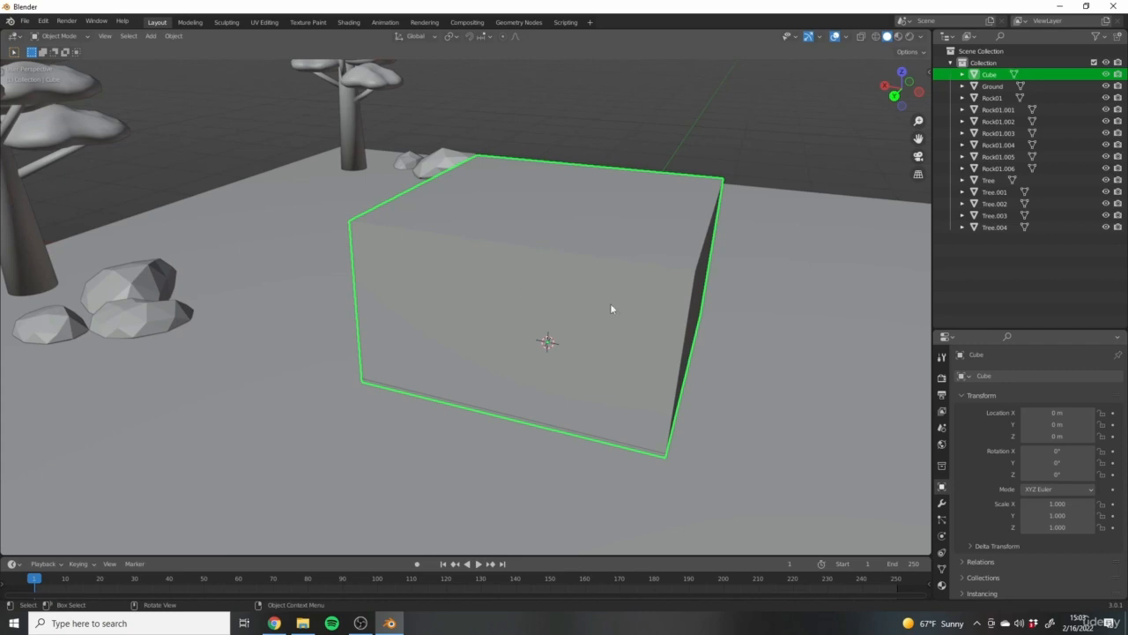
middle_drag(649, 337, 619, 347)
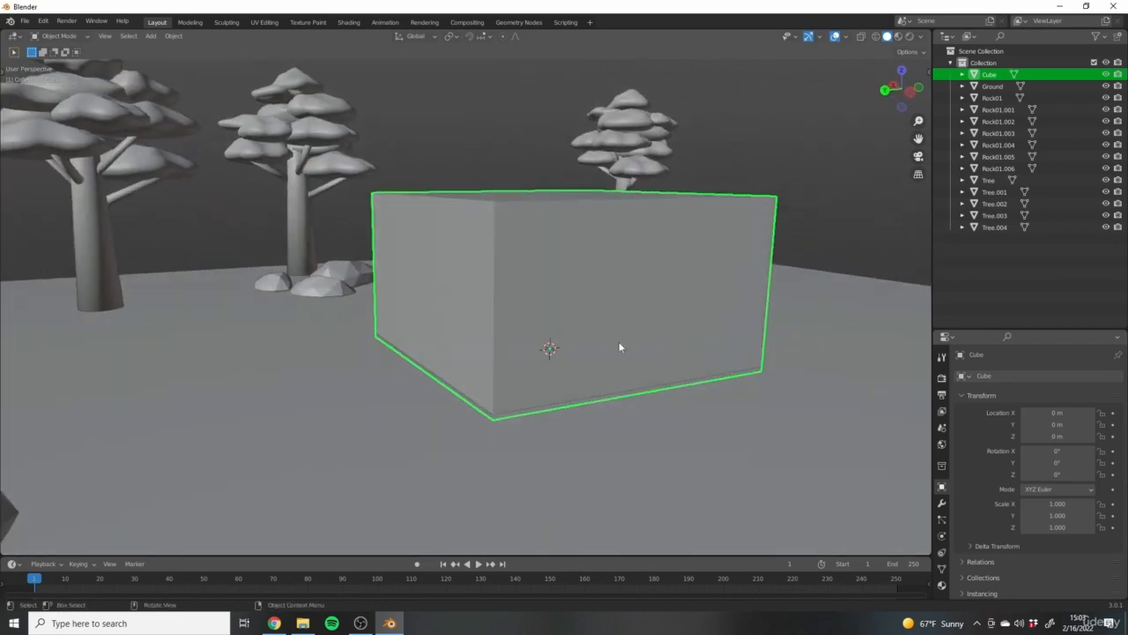
shift+middle_drag(604, 274, 562, 350)
scroll(564, 349, down, 6)
scroll(578, 345, up, 2)
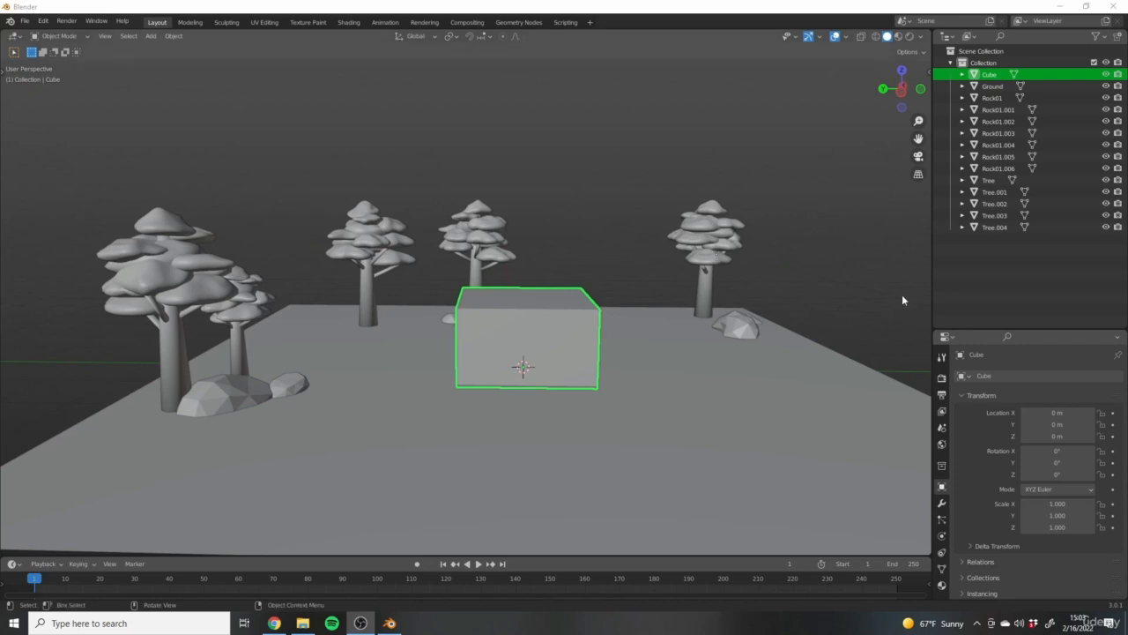
mouse_move(528, 330)
middle_down()
mouse_move(592, 319)
mouse_move(523, 334)
middle_up()
scroll(533, 348, up, 3)
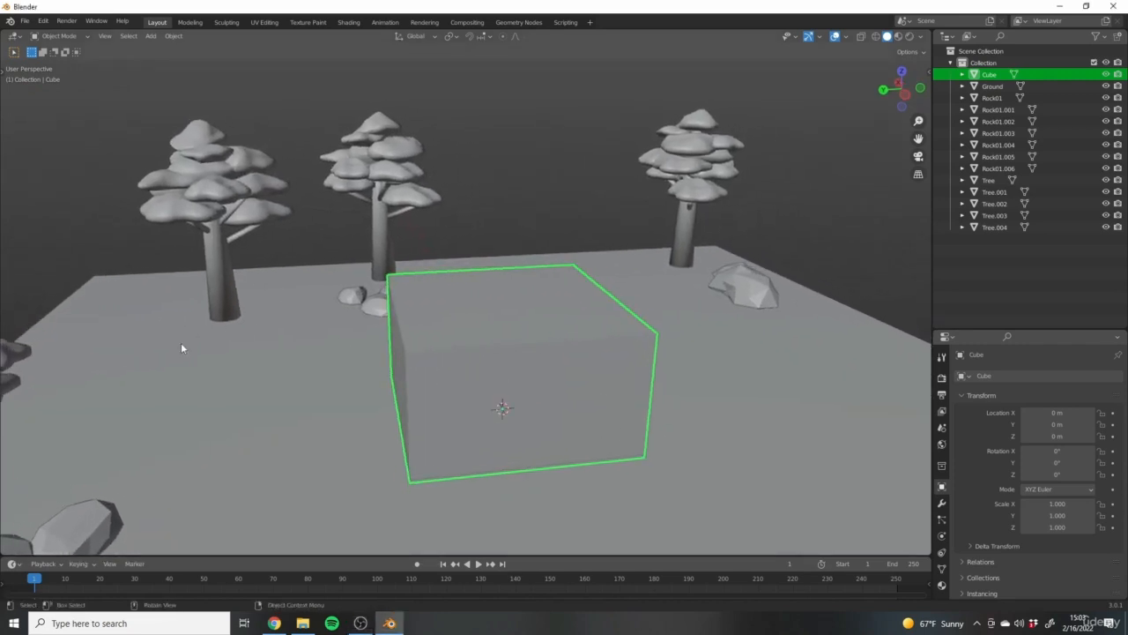
middle_drag(588, 260, 491, 266)
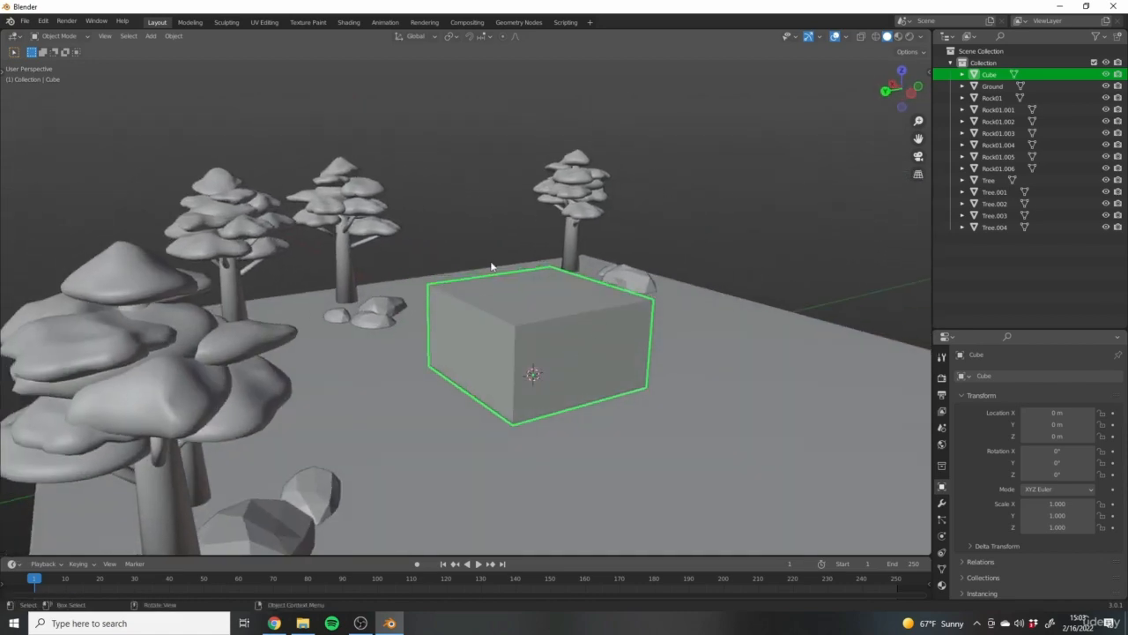
middle_drag(603, 294, 594, 363)
In Object Mode, duplicate the block and raise the copy about 1.14 m along Z to stack it on the original.
key(Tab)
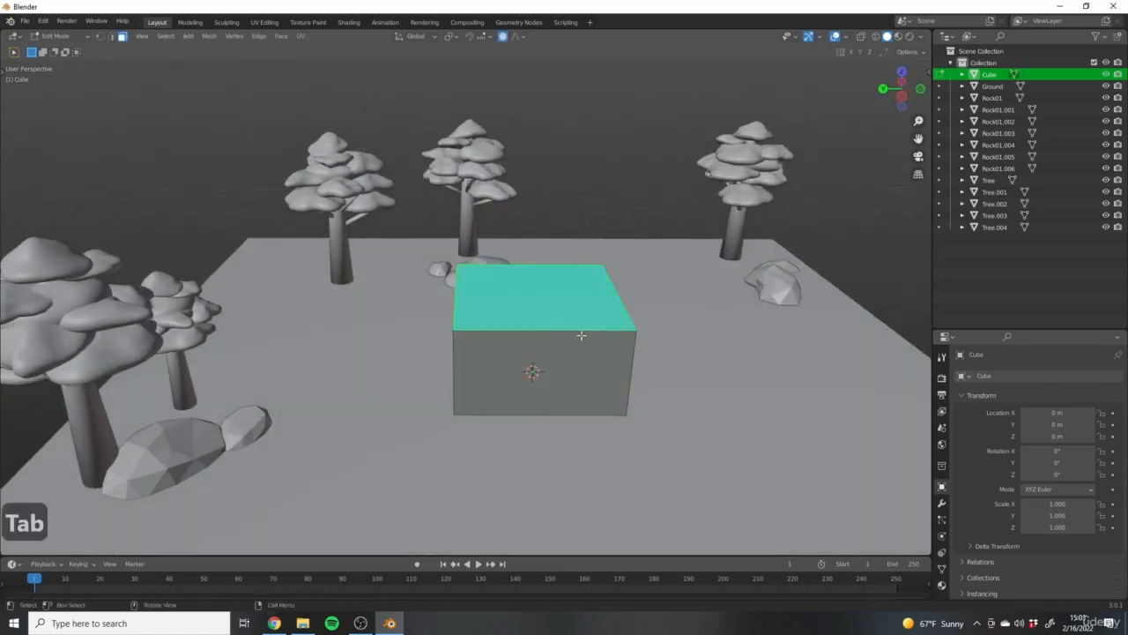
key(Tab)
middle_drag(567, 306, 550, 374)
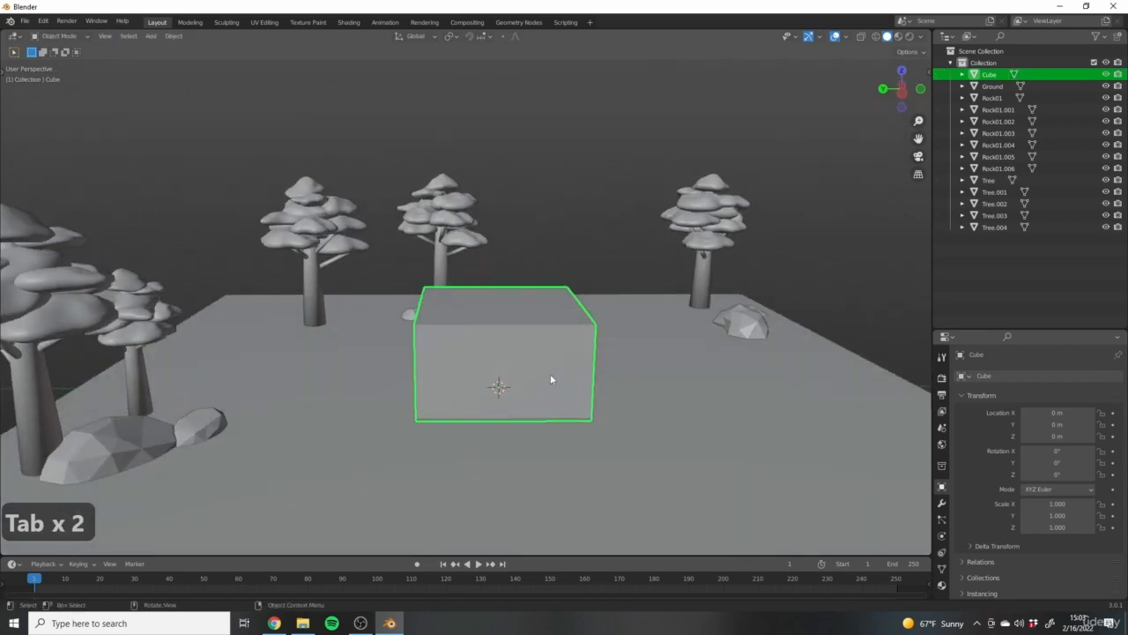
key(shift+d)
key(z)
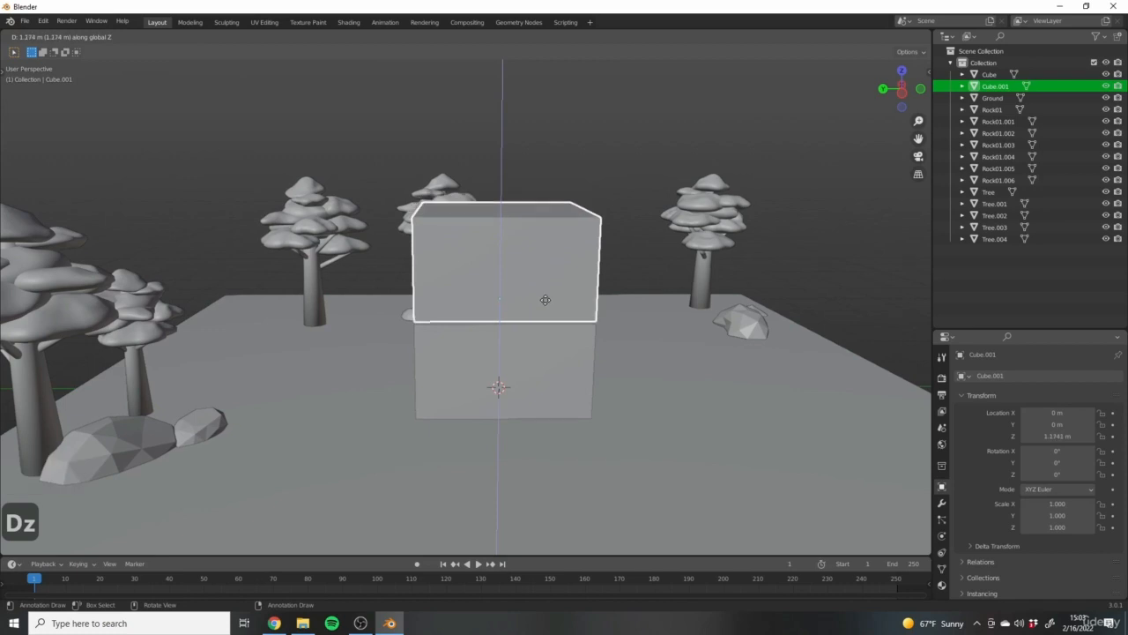
click(544, 302)
middle_drag(567, 370, 480, 346)
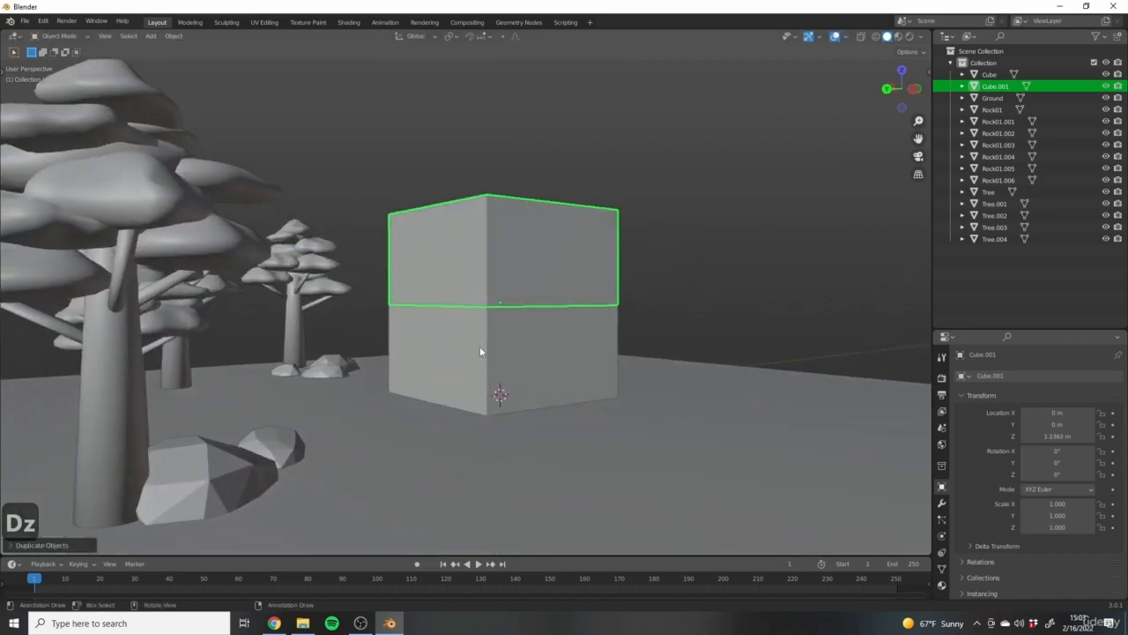
Enter Edit Mode on the upper block and inspect its front face in the front orthographic view.
scroll(440, 262, up, 5)
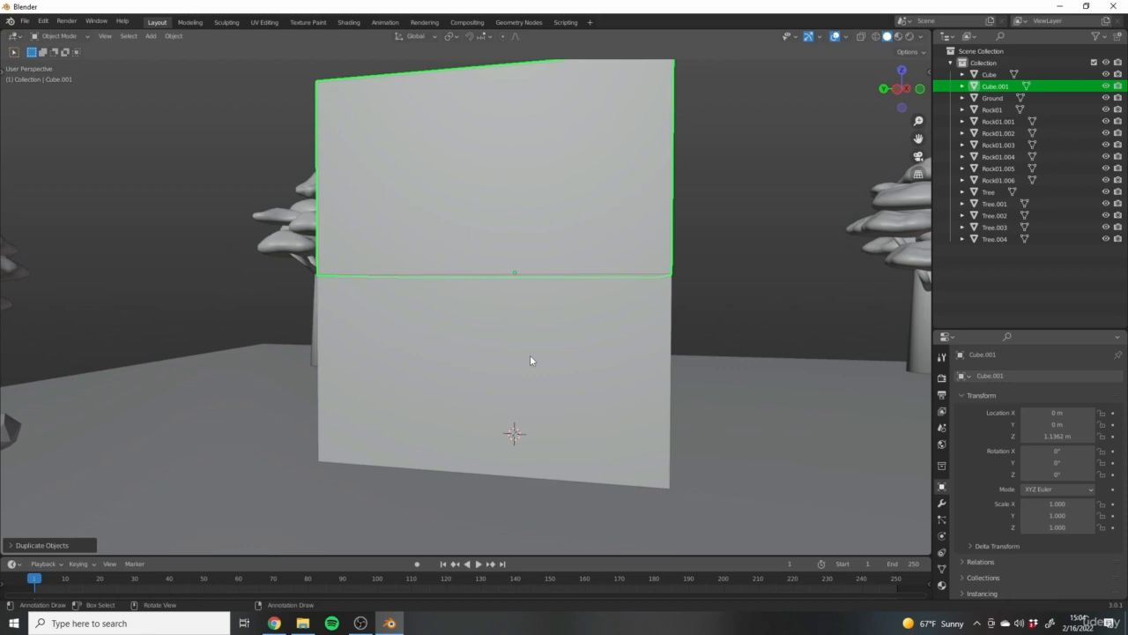
key(Tab)
scroll(529, 355, down, 3)
middle_drag(530, 355, 520, 304)
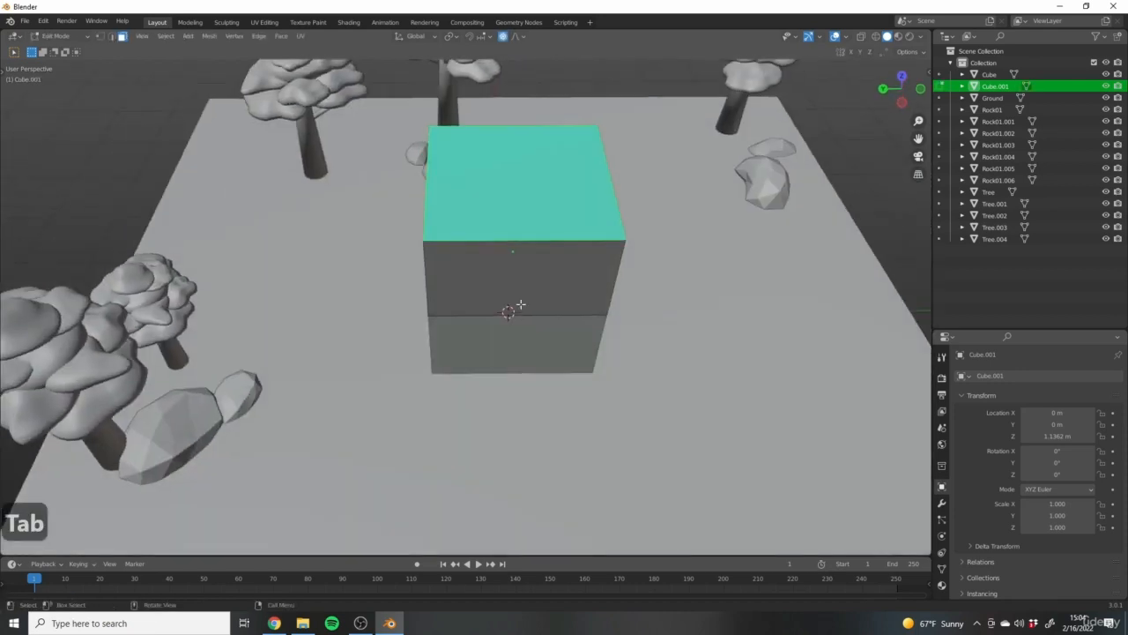
scroll(582, 295, down, 6)
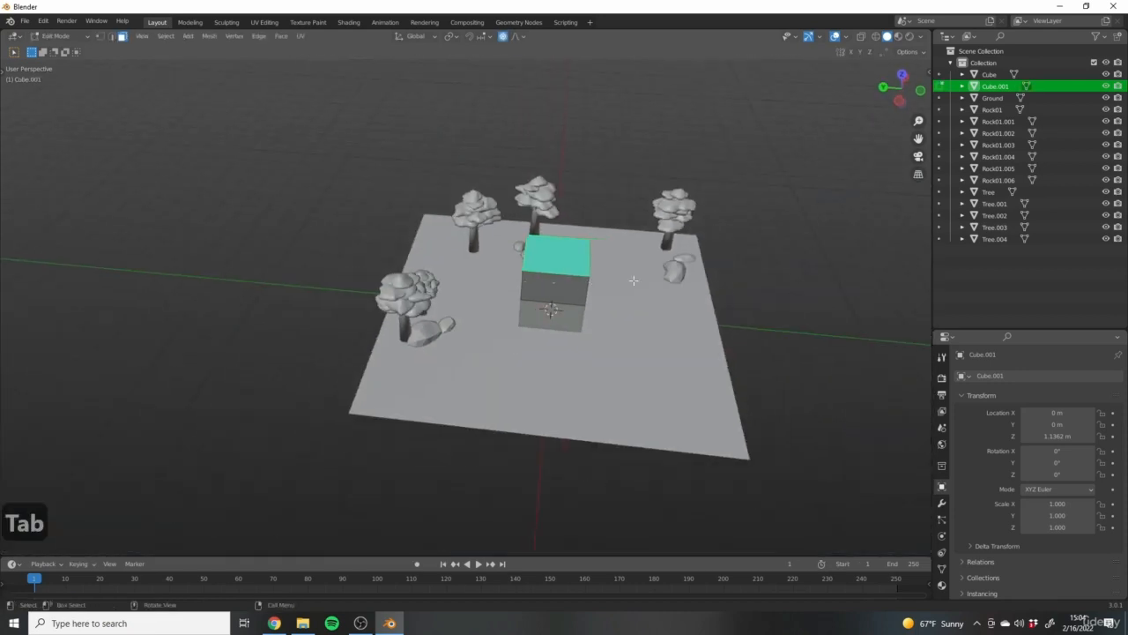
middle_drag(674, 317, 653, 306)
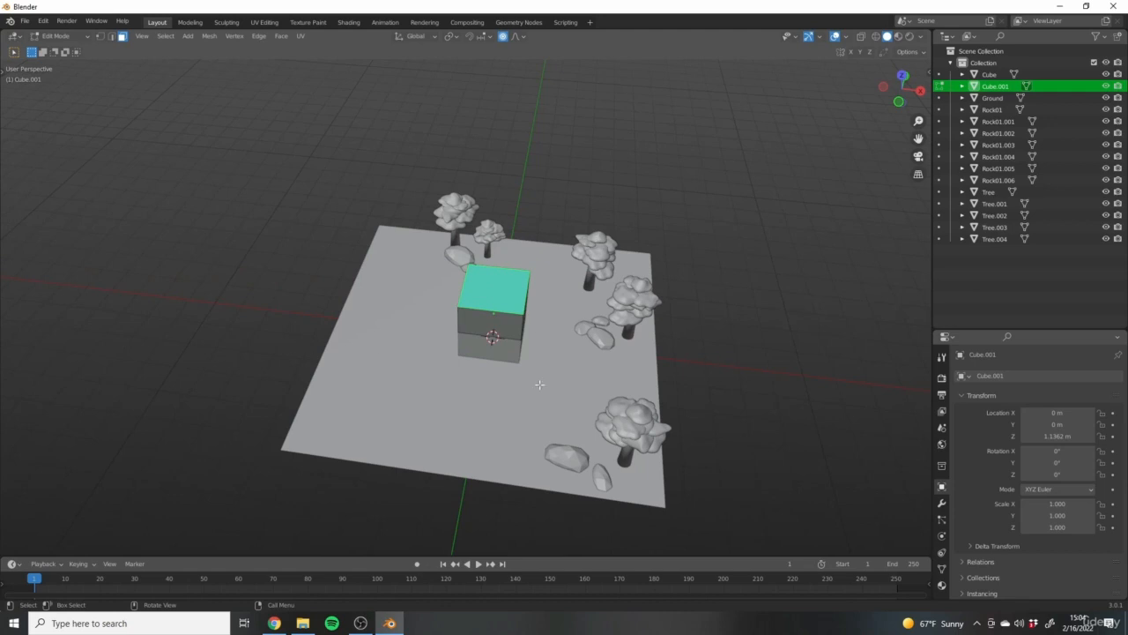
click(516, 322)
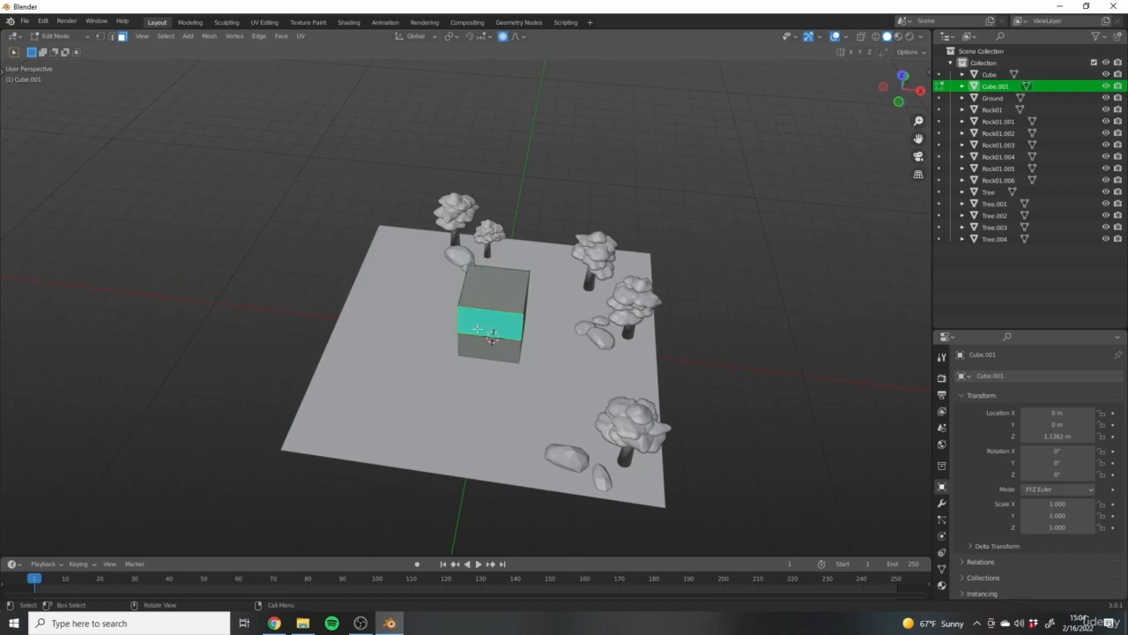
key(KP_1)
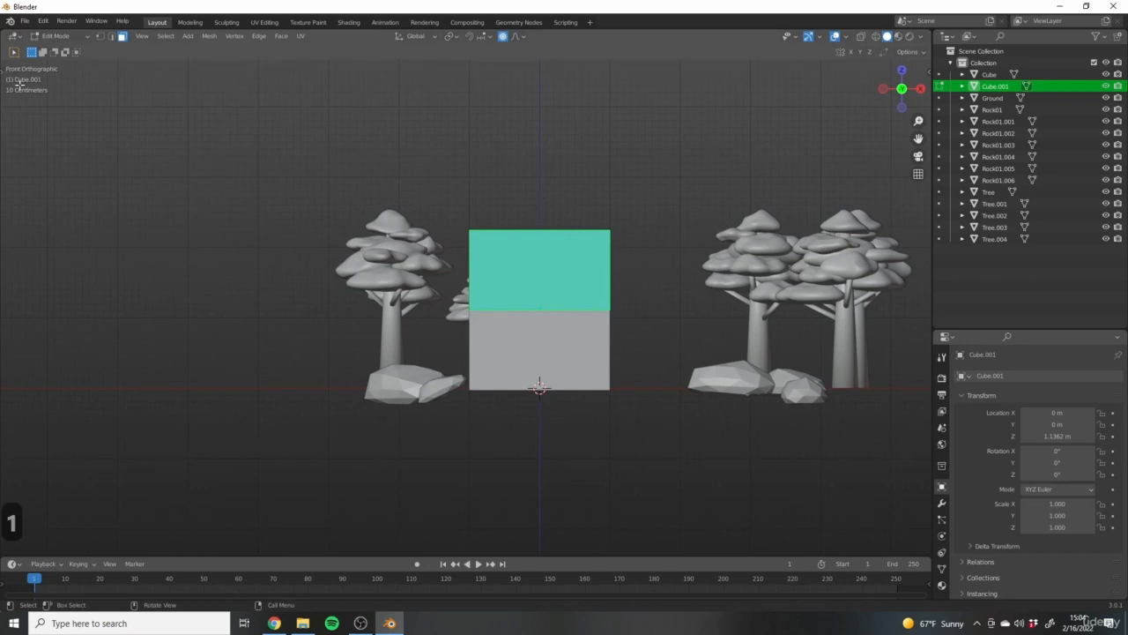
scroll(650, 319, down, 3)
middle_drag(650, 319, 639, 328)
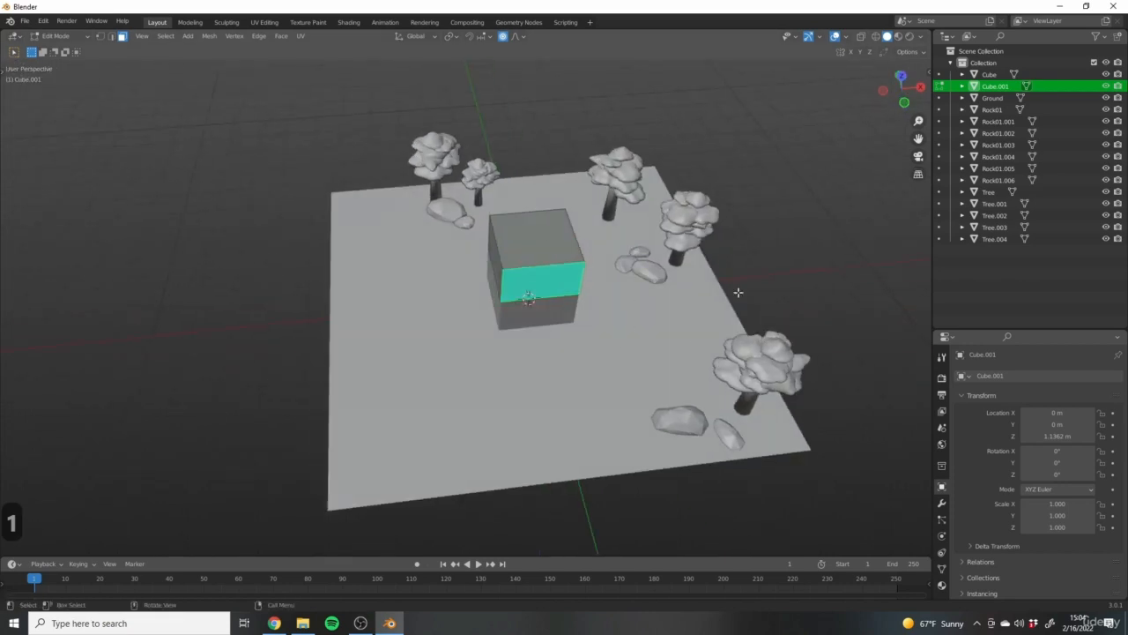
Select the top face of the upper block.
scroll(556, 263, up, 4)
click(555, 227)
middle_drag(554, 226, 511, 233)
shift+middle_drag(482, 284, 523, 324)
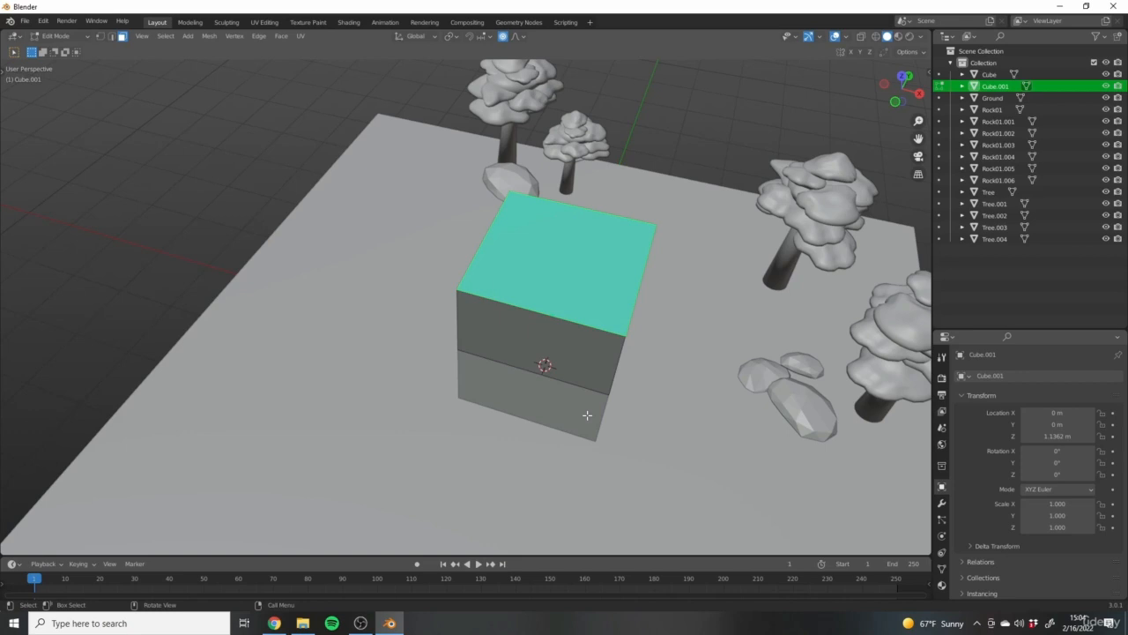
scroll(605, 320, up, 2)
shift+middle_drag(606, 284, 577, 240)
shift+middle_drag(546, 277, 527, 214)
middle_drag(648, 342, 705, 337)
key(s)
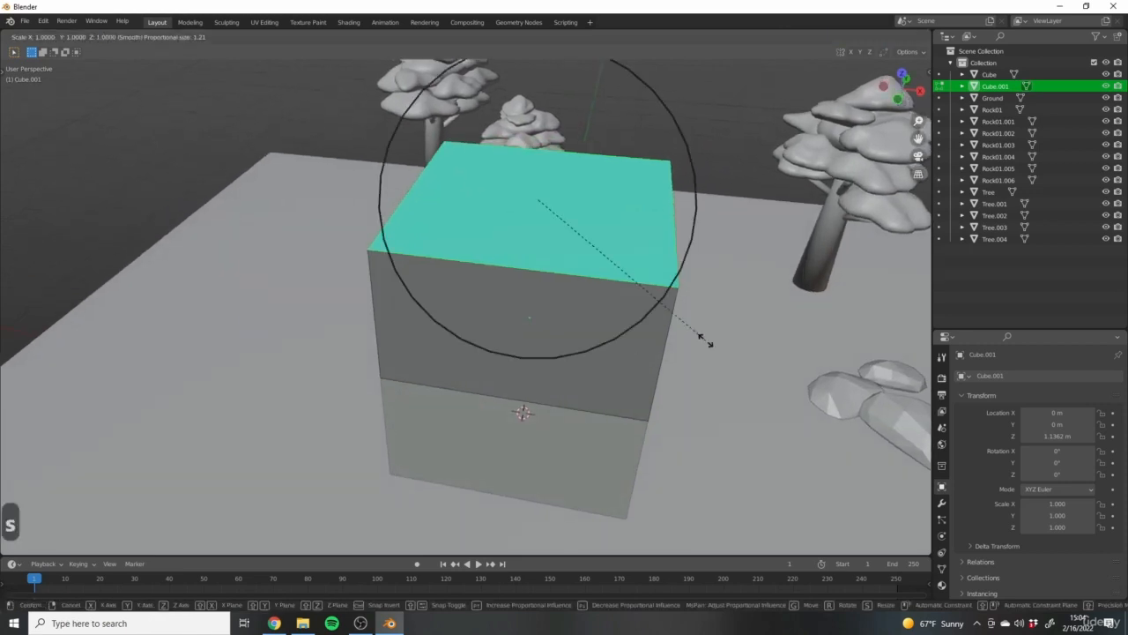
key(x)
right_click(708, 340)
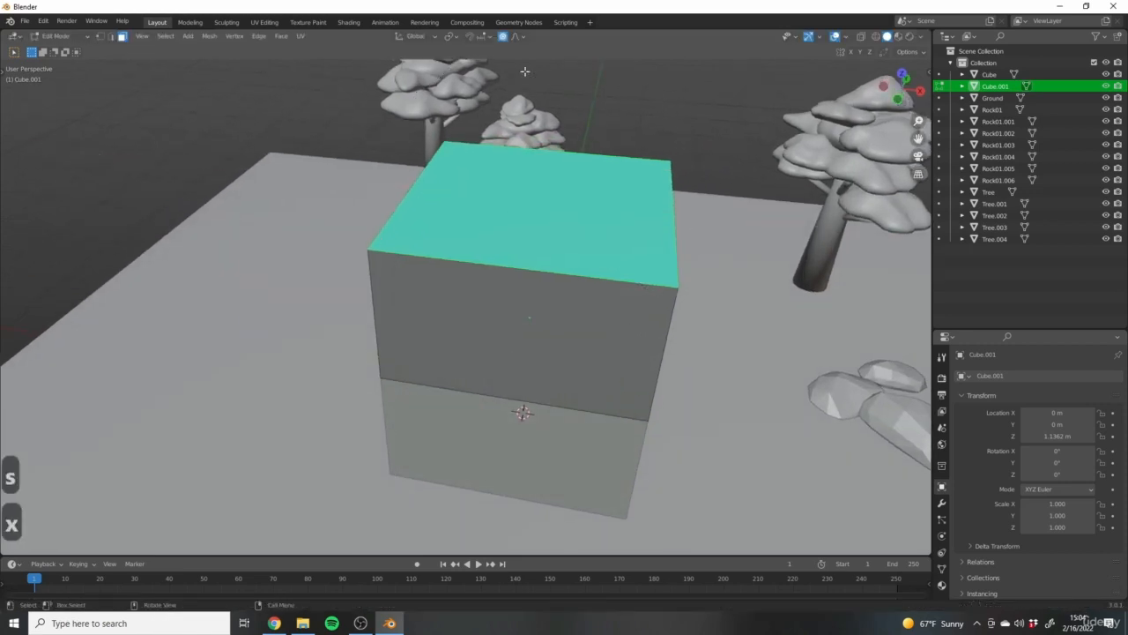
With proportional editing off and vertex selection on, scale the upper block's top face along X down to a narrow roof ridge.
middle_drag(690, 277, 715, 239)
middle_drag(582, 264, 597, 308)
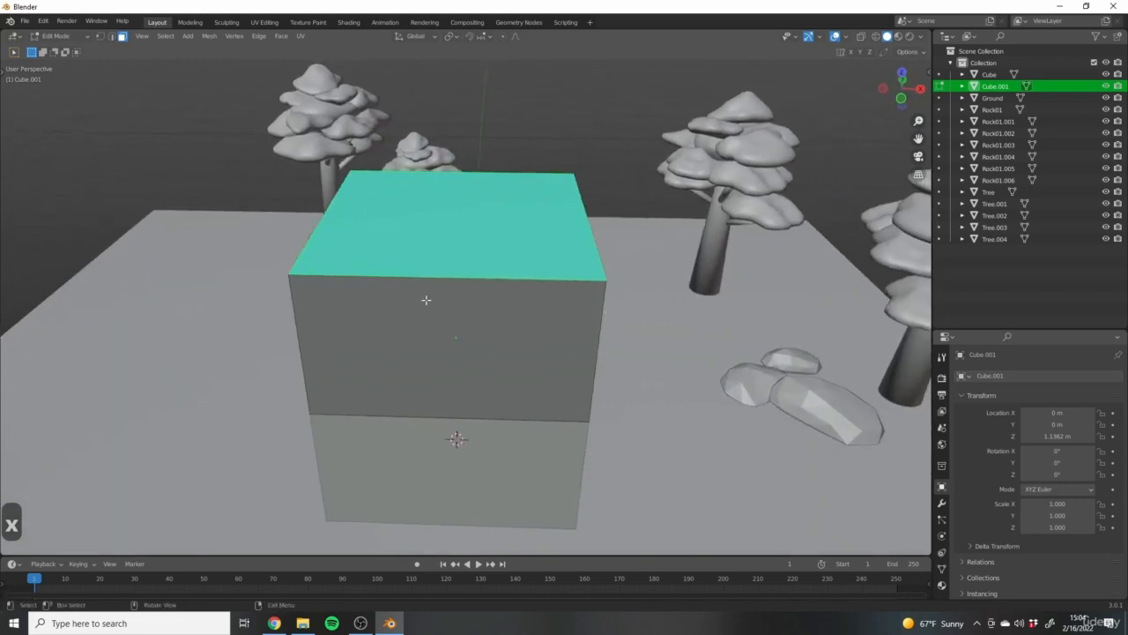
click(101, 36)
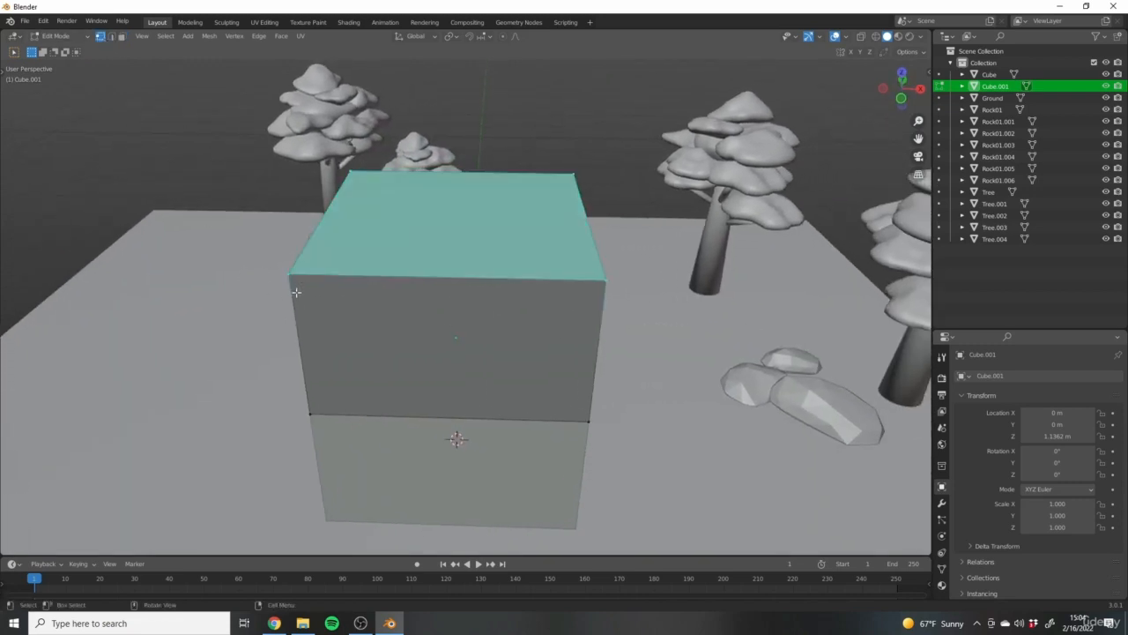
middle_drag(407, 325, 569, 320)
middle_drag(533, 90, 515, 284)
scroll(516, 284, down, 8)
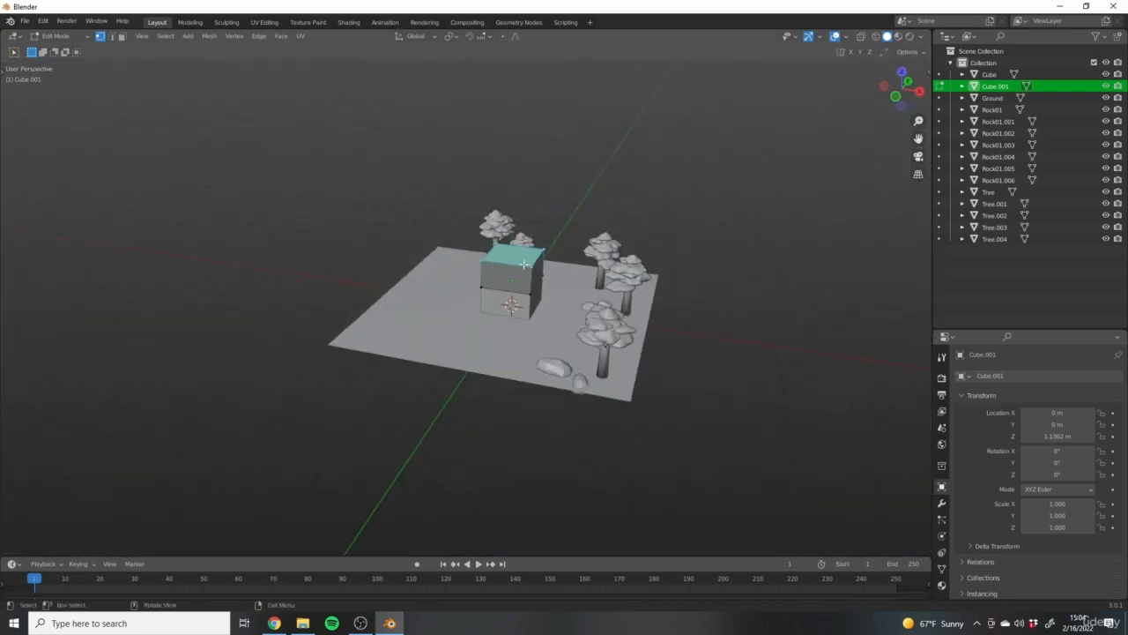
scroll(523, 314, up, 5)
key(s)
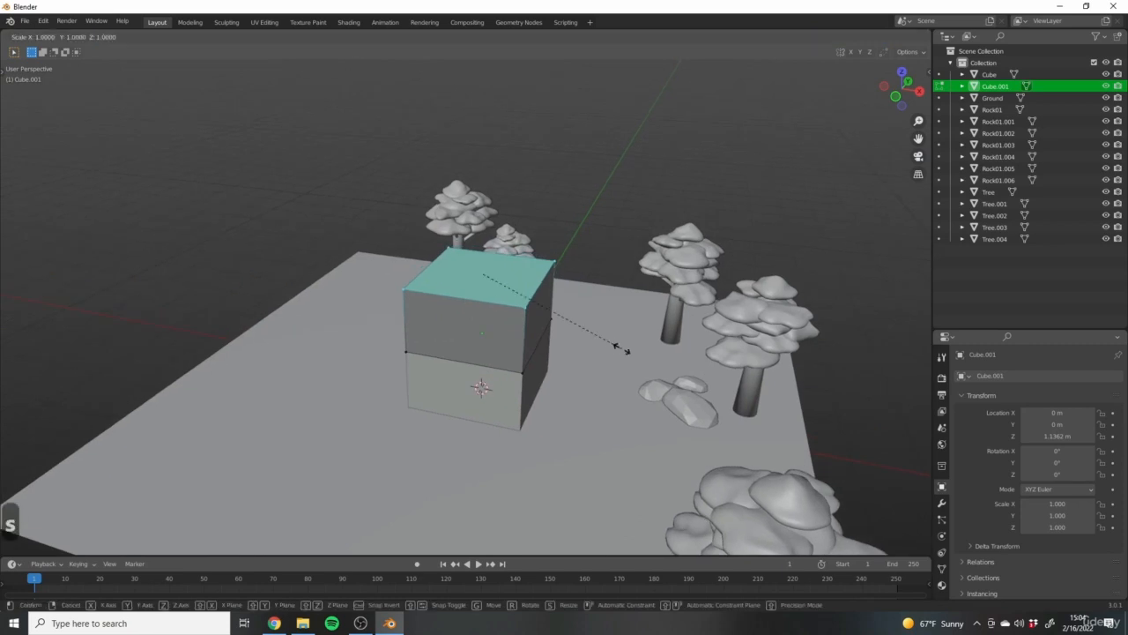
key(x)
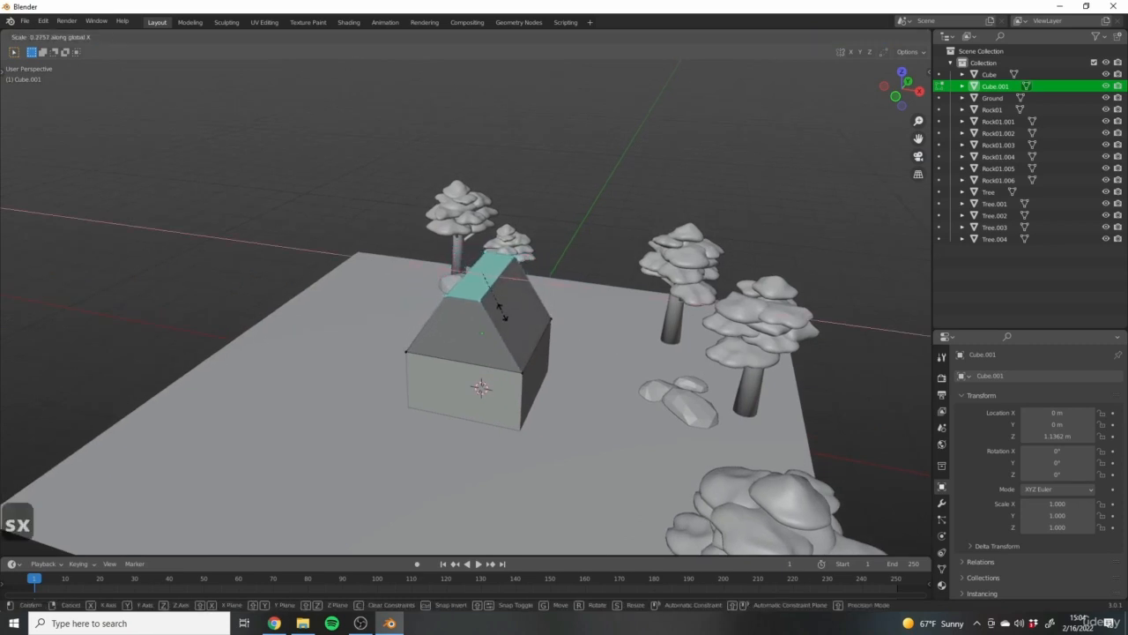
click(484, 273)
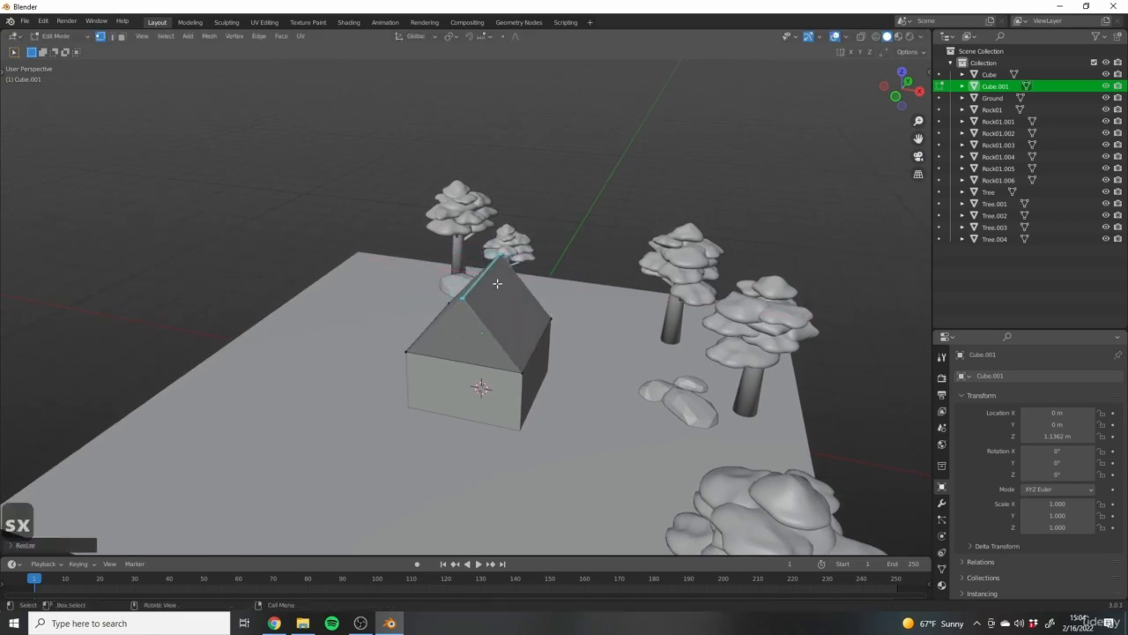
Scale the roof ridge along X again until its two long edges meet in a sharp line.
scroll(529, 320, up, 6)
key(s)
key(x)
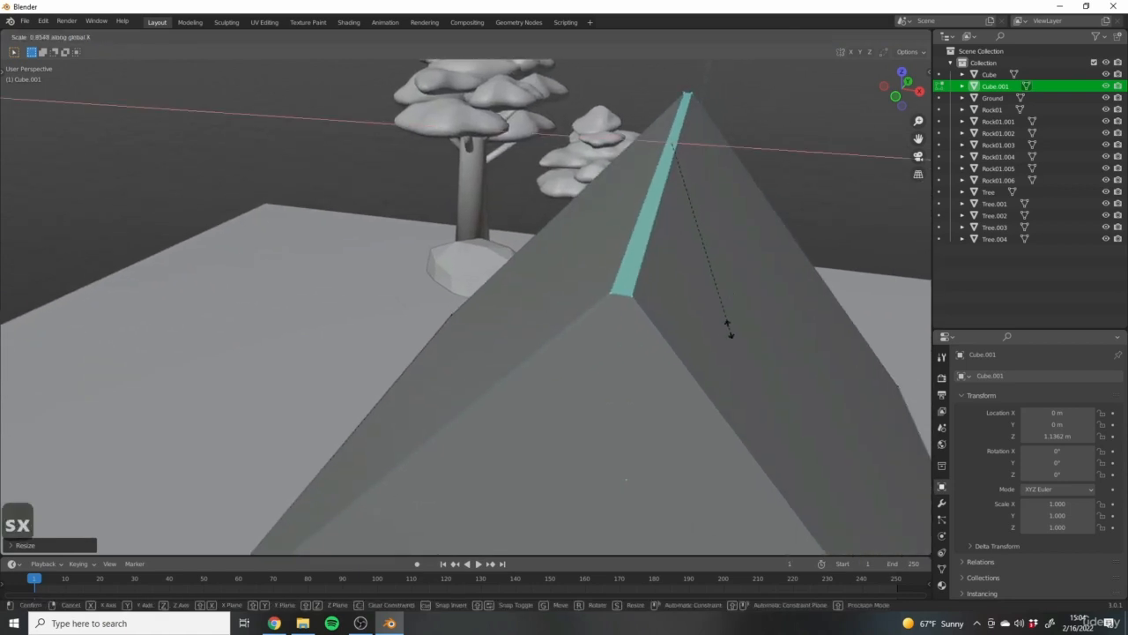
click(671, 181)
scroll(630, 333, down, 4)
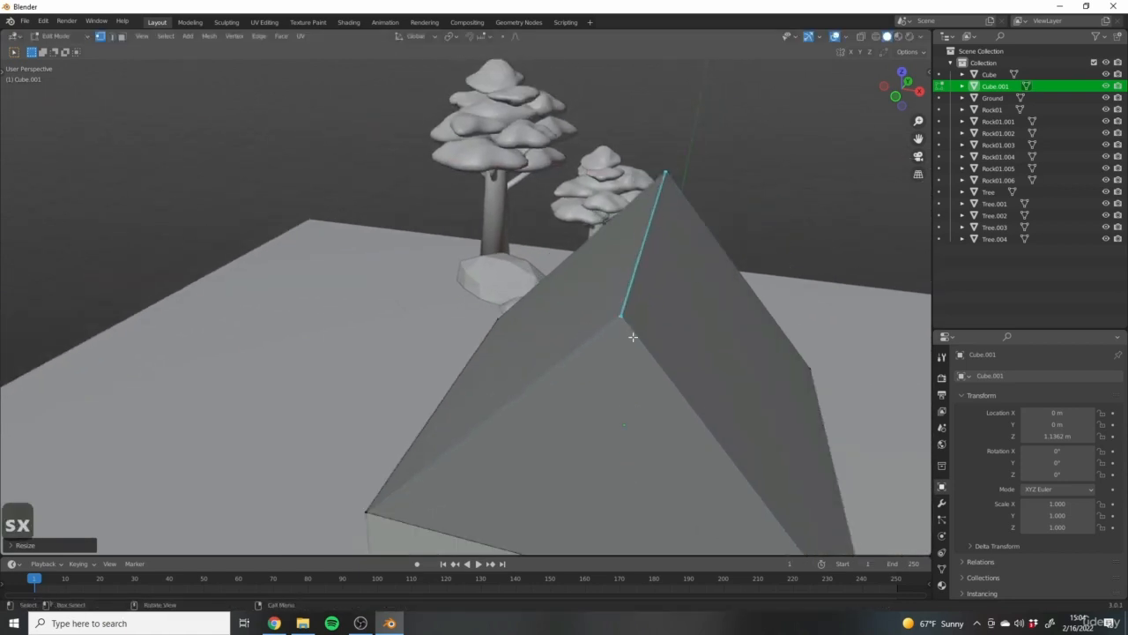
shift+middle_drag(679, 373, 589, 202)
scroll(670, 335, down, 3)
scroll(718, 412, down, 4)
middle_drag(712, 404, 636, 359)
Switch to face selection and select the roof's bottom face, temporarily changing the viewport shading to reach it.
key(Tab)
scroll(460, 356, up, 3)
key(Tab)
middle_drag(534, 383, 518, 309)
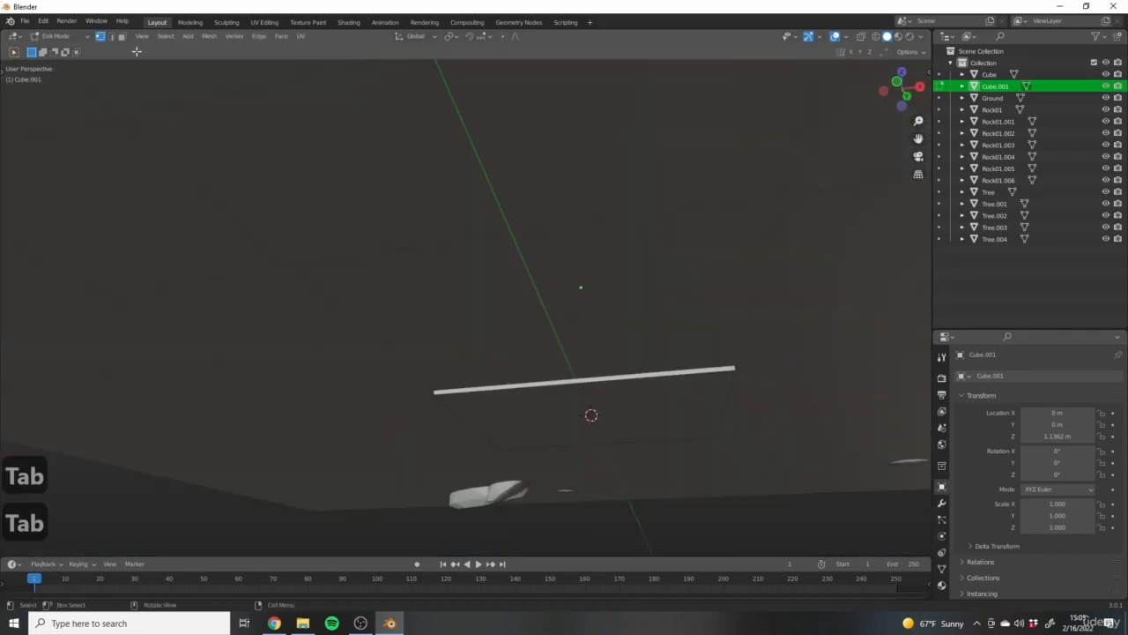
middle_drag(542, 255, 522, 337)
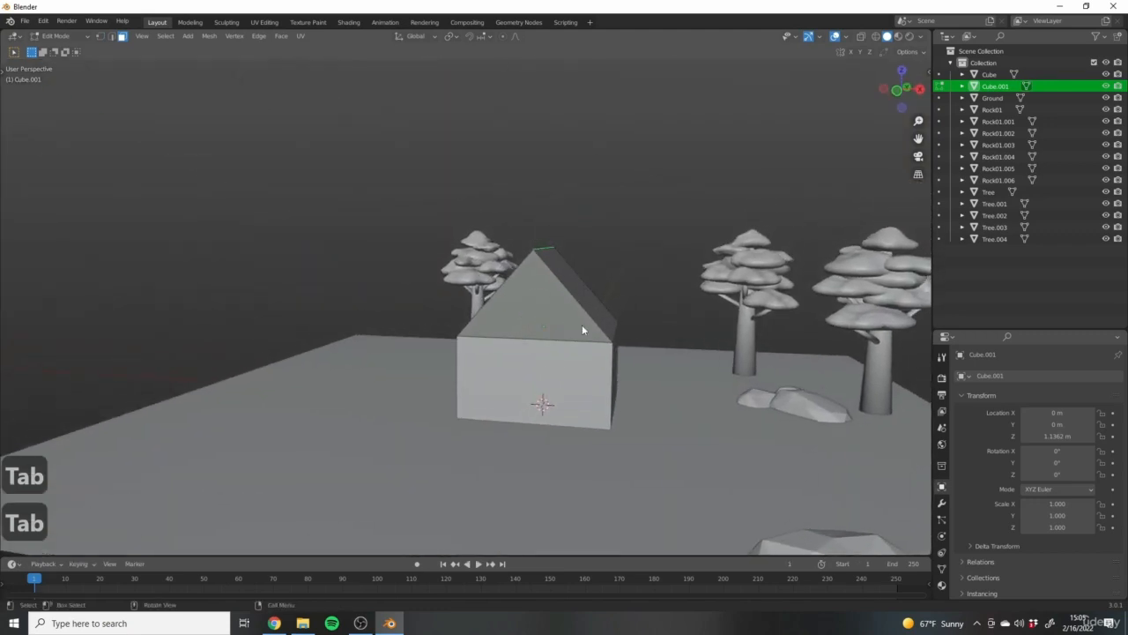
key(z)
click(499, 314)
mouse_move(636, 345)
middle_down()
mouse_move(607, 315)
mouse_move(625, 322)
mouse_move(562, 343)
mouse_move(558, 373)
mouse_move(385, 397)
mouse_move(478, 399)
middle_up()
scroll(573, 327, up, 3)
click(529, 325)
key(z)
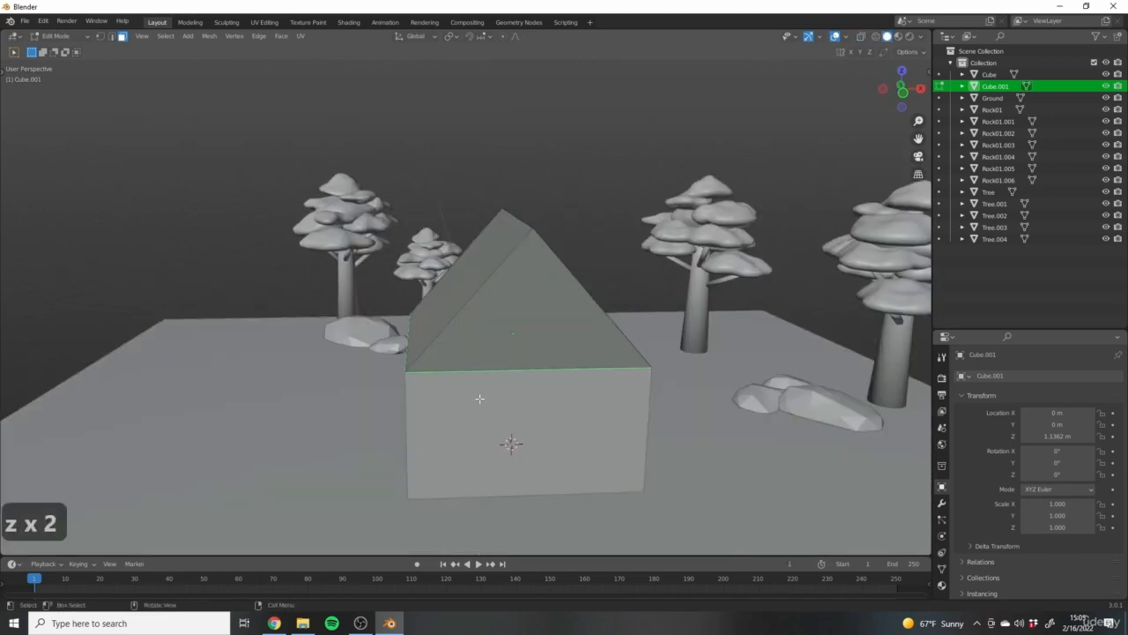
Scale the roof's bottom face uniformly to about 1.16 so the eaves overhang the walls.
middle_drag(605, 382, 642, 411)
key(s)
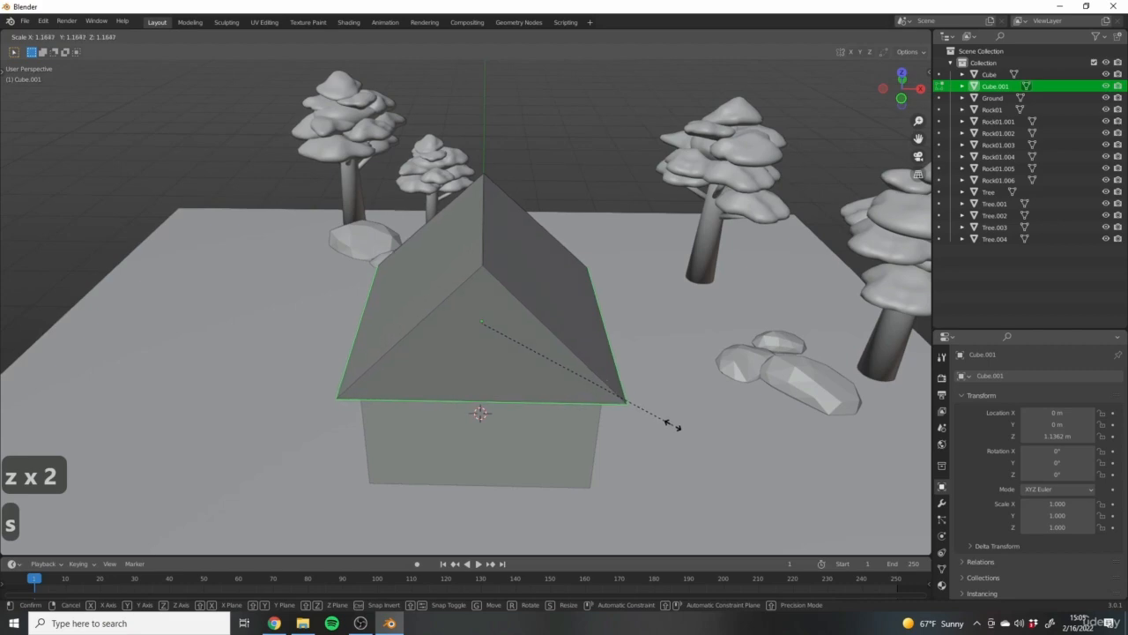
click(670, 426)
middle_drag(669, 425, 662, 375)
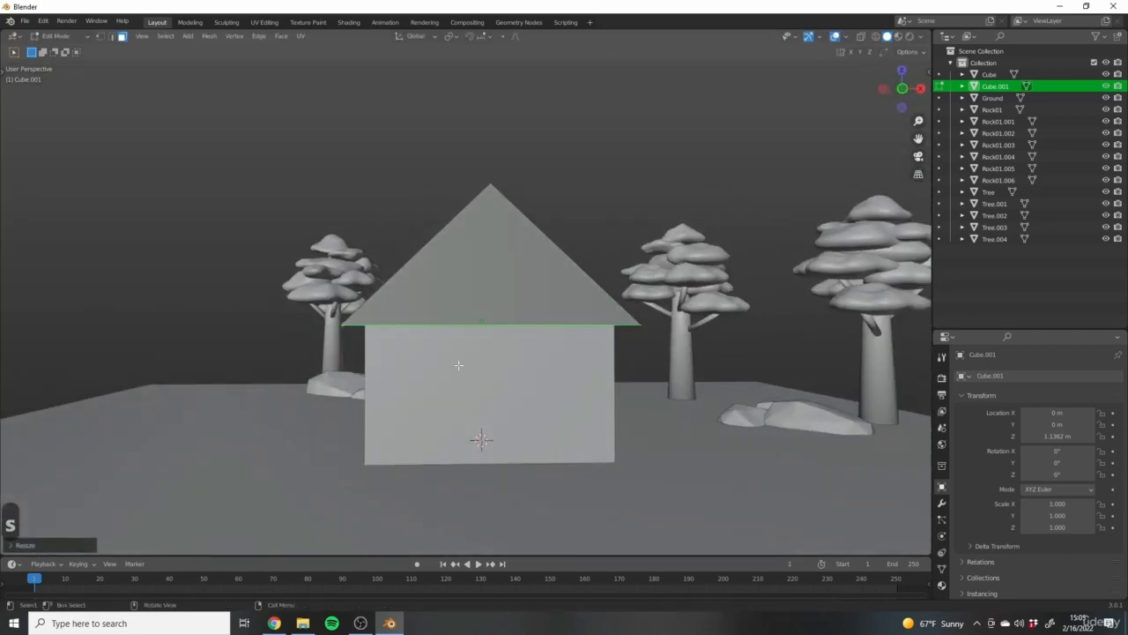
middle_drag(458, 364, 648, 363)
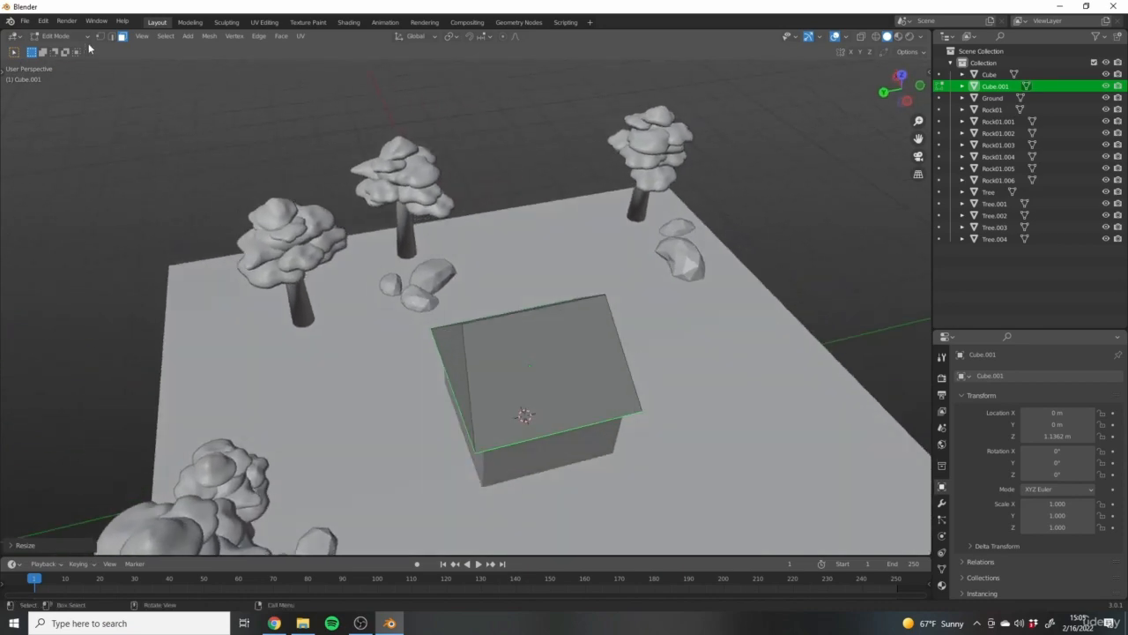
Select the roof's ridge edge and scale it along Y by about 1.17 so it matches the eaves' length.
click(511, 317)
middle_drag(569, 340, 529, 360)
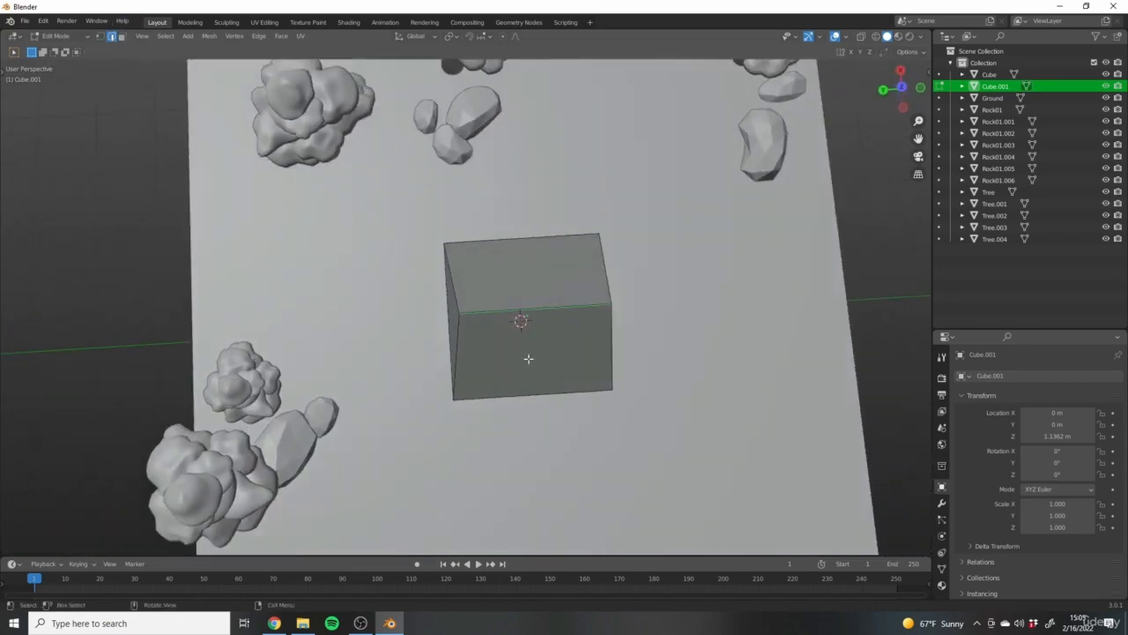
scroll(529, 360, up, 4)
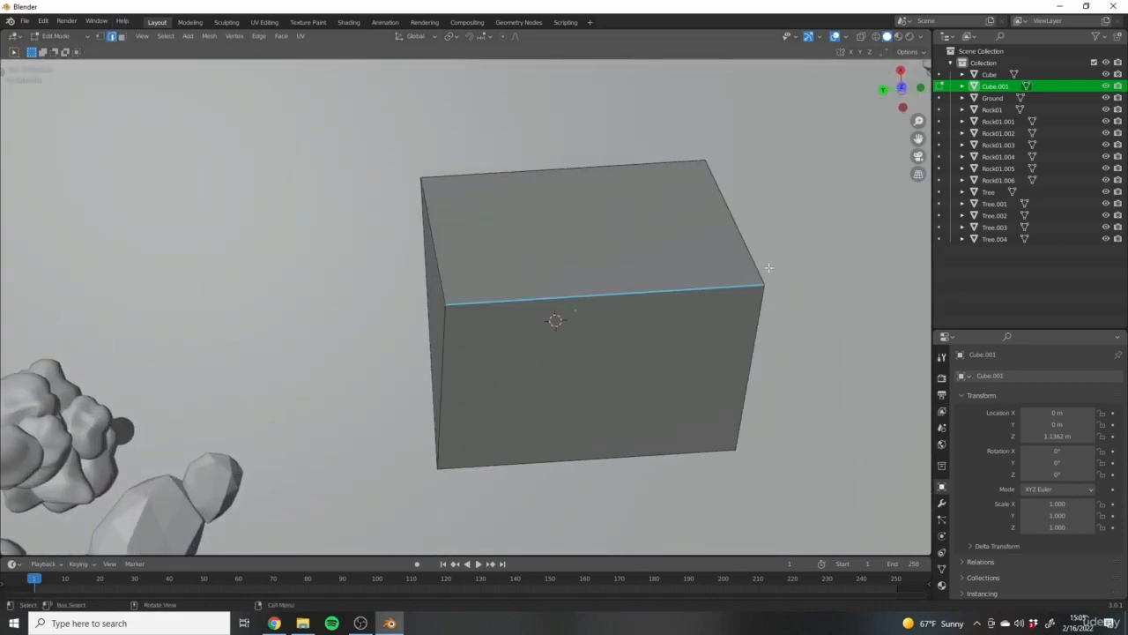
shift+middle_drag(593, 340, 504, 366)
key(7)
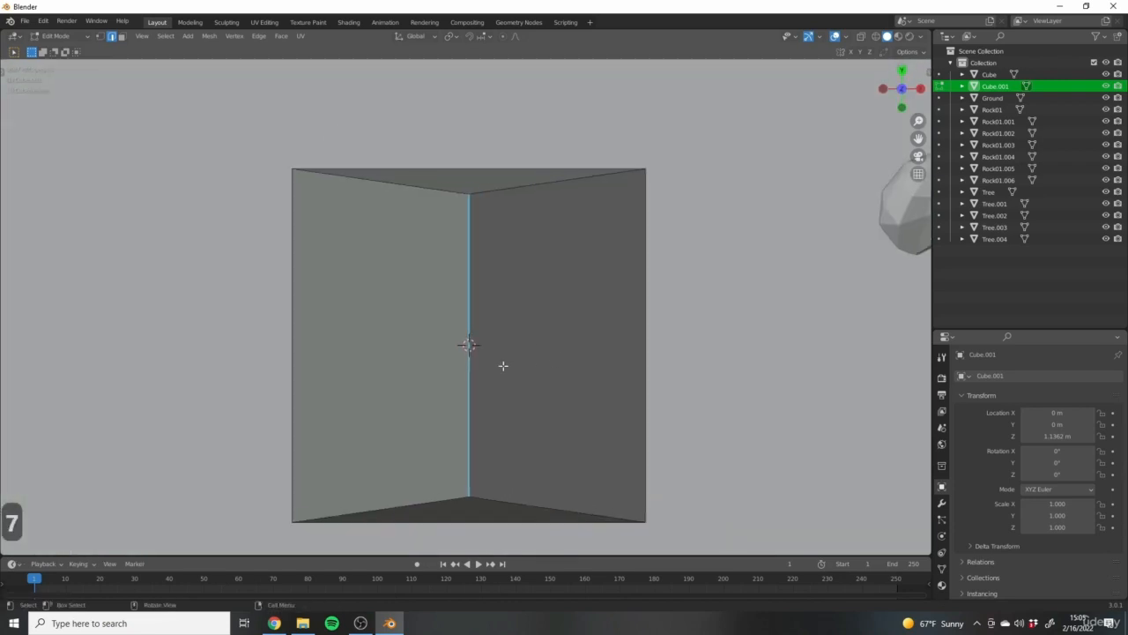
scroll(558, 362, down, 5)
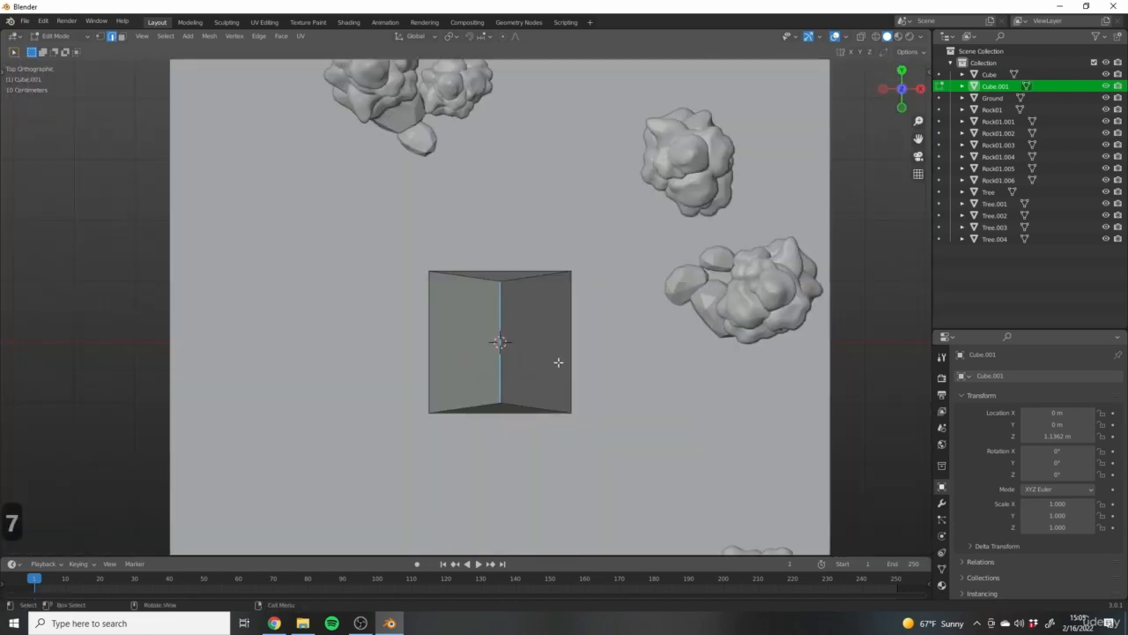
middle_drag(520, 423, 514, 382)
scroll(513, 383, up, 4)
drag(429, 342, 519, 412)
scroll(419, 366, down, 2)
key(7)
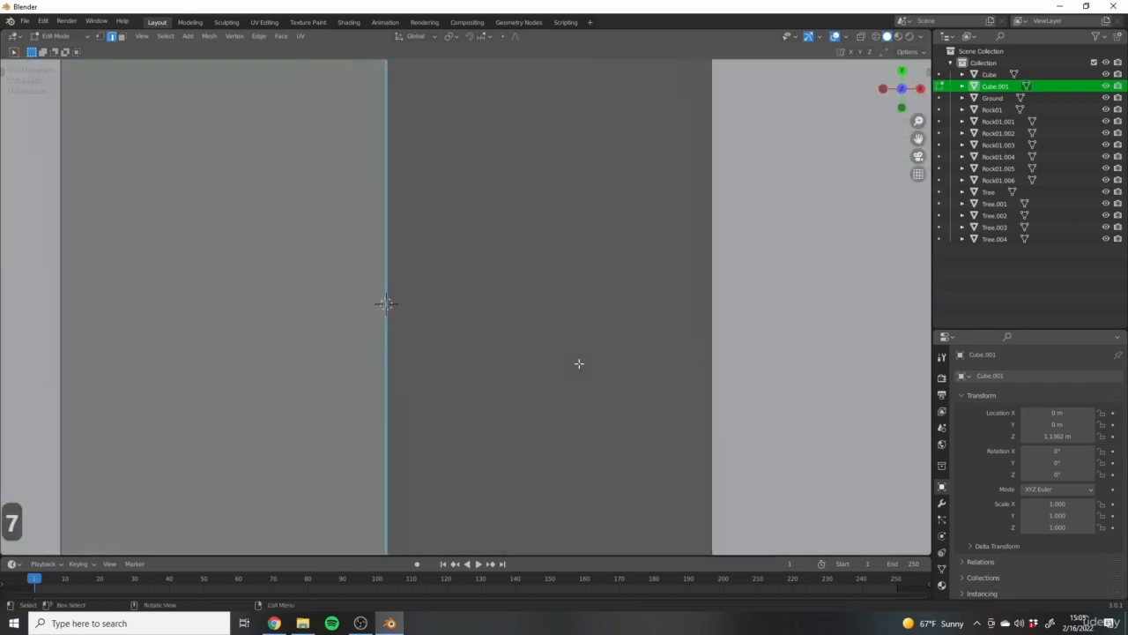
scroll(520, 330, down, 2)
shift+middle_drag(500, 328, 524, 366)
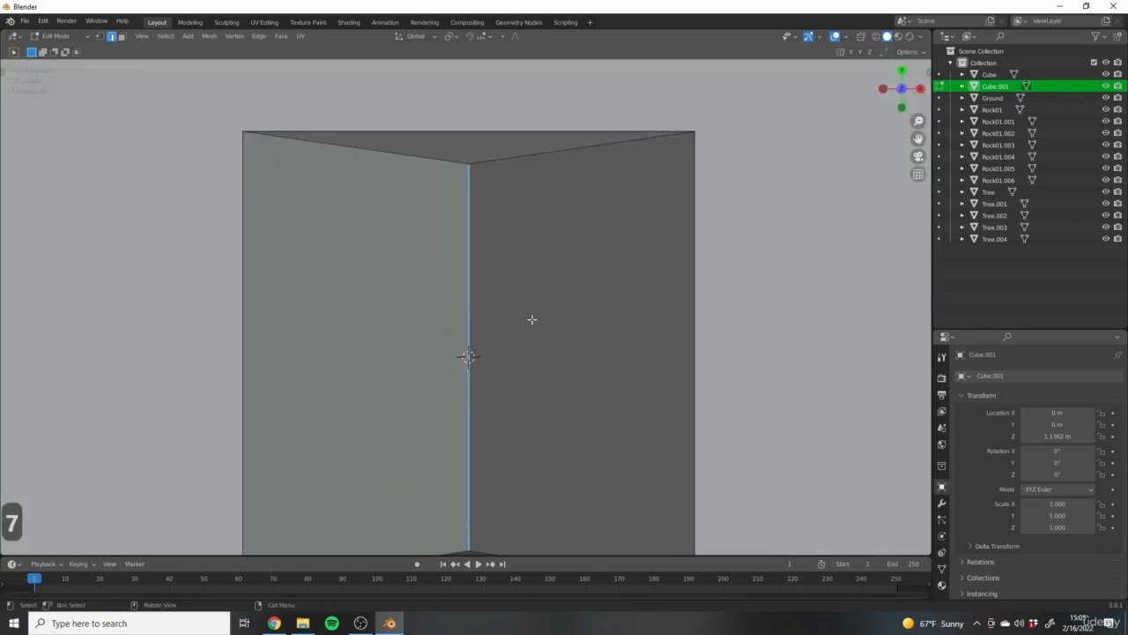
shift+middle_drag(532, 319, 496, 315)
key(s)
key(y)
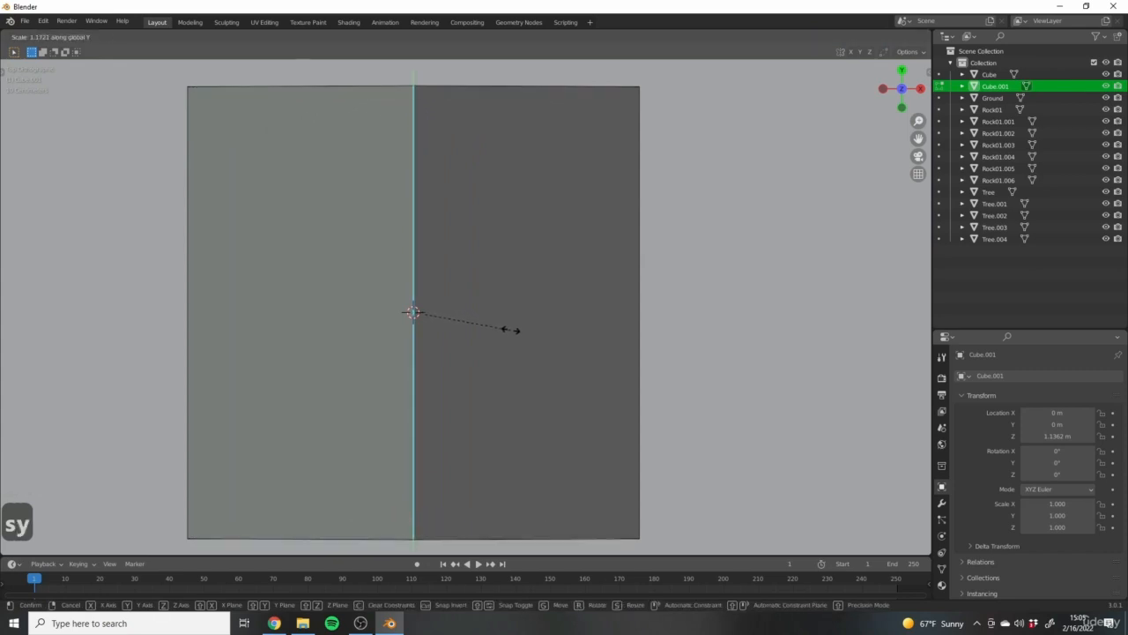
click(509, 329)
scroll(510, 329, down, 3)
key(Tab)
Add a cube at the scene centre and scale it uniformly to about 0.168 as the start of a chimney.
middle_drag(569, 393, 573, 361)
scroll(465, 380, up, 4)
middle_drag(466, 380, 580, 354)
click(537, 417)
scroll(538, 417, up, 3)
middle_drag(538, 418, 599, 316)
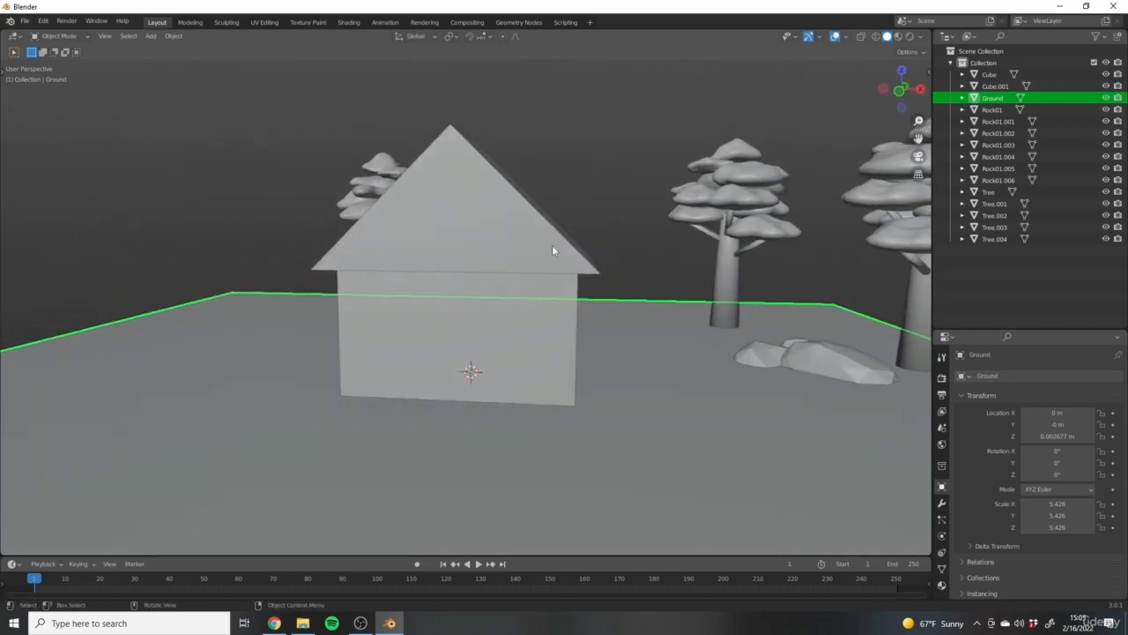
middle_drag(552, 250, 566, 382)
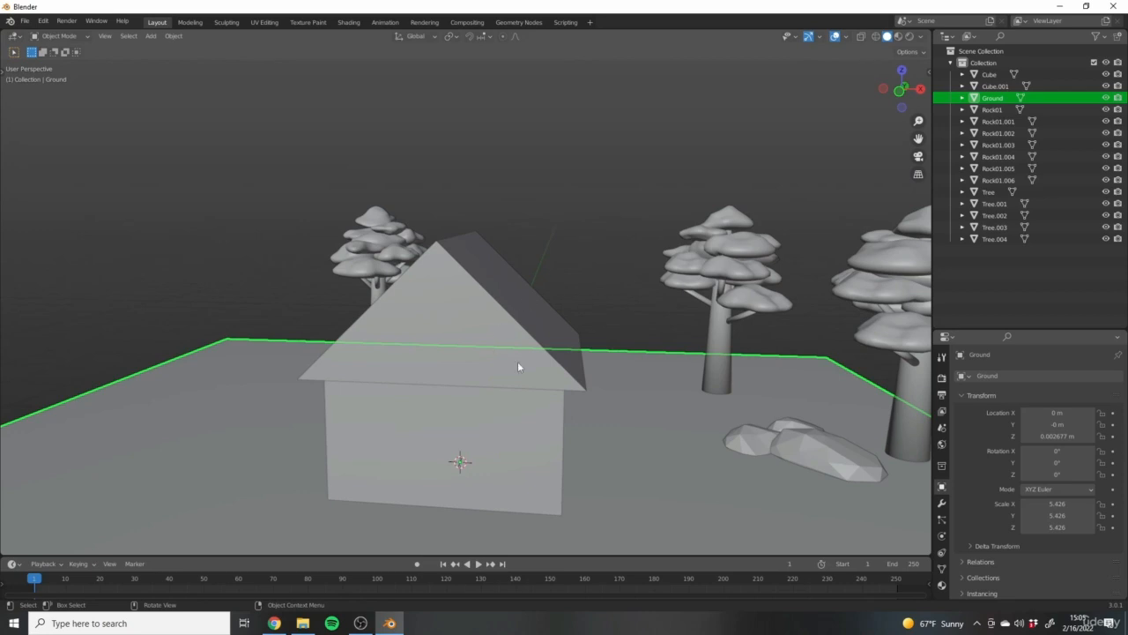
middle_drag(519, 370, 612, 446)
key(shift+a)
click(637, 340)
key(s)
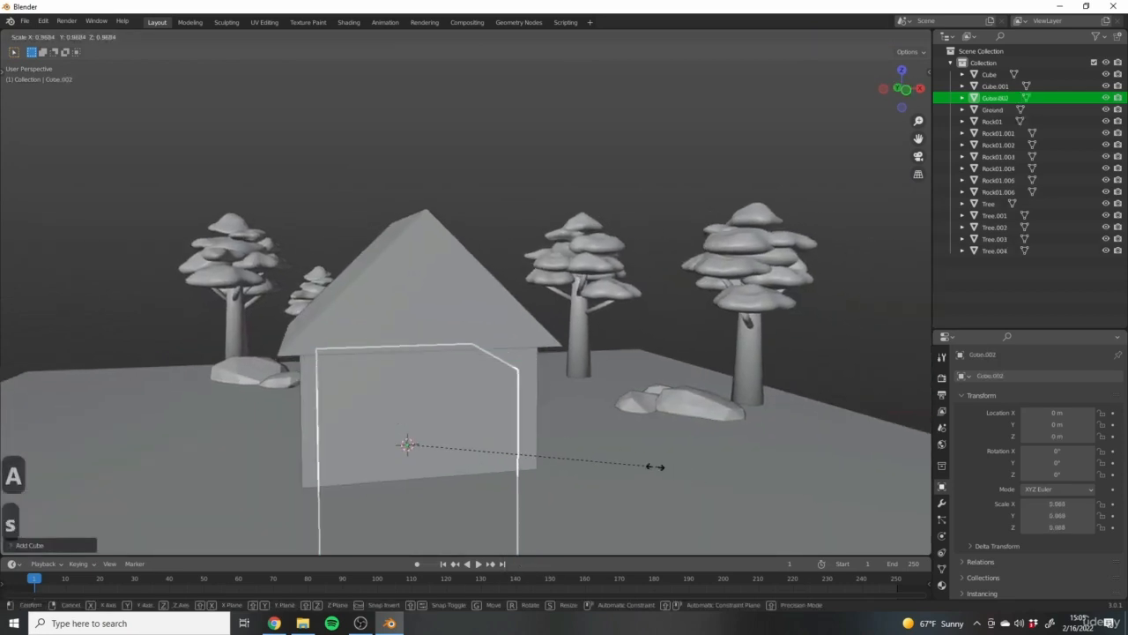
click(440, 448)
In front view, move the small cube onto the roof's right slope, at about X 0.71 m and Z 1.52 m.
key(1)
shift+middle_drag(544, 446, 595, 444)
key(g)
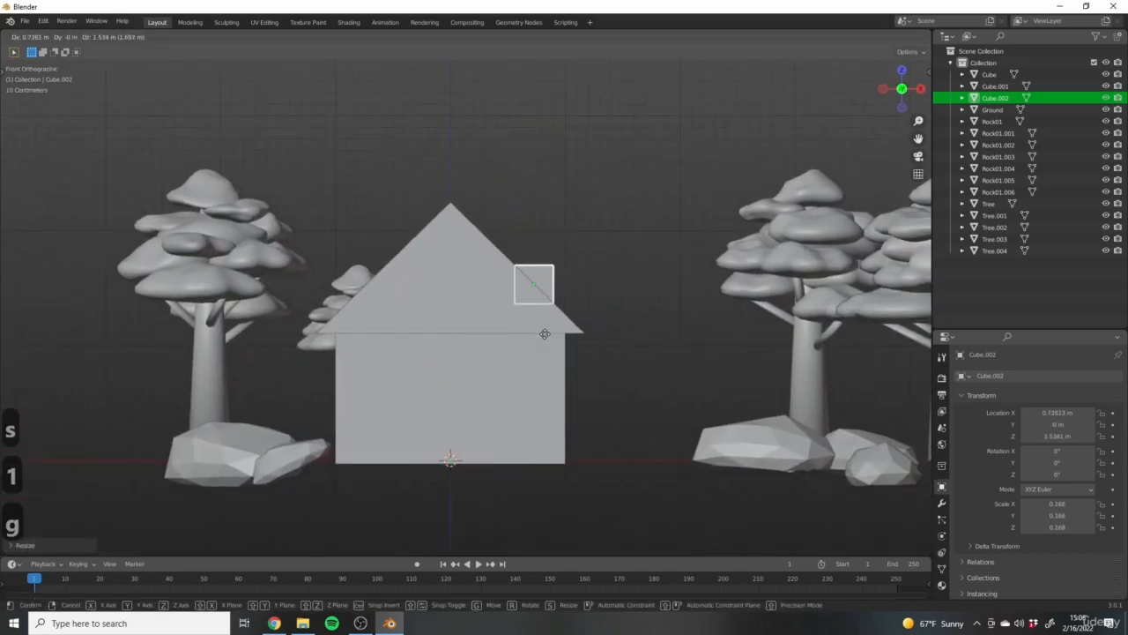
click(542, 333)
Stretch the small cube along Z to a scale of about 0.756 to form a chimney, and deselect it.
shift+middle_drag(629, 241, 499, 297)
key(s)
key(z)
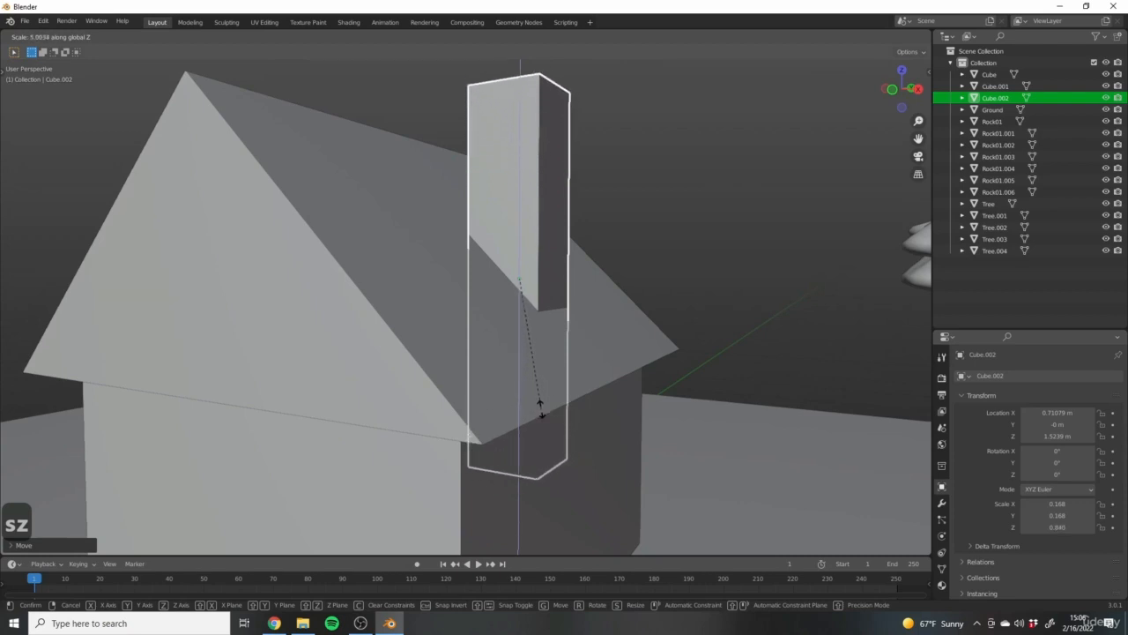
middle_drag(498, 235, 558, 309)
click(613, 250)
scroll(558, 309, down, 4)
shift+middle_drag(631, 302, 569, 309)
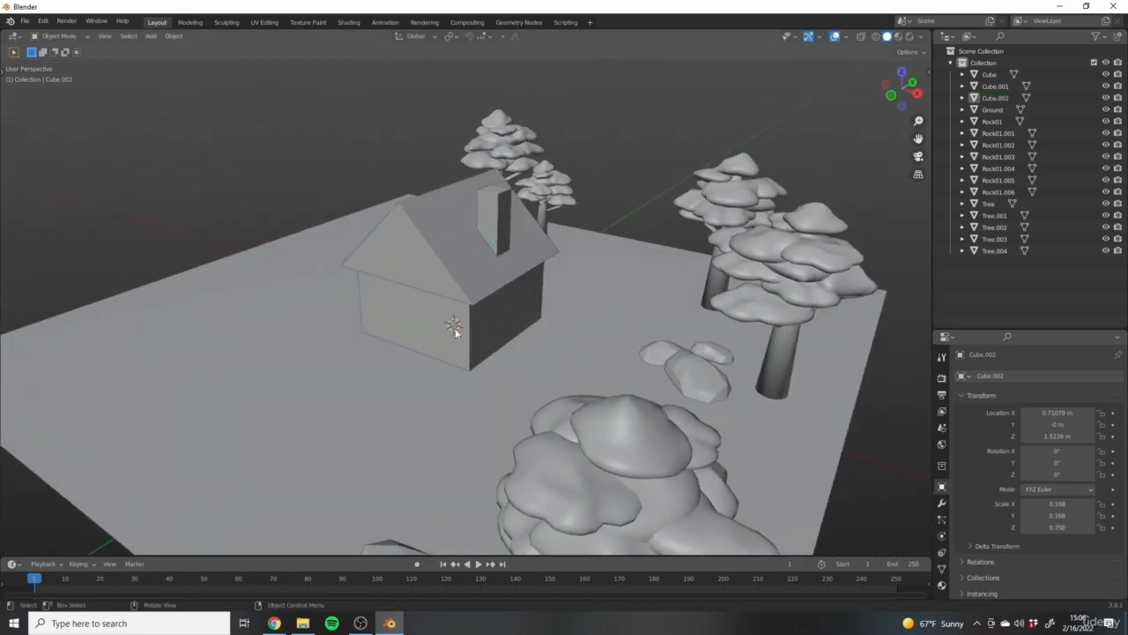
scroll(541, 392, down, 5)
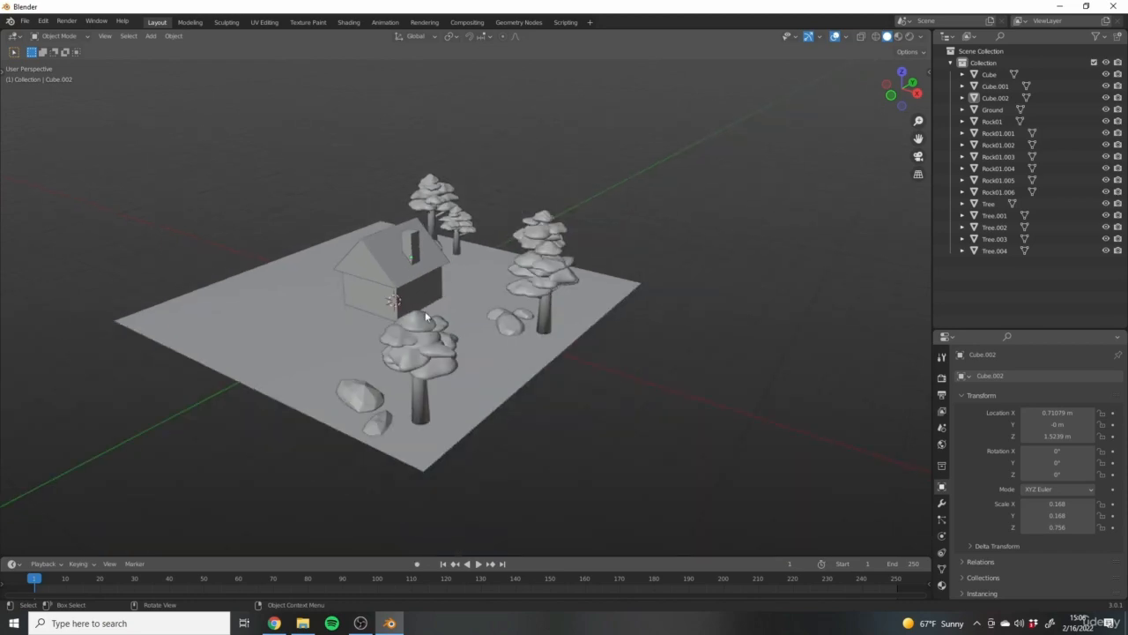
Edit the roof's mesh in face selection and select both triangular gable faces.
scroll(344, 321, up, 4)
middle_drag(345, 321, 650, 231)
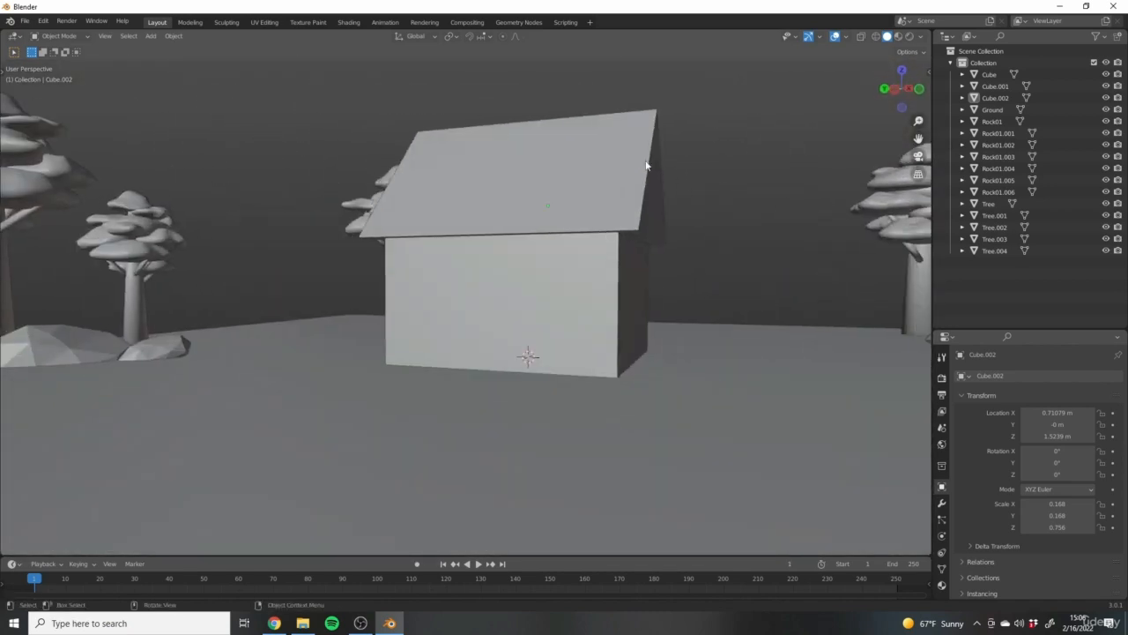
click(535, 164)
middle_drag(535, 164, 617, 211)
key(Tab)
click(122, 36)
click(630, 342)
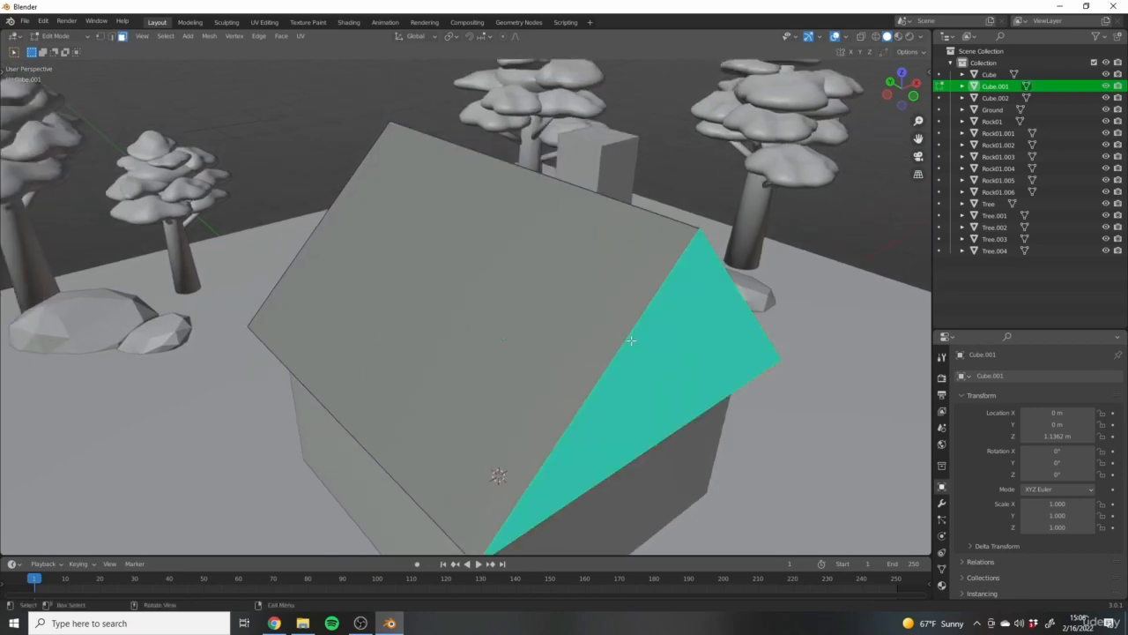
middle_drag(721, 311, 714, 338)
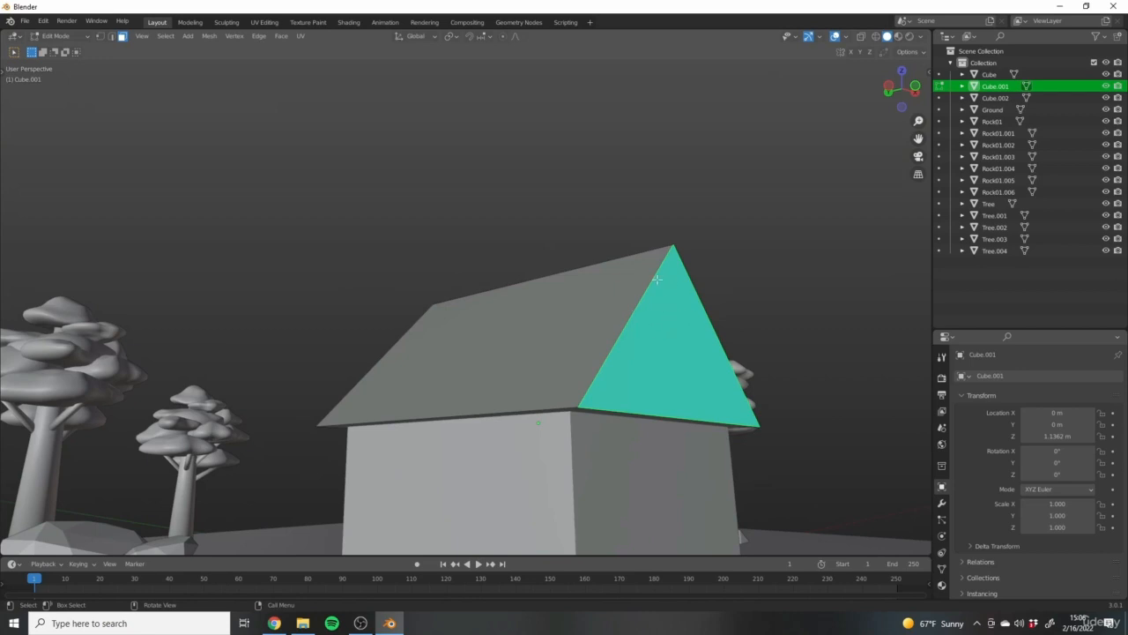
middle_drag(656, 279, 676, 329)
click(401, 282)
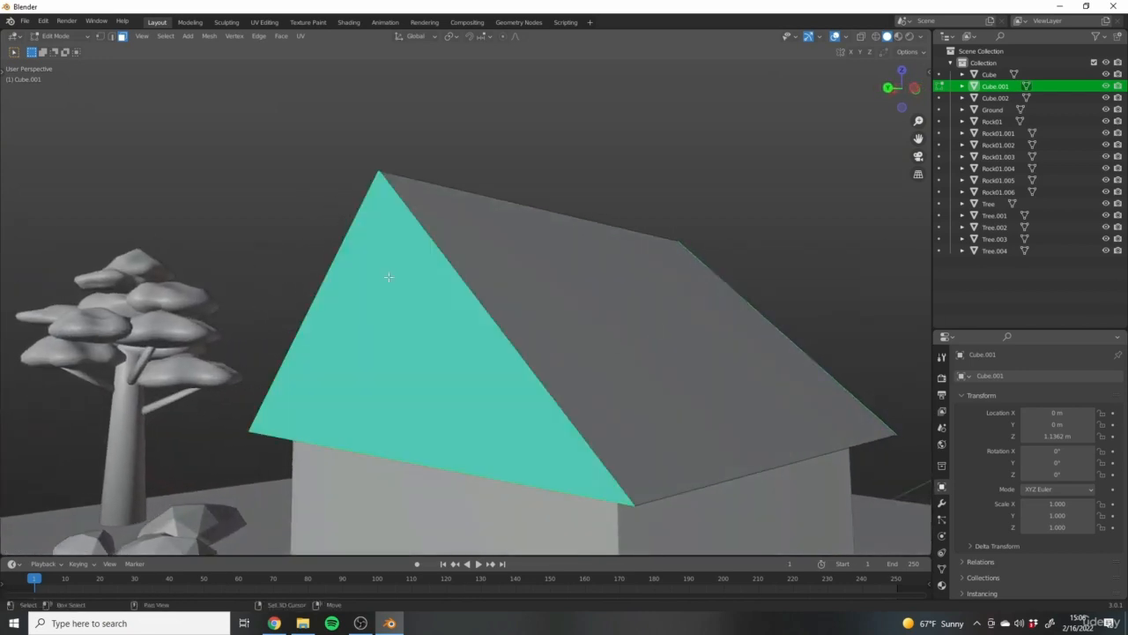
middle_drag(400, 282, 580, 282)
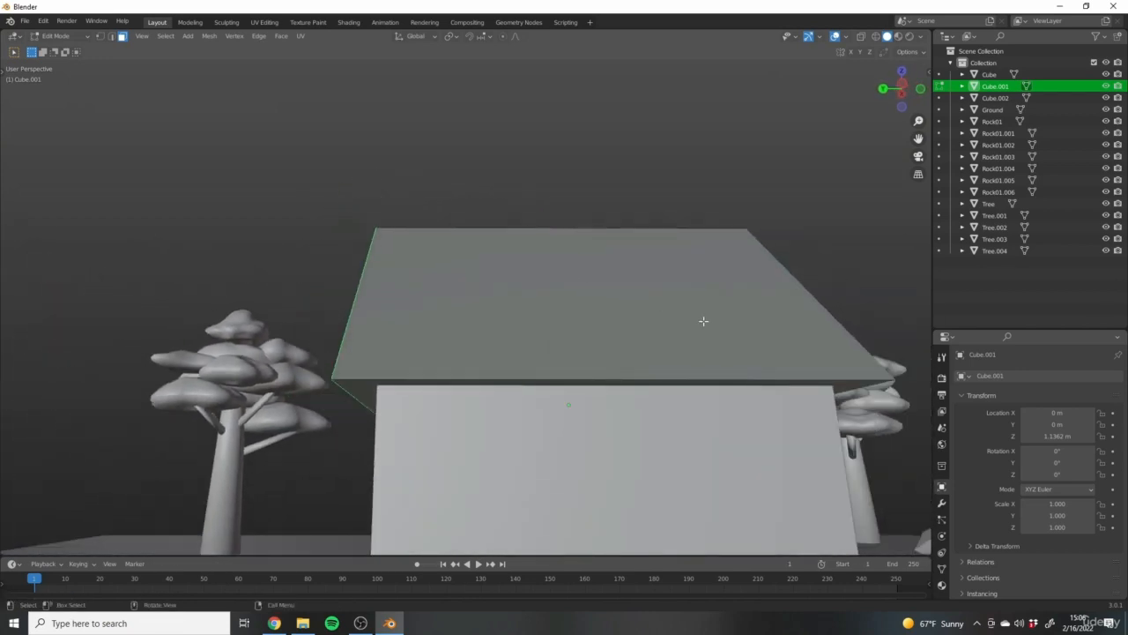
Scale the two gable faces along Y by about 0.86 to bring them in line with the end walls.
key(s)
key(y)
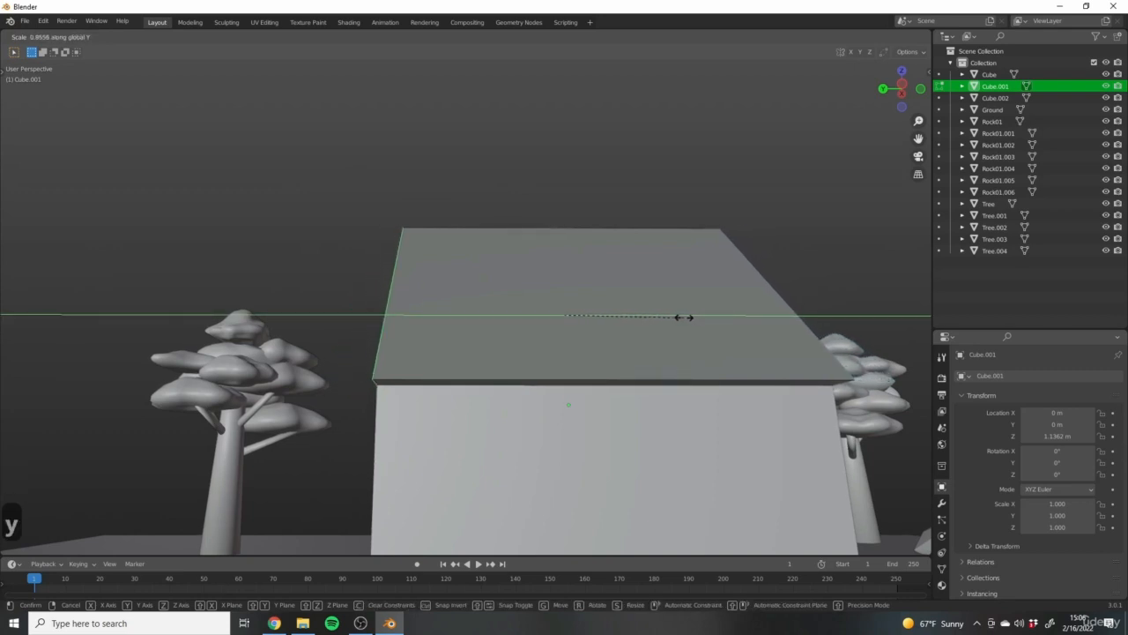
click(686, 318)
In right view, fine-tune the gable faces along Y by about 1.001 until flush with the walls, and return to Object Mode.
middle_drag(473, 239, 504, 266)
key(KP_3)
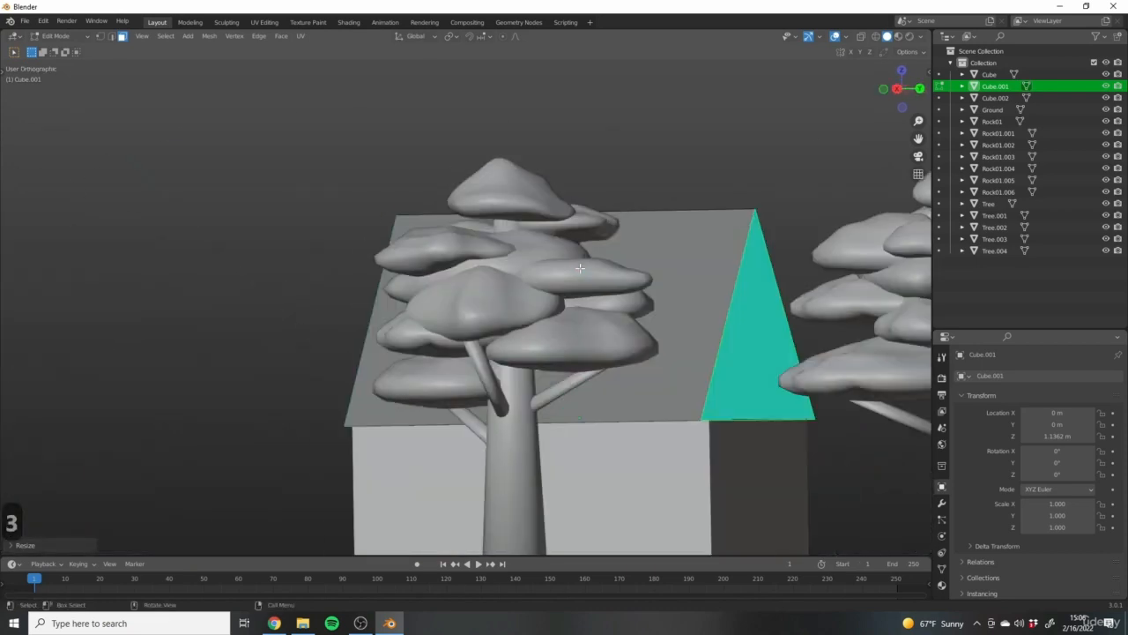
scroll(411, 365, up, 2)
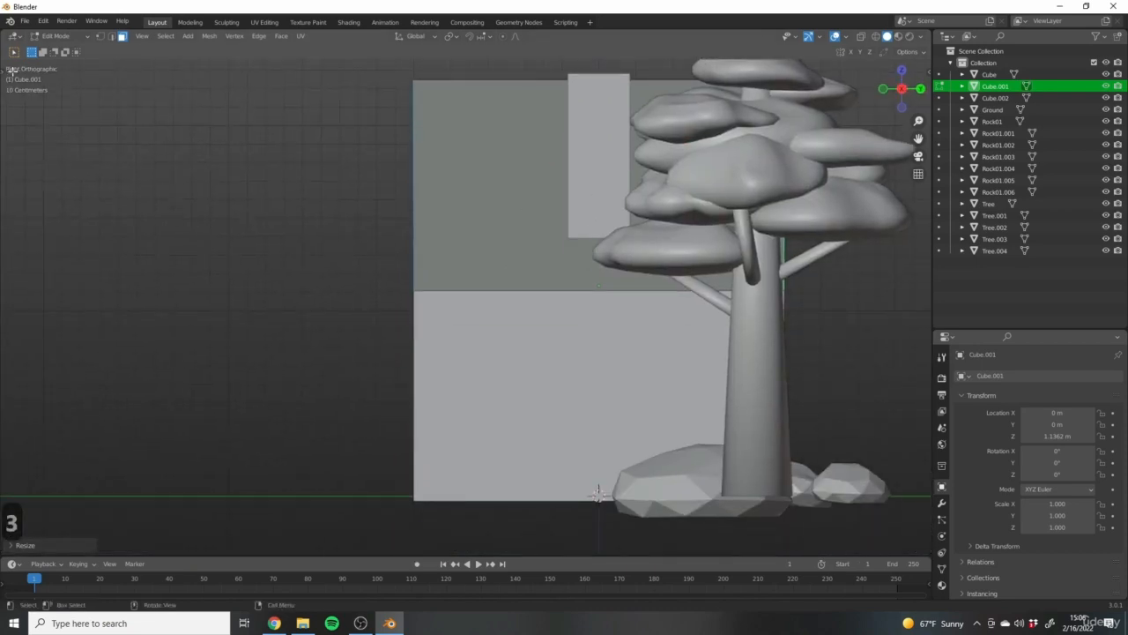
scroll(393, 280, up, 5)
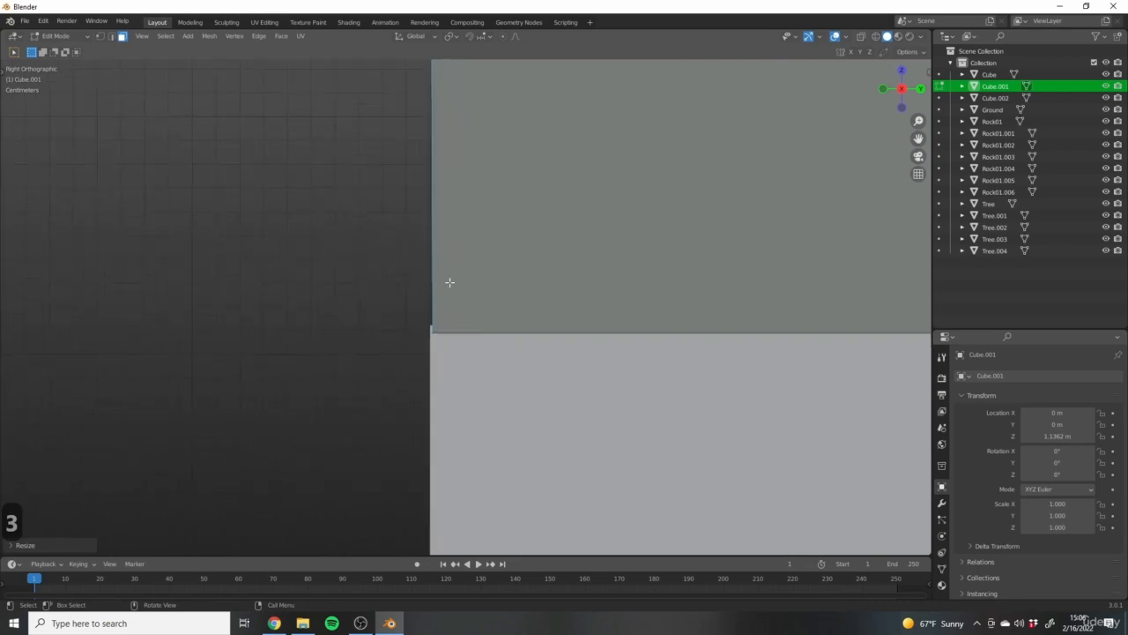
key(s)
key(y)
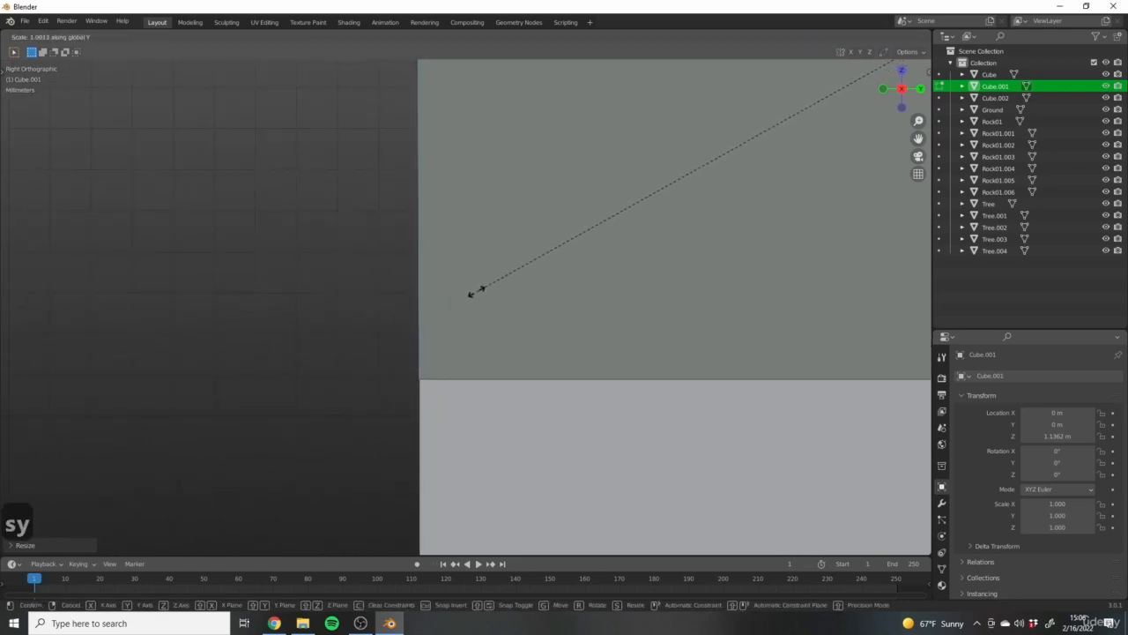
click(476, 291)
scroll(383, 283, down, 8)
key(Tab)
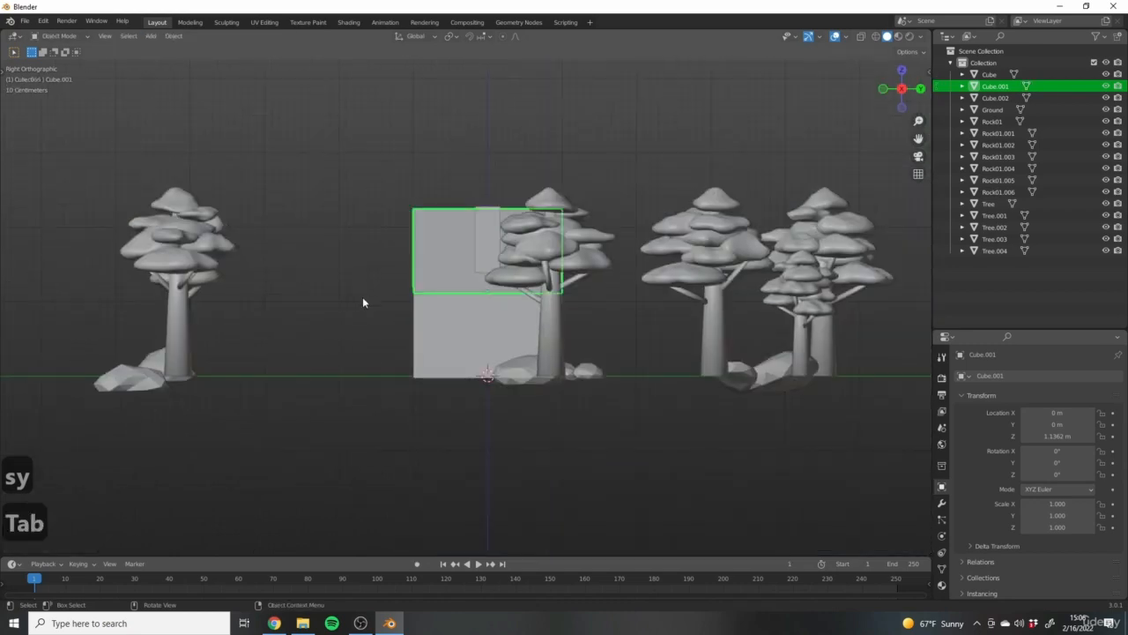
Add another cube at the centre of the house, keeping its default size.
middle_drag(362, 302, 392, 374)
click(467, 392)
mouse_move(466, 392)
middle_down()
mouse_move(595, 420)
mouse_move(482, 403)
middle_up()
scroll(494, 387, up, 4)
scroll(550, 326, up, 2)
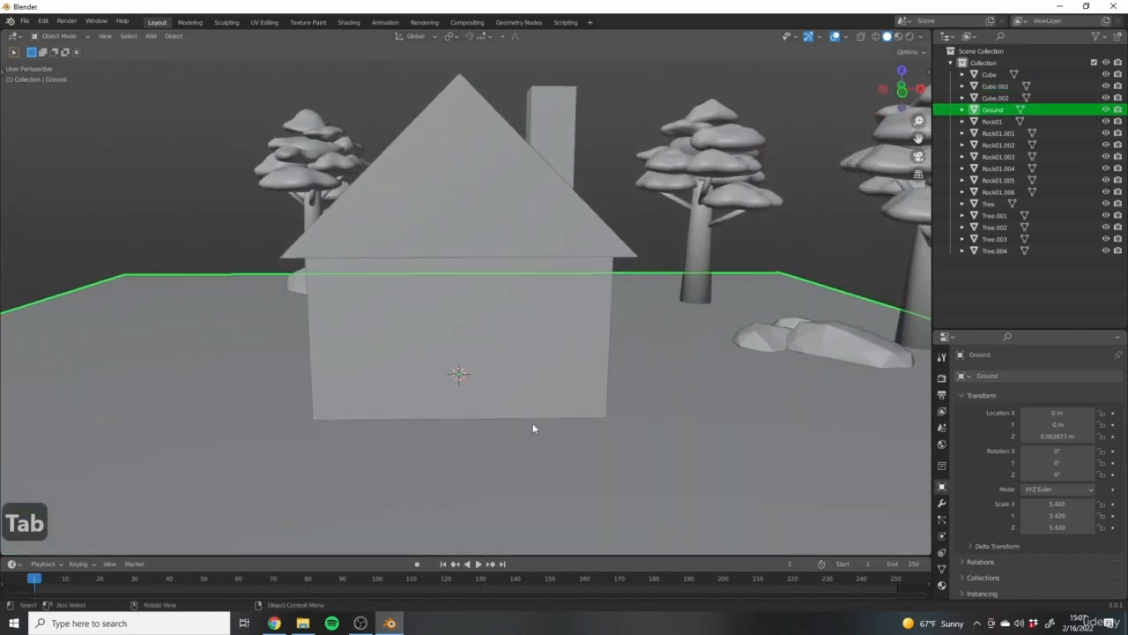
middle_drag(532, 428, 620, 426)
key(shift+a)
mouse_move(411, 362)
click(485, 380)
key(s)
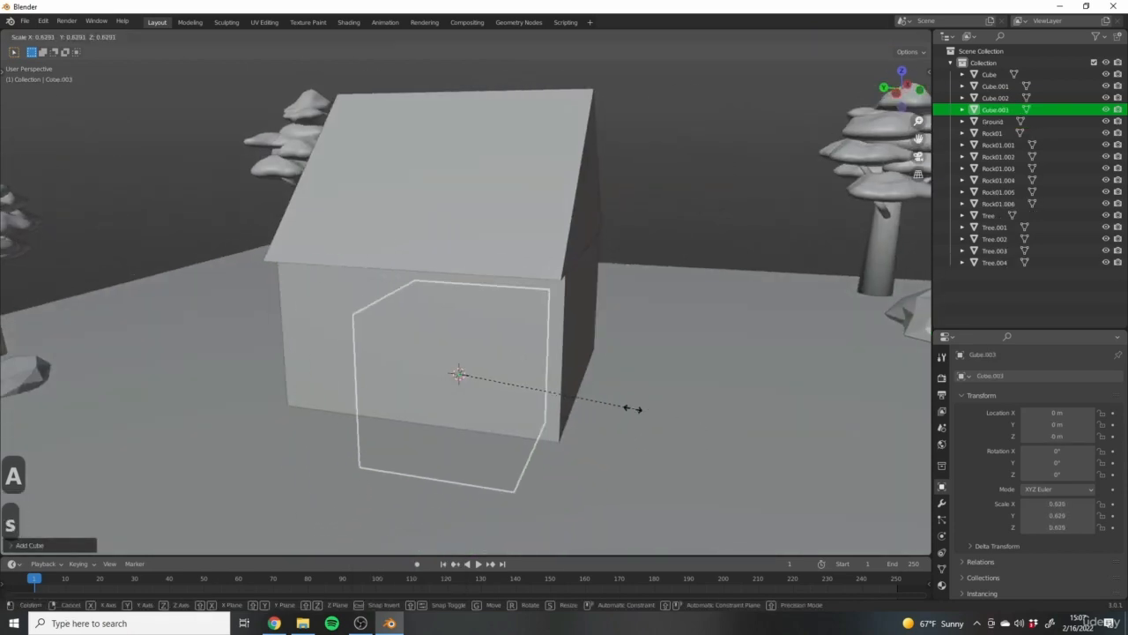
right_click(624, 401)
In front view, raise the new cube's mesh about 1 m along Z in Edit Mode so its base sits at its origin.
scroll(624, 396, down, 4)
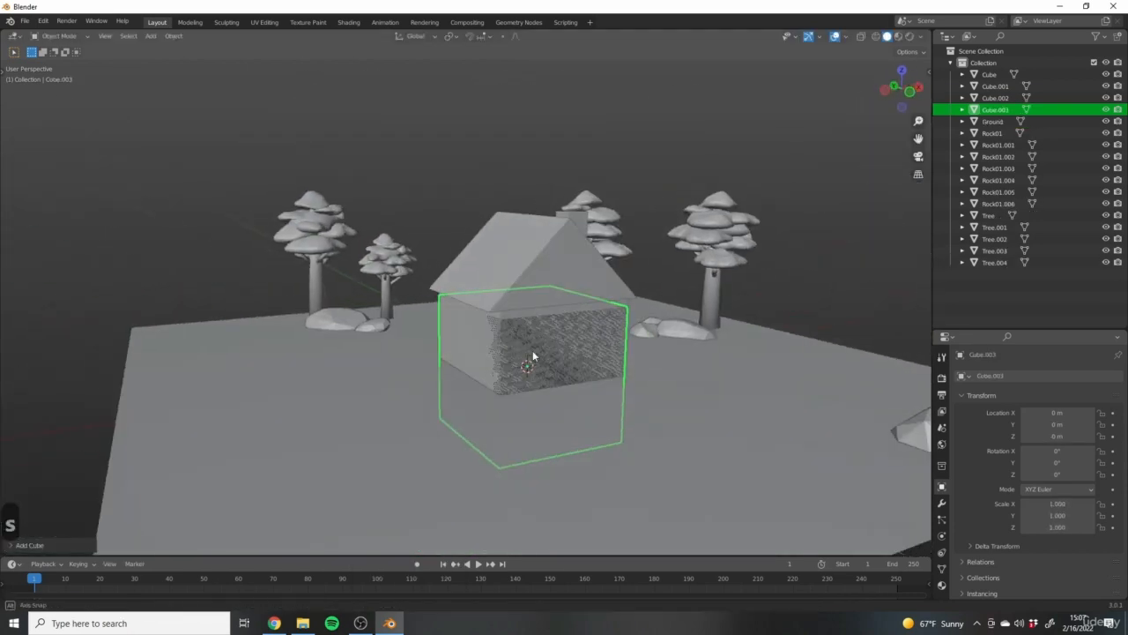
key(KP_1)
key(g)
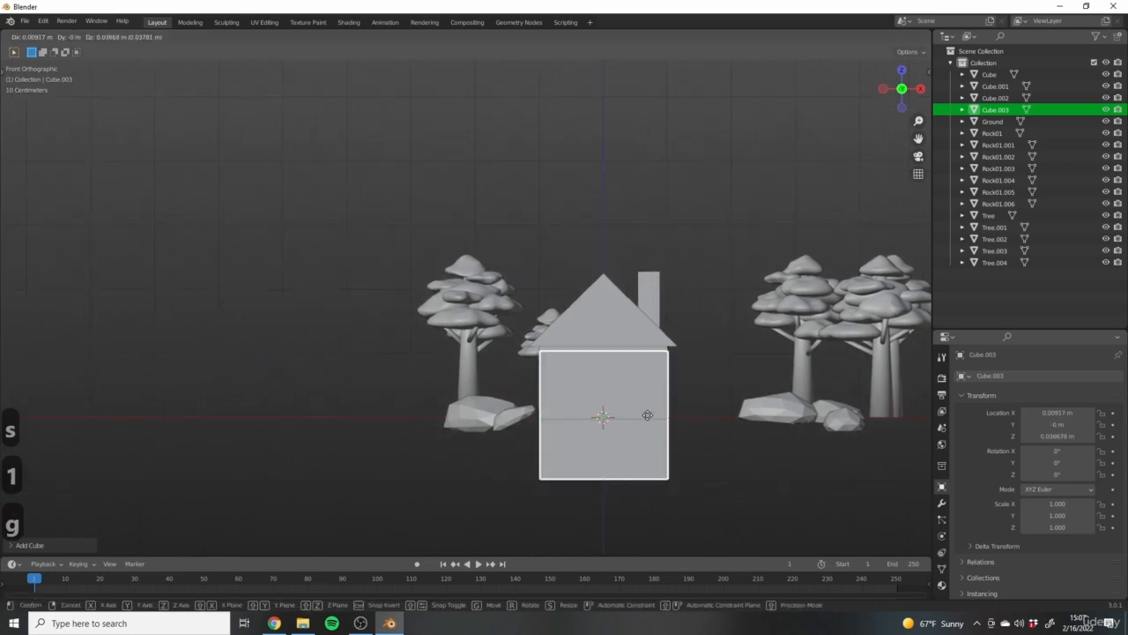
right_click(527, 326)
key(Tab)
scroll(693, 411, up, 4)
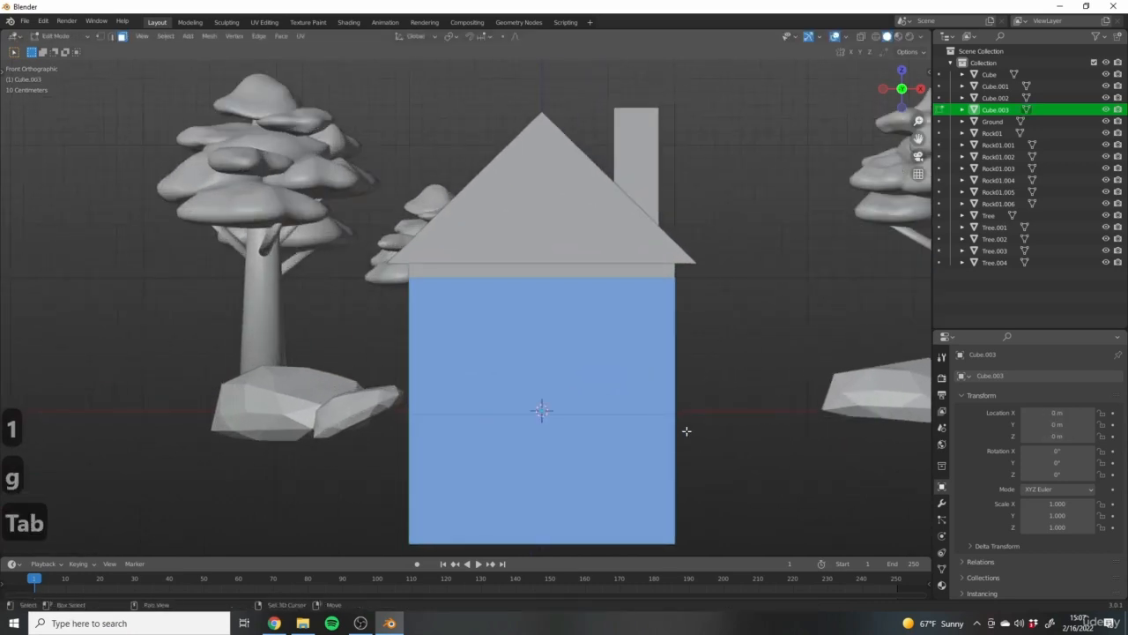
shift+middle_drag(685, 429, 641, 367)
key(g)
key(z)
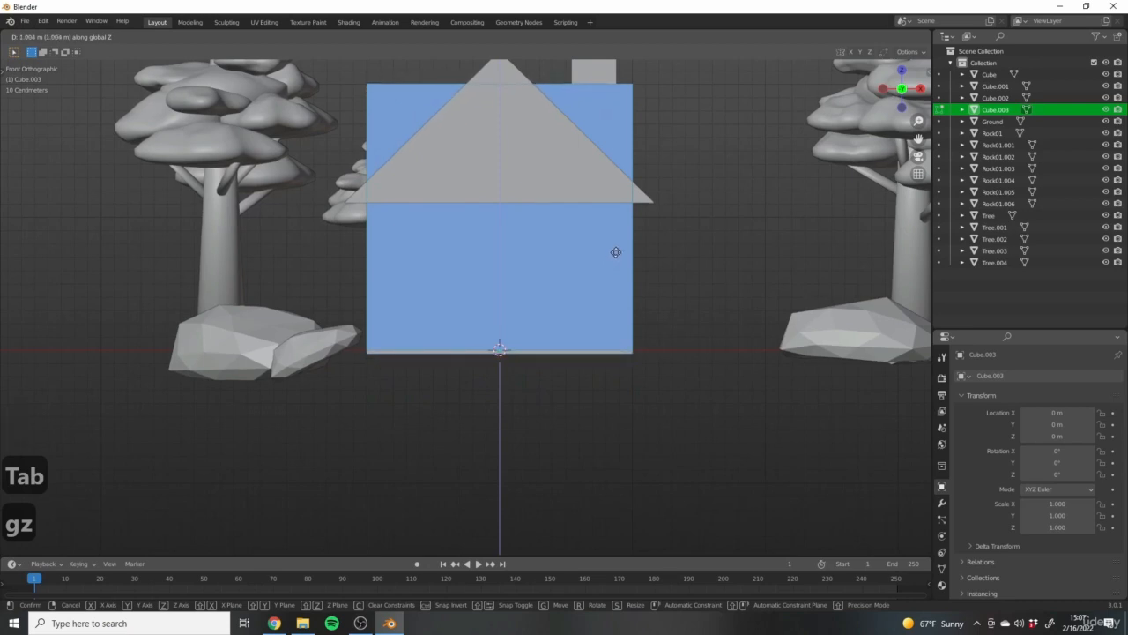
click(617, 251)
key(Tab)
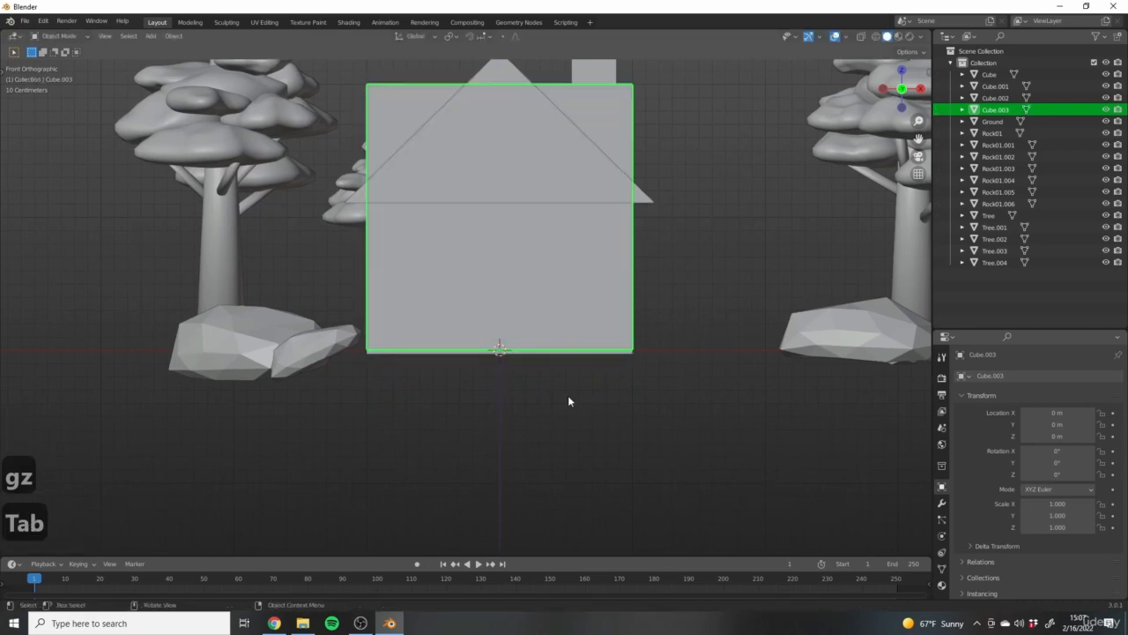
Scale the new cube uniformly to about 0.554 in Object Mode so its top meets the roof's lower edge.
shift+middle_drag(410, 270, 523, 333)
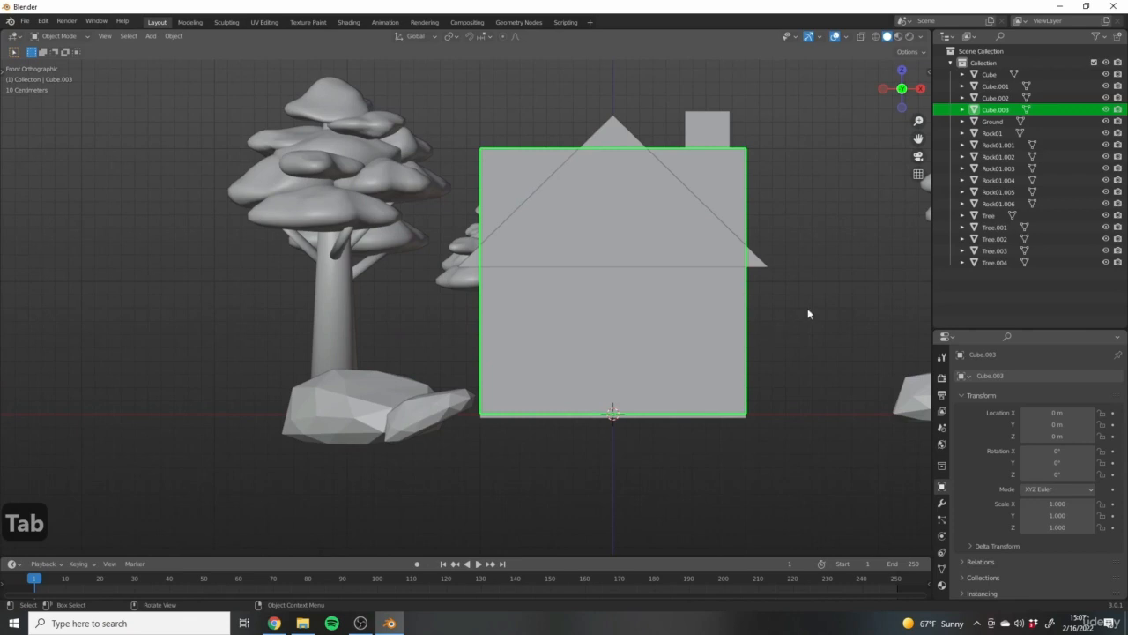
key(s)
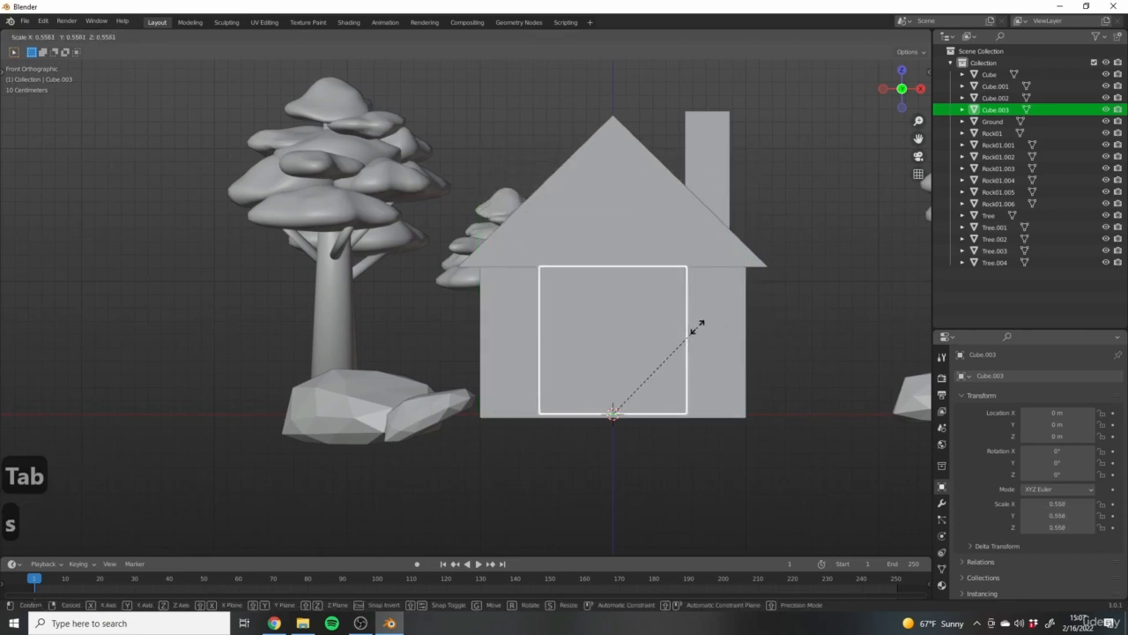
click(695, 324)
scroll(615, 238, up, 4)
scroll(553, 240, down, 4)
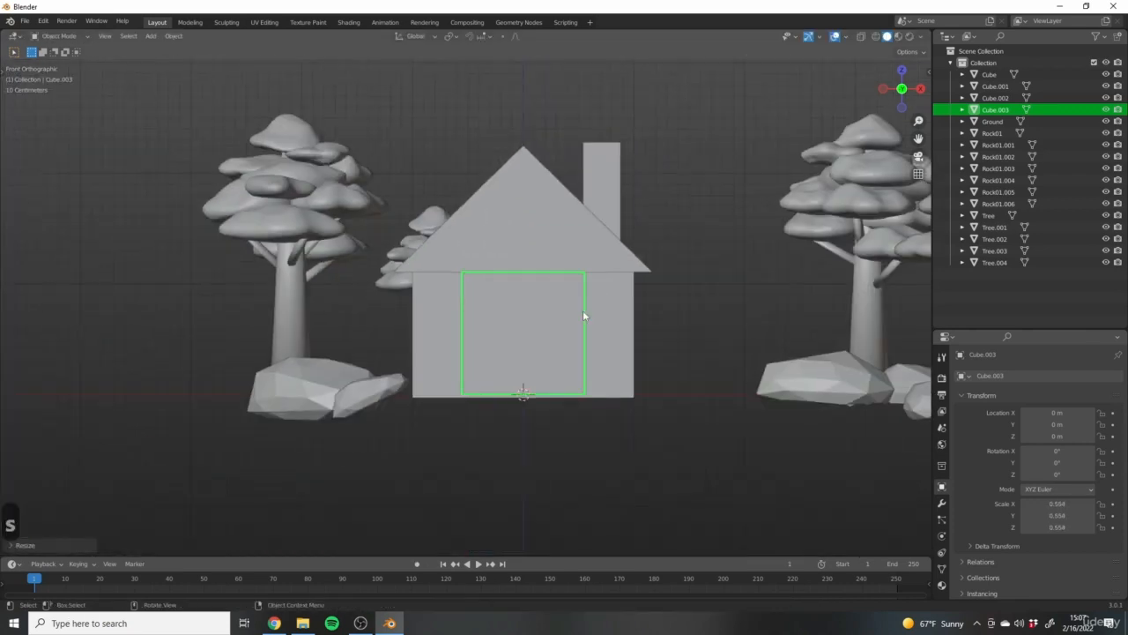
Move the new cube about 1.542 m along negative X so it stands out from the house's side wall.
middle_drag(582, 311, 631, 376)
key(g)
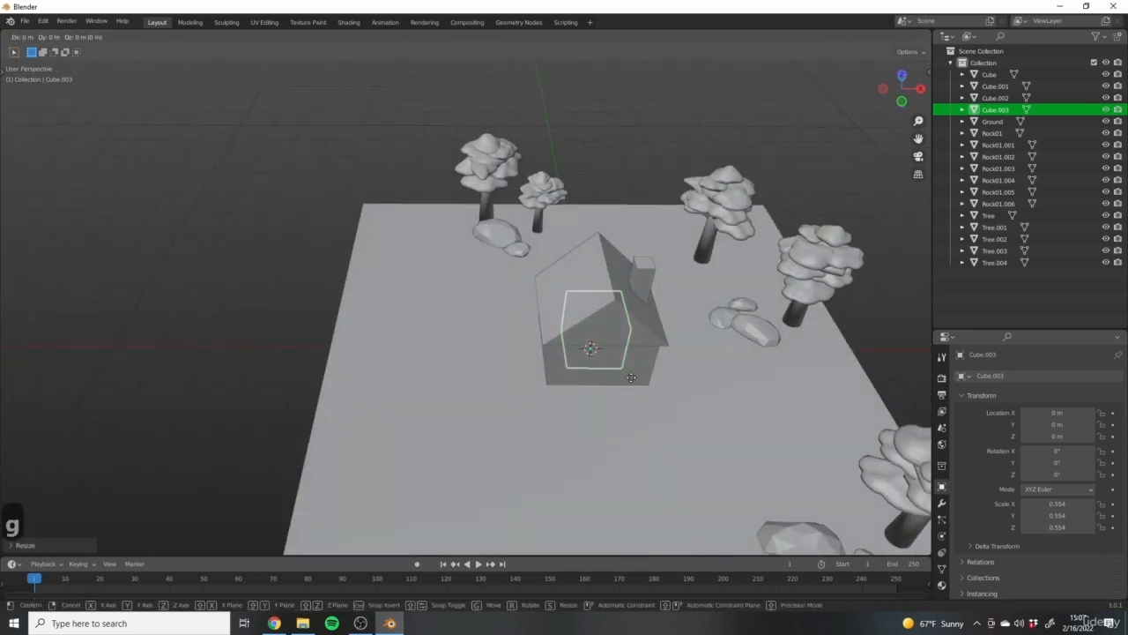
key(x)
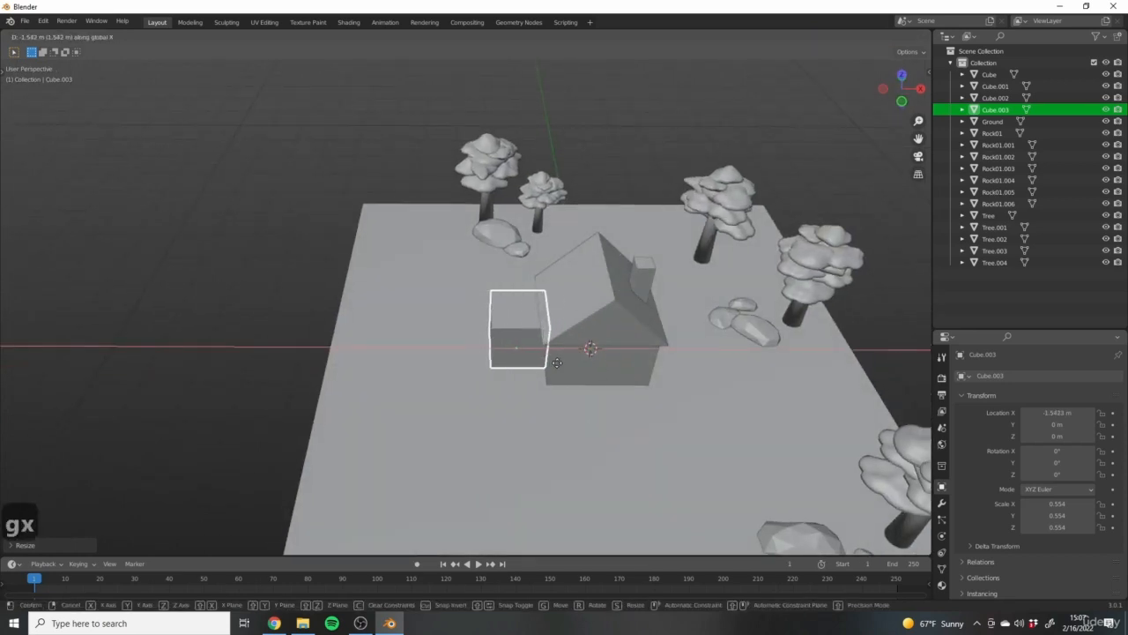
click(556, 363)
middle_drag(566, 387, 462, 249)
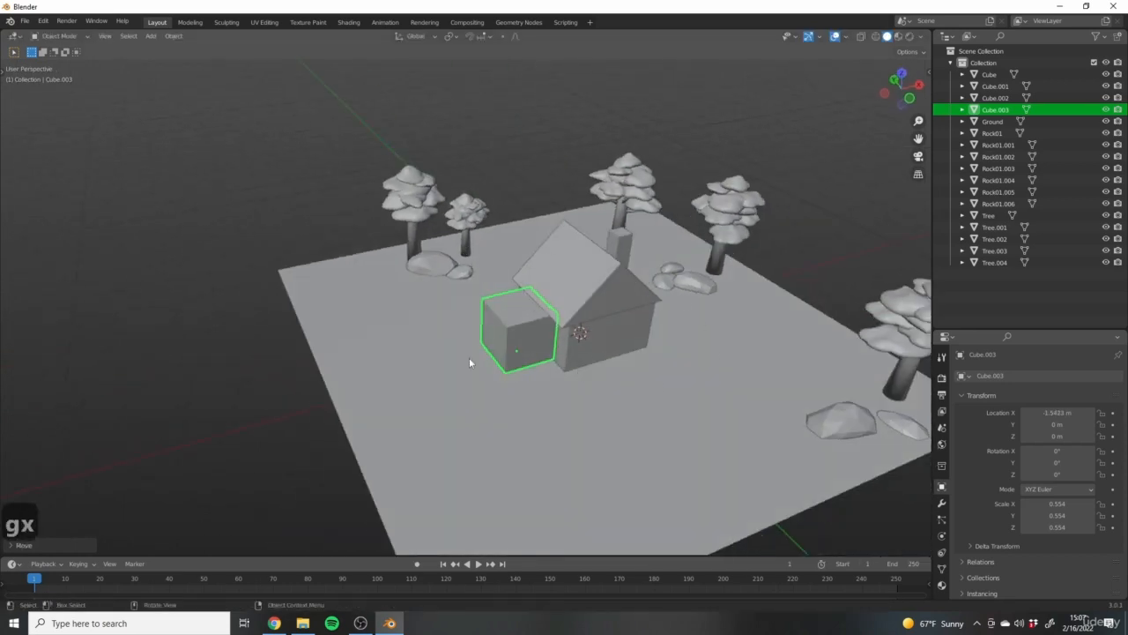
scroll(525, 282, up, 4)
middle_drag(524, 351, 556, 403)
key(g)
key(x)
right_click(537, 408)
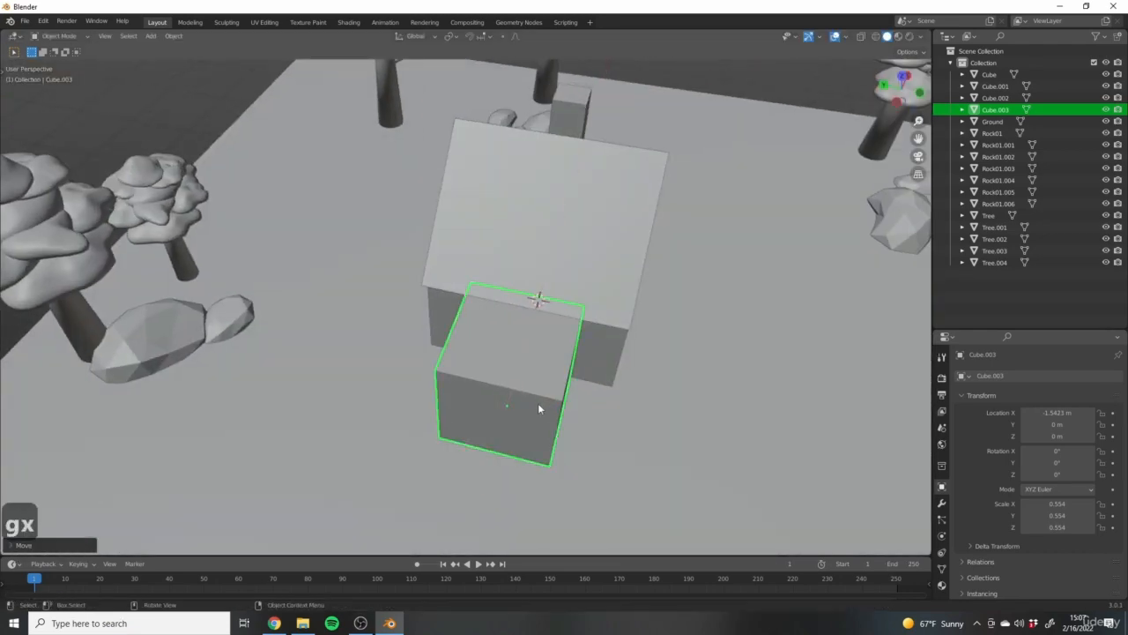
Shift the cube along Y to about 0.446 m so its side lines up with the house's rear wall.
key(g)
key(y)
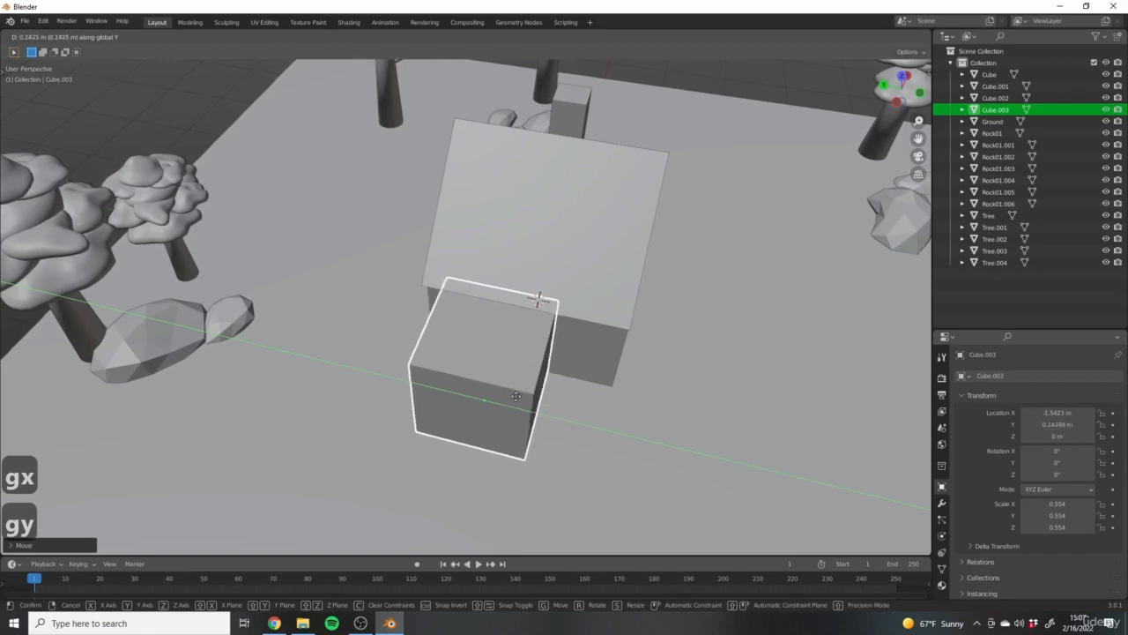
click(490, 396)
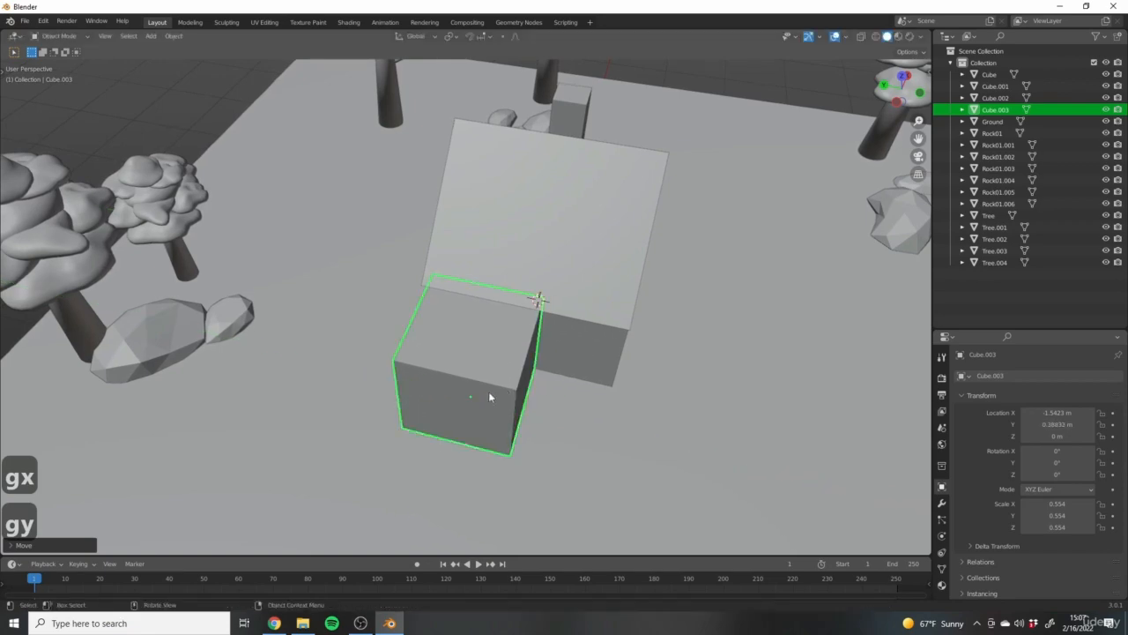
middle_drag(490, 397, 333, 379)
scroll(389, 406, up, 3)
middle_drag(529, 402, 406, 380)
key(g)
key(y)
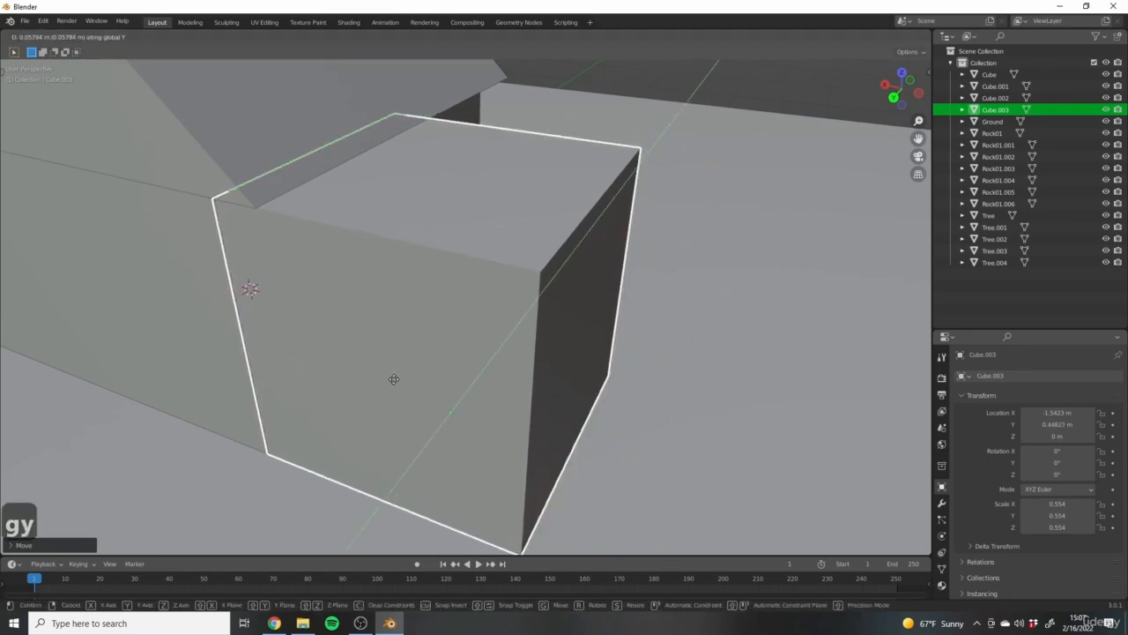
click(391, 377)
scroll(390, 334, down, 3)
scroll(391, 334, down, 2)
middle_drag(391, 334, 318, 295)
scroll(381, 330, up, 3)
shift+middle_drag(531, 322, 558, 302)
middle_drag(506, 329, 547, 298)
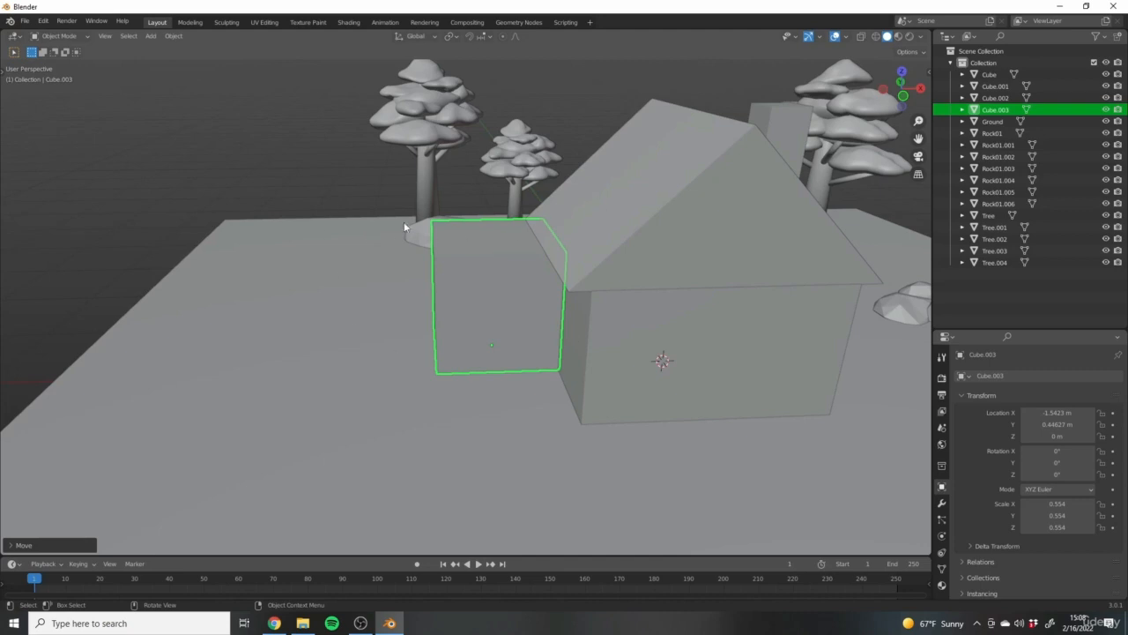
key(s)
key(x)
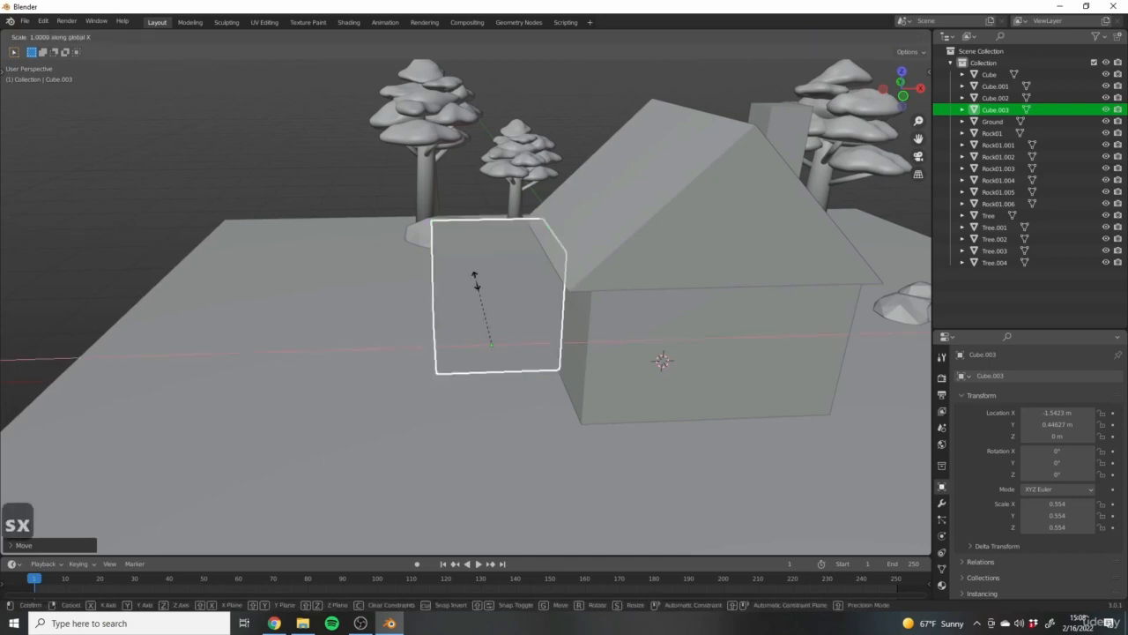
key(Escape)
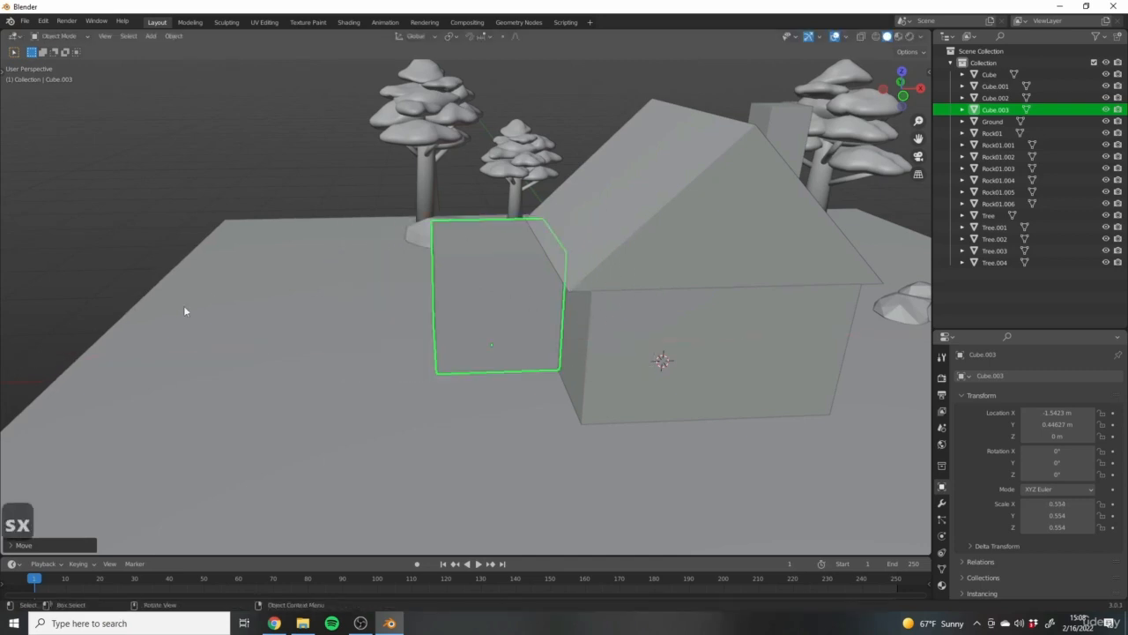
shift+middle_drag(685, 282, 707, 339)
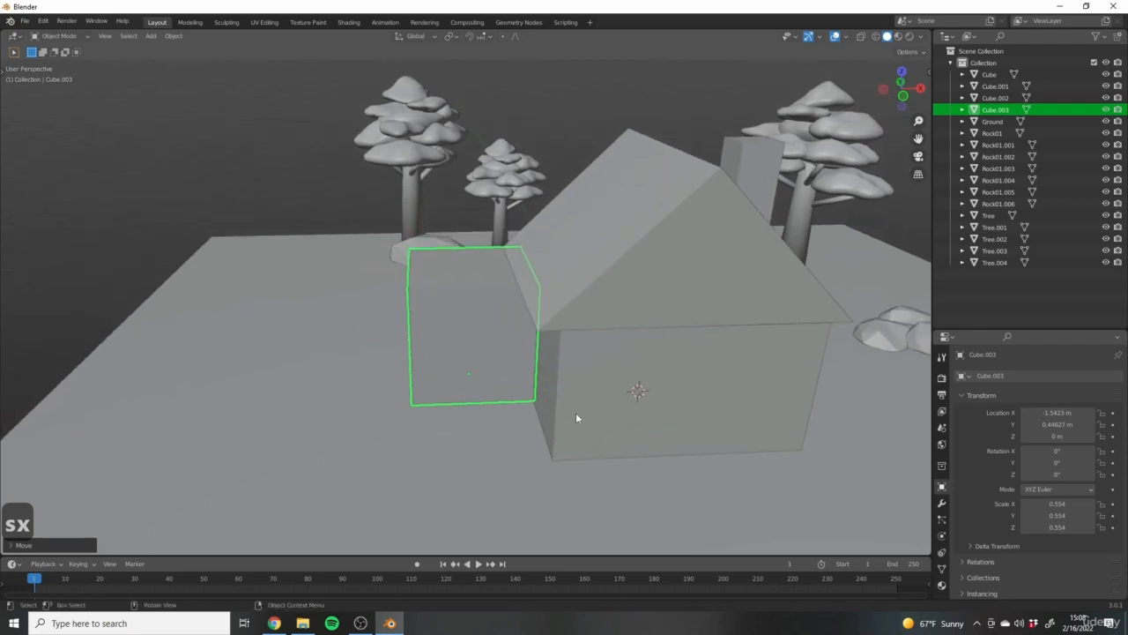
In Edit Mode, move the side cube's outer end face away from the house along X, roughly doubling the extension's length.
middle_drag(449, 286, 674, 379)
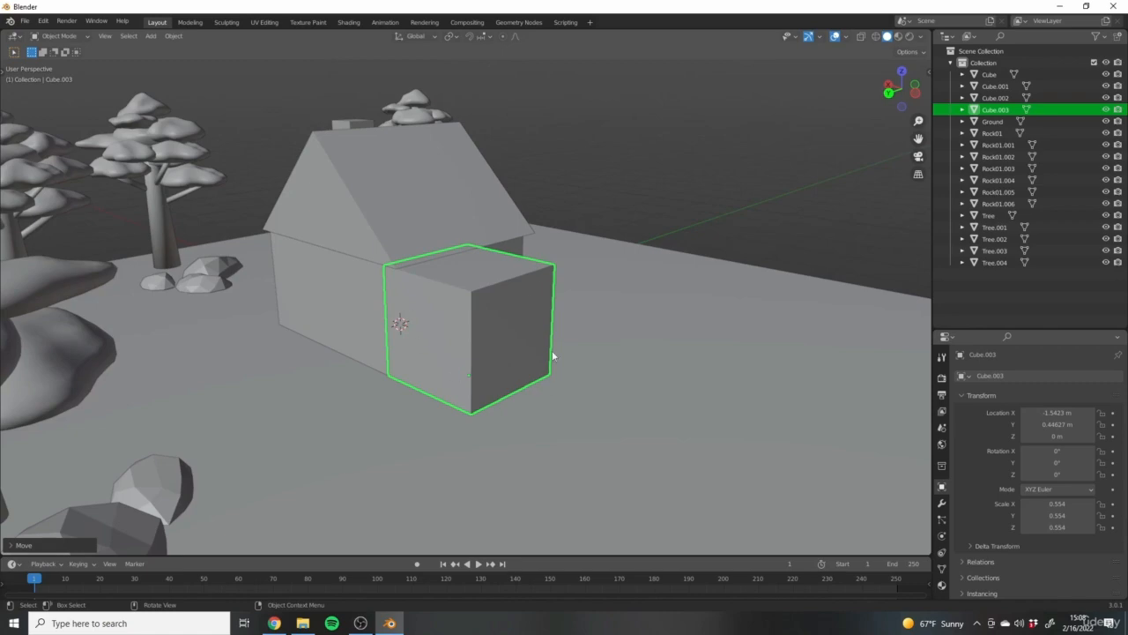
middle_drag(552, 356, 409, 357)
click(466, 320)
middle_drag(466, 320, 466, 330)
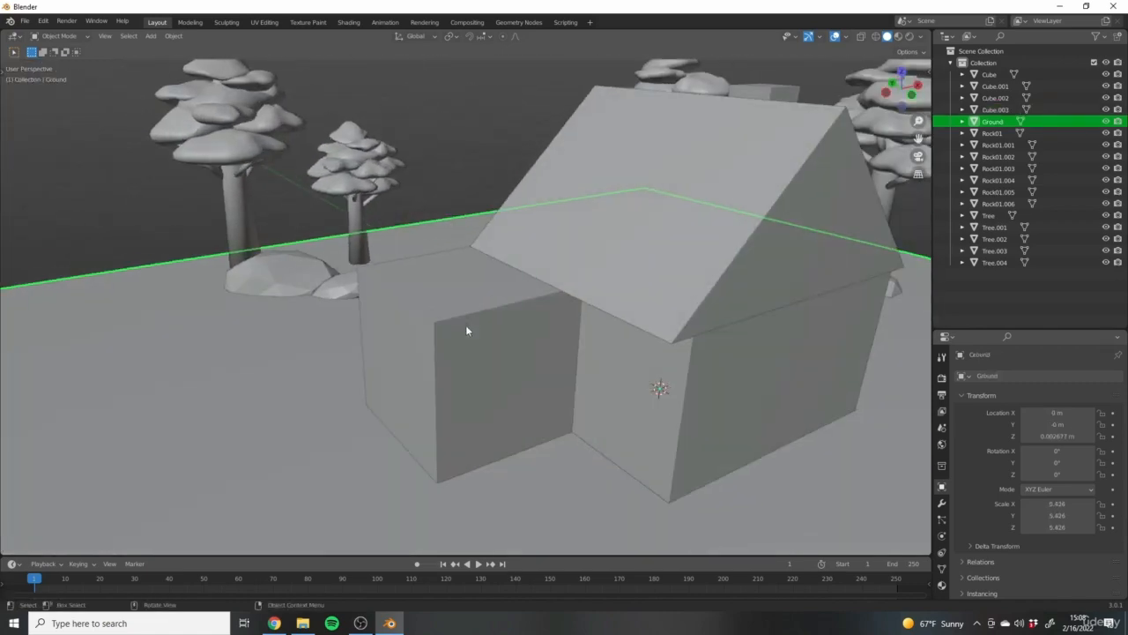
click(541, 425)
middle_drag(541, 425, 488, 327)
key(Tab)
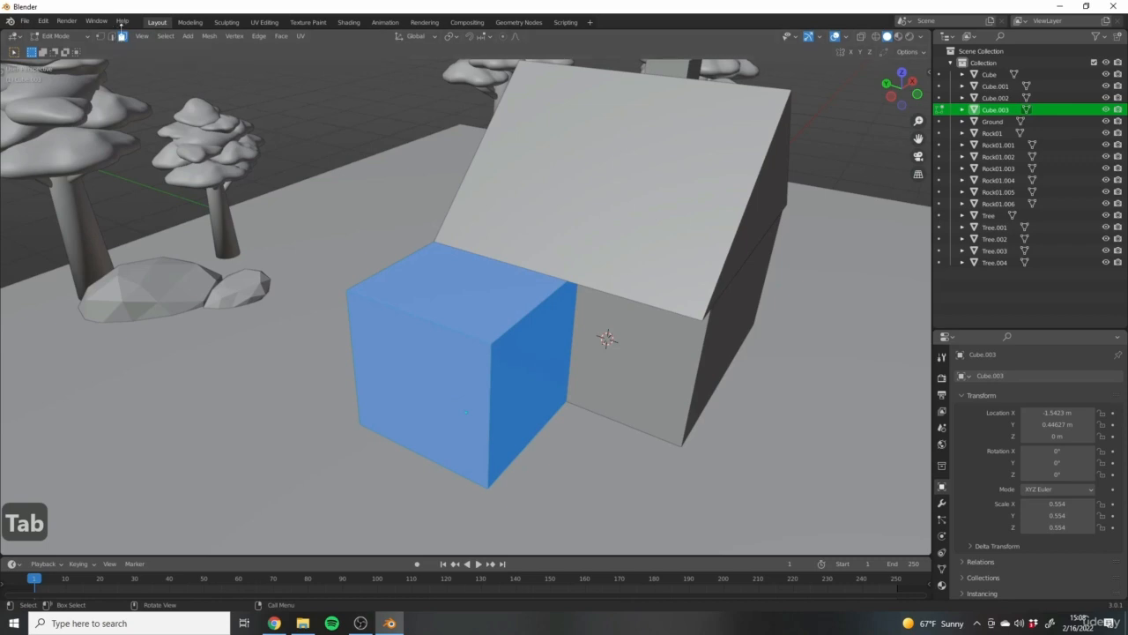
click(414, 382)
middle_drag(414, 381, 504, 320)
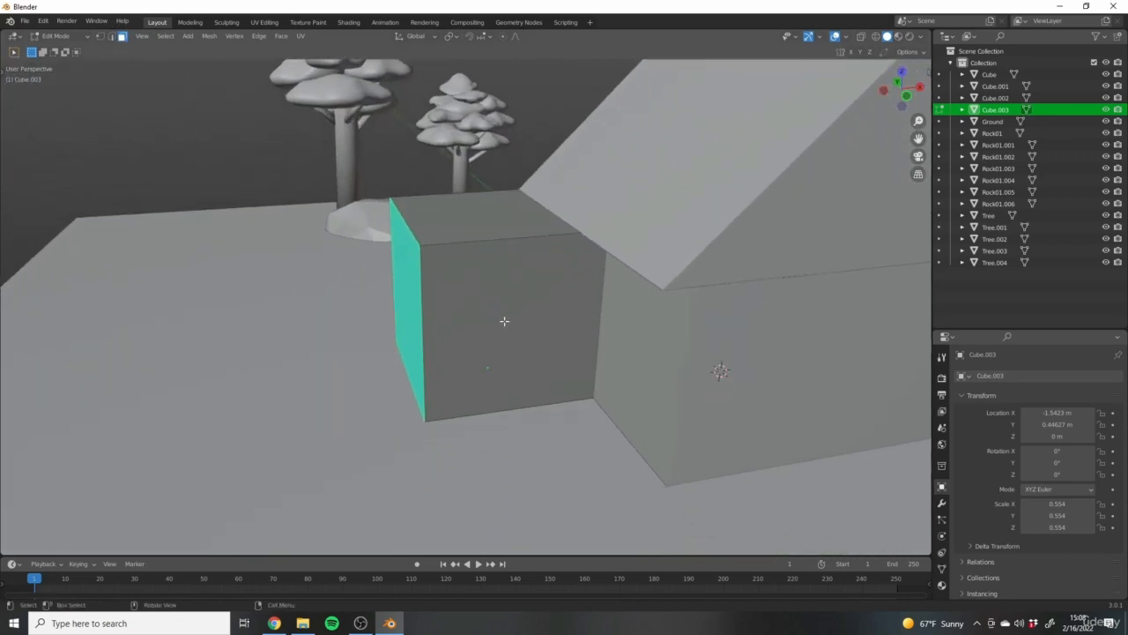
key(g)
key(z)
key(x)
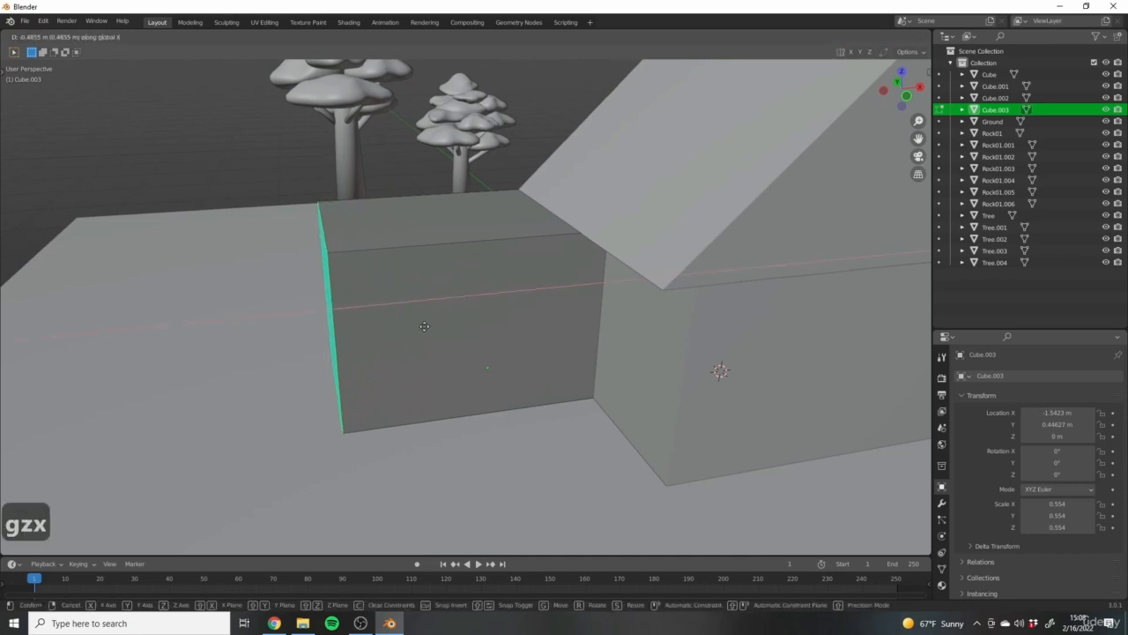
click(318, 332)
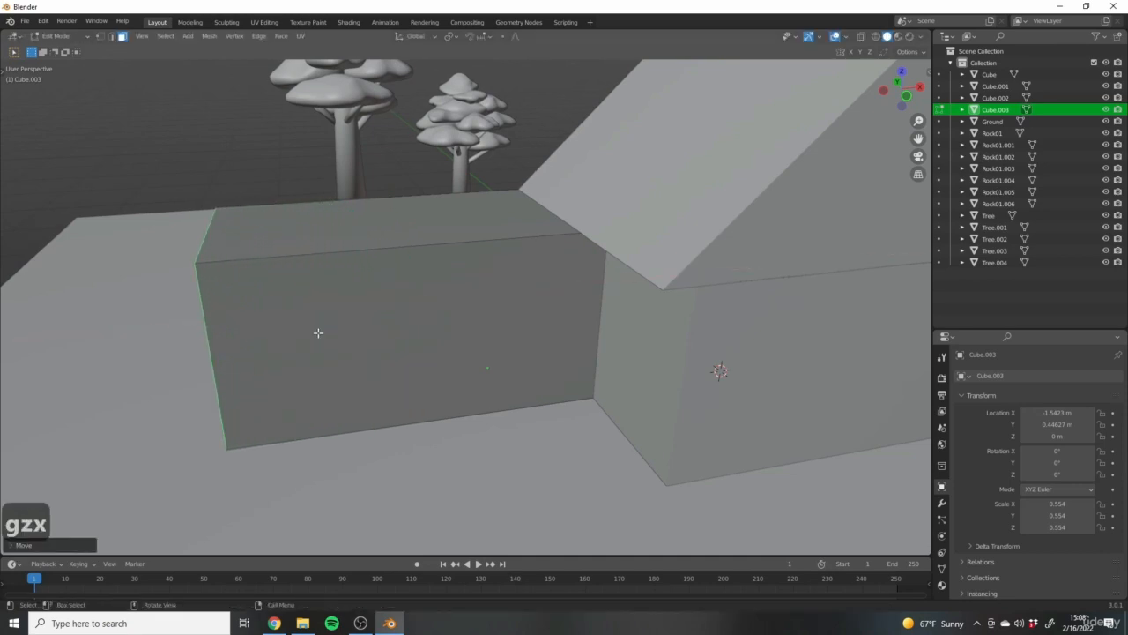
Return to Object Mode, duplicate the extension and raise the copy about 1.105 m along Z to sit on top of it.
scroll(379, 362, down, 6)
middle_drag(420, 393, 350, 303)
middle_drag(411, 377, 333, 402)
click(379, 317)
key(Tab)
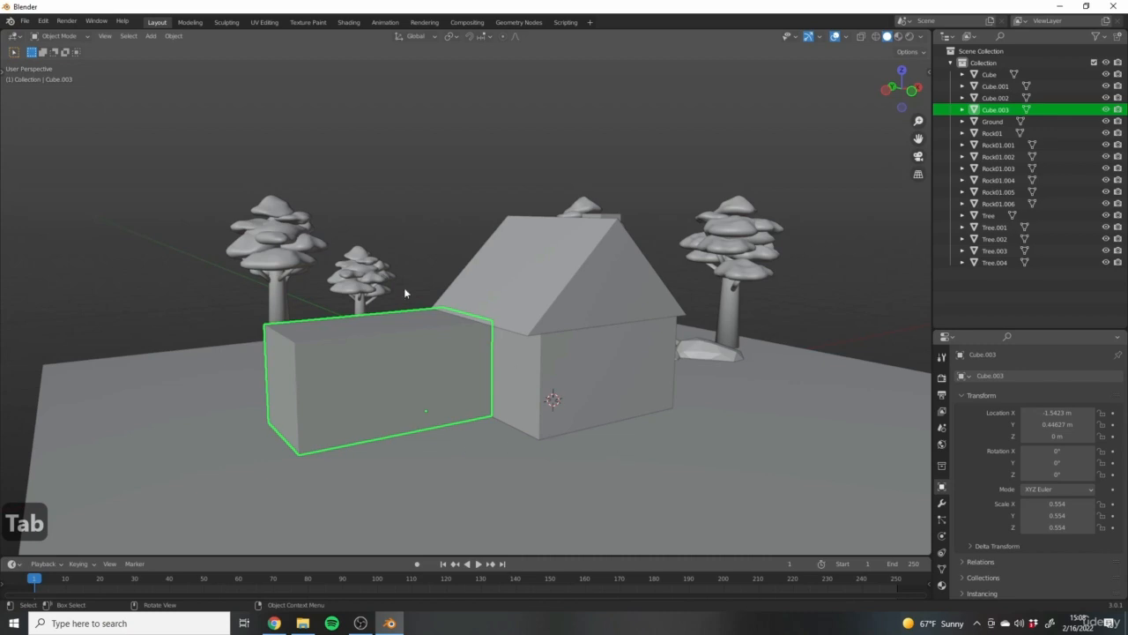
middle_drag(300, 327, 642, 383)
scroll(649, 388, down, 4)
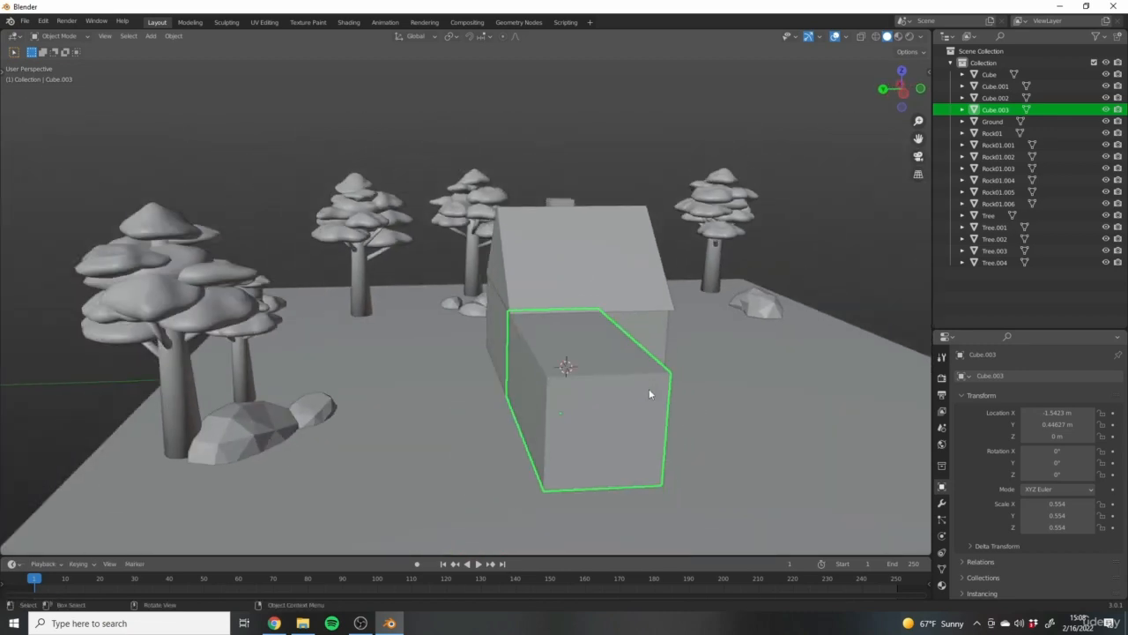
key(shift+d)
key(z)
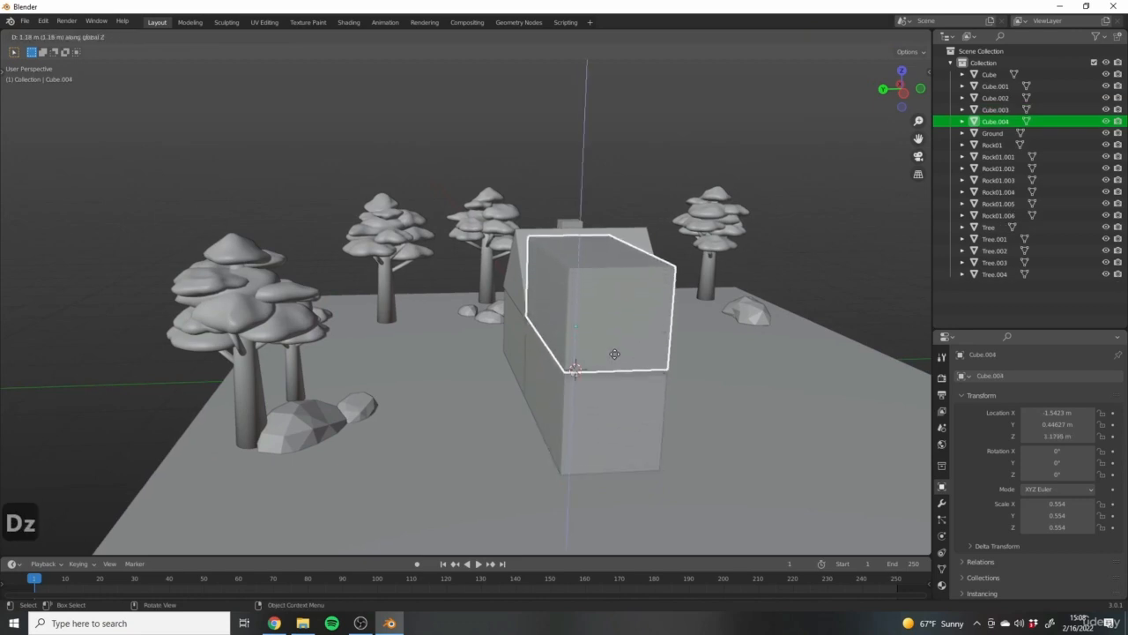
click(621, 364)
In Edit Mode, scale the copy's top face along Y into a narrow ridge to form the extension's gabled roof.
key(Tab)
shift+middle_drag(715, 402, 673, 433)
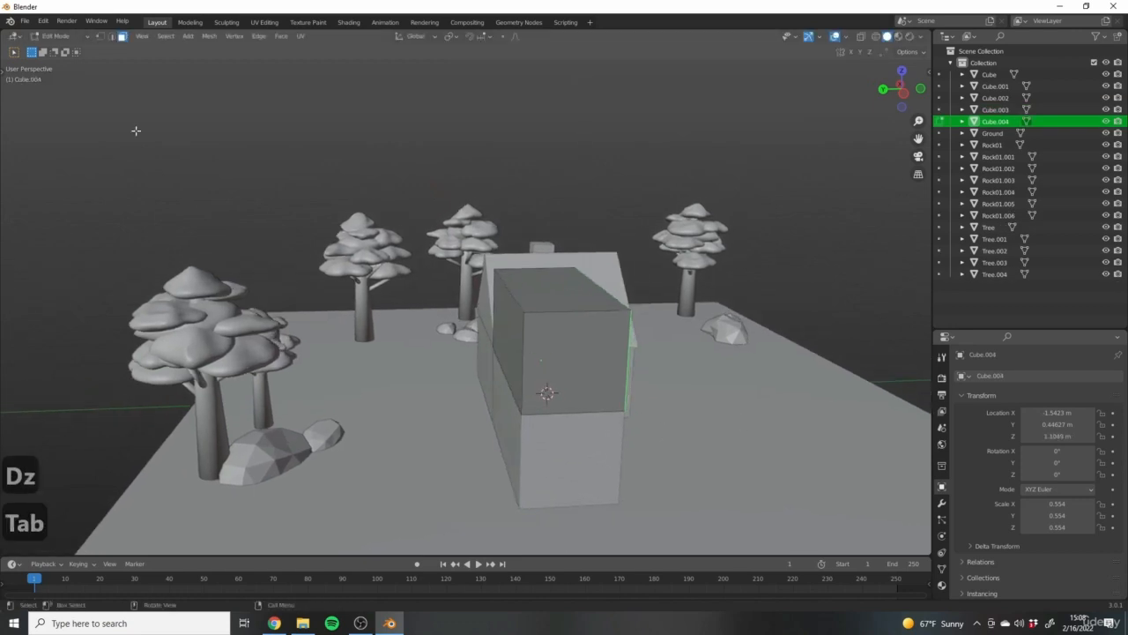
click(562, 287)
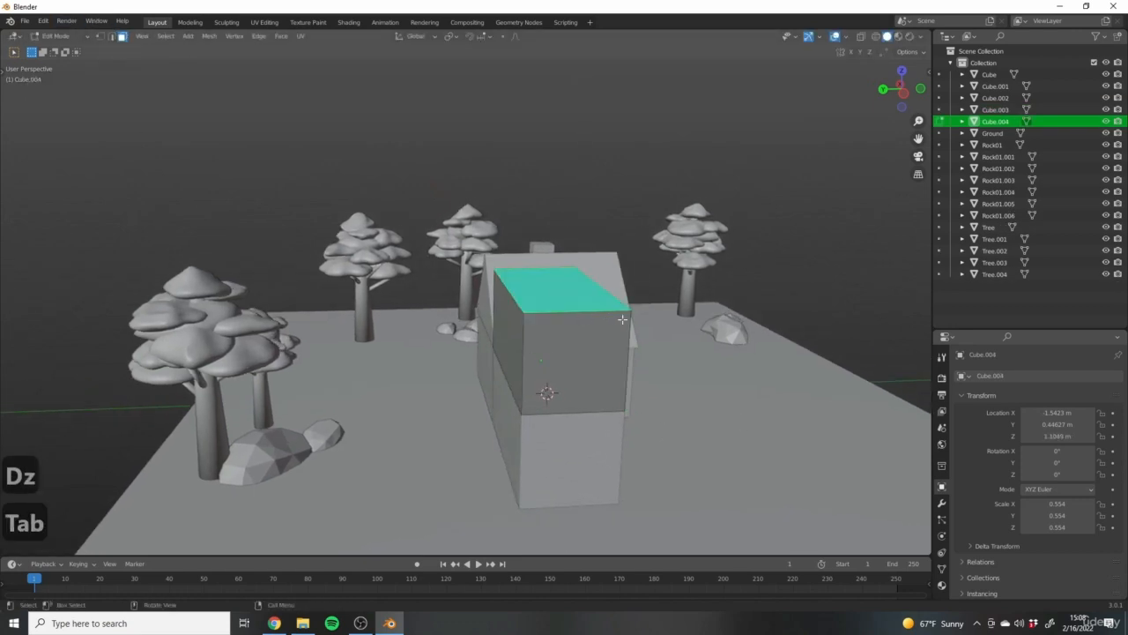
key(s)
key(y)
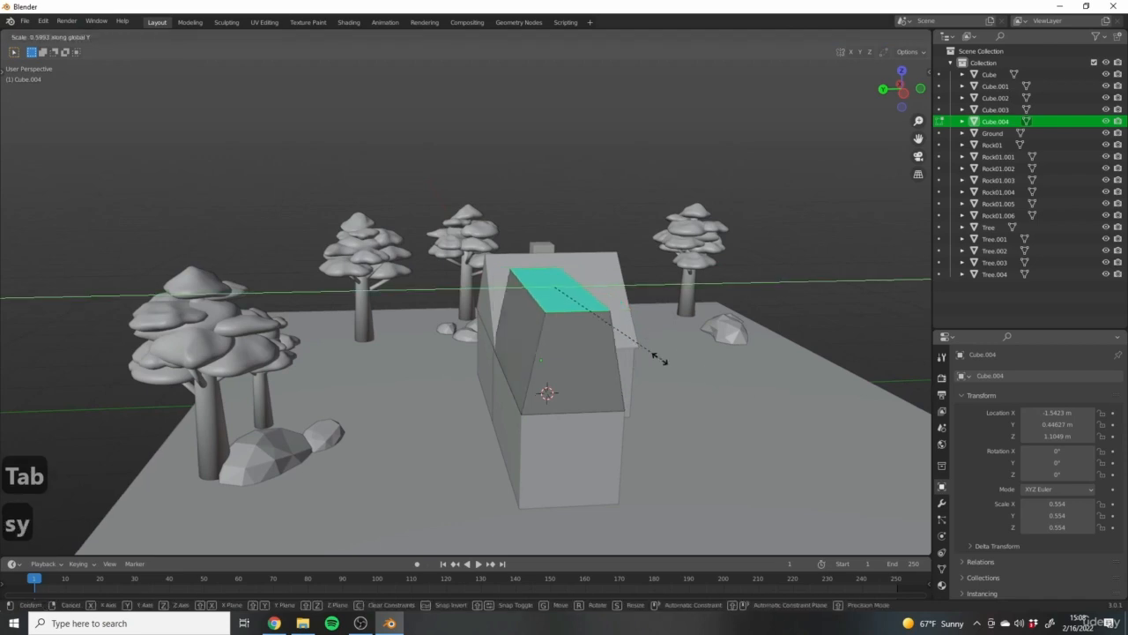
click(562, 284)
middle_drag(562, 284, 646, 433)
middle_drag(550, 292, 615, 395)
key(g)
key(z)
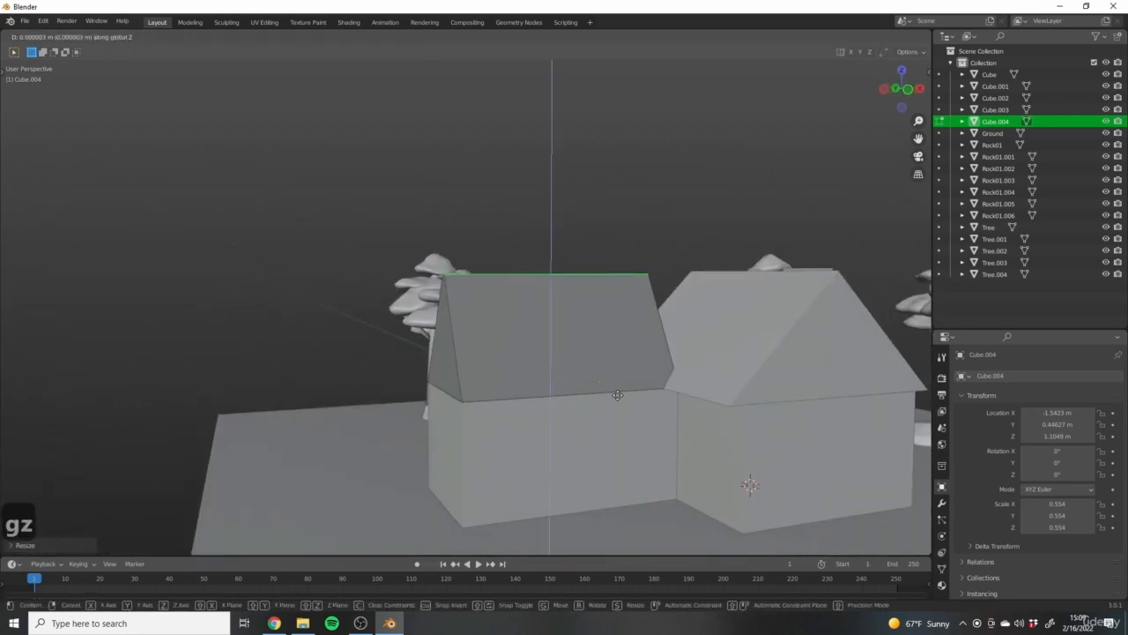
click(710, 308)
Edit the main house's roof and raise its ridge edge along Z so the peak stands above the extension's roof.
middle_drag(710, 308, 606, 337)
key(Tab)
click(663, 306)
key(Tab)
scroll(606, 337, up, 4)
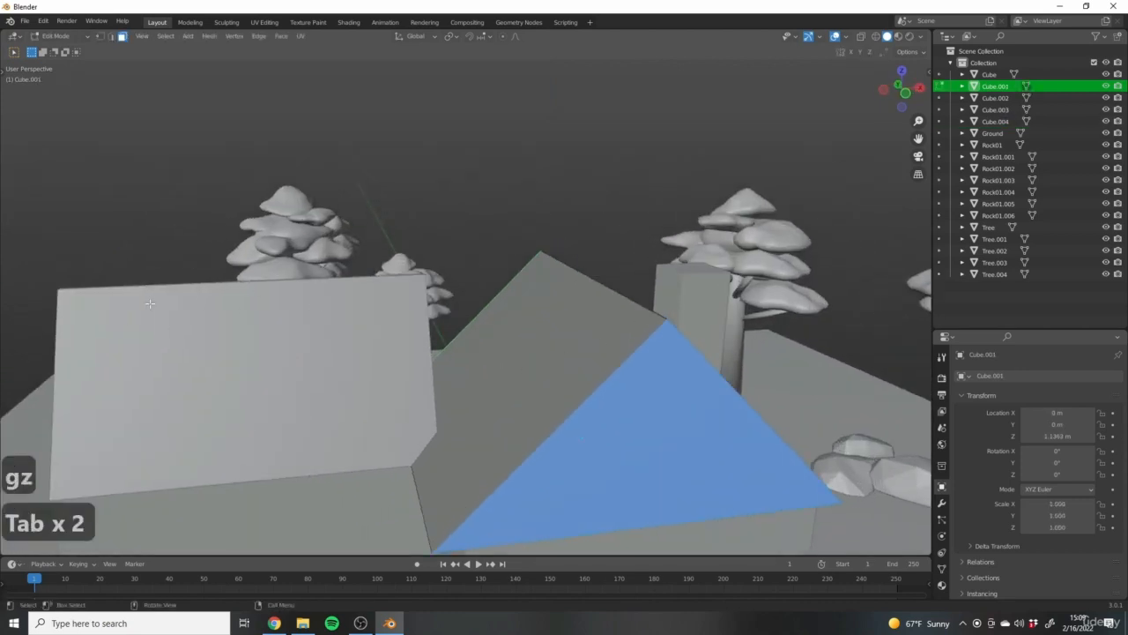
scroll(255, 375, down, 5)
middle_drag(254, 376, 376, 381)
shift+click(445, 352)
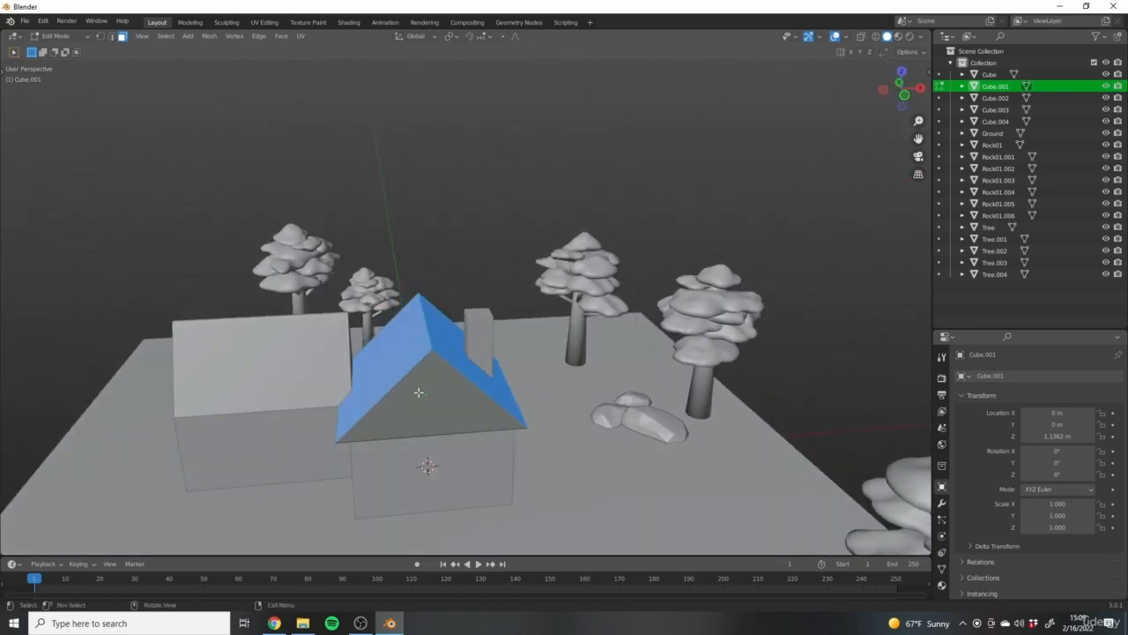
click(110, 37)
click(440, 335)
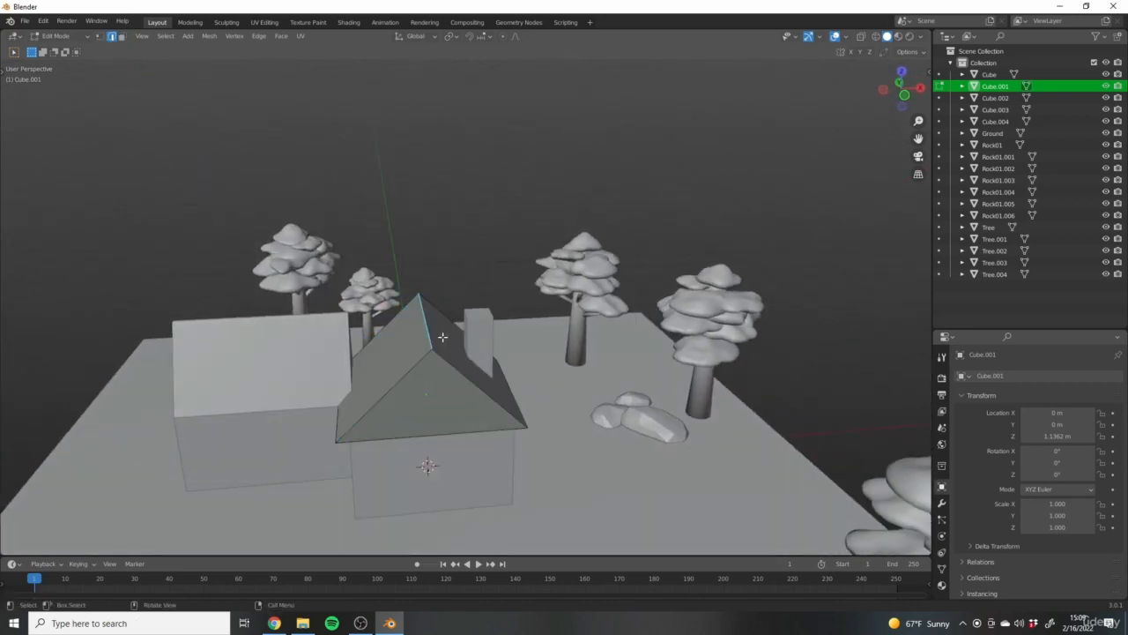
scroll(513, 340, up, 4)
scroll(556, 343, down, 1)
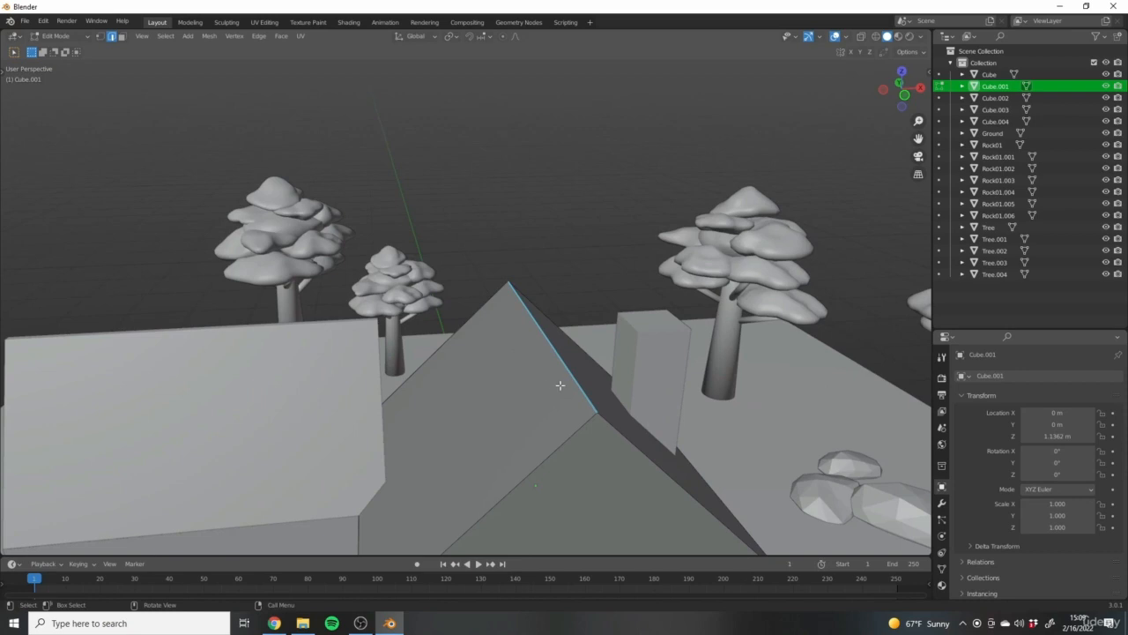
scroll(560, 385, down, 2)
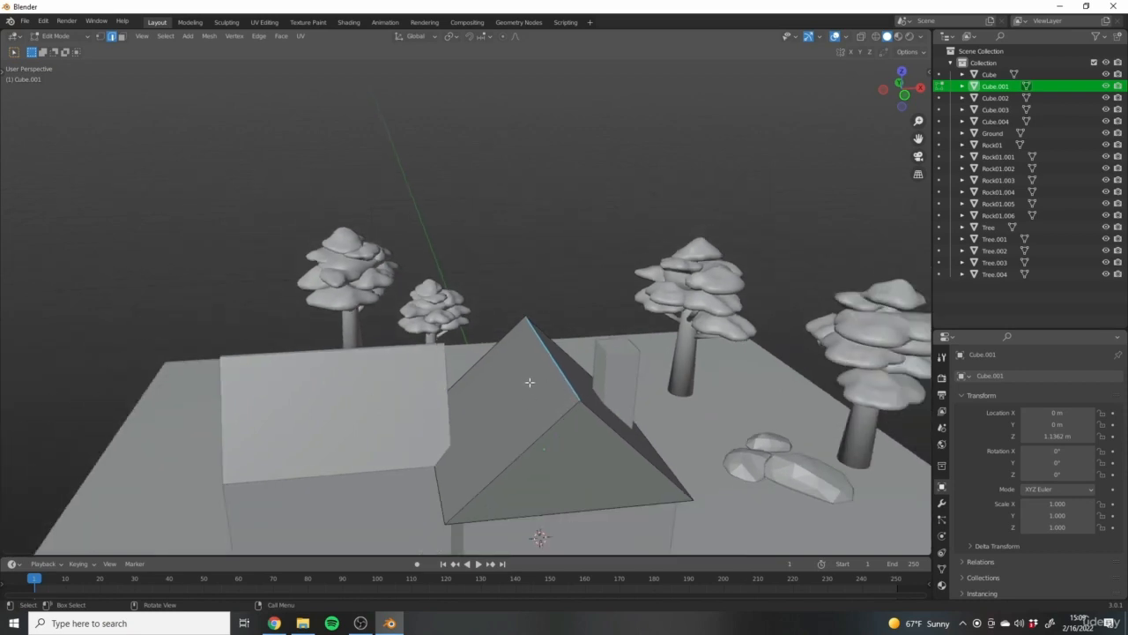
key(g)
key(z)
click(525, 325)
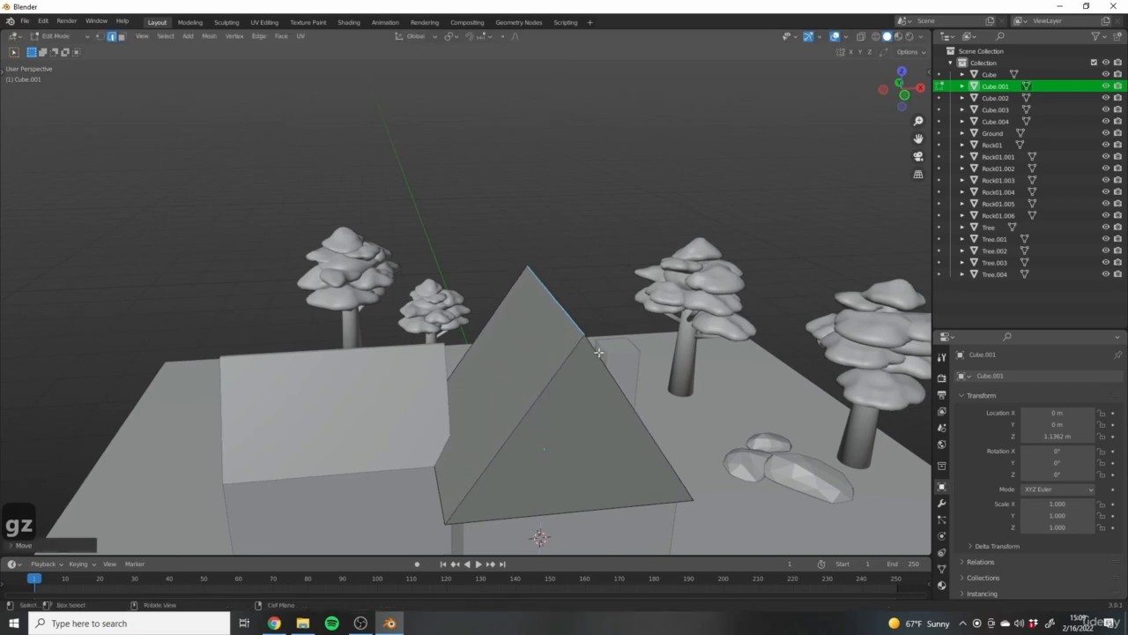
Widen the main roof's ridge along X into a narrow flat strip and return to Object Mode.
key(s)
key(x)
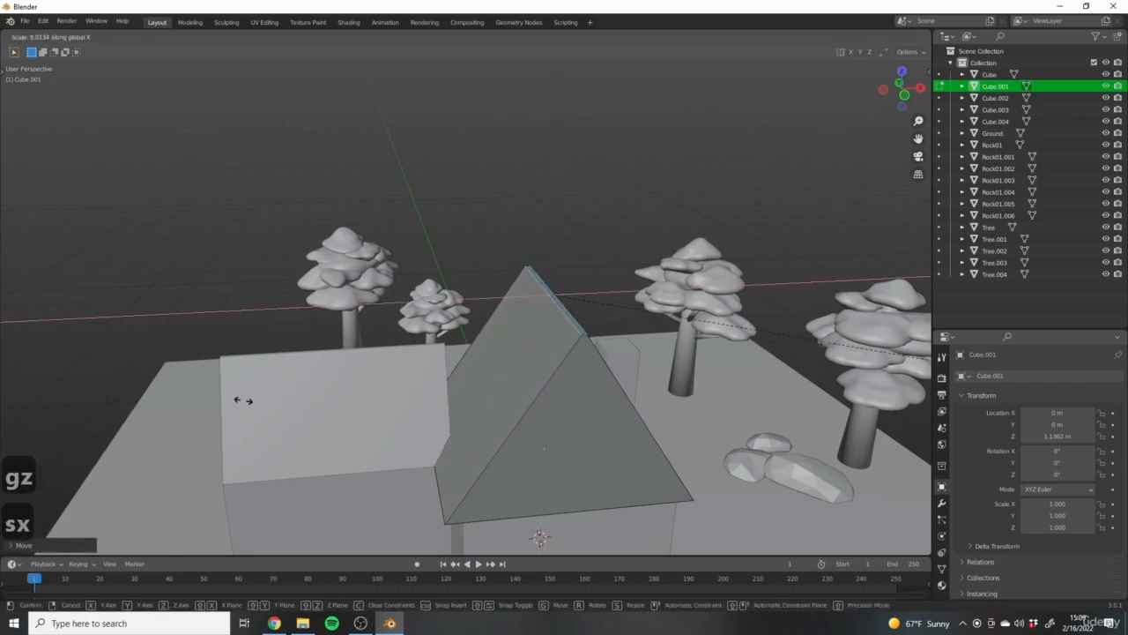
click(833, 404)
middle_drag(495, 397, 456, 419)
key(Tab)
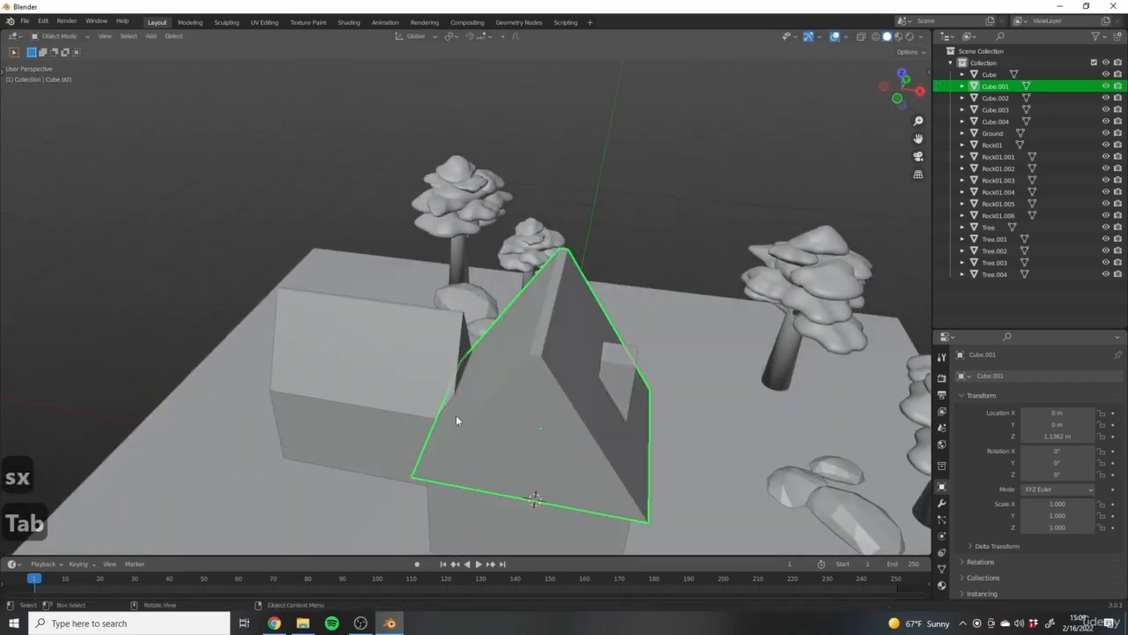
In Edit Mode, move the inner end face of the extension's roof along X until its ridge meets the main roof.
click(430, 349)
mouse_move(429, 350)
middle_down()
mouse_move(504, 390)
mouse_move(448, 446)
mouse_move(536, 370)
mouse_move(489, 360)
mouse_move(422, 371)
middle_up()
click(485, 386)
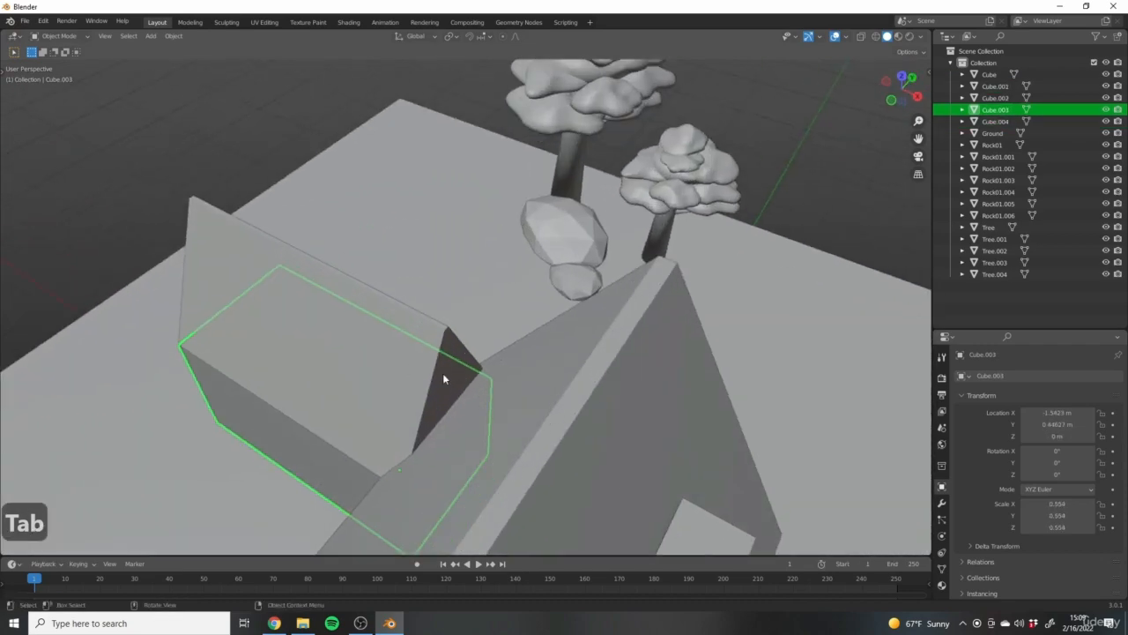
click(443, 379)
key(Tab)
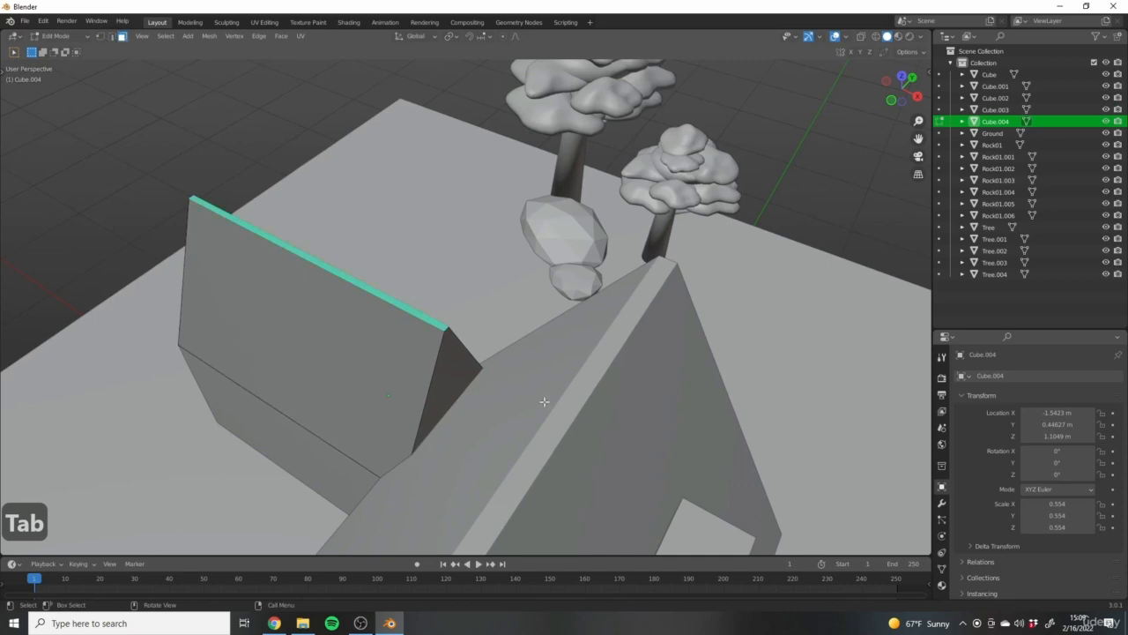
click(436, 348)
click(453, 367)
middle_drag(453, 368, 468, 448)
key(g)
key(x)
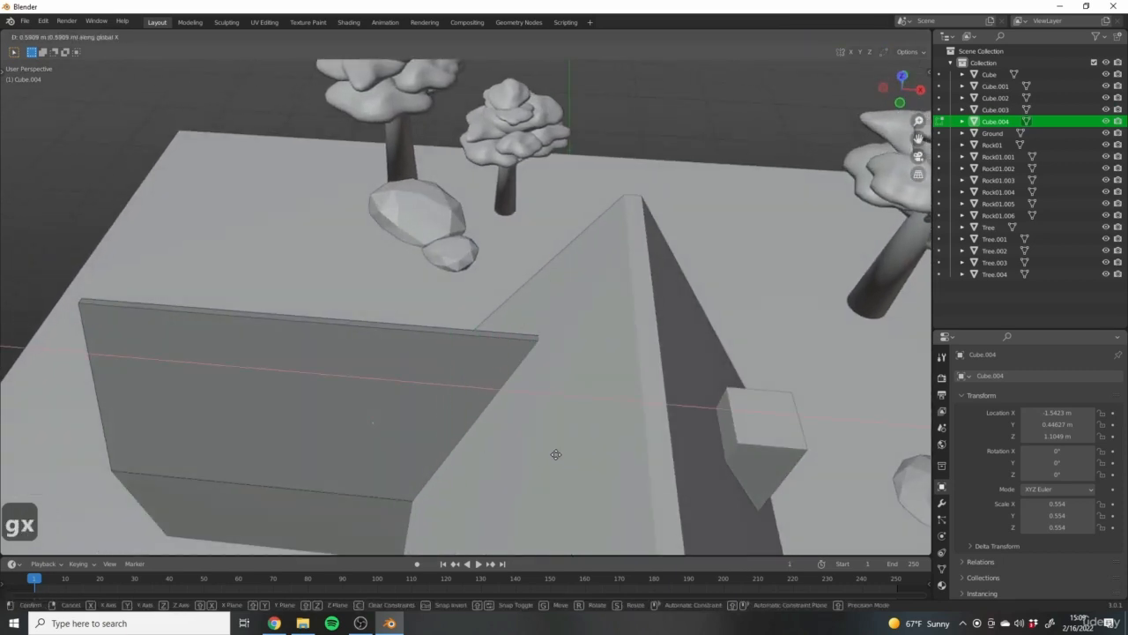
click(542, 449)
middle_drag(547, 452, 497, 312)
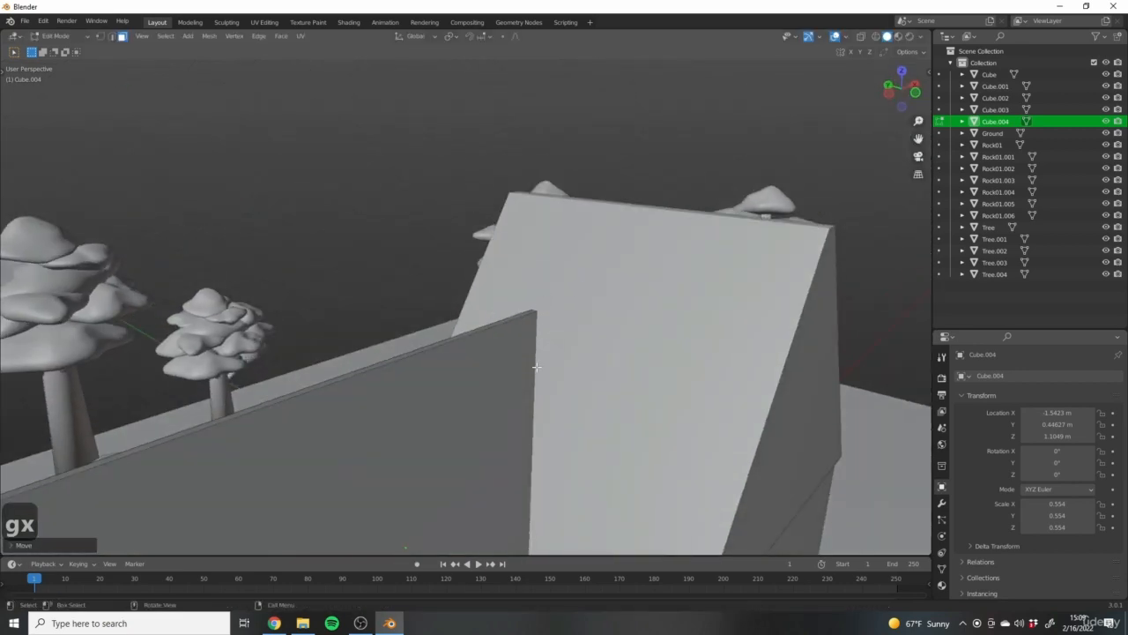
key(Tab)
scroll(582, 370, down, 5)
middle_drag(608, 406, 500, 398)
scroll(543, 371, up, 6)
scroll(396, 341, down, 5)
Edit the chimney and raise its top face along Z well above the main roof's peak.
key(Tab)
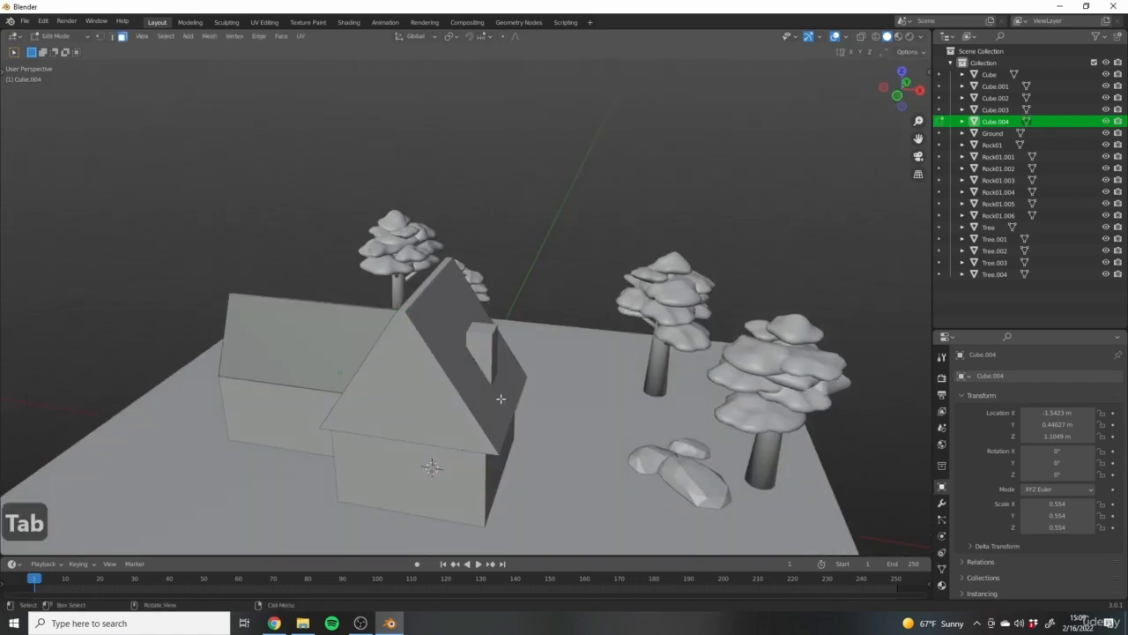
scroll(476, 316, up, 4)
key(Tab)
click(476, 316)
key(Tab)
key(g)
key(z)
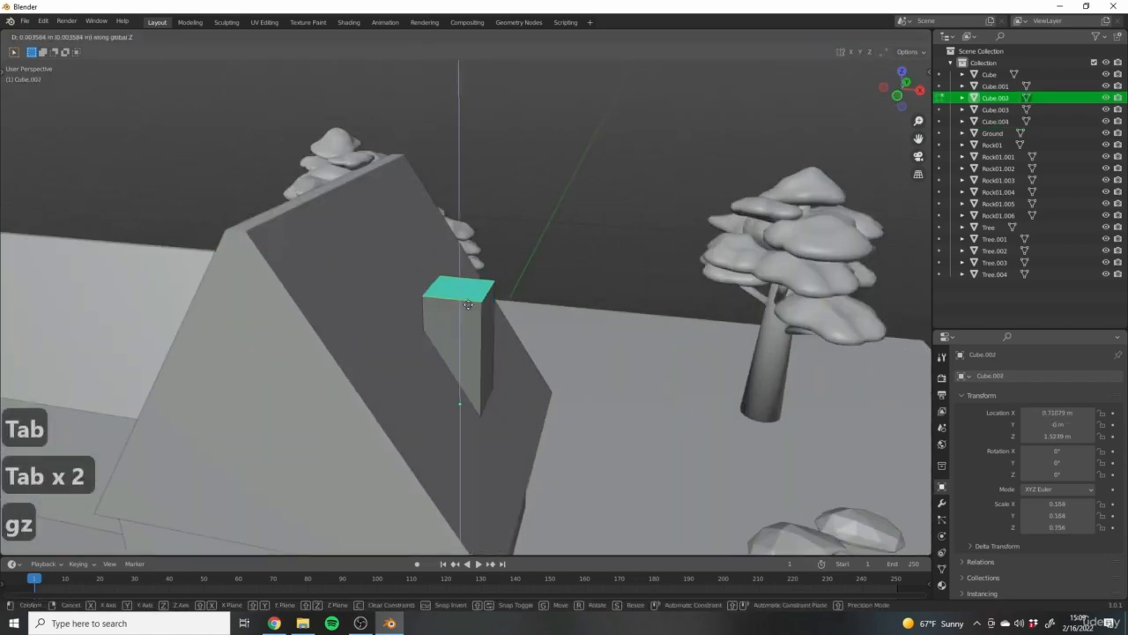
click(471, 114)
scroll(470, 114, down, 4)
middle_drag(470, 346, 493, 352)
scroll(485, 327, down, 4)
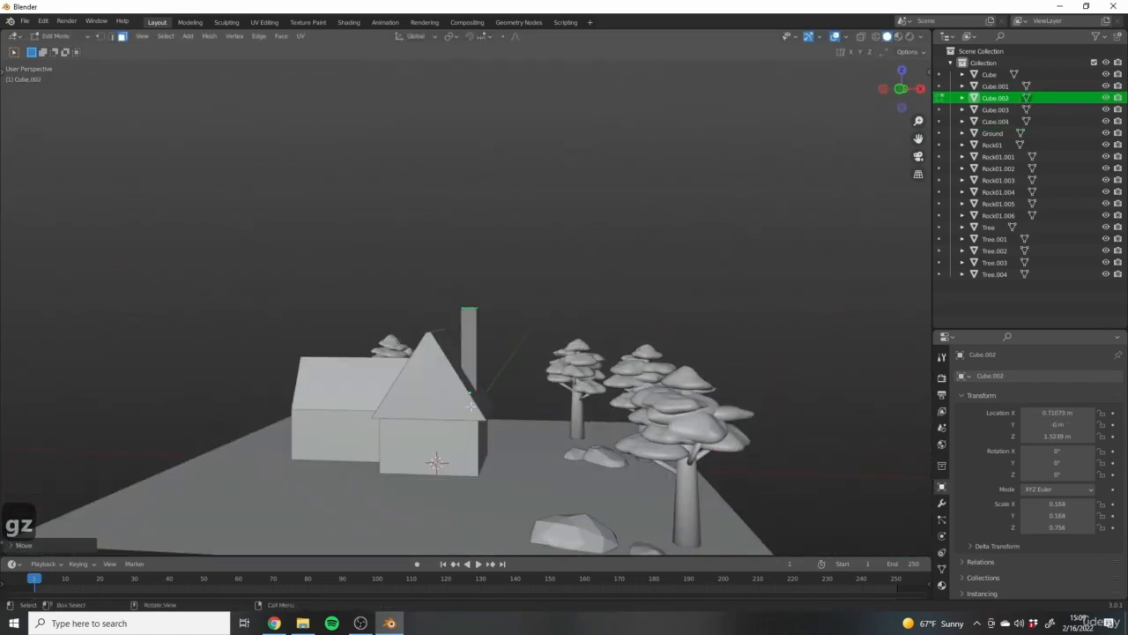
Lower the chimney's top face along Z to about the height of the main roof's peak.
shift+middle_drag(509, 442, 564, 390)
key(g)
key(z)
click(568, 352)
middle_drag(567, 352, 519, 443)
scroll(519, 380, up, 4)
scroll(518, 378, down, 2)
scroll(517, 370, down, 3)
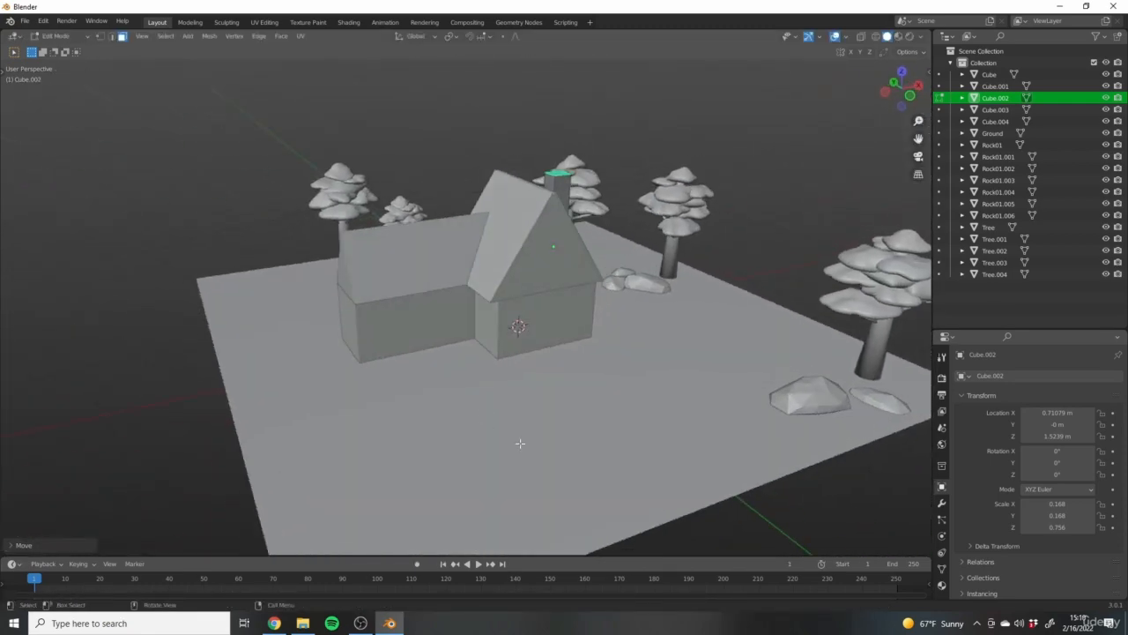
Add a cube within the chimney's mesh, undo the addition and return to Object Mode.
middle_drag(527, 261, 593, 354)
middle_drag(455, 339, 466, 373)
key(shift+a)
click(411, 387)
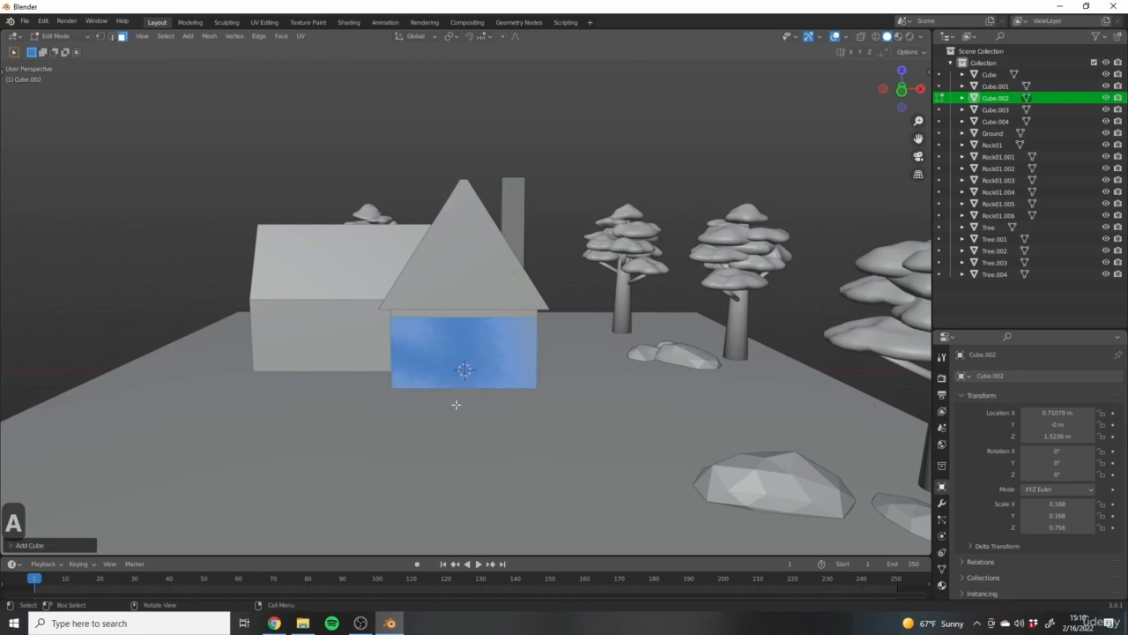
middle_drag(588, 373, 542, 388)
key(ctrl+z)
key(Tab)
Open the main roof in Edit Mode, add a mesh primitive to it and undo the addition.
click(450, 329)
middle_drag(402, 409, 405, 154)
click(680, 250)
key(Tab)
middle_drag(533, 194, 570, 380)
key(a)
shift+middle_drag(477, 360, 583, 287)
click(582, 287)
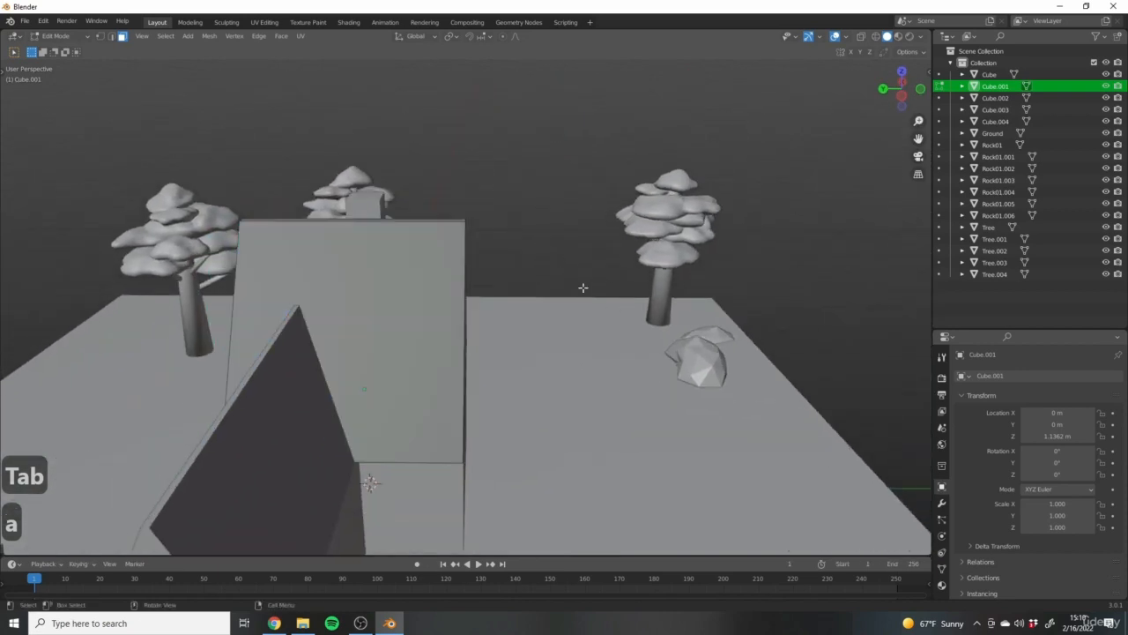
key(shift+a)
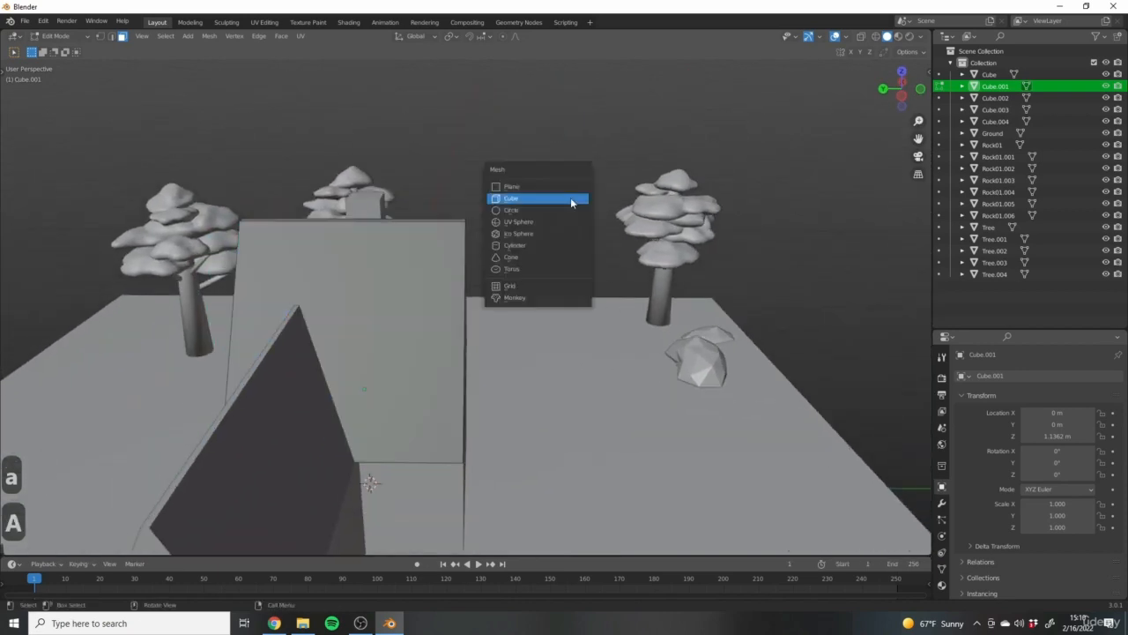
click(517, 209)
key(ctrl+z)
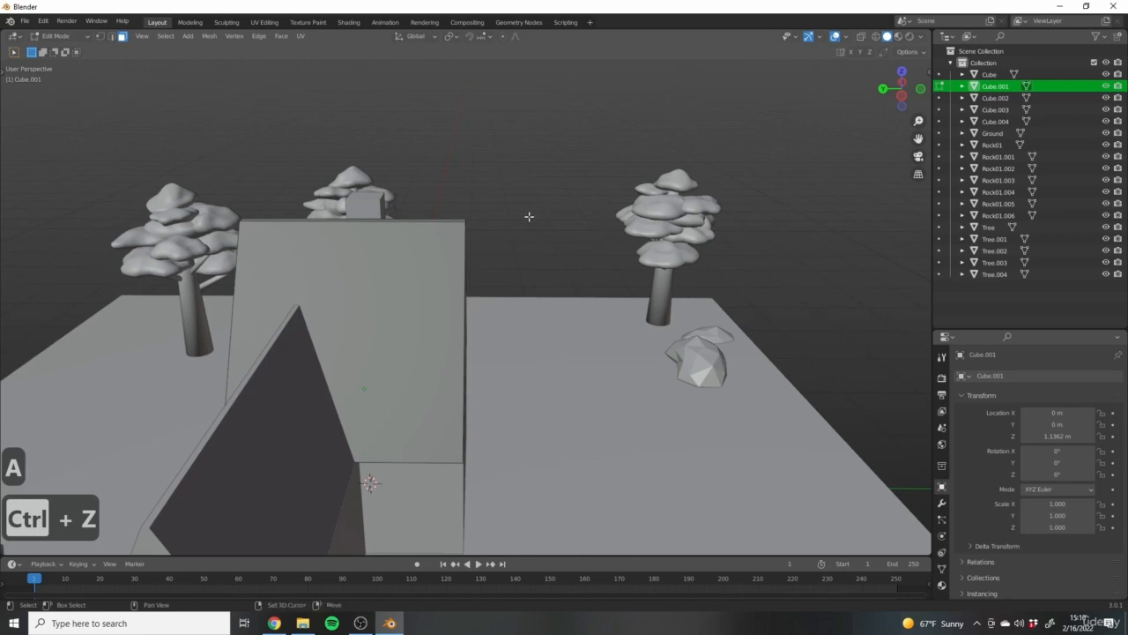
Add a UV sphere within the main roof's mesh and move it along X past the extension's far end.
key(shift+a)
click(483, 231)
scroll(567, 282, down, 5)
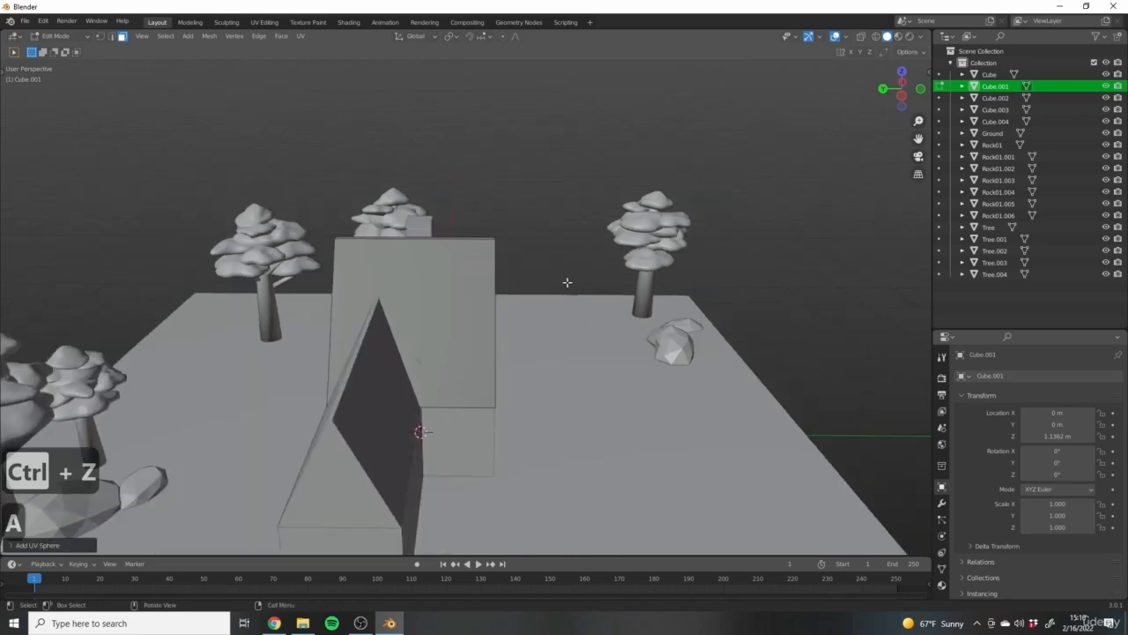
middle_drag(515, 295, 488, 332)
key(g)
key(x)
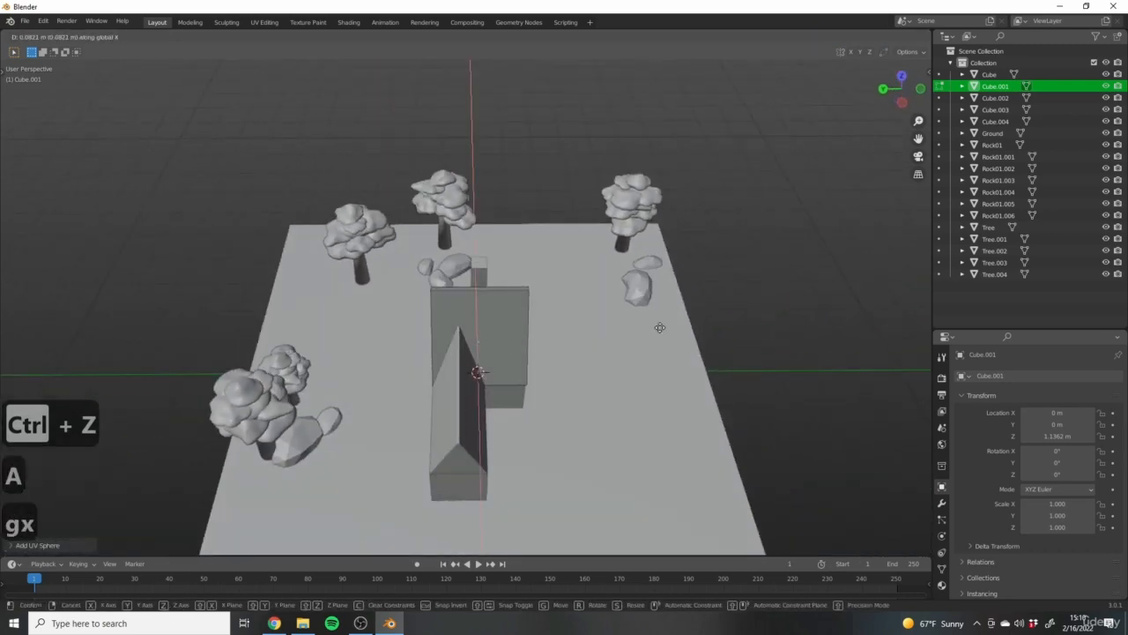
click(629, 413)
middle_drag(629, 414, 660, 349)
scroll(365, 396, up, 3)
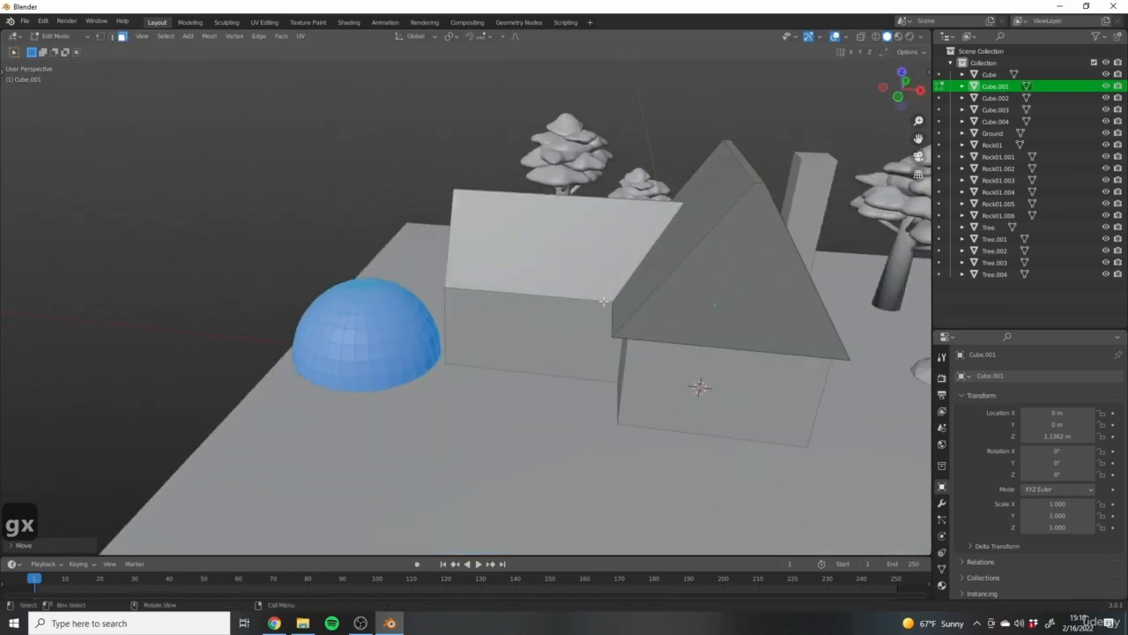
shift+middle_drag(602, 301, 224, 432)
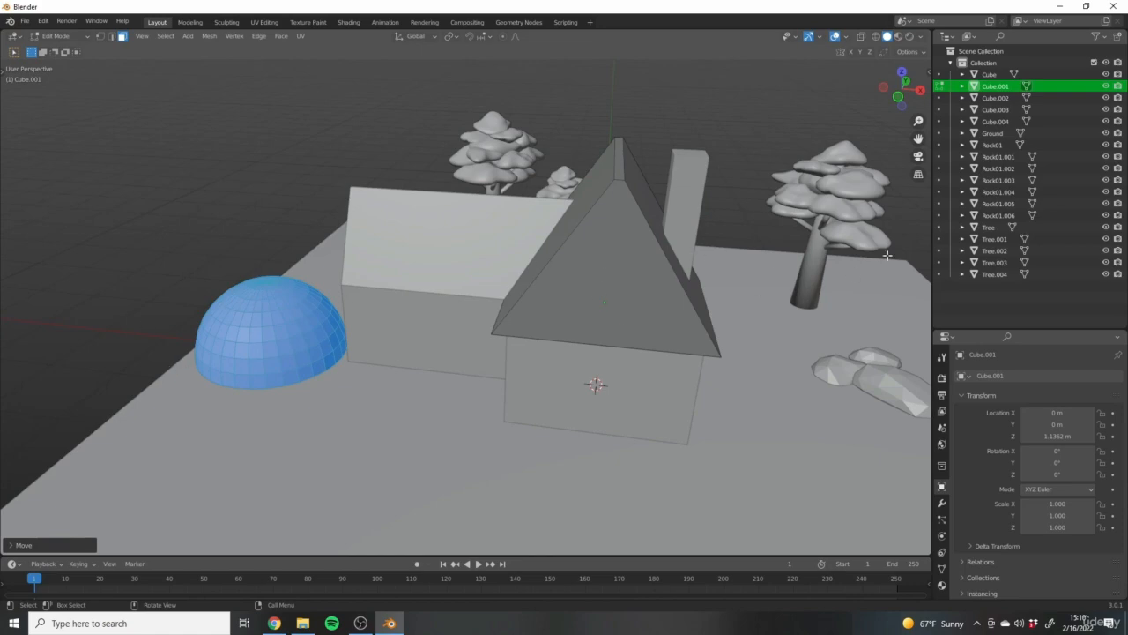
Check in Object Mode whether the sphere is selected together with the main roof, and reopen the roof in Edit Mode.
key(Tab)
middle_drag(423, 316, 205, 425)
click(555, 344)
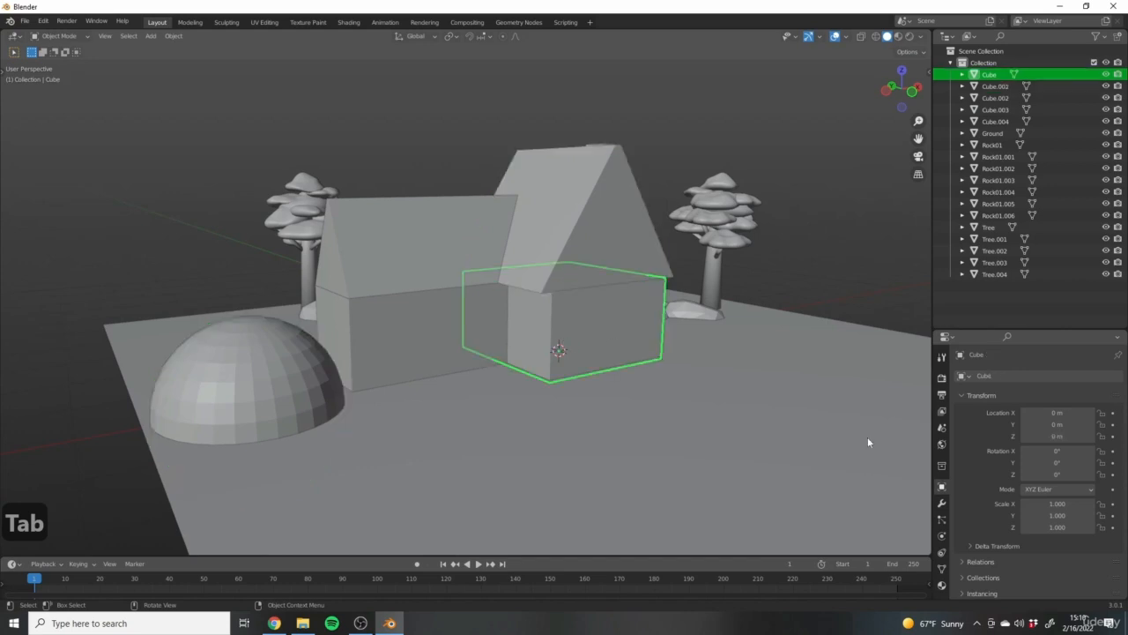
click(691, 320)
click(605, 202)
shift+click(223, 324)
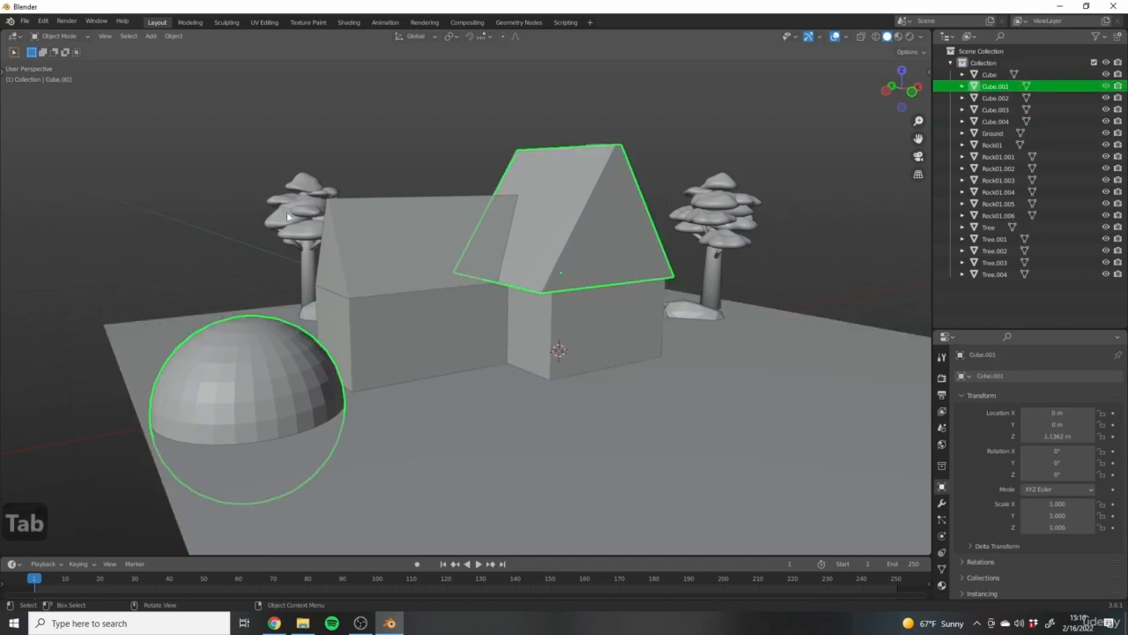
key(Tab)
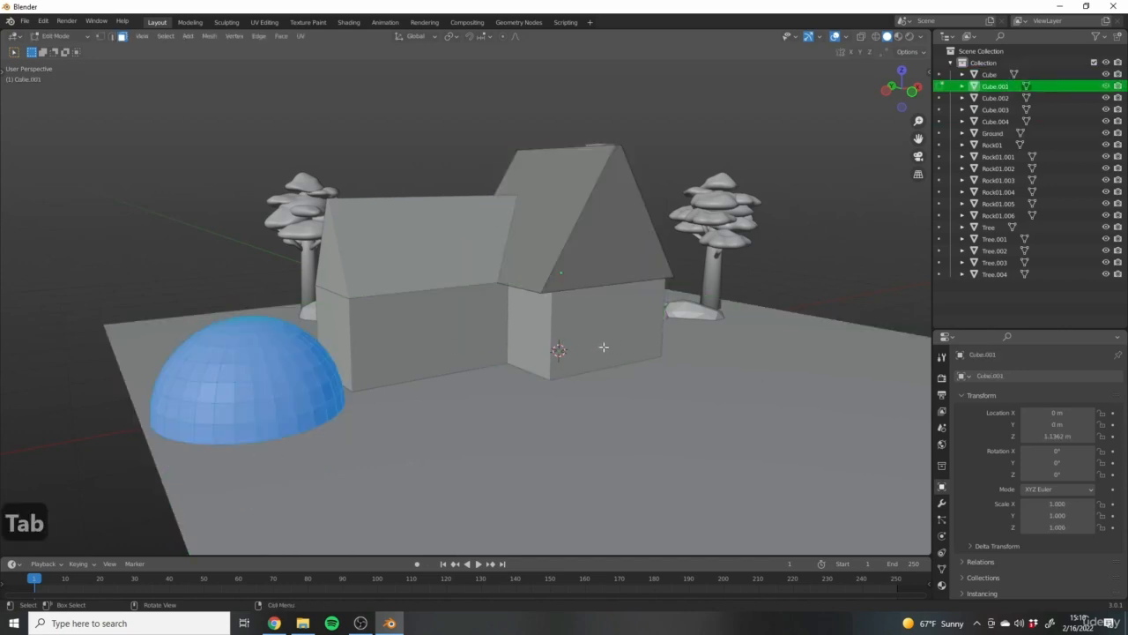
Select the whole sphere in wireframe view, delete its vertices, and return to Object Mode with solid shading.
middle_drag(602, 347, 541, 359)
scroll(539, 322, down, 5)
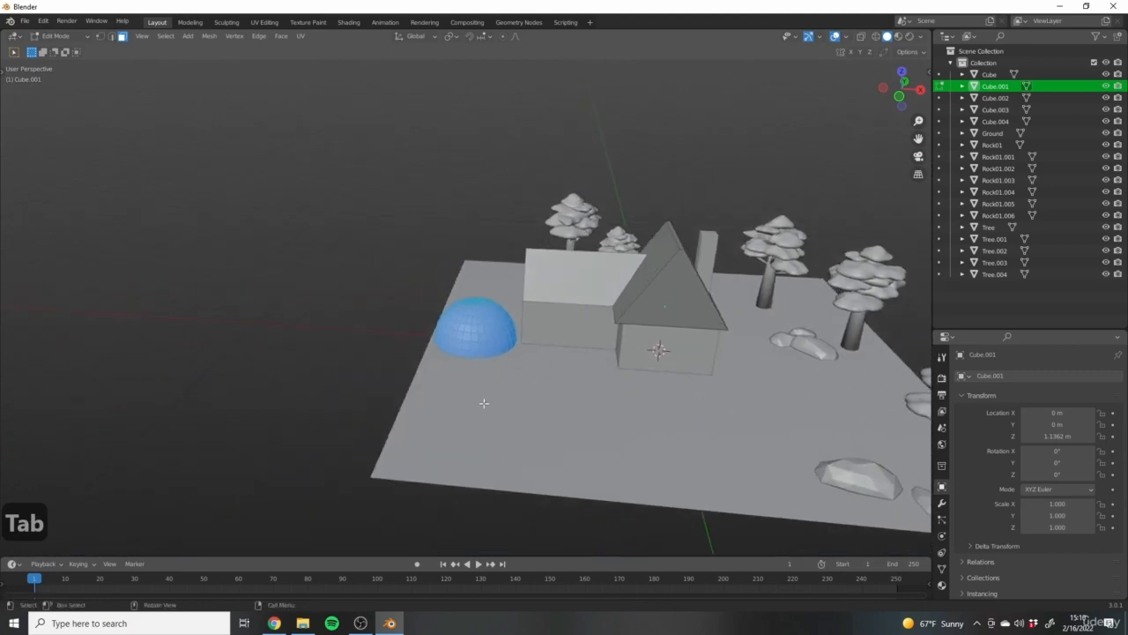
shift+middle_drag(640, 325, 583, 321)
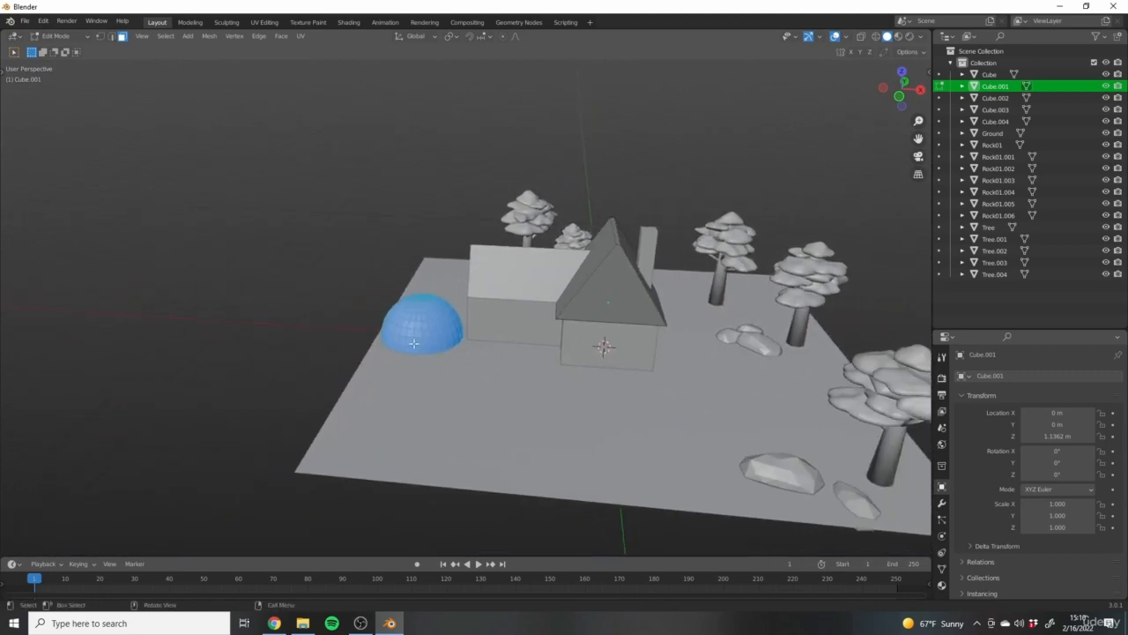
scroll(414, 343, up, 3)
click(477, 305)
key(z)
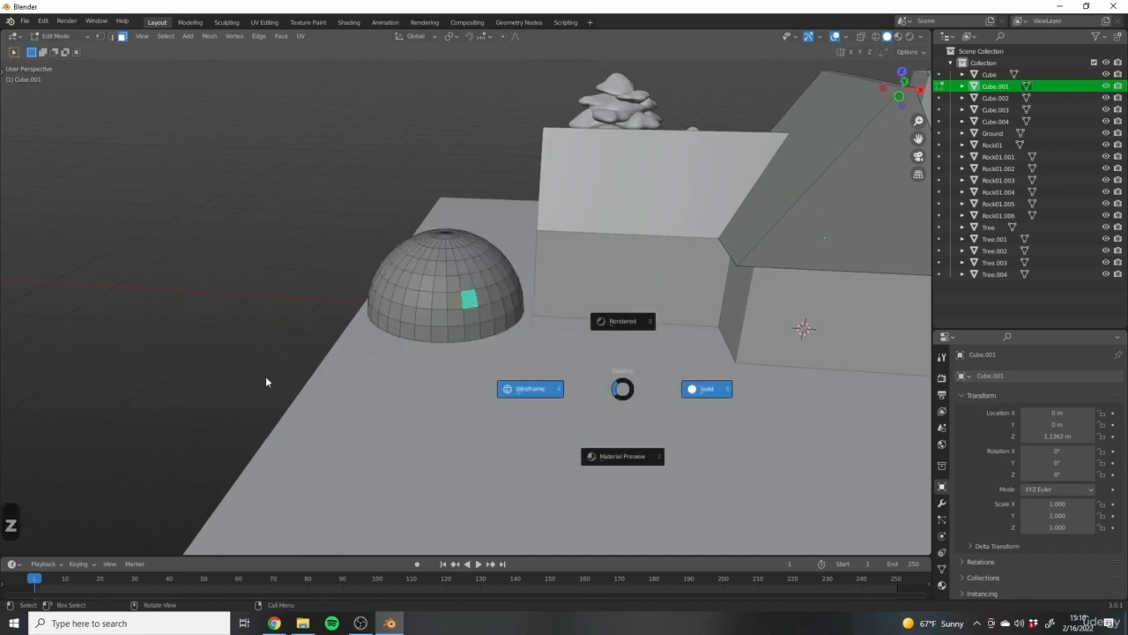
click(267, 383)
drag(181, 85, 556, 514)
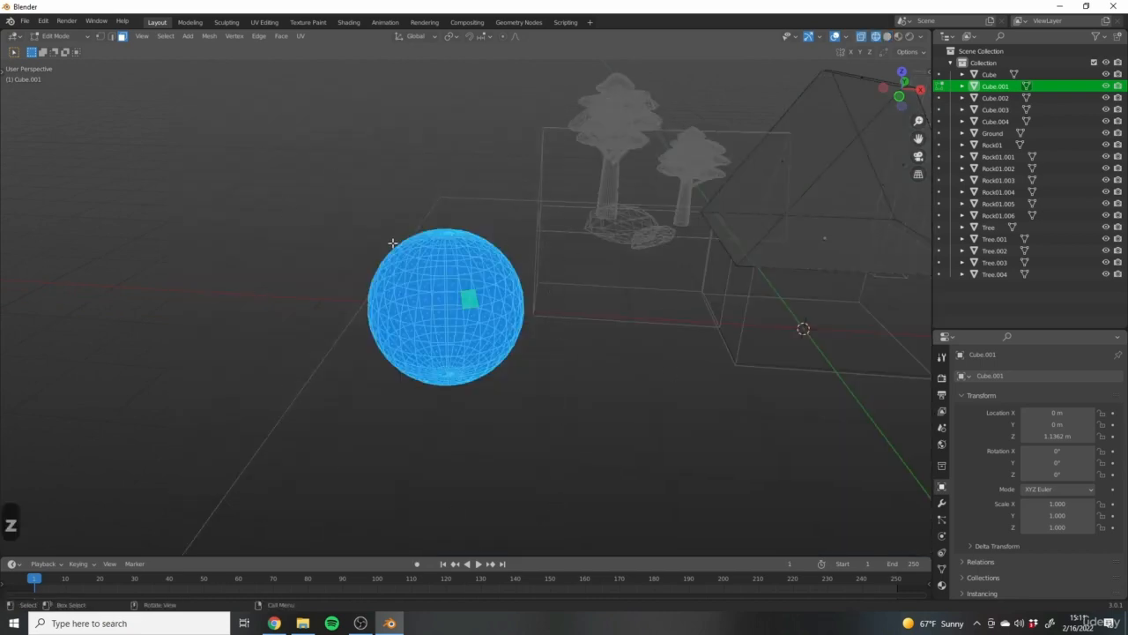
shift+middle_drag(477, 206, 418, 327)
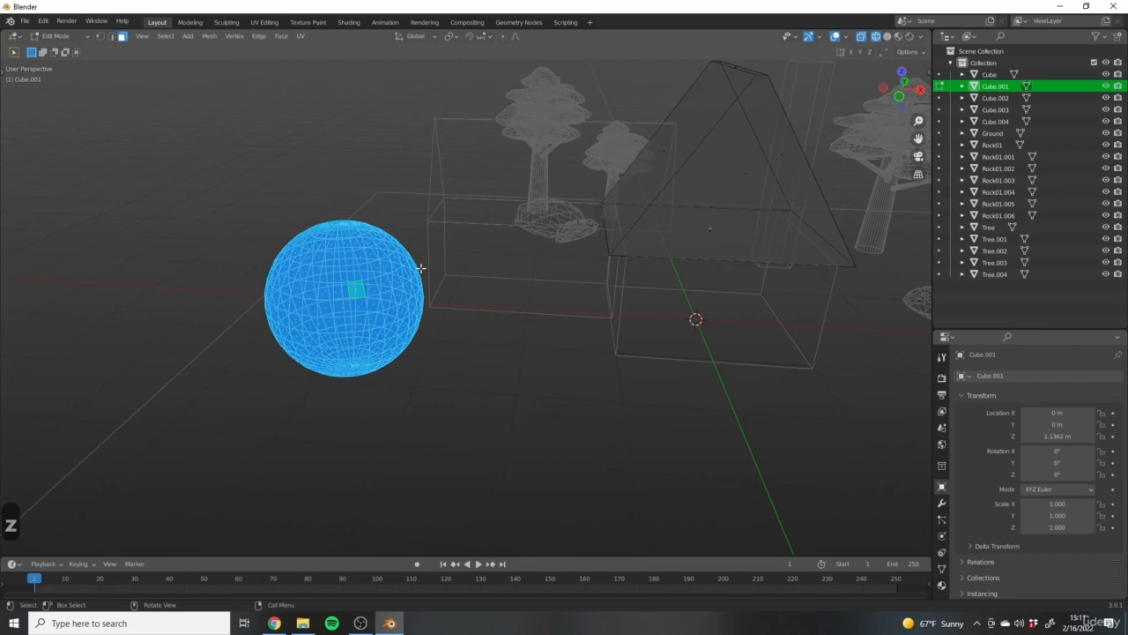
key(x)
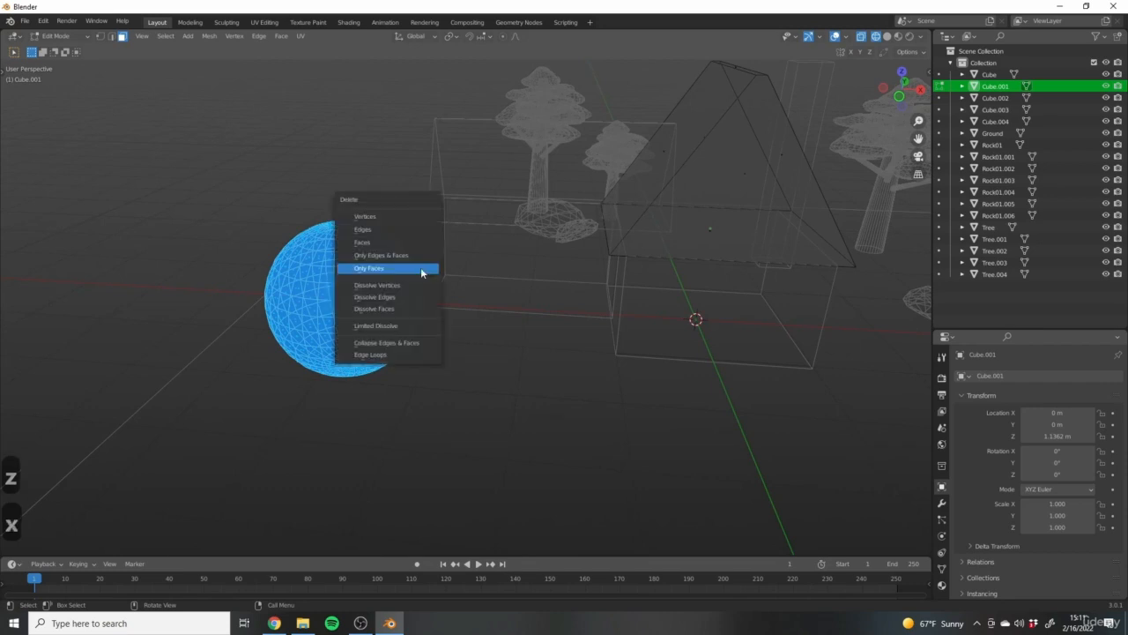
click(366, 216)
shift+middle_drag(421, 276, 205, 396)
key(Tab)
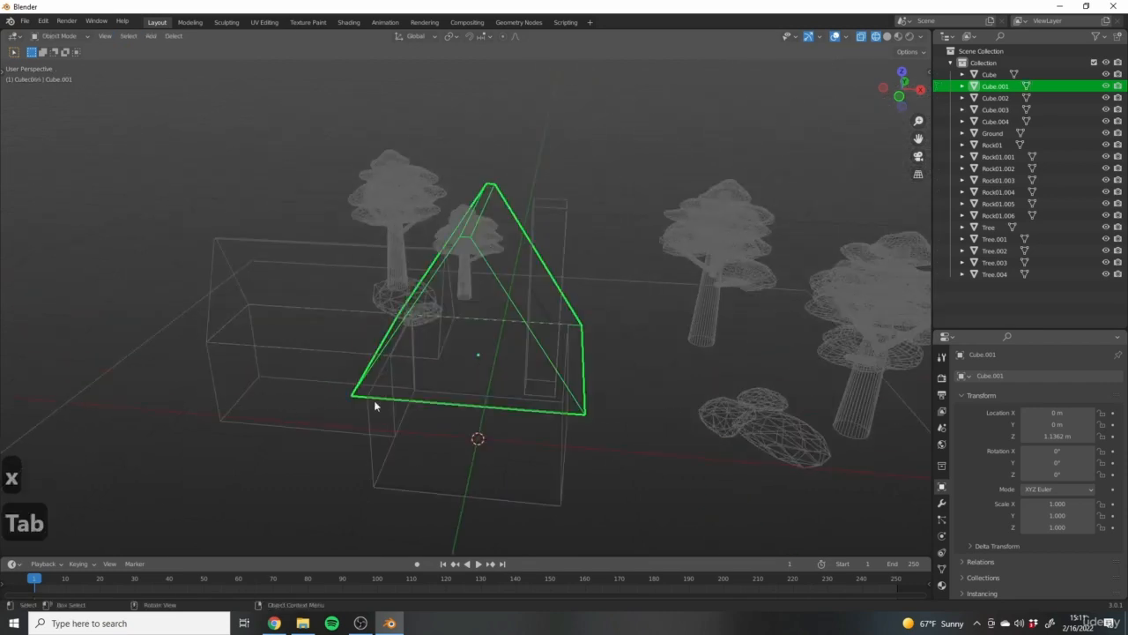
key(z)
Examine the house, its roofs and the chimney from several angles.
mouse_move(390, 378)
middle_down()
mouse_move(224, 463)
mouse_move(492, 344)
mouse_move(391, 313)
mouse_move(328, 319)
middle_up()
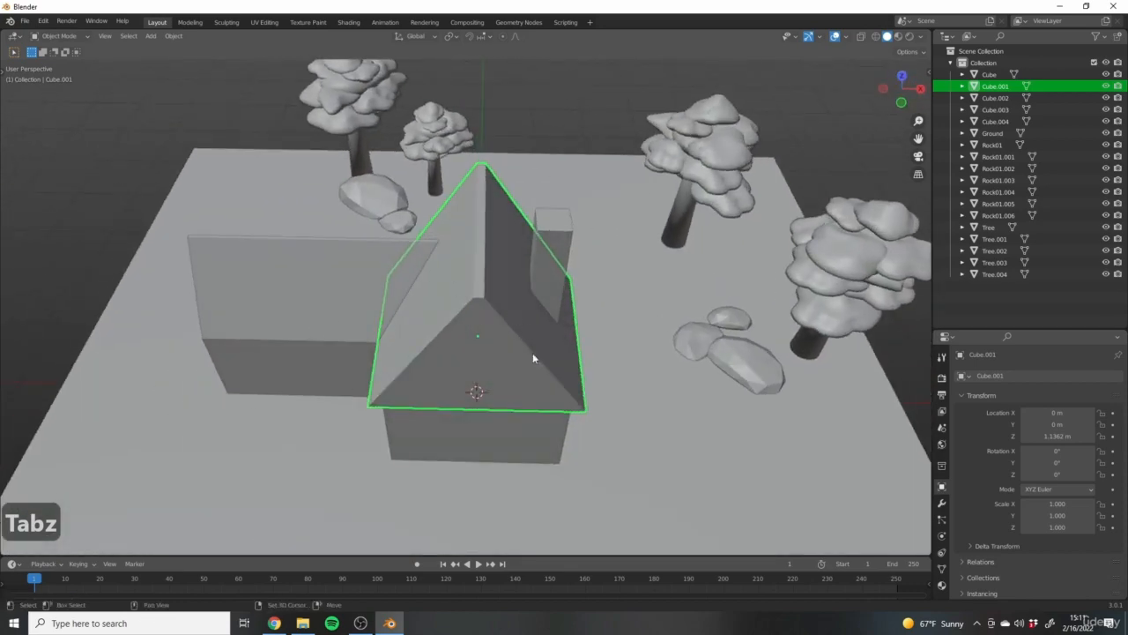
shift+middle_drag(532, 357, 458, 258)
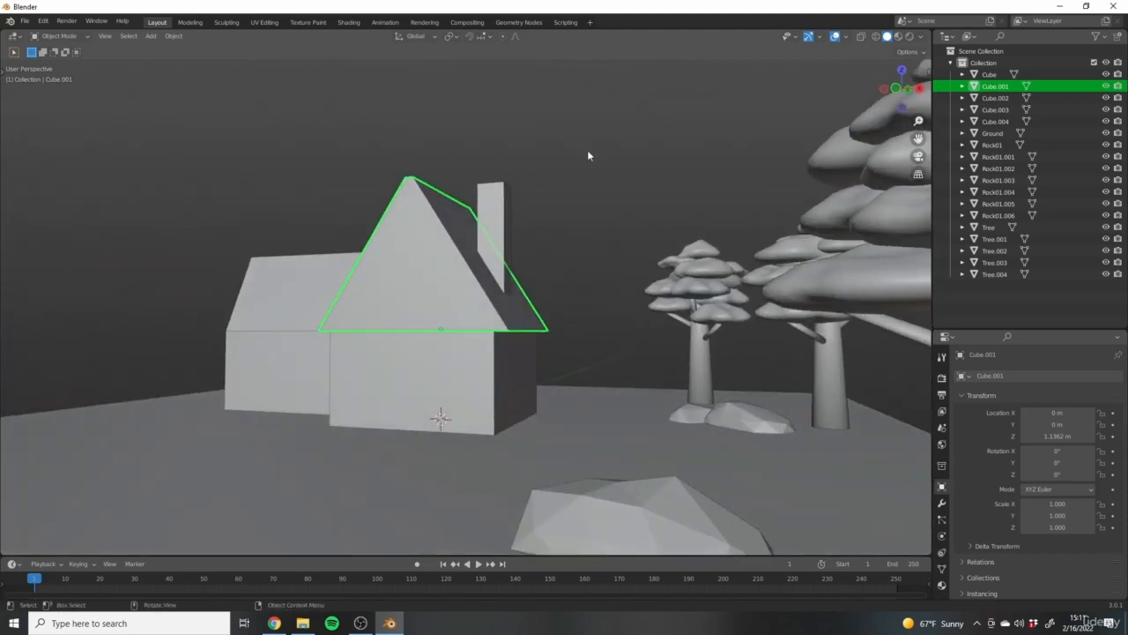
middle_drag(589, 156, 470, 299)
key(Tab)
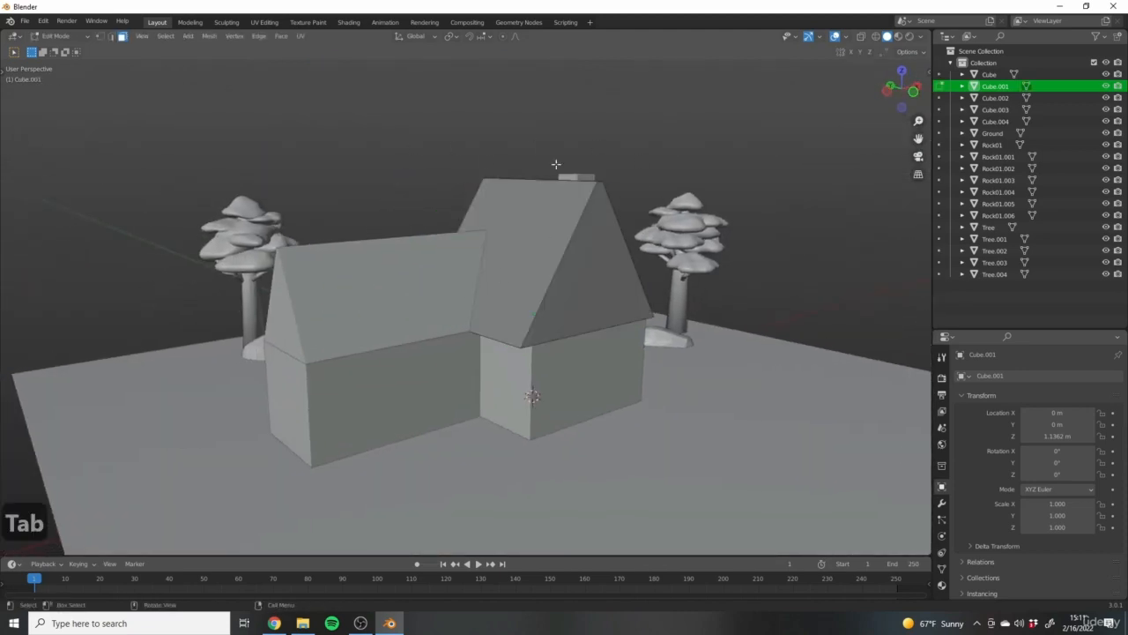
key(Tab)
middle_drag(575, 205, 540, 313)
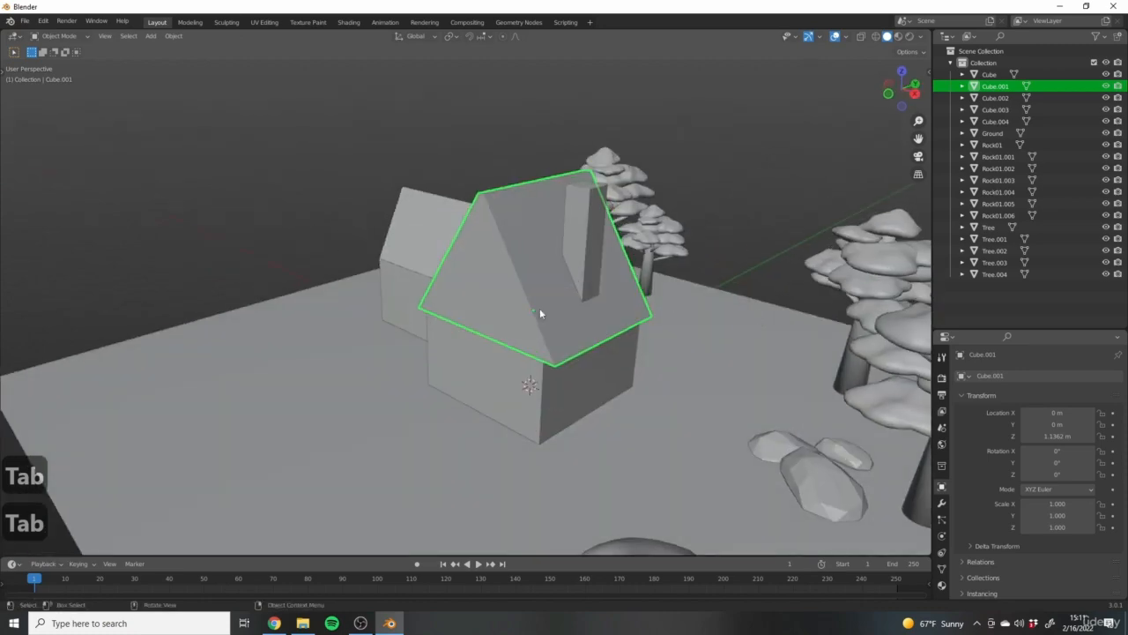
middle_drag(460, 228, 511, 300)
scroll(502, 226, down, 5)
Add a cube as a separate object at the main house and flatten it along Z to a scale of 0.129.
click(433, 400)
middle_drag(433, 400, 453, 341)
key(shift+a)
click(500, 331)
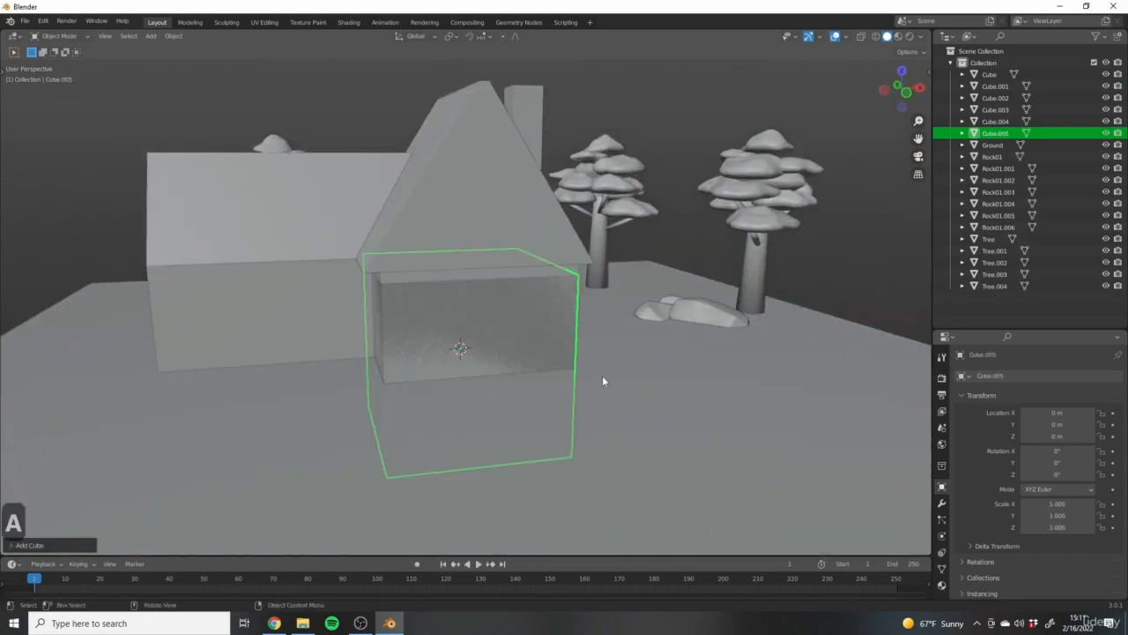
key(s)
key(z)
click(496, 332)
Move the flat slab along Y to about -0.322 m and widen it along X to a scale of about 2.04.
middle_drag(496, 332, 447, 383)
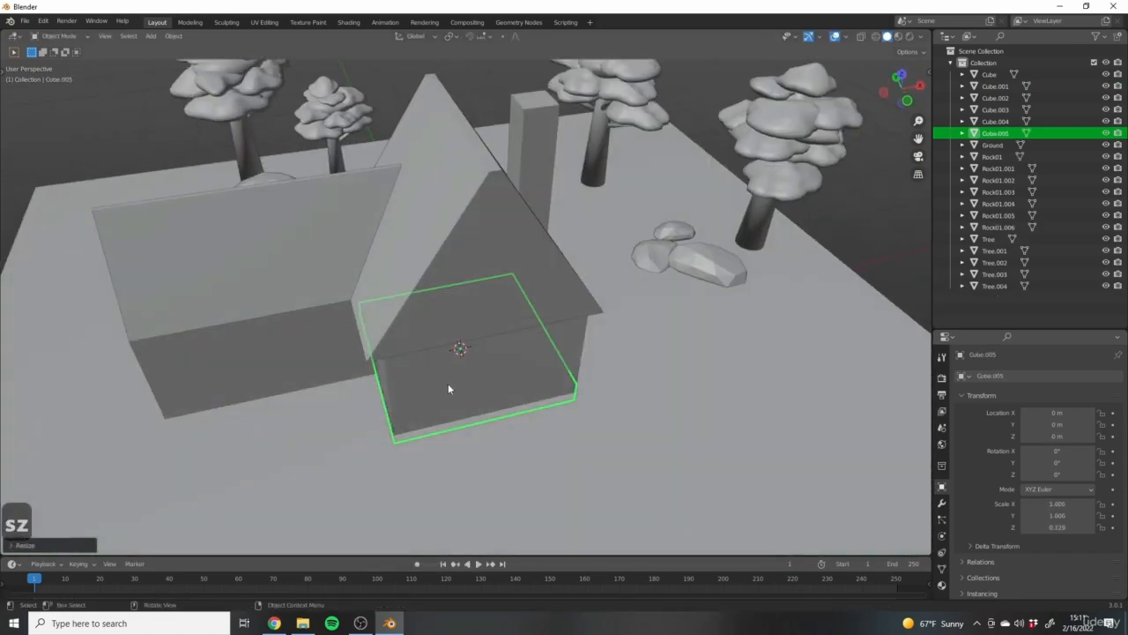
key(g)
key(y)
click(455, 394)
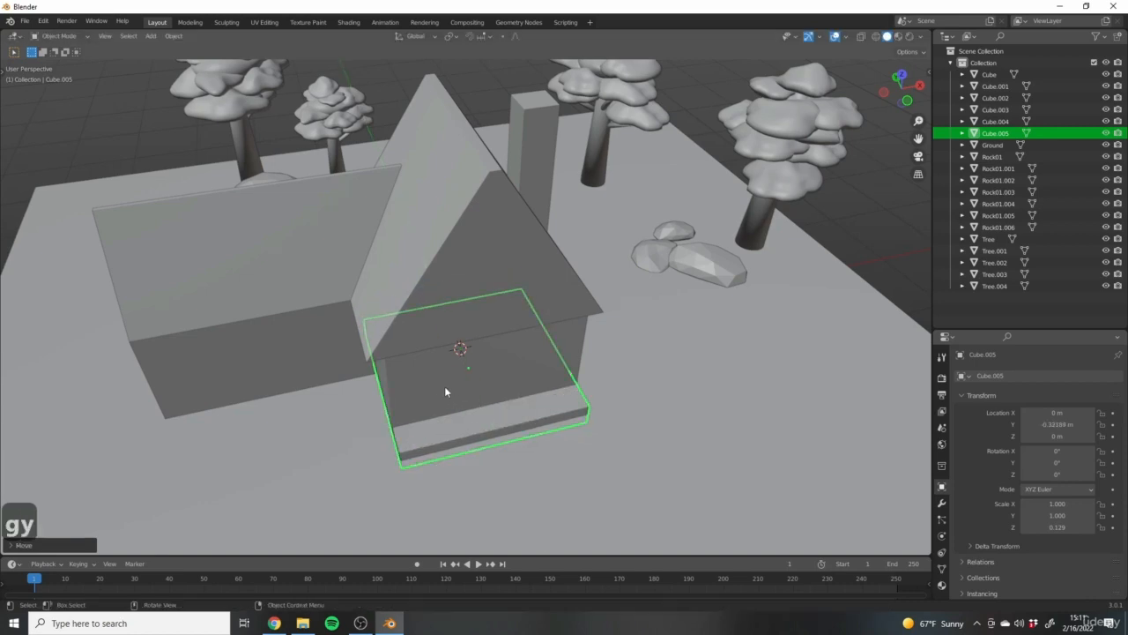
key(s)
key(x)
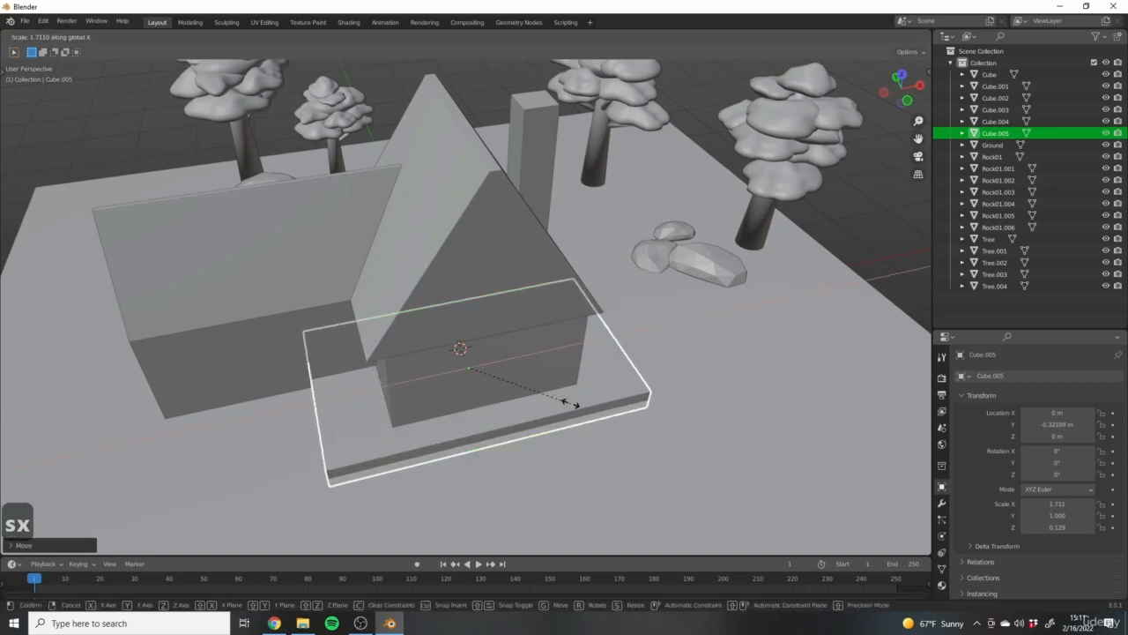
click(592, 401)
Try moving the base slab along X to about -1.18 m, and undo that move and the preceding X scaling.
key(g)
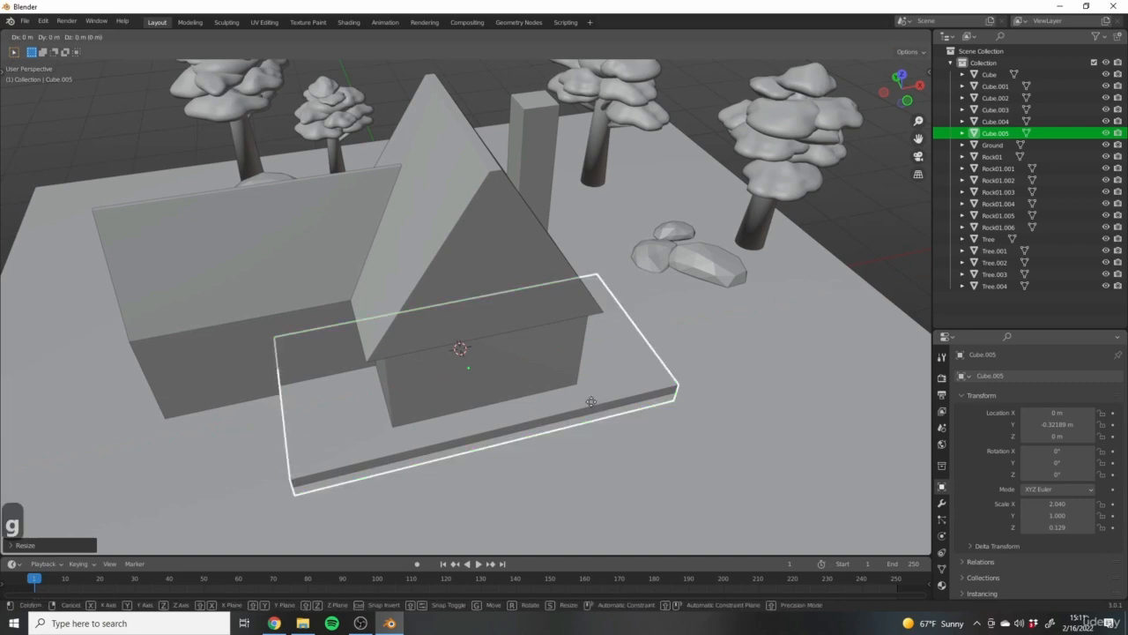
key(x)
click(489, 410)
key(s)
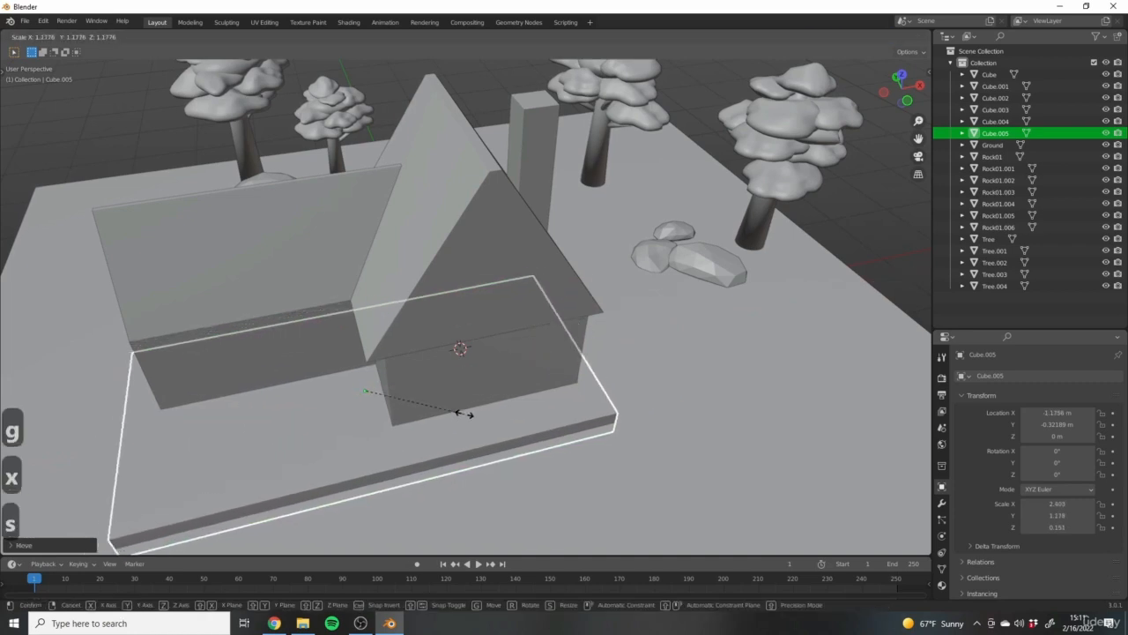
right_click(458, 423)
key(ctrl+z)
key(ctrl+z)
Scale the main house's base slab along X to about 1.261.
key(s)
key(x)
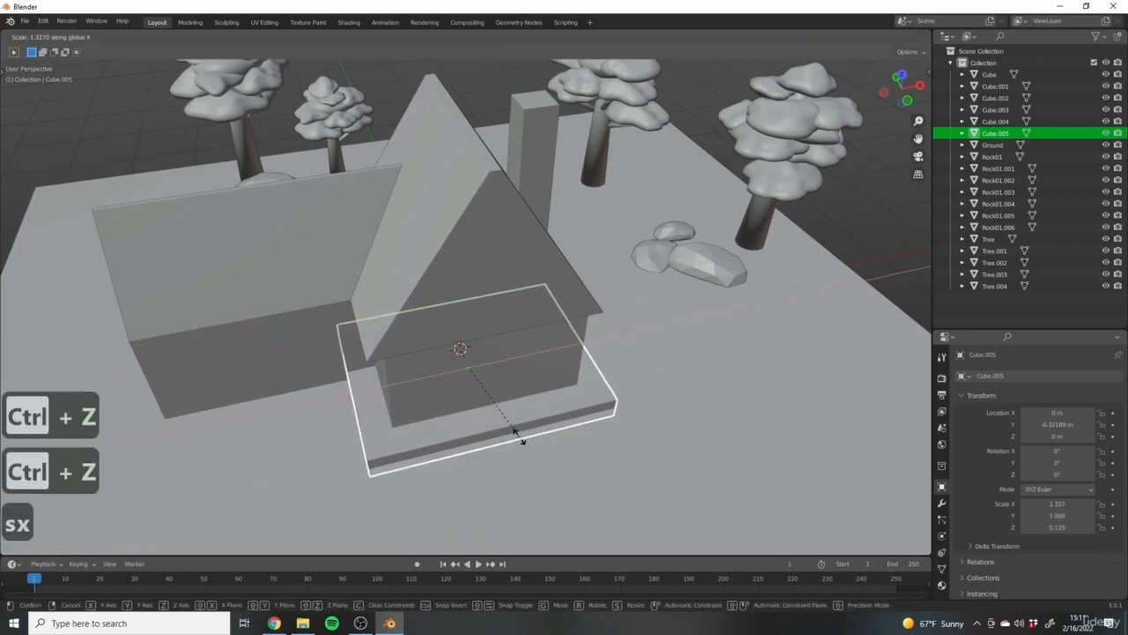
click(364, 443)
Duplicate the base slab and place the copy under the side extension at about X -1.97 m, Y 0.51 m, keeping its height.
key(KP_7)
key(KP_8)
key(KP_8)
key(KP_8)
key(KP_8)
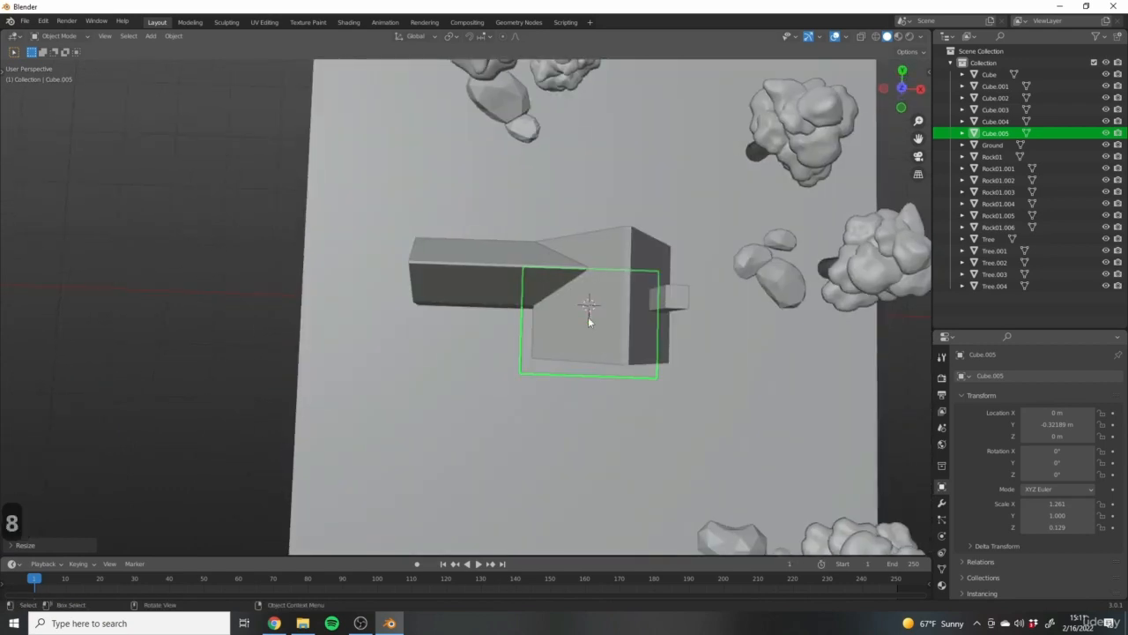
key(KP_8)
key(shift+d)
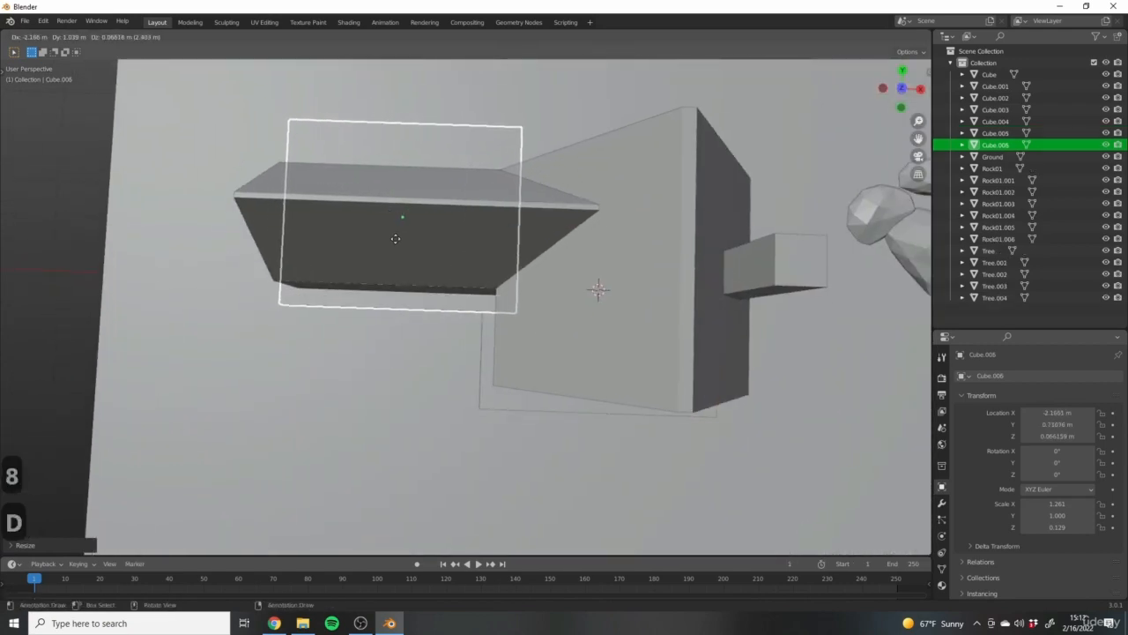
key(shift+z)
key(KP_7)
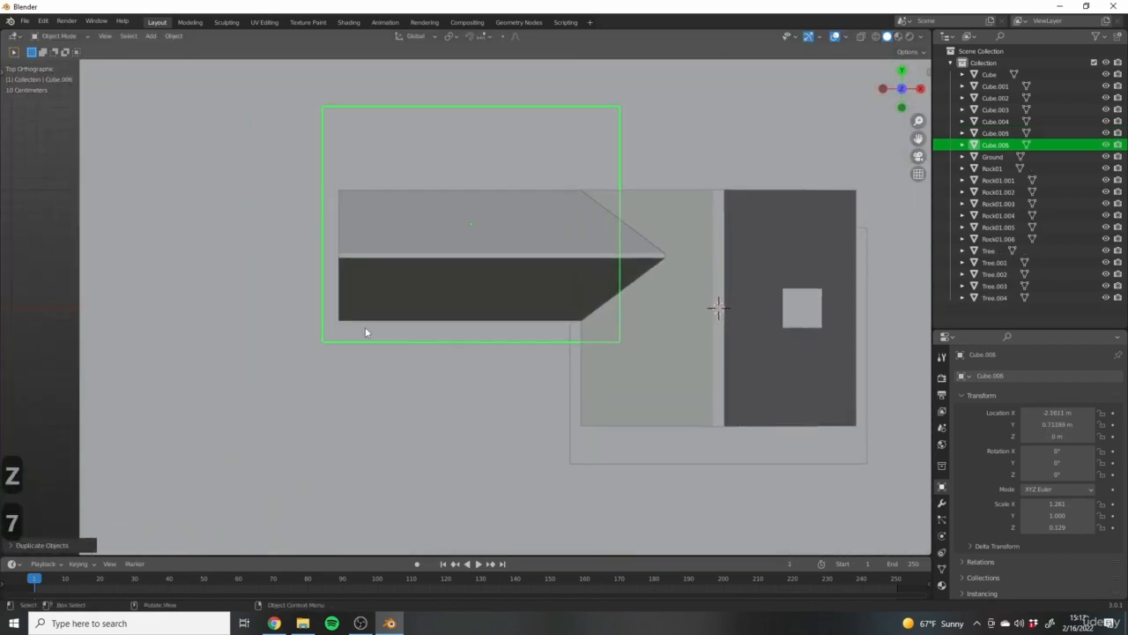
key(g)
key(shift+z)
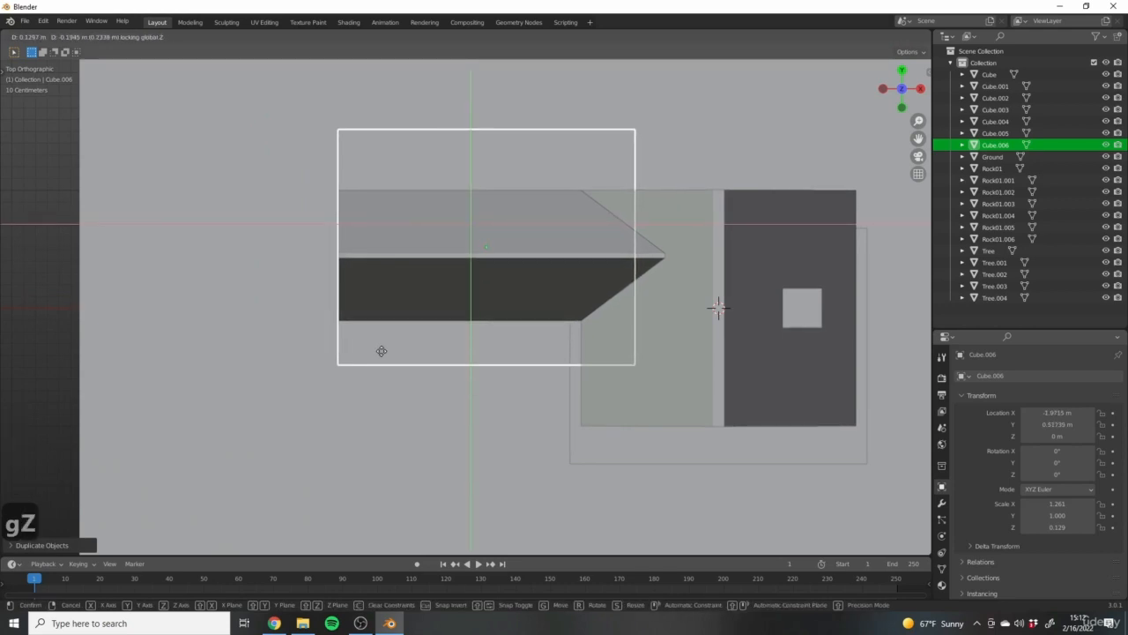
click(382, 351)
Narrow the duplicated slab along Y to a scale of about 0.415 and move it along Y to about 0.12 m.
scroll(523, 419, down, 2)
key(s)
key(y)
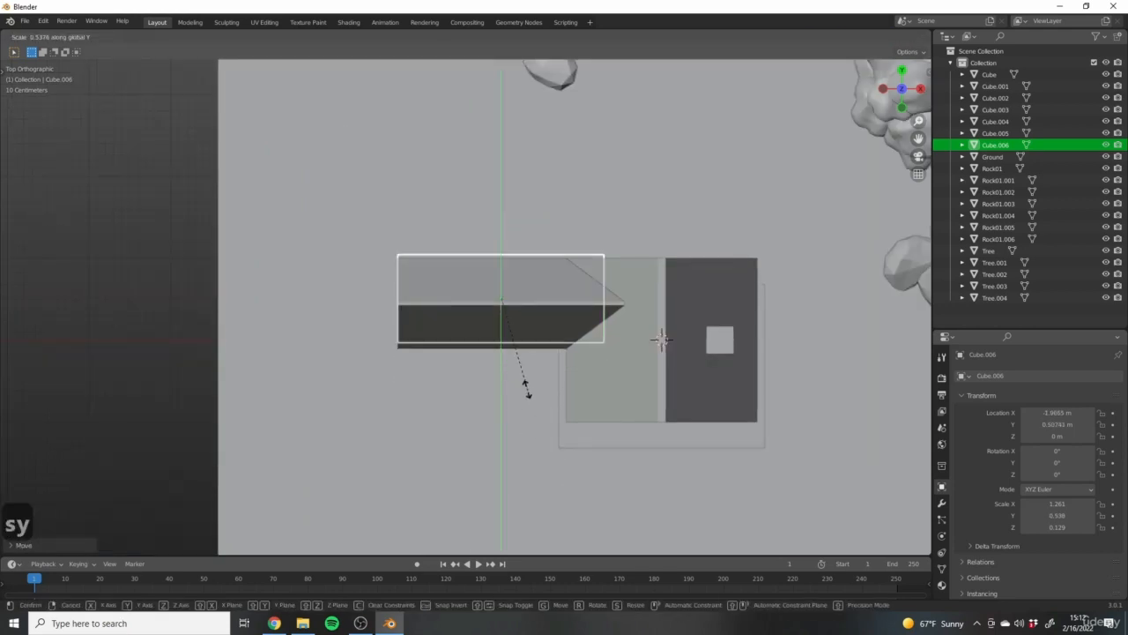
click(511, 370)
key(g)
key(y)
click(511, 403)
Move the main house's base slab along X to about -0.256 m.
click(623, 444)
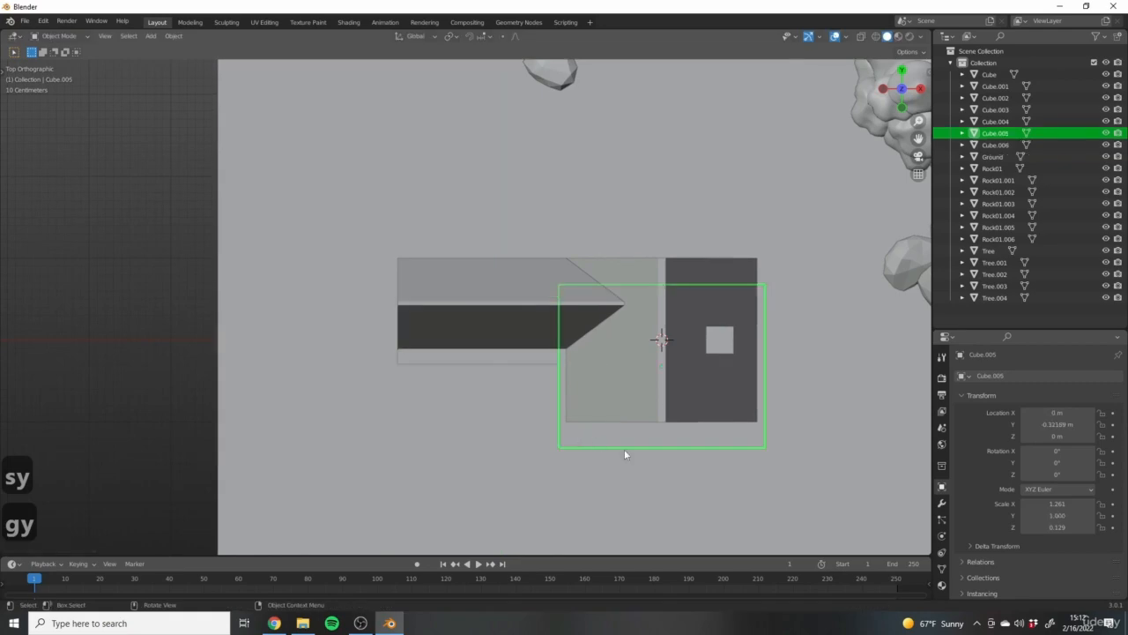
key(g)
key(x)
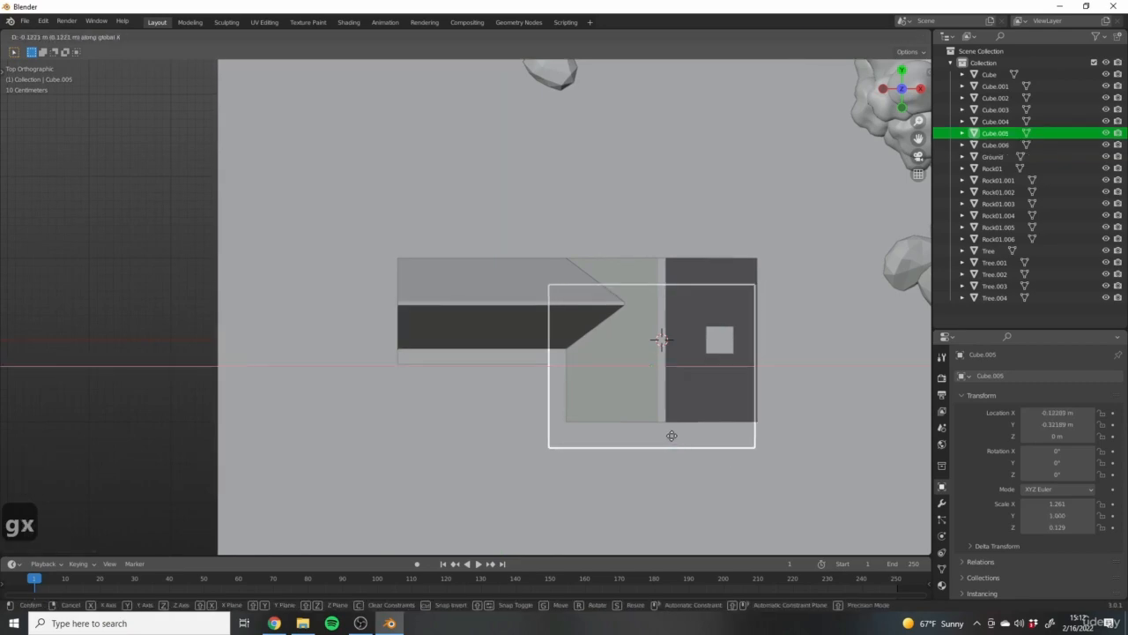
click(671, 436)
mouse_move(671, 435)
middle_down()
mouse_move(678, 381)
mouse_move(742, 421)
mouse_move(638, 442)
mouse_move(626, 430)
mouse_move(687, 449)
middle_up()
key(g)
key(x)
click(728, 421)
Narrow the side extension's slab along Y to a scale of about 0.264 and move it along Y to about -0.351 m.
click(488, 433)
middle_drag(489, 433, 549, 459)
key(g)
key(x)
key(g)
key(y)
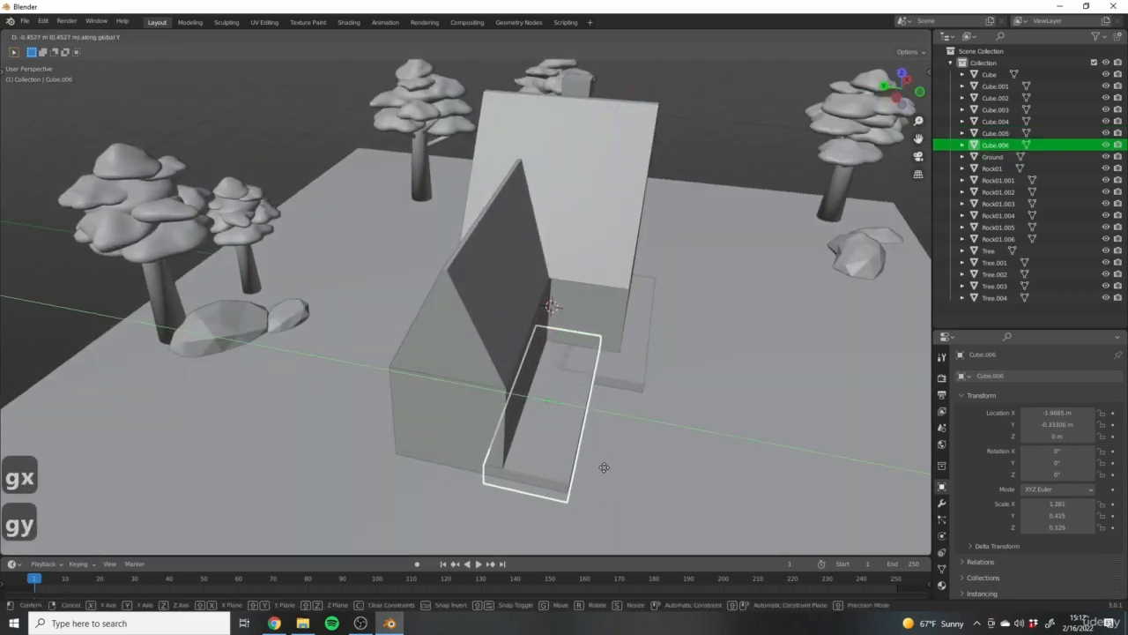
key(s)
key(y)
click(569, 453)
key(g)
key(y)
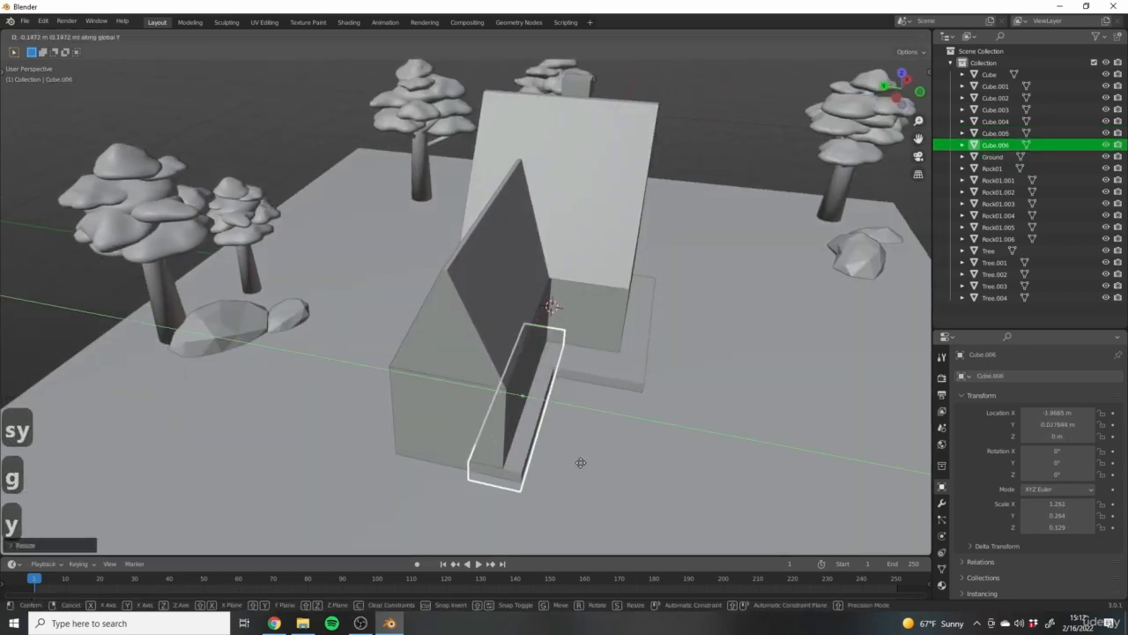
click(606, 478)
Move the side extension's slab along X to about -2.775 m.
middle_drag(607, 479, 665, 429)
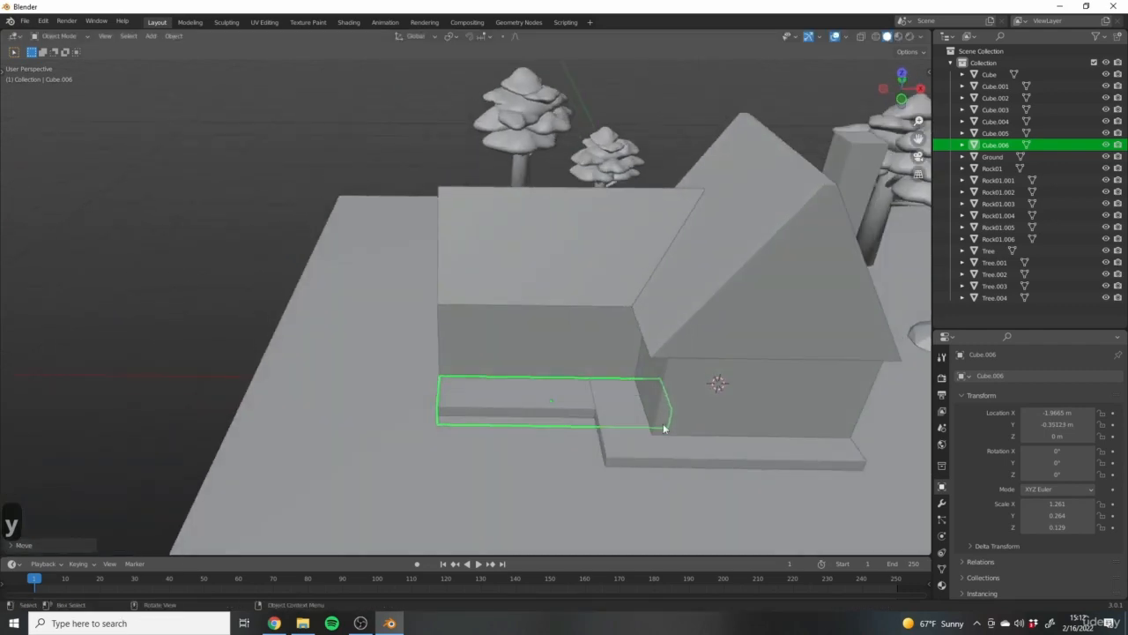
key(g)
key(x)
click(591, 424)
In Edit Mode, move the slab's outer end face along X to line up with the extension's end wall, and return to Object Mode.
key(Tab)
middle_drag(589, 425, 677, 380)
click(407, 413)
middle_drag(441, 423, 382, 446)
key(g)
key(x)
click(467, 448)
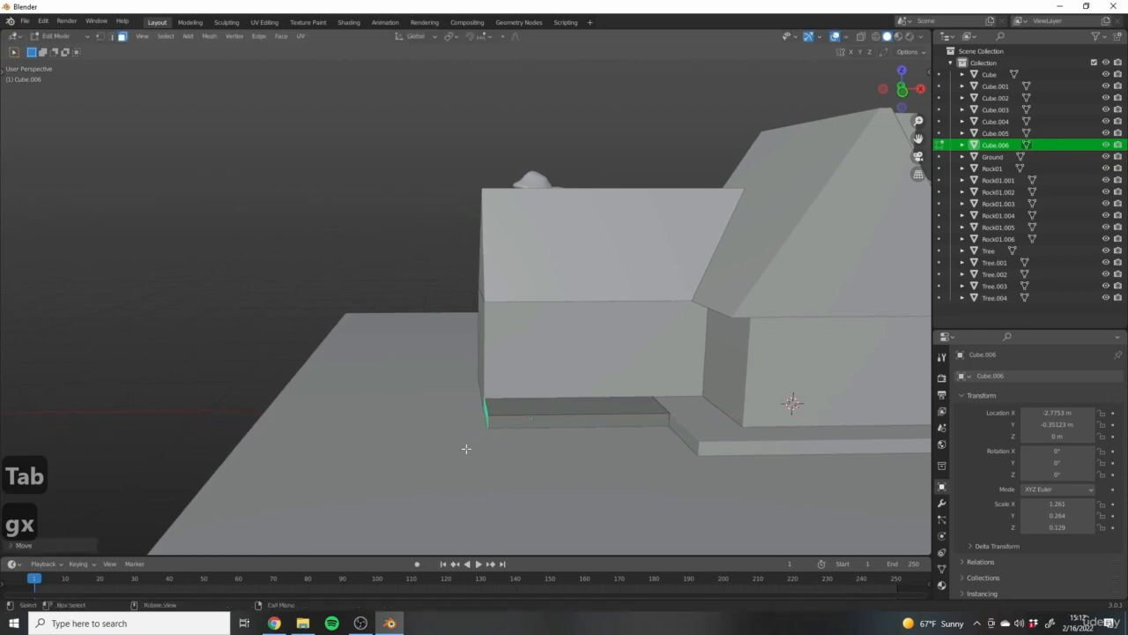
key(Tab)
Move the main house's base slab along Y to about -0.478 m.
middle_drag(466, 448, 529, 396)
click(592, 409)
click(610, 312)
key(g)
key(y)
click(519, 391)
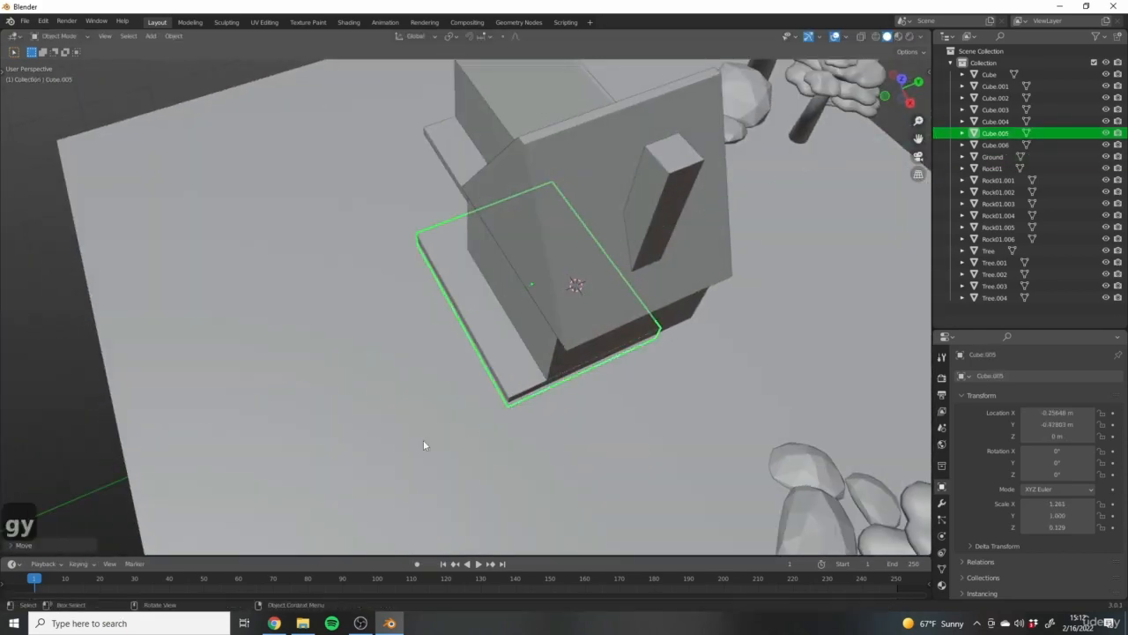
Add a cube at the main house and scale it down uniformly to about 0.241.
middle_drag(423, 443, 508, 381)
click(675, 428)
scroll(558, 393, up, 3)
key(1)
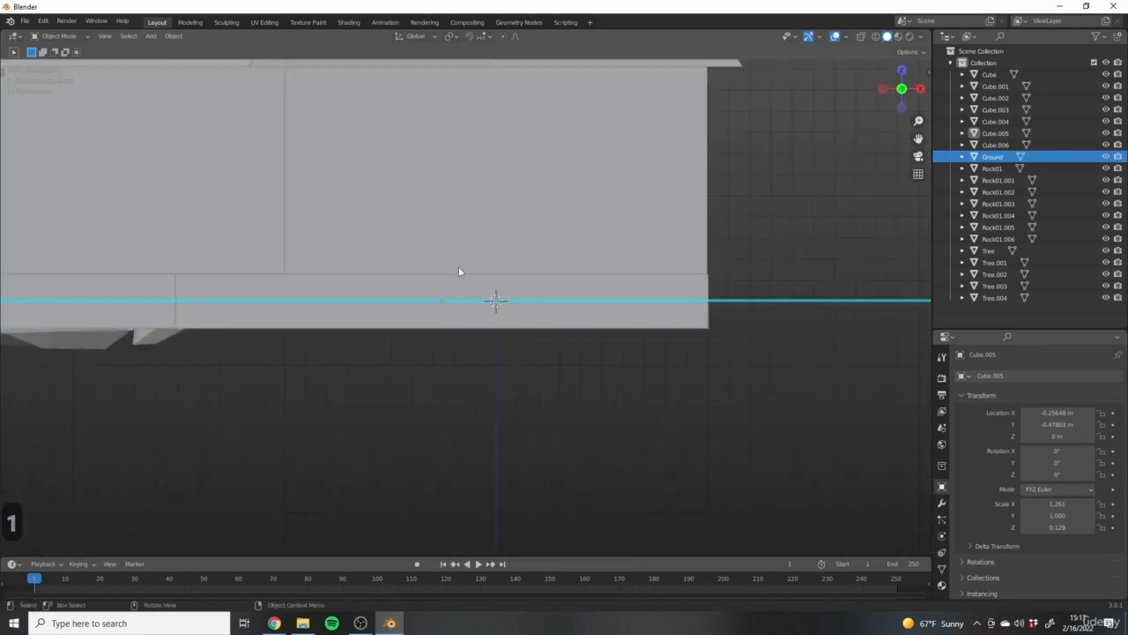
scroll(447, 368, up, 2)
key(shift+a)
mouse_move(441, 352)
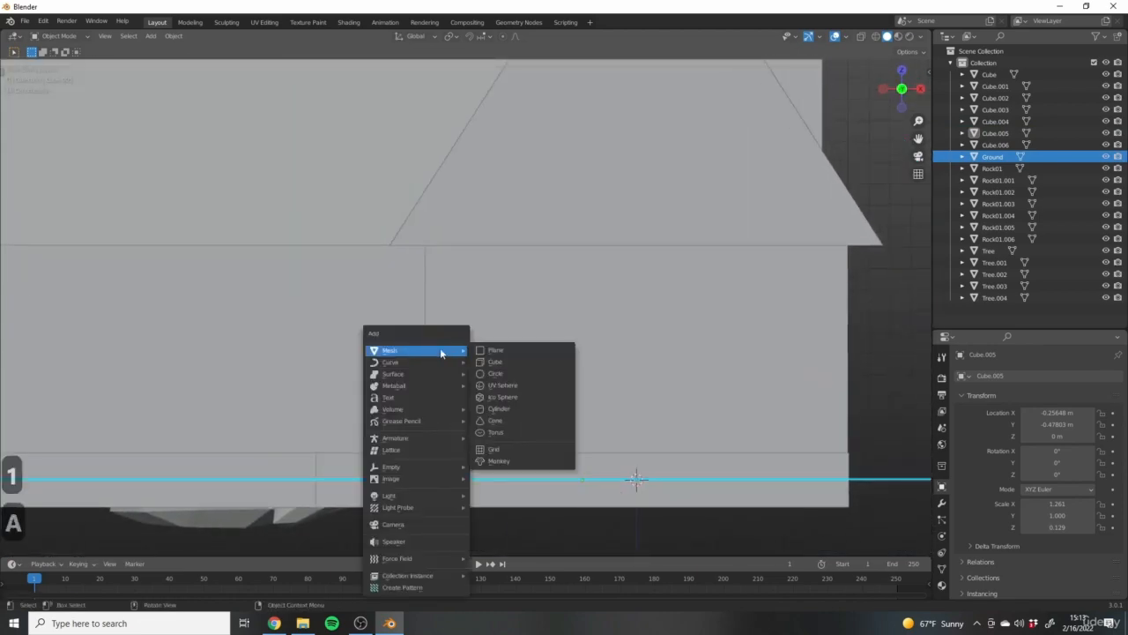
click(495, 361)
scroll(516, 390, down, 3)
middle_drag(516, 390, 634, 424)
scroll(617, 423, up, 2)
middle_drag(471, 418, 511, 409)
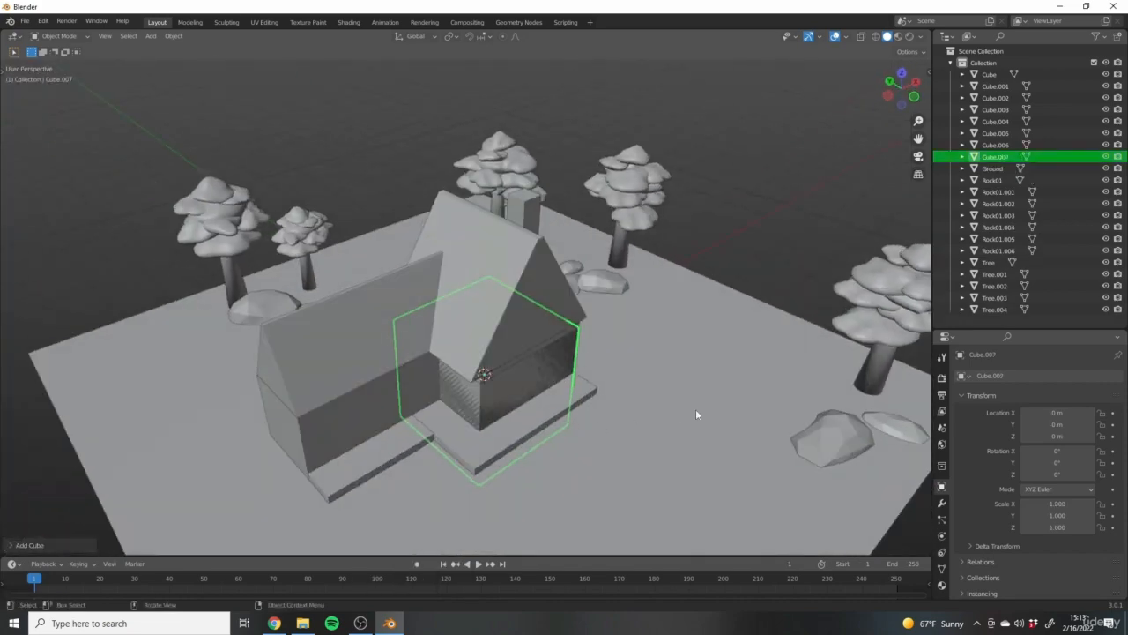
scroll(624, 364, down, 2)
key(s)
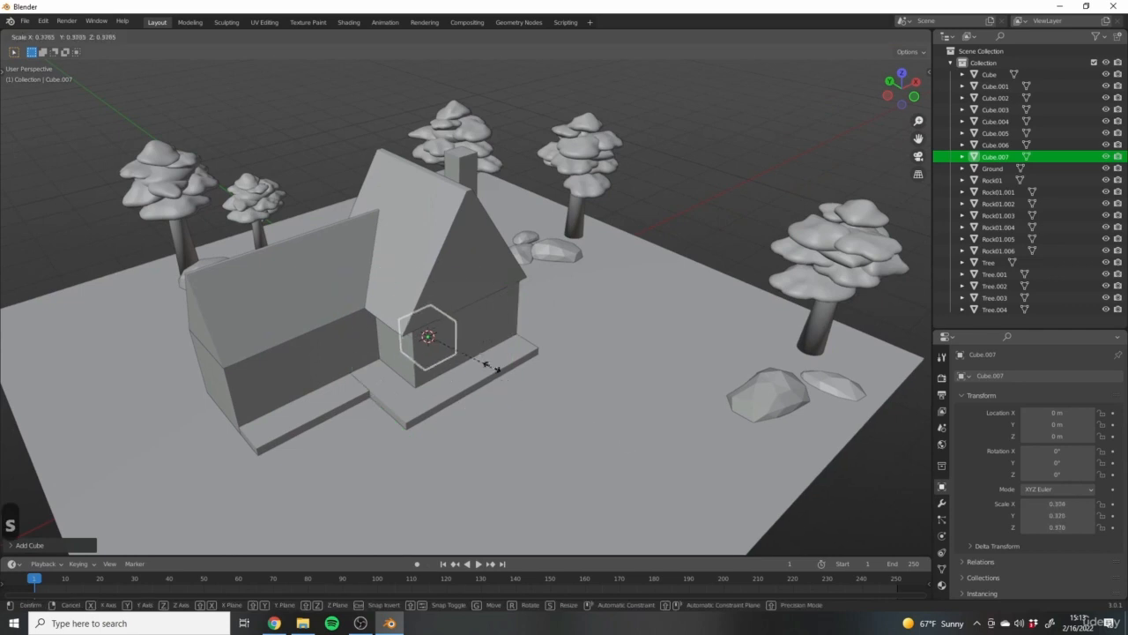
click(457, 346)
Select the tree behind the house, show its transform values and dimensions in the viewport, and examine the scene.
click(583, 156)
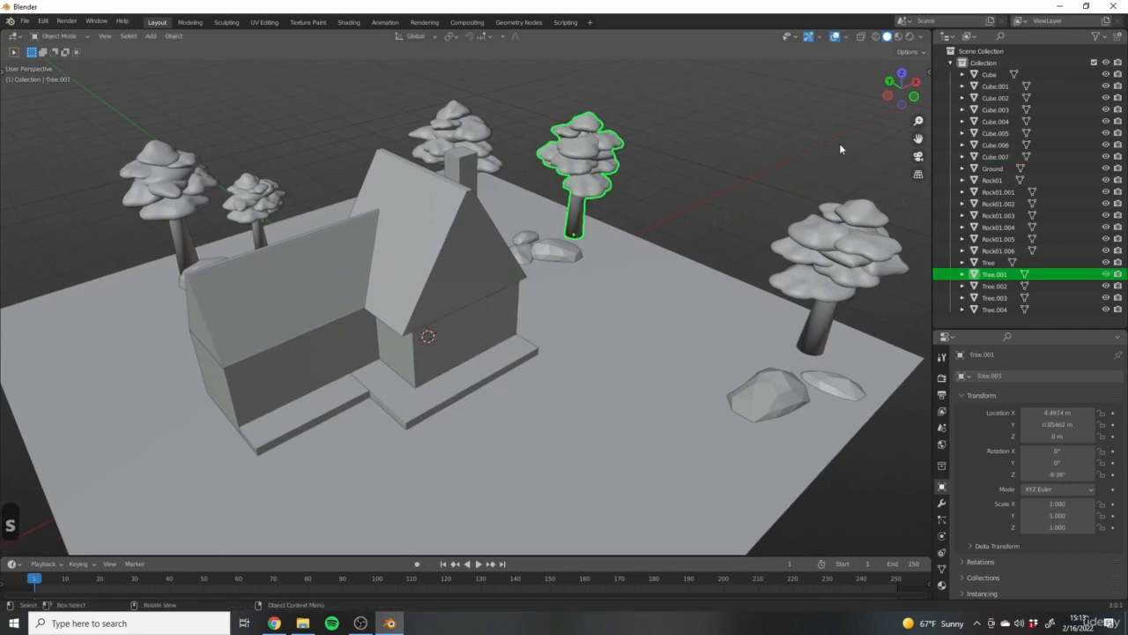
click(926, 72)
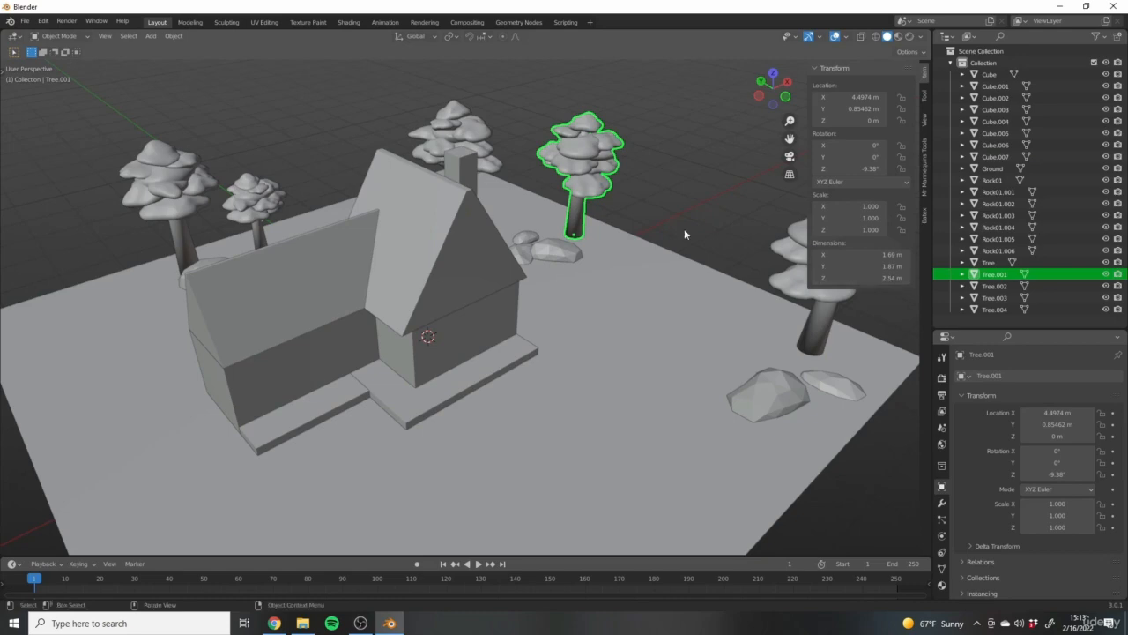
mouse_move(582, 166)
middle_down()
mouse_move(524, 175)
mouse_move(568, 164)
middle_up()
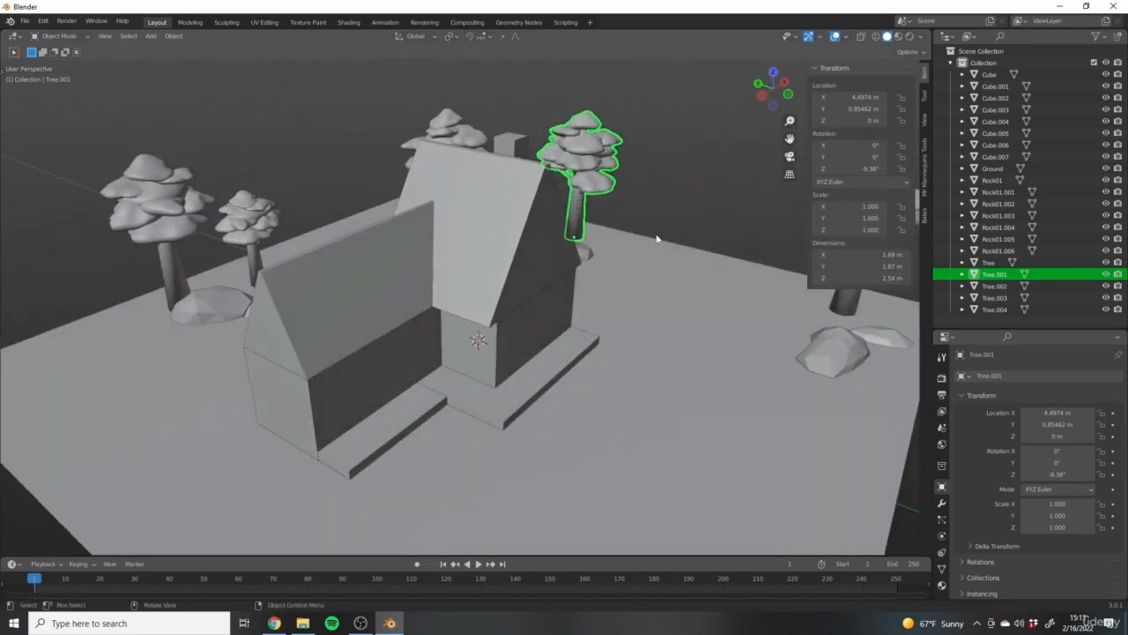
scroll(481, 204, down, 5)
middle_drag(481, 211, 533, 250)
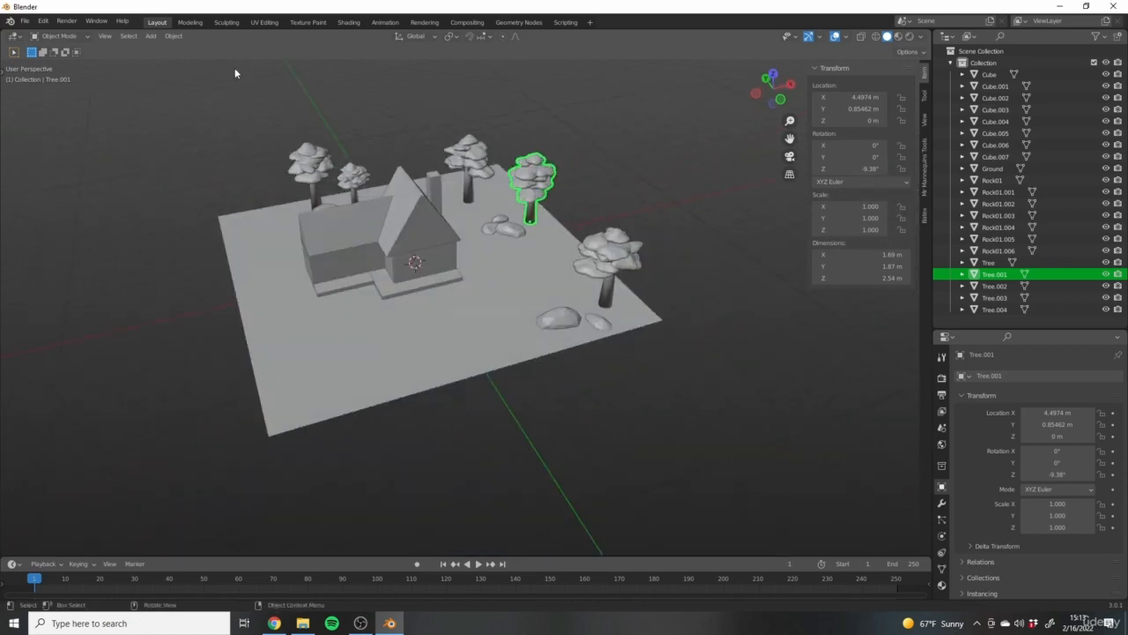
shift+middle_drag(450, 170, 520, 218)
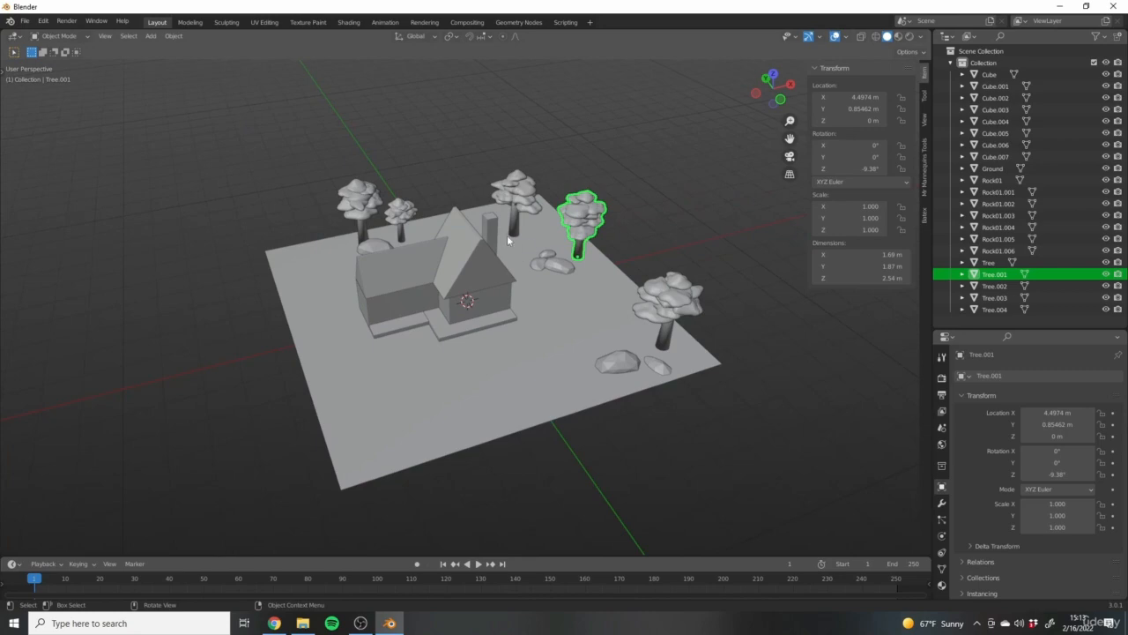
middle_drag(508, 308, 537, 295)
scroll(591, 242, up, 2)
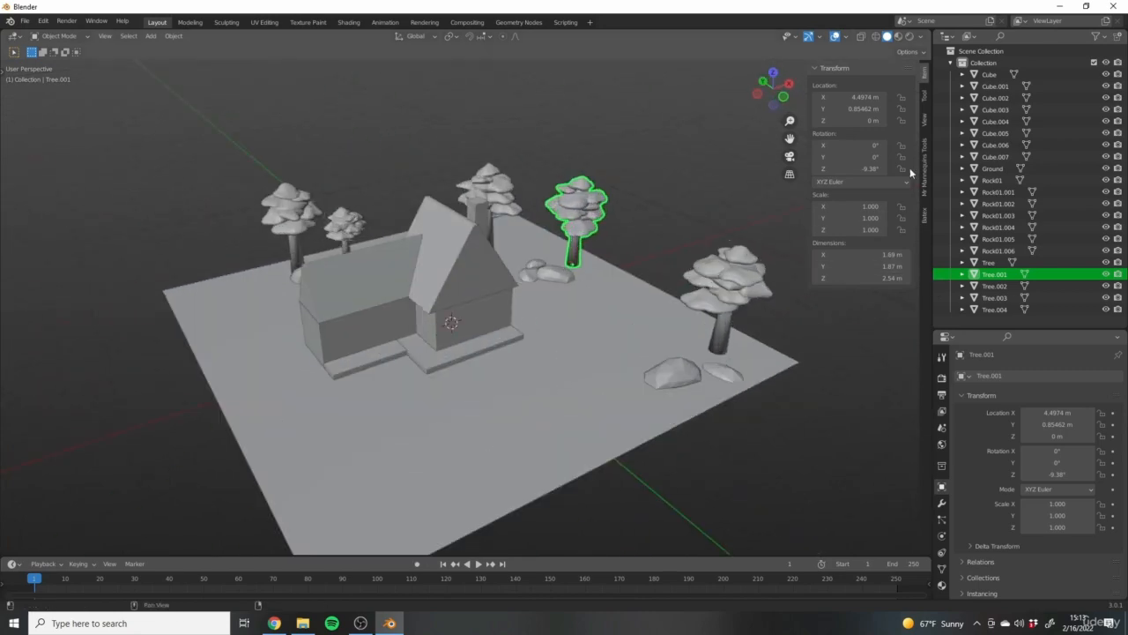
middle_drag(657, 260, 616, 288)
Move the small cube to the house's front wall, along Y to about -1.053 m and up along Z to about 0.371 m.
click(407, 227)
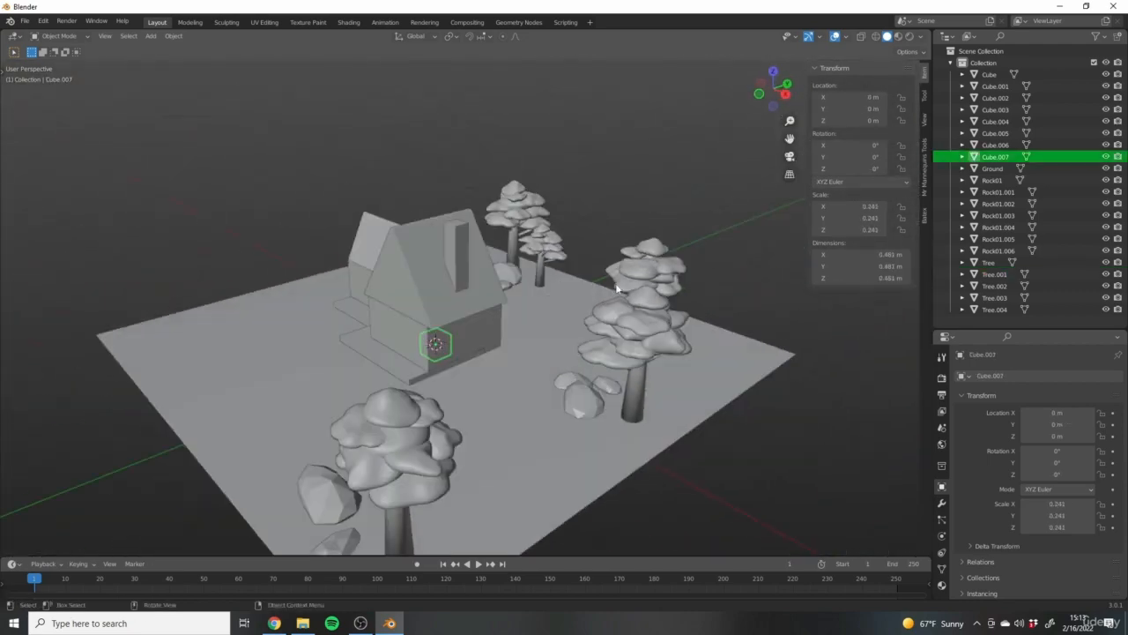
middle_drag(364, 307, 467, 319)
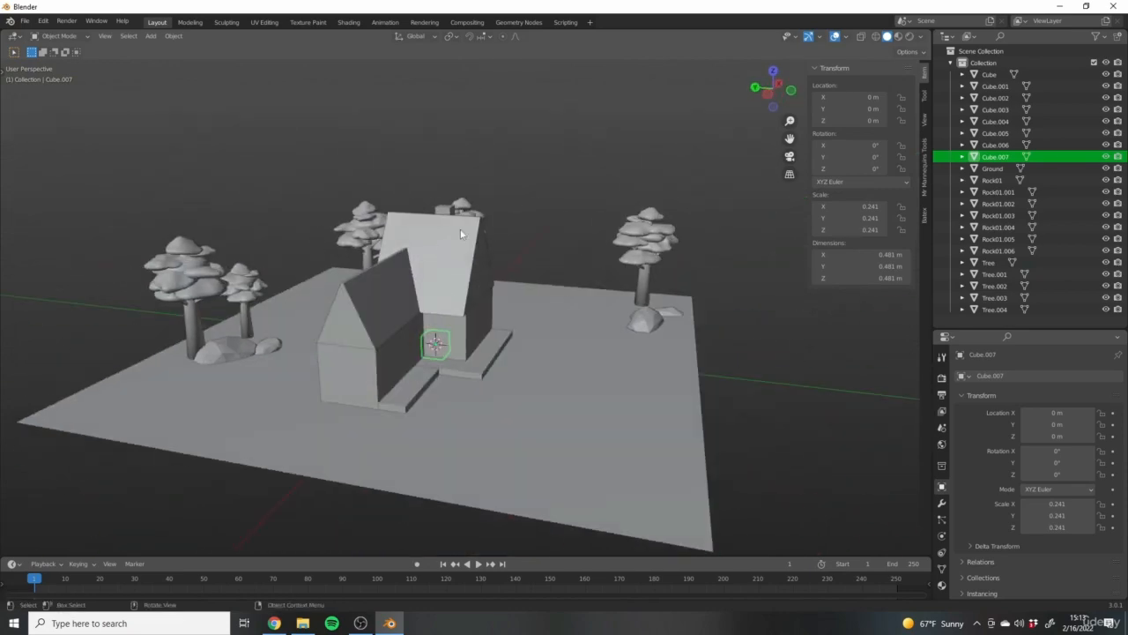
middle_drag(480, 259, 457, 231)
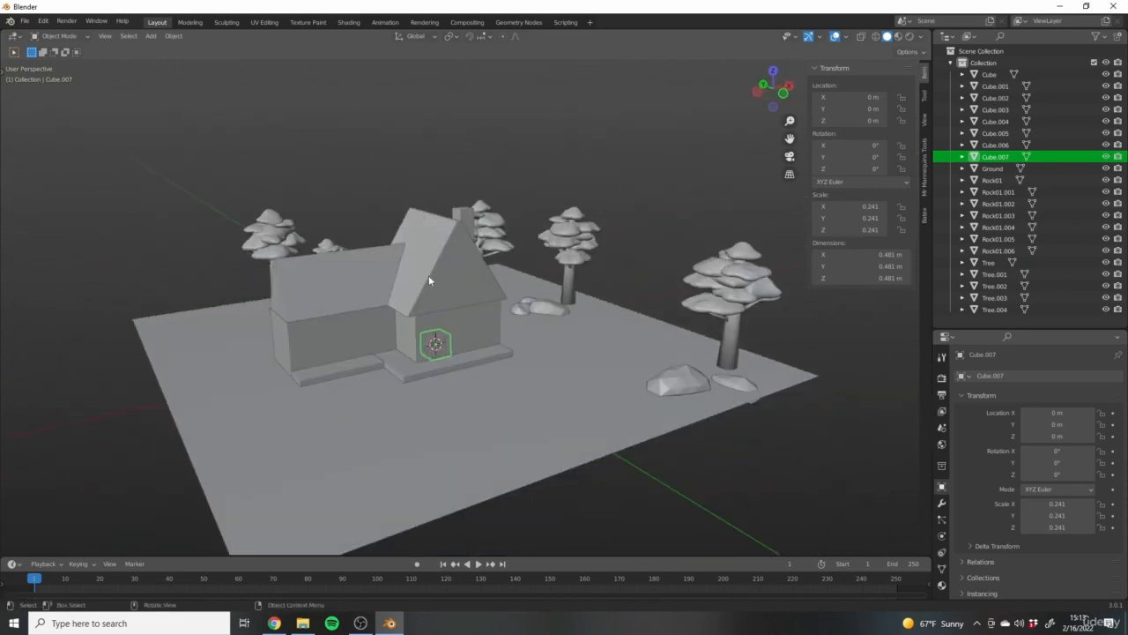
middle_drag(429, 280, 594, 397)
key(g)
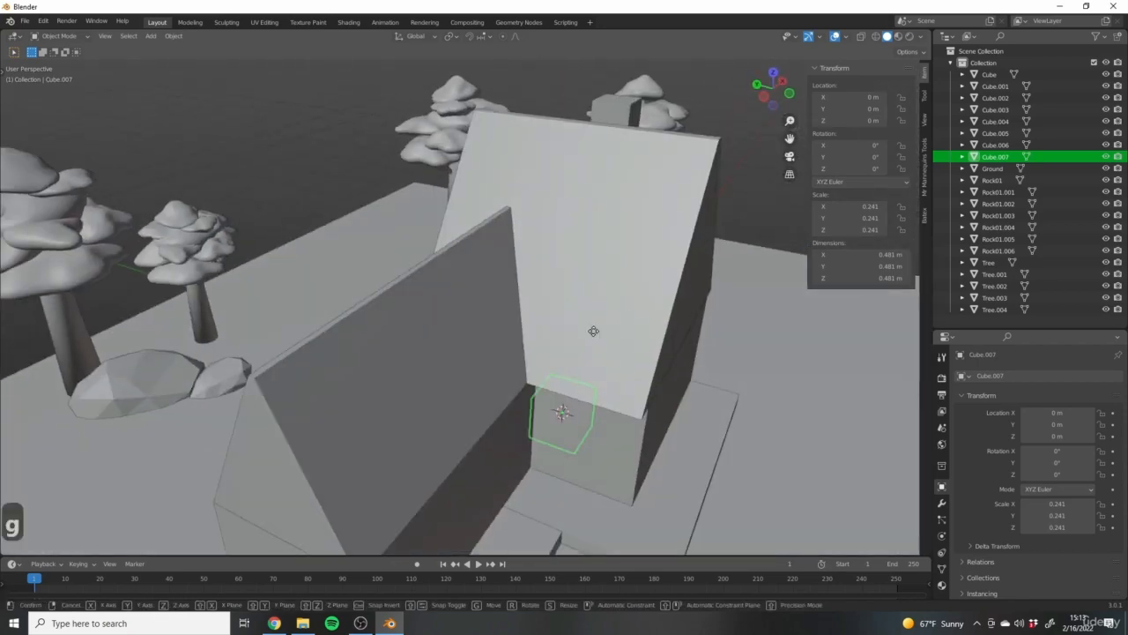
key(y)
click(703, 406)
middle_drag(703, 407, 556, 416)
key(1)
key(z)
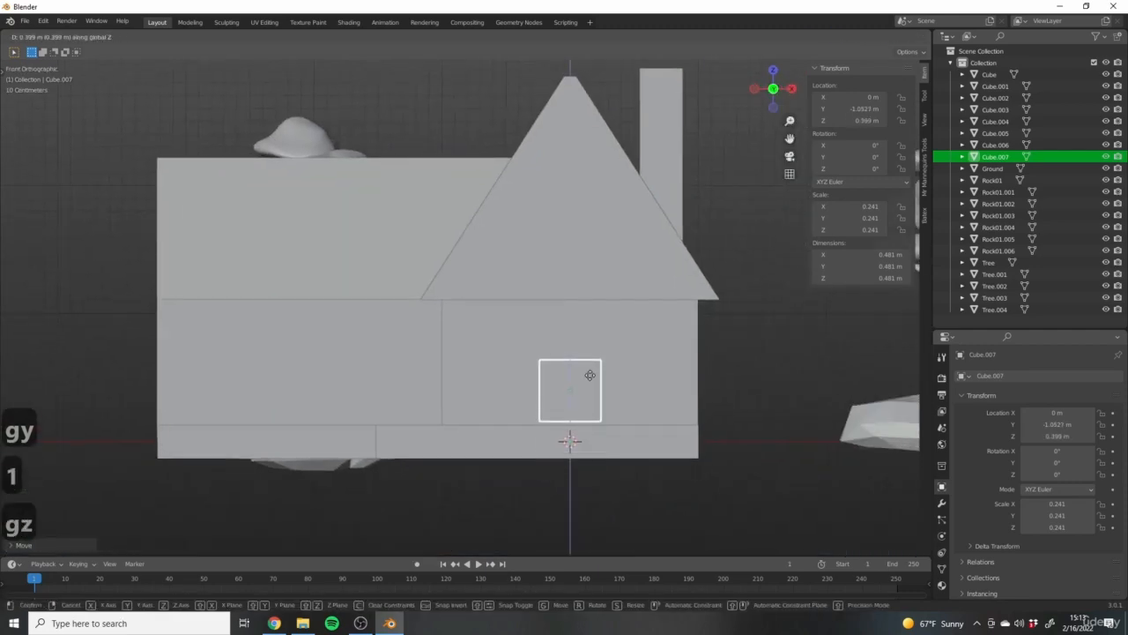
click(589, 381)
Narrow the small cube at the front wall along X to a scale of about 0.116.
scroll(590, 387, up, 4)
mouse_move(615, 395)
shift+middle_down()
mouse_move(553, 349)
mouse_move(538, 365)
mouse_move(540, 379)
mouse_move(608, 377)
mouse_move(626, 388)
shift+middle_up()
scroll(553, 350, down, 6)
scroll(538, 364, up, 4)
key(s)
key(x)
click(564, 350)
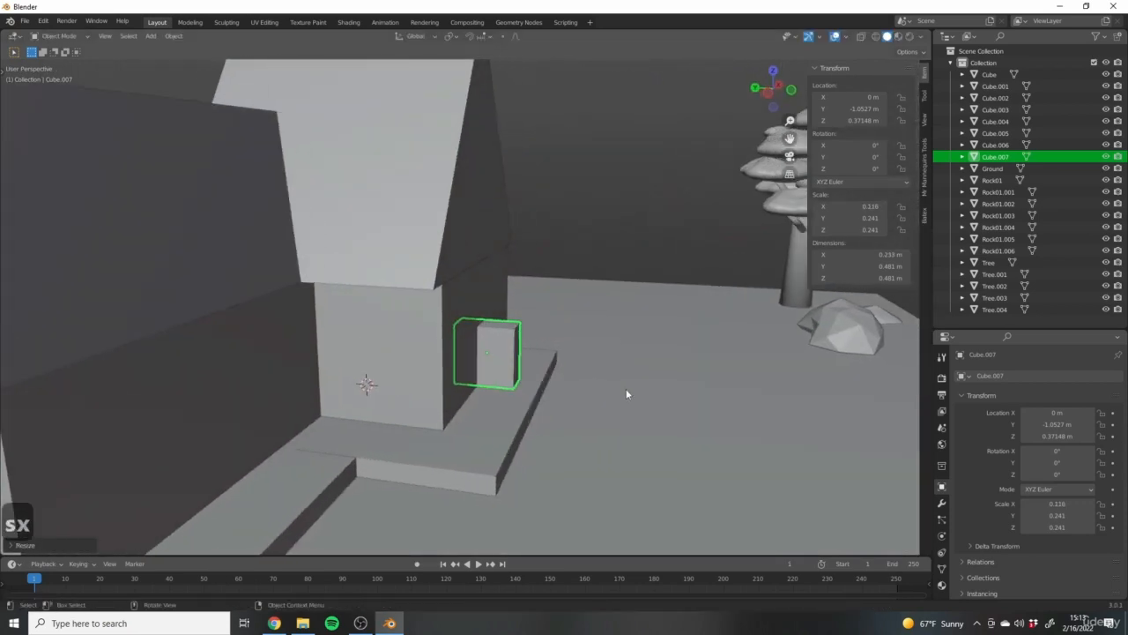
Flatten the small cube into a door panel, scaling it to about 0.023 along Y and 0.217 along Z.
key(s)
key(y)
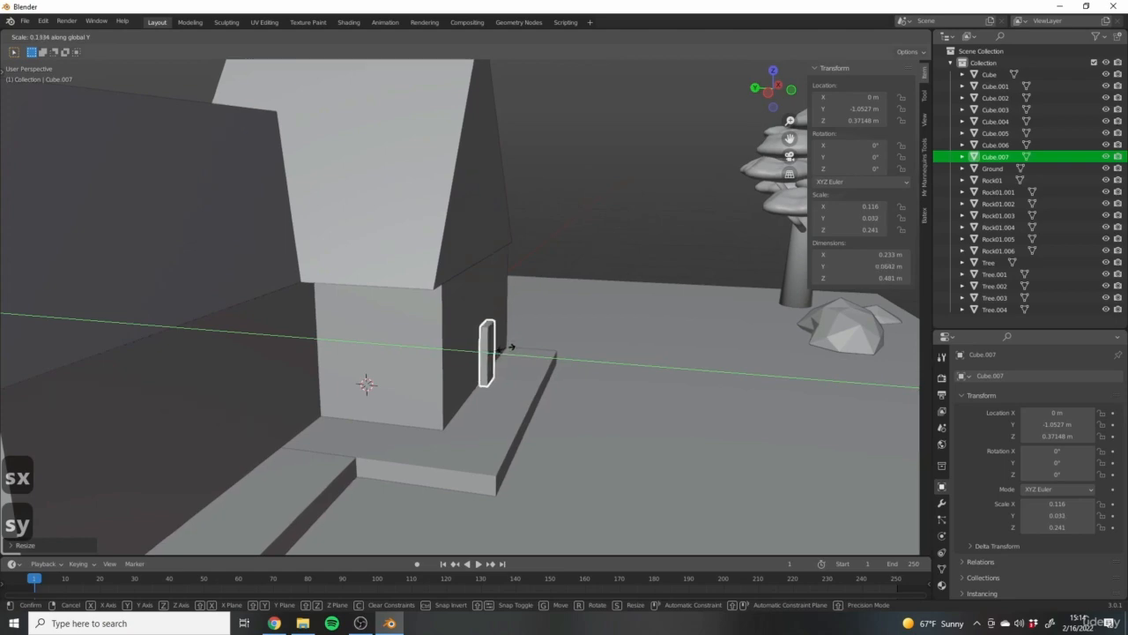
click(503, 348)
middle_drag(503, 348, 432, 368)
key(s)
key(z)
click(600, 414)
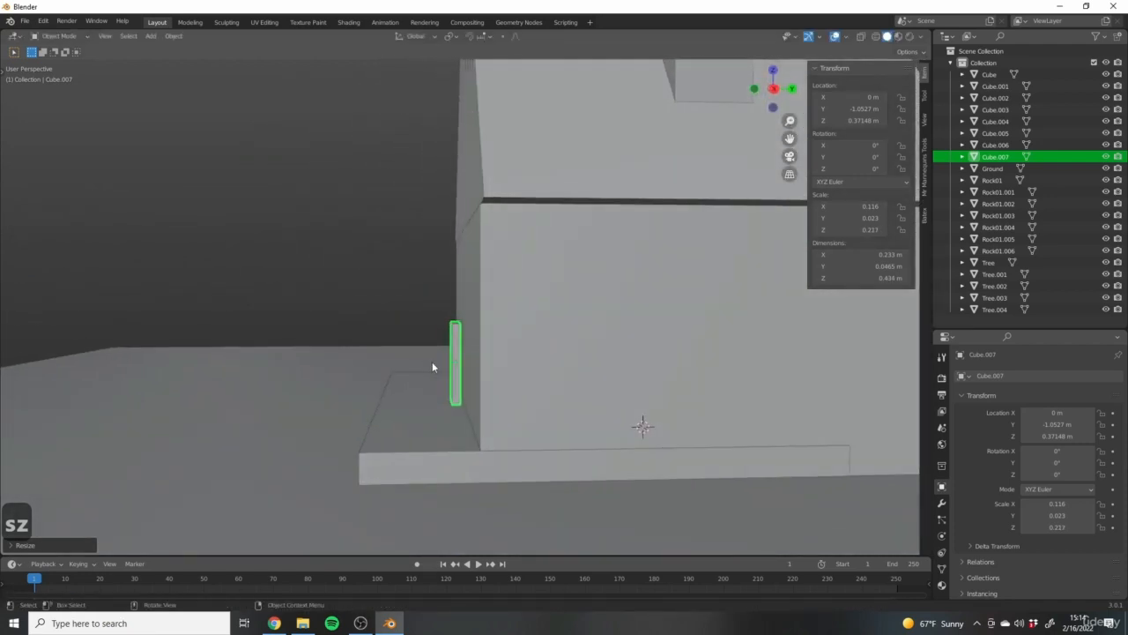
Seat the door panel on the base slab against the front wall, at about Y -1.0 m and Z 0.345 m.
key(KP_3)
key(g)
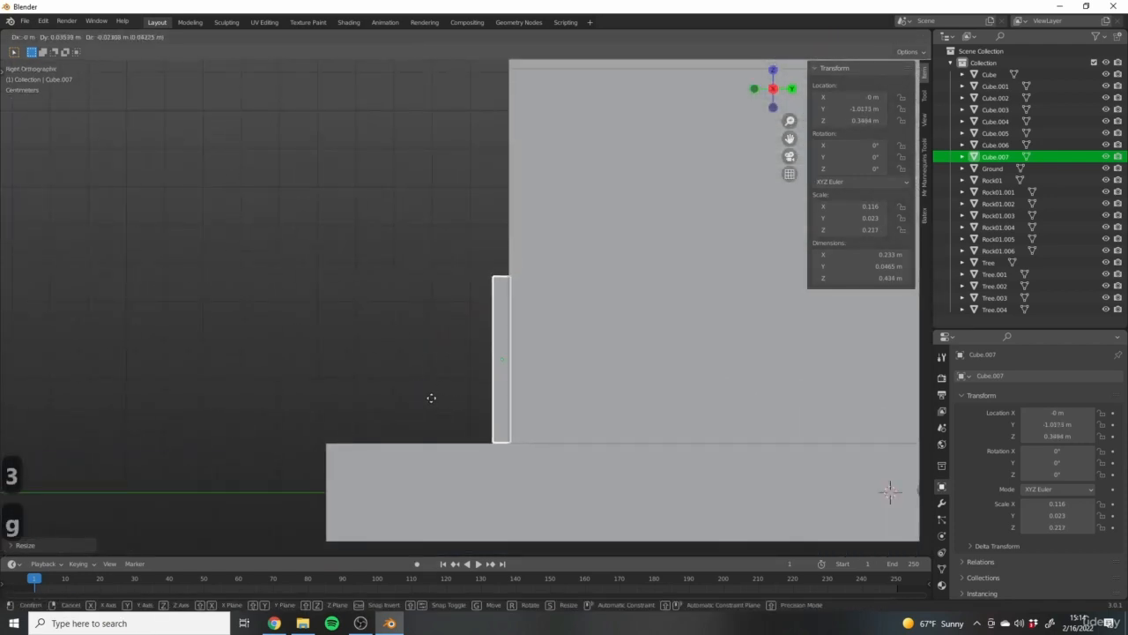
click(431, 395)
middle_drag(431, 396, 493, 405)
key(g)
key(y)
click(486, 405)
scroll(529, 410, up, 4)
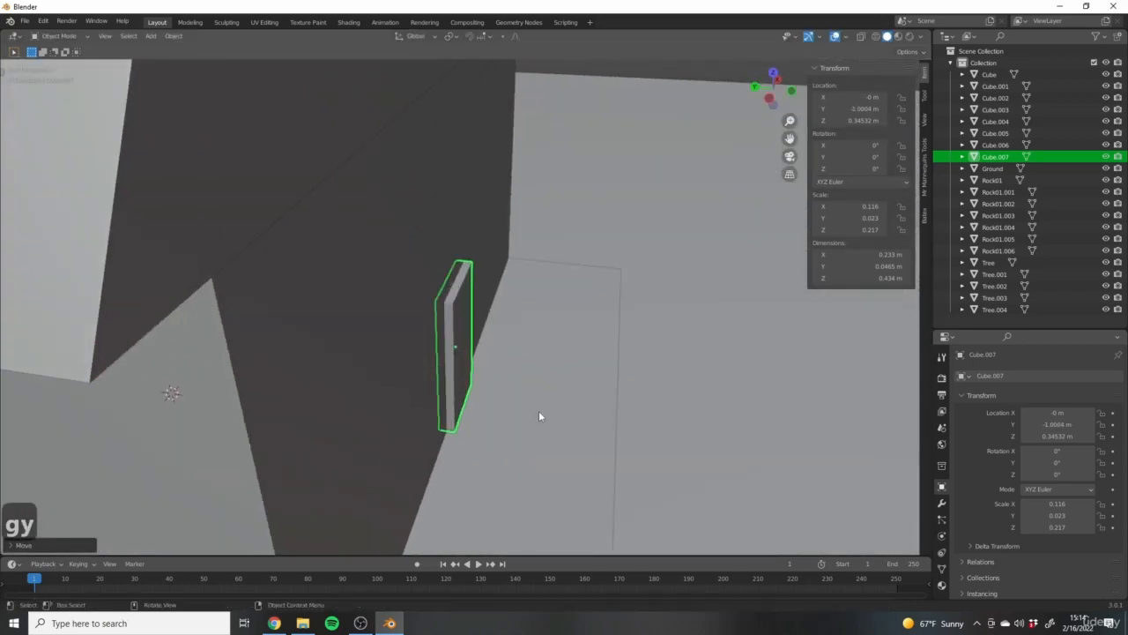
Thin the door panel along Y to a scale of about 0.010.
key(s)
key(y)
click(489, 372)
scroll(555, 384, down, 7)
middle_drag(555, 384, 414, 344)
click(388, 272)
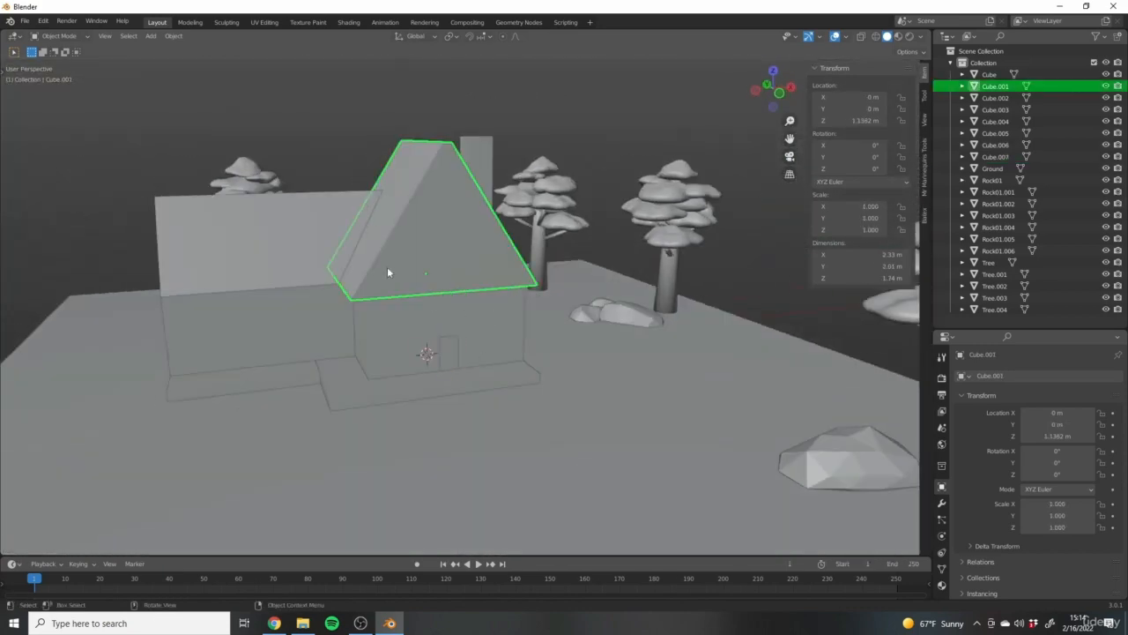
middle_drag(392, 297, 456, 401)
key(Tab)
key(Tab)
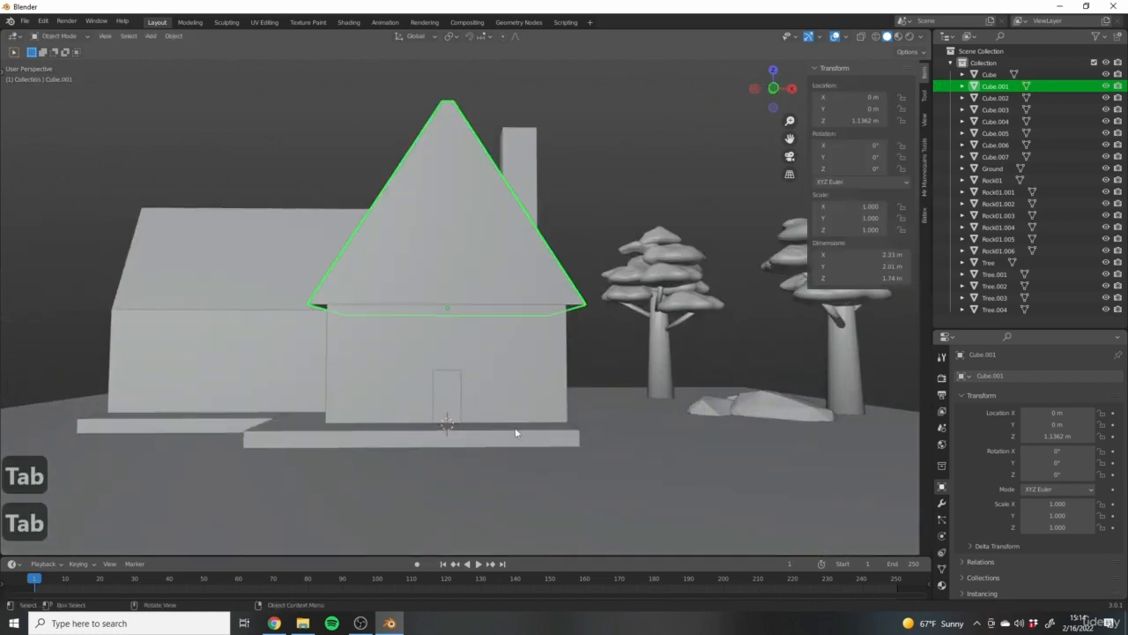
middle_drag(516, 433, 617, 352)
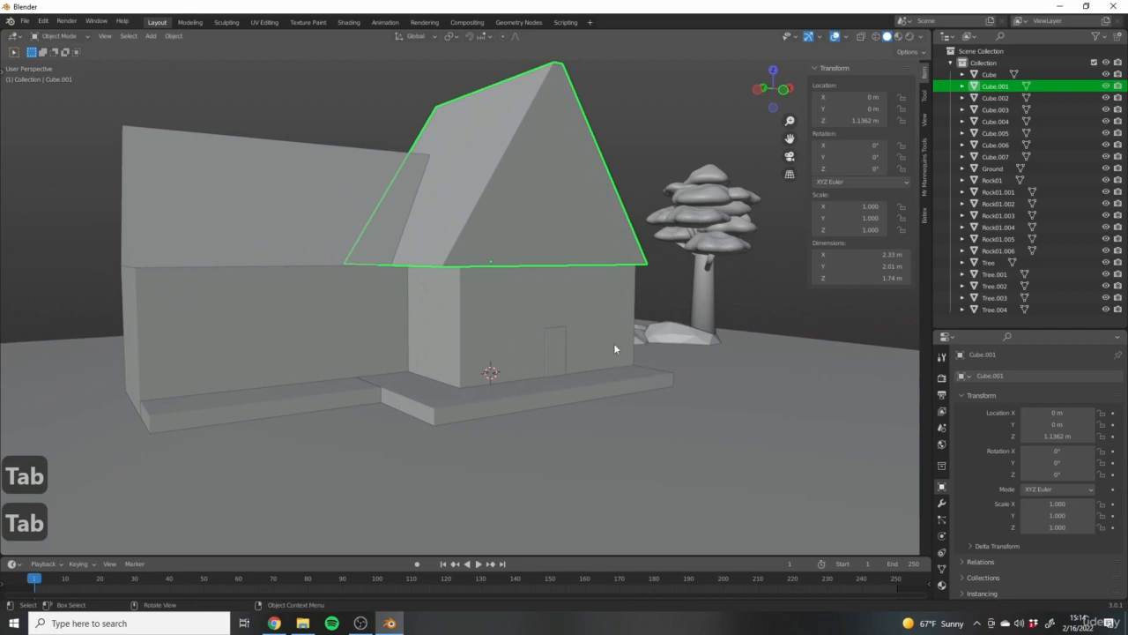
Enlarge the door panel uniformly to a scale of about 0.132 × 0.011 × 0.247 and raise it along Z to about 0.376 m.
scroll(564, 350, up, 5)
click(522, 354)
key(s)
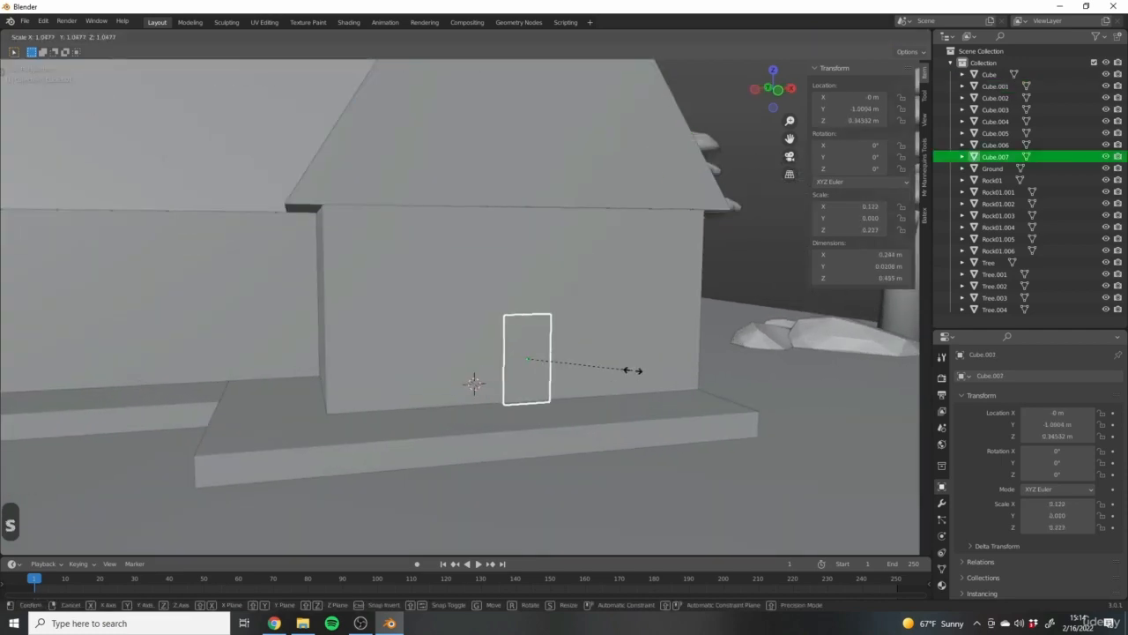
click(647, 373)
key(g)
key(z)
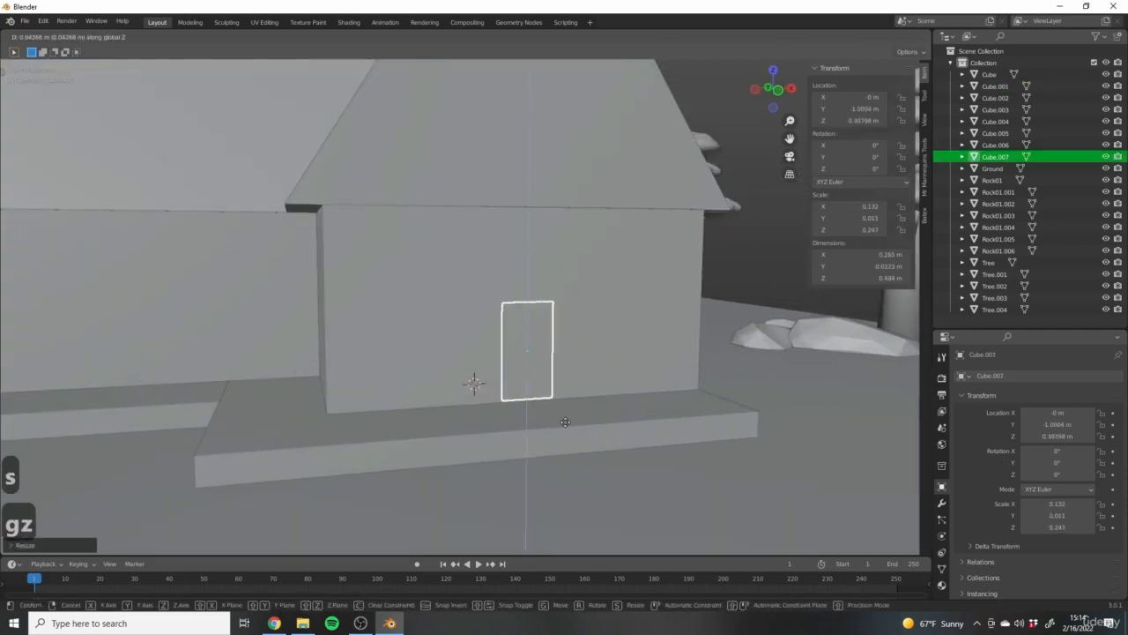
click(598, 392)
mouse_move(459, 381)
middle_down()
mouse_move(498, 400)
mouse_move(462, 380)
middle_up()
scroll(566, 352, up, 4)
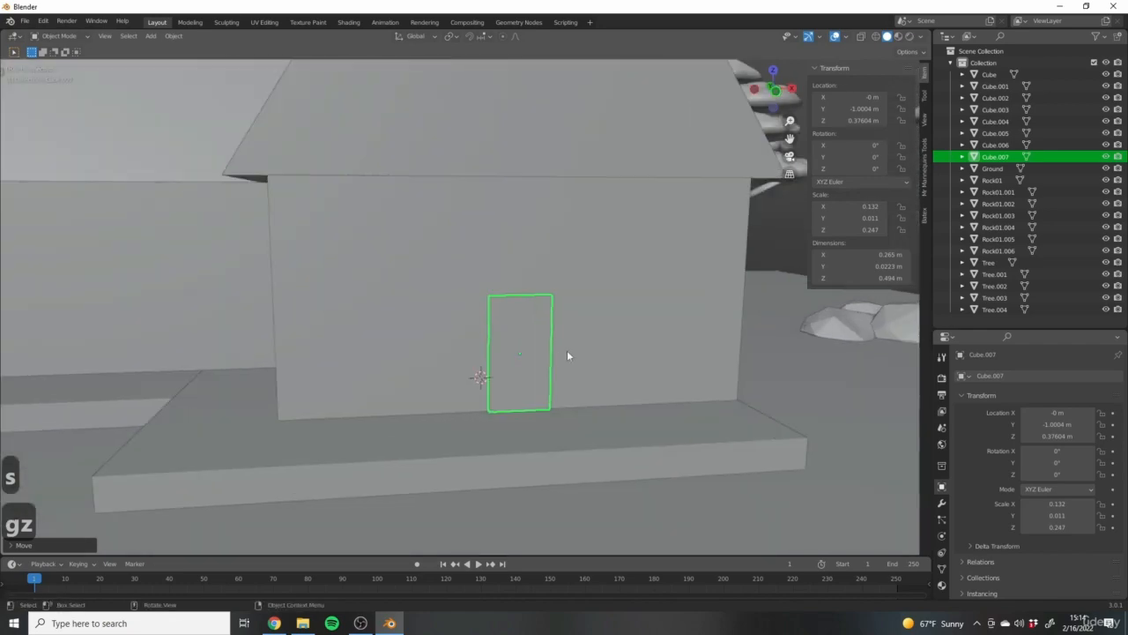
middle_drag(542, 356, 474, 339)
key(1)
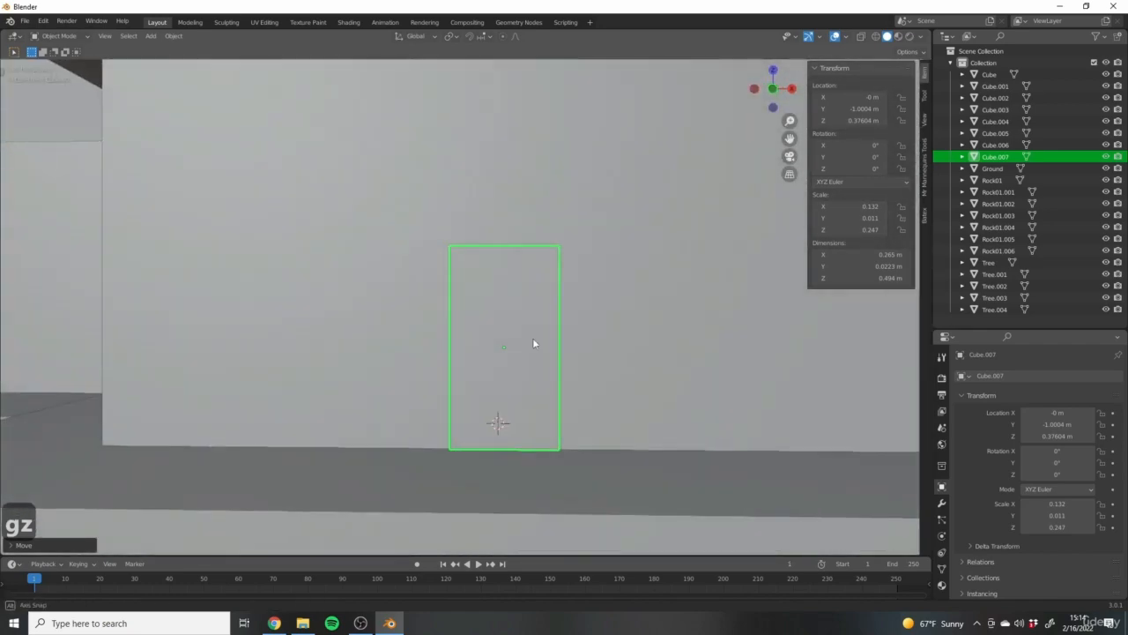
key(shift+a)
mouse_move(539, 340)
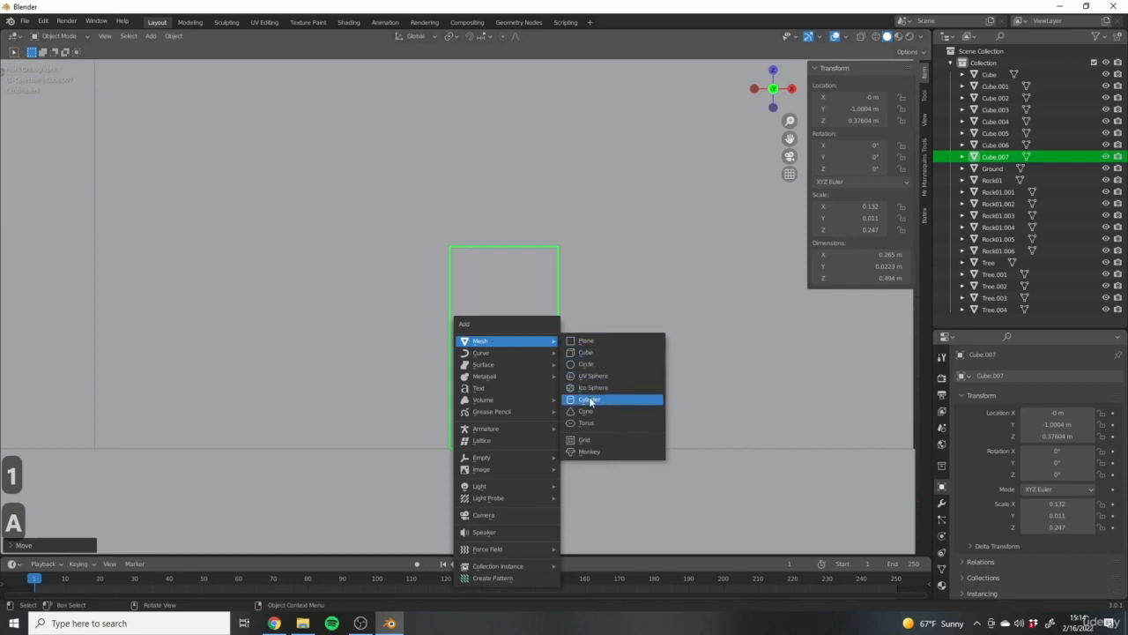
key(Escape)
scroll(522, 342, down, 5)
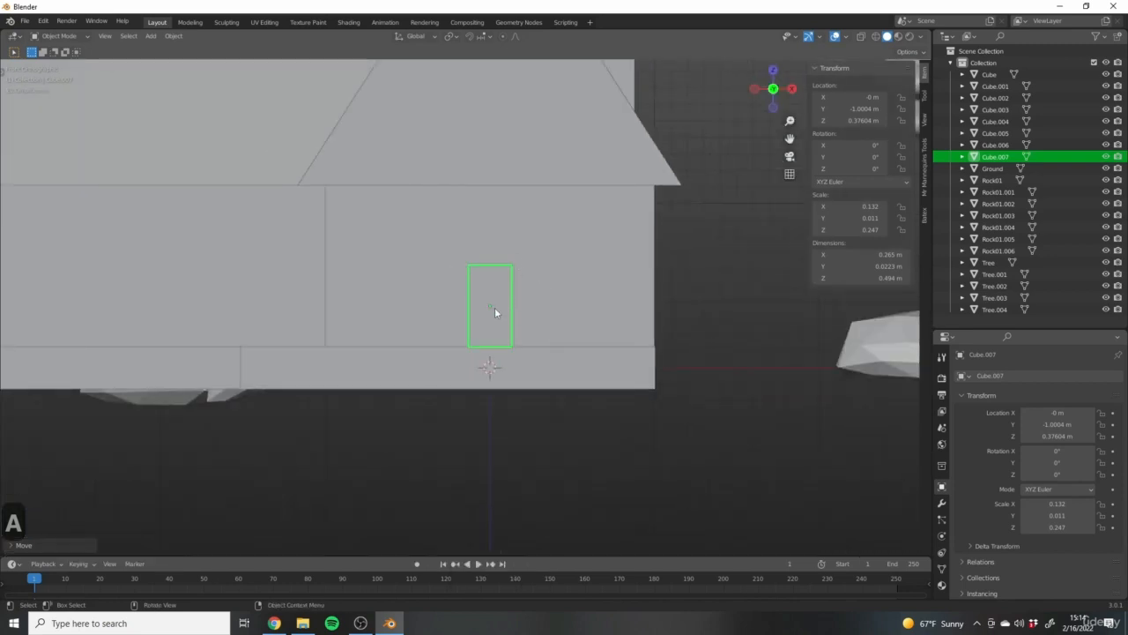
Enable Cavity in the viewport shading options so the door's edges stand out from the wall.
middle_drag(531, 279, 467, 269)
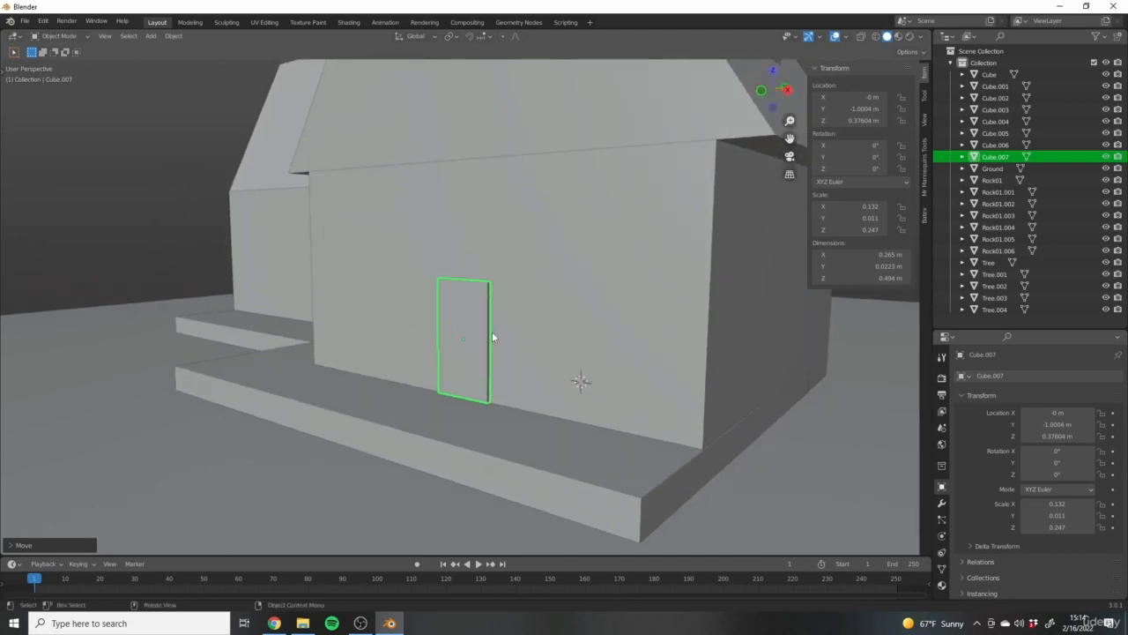
scroll(493, 336, up, 2)
shift+middle_drag(518, 327, 473, 336)
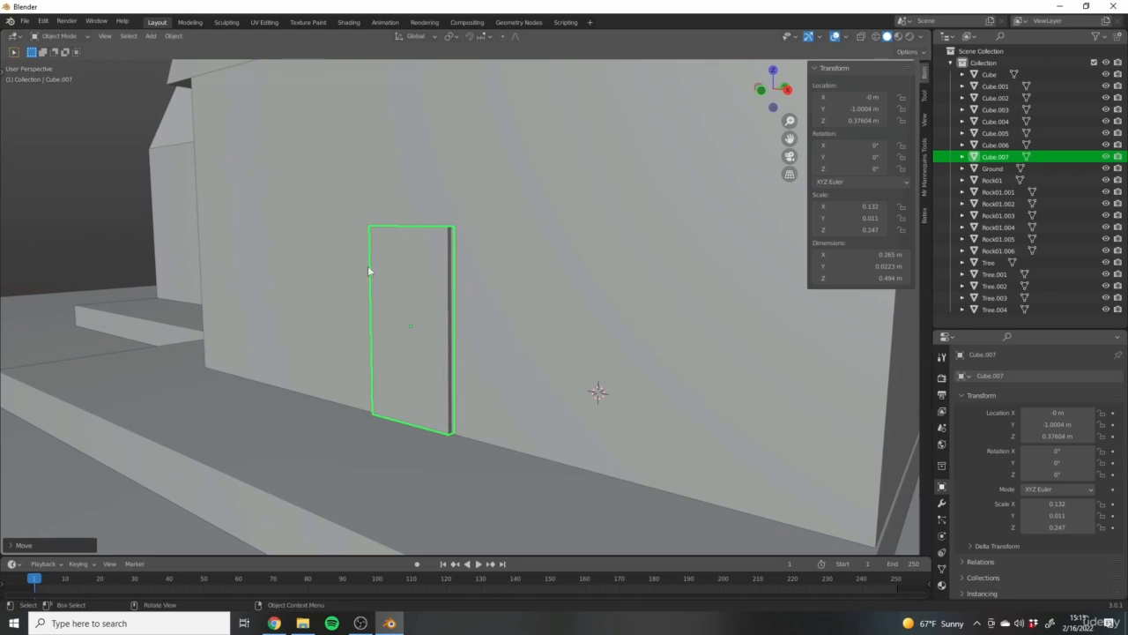
middle_drag(408, 349, 454, 401)
middle_drag(551, 338, 419, 298)
middle_drag(472, 326, 370, 284)
middle_drag(548, 374, 497, 353)
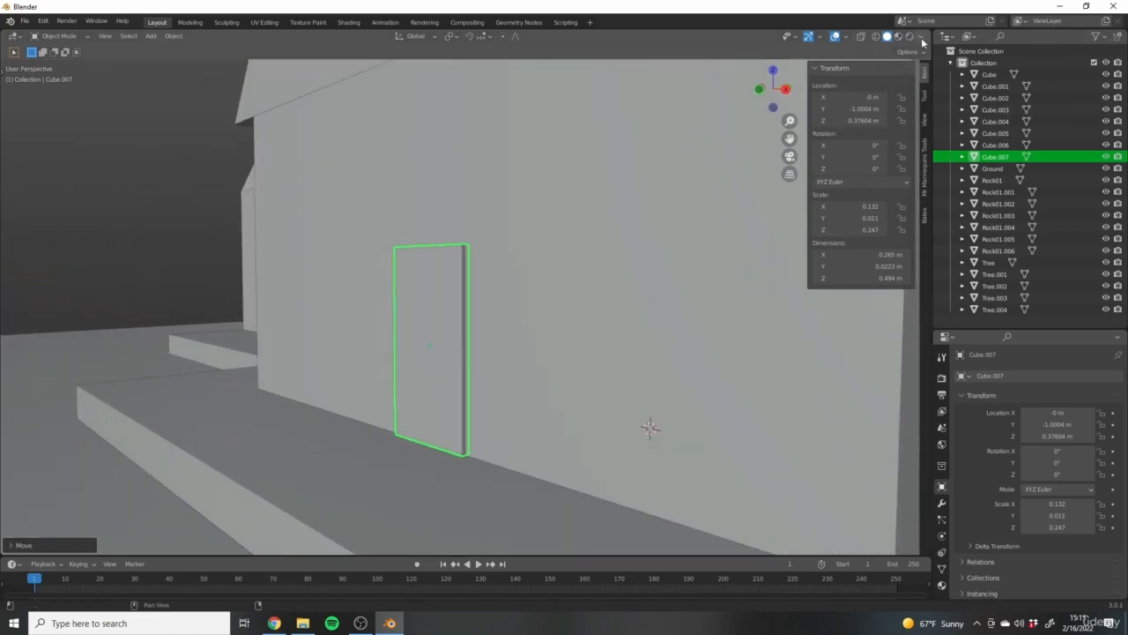
click(921, 39)
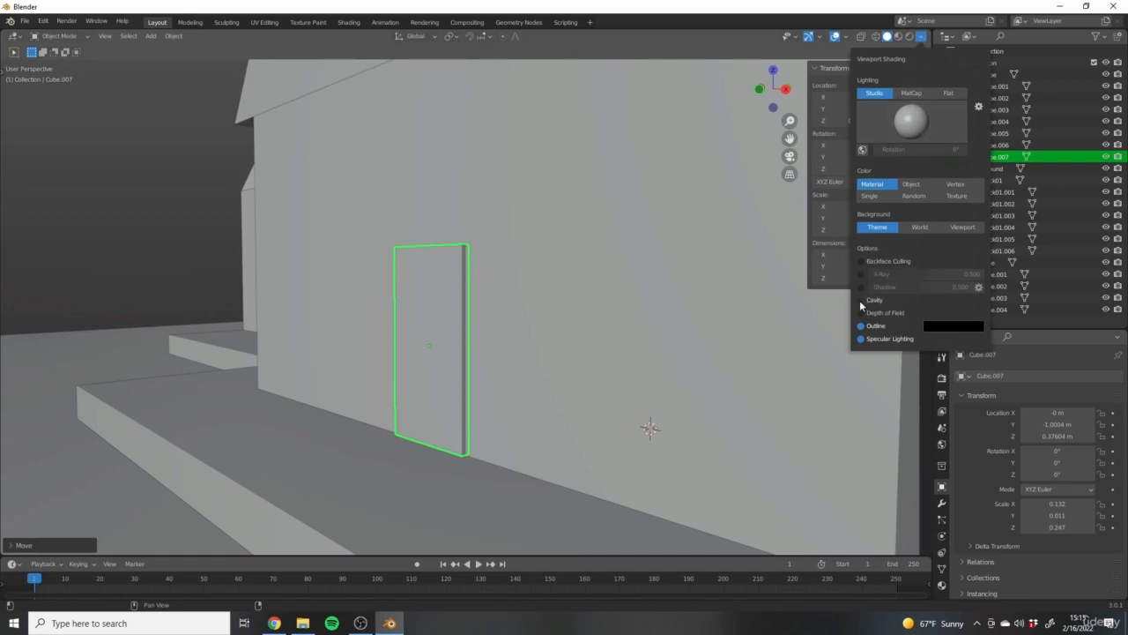
mouse_move(518, 338)
middle_down()
mouse_move(739, 344)
mouse_move(705, 441)
middle_up()
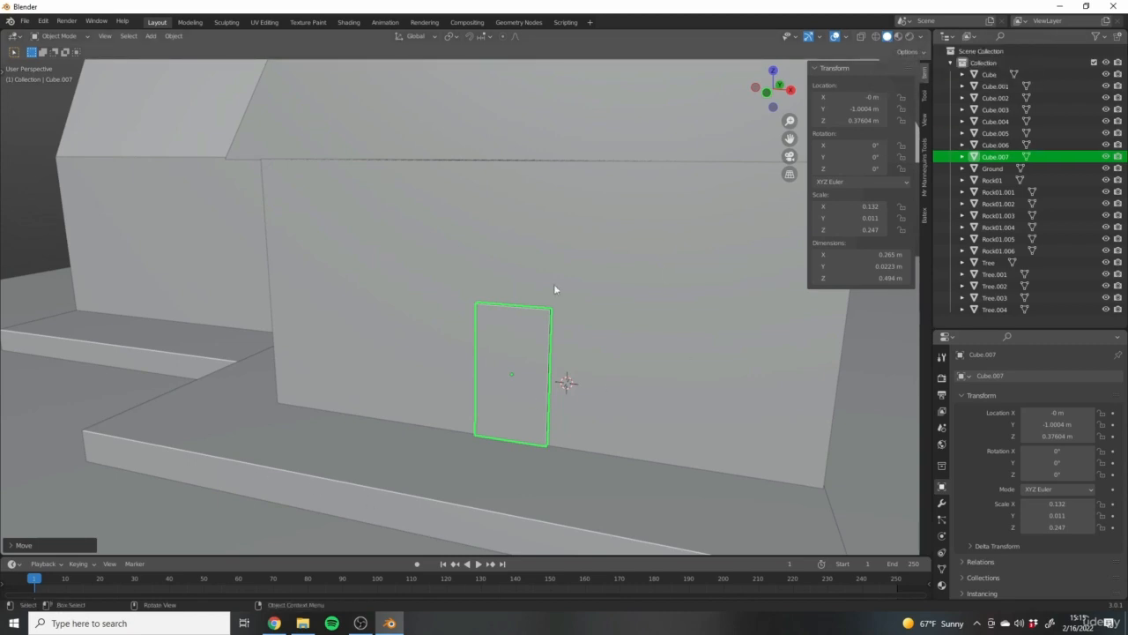
Hide the transform sidebar and snap the 3D cursor to the selected door panel.
key(n)
middle_drag(592, 306, 574, 363)
scroll(574, 363, up, 4)
shift+middle_drag(477, 358, 530, 402)
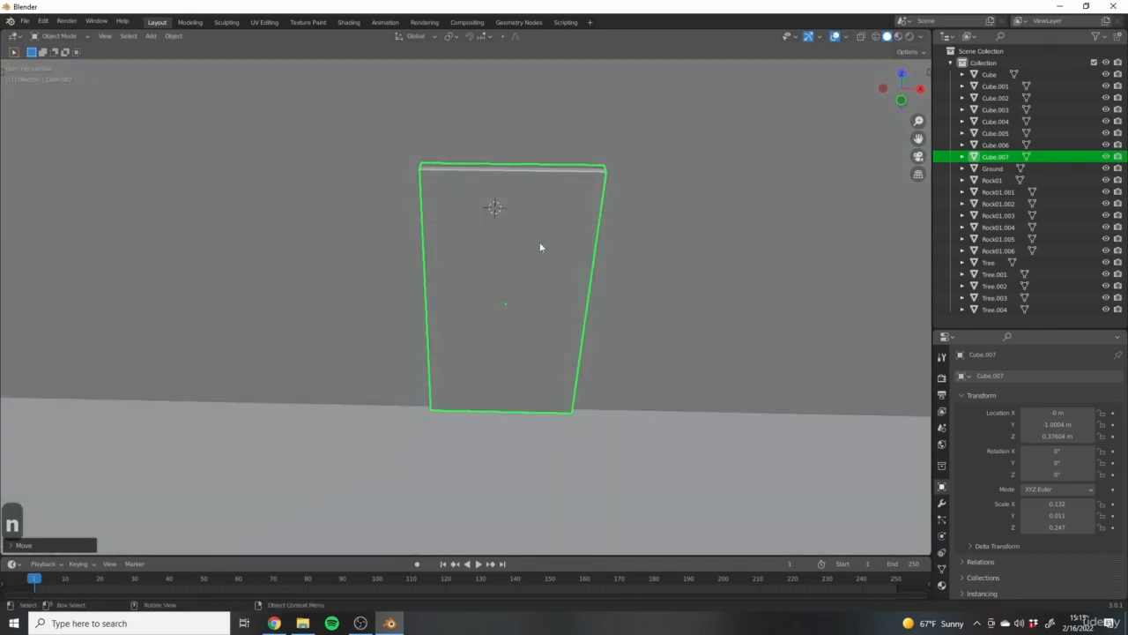
middle_drag(540, 248, 526, 306)
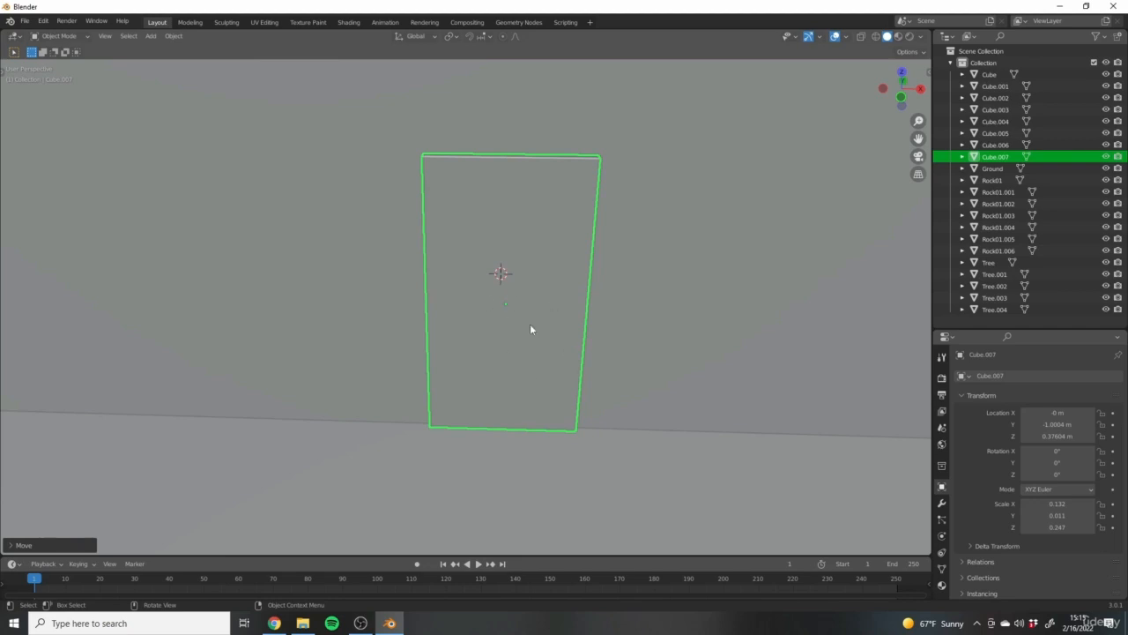
middle_drag(529, 330, 518, 301)
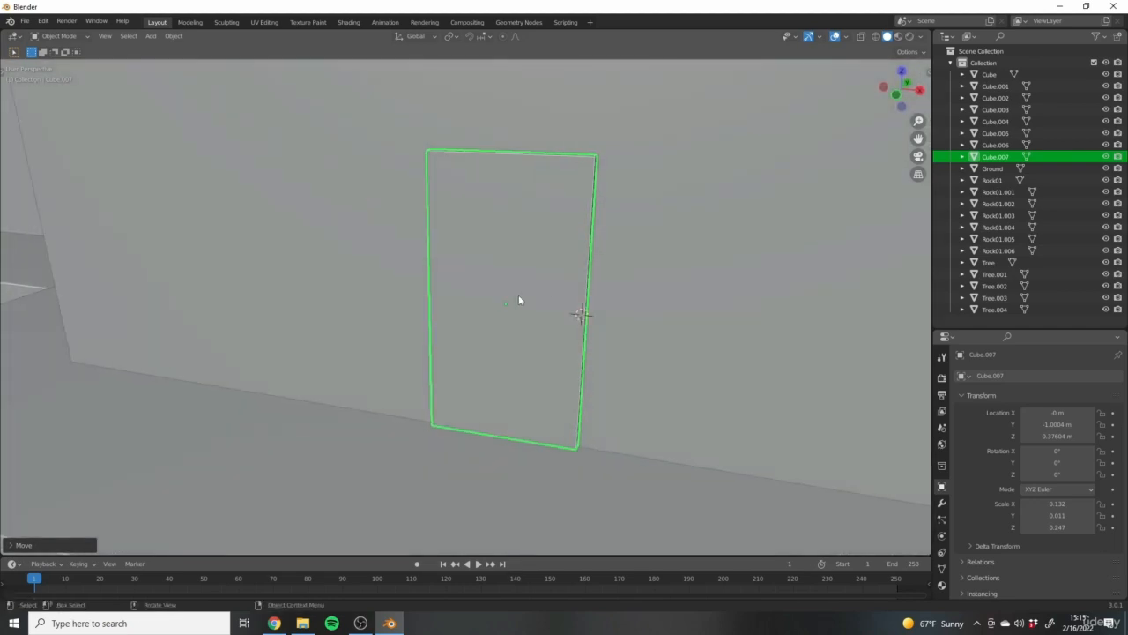
key(shift+s)
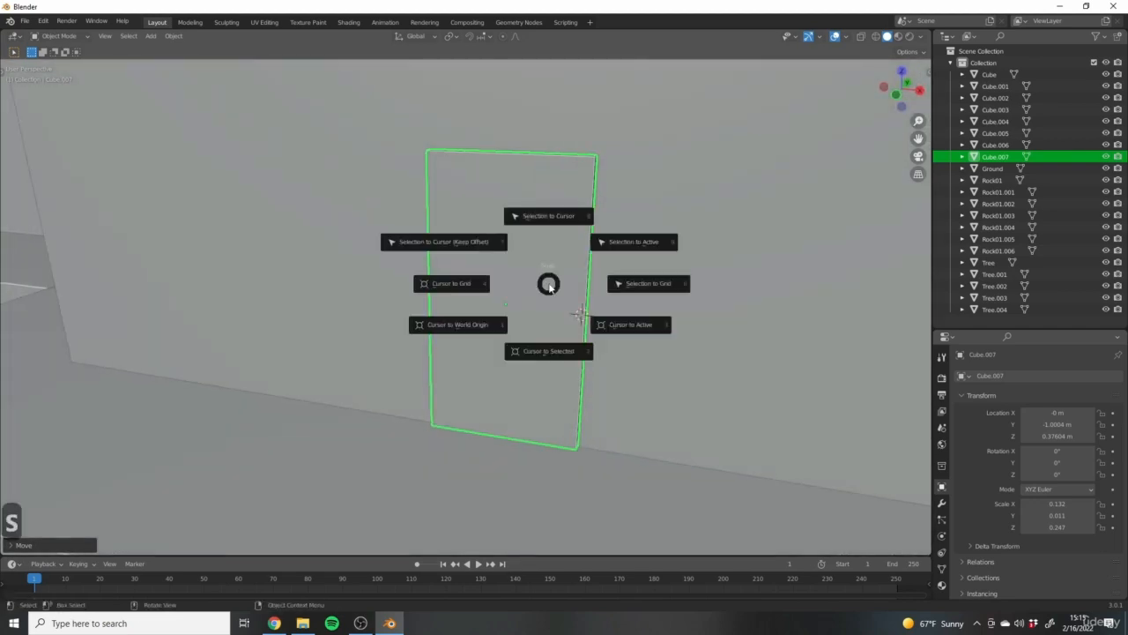
click(541, 351)
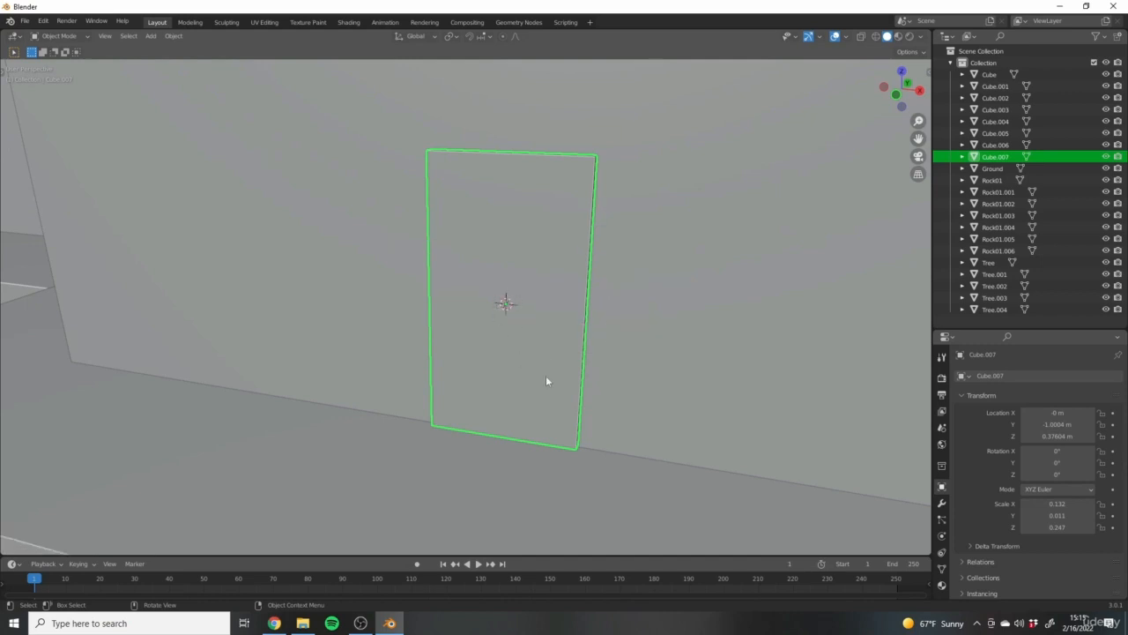
Examine the door panel's depth and proportions against the front wall from several angles and distances.
middle_drag(487, 377, 546, 384)
scroll(520, 376, up, 4)
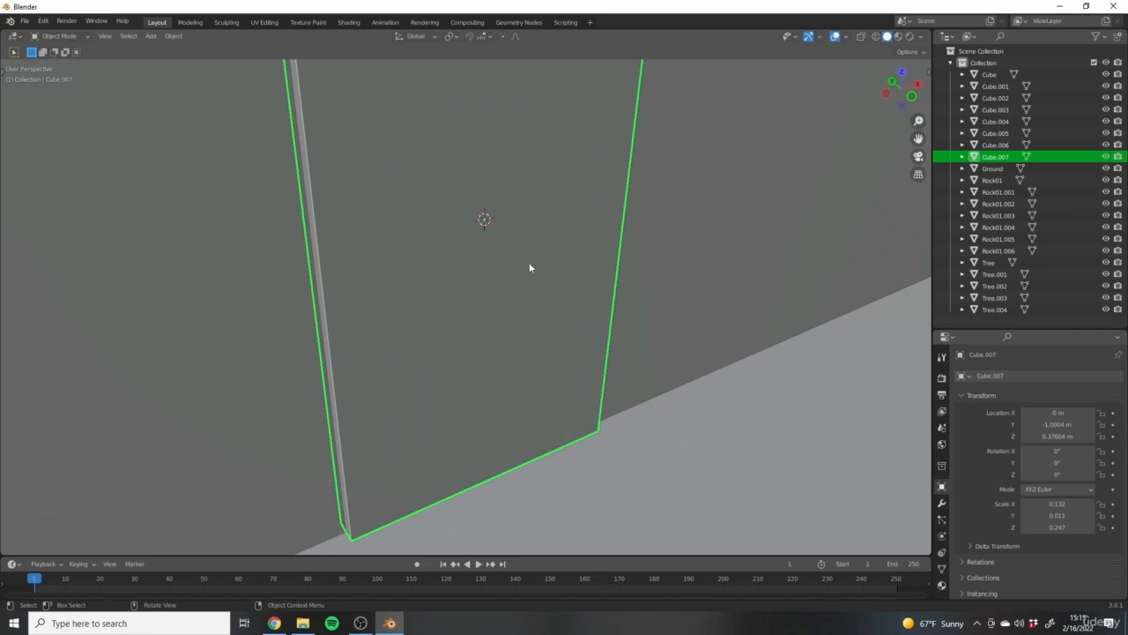
middle_drag(528, 267, 578, 372)
scroll(512, 311, down, 5)
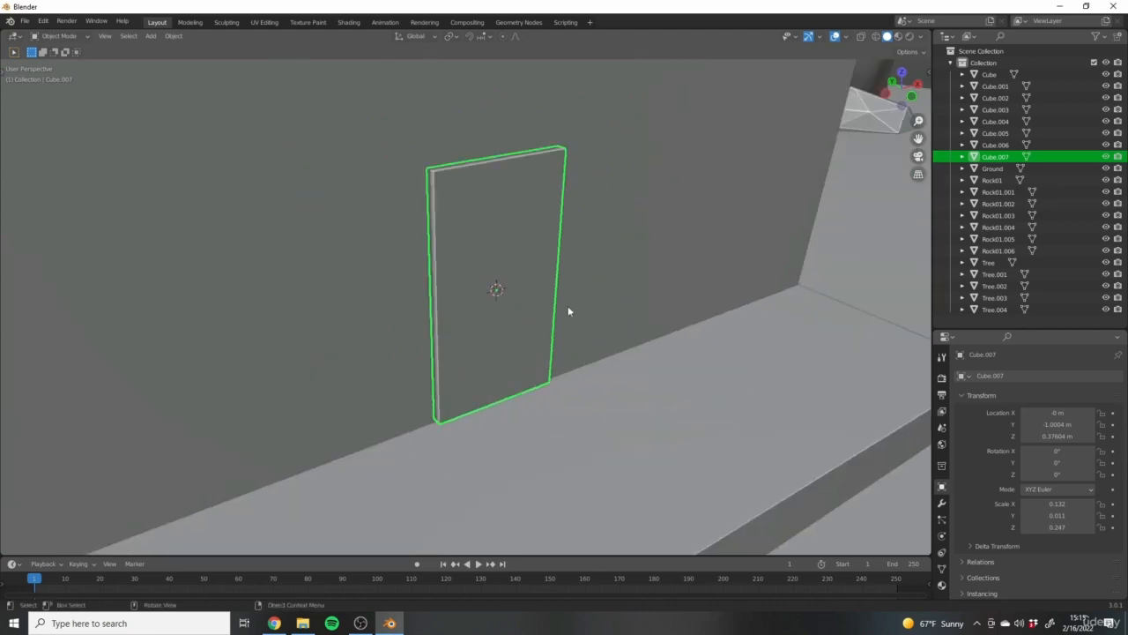
middle_drag(567, 308, 509, 246)
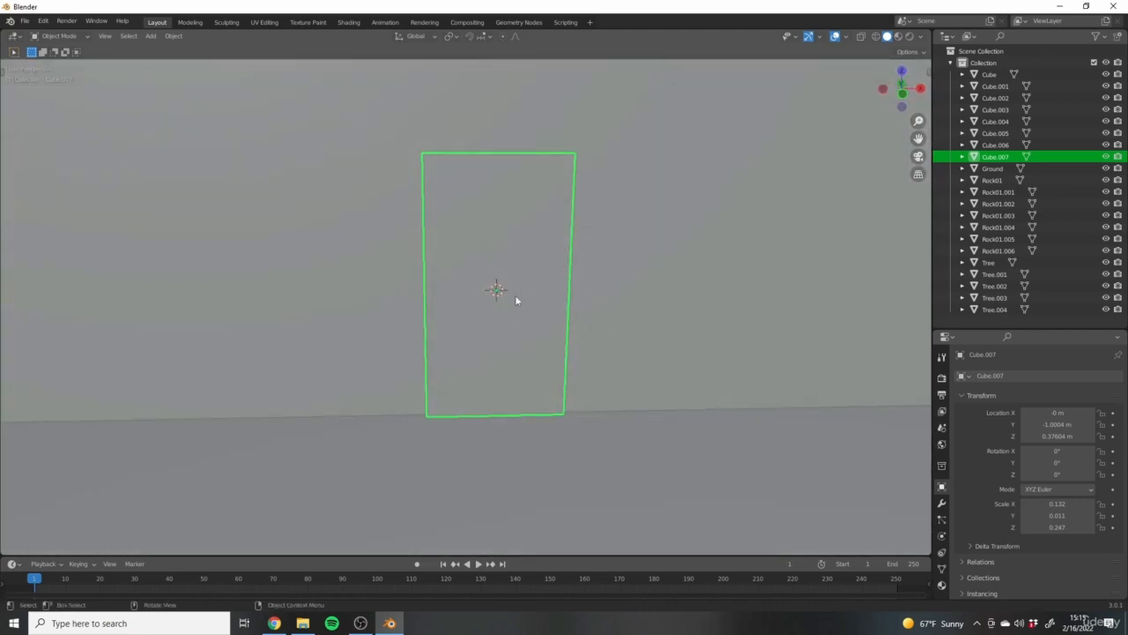
middle_drag(578, 231, 504, 234)
scroll(648, 287, down, 11)
scroll(599, 272, up, 10)
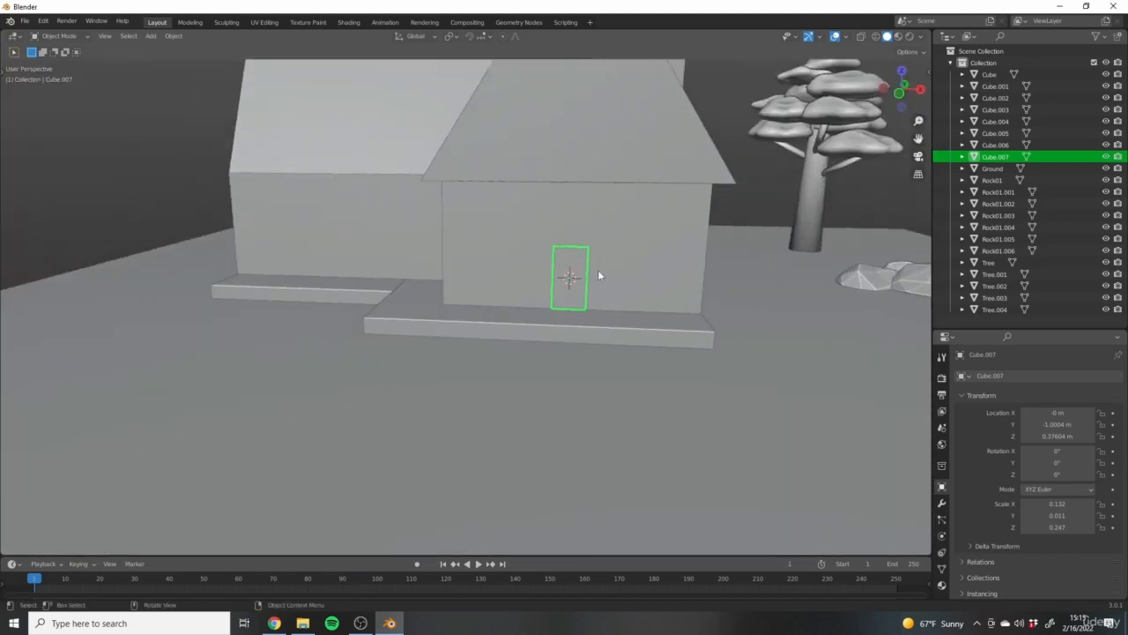
Add a cylinder at the 3D cursor on the door and rotate it 90° about X.
shift+middle_drag(599, 274, 395, 316)
key(shift+a)
mouse_move(496, 279)
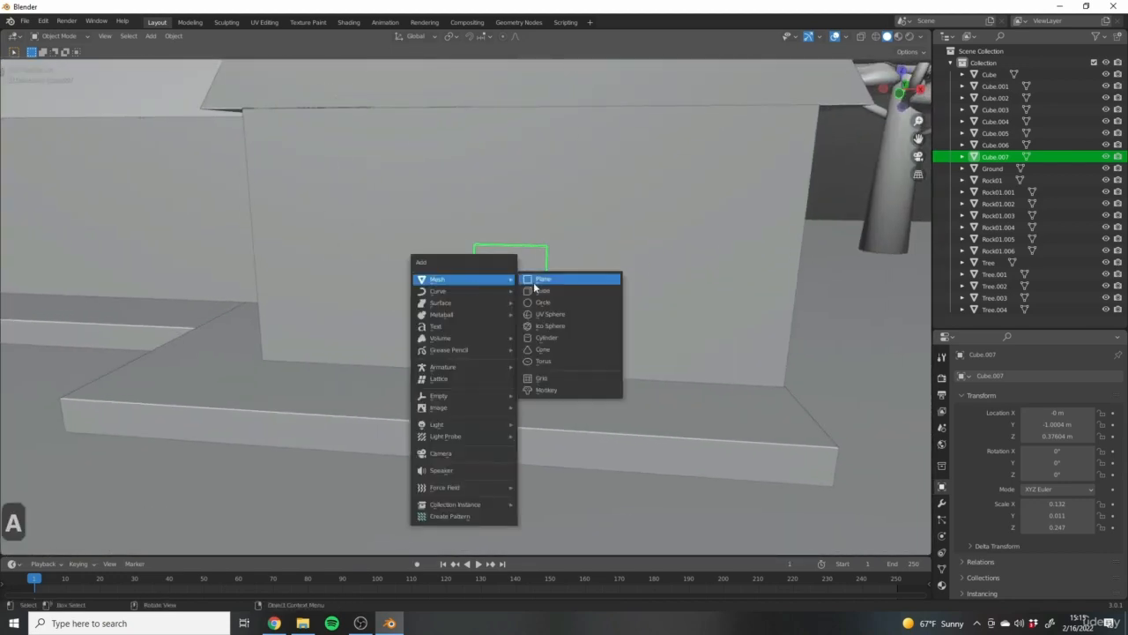
click(541, 338)
scroll(575, 328, down, 4)
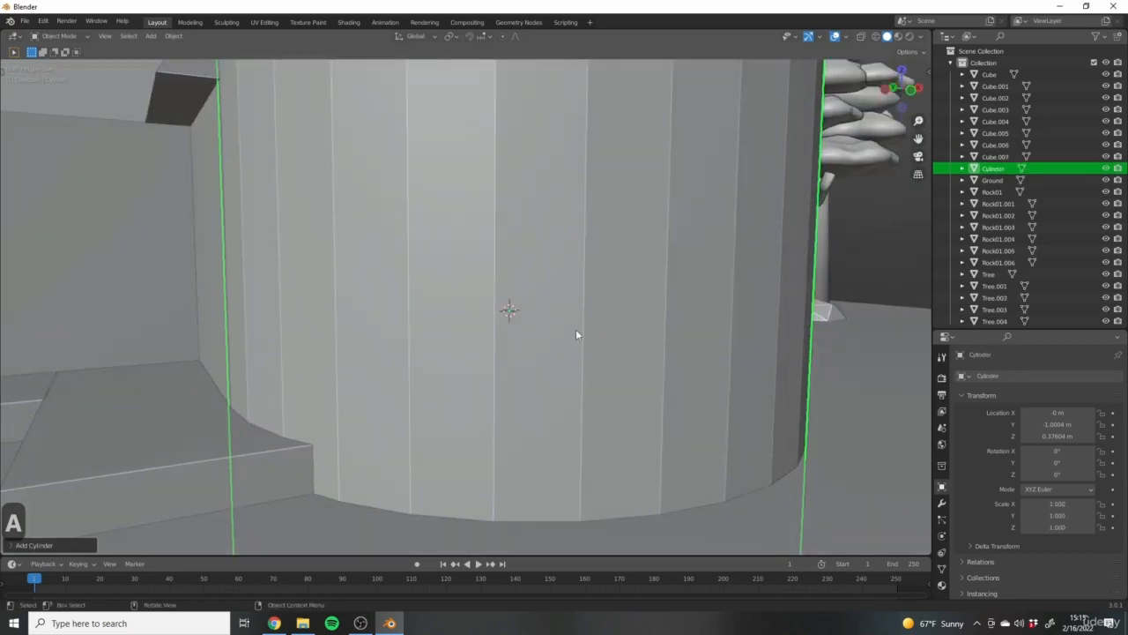
text(rx90)
key(Return)
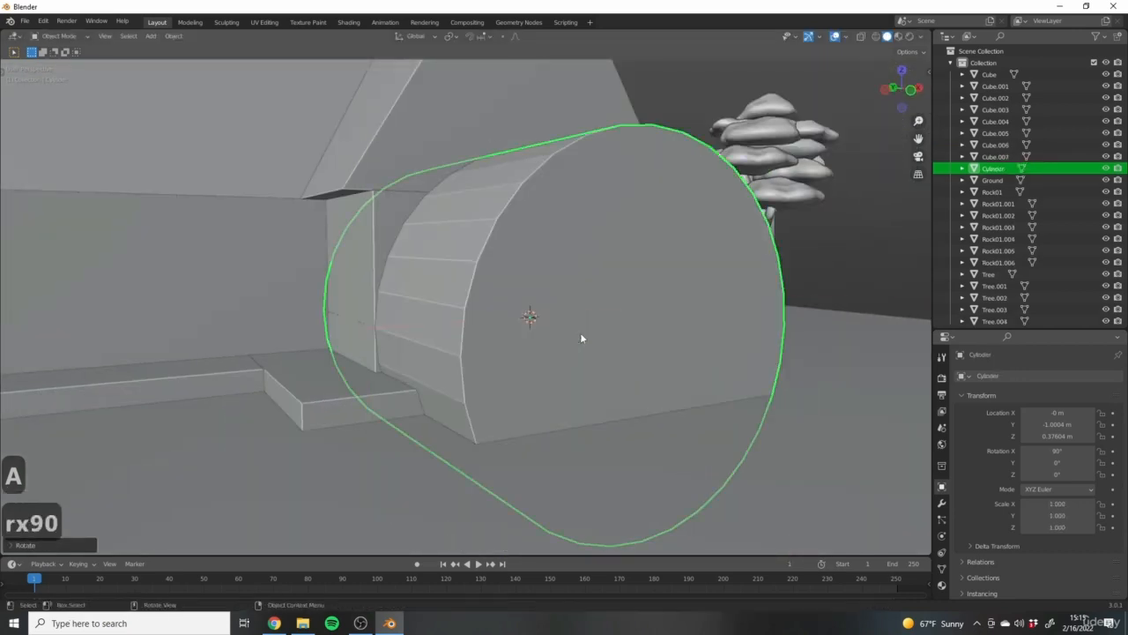
Shrink the cylinder uniformly to door-handle size, a scale of about 0.010.
scroll(799, 397, down, 5)
key(s)
click(533, 325)
scroll(569, 323, up, 6)
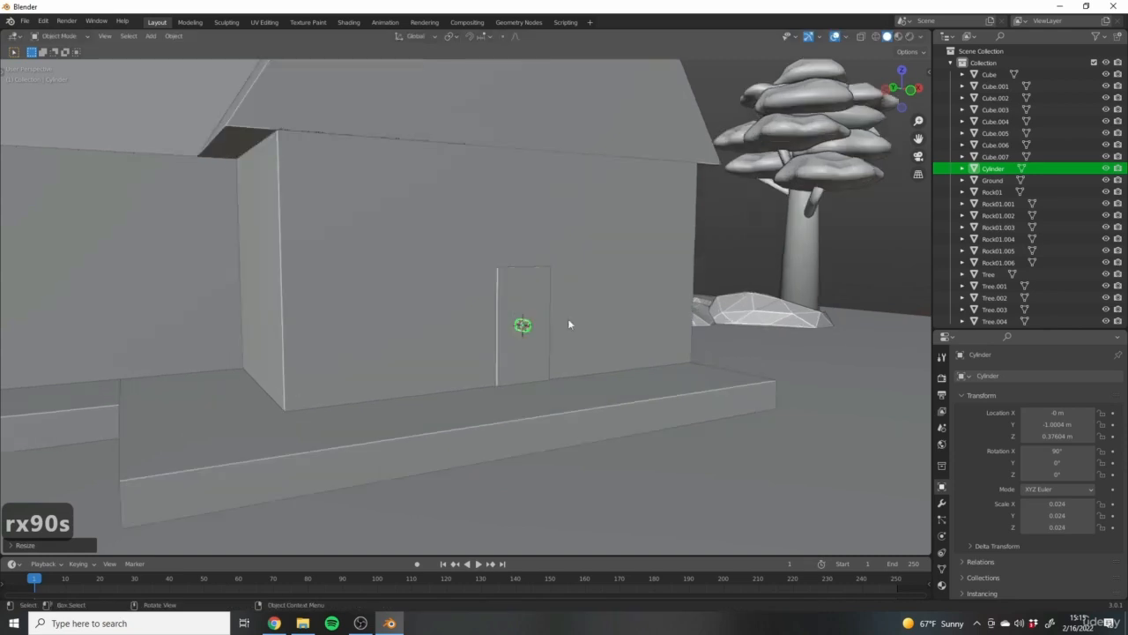
key(1)
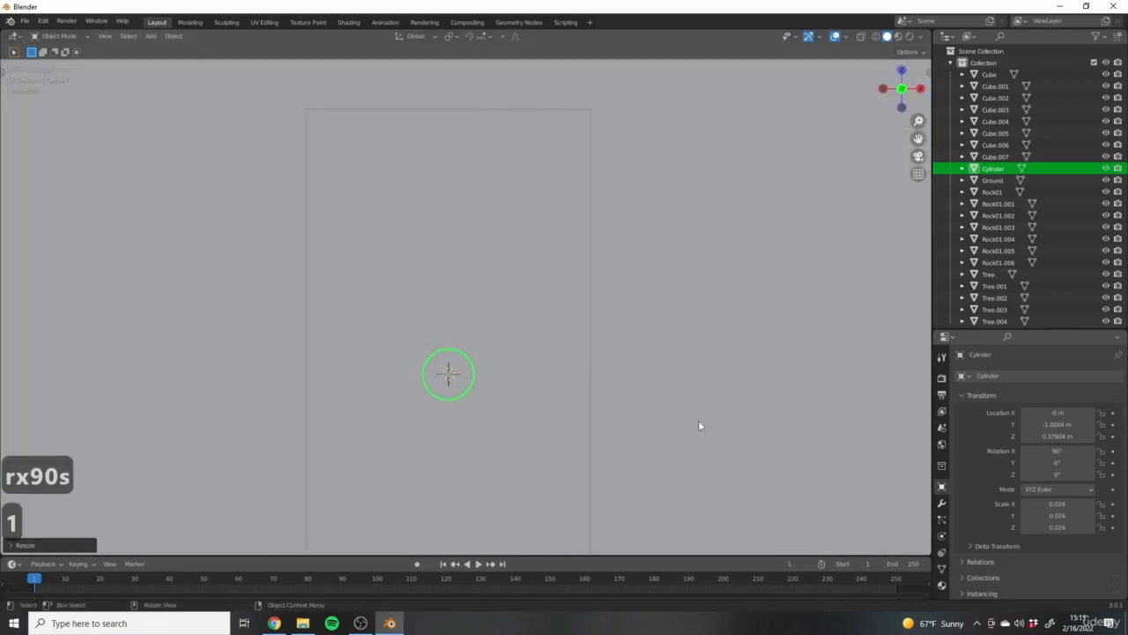
key(s)
click(550, 378)
Place the small cylinder near the door's +X edge and in front of the panel, at about X 0.114, Y -1.020, Z 0.379 m.
key(g)
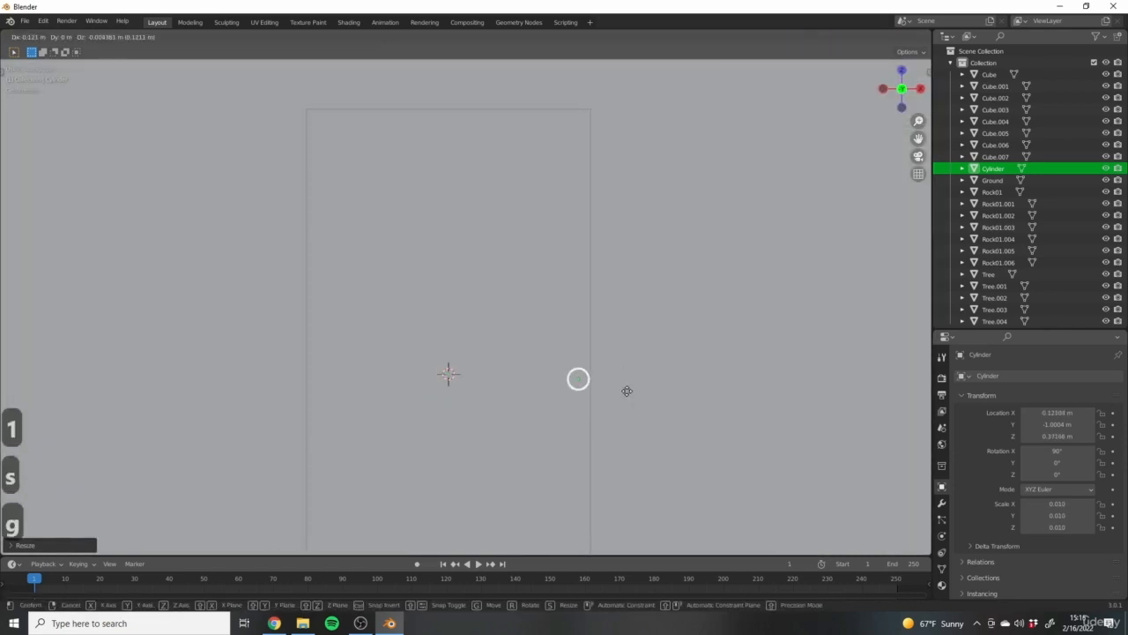
click(621, 378)
scroll(688, 381, down, 3)
middle_drag(687, 380, 630, 369)
key(g)
key(y)
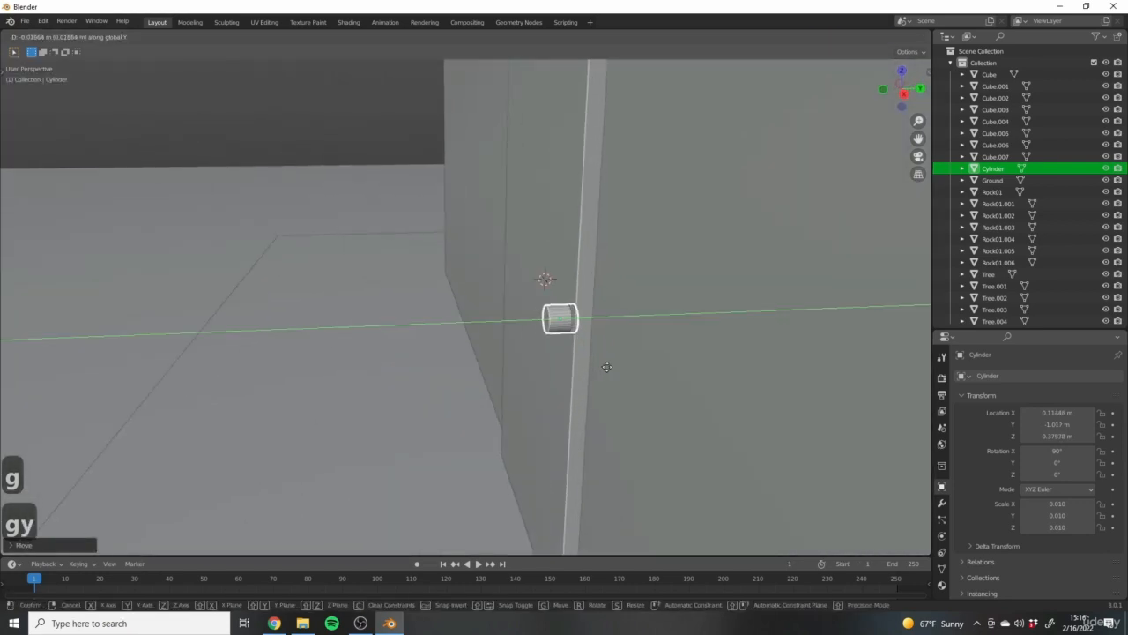
click(601, 365)
middle_drag(504, 372, 723, 403)
key(s)
key(shift+z)
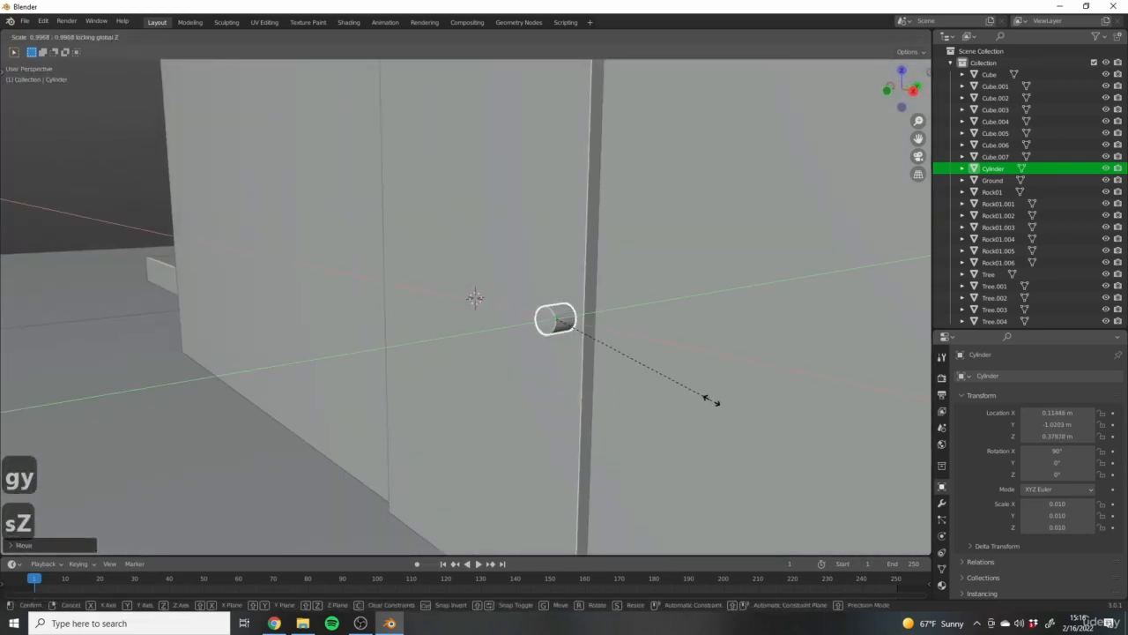
right_click(653, 357)
Slim the handle cylinder to a scale of about 0.003 along its local X and Y, keeping its length.
scroll(617, 382, up, 2)
key(s)
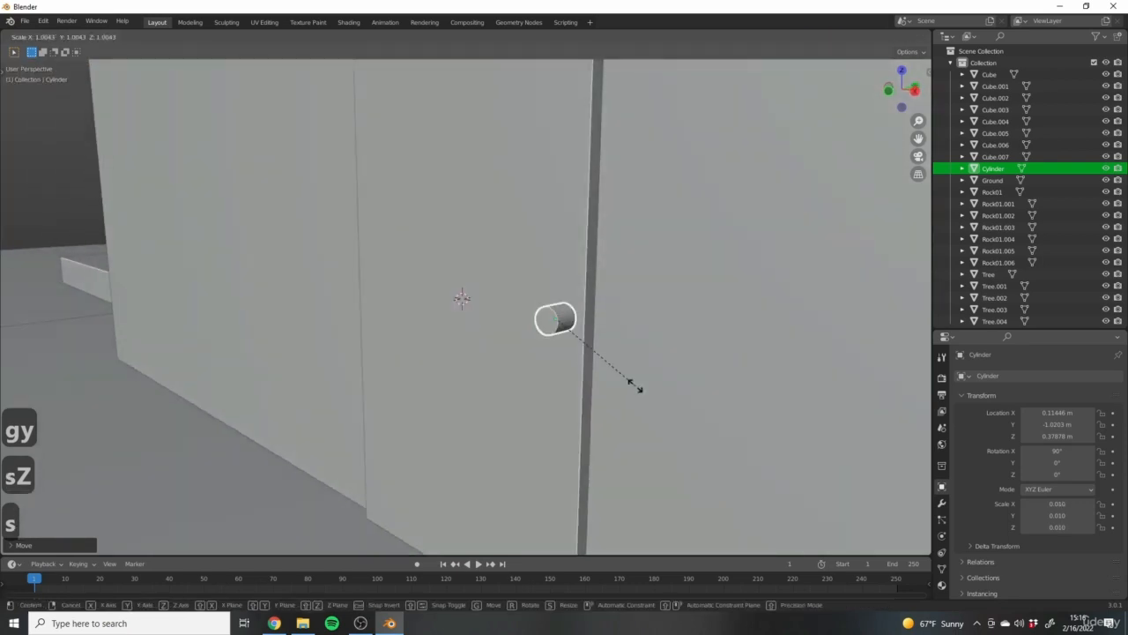
key(z)
key(z)
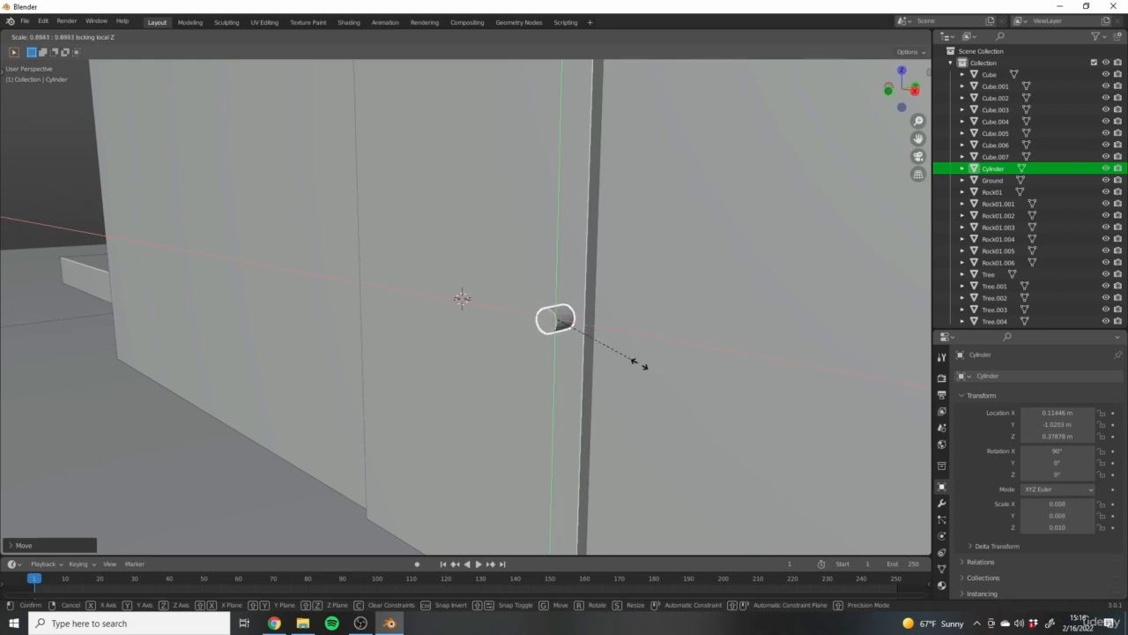
click(584, 315)
Thicken the handle cylinder to a scale of about 0.005 along its local X and Y, keeping its length.
middle_drag(591, 317, 583, 330)
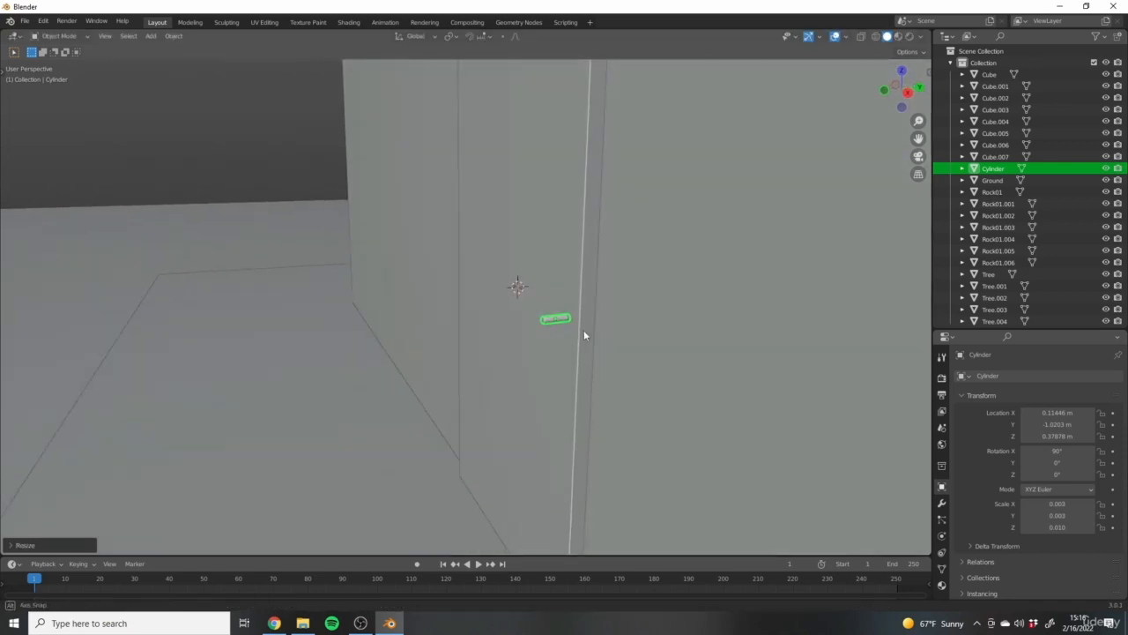
scroll(564, 334, up, 5)
key(s)
key(shift+z)
key(shift+z)
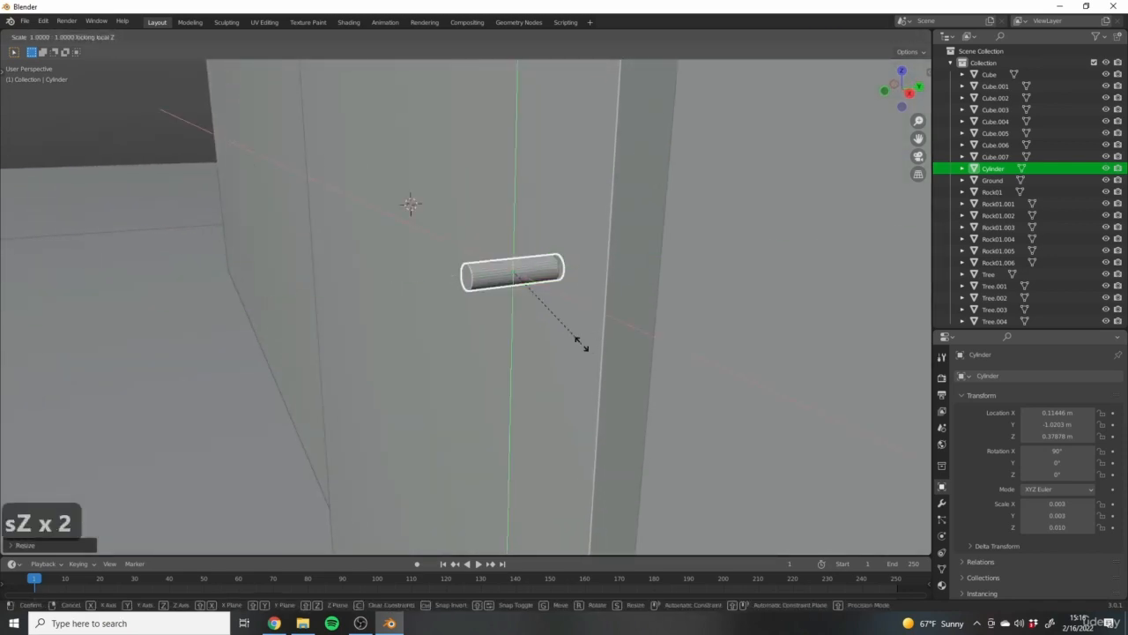
click(651, 379)
middle_drag(651, 379, 614, 344)
key(s)
key(z)
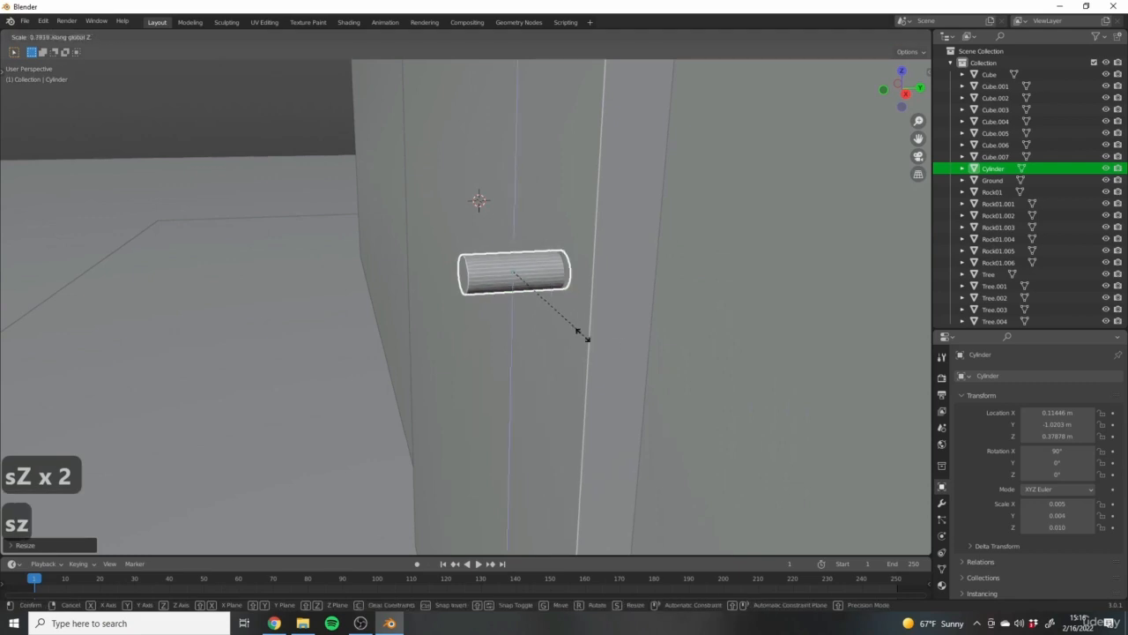
click(598, 339)
Shorten the handle cylinder along its local Z axis to a scale of about 0.006.
key(s)
key(z)
key(z)
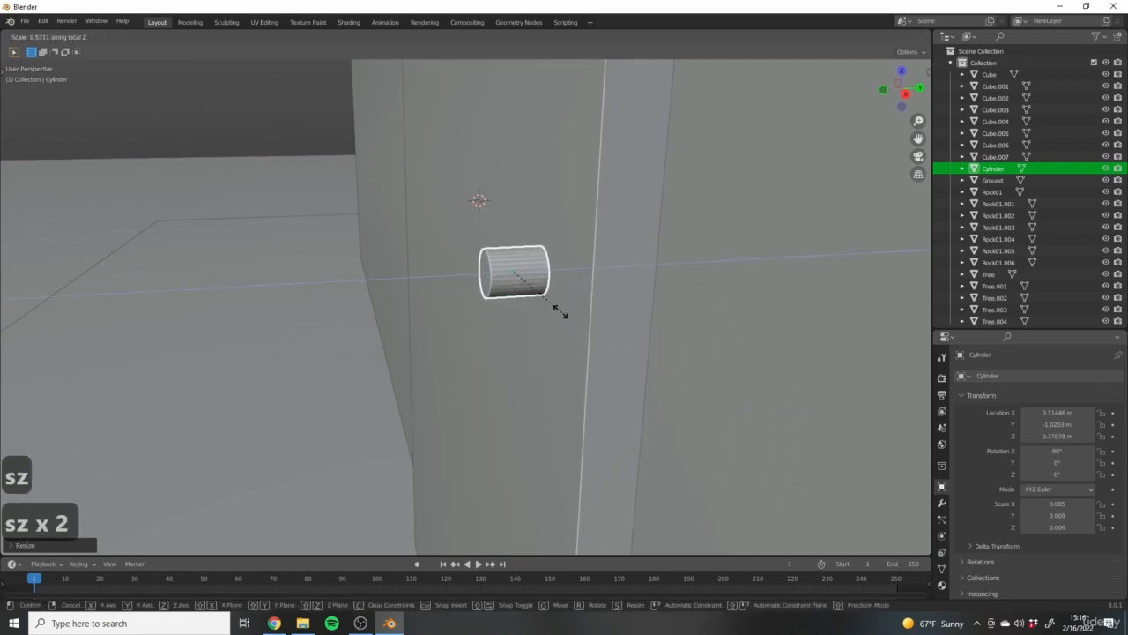
click(559, 308)
Examine the door handle's proportions against the house and its protrusion from the door panel, from the front and side.
scroll(465, 282, down, 10)
scroll(721, 390, down, 5)
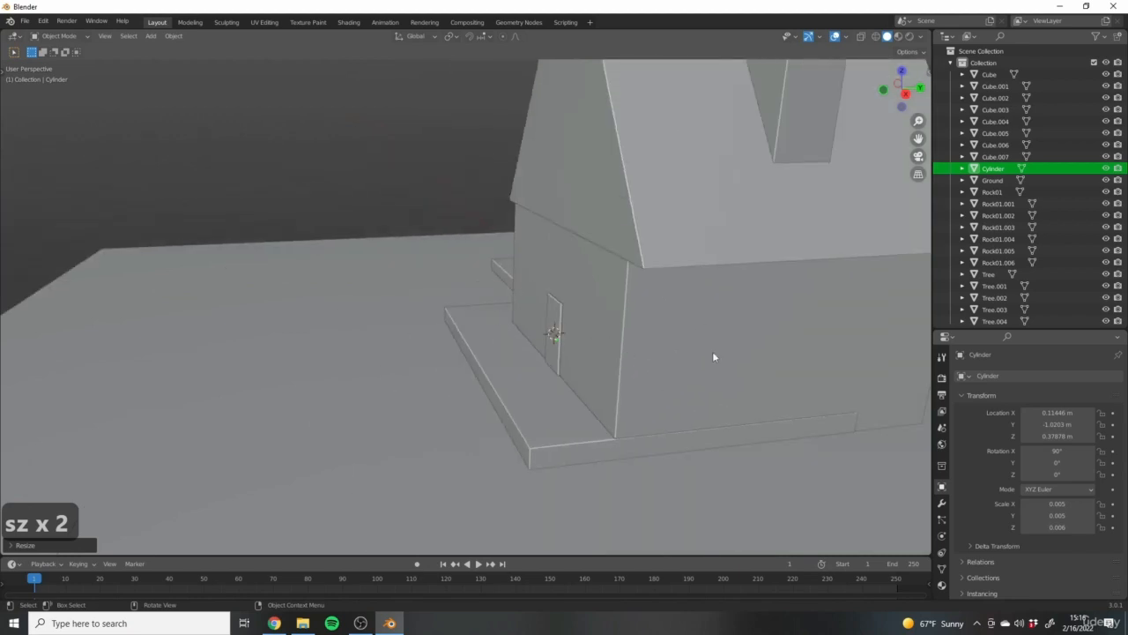
scroll(540, 330, up, 8)
scroll(609, 354, up, 6)
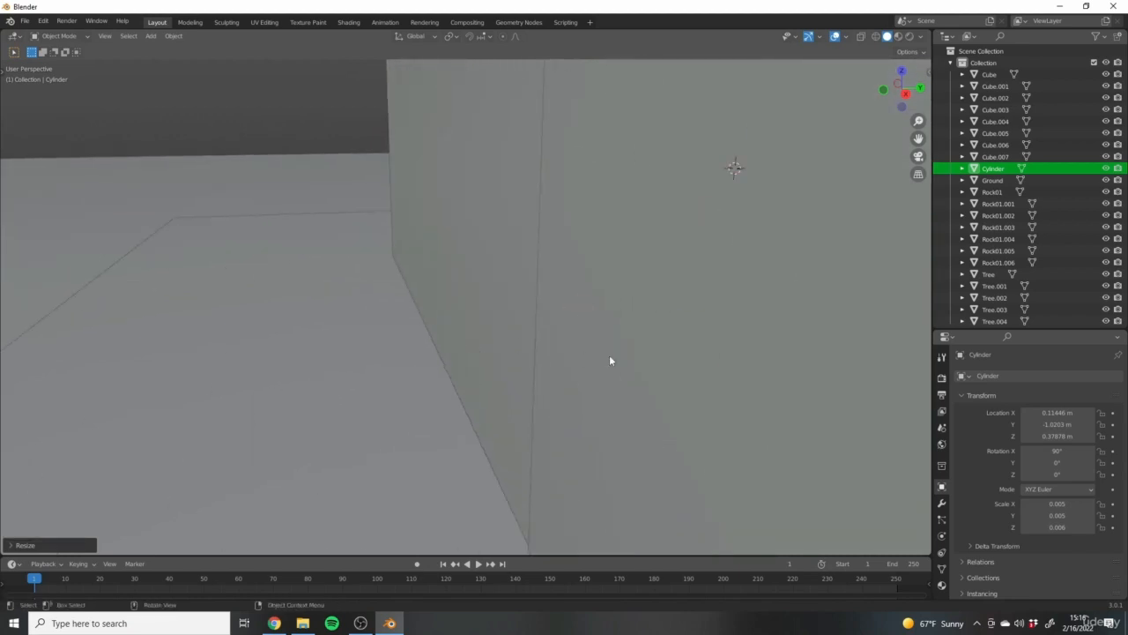
scroll(567, 295, down, 2)
middle_drag(566, 294, 531, 256)
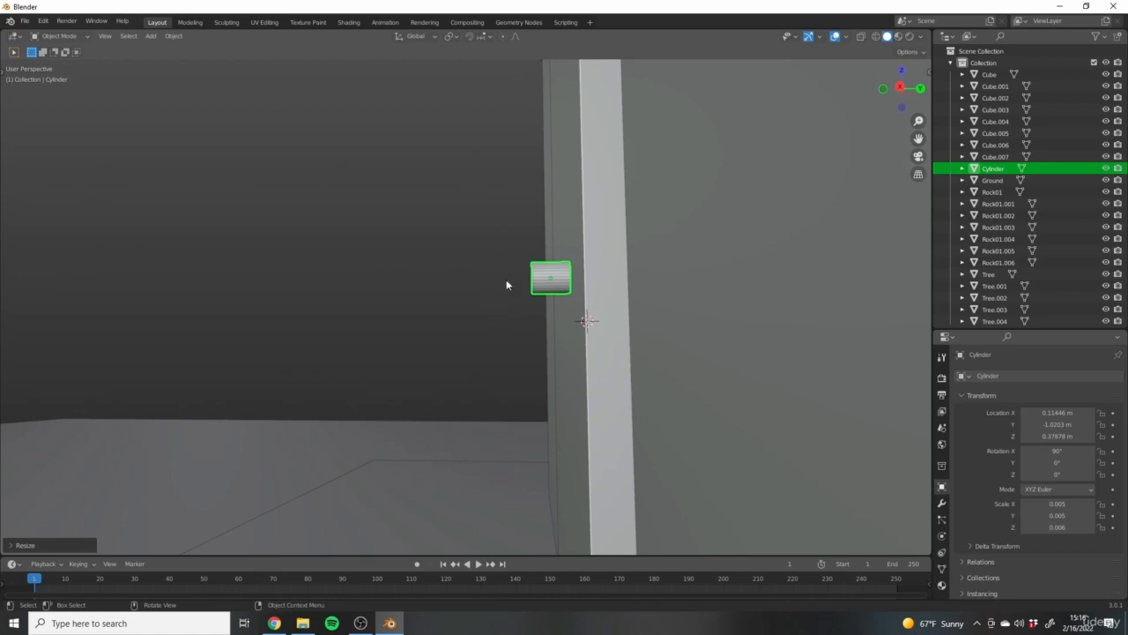
middle_drag(509, 283, 608, 269)
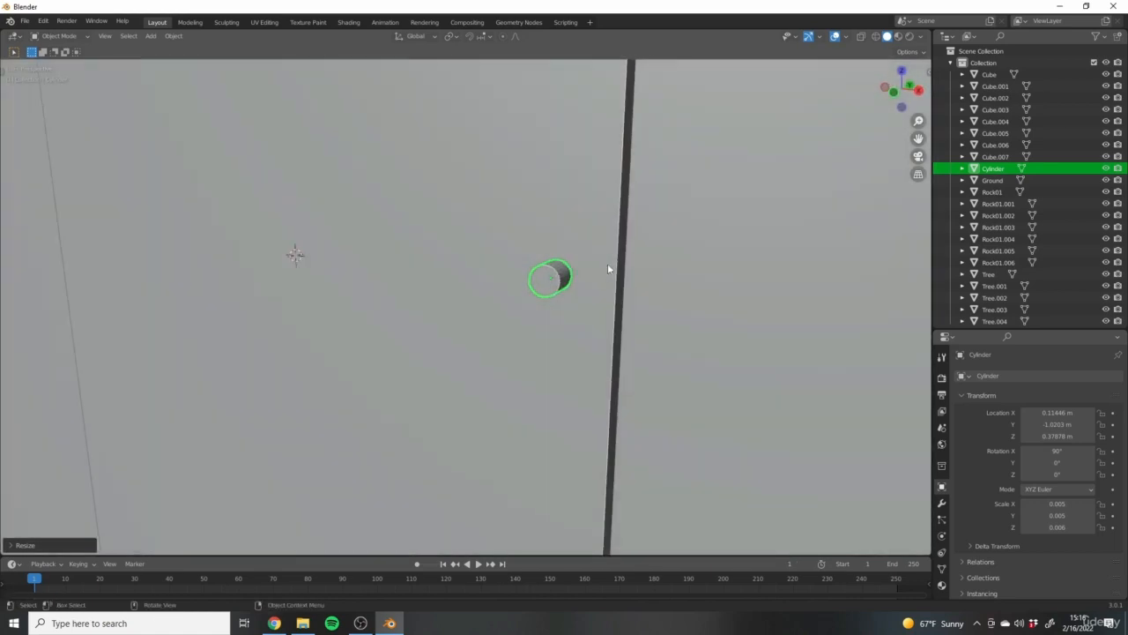
mouse_move(579, 309)
middle_down()
mouse_move(521, 302)
mouse_move(574, 294)
mouse_move(560, 261)
mouse_move(572, 297)
middle_up()
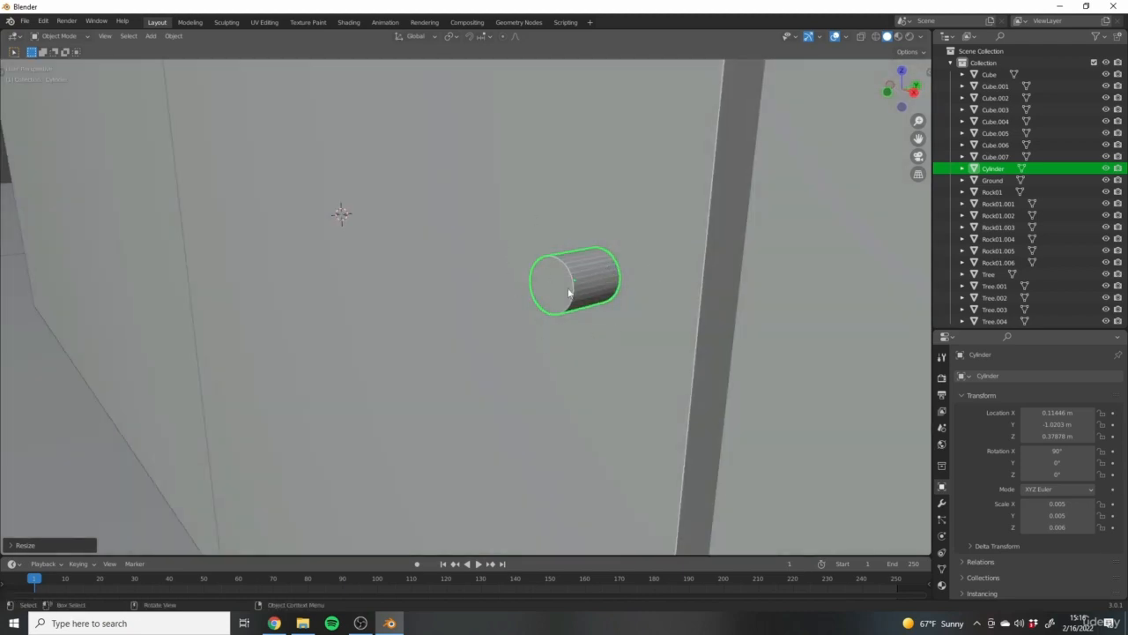
middle_drag(569, 293, 554, 254)
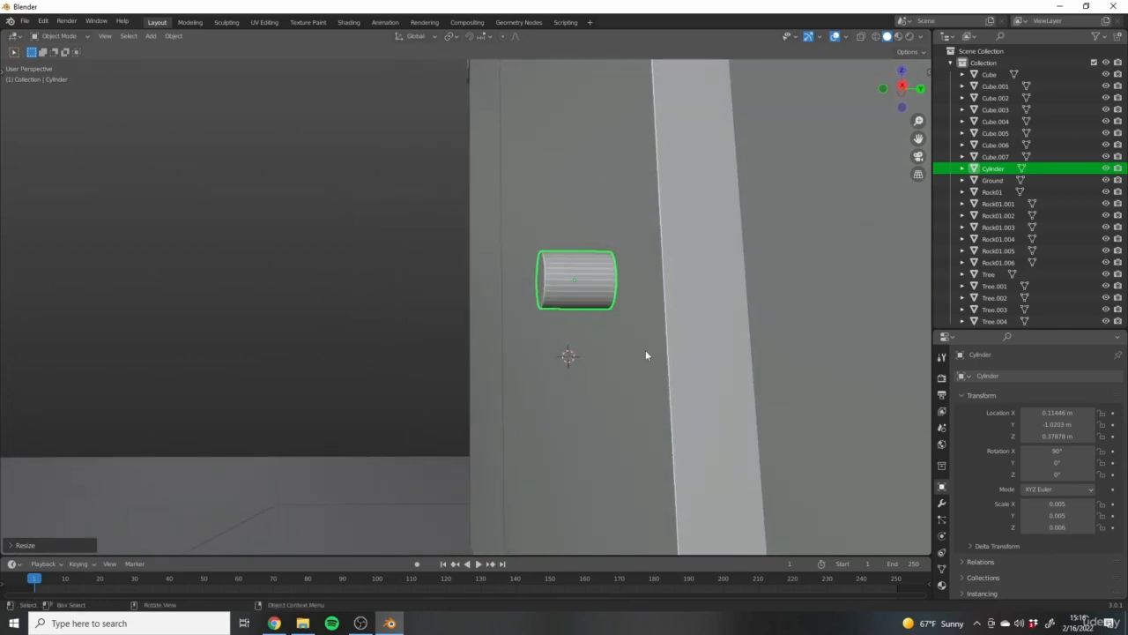
middle_drag(506, 312, 628, 329)
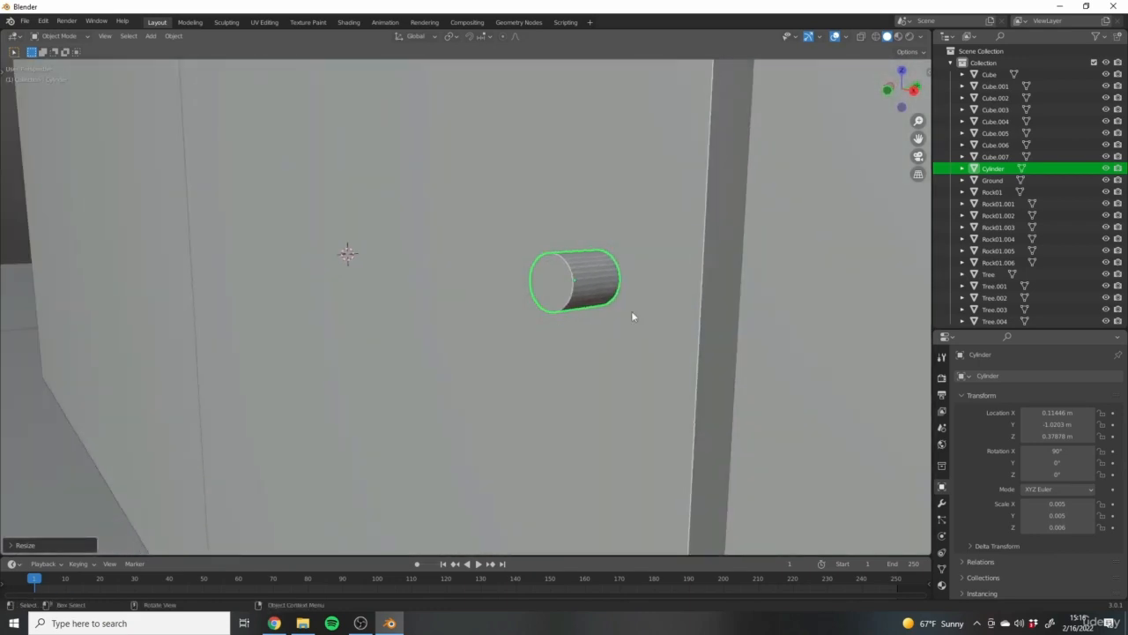
middle_drag(549, 294, 574, 252)
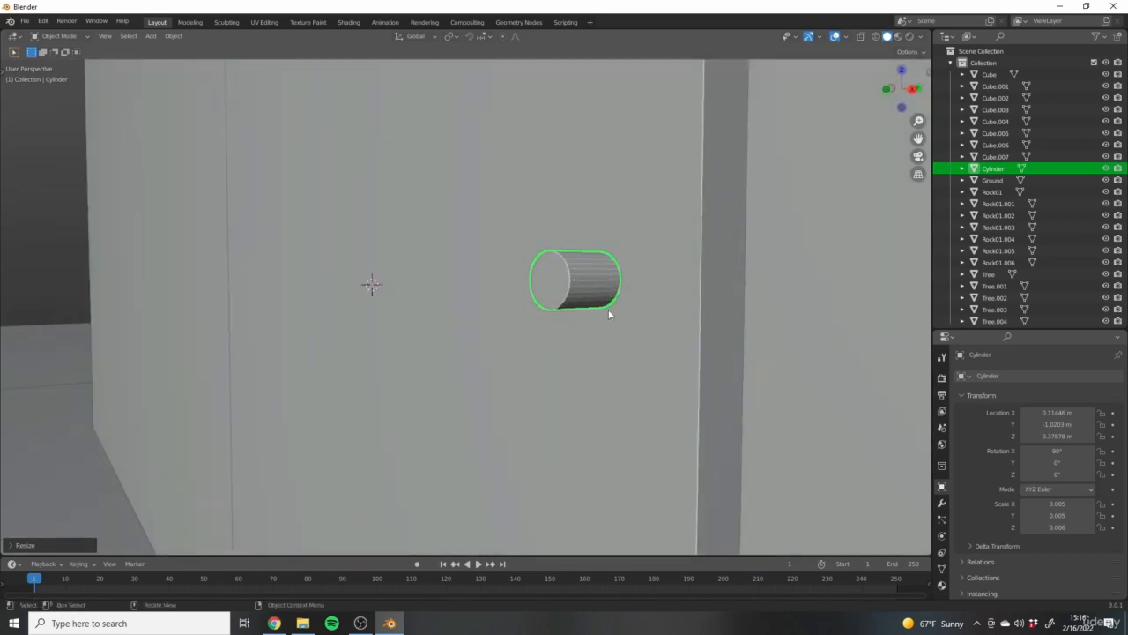
Move the handle cylinder along Y toward the door, to about Y -1.0157 m.
middle_drag(603, 308, 640, 311)
key(g)
key(y)
click(575, 349)
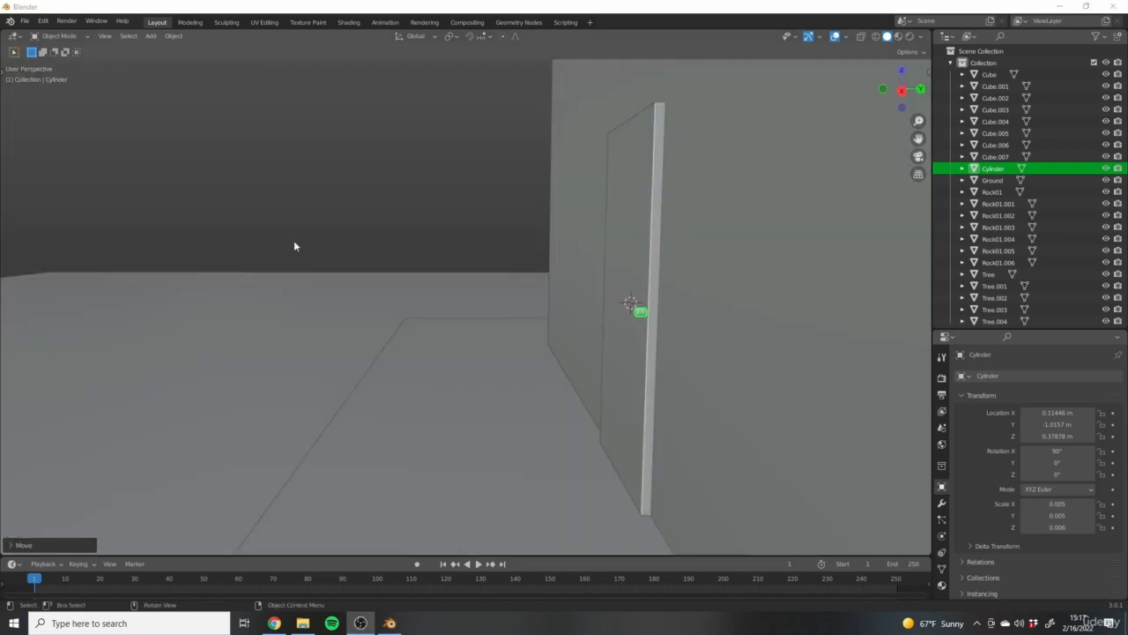
Enlarge the door handle uniformly to a scale of about 0.009 in X and Y and 0.011 in Z.
key(1)
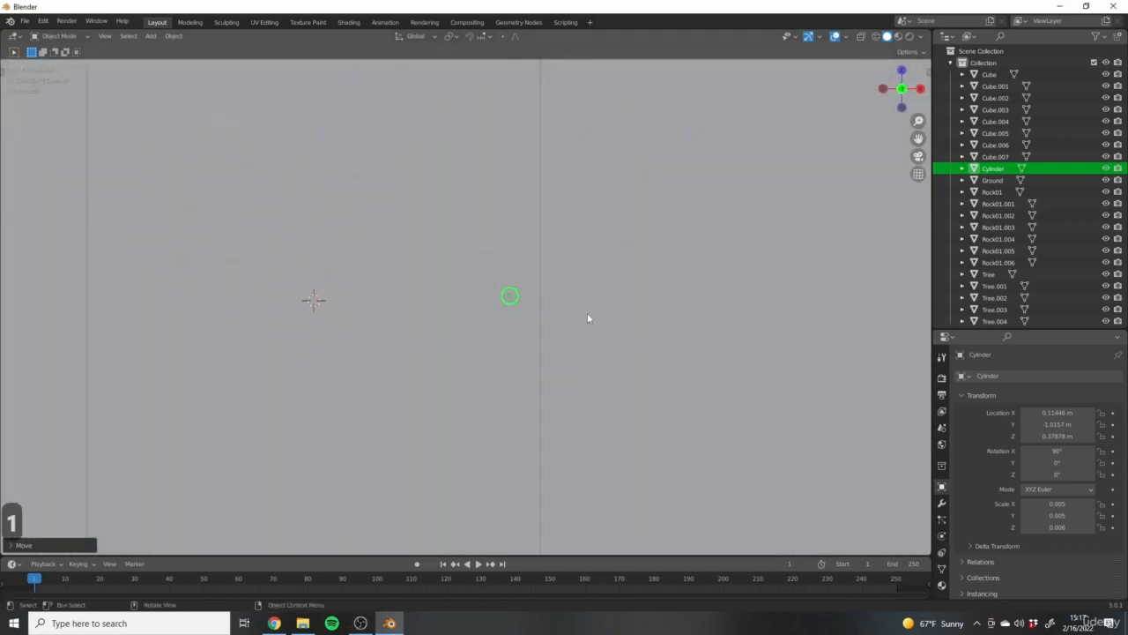
scroll(555, 318, down, 3)
middle_drag(509, 324, 546, 314)
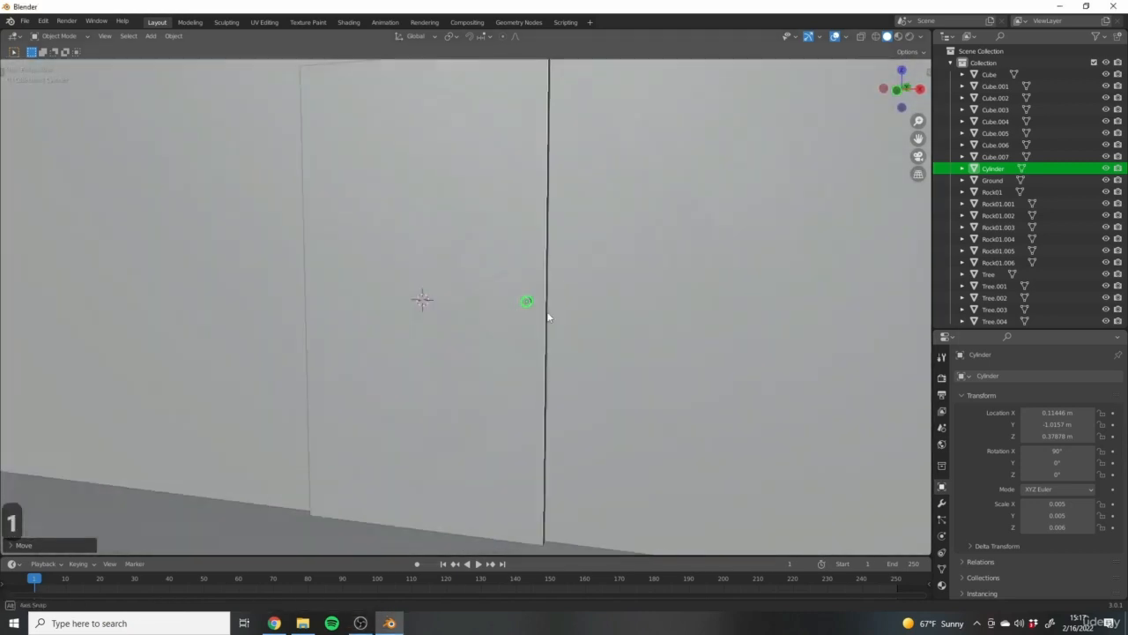
key(s)
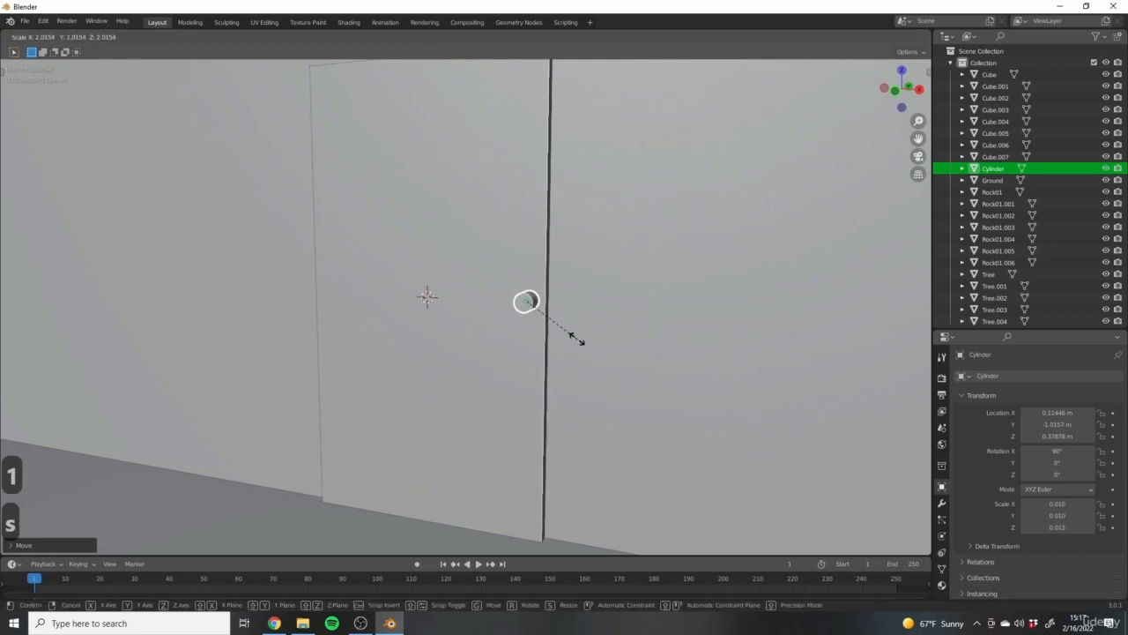
click(580, 314)
Try smooth shading on the enlarged door handle, inspect it from the side, and undo the shading.
middle_drag(582, 313, 487, 315)
right_click(533, 299)
click(544, 297)
middle_drag(684, 334, 518, 312)
scroll(564, 293, up, 3)
key(ctrl+z)
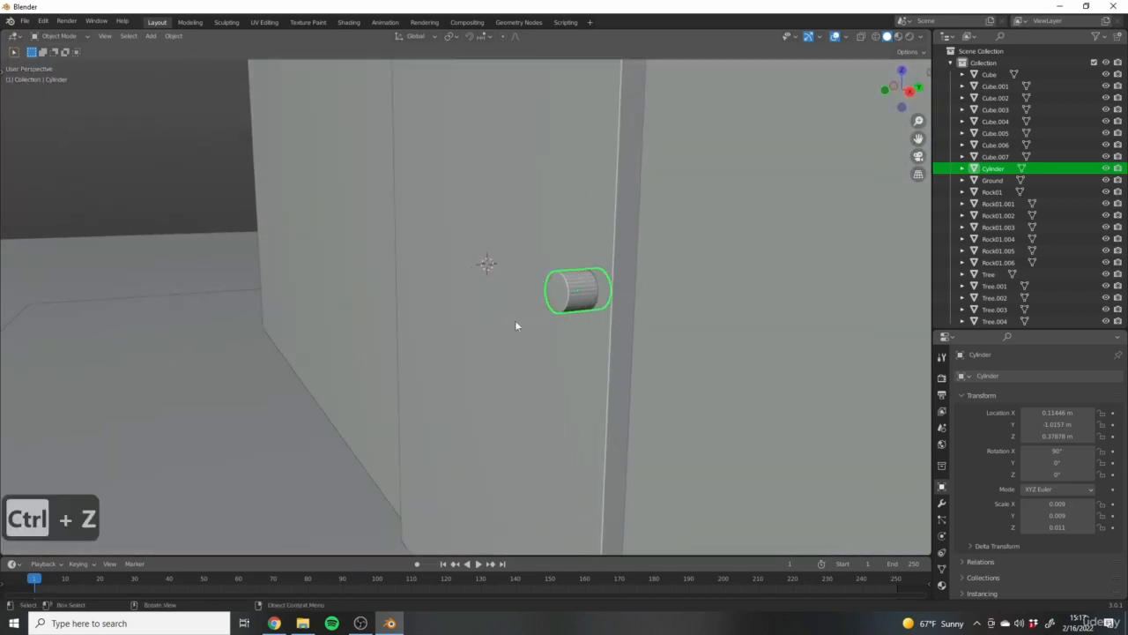
Move the handle cylinder along Y away from the door, to about Y -1.0198 m.
shift+middle_drag(612, 239, 552, 269)
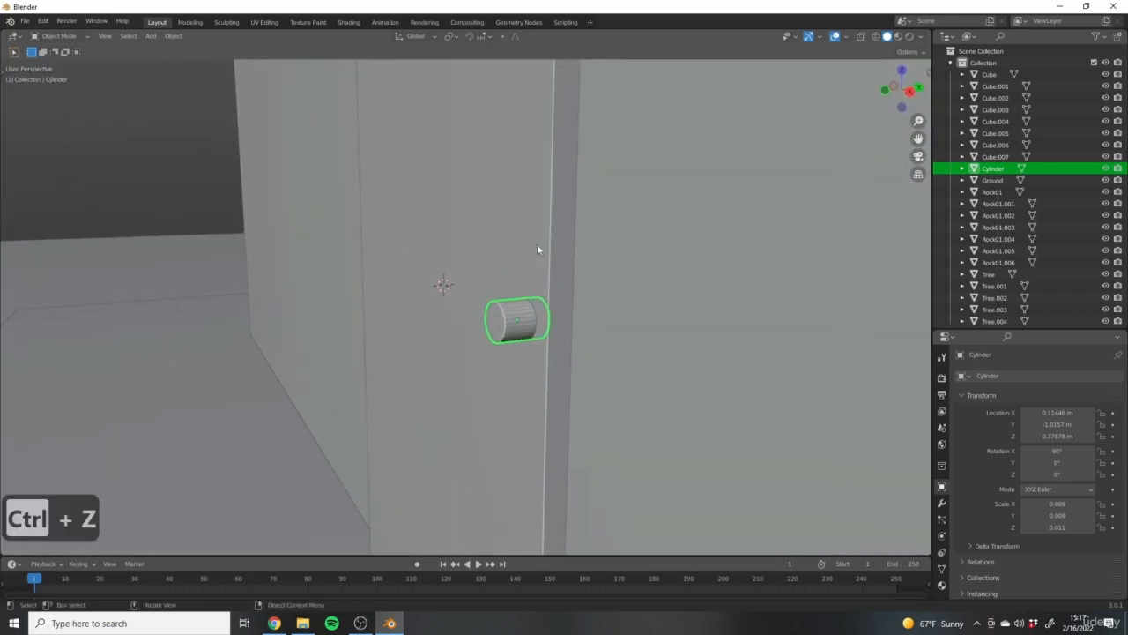
key(g)
key(y)
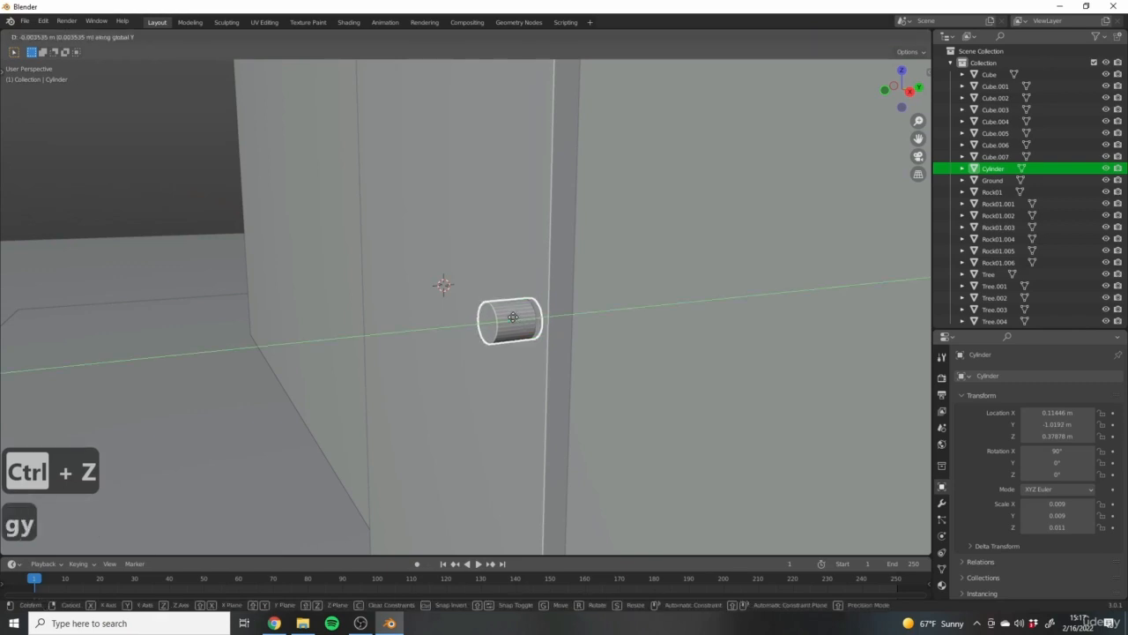
click(514, 321)
Apply smooth shading to the door-handle cylinder and switch it back to flat shading.
right_click(510, 322)
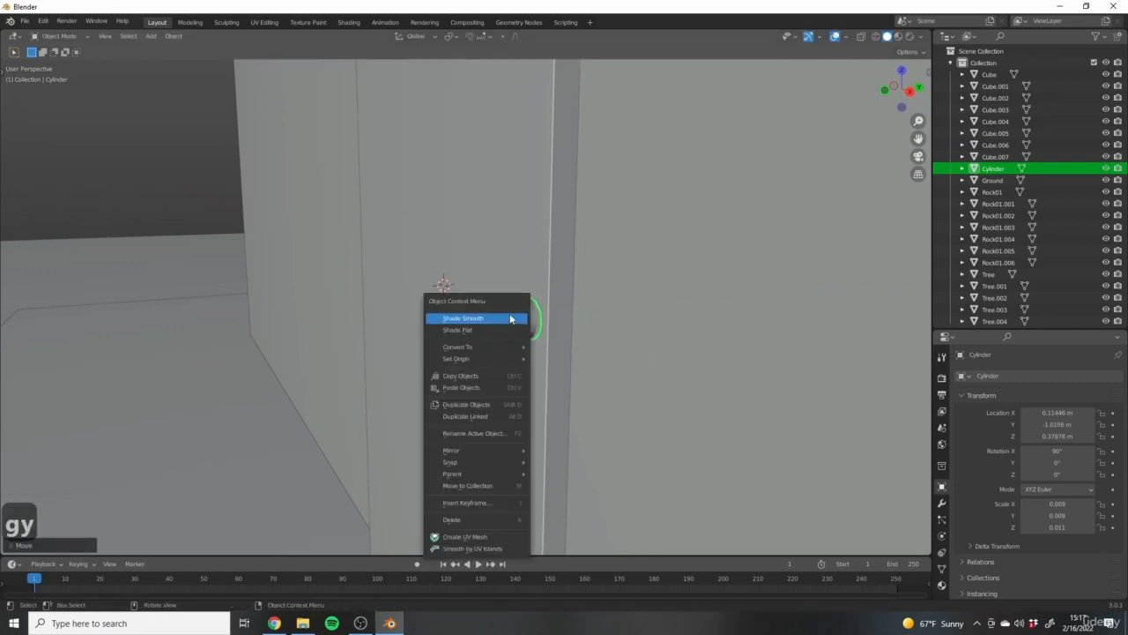
click(502, 320)
right_click(504, 321)
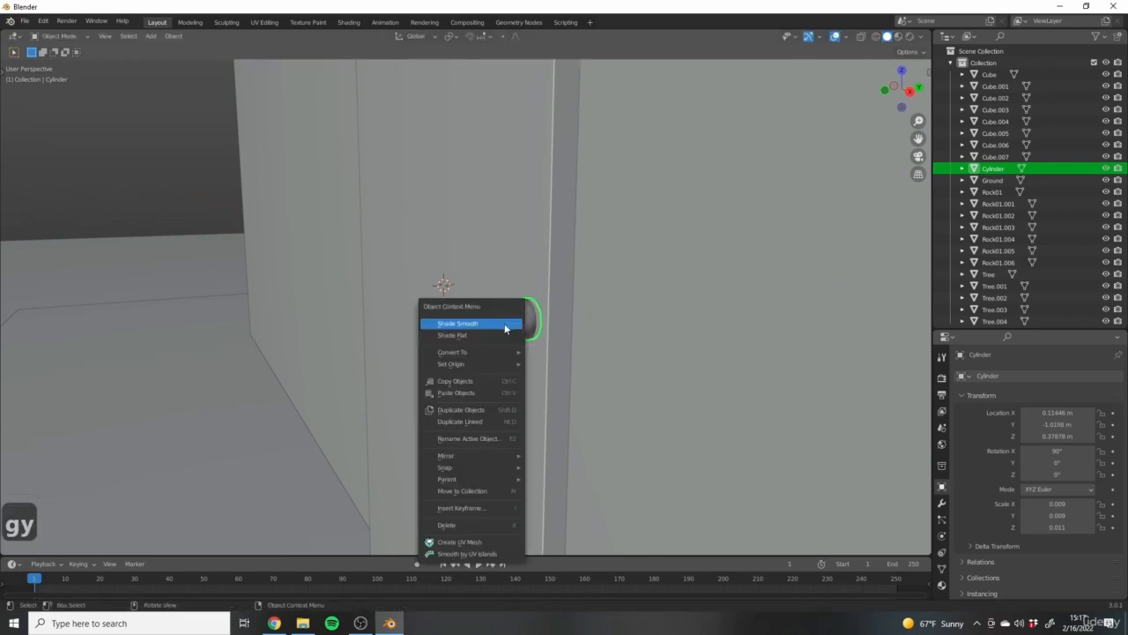
click(493, 331)
middle_drag(580, 406, 567, 347)
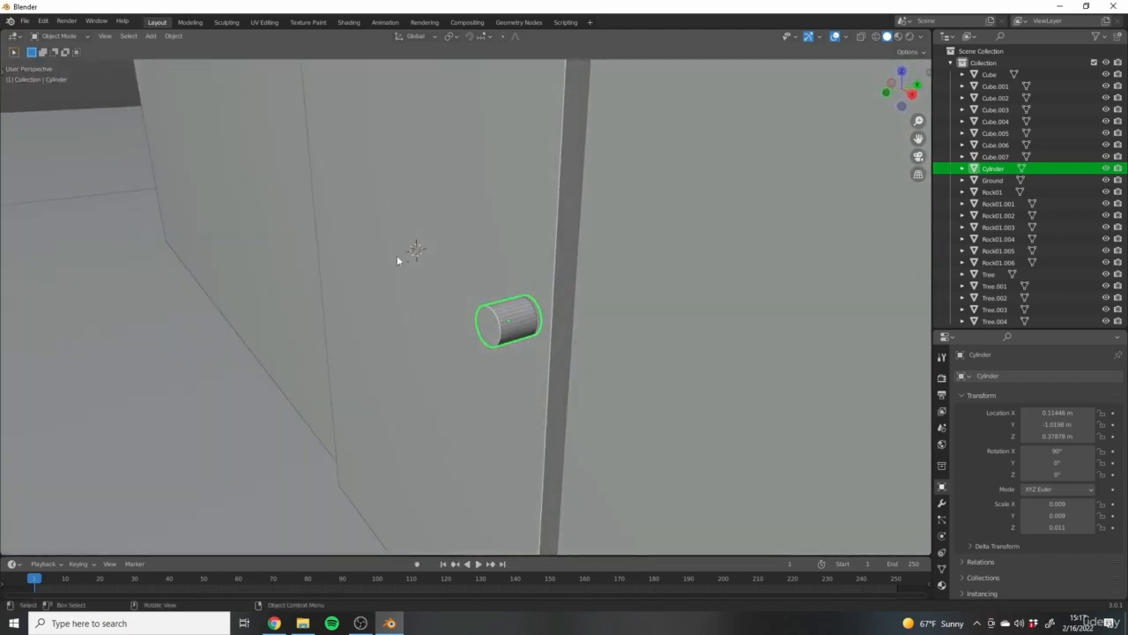
scroll(510, 335, up, 3)
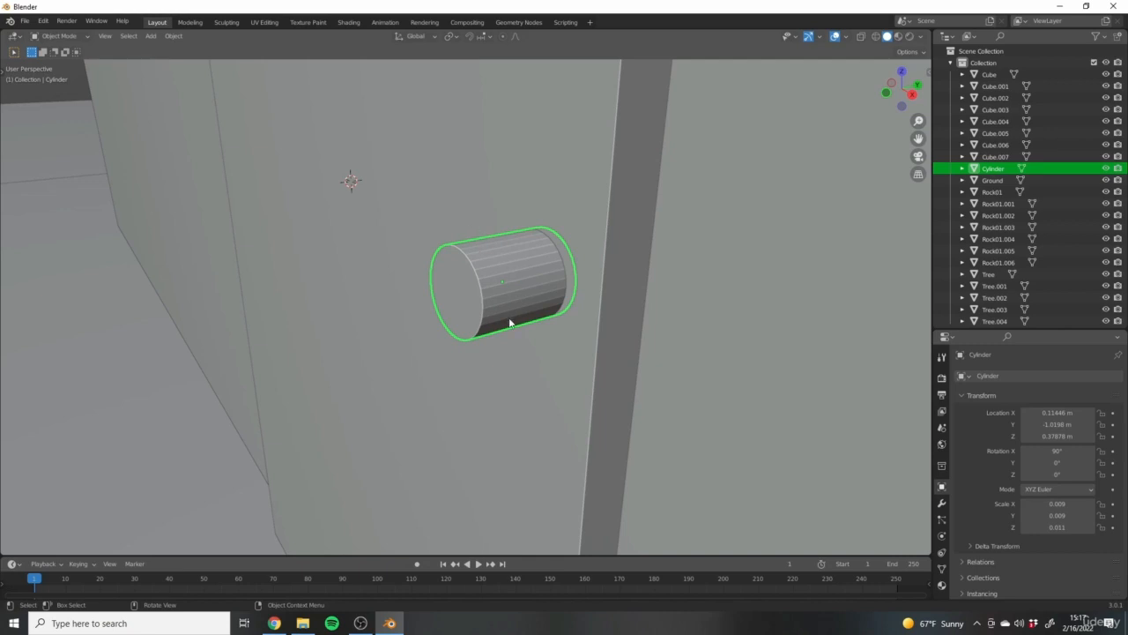
Compare smooth with flat shading on a close-up of the handle's end cap, and restore flat shading.
mouse_move(500, 335)
middle_down()
mouse_move(507, 299)
mouse_move(468, 295)
middle_up()
right_click(507, 279)
click(476, 266)
scroll(480, 273, up, 2)
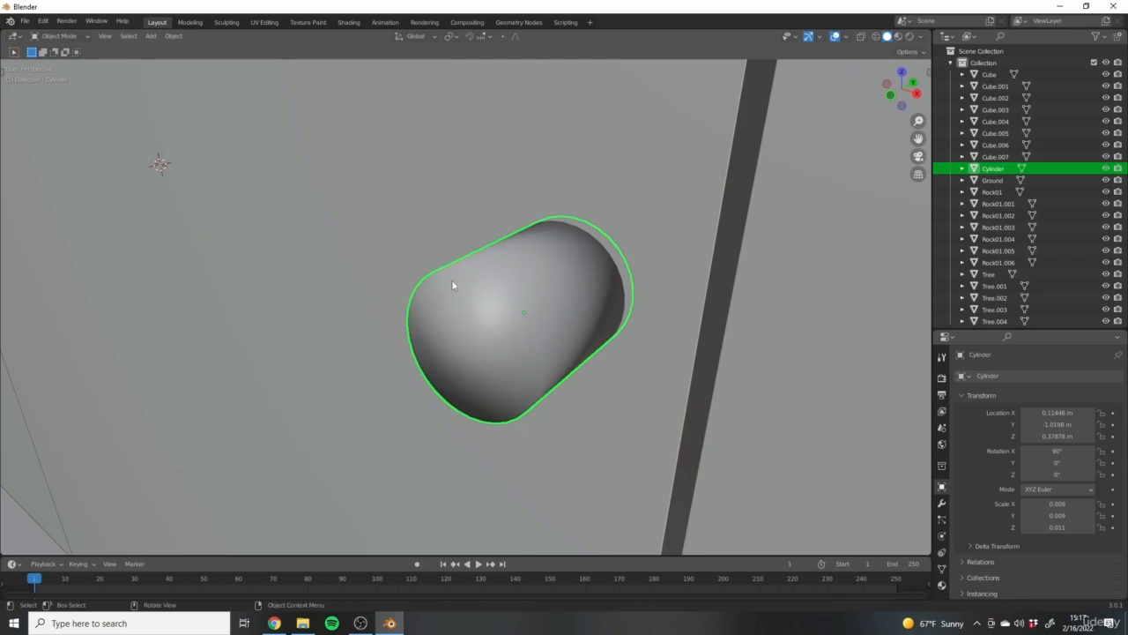
right_click(498, 271)
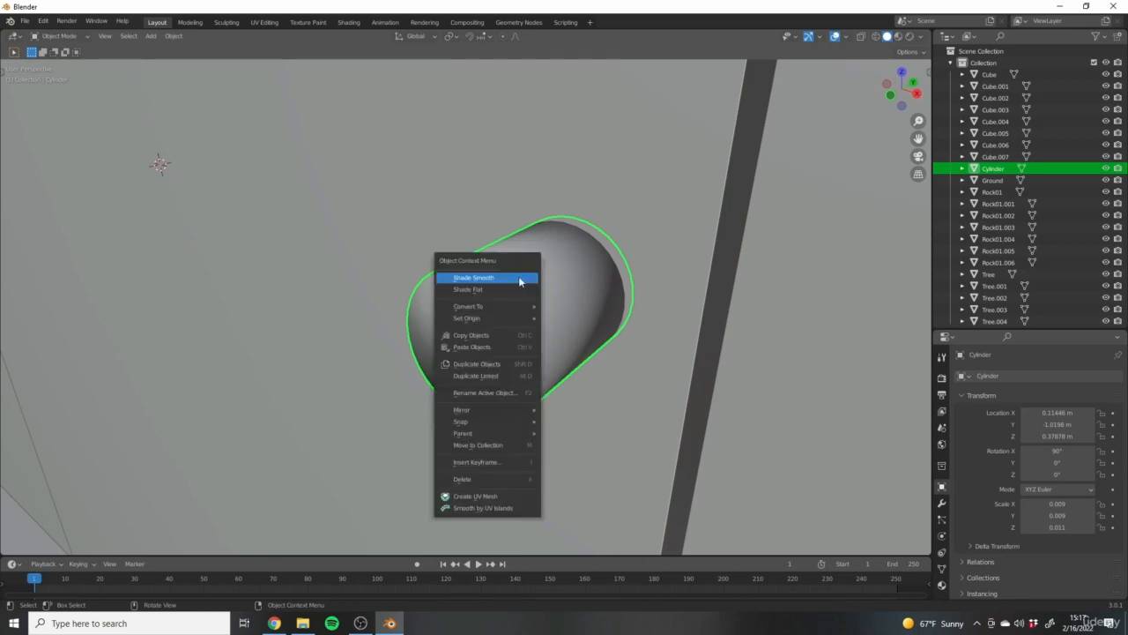
click(503, 291)
mouse_move(641, 266)
middle_down()
mouse_move(575, 354)
mouse_move(461, 235)
middle_up()
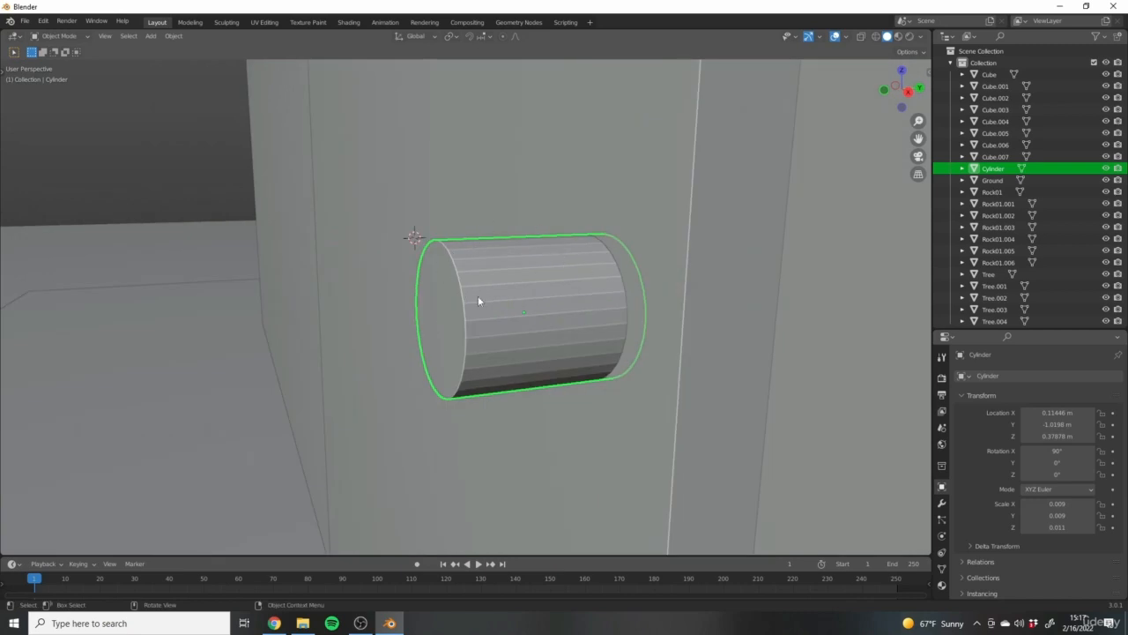
In Edit Mode, select the full ring of side faces around the handle cylinder, leaving out the end caps.
key(Tab)
middle_drag(485, 302, 583, 321)
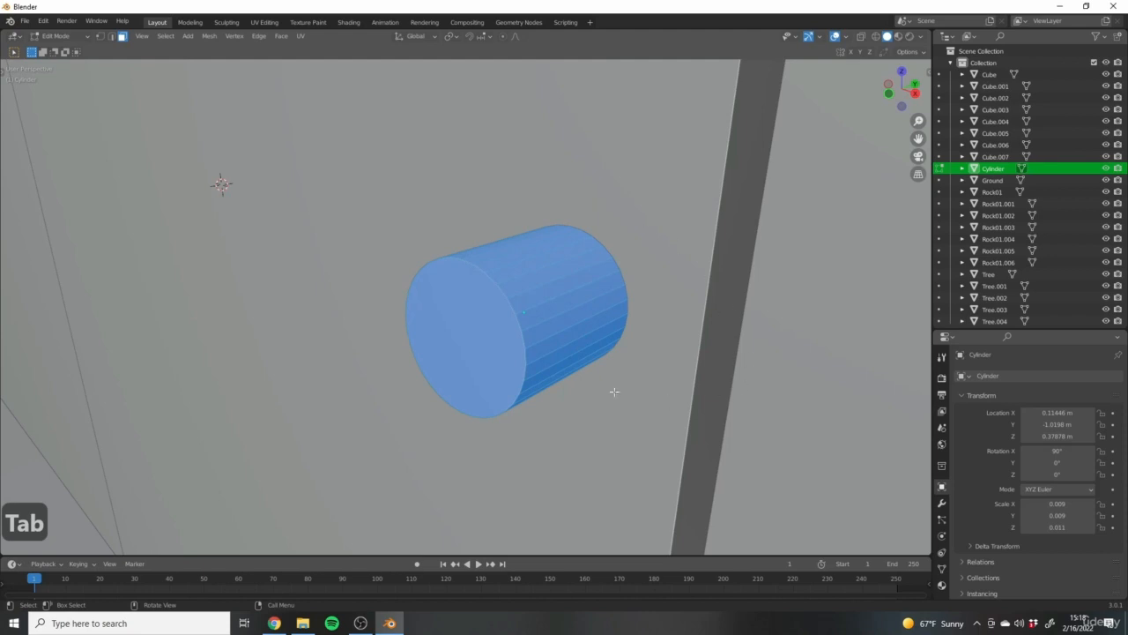
click(510, 253)
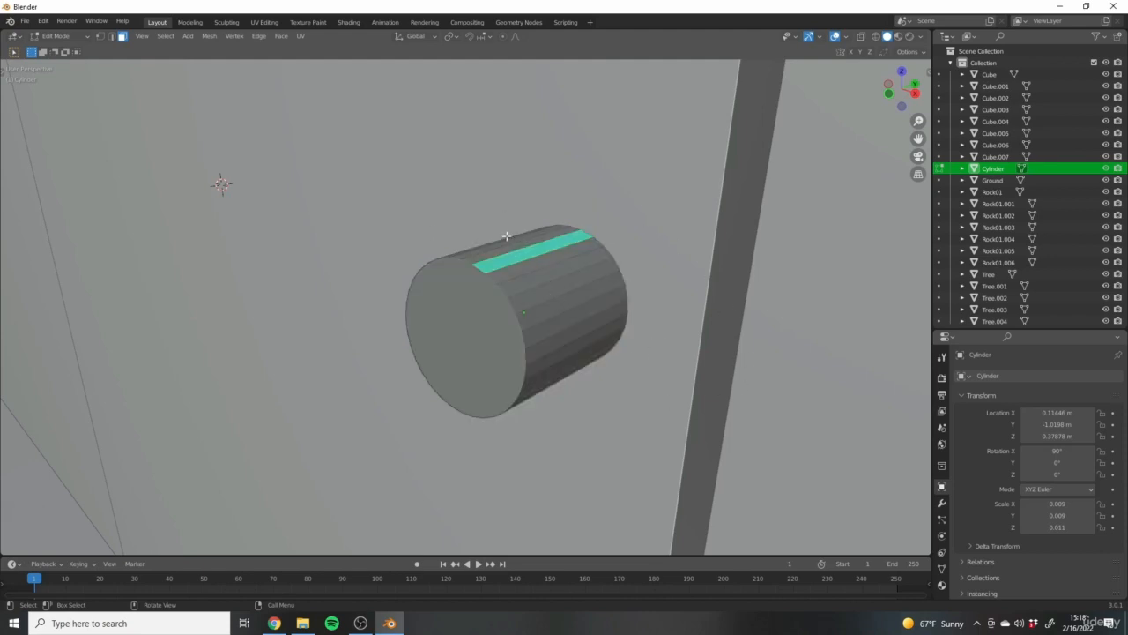
scroll(516, 259, up, 2)
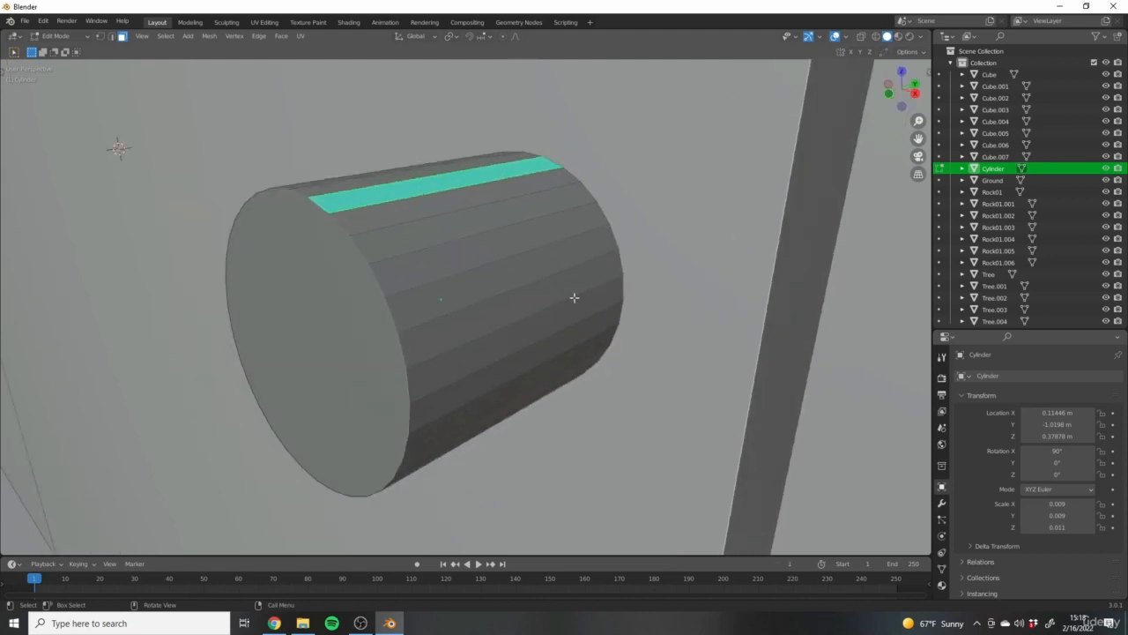
alt+click(495, 261)
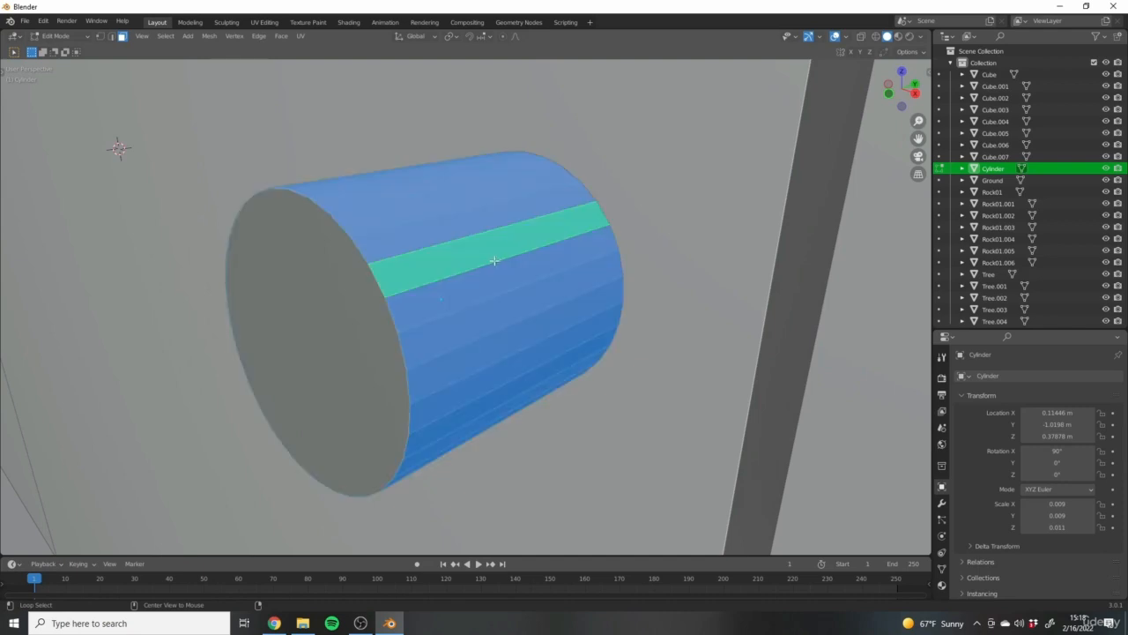
scroll(509, 262, down, 4)
middle_drag(516, 262, 404, 270)
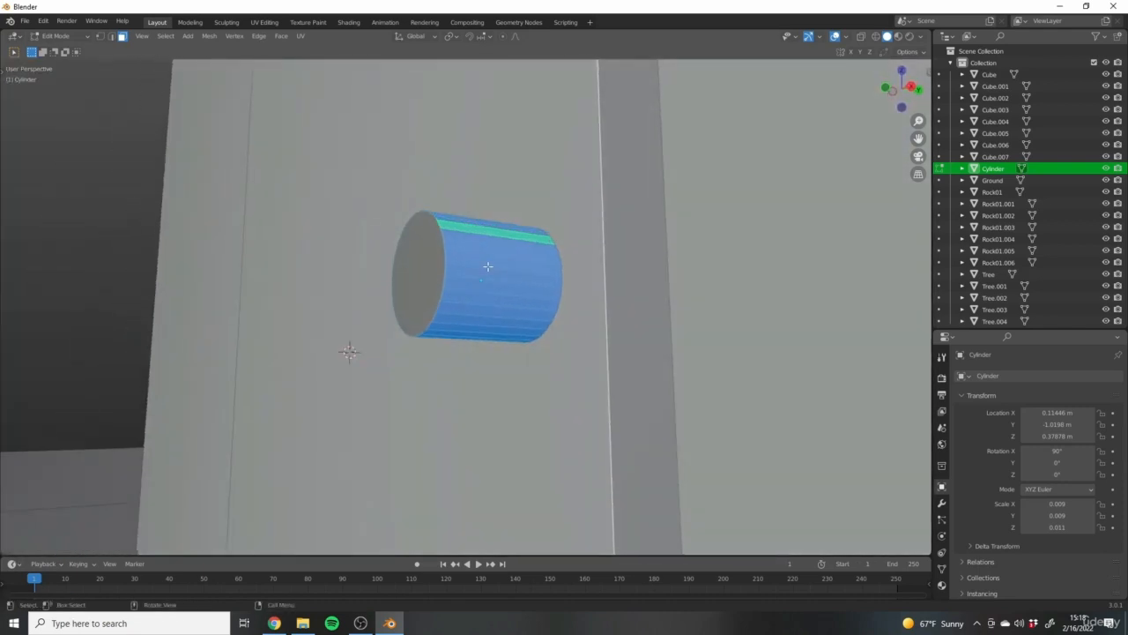
middle_drag(491, 210, 679, 238)
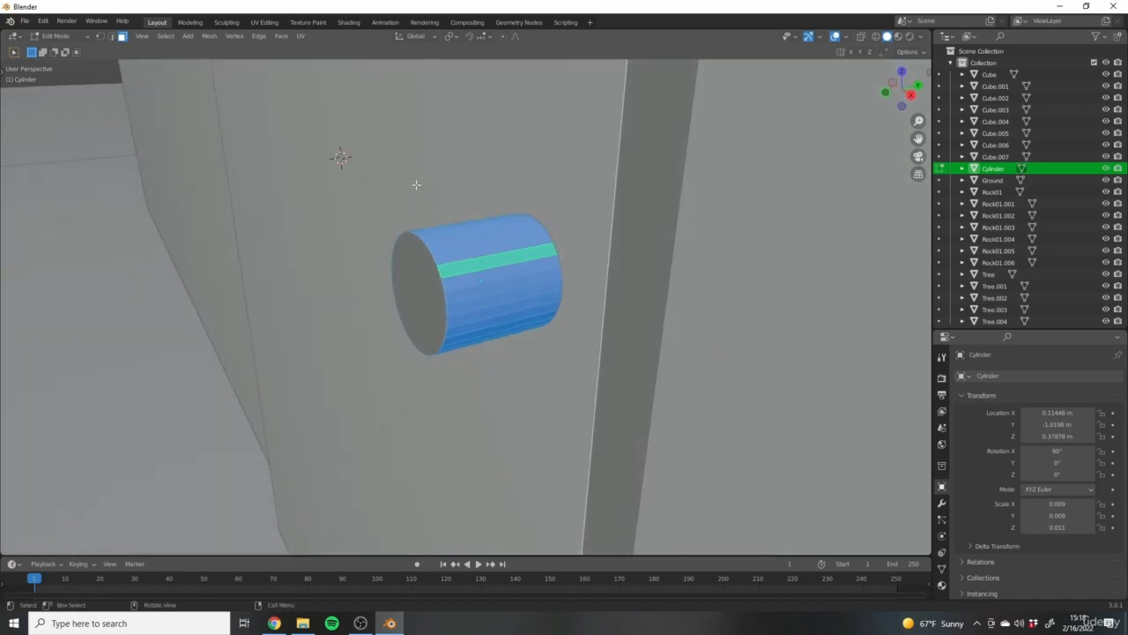
right_click(501, 261)
click(236, 36)
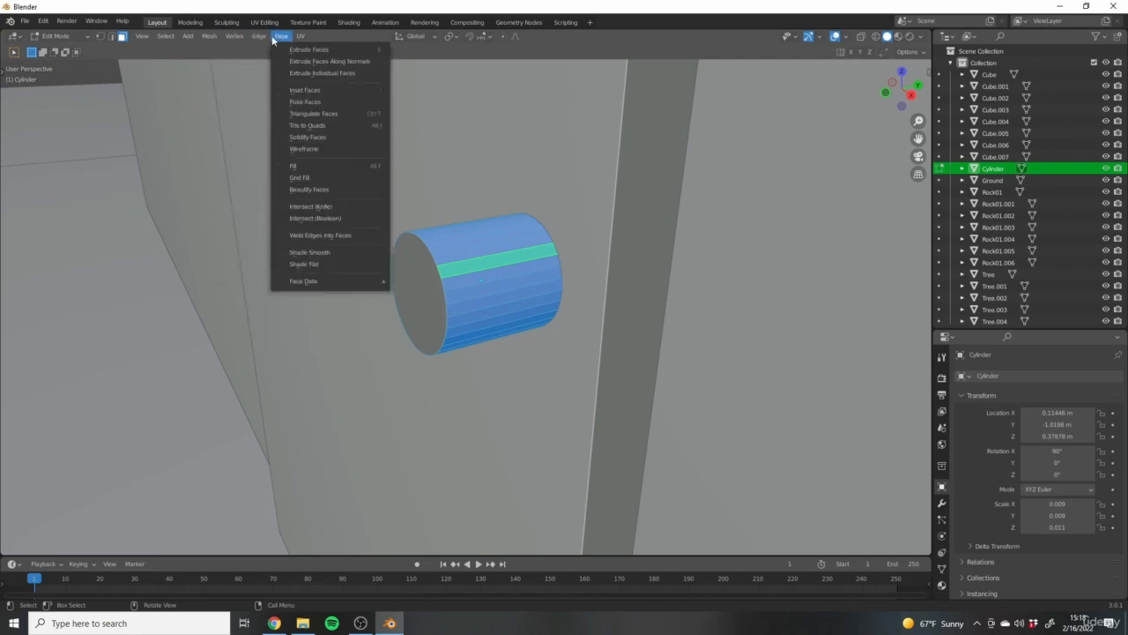
mouse_move(301, 36)
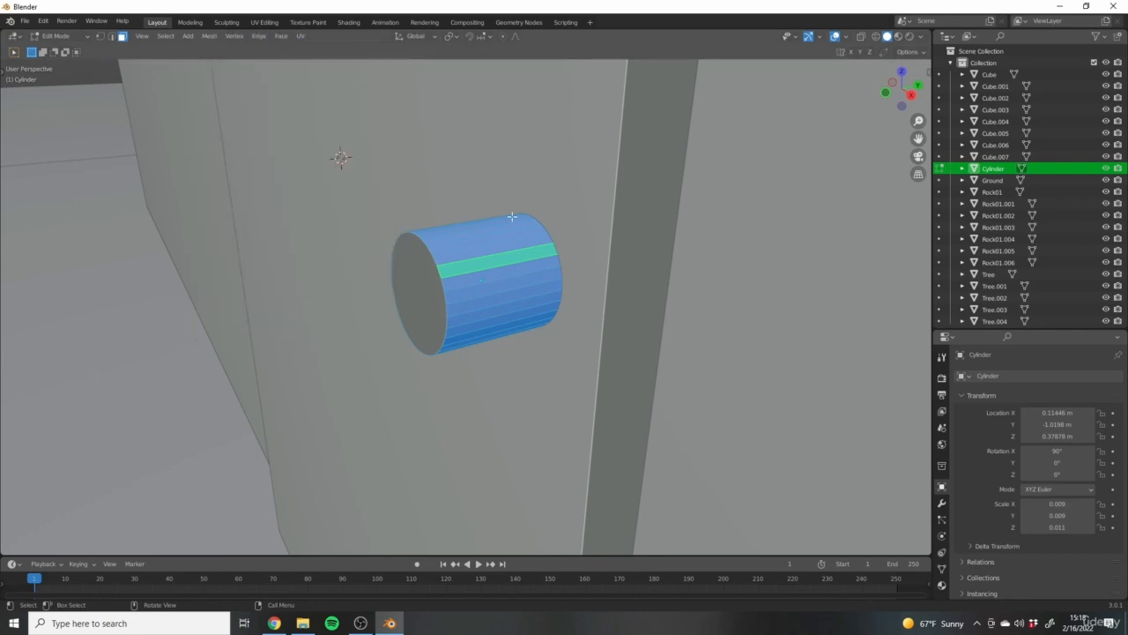
middle_drag(443, 256, 426, 273)
scroll(333, 124, up, 3)
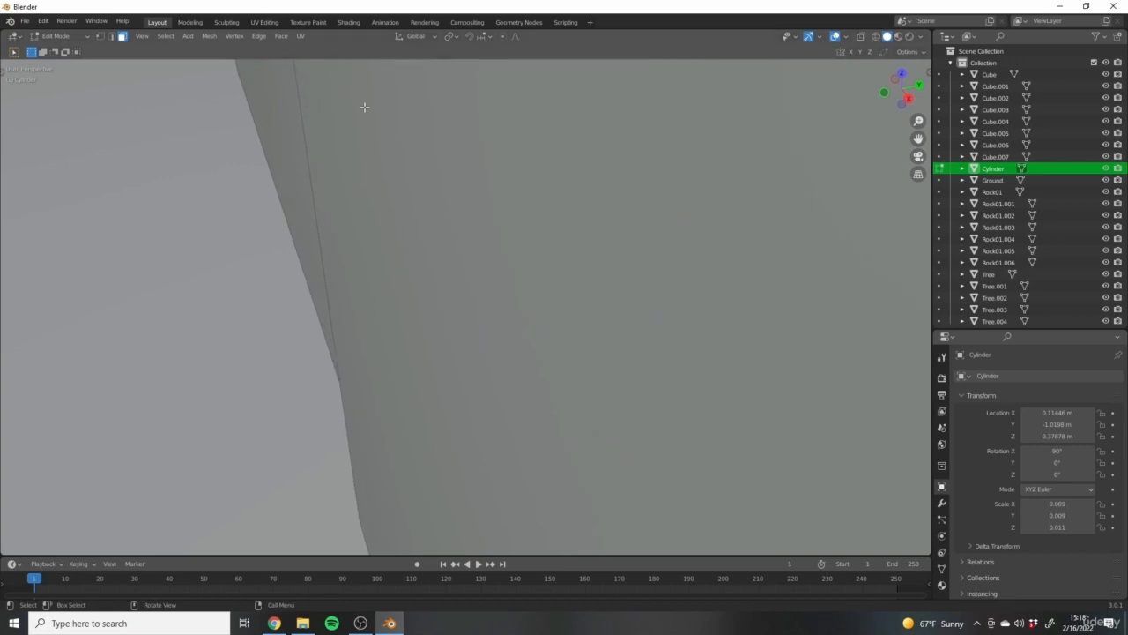
Apply smooth shading to the selected side faces of the handle cylinder, return to Object Mode and inspect the shading.
scroll(531, 227, down, 2)
shift+middle_drag(523, 202, 407, 183)
click(282, 37)
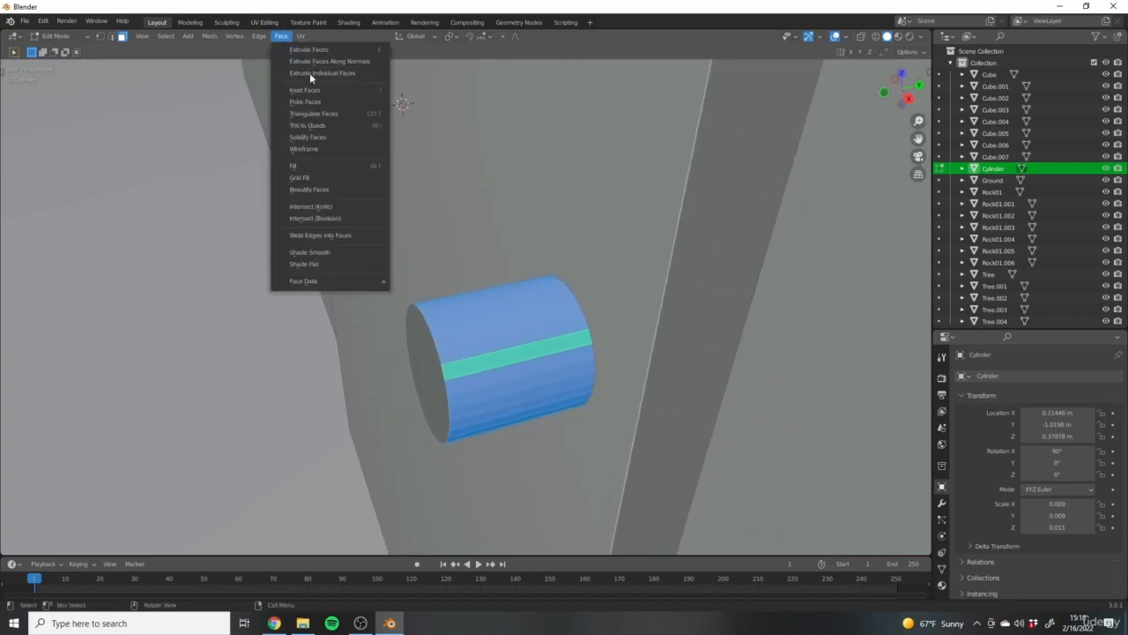
click(320, 255)
key(Tab)
middle_drag(319, 254, 592, 318)
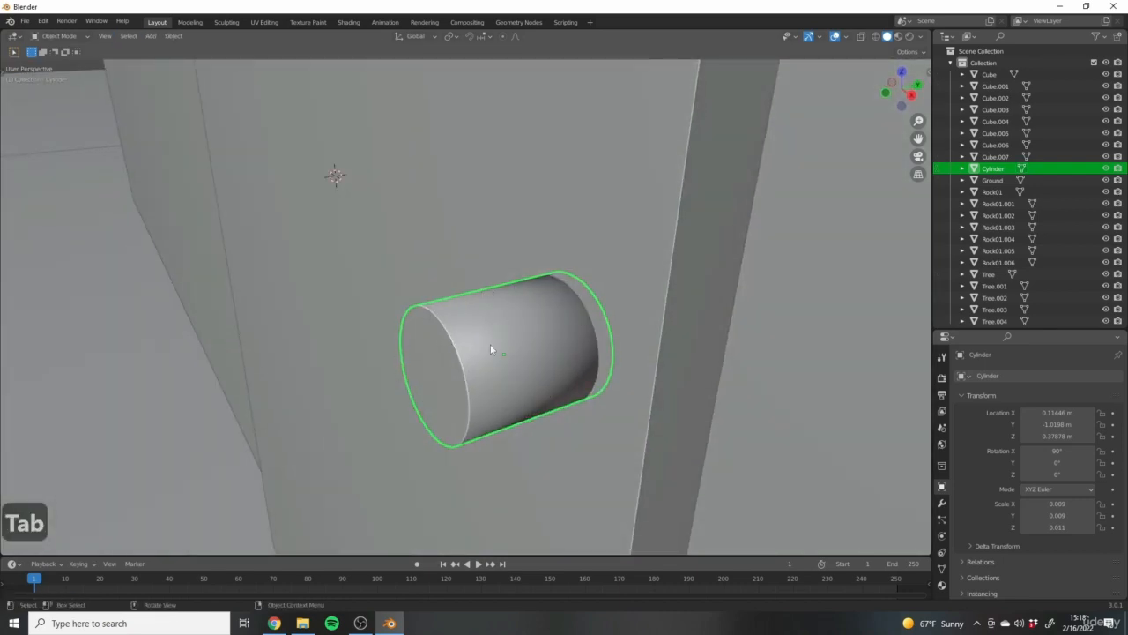
scroll(430, 383, down, 5)
middle_drag(415, 363, 487, 355)
scroll(433, 375, up, 2)
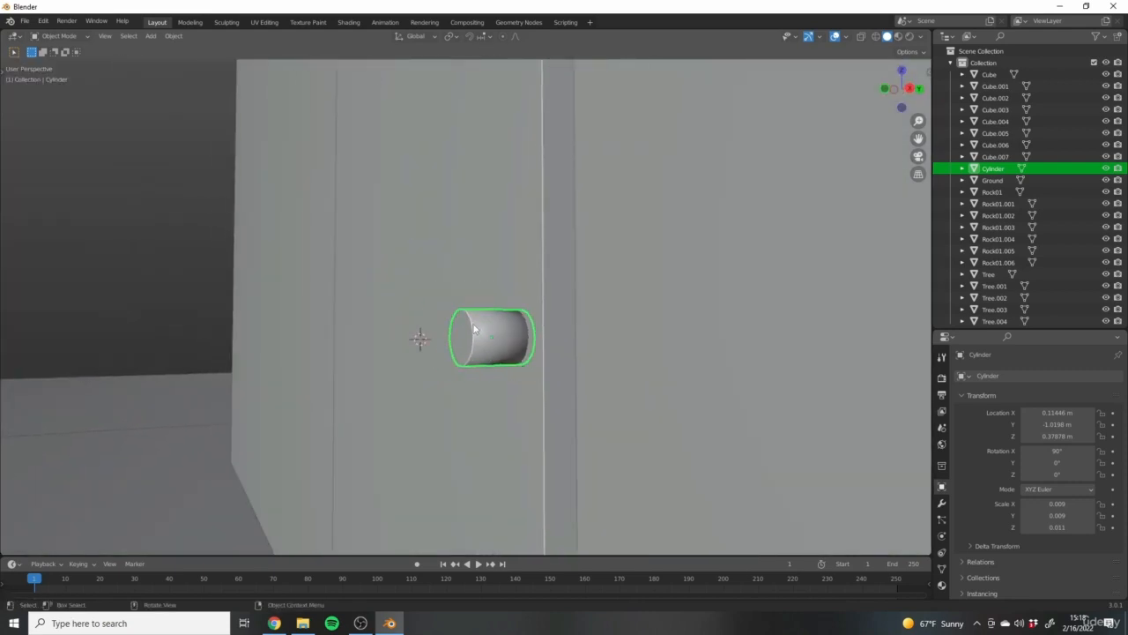
Select the handle cylinder and snap the 3D cursor to its centre.
click(473, 328)
right_click(473, 327)
click(470, 328)
click(502, 342)
key(shift+s)
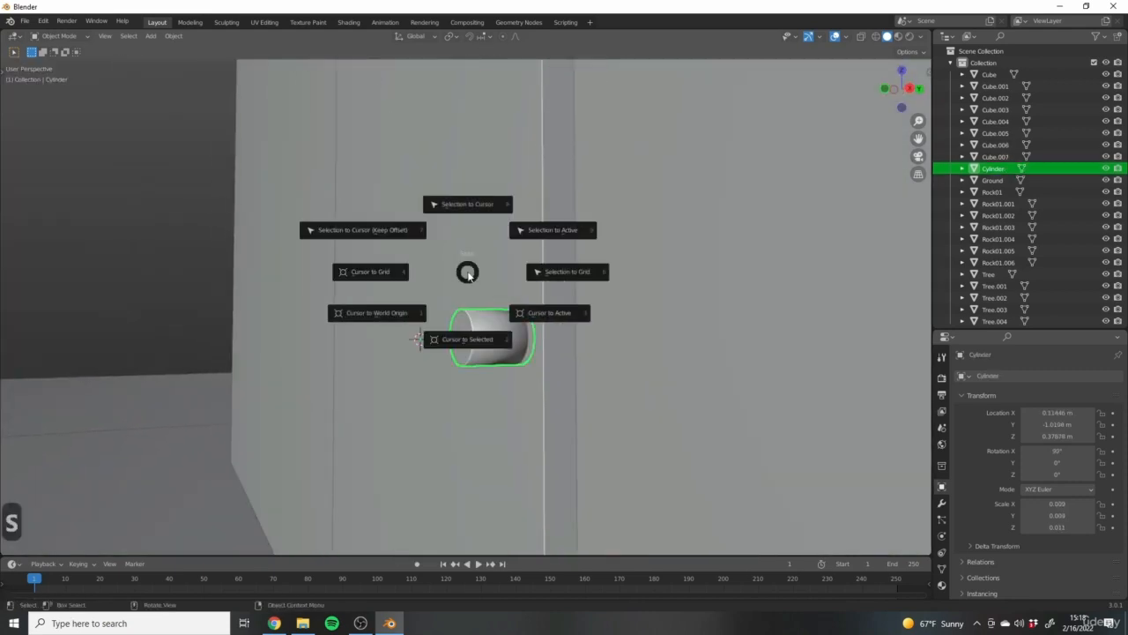
click(489, 331)
click(482, 329)
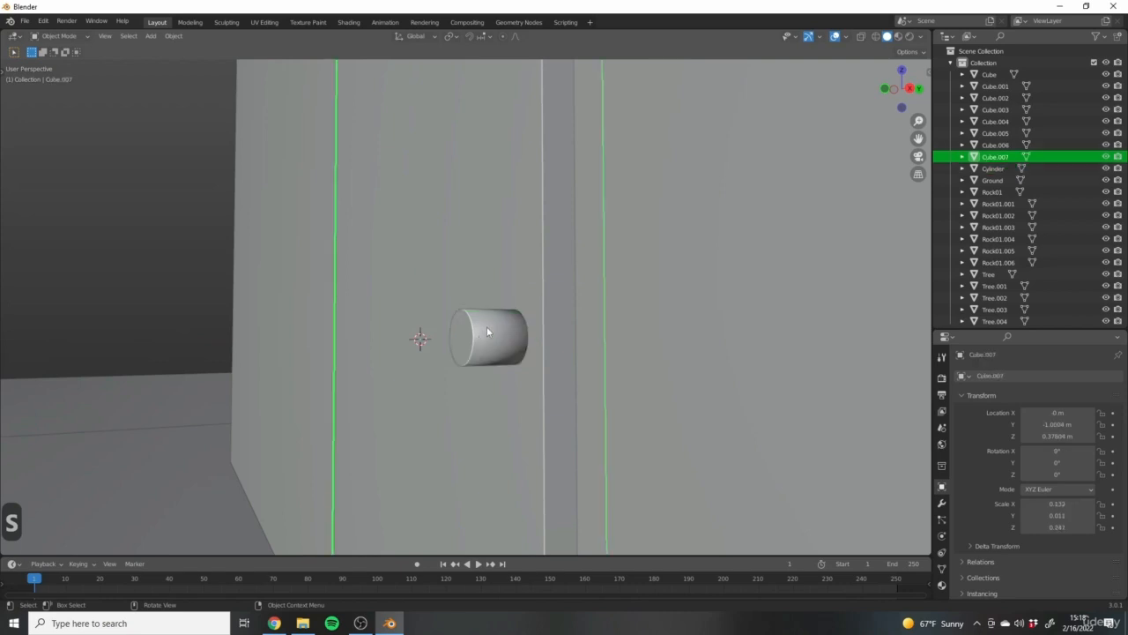
click(491, 324)
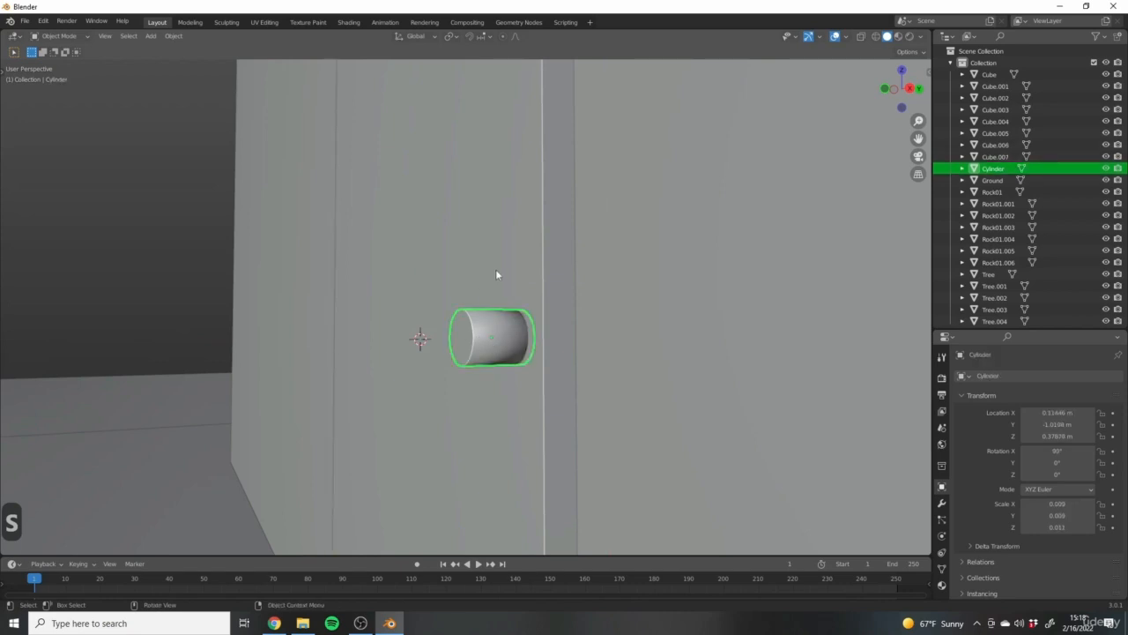
key(shift+s)
click(477, 326)
middle_drag(673, 409, 381, 287)
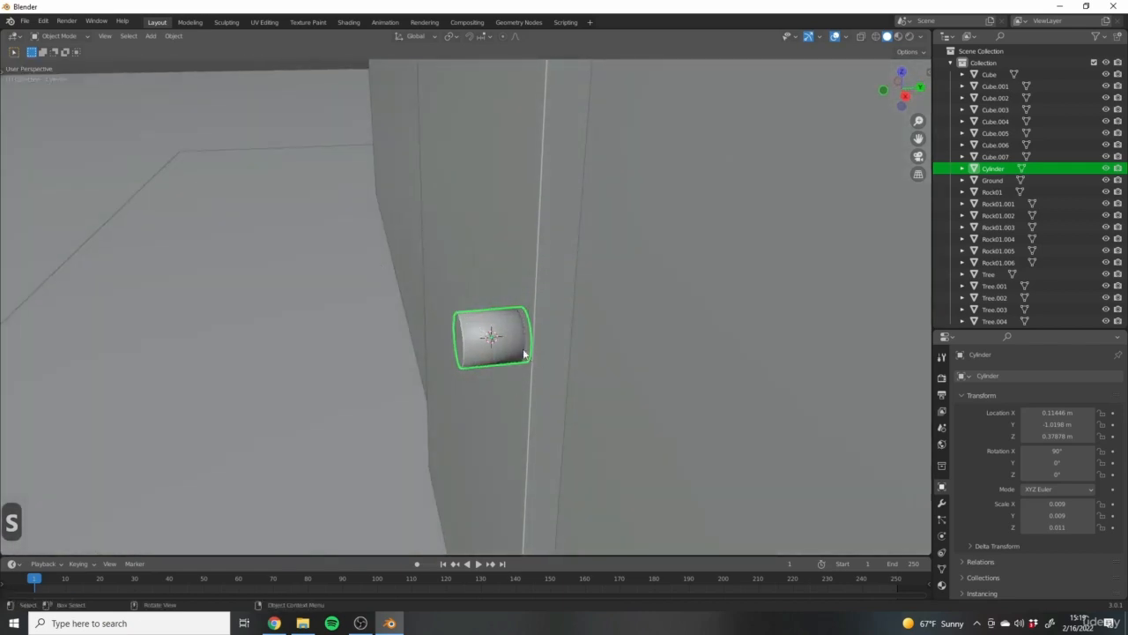
middle_drag(445, 327, 473, 309)
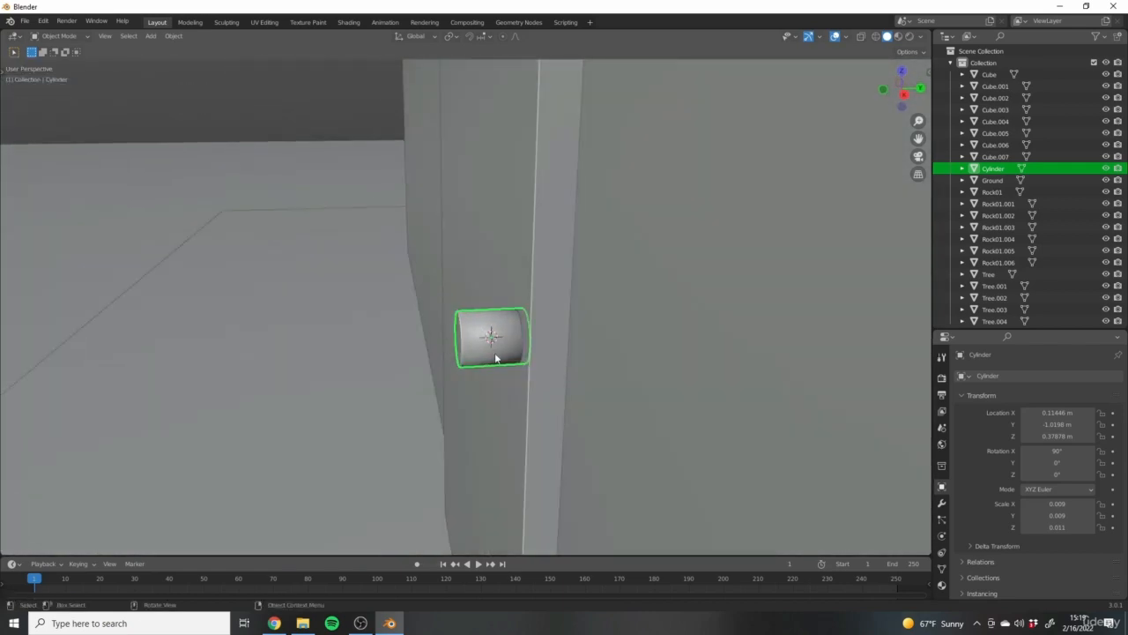
Add a UV sphere at the 3D cursor on the door handle.
scroll(533, 348, down, 2)
middle_drag(533, 348, 351, 294)
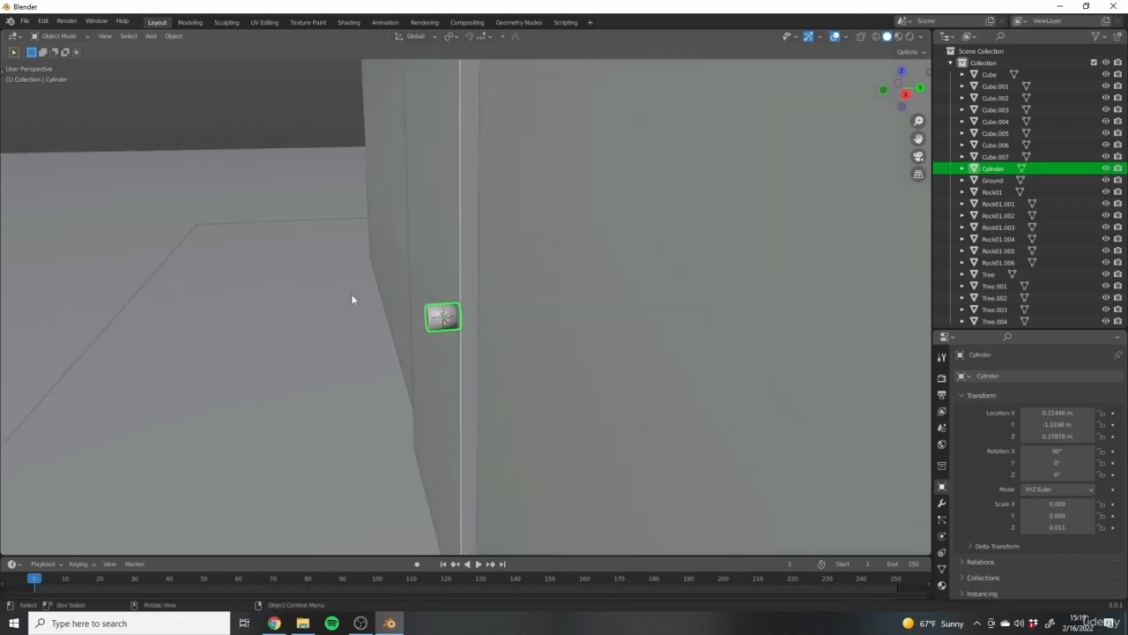
key(shift+a)
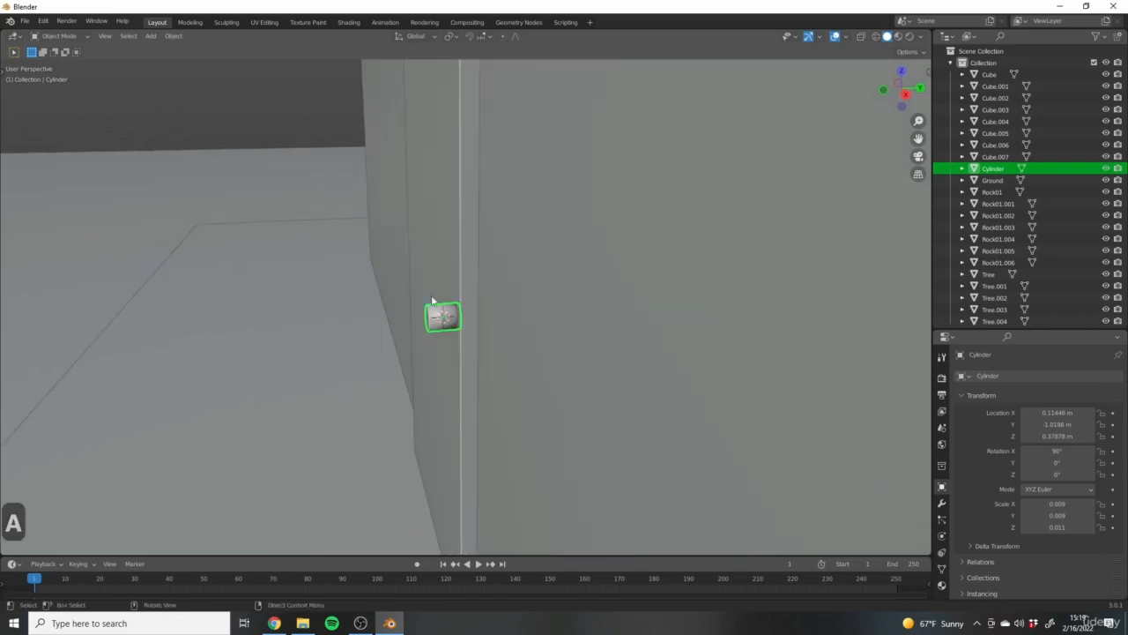
key(shift+a)
click(434, 289)
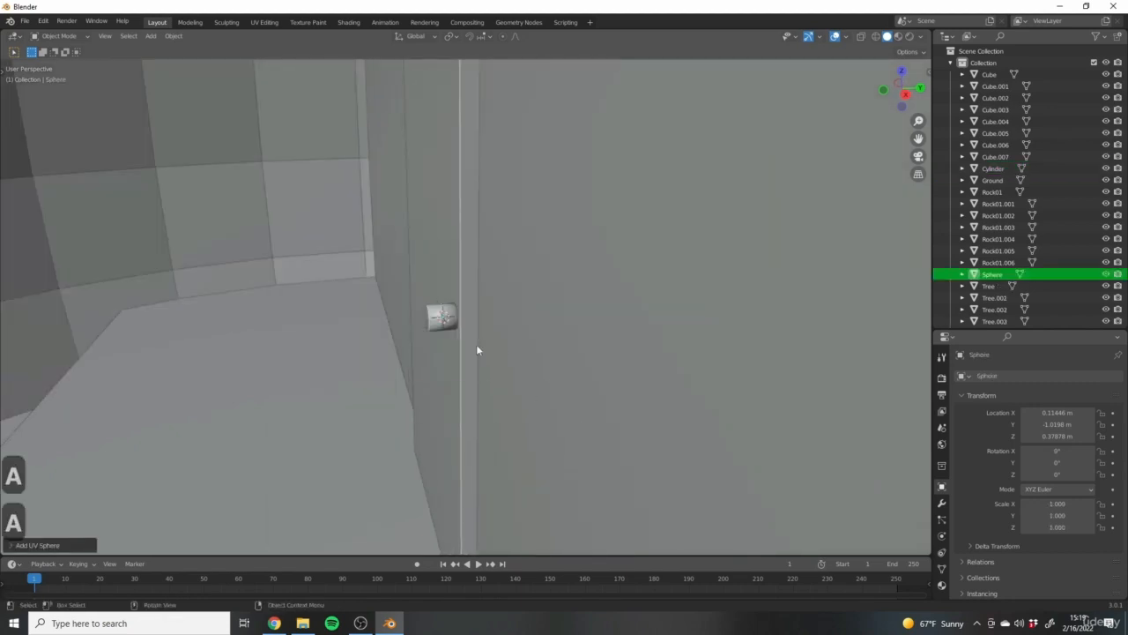
scroll(476, 344, up, 5)
scroll(476, 340, down, 5)
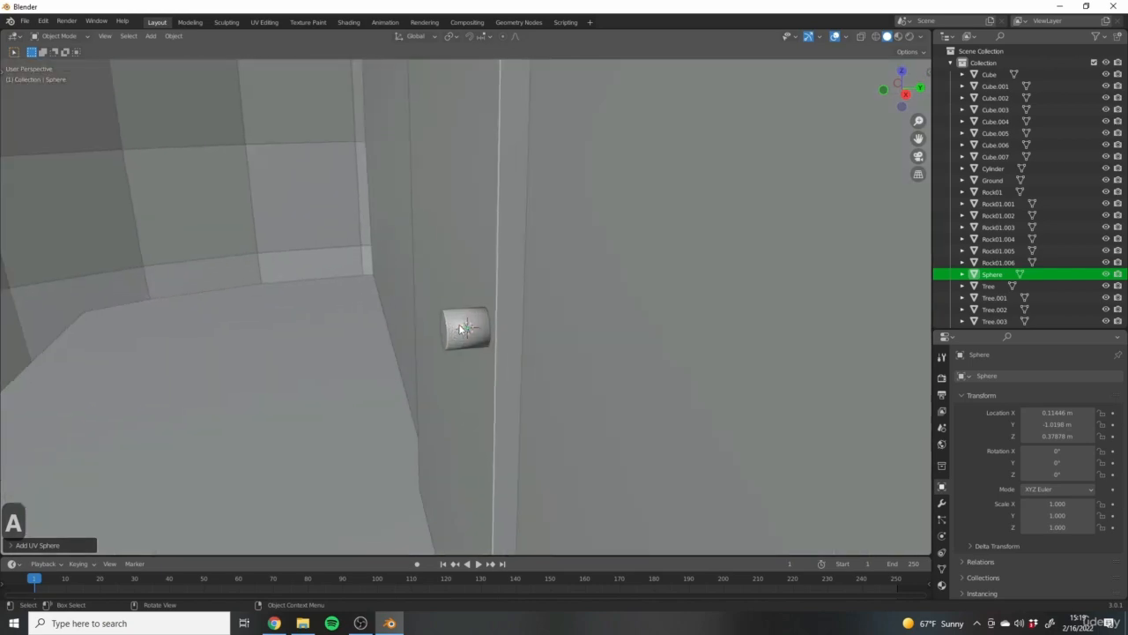
middle_drag(408, 171, 438, 199)
scroll(438, 198, down, 3)
middle_drag(538, 226, 468, 262)
scroll(457, 269, up, 3)
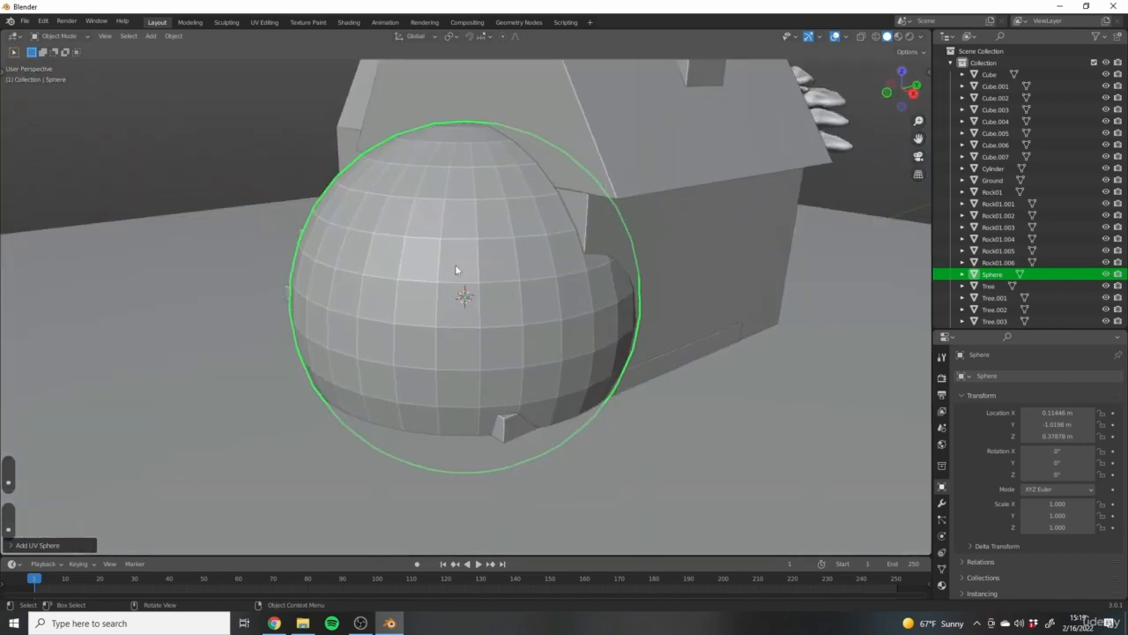
Scale the new sphere down to about 0.015 so it suits a door knob on the handle cylinder.
key(s)
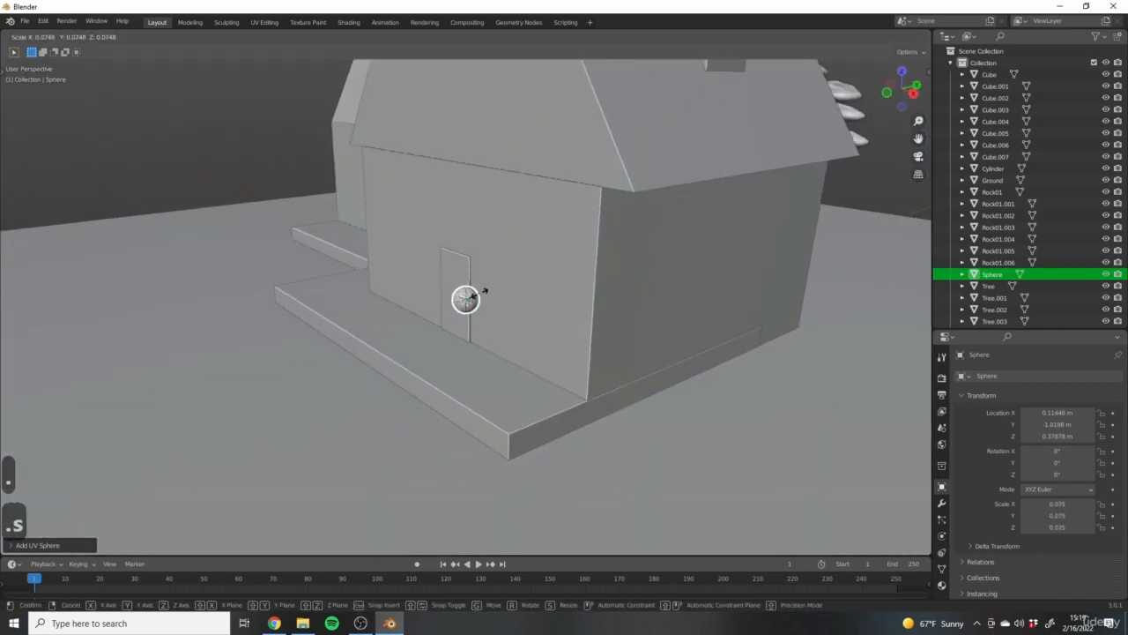
click(468, 303)
scroll(462, 328, up, 5)
scroll(462, 328, up, 5)
middle_drag(437, 224, 481, 272)
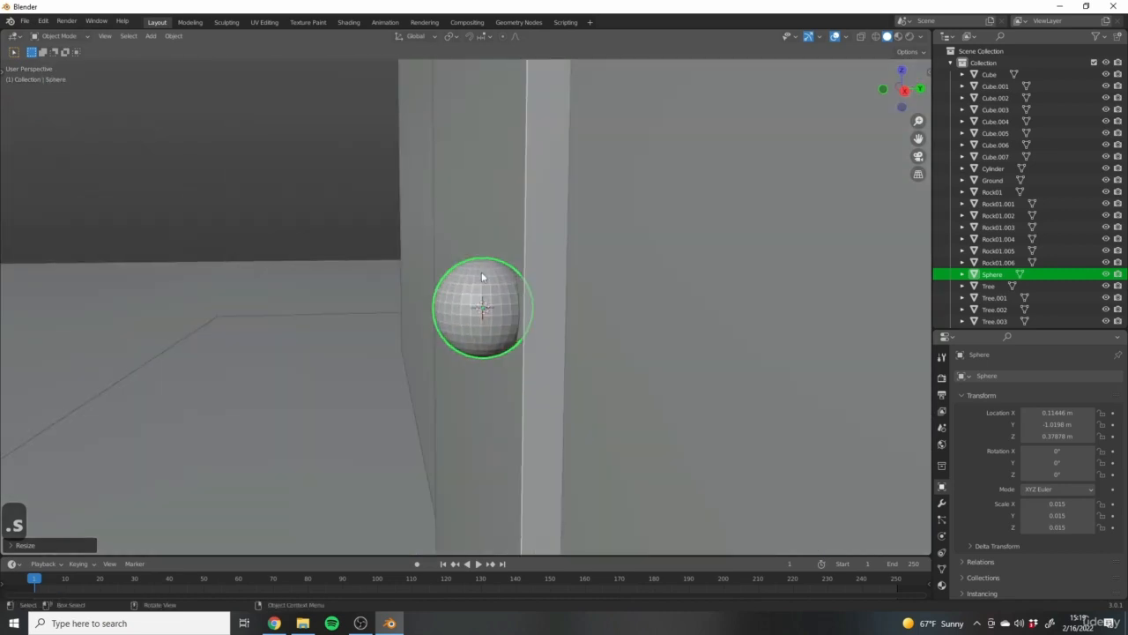
Rotate the sphere 90° about X and move it along Y to the cylinder's outer end, at about Y -1.0418 m.
key(r)
key(x)
key(9)
key(0)
key(Return)
key(g)
key(y)
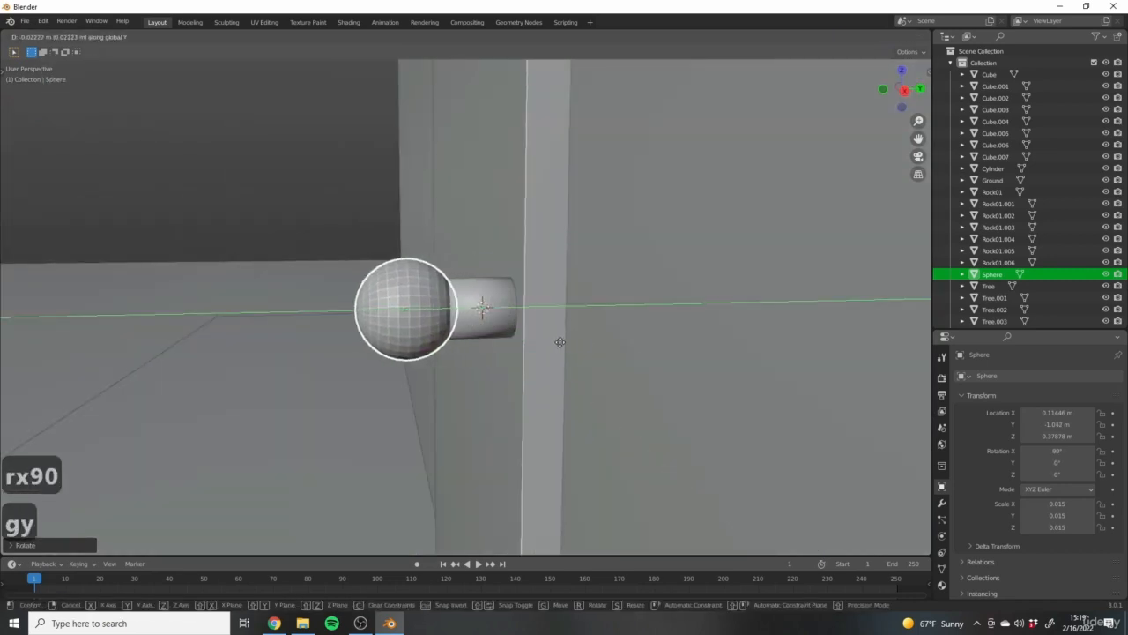
click(559, 340)
scroll(511, 342, down, 5)
scroll(511, 342, up, 5)
Apply smooth shading to the knob sphere in Object Mode.
key(Tab)
key(Tab)
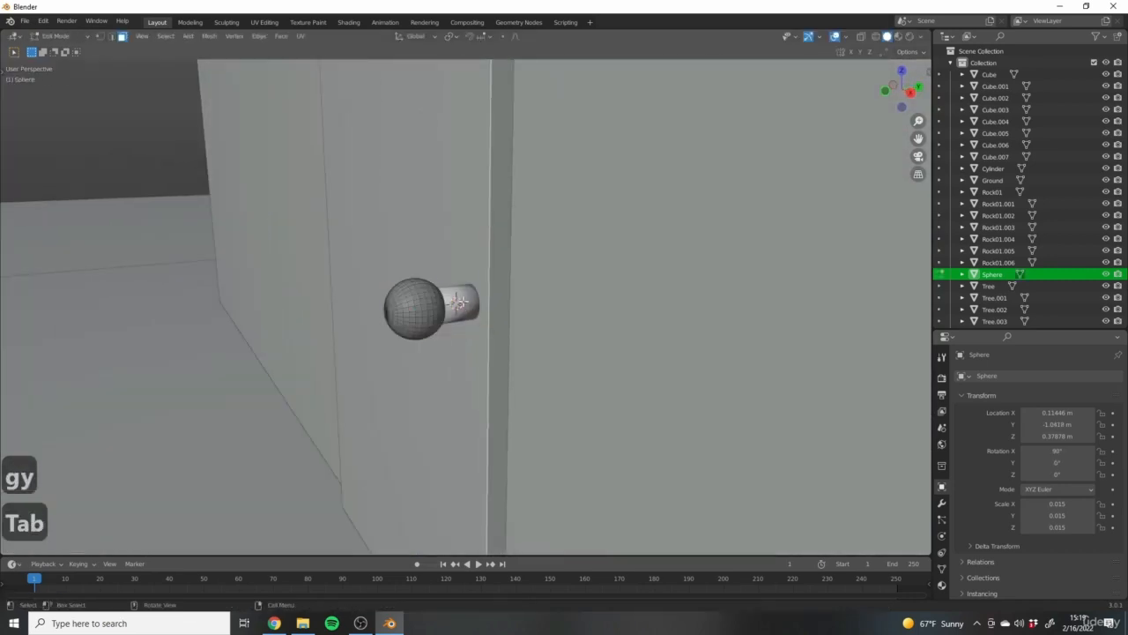
right_click(389, 303)
click(379, 292)
scroll(423, 308, up, 1)
mouse_move(423, 309)
middle_down()
mouse_move(471, 325)
mouse_move(542, 310)
middle_up()
In wireframe Edit Mode with vertex selection, select the sphere's pole vertex that faces into the cylinder.
key(Tab)
key(z)
click(368, 310)
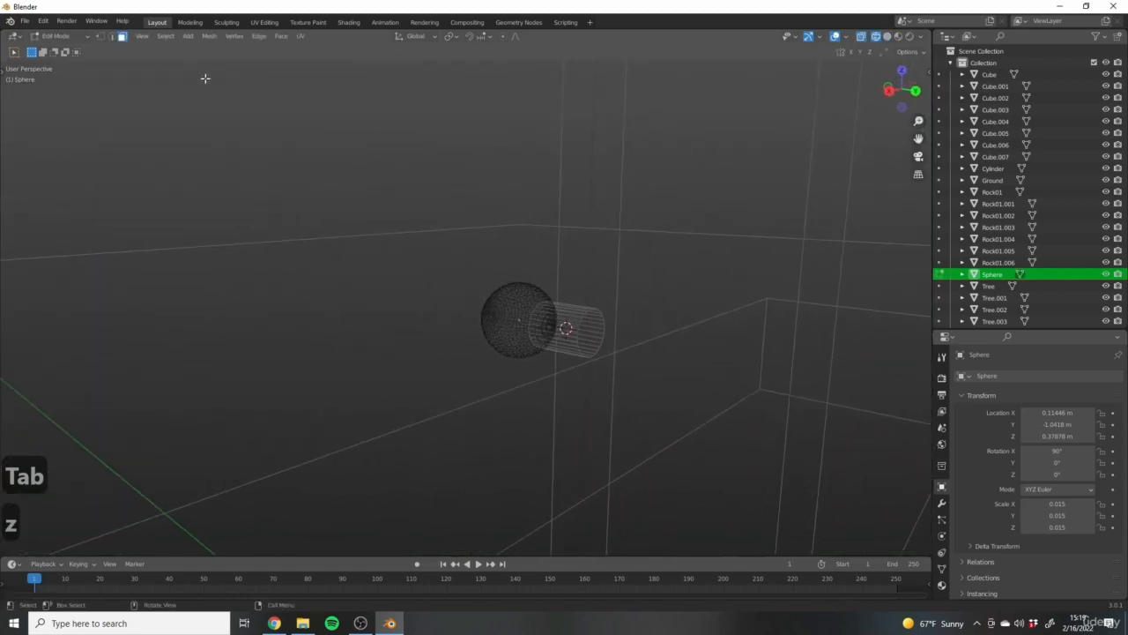
scroll(675, 308, up, 1)
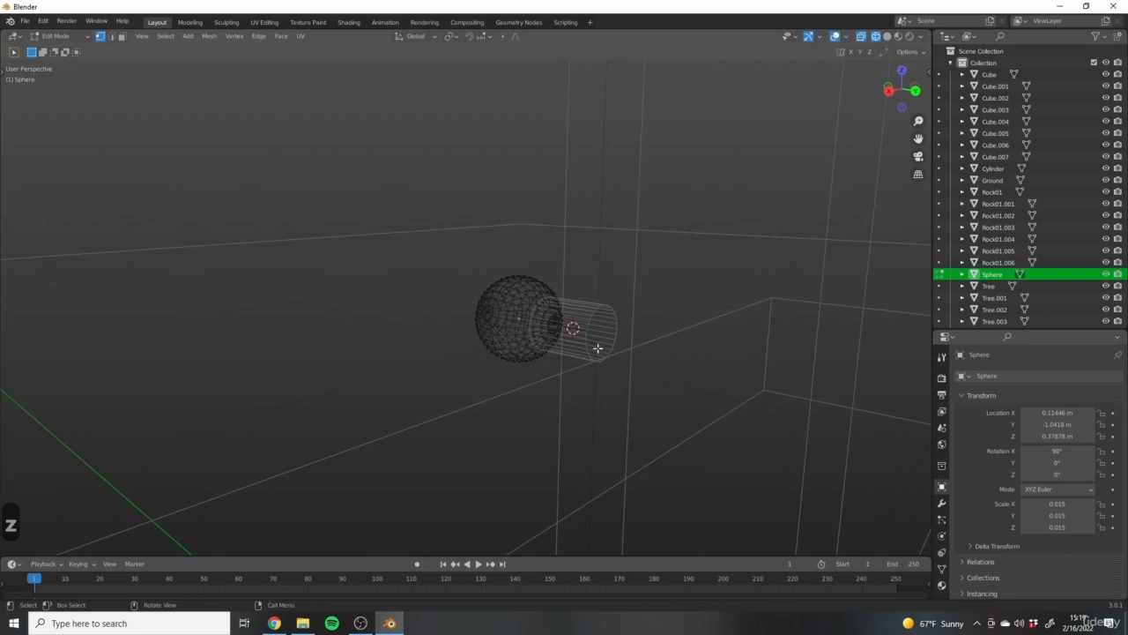
scroll(523, 302, up, 4)
scroll(528, 305, up, 2)
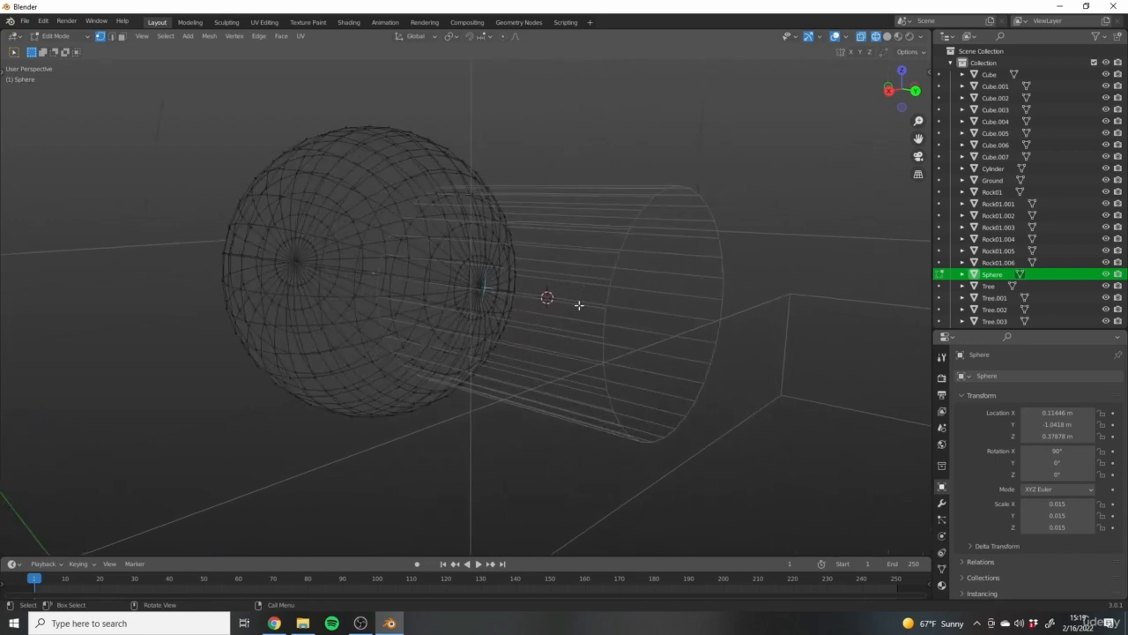
middle_drag(578, 305, 529, 300)
click(440, 281)
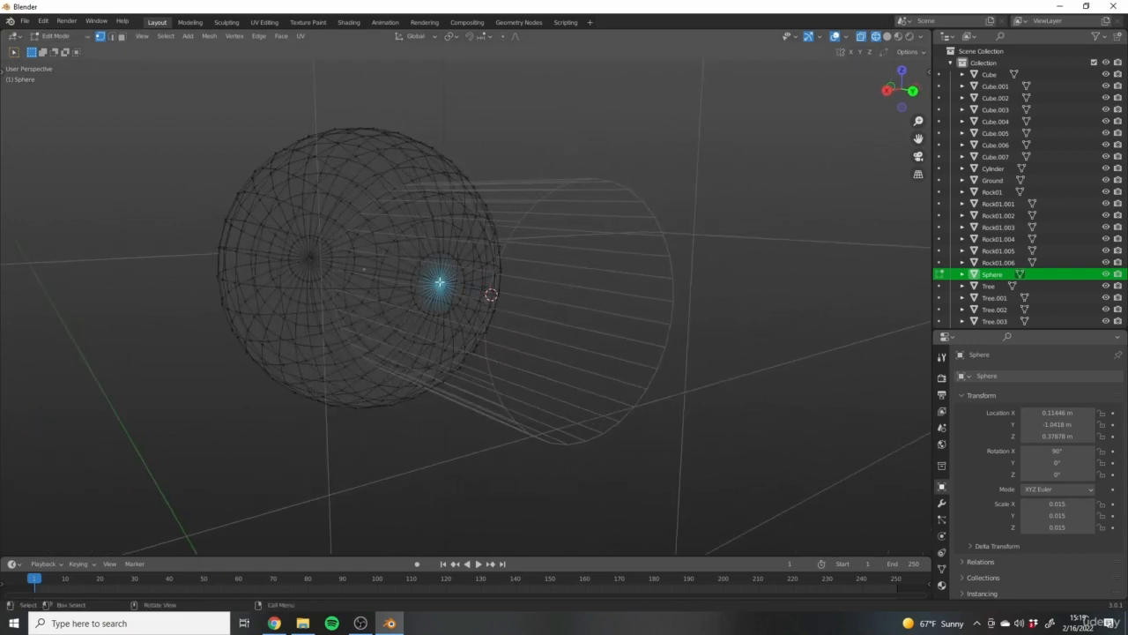
In solid view, enable proportional editing and reduce its radius to about 0.027 m while trying to move the inner pole along Y.
middle_drag(441, 280, 524, 284)
key(z)
click(534, 286)
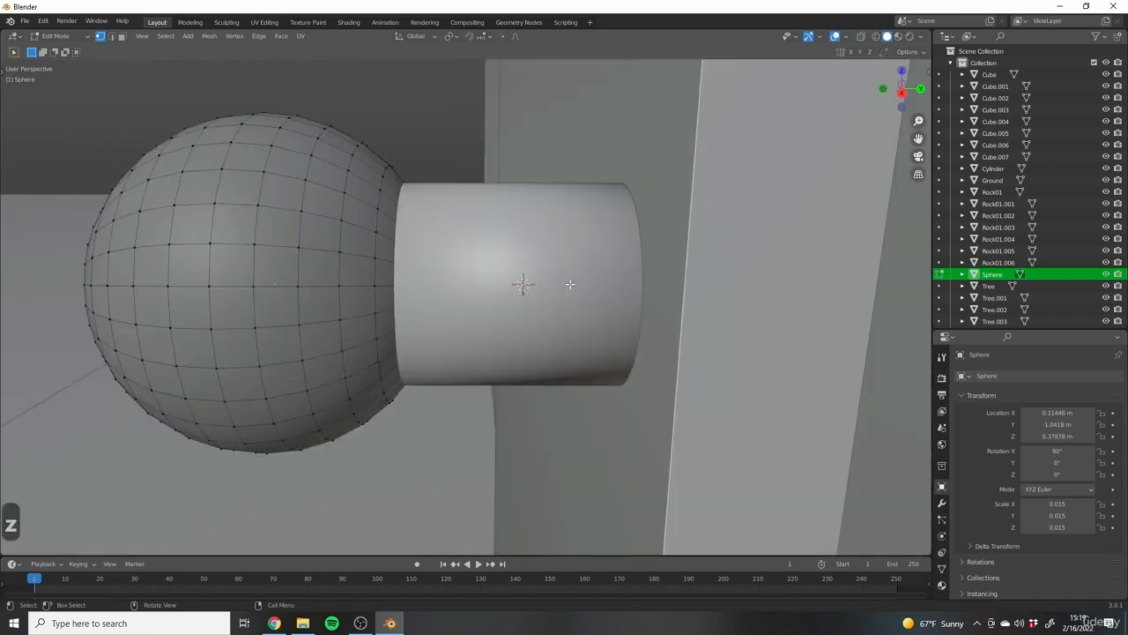
scroll(551, 308, down, 4)
mouse_move(544, 324)
shift+middle_down()
mouse_move(611, 327)
mouse_move(574, 326)
shift+middle_up()
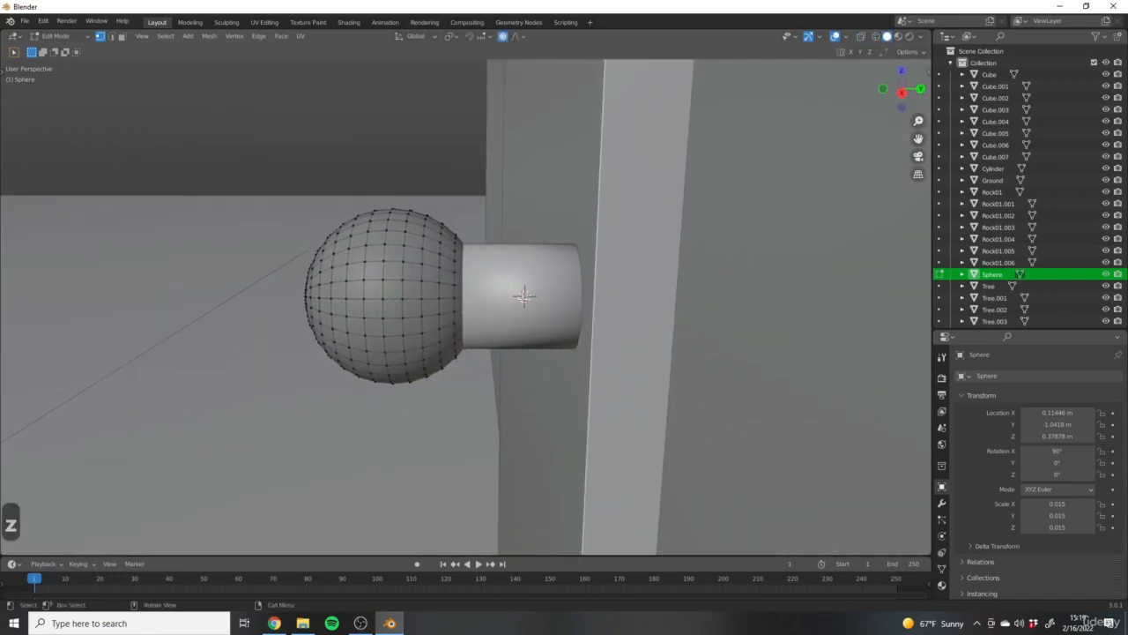
key(g)
key(y)
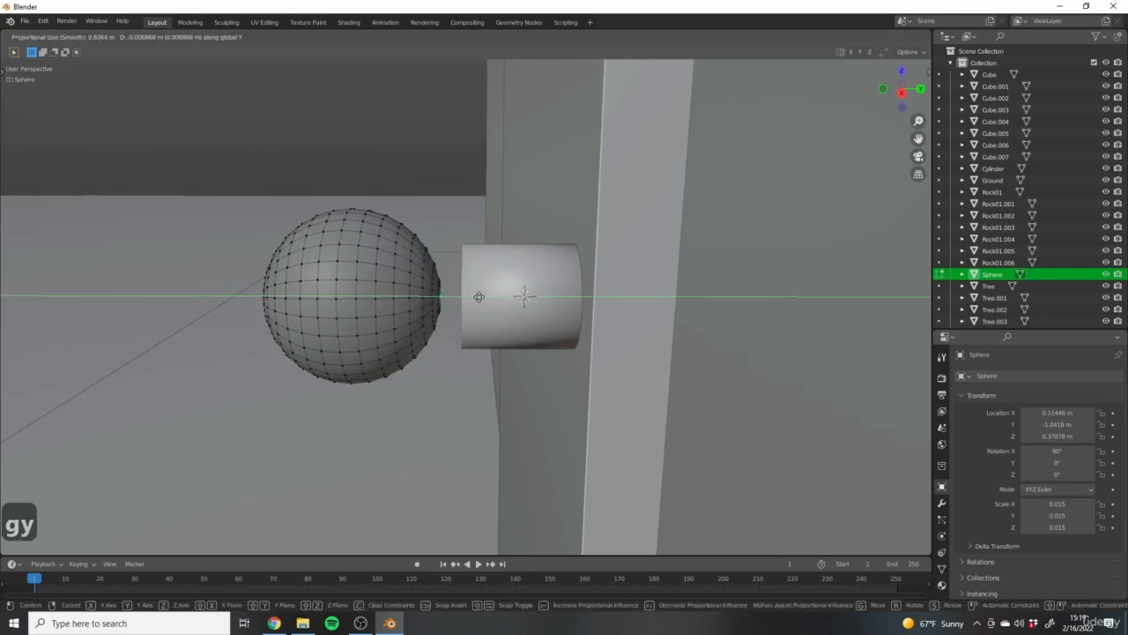
scroll(477, 295, up, 15)
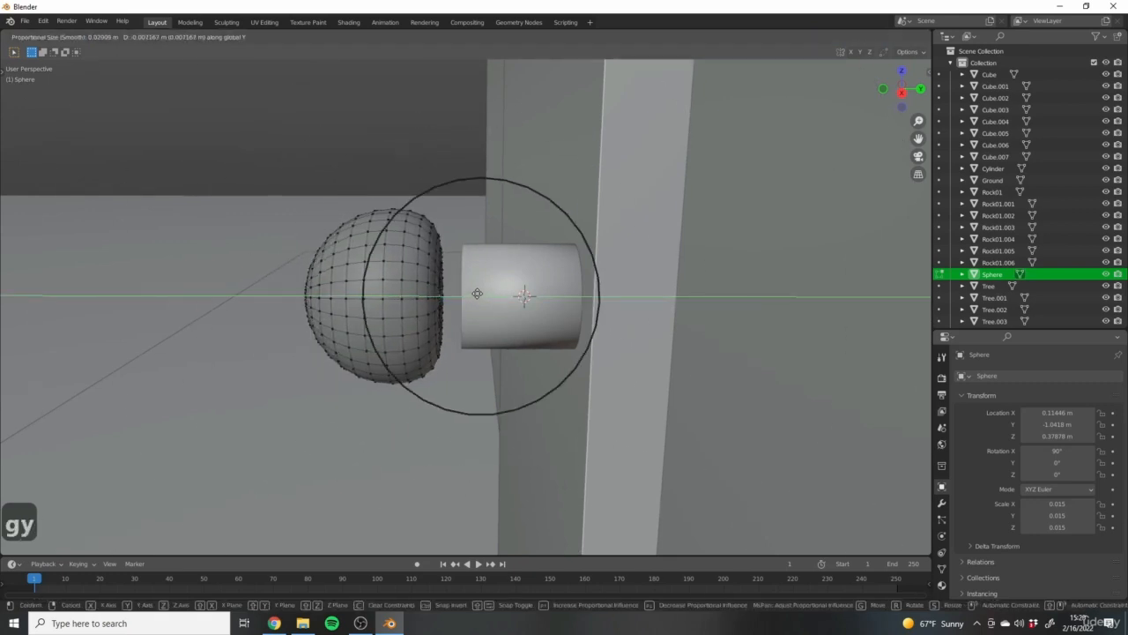
scroll(474, 292, down, 6)
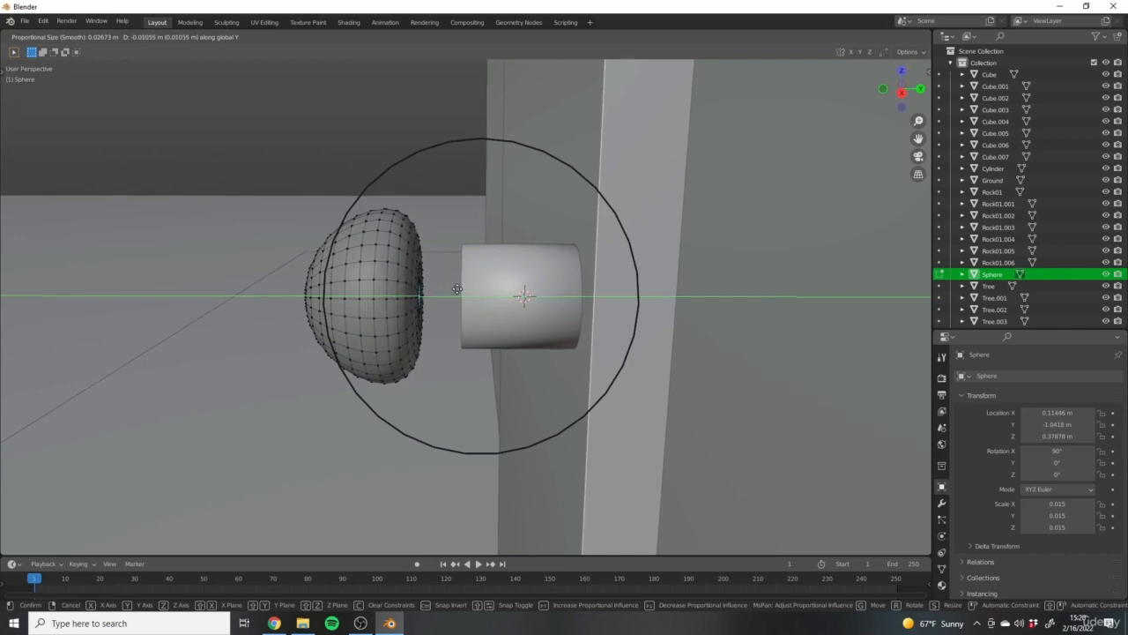
right_click(472, 292)
Flatten the front of the knob by moving the sphere's outer pole vertex along Y toward the door with proportional editing.
middle_drag(267, 287, 331, 290)
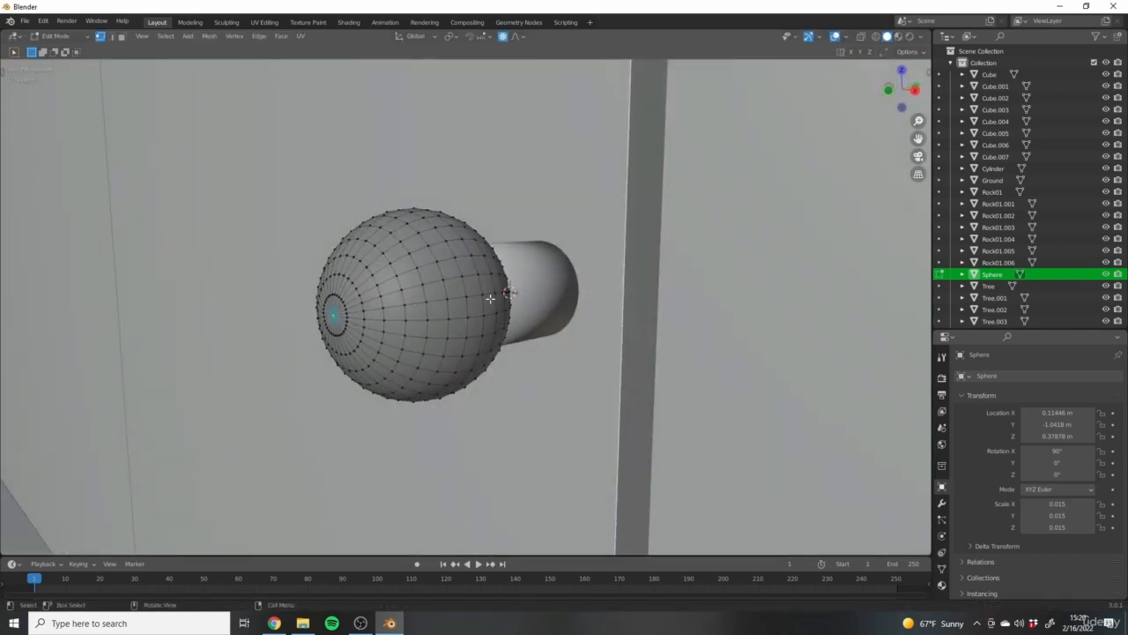
middle_drag(490, 299, 316, 323)
key(g)
key(y)
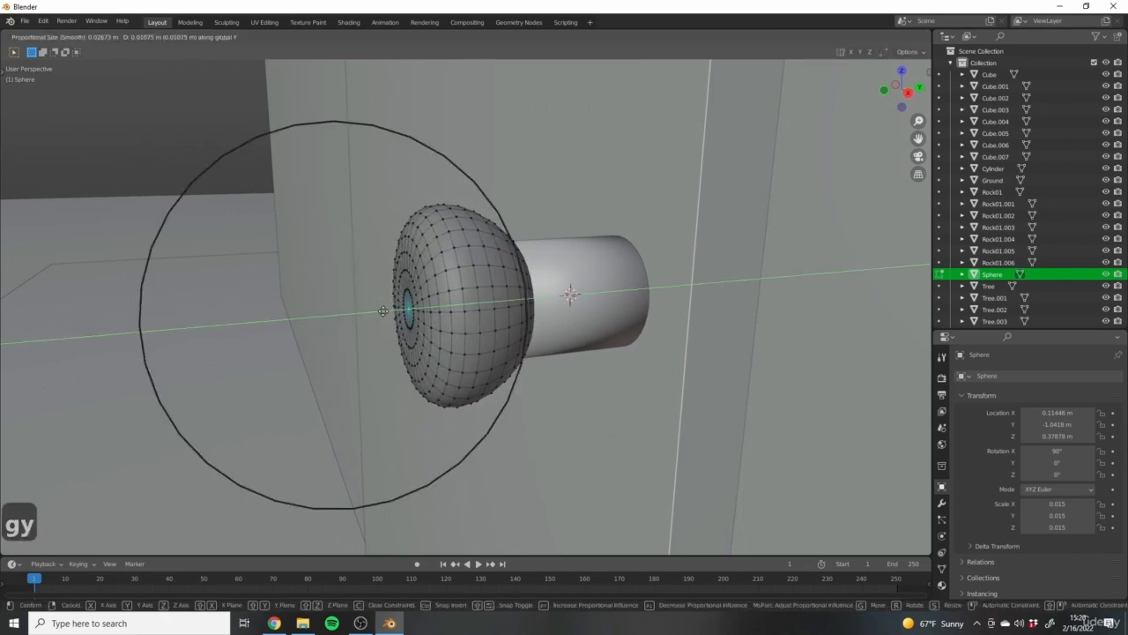
click(363, 308)
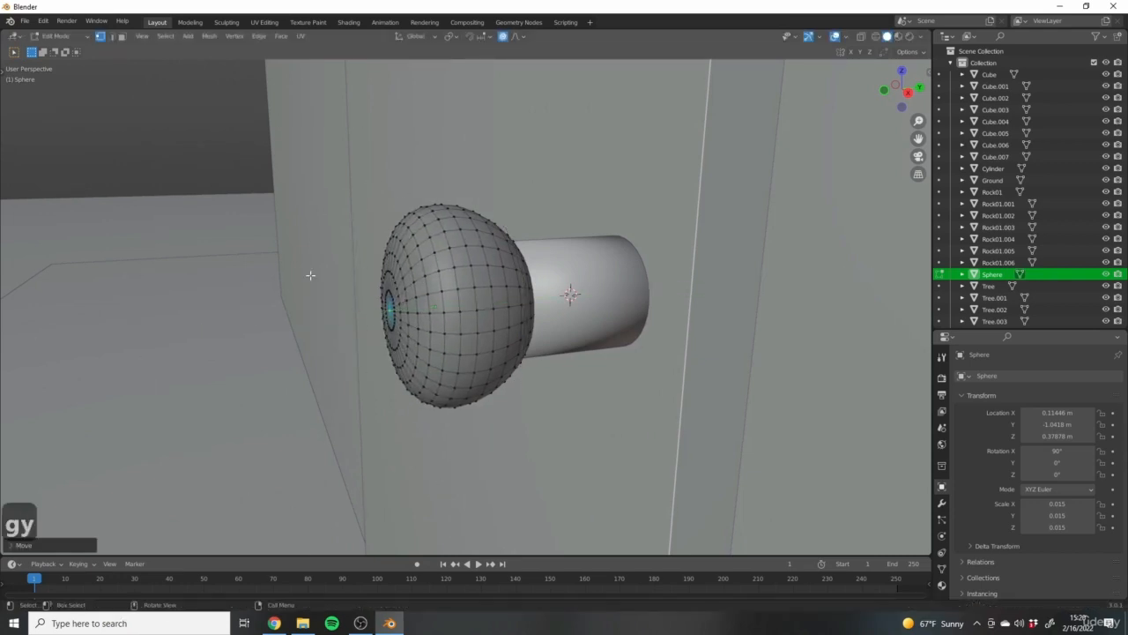
scroll(310, 275, down, 5)
middle_drag(458, 255, 437, 354)
Leave the sphere's Edit Mode, open the handle cylinder in Edit Mode with face selection, and select its ring of side faces.
key(Tab)
key(Tab)
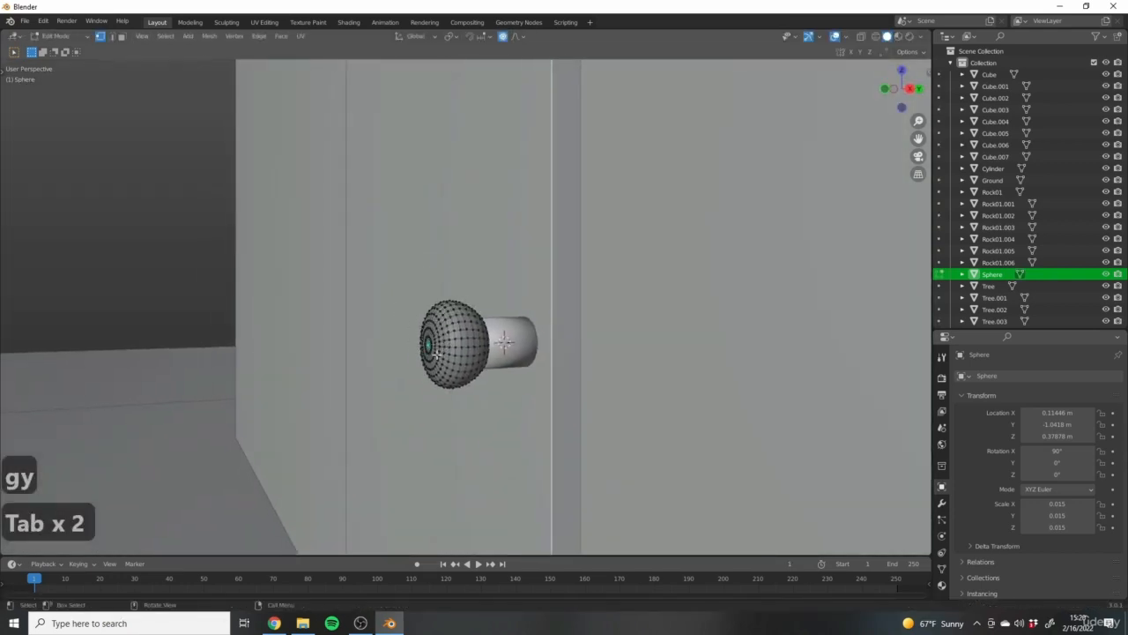
key(Tab)
click(530, 338)
middle_drag(529, 337, 490, 361)
key(Tab)
scroll(476, 337, up, 2)
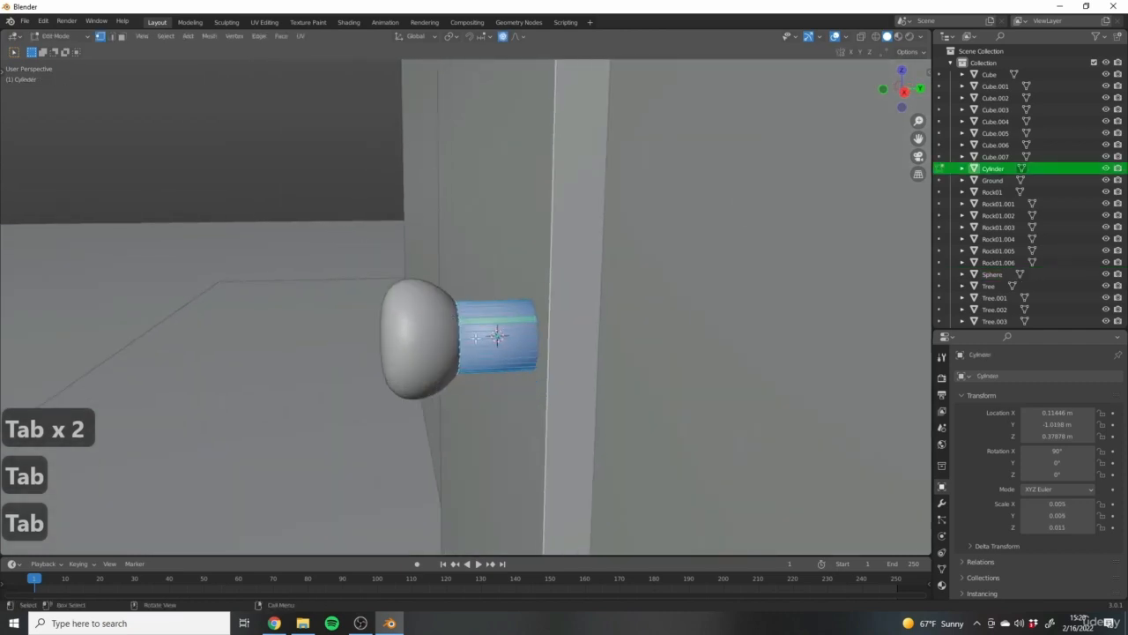
click(122, 37)
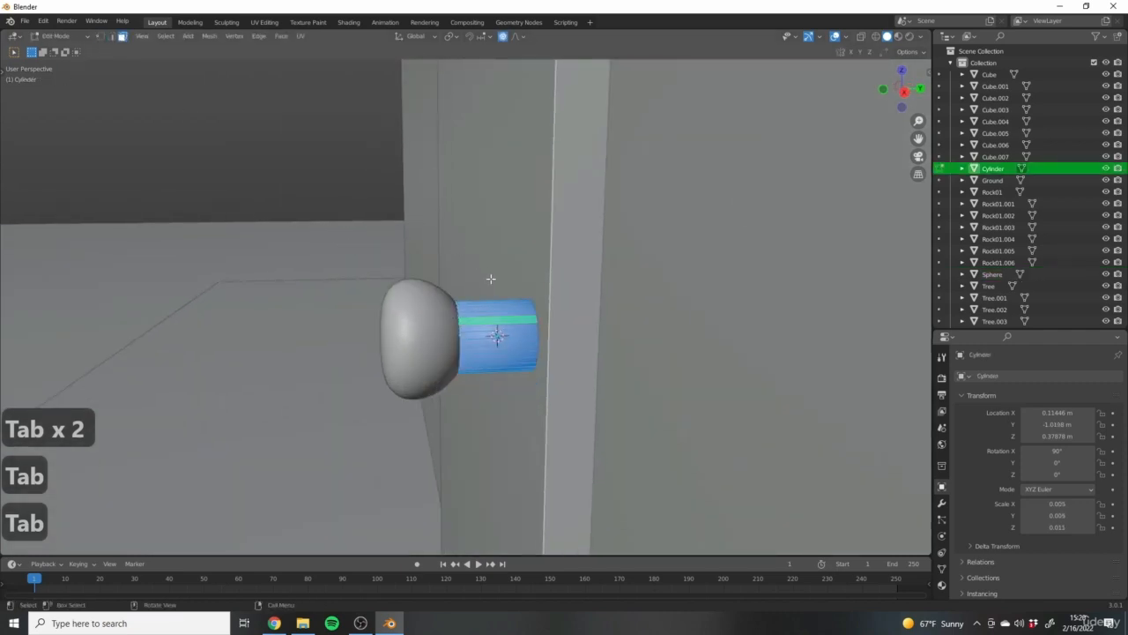
scroll(491, 278, up, 4)
alt+click(526, 416)
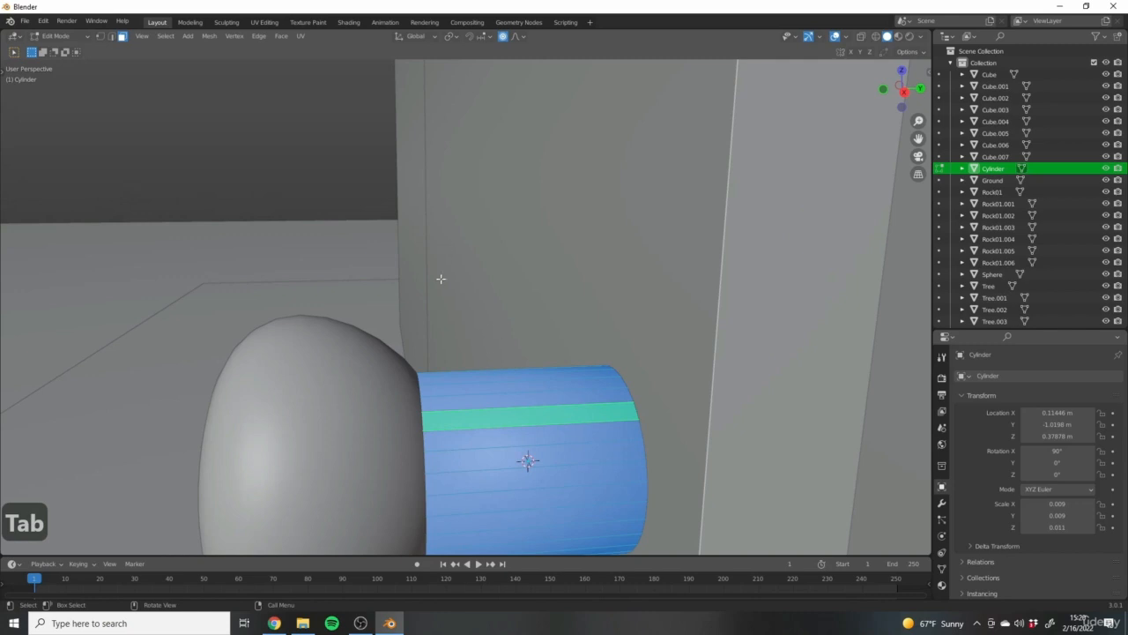
Examine the cylinder's side-face selection in wireframe and return to solid view.
scroll(441, 279, down, 6)
key(z)
click(306, 347)
middle_drag(306, 347, 547, 385)
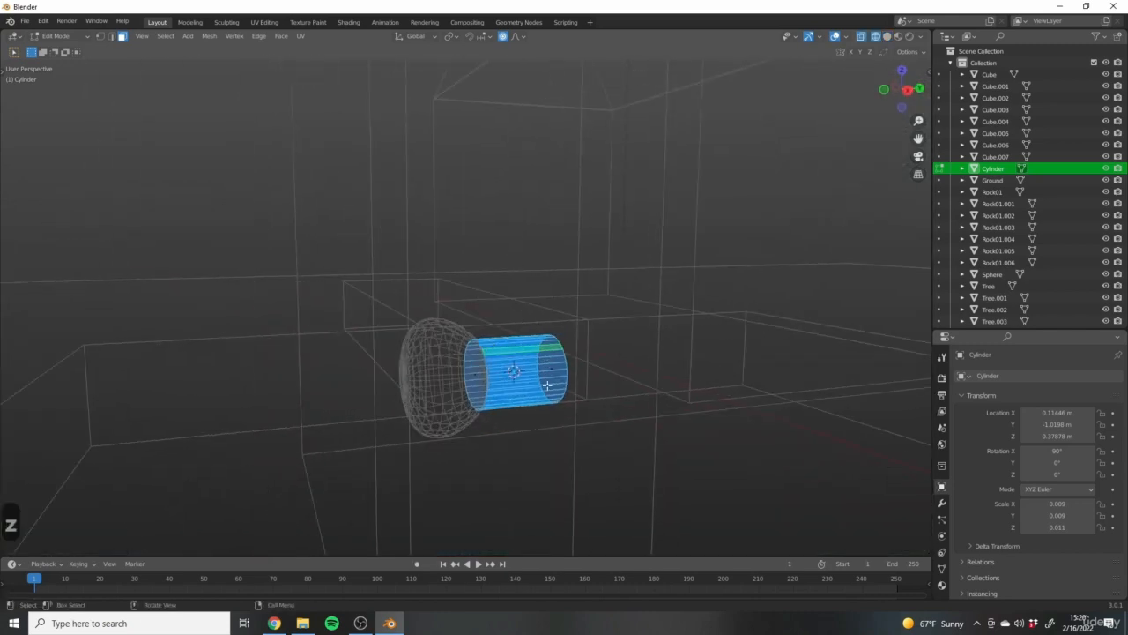
key(z)
click(476, 272)
middle_drag(476, 272, 625, 403)
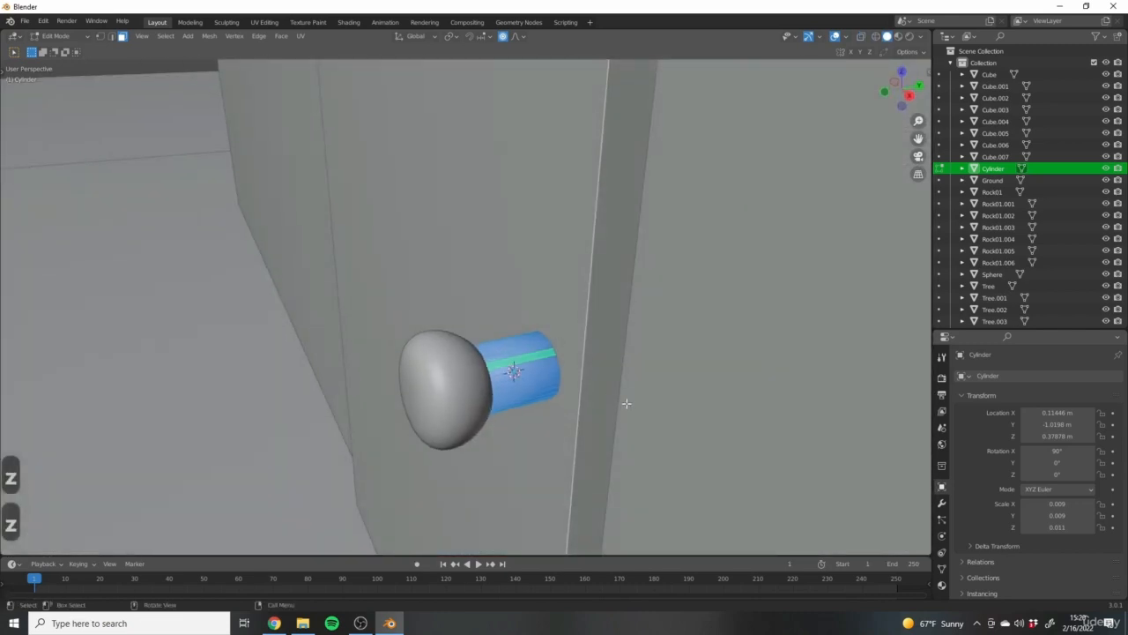
key(s)
key(z)
right_click(603, 387)
Thin the handle cylinder by scaling its selected faces to about 0.86 in X and Z only, and return to Object Mode.
key(s)
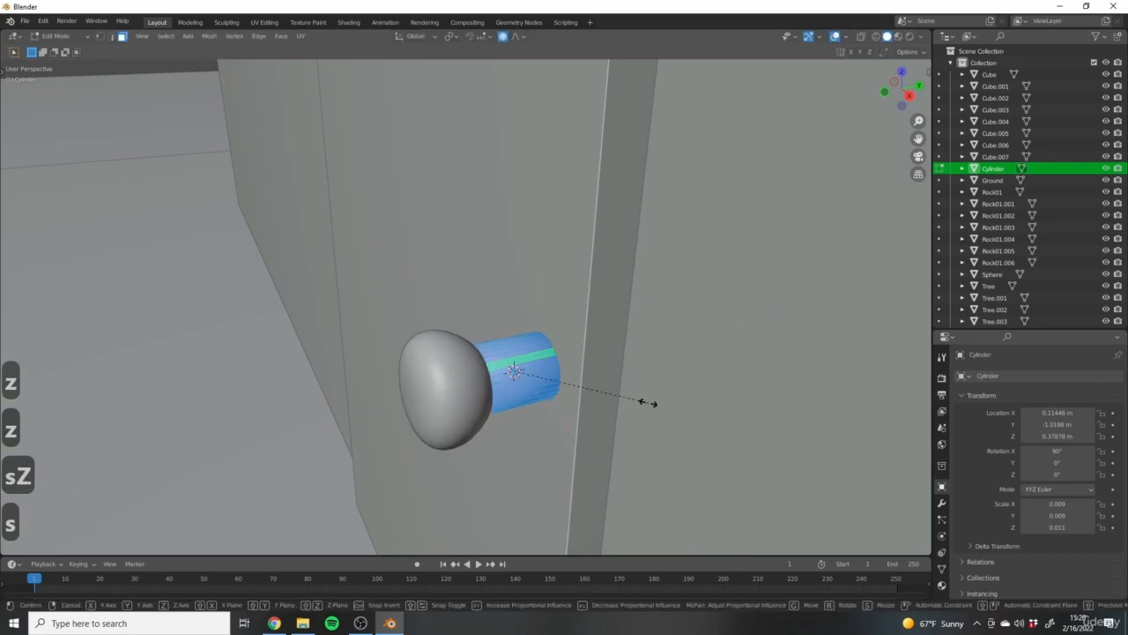
key(shift+y)
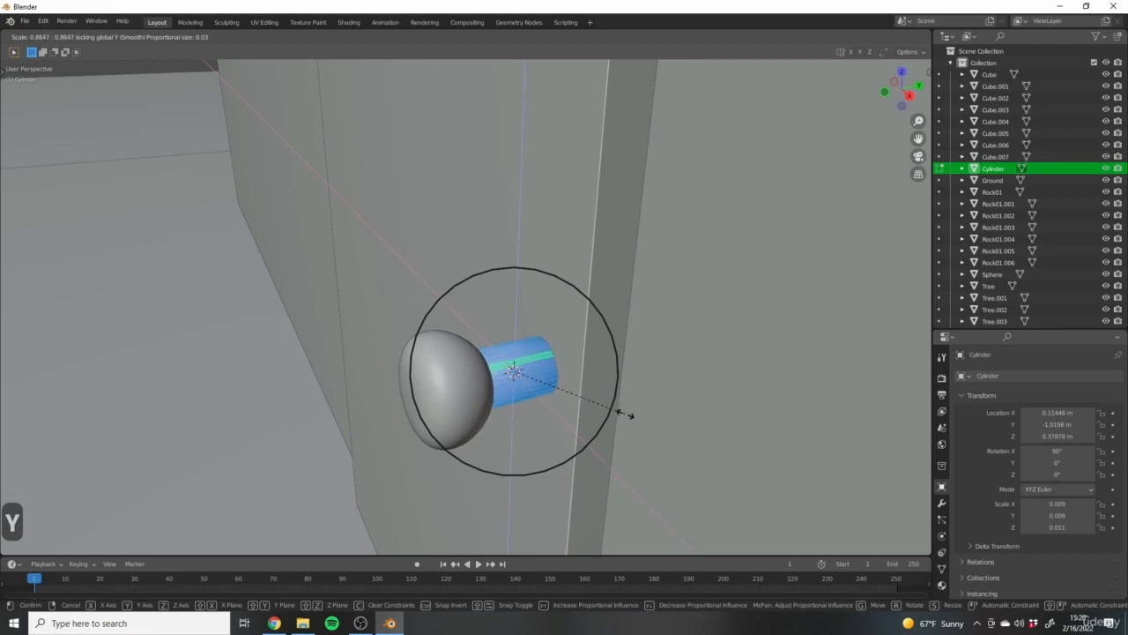
click(625, 408)
scroll(625, 408, down, 4)
key(Tab)
mouse_move(631, 414)
middle_down()
mouse_move(606, 397)
mouse_move(644, 396)
middle_up()
mouse_move(495, 413)
middle_down()
mouse_move(428, 404)
mouse_move(478, 419)
middle_up()
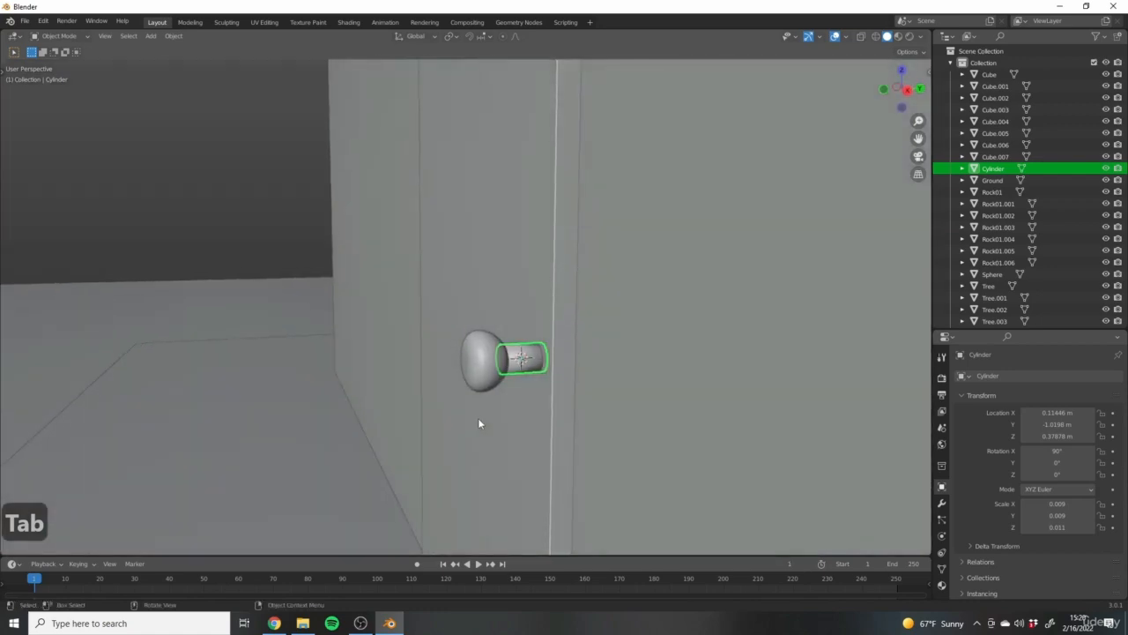
Lower the door knob's sphere and cylinder together along Z to about 0.363 m.
scroll(478, 419, down, 6)
middle_drag(389, 376, 432, 370)
scroll(450, 358, up, 5)
shift+click(405, 343)
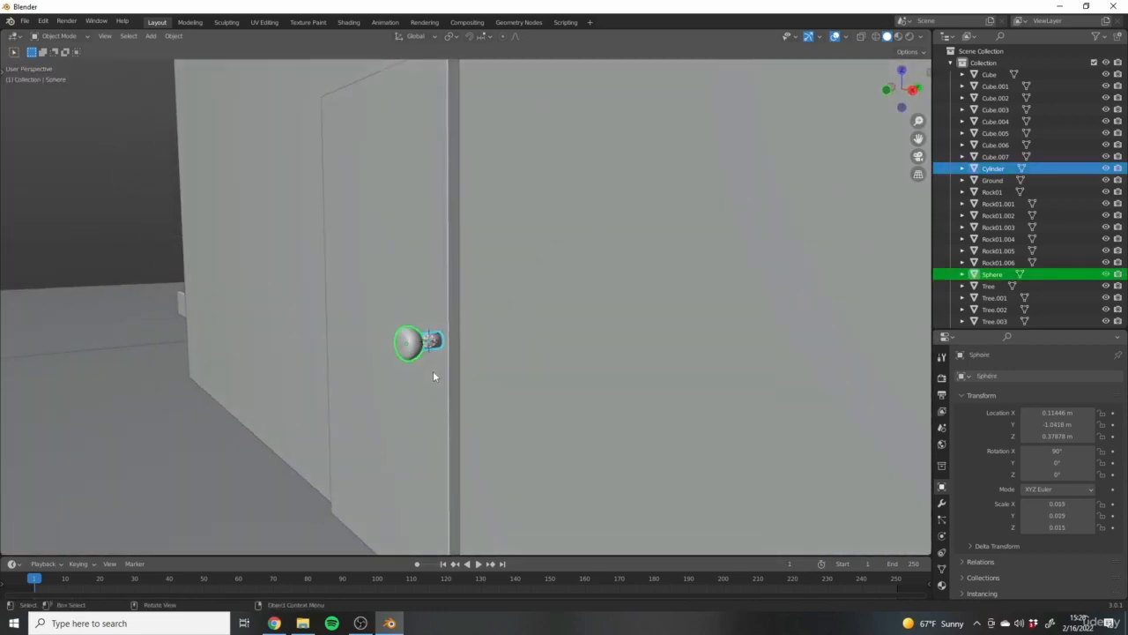
key(g)
key(z)
click(433, 389)
middle_drag(352, 382, 427, 376)
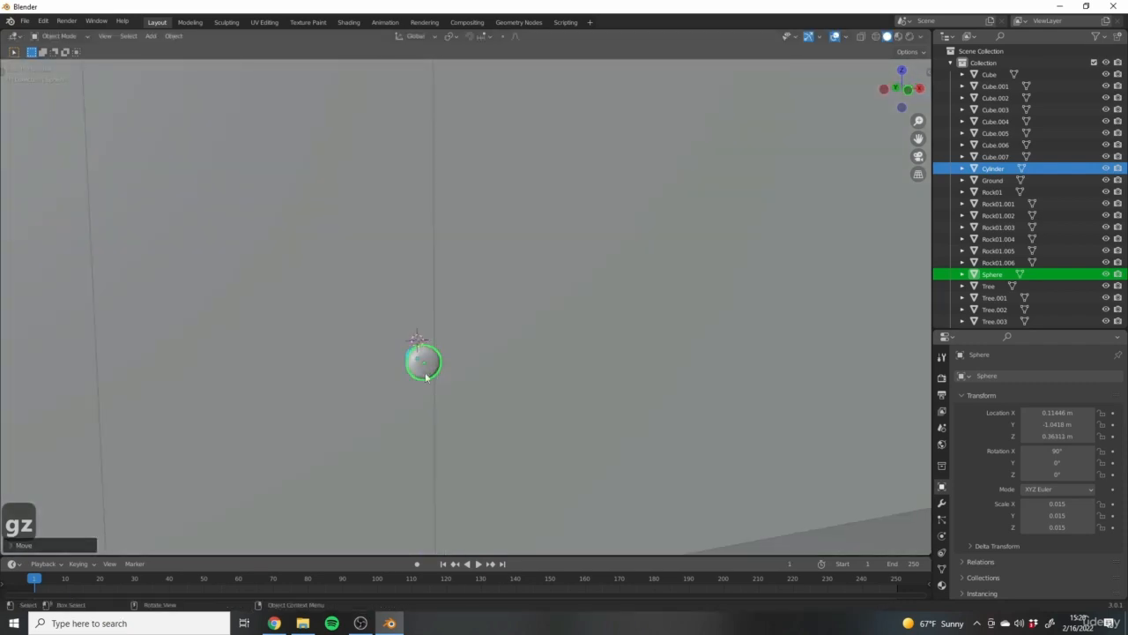
scroll(427, 377, down, 8)
scroll(557, 369, up, 4)
middle_drag(513, 369, 405, 352)
Scale the knob's sphere and cylinder together down to about 0.9 of their size.
click(363, 407)
scroll(476, 375, down, 6)
scroll(407, 357, up, 3)
click(383, 278)
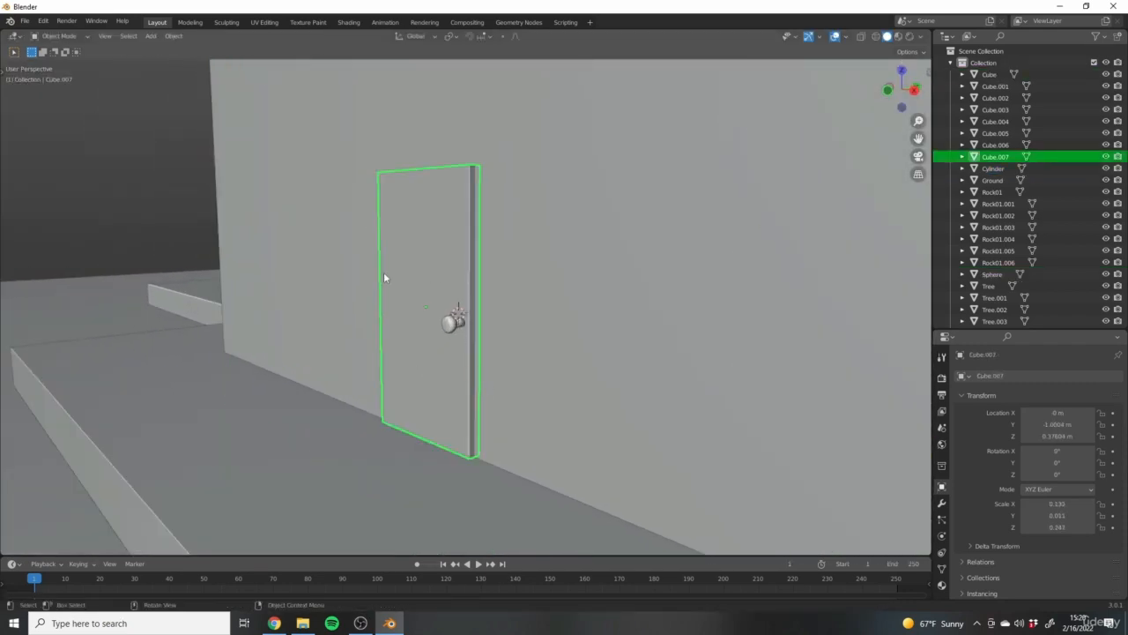
middle_drag(383, 277, 456, 347)
scroll(456, 343, up, 4)
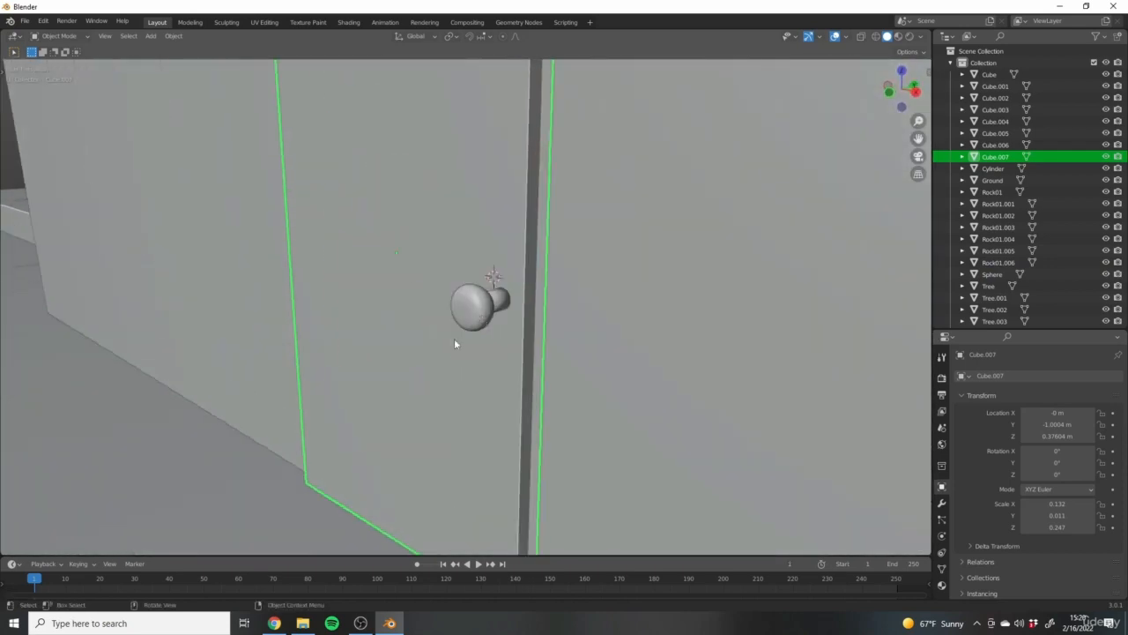
click(471, 305)
shift+click(498, 301)
key(s)
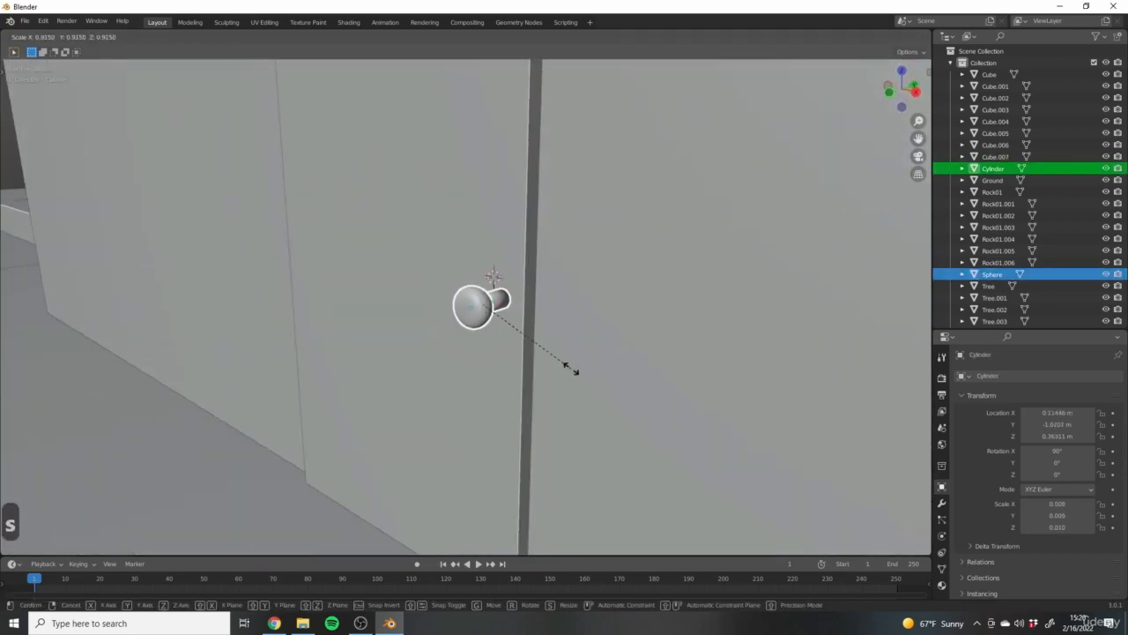
click(561, 368)
Move both knob parts along Y toward the door, putting the cylinder at about Y -1.017 m.
key(g)
key(y)
click(562, 368)
middle_drag(561, 368, 407, 311)
scroll(372, 195, down, 4)
scroll(465, 269, up, 8)
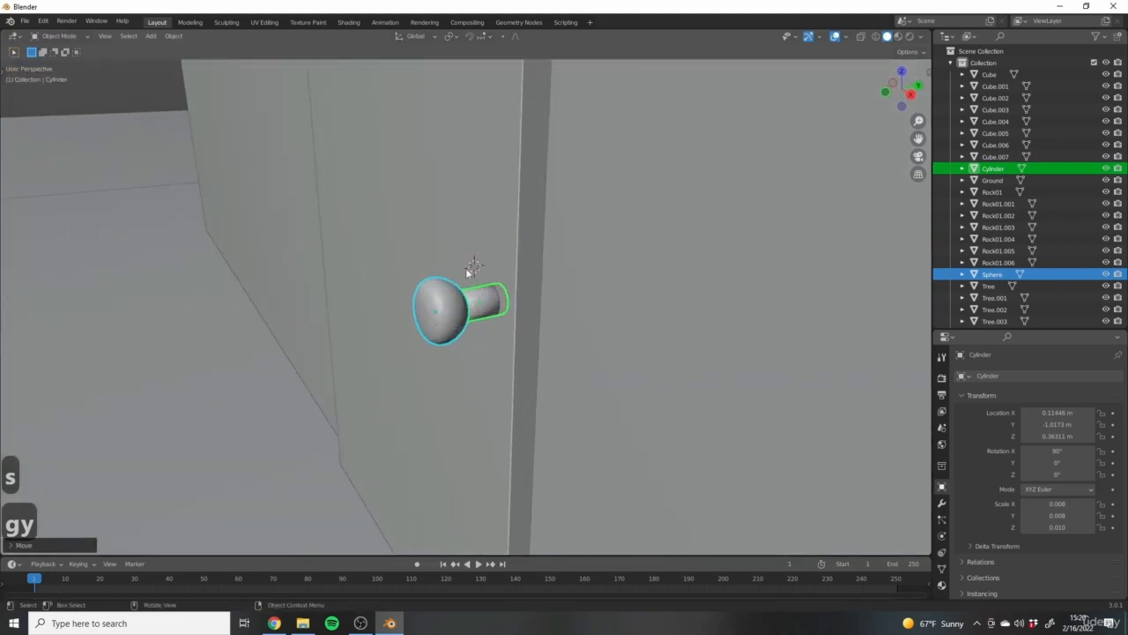
Join the knob's sphere and cylinder with the door into one object.
shift+click(500, 172)
scroll(500, 227, down, 3)
middle_drag(297, 327, 392, 289)
key(ctrl+j)
middle_drag(474, 266, 402, 279)
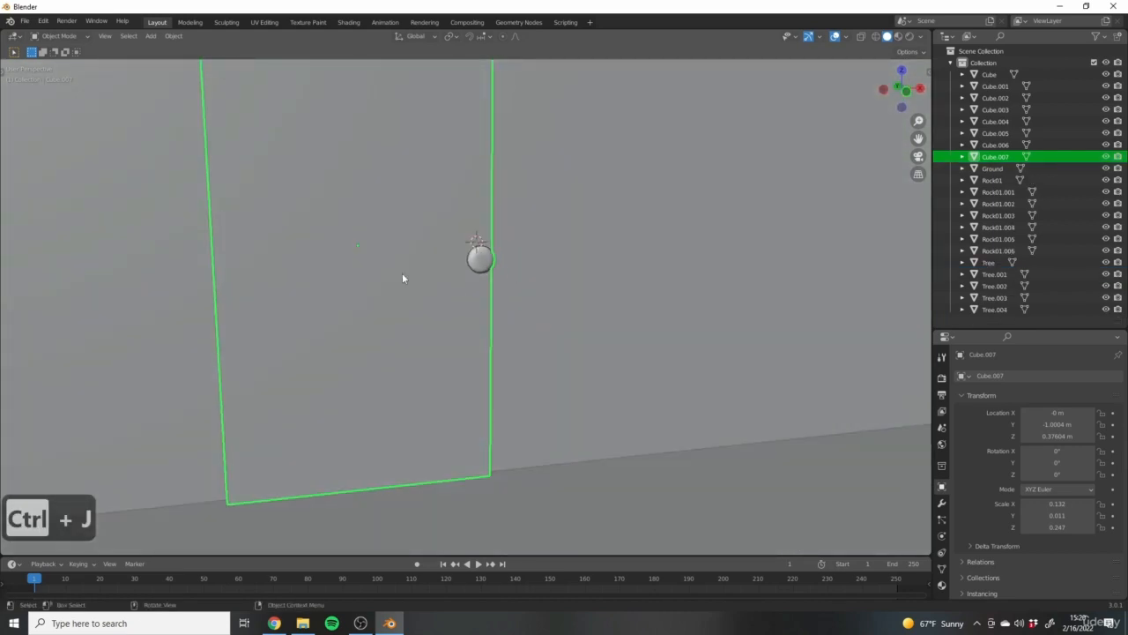
scroll(361, 248, down, 4)
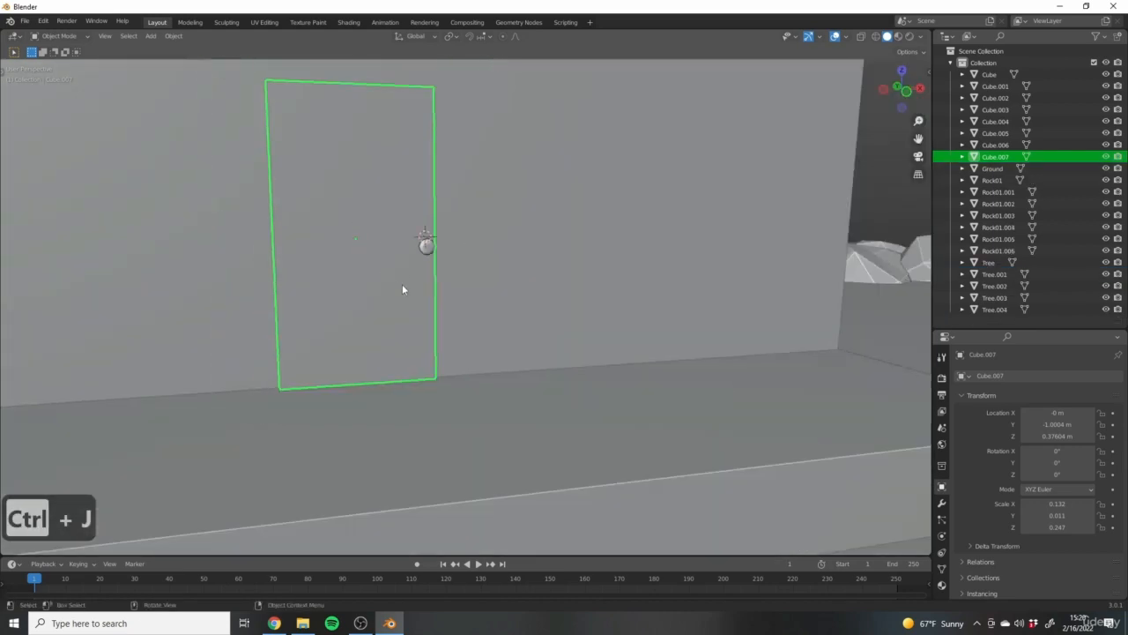
middle_drag(403, 287, 423, 311)
key(r)
key(z)
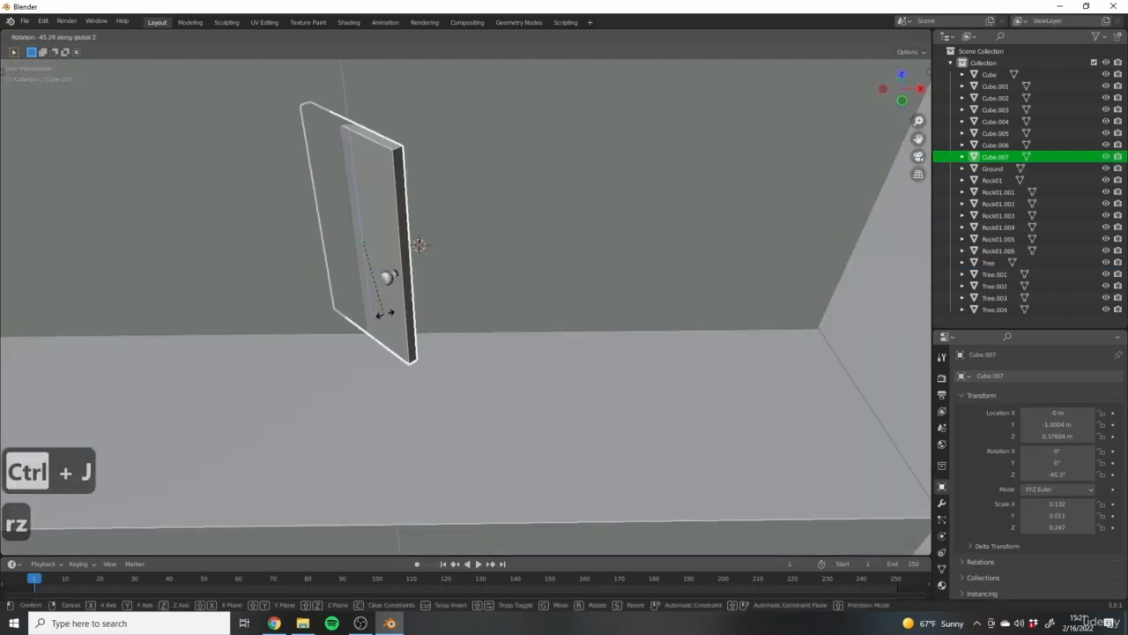
right_click(439, 313)
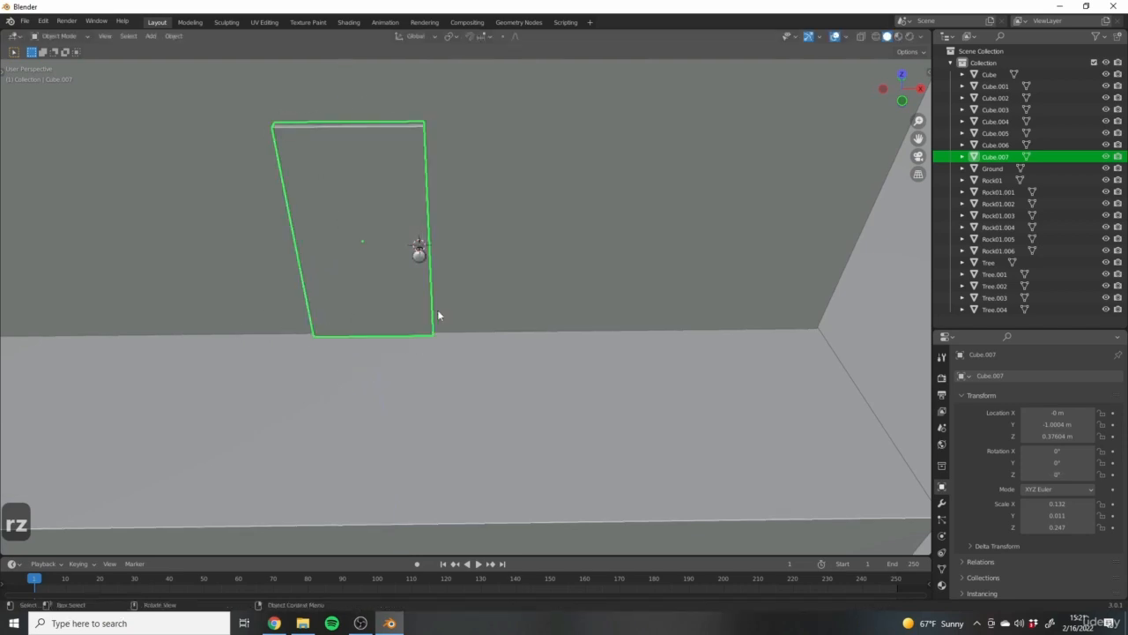
Snap the 3D cursor to the door's short bottom edge on the side opposite the knob.
middle_drag(438, 314, 462, 322)
key(Tab)
scroll(462, 324, up, 4)
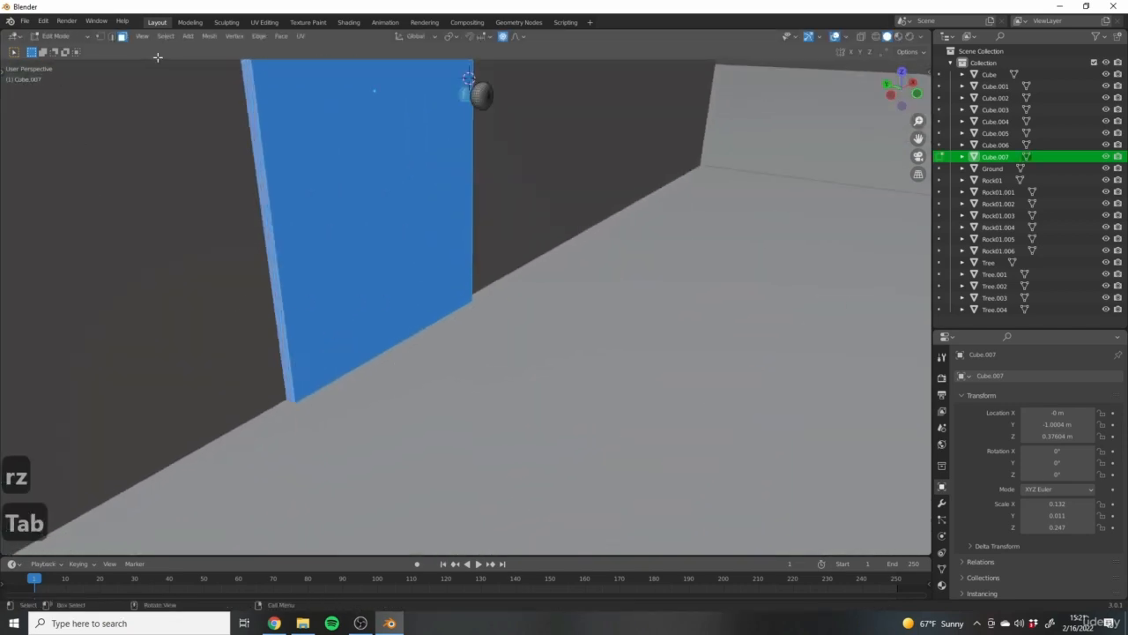
click(112, 36)
scroll(324, 414, up, 3)
scroll(250, 333, up, 2)
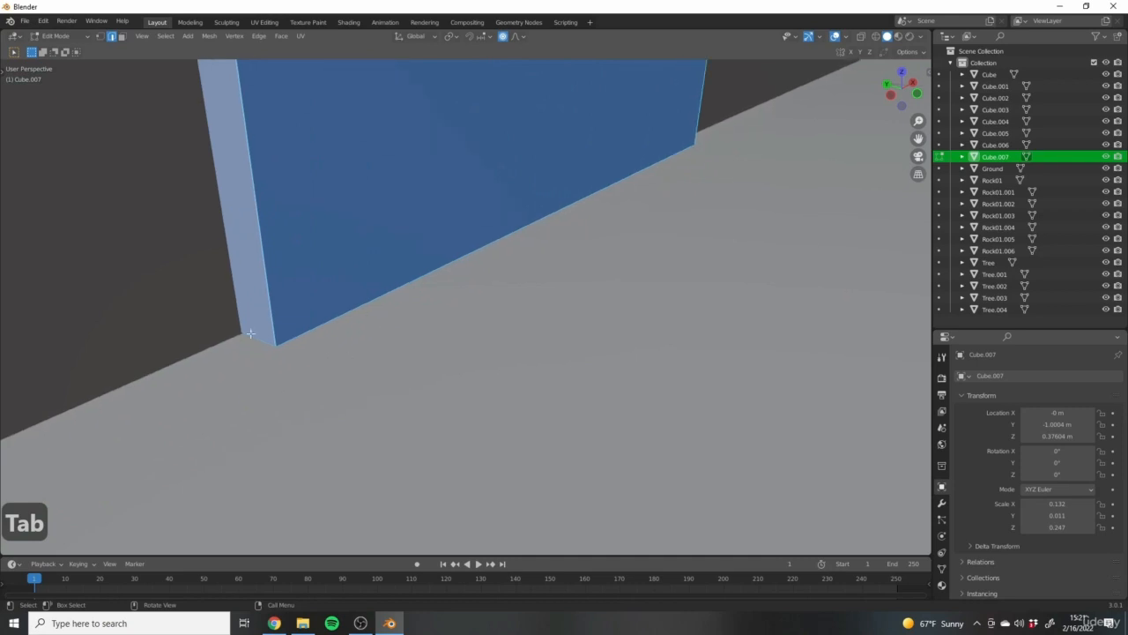
click(260, 338)
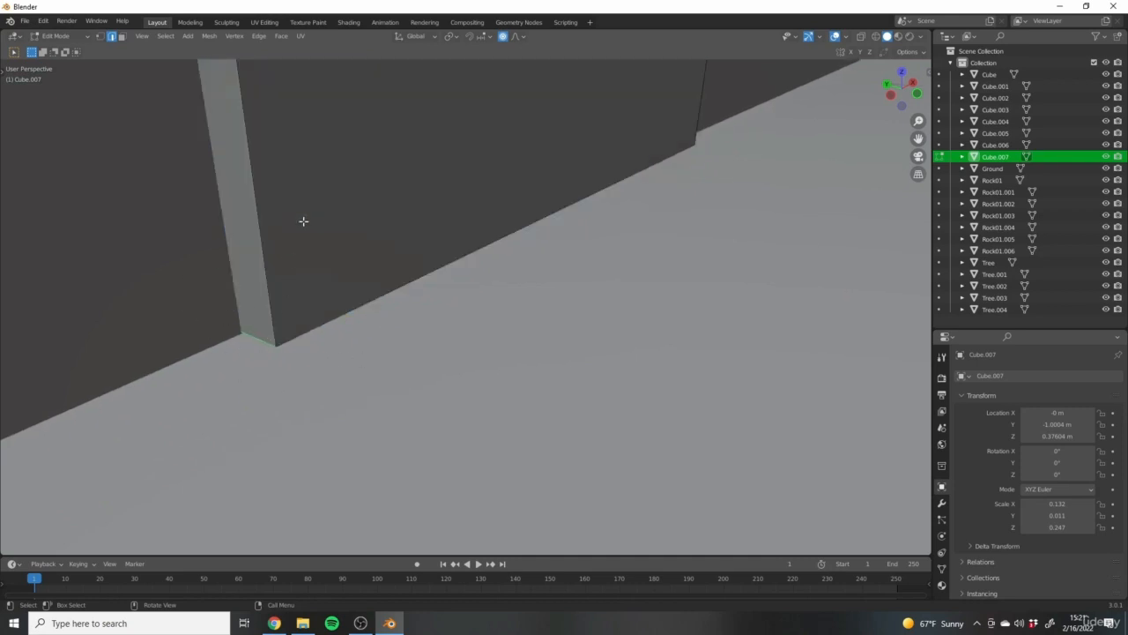
scroll(441, 327, down, 8)
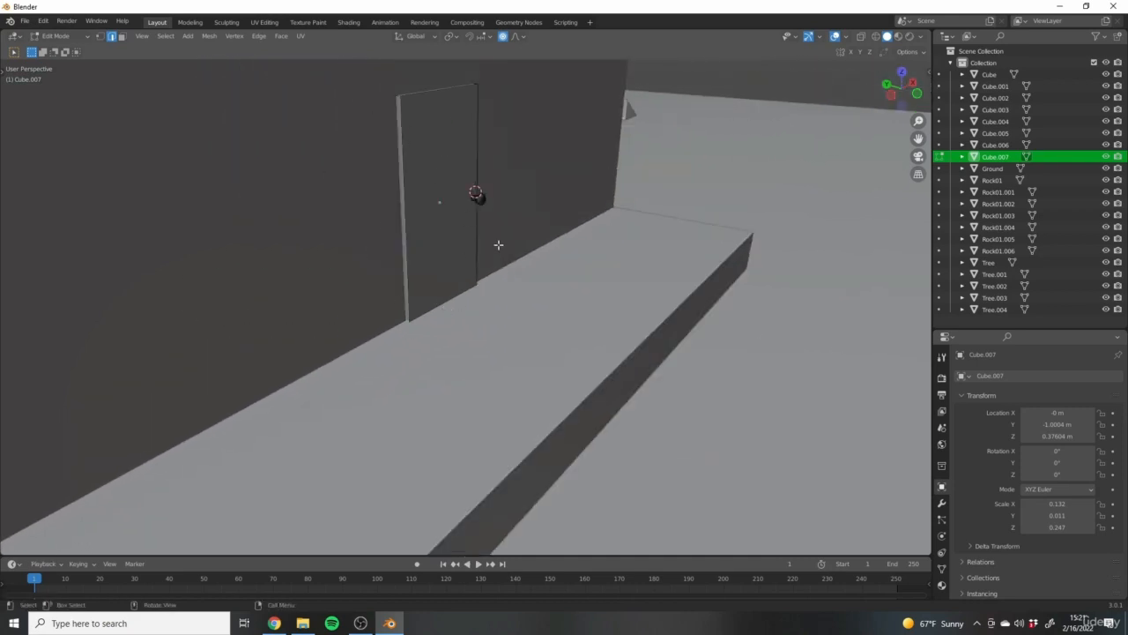
mouse_move(498, 244)
middle_down()
mouse_move(448, 307)
mouse_move(435, 307)
middle_up()
key(shift+s)
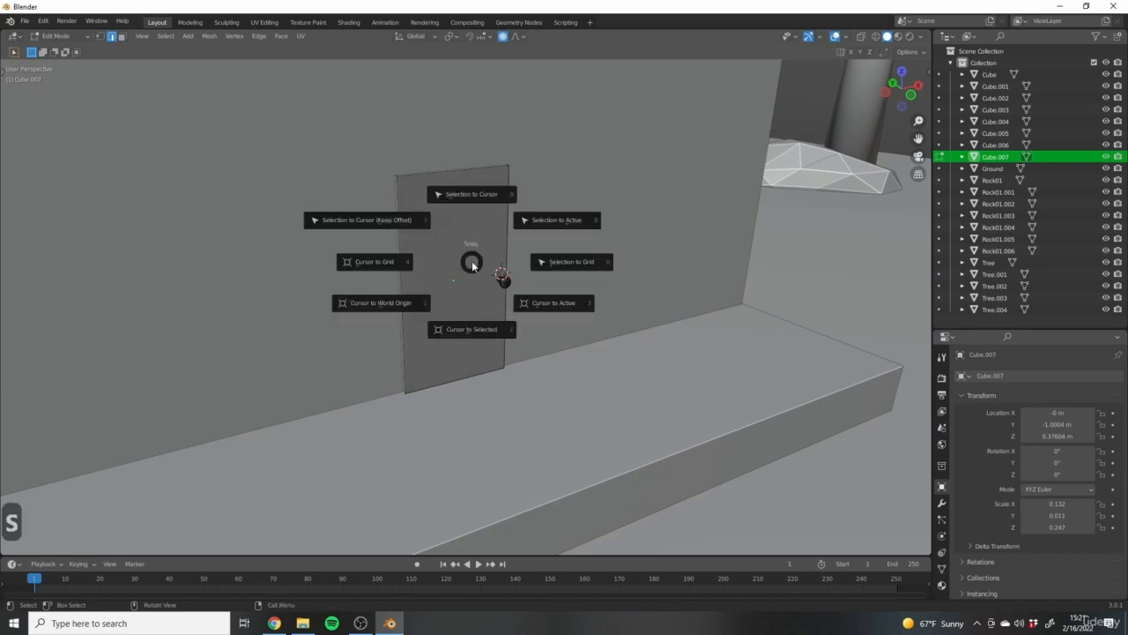
click(474, 322)
middle_drag(556, 386, 501, 357)
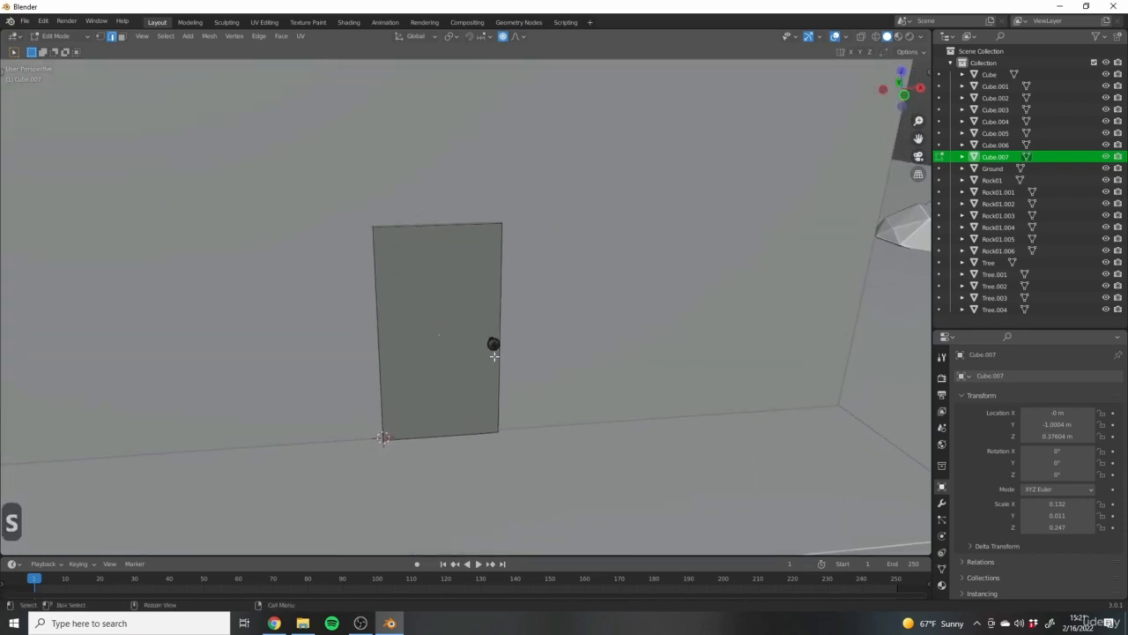
Set the door object's origin to the 3D cursor at its bottom hinge-side edge.
scroll(442, 351, up, 2)
key(Tab)
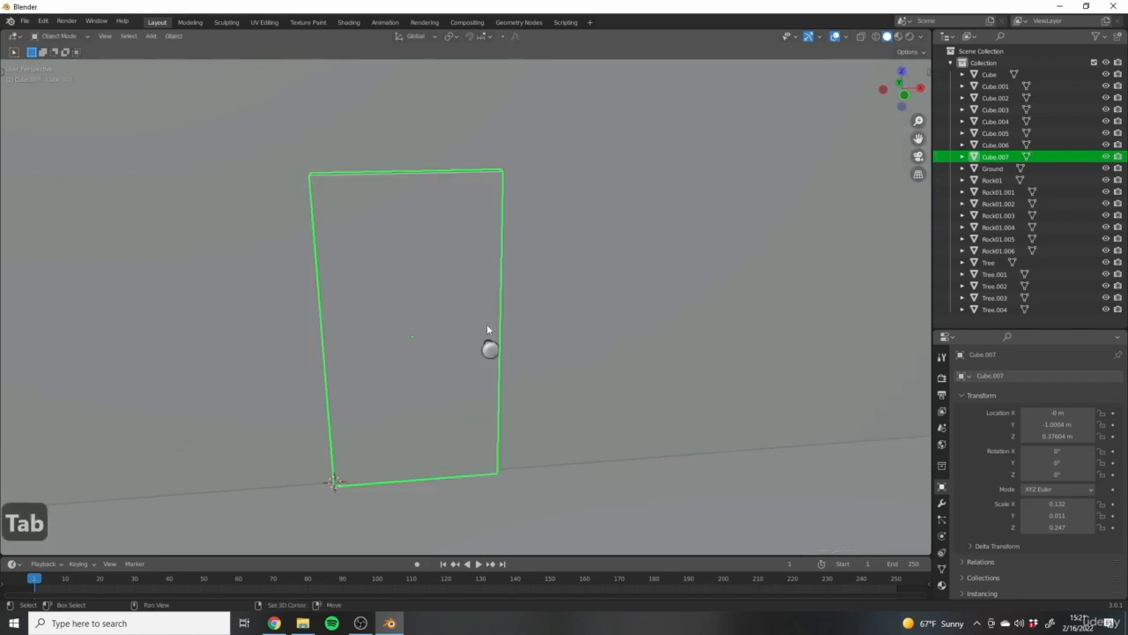
shift+middle_drag(486, 328, 485, 257)
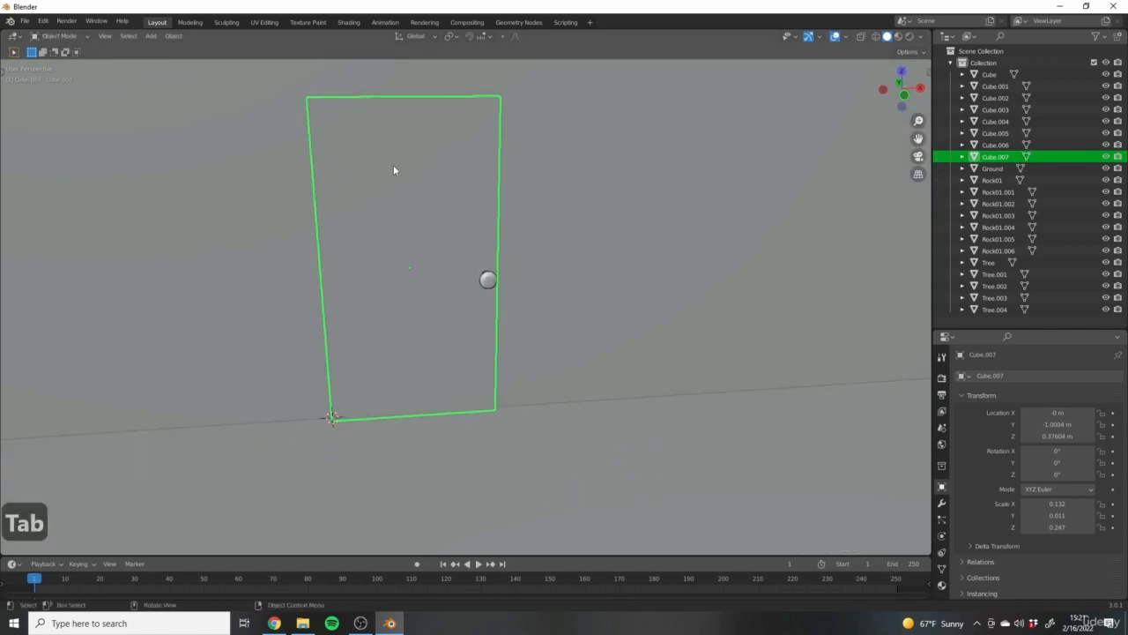
right_click(387, 194)
mouse_move(350, 237)
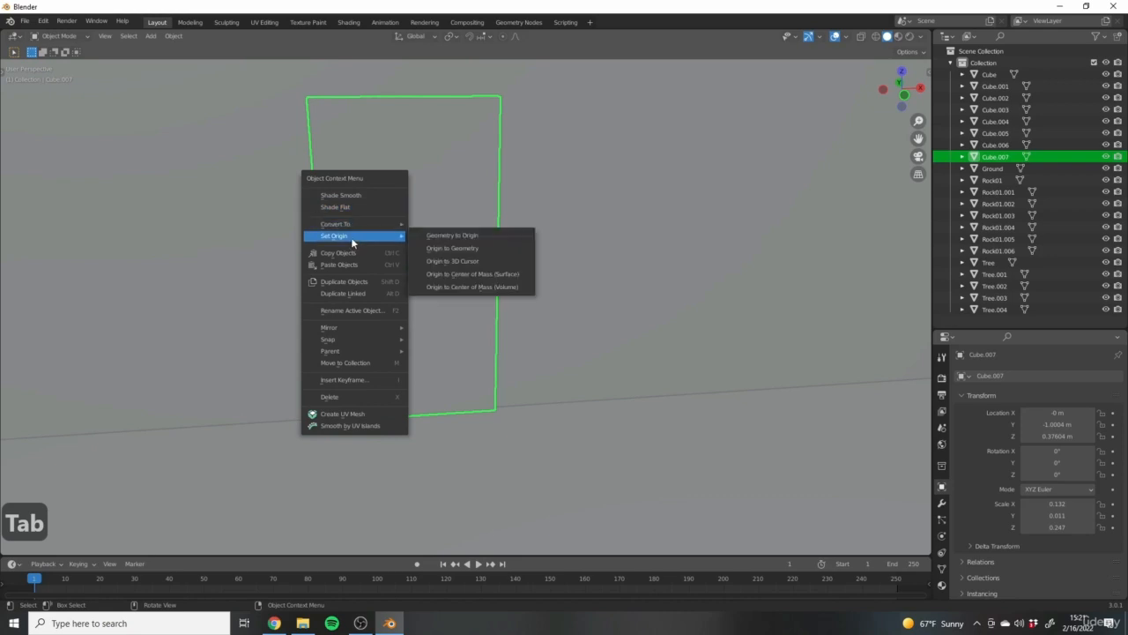
click(468, 261)
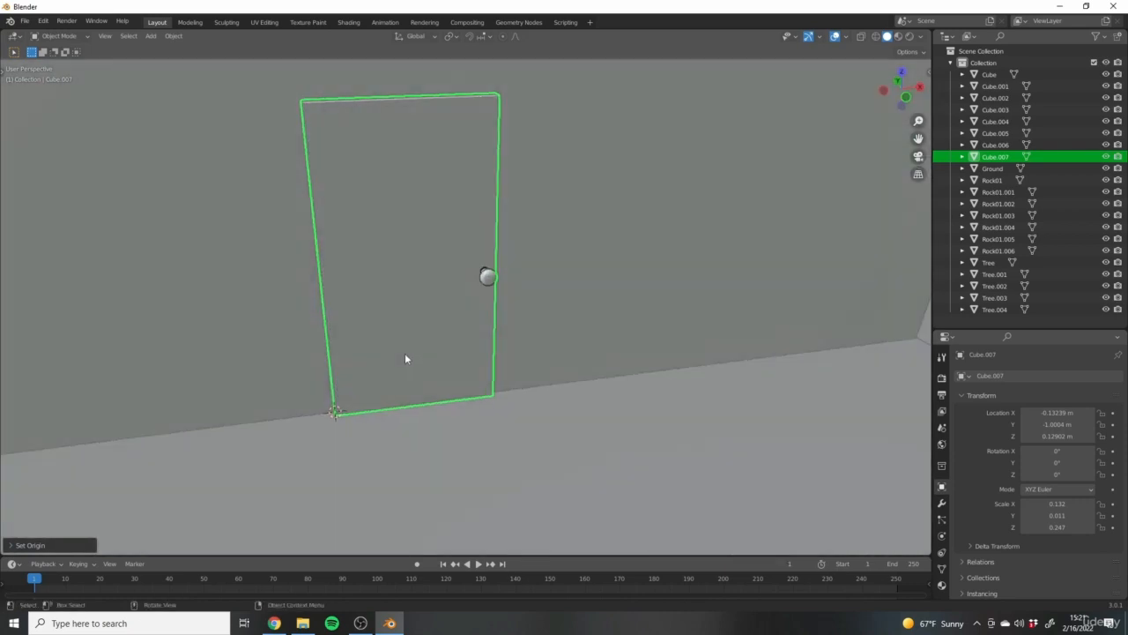
click(507, 321)
shift+middle_drag(506, 321, 534, 303)
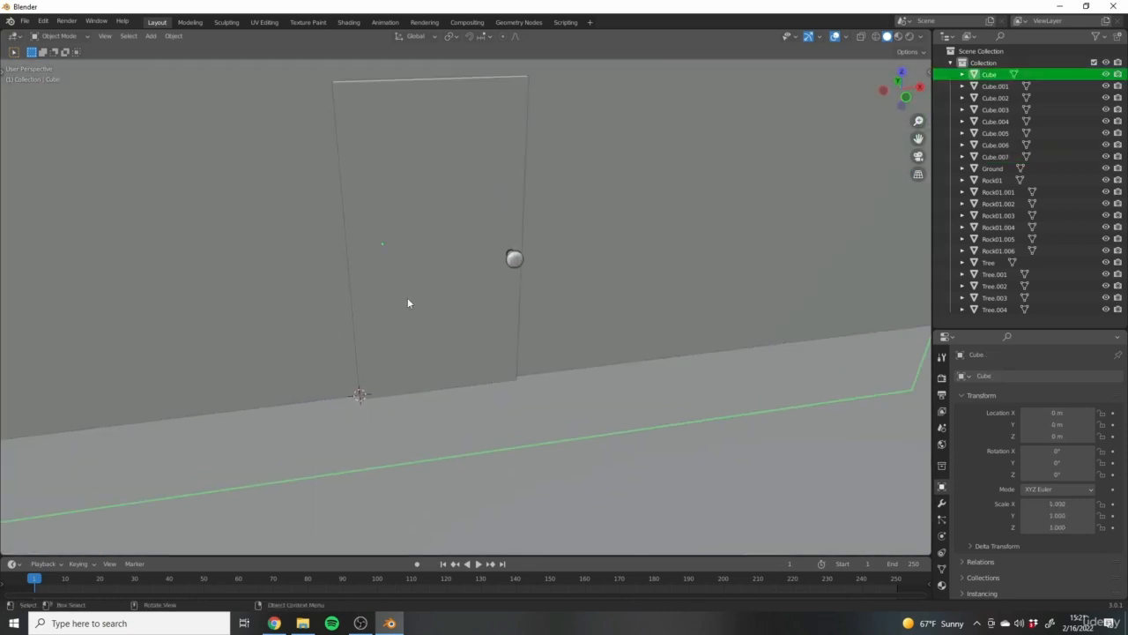
click(407, 301)
middle_drag(355, 397, 456, 342)
key(r)
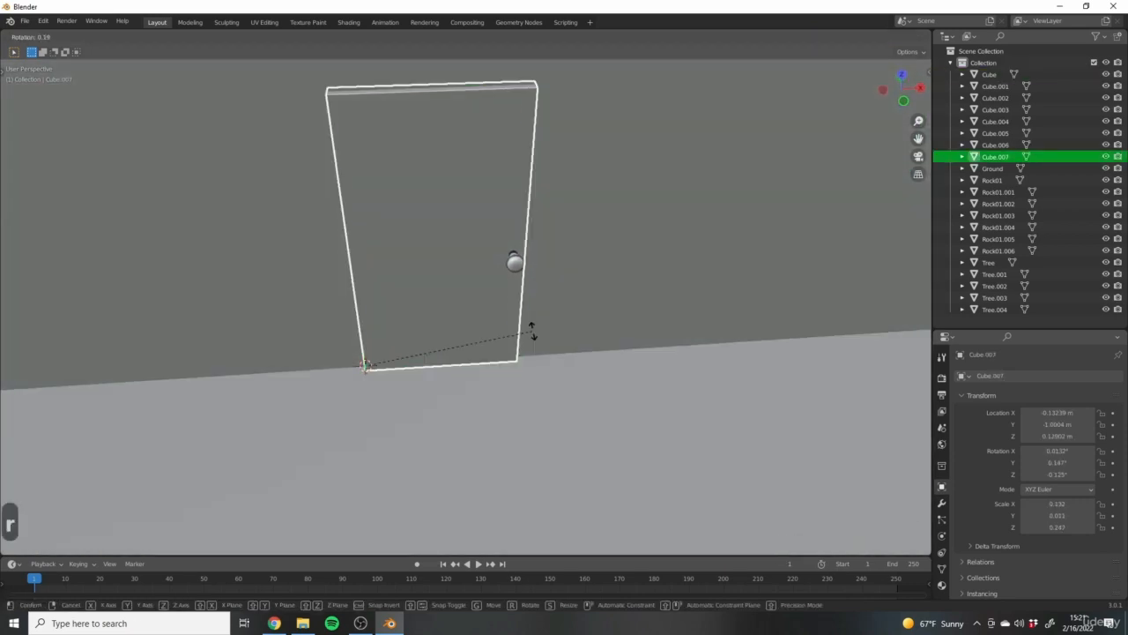
key(z)
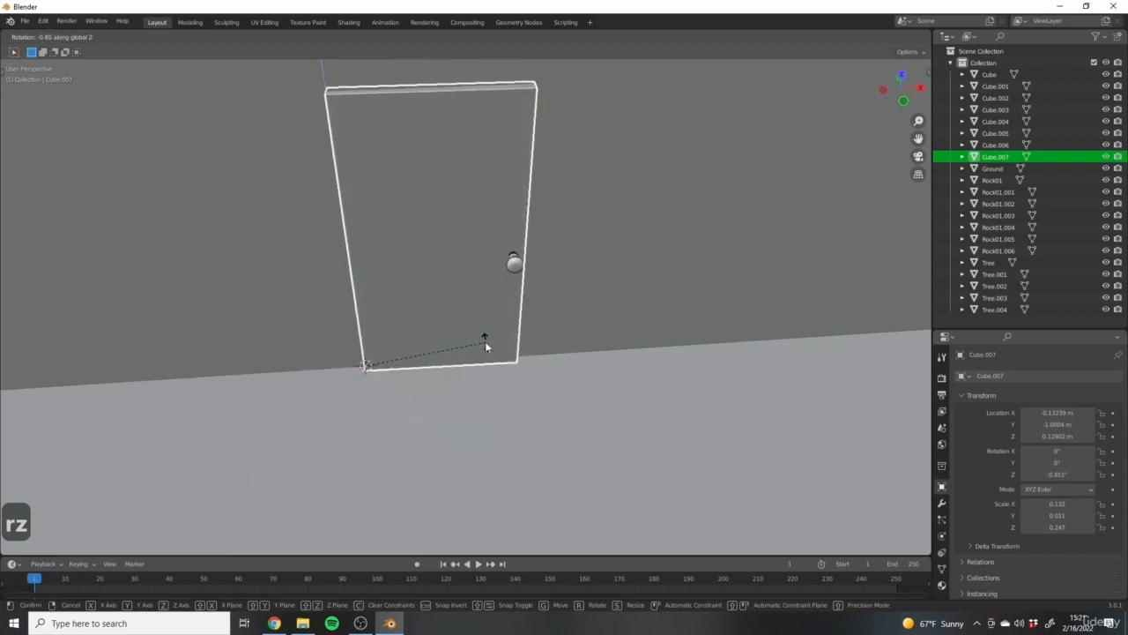
click(486, 340)
scroll(514, 370, down, 5)
middle_drag(514, 371, 463, 294)
scroll(569, 336, up, 3)
scroll(411, 382, down, 5)
middle_drag(411, 383, 428, 343)
scroll(428, 343, up, 2)
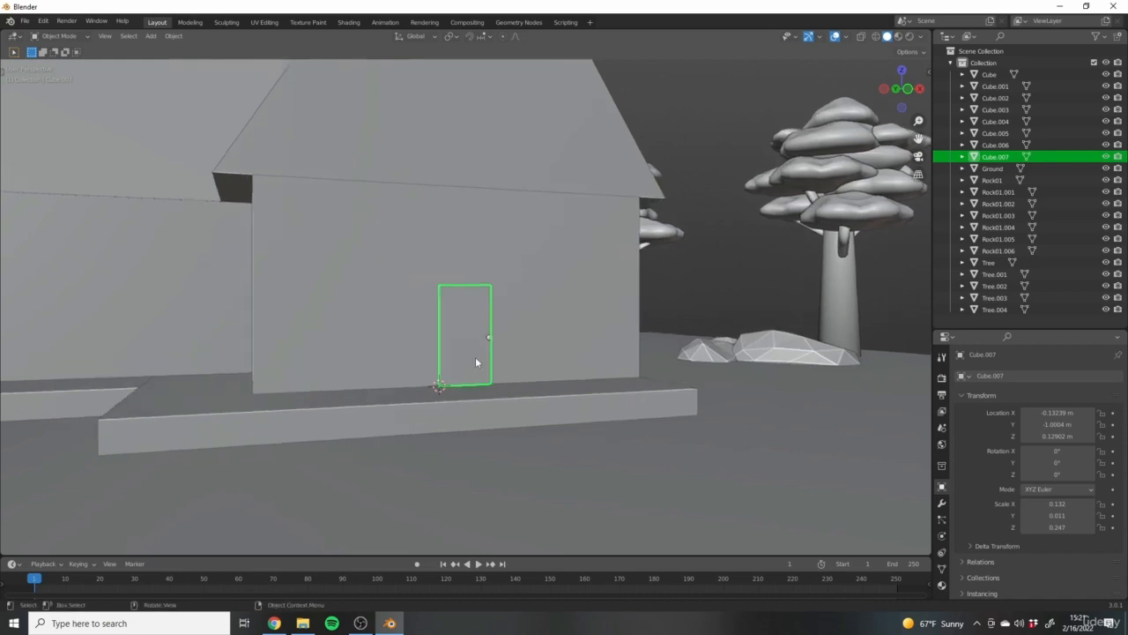
key(r)
key(x)
right_click(533, 362)
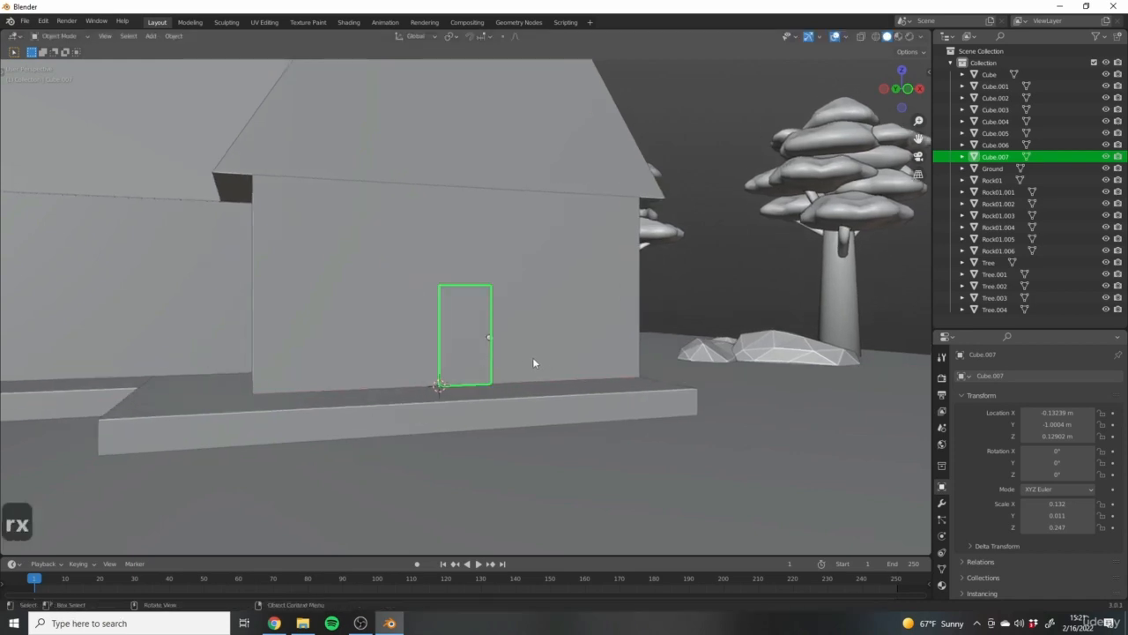
key(g)
key(x)
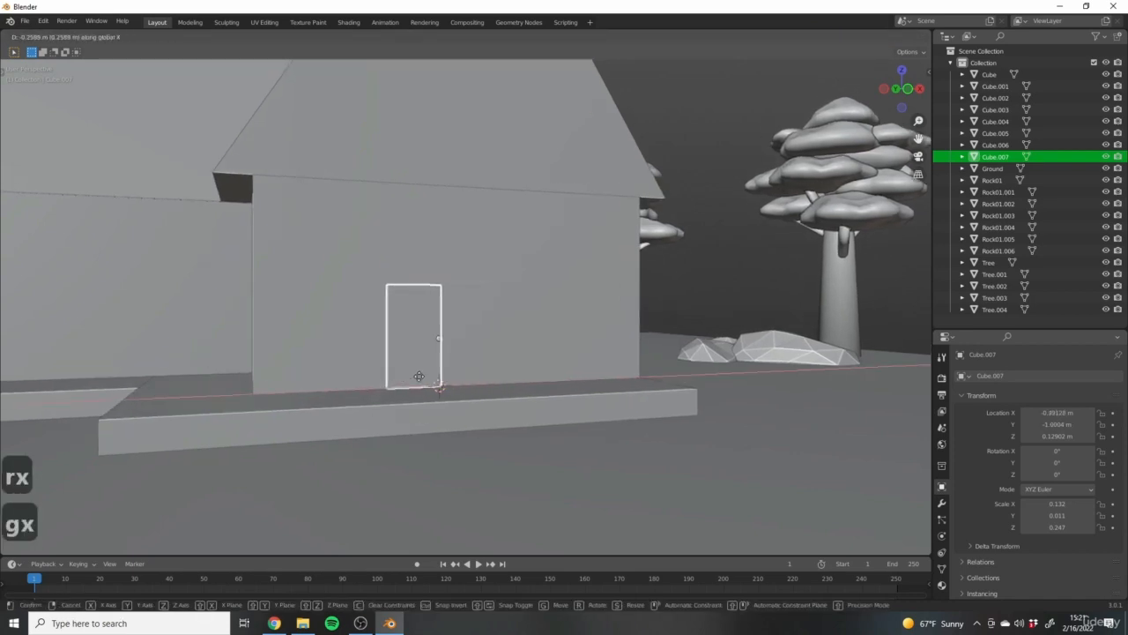
click(458, 376)
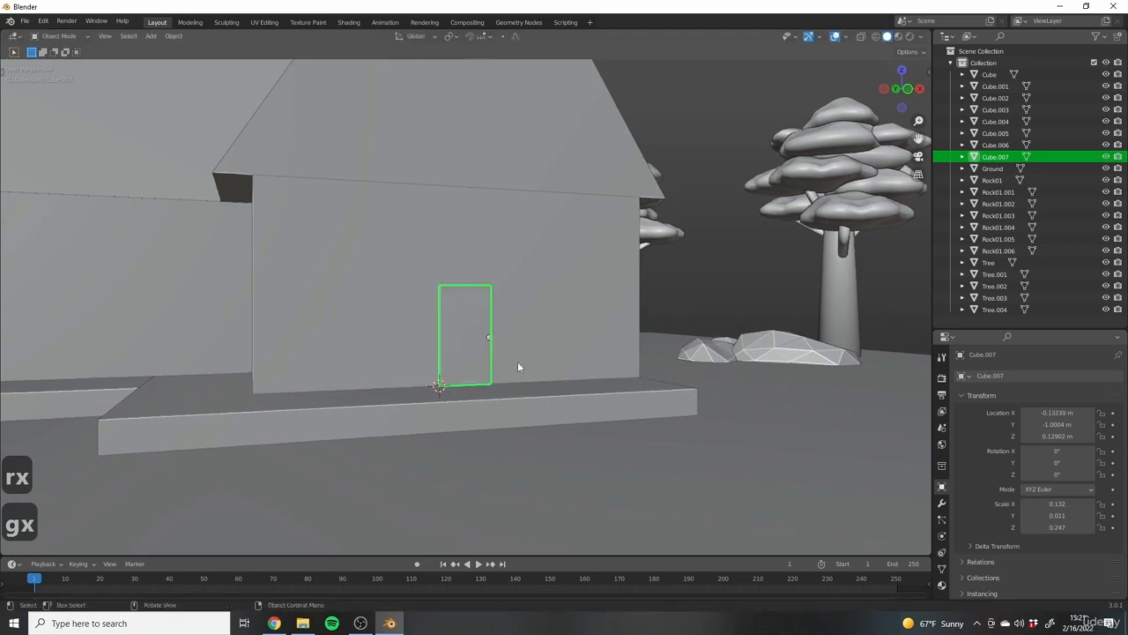
middle_drag(517, 361, 466, 335)
key(r)
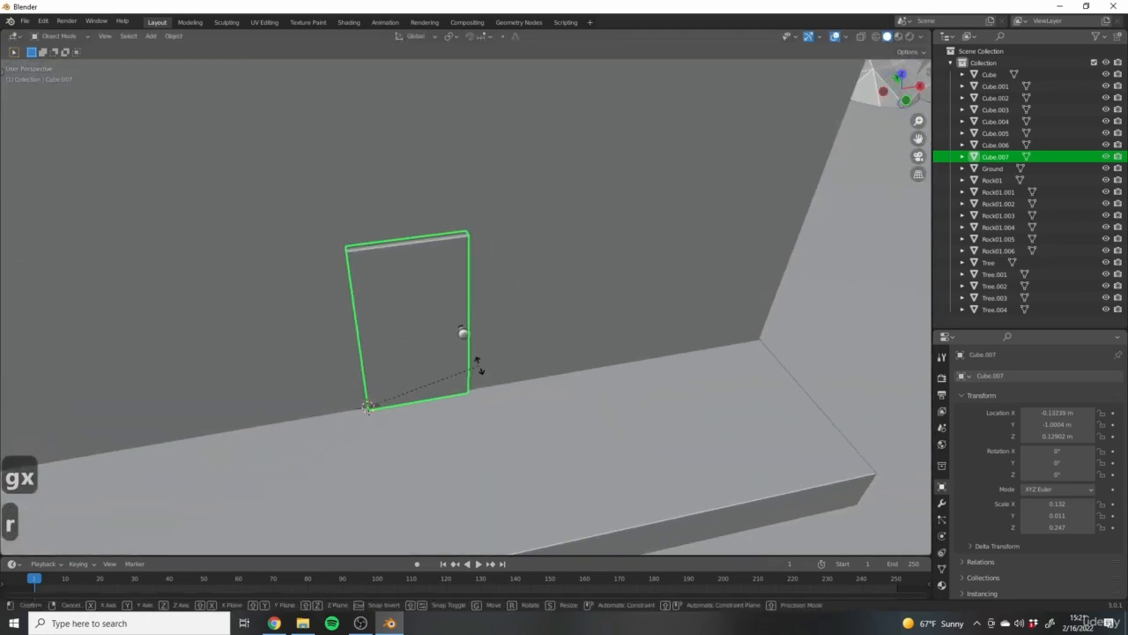
key(z)
right_click(451, 375)
In front view, place the 3D cursor on the house's front wall left of the door and add a cube there.
scroll(520, 353, down, 6)
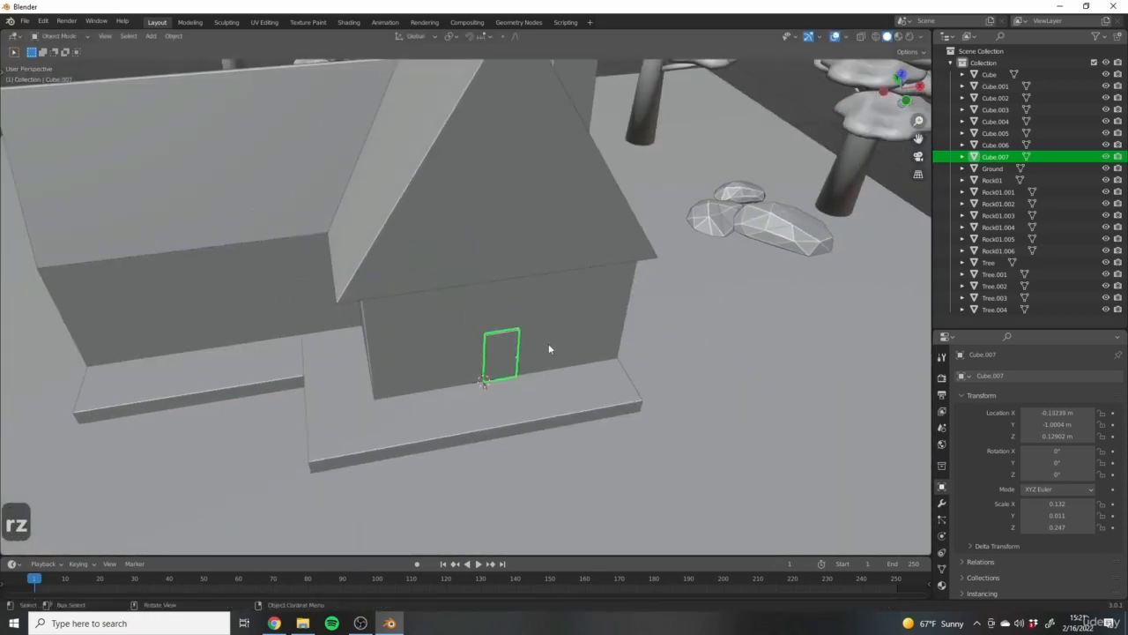
middle_drag(549, 345, 345, 298)
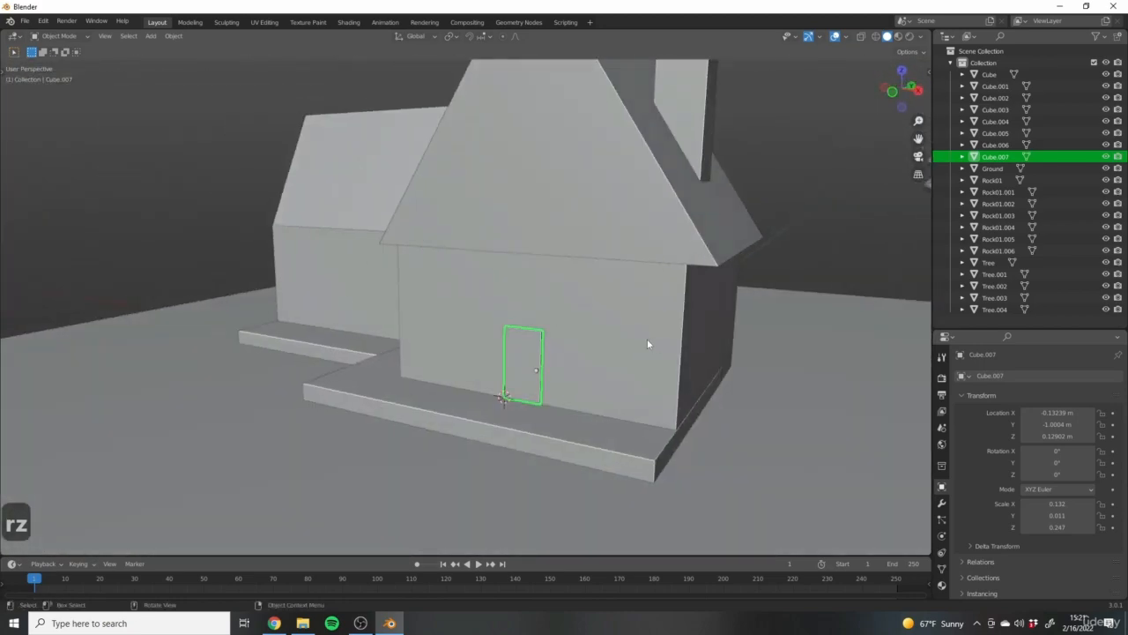
middle_drag(432, 387, 561, 322)
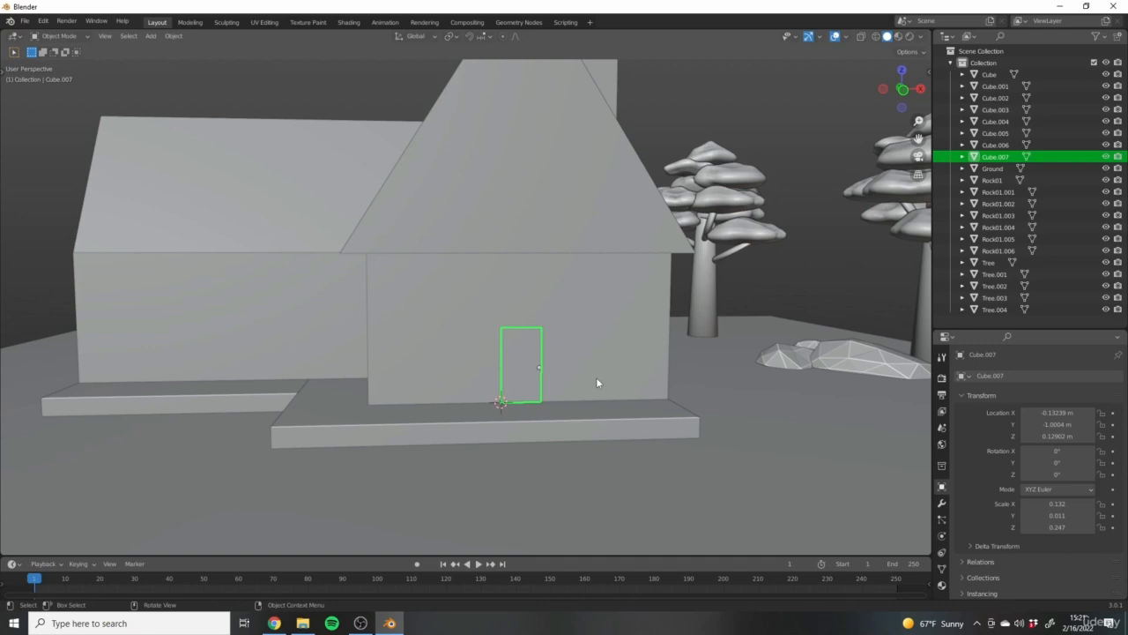
middle_drag(493, 329, 394, 352)
key(KP_1)
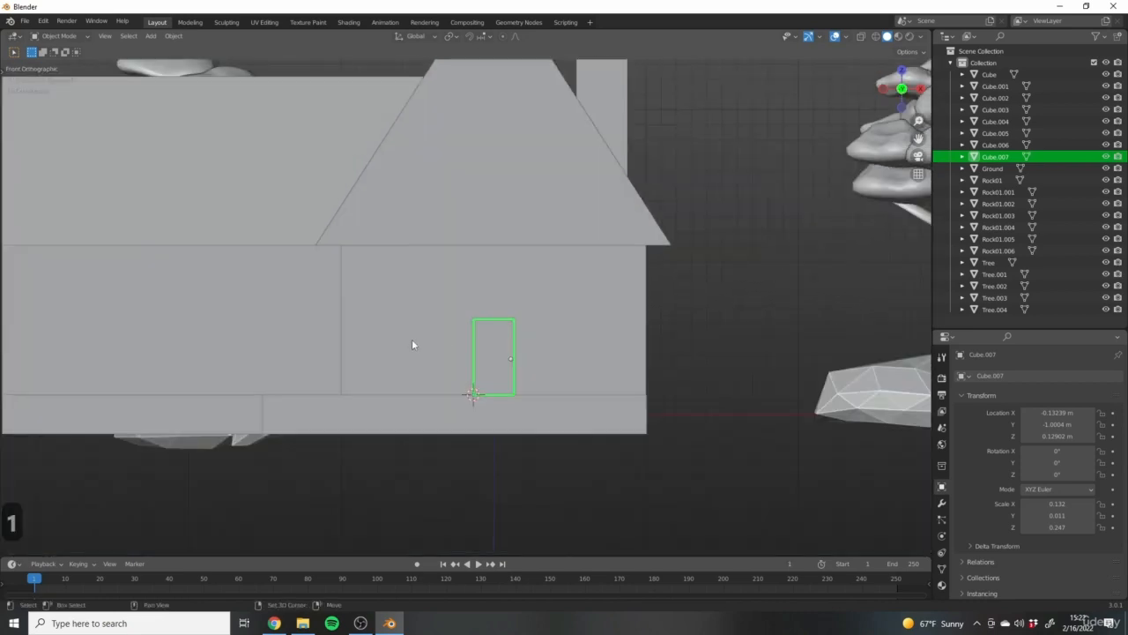
key(shift+a)
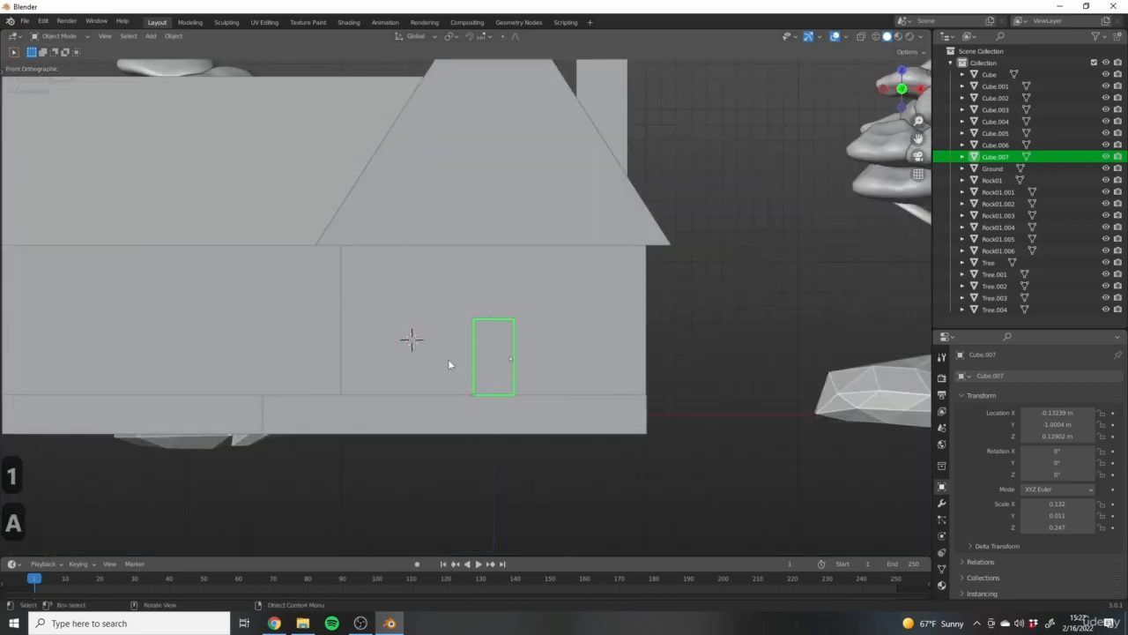
scroll(372, 347, up, 4)
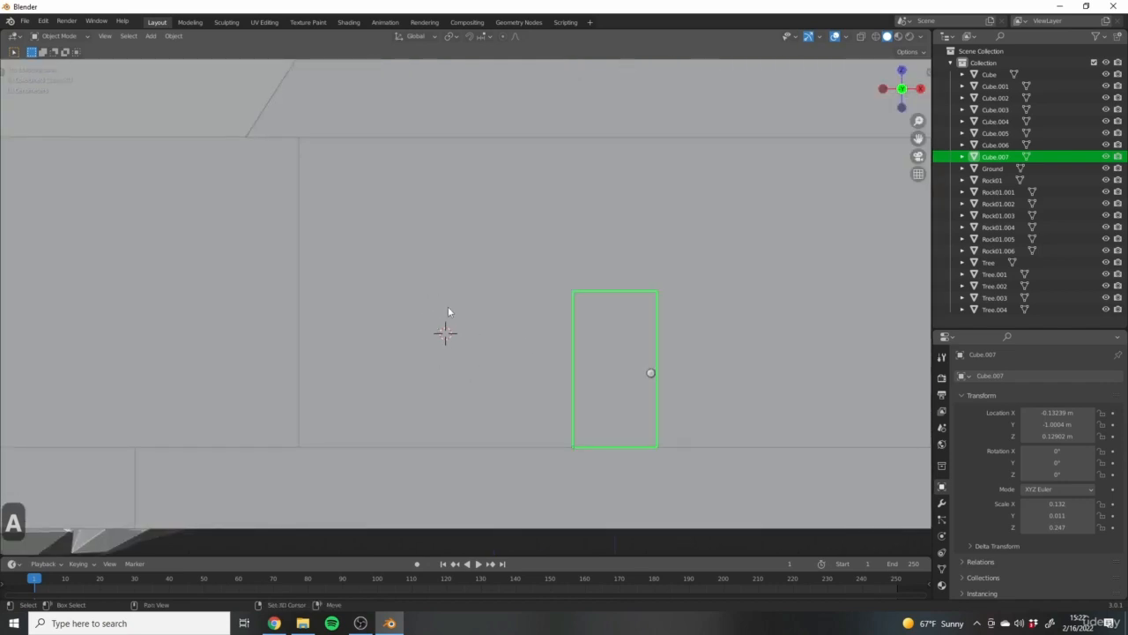
key(shift+a)
click(493, 318)
scroll(504, 317, down, 6)
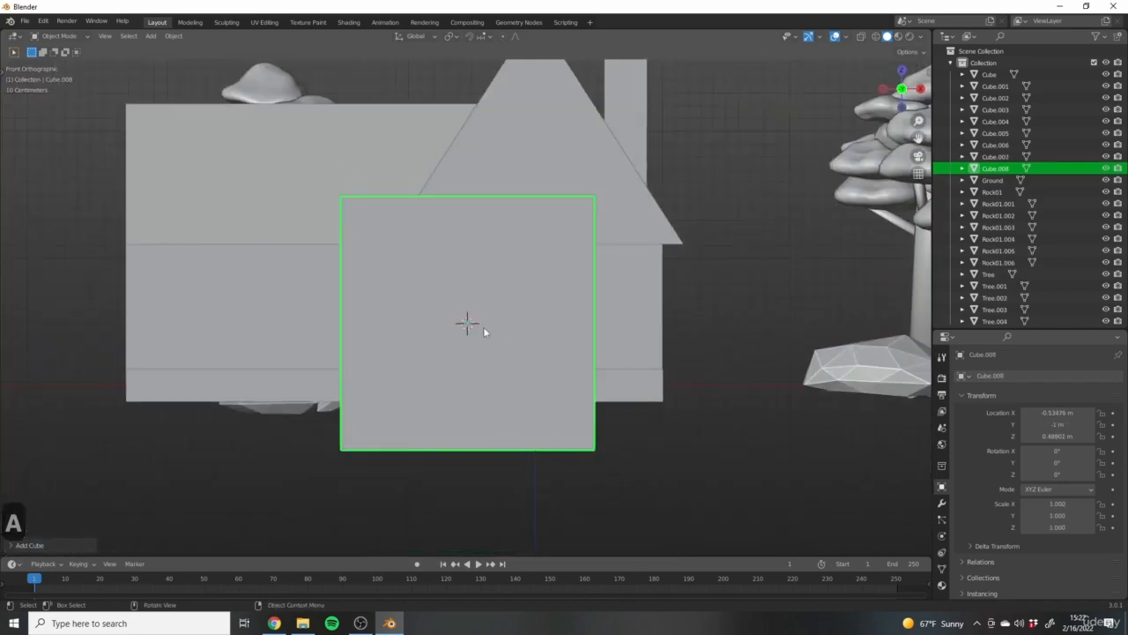
Scale the new cube on the front wall down uniformly to about 0.187.
middle_drag(428, 345, 789, 417)
key(s)
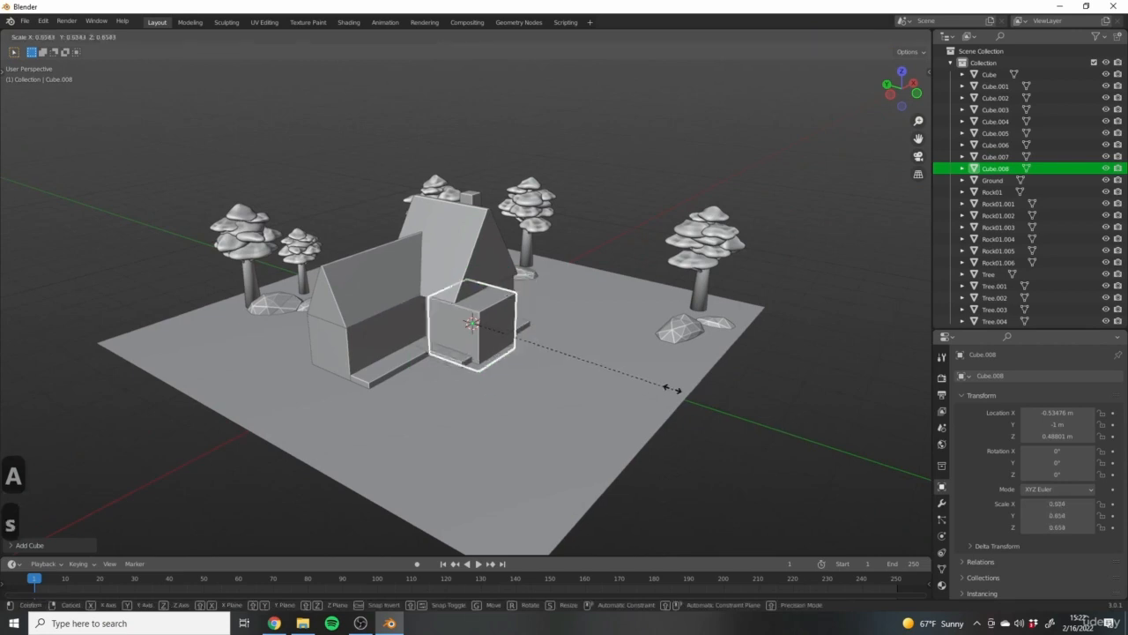
click(532, 332)
scroll(490, 333, up, 8)
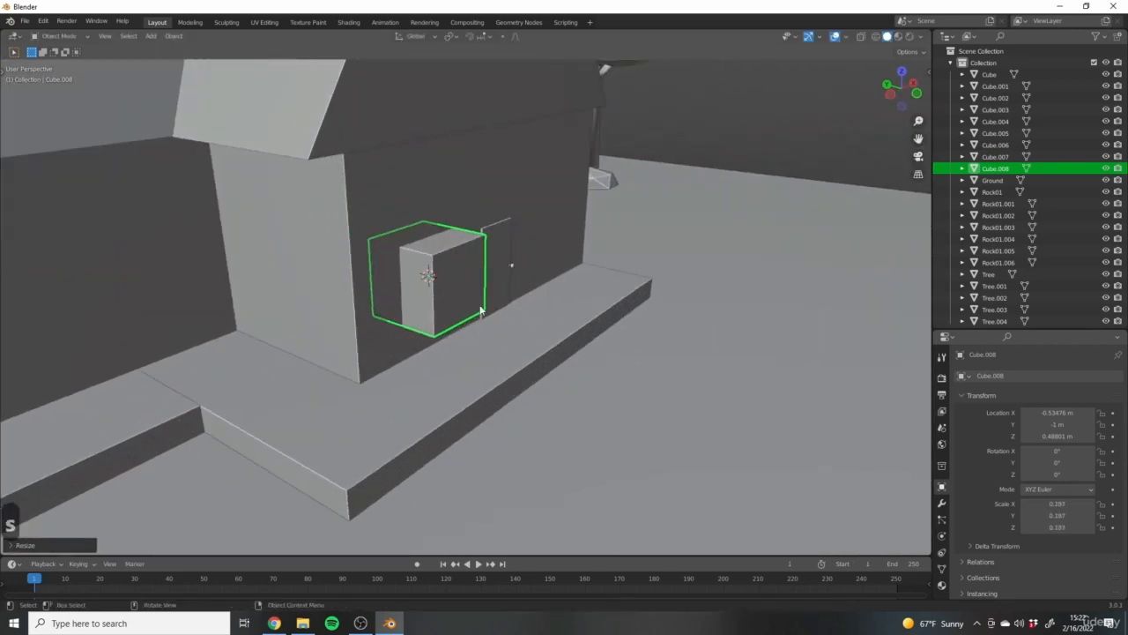
shift+middle_drag(482, 311, 444, 385)
Flatten the cube along Y to a scale of about 0.018, making a thin window panel against the wall.
key(s)
key(z)
key(s)
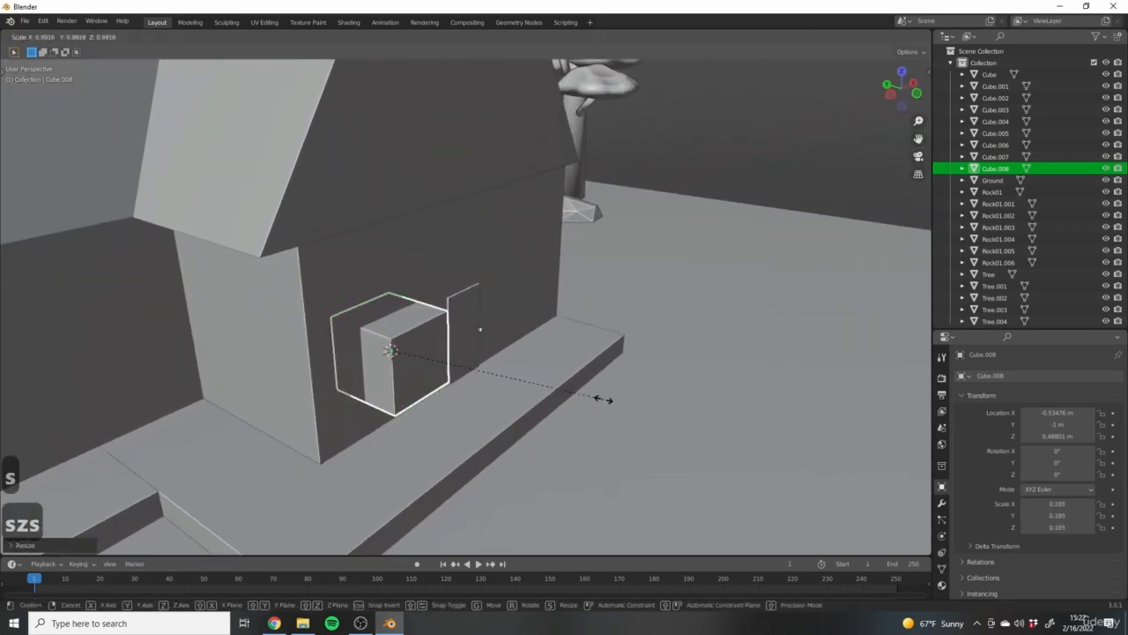
key(y)
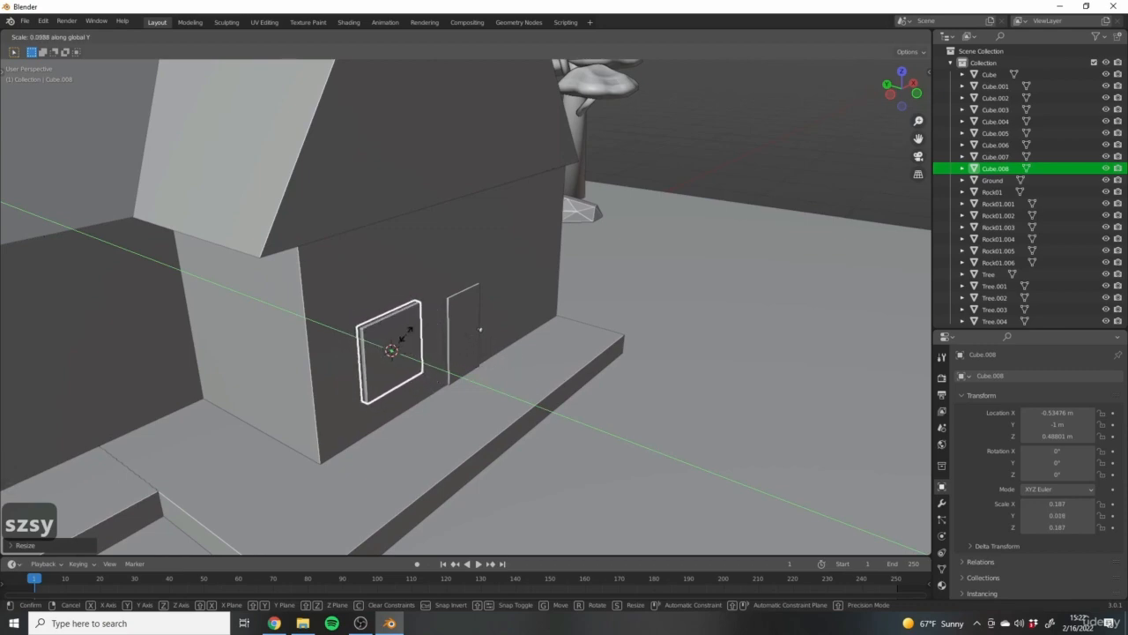
click(329, 326)
Shrink the window panel uniformly to a scale of about 0.148 in X and Z.
key(KP_1)
middle_drag(390, 323, 703, 298)
key(s)
click(610, 396)
scroll(432, 348, up, 2)
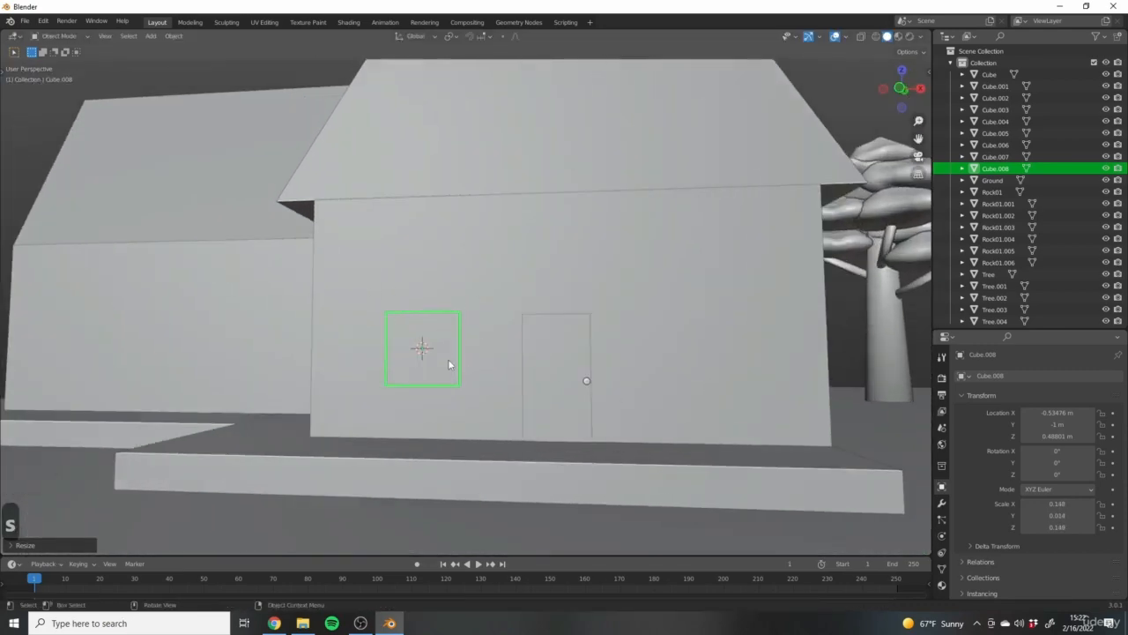
Adjust the window panel's thickness by scaling it along Y, judging it from the side against the door.
middle_drag(448, 367, 507, 386)
middle_drag(398, 360, 322, 368)
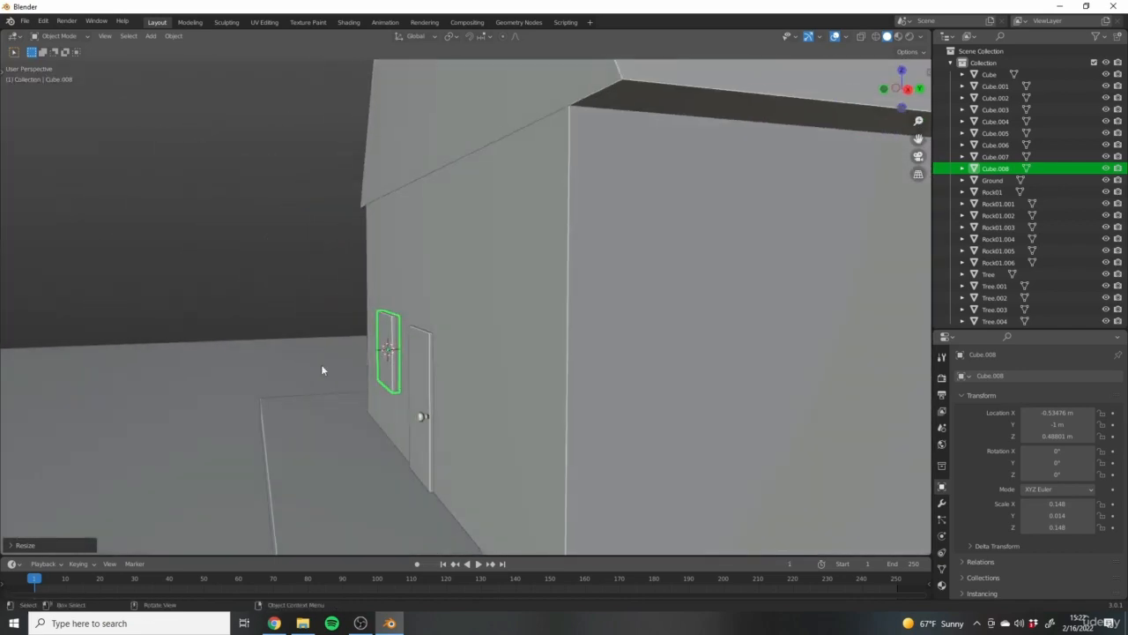
key(s)
key(y)
click(392, 357)
In front view, add another cube at the window's center and scale it down to about 0.015.
mouse_move(388, 353)
middle_down()
mouse_move(356, 364)
mouse_move(500, 348)
mouse_move(404, 343)
middle_up()
key(KP_1)
key(shift+a)
mouse_move(395, 337)
click(491, 345)
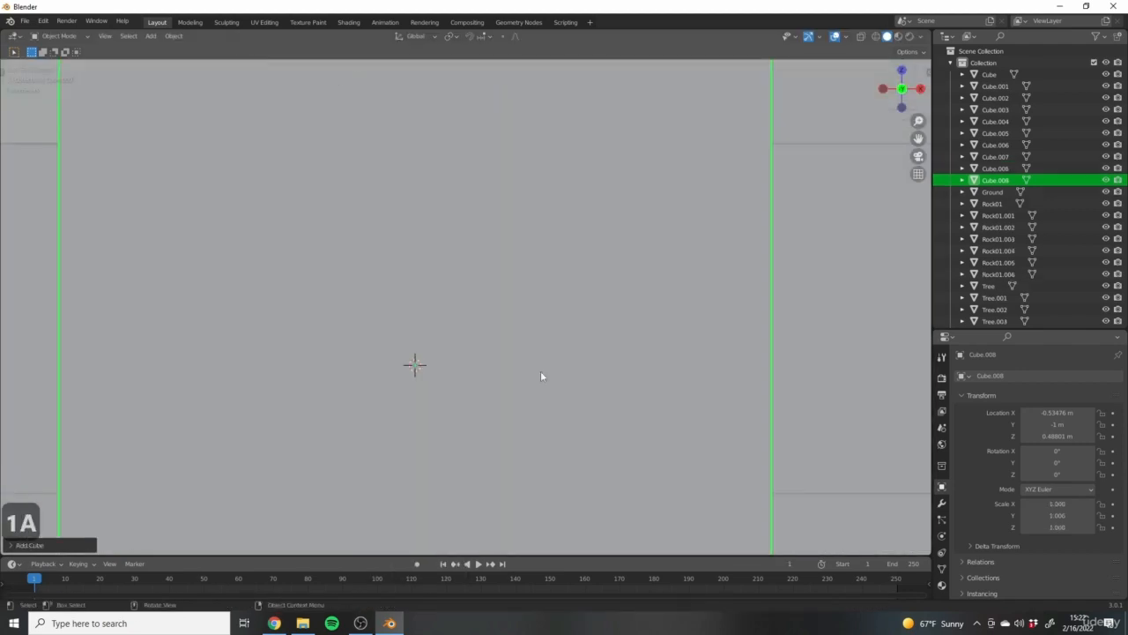
scroll(543, 370, down, 6)
key(s)
click(513, 366)
scroll(510, 365, up, 5)
scroll(496, 383, up, 4)
key(s)
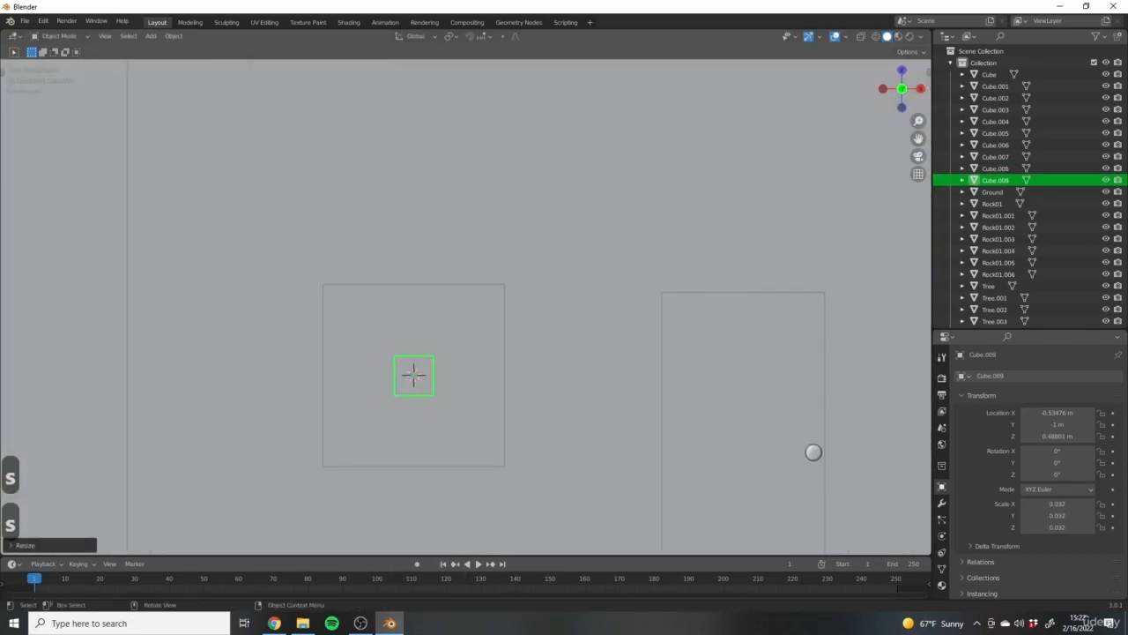
click(523, 400)
Move the small cube along X onto the window panel's door-side edge and stretch it along Z into a vertical bar.
key(g)
key(x)
click(612, 405)
middle_drag(611, 405, 564, 433)
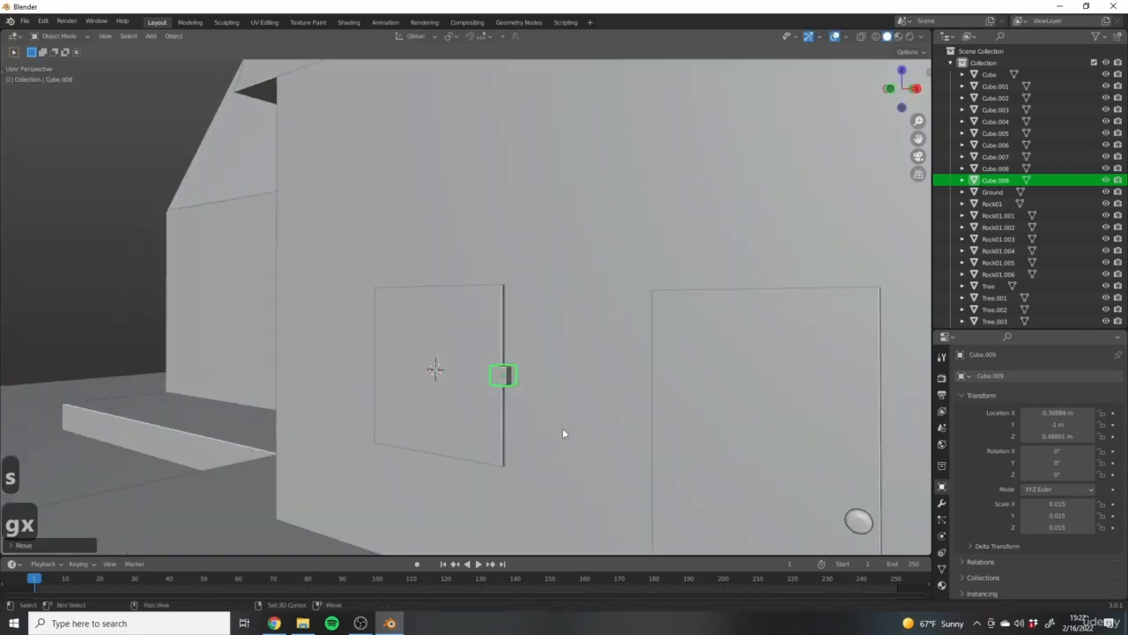
key(s)
key(z)
click(756, 183)
In front view, fine-tune the bar's Z scale to about 0.148 to match the window panel's height.
key(1)
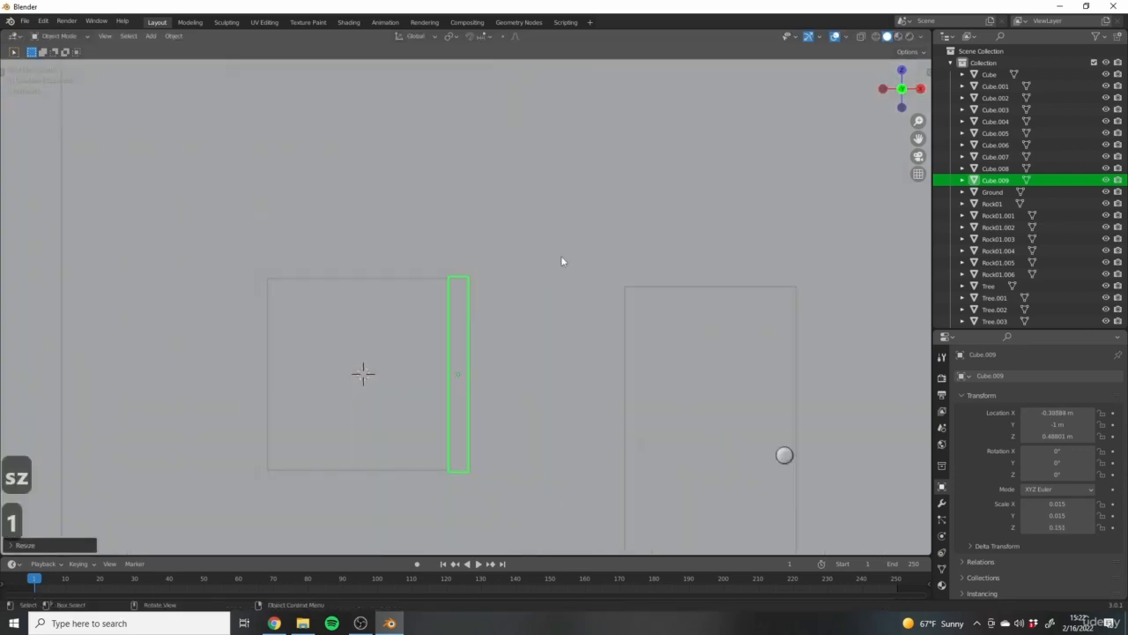
scroll(467, 287, up, 8)
shift+middle_drag(506, 297, 518, 223)
key(s)
key(z)
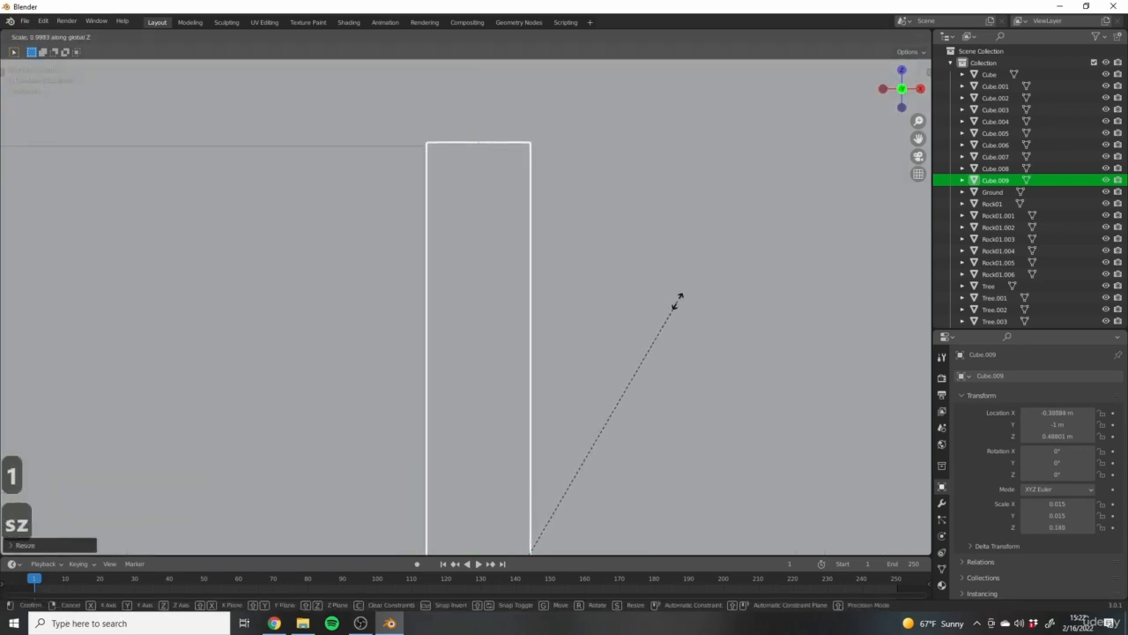
click(671, 300)
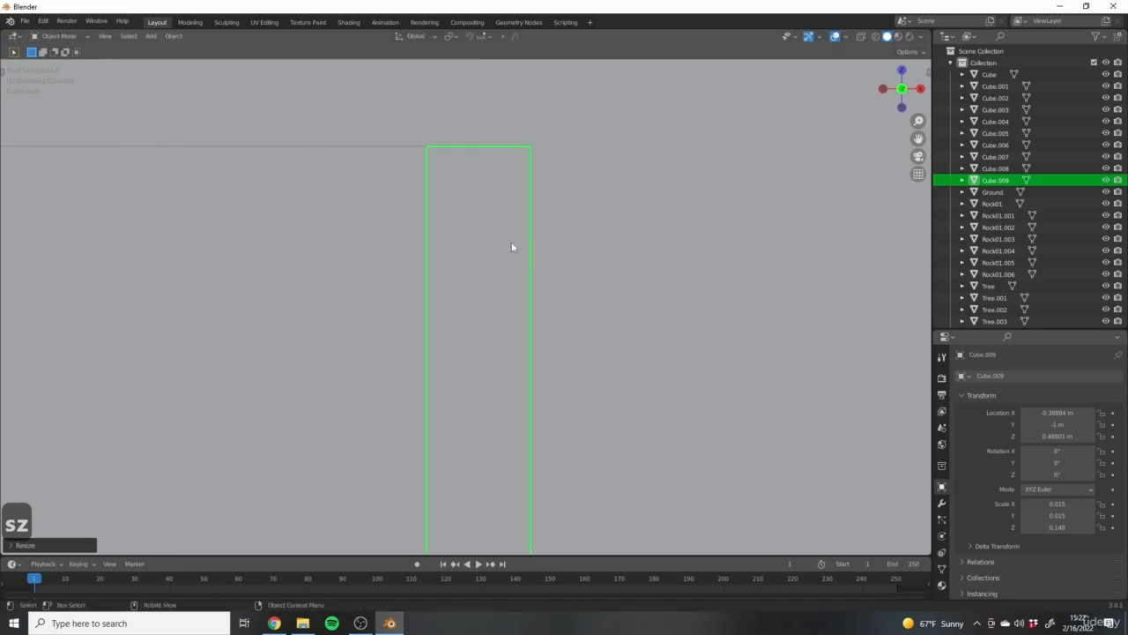
Move the vertical bar along X toward the door until it clears the window panel's edge.
scroll(559, 176, down, 4)
middle_drag(455, 238, 581, 316)
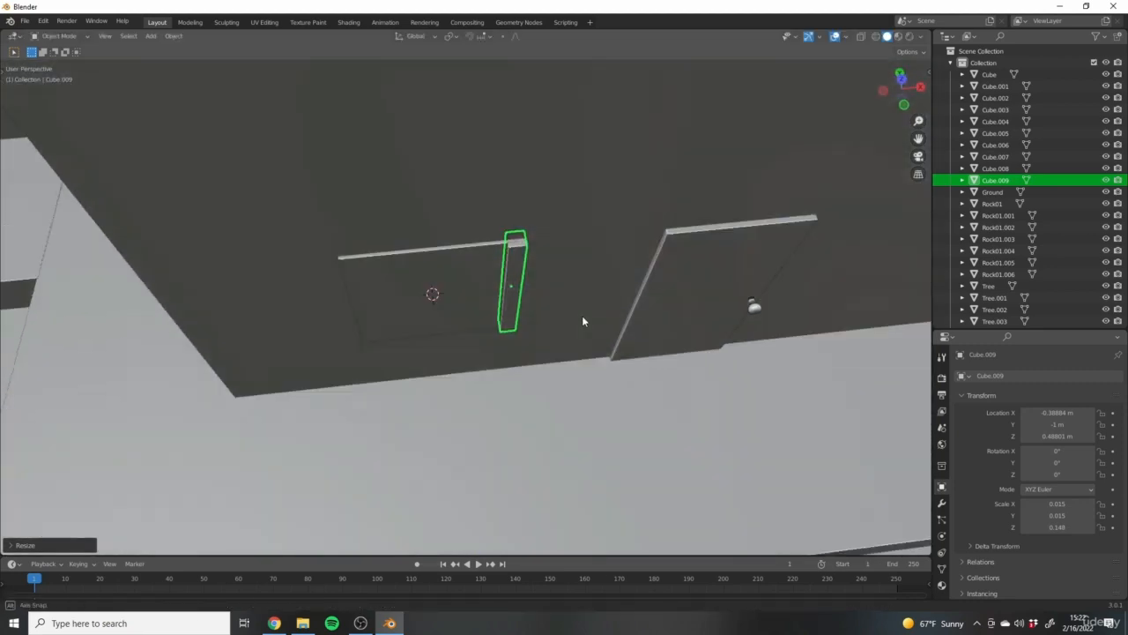
scroll(476, 242, up, 4)
middle_drag(552, 384, 566, 342)
click(566, 346)
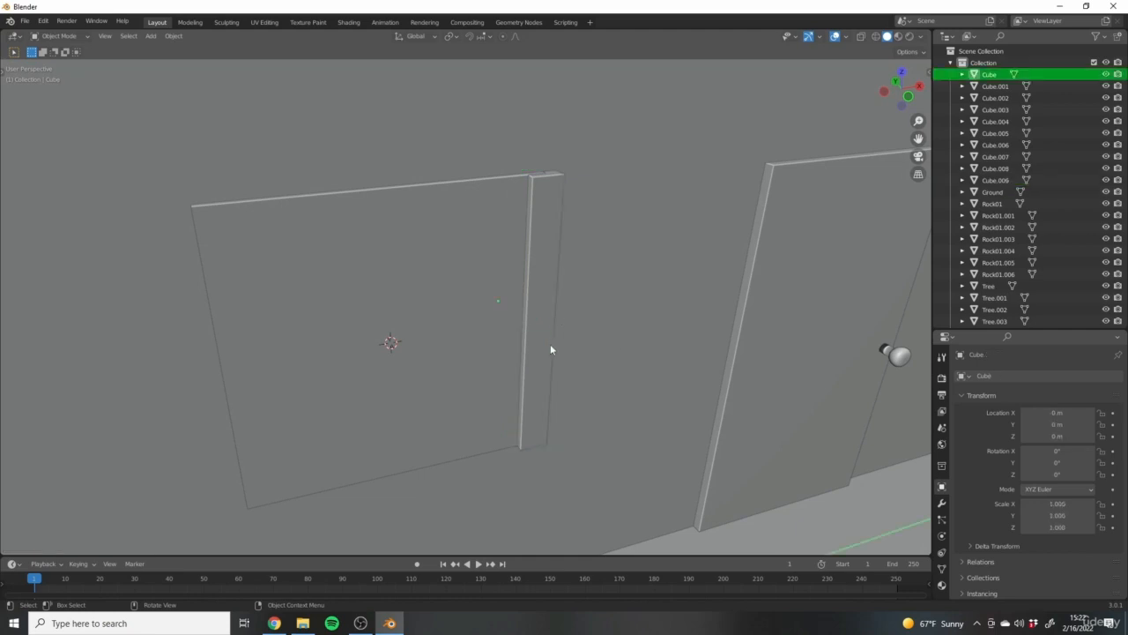
click(550, 344)
middle_drag(647, 330, 498, 440)
key(g)
key(x)
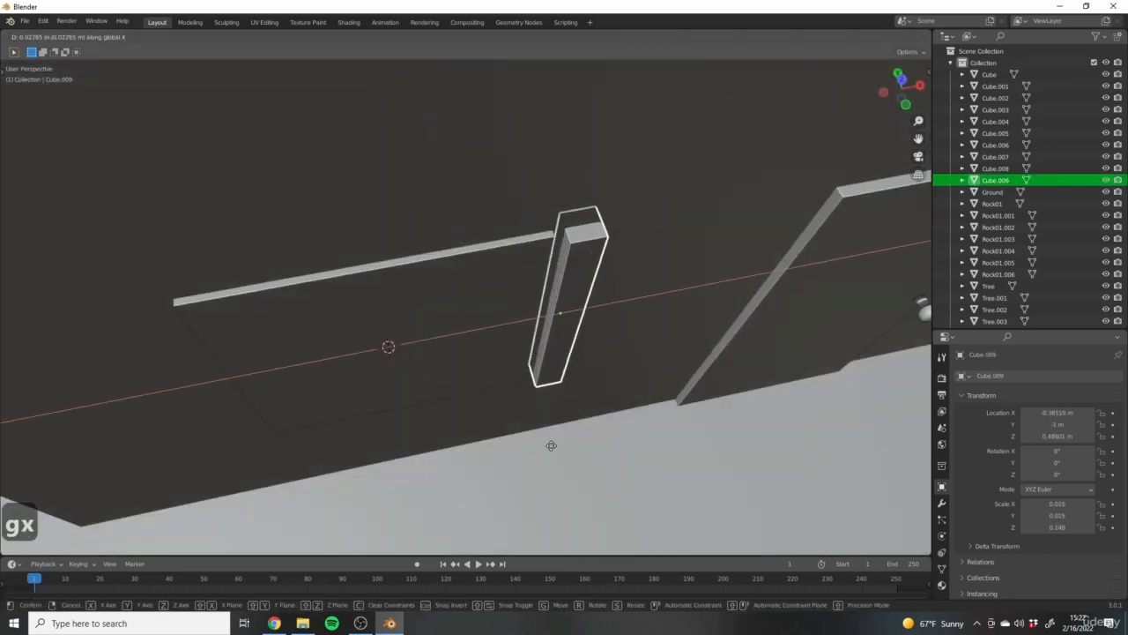
click(536, 449)
Thin the vertical bar to a scale of about 0.009 in X and Y, keeping its height.
middle_drag(587, 361, 536, 332)
key(s)
key(shift+z)
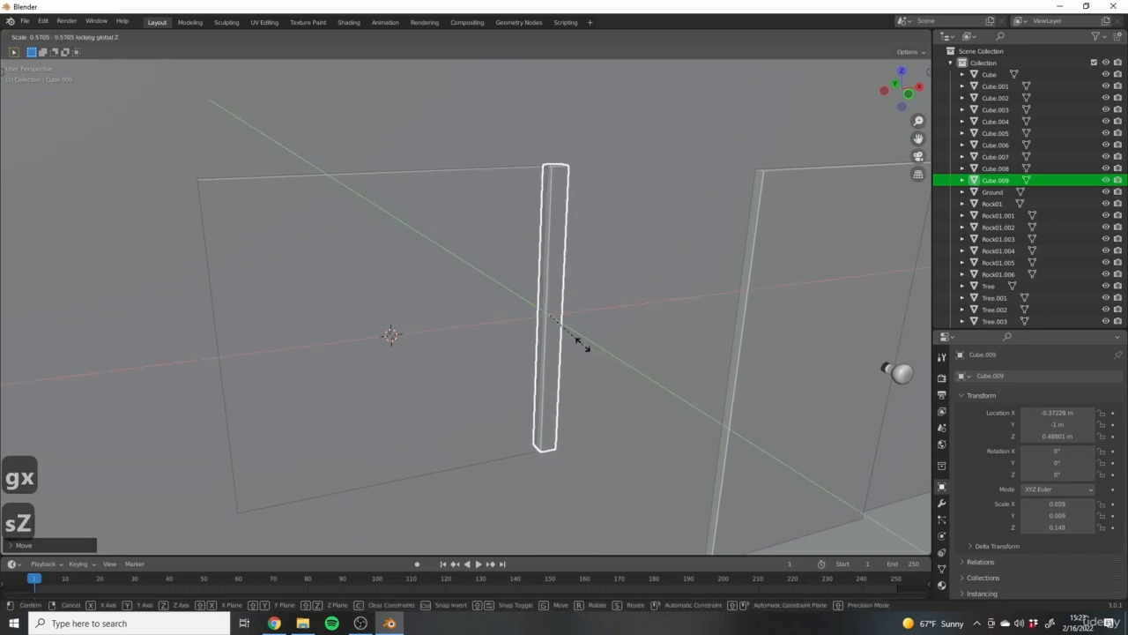
click(579, 340)
In front view, move the thinned bar back along X until it sits flush against the window panel's edge.
key(KP_1)
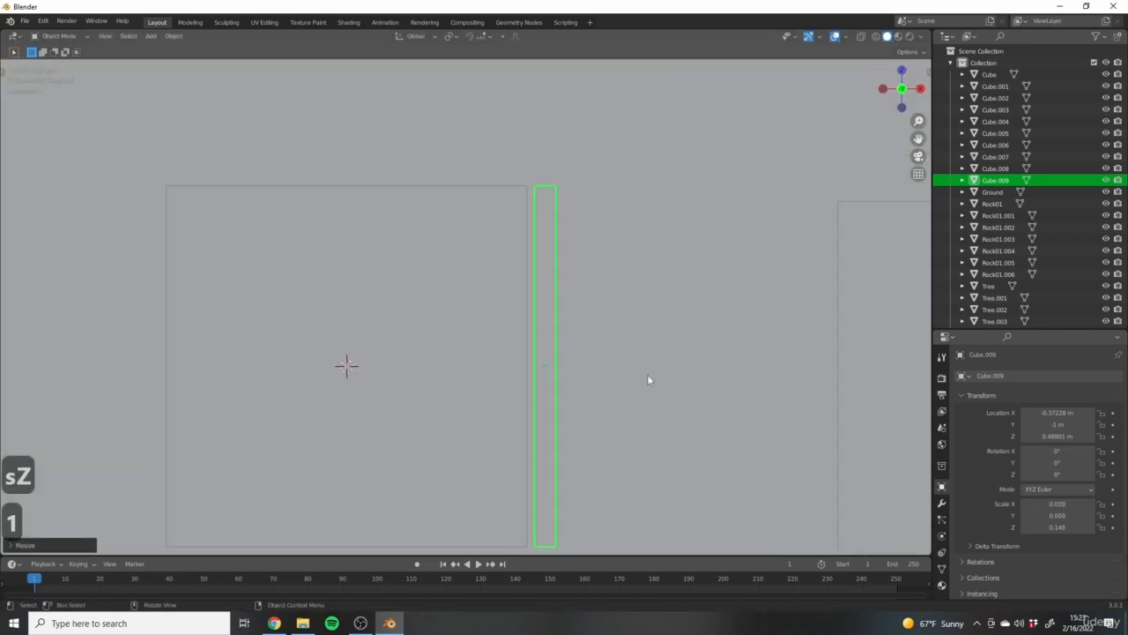
key(g)
key(x)
click(629, 368)
scroll(587, 327, down, 4)
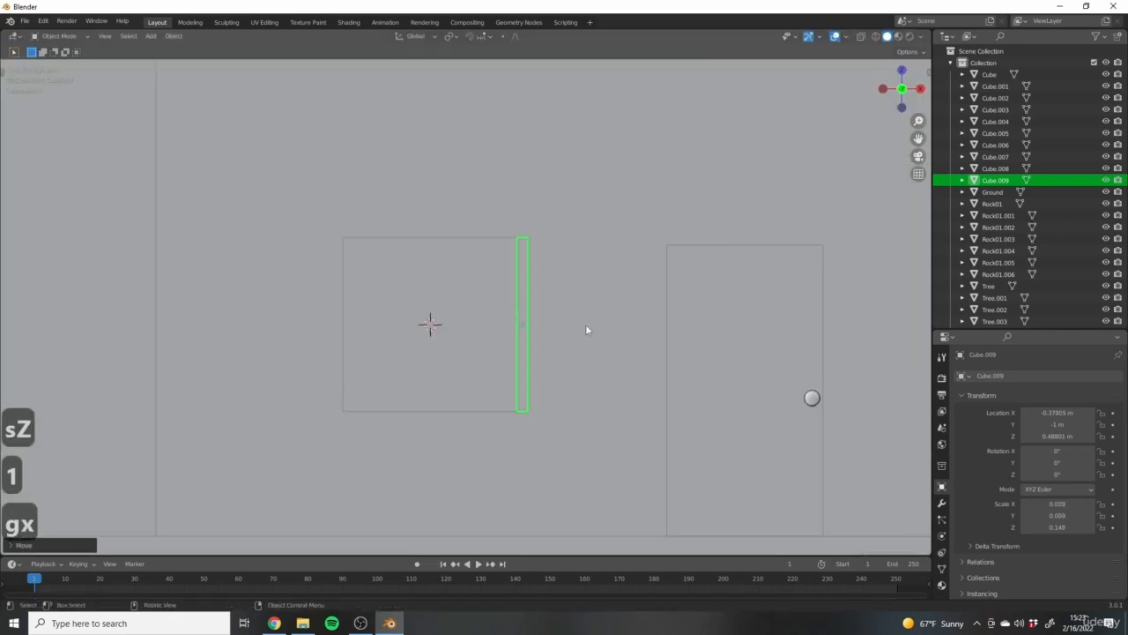
Duplicate the vertical bar along X to the window panel's opposite side edge and check it from an angle.
key(shift+d)
key(x)
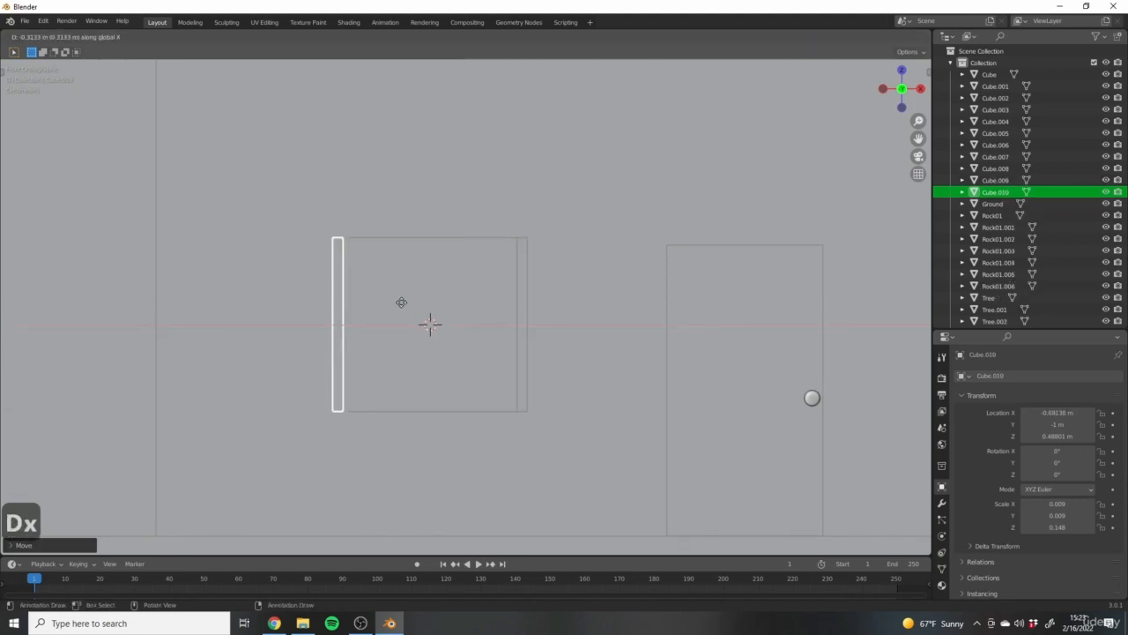
click(464, 326)
middle_drag(463, 327, 428, 283)
scroll(429, 283, up, 4)
click(564, 317)
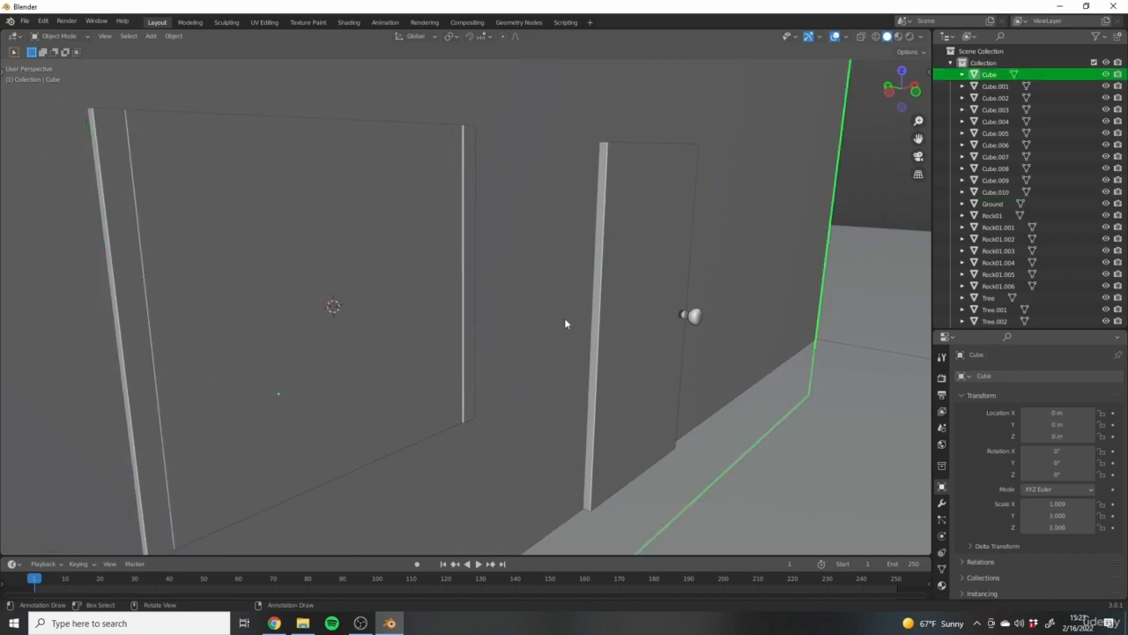
middle_drag(564, 317, 462, 292)
scroll(462, 292, down, 3)
shift+middle_drag(361, 278, 503, 325)
In front view, duplicate a side bar above the window's center and rotate the copy 90 degrees.
click(506, 284)
key(1)
key(shift+d)
click(428, 240)
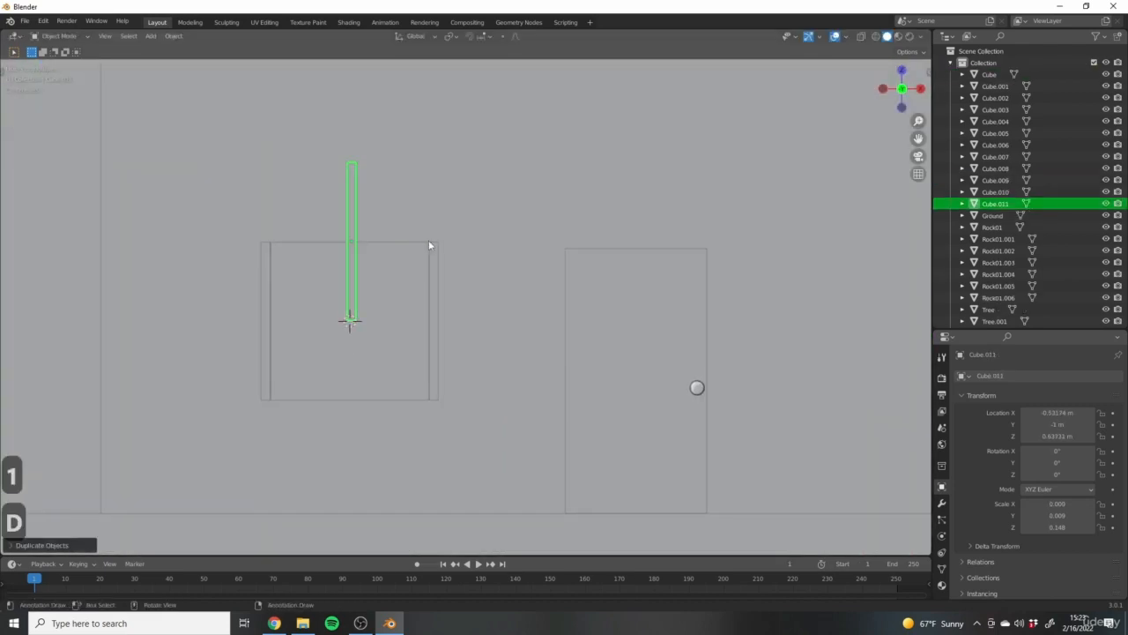
key(r)
key(9)
key(0)
click(491, 249)
Place the horizontal bar on the window's top edge and widen it along X to span both side bars.
scroll(394, 307, up, 3)
key(g)
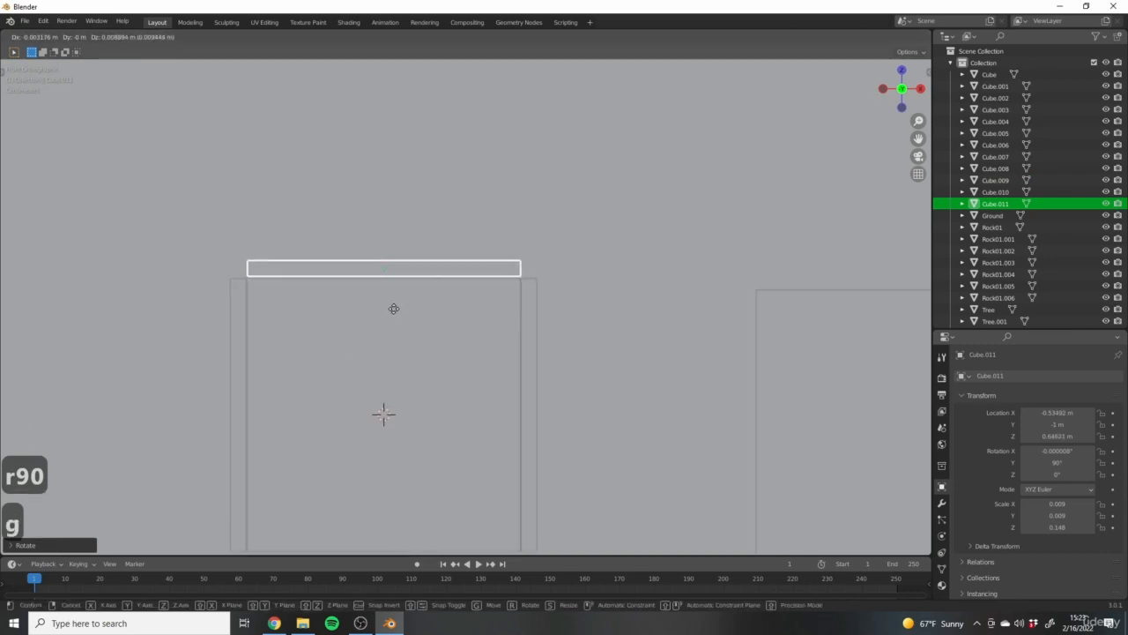
click(394, 309)
key(s)
key(x)
click(456, 332)
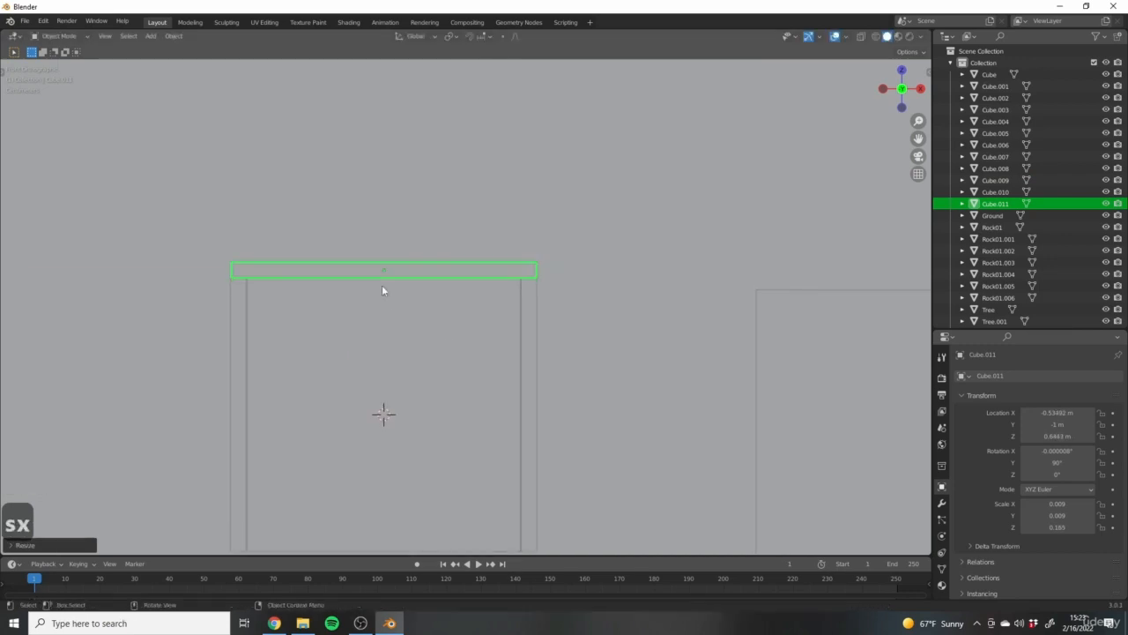
Shift the top bar along X to align its left end with the left side bar.
scroll(325, 285, up, 5)
key(g)
key(x)
click(335, 279)
scroll(491, 276, down, 2)
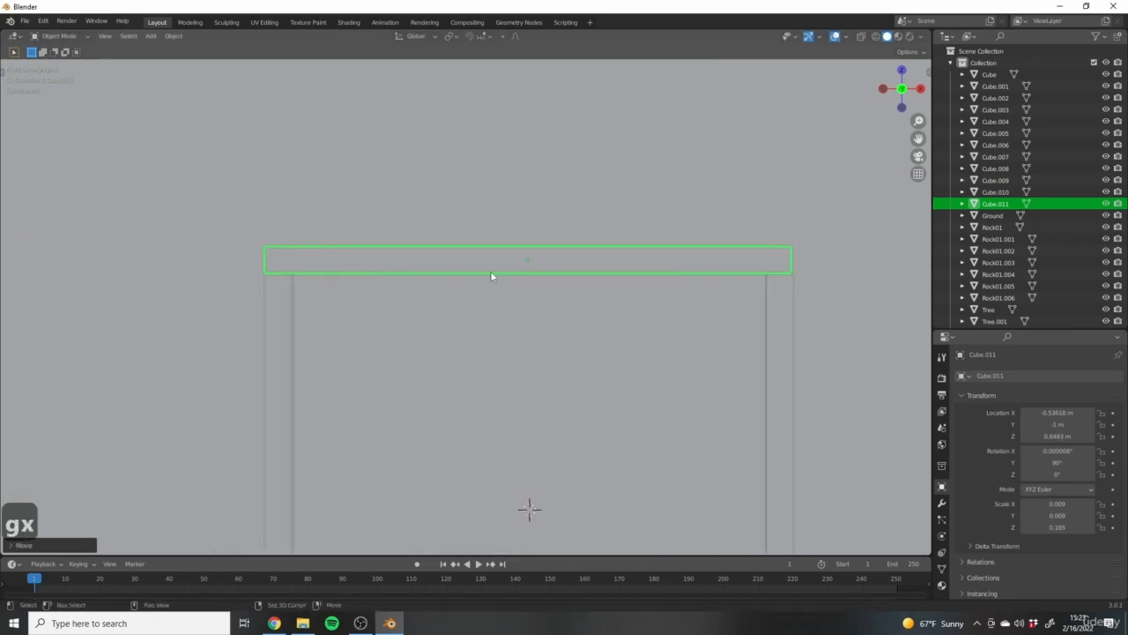
In Edit Mode with proportional editing off, extend the top bar's right end about 0.002 m along X.
scroll(539, 271, up, 4)
key(Tab)
key(g)
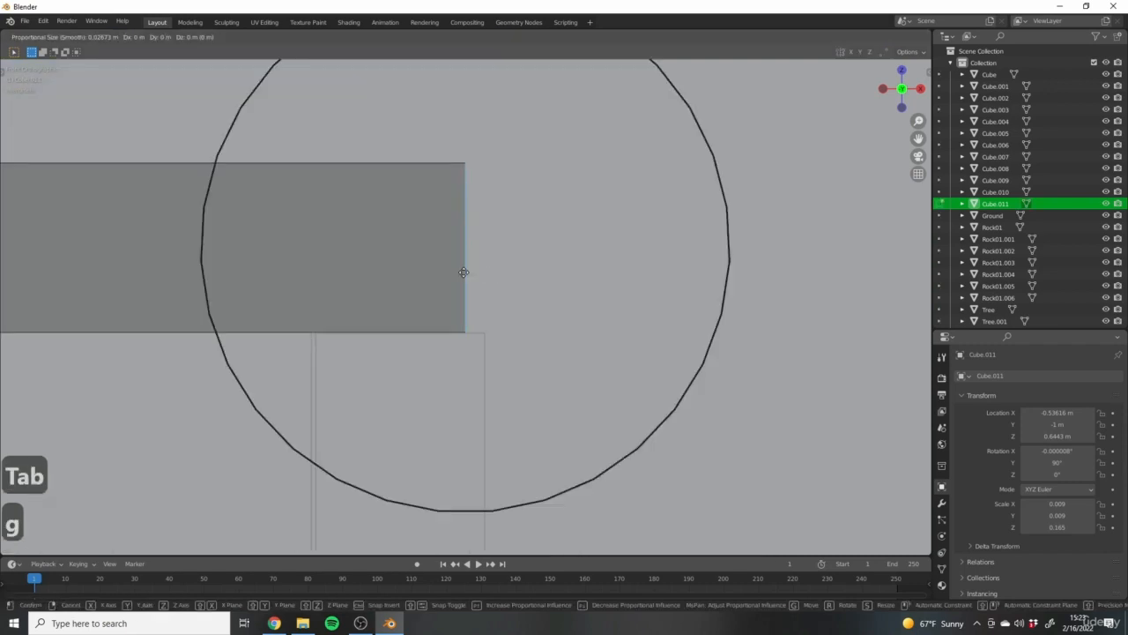
key(x)
right_click(464, 271)
key(g)
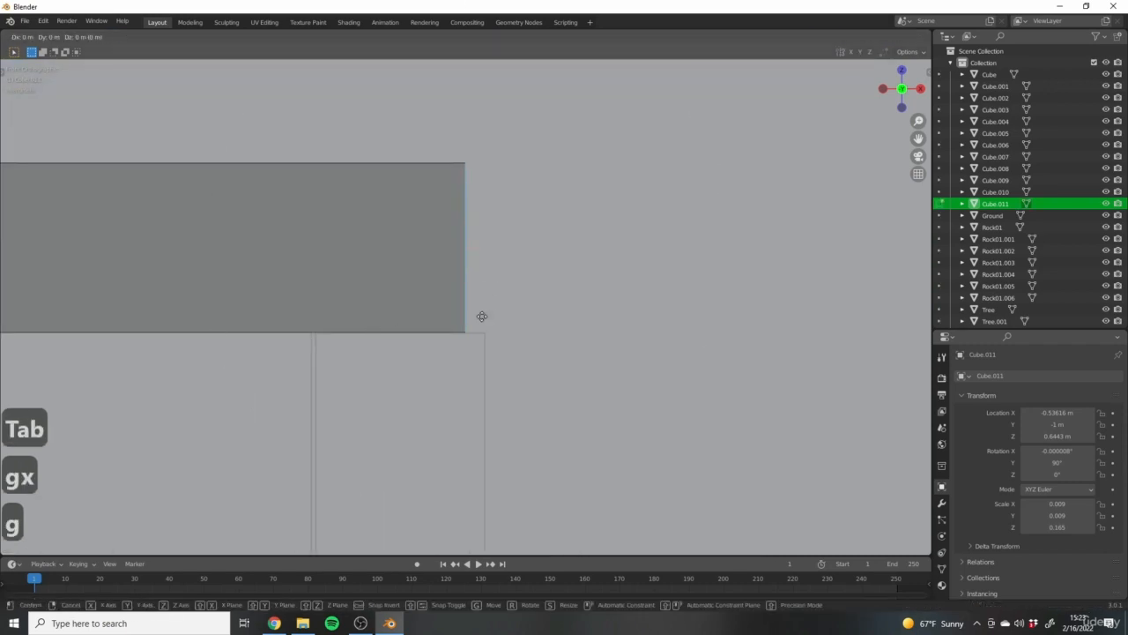
key(x)
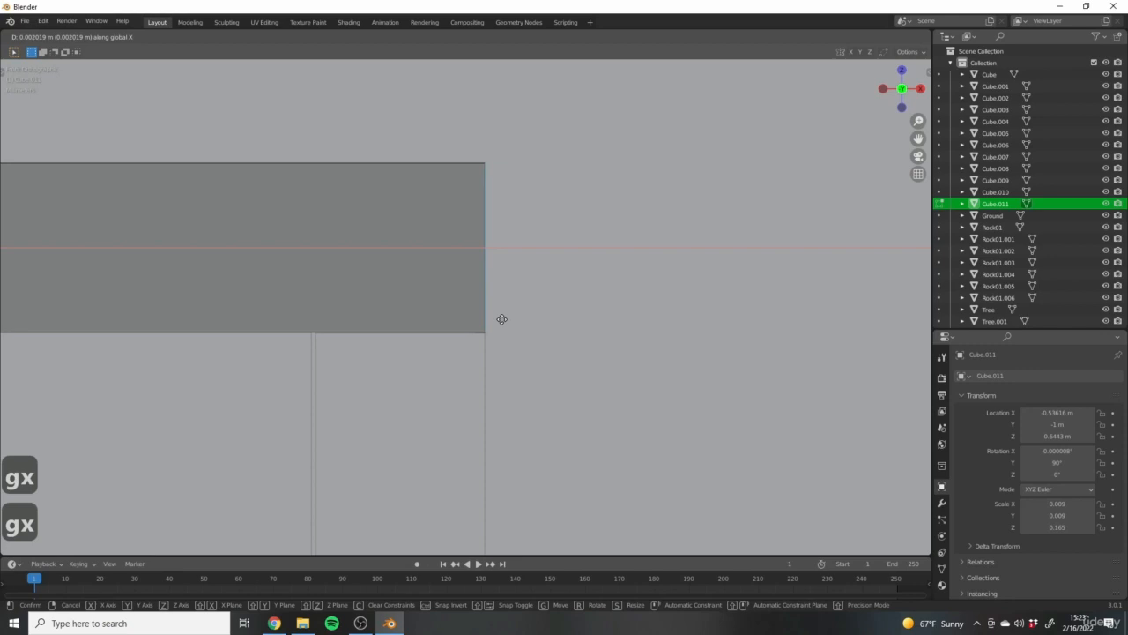
click(502, 319)
Return to Object Mode and nudge the left side bar inward along X by about 0.0009 m.
scroll(497, 320, down, 8)
mouse_move(282, 313)
shift+middle_down()
mouse_move(608, 279)
mouse_move(644, 262)
shift+middle_up()
shift+middle_drag(319, 298, 524, 315)
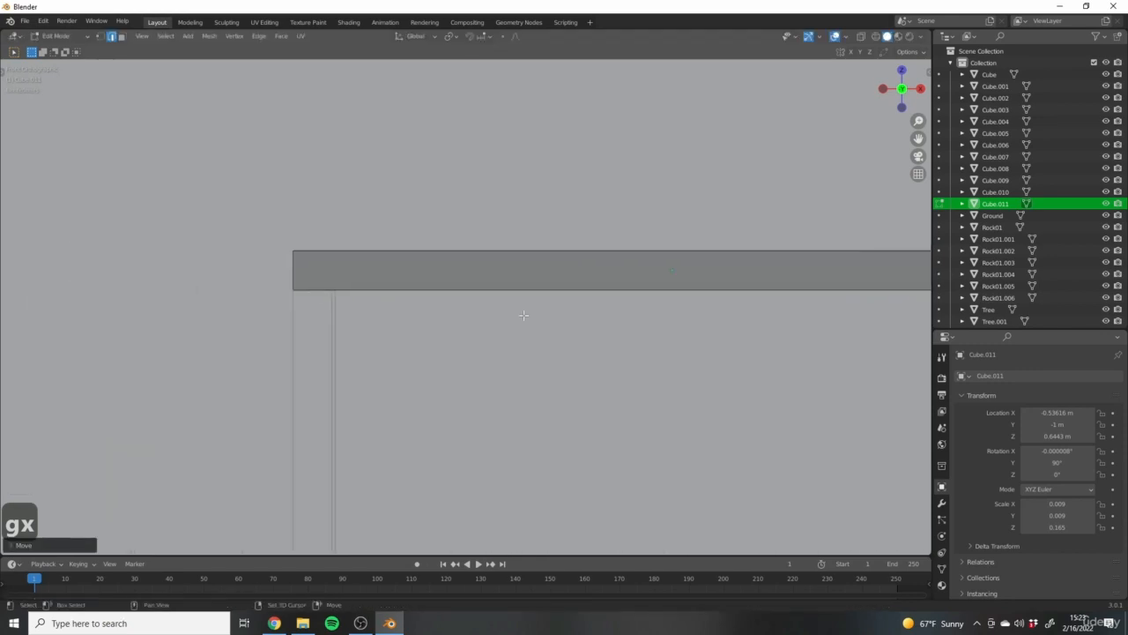
scroll(300, 310, up, 3)
scroll(384, 295, down, 7)
shift+middle_drag(636, 293, 500, 284)
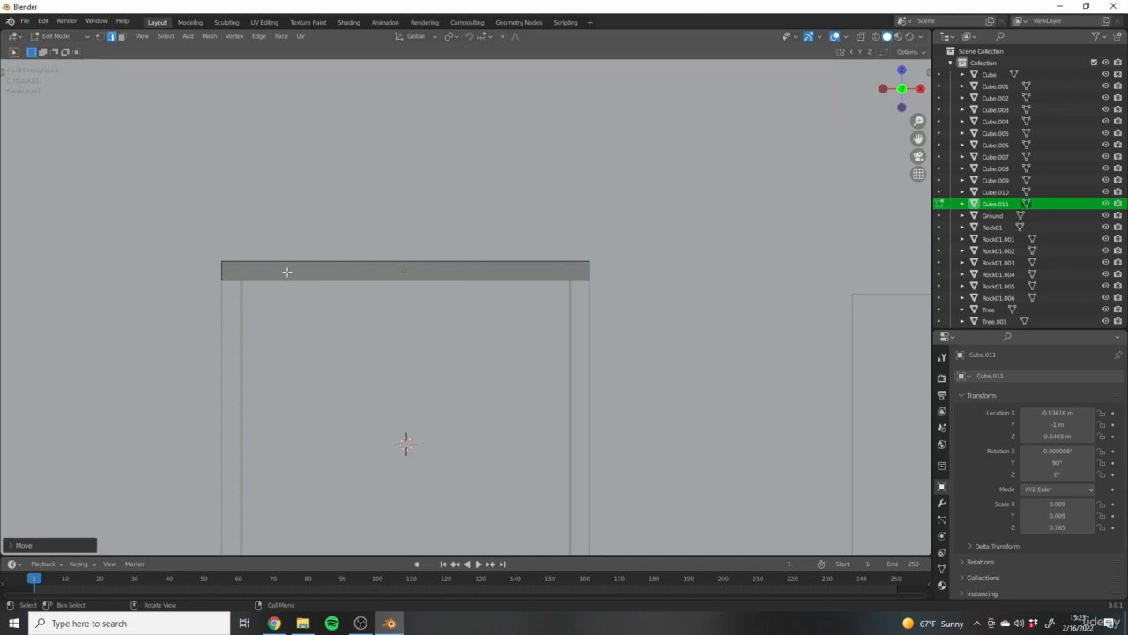
scroll(251, 280, up, 3)
key(Tab)
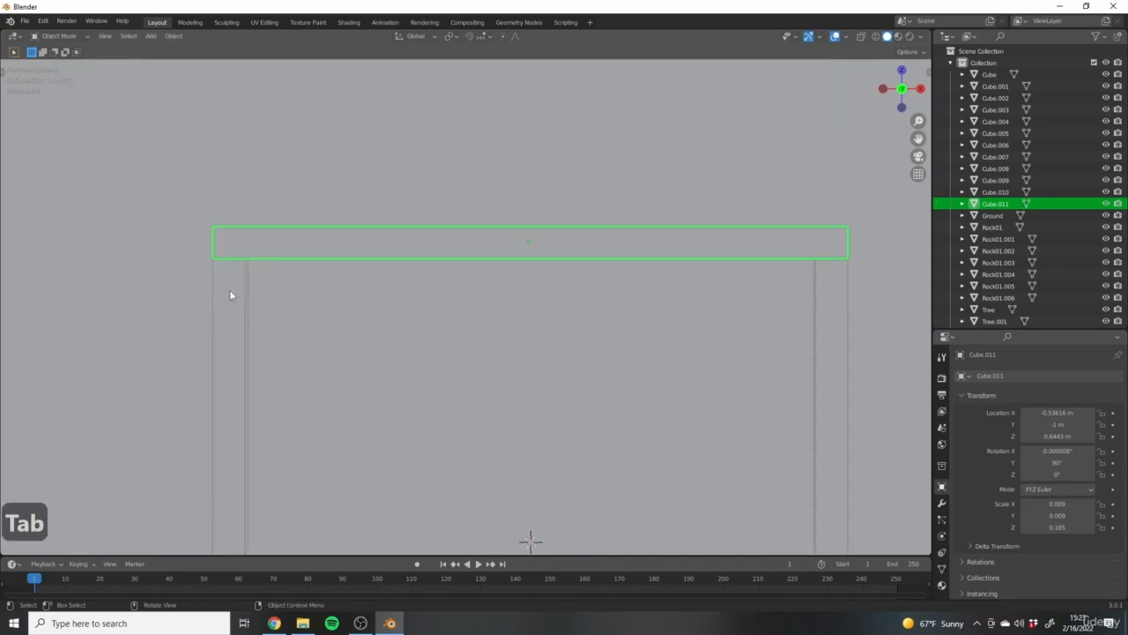
click(230, 291)
scroll(226, 331, up, 3)
key(g)
key(x)
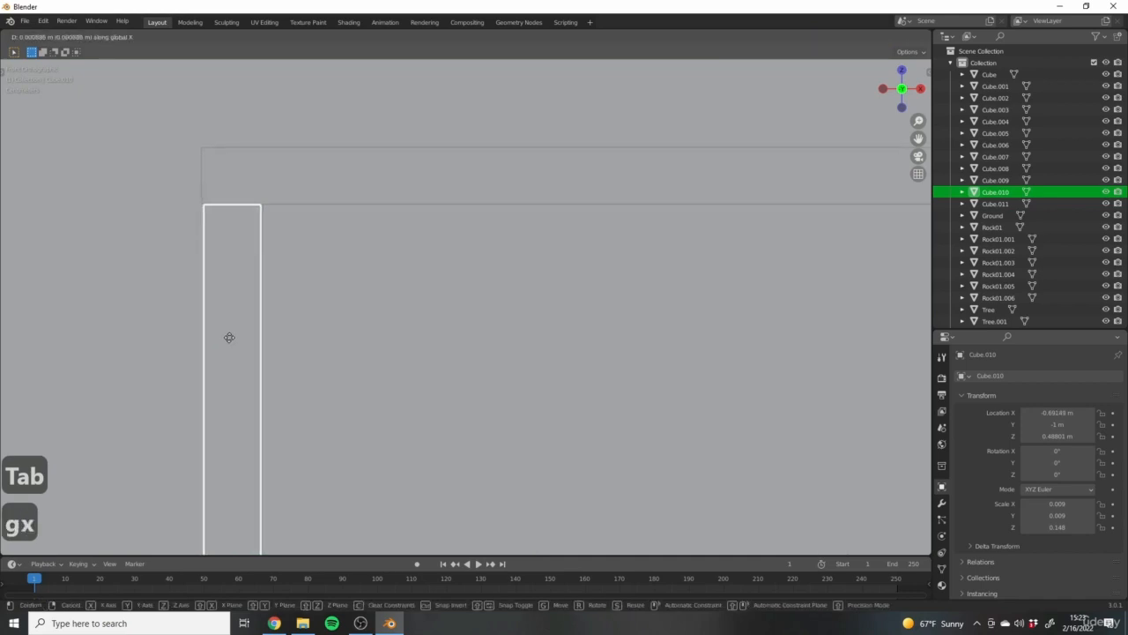
click(229, 335)
Move the top bar about 0.001 m along X to align its left end with the side bar's outer edge.
click(232, 203)
scroll(194, 205, up, 5)
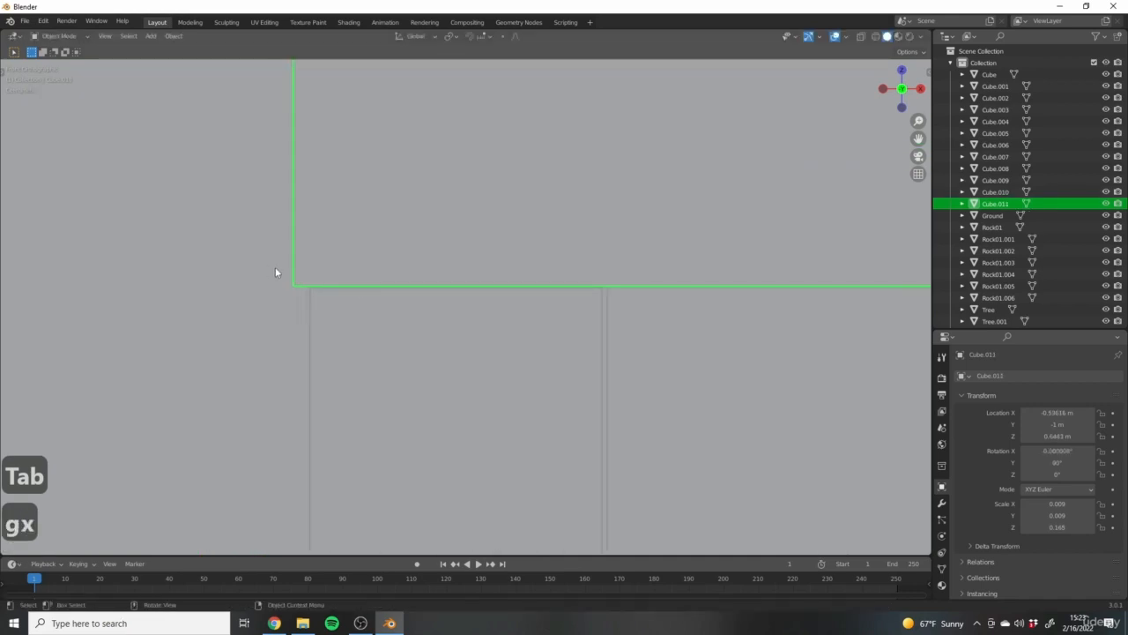
key(g)
key(x)
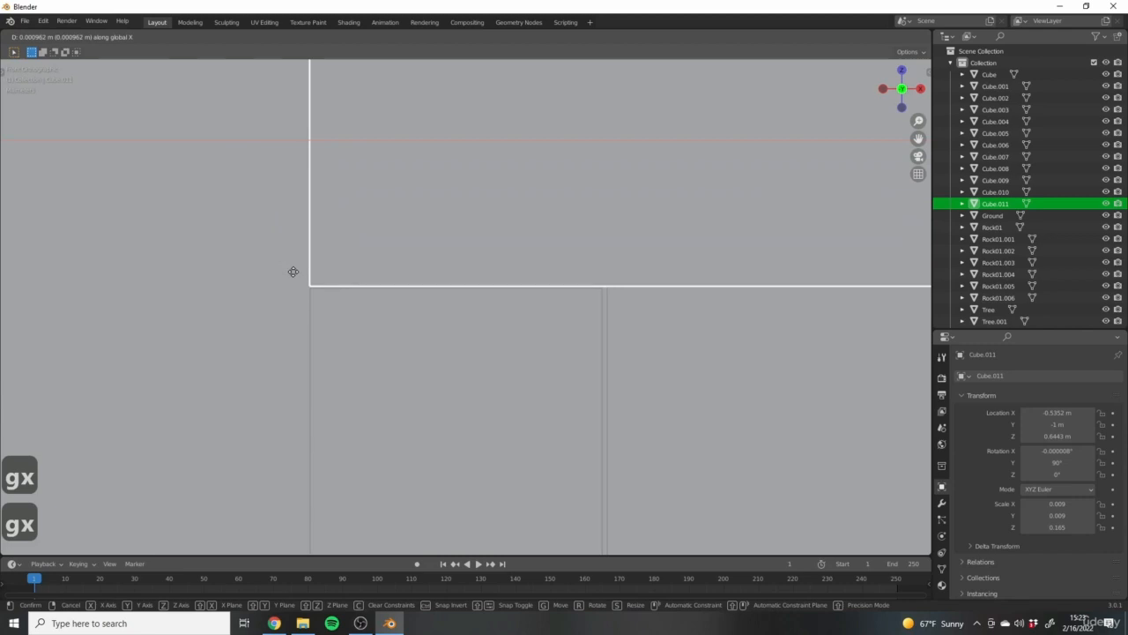
click(293, 271)
Enter Edit Mode on the top bar at its right end.
scroll(430, 289, down, 12)
shift+middle_drag(636, 272, 564, 257)
key(Tab)
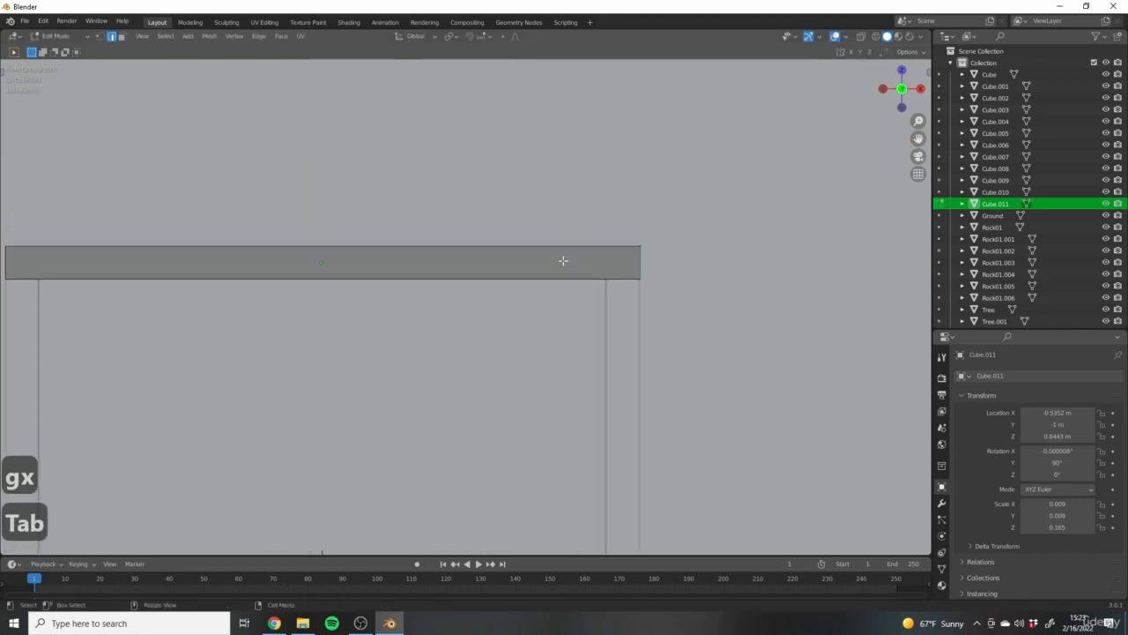
scroll(563, 261, up, 4)
key(z)
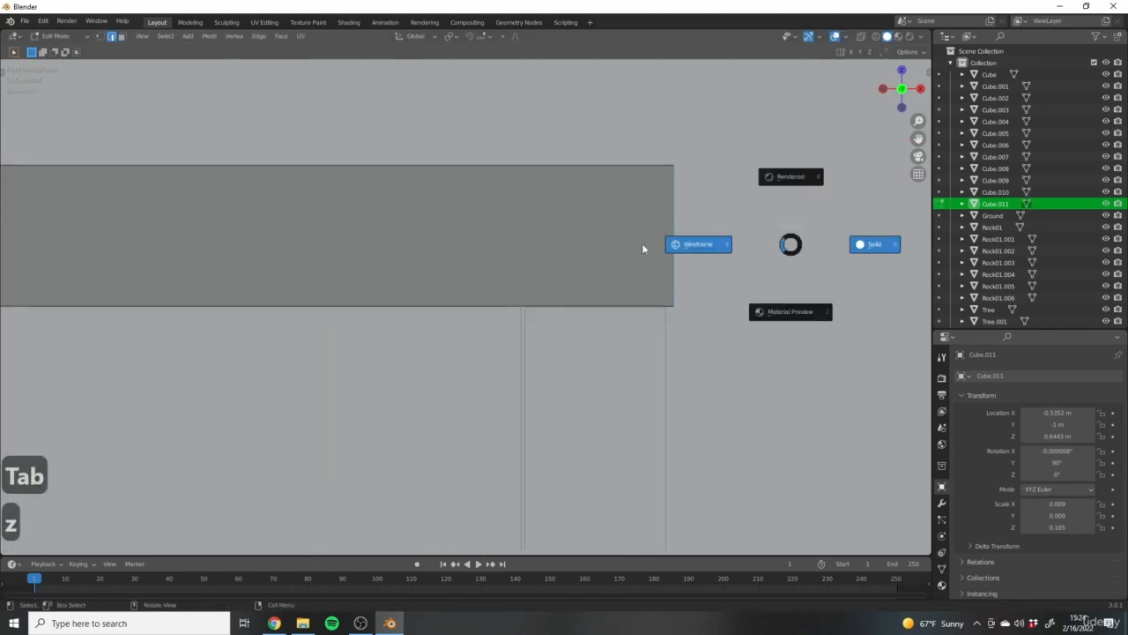
click(642, 244)
drag(652, 124, 700, 332)
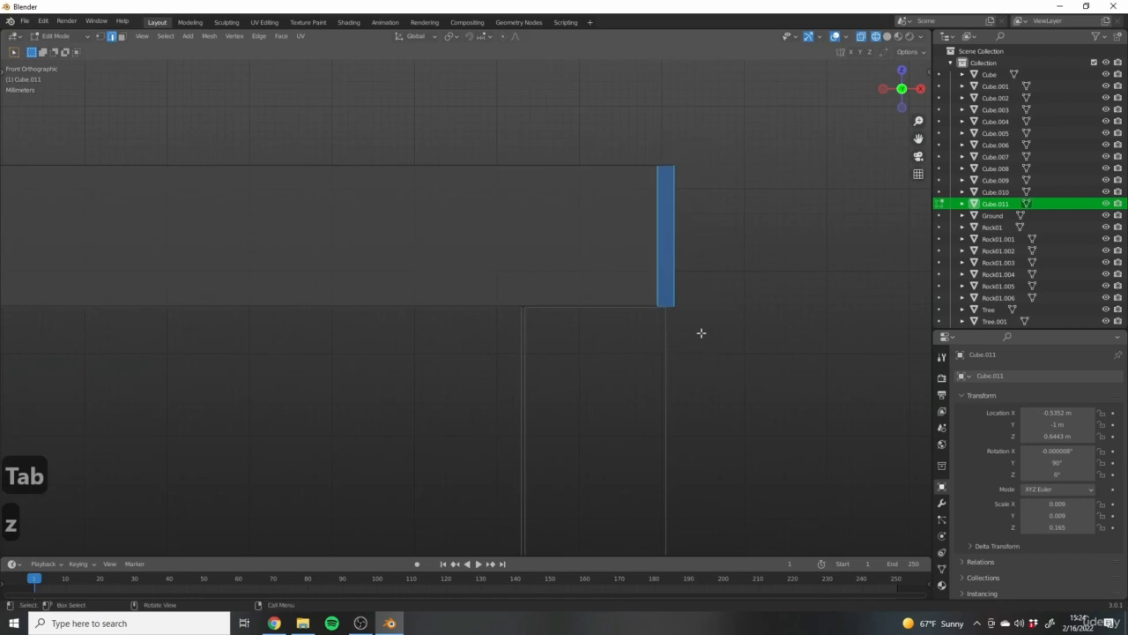
key(ctrl+z)
key(ctrl+z)
Restore solid shading and select the end face at the top bar's right end.
middle_drag(753, 252, 517, 165)
key(z)
click(799, 242)
scroll(596, 252, up, 5)
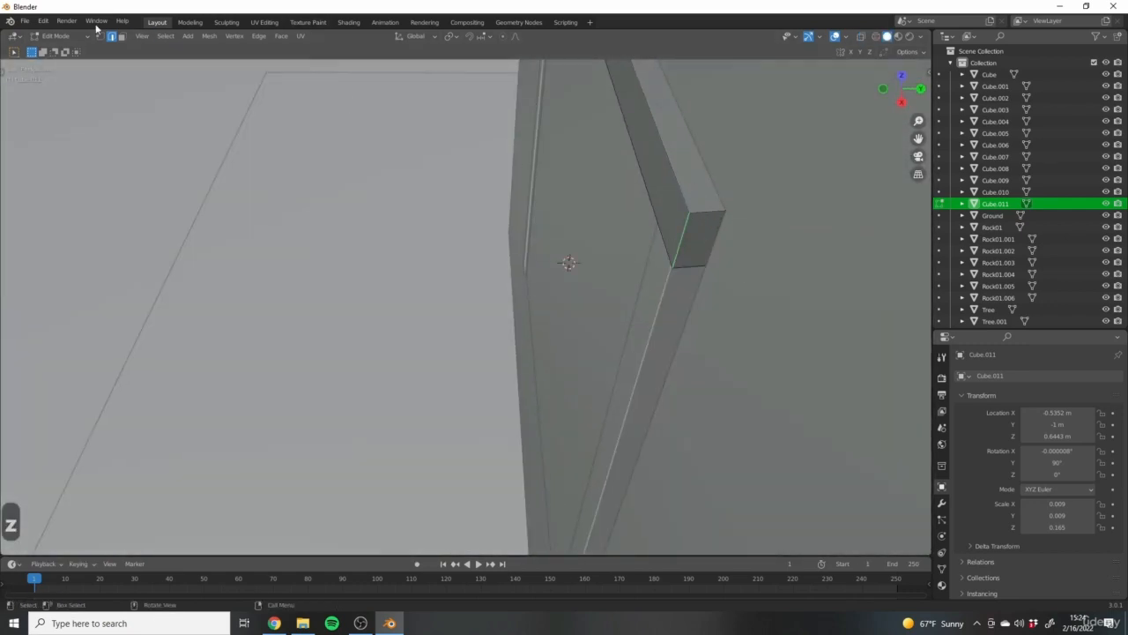
click(707, 228)
middle_drag(708, 228, 640, 290)
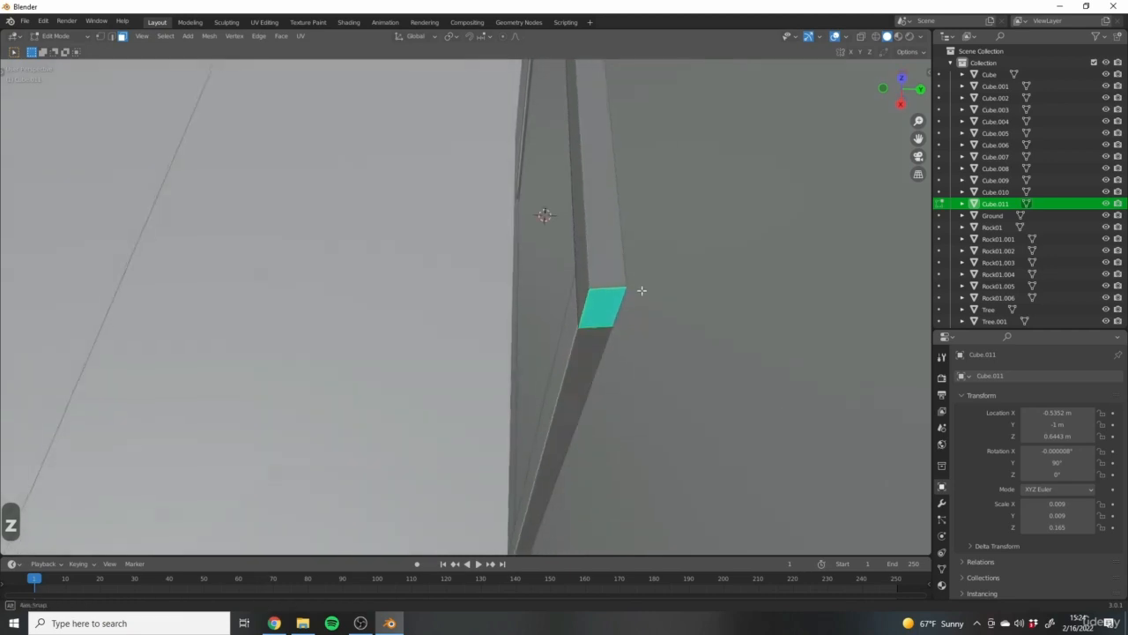
Examine the top bar's selected end face from above in wireframe, comparing it with the side bar's outer edge.
key(7)
key(z)
click(436, 294)
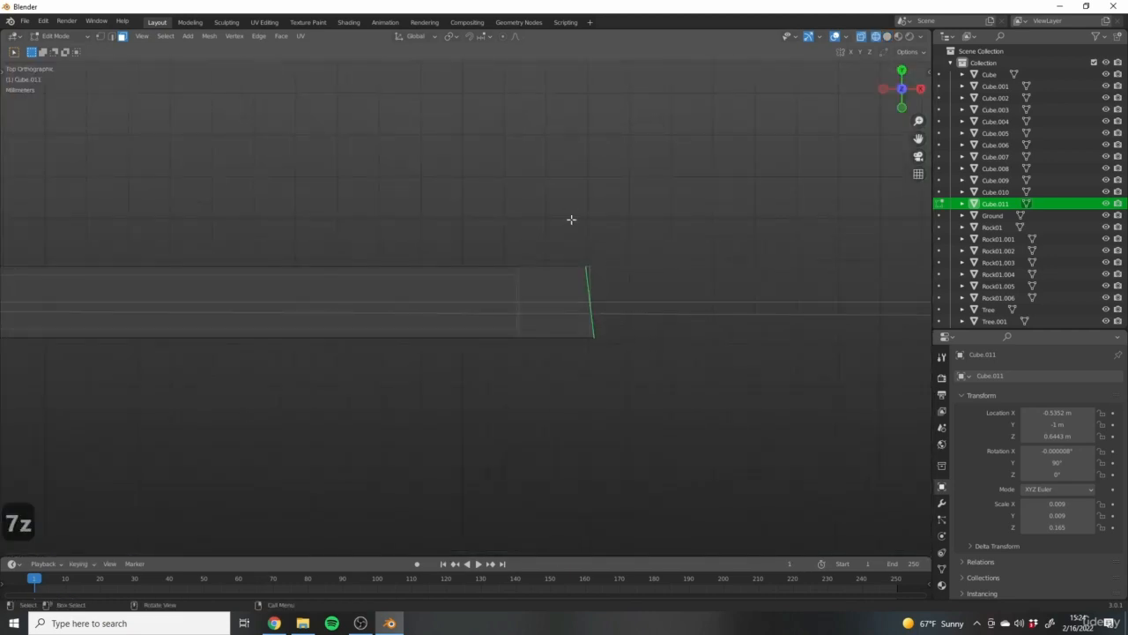
scroll(664, 294, up, 3)
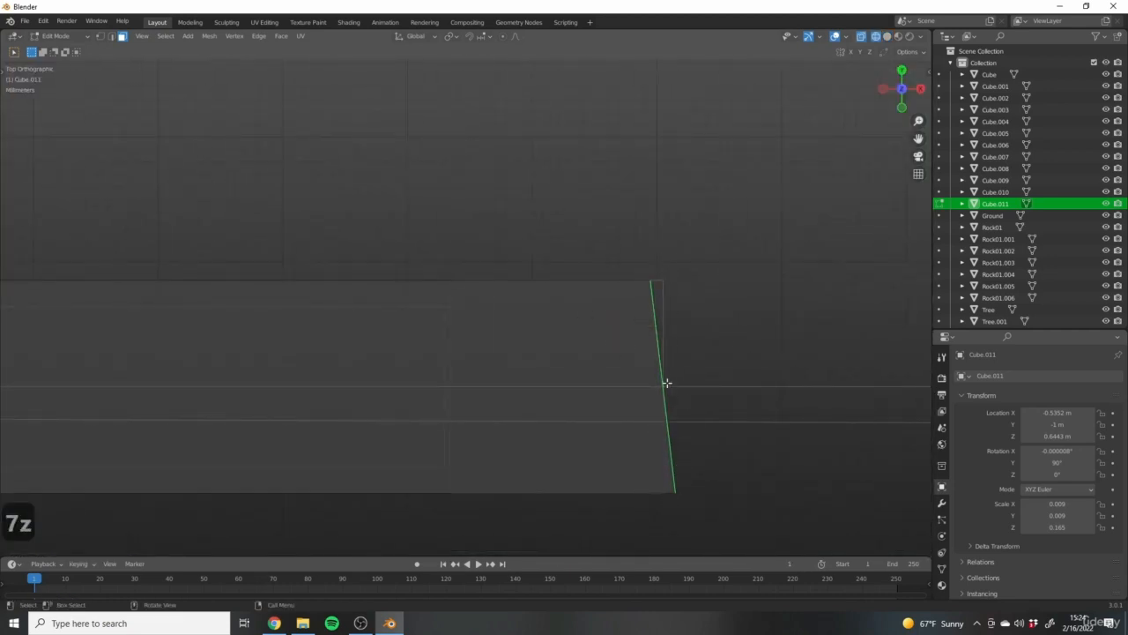
shift+middle_drag(737, 438, 594, 270)
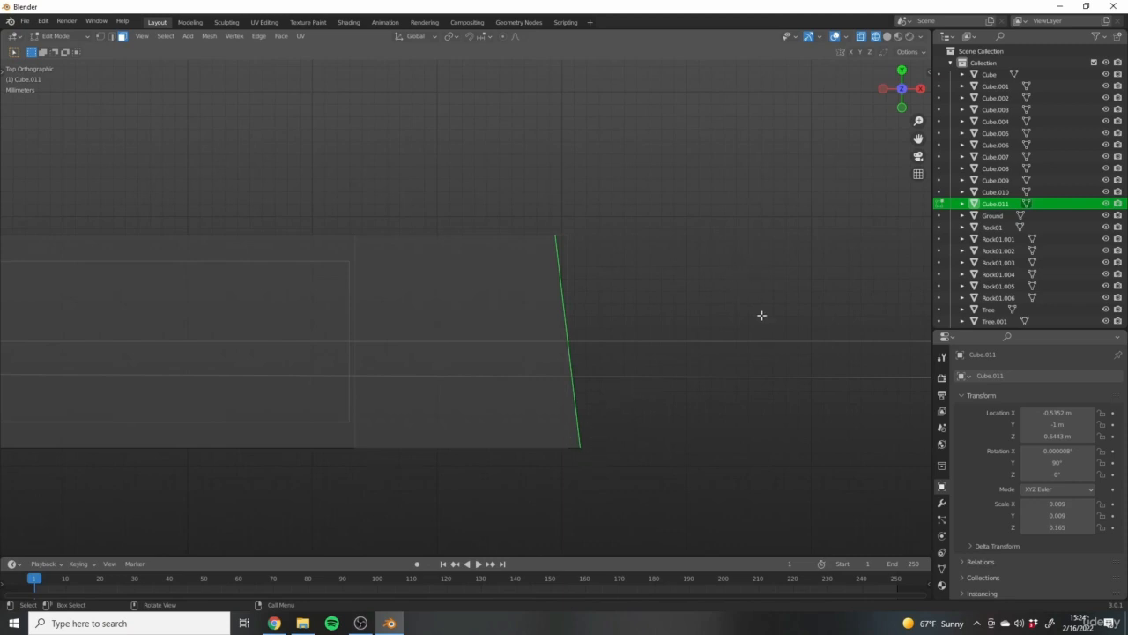
scroll(629, 251, down, 3)
scroll(600, 222, up, 4)
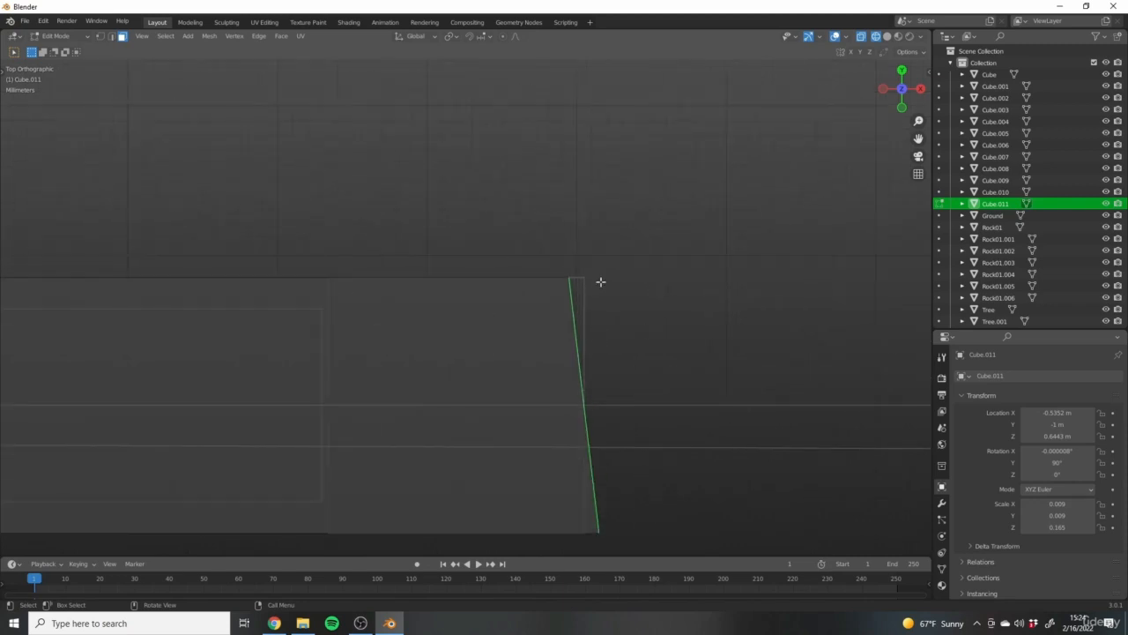
scroll(643, 345, down, 4)
shift+middle_drag(546, 349, 674, 255)
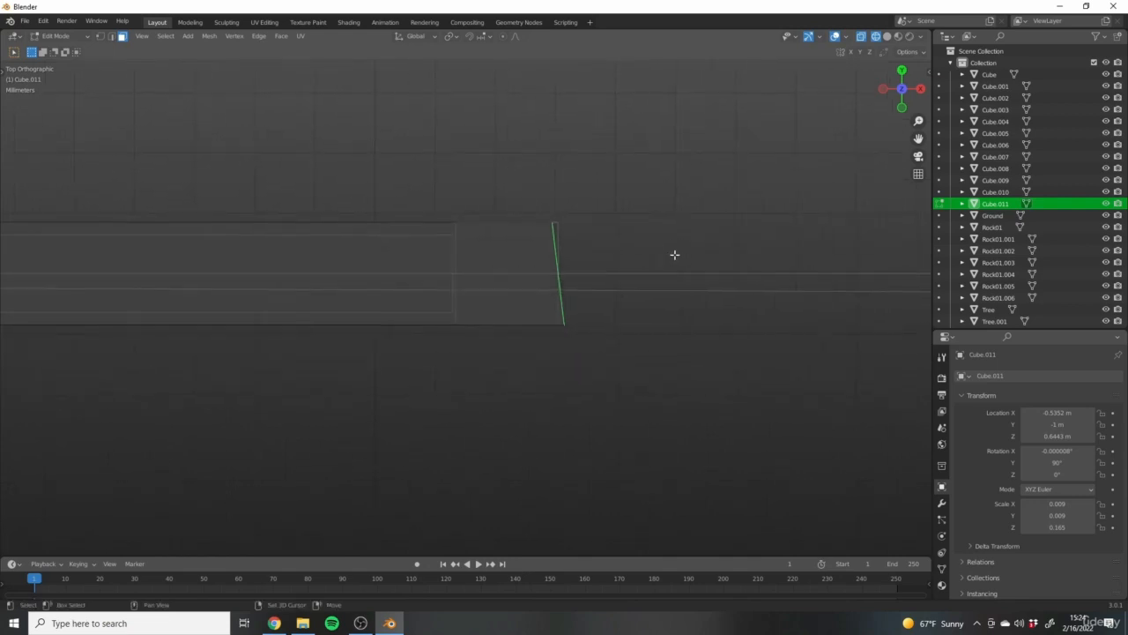
scroll(652, 291, down, 5)
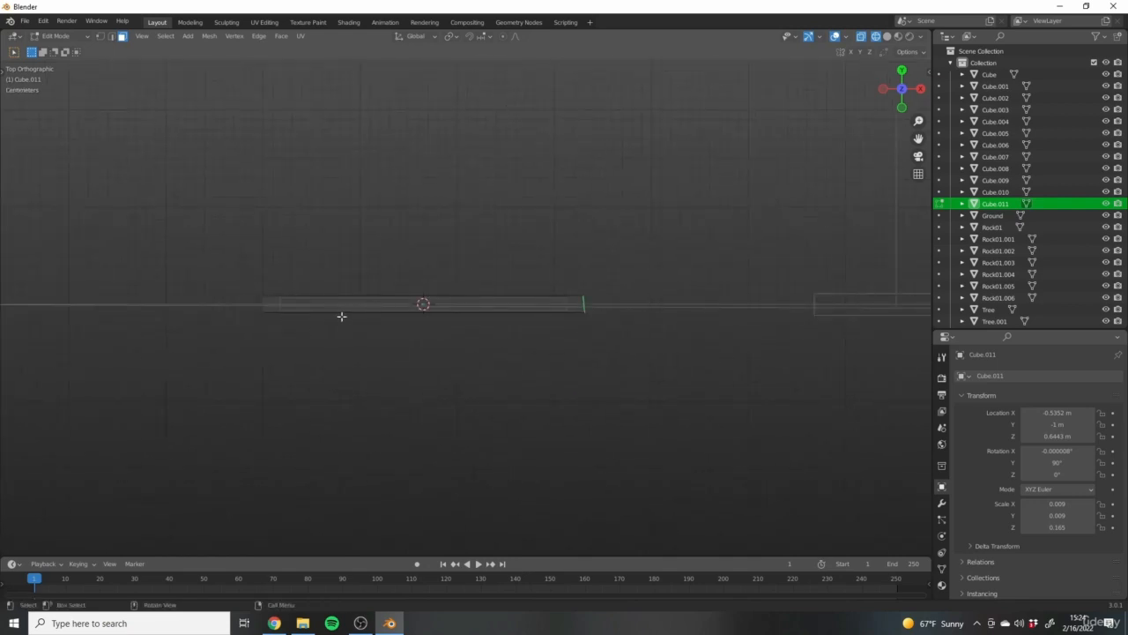
scroll(617, 312, down, 5)
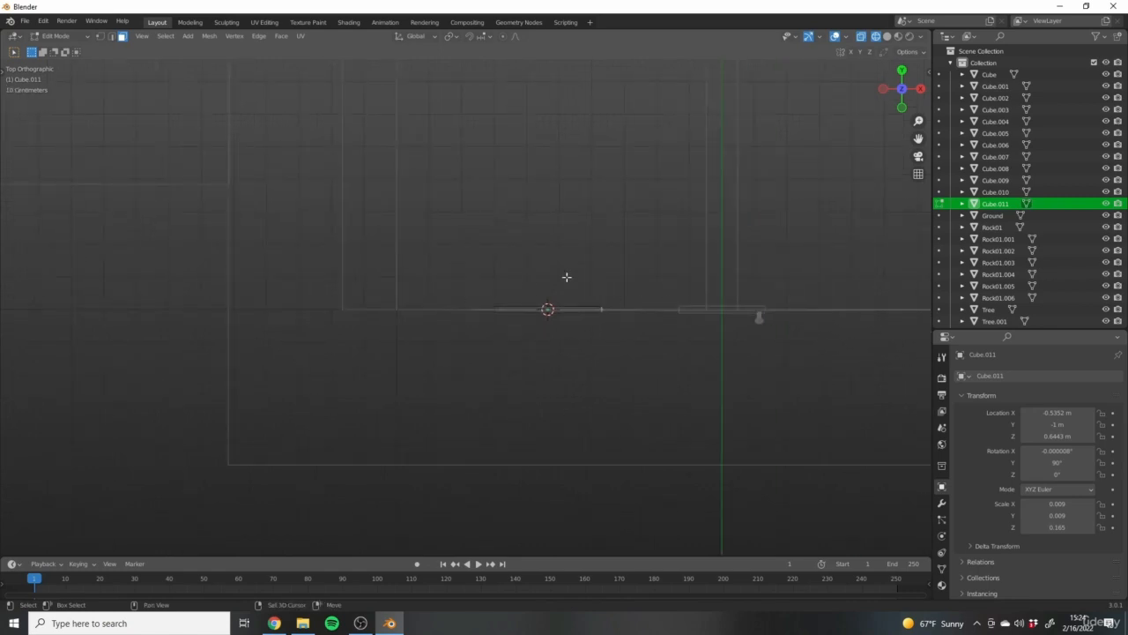
scroll(662, 317, up, 3)
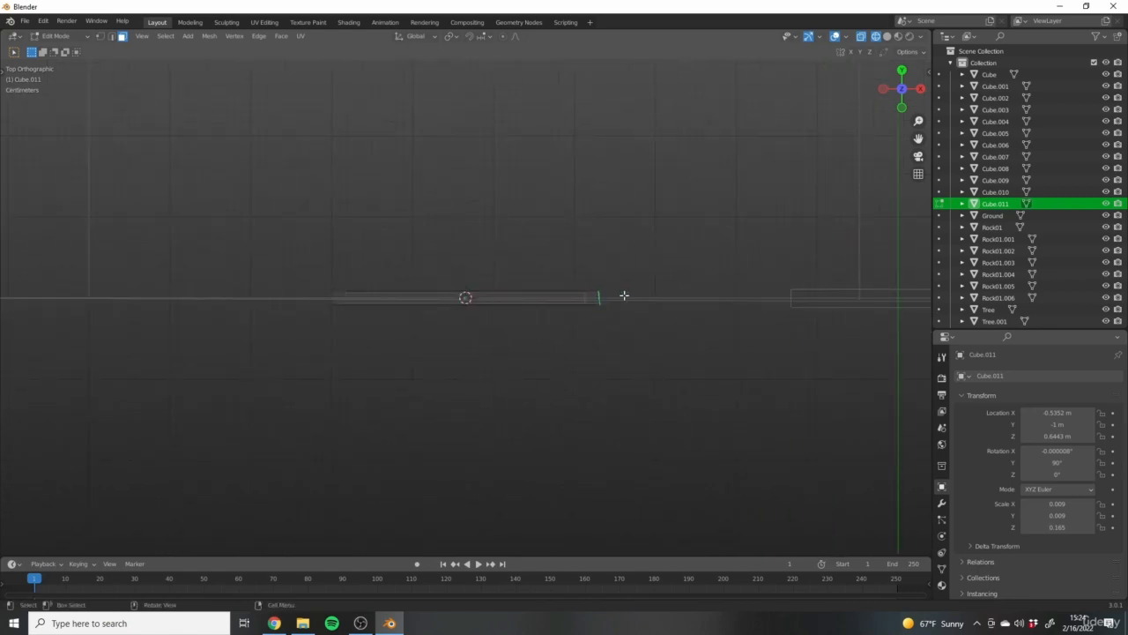
scroll(464, 297, up, 5)
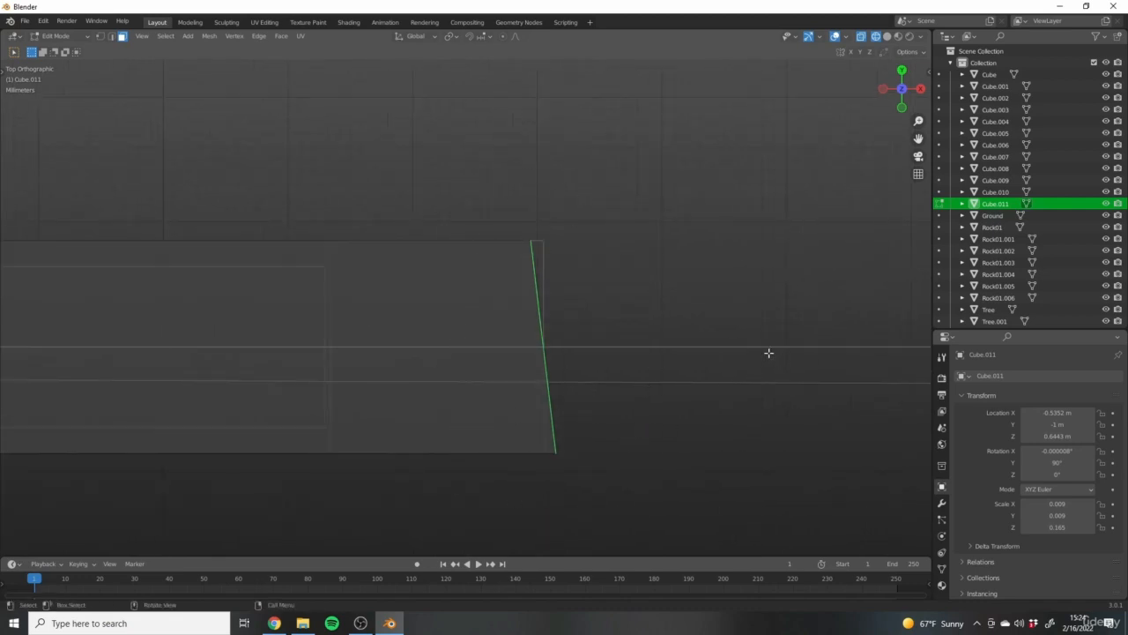
Flatten the top bar's right end face by scaling it to 0 along X.
key(s)
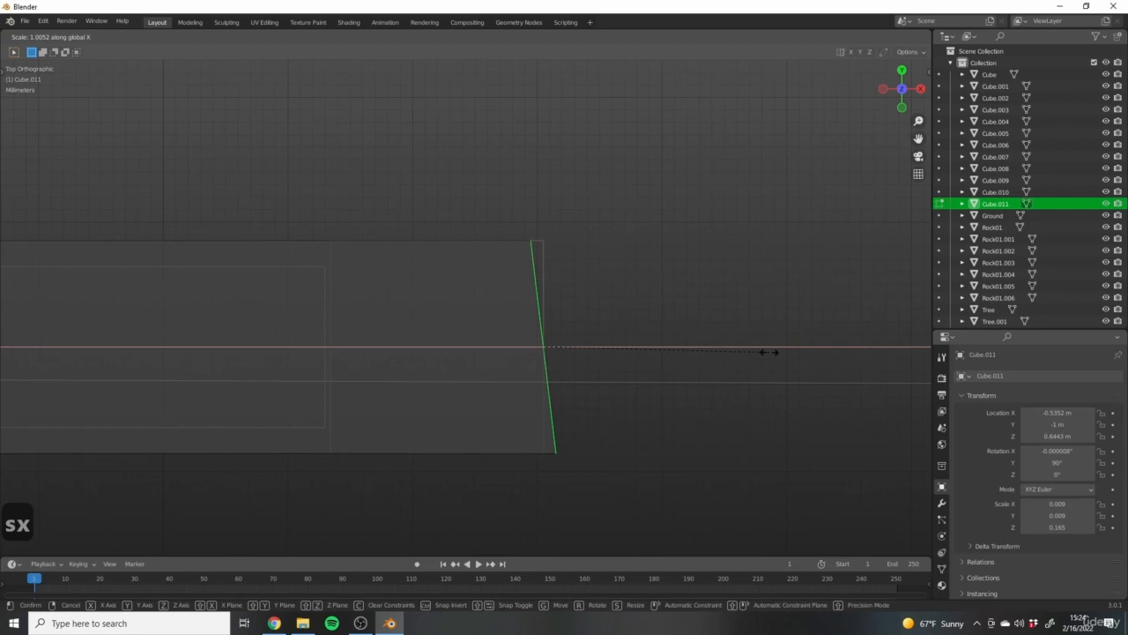
key(0)
click(769, 352)
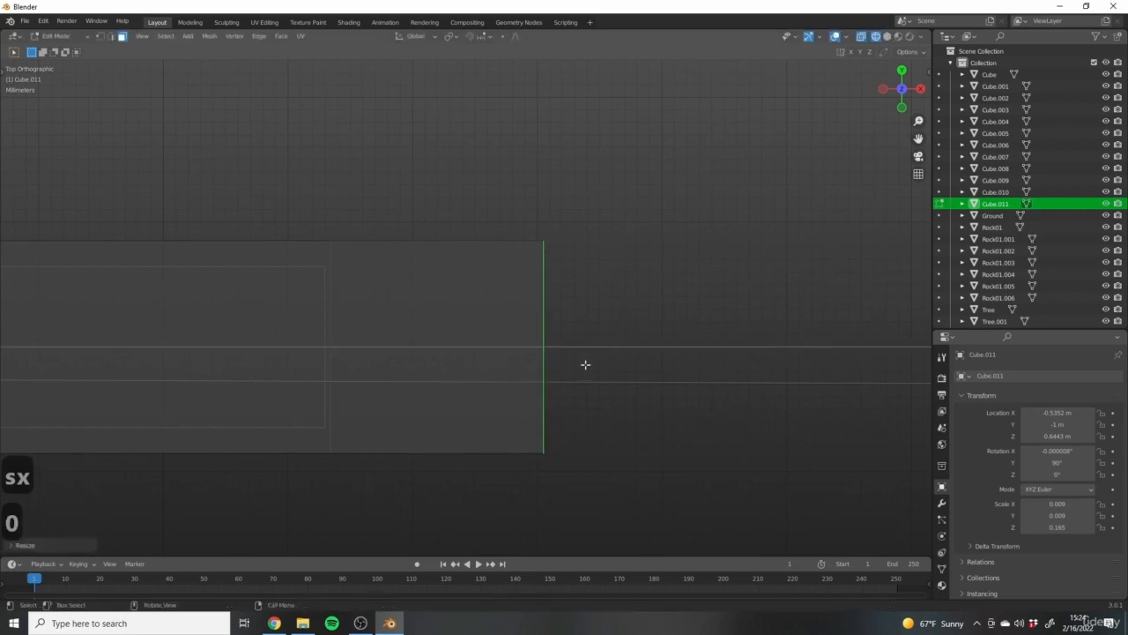
Return to Object Mode and switch to the front view with solid shading.
middle_drag(585, 364, 728, 294)
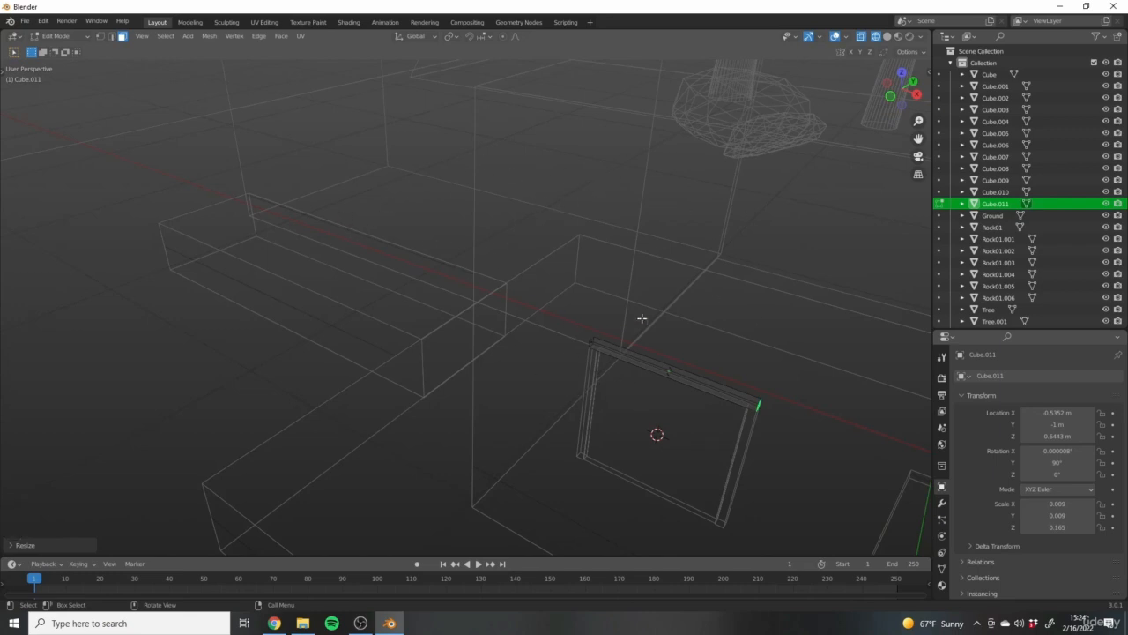
middle_drag(351, 268, 708, 367)
key(Tab)
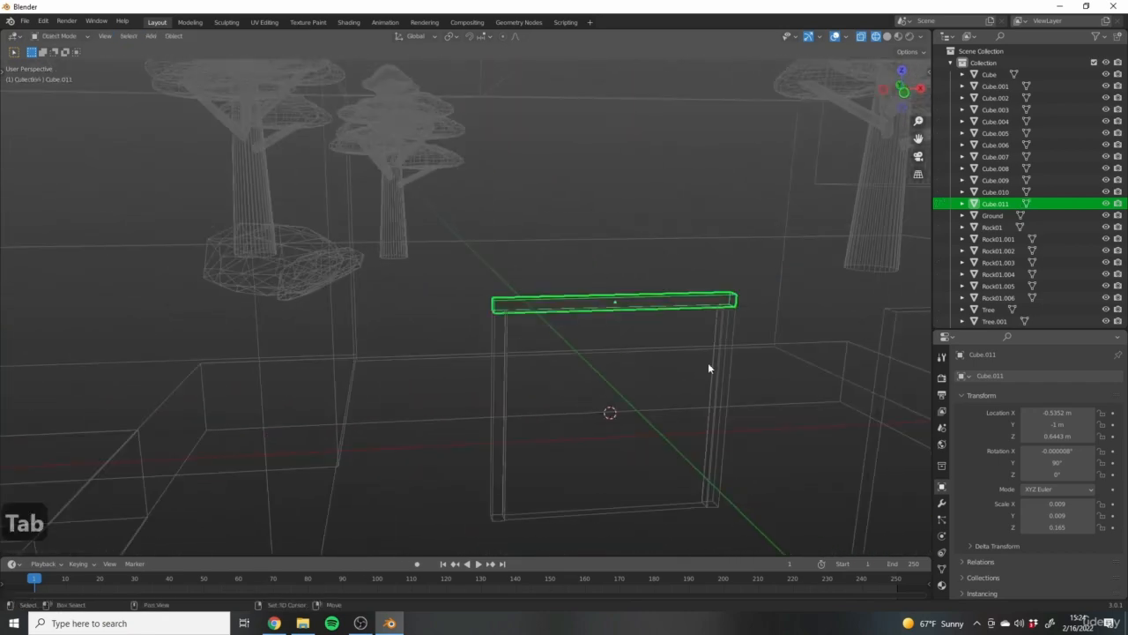
key(1)
scroll(603, 396, down, 1)
key(z)
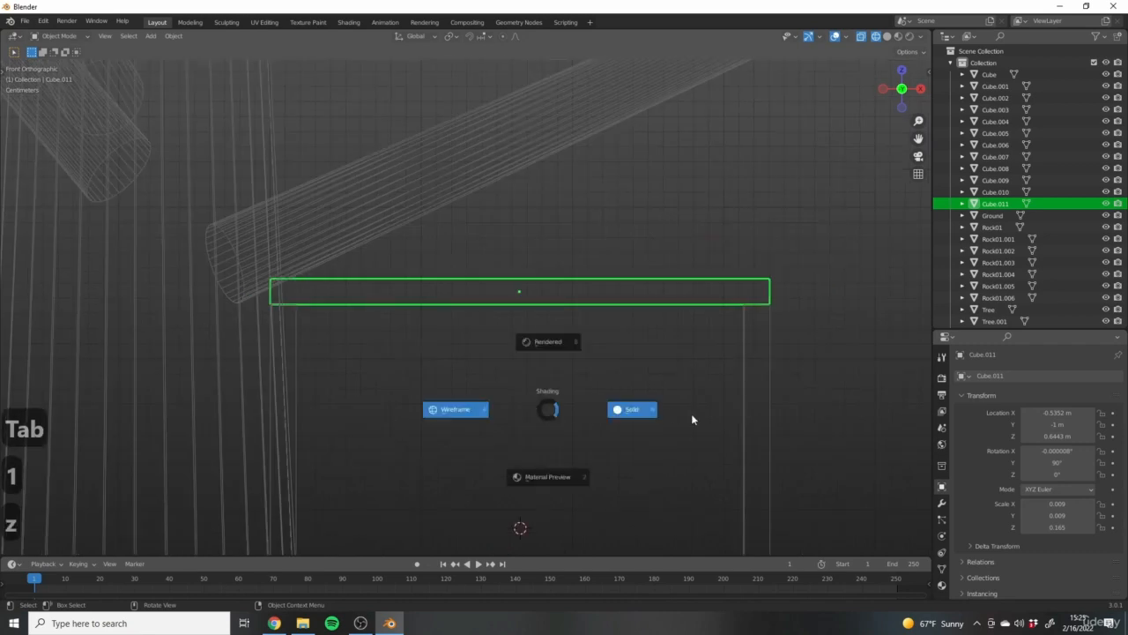
click(691, 413)
Nudge the left side bar slightly inward along X so its inner edge meets the window panel's edge.
scroll(539, 340, down, 5)
shift+middle_drag(577, 423, 558, 343)
scroll(512, 369, up, 2)
shift+middle_drag(489, 242, 562, 301)
scroll(478, 326, up, 5)
scroll(441, 317, up, 5)
shift+middle_drag(287, 282, 623, 304)
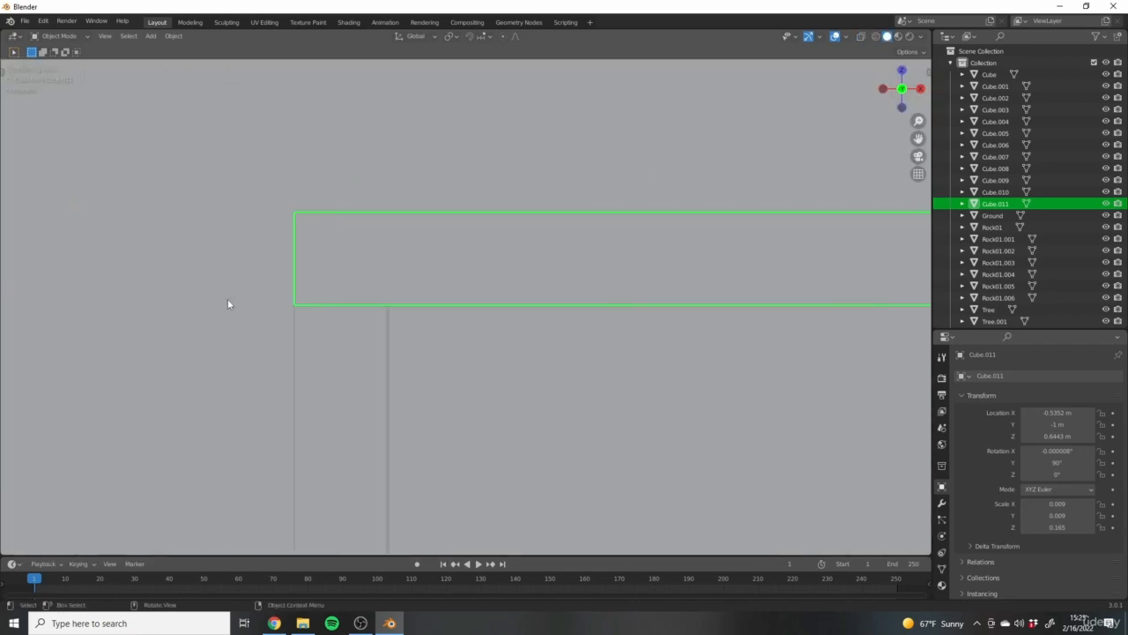
scroll(228, 302, up, 3)
shift+middle_drag(540, 366, 491, 305)
scroll(491, 305, up, 3)
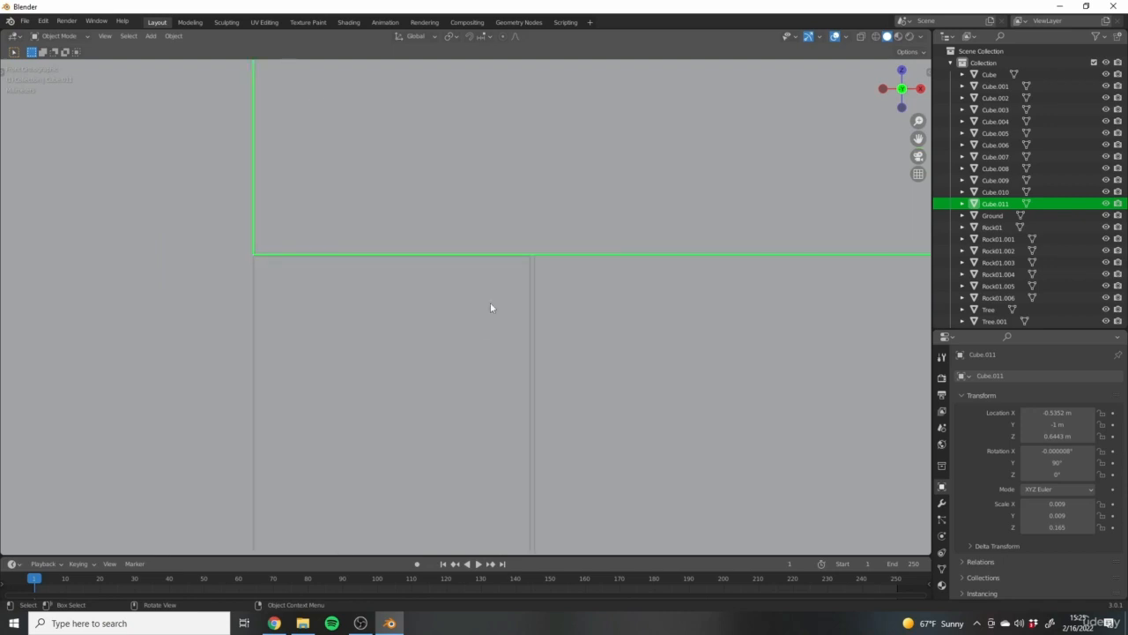
click(490, 305)
key(g)
key(x)
click(491, 310)
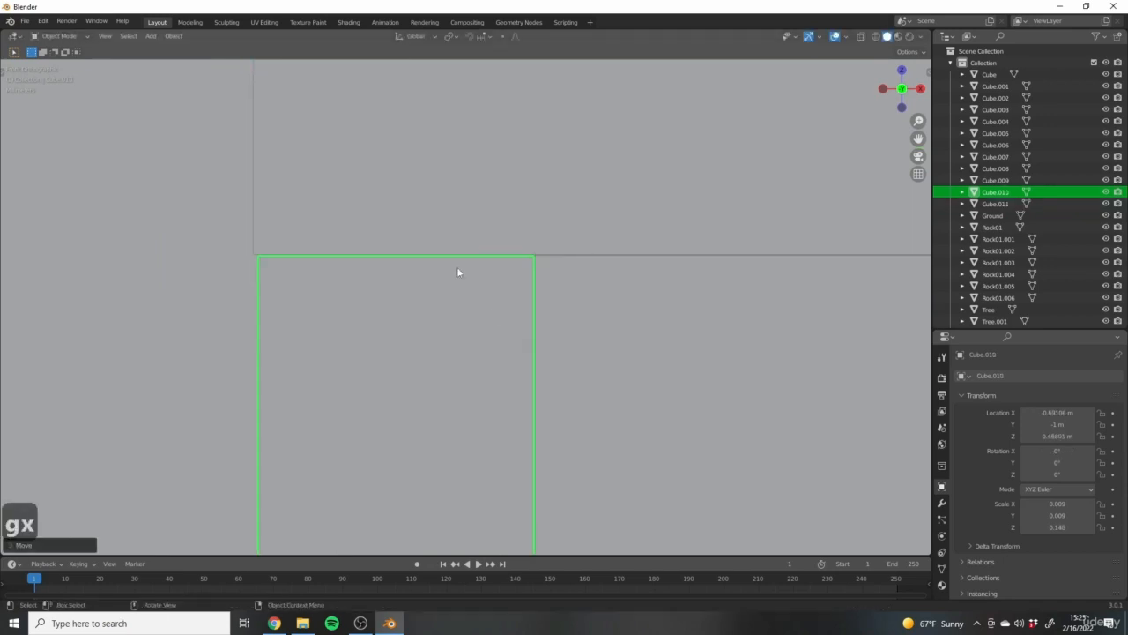
Move the top bar about 0.0003 m along X to align its left end with the left side bar's outer edge.
click(259, 218)
key(g)
key(x)
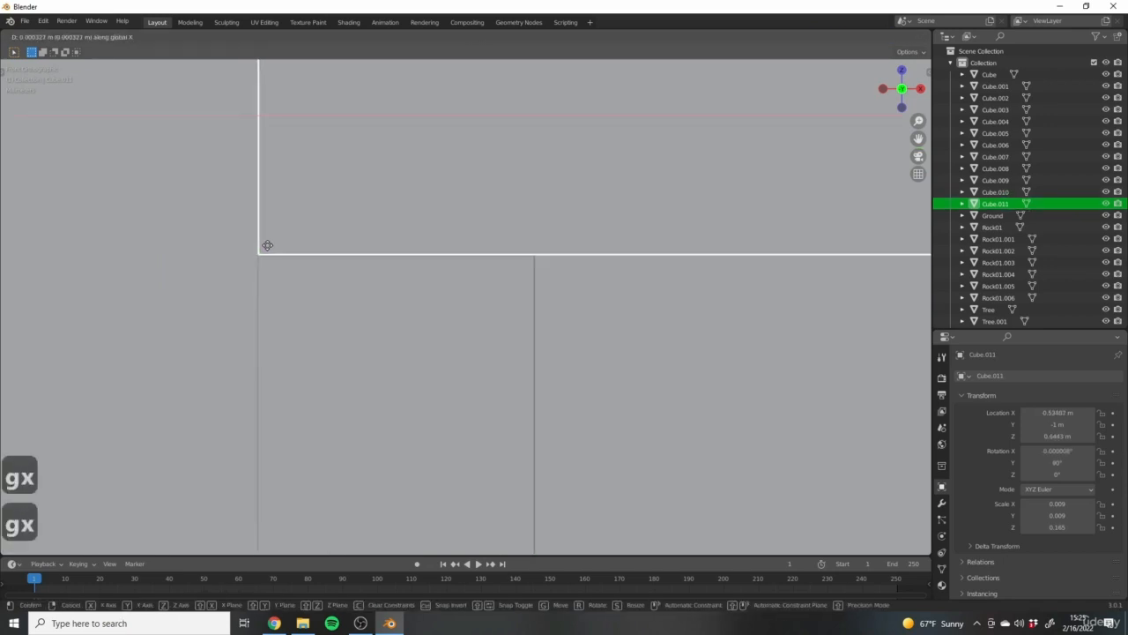
click(266, 246)
In Edit Mode, move the top bar's right end face about 0.0003 m inward along X to the side bar's outer edge, then return to Object Mode.
scroll(430, 308, down, 5)
shift+middle_drag(640, 263, 464, 266)
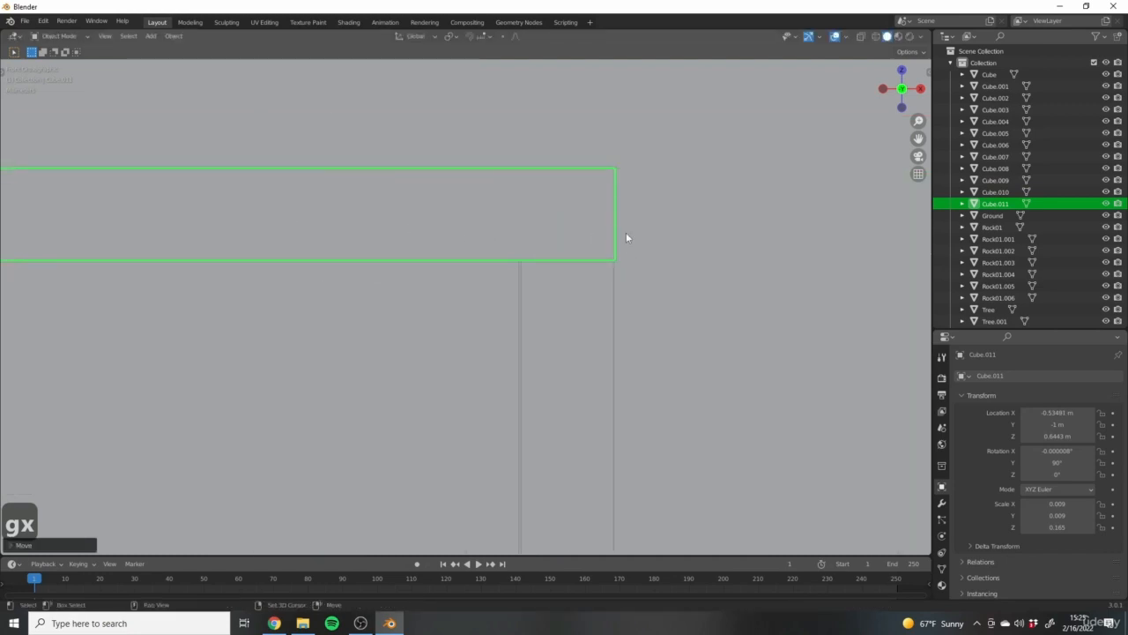
shift+middle_drag(627, 234, 369, 261)
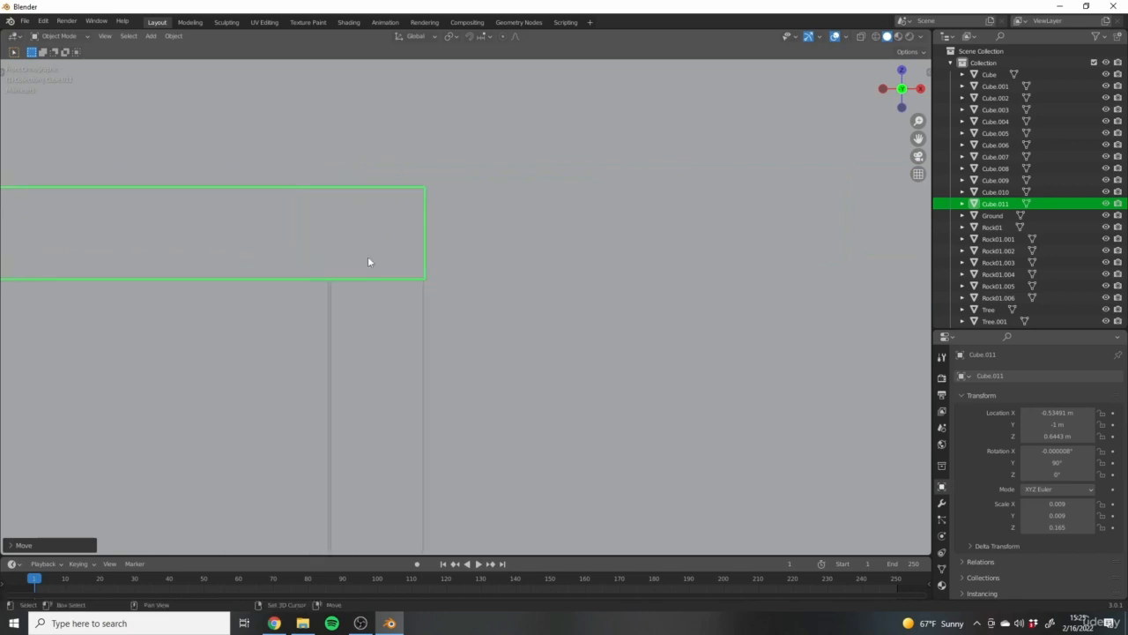
scroll(368, 262, up, 5)
middle_drag(495, 296, 541, 299)
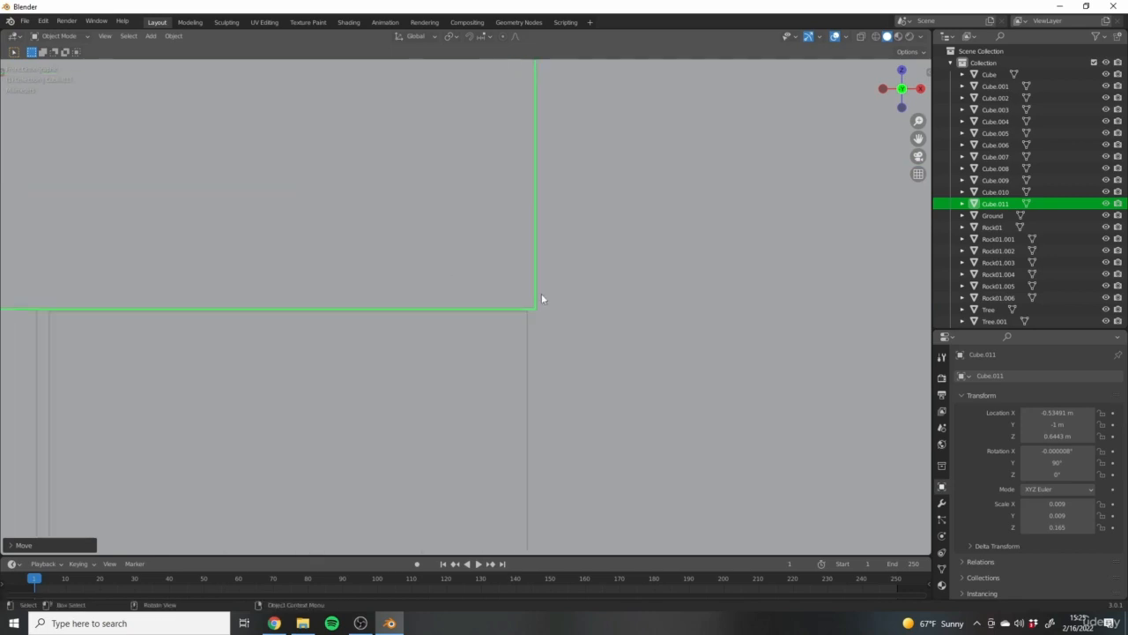
scroll(545, 323, down, 4)
key(Tab)
shift+middle_drag(538, 260, 538, 340)
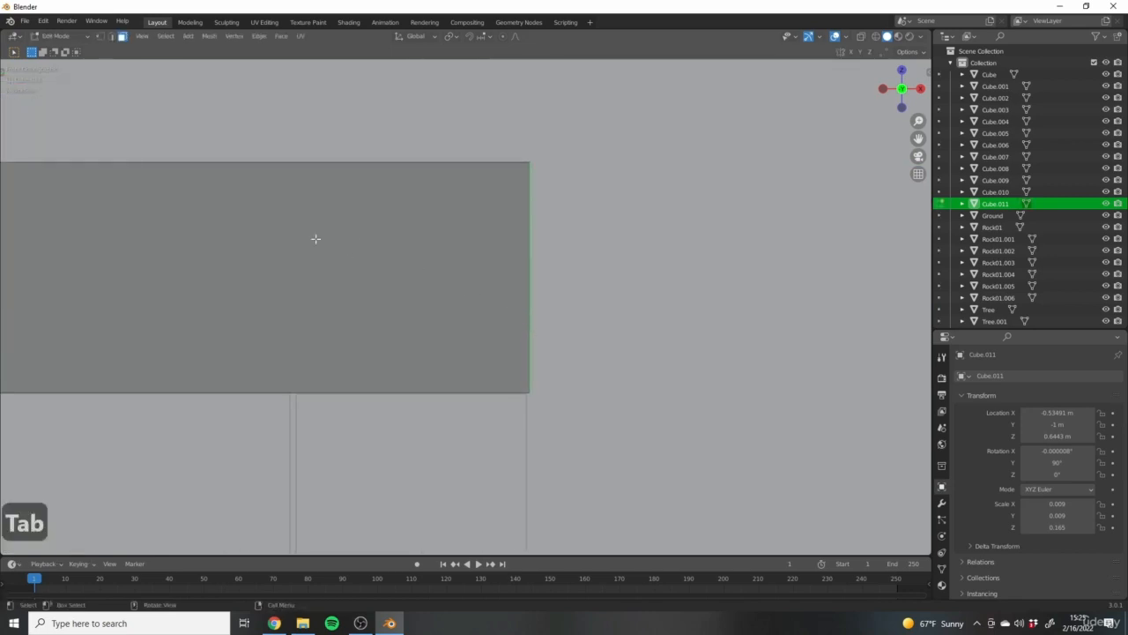
scroll(475, 348, up, 5)
shift+middle_drag(646, 460, 541, 370)
key(g)
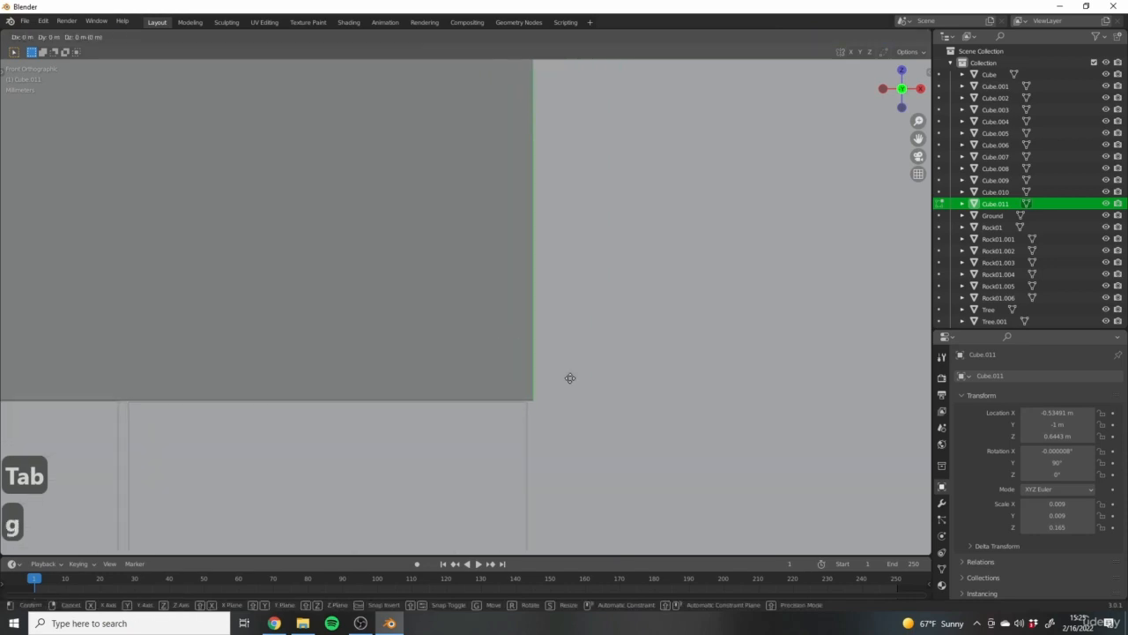
key(x)
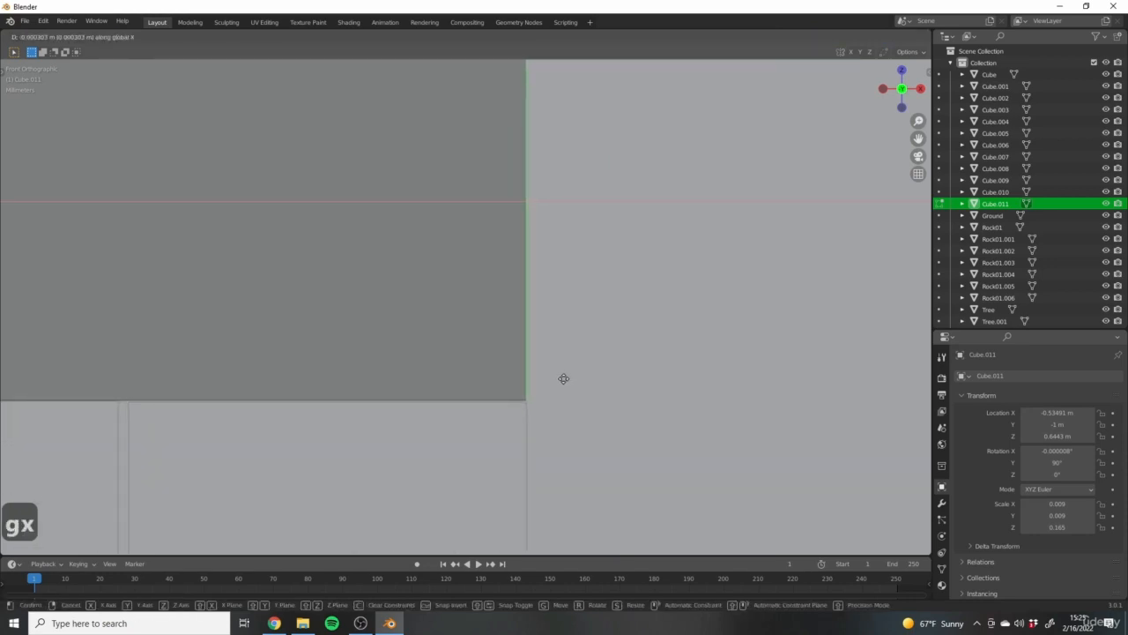
click(564, 378)
scroll(562, 375, down, 10)
key(Tab)
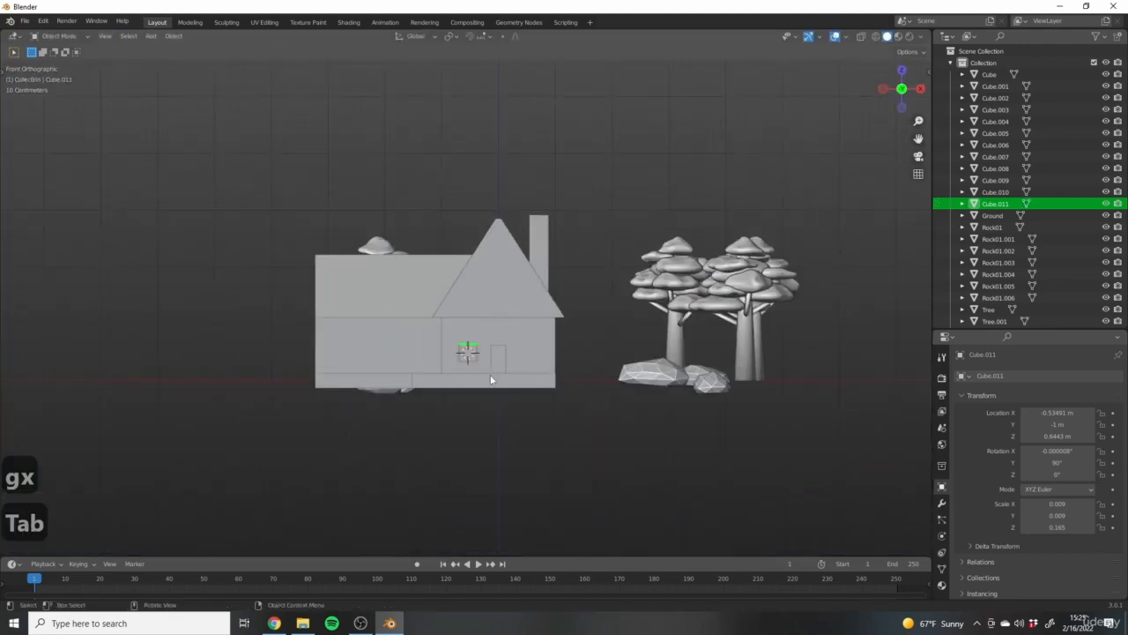
Examine the window frame and door on the house front from several angles and distances.
middle_drag(491, 380, 231, 269)
scroll(482, 386, up, 8)
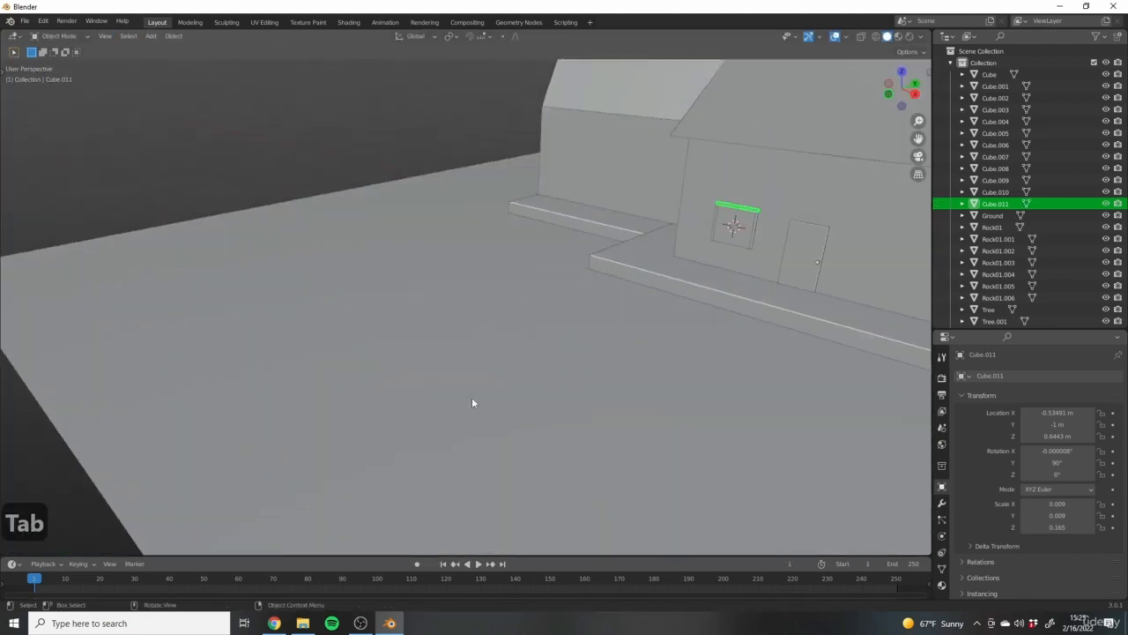
mouse_move(474, 403)
middle_down()
mouse_move(684, 277)
mouse_move(476, 391)
middle_up()
scroll(543, 308, down, 4)
scroll(545, 301, up, 8)
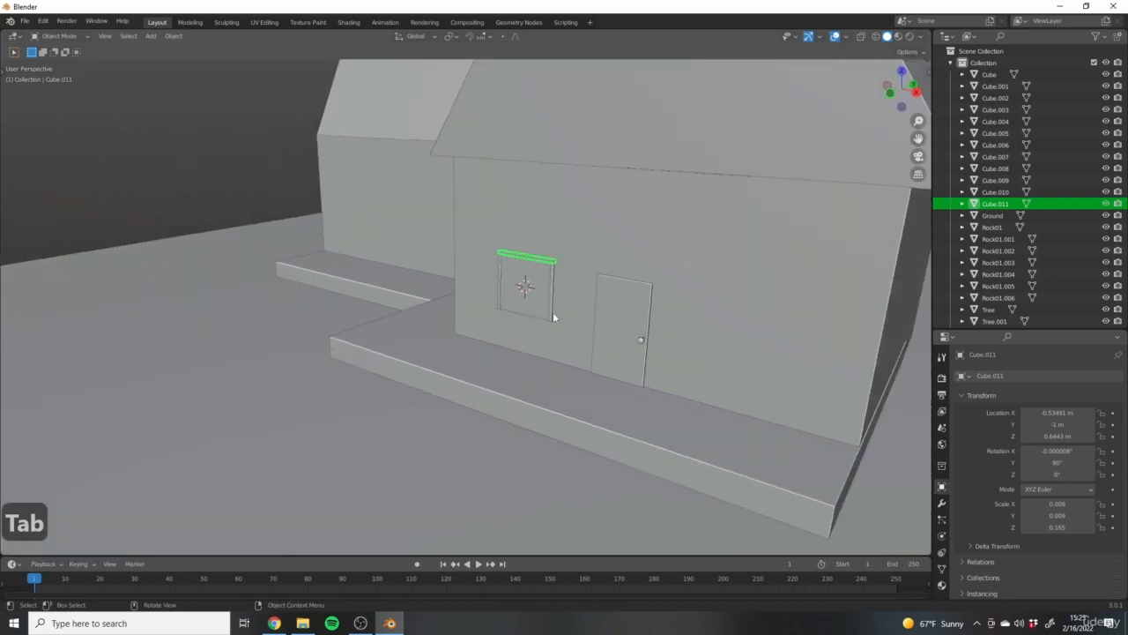
scroll(446, 322, down, 5)
scroll(761, 352, down, 6)
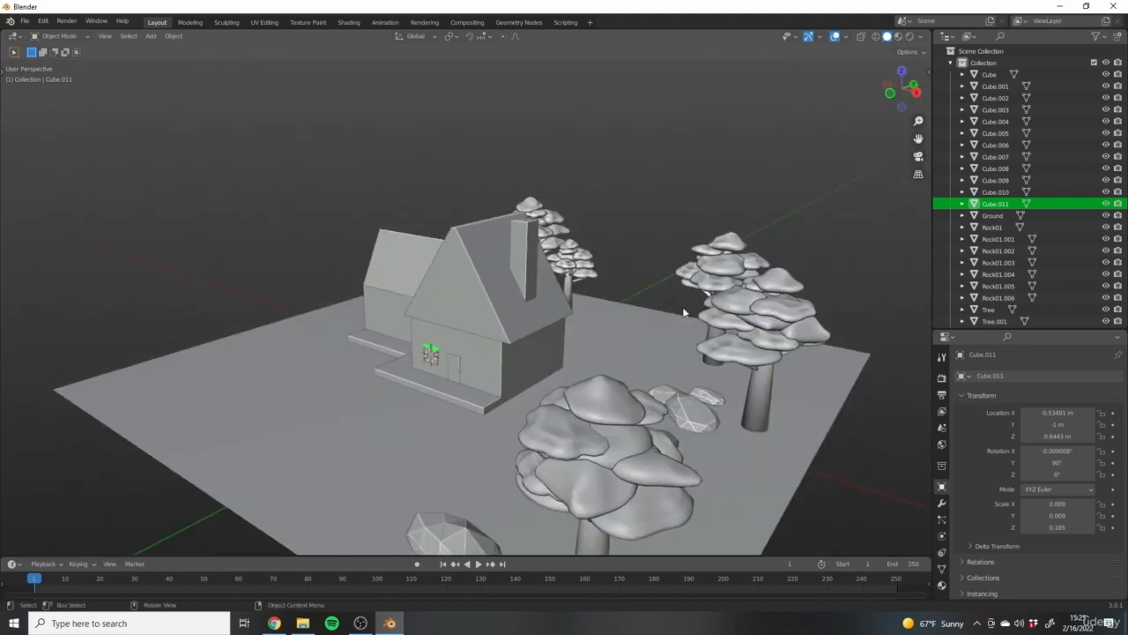
scroll(485, 436, up, 10)
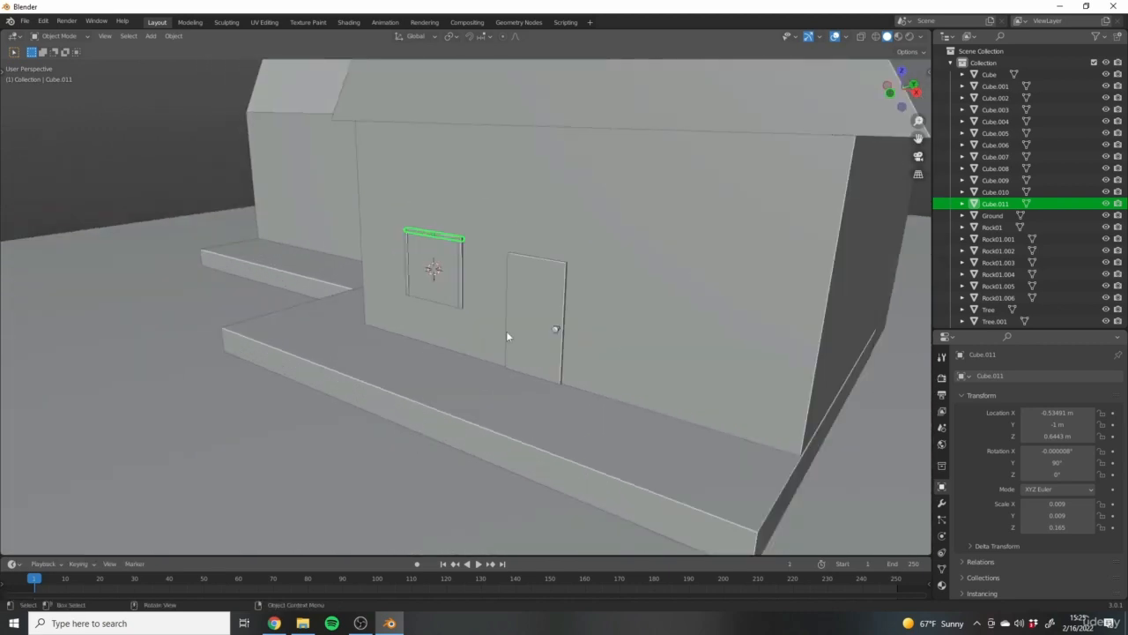
middle_drag(483, 182, 433, 377)
scroll(476, 379, down, 10)
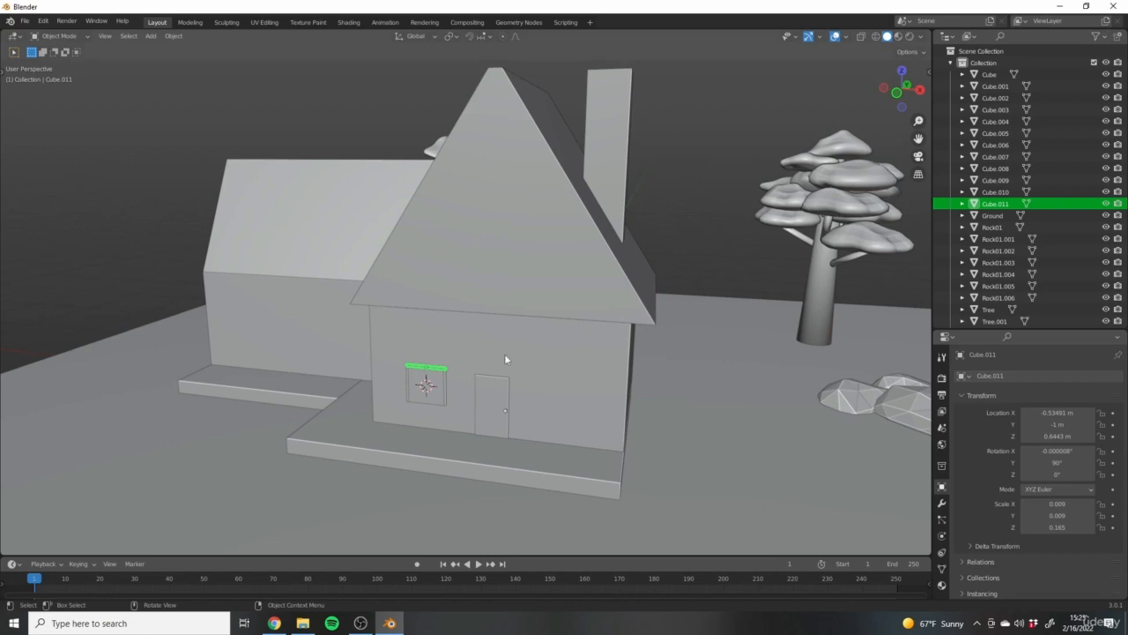
Duplicate the window frame's top bar and move the copy about 0.31 m down along Z to the panel's bottom edge.
scroll(455, 372, up, 10)
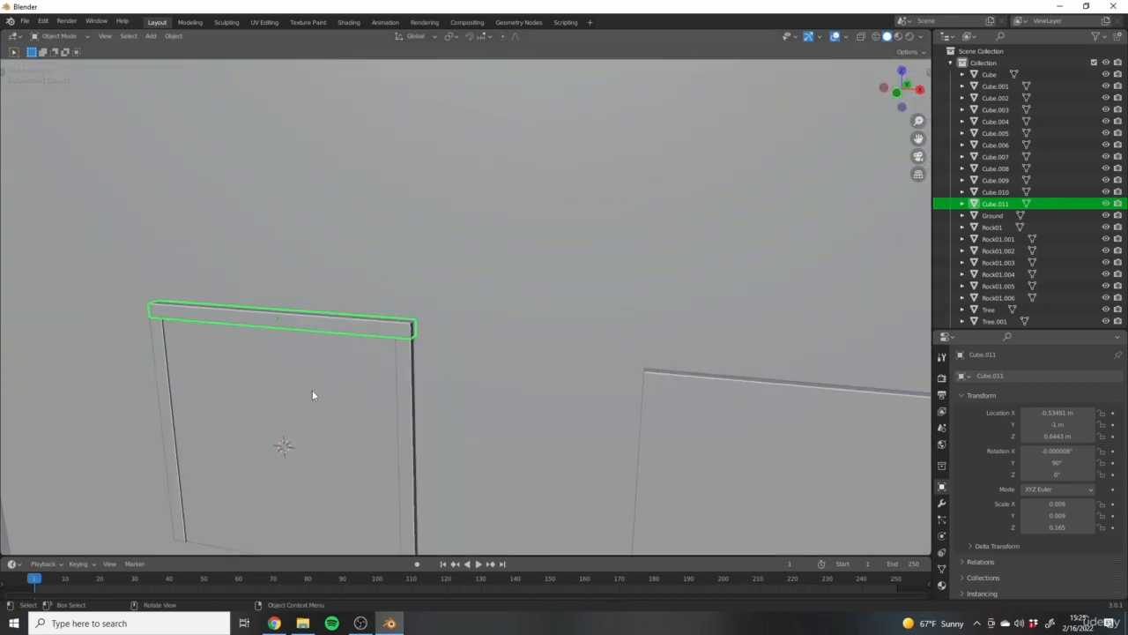
middle_drag(460, 410, 567, 333)
key(KP_1)
shift+middle_drag(291, 327, 456, 360)
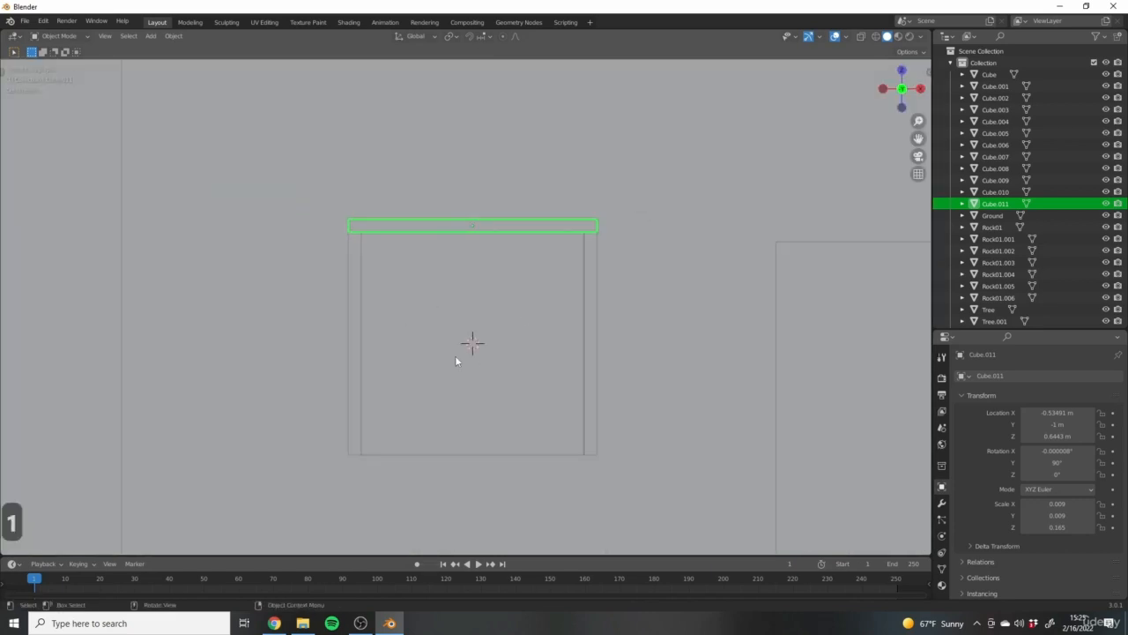
scroll(450, 358, up, 1)
key(shift+d)
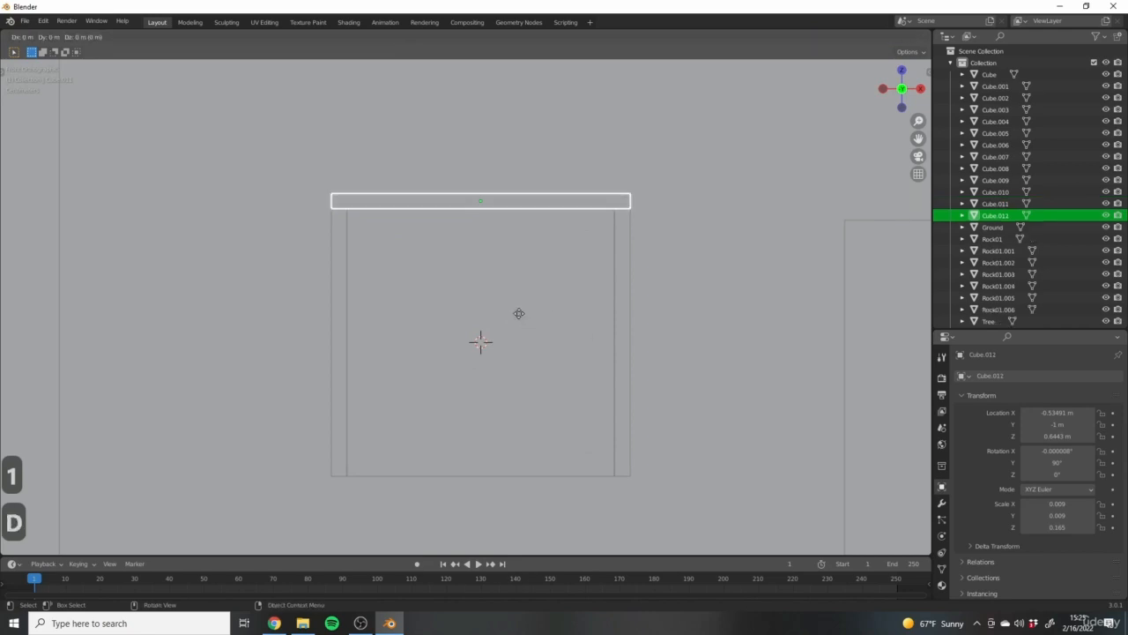
key(z)
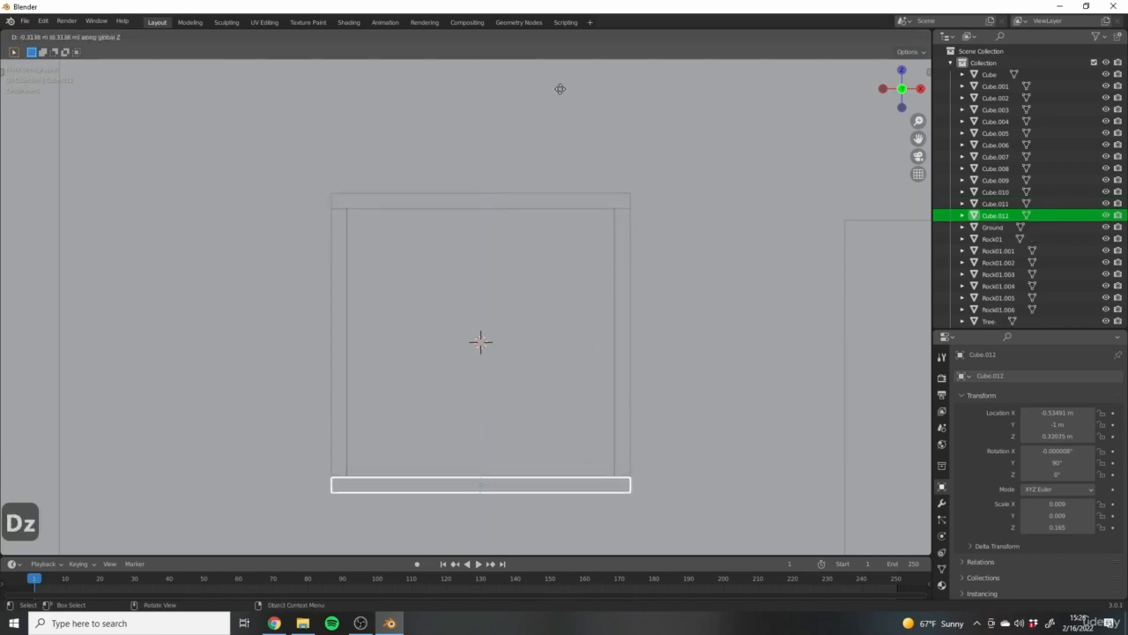
click(559, 88)
Duplicate the window's right side bar and move the copy about 0.16 m along X to the middle of the panel.
scroll(637, 311, down, 3)
click(585, 280)
scroll(580, 323, up, 4)
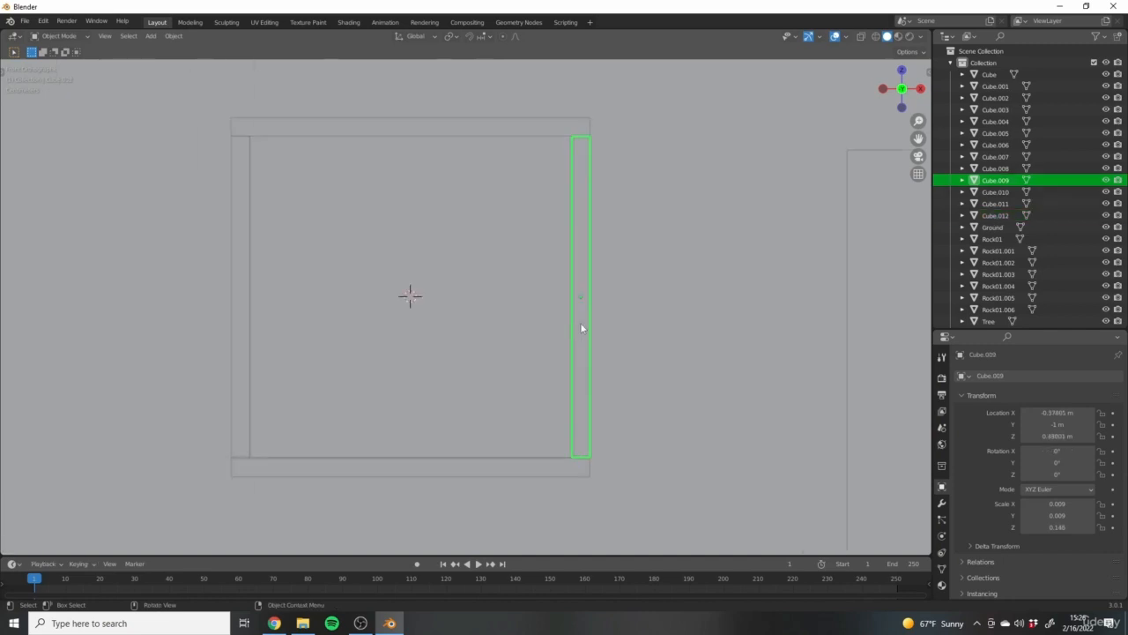
key(shift+d)
key(x)
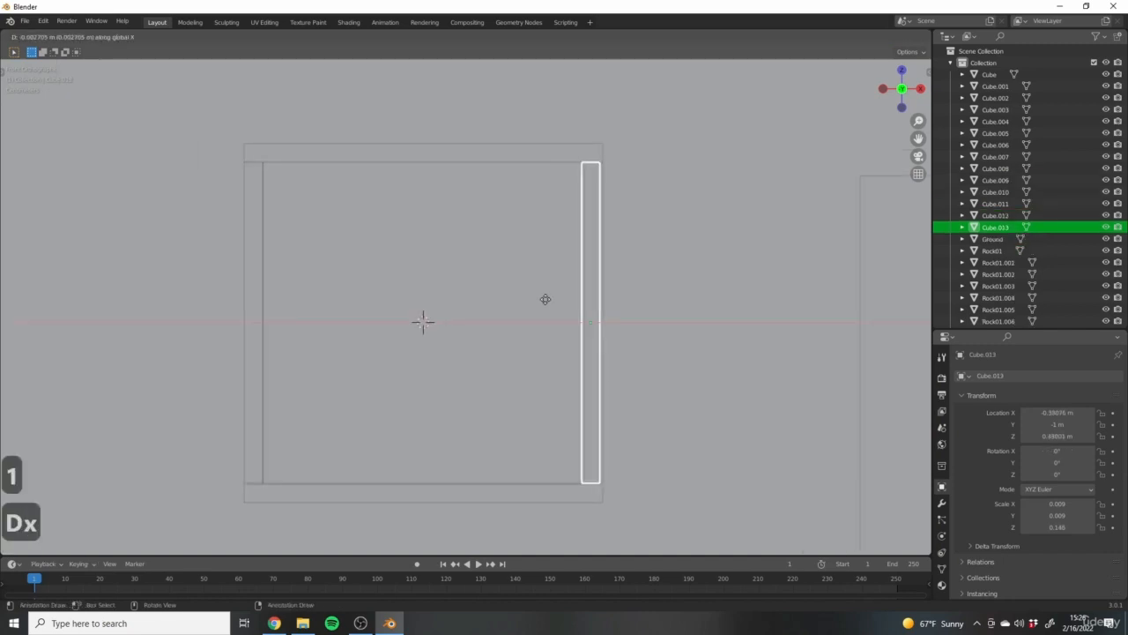
click(379, 272)
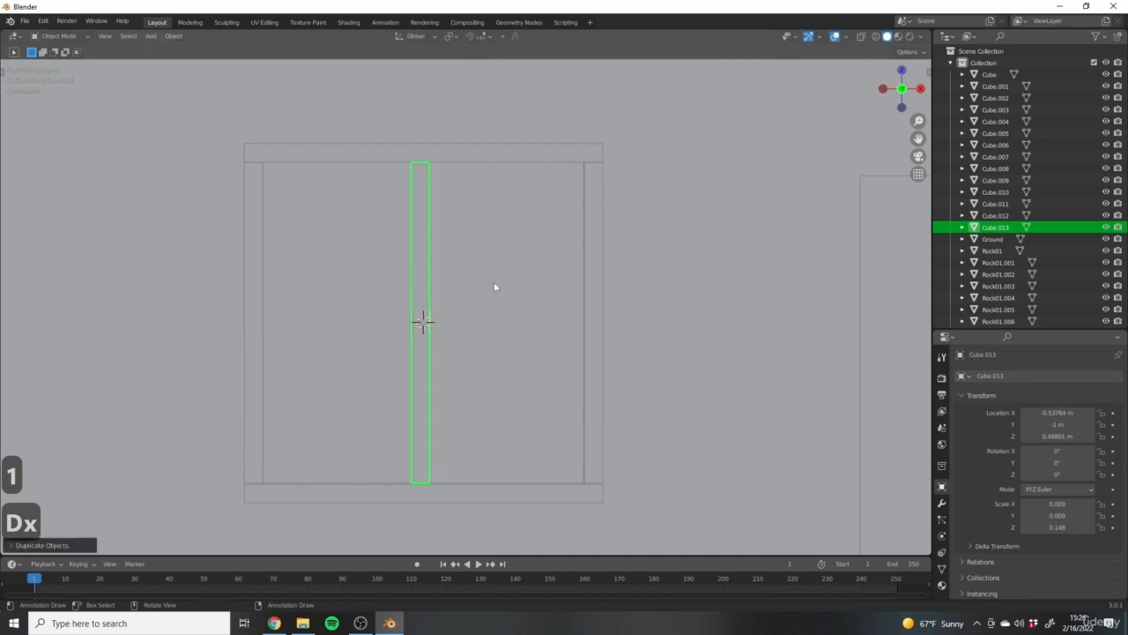
mouse_move(496, 288)
middle_down()
mouse_move(527, 290)
mouse_move(510, 301)
middle_up()
key(KP_1)
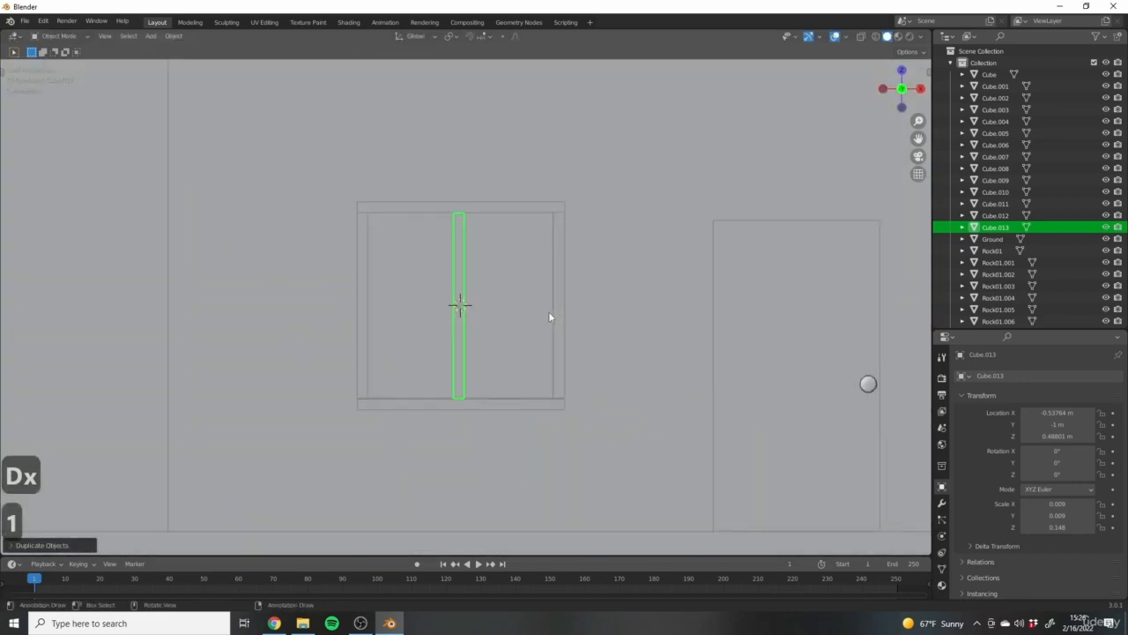
Duplicate the window's central vertical bar in place.
key(shift+d)
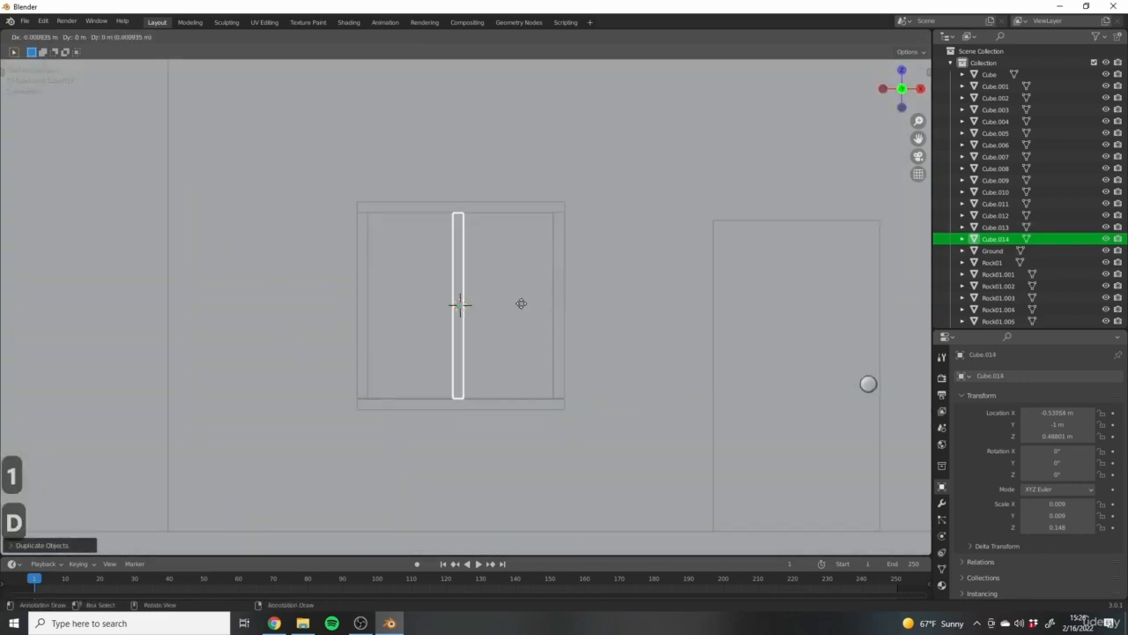
right_click(537, 231)
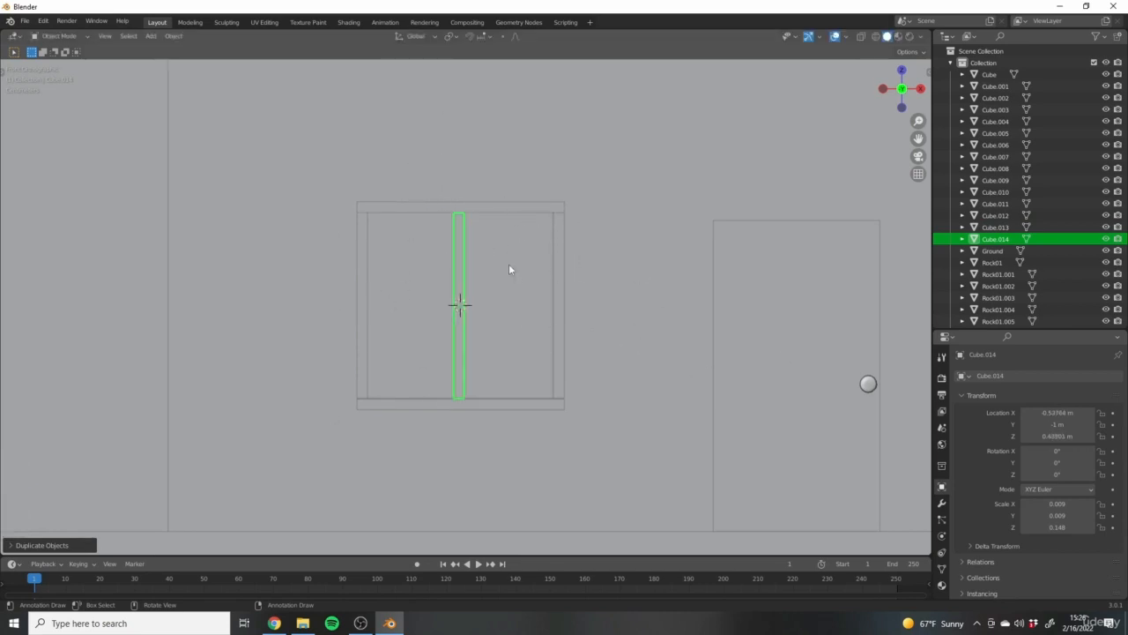
key(r)
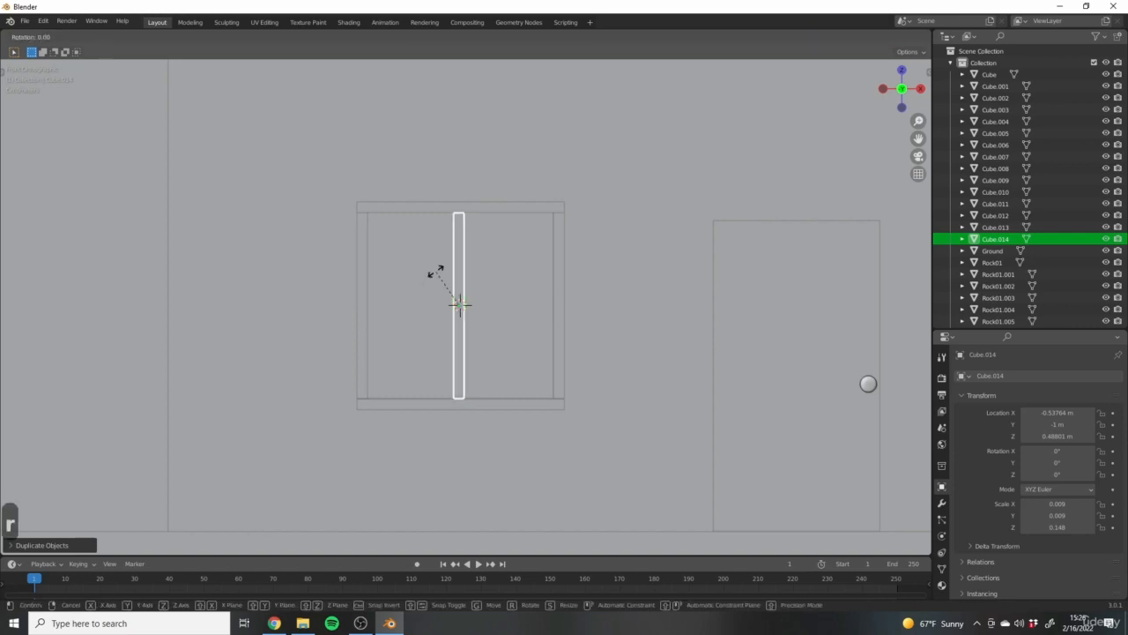
text(x)
text(90)
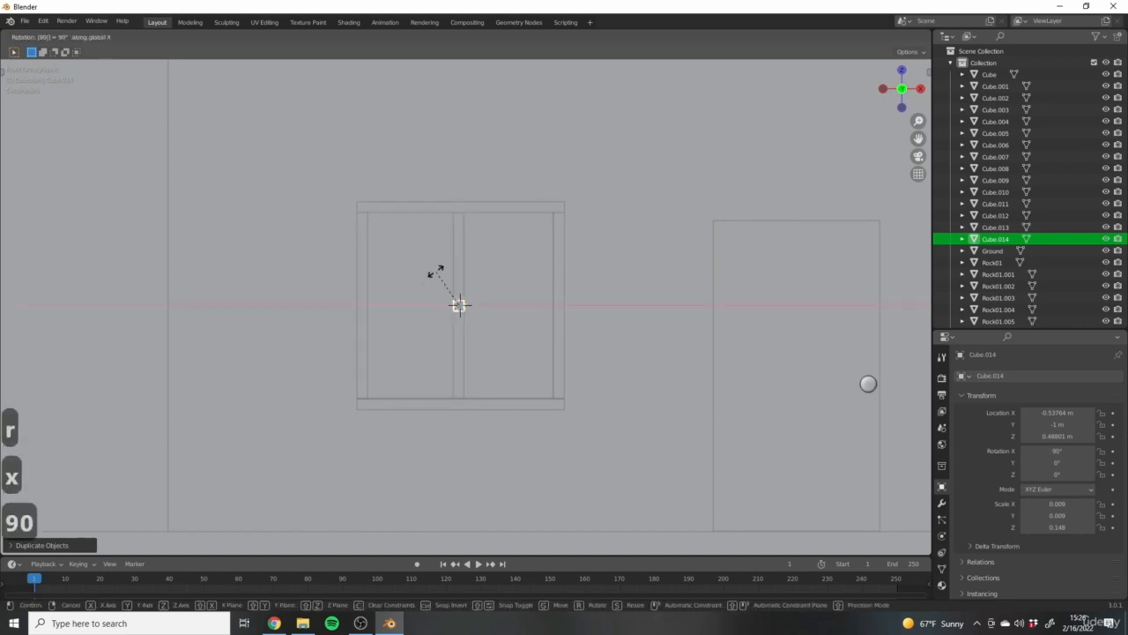
right_click(458, 304)
Rotate the duplicated central bar 90° about Y so it forms the window's horizontal crossbar.
text(ry)
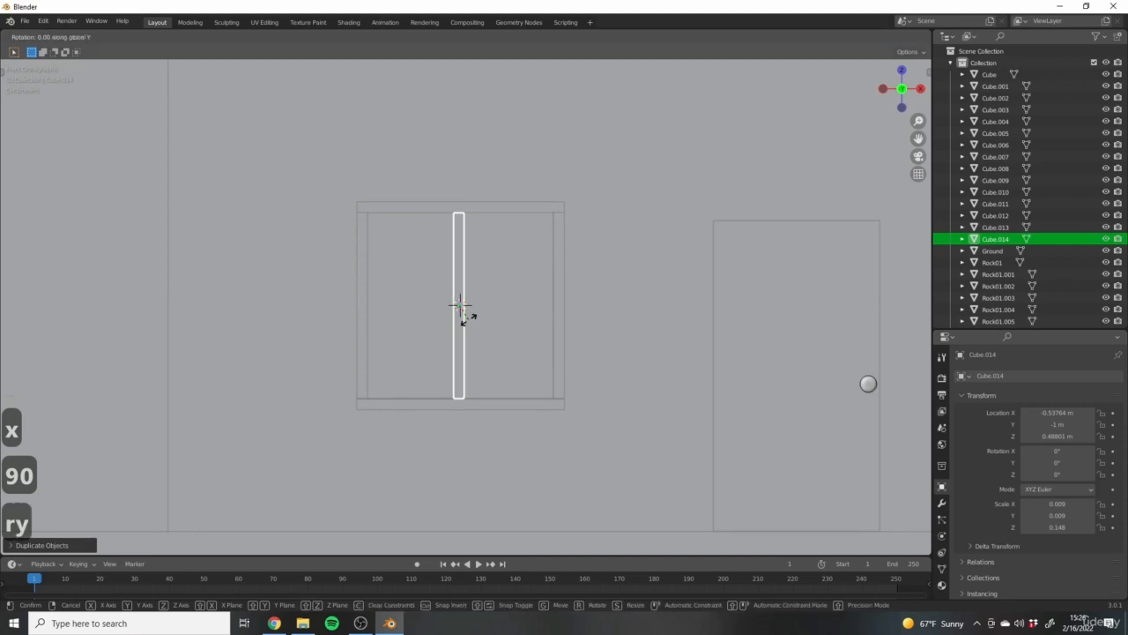
text(90)
click(471, 318)
middle_drag(652, 356, 574, 381)
scroll(442, 333, down, 10)
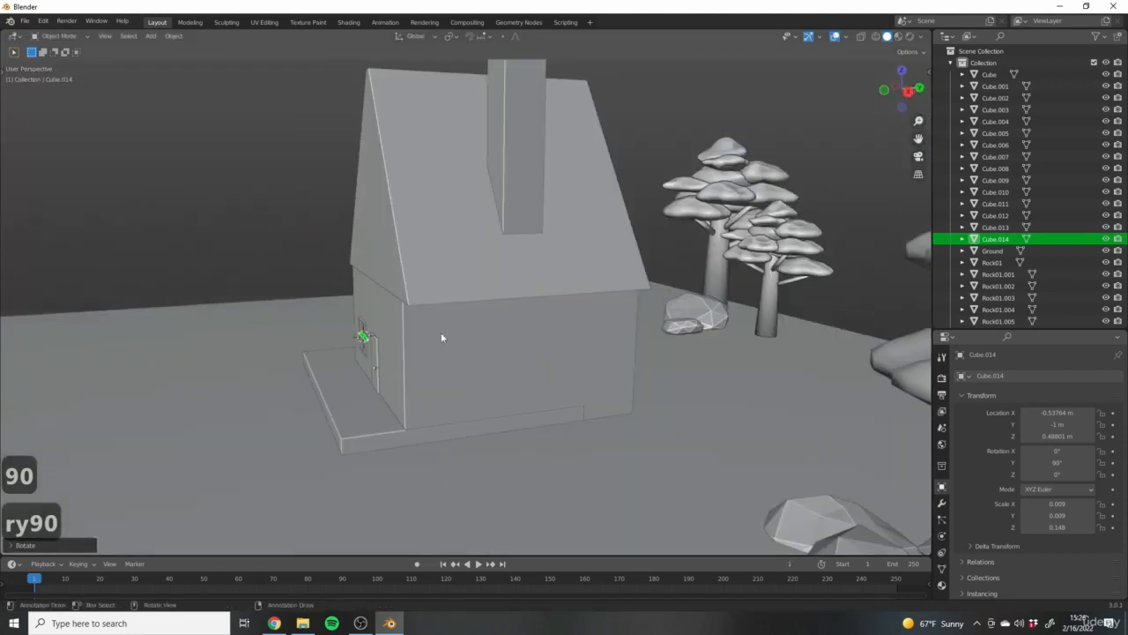
Nudge the horizontal crossbar about 0.0005 m along Y so its front face is offset from the vertical bar's.
middle_drag(353, 357, 432, 379)
scroll(670, 203, up, 9)
shift+middle_drag(685, 192, 432, 209)
scroll(551, 247, up, 4)
click(461, 270)
scroll(375, 238, up, 6)
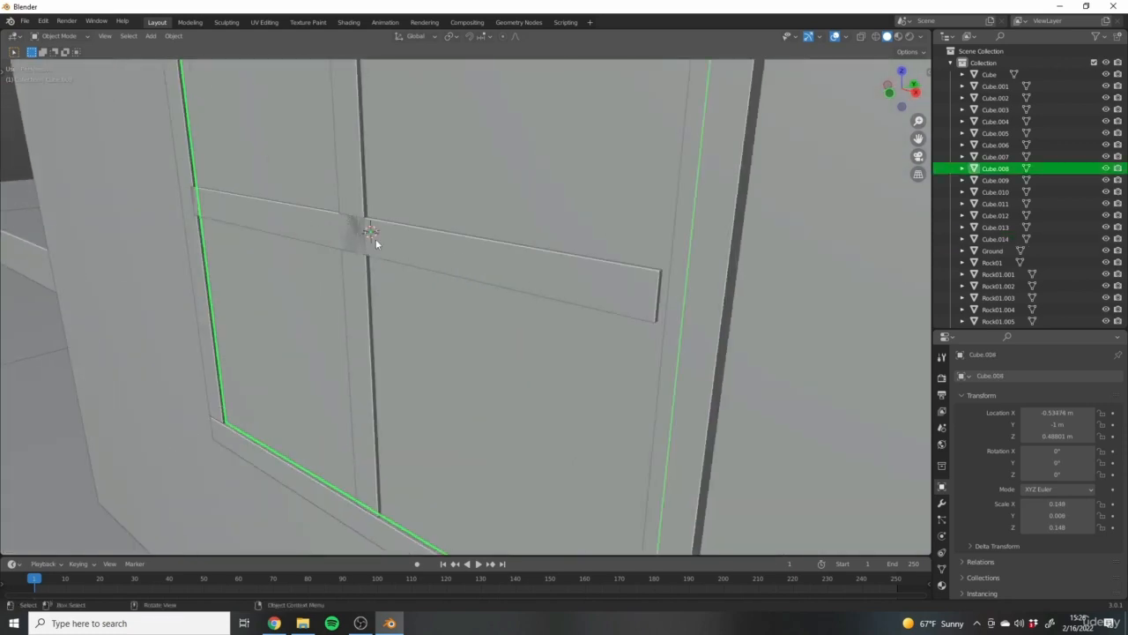
middle_drag(378, 246, 455, 290)
click(496, 275)
key(g)
key(y)
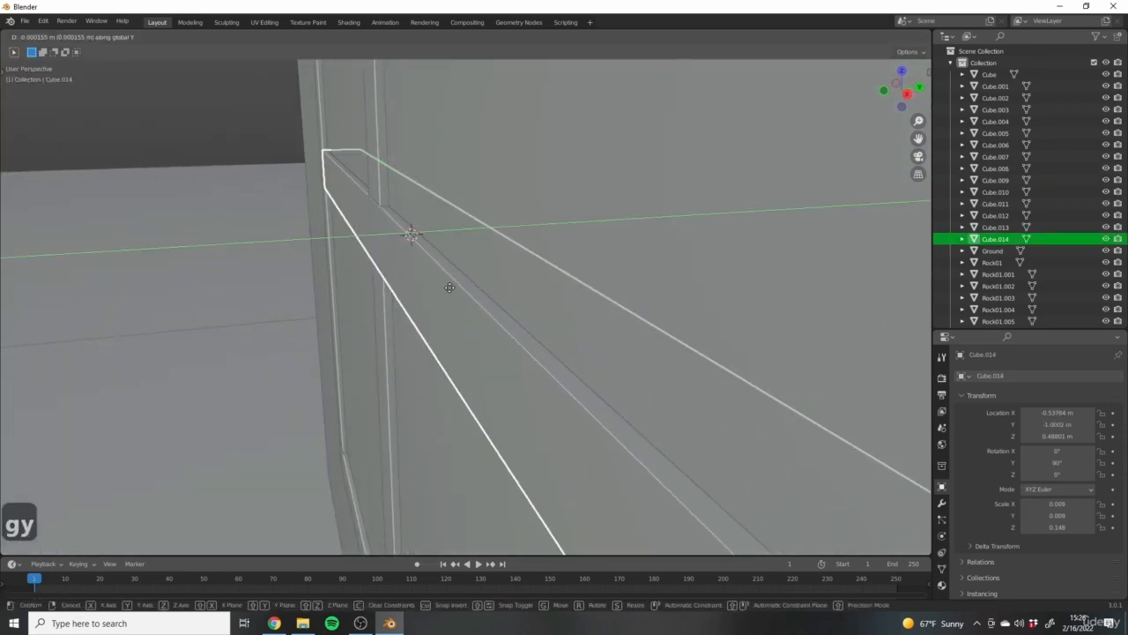
click(452, 287)
scroll(353, 231, down, 10)
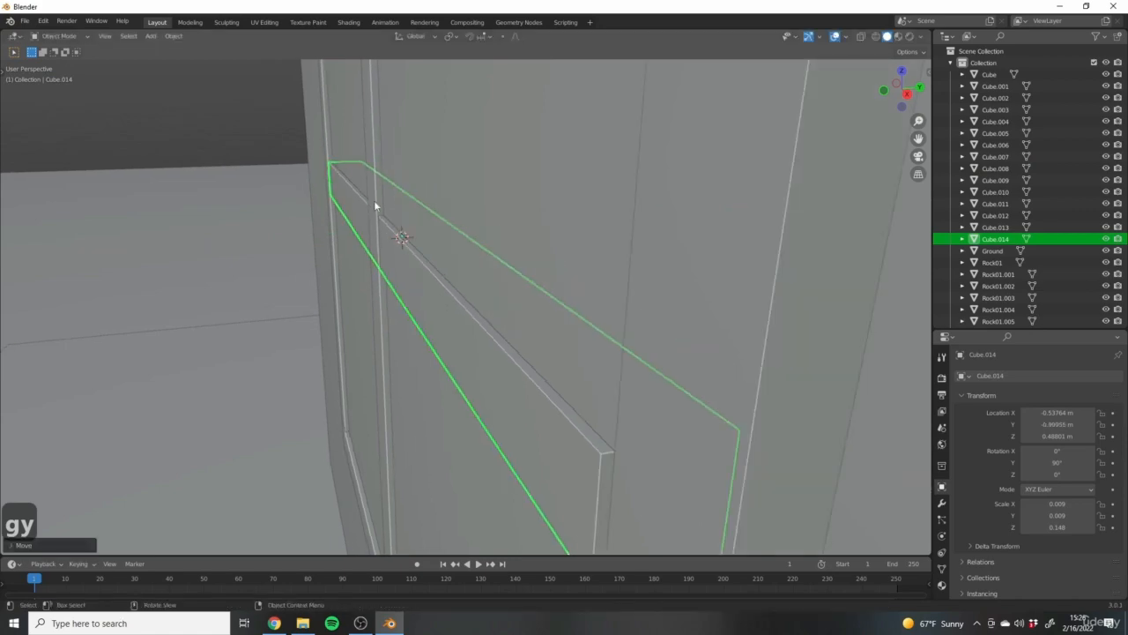
Select all the frame bars and crossbars, with the window panel as the active object, and join them into one object.
middle_drag(336, 329, 458, 308)
click(396, 282)
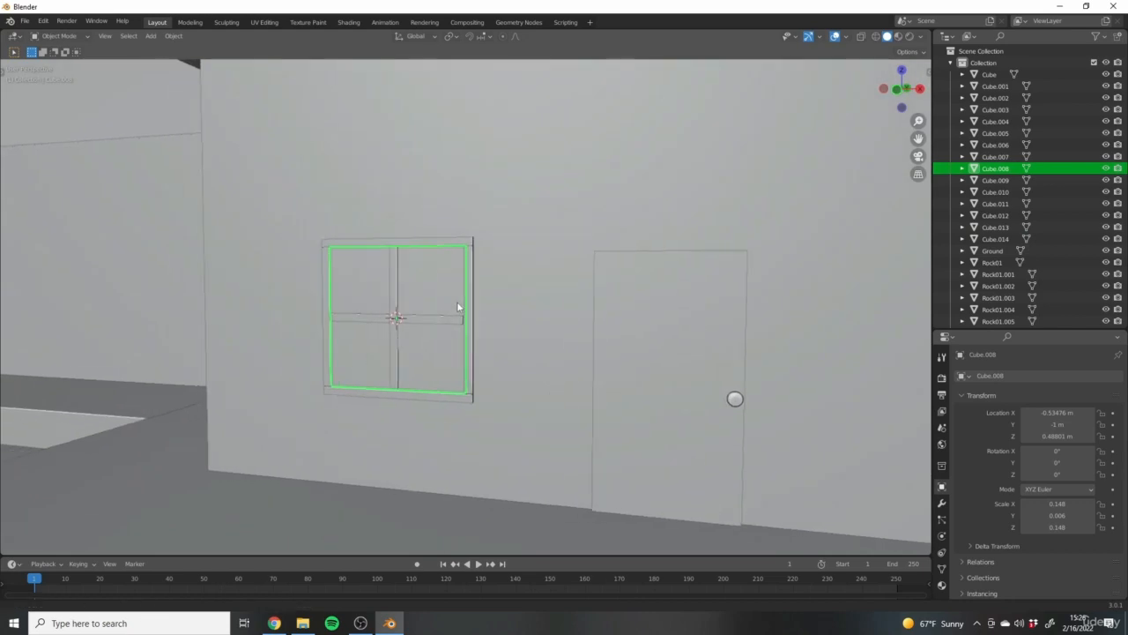
scroll(655, 279, up, 3)
click(419, 212)
shift+click(531, 240)
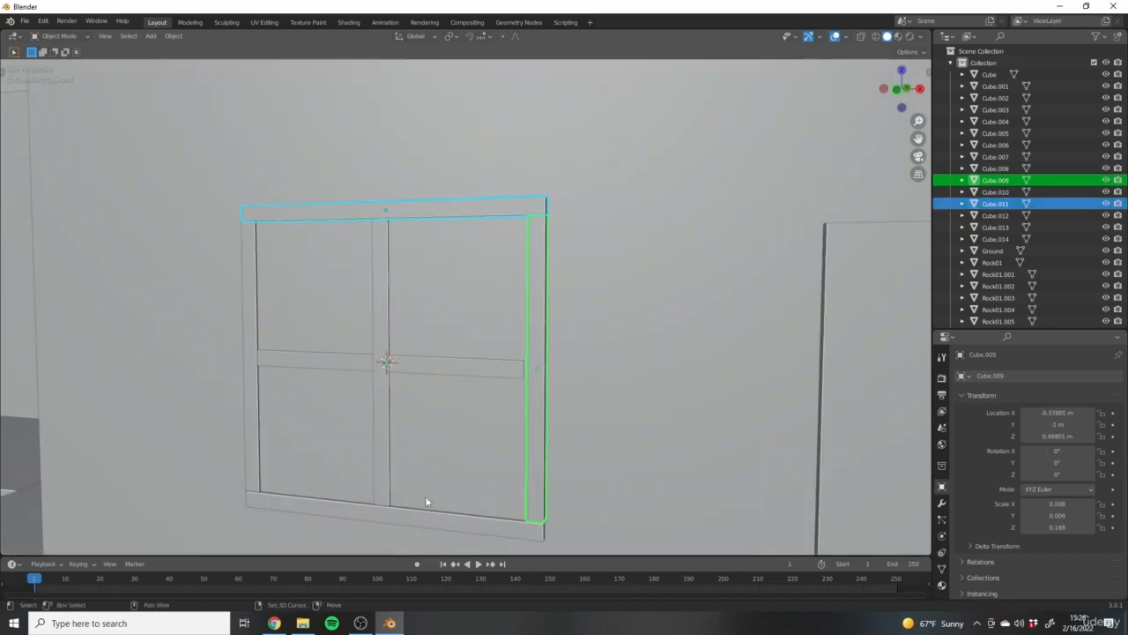
shift+click(425, 499)
shift+click(253, 398)
shift+click(376, 323)
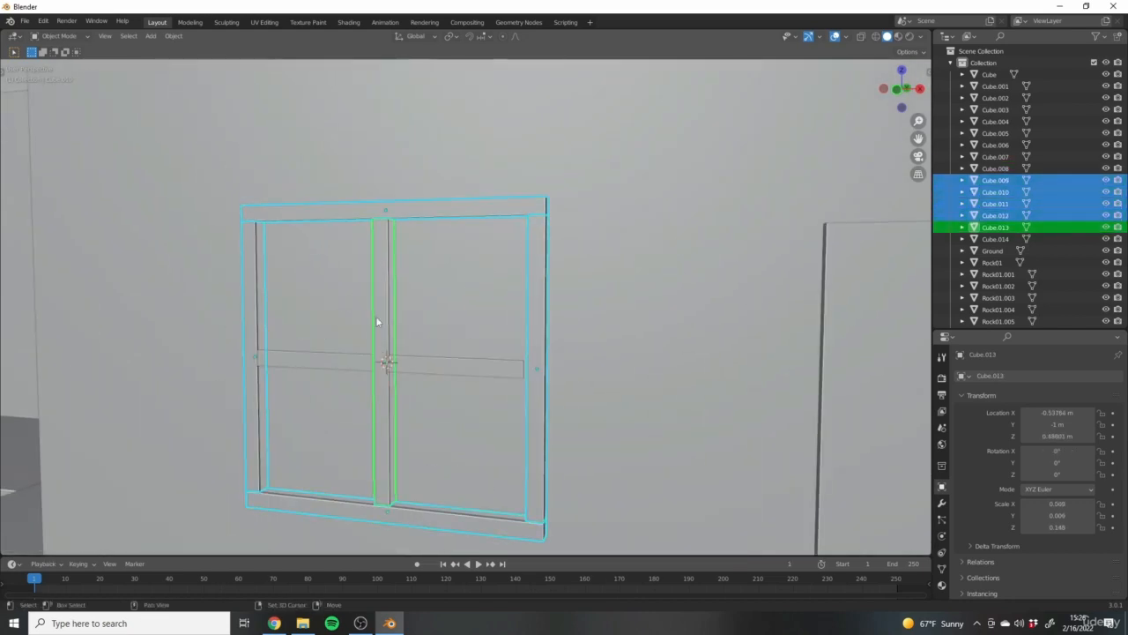
shift+click(427, 371)
shift+click(309, 229)
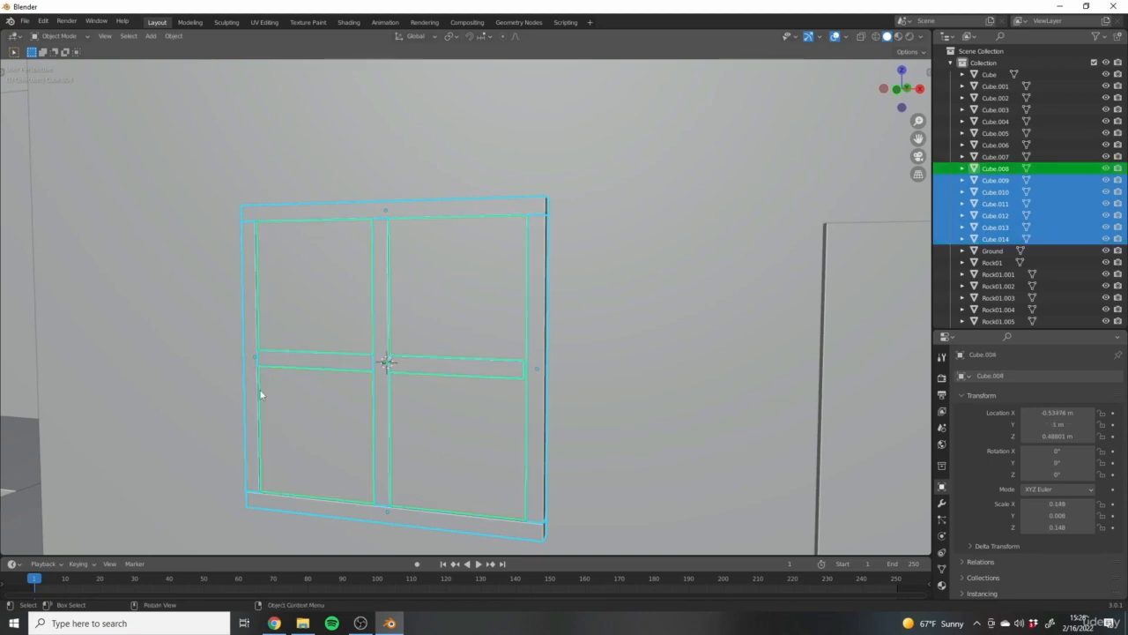
scroll(483, 285, down, 5)
middle_drag(483, 284, 381, 211)
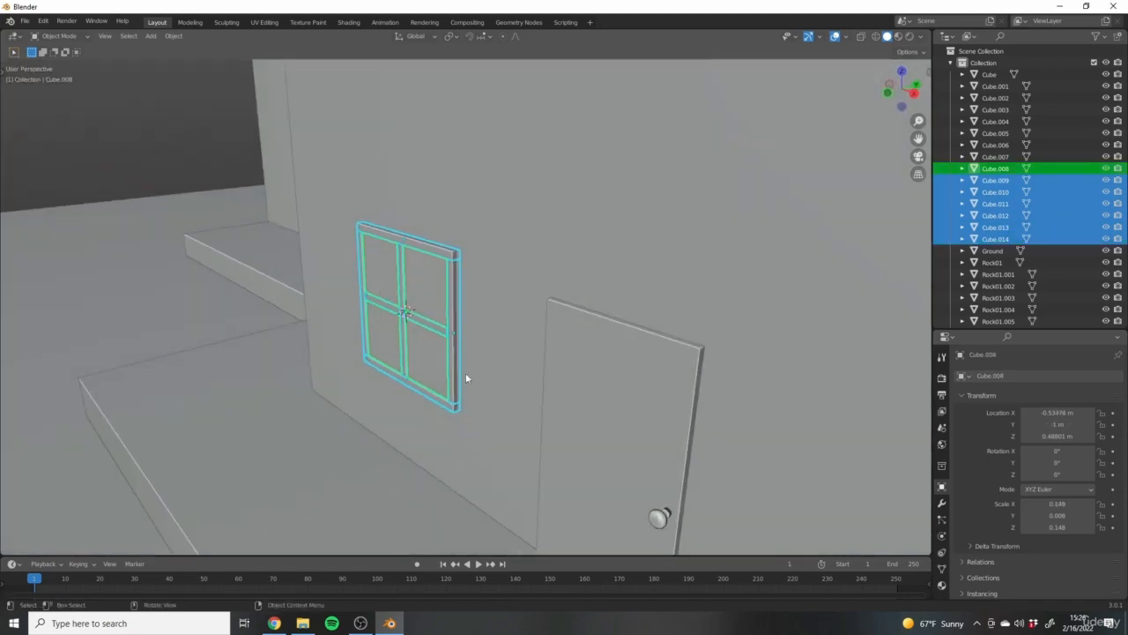
middle_drag(465, 377, 451, 311)
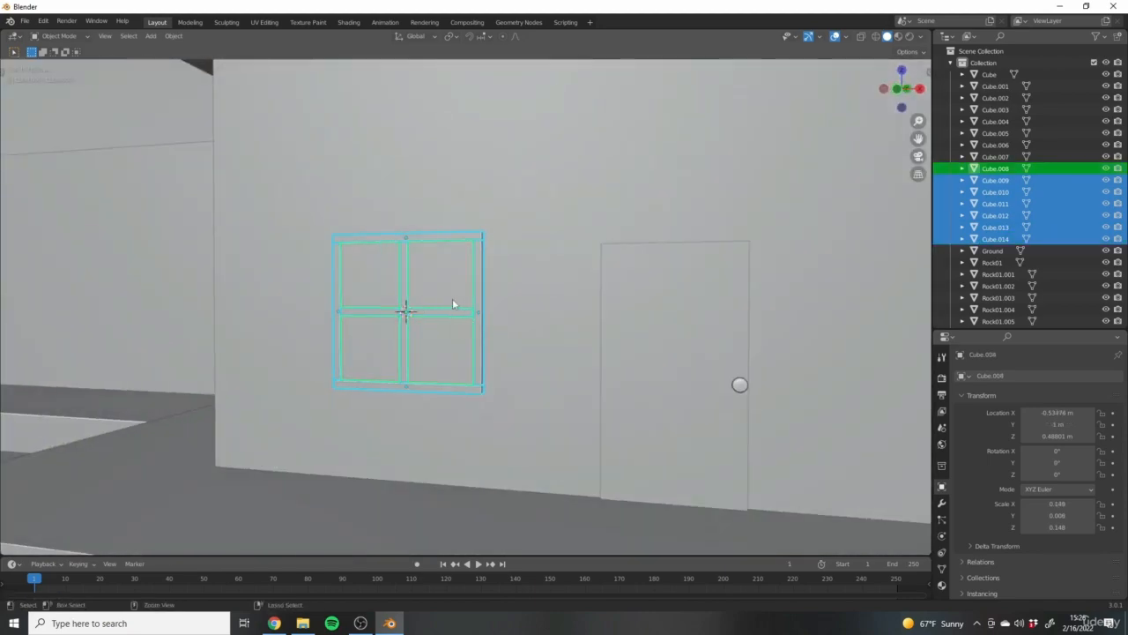
key(ctrl+j)
scroll(415, 312, up, 4)
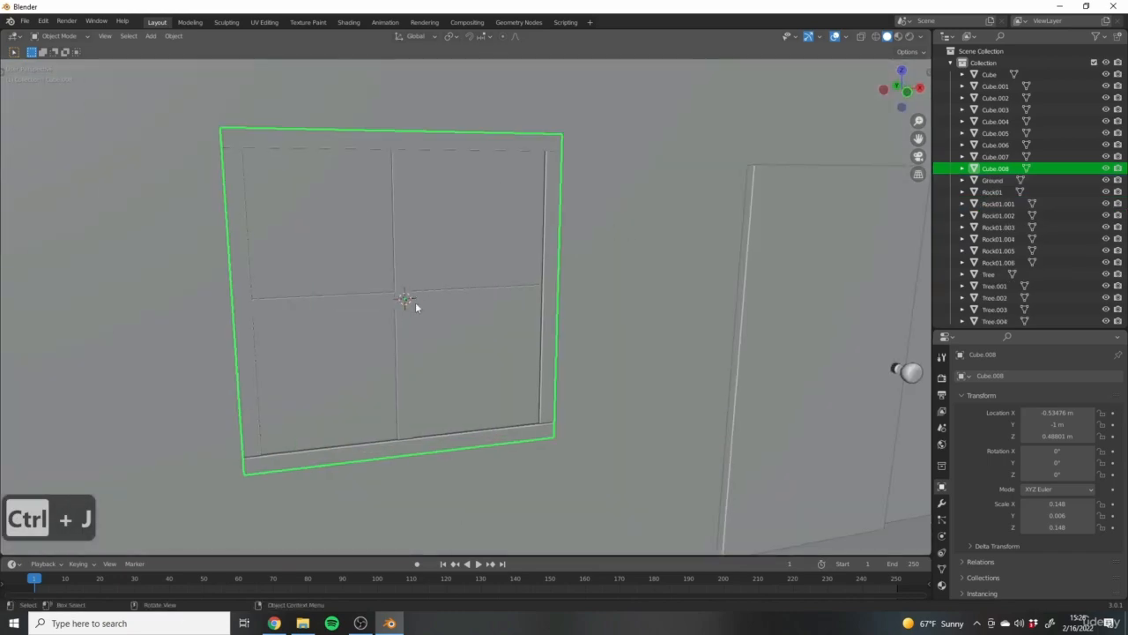
scroll(416, 303, down, 1)
middle_drag(416, 303, 534, 391)
scroll(534, 390, down, 6)
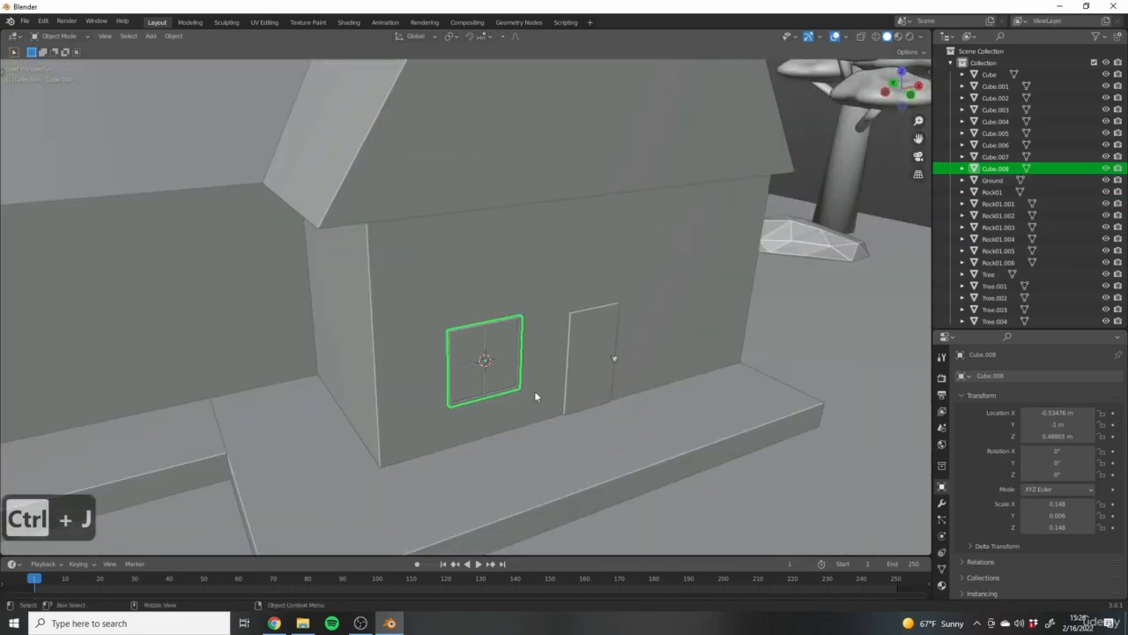
Duplicate the joined window and move the copy along X to the other side of the front door.
scroll(534, 391, down, 4)
middle_drag(677, 416, 638, 388)
middle_drag(286, 333, 315, 347)
scroll(546, 311, up, 4)
mouse_move(564, 312)
middle_down()
mouse_move(617, 339)
mouse_move(573, 326)
middle_up()
key(shift+d)
key(x)
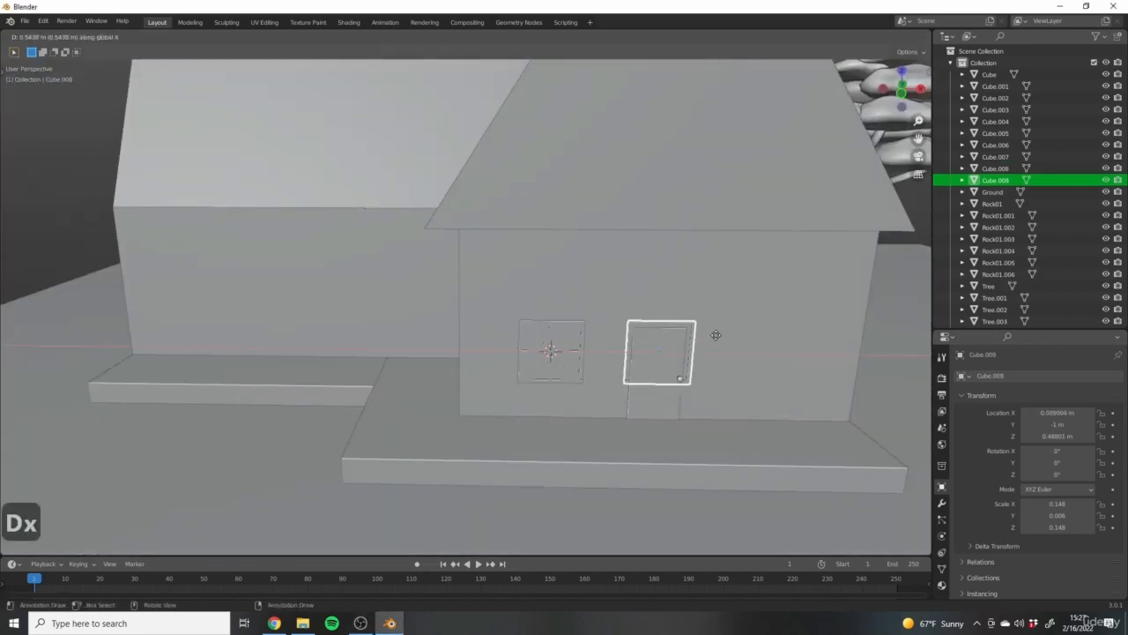
click(768, 331)
Duplicate the original window from the front view and move the copy about 0.96 m along X, in line with the side wing.
click(544, 377)
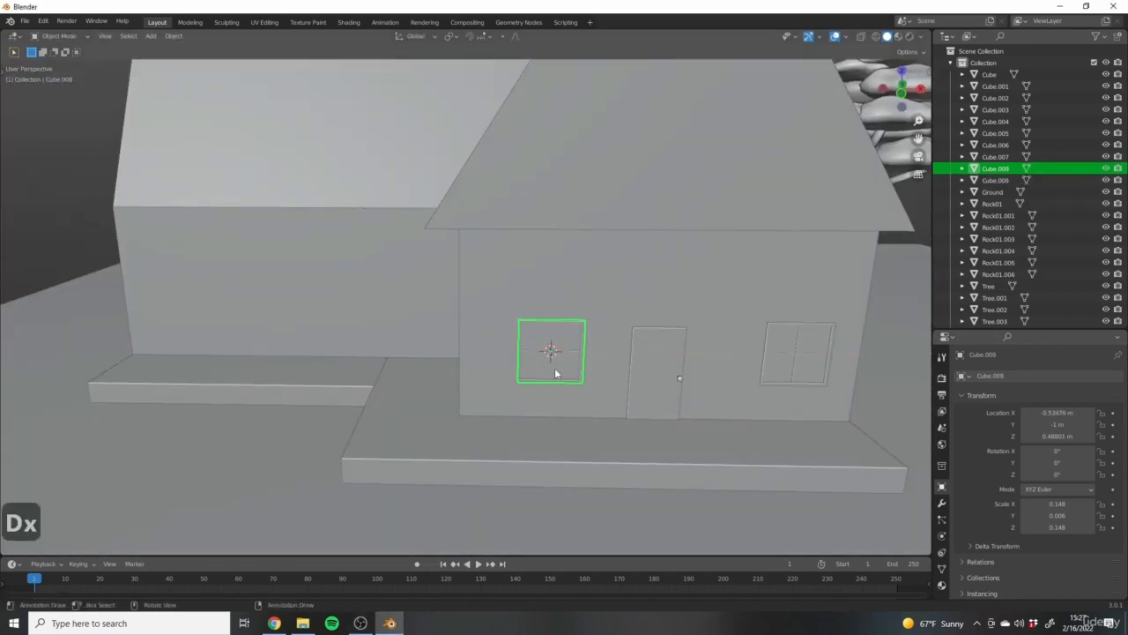
key(KP_1)
shift+middle_drag(549, 348, 624, 357)
key(shift+d)
key(x)
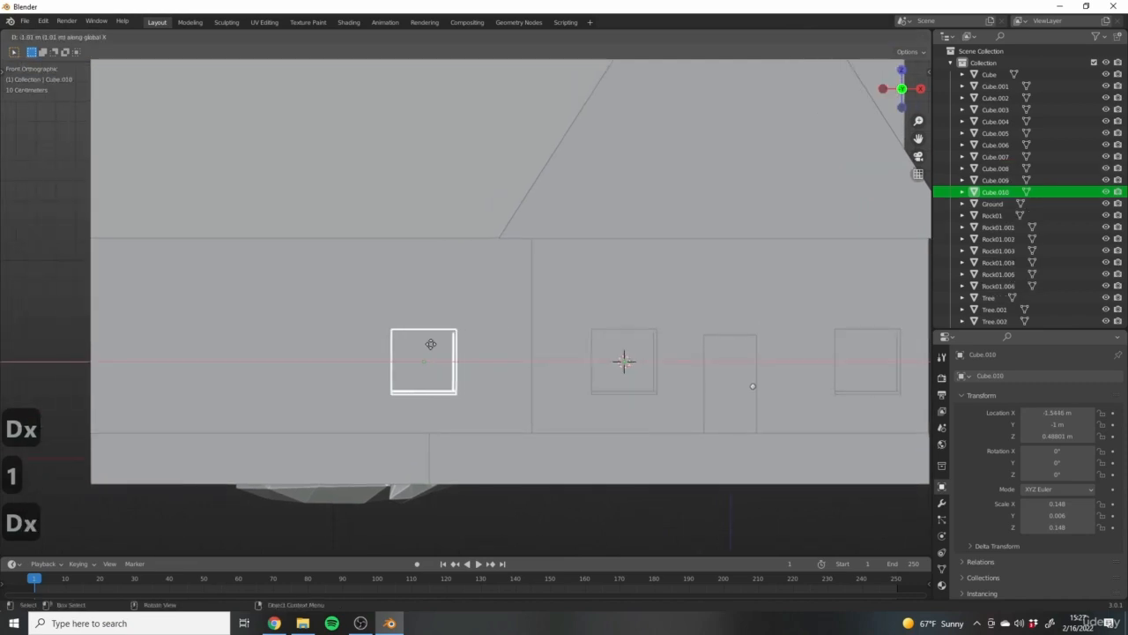
click(432, 345)
Move the new window copy about 0.89 m back along Y so it sits on the side wing's front wall.
middle_drag(441, 350, 448, 402)
key(g)
key(y)
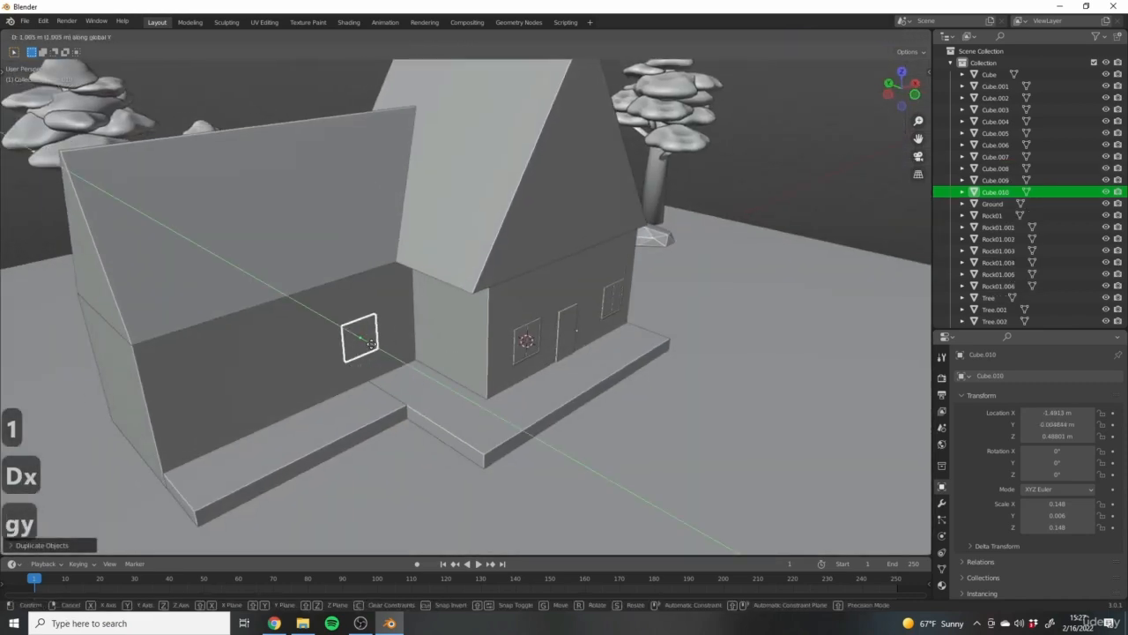
click(374, 348)
scroll(334, 370, up, 5)
key(g)
key(y)
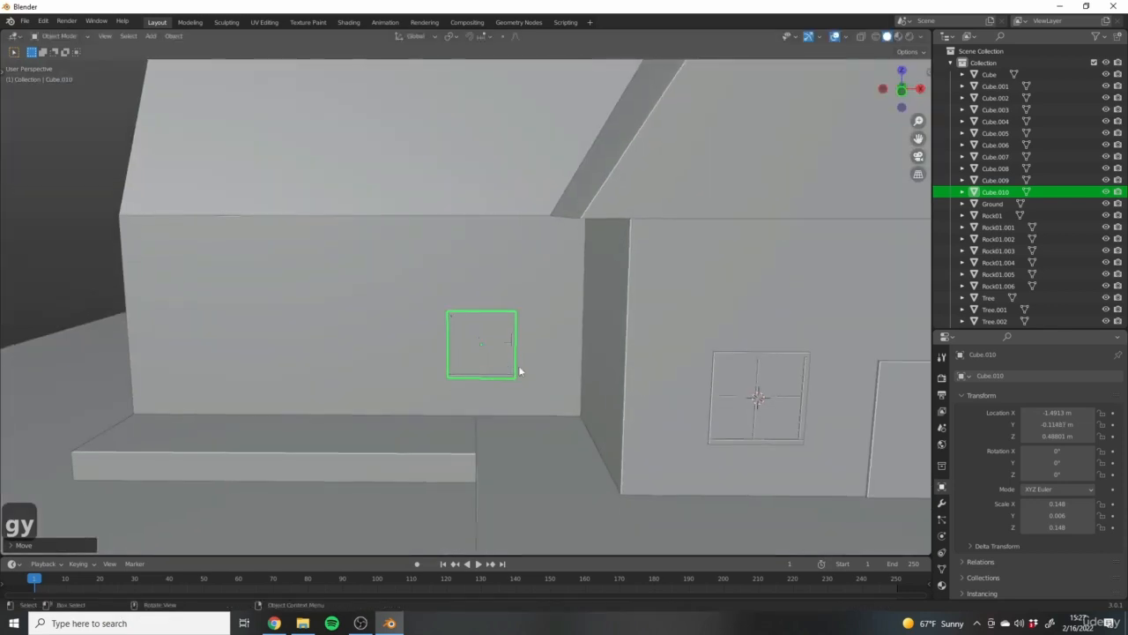
Duplicate the side wing's window twice along X toward the wing's far end to make a row of three windows.
key(shift+d)
key(x)
click(388, 365)
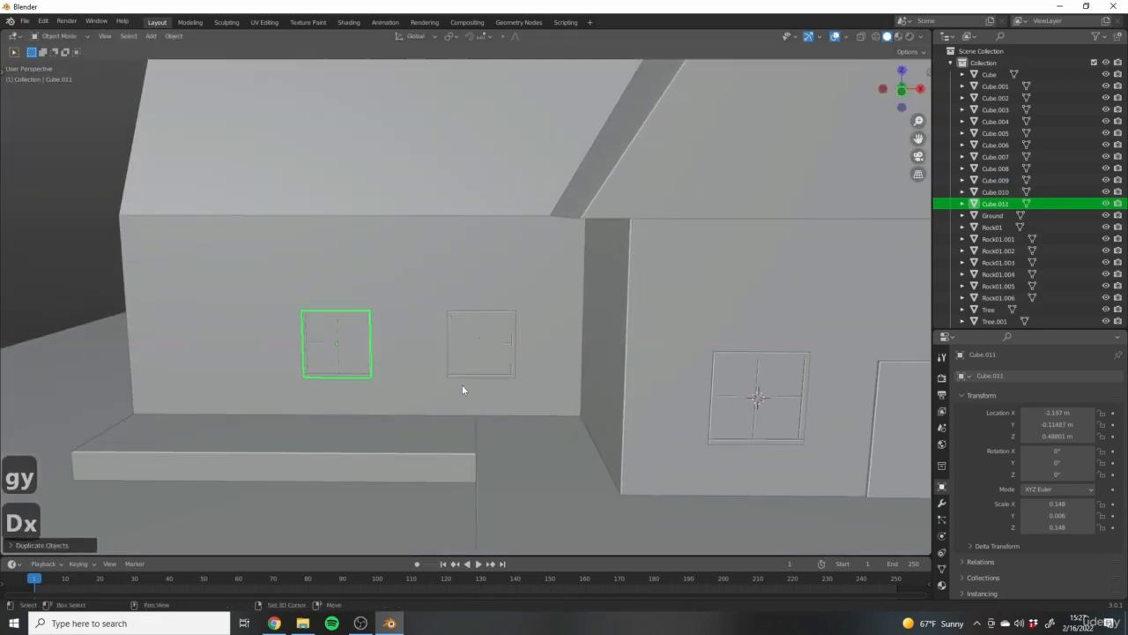
key(shift+d)
key(x)
click(324, 382)
Move the side wing's middle window about 0.02 m along X to even out the spacing of the three windows.
scroll(423, 401, down, 5)
scroll(403, 397, up, 5)
click(402, 388)
key(g)
key(x)
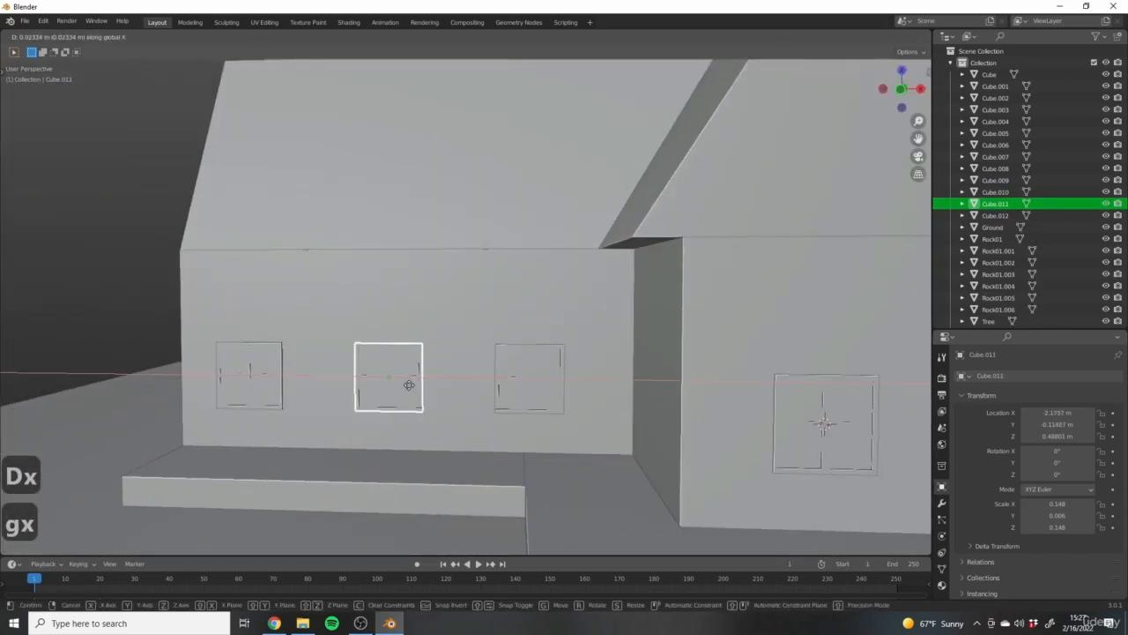
click(408, 385)
scroll(401, 410, down, 5)
click(358, 452)
middle_drag(358, 452, 491, 375)
Scale the side wing's roof along Y to 0.635 so it overhangs the front and back walls.
click(597, 347)
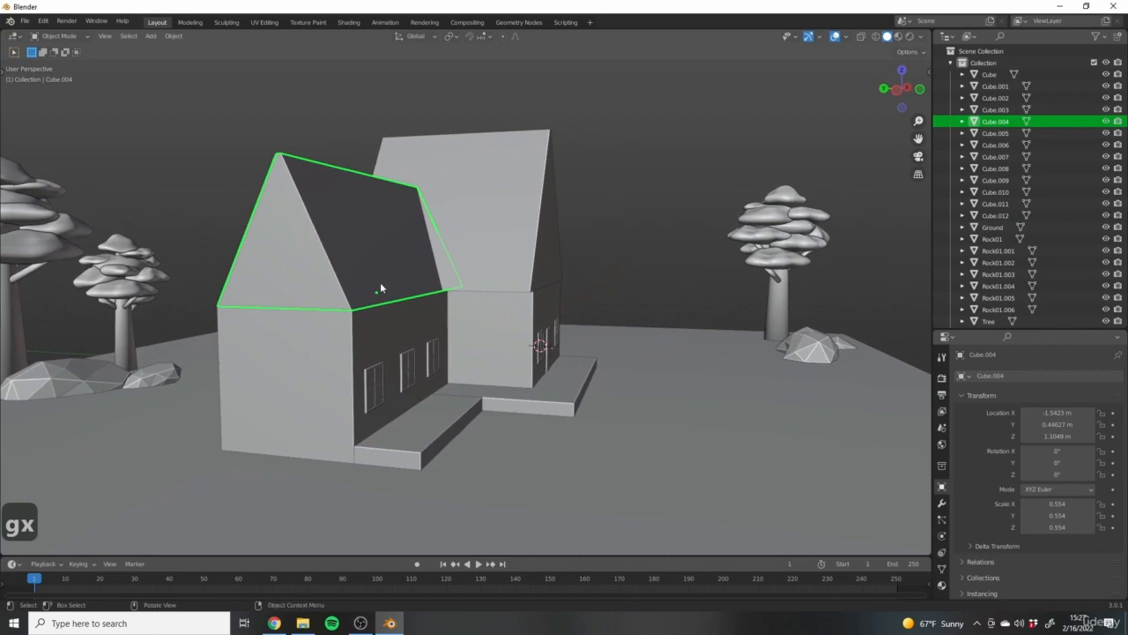
key(s)
key(y)
click(401, 291)
Examine the side wing's rescaled roof and the whole house from the back and the front.
key(Tab)
middle_drag(567, 356, 353, 249)
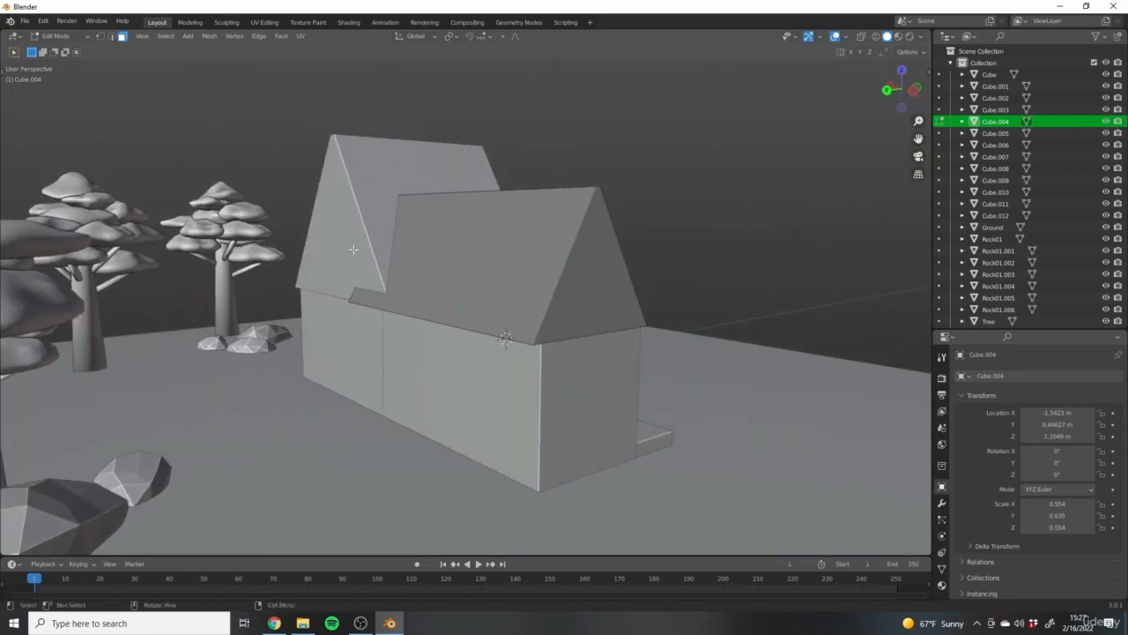
middle_drag(591, 363, 518, 357)
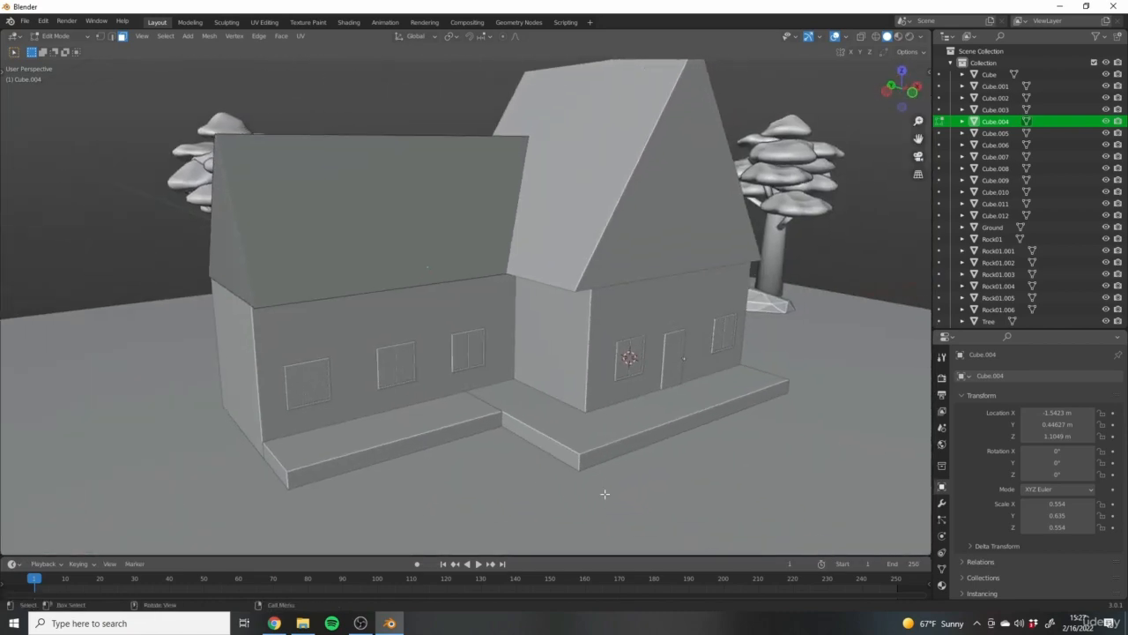
scroll(475, 410, down, 3)
middle_drag(475, 410, 569, 428)
scroll(456, 429, up, 4)
key(Tab)
key(Tab)
middle_drag(455, 429, 552, 480)
key(Tab)
Add a cube at the outer front corner of the main porch slab and scale it down to 0.04.
click(552, 481)
middle_drag(501, 450, 547, 400)
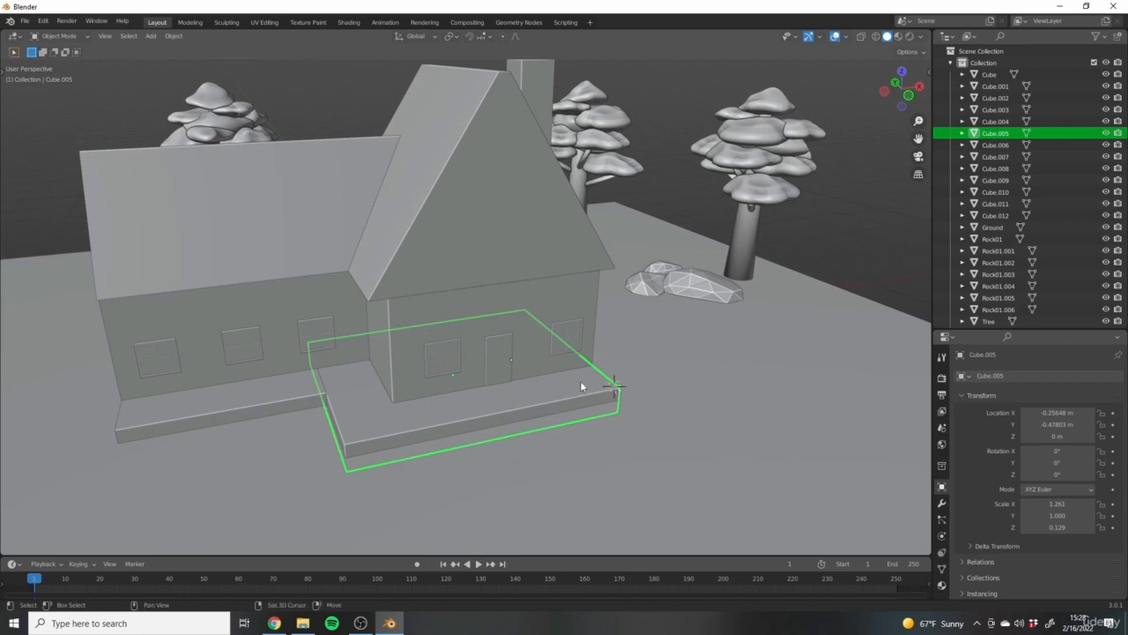
key(shift+a)
mouse_move(564, 360)
click(634, 371)
key(s)
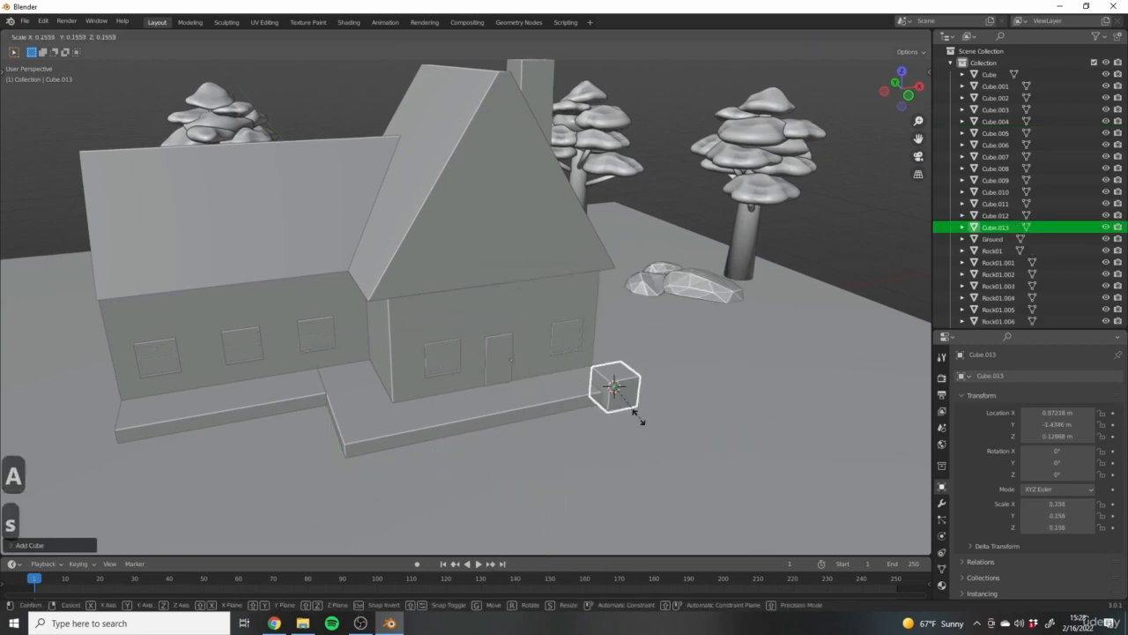
click(510, 309)
Move the small cube up about 0.04 m so it rests on the porch slab, flush with the slab's front edge.
middle_drag(523, 316, 667, 269)
scroll(680, 388, up, 3)
middle_drag(494, 255, 505, 424)
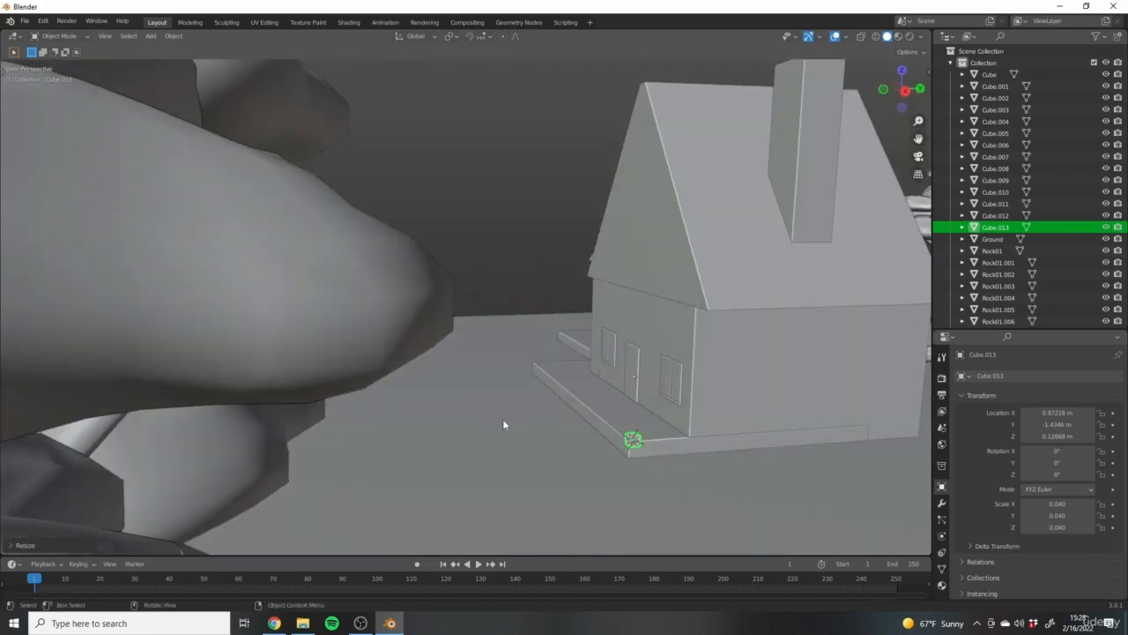
key(3)
scroll(582, 431, down, 6)
shift+middle_drag(582, 431, 548, 390)
scroll(548, 390, up, 5)
scroll(548, 391, up, 3)
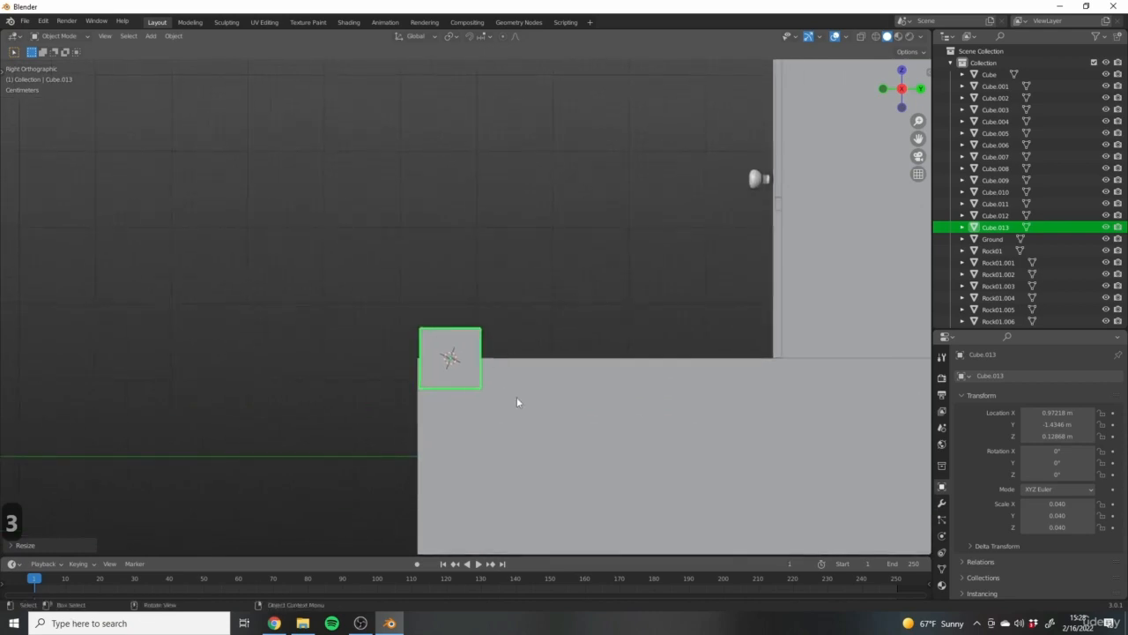
key(g)
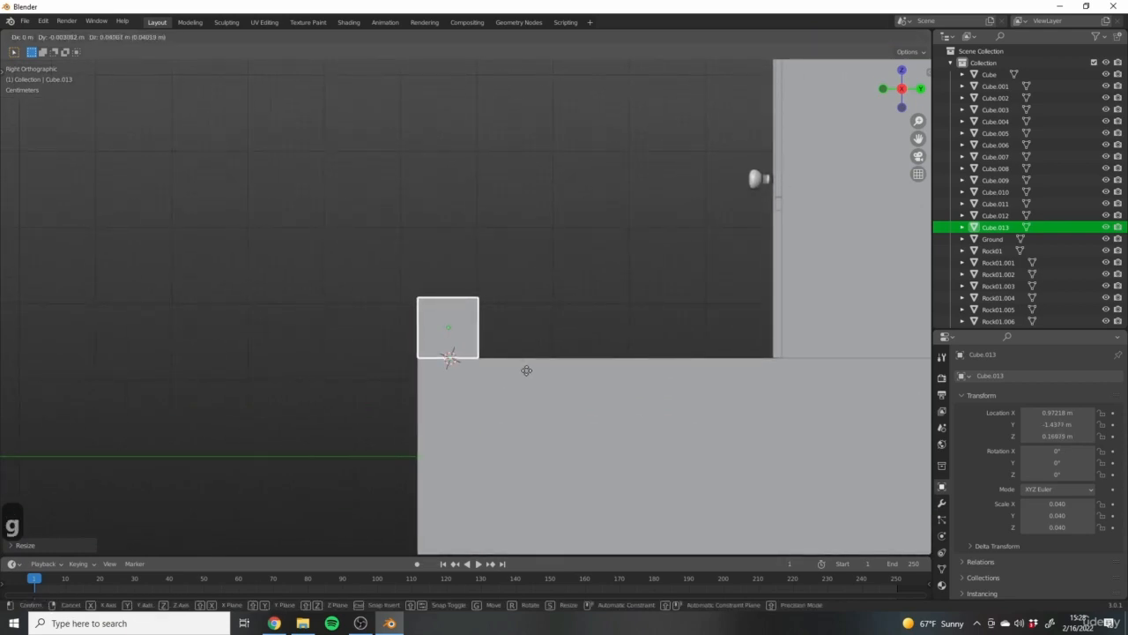
click(526, 370)
shift+middle_drag(577, 289, 580, 330)
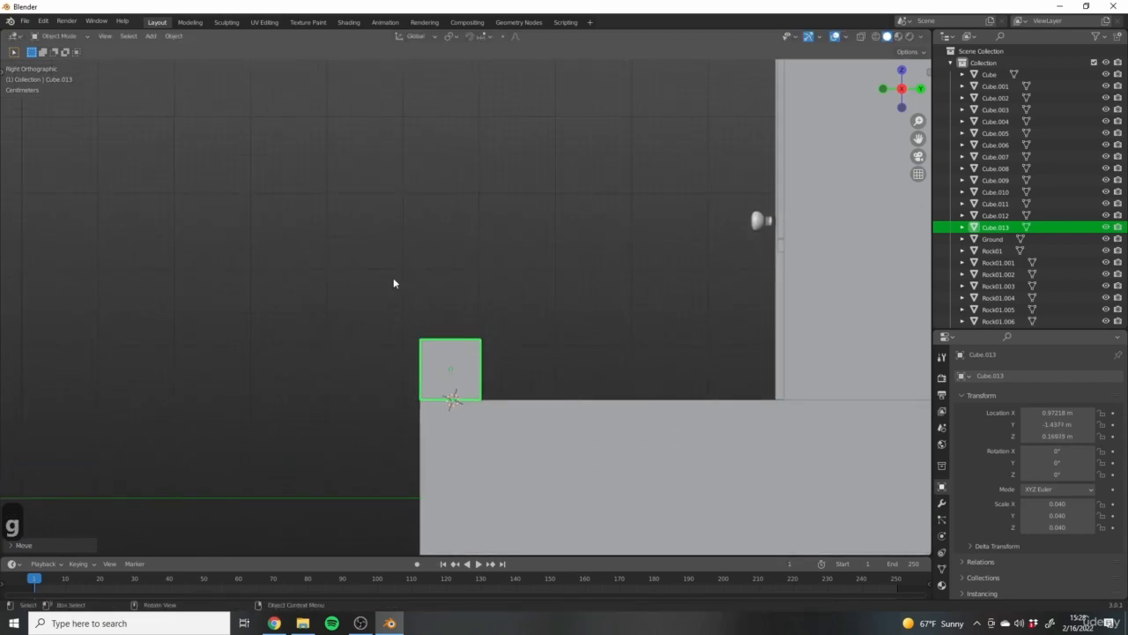
scroll(423, 403, up, 6)
key(g)
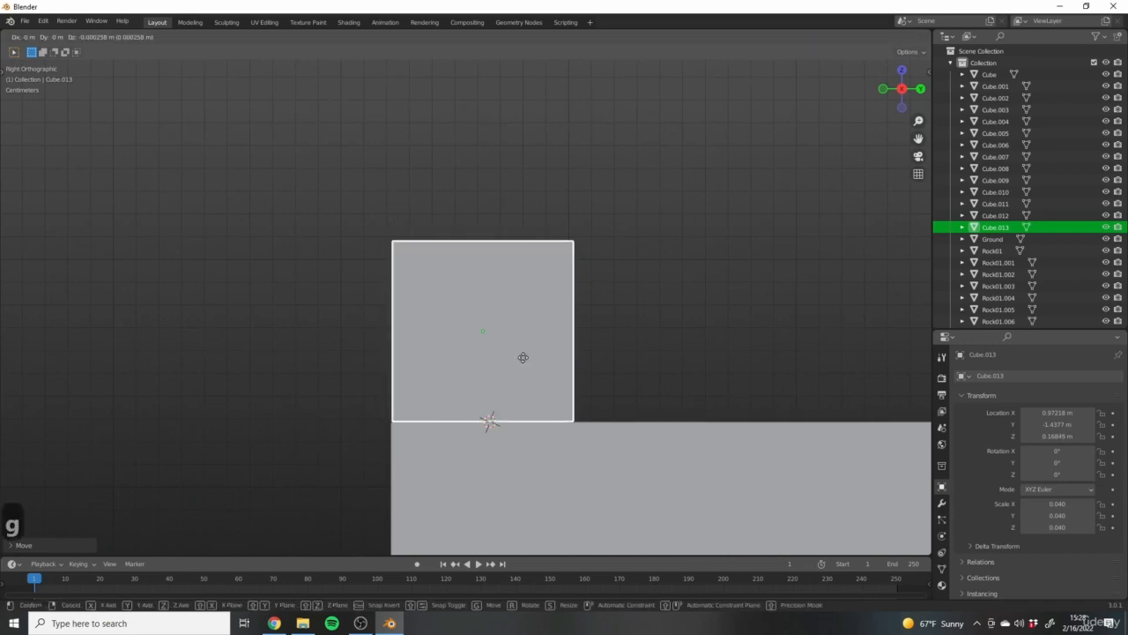
click(523, 358)
Raise the small cube's top face about 0.89 m along Z to form a tall porch post.
key(Tab)
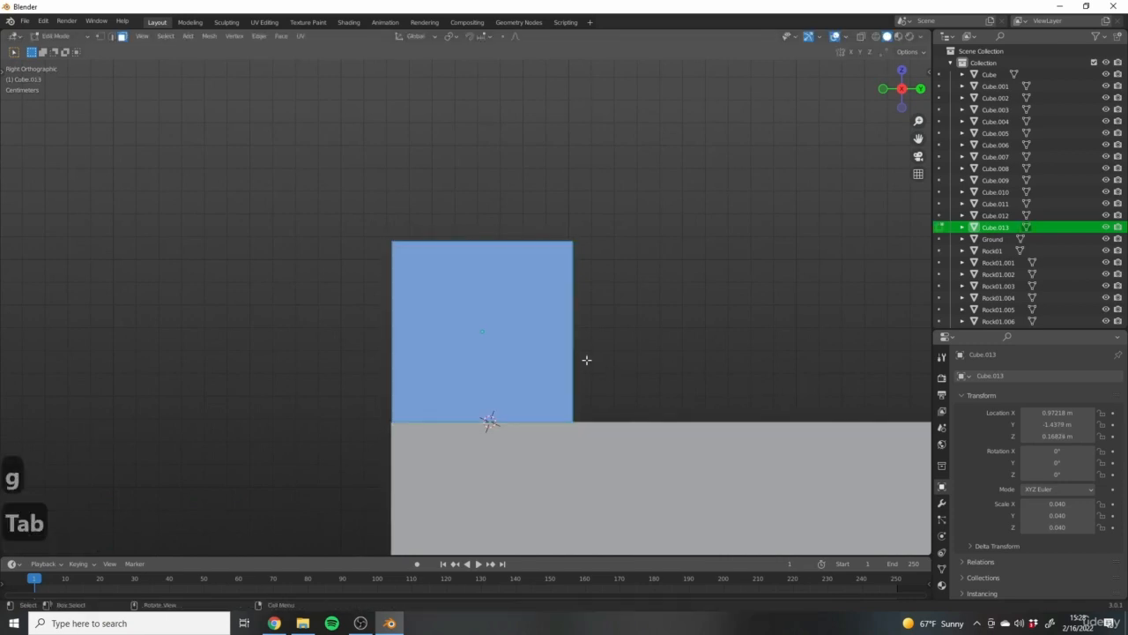
scroll(585, 358, down, 1)
key(z)
click(646, 360)
shift+middle_drag(559, 317, 553, 404)
drag(446, 296, 503, 361)
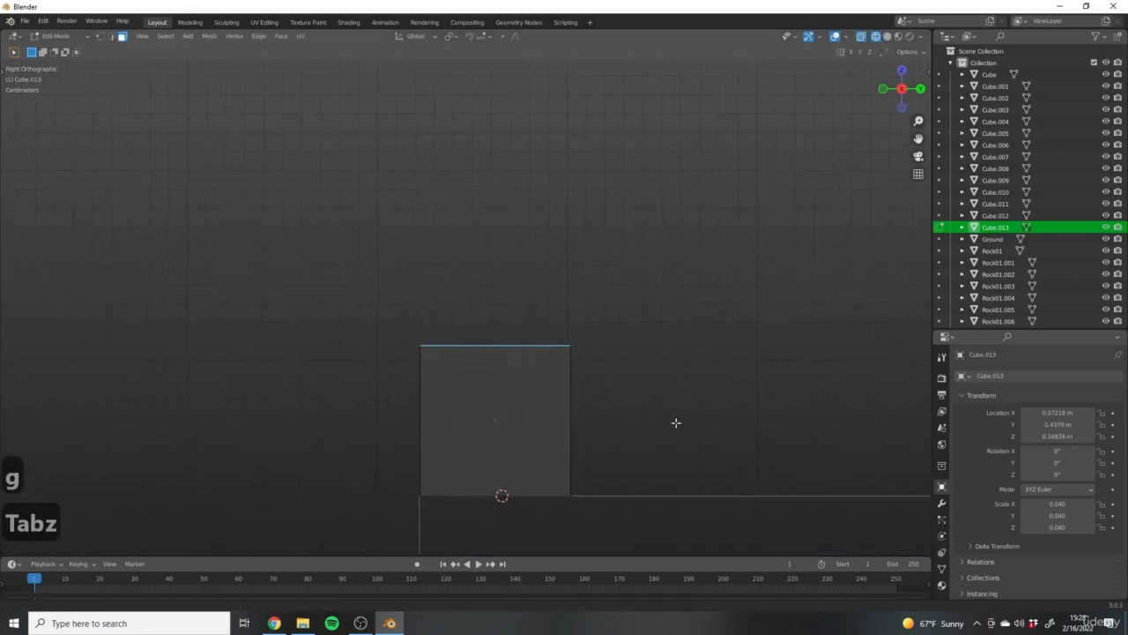
shift+middle_drag(676, 423, 557, 407)
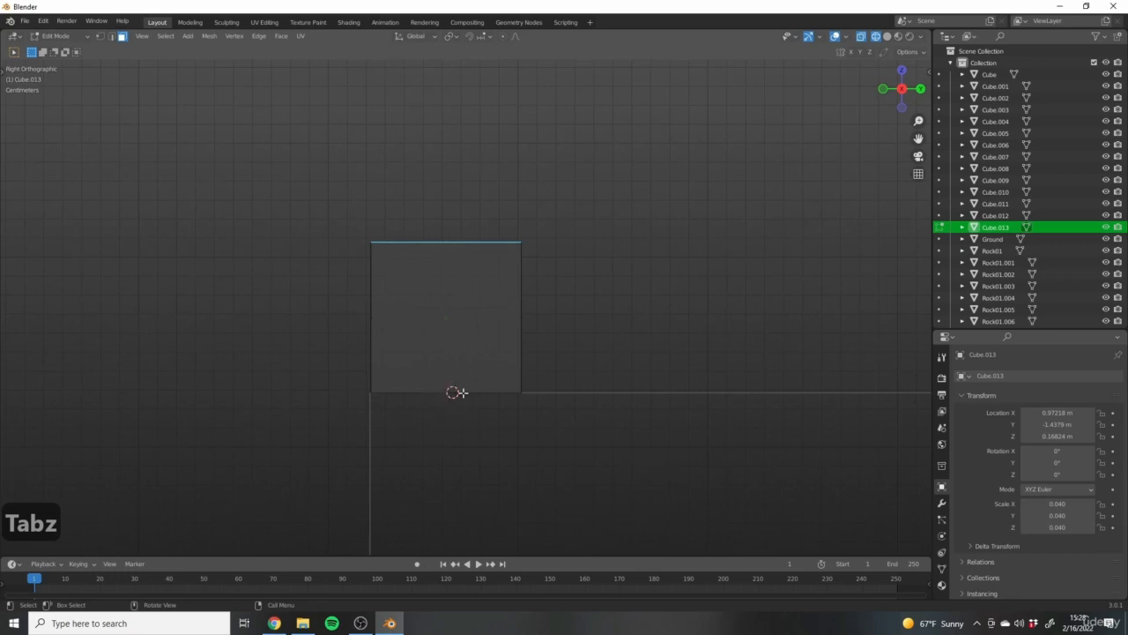
scroll(499, 370, down, 11)
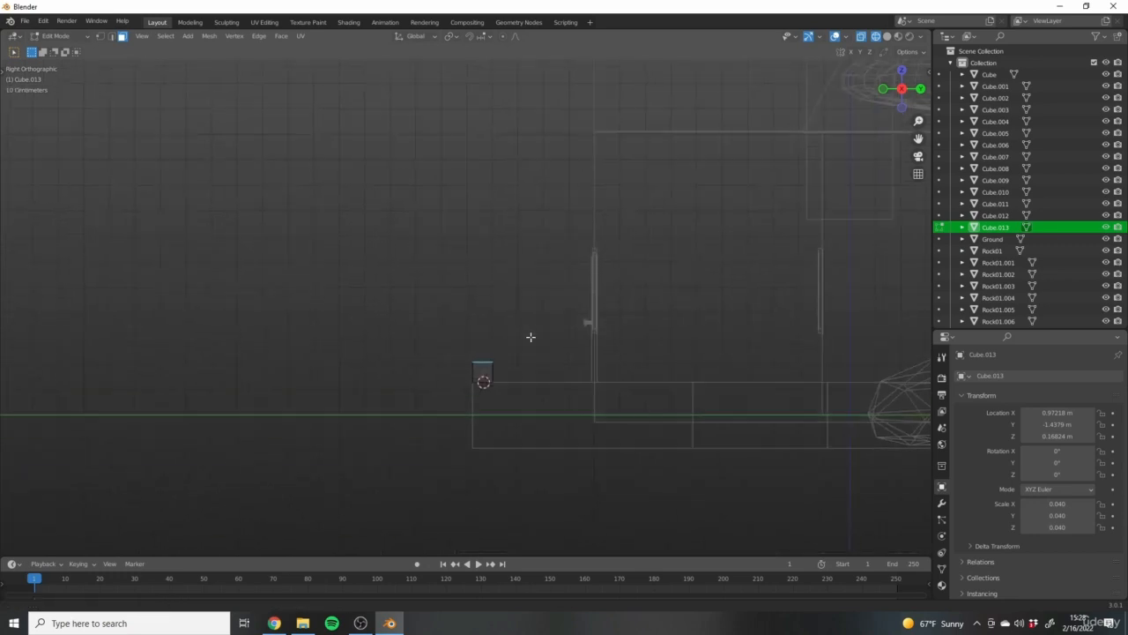
shift+middle_drag(532, 335, 545, 438)
key(g)
key(z)
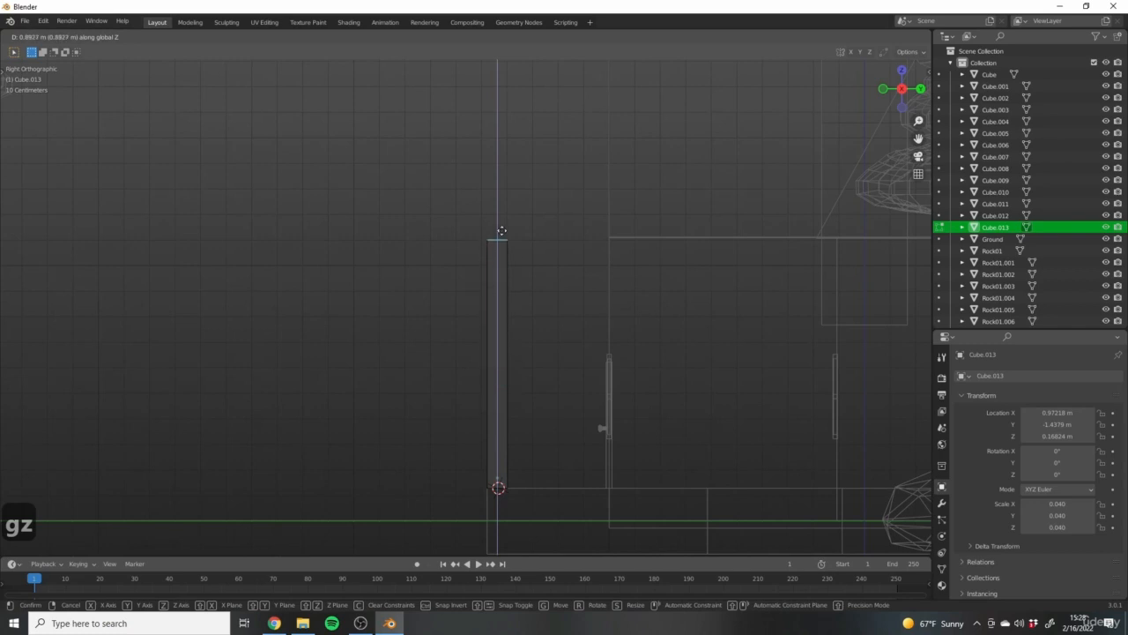
click(502, 231)
middle_drag(501, 231, 195, 237)
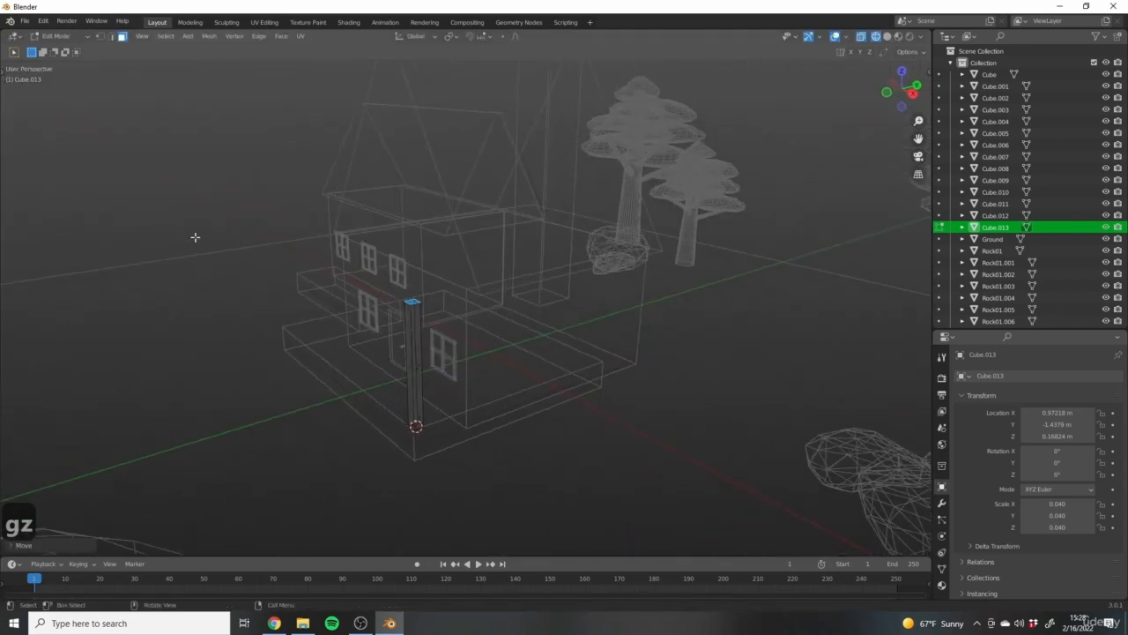
key(shift+z)
Duplicate the porch post twice along X across the porch front, placing the last copy at about X -0.34 m.
mouse_move(283, 398)
shift+middle_down()
mouse_move(365, 406)
mouse_move(397, 428)
mouse_move(485, 452)
shift+middle_up()
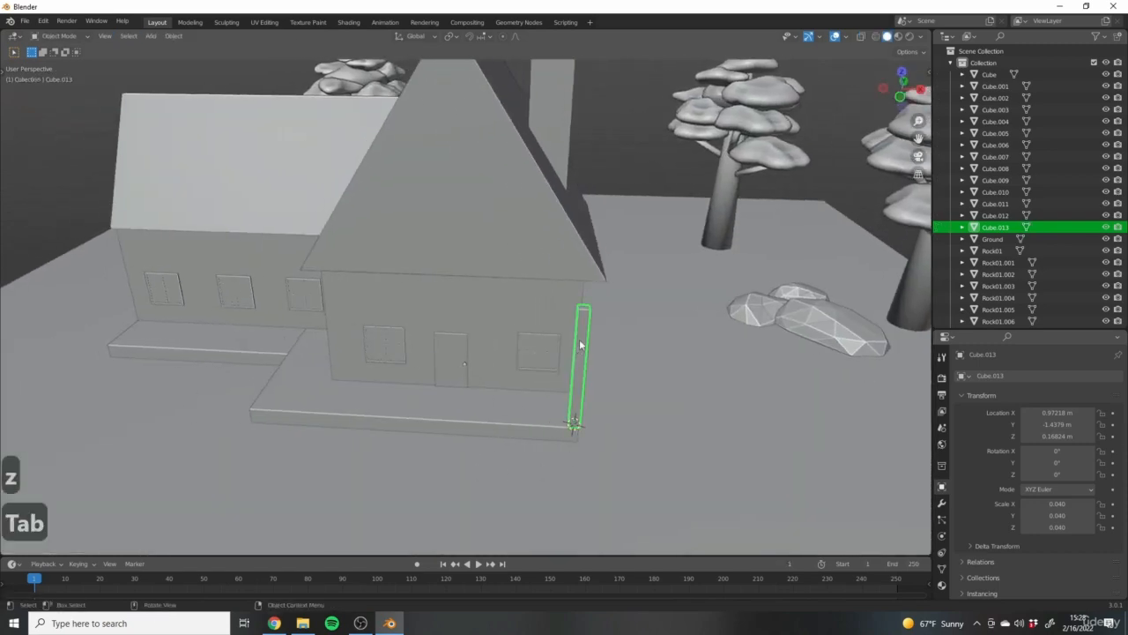
middle_drag(579, 345, 536, 459)
key(shift+d)
key(x)
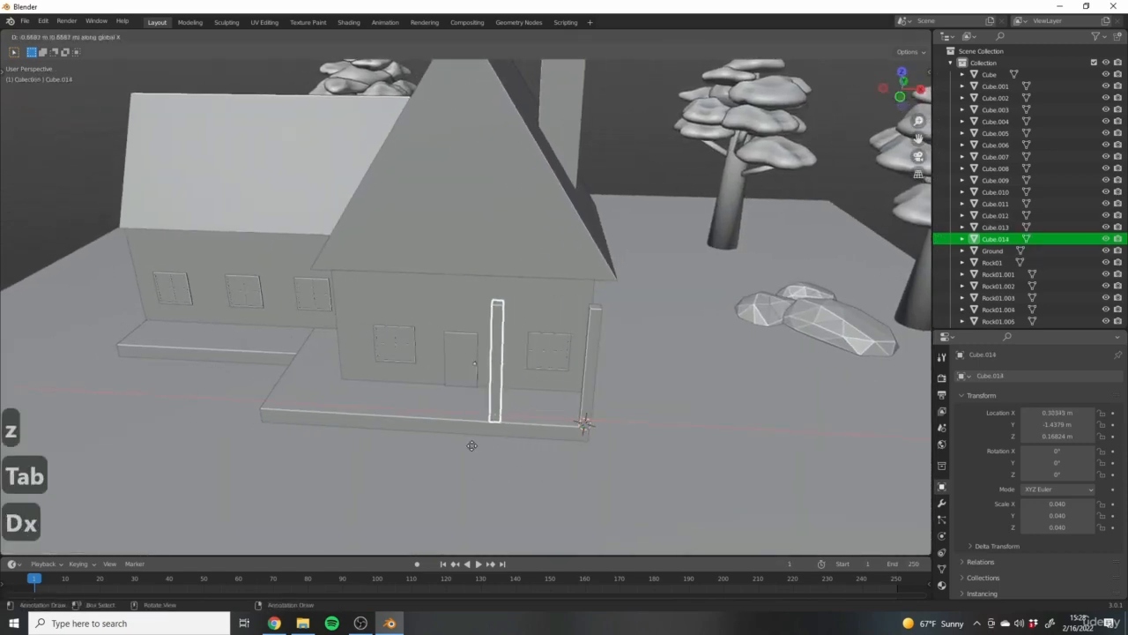
click(469, 445)
middle_drag(468, 444, 512, 458)
key(shift+d)
key(x)
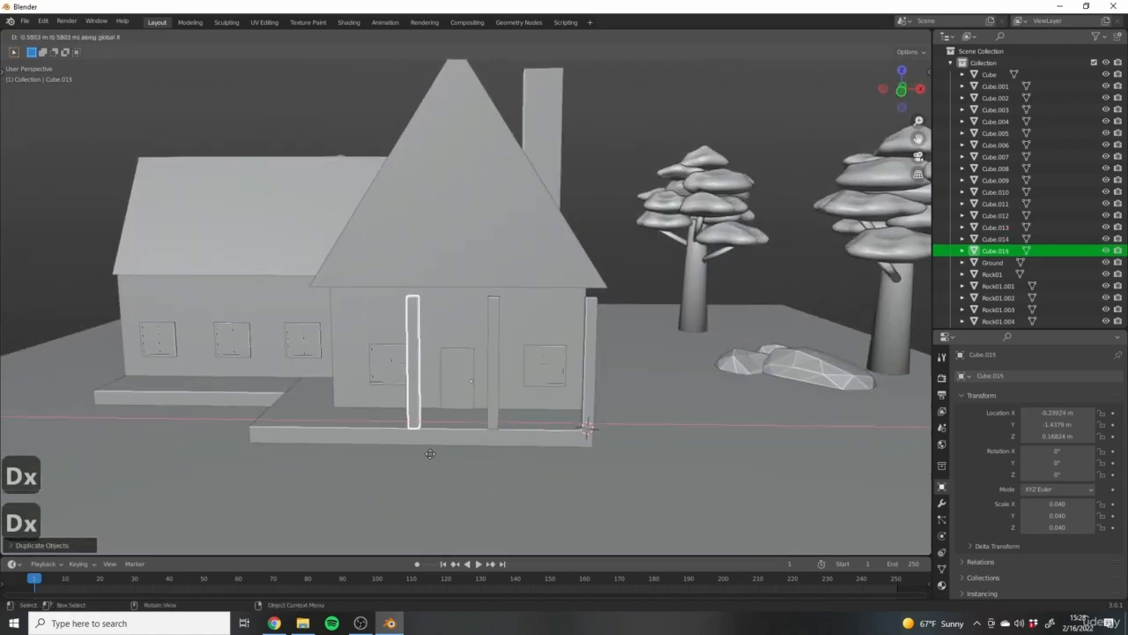
click(423, 449)
Move the front window nearest the side wing about 0.08 m along negative X so it clears the post in front.
key(KP_1)
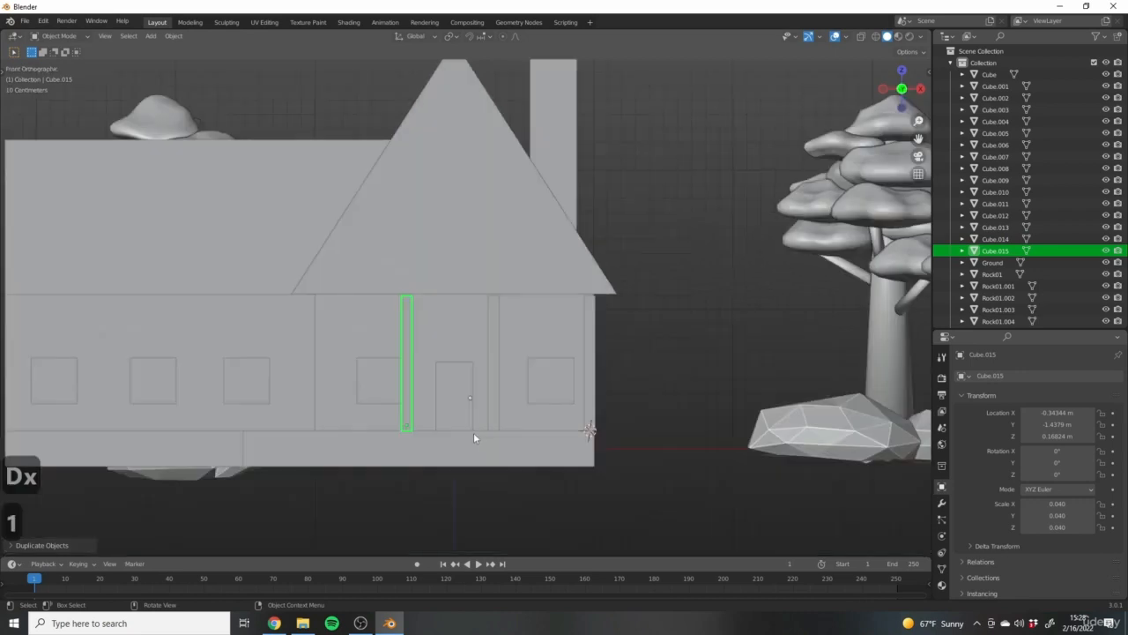
scroll(359, 403, up, 3)
click(418, 401)
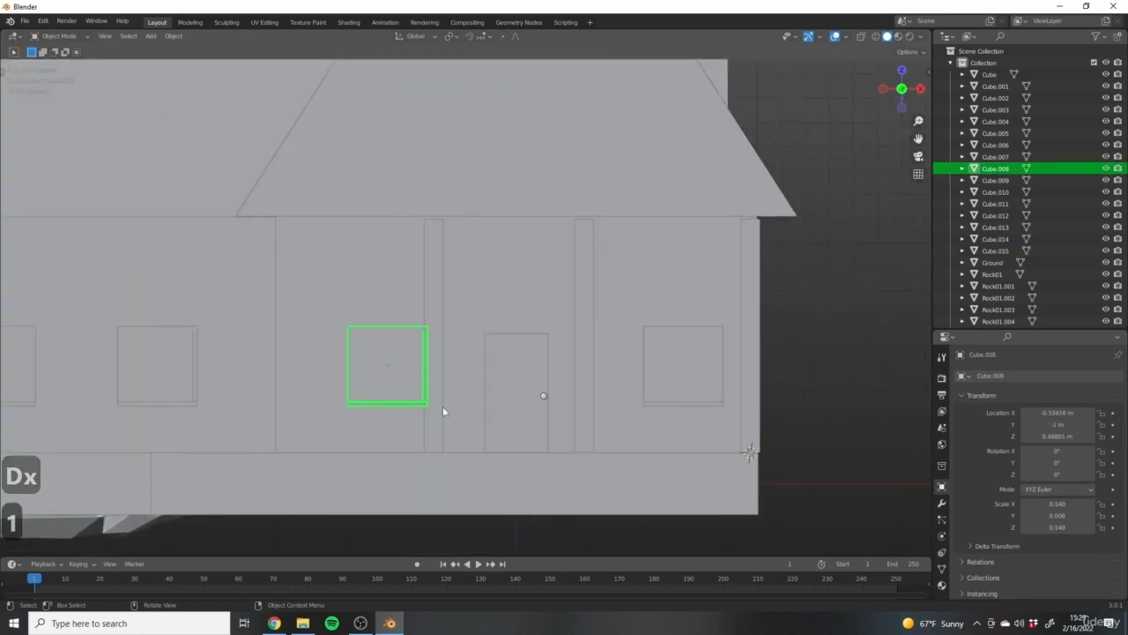
key(g)
key(x)
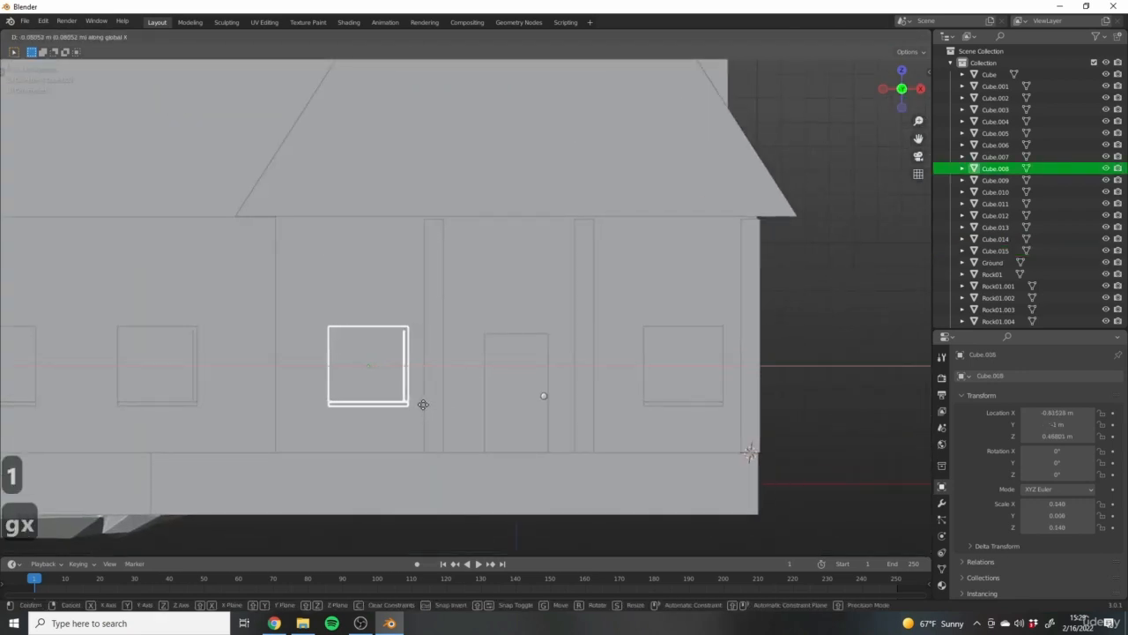
click(423, 408)
Duplicate the third porch post about 0.62 m along negative X, past the front window.
click(431, 365)
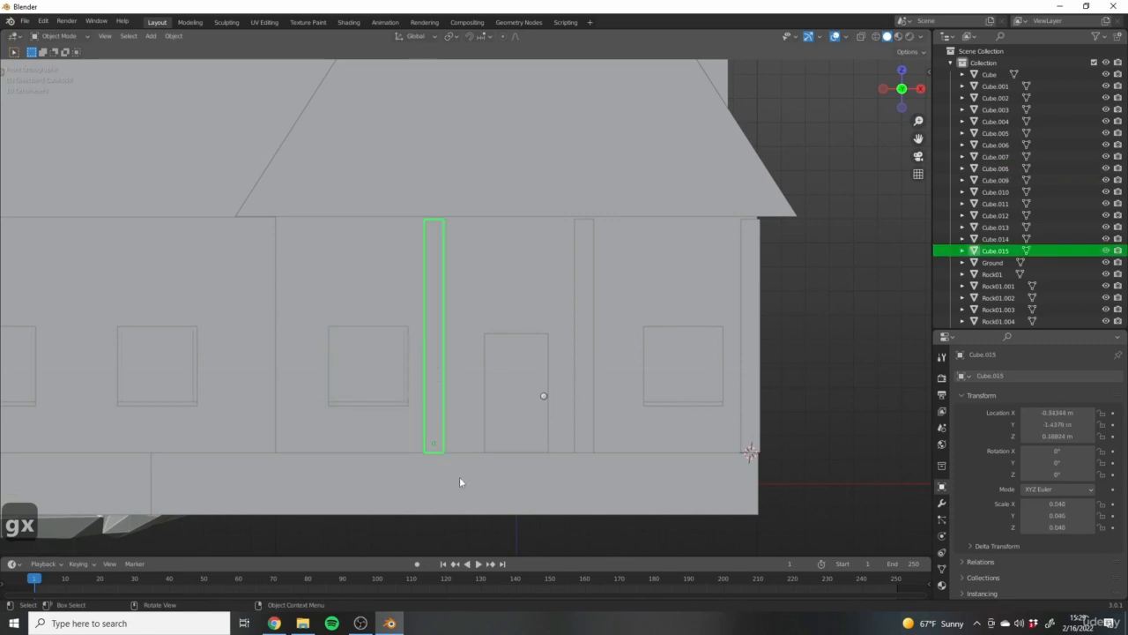
key(shift+d)
key(x)
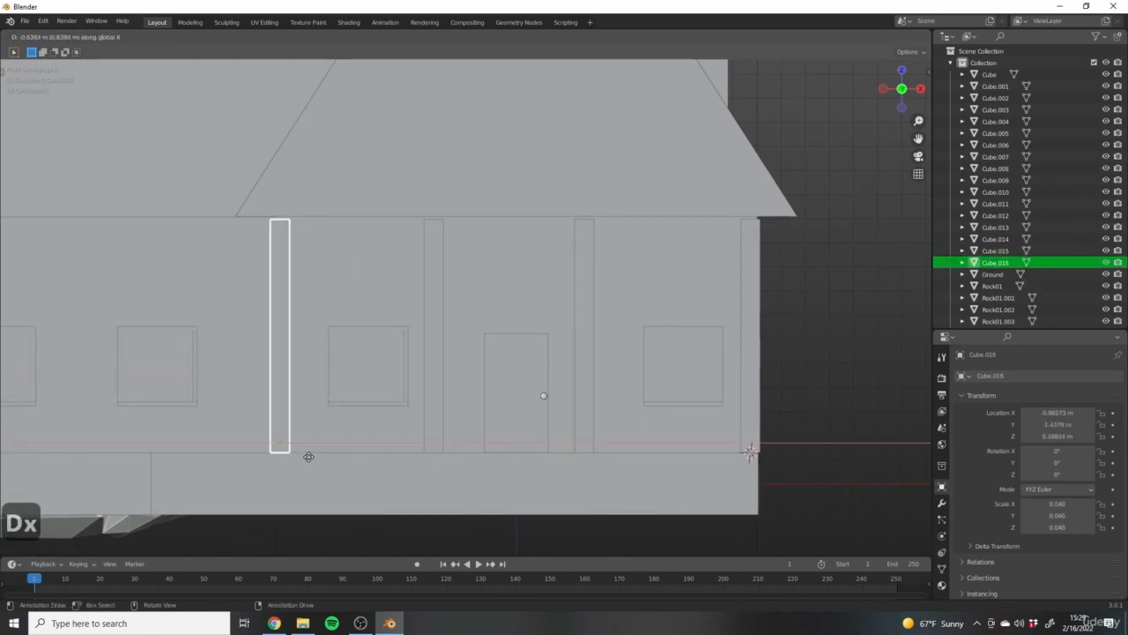
click(328, 461)
Duplicate the newest post along X to the porch slab's corner near the side wing, at about X -1.46 m.
scroll(328, 462, down, 5)
middle_drag(328, 462, 565, 492)
middle_drag(409, 428, 534, 388)
key(shift+d)
key(z)
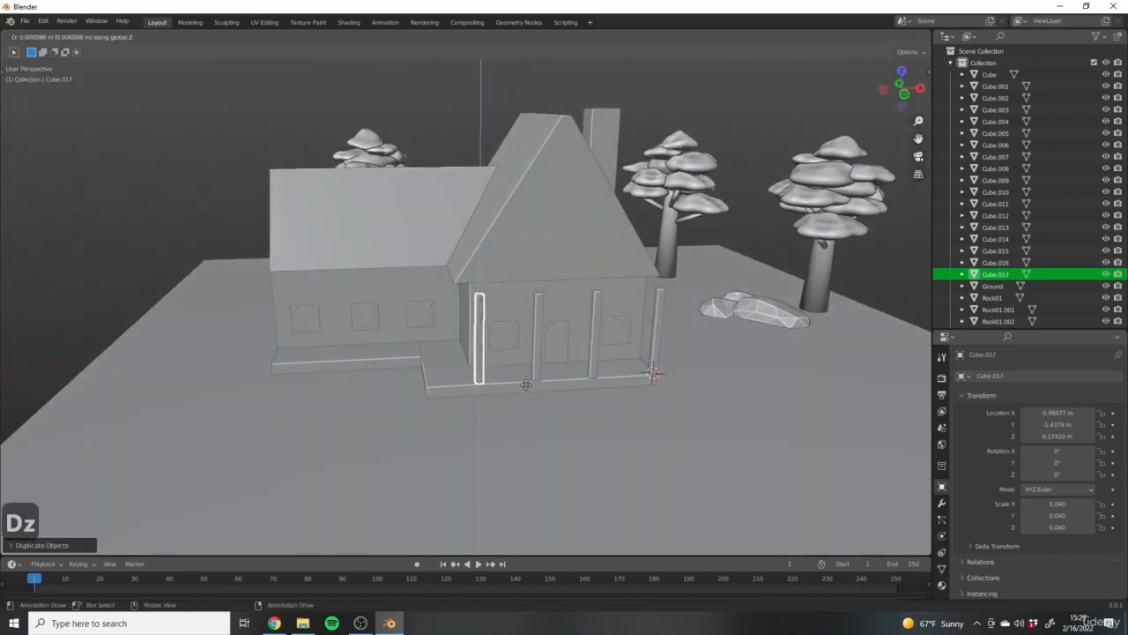
right_click(534, 389)
key(g)
key(h)
key(Escape)
key(g)
key(x)
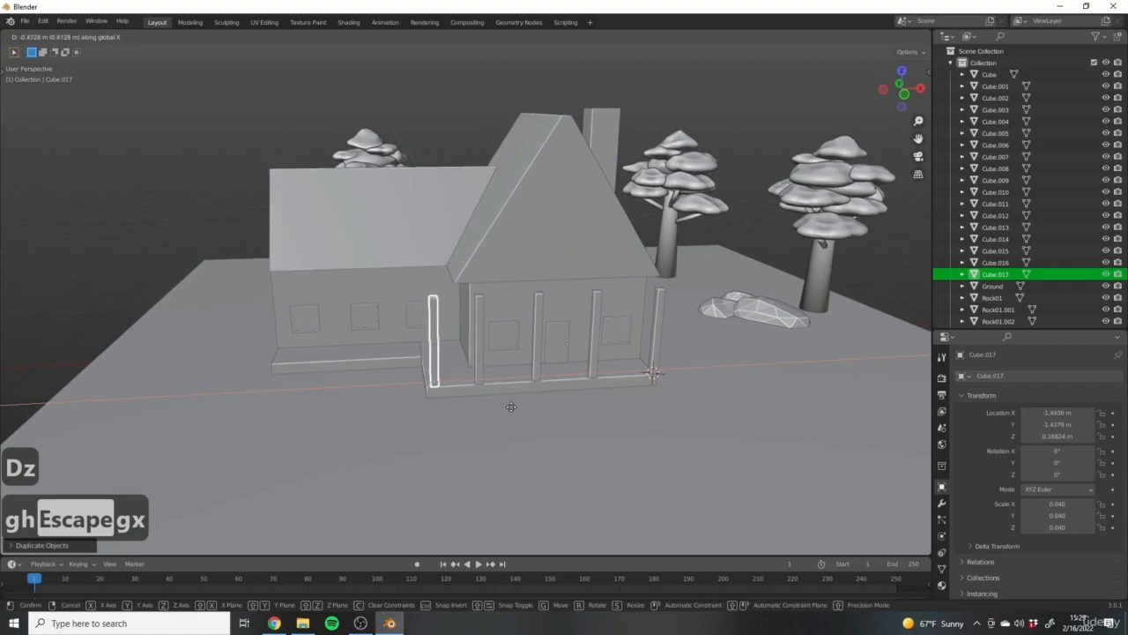
click(511, 405)
Add a cube at the porch slab's front face before the door and scale it down to 0.072.
click(429, 403)
middle_drag(429, 403, 556, 441)
key(shift+a)
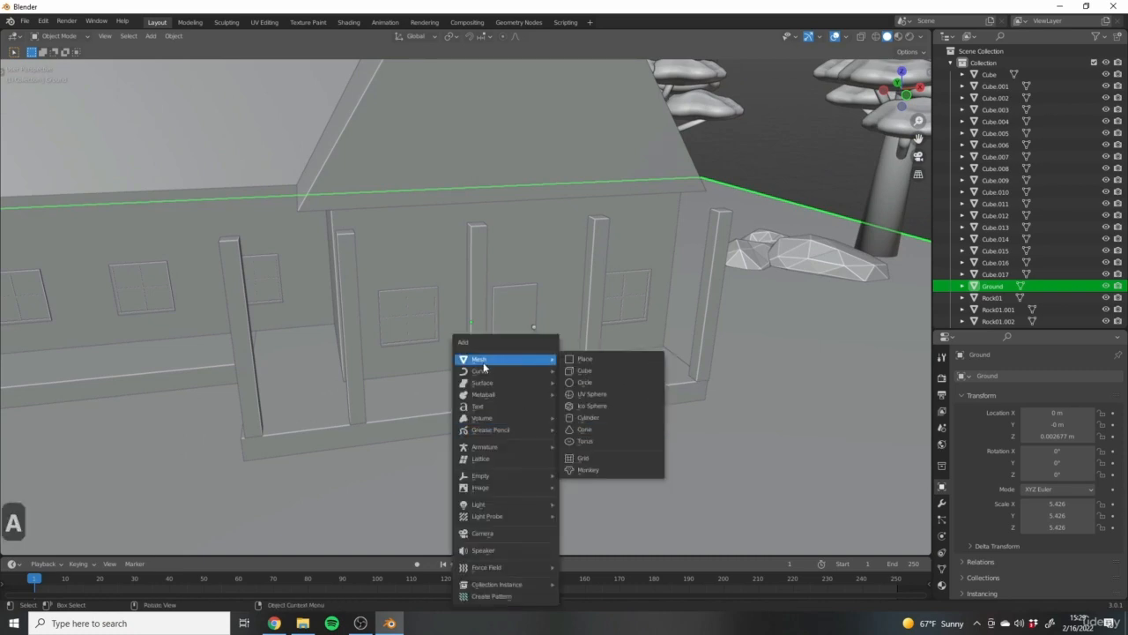
click(584, 371)
scroll(747, 505, down, 4)
key(s)
click(540, 438)
Shape the new cube into a stair step by scaling it to 0.025 on Z and 0.264 on X.
scroll(539, 438, up, 5)
middle_drag(539, 438, 612, 449)
key(s)
key(z)
click(540, 373)
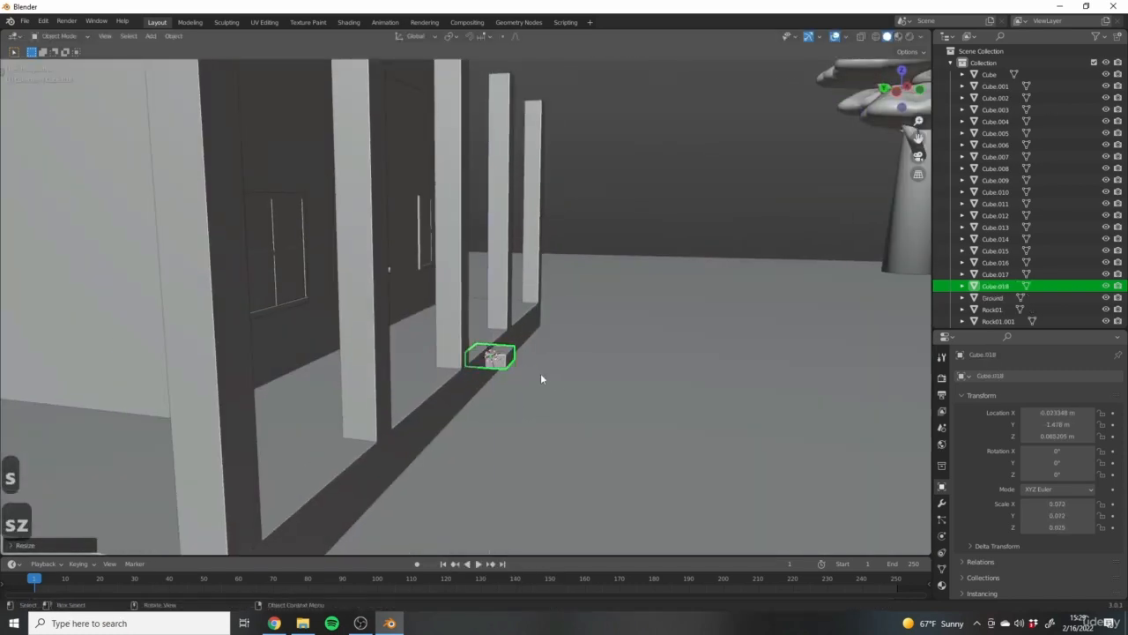
mouse_move(540, 373)
middle_down()
mouse_move(498, 399)
mouse_move(529, 391)
middle_up()
key(s)
key(x)
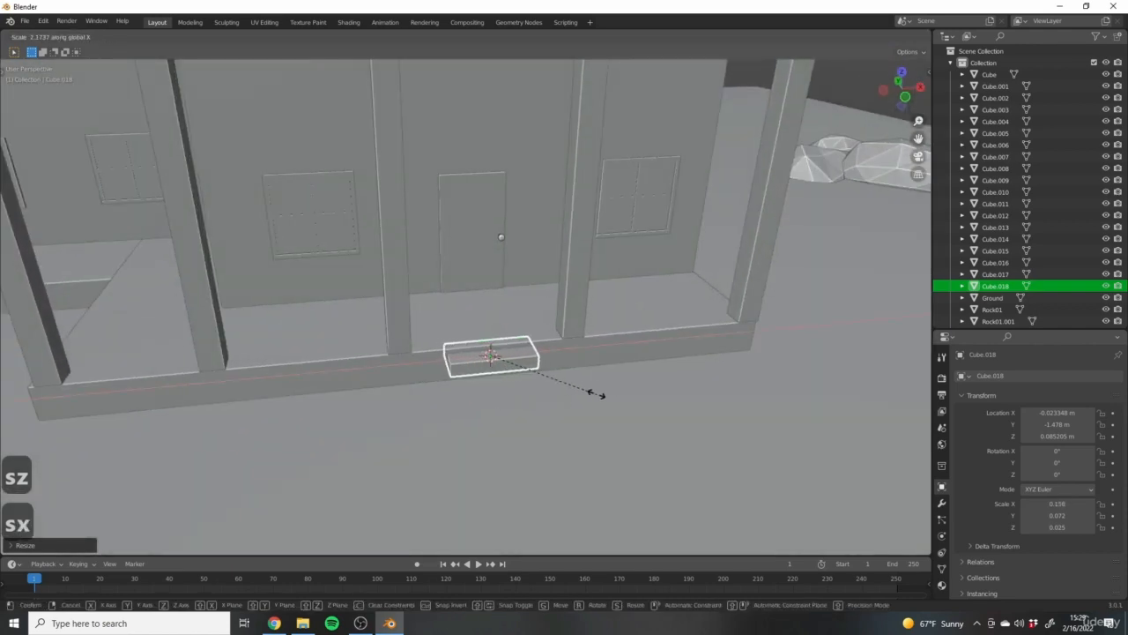
click(675, 396)
Duplicate the stair step about 0.05 m downward and move the copy about 0.05 m outward along Y.
middle_drag(675, 395, 532, 375)
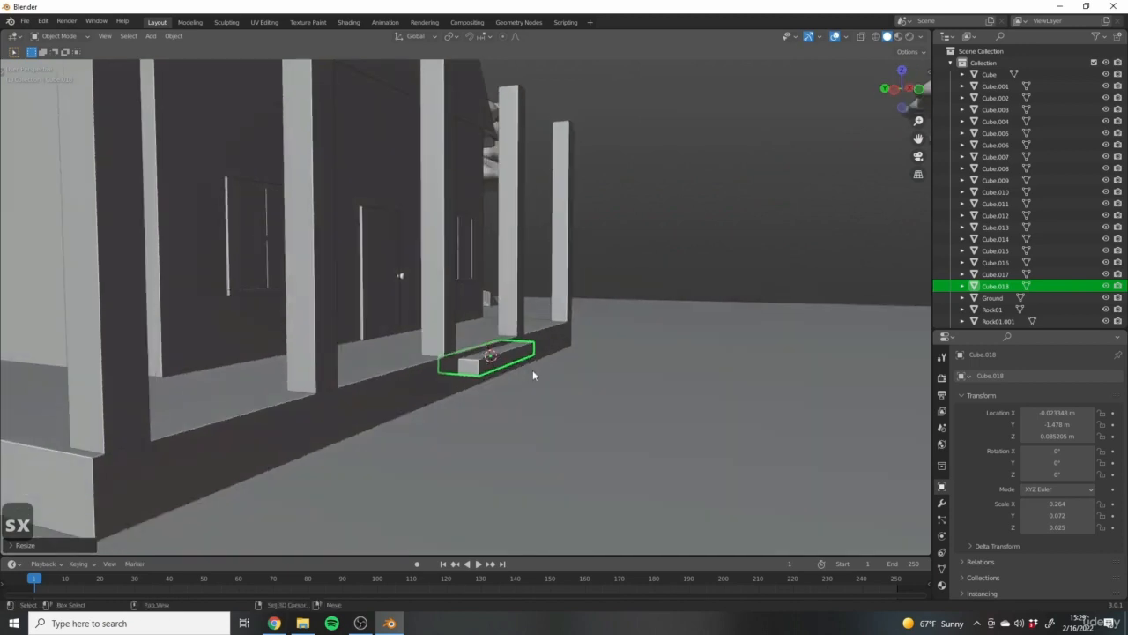
key(shift+d)
key(z)
click(535, 383)
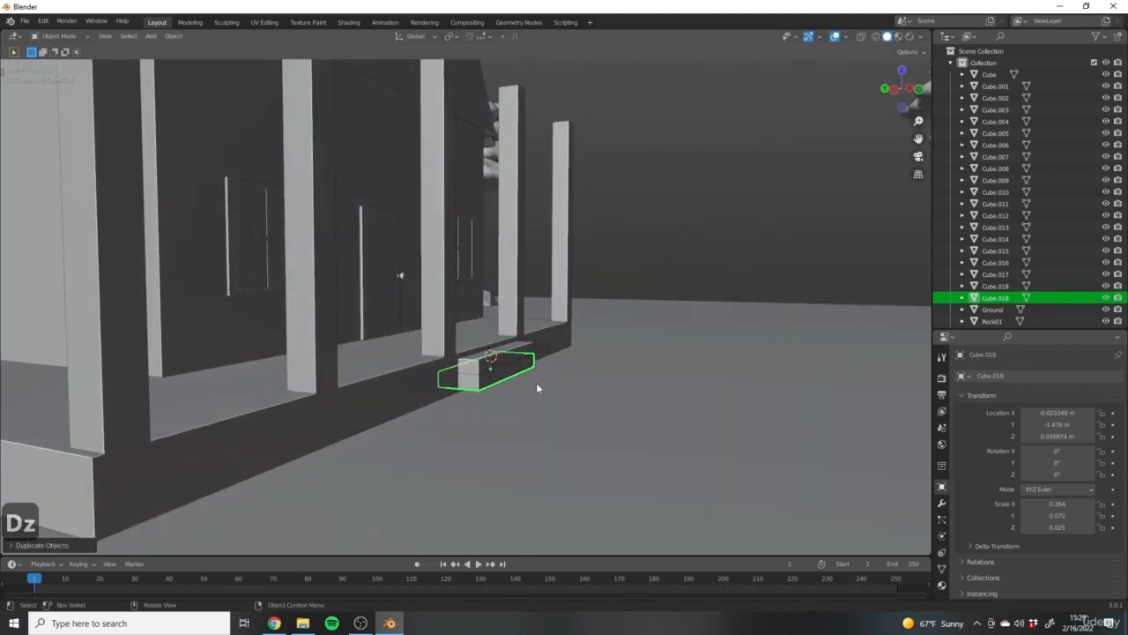
key(g)
key(x)
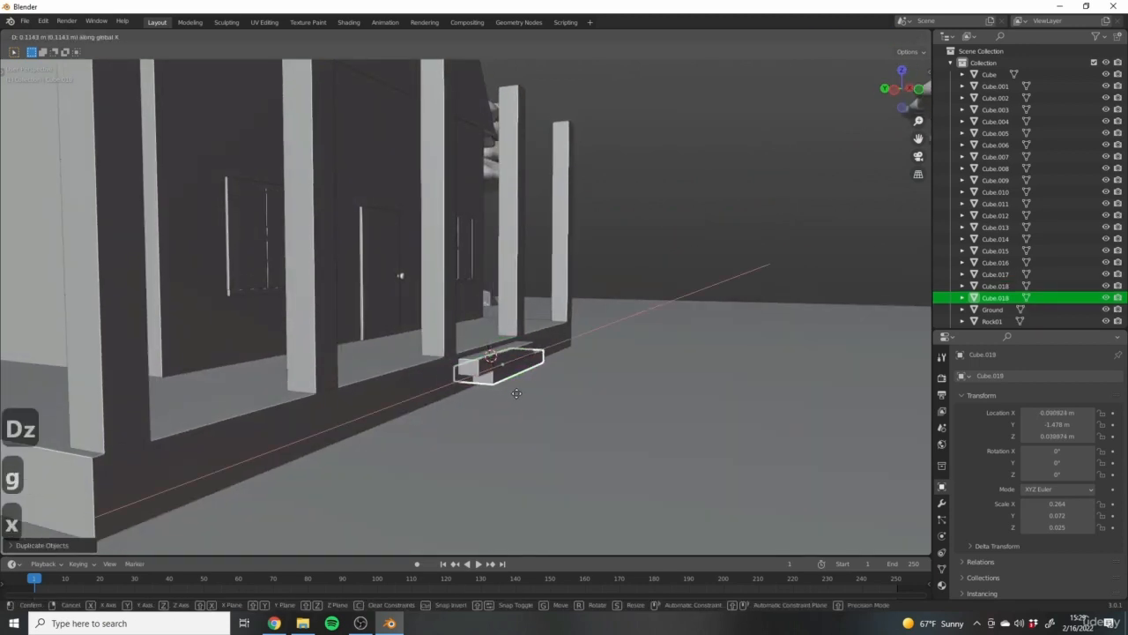
key(g)
key(y)
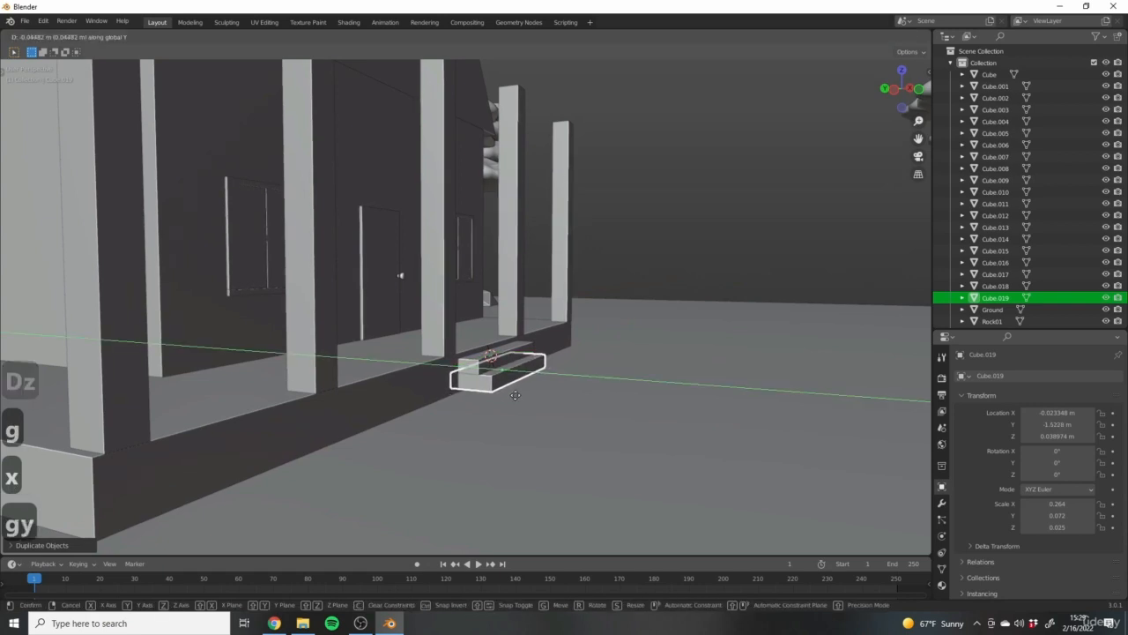
click(516, 395)
Duplicate the second stair step about 0.05 m down and about 0.05 m outward along Y to form the lowest step.
mouse_move(517, 395)
middle_down()
mouse_move(502, 374)
mouse_move(505, 392)
middle_up()
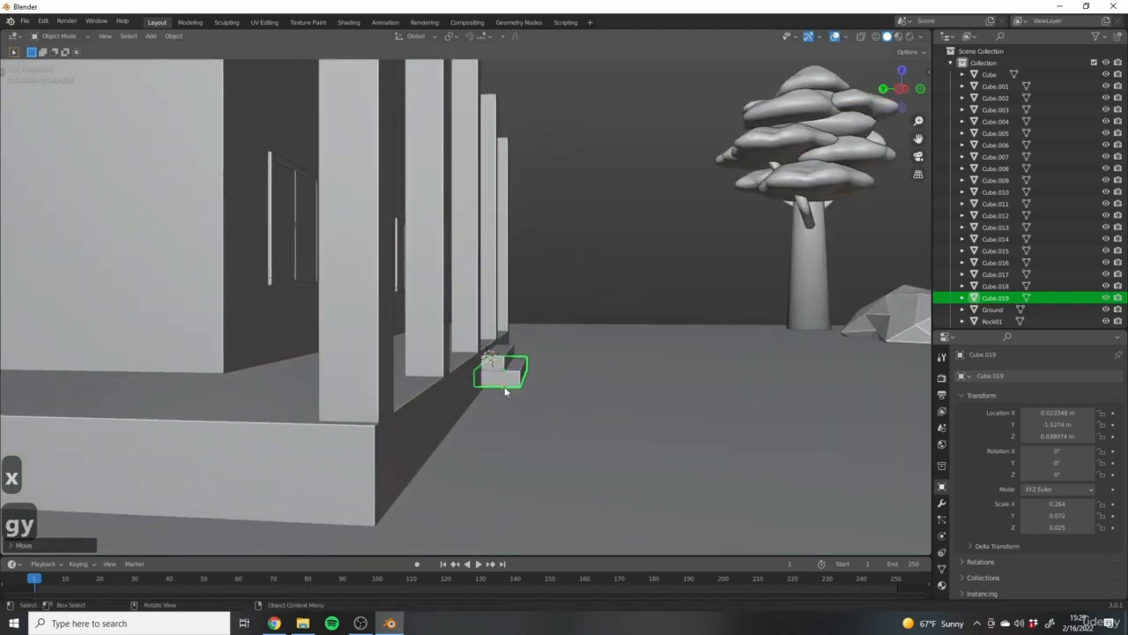
key(shift+d)
key(z)
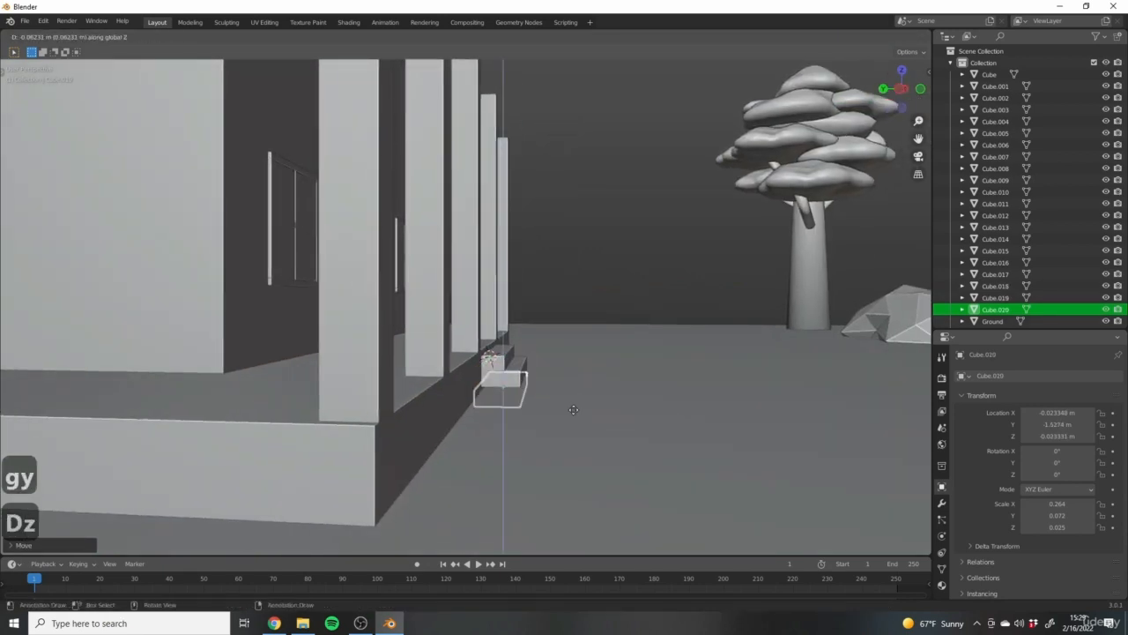
click(573, 405)
middle_drag(573, 405, 536, 403)
key(g)
key(y)
click(564, 398)
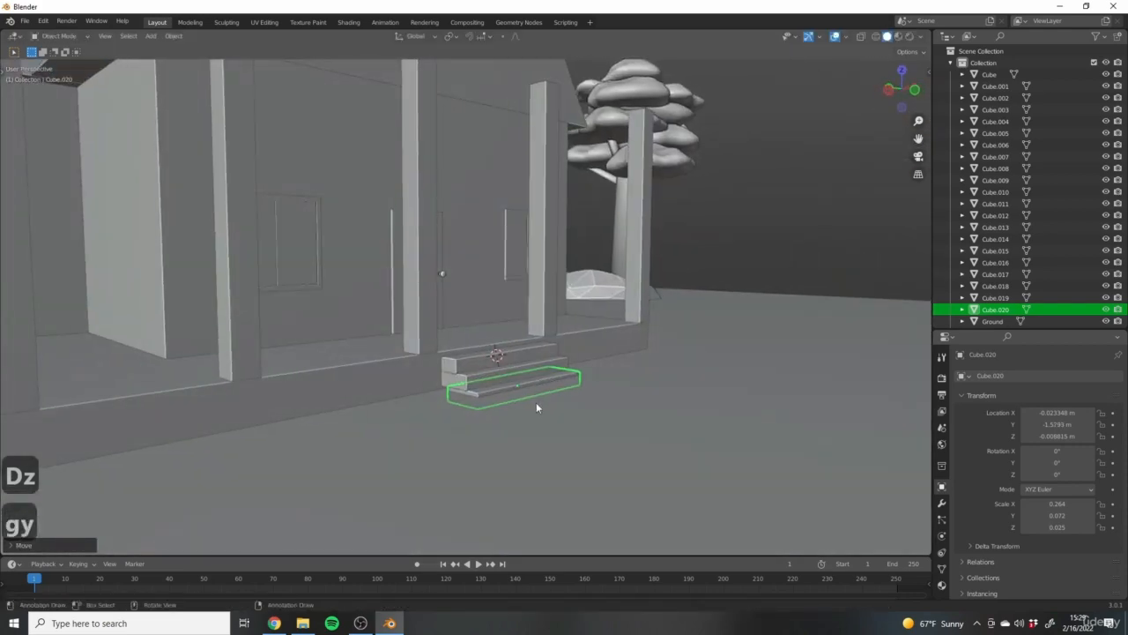
Raise the lowest stair step about 0.017 m and the middle stair step about 0.006 m along Z.
key(g)
key(z)
click(520, 390)
click(545, 399)
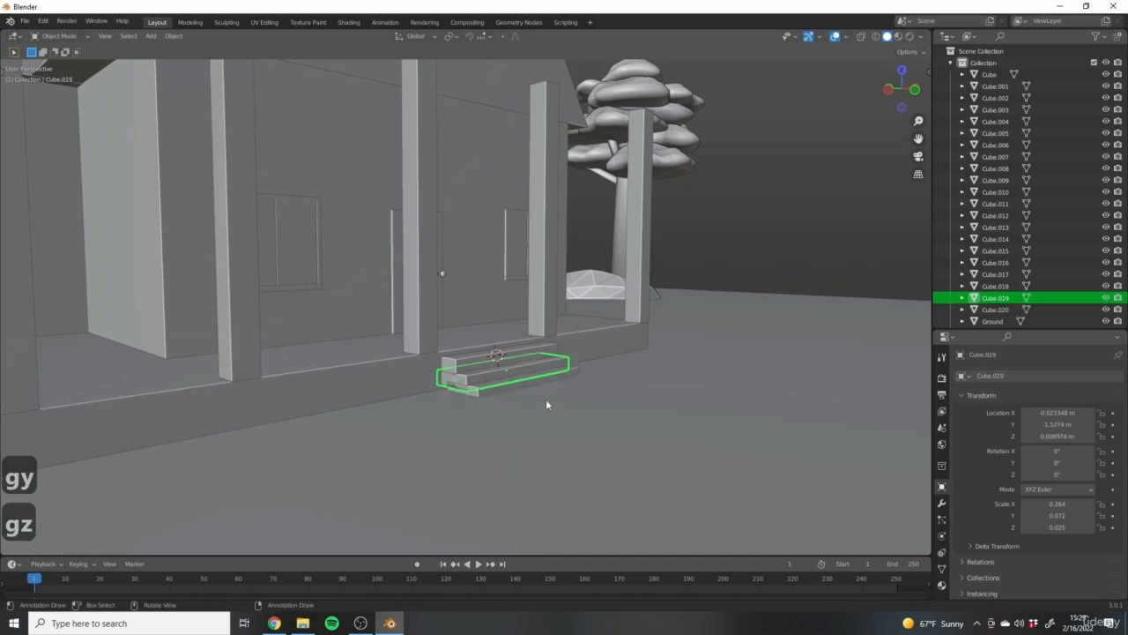
key(g)
key(z)
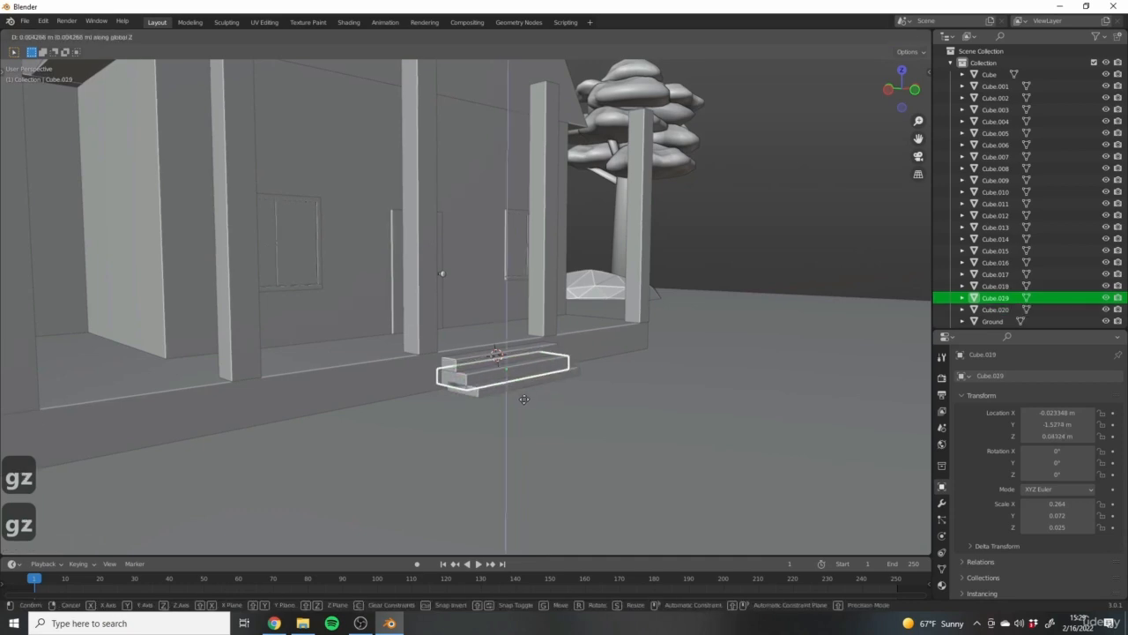
click(524, 404)
Open the lowest stair step for mesh editing and display it in wireframe from the right orthographic view.
middle_drag(523, 404, 558, 411)
click(561, 435)
scroll(697, 383, up, 6)
click(656, 287)
middle_drag(608, 322, 761, 309)
key(Tab)
middle_drag(656, 320, 780, 316)
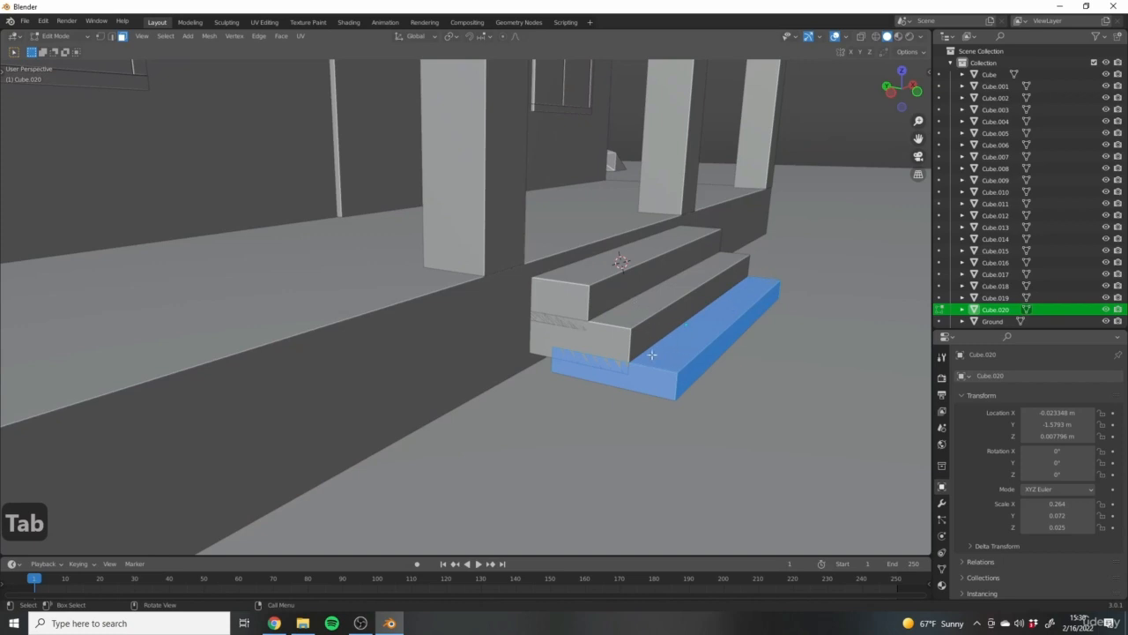
middle_drag(651, 354, 708, 393)
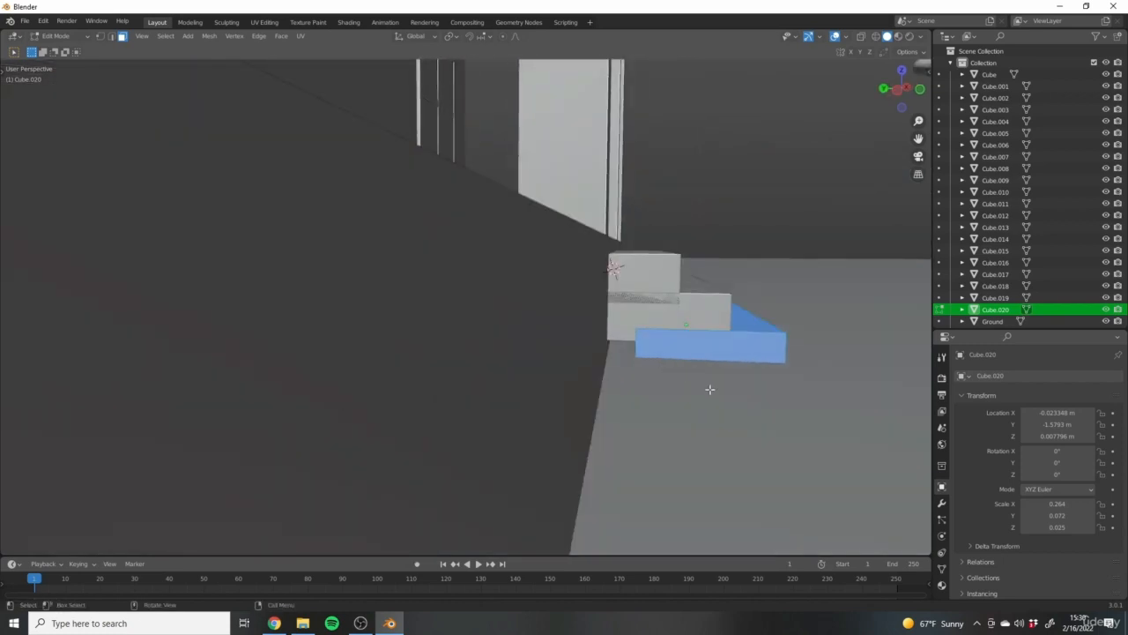
key(KP_3)
scroll(623, 350, down, 3)
shift+middle_drag(617, 337, 453, 348)
scroll(731, 275, up, 1)
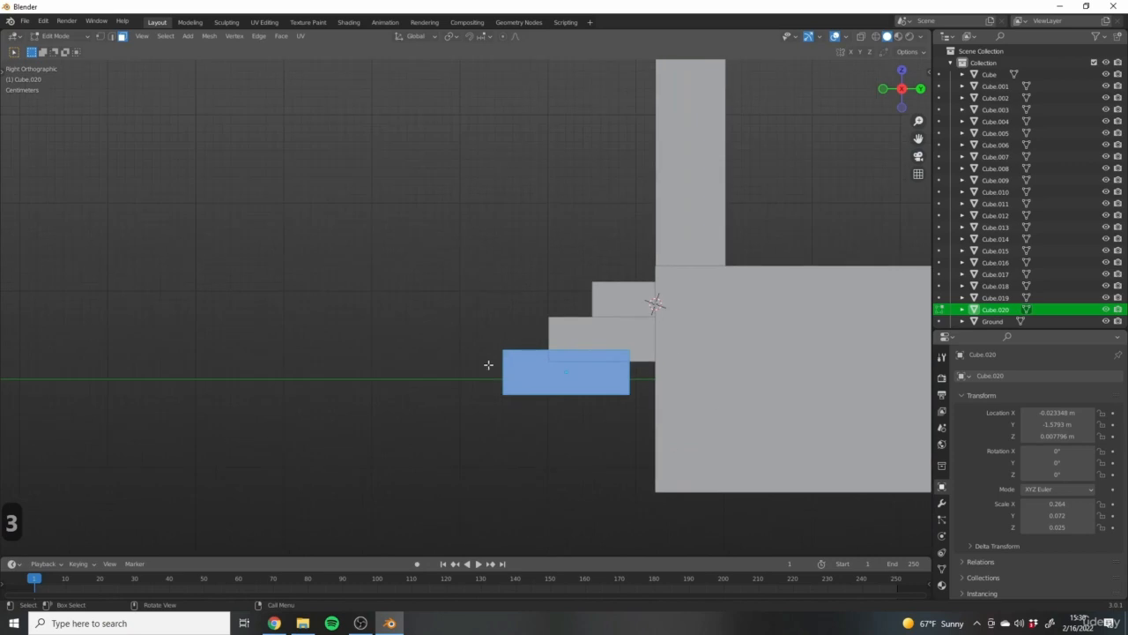
shift+middle_drag(511, 252, 435, 258)
scroll(525, 401, up, 4)
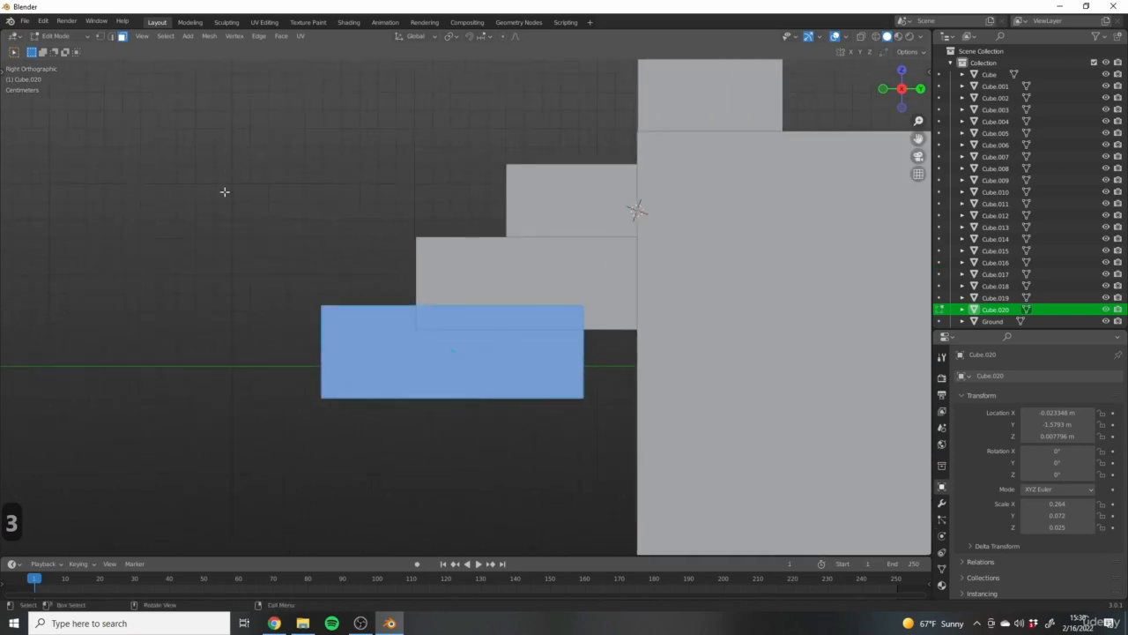
key(z)
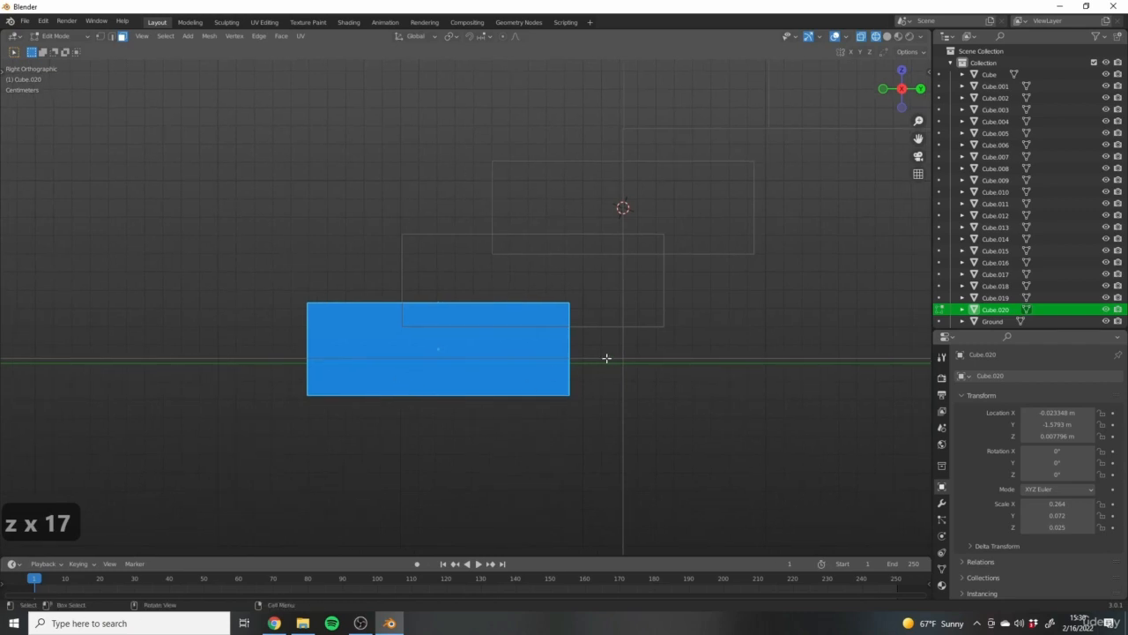
Move the lowest step's rear face about 0.03 m inward along Y to meet the porch slab's front face.
drag(680, 365, 534, 327)
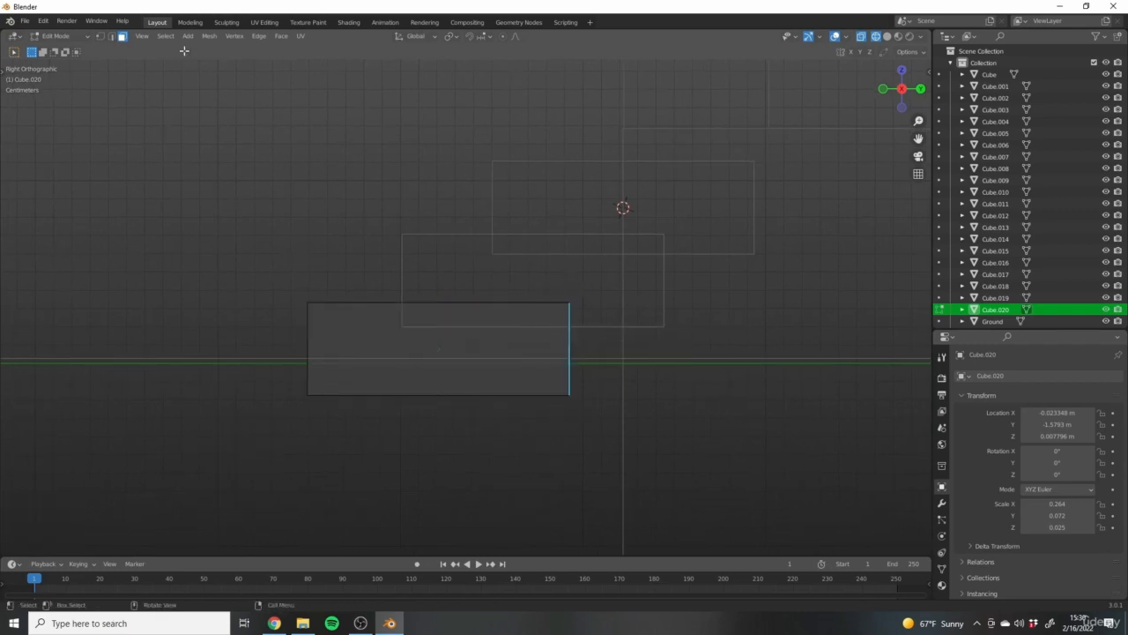
shift+middle_drag(583, 327, 552, 342)
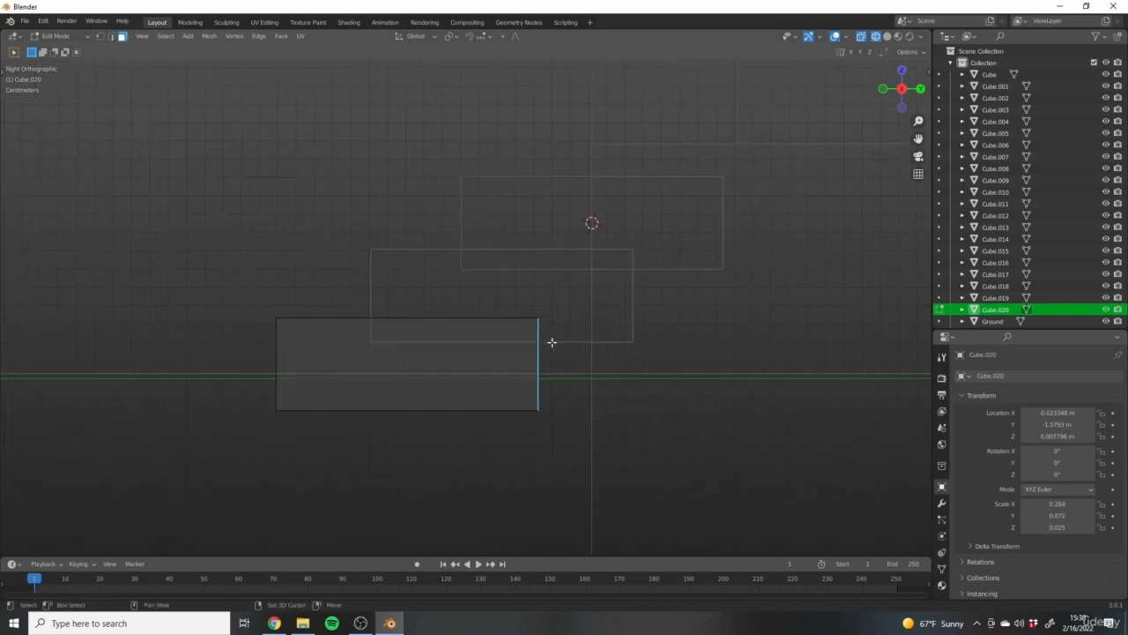
key(g)
key(y)
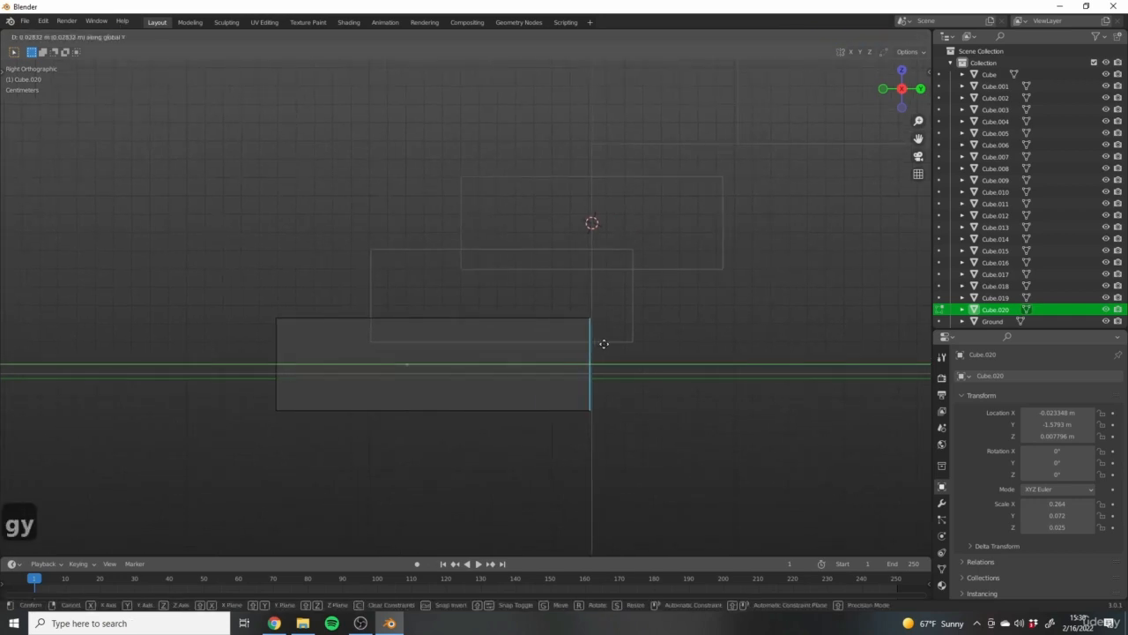
click(608, 342)
shift+middle_drag(569, 284, 504, 315)
key(Tab)
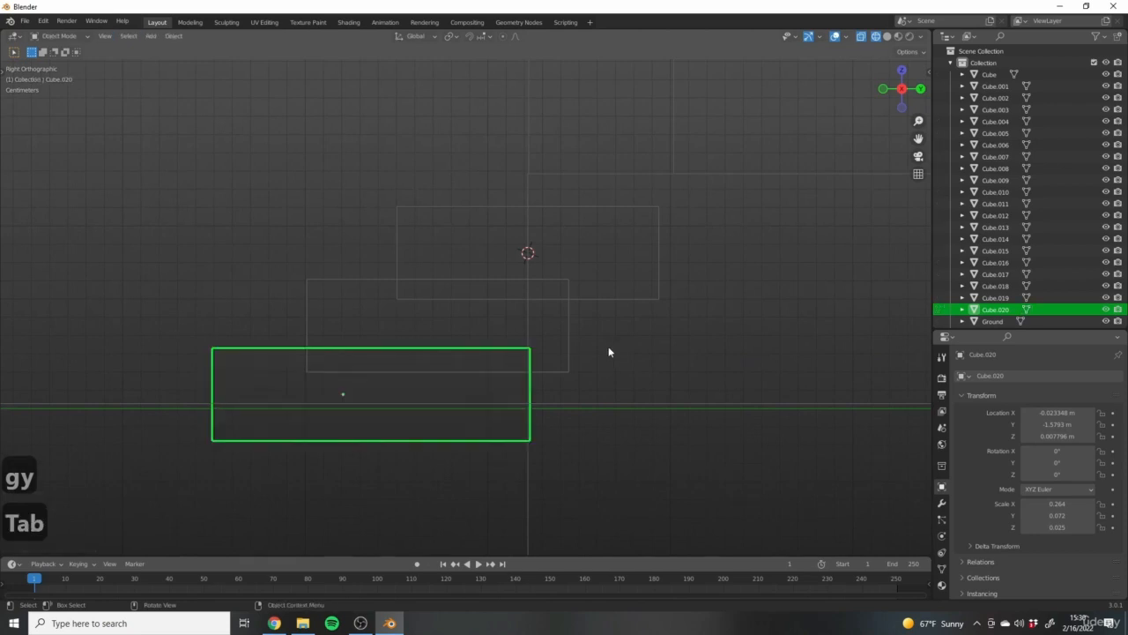
Move the middle step's rear face outward along Y to line up with the porch slab's front face.
click(580, 358)
key(Tab)
click(597, 331)
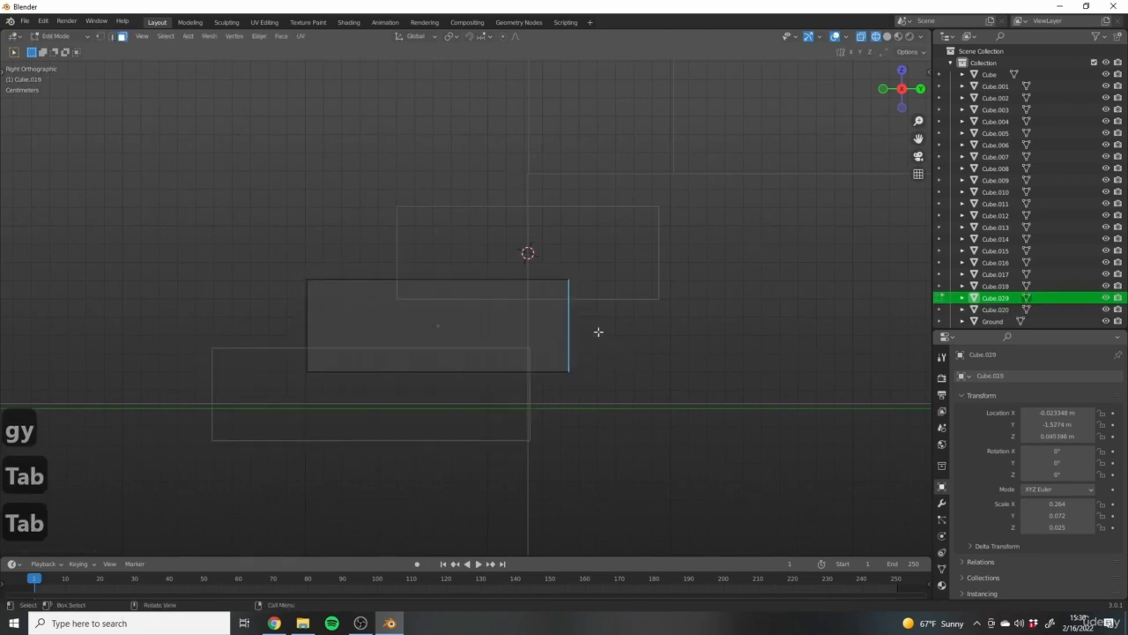
key(g)
key(x)
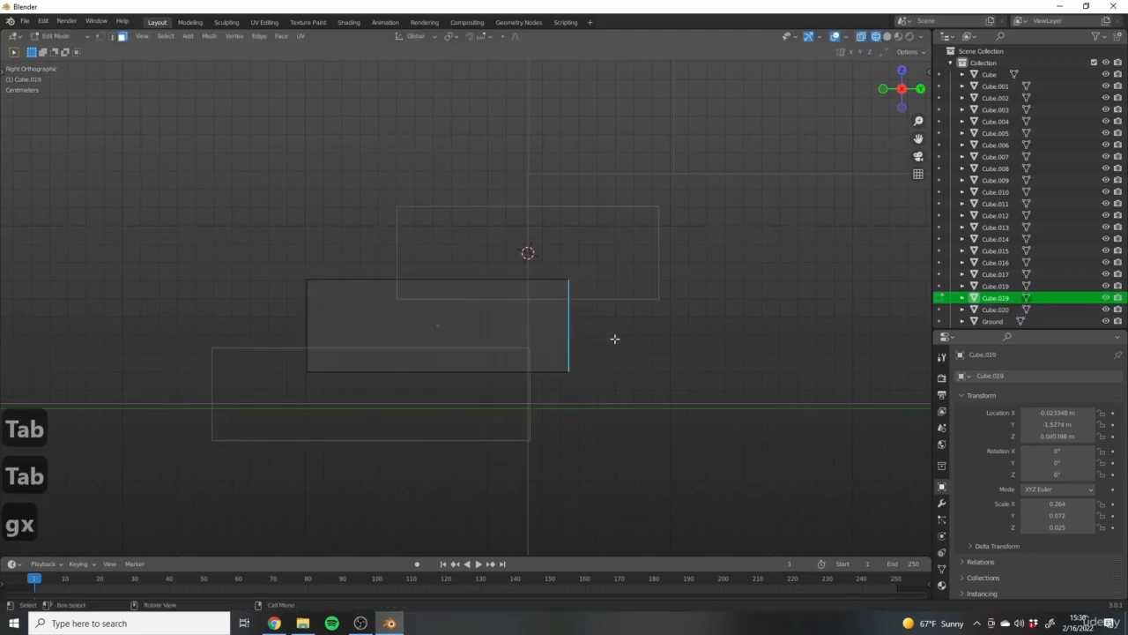
key(y)
click(576, 334)
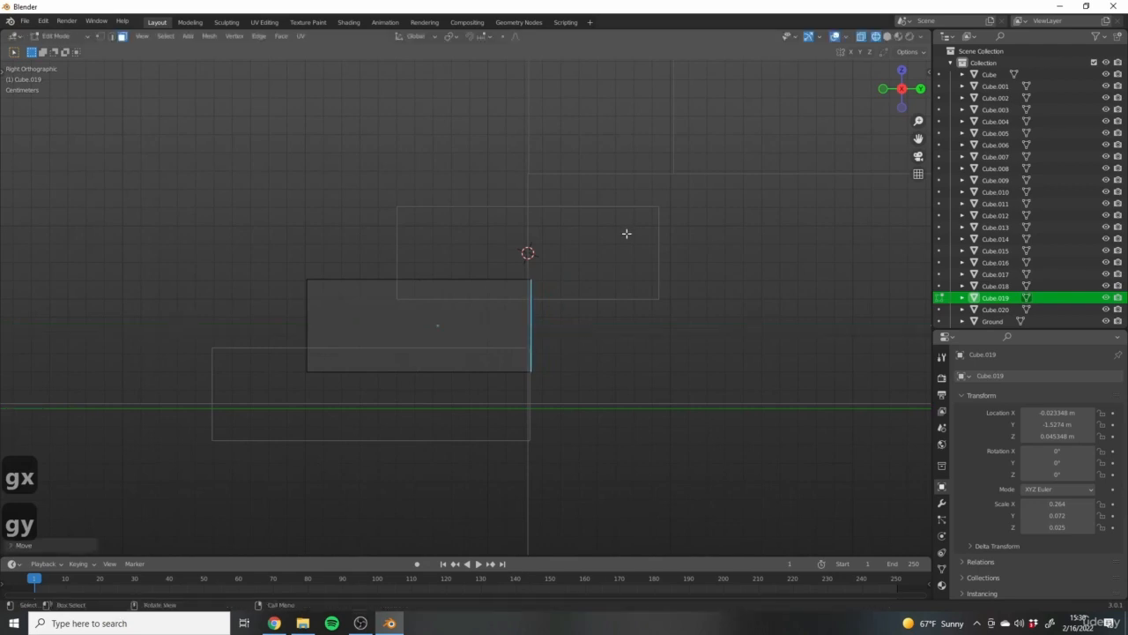
Move the top step's rear face outward along Y until it lines up with the porch slab's front face.
key(Tab)
click(647, 219)
key(Tab)
click(714, 262)
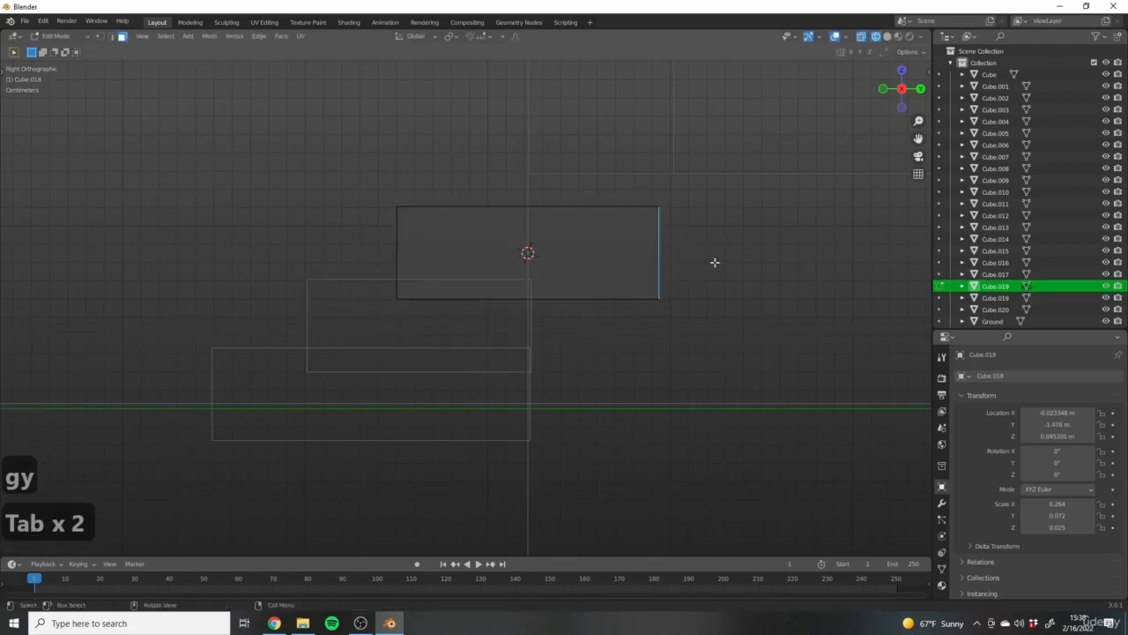
key(g)
key(y)
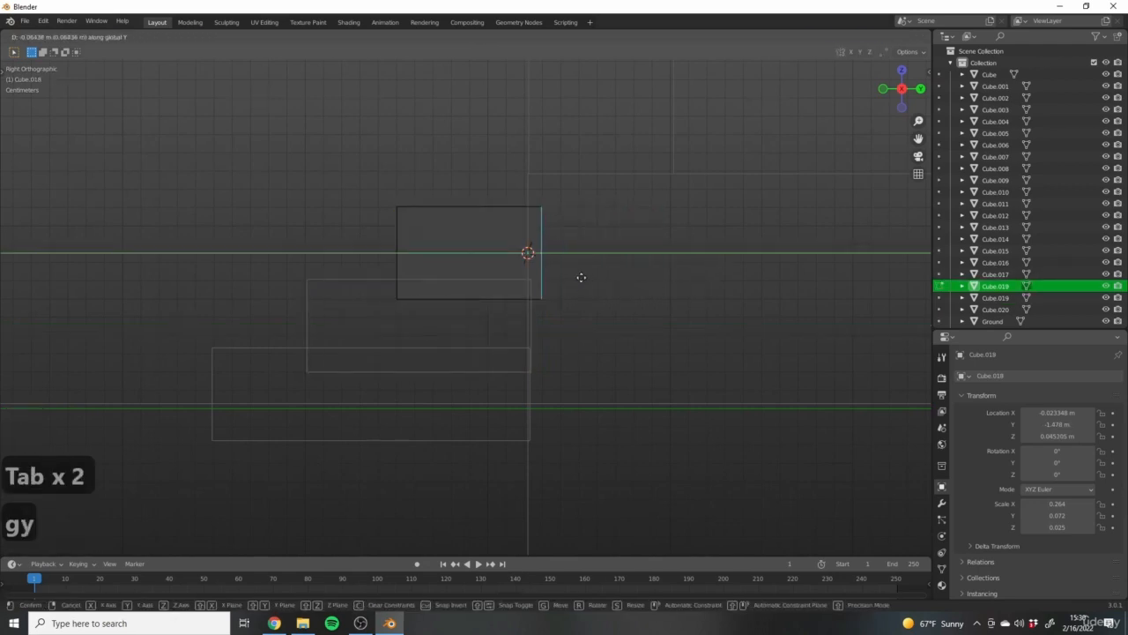
click(568, 276)
scroll(529, 264, up, 4)
key(Tab)
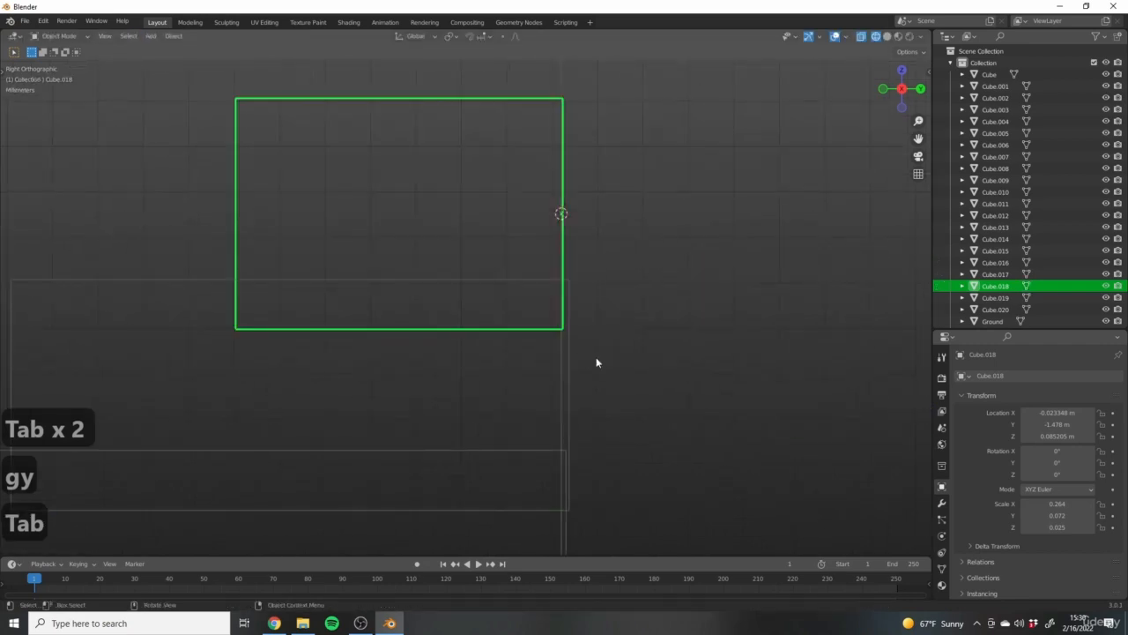
Fine-tune the middle step's rear face by about 0.001 m outward along Y to align it with the slab front.
click(582, 360)
key(Tab)
click(568, 363)
key(g)
key(y)
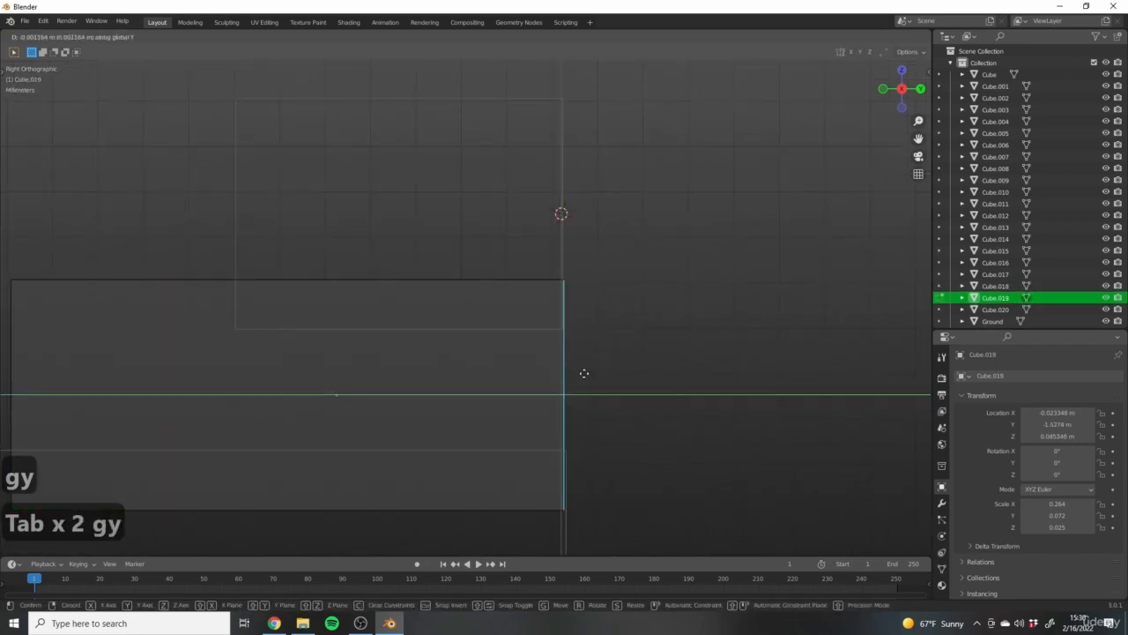
click(582, 372)
shift+middle_drag(632, 385, 598, 212)
key(Tab)
Nudge the lowest step's rear face about 0.0008 m outward along Y to align it with the slab front.
click(531, 411)
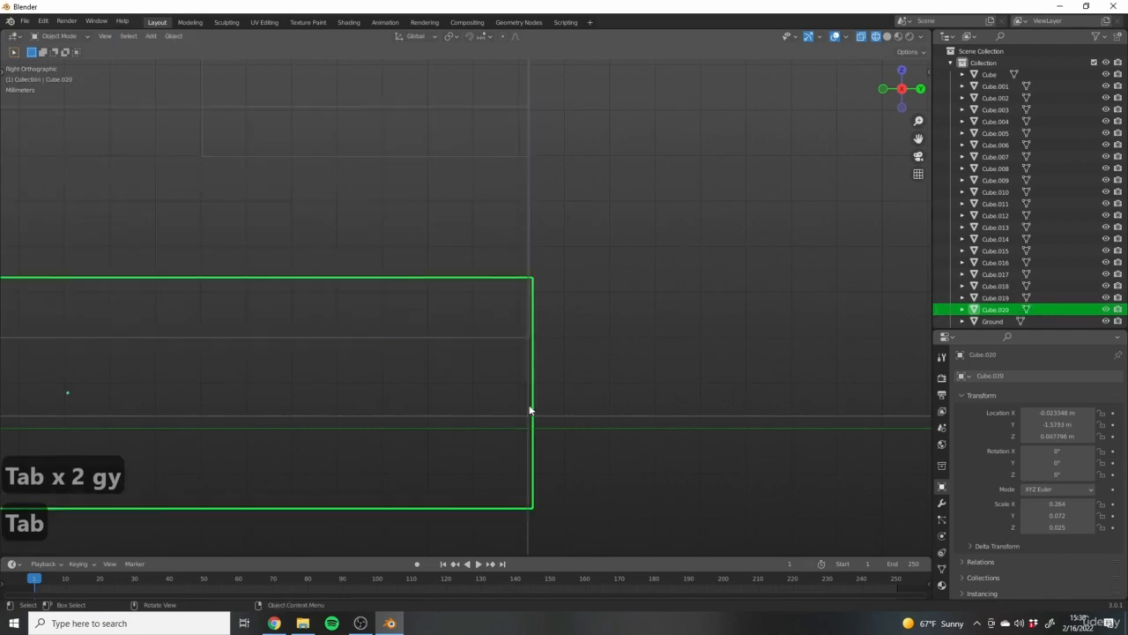
key(Tab)
key(g)
key(y)
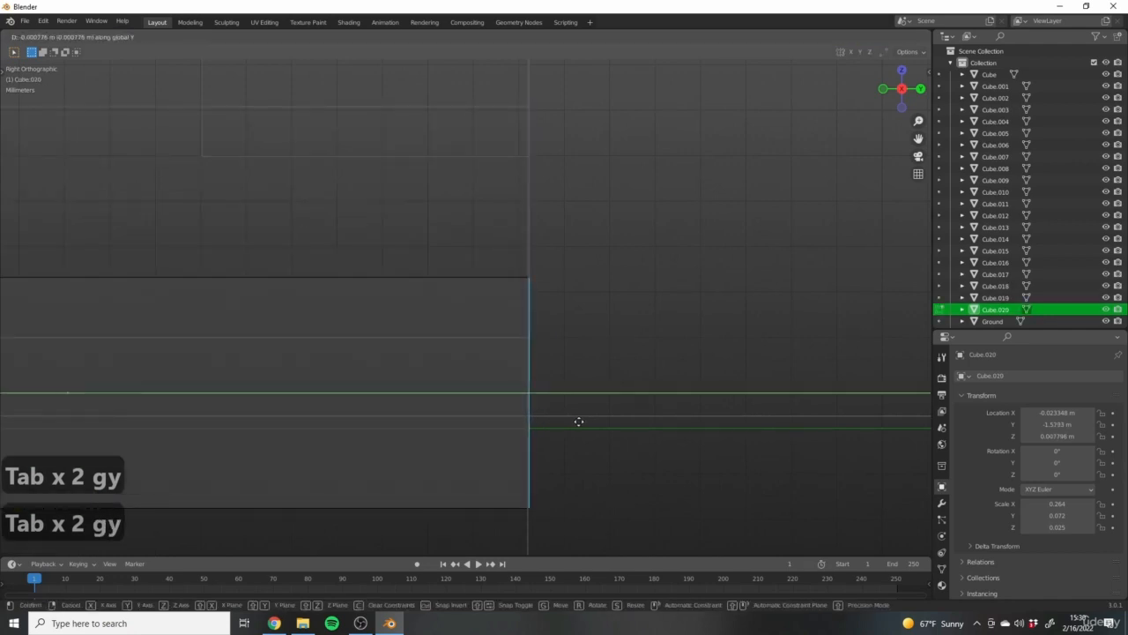
click(579, 422)
key(Tab)
Return the viewport to solid shading with the whole porch front and its steps in perspective.
scroll(579, 345, down, 14)
middle_drag(388, 359, 436, 377)
key(z)
click(520, 377)
mouse_move(555, 379)
middle_down()
mouse_move(695, 392)
mouse_move(606, 368)
middle_up()
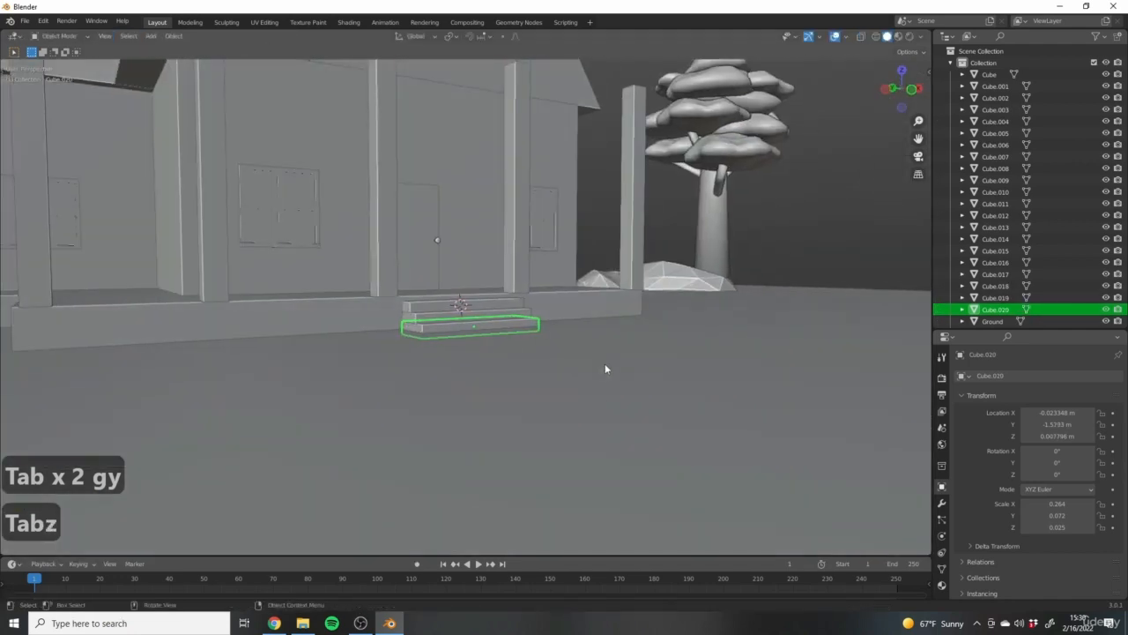
Examine the stair steps against the ground and porch slab, up close and from the right side.
click(476, 354)
middle_drag(473, 354, 740, 281)
scroll(585, 327, up, 6)
scroll(530, 324, down, 2)
scroll(562, 334, up, 3)
scroll(555, 354, up, 3)
middle_drag(573, 352, 609, 330)
key(3)
key(3)
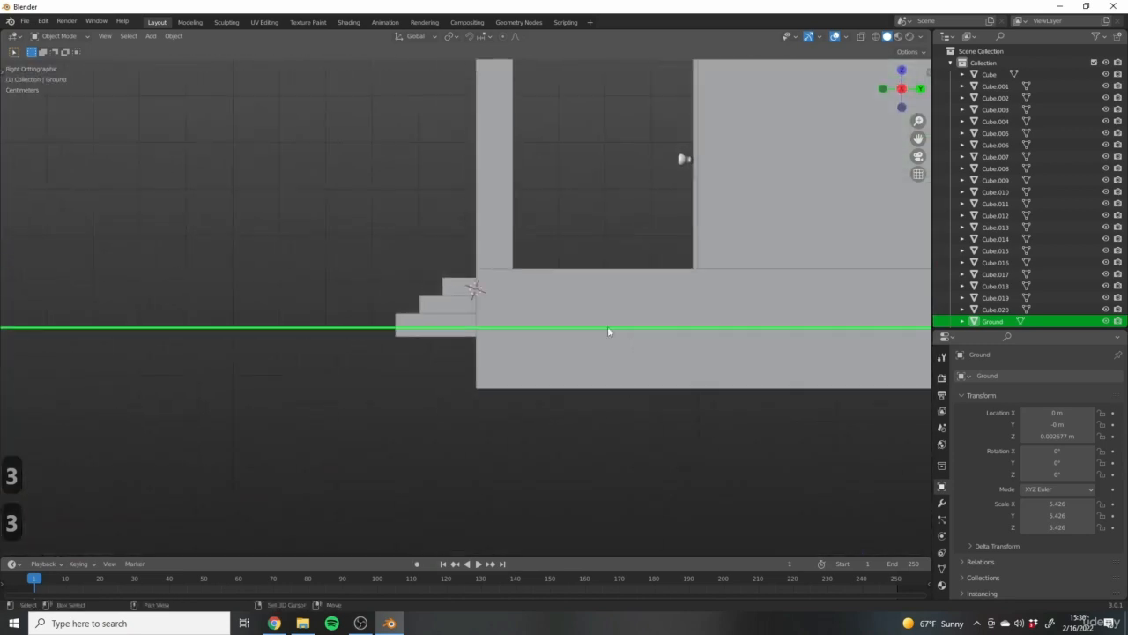
scroll(572, 353, up, 4)
key(Tab)
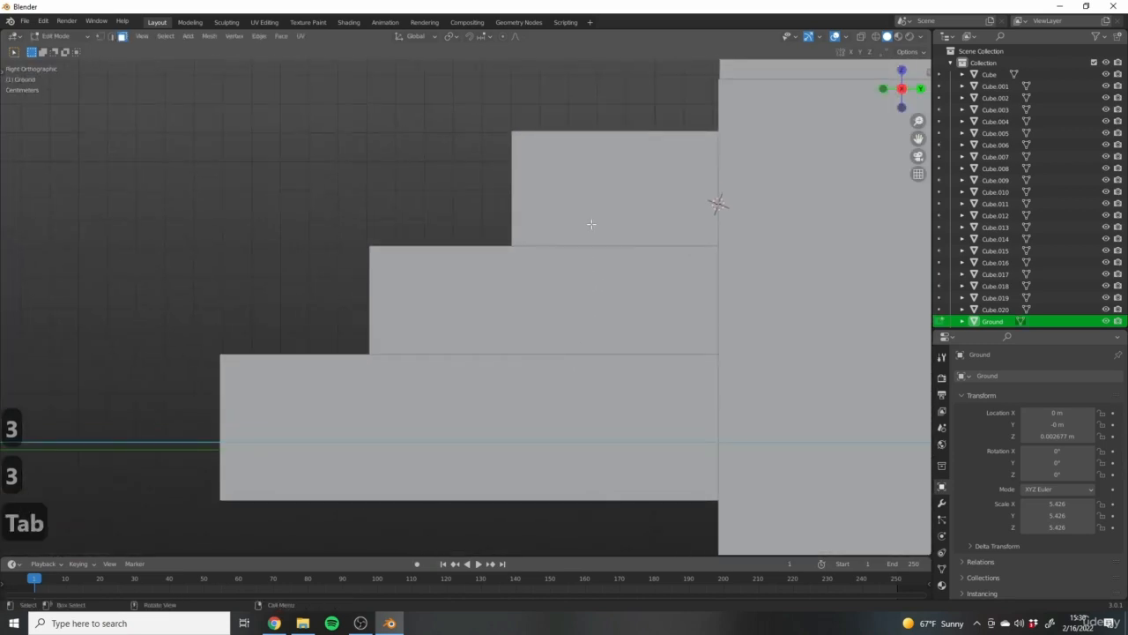
key(Tab)
Open the top stair step for mesh editing in wireframe and box-select its bottom face.
click(587, 225)
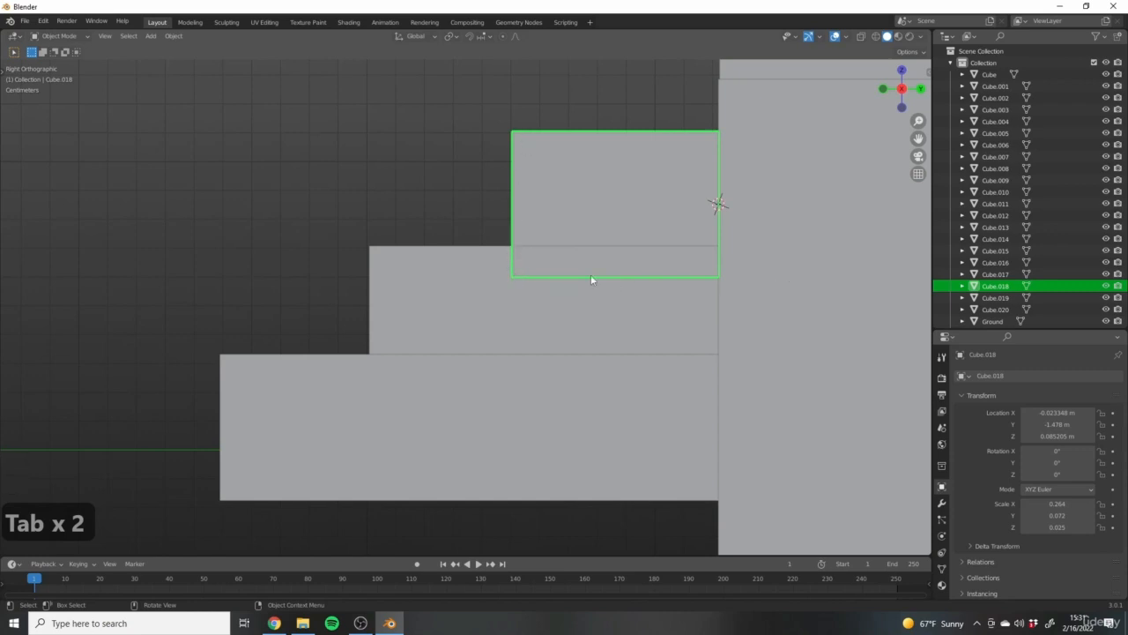
shift+middle_drag(595, 271, 563, 325)
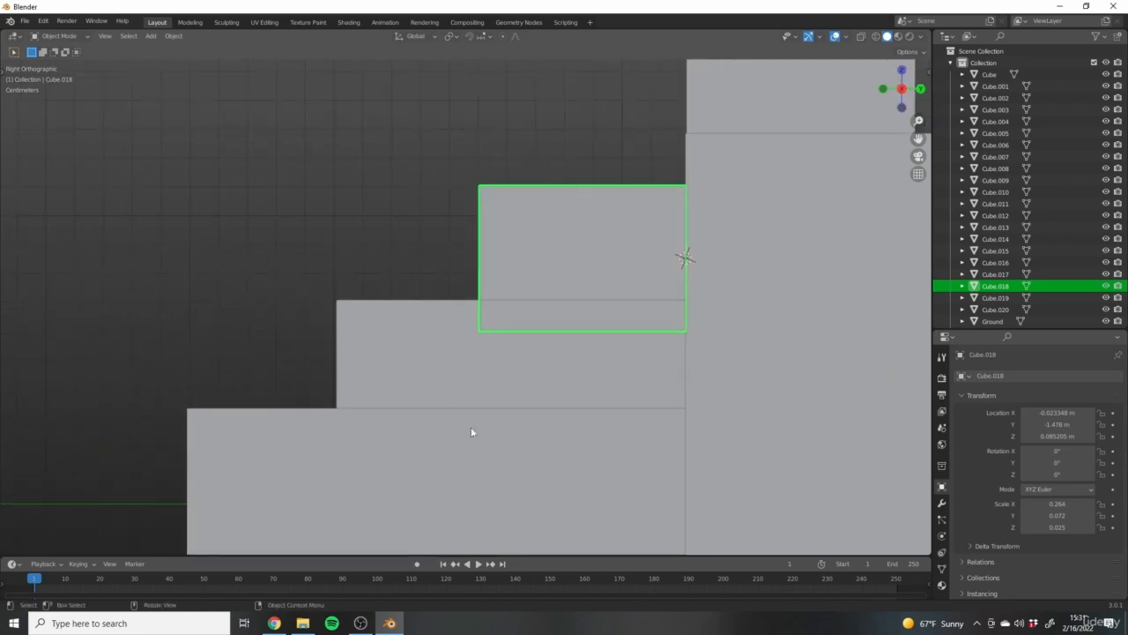
key(Tab)
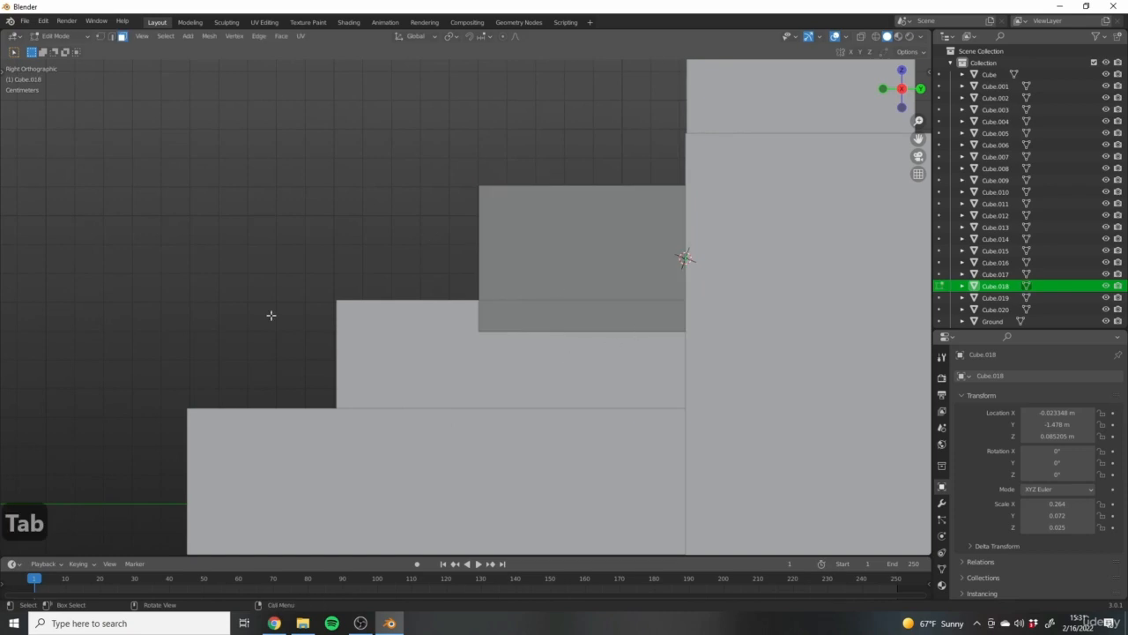
key(z)
shift+middle_drag(458, 192, 386, 167)
drag(485, 269, 533, 339)
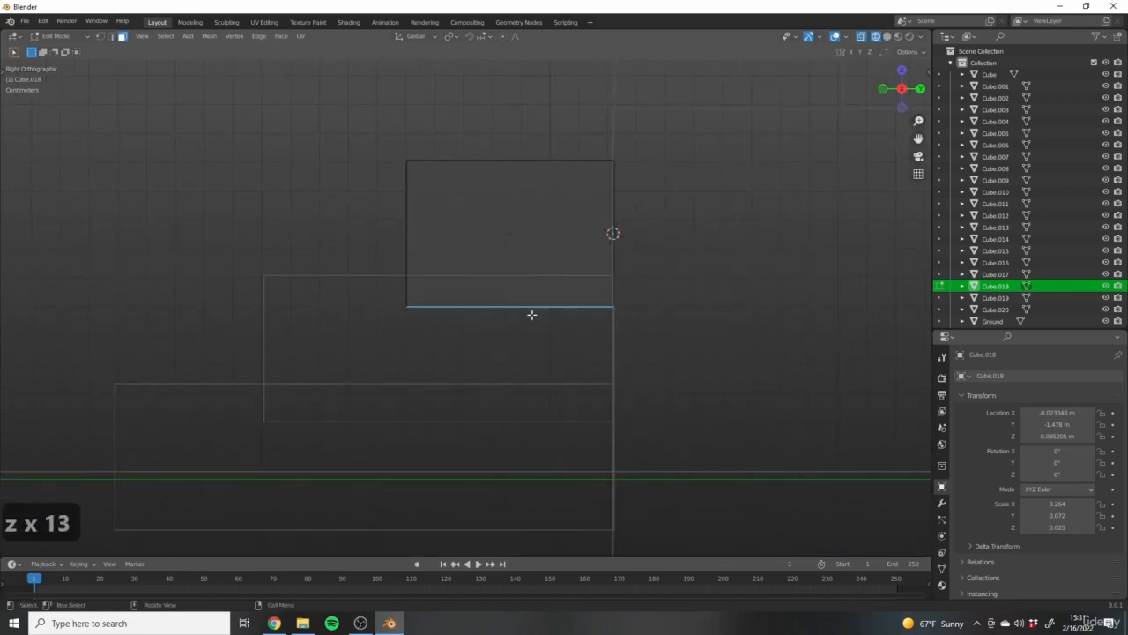
Try box-selecting faces within the middle of the top step's outline, then clear the selection.
scroll(532, 315, up, 5)
drag(454, 89, 499, 140)
scroll(500, 141, up, 6)
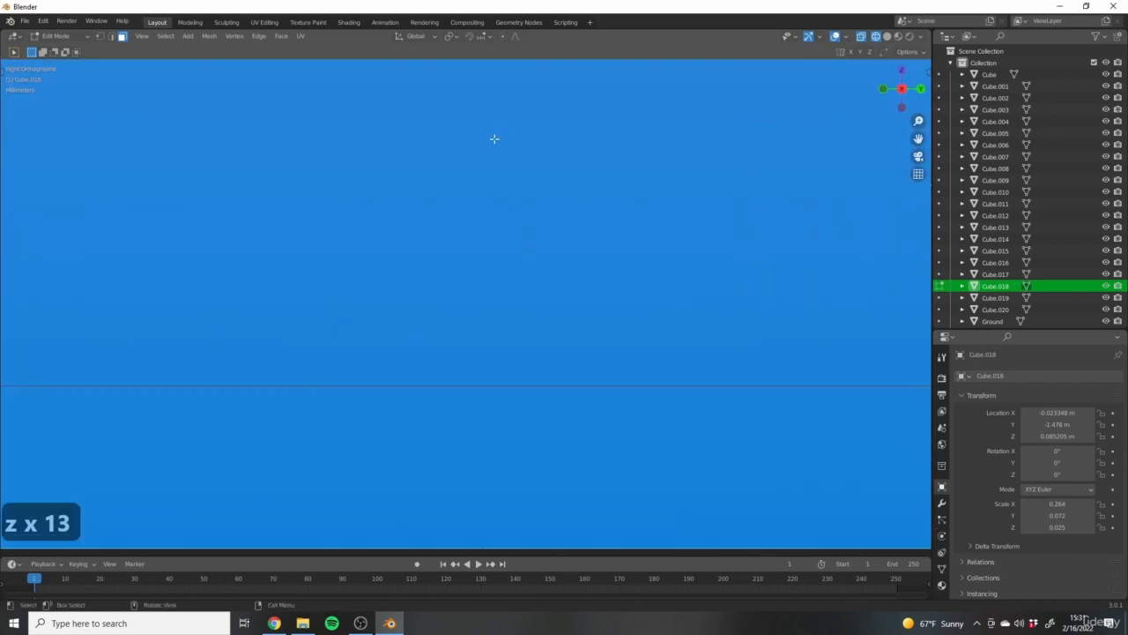
scroll(498, 183, down, 3)
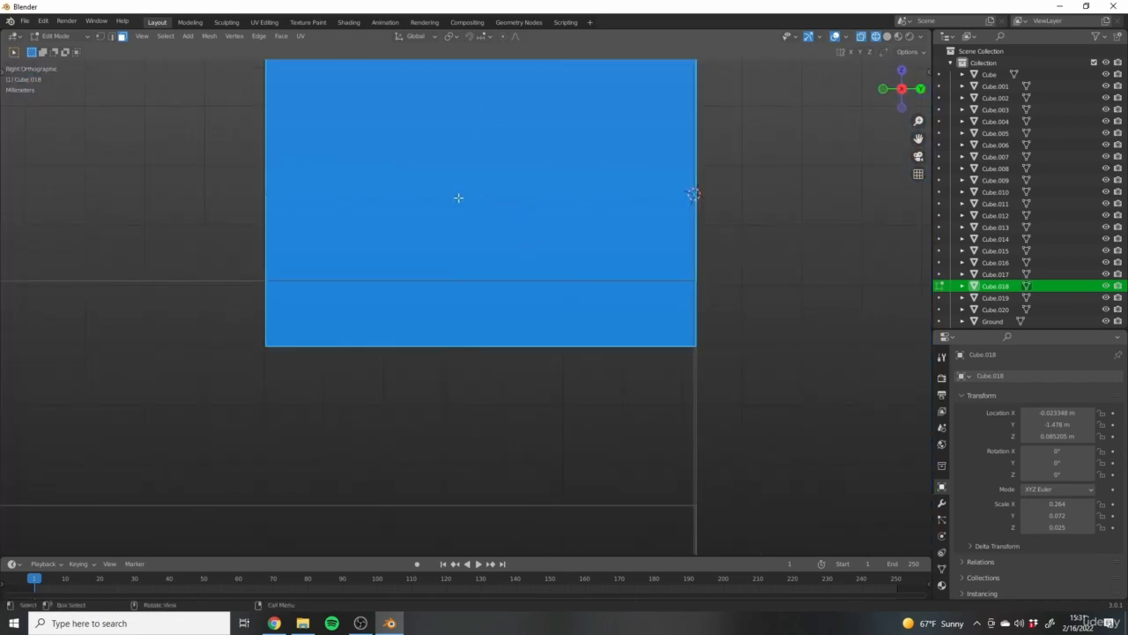
click(339, 155)
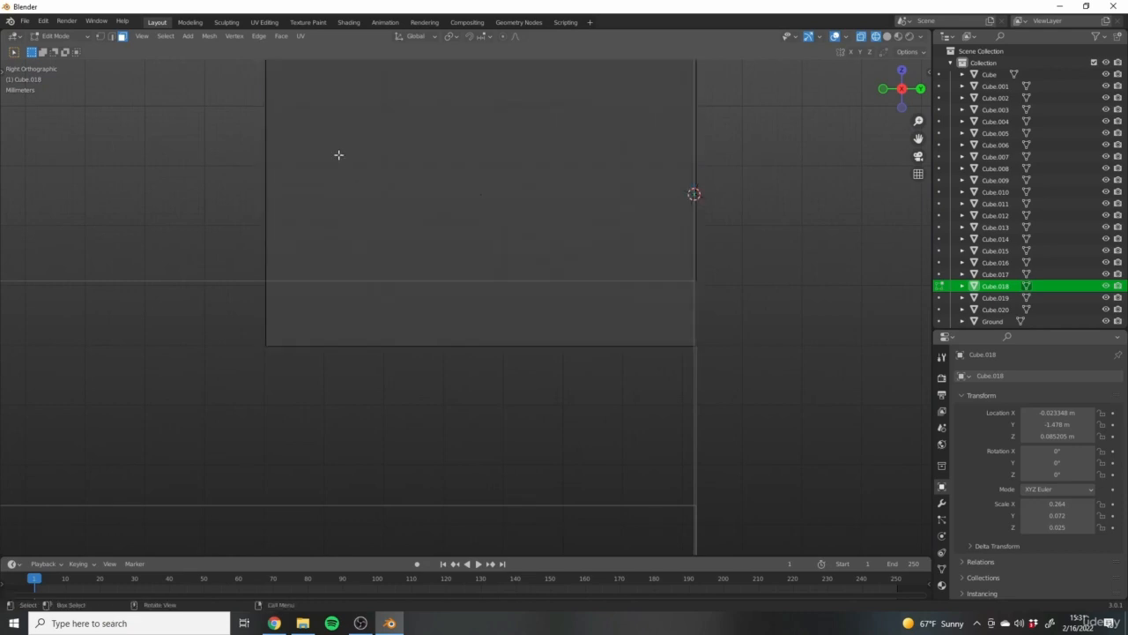
drag(334, 128, 379, 220)
drag(451, 170, 504, 229)
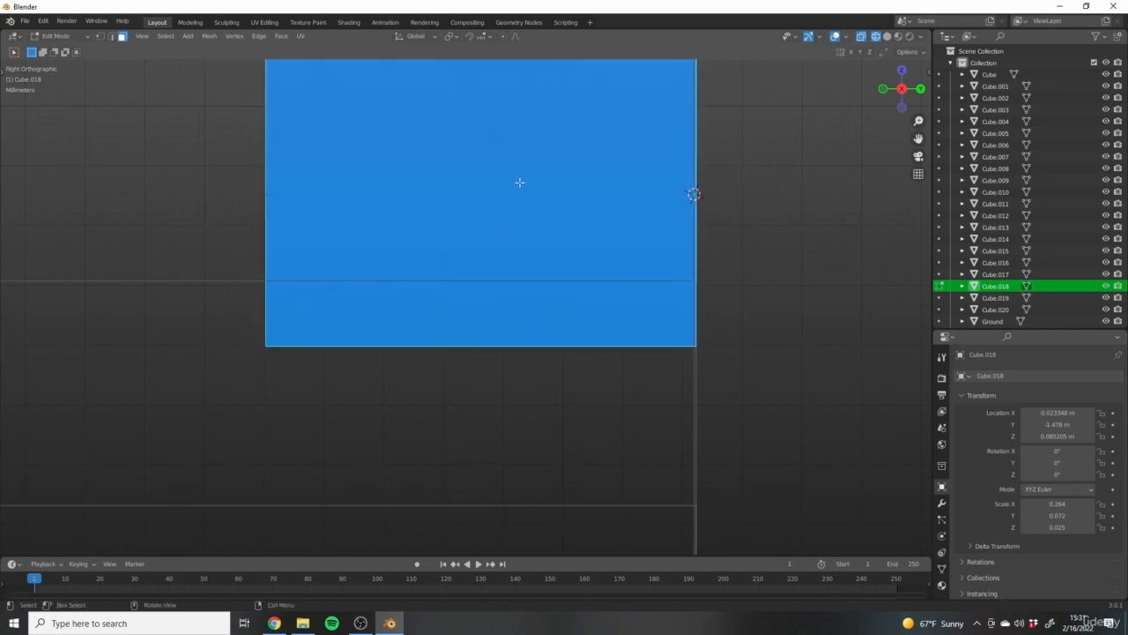
scroll(528, 426, up, 5)
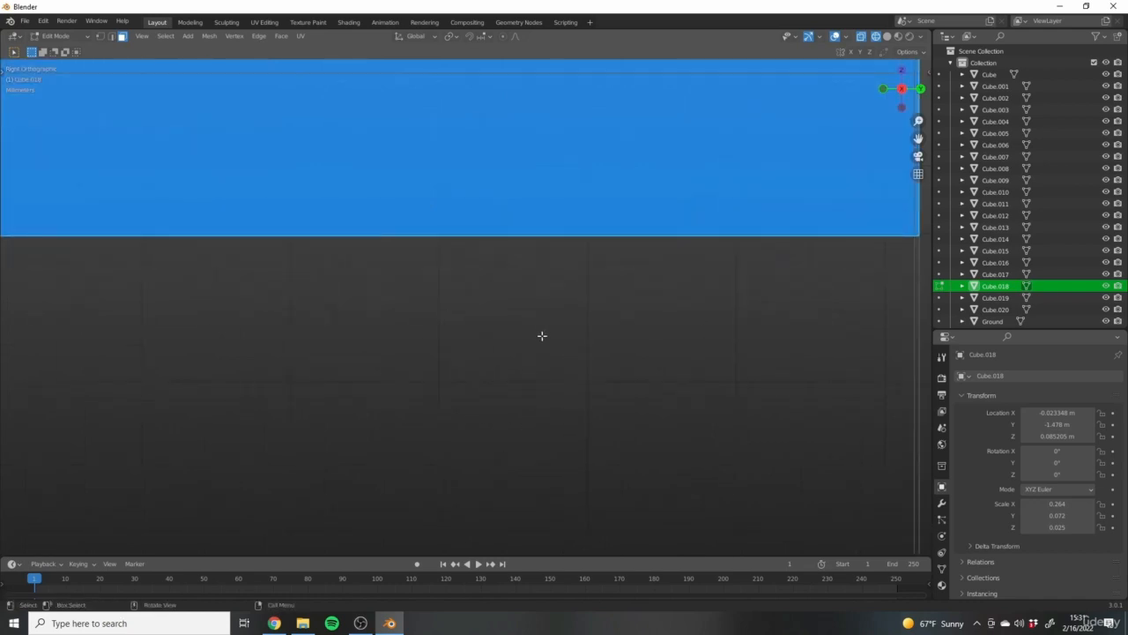
click(533, 343)
Box-select the top stair step's bottom face and raise it along Z until it meets the middle step's top.
scroll(347, 257, up, 6)
shift+middle_drag(347, 262, 448, 257)
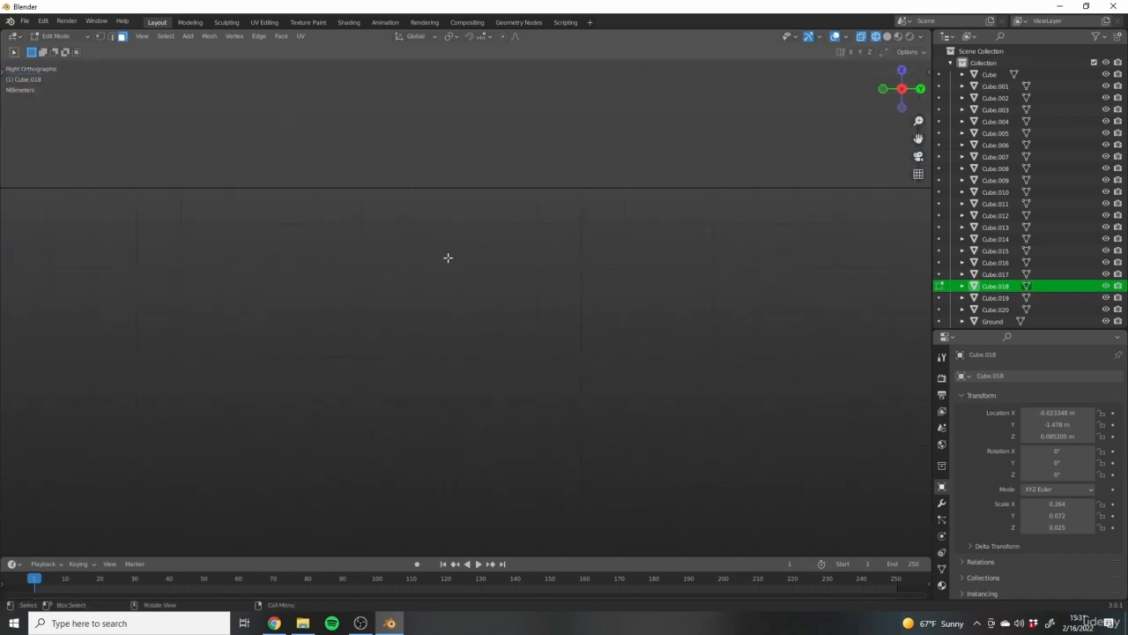
scroll(415, 214, up, 6)
shift+middle_drag(414, 213, 467, 349)
scroll(479, 303, up, 4)
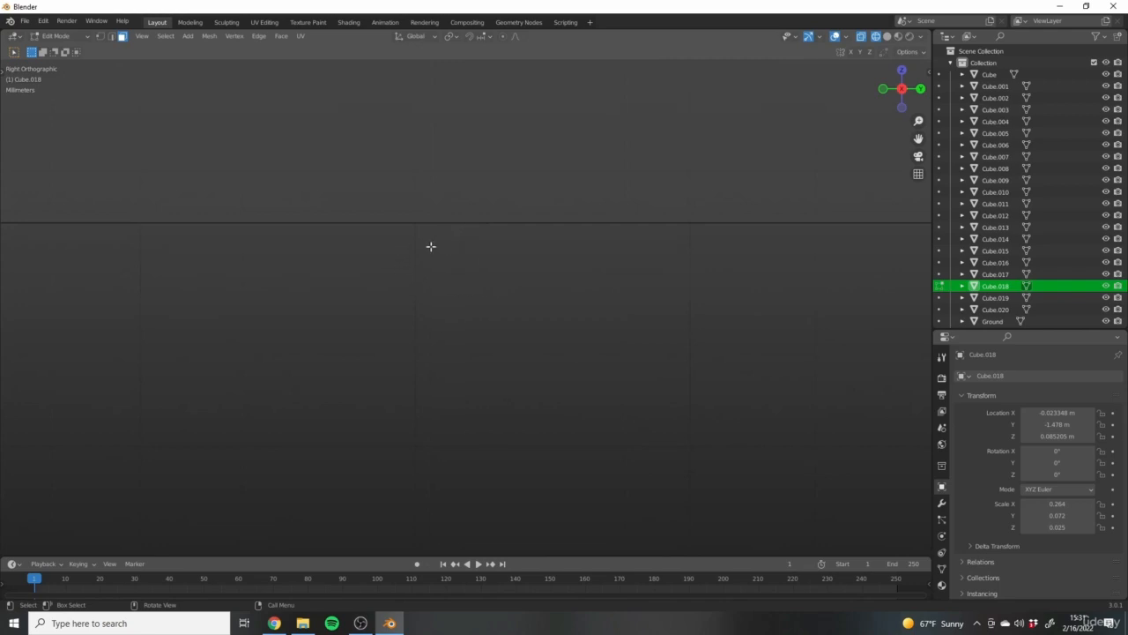
drag(466, 203, 512, 249)
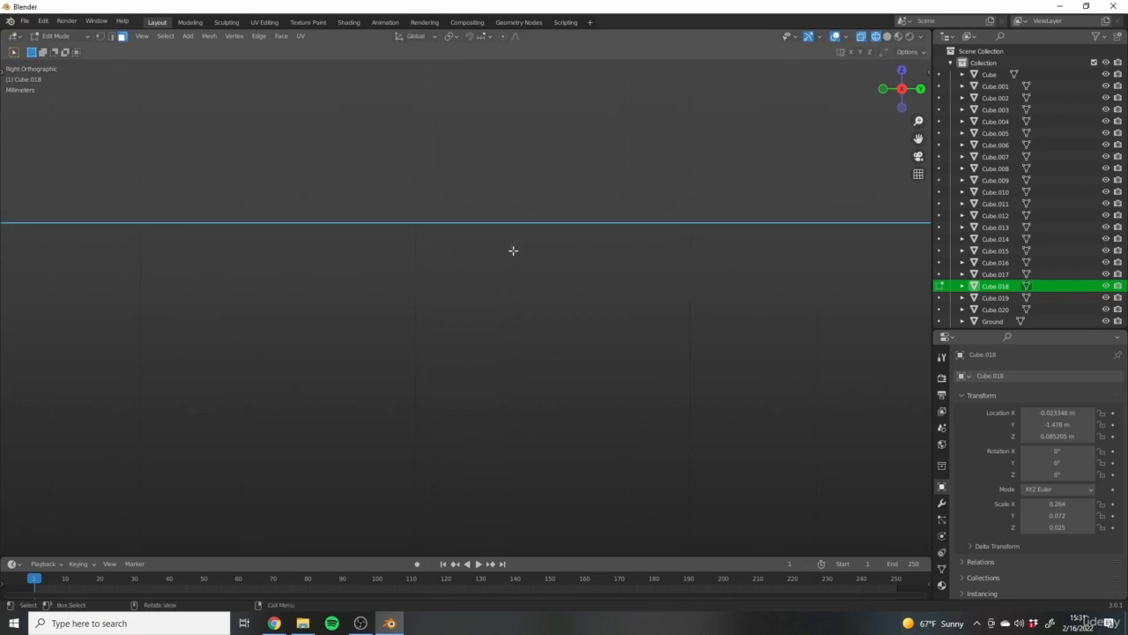
scroll(532, 326, down, 10)
scroll(617, 344, down, 8)
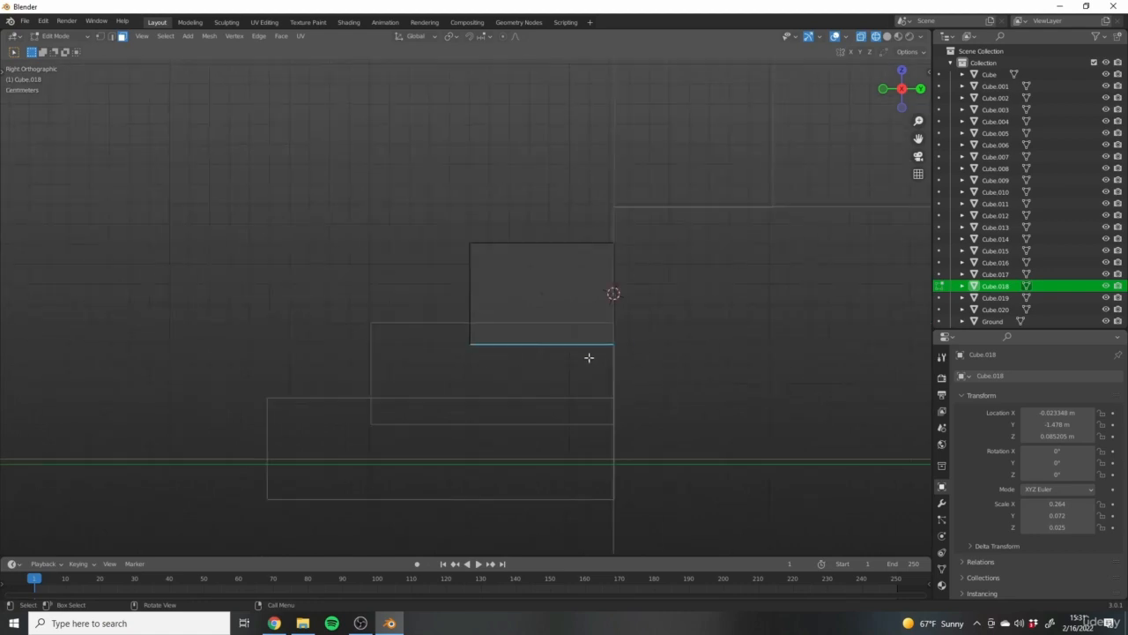
scroll(582, 370, up, 4)
scroll(537, 362, up, 4)
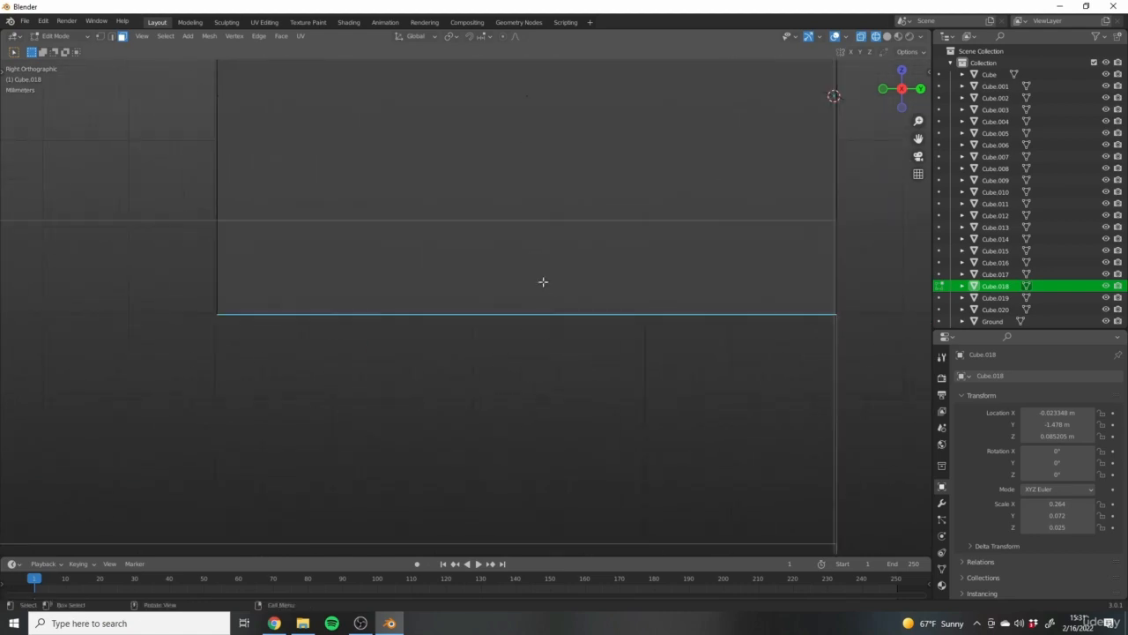
scroll(518, 318, down, 3)
key(g)
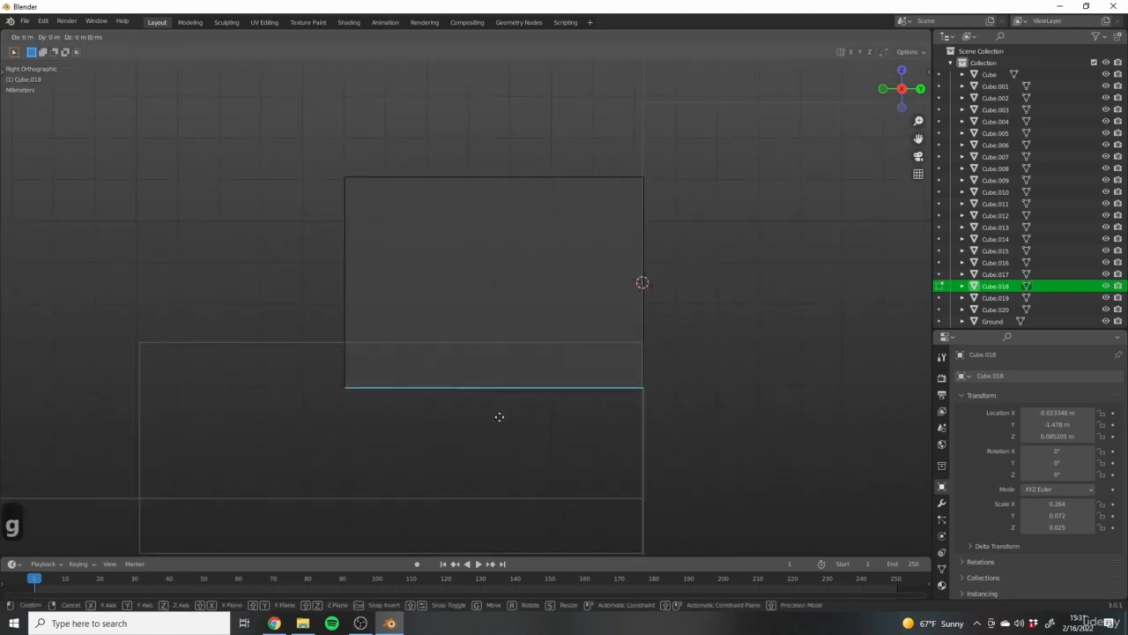
key(z)
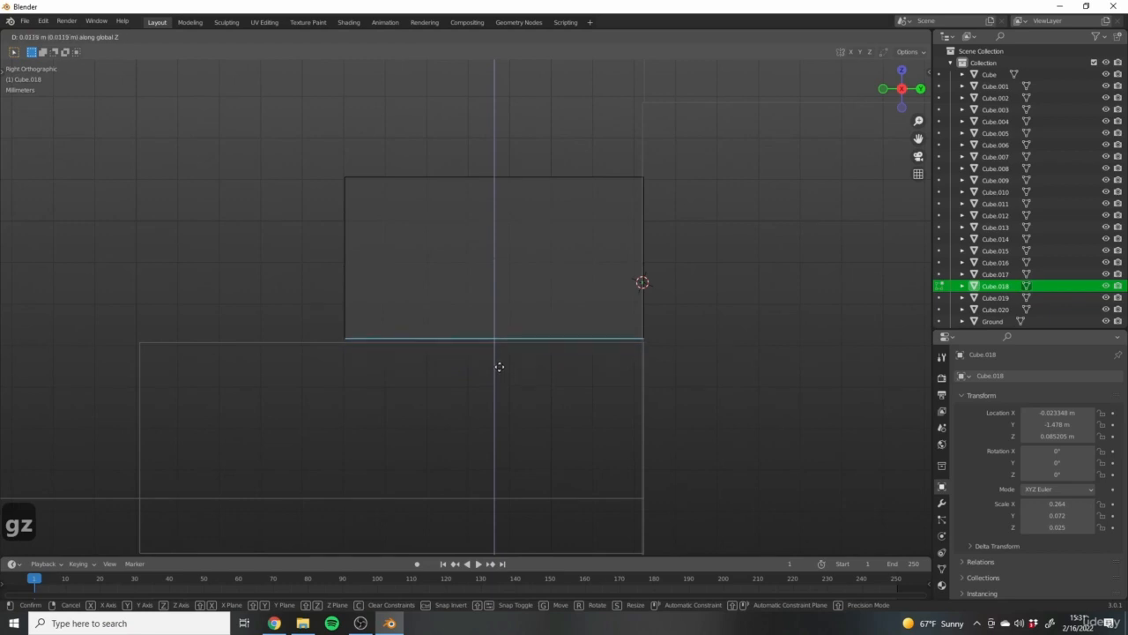
click(499, 371)
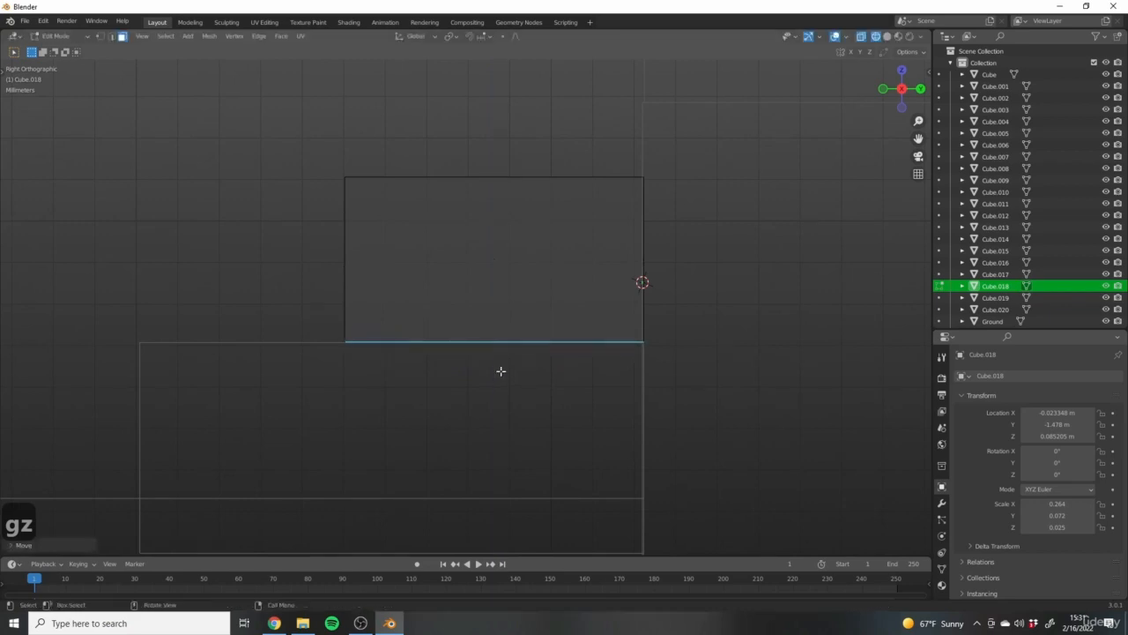
shift+middle_drag(493, 418, 503, 290)
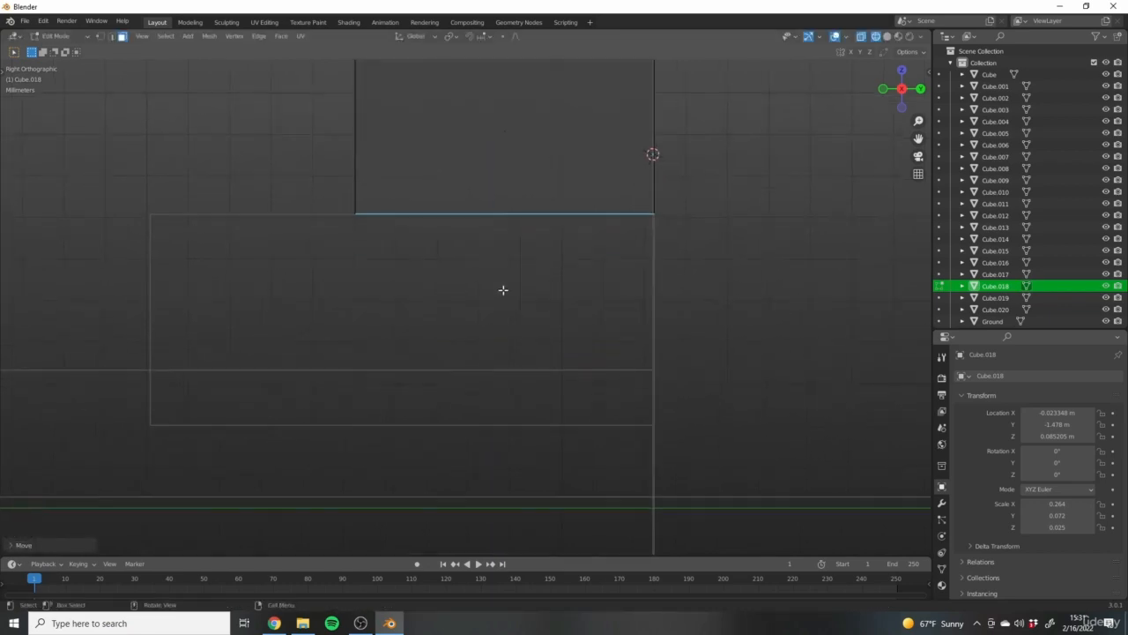
key(Tab)
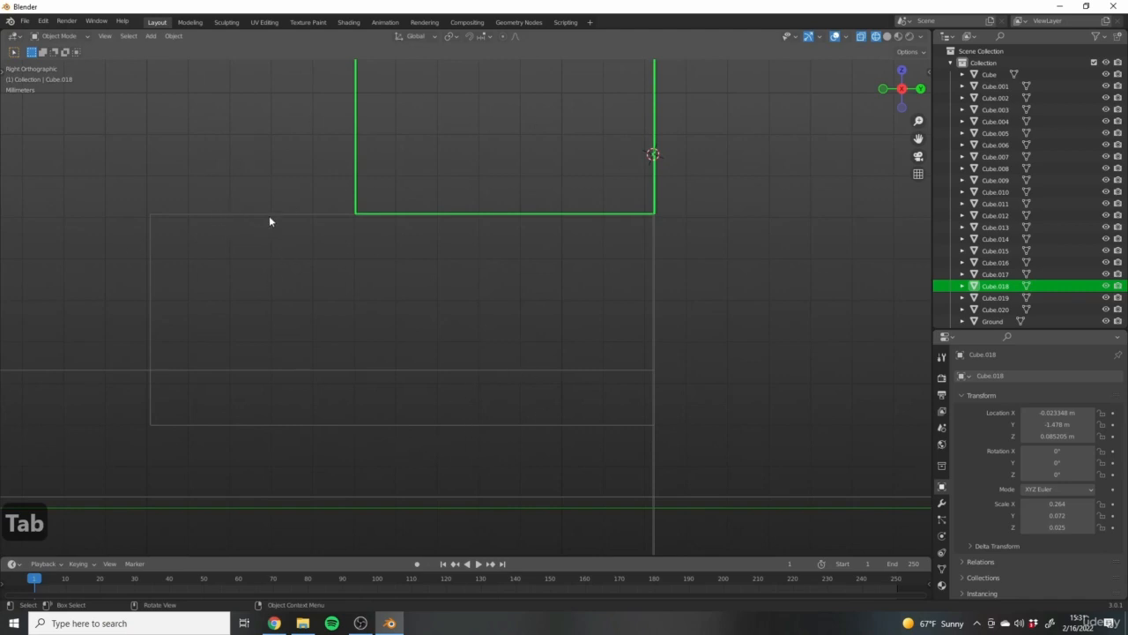
Raise the middle stair step's bottom face along Z until it meets the top of the lowest step.
click(227, 220)
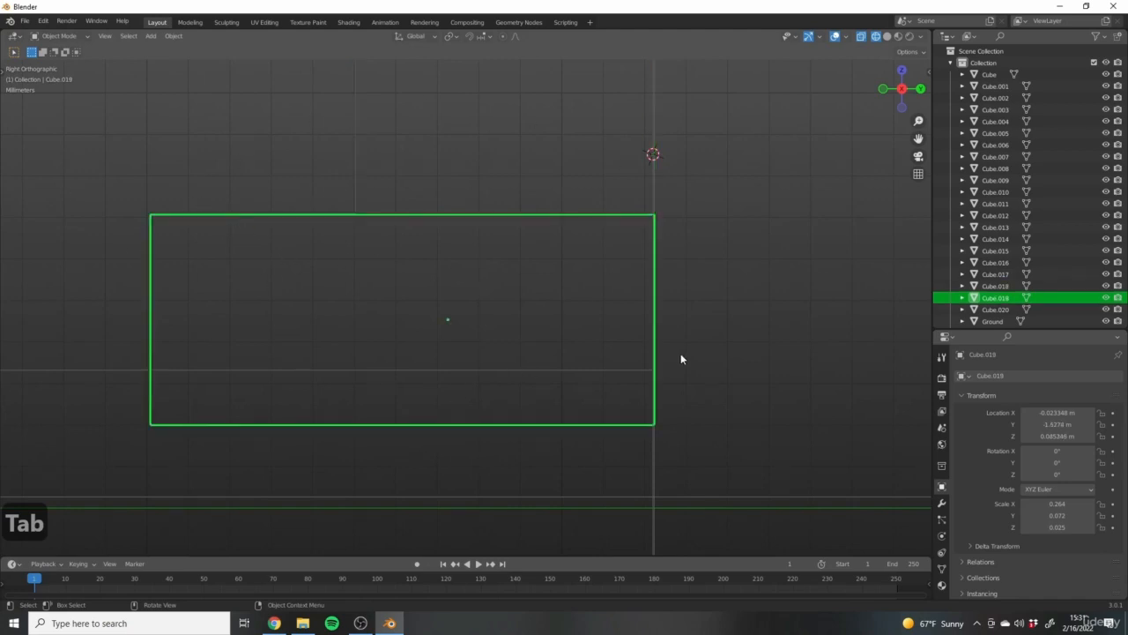
key(Tab)
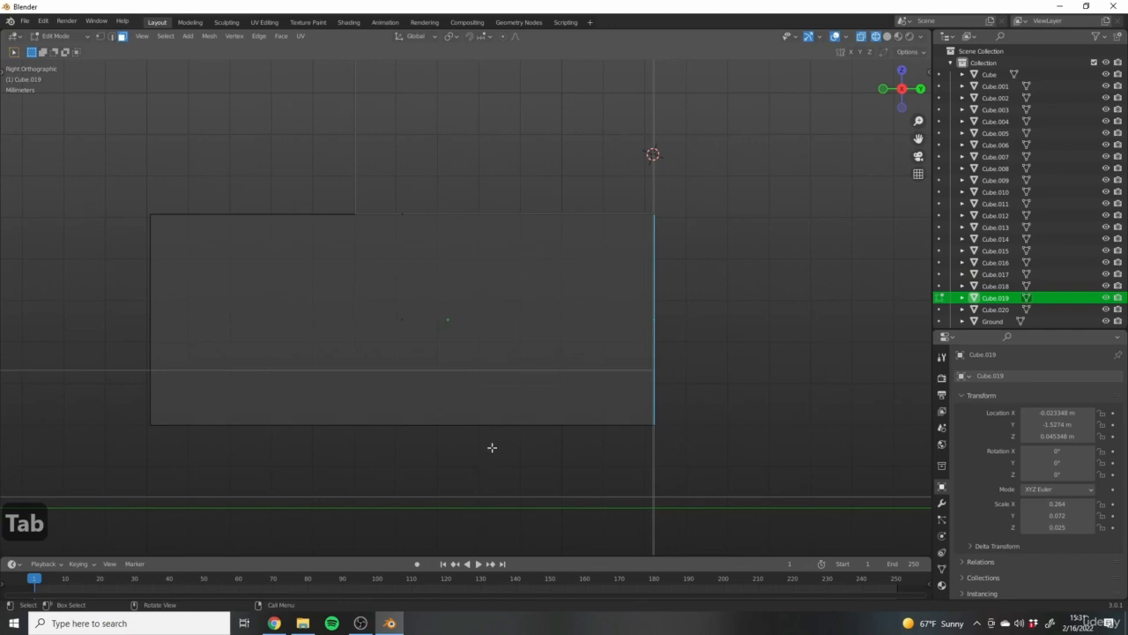
drag(374, 405, 446, 449)
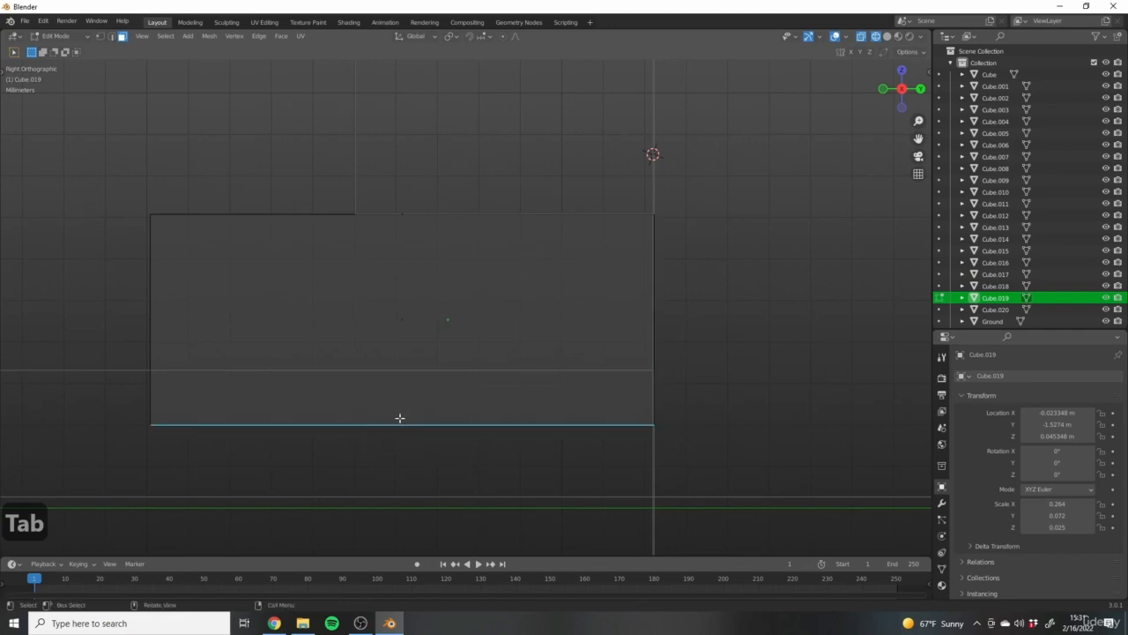
key(g)
key(z)
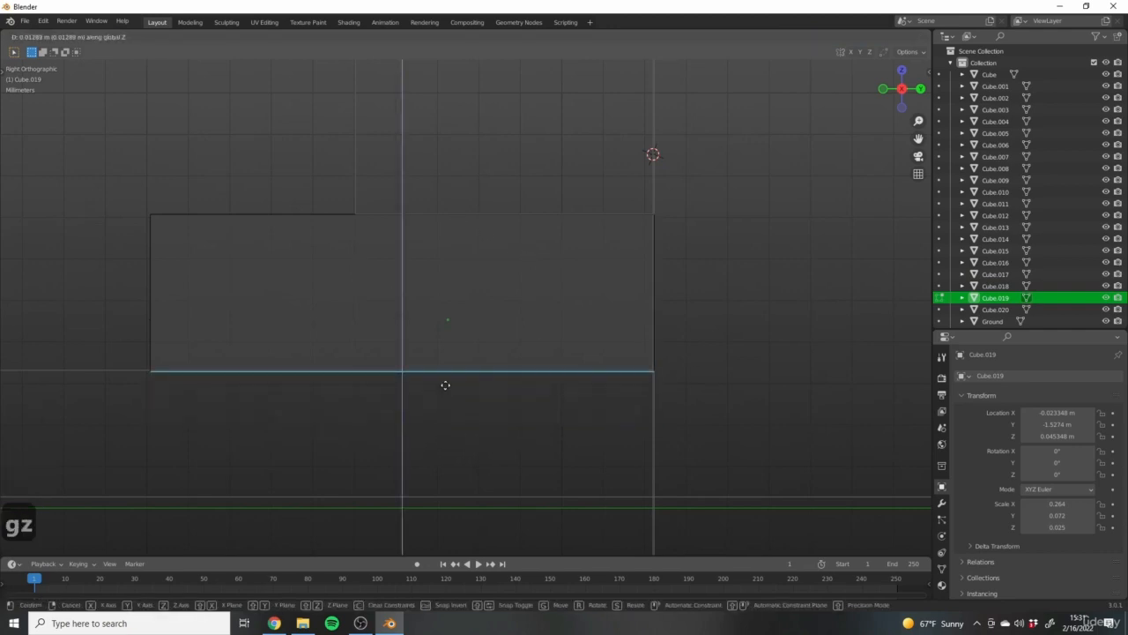
click(445, 384)
key(Tab)
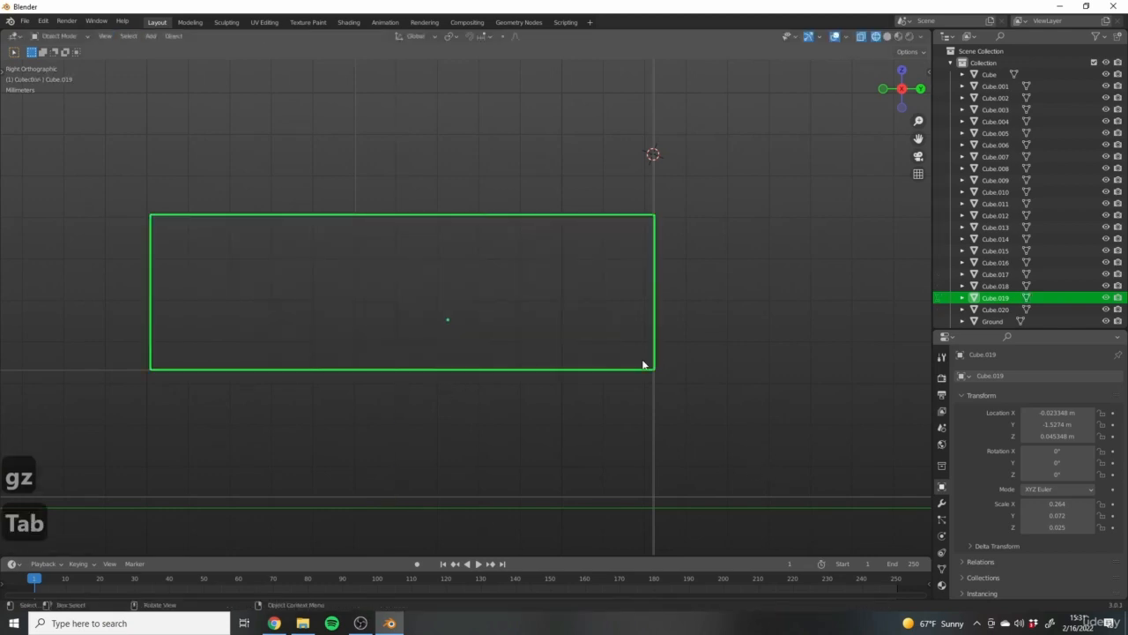
Lower the ground plane along Z onto the green axis line, at a Z location of about 0.0001 m.
scroll(554, 445, down, 6)
scroll(478, 401, up, 4)
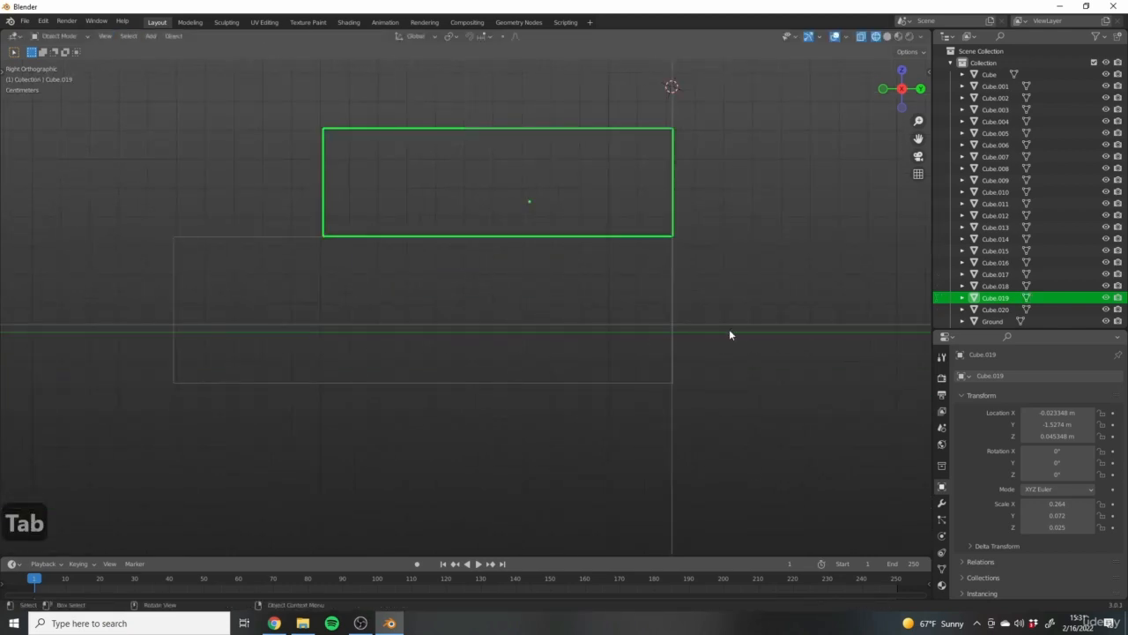
click(705, 330)
scroll(467, 329, down, 3)
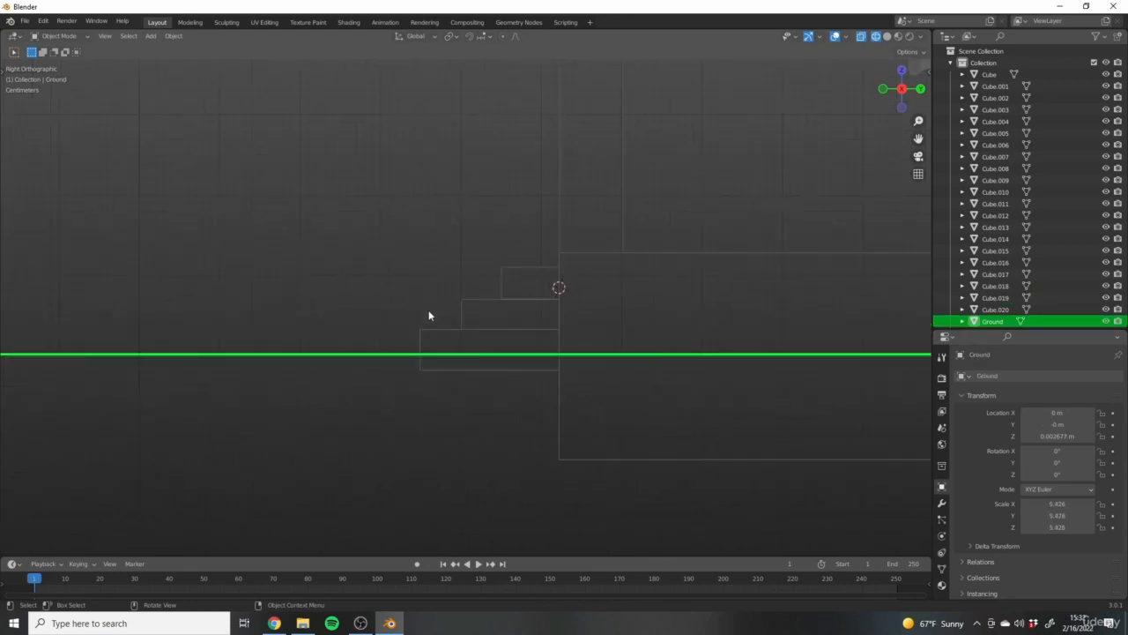
scroll(428, 315, up, 8)
shift+middle_drag(637, 429, 488, 362)
key(g)
key(z)
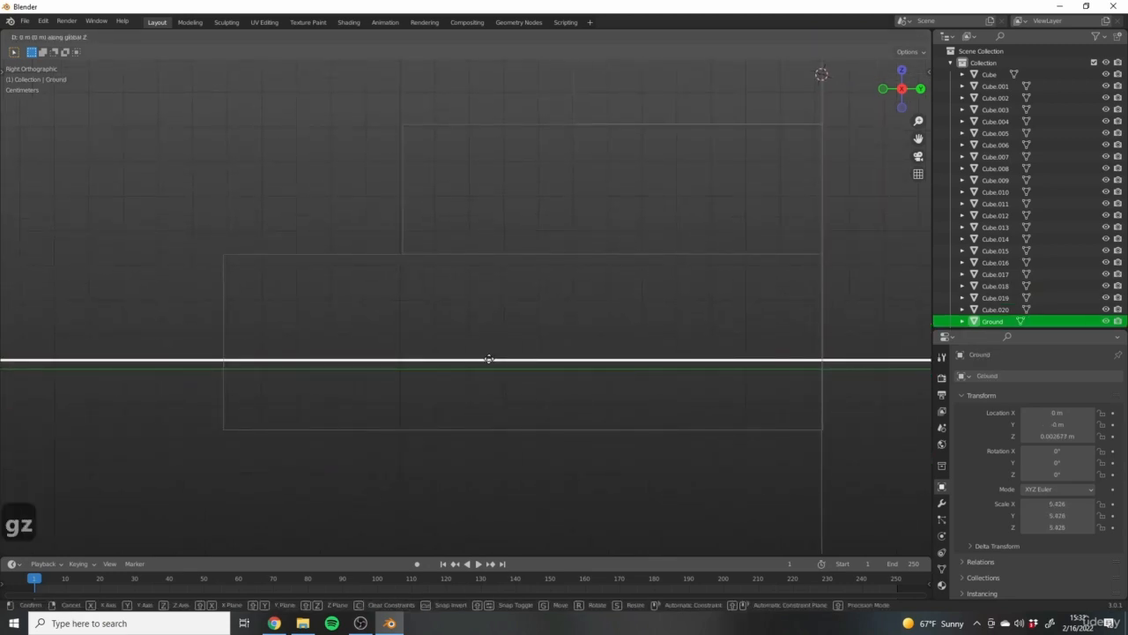
click(489, 371)
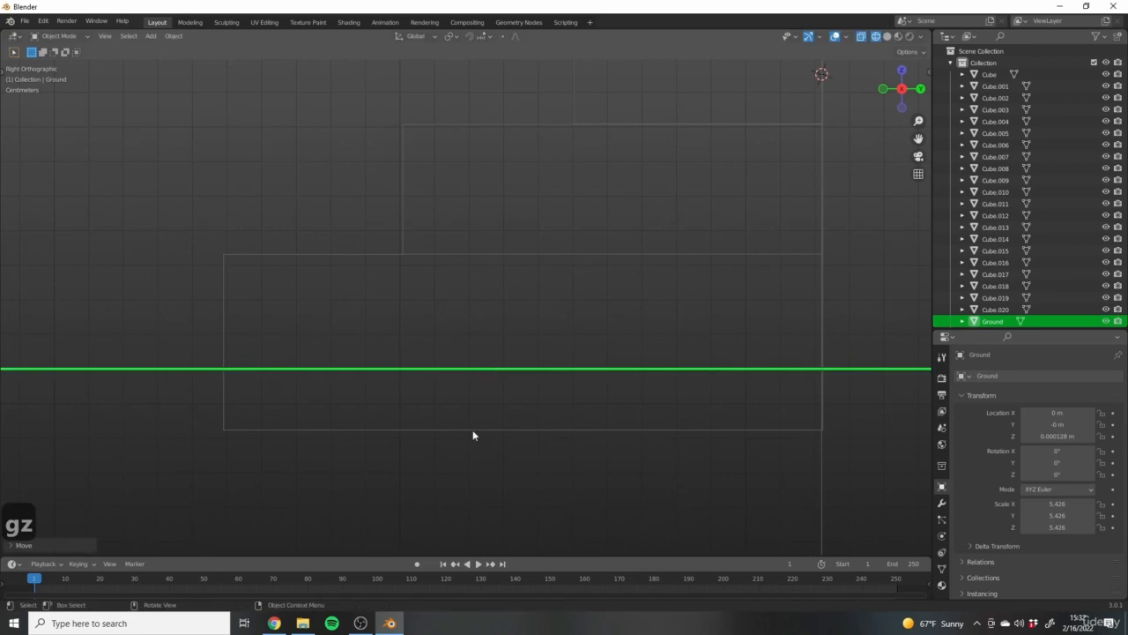
Raise the lowest stair step's bottom face along Z until it rests on the ground plane.
click(453, 432)
key(Tab)
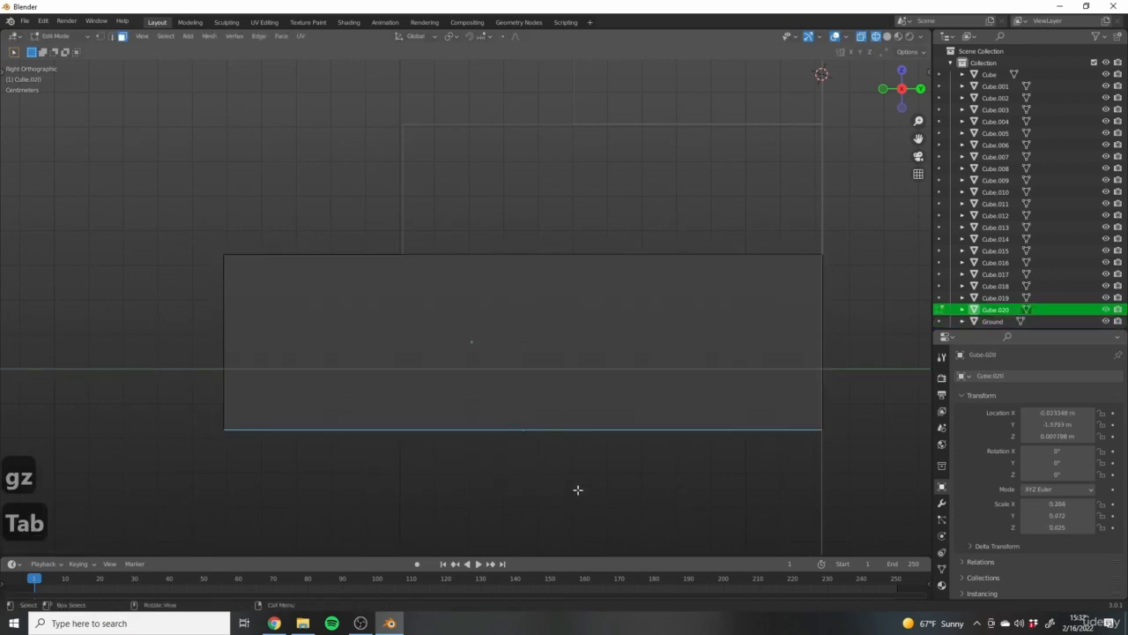
key(g)
key(z)
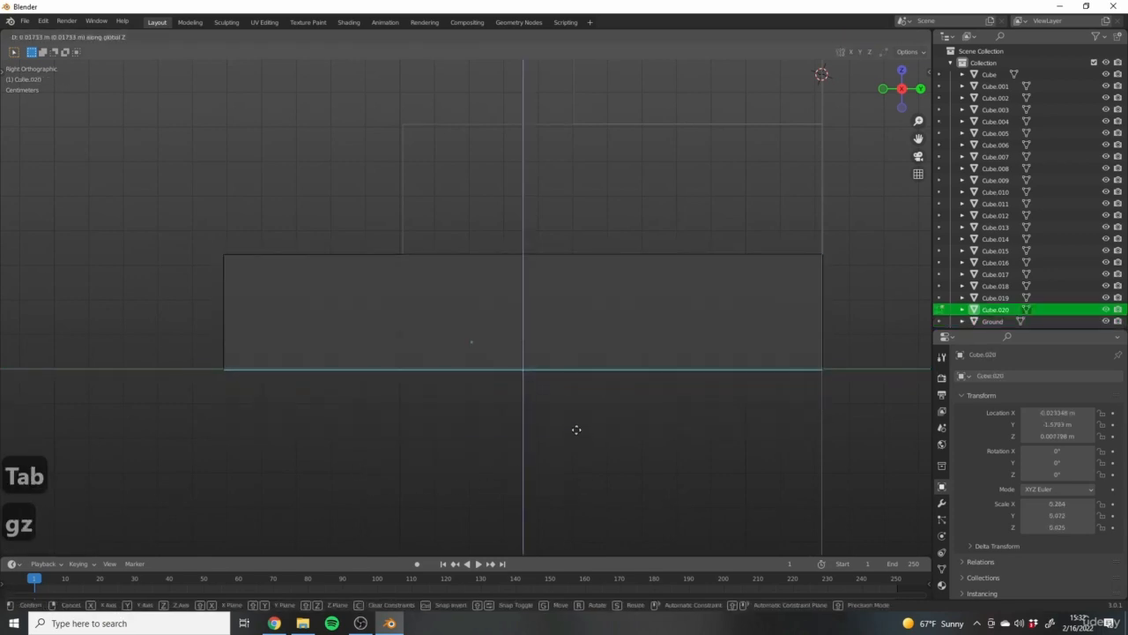
click(575, 428)
key(Tab)
scroll(494, 397, down, 5)
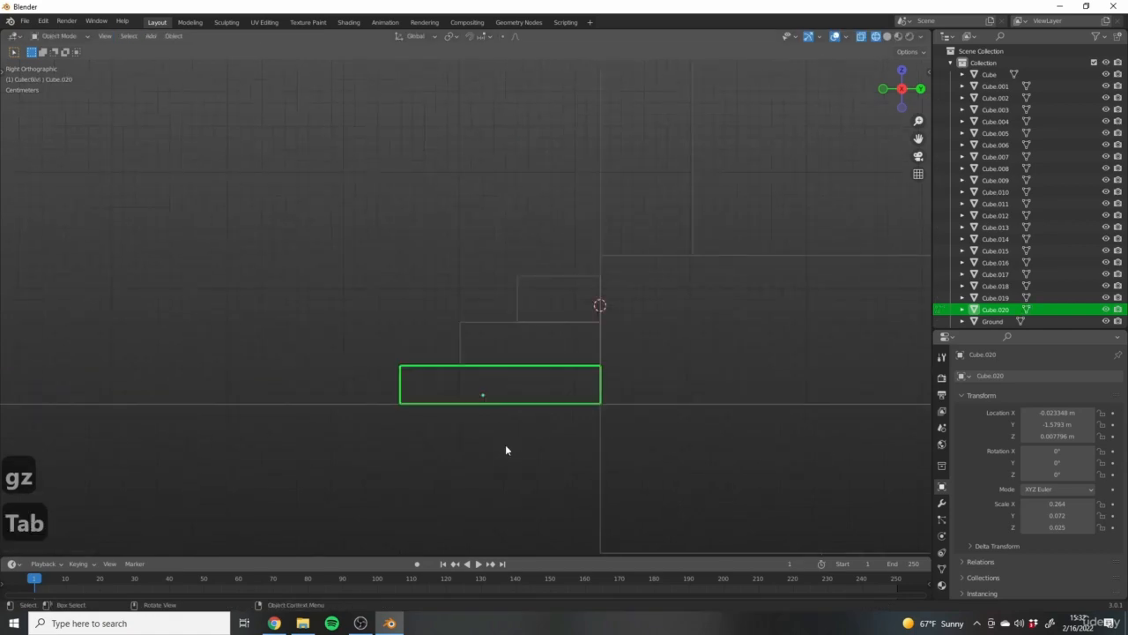
Return to solid shading and examine the trimmed stair steps up close from the side.
key(alt+z)
middle_drag(682, 454, 354, 374)
scroll(503, 384, down, 5)
middle_drag(701, 379, 444, 403)
click(613, 425)
scroll(444, 406, up, 4)
shift+middle_drag(231, 328, 626, 363)
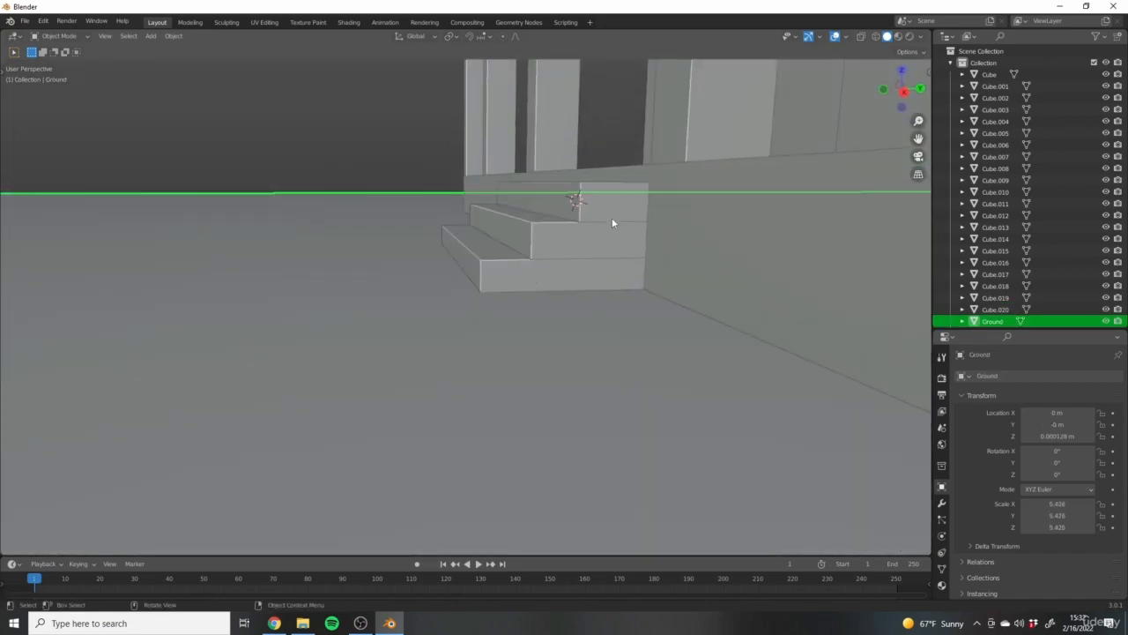
Examine the porch front with its steps, and the whole house on its ground from above.
scroll(480, 325, down, 7)
mouse_move(493, 330)
shift+middle_down()
mouse_move(617, 373)
mouse_move(697, 385)
mouse_move(493, 341)
shift+middle_up()
scroll(489, 341, up, 2)
middle_drag(397, 350, 469, 341)
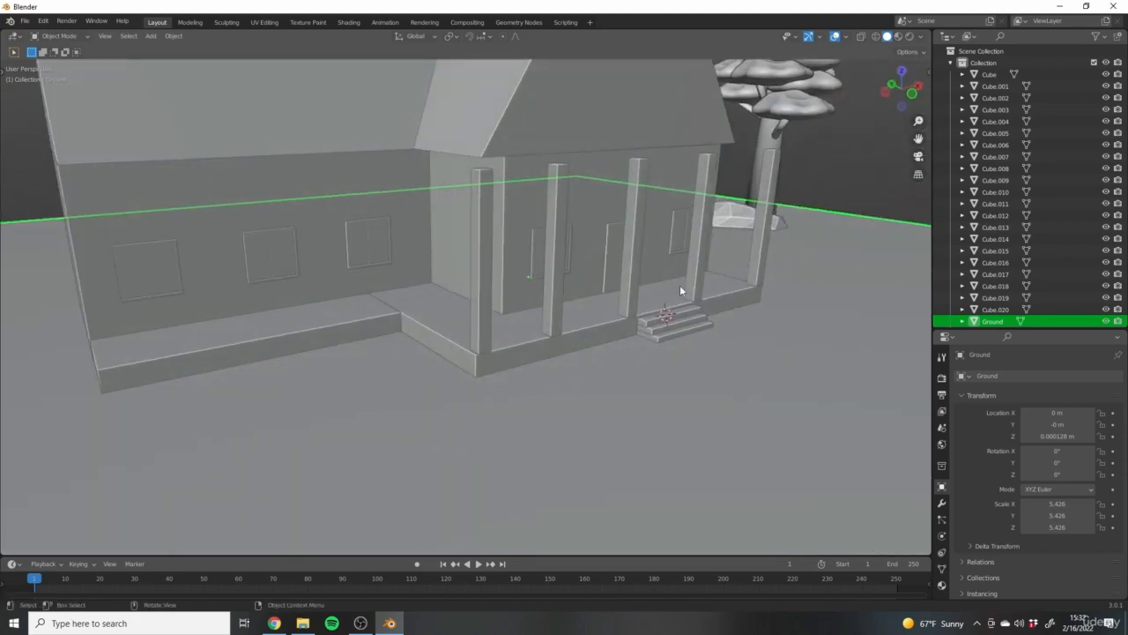
shift+middle_drag(680, 289, 604, 335)
scroll(656, 339, up, 3)
middle_drag(676, 342, 617, 346)
shift+middle_drag(617, 346, 539, 350)
scroll(435, 365, down, 4)
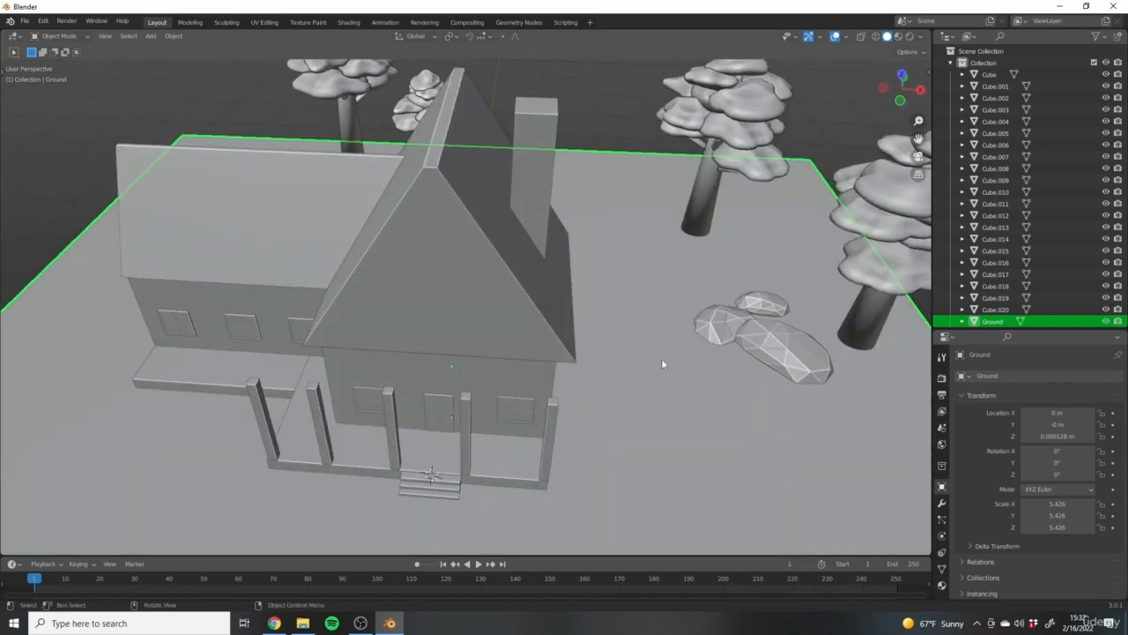
scroll(663, 363, down, 5)
middle_drag(662, 363, 455, 382)
Extend the main roof's front face along Y to the porch's front edge, working in a wireframe top view.
click(491, 328)
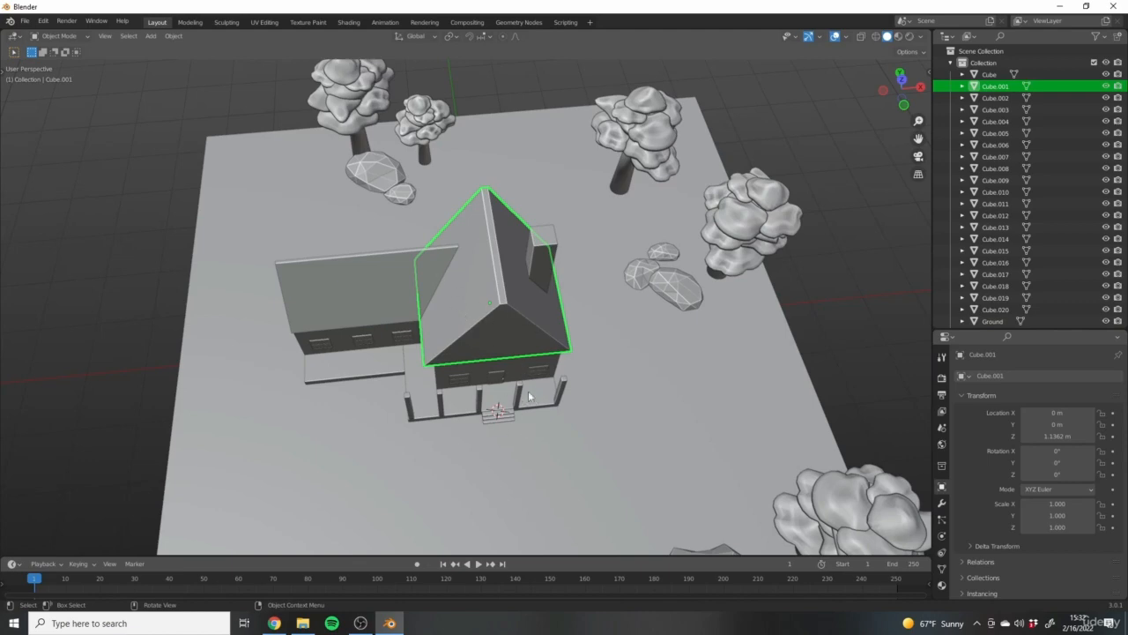
middle_drag(529, 397, 584, 345)
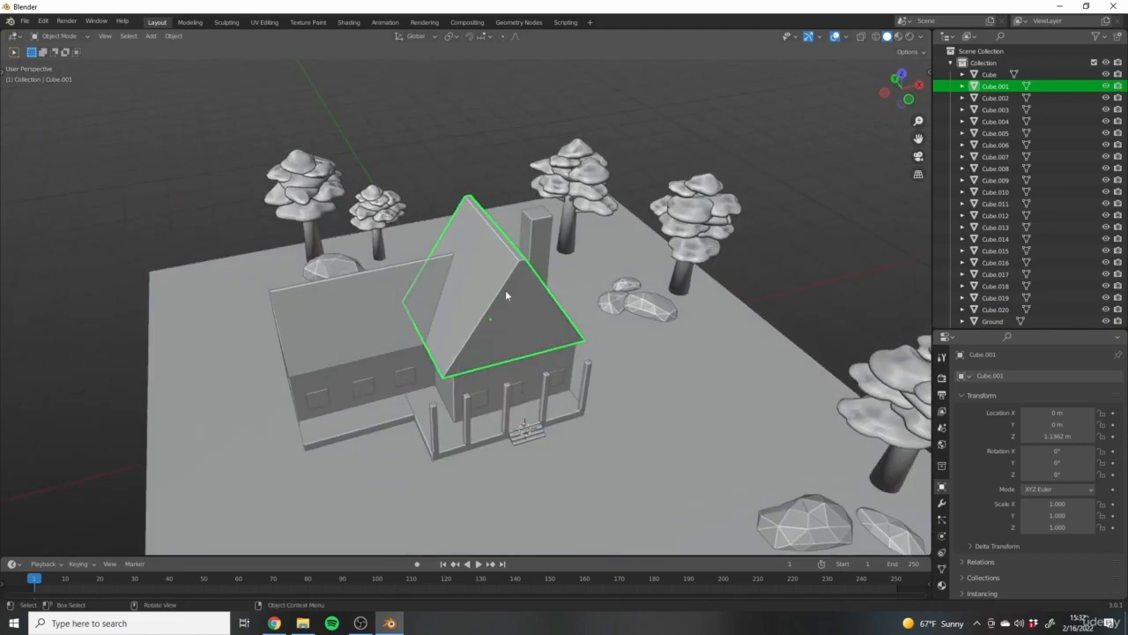
middle_drag(507, 296, 451, 396)
middle_drag(518, 341, 464, 365)
key(KP_7)
click(570, 384)
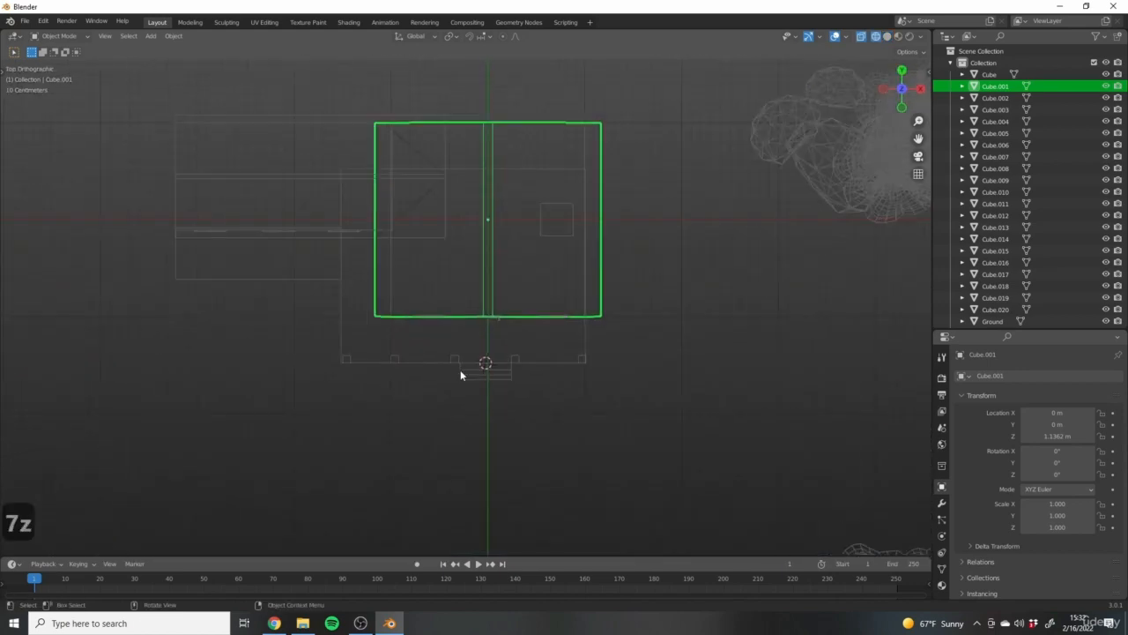
key(Tab)
click(529, 306)
scroll(525, 331, up, 4)
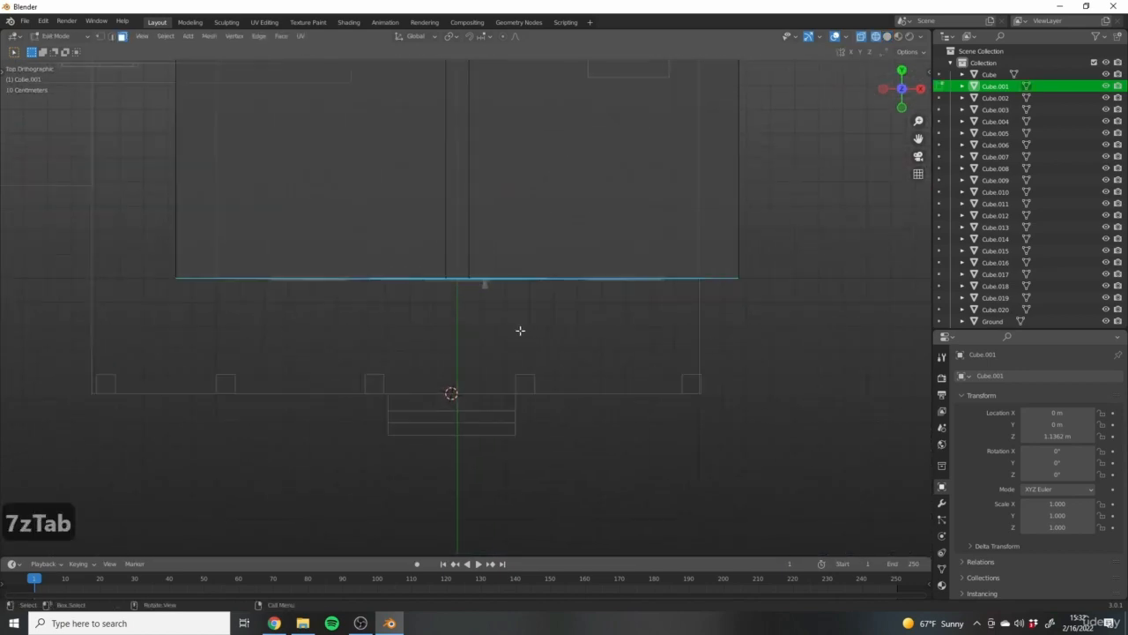
key(g)
key(y)
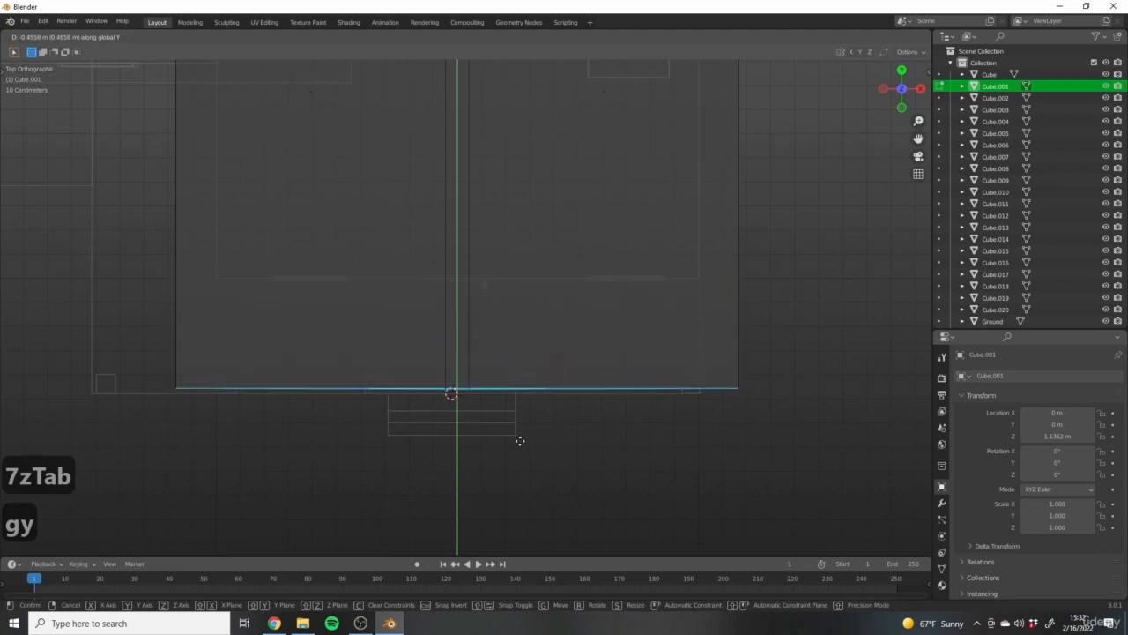
click(520, 446)
Try box-selecting the side of the main roof nearest the side wing in face mode.
scroll(492, 377, down, 5)
shift+drag(411, 240, 549, 264)
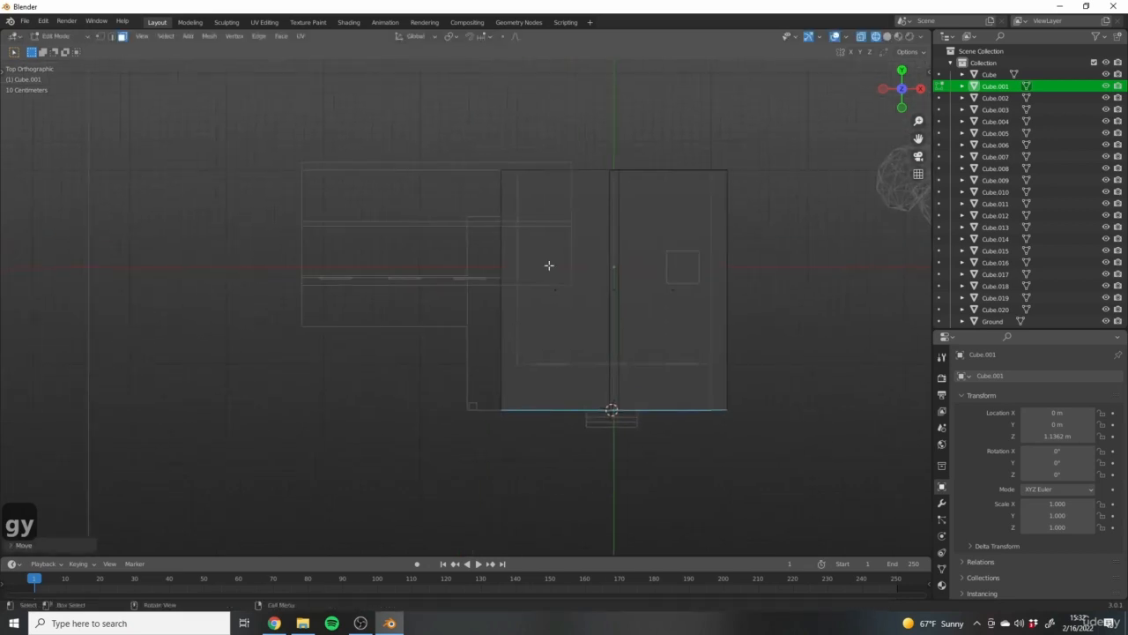
shift+middle_drag(549, 265, 580, 265)
scroll(622, 382, down, 1)
shift+middle_drag(686, 279, 651, 268)
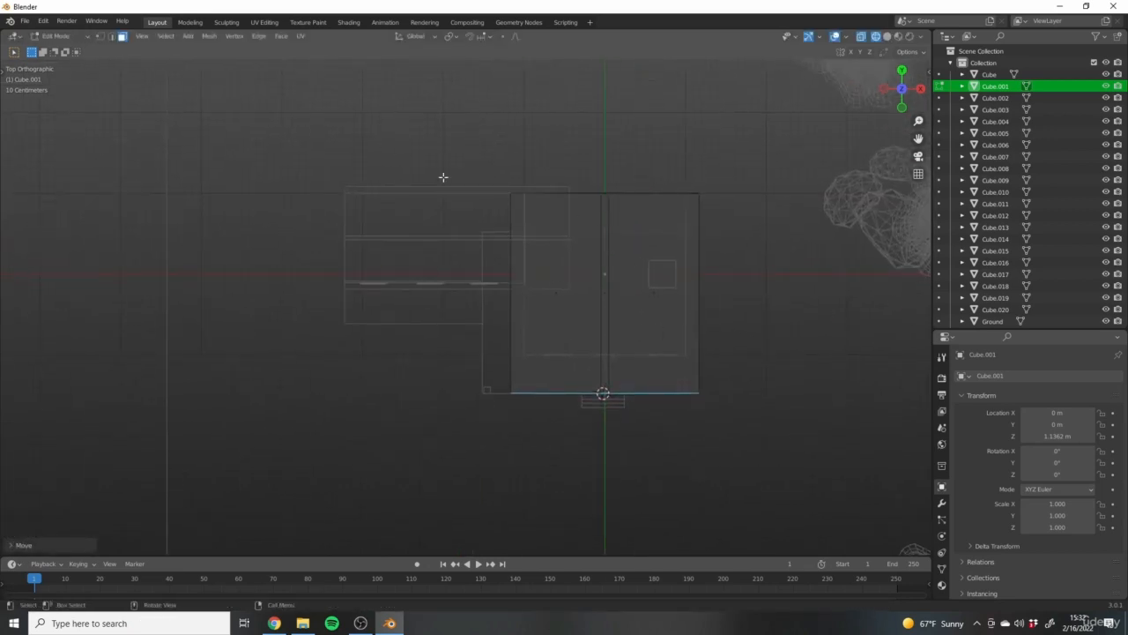
drag(430, 161, 532, 436)
scroll(487, 289, up, 5)
scroll(520, 232, down, 4)
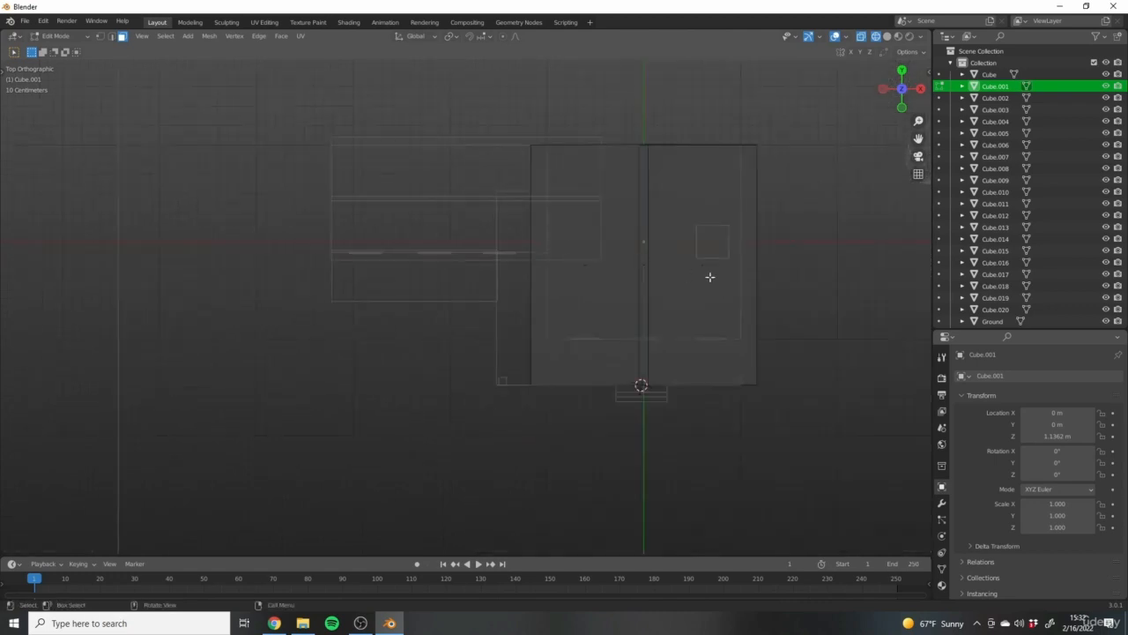
scroll(710, 277, down, 3)
scroll(711, 276, up, 3)
shift+middle_drag(712, 277, 677, 321)
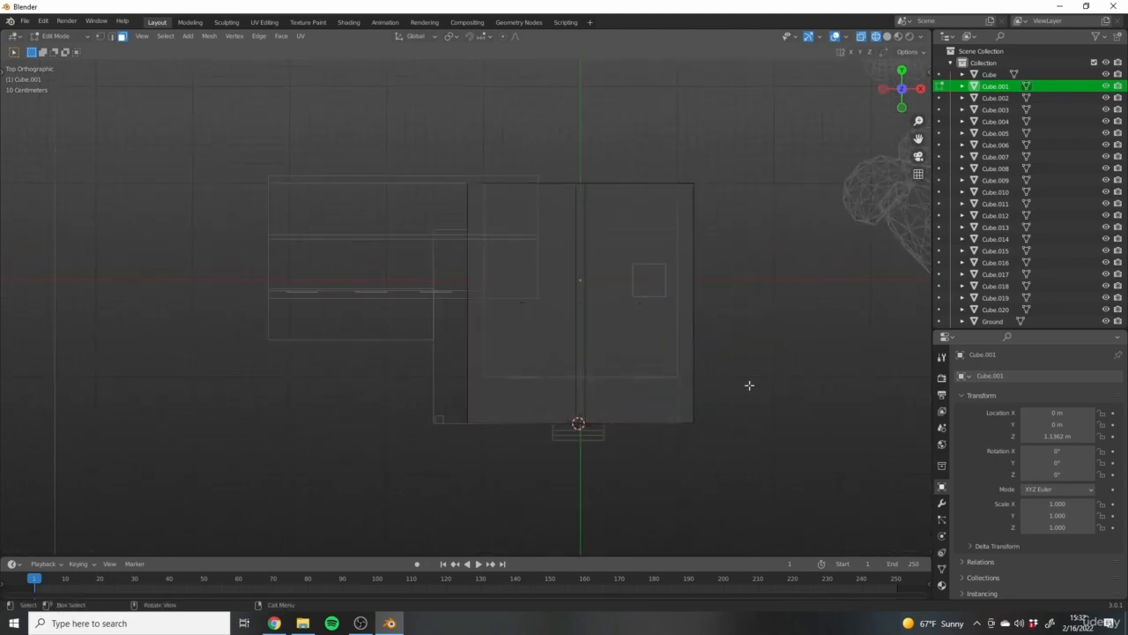
Move the main roof's eave edge nearest the side wing along X to the porch's outer edge in the top view.
click(528, 343)
drag(504, 341, 532, 348)
scroll(377, 300, up, 2)
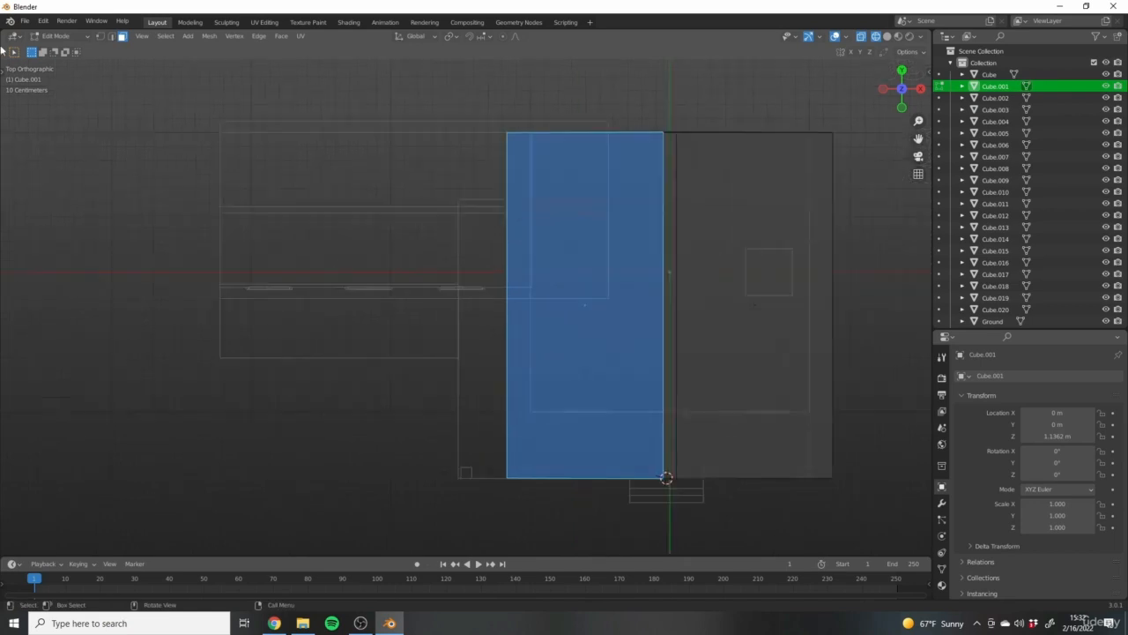
click(112, 37)
scroll(473, 294, down, 3)
drag(425, 178, 511, 462)
scroll(493, 387, up, 1)
shift+middle_drag(491, 376, 488, 361)
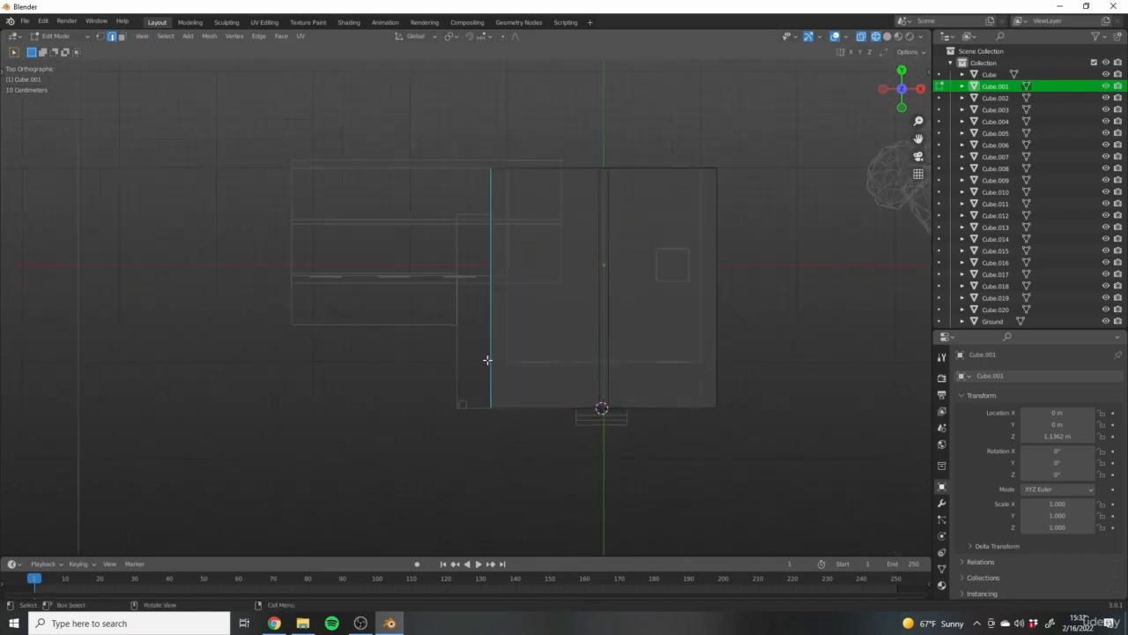
scroll(529, 388, up, 3)
shift+middle_drag(545, 408, 472, 399)
key(g)
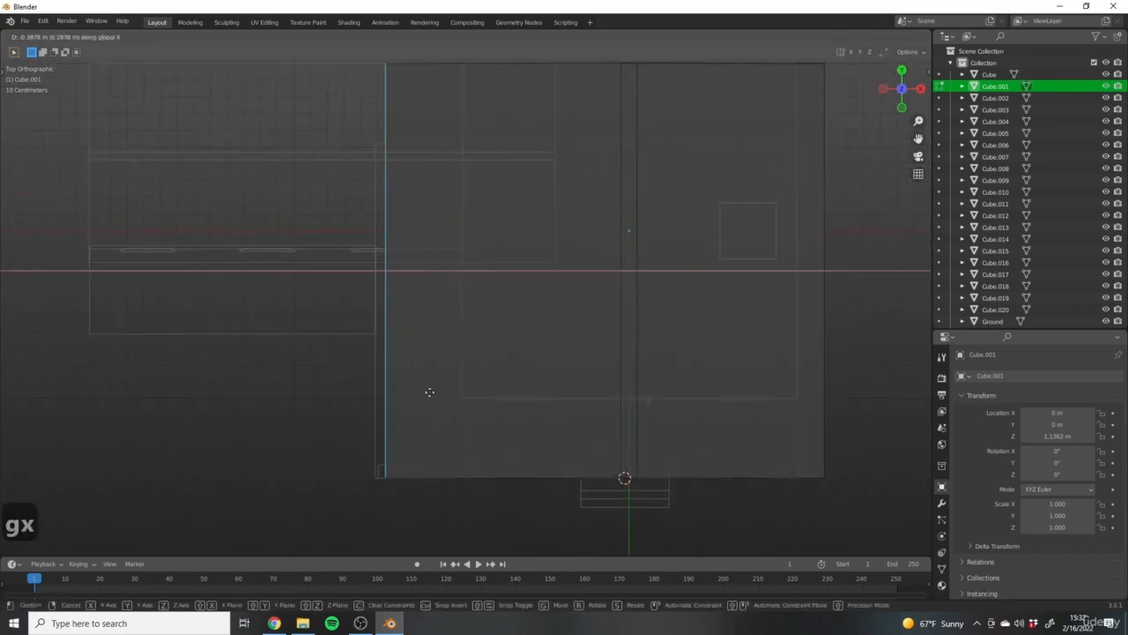
click(421, 390)
Try moving the main roof's ridge along X in the front view, and undo the eave edge's move.
scroll(444, 390, down, 6)
middle_drag(448, 392, 504, 224)
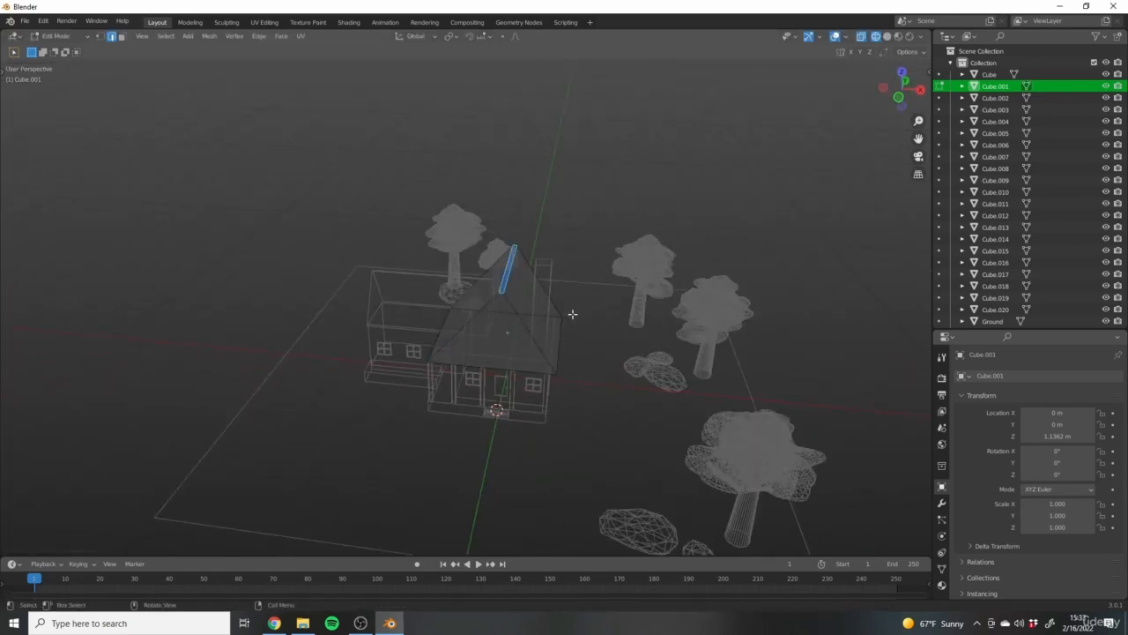
key(KP_1)
scroll(577, 313, up, 5)
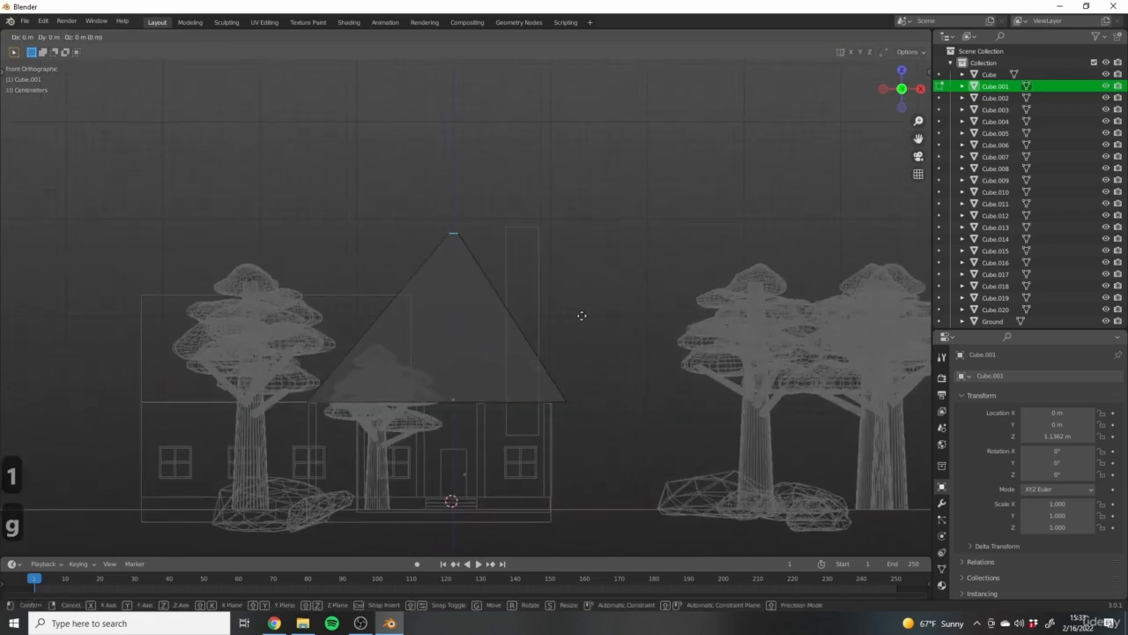
right_click(569, 317)
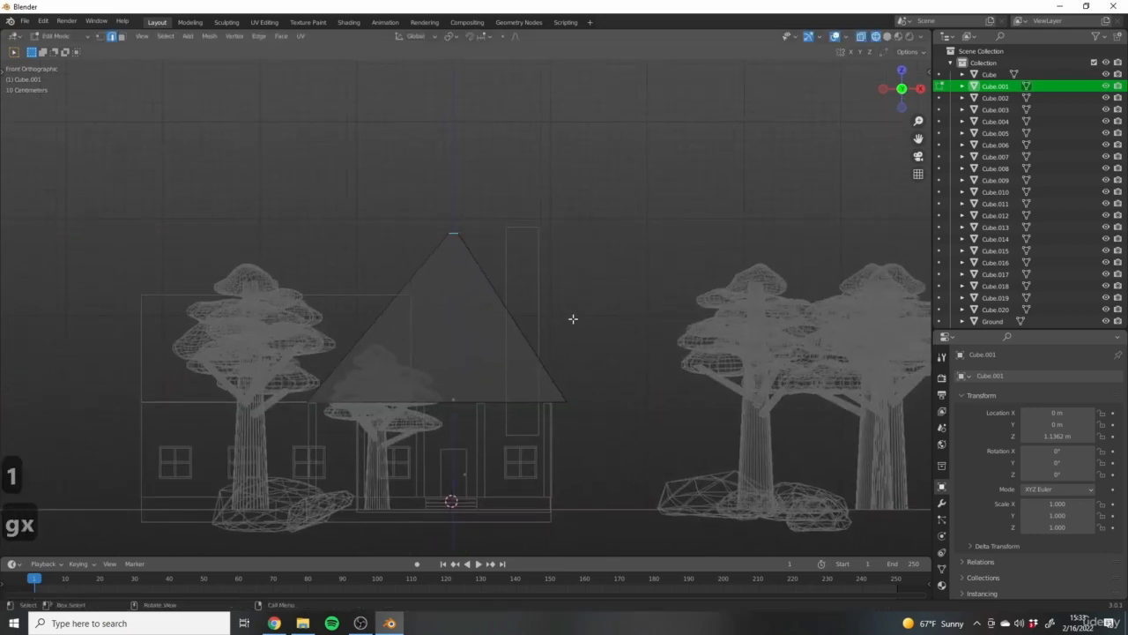
key(ctrl+z)
key(ctrl+z)
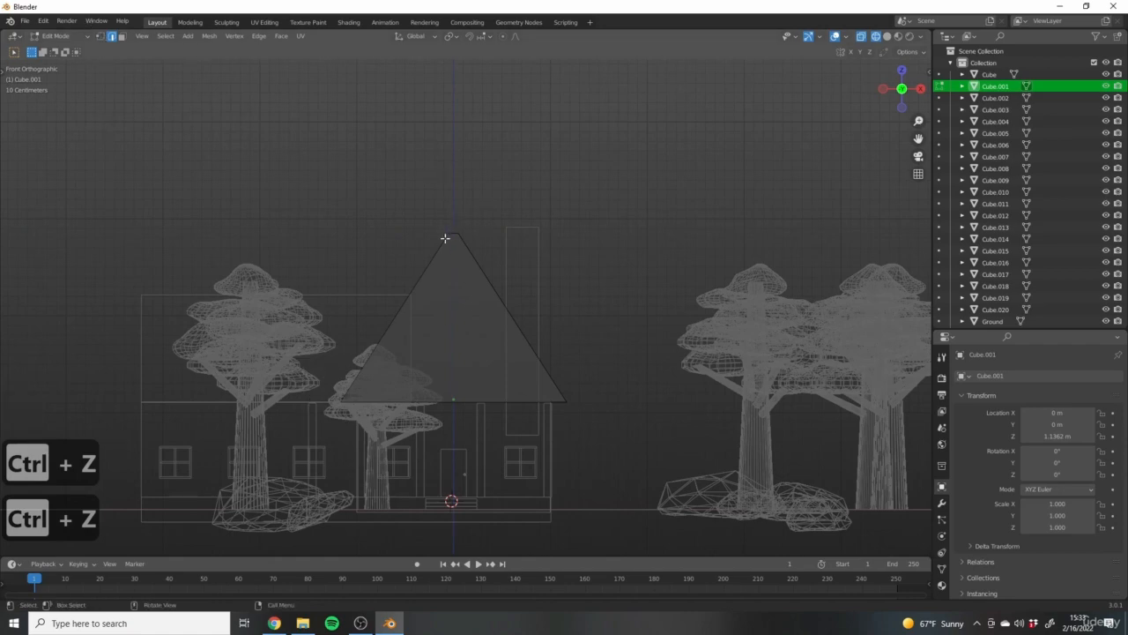
In vertex mode, box-select the main roof's lower corner vertices on the side-wing side from the front view.
click(101, 37)
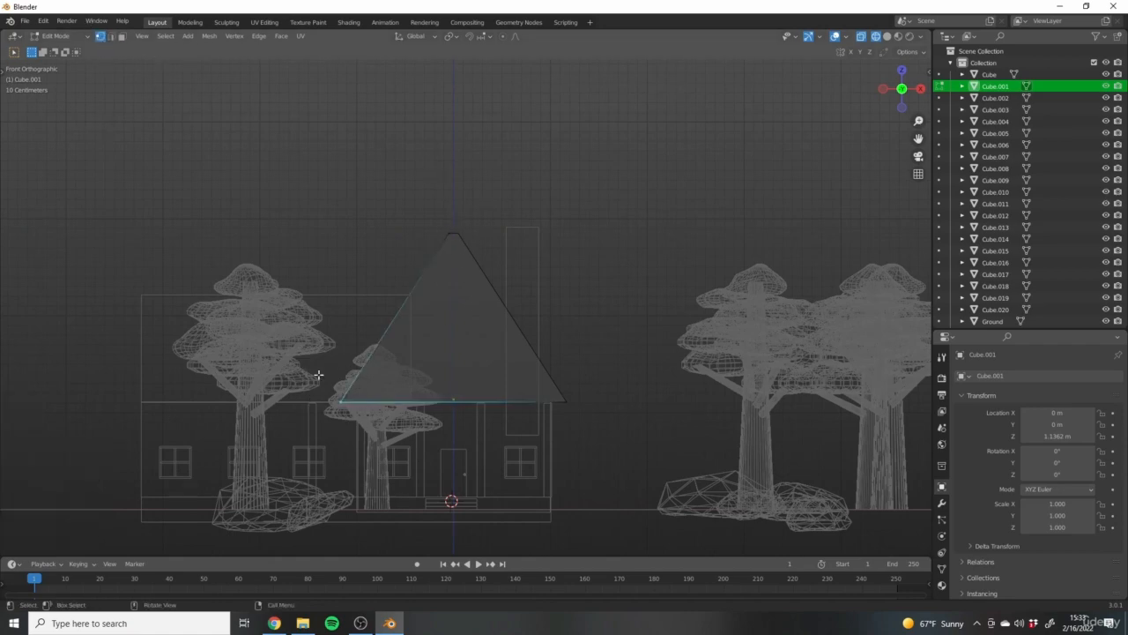
shift+middle_drag(364, 346, 387, 305)
scroll(390, 400, up, 5)
scroll(356, 323, down, 5)
shift+middle_drag(470, 299, 476, 381)
scroll(349, 434, up, 5)
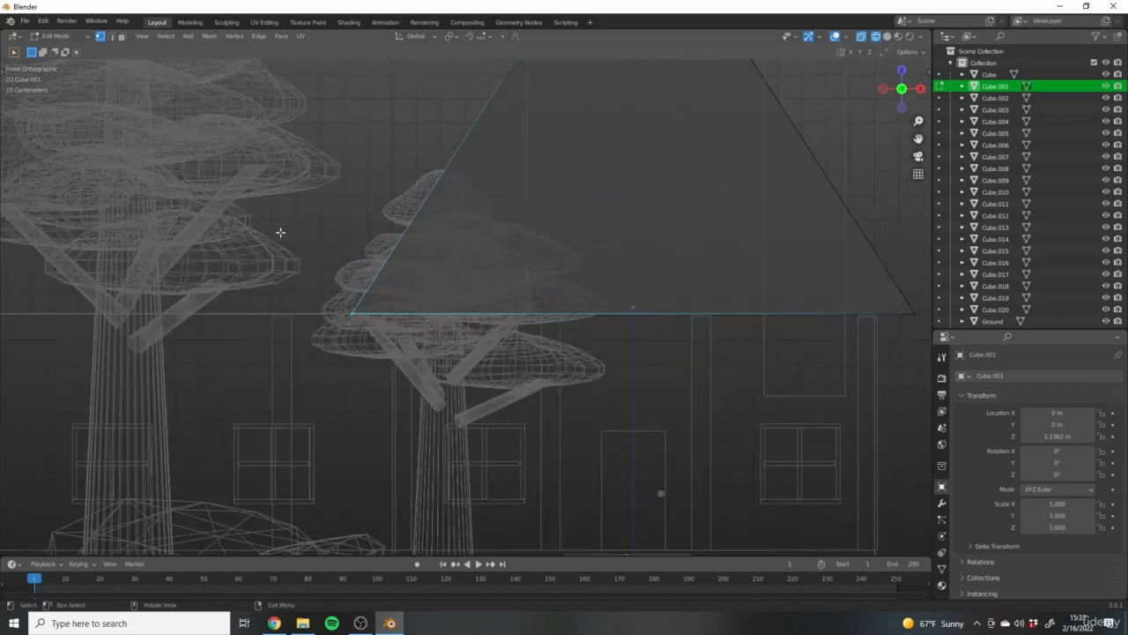
drag(280, 232, 395, 391)
scroll(268, 372, down, 4)
middle_drag(283, 370, 309, 297)
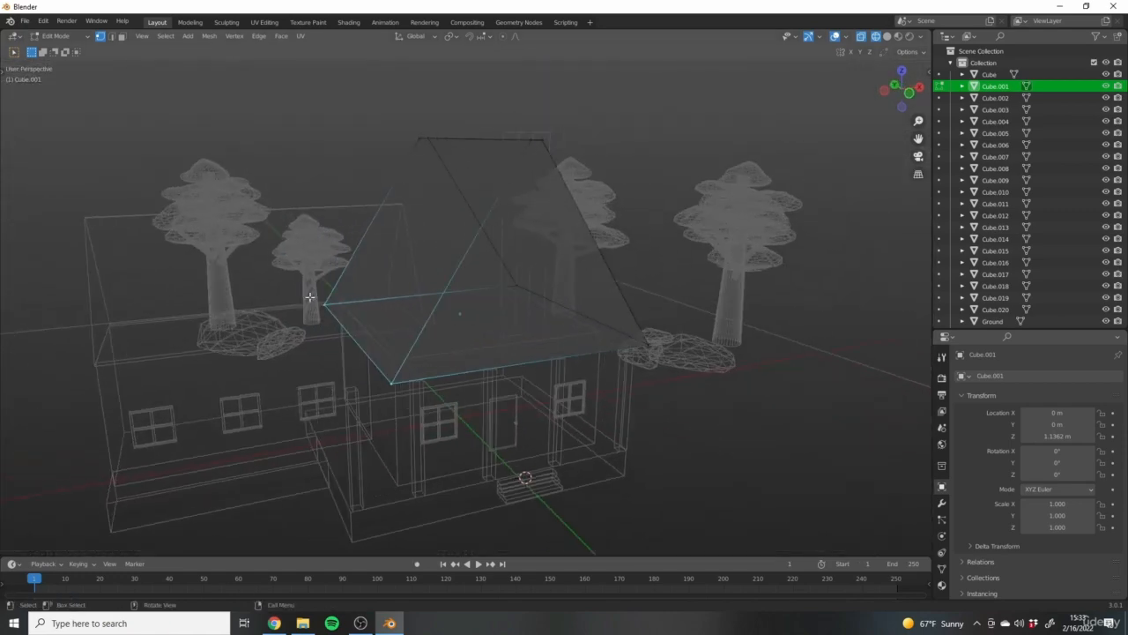
Add the ridge vertices to the selection and move them with the eave corners along X to the porch's outer edge.
key(KP_1)
scroll(346, 381, up, 2)
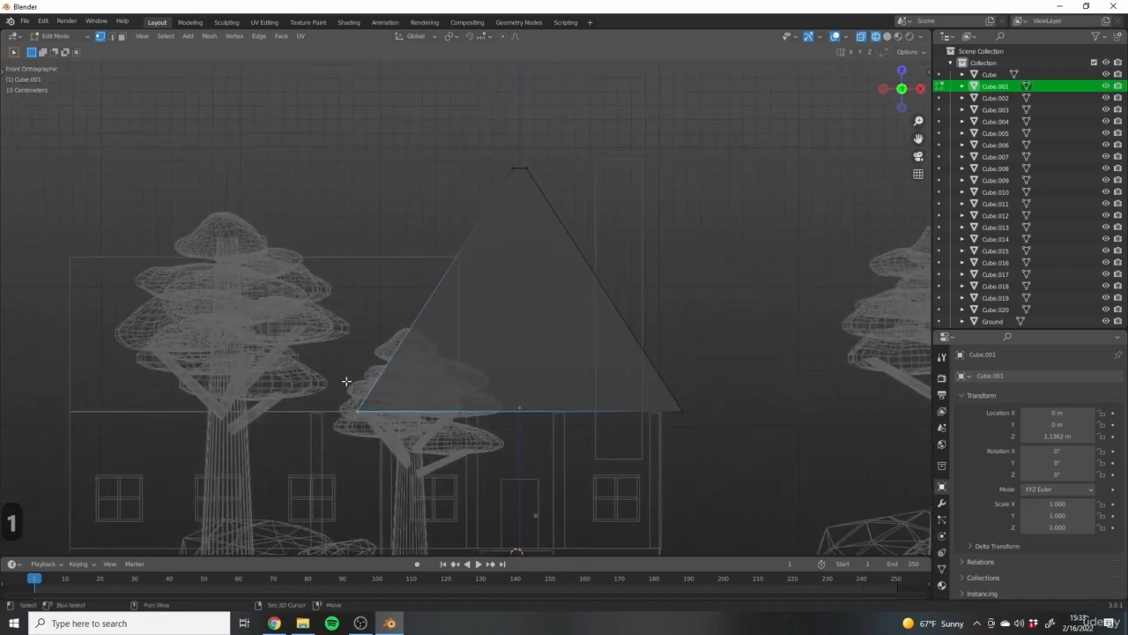
shift+middle_drag(254, 275, 262, 354)
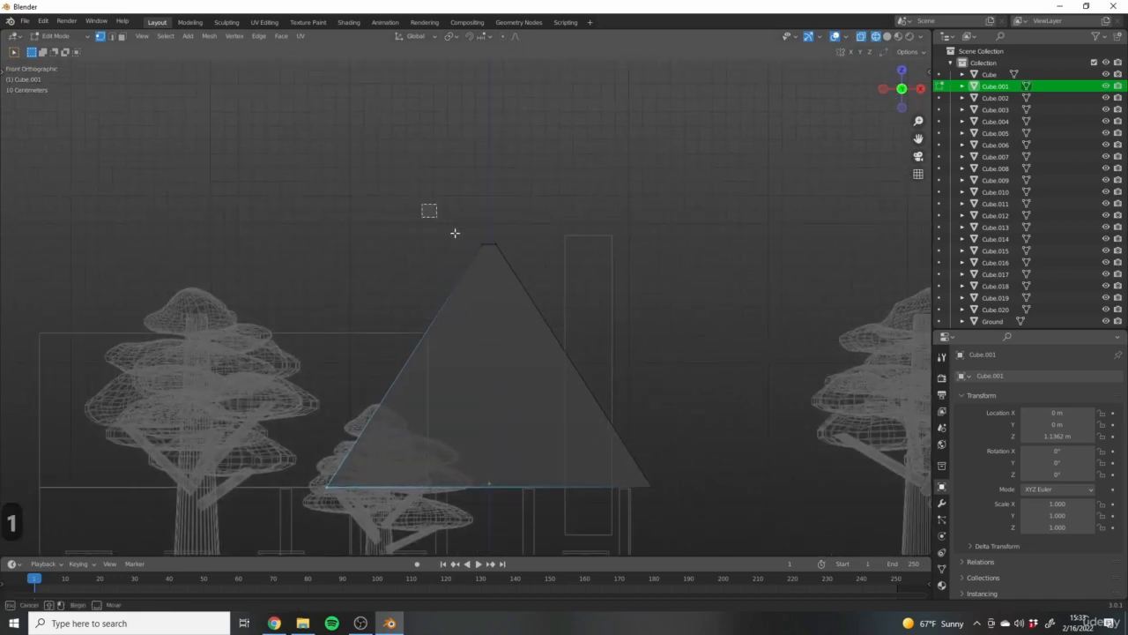
drag(455, 232, 725, 406)
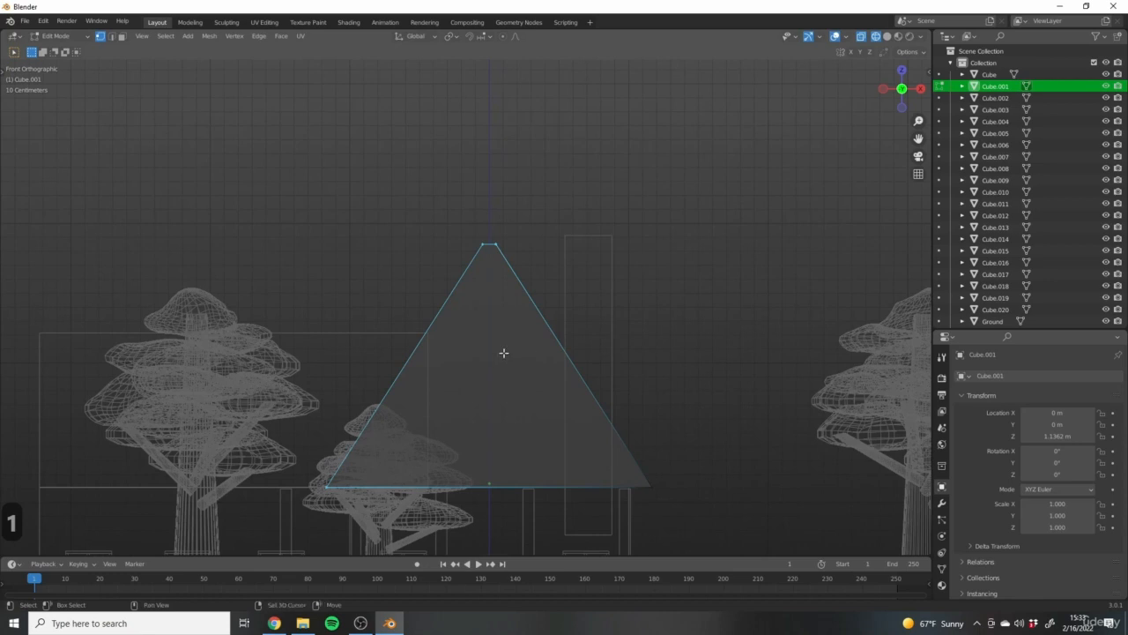
shift+middle_drag(504, 352, 484, 328)
key(g)
key(x)
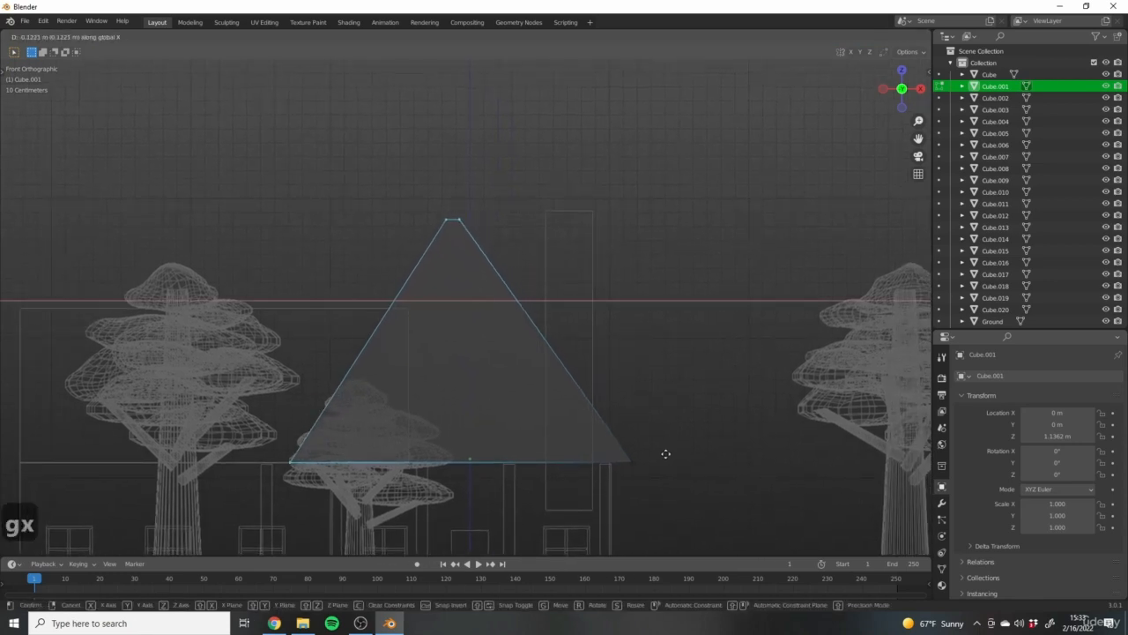
click(634, 450)
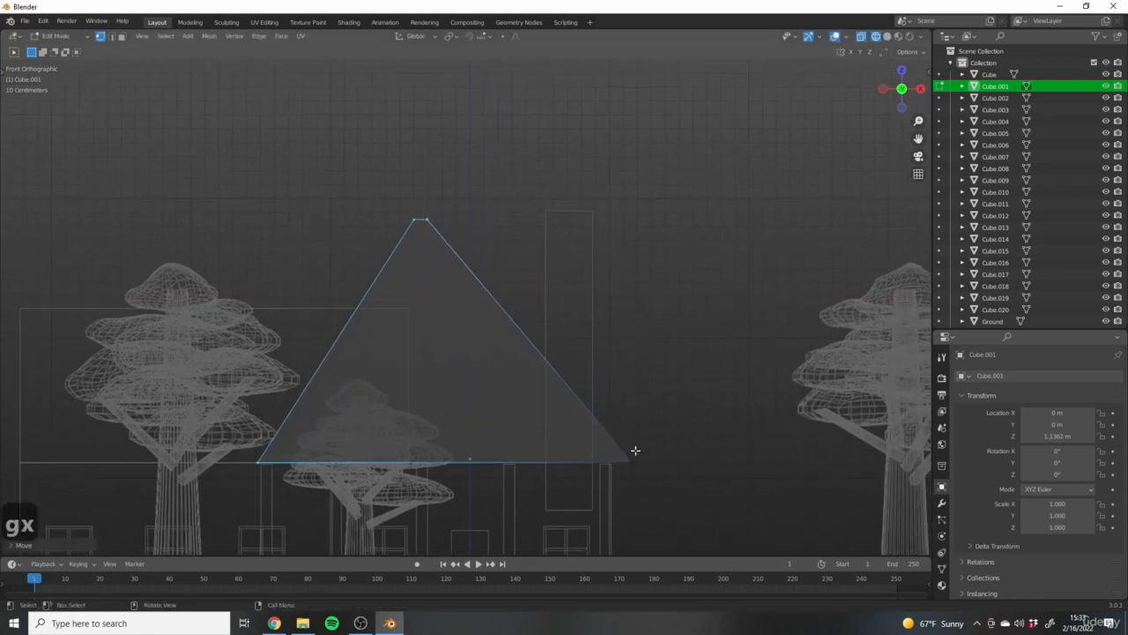
Centre the roof peak by moving only the ridge vertices back along X about 0.14 m and another 0.05 m.
scroll(591, 315, down, 3)
scroll(490, 267, up, 4)
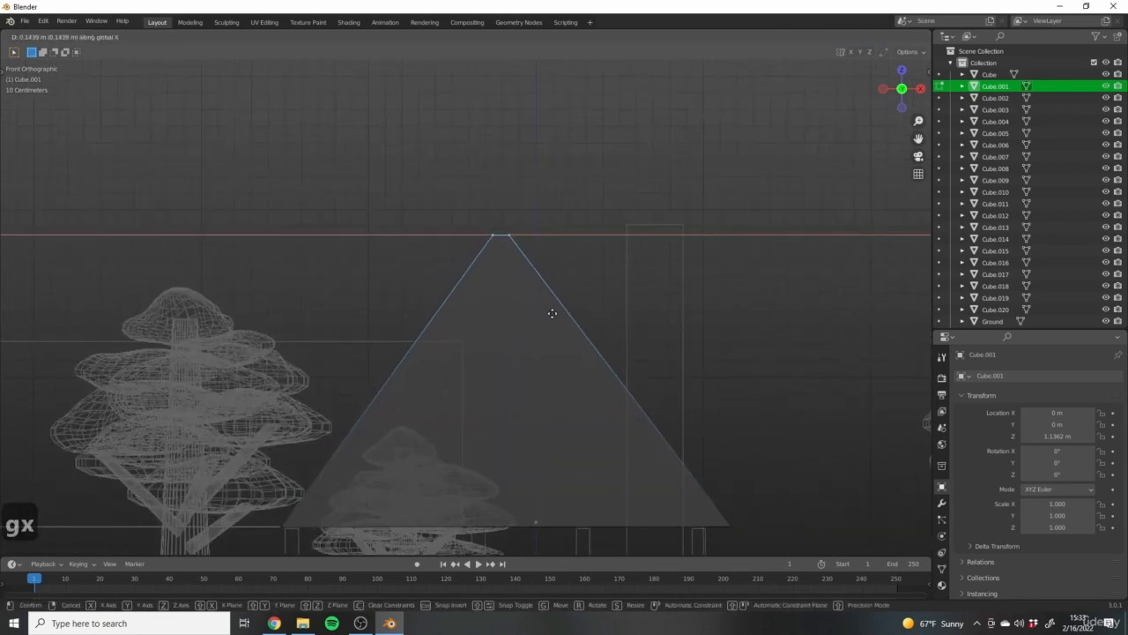
click(552, 313)
scroll(587, 318, down, 3)
shift+middle_drag(621, 347, 607, 285)
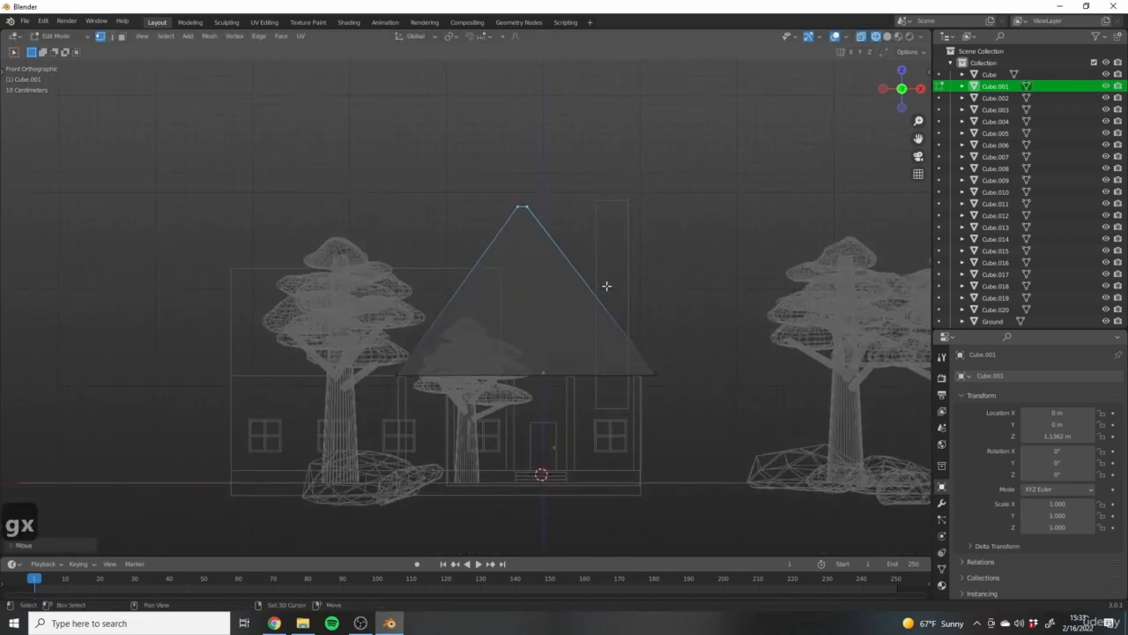
key(g)
key(x)
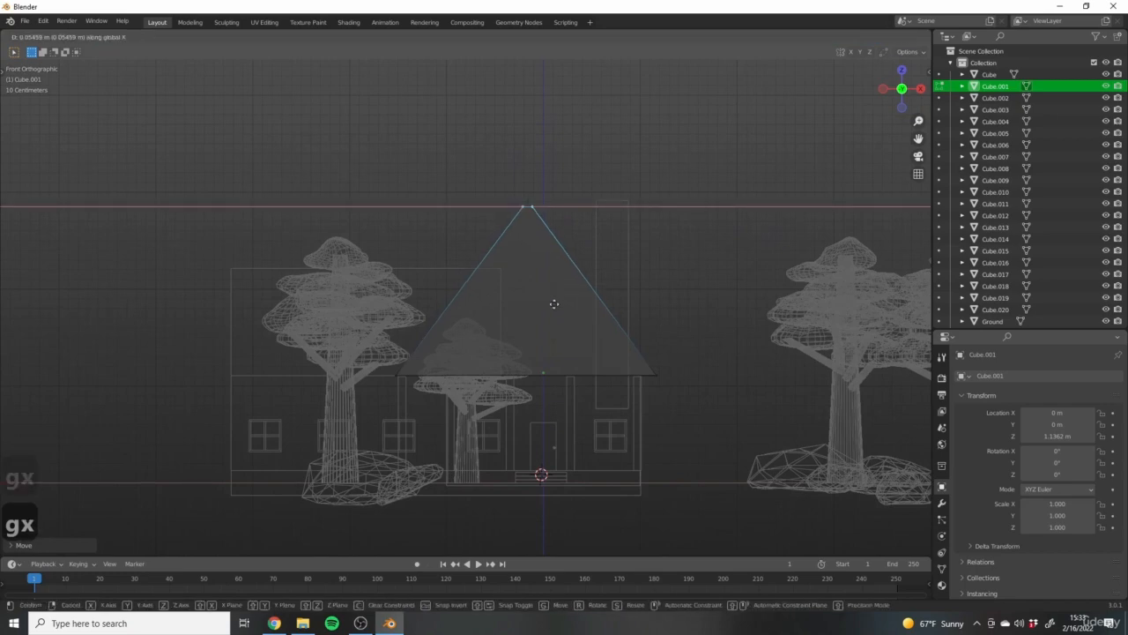
click(555, 304)
Return to solid shading in Object Mode and examine the widened main roof from the front and the side wing.
key(z)
scroll(520, 331, down, 4)
mouse_move(511, 339)
middle_down()
mouse_move(605, 391)
mouse_move(543, 363)
middle_up()
key(Tab)
scroll(614, 311, up, 5)
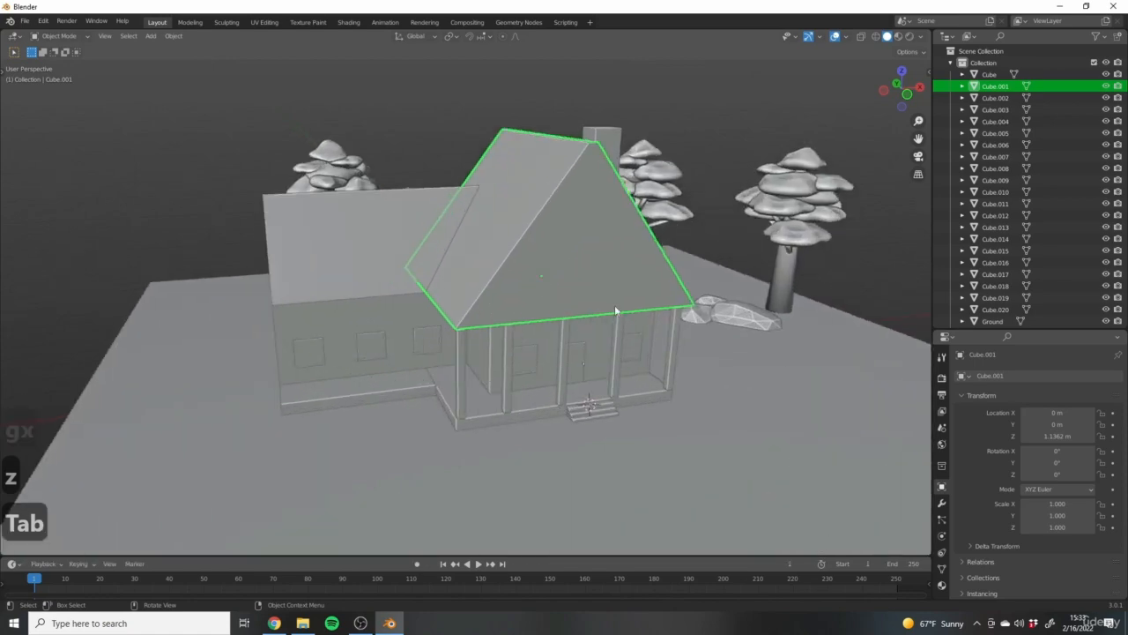
middle_drag(432, 287, 673, 238)
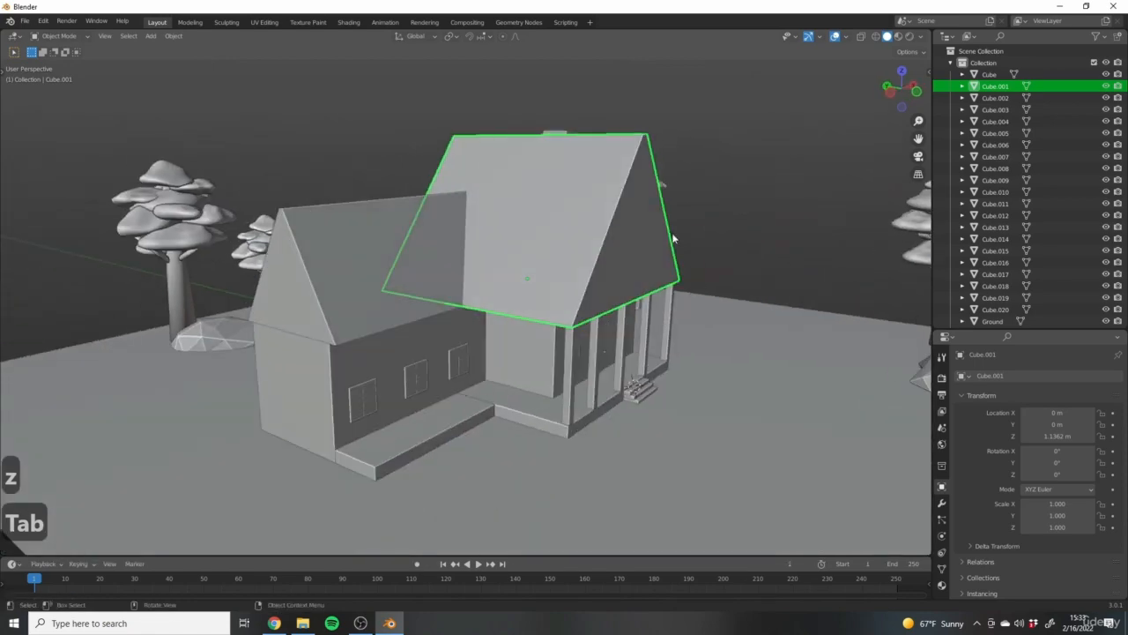
middle_drag(459, 414, 372, 366)
Nudge the porch's front corner post about 0.01 m outward along X to align it with the porch base's edge.
scroll(475, 462, up, 4)
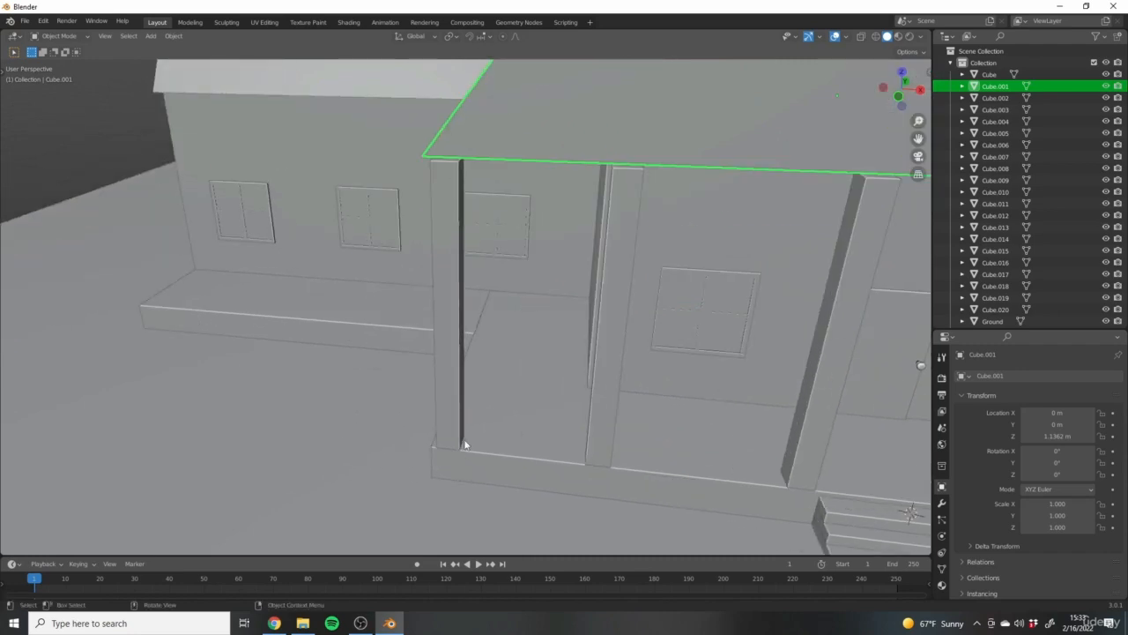
click(454, 432)
key(g)
key(x)
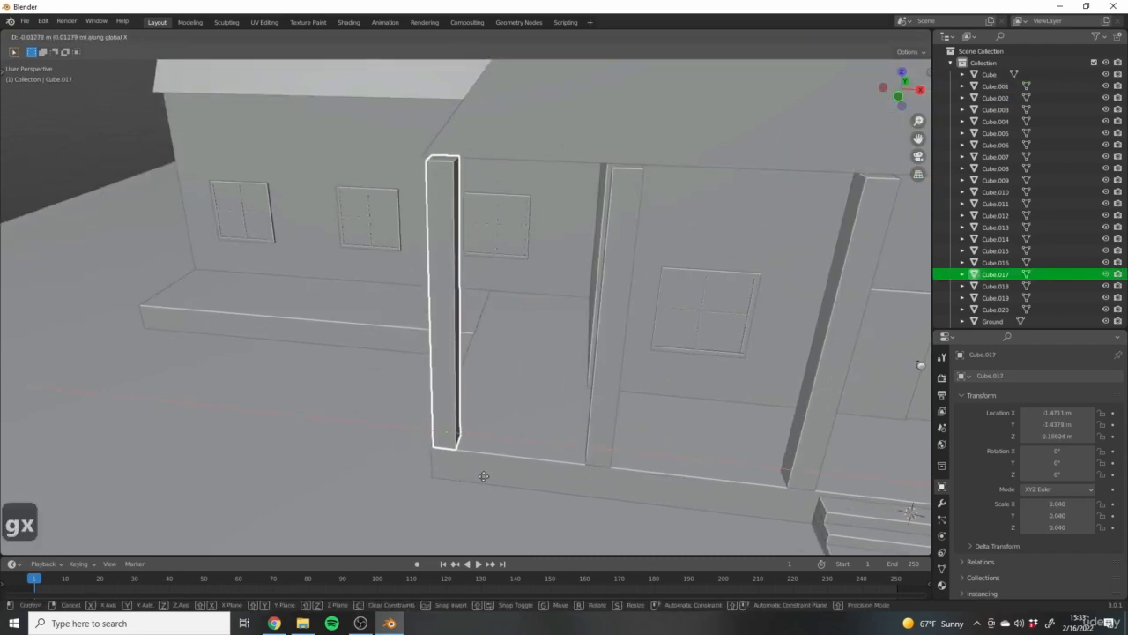
click(483, 475)
scroll(372, 436, down, 5)
scroll(374, 437, up, 3)
click(374, 437)
middle_drag(375, 437, 589, 435)
Move the main roof's front gable face along Y so that it slightly overhangs the porch posts.
scroll(593, 429, down, 4)
click(654, 251)
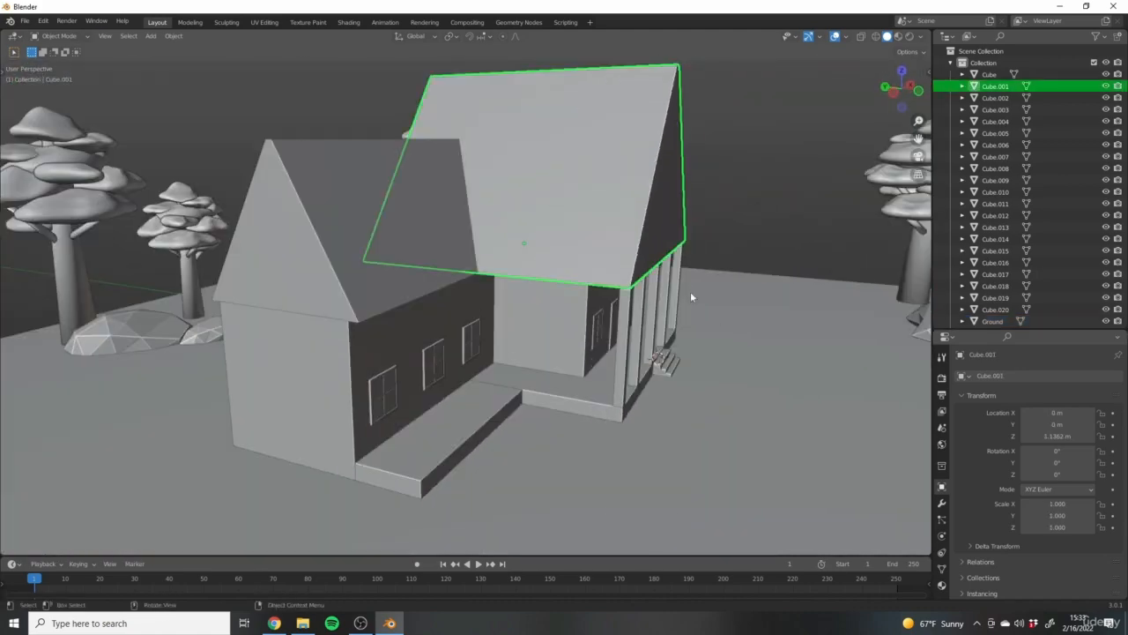
key(Tab)
click(121, 36)
click(657, 239)
middle_drag(658, 239, 588, 305)
key(g)
key(y)
click(663, 326)
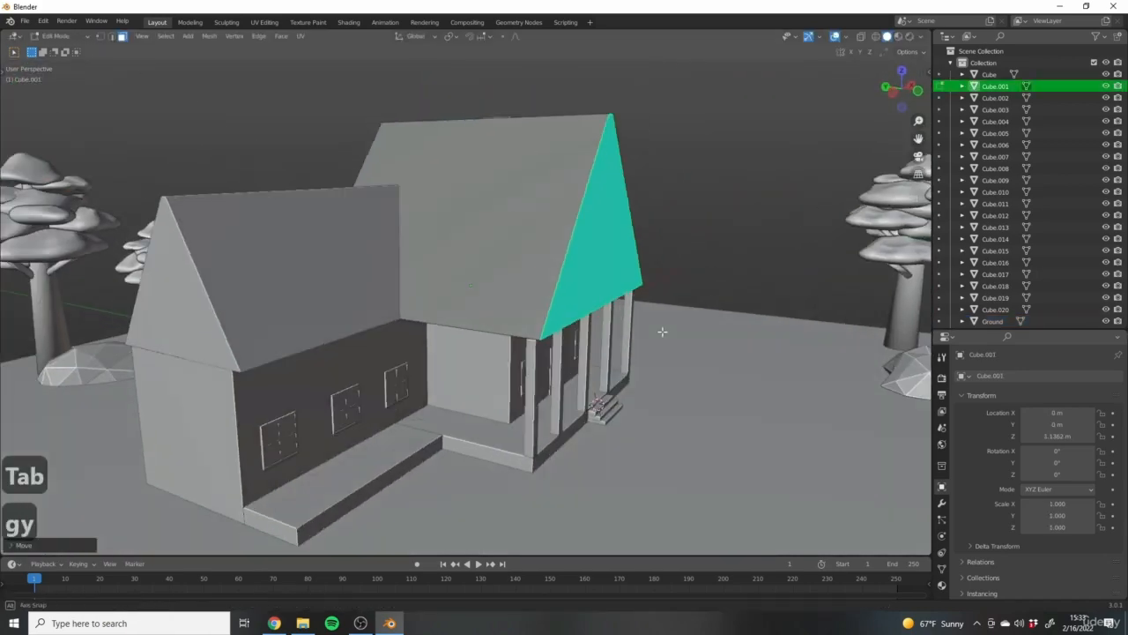
middle_drag(661, 329, 602, 428)
key(Tab)
Duplicate the corner post along Y to the inner corner where the main porch meets the side wing's porch.
click(564, 423)
key(shift+d)
key(y)
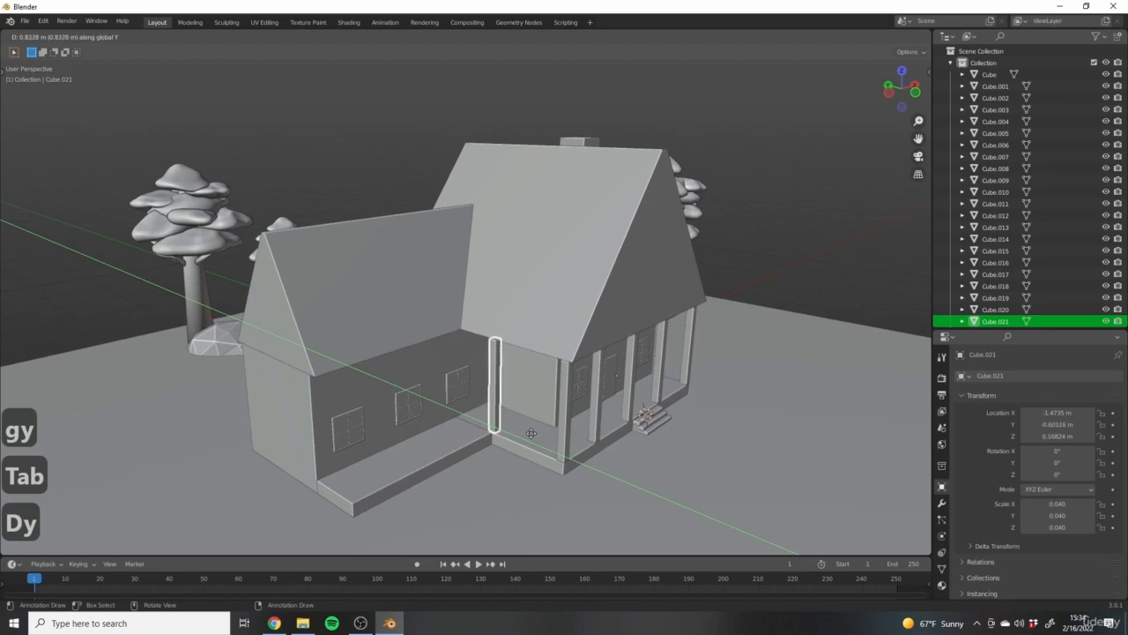
click(531, 432)
middle_drag(530, 432, 586, 413)
Duplicate the inner corner post three times along X, placing one at the wing porch's outer end and two between.
key(shift+d)
key(1)
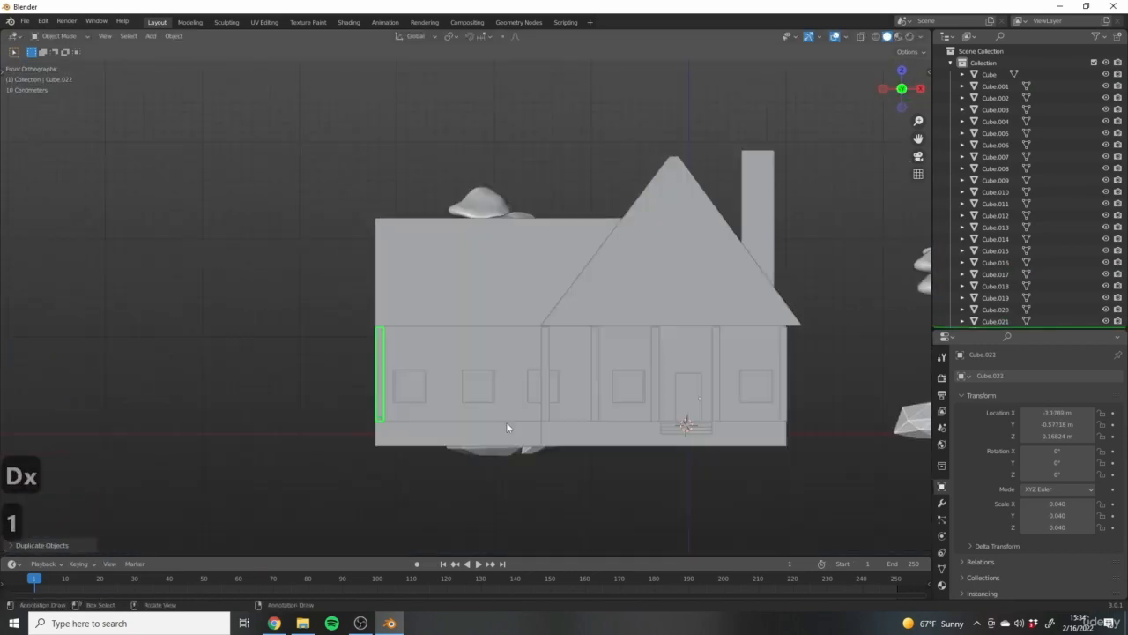
key(x)
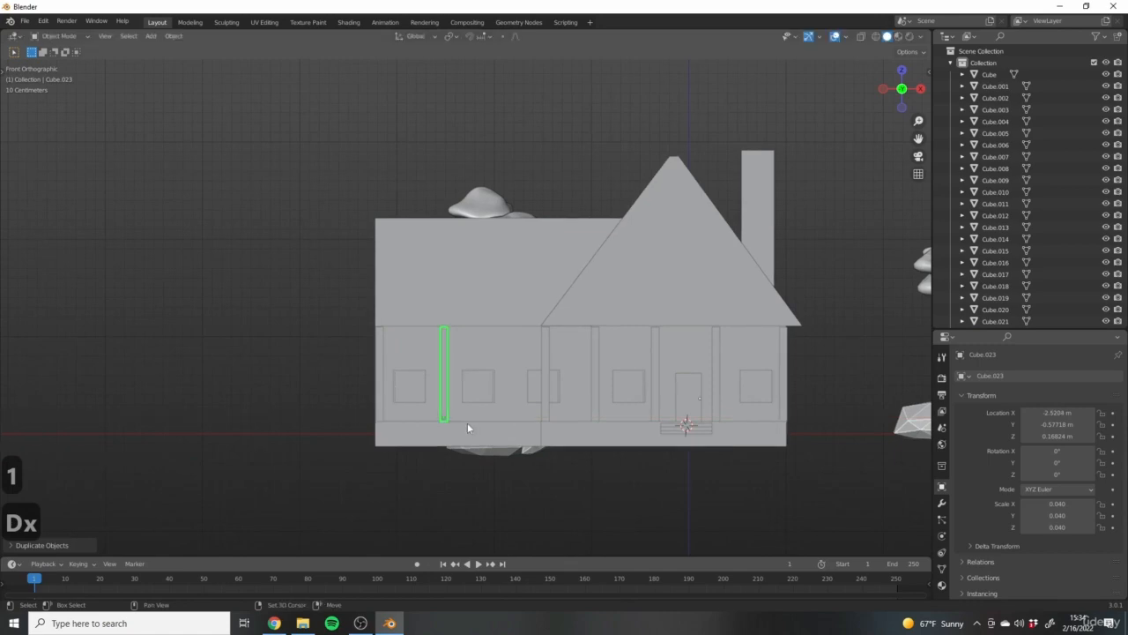
key(shift+d)
key(x)
click(530, 431)
middle_drag(467, 357, 617, 366)
Extend the side wing roof's front eave edge along Y by about 0.4 m to cover the wing's porch posts.
click(433, 328)
scroll(432, 325, up, 4)
middle_drag(431, 325, 397, 304)
key(Tab)
click(304, 207)
key(2)
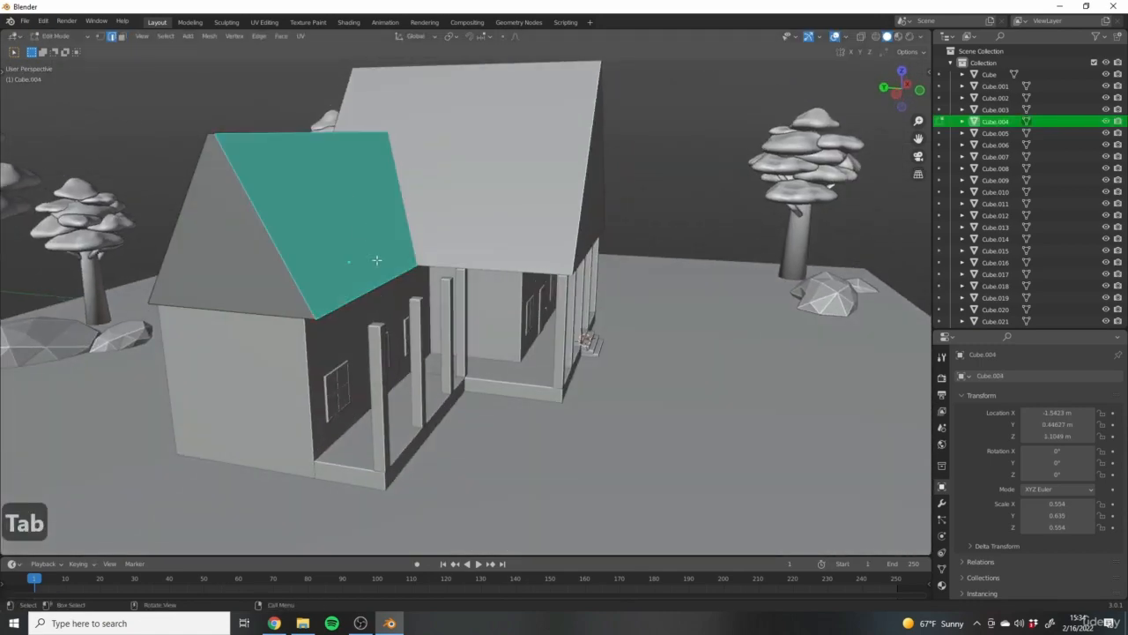
click(395, 289)
key(g)
key(x)
key(g)
key(y)
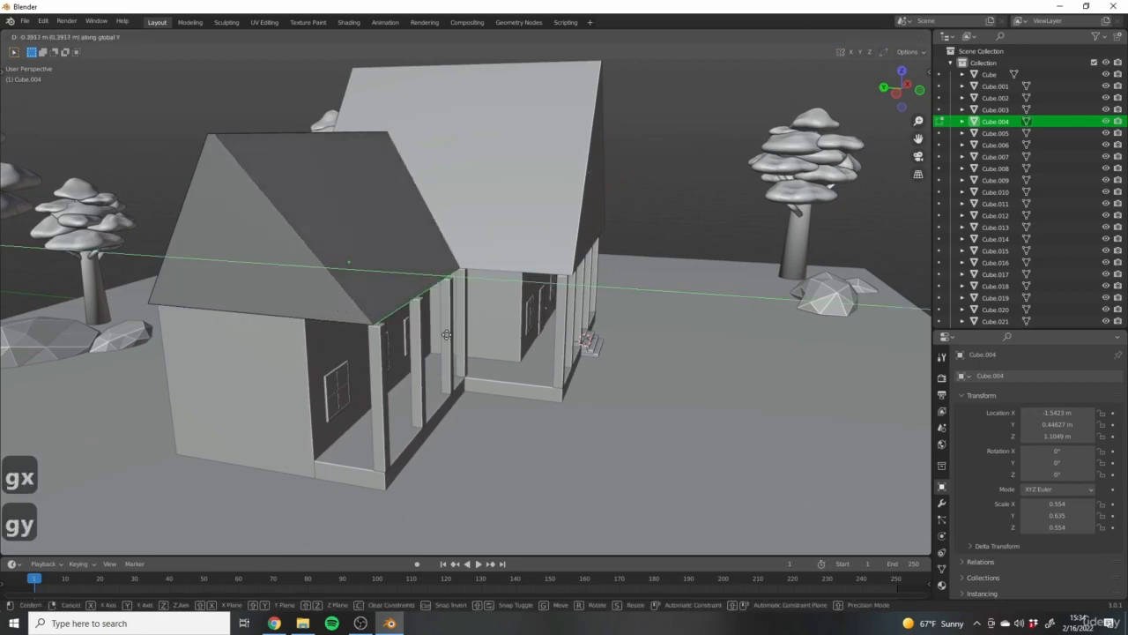
click(451, 335)
Shift the side wing roof's ridge along Y to centre it between the eaves, fine-tuning it in the left view.
middle_drag(451, 335, 397, 414)
click(287, 217)
middle_drag(288, 217, 357, 249)
key(g)
key(y)
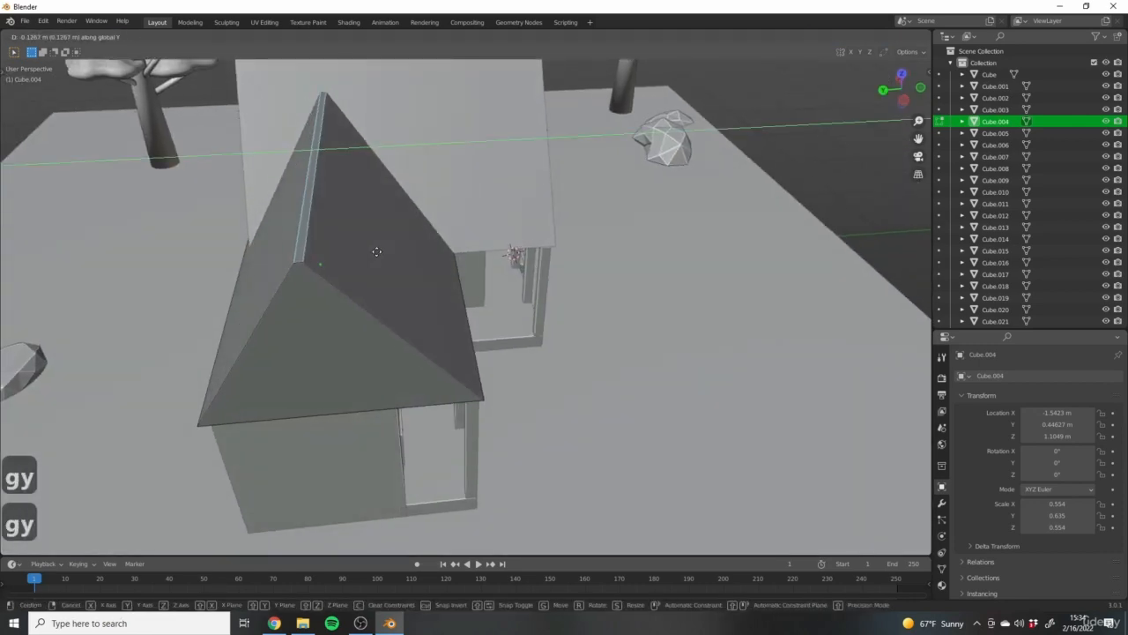
click(391, 255)
key(3)
key(ctrl+3)
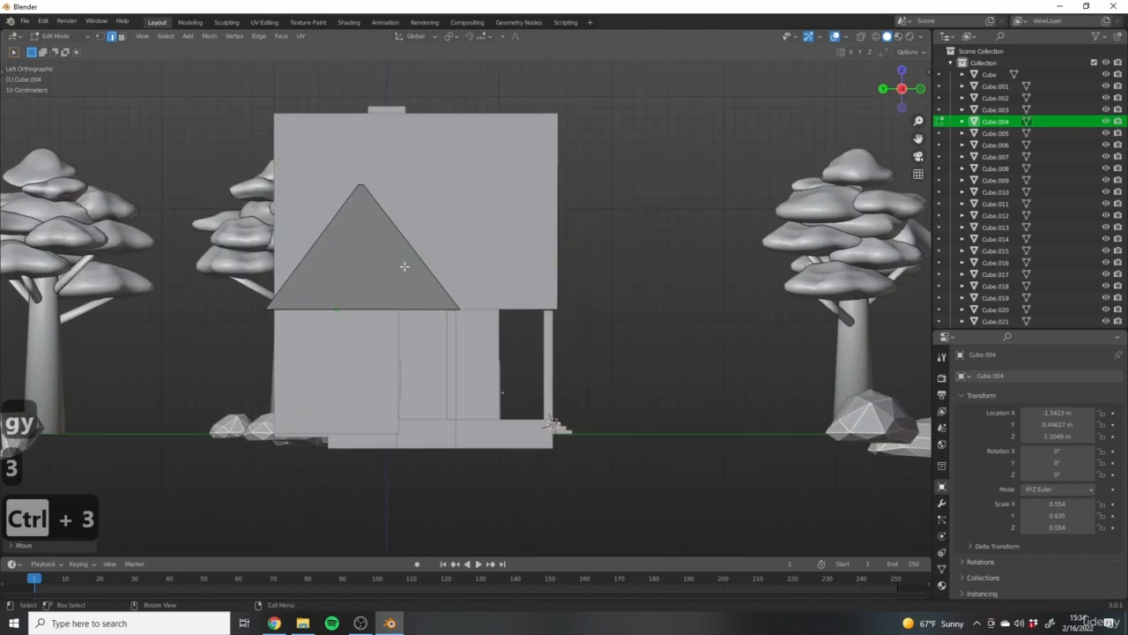
key(g)
key(y)
click(408, 267)
key(Tab)
Adjust the position of one of the side wing's porch posts along X.
scroll(582, 308, down, 5)
middle_drag(583, 308, 628, 330)
click(545, 472)
middle_drag(545, 472, 612, 343)
scroll(625, 481, up, 4)
click(395, 327)
key(g)
key(x)
click(414, 400)
Duplicate a porch post and move the copy along Y to midway along the main porch's side.
click(440, 331)
key(shift+d)
key(x)
right_click(489, 428)
key(g)
key(y)
click(497, 438)
click(630, 425)
middle_drag(630, 425, 698, 424)
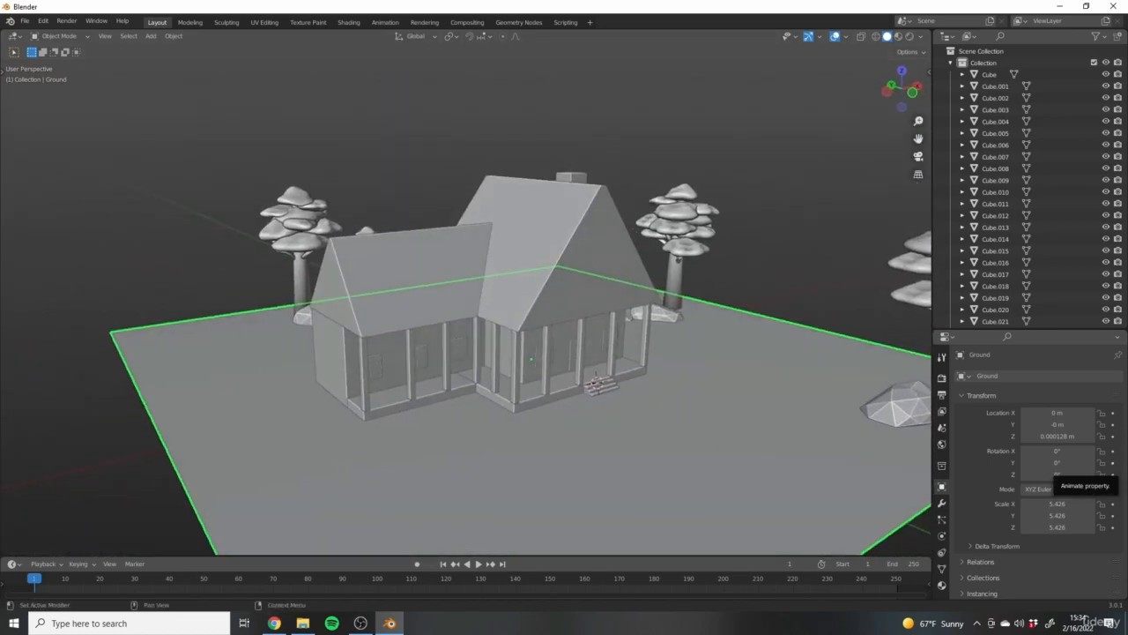
Place the 3D cursor on the ground by the porches' inner corner and add a UV sphere there.
scroll(564, 415, up, 1)
middle_drag(557, 414, 498, 413)
shift+right_click(423, 386)
middle_drag(664, 463, 497, 455)
key(shift+a)
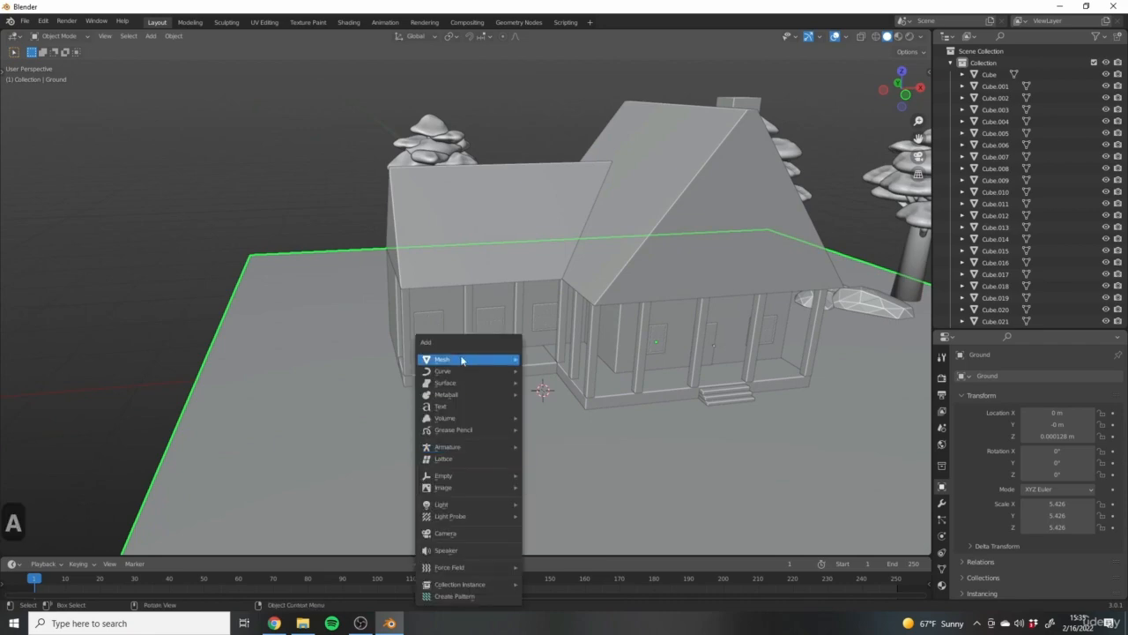
click(542, 395)
Flatten the sphere to a Z scale of about 0.48, and scale it down uniformly to bush size.
key(s)
key(z)
click(622, 415)
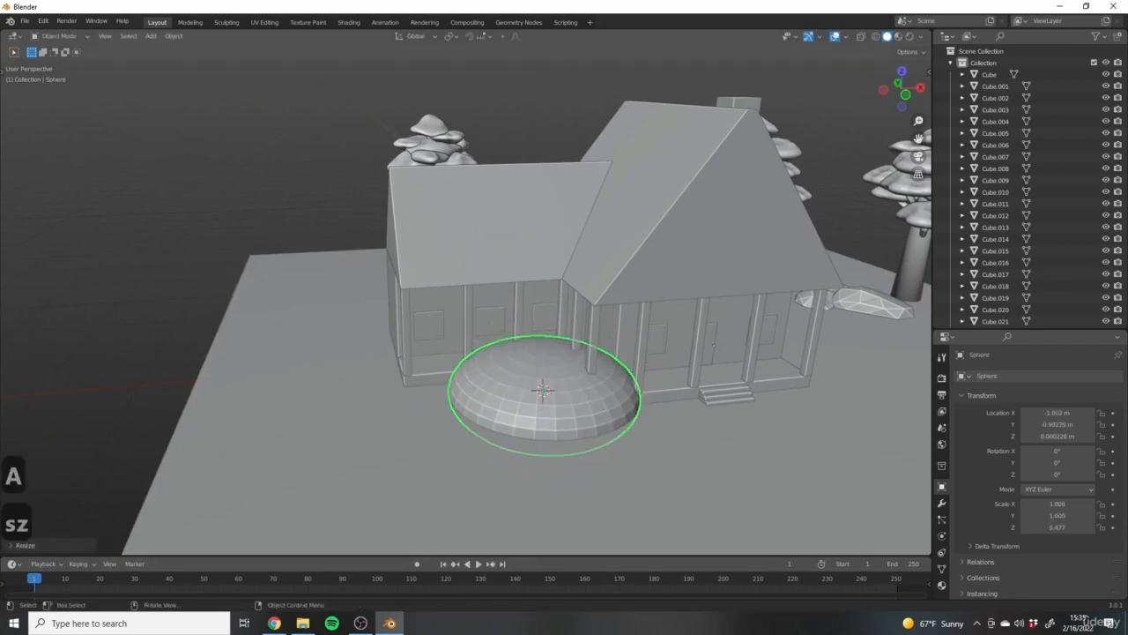
key(s)
click(599, 401)
Apply smooth shading to the flattened sphere by the porch corner.
scroll(519, 424, up, 4)
middle_drag(520, 424, 557, 431)
right_click(558, 426)
click(540, 367)
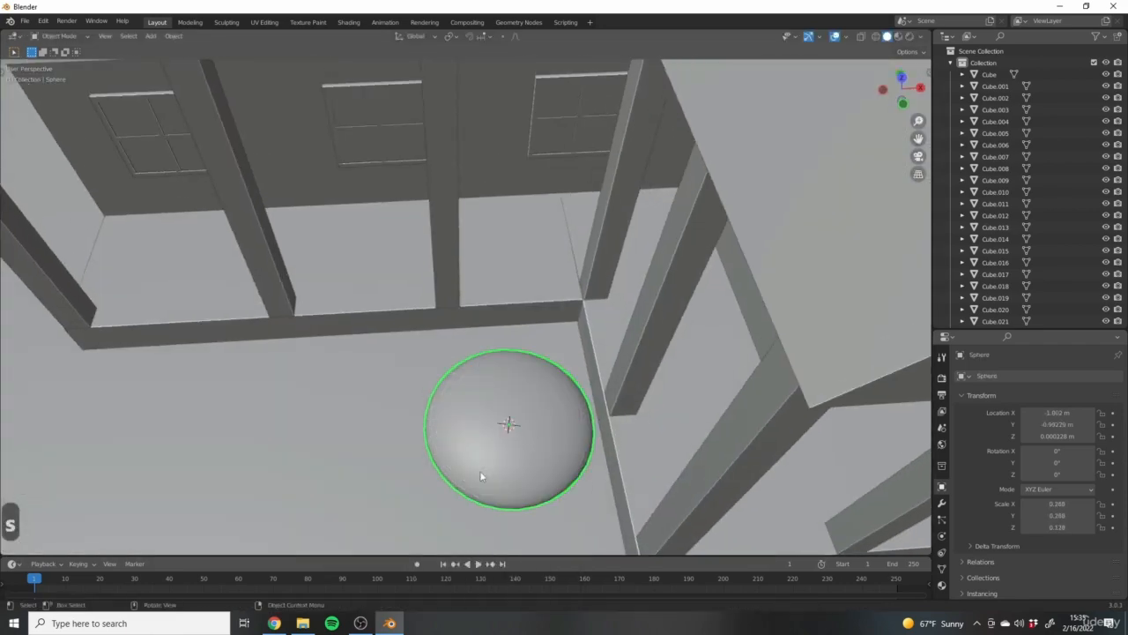
Enable proportional editing on the sphere's mesh and pull a rim vertex outward in -X with a large influence radius, widening the bush.
key(Tab)
middle_drag(483, 473, 589, 382)
scroll(489, 400, up, 2)
click(426, 388)
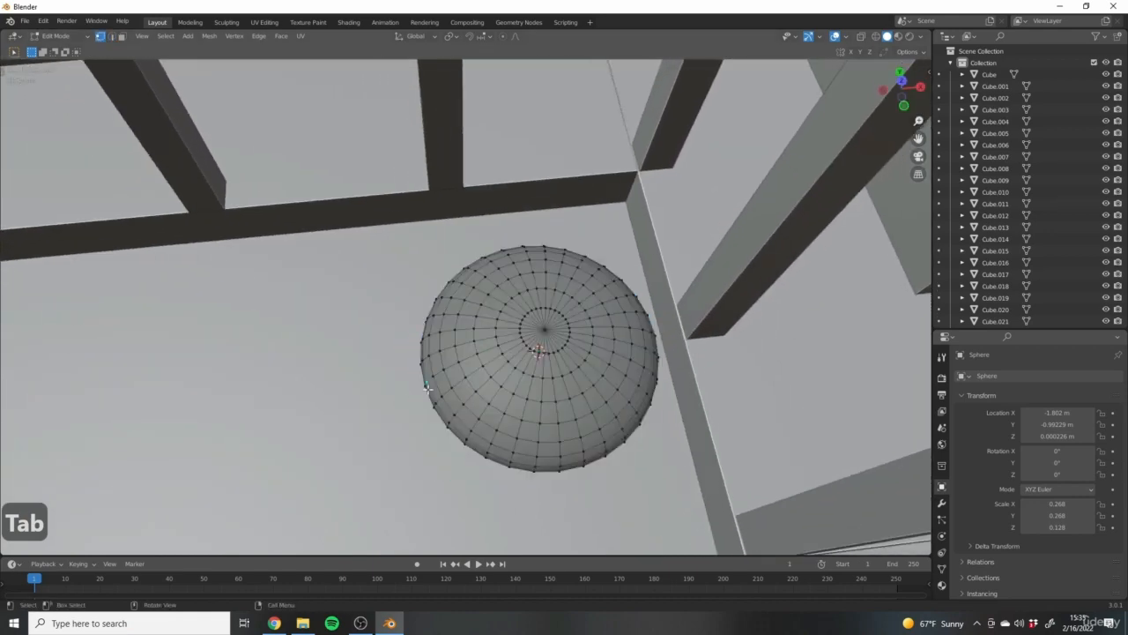
click(503, 36)
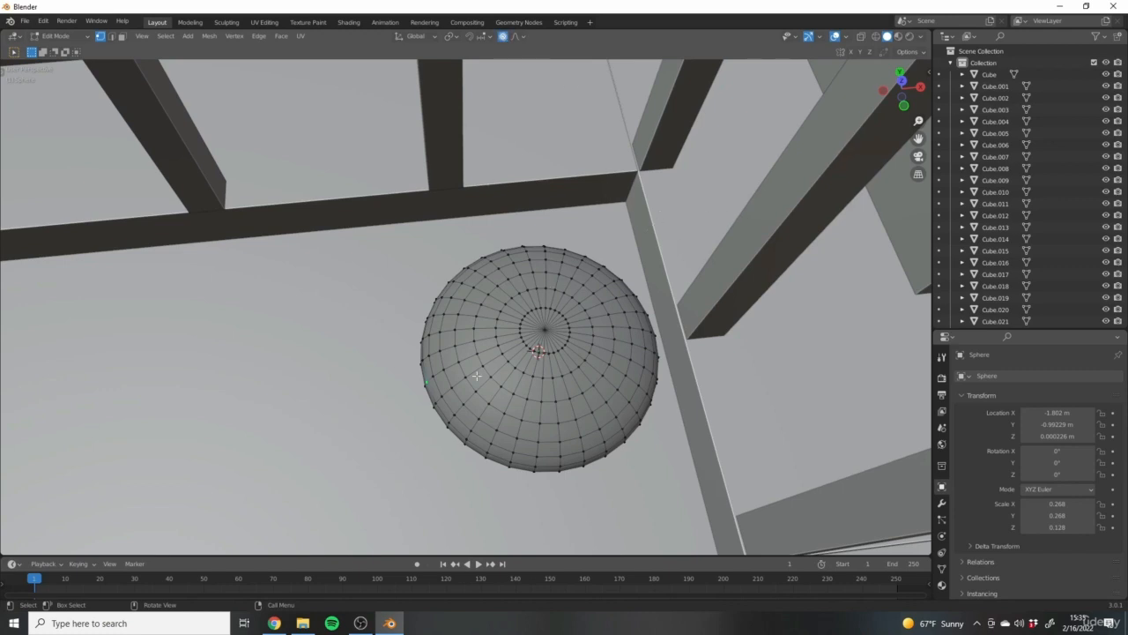
key(g)
scroll(467, 387, down, 20)
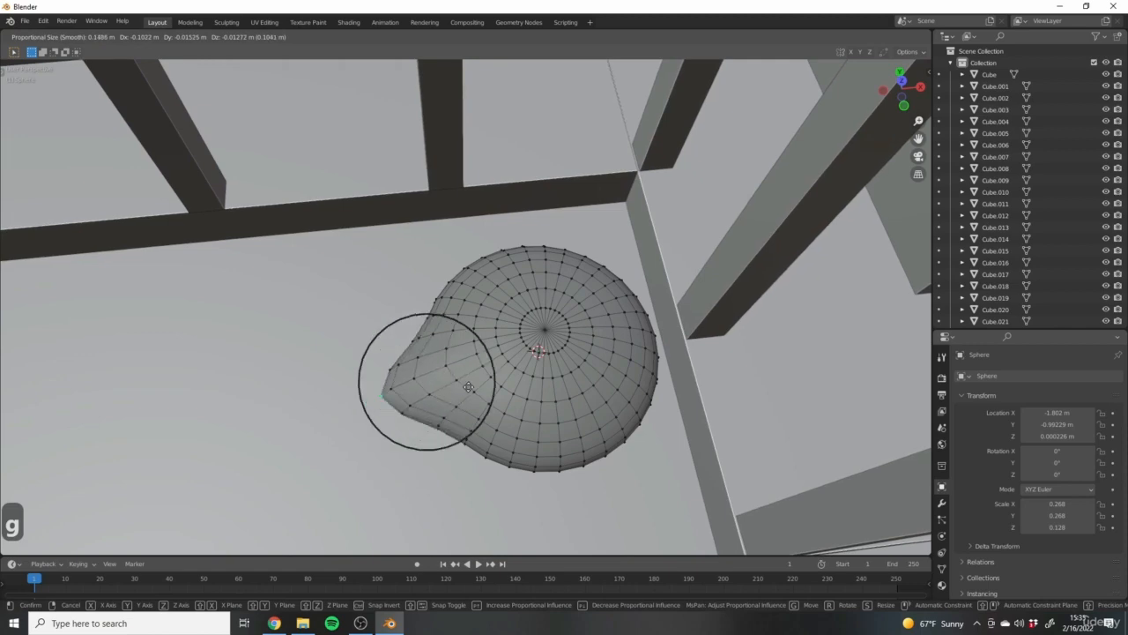
click(405, 315)
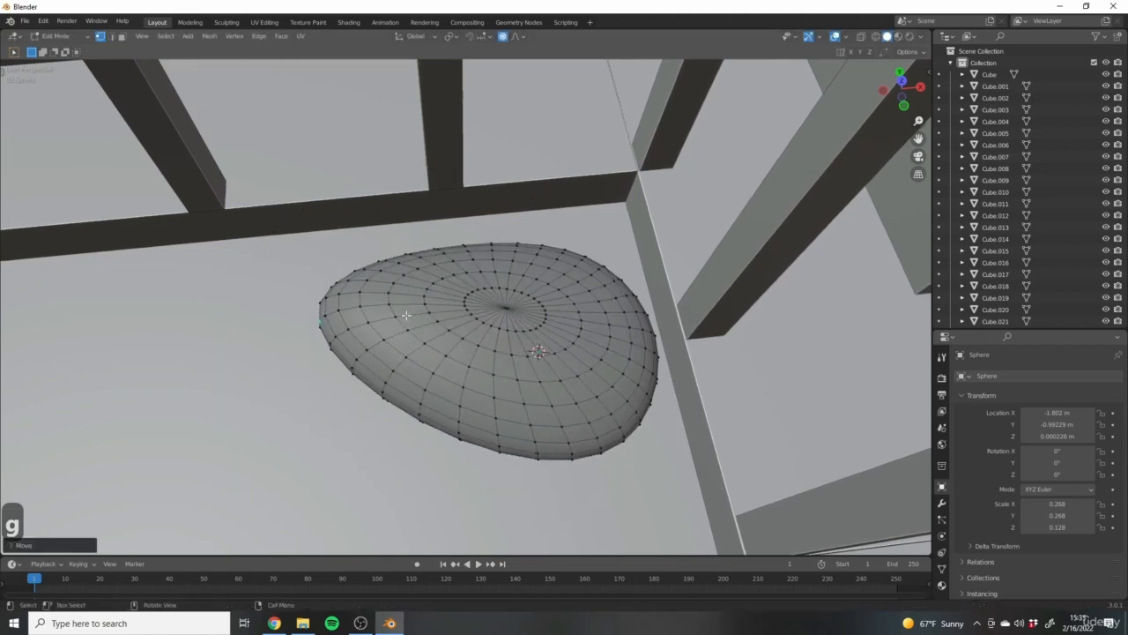
Raise the crown of the bush mesh into a taller dome and reshape its sides with proportional moves.
middle_drag(576, 354, 602, 298)
key(g)
click(599, 203)
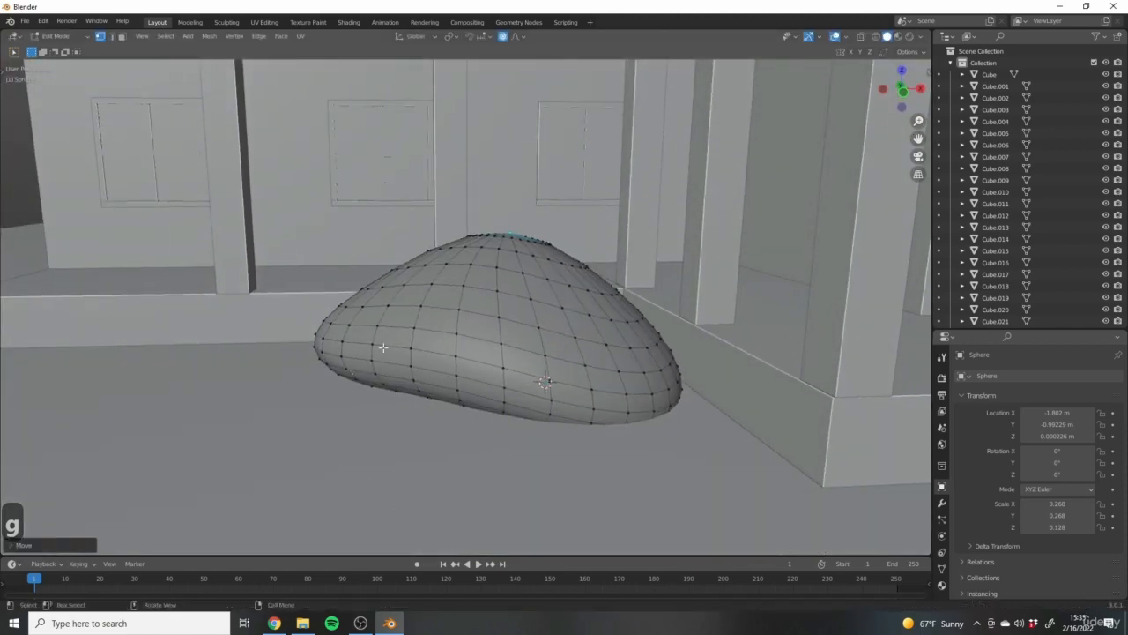
click(384, 350)
key(g)
click(396, 391)
middle_drag(667, 362, 621, 377)
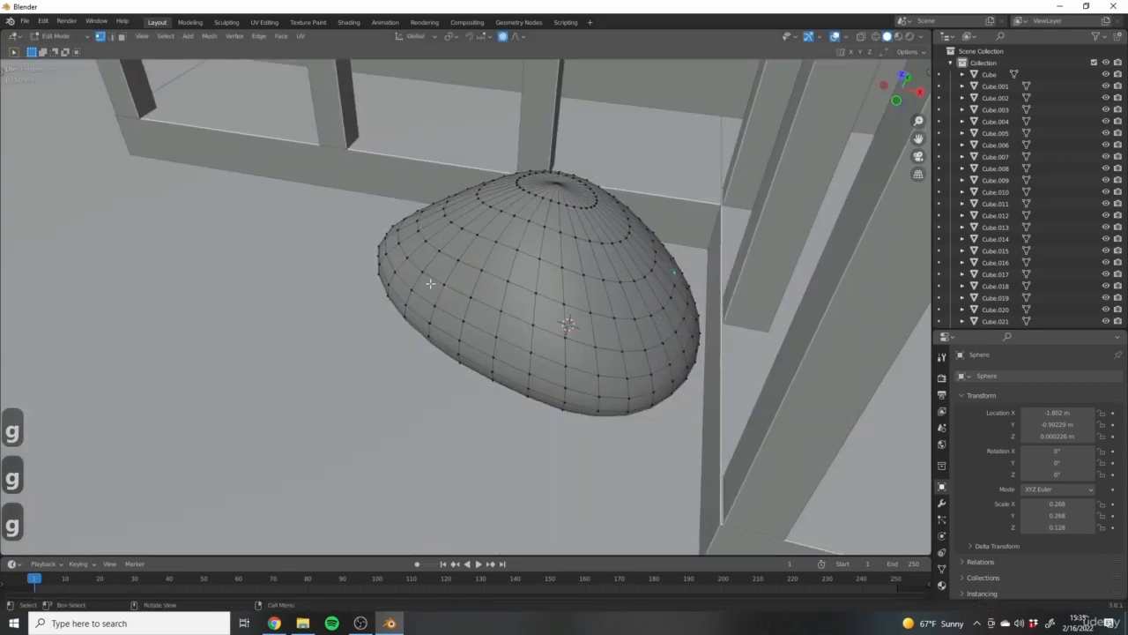
scroll(430, 282, down, 7)
middle_drag(474, 361, 532, 324)
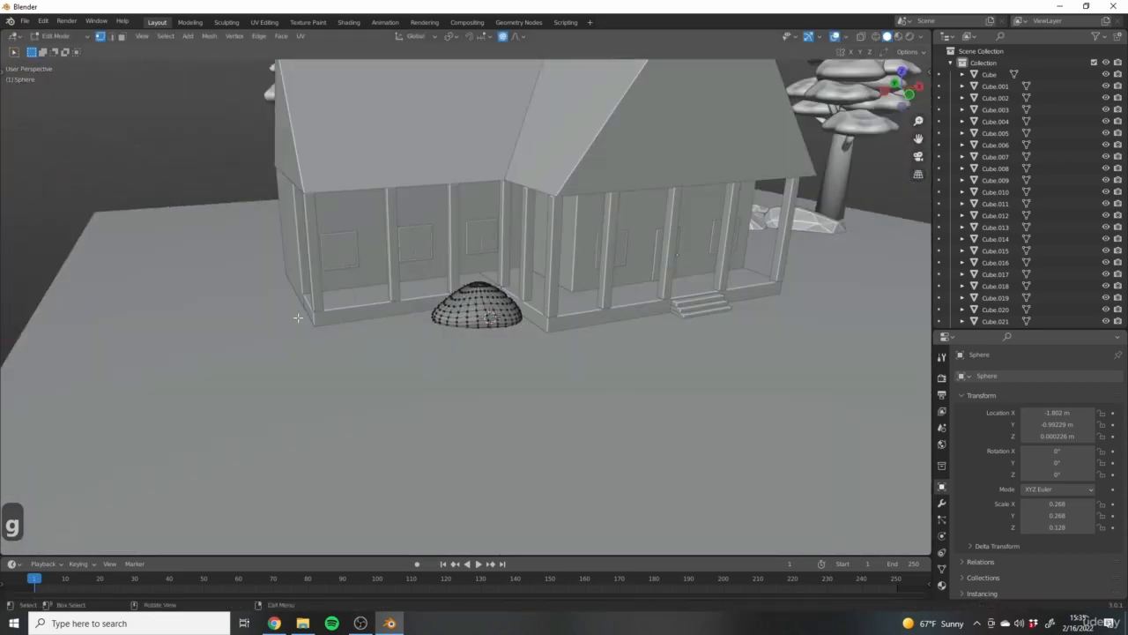
scroll(506, 319, up, 4)
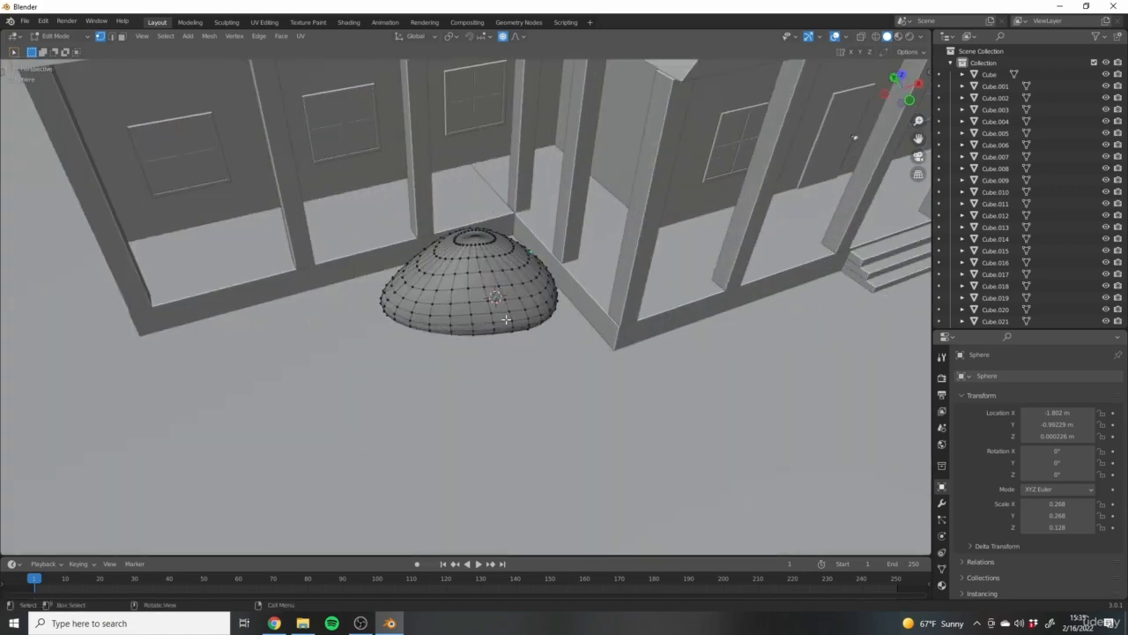
Move several vertices on the bush's front and upper slopes to form uneven bulges.
key(g)
middle_drag(486, 338, 566, 301)
click(535, 364)
click(487, 289)
key(g)
click(481, 285)
click(531, 267)
key(g)
click(530, 255)
click(549, 306)
key(g)
click(564, 286)
Nudge the vertices beside the bush's crown to shape a bump, and rescale the mesh slightly.
key(g)
click(573, 252)
key(g)
click(580, 279)
click(578, 253)
key(g)
click(578, 261)
key(a)
key(s)
click(572, 284)
scroll(555, 302, up, 4)
Pull the bush's outer slope outward and lower its pointed peak with proportional moves.
click(464, 315)
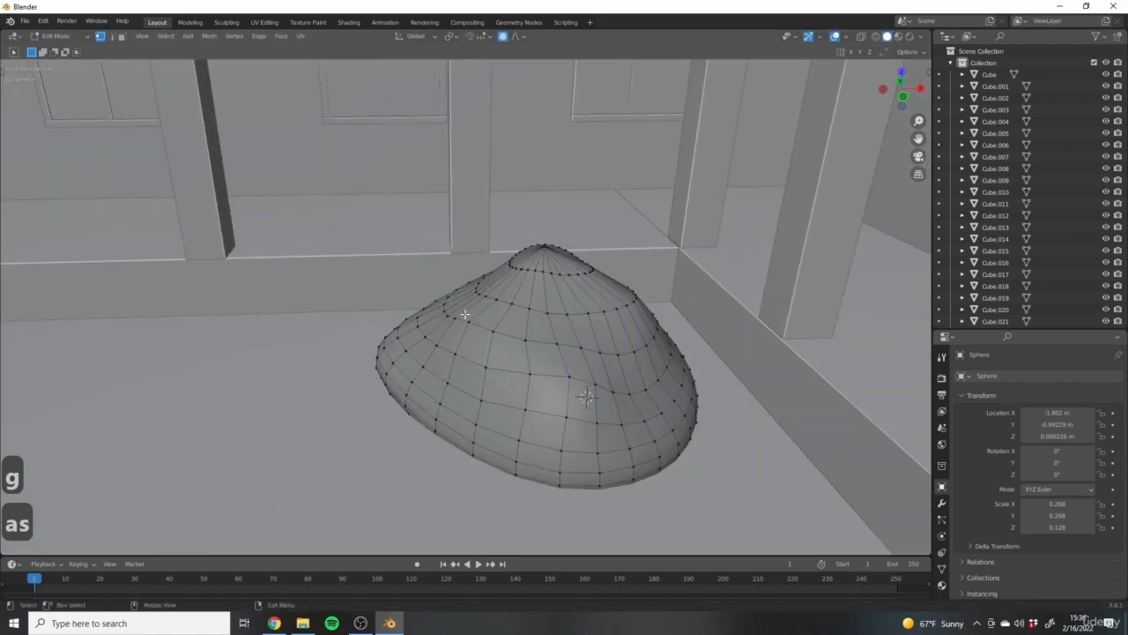
middle_drag(397, 309, 452, 256)
click(430, 304)
key(g)
click(381, 317)
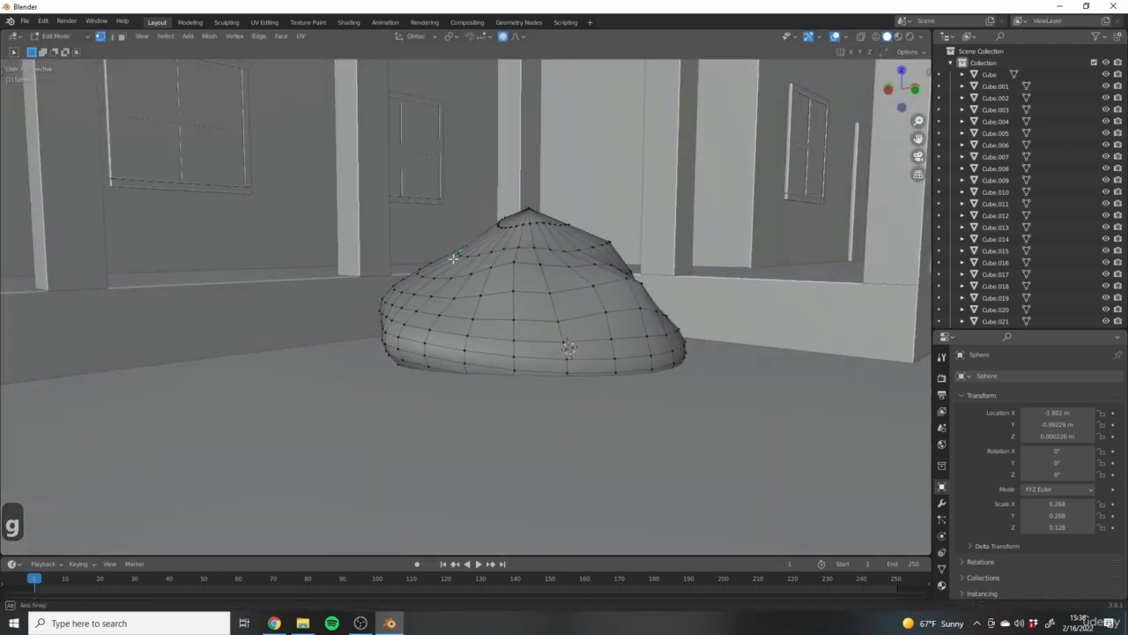
key(g)
click(453, 265)
click(529, 208)
key(g)
click(529, 222)
key(g)
click(435, 275)
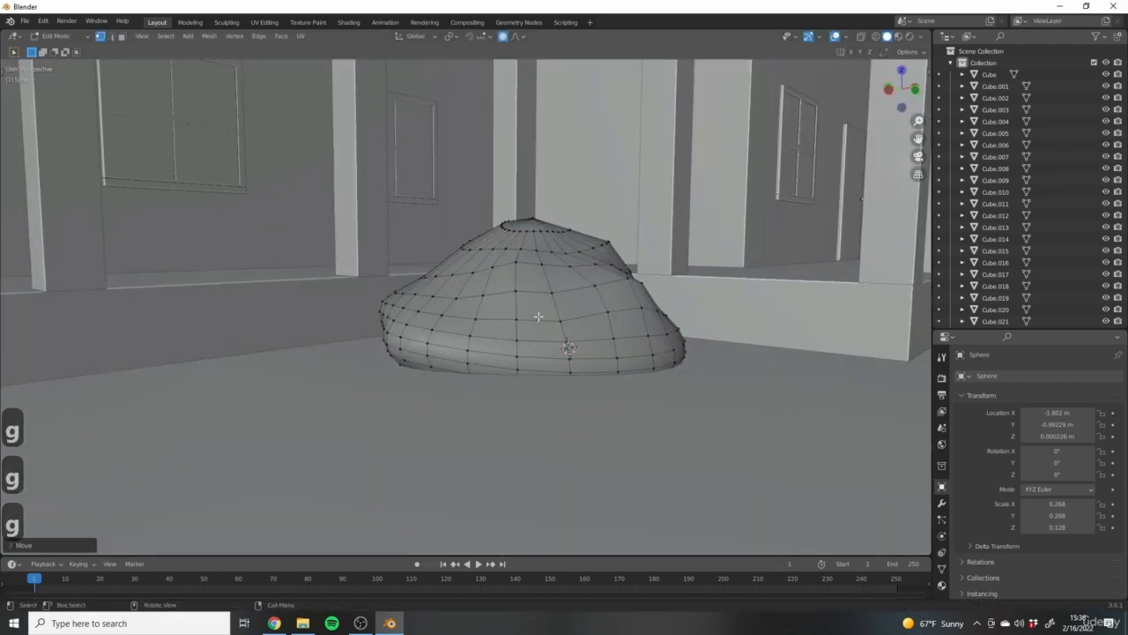
Reshape the slopes on both sides of the bush and push its peak down further.
middle_drag(536, 299, 370, 280)
click(410, 312)
key(g)
click(388, 308)
click(608, 263)
key(g)
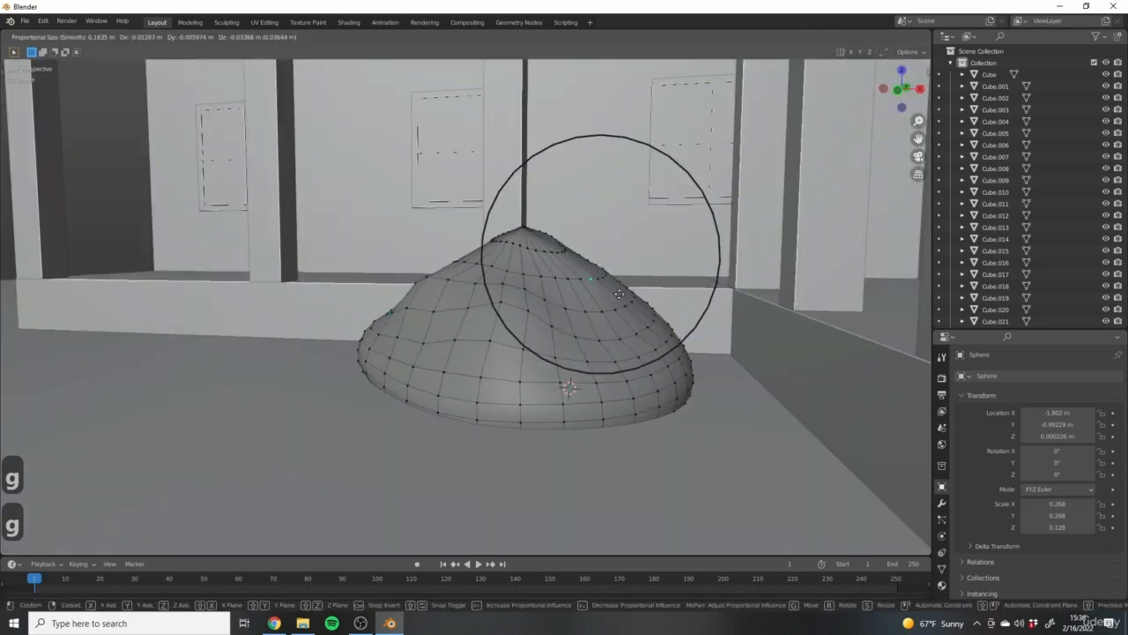
click(612, 257)
click(526, 227)
key(g)
click(531, 256)
Leave mesh editing, rotate the bush about 42° around Z, and move it horizontally into the porch corner.
middle_drag(590, 233, 539, 363)
key(Tab)
scroll(548, 359, down, 5)
key(r)
key(z)
click(606, 364)
key(g)
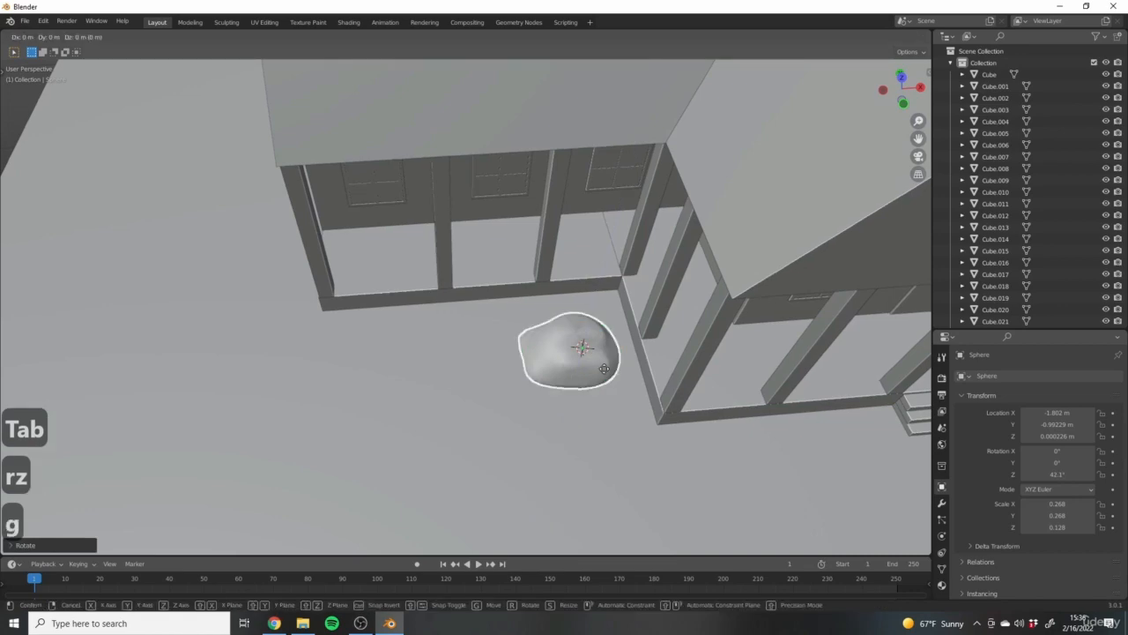
key(shift+z)
click(600, 300)
Tilt the bush to about -8.2° X and 2.4° Y, and flatten it to a Z scale of 0.100.
middle_drag(599, 299, 725, 348)
key(r)
click(716, 296)
scroll(551, 322, up, 3)
scroll(585, 341, up, 3)
key(s)
key(z)
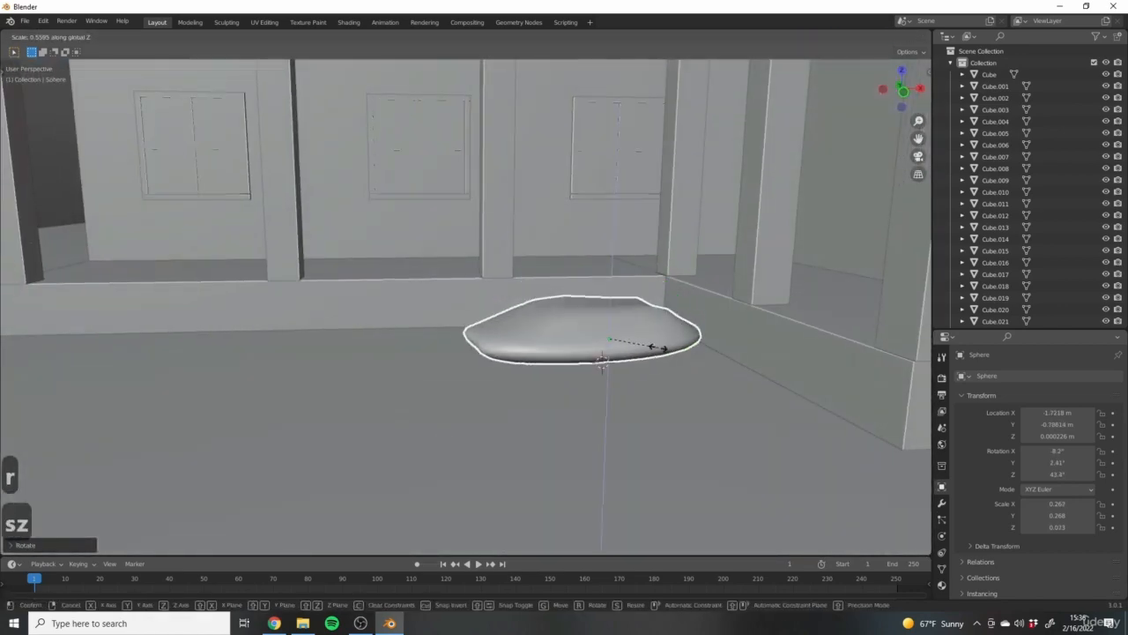
click(677, 355)
Duplicate the bush about 0.08 m upward and shrink the copy horizontally.
key(shift+d)
key(z)
click(721, 364)
key(s)
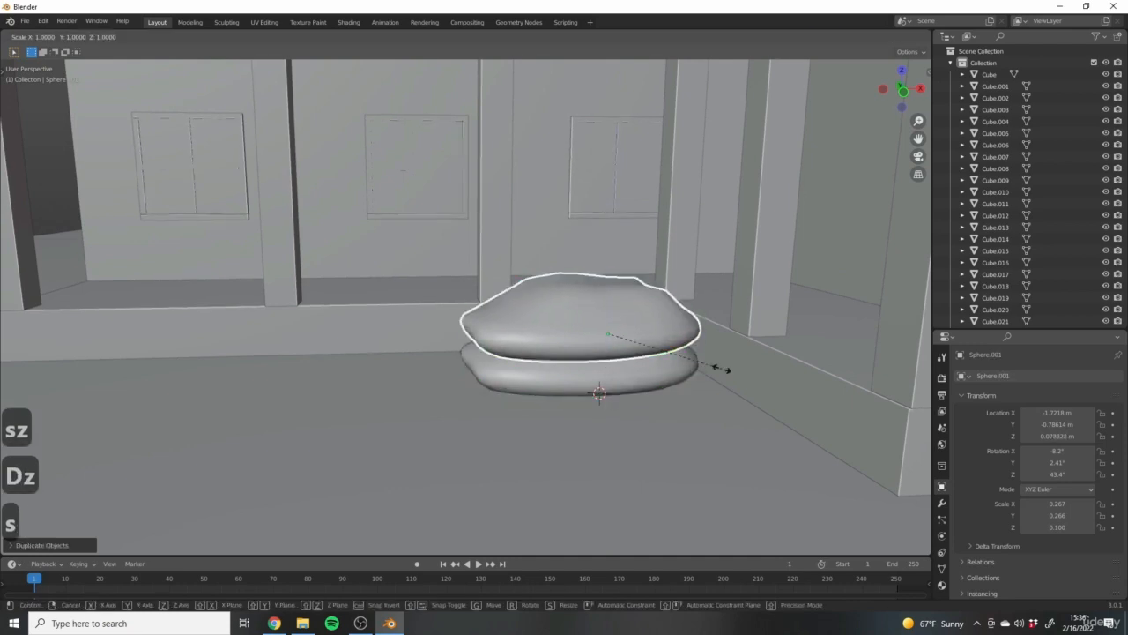
key(shift+z)
click(643, 348)
Rotate the upper bush copy around Z and settle it onto the back of the base bush.
middle_drag(643, 348, 604, 402)
key(r)
key(z)
click(608, 368)
key(g)
click(632, 379)
key(g)
key(z)
click(606, 341)
Duplicate the upper lump beside it, scale the copy's height to 0.069, and rotate it to about -75° around Z.
key(shift+d)
click(597, 328)
key(s)
key(z)
click(668, 357)
key(r)
key(z)
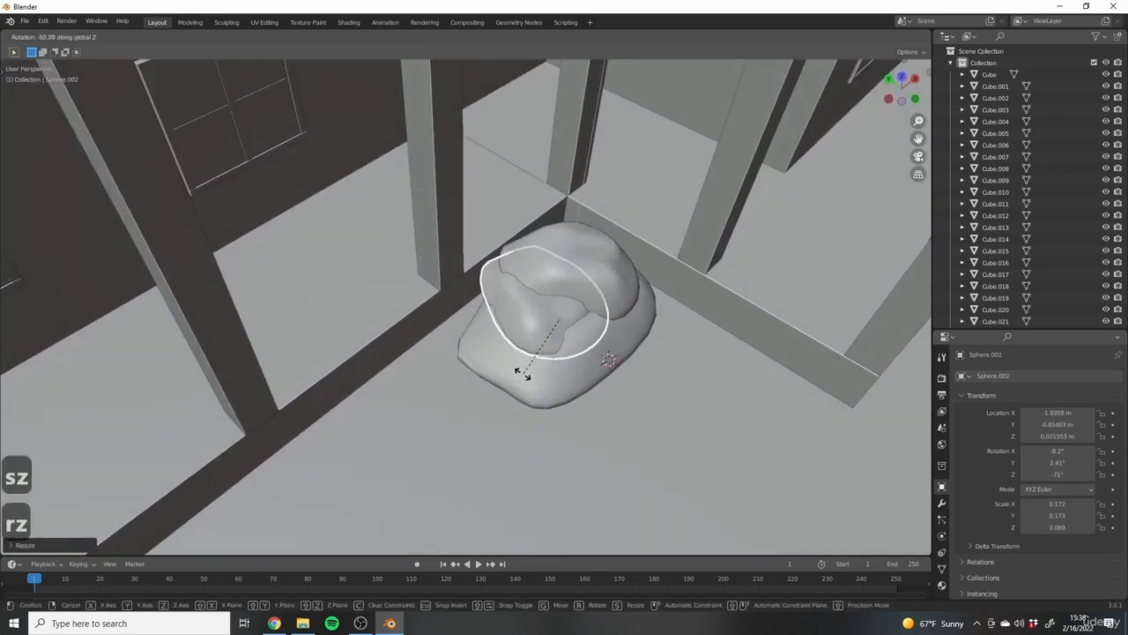
click(537, 370)
Reposition and tilt the second upper lump on the base bush, and shrink it to an X and Y scale of about 0.14.
middle_drag(537, 370, 537, 342)
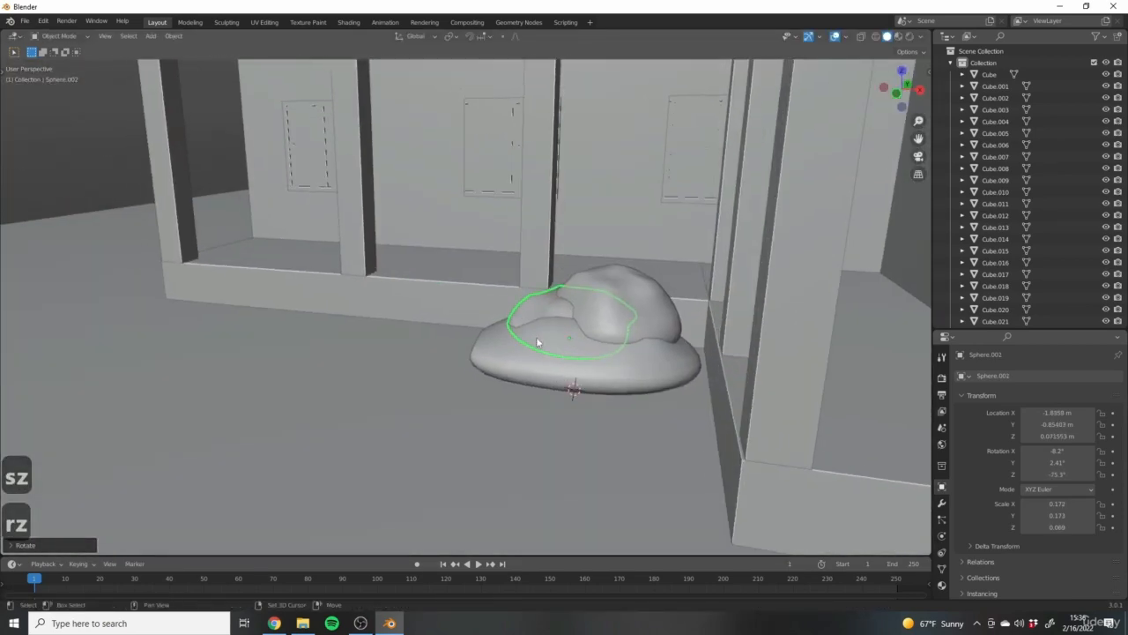
key(g)
click(596, 349)
middle_drag(596, 349, 622, 393)
key(r)
click(638, 345)
key(s)
click(603, 386)
Try adding another copy of the small upper lump on the bush, and undo the duplication.
middle_drag(603, 386, 536, 301)
key(shift+s)
right_click(561, 386)
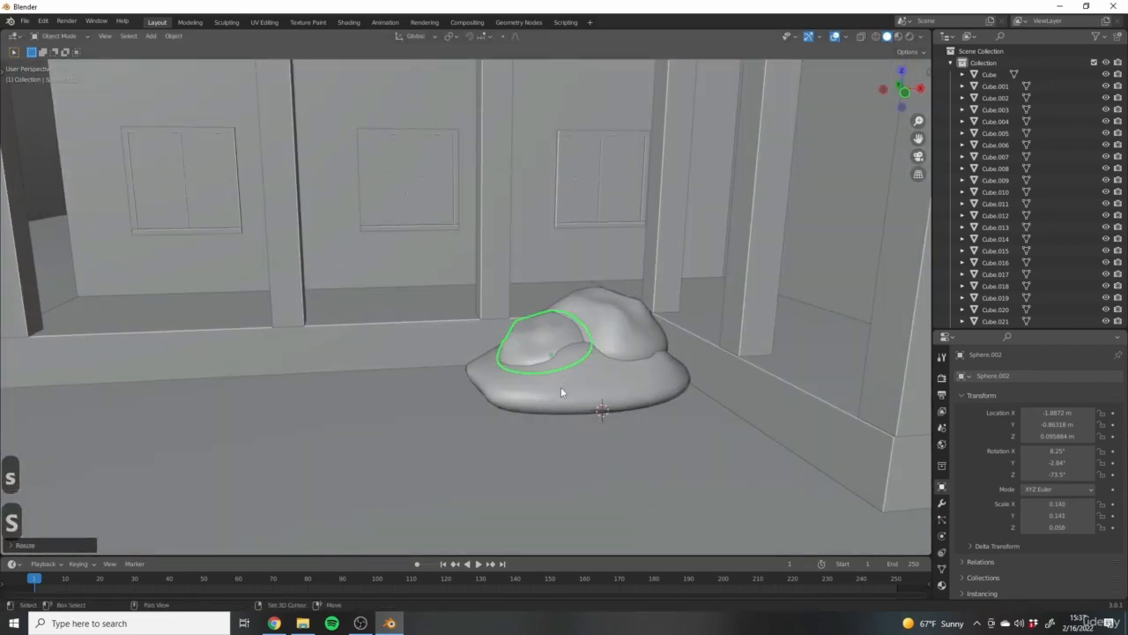
key(shift+d)
click(581, 349)
middle_drag(581, 349, 586, 432)
key(ctrl+z)
click(589, 393)
middle_drag(589, 392, 557, 320)
Edit the small upper lump's mesh, pulling its outer side outward and adjusting its crown with a smaller influence radius.
click(546, 349)
key(Tab)
scroll(552, 319, up, 3)
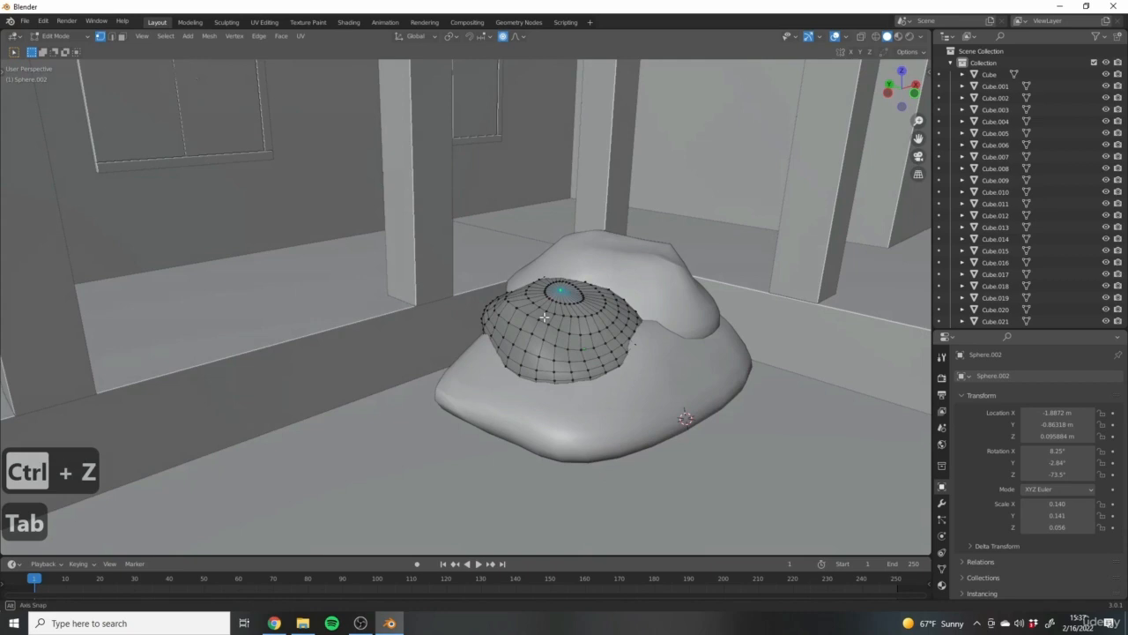
click(499, 348)
middle_drag(499, 348, 493, 357)
key(g)
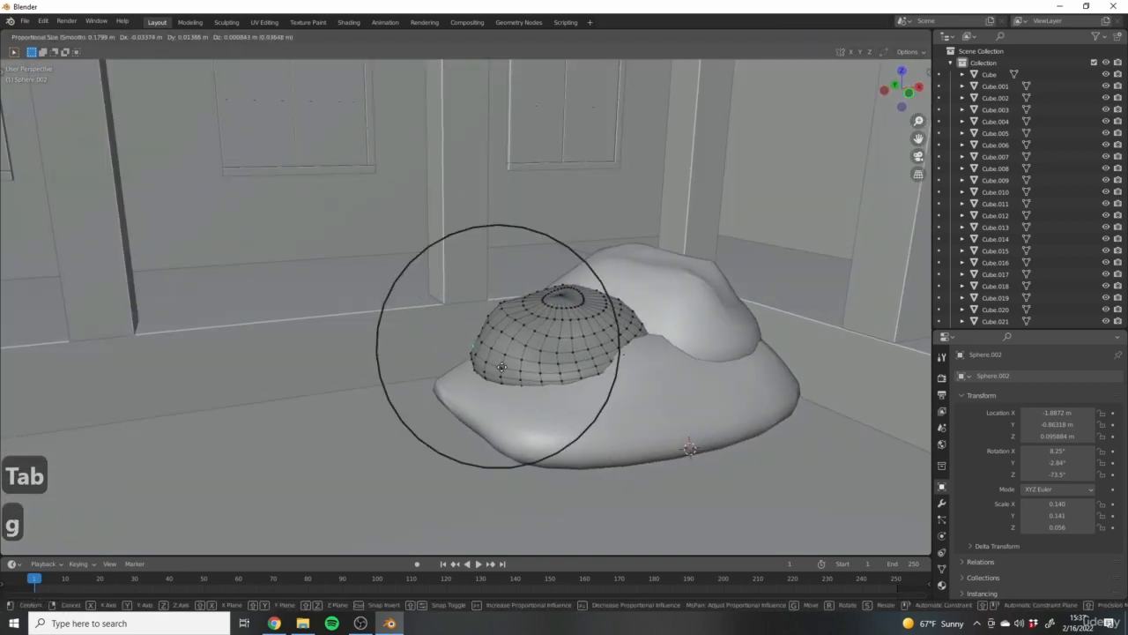
scroll(486, 364, up, 4)
click(487, 364)
key(g)
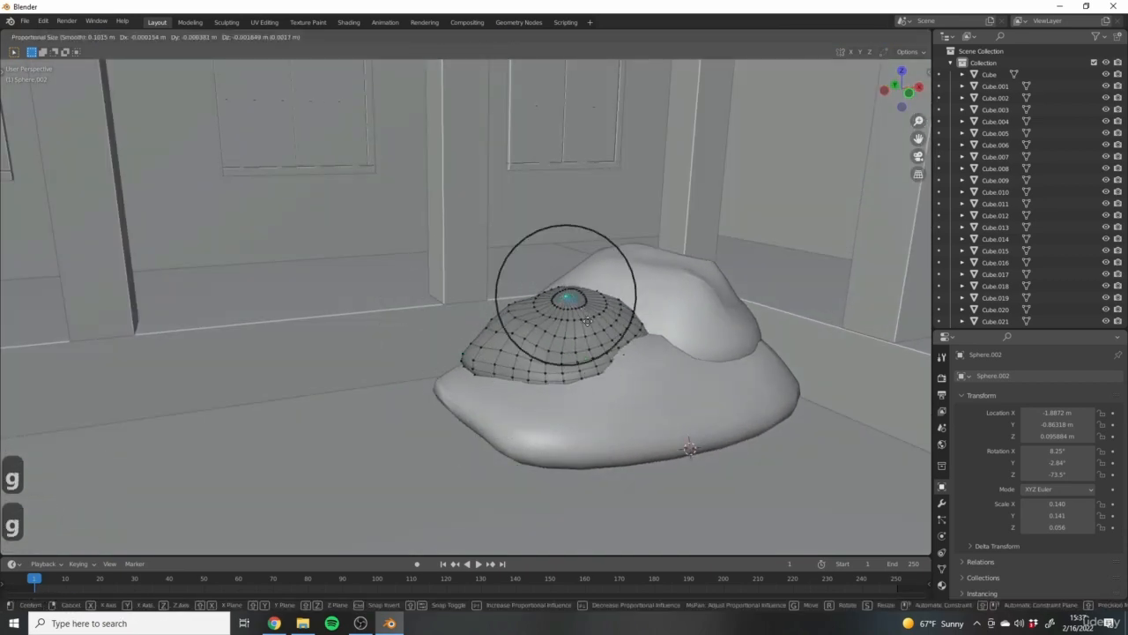
click(604, 303)
Shape a bulge and a hollow along the small lump's front side with proportional vertex moves.
middle_drag(604, 302, 696, 331)
key(g)
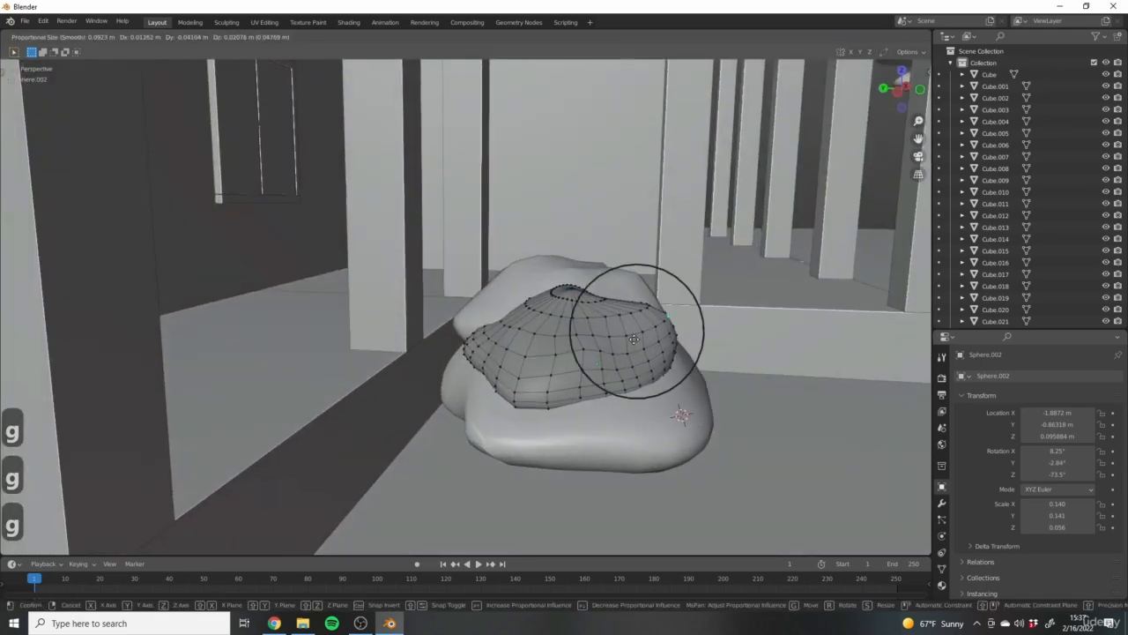
click(617, 357)
mouse_move(617, 357)
middle_down()
mouse_move(650, 347)
mouse_move(621, 363)
middle_up()
key(g)
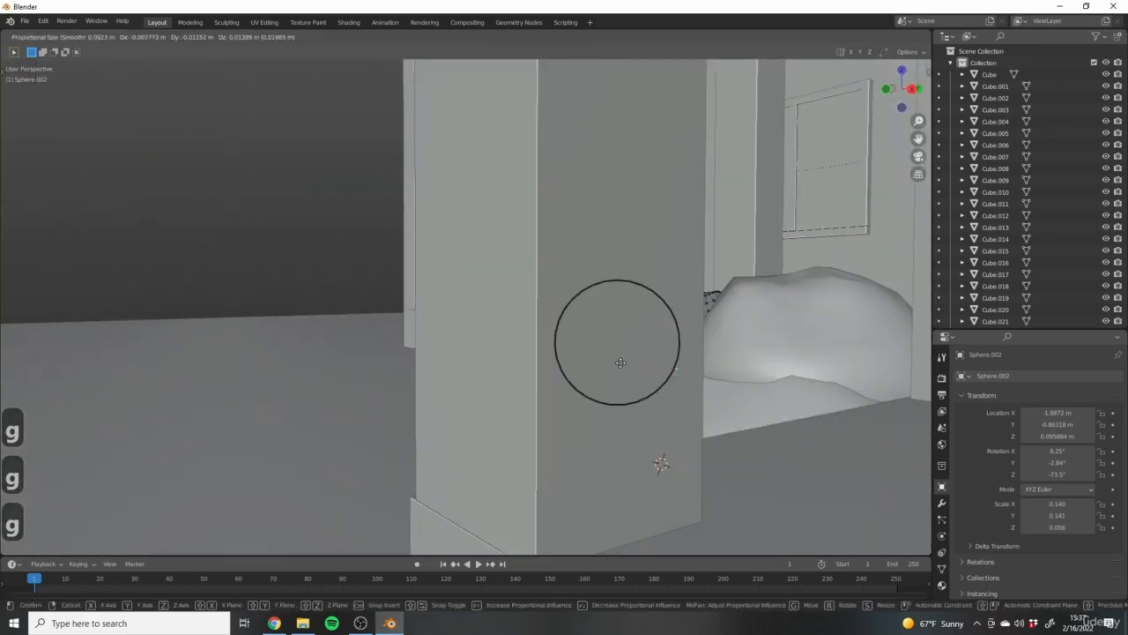
click(633, 366)
middle_drag(484, 338, 600, 288)
key(g)
scroll(636, 344, up, 5)
click(655, 341)
scroll(599, 289, up, 3)
middle_drag(557, 379, 612, 355)
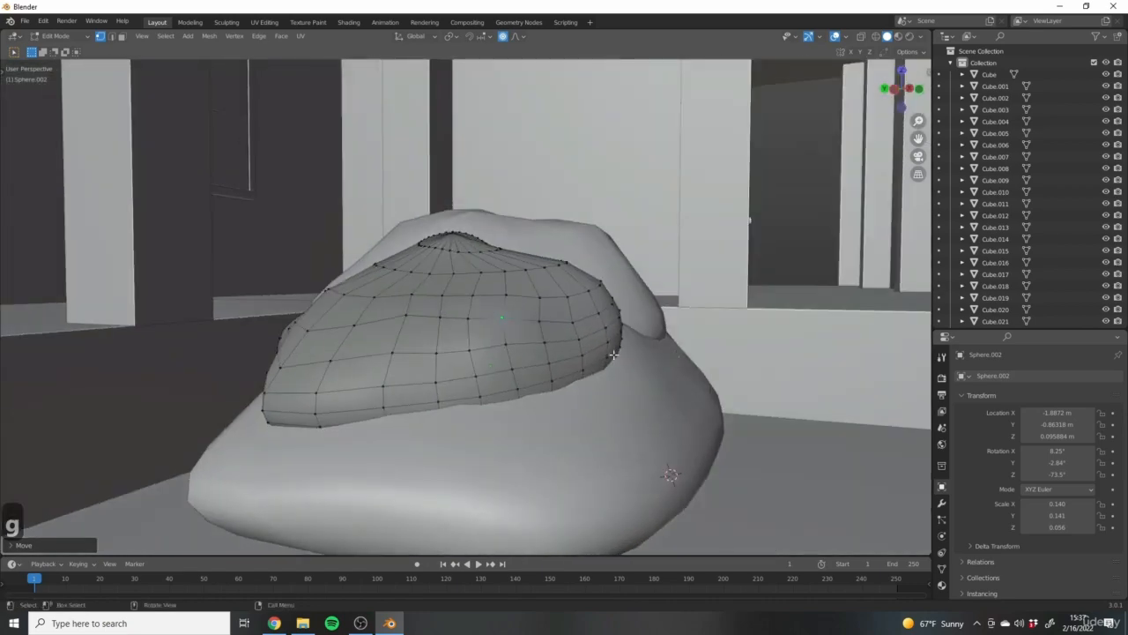
Reshape the small lump's porch-facing shoulder and lower rim to blend into the base bush, and leave mesh editing.
middle_drag(363, 341, 226, 290)
key(g)
scroll(458, 388, down, 5)
click(458, 388)
key(g)
scroll(264, 282, up, 4)
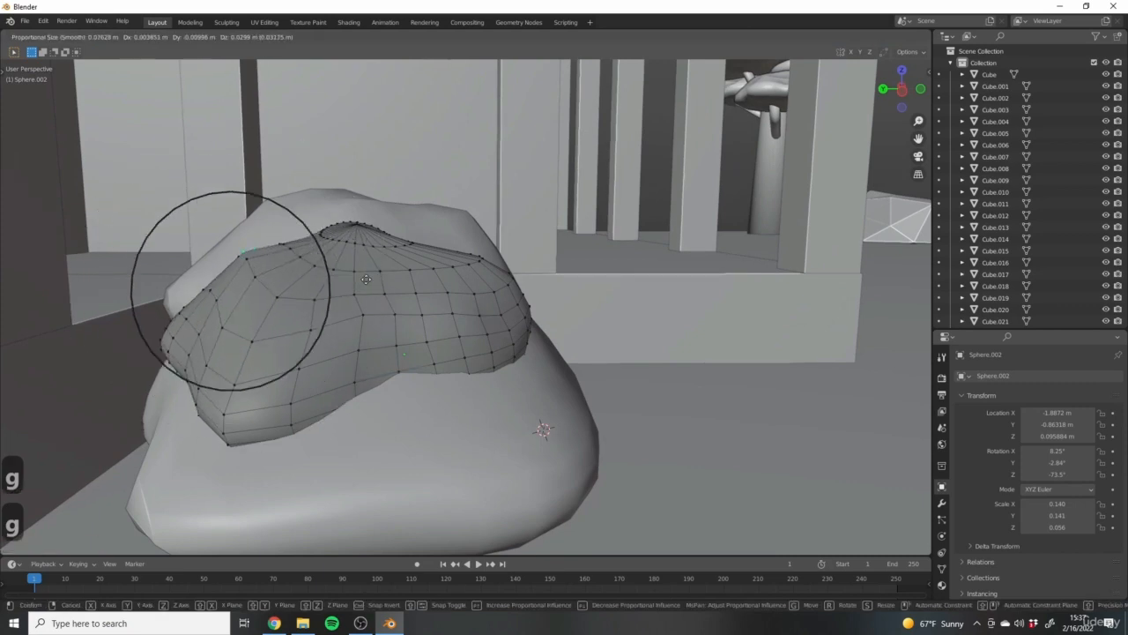
scroll(214, 282, down, 5)
scroll(194, 309, up, 3)
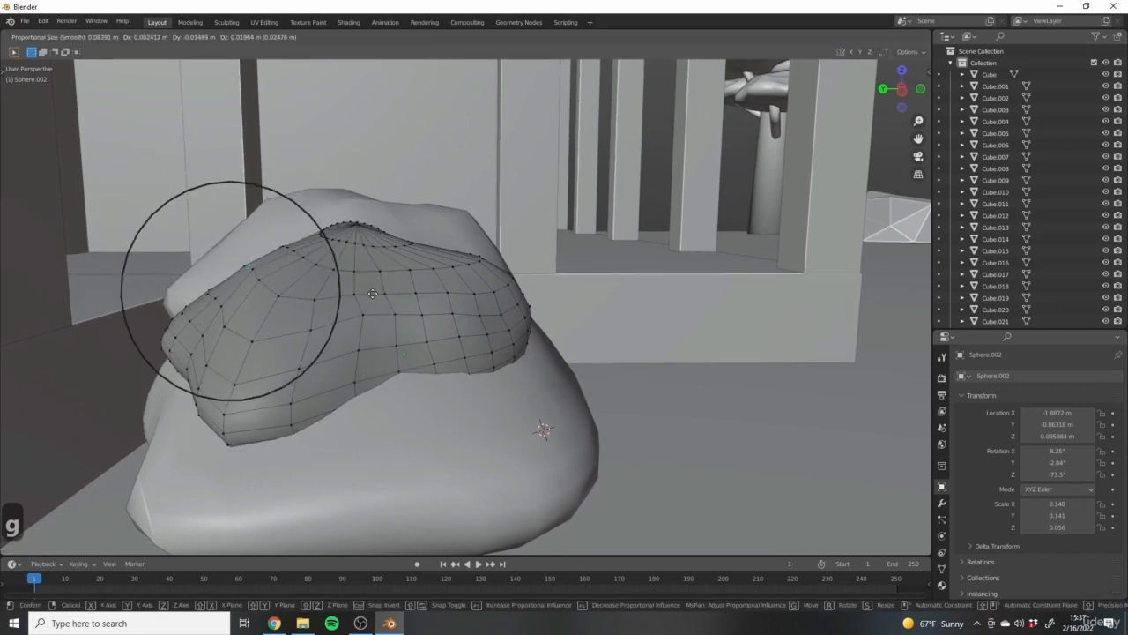
click(156, 347)
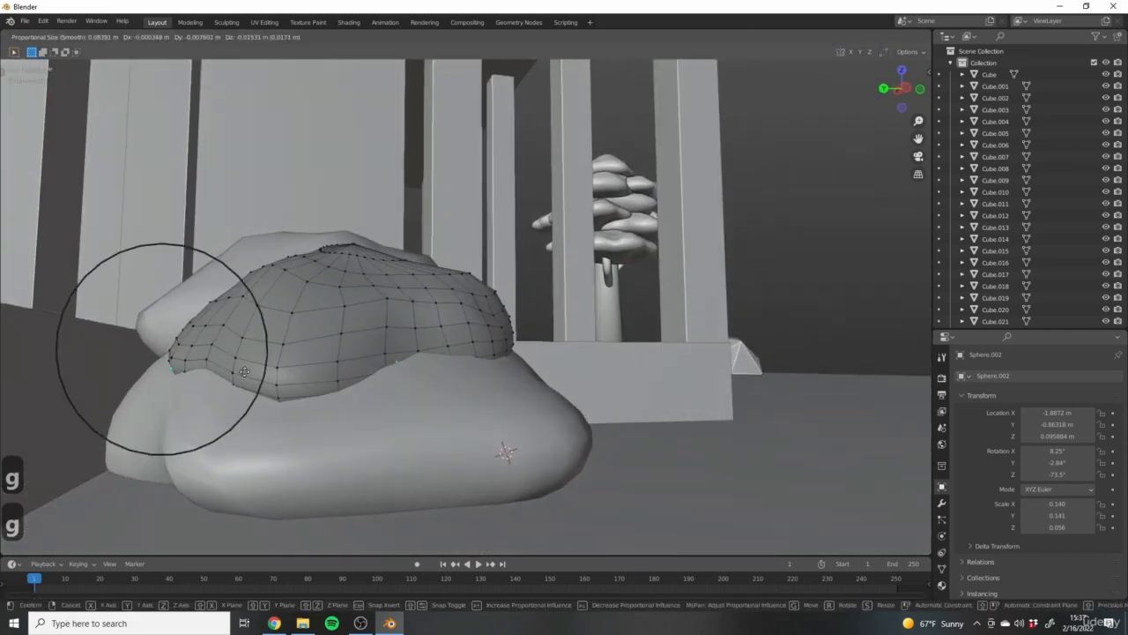
click(203, 348)
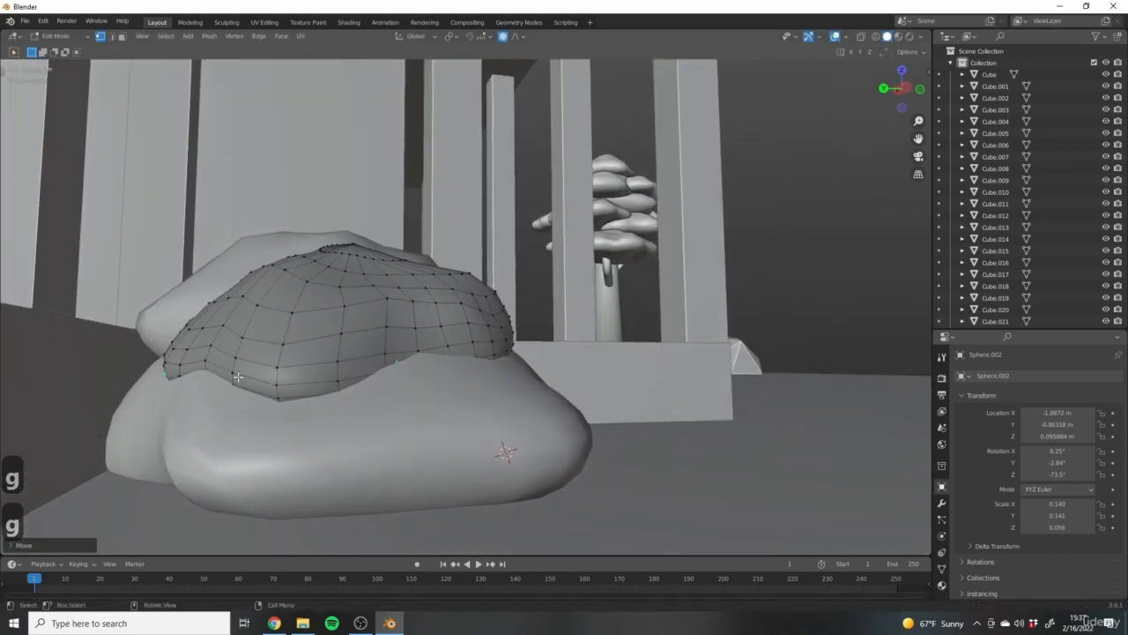
middle_drag(203, 348, 476, 325)
key(Tab)
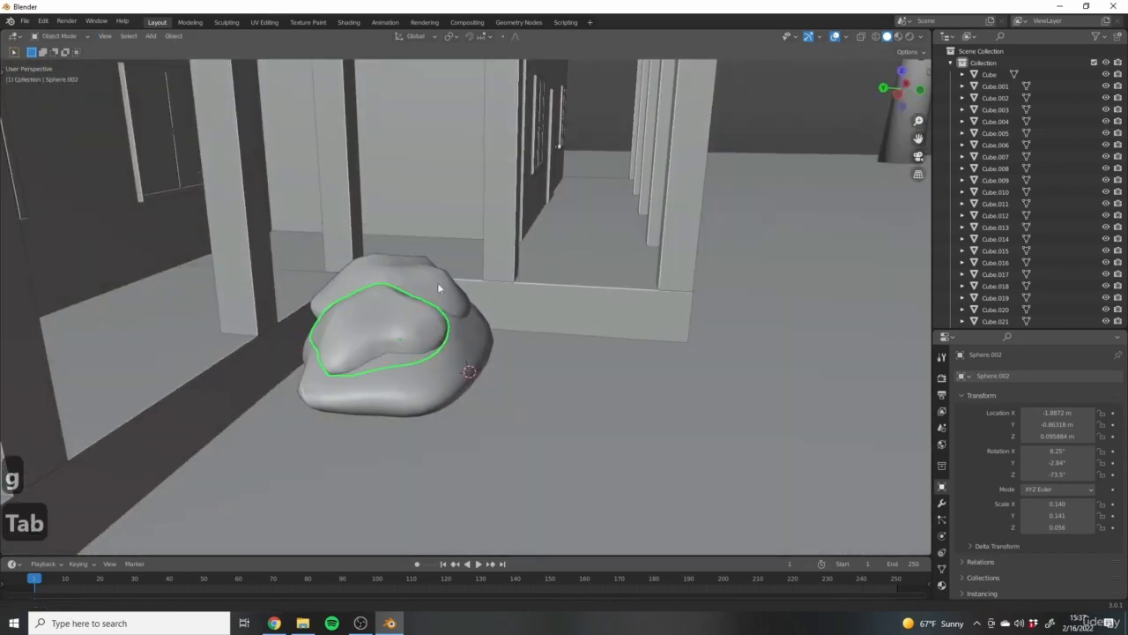
Pull the base bush sphere's outer rim inward at its front, side and porch corner with proportional vertex moves, and leave mesh editing.
middle_drag(437, 282, 360, 447)
click(466, 411)
key(Tab)
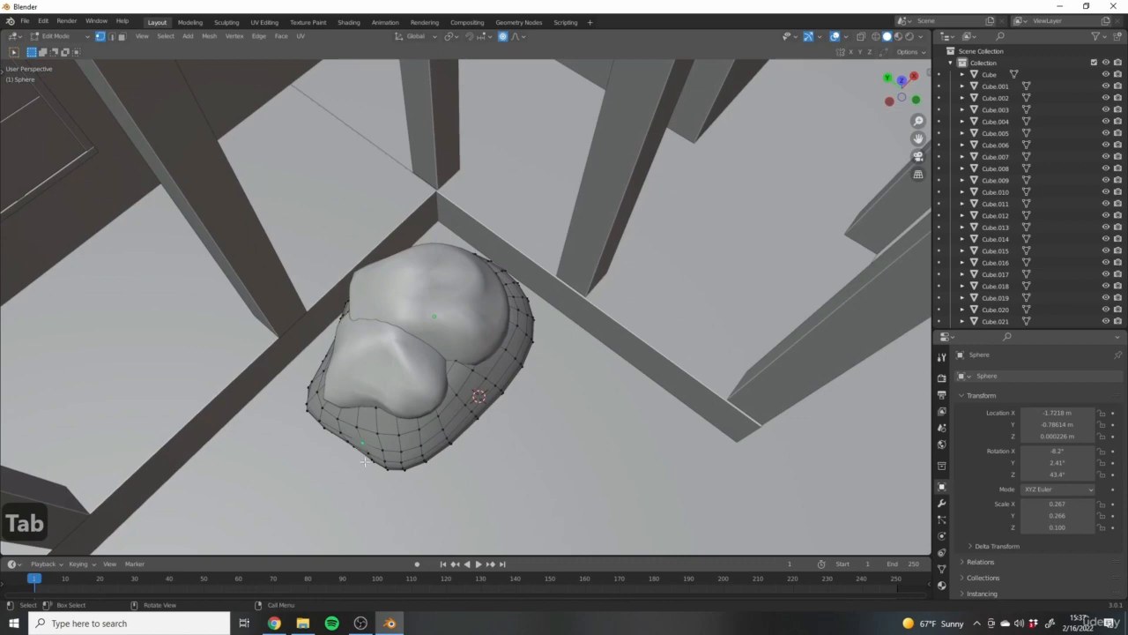
key(g)
click(382, 426)
click(513, 396)
key(g)
click(482, 377)
middle_drag(483, 377, 479, 416)
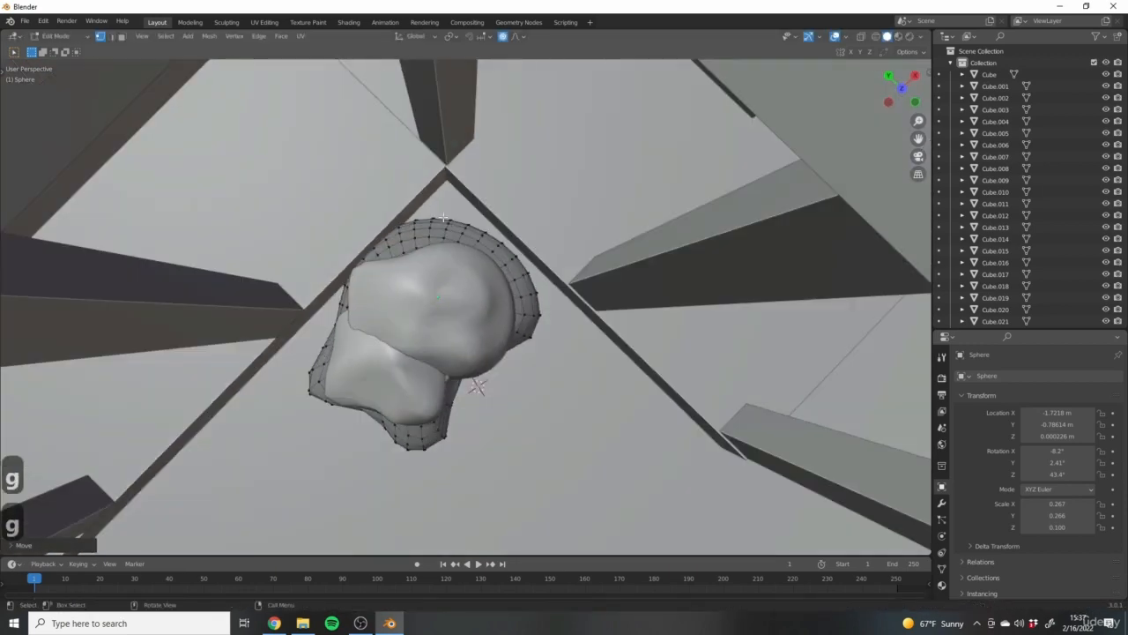
click(445, 218)
key(g)
click(450, 243)
middle_drag(379, 393, 426, 433)
key(Tab)
Examine the bush against the whole house and up close in the porch corner.
scroll(475, 353, down, 12)
key(Tab)
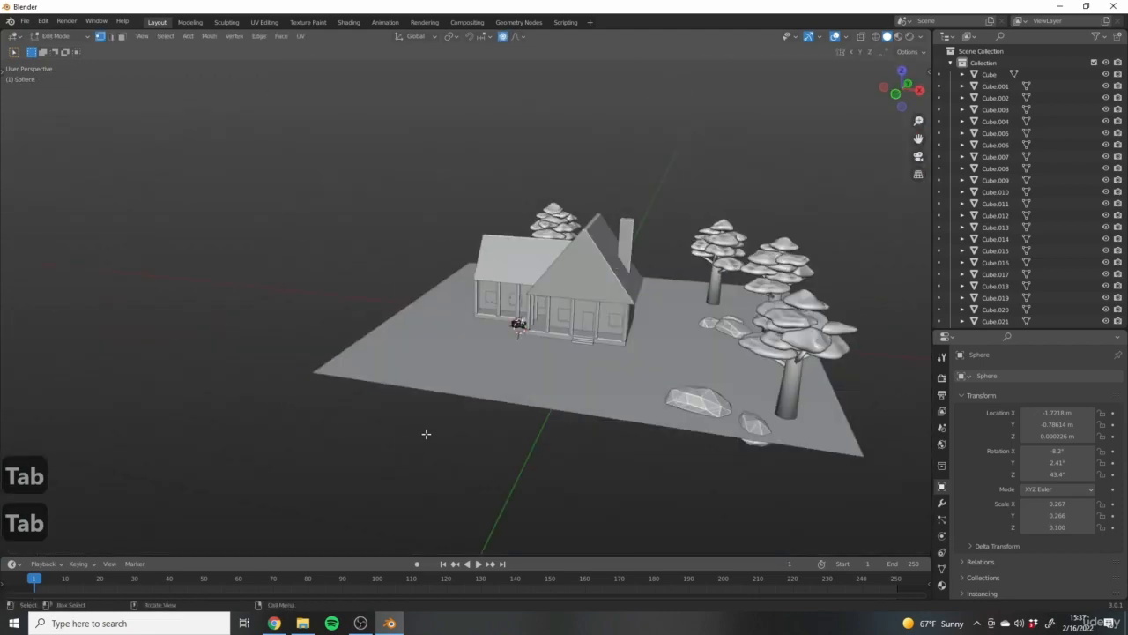
key(Tab)
key(v)
key(c)
scroll(524, 397, up, 4)
middle_drag(342, 363, 547, 441)
scroll(370, 290, up, 7)
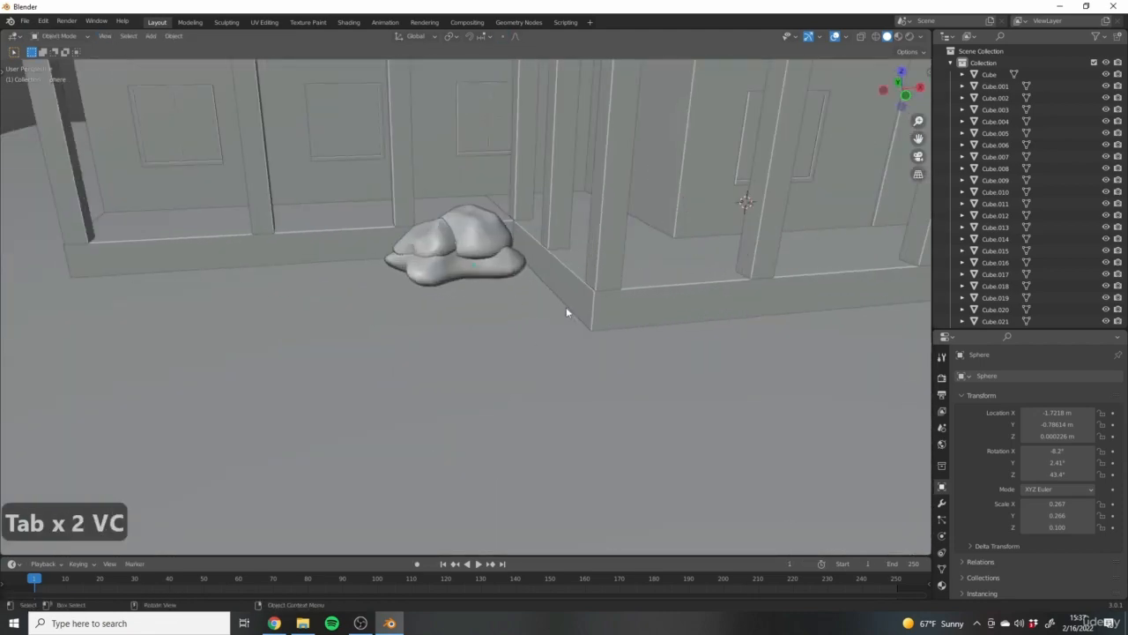
Delete all three overlapping spheres that form the bush in the porch corner.
middle_drag(566, 310, 459, 231)
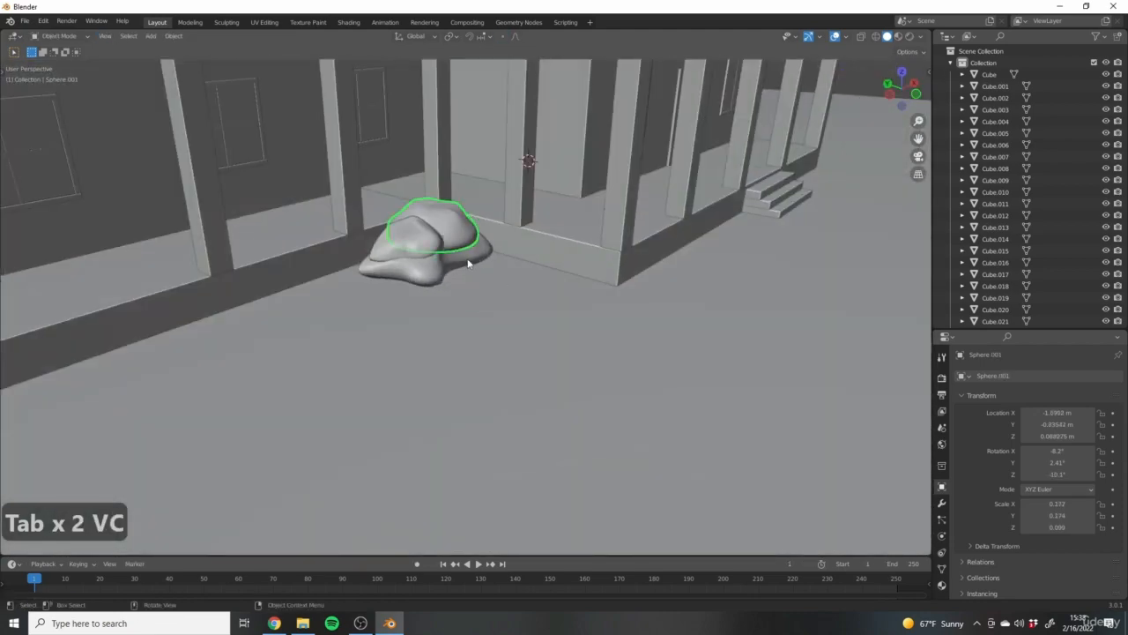
key(Delete)
click(409, 232)
key(Delete)
click(449, 251)
key(Delete)
scroll(546, 297, down, 4)
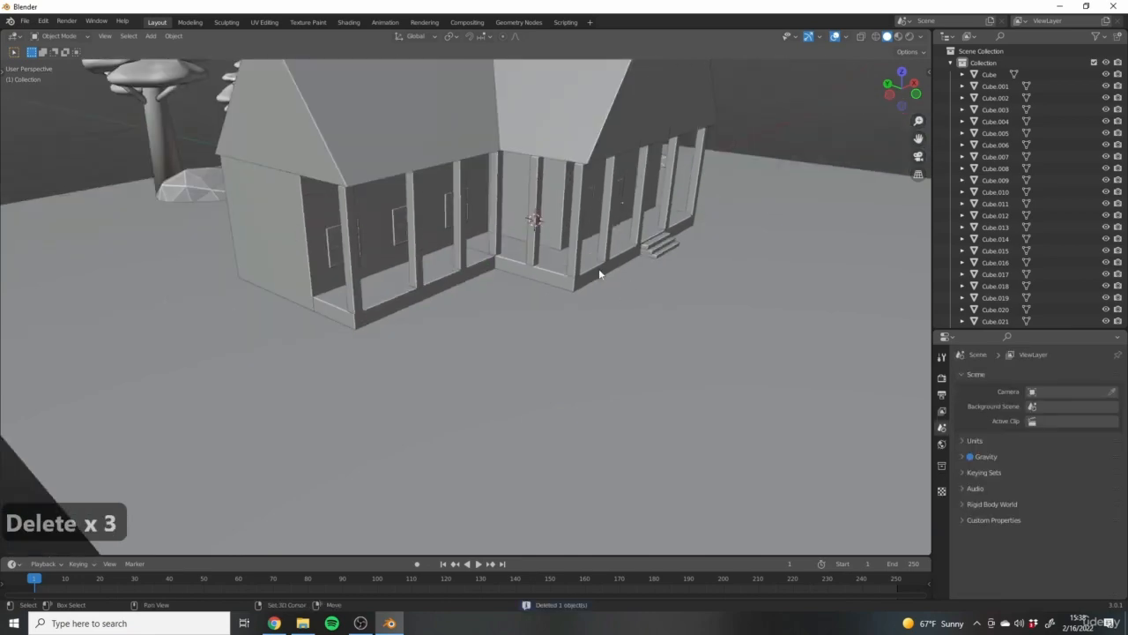
Place the 3D cursor on the ground in the corner between the two porches and add a cone mesh there.
middle_drag(599, 275, 637, 337)
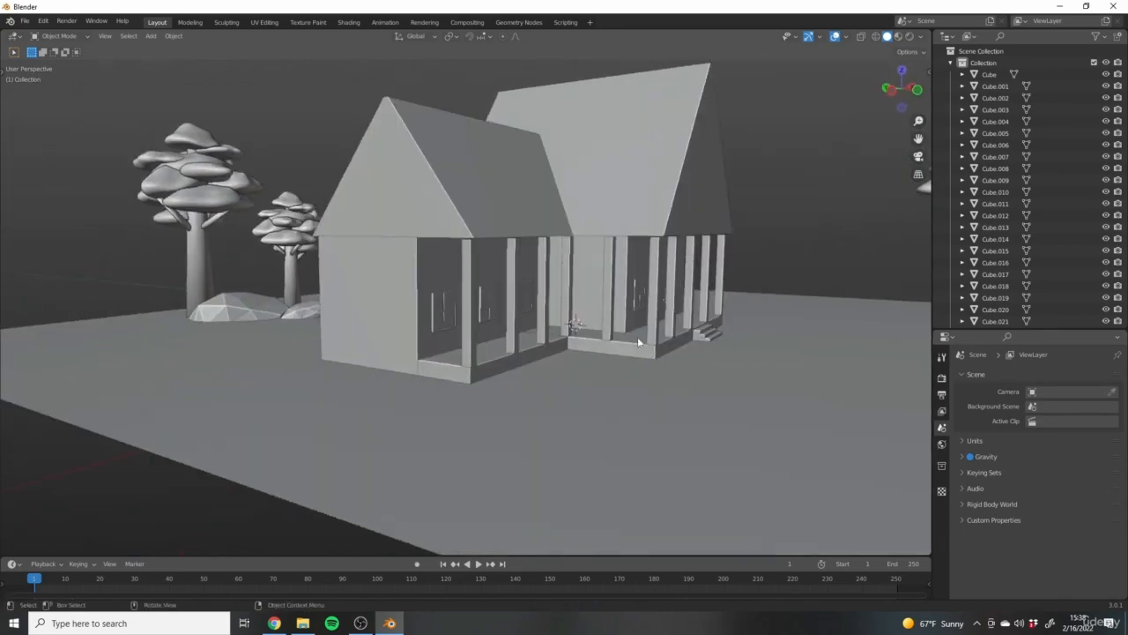
scroll(653, 326, up, 4)
shift+middle_drag(642, 423, 544, 386)
scroll(437, 409, up, 4)
right_click(562, 381)
key(Escape)
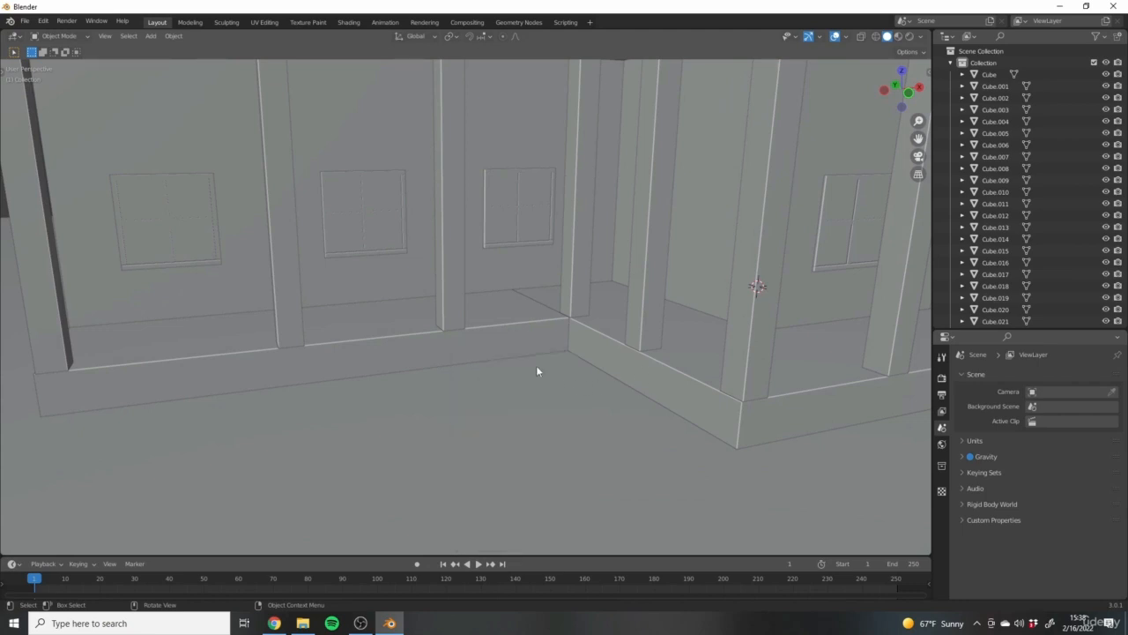
key(shift+a)
mouse_move(435, 360)
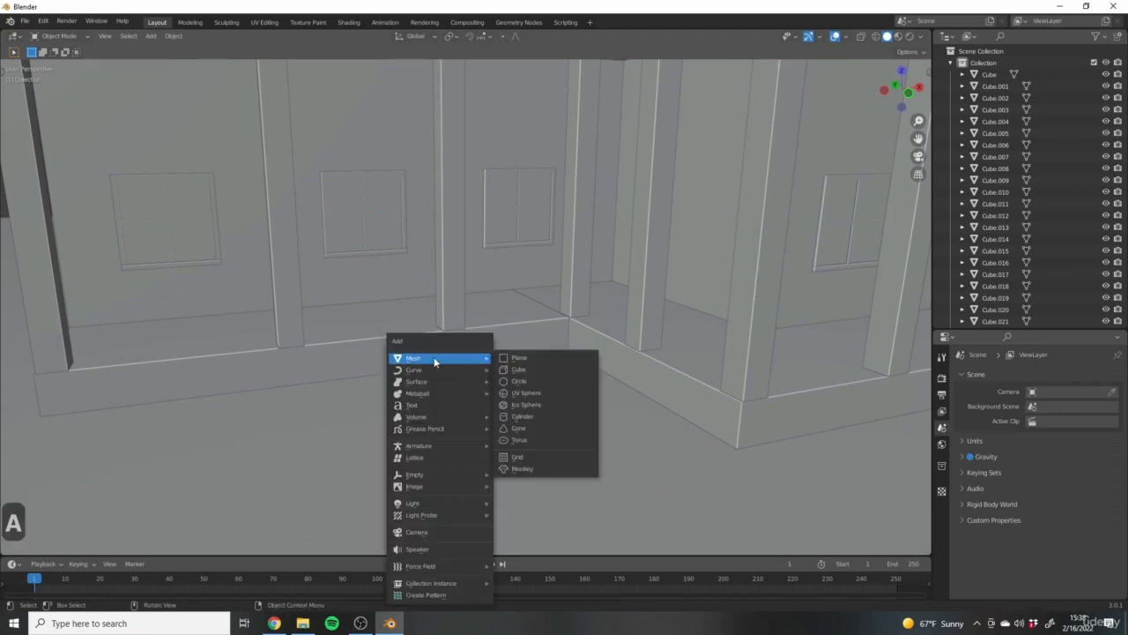
click(529, 429)
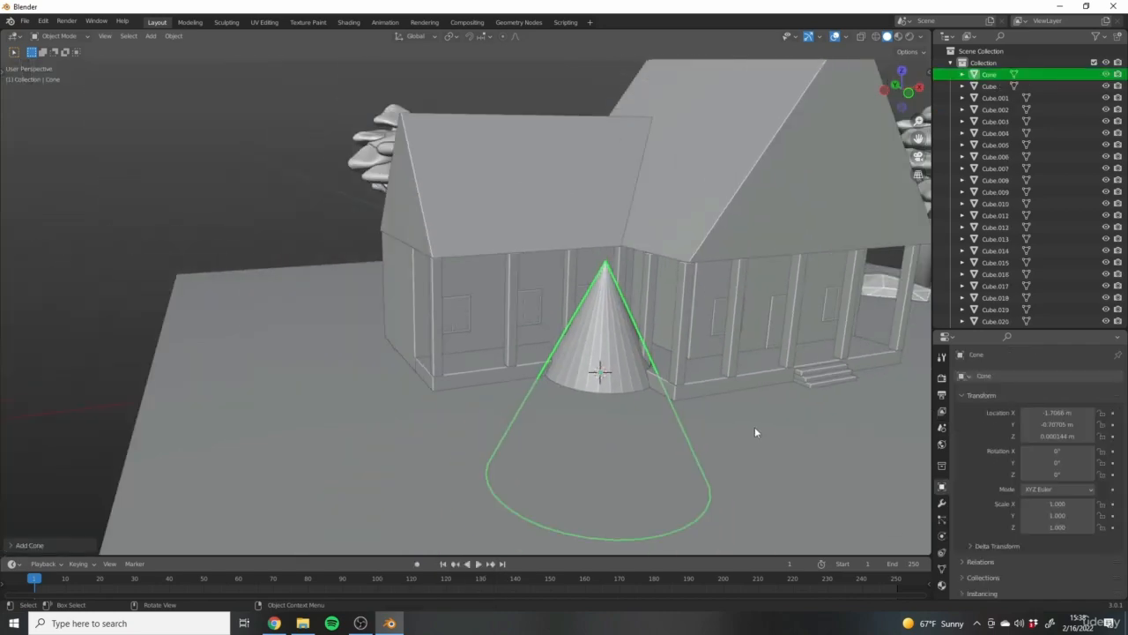
Scale the cone down uniformly to about 0.075 and raise it along Z to about 0.087 m.
middle_drag(754, 428, 855, 412)
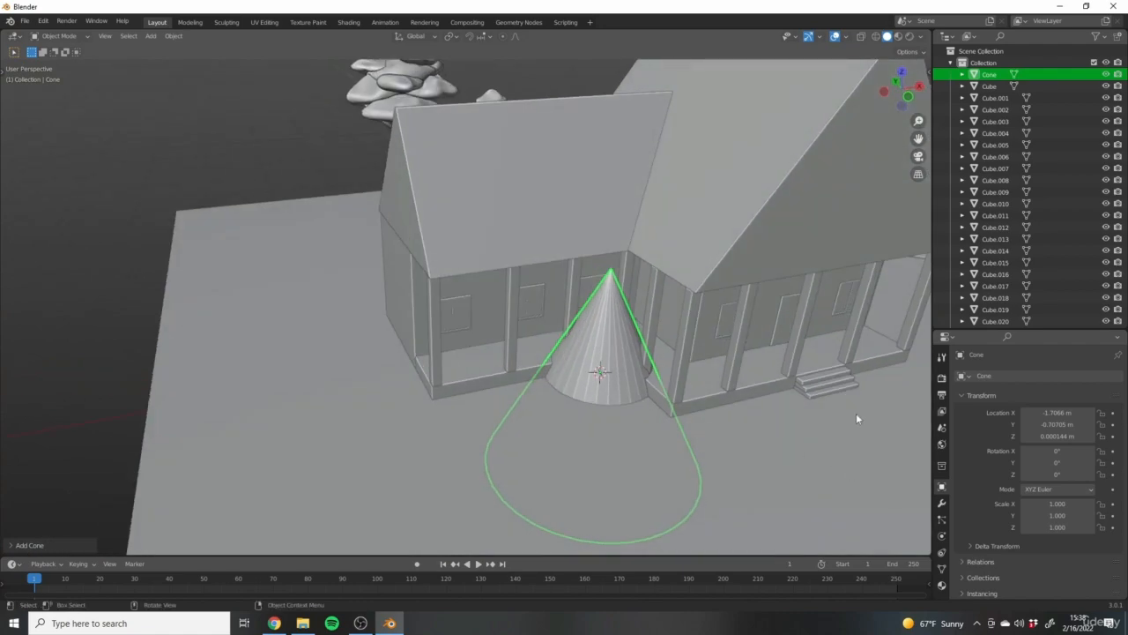
key(s)
click(640, 386)
scroll(640, 386, up, 5)
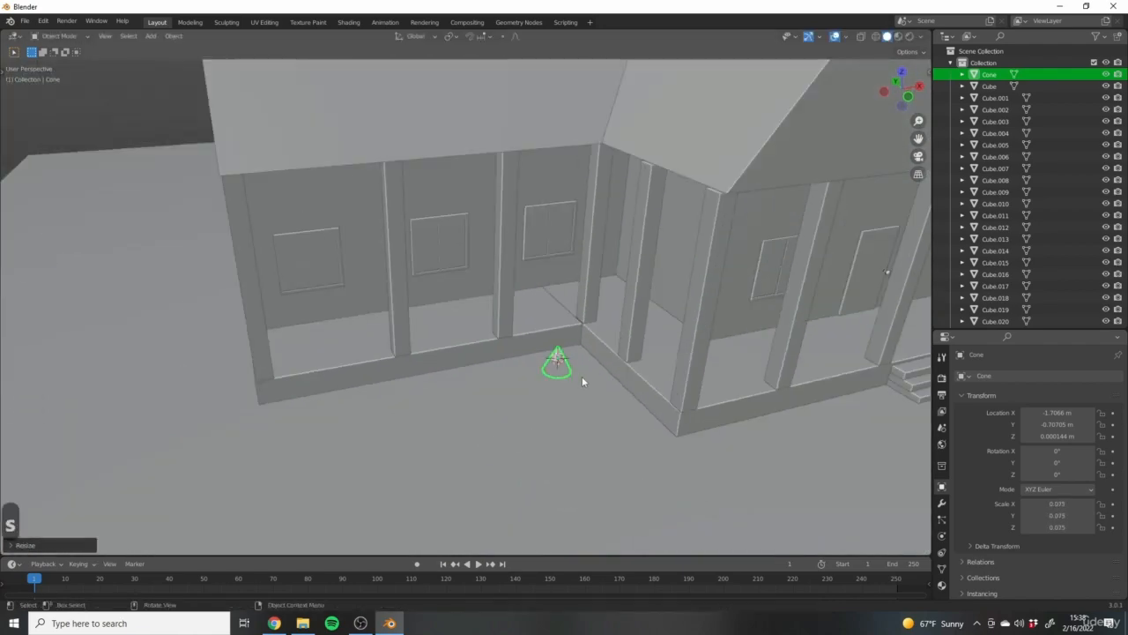
mouse_move(582, 376)
middle_down()
mouse_move(592, 373)
mouse_move(568, 394)
mouse_move(590, 352)
mouse_move(518, 297)
mouse_move(644, 317)
middle_up()
key(g)
key(z)
click(567, 396)
In wireframe shading, select the cone's base face in face mode and scale it down to make a slender spike.
key(z)
key(z)
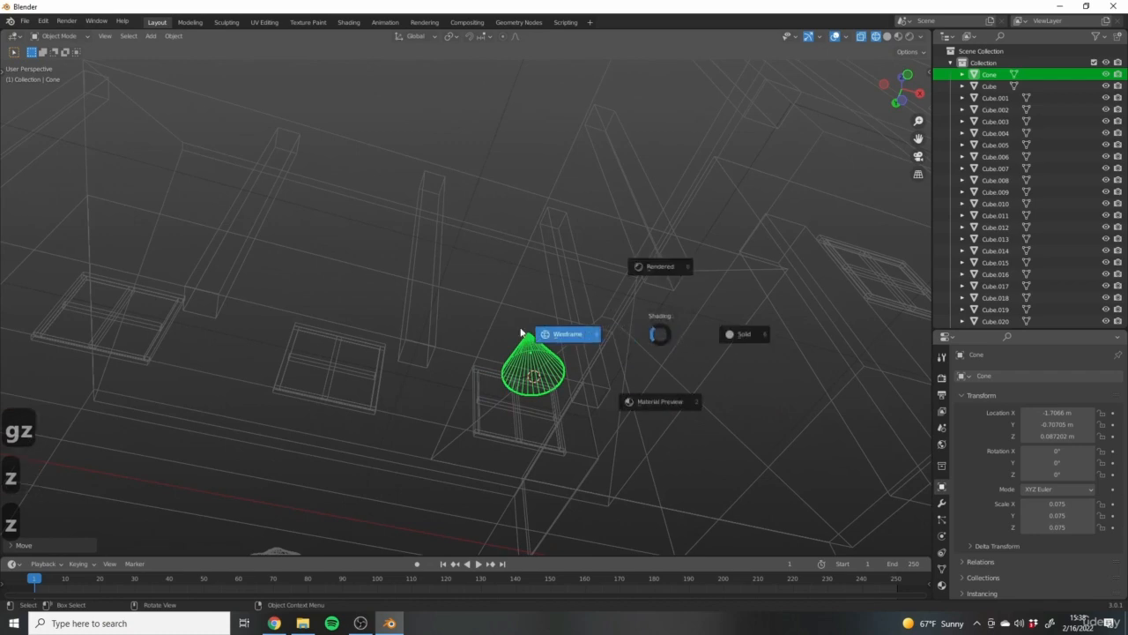
click(524, 332)
mouse_move(445, 270)
middle_down()
mouse_move(588, 364)
mouse_move(544, 343)
middle_up()
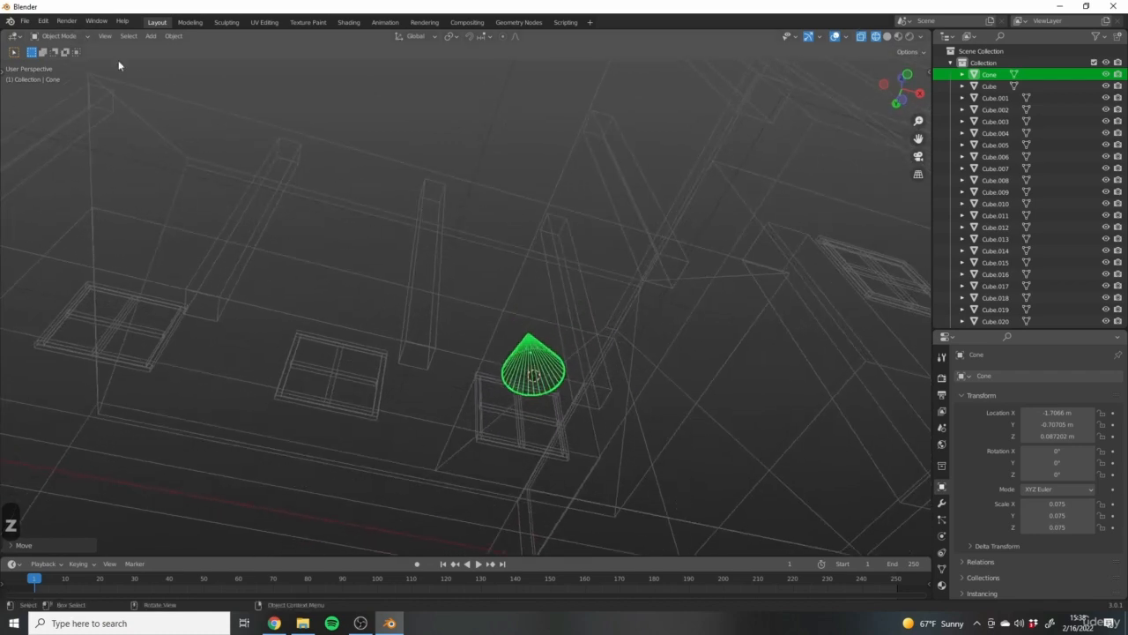
key(Tab)
click(122, 37)
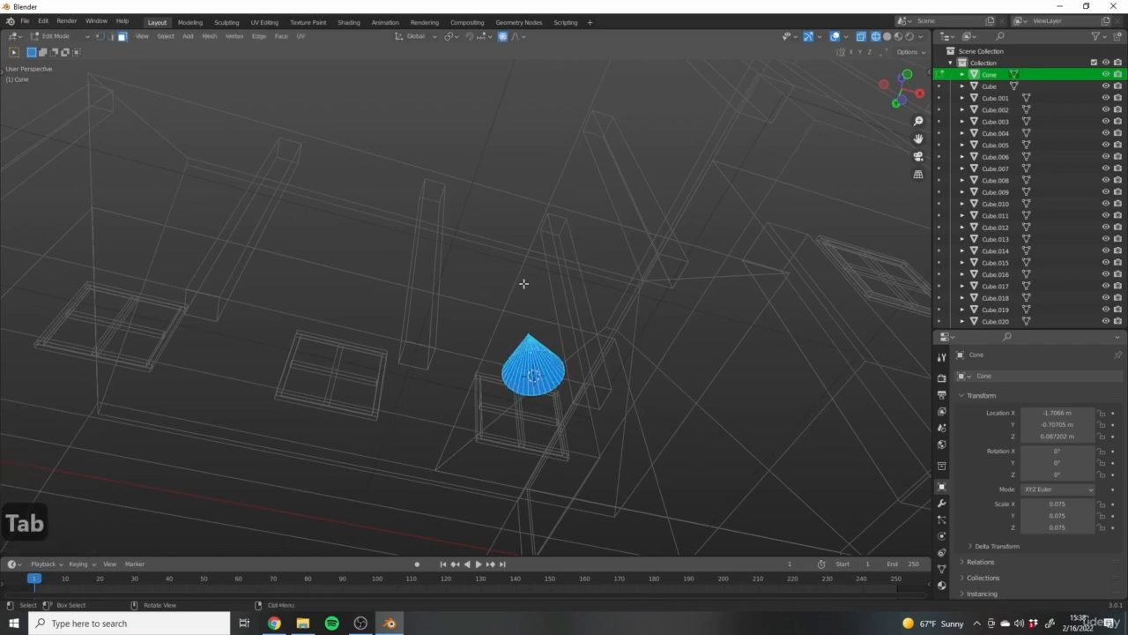
middle_drag(524, 284, 502, 457)
mouse_move(450, 376)
middle_down()
mouse_move(529, 468)
mouse_move(445, 368)
middle_up()
middle_drag(575, 409, 683, 457)
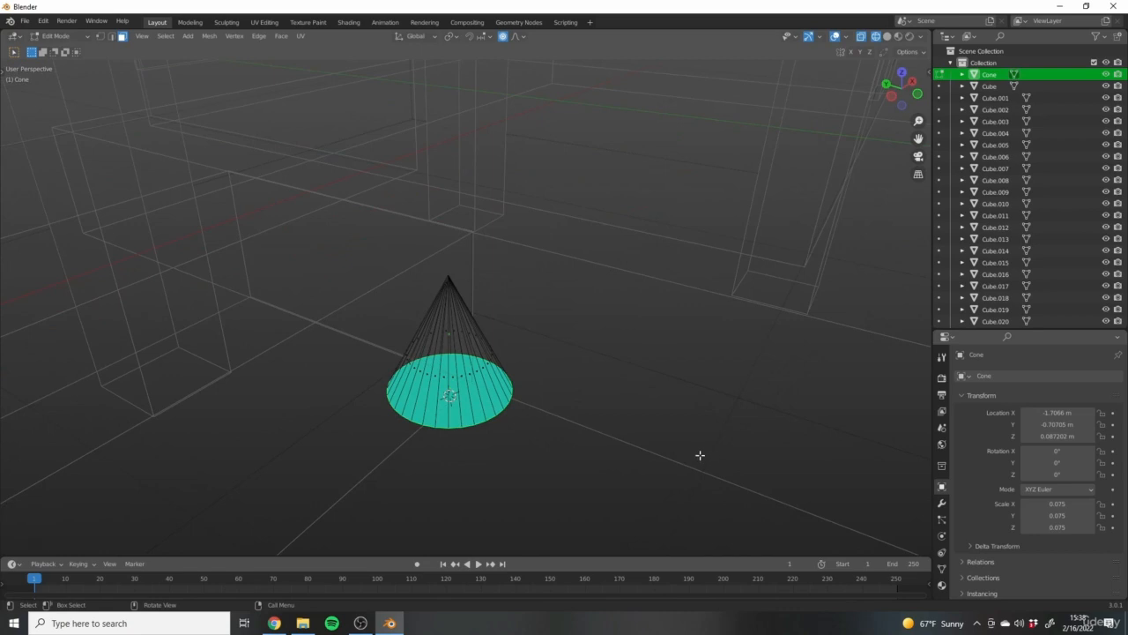
key(s)
click(515, 388)
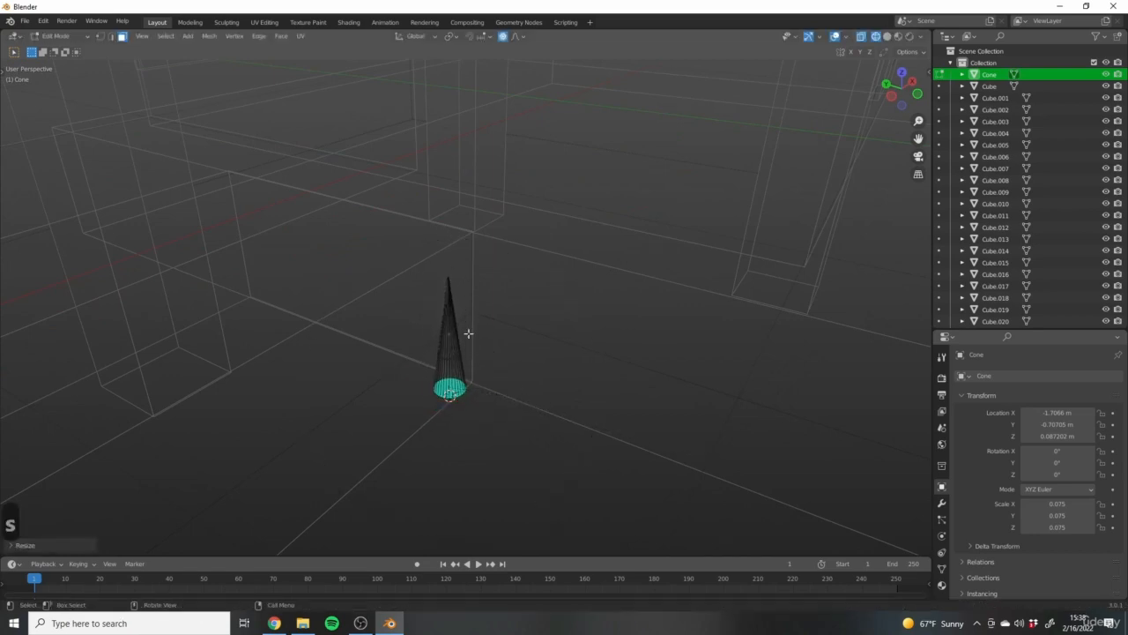
Narrow the spike's base face further with proportional editing off, and return to solid shading in Object Mode.
middle_drag(497, 403, 602, 203)
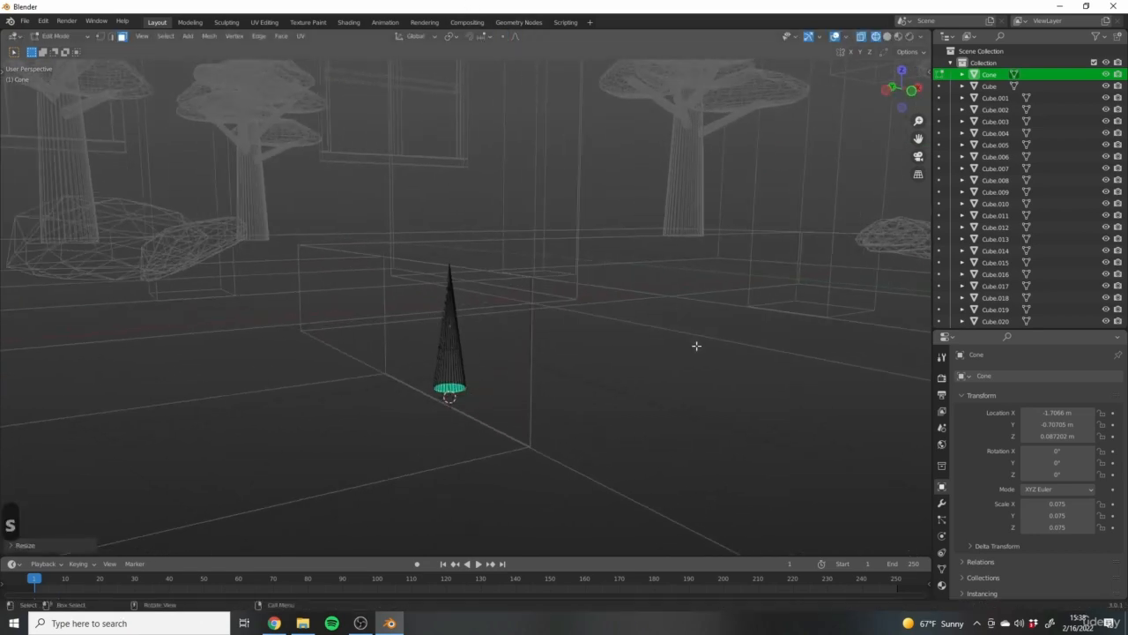
middle_drag(696, 345, 538, 436)
key(s)
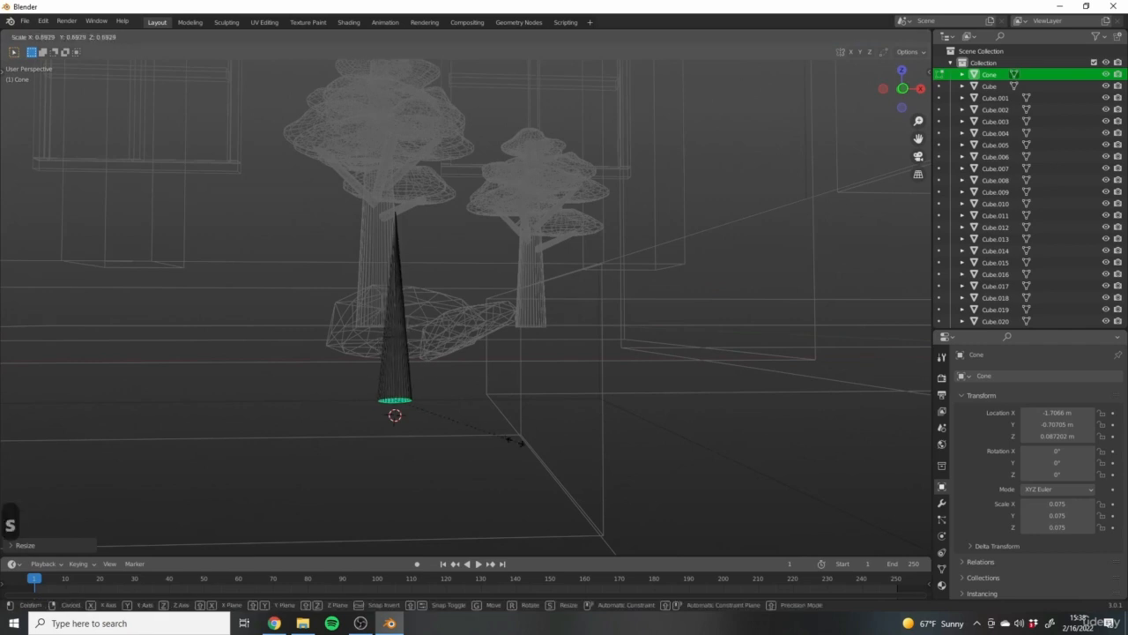
click(474, 422)
scroll(458, 395, down, 3)
key(z)
click(537, 358)
shift+middle_drag(423, 333, 491, 386)
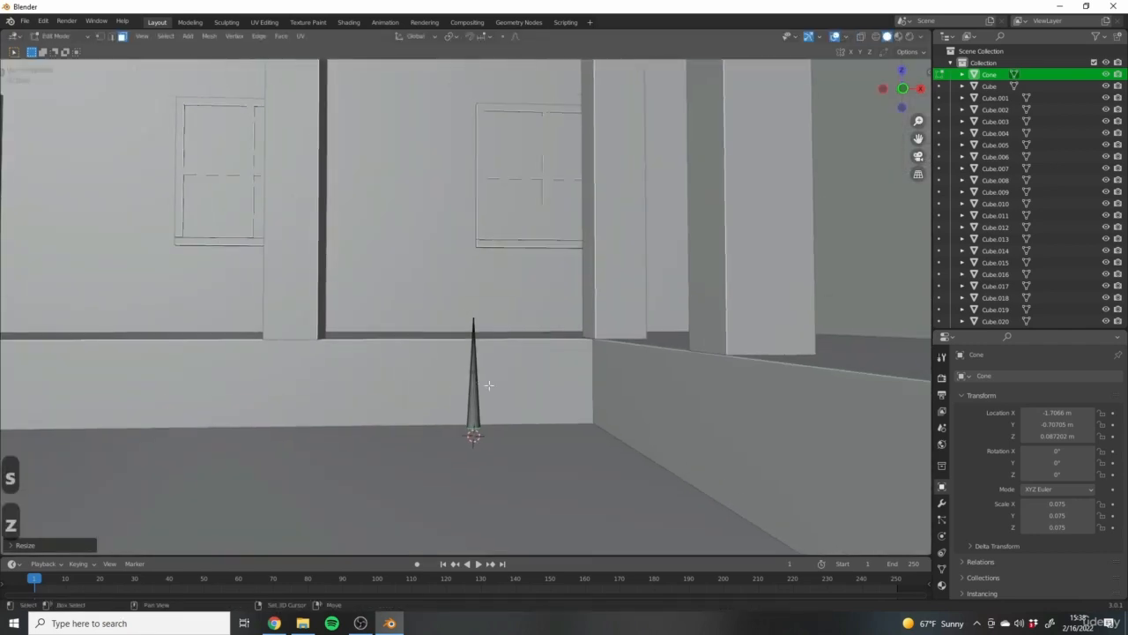
key(Tab)
Shade the spike smooth and nudge it slightly along Z.
scroll(463, 397, up, 4)
middle_drag(558, 446, 553, 435)
right_click(495, 416)
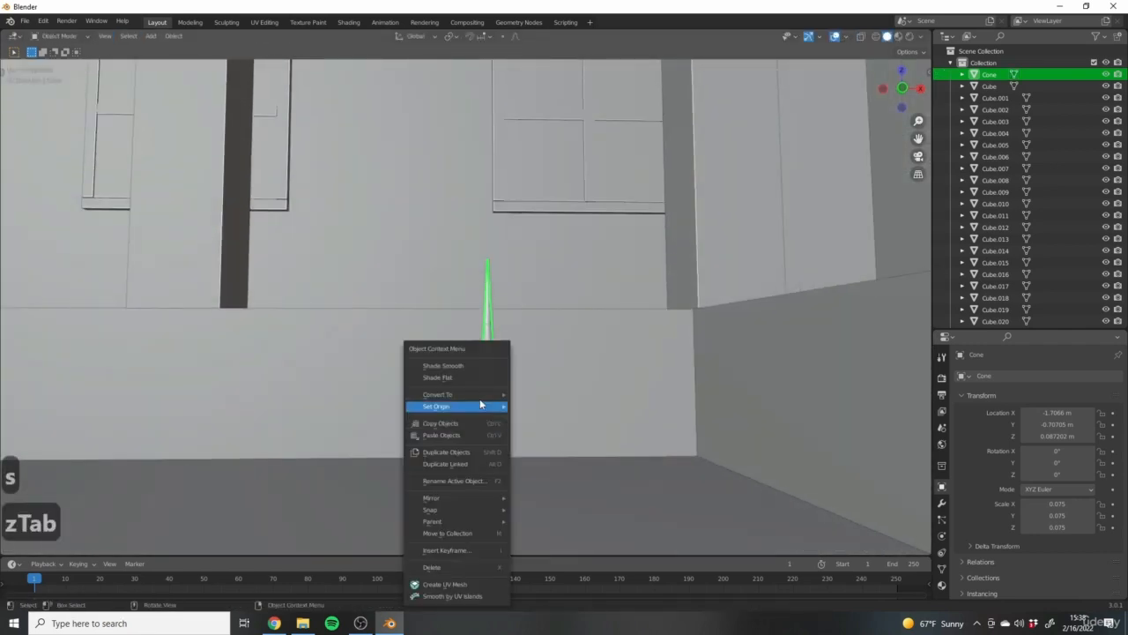
click(465, 368)
middle_drag(464, 367, 515, 423)
key(g)
key(z)
click(517, 423)
key(r)
right_click(587, 395)
Snap the 3D cursor to the centre of the spike's base face in wireframe shading, and leave mesh editing.
key(Tab)
key(z)
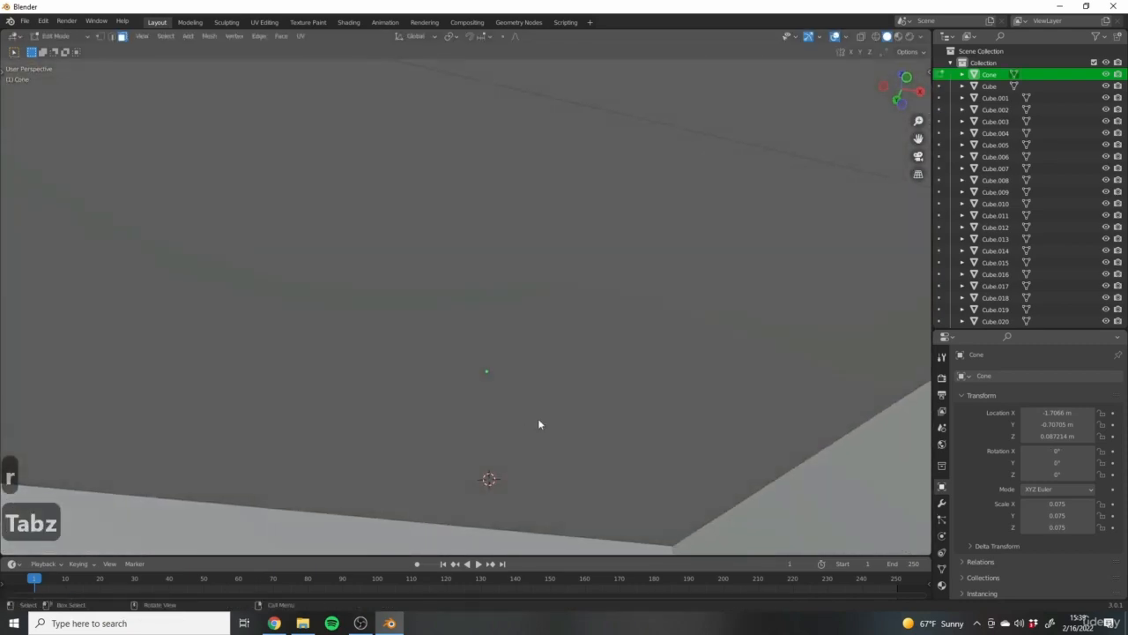
click(441, 430)
key(shift+s)
click(496, 479)
scroll(497, 470, up, 4)
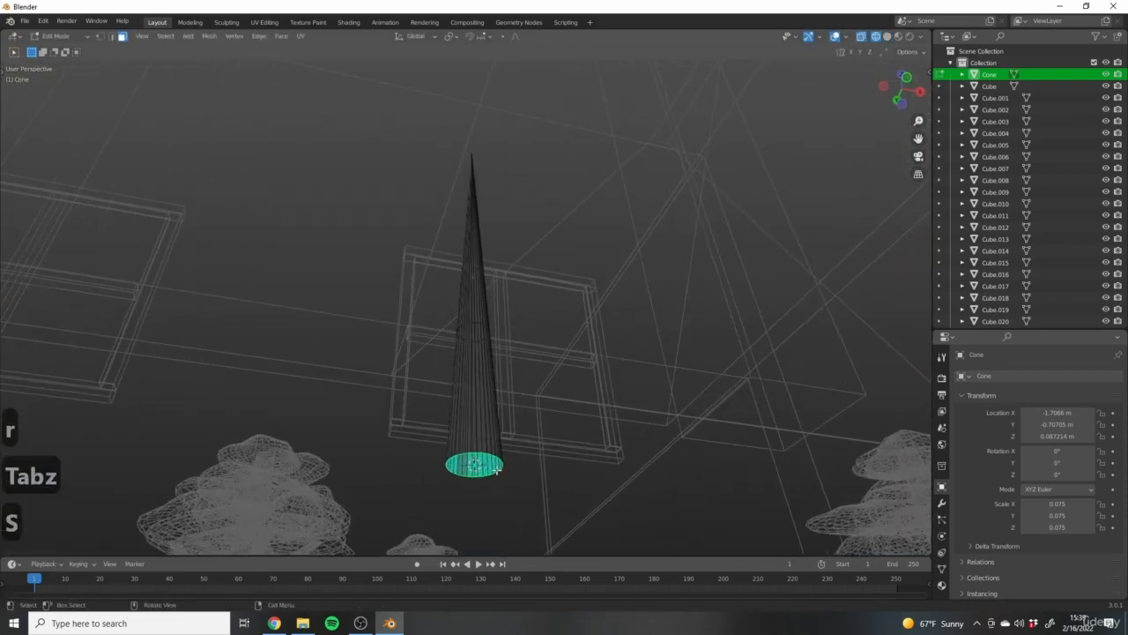
middle_drag(617, 429, 631, 389)
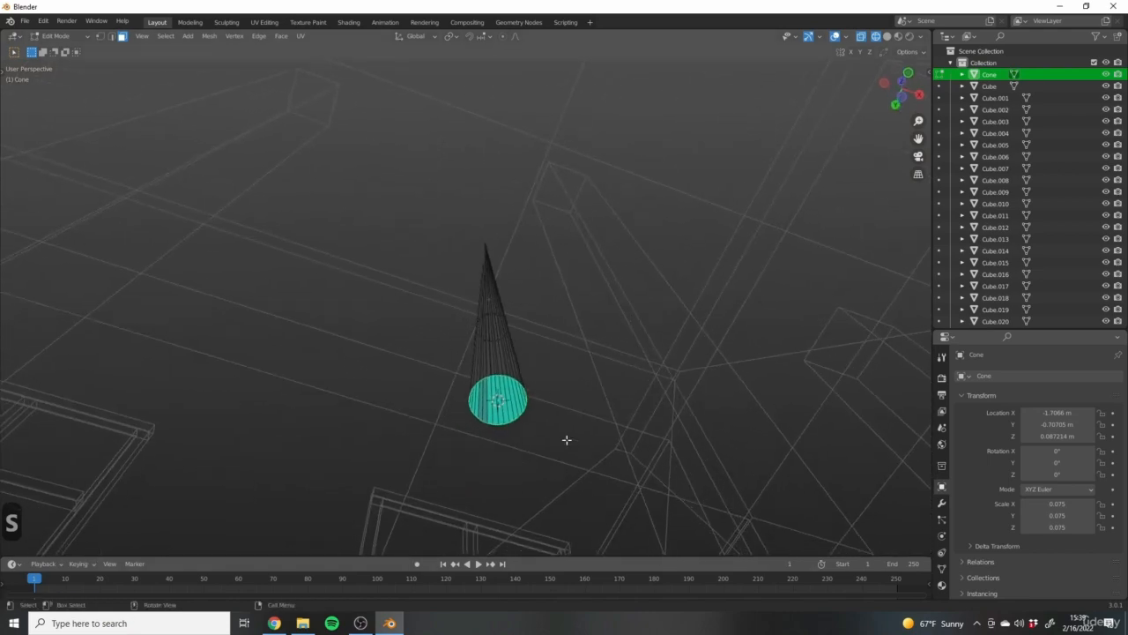
middle_drag(557, 480, 560, 430)
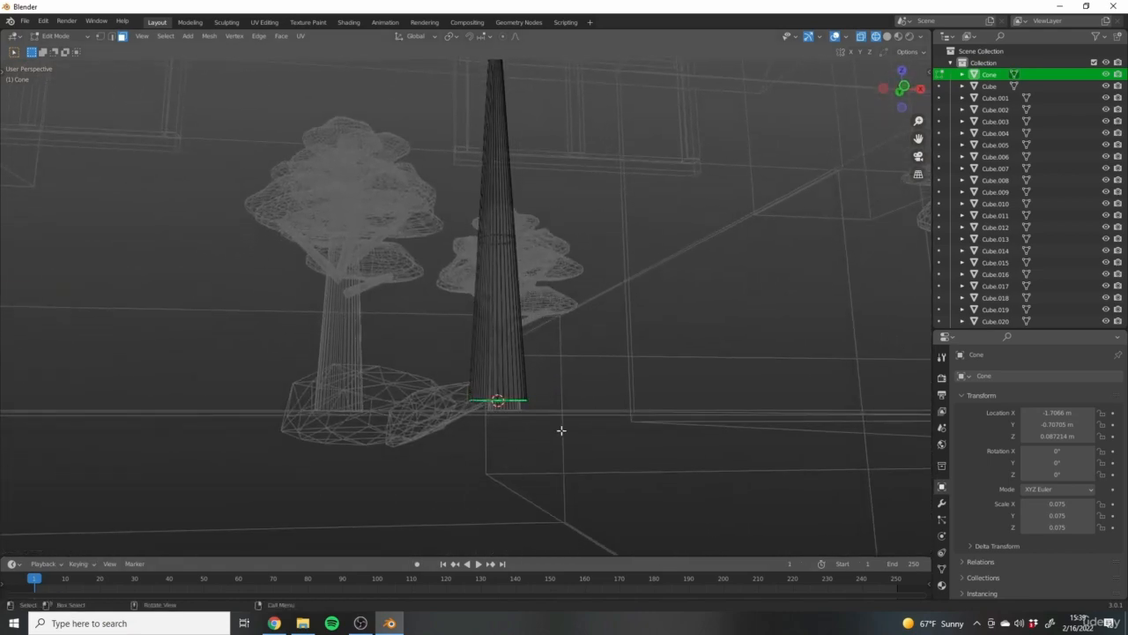
key(shift+s)
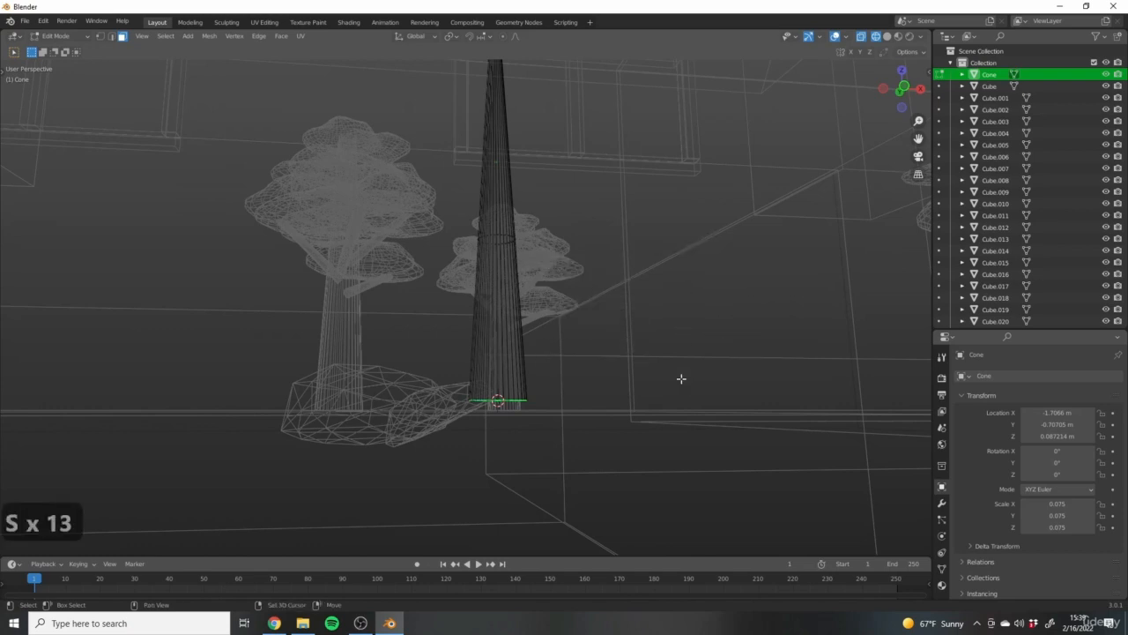
middle_drag(680, 378, 614, 385)
key(Tab)
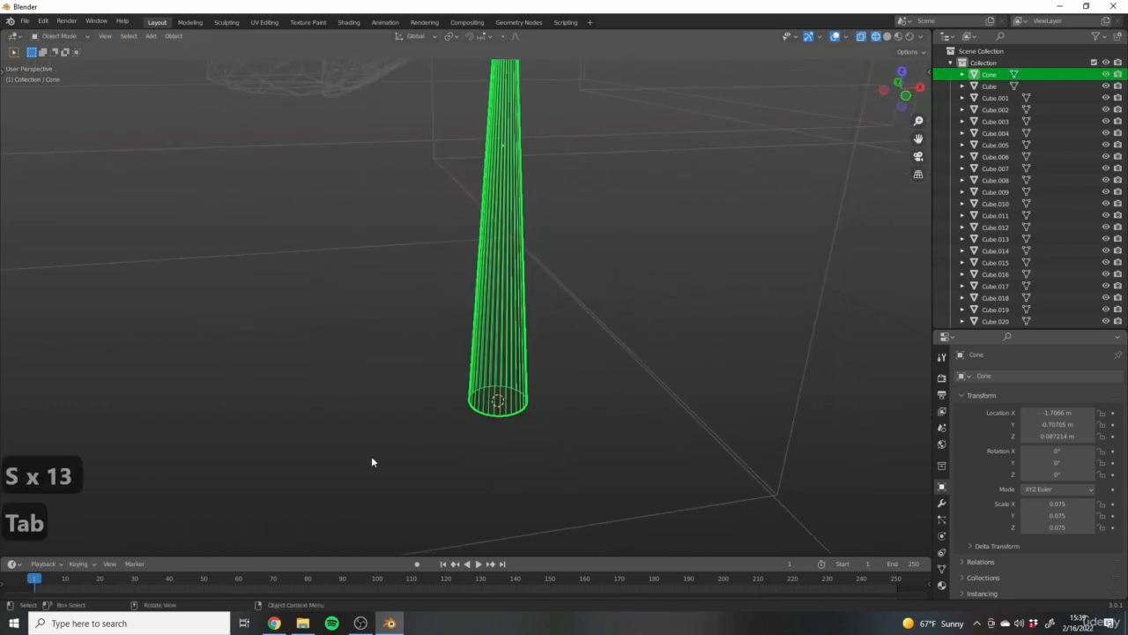
Set the spike's origin to the 3D cursor at the centre of its base.
right_click(511, 250)
mouse_move(494, 294)
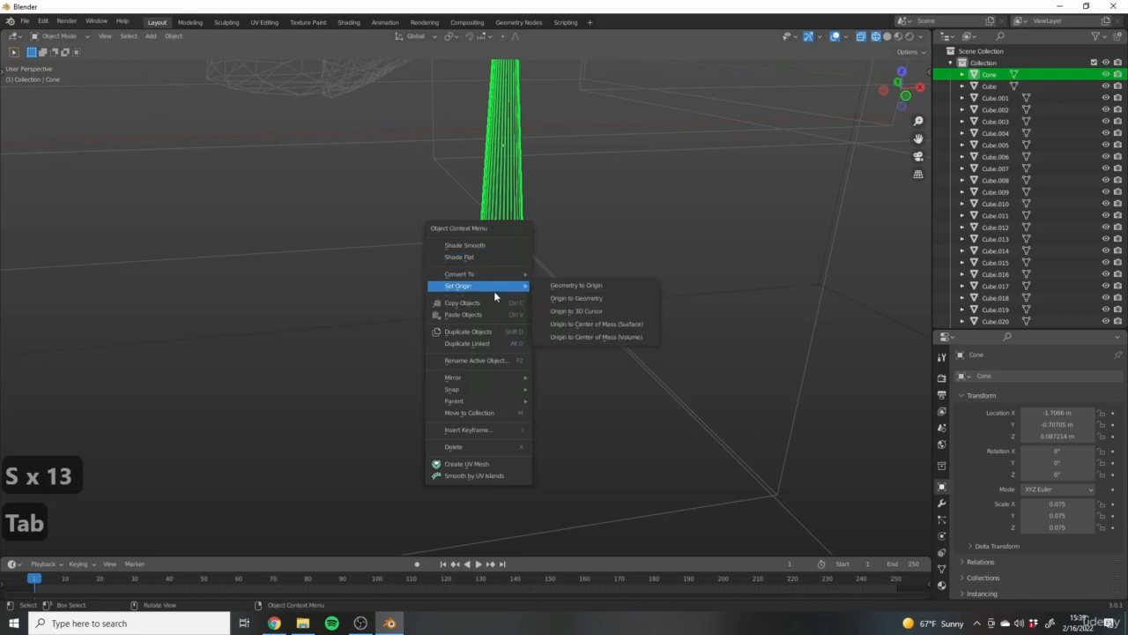
click(608, 312)
scroll(561, 400, up, 2)
key(Tab)
key(Tab)
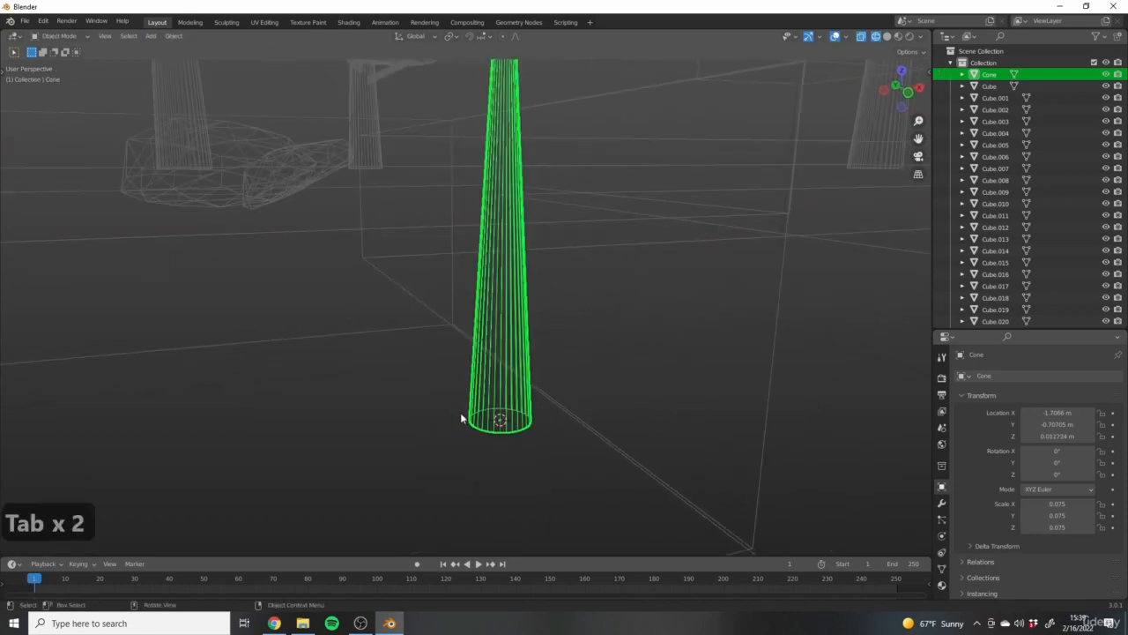
Return to solid shading and try rotating the spike around its base origin.
key(z)
click(679, 410)
scroll(608, 397, down, 4)
shift+middle_drag(582, 375, 534, 360)
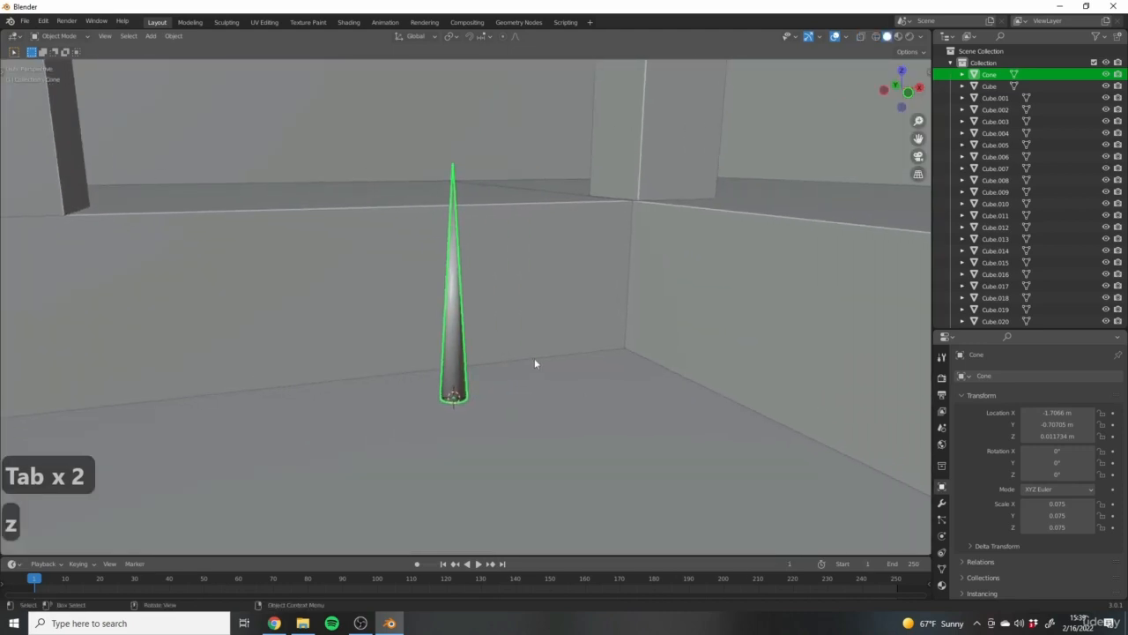
scroll(531, 361, down, 1)
key(r)
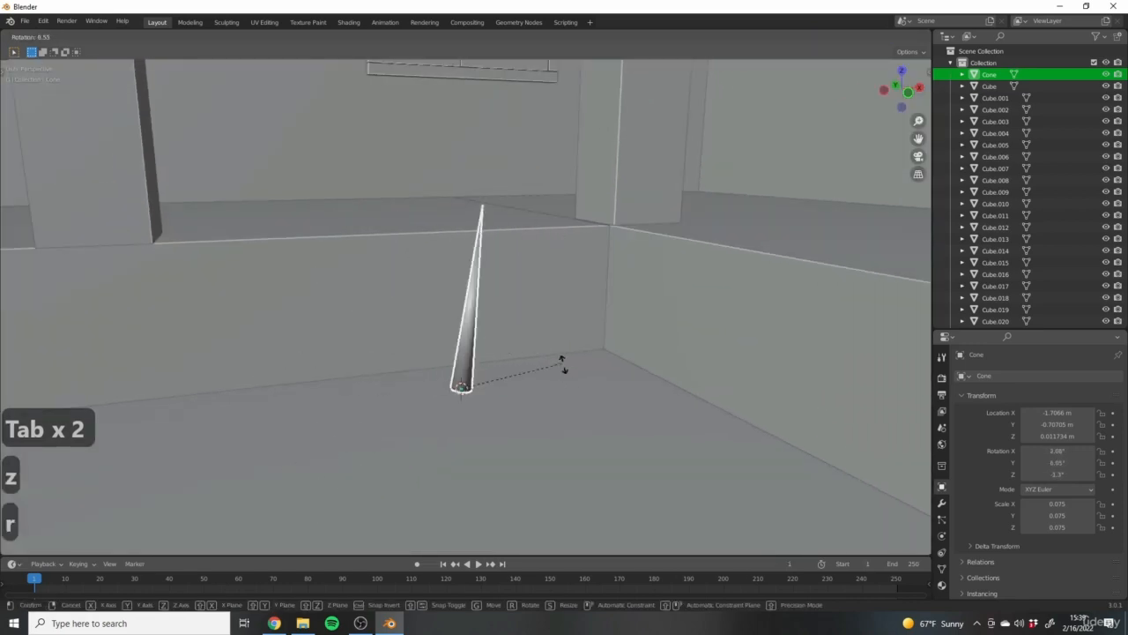
right_click(545, 369)
Duplicate the spike a short distance along negative X and tilt the copy outward, away from the original.
middle_drag(545, 368, 517, 365)
key(shift+d)
key(x)
click(539, 412)
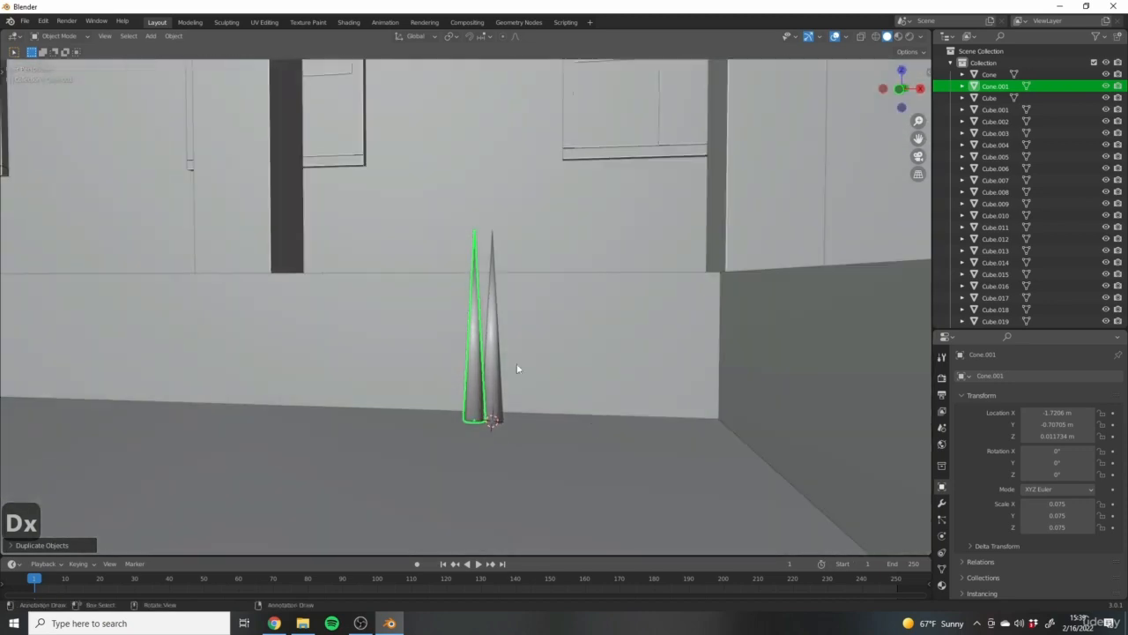
key(r)
click(516, 411)
Tilt the original spike the opposite way, toward the porch corner, by about 13° around Y.
click(493, 401)
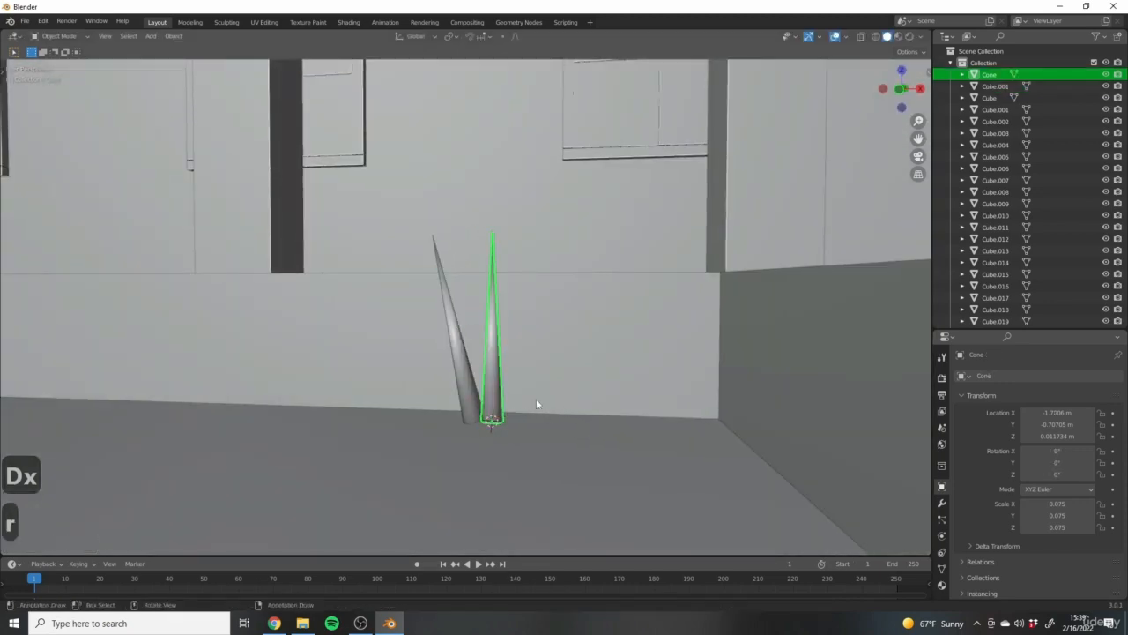
key(r)
click(579, 424)
middle_drag(578, 424, 520, 428)
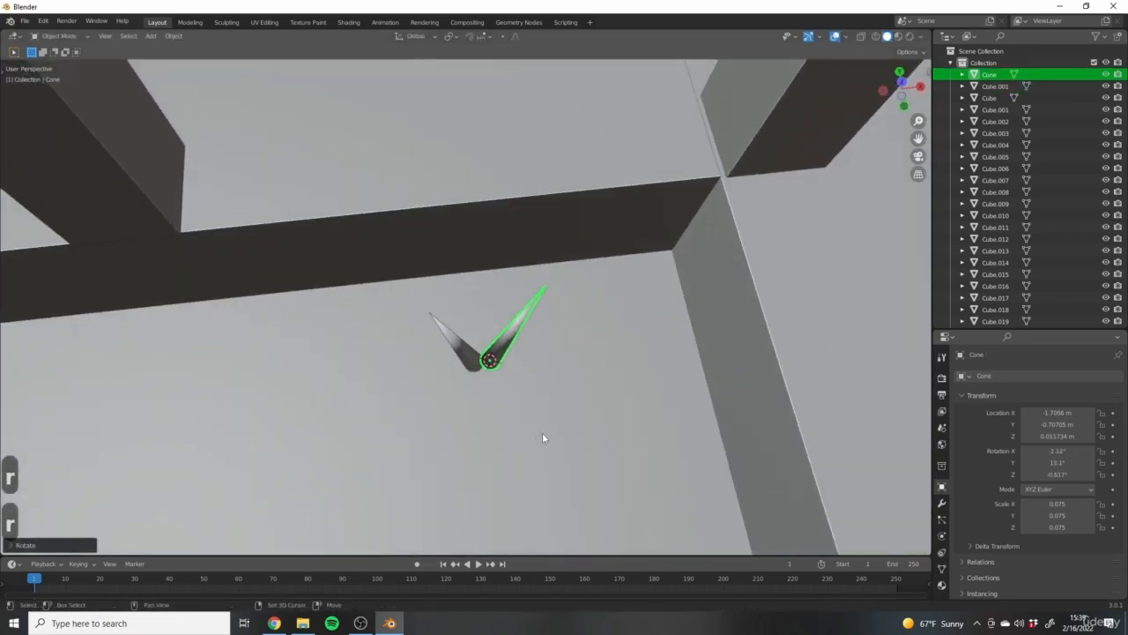
Try duplicating the corner-leaning spike and rotating the copy around Z, and undo the duplication.
key(shift+d)
key(r)
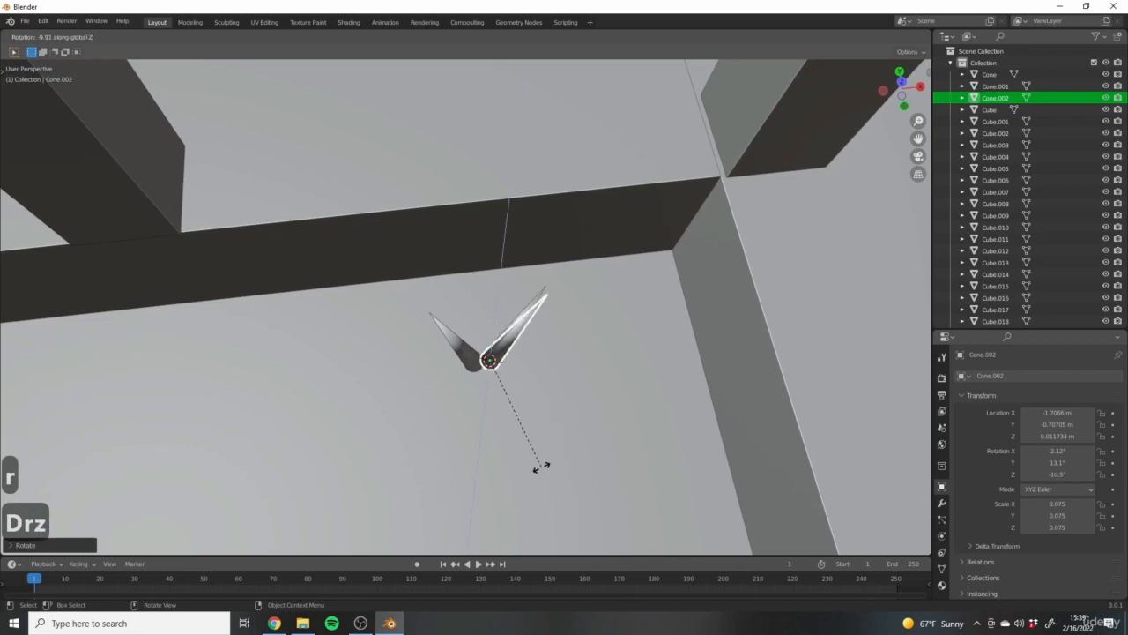
key(Escape)
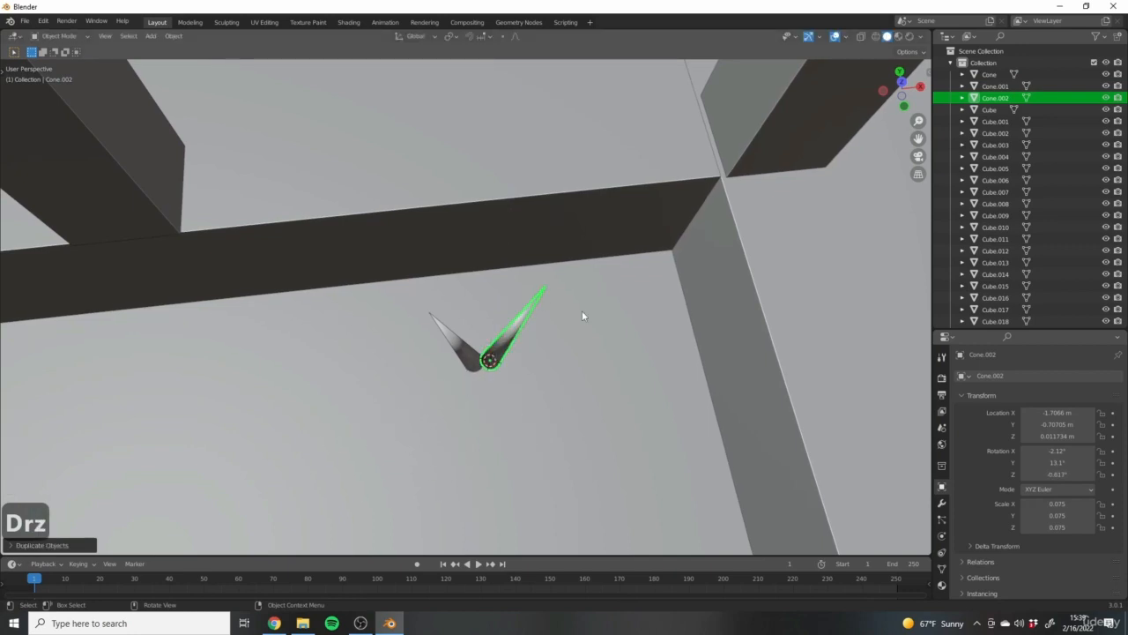
key(ctrl+z)
middle_drag(561, 399, 565, 354)
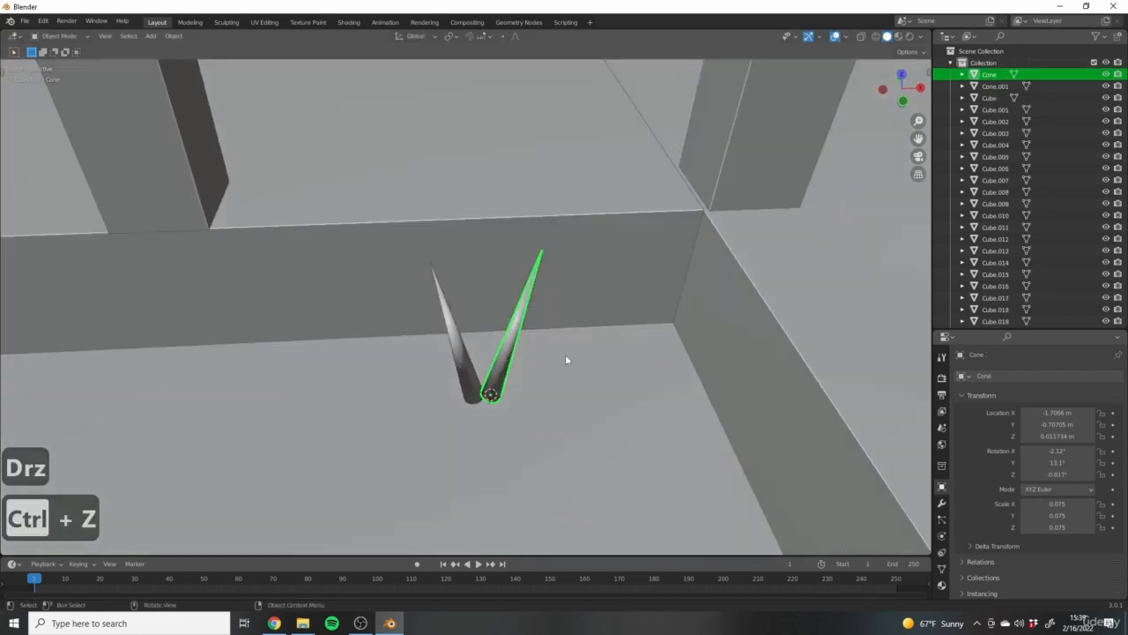
drag(539, 356, 522, 357)
key(ctrl+z)
key(r)
right_click(474, 443)
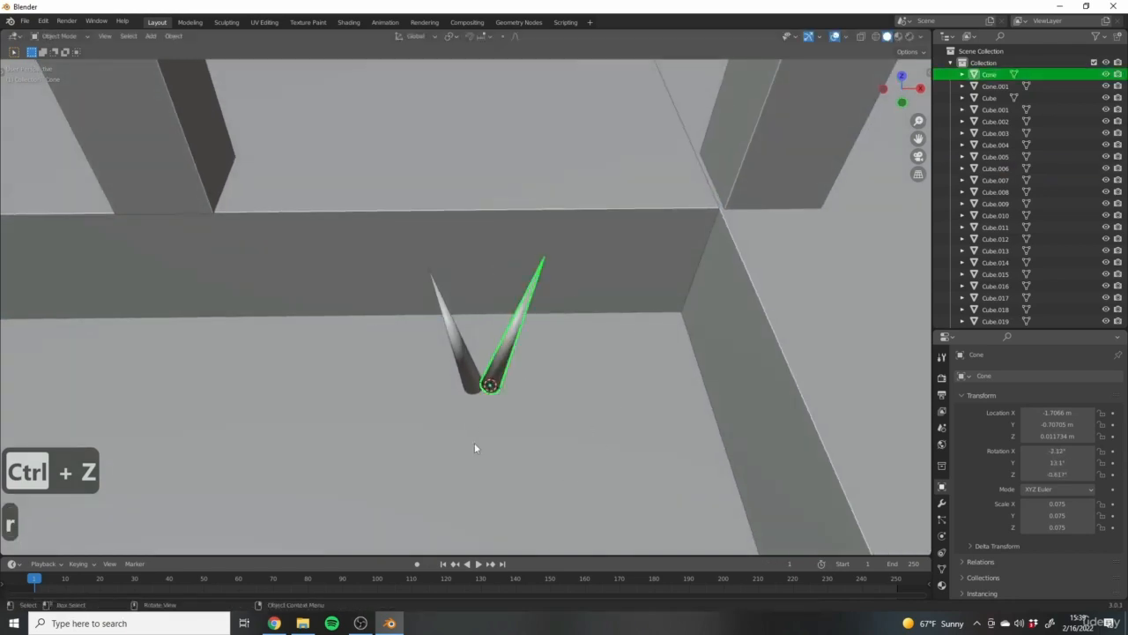
Duplicate the corner-leaning spike in place, keeping the copy at the original's position.
middle_drag(474, 442, 484, 327)
click(518, 373)
middle_drag(518, 374, 509, 367)
shift+middle_drag(509, 367, 518, 392)
click(471, 322)
key(shift+d)
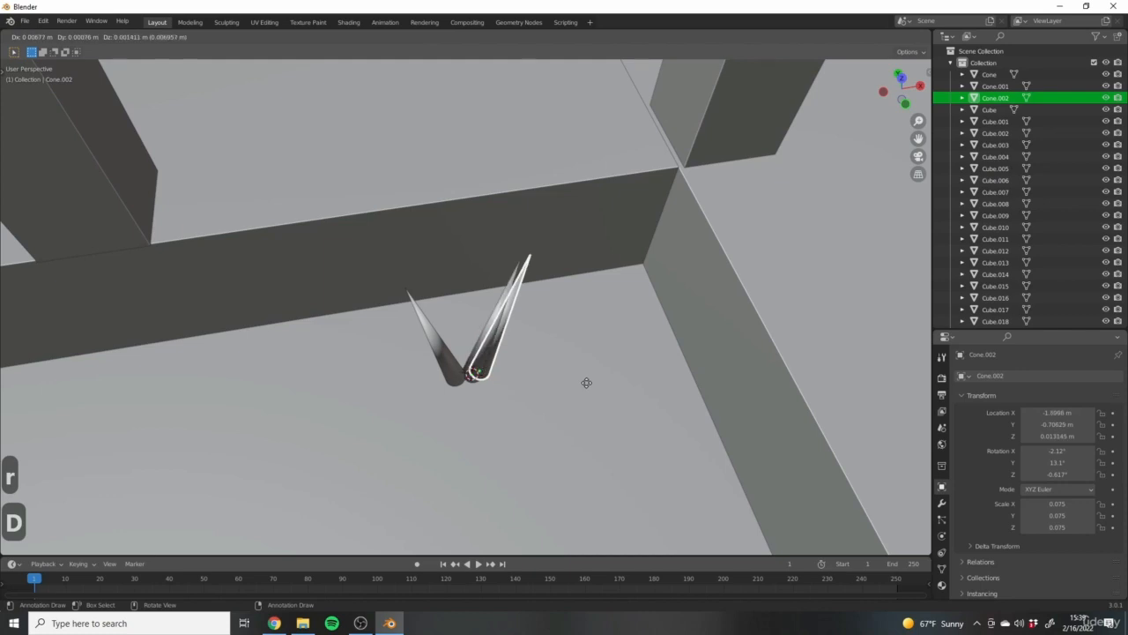
right_click(580, 375)
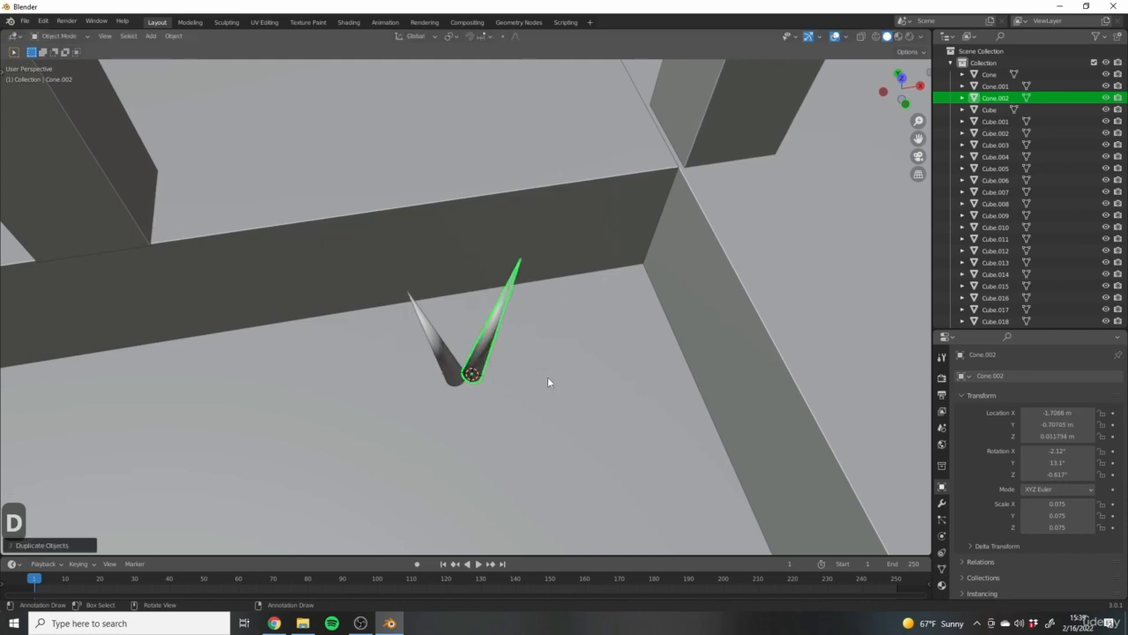
Rotate the newly duplicated cone leaf about the global Z axis to a Z rotation of about -95°.
middle_drag(591, 360, 553, 407)
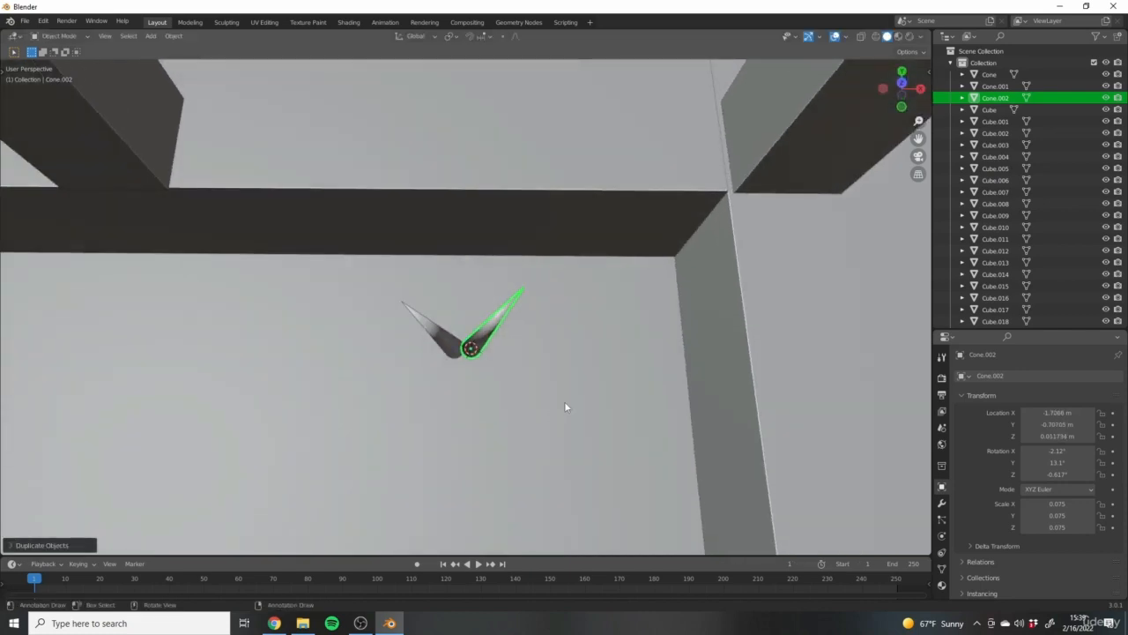
key(r)
key(z)
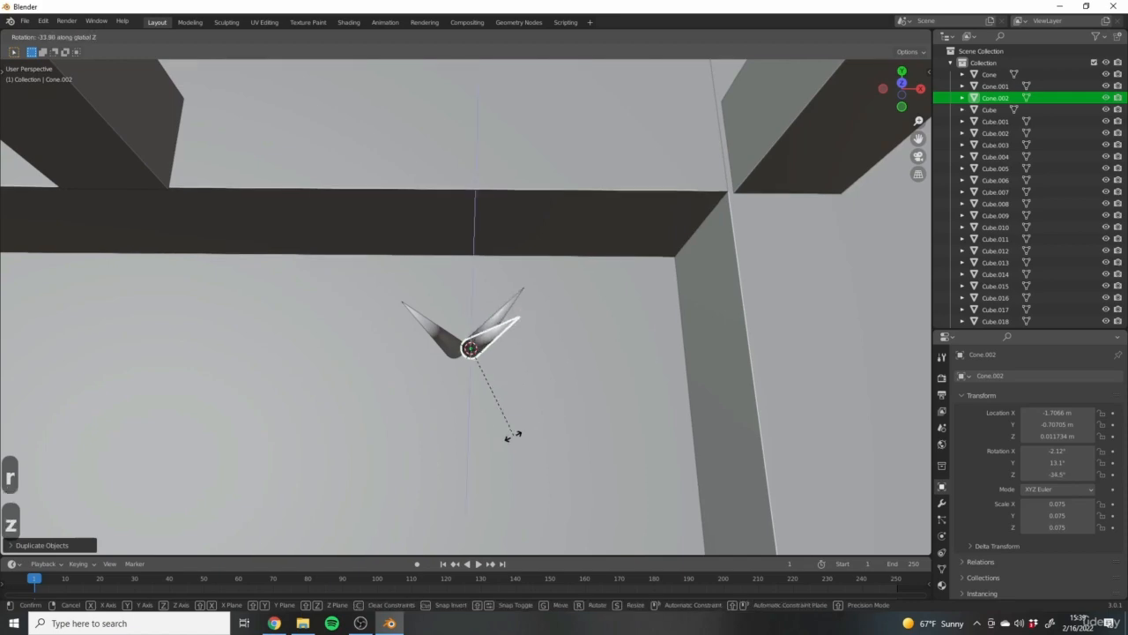
click(405, 451)
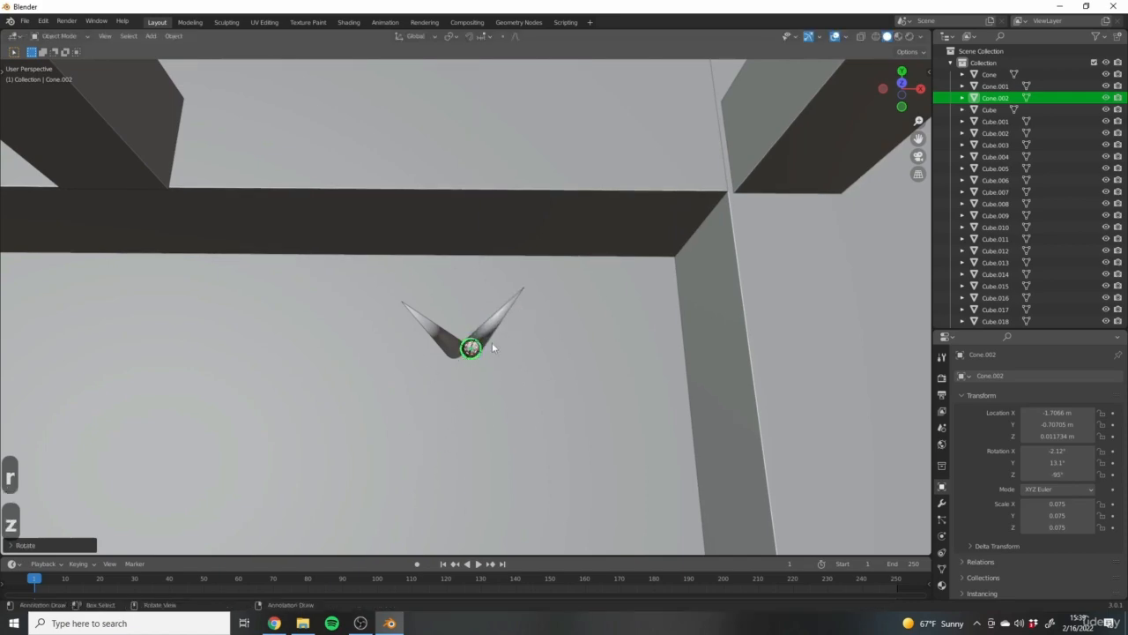
Duplicate the turned leaf in place and tilt the copy to about 7° X, -3° Y and -87° Z rotation.
middle_drag(492, 347, 602, 405)
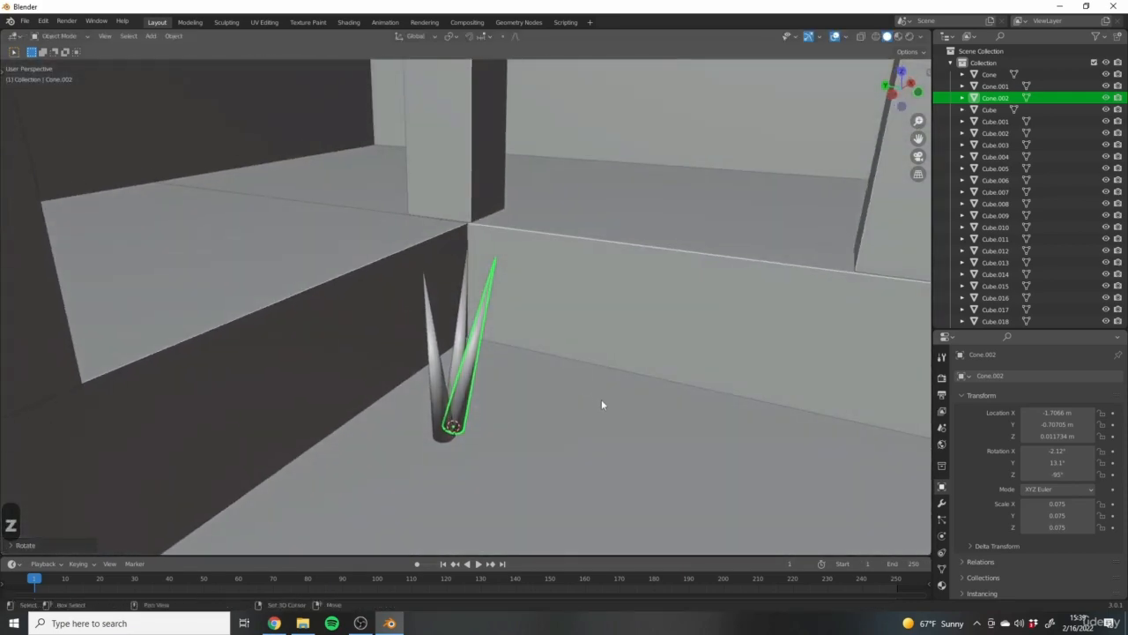
key(shift+d)
key(r)
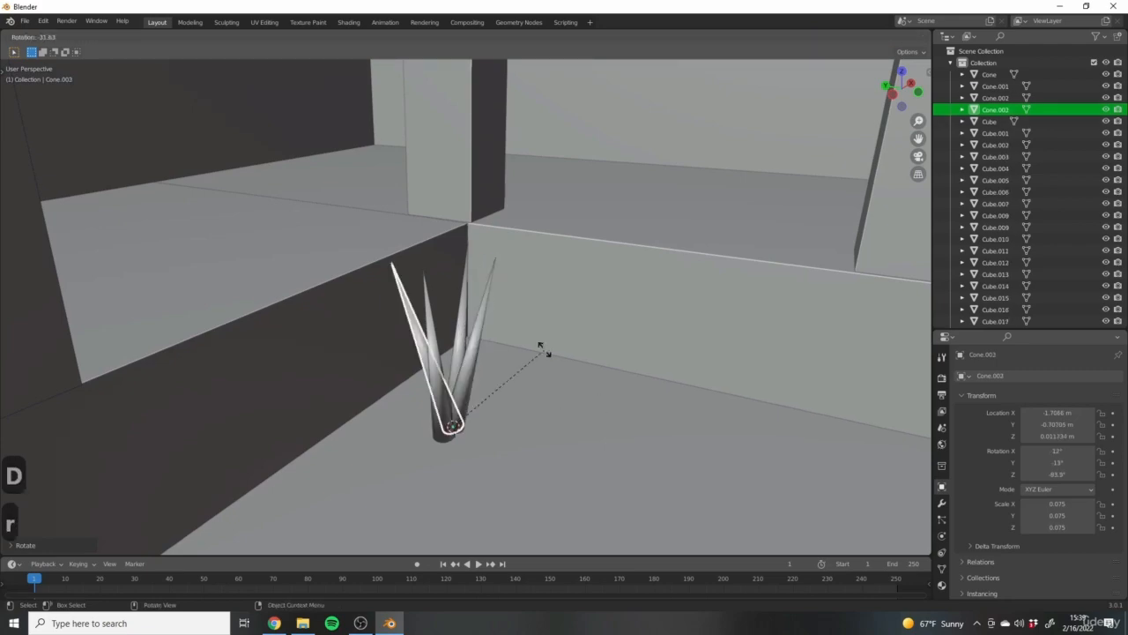
click(555, 376)
Duplicate the turned leaf at about -95° Z, shrink the copy to a scale of about 0.053 and tilt it outward to about 23° Y rotation.
middle_drag(559, 391, 529, 388)
click(468, 404)
key(shift+d)
key(s)
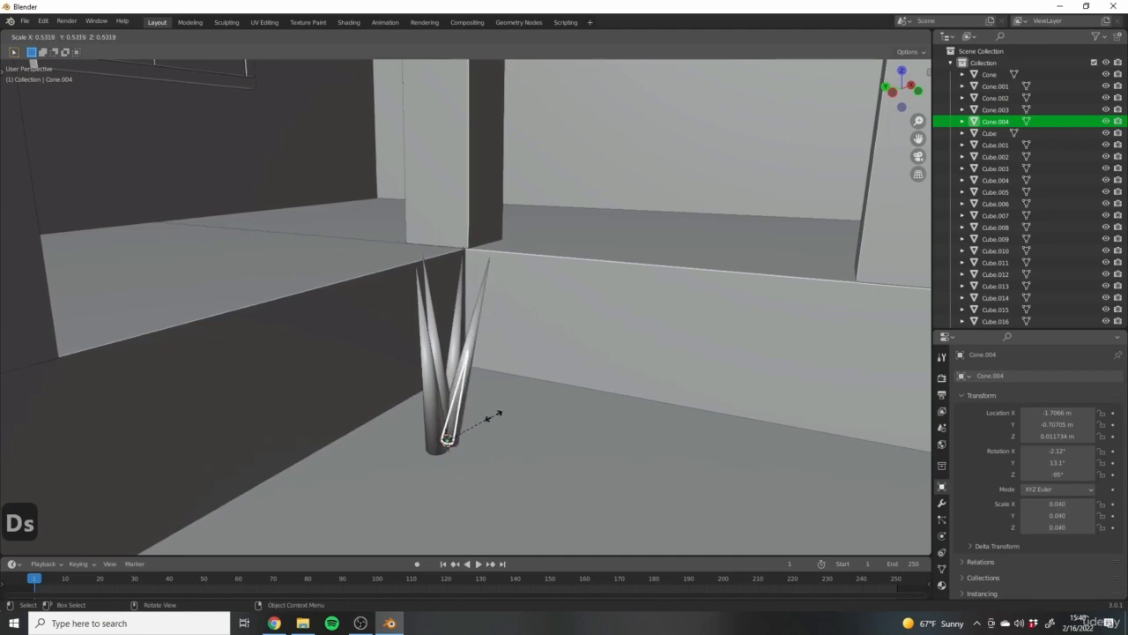
click(498, 412)
key(r)
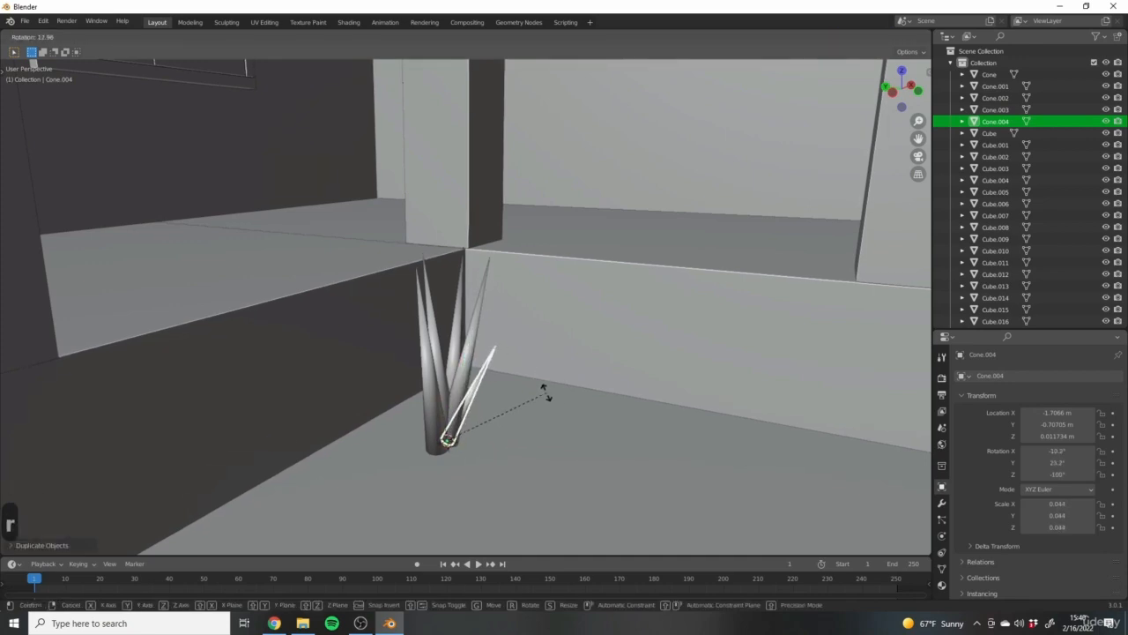
click(556, 403)
key(s)
click(547, 402)
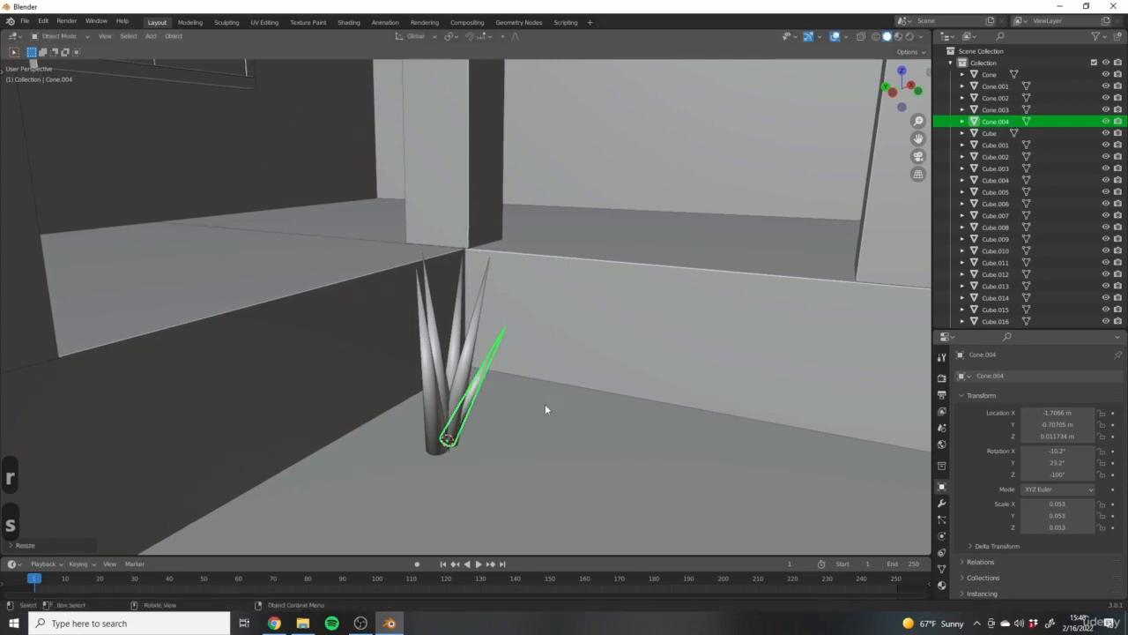
Try placing another copy of the small leaf beside the clump's base and turning it about the Z axis.
mouse_move(545, 404)
middle_down()
mouse_move(556, 408)
mouse_move(472, 405)
mouse_move(492, 425)
mouse_move(415, 408)
mouse_move(423, 397)
mouse_move(468, 438)
mouse_move(550, 389)
mouse_move(532, 406)
mouse_move(554, 408)
middle_up()
key(shift+d)
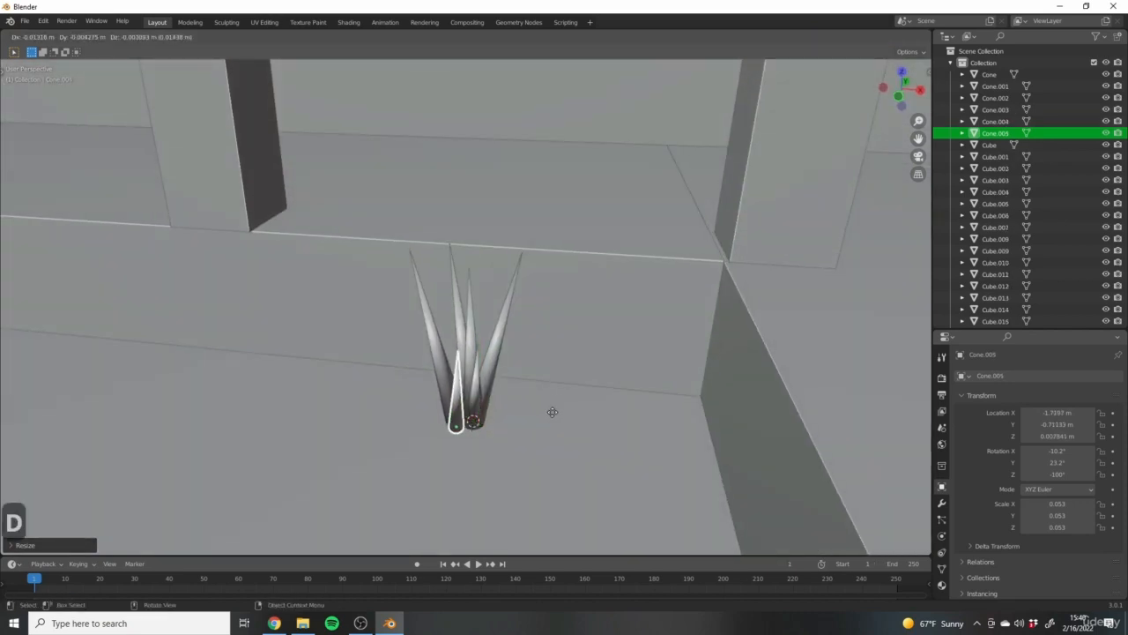
click(629, 386)
middle_drag(629, 386, 615, 392)
key(r)
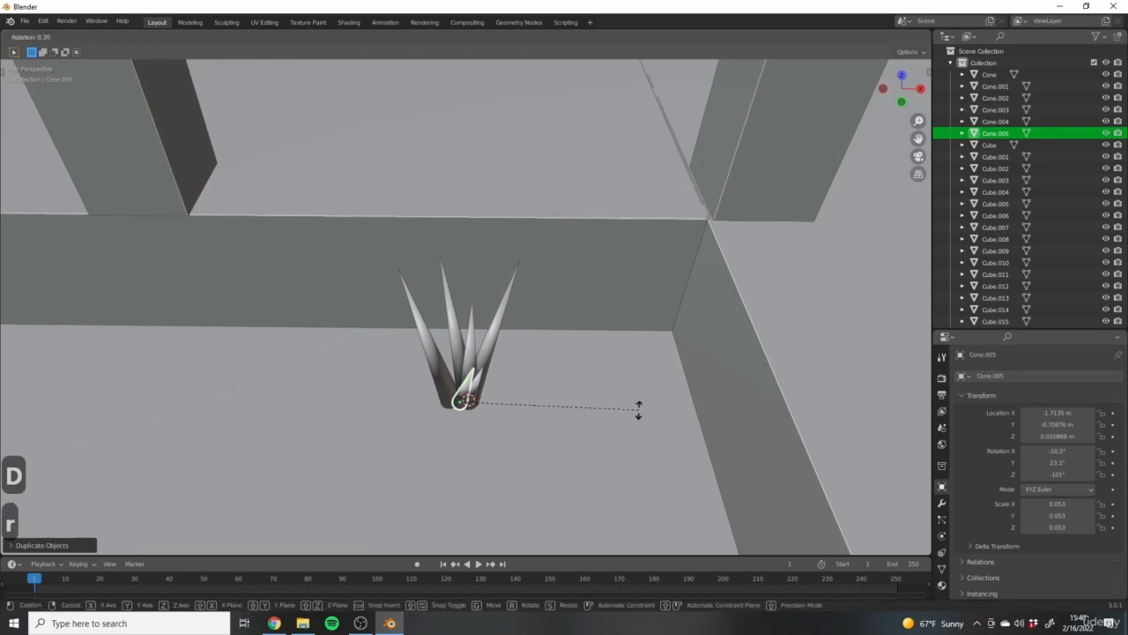
key(z)
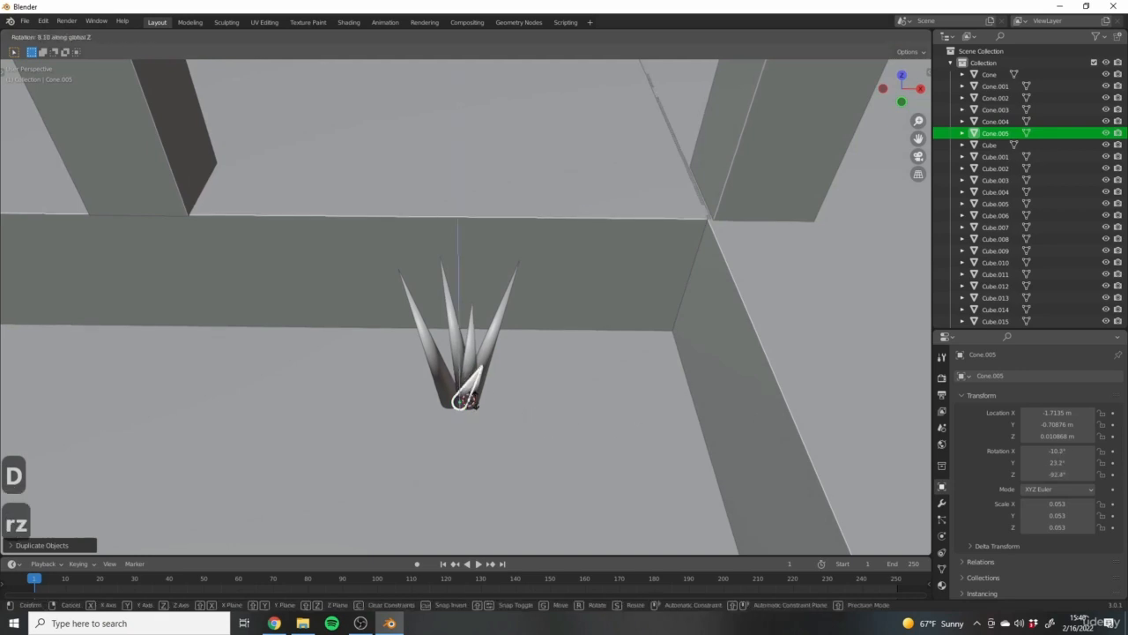
right_click(650, 402)
middle_drag(592, 386, 667, 436)
key(ctrl+z)
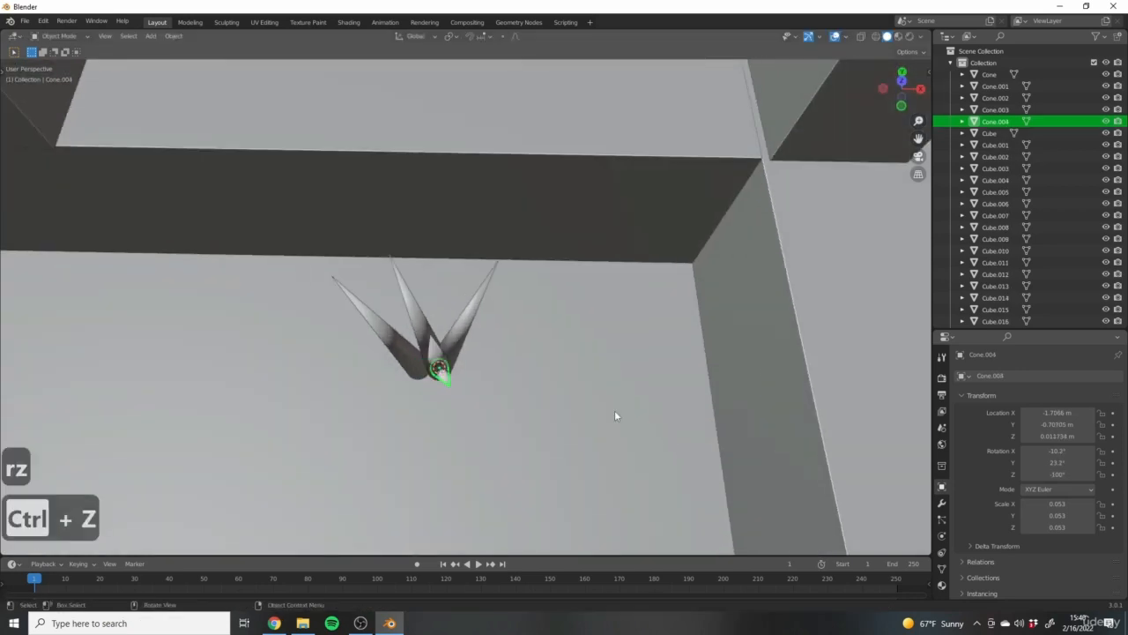
Move the small leaf slightly across the clump's base, turn it about Z and tilt it outward to about 33° Y and -107° Z rotation.
middle_drag(614, 410, 617, 407)
key(g)
click(624, 414)
key(r)
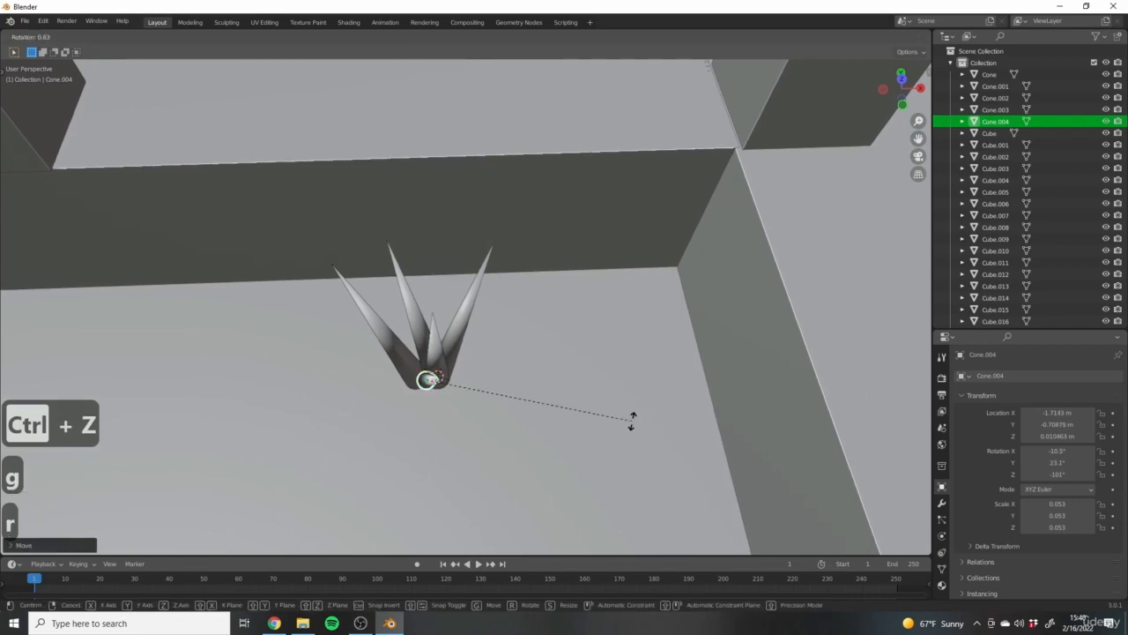
key(z)
click(546, 437)
middle_drag(546, 437, 555, 376)
key(r)
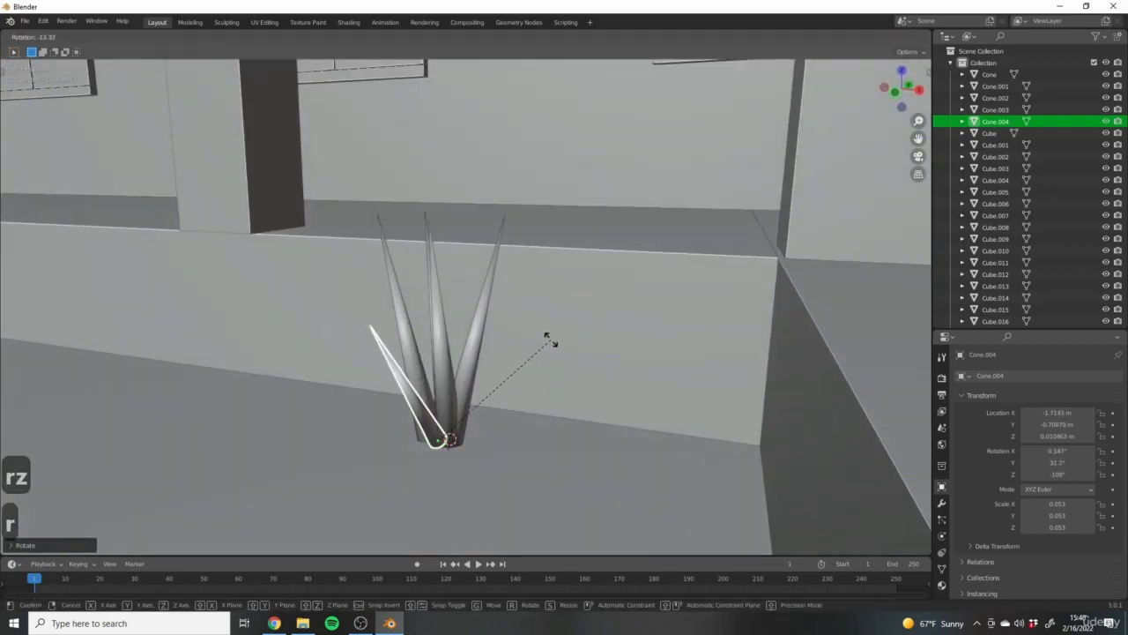
click(552, 335)
Duplicate the tall leaf Cone.003, tilt the copy outward to about -18° Y rotation and scale it down to about 0.061.
middle_drag(552, 335, 514, 438)
click(382, 346)
middle_drag(477, 393, 500, 339)
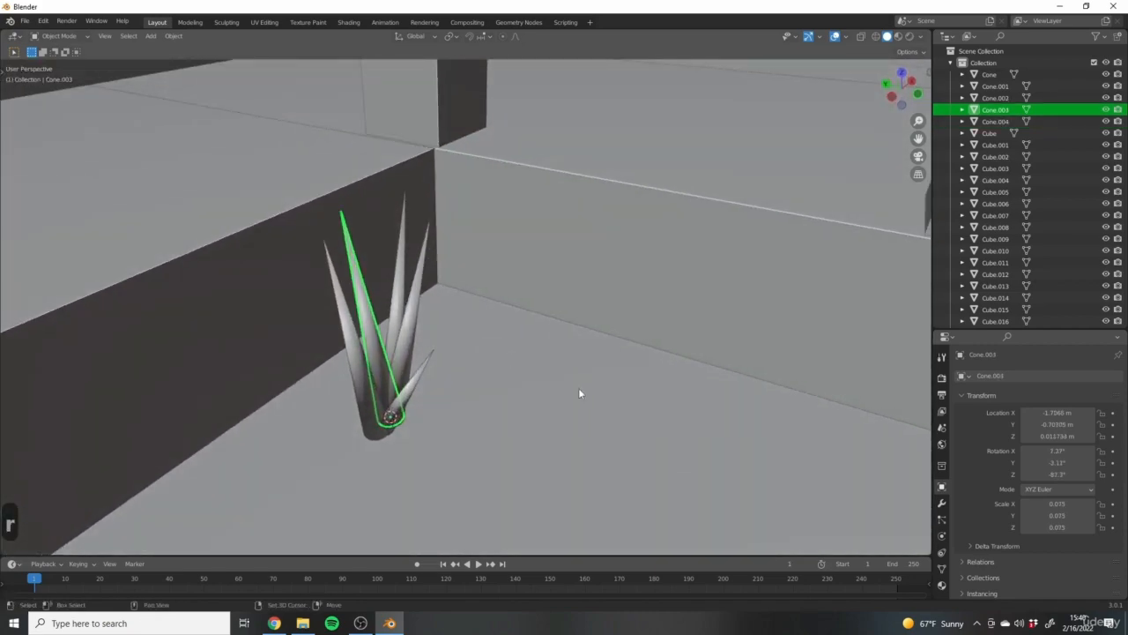
key(shift+d)
key(r)
click(595, 439)
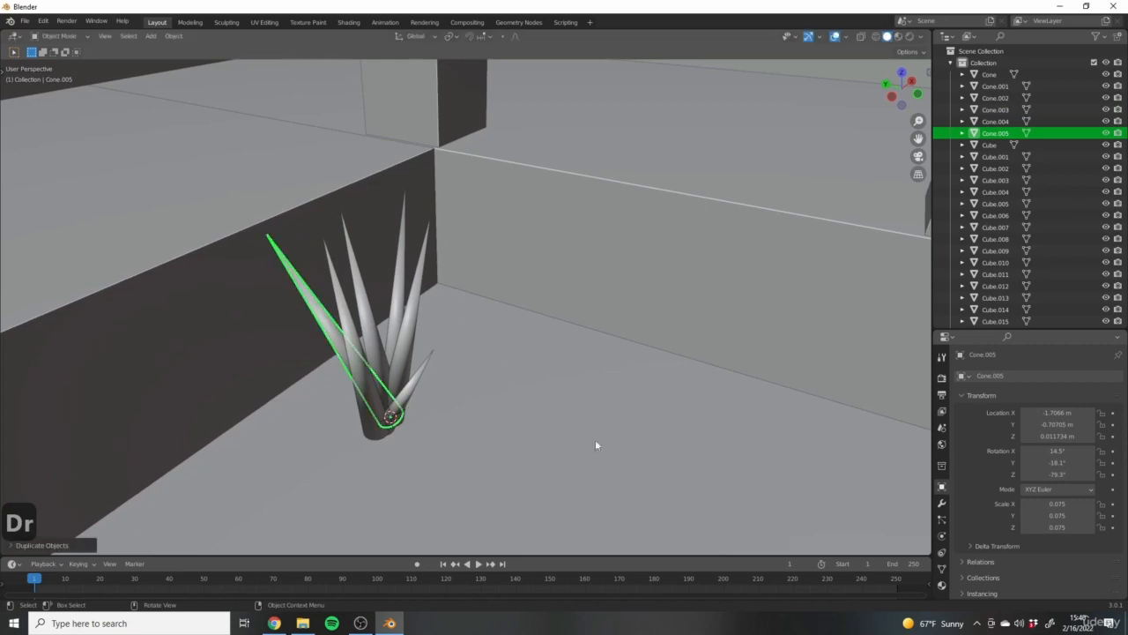
key(s)
click(561, 431)
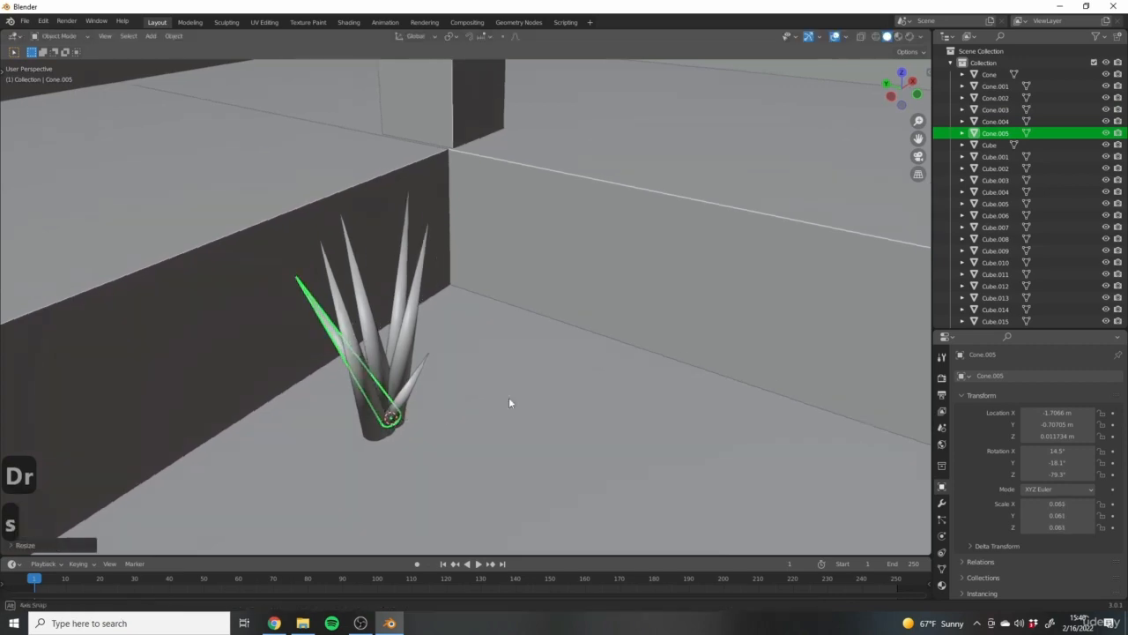
Duplicate the original Cone leaf, tilt the copy outward to about 32° Y rotation and scale it down to about 0.058.
middle_drag(508, 397, 411, 329)
click(411, 329)
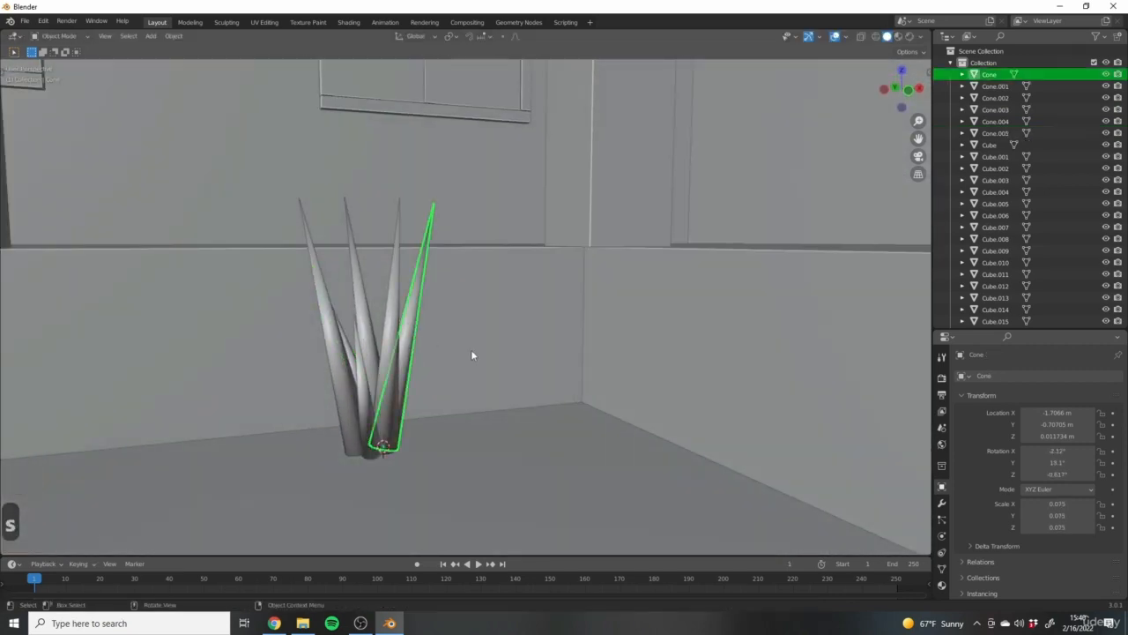
key(shift+d)
key(r)
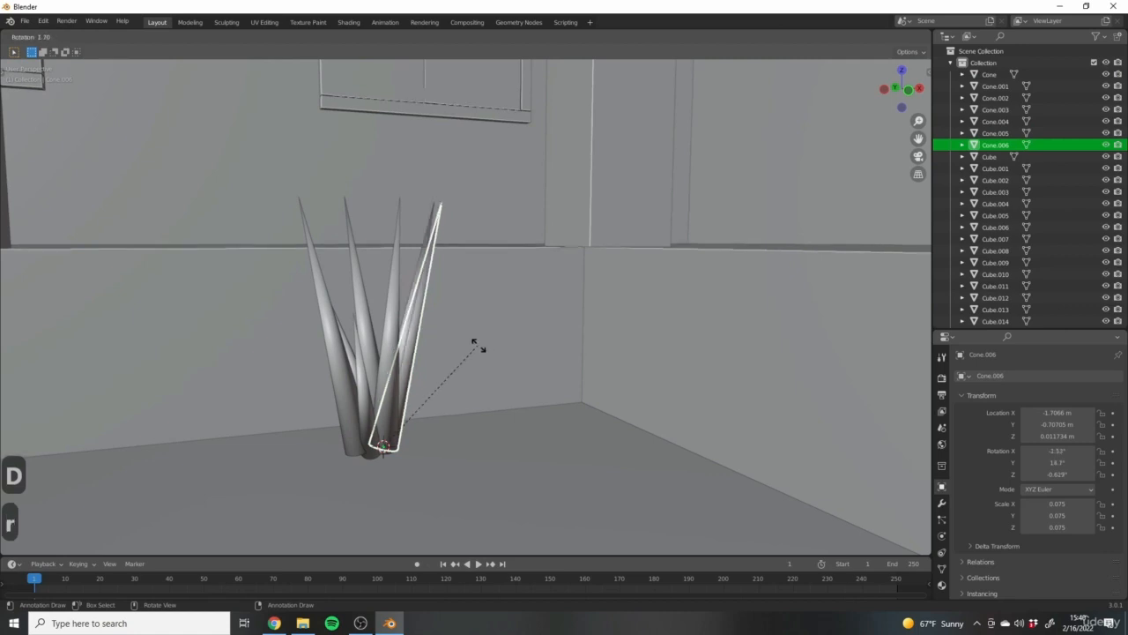
click(597, 369)
key(s)
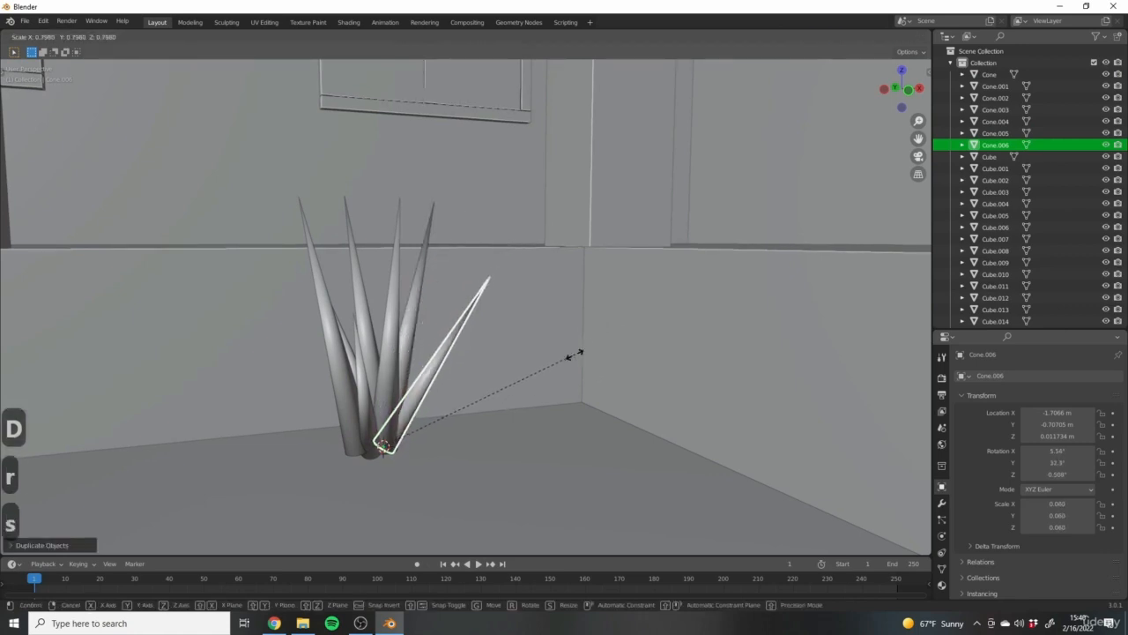
click(567, 359)
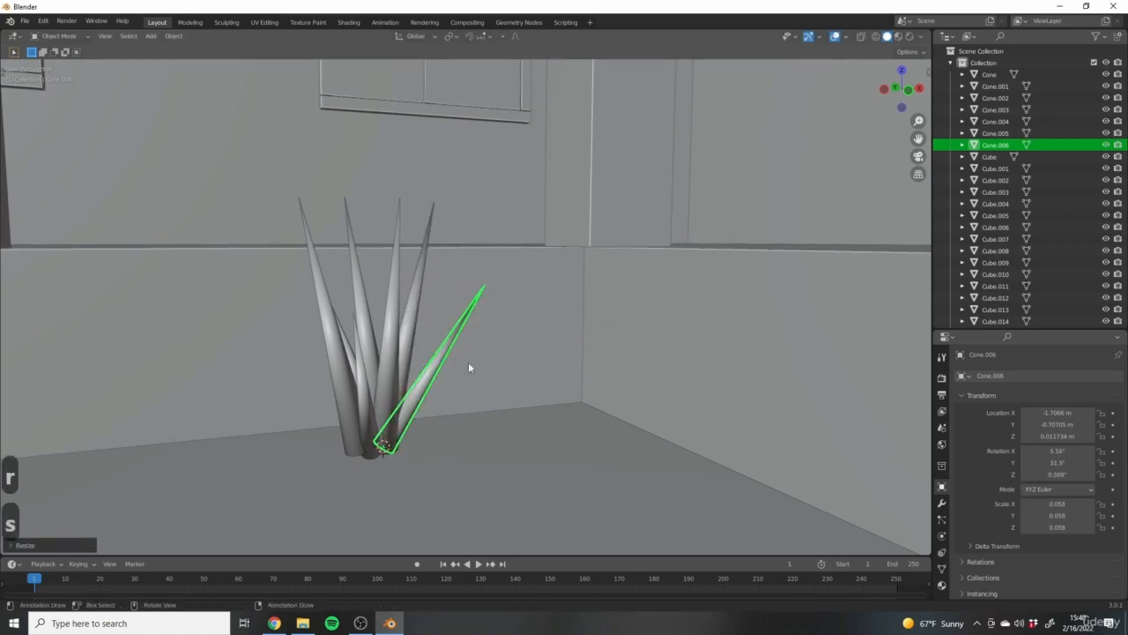
Duplicate the outermost tall leaf on the opposite side, tilt the copy to about -34° Y rotation and scale it down to about 0.048.
middle_drag(411, 347, 423, 390)
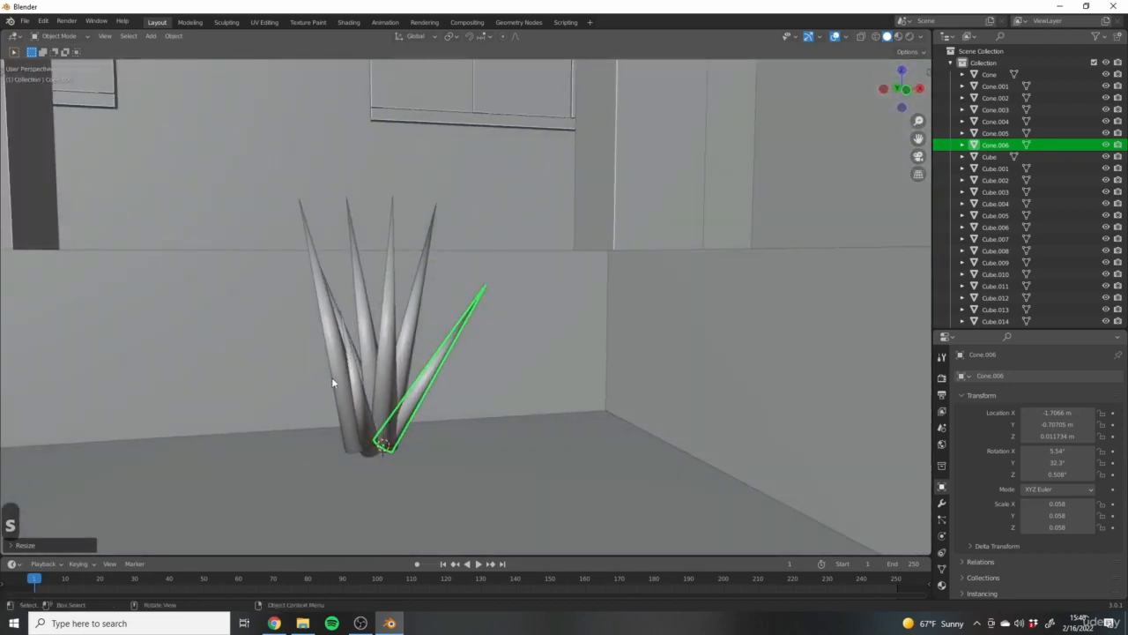
click(332, 380)
shift+middle_drag(458, 423, 539, 425)
key(shift+d)
key(r)
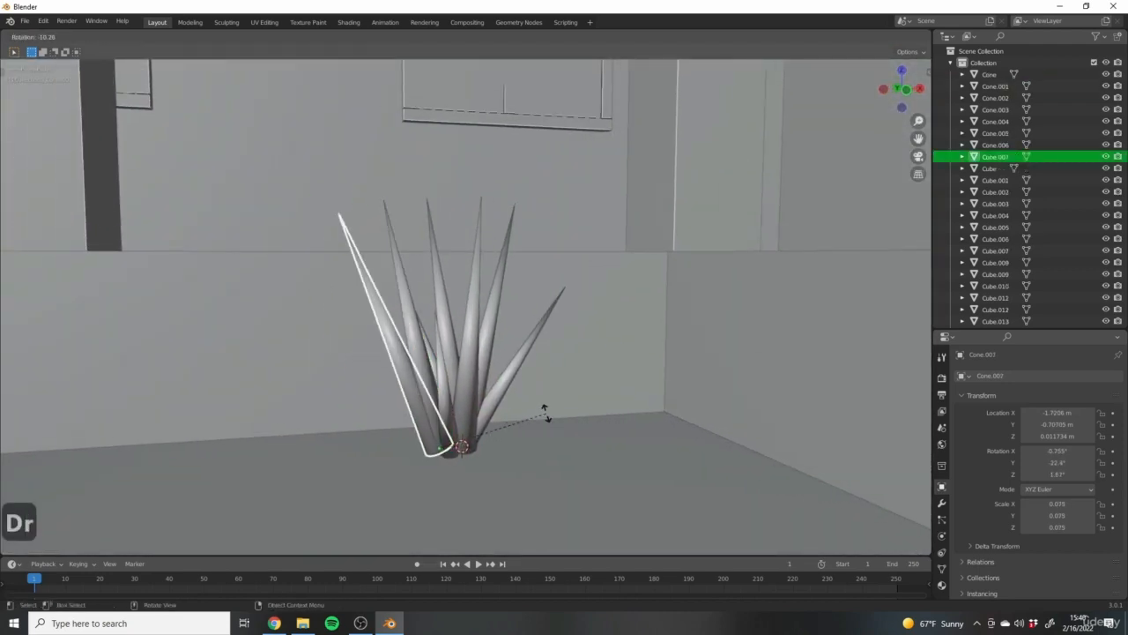
click(520, 405)
key(s)
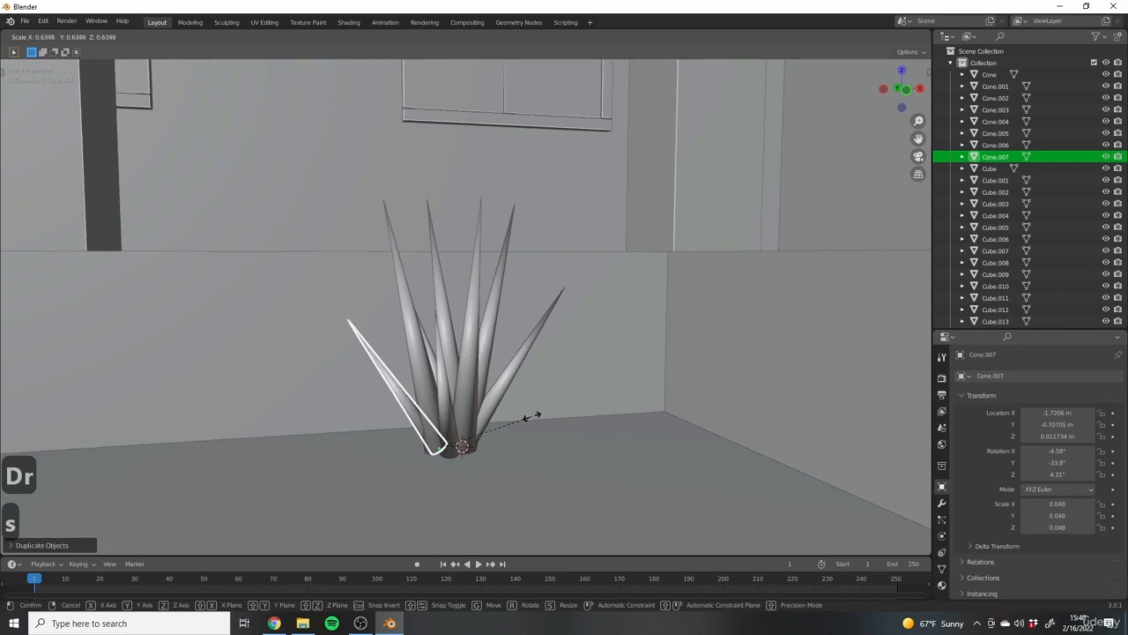
click(533, 416)
Duplicate the small leaf Cone.004 and, in top view, rotate the copy toward the back wall to about 54° Z rotation.
middle_drag(541, 429, 491, 446)
click(485, 399)
key(KP_7)
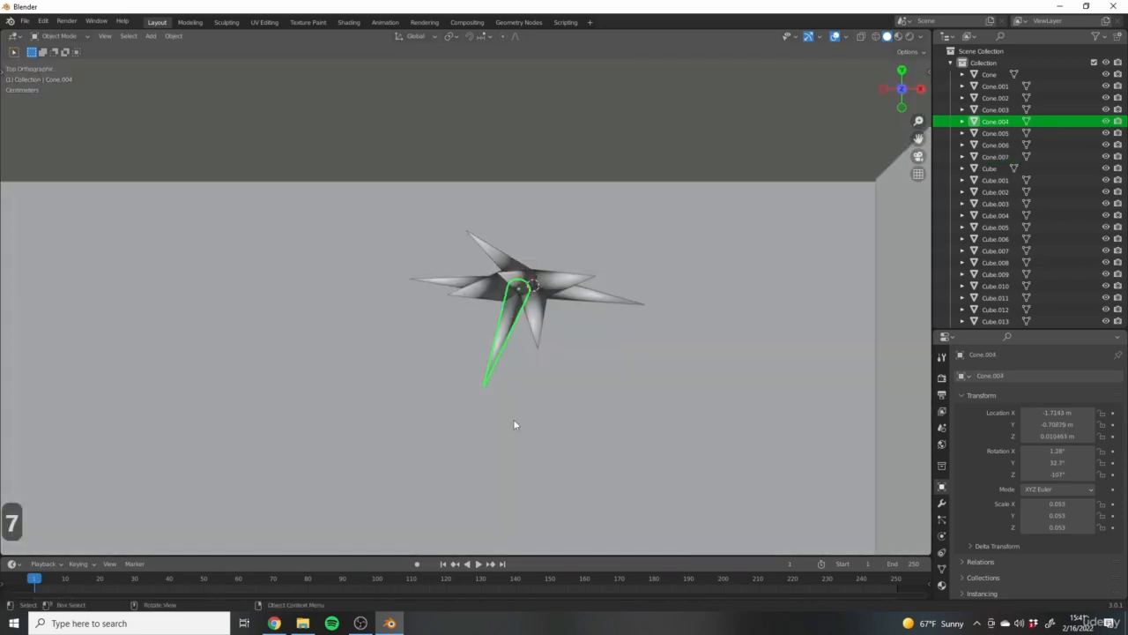
key(shift+d)
key(r)
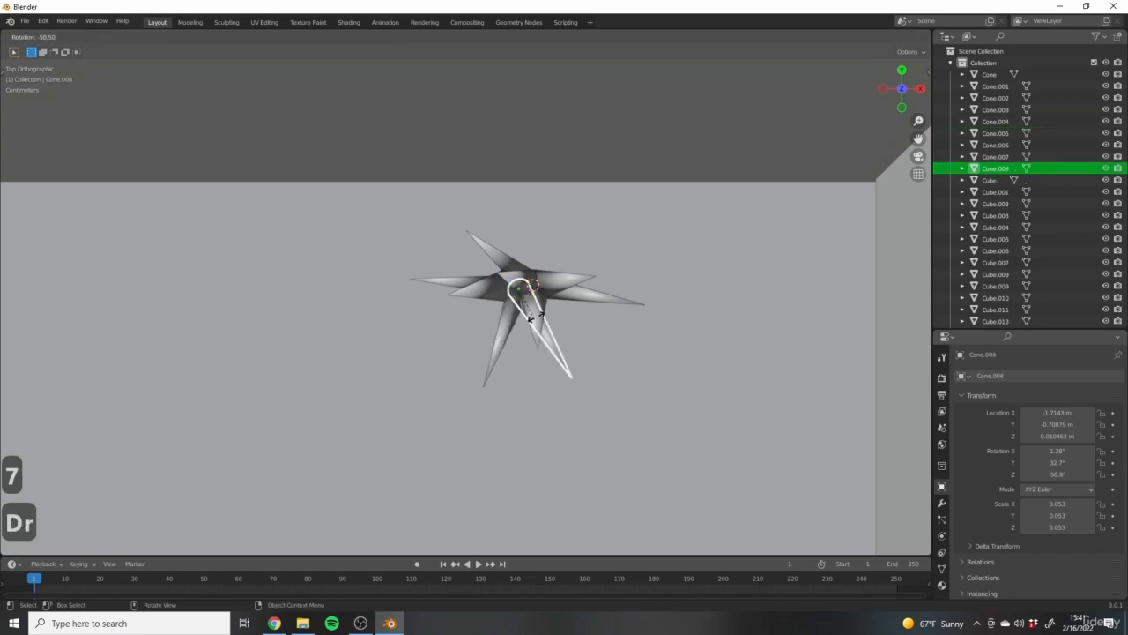
click(555, 242)
Duplicate the back-facing small leaf and, in top view, rotate the copy to about -39° Z rotation.
middle_drag(574, 273, 524, 389)
key(KP_7)
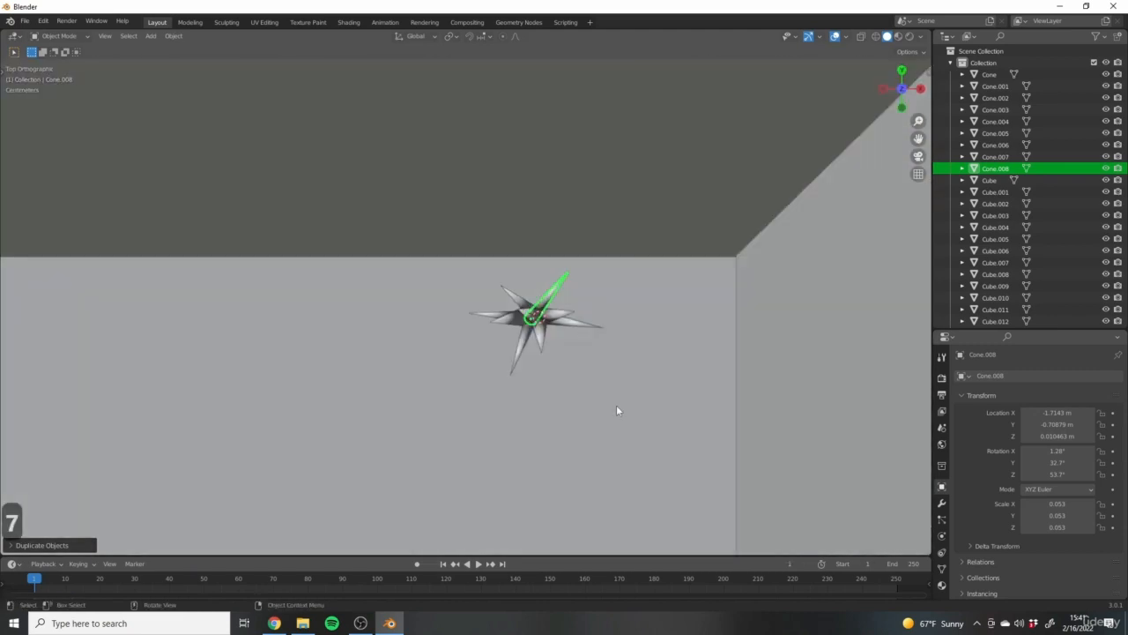
key(shift+d)
key(r)
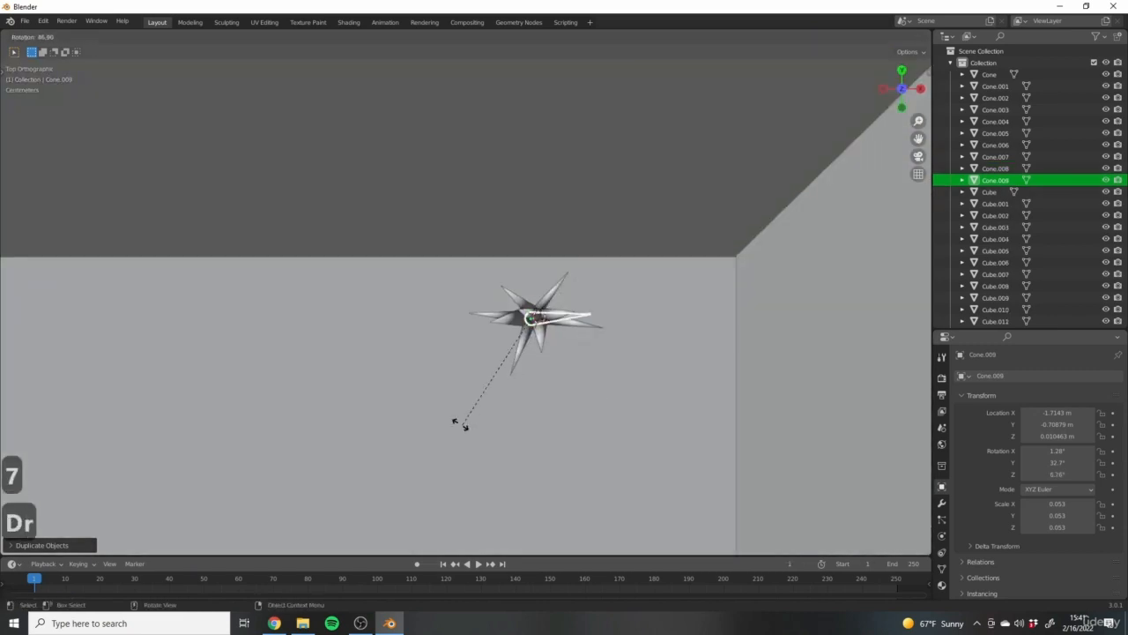
Duplicate the latest small leaf once more and rotate the copy so it leans out on the opposite side of the clump.
middle_drag(595, 427, 583, 353)
middle_drag(625, 414, 627, 401)
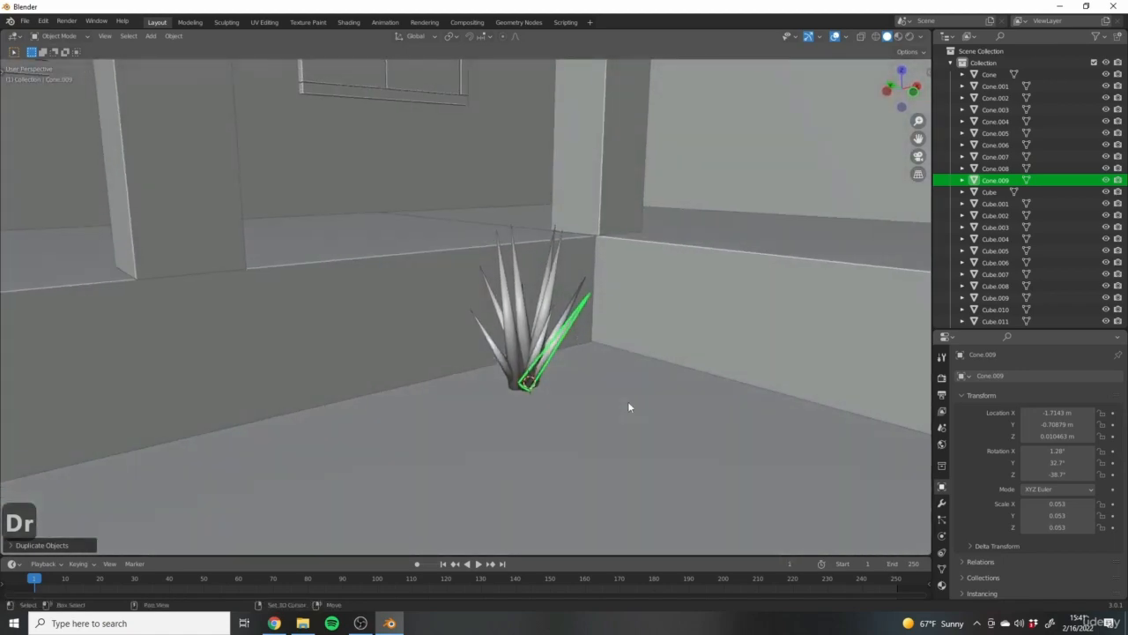
key(shift+d)
key(r)
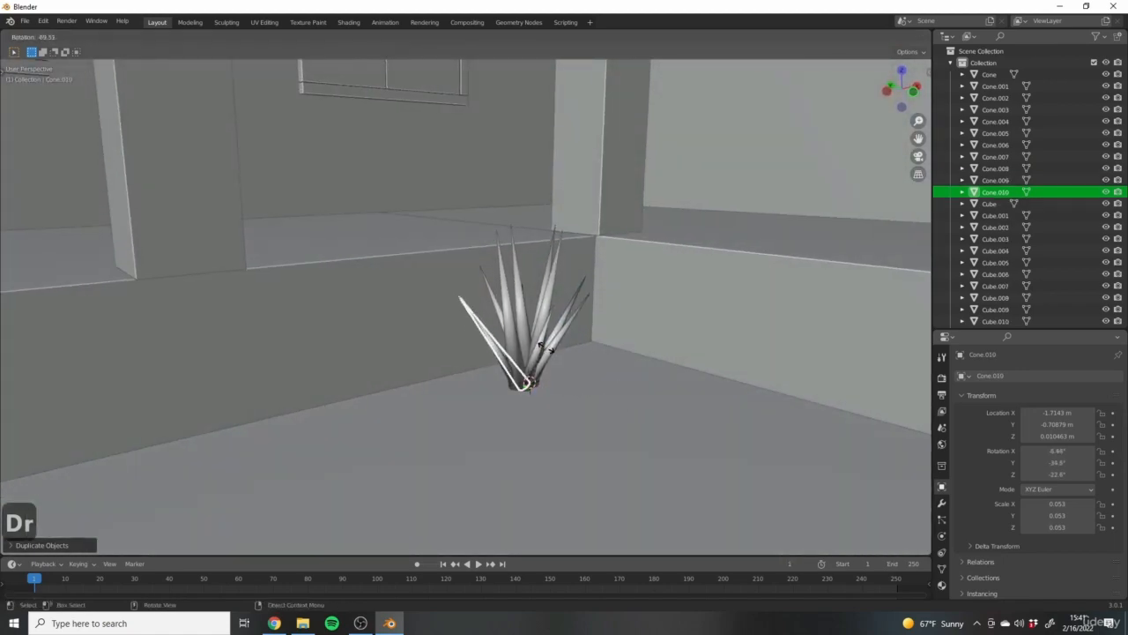
Select all the plant's cone leaves, from Cone to Cone.010, with Cone.004 as the active object.
middle_drag(533, 390, 488, 348)
shift+click(489, 267)
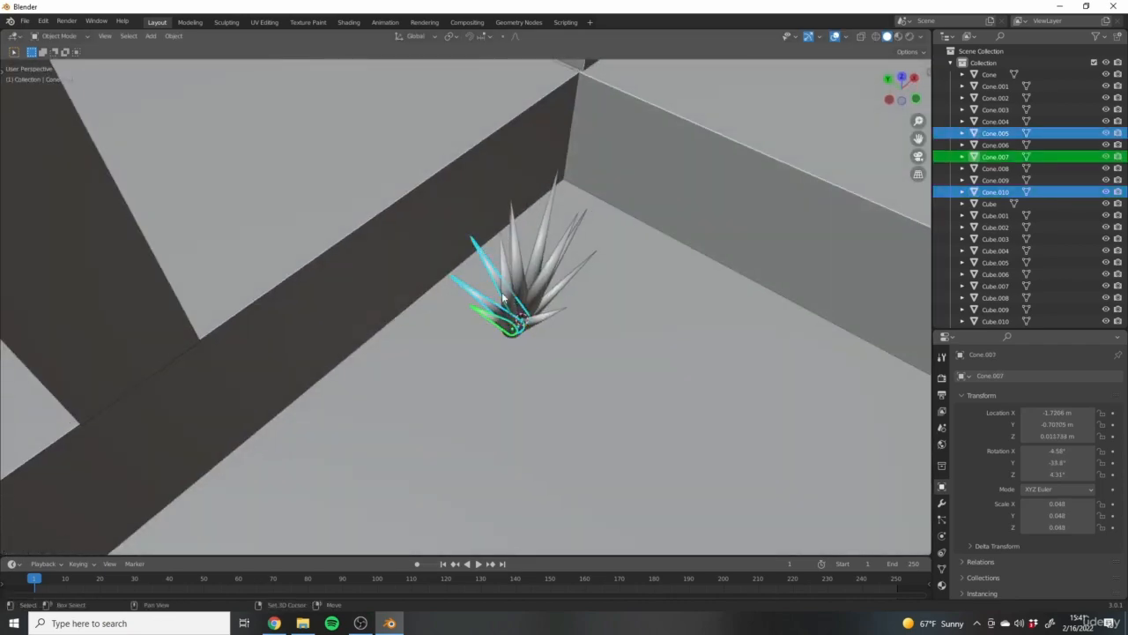
shift+click(523, 270)
middle_drag(524, 270, 560, 259)
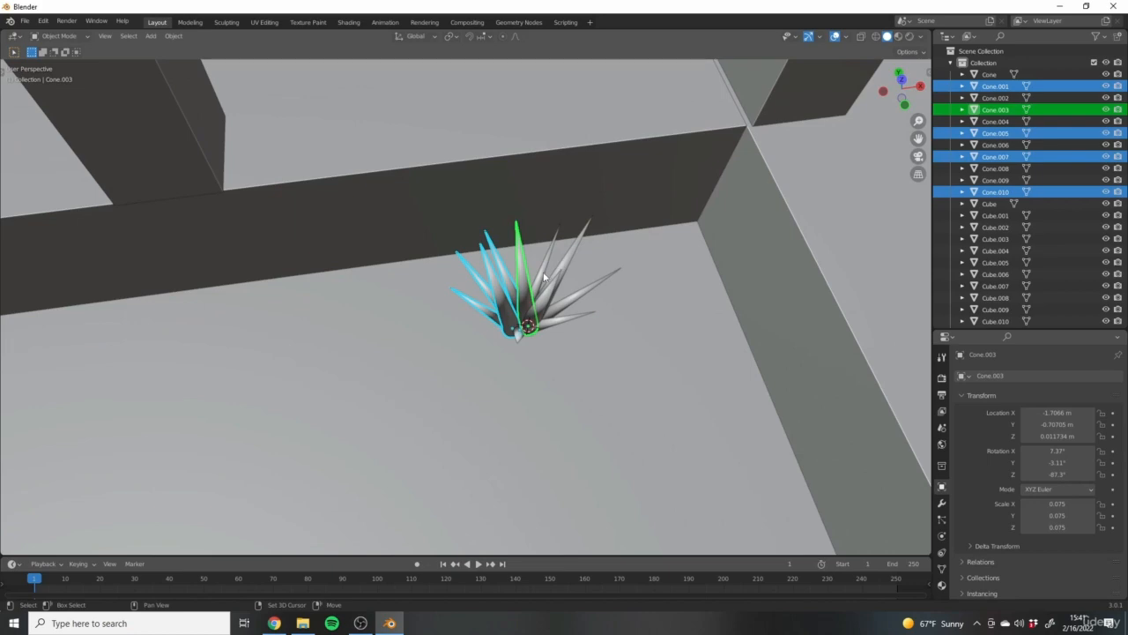
shift+click(572, 259)
shift+click(577, 300)
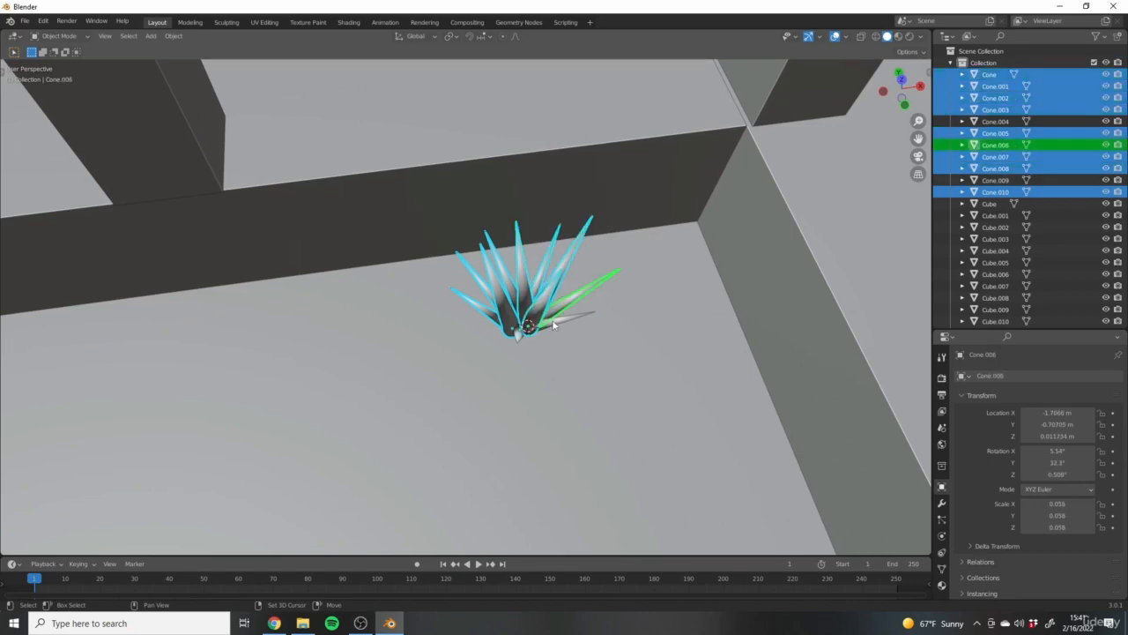
shift+click(553, 322)
middle_drag(447, 315, 507, 375)
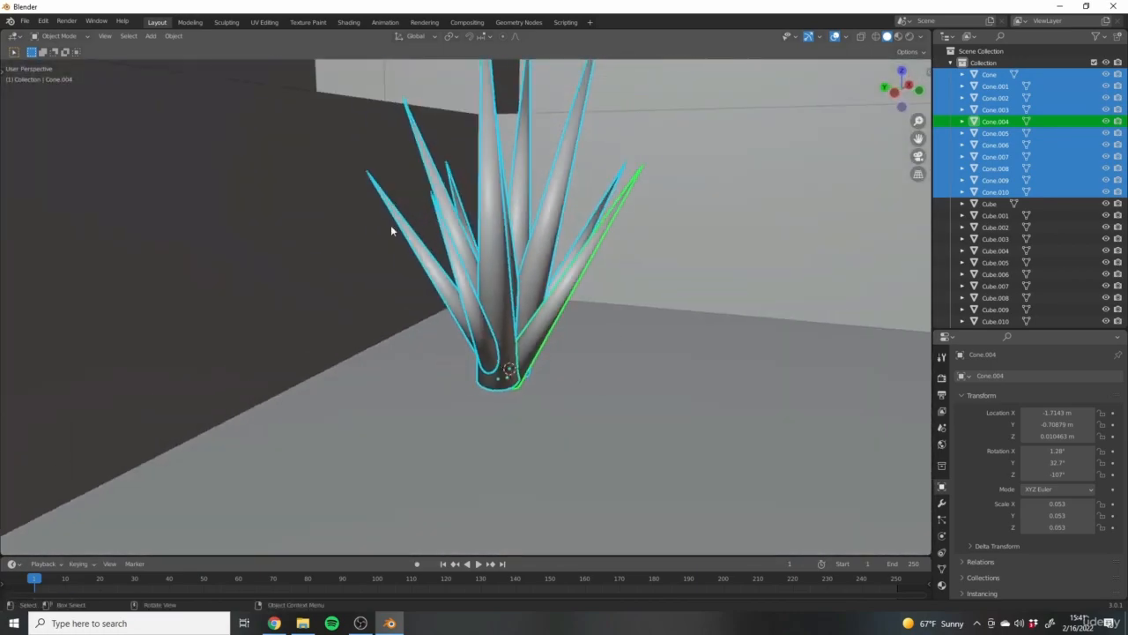
middle_drag(392, 231, 570, 329)
scroll(555, 368, up, 8)
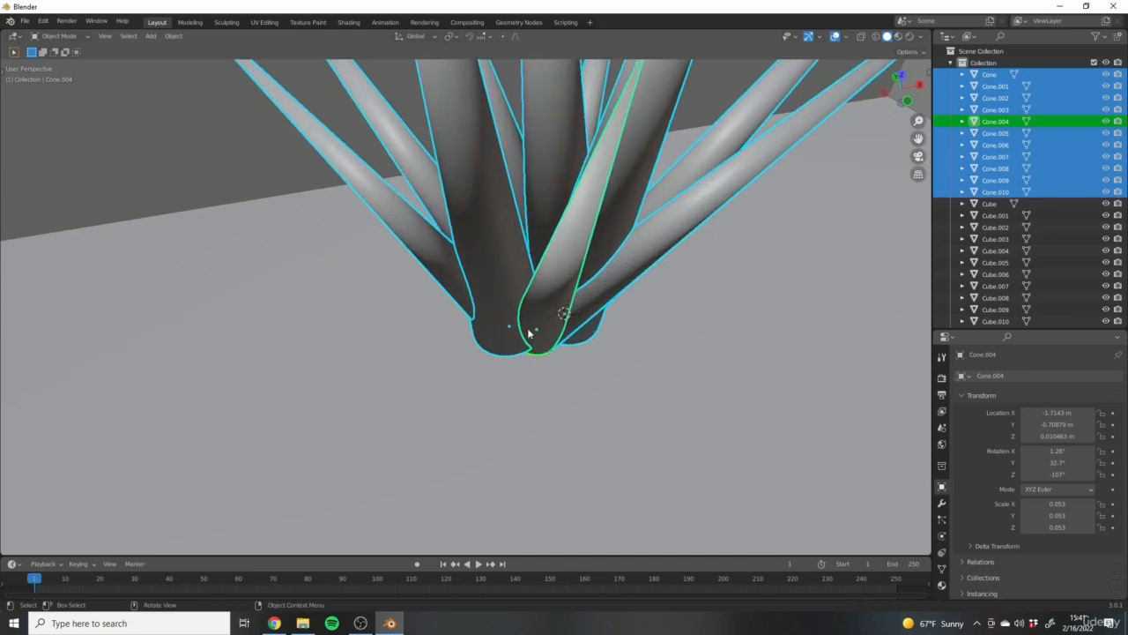
Join all the selected cone leaves into a single plant object.
scroll(549, 346, down, 9)
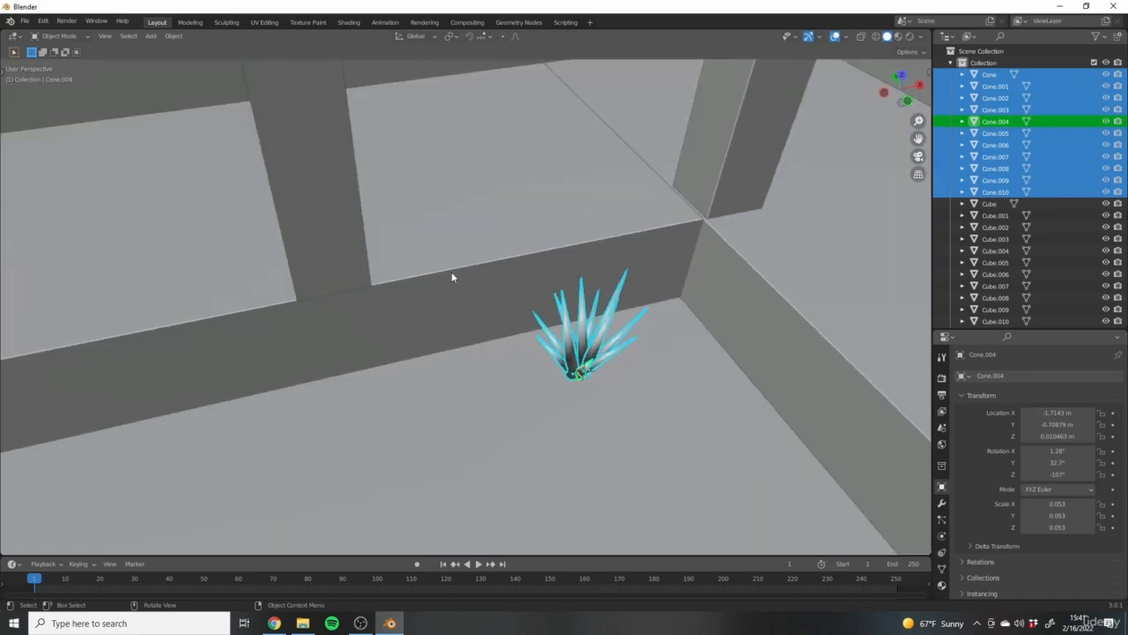
shift+middle_drag(645, 275, 570, 300)
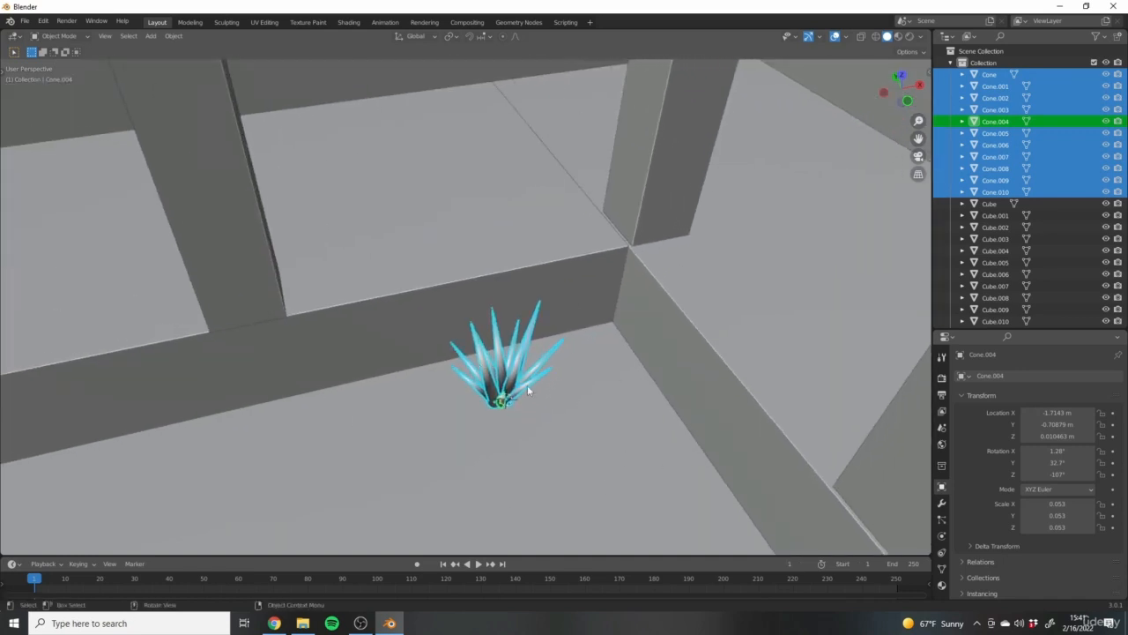
middle_drag(527, 386, 613, 356)
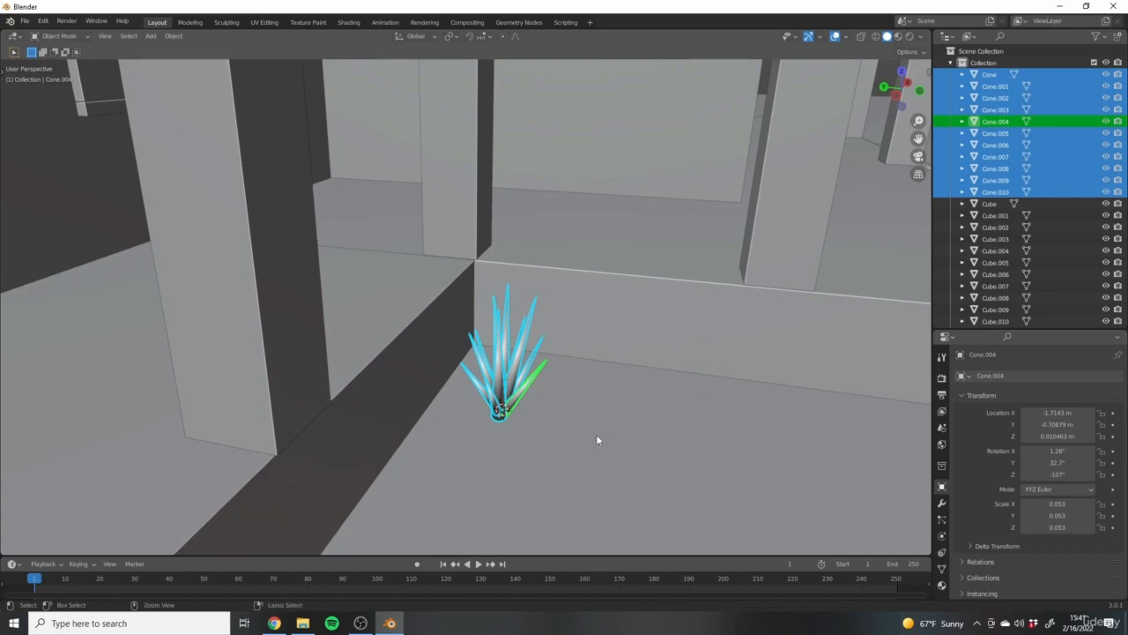
key(ctrl+j)
Scale the joined plant to about 0.074 and move it into the inner porch corner, at about X -1.6 m, Y -0.68 m.
middle_drag(597, 439, 553, 427)
key(KP_1)
key(s)
click(564, 436)
key(g)
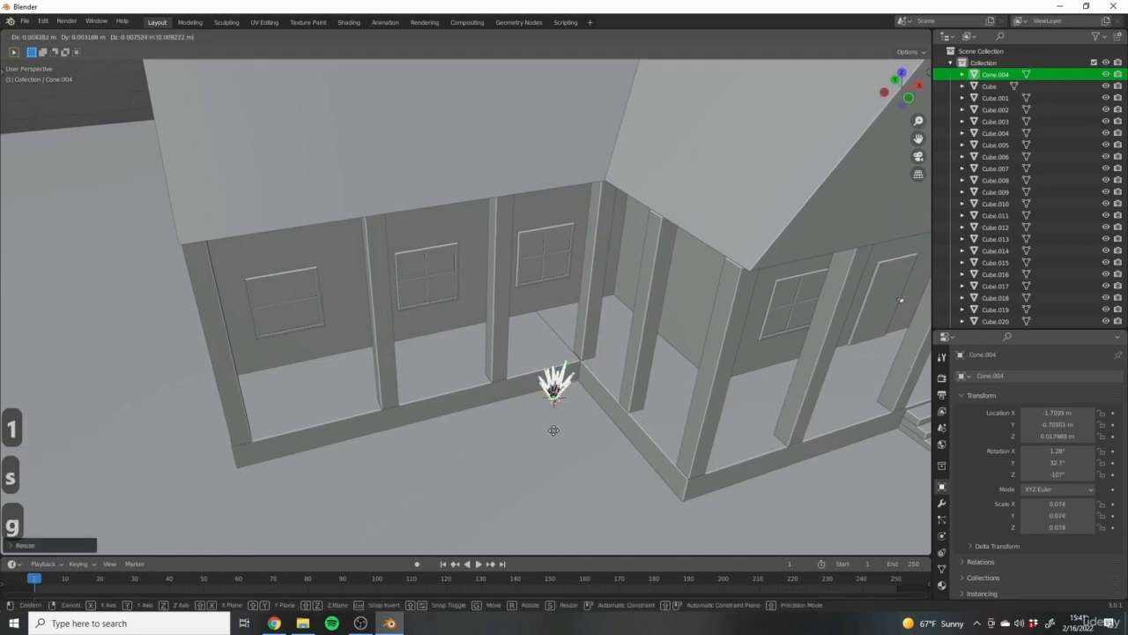
key(z)
click(566, 425)
Duplicate the corner plant and place the copy about 0.3 m away along the X axis, beside the porch base.
middle_drag(603, 409, 541, 399)
scroll(541, 401, up, 3)
key(shift+d)
key(x)
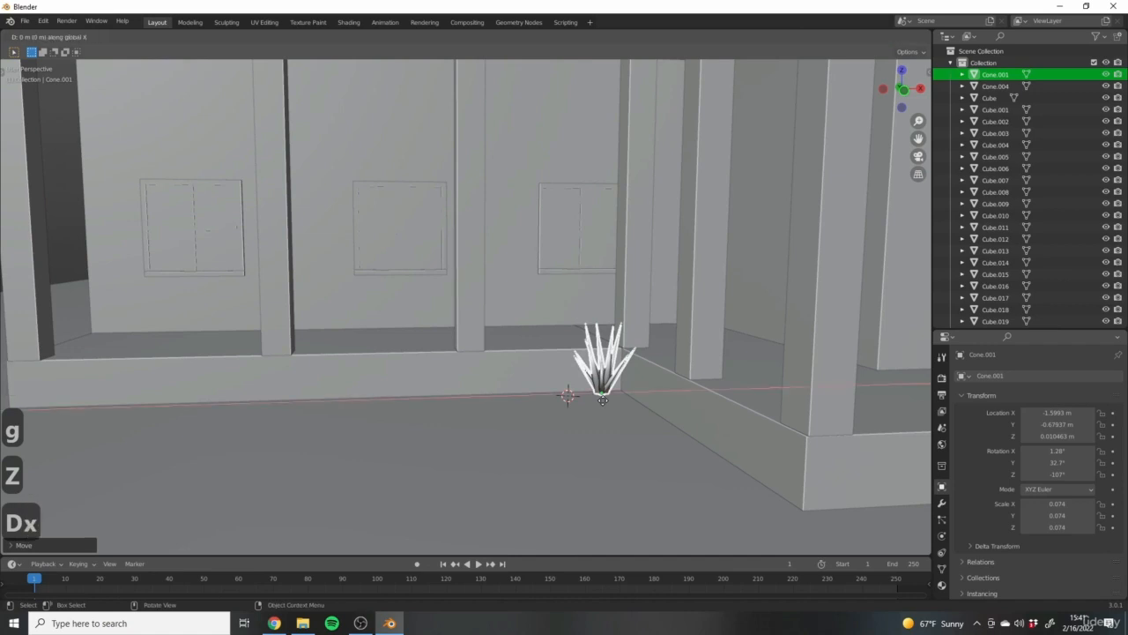
click(578, 398)
Rotate the second plant about Z to about -269° and scale it to about 0.086.
key(r)
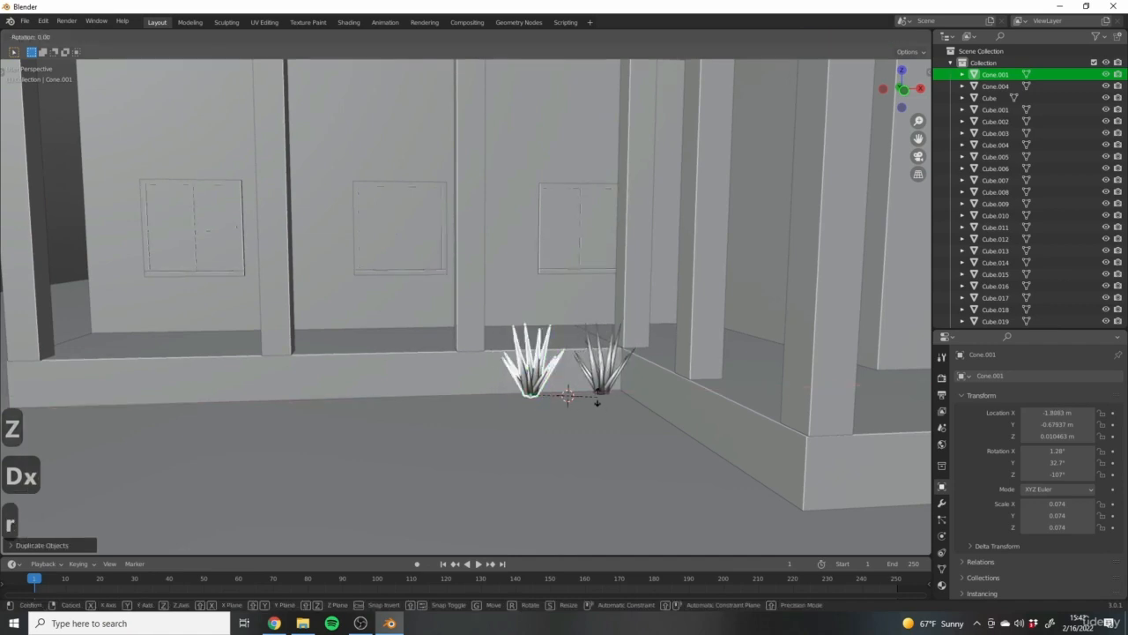
key(z)
click(549, 412)
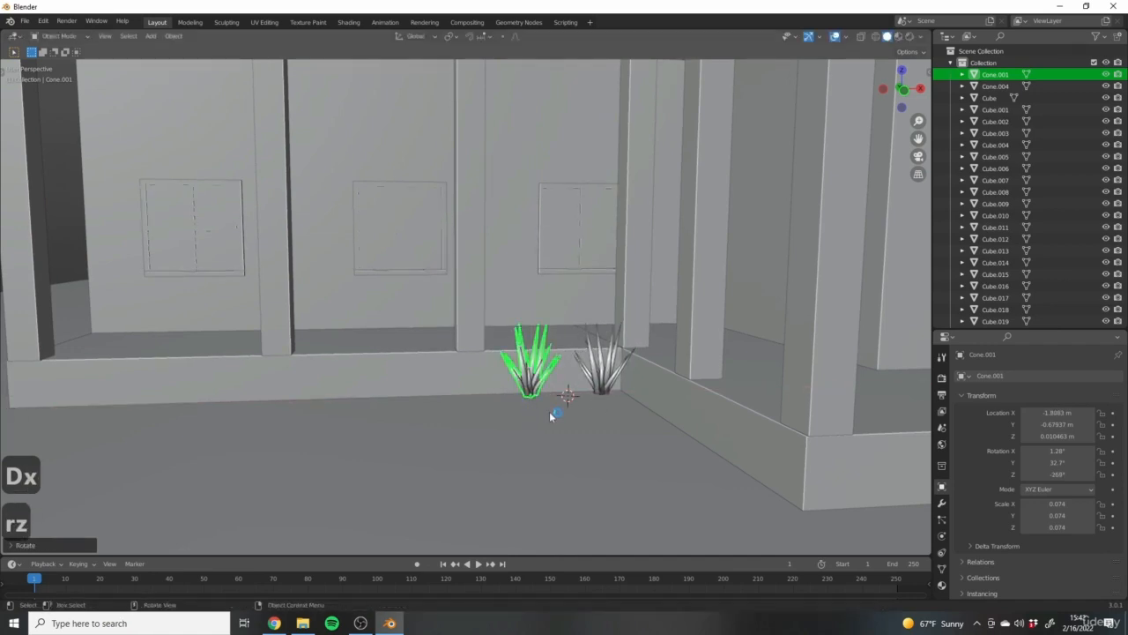
key(s)
click(559, 414)
Duplicate the second plant along X to about -2.04 m and scale the copy down to about 0.068.
key(shift+d)
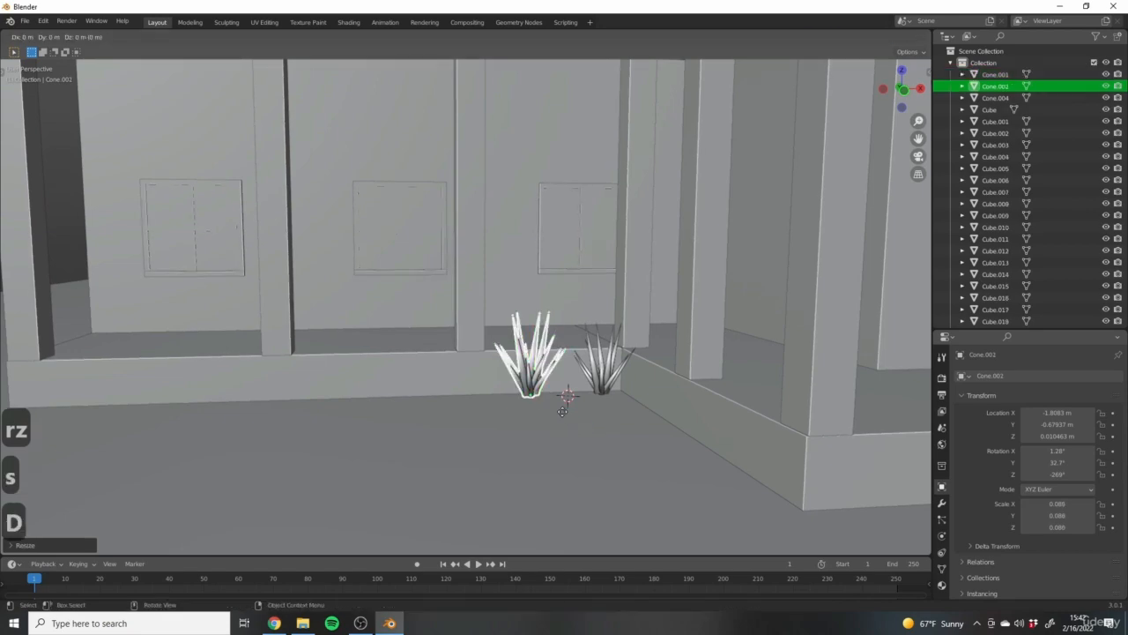
key(x)
click(540, 414)
key(s)
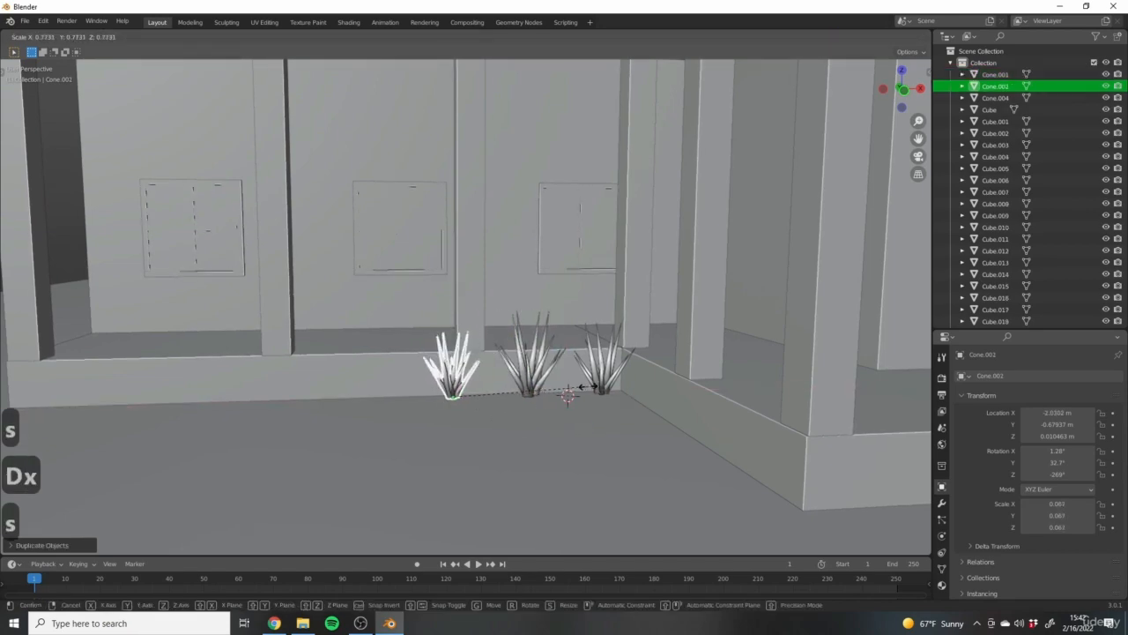
click(588, 387)
mouse_move(587, 389)
middle_down()
mouse_move(551, 424)
mouse_move(582, 414)
mouse_move(571, 386)
mouse_move(582, 390)
middle_up()
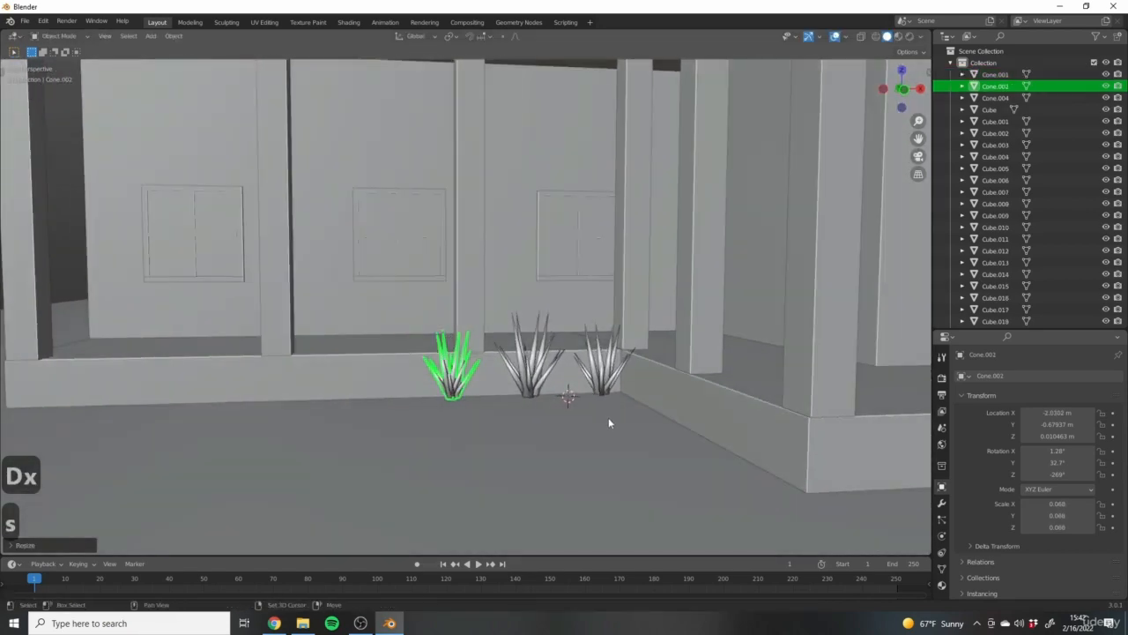
Duplicate the third plant along X to about -2.26 m and scale the copy up to about 0.097.
key(shift+d)
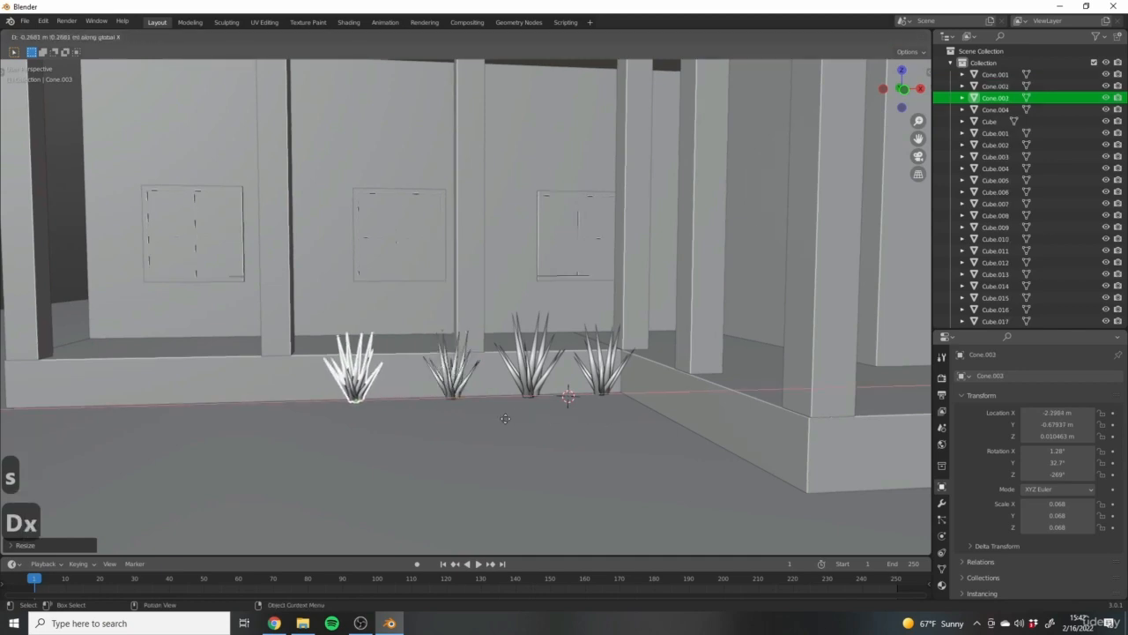
click(525, 424)
key(s)
click(521, 415)
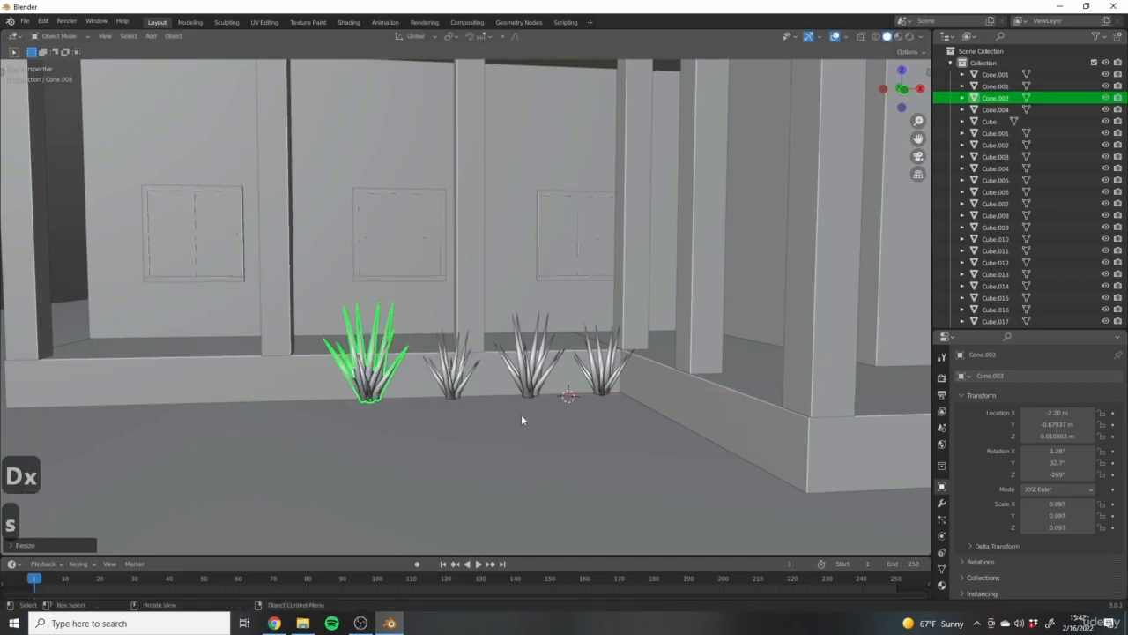
Duplicate the large fourth plant along X to about -2.56 m and scale the copy down to about 0.072.
key(shift+d)
key(x)
click(480, 432)
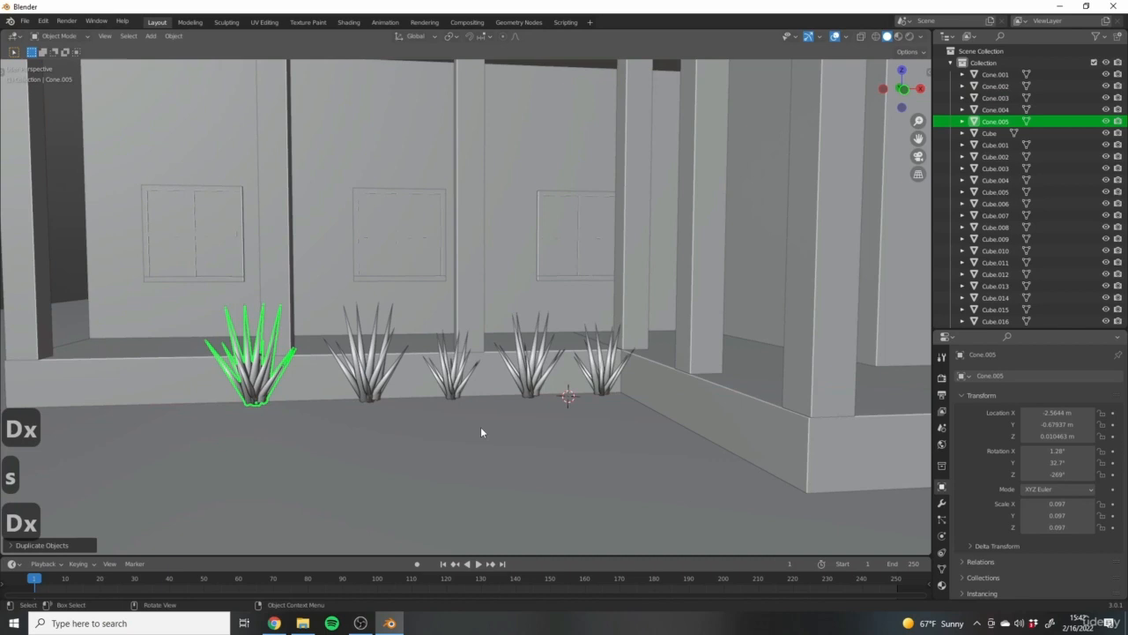
key(s)
click(610, 432)
key(r)
key(x)
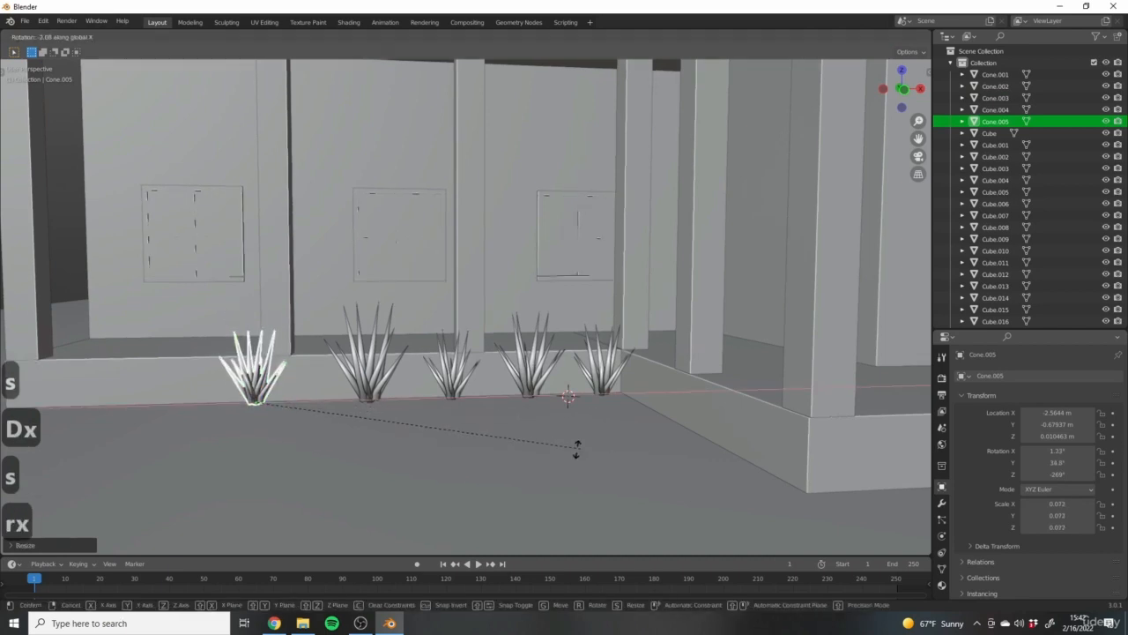
click(458, 433)
Rotate the fifth plant about the Z axis to about -285°.
middle_drag(503, 429, 504, 453)
key(r)
key(z)
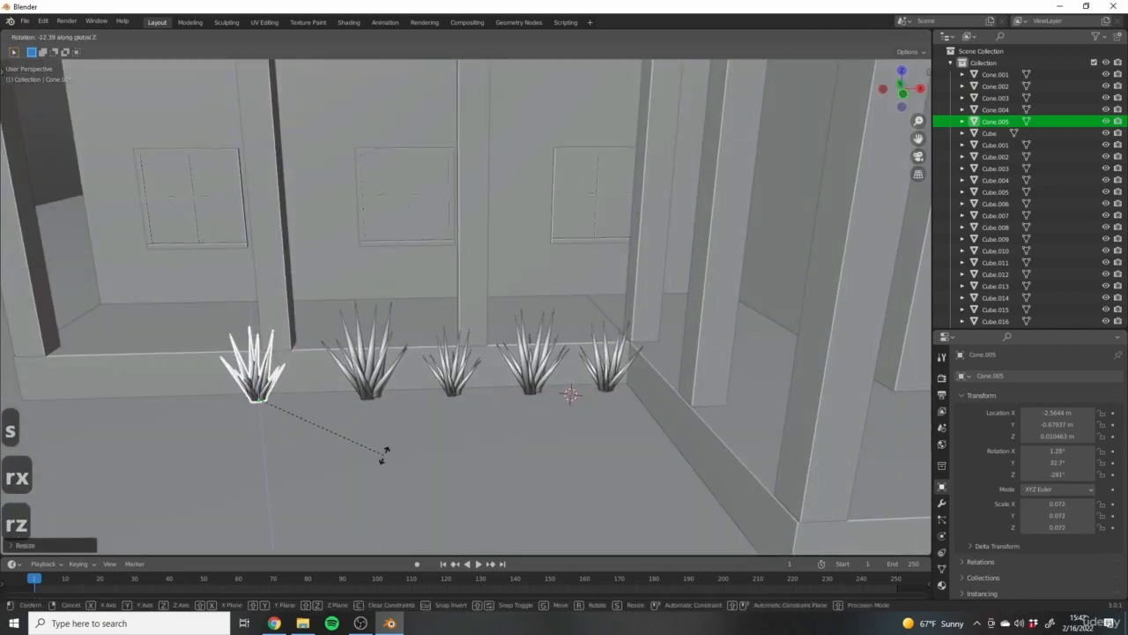
click(375, 460)
Duplicate the fifth plant along X to about -2.84 m and scale the copy up to about 0.091.
middle_drag(355, 472, 540, 427)
key(shift+d)
key(x)
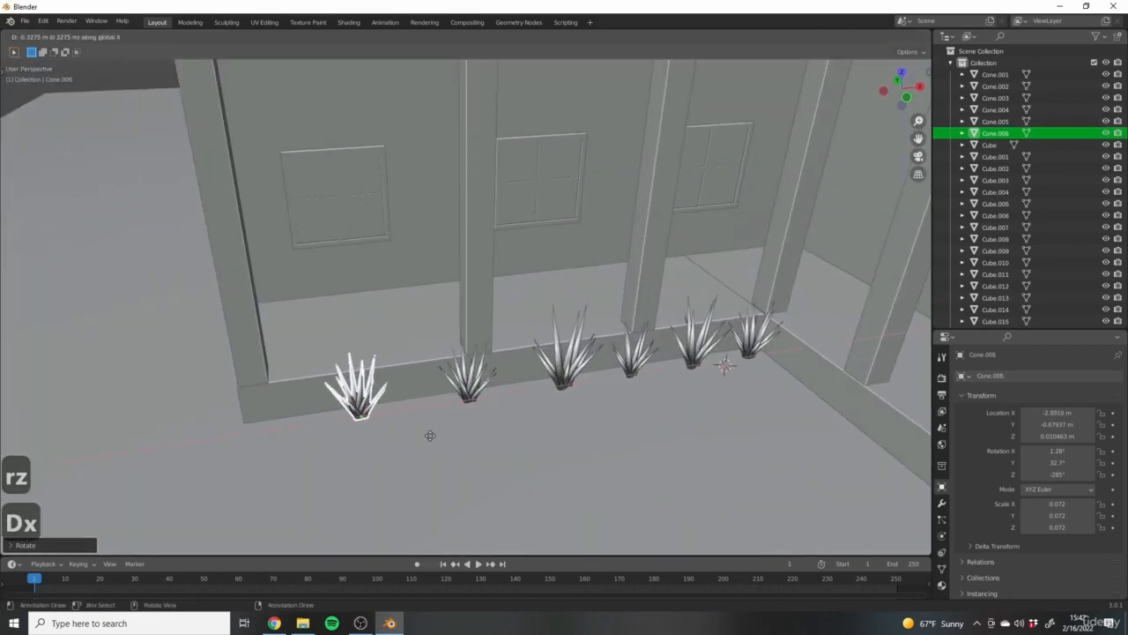
click(447, 438)
key(s)
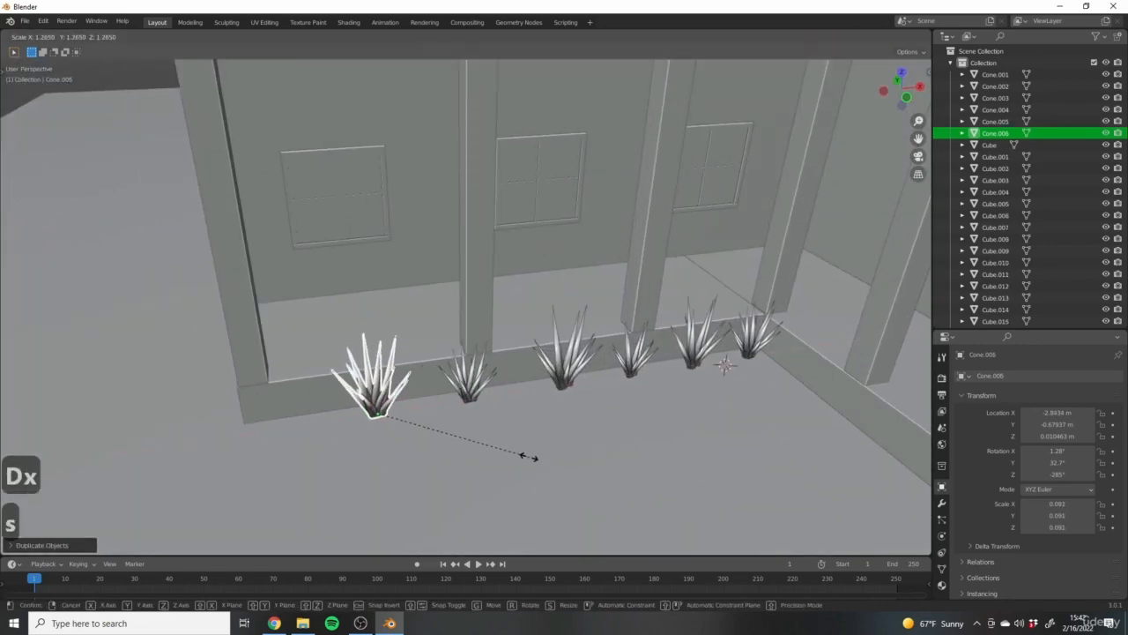
click(533, 458)
Duplicate the sixth plant along X to about -3.14 m at the porch's outer corner, and deselect everything.
key(shift+d)
key(x)
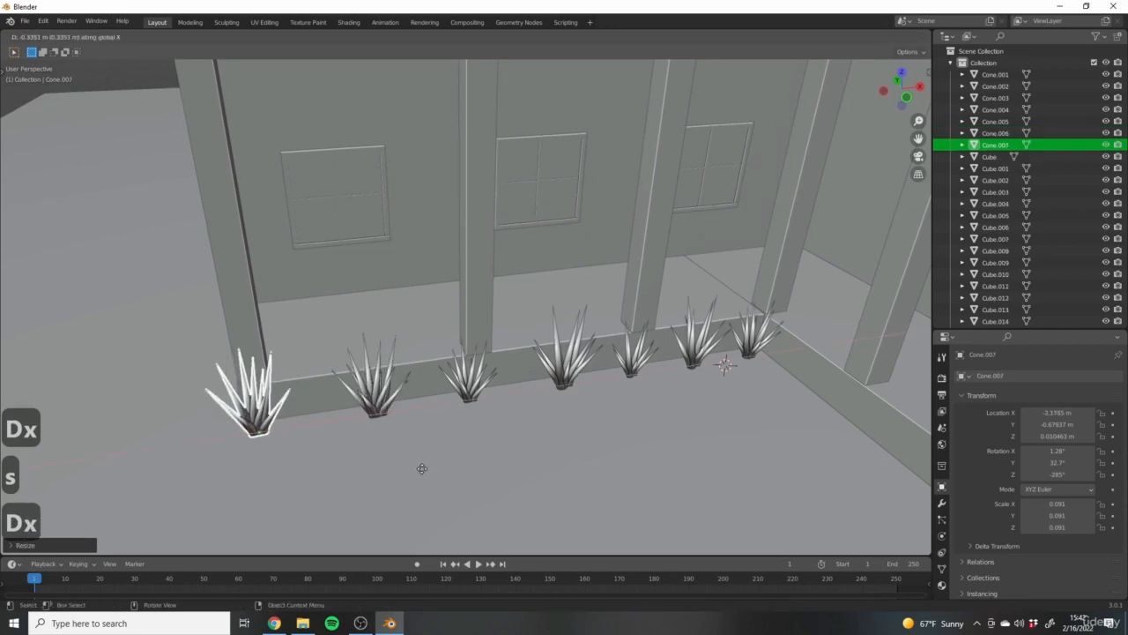
click(438, 470)
middle_drag(438, 470, 552, 425)
scroll(574, 427, down, 3)
click(798, 267)
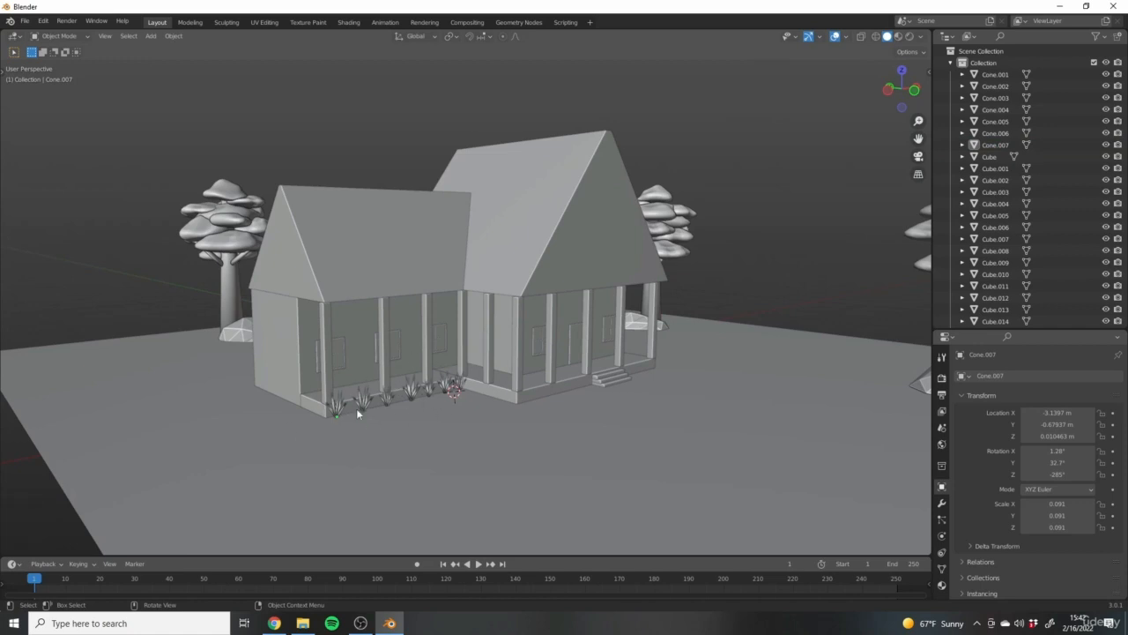
Inspect the row of plants along the porch up close and from afar, resetting the 3D cursor to the world origin.
middle_drag(610, 476, 543, 404)
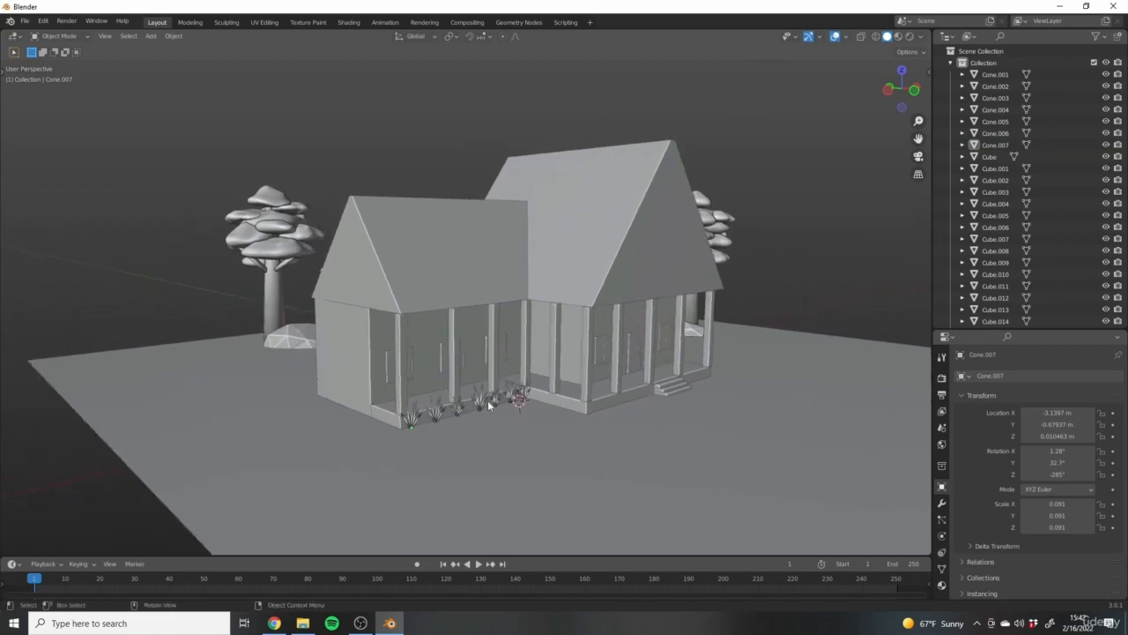
scroll(489, 405, up, 10)
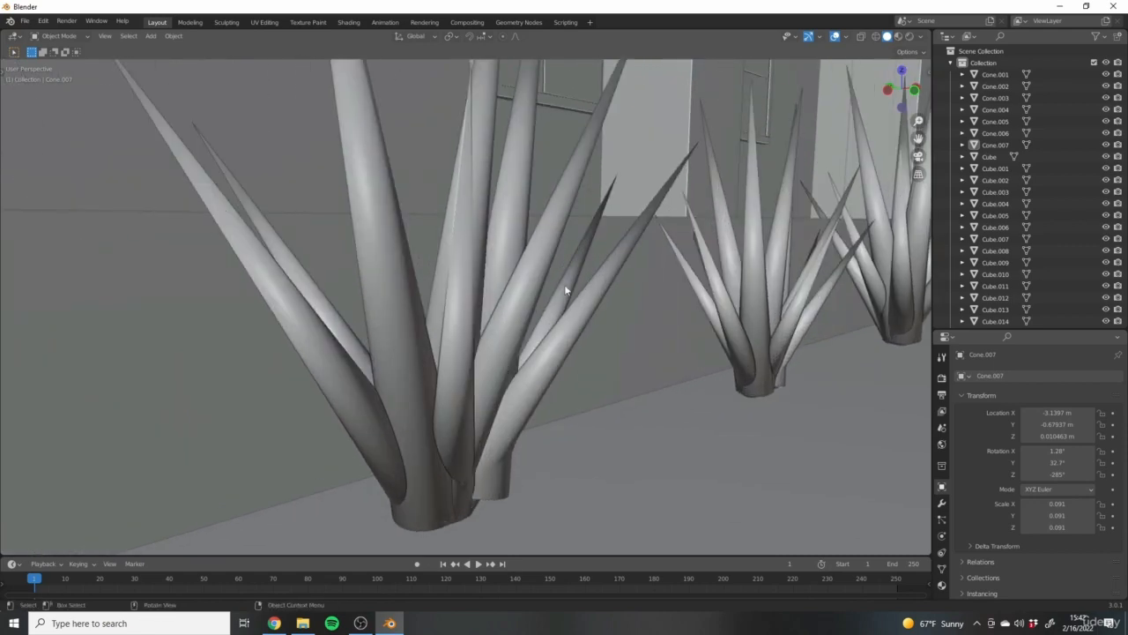
scroll(565, 291, down, 12)
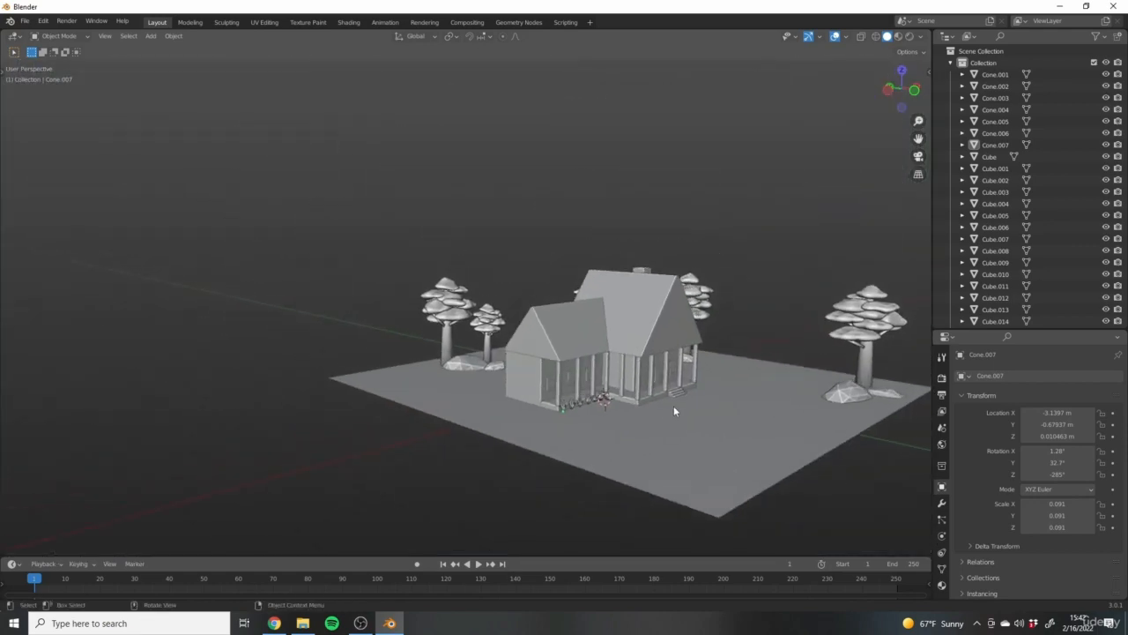
key(shift+c)
shift+middle_drag(528, 397, 541, 438)
middle_drag(581, 379, 598, 418)
scroll(476, 394, up, 6)
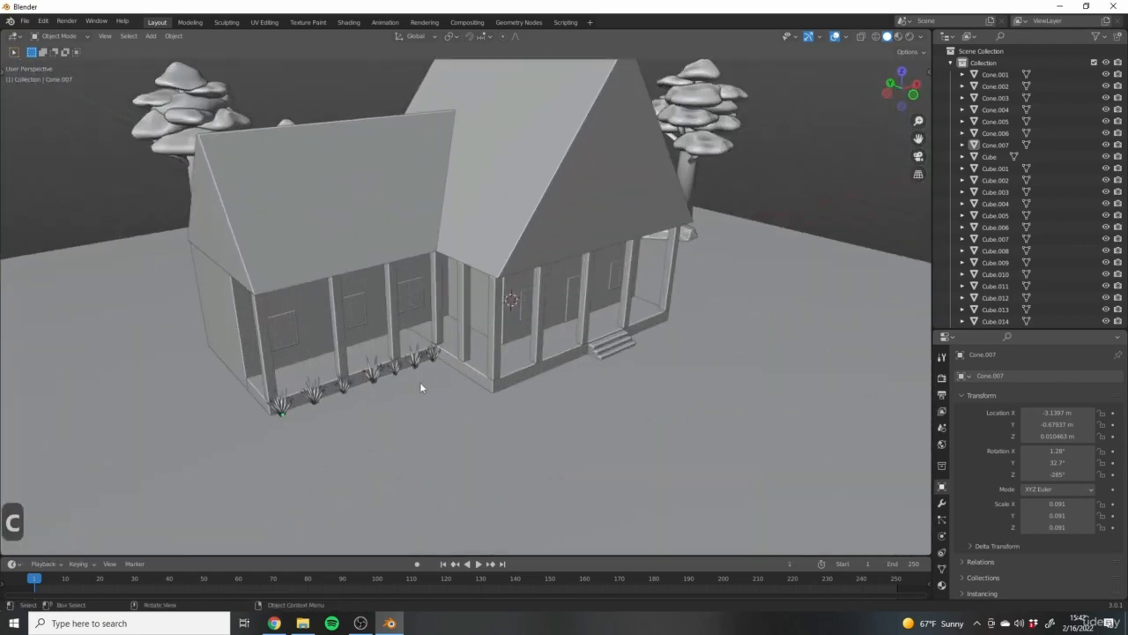
middle_drag(420, 386, 507, 416)
scroll(426, 400, up, 5)
Duplicate the small plant Cone.005 in top view, place the copy in front of the row and rotate it to about -414° around Z.
click(437, 415)
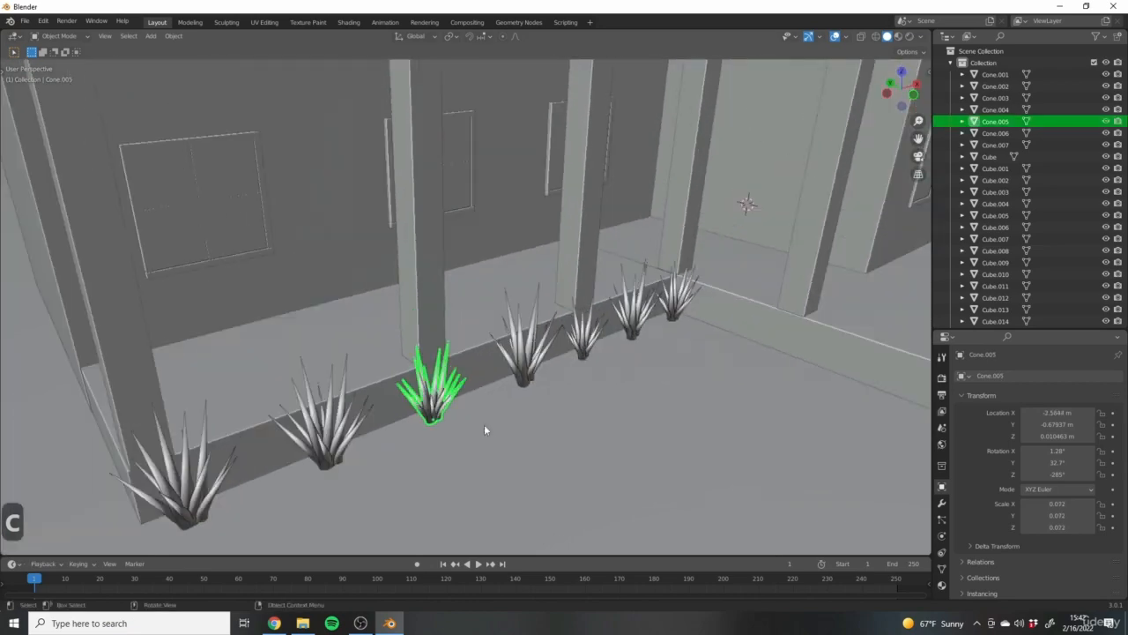
scroll(484, 424, down, 8)
mouse_move(494, 381)
middle_down()
mouse_move(491, 403)
mouse_move(510, 434)
mouse_move(492, 387)
middle_up()
scroll(511, 397, up, 8)
key(KP_7)
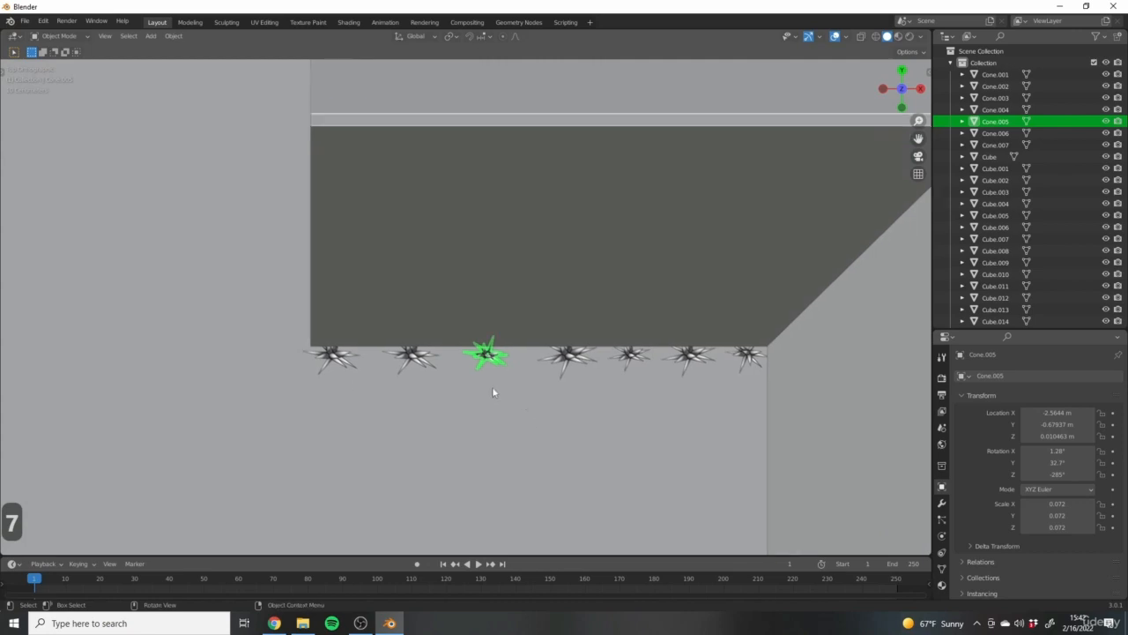
key(shift+d)
click(525, 405)
key(r)
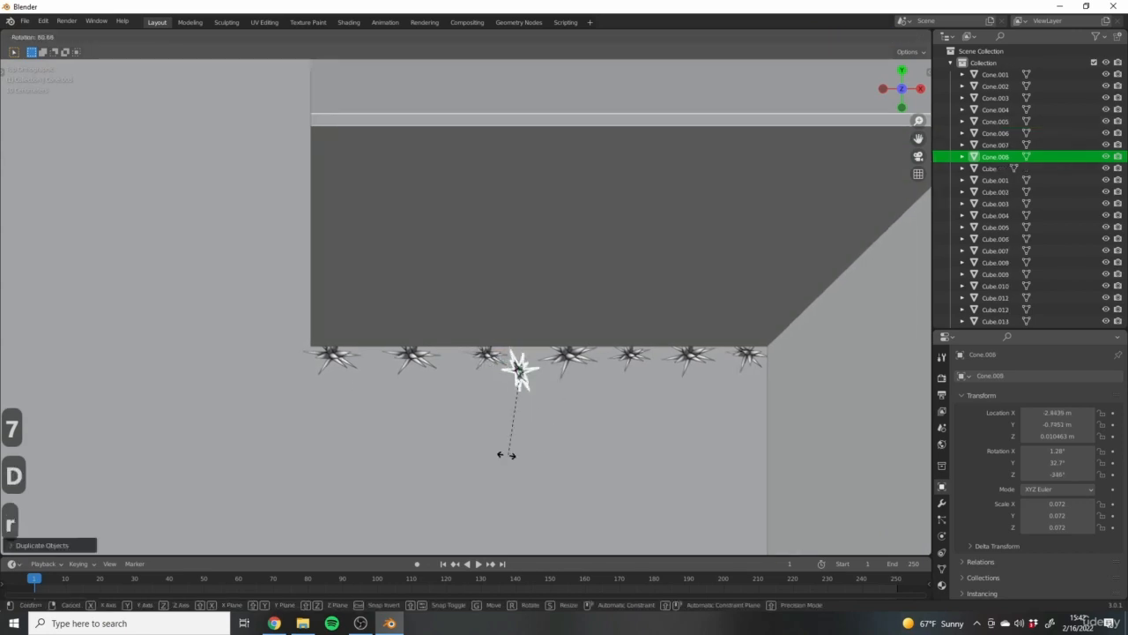
click(416, 409)
Scale the new front plant to about 0.045 and move it close to Cone.005, at about X -2.48 m, Y -0.72 m.
scroll(617, 436, up, 4)
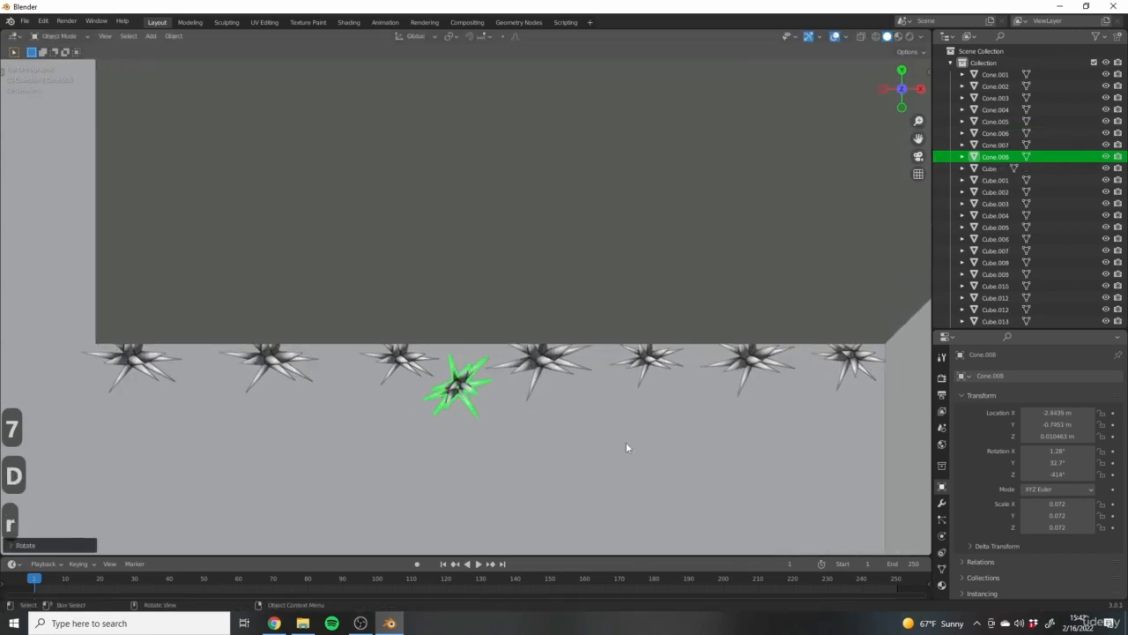
key(s)
click(569, 425)
key(g)
click(563, 414)
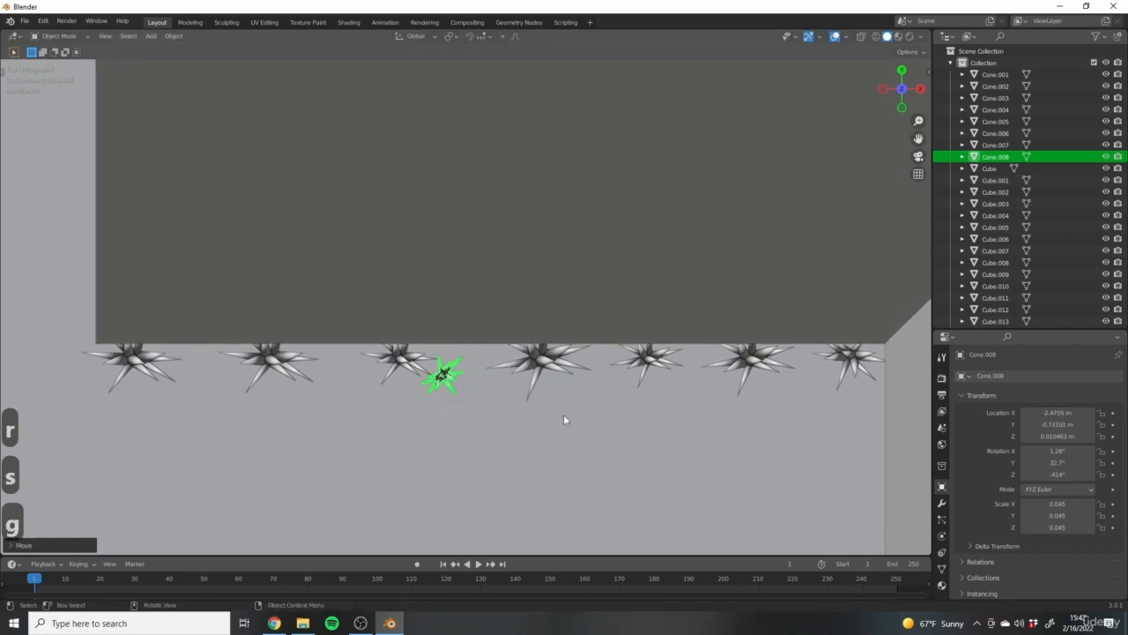
Duplicate the large plant Cone.003 and place the copy in front of the row at about X -2.16 m, Y -0.77 m.
scroll(562, 417, down, 3)
shift+middle_drag(612, 489, 551, 440)
click(496, 349)
scroll(522, 374, up, 3)
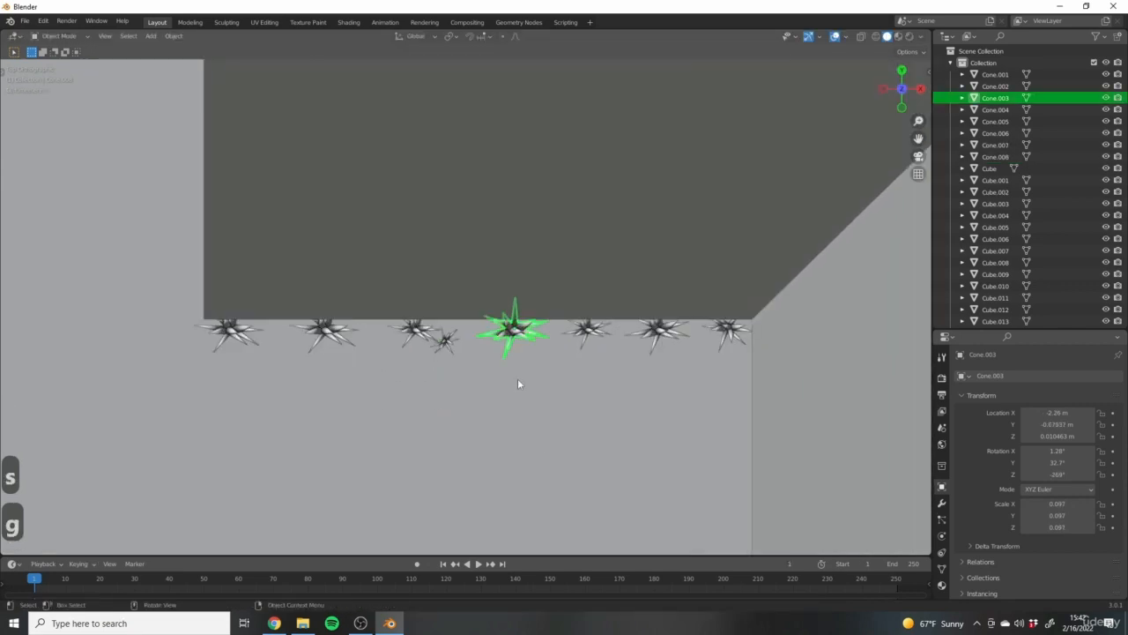
key(shift+d)
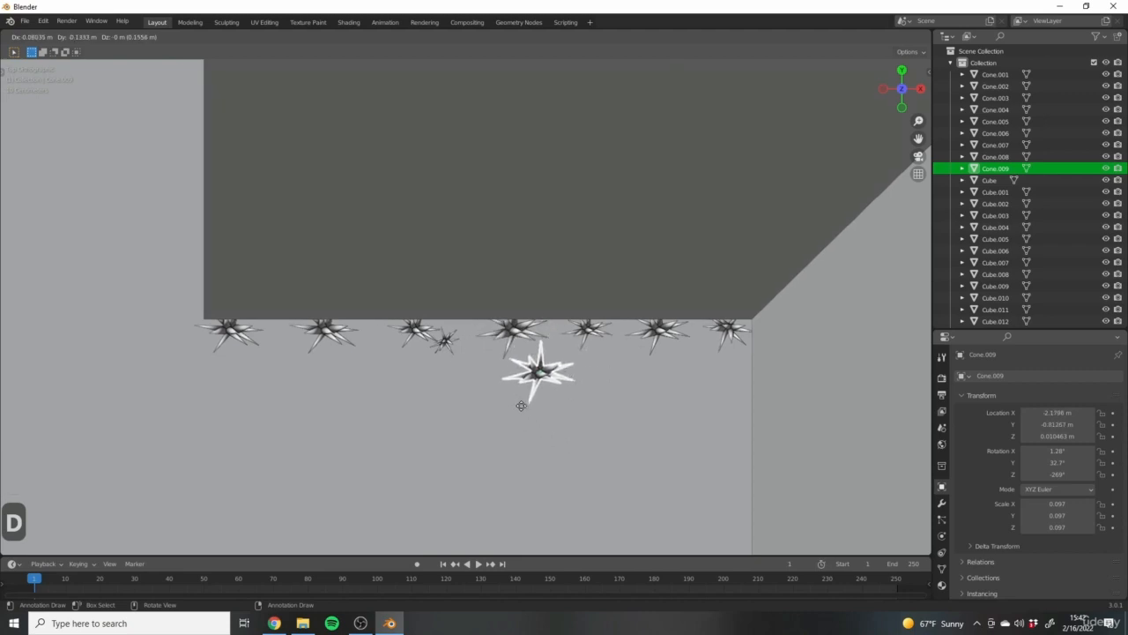
click(530, 392)
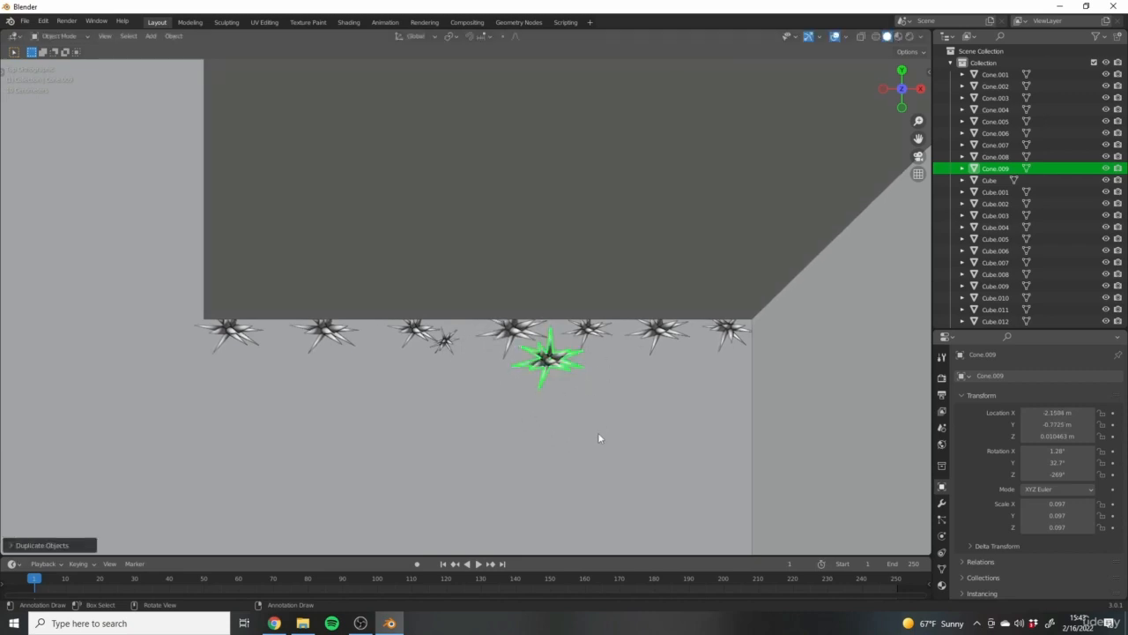
Rotate the large front copy to about -435° around Z and move it to about X -1.96 m, Y -0.75 m.
key(r)
click(396, 351)
key(g)
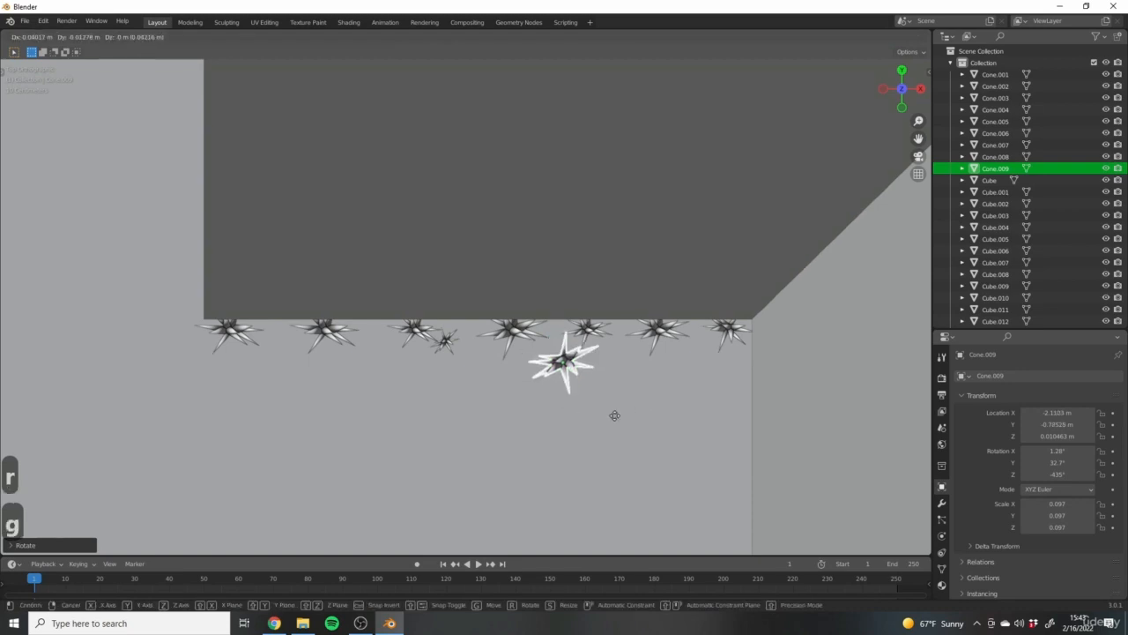
click(634, 399)
scroll(427, 372, down, 10)
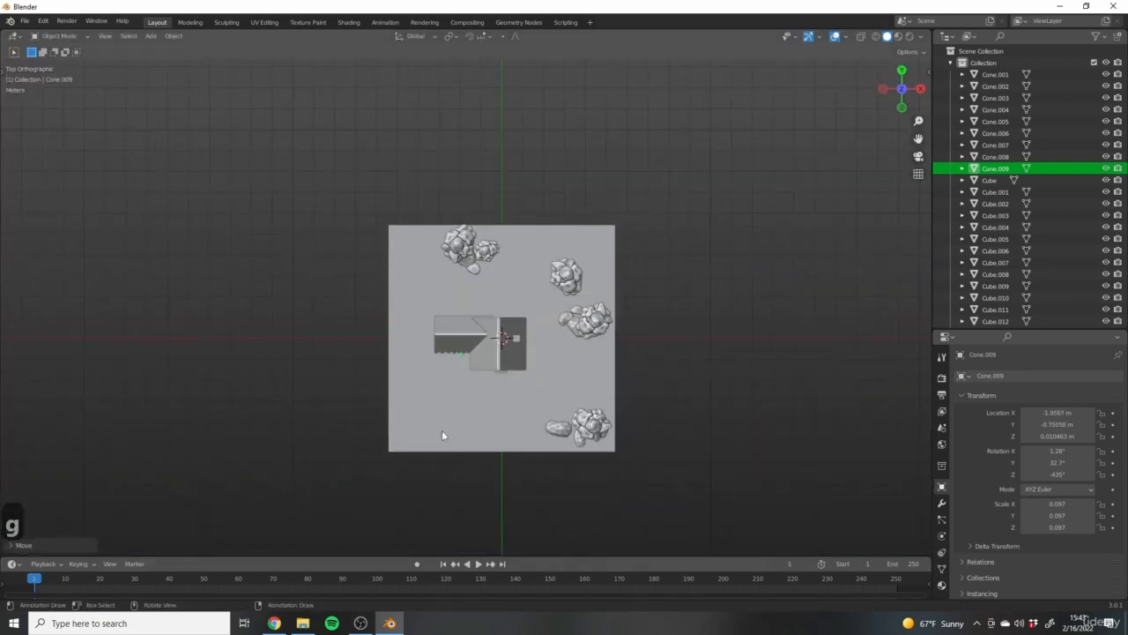
scroll(459, 387, up, 5)
scroll(489, 319, down, 7)
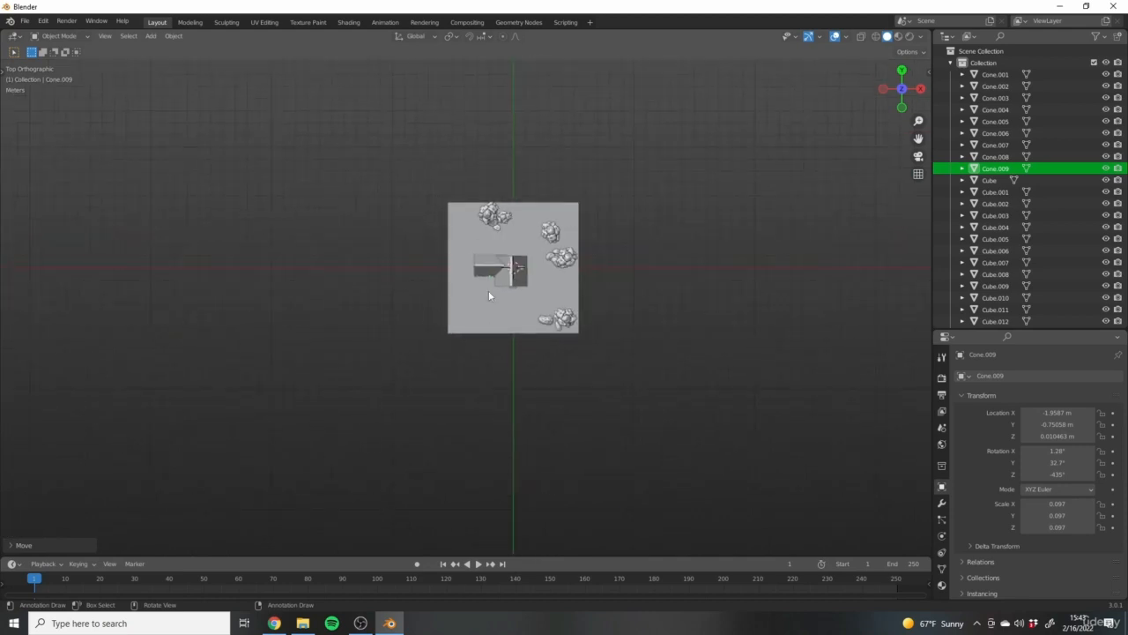
scroll(494, 290, up, 10)
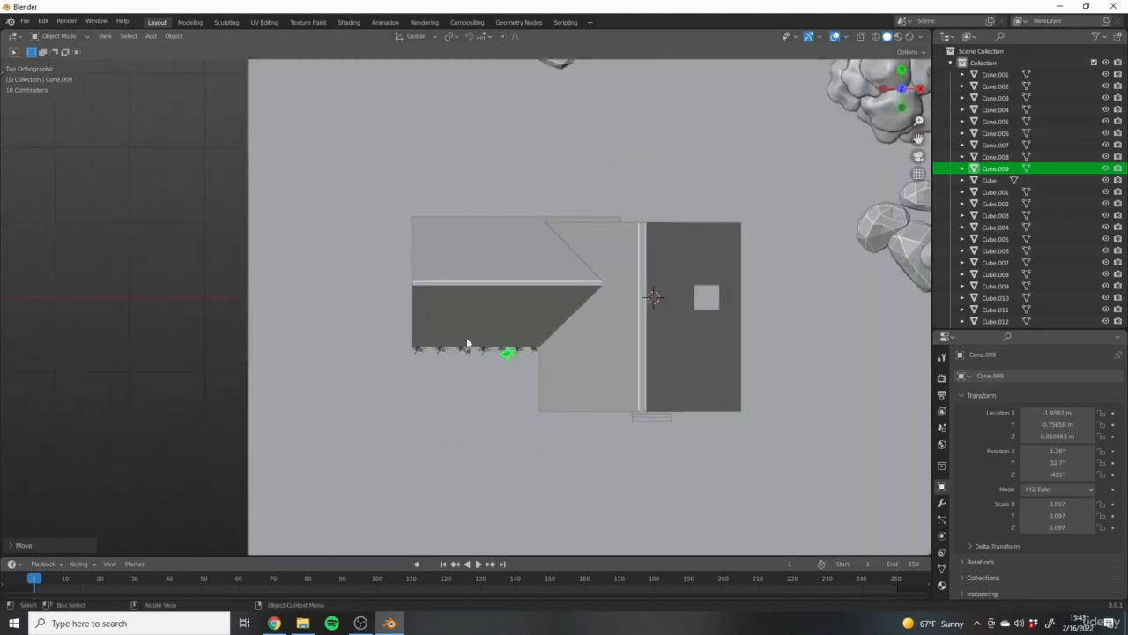
Scale the large front plant copy Cone.009 down to about 0.057.
scroll(528, 396, up, 3)
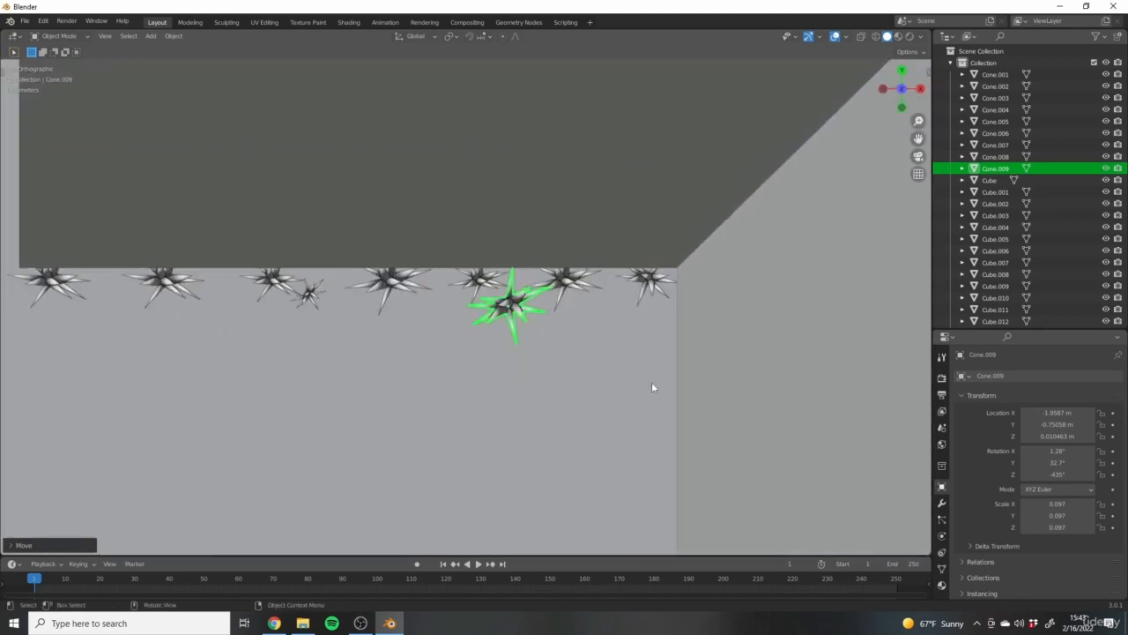
key(s)
click(580, 369)
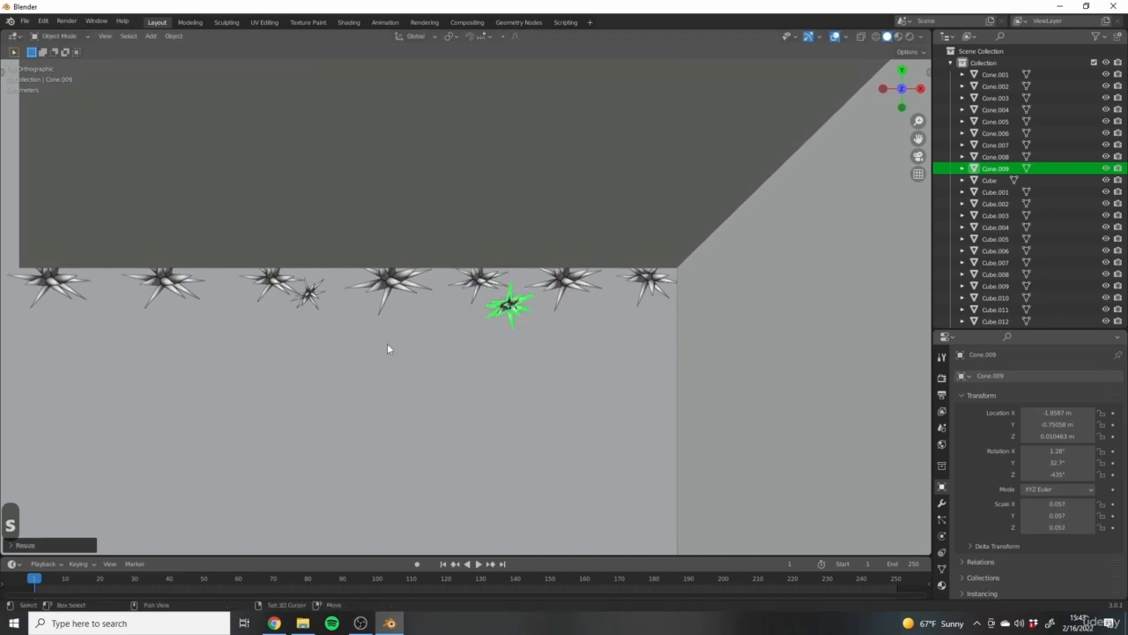
Duplicate Cone.009, place the copy near the row's left end at about X -3.01 m, Y -0.74 m, and rotate it to about -484° around Z.
key(shift+d)
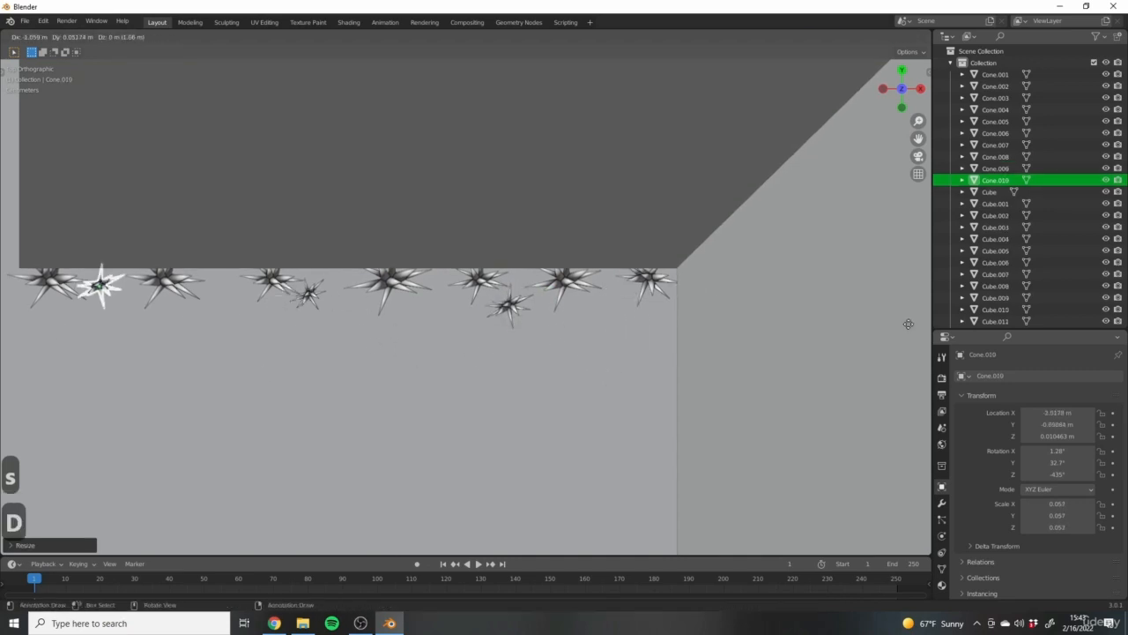
click(912, 344)
shift+middle_drag(529, 279, 693, 290)
shift+middle_drag(590, 288, 650, 283)
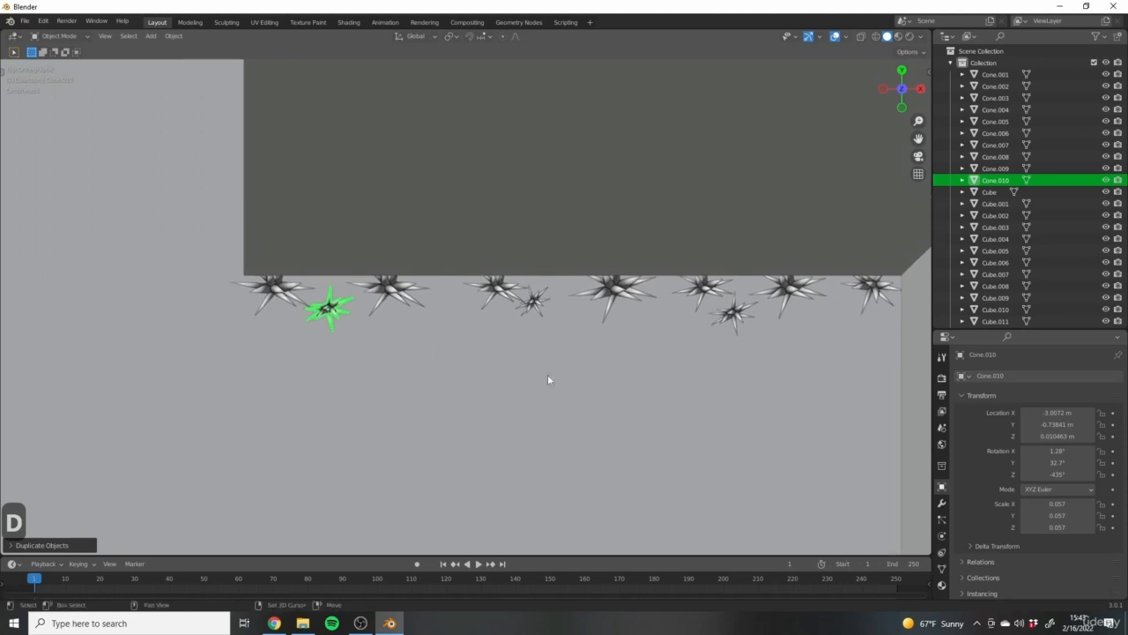
key(r)
click(390, 462)
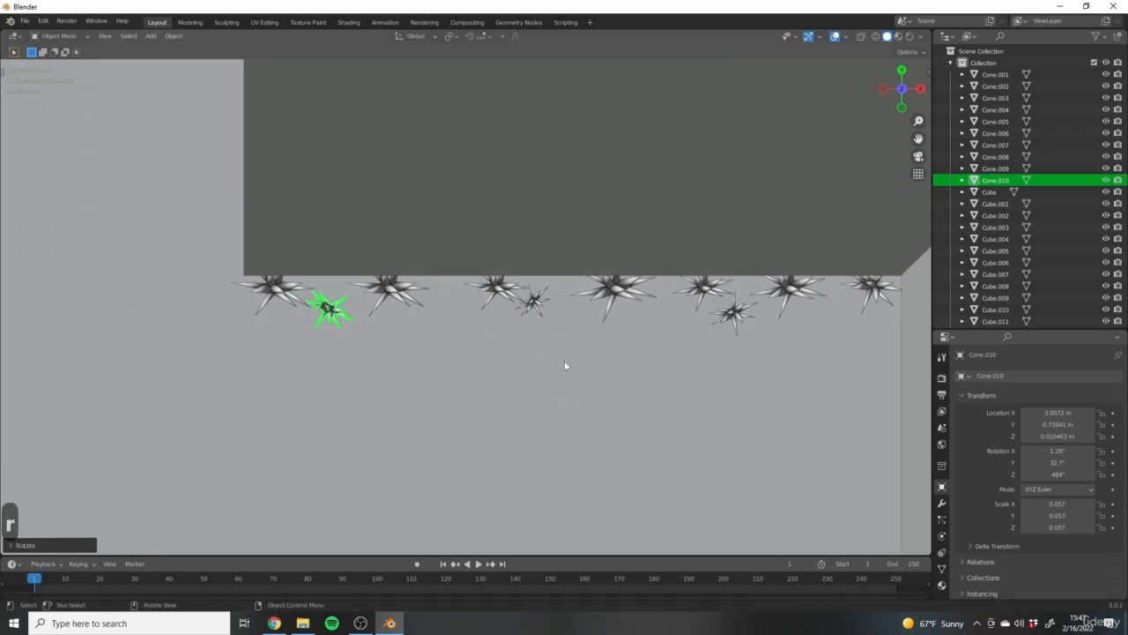
Scale the left-end front copy Cone.010 to about 0.072 and rotate it to about -402° around Z.
scroll(560, 361, down, 1)
shift+middle_drag(488, 350, 584, 351)
scroll(511, 370, up, 2)
scroll(490, 303, up, 1)
shift+middle_drag(469, 310, 449, 315)
scroll(449, 317, down, 4)
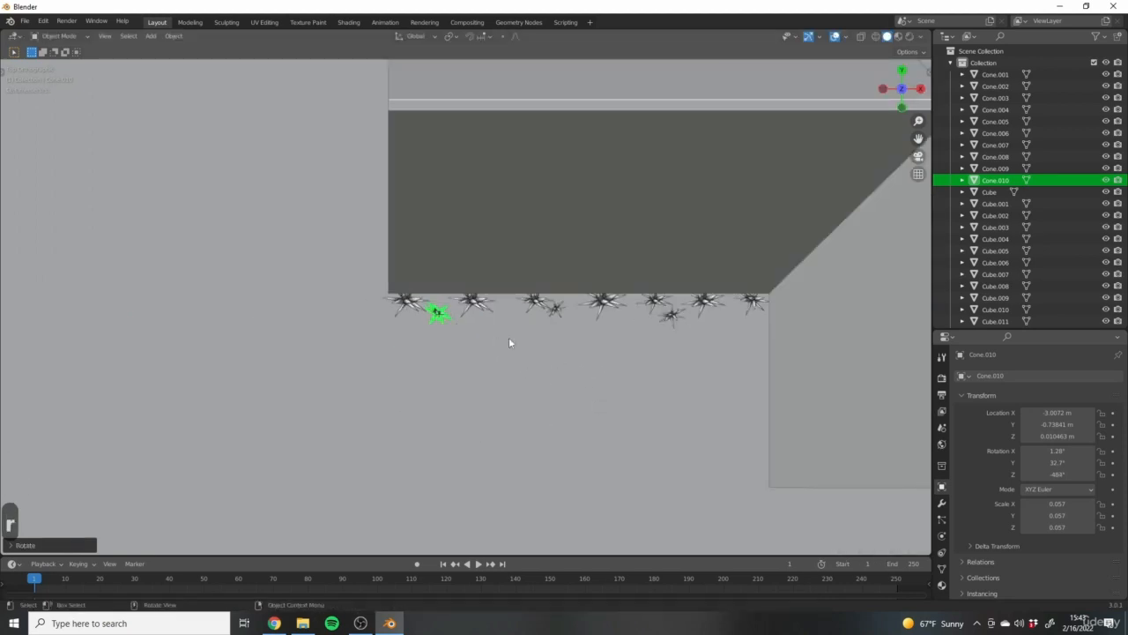
key(r)
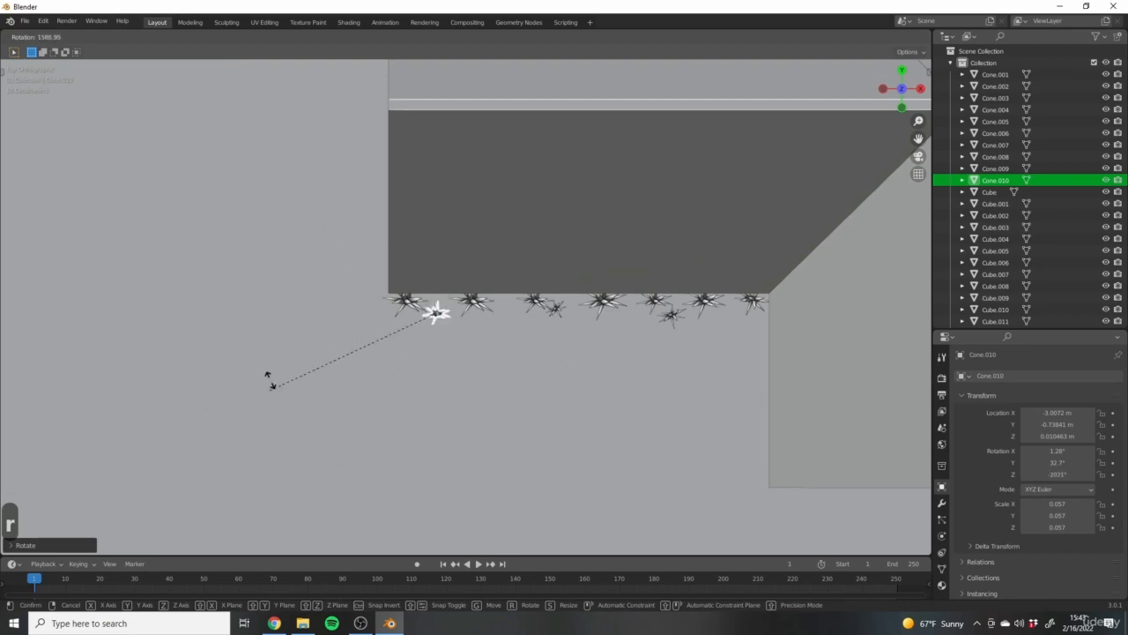
click(526, 330)
scroll(450, 317, up, 5)
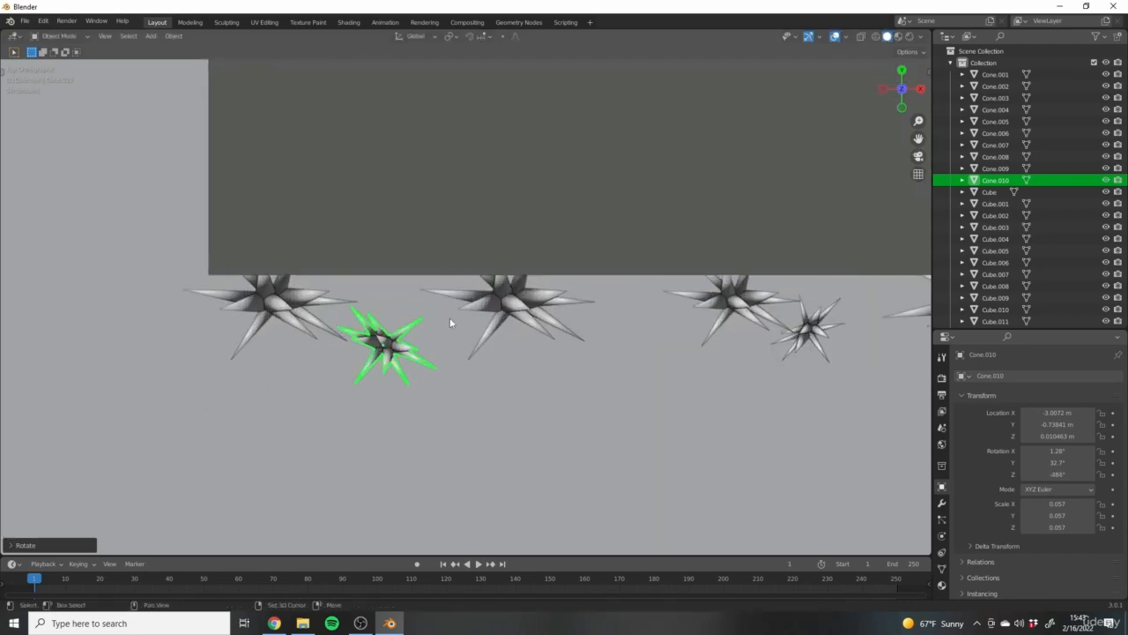
key(s)
click(502, 392)
key(r)
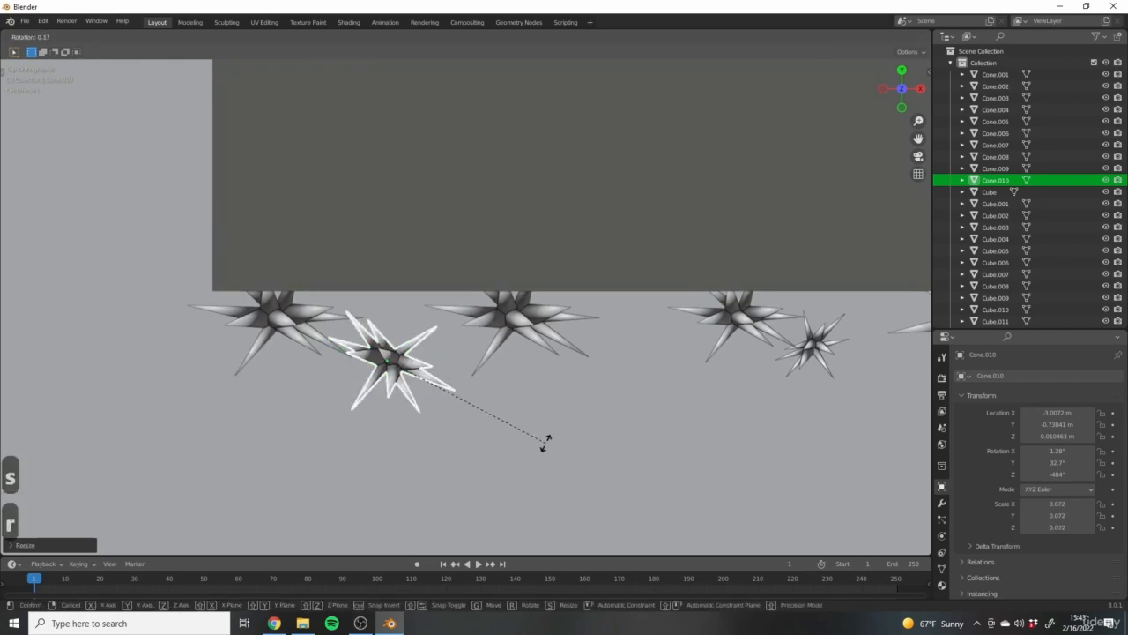
click(481, 255)
Examine the plant row along the porch from above and from ground level around the house.
scroll(502, 348, down, 8)
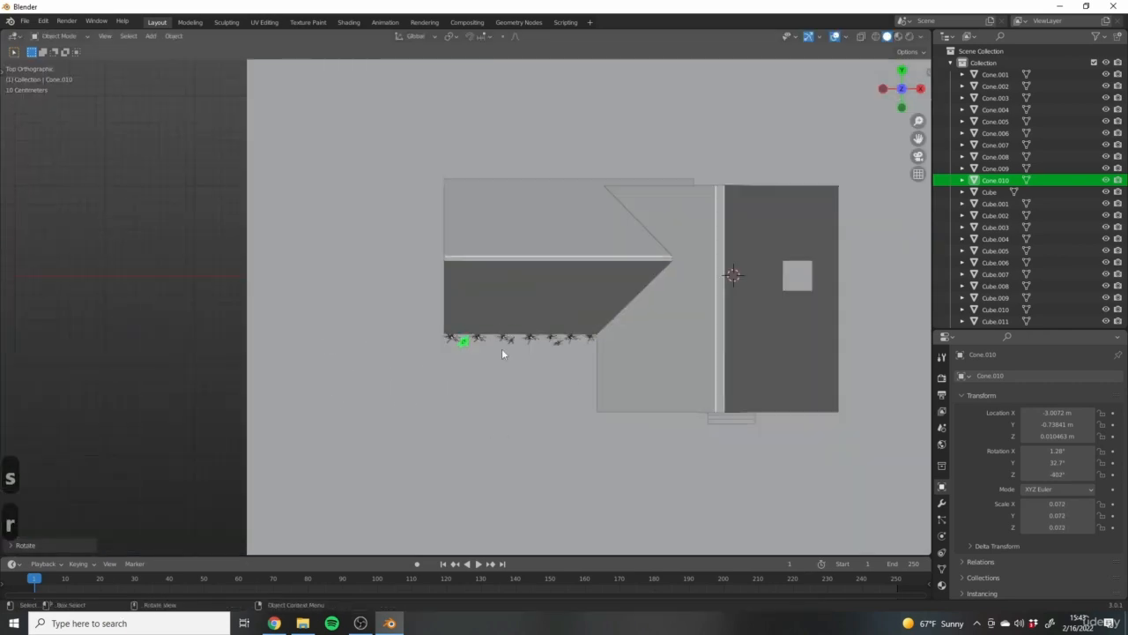
scroll(526, 339, down, 1)
shift+middle_drag(723, 341, 637, 415)
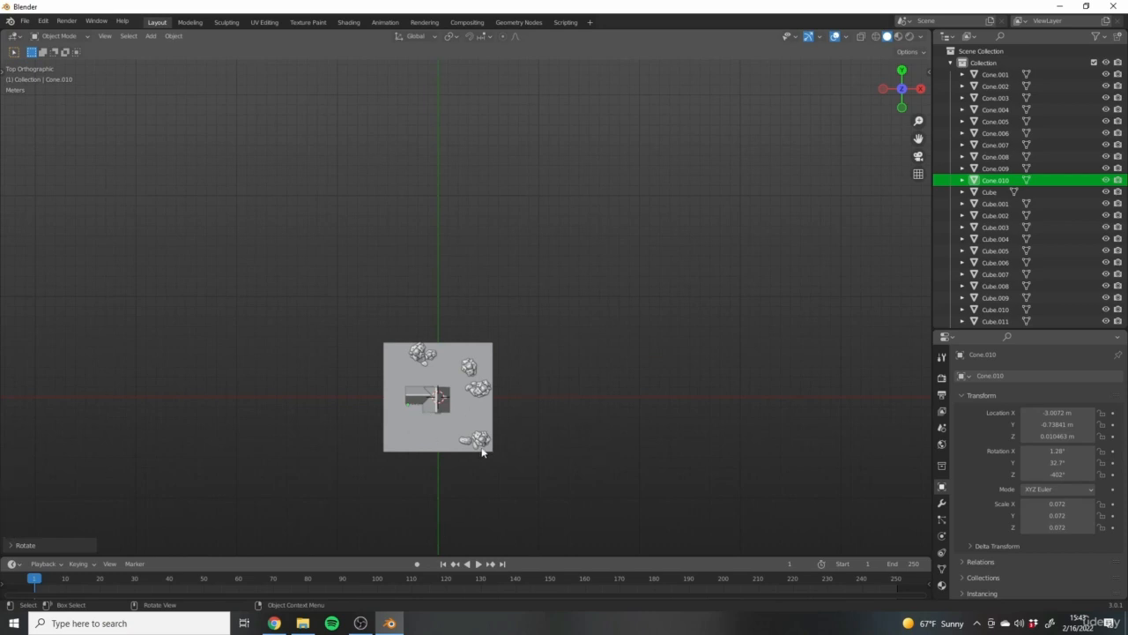
shift+middle_drag(356, 347, 435, 315)
scroll(529, 455, up, 5)
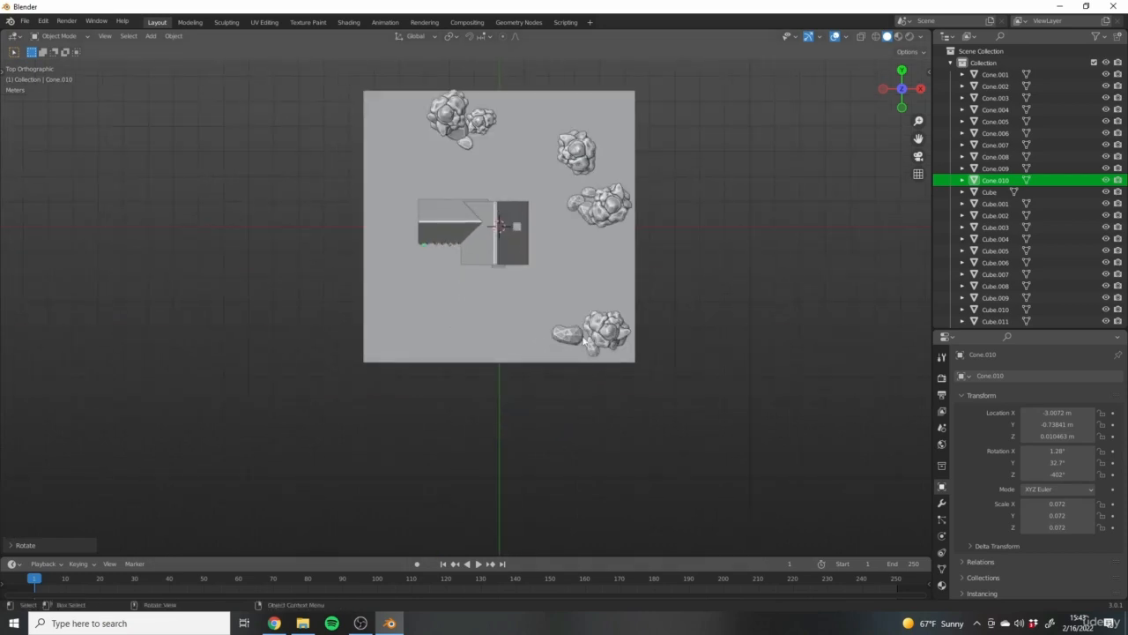
shift+middle_drag(337, 216, 381, 317)
scroll(384, 318, up, 4)
scroll(595, 374, up, 5)
scroll(577, 442, down, 5)
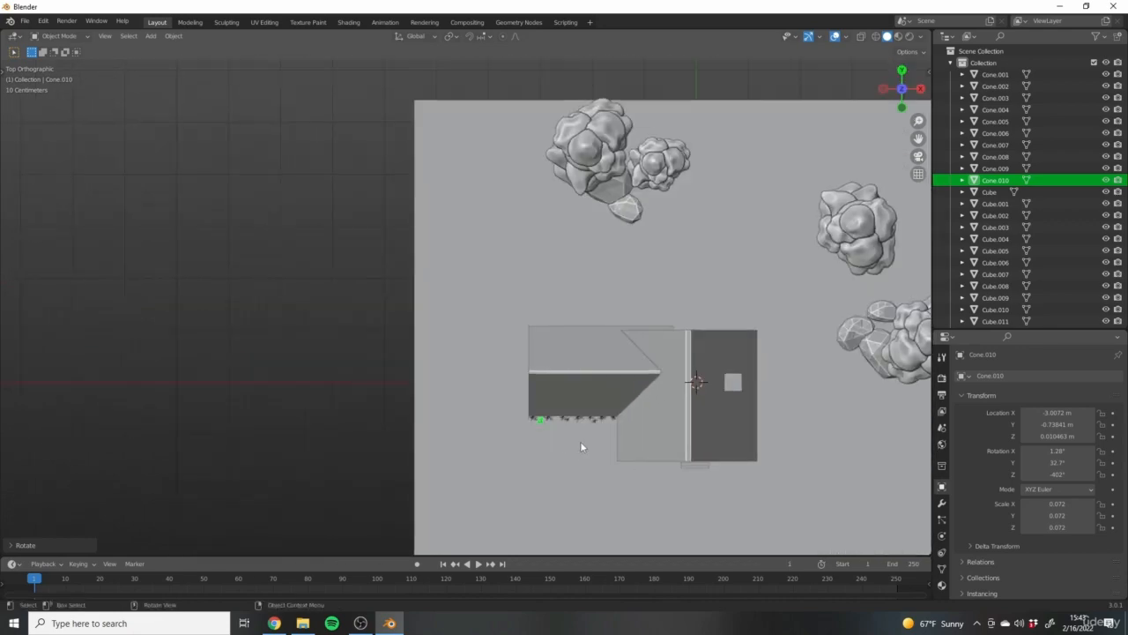
middle_drag(580, 441, 605, 339)
middle_drag(542, 483, 599, 488)
click(584, 464)
scroll(571, 447, up, 7)
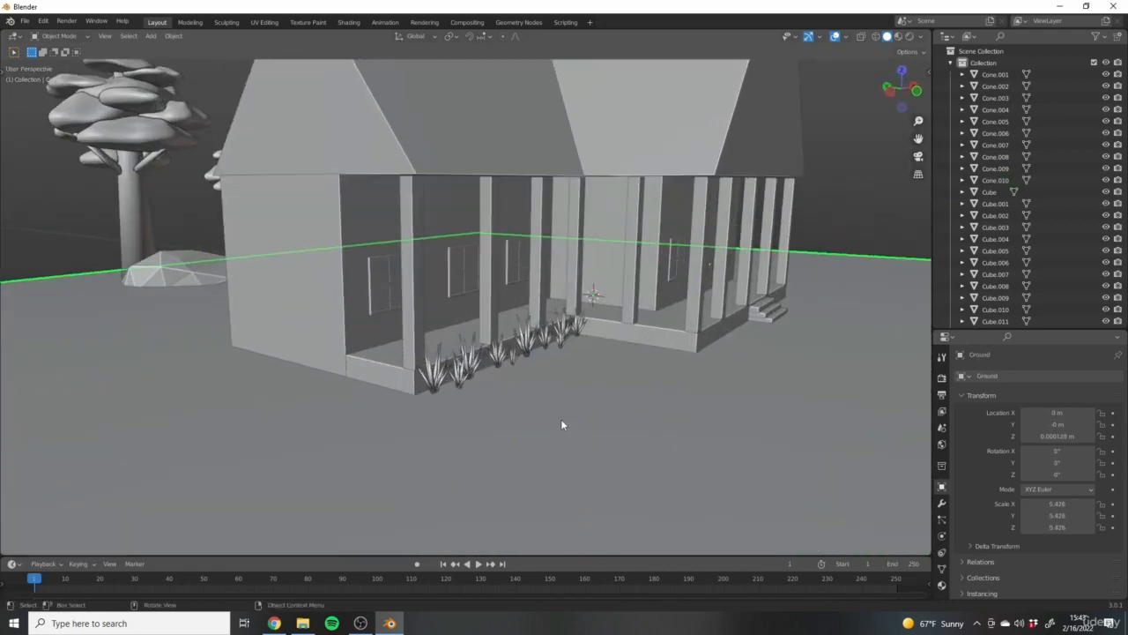
middle_drag(562, 423, 538, 454)
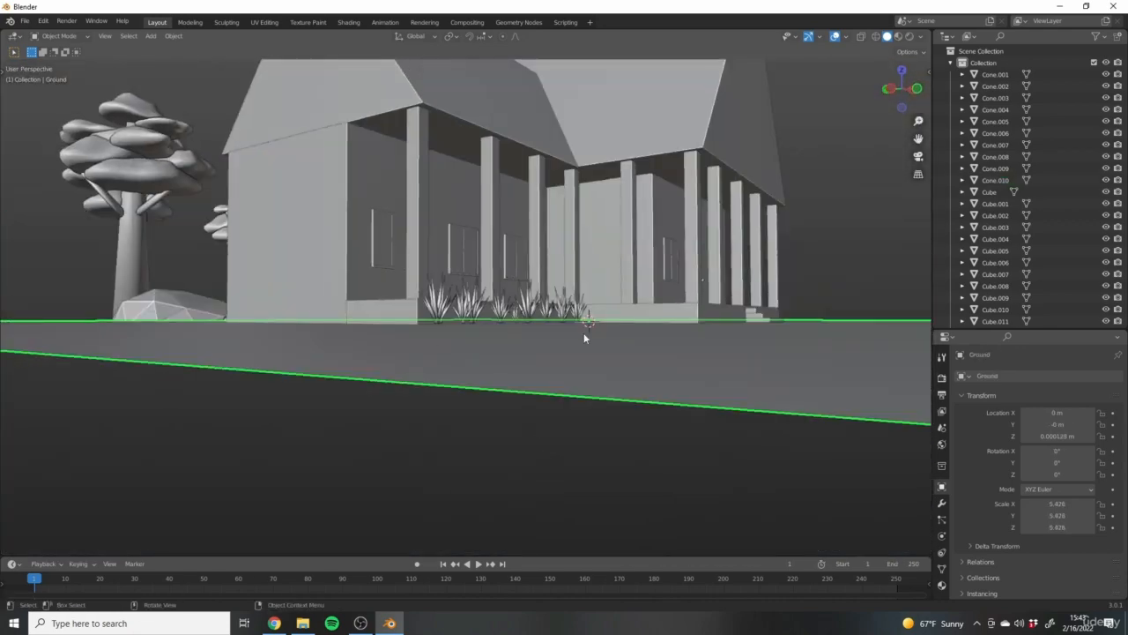
middle_drag(583, 332, 393, 433)
Duplicate all ten porch plants in top view and place the copies along the front edge of the entrance porch.
scroll(435, 407, up, 6)
scroll(418, 392, down, 5)
scroll(514, 399, down, 3)
scroll(398, 382, up, 5)
click(337, 481)
shift+click(362, 485)
shift+click(386, 472)
shift+click(430, 460)
shift+click(447, 464)
shift+click(478, 448)
shift+click(512, 441)
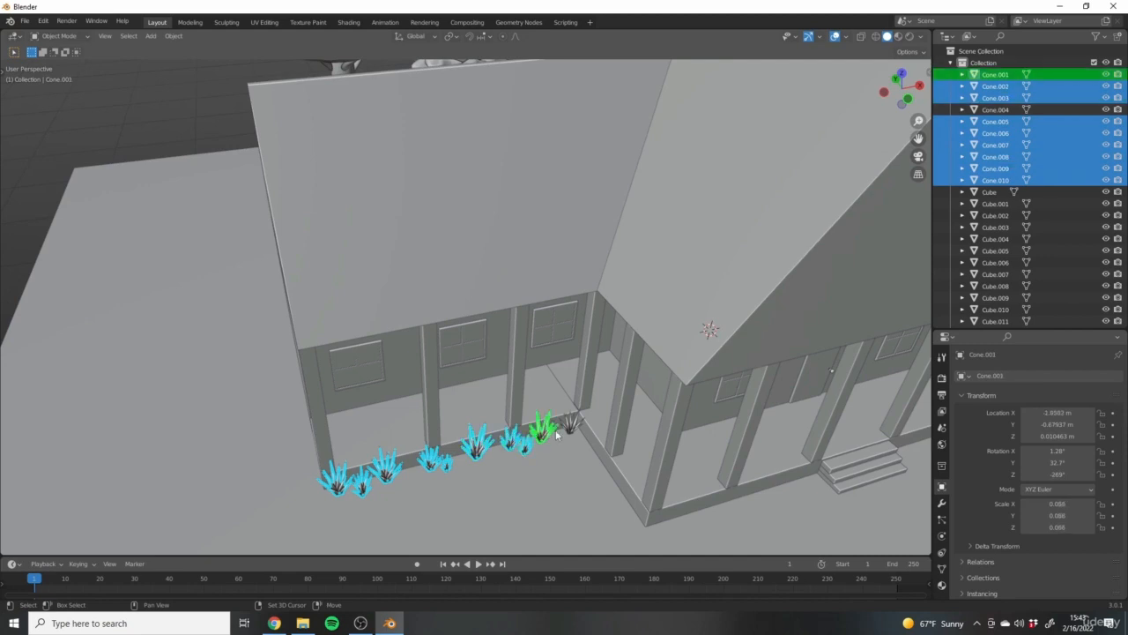
shift+click(568, 425)
key(KP_7)
key(shift+d)
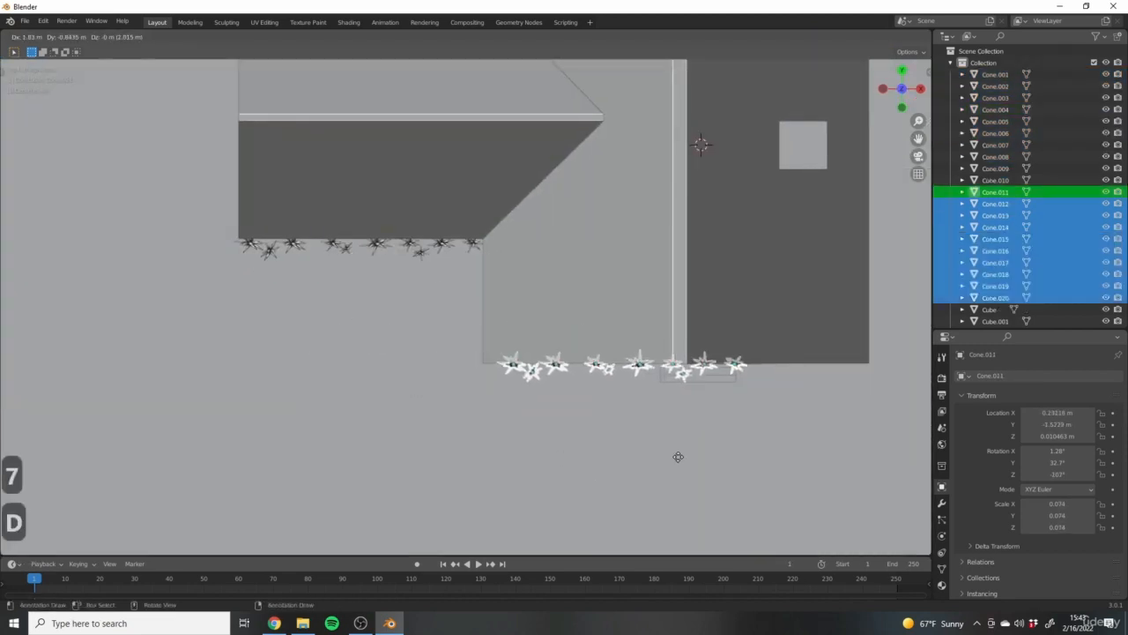
click(597, 464)
Move the three plants at the left end of the new row along X to the far side of the entrance steps.
middle_drag(596, 463, 588, 407)
drag(406, 354, 489, 393)
click(462, 377)
shift+click(445, 379)
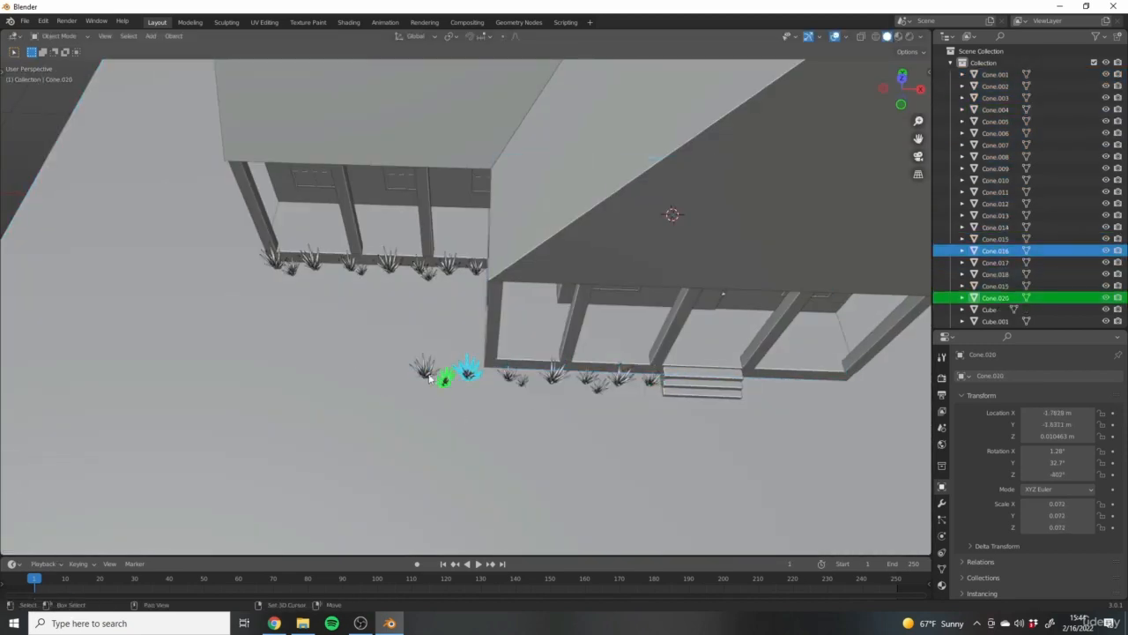
shift+click(426, 375)
shift+middle_drag(441, 395, 311, 416)
key(g)
key(x)
click(655, 448)
click(588, 472)
Duplicate a rock in top view, place it in front of the porch plants at about X -1.76 m, Y -0.93 m, and scale it to about 0.114.
middle_drag(599, 500, 496, 378)
scroll(696, 439, down, 5)
key(KP_7)
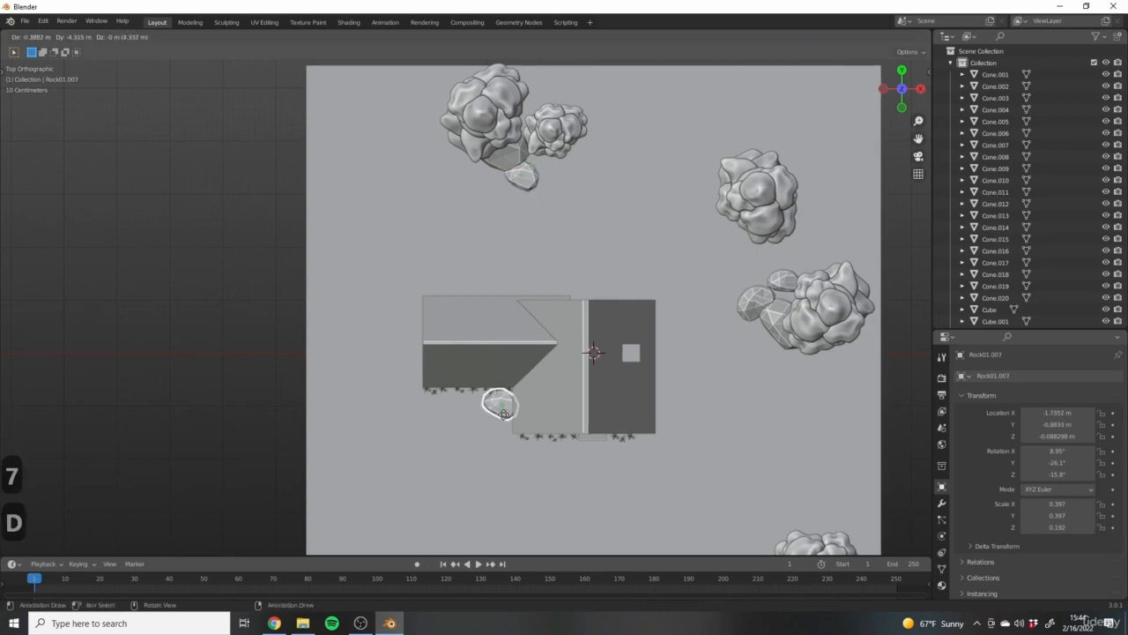
click(503, 414)
scroll(504, 414, up, 8)
key(s)
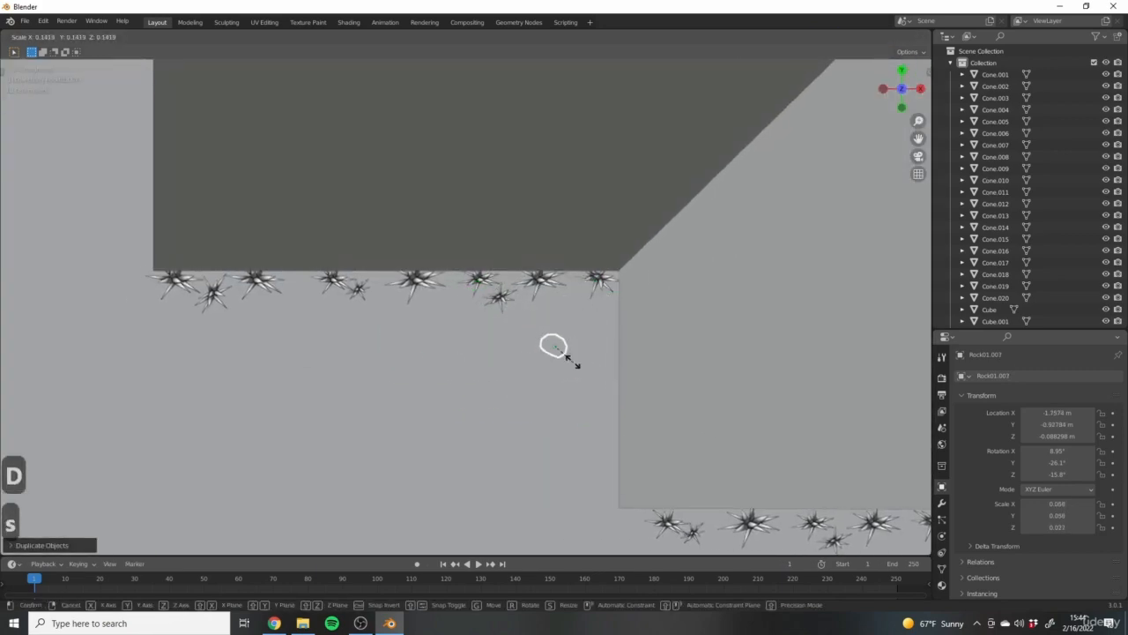
click(582, 388)
Tilt the small rock flatter, raise it along Z to about -0.012 m, and scale it down to about 0.061.
middle_drag(532, 407, 622, 318)
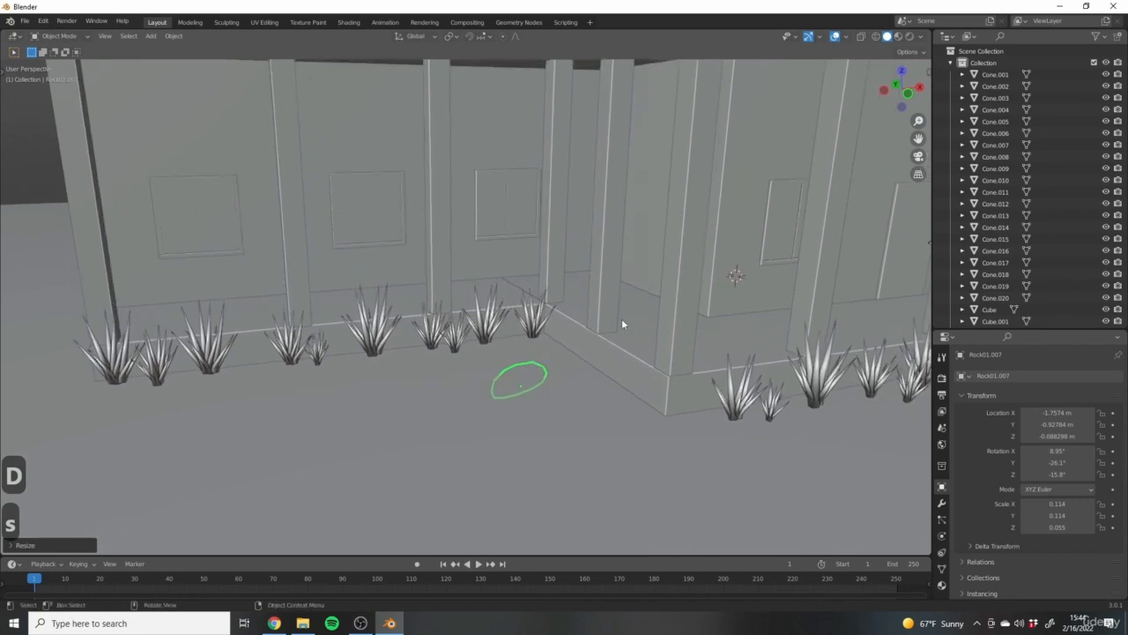
key(r)
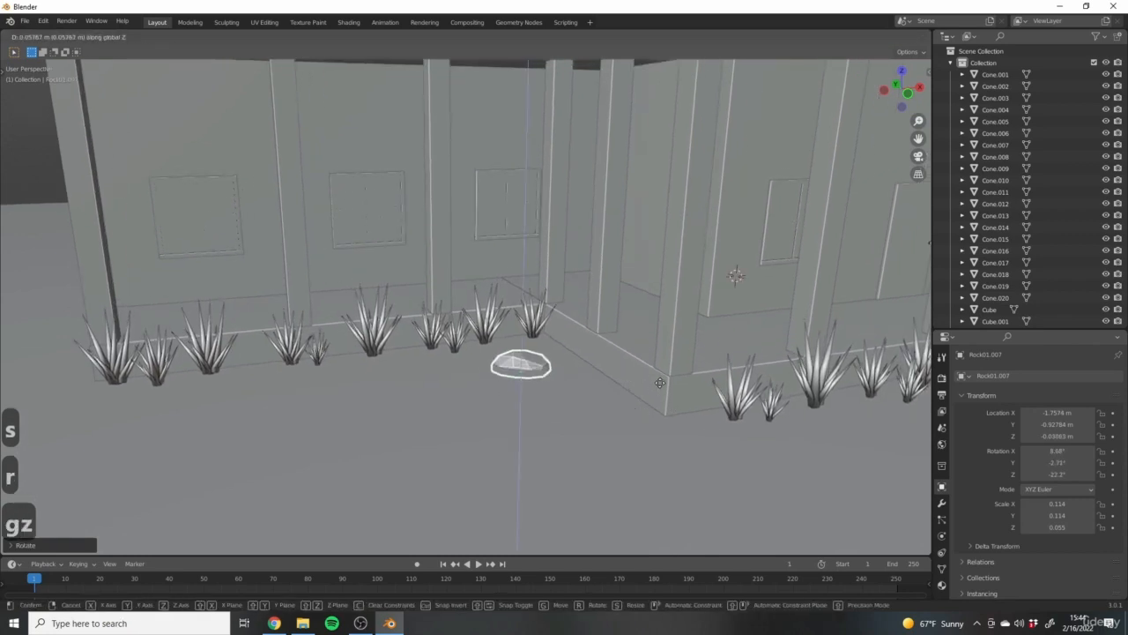
click(656, 376)
scroll(570, 347, up, 4)
key(s)
click(597, 418)
middle_drag(548, 392, 536, 457)
scroll(536, 457, down, 3)
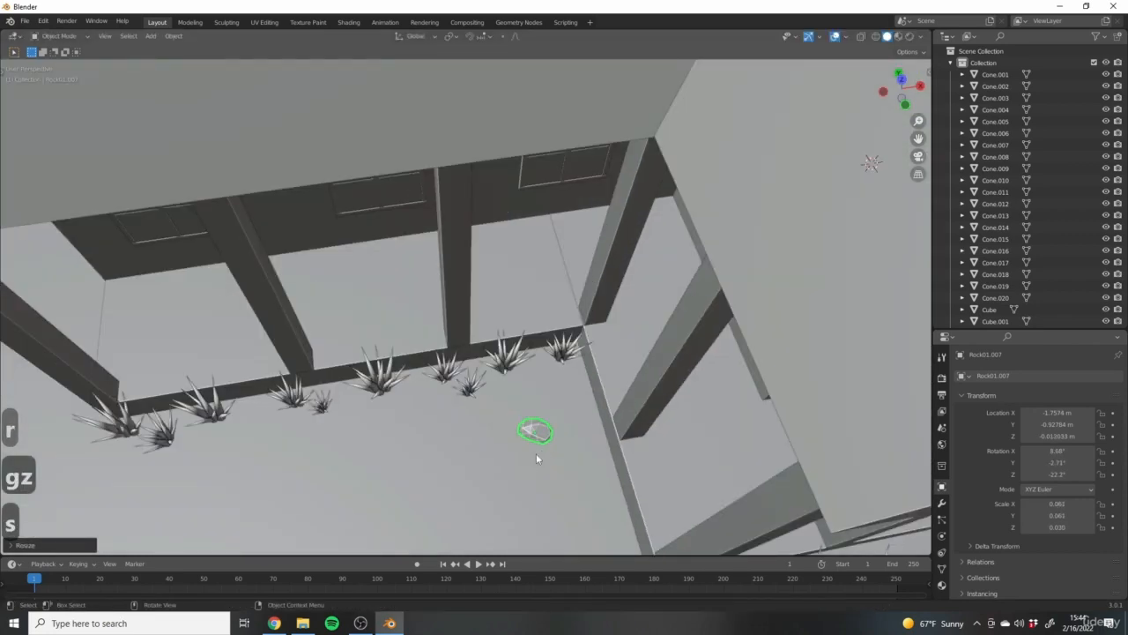
Move the small rock toward the porch corner at about X -1.61 m, Y -0.83 m, and rotate it to about -143° around Z.
key(KP_7)
key(g)
click(568, 419)
scroll(568, 419, up, 3)
key(r)
click(543, 401)
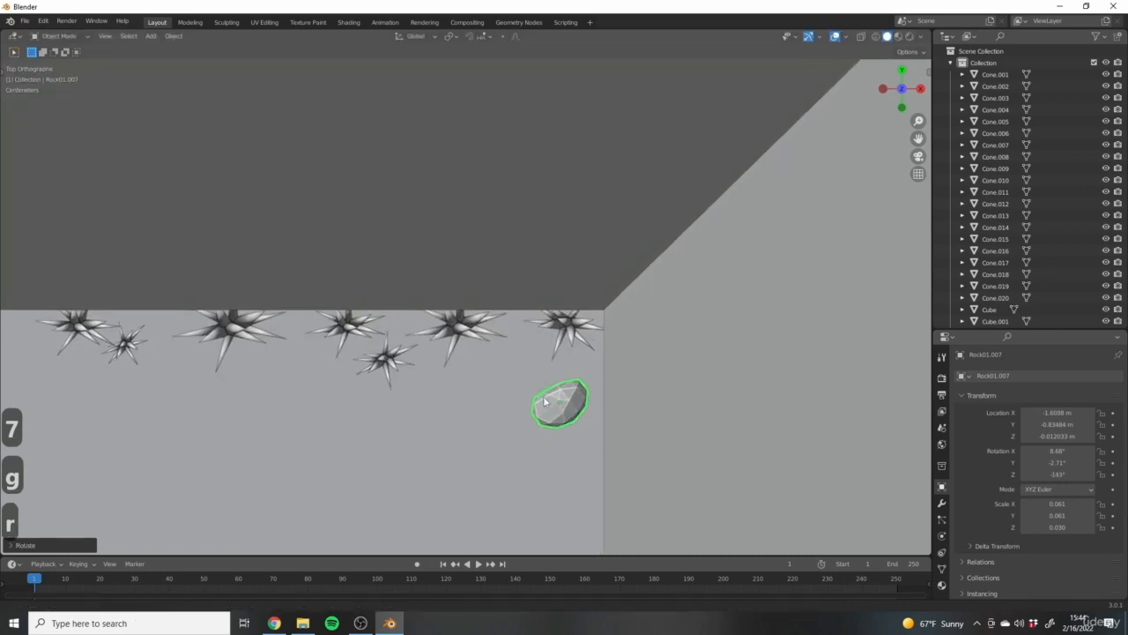
Duplicate the small rock, place the copy just left of it, and rotate the copy to about -7.16° around Z.
key(shift+d)
click(483, 385)
key(r)
click(485, 438)
shift+middle_drag(493, 432, 549, 418)
Duplicate the rock seven more times in a line in front of the plants, ending at about X -3.10 m.
key(shift+d)
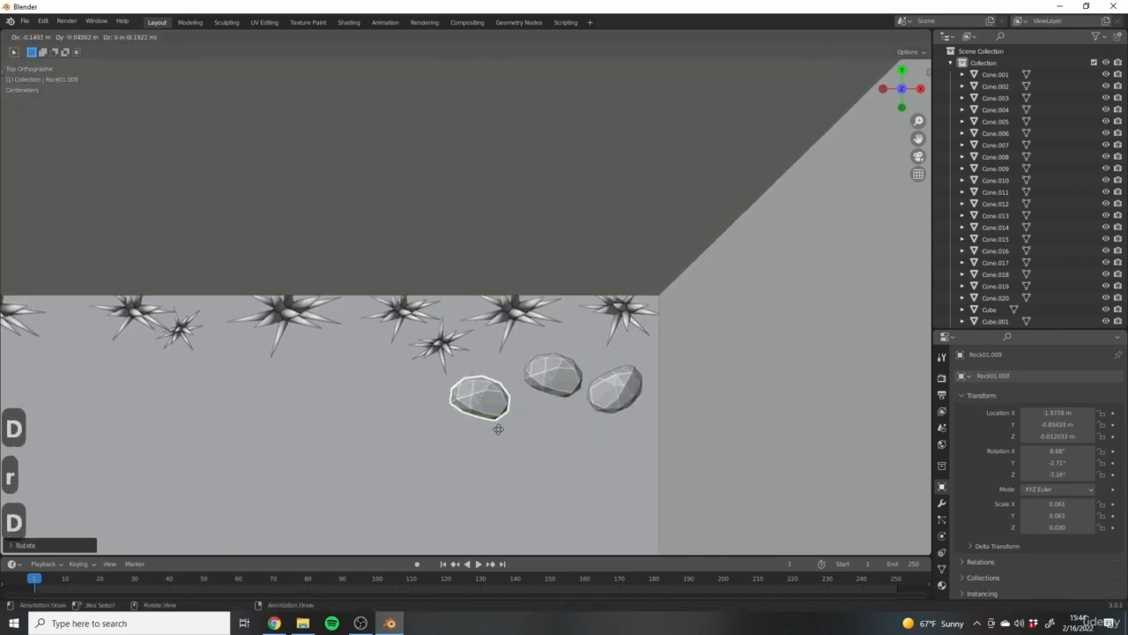
click(498, 427)
scroll(481, 443, down, 1)
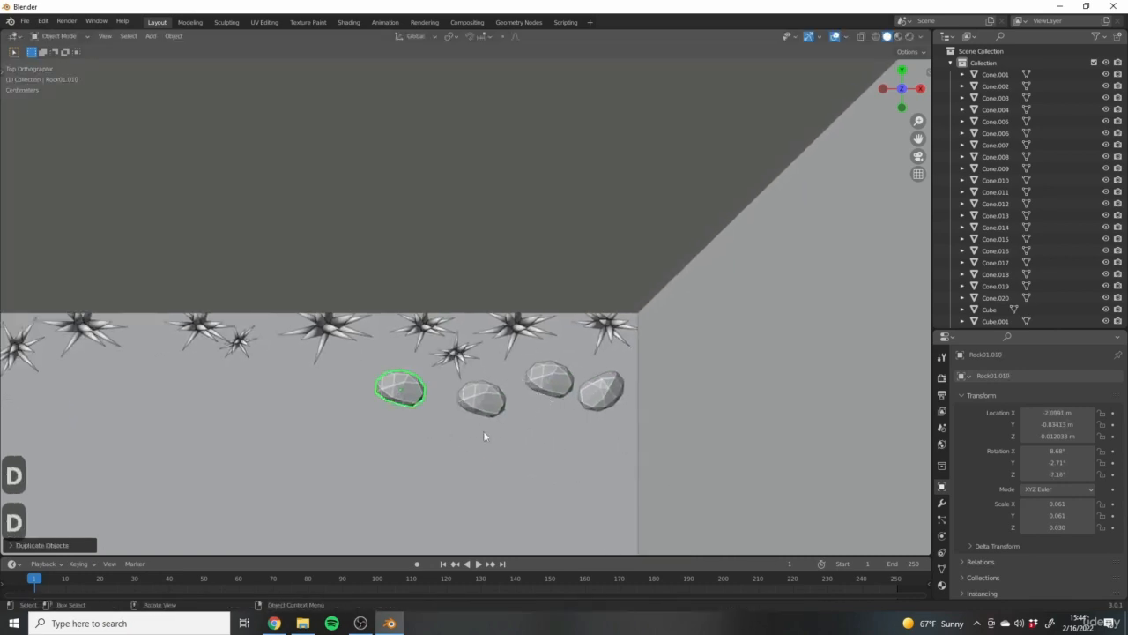
shift+middle_drag(437, 403, 598, 312)
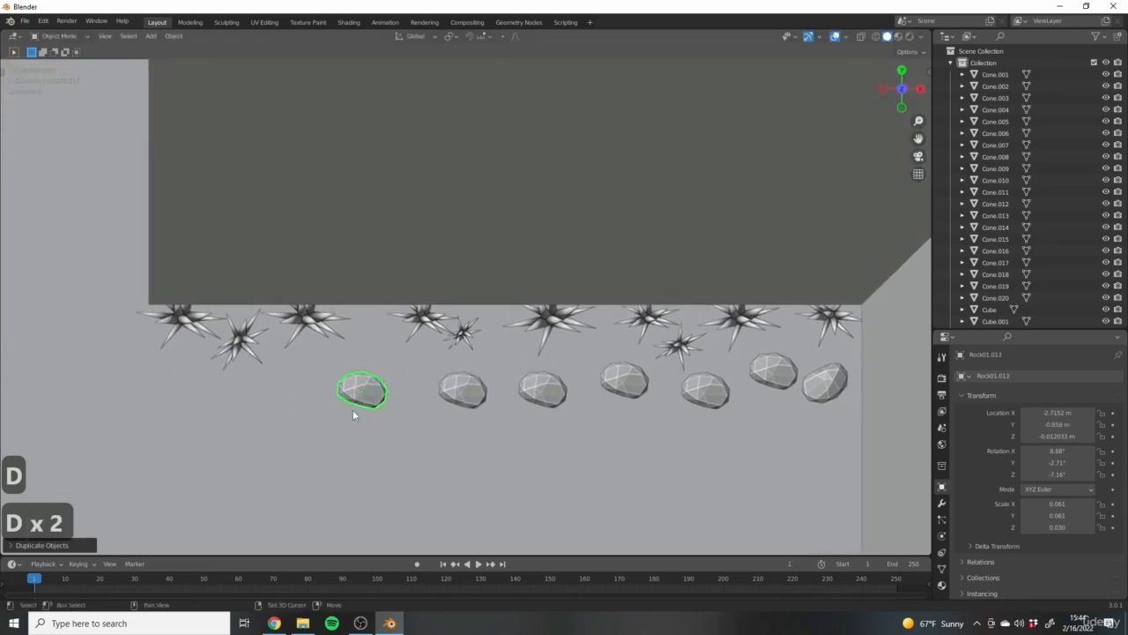
key(shift+d)
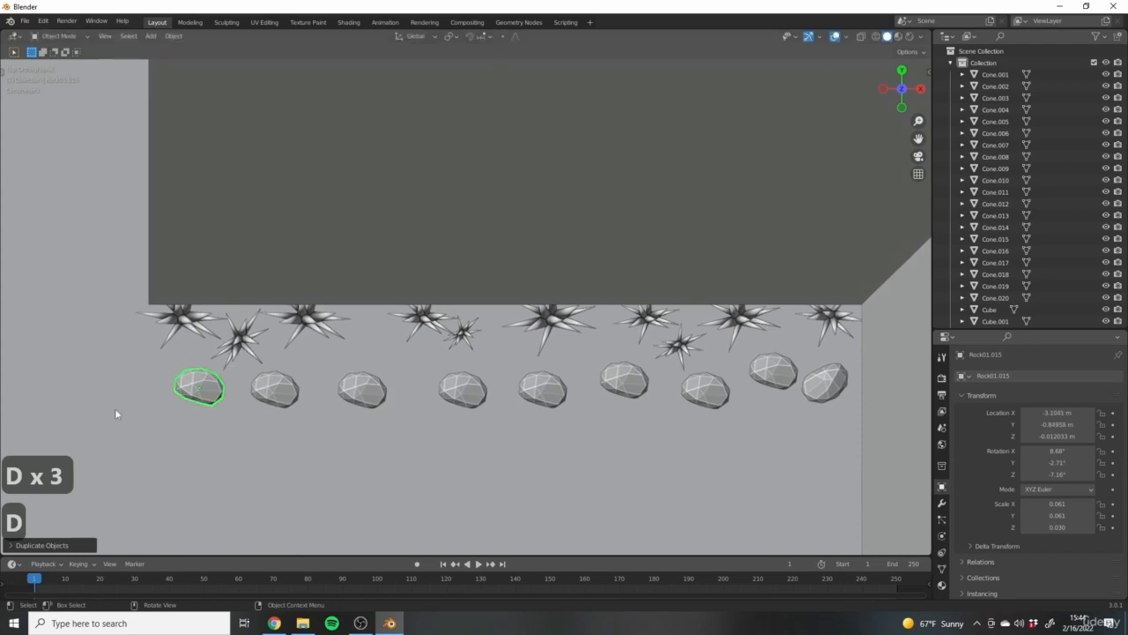
Enlarge the fourth rock from the left end of the row.
middle_drag(115, 408, 465, 384)
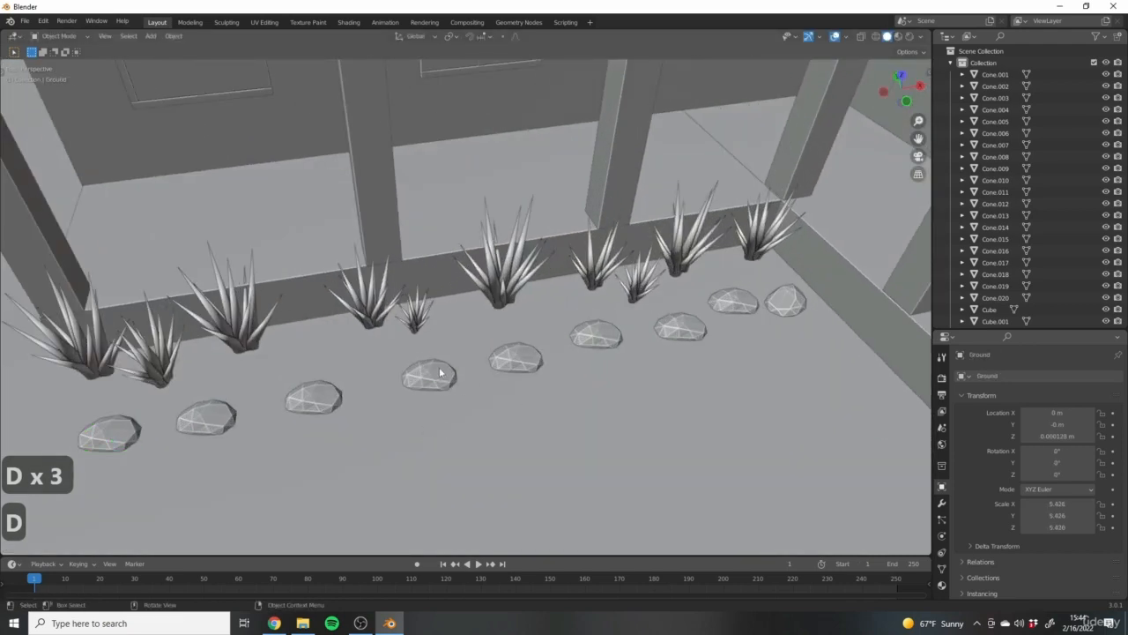
key(s)
click(600, 476)
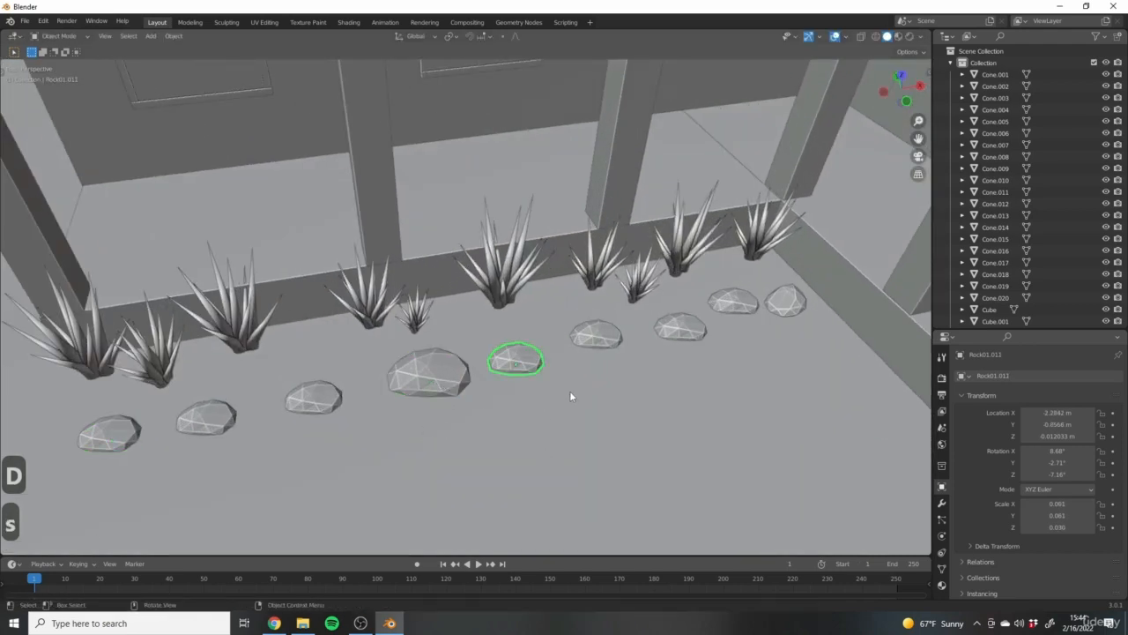
Rotate the rock right of the enlarged one around Z and move it against that rock, at about X -2.35 m.
key(r)
click(523, 407)
key(g)
click(514, 373)
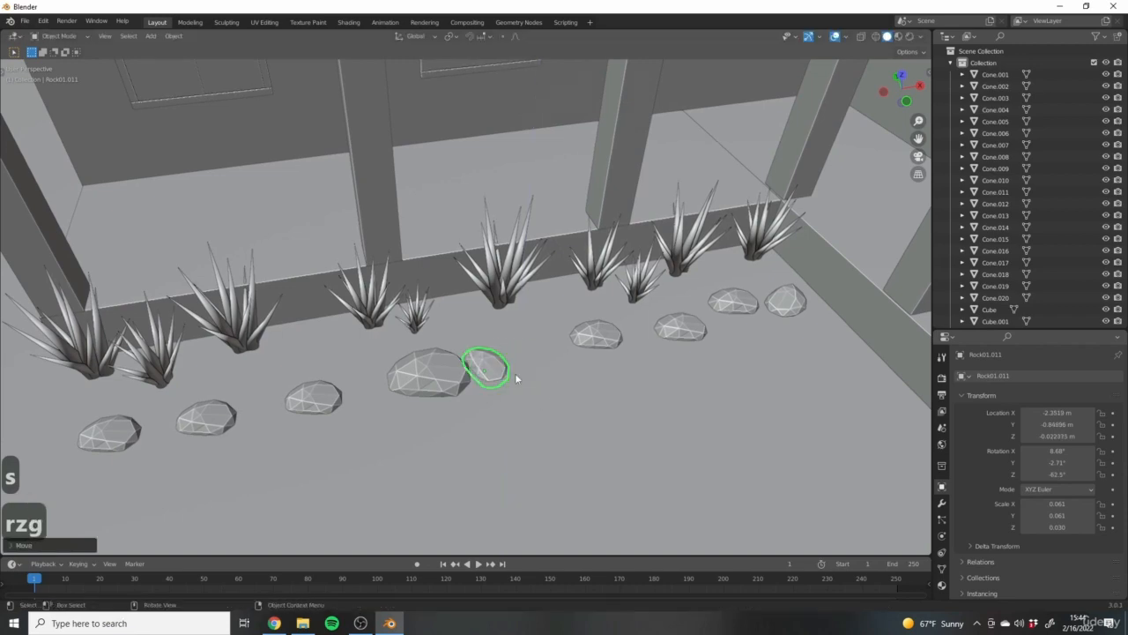
Duplicate a neighbouring rock into the gap at about X -2.23 m, Y -0.83 m, and scale the copy to about 0.069.
middle_drag(625, 362, 499, 331)
scroll(513, 339, up, 3)
shift+middle_drag(631, 351, 547, 375)
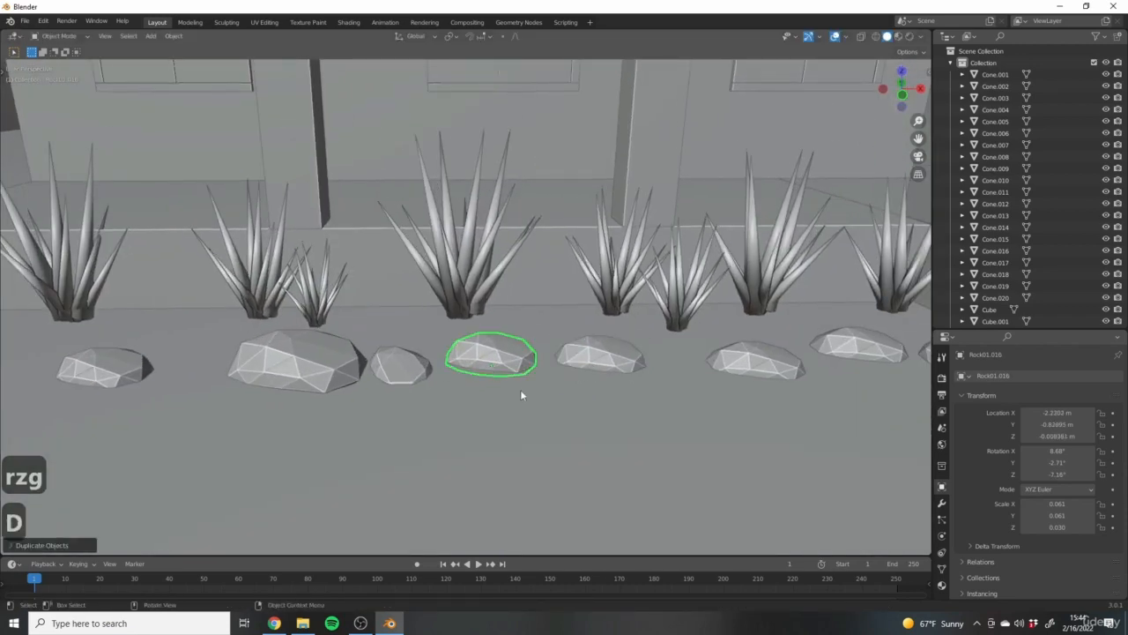
key(s)
click(528, 384)
Duplicate the rock Rock01.016 and place the copy in the next gap at about X -2.00 m, Y -0.80 m.
middle_drag(529, 384, 561, 334)
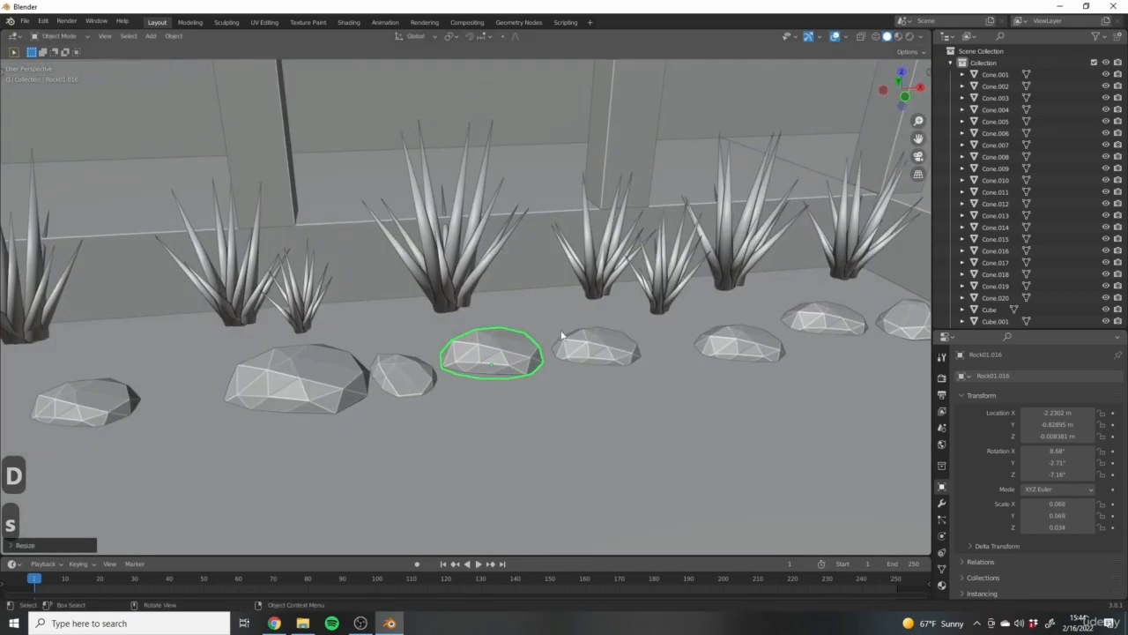
middle_drag(517, 372, 560, 395)
scroll(543, 408, up, 3)
scroll(572, 384, down, 1)
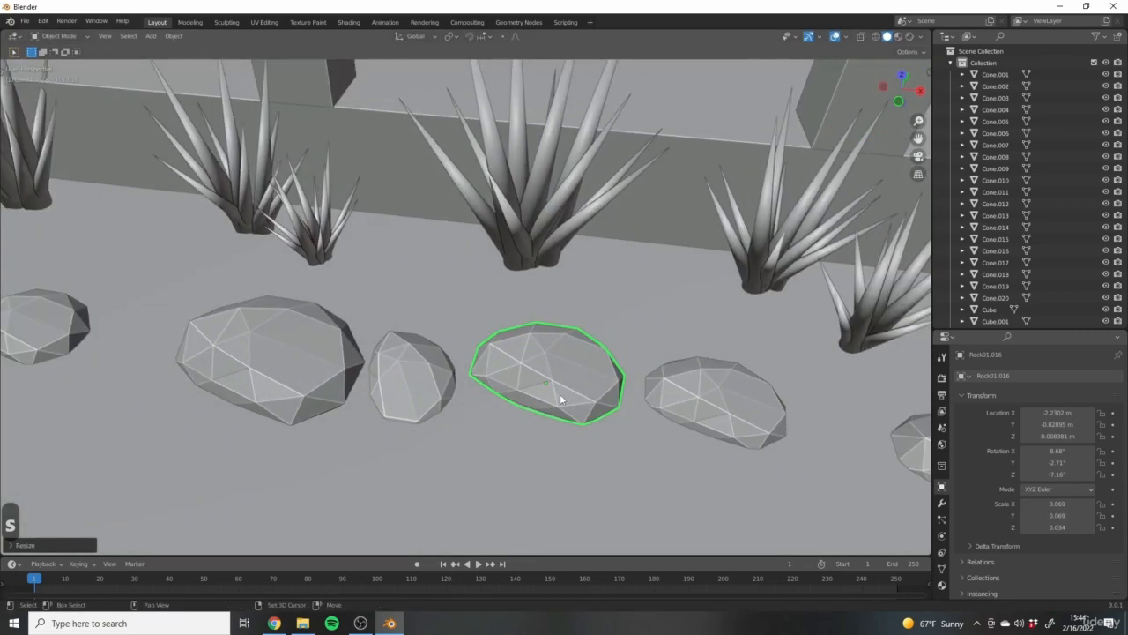
key(shift+d)
click(857, 422)
middle_drag(856, 421, 647, 370)
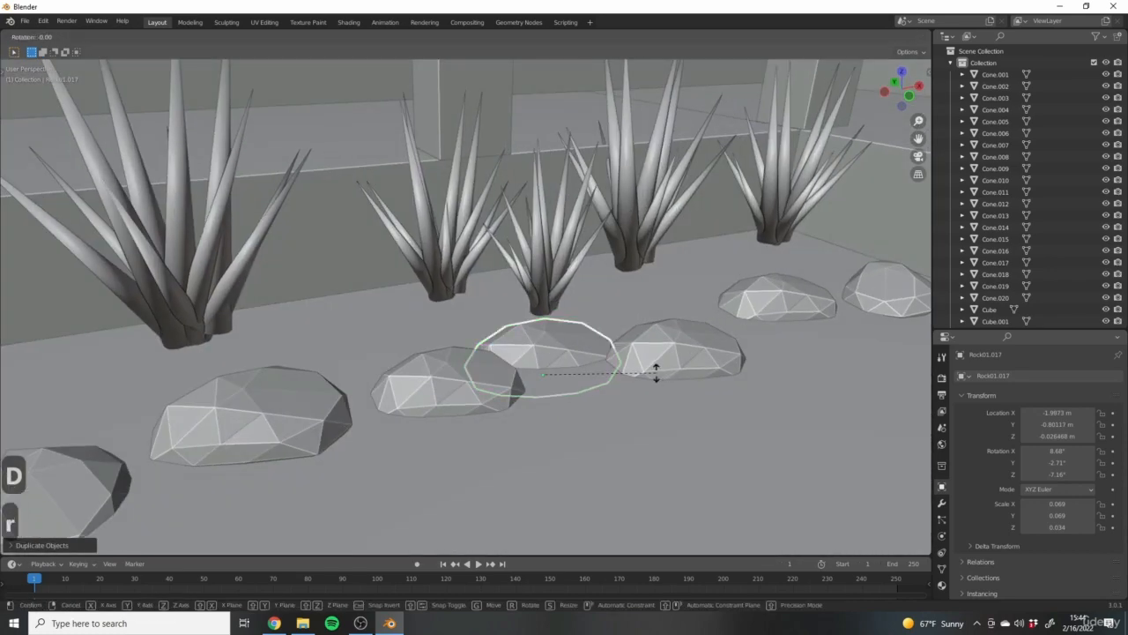
Rotate the copied rock to about -73.9° around Z, move it to about X -1.99 m, Y -0.82 m, and raise it to about Z -0.017 m.
click(586, 393)
middle_drag(584, 394, 578, 385)
key(g)
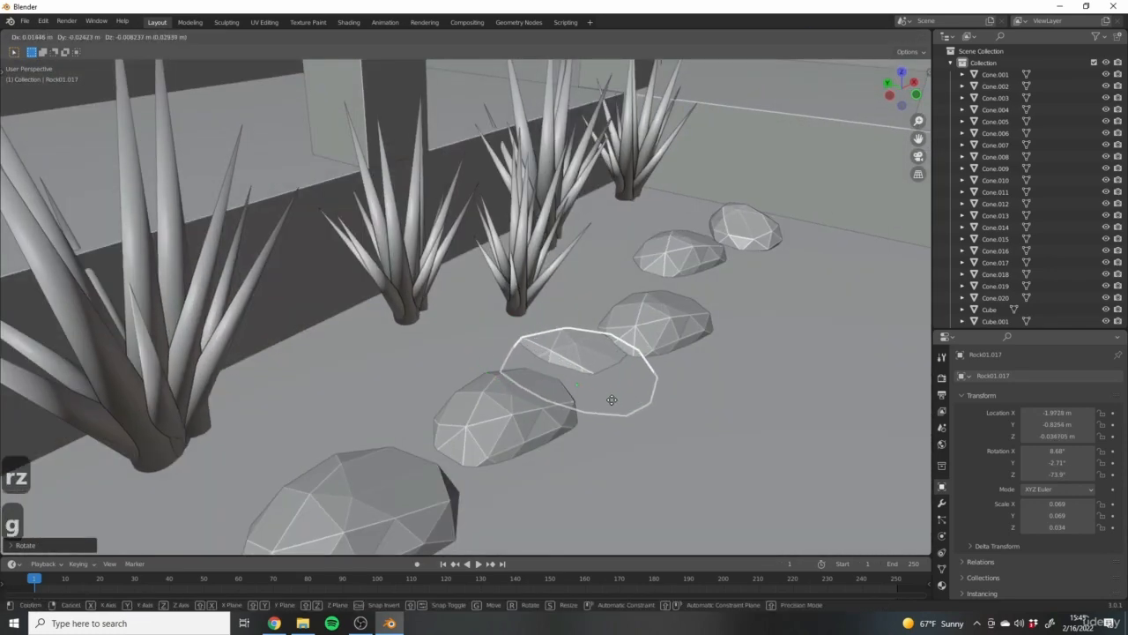
click(613, 428)
key(g)
key(z)
click(617, 370)
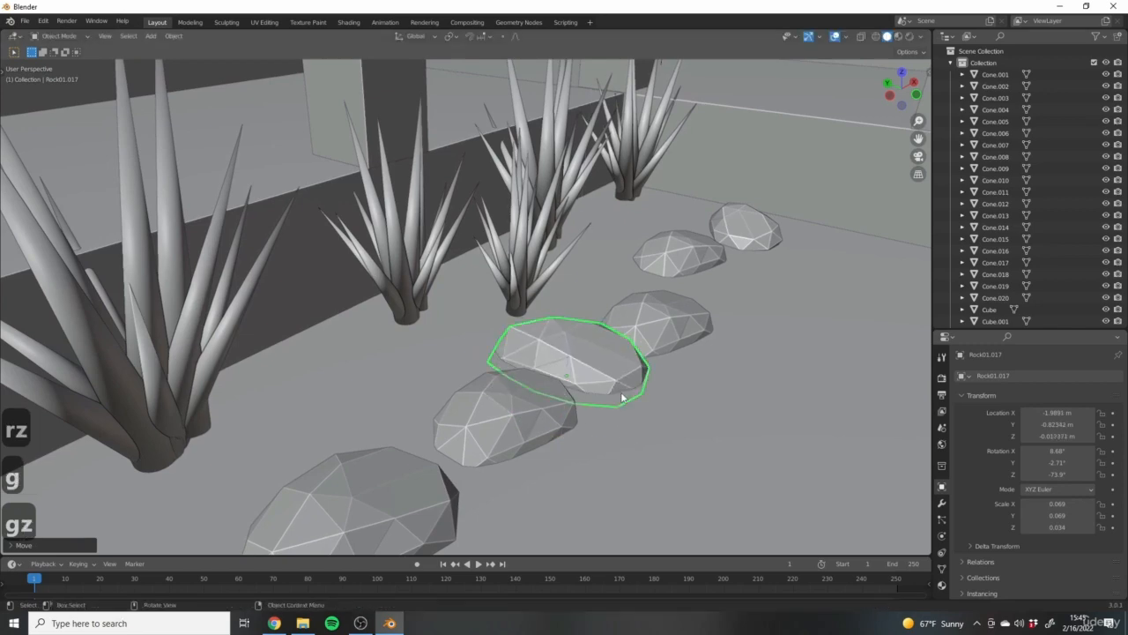
Reshape the rock at about X -2.23 m by raising two upper faces at its right end and moving a face near its left end.
middle_drag(617, 370, 494, 367)
click(505, 334)
scroll(506, 333, up, 1)
scroll(533, 333, up, 3)
key(Tab)
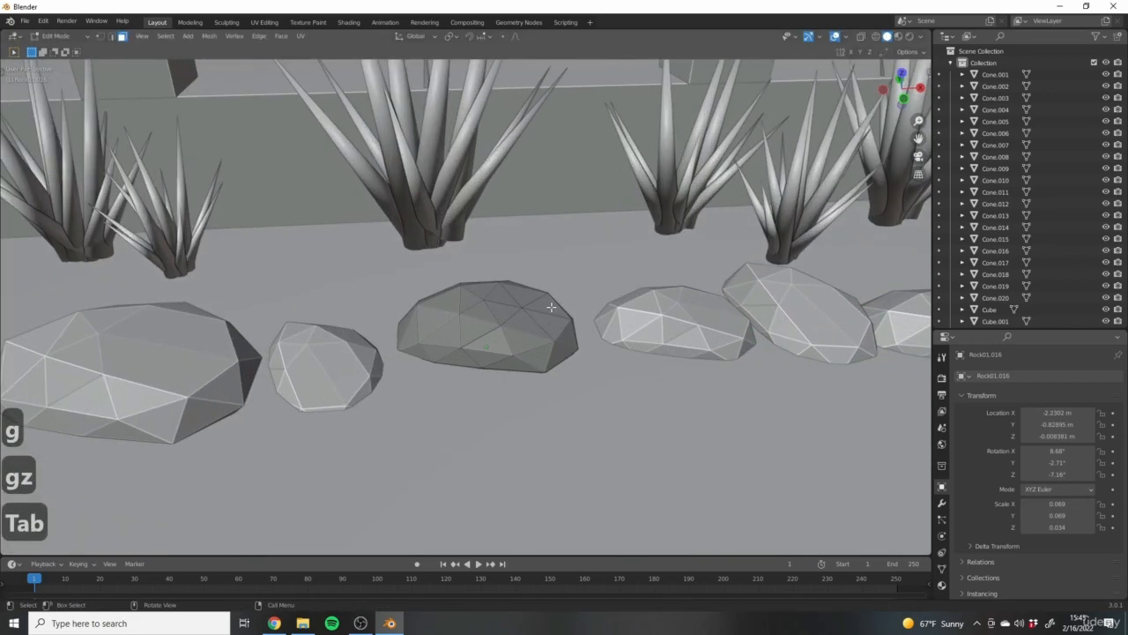
middle_drag(578, 376, 595, 349)
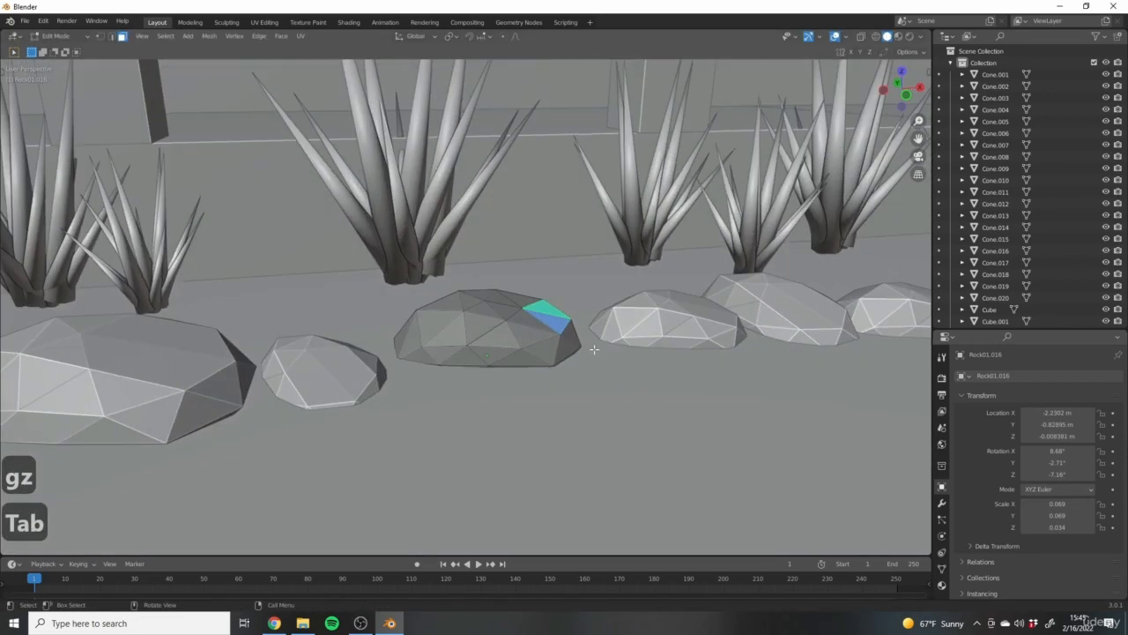
key(g)
click(603, 331)
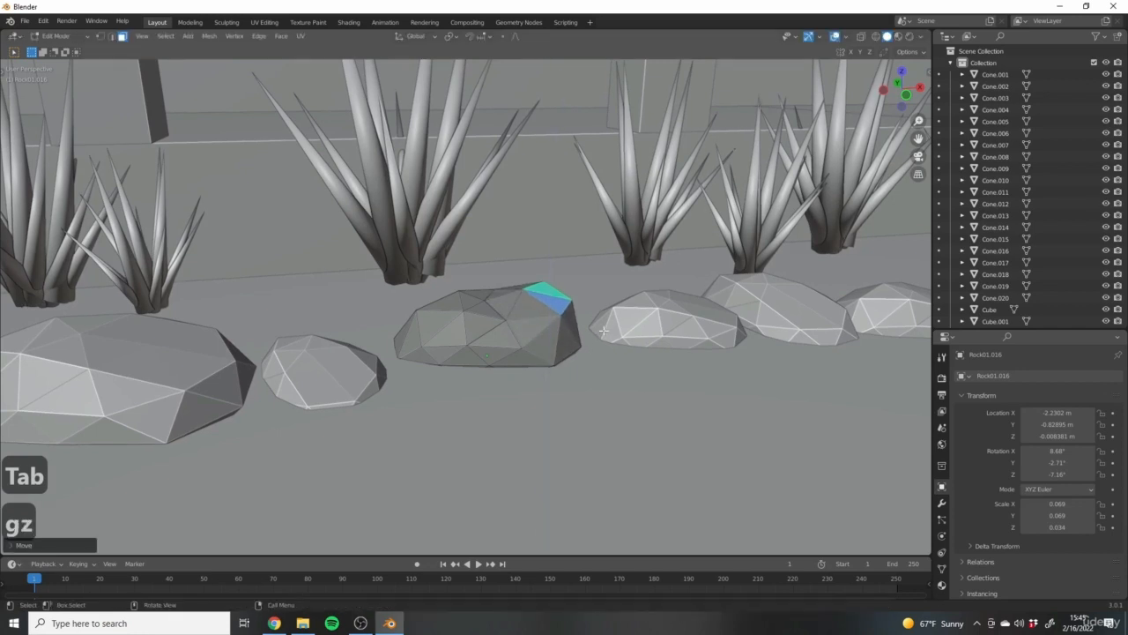
key(g)
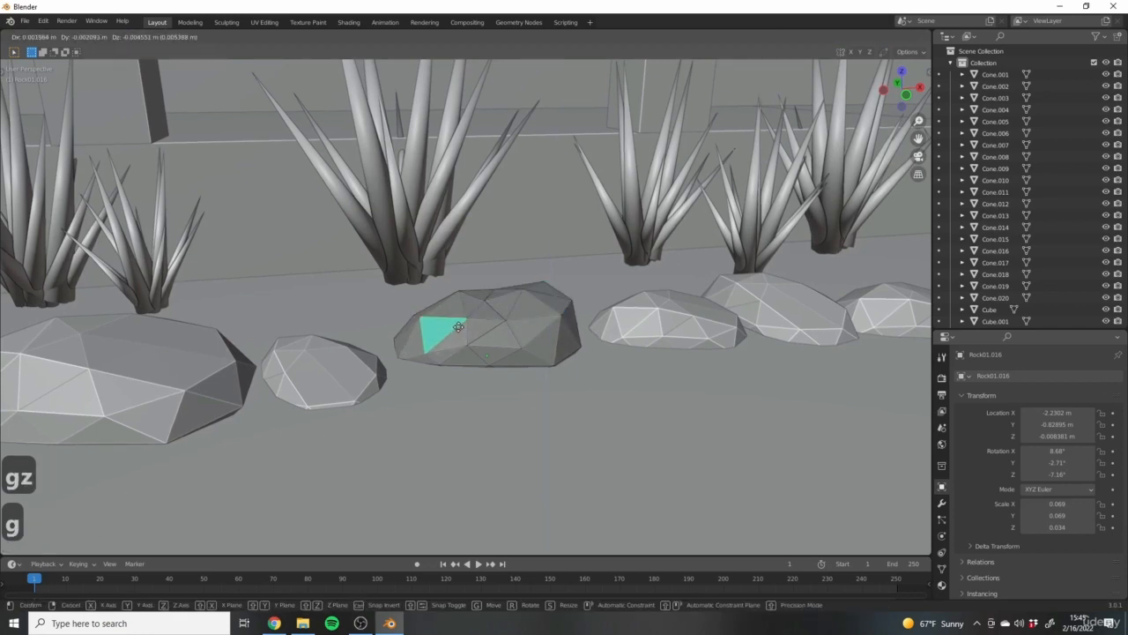
click(459, 327)
key(Tab)
Reshape the rotated rock at about X -1.99 m by moving part of its upper surface in its mesh.
shift+middle_drag(726, 327, 558, 333)
click(653, 327)
key(Tab)
scroll(660, 327, up, 3)
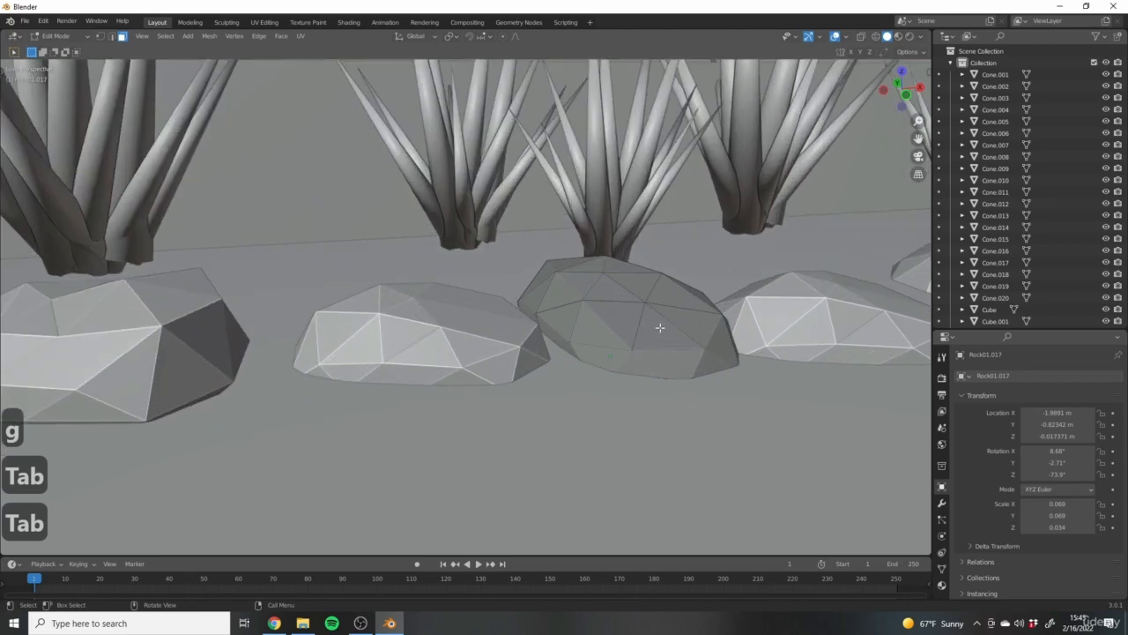
middle_drag(617, 359, 480, 423)
key(g)
click(577, 360)
key(Tab)
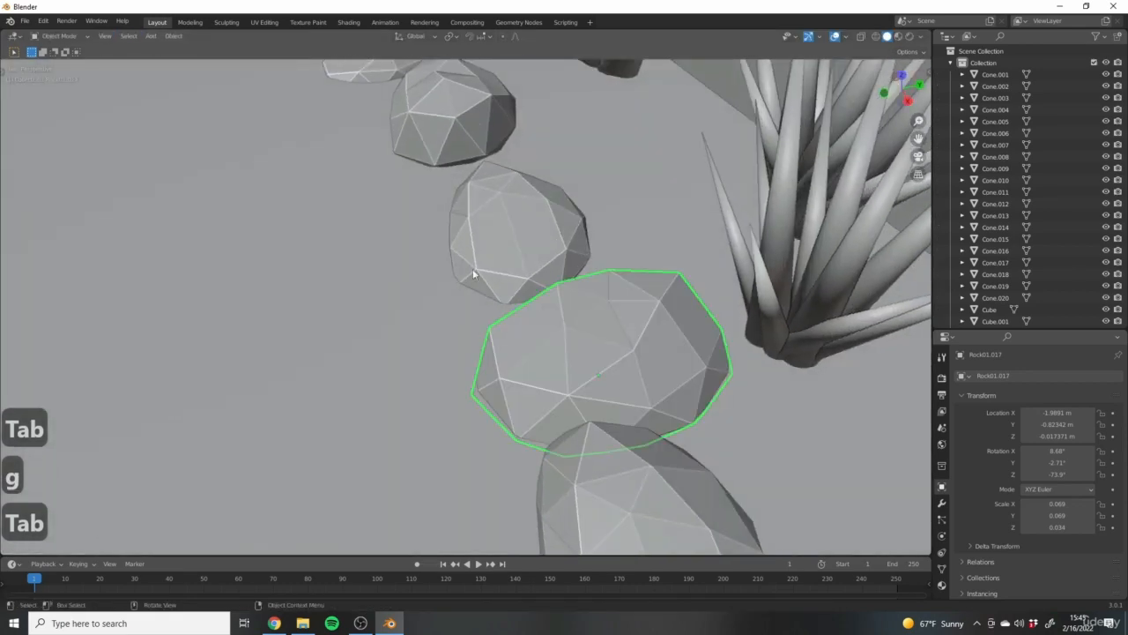
Reshape the largest rock by raising one of its top faces along Z and moving another face on its left side.
scroll(468, 317, down, 6)
middle_drag(361, 350, 394, 287)
shift+middle_drag(220, 331, 503, 328)
scroll(414, 312, up, 5)
click(383, 304)
key(Tab)
middle_drag(430, 325, 563, 288)
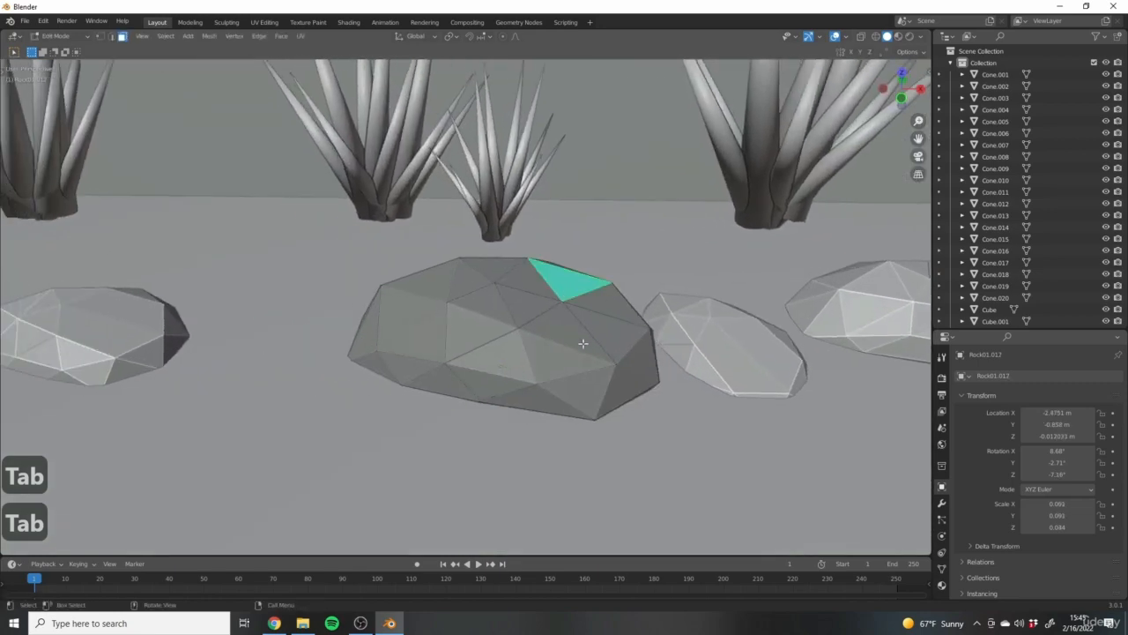
middle_drag(583, 342, 586, 308)
key(g)
key(z)
click(590, 301)
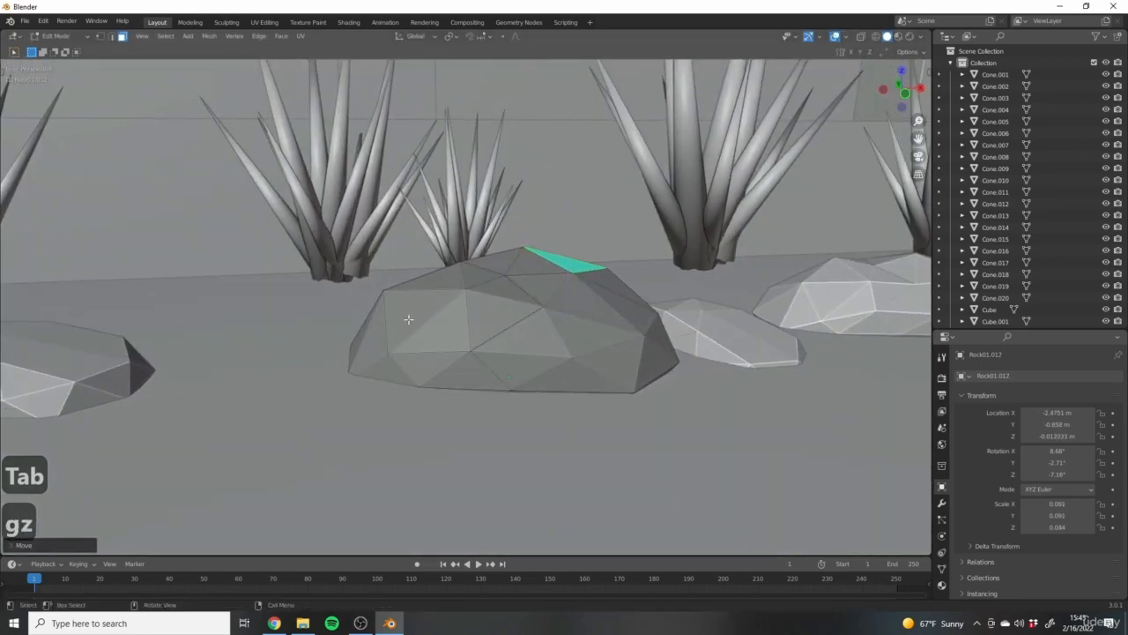
key(g)
click(428, 364)
key(Tab)
Reshape the rock left of the largest one by moving a face of its mesh to form a dent.
scroll(459, 349, down, 4)
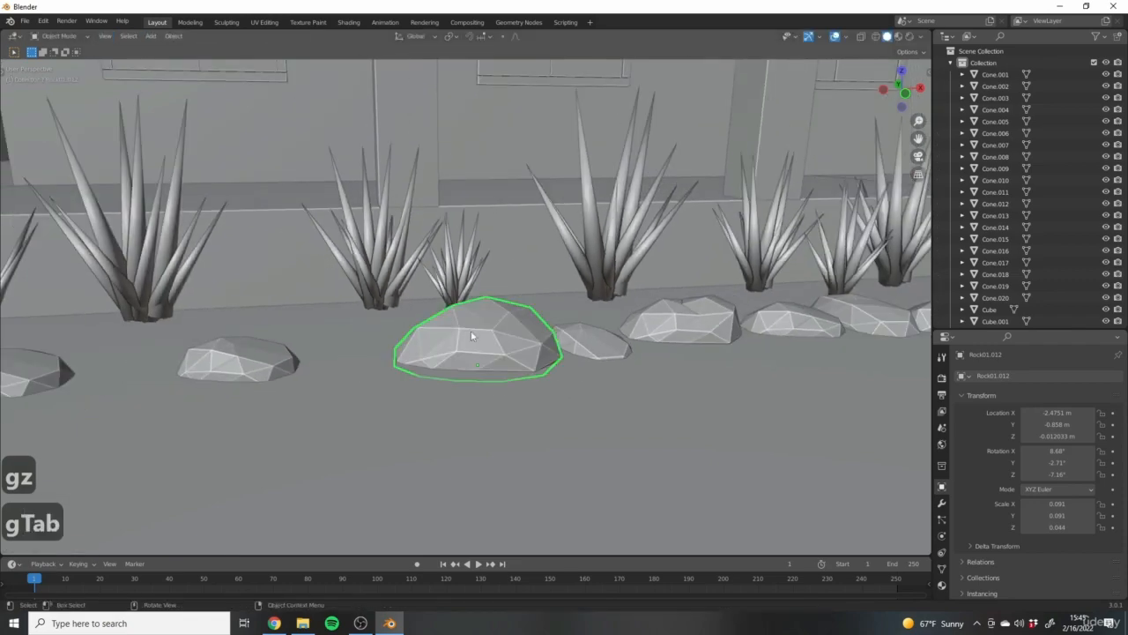
scroll(353, 300, down, 2)
middle_drag(424, 319, 461, 412)
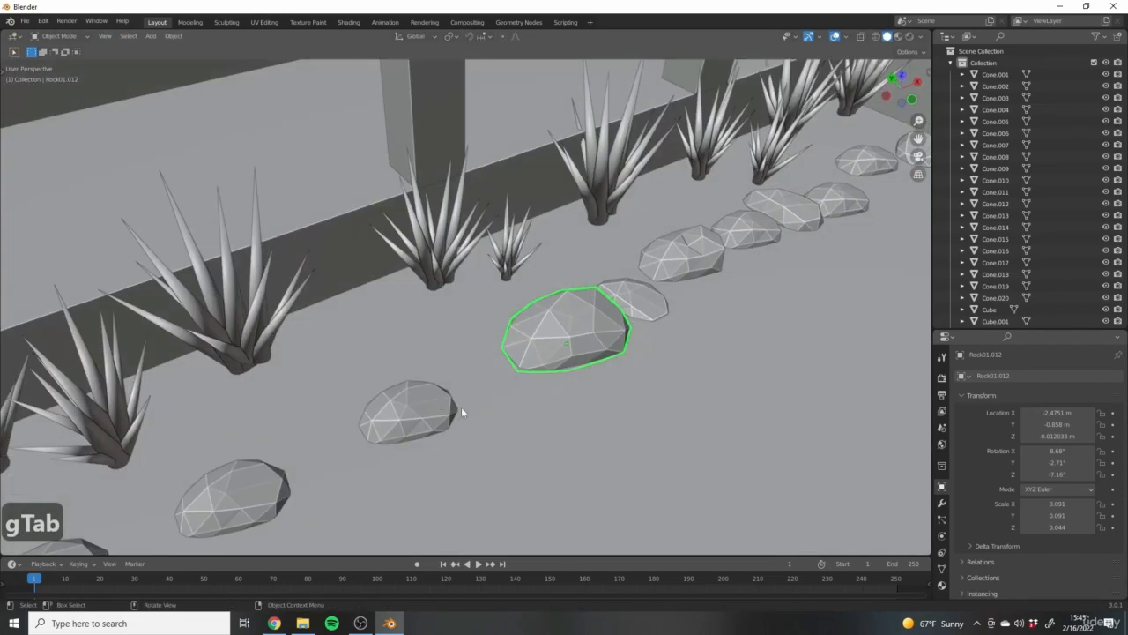
key(Tab)
key(Tab)
scroll(494, 370, up, 3)
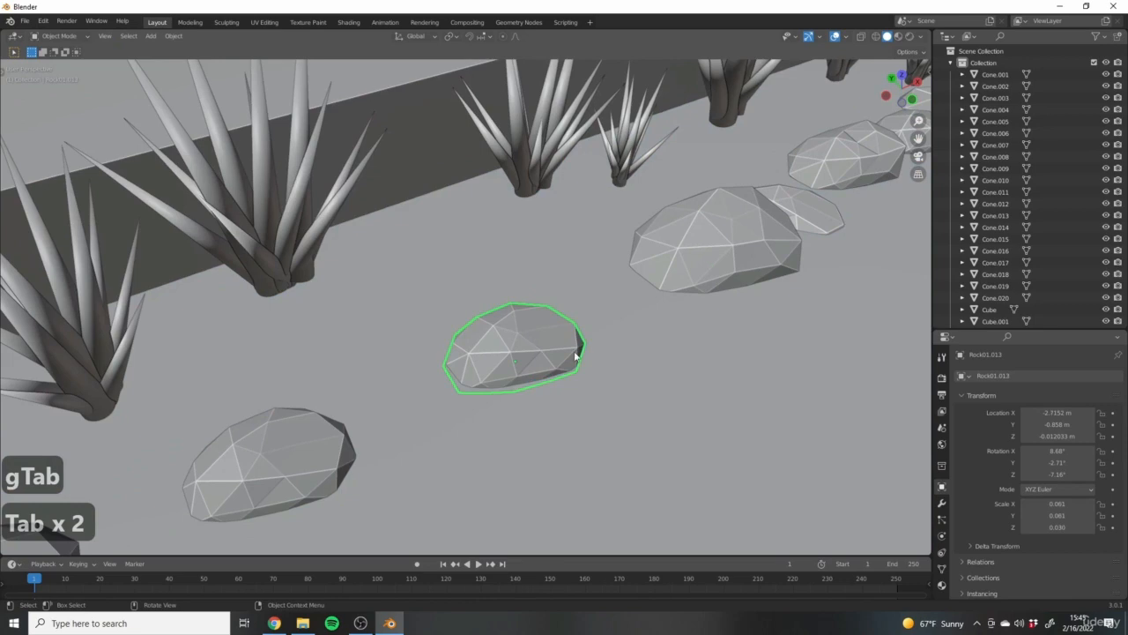
key(Tab)
scroll(541, 338, up, 4)
middle_drag(537, 364, 455, 386)
key(g)
click(518, 349)
key(Tab)
Stretch the dented rock along Y to a scale of about 0.078.
scroll(496, 370, down, 8)
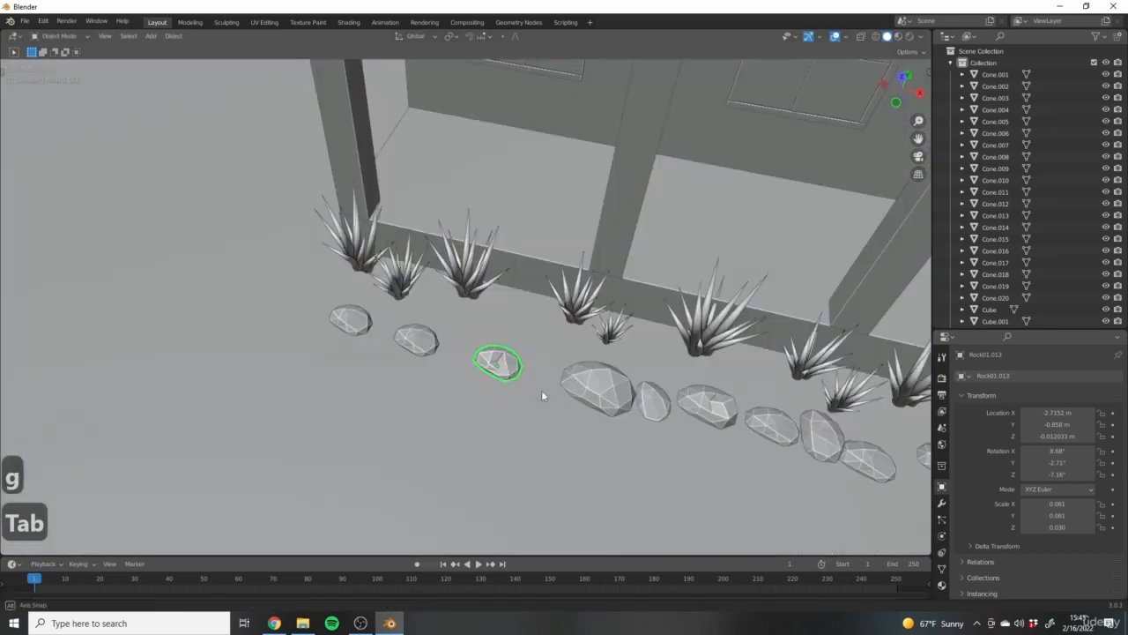
scroll(540, 386, up, 4)
key(s)
key(y)
click(502, 339)
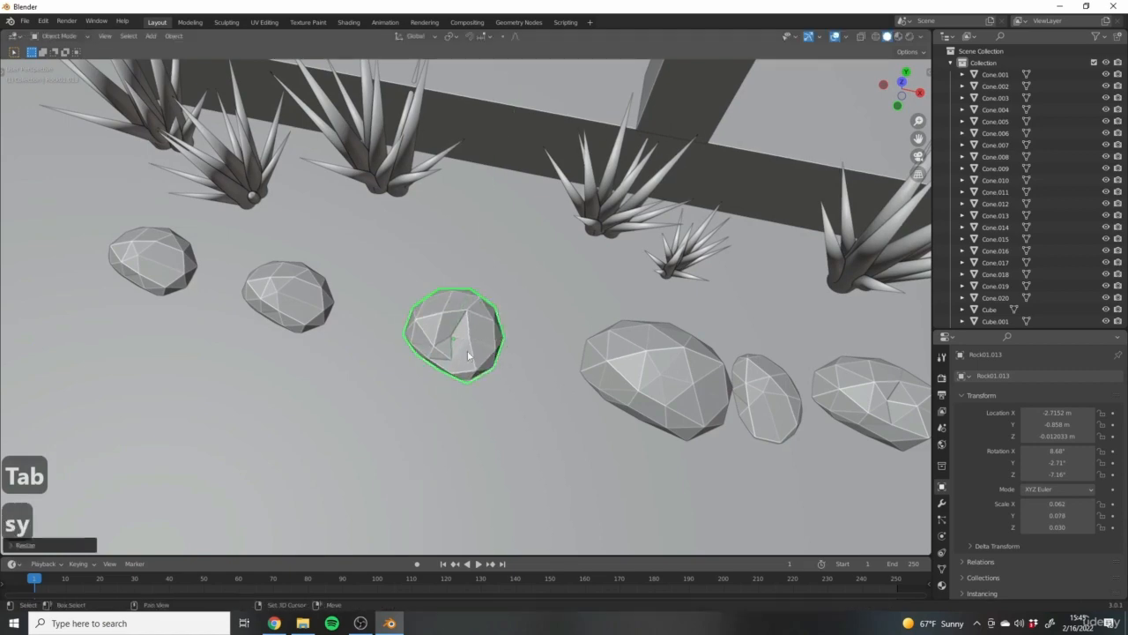
Duplicate the dented rock, place the copy beside the largest rock at about X -2.61 m, Y -0.85 m, and rotate it around Z to about -75.4°.
key(shift+d)
click(589, 349)
key(r)
key(z)
click(544, 415)
Reshape the new copy beside the largest rock by moving individual vertices on its upper surface.
key(Tab)
middle_drag(543, 415, 498, 361)
scroll(529, 348, up, 4)
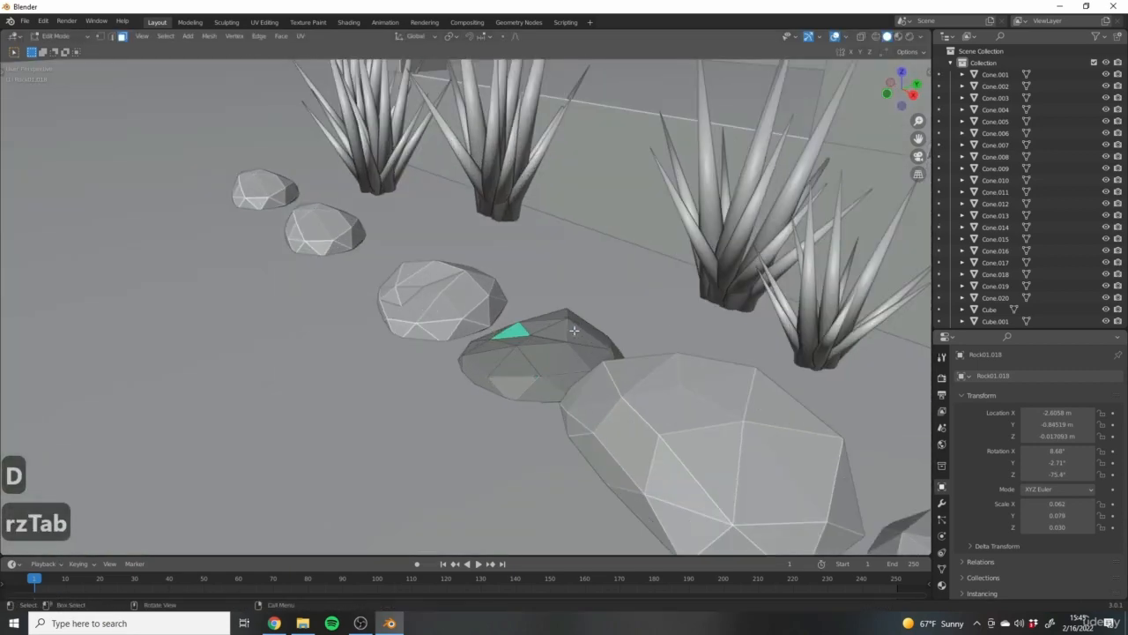
click(575, 331)
key(g)
click(572, 315)
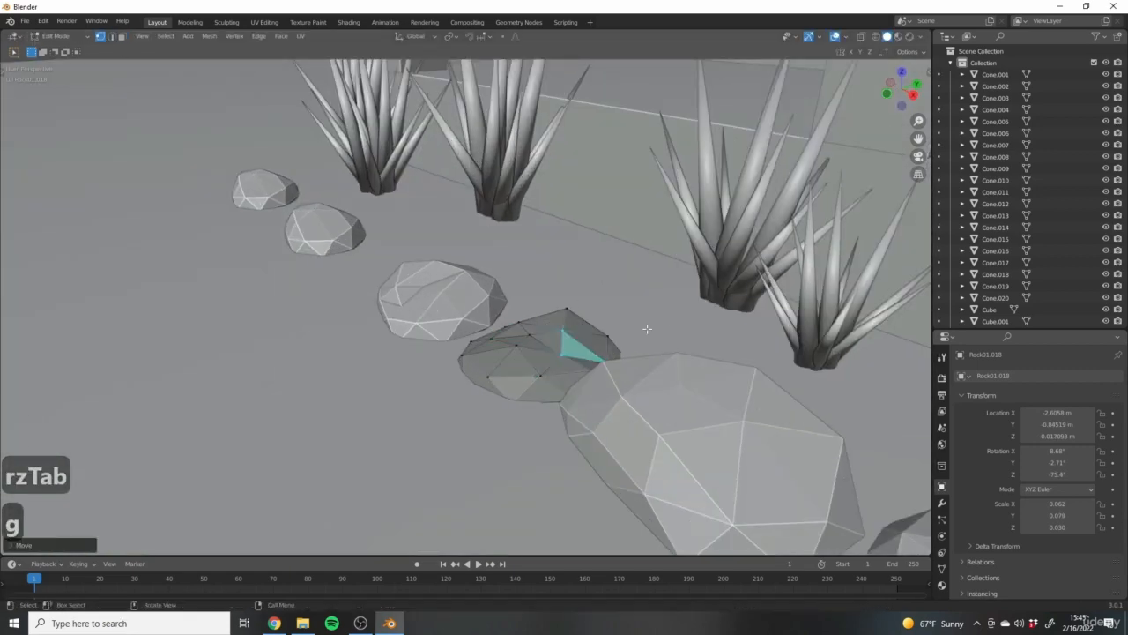
scroll(576, 316, up, 5)
click(560, 299)
key(g)
click(596, 355)
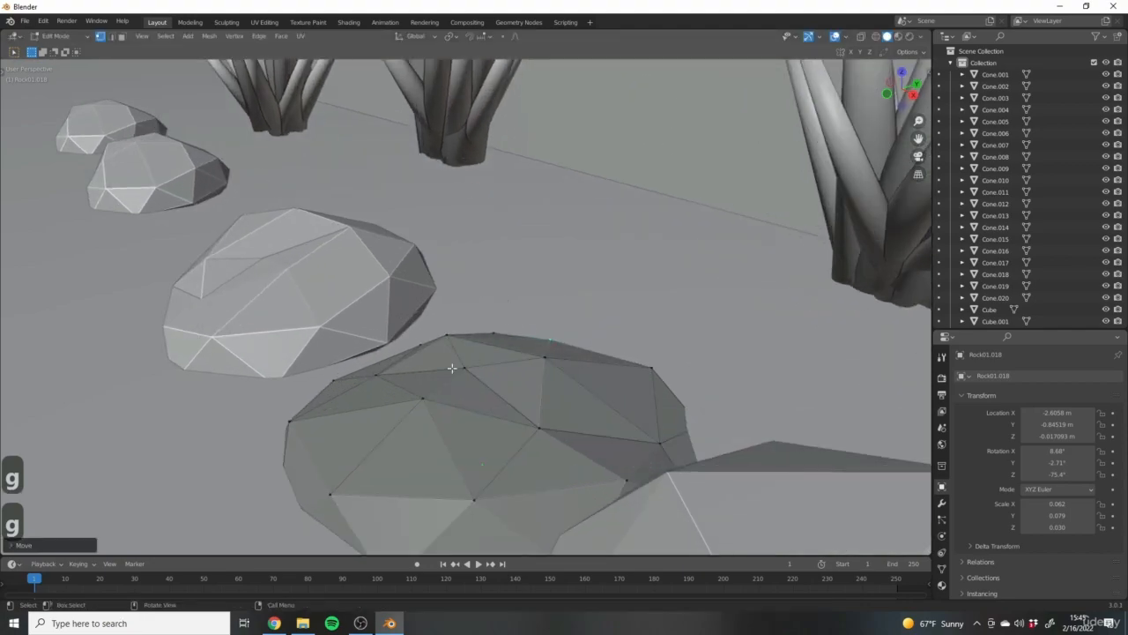
Refine the same copy's outline from the front side by moving further vertices along its top.
middle_drag(564, 328, 608, 329)
scroll(617, 330, down, 4)
key(Tab)
scroll(581, 328, down, 3)
middle_drag(494, 324, 625, 278)
scroll(661, 325, up, 4)
key(Tab)
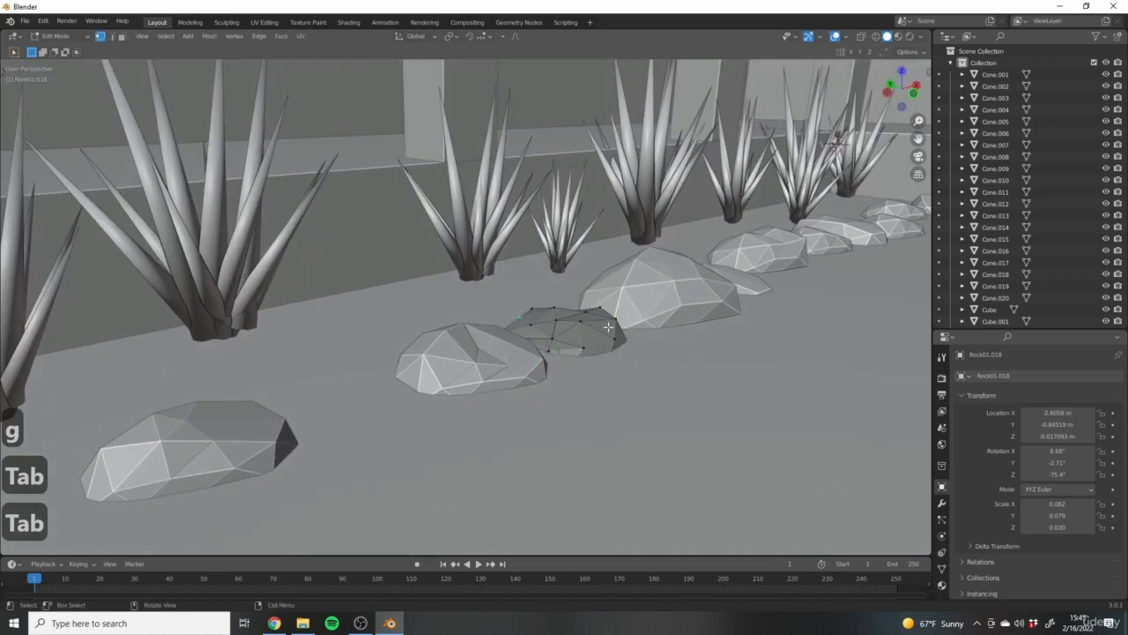
scroll(568, 315, up, 3)
key(g)
click(490, 321)
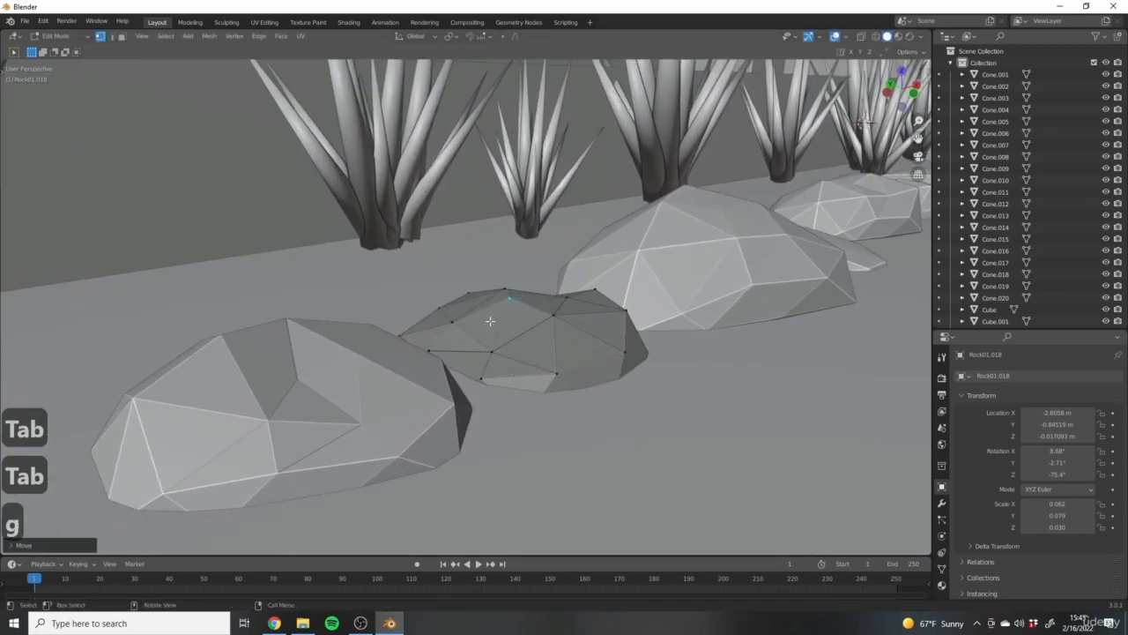
key(g)
click(491, 336)
key(Tab)
Duplicate a dented rock and fit the copy into the gap right of the second rock from the row's left end.
middle_drag(491, 336, 504, 307)
scroll(604, 378, down, 7)
scroll(666, 343, down, 5)
scroll(485, 318, up, 1)
click(441, 328)
scroll(642, 389, down, 3)
middle_drag(642, 388, 737, 406)
scroll(675, 344, down, 3)
click(676, 345)
shift+middle_drag(737, 405, 594, 383)
scroll(595, 383, down, 3)
Shrink the rock directly left of the largest one to an X scale of about 0.042 and raise it to about Z 0.003 m.
scroll(595, 383, up, 4)
shift+middle_drag(379, 370, 533, 336)
scroll(532, 336, up, 6)
click(433, 298)
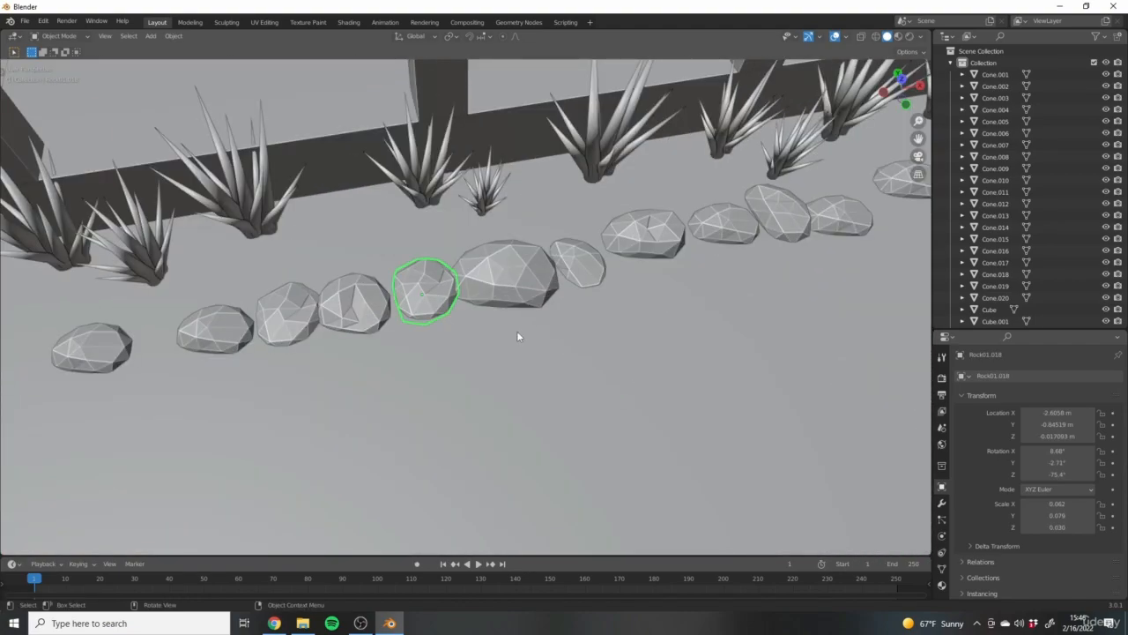
key(s)
click(426, 344)
Duplicate a rock into the gap between the two leftmost ones, rotate it to about -98.6° around Z, and scale it down to about 0.034.
key(KP_7)
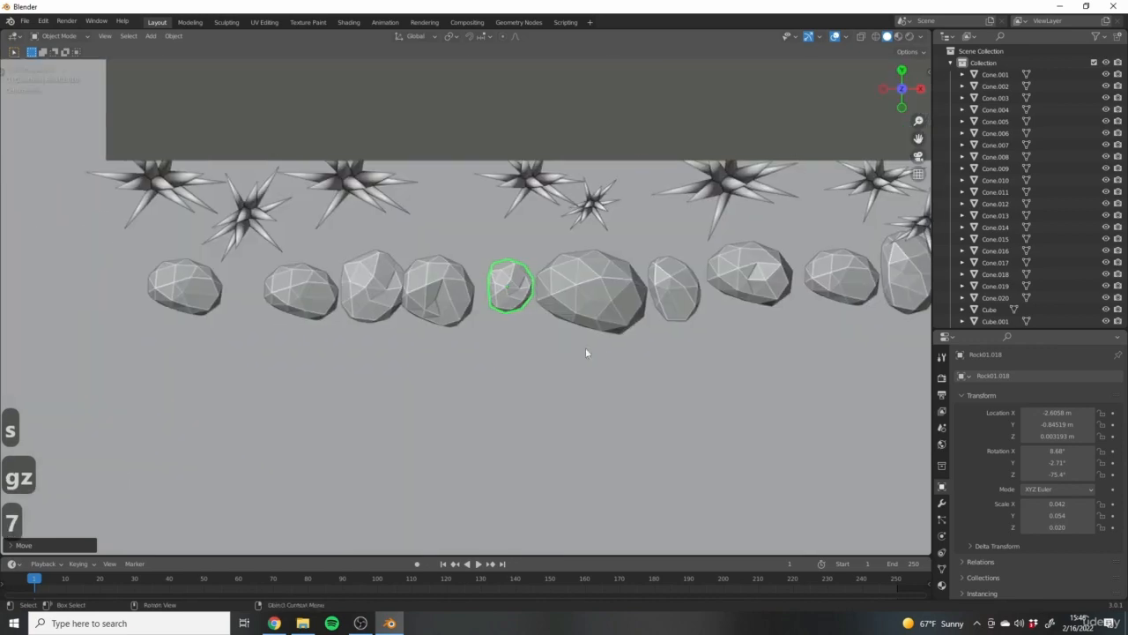
key(shift+d)
click(271, 337)
key(r)
click(353, 379)
key(s)
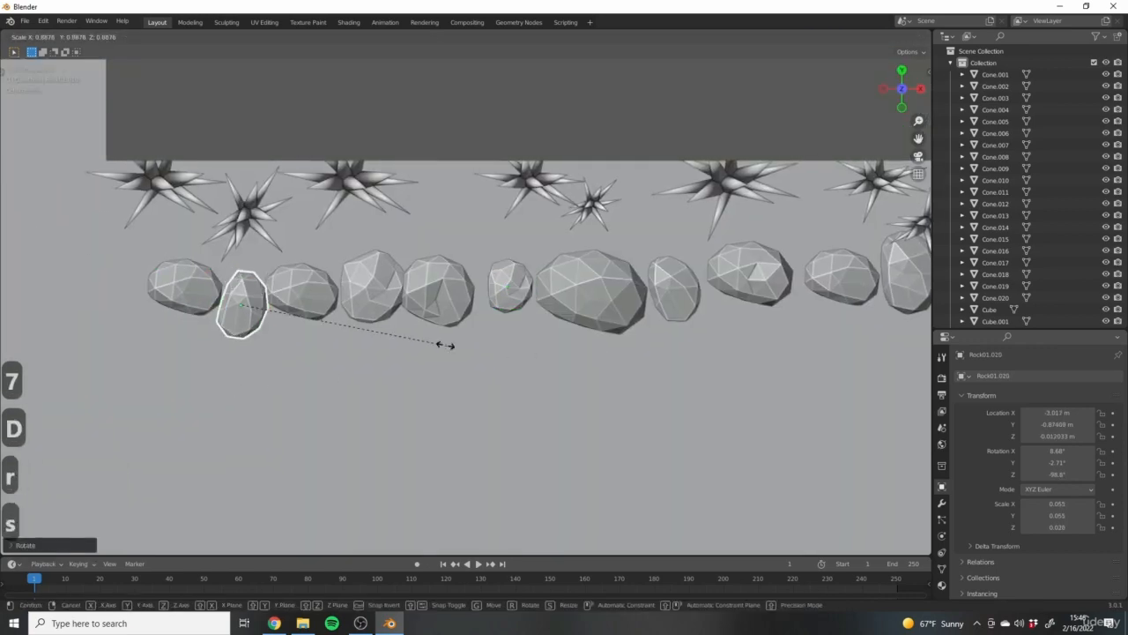
click(374, 334)
Duplicate the tiny rock and place the copy in the row's right part at about X -1.80 m, Y -0.87 m.
scroll(460, 333, down, 3)
shift+middle_drag(519, 382, 332, 364)
key(shift+d)
click(709, 385)
Select the nine leftmost rocks of the row and remove the ground plane from the selection.
scroll(707, 385, down, 4)
middle_drag(636, 467, 449, 371)
drag(529, 357, 543, 358)
scroll(617, 342, up, 1)
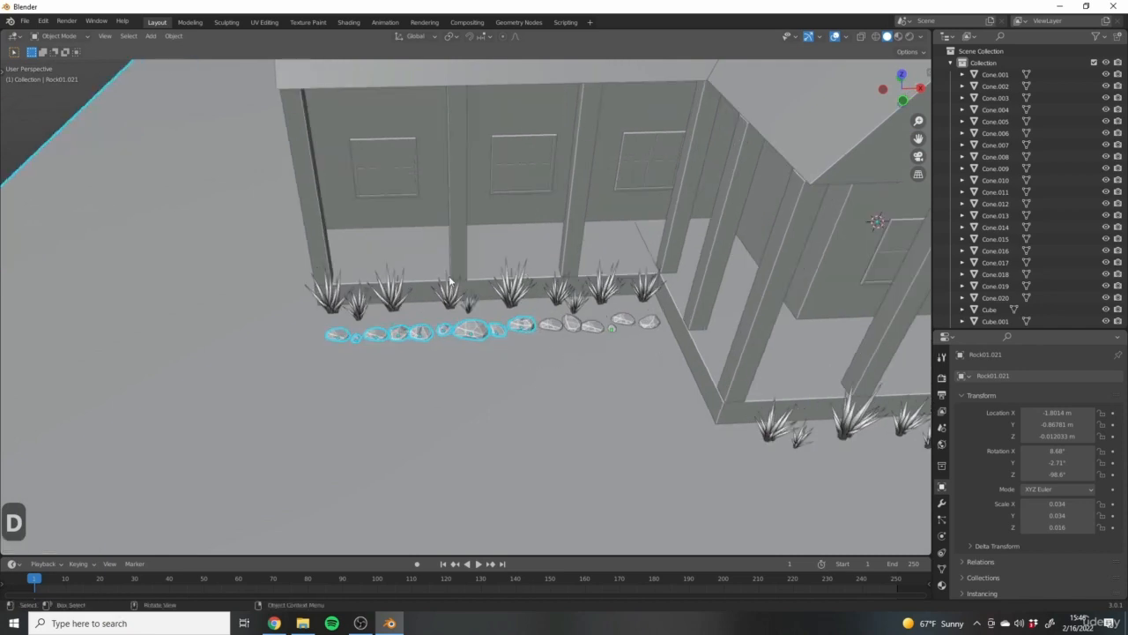
scroll(433, 325, down, 5)
shift+click(310, 162)
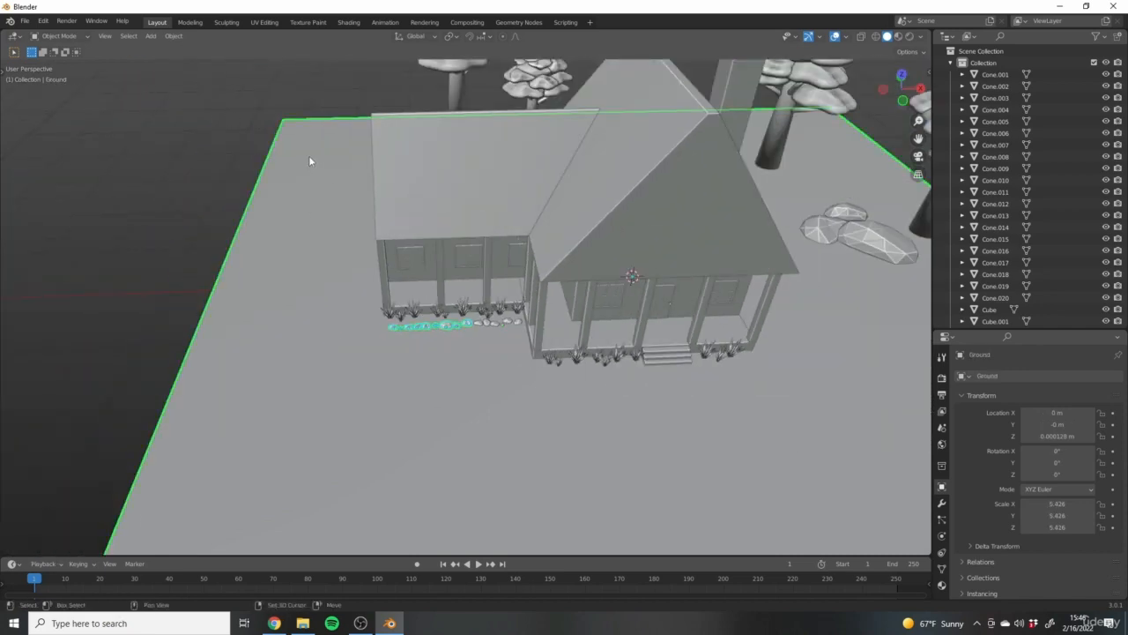
shift+click(307, 148)
Duplicate the selected rocks and place the copies in front of the plants on the left side of the front porch steps.
scroll(431, 354, up, 5)
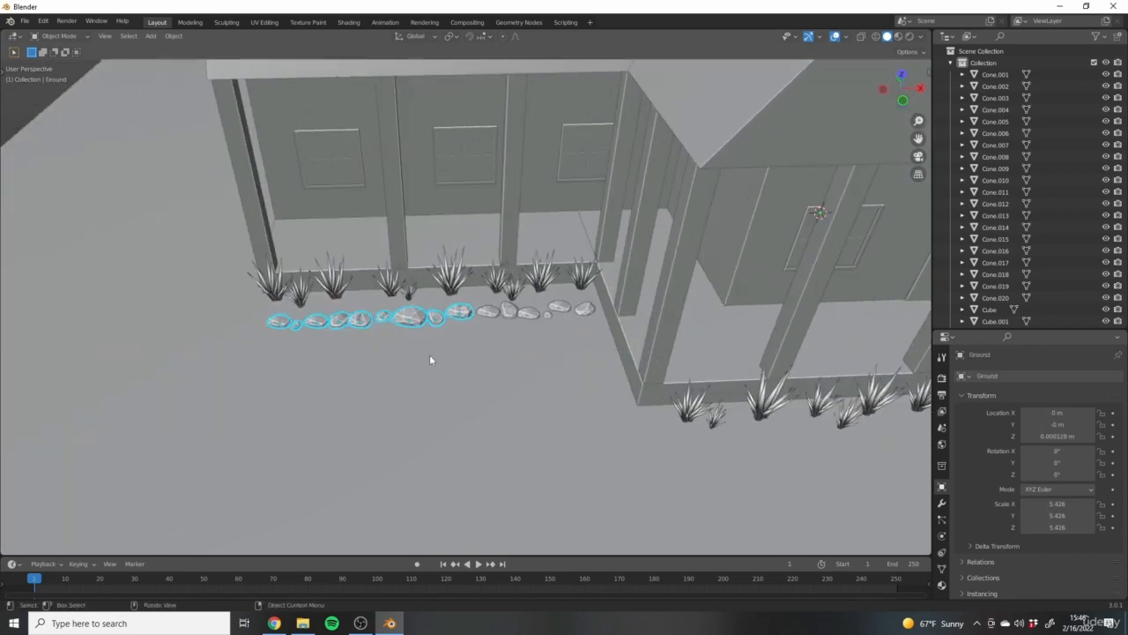
key(KP_7)
shift+middle_drag(492, 389, 303, 283)
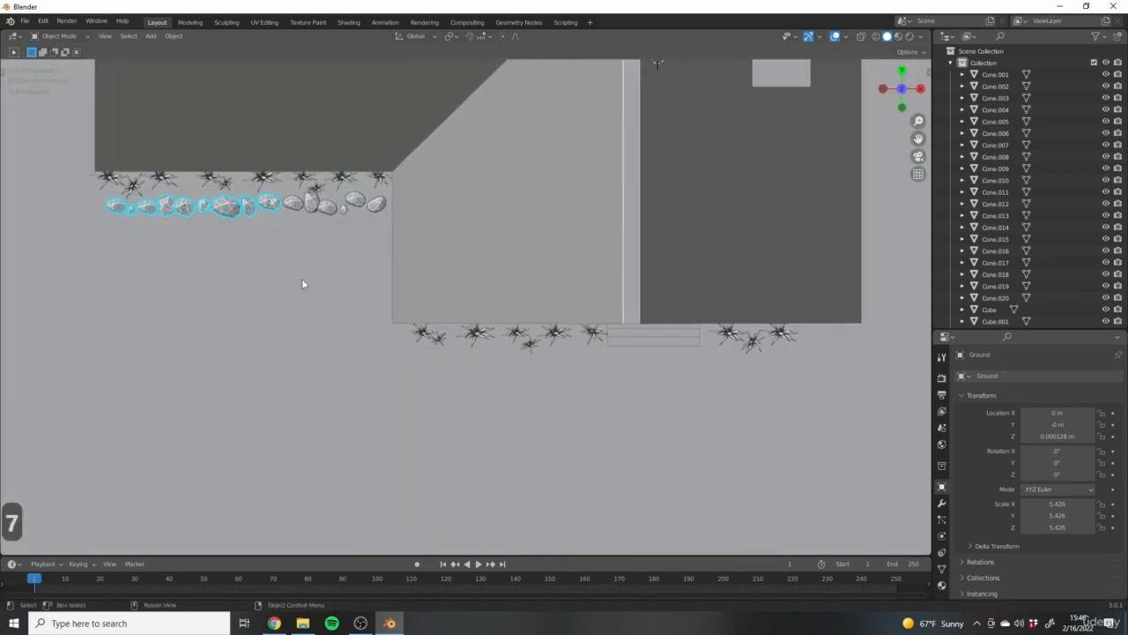
key(shift+d)
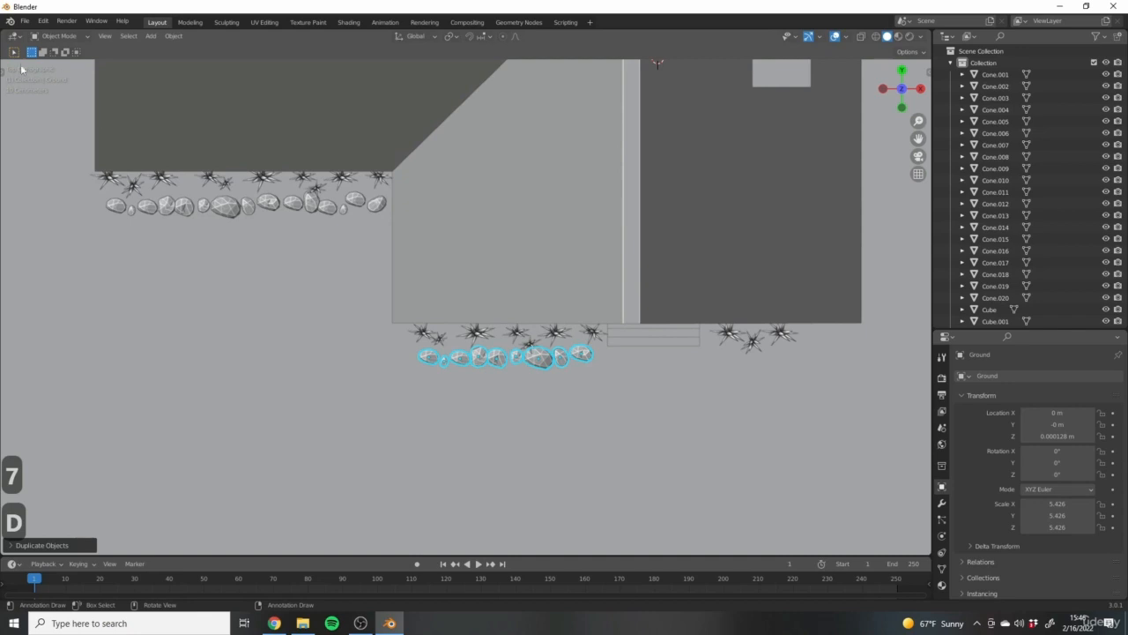
Duplicate the four rightmost rocks of the front porch row and place the copies before the plants on the other side of the steps.
shift+middle_drag(601, 384, 573, 408)
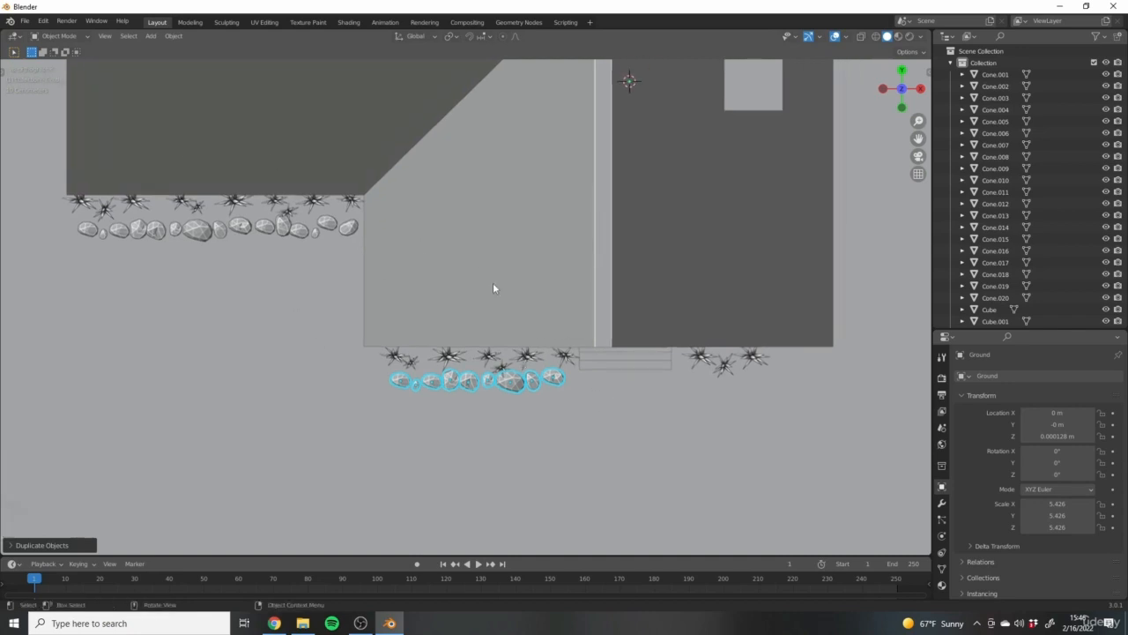
scroll(555, 346, down, 3)
shift+middle_drag(602, 358, 471, 336)
scroll(387, 368, up, 8)
click(372, 320)
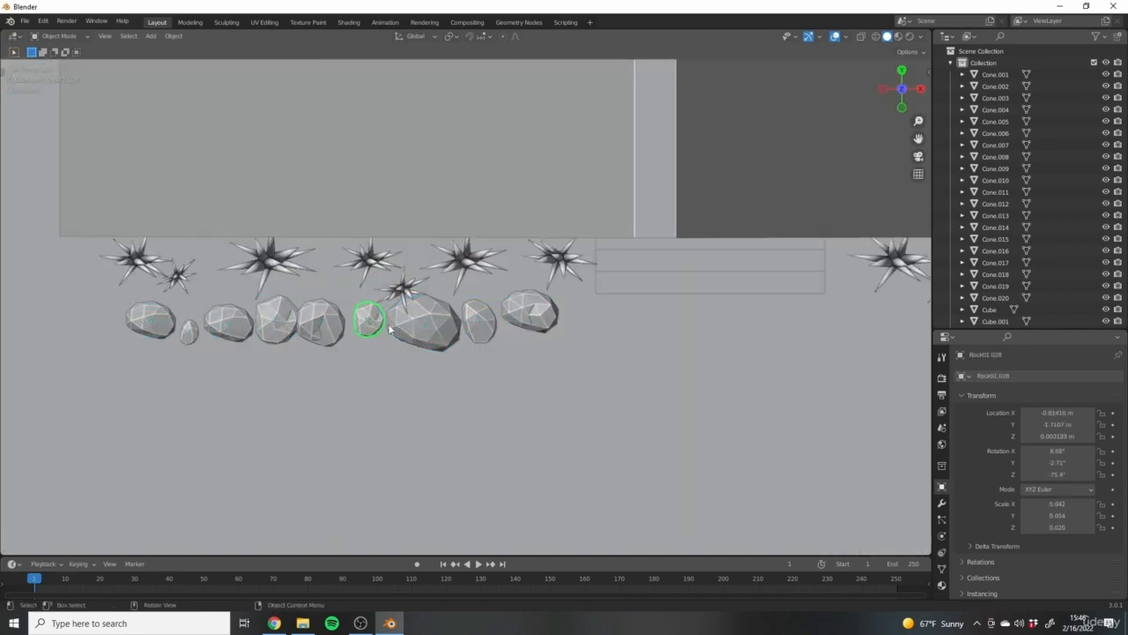
scroll(546, 329, down, 3)
shift+middle_drag(548, 334, 420, 348)
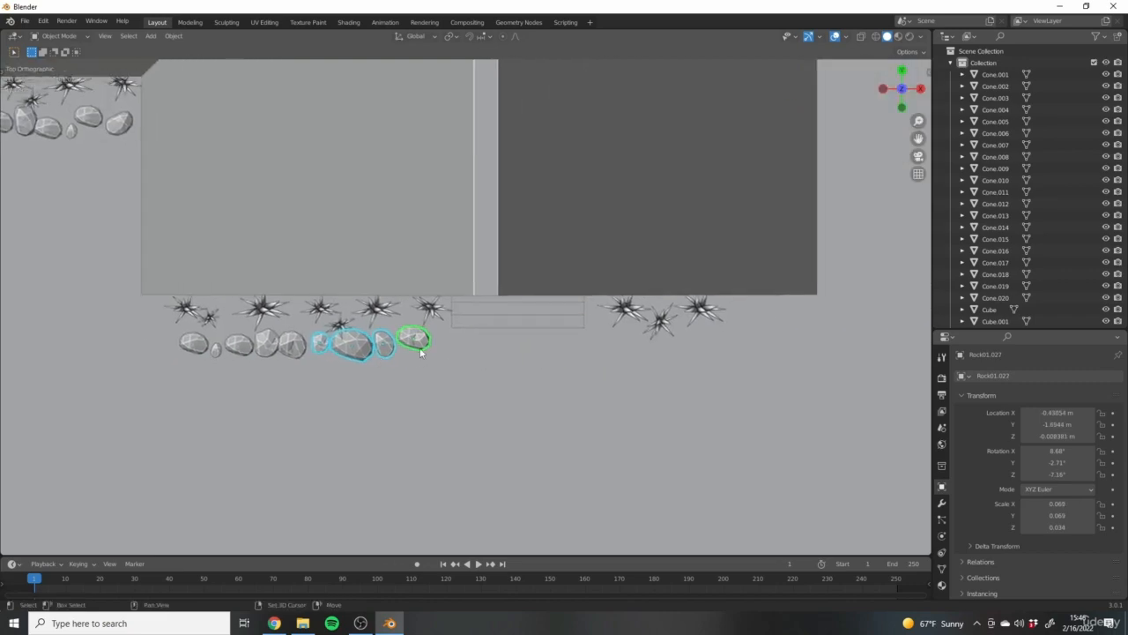
key(shift+d)
click(714, 352)
Examine the rock borders along both porches and the whole house scene from several angles.
scroll(717, 375, down, 4)
middle_drag(719, 389, 619, 293)
middle_drag(359, 368, 407, 416)
drag(407, 416, 414, 423)
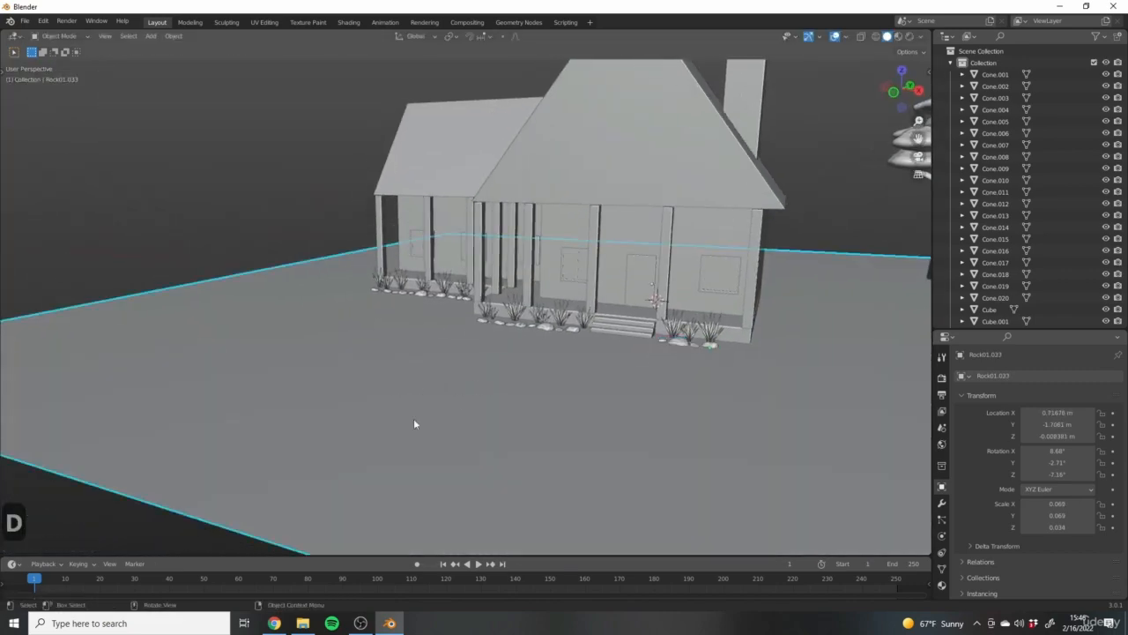
middle_drag(414, 423, 716, 440)
scroll(608, 361, down, 4)
scroll(596, 348, up, 5)
shift+middle_drag(596, 348, 289, 300)
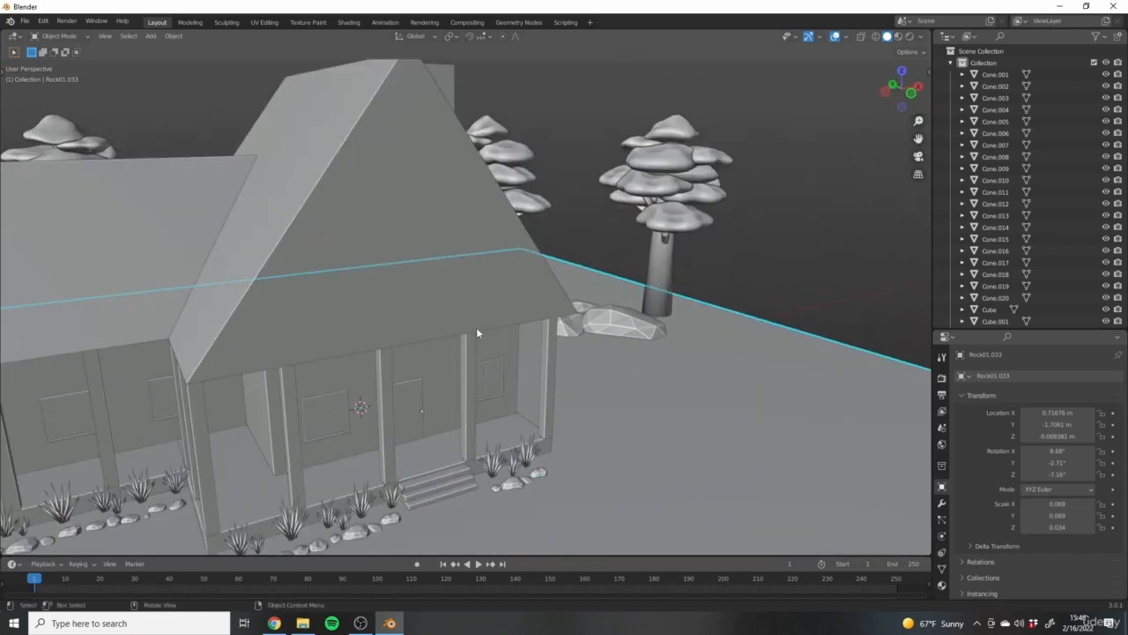
scroll(472, 336, down, 3)
middle_drag(511, 340, 498, 322)
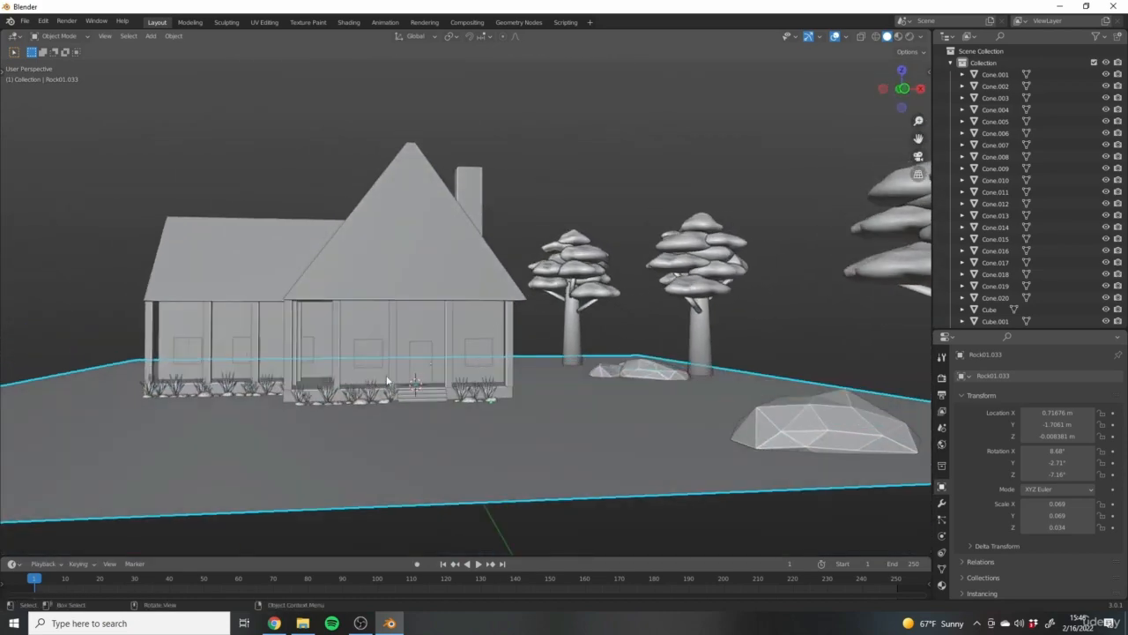
middle_drag(386, 381, 505, 386)
Add a cube at the base of the front gable and flatten it to a Z scale of about 0.051.
key(KP_1)
scroll(504, 285, up, 3)
key(shift+a)
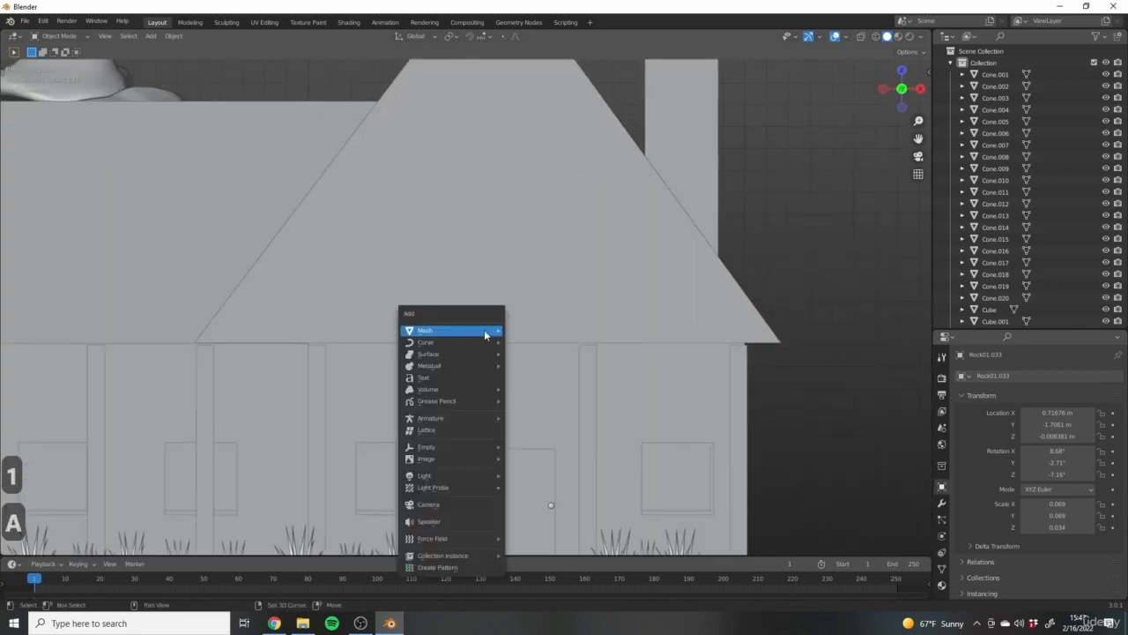
click(533, 341)
scroll(709, 493, down, 5)
key(s)
key(z)
click(538, 354)
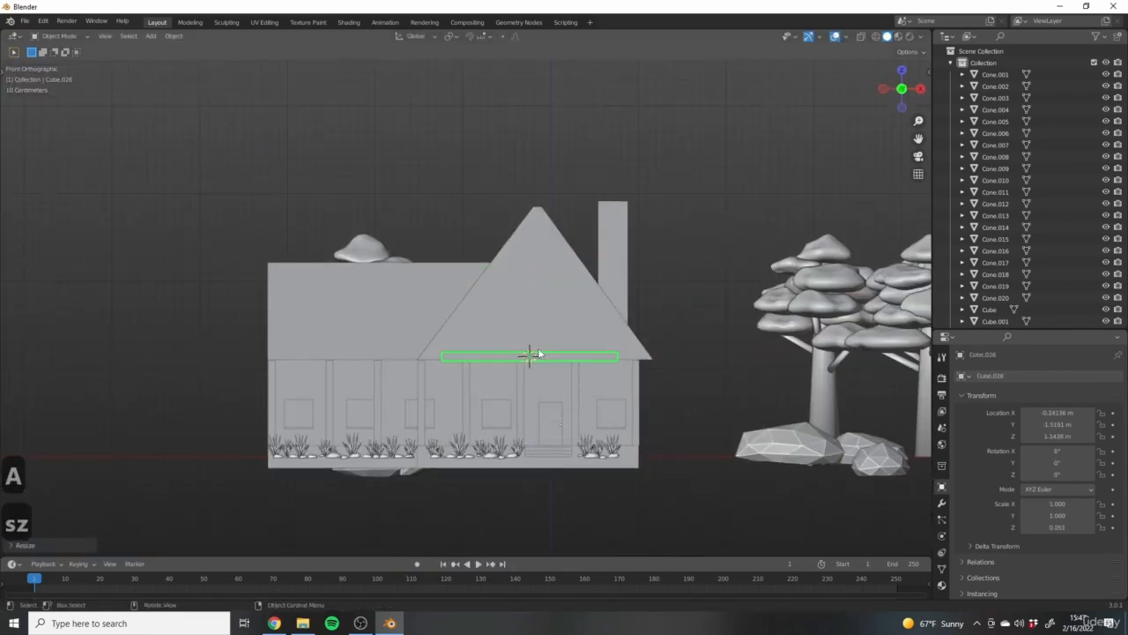
scroll(538, 353, up, 3)
key(s)
key(x)
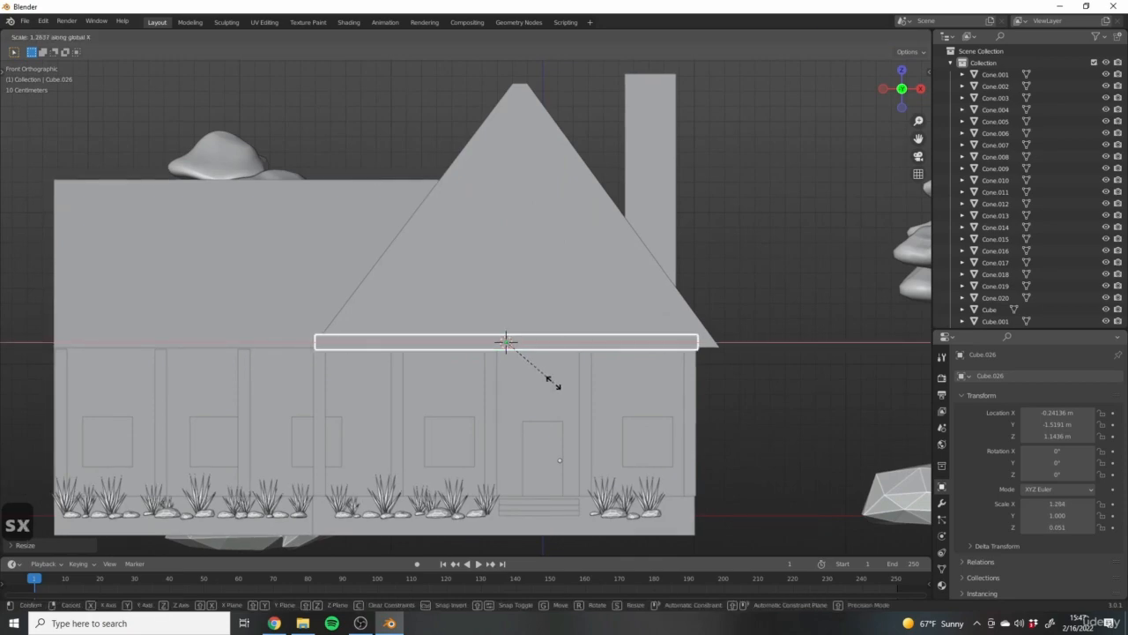
right_click(551, 382)
scroll(532, 384, down, 4)
middle_drag(531, 384, 599, 410)
key(s)
right_click(668, 441)
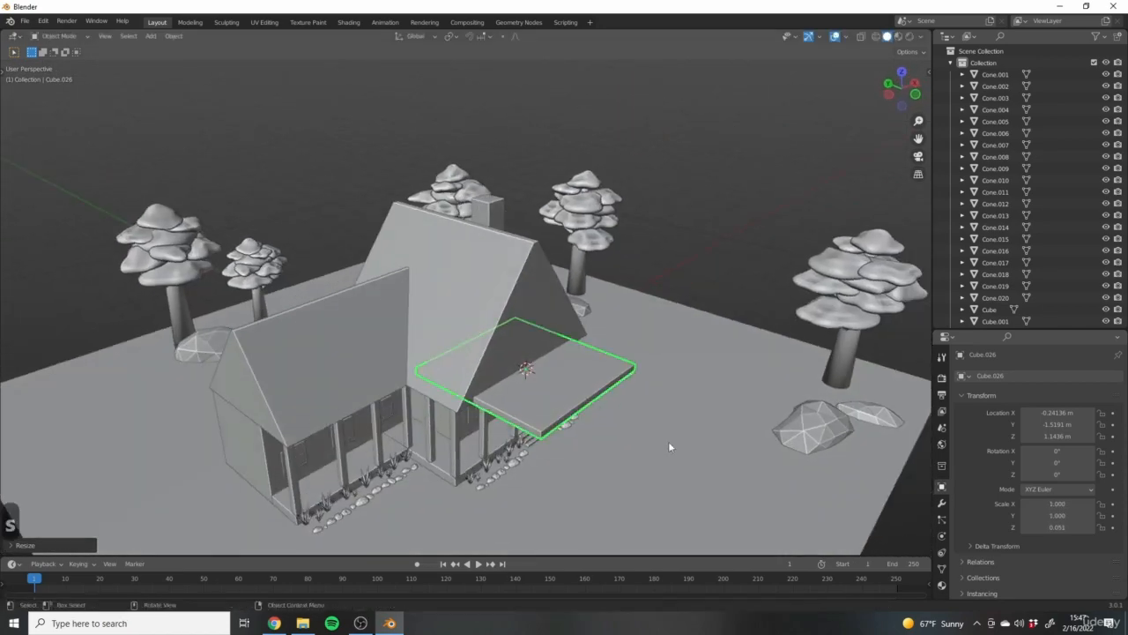
Narrow the slab into a beam with a Y scale of about 0.078 and widen it to an X scale of about 1.388.
key(s)
key(y)
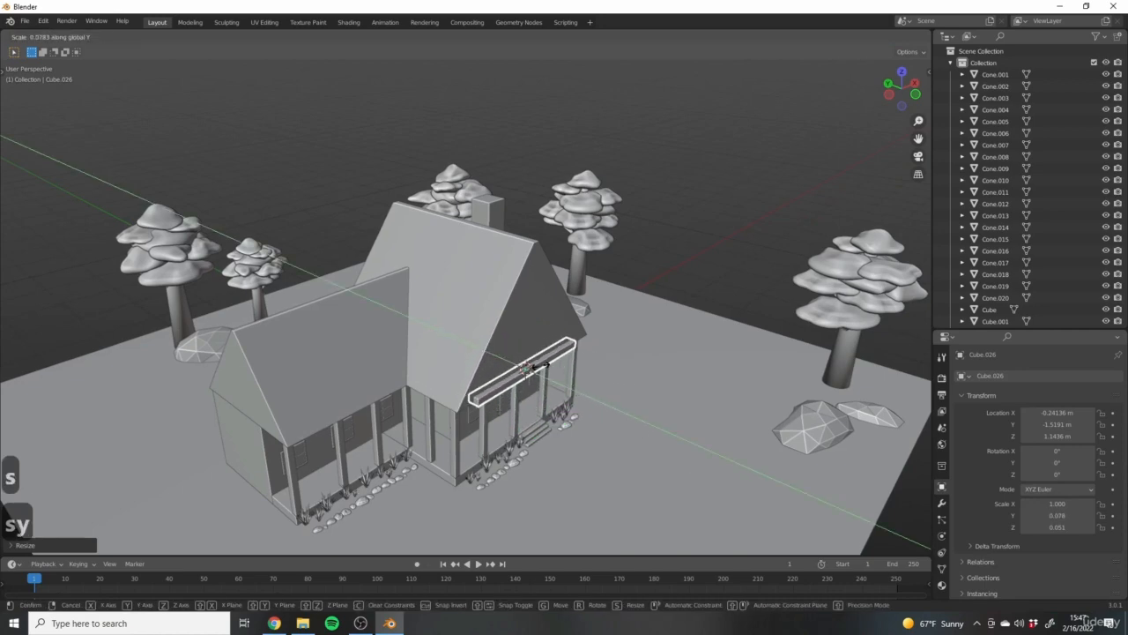
click(541, 364)
middle_drag(594, 393, 360, 389)
scroll(520, 410, up, 3)
key(s)
key(x)
click(524, 416)
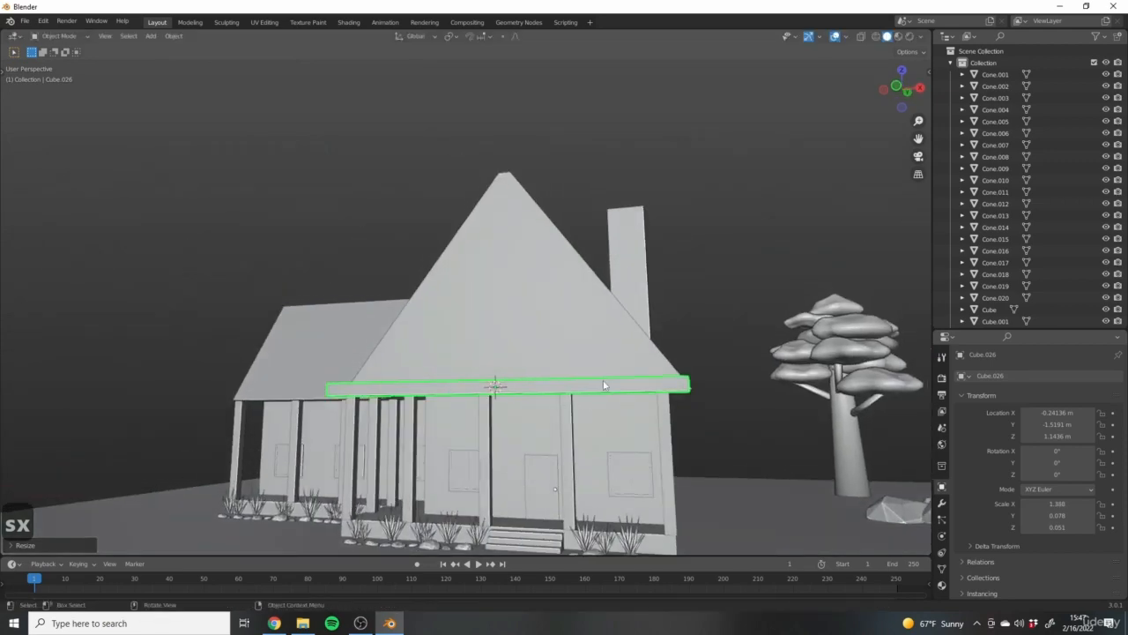
Examine the fit of the new beam against the front porch roof from several angles and distances.
middle_drag(603, 385, 548, 399)
scroll(547, 399, up, 3)
middle_drag(479, 344, 555, 381)
scroll(468, 393, down, 3)
middle_drag(469, 393, 565, 346)
scroll(473, 385, down, 4)
scroll(445, 394, up, 5)
scroll(467, 447, down, 2)
scroll(564, 347, down, 2)
middle_drag(586, 410, 642, 401)
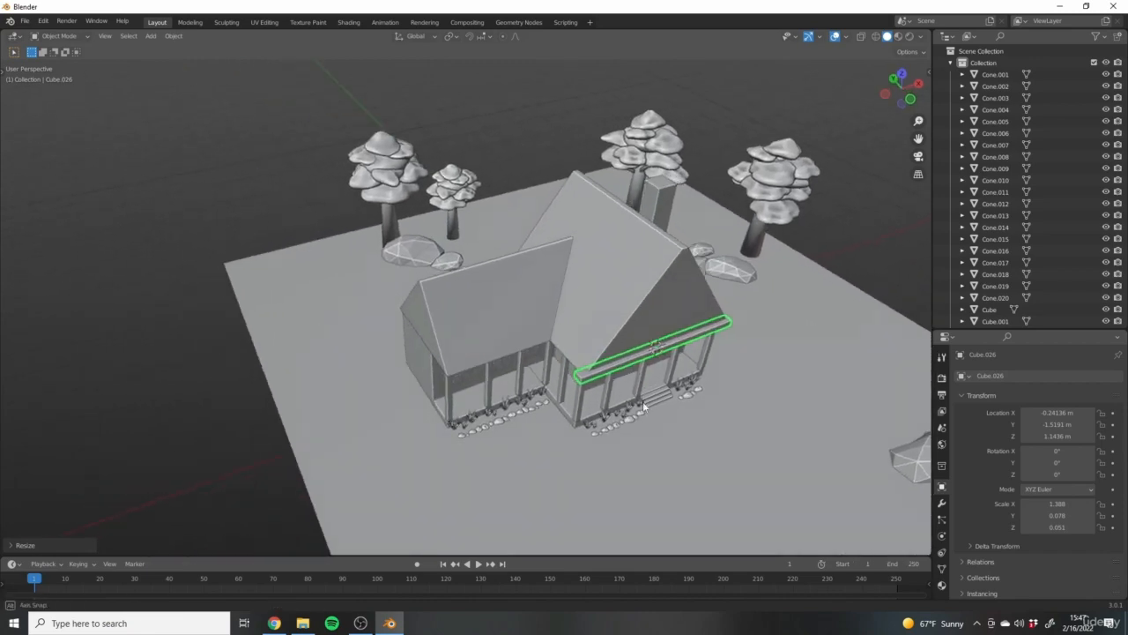
Duplicate the beam over the side porch's roof edge and shorten the copy to an X scale of about 0.764.
key(KP_7)
key(shift+d)
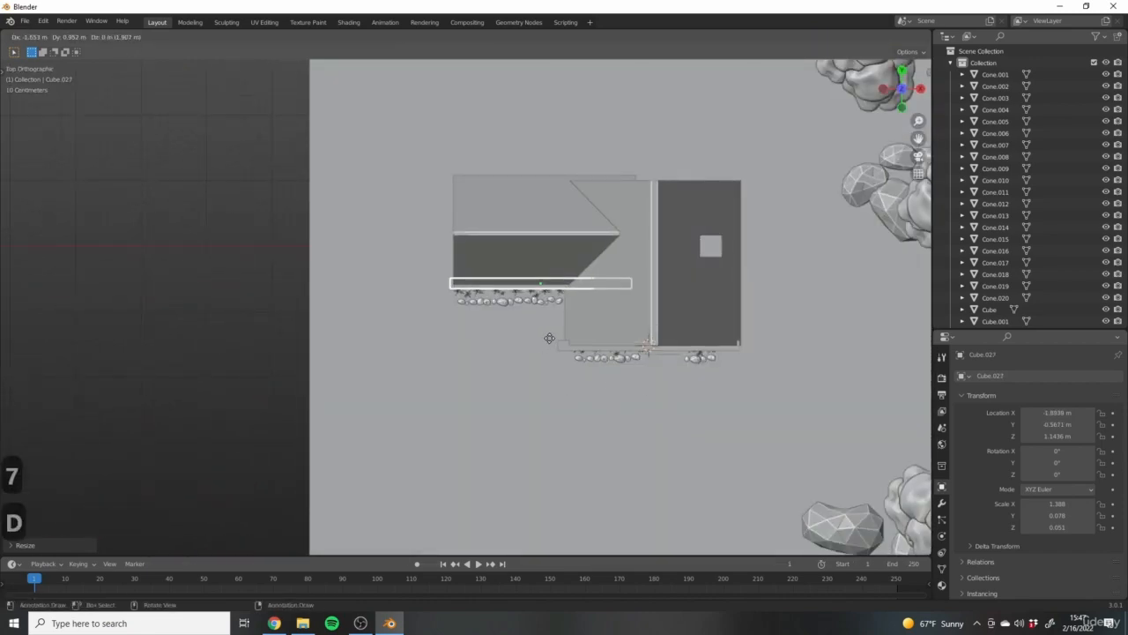
scroll(417, 304, up, 5)
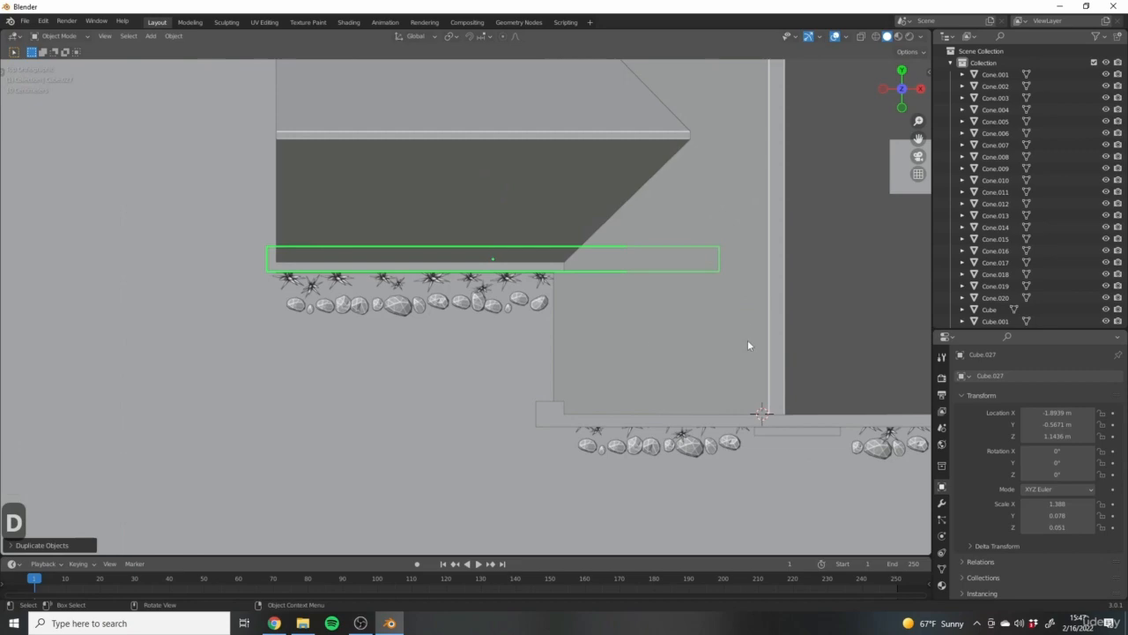
key(s)
key(x)
click(632, 321)
Slide the shortened beam along the X axis to about -2.45 m so it runs along the side porch roof edge.
key(g)
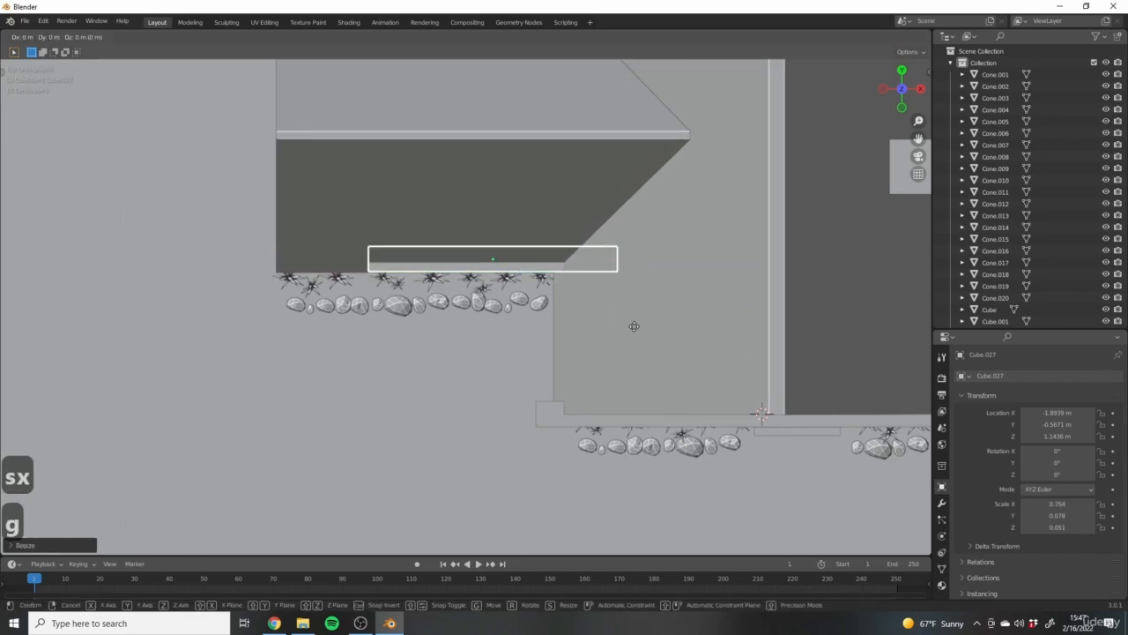
key(x)
click(543, 339)
middle_drag(542, 340, 635, 344)
scroll(613, 315, down, 4)
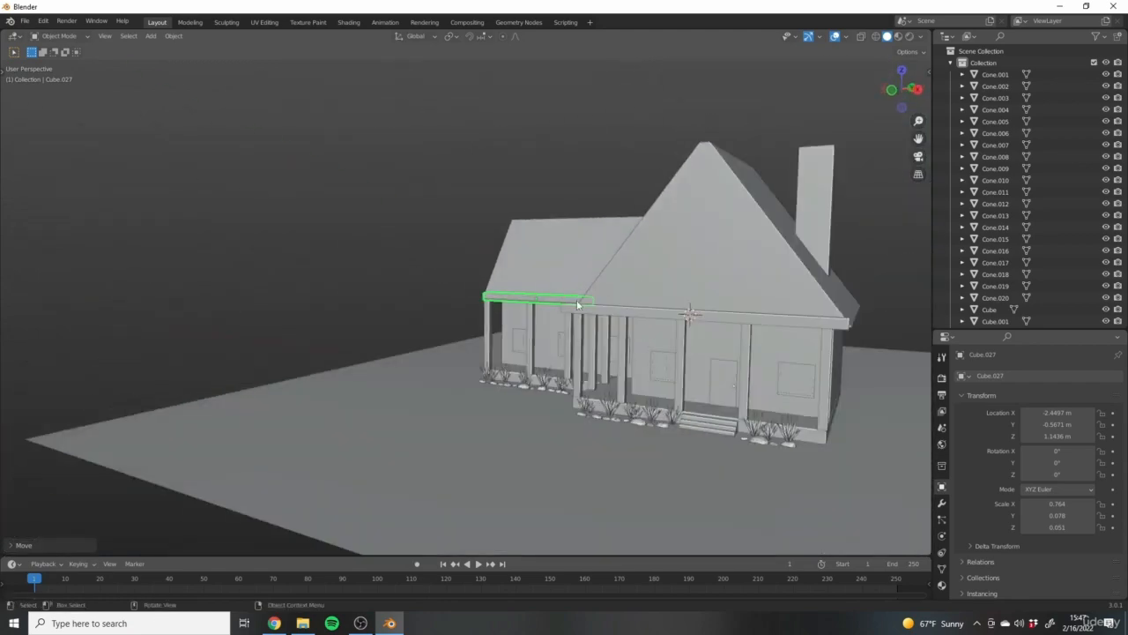
middle_drag(579, 305, 596, 329)
Lower the front porch beam to a Z location of about 1.062 m and shift it along X to about -0.183 m.
click(701, 356)
middle_drag(701, 356, 557, 352)
click(616, 339)
scroll(579, 345, up, 1)
key(g)
key(z)
click(574, 340)
scroll(574, 340, up, 7)
key(g)
key(z)
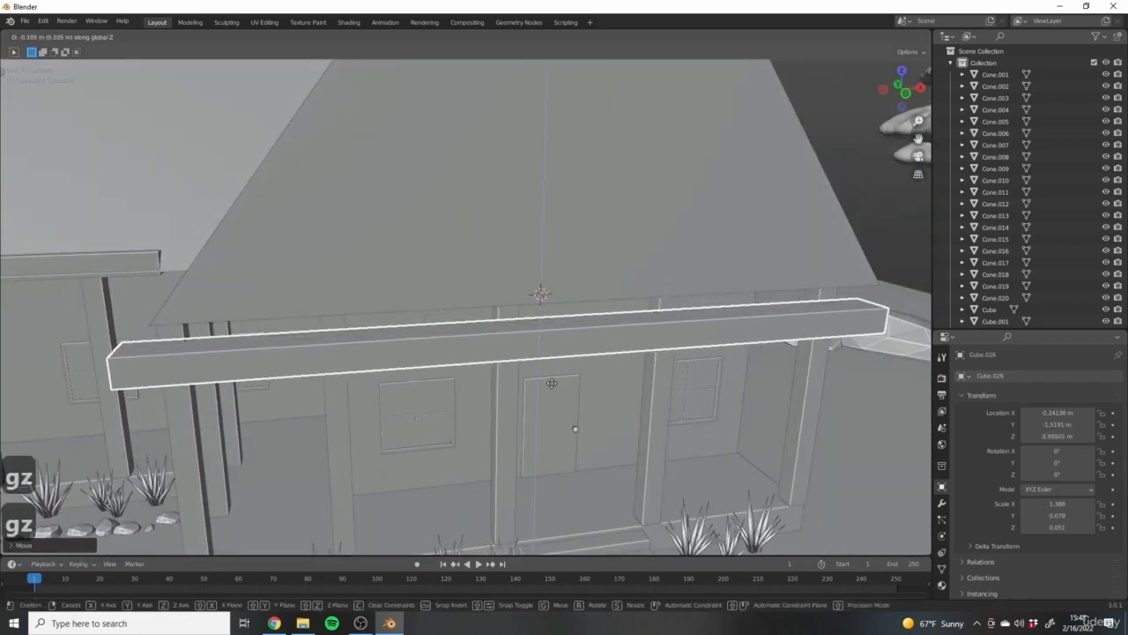
click(558, 360)
key(g)
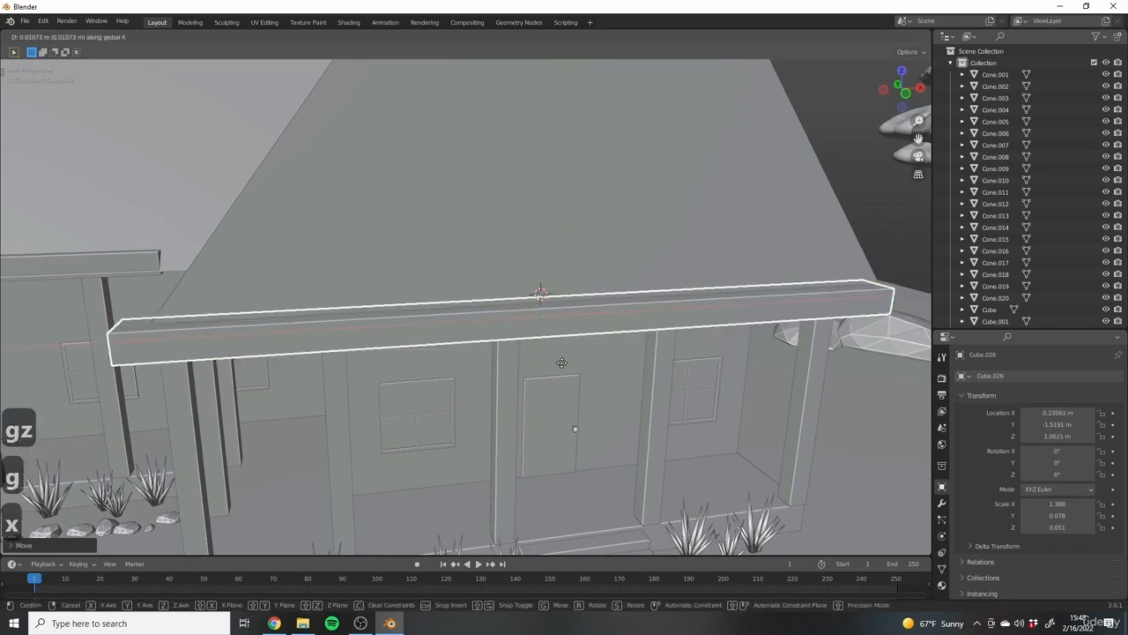
click(572, 364)
Reposition the side porch beam in plan at about X -2.29 m, Y -0.598 m along the roof edge.
scroll(379, 334, down, 7)
middle_drag(231, 331, 265, 363)
click(235, 338)
scroll(234, 340, up, 5)
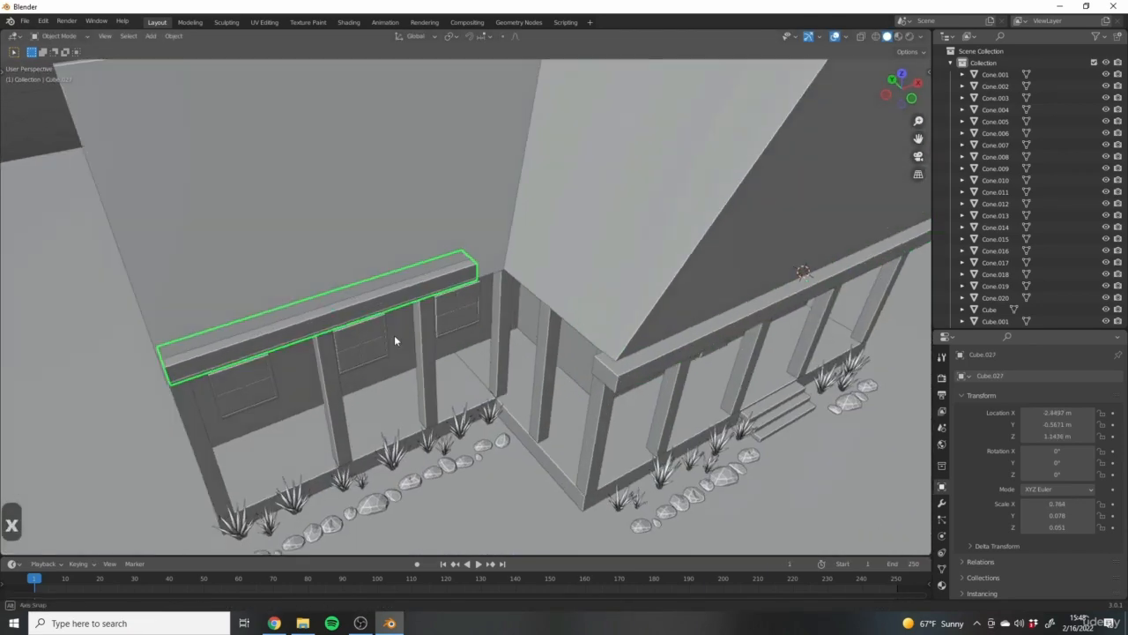
middle_drag(394, 336, 399, 283)
key(KP_7)
key(g)
click(401, 339)
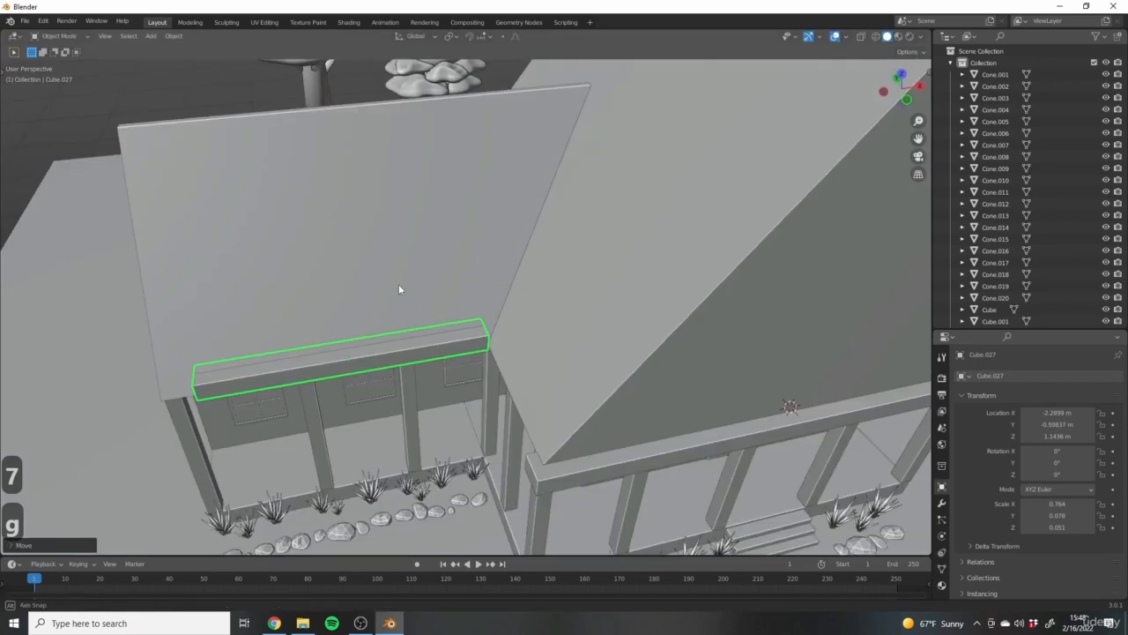
Lower the side porch beam to about Z 1.064 m and lengthen it to an X scale of about 0.939.
key(g)
key(z)
click(426, 385)
key(s)
key(x)
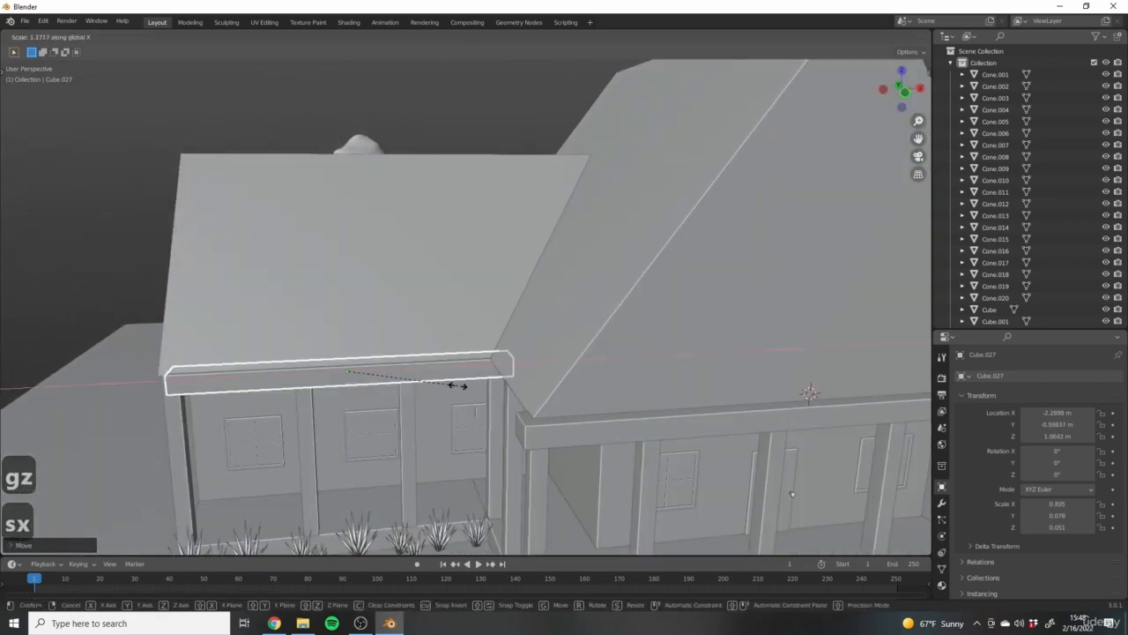
click(461, 385)
scroll(402, 366, down, 3)
Duplicate the side porch beam near the inner corner between the porches and rotate the copy 90 degrees about Z.
key(KP_7)
key(g)
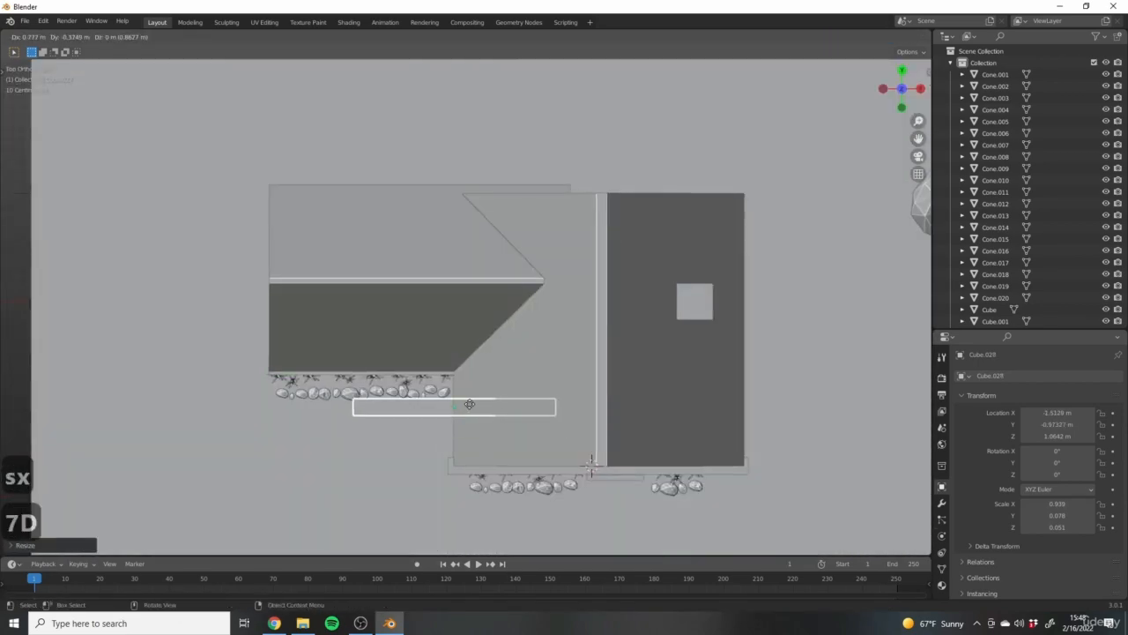
click(470, 403)
key(r)
click(549, 417)
Shorten the rotated beam to about half its length and align it between the side porch beam and the front beam's end.
middle_drag(550, 418, 613, 407)
scroll(599, 479, up, 3)
key(s)
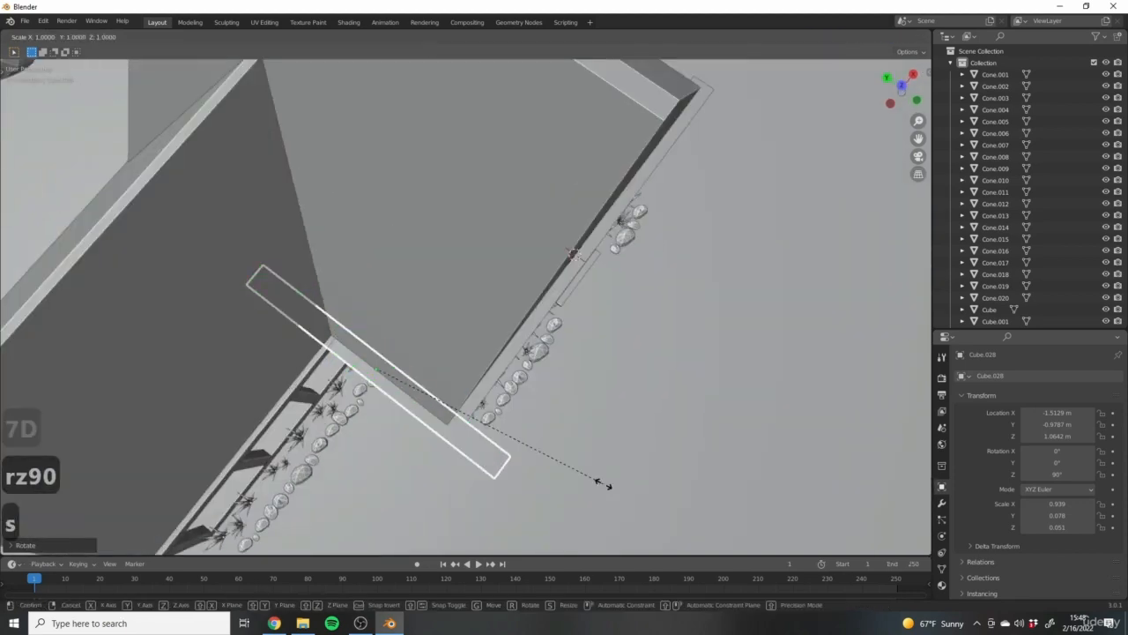
click(486, 417)
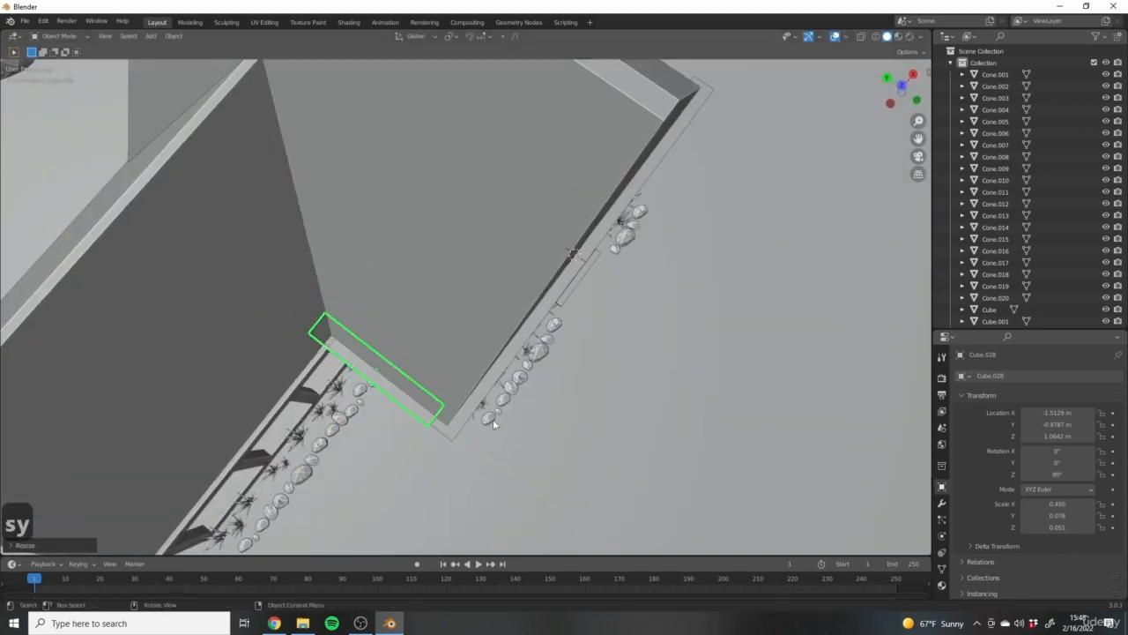
key(KP_7)
scroll(373, 423, up, 4)
key(g)
click(447, 390)
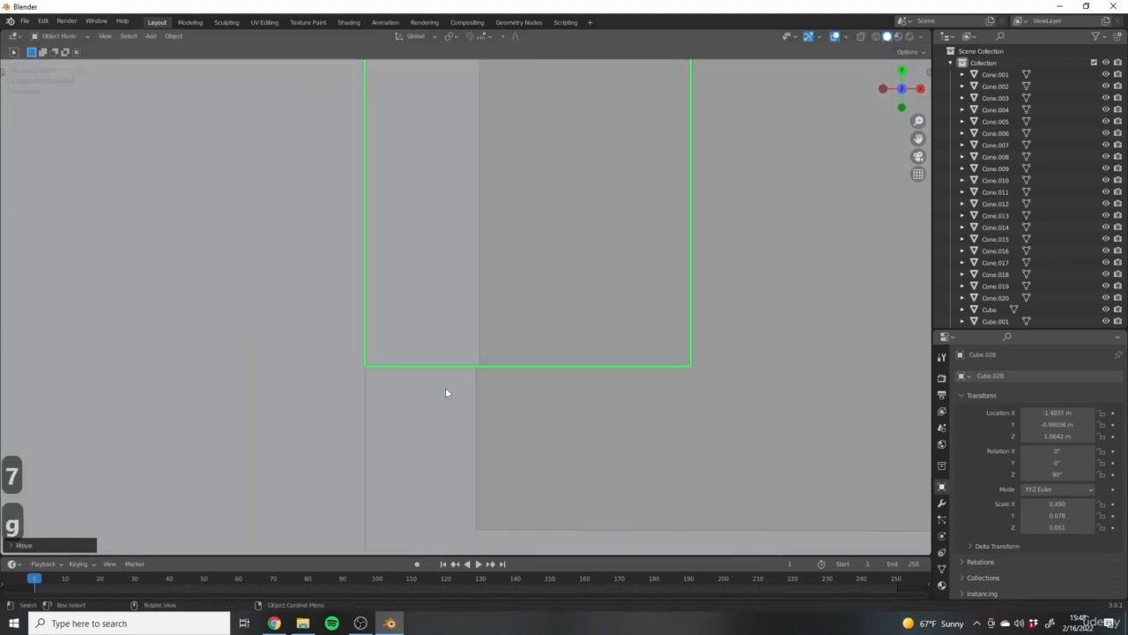
Examine the porch beams, columns and front gable from several angles.
scroll(447, 391, down, 6)
shift+middle_drag(449, 291, 443, 467)
scroll(445, 454, down, 5)
key(Tab)
key(Tab)
middle_drag(392, 539, 430, 474)
click(427, 471)
scroll(564, 445, down, 6)
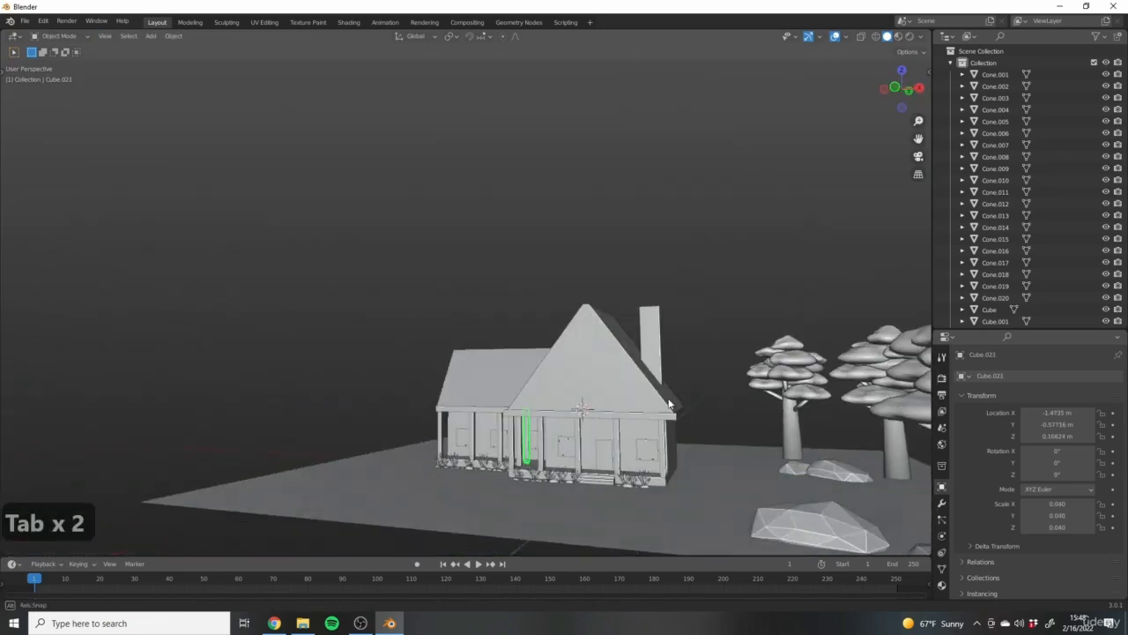
shift+middle_drag(555, 477, 464, 342)
middle_drag(460, 346, 506, 367)
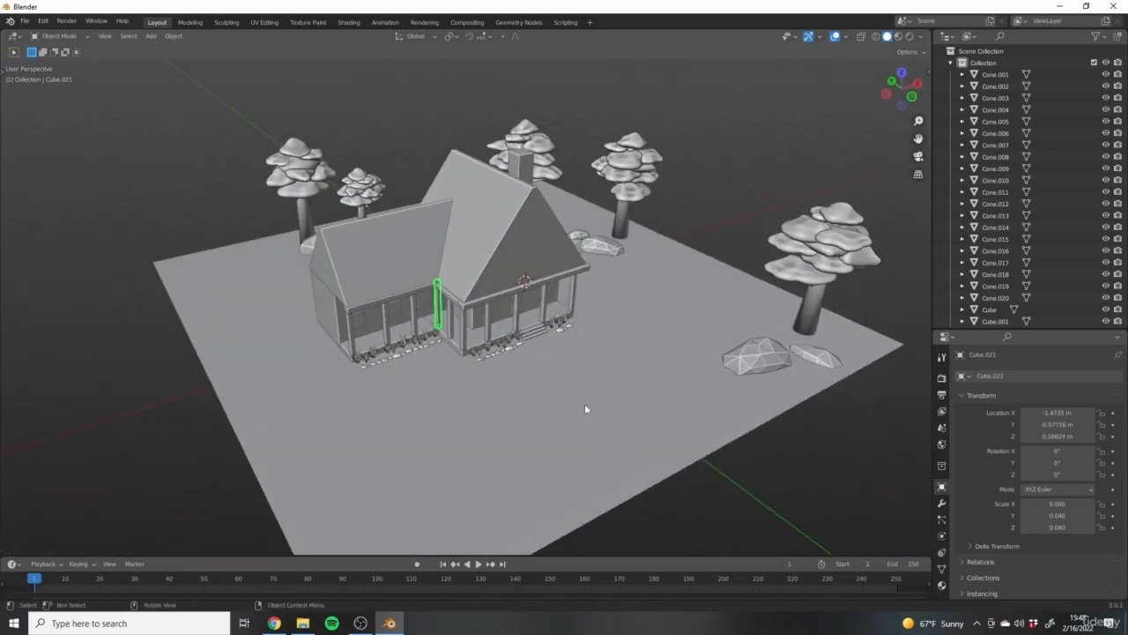
middle_drag(584, 409, 603, 371)
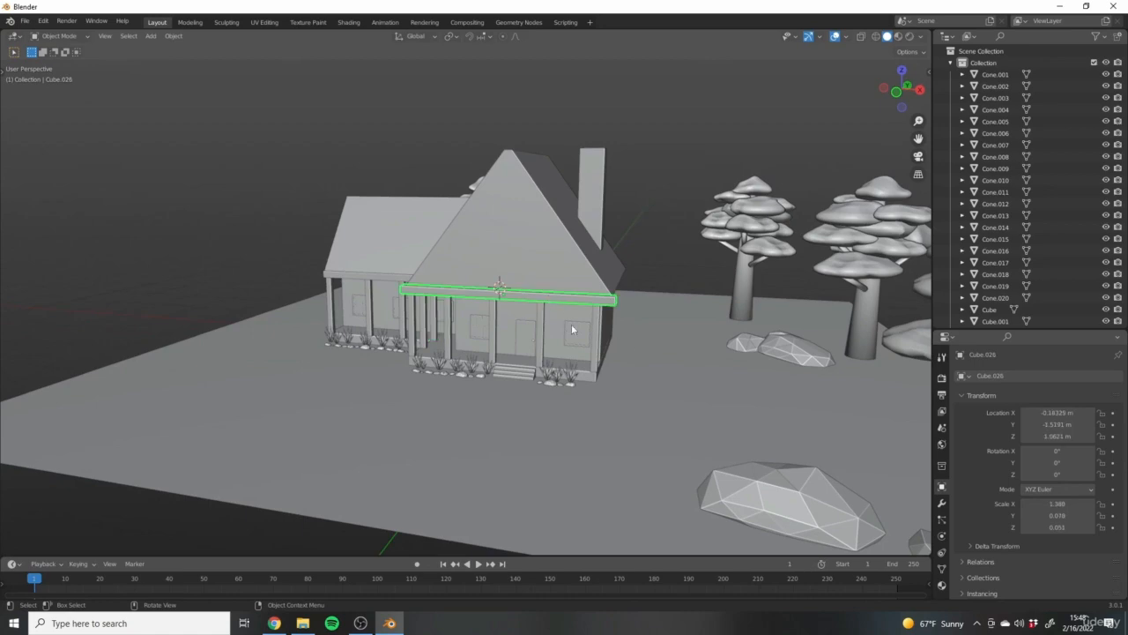
key(KP_1)
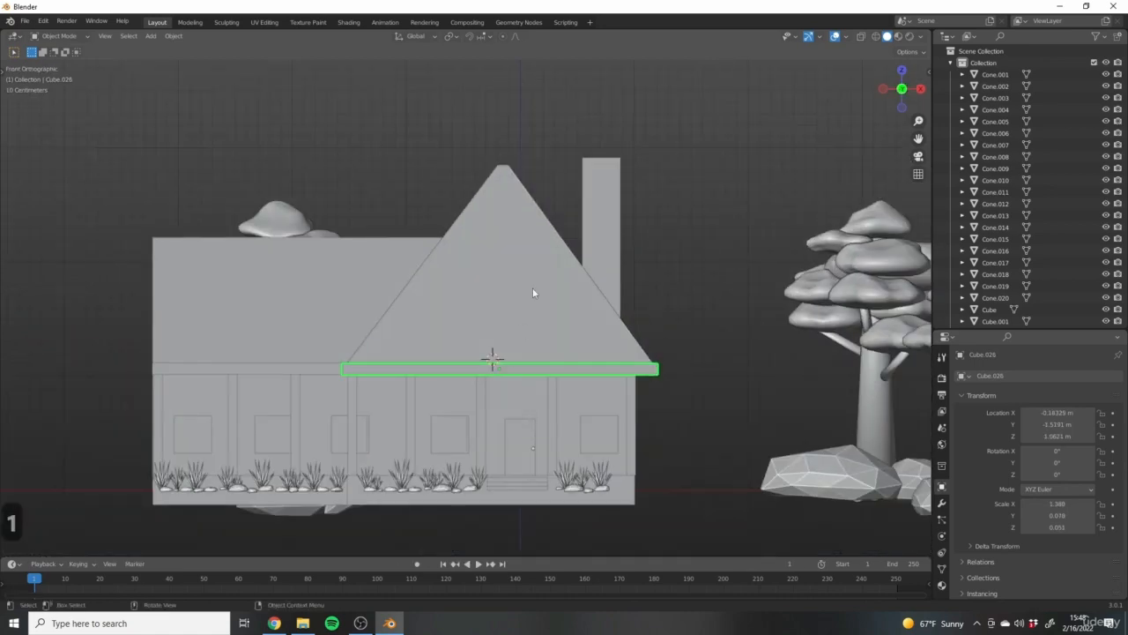
middle_drag(532, 292, 333, 214)
scroll(333, 214, up, 3)
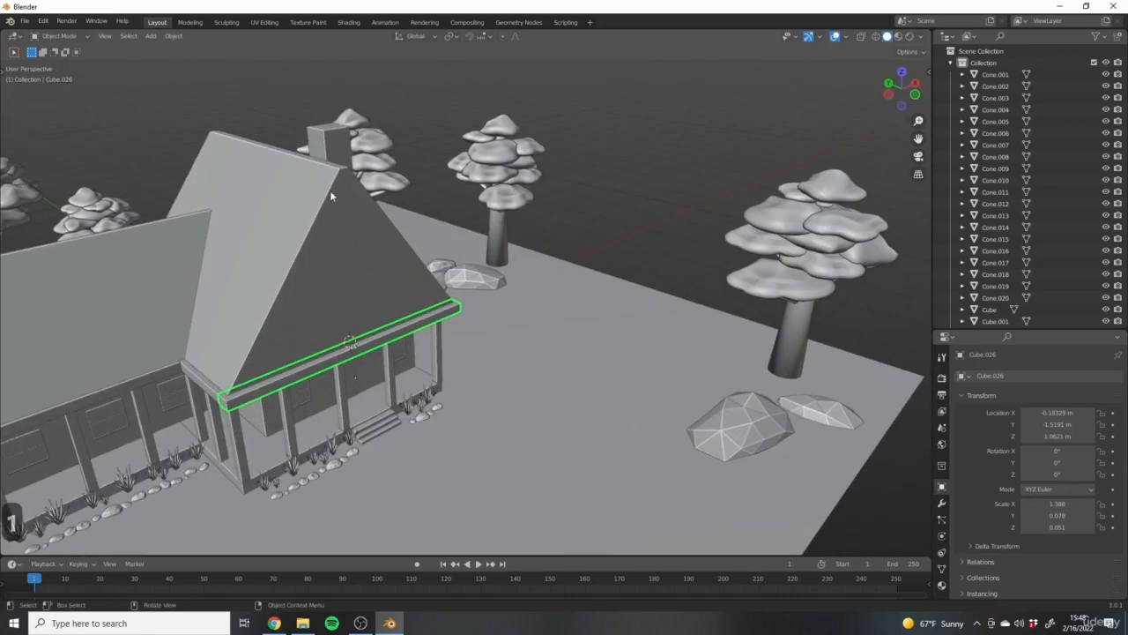
middle_drag(349, 295, 518, 355)
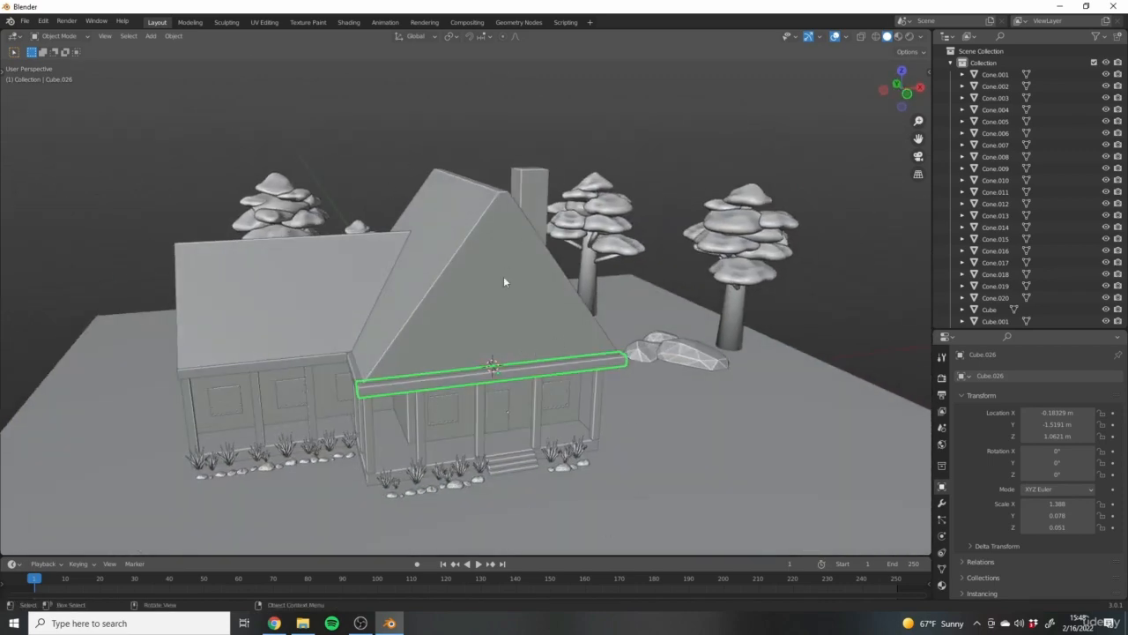
Duplicate the front porch beam and place the copy higher up, across the sloping edge of the front gable.
key(KP_1)
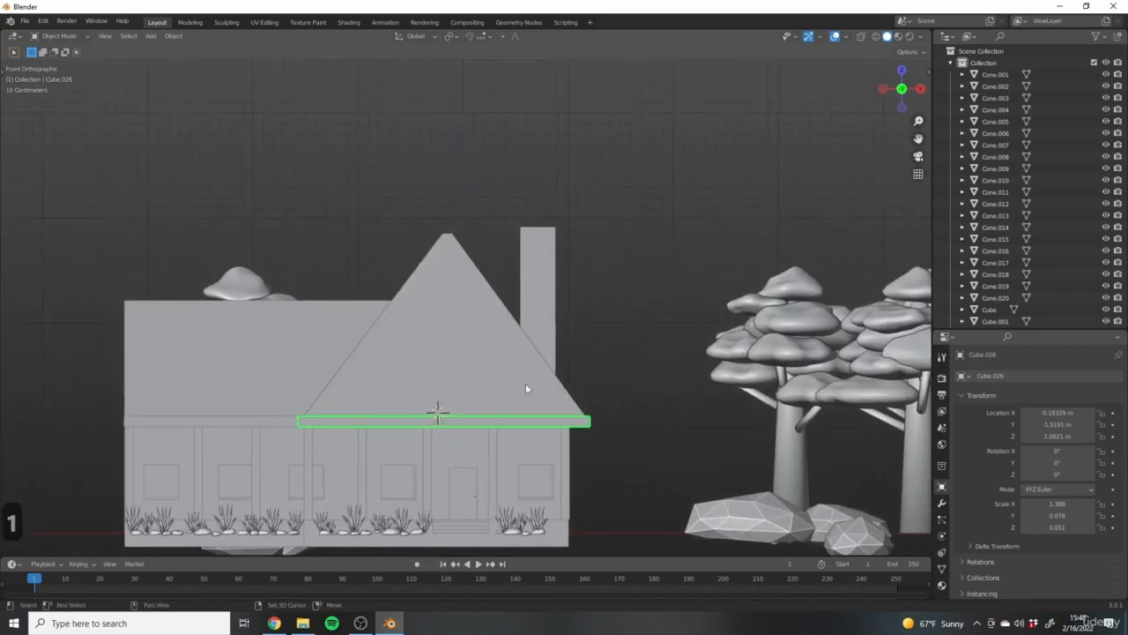
key(shift+a)
click(412, 424)
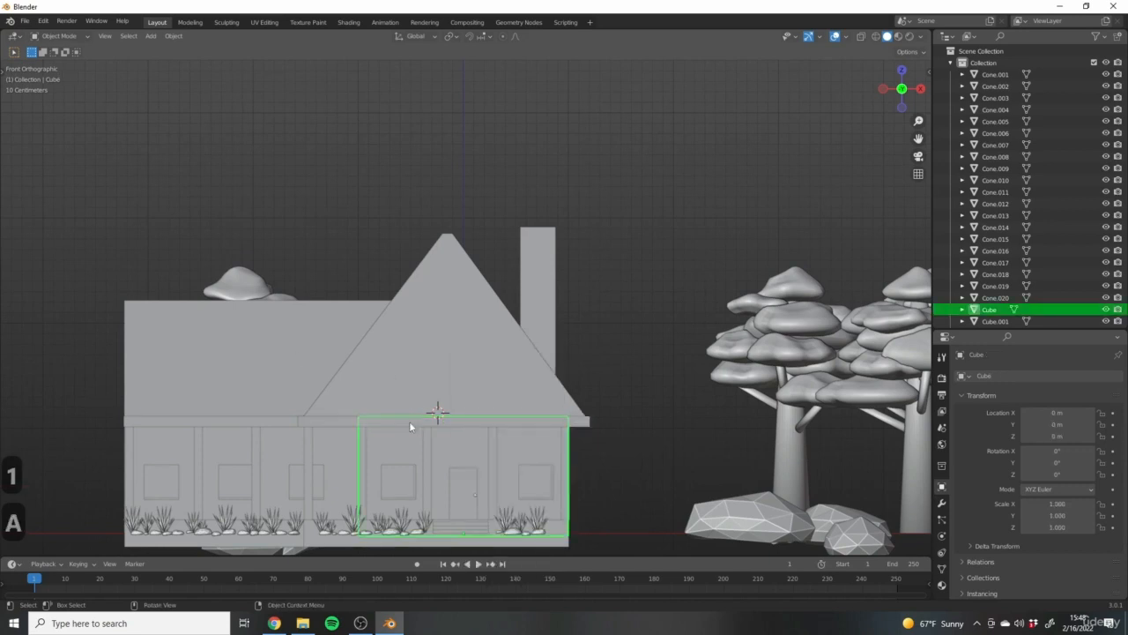
click(411, 425)
key(shift+d)
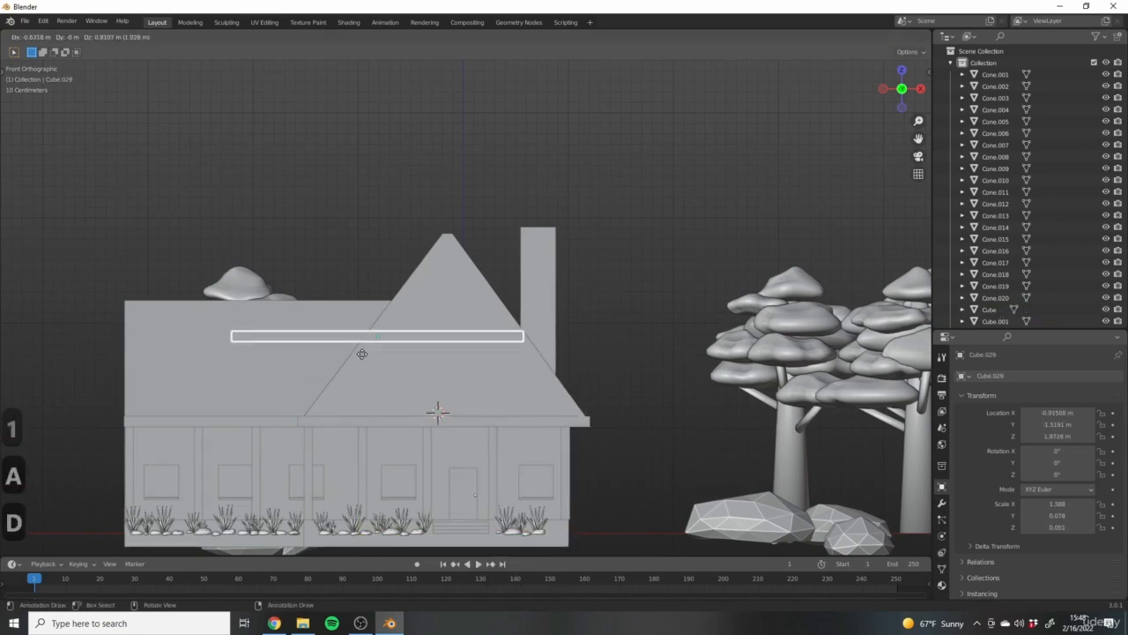
click(400, 370)
scroll(401, 370, up, 5)
scroll(292, 378, down, 5)
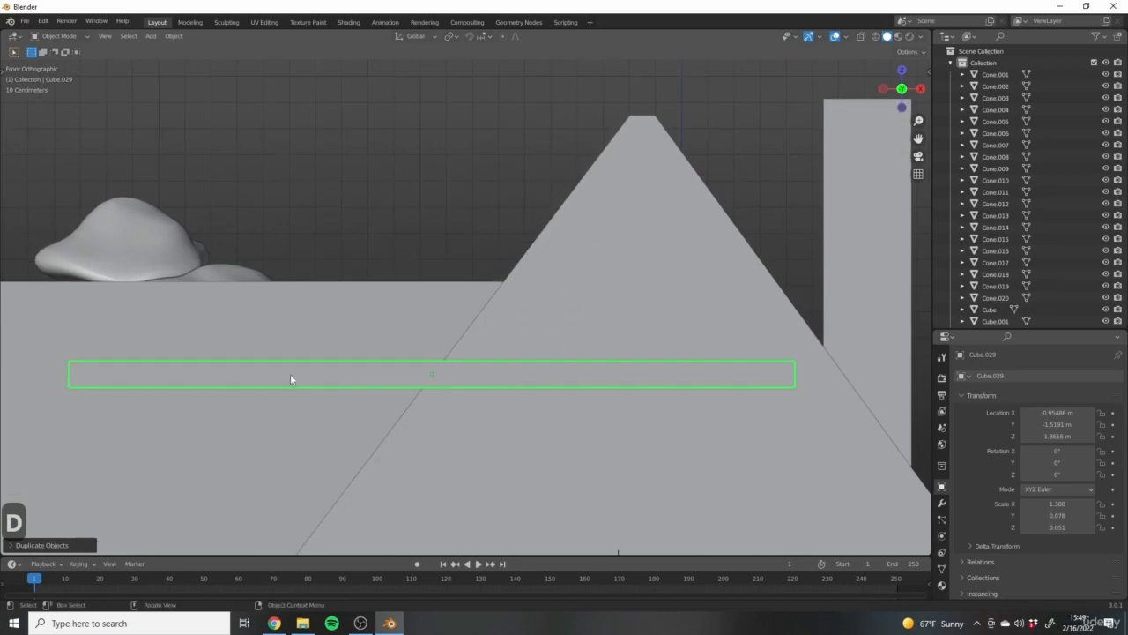
Rotate the duplicated beam in the front view by about -52 degrees so it parallels the gable's sloping edge.
middle_drag(534, 411, 374, 318)
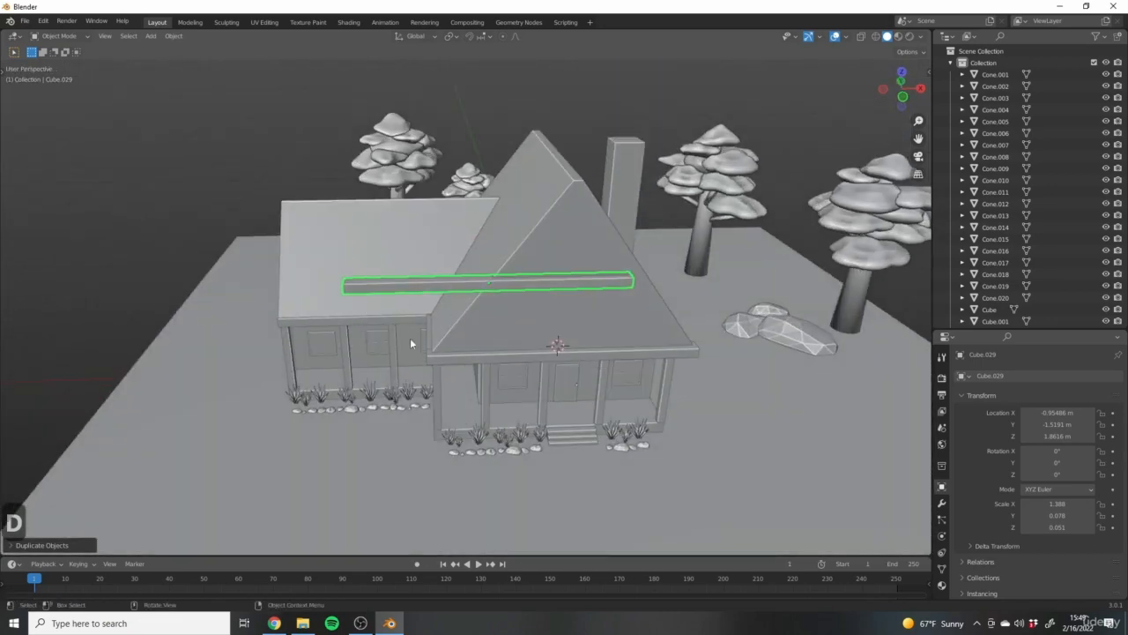
middle_drag(468, 342, 442, 354)
key(1)
scroll(476, 384, up, 4)
middle_drag(523, 343, 471, 408)
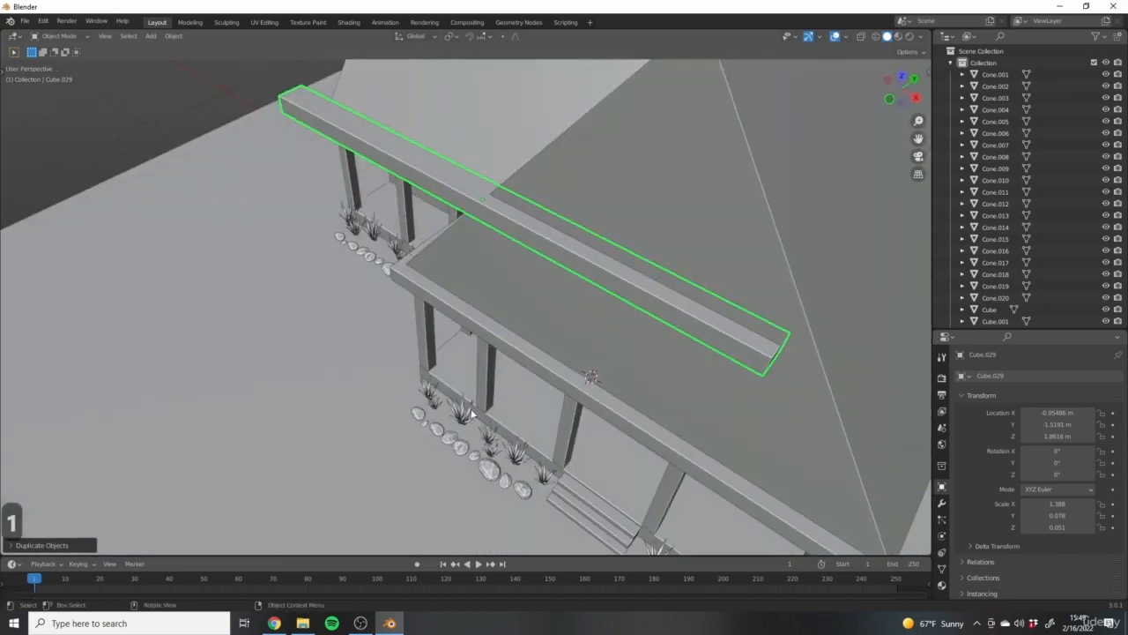
key(1)
scroll(474, 352, up, 1)
shift+middle_drag(473, 353, 435, 419)
key(r)
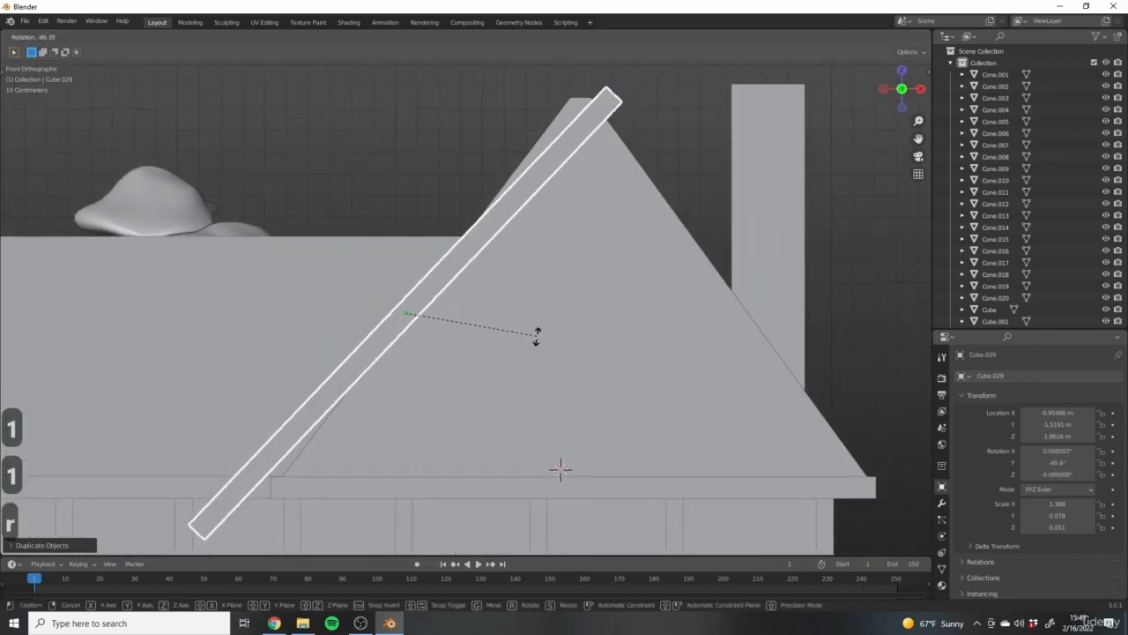
key(z)
click(527, 323)
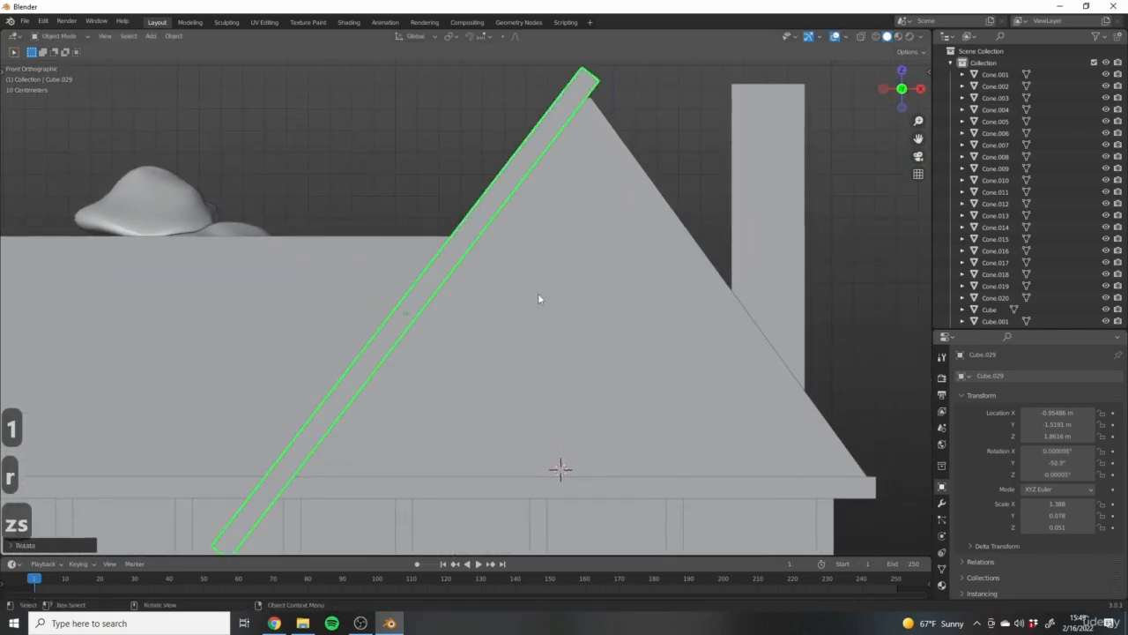
Nudge the rotated beam in wireframe display so that it is centred along the front gable's sloping edge.
key(z)
click(525, 302)
scroll(475, 244, up, 5)
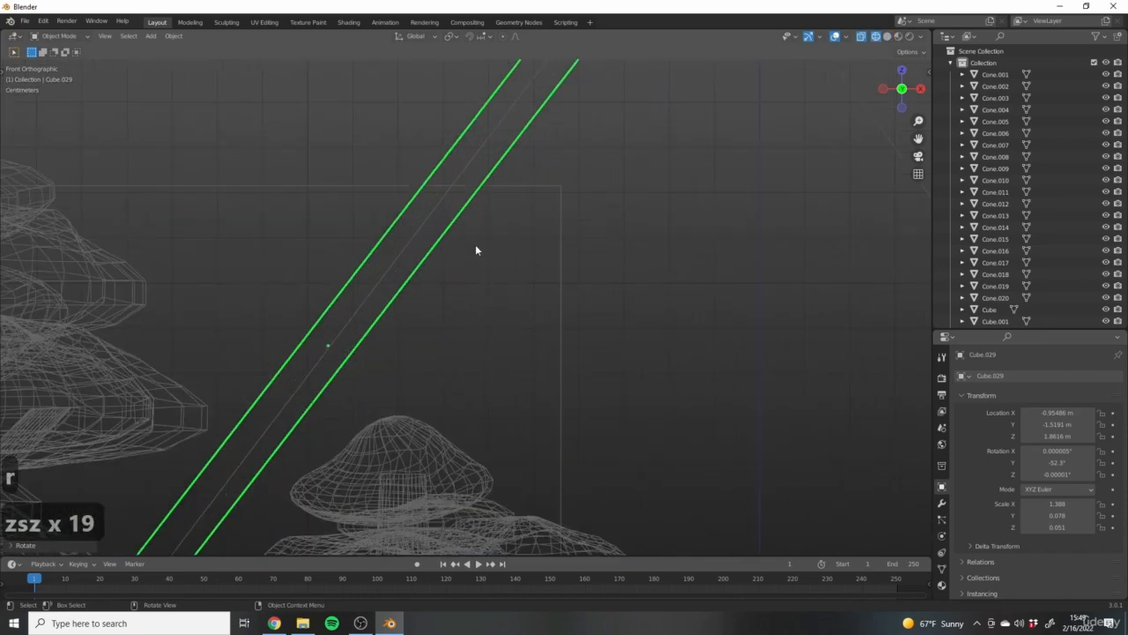
scroll(331, 434, up, 4)
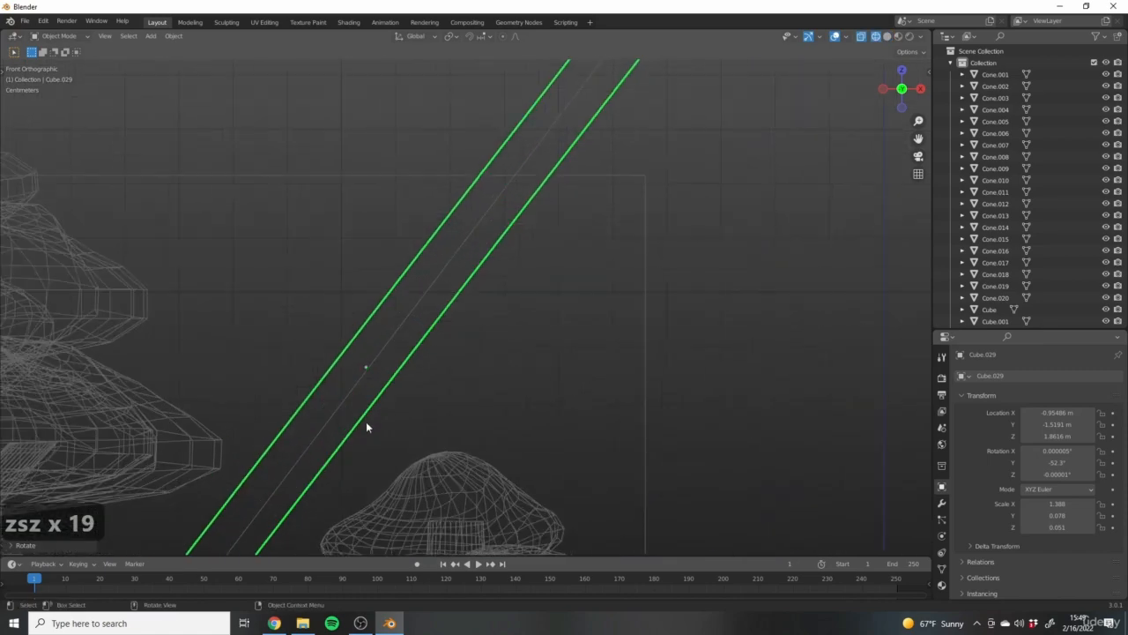
key(g)
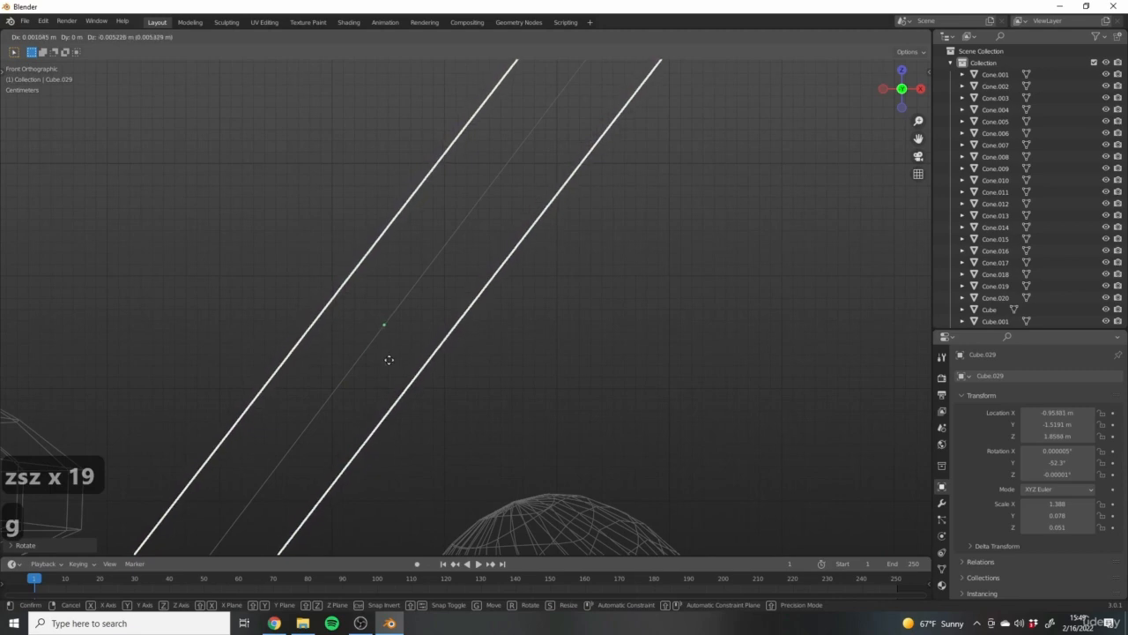
click(388, 358)
scroll(423, 377, down, 10)
scroll(436, 377, up, 3)
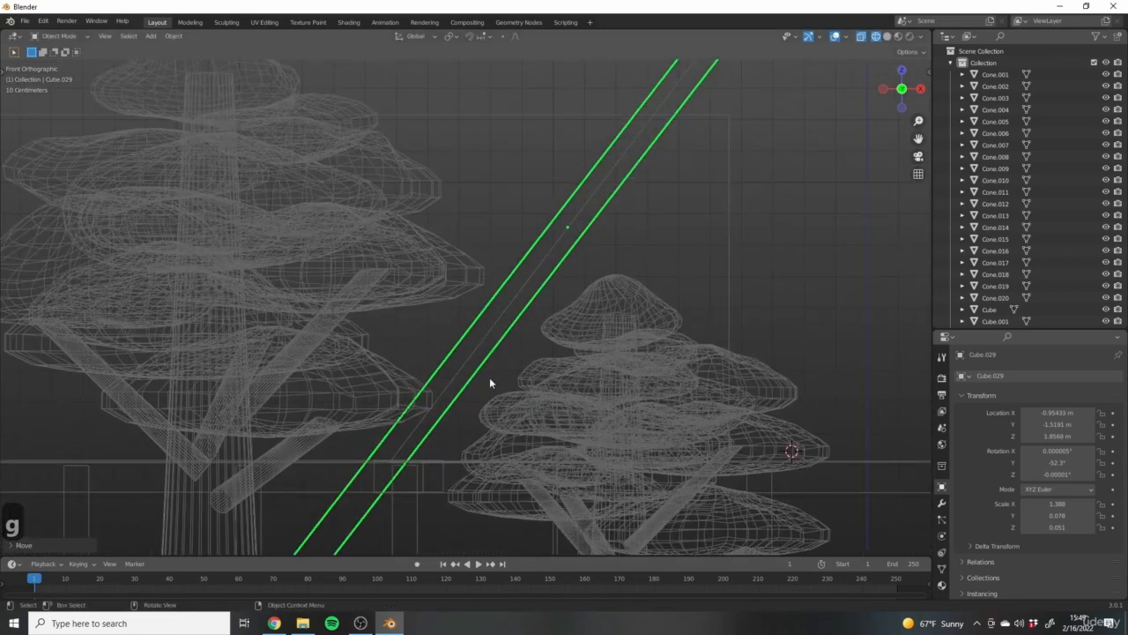
scroll(520, 344, down, 6)
scroll(490, 357, up, 3)
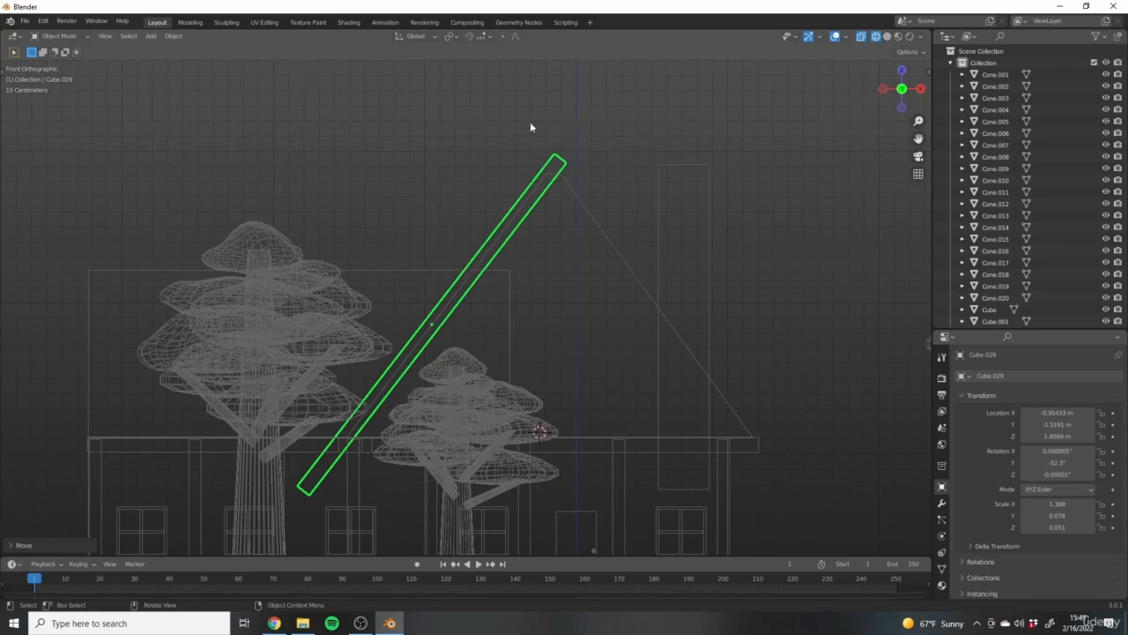
scroll(554, 154, up, 6)
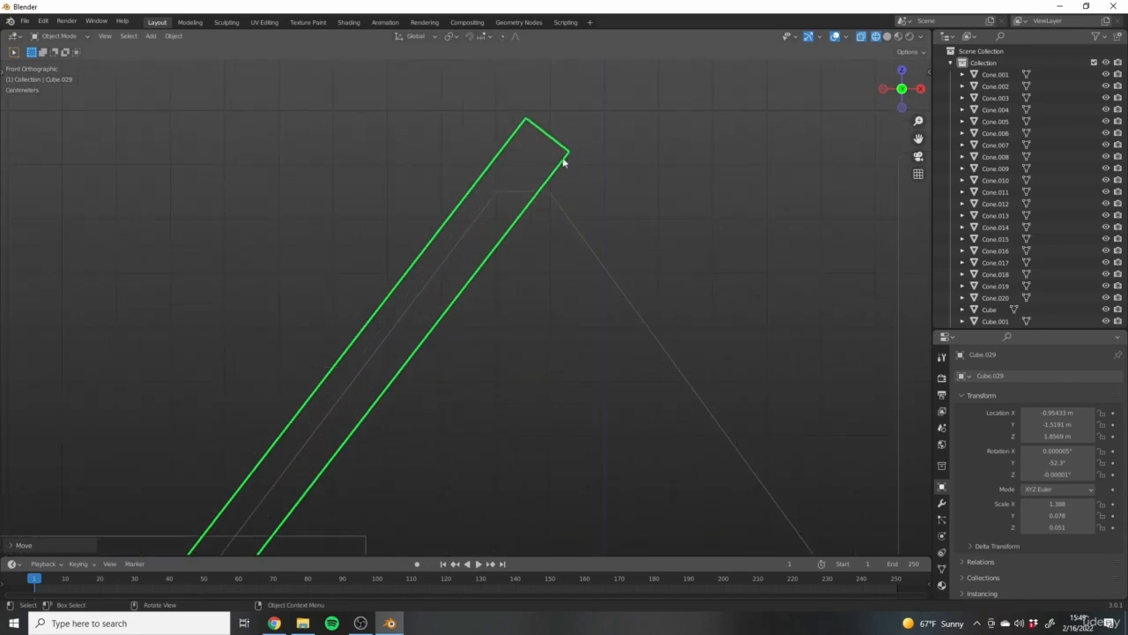
scroll(483, 319, down, 6)
Flatten the sloping beam's lower end to horizontal by scaling its end vertices to 0 along Z.
key(Tab)
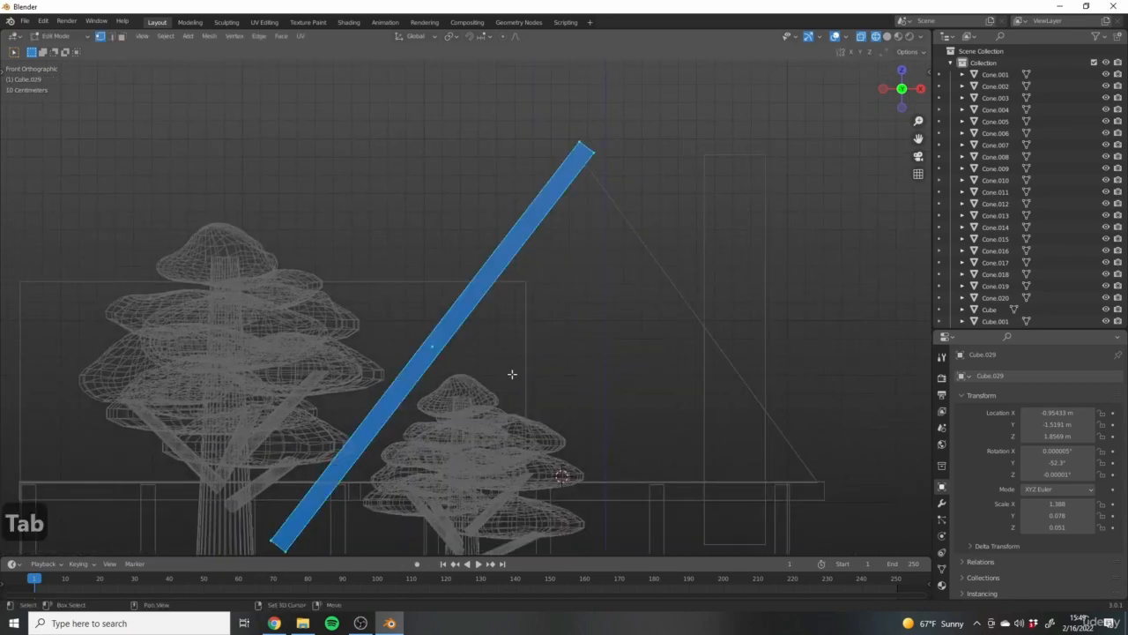
shift+middle_drag(512, 373, 566, 230)
scroll(415, 464, up, 1)
scroll(462, 331, up, 1)
shift+middle_drag(463, 330, 590, 324)
drag(334, 379, 453, 491)
scroll(411, 408, up, 3)
scroll(359, 464, down, 4)
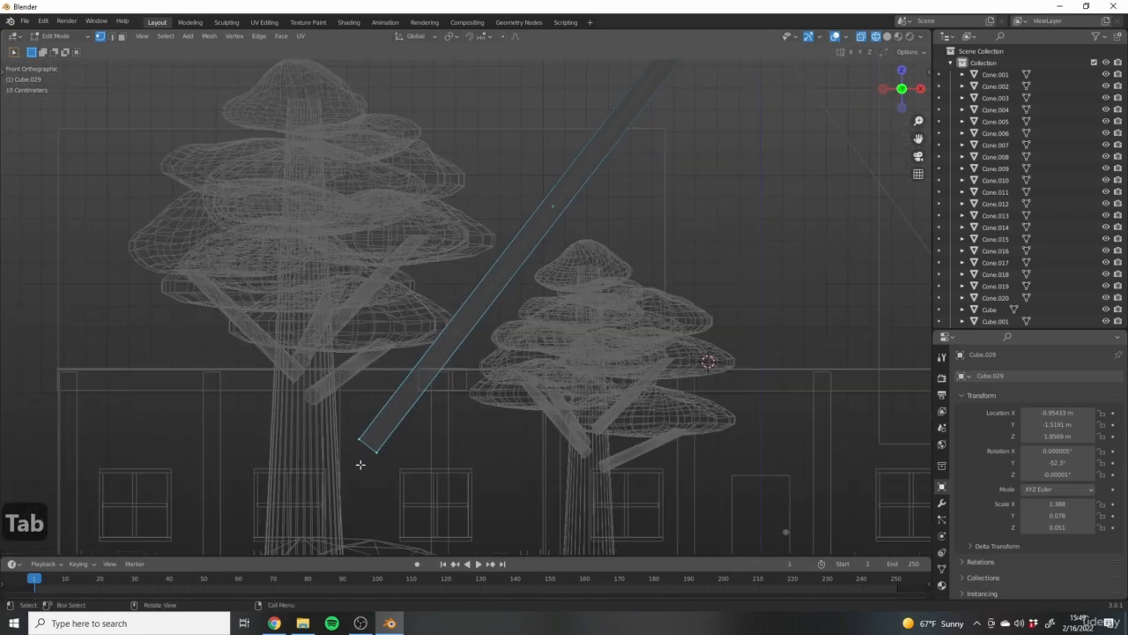
mouse_move(359, 464)
middle_down()
mouse_move(393, 416)
mouse_move(404, 458)
mouse_move(363, 520)
mouse_move(327, 496)
mouse_move(343, 468)
middle_up()
key(KP_1)
scroll(475, 396, down, 3)
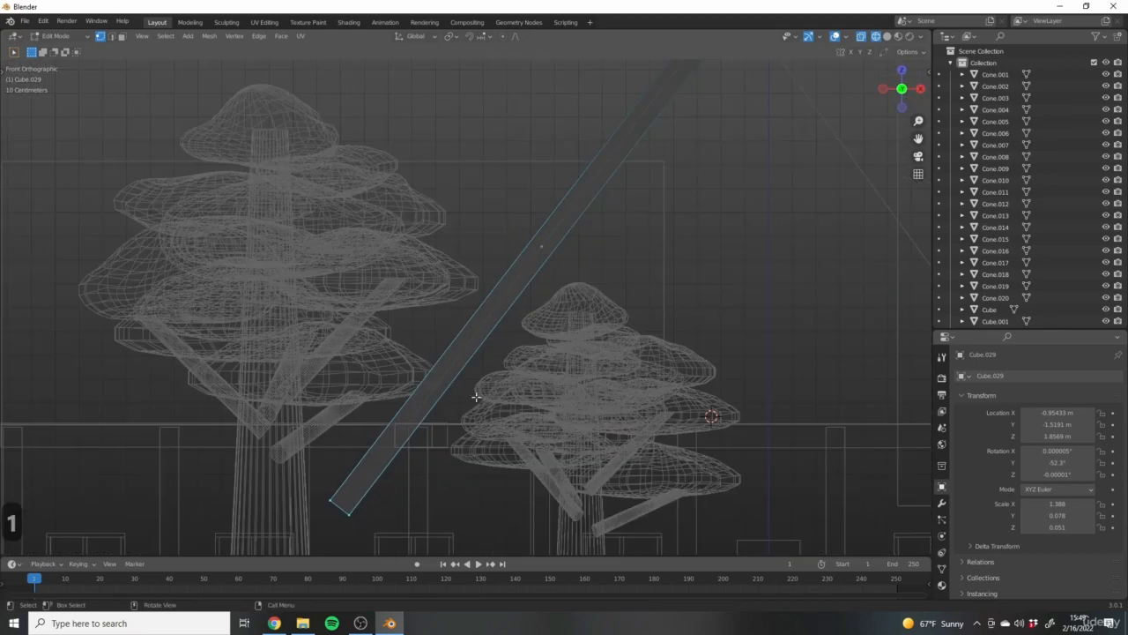
shift+middle_drag(347, 345, 373, 251)
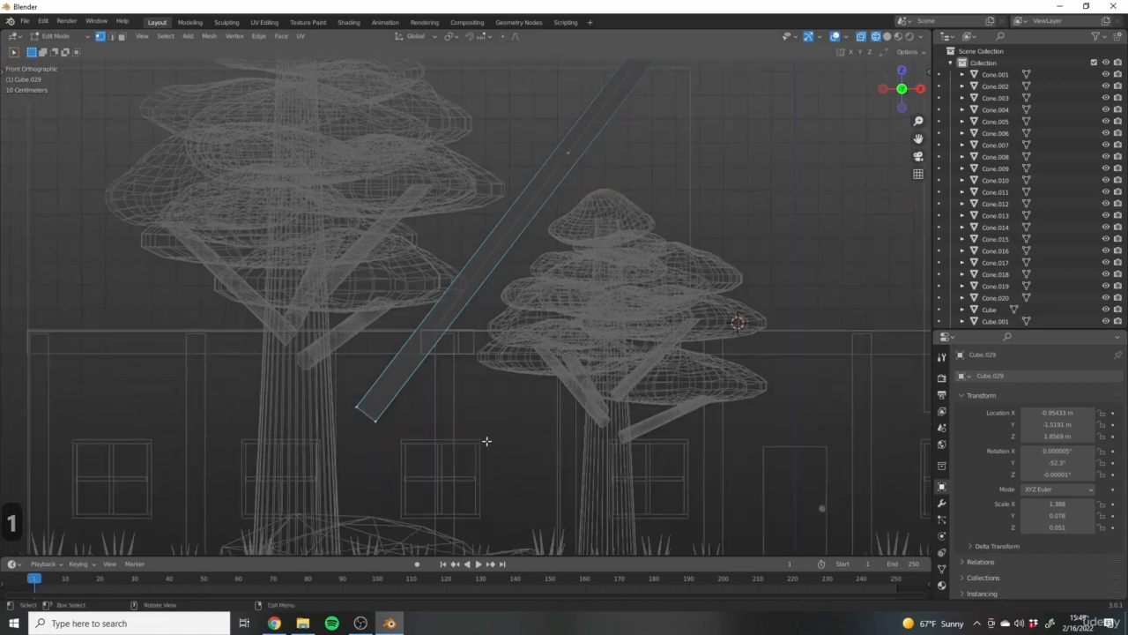
shift+middle_drag(411, 411, 443, 405)
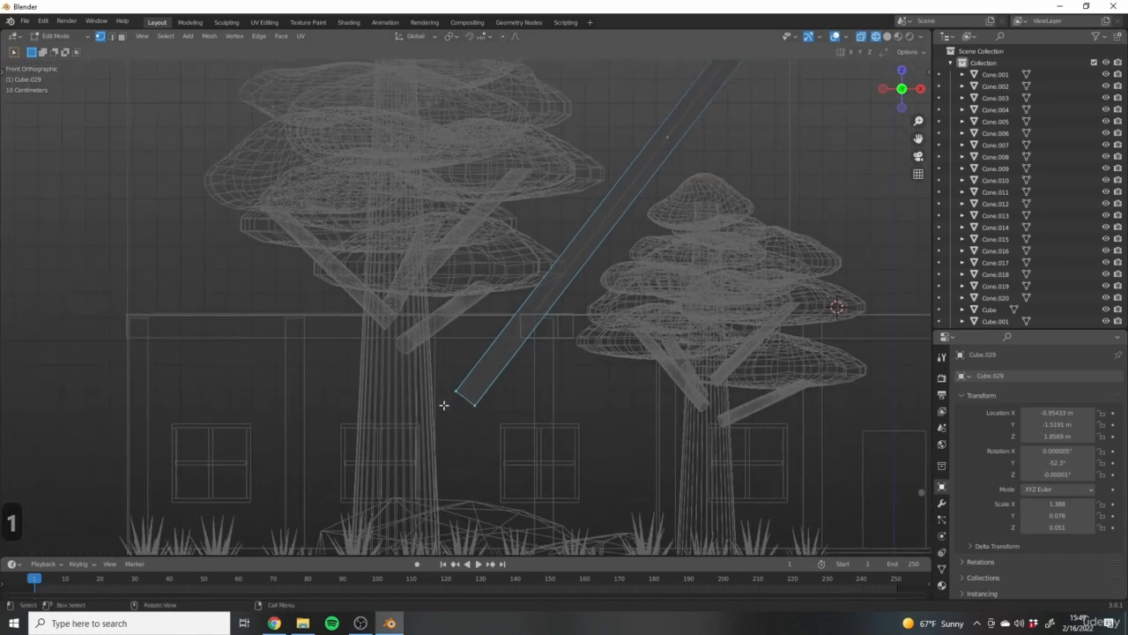
scroll(488, 443, up, 4)
scroll(461, 370, down, 8)
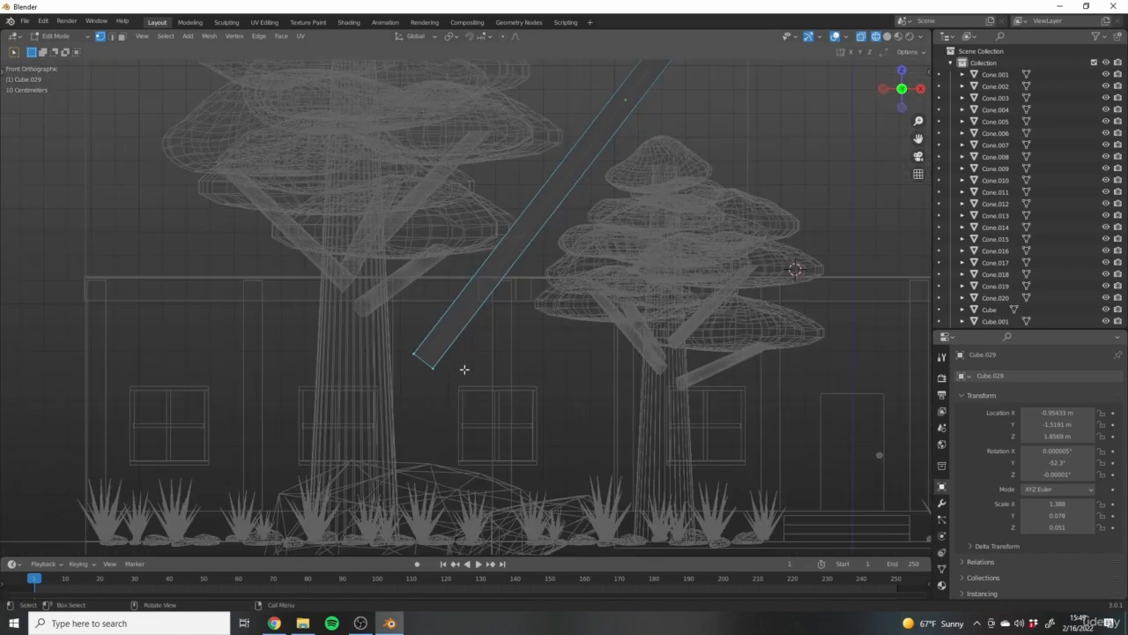
shift+middle_drag(556, 375, 529, 419)
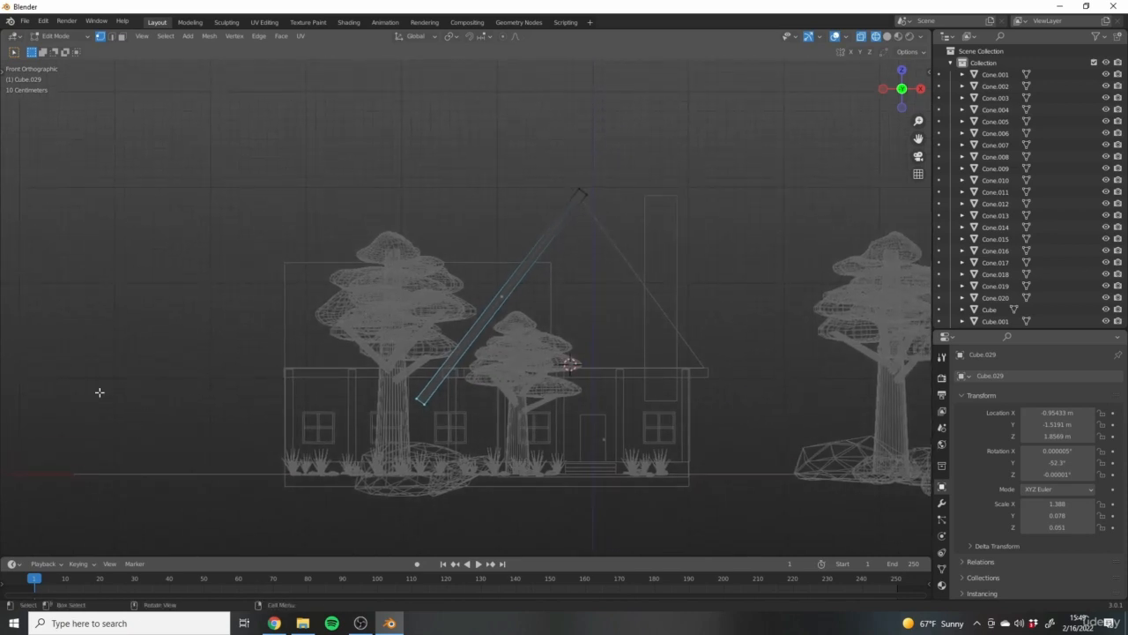
scroll(569, 496, up, 8)
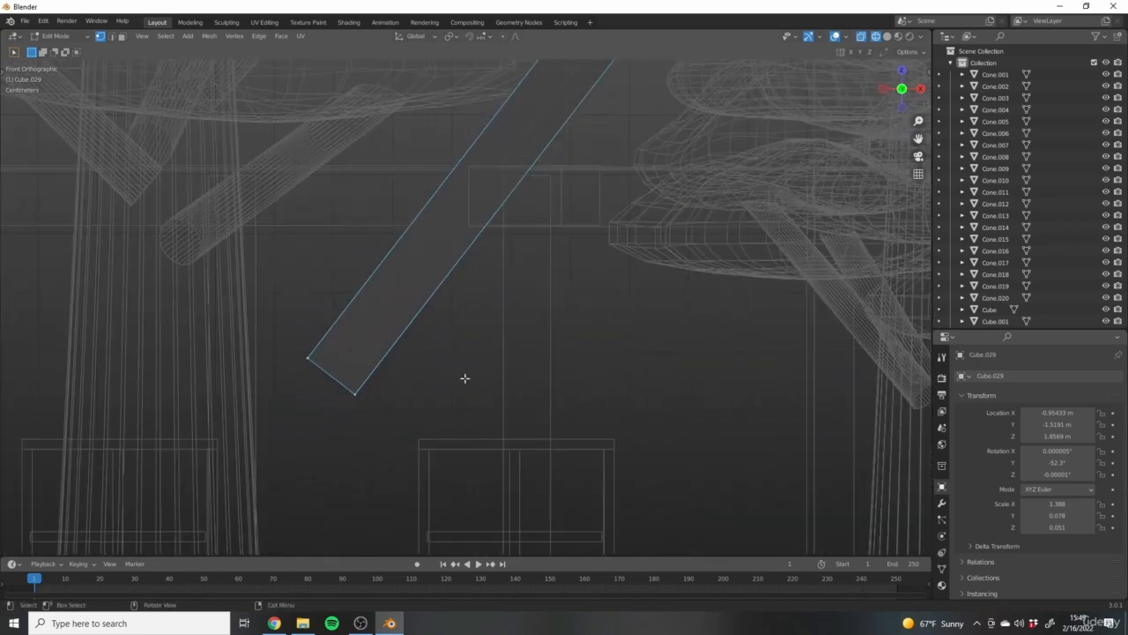
key(s)
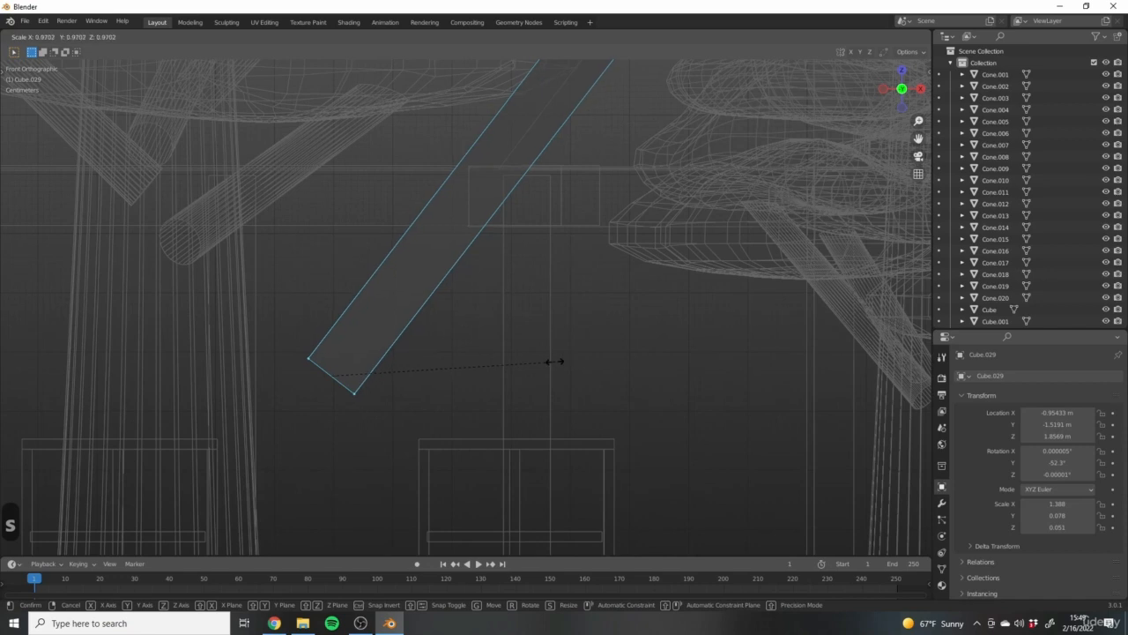
key(z)
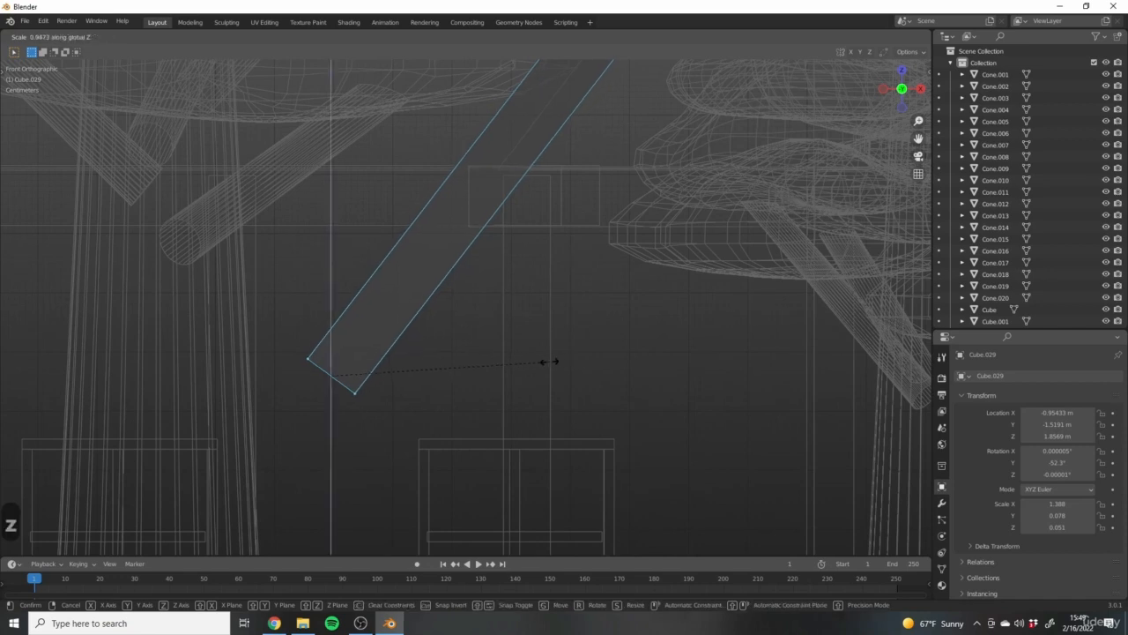
key(0)
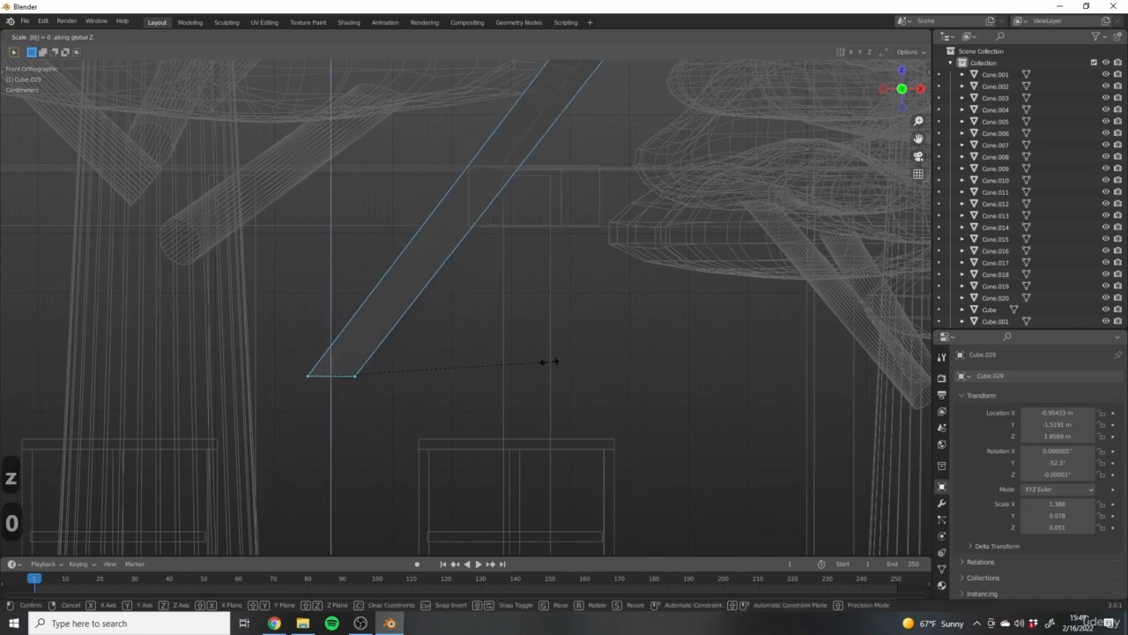
click(512, 379)
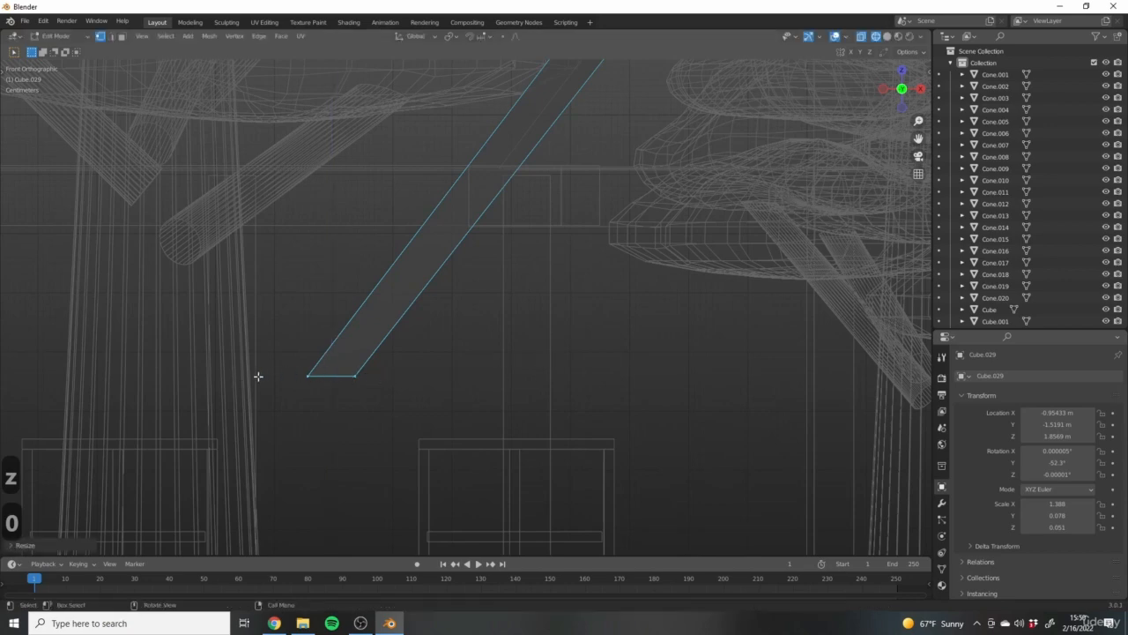
Move the flattened lower end up the slope so it rests on the upper edge of the front porch beam at its corner.
scroll(291, 392, down, 7)
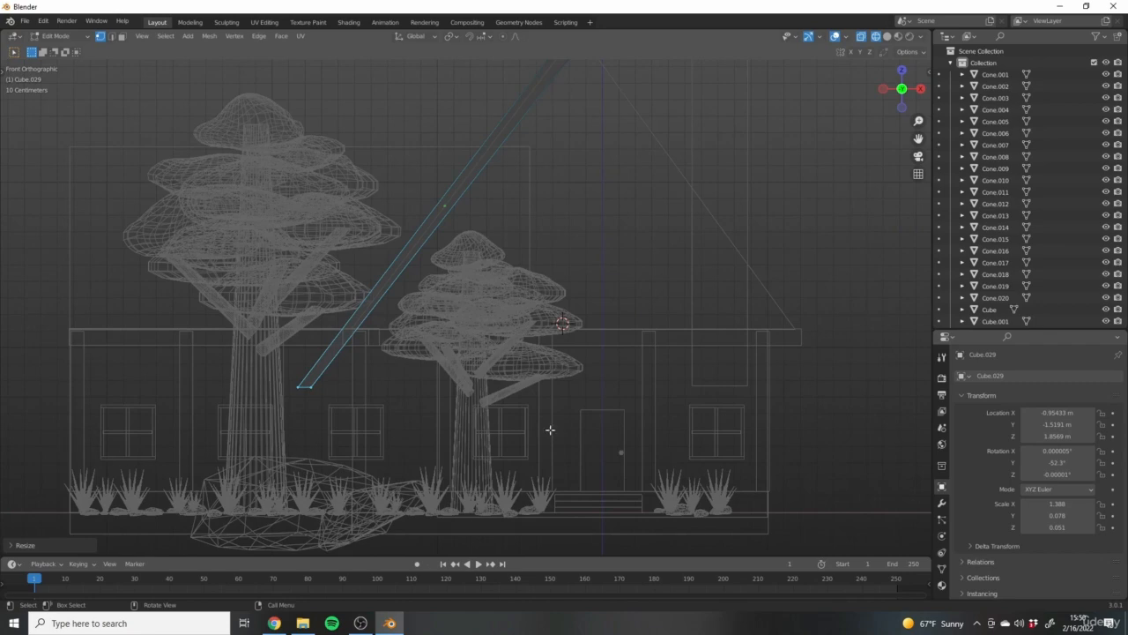
mouse_move(410, 319)
shift+middle_down()
mouse_move(409, 330)
mouse_move(475, 369)
shift+middle_up()
scroll(475, 368, up, 1)
key(z)
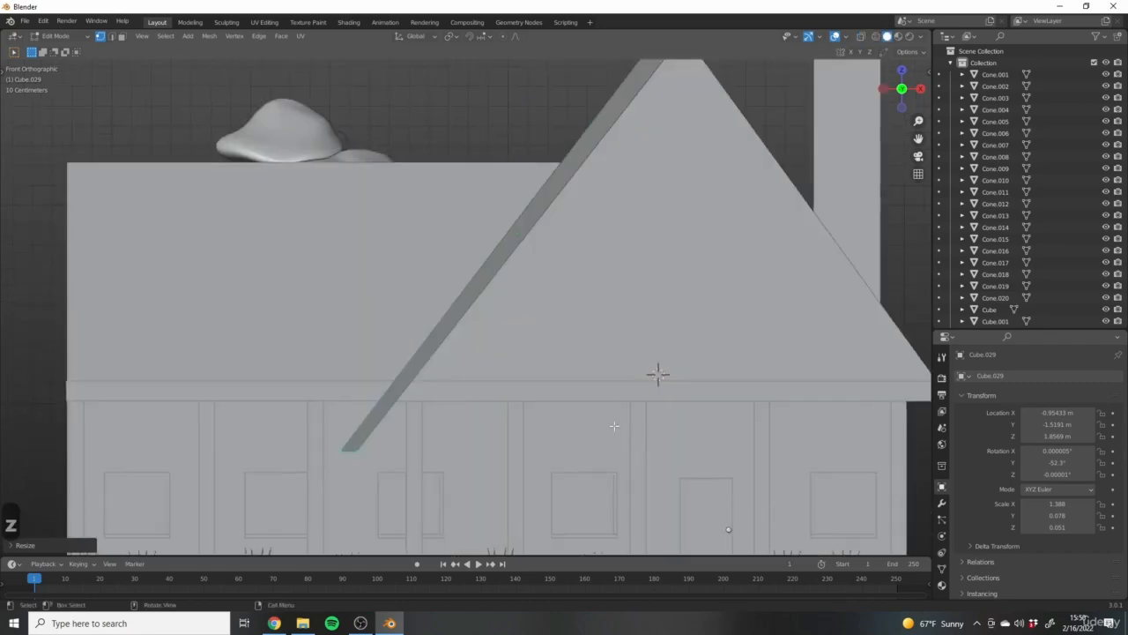
scroll(368, 416, down, 3)
scroll(430, 415, up, 3)
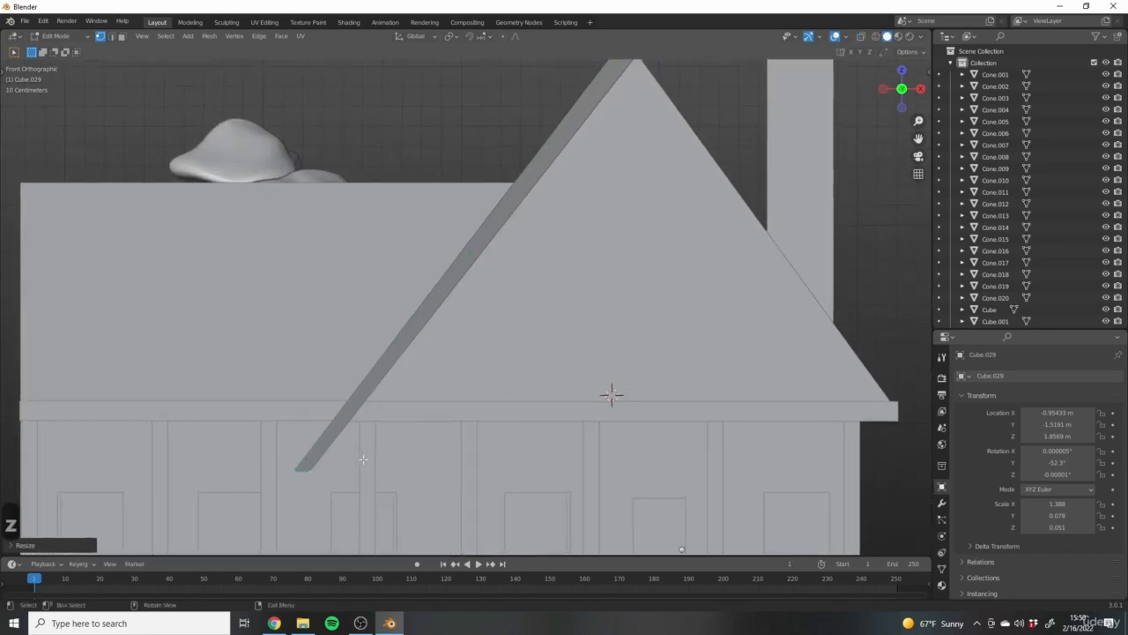
key(g)
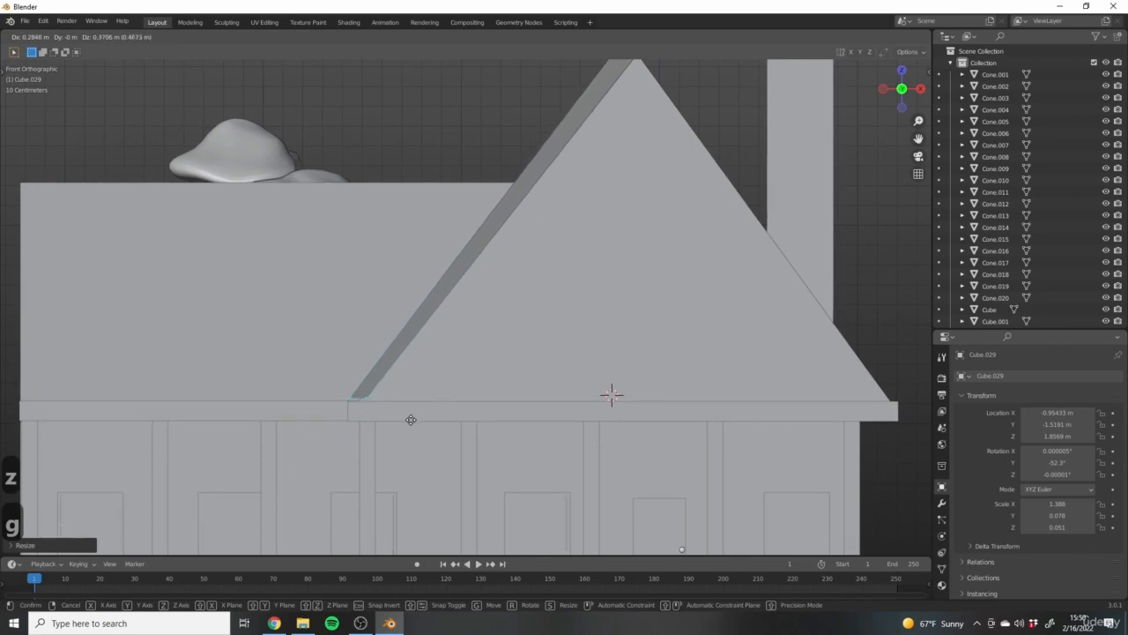
click(408, 420)
scroll(338, 411, up, 6)
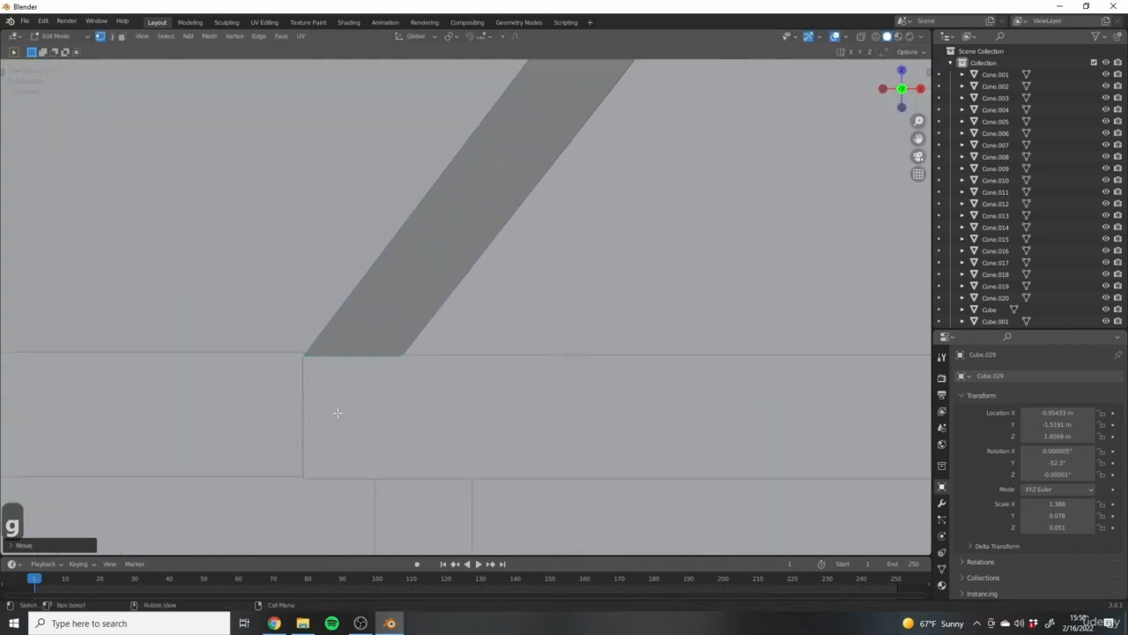
key(g)
click(380, 370)
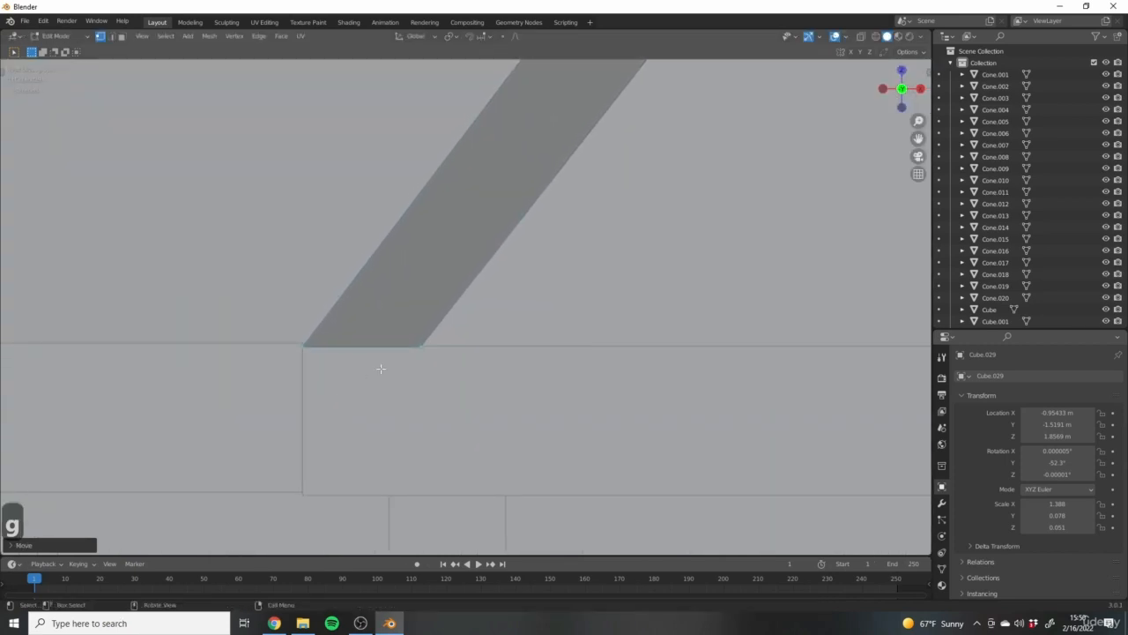
Flatten the sloping beam's upper end to horizontal by scaling its end vertices to 0 along Z.
scroll(573, 353, down, 8)
scroll(493, 370, up, 6)
shift+middle_drag(458, 284, 569, 327)
key(z)
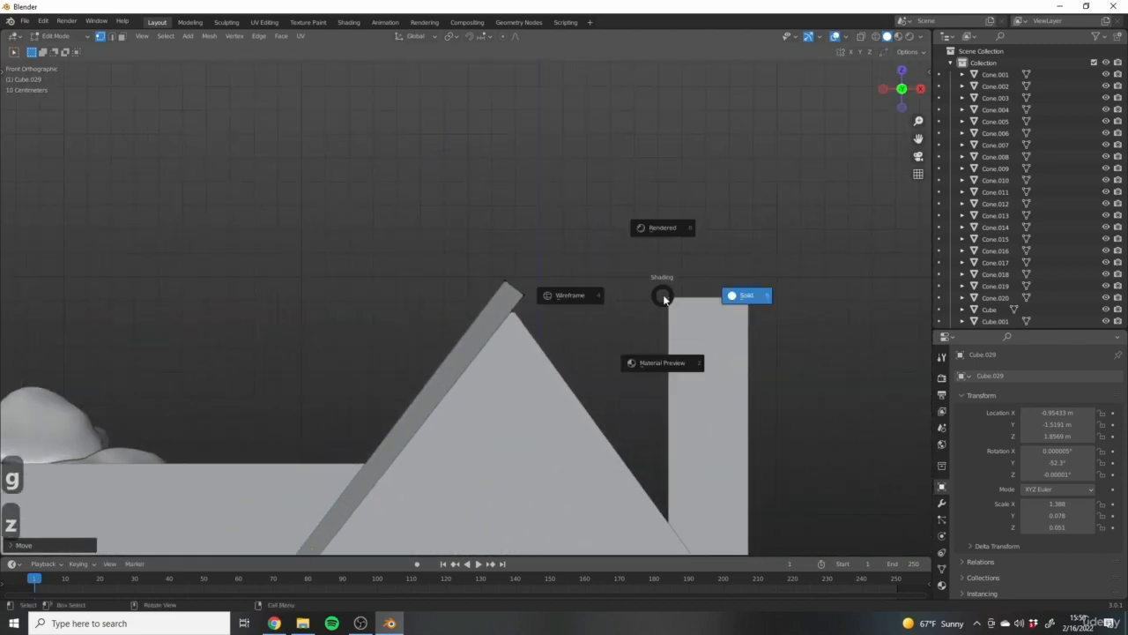
click(564, 295)
scroll(600, 335, up, 4)
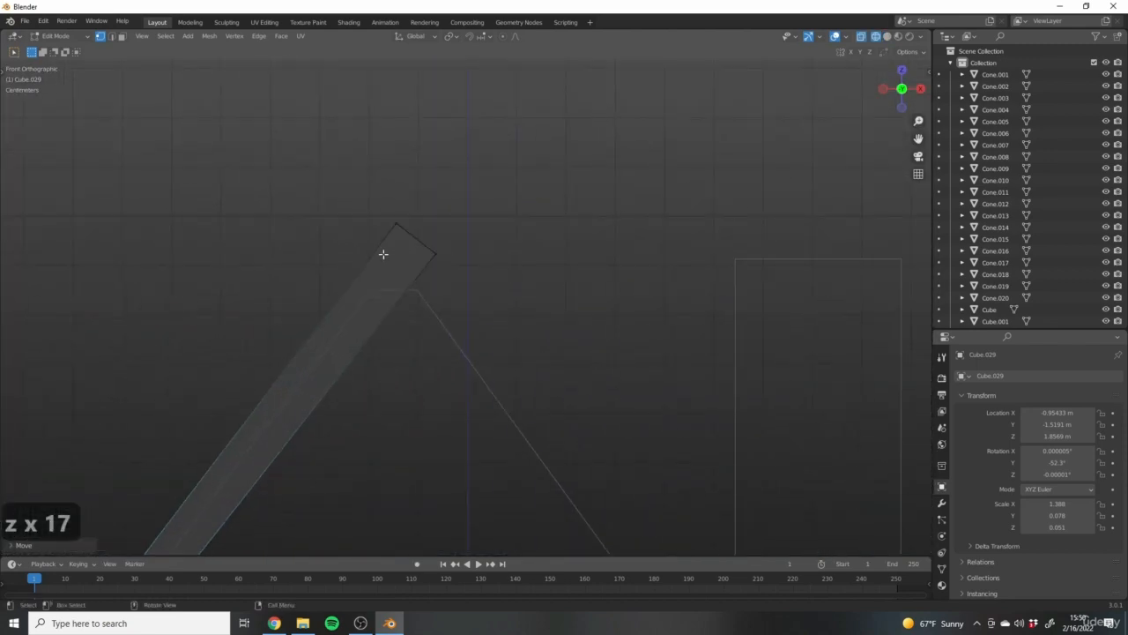
shift+middle_drag(517, 198, 559, 201)
key(z)
click(570, 194)
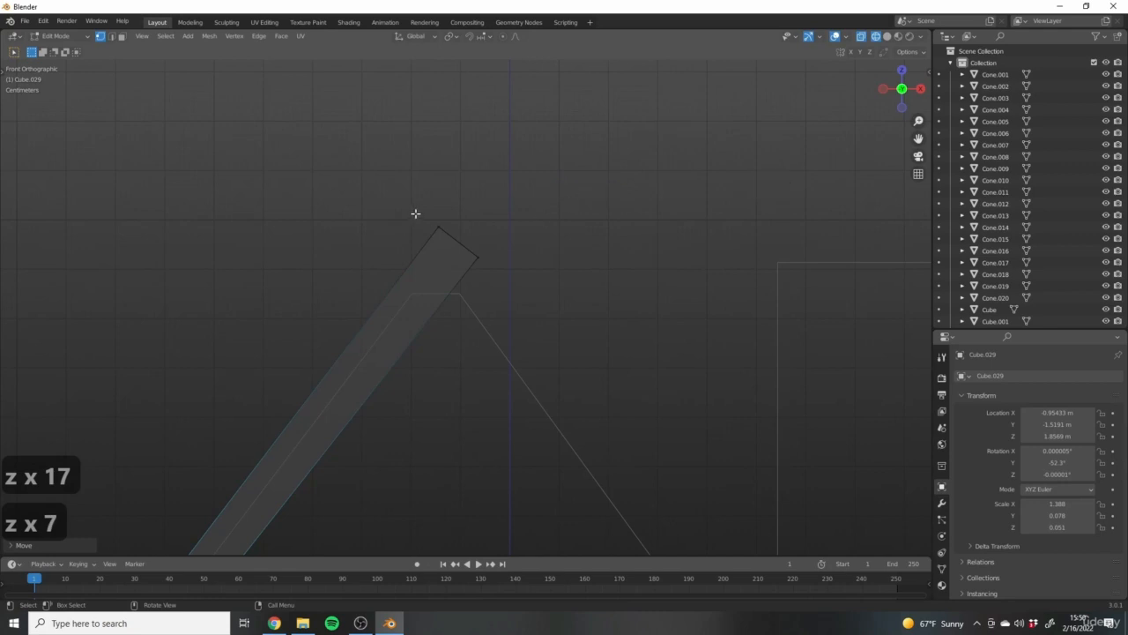
shift+middle_drag(439, 215, 511, 222)
scroll(543, 231, up, 3)
drag(475, 162, 705, 351)
key(s)
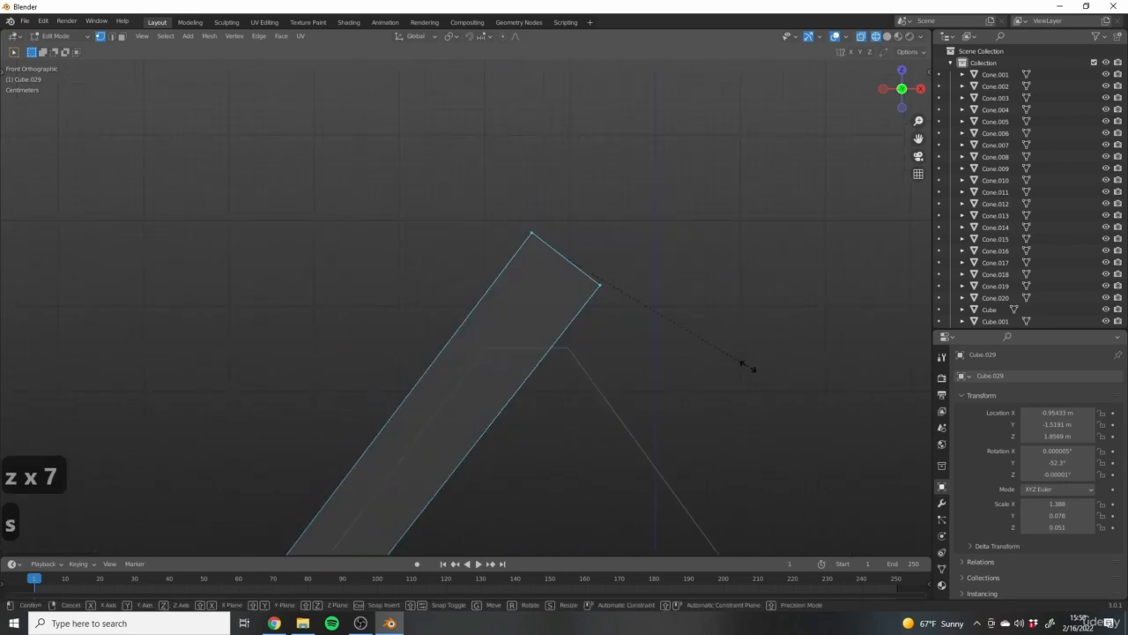
key(z)
key(0)
key(Return)
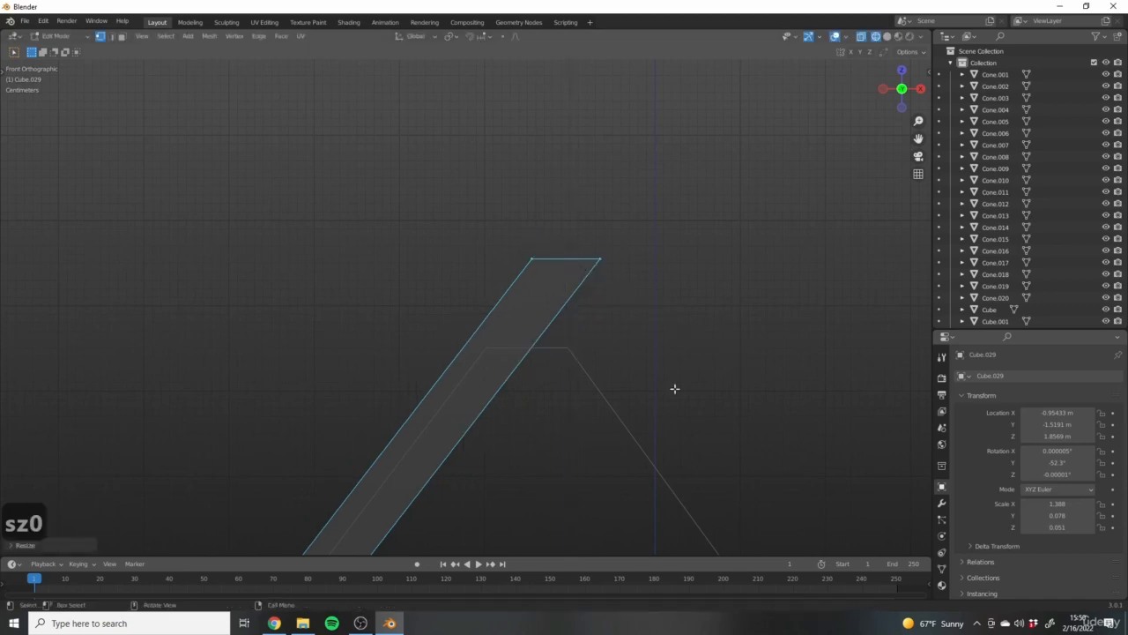
Move the flattened upper end down to the gable's peak, then return to Object Mode with solid shading.
shift+middle_drag(579, 375, 585, 255)
key(g)
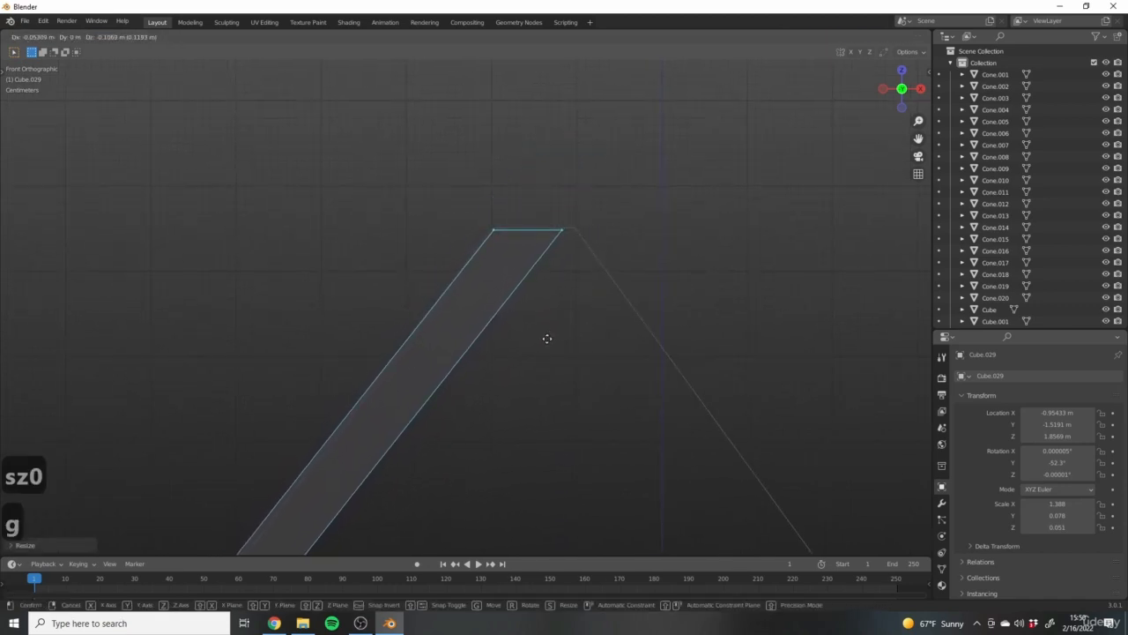
click(547, 338)
scroll(528, 299, down, 5)
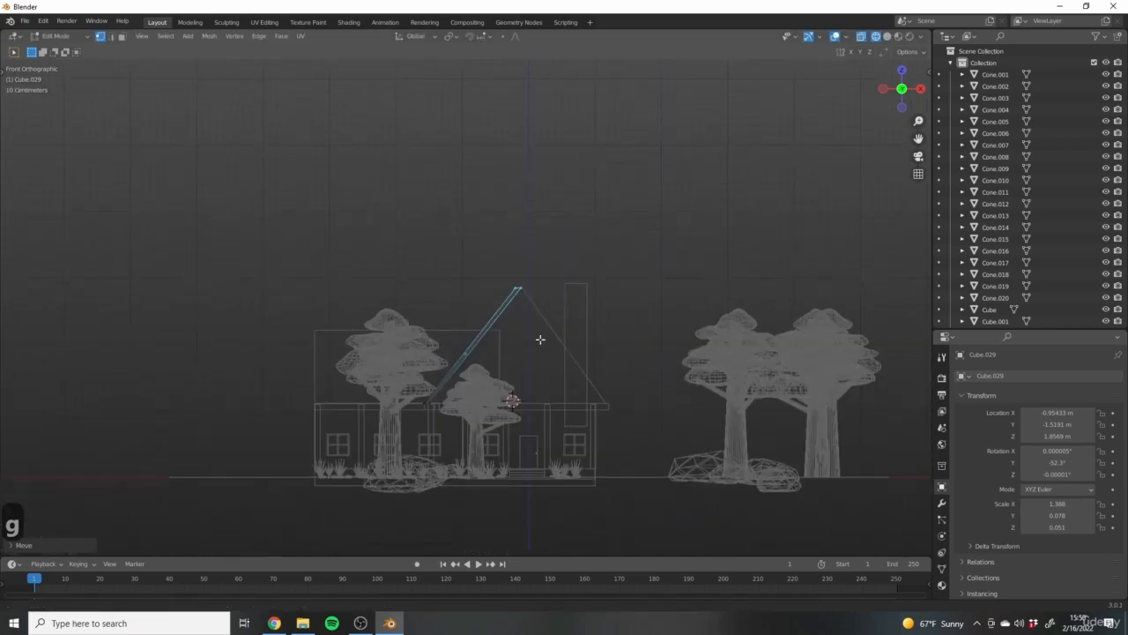
key(z)
scroll(510, 315, up, 3)
key(Tab)
scroll(512, 317, down, 3)
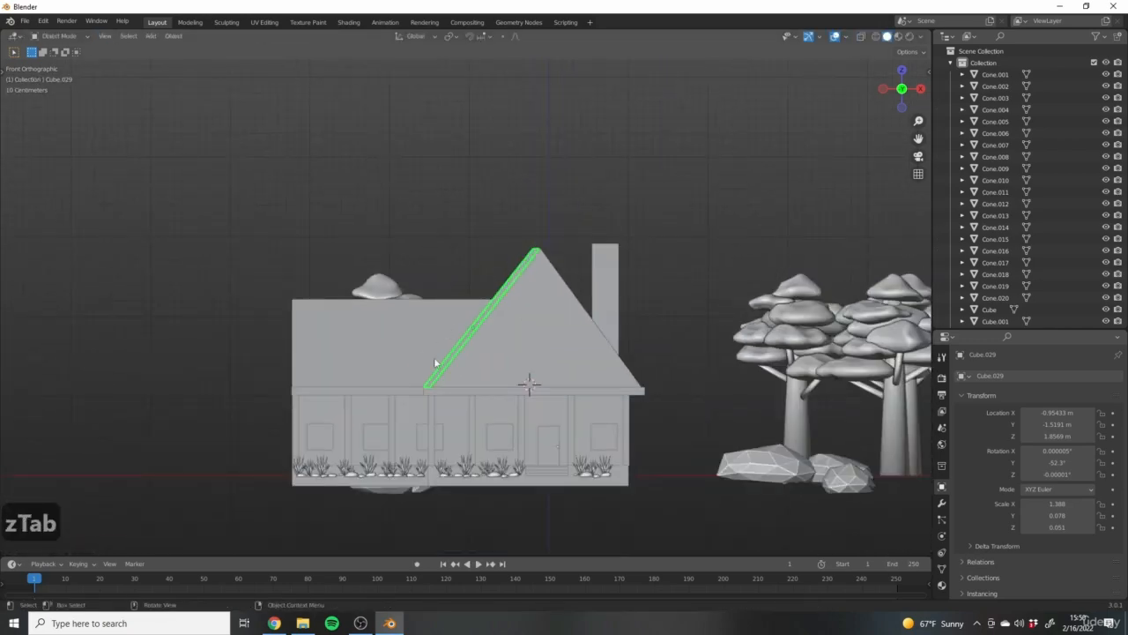
Inspect the gable trim from several sides of the house and reselect the sloping trim beam.
middle_drag(514, 335, 494, 310)
click(601, 413)
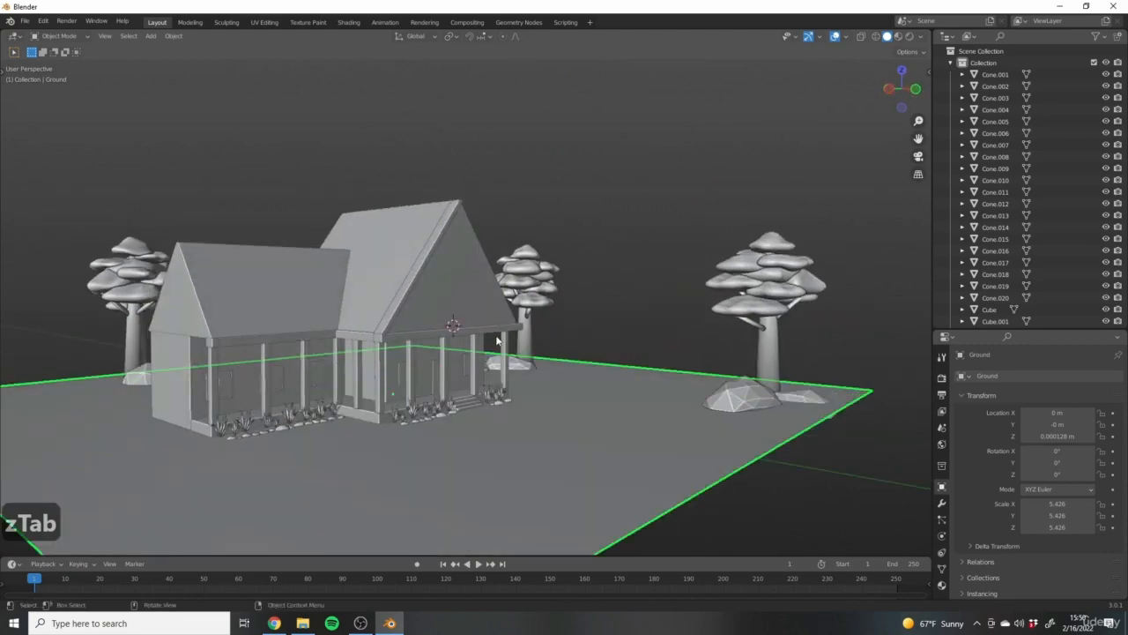
scroll(379, 177, up, 4)
middle_drag(360, 146, 298, 132)
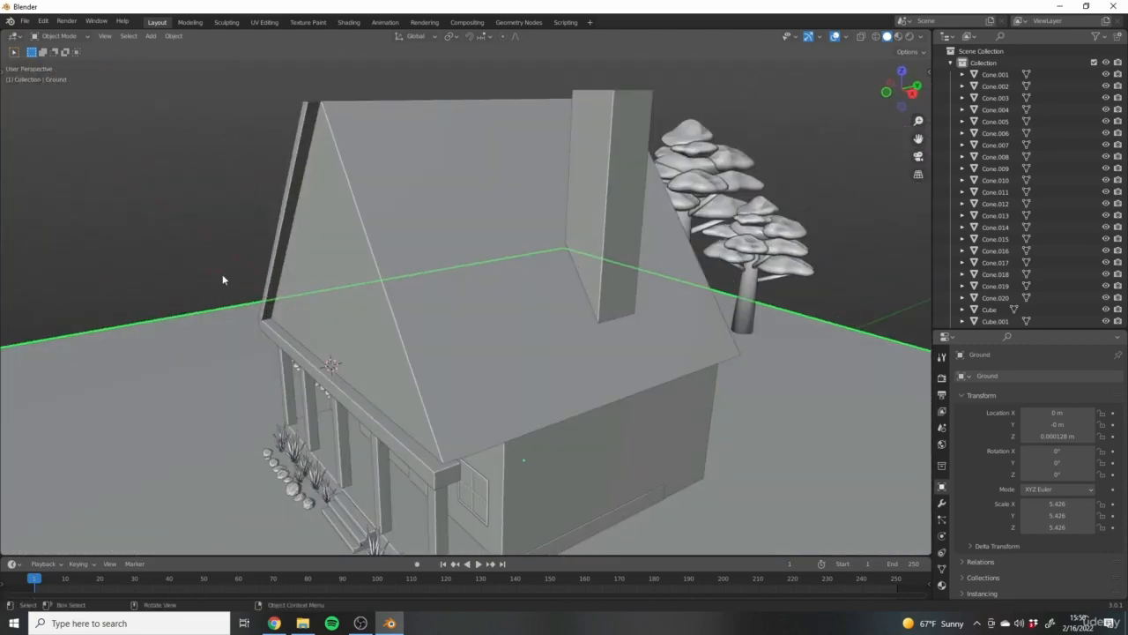
middle_drag(361, 287, 545, 331)
click(612, 395)
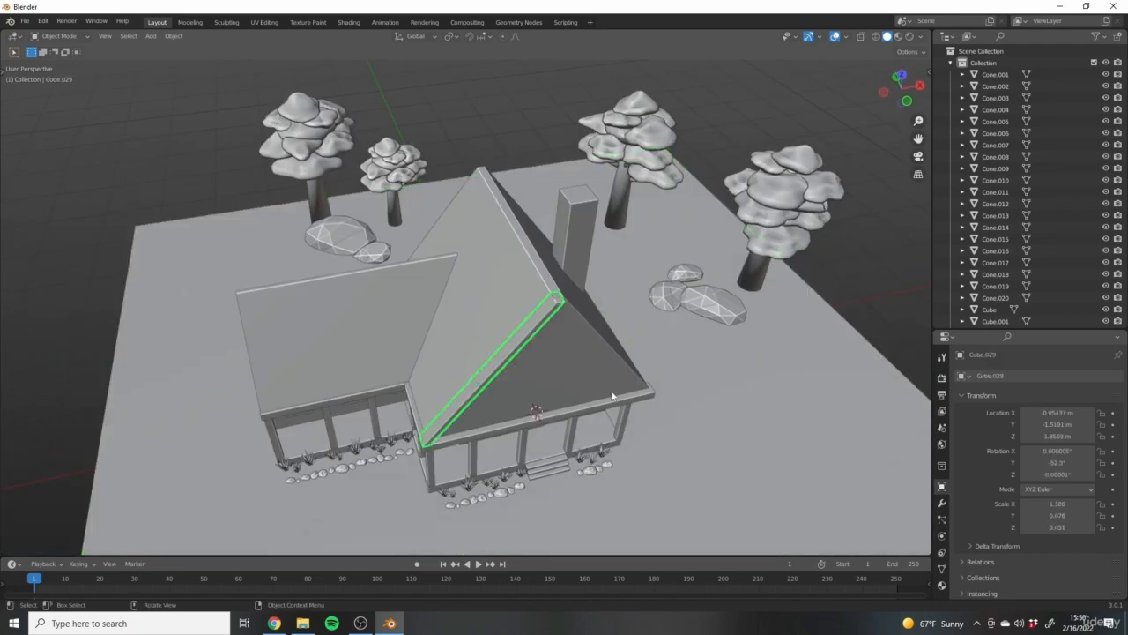
Duplicate the sloping gable trim beam and move the copy along X to the chimney-side slope, at about X 0.62 m.
middle_drag(612, 396, 453, 375)
scroll(529, 317, up, 4)
scroll(520, 308, down, 5)
scroll(492, 310, up, 1)
key(shift+d)
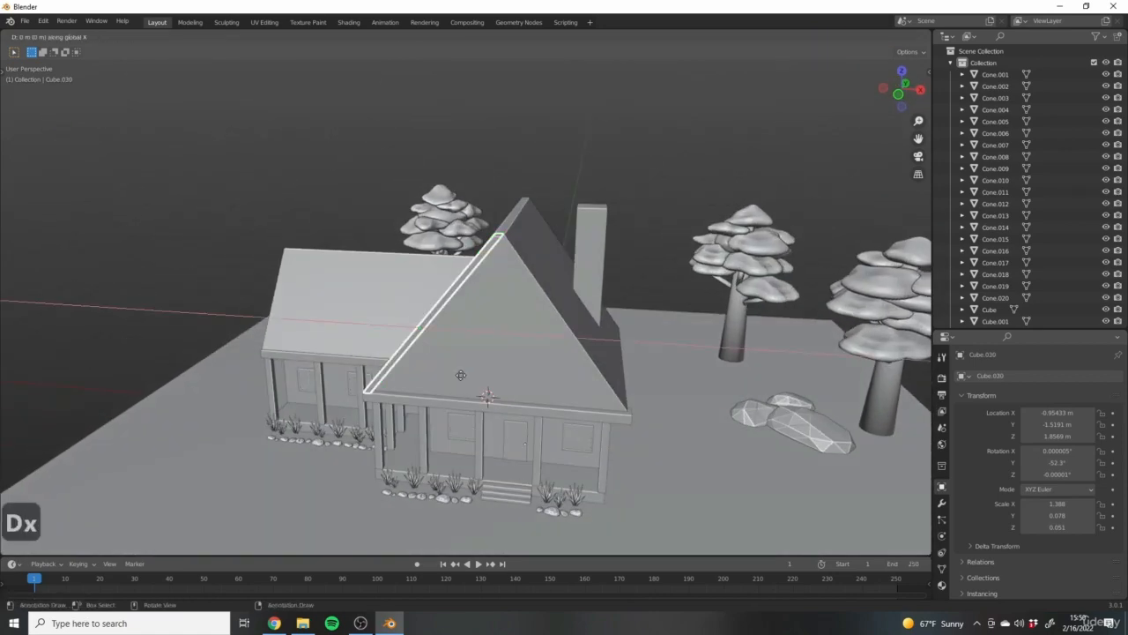
click(618, 402)
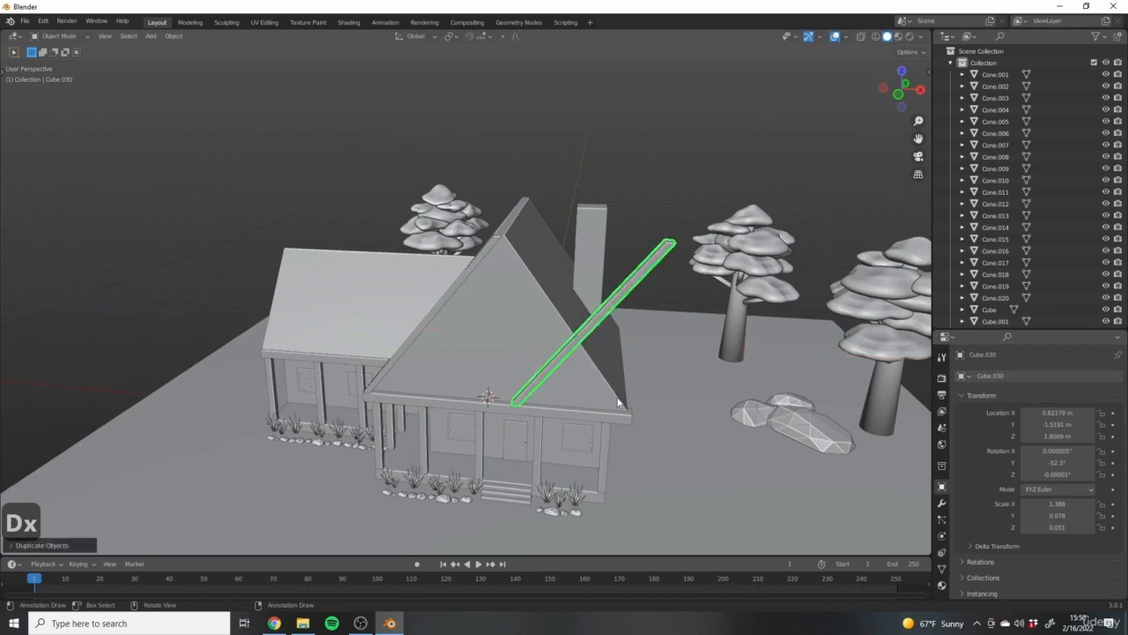
middle_drag(618, 402, 571, 329)
scroll(576, 307, up, 3)
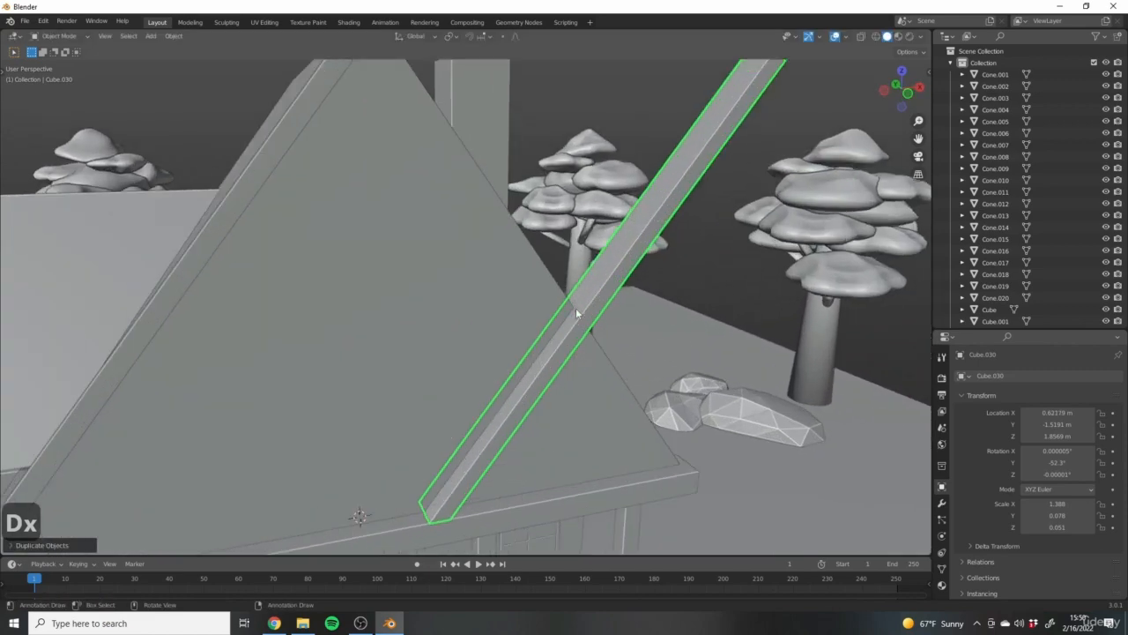
scroll(680, 294, down, 4)
middle_drag(680, 295, 659, 325)
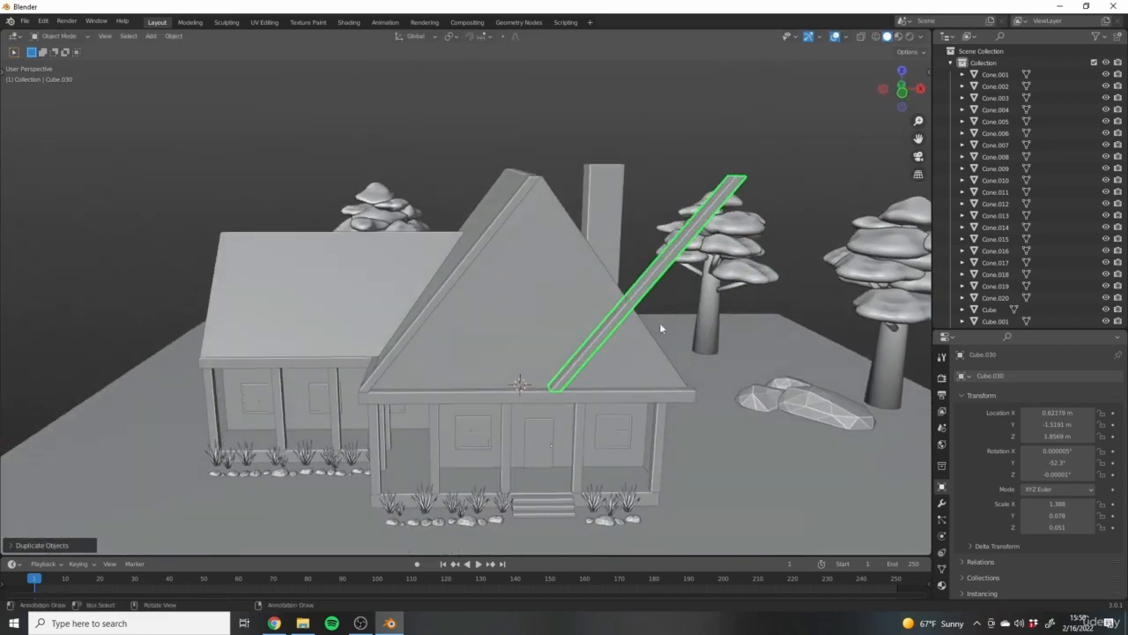
middle_drag(599, 295, 662, 293)
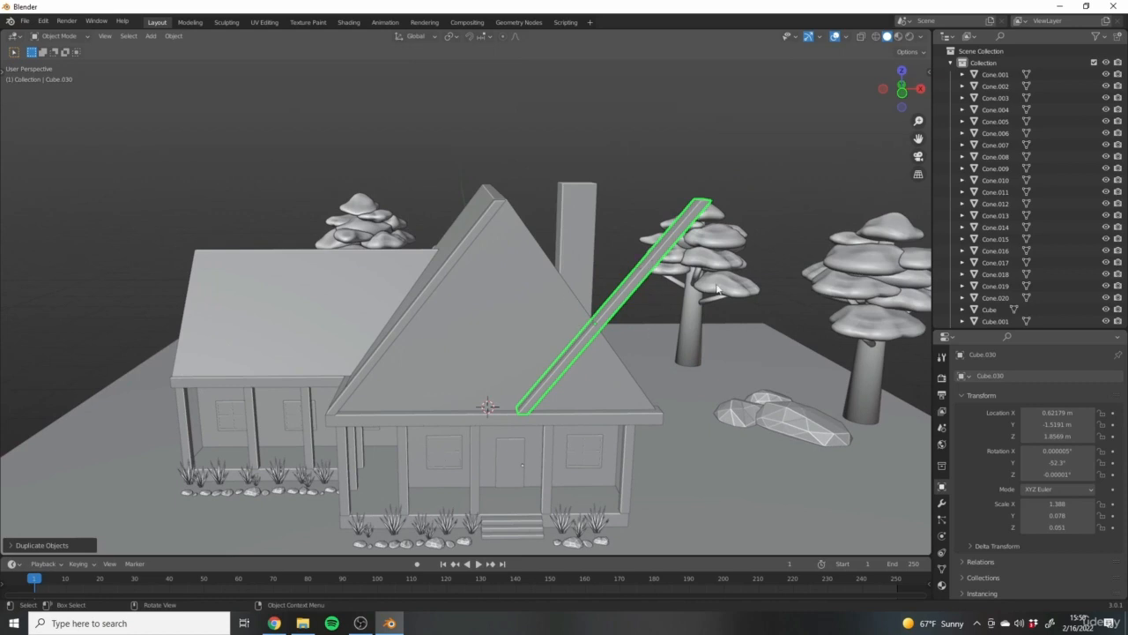
Try to mirror the duplicated beam by scaling it to -1 along X, and undo it.
key(s)
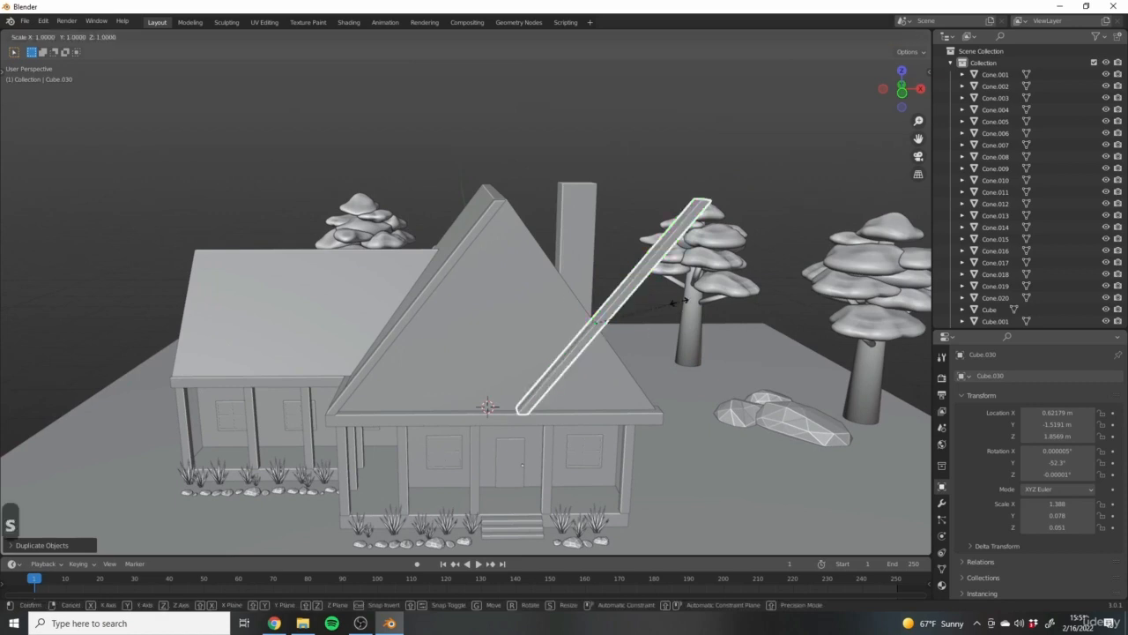
key(x)
key(1)
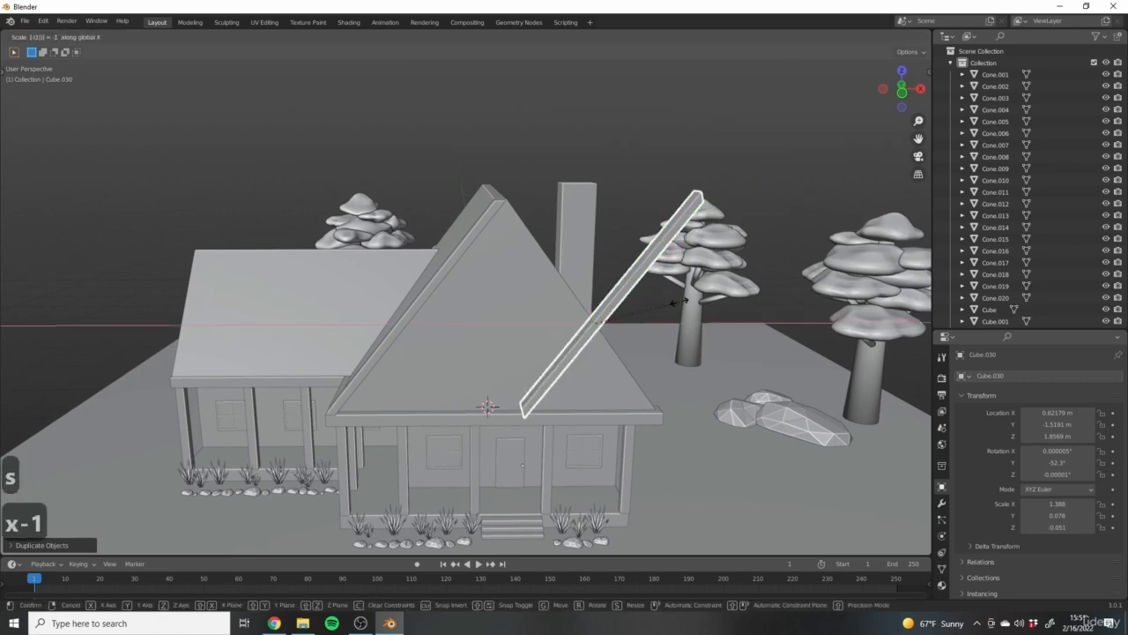
click(675, 300)
middle_drag(643, 291, 665, 319)
key(ctrl+z)
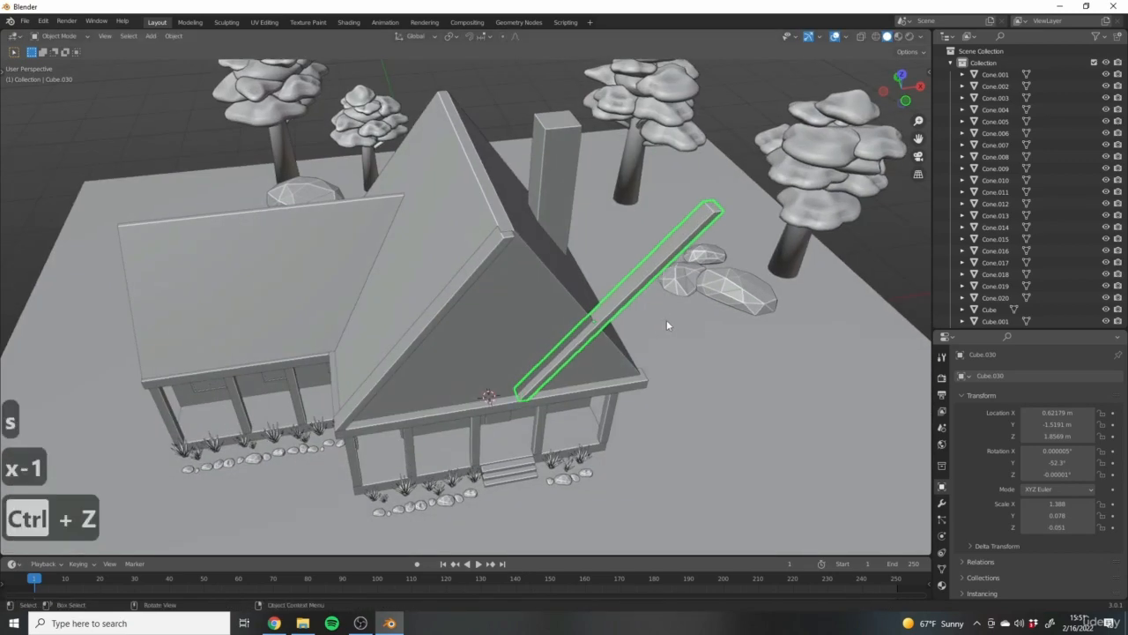
Try to flip the duplicated beam by scaling it to -1 along Y, and test a free rotation.
key(s)
key(y)
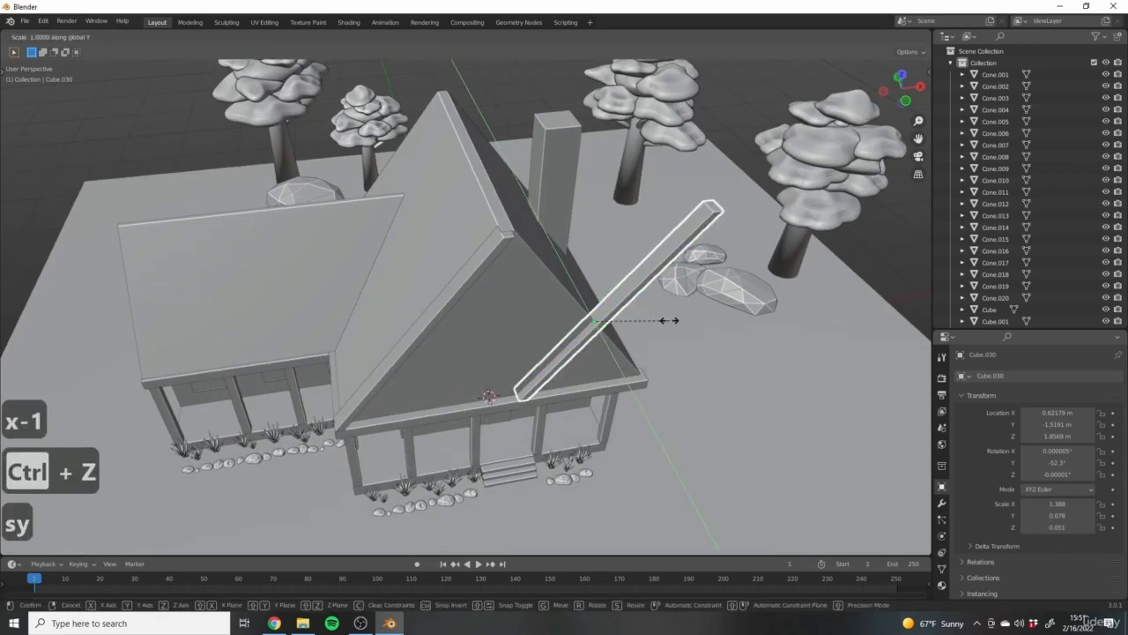
key(minus)
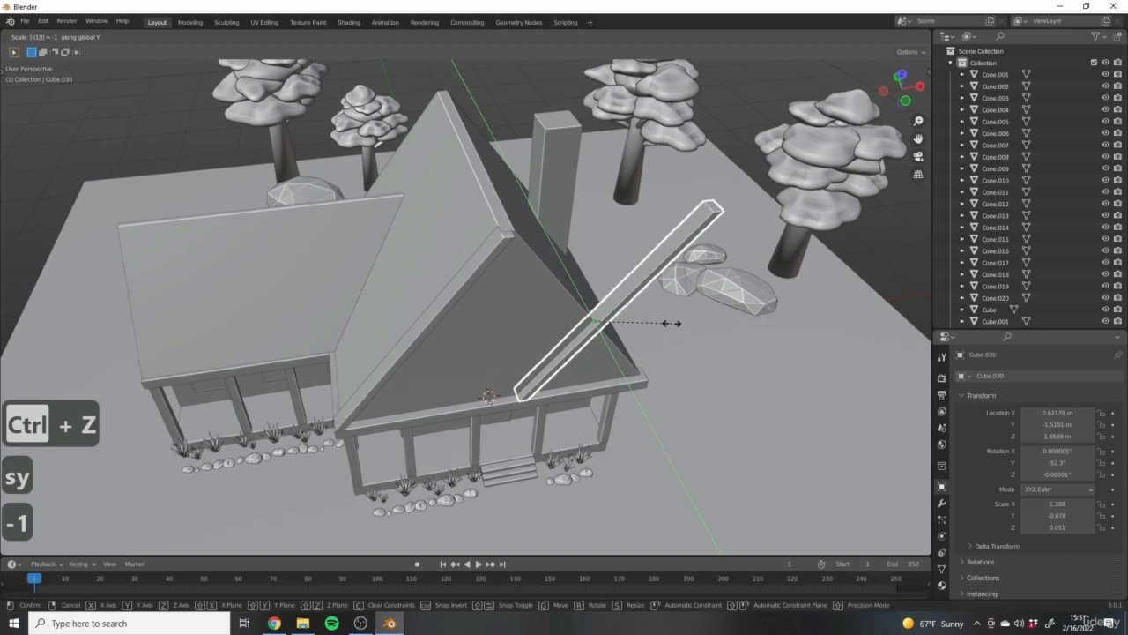
click(671, 323)
middle_drag(672, 322, 719, 350)
key(r)
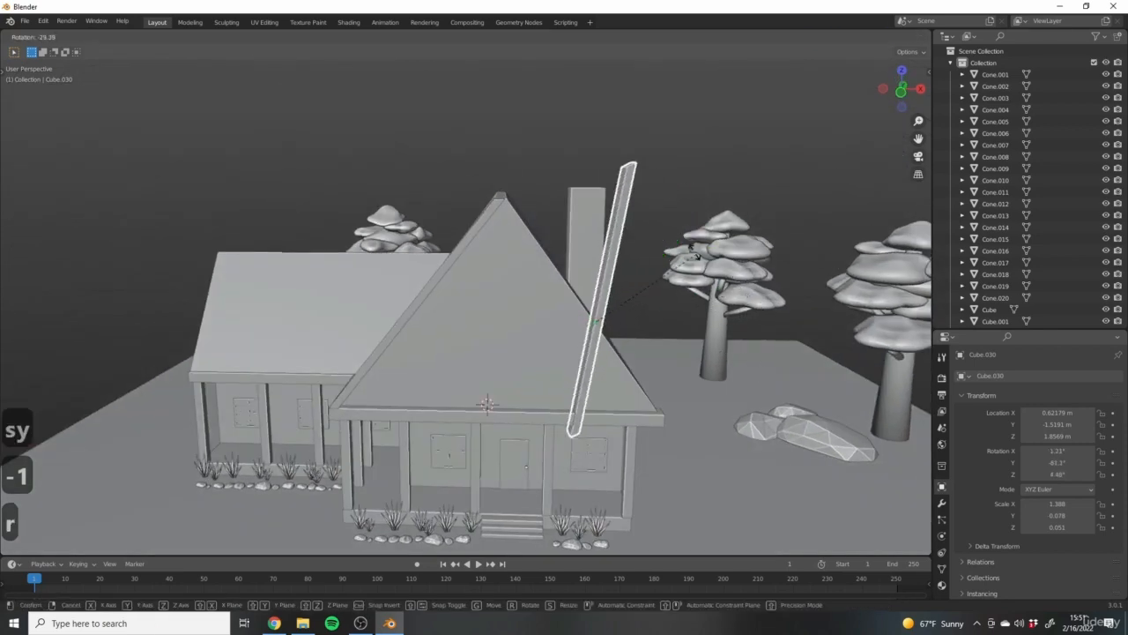
right_click(722, 324)
Try scaling the duplicated beam along Z, retry the -1 mirror scale along X, and undo it.
middle_drag(723, 323, 637, 378)
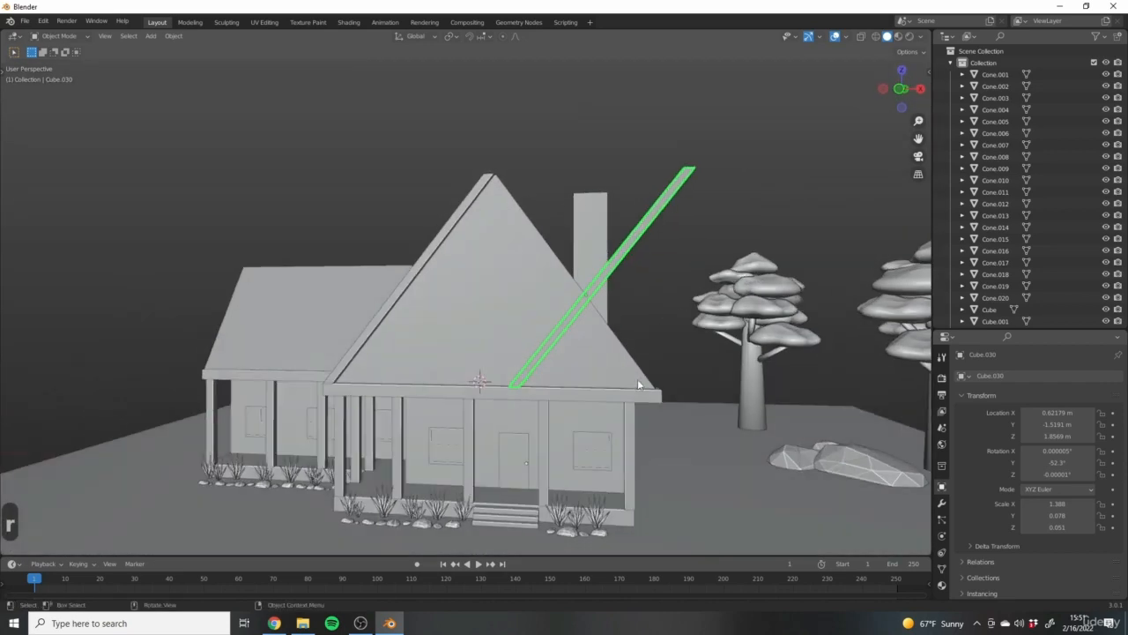
key(s)
key(z)
right_click(662, 326)
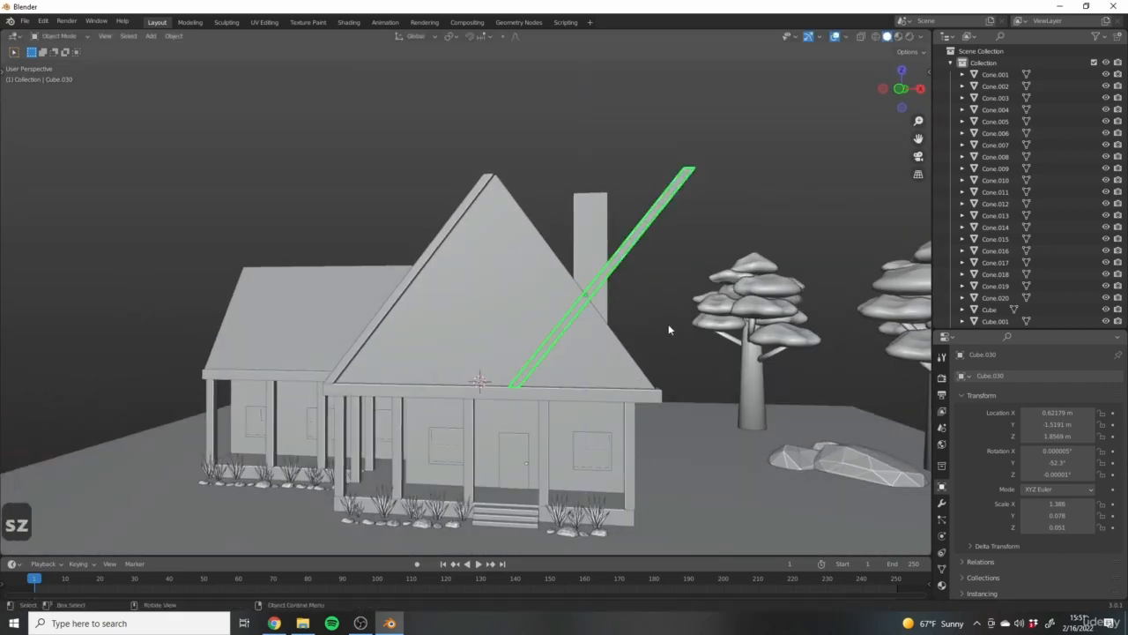
key(s)
key(x)
key(1)
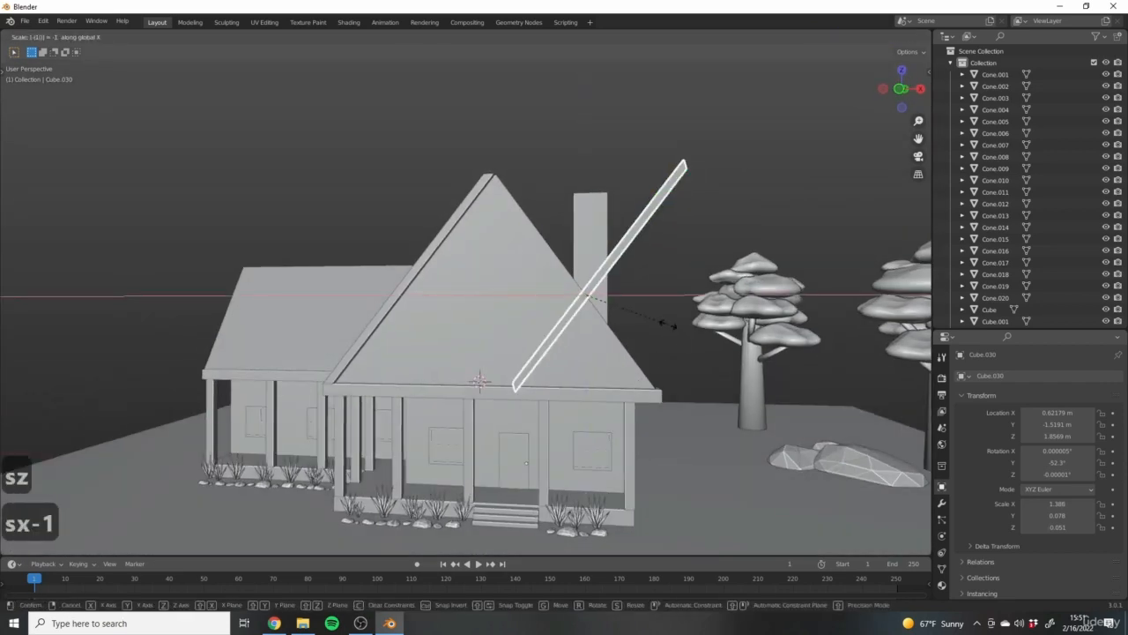
click(668, 324)
middle_drag(668, 325, 647, 293)
key(ctrl+z)
scroll(664, 281, down, 7)
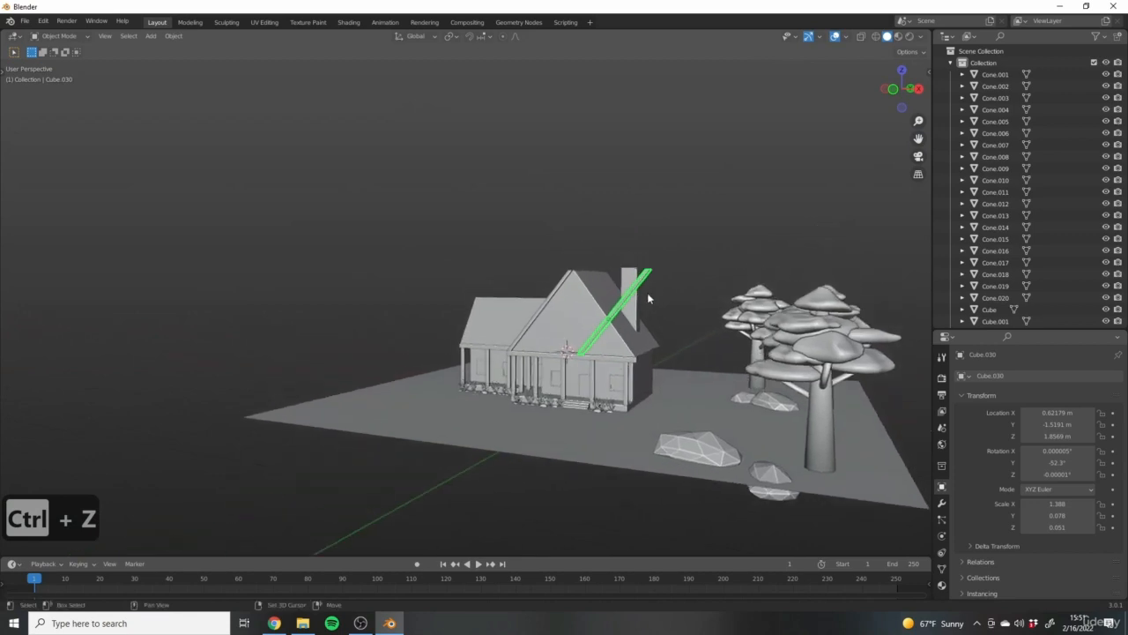
scroll(553, 298, up, 5)
middle_drag(537, 304, 676, 362)
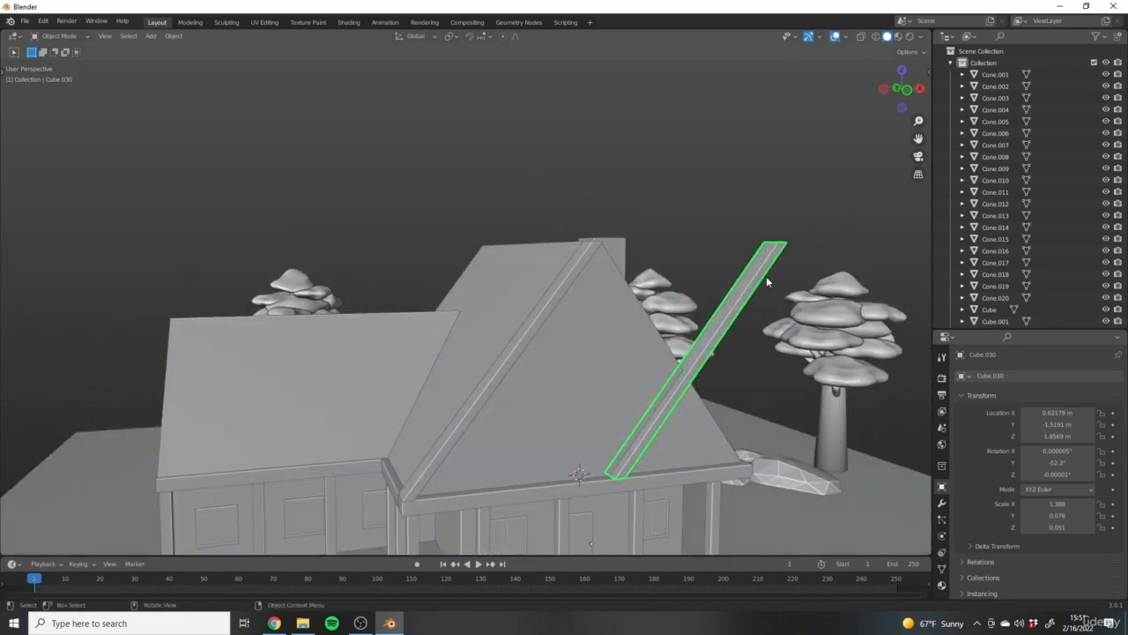
middle_drag(643, 278, 597, 249)
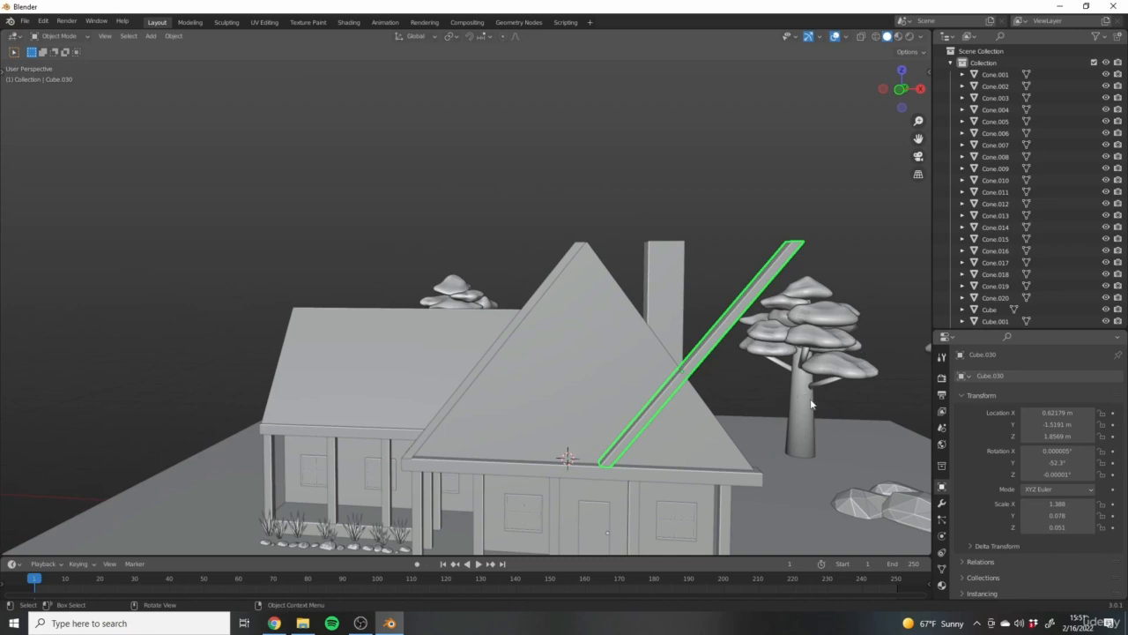
key(r)
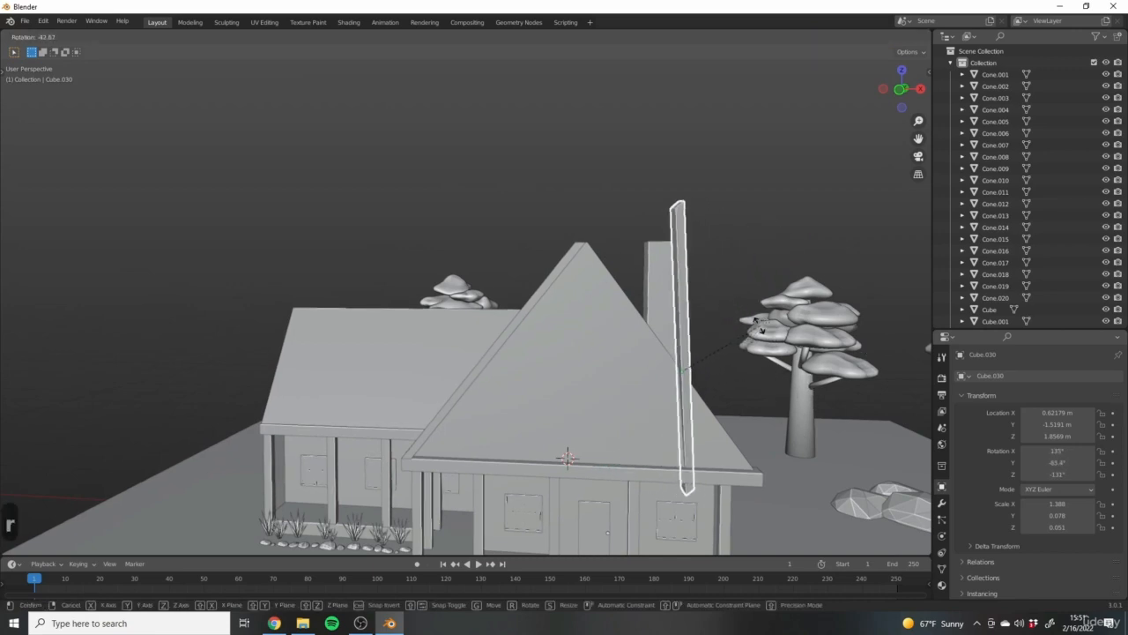
right_click(735, 378)
In front view, rotate the duplicated beam to about -128° around Y so it follows the gable's chimney-side slope.
key(KP_1)
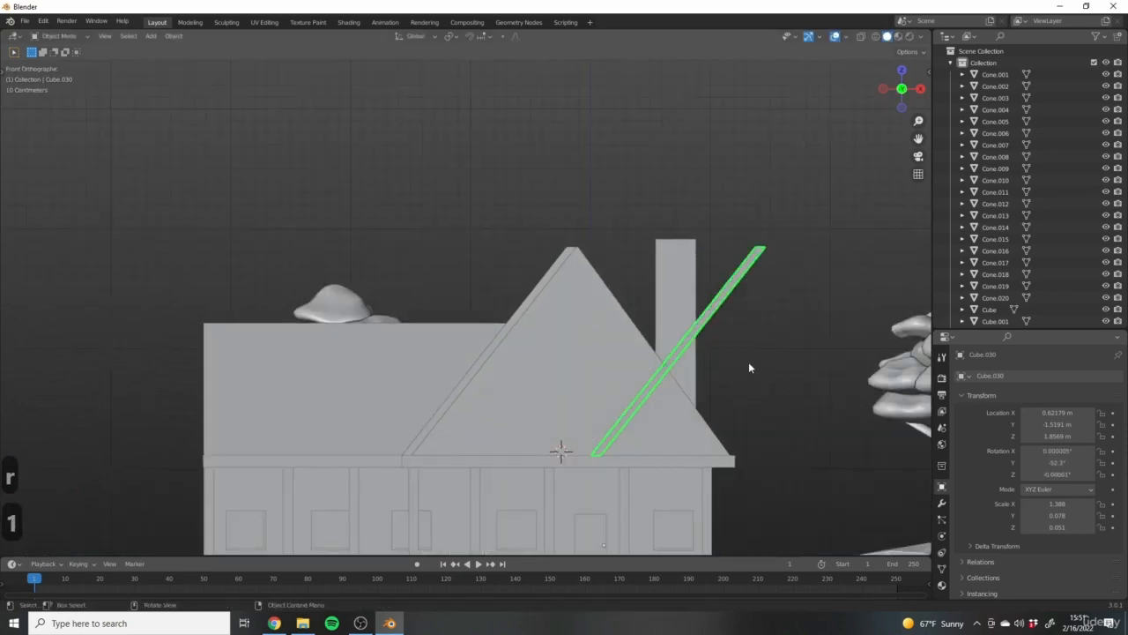
shift+middle_drag(749, 362, 669, 326)
scroll(763, 321, up, 2)
key(r)
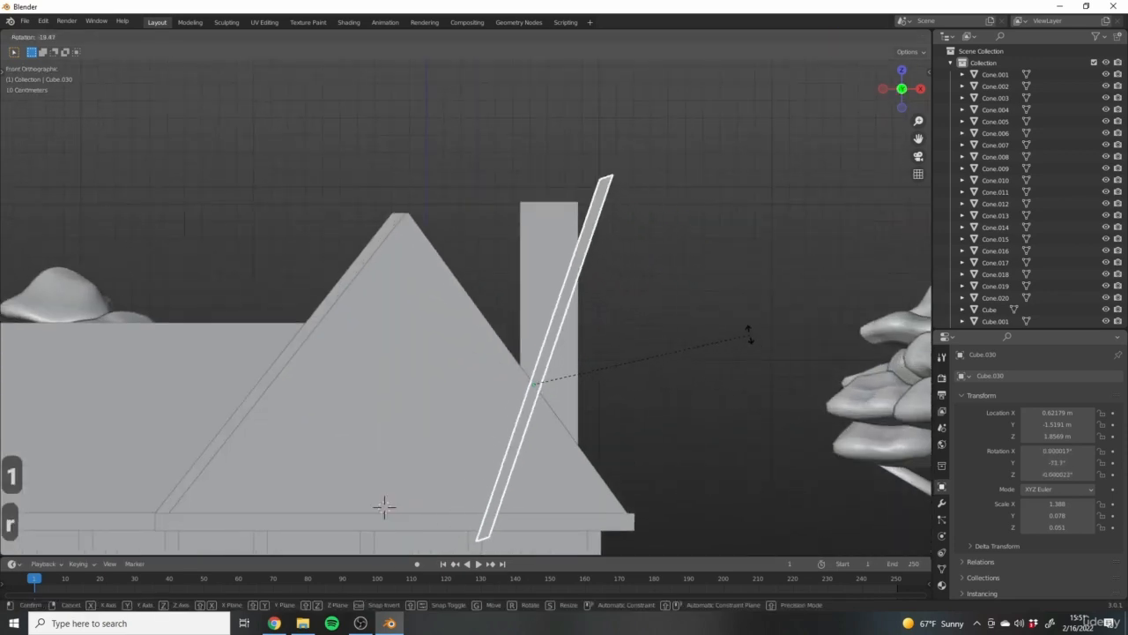
click(587, 243)
In Edit Mode with wireframe shading, select the duplicated beam's upper end vertices and rotate them to nearly horizontal.
key(Tab)
shift+middle_drag(557, 328, 639, 326)
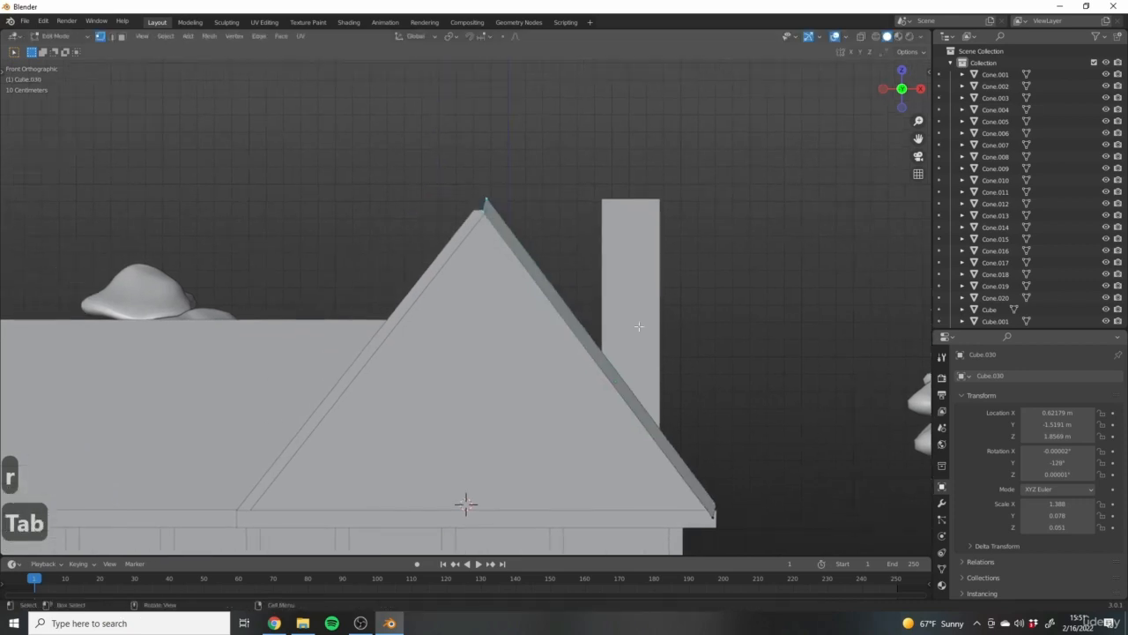
shift+middle_drag(785, 387, 699, 320)
key(z)
shift+middle_drag(585, 270, 687, 374)
scroll(445, 255, up, 5)
drag(531, 146, 642, 301)
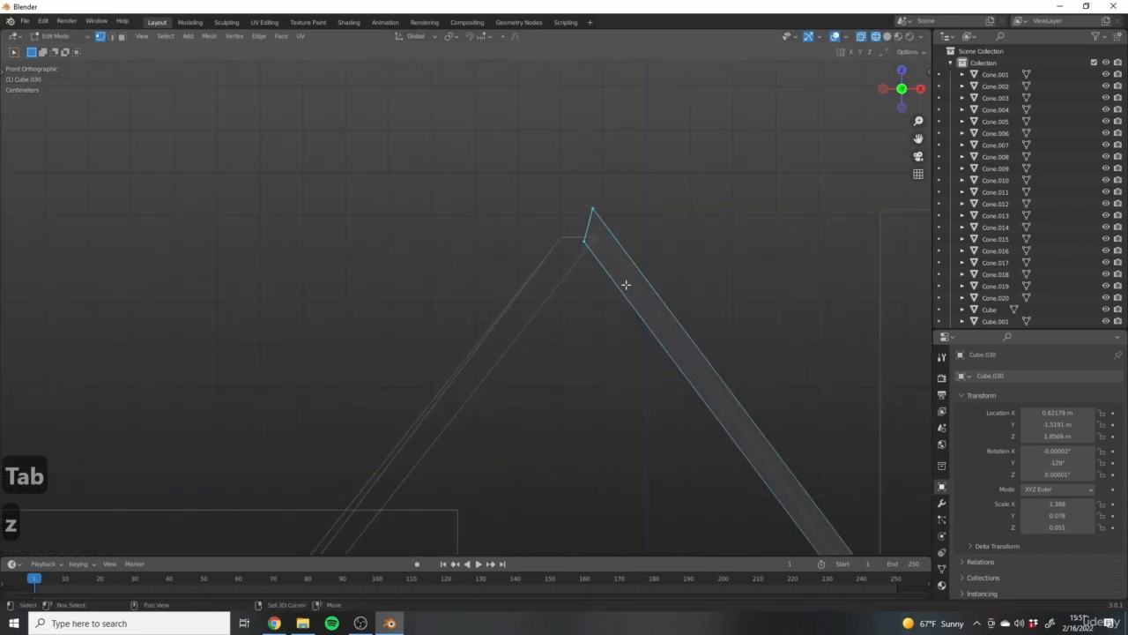
shift+middle_drag(787, 318, 666, 314)
key(r)
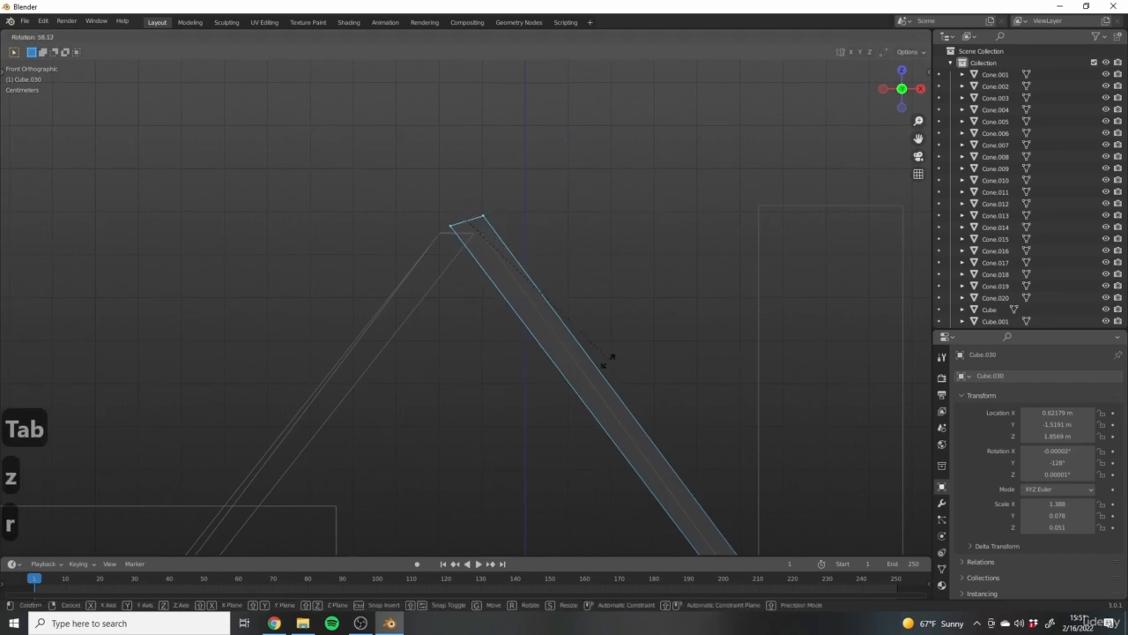
click(578, 367)
Flatten the duplicated beam's upper end by scaling its vertices to 0 along Z.
key(s)
key(z)
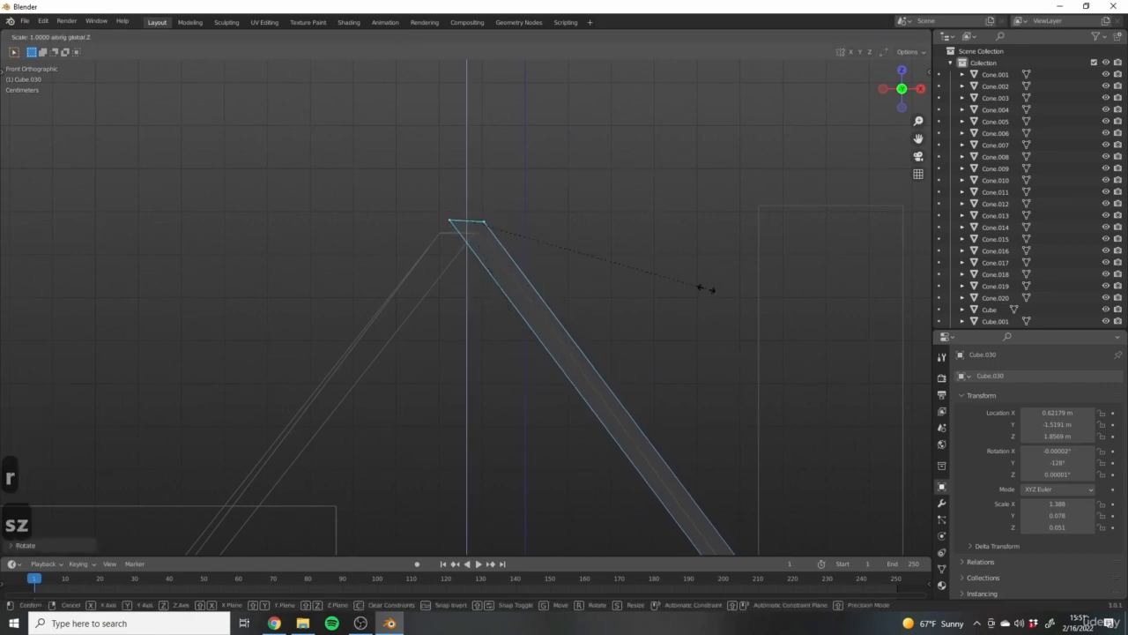
key(0)
key(Return)
click(705, 287)
Move the flattened upper end down to the gable's peak, level with the top of the opposite trim beam.
scroll(394, 213, up, 4)
drag(486, 157, 634, 255)
shift+middle_drag(633, 255, 599, 257)
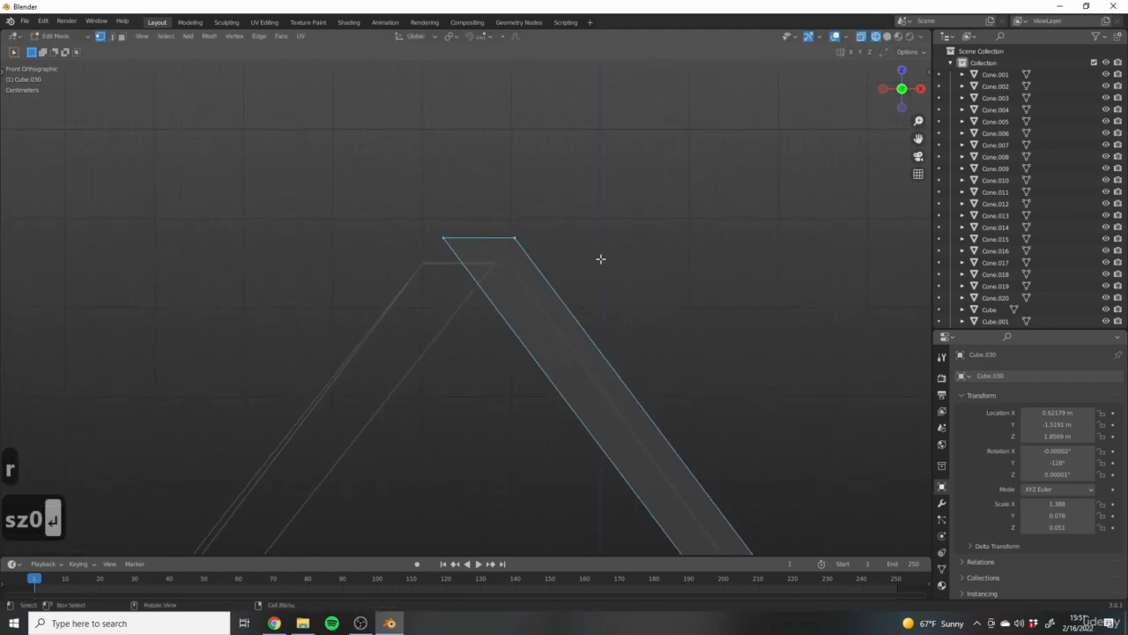
key(g)
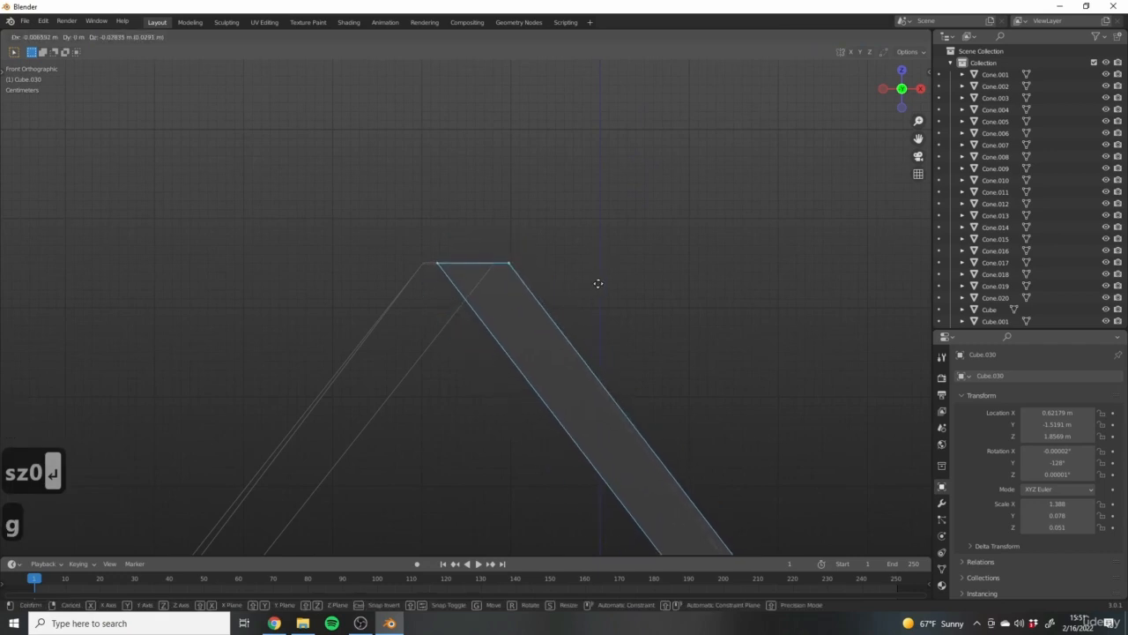
click(596, 285)
Select the duplicated beam's lower end vertices and rotate them to horizontal along the porch beam's upper edge.
scroll(692, 375, down, 4)
scroll(485, 400, up, 5)
shift+middle_drag(599, 438, 539, 327)
drag(425, 300, 555, 370)
shift+middle_drag(564, 331, 616, 379)
key(r)
key(z)
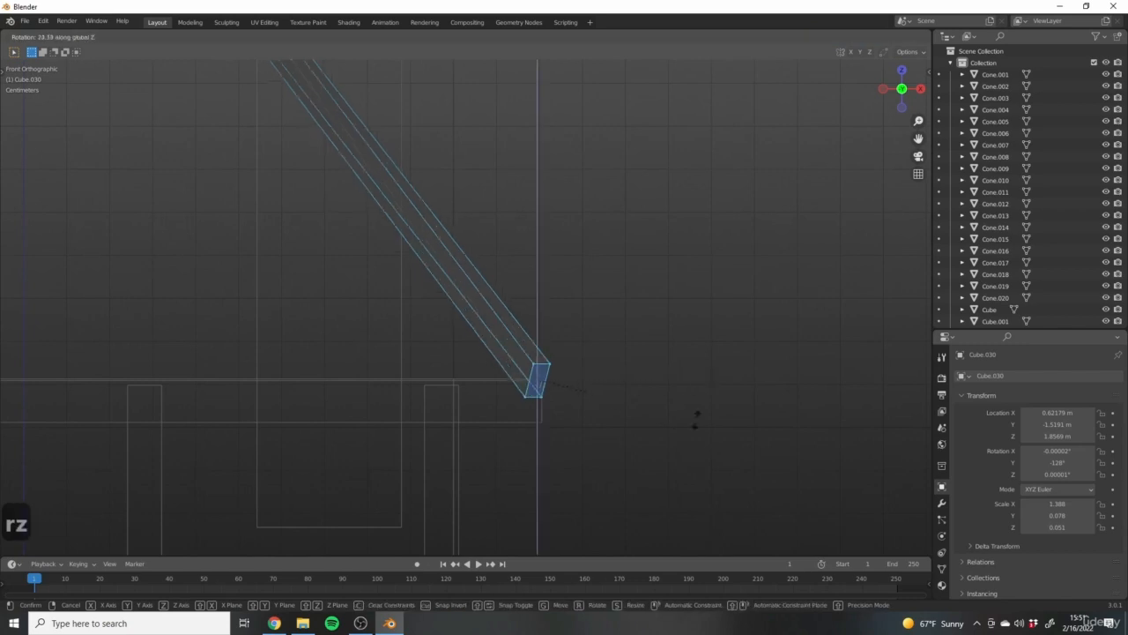
right_click(707, 425)
key(r)
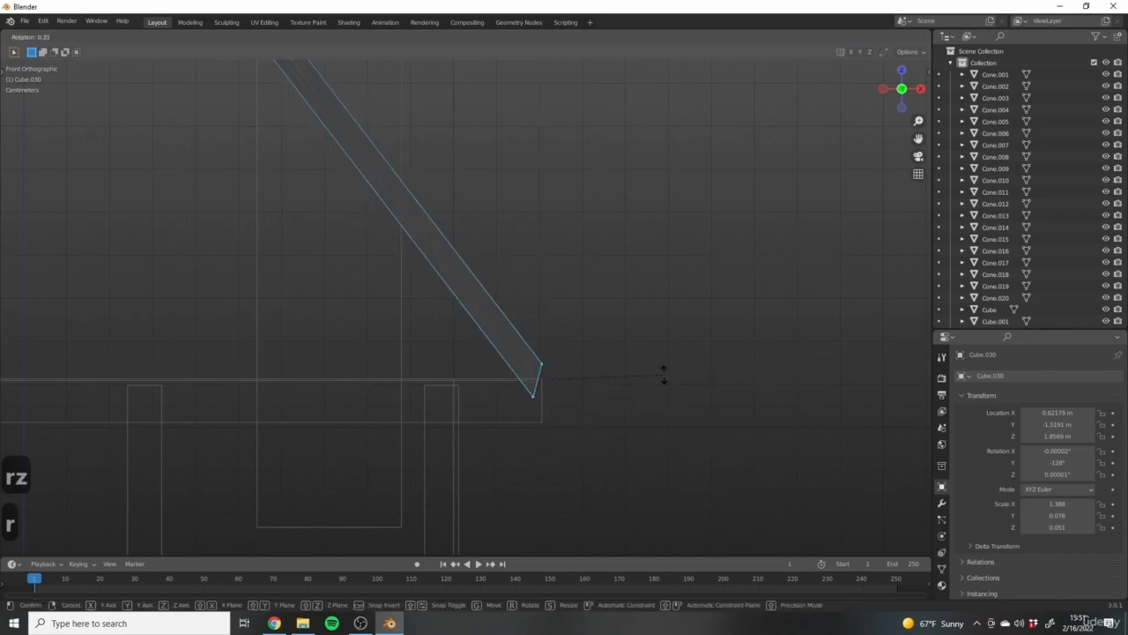
click(568, 476)
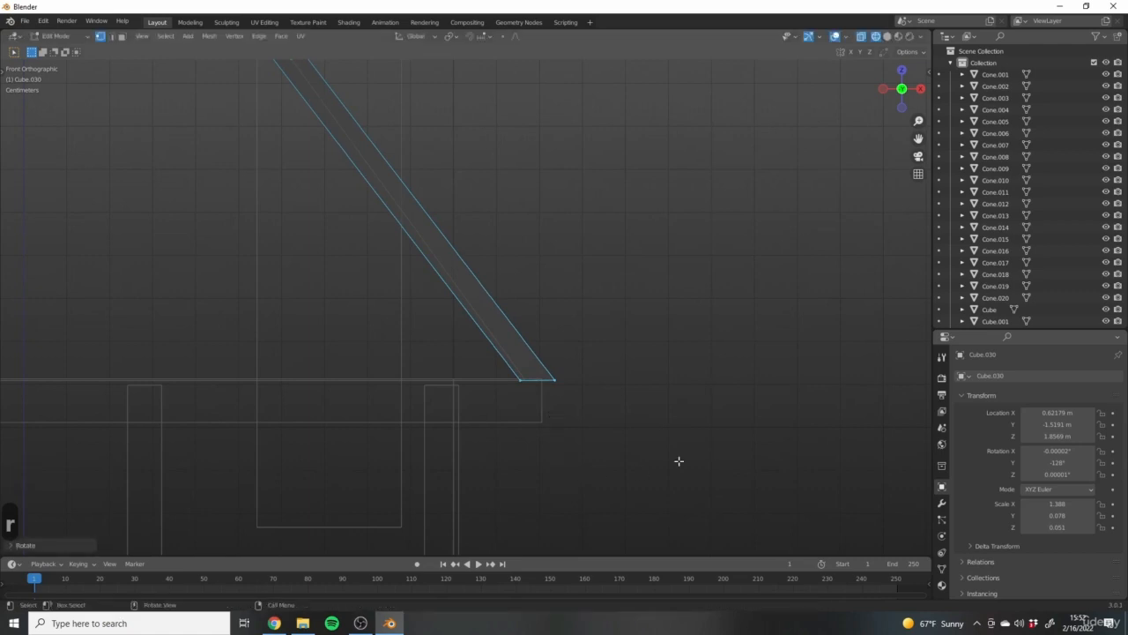
Move the lower end onto the porch beam's outer corner, then return to Object Mode with solid shading.
scroll(559, 435, down, 3)
scroll(529, 419, up, 4)
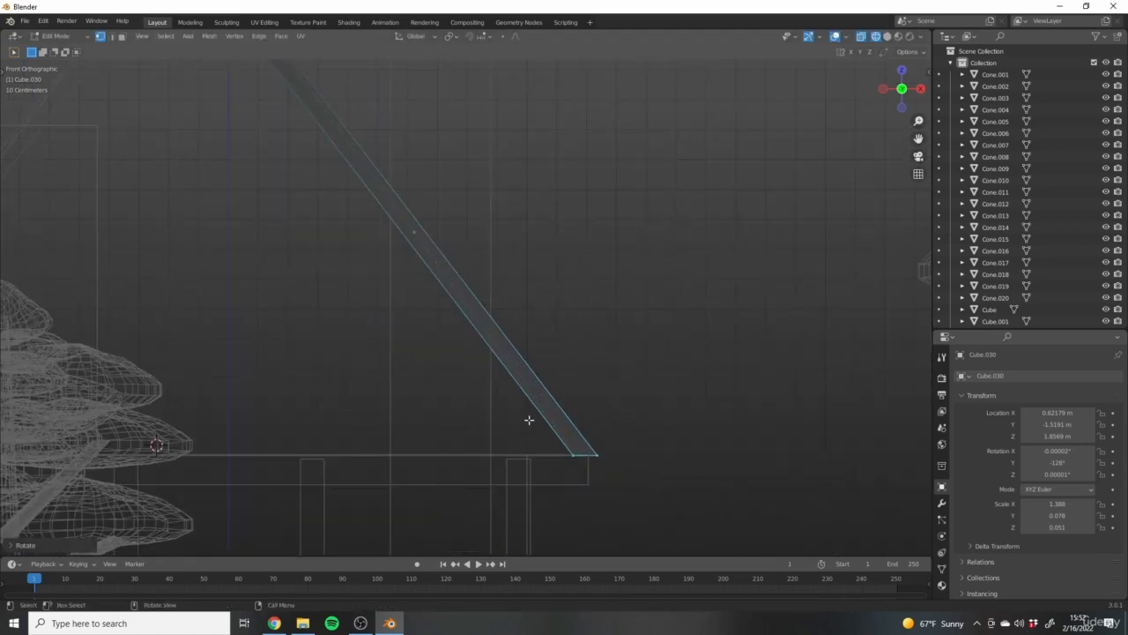
key(g)
click(606, 443)
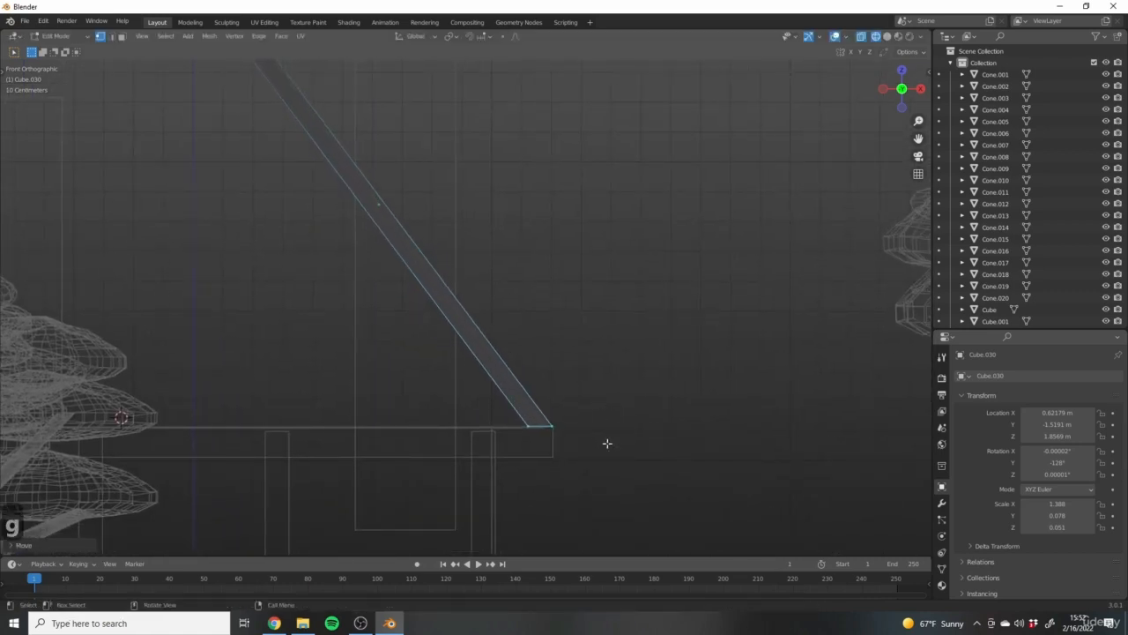
scroll(606, 443, down, 6)
key(z)
key(Tab)
Select both sloping trim beams and the horizontal front beam, and duplicate them along Y toward the rear gable.
mouse_move(529, 379)
middle_down()
mouse_move(467, 343)
mouse_move(448, 361)
middle_up()
click(603, 330)
middle_drag(694, 373, 637, 342)
scroll(720, 412, down, 5)
scroll(646, 335, up, 2)
click(644, 326)
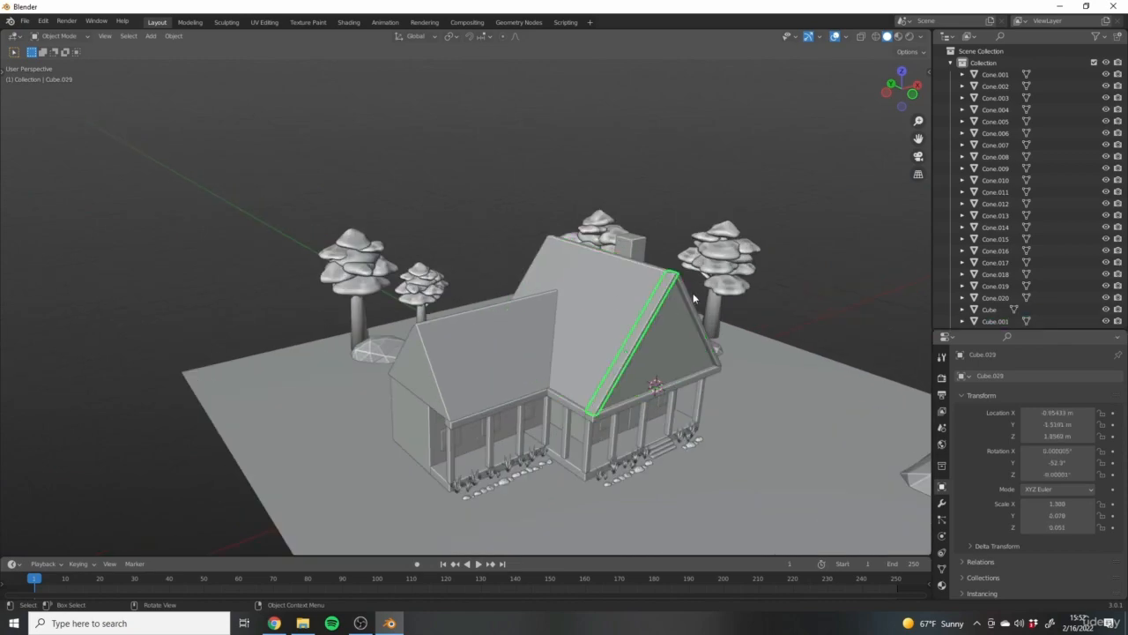
mouse_move(648, 394)
middle_down()
mouse_move(567, 404)
mouse_move(674, 422)
mouse_move(596, 346)
mouse_move(667, 377)
mouse_move(655, 382)
middle_up()
shift+click(566, 404)
key(shift+d)
key(y)
click(489, 351)
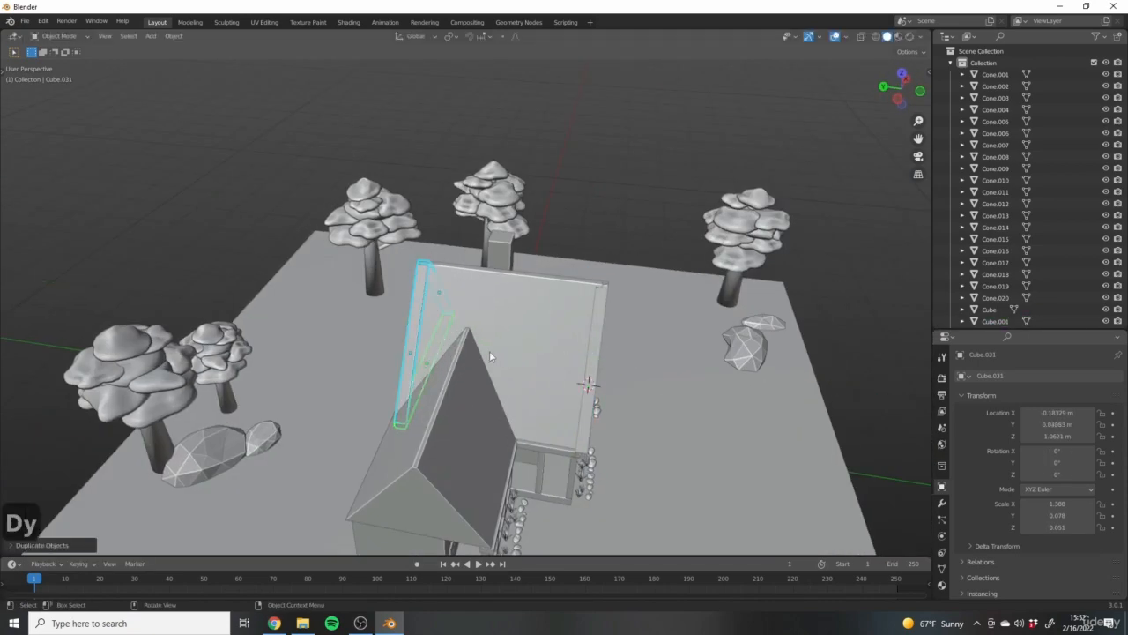
Move the duplicated trim set further along Y so it sits against the rear gable's face.
middle_drag(489, 351, 450, 278)
scroll(408, 352, up, 3)
middle_drag(399, 246, 492, 374)
key(g)
key(y)
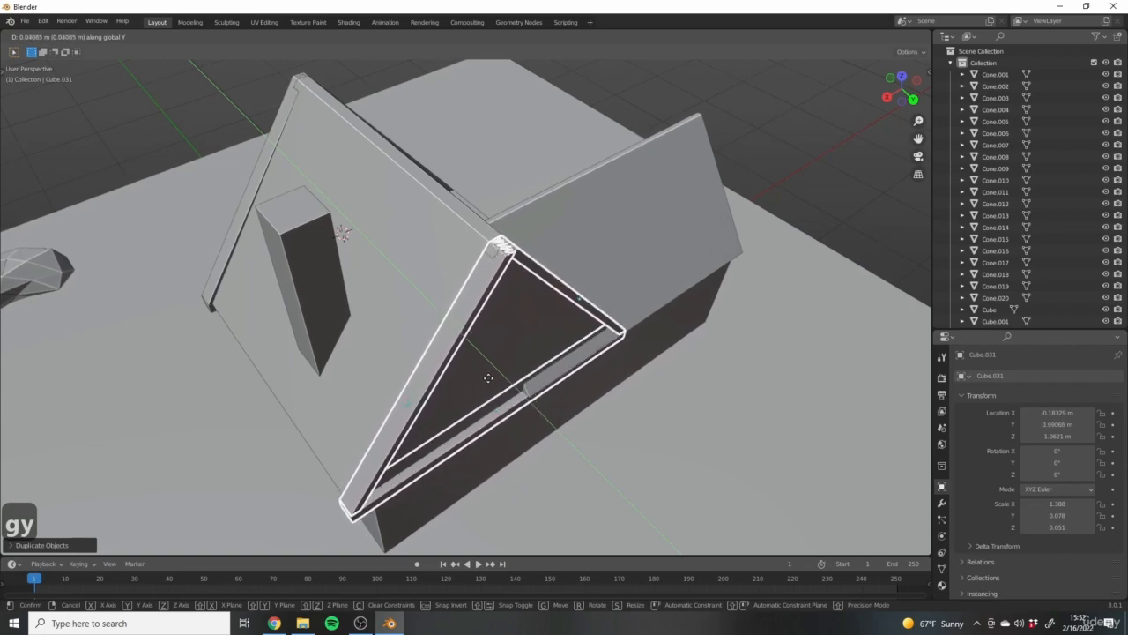
click(518, 360)
Examine the rear gable's trim beams, then review the whole house and its grounds, ending at the front facade.
middle_drag(520, 358, 602, 244)
click(559, 356)
middle_drag(559, 355, 623, 386)
key(Tab)
middle_drag(590, 424, 559, 258)
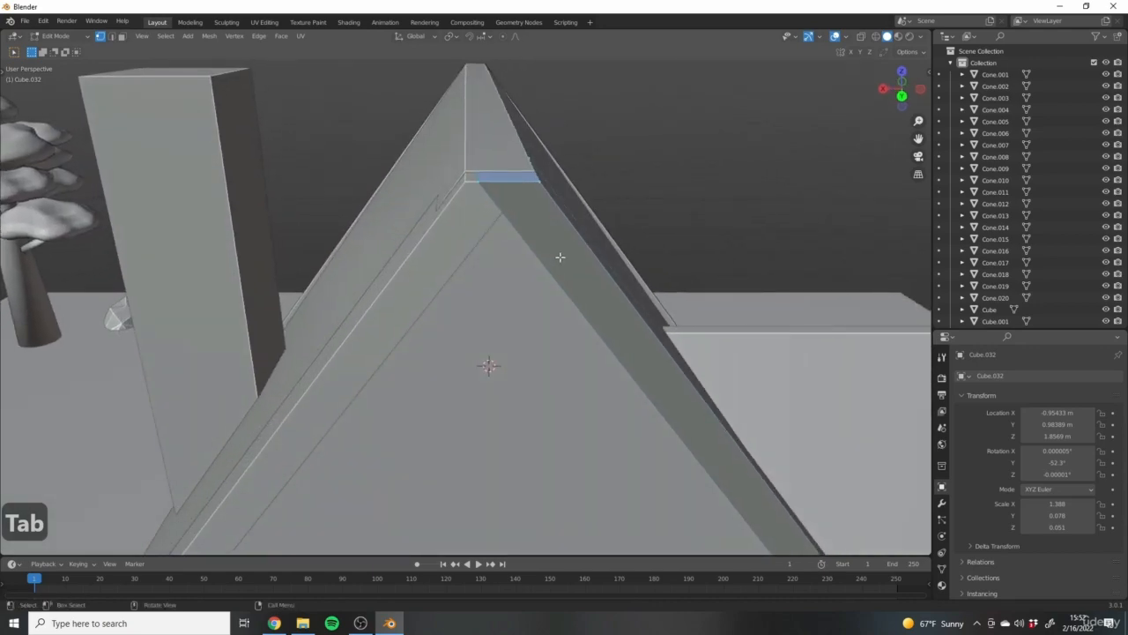
key(Tab)
scroll(561, 259, down, 10)
middle_drag(716, 279, 502, 289)
click(439, 271)
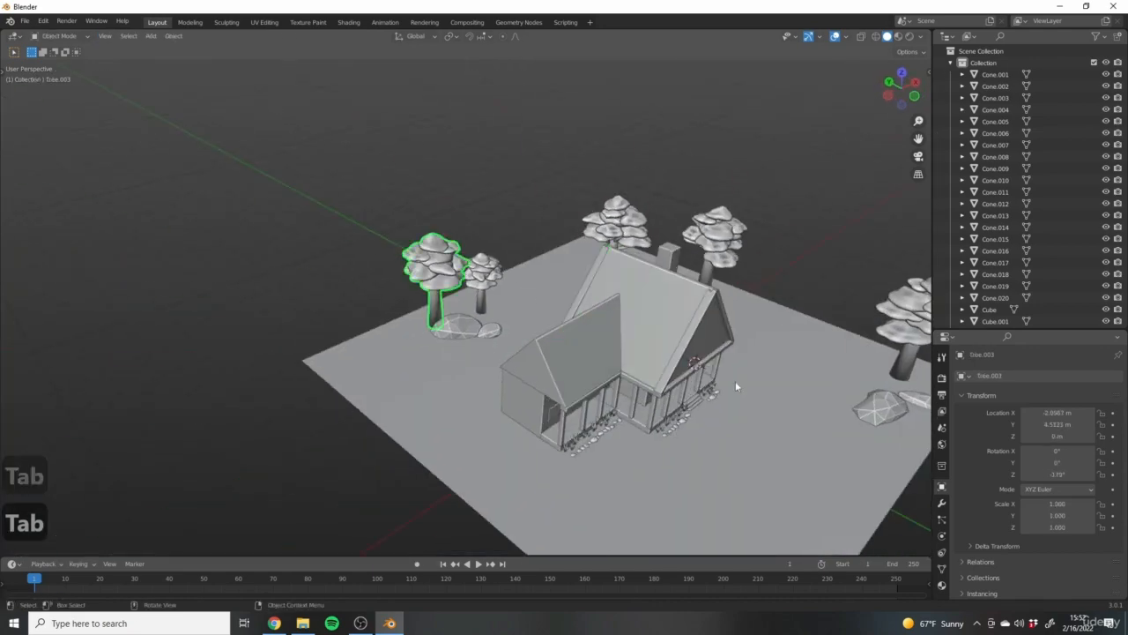
middle_drag(735, 386, 557, 388)
scroll(566, 394, down, 1)
scroll(744, 412, up, 1)
key(shift+c)
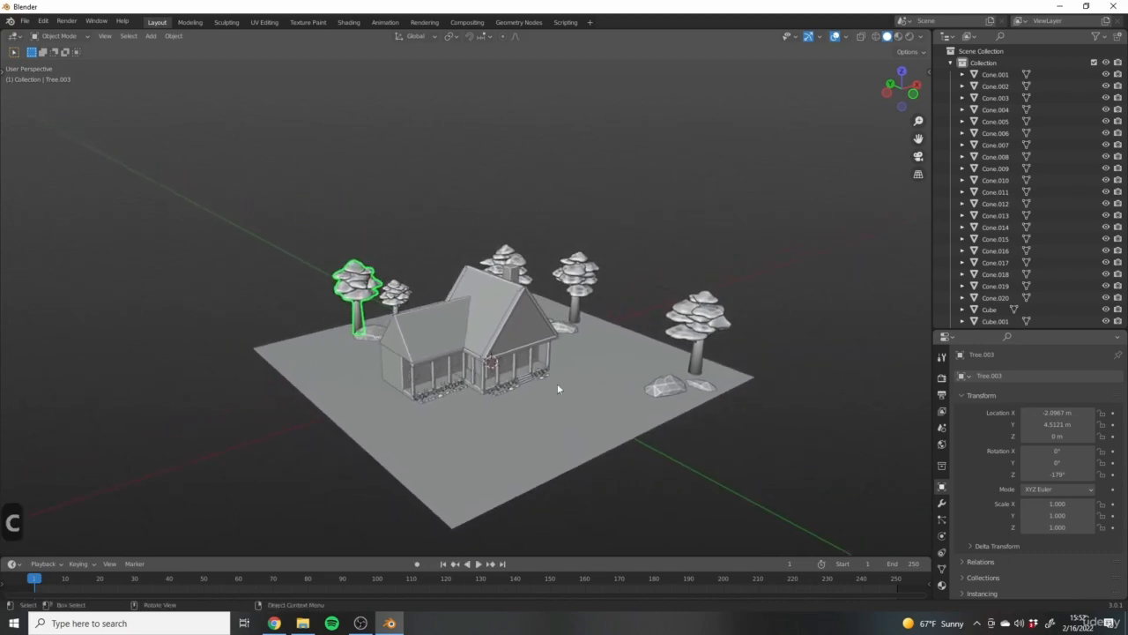
scroll(497, 296, up, 6)
click(655, 419)
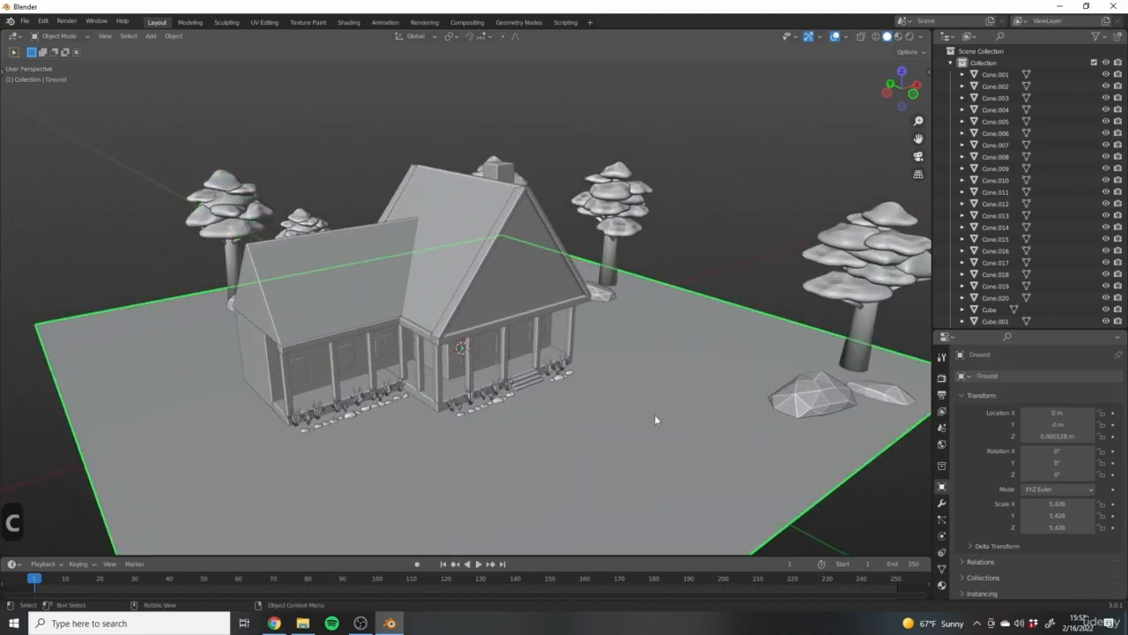
scroll(649, 408, down, 2)
middle_drag(648, 402, 578, 363)
scroll(695, 439, down, 5)
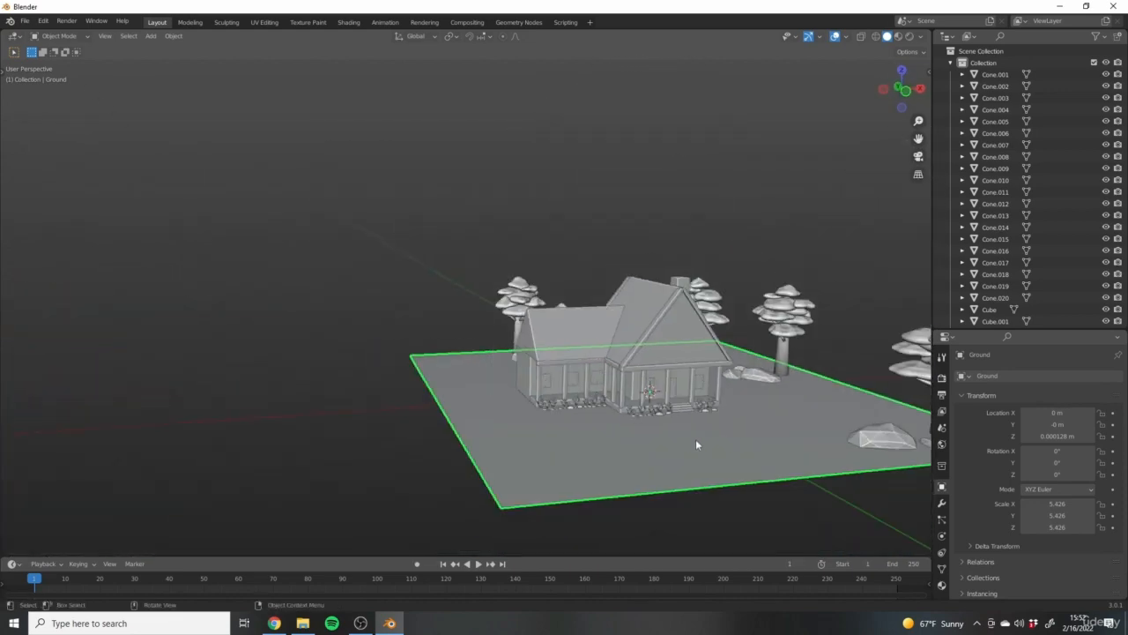
middle_drag(696, 440, 507, 374)
middle_drag(541, 407, 533, 356)
scroll(533, 356, up, 2)
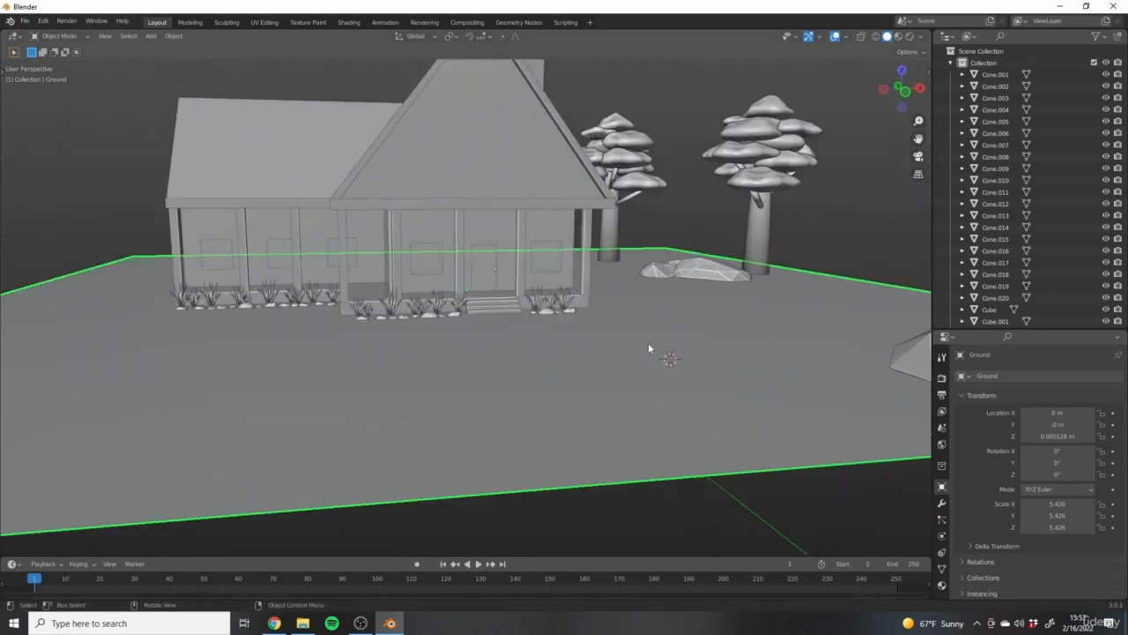
middle_drag(698, 361, 682, 393)
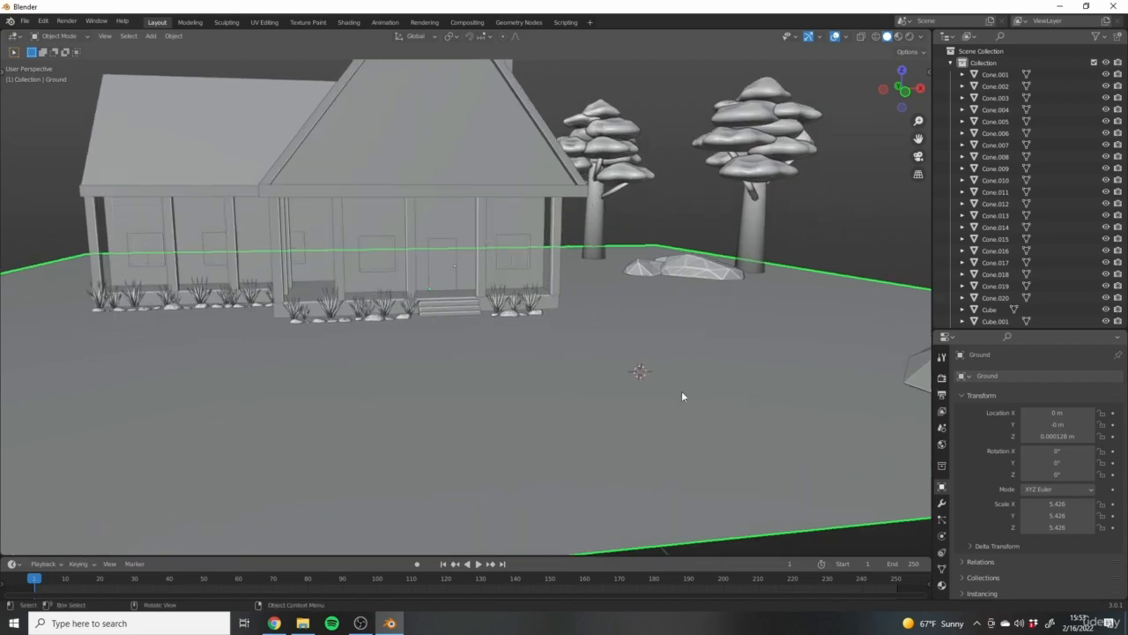
In front view, duplicate the front wall window beside the door and place the copy high on the front gable.
click(379, 260)
key(1)
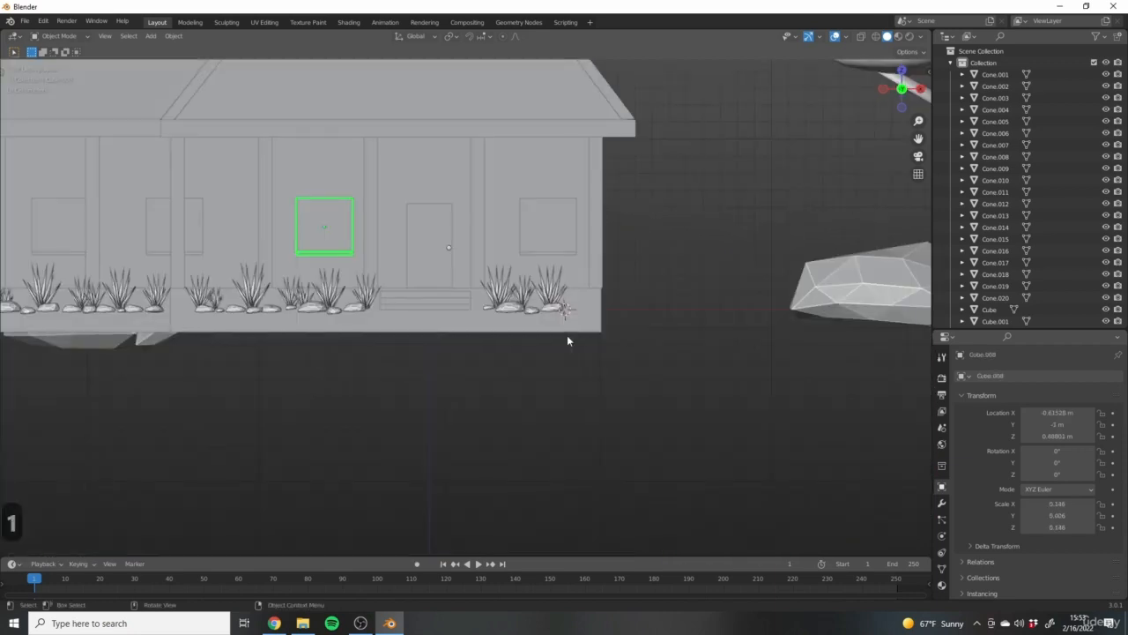
key(shift+d)
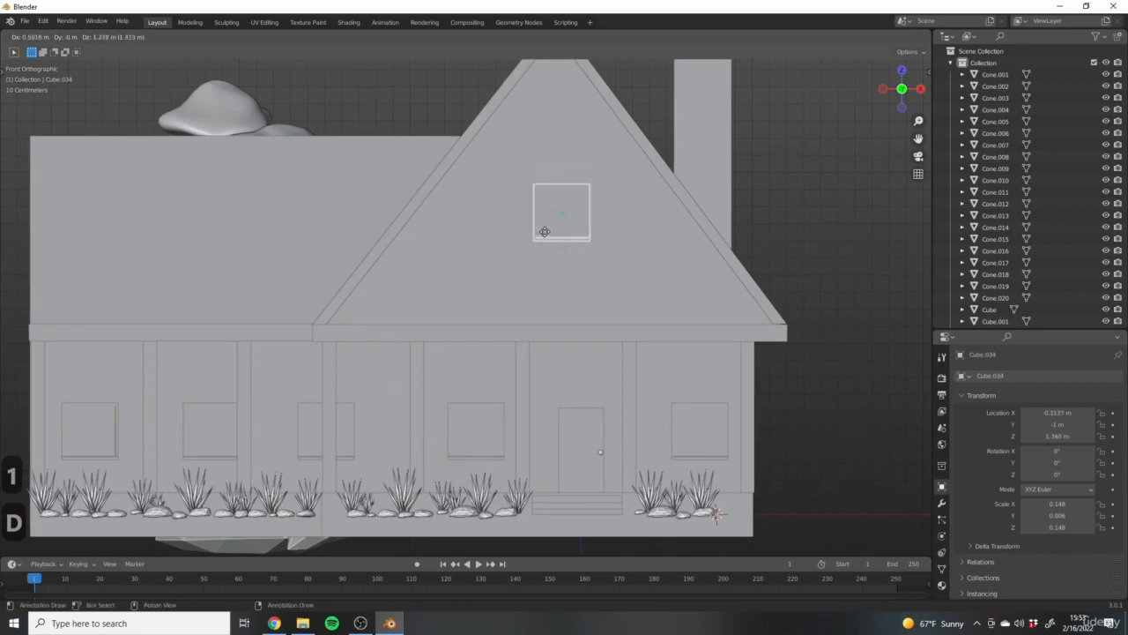
click(534, 237)
Move the duplicated window forward along Y until it sits on the front gable's outer face.
middle_drag(535, 244, 406, 290)
key(g)
key(y)
click(490, 338)
scroll(458, 284, up, 4)
scroll(414, 298, up, 2)
middle_drag(516, 366, 540, 307)
scroll(484, 341, down, 1)
scroll(525, 398, down, 4)
scroll(482, 345, up, 1)
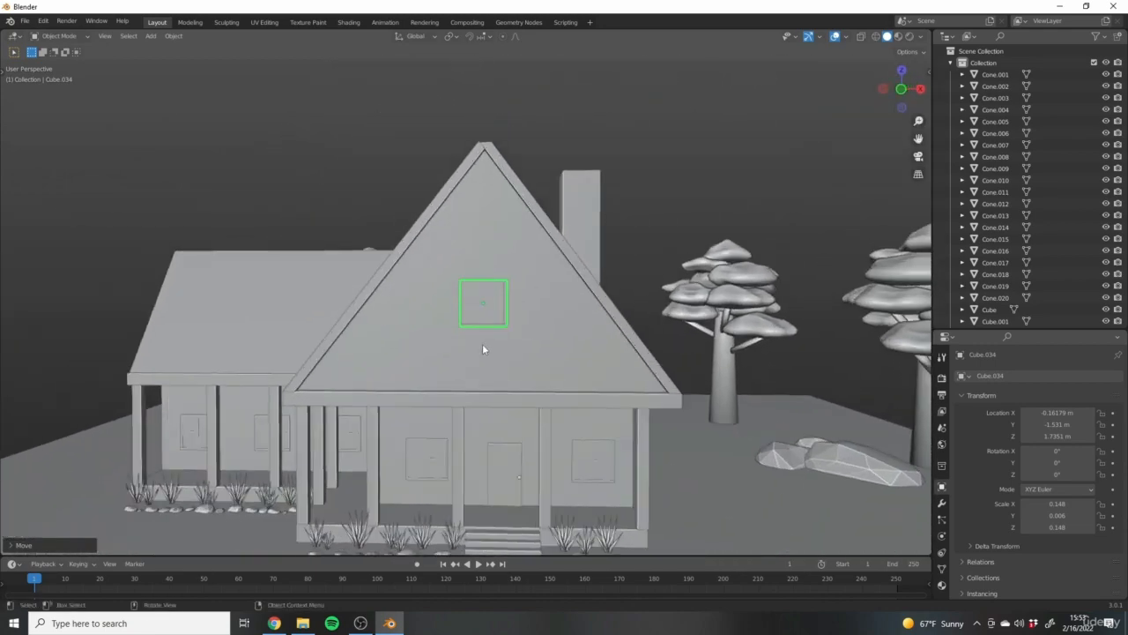
scroll(482, 349, up, 1)
key(s)
right_click(607, 385)
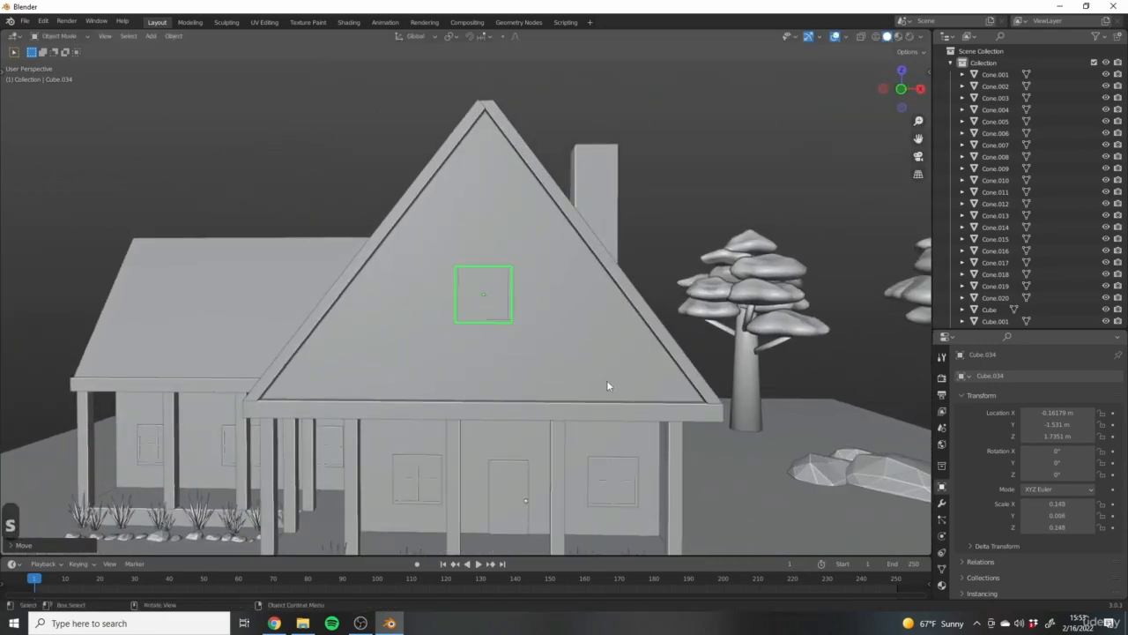
Examine the gable window's frame and pane geometry up close from several angles.
middle_drag(606, 385, 404, 279)
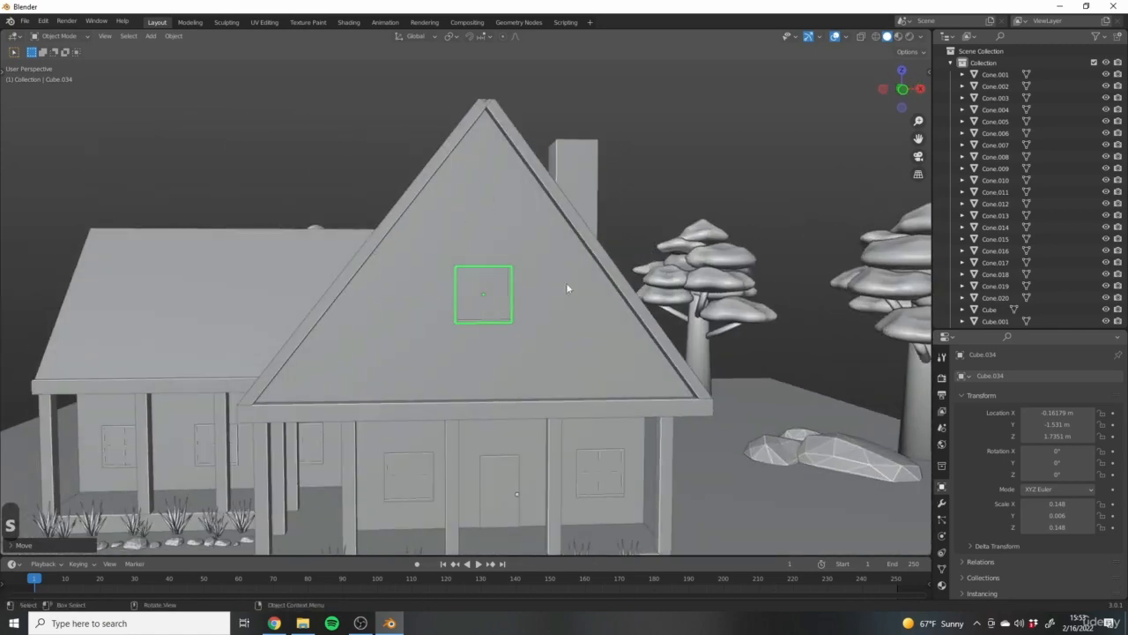
shift+middle_drag(567, 288, 485, 336)
scroll(620, 393, down, 3)
scroll(567, 317, up, 2)
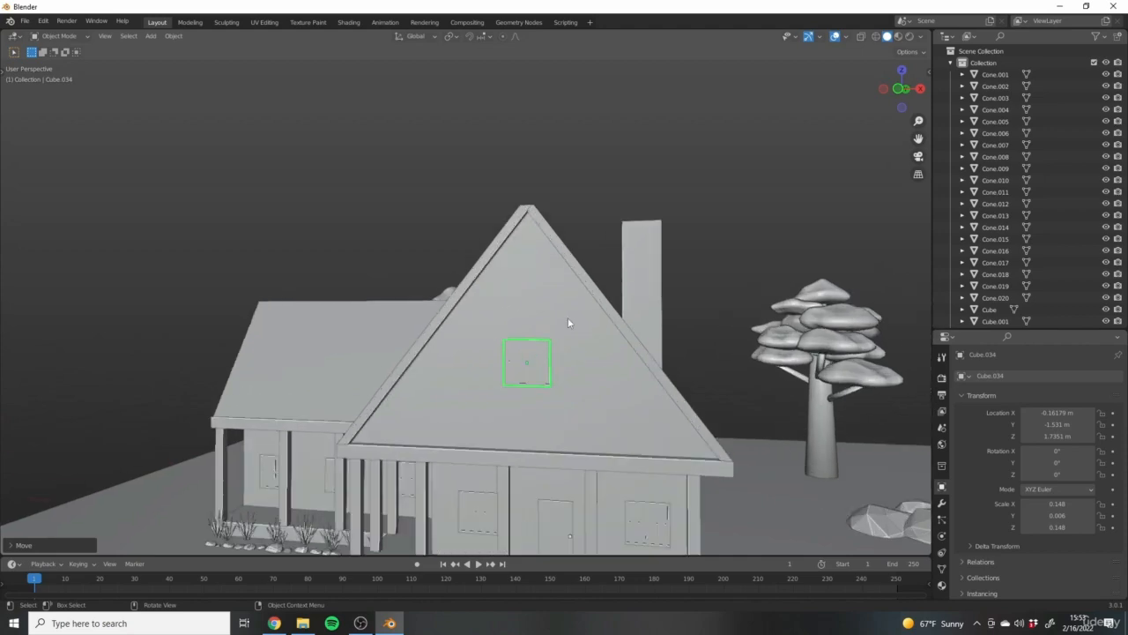
middle_drag(568, 317, 347, 297)
key(Tab)
scroll(569, 370, up, 3)
key(Tab)
scroll(344, 317, up, 2)
middle_drag(338, 337, 398, 353)
key(Tab)
middle_drag(541, 347, 486, 303)
key(Tab)
In Edit Mode, select both end faces of the gable window's top frame bar and scale them inward along X into a short block.
key(Tab)
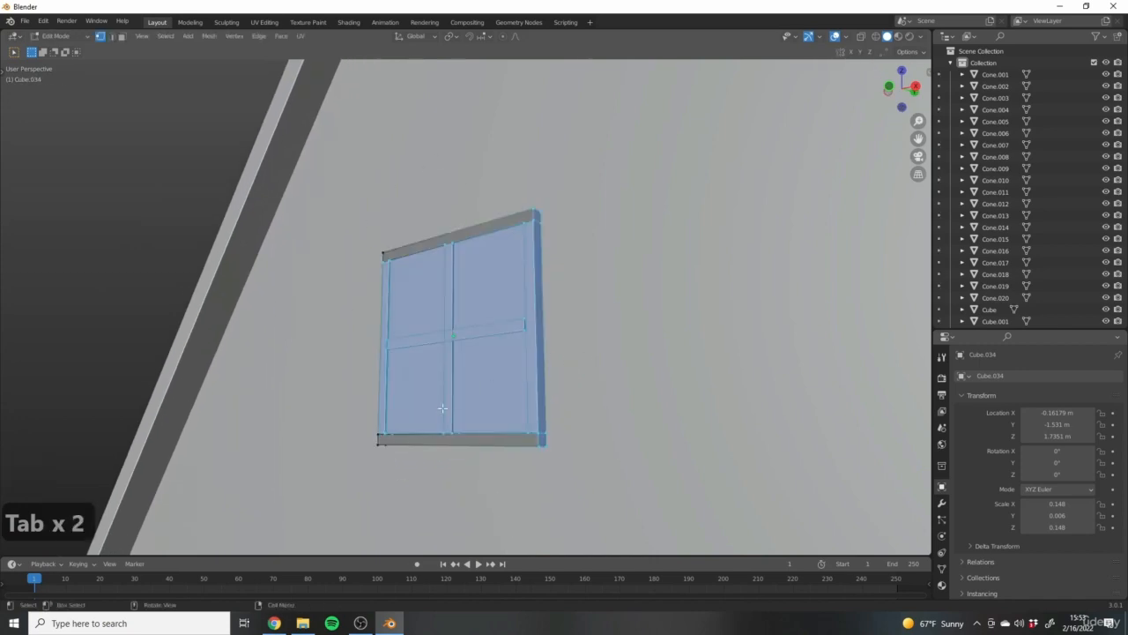
click(431, 432)
middle_drag(544, 491, 616, 471)
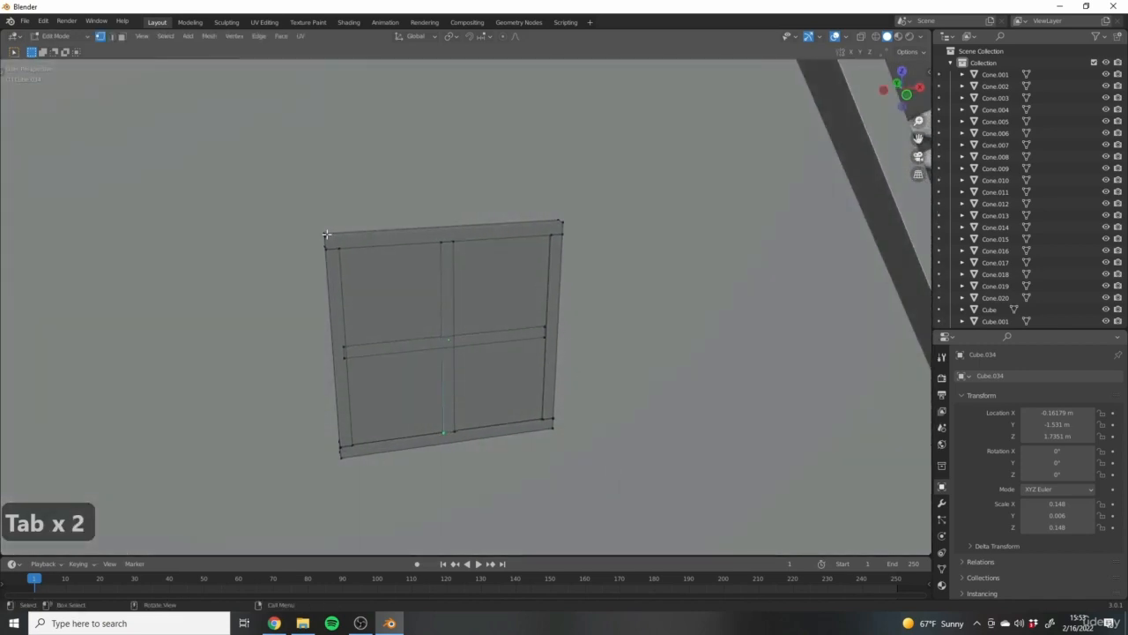
middle_drag(330, 224, 538, 373)
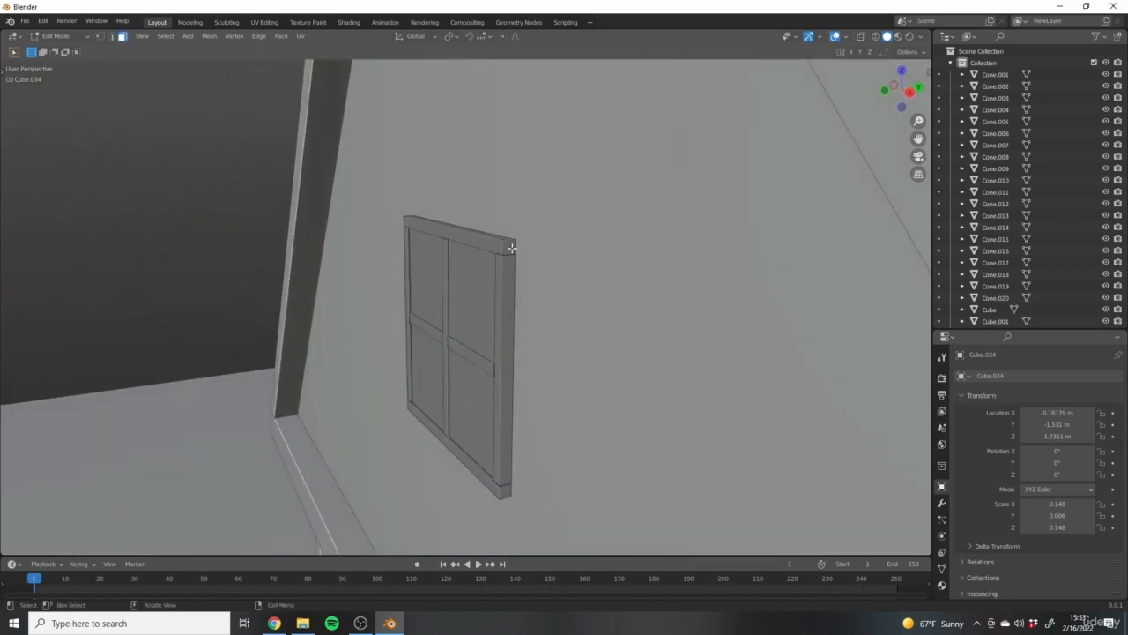
click(511, 249)
middle_drag(512, 248, 302, 314)
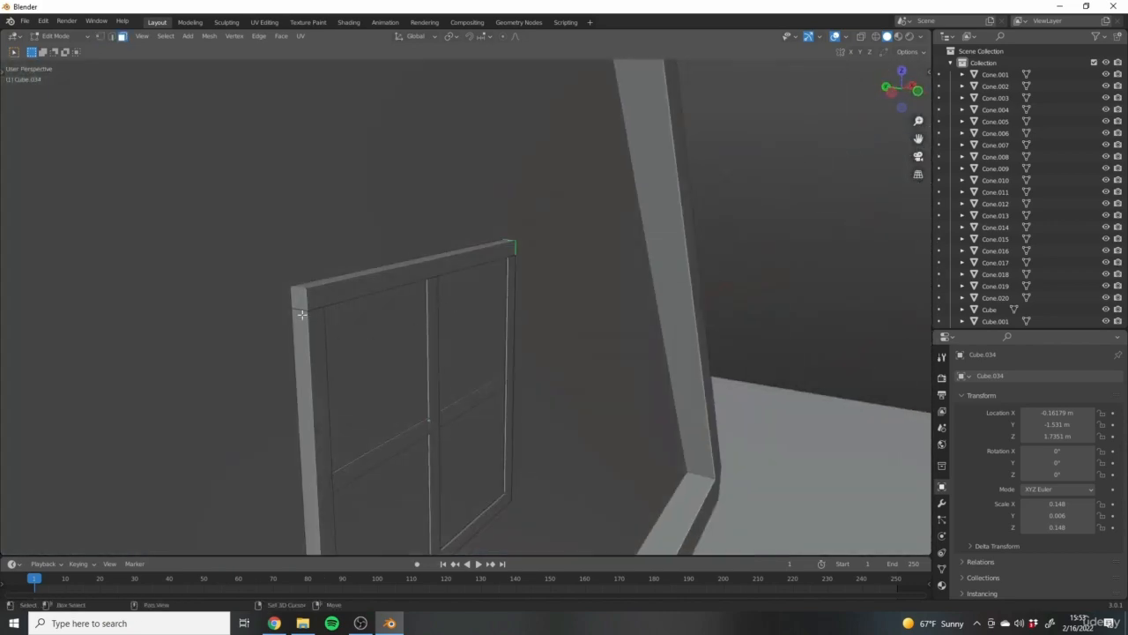
middle_drag(548, 355, 617, 304)
middle_drag(437, 240, 521, 246)
key(s)
key(x)
click(537, 300)
middle_drag(510, 302, 586, 270)
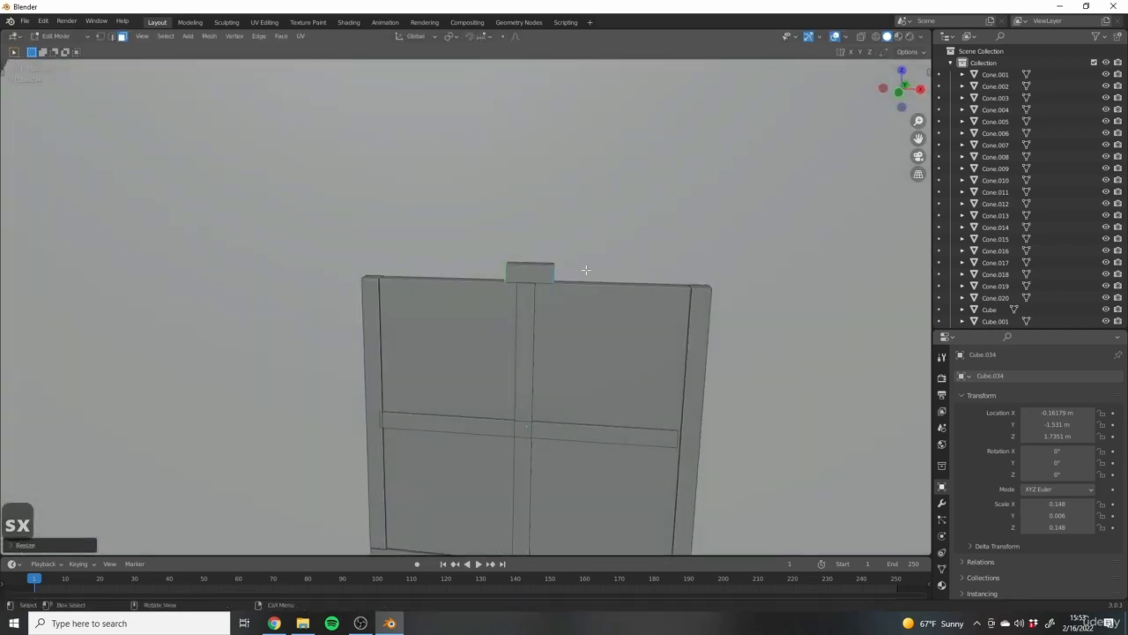
Select the window pane's top face and scale it along X to taper the pane toward the short top block.
scroll(421, 265, down, 3)
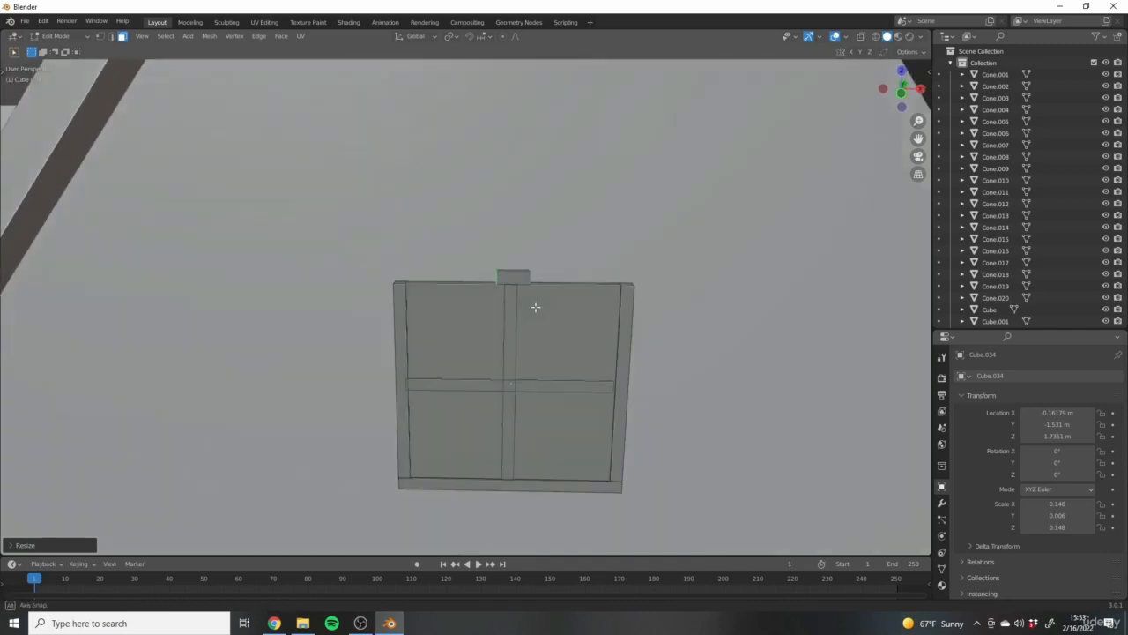
middle_drag(531, 308, 582, 305)
alt+click(560, 263)
middle_drag(717, 335, 755, 352)
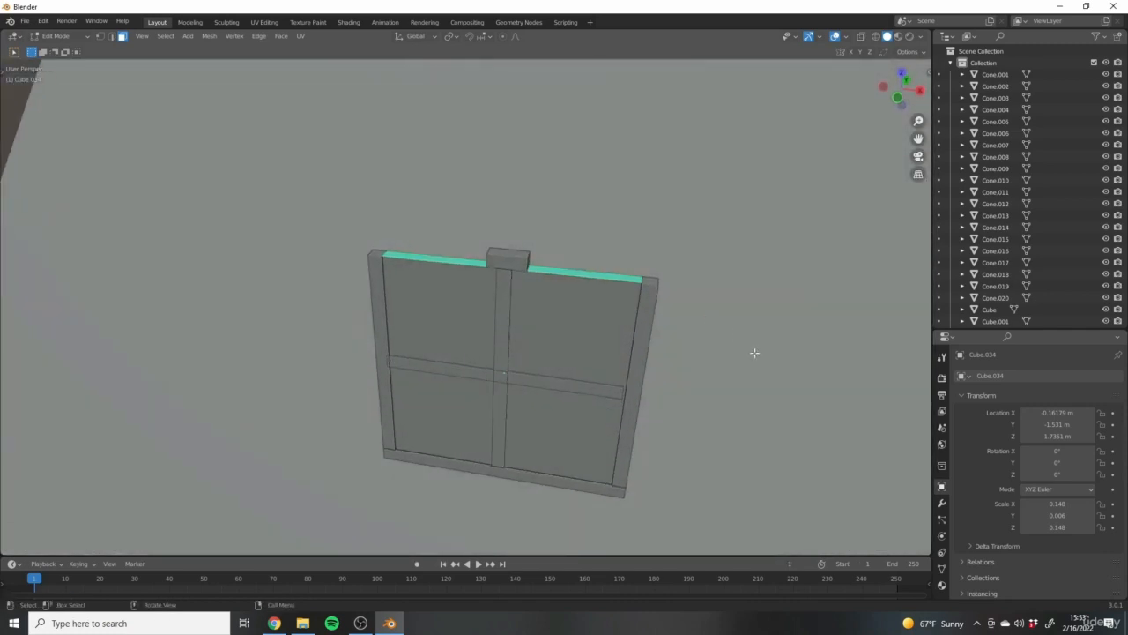
key(s)
key(x)
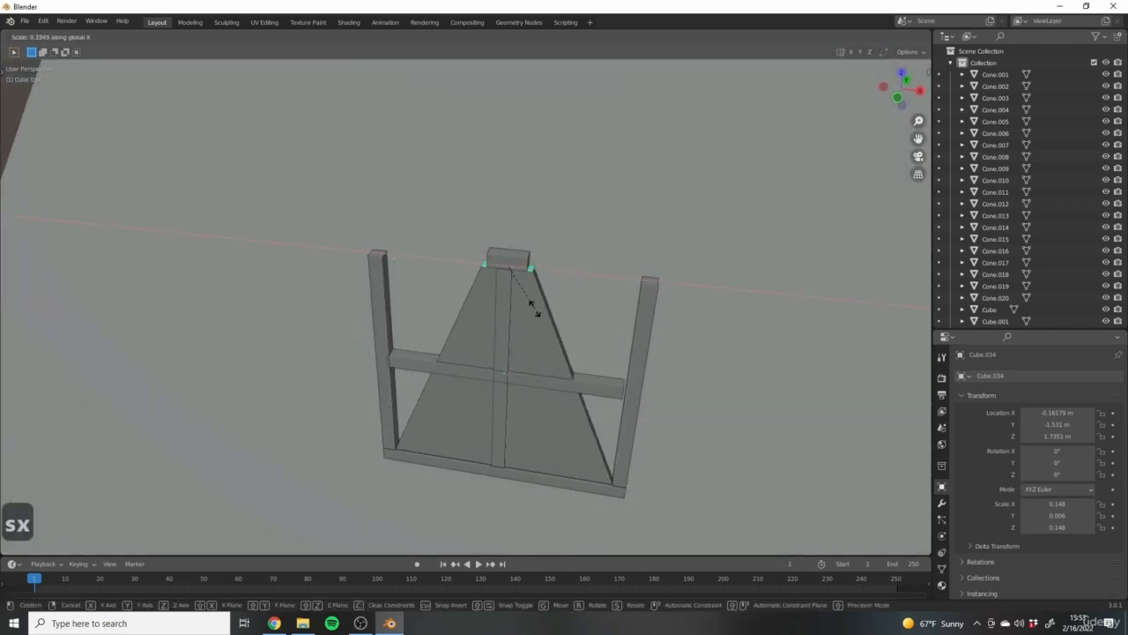
click(526, 300)
Readjust the pane's top face along X in front view so its width matches the short top block.
scroll(528, 309, down, 7)
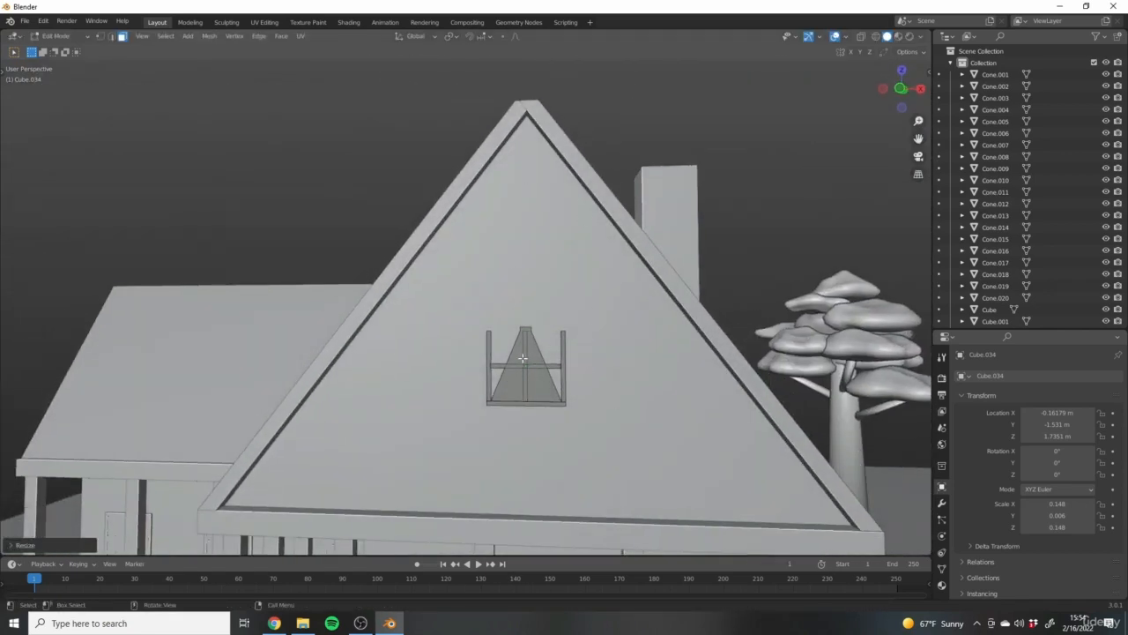
scroll(522, 358, up, 2)
key(s)
key(x)
click(634, 404)
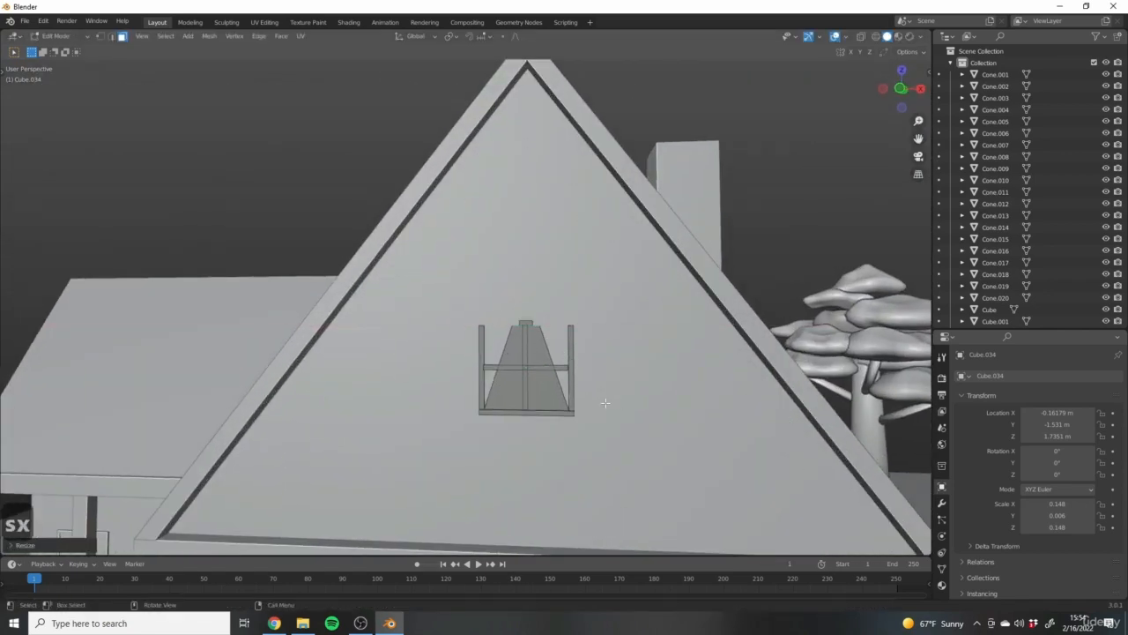
key(KP_1)
scroll(617, 397, down, 4)
scroll(560, 348, up, 3)
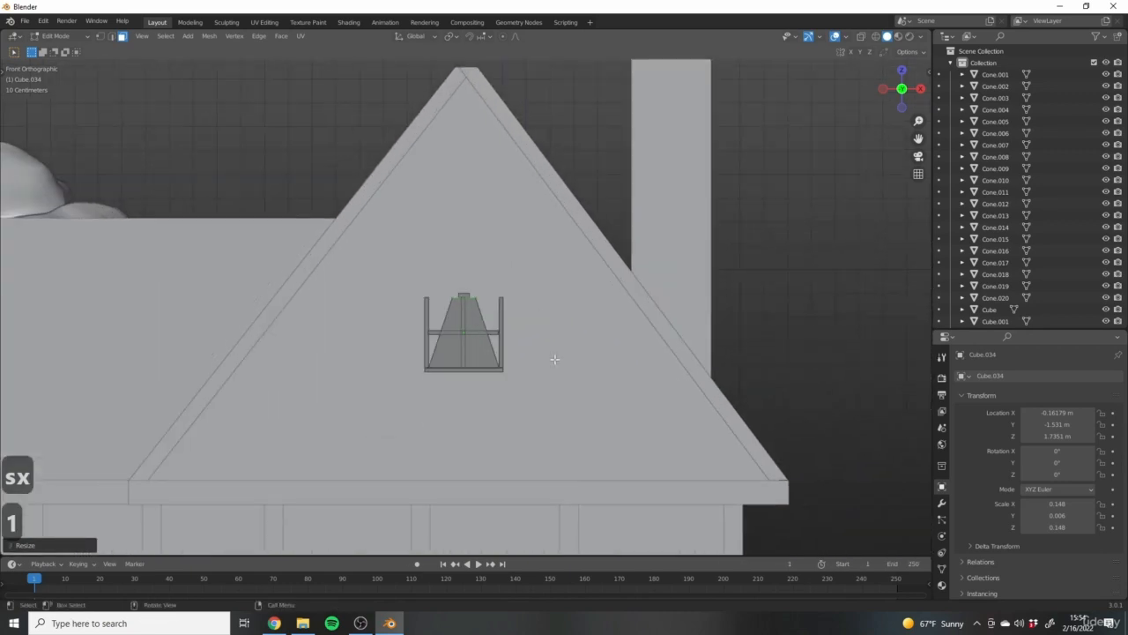
scroll(536, 341, up, 1)
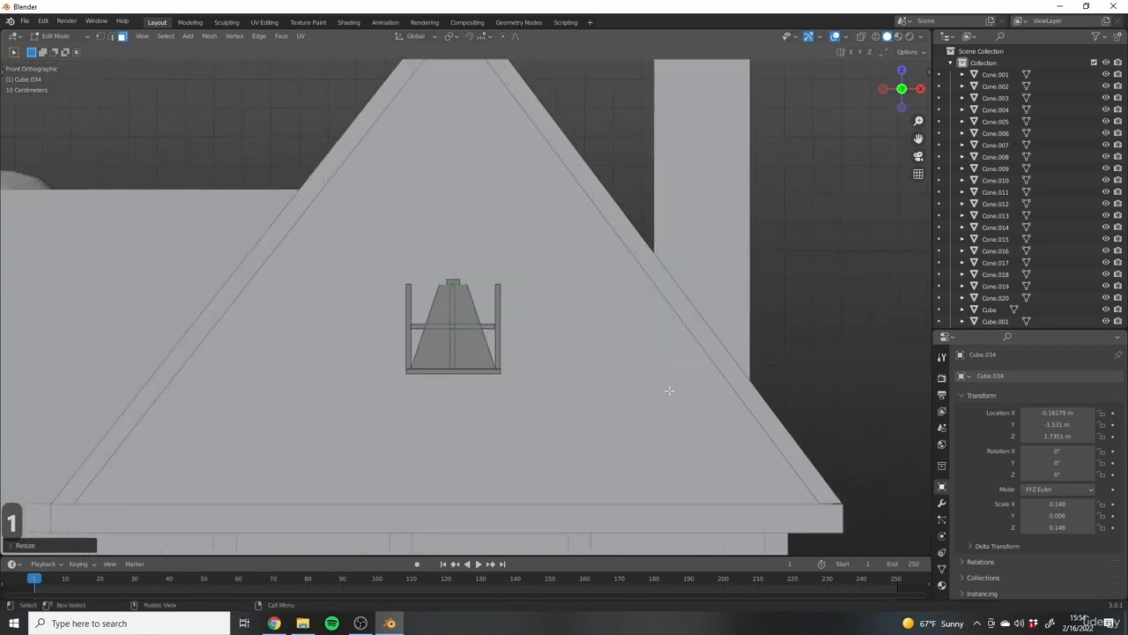
key(s)
key(x)
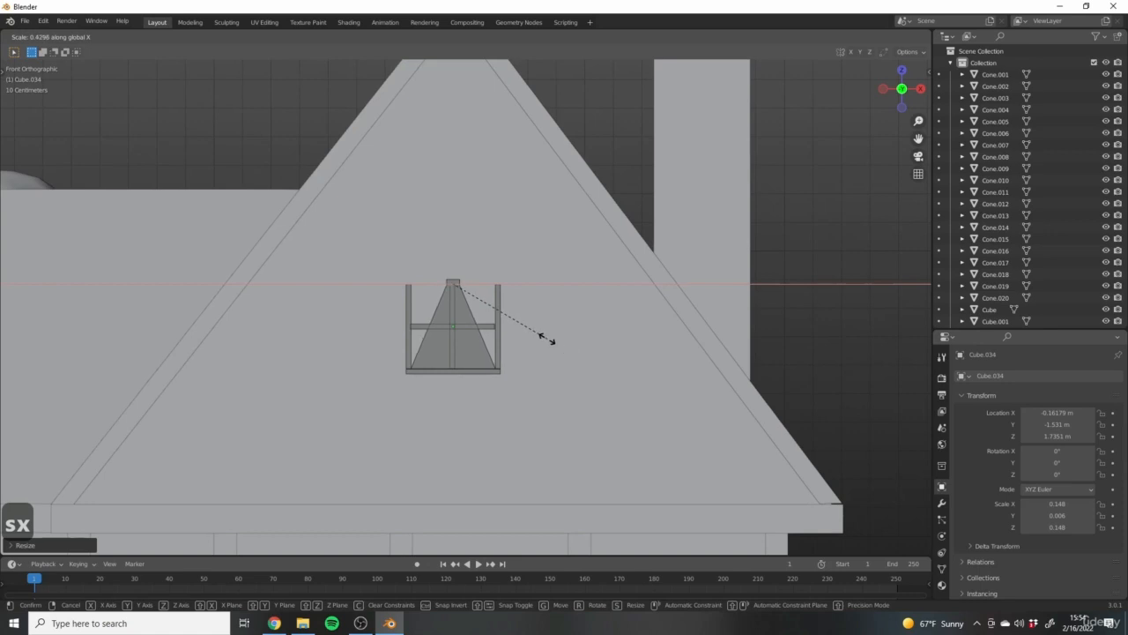
click(569, 348)
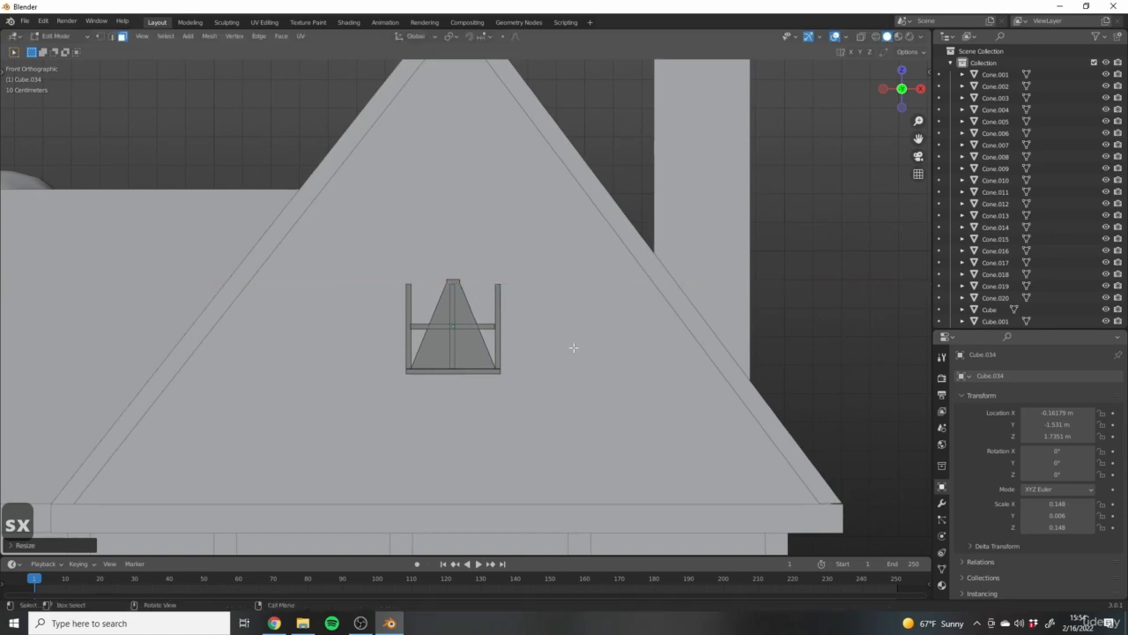
Lower the tapered pane's top face along Z to slightly above the window's horizontal crossbar.
key(g)
key(z)
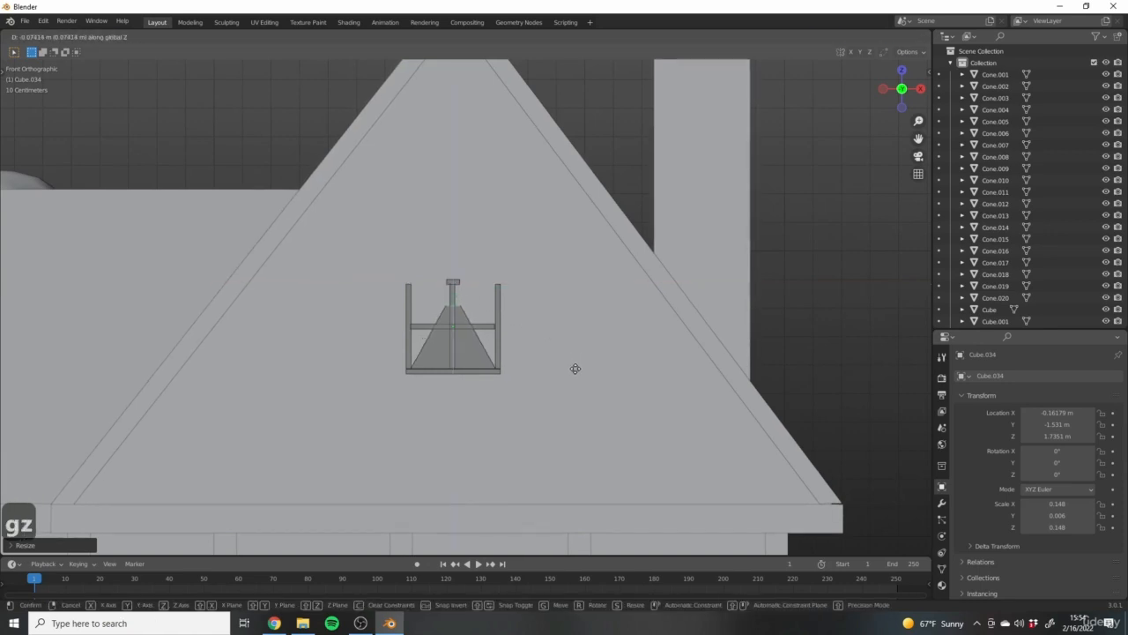
click(577, 374)
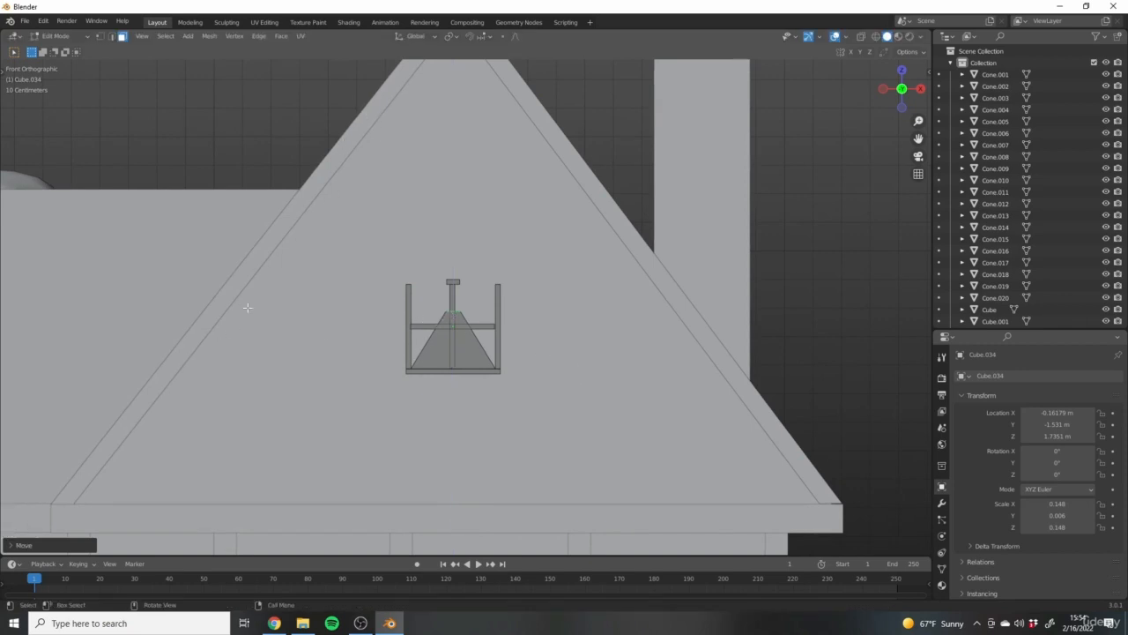
scroll(299, 353, up, 2)
scroll(600, 323, down, 2)
scroll(636, 324, up, 3)
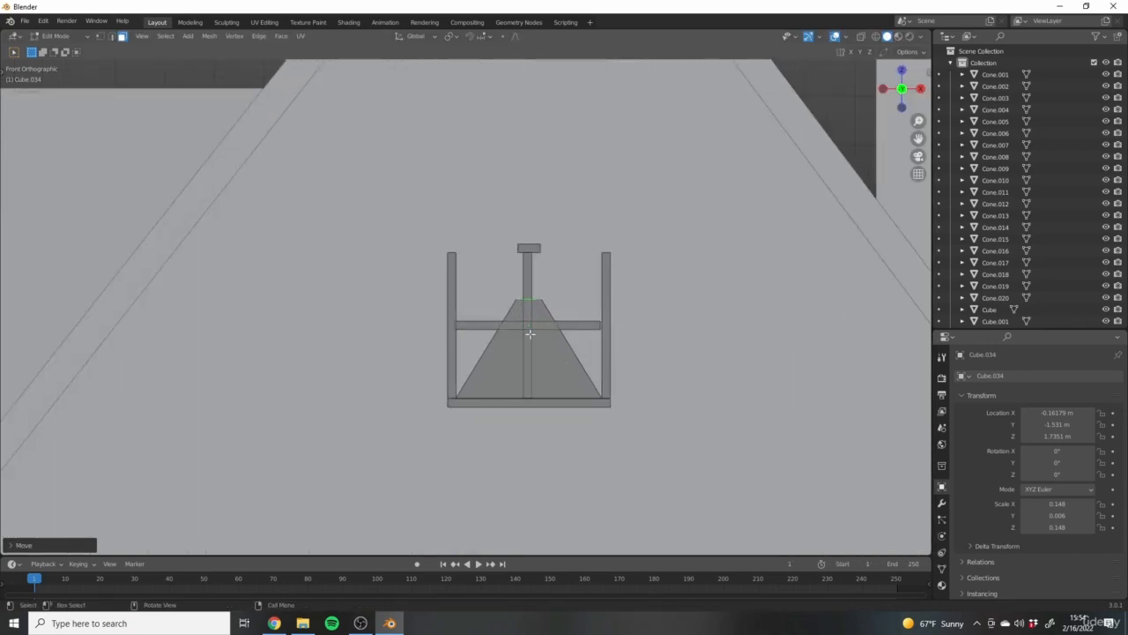
scroll(529, 334, down, 1)
Select the entire linked pane and try to scale it up uniformly.
key(l)
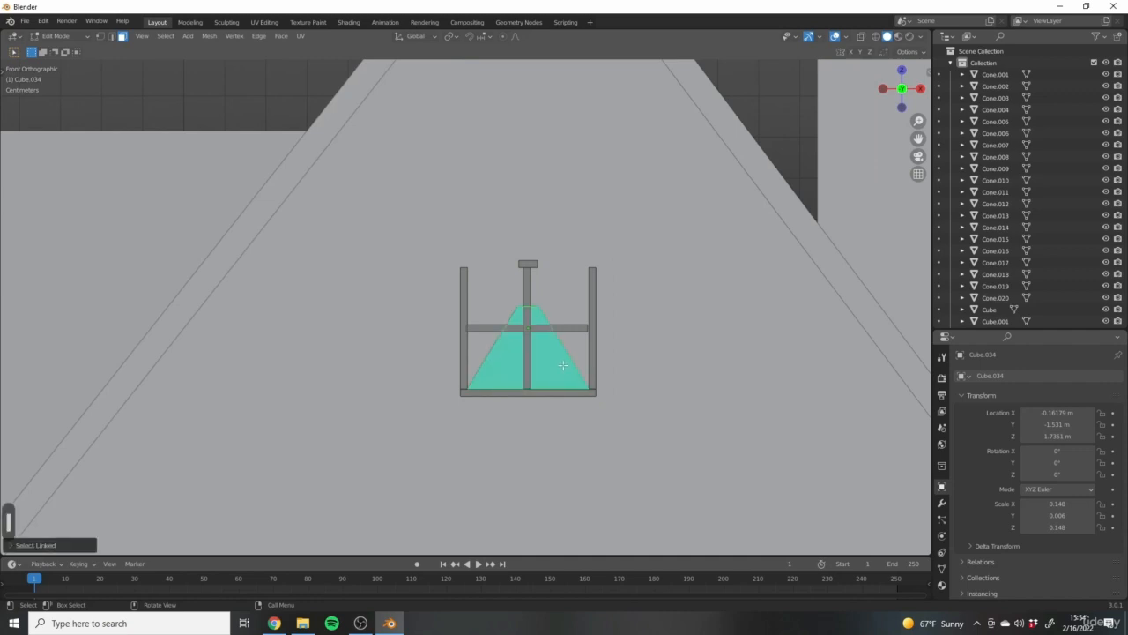
key(s)
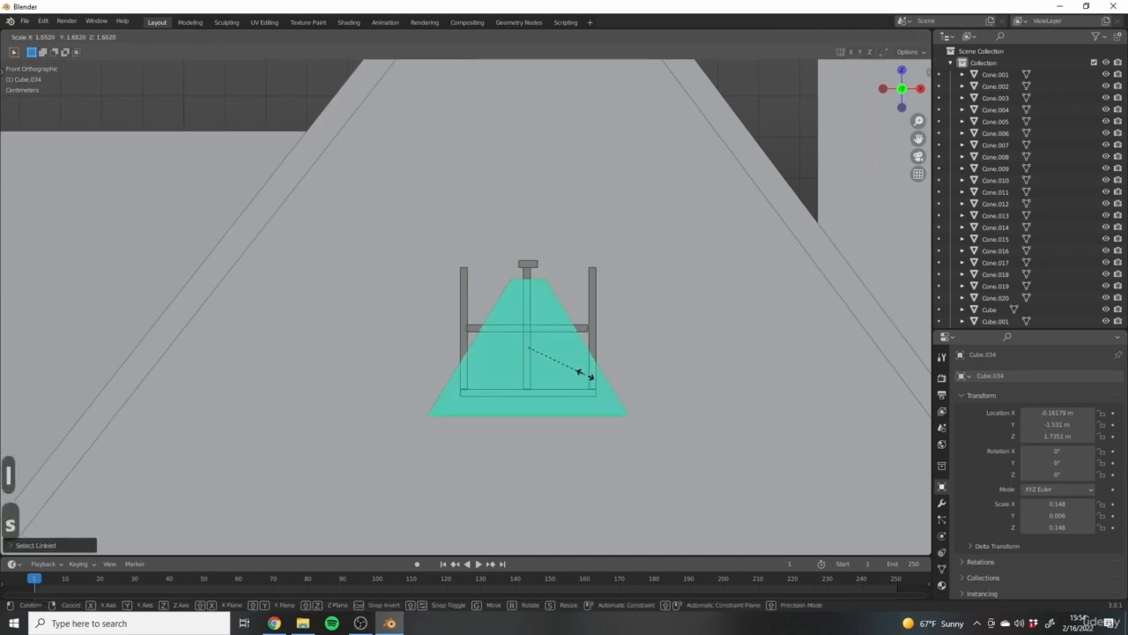
right_click(595, 375)
middle_drag(628, 344, 617, 376)
scroll(536, 363, up, 5)
middle_drag(480, 301, 518, 229)
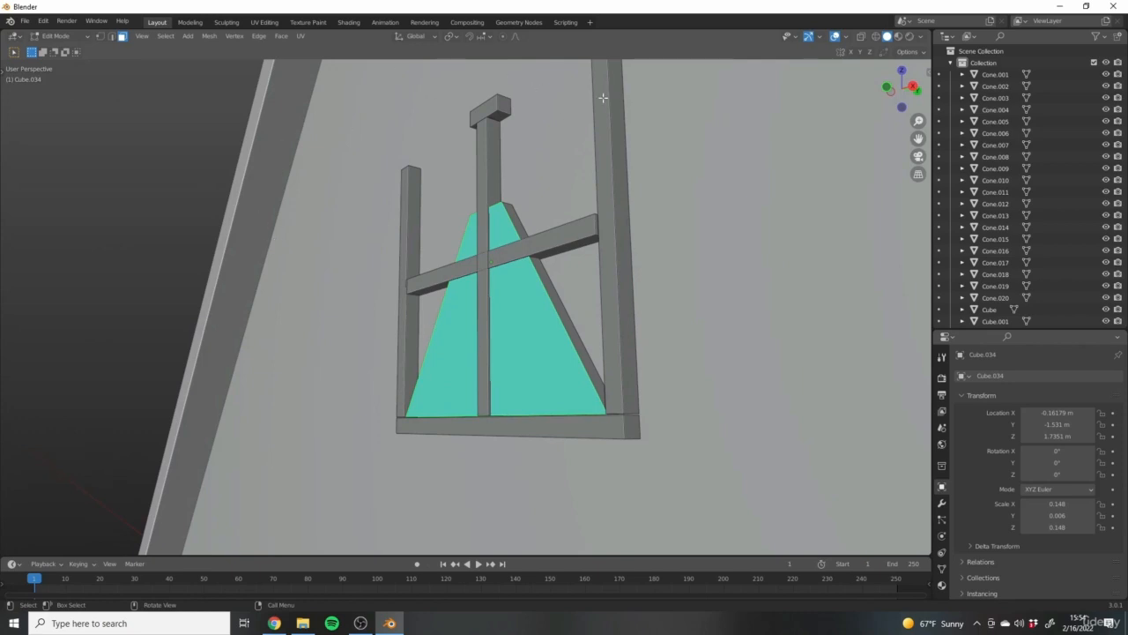
shift+middle_drag(490, 248, 487, 410)
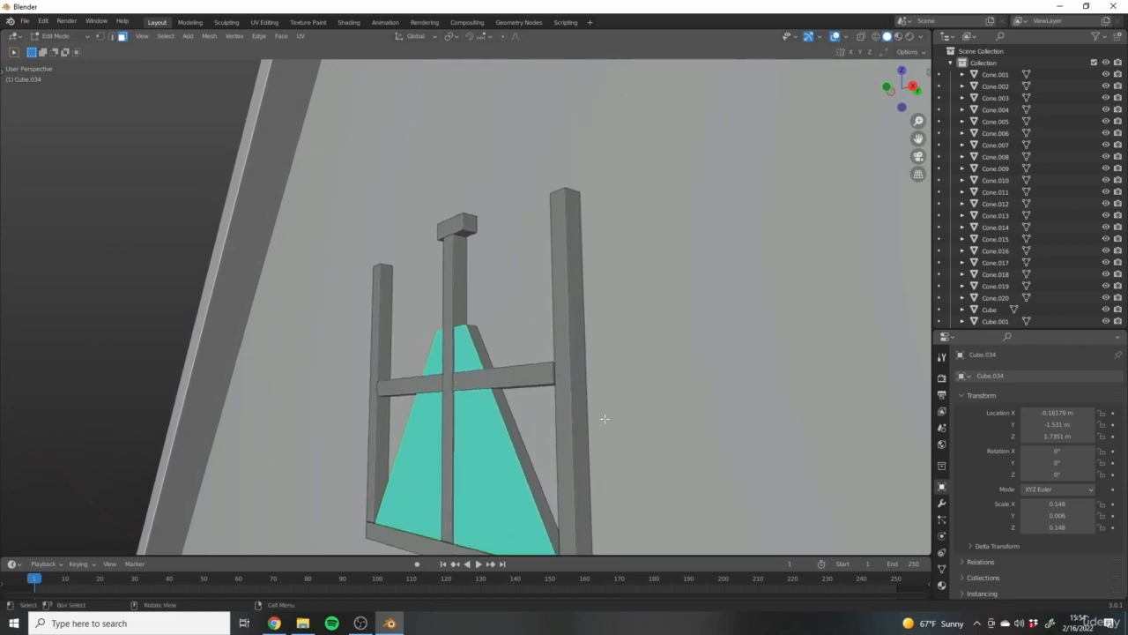
middle_drag(605, 418, 417, 430)
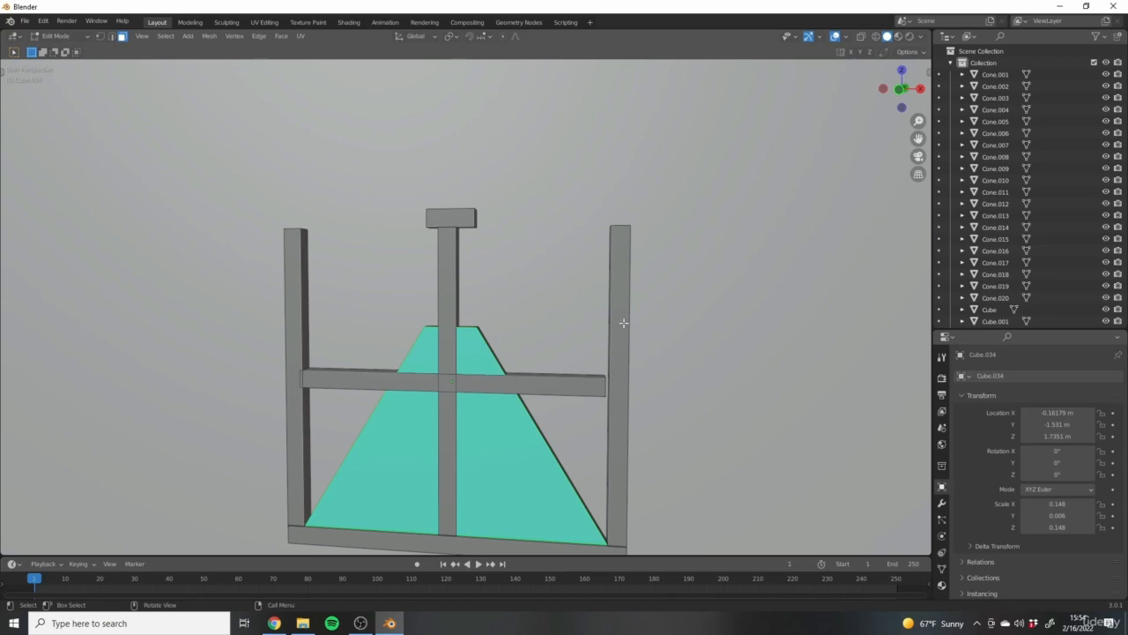
Select all linked geometry of the tapered window pane.
middle_drag(579, 303, 614, 375)
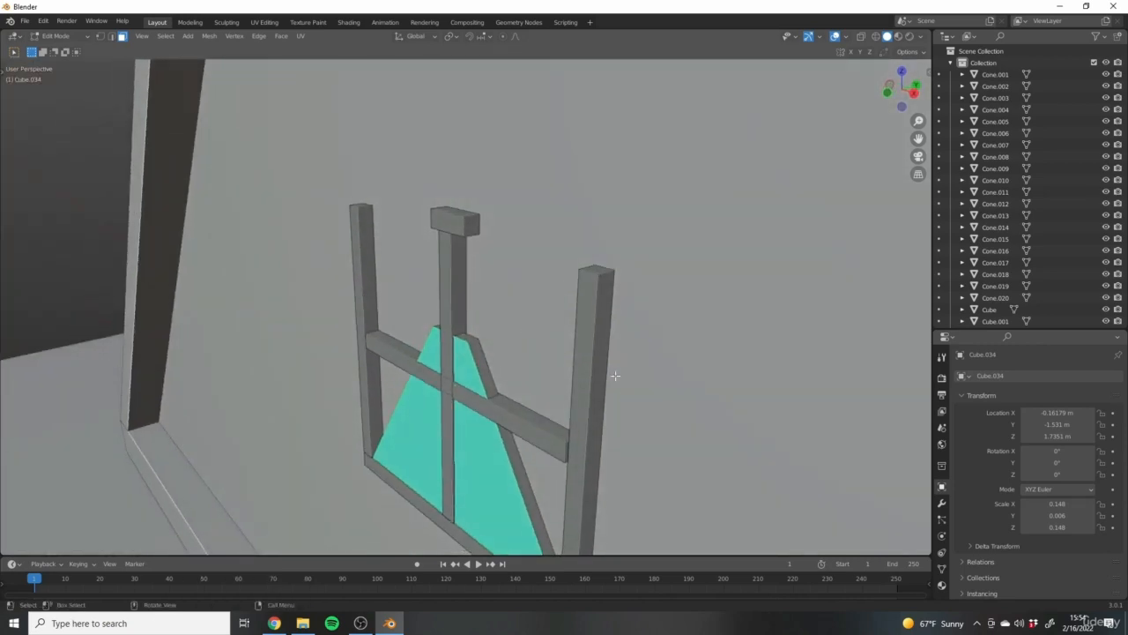
middle_drag(471, 453, 487, 478)
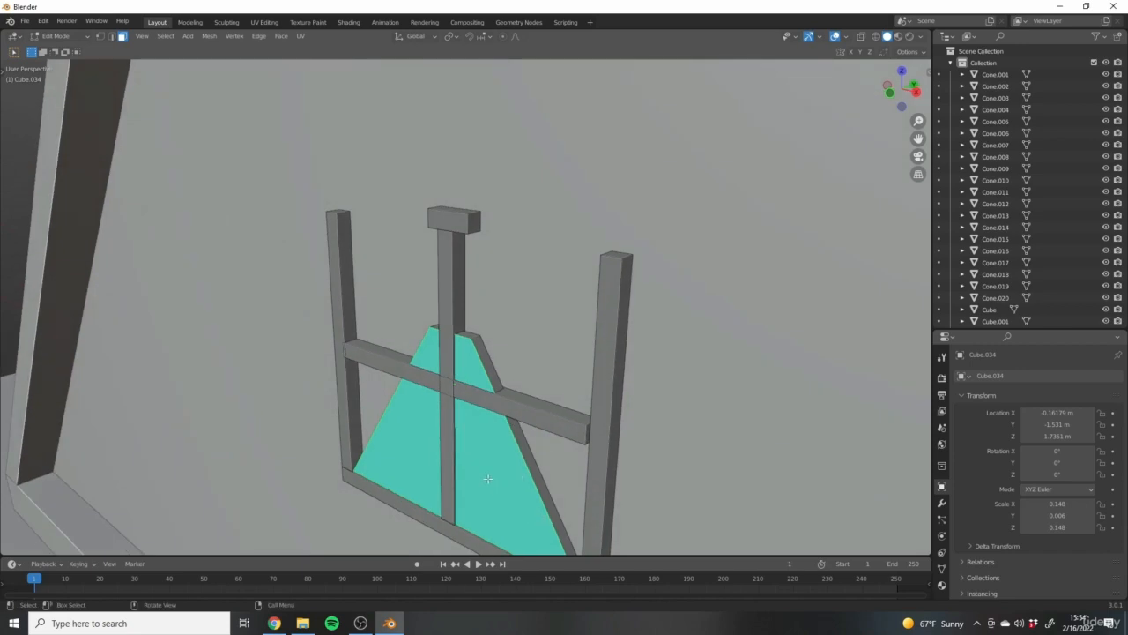
shift+middle_drag(496, 388, 392, 307)
click(471, 418)
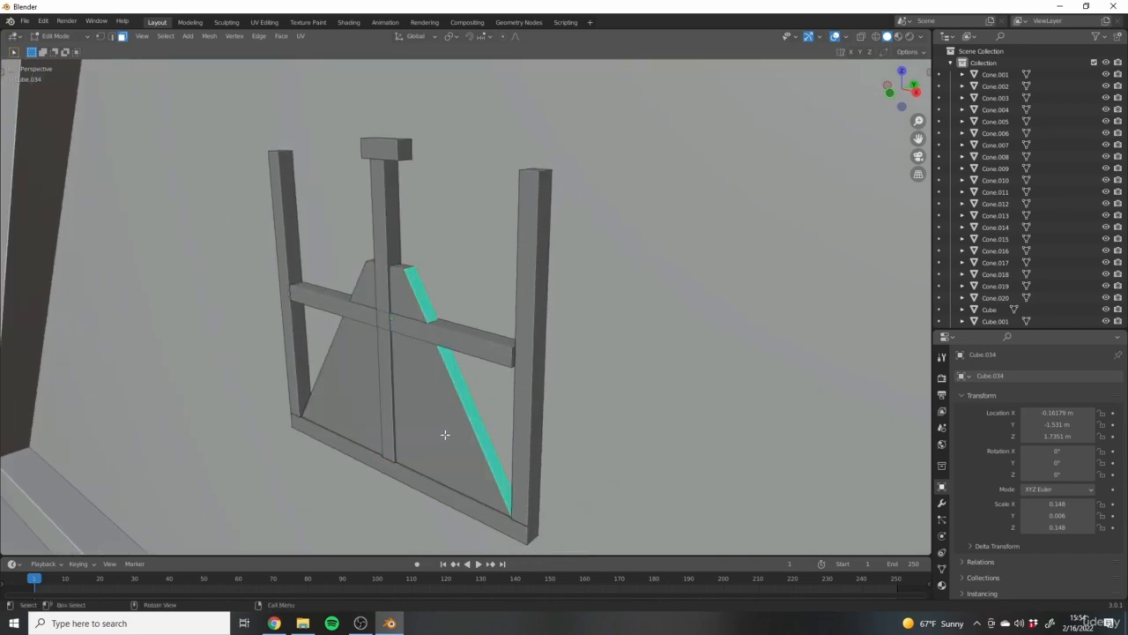
click(445, 435)
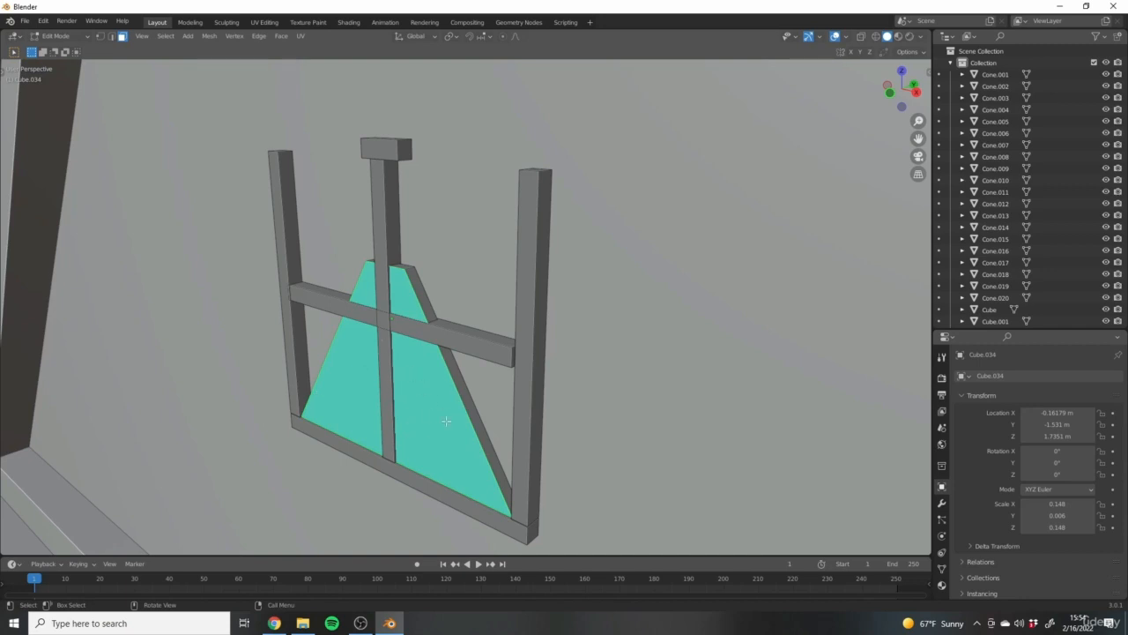
key(l)
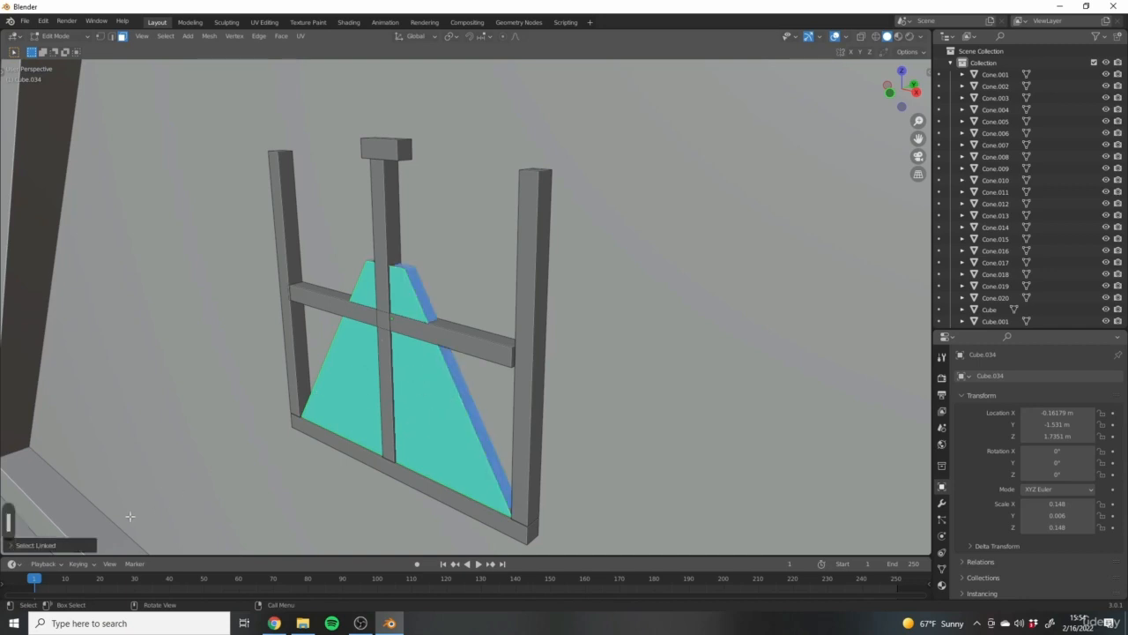
Scale the whole pane up uniformly to about four times its size in front view.
middle_drag(430, 458, 2, 546)
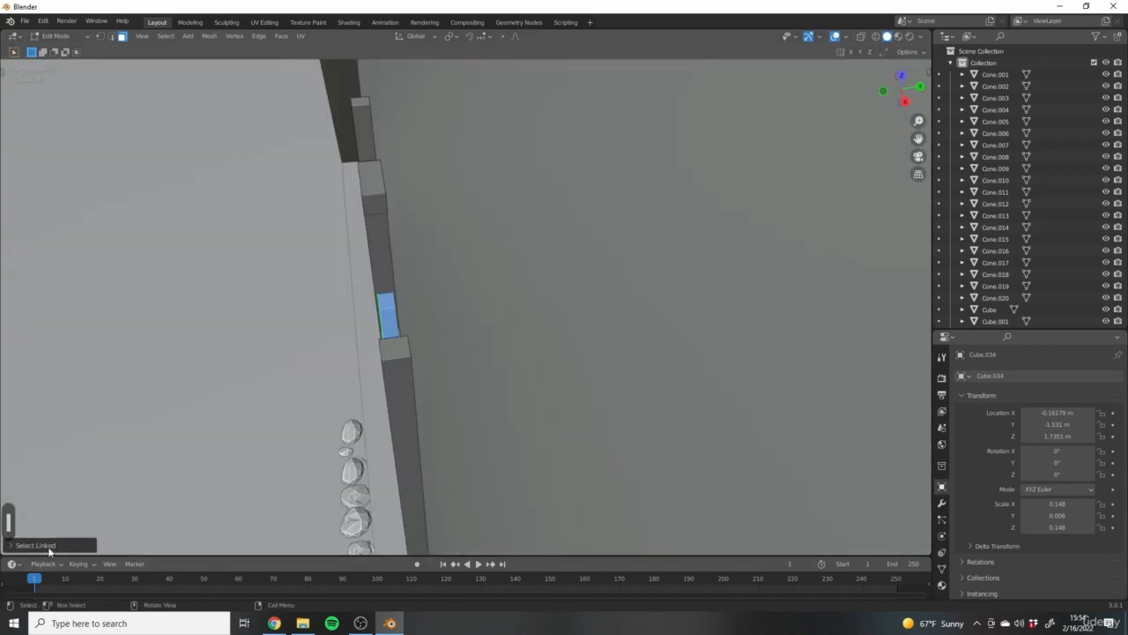
middle_drag(111, 525, 441, 291)
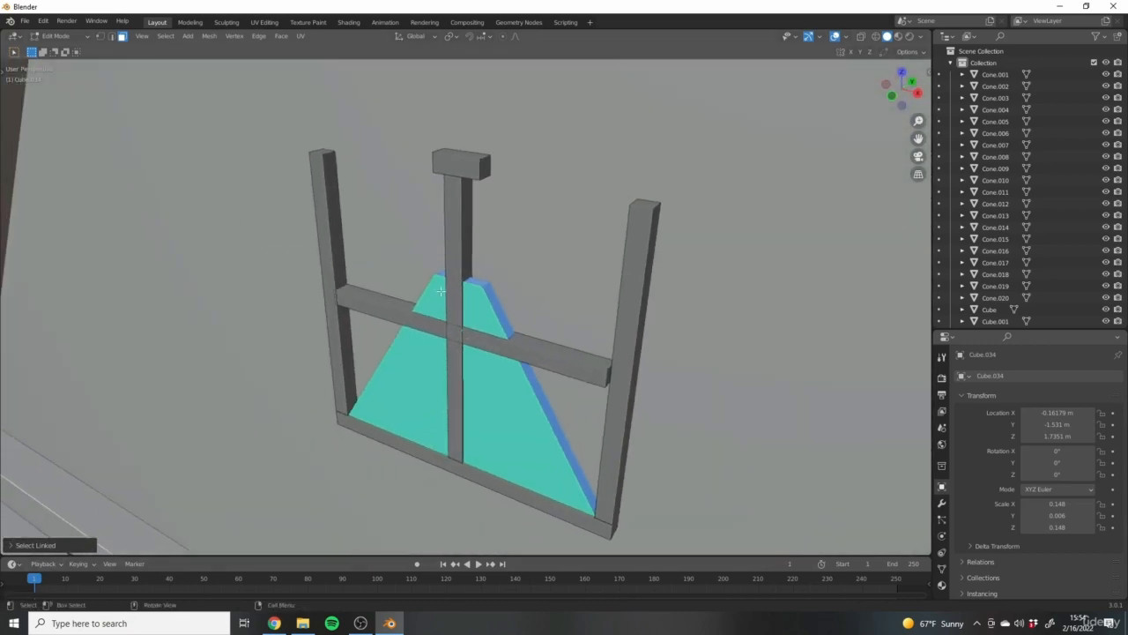
middle_drag(549, 343, 450, 391)
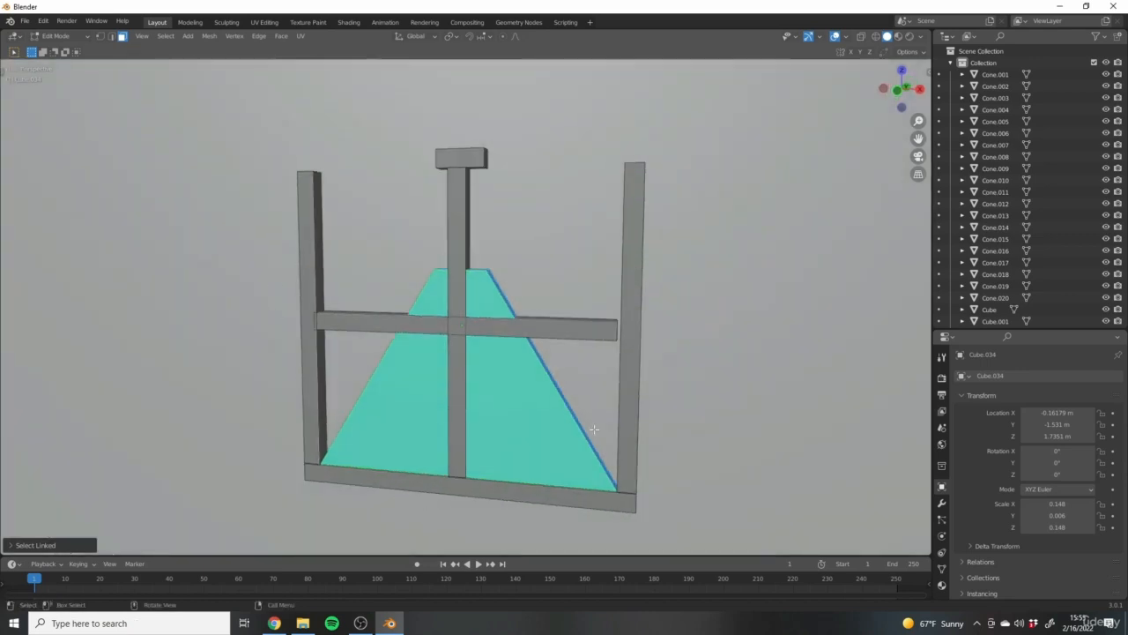
key(KP_1)
scroll(491, 403, down, 5)
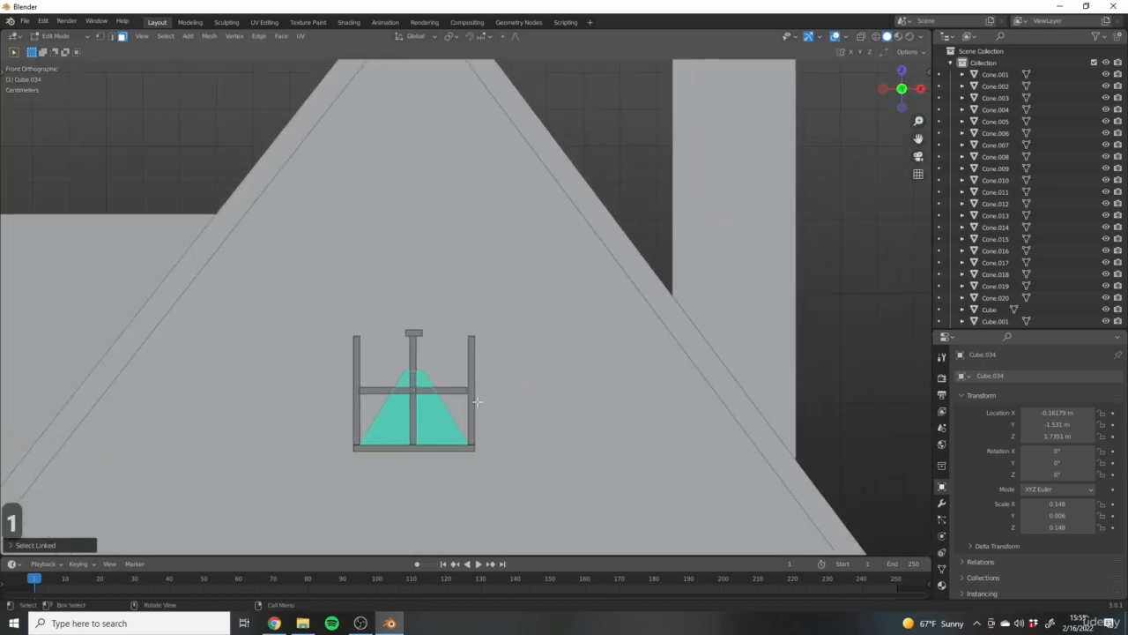
key(s)
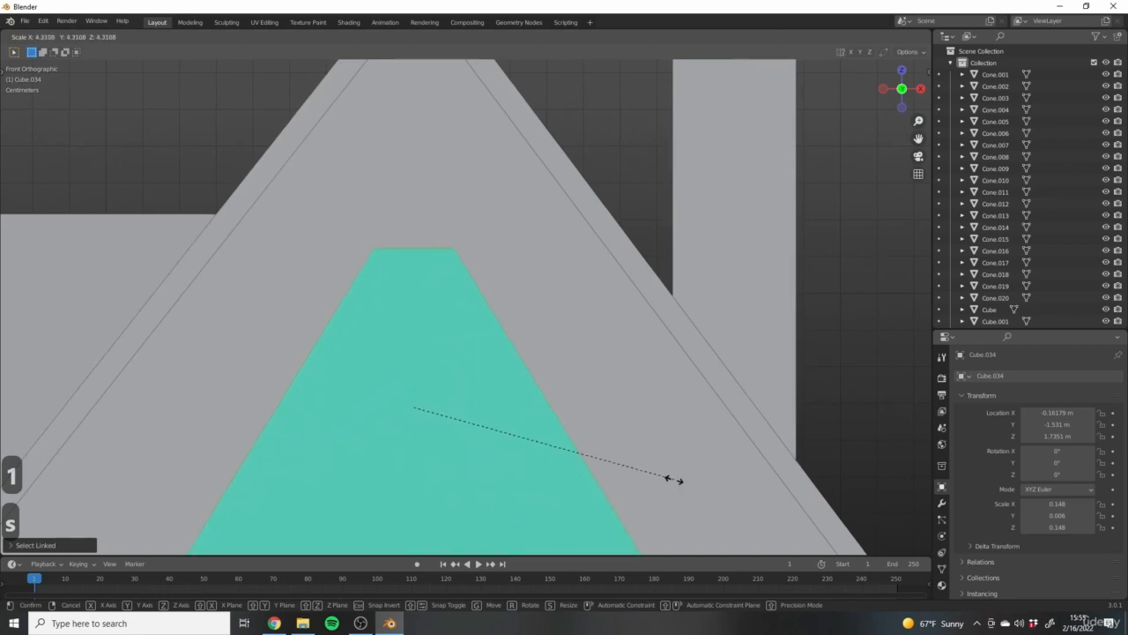
click(668, 473)
scroll(617, 423, down, 3)
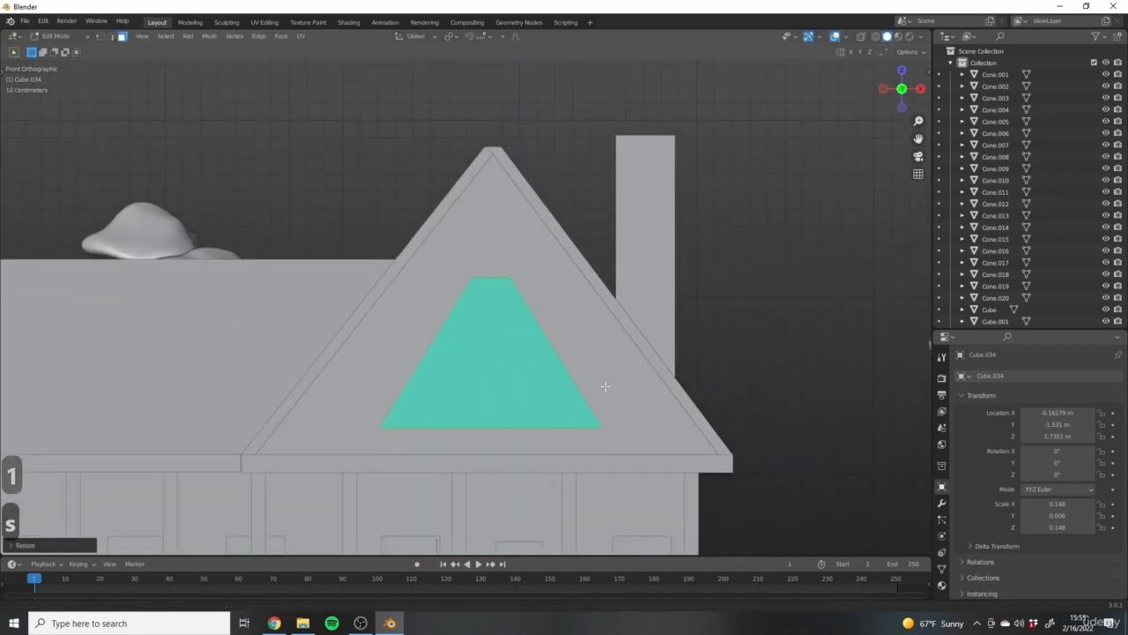
shift+middle_drag(604, 386, 559, 404)
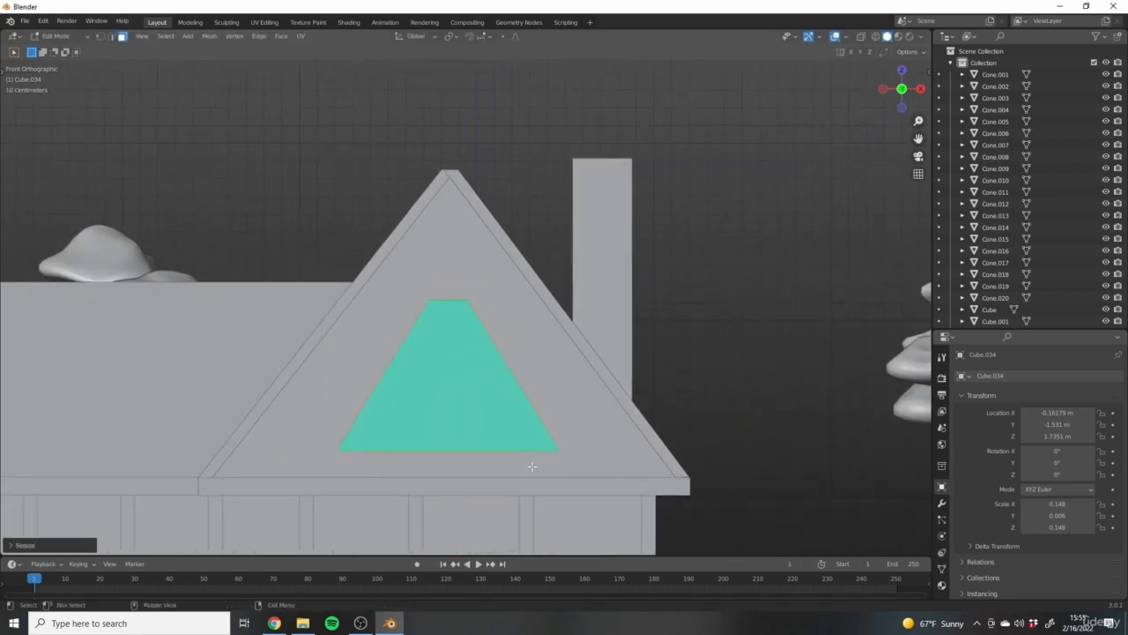
In wireframe, select the enlarged pane's top face and scale it down to about 0.83.
scroll(508, 352, up, 3)
key(shift+z)
drag(358, 254, 474, 297)
shift+middle_drag(617, 380, 658, 382)
scroll(652, 383, down, 3)
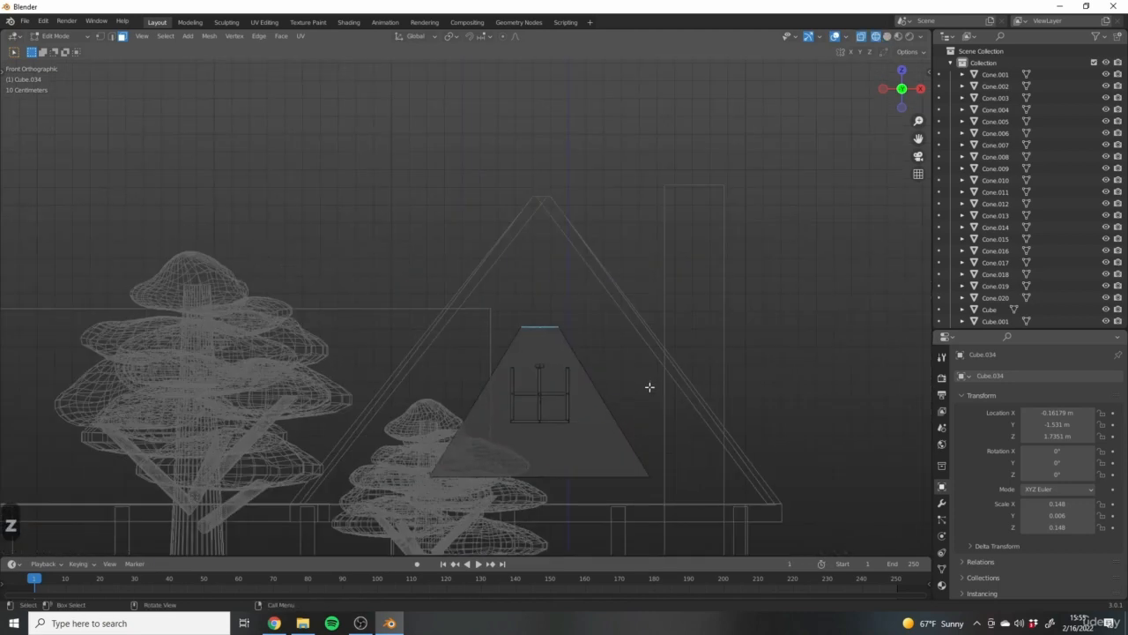
key(s)
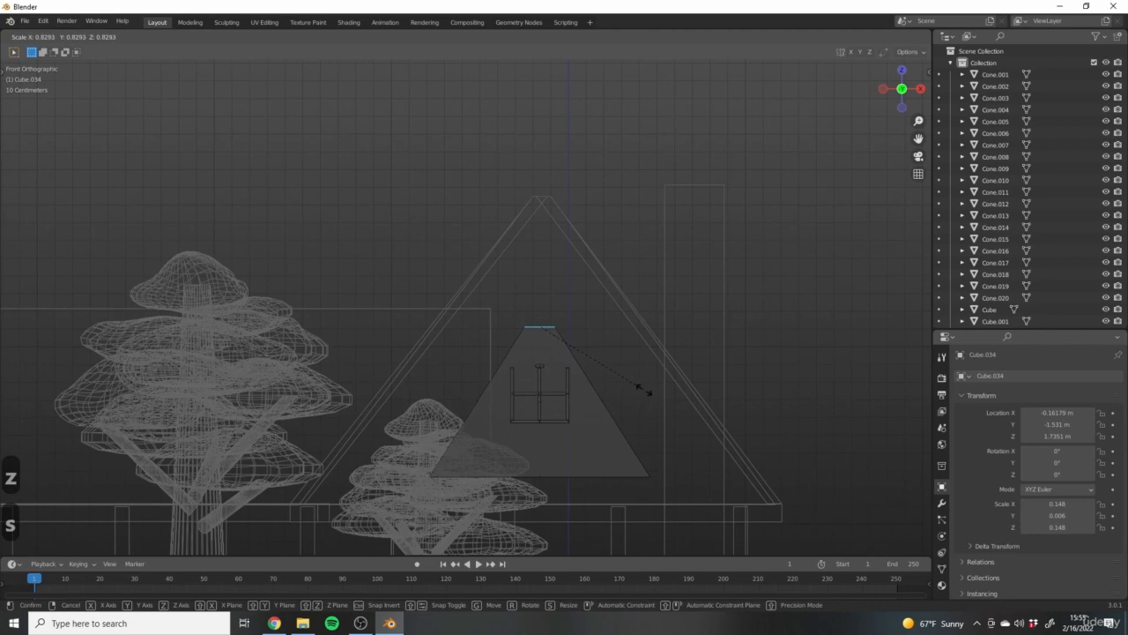
click(644, 389)
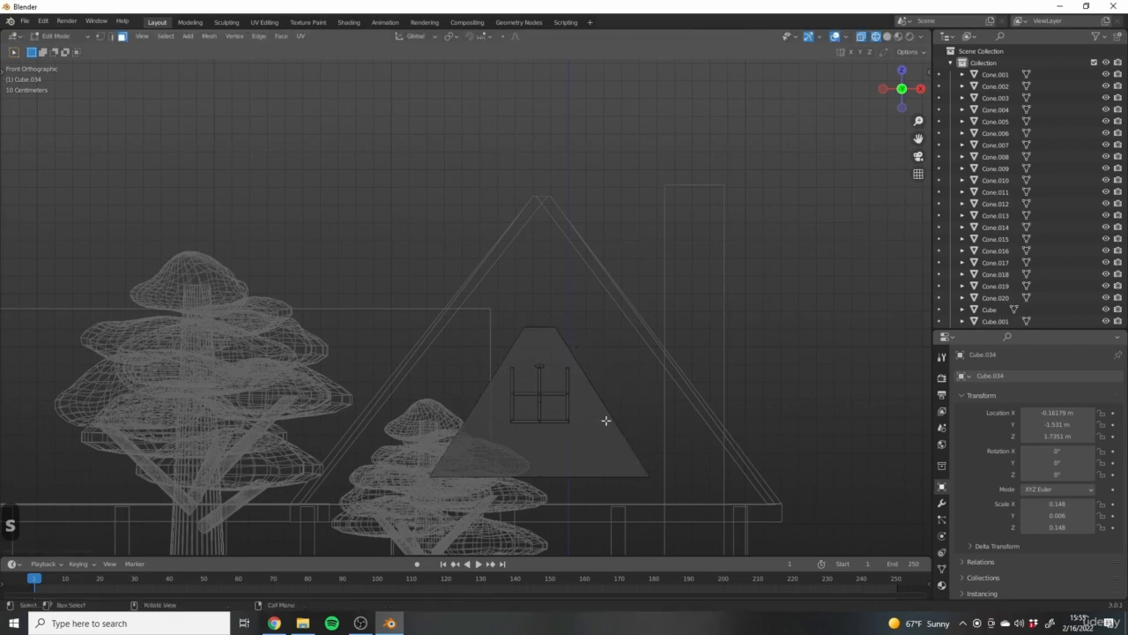
Scale the entire linked pane down uniformly to near the window frame's size and raise it along Z until it sits on the bottom bar.
key(ctrl+l)
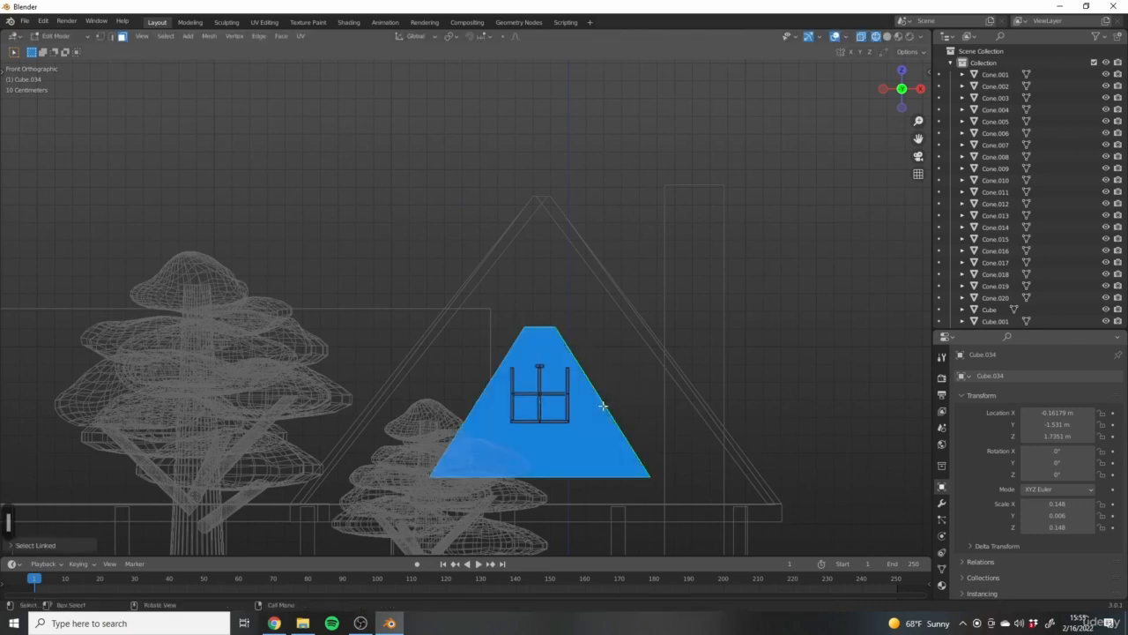
key(s)
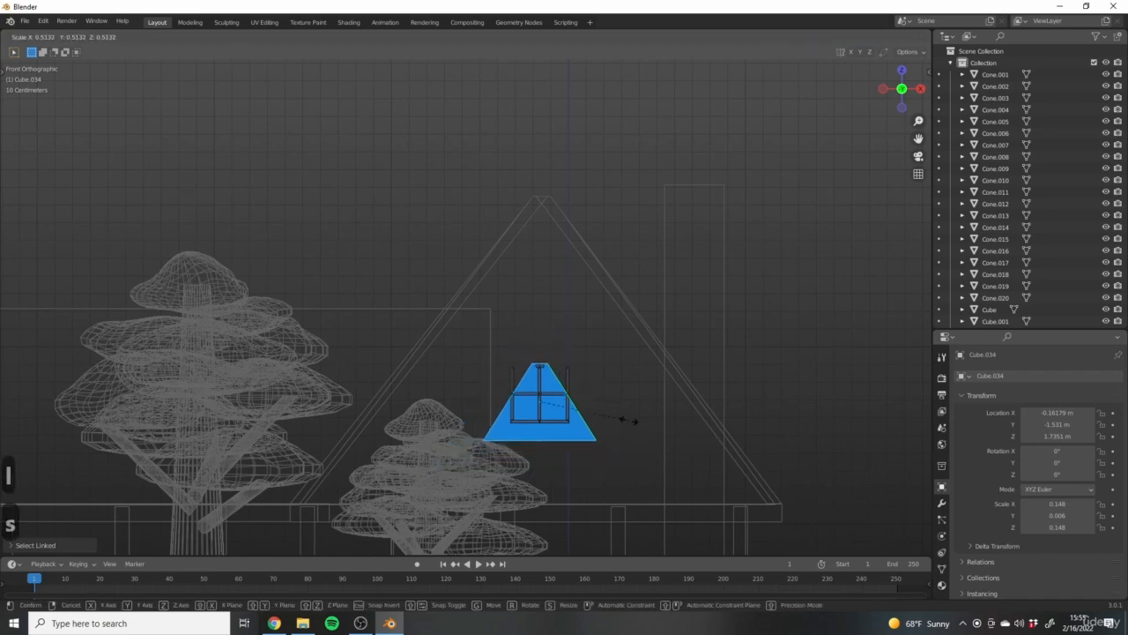
click(615, 418)
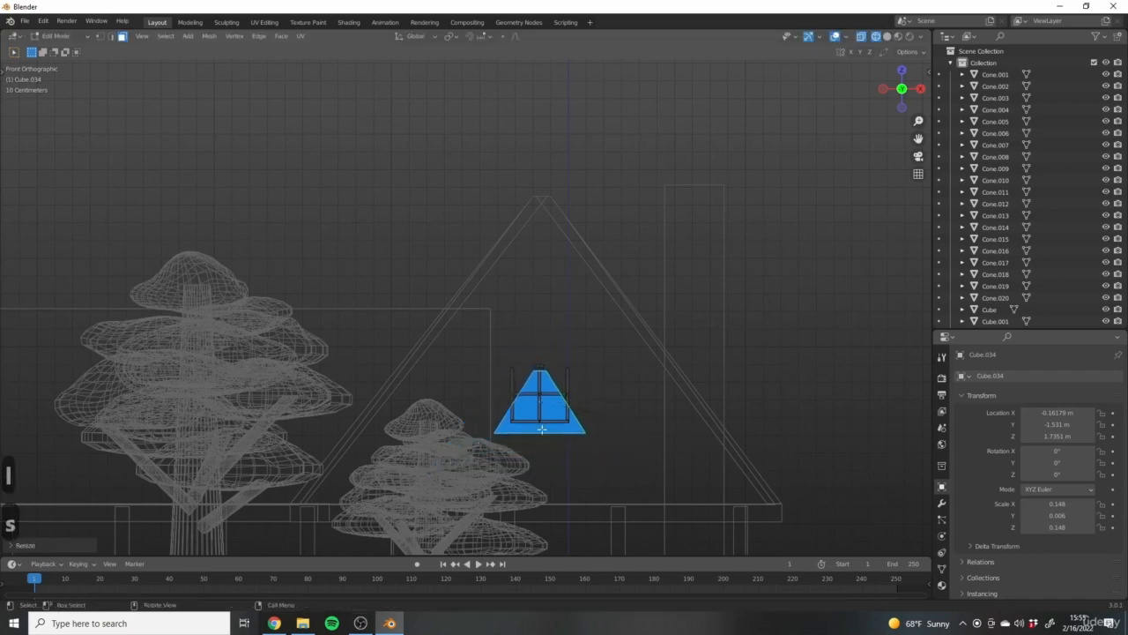
scroll(536, 465, up, 2)
key(g)
key(z)
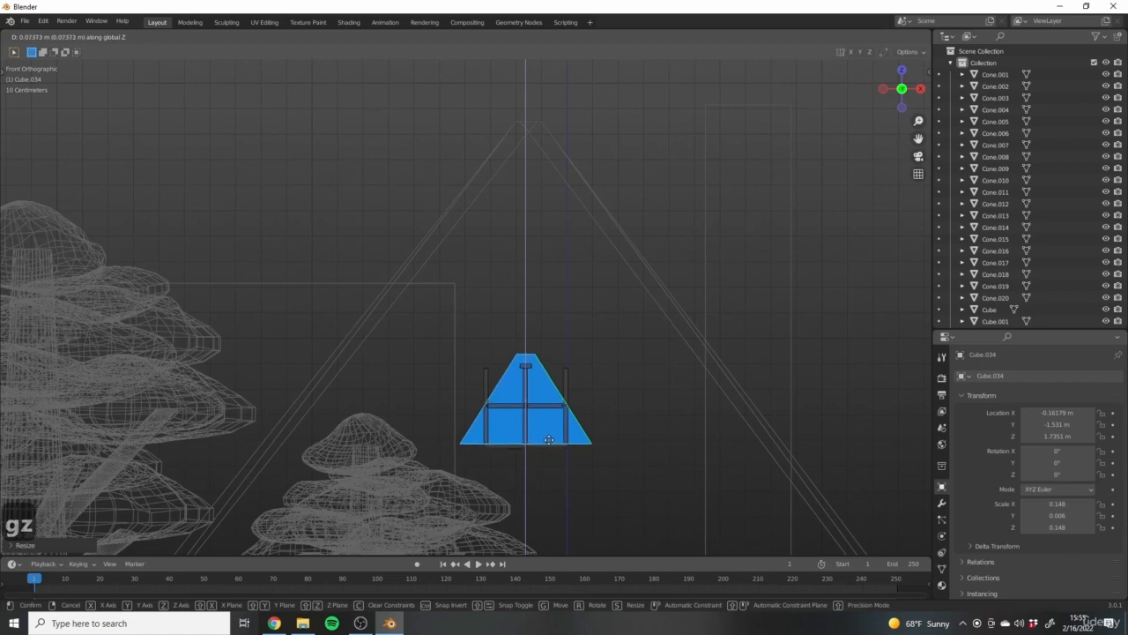
click(564, 445)
Select the entire bottom bar and scale it along X by about 1.56 to match the pane's bottom width.
scroll(600, 472, up, 5)
scroll(352, 370, up, 5)
click(280, 342)
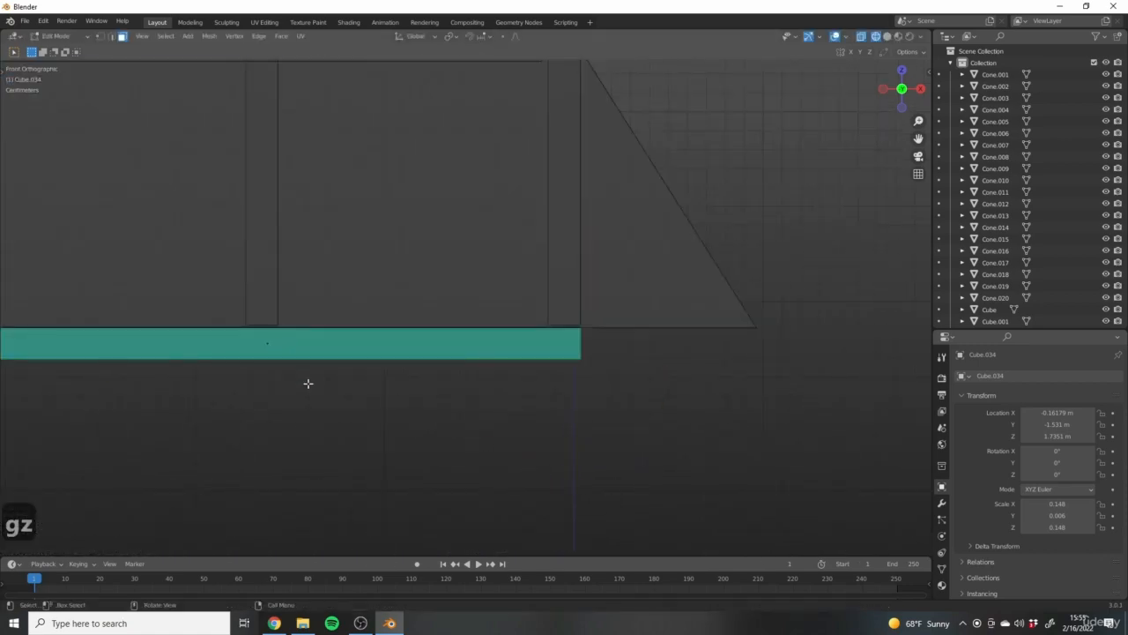
shift+middle_drag(308, 382, 444, 372)
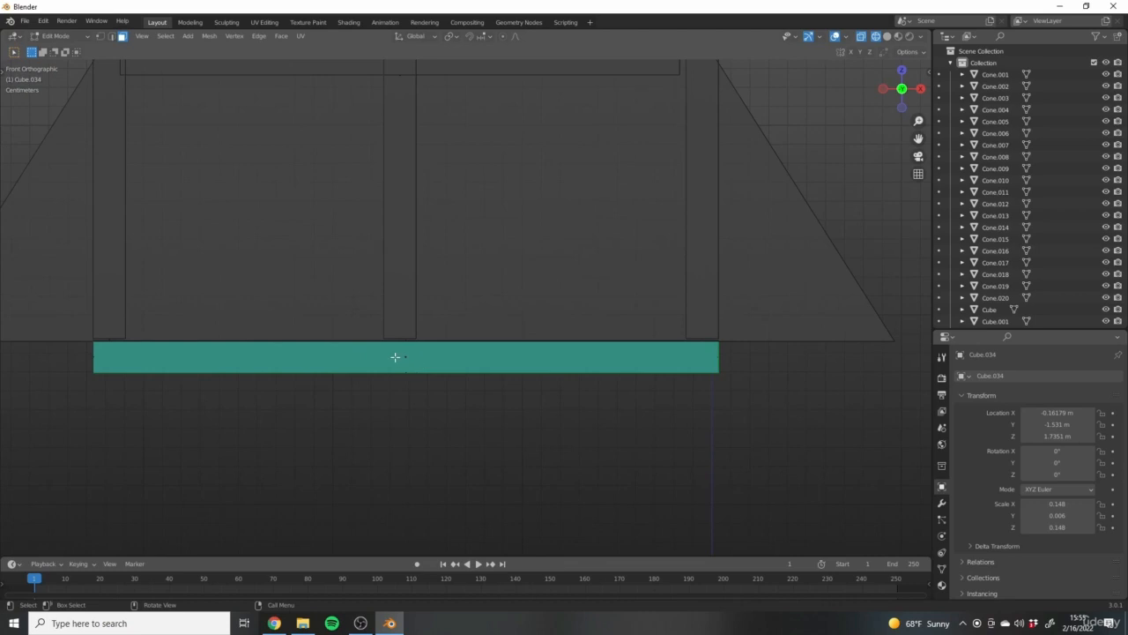
key(l)
scroll(417, 365, down, 5)
shift+middle_drag(416, 389, 505, 426)
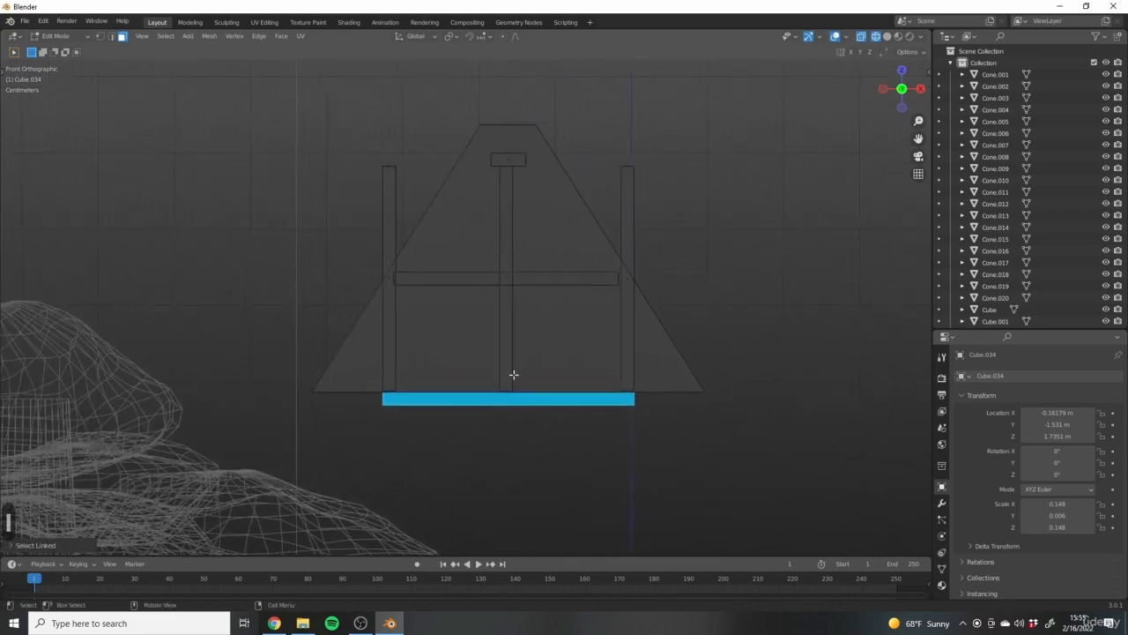
key(s)
key(x)
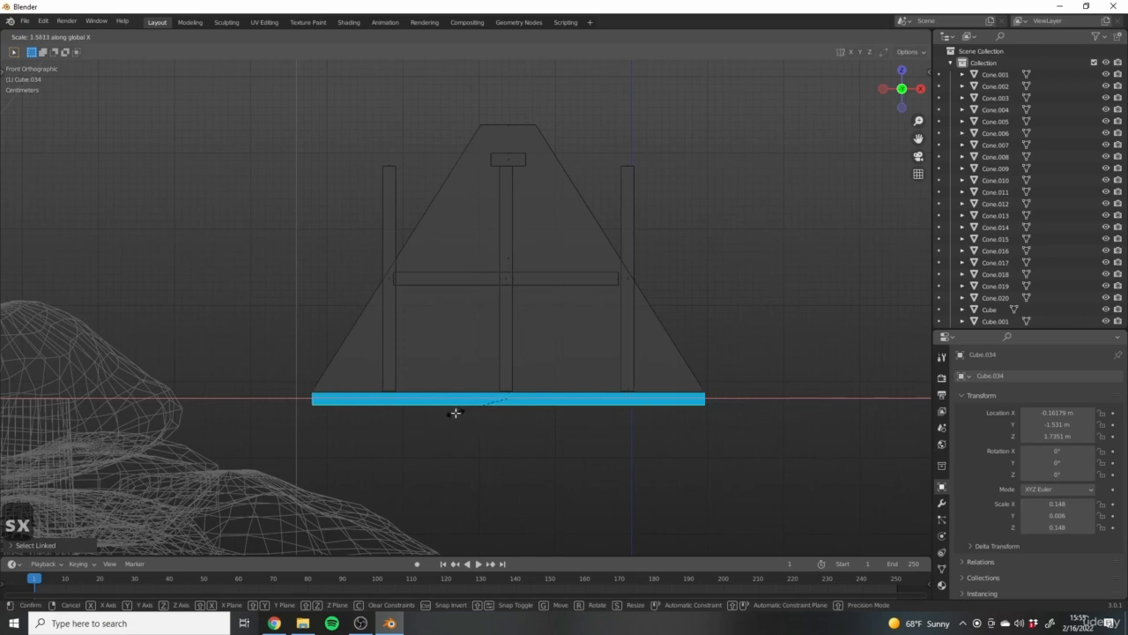
click(455, 412)
Select the whole short top block and move it up to rest centered on the pane's top edge.
shift+middle_drag(485, 423, 497, 457)
scroll(617, 449, up, 1)
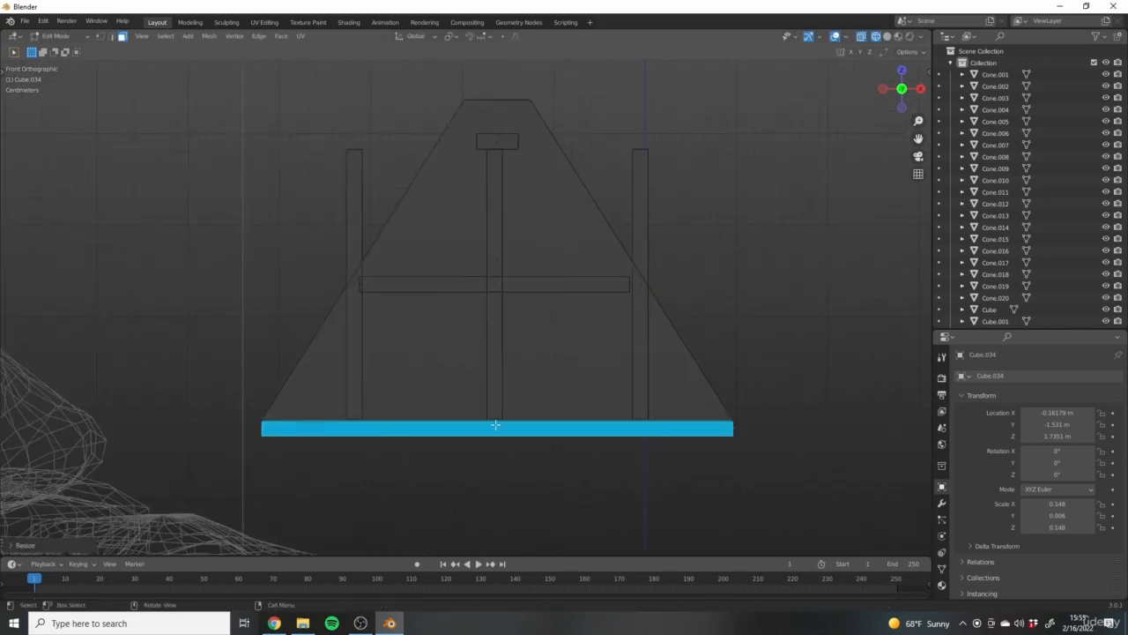
shift+middle_drag(446, 354, 457, 499)
click(513, 285)
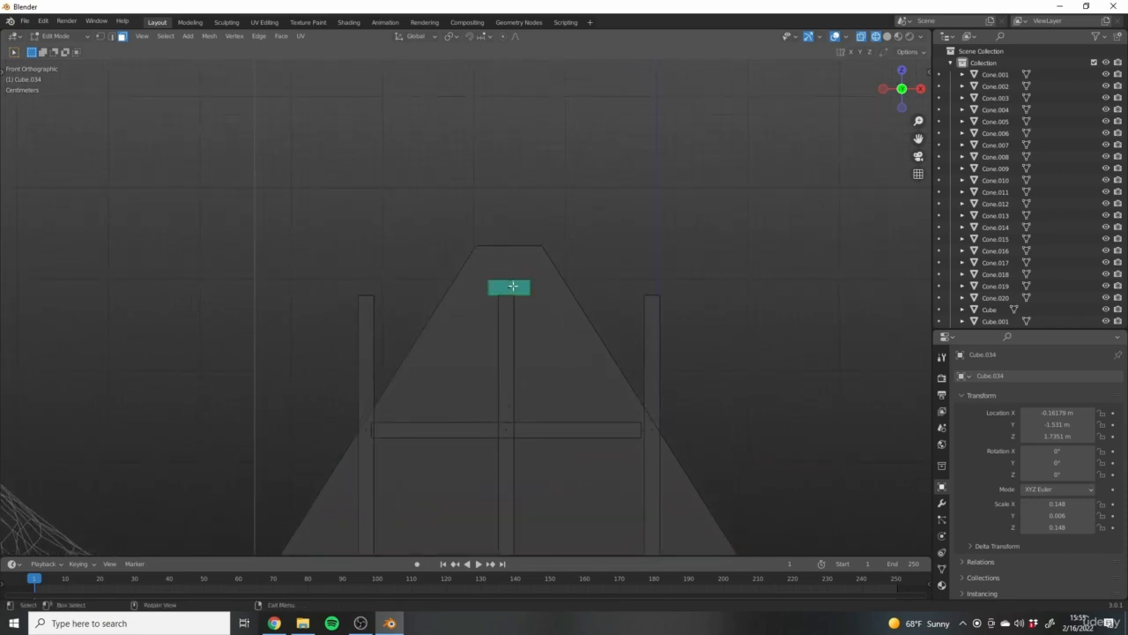
shift+middle_drag(528, 294, 488, 365)
key(l)
key(g)
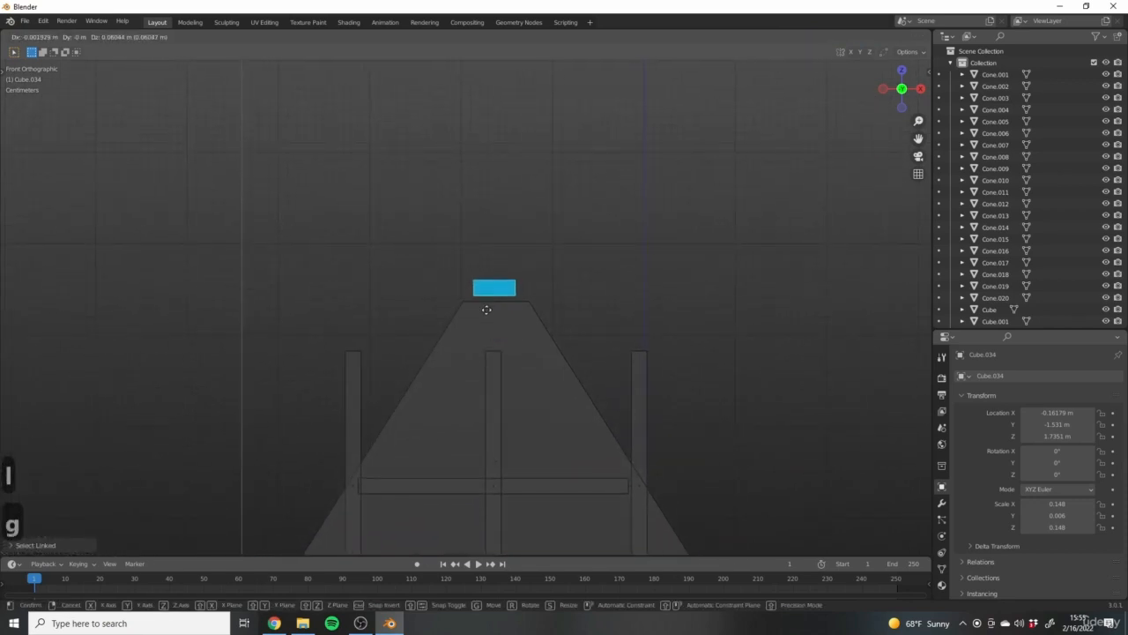
click(486, 314)
scroll(493, 330, up, 9)
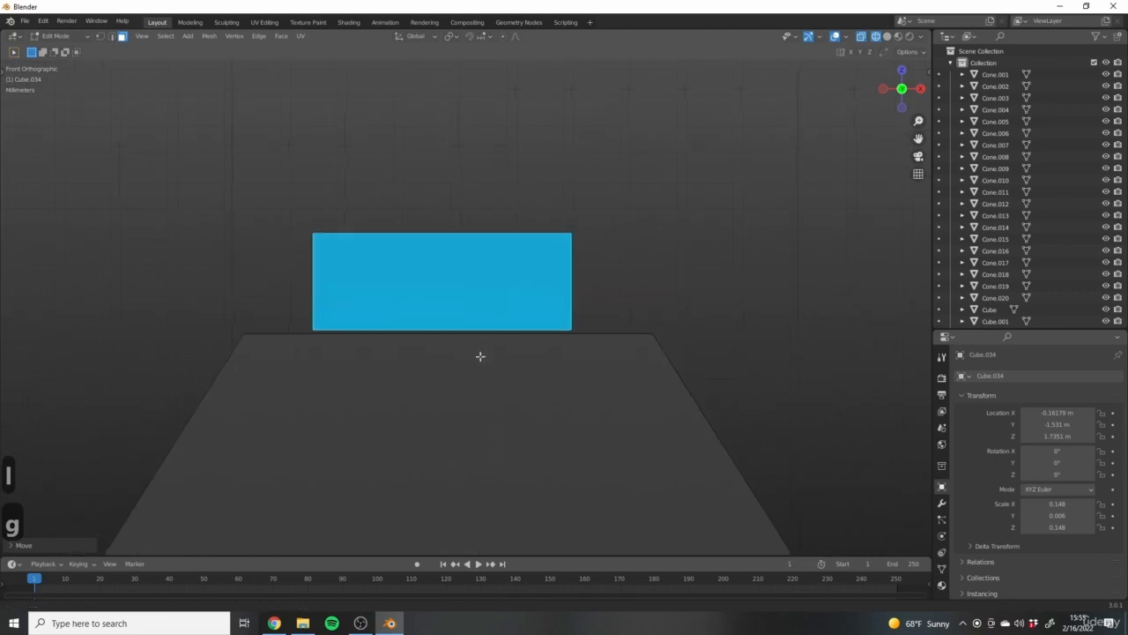
key(g)
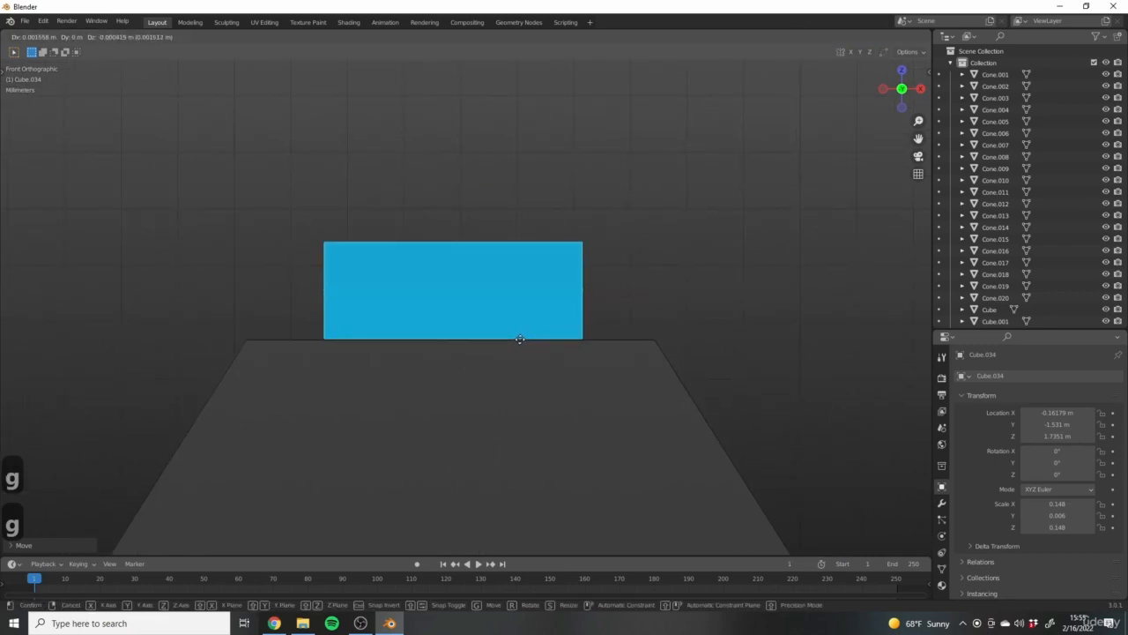
Scale the short top block along X by about 1.58 to match the width of the pane's top edge.
key(s)
key(x)
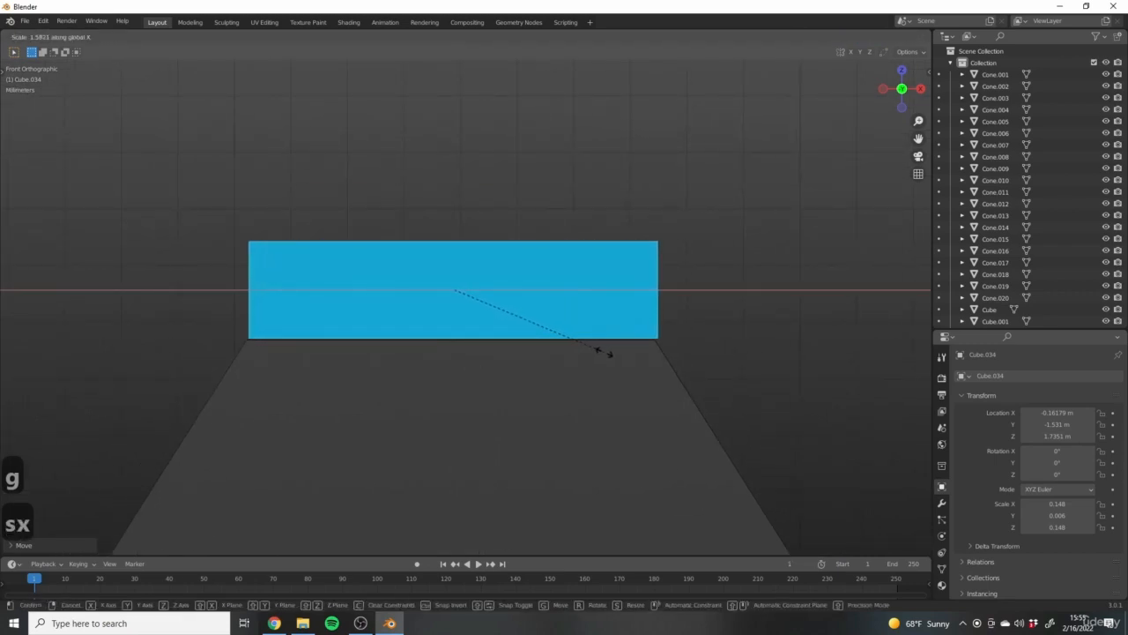
click(604, 352)
Select the whole left vertical post and move it slightly outward and upward, centering it on the pane's slanted left edge.
scroll(534, 333, down, 11)
shift+middle_drag(636, 350, 604, 237)
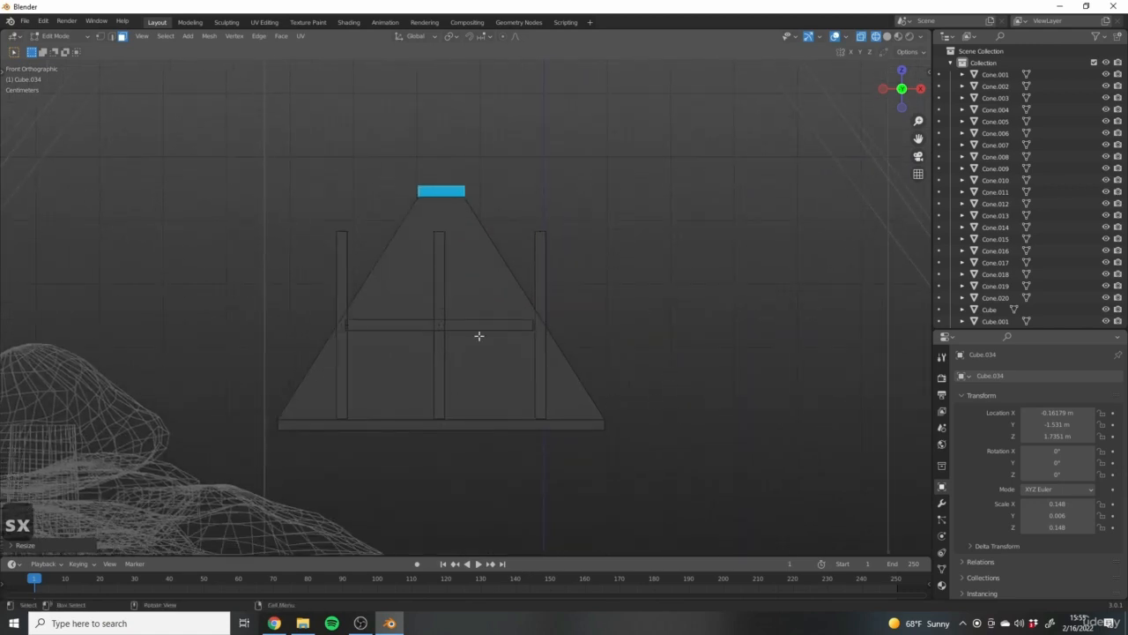
shift+middle_drag(492, 334, 561, 346)
click(409, 340)
key(ctrl+l)
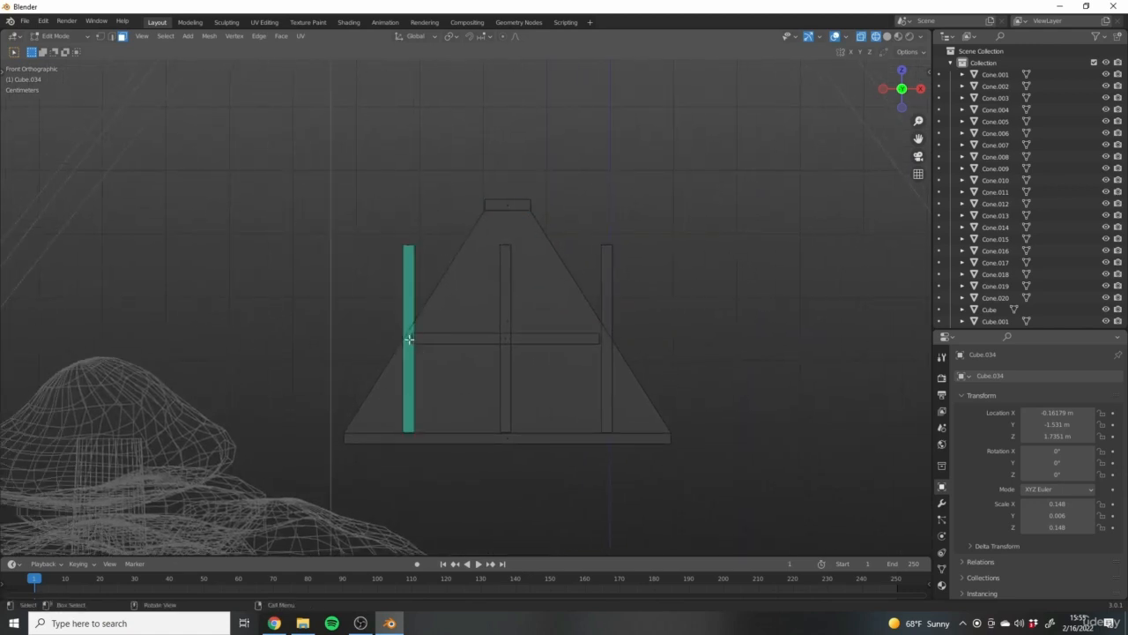
scroll(409, 338, up, 2)
shift+middle_drag(411, 329, 428, 373)
key(g)
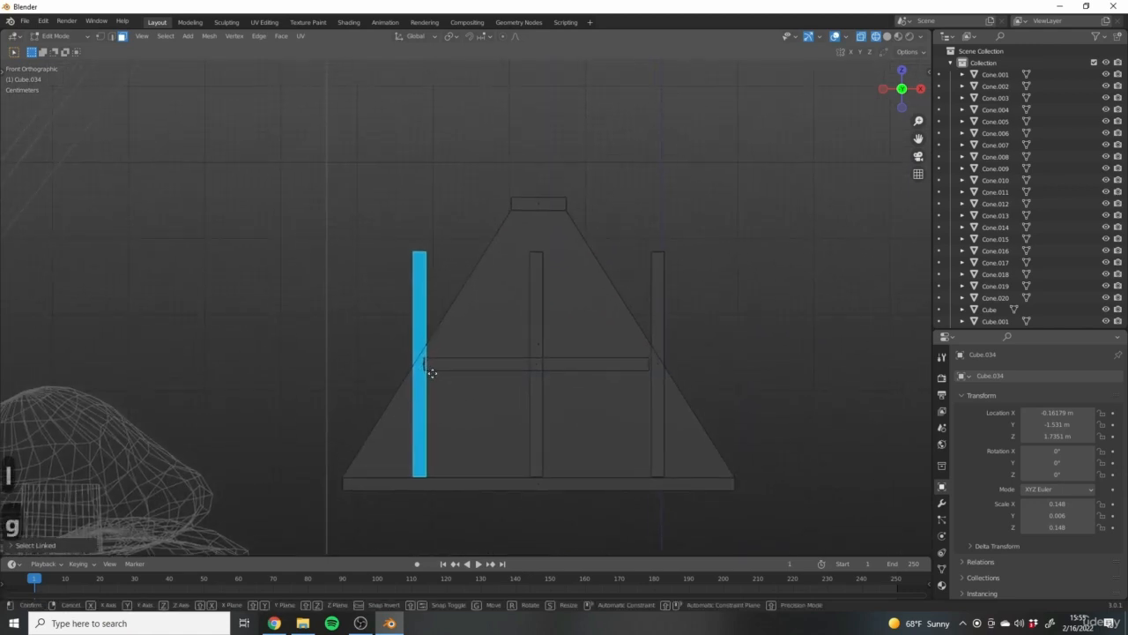
click(428, 361)
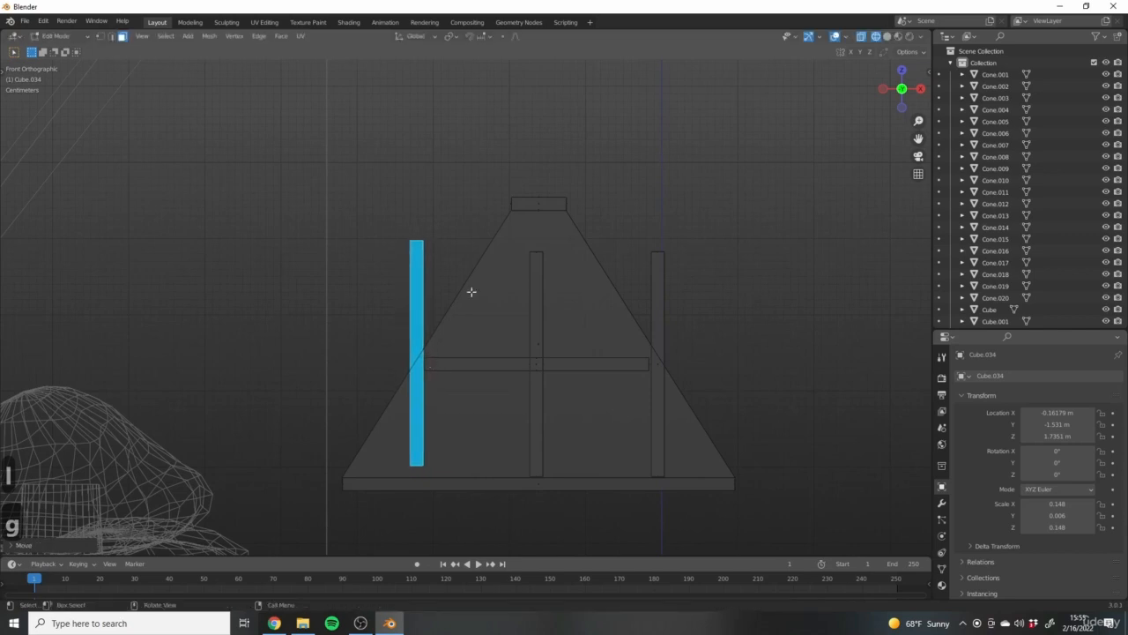
Rotate the left post by about 32° to run parallel to the pane's slanted edge.
key(r)
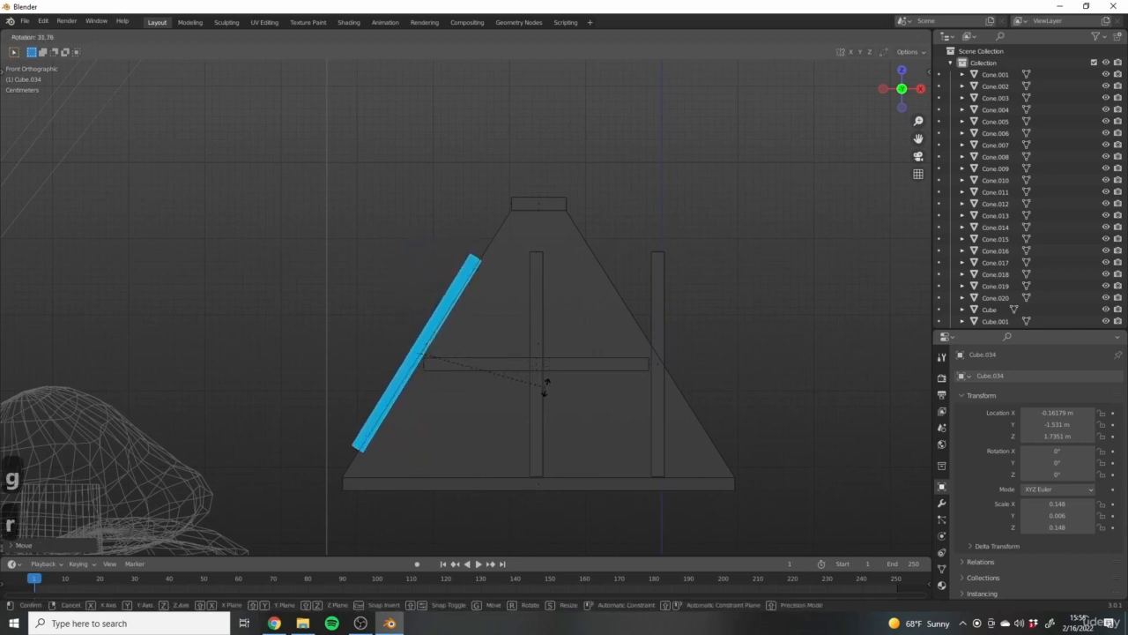
click(545, 390)
scroll(464, 367, up, 10)
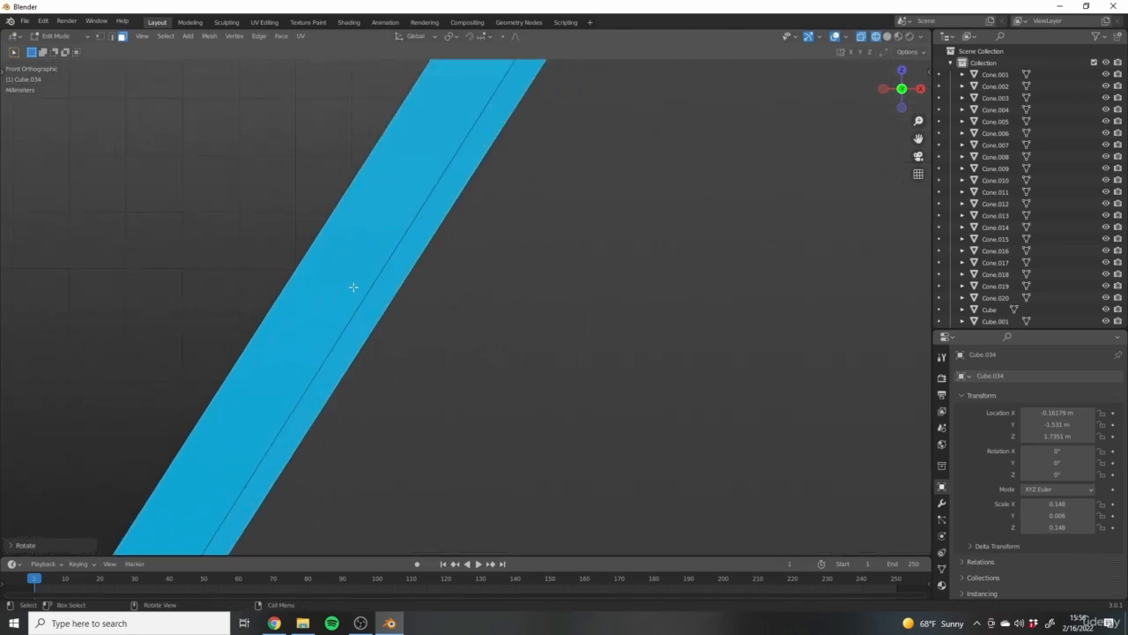
Rotate the left post by about -0.5° and move it up about 0.017 m to sit flush along the outside of the pane's slanted edge.
scroll(352, 286, down, 6)
key(r)
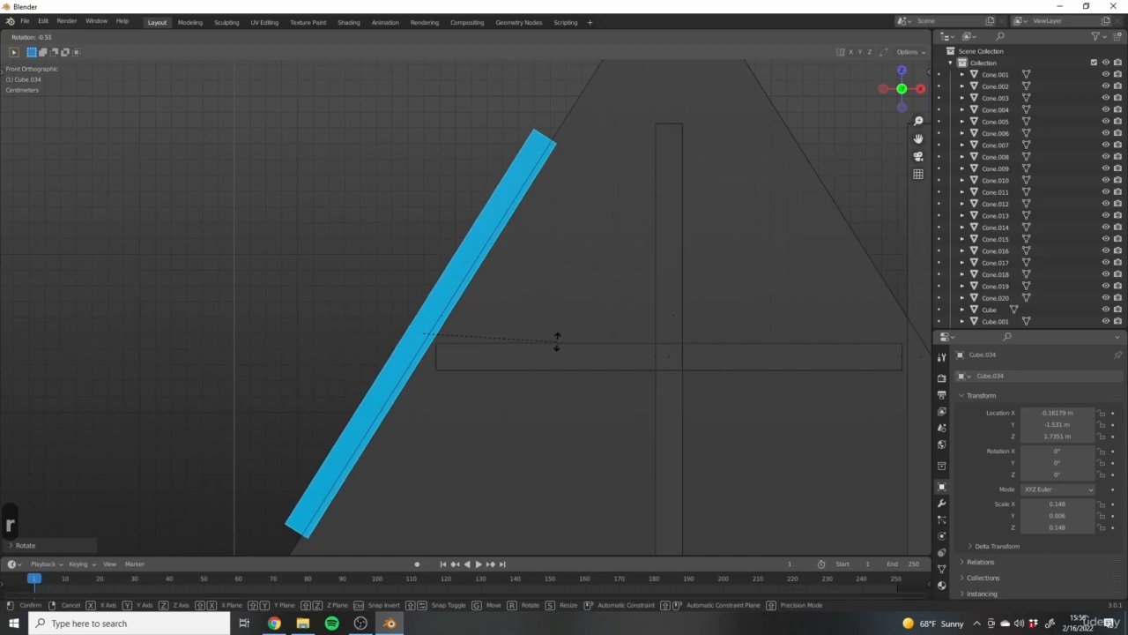
click(557, 342)
scroll(501, 314, down, 2)
shift+middle_drag(470, 299, 506, 261)
shift+middle_drag(353, 398, 366, 332)
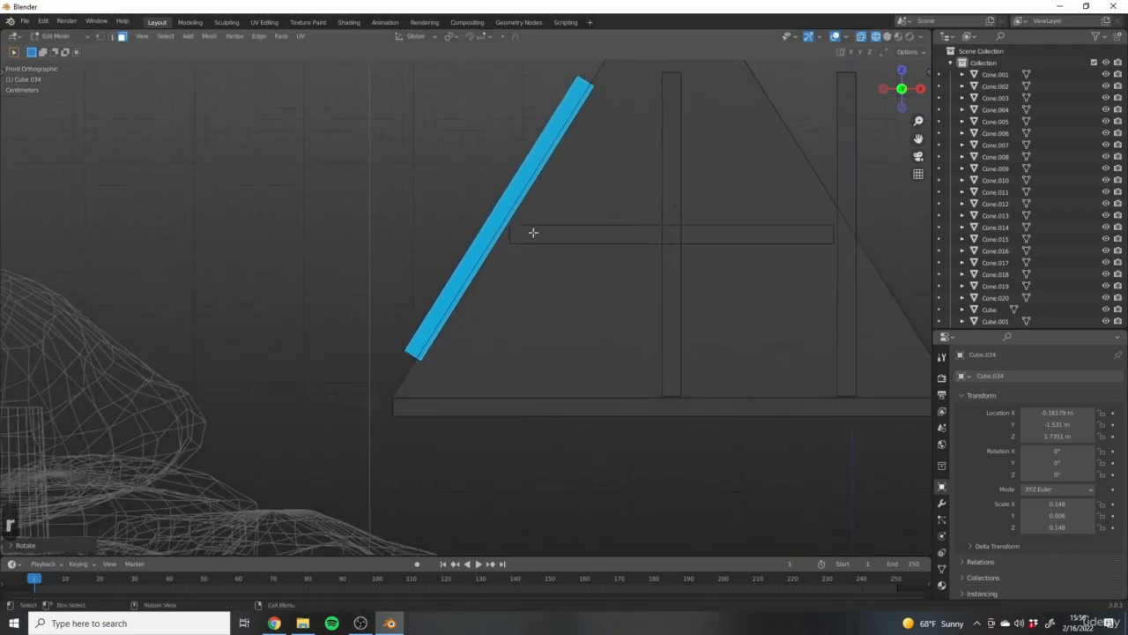
shift+middle_drag(533, 232, 449, 390)
key(g)
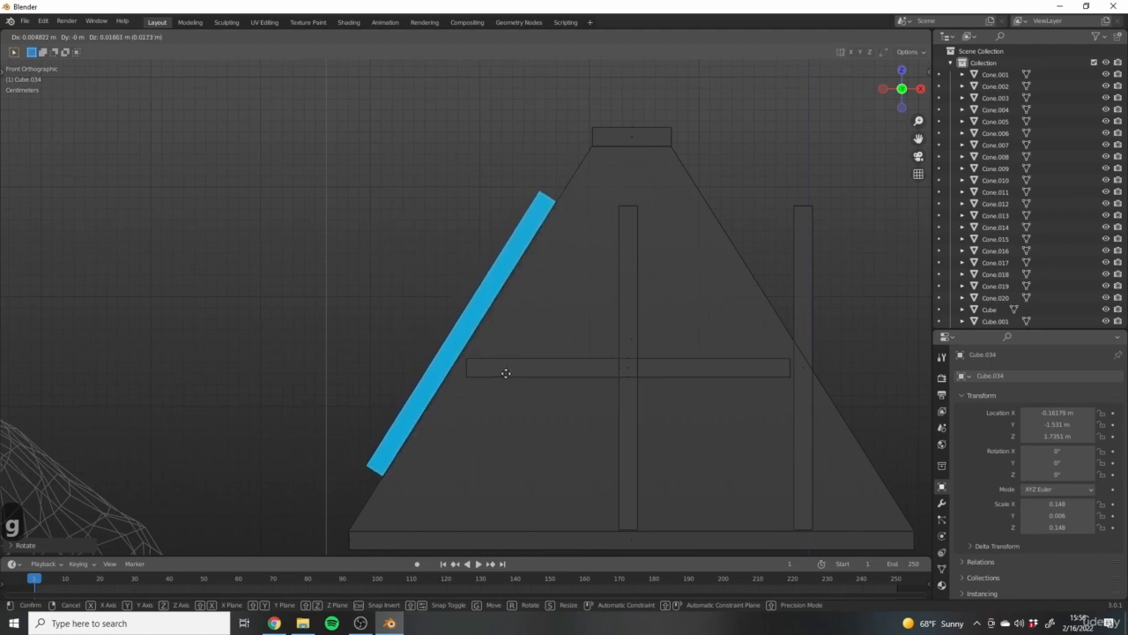
click(506, 373)
Select the left post's lower end face and move it down along the slant to the pane's bottom-left corner.
shift+middle_drag(504, 404, 508, 309)
scroll(452, 380, up, 5)
shift+middle_drag(253, 388, 298, 333)
scroll(298, 332, up, 4)
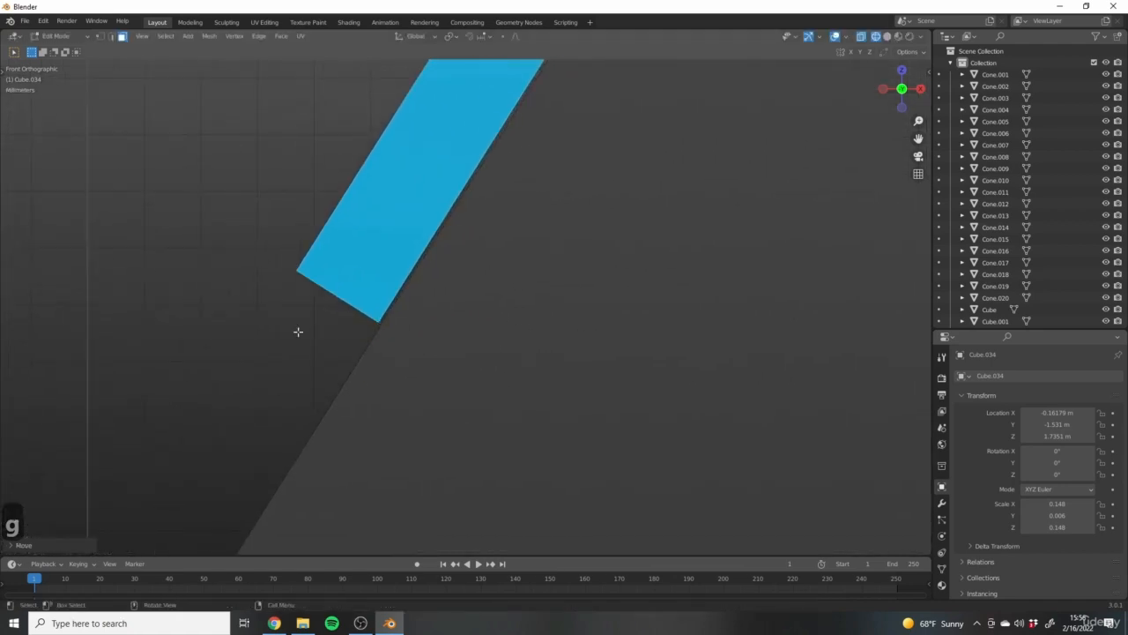
drag(350, 322, 350, 323)
scroll(355, 314, down, 3)
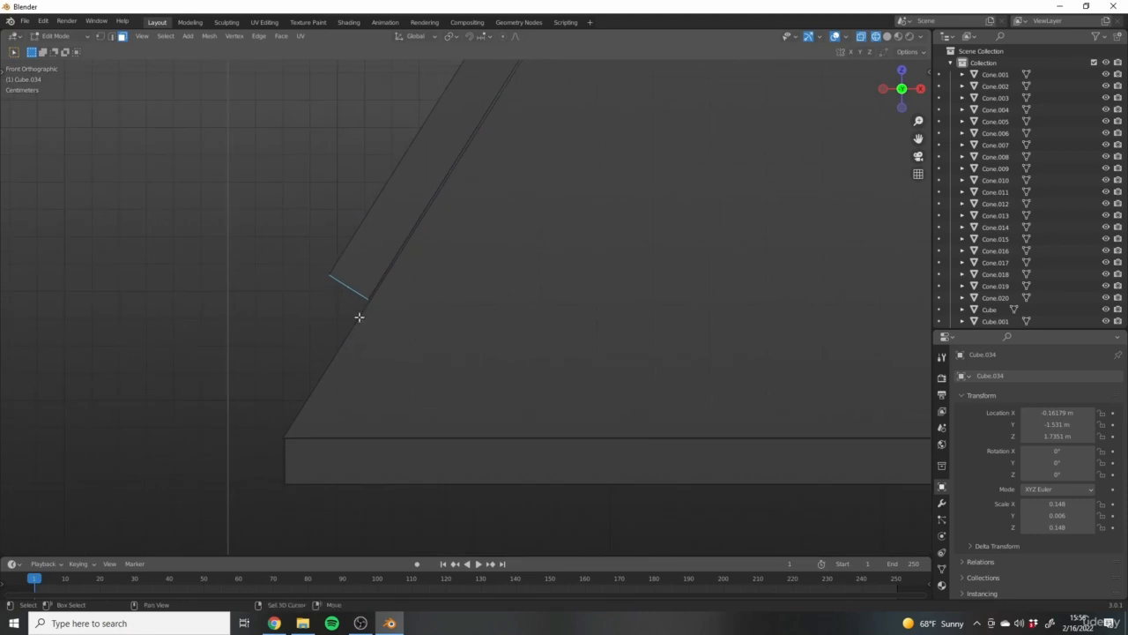
shift+middle_drag(355, 314, 417, 240)
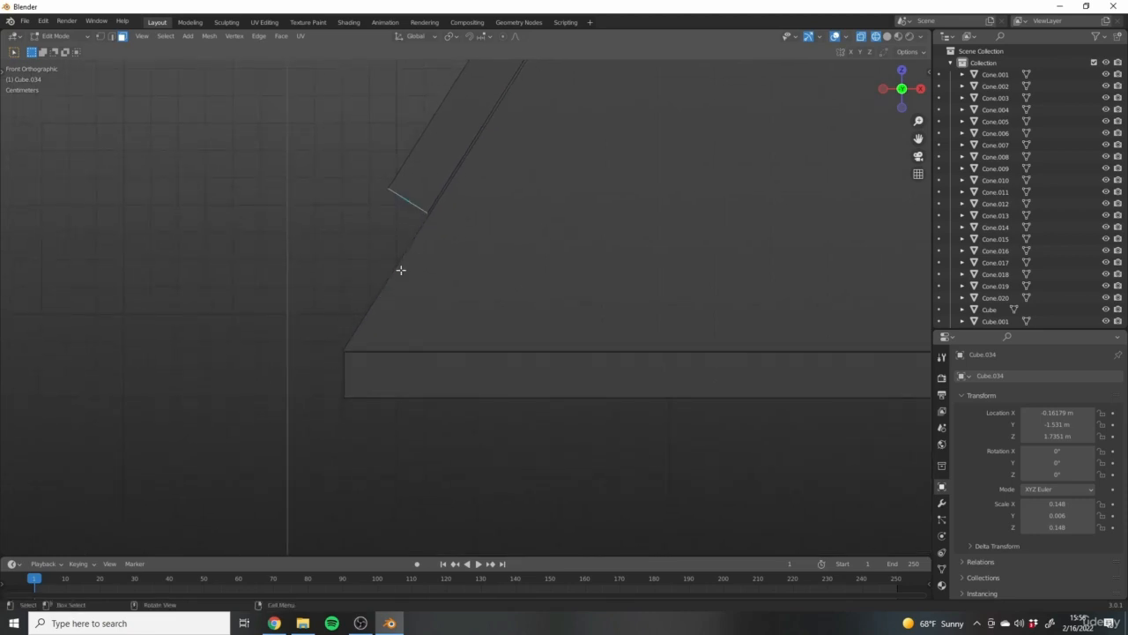
key(g)
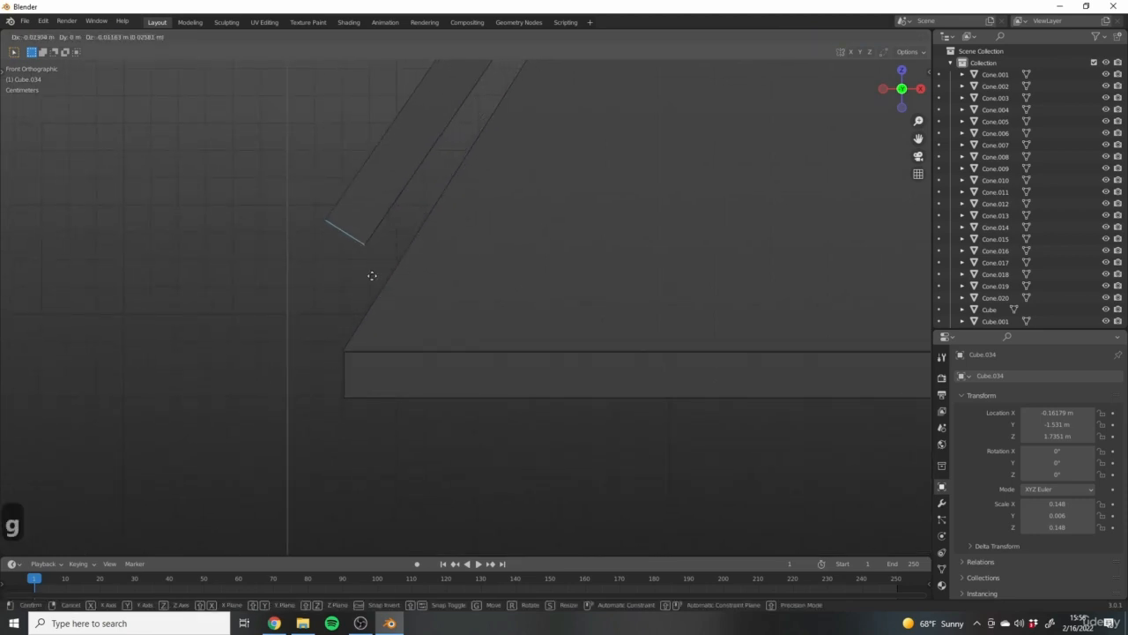
click(356, 375)
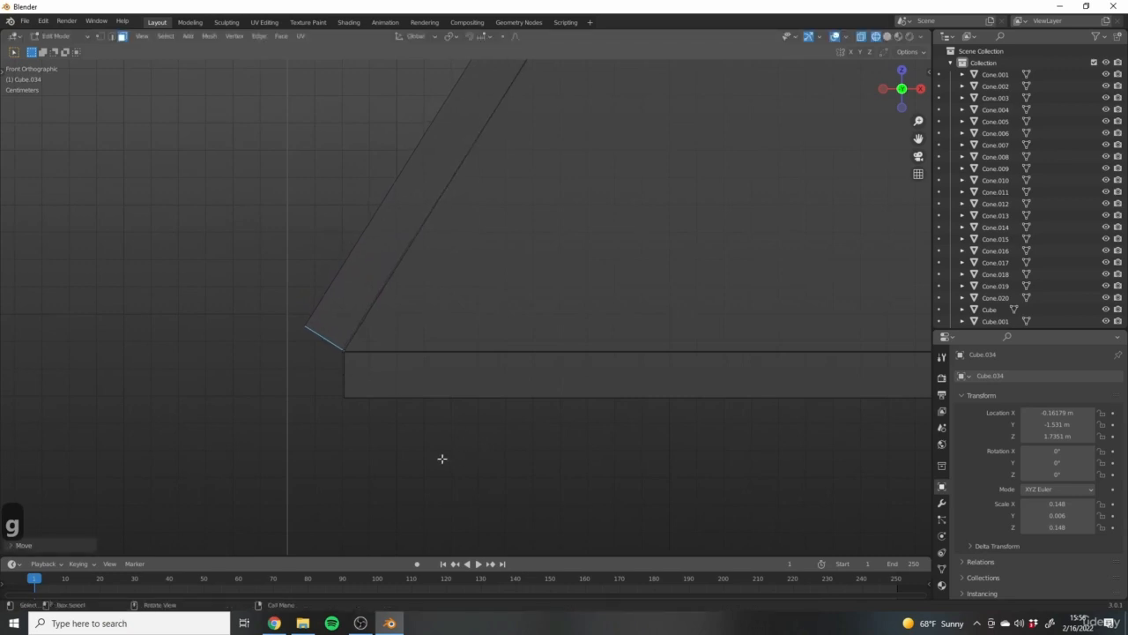
Rotate the left post's lower end face until nearly horizontal and move it down onto the bottom bar's upper edge.
key(r)
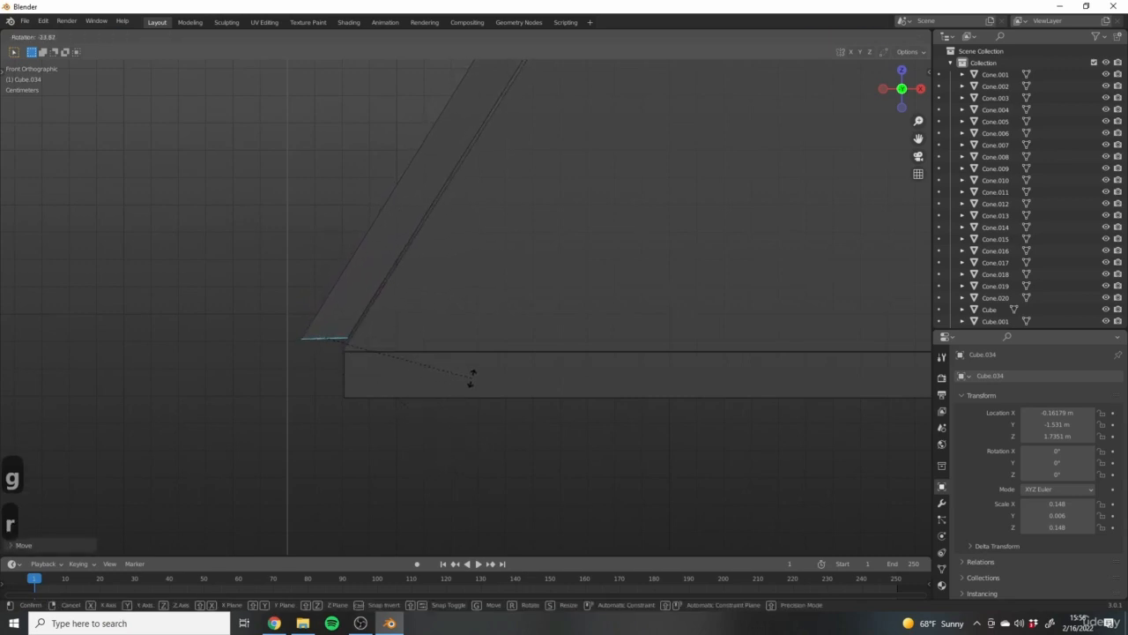
click(472, 382)
key(g)
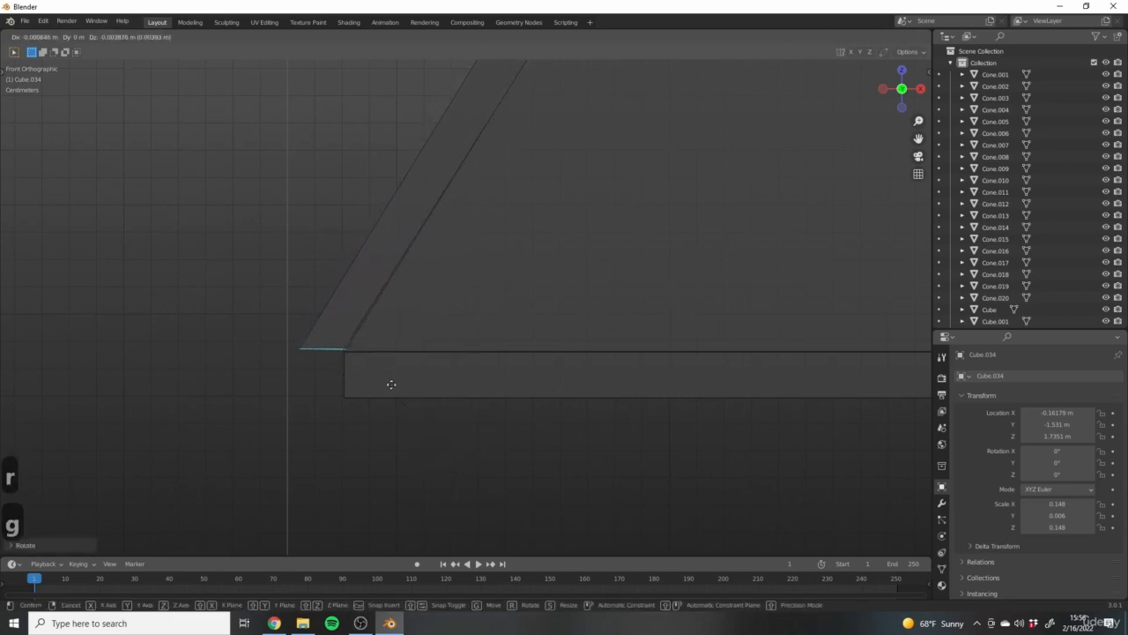
click(388, 386)
Select the bottom bar's left end face and move it about -0.017 m along X to meet the post's outer corner.
drag(319, 368, 368, 386)
scroll(336, 380, up, 5)
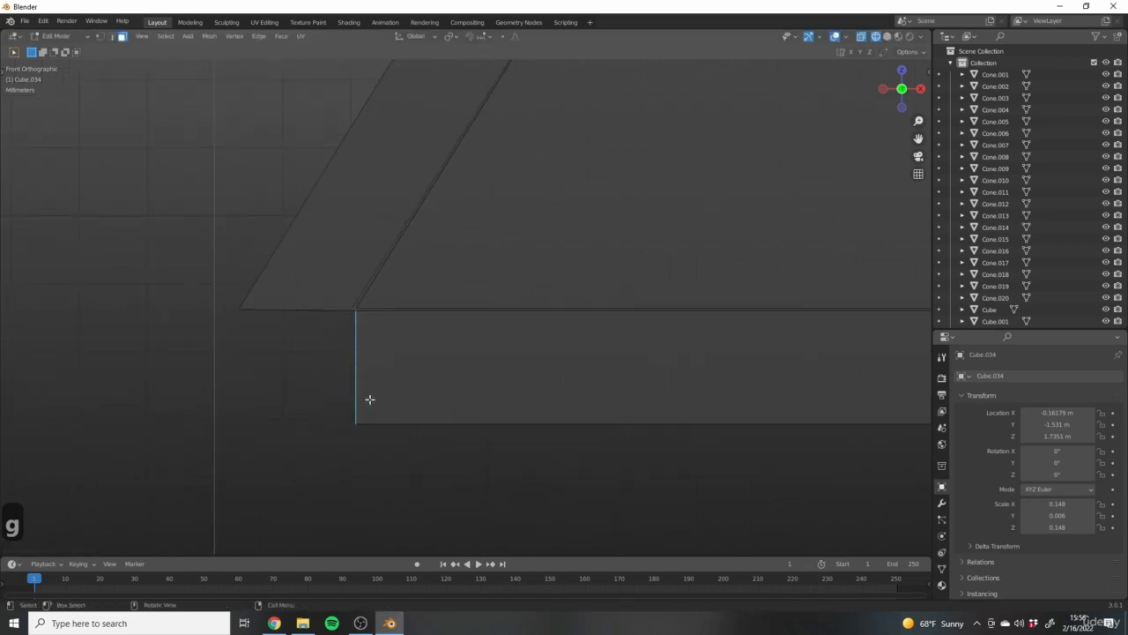
key(g)
key(x)
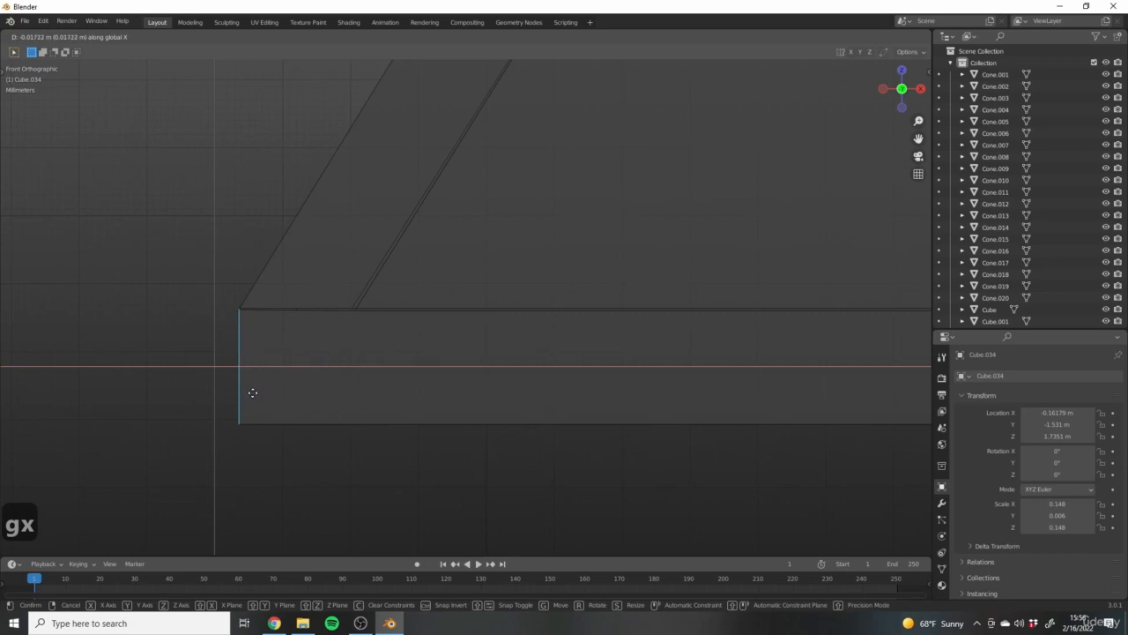
click(252, 392)
scroll(438, 335, down, 6)
Select the left post's upper end face and move it about 0.063 m up the slant to the top block's lower-left corner.
scroll(441, 318, up, 5)
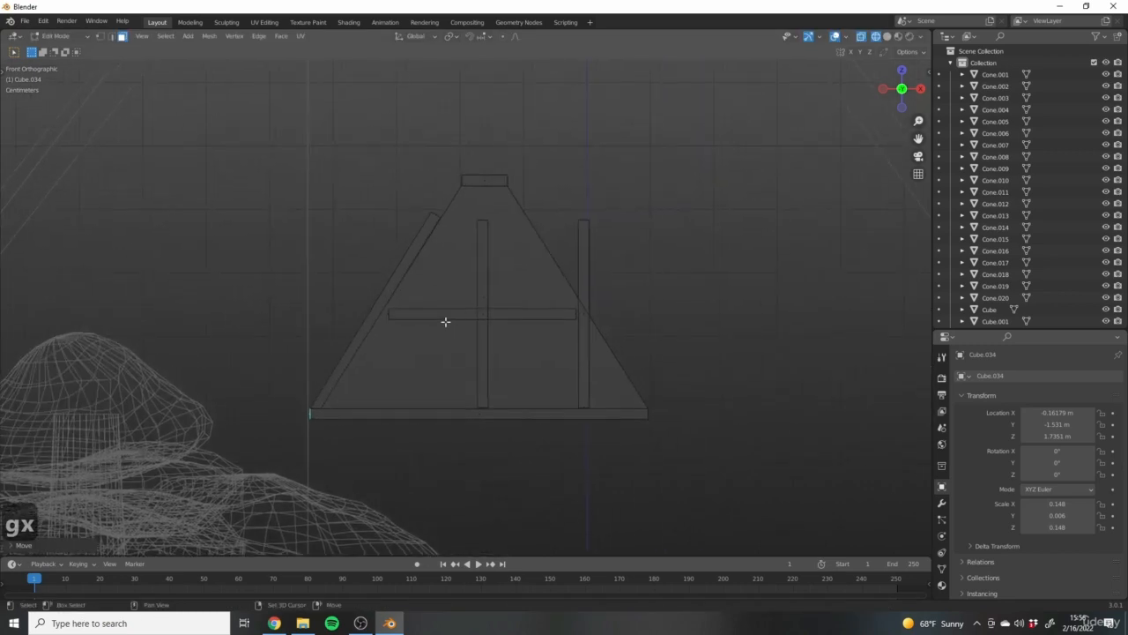
scroll(431, 290, up, 4)
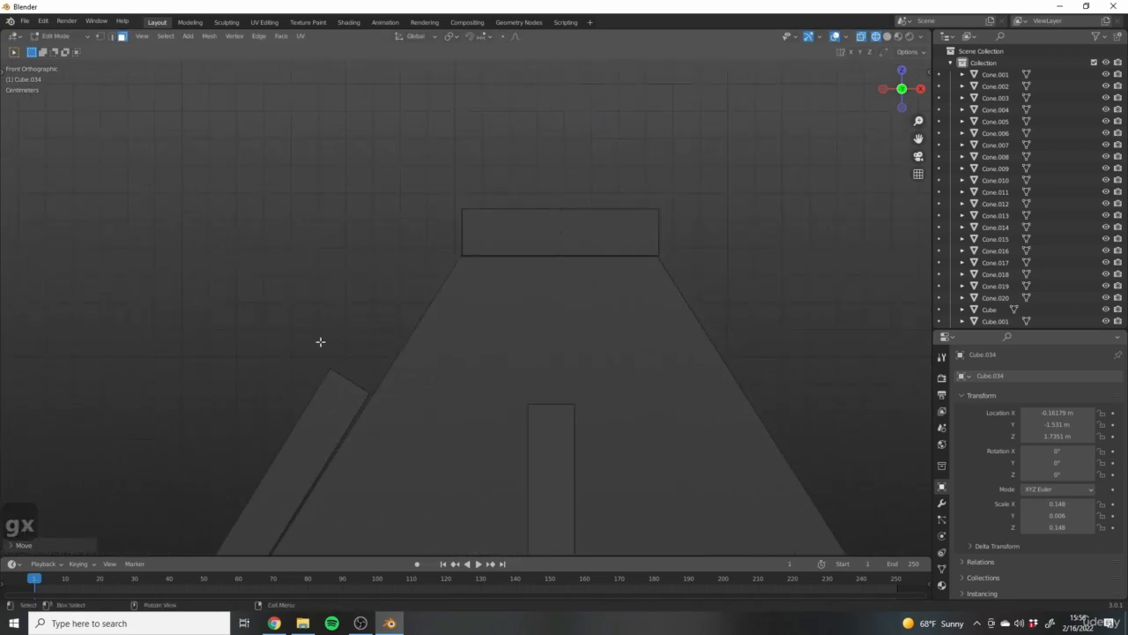
click(365, 394)
key(g)
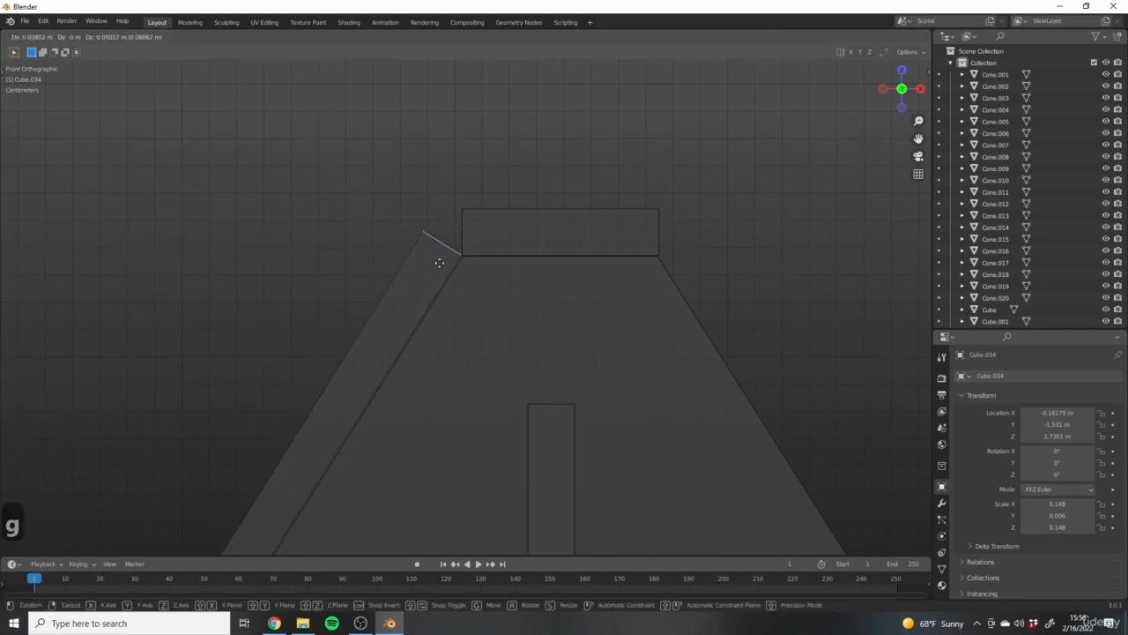
click(437, 262)
scroll(423, 309, up, 3)
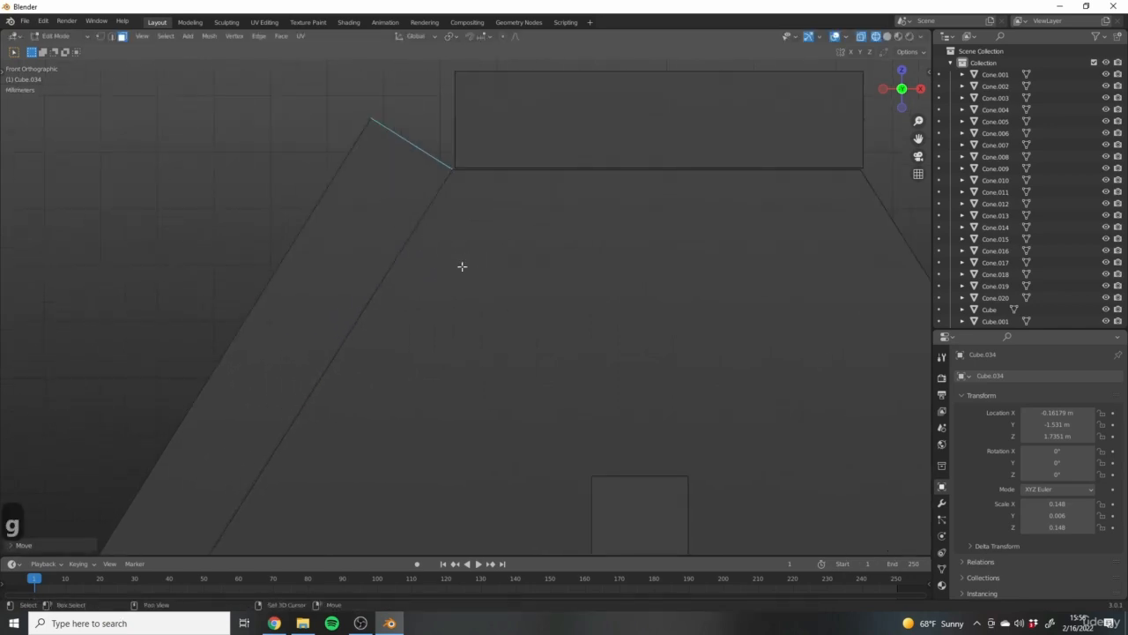
Rotate the left post's upper end face by about -31° and lower it to lie level with the top block's bottom edge.
key(r)
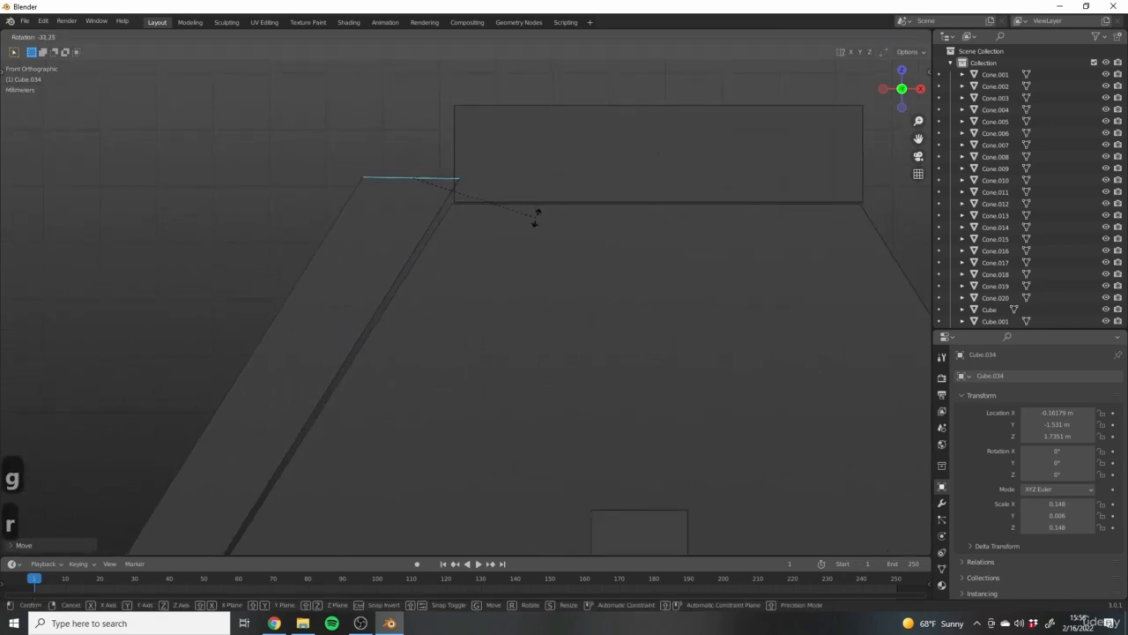
click(537, 216)
key(g)
click(529, 243)
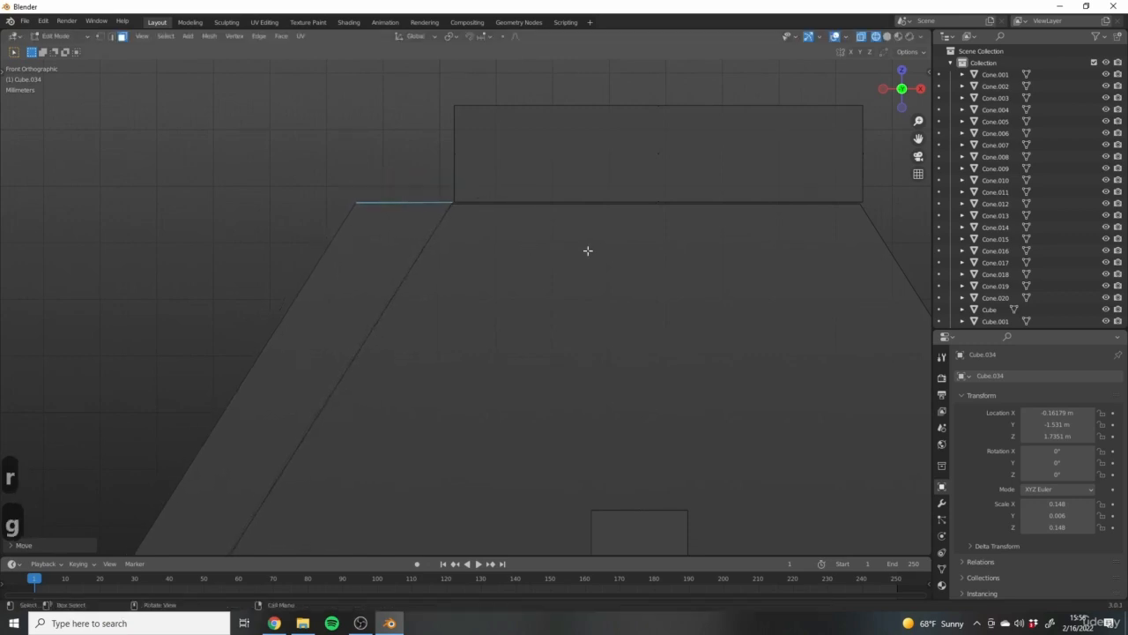
key(r)
click(588, 258)
Select the top block's left end face and move it about -0.017 m along X to meet the post's outer corner.
drag(428, 124, 492, 174)
key(g)
key(x)
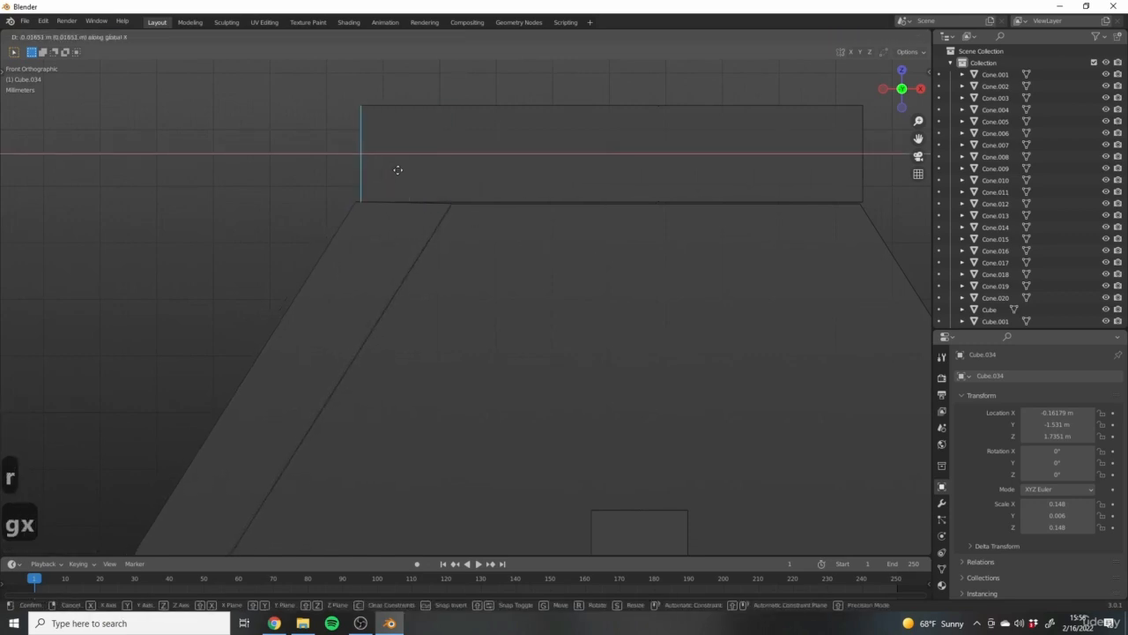
click(393, 170)
scroll(411, 260, up, 1)
scroll(412, 260, down, 8)
scroll(423, 297, up, 7)
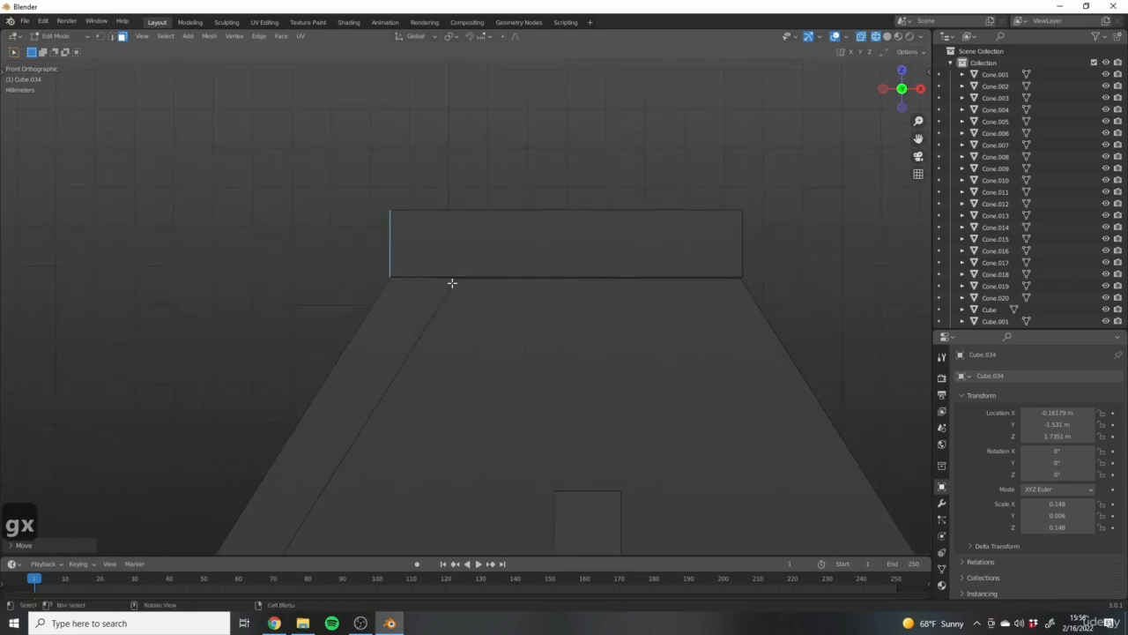
Rotate the top block's left end face toward the post's slant and move it so its lower end meets the post's outer corner.
shift+middle_drag(517, 376, 399, 328)
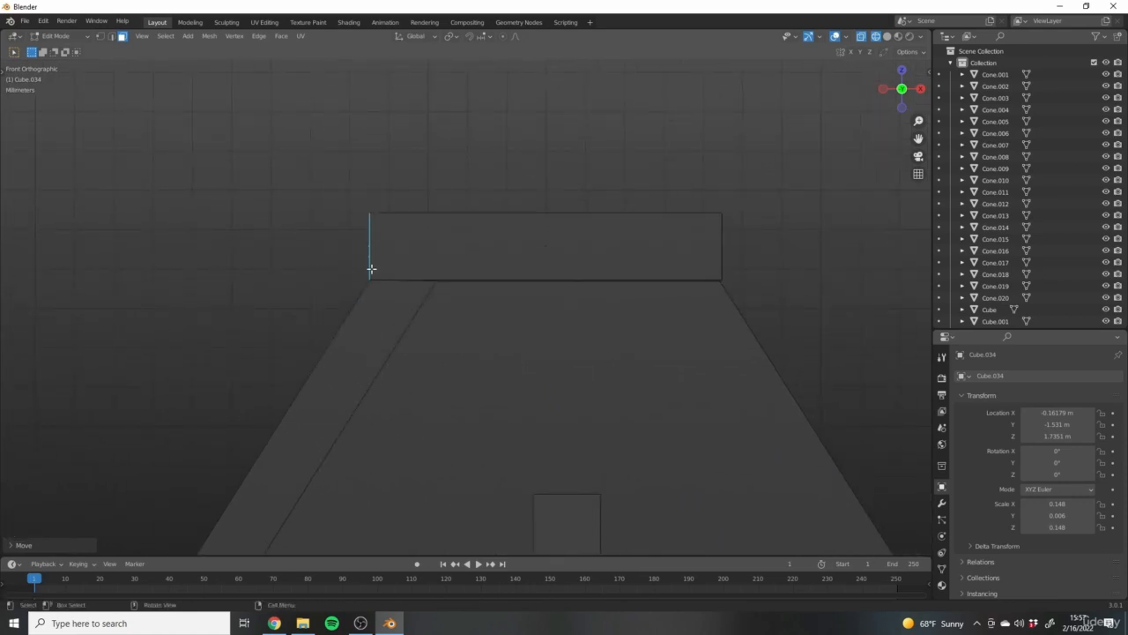
scroll(433, 297, down, 6)
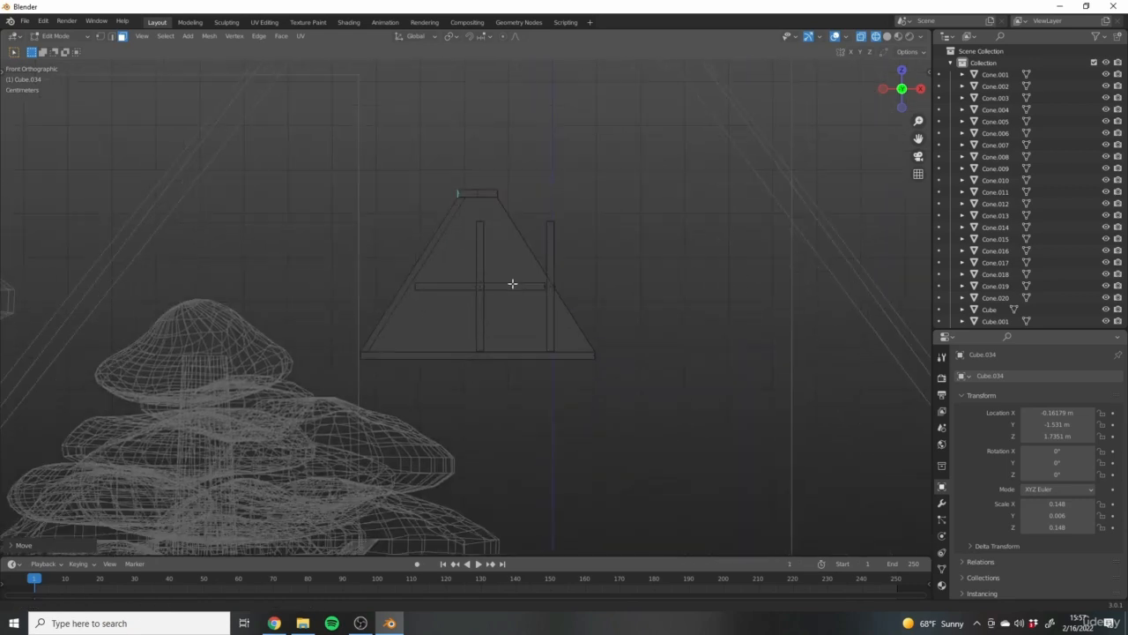
scroll(459, 214, up, 8)
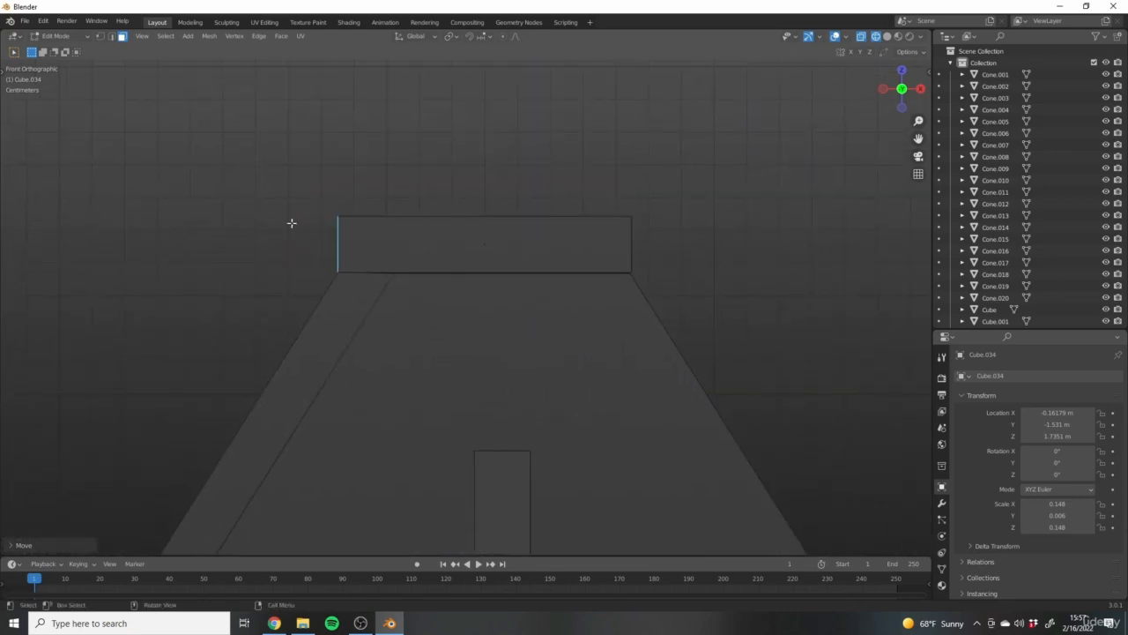
shift+middle_drag(291, 223, 390, 244)
scroll(383, 309, up, 5)
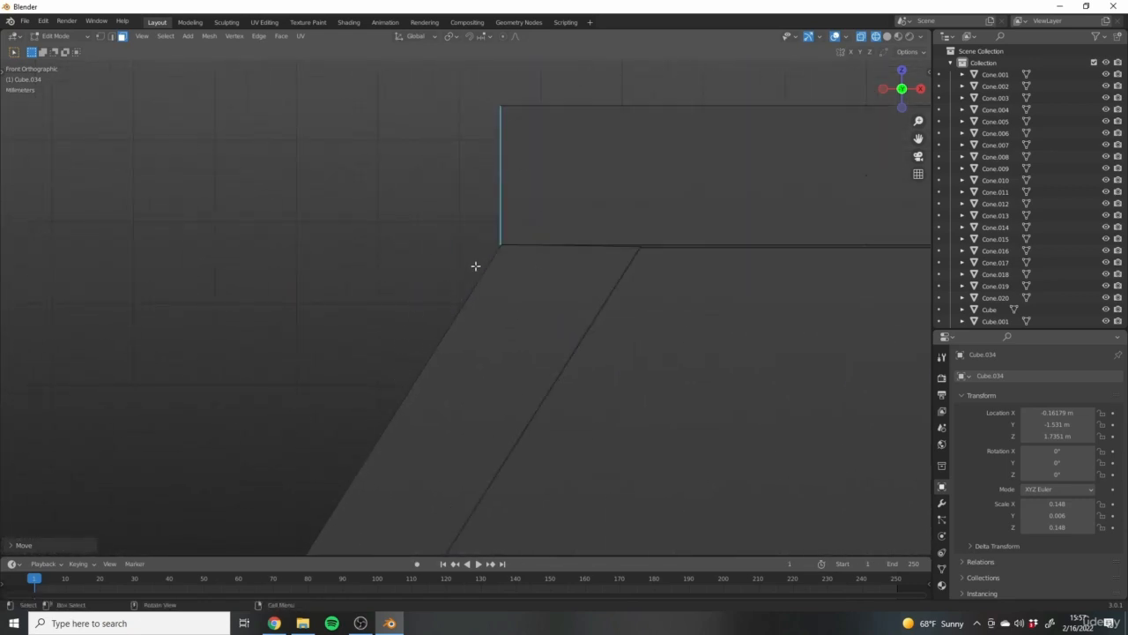
shift+middle_drag(476, 257, 518, 310)
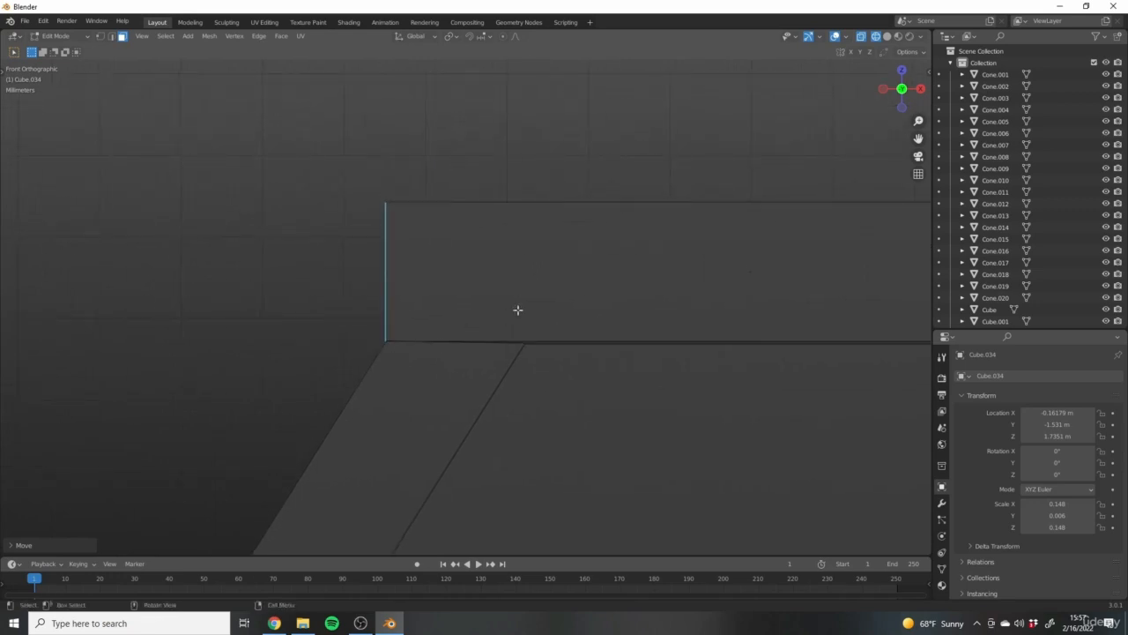
key(r)
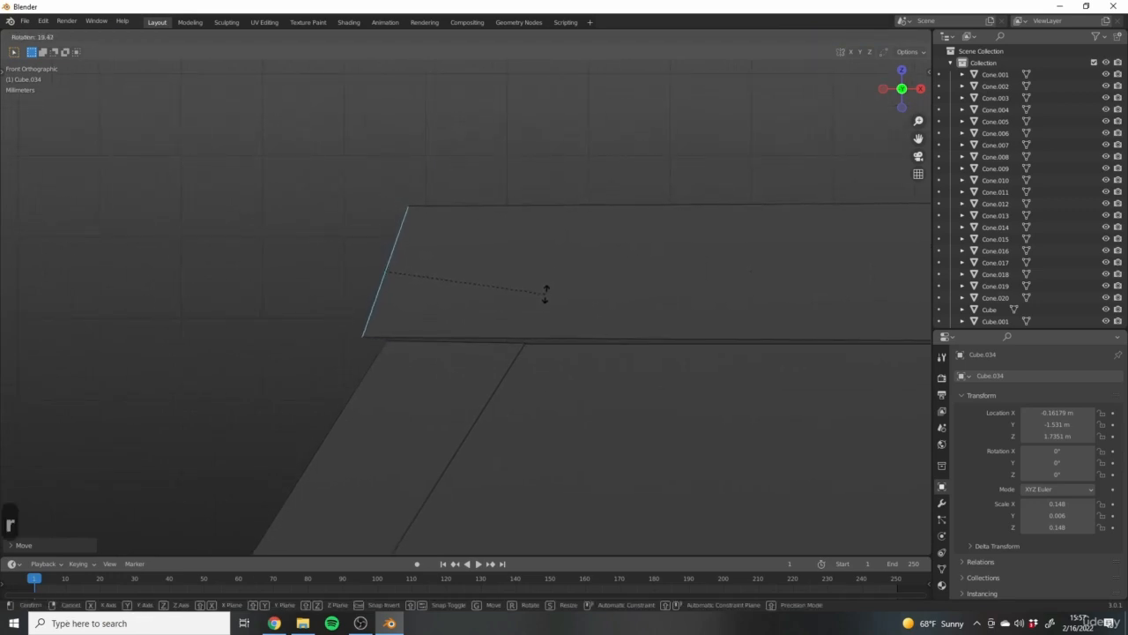
click(541, 294)
key(r)
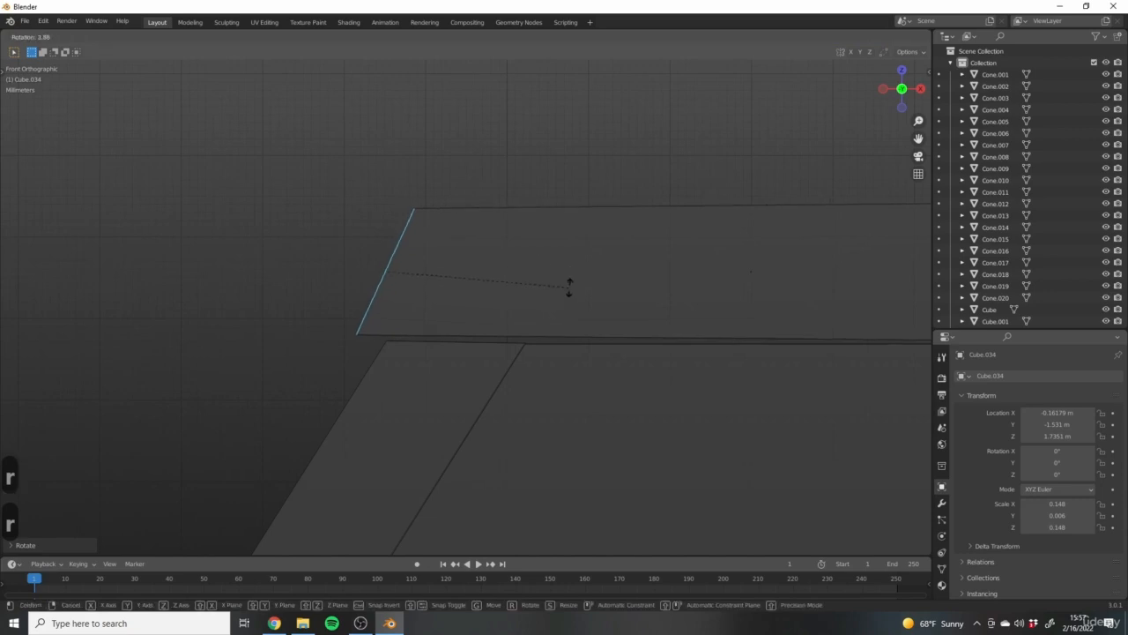
click(564, 291)
key(g)
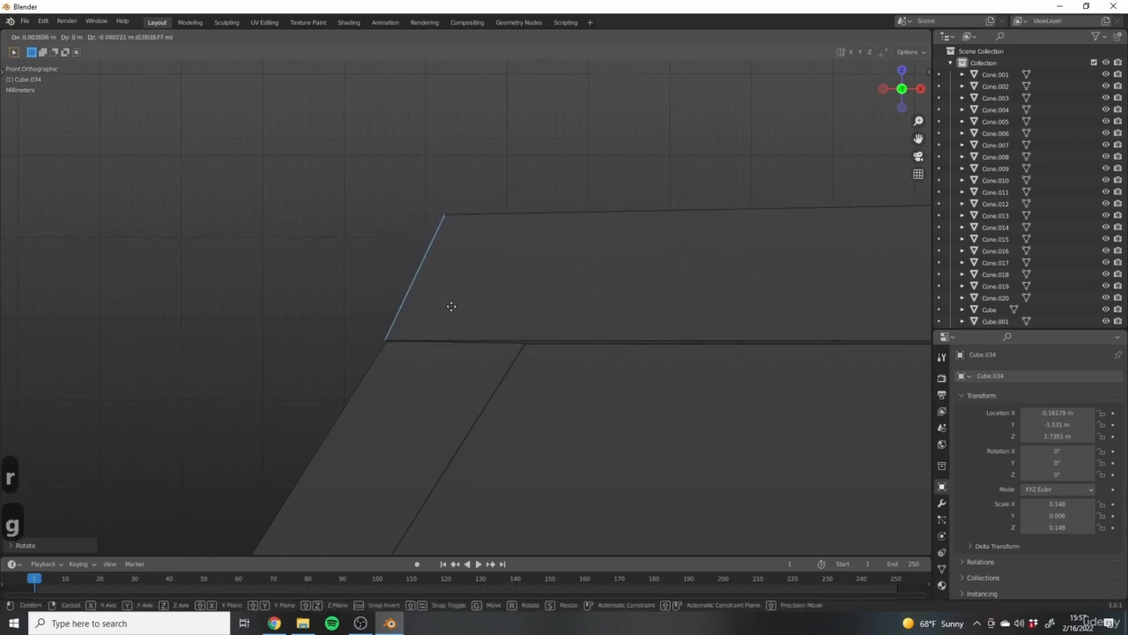
click(454, 307)
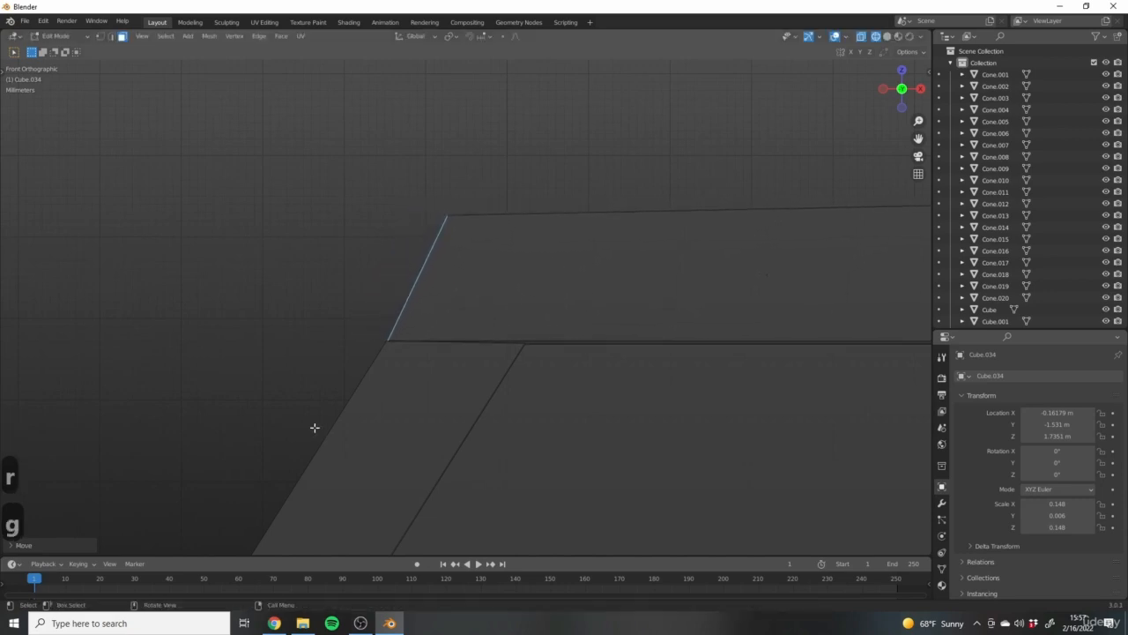
Rotate the left end face of the top board to match the left slanted board's angle and move it onto that board's upper corner.
key(r)
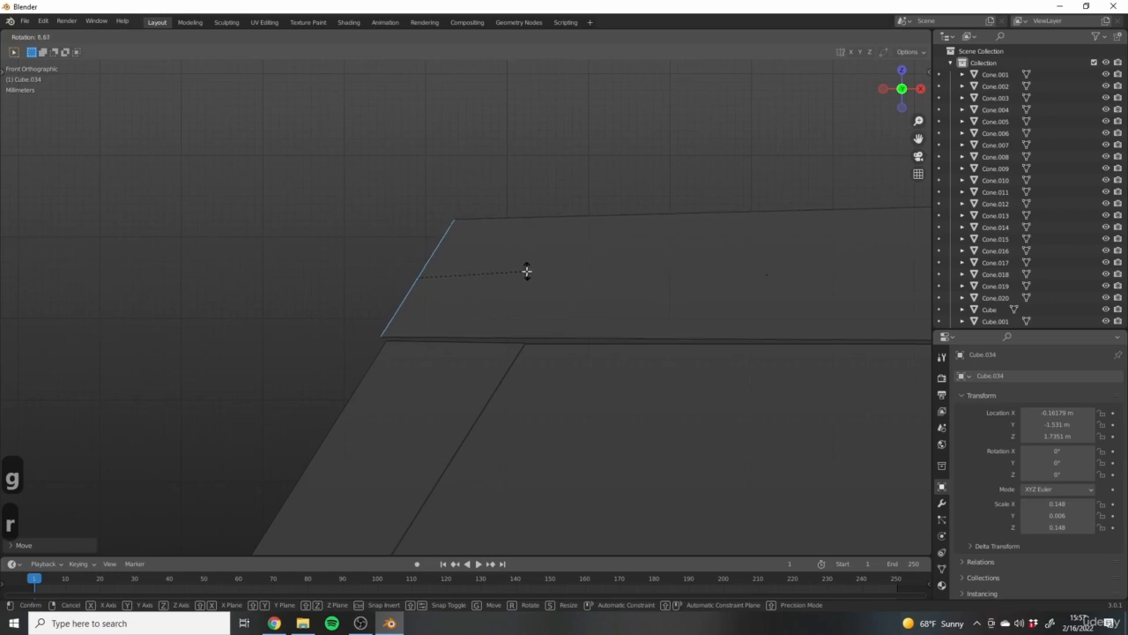
click(526, 271)
key(g)
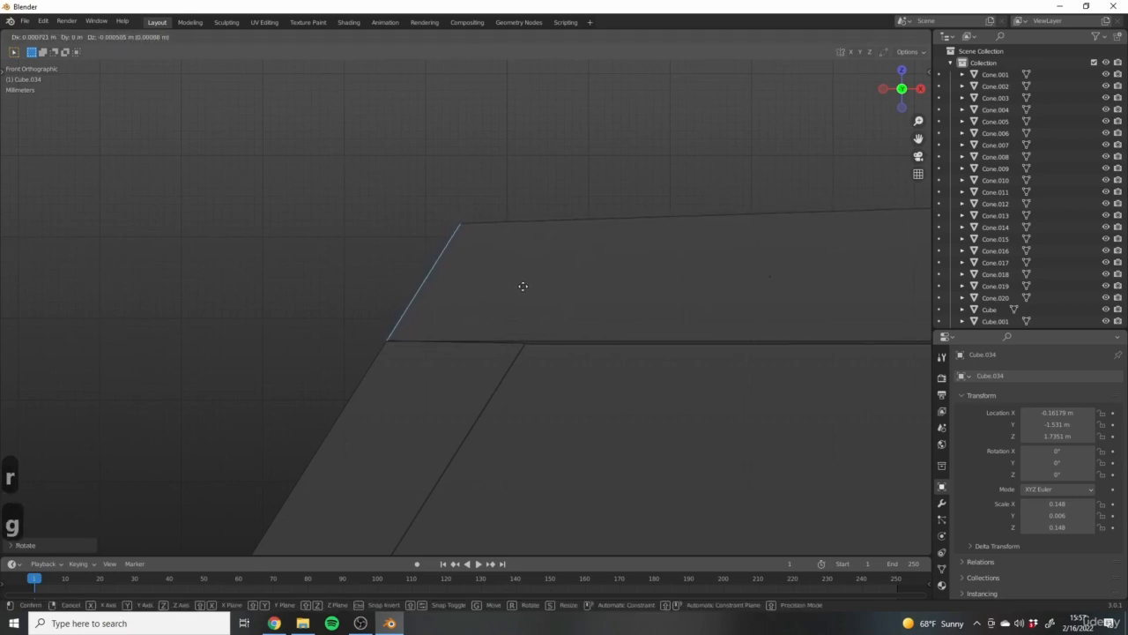
click(523, 286)
Examine the trapezoid frame's left side, top board and remaining right post, ending in the front view.
scroll(391, 227, down, 11)
shift+middle_drag(561, 263, 595, 156)
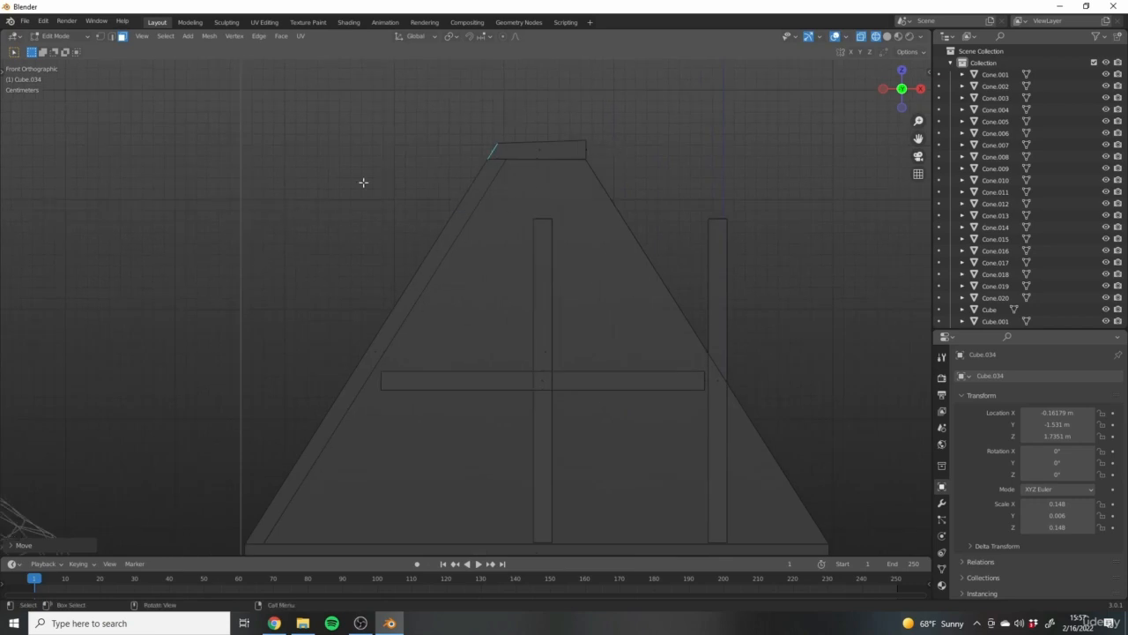
shift+middle_drag(363, 182, 356, 229)
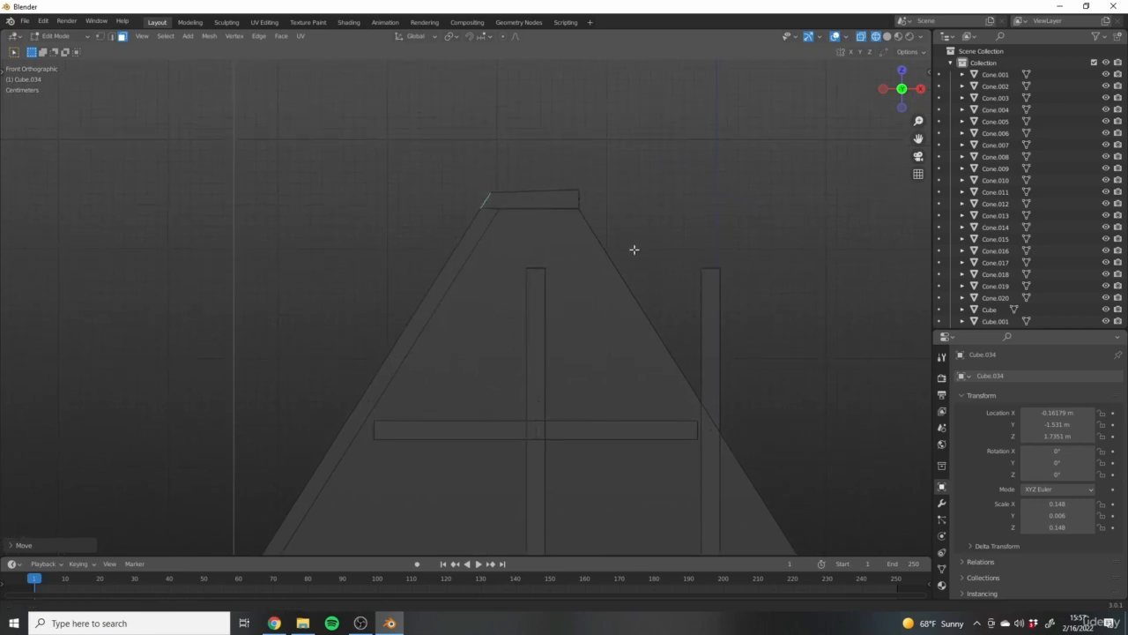
shift+middle_drag(635, 250, 640, 307)
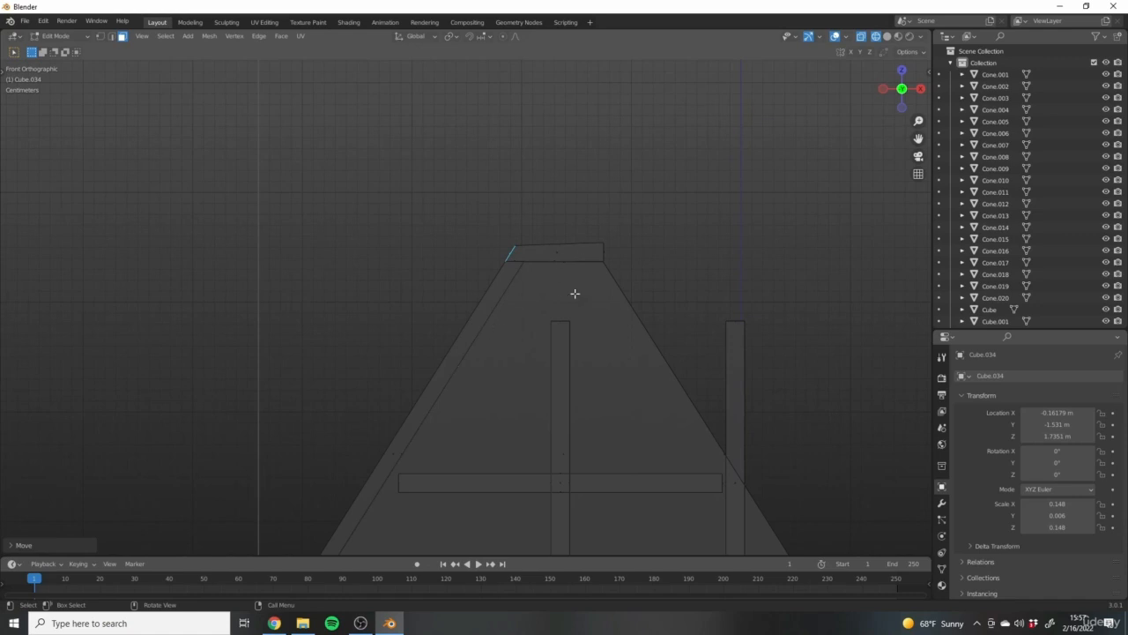
scroll(597, 260, down, 4)
shift+middle_drag(638, 360, 587, 299)
scroll(467, 220, up, 10)
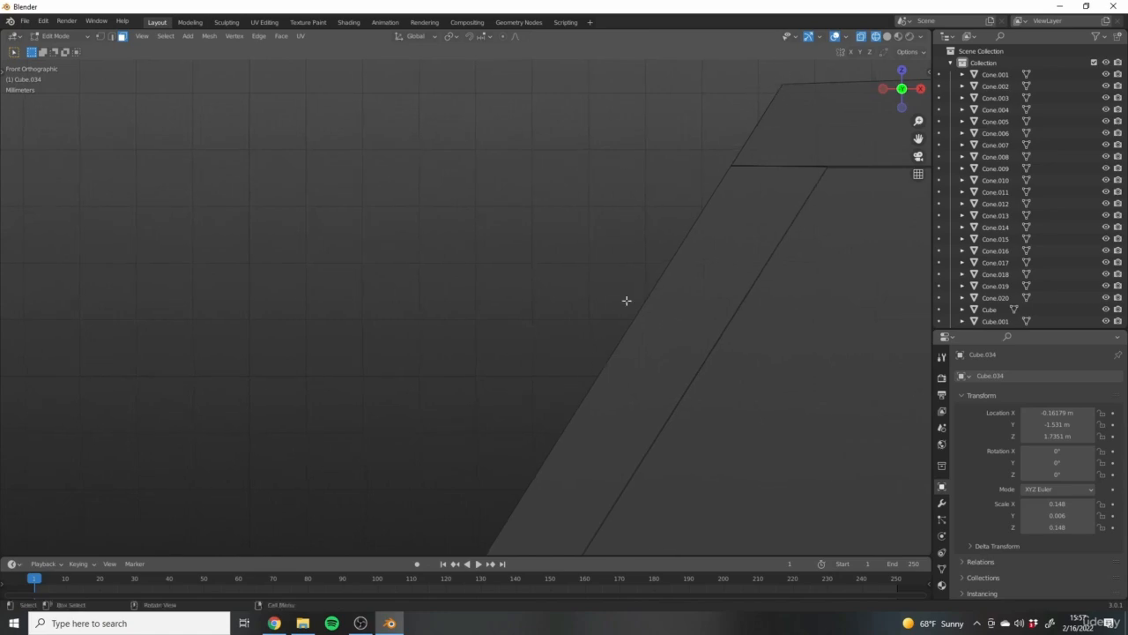
middle_drag(658, 209, 634, 259)
scroll(635, 259, down, 8)
key(KP_1)
scroll(546, 291, up, 6)
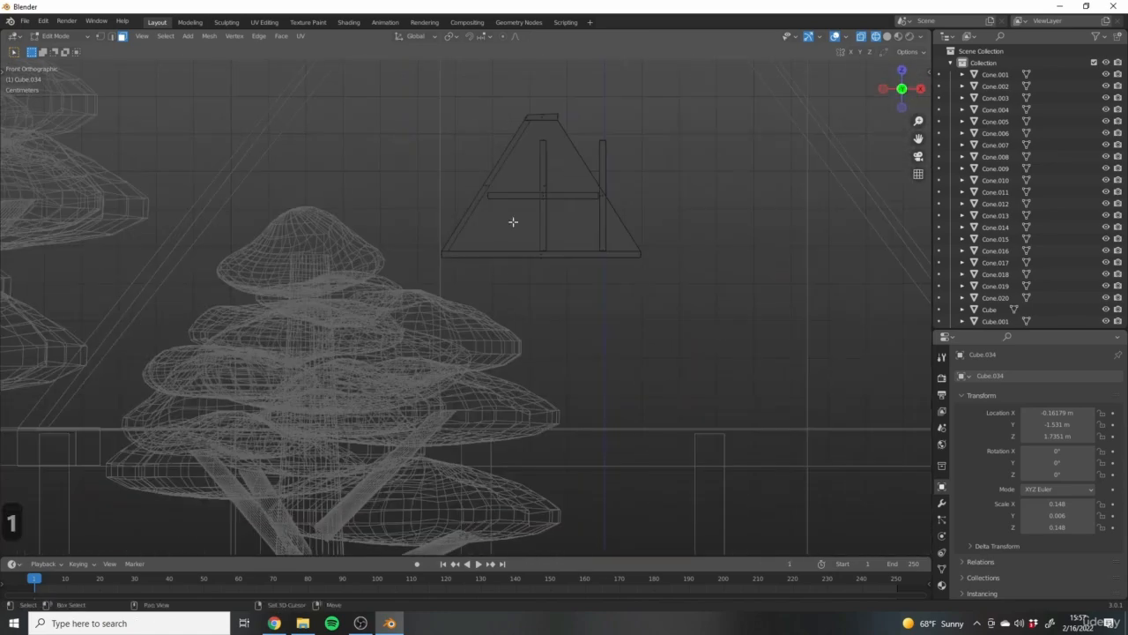
scroll(513, 222, up, 7)
Select the entire detached right vertical post and move it over the trapezoid panel's right slanted edge.
click(593, 351)
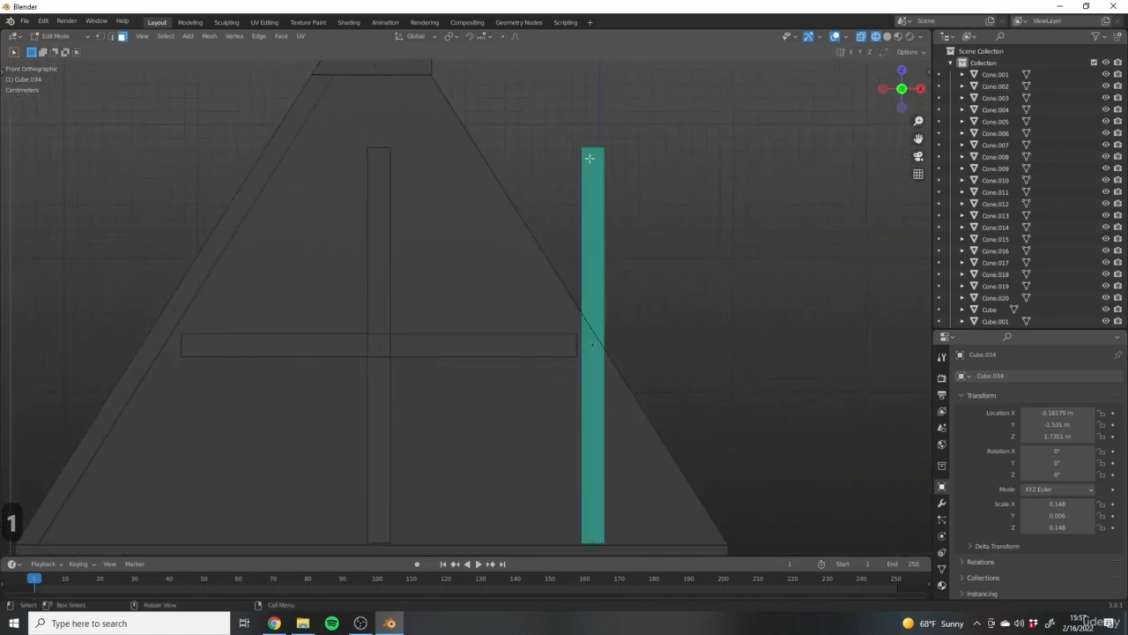
click(590, 158)
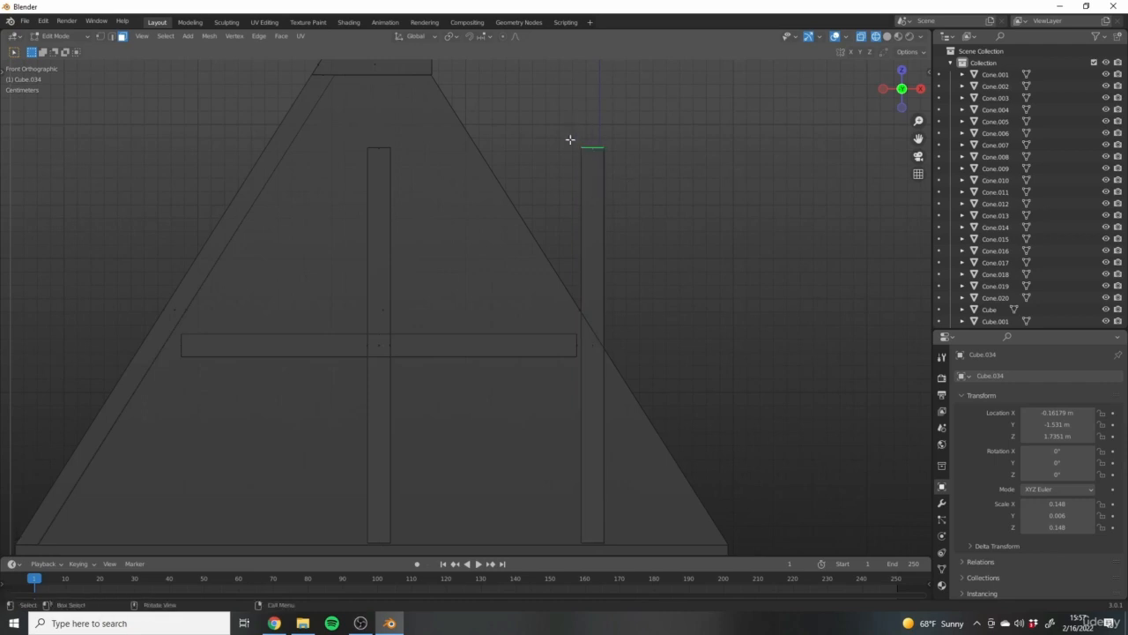
key(l)
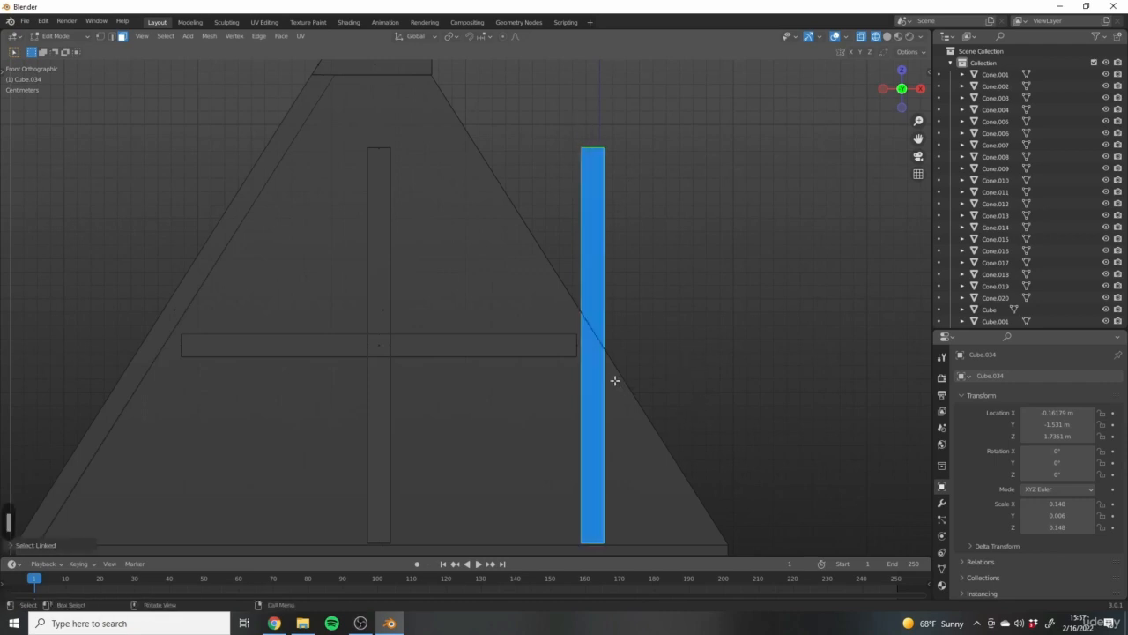
key(g)
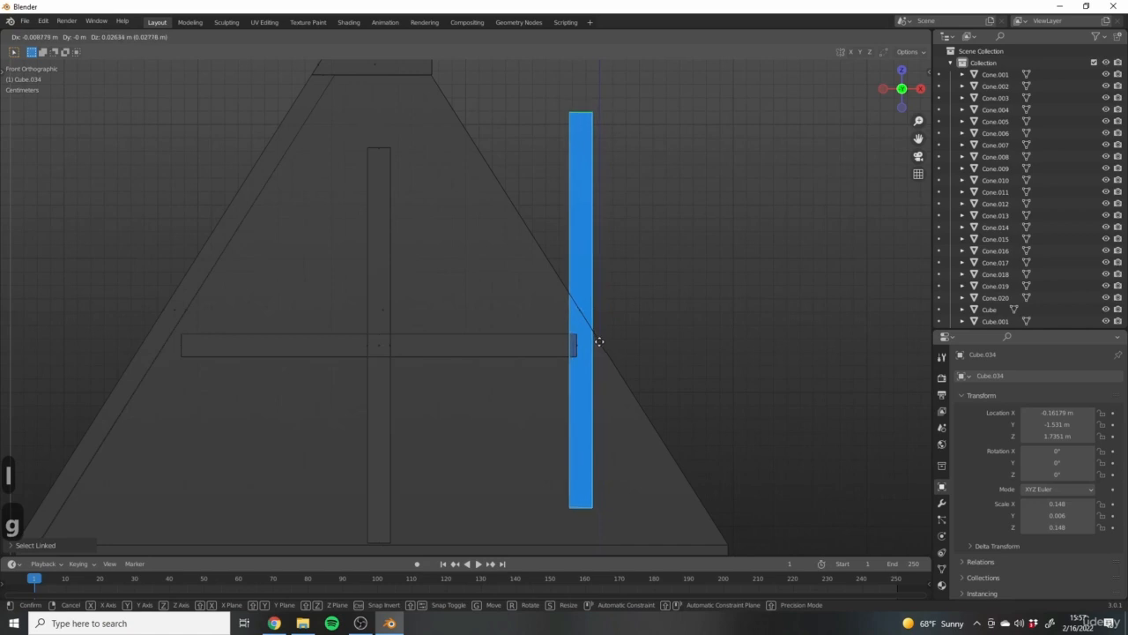
click(610, 326)
scroll(600, 317, up, 6)
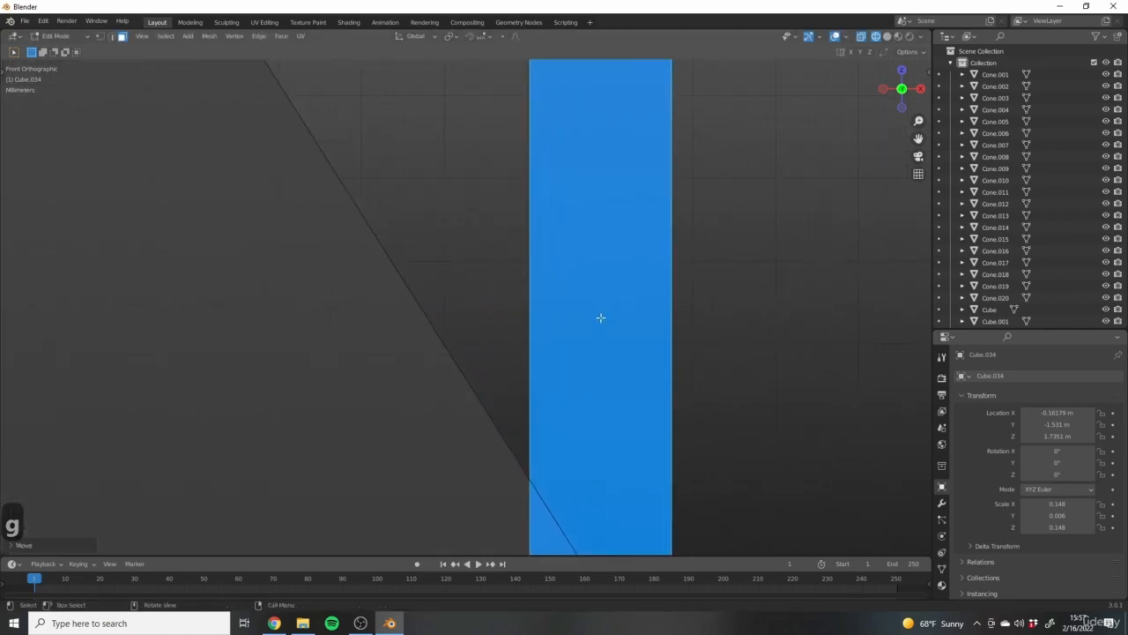
scroll(612, 355, down, 5)
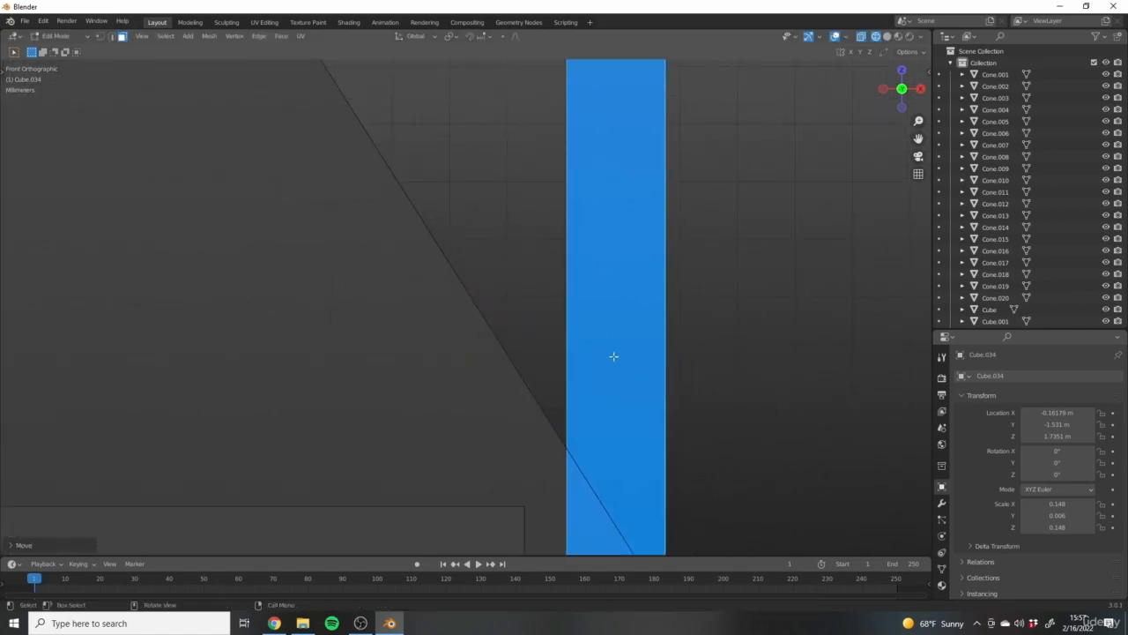
shift+middle_drag(698, 389, 677, 345)
scroll(581, 374, up, 2)
scroll(592, 386, up, 1)
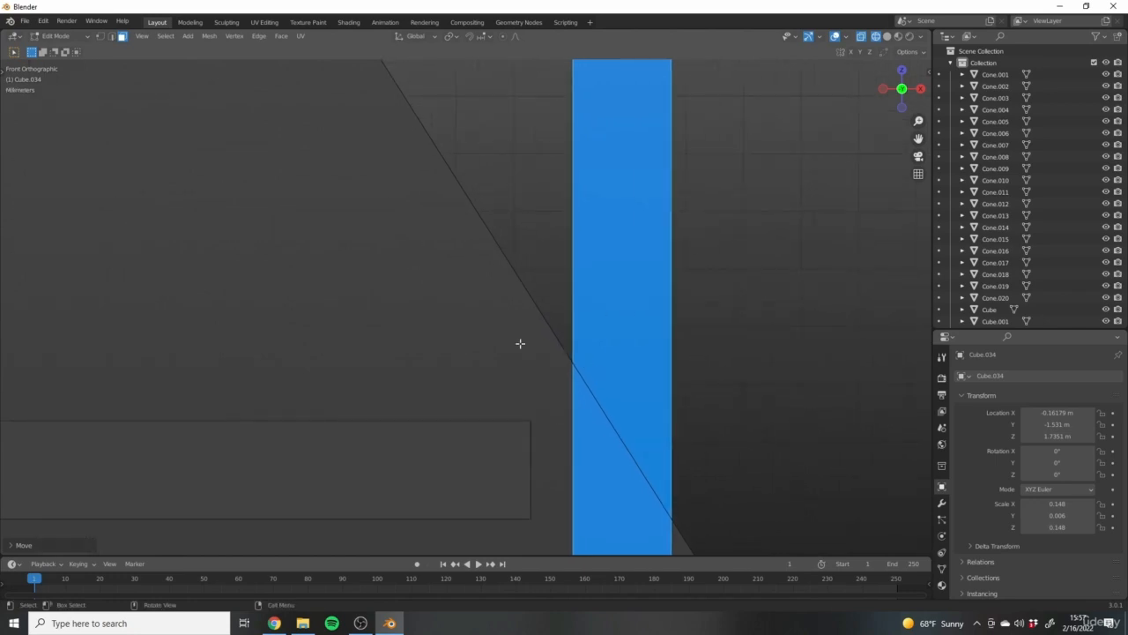
key(g)
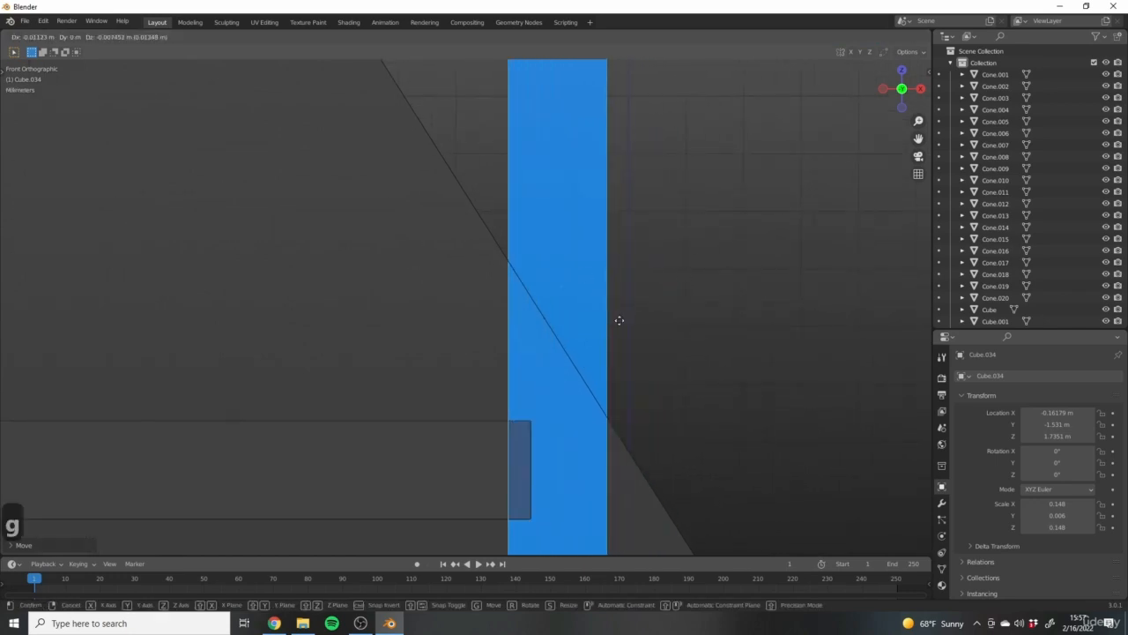
click(608, 340)
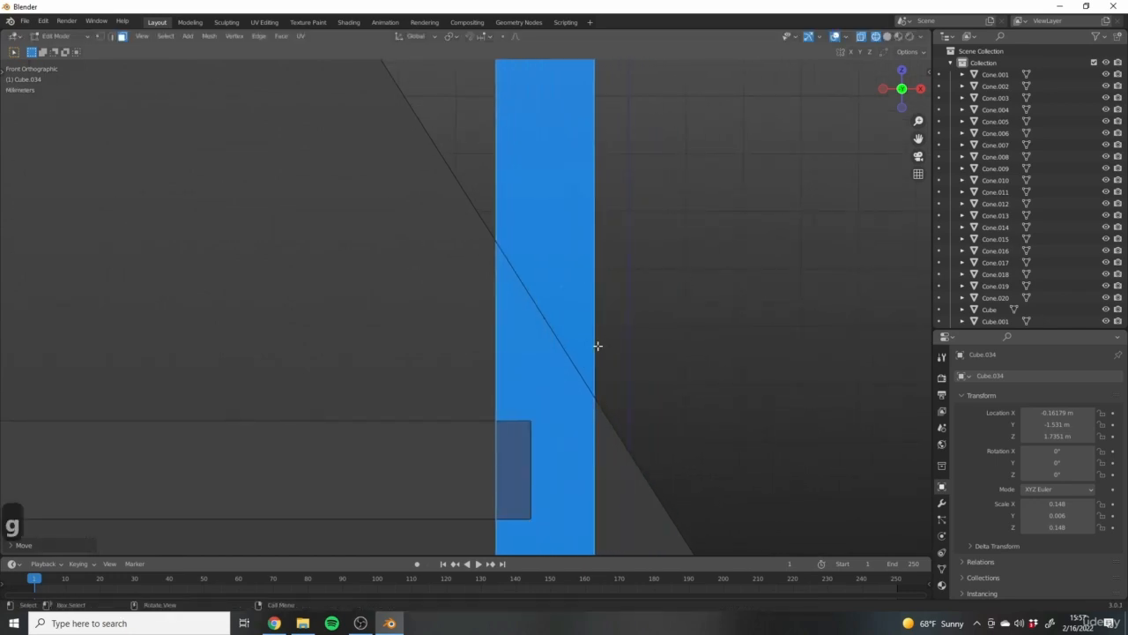
Rotate the post parallel to the panel's right slanted edge and move it flush against the outside of that edge.
scroll(616, 344, down, 11)
shift+middle_drag(737, 405, 667, 418)
key(r)
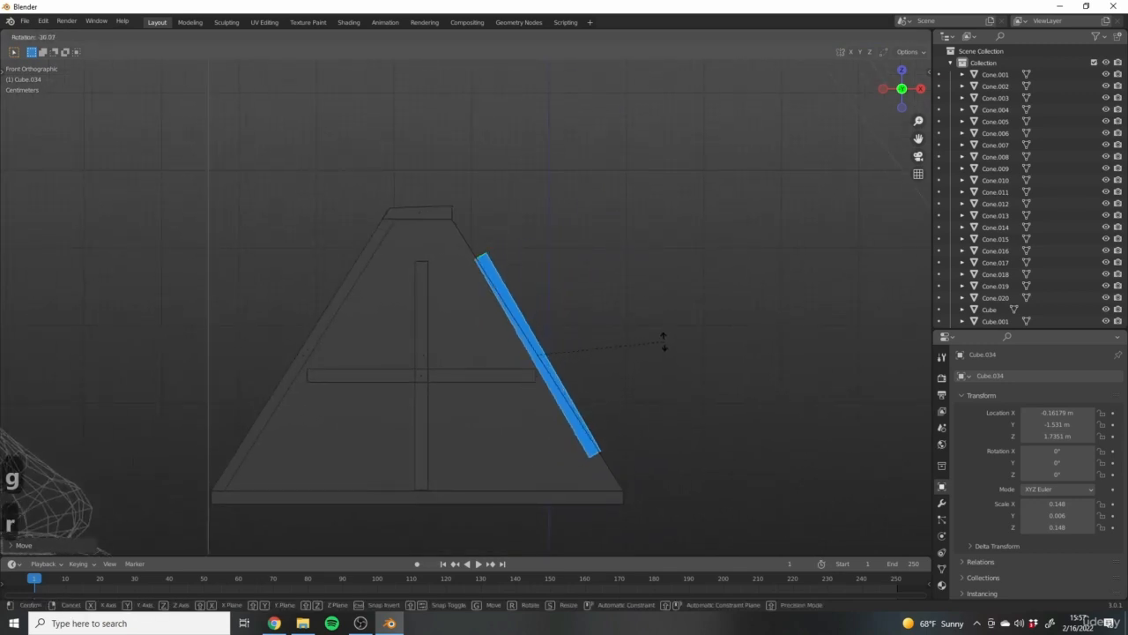
click(664, 337)
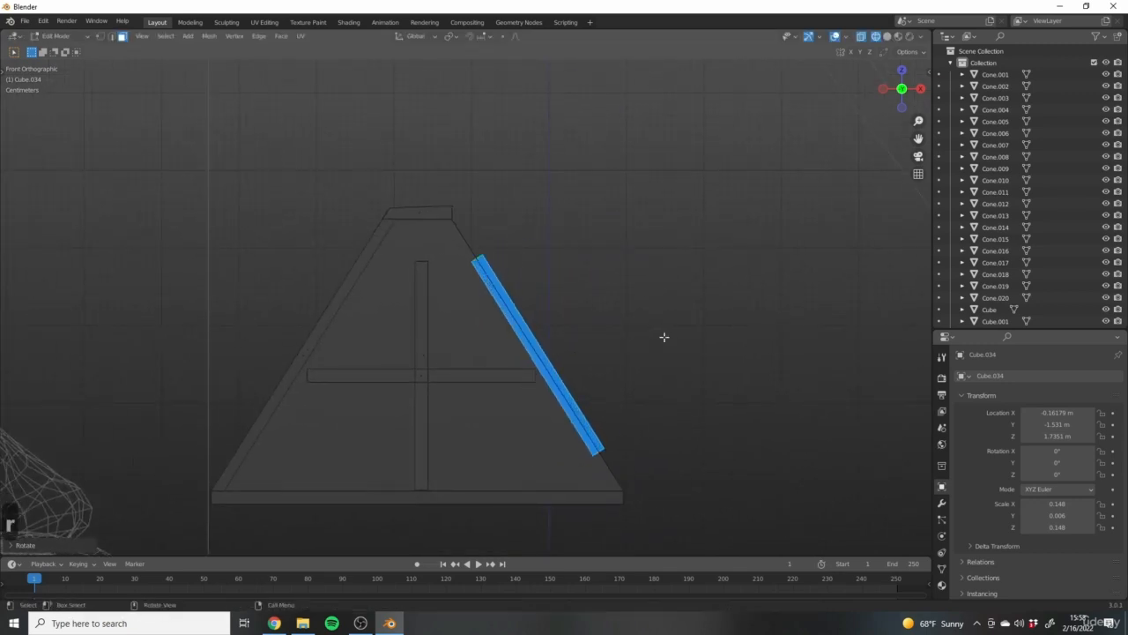
scroll(602, 338, up, 5)
key(g)
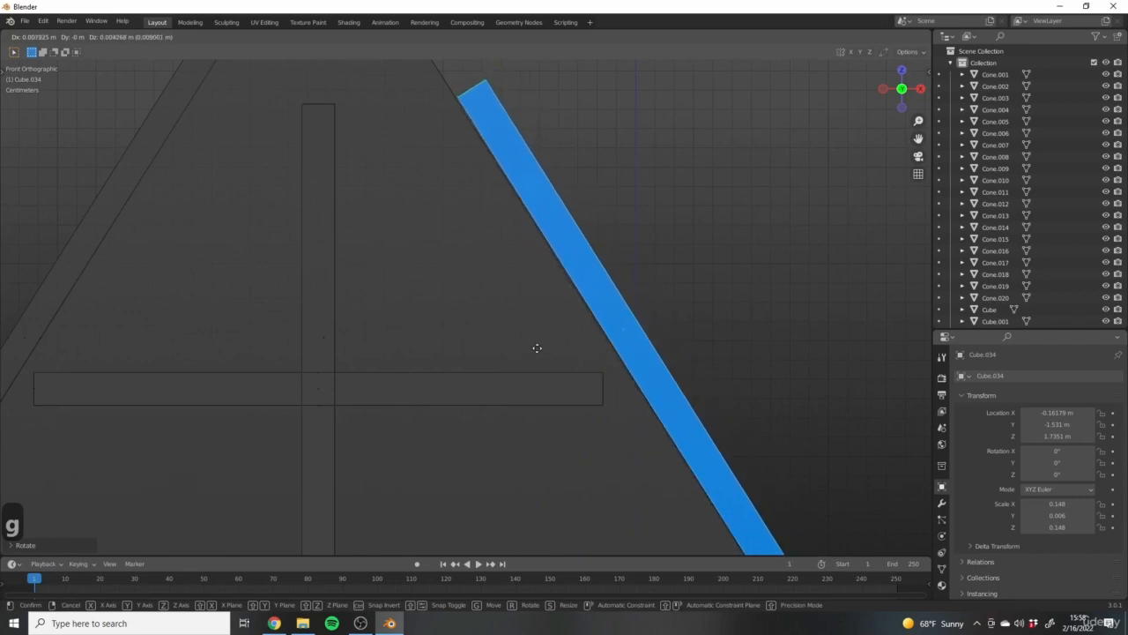
click(534, 347)
Move the right slanted board's lower end face to the base board's corner and rotate it level with the base board's upper edge.
scroll(667, 367, down, 5)
scroll(582, 373, up, 8)
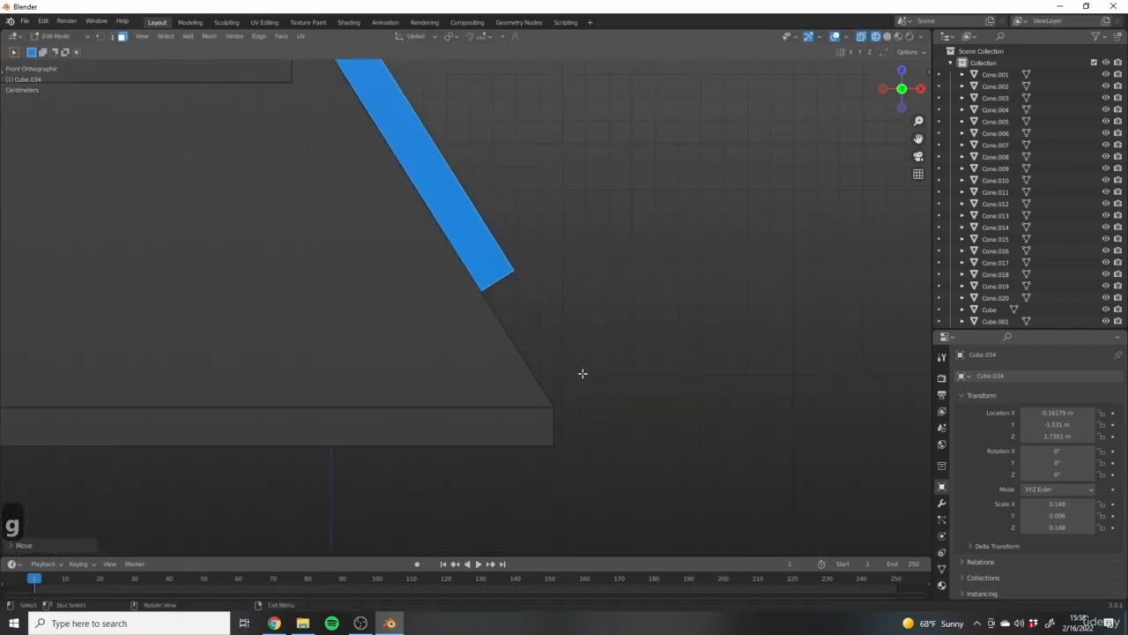
click(434, 189)
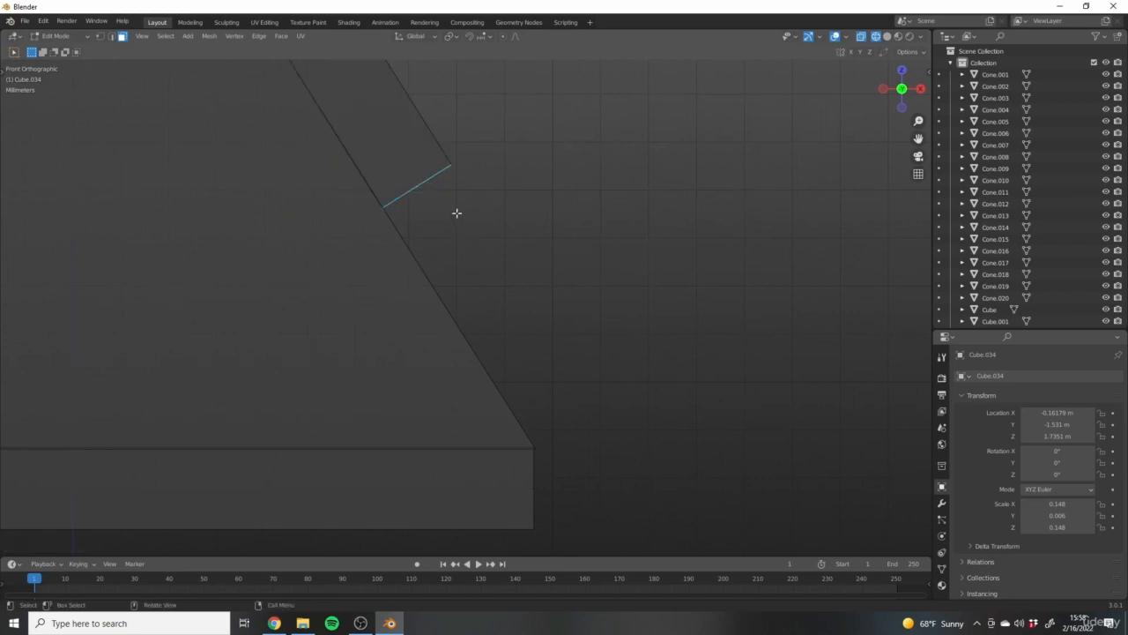
key(g)
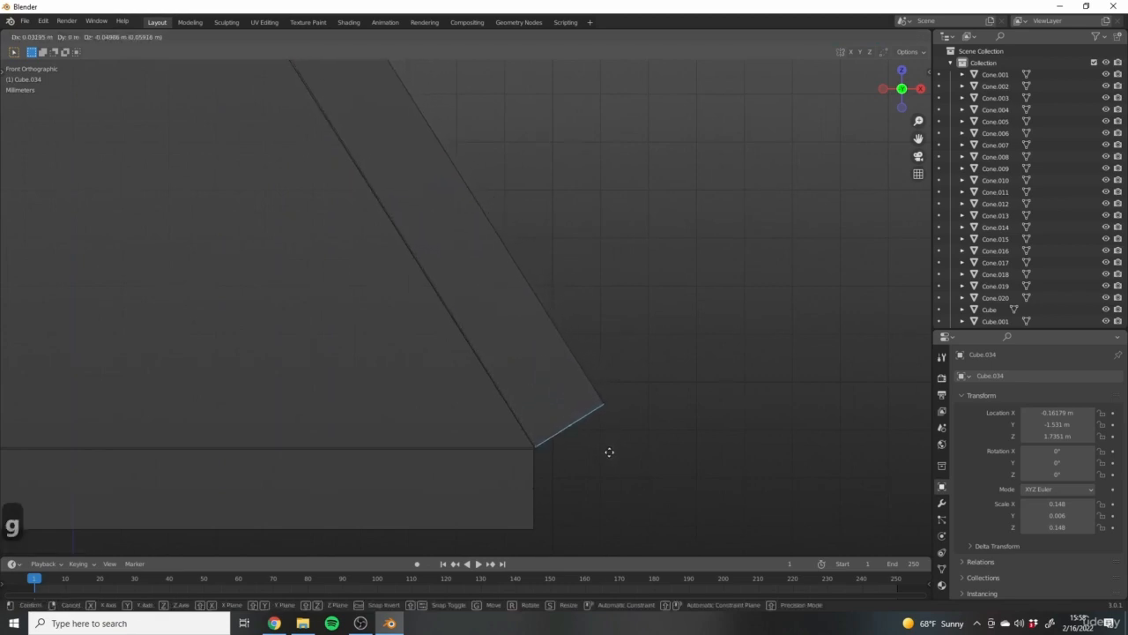
click(609, 452)
key(r)
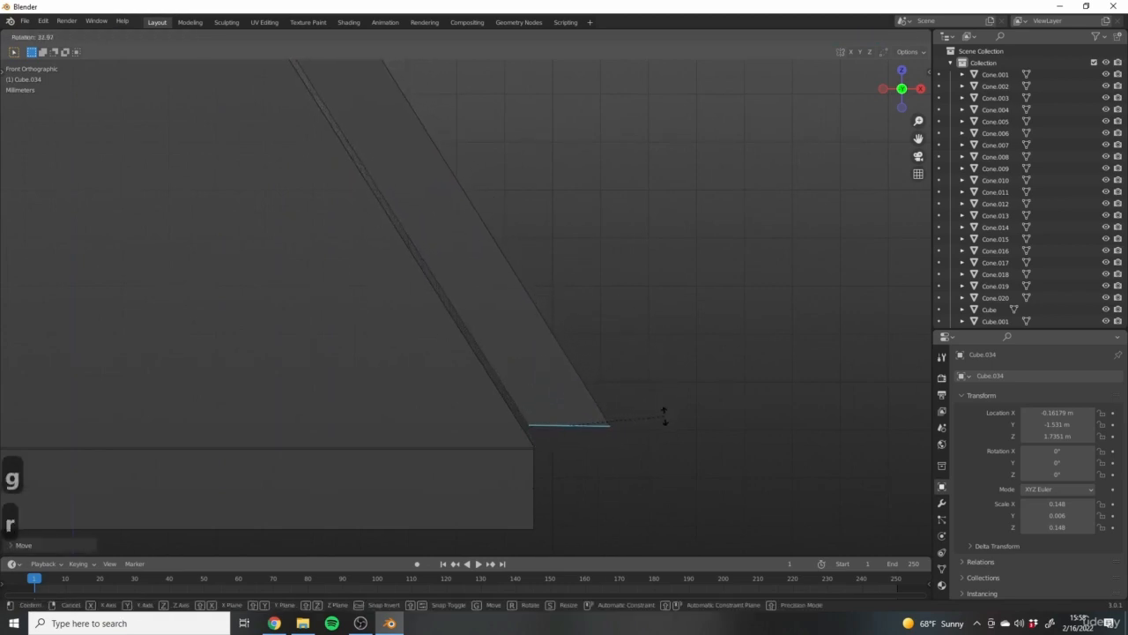
click(664, 414)
key(g)
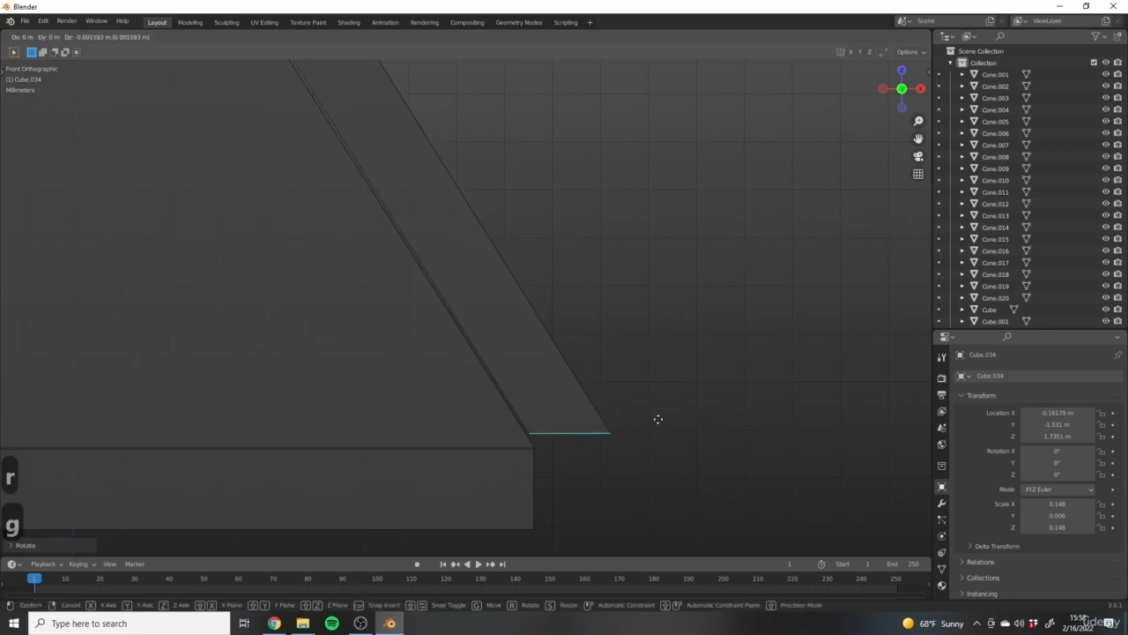
click(663, 434)
Extend the base board's right end face along the X axis to the outer lower corner of the right slanted board.
scroll(600, 357, down, 5)
scroll(556, 397, up, 4)
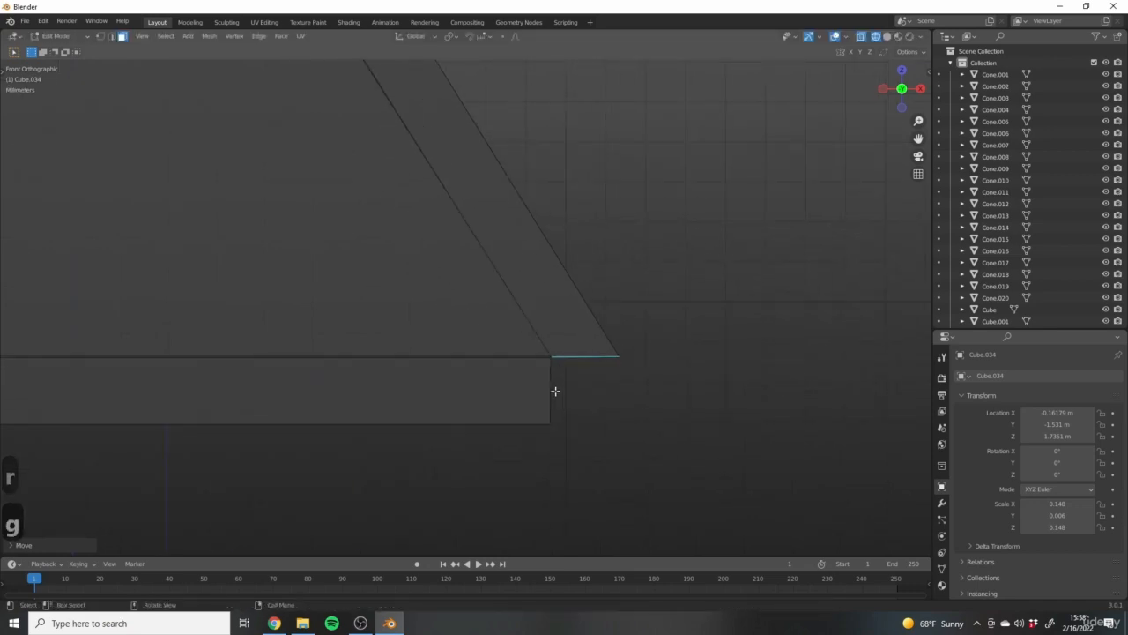
drag(527, 378, 584, 409)
scroll(529, 386, up, 3)
scroll(645, 459, up, 4)
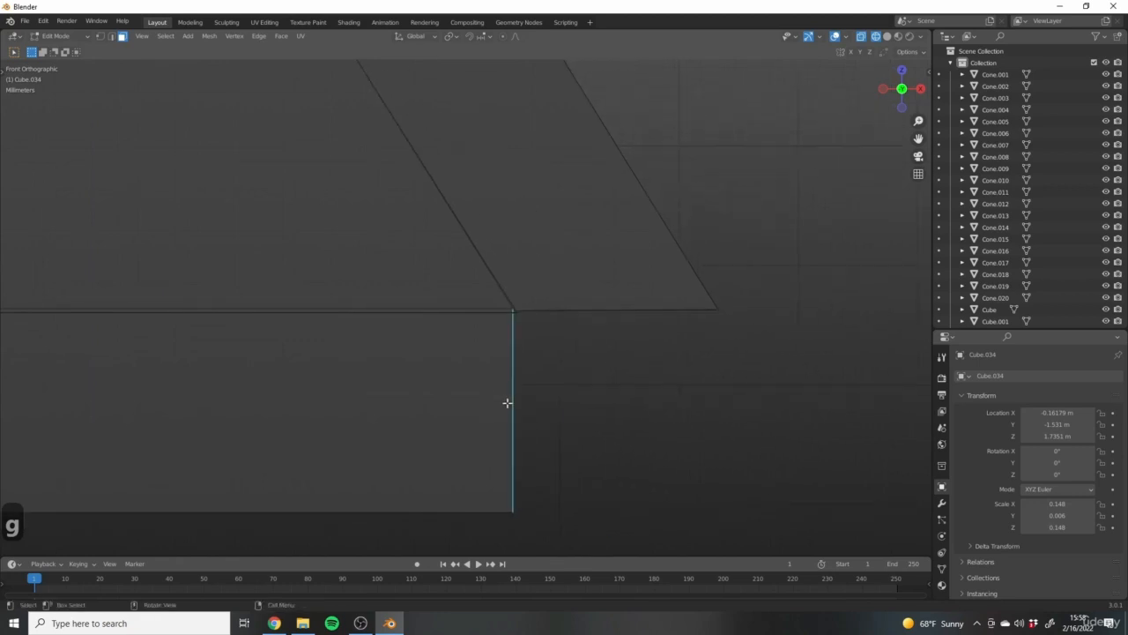
key(g)
key(x)
click(715, 409)
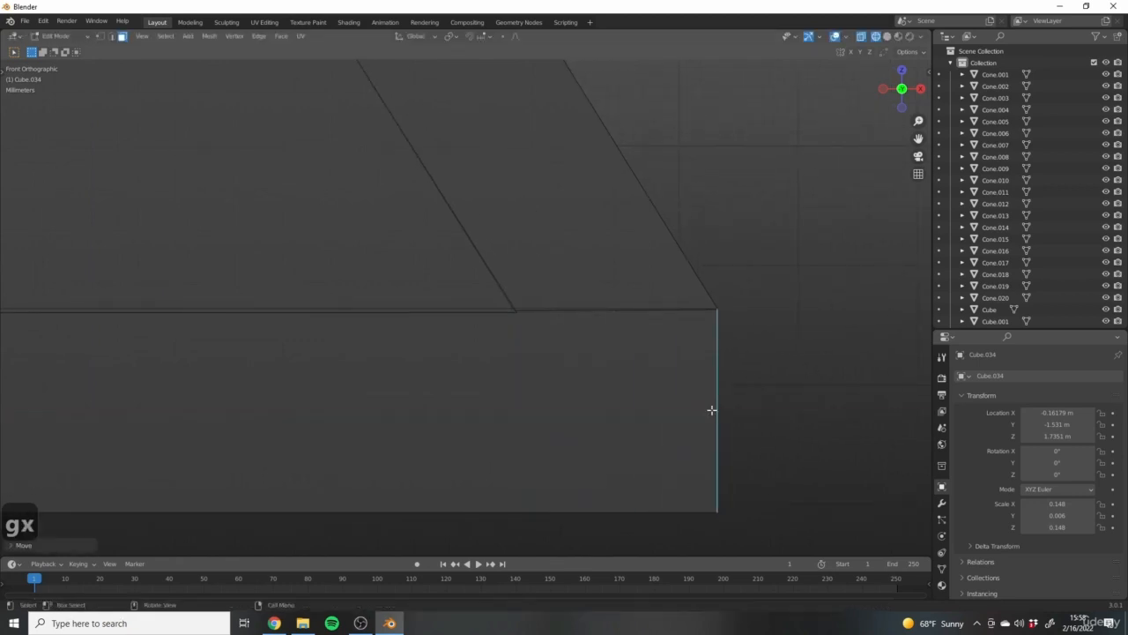
Move the upper end face of the right slanted board up to the panel's upper right corner.
scroll(494, 362, down, 5)
shift+middle_drag(406, 319, 546, 408)
scroll(496, 195, up, 5)
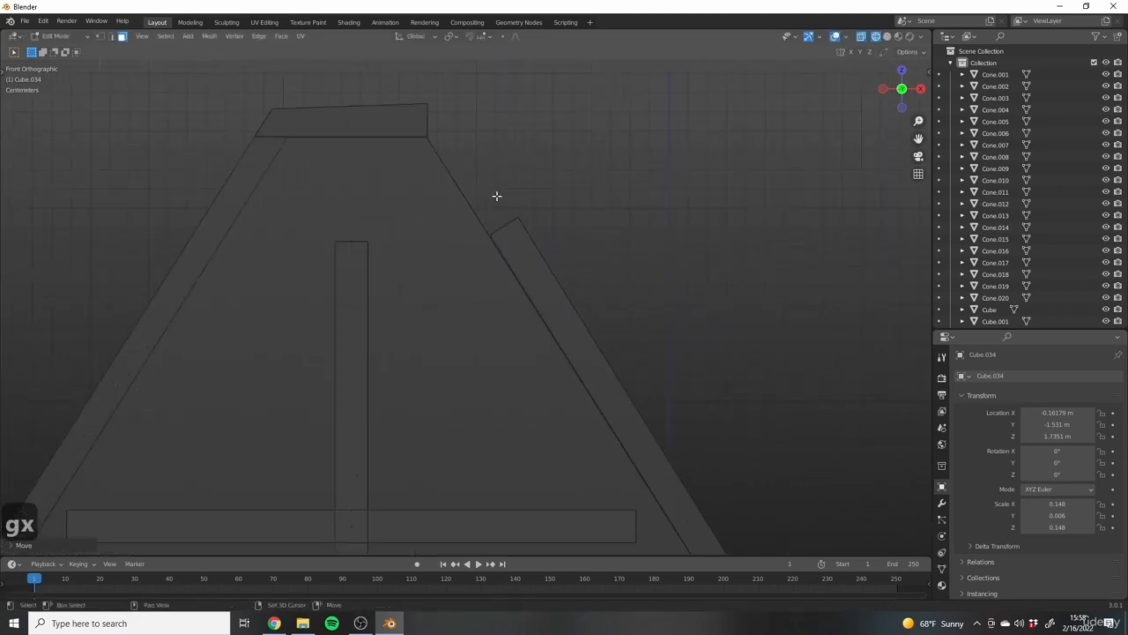
scroll(413, 172, up, 3)
shift+middle_drag(413, 172, 420, 230)
drag(558, 296, 607, 348)
shift+middle_drag(612, 342, 577, 364)
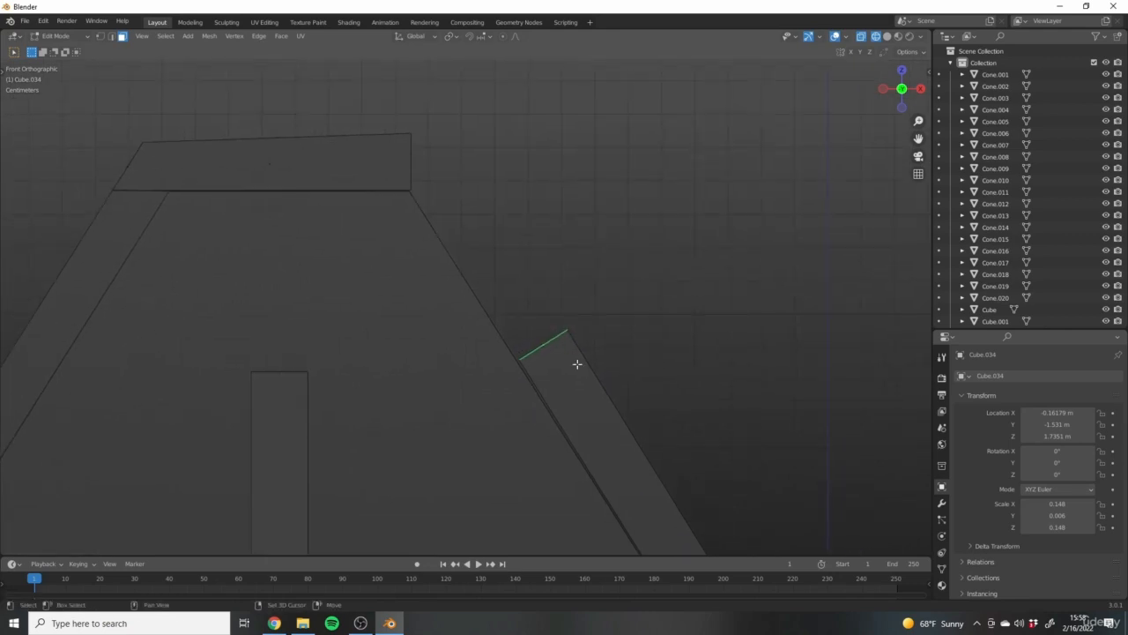
key(g)
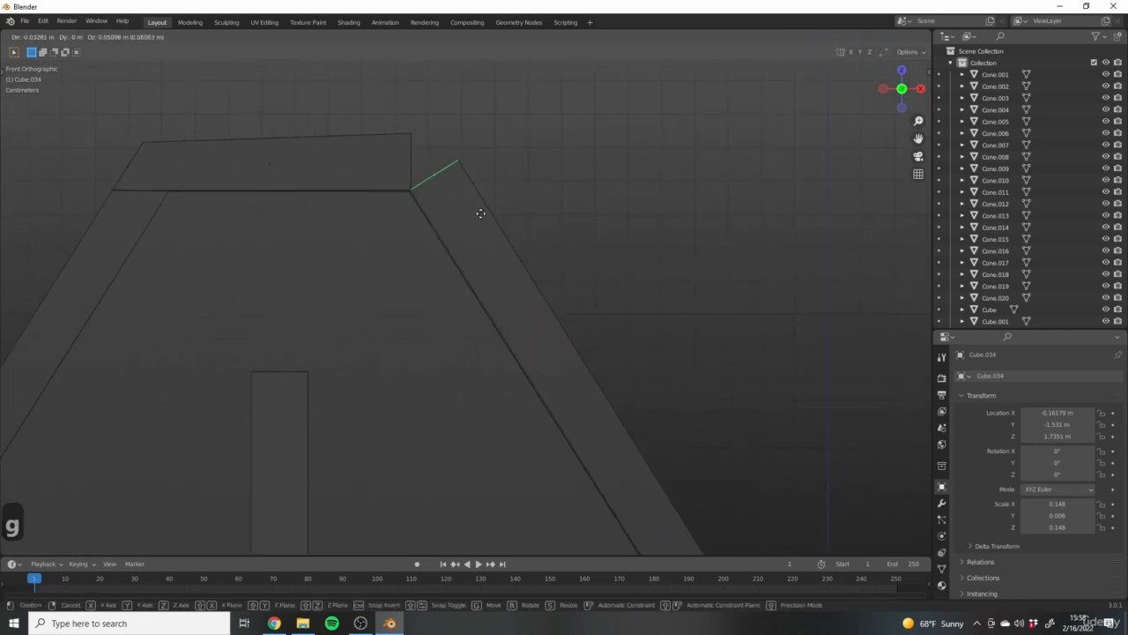
click(480, 215)
Rotate the slanted board's upper end face to horizontal and align it with the underside of the top board at the panel corner.
scroll(482, 214, up, 3)
shift+middle_drag(513, 214, 607, 284)
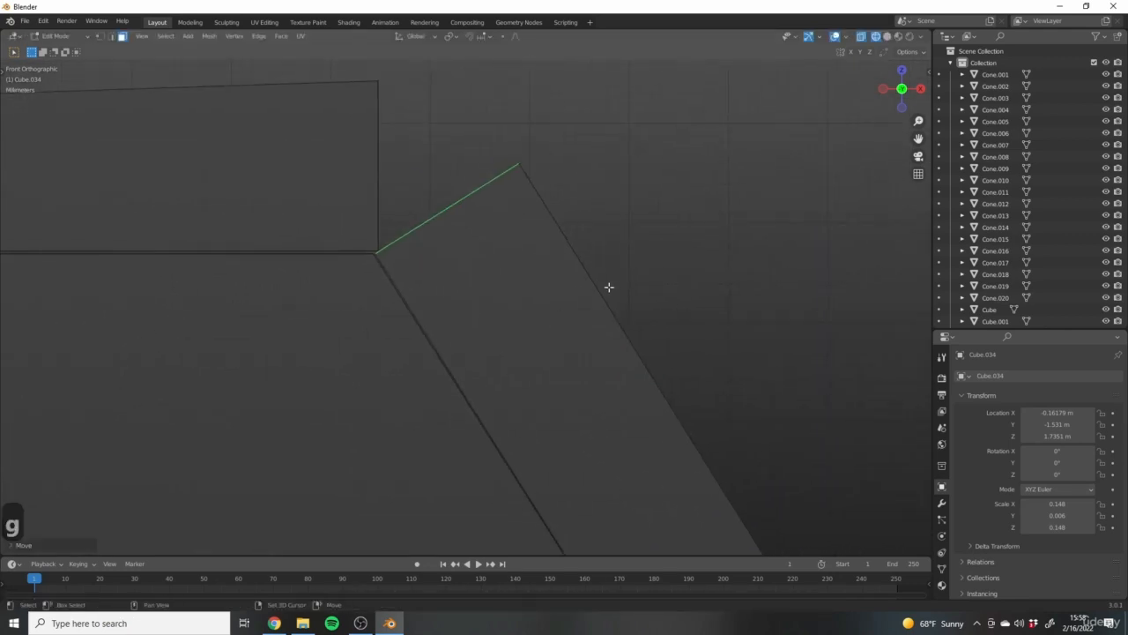
key(r)
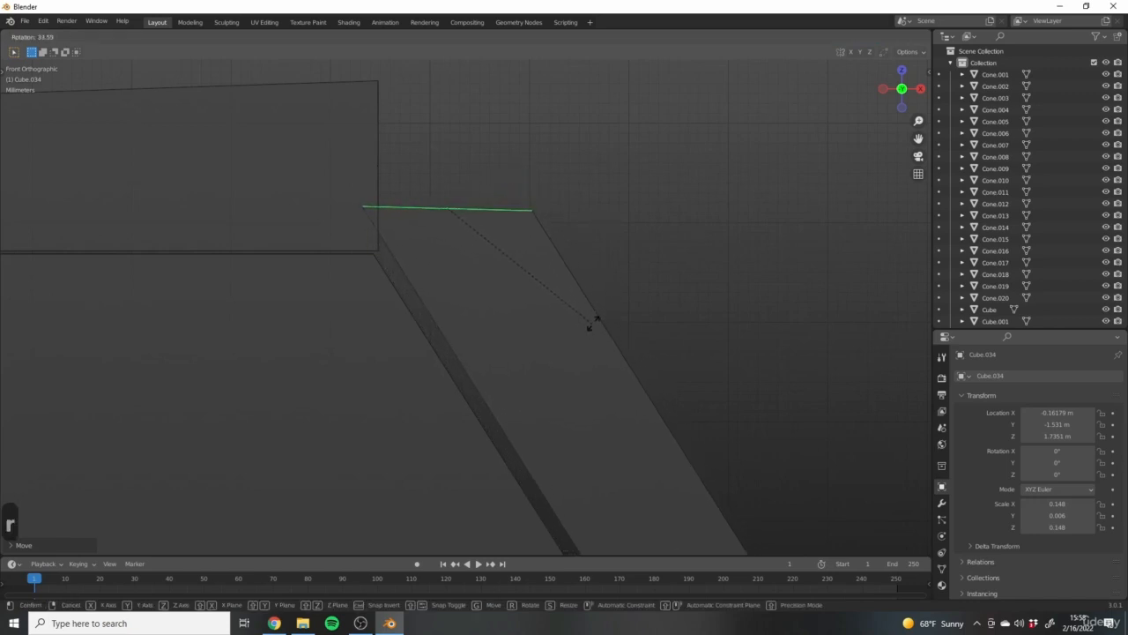
click(595, 321)
key(g)
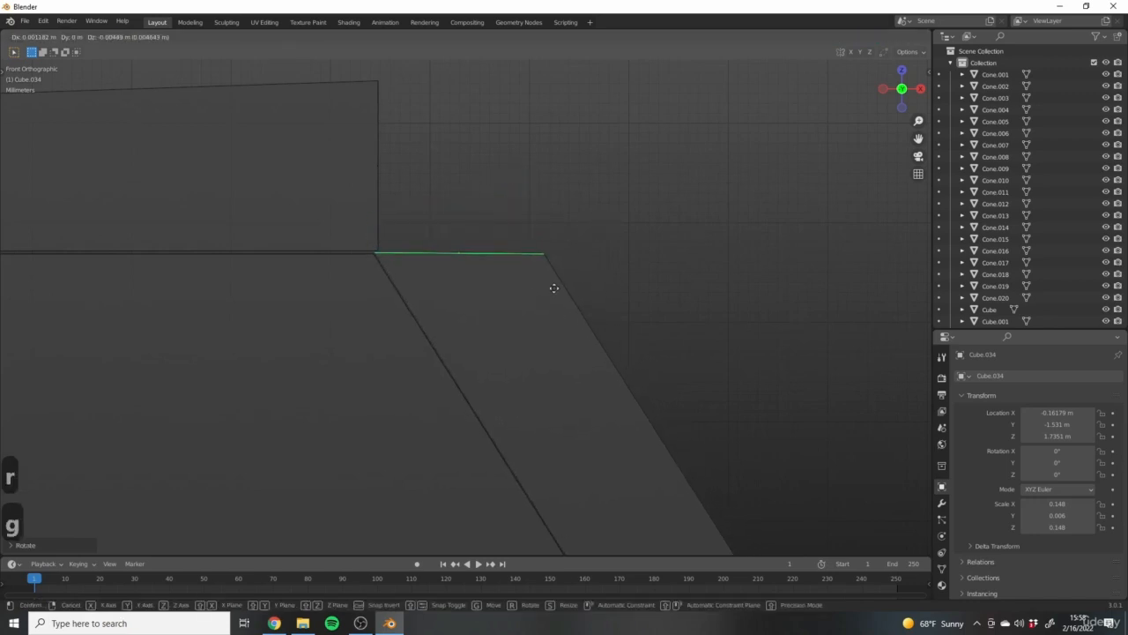
click(553, 290)
Rotate the top board's right end face to the slant of the right board and move it onto that board's outer upper corner.
scroll(441, 184, down, 1)
drag(353, 122, 443, 186)
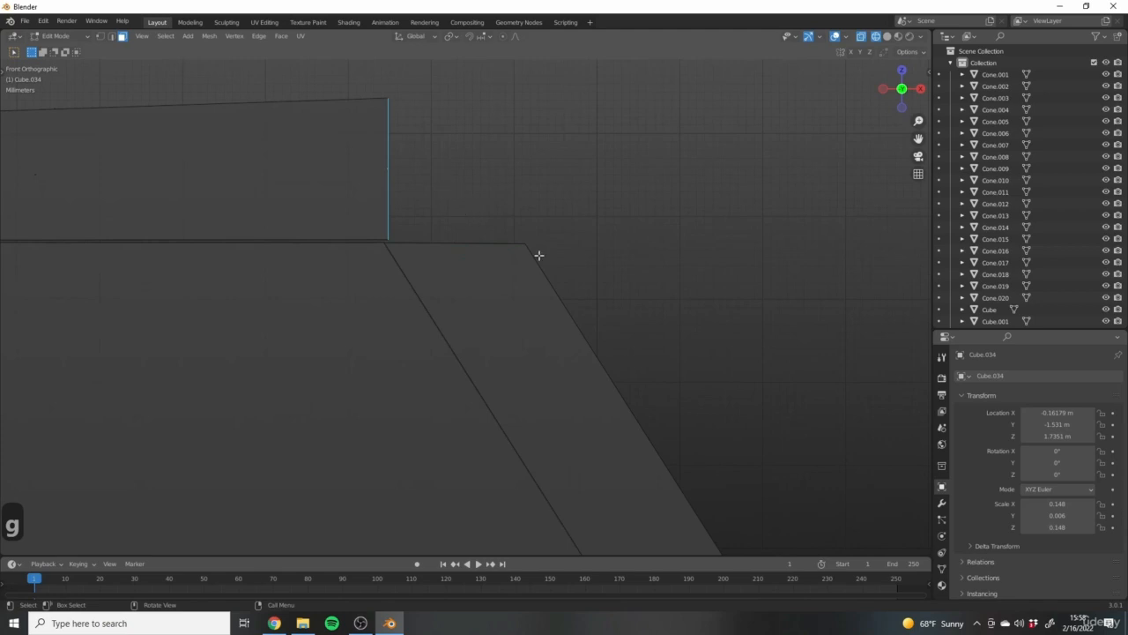
shift+middle_drag(538, 255, 574, 297)
key(r)
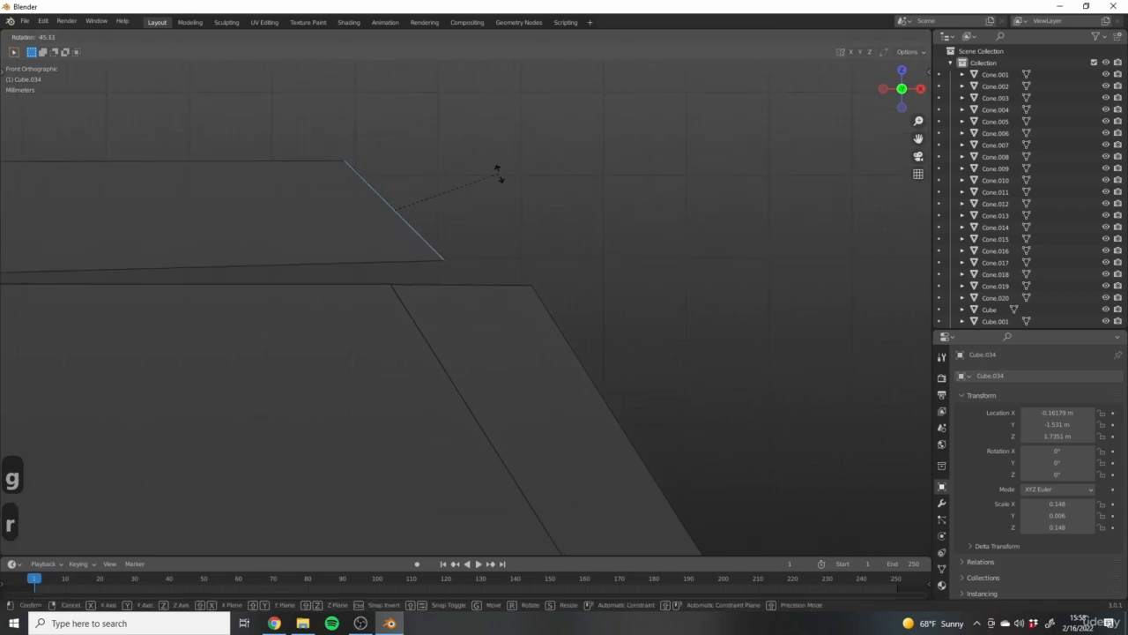
click(509, 199)
key(g)
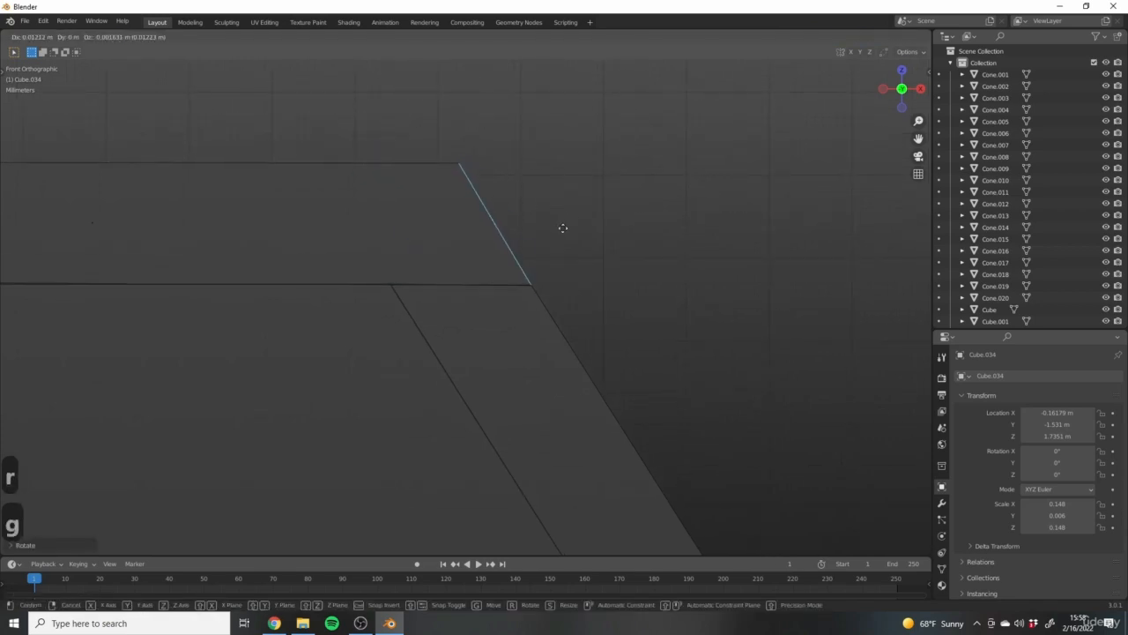
click(561, 229)
Extend the upper end face of the vertical bar along the Z axis to the underside of the top board.
scroll(538, 244, down, 14)
key(Tab)
key(Tab)
scroll(481, 262, up, 9)
click(461, 209)
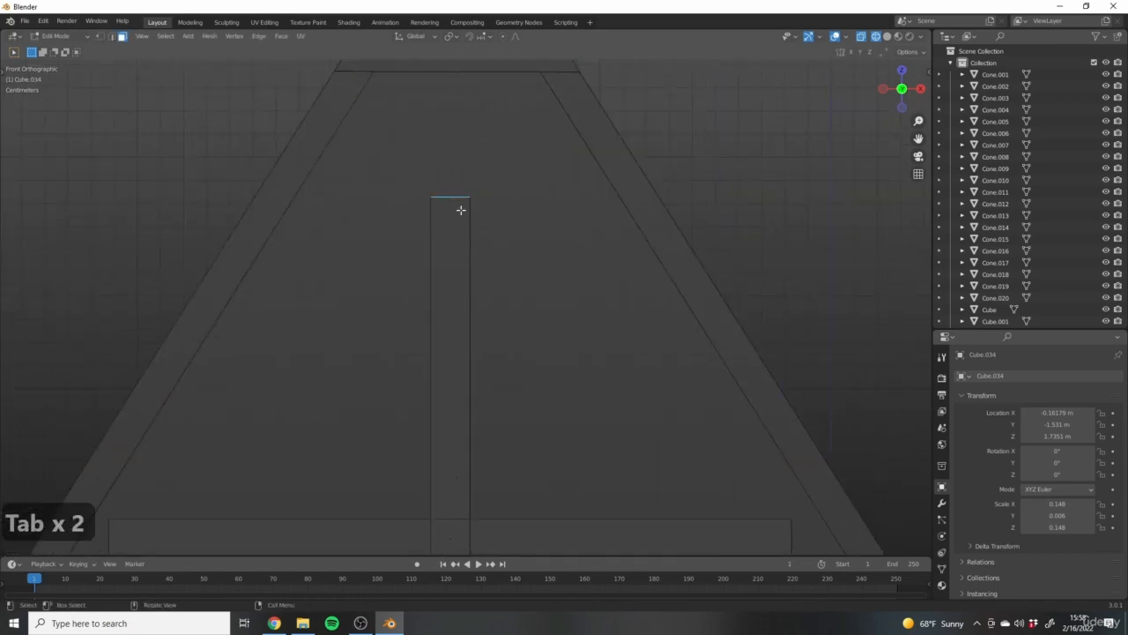
shift+middle_drag(461, 209, 473, 327)
key(g)
key(z)
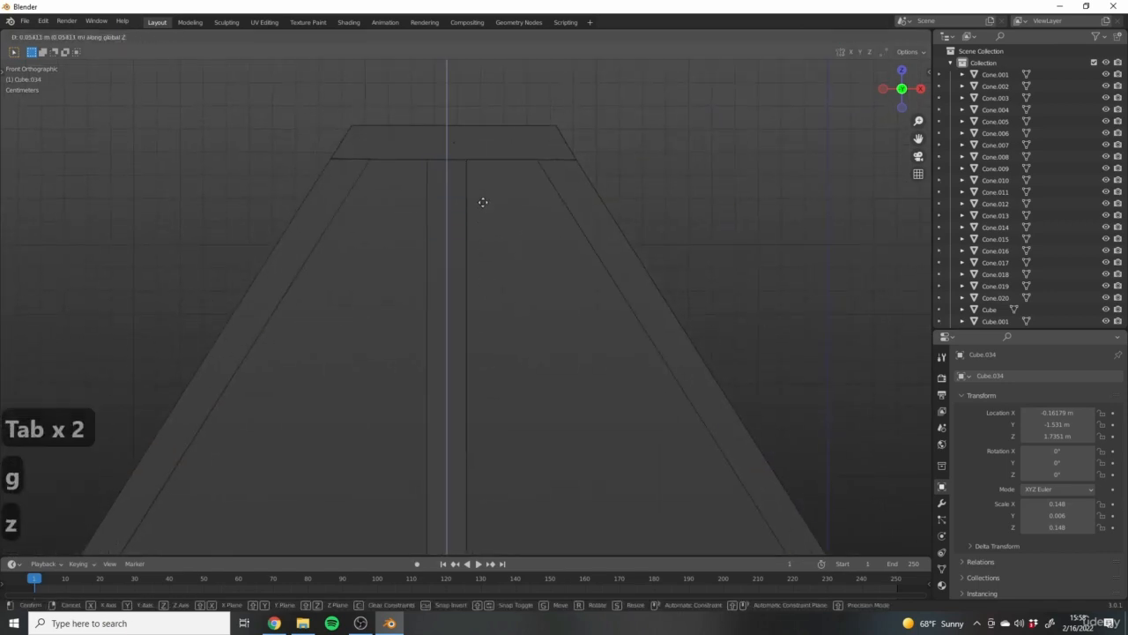
click(483, 202)
Extend the lower end face of the vertical bar along the Z axis down to the base board's upper edge.
scroll(524, 155, down, 5)
scroll(418, 408, up, 9)
click(443, 401)
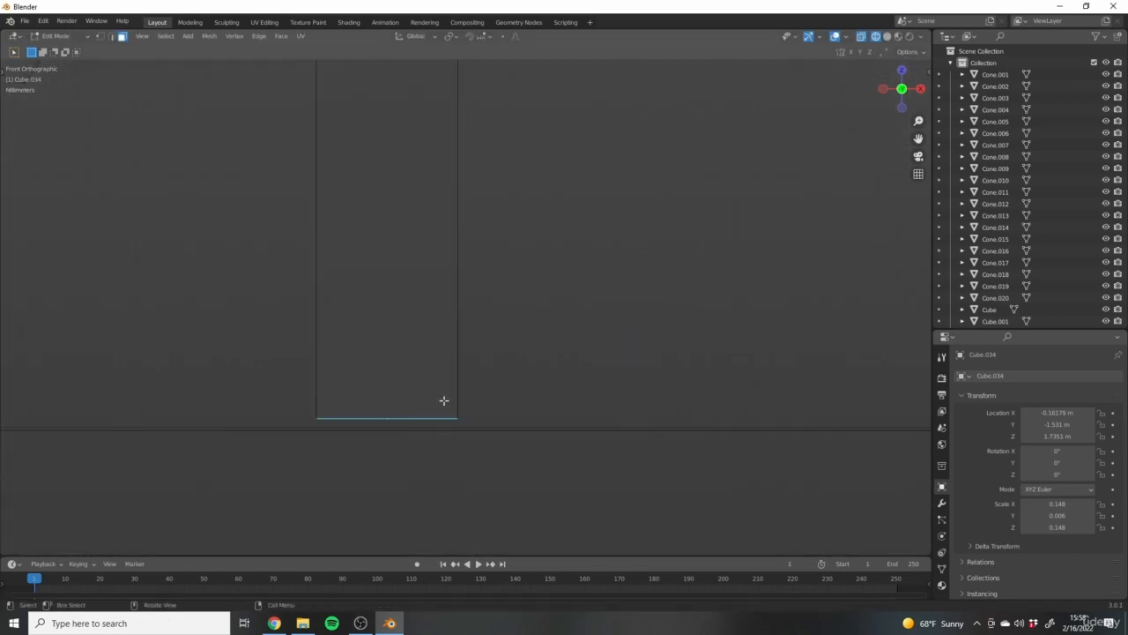
key(g)
key(z)
click(444, 411)
Rotate the horizontal bar's left end face parallel to the left slanted board and extend it along the X axis to that board's inner edge.
scroll(441, 339, down, 10)
scroll(443, 227, up, 3)
shift+middle_drag(437, 217, 524, 408)
click(179, 275)
scroll(150, 282, up, 4)
shift+middle_drag(145, 282, 274, 303)
key(r)
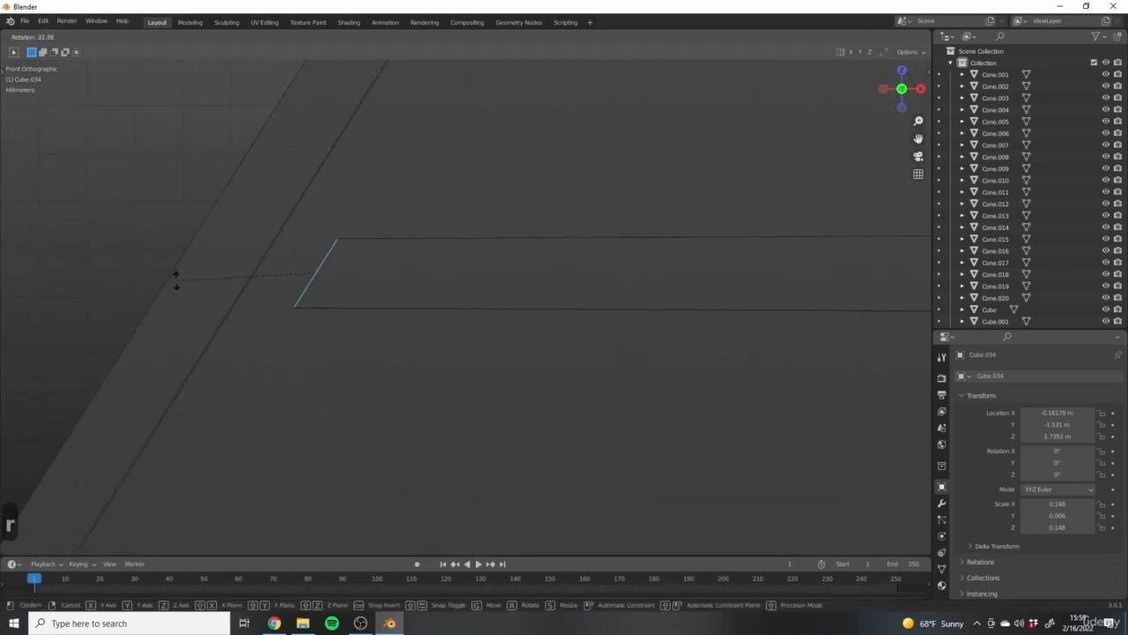
click(176, 280)
key(g)
key(x)
click(112, 278)
Extend the horizontal bar's right end face along the X axis to the right slanted board's inner edge, rotating it to match the board's slope.
scroll(335, 304, down, 9)
scroll(617, 329, up, 9)
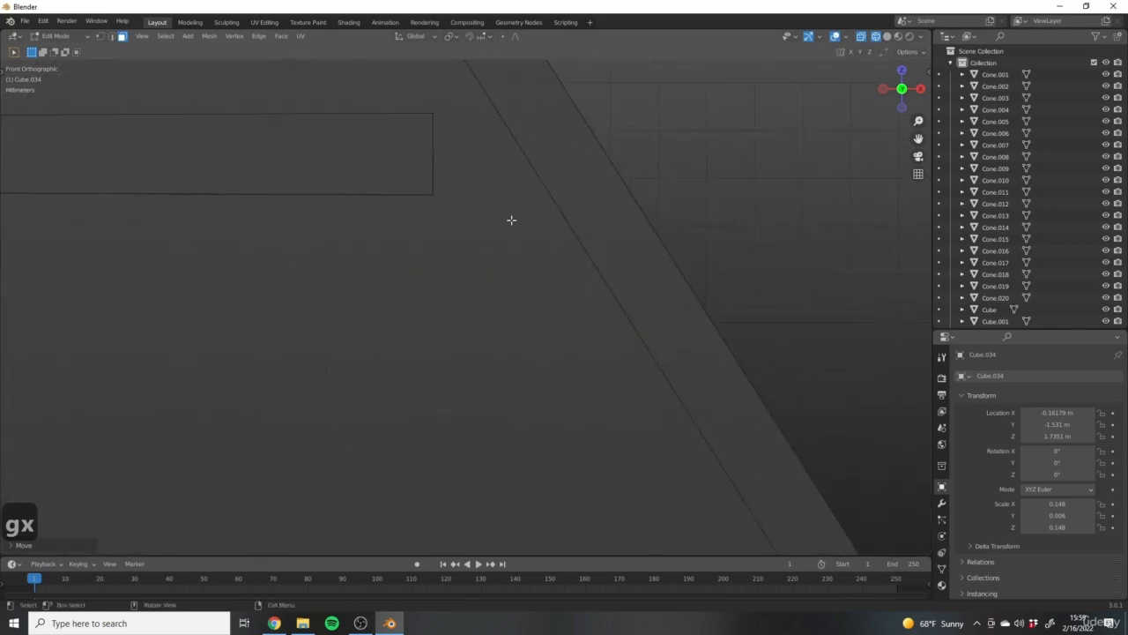
click(447, 156)
shift+middle_drag(451, 162, 437, 307)
key(r)
click(511, 321)
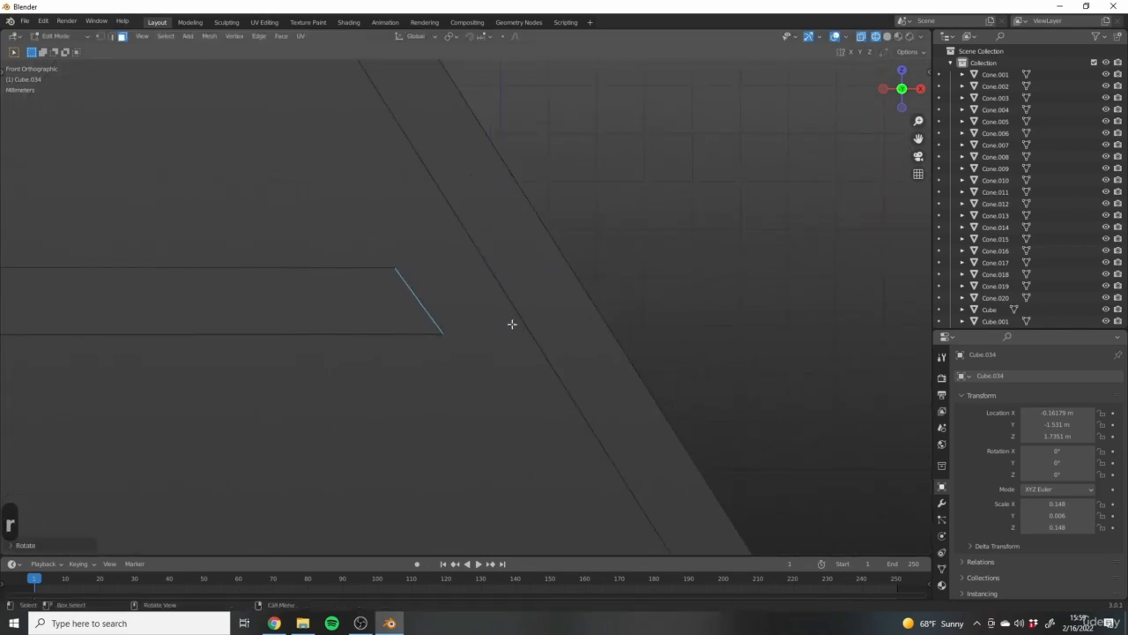
key(g)
key(x)
click(602, 338)
scroll(524, 256, up, 3)
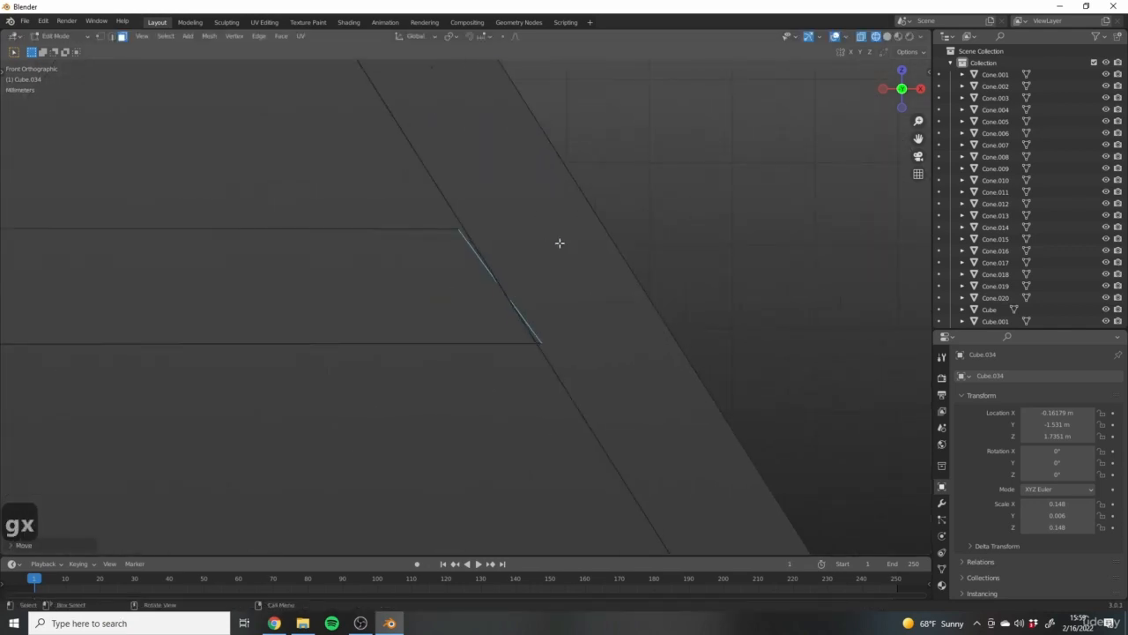
key(r)
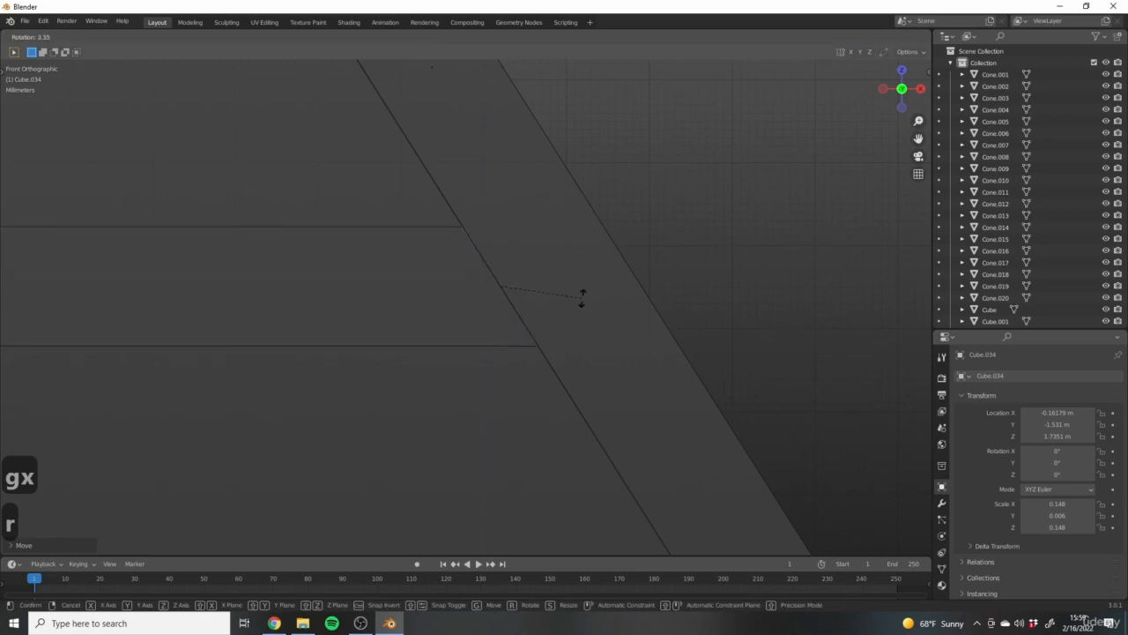
click(572, 298)
Select the whole vertical bar as linked geometry and shift it slightly along the X axis to centre it under the top board.
scroll(249, 265, down, 5)
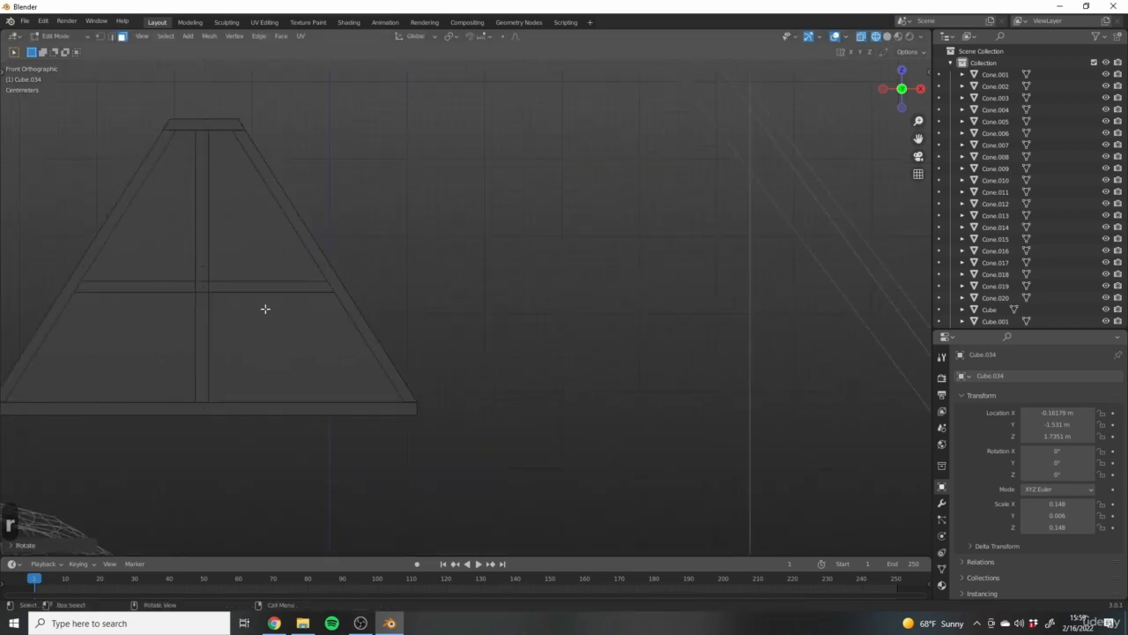
shift+middle_drag(264, 308, 445, 347)
scroll(334, 193, up, 5)
scroll(396, 370, down, 4)
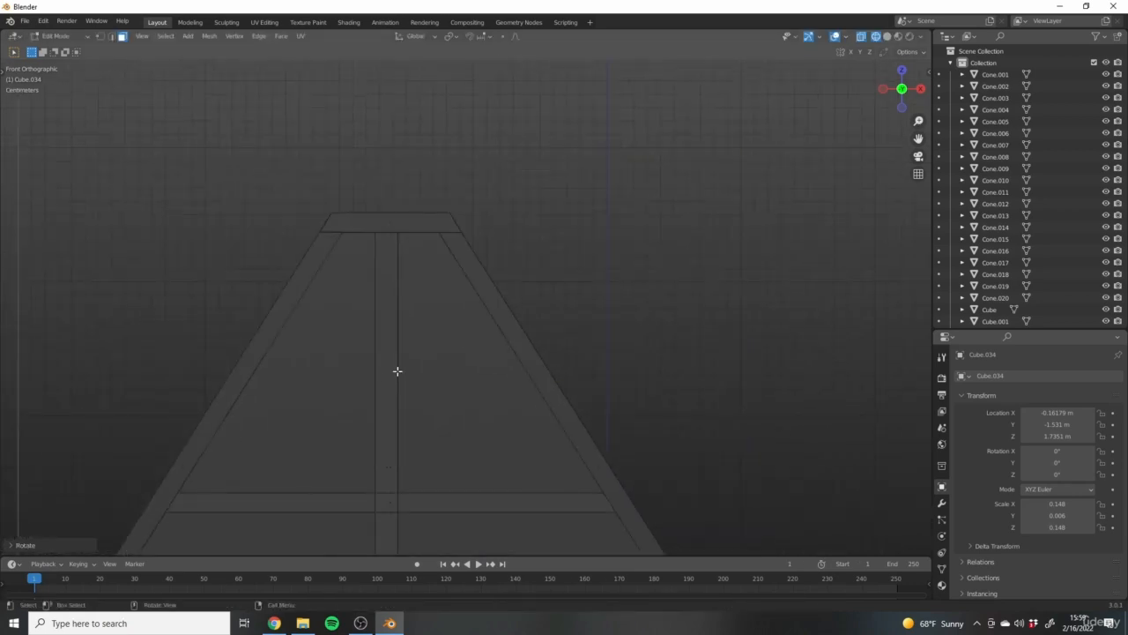
scroll(408, 350, up, 4)
scroll(403, 364, up, 1)
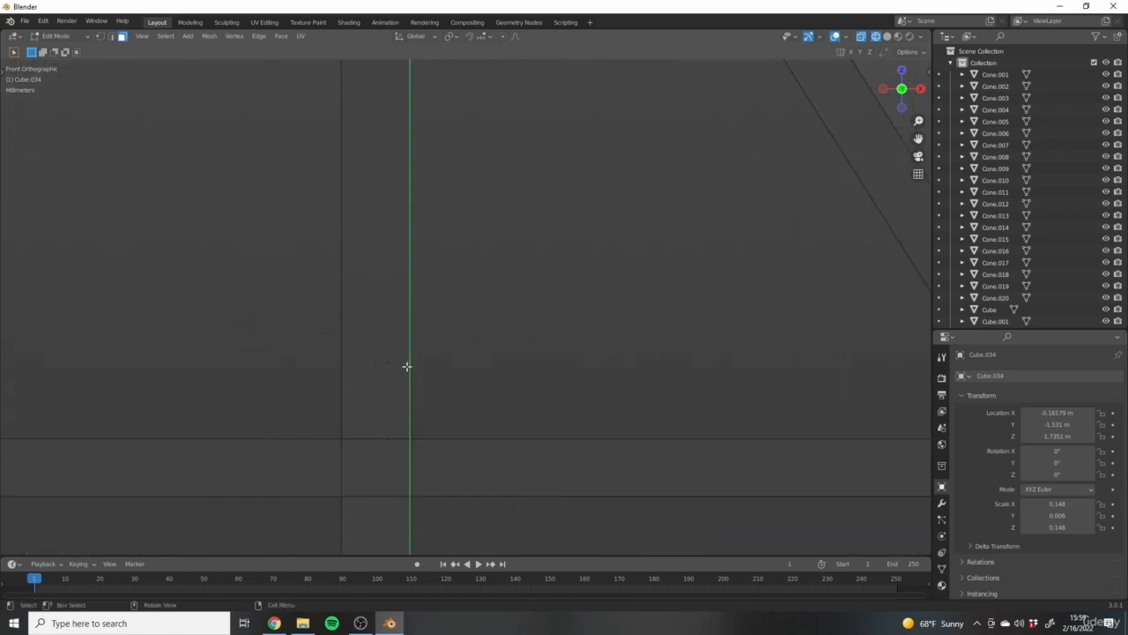
key(ctrl+l)
scroll(456, 244, down, 5)
scroll(367, 217, up, 7)
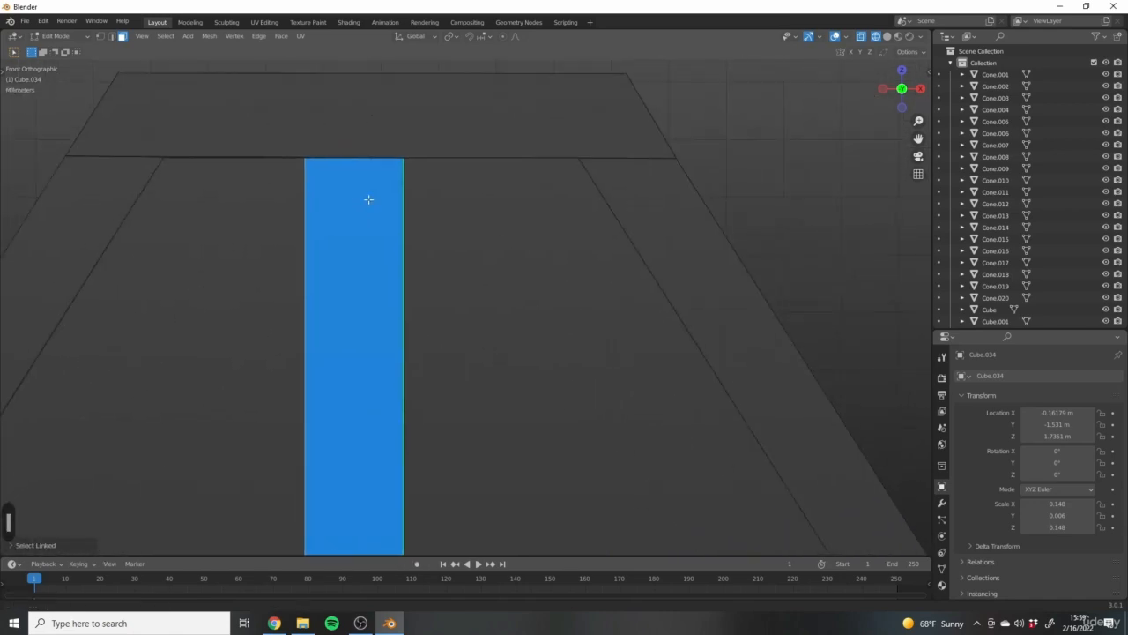
scroll(379, 211, up, 4)
scroll(412, 235, down, 2)
scroll(397, 280, down, 6)
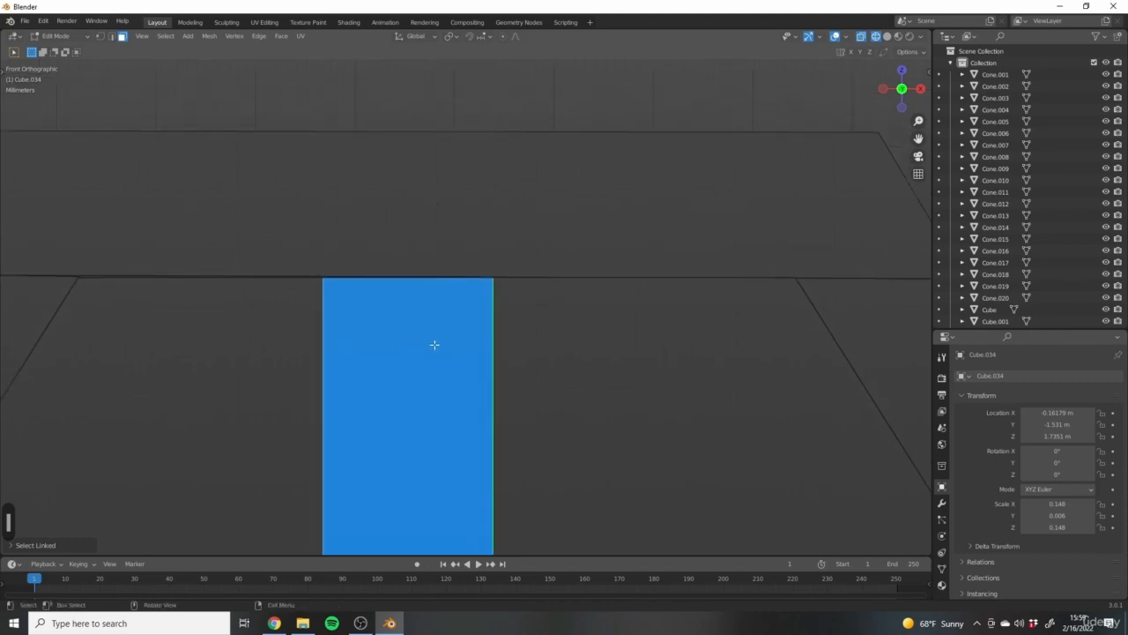
scroll(529, 414, up, 2)
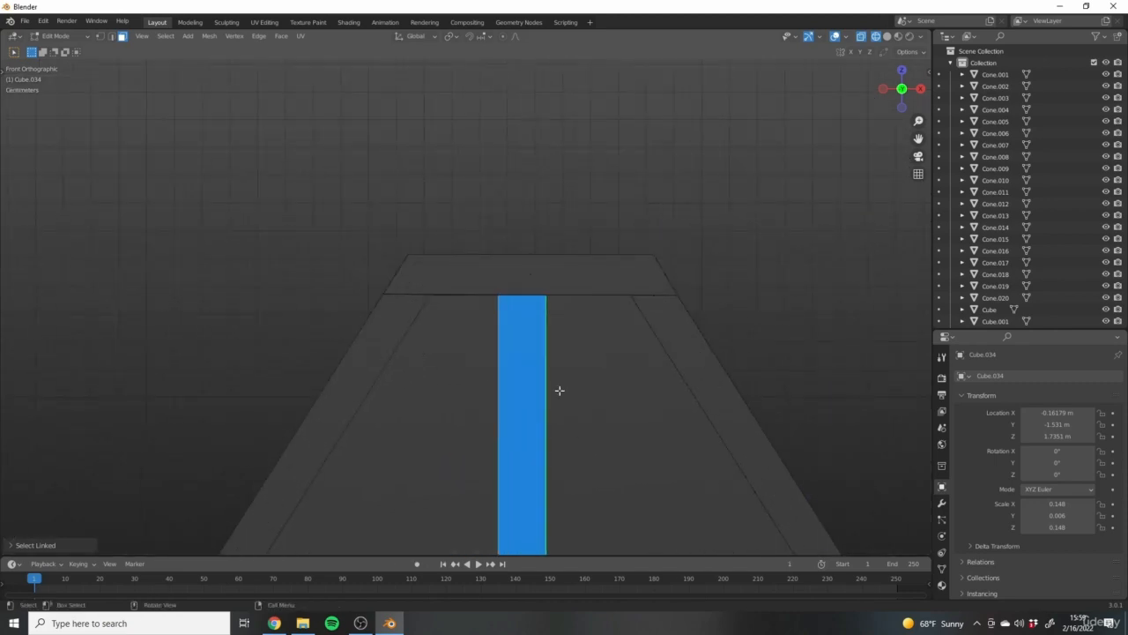
scroll(537, 265, up, 2)
scroll(497, 207, up, 2)
scroll(507, 227, up, 2)
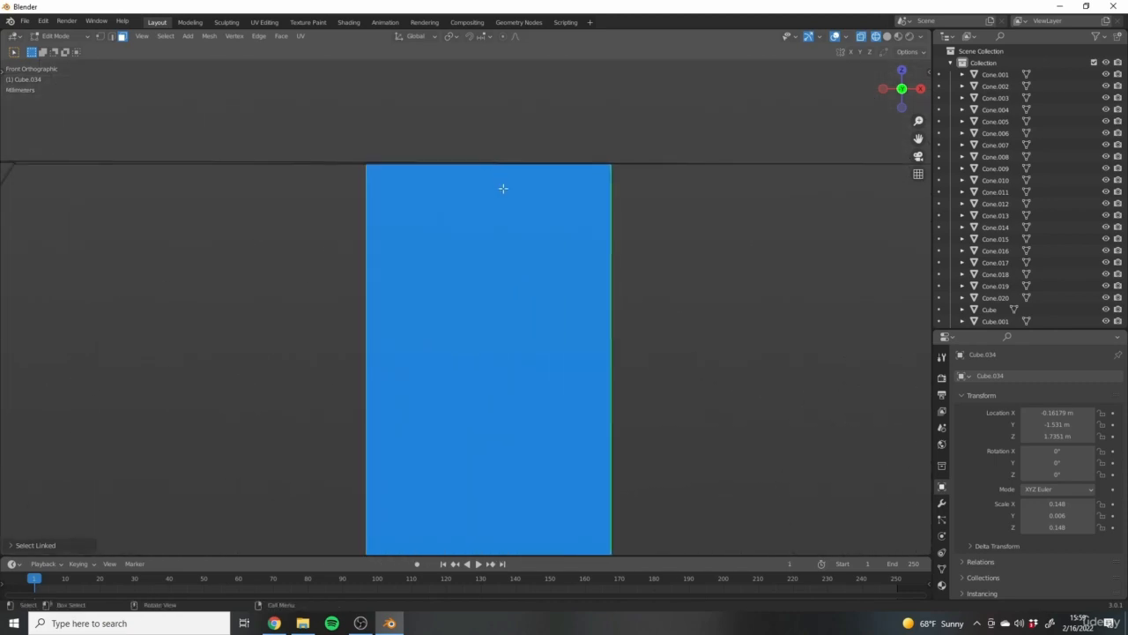
scroll(573, 270, down, 3)
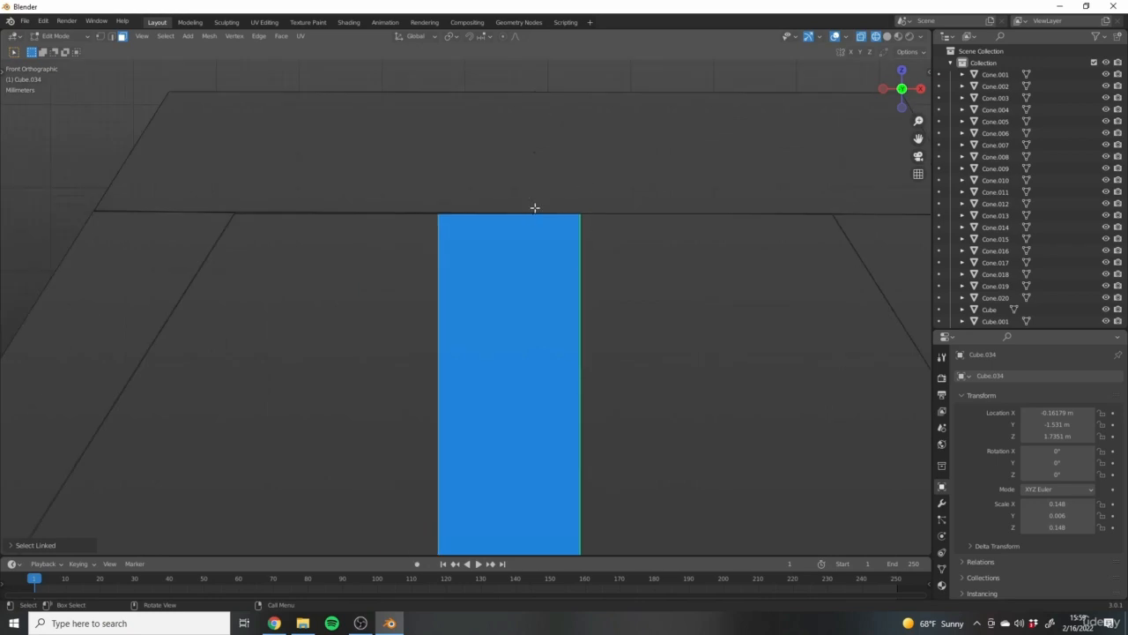
key(g)
key(x)
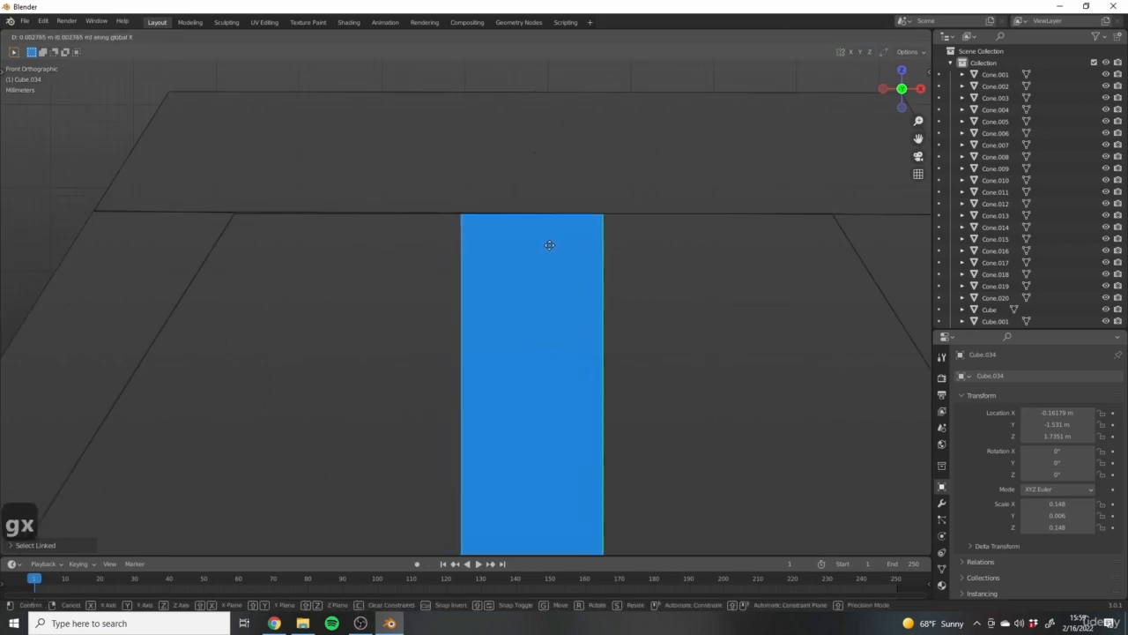
click(564, 279)
Return to Object Mode with solid shading and move the window along the Y axis out in front of the gable wall.
scroll(574, 373, down, 5)
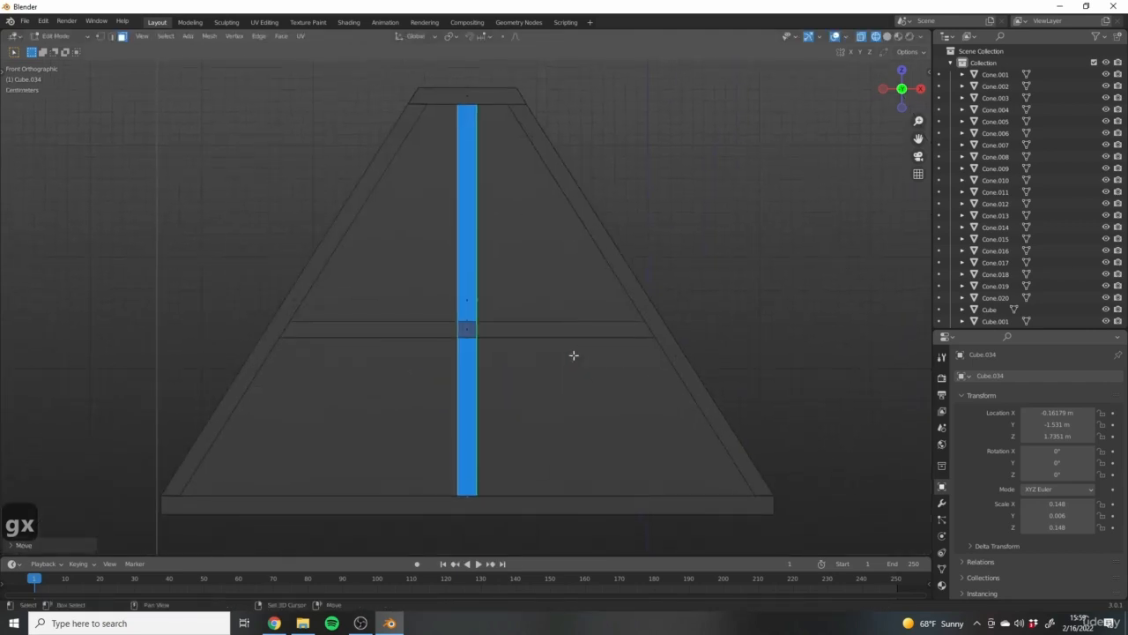
scroll(530, 364, down, 4)
key(Tab)
key(z)
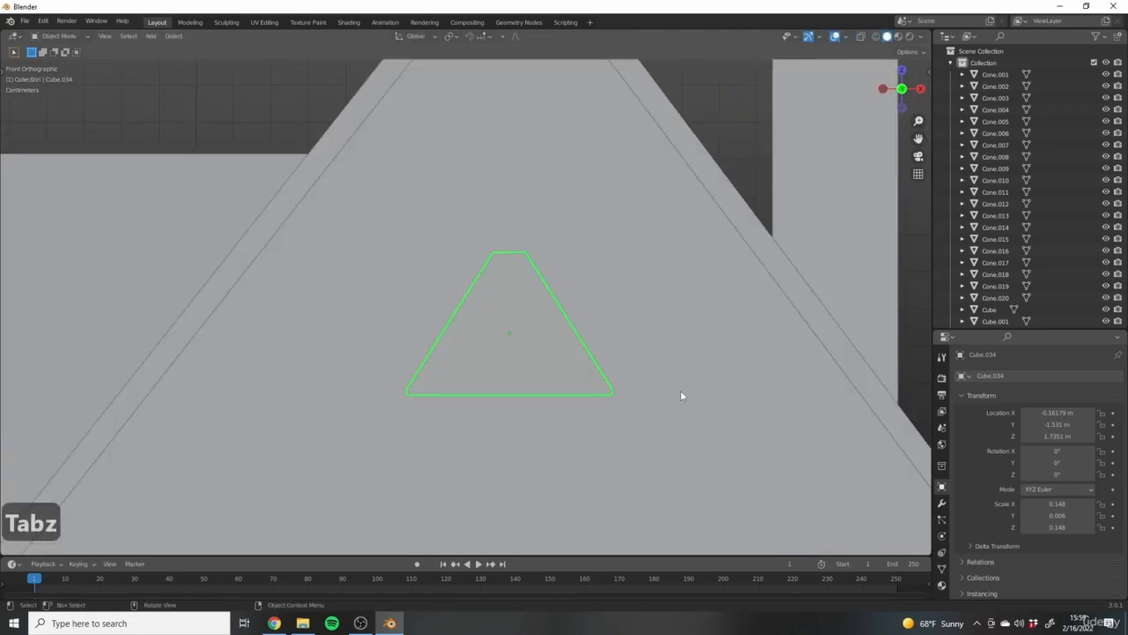
mouse_move(680, 390)
middle_down()
mouse_move(566, 423)
mouse_move(607, 345)
mouse_move(543, 316)
mouse_move(600, 308)
mouse_move(341, 305)
mouse_move(537, 287)
mouse_move(529, 282)
middle_up()
key(g)
key(y)
click(564, 335)
In Edit Mode, select the linked trapezoid panel inside the frame and move it slightly along the Y axis.
key(Tab)
click(516, 220)
middle_drag(516, 220, 501, 271)
key(l)
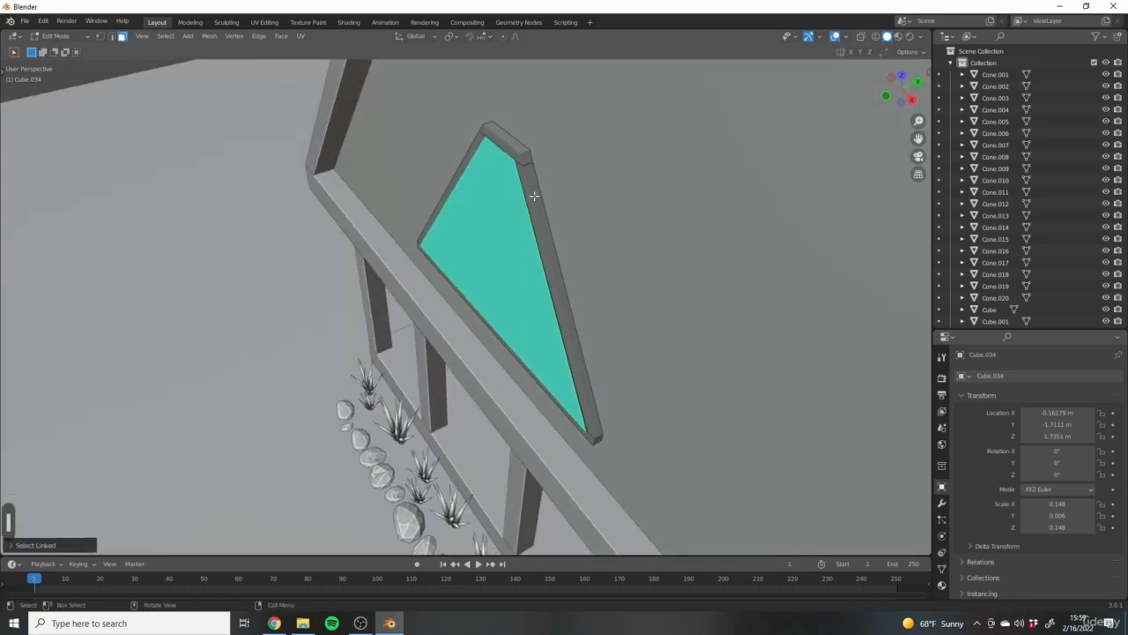
middle_drag(504, 229, 499, 212)
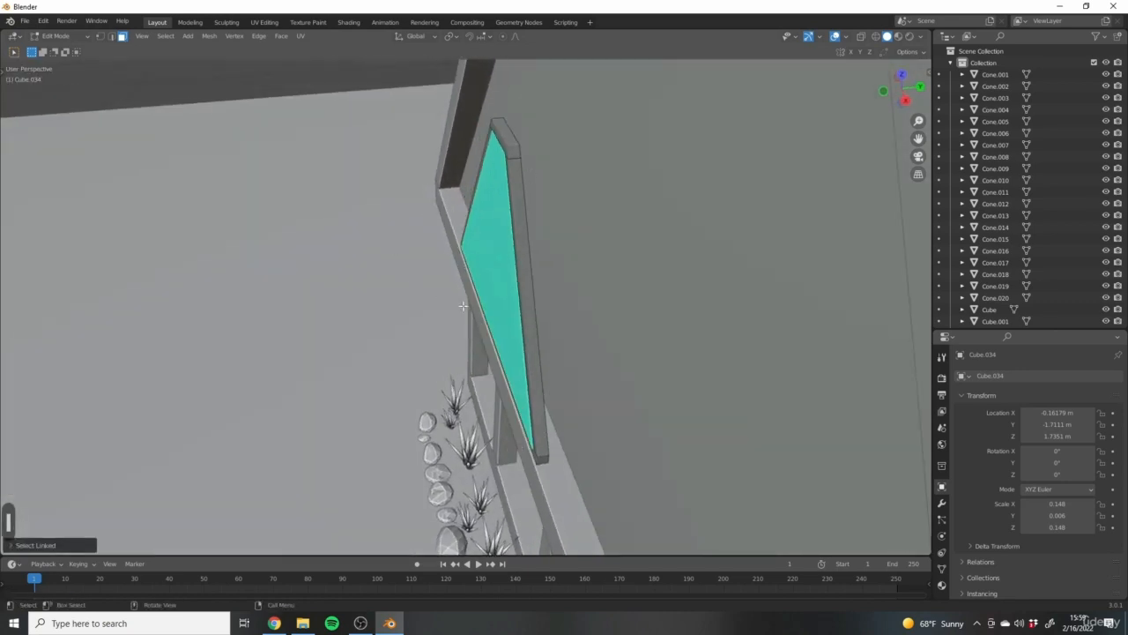
key(g)
key(y)
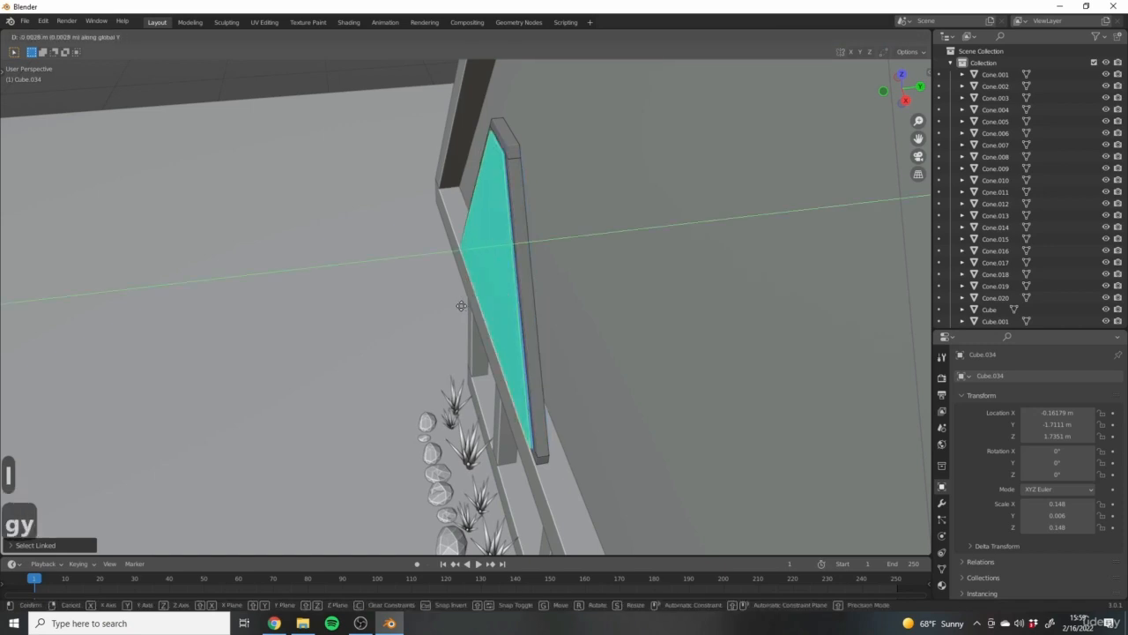
click(468, 307)
Scale the trapezoid panel along the Y axis to make it thinner than the frame and bars, and return to Object Mode.
middle_drag(468, 307, 539, 284)
key(s)
key(y)
click(535, 318)
key(Tab)
Move the window along the Y axis back against the front gable wall, to a Y location of -1.5252 m.
middle_drag(476, 163, 495, 304)
scroll(496, 324, down, 5)
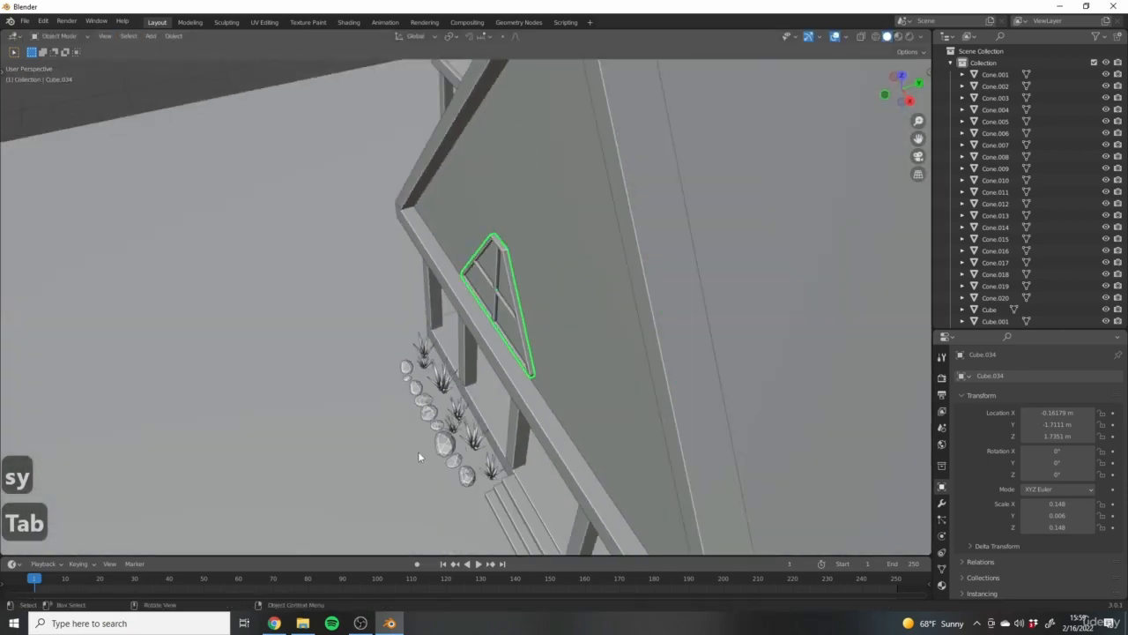
scroll(418, 451, down, 2)
middle_drag(417, 451, 526, 384)
middle_drag(490, 342, 506, 382)
scroll(559, 337, up, 4)
middle_drag(559, 337, 467, 374)
key(g)
key(y)
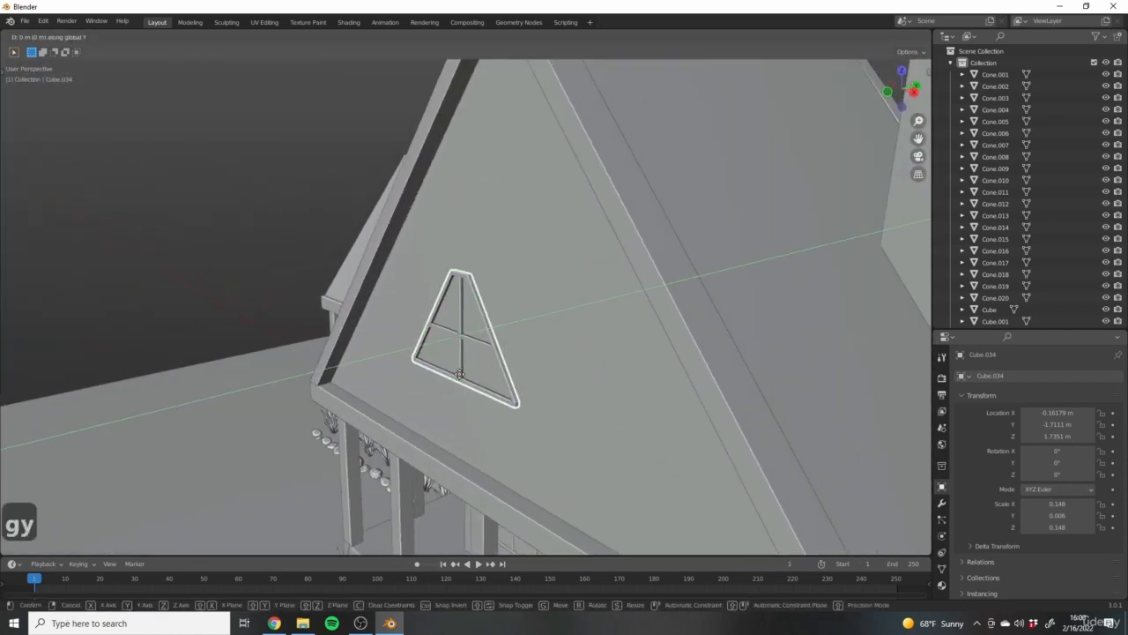
click(497, 351)
Examine the window's depth relative to the front gable boards from the right side, in both wireframe and solid shading.
middle_drag(497, 351, 445, 357)
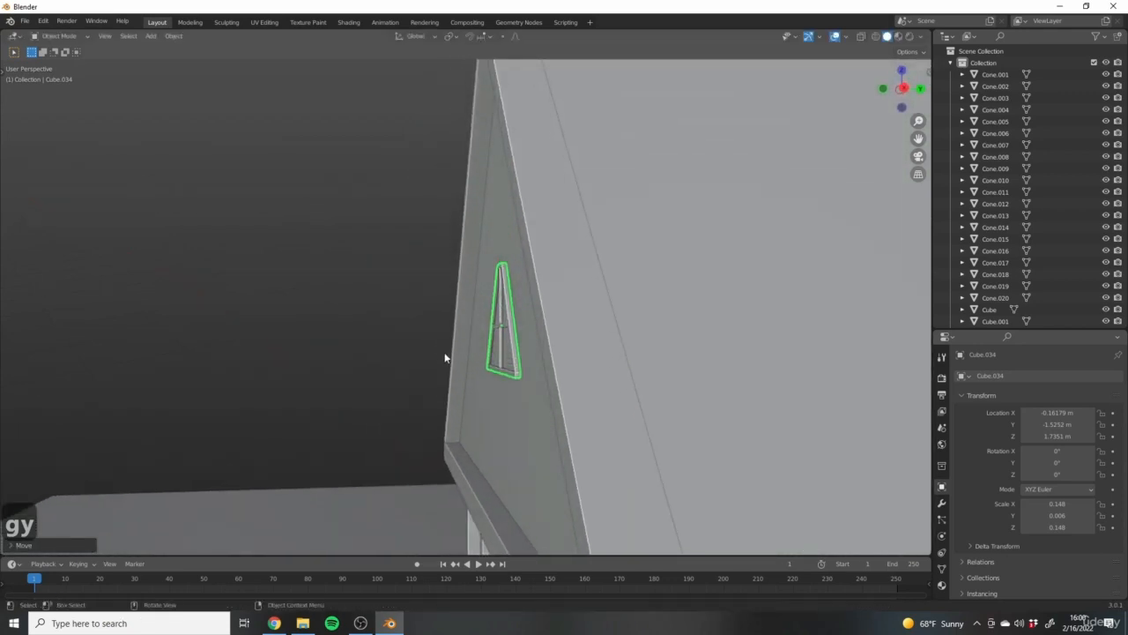
key(KP_2)
key(KP_3)
key(z)
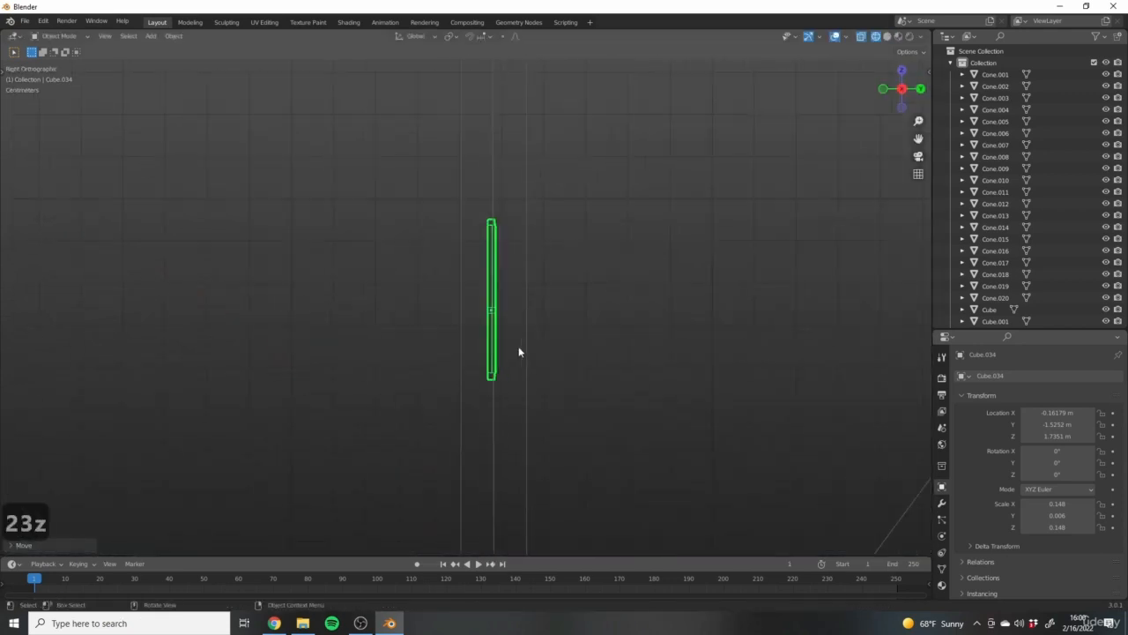
scroll(475, 177, down, 5)
click(475, 168)
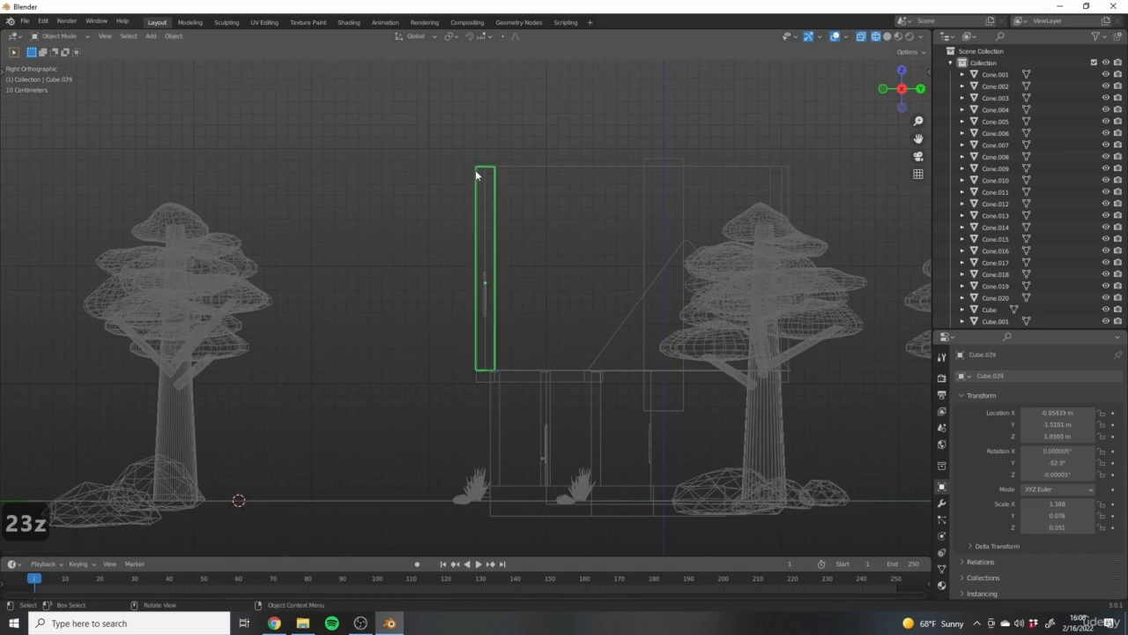
scroll(634, 309, up, 5)
key(z)
click(594, 295)
shift+middle_drag(602, 329, 543, 340)
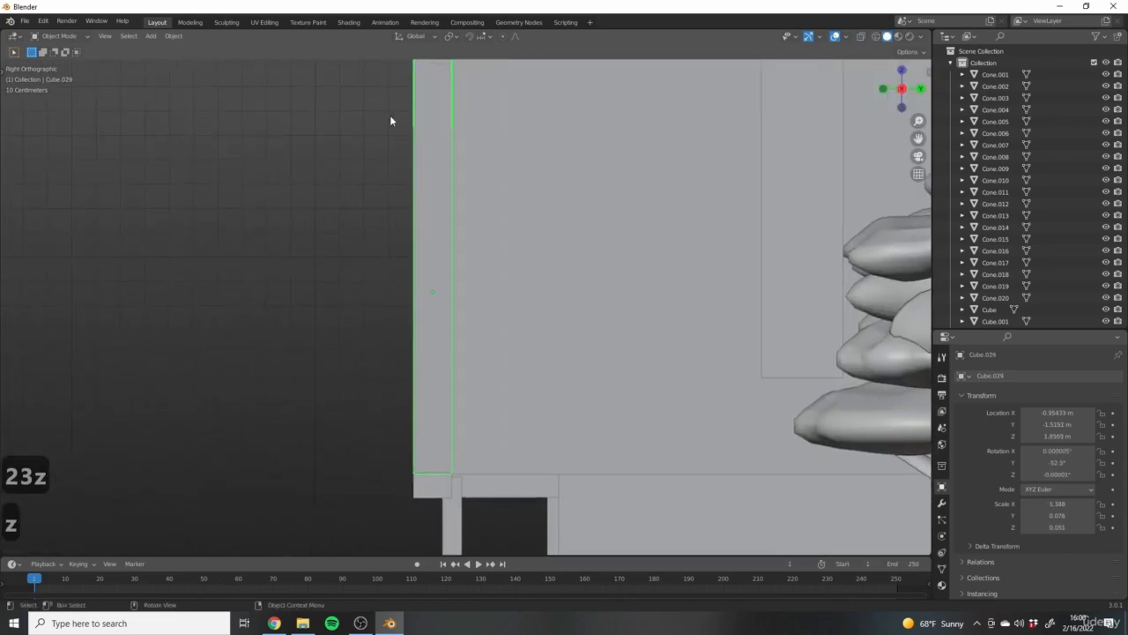
scroll(391, 149, down, 3)
middle_drag(394, 304, 457, 261)
Reselect the gable window and examine its depth against the wall lines in a close wireframe side view.
click(484, 282)
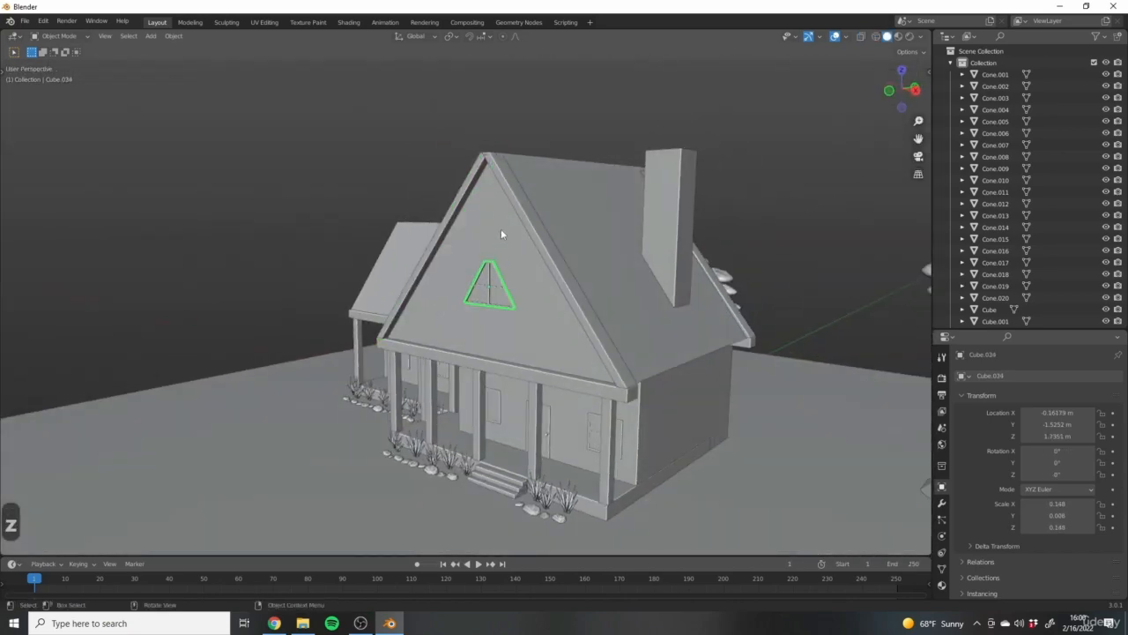
click(491, 285)
click(498, 290)
shift+middle_drag(528, 332, 566, 376)
middle_drag(566, 376, 525, 337)
key(KP_3)
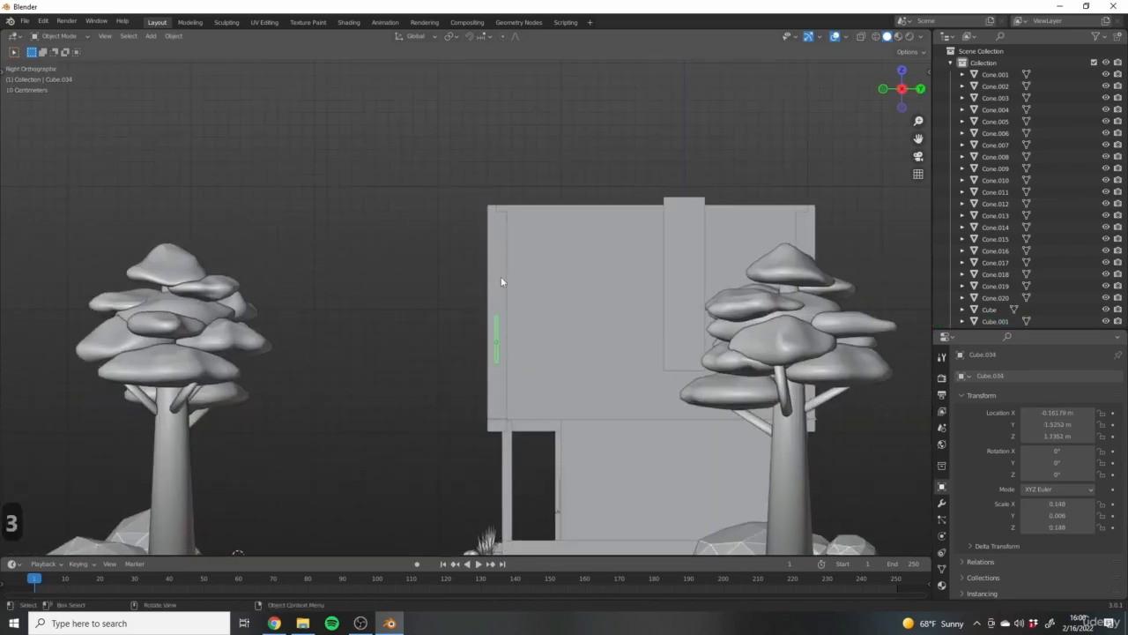
key(z)
click(428, 289)
scroll(505, 370, up, 6)
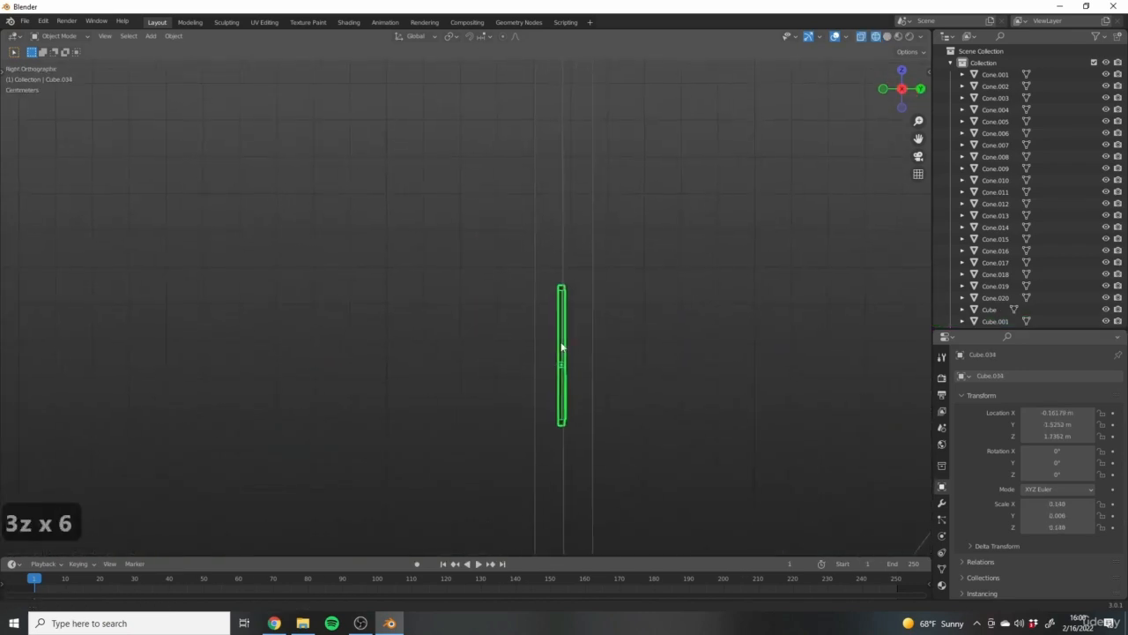
shift+middle_drag(561, 347, 539, 396)
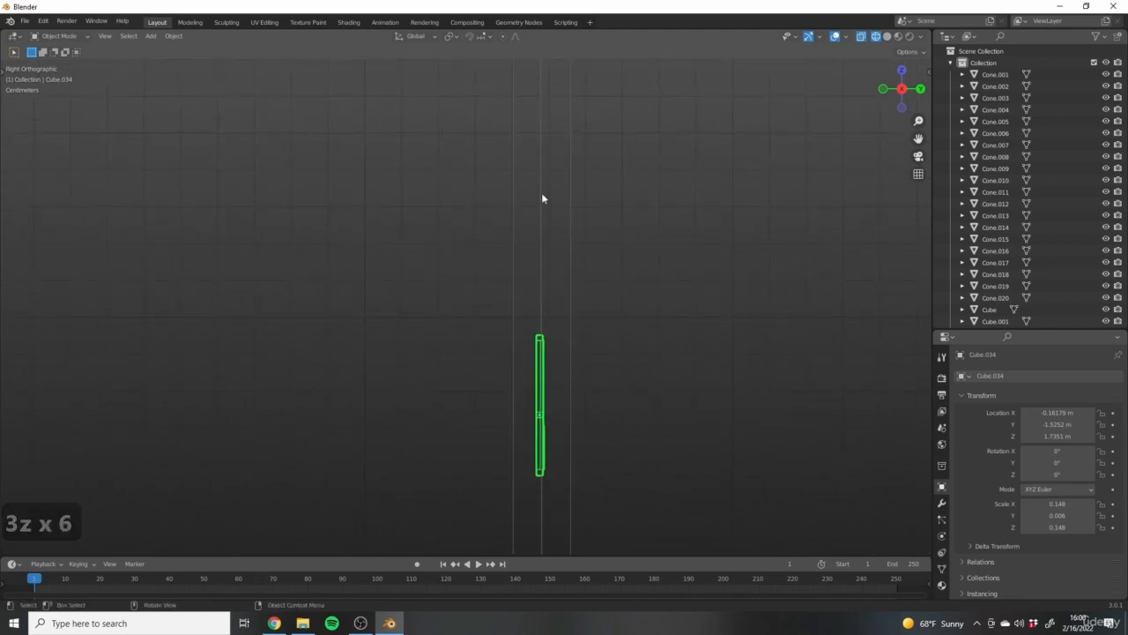
scroll(545, 373, up, 6)
key(g)
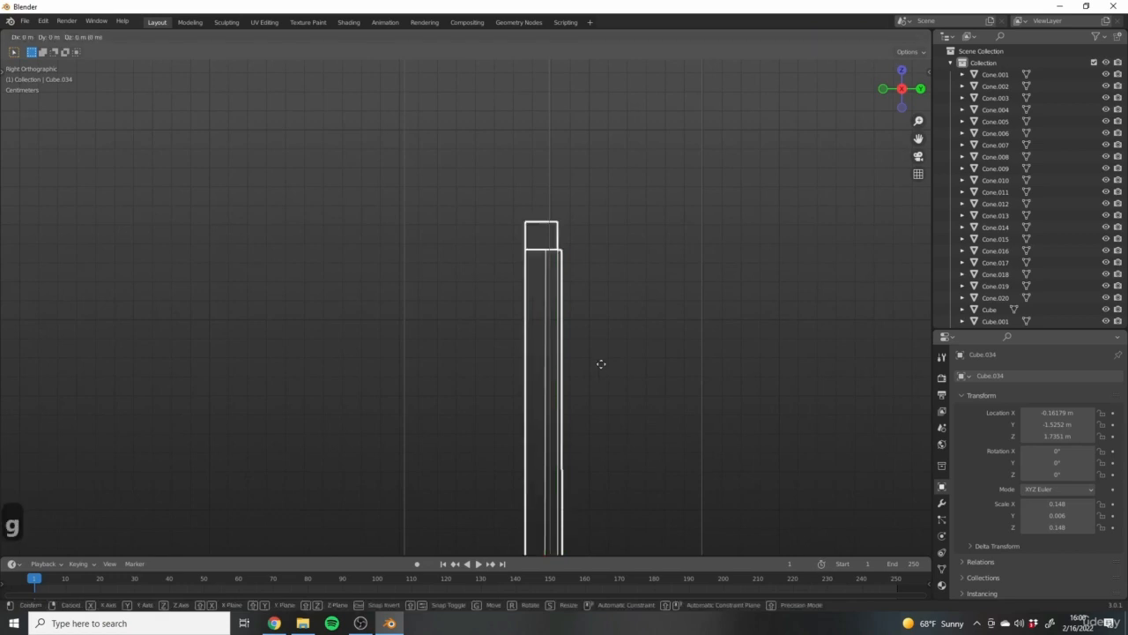
key(x)
click(583, 347)
Move the gable window along the Y axis to a Y location of -1.5292 m against the front wall.
key(g)
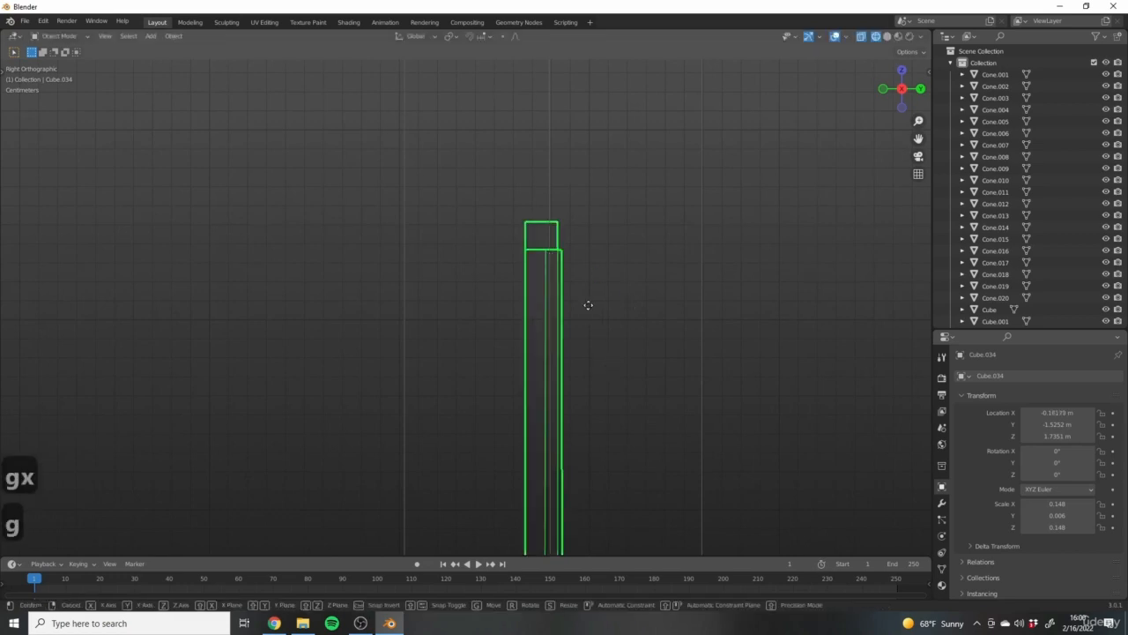
key(y)
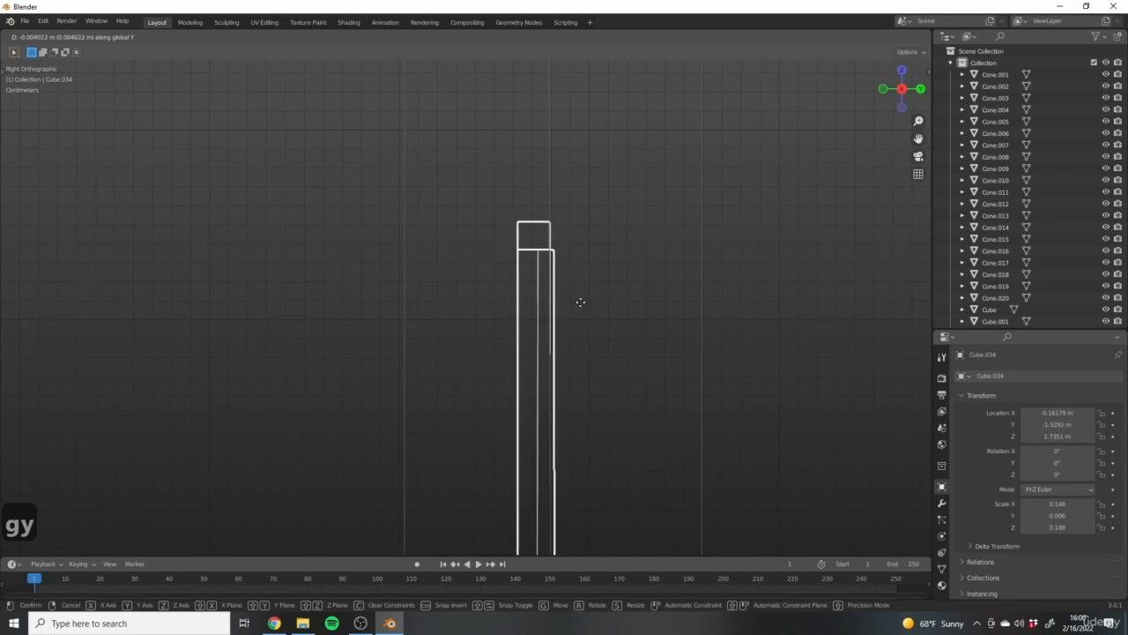
click(559, 347)
middle_drag(559, 347, 386, 165)
scroll(692, 374, down, 7)
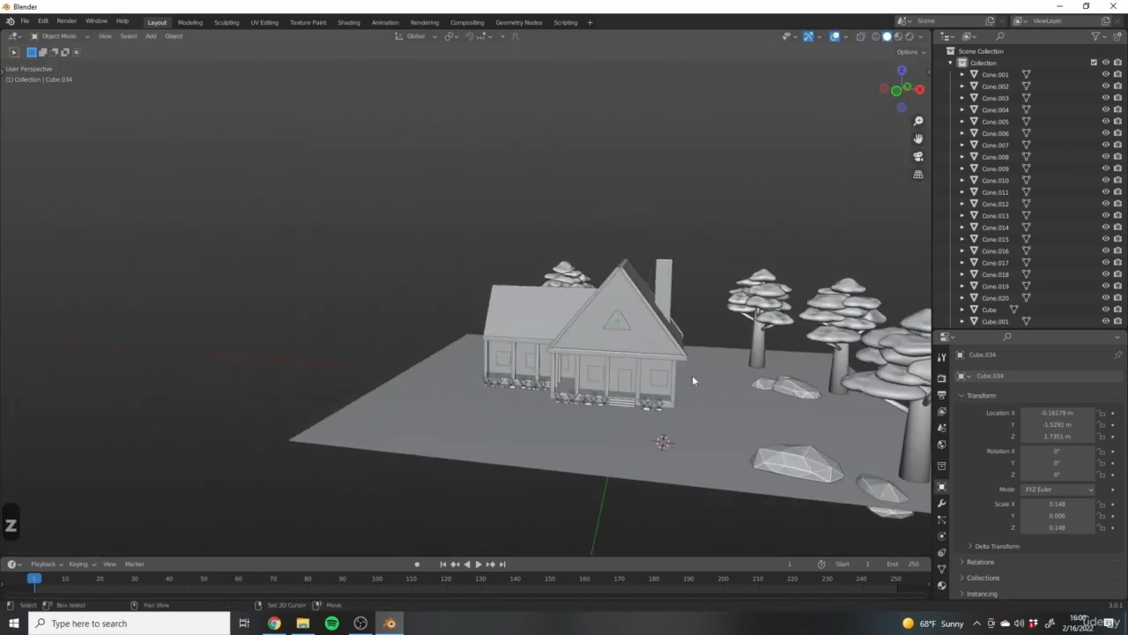
Enlarge the gable window uniformly, shift it along the Z axis on the front gable wall, and deselect it.
scroll(601, 297, up, 11)
key(s)
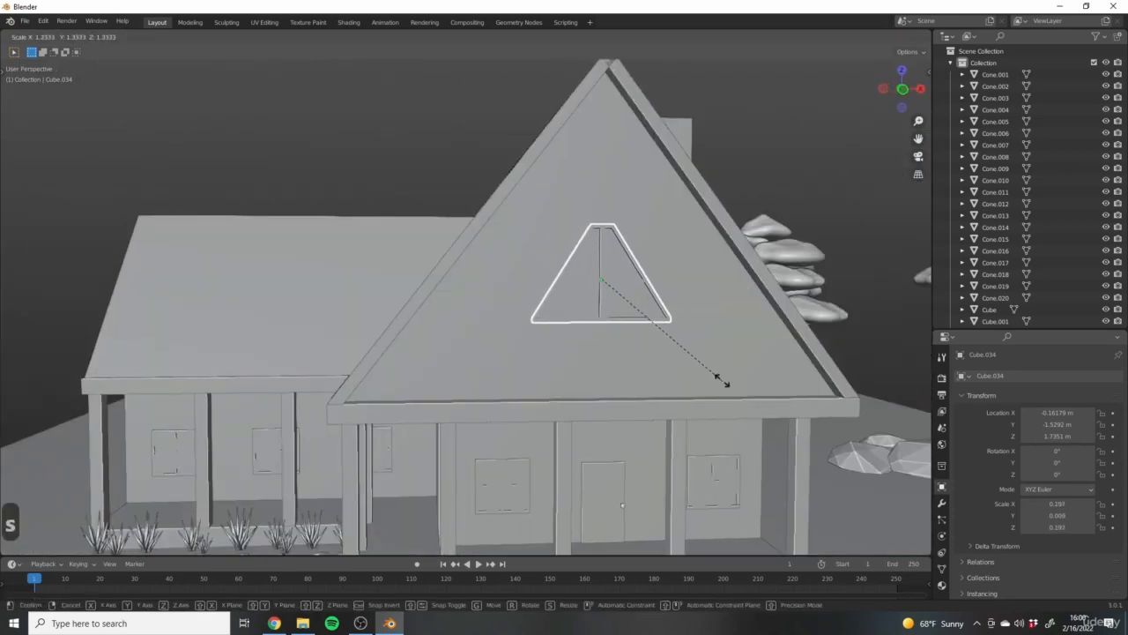
click(721, 380)
scroll(724, 385, down, 3)
middle_drag(724, 384, 624, 447)
key(g)
key(z)
click(710, 348)
click(799, 453)
scroll(694, 448, down, 6)
scroll(597, 430, up, 8)
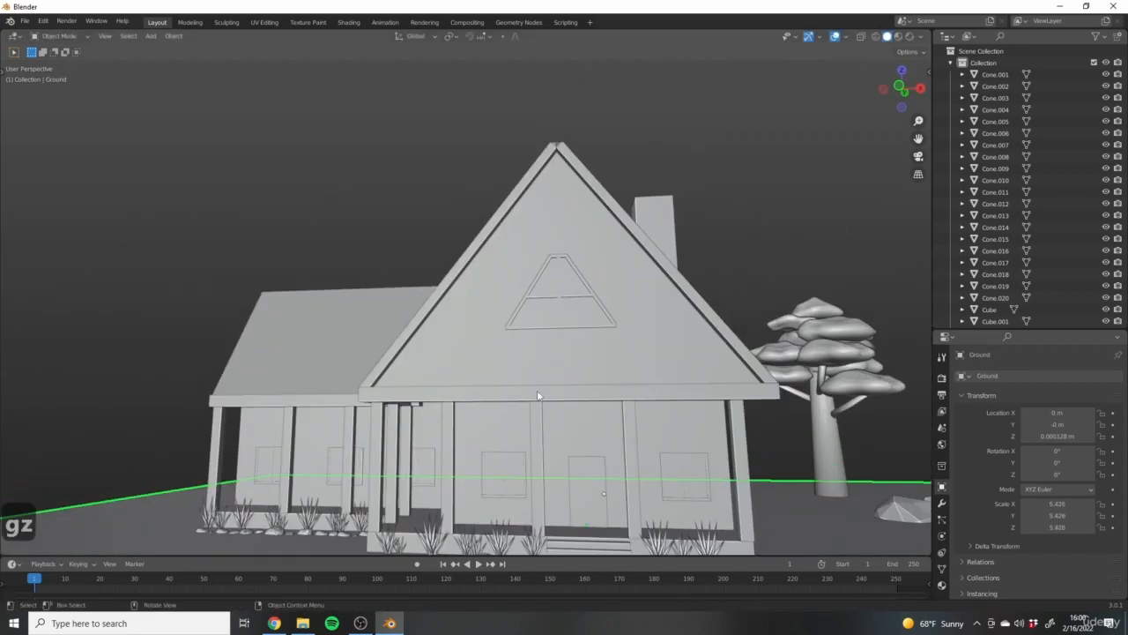
Duplicate the horizontal board at the gable's base and move the copy up along Z to 1.4542 m, just below the window.
middle_drag(537, 390, 705, 383)
click(600, 395)
middle_drag(601, 395, 571, 418)
key(KP_1)
key(shift+d)
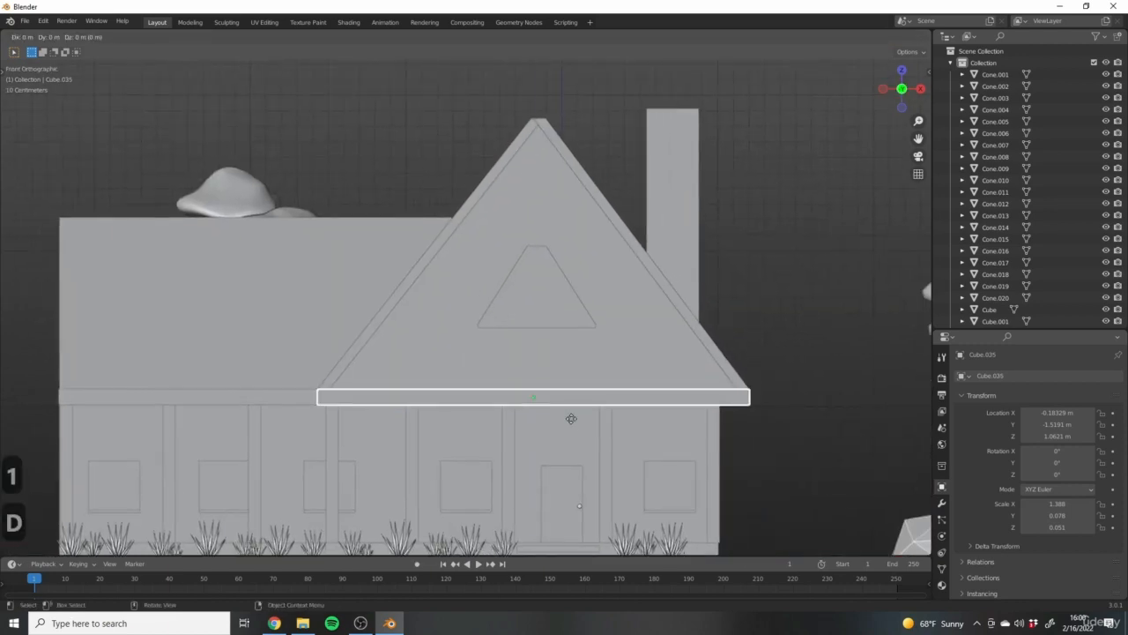
key(z)
click(618, 385)
Scale the duplicated board along the X axis to 1.075 so that its ends meet the sloping roof boards.
key(Tab)
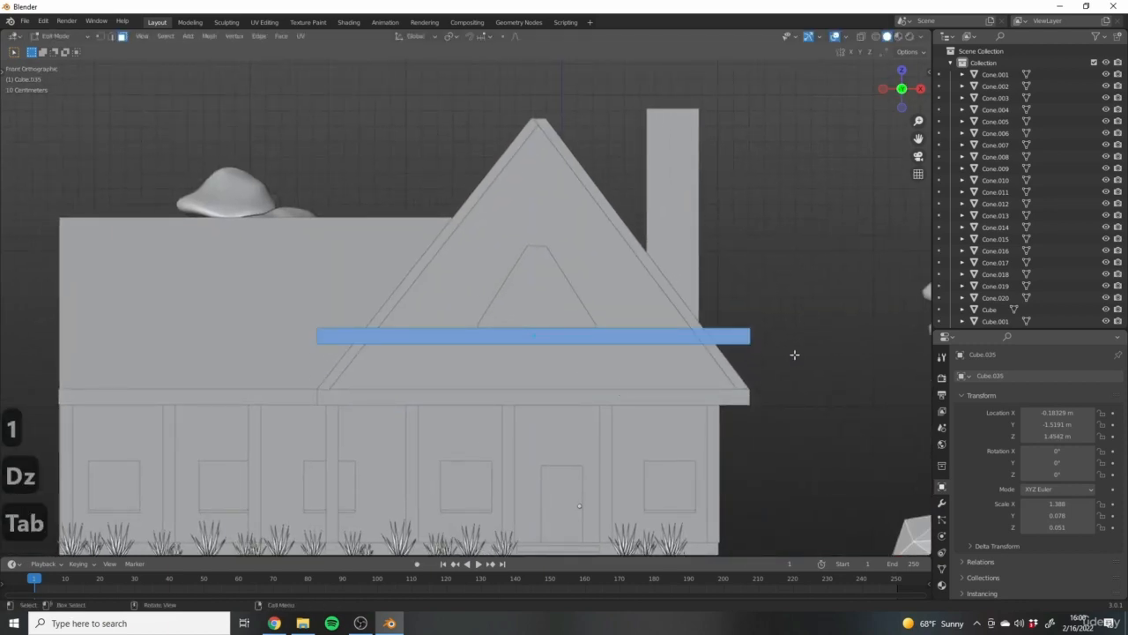
key(Tab)
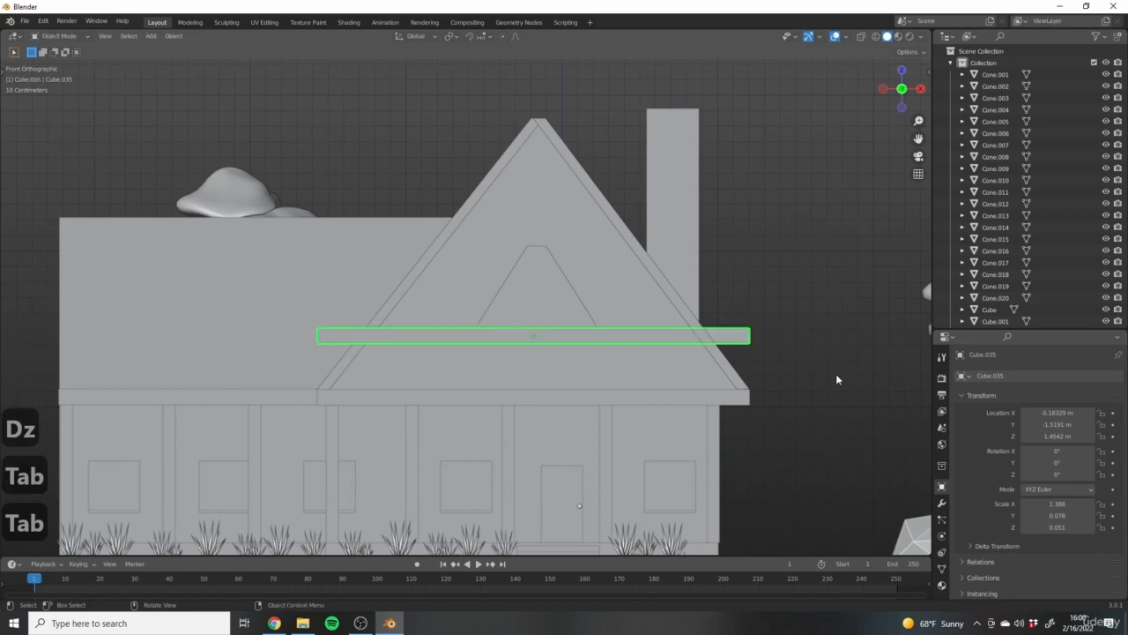
key(s)
key(x)
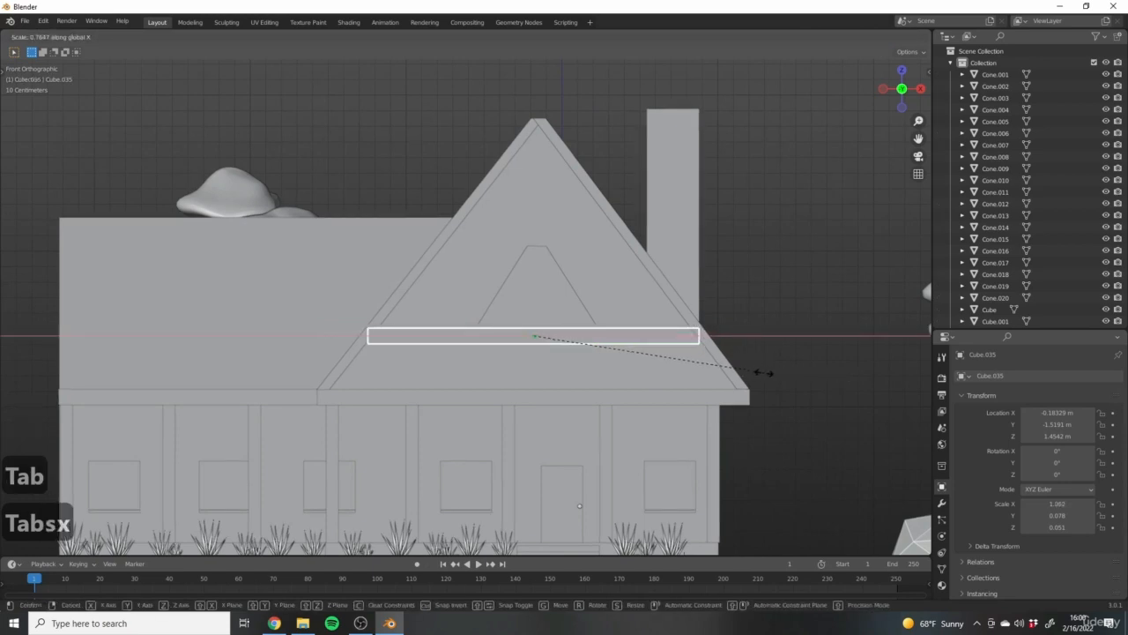
click(763, 372)
Rotate the board's left end face to match the roof slope and move it along X against the sloping board.
key(Tab)
scroll(388, 331, up, 8)
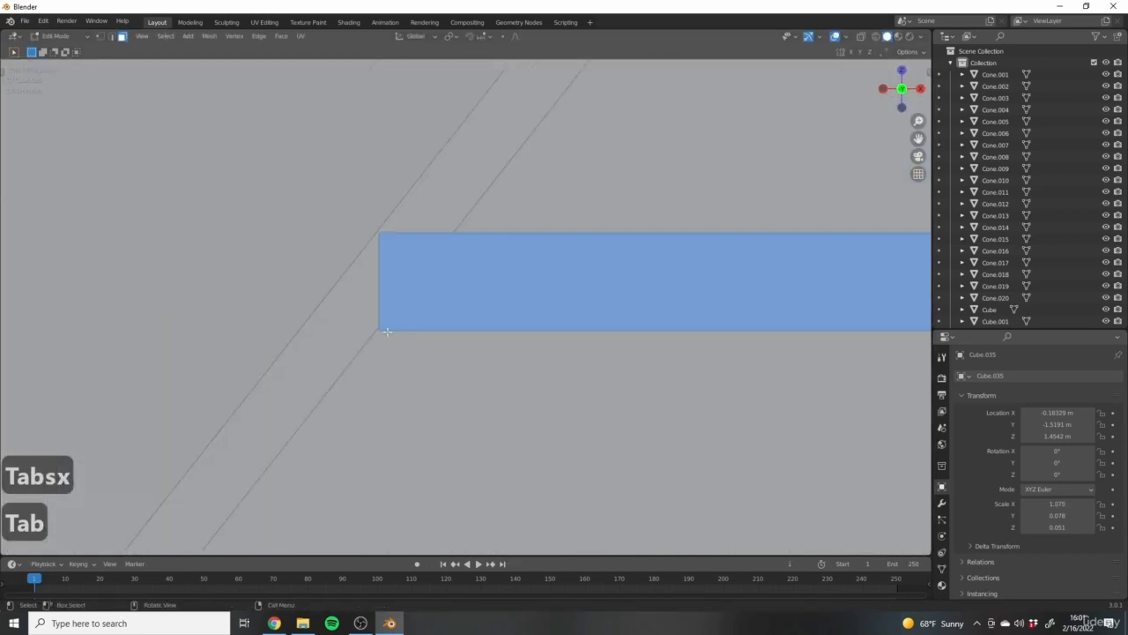
scroll(387, 332, down, 2)
key(z)
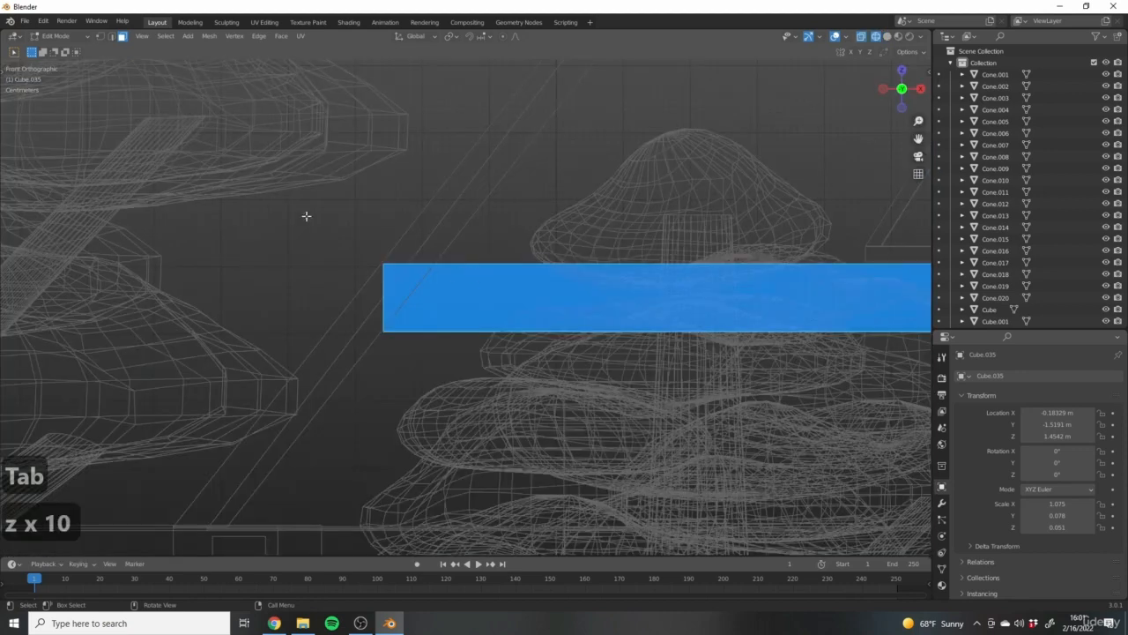
drag(313, 202, 394, 371)
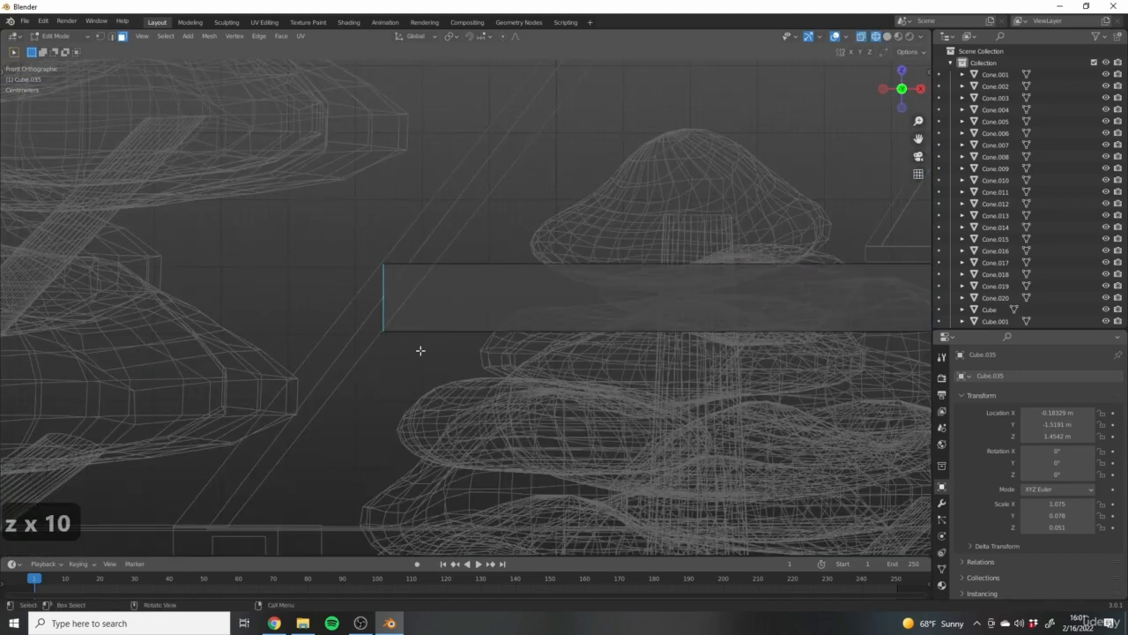
scroll(397, 284, down, 3)
shift+middle_drag(457, 282, 439, 324)
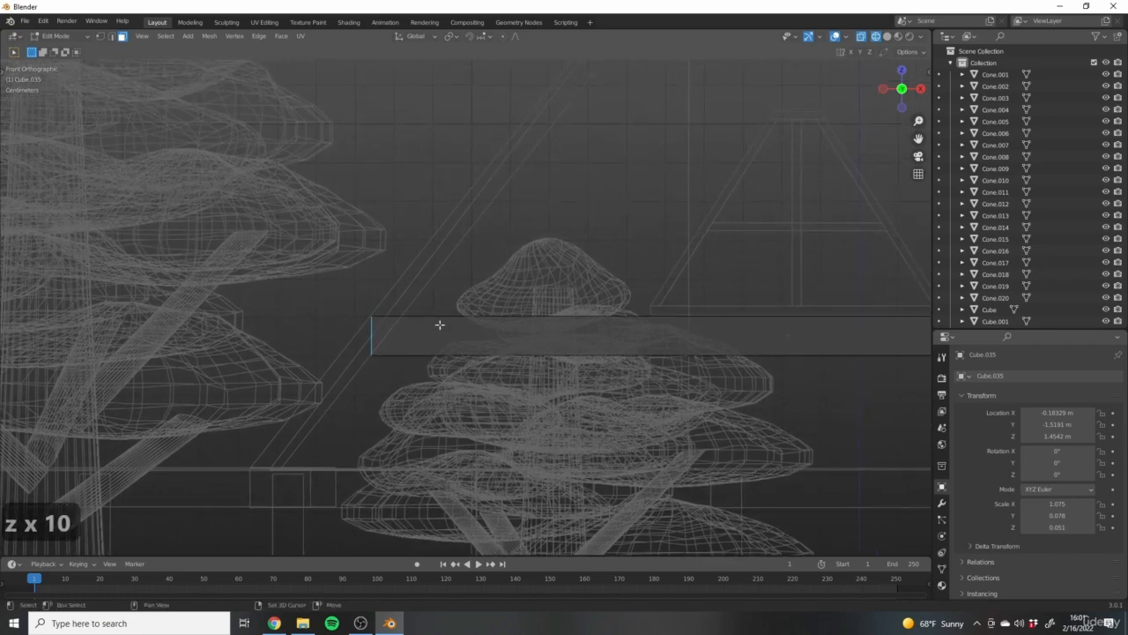
key(r)
click(454, 376)
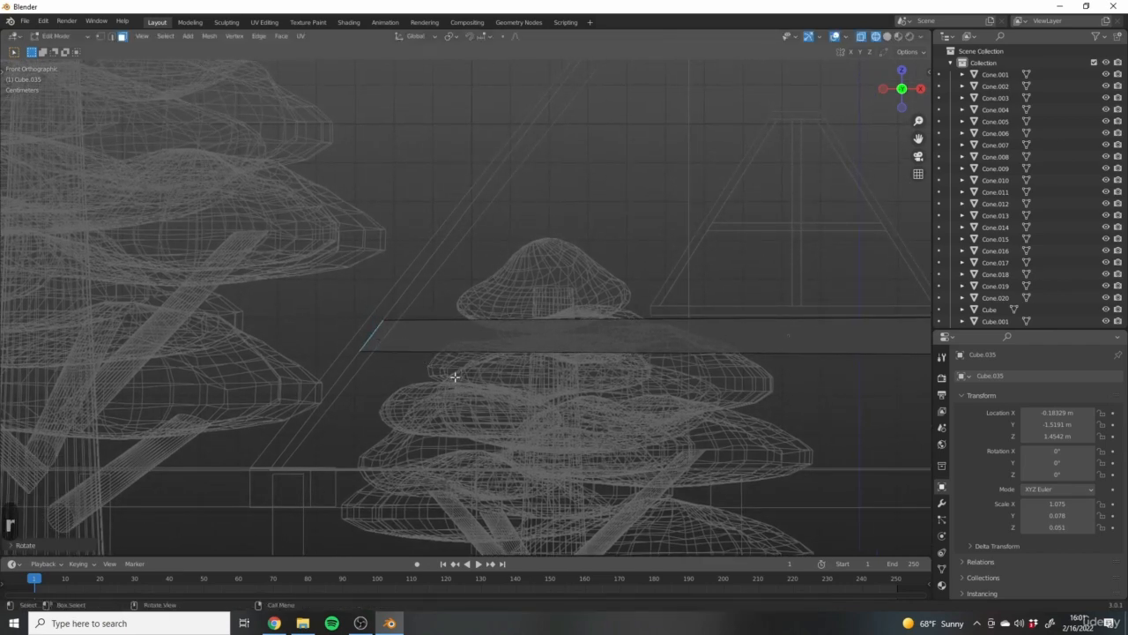
key(g)
key(x)
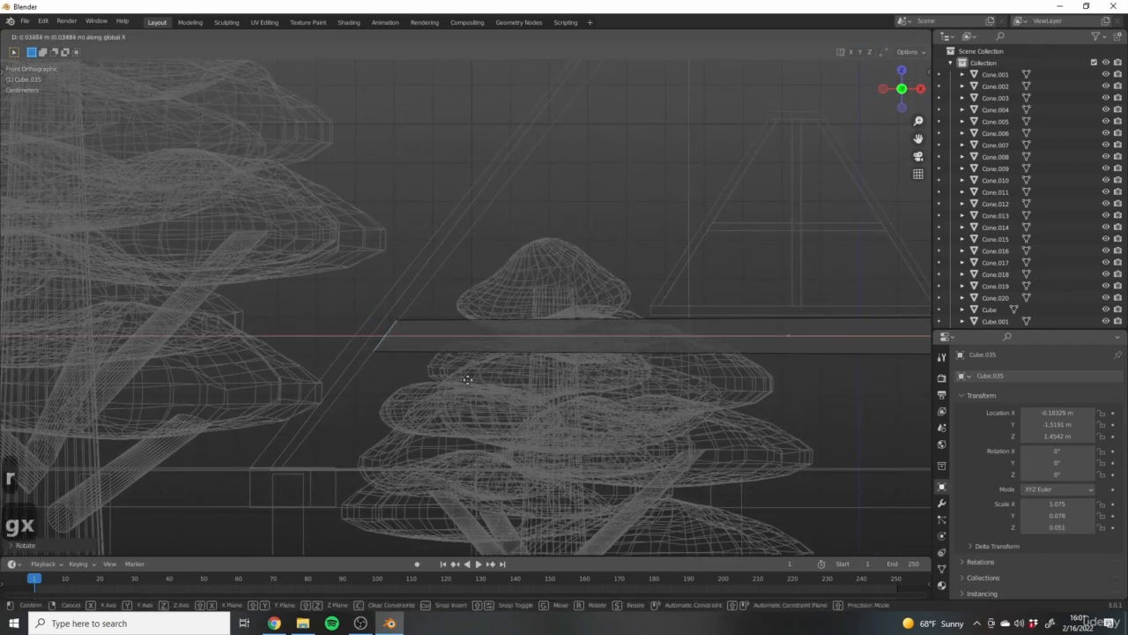
click(467, 379)
Rotate the board's right end face to match the roof slope and move it along X to the sloping board's inner edge.
scroll(443, 346, up, 1)
scroll(443, 350, down, 4)
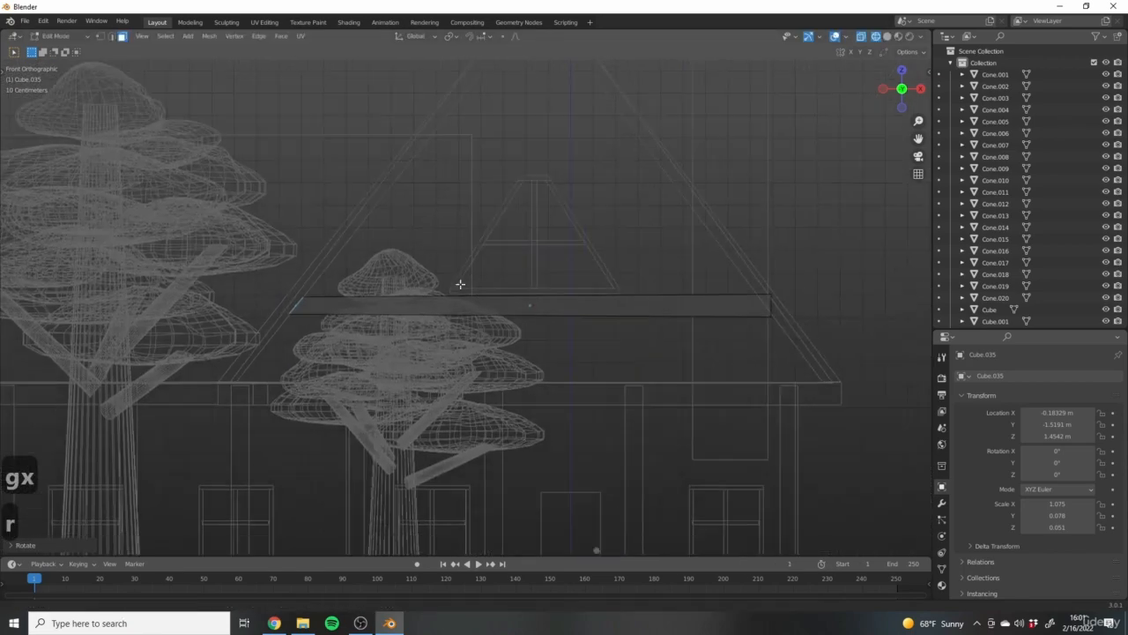
scroll(749, 295, up, 4)
shift+middle_drag(750, 295, 540, 266)
drag(563, 241, 608, 339)
shift+middle_drag(612, 342, 579, 380)
scroll(641, 386, up, 3)
key(r)
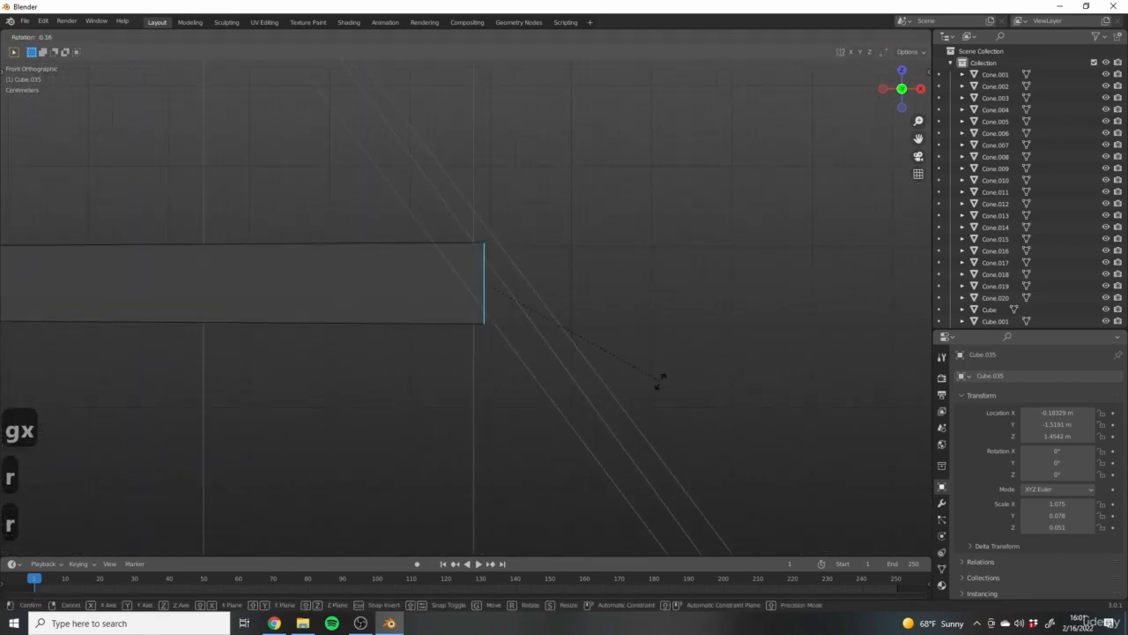
click(571, 272)
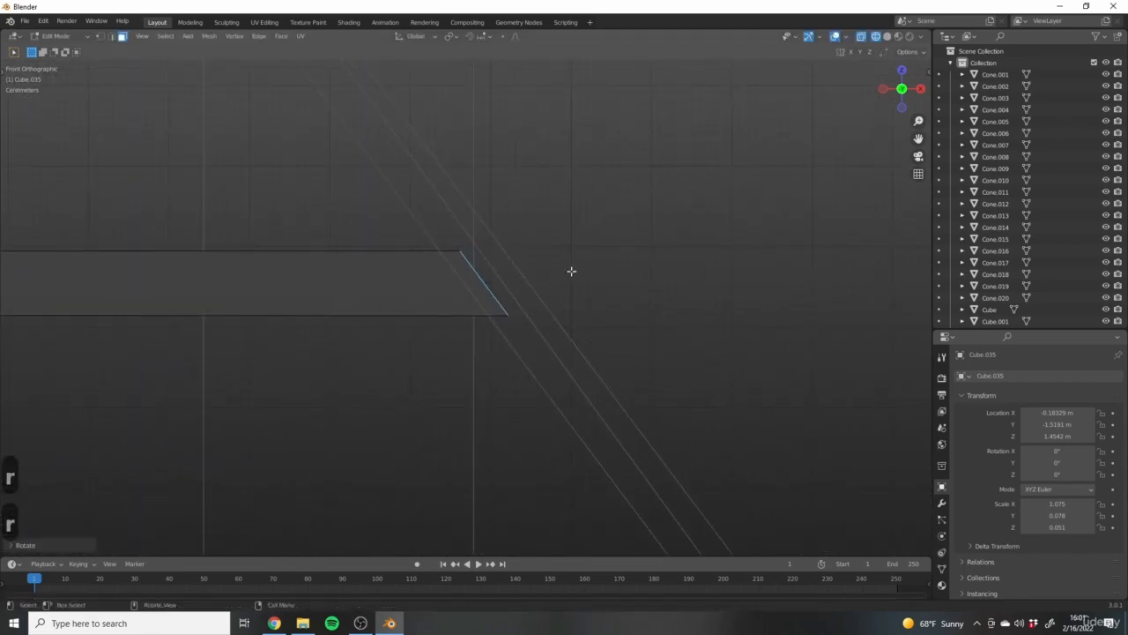
key(g)
key(x)
click(611, 320)
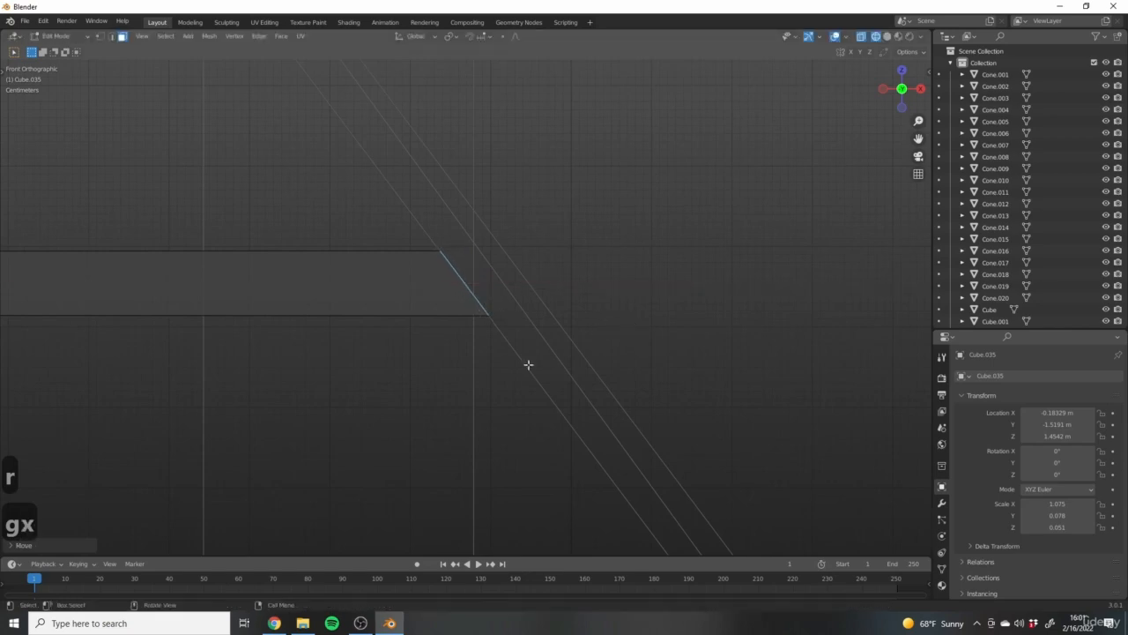
Return to Object Mode with solid shading and examine how the trimmed board fits between the sloping gable boards.
key(Tab)
key(z)
click(567, 390)
scroll(445, 339, up, 5)
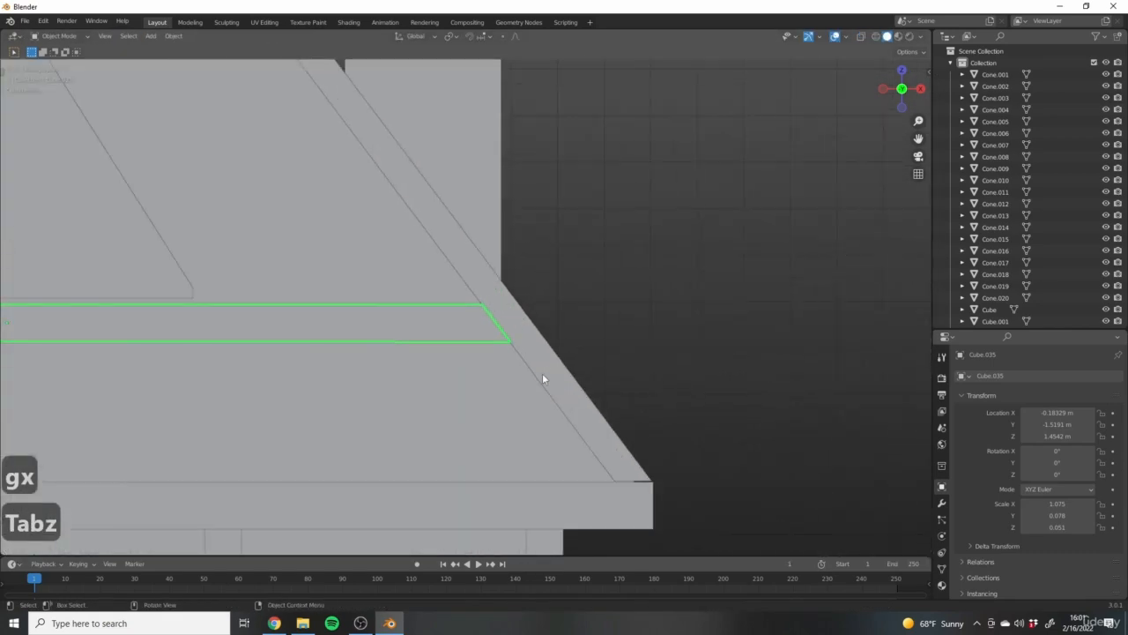
middle_drag(541, 373, 566, 402)
scroll(427, 279, down, 6)
key(1)
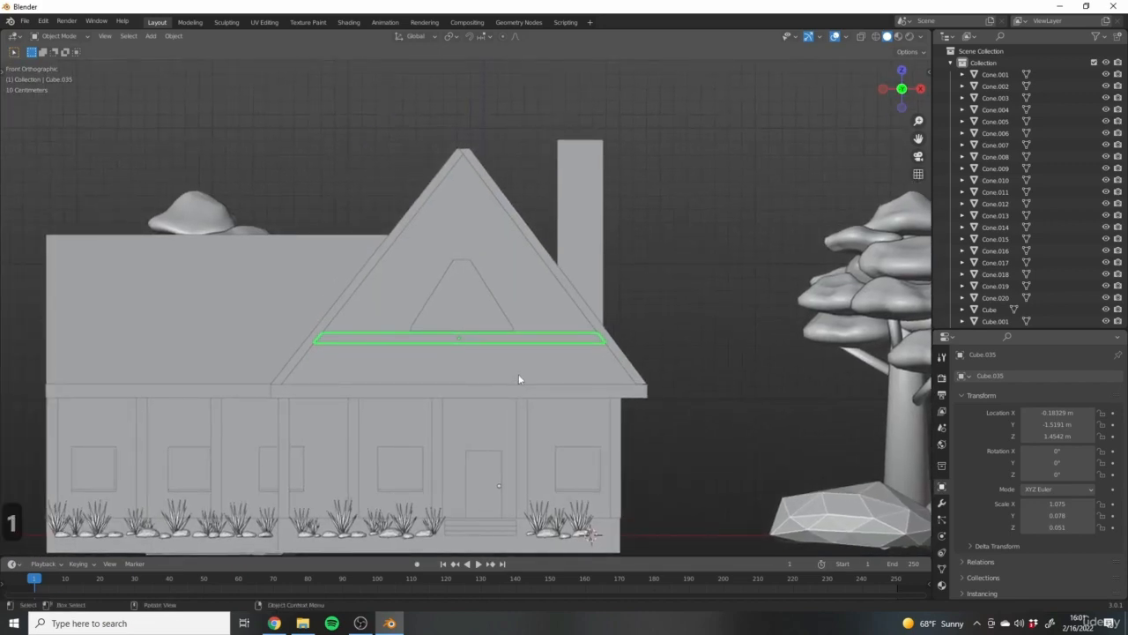
middle_drag(518, 379, 479, 386)
key(1)
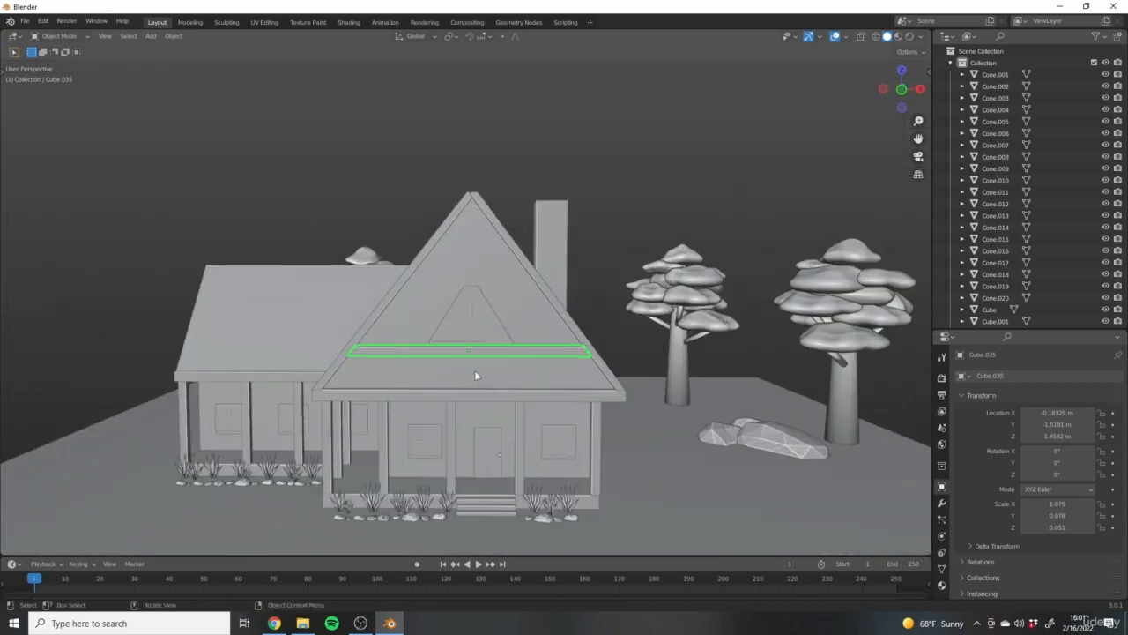
key(shift+a)
click(529, 373)
key(ctrl+z)
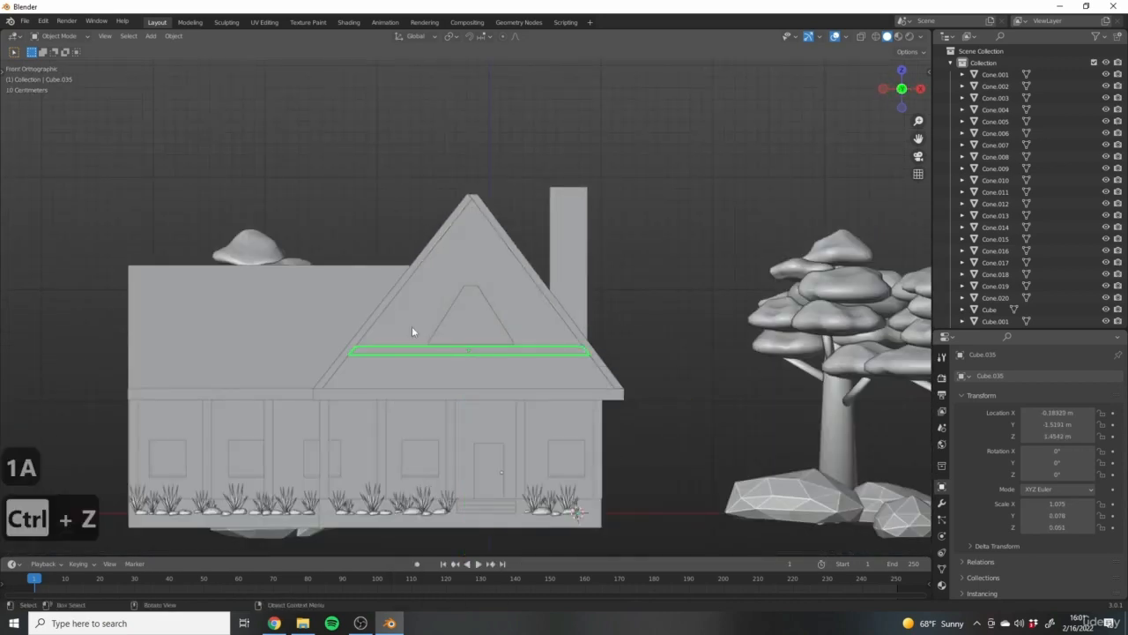
Snap the 3D cursor to the selected horizontal board below the window.
scroll(411, 326, up, 4)
key(shift+s)
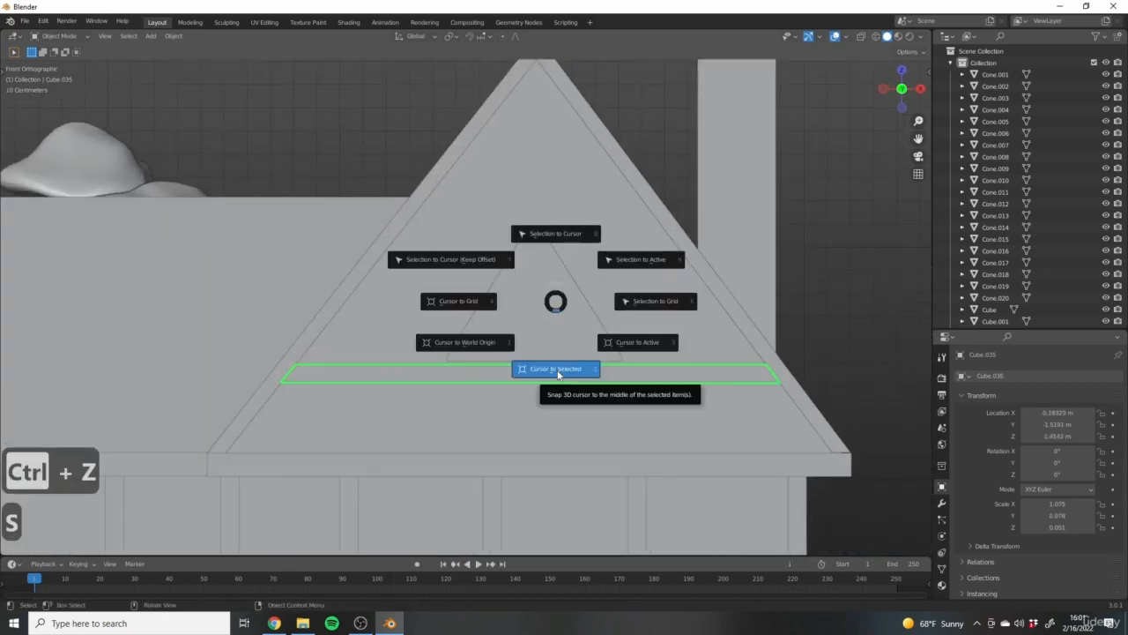
click(557, 374)
shift+middle_drag(672, 474, 571, 472)
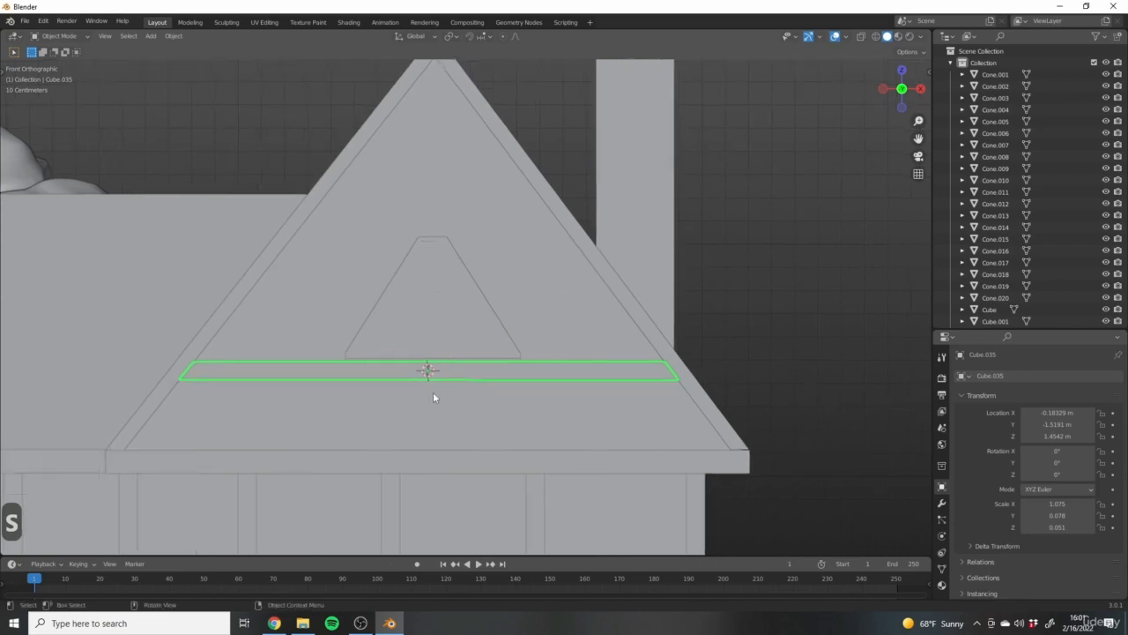
shift+middle_drag(474, 364, 508, 378)
scroll(474, 398, down, 5)
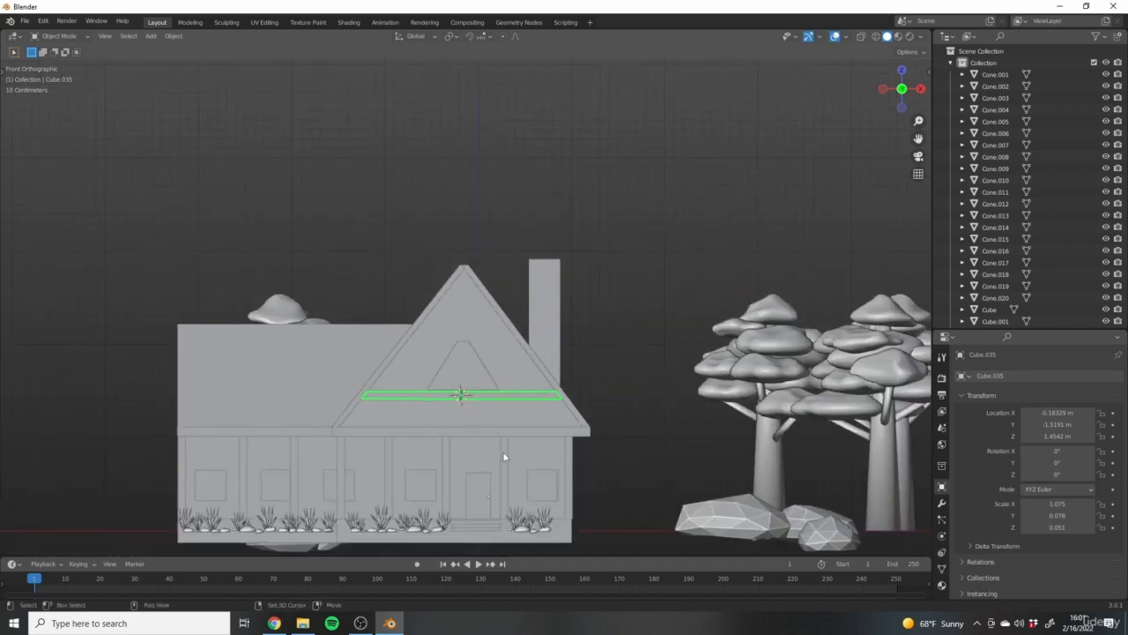
shift+middle_drag(504, 456, 535, 413)
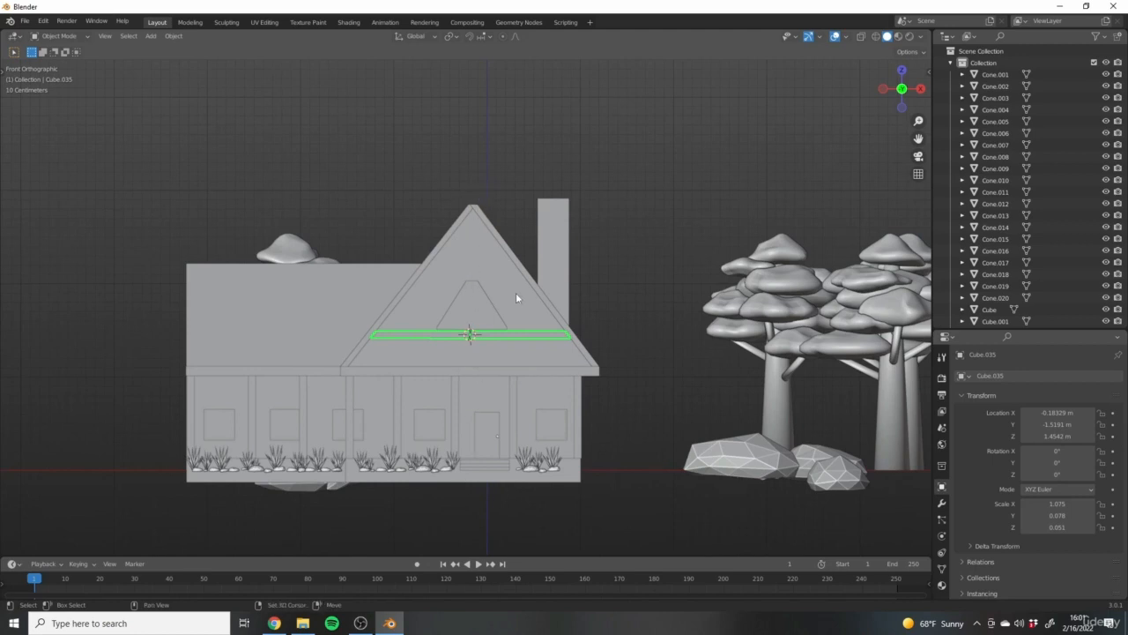
Add a cube at the 3D cursor and scale it uniformly to 0.040, about the height of the horizontal board.
key(shift+a)
mouse_move(516, 294)
click(577, 319)
scroll(713, 419, up, 1)
key(s)
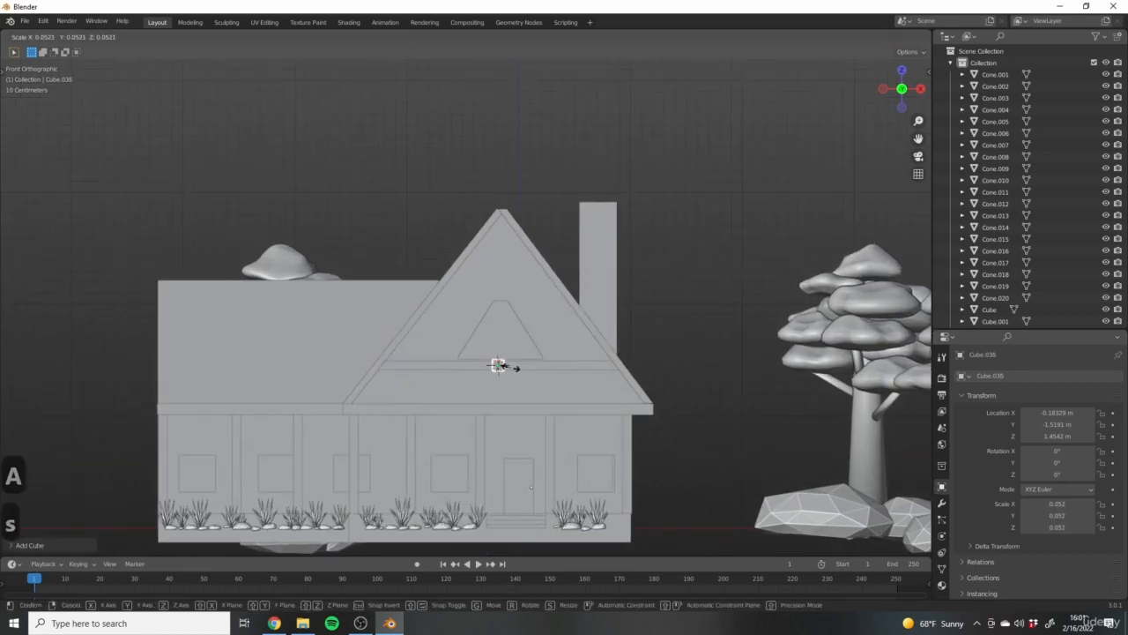
click(511, 367)
scroll(564, 357, up, 8)
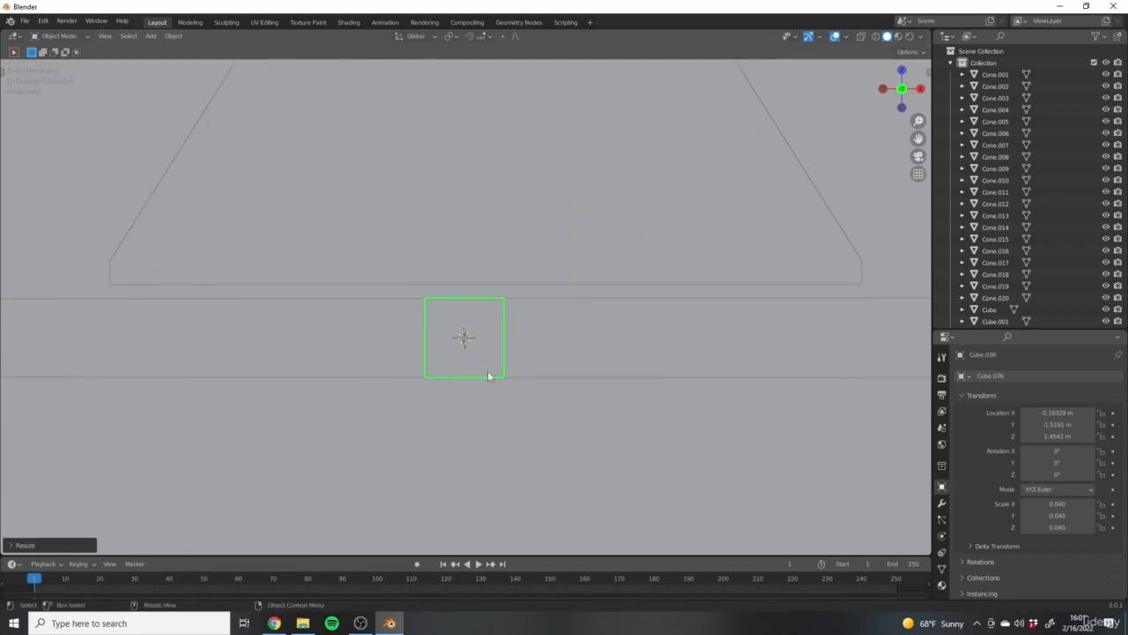
Move the small cube forward along the Y axis to -1.5586 m on the horizontal board and examine its protrusion.
scroll(488, 376, down, 4)
click(441, 344)
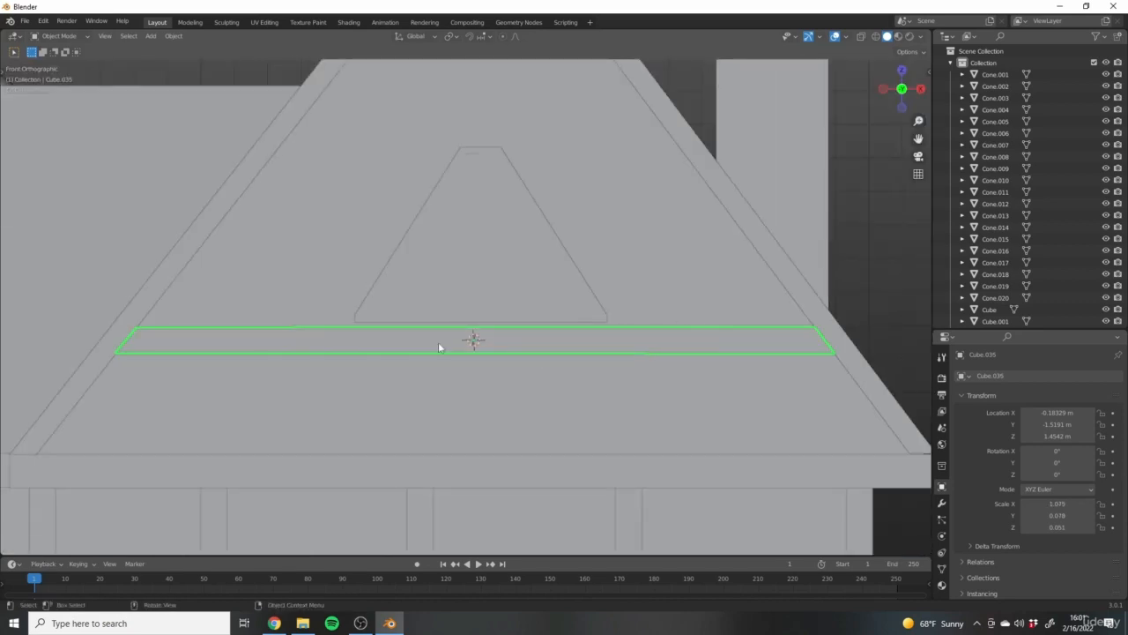
scroll(606, 378, up, 3)
click(498, 342)
middle_drag(561, 351, 524, 353)
key(g)
key(y)
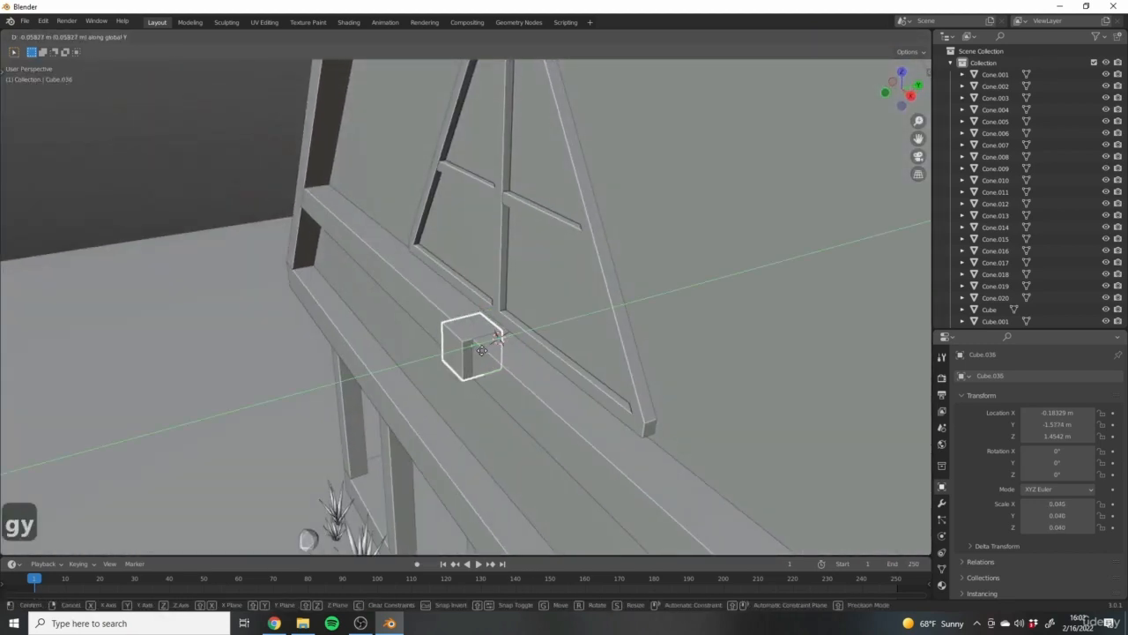
click(491, 350)
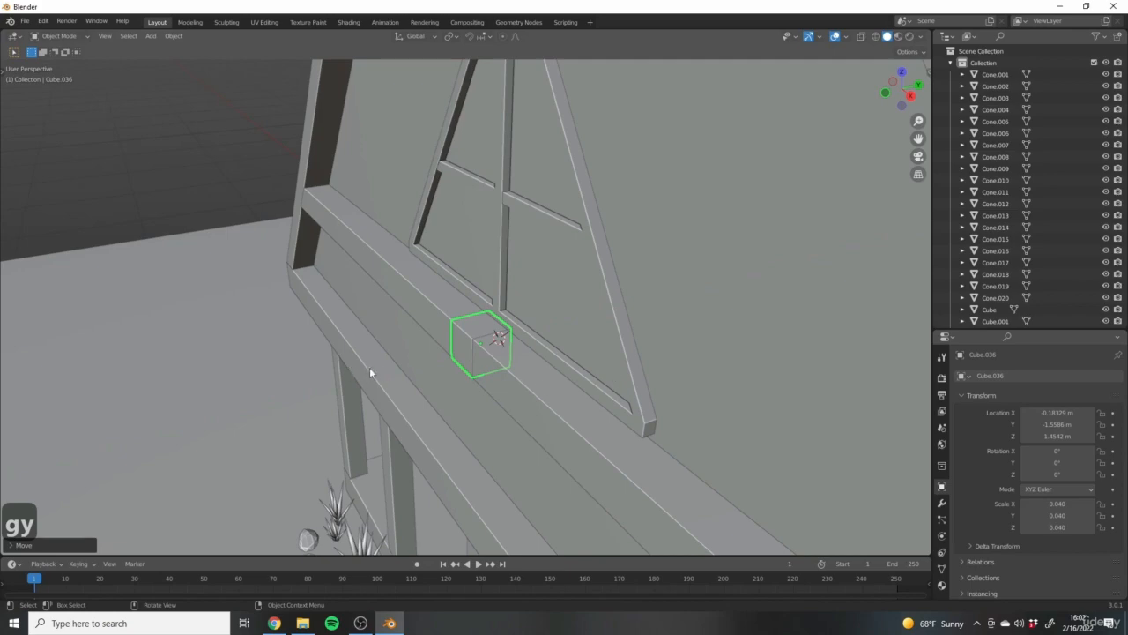
middle_drag(369, 373, 536, 317)
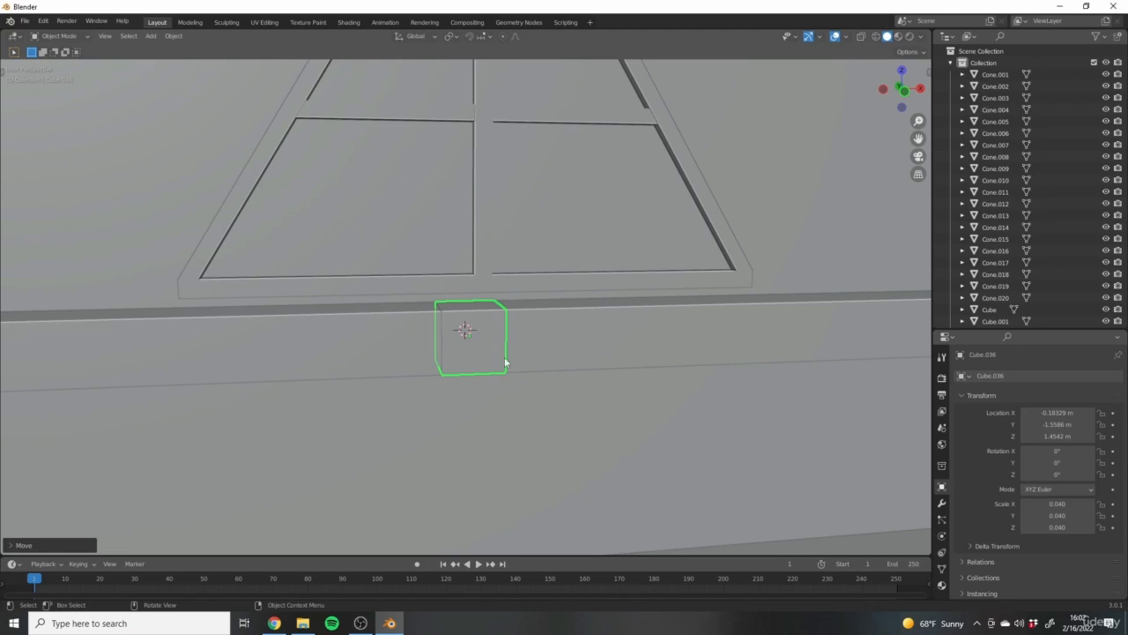
middle_drag(517, 297, 479, 350)
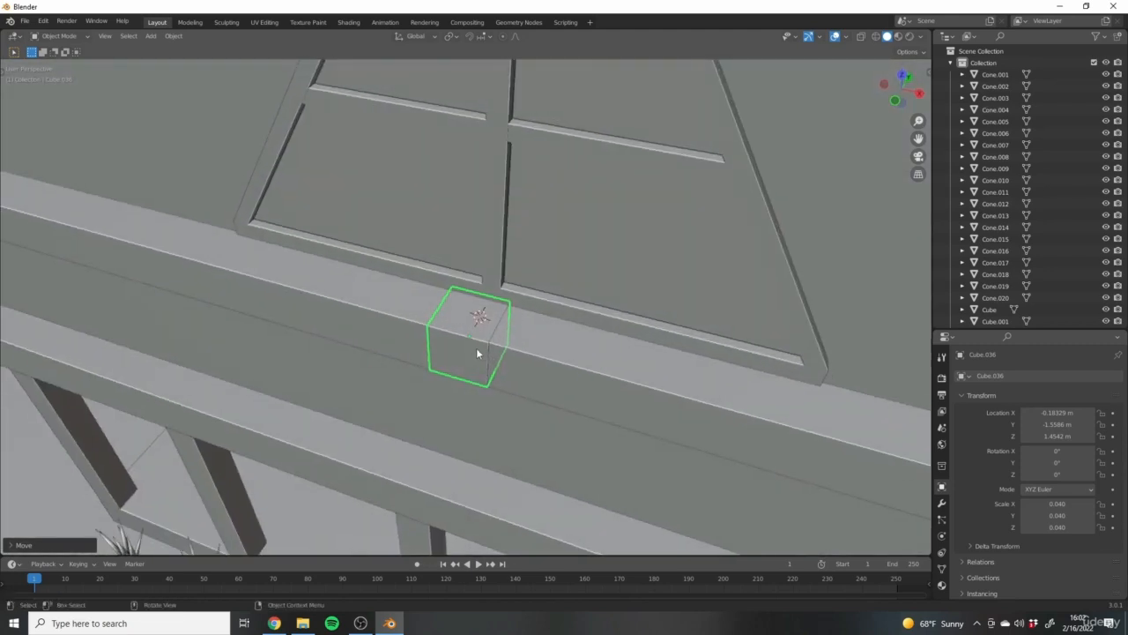
Move the small cube farther out from the horizontal board along the Y axis to -1.5932 m.
key(h)
key(ctrl+z)
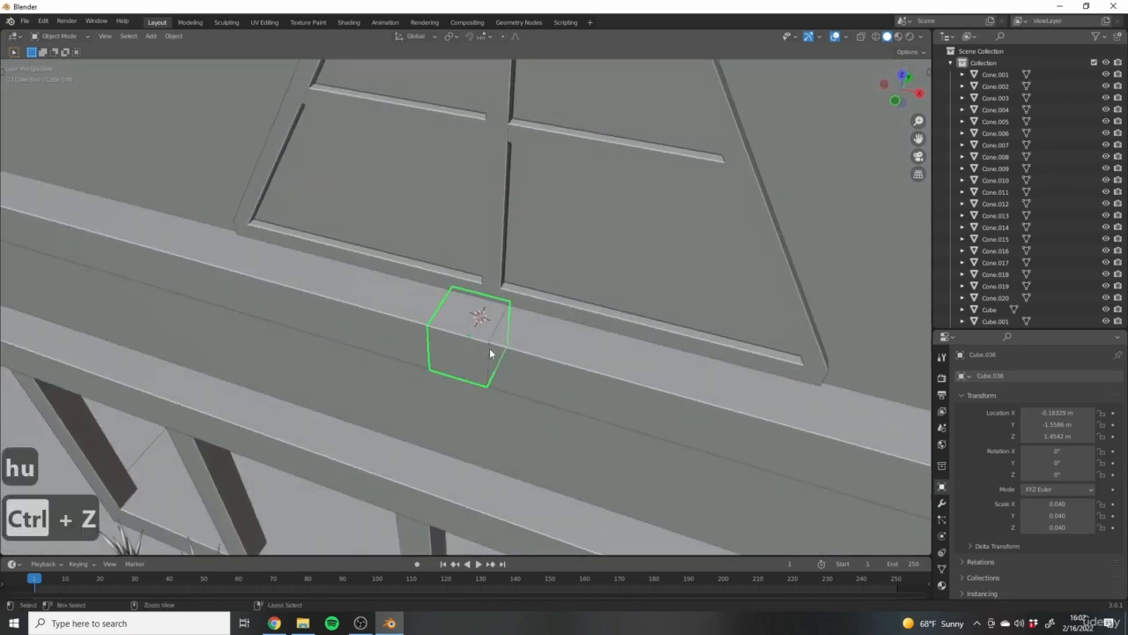
key(g)
key(y)
click(576, 405)
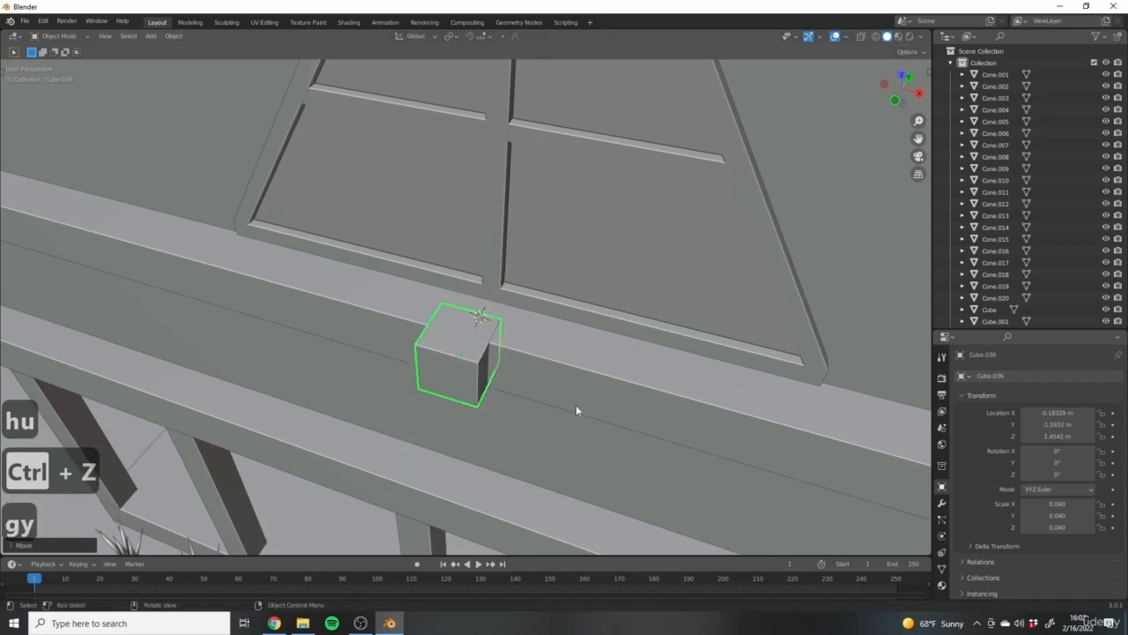
Stretch the small cube along the Z axis to a scale of 0.322, forming a vertical post.
middle_drag(575, 405, 460, 388)
key(s)
key(z)
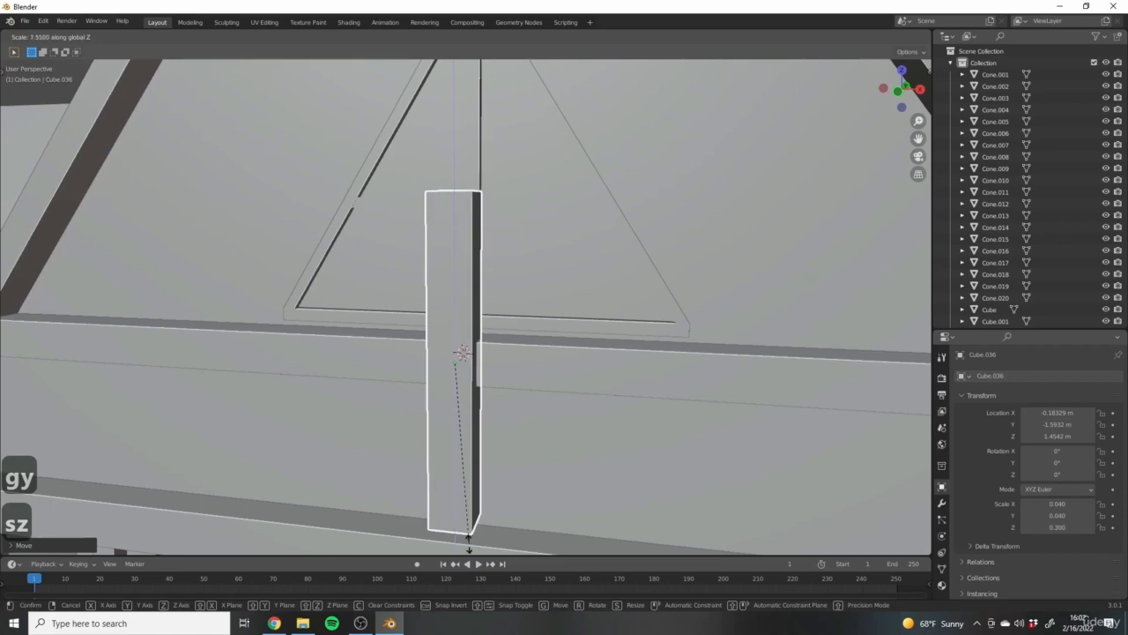
click(471, 552)
middle_drag(580, 363, 346, 350)
scroll(521, 361, down, 4)
scroll(522, 363, up, 5)
middle_drag(507, 366, 520, 376)
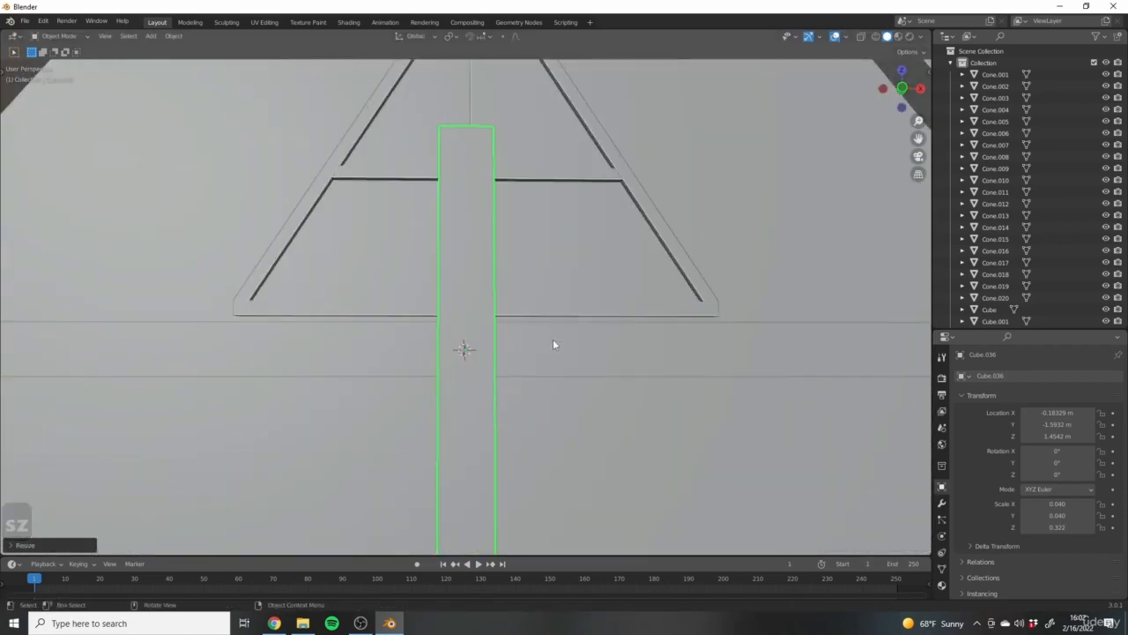
scroll(432, 287, down, 3)
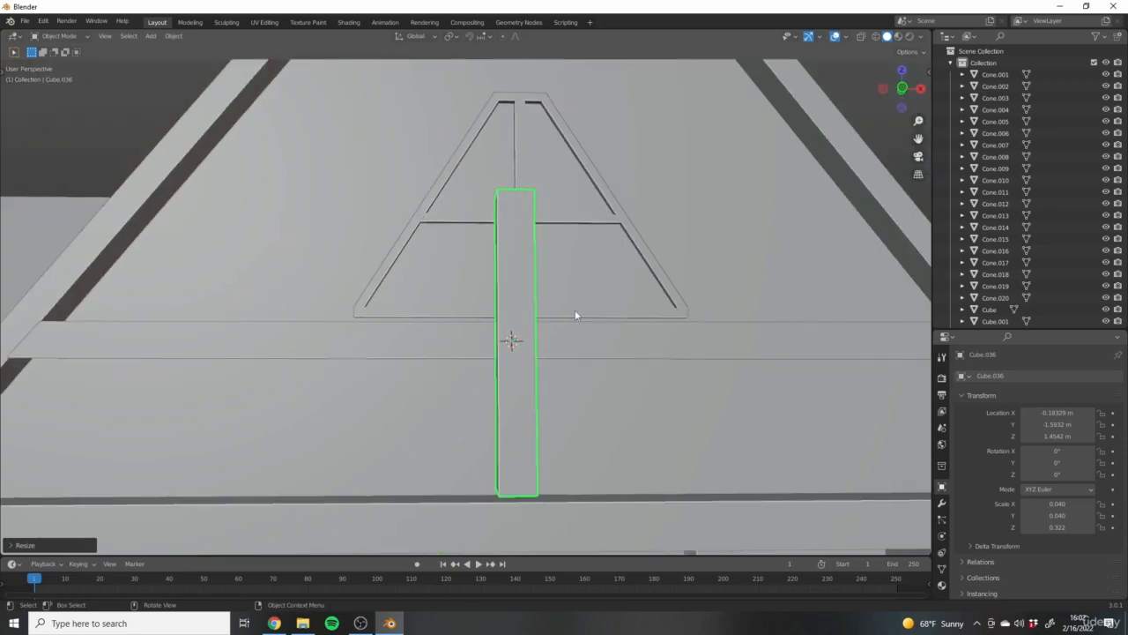
Move the vertical post back along the Y axis to -1.5063 m and lengthen it along Z to a scale of 0.345.
middle_drag(575, 310, 419, 398)
key(g)
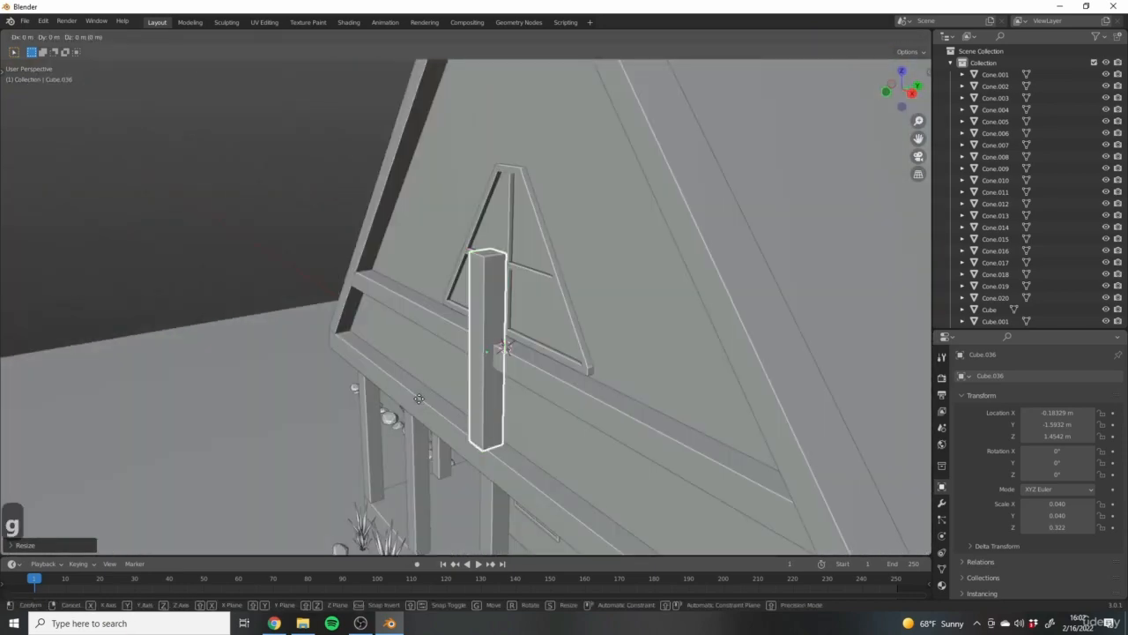
key(y)
click(508, 403)
key(s)
key(z)
click(514, 407)
middle_drag(514, 408, 194, 218)
Select only the top face of the vertical post in Edit Mode, then return to Object Mode.
key(Tab)
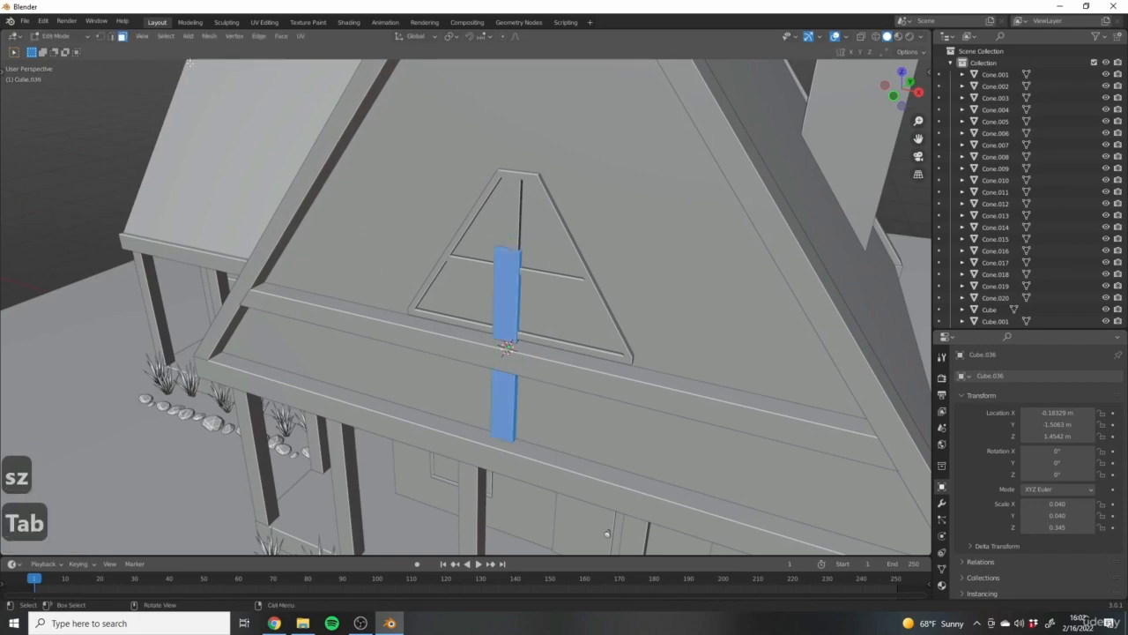
middle_drag(537, 246, 546, 274)
scroll(485, 340, up, 3)
middle_drag(486, 340, 546, 333)
scroll(547, 333, down, 4)
middle_drag(617, 331, 566, 335)
middle_drag(587, 222, 534, 267)
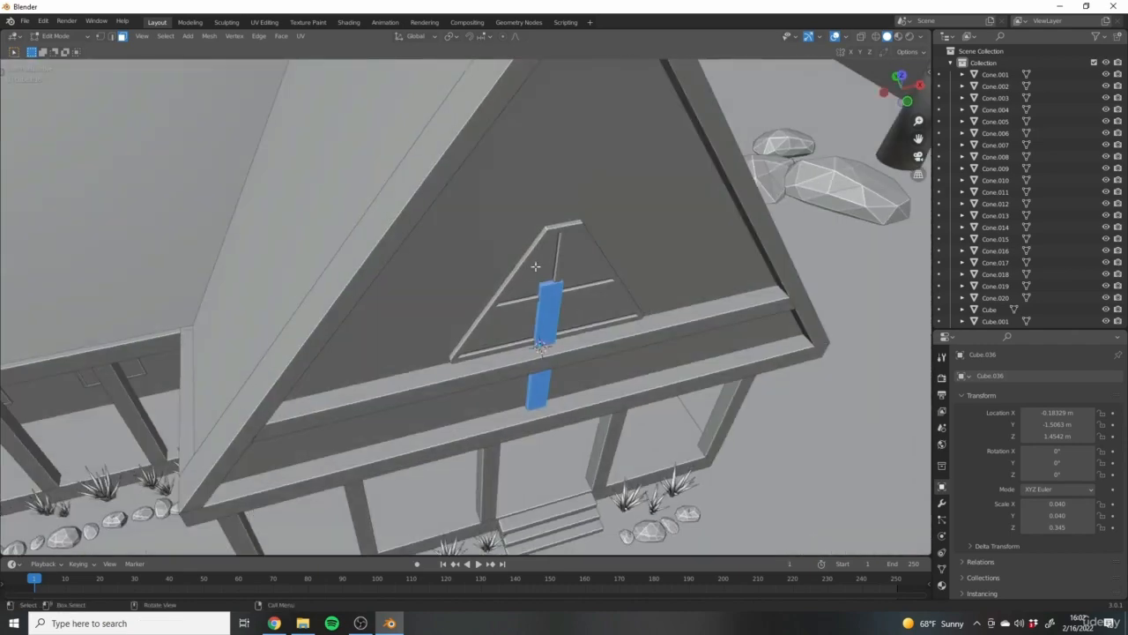
scroll(522, 256, up, 4)
click(539, 256)
middle_drag(622, 317, 635, 375)
scroll(597, 290, down, 3)
key(Tab)
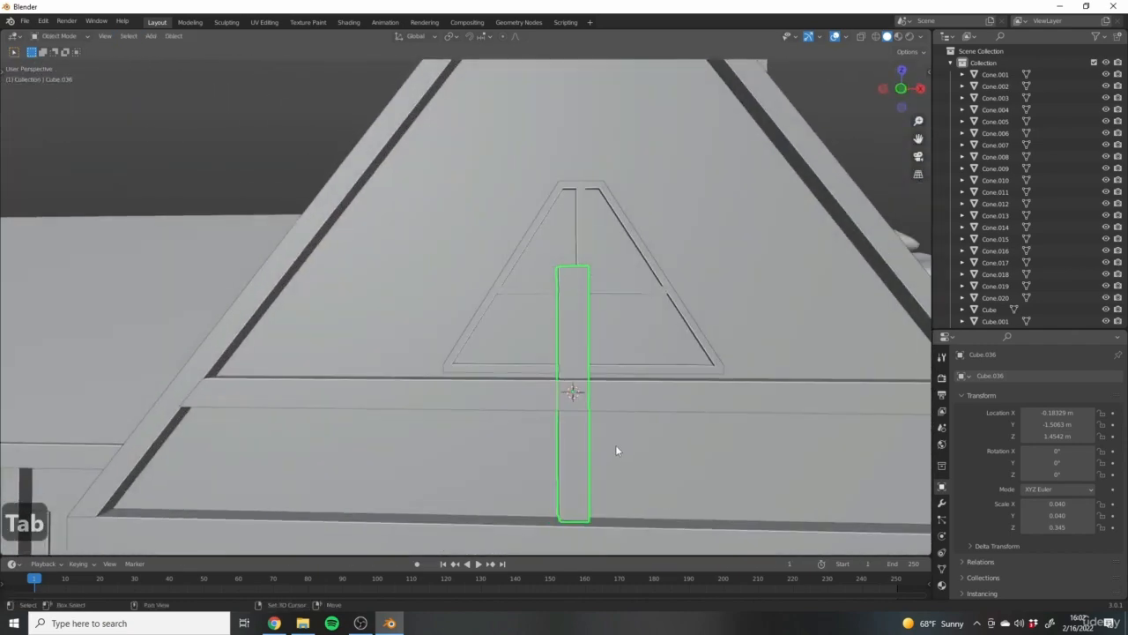
In Edit Mode, raise the post's top face along the Z axis past the top of the trapezoid window.
middle_drag(615, 450, 525, 455)
scroll(508, 428, up, 3)
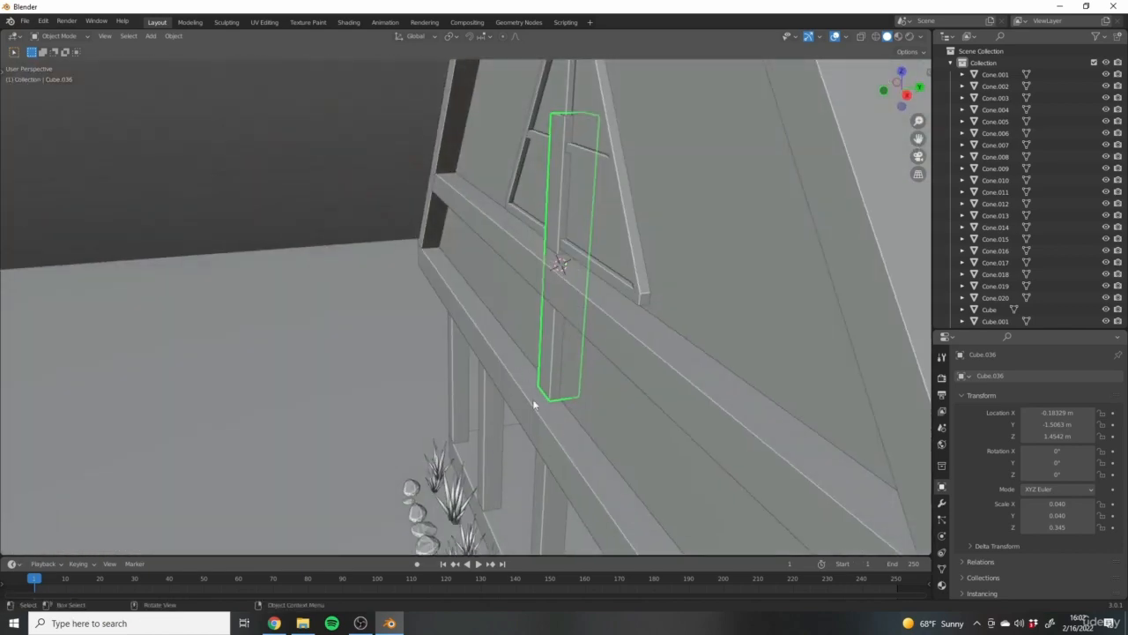
middle_drag(532, 399, 500, 326)
key(Tab)
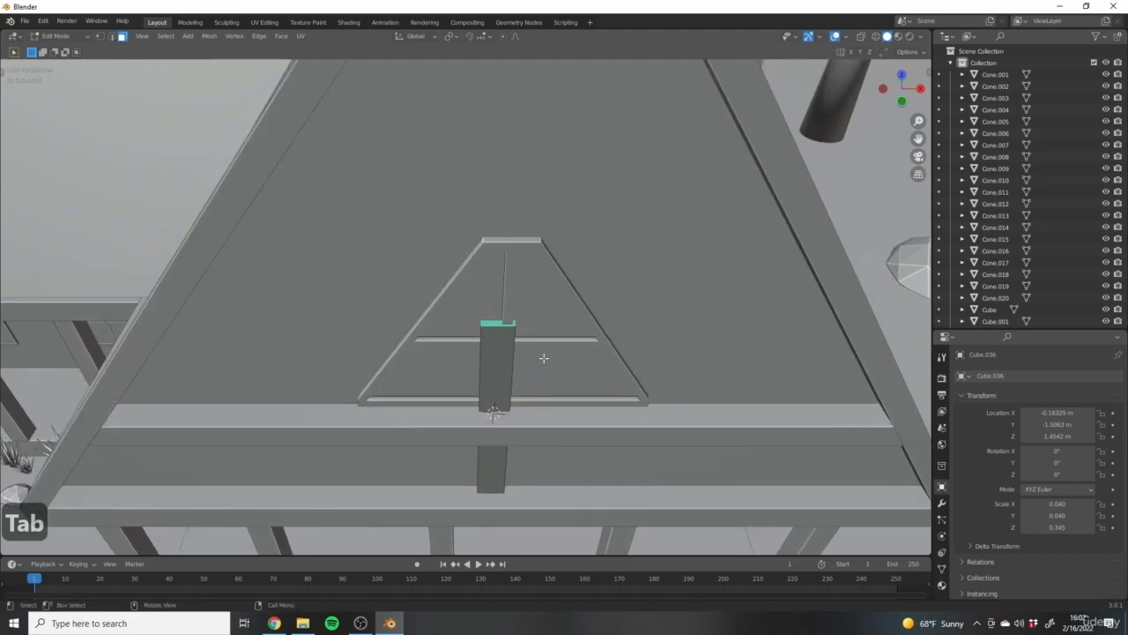
scroll(496, 362, up, 5)
scroll(480, 254, down, 5)
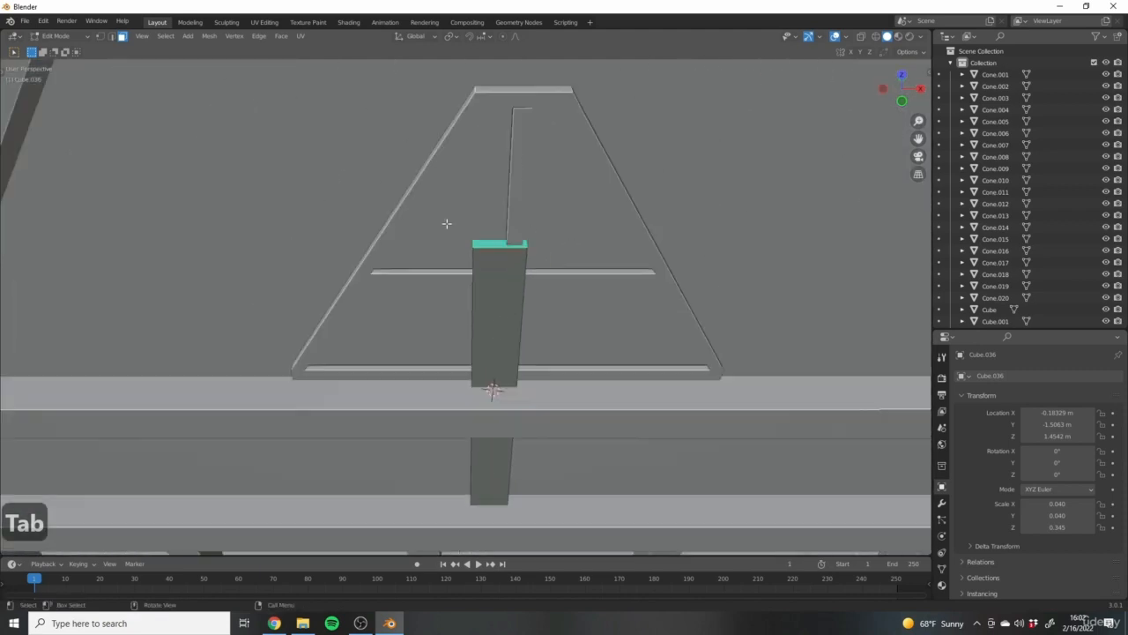
middle_drag(449, 222, 586, 344)
key(z)
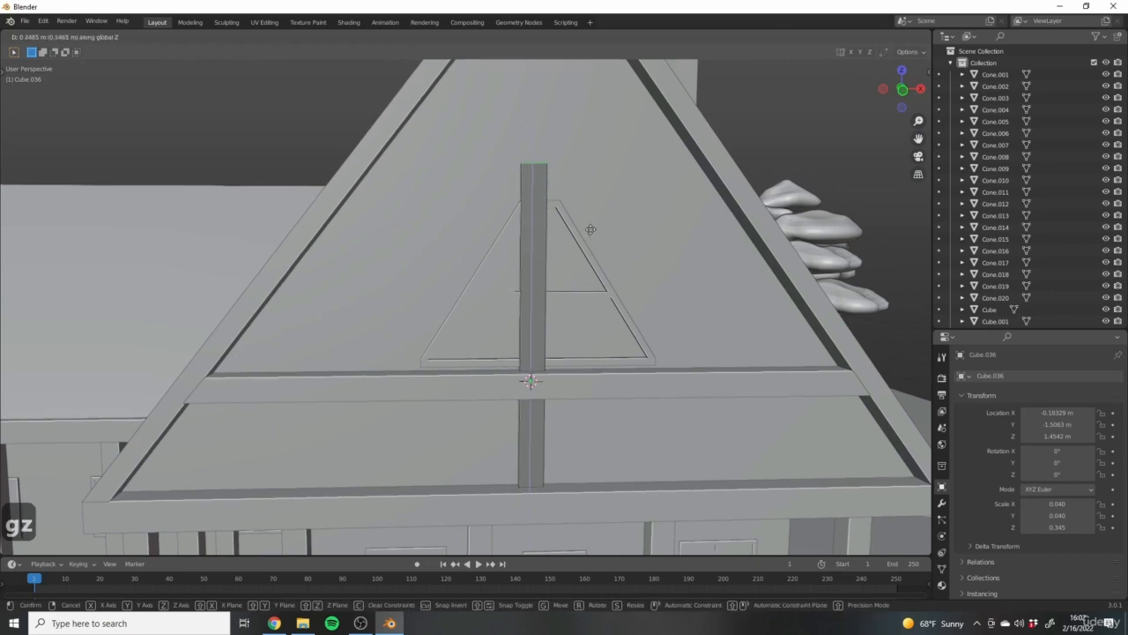
click(547, 102)
Raise the post's top face along Z up to the gable's peak and return to Object Mode.
shift+middle_drag(520, 441, 529, 301)
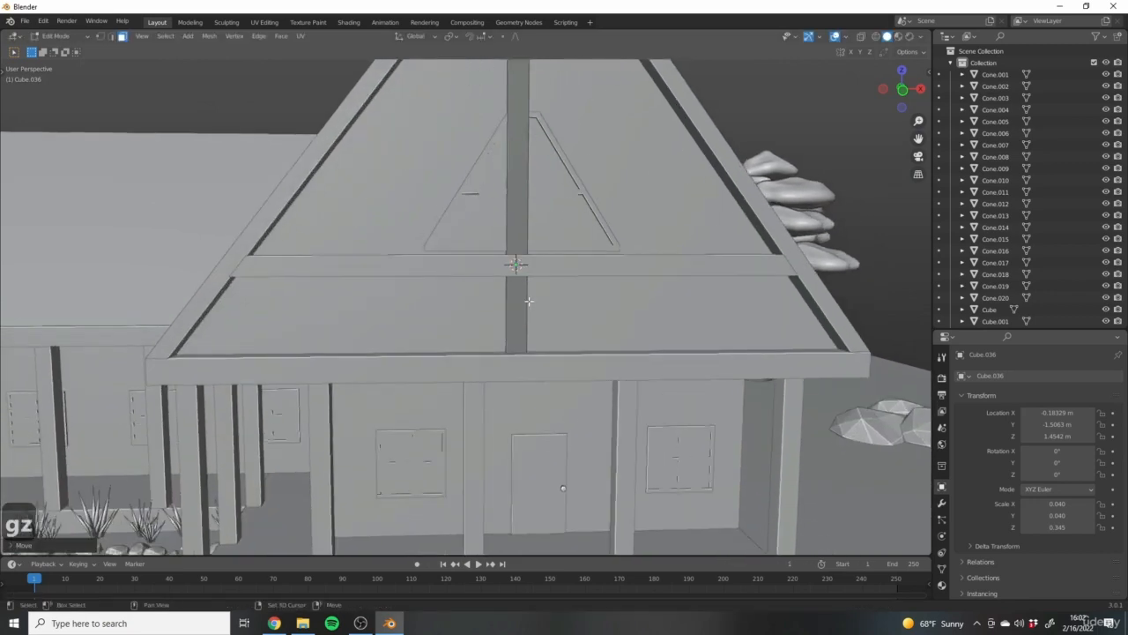
mouse_move(524, 350)
middle_down()
mouse_move(527, 363)
mouse_move(533, 344)
mouse_move(518, 345)
middle_up()
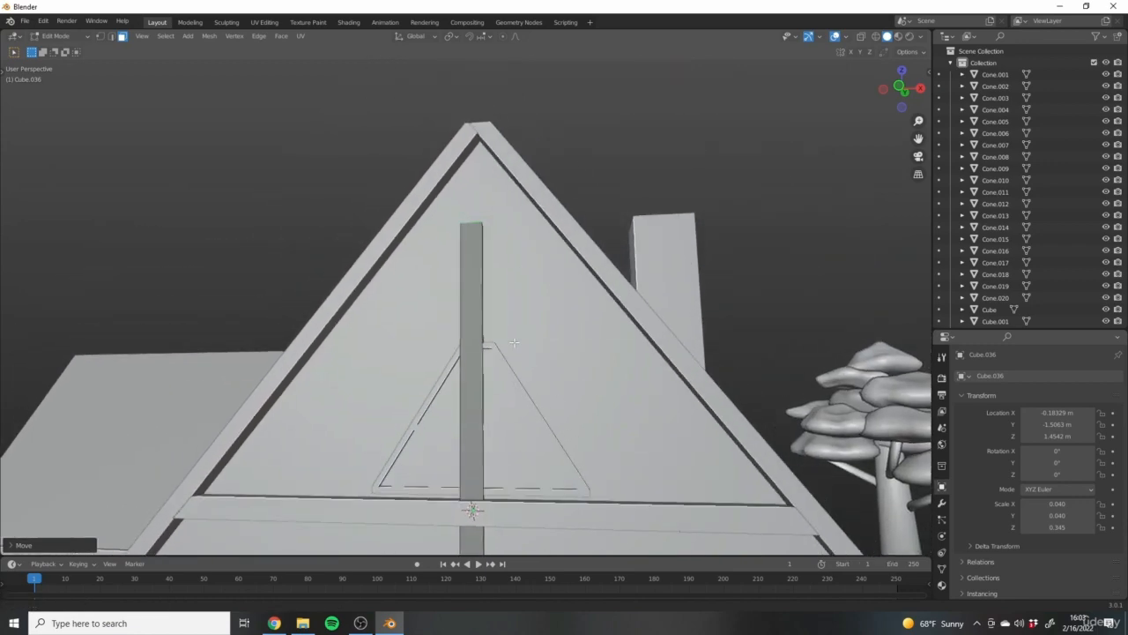
key(g)
key(z)
click(533, 258)
scroll(533, 258, down, 3)
key(Tab)
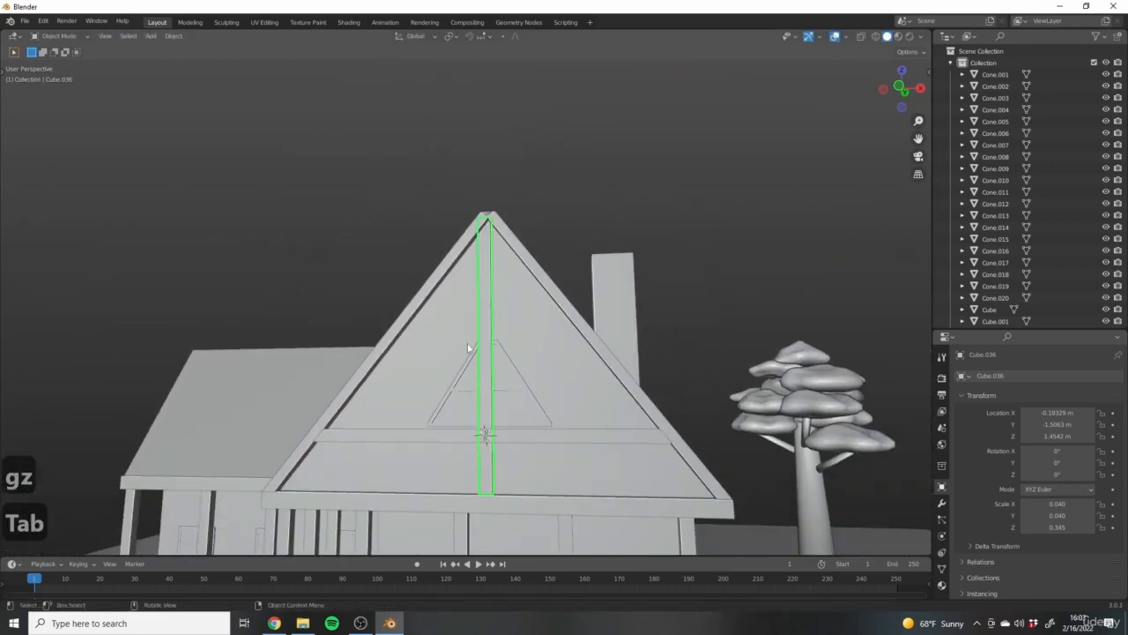
From the front view, move the vertical post along the X axis to -0.15247 m to centre it under the peak.
scroll(502, 388, up, 4)
key(1)
scroll(497, 359, up, 1)
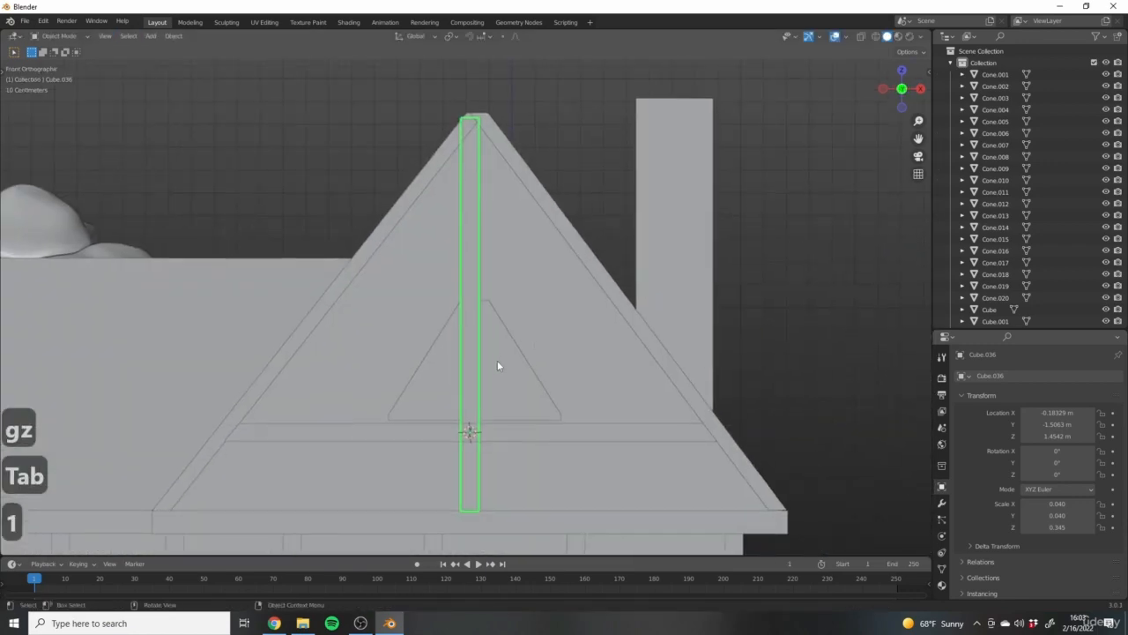
key(g)
key(x)
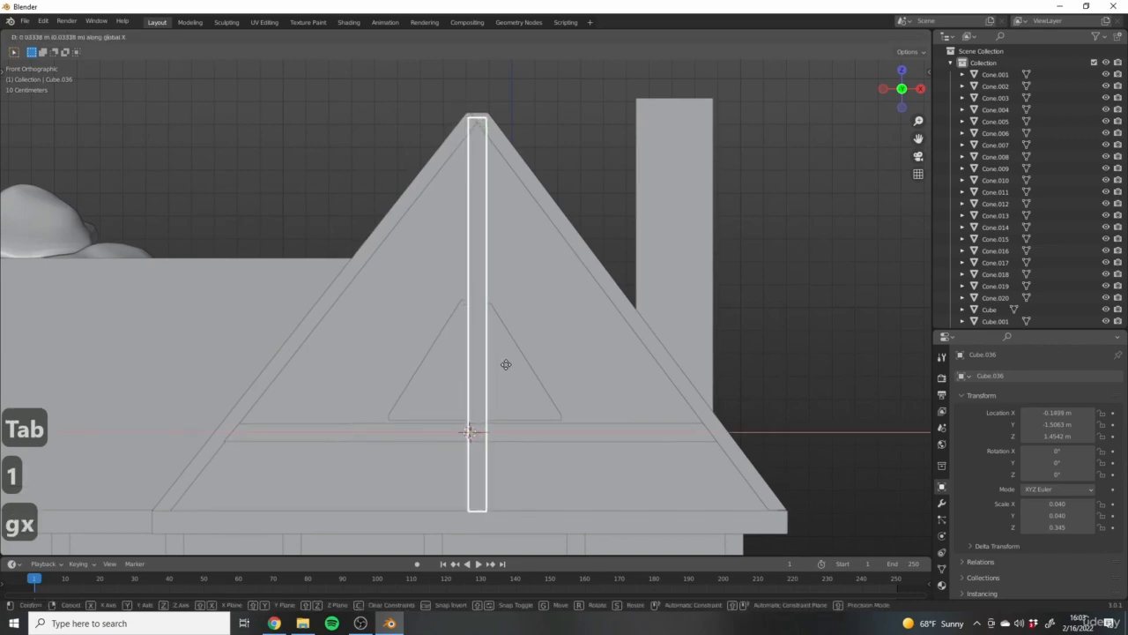
click(505, 365)
scroll(505, 365, down, 5)
middle_drag(505, 365, 543, 370)
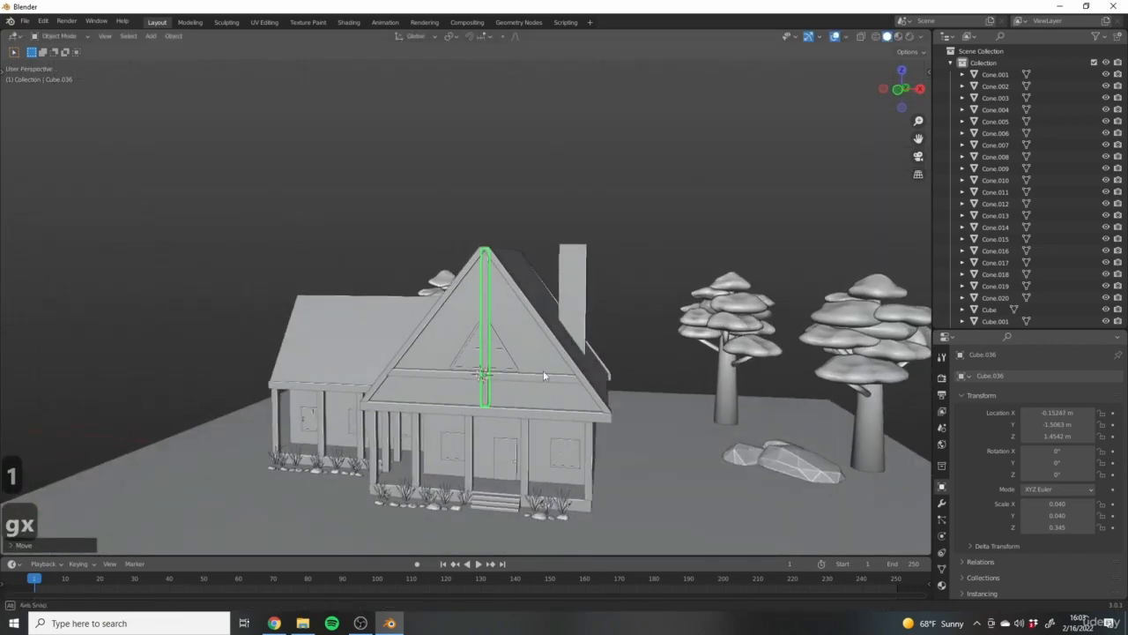
Select the trapezoid window and move it along the X axis to -0.14611 m to centre it on the vertical post.
scroll(543, 370, up, 5)
click(481, 305)
middle_drag(482, 305, 476, 361)
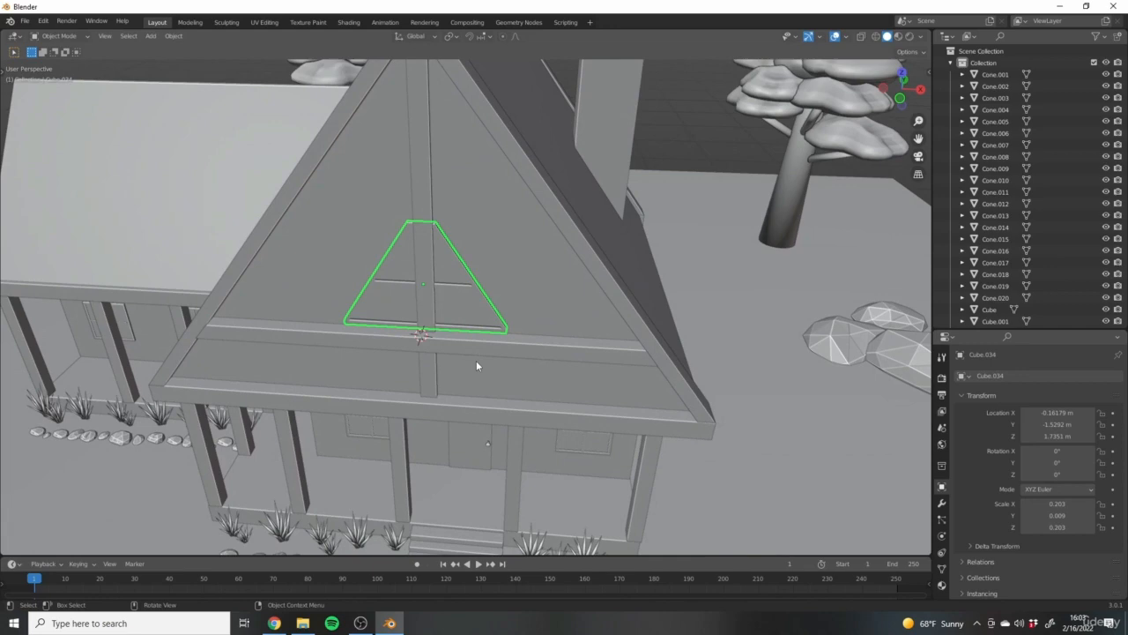
key(g)
key(x)
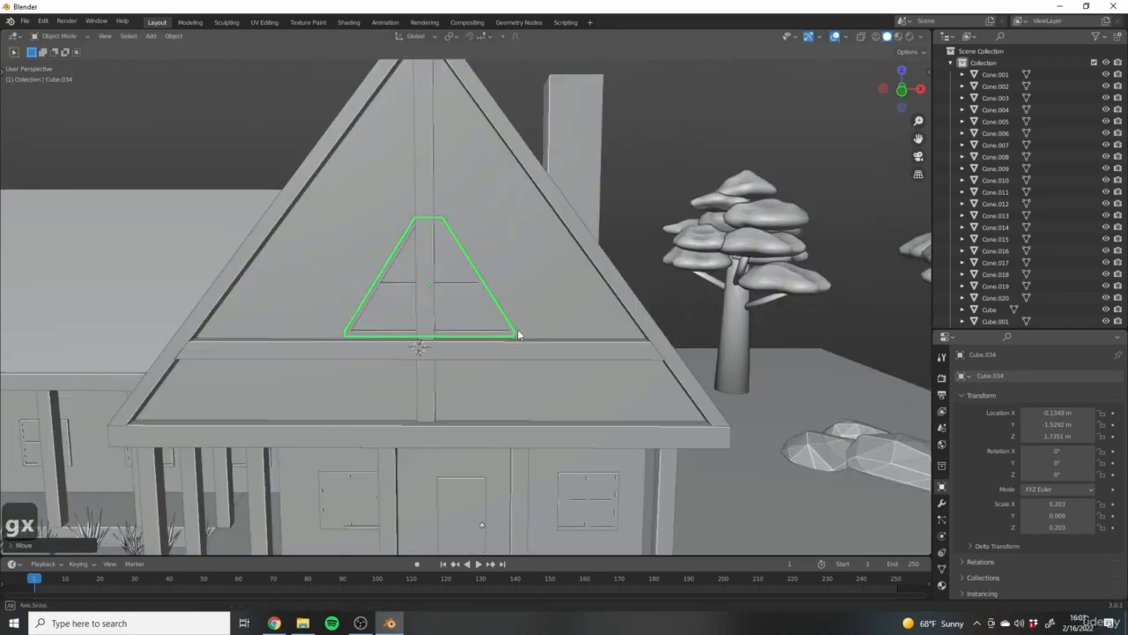
click(483, 361)
middle_drag(482, 362, 480, 316)
scroll(480, 303, down, 2)
click(480, 301)
click(483, 301)
key(g)
key(x)
click(486, 300)
Select the vertical post and push it back along the Y axis to -1.4832 m, behind the window.
scroll(452, 283, up, 5)
click(478, 285)
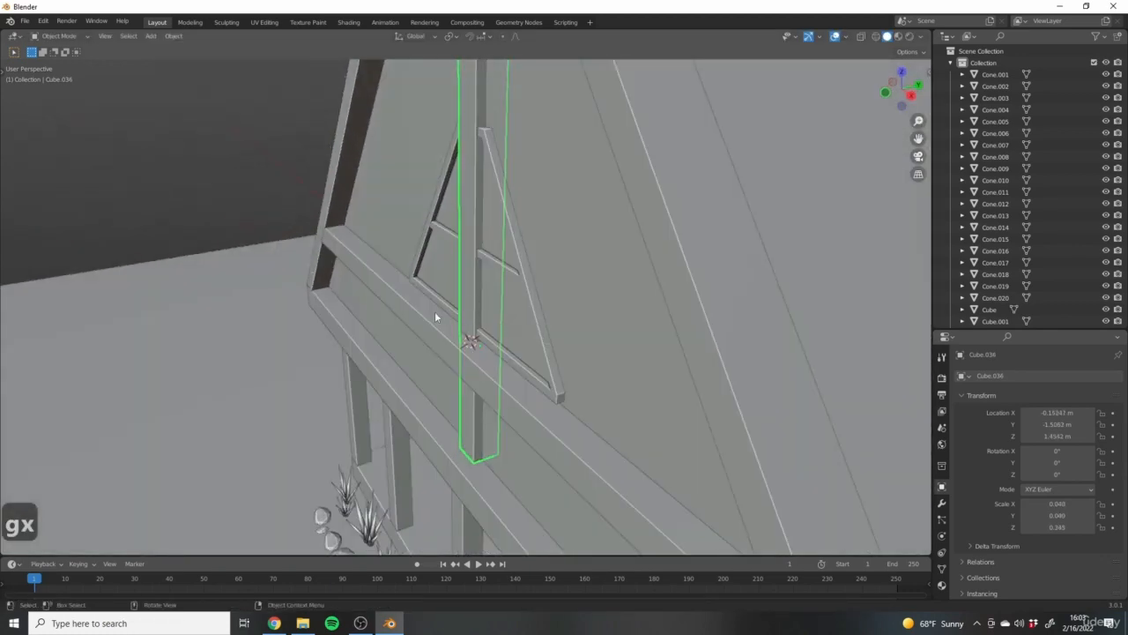
key(g)
key(y)
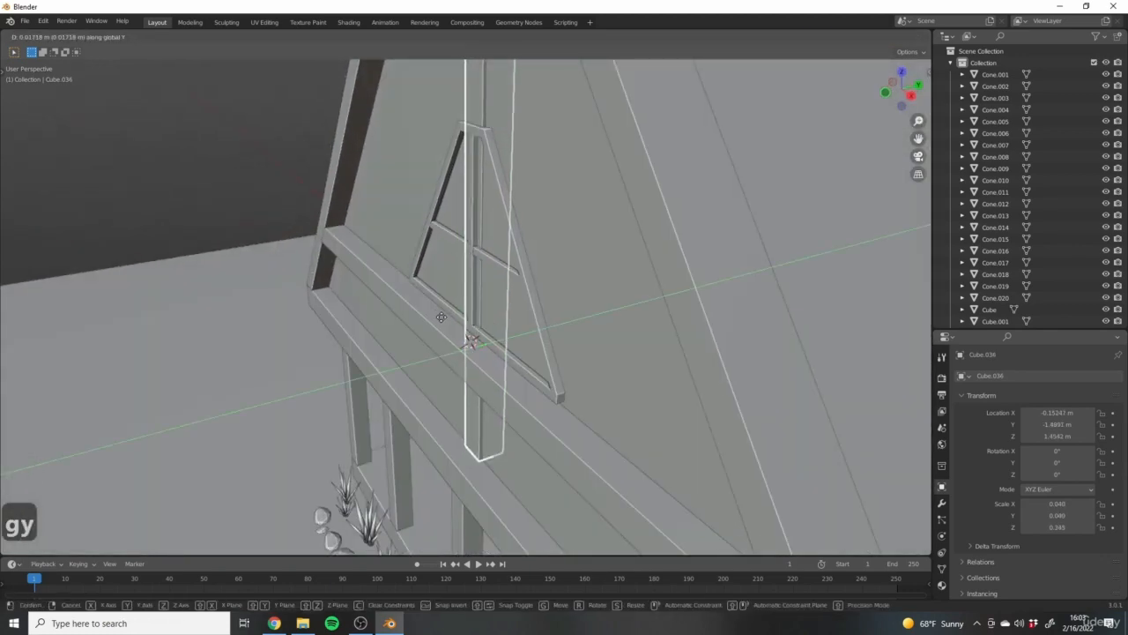
click(443, 317)
middle_drag(443, 317, 528, 289)
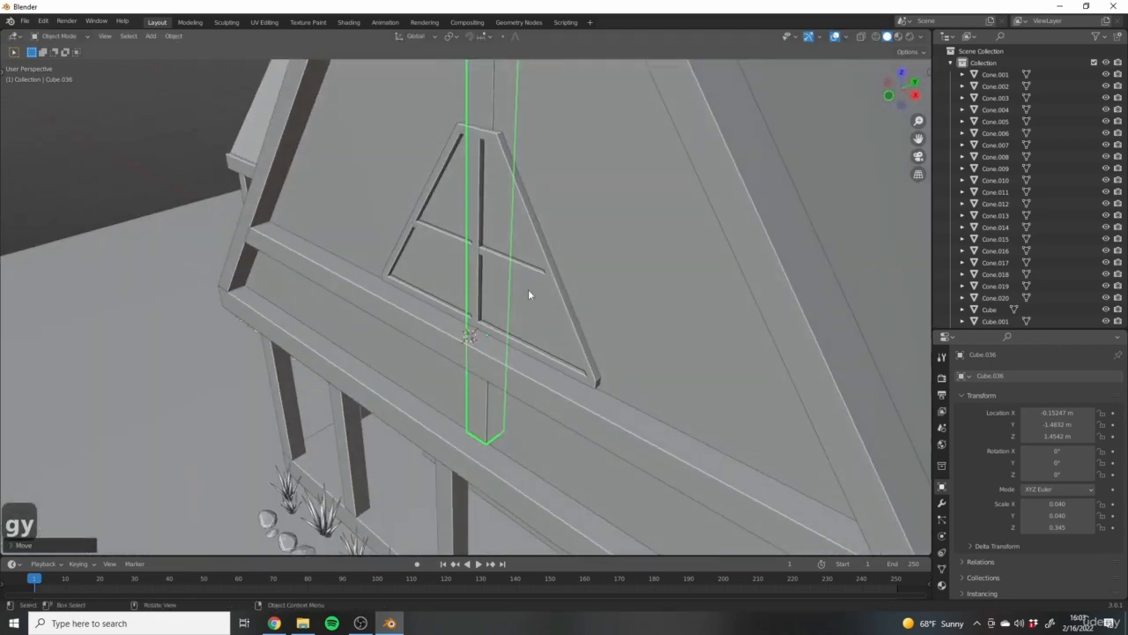
Select the trapezoid window and move it forward along the Y axis to about -1.558 m.
click(527, 289)
key(g)
key(y)
click(485, 329)
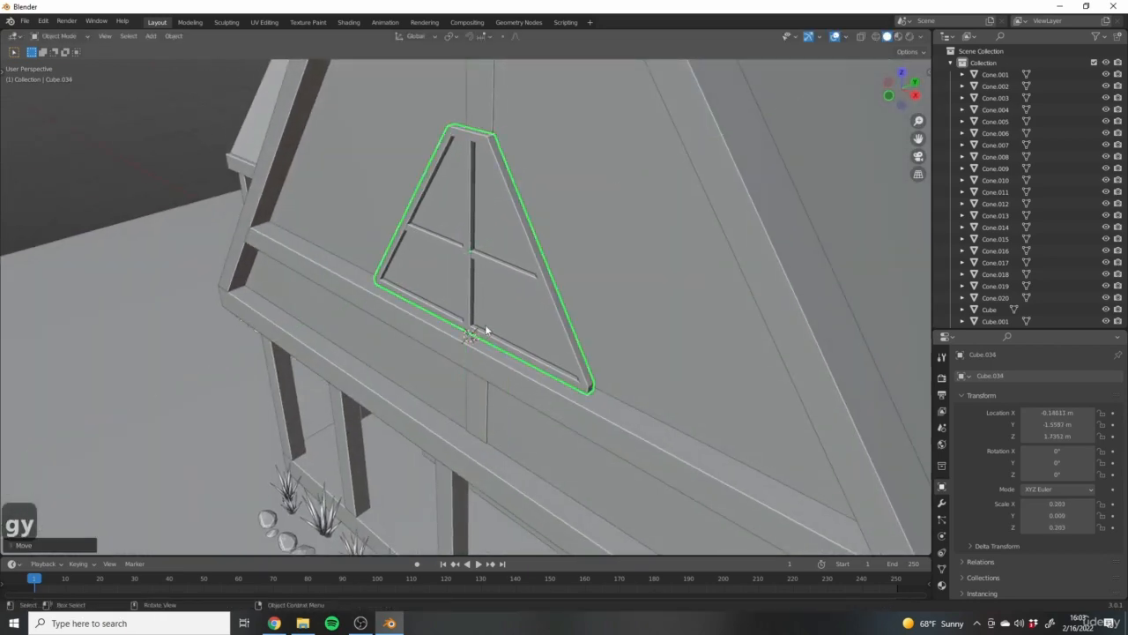
Thicken the window along the Y axis to a scale of 0.016 and move it back to -1.5443 m on Y.
middle_drag(485, 329, 529, 309)
key(s)
key(y)
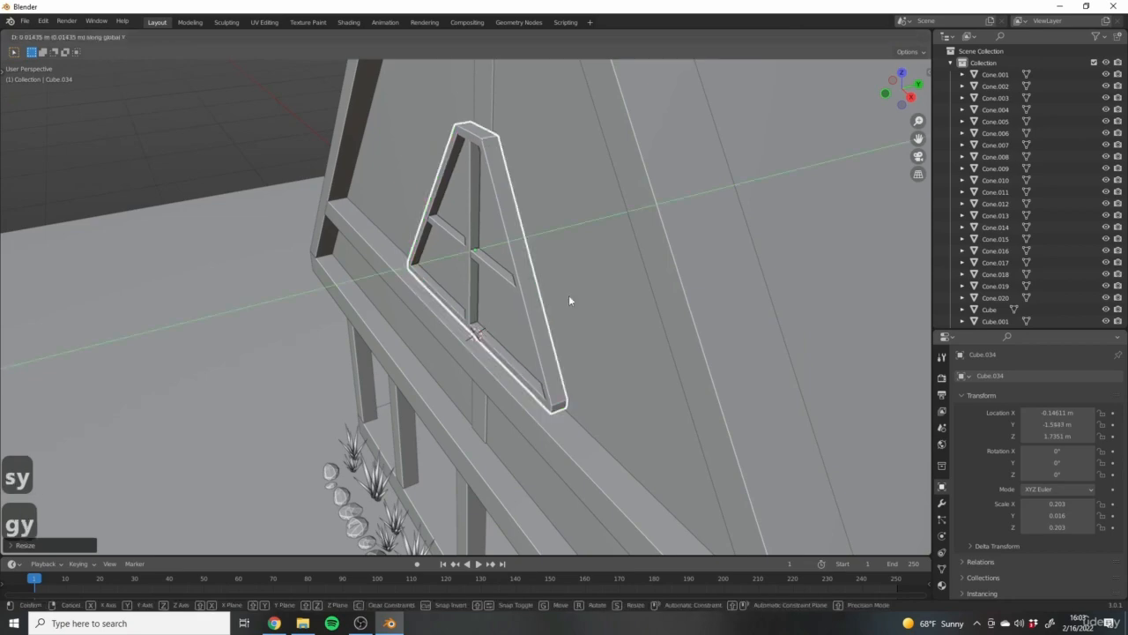
click(568, 301)
Select the vertical post above the window and move it forward along the Y axis to -1.5011 m.
scroll(529, 304, down, 6)
middle_drag(441, 304, 503, 314)
click(478, 249)
scroll(476, 249, up, 3)
middle_drag(540, 249, 470, 377)
key(g)
key(y)
click(487, 305)
scroll(495, 398, up, 5)
In Edit Mode, select the window's linked glass panes, move them forward along Y in front of the post, and return to Object Mode.
click(557, 357)
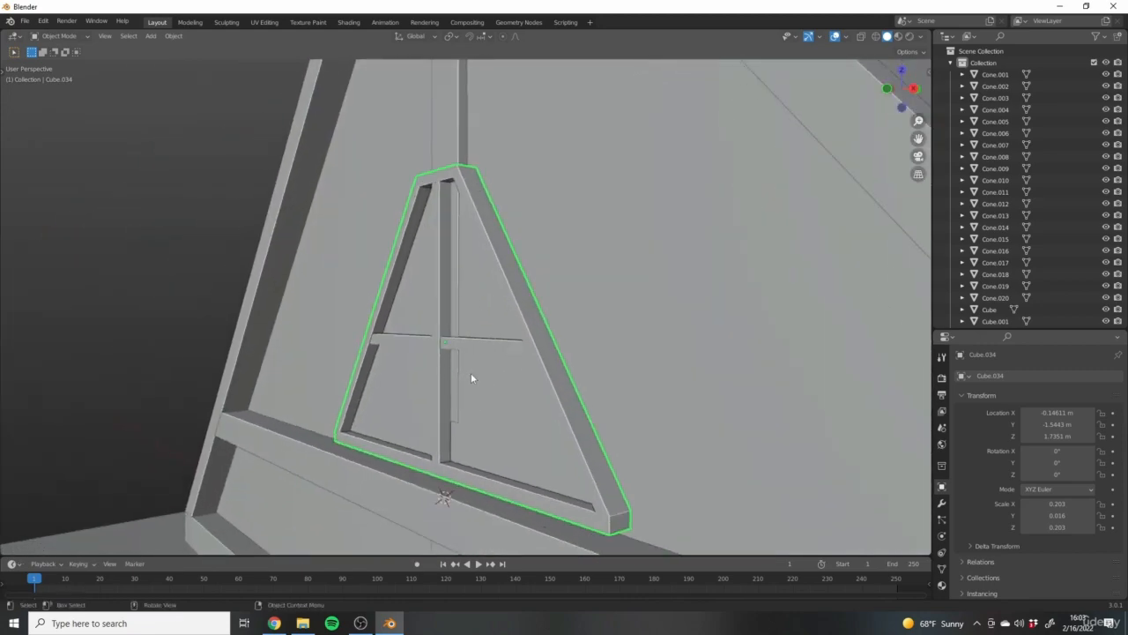
middle_drag(468, 286, 356, 248)
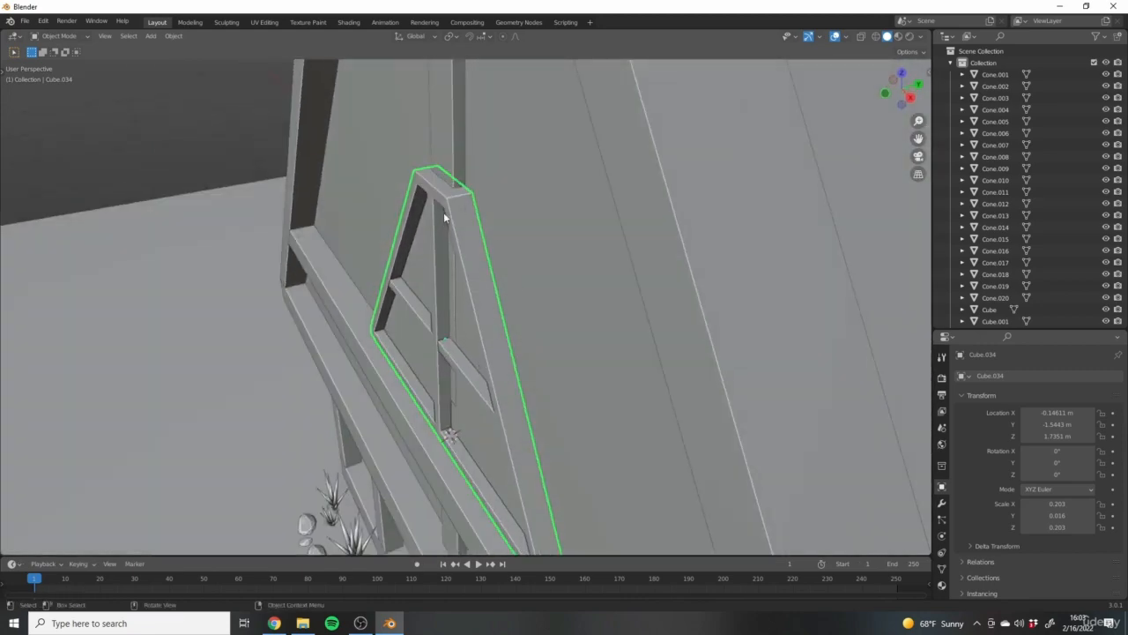
scroll(446, 212, up, 3)
middle_drag(442, 214, 566, 325)
key(Tab)
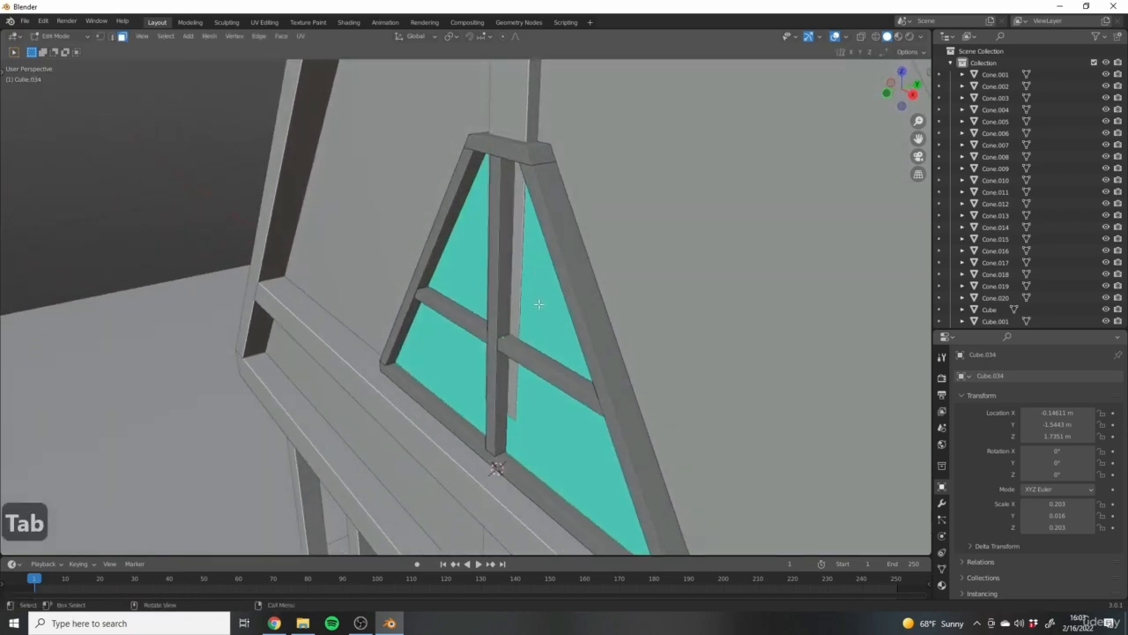
key(l)
middle_drag(401, 157, 569, 330)
key(g)
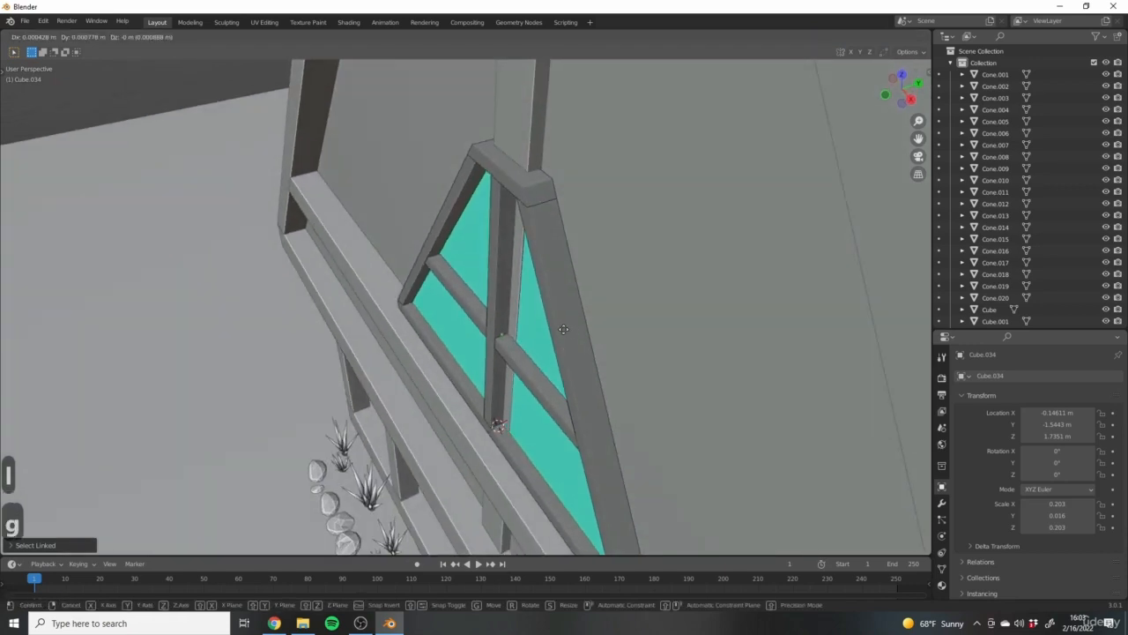
key(y)
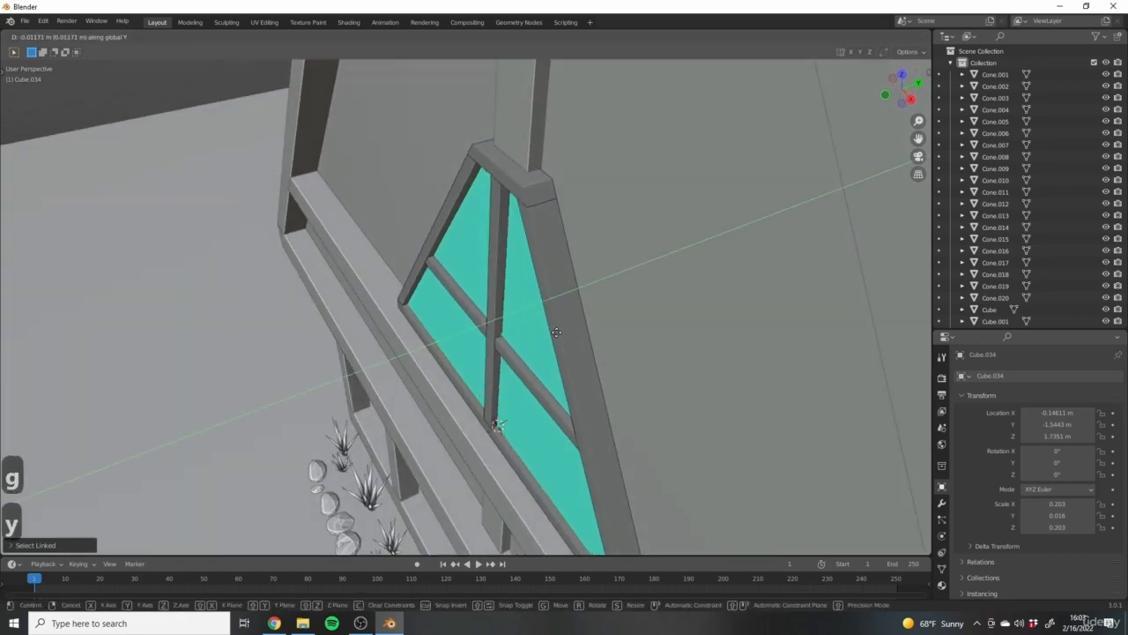
click(526, 349)
middle_drag(526, 349, 577, 322)
key(Tab)
key(Tab)
key(Tab)
Examine the vertical post and window in the front gable from several angles.
middle_drag(576, 377, 565, 272)
click(522, 86)
scroll(565, 272, down, 5)
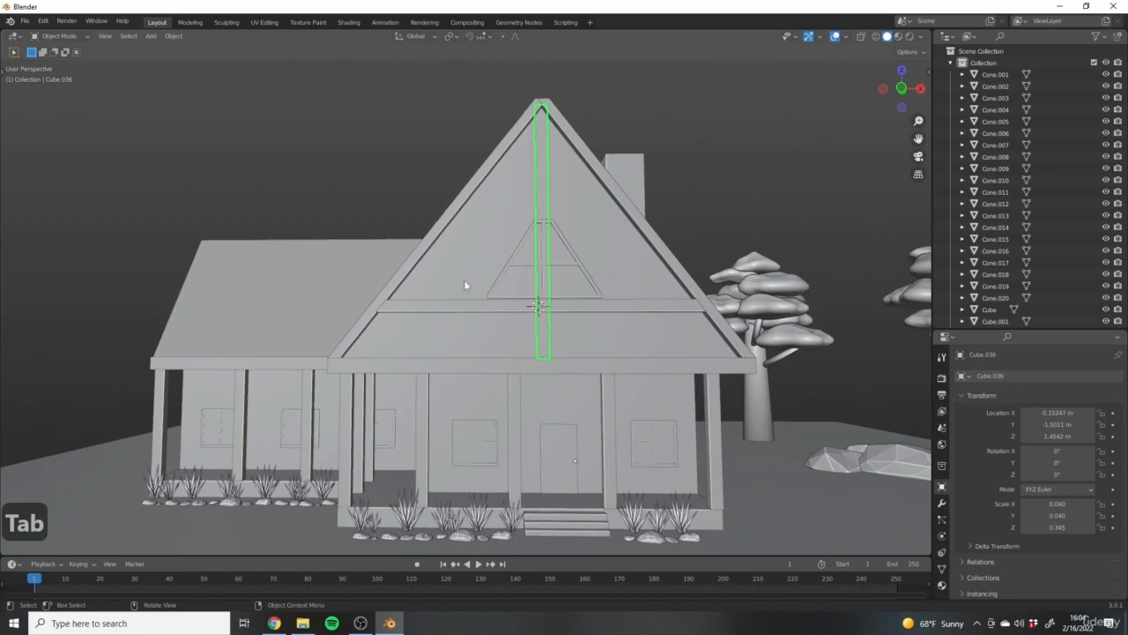
middle_drag(465, 285, 635, 415)
click(823, 470)
scroll(811, 467, down, 3)
scroll(707, 451, up, 3)
middle_drag(707, 451, 526, 237)
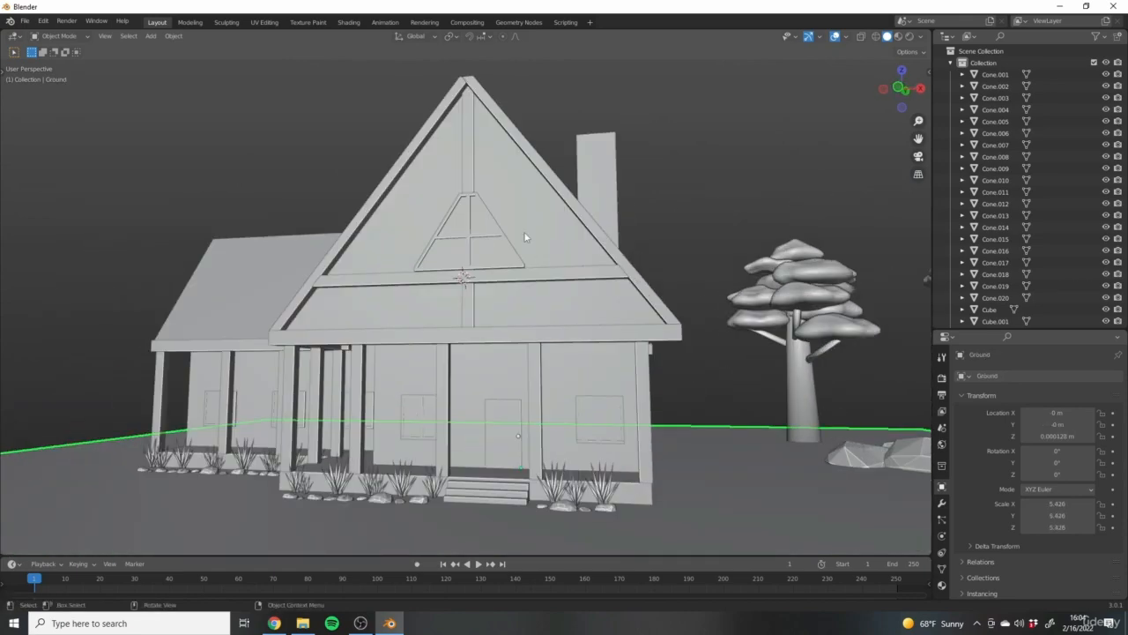
Select the horizontal board below the window and raise it along the Z axis to 1.4638 m.
click(530, 279)
middle_drag(600, 302, 529, 344)
scroll(563, 358, up, 4)
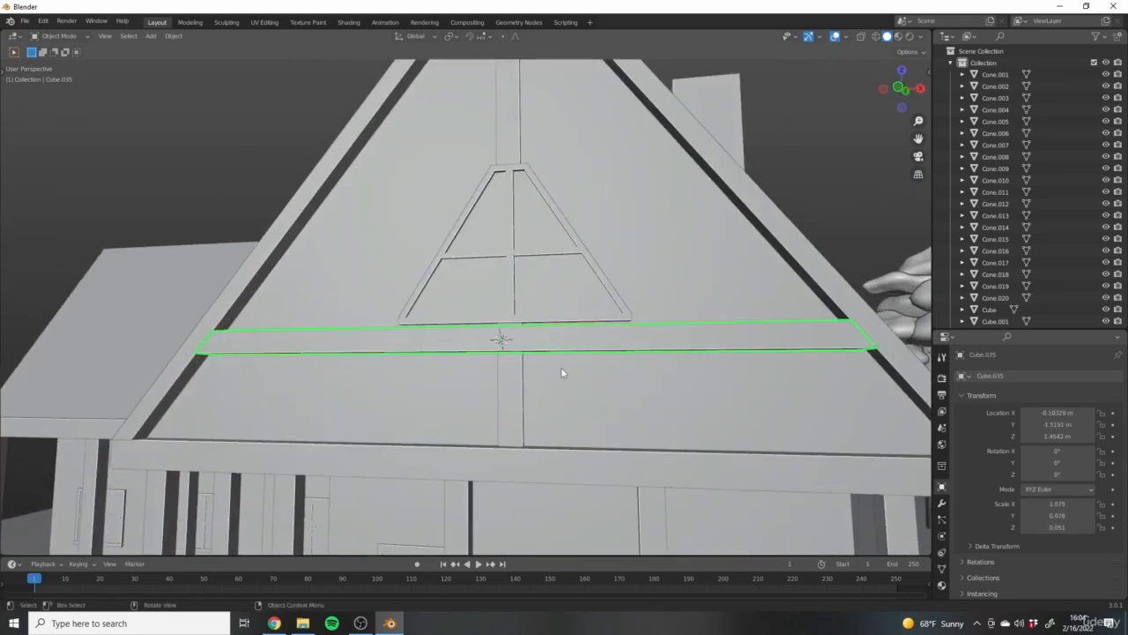
key(g)
key(z)
click(536, 352)
shift+middle_drag(536, 352, 509, 386)
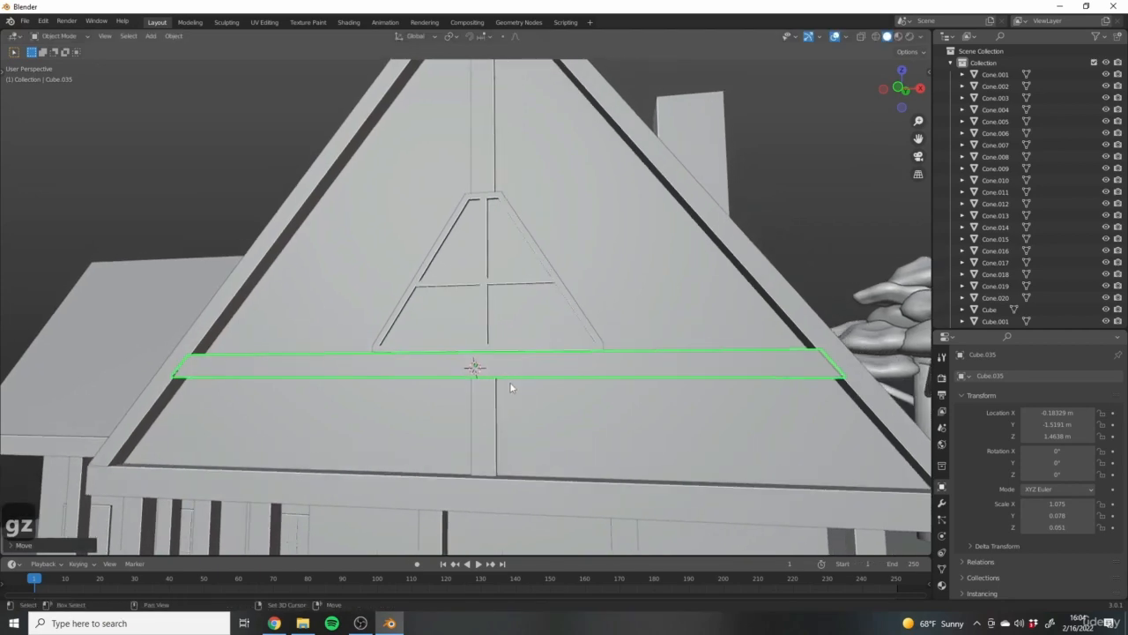
Duplicate the horizontal board below the window and raise the copy along the Z axis to 2.0643 m, above the window.
key(shift+d)
key(z)
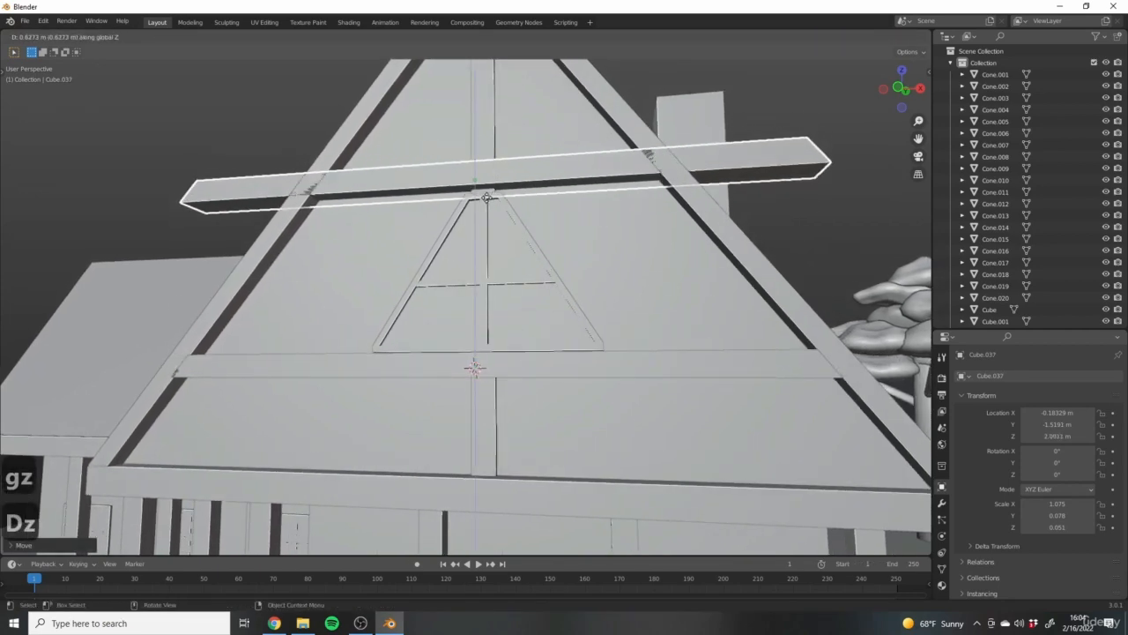
click(487, 201)
Try to shorten the duplicated board to fit the gable by scaling it along X to 0.505.
middle_drag(487, 201, 528, 253)
key(s)
key(x)
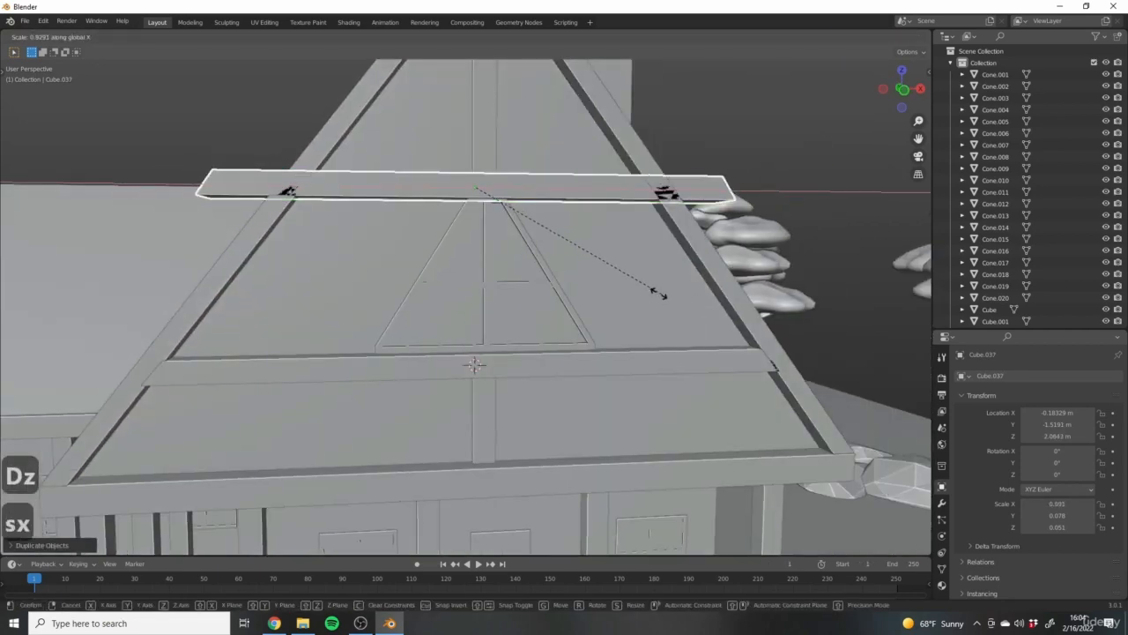
click(582, 251)
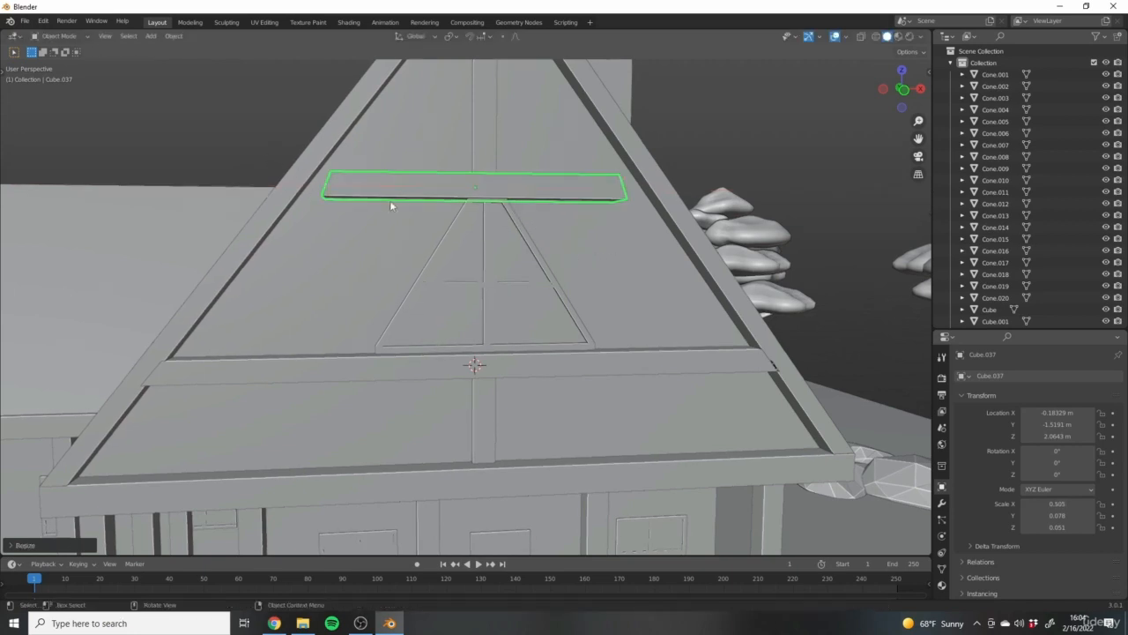
key(1)
scroll(358, 245, up, 5)
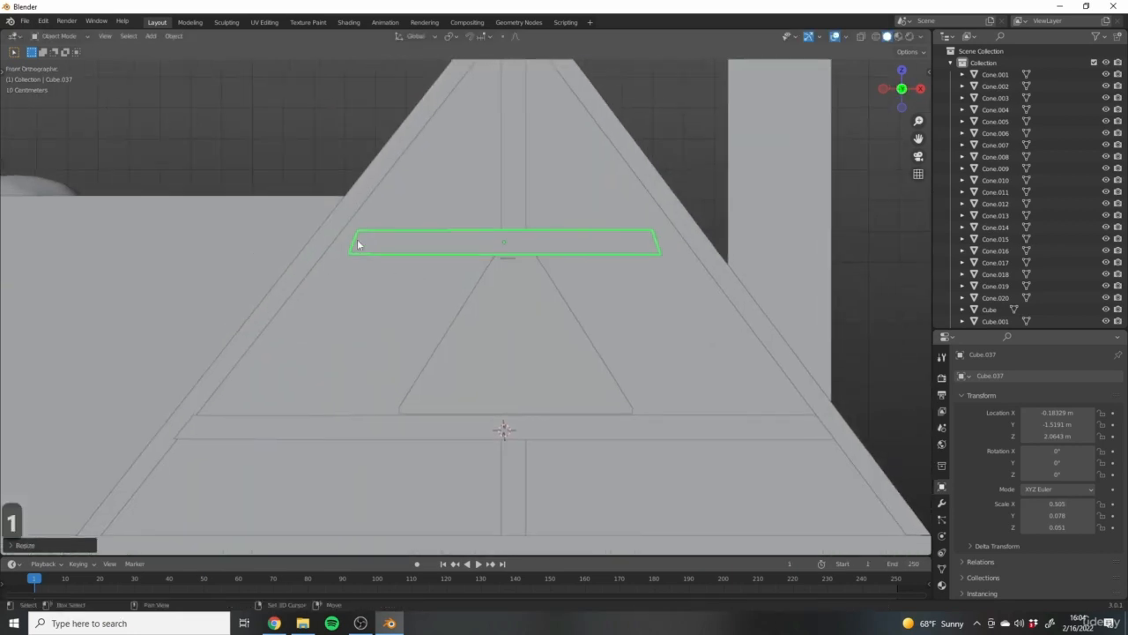
scroll(528, 287, down, 5)
scroll(463, 295, up, 2)
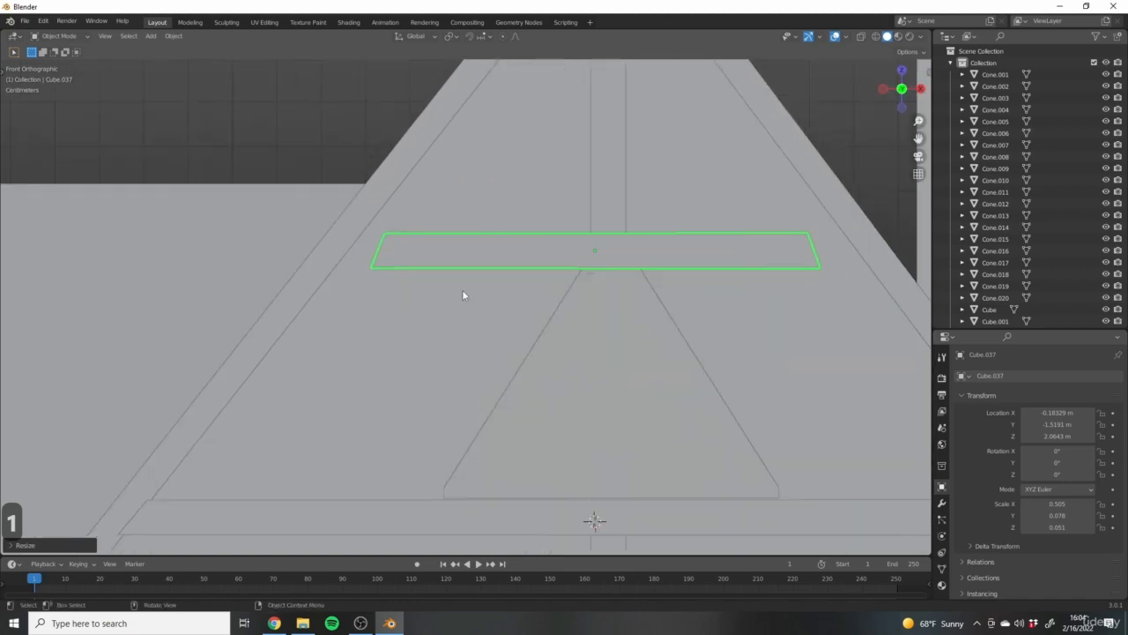
In Edit Mode with wireframe shading, select the duplicated board's left end face and try to scale it to 0 along X.
key(Tab)
scroll(295, 244, down, 1)
scroll(347, 262, up, 3)
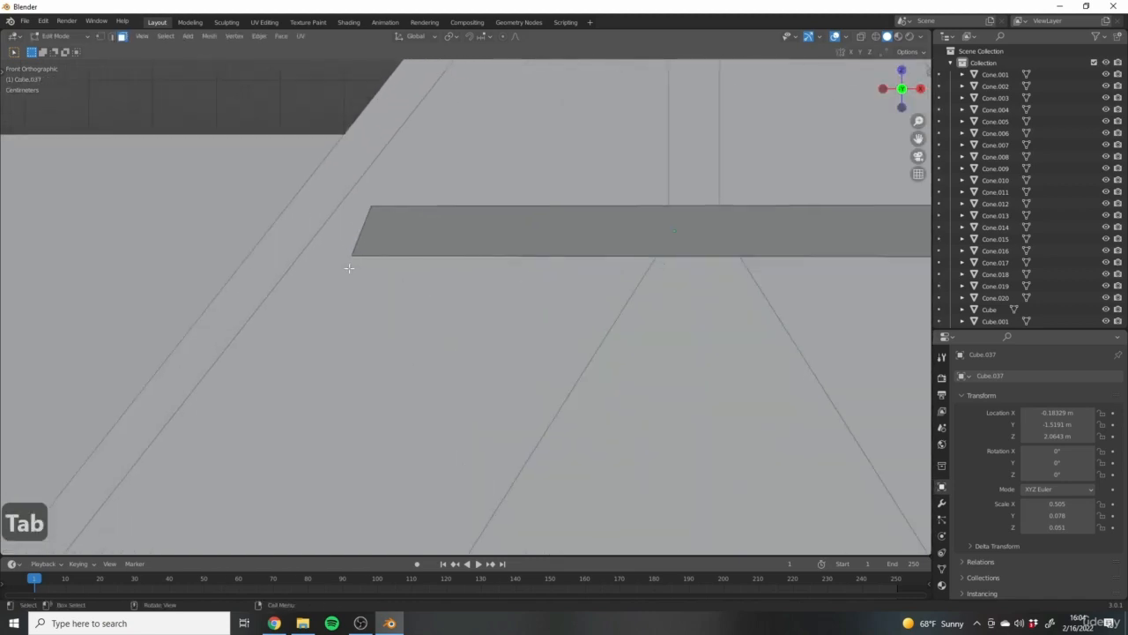
key(z)
scroll(442, 302, up, 5)
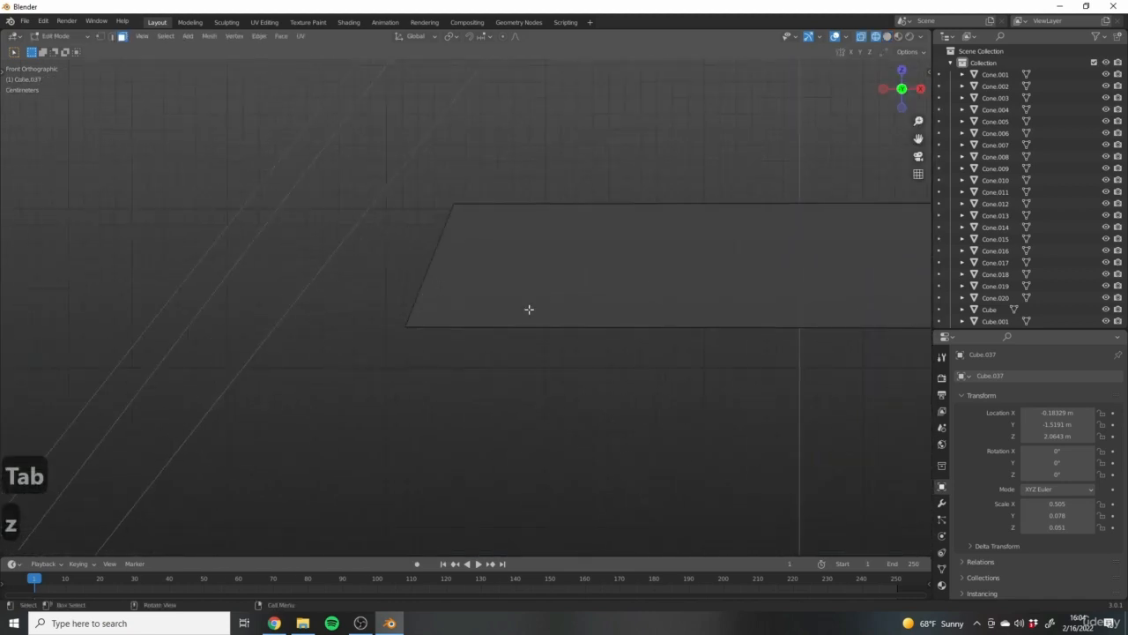
drag(385, 267, 543, 310)
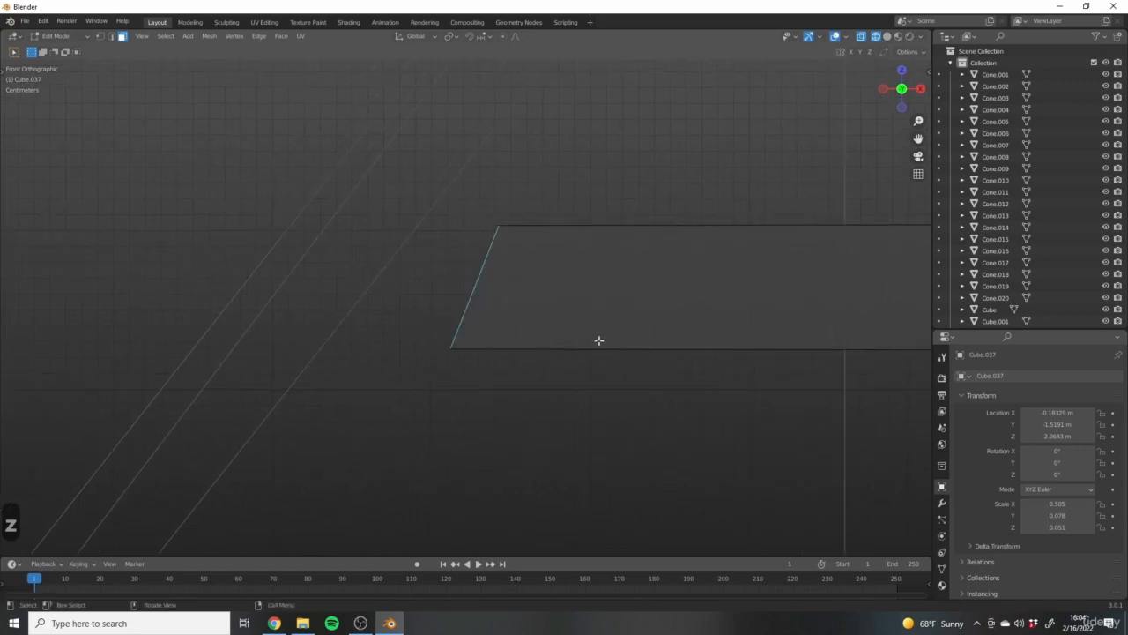
key(s)
key(x)
key(0)
right_click(597, 340)
scroll(497, 303, down, 4)
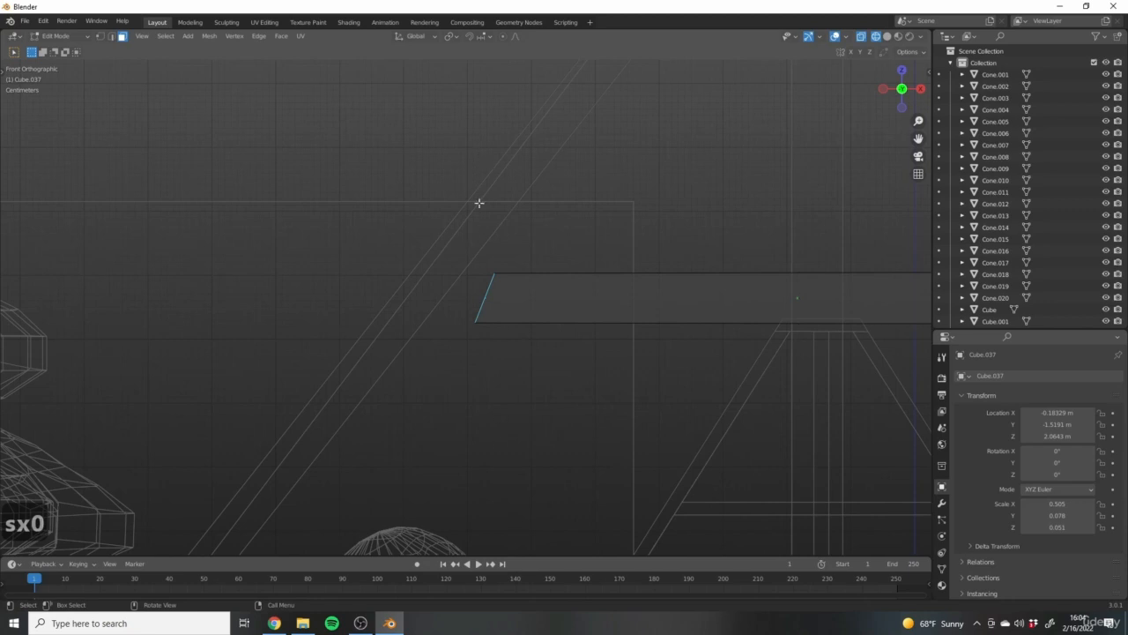
Examine the shortened board's slanted ends against the sloped gable trim from the front and at an angle.
scroll(583, 403, down, 3)
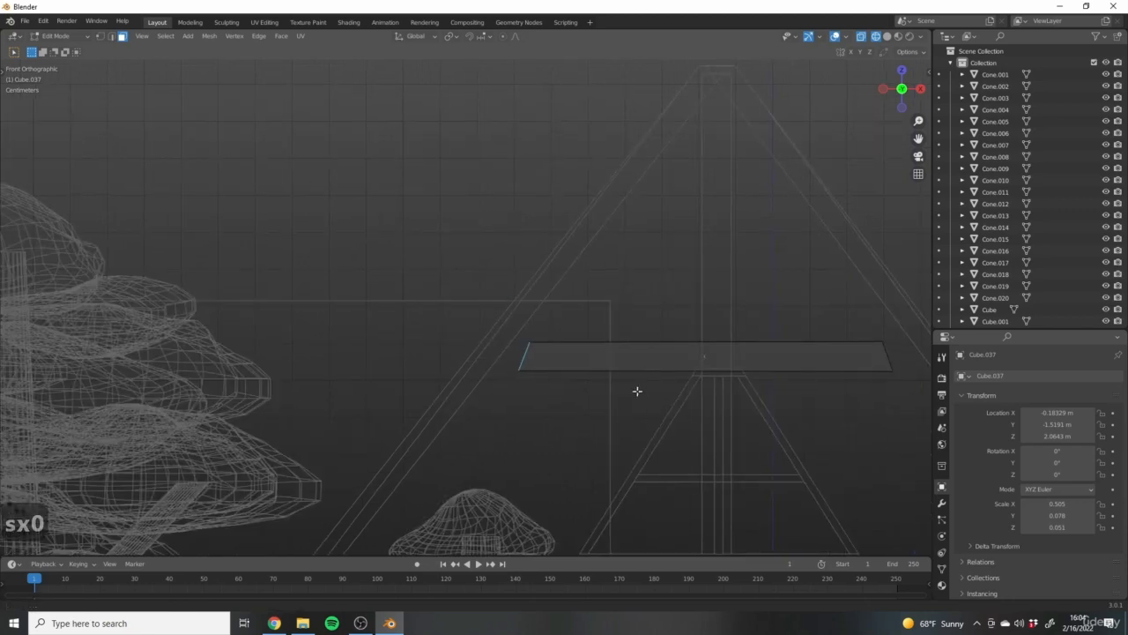
shift+middle_drag(637, 390, 467, 374)
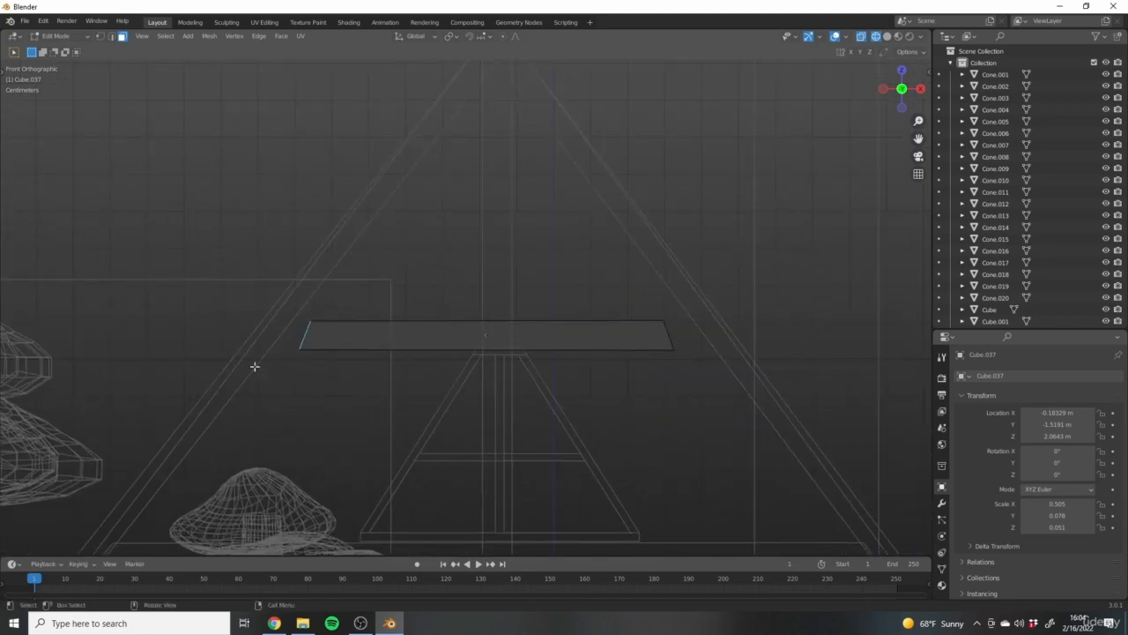
scroll(598, 348, down, 3)
shift+middle_drag(463, 323, 583, 300)
scroll(583, 299, up, 4)
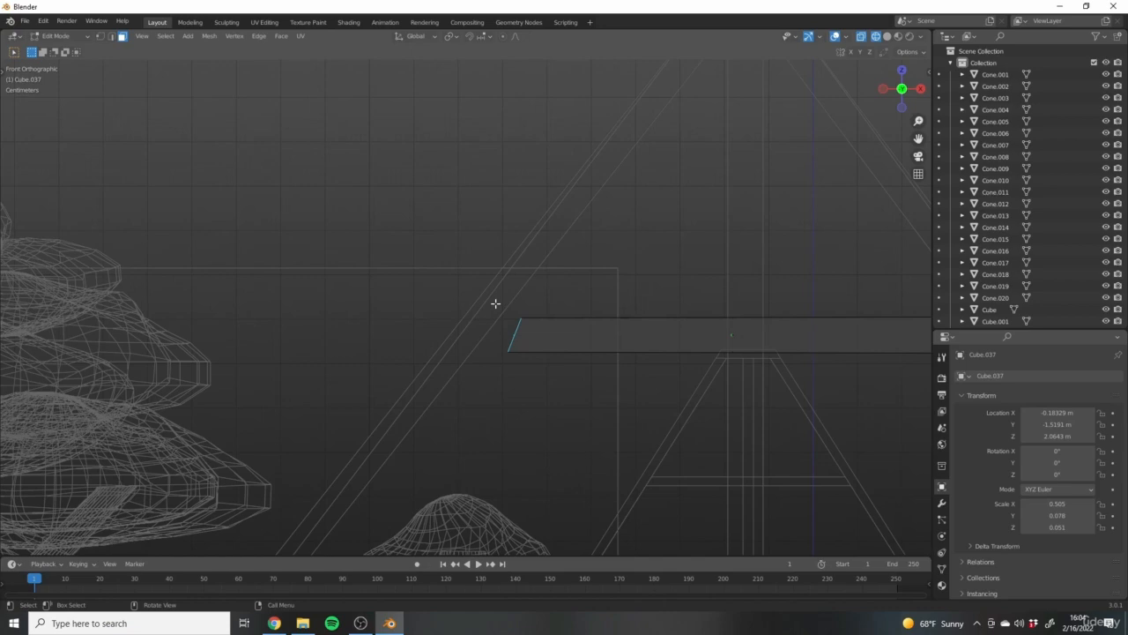
scroll(489, 208, down, 6)
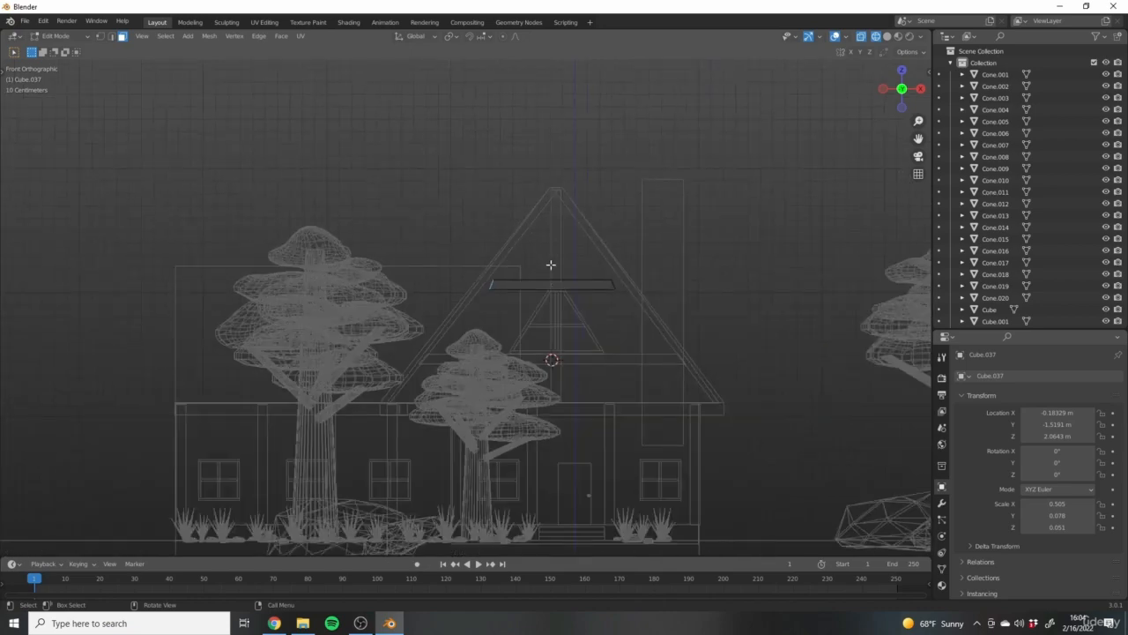
middle_drag(549, 262, 363, 444)
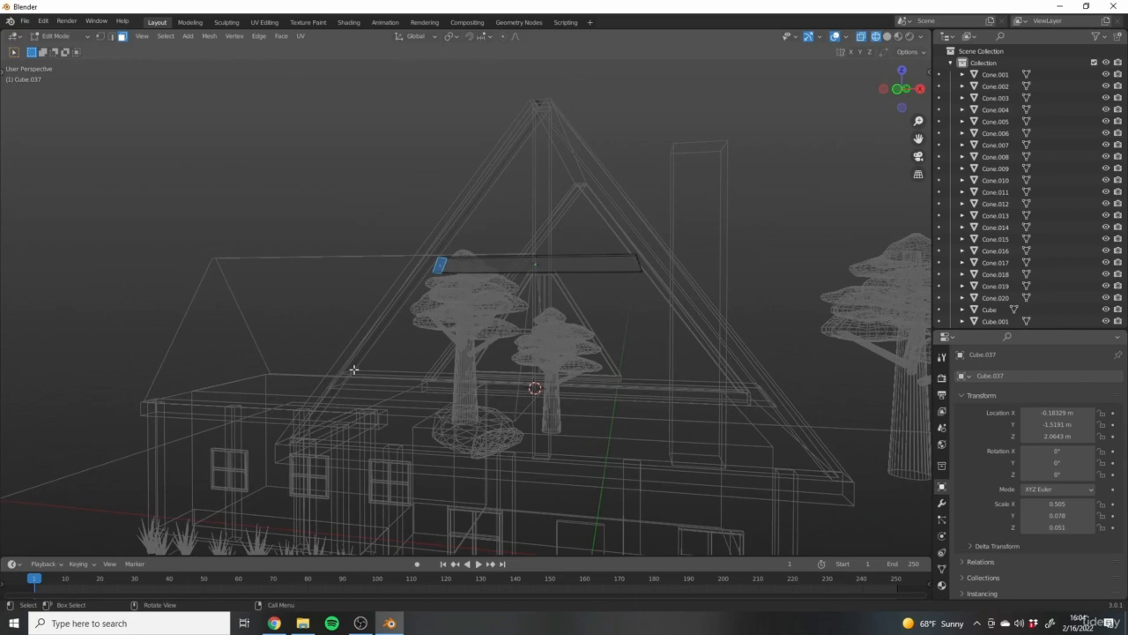
middle_drag(361, 385, 423, 211)
Undo the face selections, the Edit Mode change and the X scaling of the duplicated board.
key(ctrl+z)
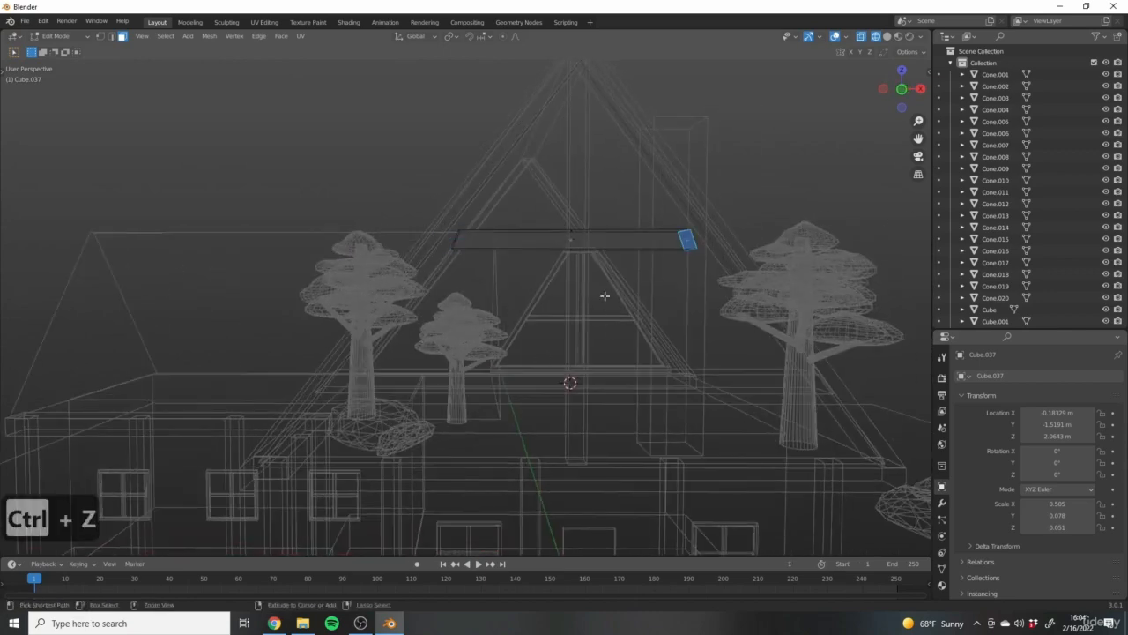
key(ctrl+z)
key(ctrl+z)
scroll(710, 284, down, 4)
scroll(506, 390, up, 5)
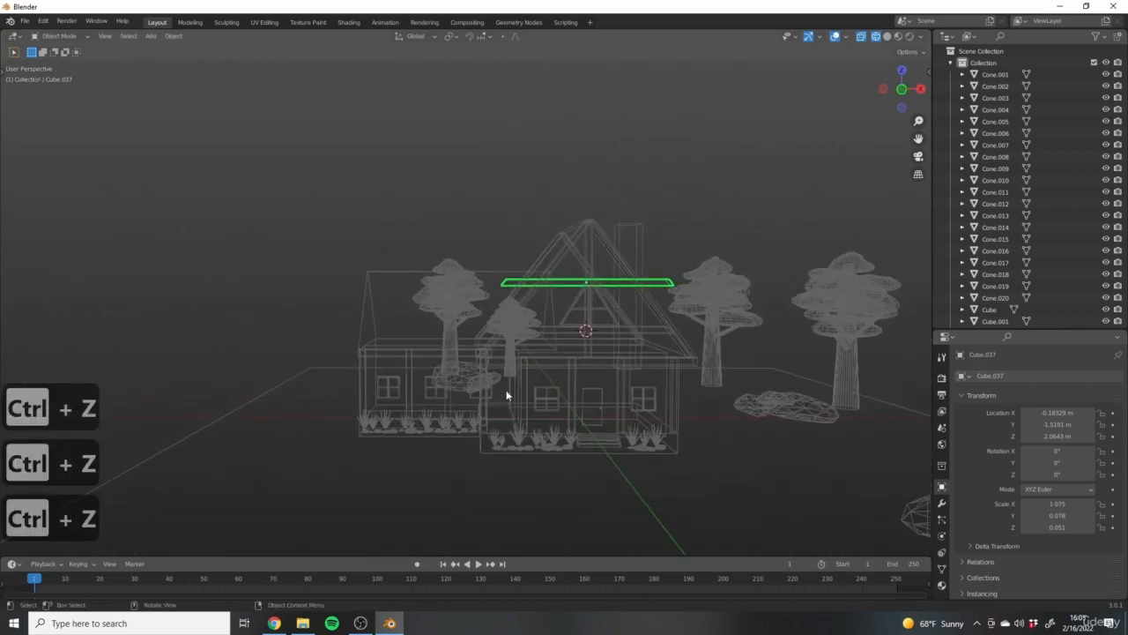
shift+middle_drag(533, 304, 563, 347)
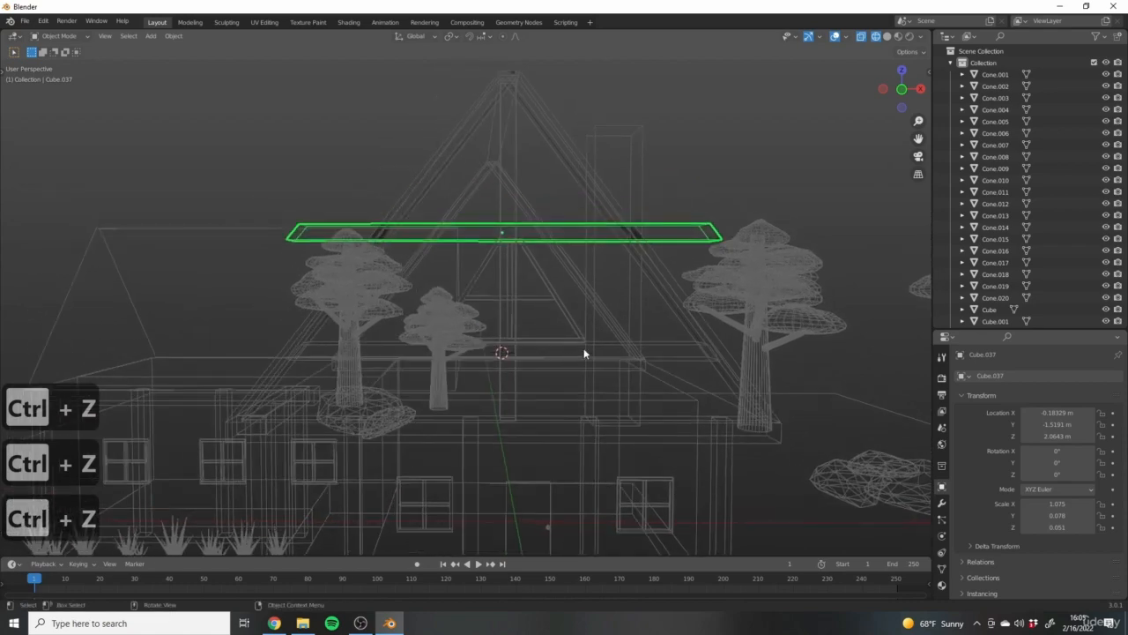
In Edit Mode from the front view, select the upper board's right end face and move it inward along X to the sloped gable trim.
key(KP_1)
shift+middle_drag(623, 242, 668, 273)
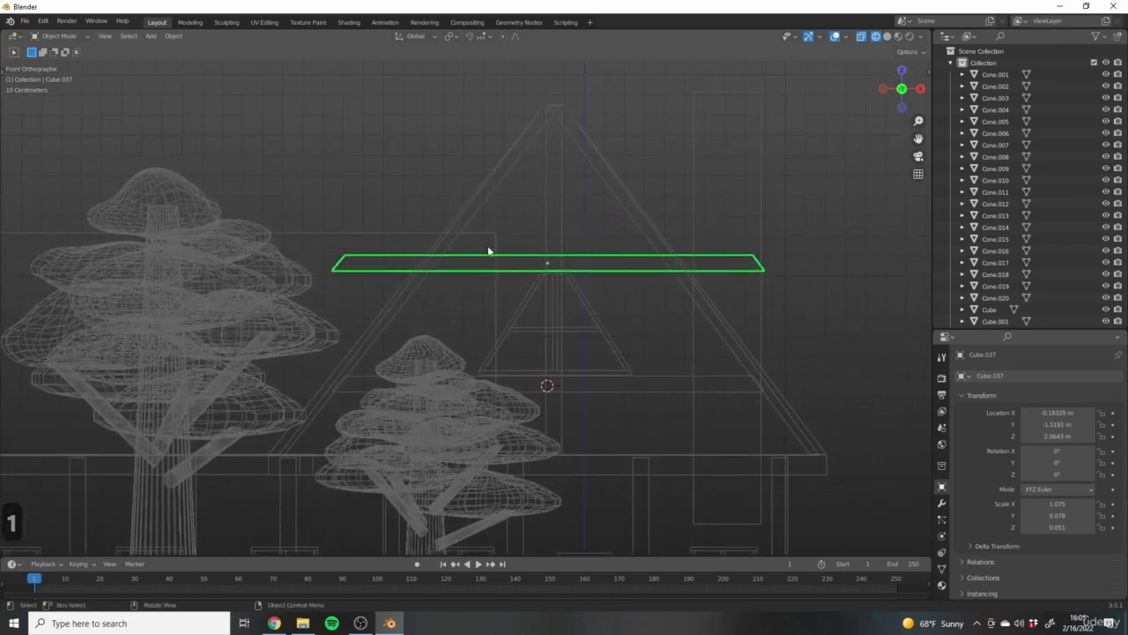
shift+middle_drag(601, 239, 550, 226)
key(Tab)
shift+middle_drag(735, 291, 701, 287)
scroll(710, 272, up, 4)
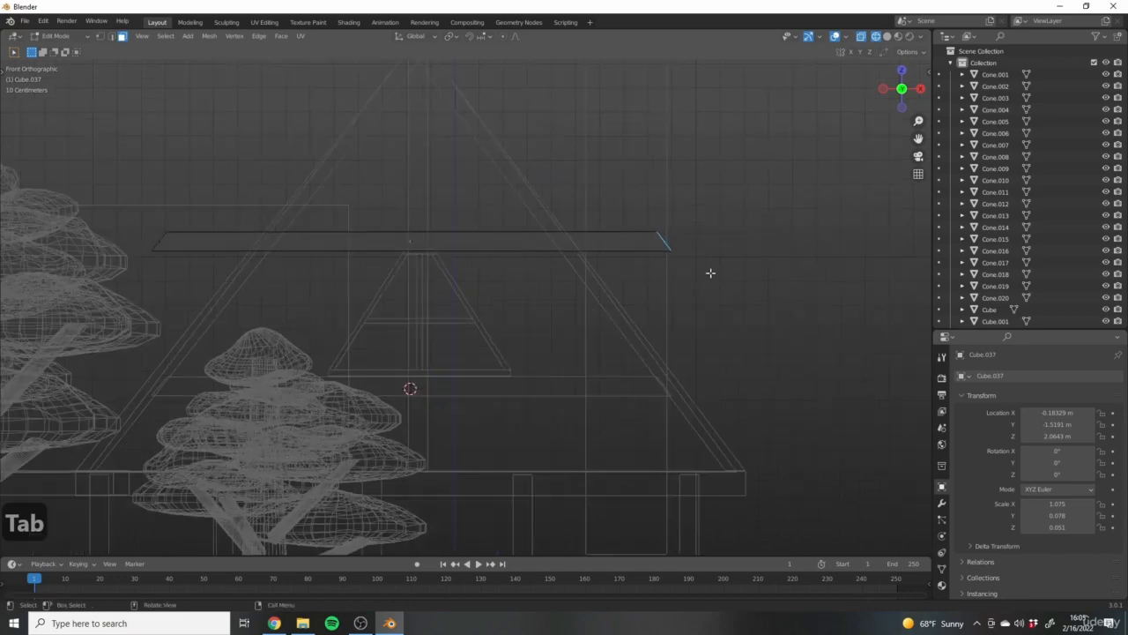
drag(579, 164, 697, 279)
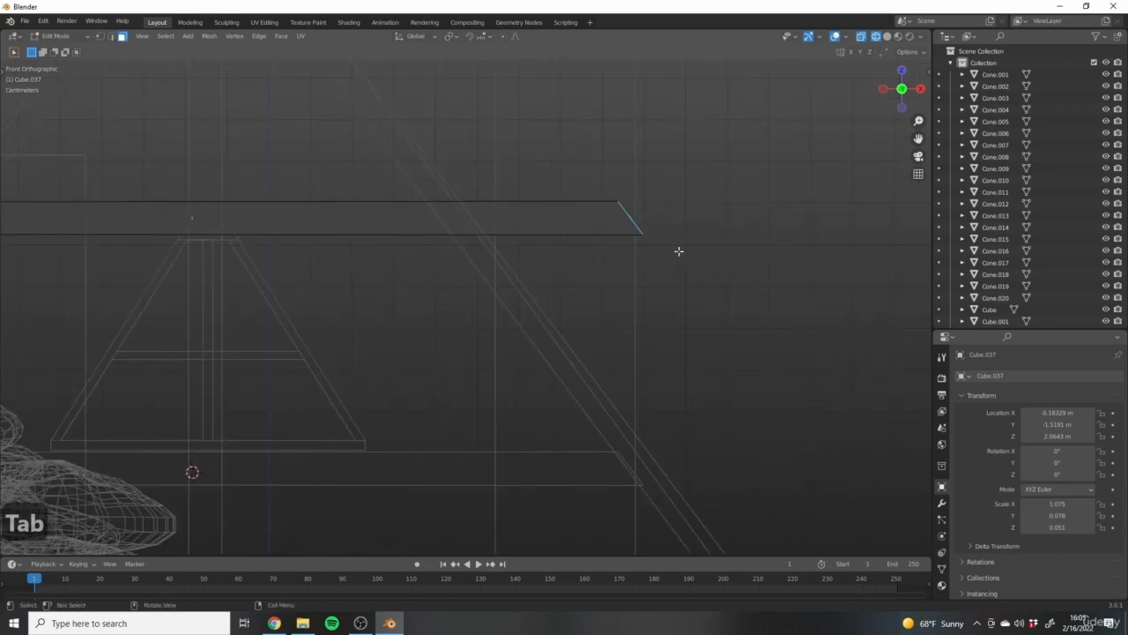
middle_drag(660, 252, 677, 284)
key(grave)
key(KP_1)
key(g)
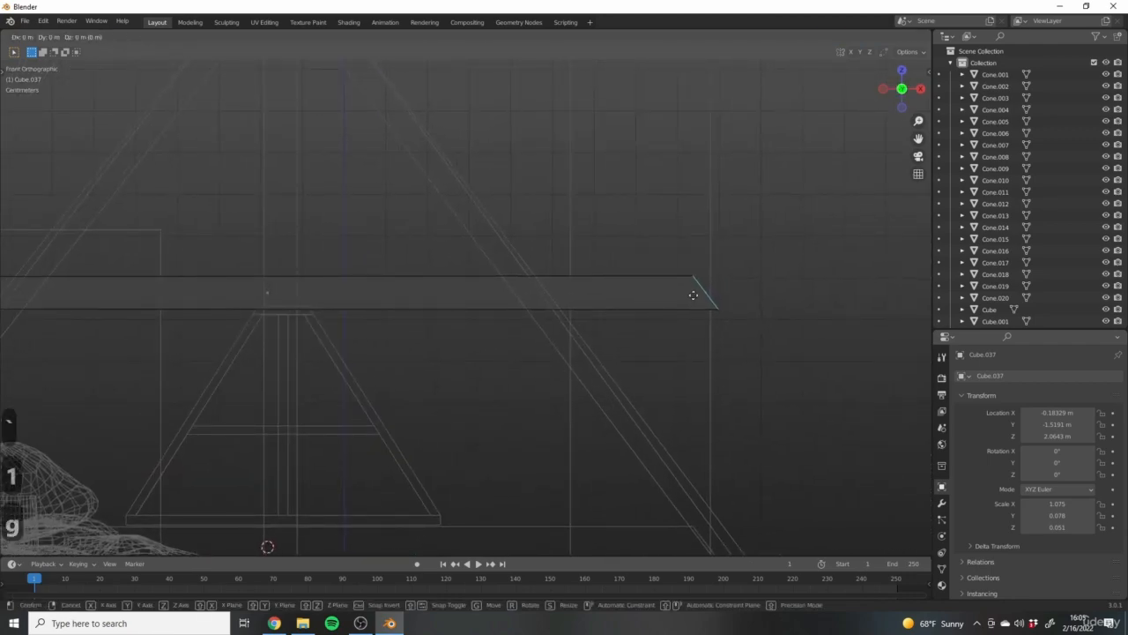
key(z)
click(665, 325)
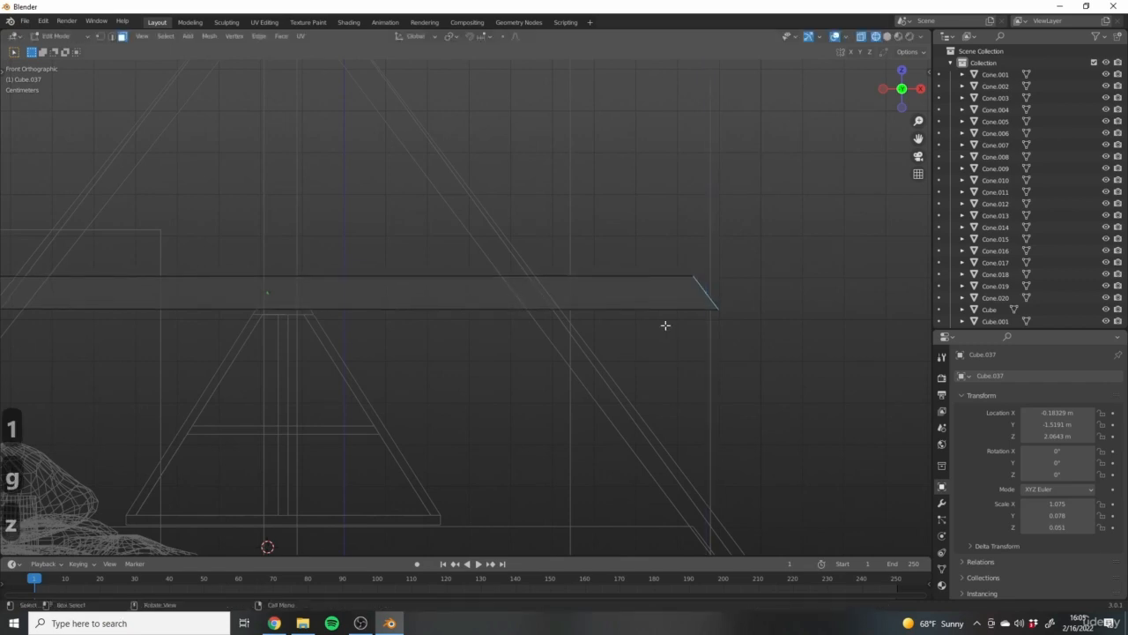
key(g)
key(x)
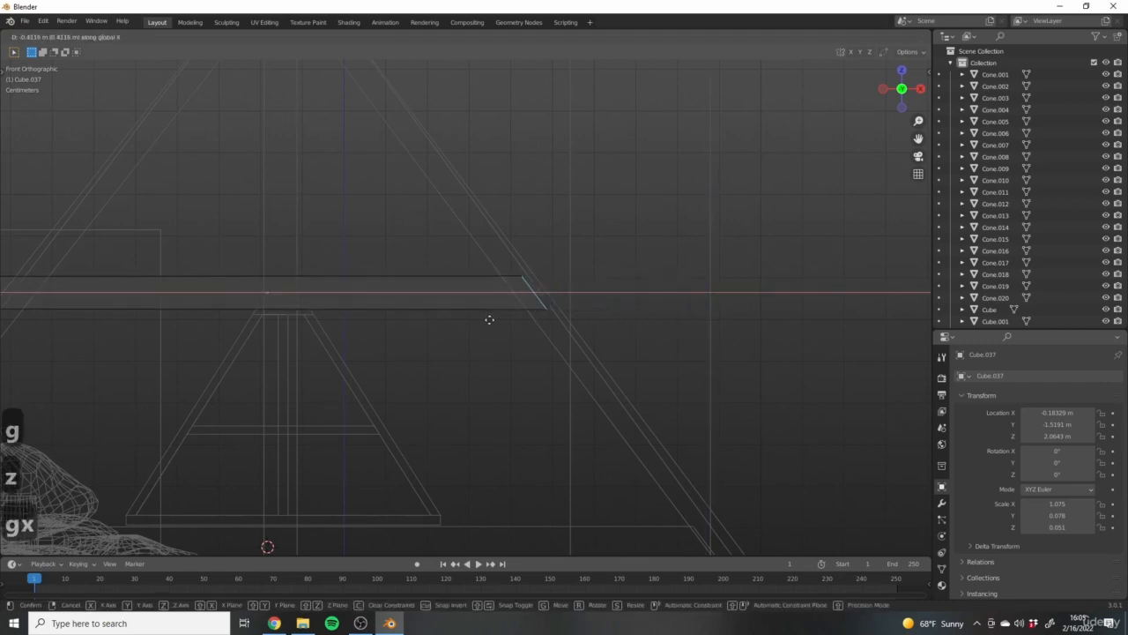
click(474, 318)
Select the upper board's left end face, move it inward along X to the sloped gable trim, and return to Object Mode.
scroll(533, 313, down, 5)
shift+middle_drag(439, 310, 447, 253)
scroll(567, 287, up, 4)
drag(189, 194, 287, 264)
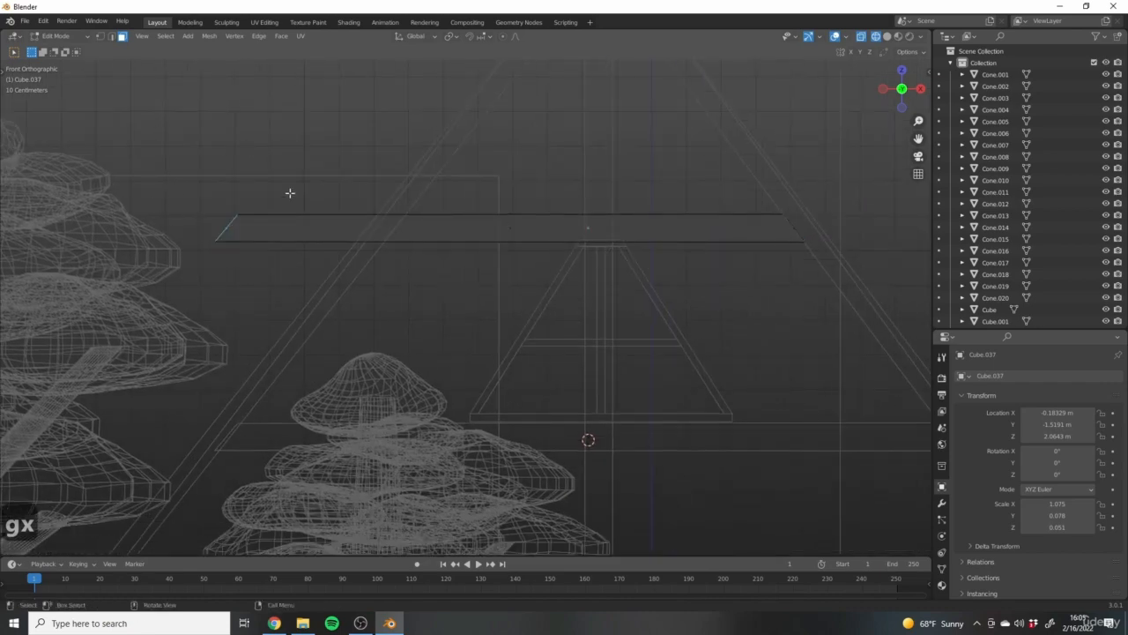
shift+middle_drag(259, 240, 208, 265)
key(g)
key(x)
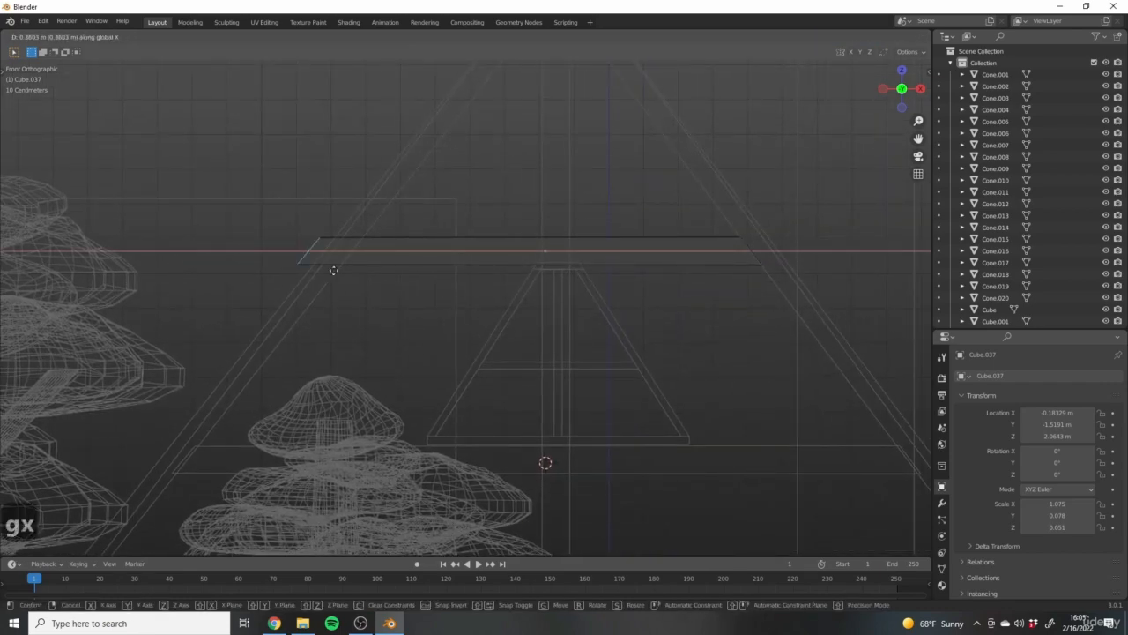
click(375, 276)
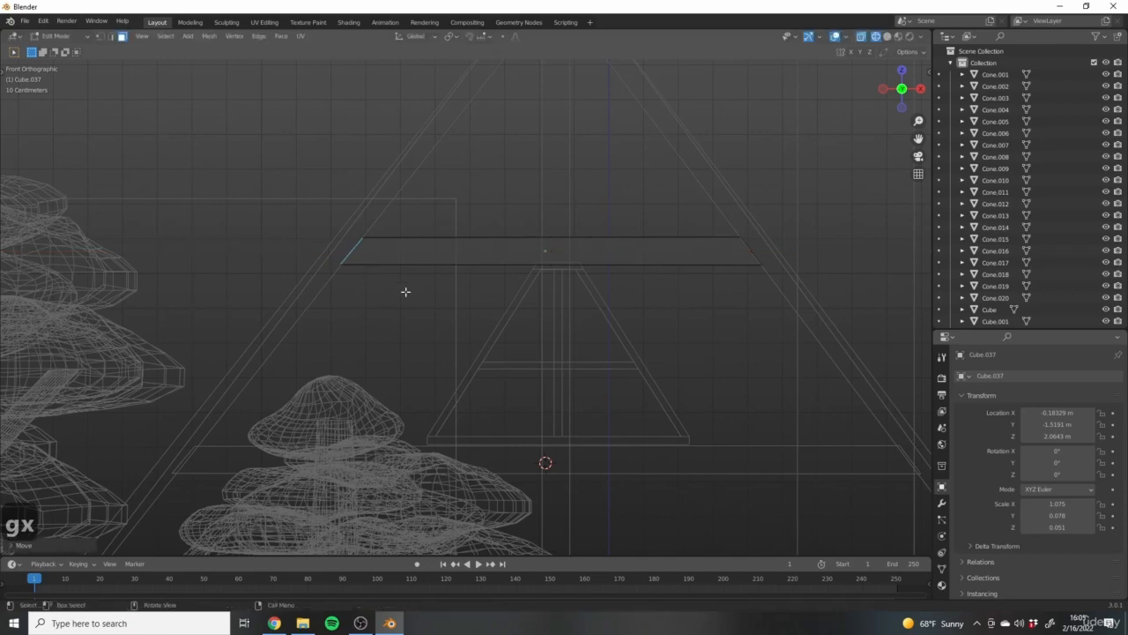
key(Tab)
Switch to solid shading and inspect how the left ends of both horizontal boards meet the sloped gable trim.
scroll(529, 318, down, 6)
key(z)
click(631, 345)
middle_drag(631, 344, 439, 318)
scroll(439, 318, up, 3)
scroll(439, 318, up, 2)
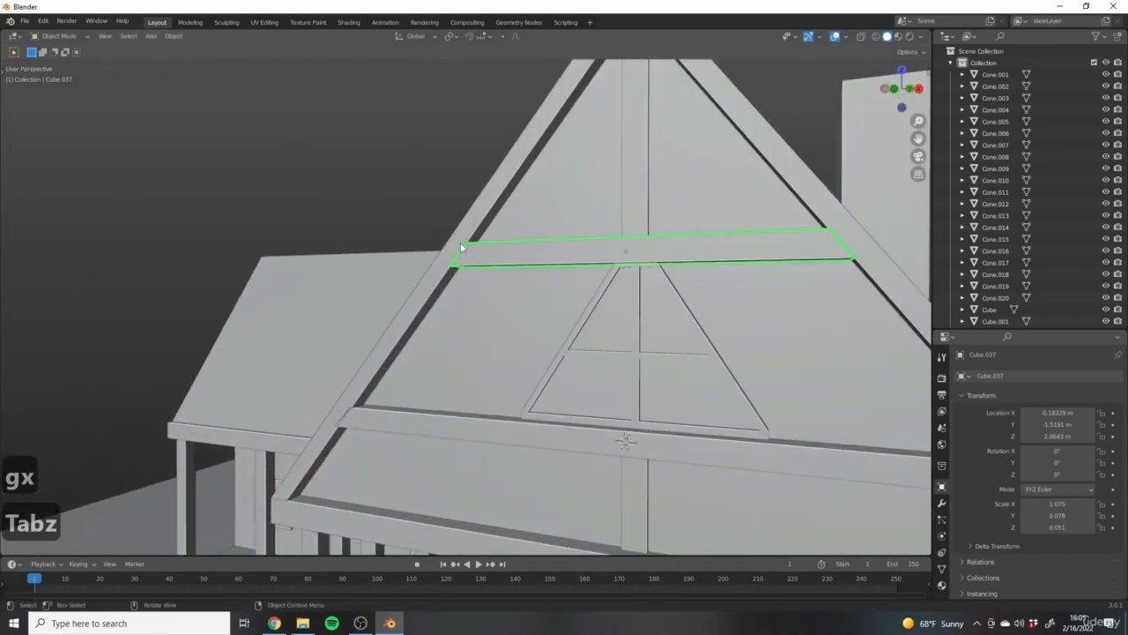
scroll(349, 415, up, 3)
middle_drag(349, 416, 389, 397)
mouse_move(389, 396)
shift+middle_down()
mouse_move(297, 463)
mouse_move(305, 409)
mouse_move(343, 427)
mouse_move(386, 368)
mouse_move(519, 331)
shift+middle_up()
scroll(291, 463, down, 2)
Select the lower horizontal board and, in Edit Mode with wireframe shading, move its left end face to the sloped trim's edge.
click(305, 407)
key(KP_1)
scroll(363, 376, up, 5)
key(Tab)
key(z)
click(400, 349)
drag(364, 295, 449, 346)
key(g)
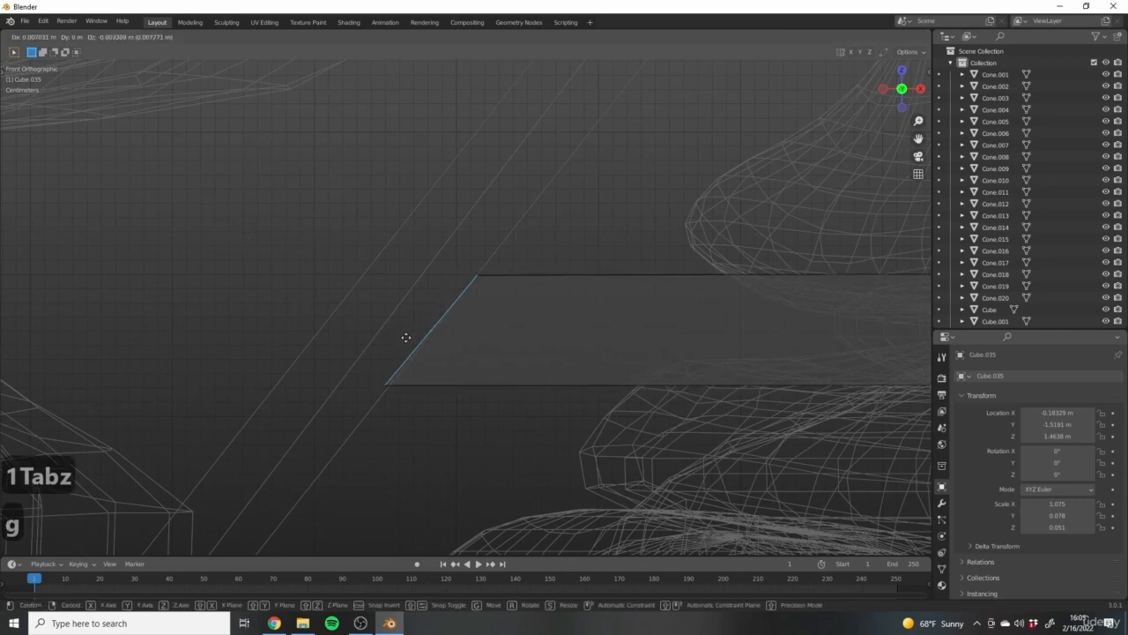
click(450, 370)
scroll(390, 248, up, 4)
scroll(409, 349, down, 3)
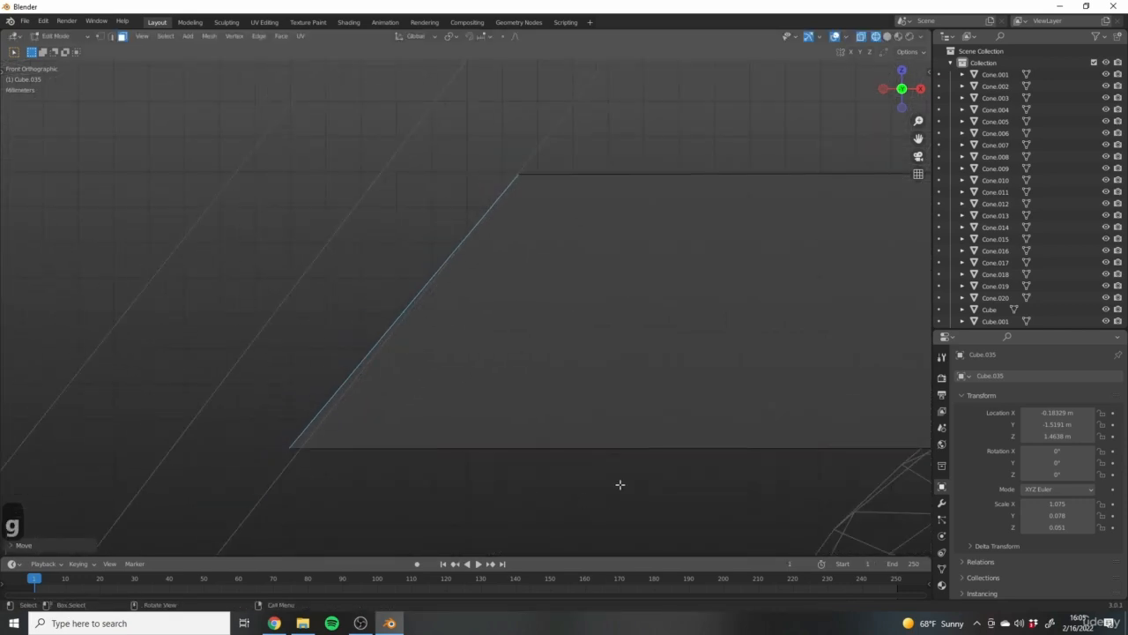
Rotate the lower board's left end face to match the trim's slope, nudge it into alignment, and return to Object Mode.
key(r)
click(686, 459)
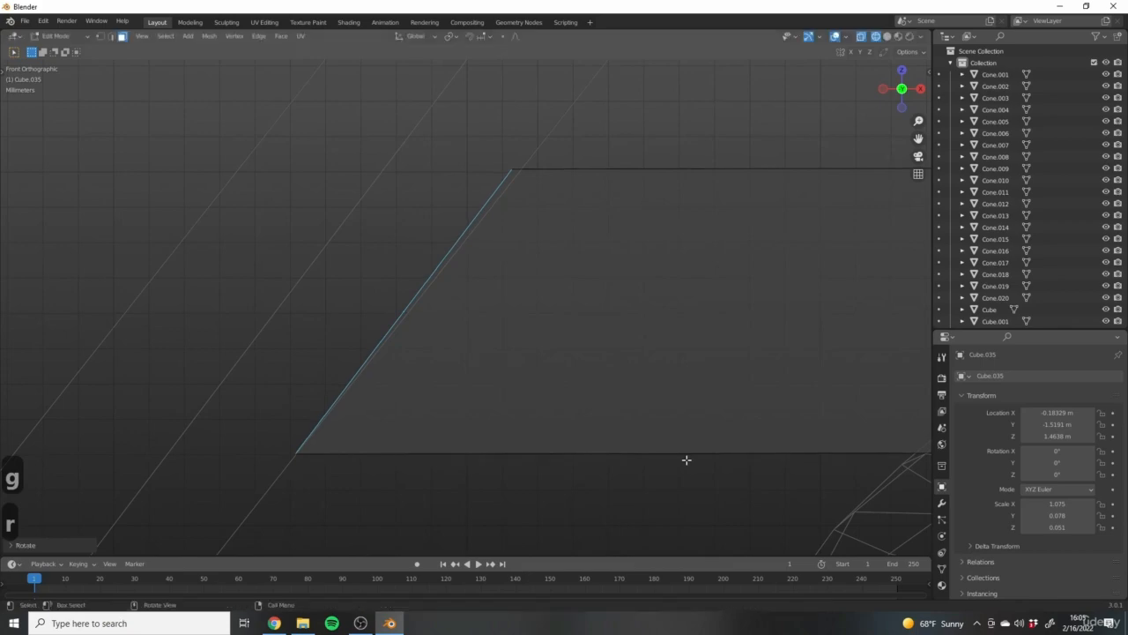
key(r)
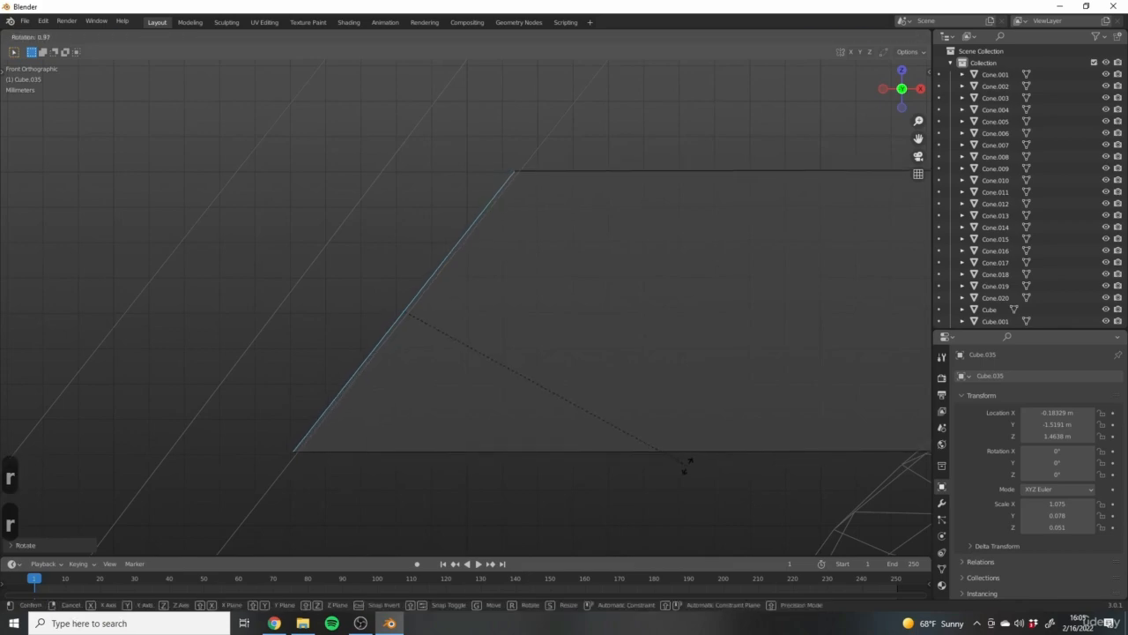
click(686, 461)
key(g)
click(690, 468)
scroll(625, 444, down, 4)
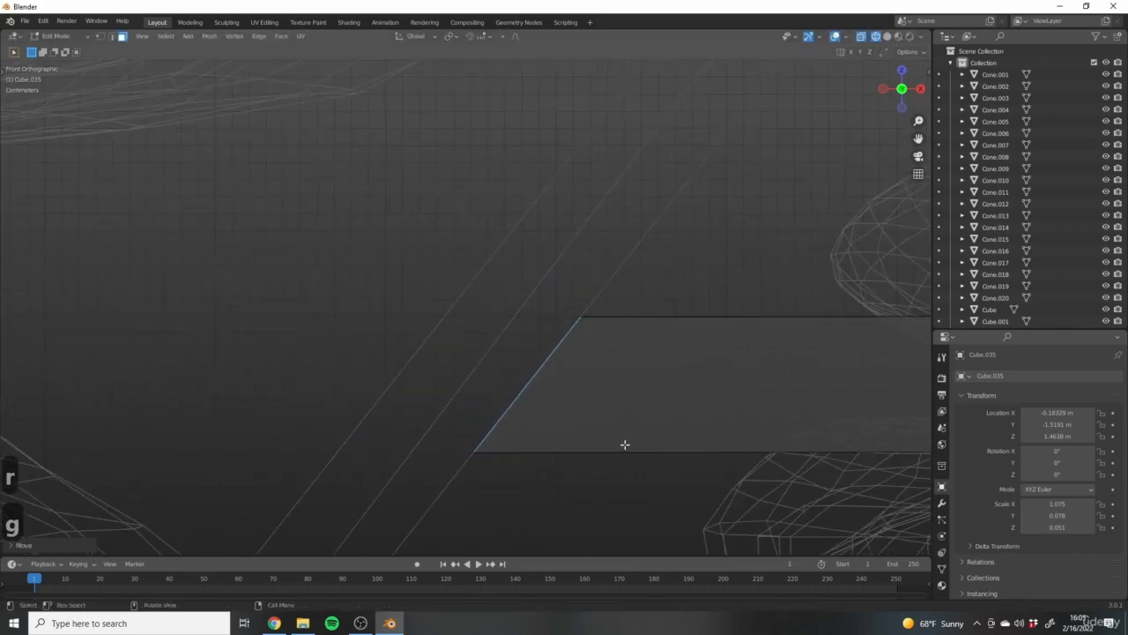
key(Tab)
scroll(573, 409, down, 10)
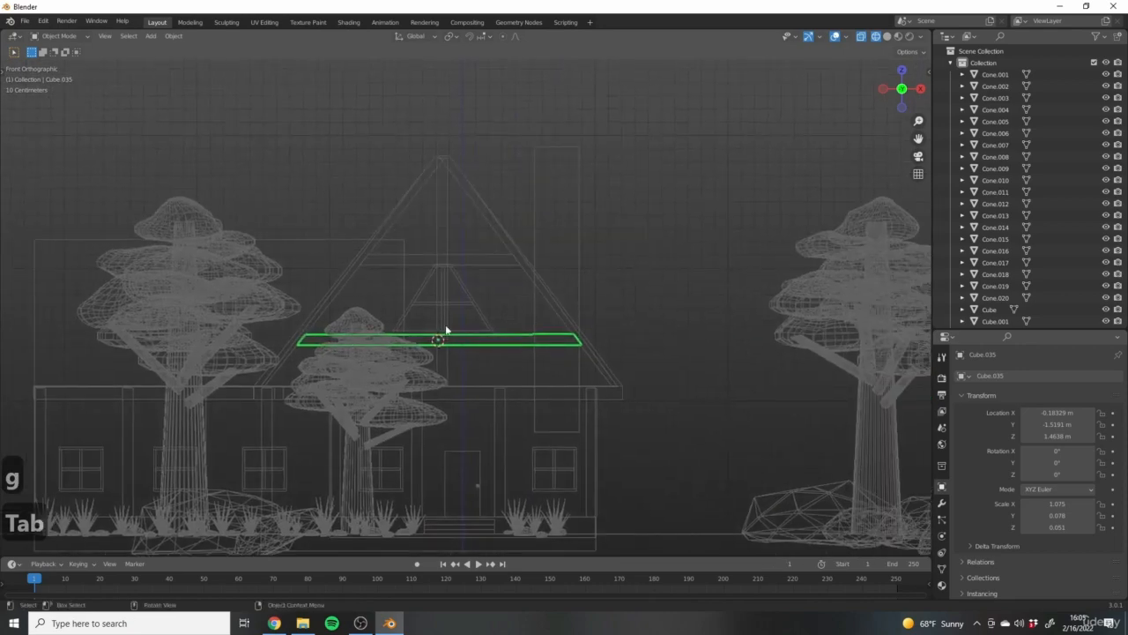
Return to solid shading and, in Edit Mode, select the narrow ridge face along the top of the roof body.
key(z)
mouse_move(476, 333)
middle_down()
mouse_move(561, 373)
mouse_move(326, 482)
mouse_move(313, 511)
mouse_move(428, 395)
mouse_move(313, 444)
mouse_move(662, 438)
mouse_move(639, 469)
mouse_move(658, 344)
mouse_move(654, 381)
mouse_move(540, 375)
mouse_move(443, 280)
middle_up()
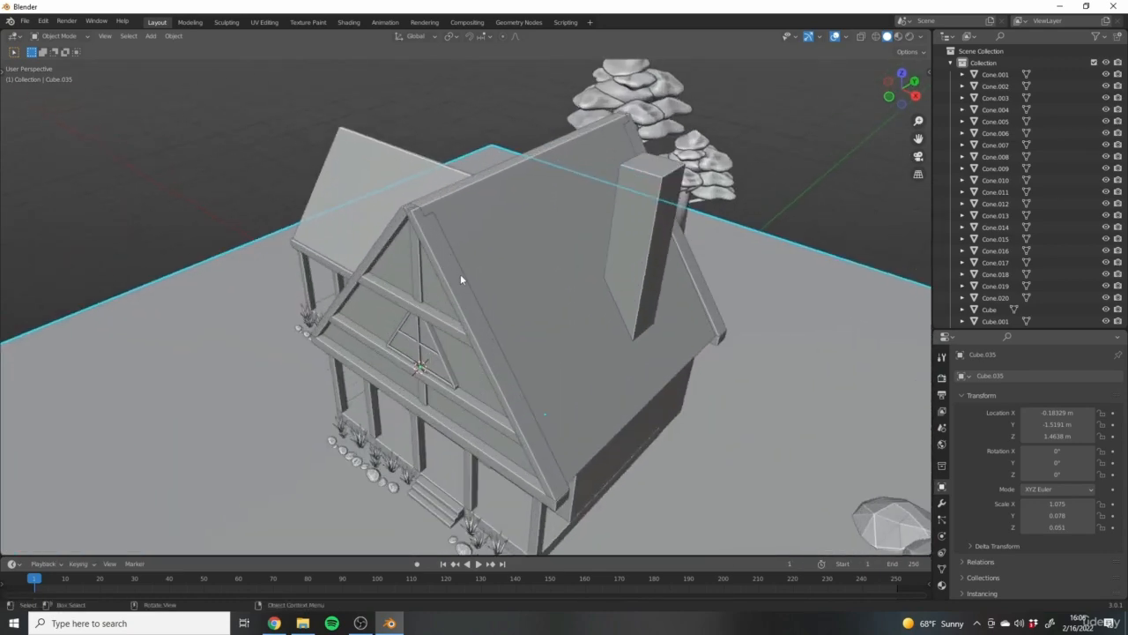
click(558, 358)
key(Tab)
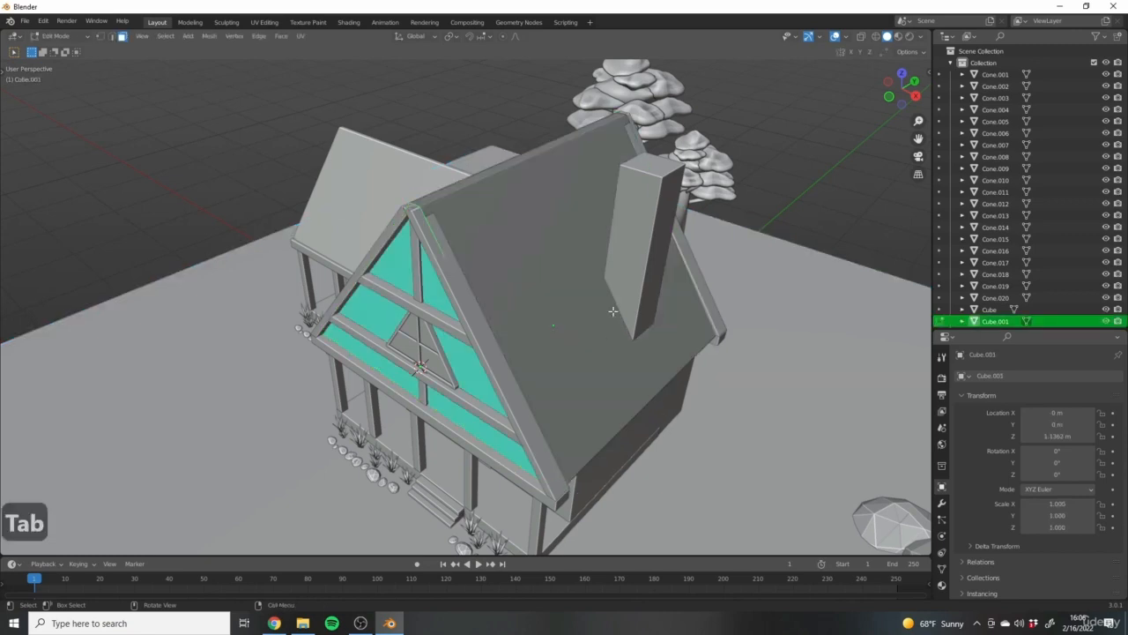
middle_drag(585, 336, 627, 448)
click(487, 264)
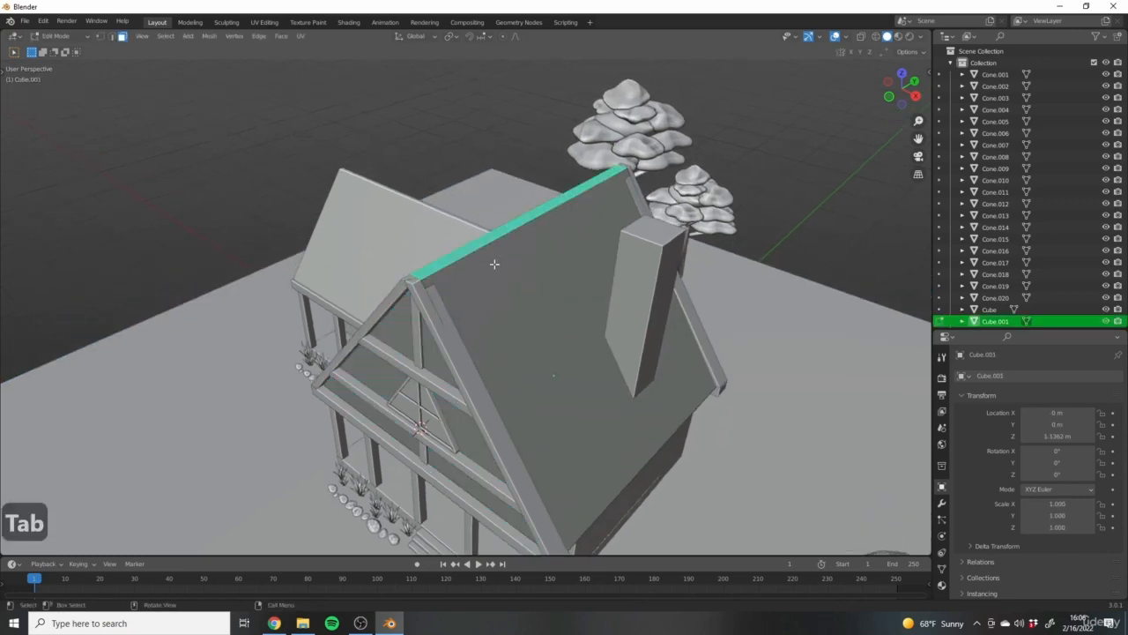
Examine the ridge face from several sides and how it meets the gable trims at both ends of the roof.
middle_drag(487, 265, 287, 306)
middle_drag(425, 280, 467, 303)
shift+middle_drag(364, 300, 485, 297)
scroll(612, 304, up, 4)
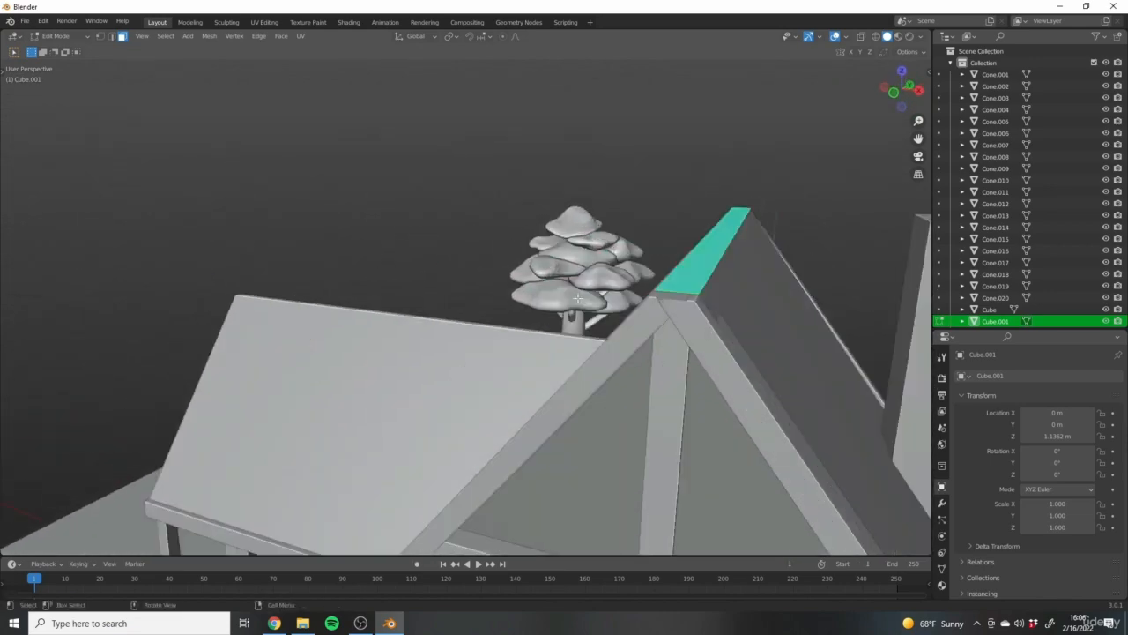
scroll(696, 282, down, 3)
shift+middle_drag(703, 284, 556, 306)
scroll(654, 304, down, 3)
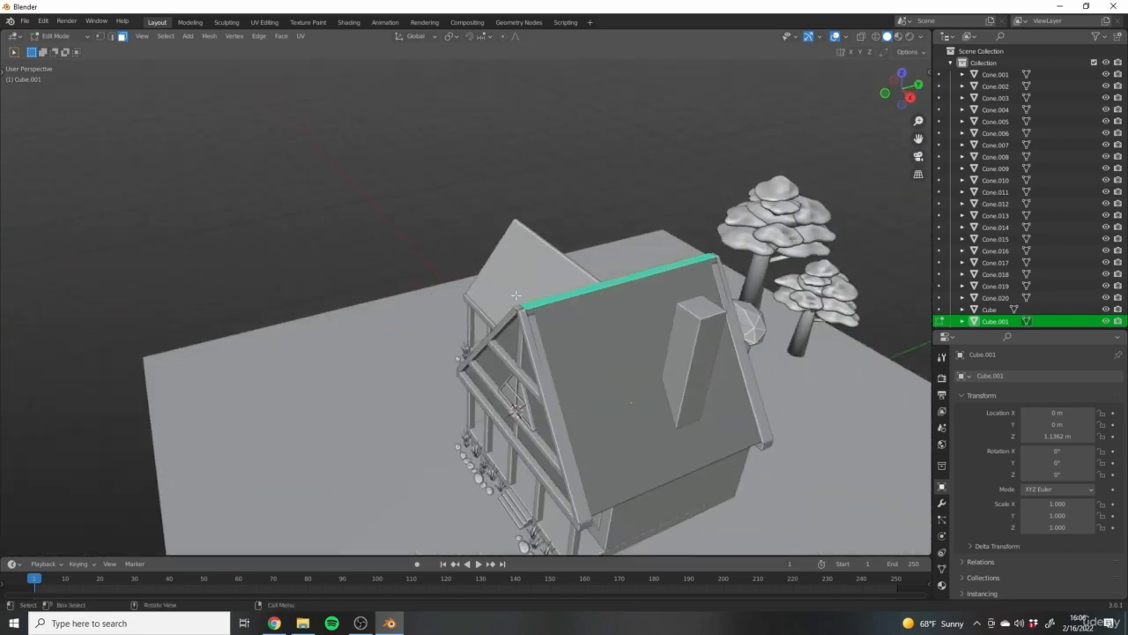
scroll(564, 319, up, 5)
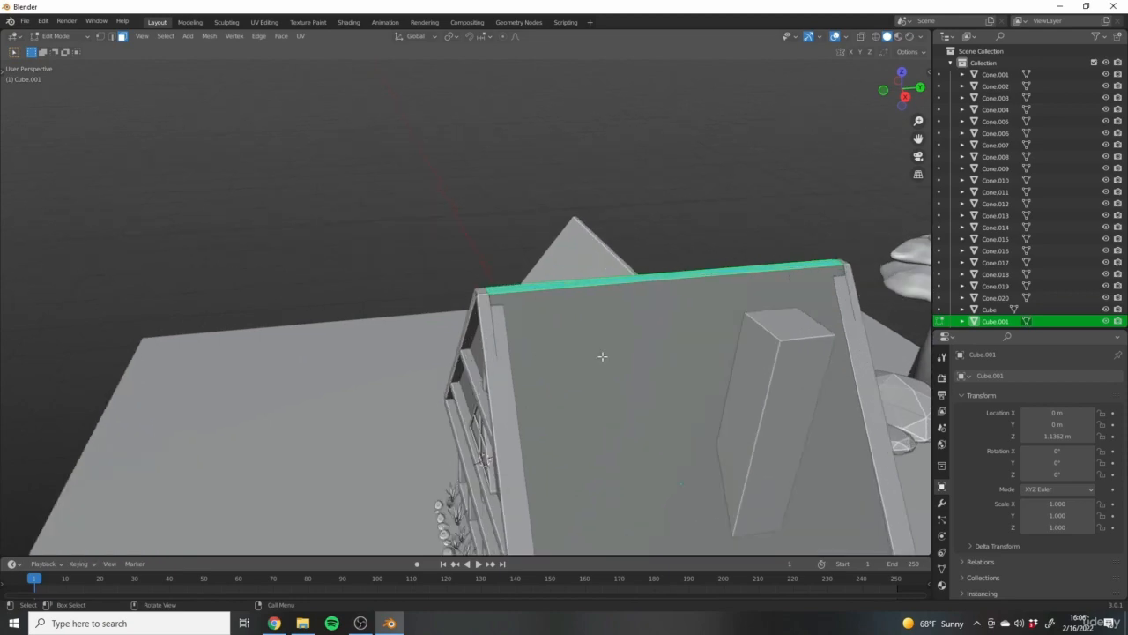
middle_drag(575, 328, 567, 302)
scroll(566, 302, up, 2)
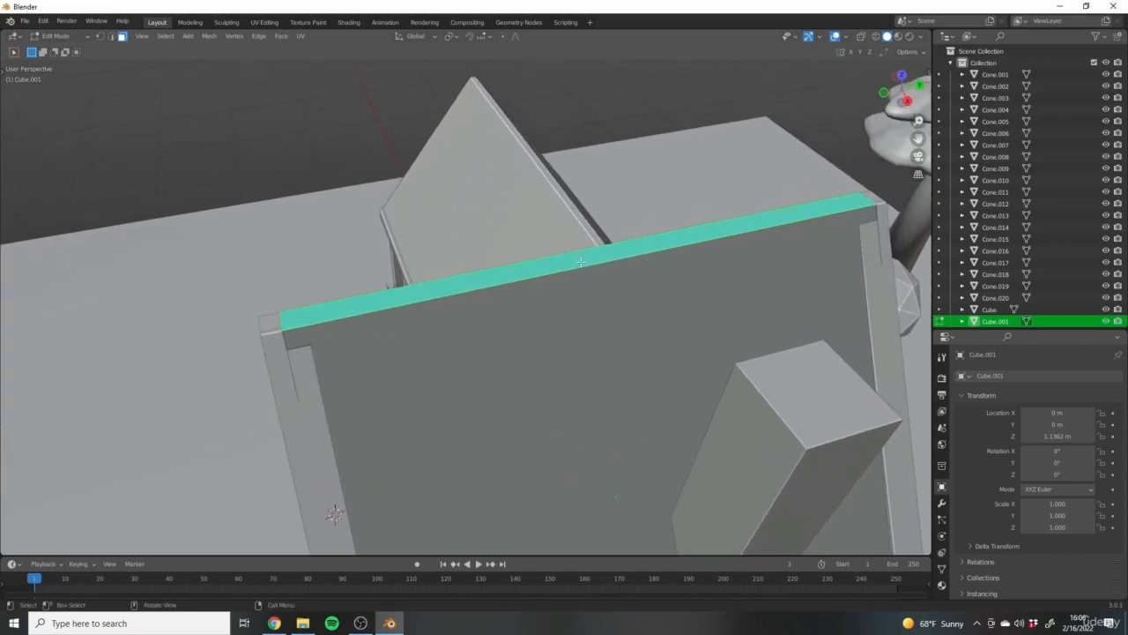
middle_drag(580, 261, 552, 315)
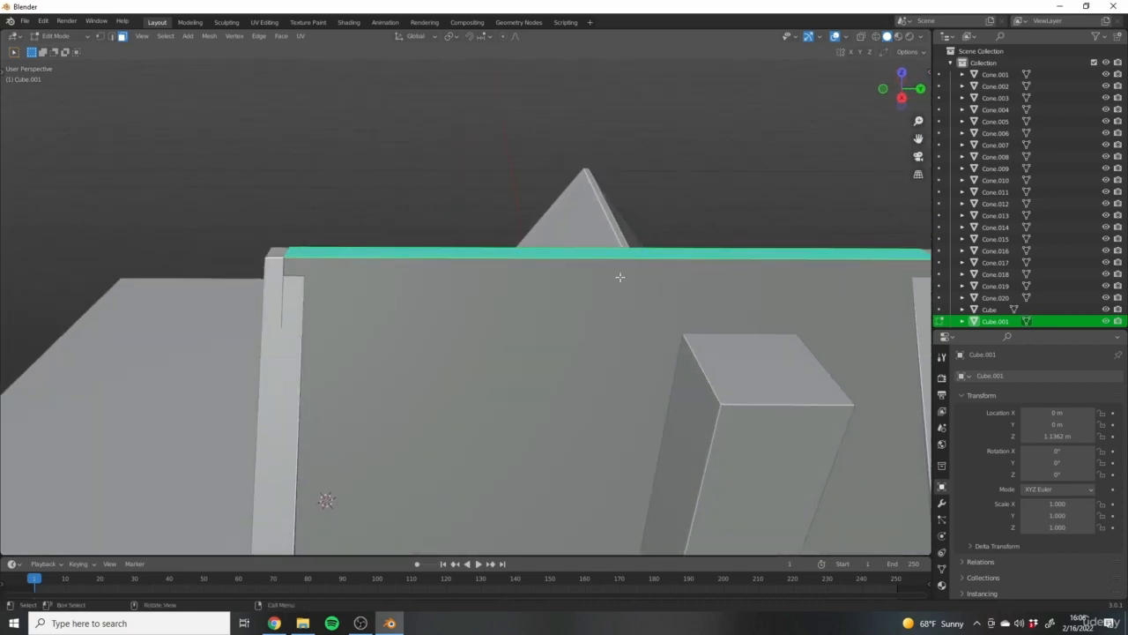
middle_drag(548, 293, 518, 309)
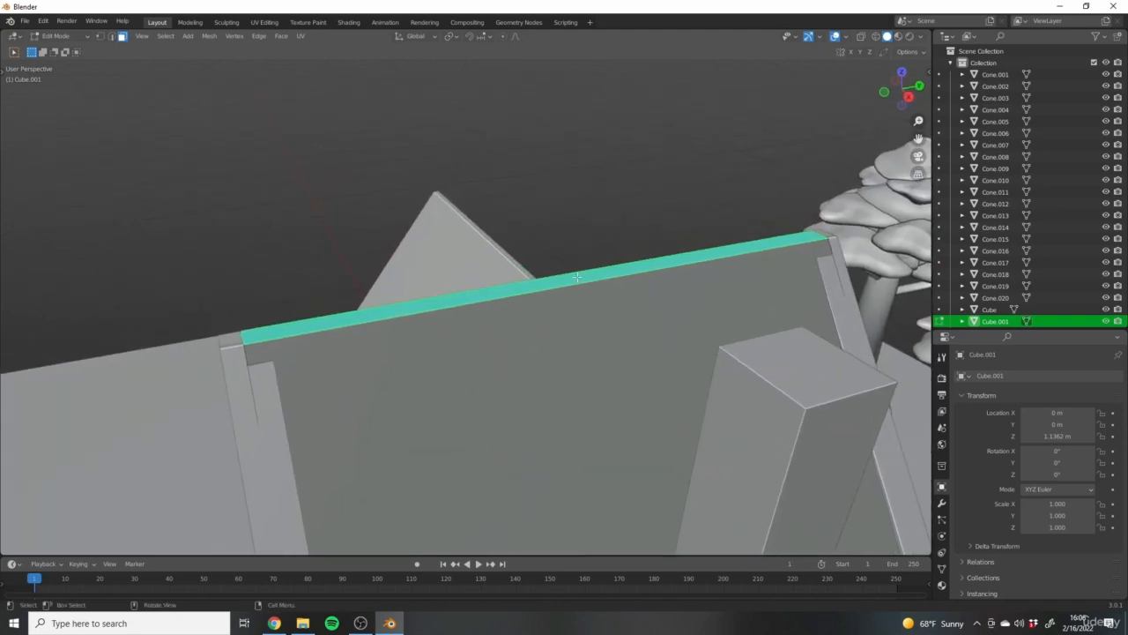
Try duplicating the ridge face in place and stretching the copy along Y over the gable trims, and undo the attempt.
key(shift+d)
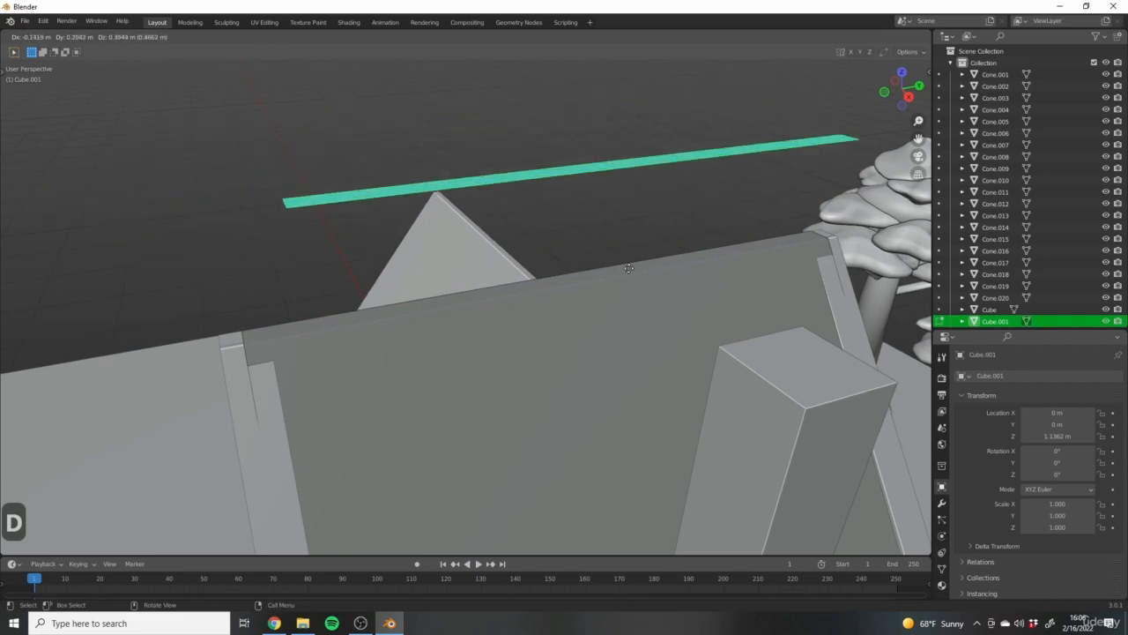
click(545, 223)
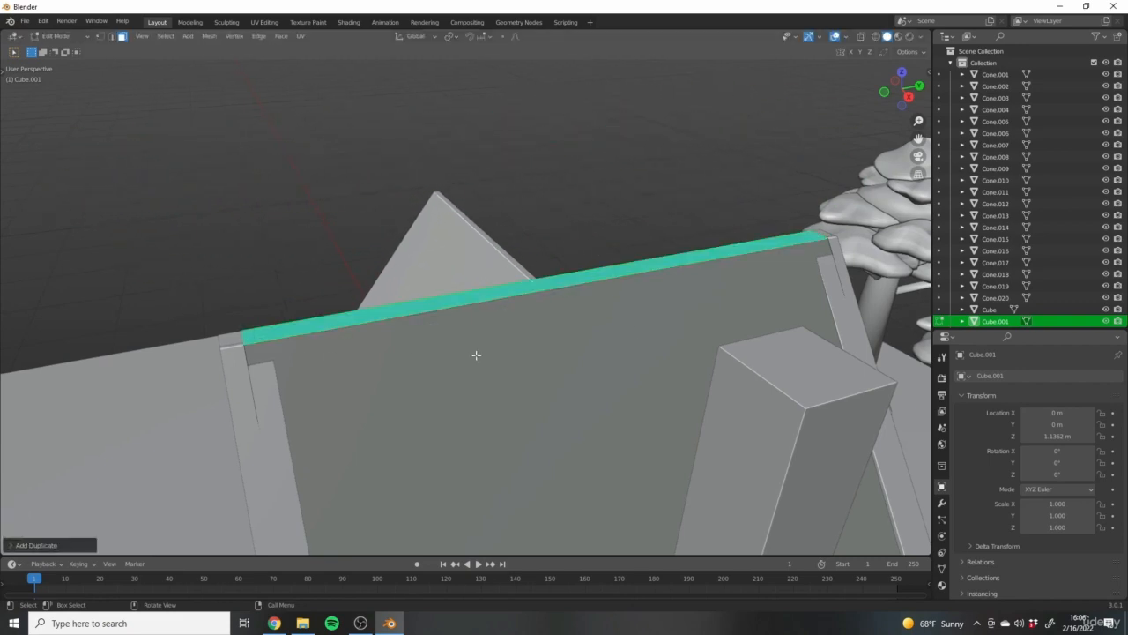
middle_drag(478, 342, 500, 335)
key(s)
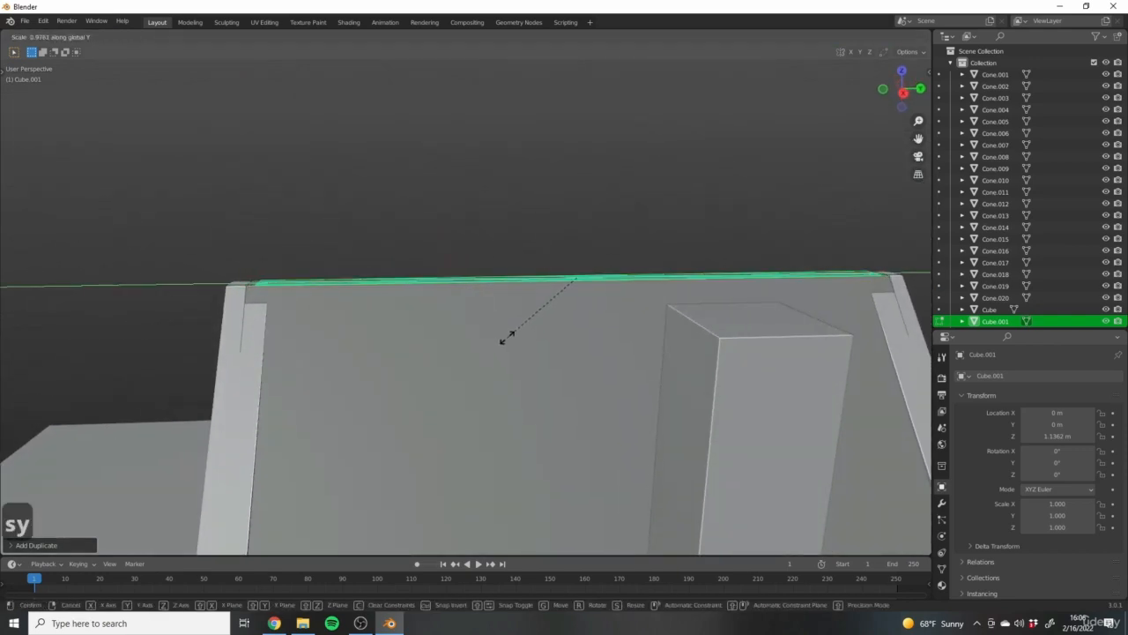
click(493, 331)
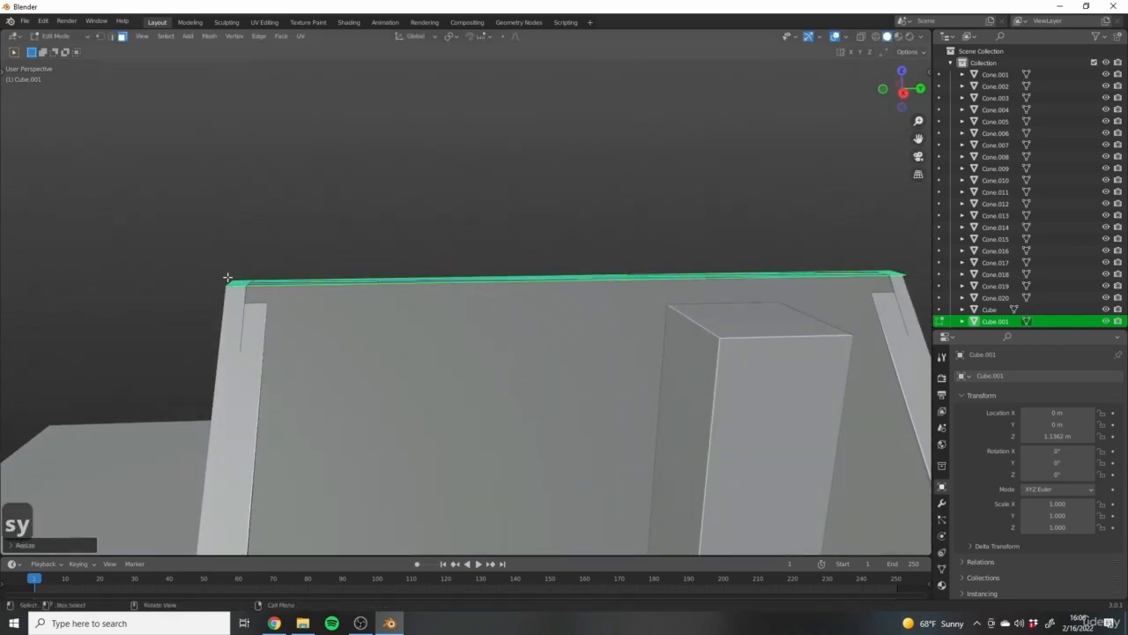
middle_drag(392, 292, 494, 375)
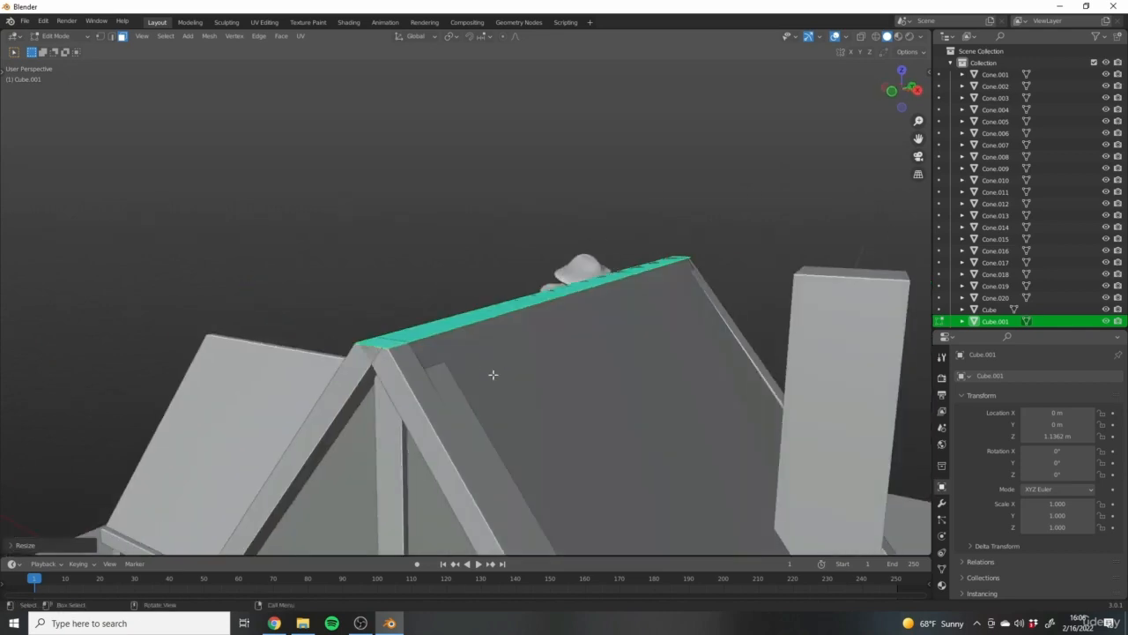
key(ctrl+z)
key(ctrl+z)
Leave Edit Mode on the roof body and place the 3D cursor at the gable's apex in front view.
middle_drag(586, 340, 657, 384)
key(Tab)
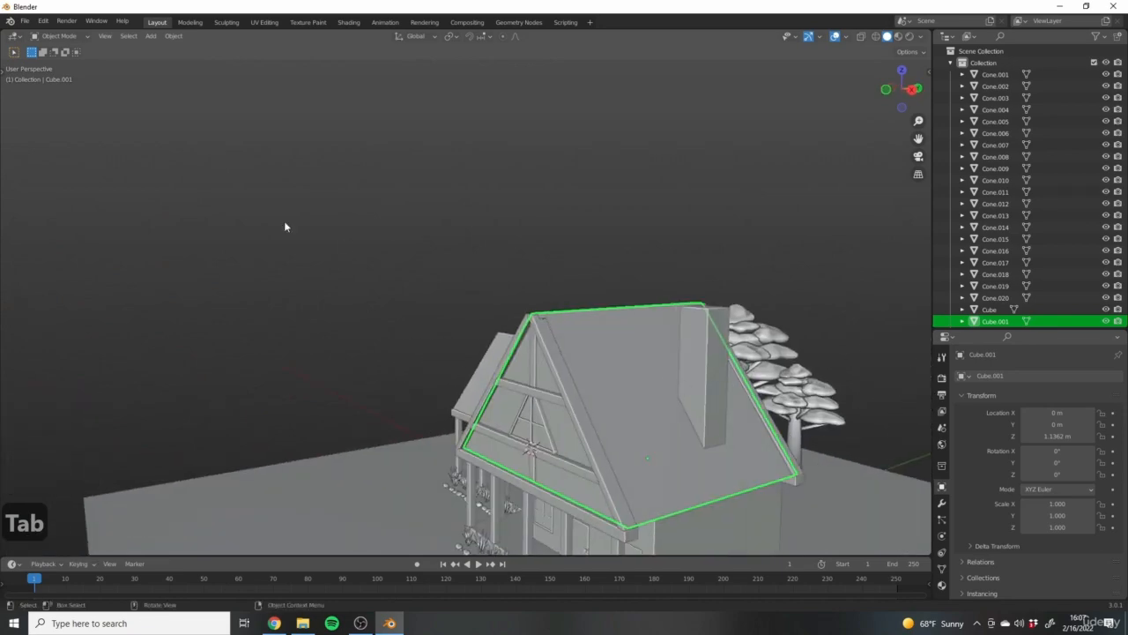
middle_drag(552, 312, 572, 269)
key(1)
key(1)
scroll(536, 312, up, 1)
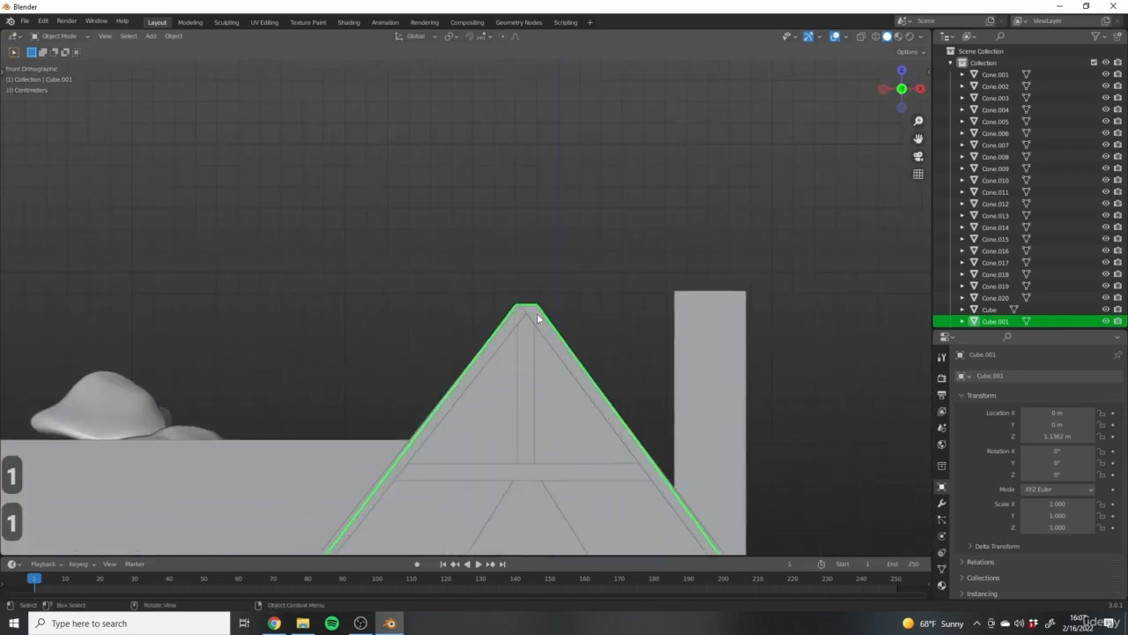
scroll(536, 312, up, 3)
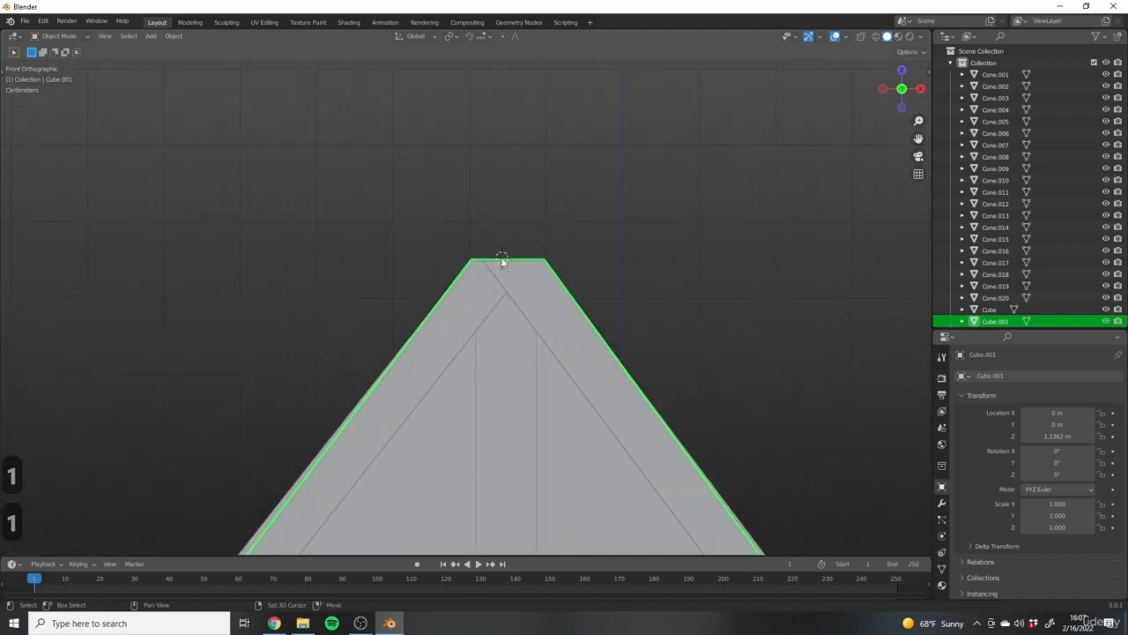
key(shift+a)
mouse_move(520, 272)
click(591, 297)
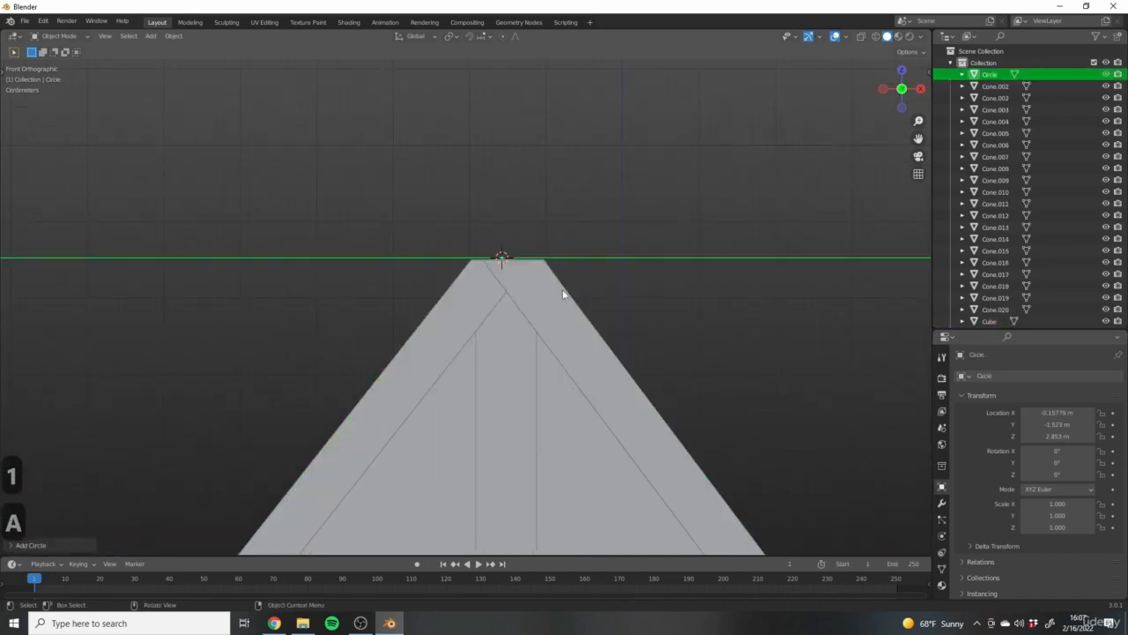
key(ctrl+z)
Add a cube at the roof's apex and, in top view, move it along Y to the middle of the ridge.
key(shift+a)
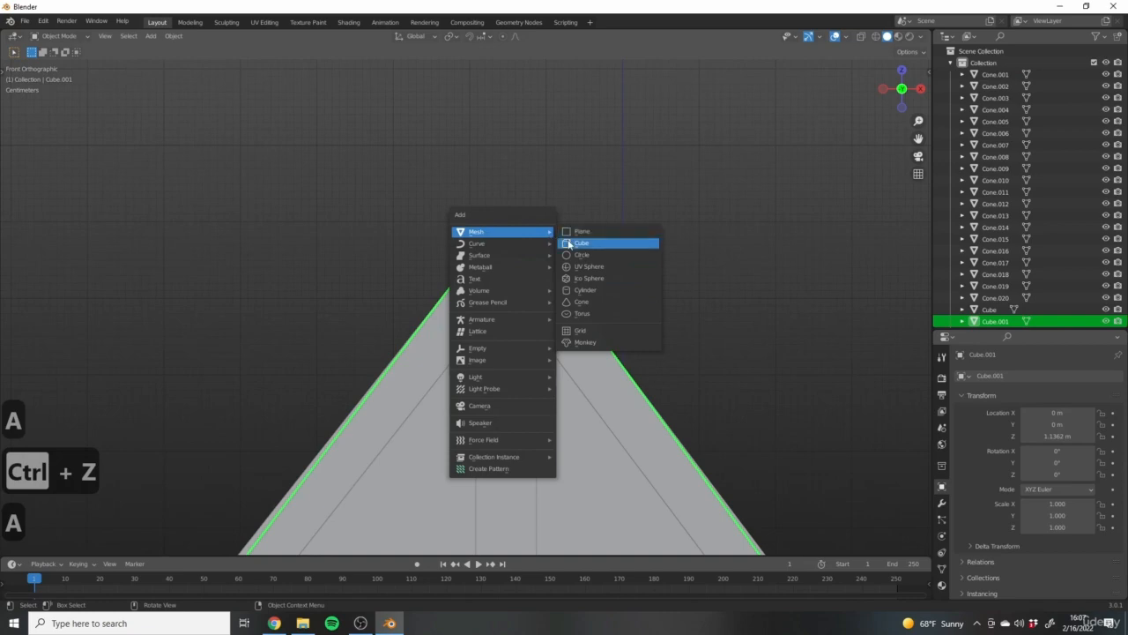
click(568, 244)
scroll(612, 311, down, 15)
middle_drag(653, 318, 587, 365)
scroll(589, 369, up, 6)
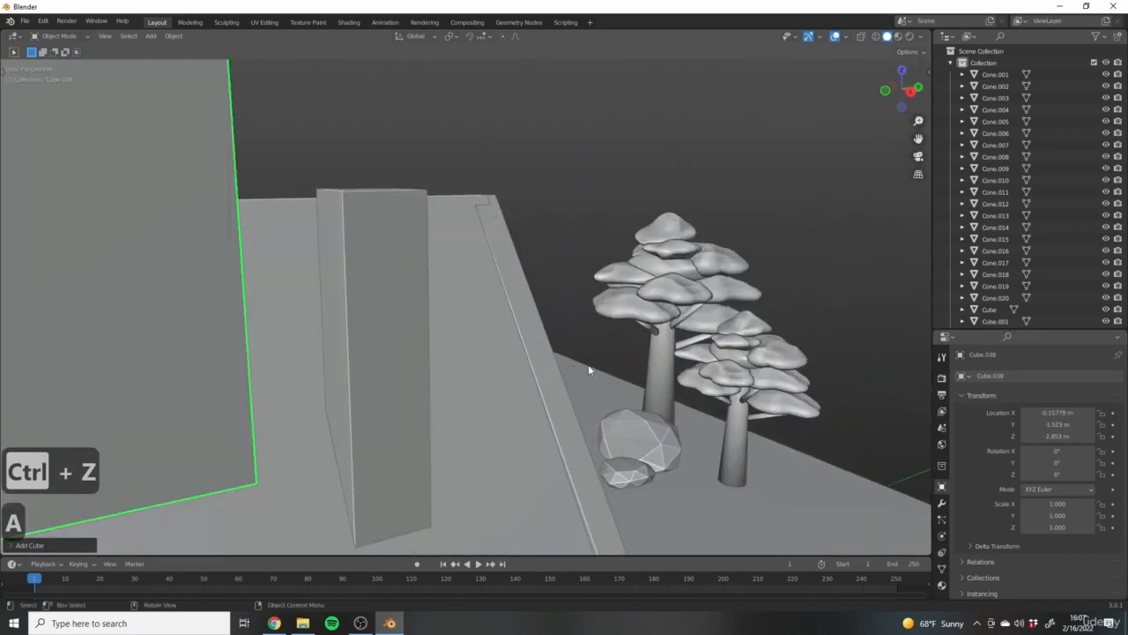
scroll(588, 366, down, 5)
key(KP_7)
shift+middle_drag(439, 340, 513, 403)
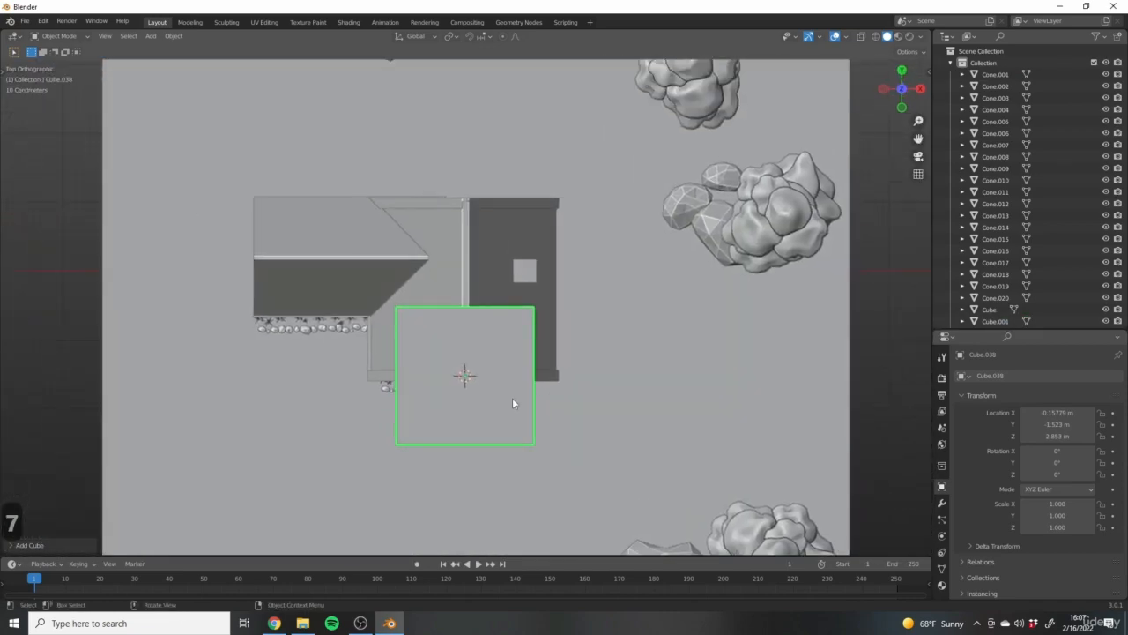
key(g)
key(y)
click(518, 308)
Thin the cube into a narrow ridge beam, scaling it to about 0.057 along X and flattening it along Z.
key(s)
key(x)
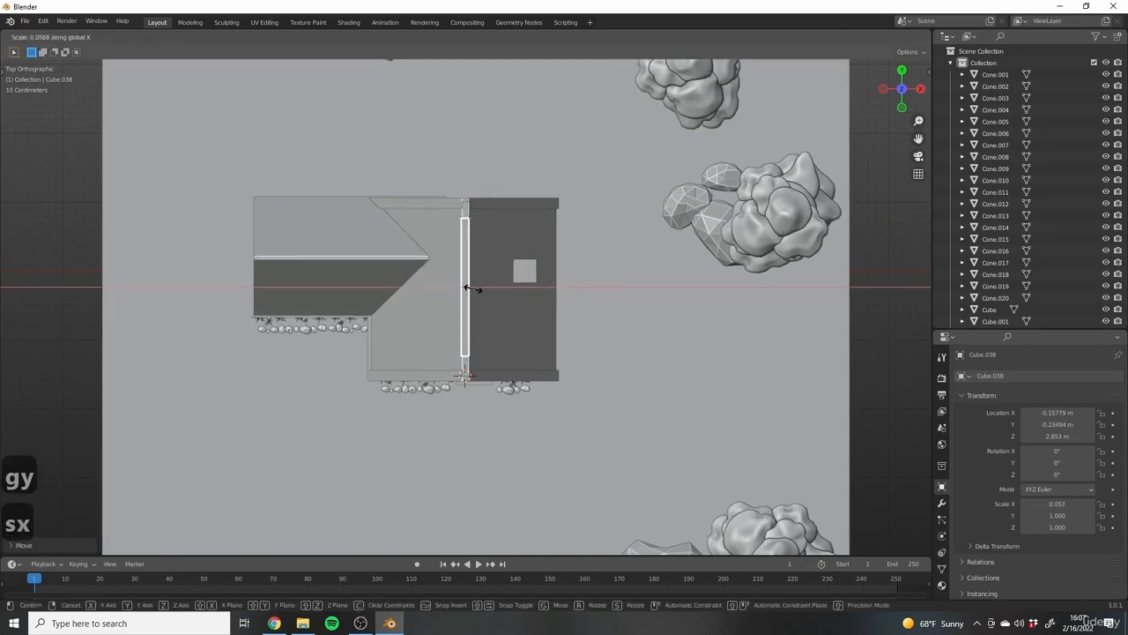
click(471, 288)
middle_drag(471, 288, 616, 347)
key(s)
key(z)
click(544, 309)
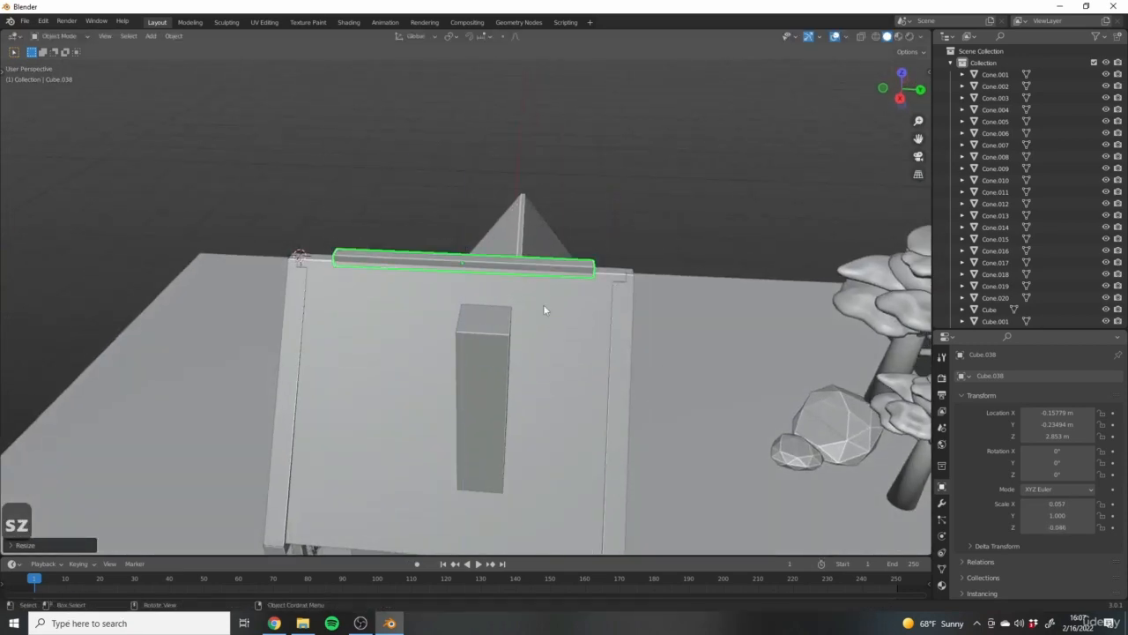
Lengthen the ridge beam to a Y scale of about 1.3 so it spans the whole roof ridge.
key(s)
key(x)
key(s)
key(y)
click(576, 315)
In Edit Mode, move the upper end face of the rear gable's chimney-side sloped trim along X, and return to Object Mode.
middle_drag(577, 314, 559, 358)
click(559, 358)
key(Tab)
key(z)
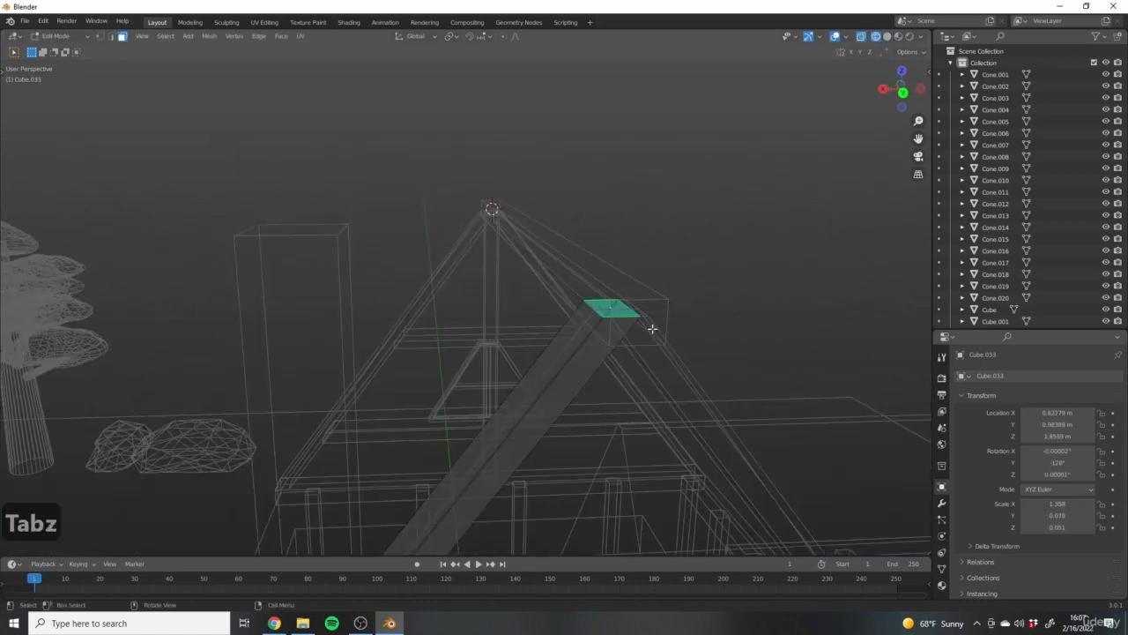
key(z)
key(g)
key(x)
click(596, 361)
key(Tab)
Select the ridge beam's front end face in Edit Mode, adjust it along Y at the gable trim, and return to Object Mode.
mouse_move(594, 363)
middle_down()
mouse_move(548, 373)
mouse_move(380, 332)
mouse_move(431, 330)
mouse_move(498, 347)
mouse_move(567, 395)
middle_up()
key(Tab)
key(Tab)
click(498, 347)
key(Tab)
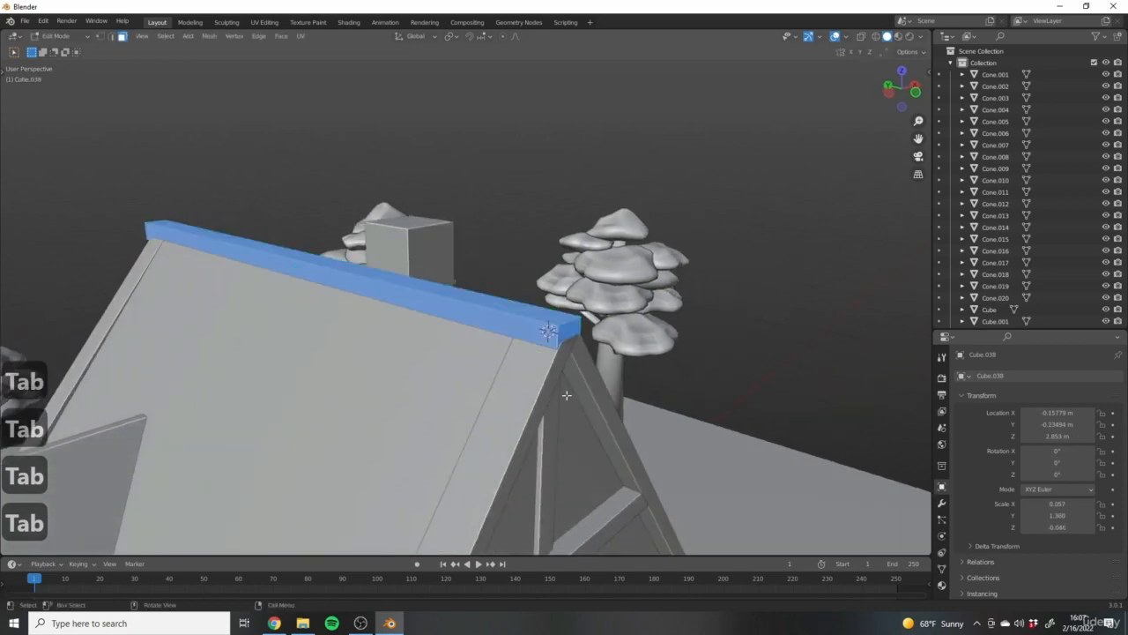
click(567, 335)
key(g)
key(y)
click(569, 353)
key(Tab)
Examine the whole scene around the house, including the ground, rocks and trees, for where more detail is needed.
middle_drag(769, 441, 608, 423)
key(Tab)
key(Tab)
click(843, 492)
scroll(632, 428, up, 4)
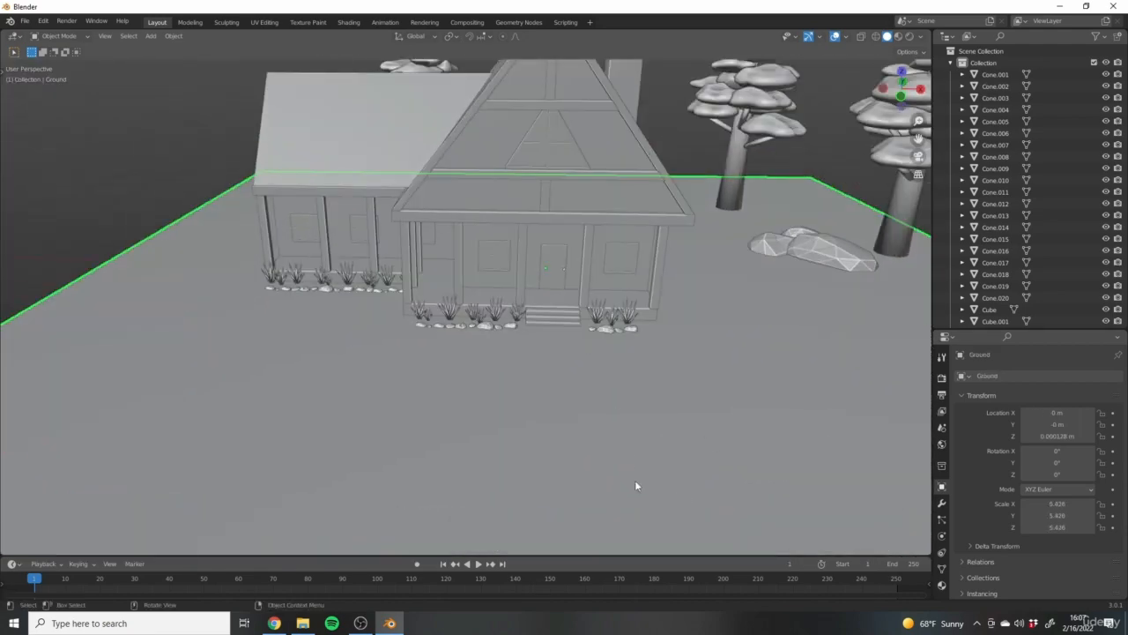
scroll(635, 484, down, 5)
scroll(607, 426, up, 4)
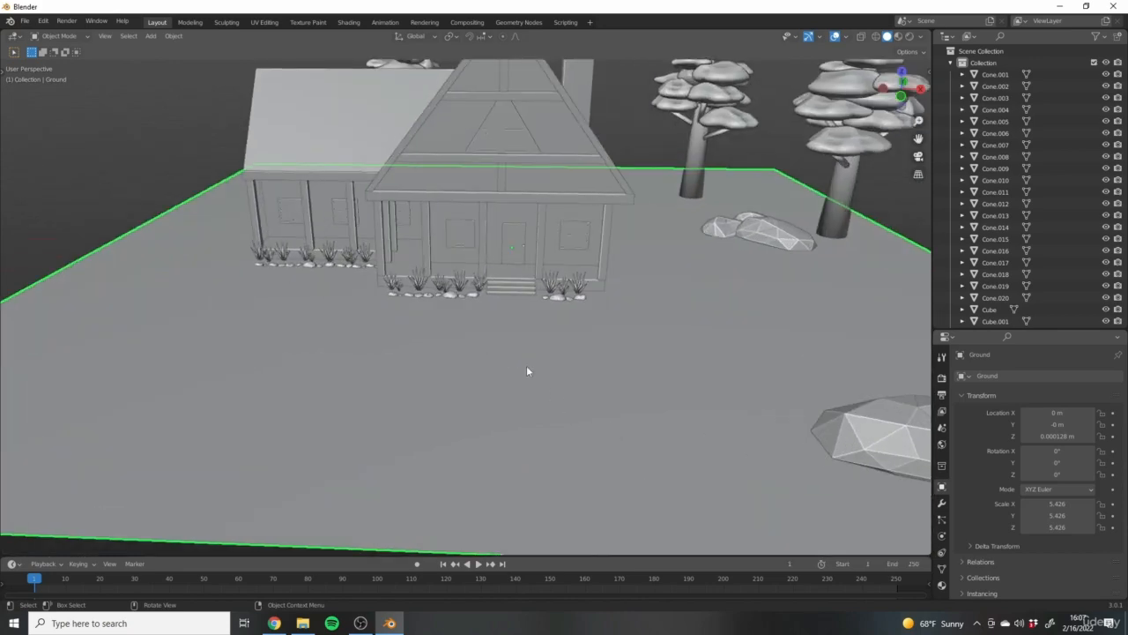
click(722, 225)
scroll(627, 388, down, 4)
middle_drag(627, 388, 690, 416)
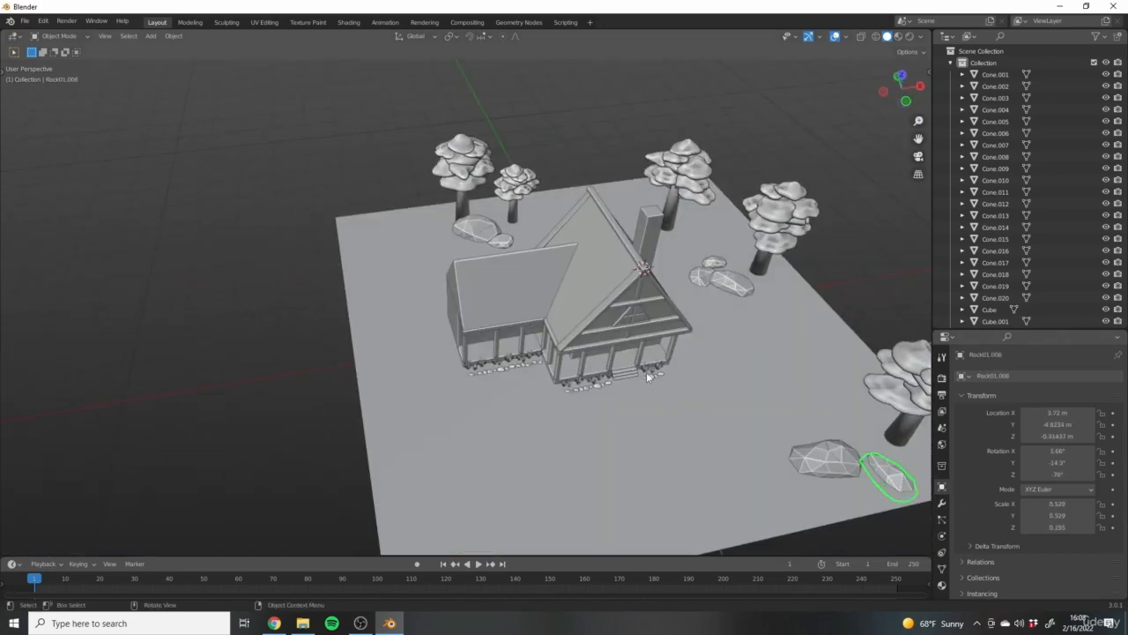
middle_drag(646, 372, 571, 451)
scroll(513, 420, up, 4)
click(511, 419)
middle_drag(511, 419, 609, 443)
Add a new cube at the 3D cursor and scale it down uniformly to about 0.157.
key(1)
key(shift+a)
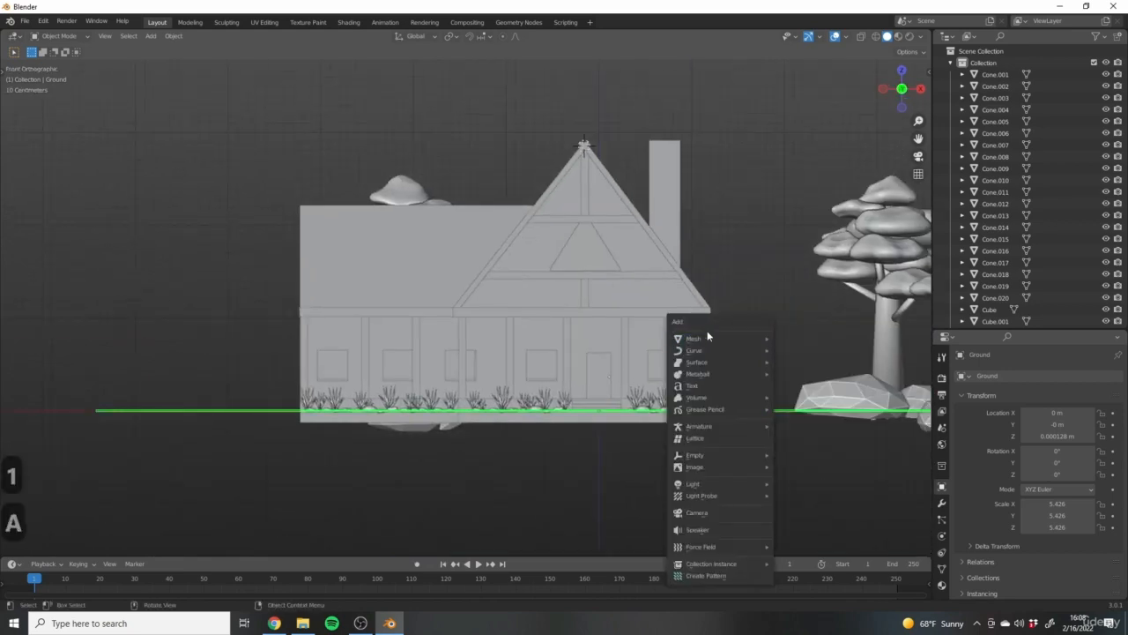
mouse_move(707, 339)
click(805, 349)
middle_drag(638, 329, 673, 349)
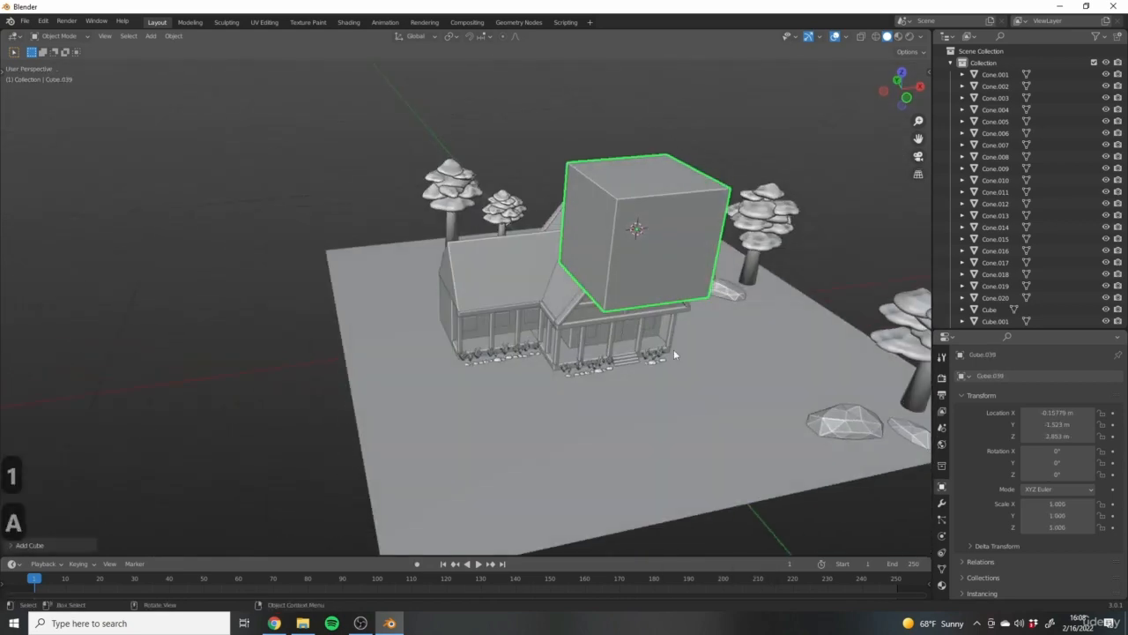
scroll(697, 370, down, 5)
middle_drag(685, 392, 783, 447)
key(s)
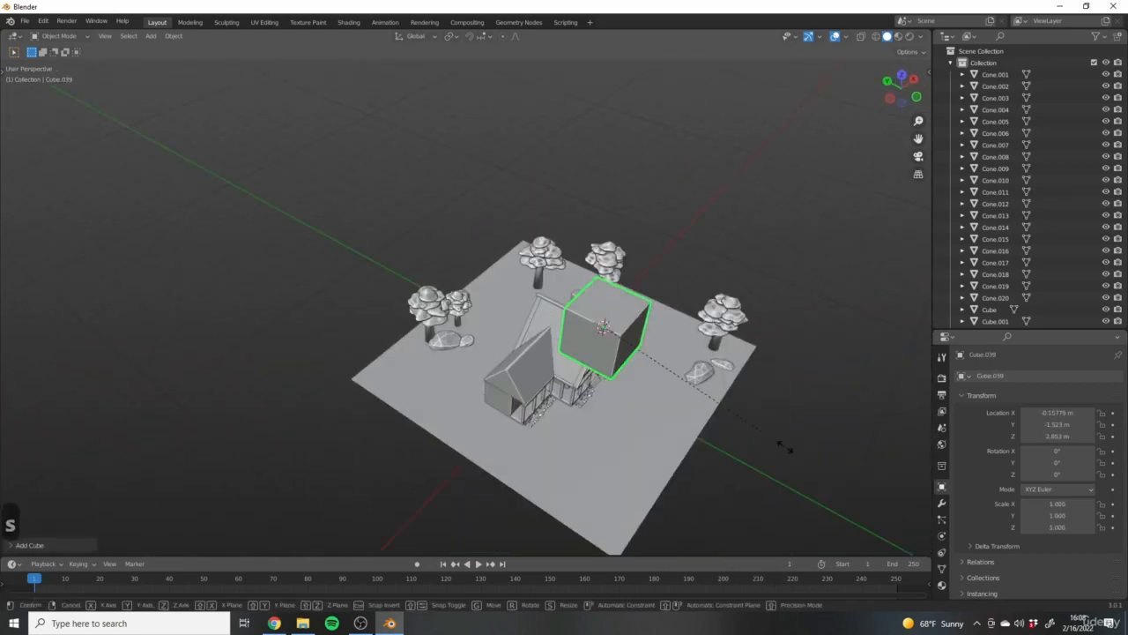
click(632, 344)
In front view, move the small cube to ground level just outside the porch wing, at about X -3.4 m and Z 0.16 m.
middle_drag(643, 379, 674, 389)
key(1)
scroll(602, 380, up, 5)
key(g)
click(506, 487)
Narrow the small cube to about 0.092 along X and thin it to about 0.027 along Y, making an upright slab.
scroll(408, 408, up, 8)
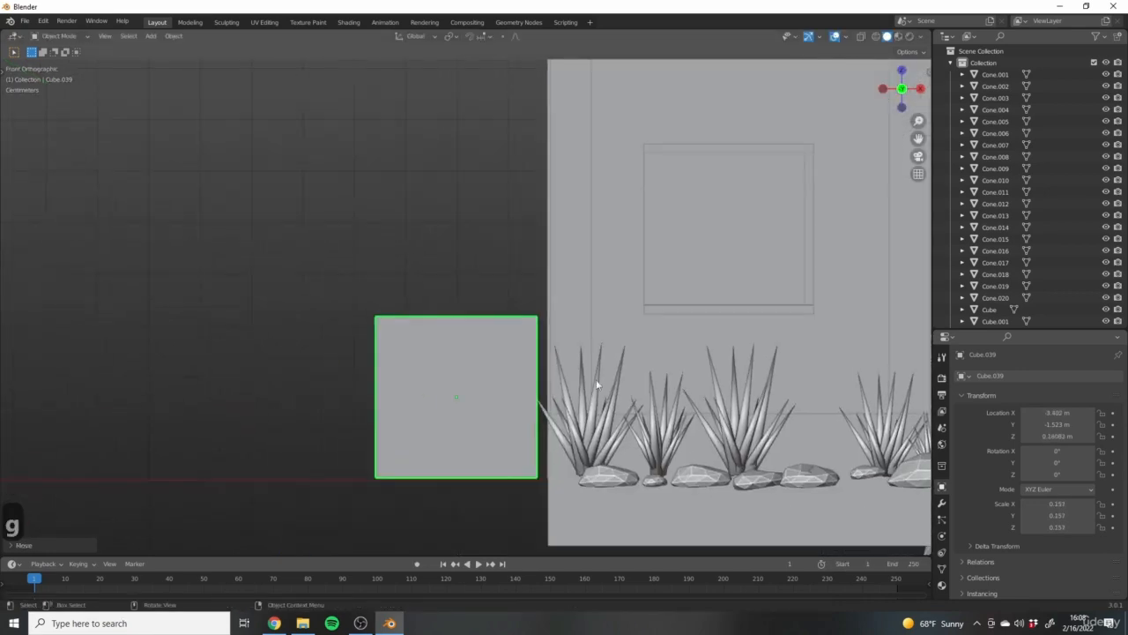
key(s)
key(x)
click(591, 427)
scroll(408, 357, down, 3)
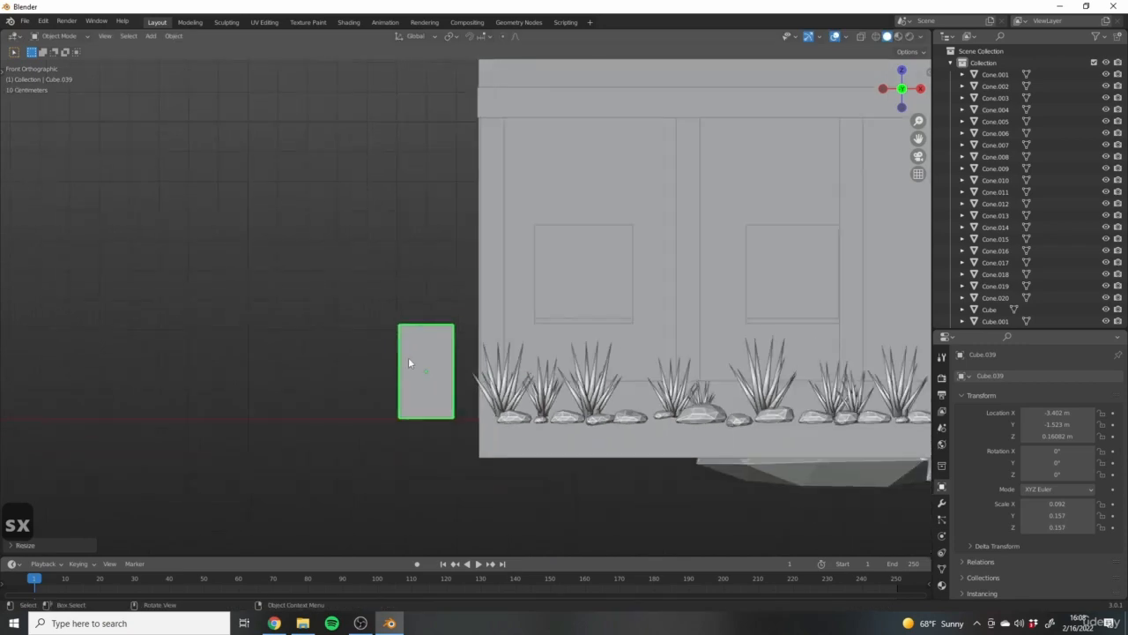
middle_drag(409, 357, 577, 464)
scroll(513, 396, down, 7)
key(s)
key(y)
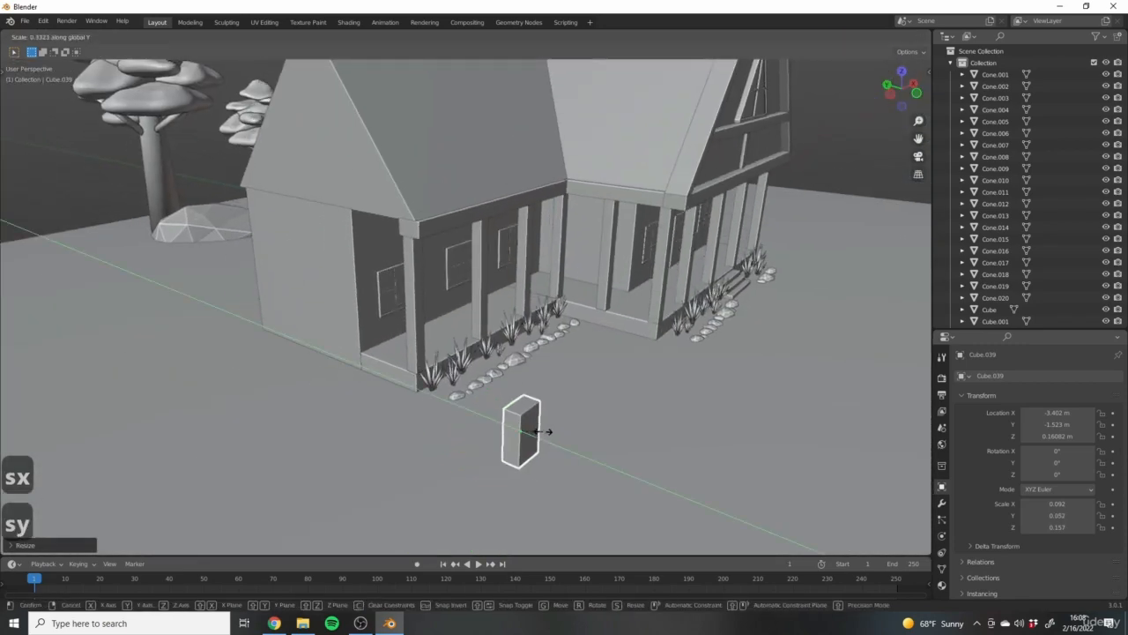
click(530, 426)
Narrow the upright slab along X to a scale of about 0.066.
scroll(581, 434, up, 5)
key(s)
key(x)
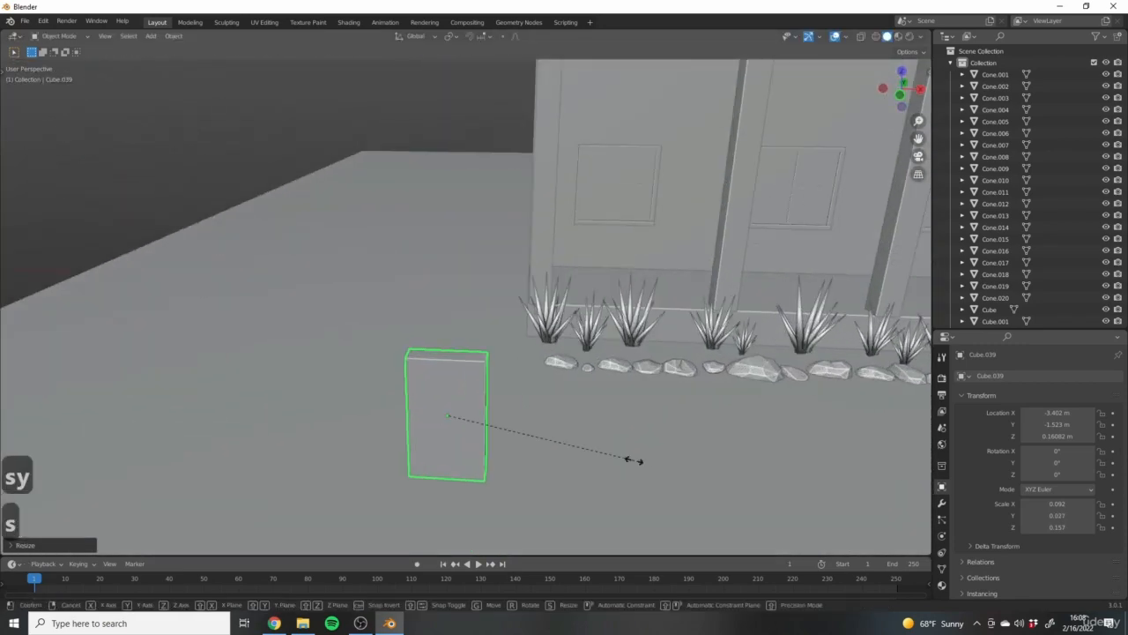
click(582, 448)
Move the slab along Y toward the house's side wall, to about Y -0.092 m.
scroll(582, 449, down, 3)
middle_drag(557, 440, 563, 470)
key(g)
key(y)
click(322, 334)
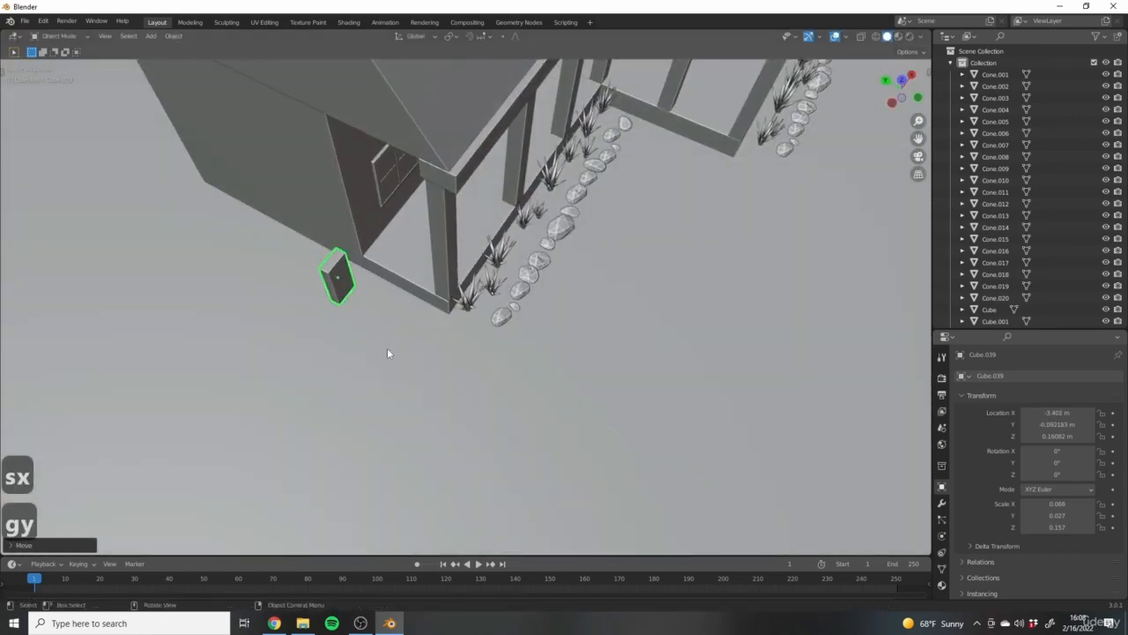
In front view, move the slab along X up against the house wall, at about X -3.294 m.
middle_drag(387, 347, 537, 319)
key(1)
shift+middle_drag(636, 360, 462, 318)
scroll(461, 318, up, 4)
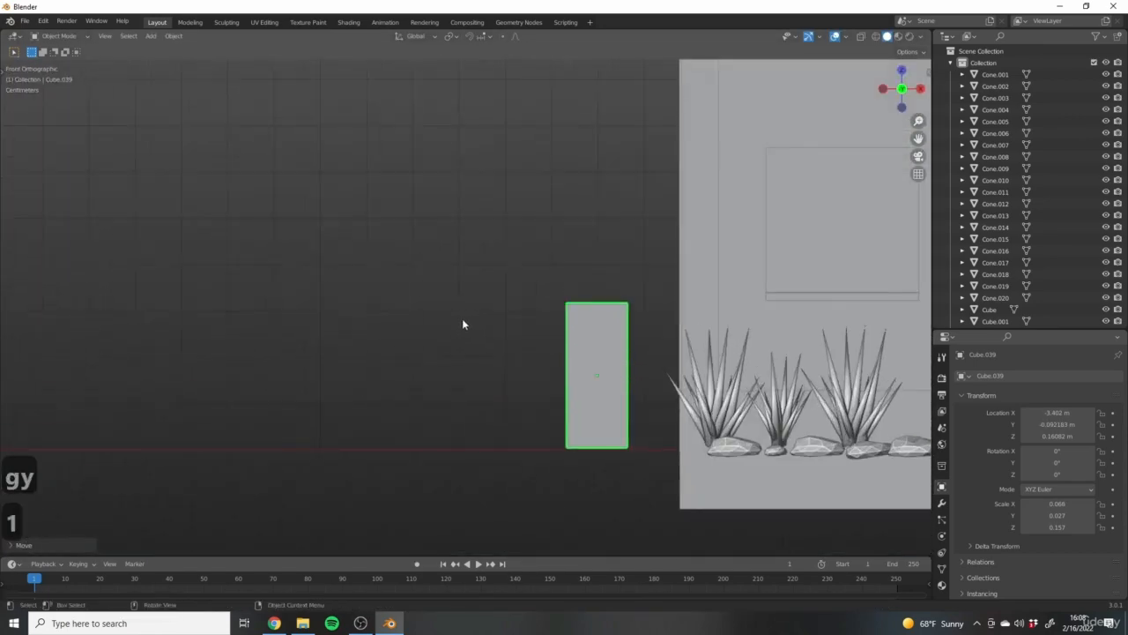
shift+middle_drag(631, 388, 423, 341)
key(g)
key(x)
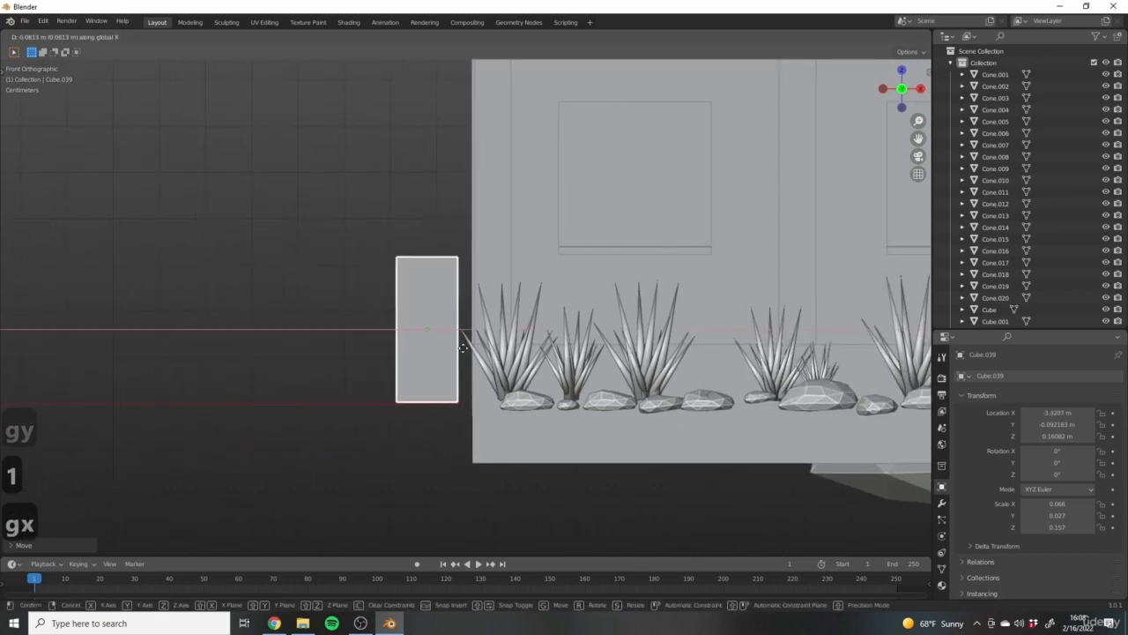
click(474, 341)
In wireframe display, raise the slab's top face about 0.48 m along Z to make a tall plank.
shift+middle_drag(356, 311, 333, 370)
key(z)
click(395, 380)
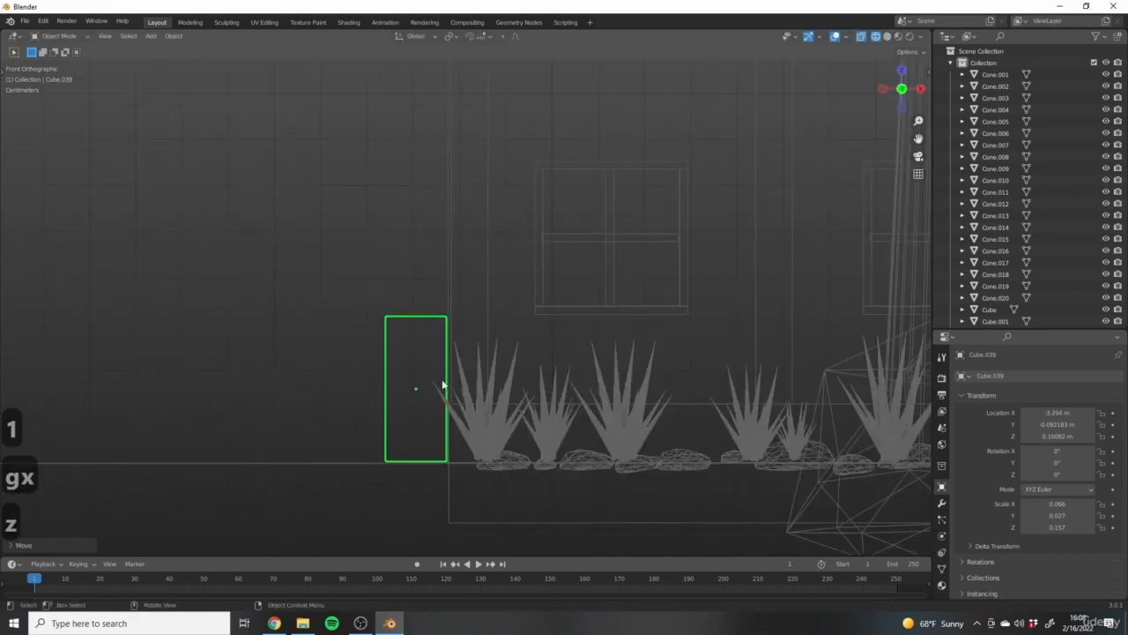
key(Tab)
shift+middle_drag(451, 307, 493, 315)
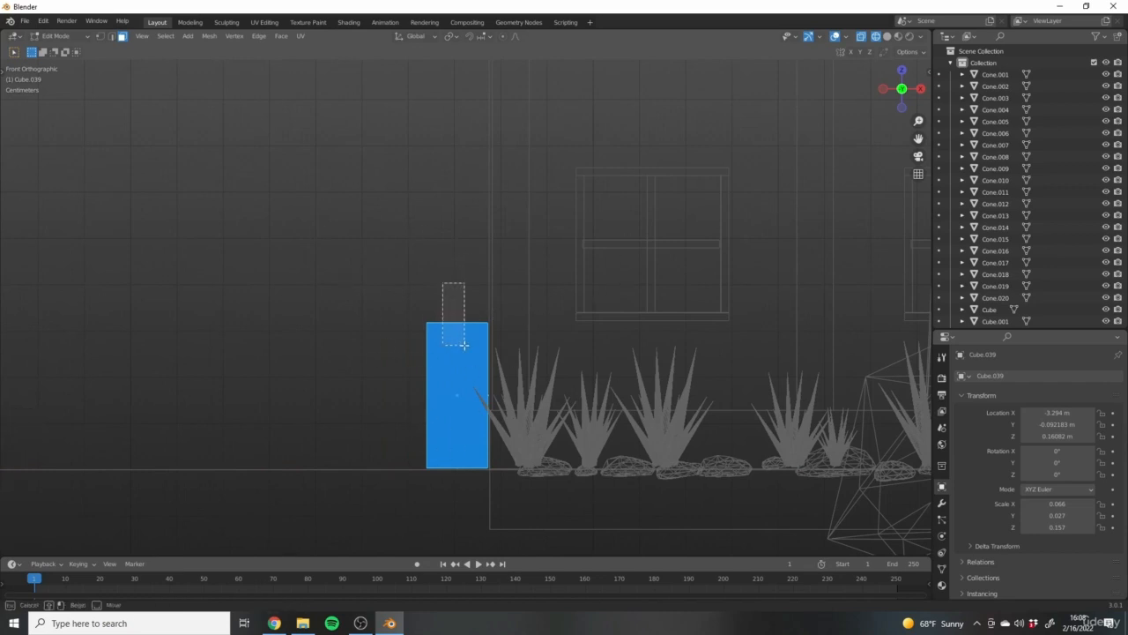
drag(464, 344, 464, 345)
scroll(458, 370, down, 6)
key(g)
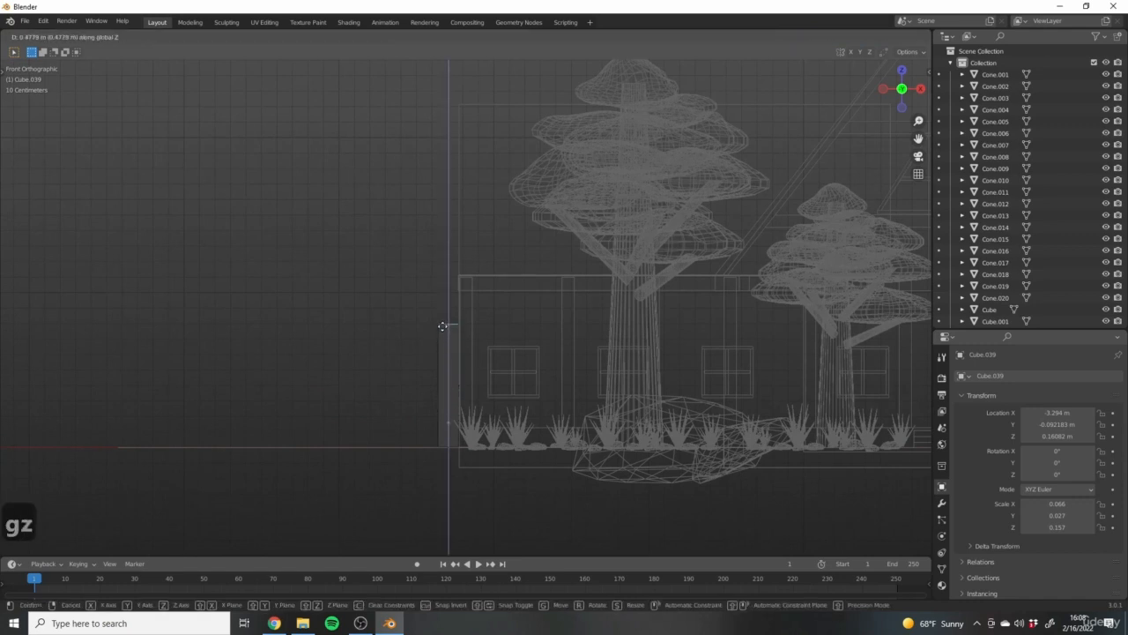
click(444, 325)
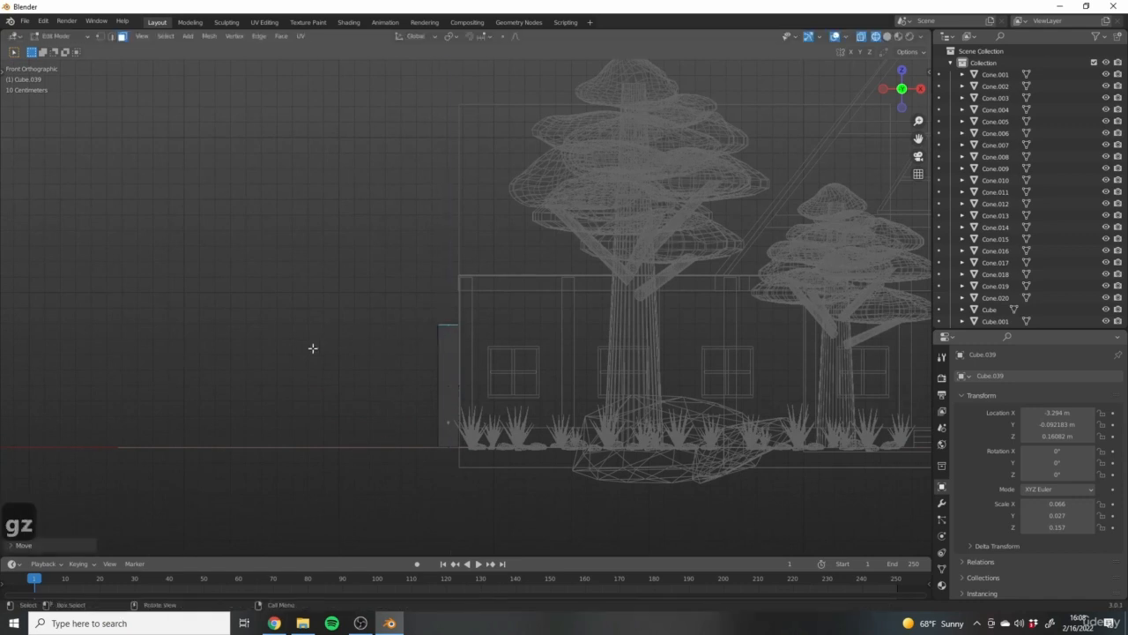
Return the viewport to solid shading with the tall plank in close view beside the porch.
scroll(440, 361, down, 3)
scroll(458, 360, up, 3)
key(g)
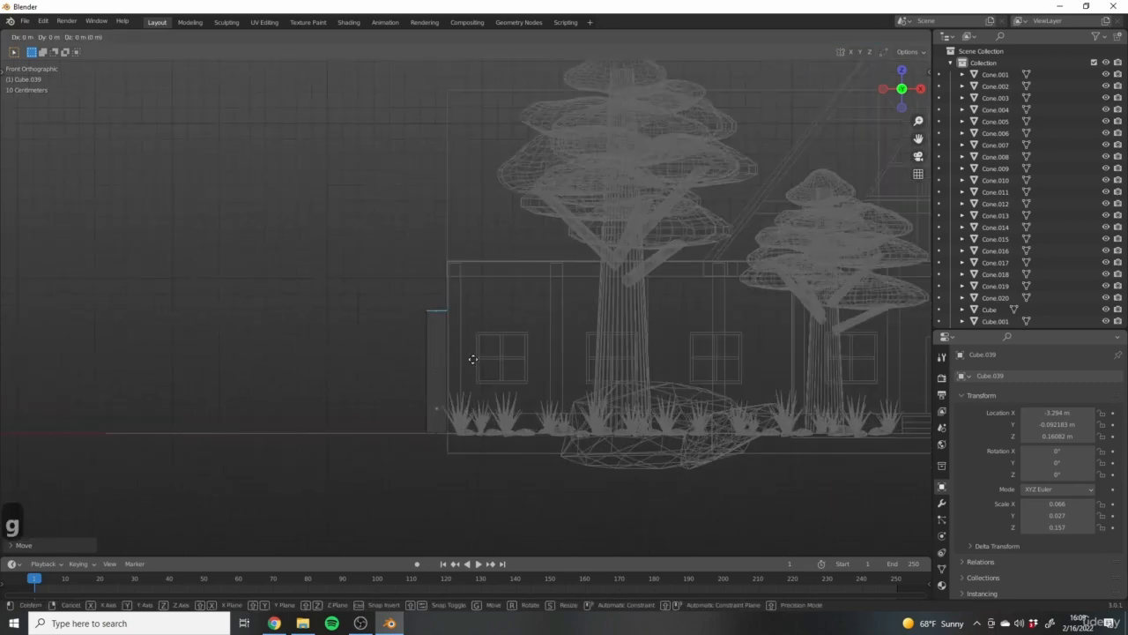
click(474, 370)
mouse_move(475, 368)
middle_down()
mouse_move(433, 372)
mouse_move(583, 392)
mouse_move(548, 387)
mouse_move(585, 408)
mouse_move(560, 395)
mouse_move(516, 415)
mouse_move(770, 364)
mouse_move(735, 353)
mouse_move(596, 371)
middle_up()
key(z)
scroll(309, 353, up, 4)
scroll(596, 371, up, 3)
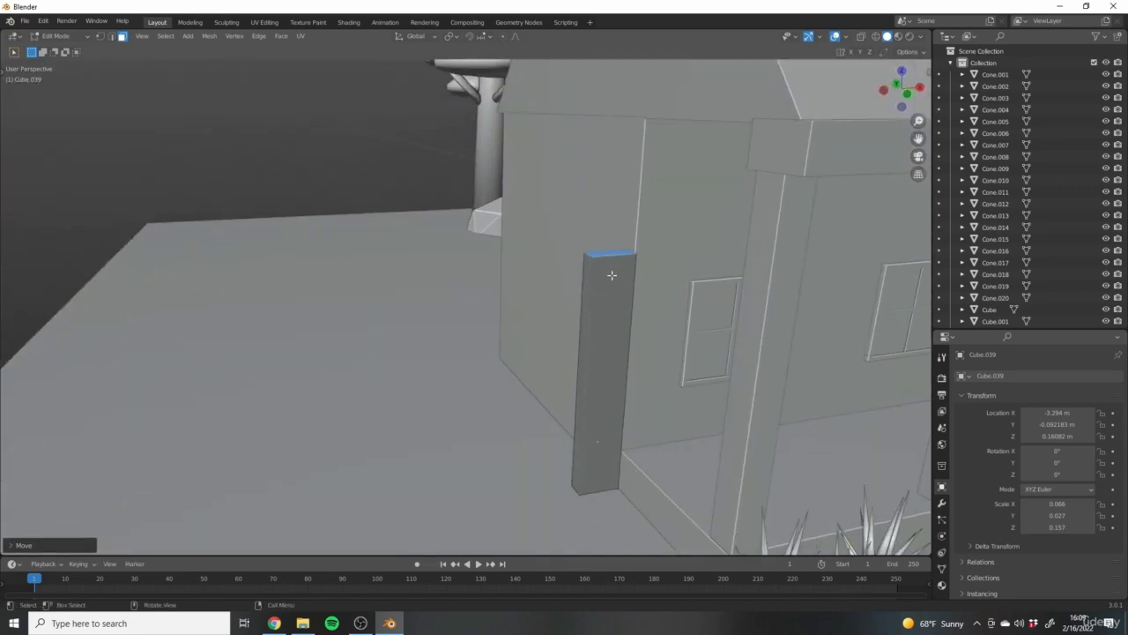
Try duplicating only the plank's front face along X away from the house, and undo it.
click(612, 274)
middle_drag(586, 262, 508, 325)
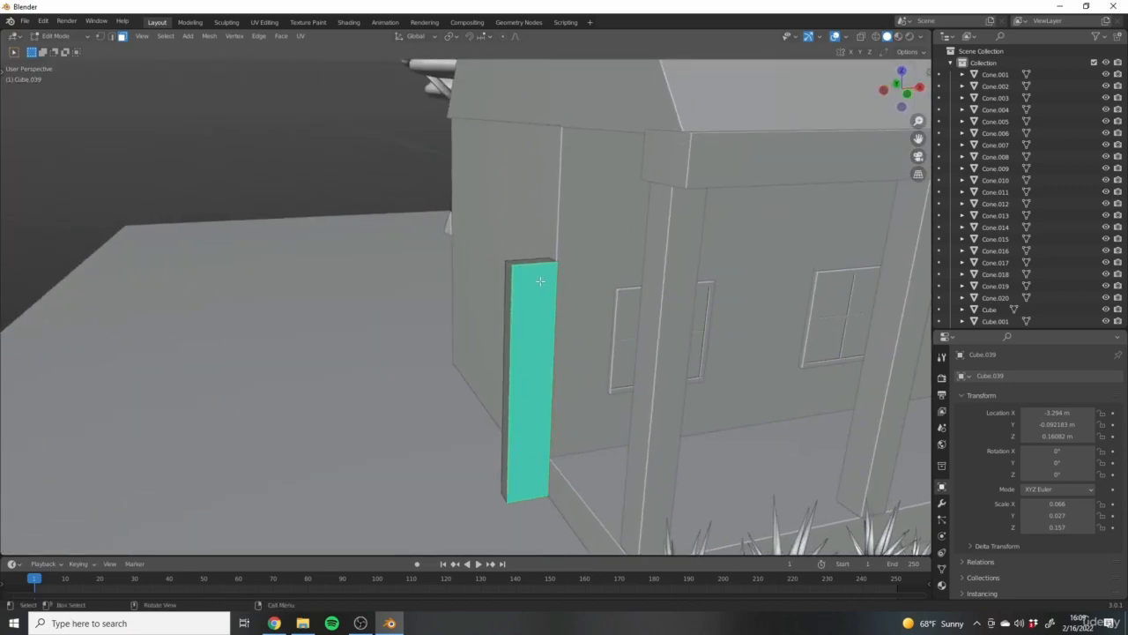
middle_drag(559, 231, 541, 299)
key(x)
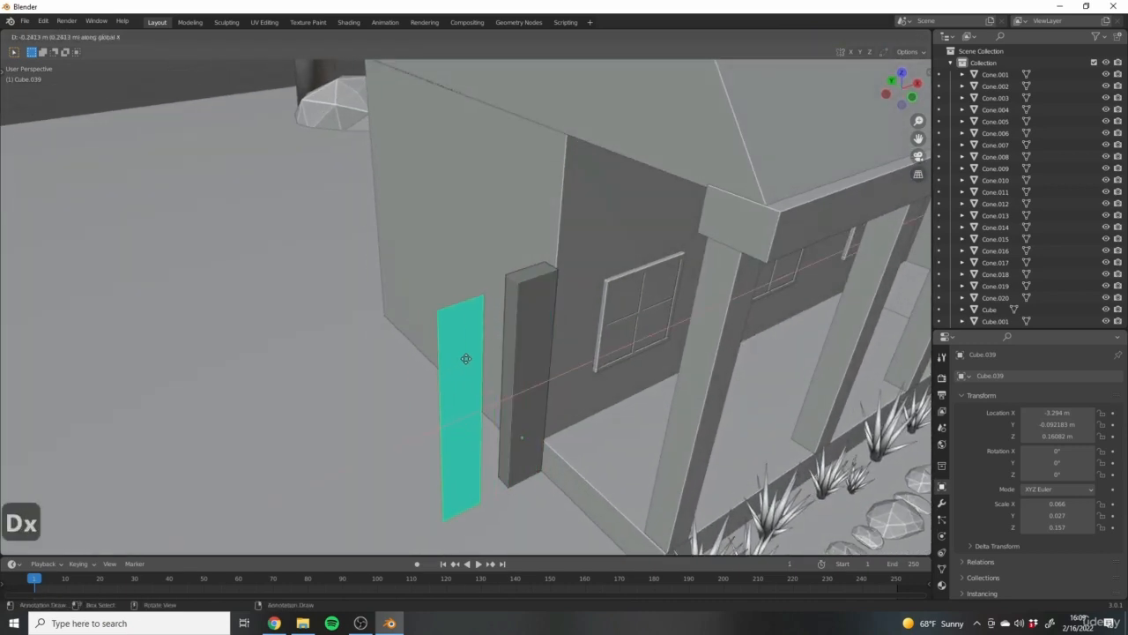
click(459, 408)
middle_drag(445, 349, 506, 427)
middle_drag(416, 340, 527, 260)
key(ctrl+z)
Duplicate the whole plank mesh about 0.15 m along X away from the house, leaving a narrow gap.
click(524, 267)
key(a)
scroll(605, 296, up, 4)
mouse_move(468, 308)
middle_down()
mouse_move(507, 328)
mouse_move(470, 325)
middle_up()
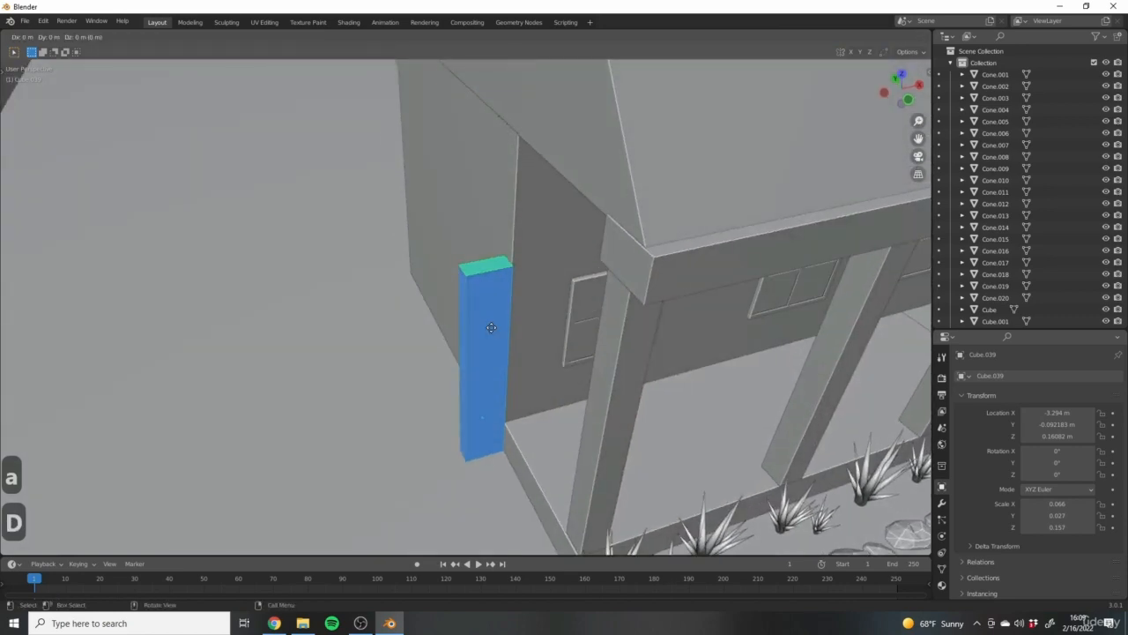
key(x)
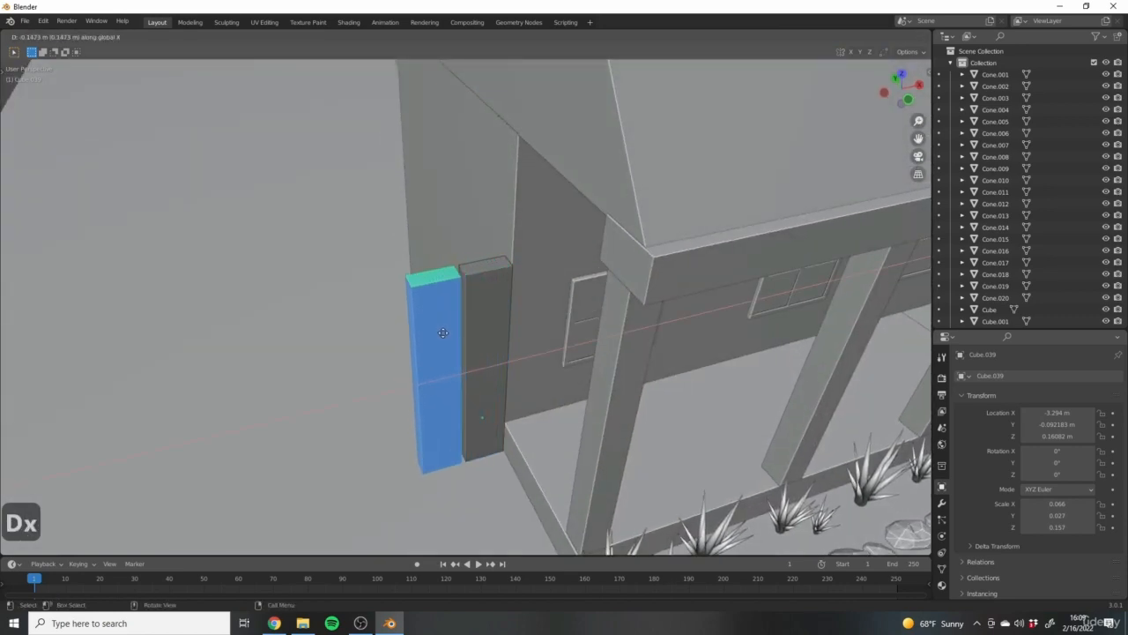
middle_drag(554, 343, 468, 303)
key(Tab)
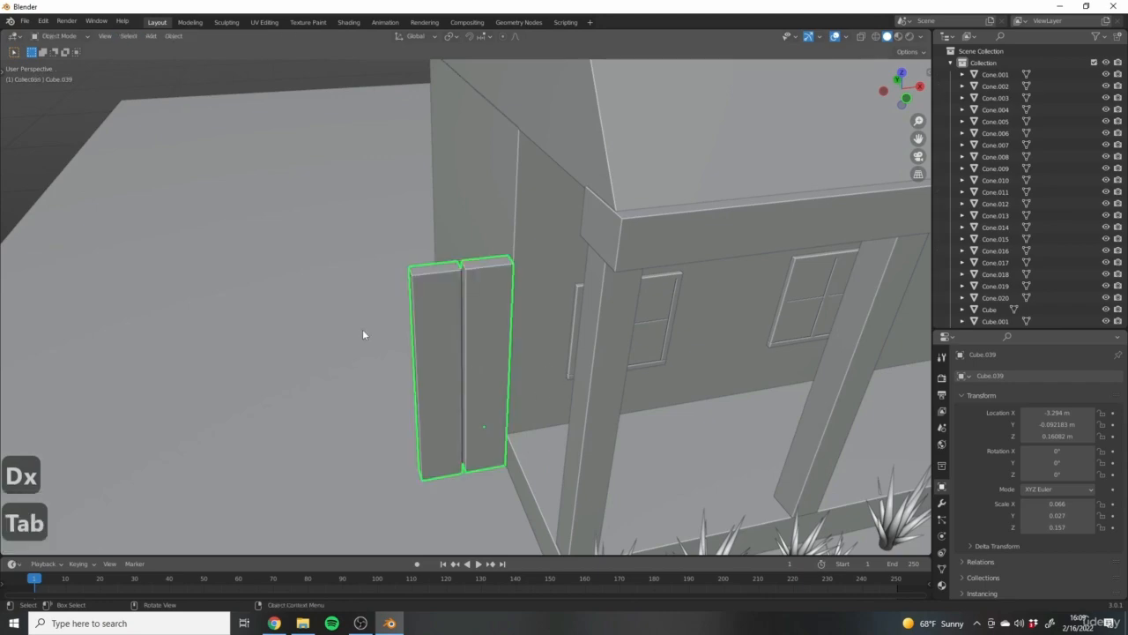
Duplicate the two-plank object about 0.29 m along X to continue the row away from the house.
middle_drag(364, 329, 426, 350)
scroll(388, 304, up, 3)
middle_drag(326, 267, 403, 345)
key(shift+d)
key(x)
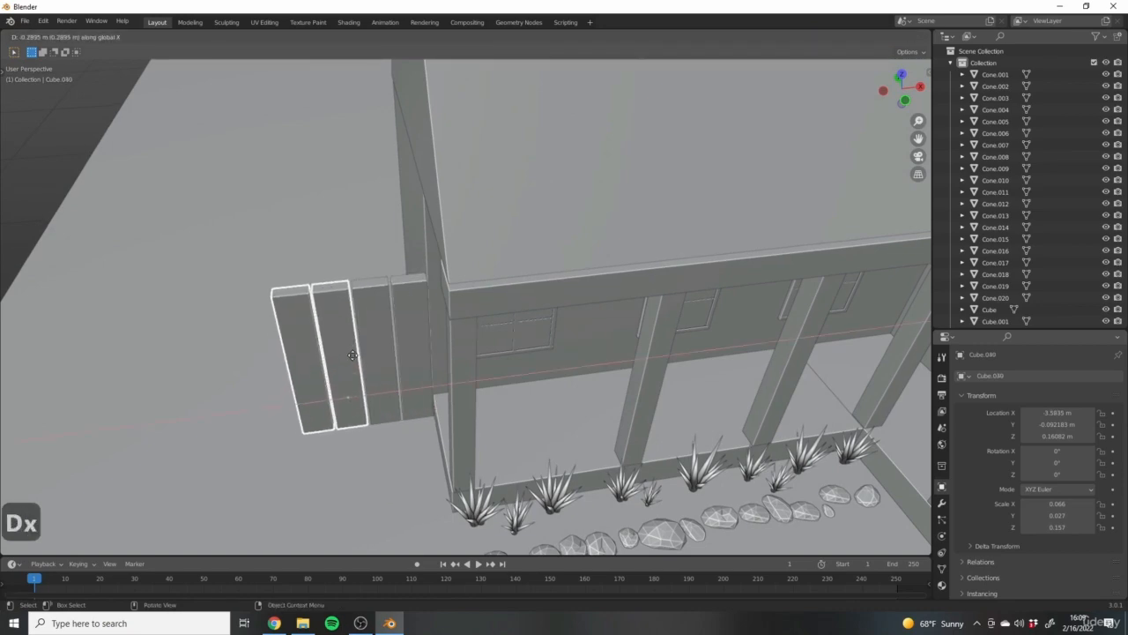
click(282, 289)
shift+middle_drag(349, 313, 417, 285)
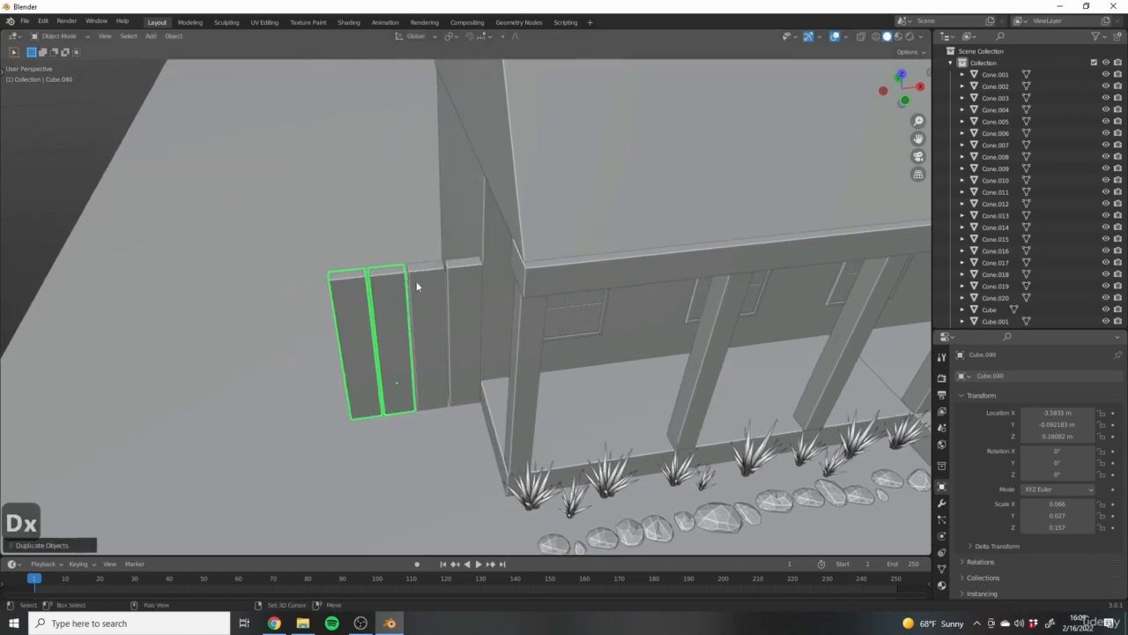
Join the two plank pairs into a single fence object.
key(ctrl+j)
key(Tab)
middle_drag(415, 340, 317, 328)
key(Tab)
key(a)
key(Tab)
key(Tab)
click(306, 277)
click(379, 368)
middle_drag(379, 368, 503, 386)
Thin all four planks along Y and shift them slightly along Y.
key(Tab)
key(a)
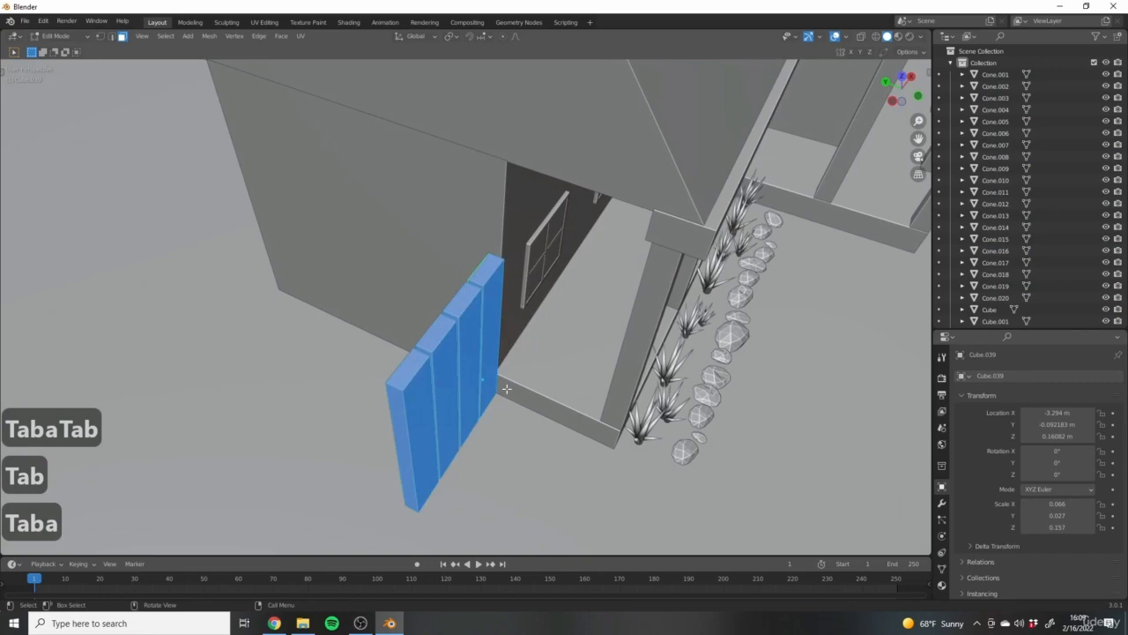
key(s)
key(y)
click(469, 367)
key(g)
key(y)
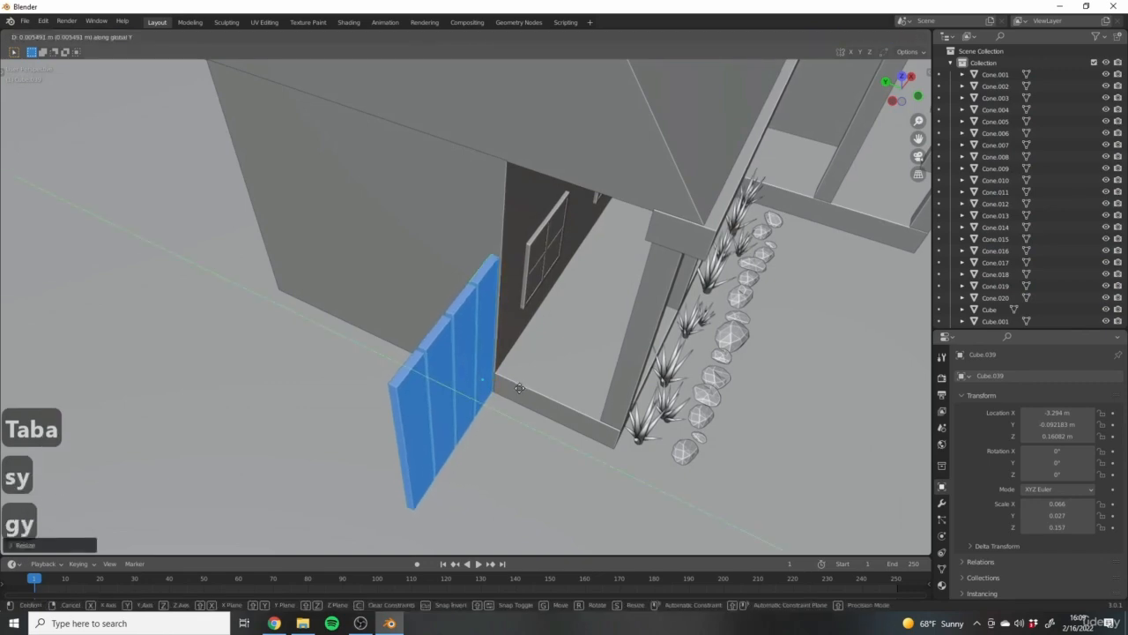
click(497, 386)
middle_drag(497, 386, 380, 319)
click(380, 319)
key(Tab)
In front view, duplicate the outermost plank about 0.144 m along X as a fifth fence plank.
middle_drag(478, 355, 407, 356)
key(1)
scroll(415, 342, up, 7)
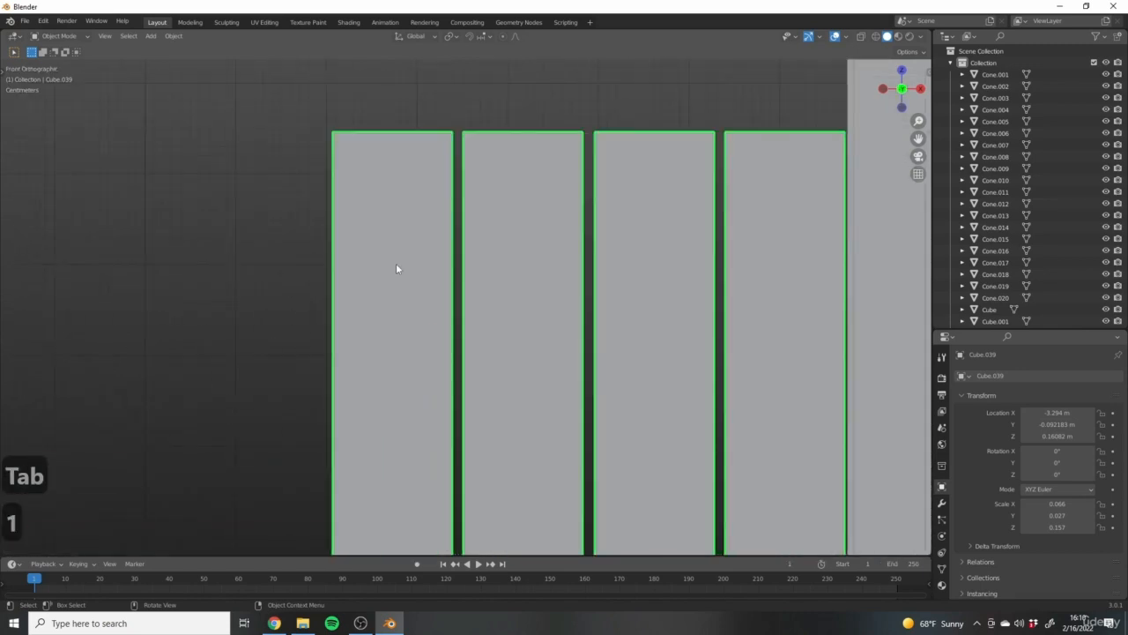
scroll(412, 280, down, 5)
key(Tab)
scroll(488, 218, down, 2)
middle_drag(489, 218, 416, 249)
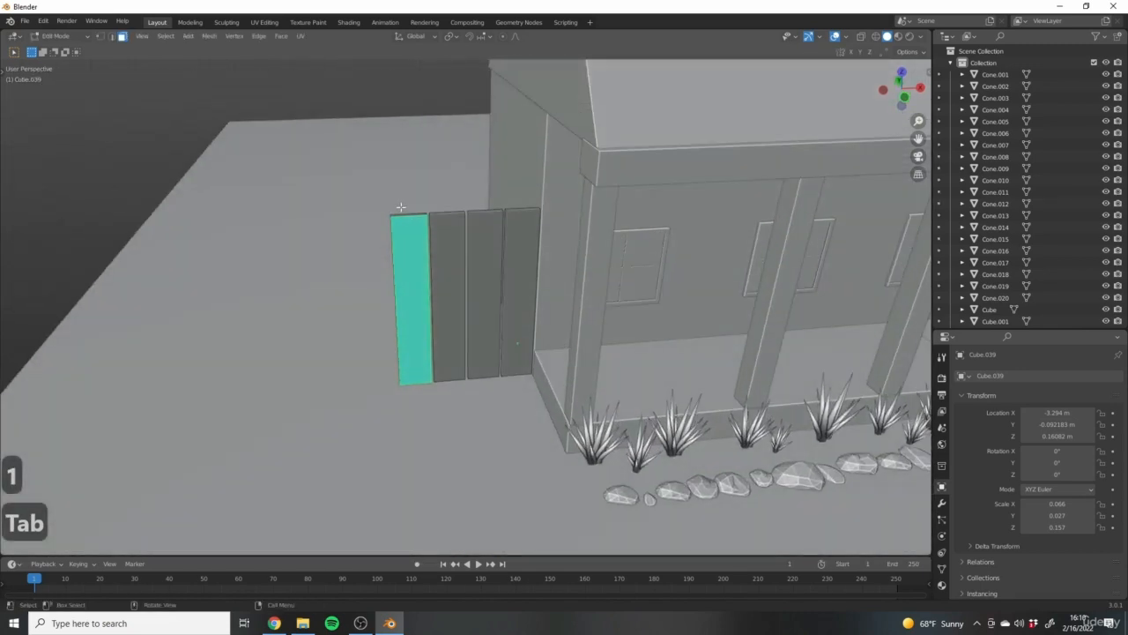
scroll(414, 203, up, 4)
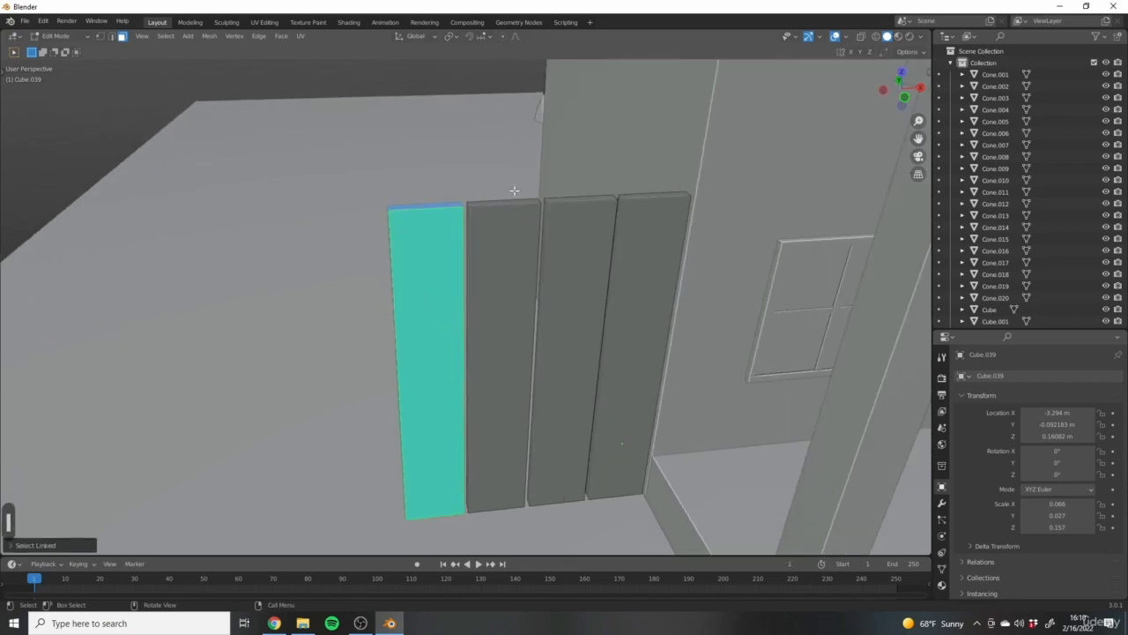
key(1)
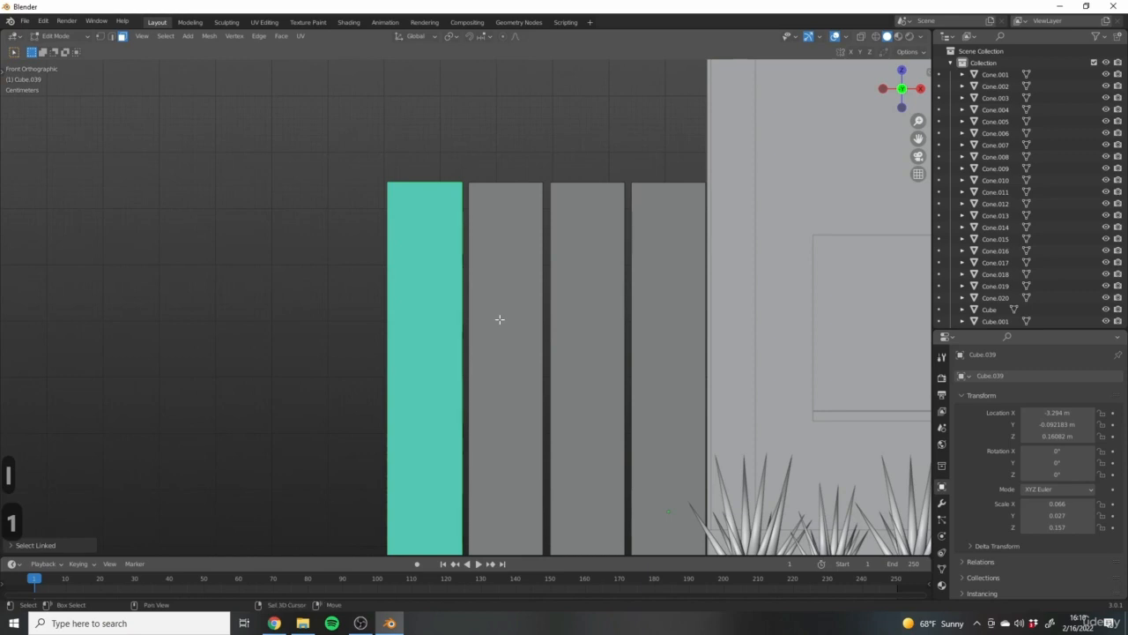
key(shift+d)
key(x)
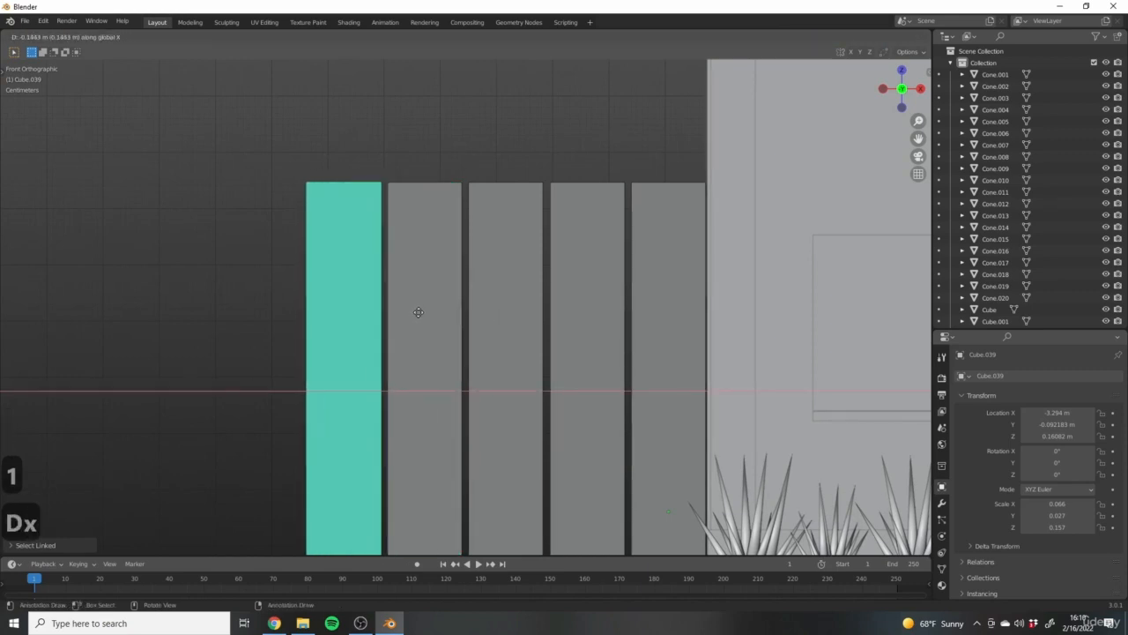
scroll(368, 296, down, 6)
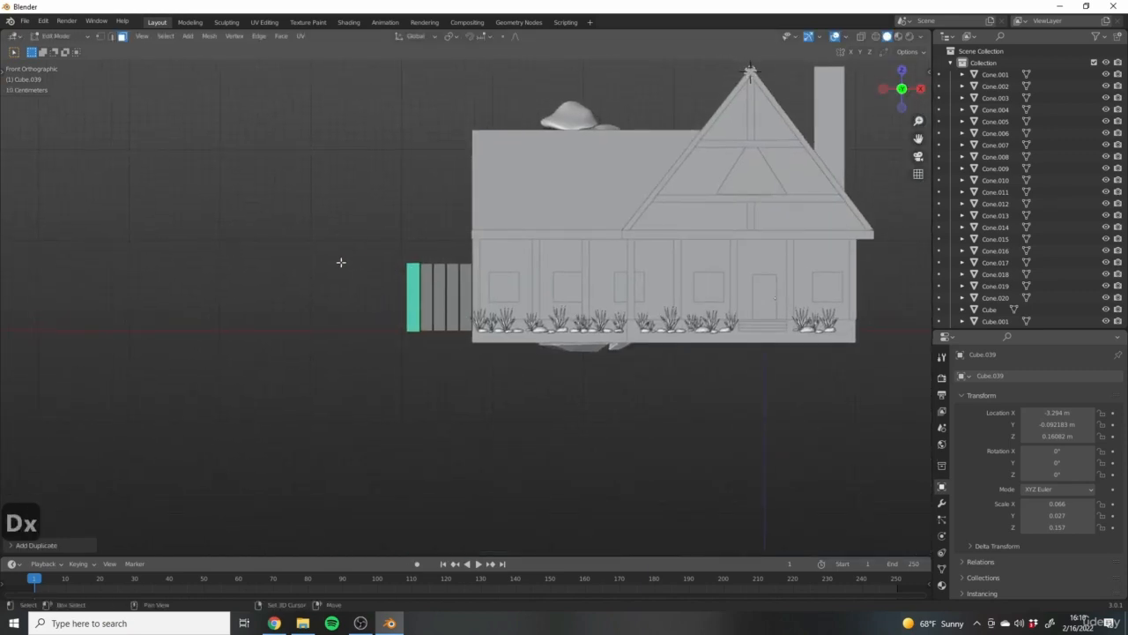
scroll(370, 251, up, 4)
key(Tab)
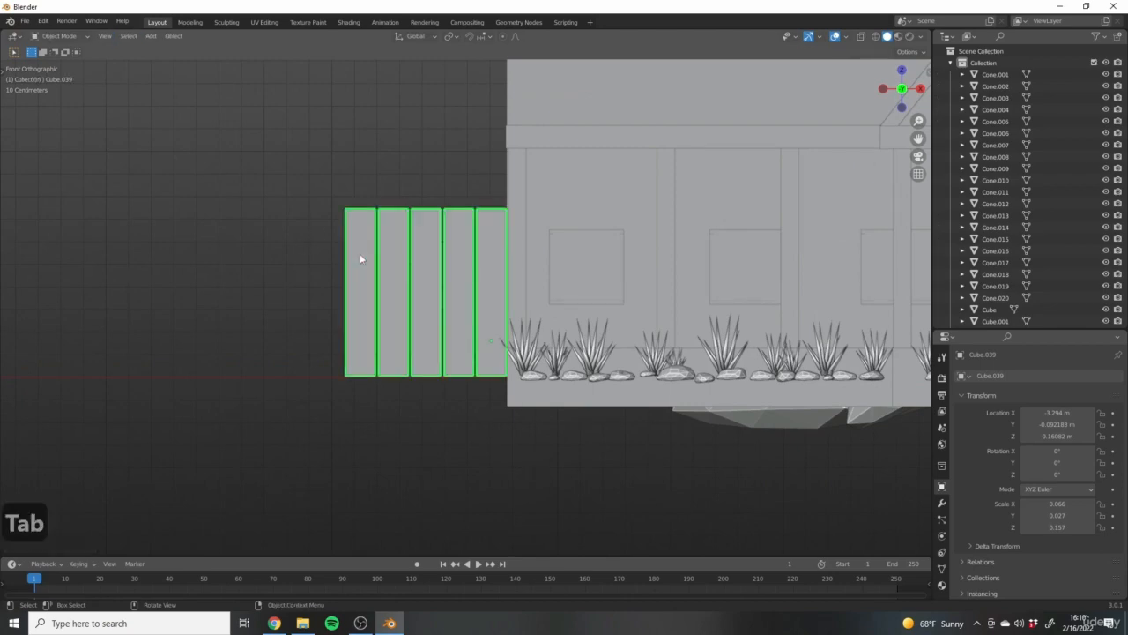
Examine the five-plank fence panel from several angles and from the front.
middle_drag(360, 253, 523, 282)
scroll(428, 265, up, 3)
middle_drag(429, 265, 392, 222)
middle_drag(306, 227, 91, 260)
middle_drag(277, 247, 450, 316)
middle_drag(679, 297, 453, 305)
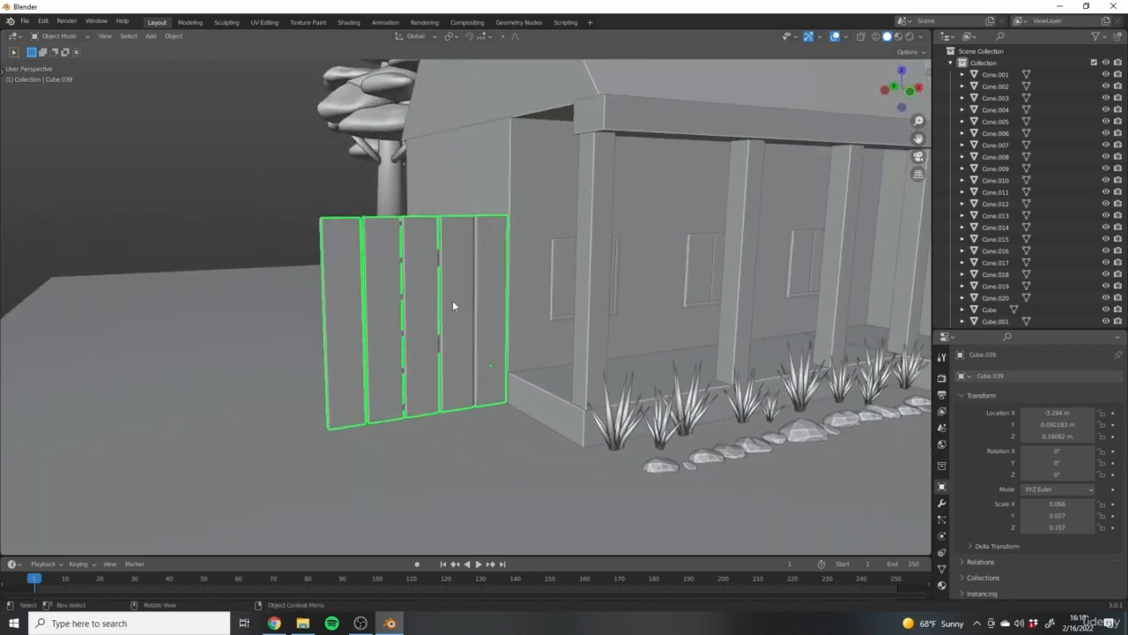
key(1)
scroll(387, 297, up, 1)
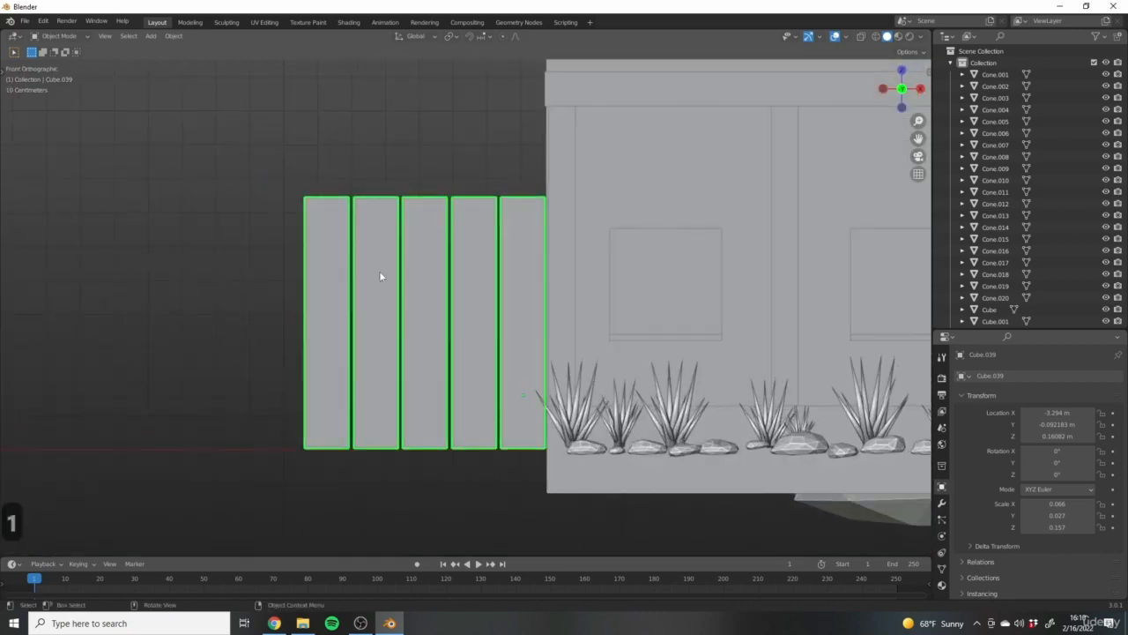
Select the middle plank's linked mesh and duplicate it along Y, just behind the fence row.
key(Tab)
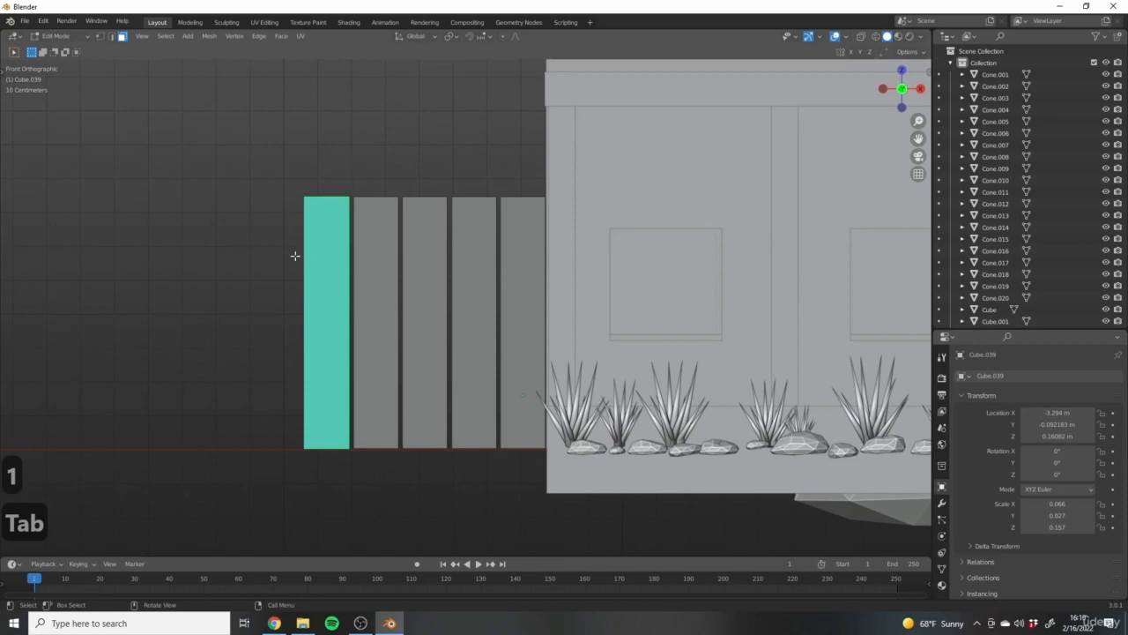
scroll(335, 291, up, 4)
scroll(346, 162, down, 8)
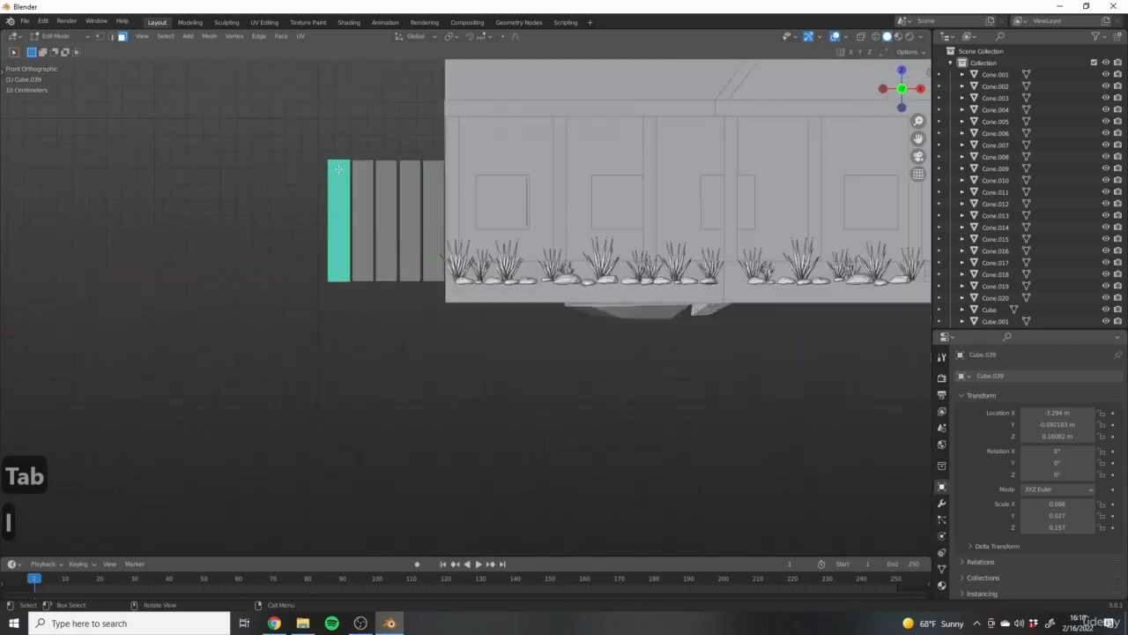
middle_drag(349, 163, 371, 222)
scroll(370, 221, up, 5)
click(394, 159)
click(449, 146)
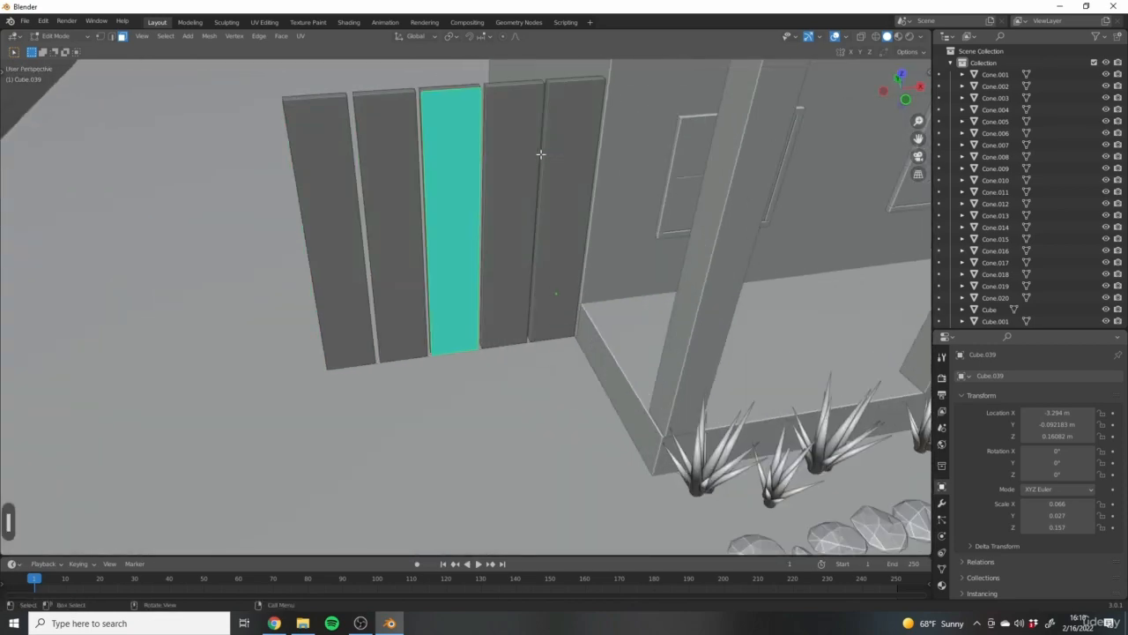
click(541, 154)
click(451, 155)
middle_drag(490, 178, 458, 203)
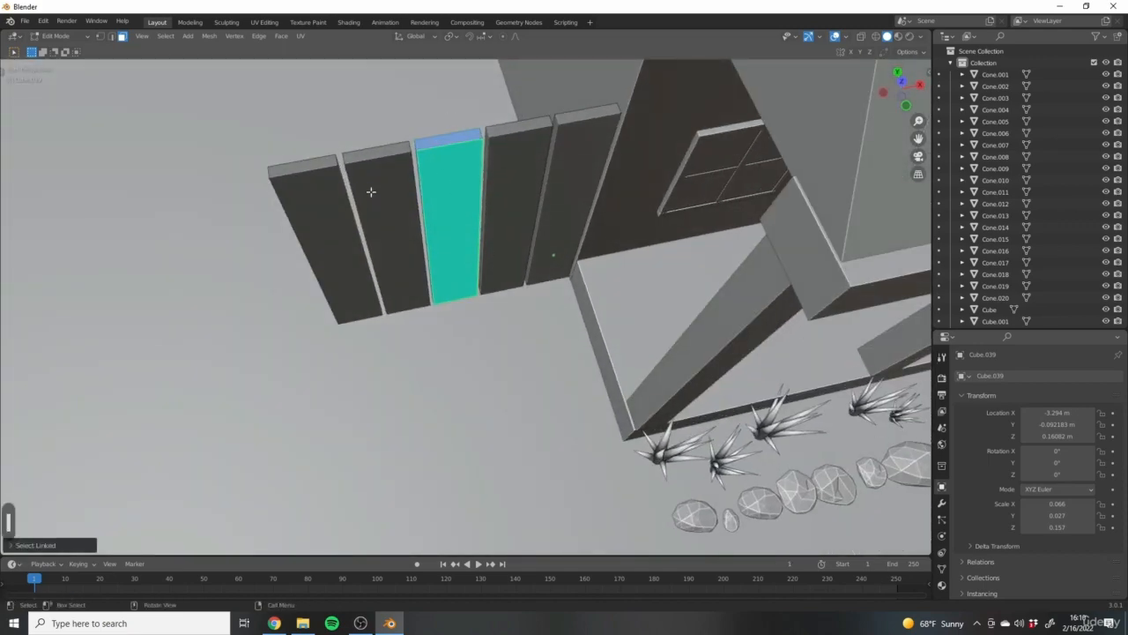
middle_drag(371, 191, 443, 291)
key(1)
key(shift+d)
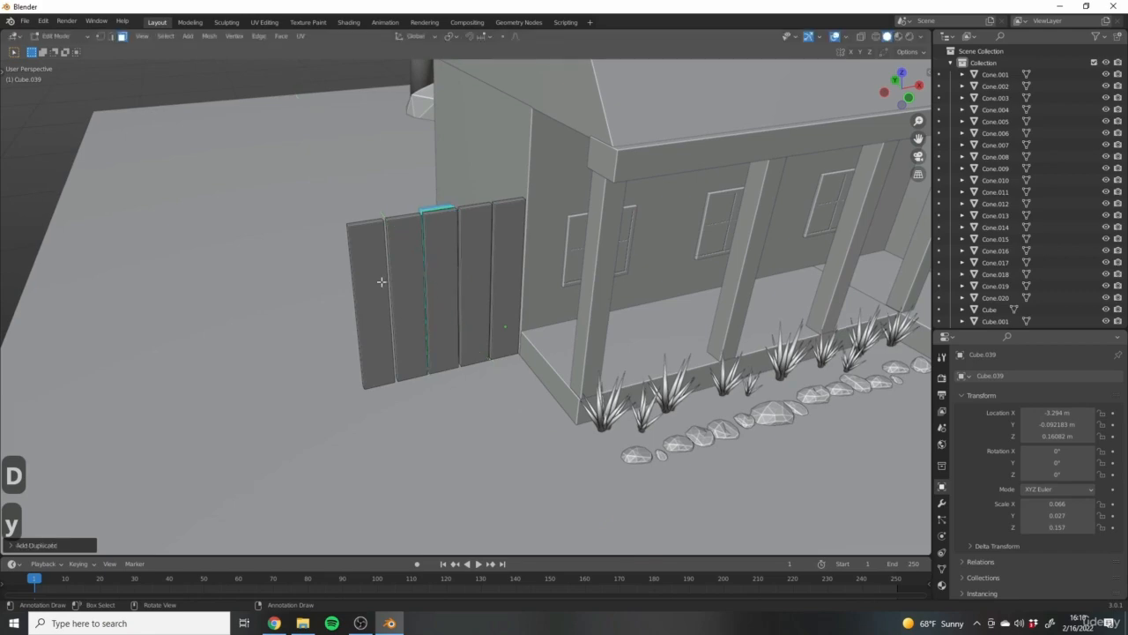
Rotate the duplicated plank 90° about Y so it lies horizontally across the back of the fence panel.
middle_drag(381, 281, 528, 262)
key(r)
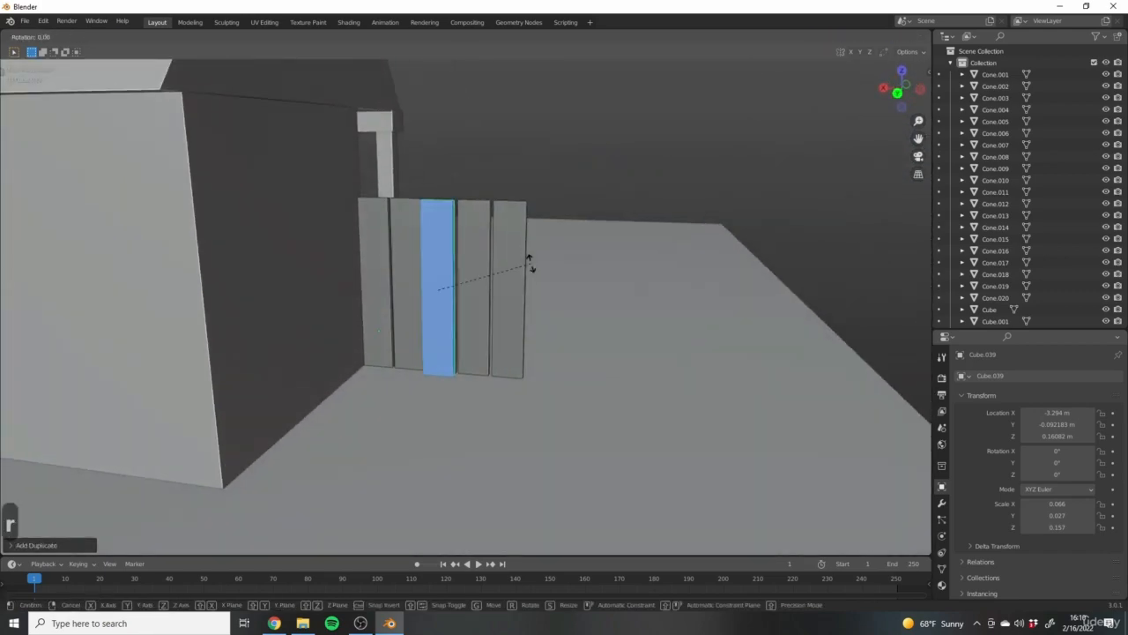
text(y)
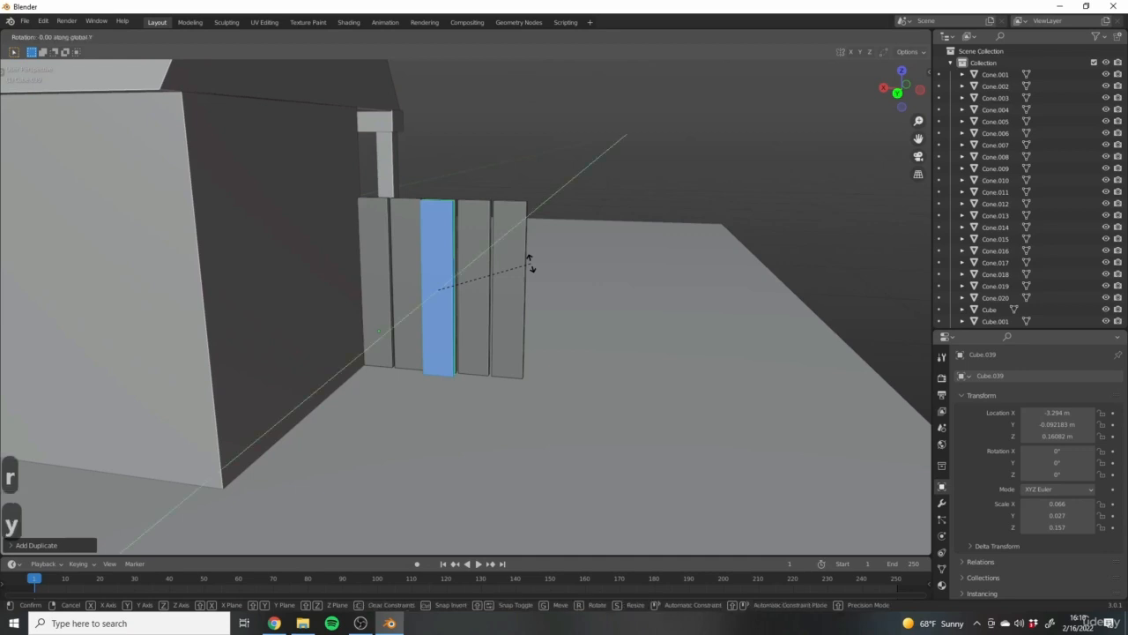
text(90)
key(Return)
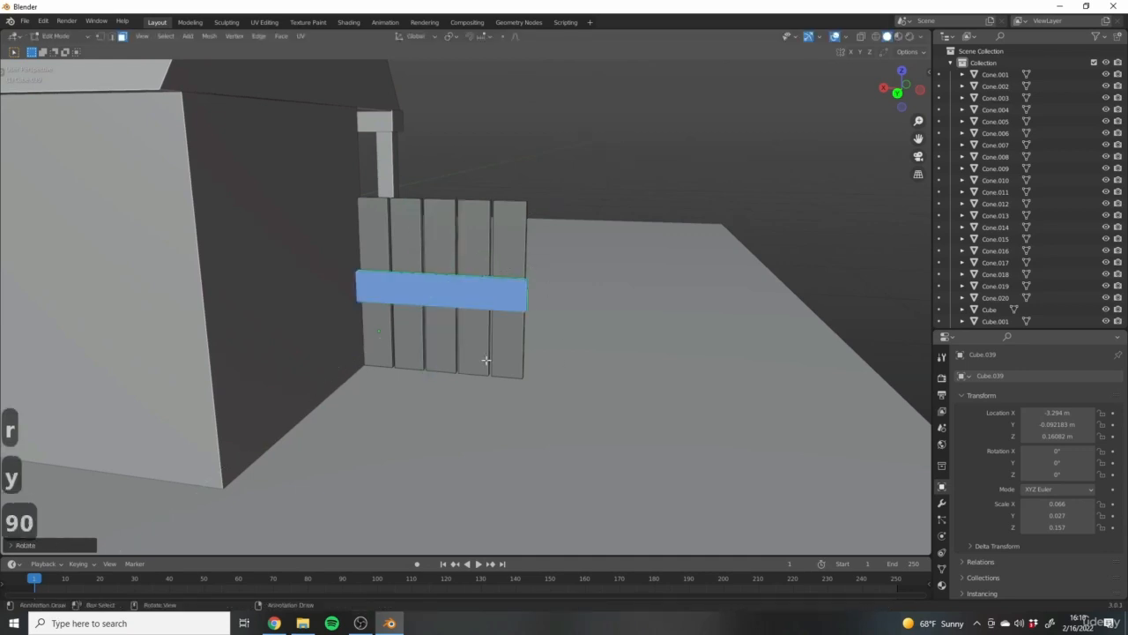
Raise the horizontal crosspiece along Z towards the plank tops and narrow it along Z to about two thirds.
middle_drag(310, 269, 537, 320)
key(g)
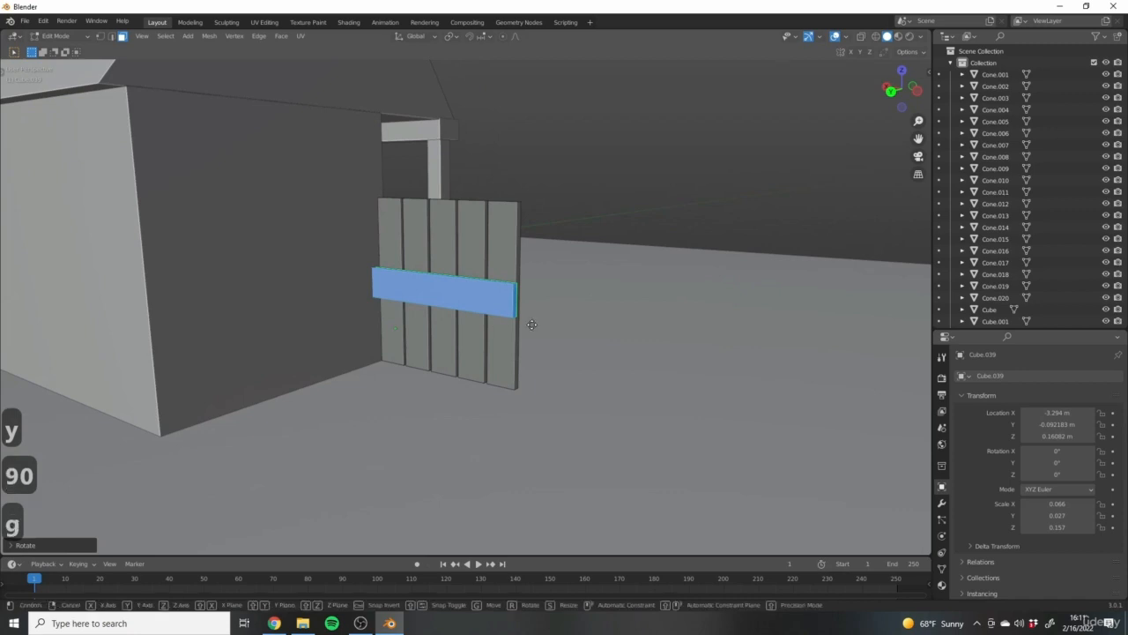
click(564, 287)
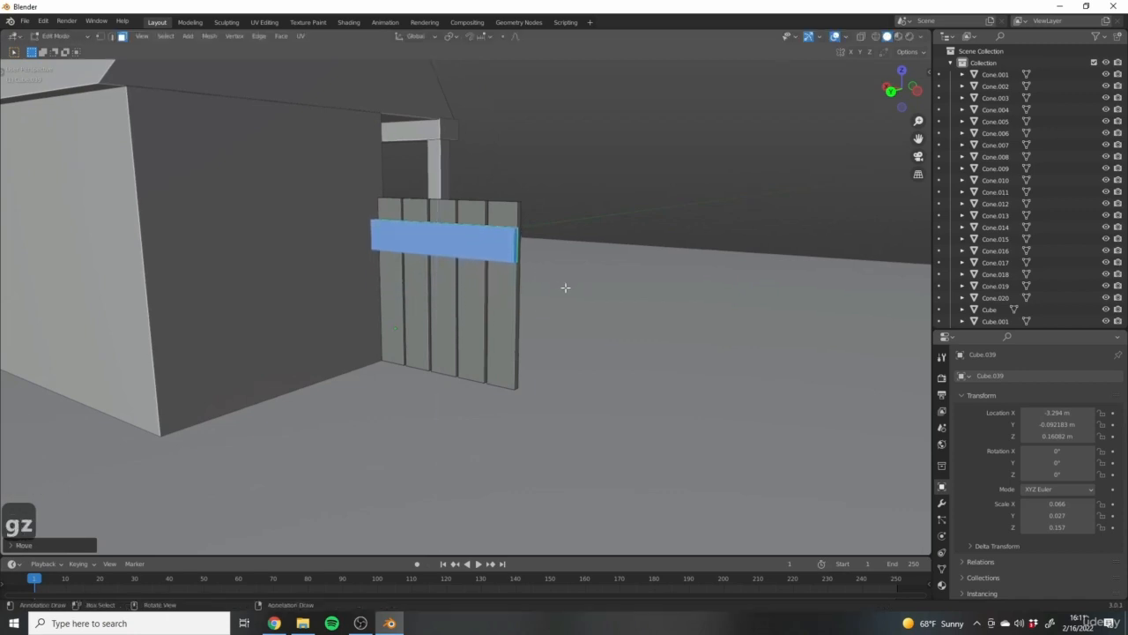
middle_drag(564, 287, 612, 330)
key(s)
key(z)
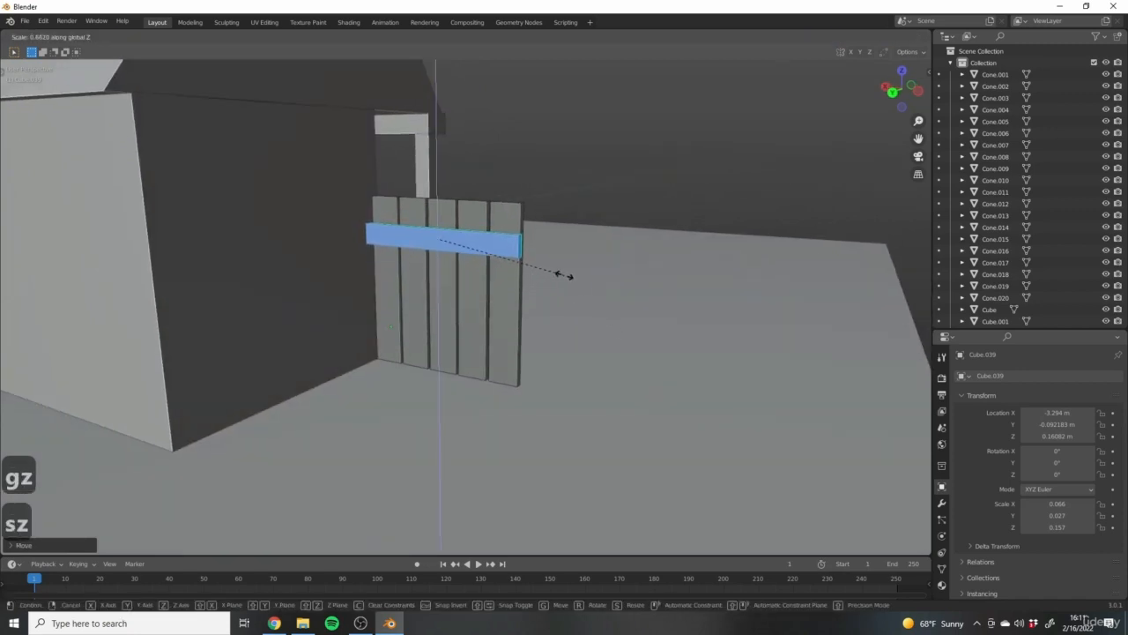
click(558, 275)
Shift the upper crosspiece slightly along Y so it sits against the back of the planks.
middle_drag(558, 275, 463, 327)
scroll(506, 256, up, 5)
key(g)
key(y)
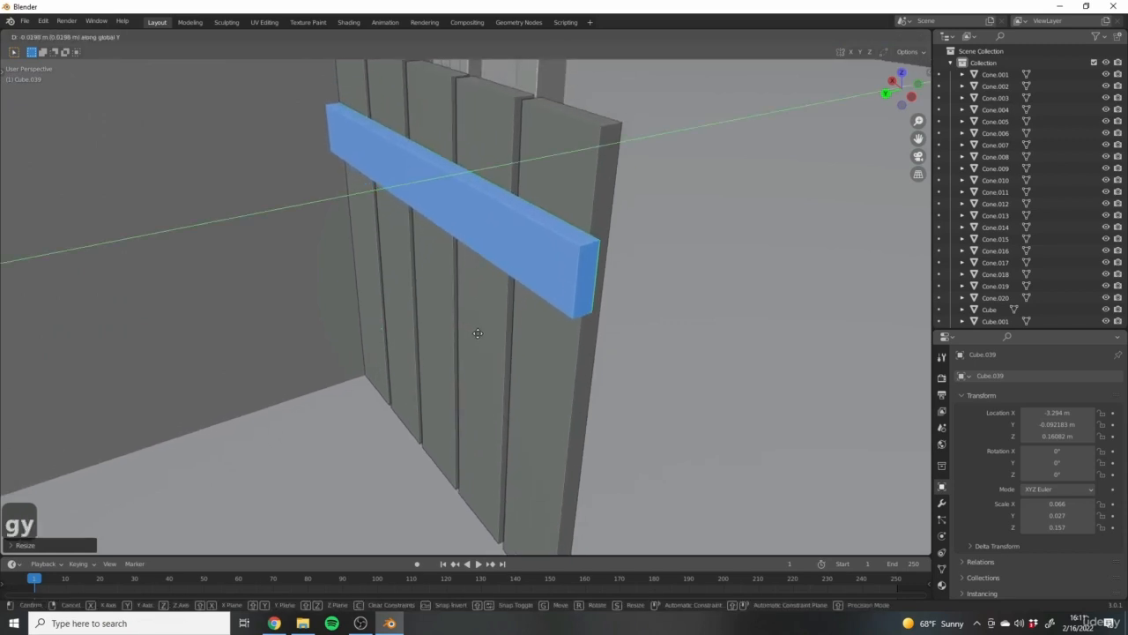
click(478, 333)
Duplicate the crosspiece about 0.44 m down along Z as a lower rail and return to Object Mode.
middle_drag(477, 333, 529, 294)
key(shift+d)
key(z)
click(567, 423)
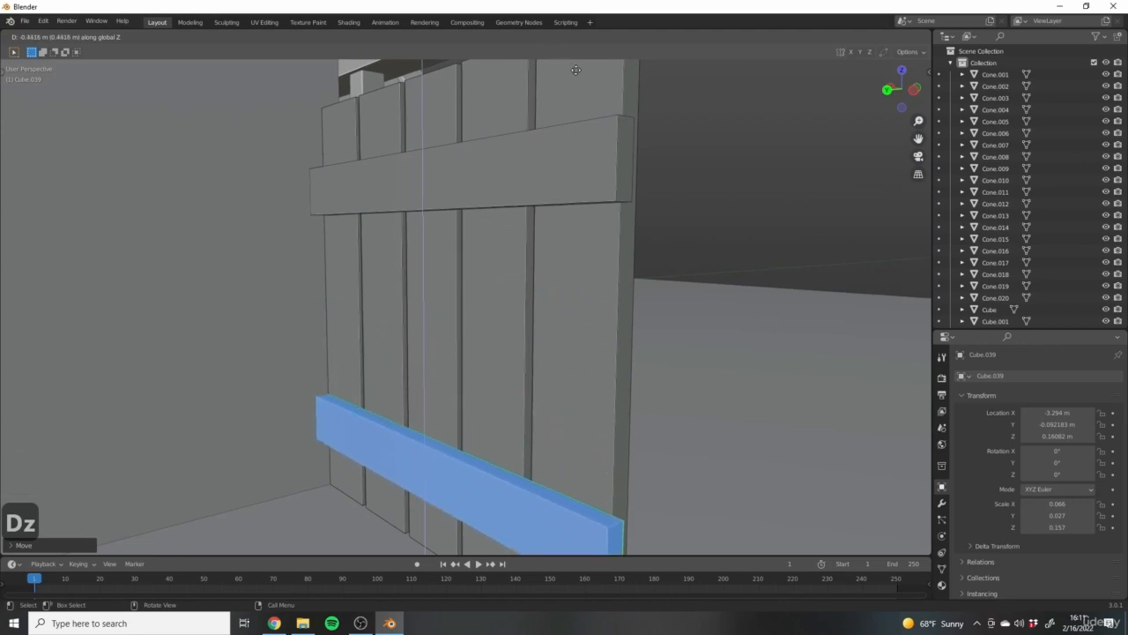
scroll(731, 196, down, 4)
middle_drag(730, 196, 600, 192)
scroll(614, 191, down, 6)
key(Tab)
middle_drag(431, 161, 417, 221)
click(579, 260)
key(g)
right_click(462, 286)
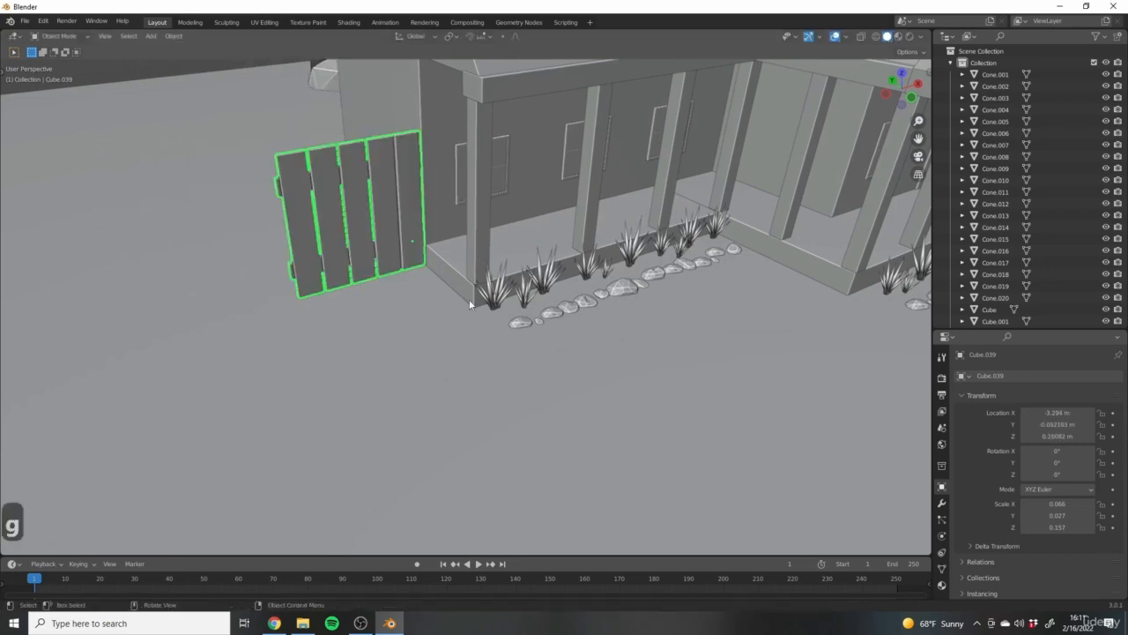
Duplicate the fence panel twice along negative X, about 0.73 m apart, extending the row to the ground's edge.
middle_drag(469, 299, 404, 280)
shift+middle_drag(220, 207, 546, 291)
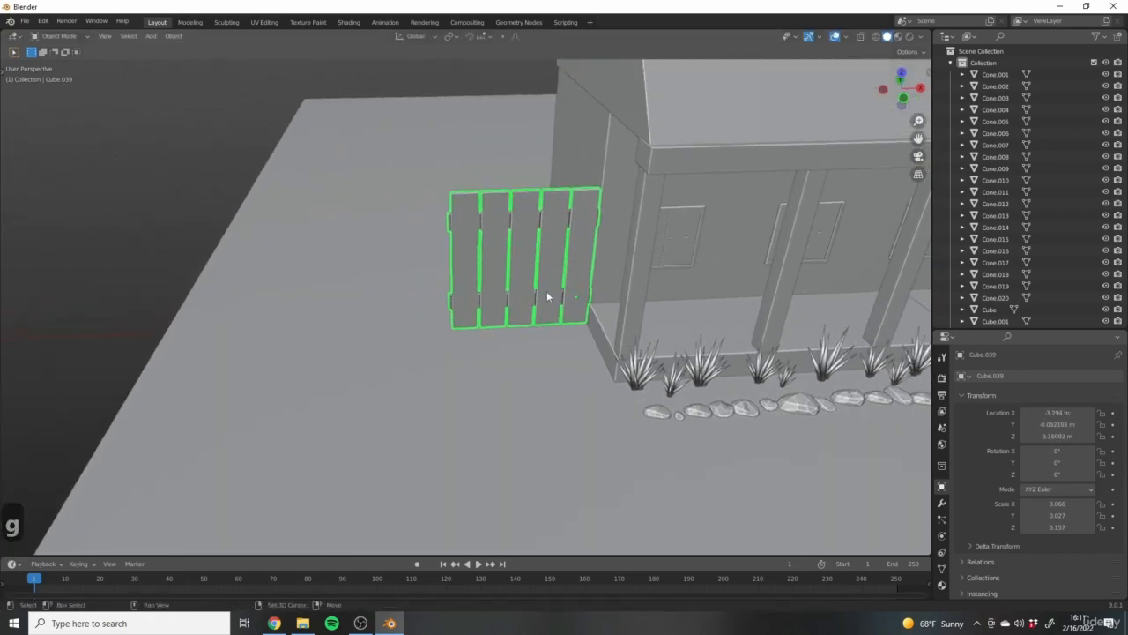
key(shift+d)
key(x)
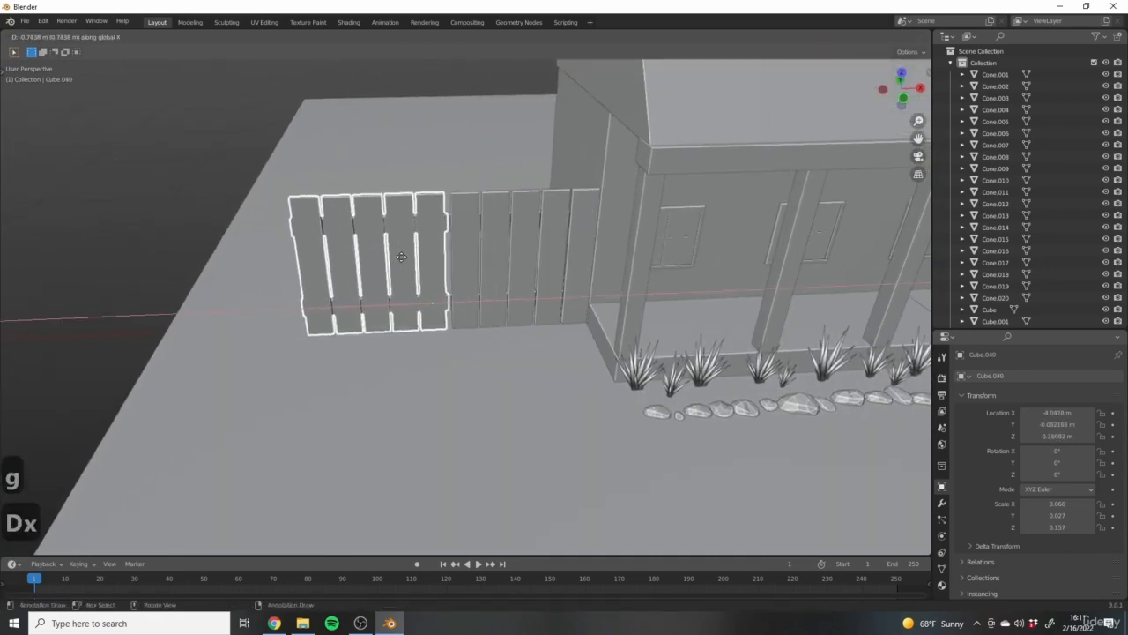
click(404, 257)
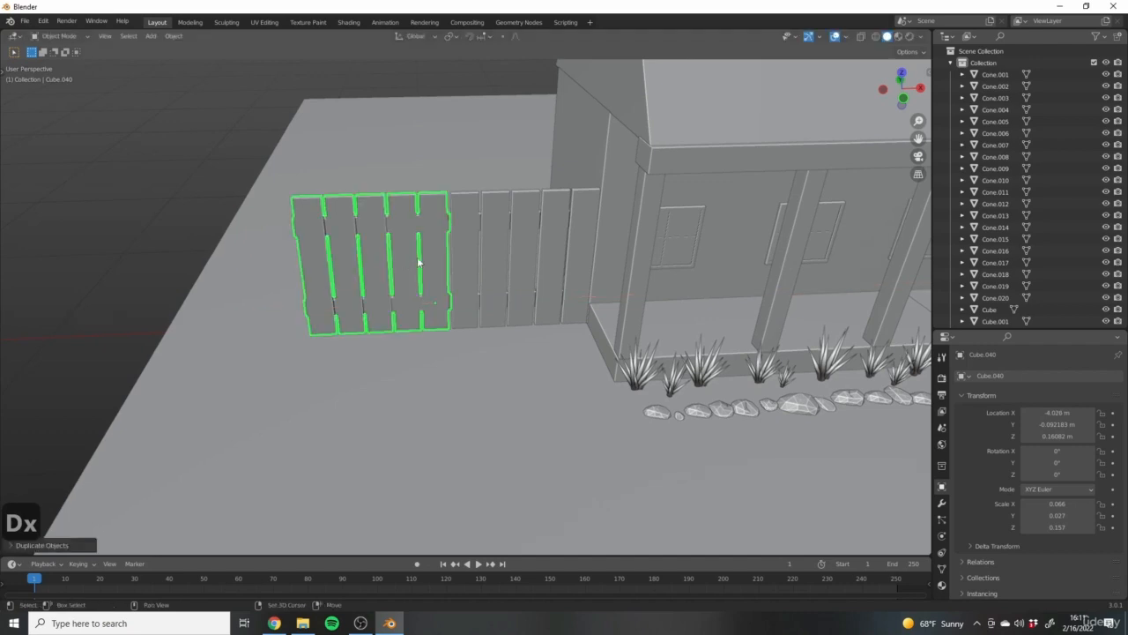
key(shift+d)
key(x)
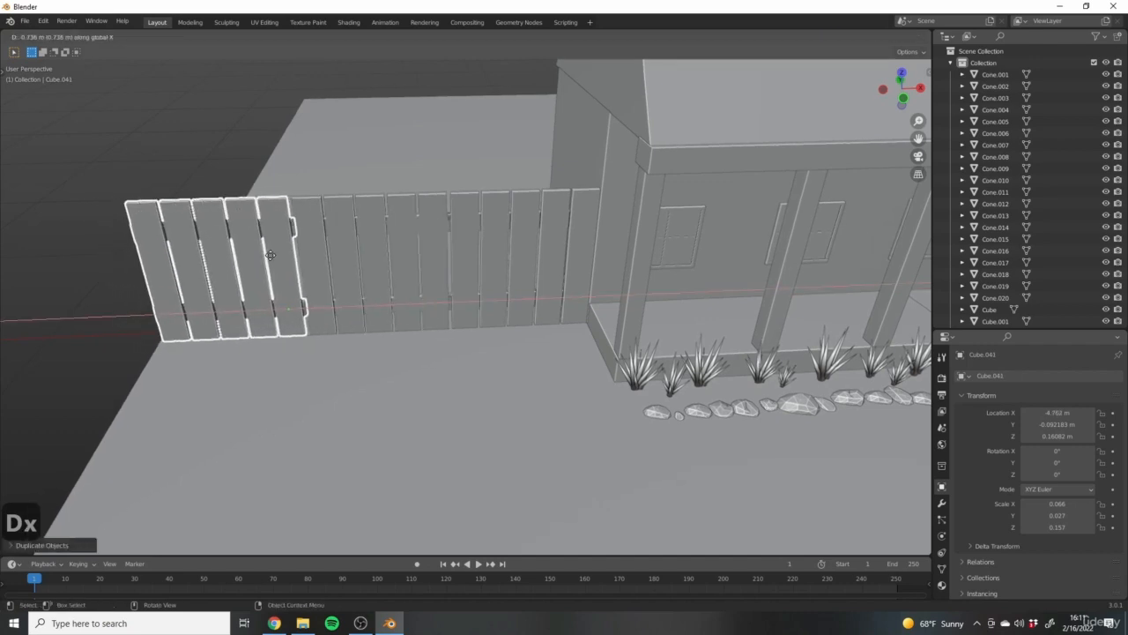
click(272, 258)
In top view, duplicate the outermost fence panel just beyond the ground's edge and rotate the copy 90°.
scroll(273, 259, down, 4)
middle_drag(275, 260, 410, 335)
key(KP_7)
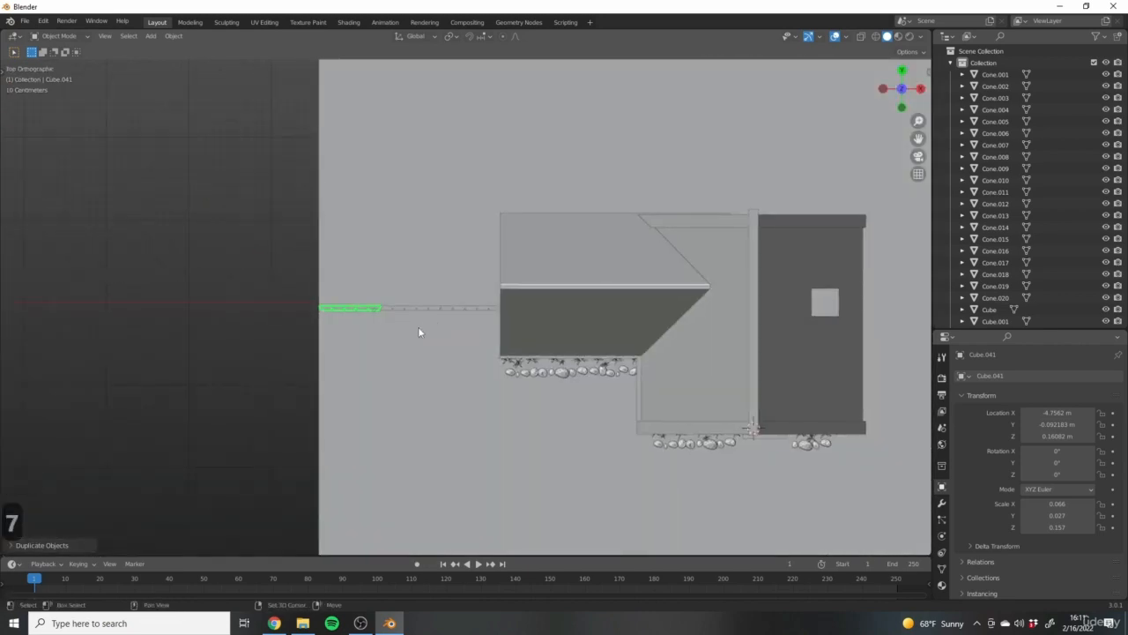
key(shift+d)
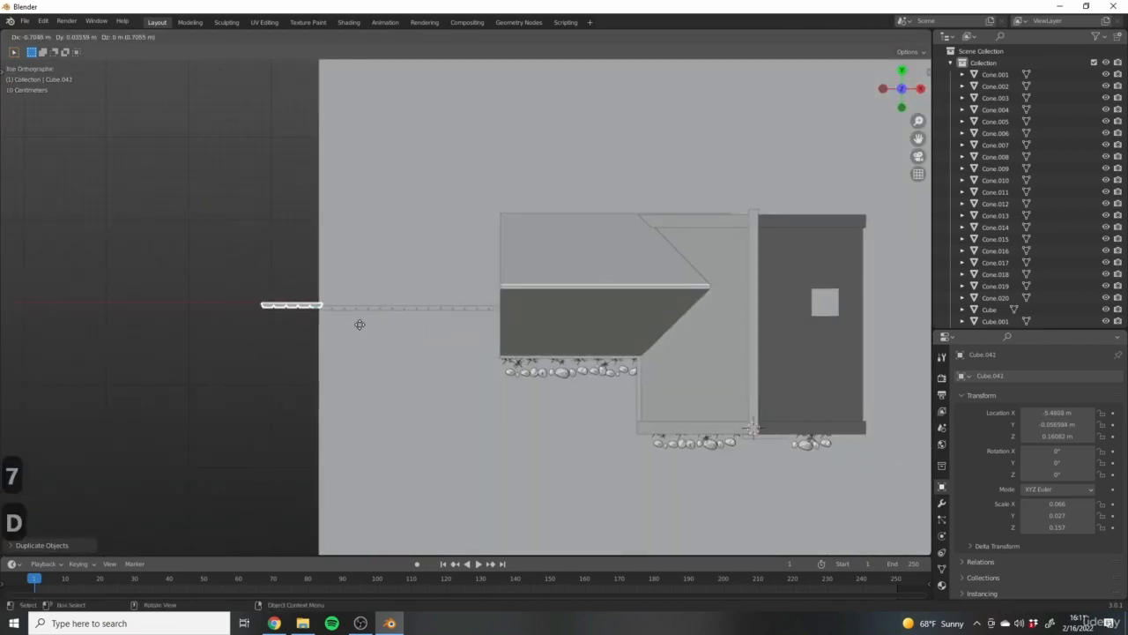
scroll(299, 284, up, 8)
text(r90)
key(Return)
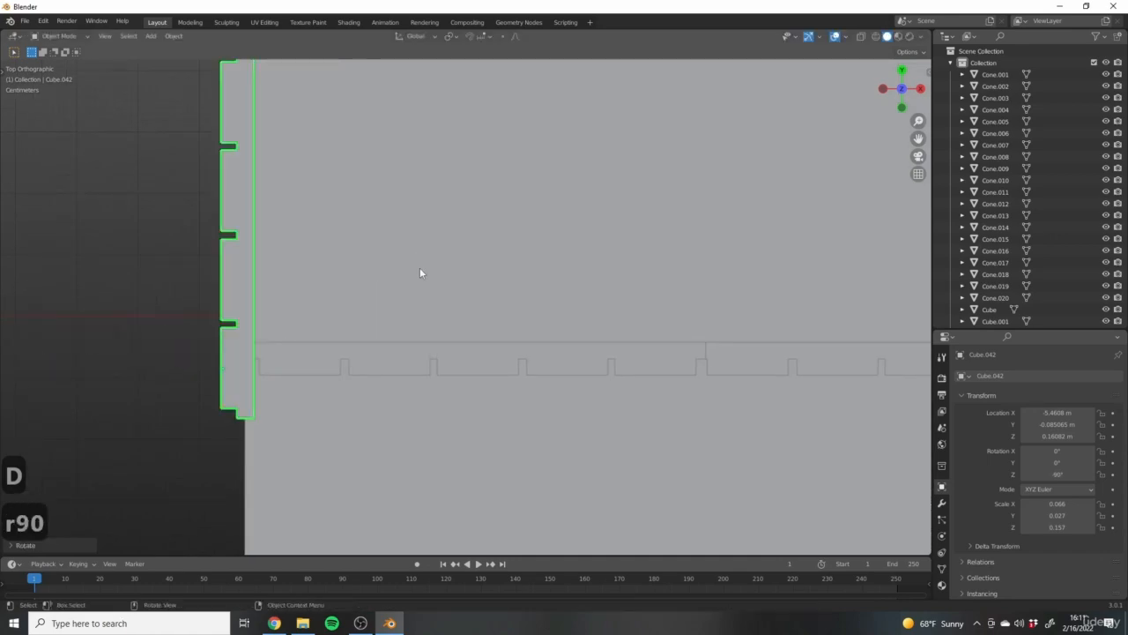
Move the rotated panel onto the ground's edge and shift it along Y to meet the row at the corner.
shift+middle_drag(226, 346, 379, 396)
key(g)
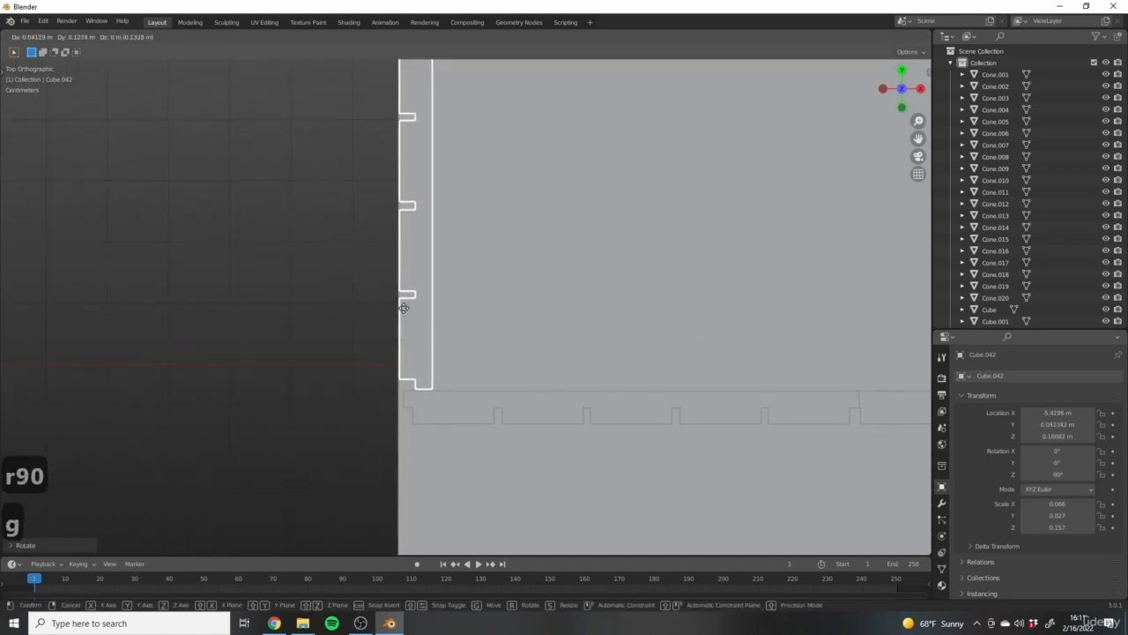
click(403, 308)
middle_drag(403, 307, 419, 350)
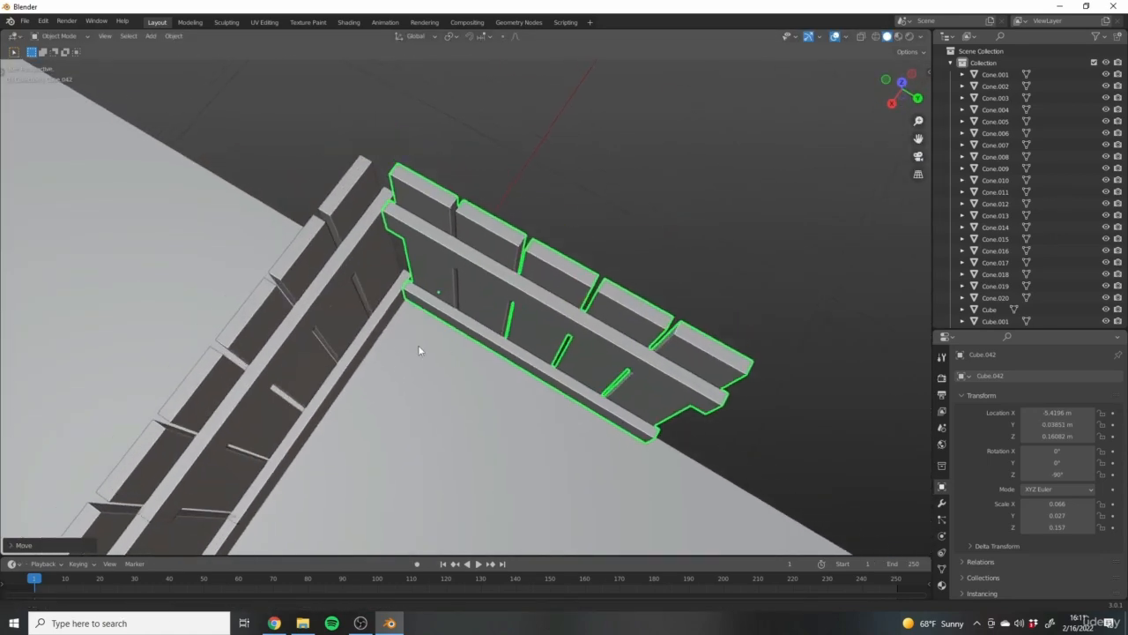
key(g)
key(y)
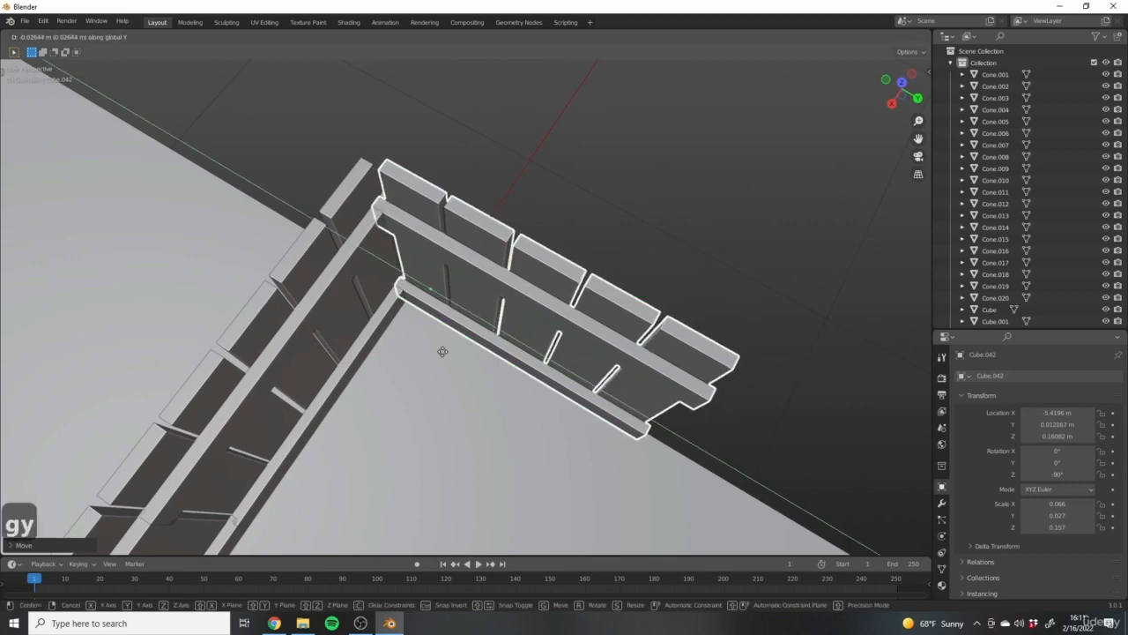
click(440, 349)
Duplicate the rotated corner panel and move the copy along Y to continue the fence along the ground's edge.
middle_drag(440, 349, 486, 293)
scroll(418, 287, down, 3)
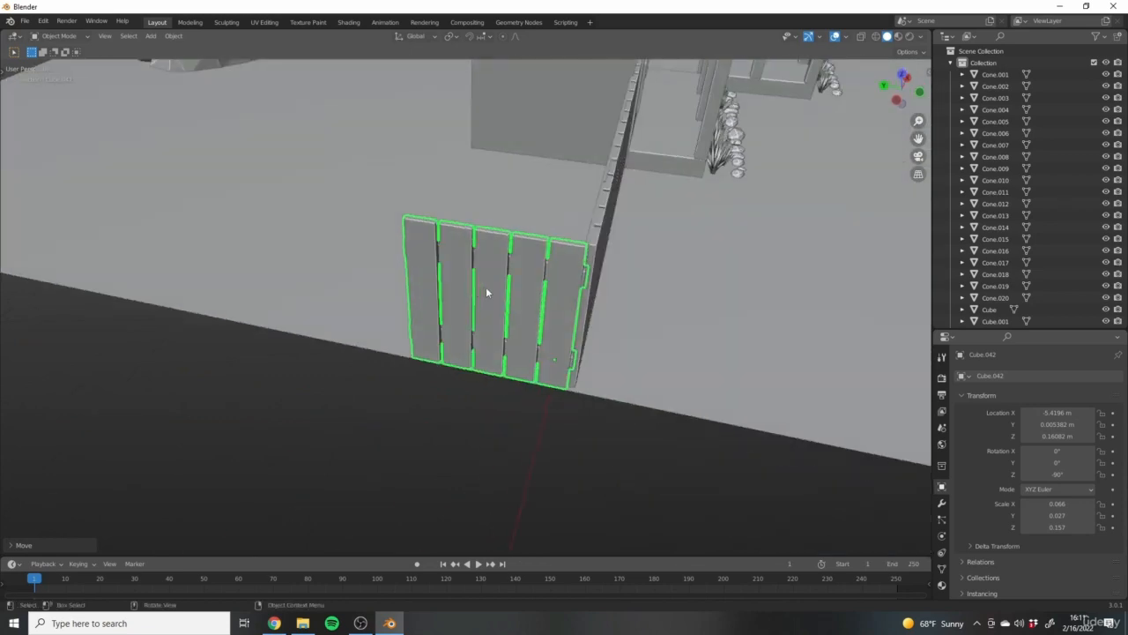
click(506, 385)
middle_drag(508, 398, 515, 316)
scroll(513, 312, down, 5)
shift+middle_drag(594, 254, 529, 320)
click(569, 357)
scroll(572, 374, up, 2)
key(shift+d)
key(x)
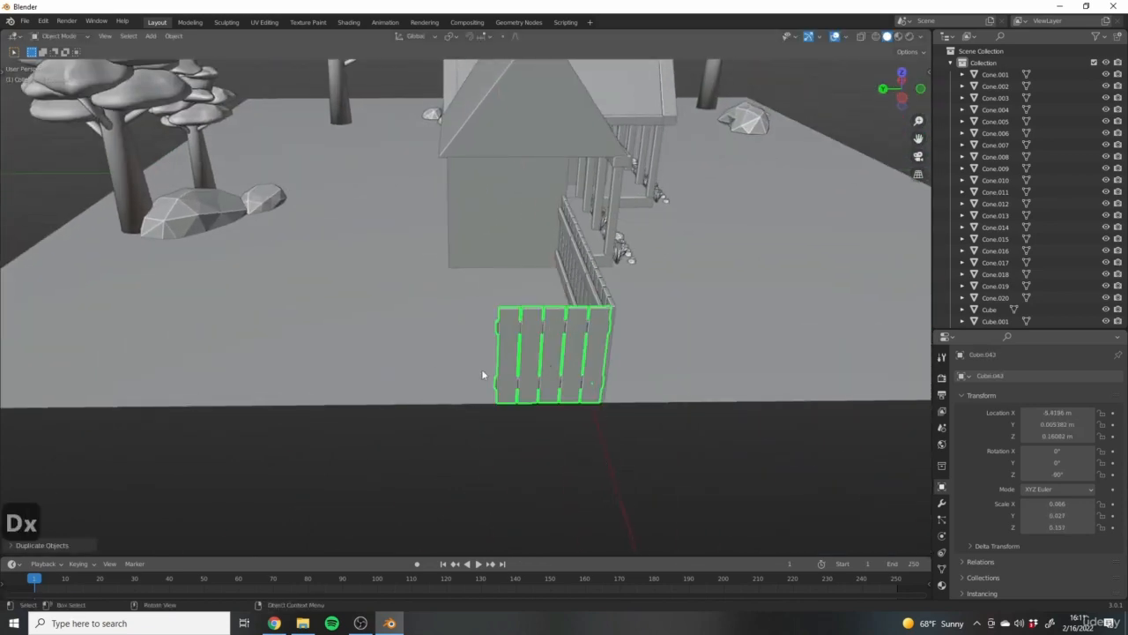
right_click(481, 368)
key(g)
key(y)
click(498, 380)
Duplicate the second edge panel along Y as a third panel in the side fence.
key(shift+d)
shift+middle_drag(498, 381, 442, 357)
key(y)
click(407, 378)
scroll(378, 358, down, 5)
scroll(432, 337, up, 5)
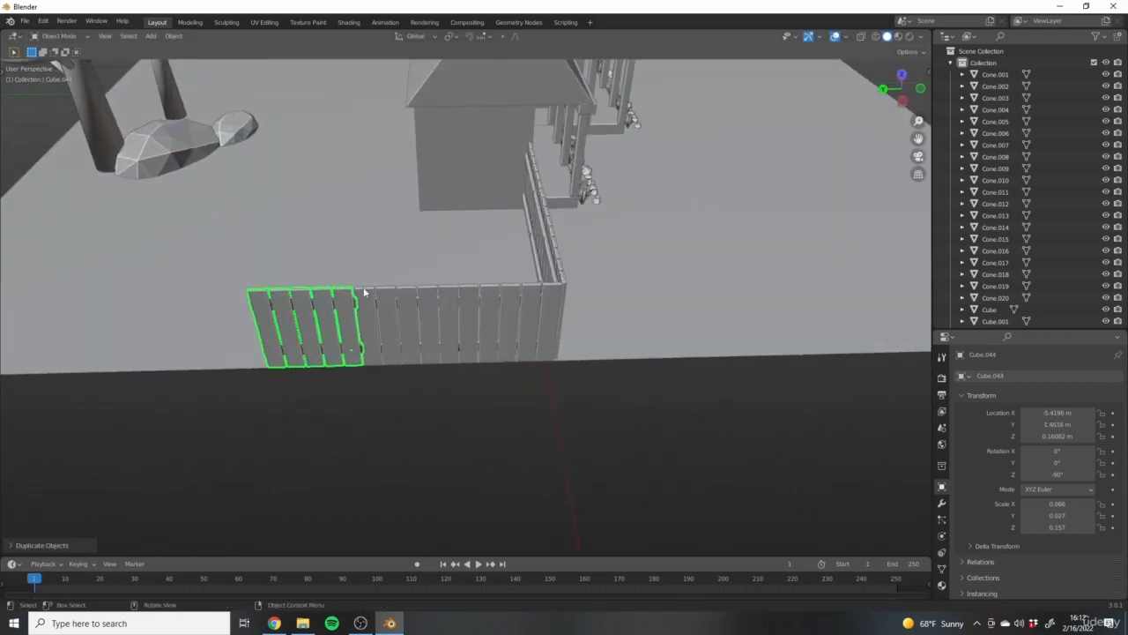
Duplicate the three side fence panels together about 2.2 m along Y to double the row.
middle_drag(575, 162, 433, 304)
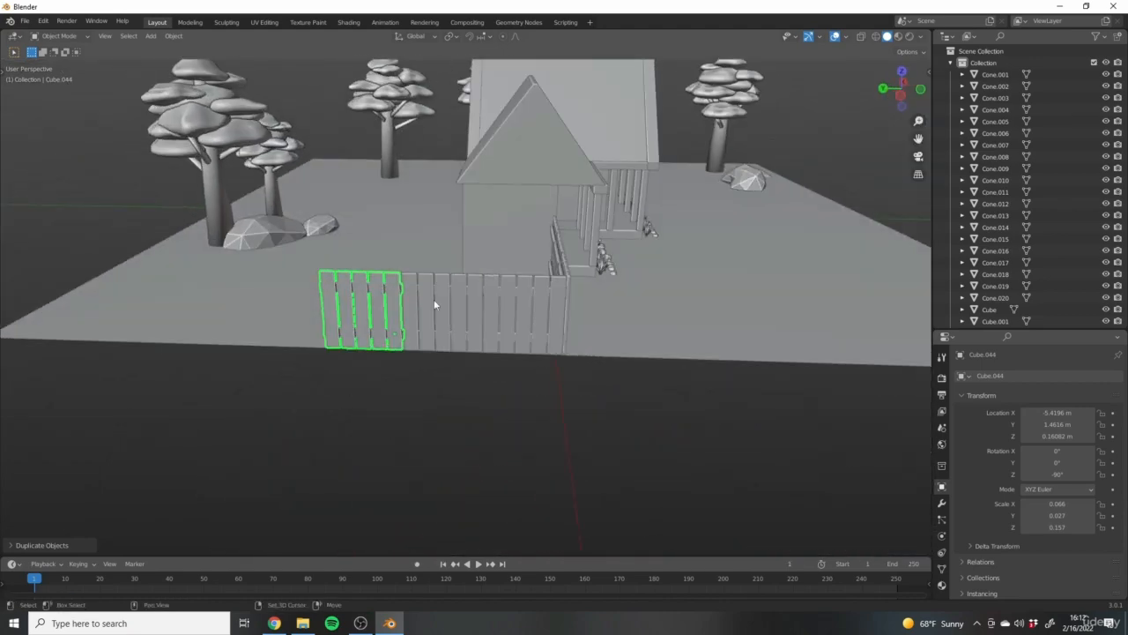
middle_drag(529, 328, 468, 352)
key(shift+d)
key(x)
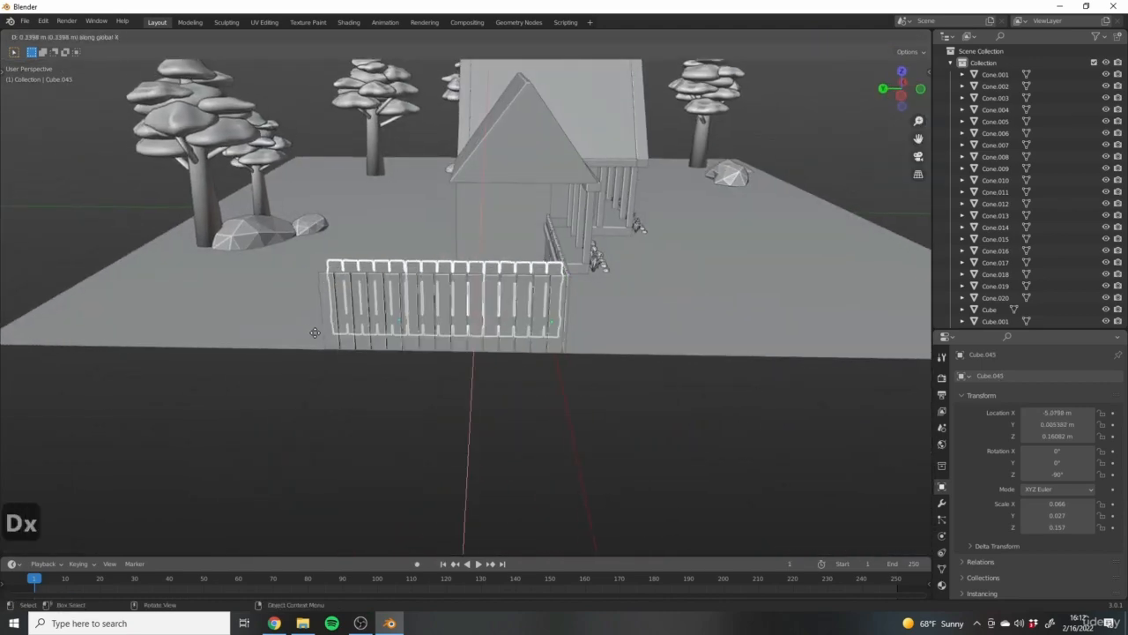
key(y)
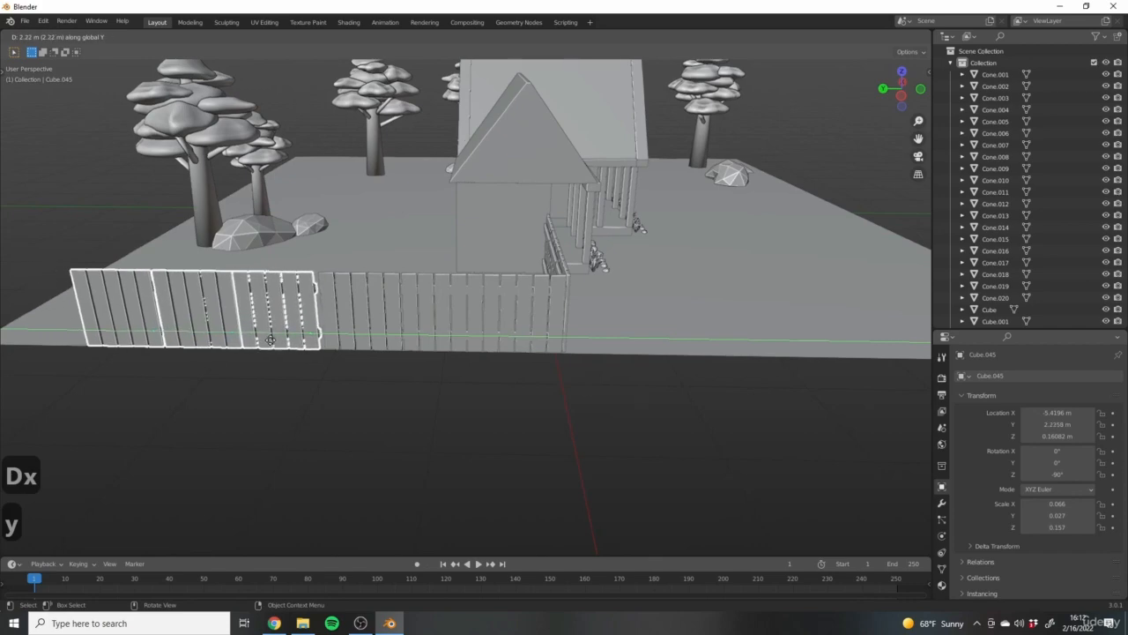
click(274, 341)
Shift the three copied panels slightly along Y so they butt against the existing side panels.
middle_drag(273, 341, 314, 308)
scroll(396, 304, up, 6)
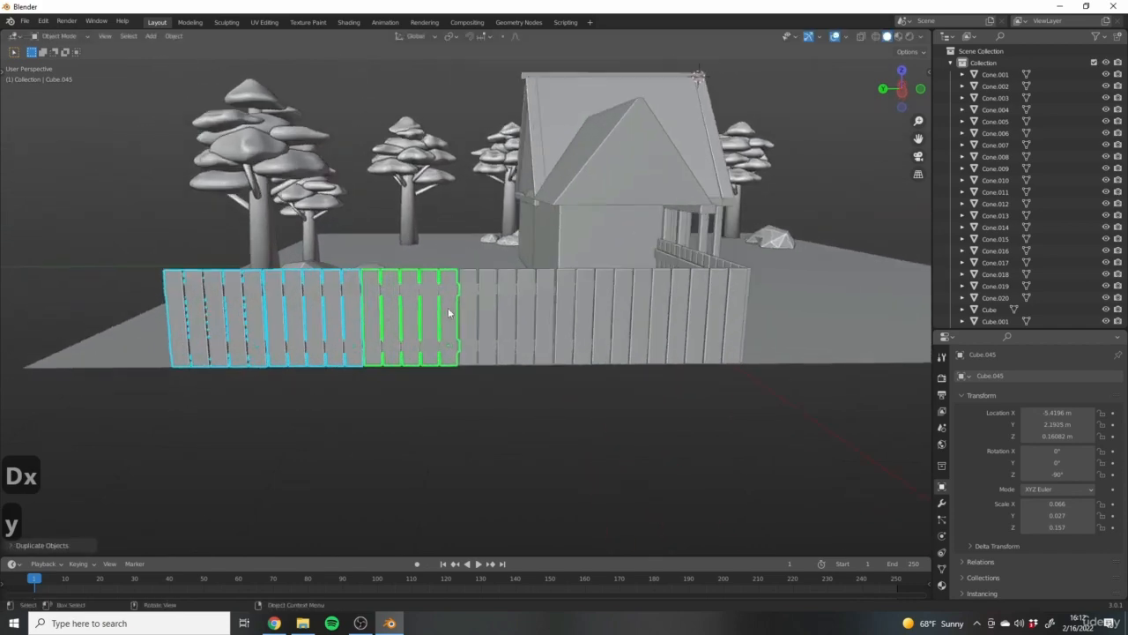
scroll(478, 300, up, 2)
key(g)
key(y)
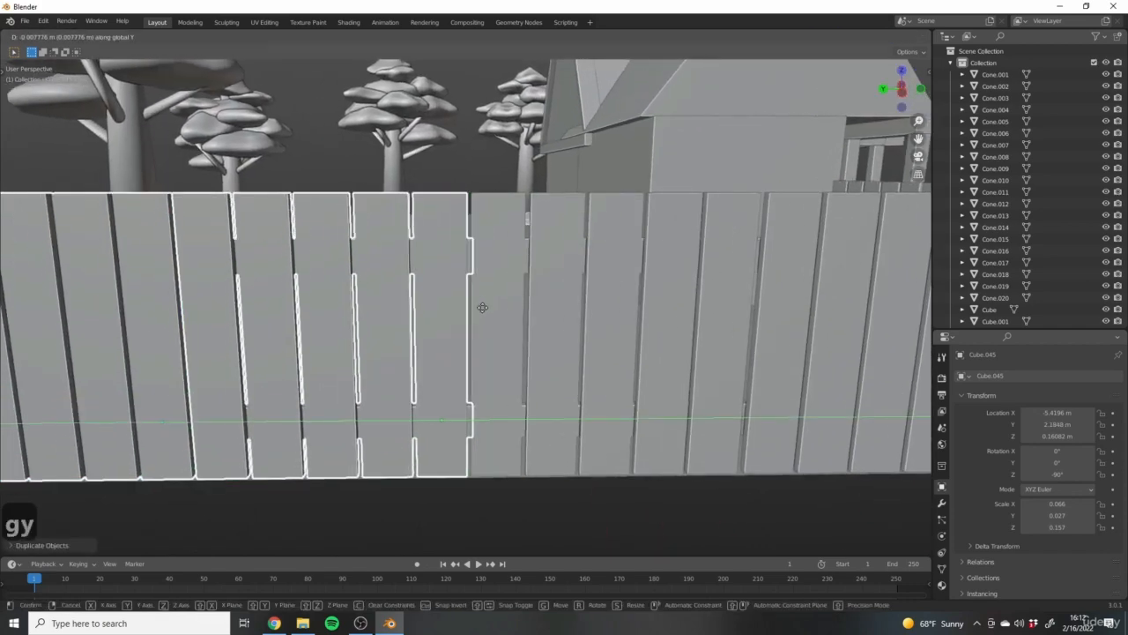
click(484, 308)
In top view, duplicate the last side panel about 0.73 m along Y towards the ground's far corner.
scroll(529, 314, down, 6)
middle_drag(612, 329, 451, 370)
middle_drag(504, 287, 350, 368)
shift+middle_drag(421, 349, 453, 404)
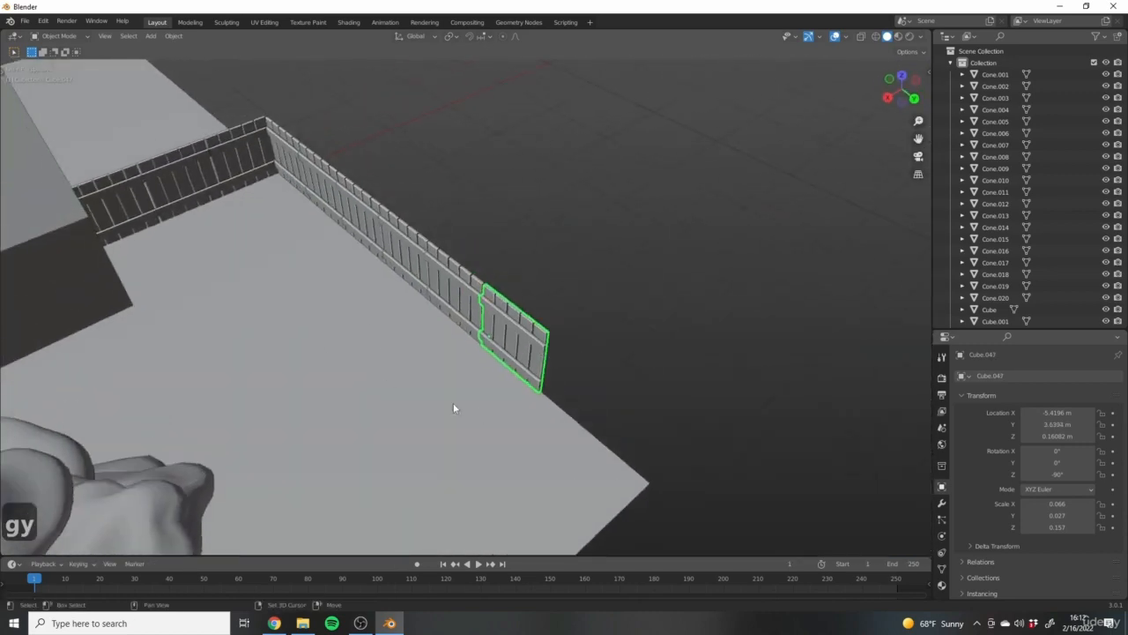
scroll(453, 404, down, 4)
middle_drag(400, 357, 440, 382)
key(KP_7)
scroll(471, 328, up, 6)
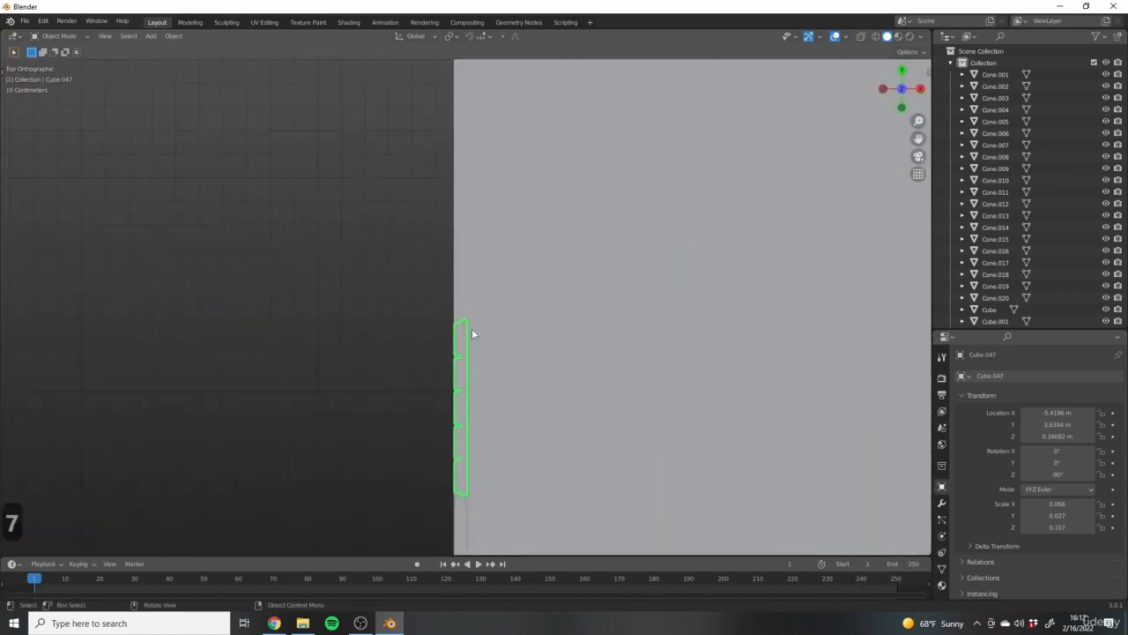
key(shift+d)
key(y)
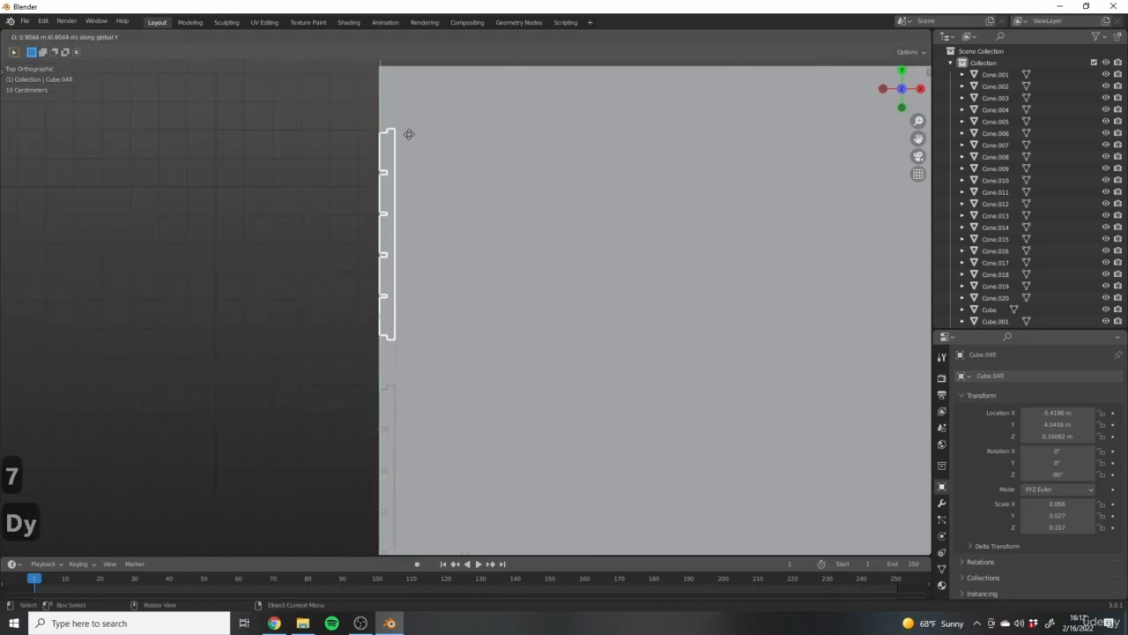
click(414, 202)
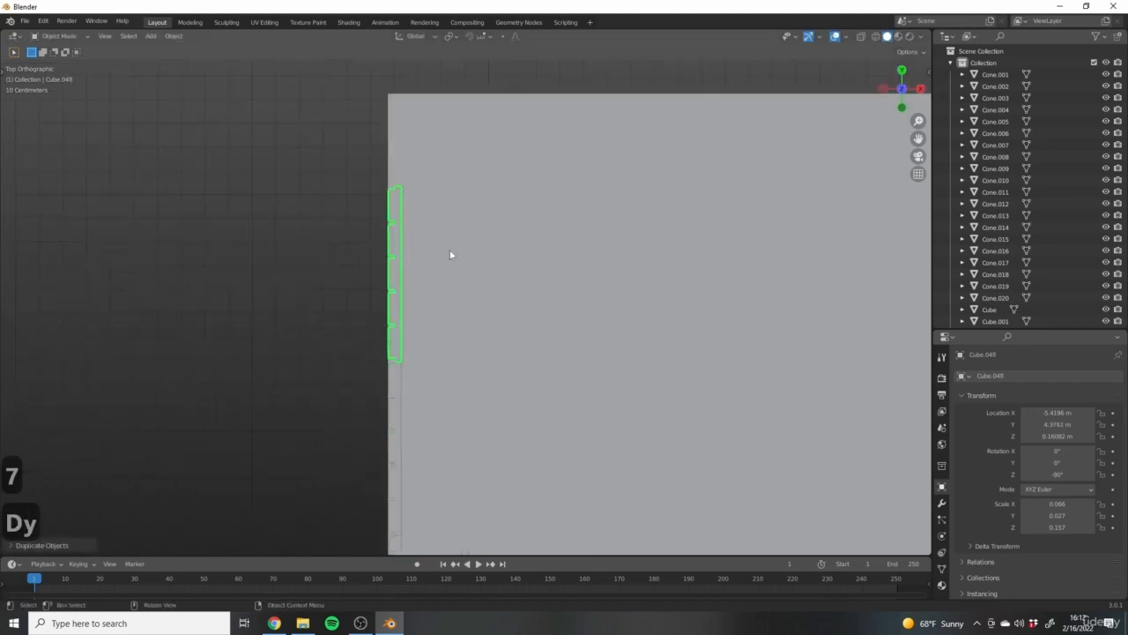
Select all seven panels of the side fence row together, leaving the ground plane out of the selection.
middle_drag(453, 252, 401, 291)
scroll(468, 282, down, 5)
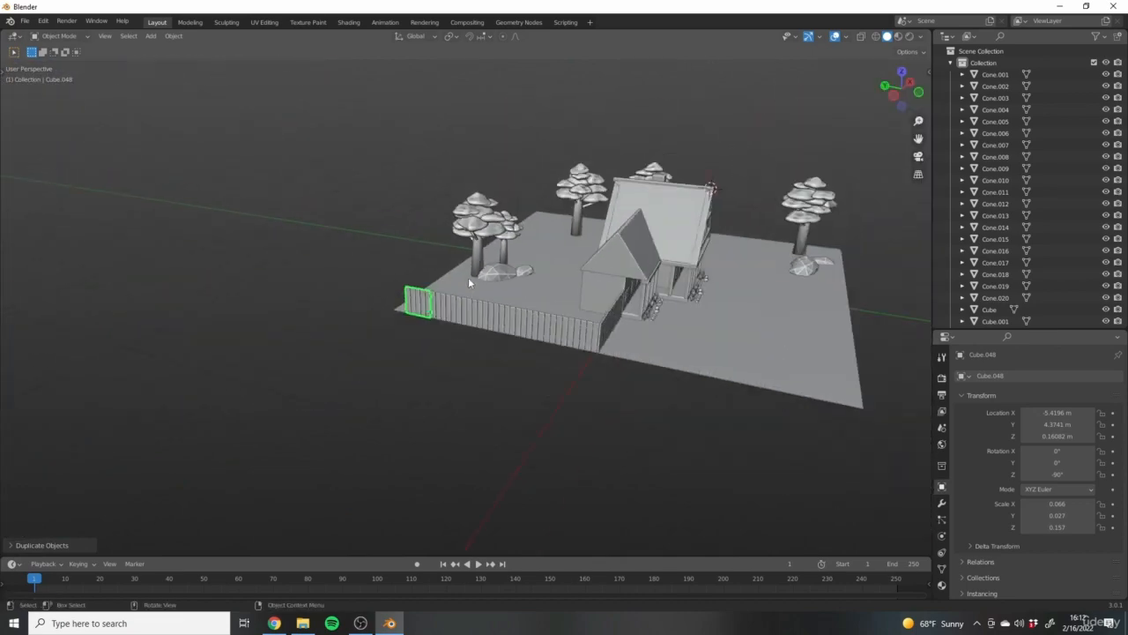
middle_drag(609, 272, 472, 350)
scroll(493, 314, up, 5)
scroll(220, 227, up, 4)
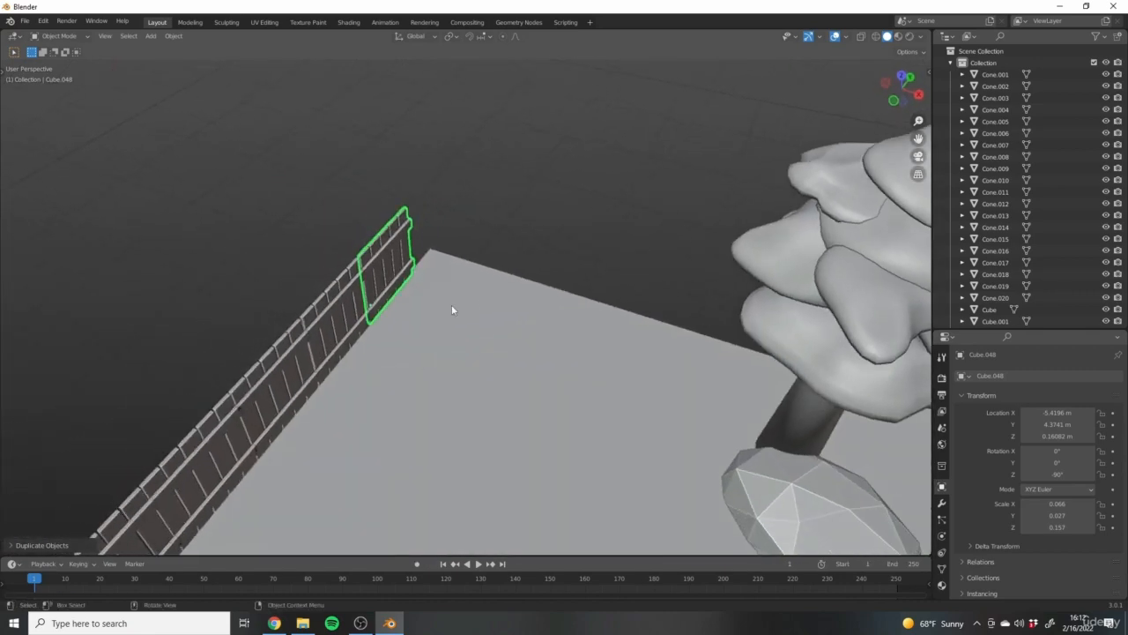
middle_drag(451, 310, 511, 269)
key(KP_7)
drag(323, 159, 451, 529)
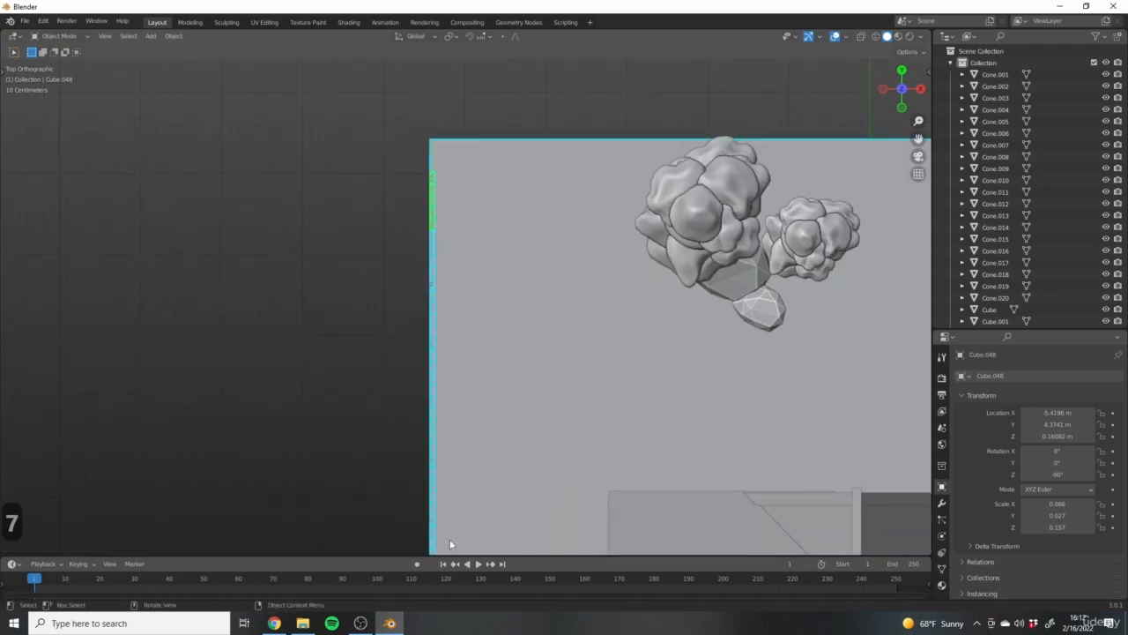
scroll(460, 432, down, 4)
shift+middle_drag(407, 492, 527, 313)
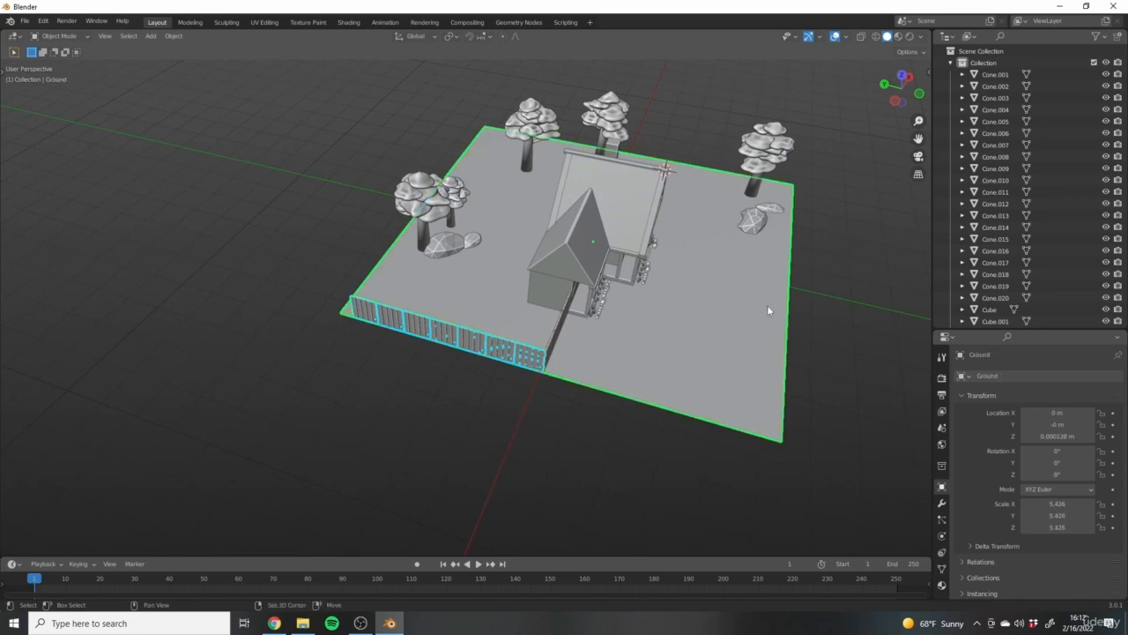
middle_drag(395, 301, 545, 378)
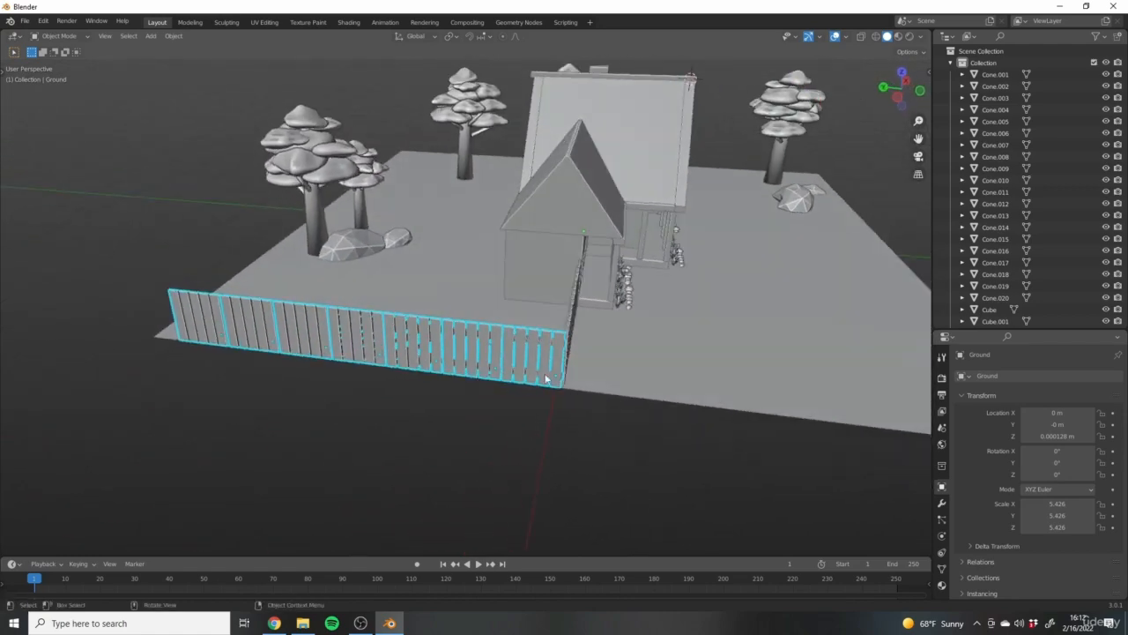
middle_drag(548, 333, 518, 398)
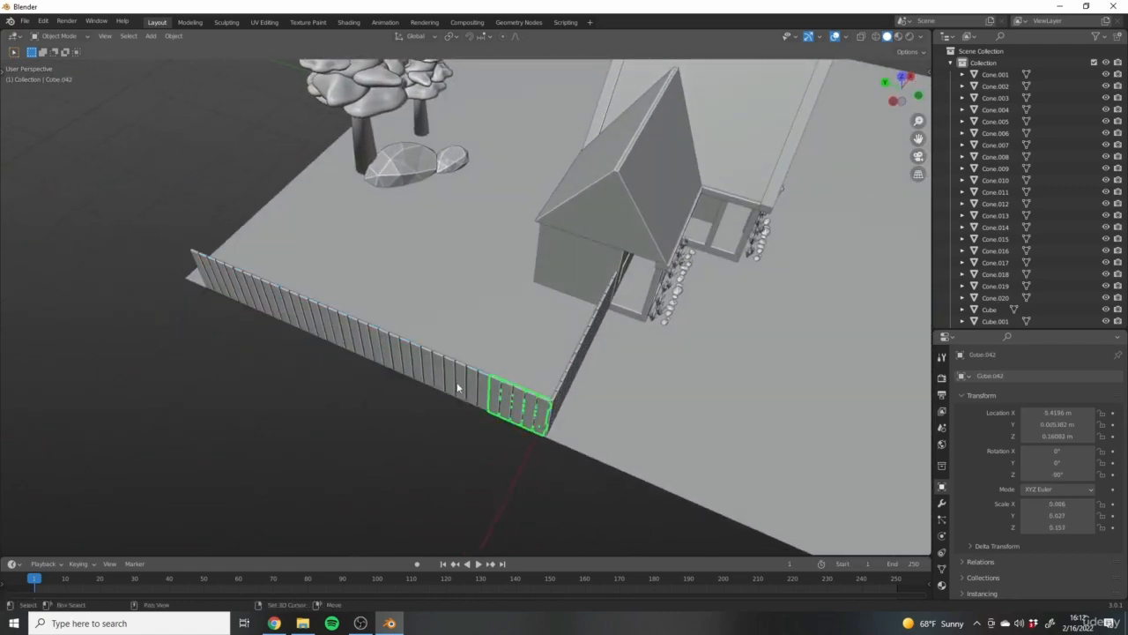
shift+click(217, 276)
middle_drag(256, 339, 288, 358)
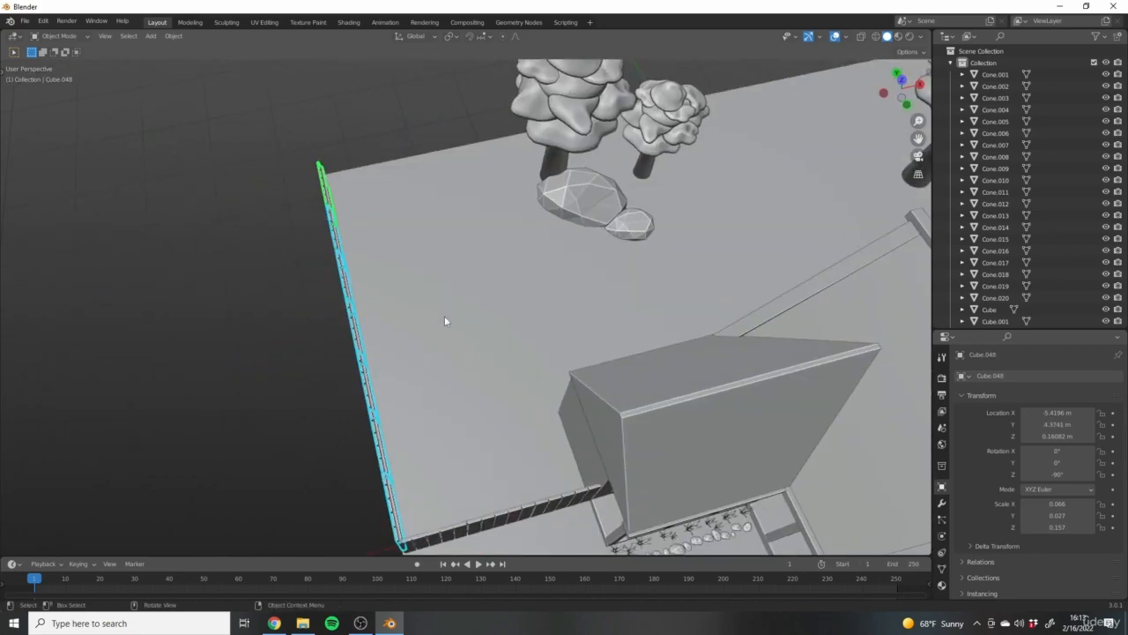
In top view, duplicate the seven side panels and place the copied row on the same edge, extending slightly past the ground's far corner.
key(KP_7)
shift+middle_drag(377, 323, 390, 370)
key(shift+d)
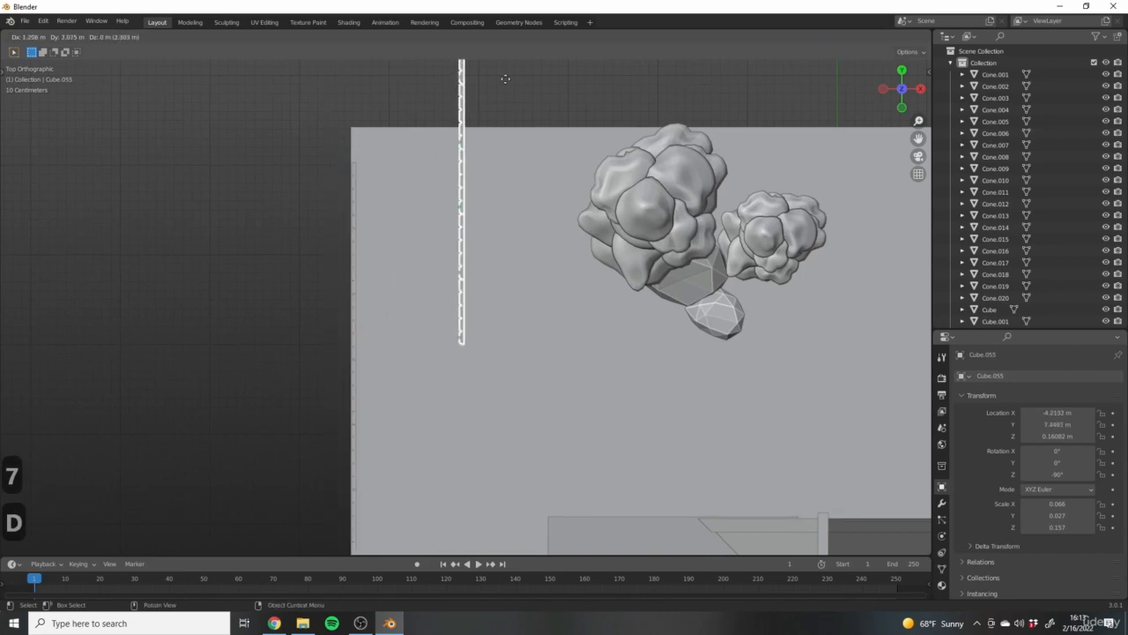
click(388, 418)
scroll(409, 215, down, 4)
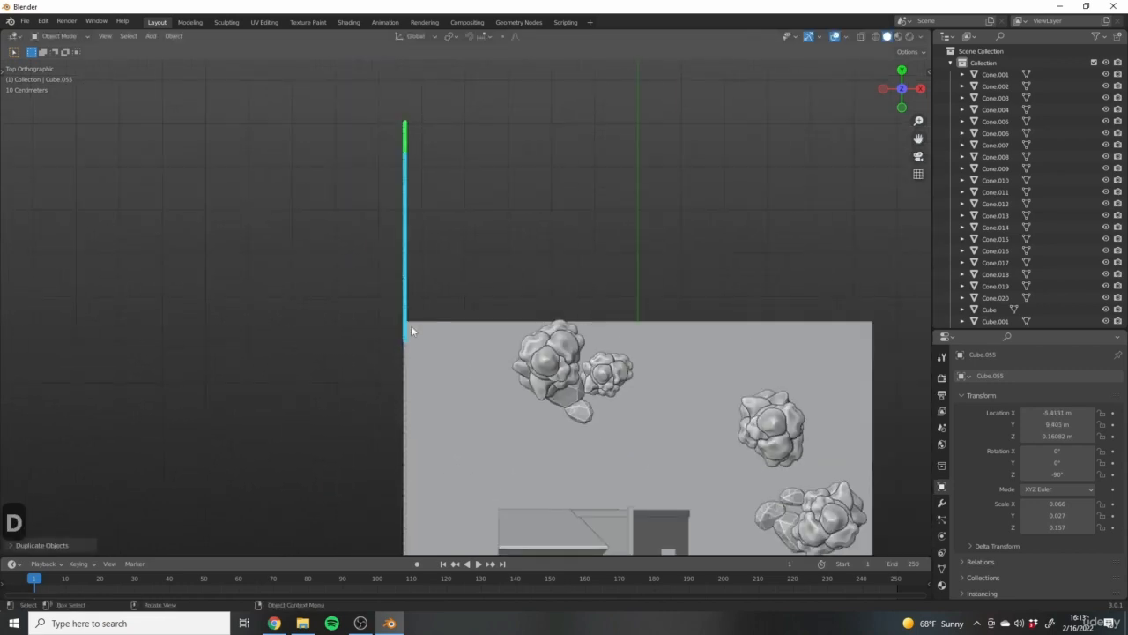
key(g)
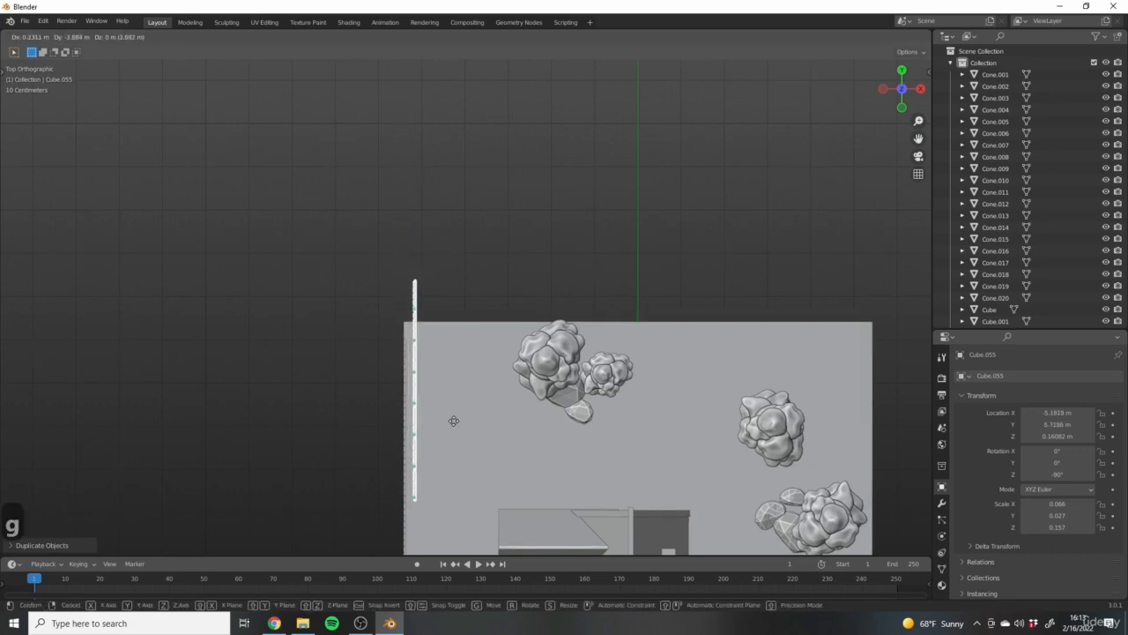
click(444, 438)
Move the copied row about 2 m further along Y in line with the side edge, and rotate it 90°.
scroll(415, 353, up, 5)
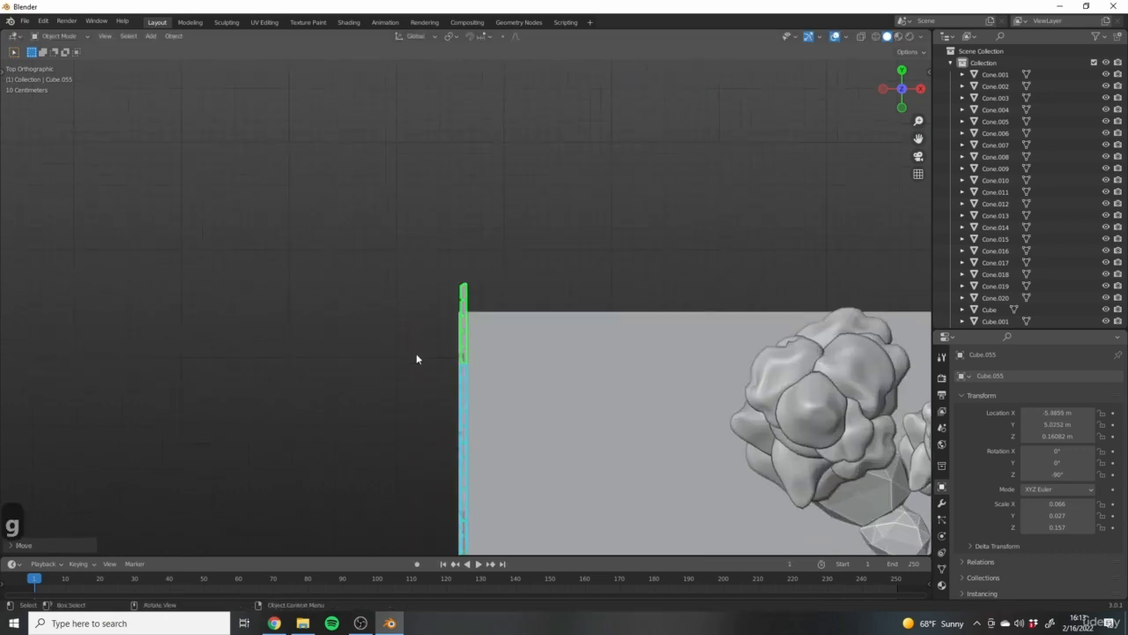
key(g)
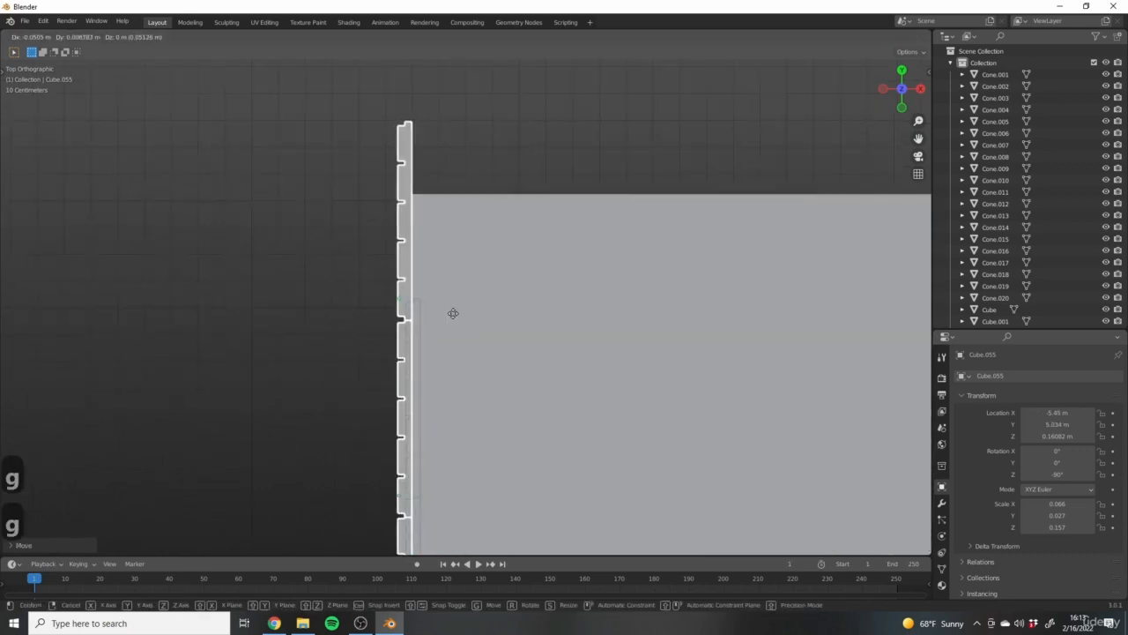
click(461, 314)
scroll(461, 310, down, 6)
key(g)
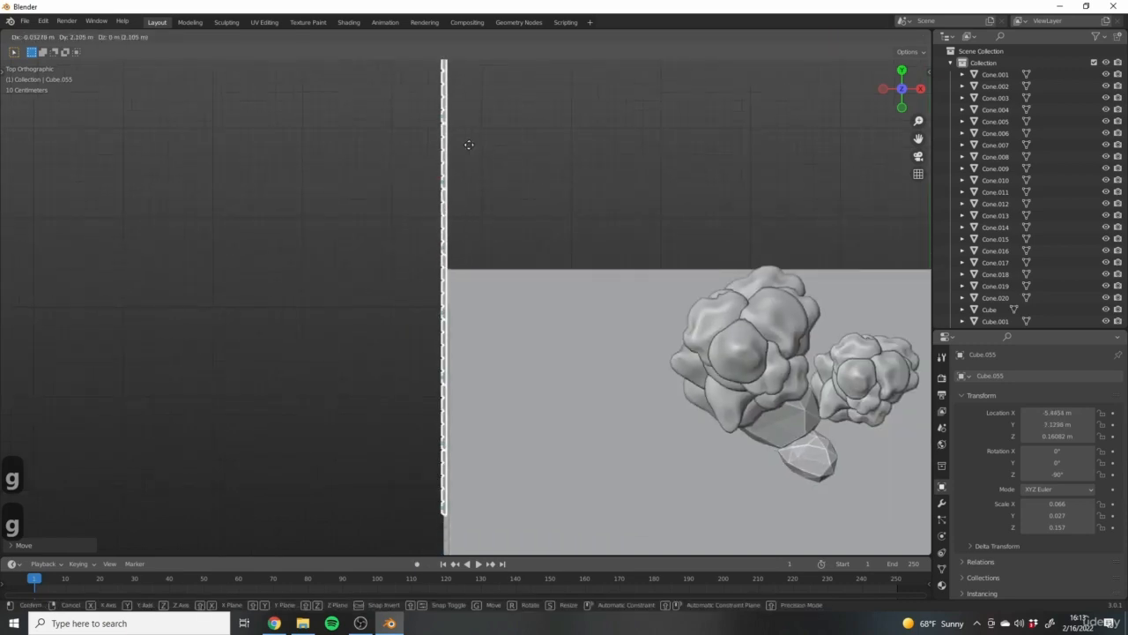
click(471, 149)
scroll(555, 375, up, 2)
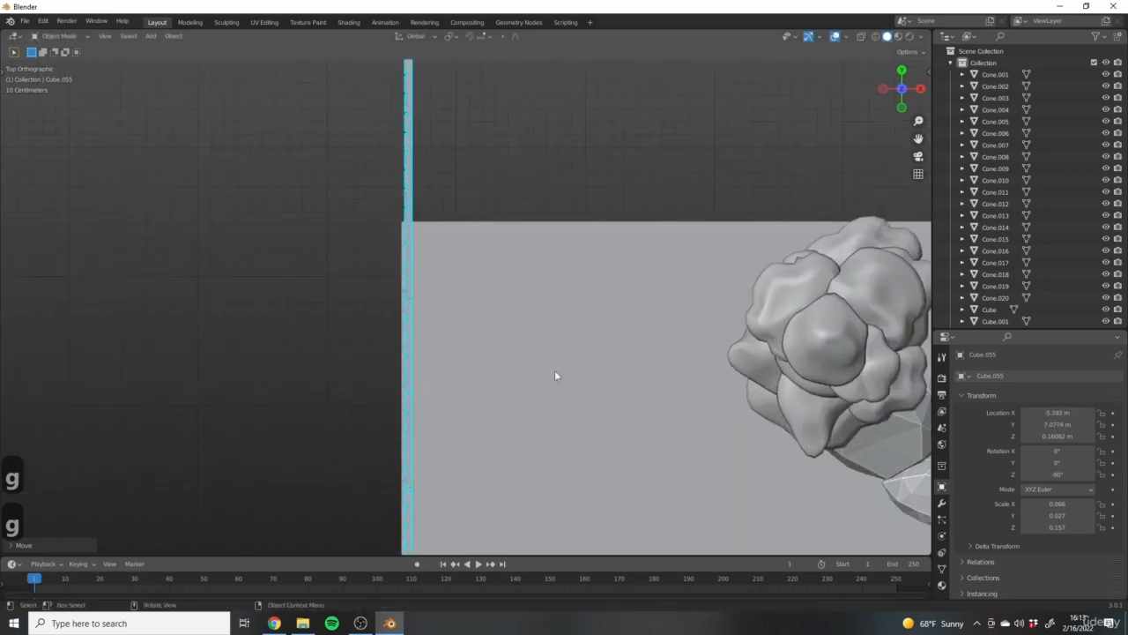
scroll(420, 340, down, 4)
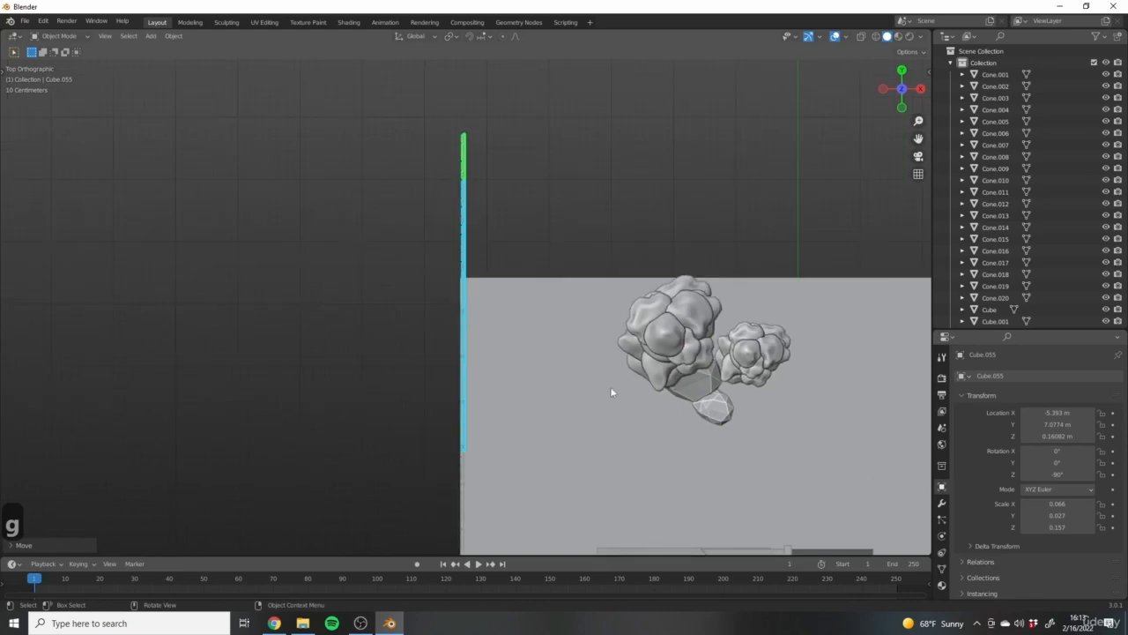
text(r90)
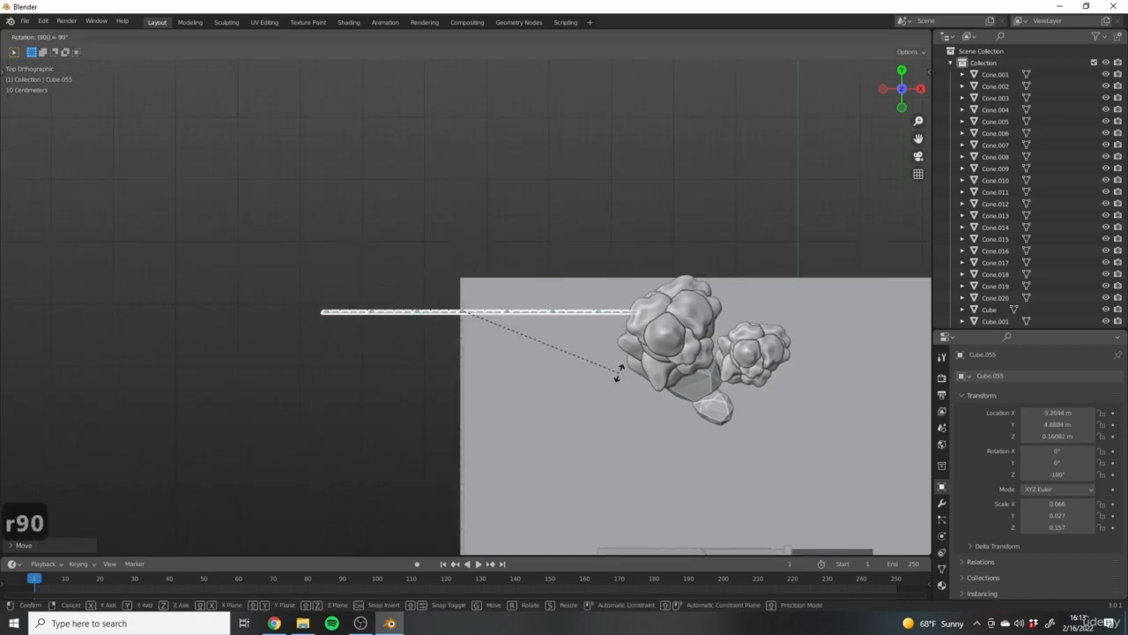
click(619, 373)
Move the rotated row horizontally, about 2.2 m along X and 0.2 m along Y, so it runs along the back edge from the corner.
scroll(505, 275, up, 3)
middle_drag(384, 379, 521, 393)
key(g)
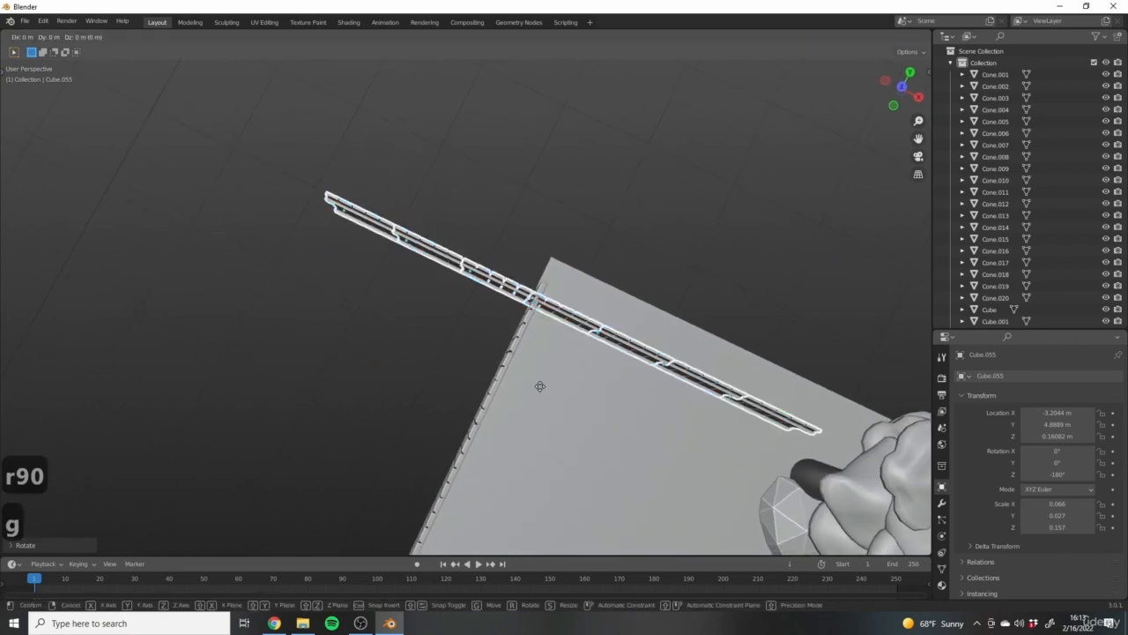
key(shift+z)
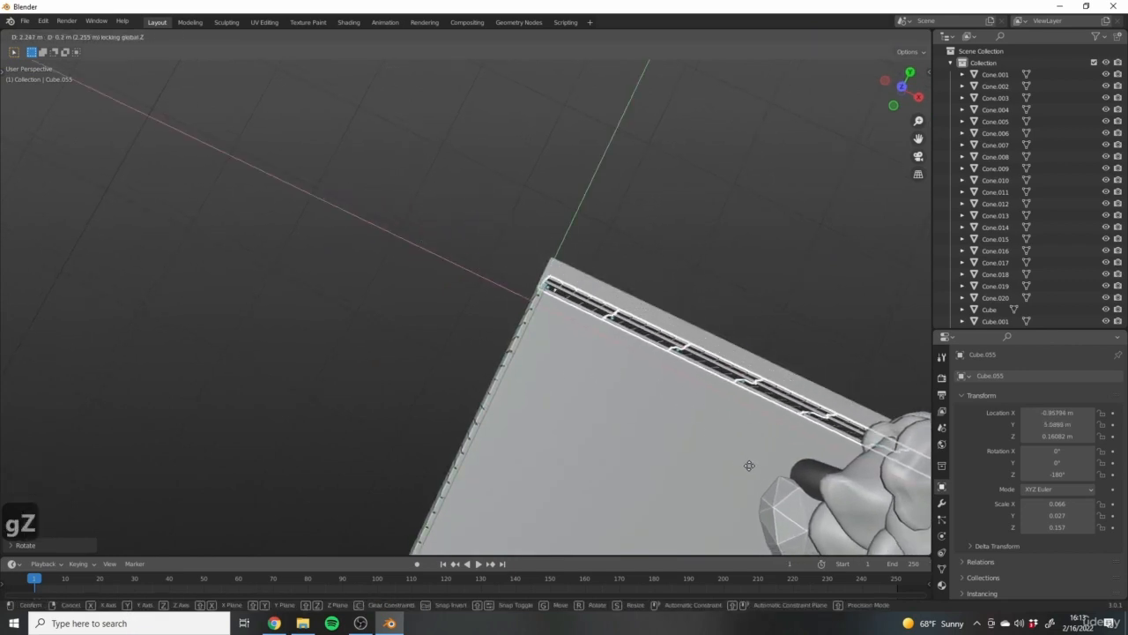
click(731, 460)
Duplicate the seven back fence panels about 5.1 m along X to continue the row along the back edge.
middle_drag(694, 455, 614, 359)
scroll(501, 388, down, 1)
scroll(387, 377, down, 7)
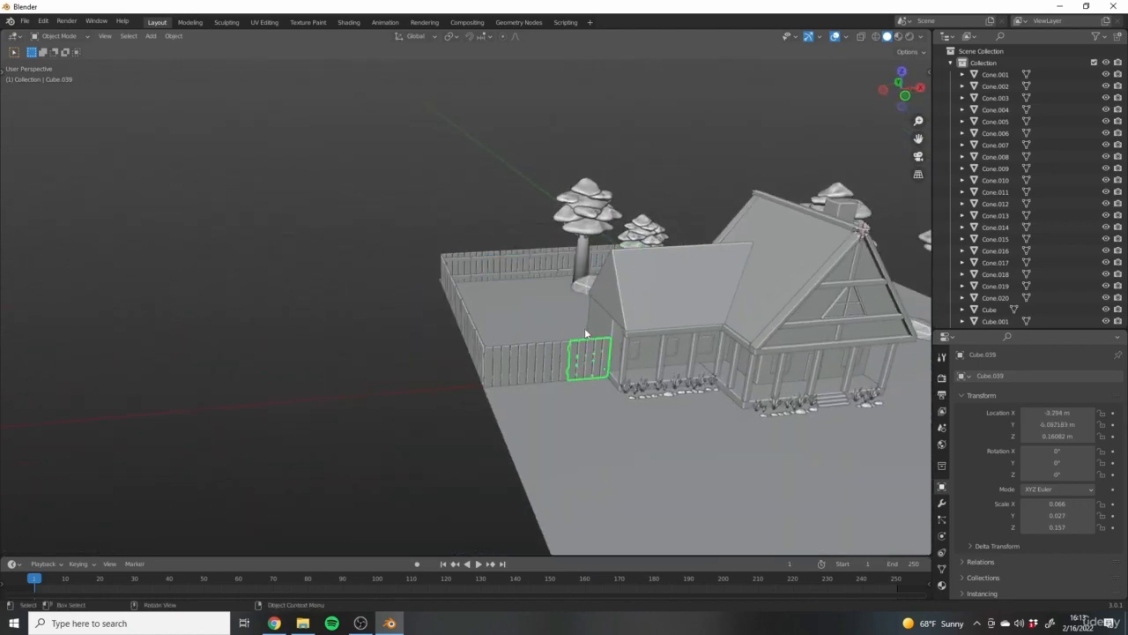
scroll(613, 388, up, 3)
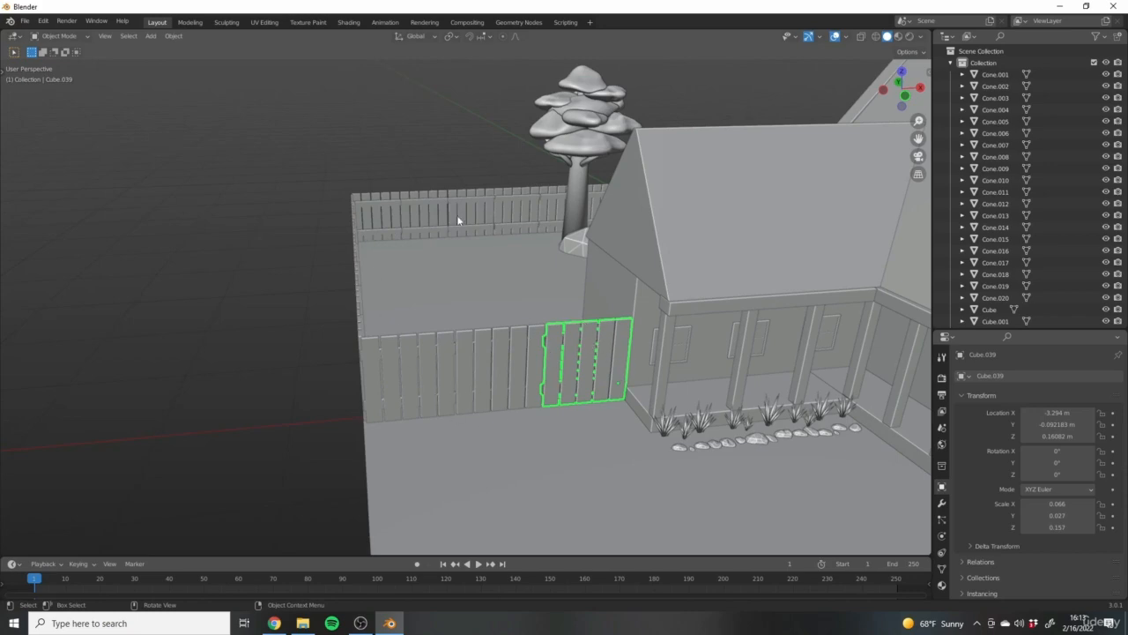
scroll(350, 320, down, 2)
middle_drag(124, 328, 412, 344)
scroll(191, 347, down, 3)
middle_drag(412, 344, 785, 298)
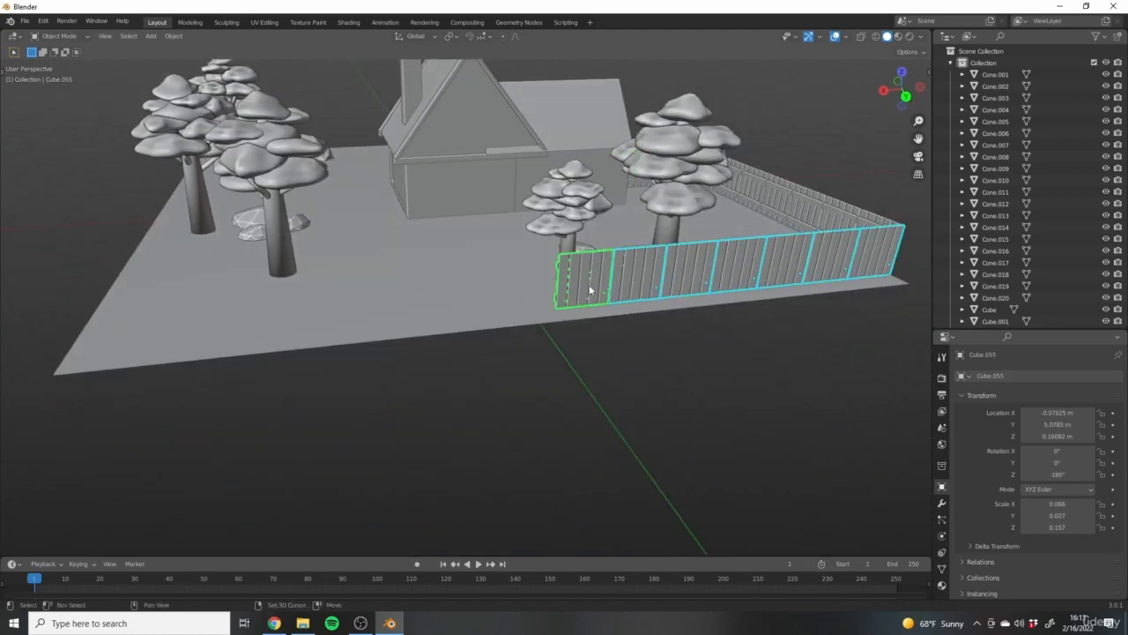
key(shift+d)
key(x)
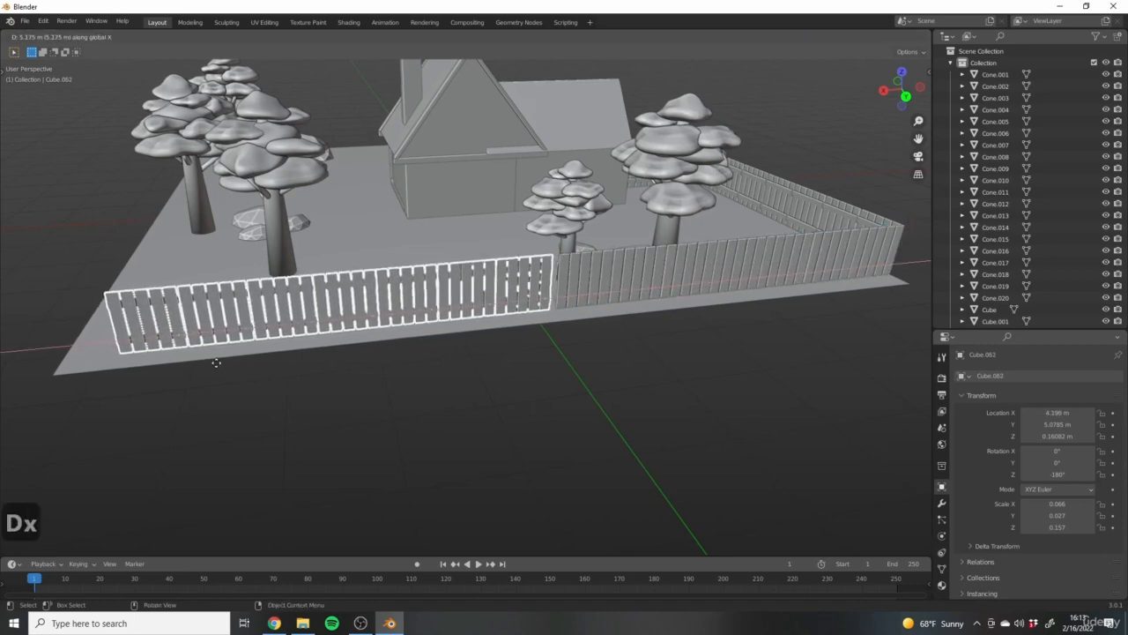
click(222, 366)
Duplicate the seven side fence panels about 10.2 m along X to the opposite side and rotate the copy 180° about Z.
middle_drag(222, 366, 626, 248)
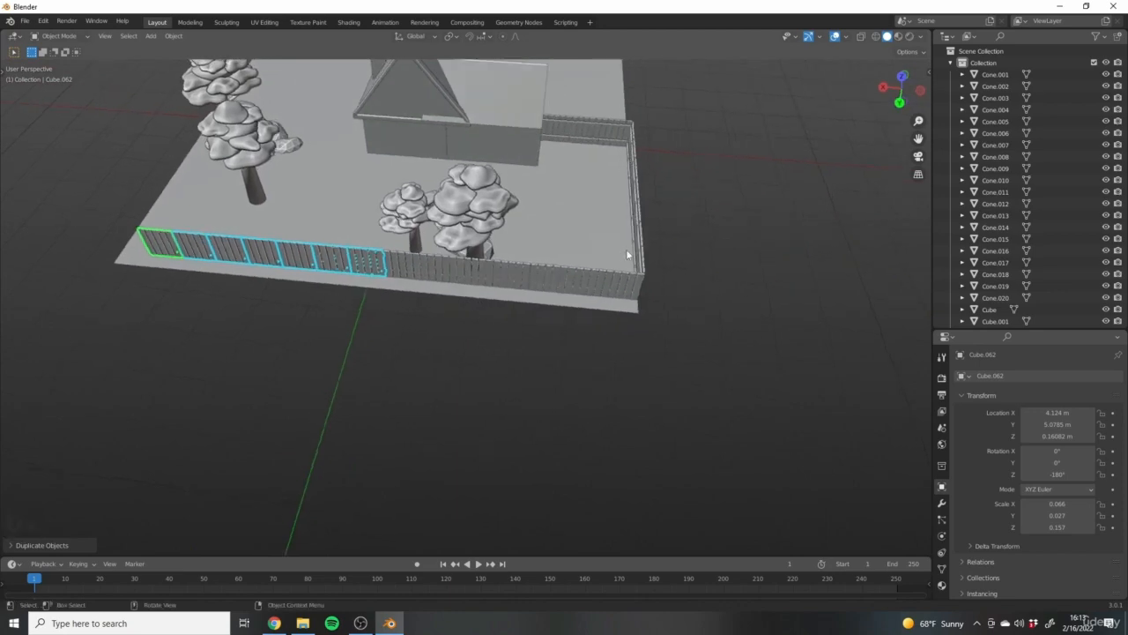
middle_drag(679, 305, 580, 289)
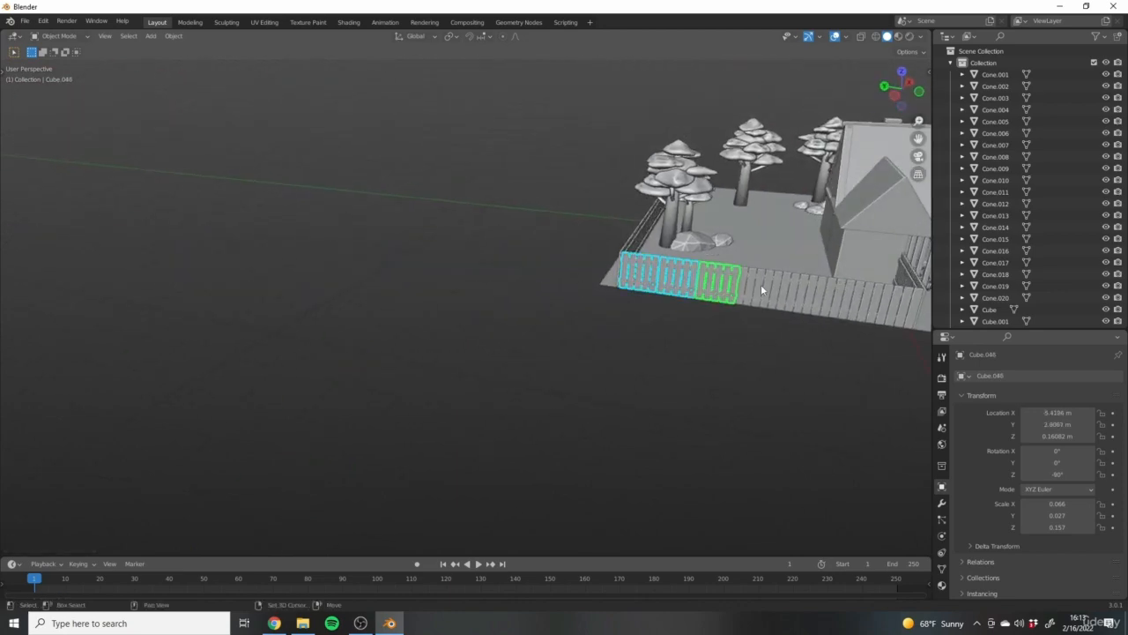
middle_drag(724, 325, 455, 355)
key(shift+d)
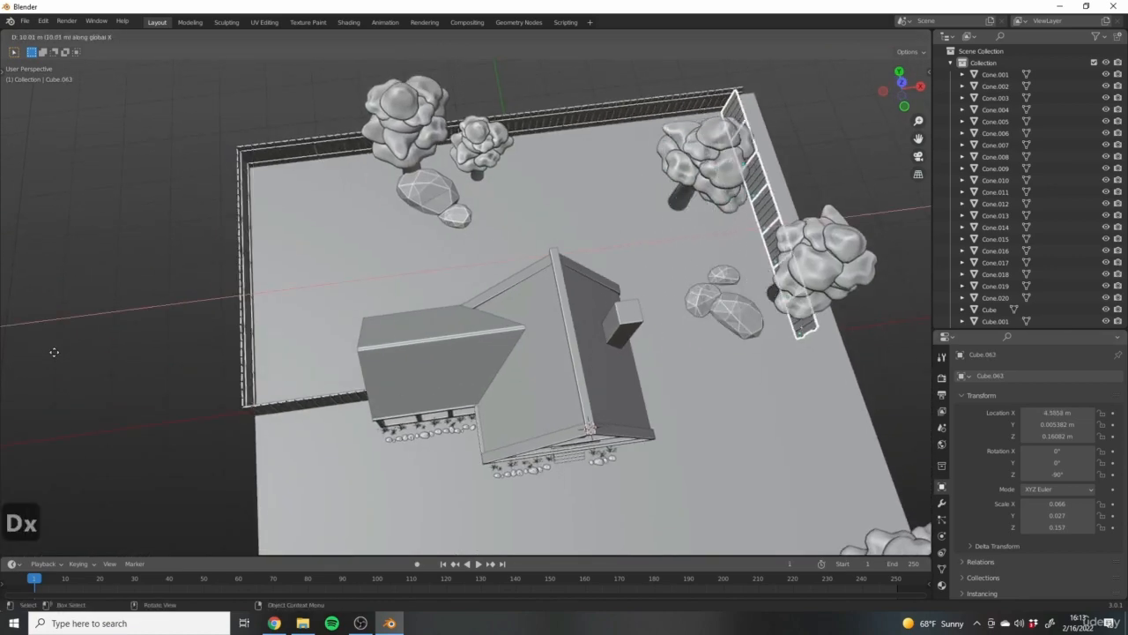
text(rz)
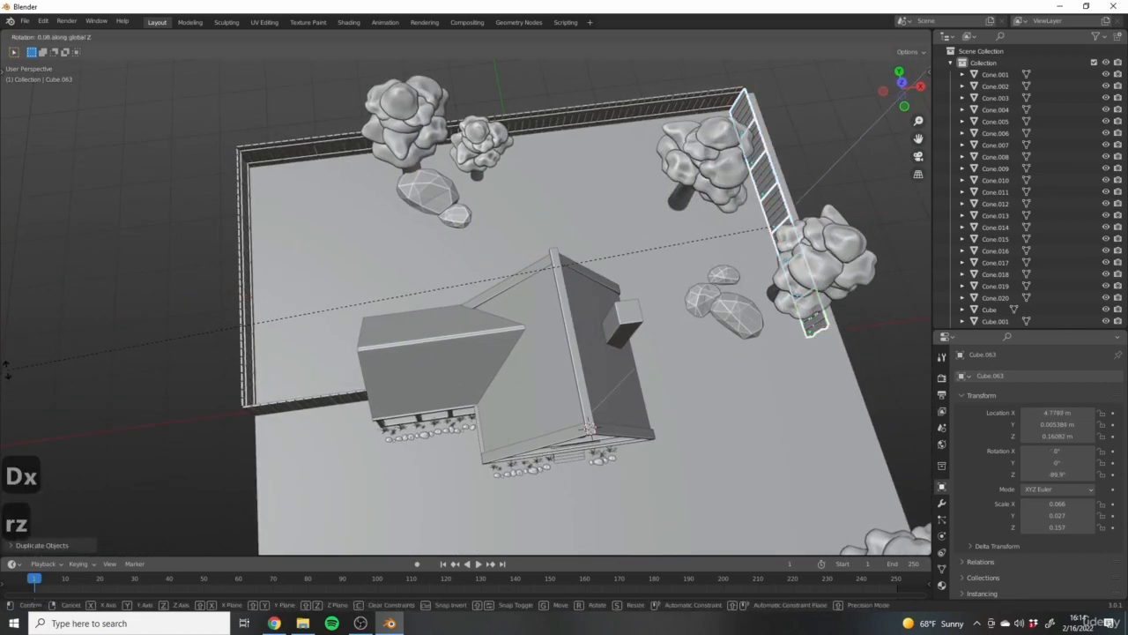
text(180)
key(Return)
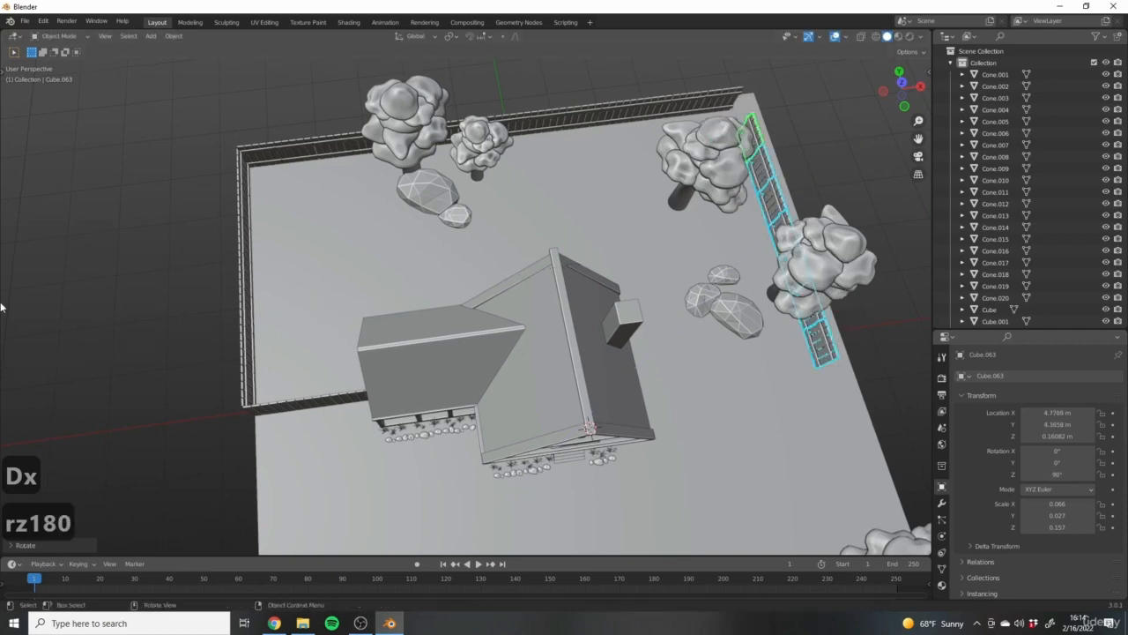
In top view, move the opposite side row about 0.63 m along Y and 0.05 m along X to meet the back fence's end.
middle_drag(567, 274, 550, 291)
middle_drag(583, 239, 611, 261)
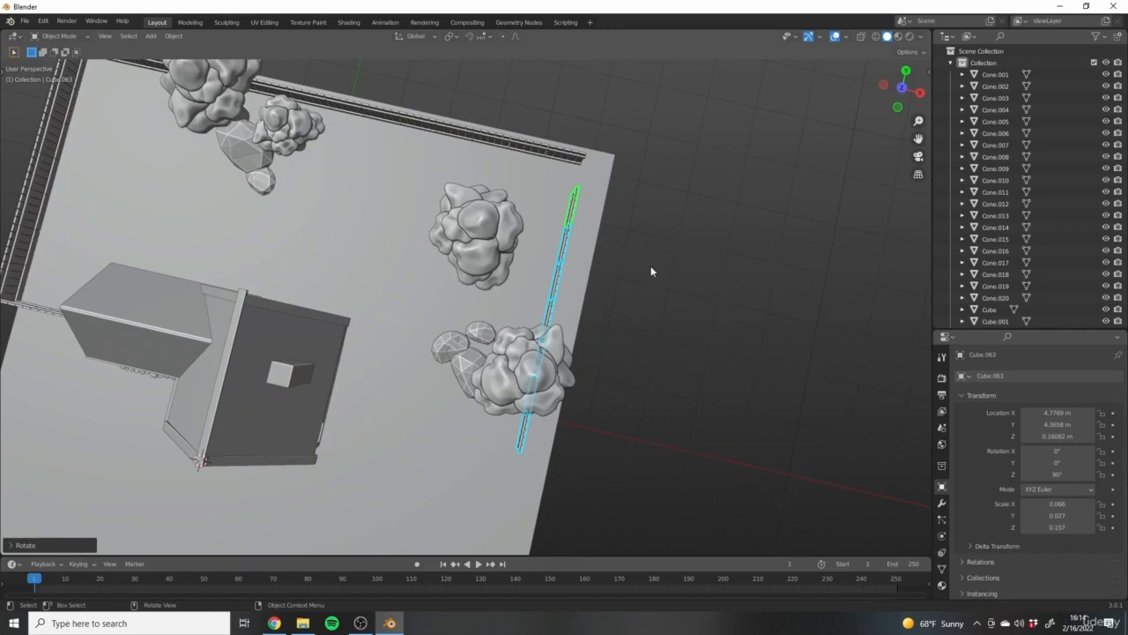
scroll(620, 262, down, 2)
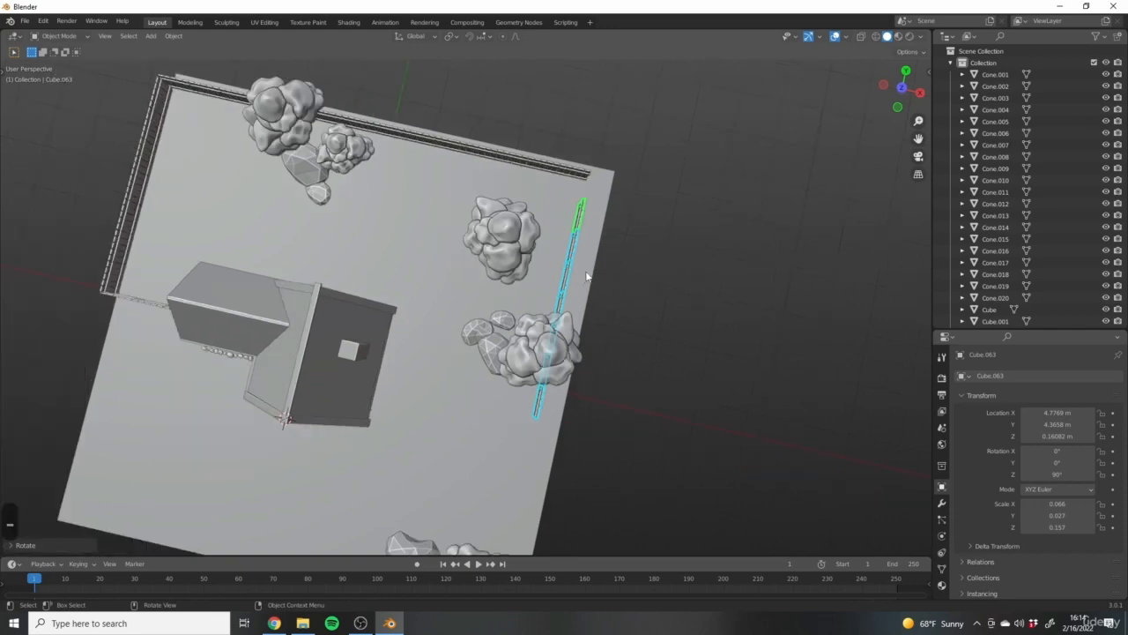
key(KP_7)
scroll(574, 264, up, 5)
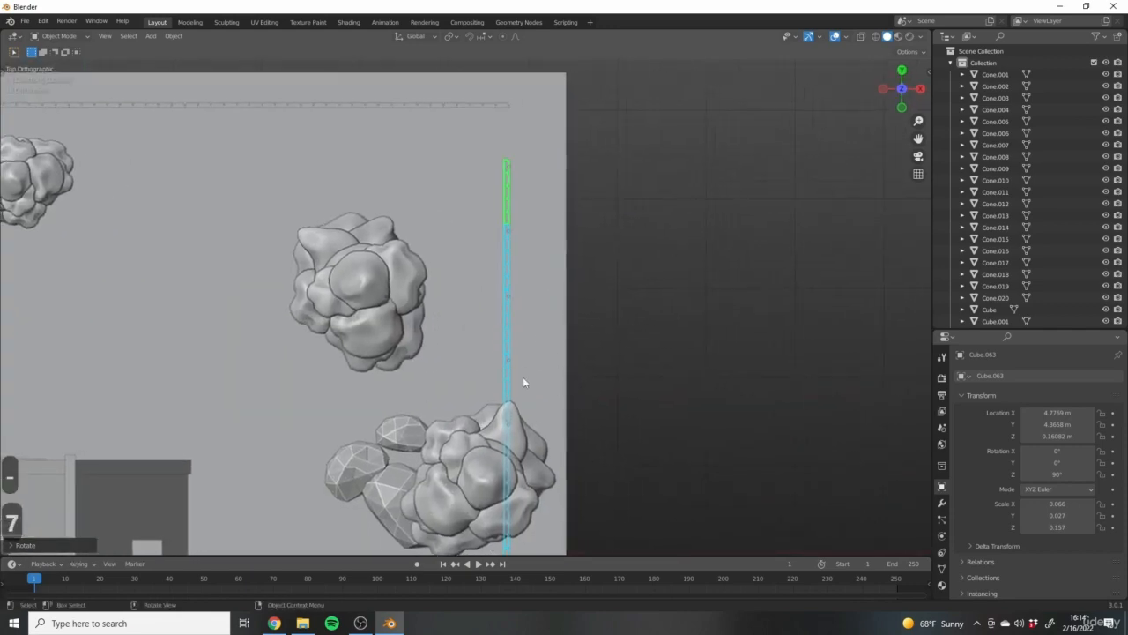
key(g)
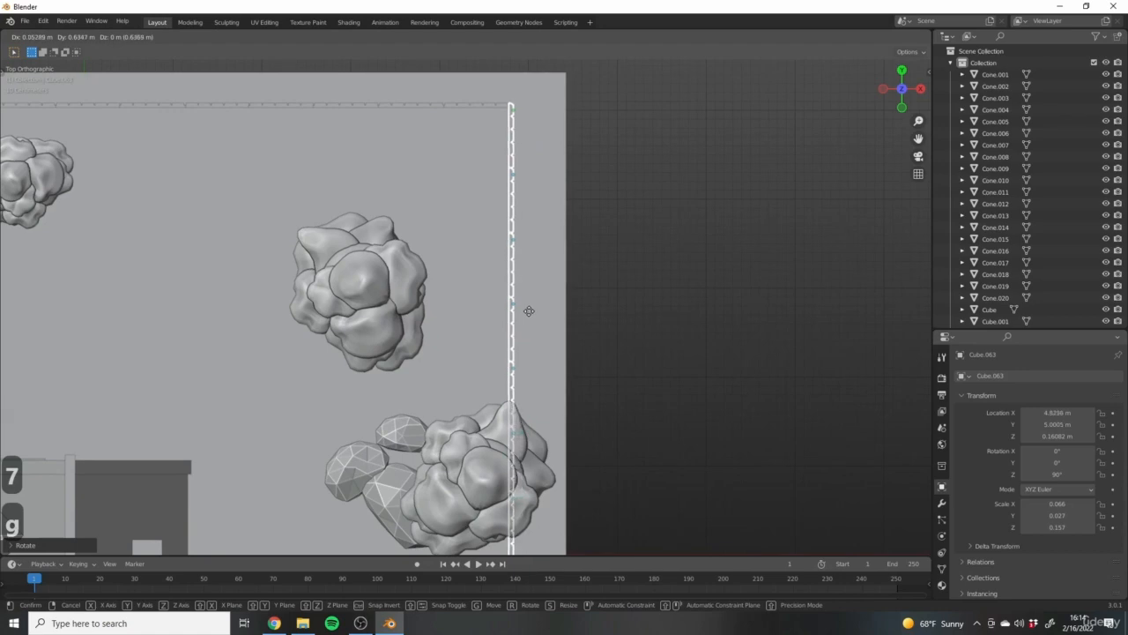
click(529, 311)
Shift the opposite side row about -0.02 m along X to close the corner with the back fence.
scroll(396, 216, up, 3)
shift+middle_drag(538, 241, 458, 267)
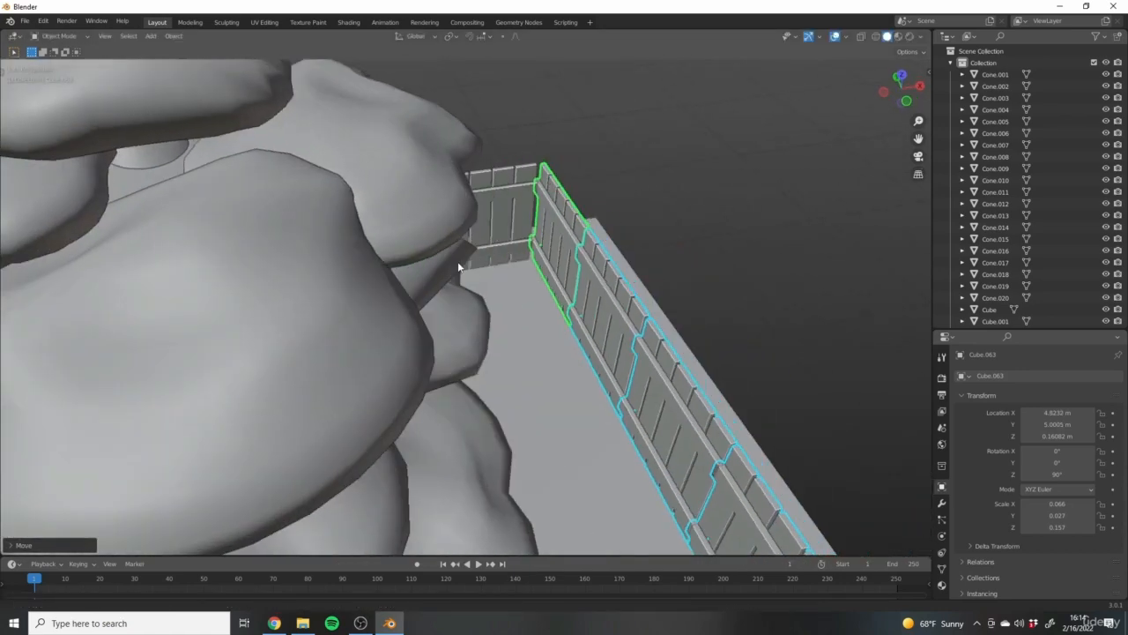
scroll(454, 260, down, 5)
key(g)
key(x)
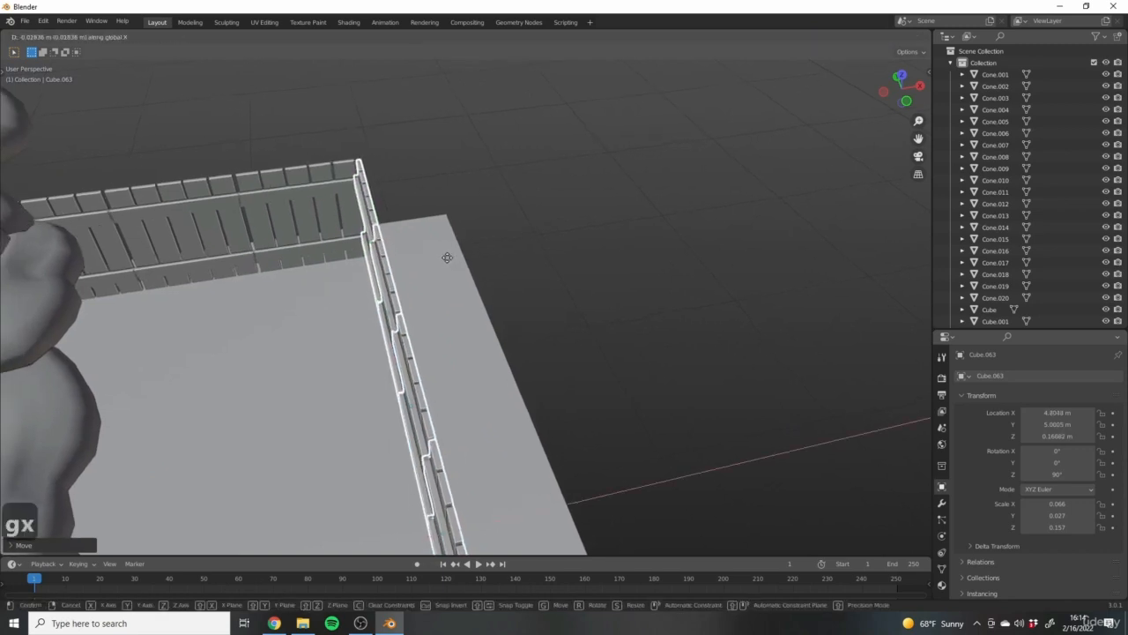
click(447, 257)
Duplicate the three front fence panels about 6.4 m along X so the copy starts at the opposite wall of the house.
scroll(441, 264, down, 7)
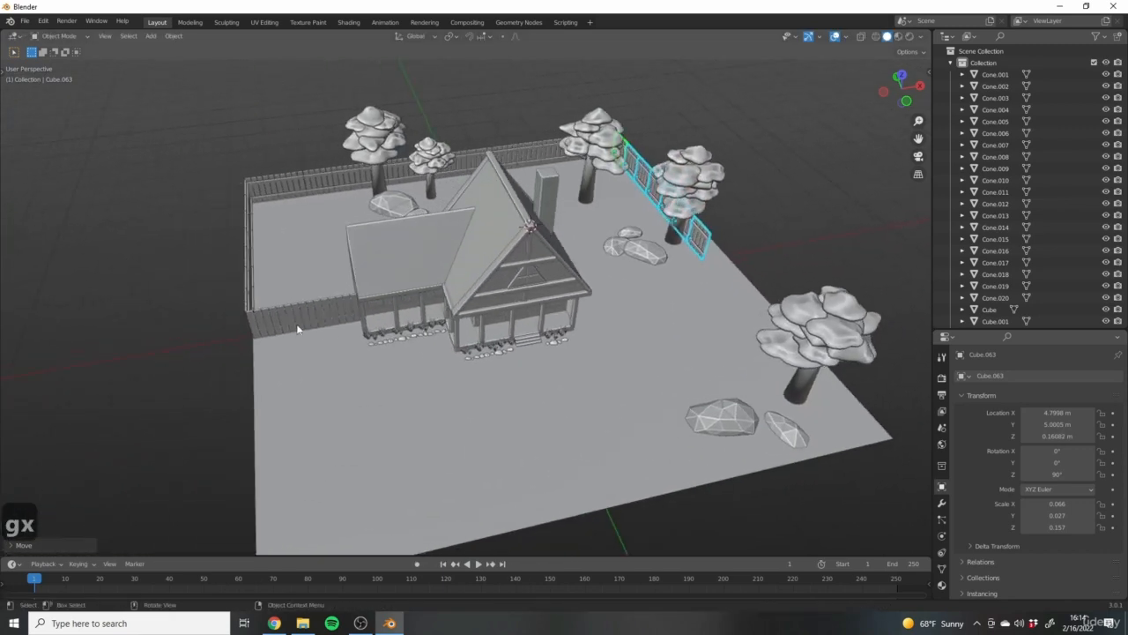
middle_drag(278, 324, 389, 318)
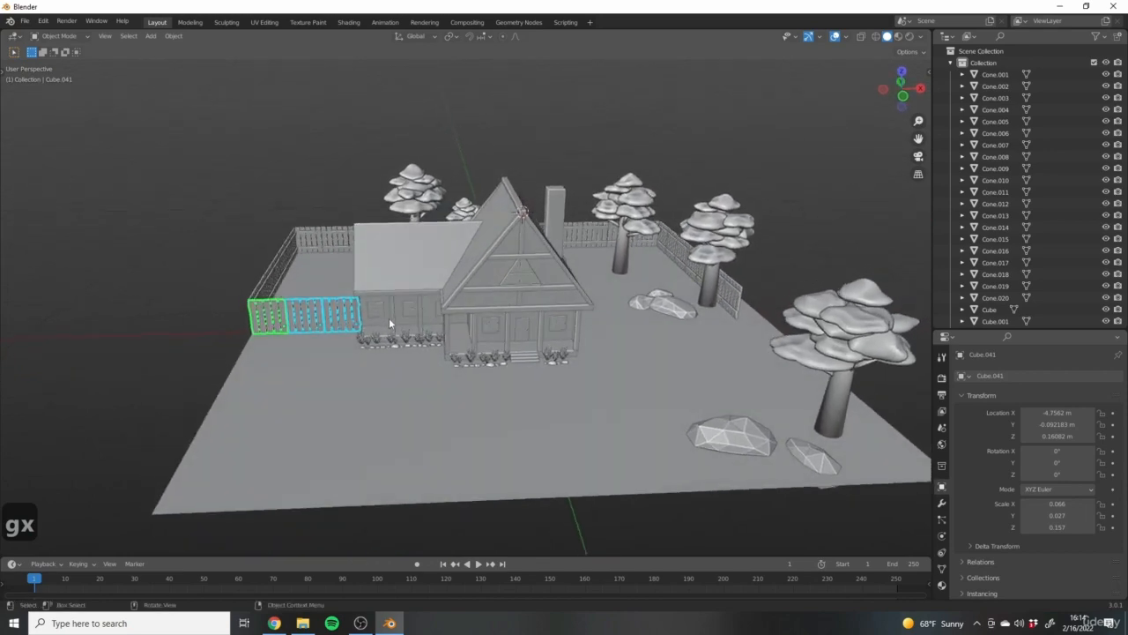
key(shift+d)
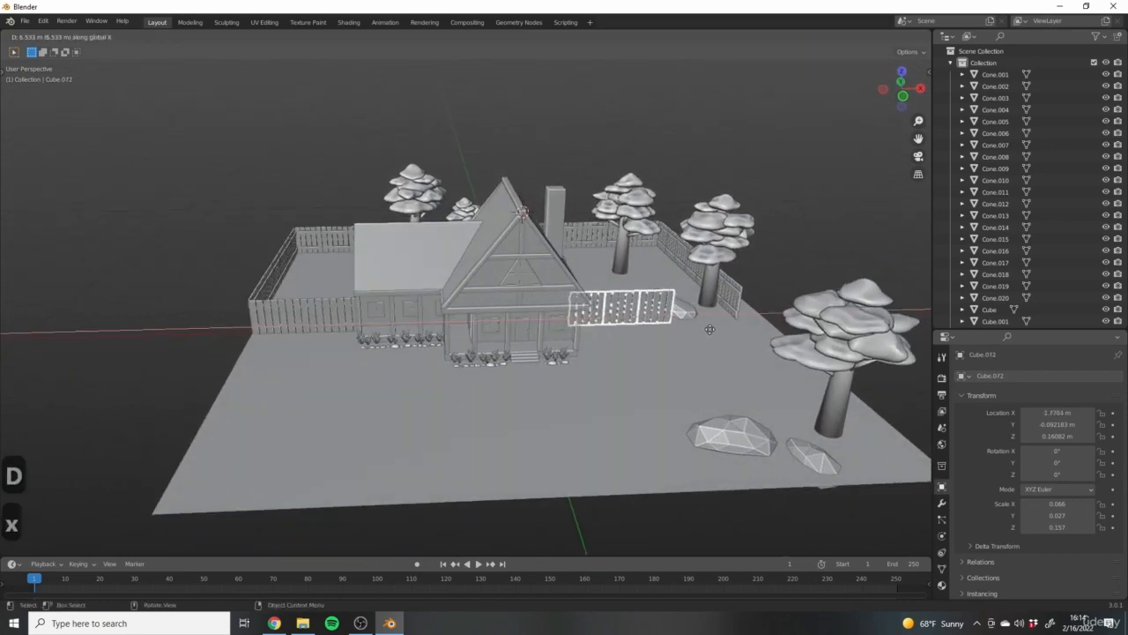
middle_drag(710, 335, 585, 363)
scroll(626, 326, up, 6)
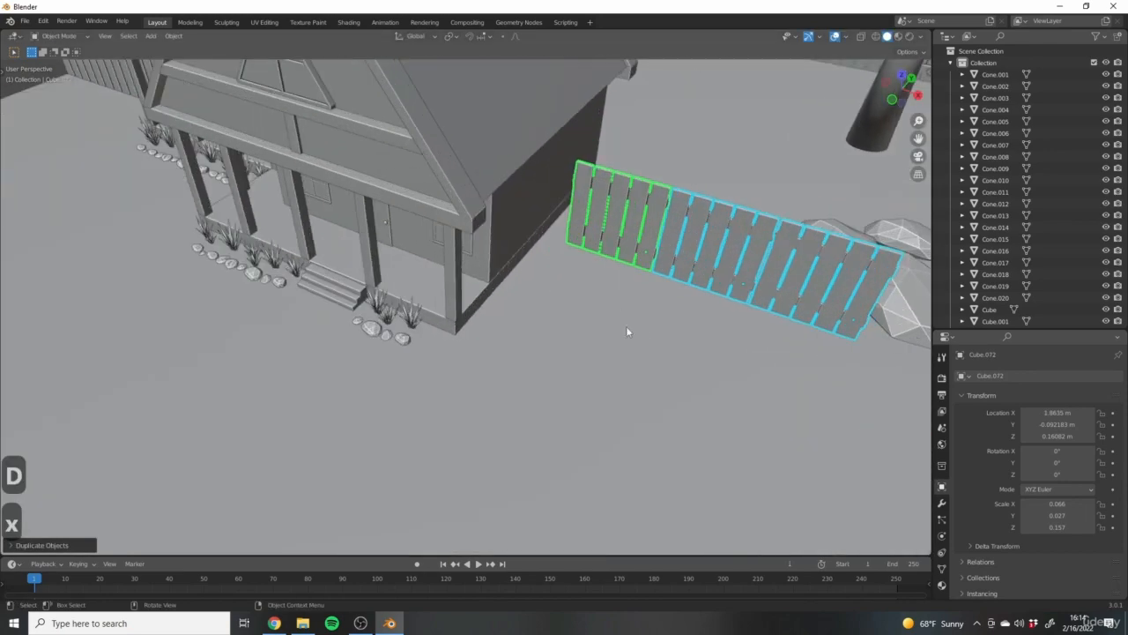
key(g)
key(x)
click(624, 315)
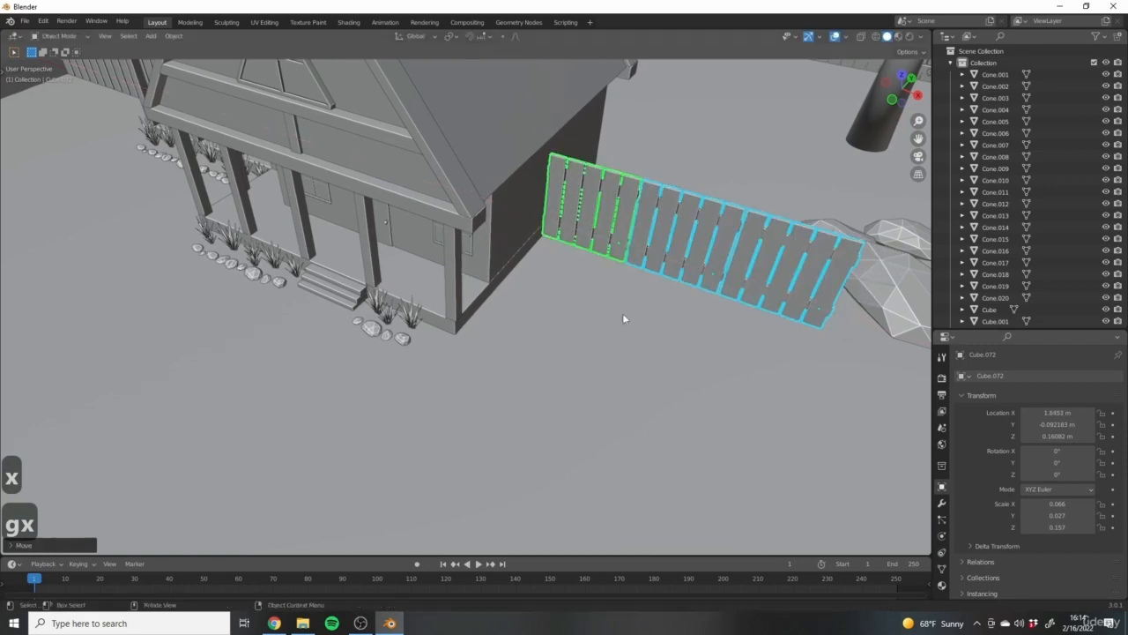
scroll(622, 314, down, 5)
middle_drag(328, 278, 356, 266)
middle_drag(163, 338, 277, 253)
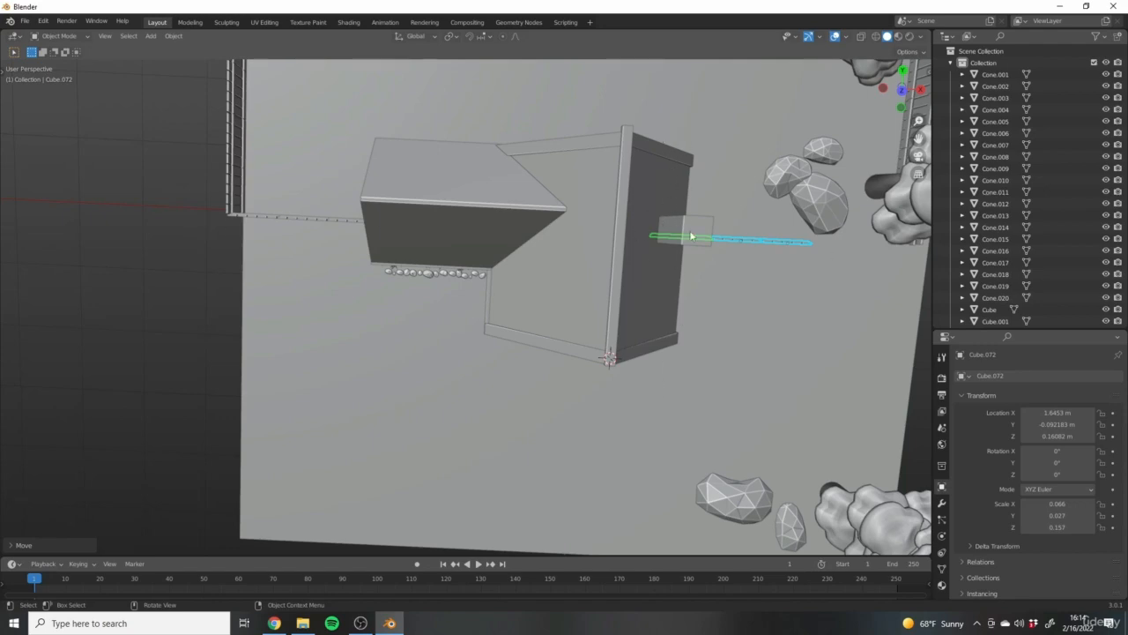
middle_drag(685, 341, 680, 268)
shift+middle_drag(377, 236, 159, 235)
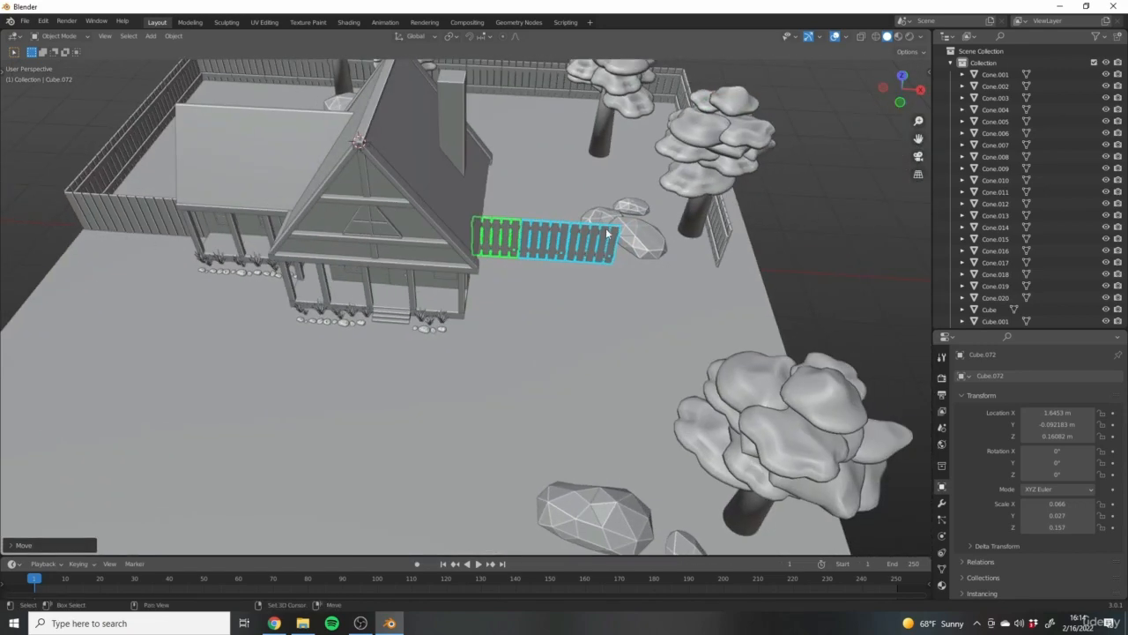
shift+middle_drag(606, 231, 528, 241)
scroll(565, 287, up, 2)
drag(527, 241, 523, 245)
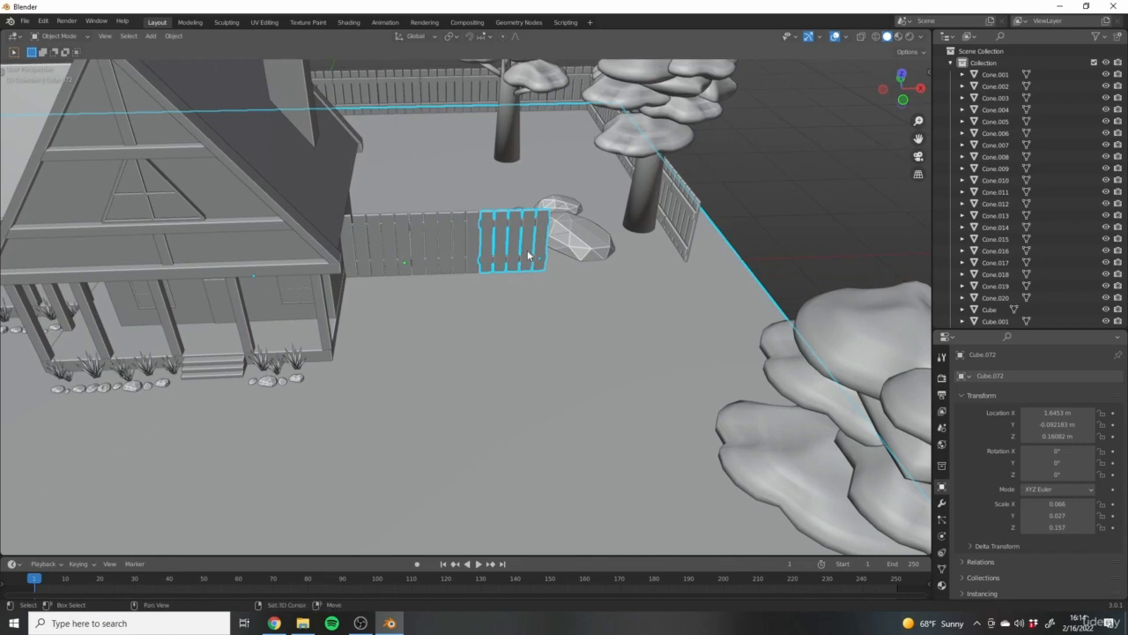
key(shift+d)
key(x)
right_click(761, 291)
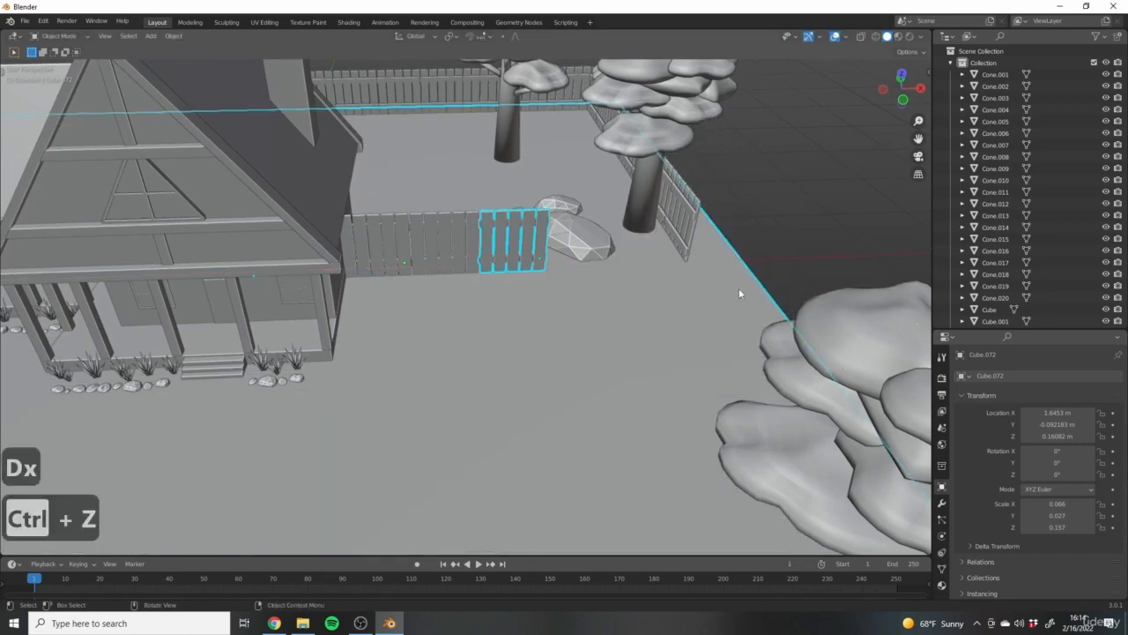
Duplicate the outermost of the three new front panels and move the copy about 0.74 m along X to continue the row.
key(shift+d)
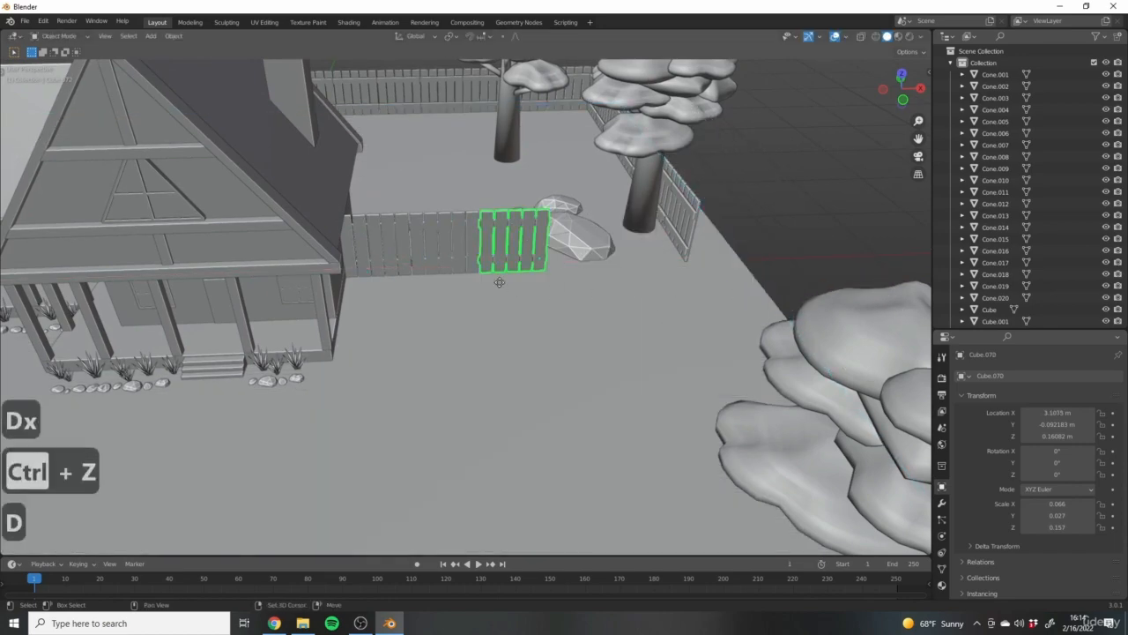
key(z)
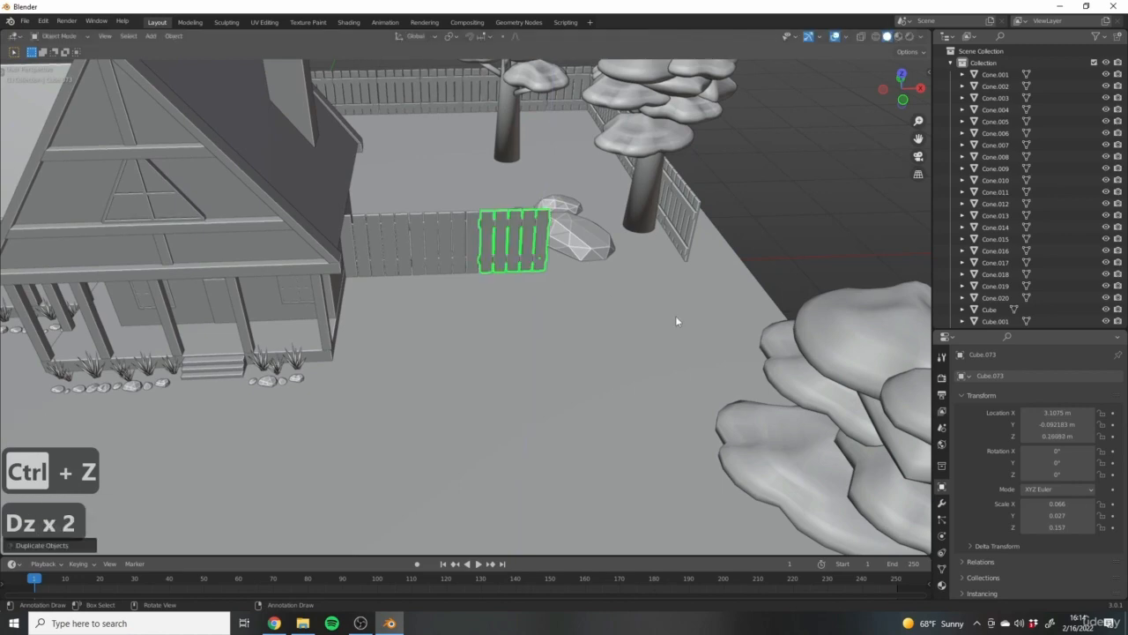
key(g)
key(x)
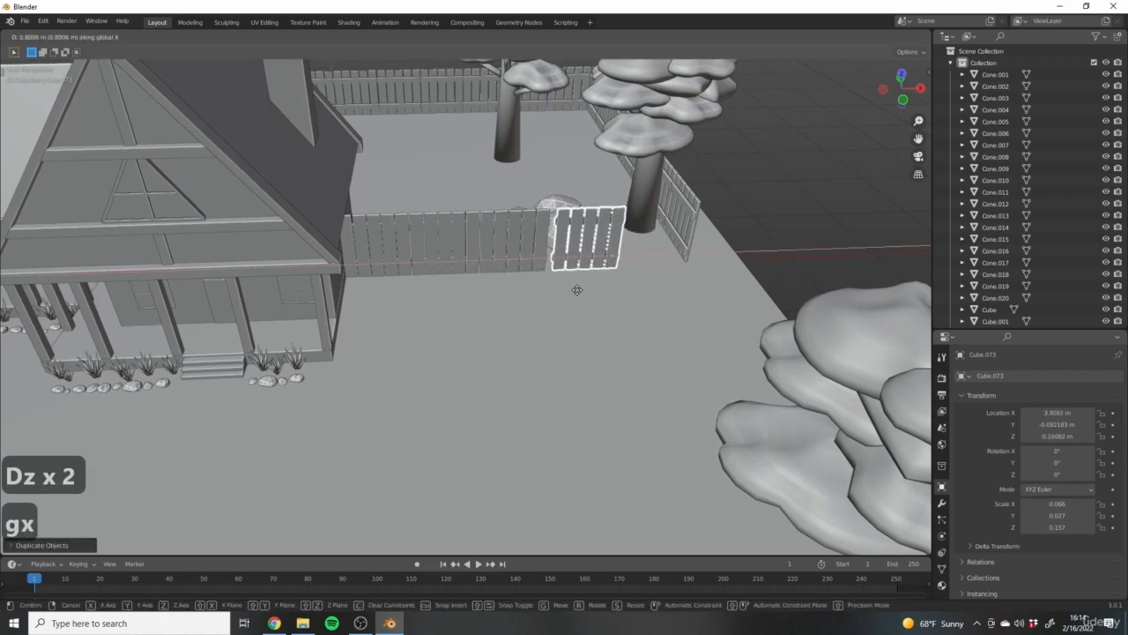
click(573, 287)
Add a fifth panel to the new front row by duplicating its end panel 0.742 m along X toward the side fence.
scroll(499, 297, up, 3)
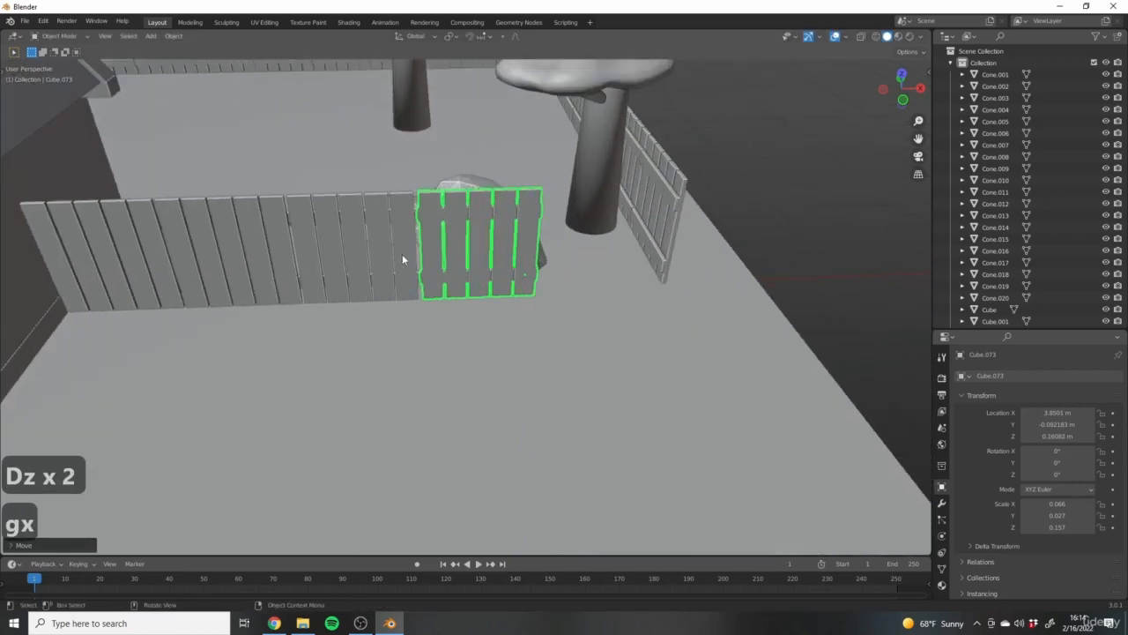
click(368, 266)
key(g)
right_click(374, 187)
shift+middle_drag(494, 255, 403, 274)
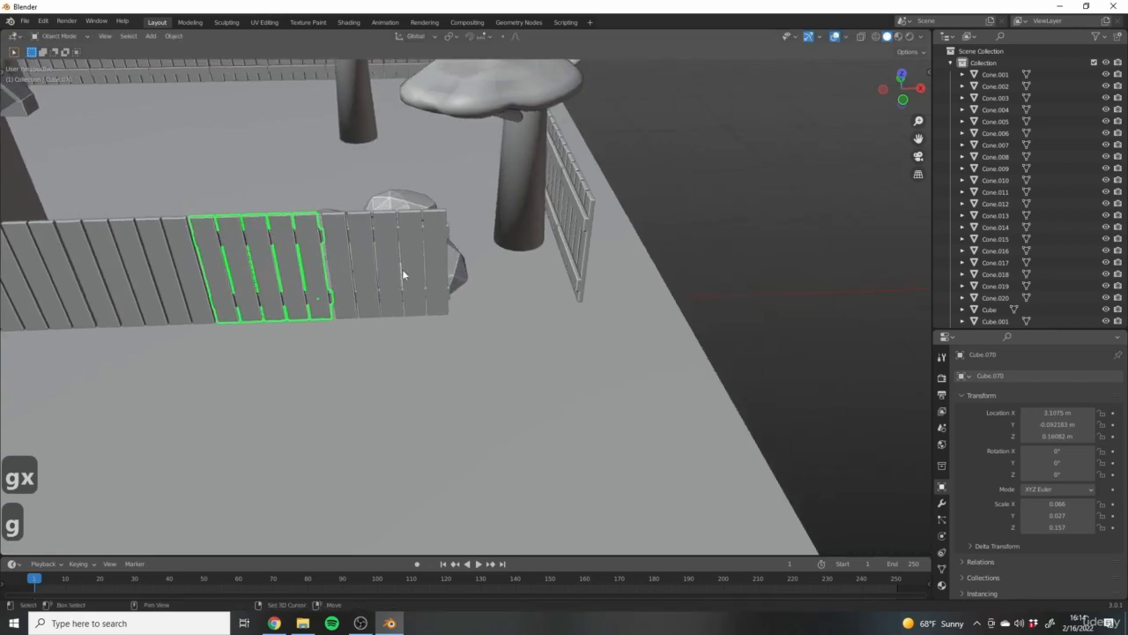
key(shift+d)
key(x)
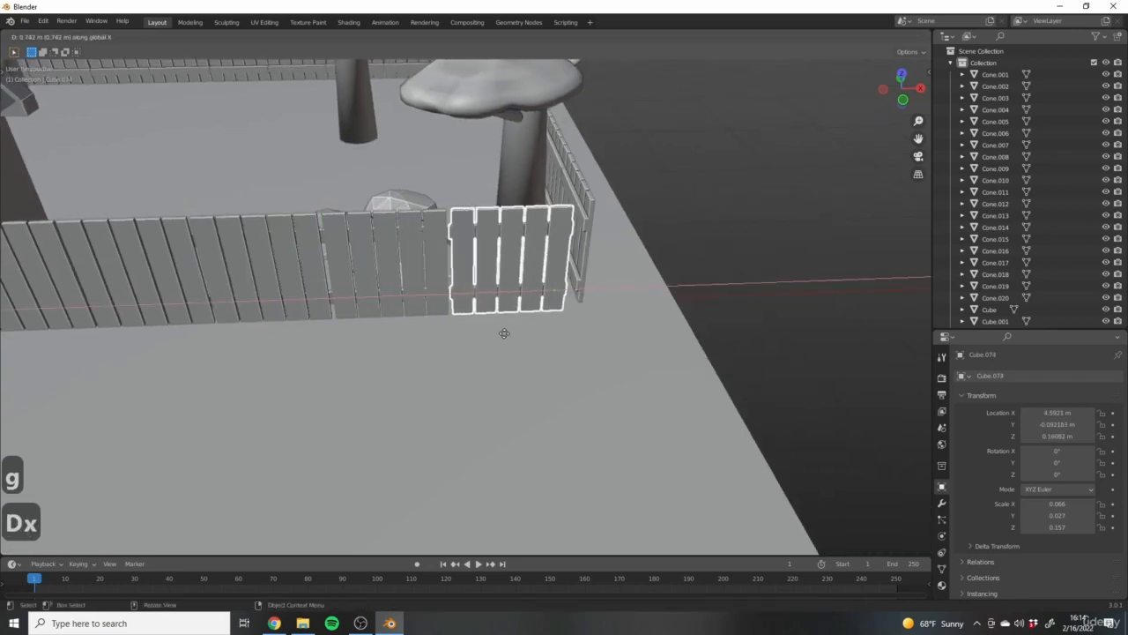
click(505, 333)
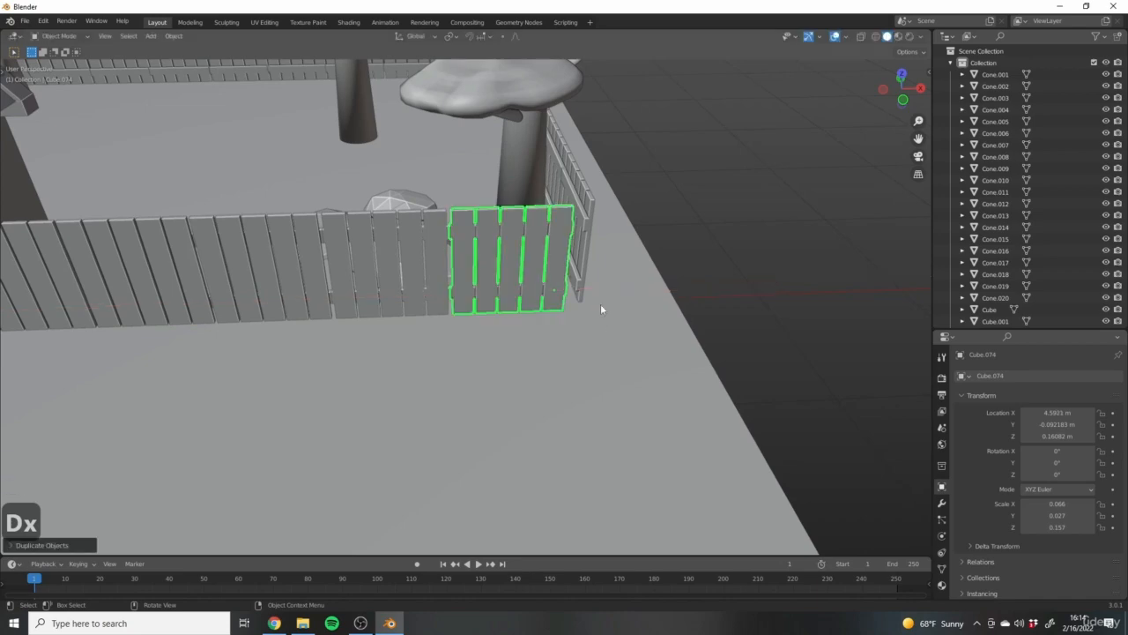
Select all five panels of the new front row and move them about -0.04 m along X toward the house wall.
middle_drag(600, 303, 477, 256)
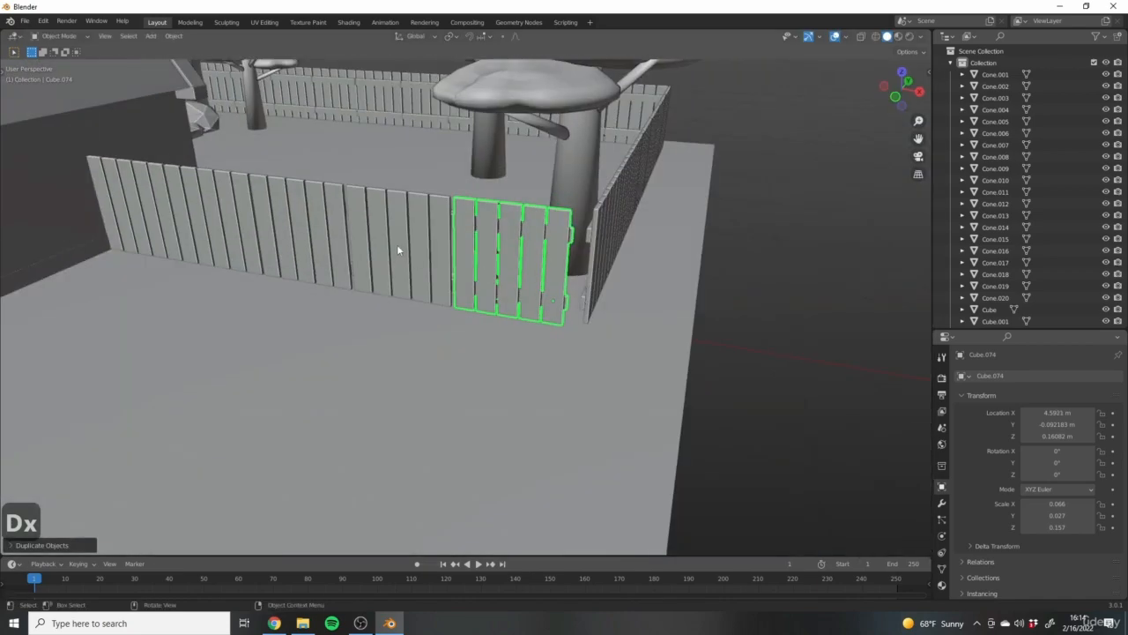
shift+click(200, 217)
middle_drag(200, 218, 433, 341)
scroll(450, 226, down, 4)
scroll(433, 341, up, 3)
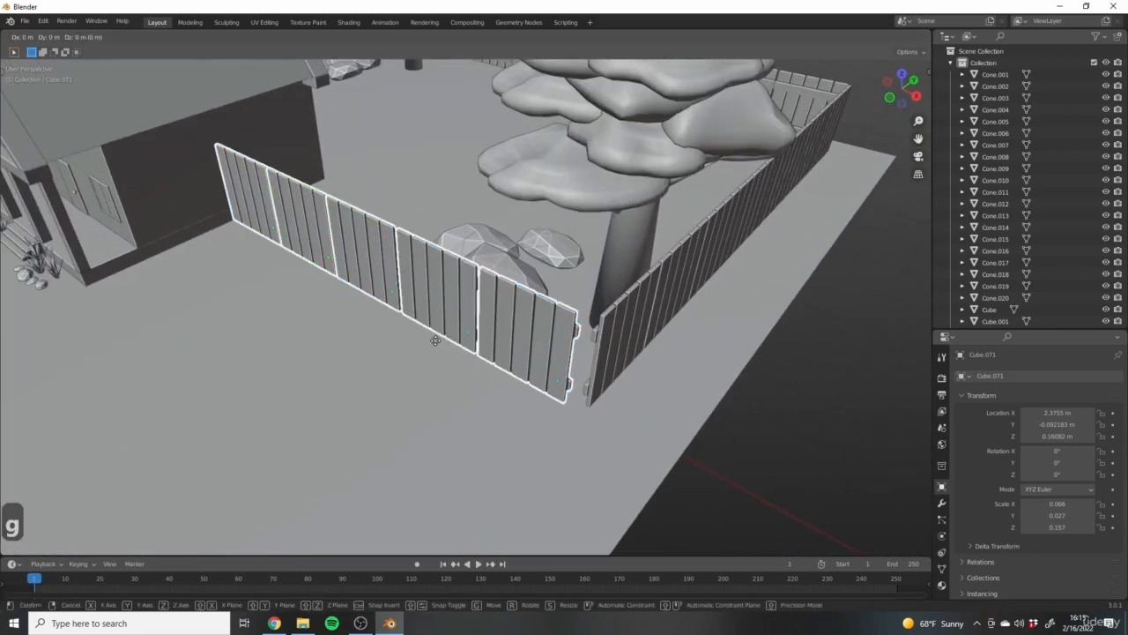
key(x)
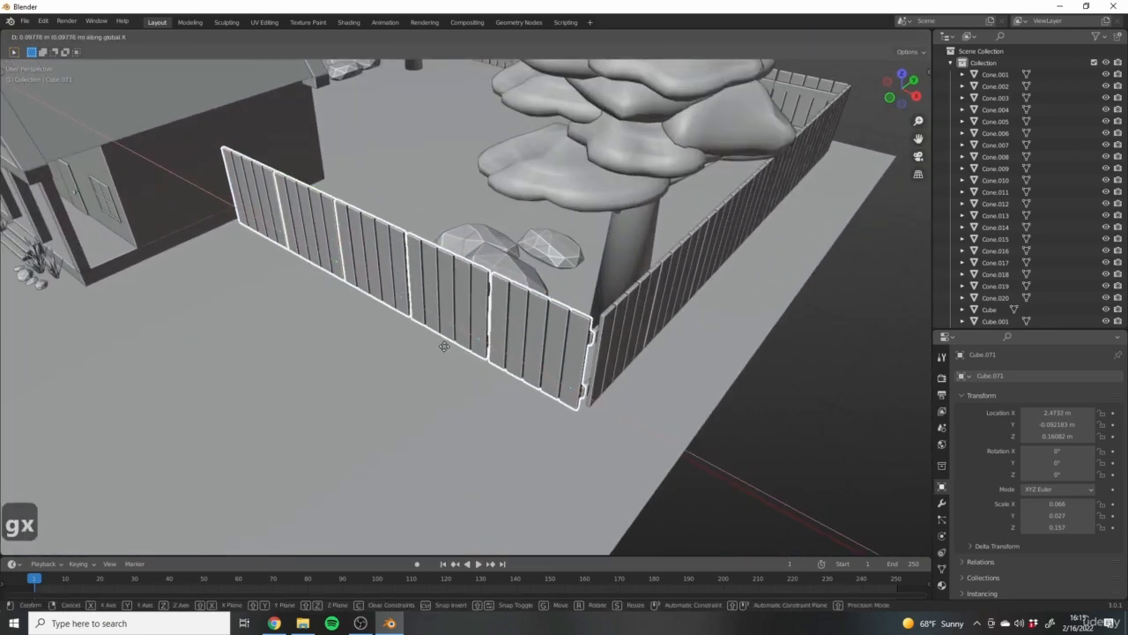
click(432, 335)
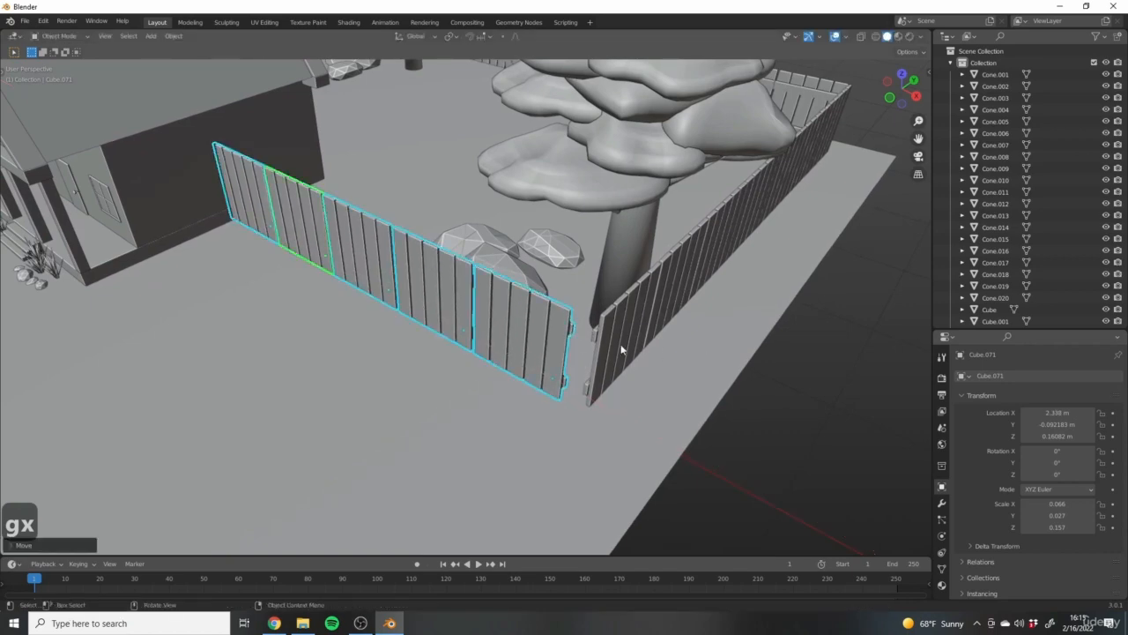
Select the seven panels of the adjacent side row and move them about -0.14 m along X toward the new front row's end.
click(621, 347)
middle_drag(621, 347, 532, 331)
scroll(777, 237, down, 4)
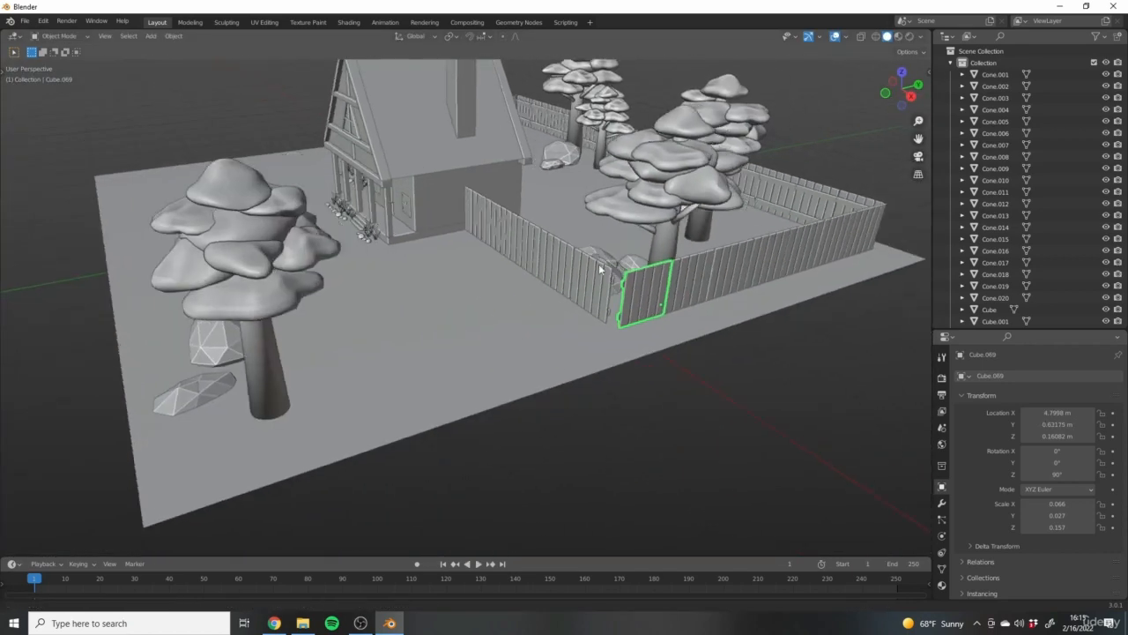
scroll(688, 177, up, 3)
middle_drag(668, 161, 755, 204)
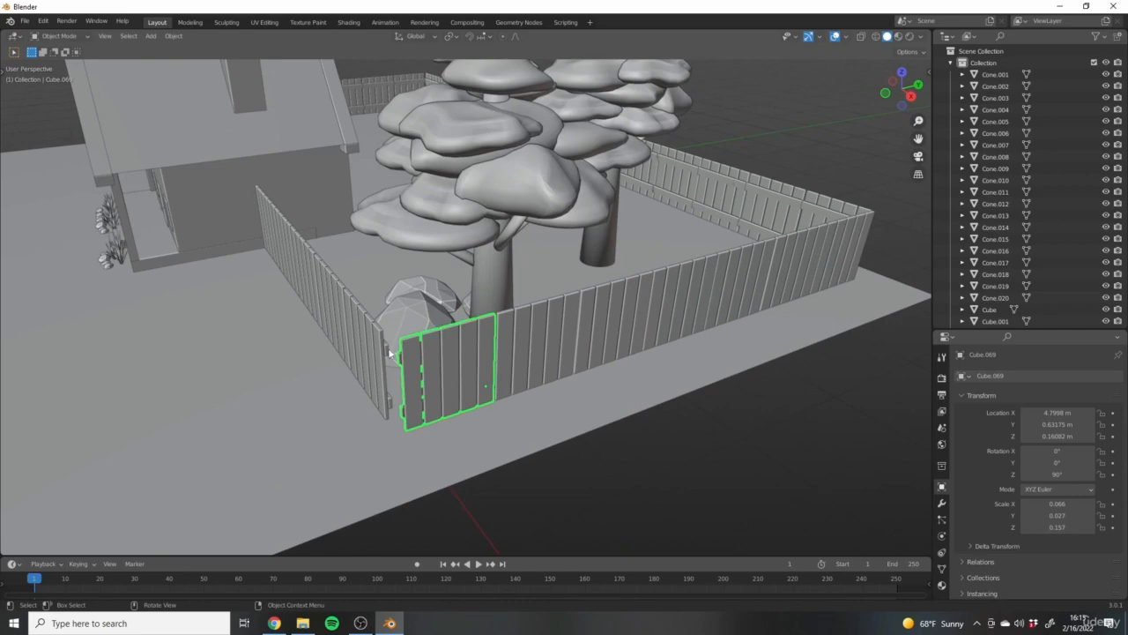
middle_drag(389, 353, 460, 432)
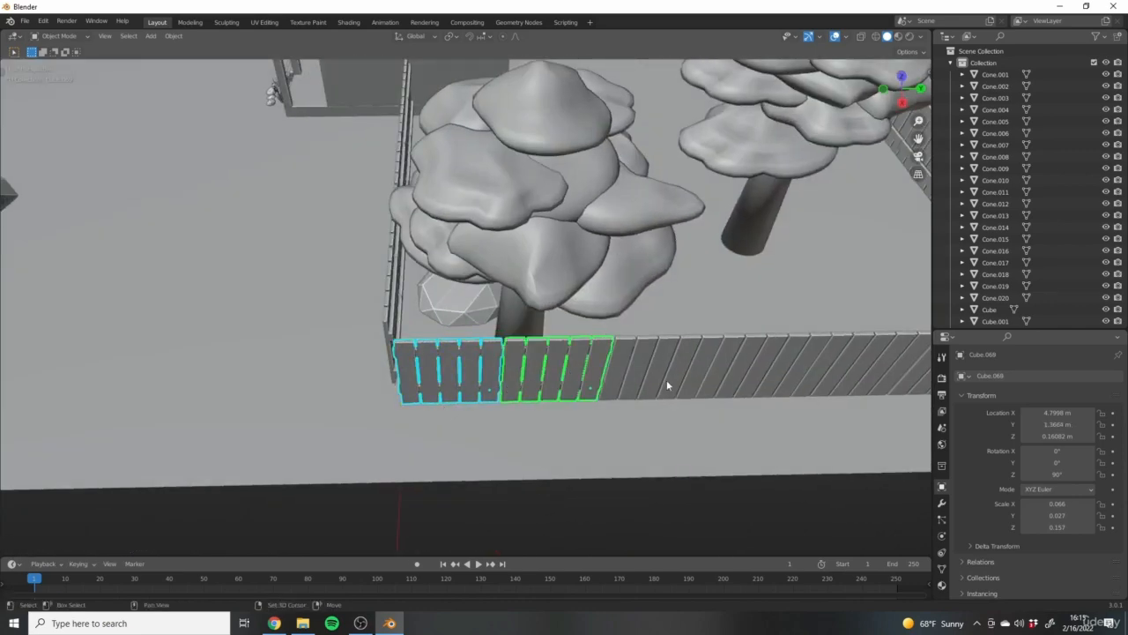
shift+click(667, 385)
scroll(647, 386, down, 4)
shift+middle_drag(711, 364, 618, 348)
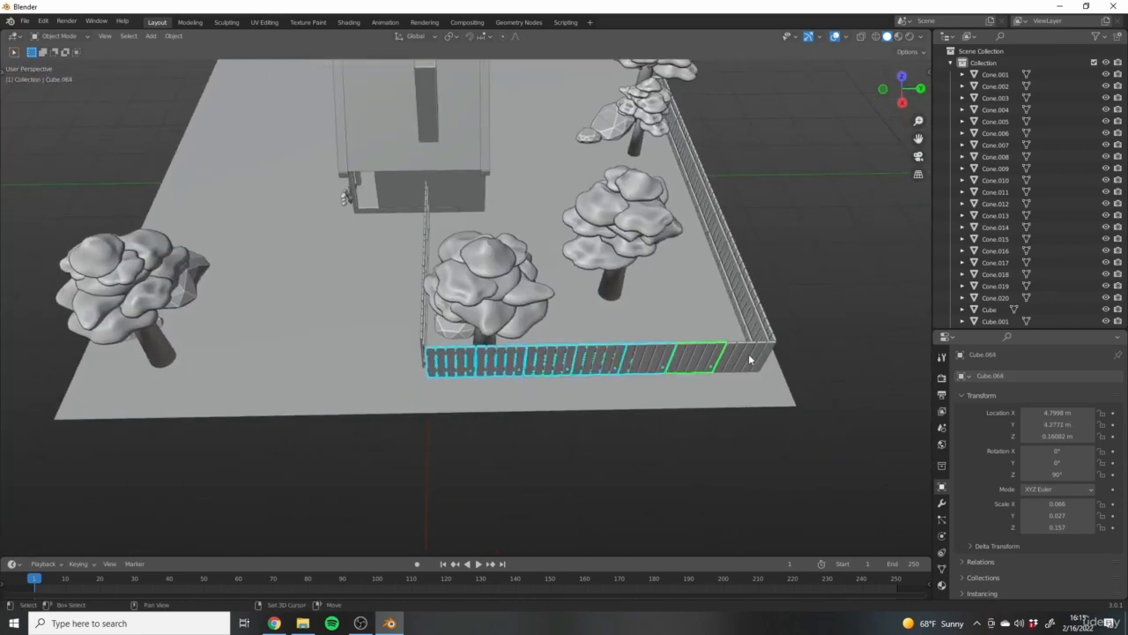
middle_drag(464, 377, 569, 354)
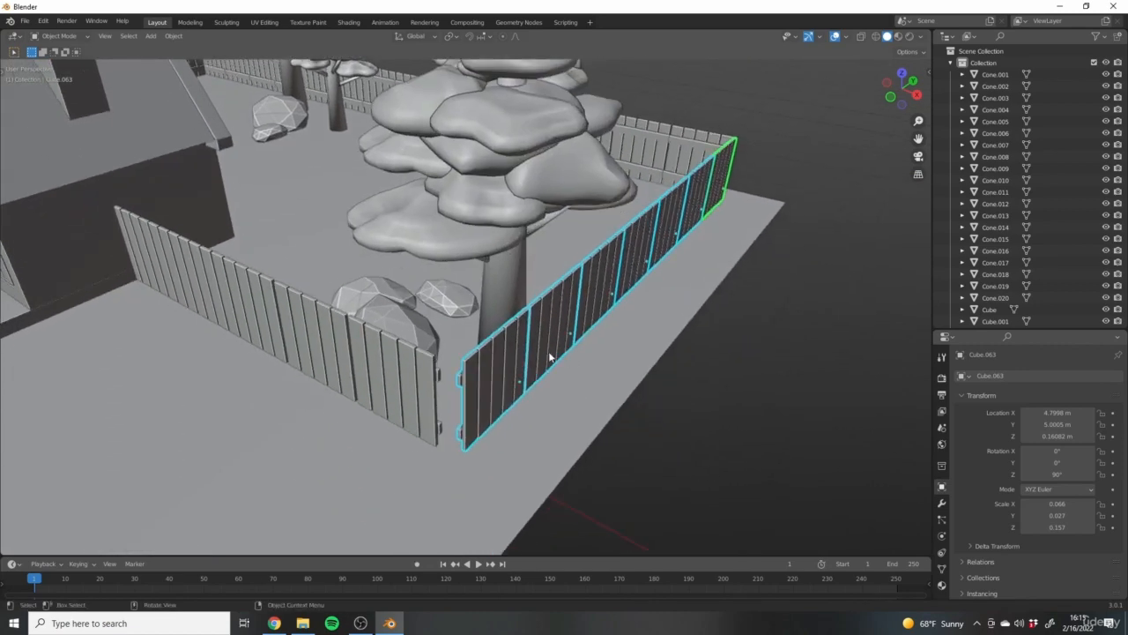
key(g)
key(x)
click(536, 351)
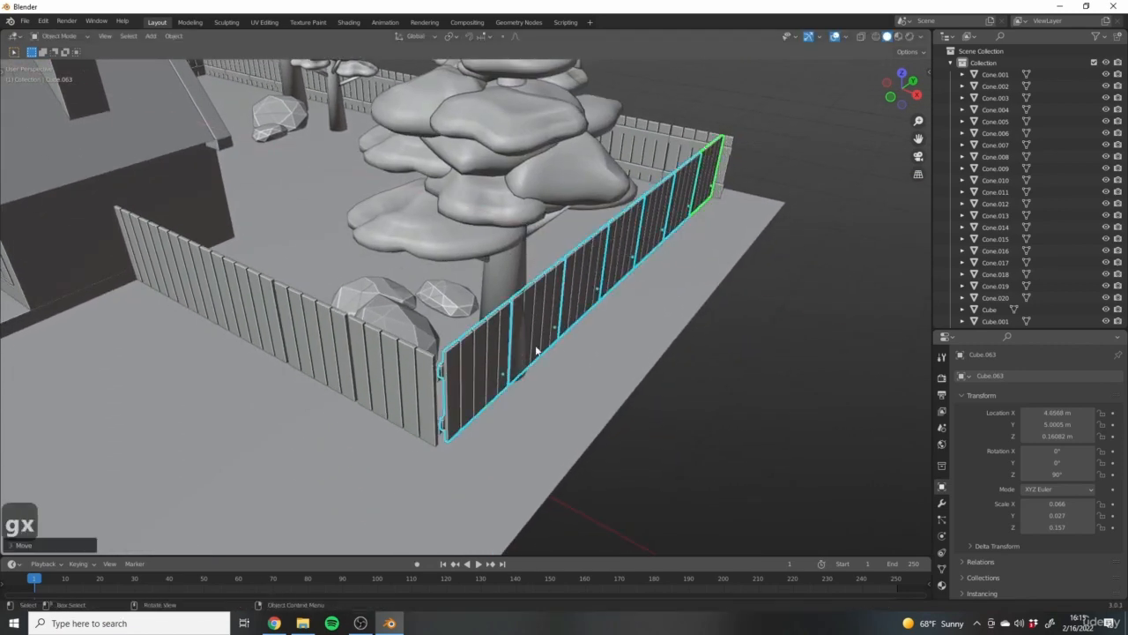
Move the seven-panel side row about -0.06 m along Y to close the corner with the front row.
middle_drag(536, 351, 552, 317)
key(g)
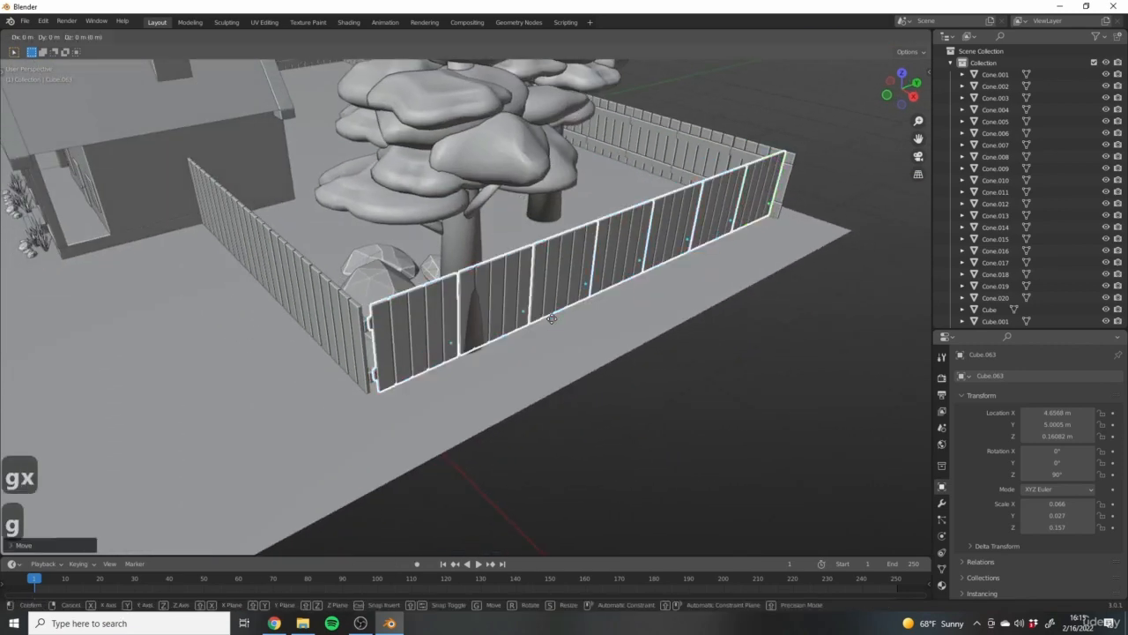
click(548, 319)
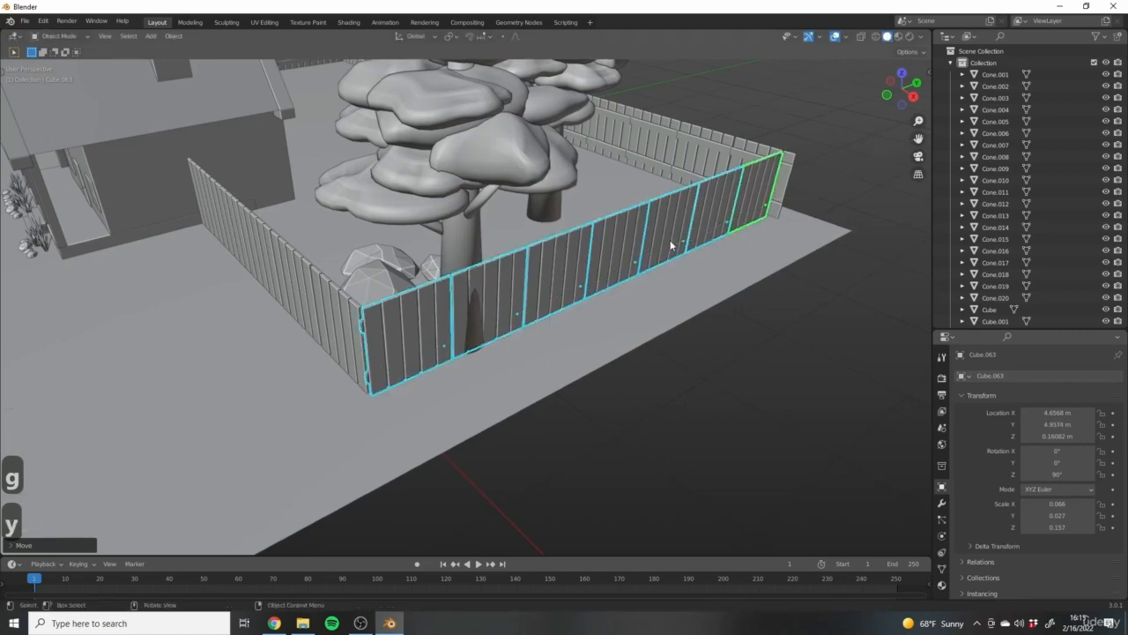
Examine the fence around the yard from several angles, ending at the corner between the moved side row and the back fence.
middle_drag(548, 319, 588, 251)
scroll(586, 252, down, 5)
middle_drag(443, 309, 587, 291)
scroll(534, 278, down, 5)
scroll(597, 316, up, 4)
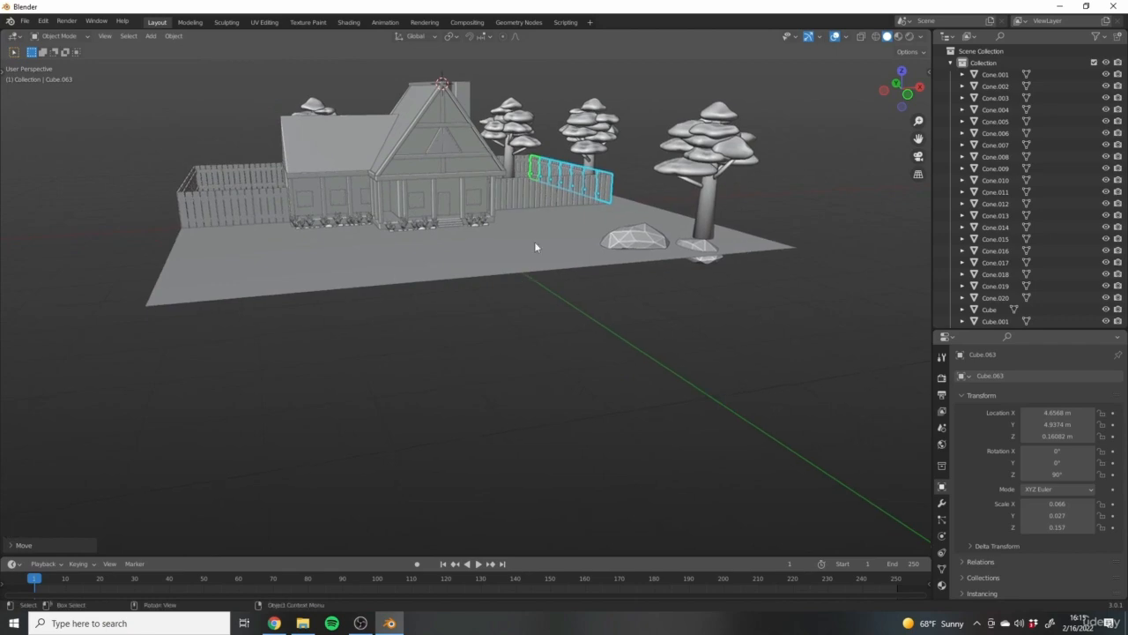
scroll(536, 246, up, 4)
middle_drag(471, 275, 494, 299)
scroll(567, 322, up, 4)
scroll(529, 300, up, 3)
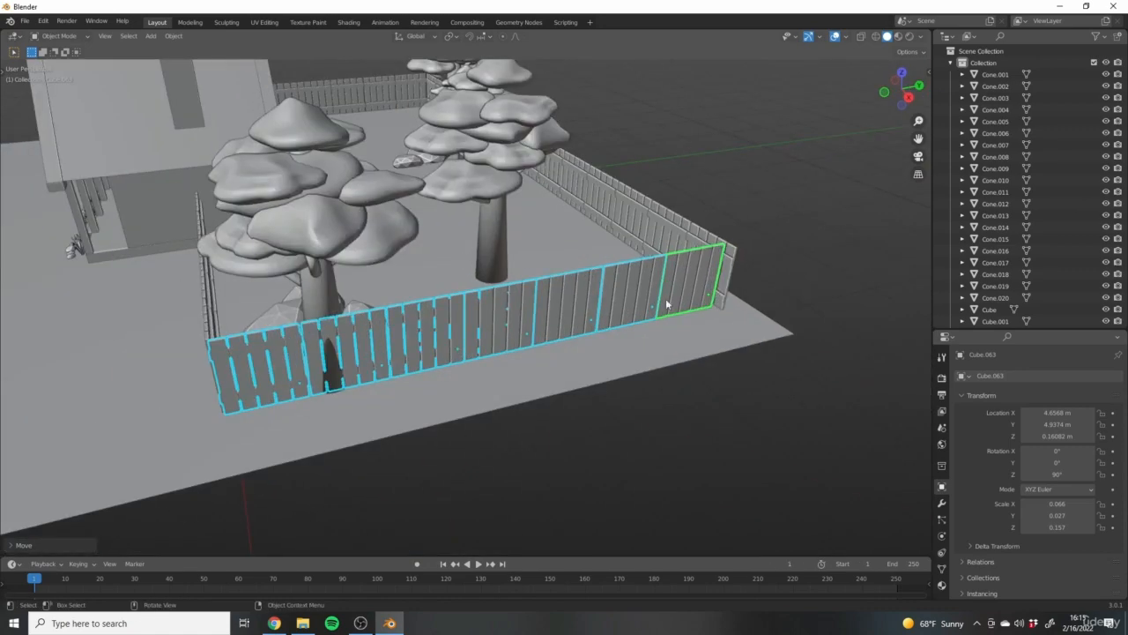
scroll(667, 300, up, 4)
Move the back fence's corner panel about -0.12 m along X to line up with the shifted side row.
drag(759, 251, 780, 264)
middle_drag(765, 264, 617, 301)
scroll(682, 285, down, 6)
shift+middle_drag(617, 301, 531, 328)
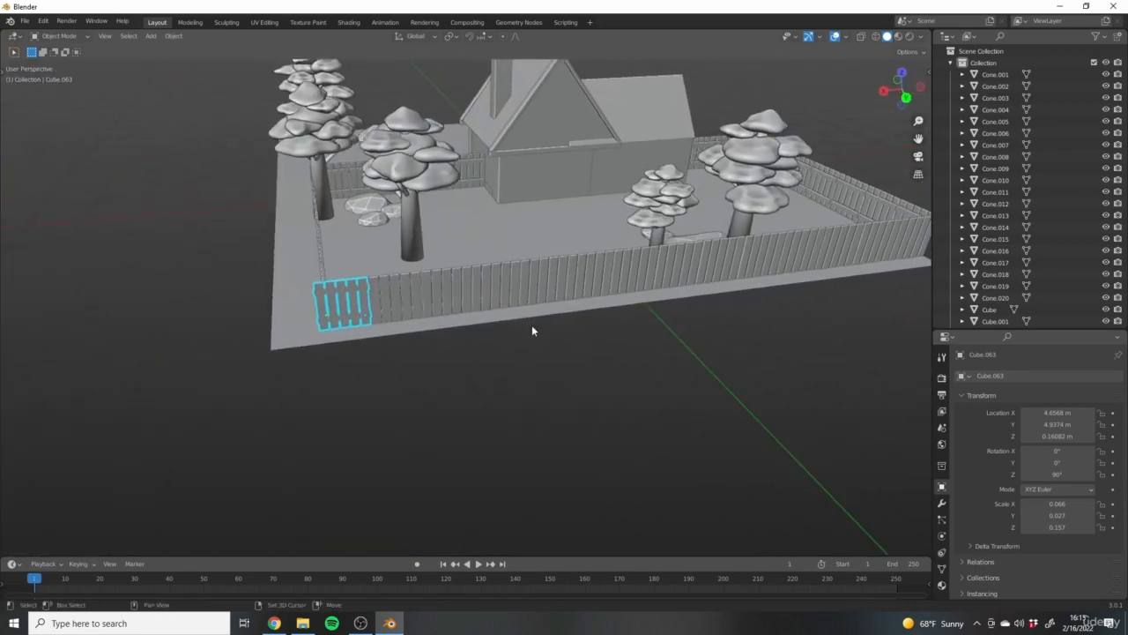
scroll(423, 303, up, 5)
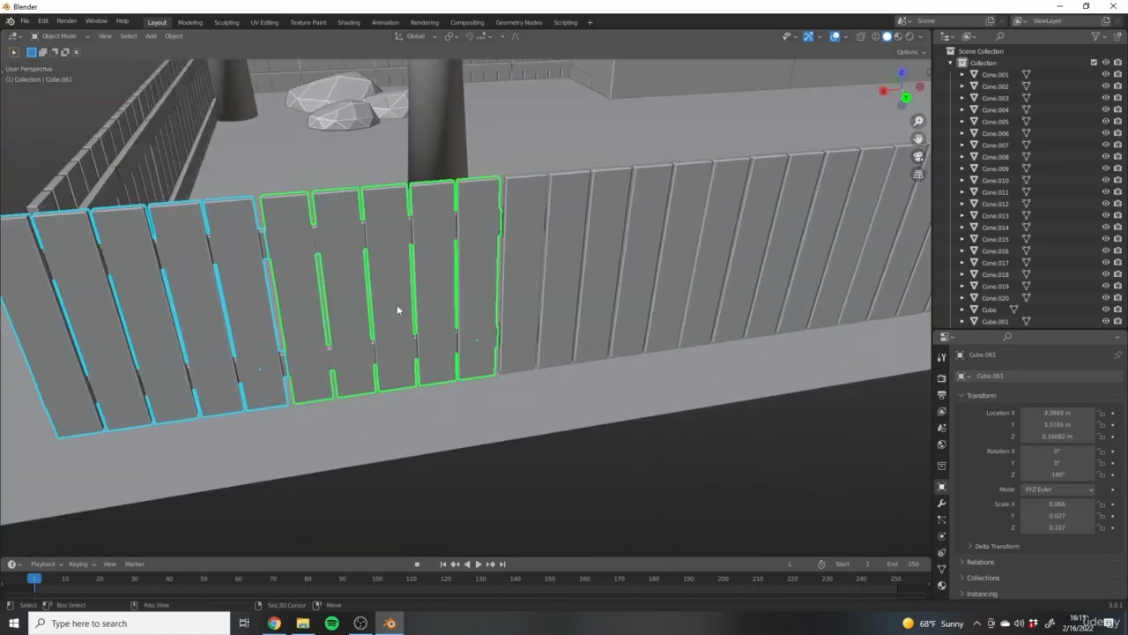
middle_drag(220, 332, 418, 345)
scroll(314, 357, up, 3)
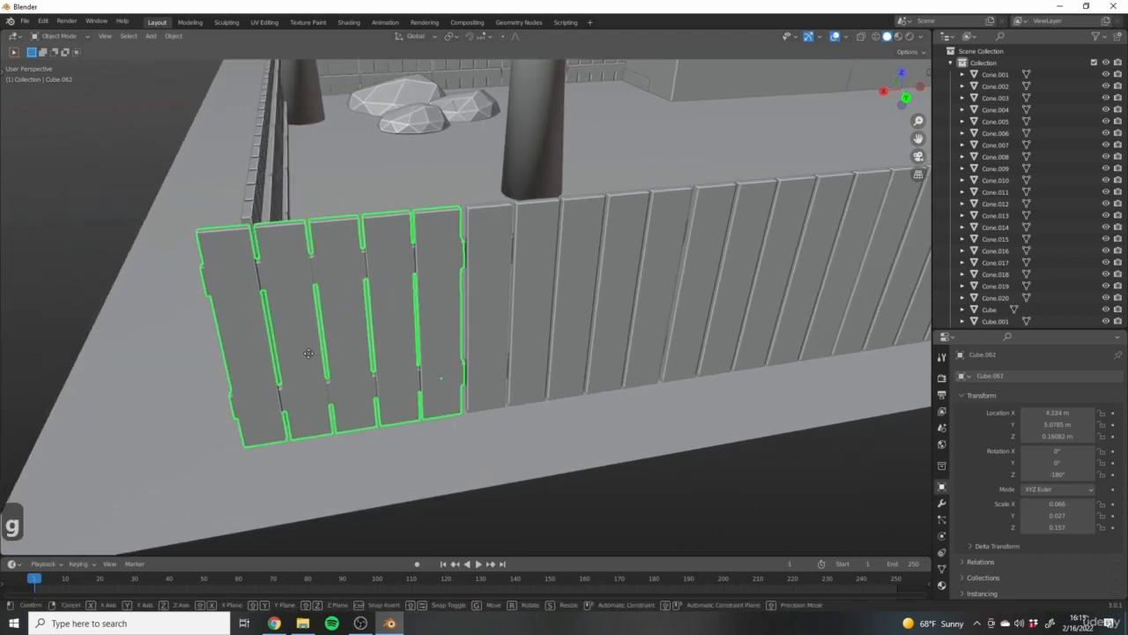
key(x)
click(530, 289)
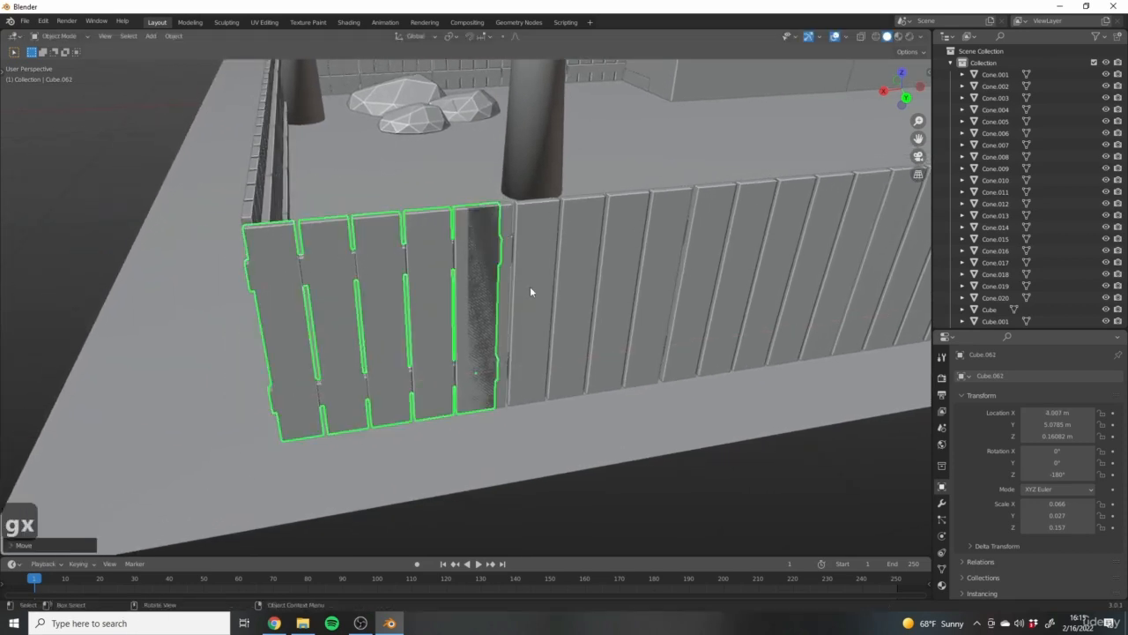
Shift the second and third back fence panels from the corner in the negative X direction, fitting each against its neighbour.
middle_drag(530, 285, 515, 331)
click(516, 331)
key(g)
key(x)
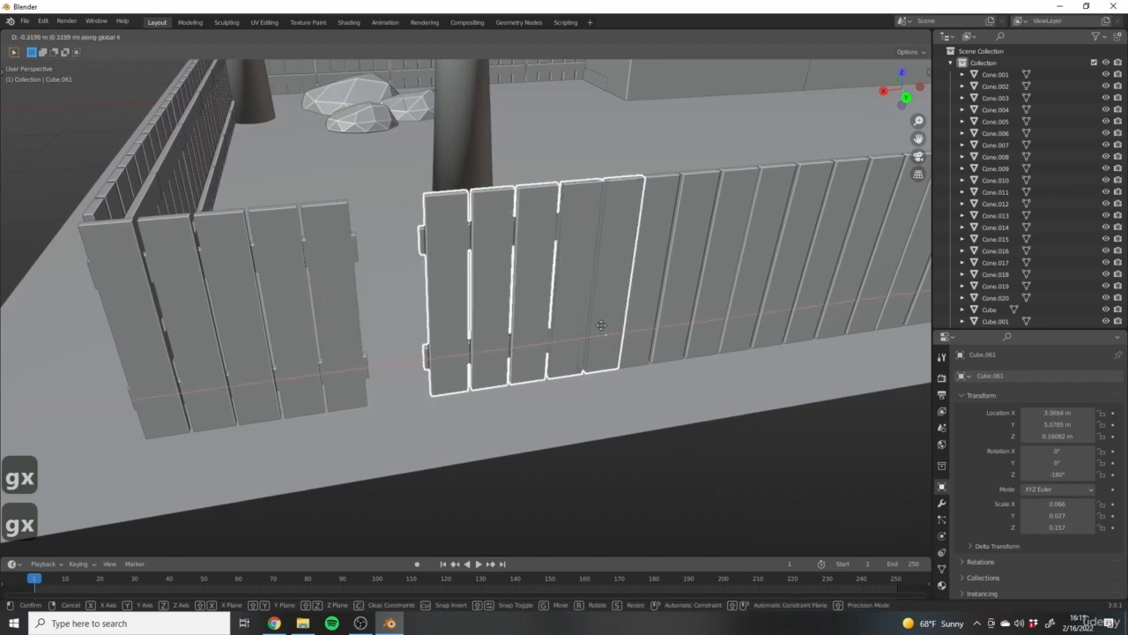
click(544, 318)
shift+middle_drag(541, 271, 518, 278)
click(518, 279)
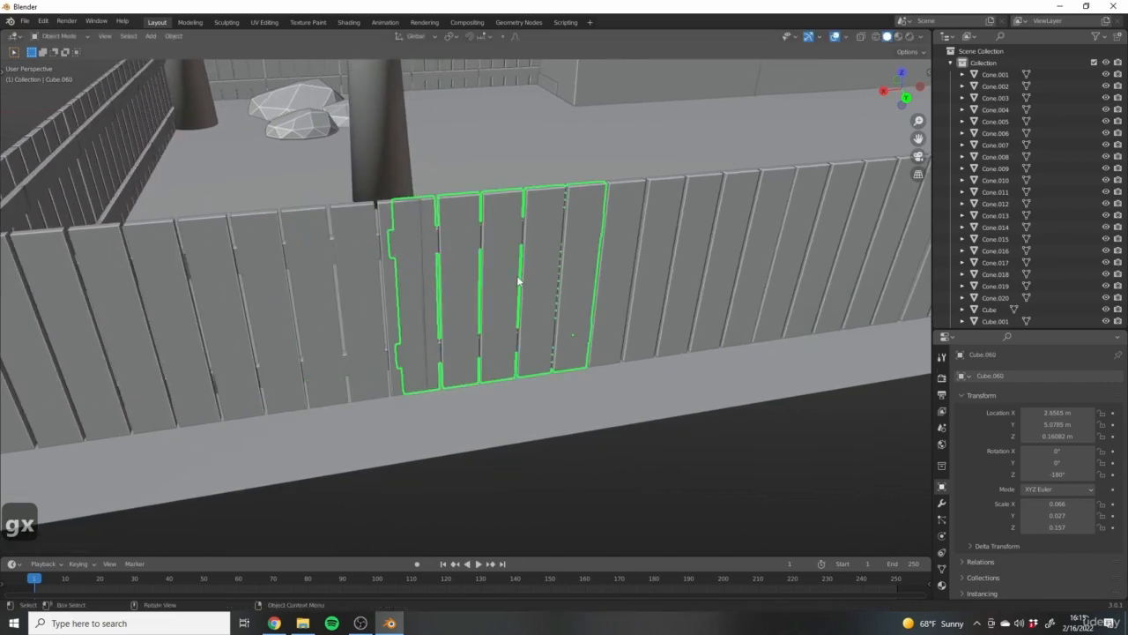
key(g)
key(x)
click(547, 275)
Shift the next two back fence panels slightly along negative X to remove their overlap with the moved panels.
click(546, 261)
shift+middle_drag(608, 265, 573, 252)
key(g)
key(x)
click(604, 266)
click(573, 251)
key(x)
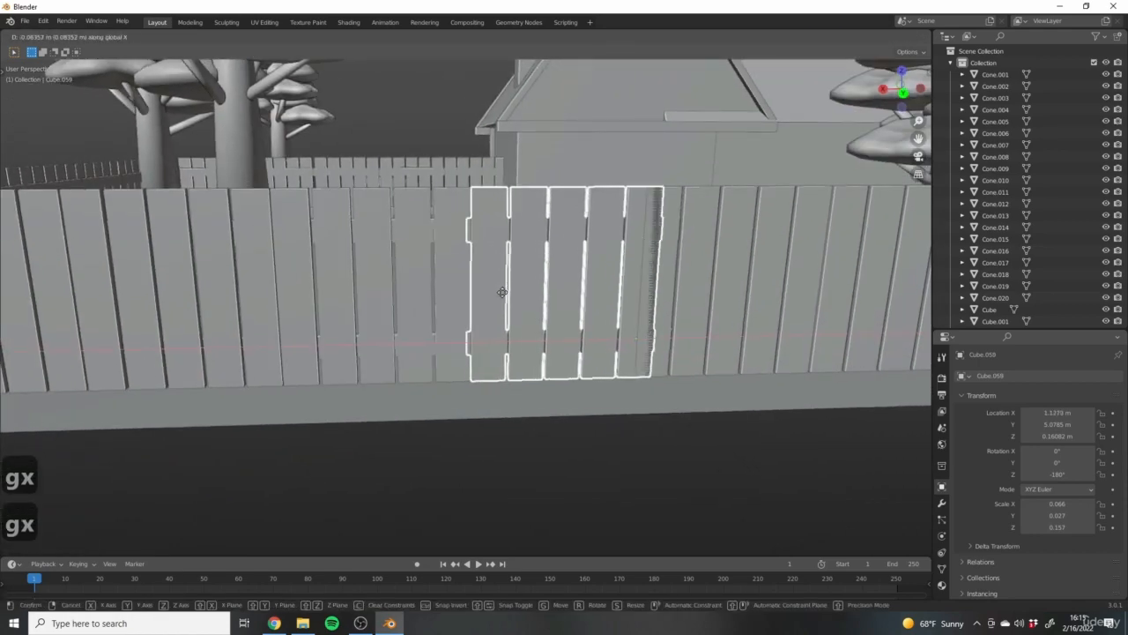
click(504, 298)
Select the sixth back fence panel from the corner.
shift+middle_drag(749, 273, 493, 270)
click(480, 306)
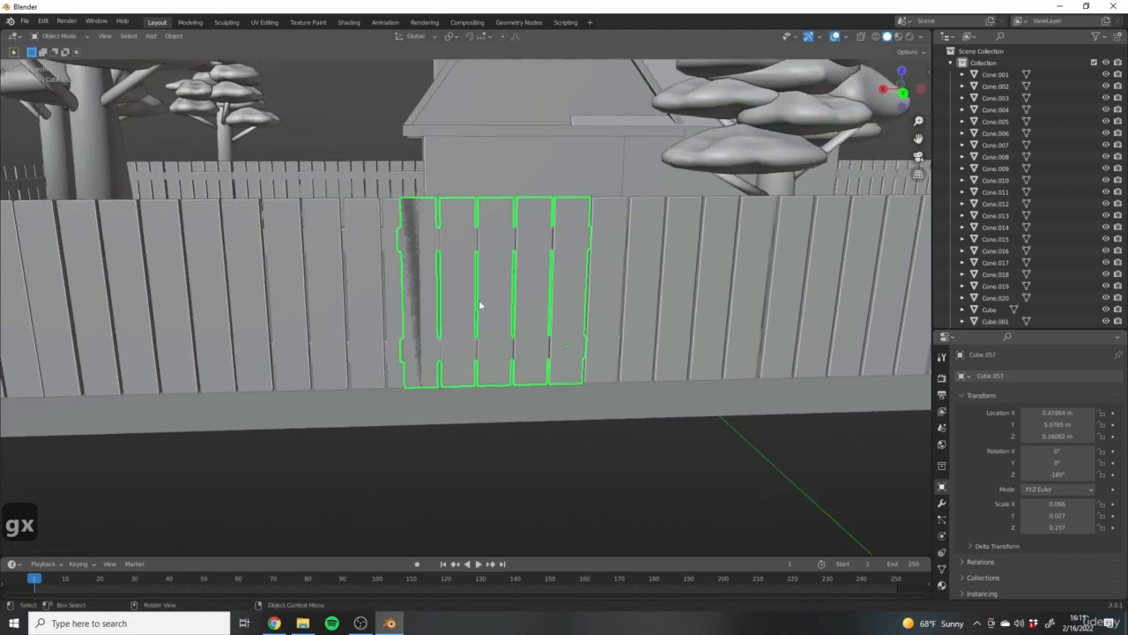
Slide the adjoining back fence sections along the X axis to even out the plank spacing.
key(g)
key(x)
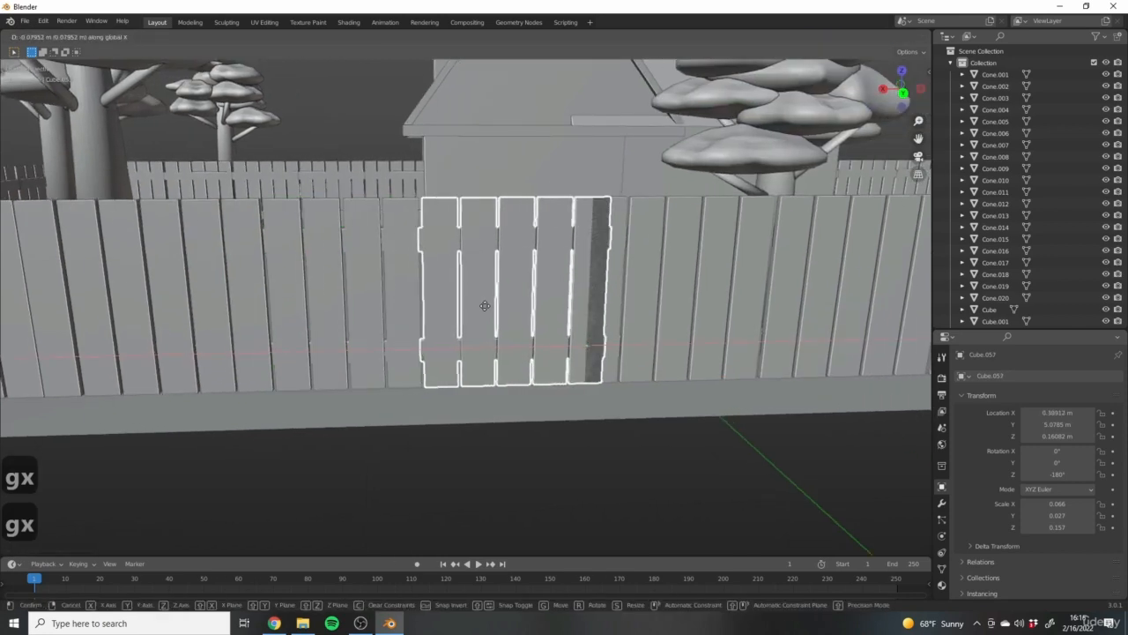
click(621, 256)
click(653, 291)
shift+middle_drag(668, 306, 494, 331)
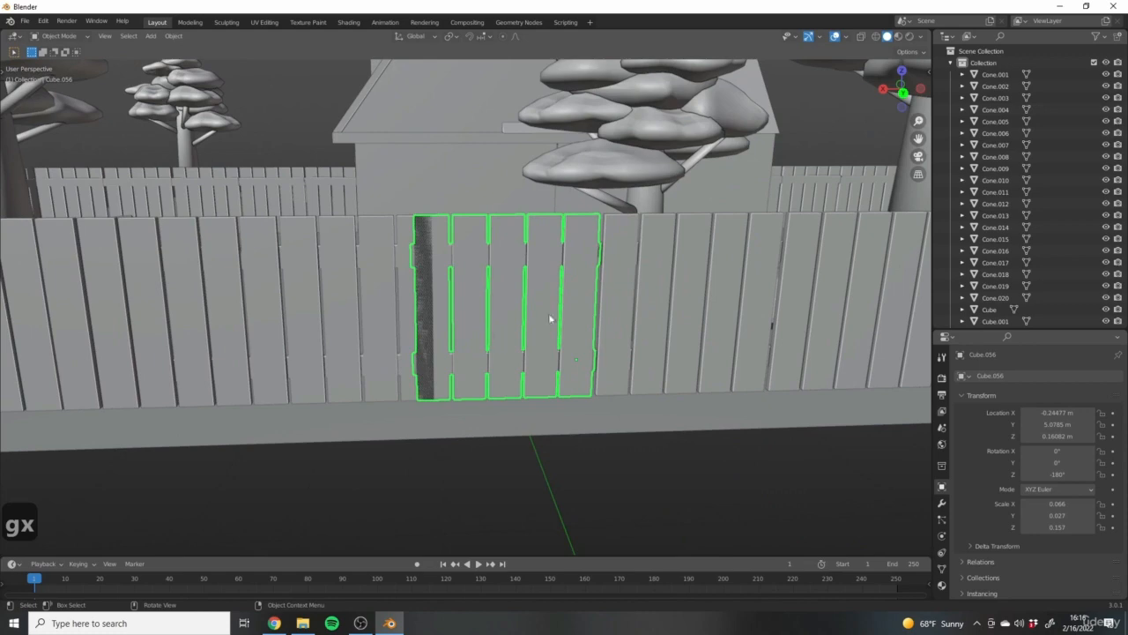
Move the small tree to the middle of the back fence and fine-tune its position within the ground plane.
middle_drag(632, 193, 497, 322)
key(KP_7)
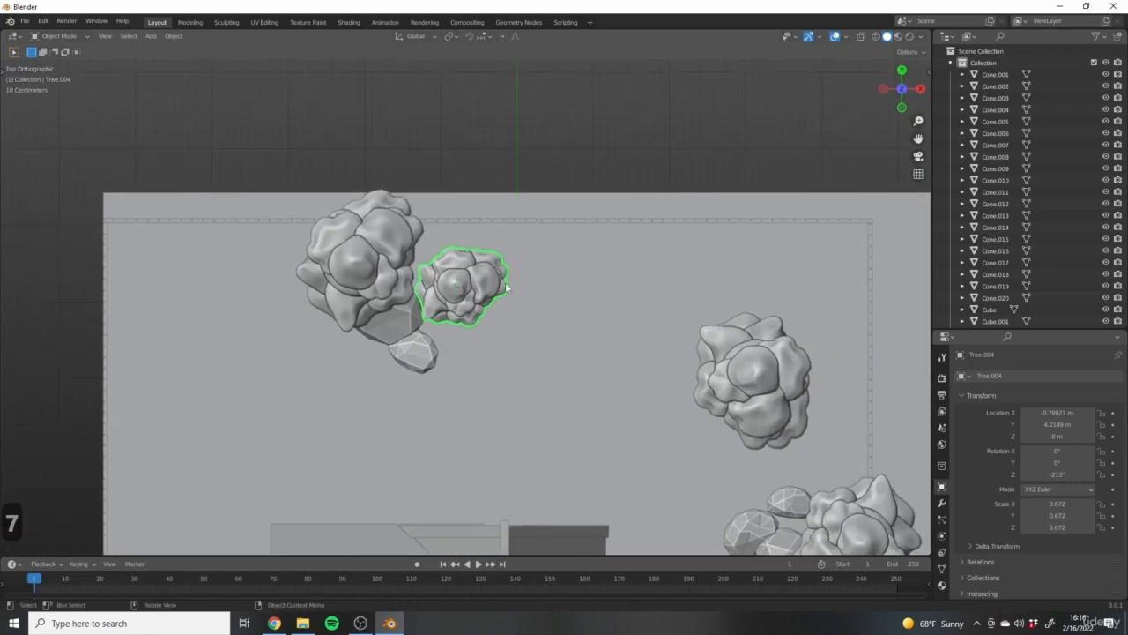
scroll(507, 286, up, 2)
key(g)
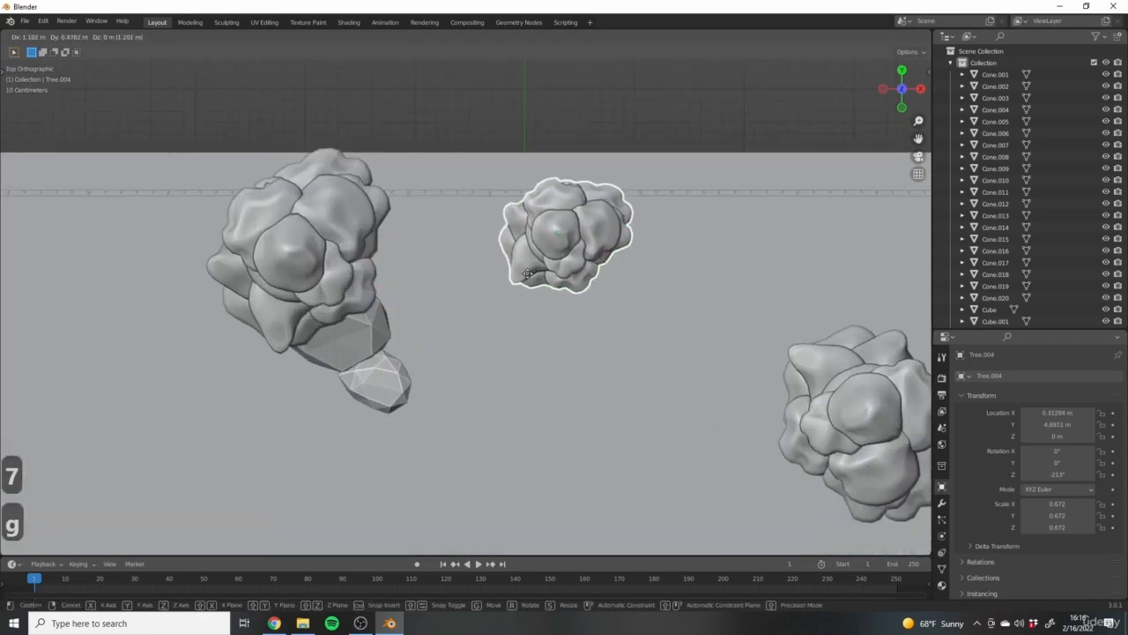
click(517, 283)
mouse_move(517, 283)
middle_down()
mouse_move(584, 253)
mouse_move(550, 285)
mouse_move(511, 297)
middle_up()
scroll(583, 254, up, 4)
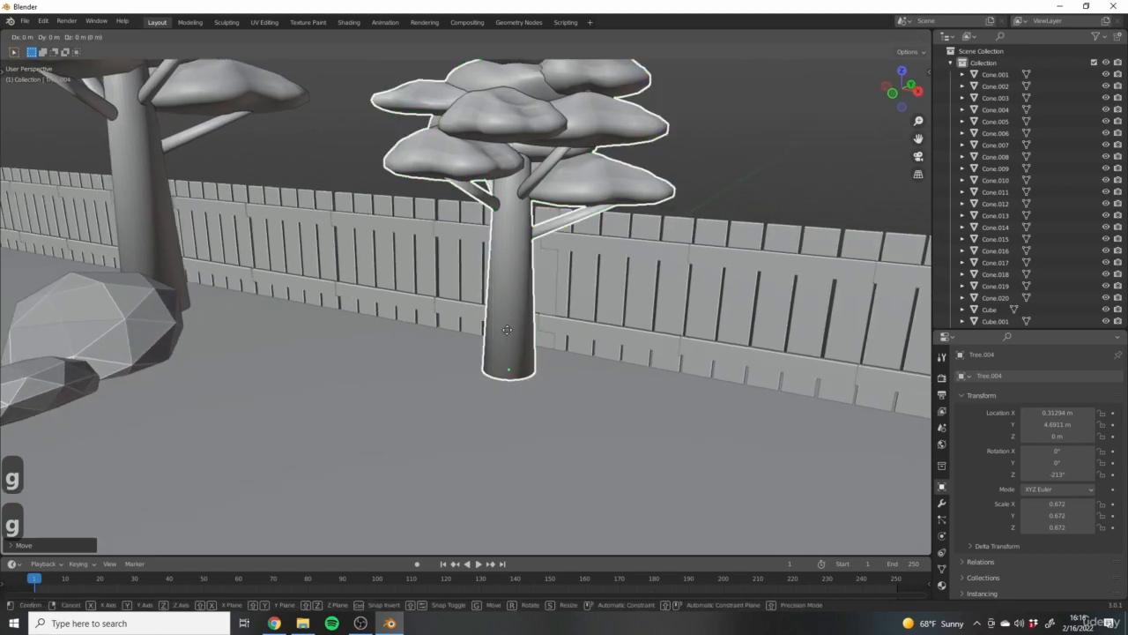
key(shift+z)
click(537, 332)
Move the large tree by the rocks into the back corner of the yard, keeping its height locked.
scroll(633, 356, down, 4)
middle_drag(632, 359, 440, 396)
key(g)
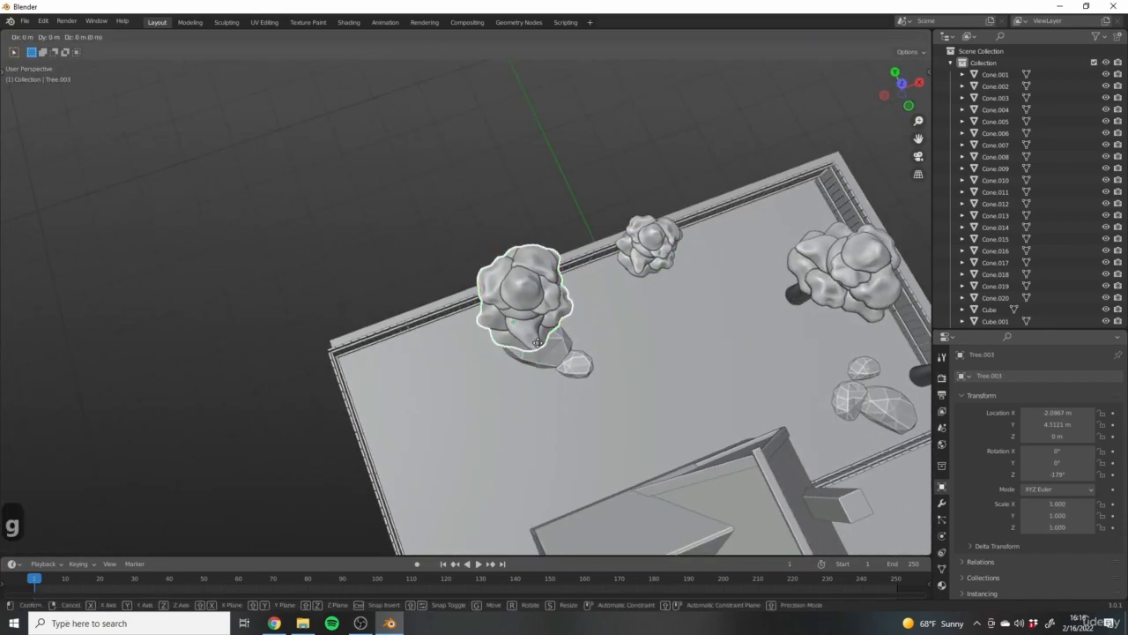
key(shift+z)
click(412, 402)
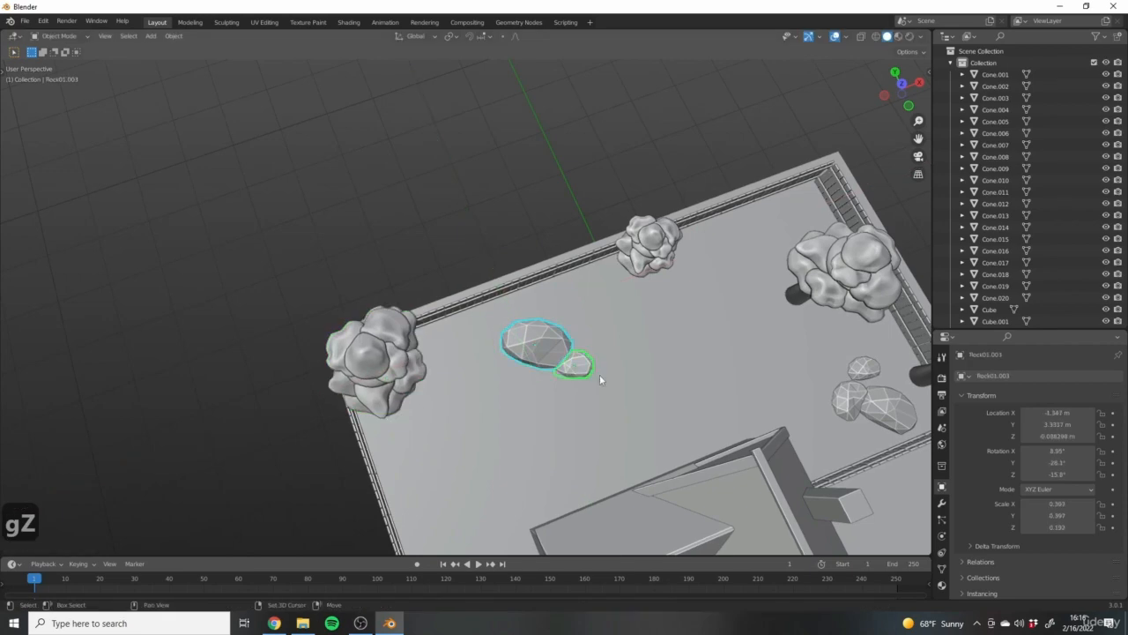
Move the pair of rocks along the ground to sit beside the corner tree.
key(g)
key(shift+z)
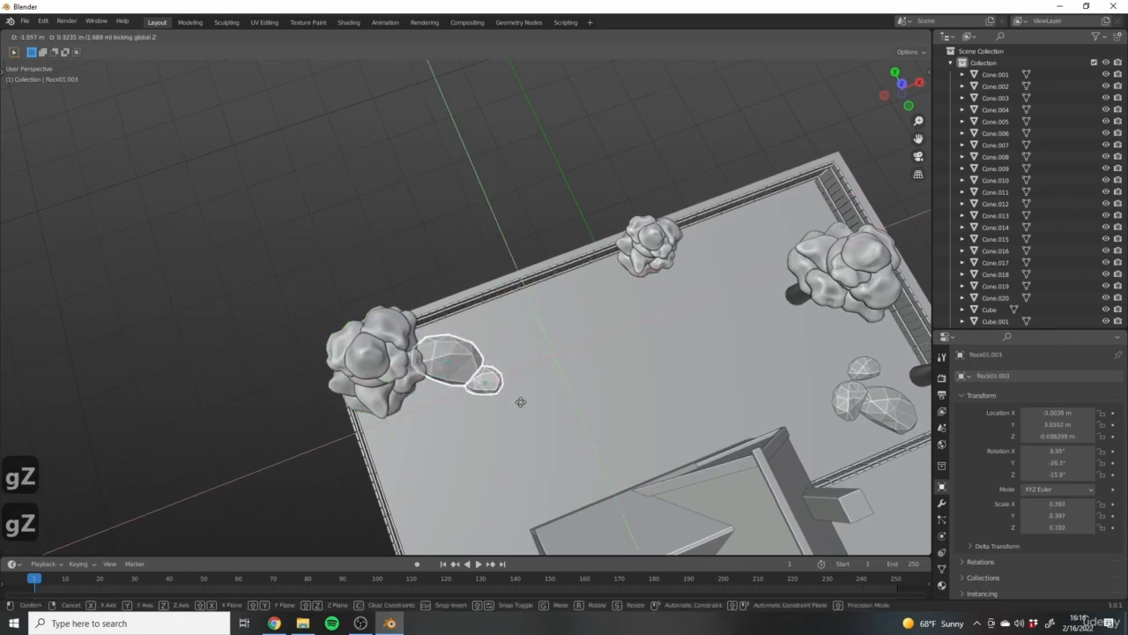
click(521, 401)
Duplicate a spiky plant from the front of the house, place the copy beside the fenced yard's three rocks, and enlarge it to about 0.101 scale.
middle_drag(617, 370, 749, 308)
click(723, 193)
shift+middle_drag(690, 232, 494, 269)
key(g)
middle_drag(594, 284, 677, 321)
scroll(569, 296, up, 5)
click(665, 306)
scroll(661, 313, down, 4)
middle_drag(598, 287, 542, 334)
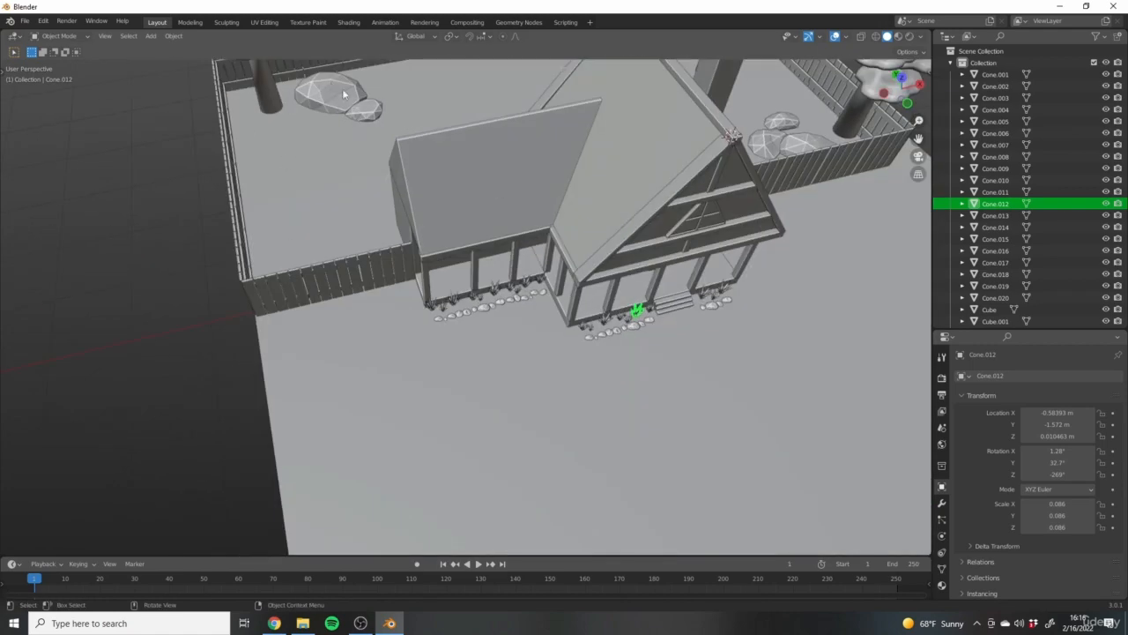
middle_drag(461, 183, 493, 211)
key(7)
shift+middle_drag(600, 355, 548, 355)
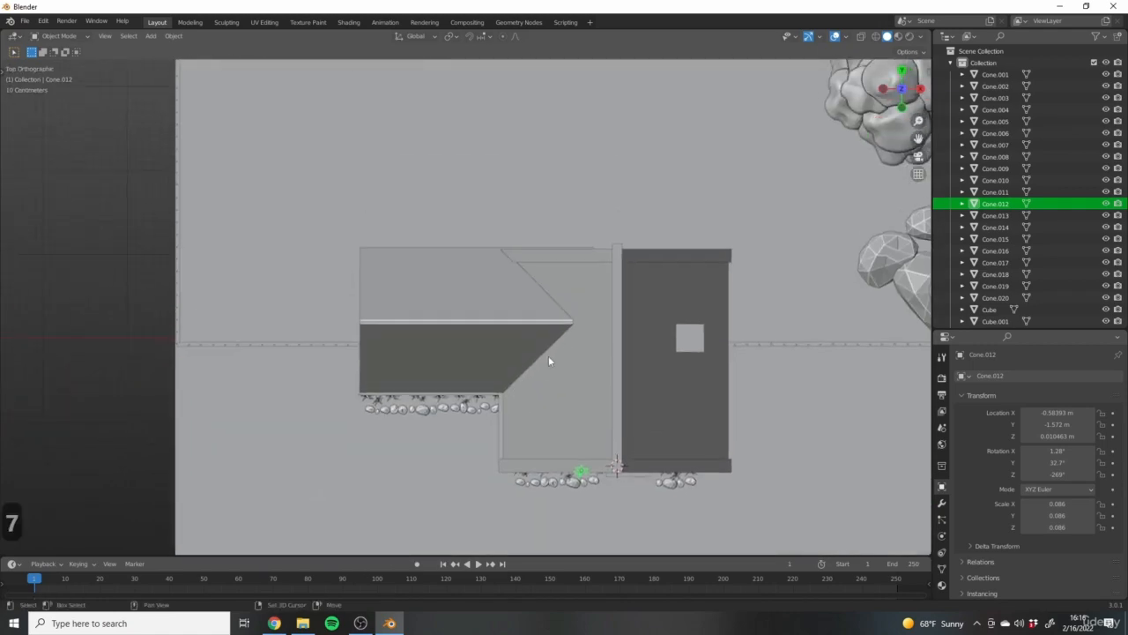
key(shift+d)
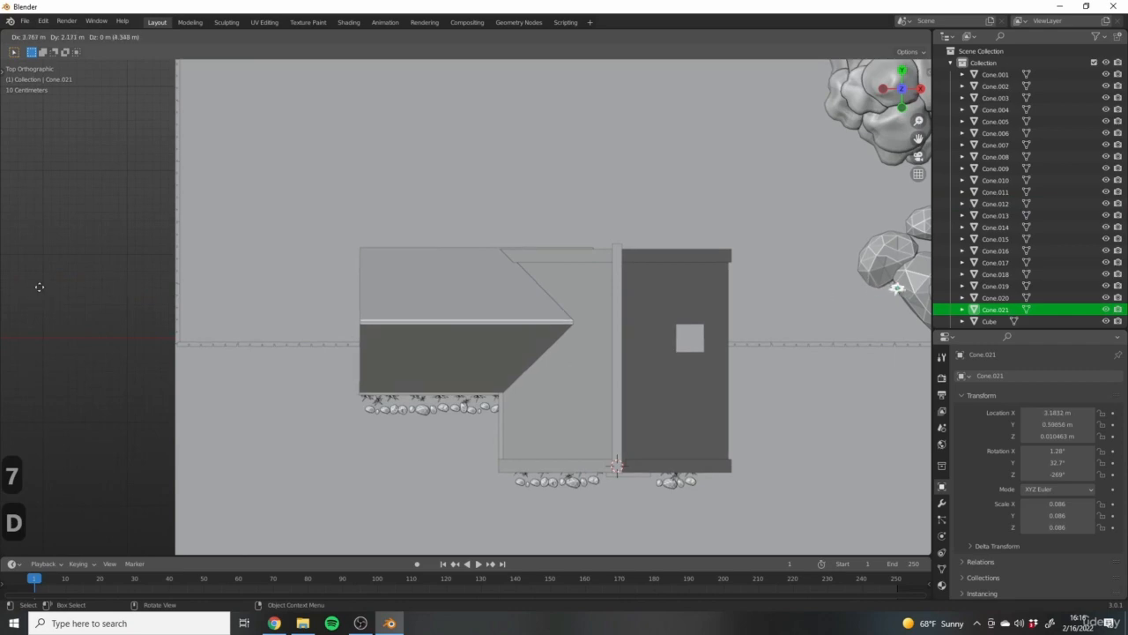
scroll(664, 320, down, 5)
shift+middle_drag(704, 262, 533, 204)
scroll(520, 285, up, 6)
scroll(520, 285, up, 6)
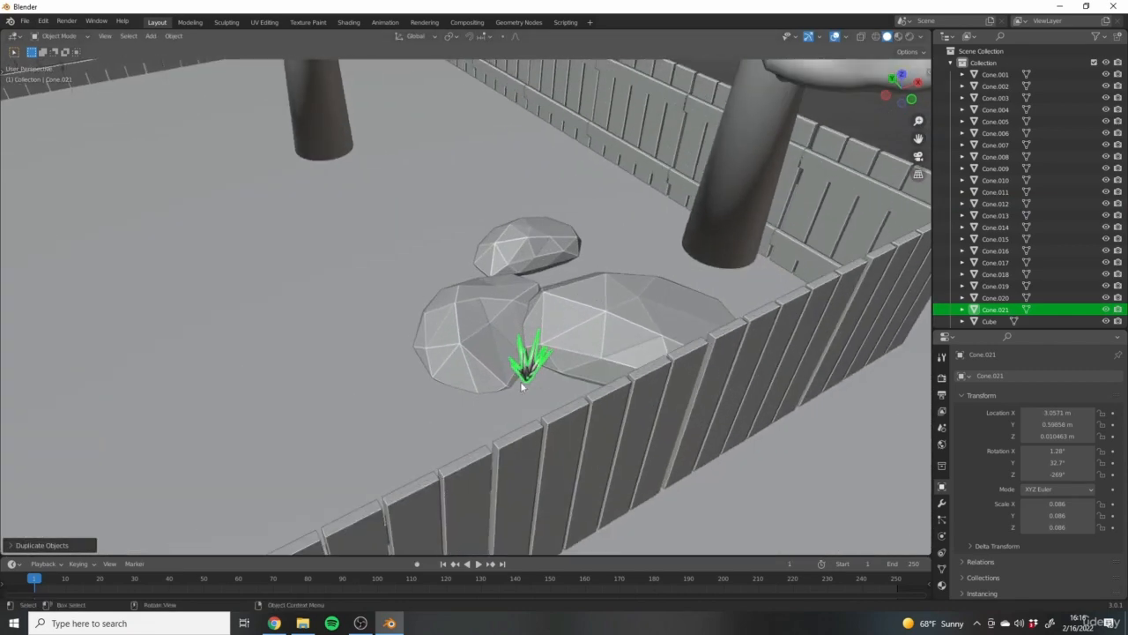
click(557, 385)
middle_drag(557, 384, 582, 368)
Duplicate the plant a short distance along the large rock and shrink the copy to about 0.057 scale, resting on the ground.
key(shift+d)
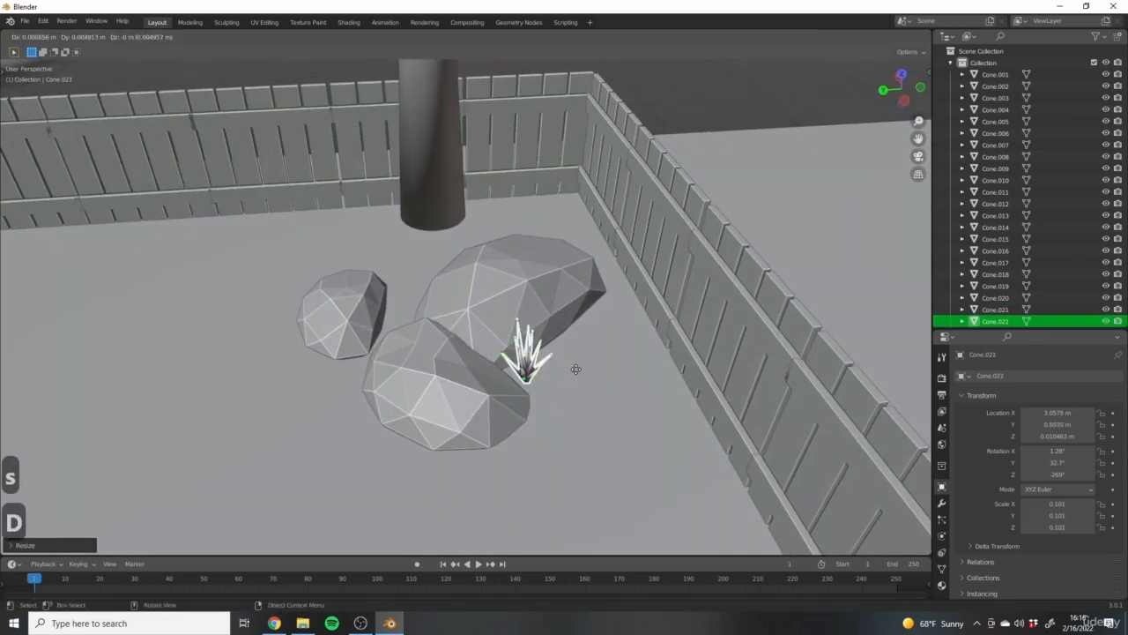
click(642, 347)
middle_drag(643, 347, 621, 328)
scroll(621, 335, up, 5)
key(s)
click(568, 363)
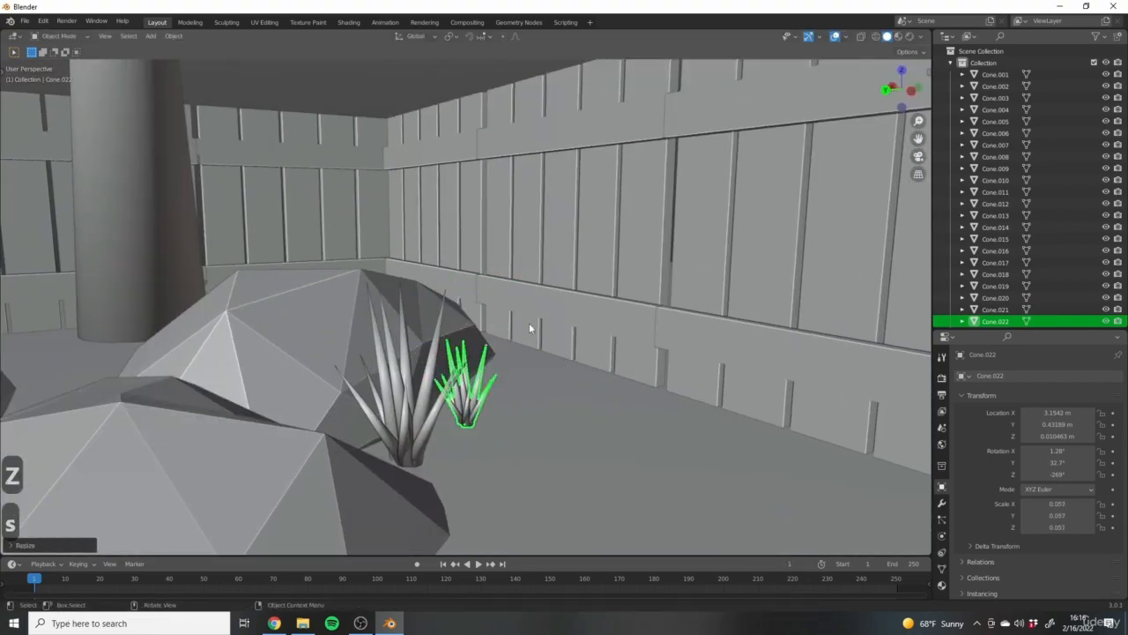
middle_drag(531, 325, 516, 377)
key(g)
click(501, 338)
scroll(516, 377, down, 5)
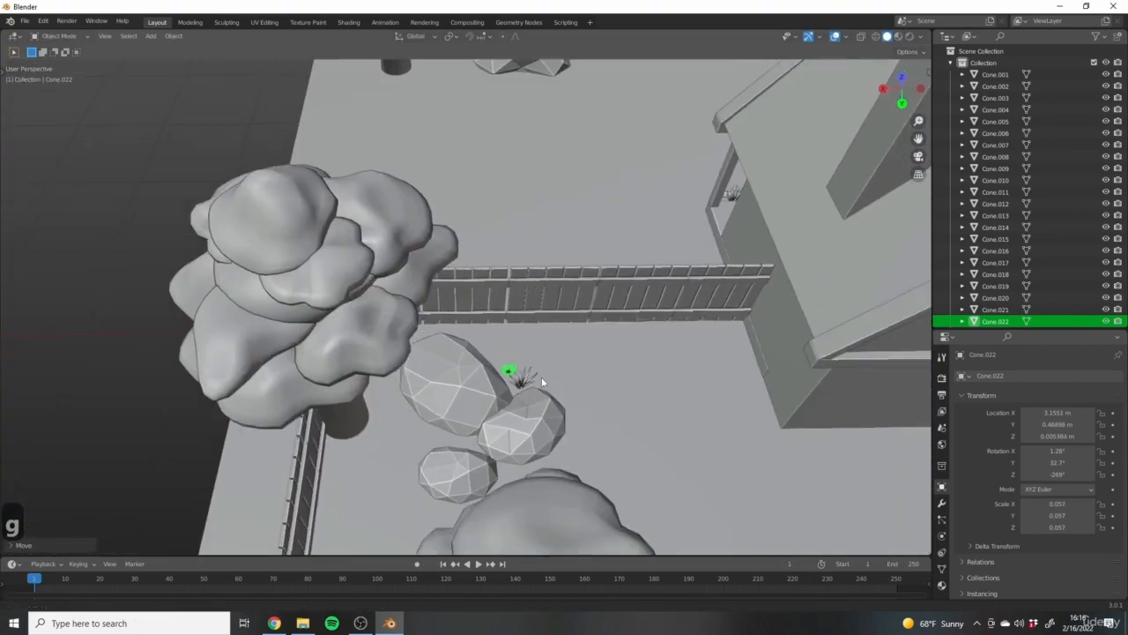
Duplicate the plant next to the smallest rock, scale the copy to about 0.105 and rotate it to about -300° around Z.
key(shift+d)
scroll(551, 439, up, 2)
middle_drag(551, 439, 464, 332)
key(s)
click(545, 414)
key(r)
click(535, 372)
Lower the new plant copy between the smallest and largest rocks to the ground and shrink it to about 0.070 scale.
scroll(464, 332, up, 5)
key(g)
key(z)
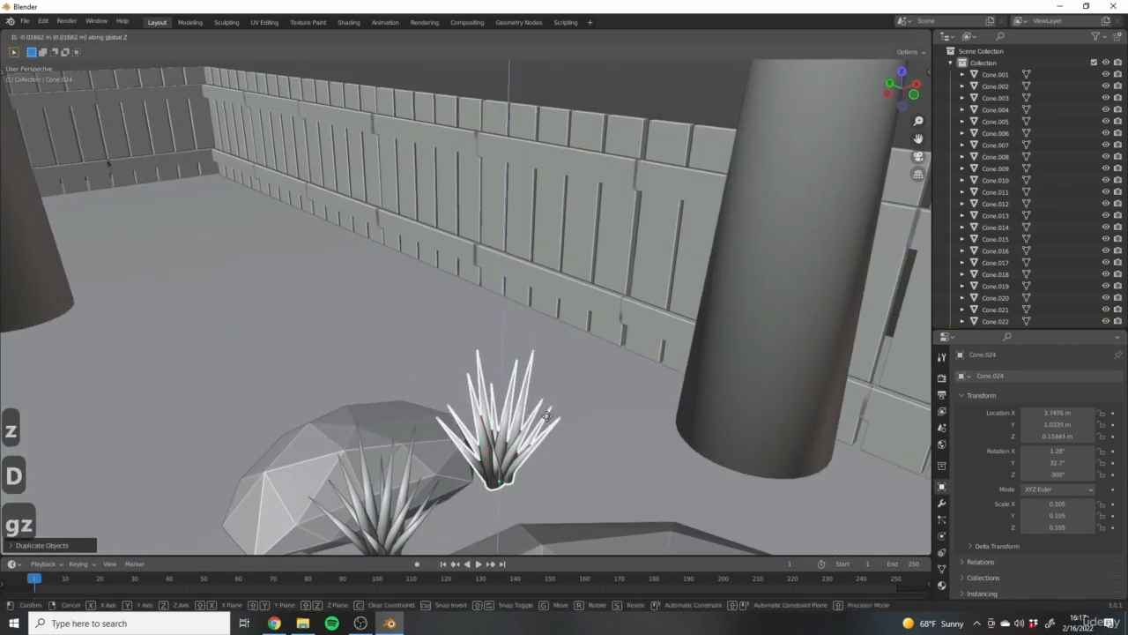
click(549, 446)
middle_drag(549, 446, 622, 496)
scroll(622, 496, down, 5)
key(s)
click(589, 488)
Duplicate the larger plant beside the smallest rock toward the nearby tree and lower the copy vertically to ground level.
scroll(493, 432, down, 7)
middle_drag(456, 415, 706, 343)
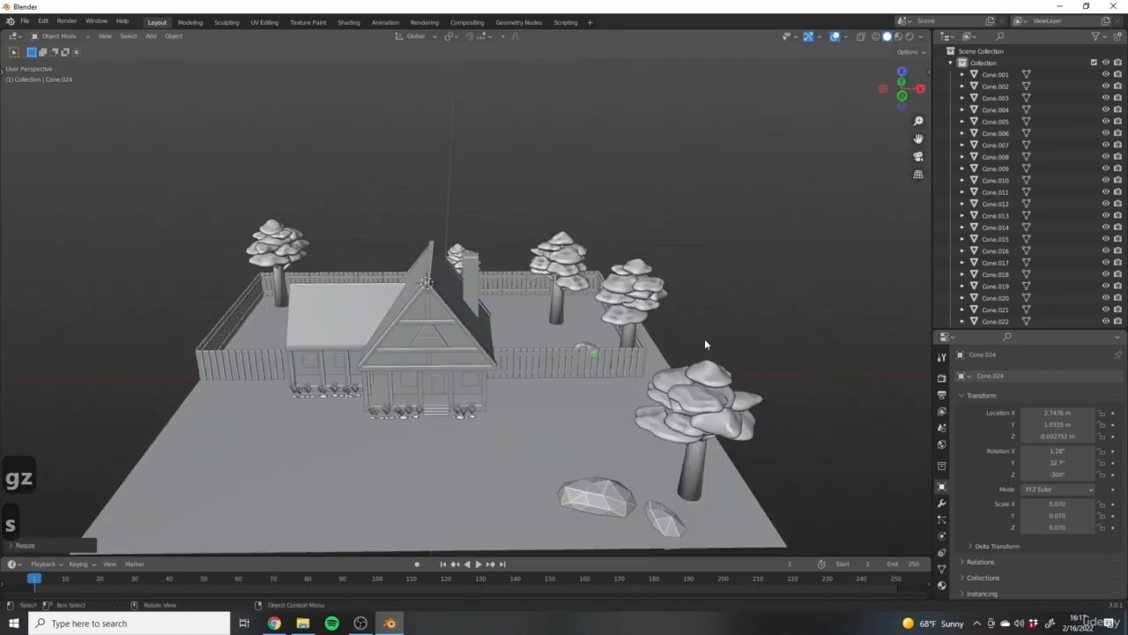
middle_drag(564, 405, 577, 467)
scroll(657, 294, up, 6)
middle_drag(657, 295, 634, 352)
click(711, 305)
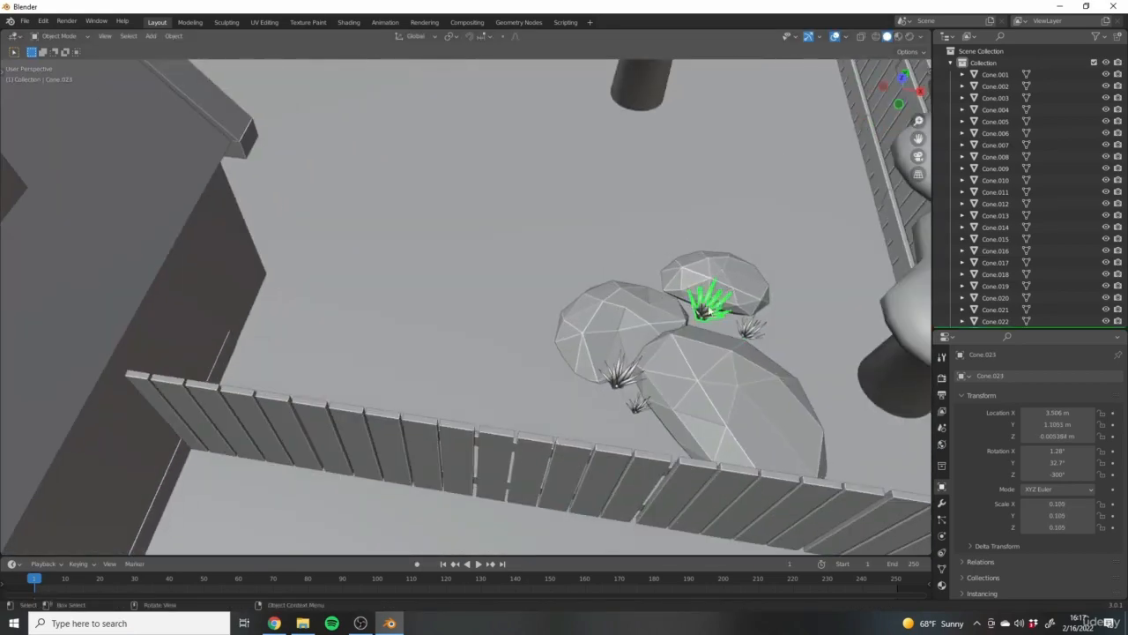
scroll(710, 305, down, 4)
middle_drag(705, 317, 632, 464)
middle_drag(603, 320, 709, 333)
scroll(709, 333, up, 5)
scroll(709, 333, down, 4)
key(g)
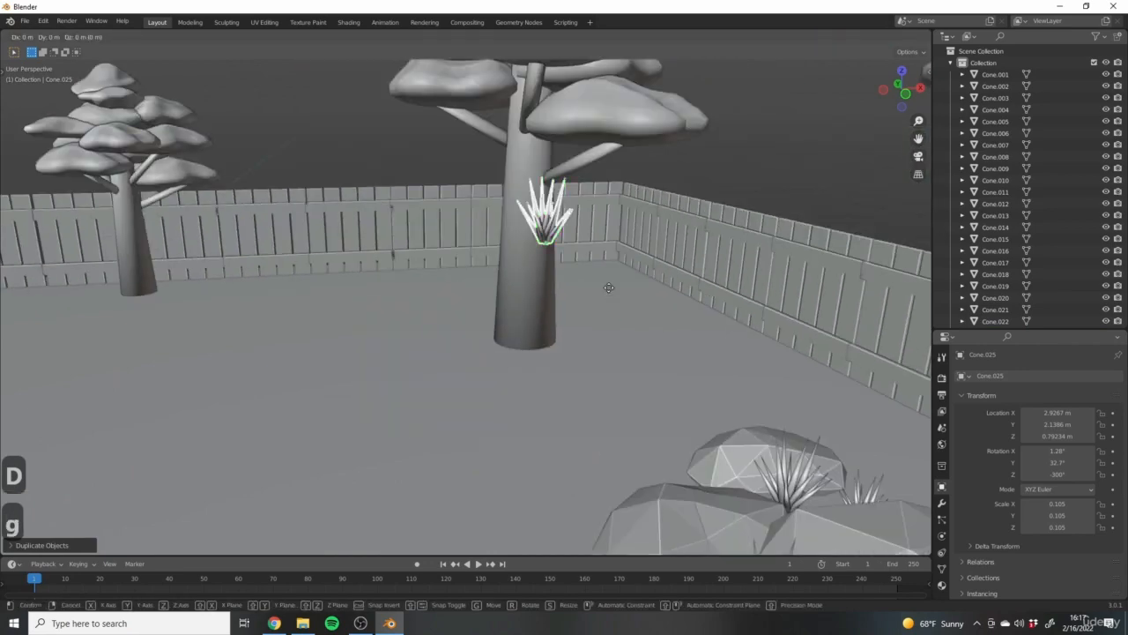
key(z)
click(611, 448)
Move the copied plant along the ground to the base of the large tree and enlarge it to about 0.127 scale.
middle_drag(608, 366, 575, 422)
key(g)
key(shift+z)
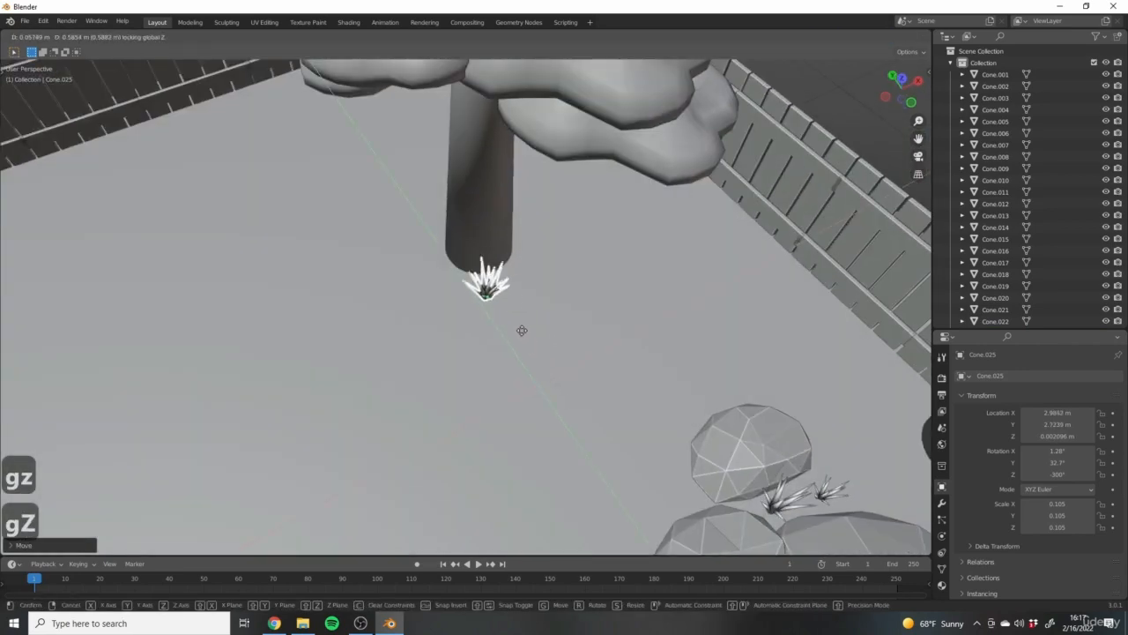
click(520, 326)
scroll(520, 327, down, 5)
mouse_move(520, 326)
middle_down()
mouse_move(516, 286)
mouse_move(532, 308)
mouse_move(508, 342)
mouse_move(520, 331)
middle_up()
scroll(532, 307, up, 3)
key(s)
click(553, 335)
Duplicate the plant to the other side of the trunk, rotate it to about -370° around Z, and scale it to about 0.084.
key(shift+d)
click(548, 354)
key(r)
key(z)
click(670, 364)
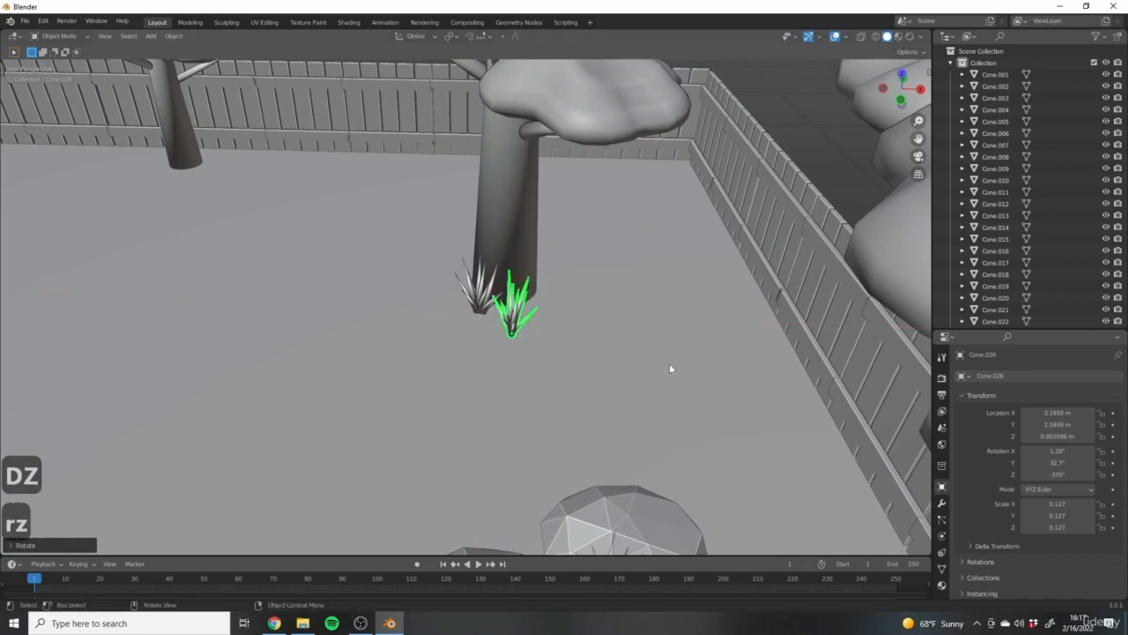
key(s)
click(587, 371)
middle_drag(588, 371, 549, 350)
Place another small plant copy on the opposite side of the trunk, rotate it around Z, and adjust its height.
click(461, 333)
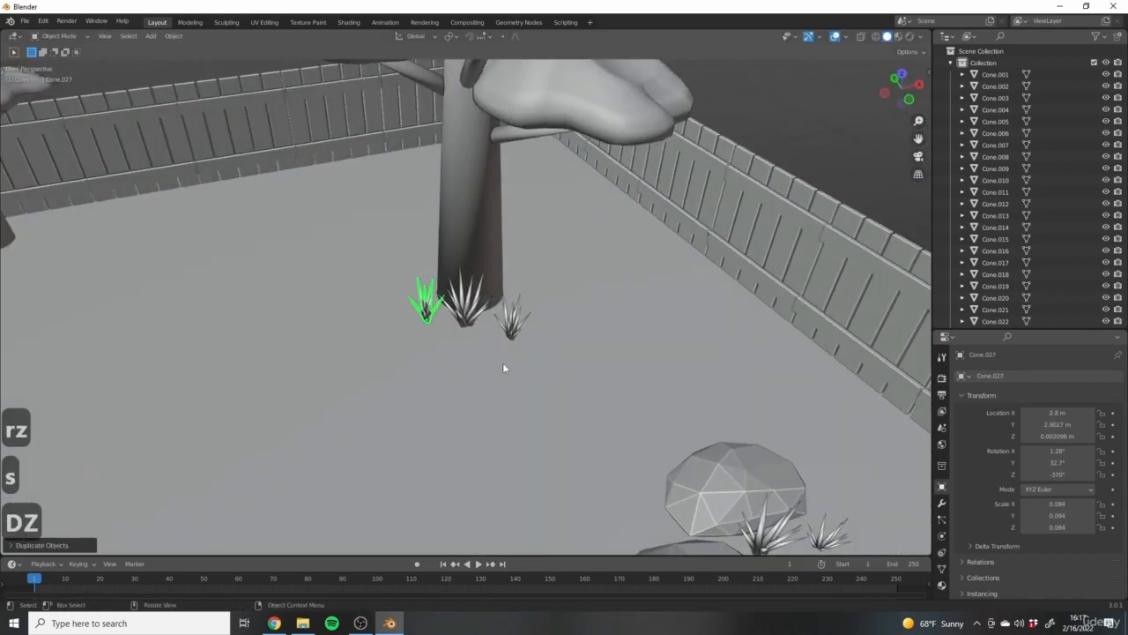
key(r)
key(z)
click(568, 320)
key(g)
key(z)
click(577, 333)
scroll(571, 338, down, 4)
click(571, 338)
Duplicate the largest plant by this trunk and move the copy to the small back tree, at about X 0.50 m, Y 4.44 m.
scroll(570, 338, down, 4)
middle_drag(599, 348, 468, 282)
scroll(548, 363, up, 5)
click(527, 353)
scroll(571, 409, down, 3)
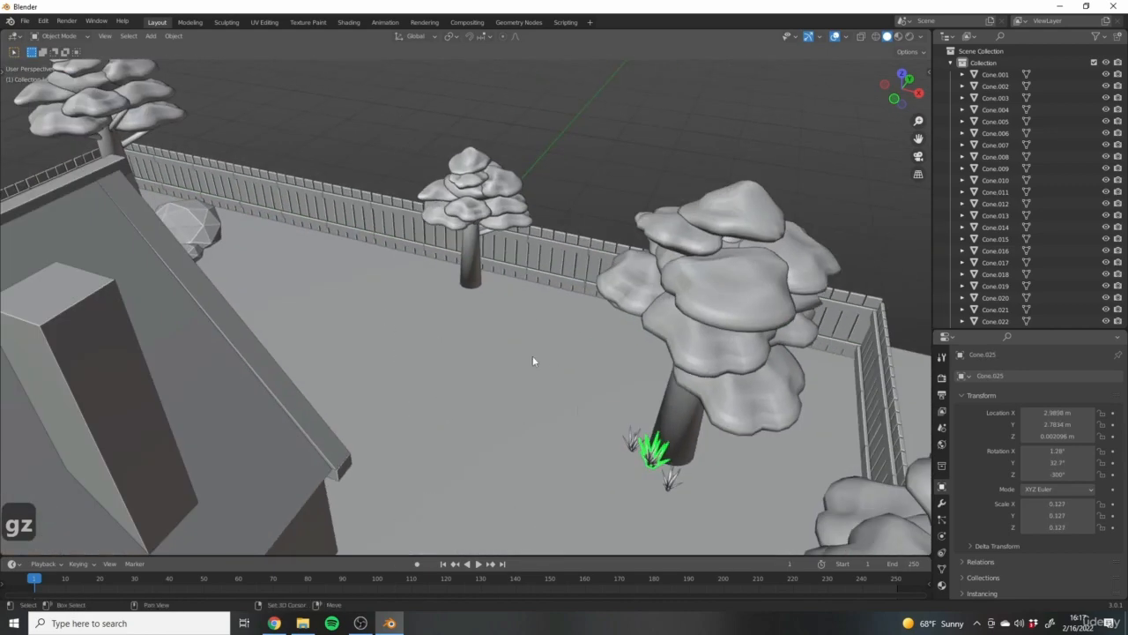
key(KP_7)
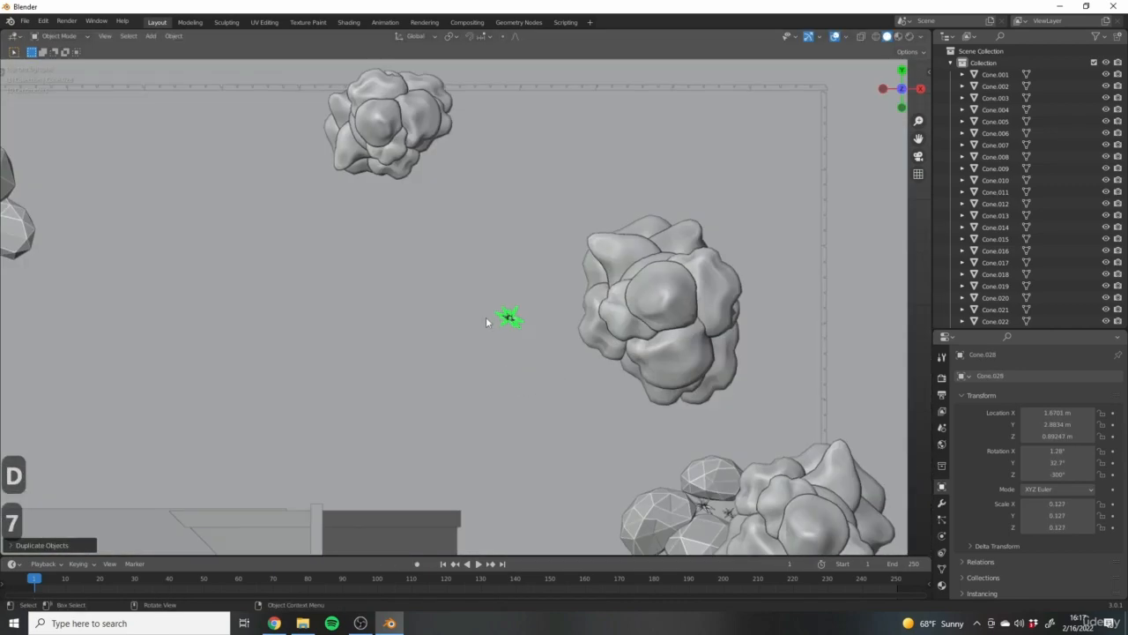
middle_drag(491, 315, 448, 273)
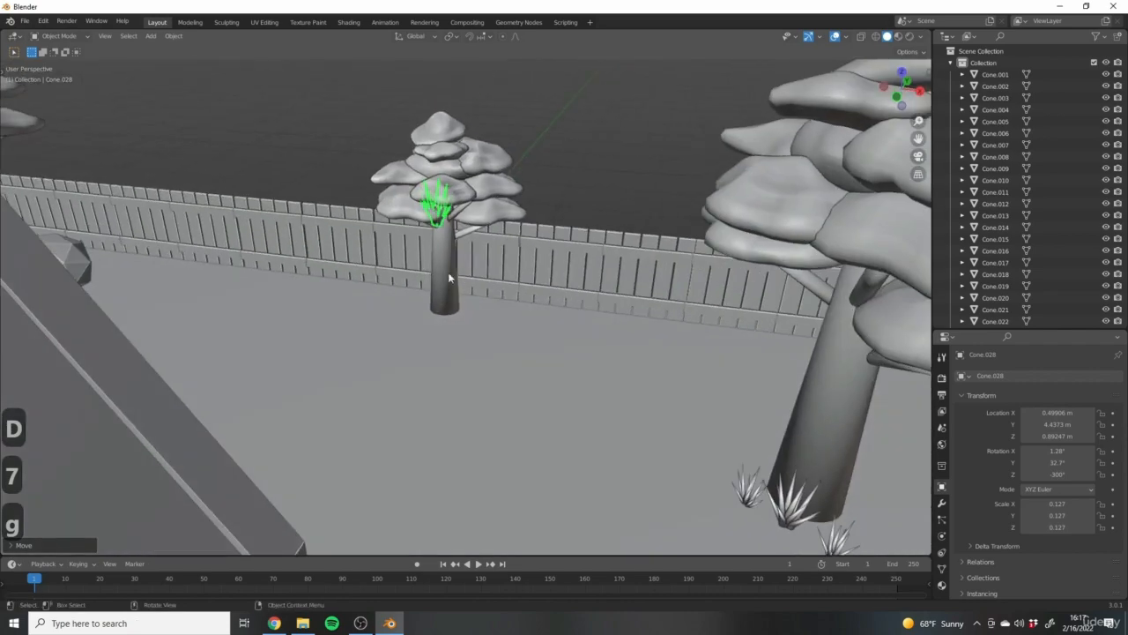
Lower the copied plant vertically until it rests on the ground in front of the small tree.
scroll(445, 271, up, 4)
key(z)
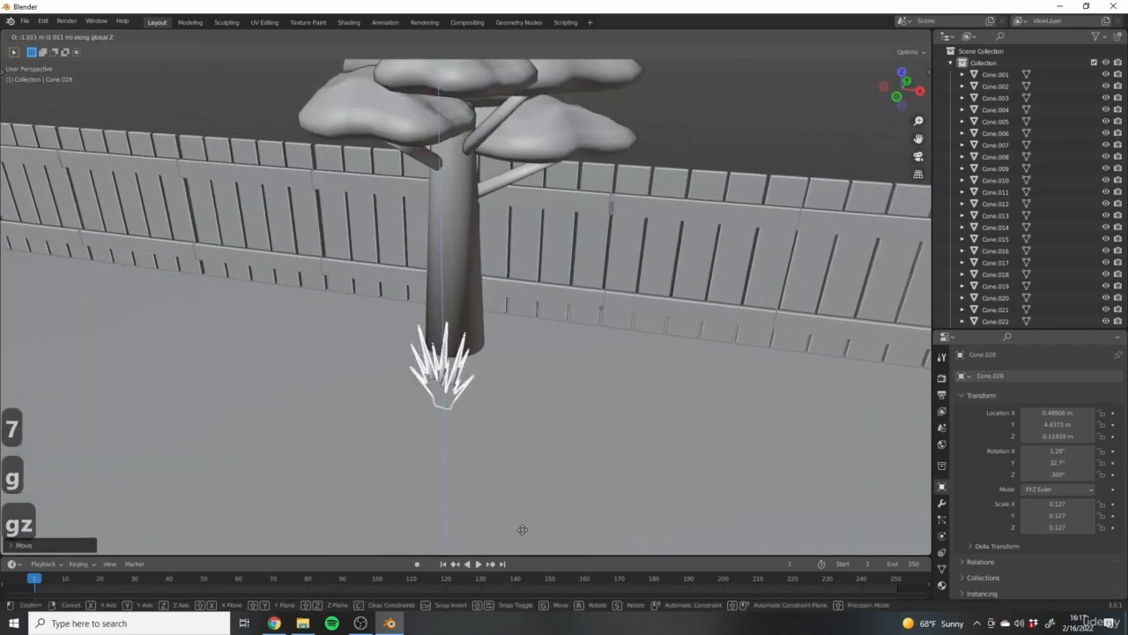
click(520, 503)
middle_drag(520, 503, 445, 398)
scroll(432, 401, up, 4)
key(g)
key(z)
click(436, 407)
Duplicate the plant to the other side of the small tree's trunk and rotate the copy to about -230° around Z.
key(shift+d)
click(549, 336)
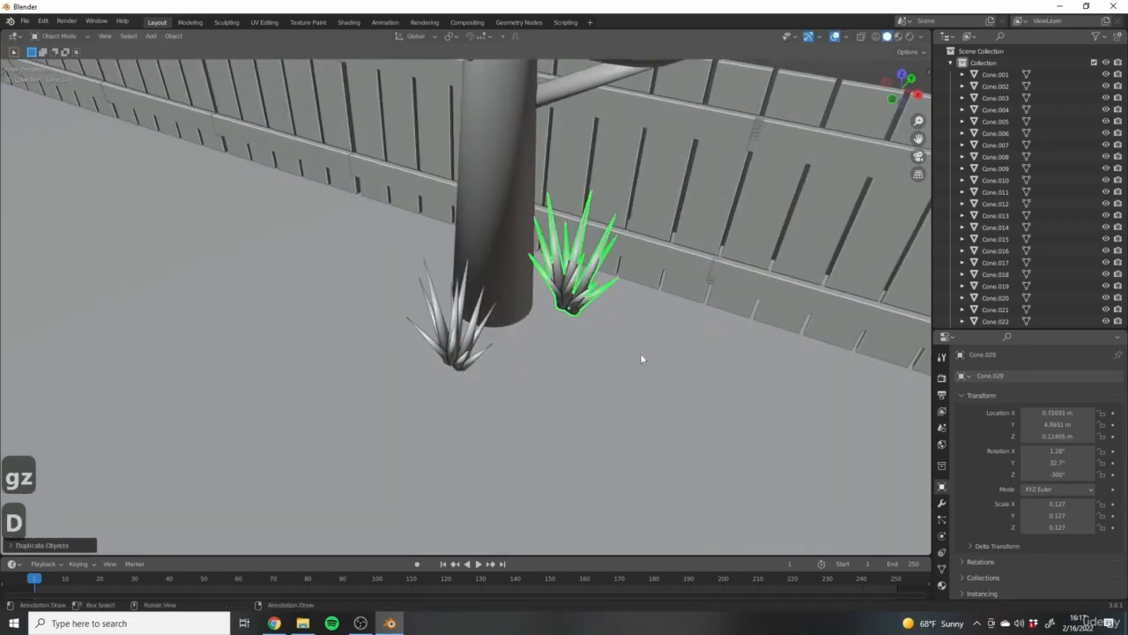
middle_drag(639, 352, 517, 362)
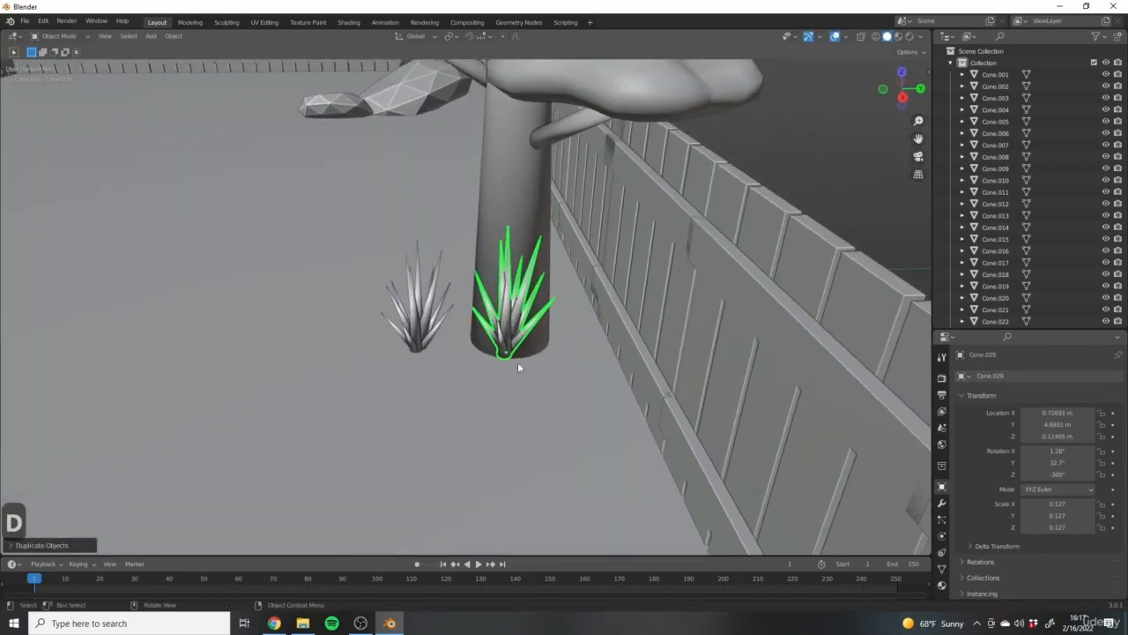
key(r)
key(z)
click(549, 336)
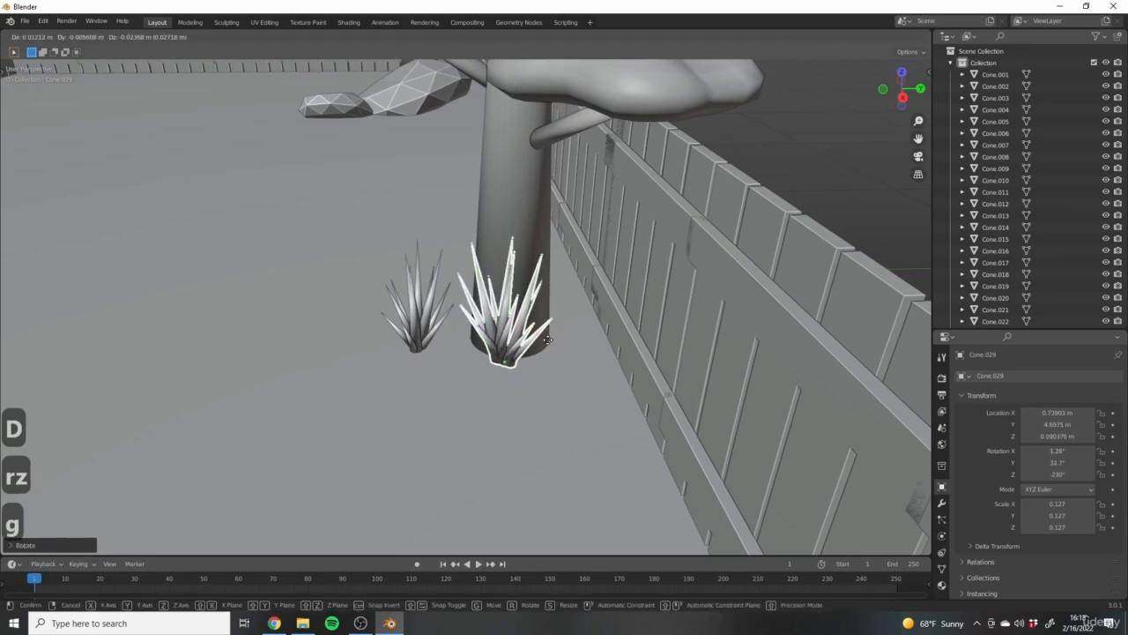
Lower the rotated plant to the ground and shift it toward the fence beside the small tree.
key(z)
click(546, 370)
key(g)
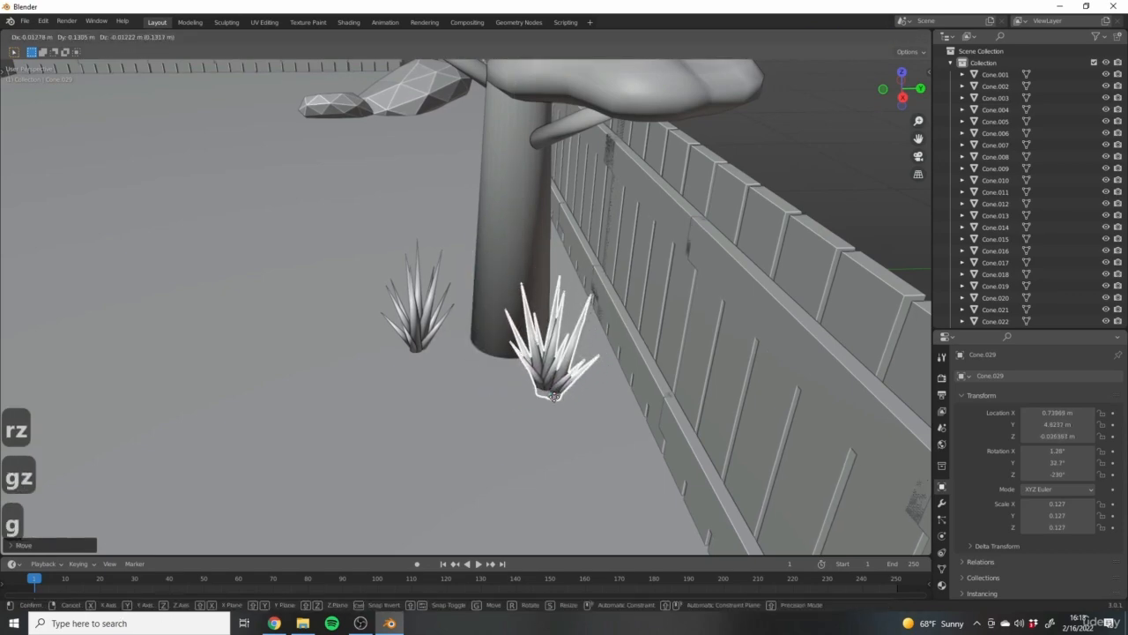
click(550, 394)
Duplicate the plant between the two at the small tree, rotate it to about -272° around Z, and scale it to about 0.088.
scroll(493, 378, down, 5)
middle_drag(460, 371, 544, 374)
key(shift+d)
key(z)
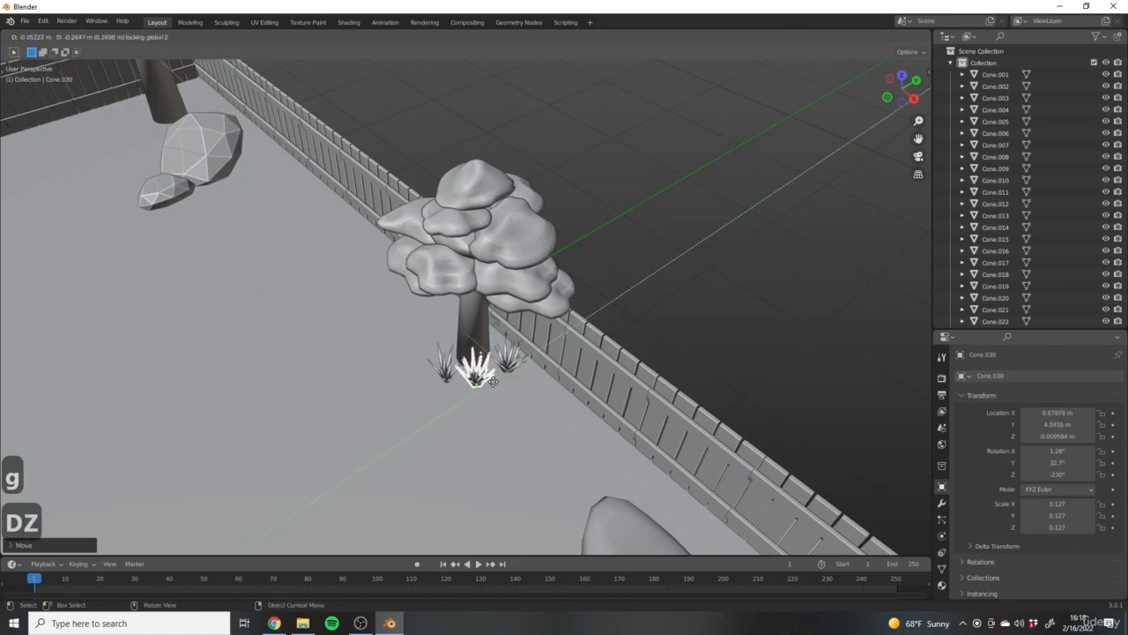
click(575, 407)
key(r)
key(z)
key(s)
click(585, 418)
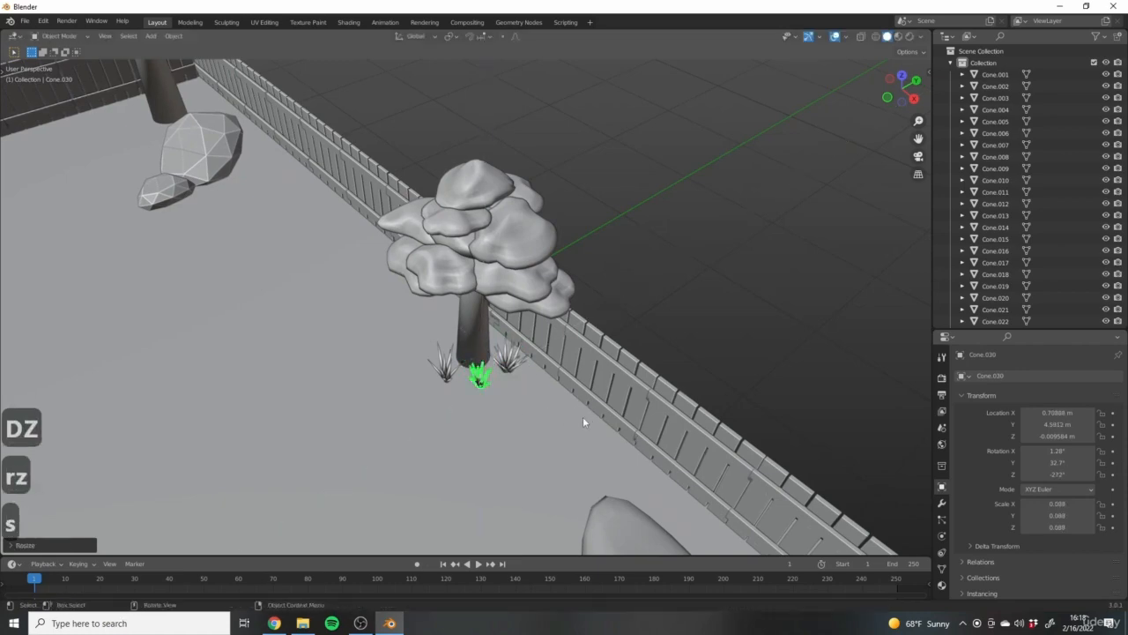
click(581, 418)
Duplicate the smaller rock from the corner pair beside the small tree and scale the copy down to about 0.330 in X and Y.
scroll(564, 421, down, 6)
middle_drag(458, 435, 551, 418)
scroll(397, 447, up, 4)
shift+middle_drag(403, 447, 622, 407)
scroll(617, 405, down, 4)
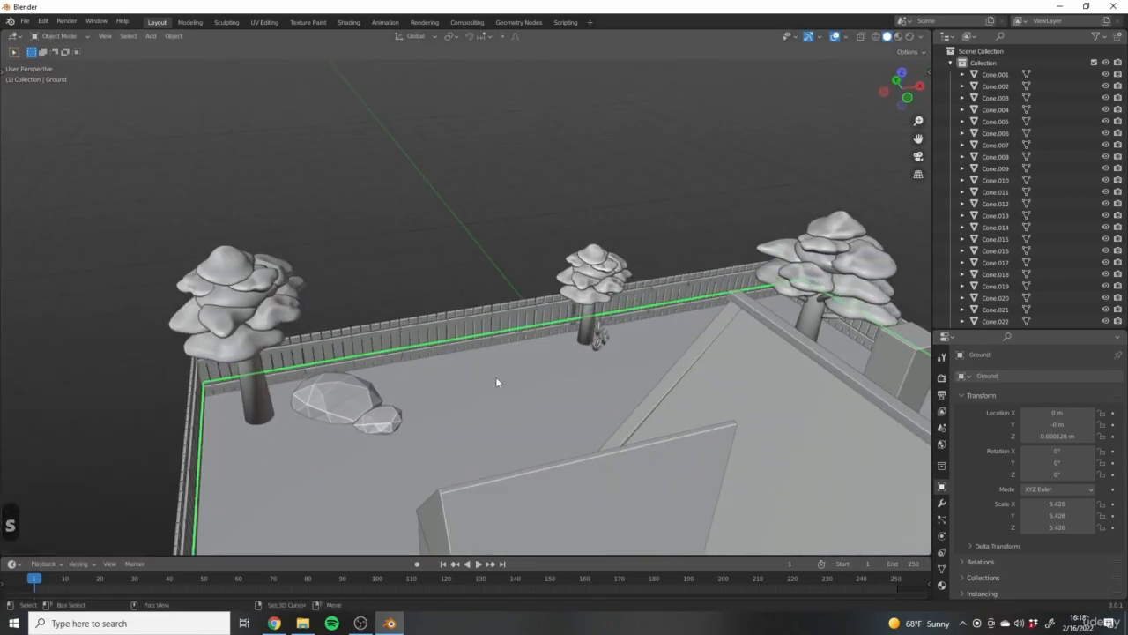
click(383, 405)
middle_drag(395, 409, 422, 452)
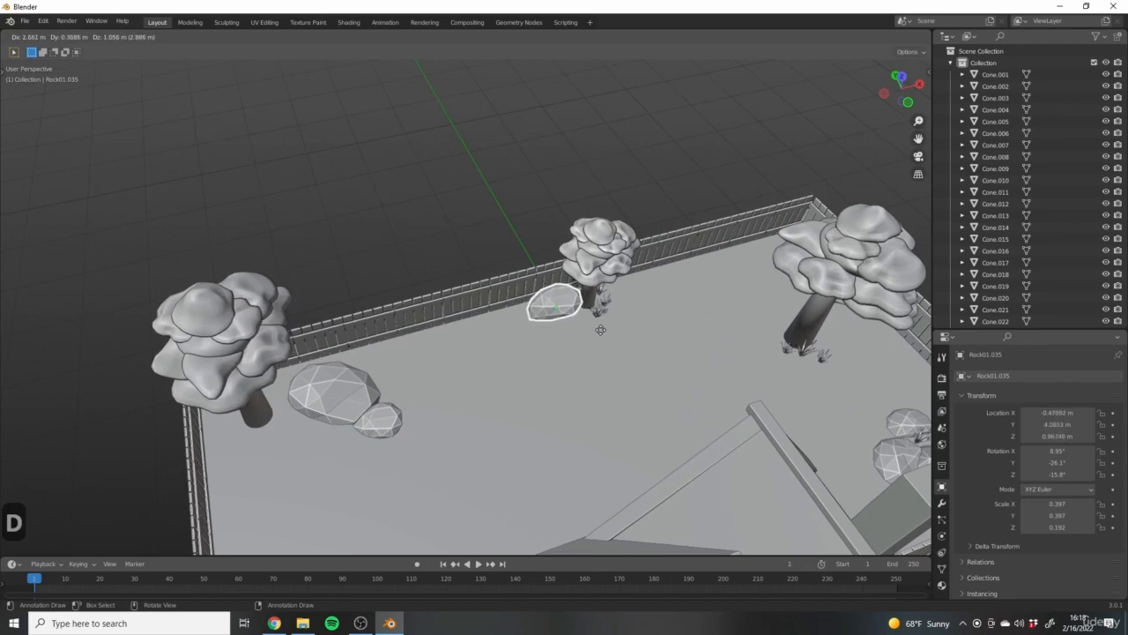
click(667, 354)
middle_drag(666, 364, 657, 316)
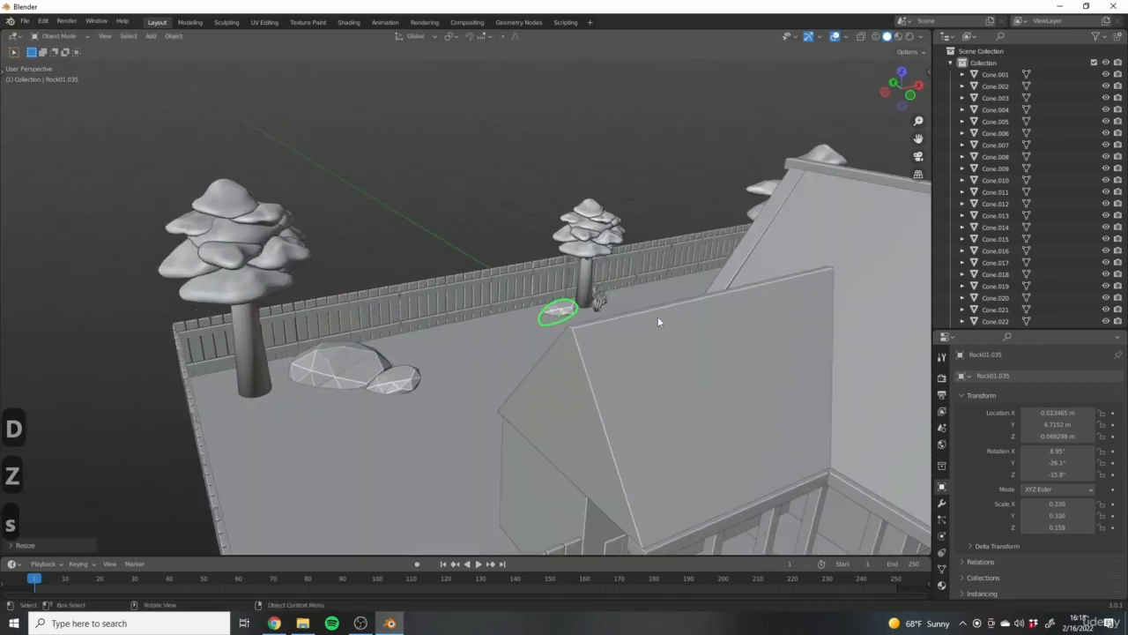
Rotate the small rock copy at the base of the small tree and deselect it.
key(r)
click(664, 367)
middle_drag(664, 366, 819, 397)
scroll(656, 309, down, 4)
shift+middle_drag(656, 309, 589, 330)
click(738, 402)
middle_drag(738, 405, 608, 427)
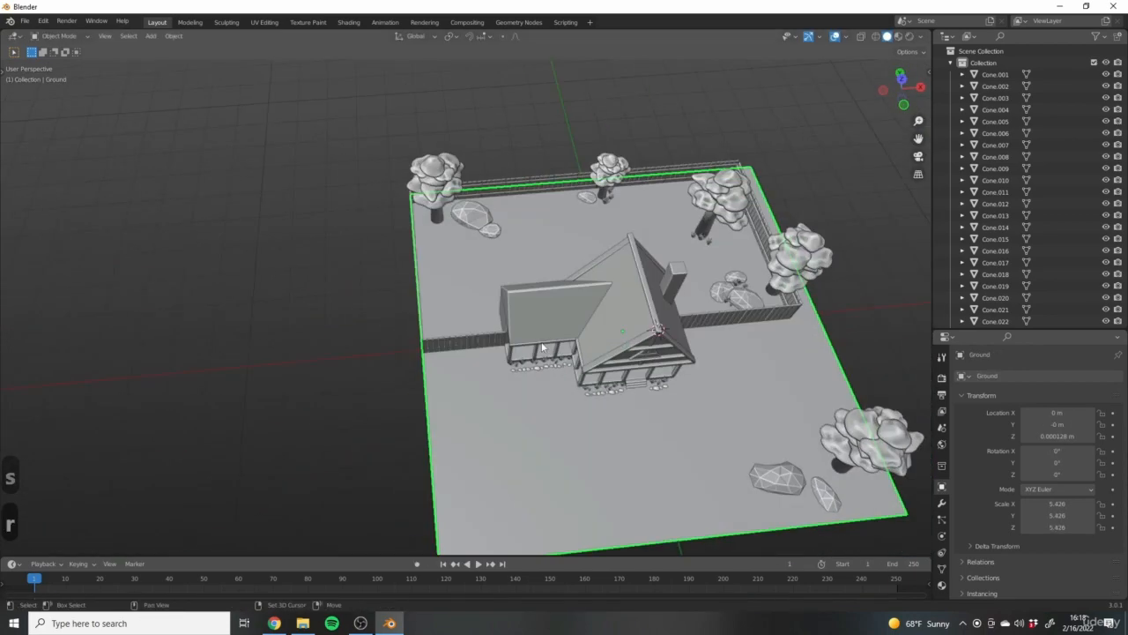
Try to swing the middle front fence section open about 57° around Z from its existing origin.
scroll(603, 388, up, 4)
shift+middle_drag(600, 379, 670, 291)
scroll(696, 299, down, 5)
middle_drag(723, 304, 613, 415)
scroll(620, 405, up, 4)
click(292, 244)
scroll(306, 253, up, 5)
shift+middle_drag(400, 253, 502, 328)
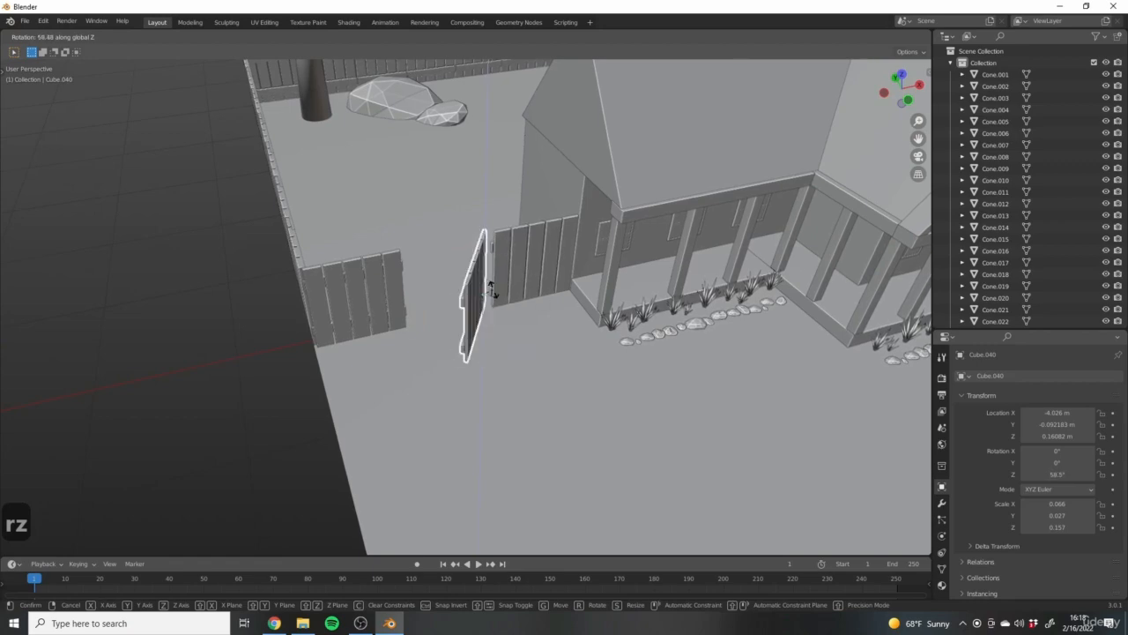
click(517, 295)
middle_drag(516, 294, 505, 267)
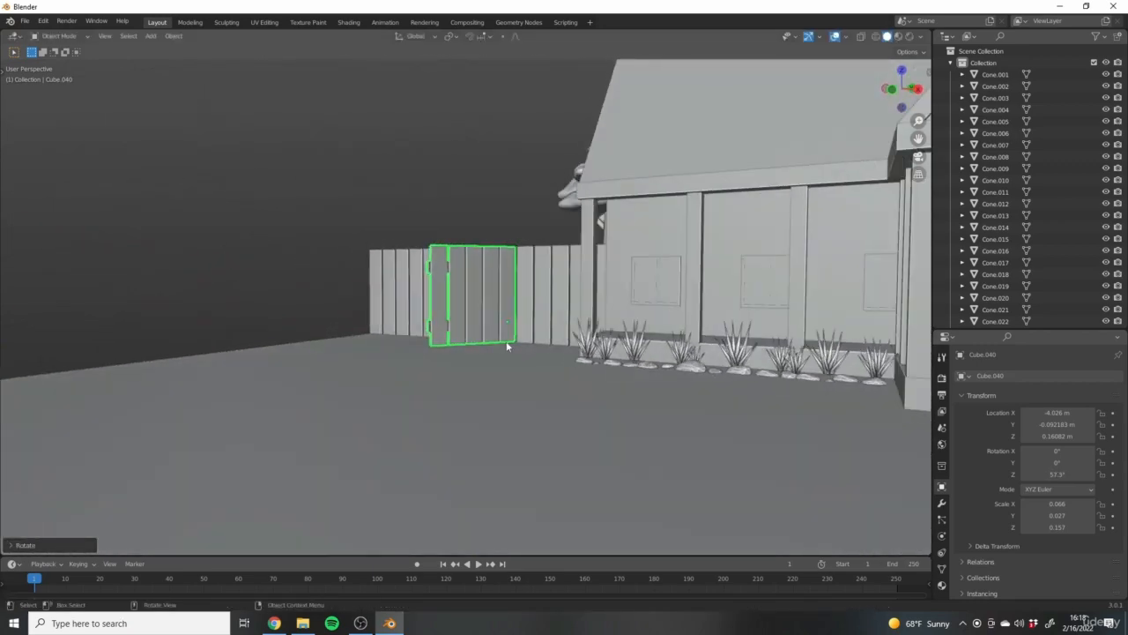
middle_drag(507, 346, 551, 289)
key(ctrl+z)
Edit the middle front fence section's mesh in wireframe and select the house-side end face of its lower rail.
scroll(511, 328, up, 5)
key(Tab)
scroll(573, 334, down, 5)
shift+middle_drag(562, 236, 563, 333)
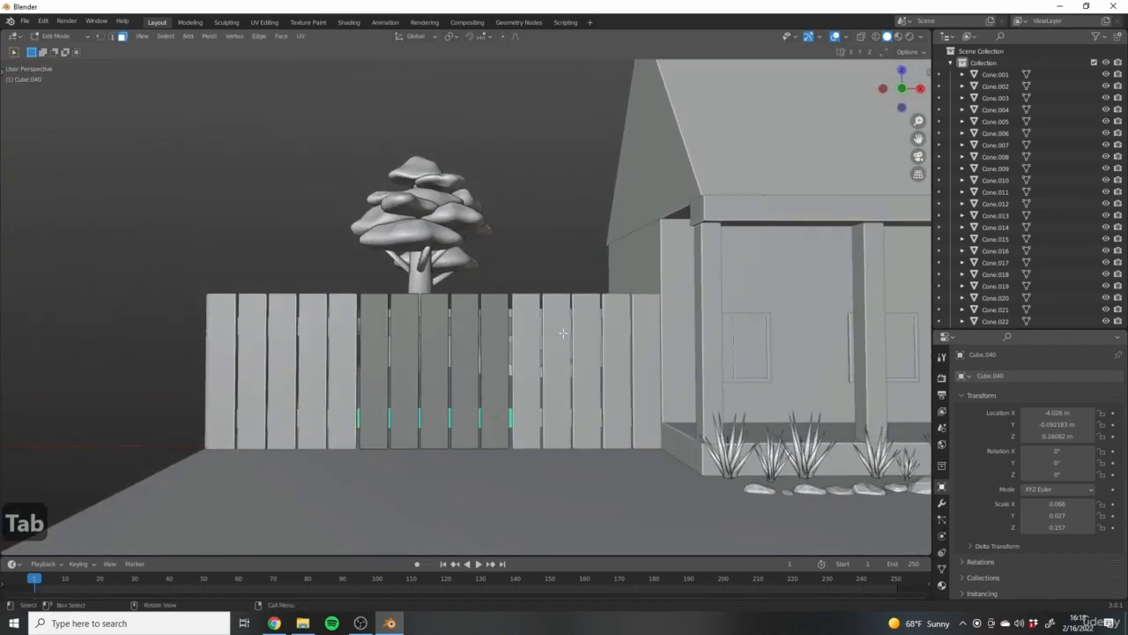
key(z)
middle_drag(527, 421, 470, 427)
scroll(470, 428, up, 6)
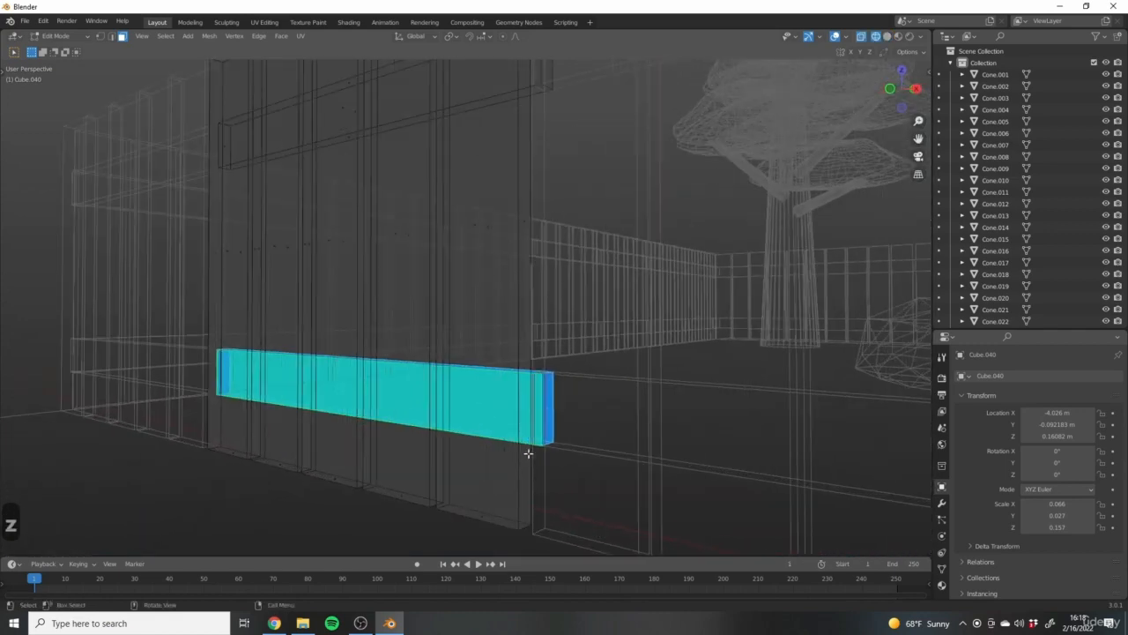
scroll(564, 452, up, 1)
middle_drag(546, 392, 537, 367)
key(KP_1)
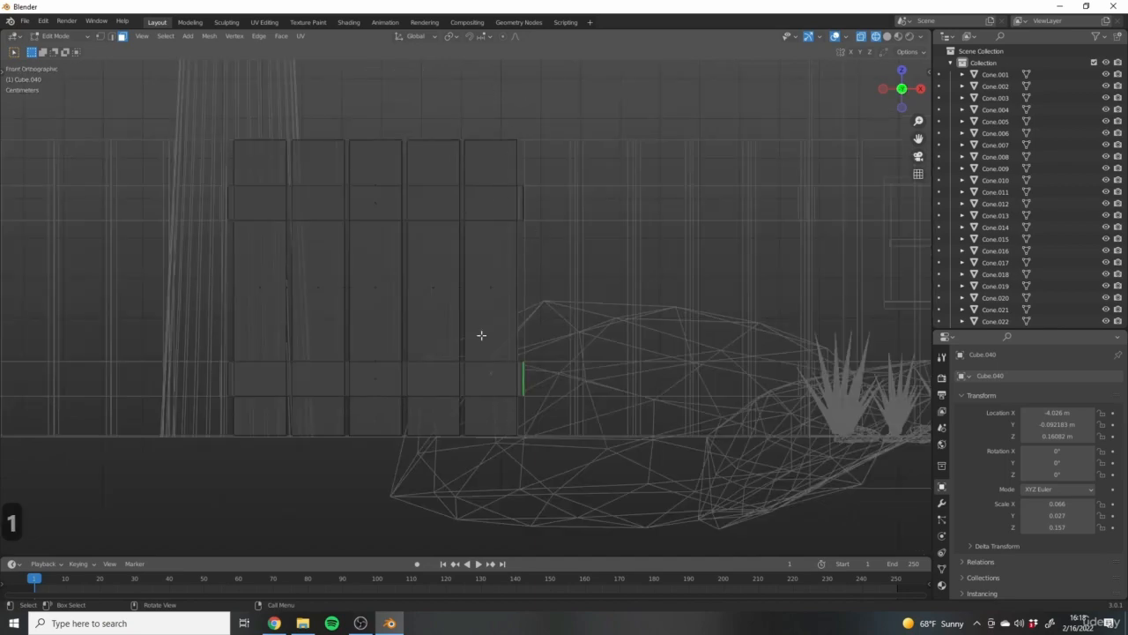
Snap the 3D cursor to the selected end face of the fence section's lower rail.
scroll(535, 354, up, 6)
scroll(549, 385, down, 4)
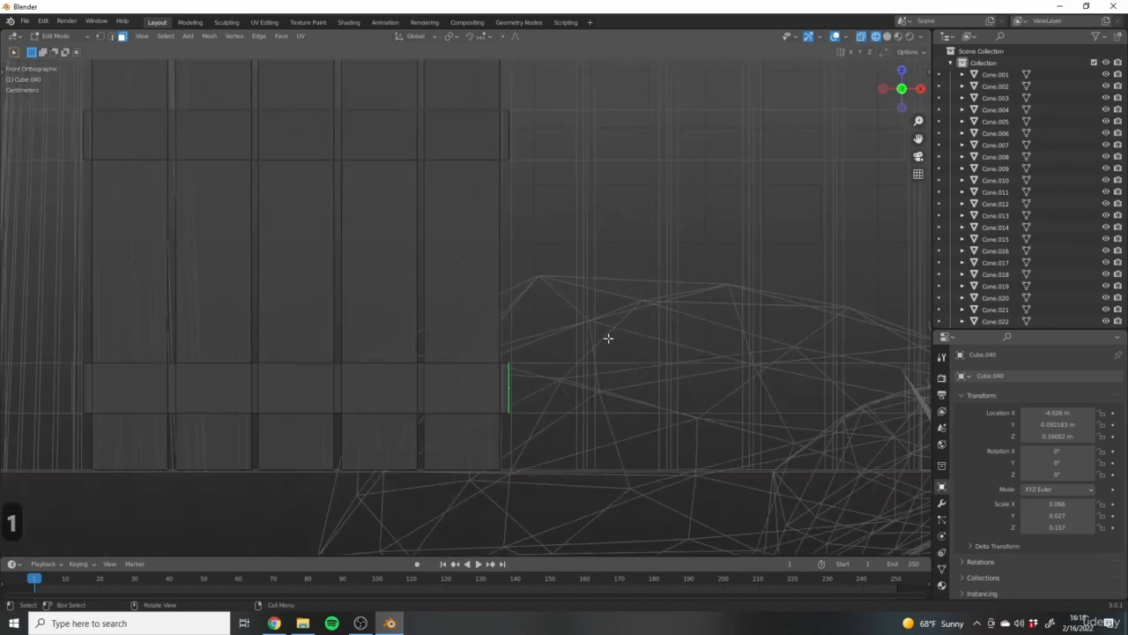
scroll(542, 327, down, 4)
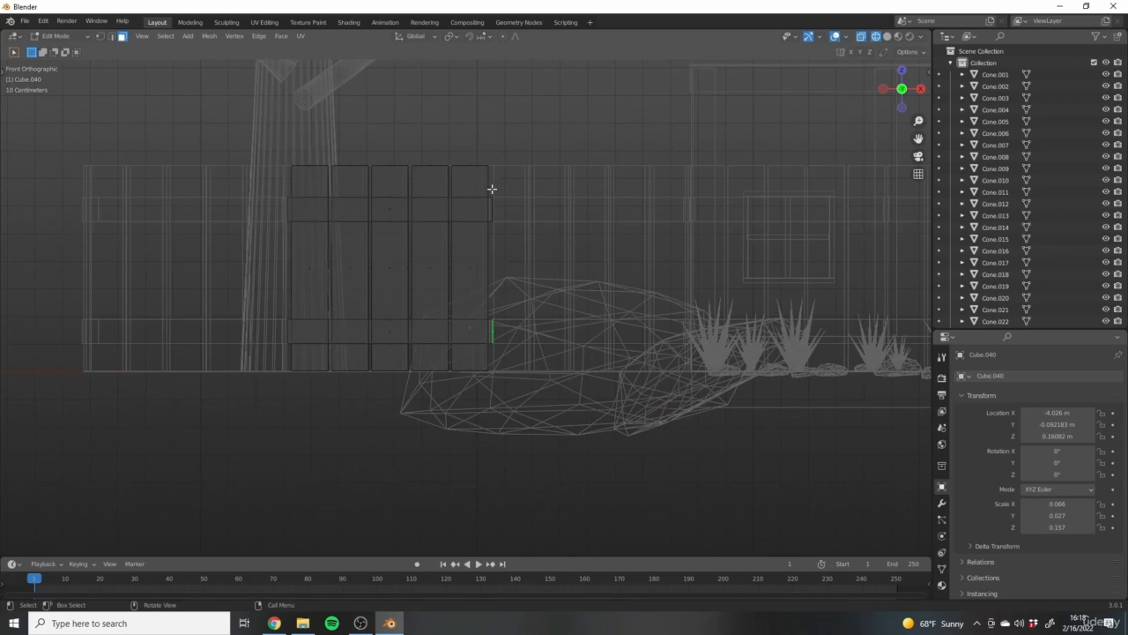
scroll(502, 349, up, 4)
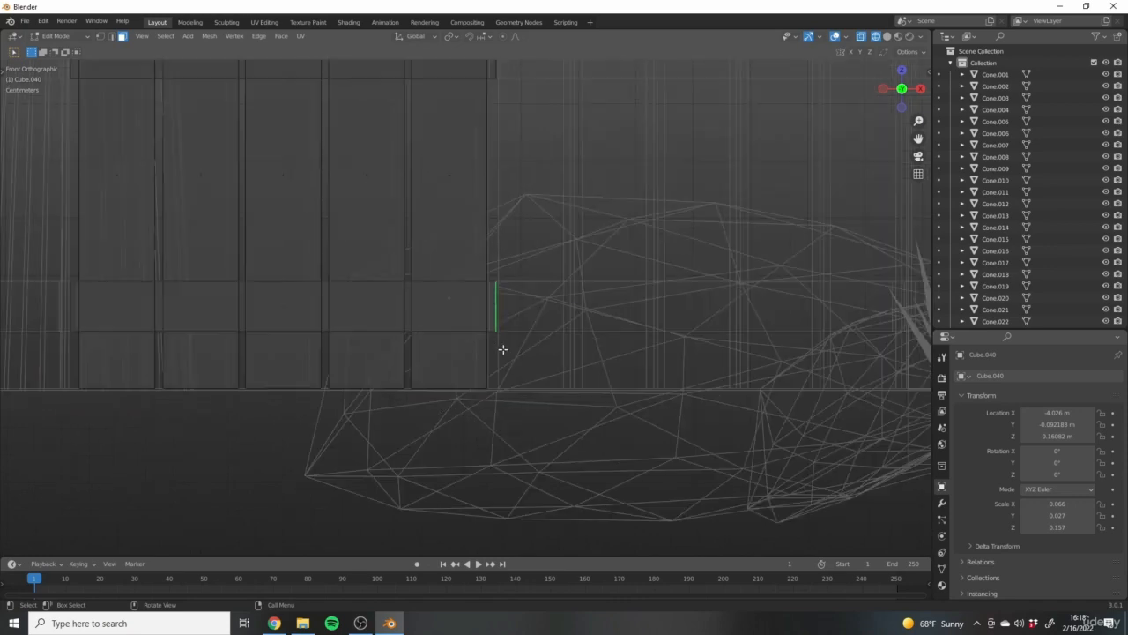
key(shift+s)
click(554, 319)
key(shift+s)
click(567, 322)
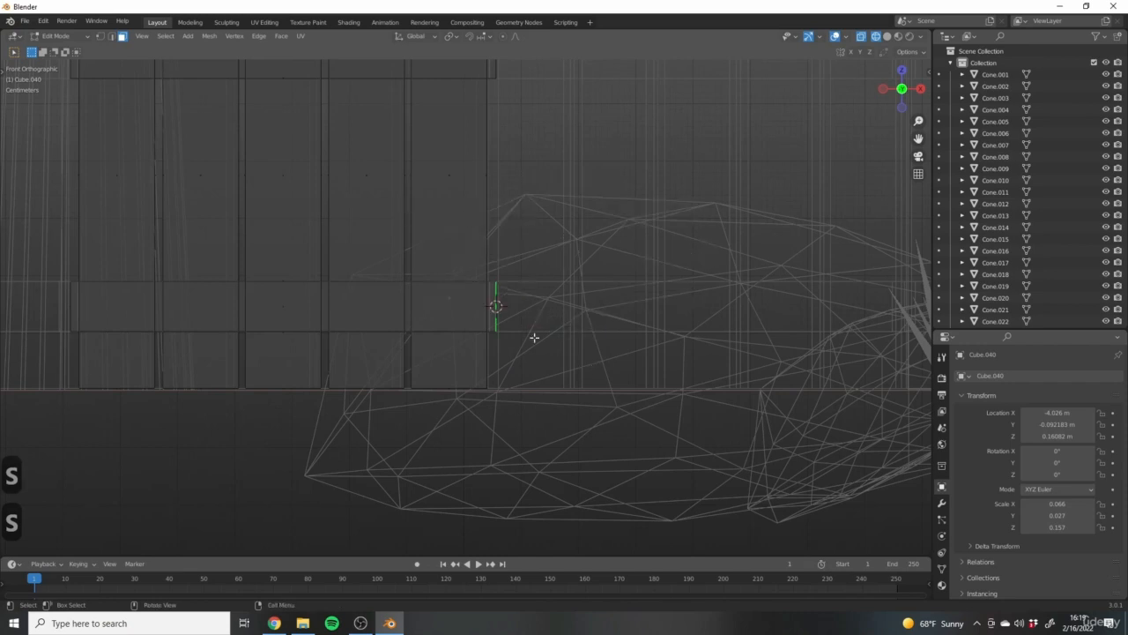
Set the fence section's origin to the 3D cursor in Object Mode and return to solid shading.
key(Tab)
shift+middle_drag(560, 268, 587, 355)
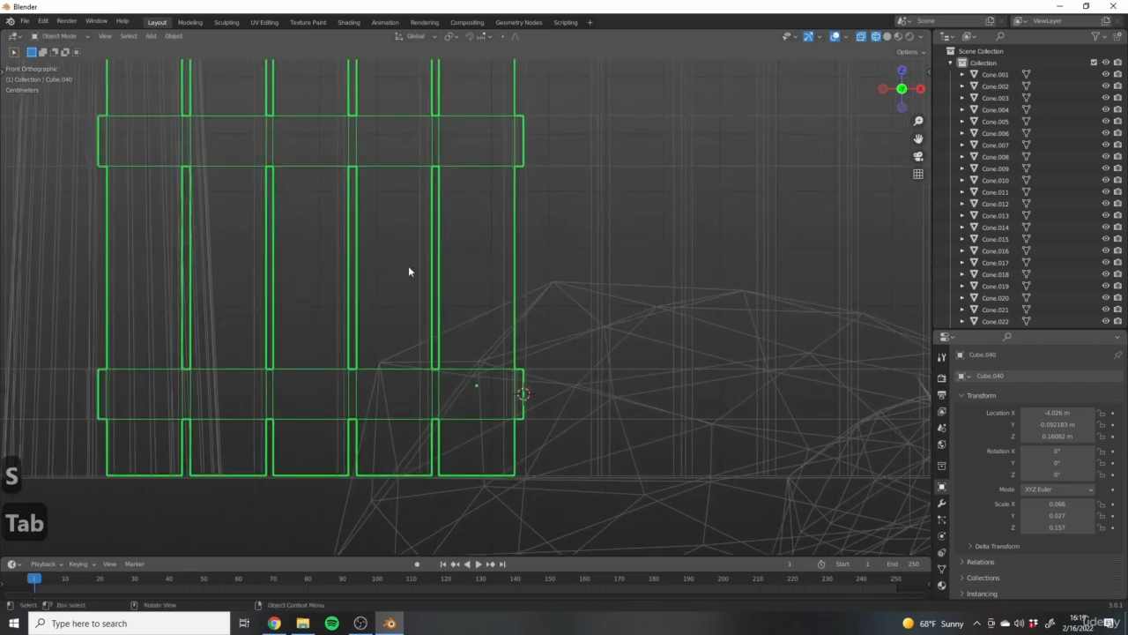
right_click(476, 411)
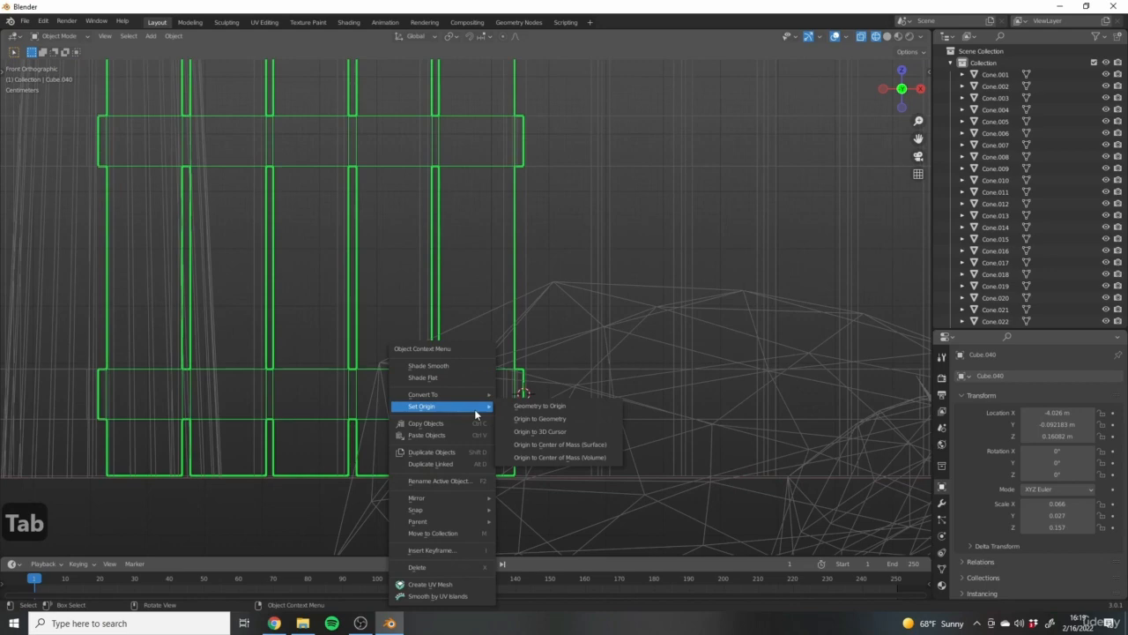
click(554, 426)
scroll(550, 427, down, 6)
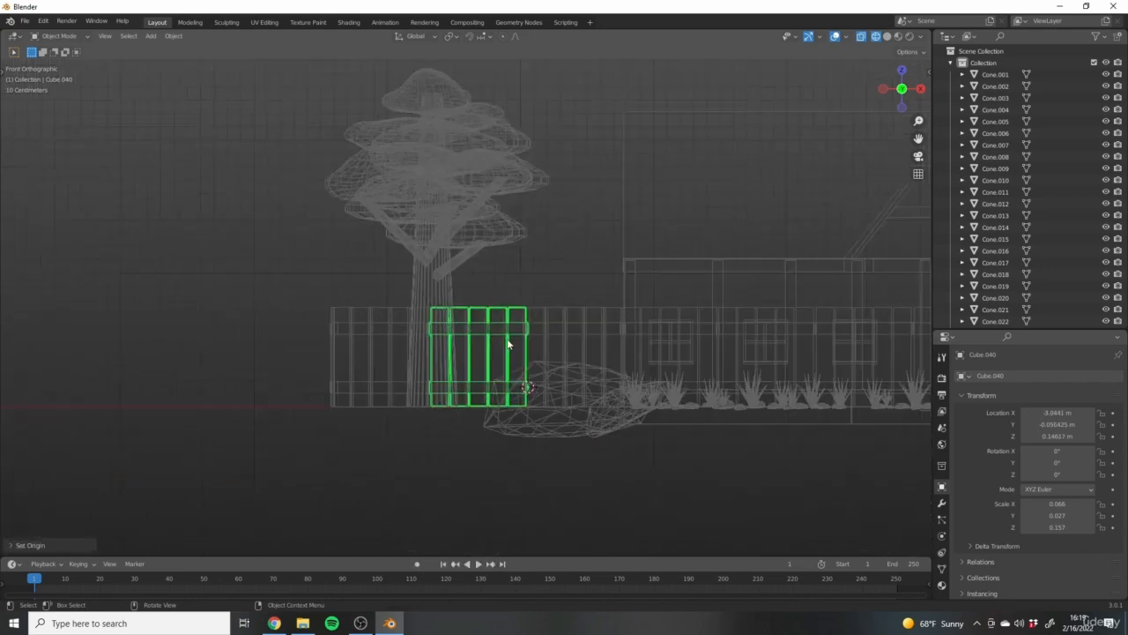
mouse_move(551, 426)
middle_down()
mouse_move(560, 399)
mouse_move(534, 389)
middle_up()
key(z)
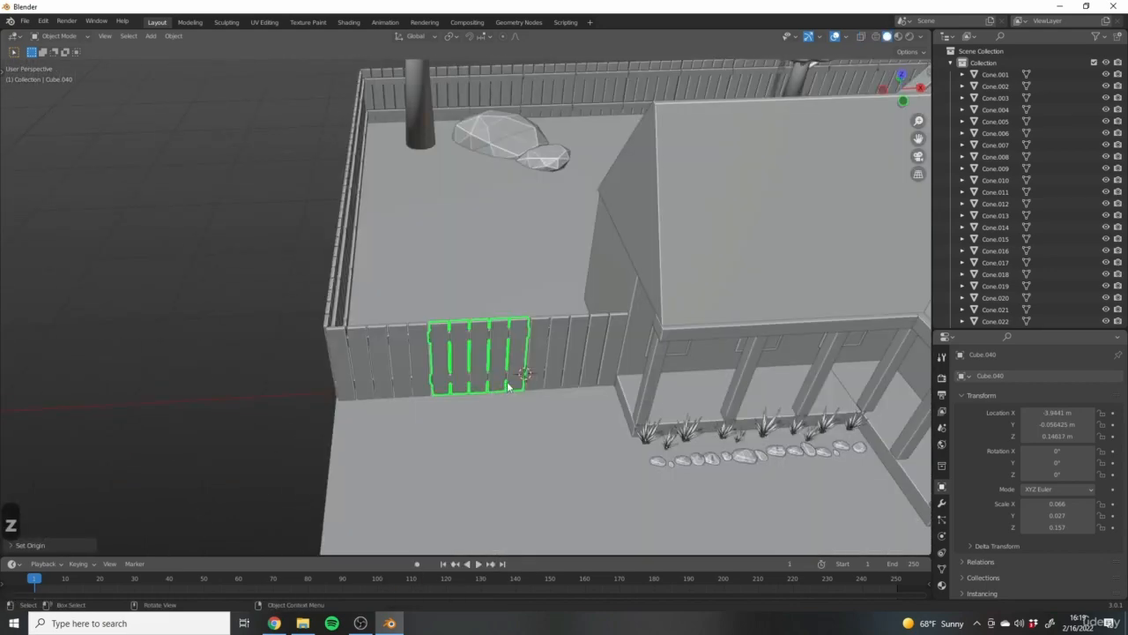
Reset the 3D cursor to the world origin.
key(shift+c)
scroll(476, 384, up, 2)
shift+middle_drag(455, 316, 546, 330)
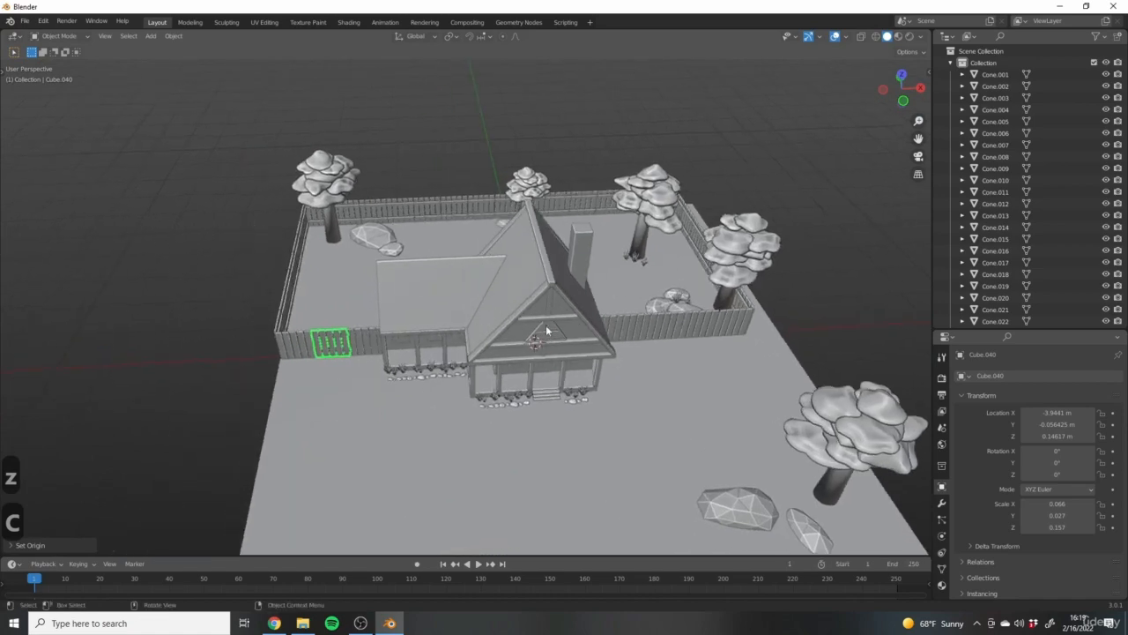
scroll(307, 350, up, 6)
shift+middle_drag(338, 296, 458, 336)
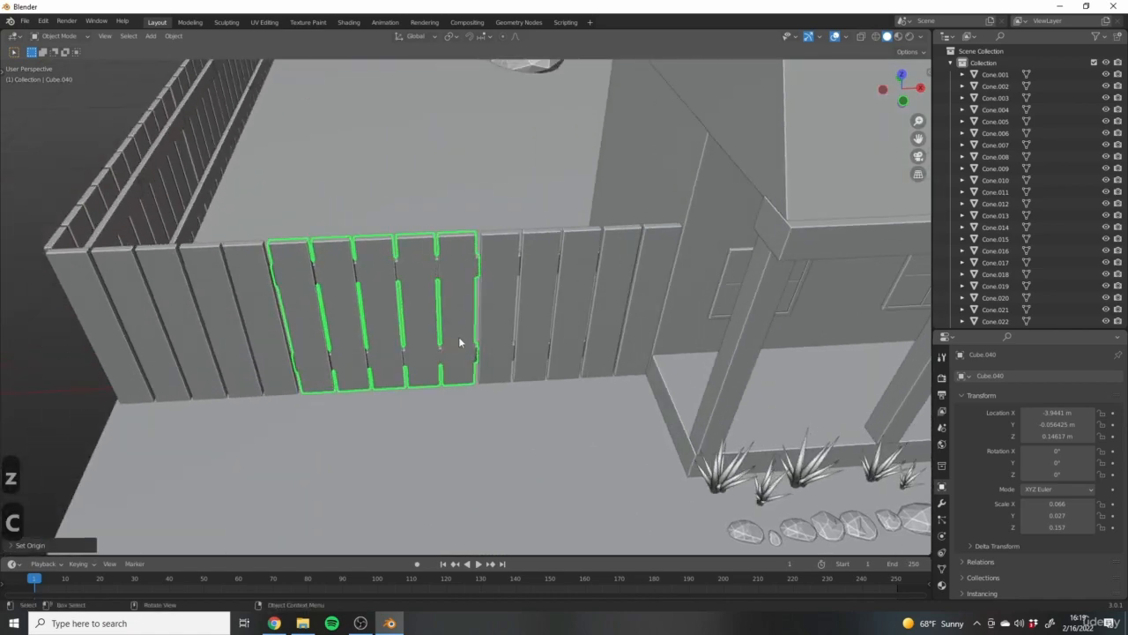
Rotate the middle front fence section outward like a gate to about 92° around Z.
click(458, 301)
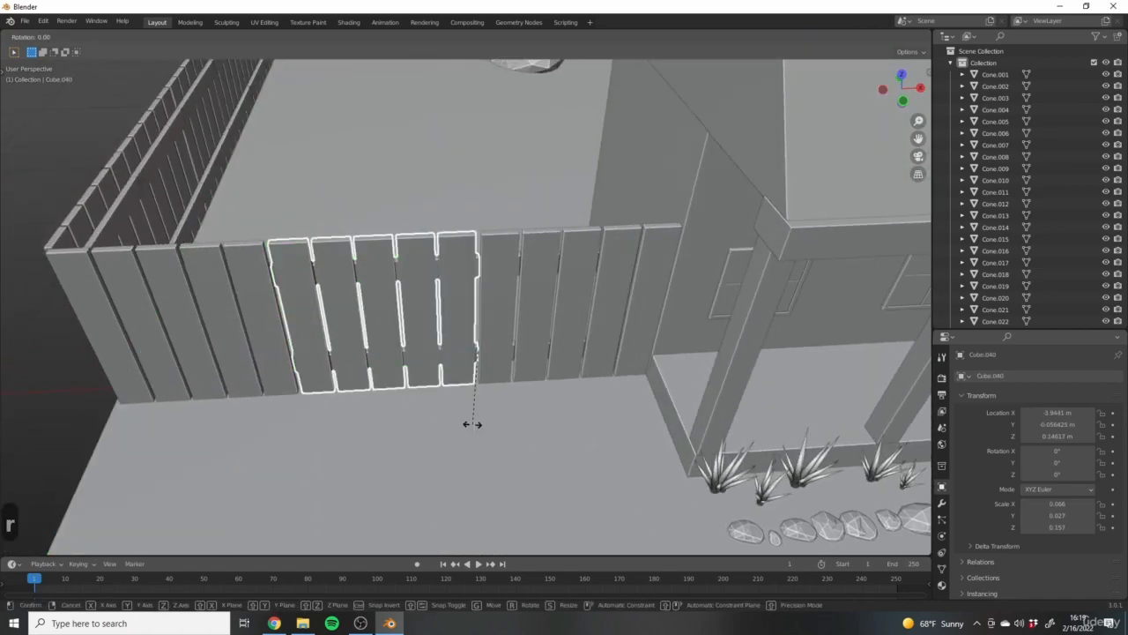
key(r)
key(z)
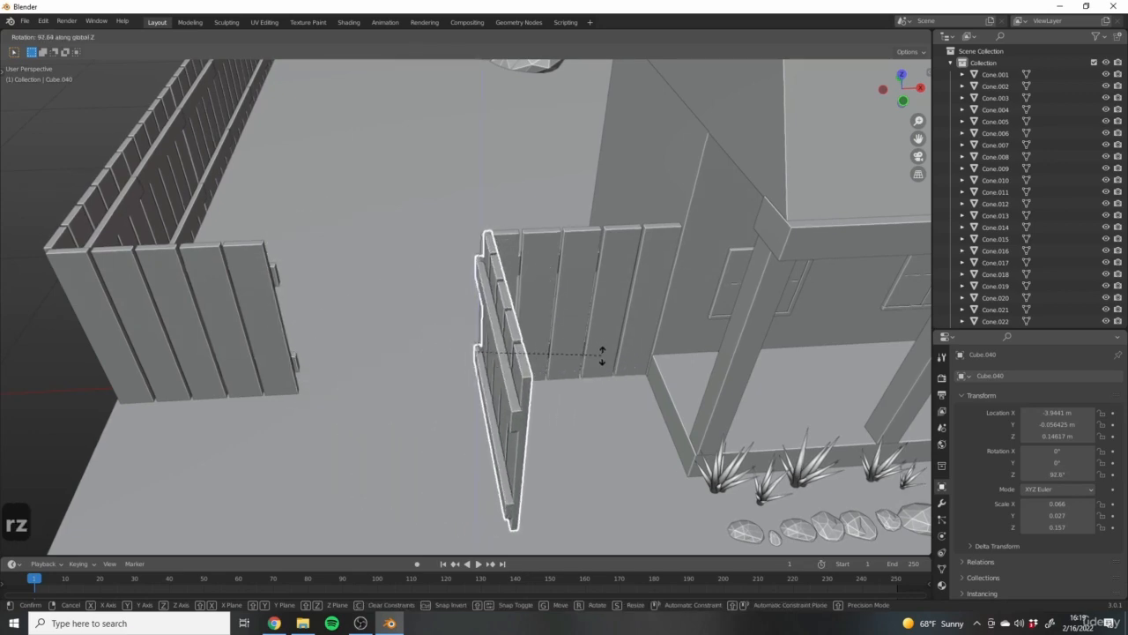
click(559, 353)
scroll(559, 352, down, 5)
middle_drag(463, 400, 560, 386)
scroll(564, 385, down, 3)
middle_drag(692, 386, 582, 397)
Rotate the gate section partway back around Z so it stands diagonally, half open.
click(252, 456)
middle_drag(350, 207, 359, 262)
click(348, 249)
shift+middle_drag(411, 293, 472, 405)
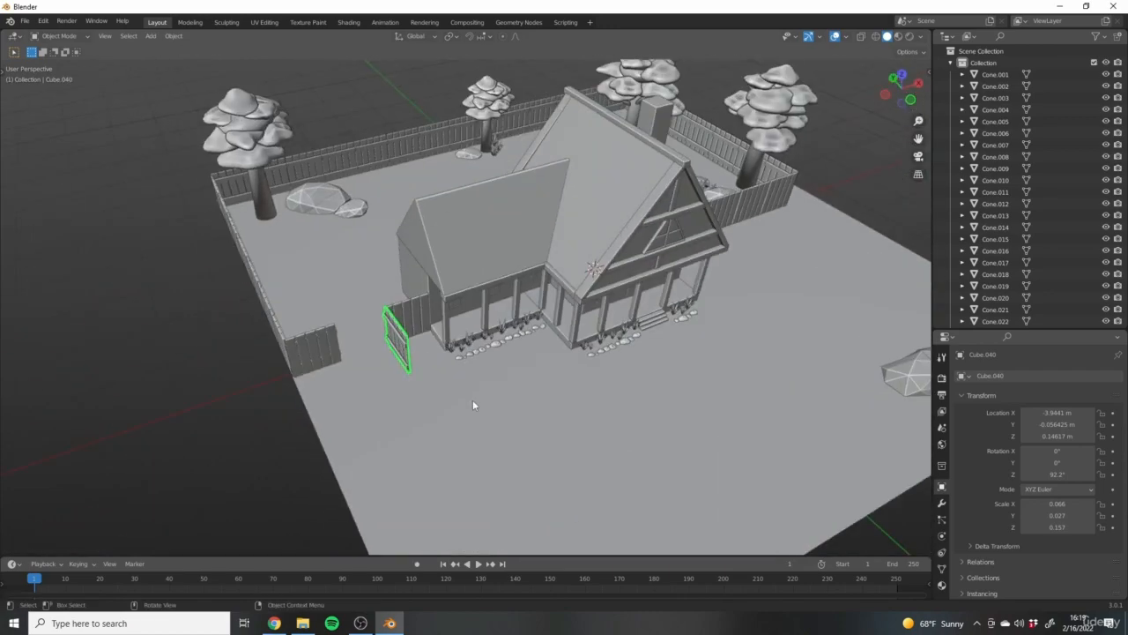
click(406, 393)
click(704, 464)
Duplicate the front corner tree to just behind the gate opening and rotate the copy to about -147° around Z.
middle_drag(703, 464, 875, 325)
scroll(521, 331, down, 4)
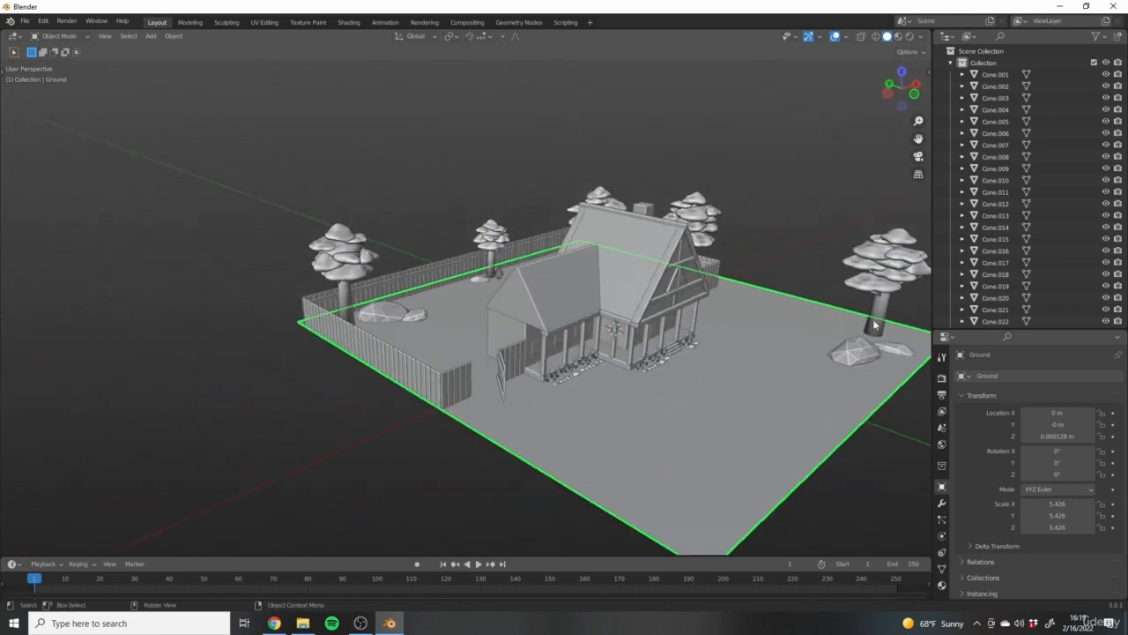
click(875, 325)
key(KP_1)
key(KP_7)
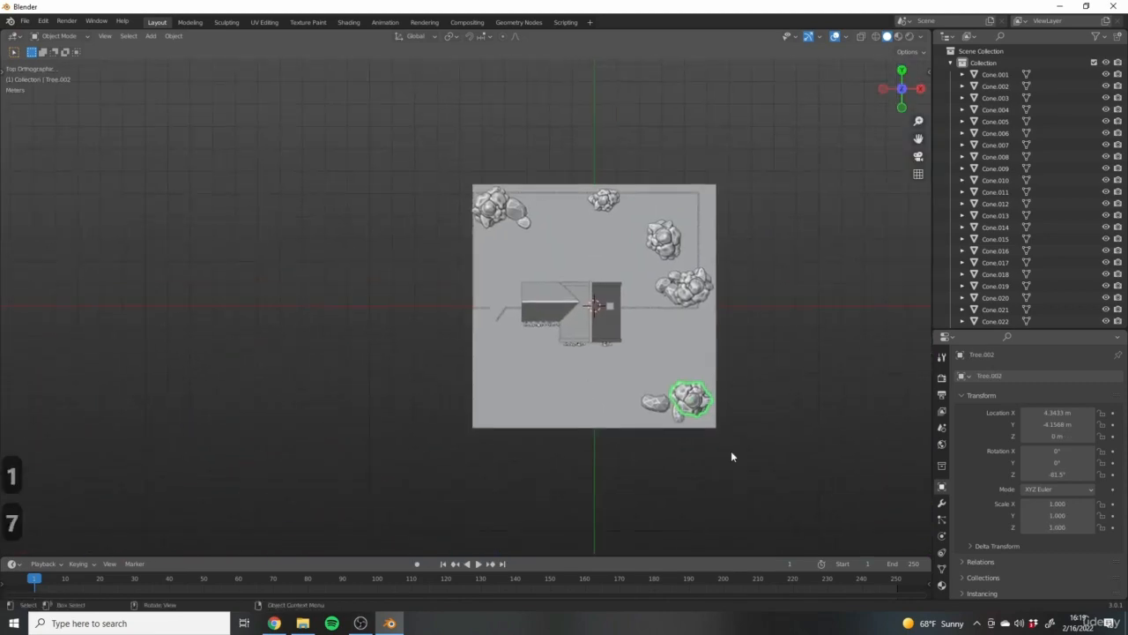
key(r)
click(504, 380)
middle_drag(504, 381, 808, 253)
shift+middle_drag(230, 261, 328, 274)
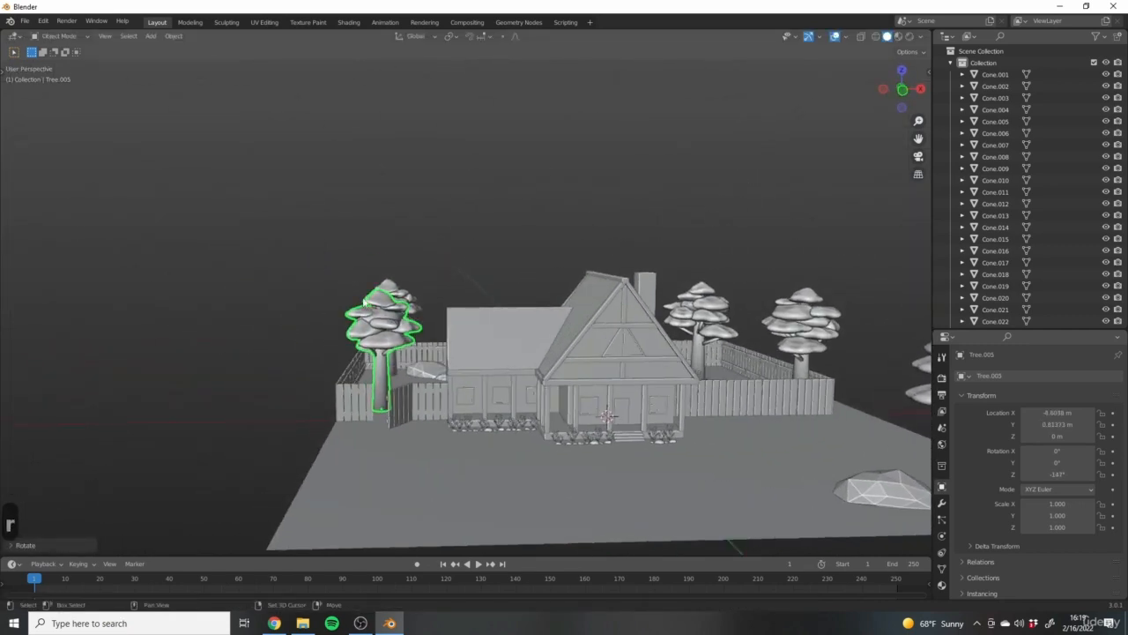
Stretch the tree behind the gate opening taller, to a Z scale of about 1.3.
scroll(314, 266, up, 4)
key(s)
key(z)
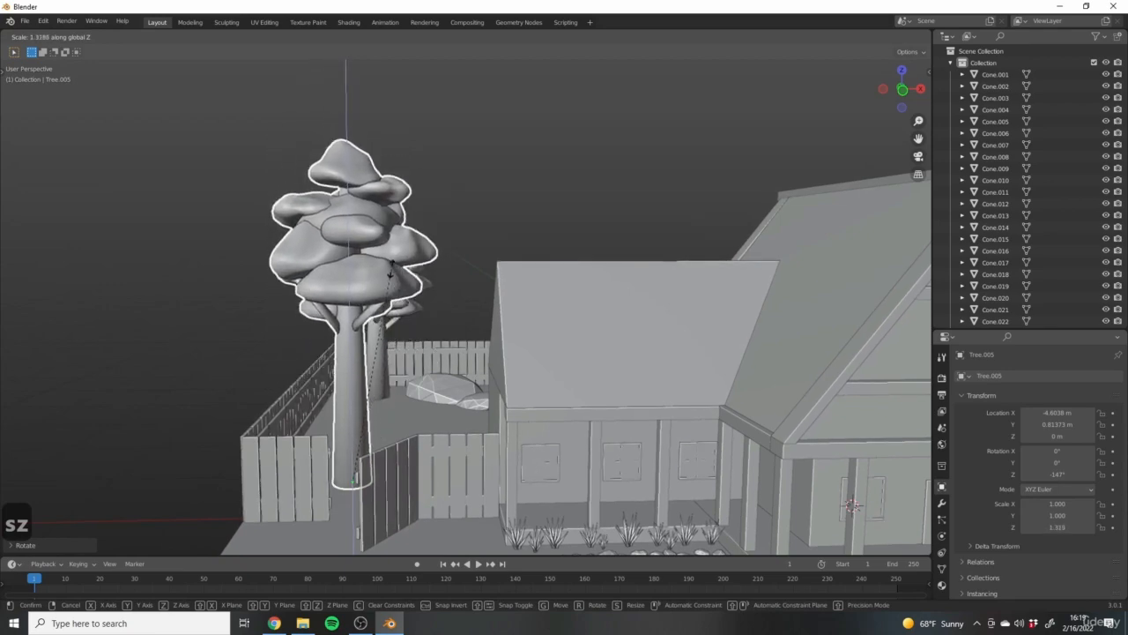
click(406, 264)
Stretch the full-size tree in the rear yard on the chimney side taller along Z.
middle_drag(453, 280, 407, 330)
scroll(617, 333, down, 4)
middle_drag(616, 331, 656, 338)
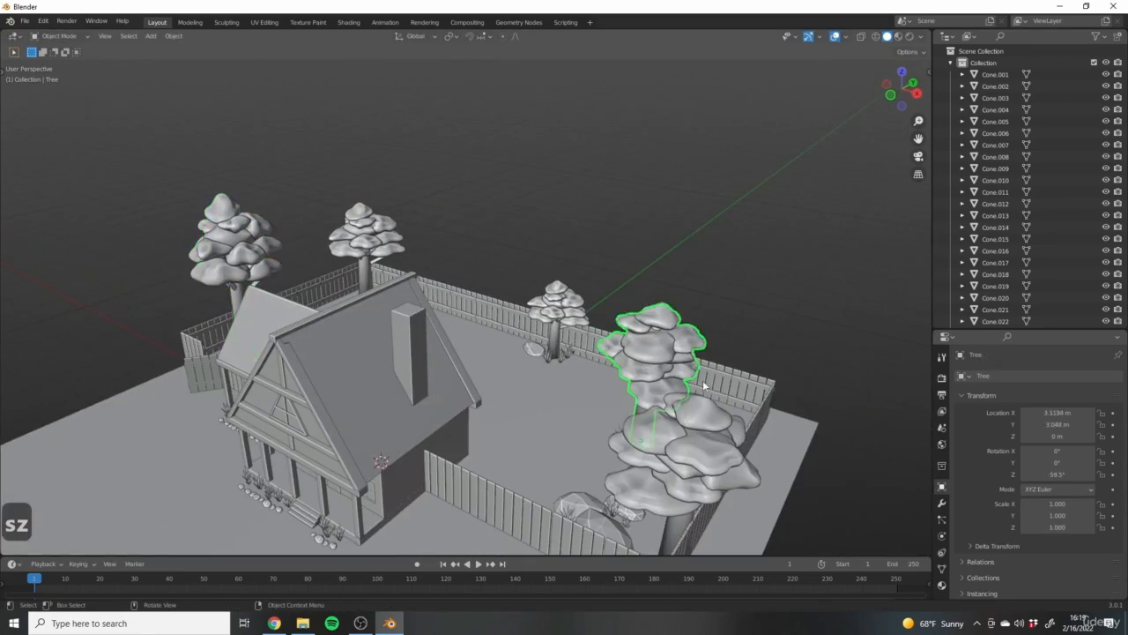
key(s)
key(z)
Stretch the small tree at the back fence taller, to a Z scale of about 0.906.
click(557, 310)
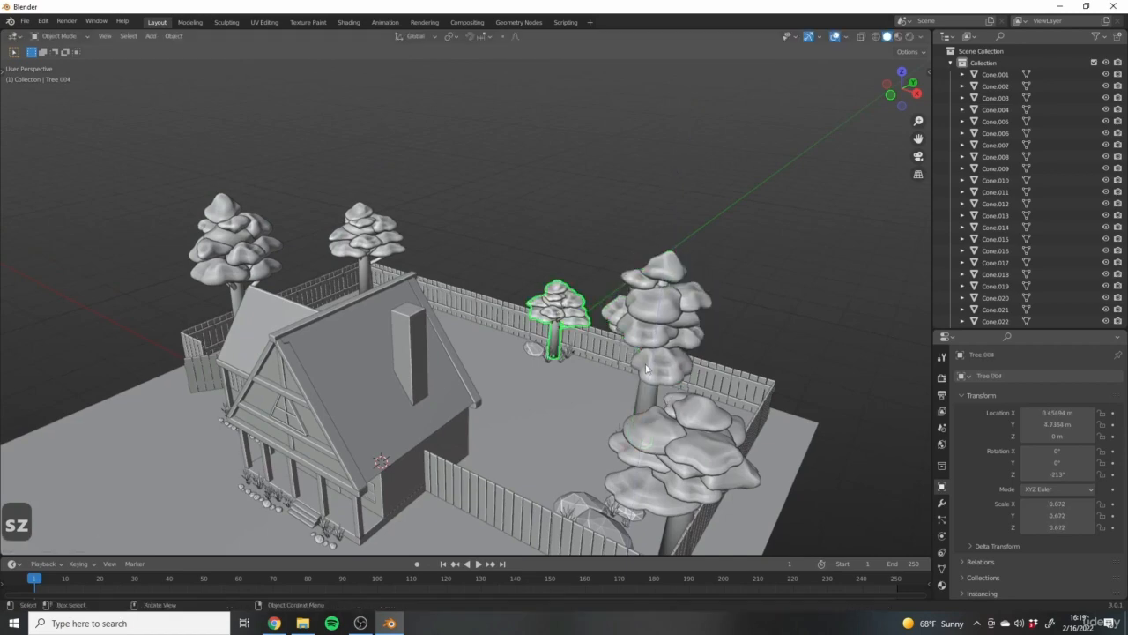
key(s)
key(z)
click(641, 271)
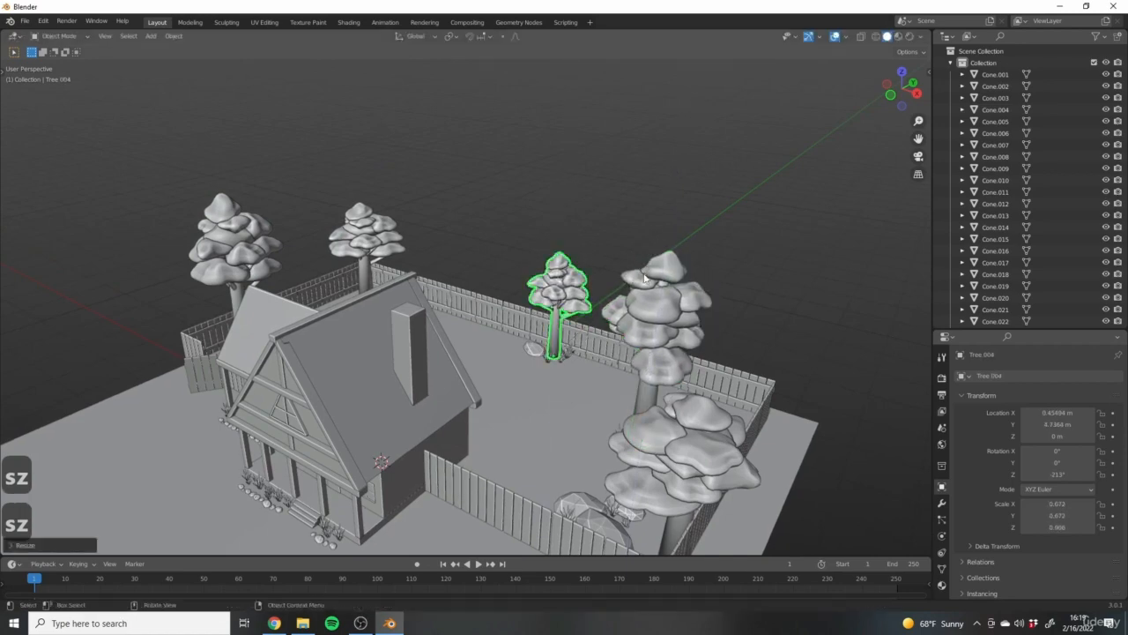
middle_drag(673, 347, 790, 332)
scroll(790, 333, down, 4)
key(Tab)
shift+middle_drag(848, 409, 646, 320)
key(Tab)
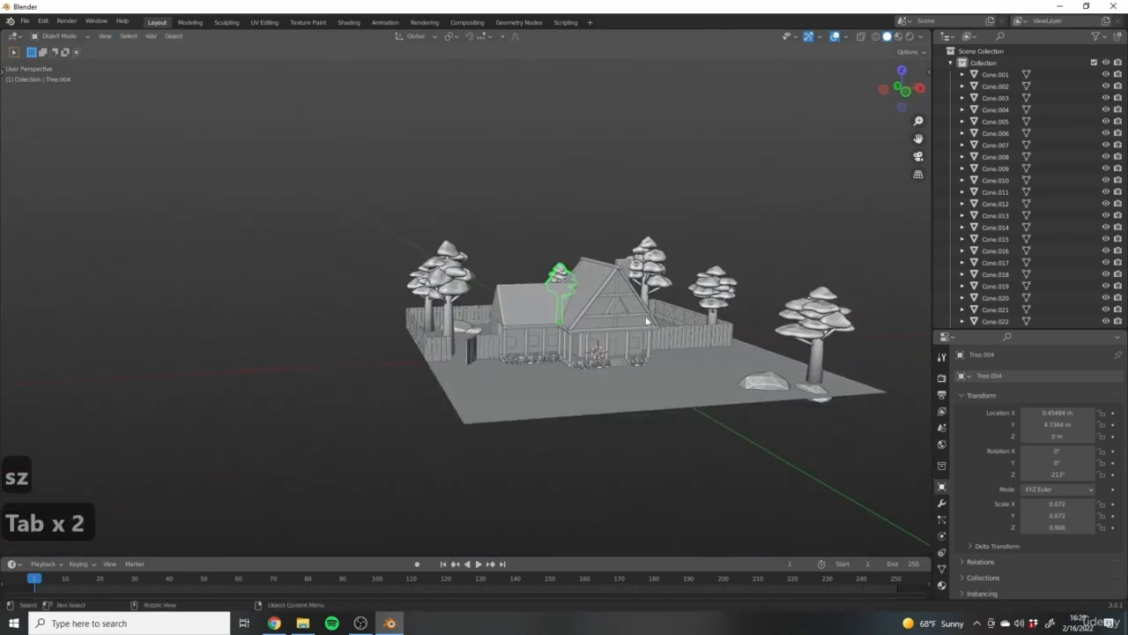
Edit the small tree's mesh, select a face on its topmost foliage clump and turn on proportional editing.
scroll(444, 281, up, 8)
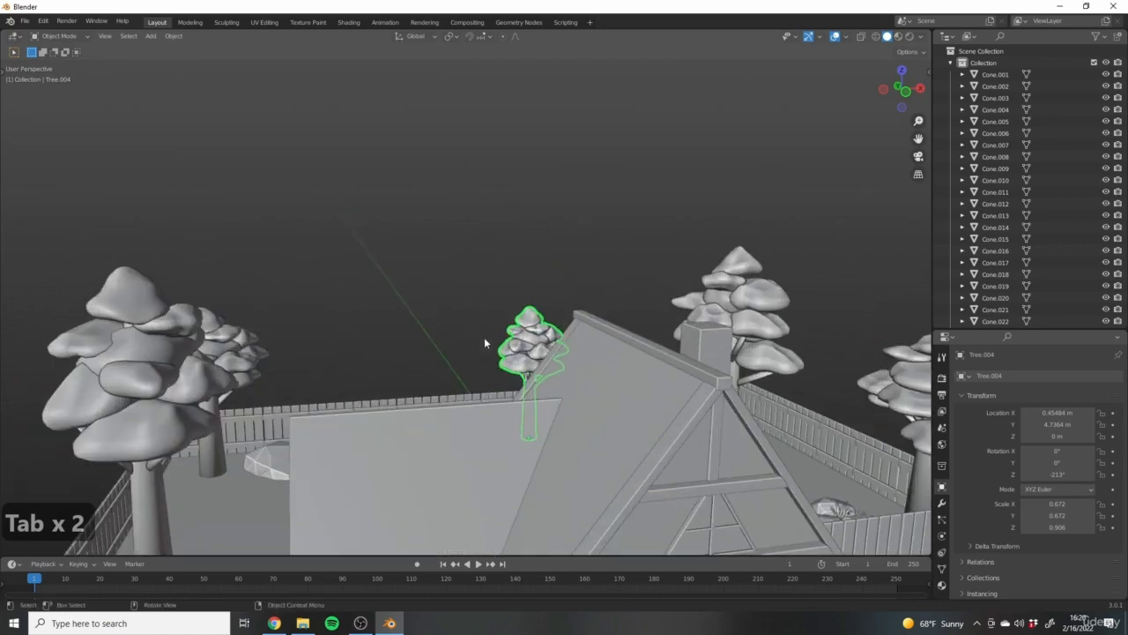
key(Tab)
middle_drag(507, 254, 547, 231)
scroll(474, 220, up, 7)
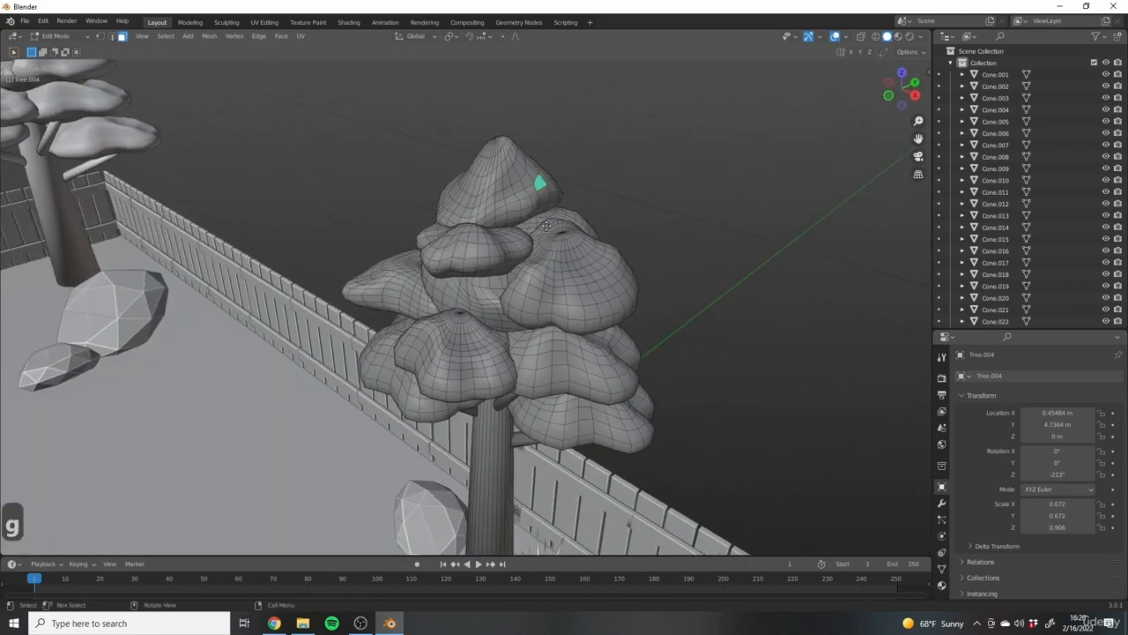
key(Escape)
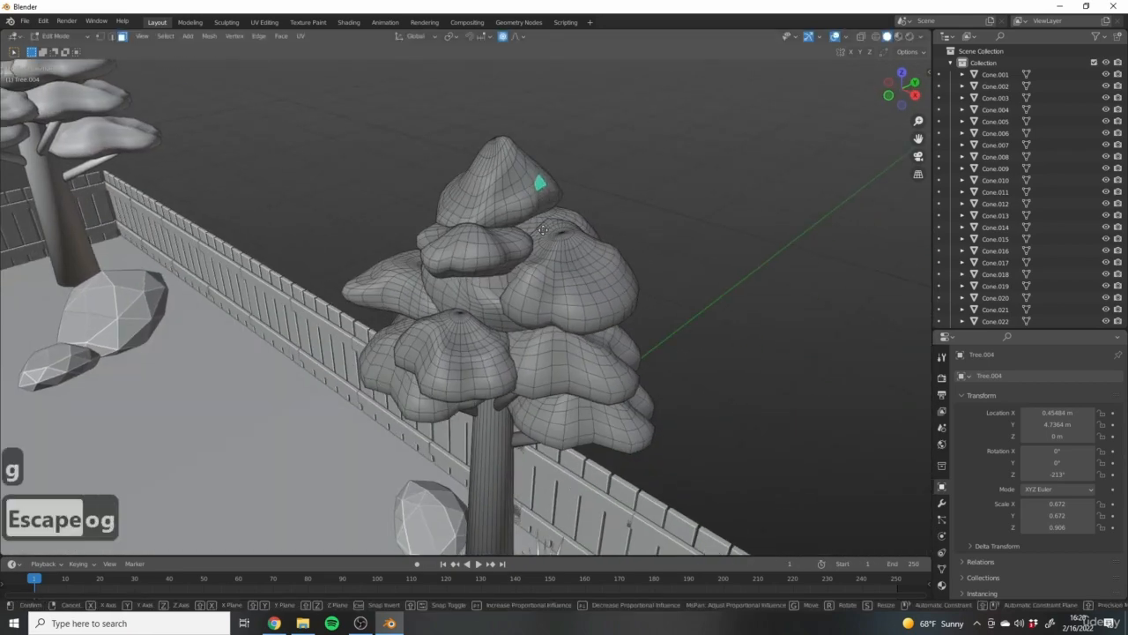
Try to pull the selected face of the top foliage clump down with proportional editing at varying influence sizes.
key(g)
scroll(546, 243, down, 6)
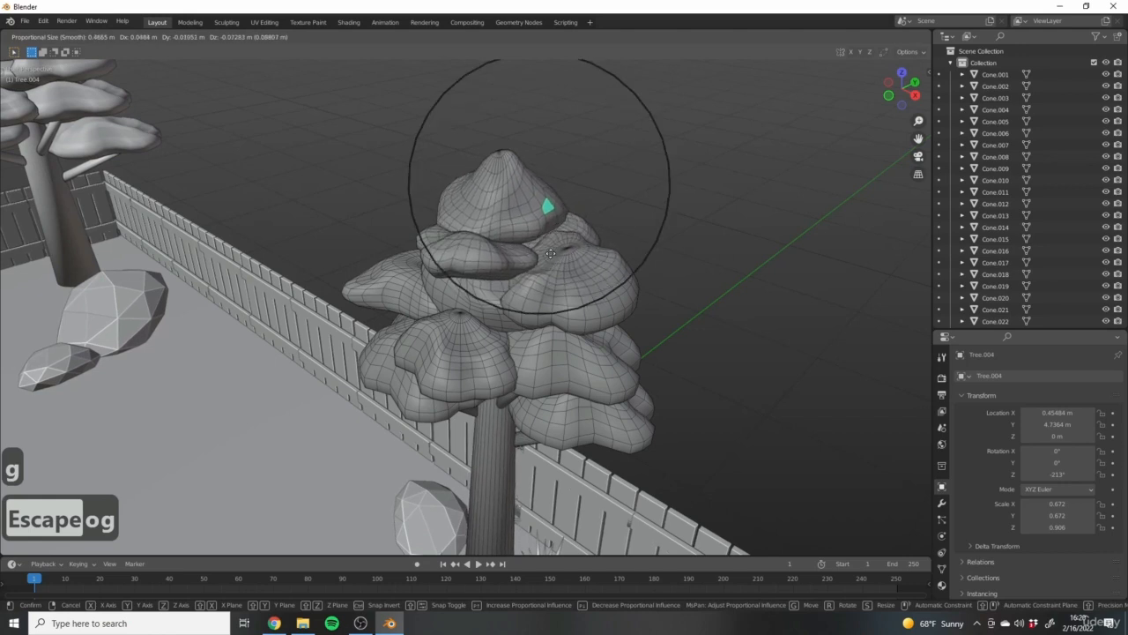
scroll(550, 253, up, 8)
scroll(554, 260, down, 6)
scroll(558, 272, up, 2)
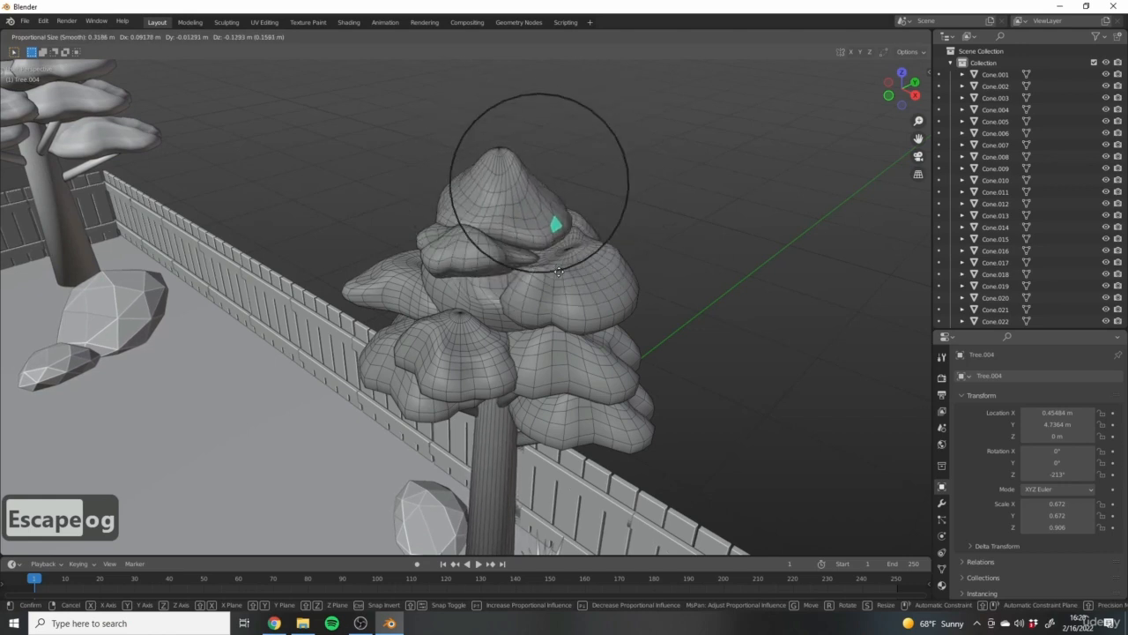
scroll(559, 273, down, 1)
right_click(559, 274)
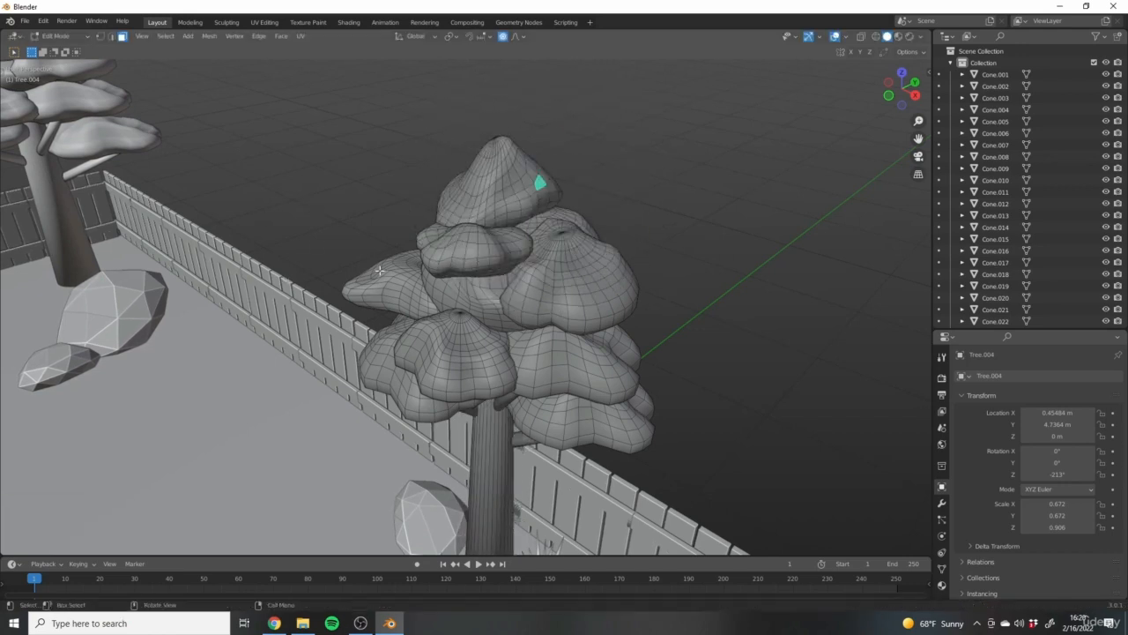
Select the linked geometry of the small tree's topmost foliage clump and of the two clumps directly beneath it.
middle_drag(438, 174, 705, 223)
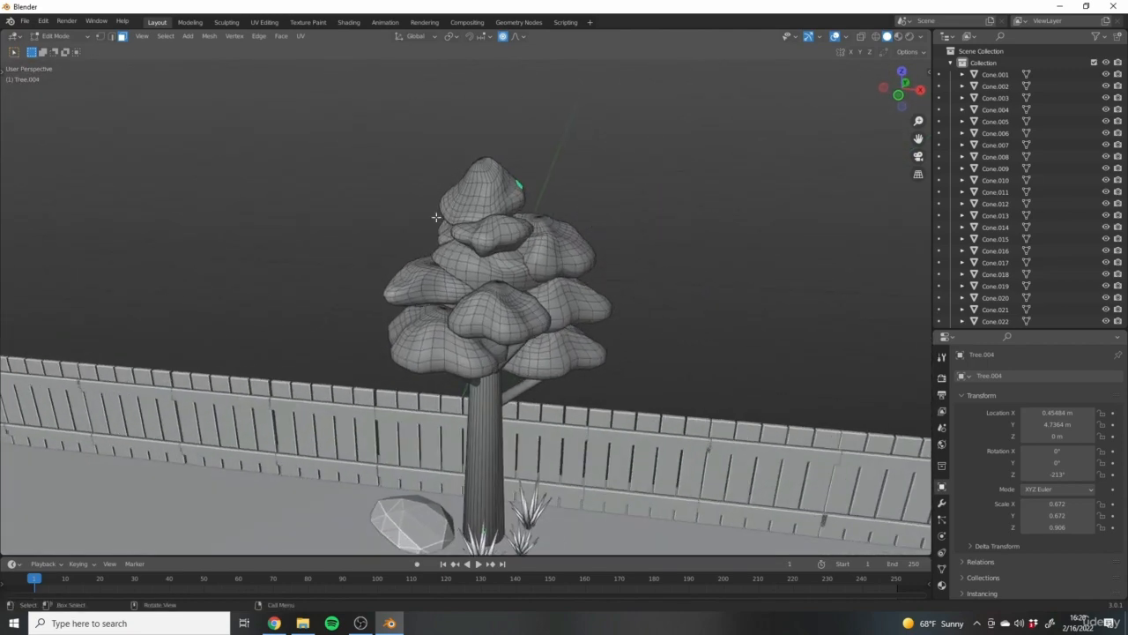
scroll(498, 359, up, 4)
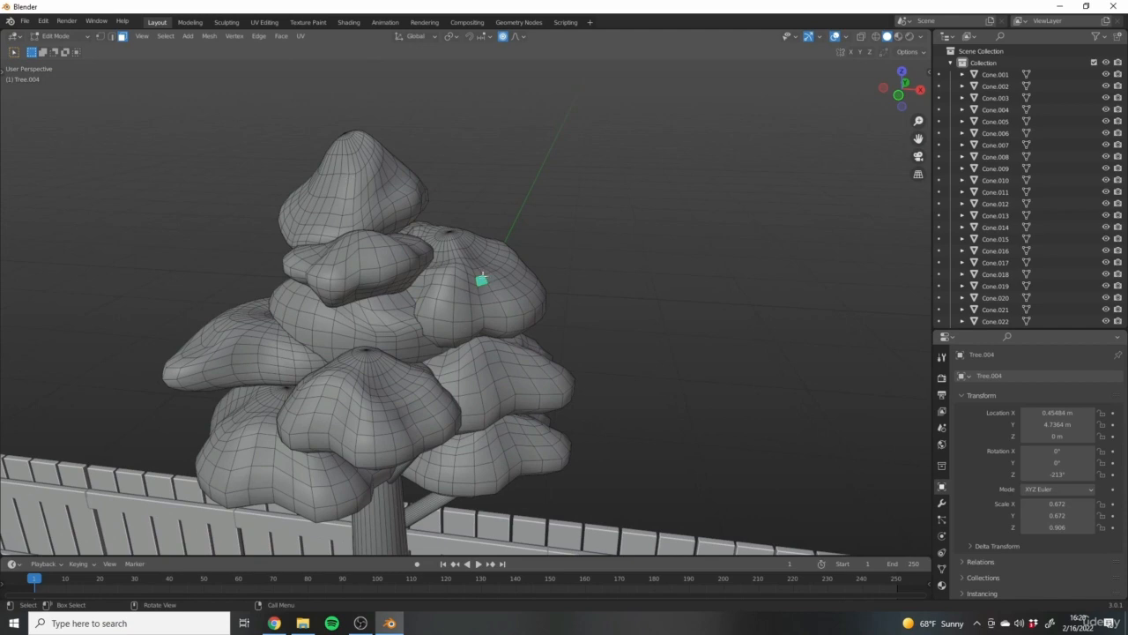
key(l)
click(636, 243)
click(380, 180)
key(l)
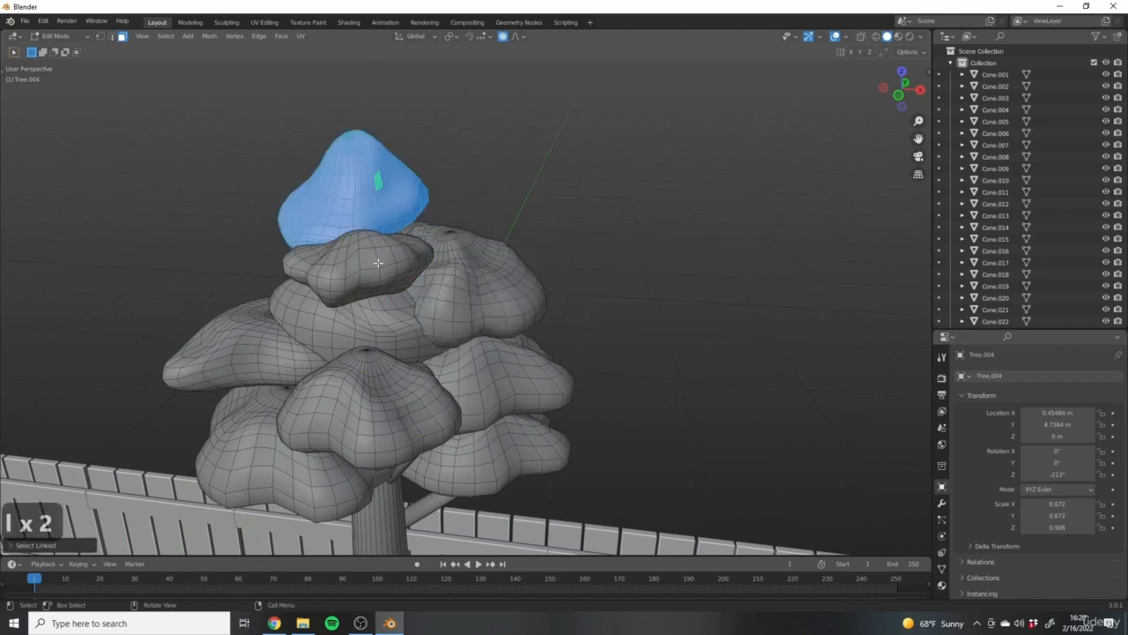
click(370, 260)
click(735, 252)
click(357, 262)
key(l)
key(l)
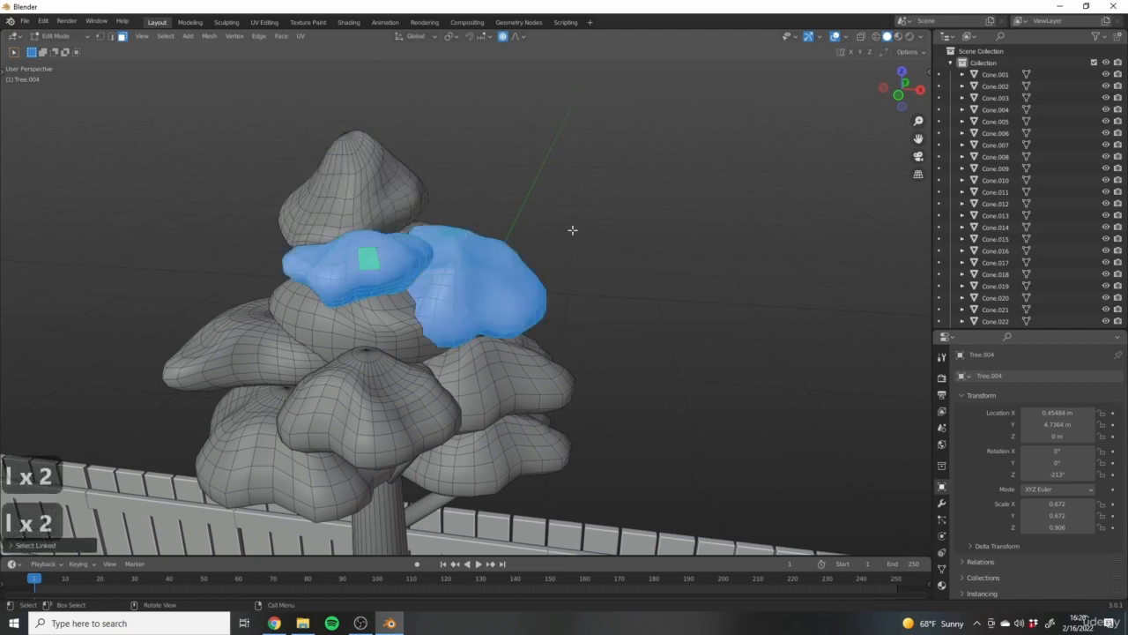
click(574, 232)
Try to pull a side face of the top foliage clump down and outward with proportional editing.
click(422, 198)
middle_drag(525, 229, 486, 76)
scroll(395, 159, up, 4)
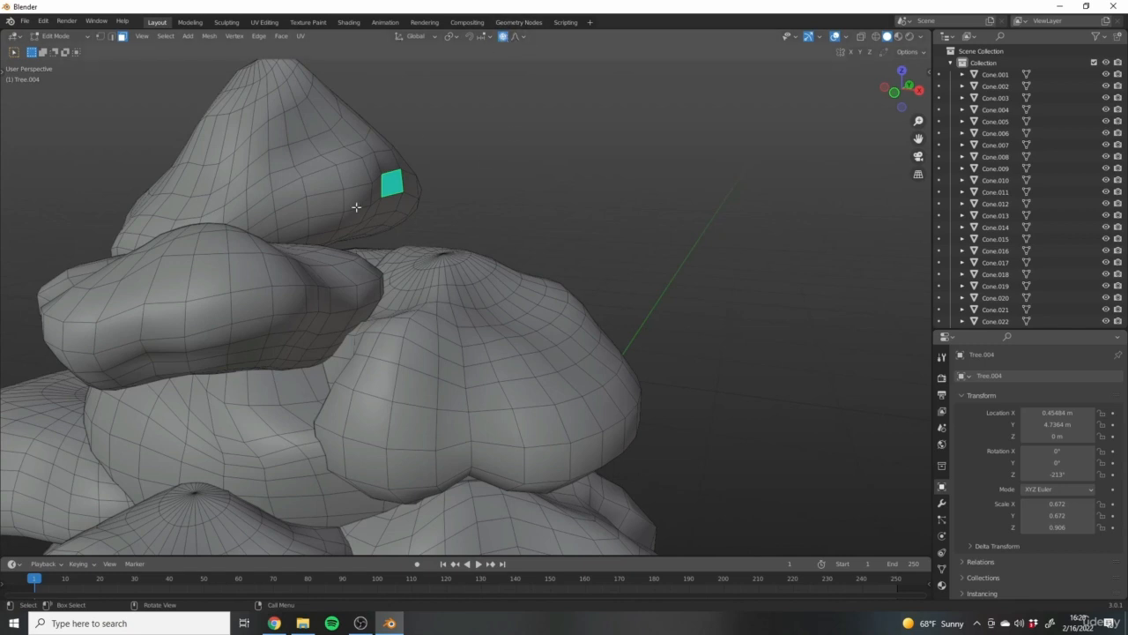
key(g)
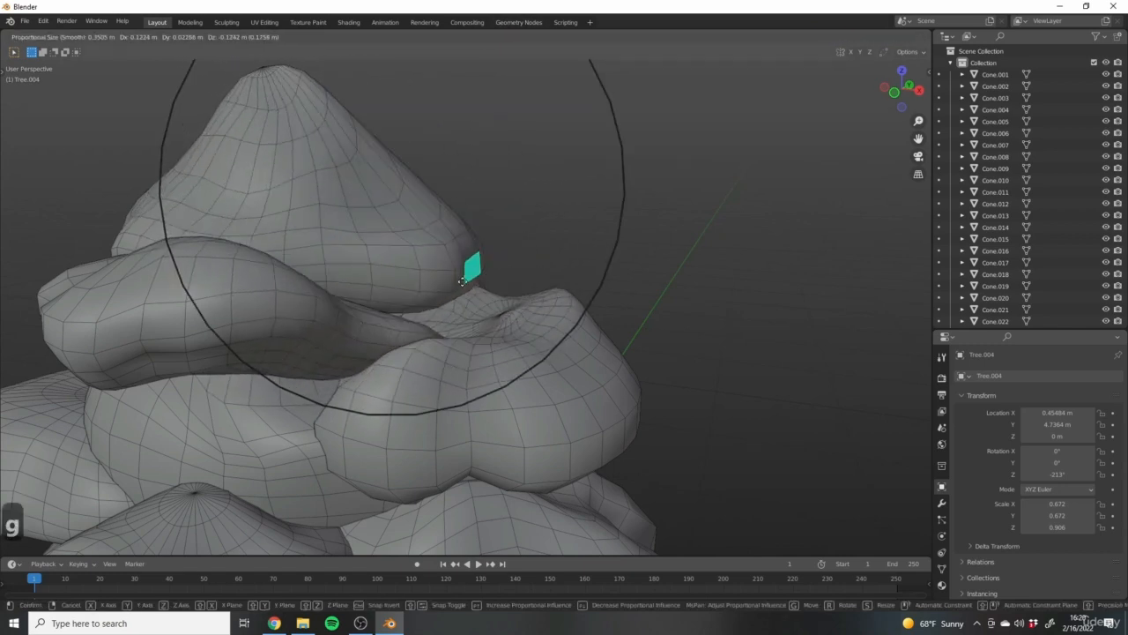
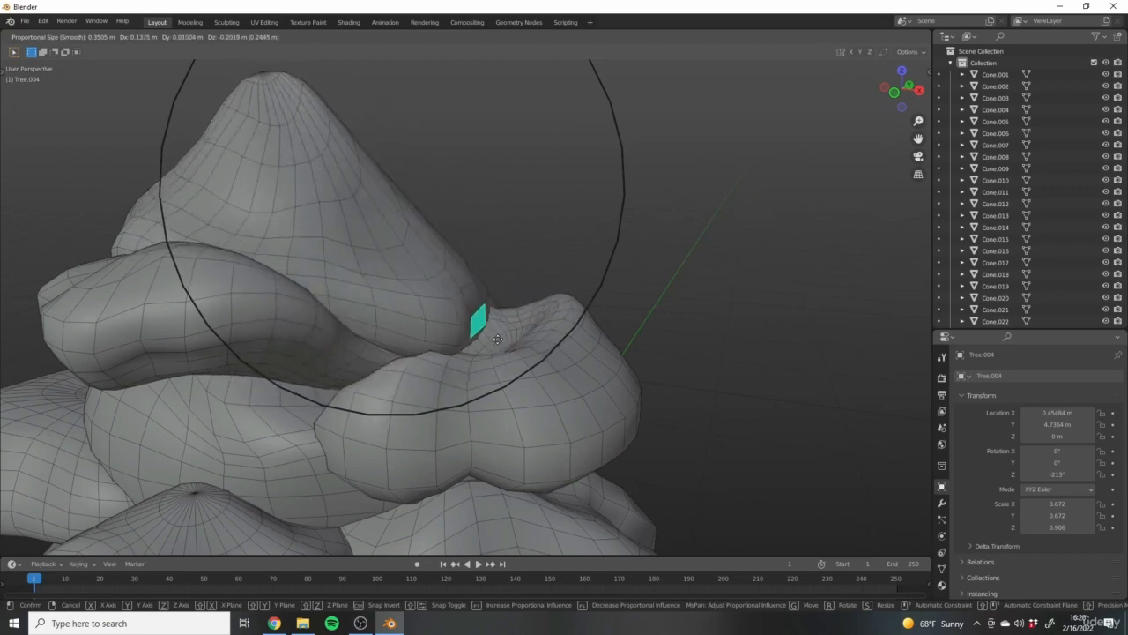
click(411, 275)
scroll(587, 388, down, 5)
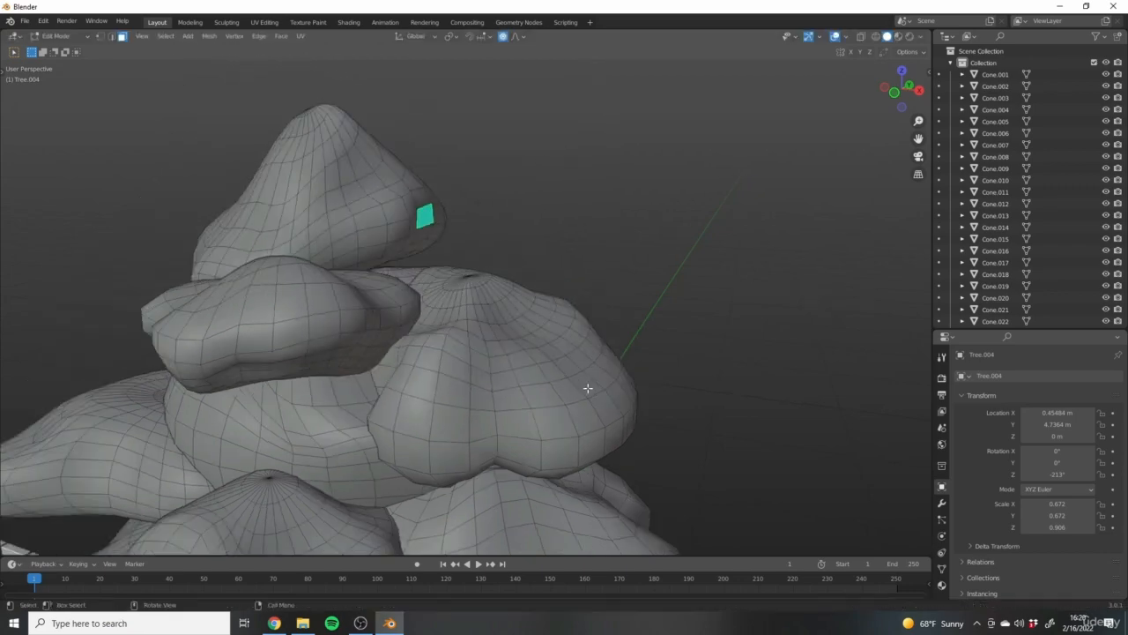
Restrict proportional editing to connected geometry with the Connected Only option, keeping the Smooth falloff.
middle_drag(410, 313, 542, 348)
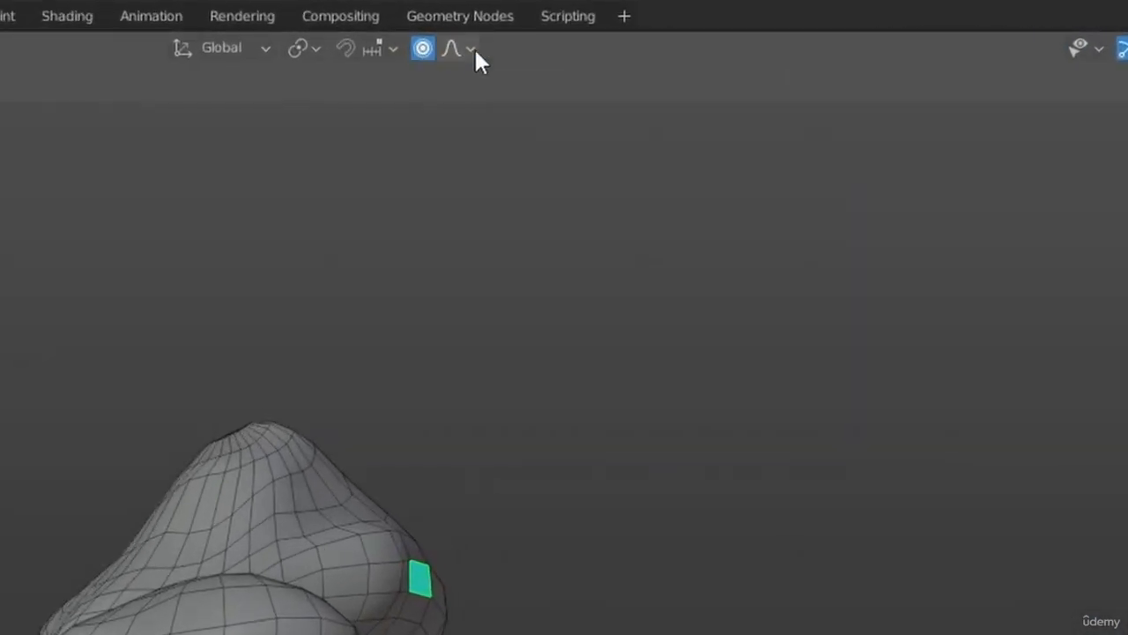
click(470, 49)
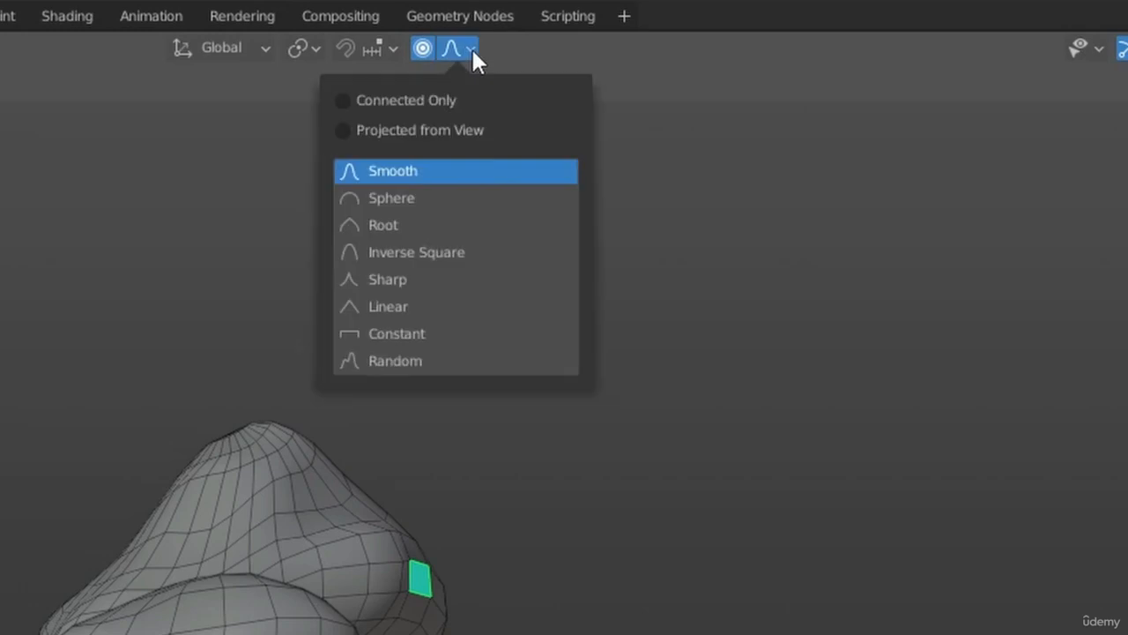
click(350, 103)
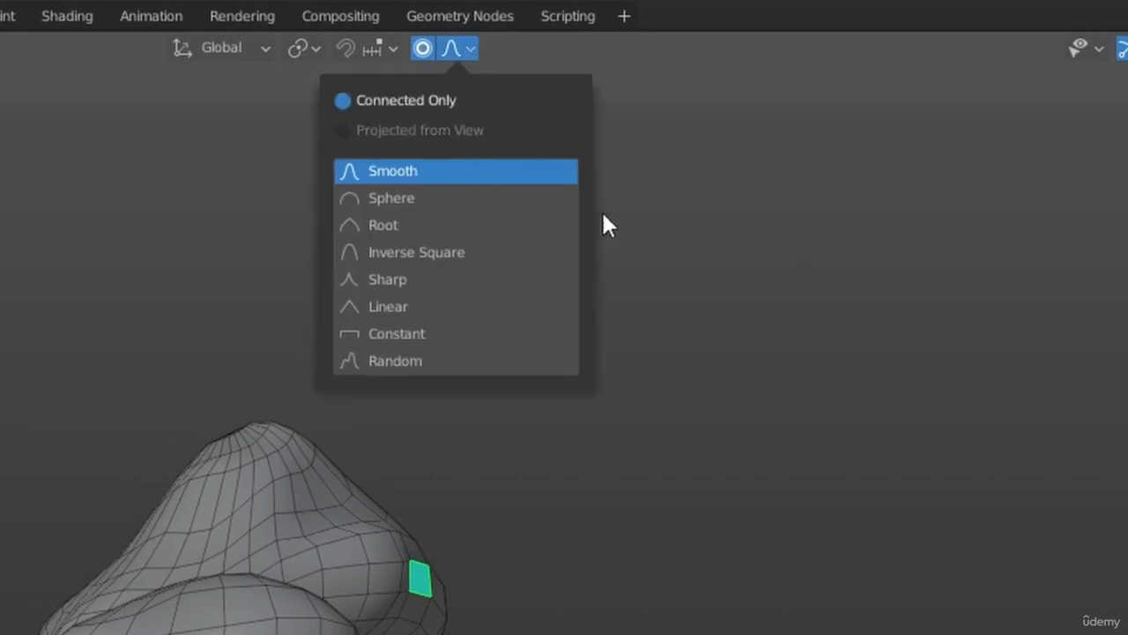
click(838, 493)
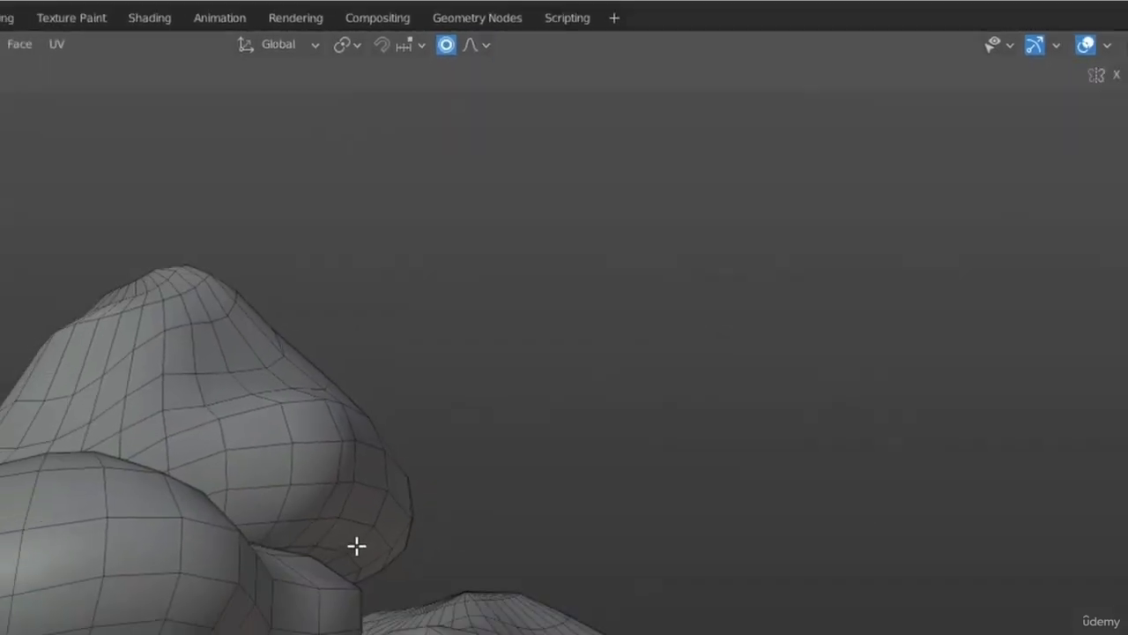
Pull a lower side face of the top foliage clump downward with connected-only proportional editing.
click(357, 504)
middle_drag(355, 412, 438, 396)
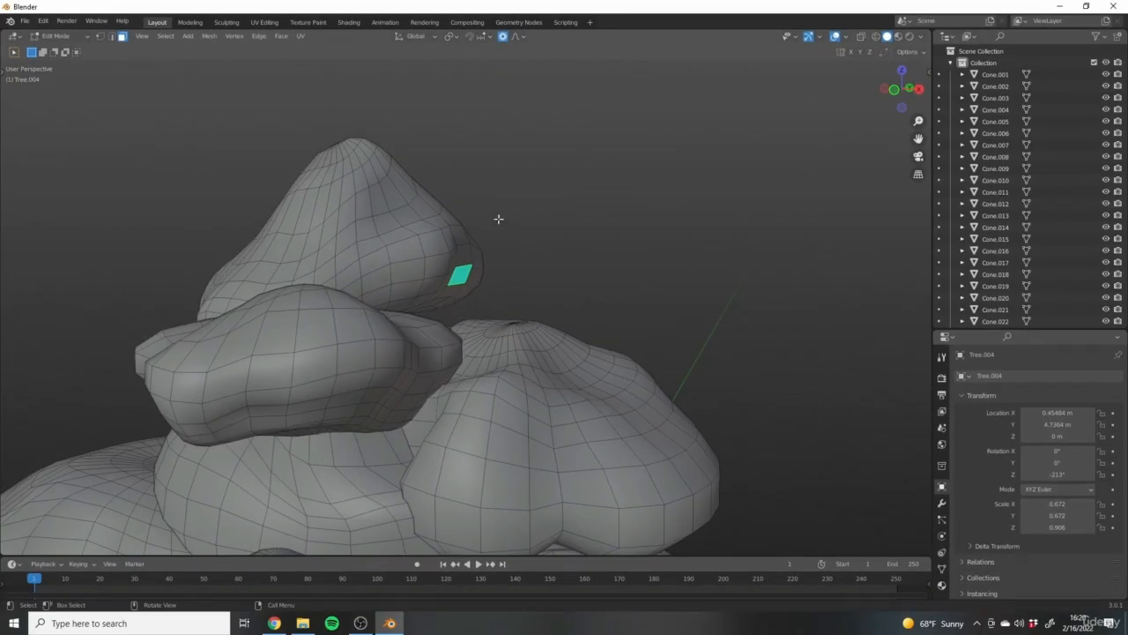
key(g)
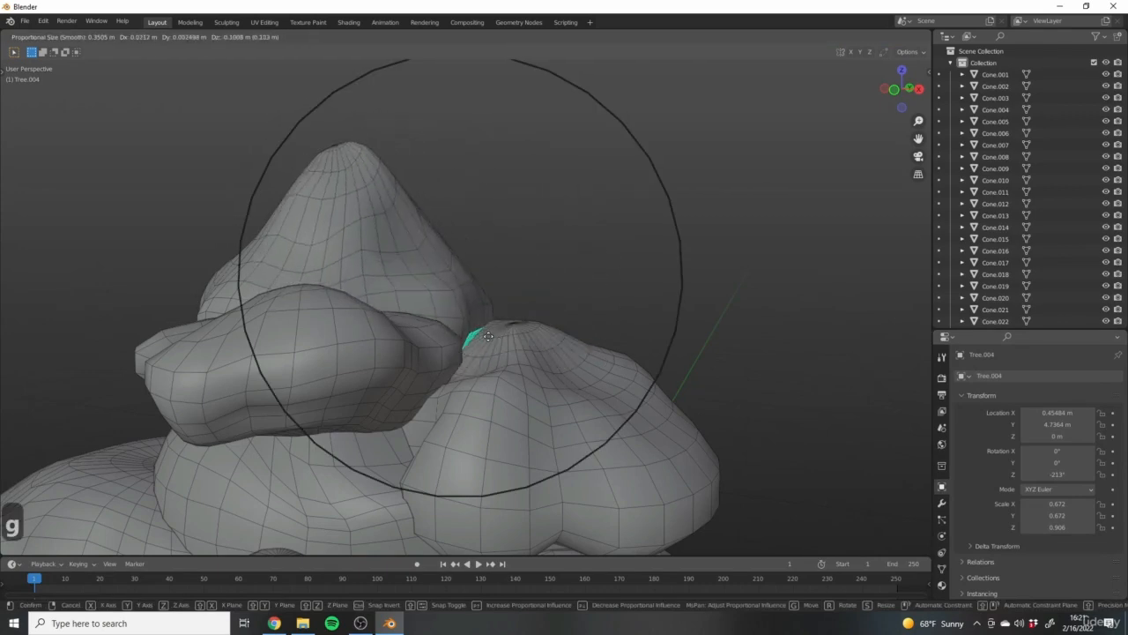
click(542, 330)
middle_drag(506, 256, 527, 315)
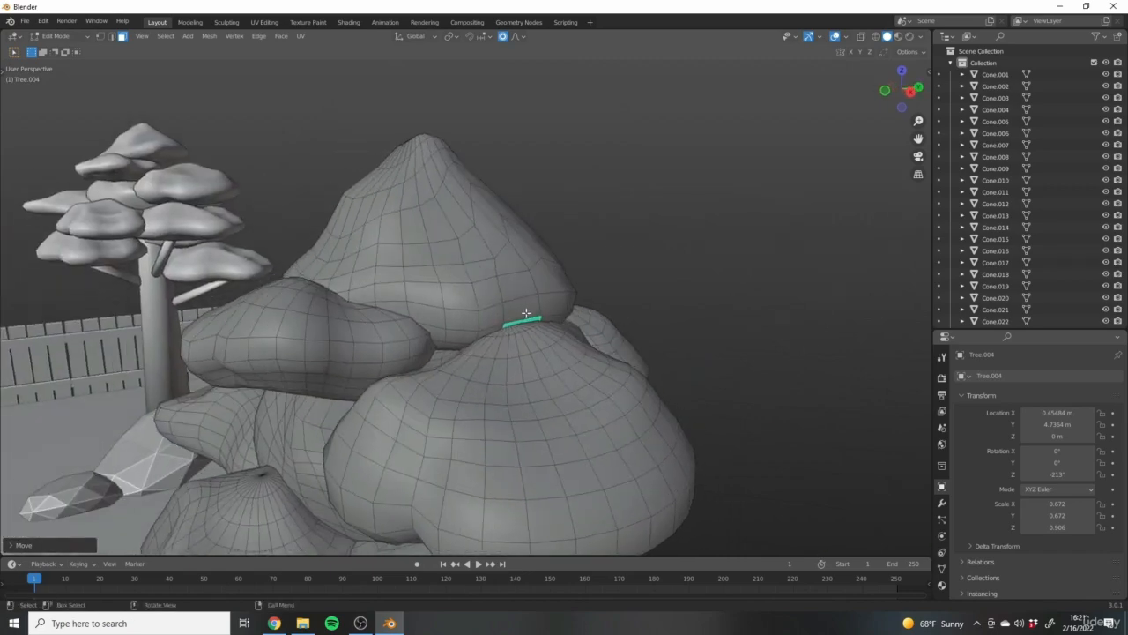
scroll(516, 314, down, 2)
middle_drag(453, 245, 618, 339)
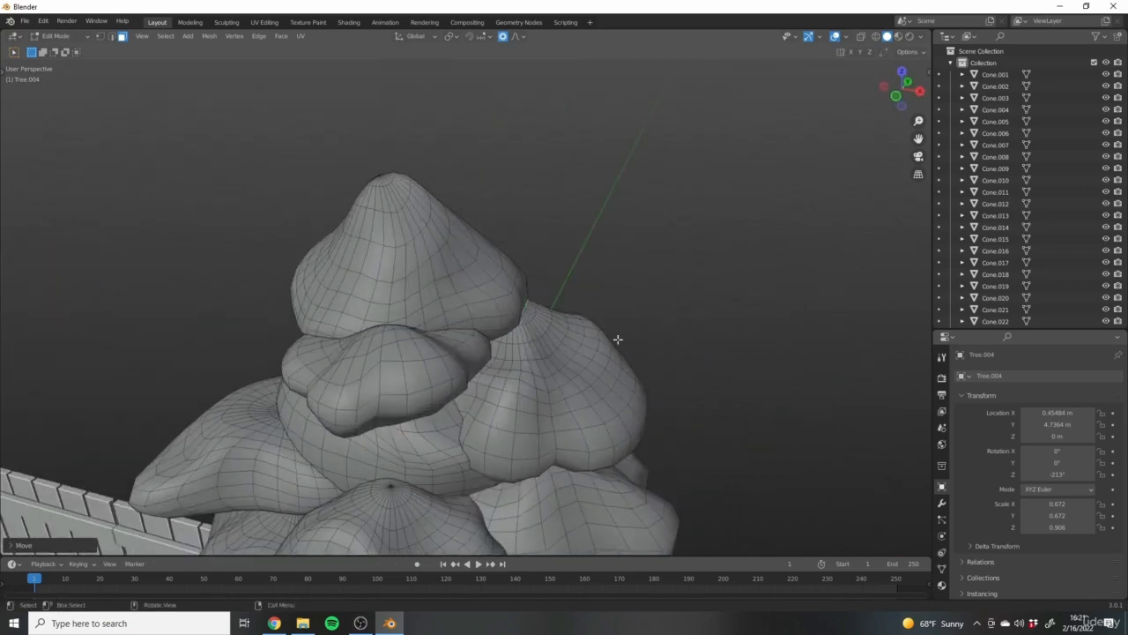
Pull the edge of the top foliage clump downward and outward on its other side with two proportional moves.
click(425, 374)
scroll(592, 307, down, 3)
middle_drag(520, 362, 587, 306)
scroll(326, 379, up, 1)
shift+middle_drag(690, 489, 693, 318)
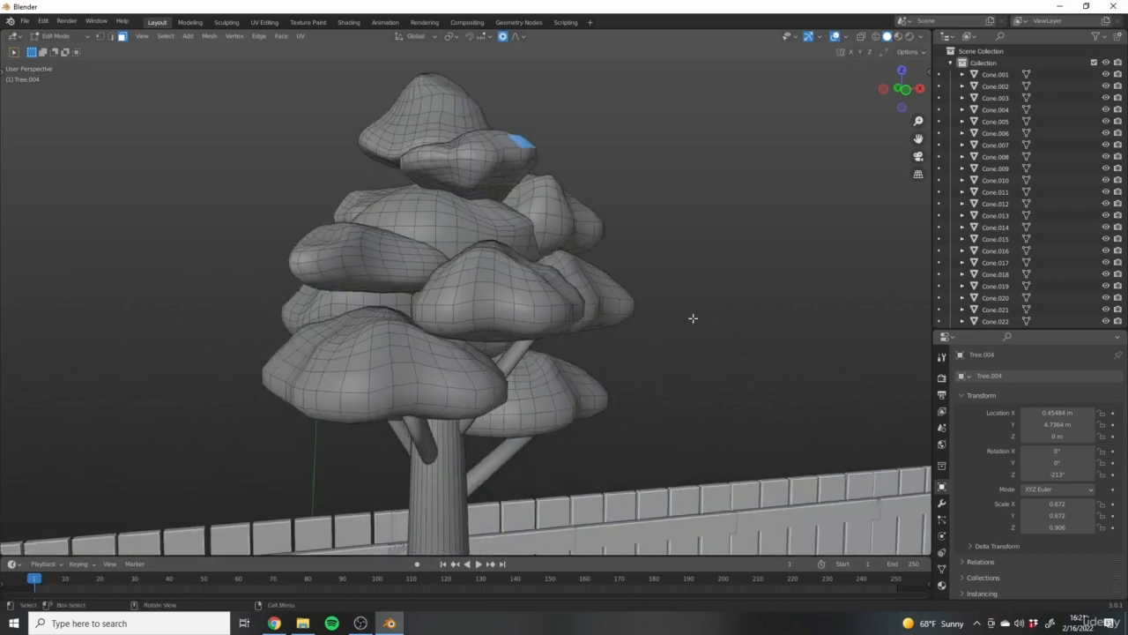
scroll(555, 241, down, 2)
middle_drag(304, 169, 353, 188)
scroll(353, 189, up, 2)
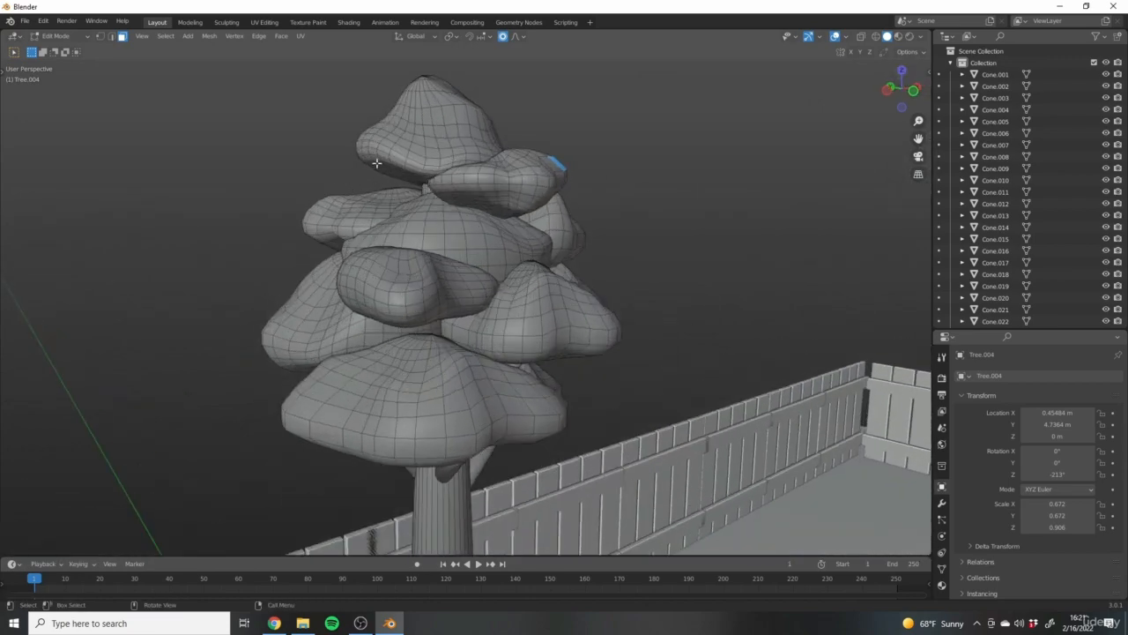
key(g)
click(352, 178)
click(370, 143)
key(g)
click(358, 156)
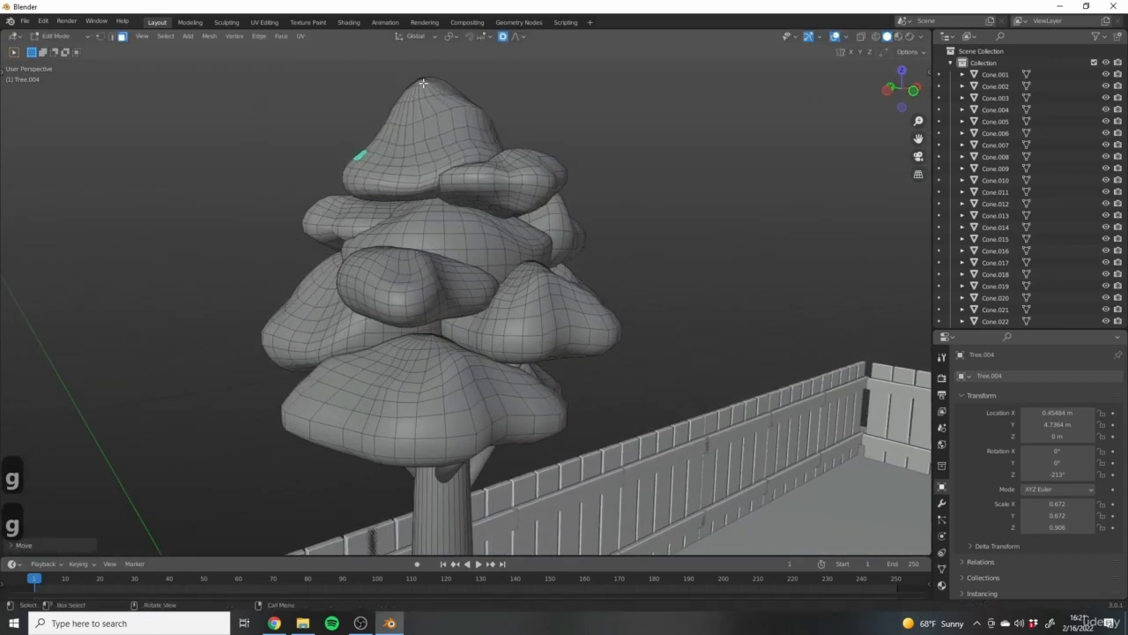
Lower the tip of the top foliage clump with proportional editing and leave mesh editing.
click(424, 83)
key(g)
click(426, 116)
scroll(467, 146, down, 4)
key(Tab)
Place the 3D cursor on the ground just in front of the porch steps, working from the top view.
middle_drag(626, 228, 727, 222)
scroll(589, 220, down, 4)
scroll(667, 247, down, 3)
middle_drag(578, 369, 493, 371)
scroll(558, 352, down, 3)
scroll(468, 385, up, 3)
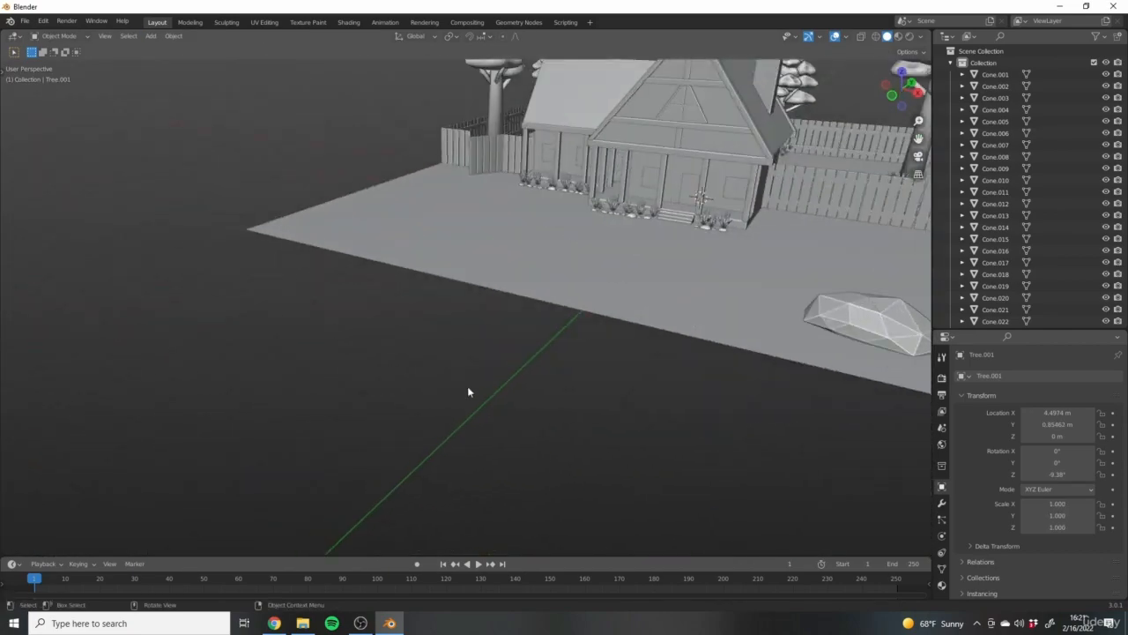
middle_drag(515, 291, 696, 309)
scroll(698, 308, down, 1)
scroll(698, 308, up, 2)
middle_drag(702, 269, 840, 415)
key(KP_7)
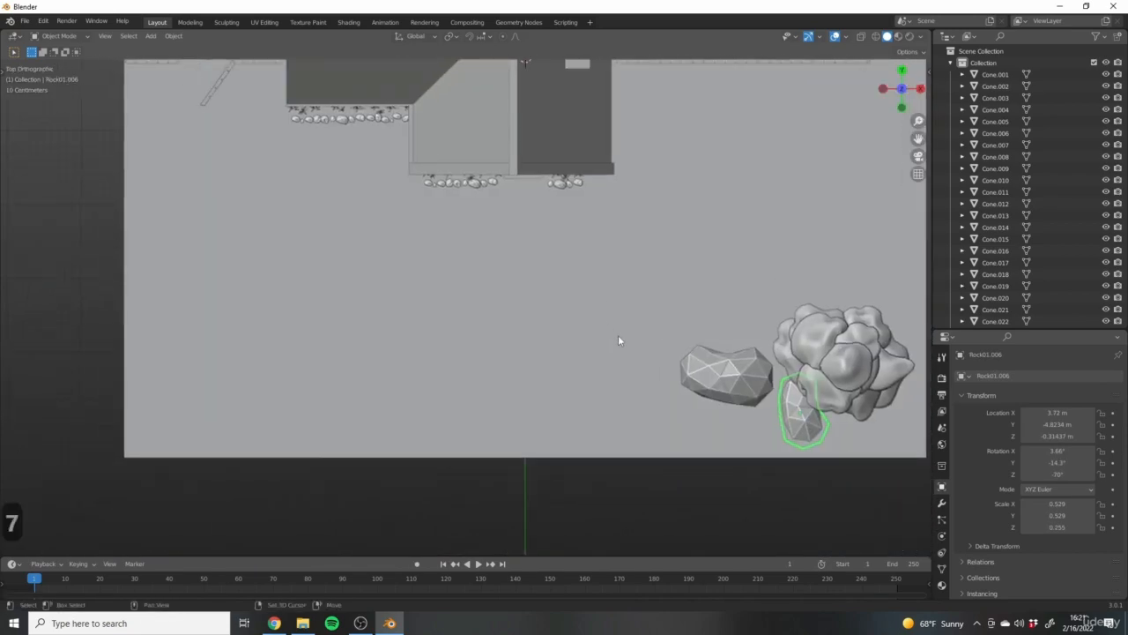
scroll(524, 213, up, 5)
right_click(529, 206)
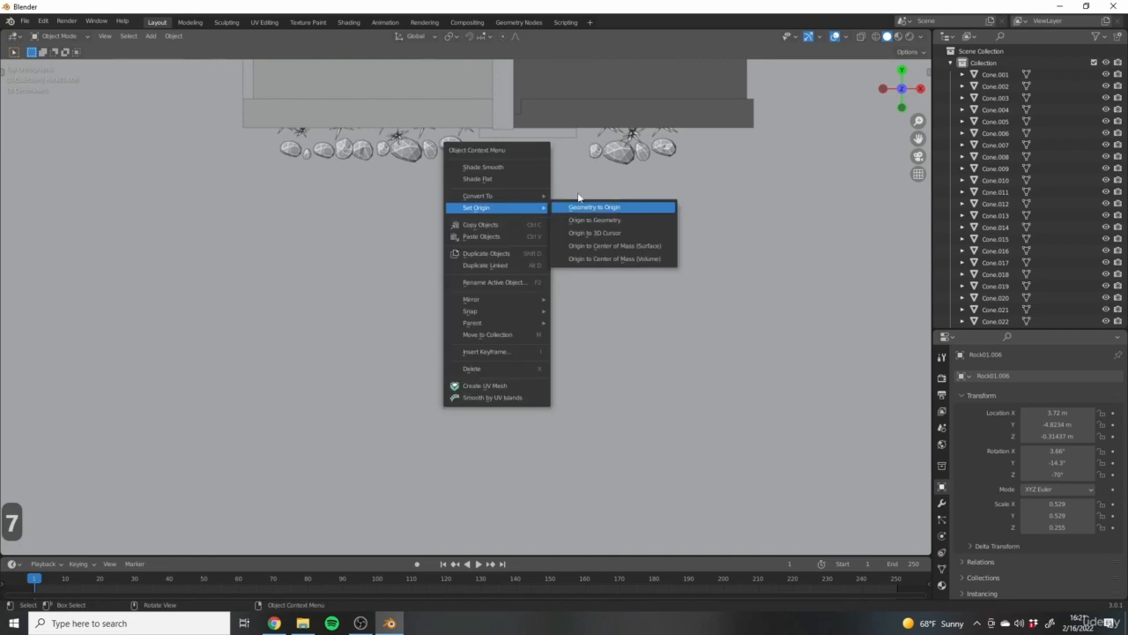
shift+right_click(528, 207)
Add an ico sphere at the 3D cursor and flatten it to a Z scale of about 0.229.
key(shift+a)
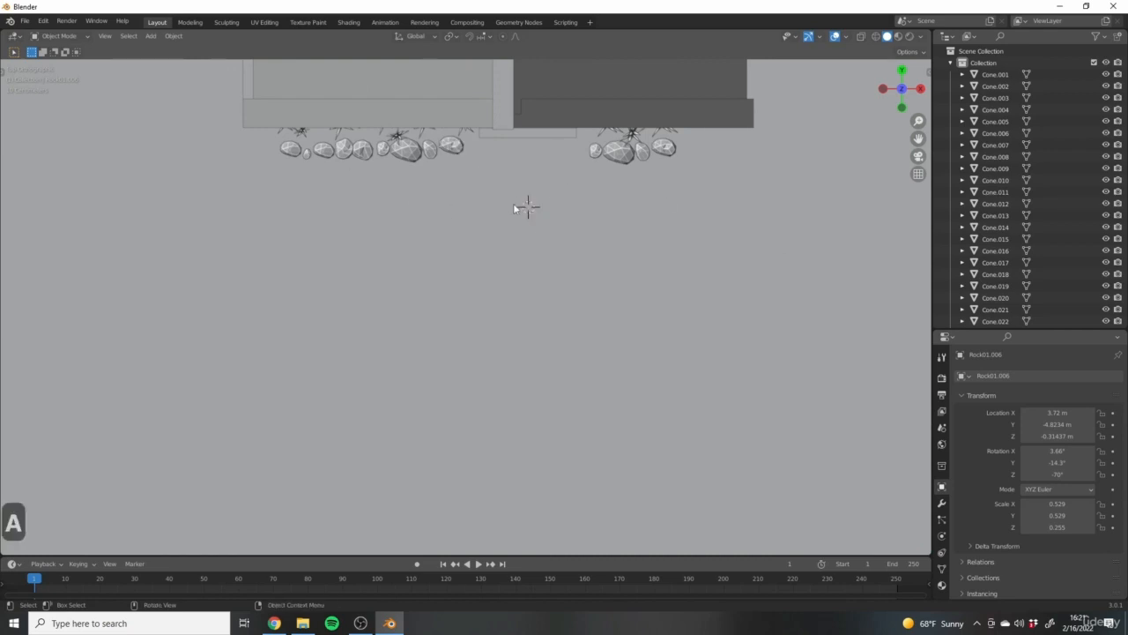
key(shift+a)
mouse_move(527, 208)
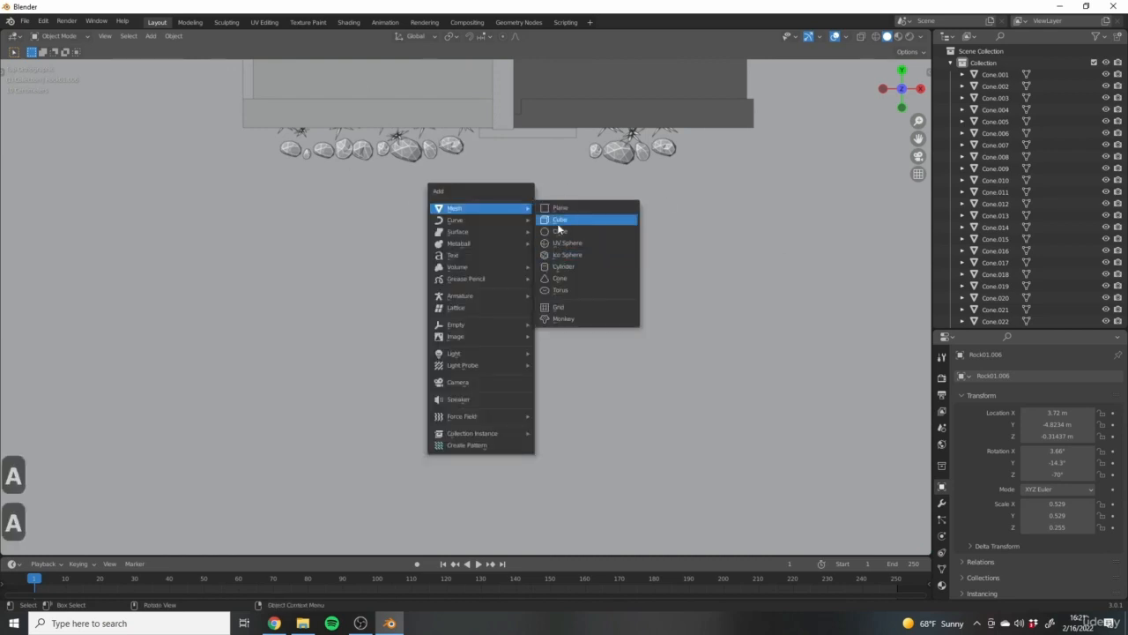
click(561, 255)
scroll(703, 339, down, 4)
shift+middle_drag(727, 354, 649, 305)
middle_drag(683, 392, 692, 364)
key(s)
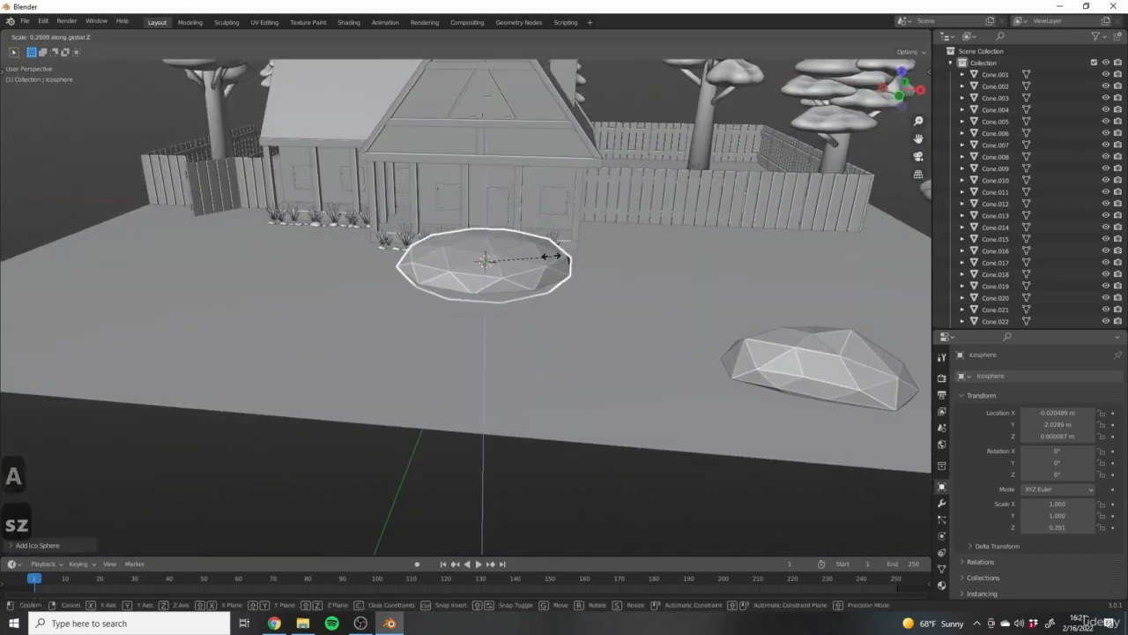
click(536, 257)
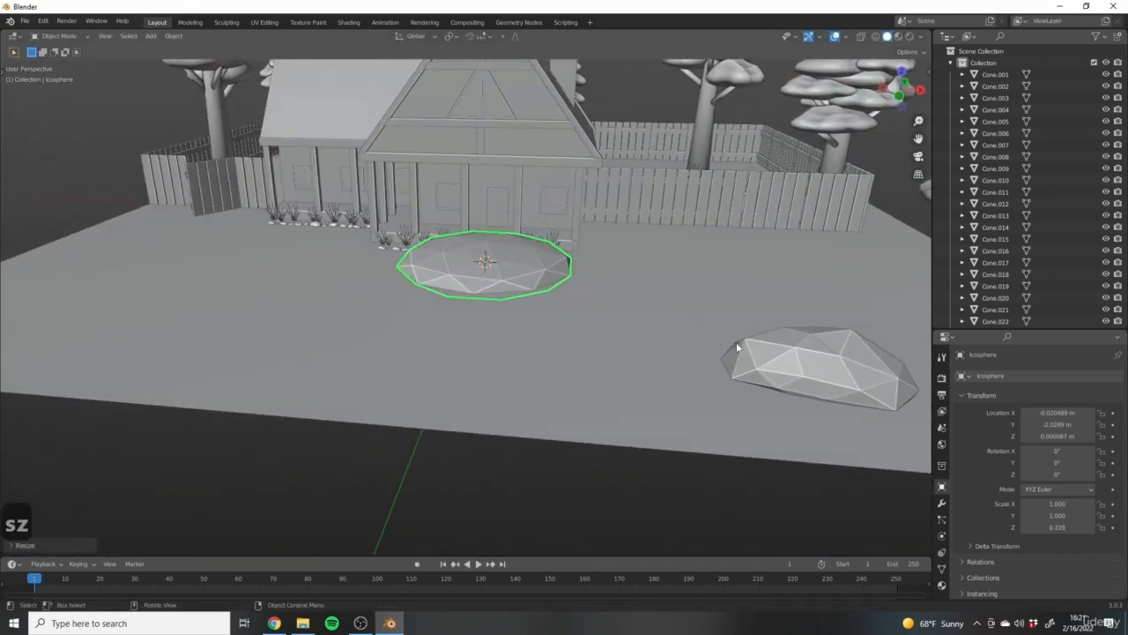
Shrink the flattened sphere uniformly to a scale of about 0.124 in X and Y and 0.028 in Z.
middle_drag(714, 245, 703, 295)
shift+middle_drag(815, 375, 765, 360)
middle_drag(433, 255, 784, 321)
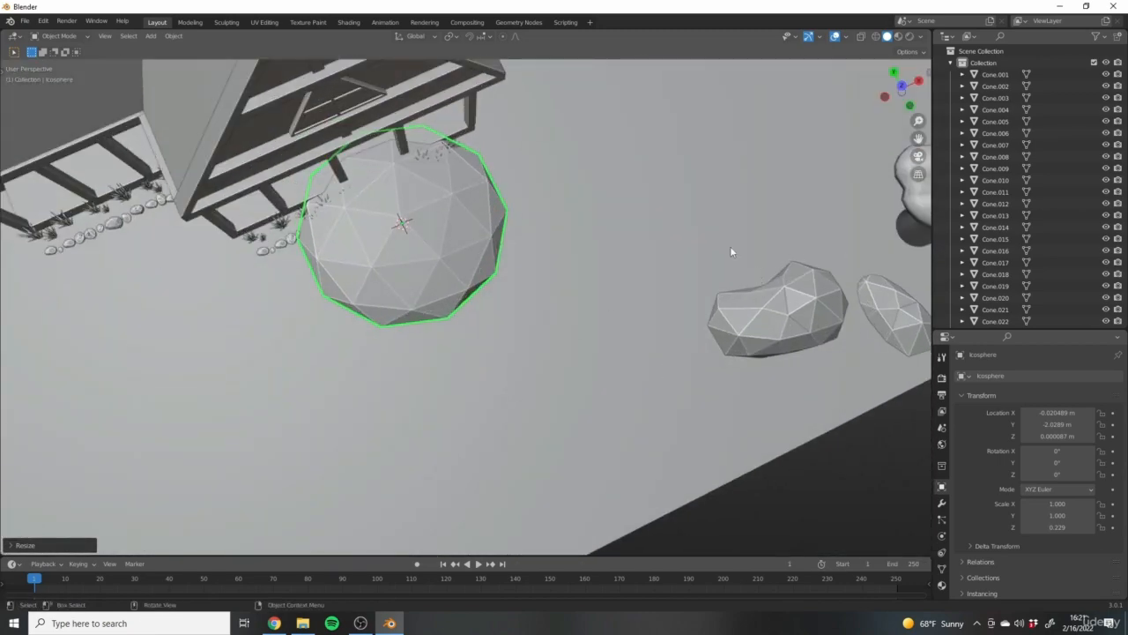
middle_drag(392, 191, 681, 325)
key(s)
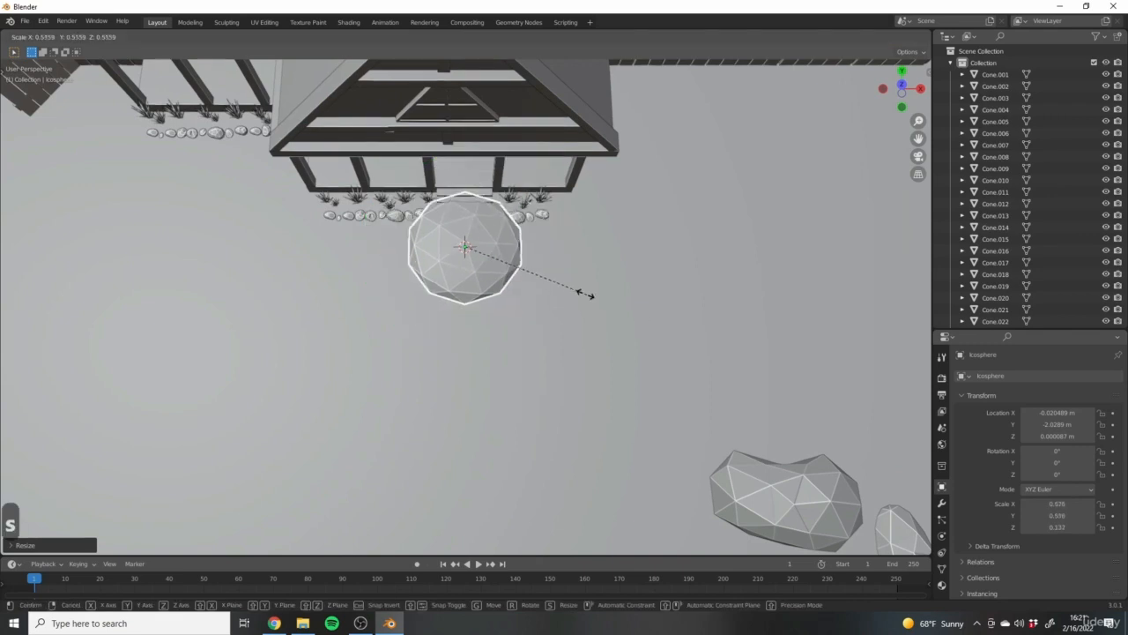
click(506, 260)
key(KP_7)
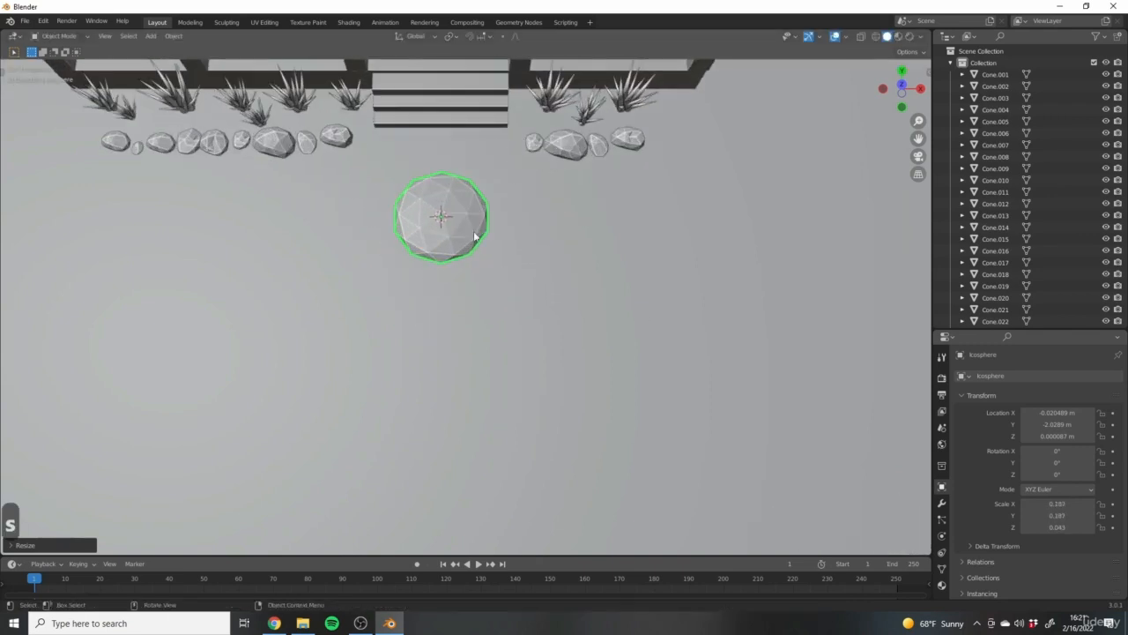
scroll(426, 229, up, 2)
scroll(523, 314, up, 3)
key(s)
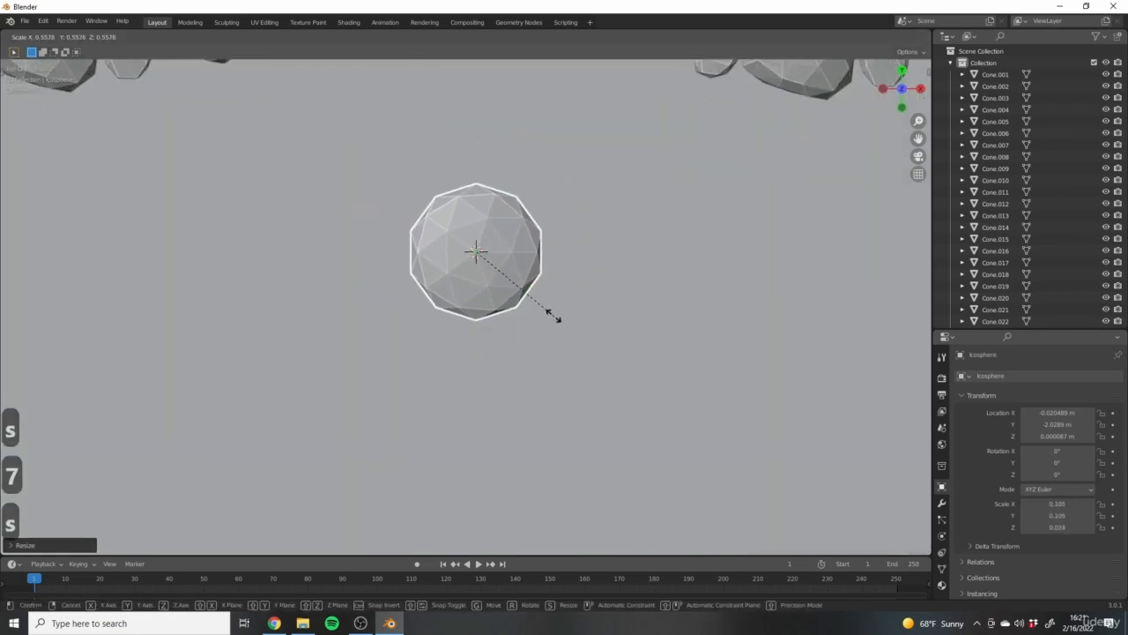
click(572, 314)
Open the flattened sphere's mesh in vertex mode and select the few vertices on its edge facing the porch, with proportional editing off.
scroll(524, 317, down, 4)
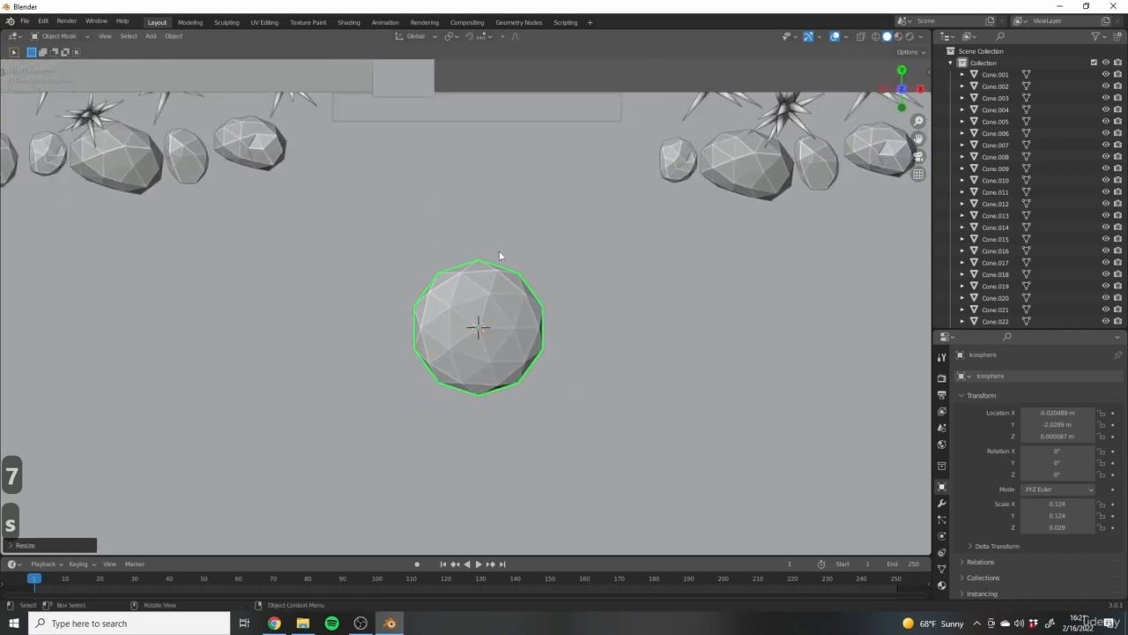
scroll(523, 318, up, 5)
shift+middle_drag(466, 234, 599, 320)
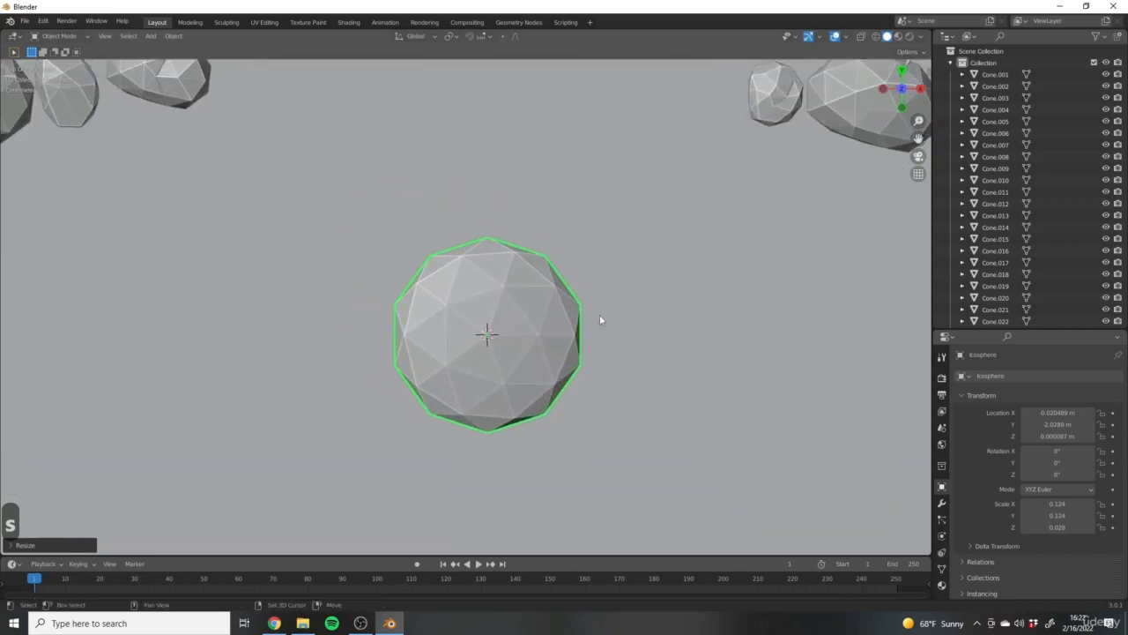
shift+middle_drag(485, 260, 520, 352)
key(Tab)
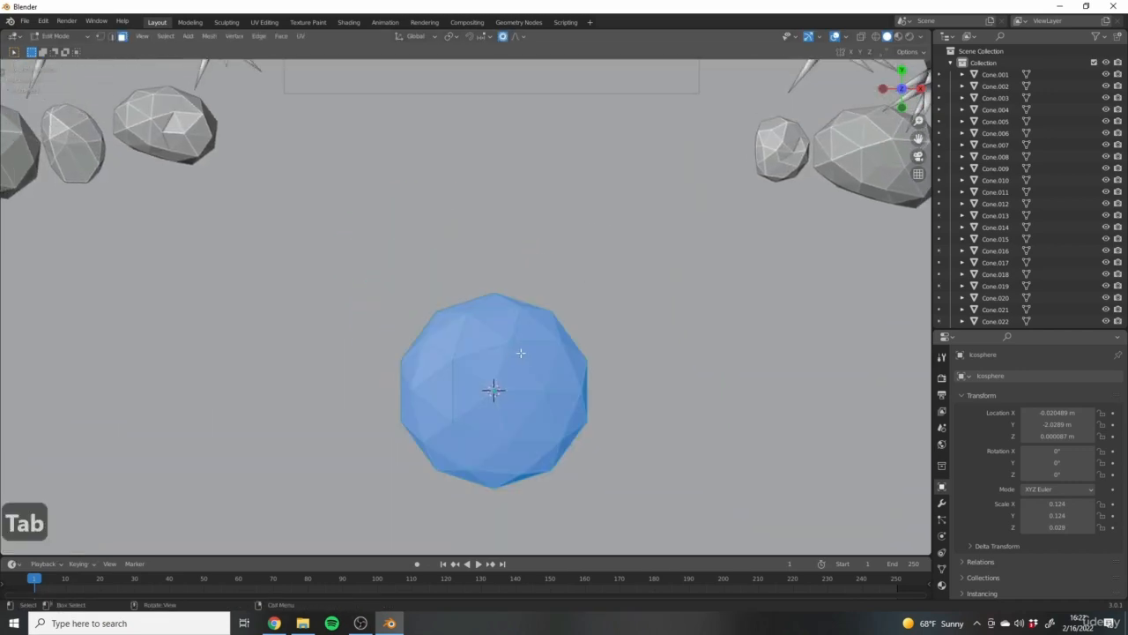
click(101, 37)
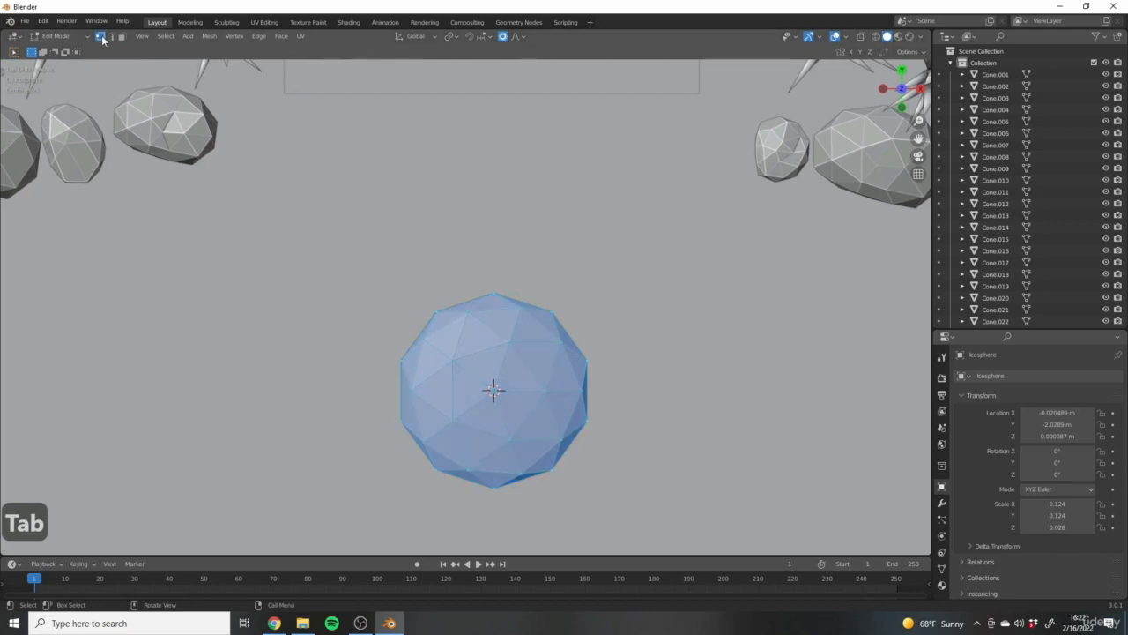
click(495, 291)
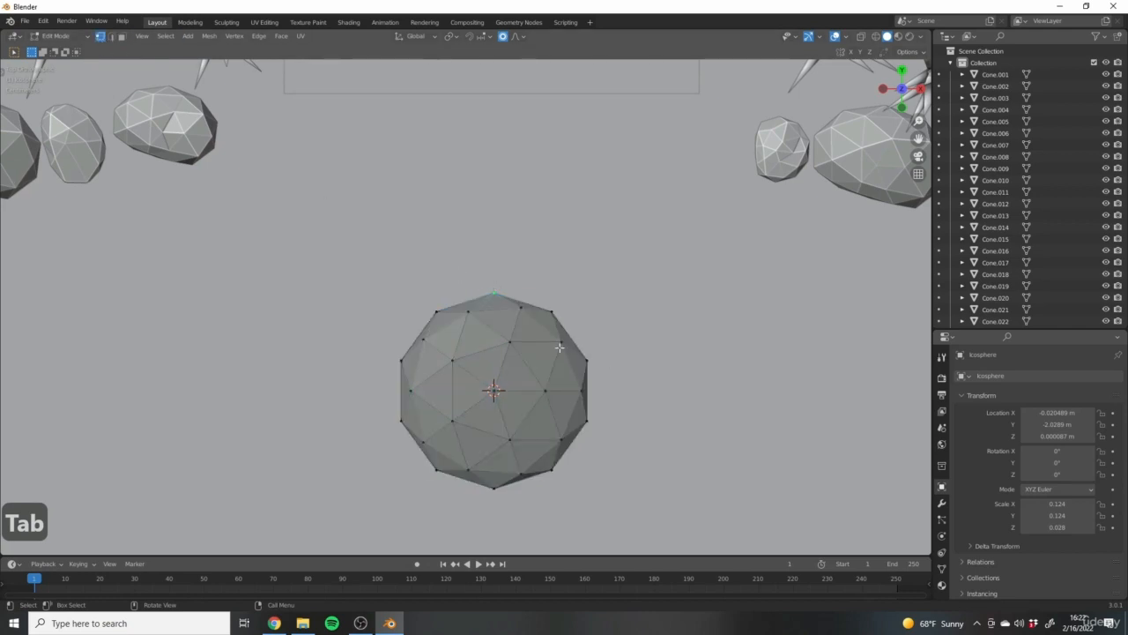
drag(422, 282, 509, 326)
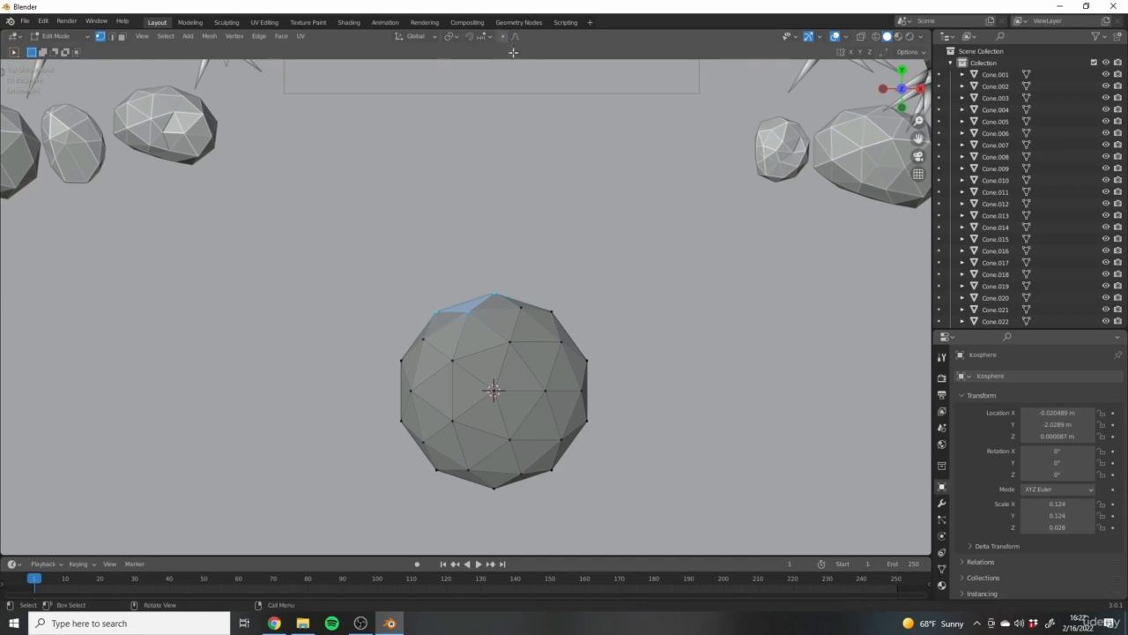
Try to reshape the stone by moving its porch-side vertices without proportional editing, and undo the individual vertex moves.
key(g)
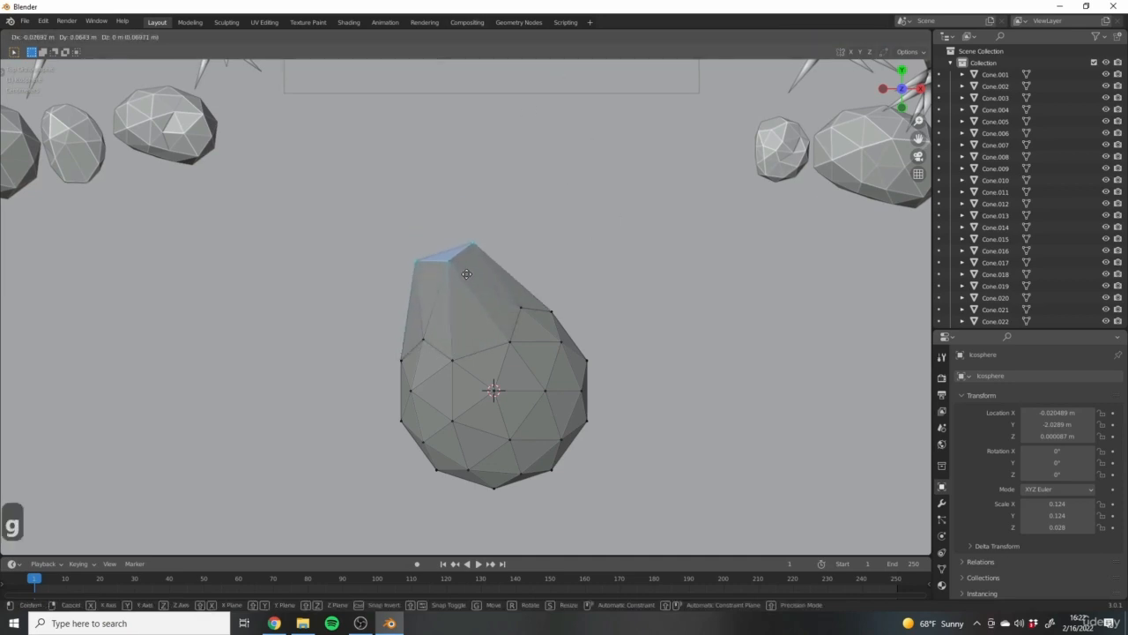
click(468, 272)
click(427, 342)
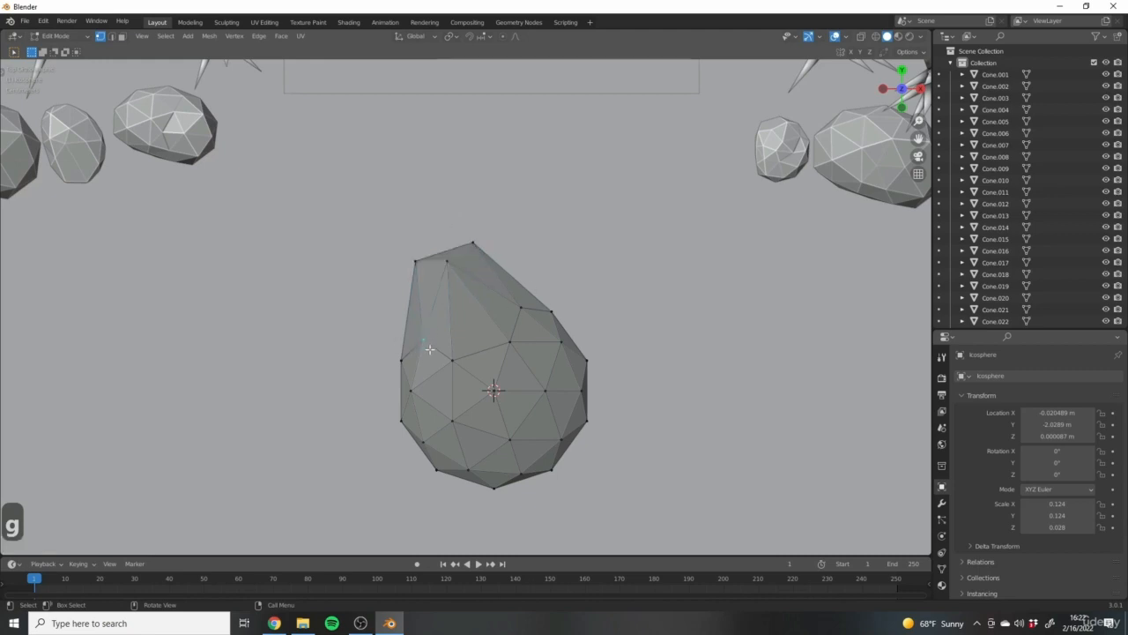
key(g)
click(426, 324)
key(g)
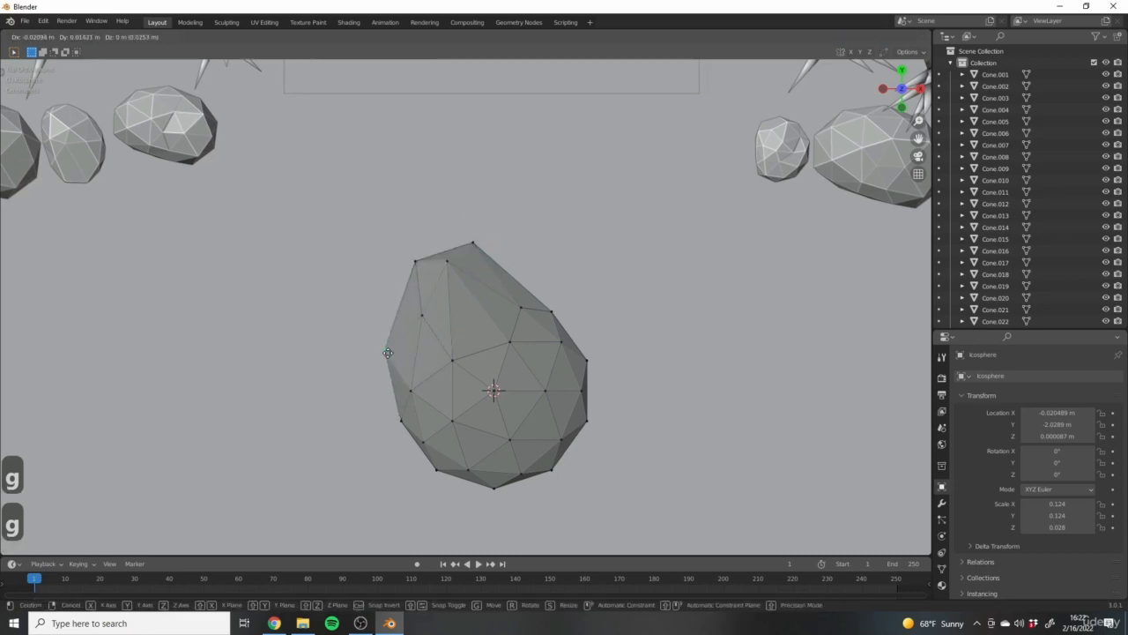
click(394, 345)
key(ctrl+z)
key(ctrl+z)
key(ctrl+z)
key(ctrl+z)
key(ctrl+z)
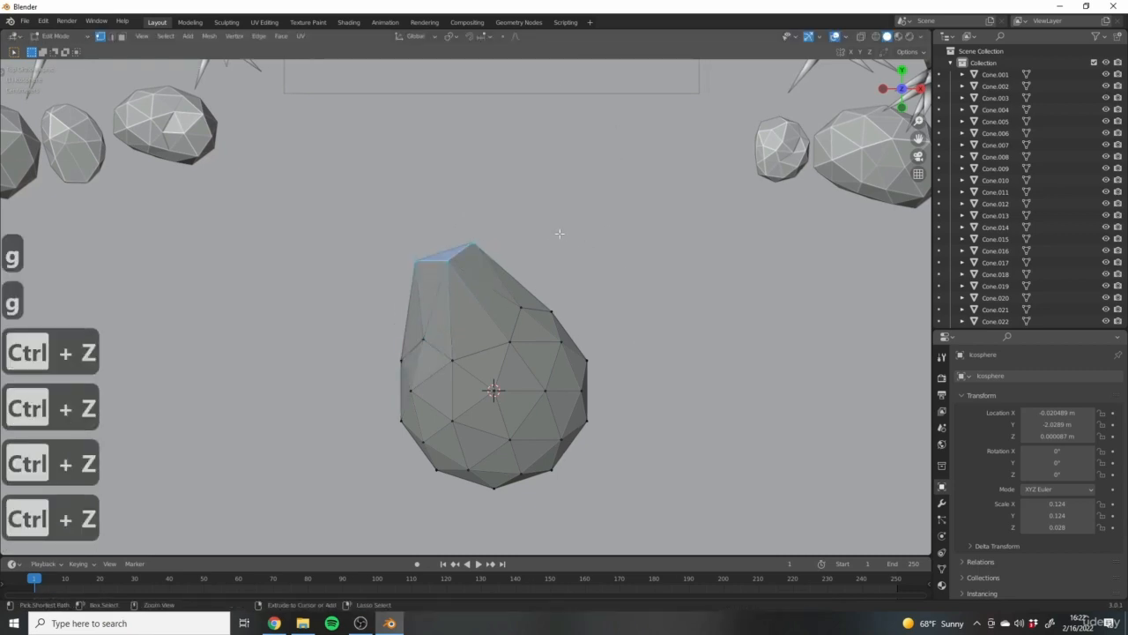
Stretch the stone into an egg shape toward the porch with proportional editing on the selected vertices, and leave mesh editing.
scroll(562, 244, down, 3)
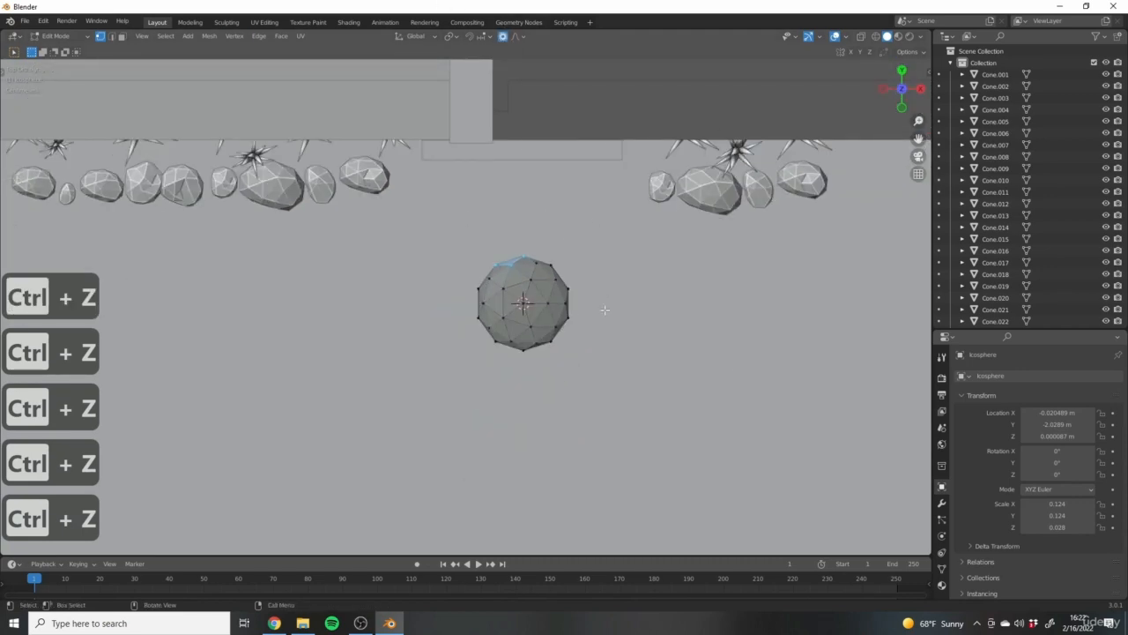
scroll(605, 310, up, 4)
key(g)
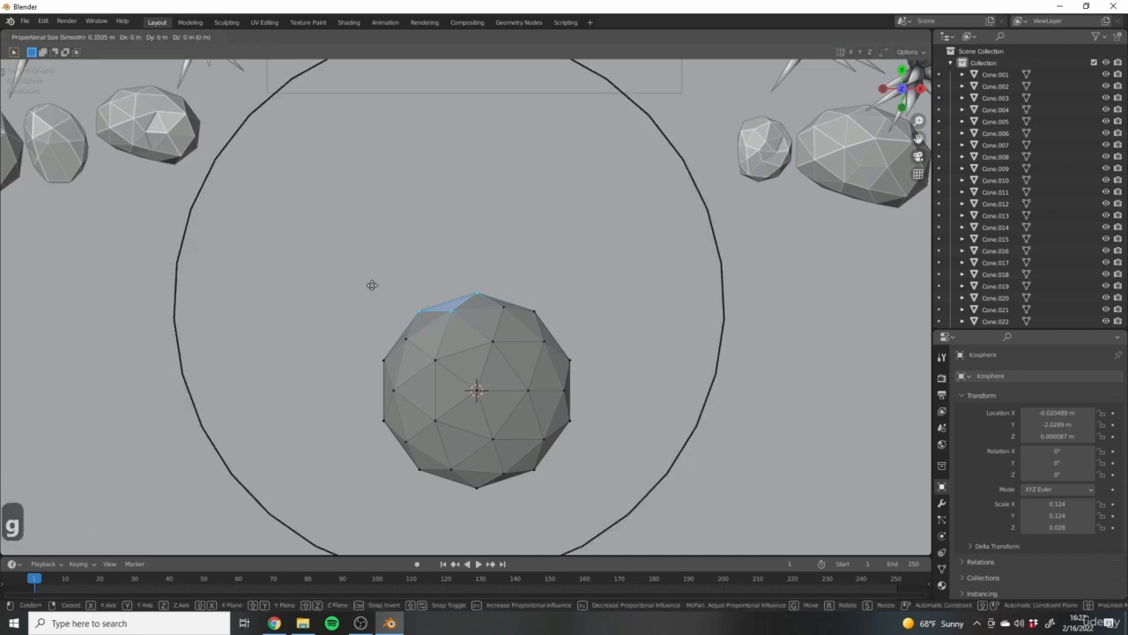
key(z)
scroll(368, 244, up, 8)
click(366, 244)
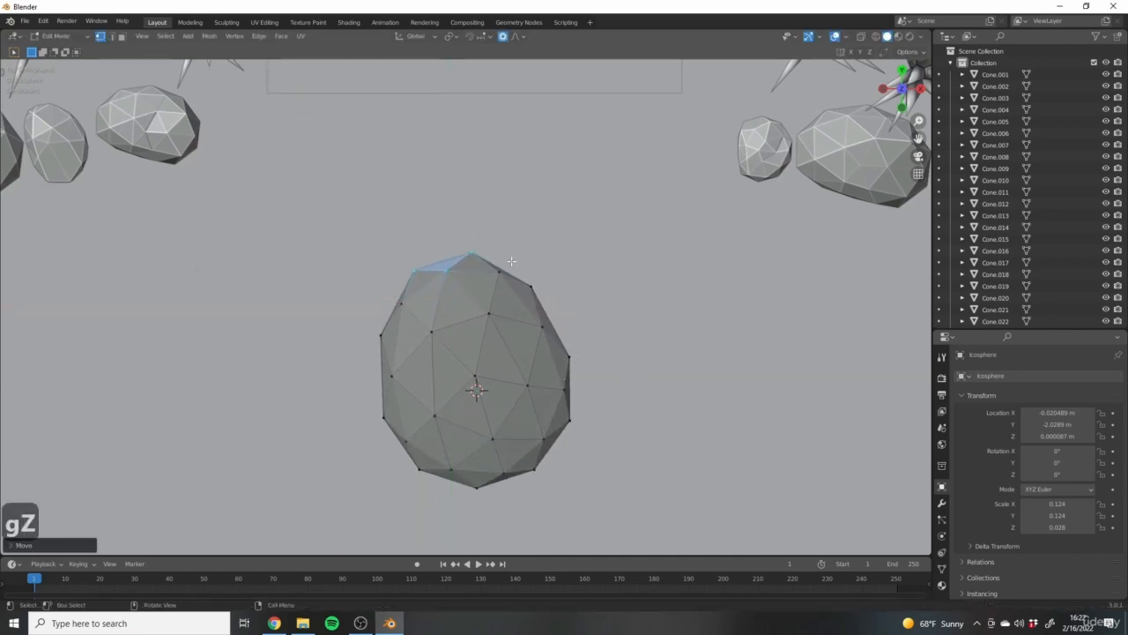
key(Tab)
scroll(513, 335, down, 5)
middle_drag(567, 290, 542, 304)
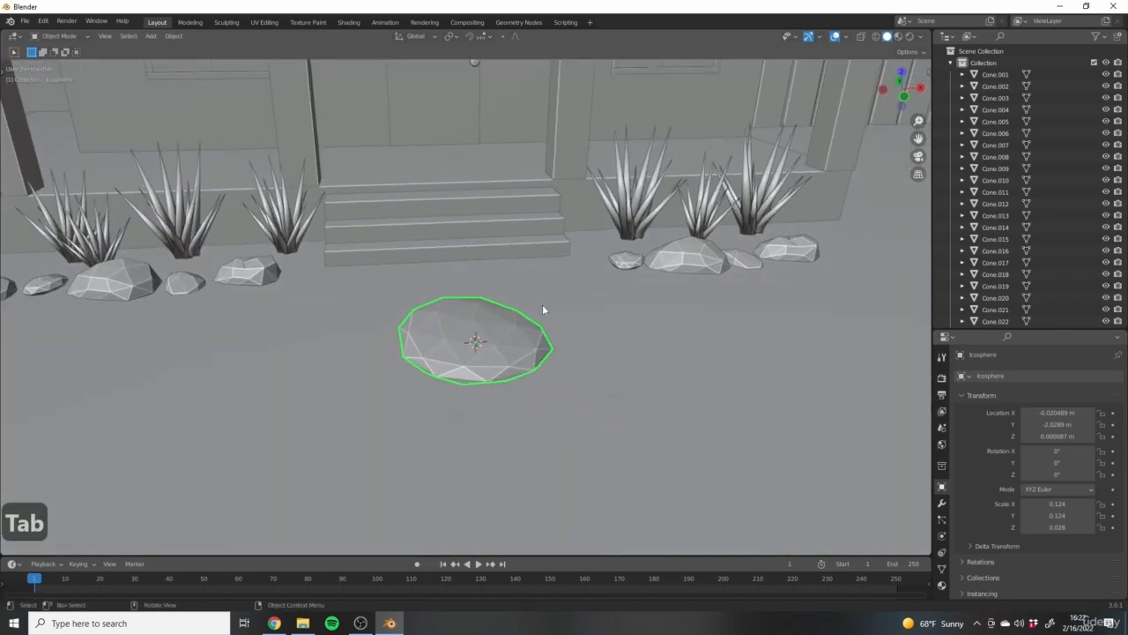
Move the stone up to one side of the porch steps in top view and shrink it to about 0.098 in X and Y.
middle_drag(546, 362, 544, 329)
key(g)
right_click(544, 328)
key(7)
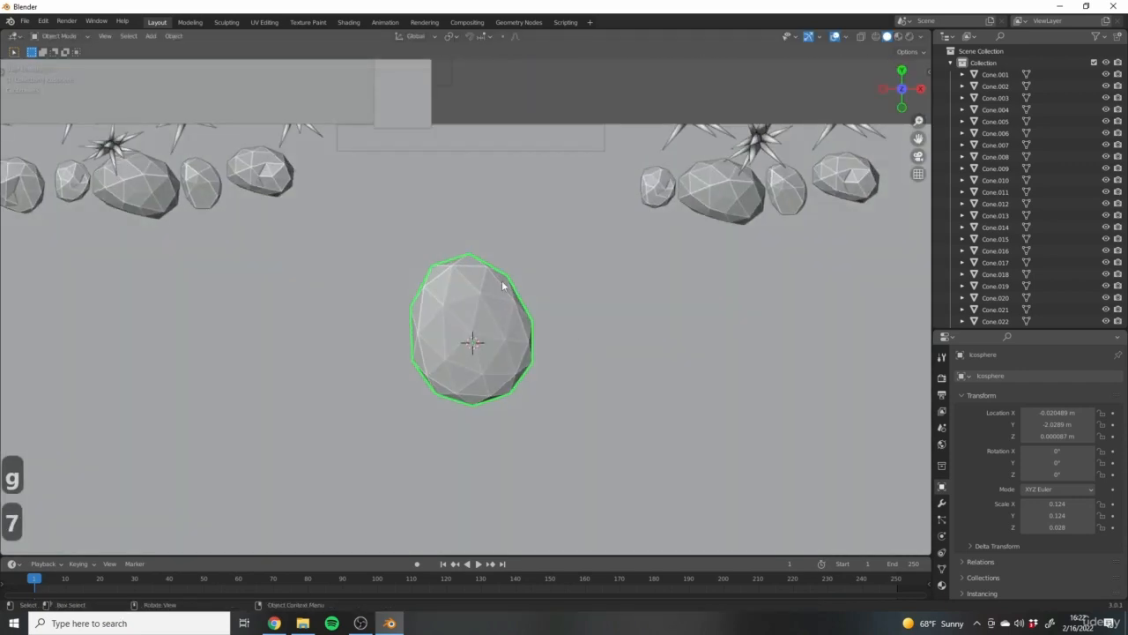
key(g)
click(516, 234)
key(s)
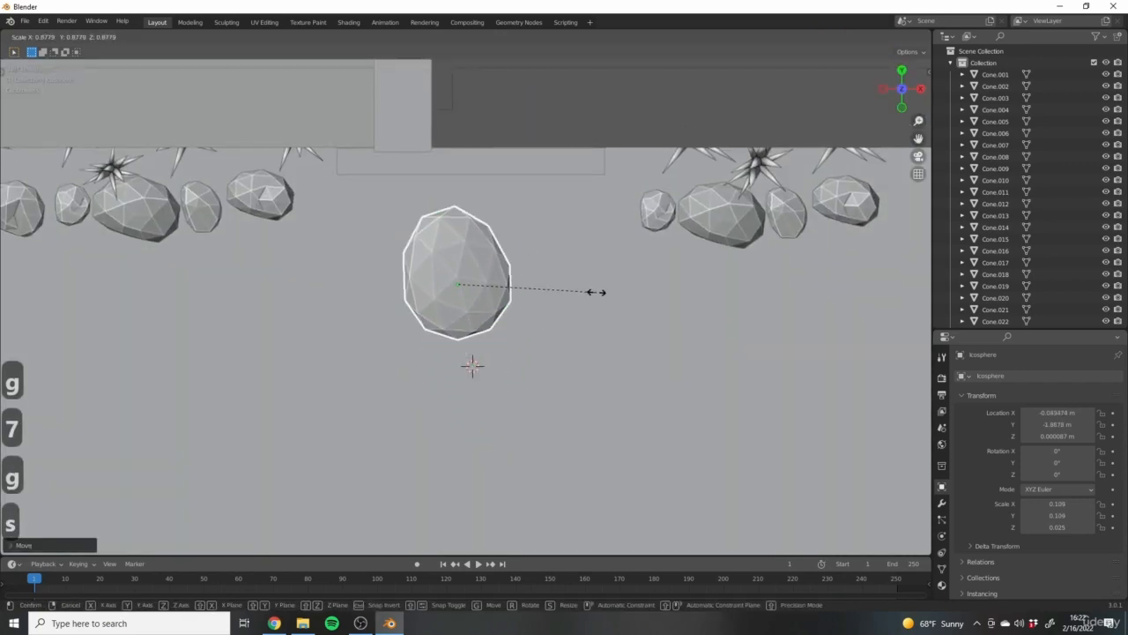
click(582, 305)
key(g)
click(438, 280)
Duplicate the stone beside the first one at the steps and shrink the copy to about 0.073 in X and Y.
key(shift+d)
click(541, 280)
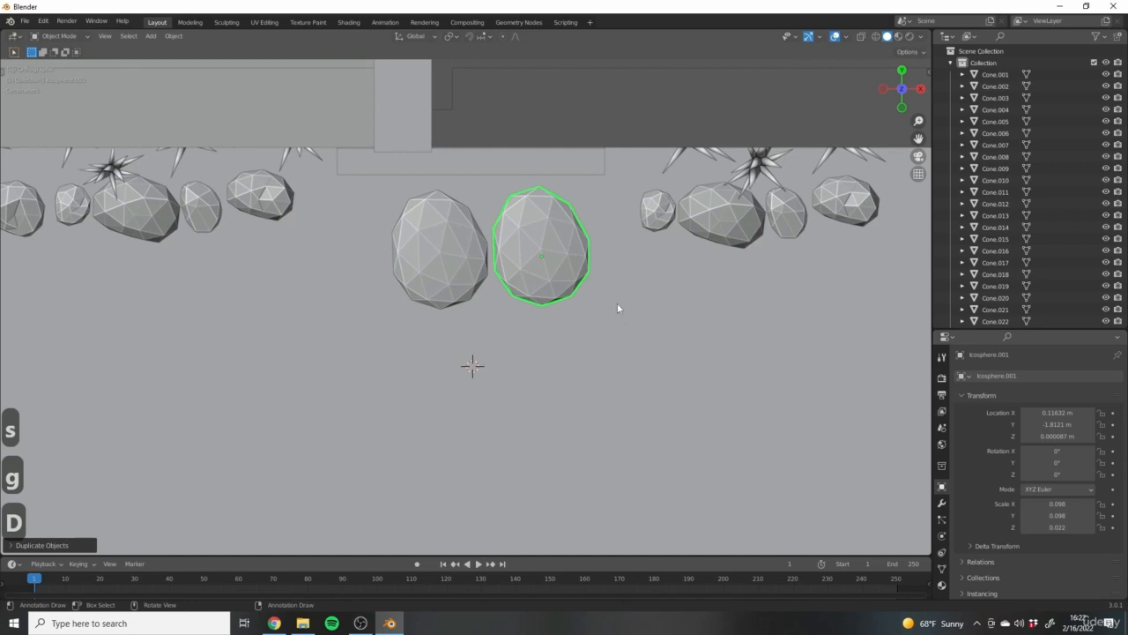
key(s)
click(602, 293)
key(h)
key(ctrl+z)
key(g)
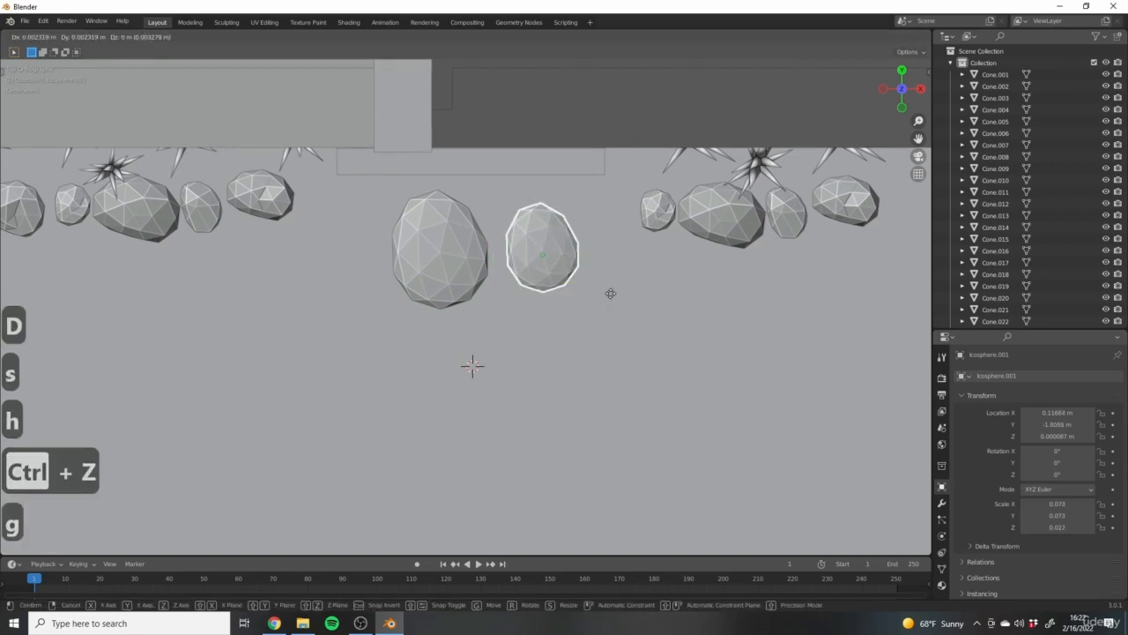
click(607, 289)
Duplicate the smaller stone farther from the steps to continue the path and rotate the copy to about -37.1° around Z.
shift+middle_drag(604, 286, 427, 218)
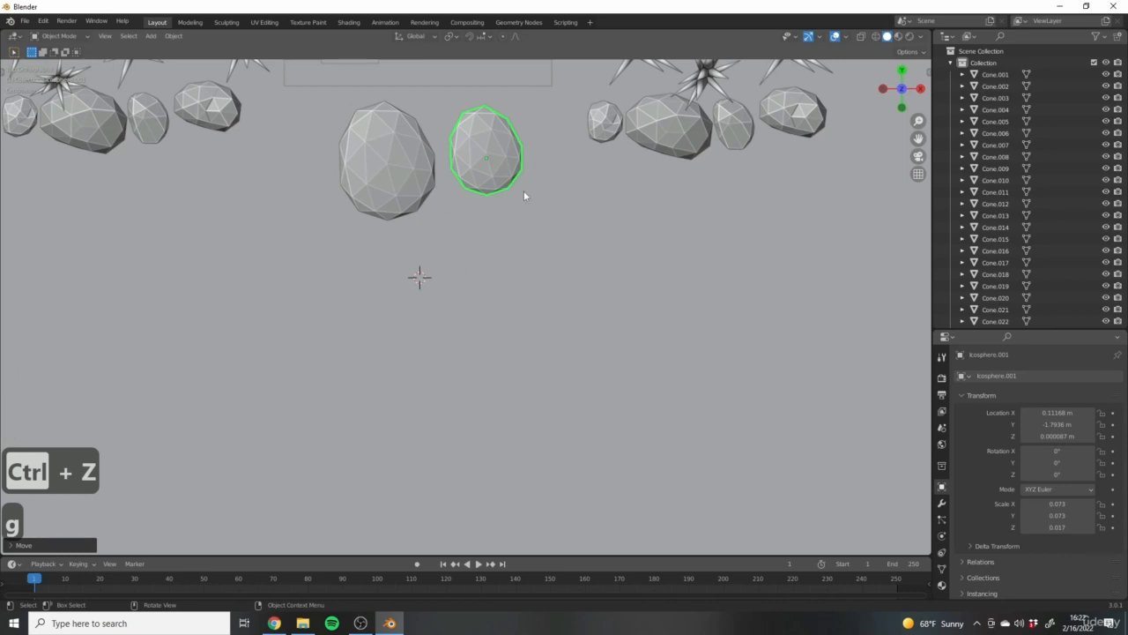
shift+middle_drag(269, 214, 311, 243)
key(shift+d)
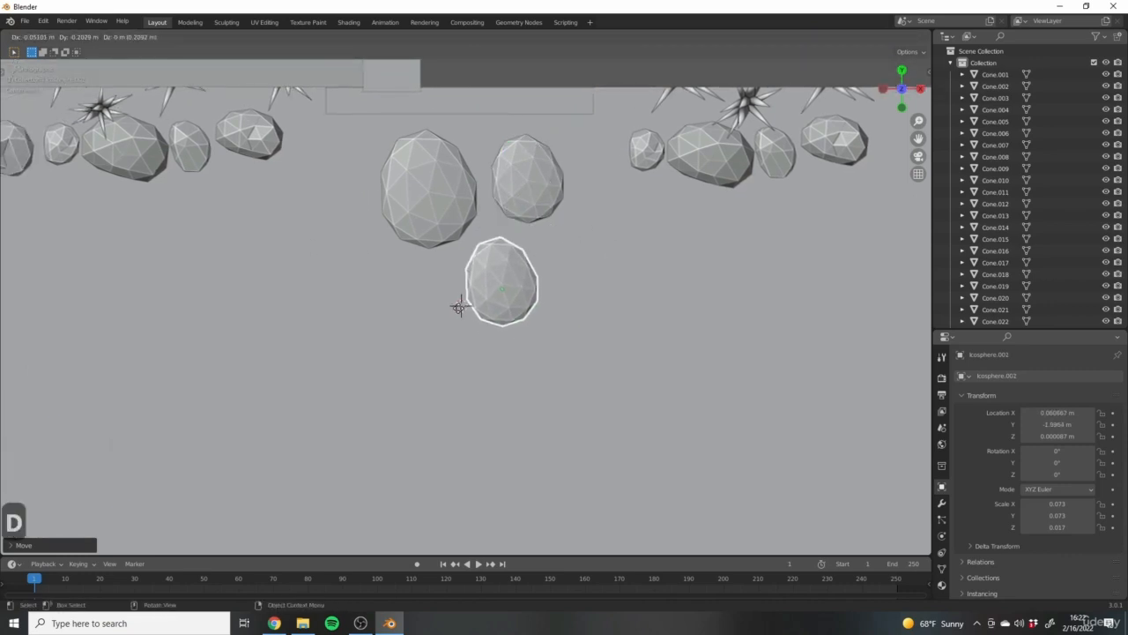
click(460, 314)
key(r)
click(558, 401)
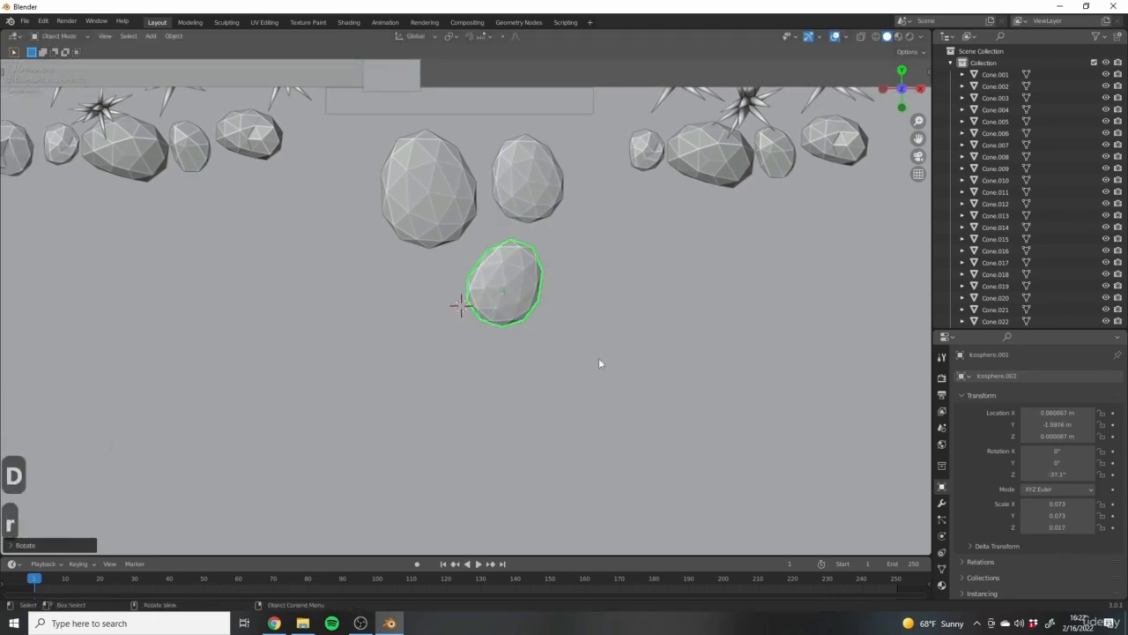
Duplicate the rotated stone onto the opposite side of the path, farther out, and rotate the copy to about -11.2° around Z.
shift+middle_drag(599, 367, 571, 269)
key(shift+d)
click(493, 333)
key(r)
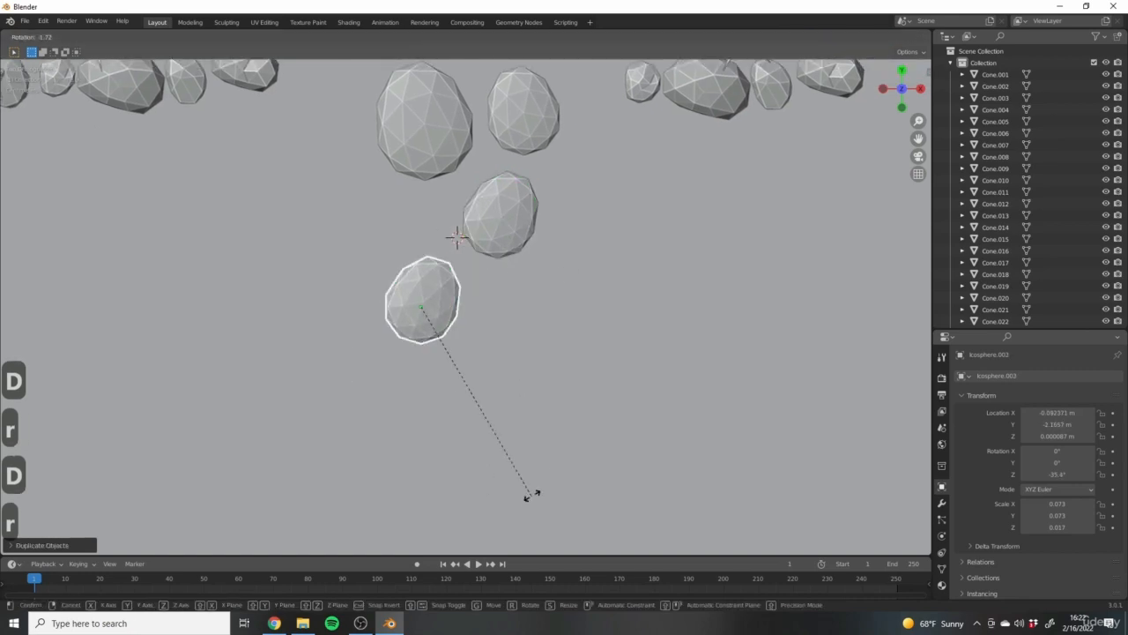
click(579, 415)
Add a fifth path stone by duplicating the last one, enlarge it to about 0.082, and widen it to about 0.097 in X.
shift+middle_drag(579, 415, 404, 314)
key(shift+d)
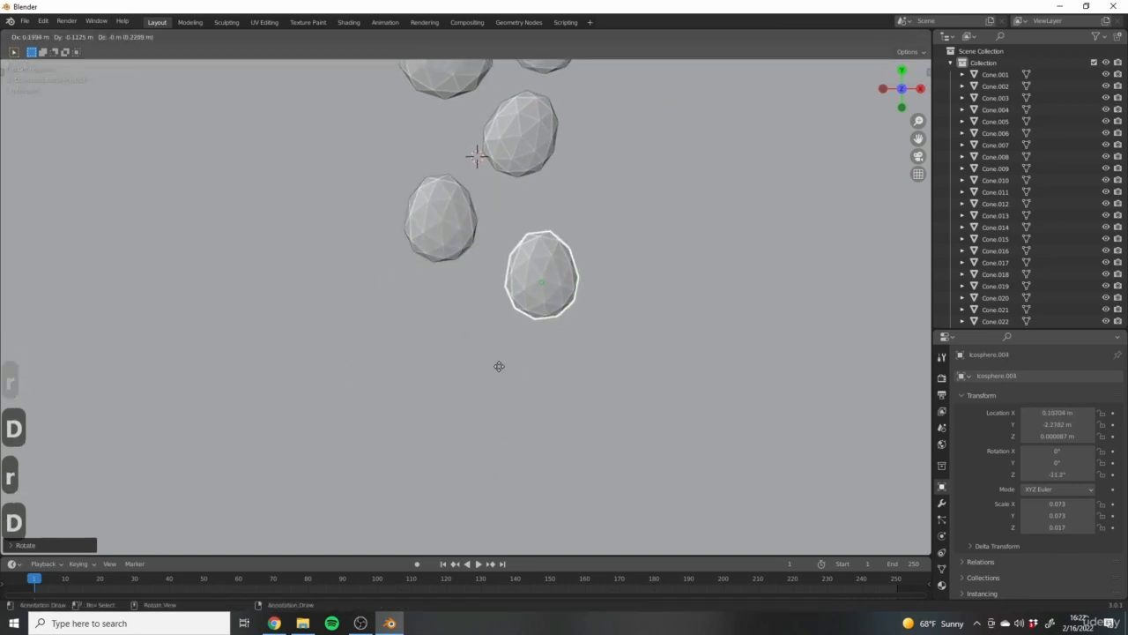
click(558, 360)
scroll(559, 365, down, 4)
key(s)
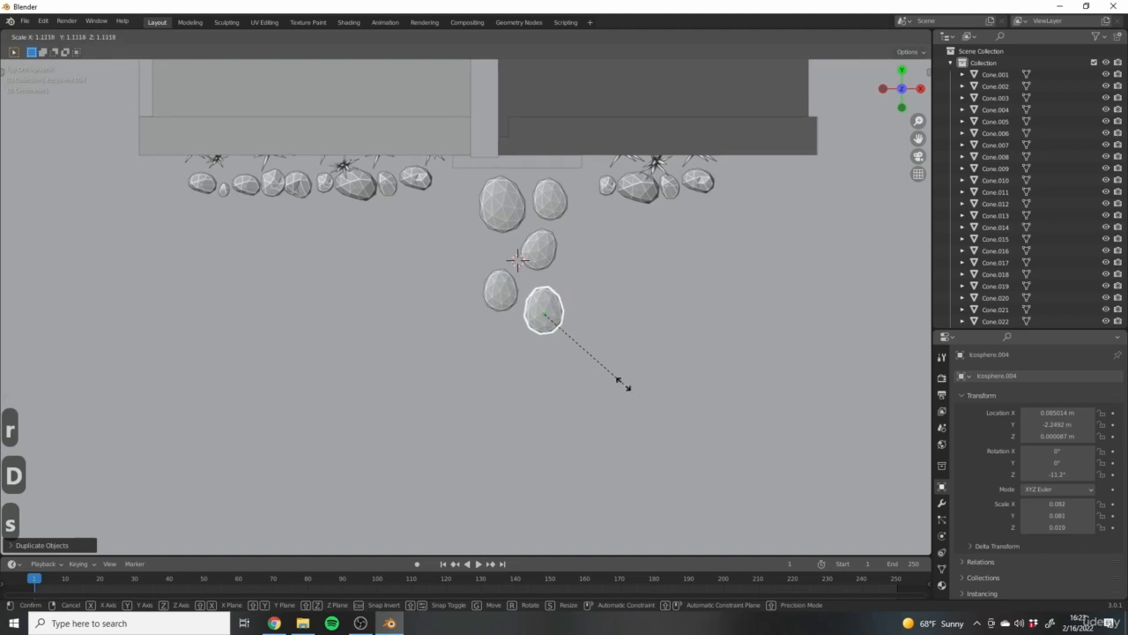
click(622, 384)
key(s)
key(x)
click(623, 370)
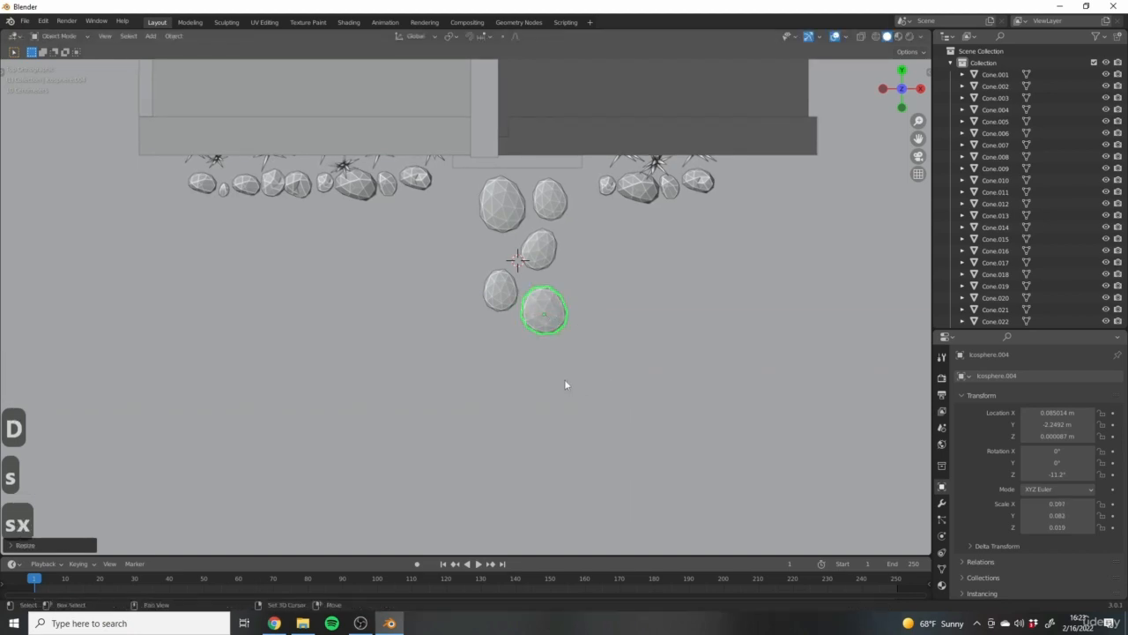
Duplicate the widened stone farther along the opposite side of the path, shrink the copy slightly and adjust its position.
shift+middle_drag(567, 385, 546, 323)
key(shift+d)
click(509, 365)
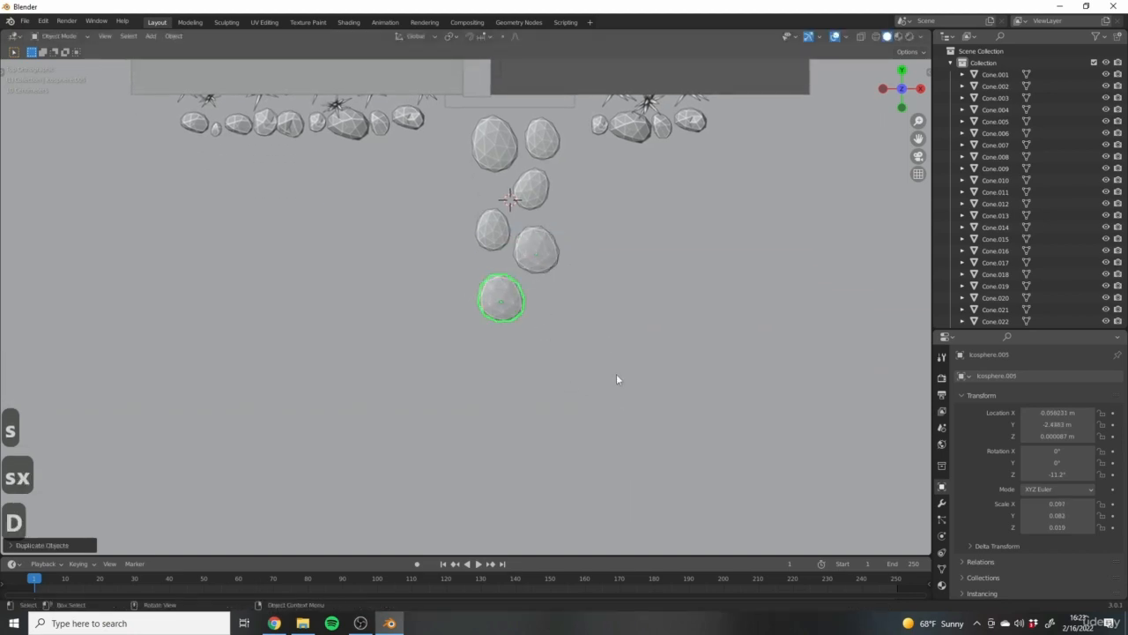
key(s)
key(g)
click(624, 372)
Duplicate the sixth stone farther down the path and enlarge the copy to about 0.100 in X and 0.084 in Y.
scroll(594, 411, down, 3)
key(shift+d)
shift+middle_drag(564, 396, 533, 310)
click(548, 378)
scroll(558, 367, up, 3)
key(s)
click(594, 384)
Duplicate the enlarged stone onto the opposite side of the path, farther out, and rotate the copy to about -48° around Z.
key(7)
key(shift+d)
click(453, 410)
key(r)
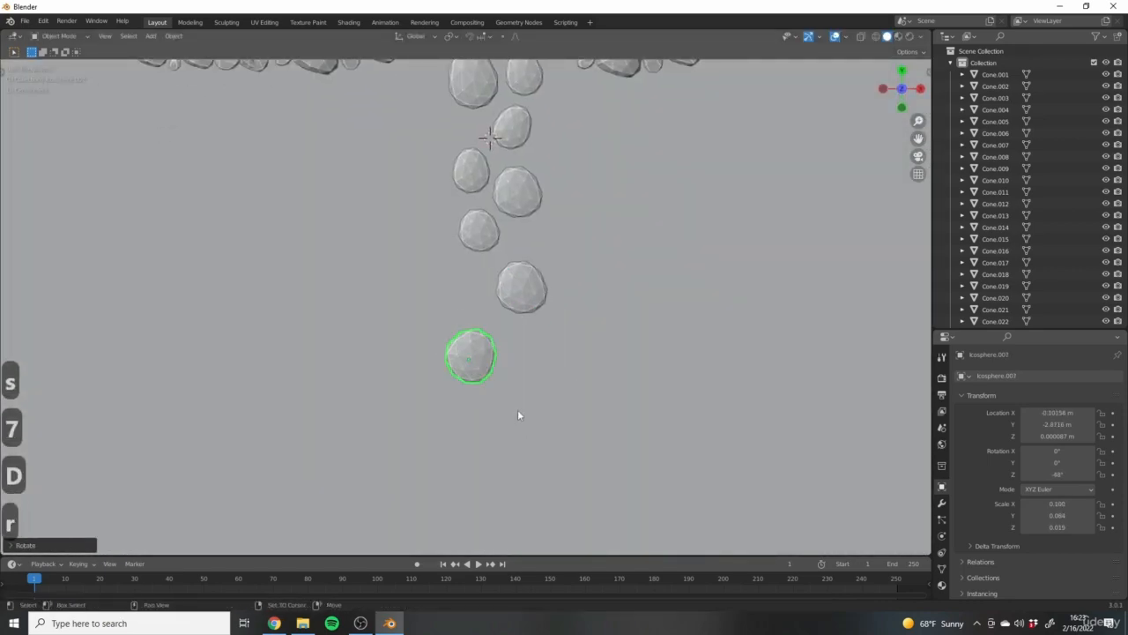
click(519, 413)
Duplicate the -48° stone once more, placing the copy at the far end of the path.
shift+middle_drag(556, 507, 519, 423)
key(shift+d)
click(494, 405)
Duplicate the end stone back beside the previous one, enlarge it to about 0.131 in X and 0.110 in Y, and shift it outward.
key(shift+d)
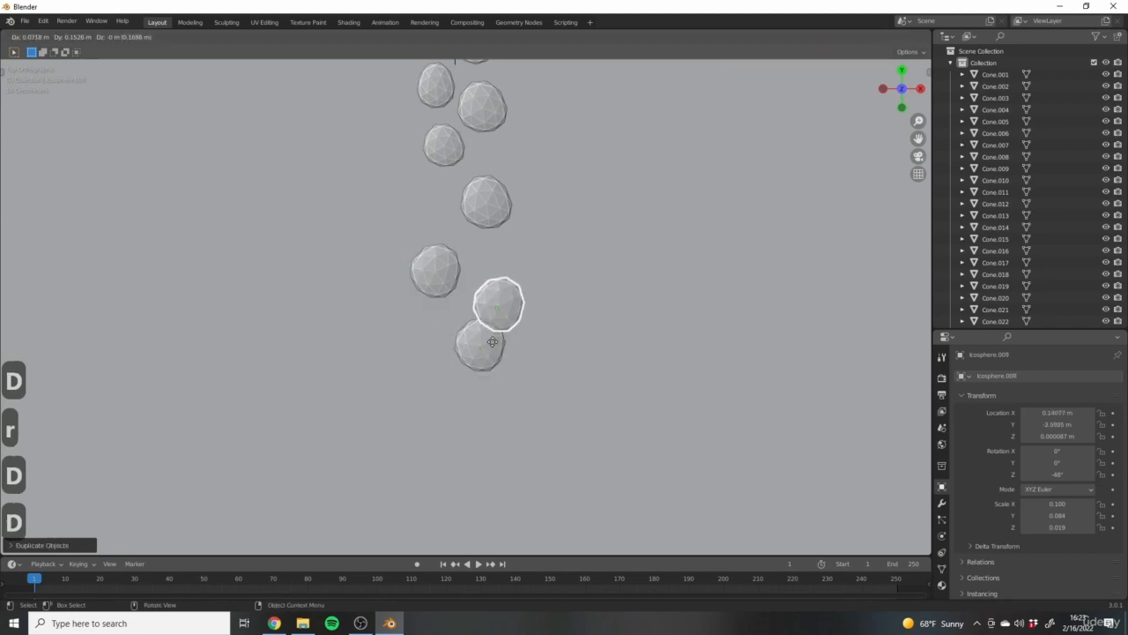
click(485, 319)
scroll(485, 319, down, 2)
key(s)
click(529, 318)
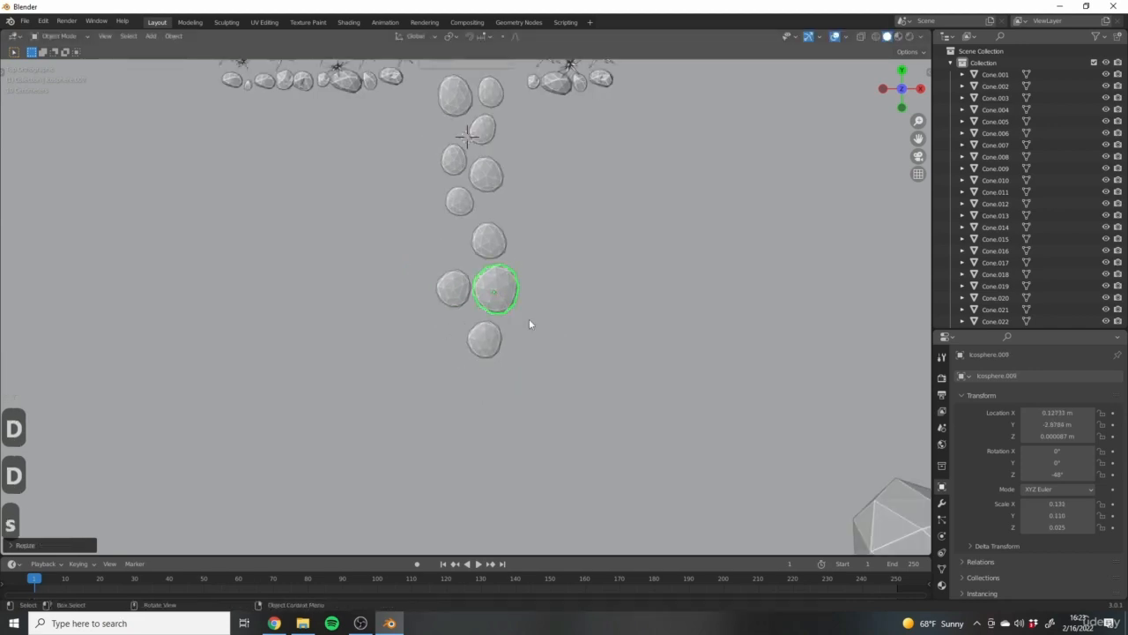
key(g)
click(534, 316)
Duplicate the largest path stone to the far end of the path, offset to the opposite side.
scroll(522, 324, down, 3)
scroll(532, 308, up, 3)
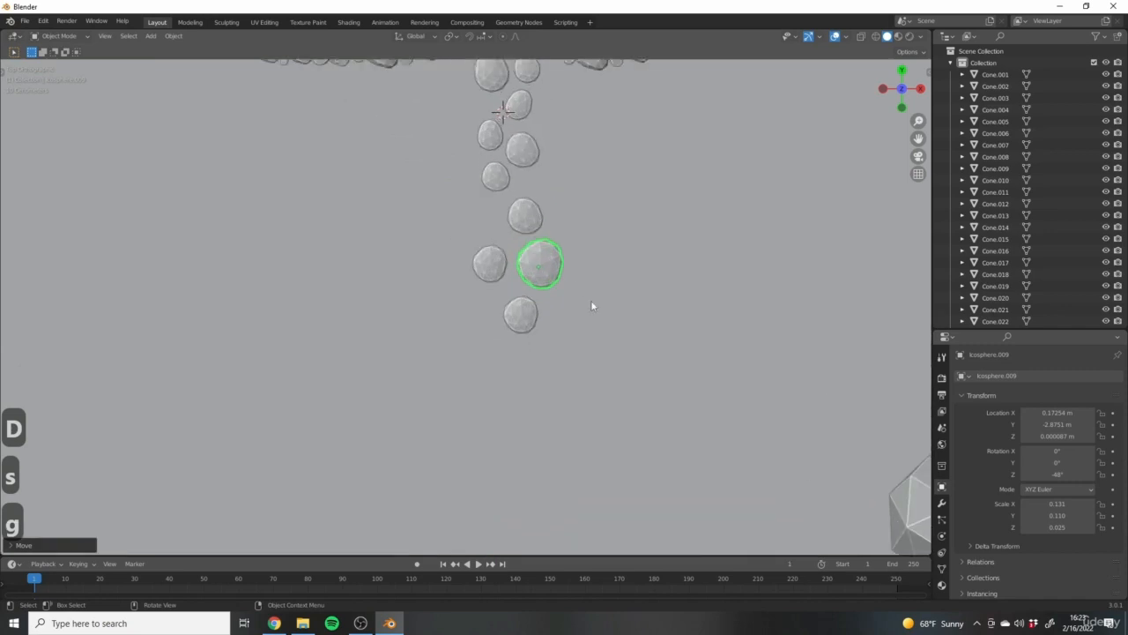
key(shift+d)
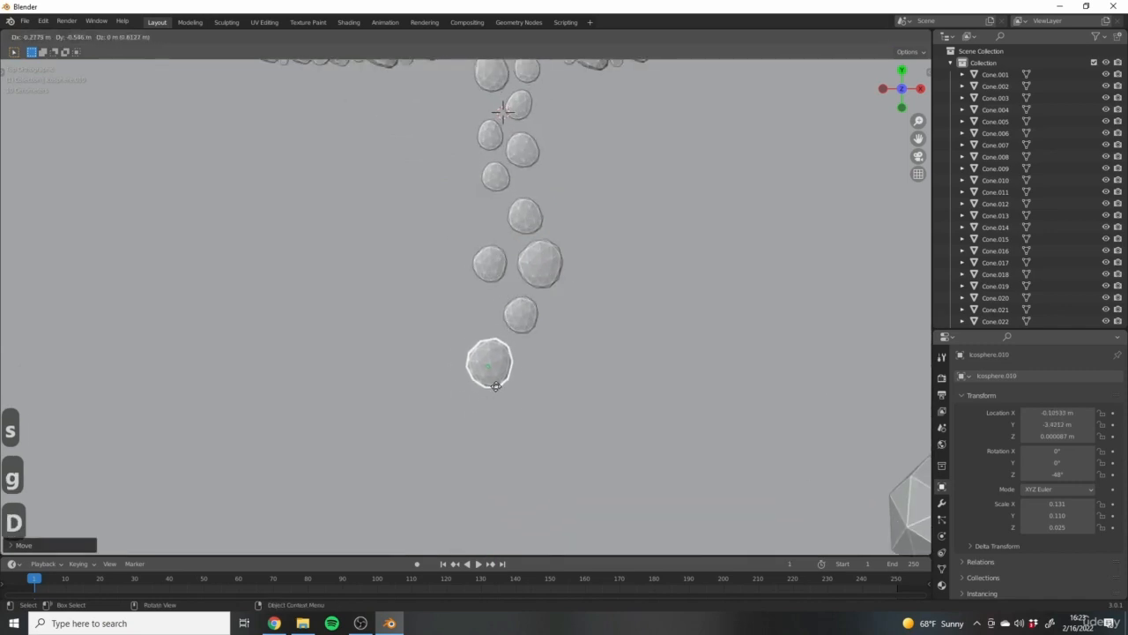
click(502, 394)
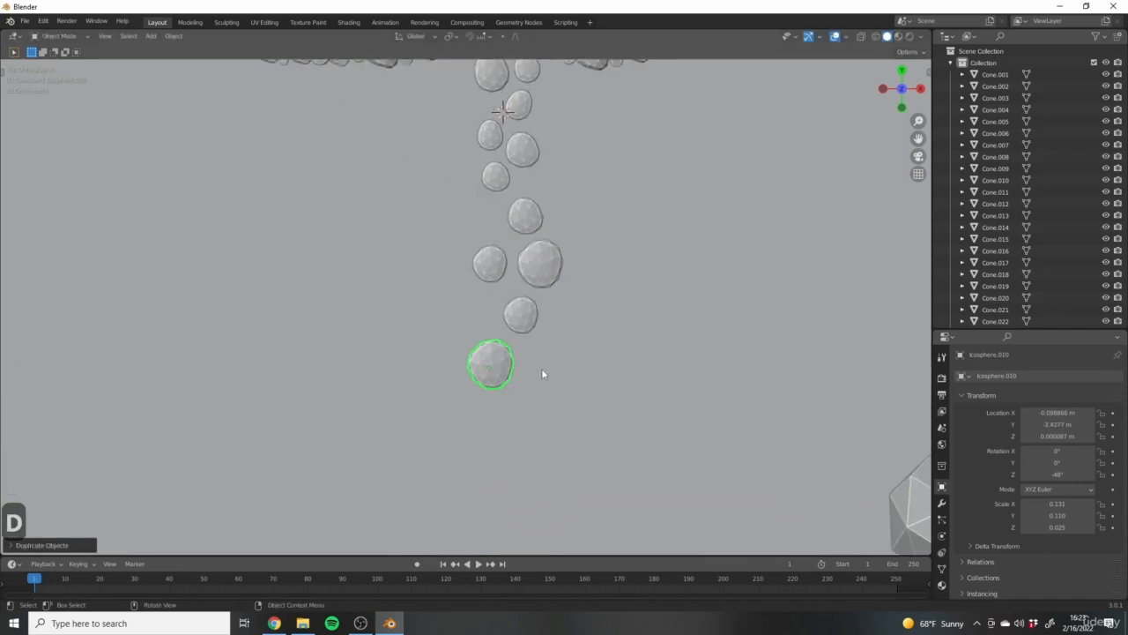
Duplicate the second-to-last path stone across to the opposite side and shrink the copy to about 0.072 in X and 0.061 in Y.
scroll(455, 349, up, 3)
click(503, 344)
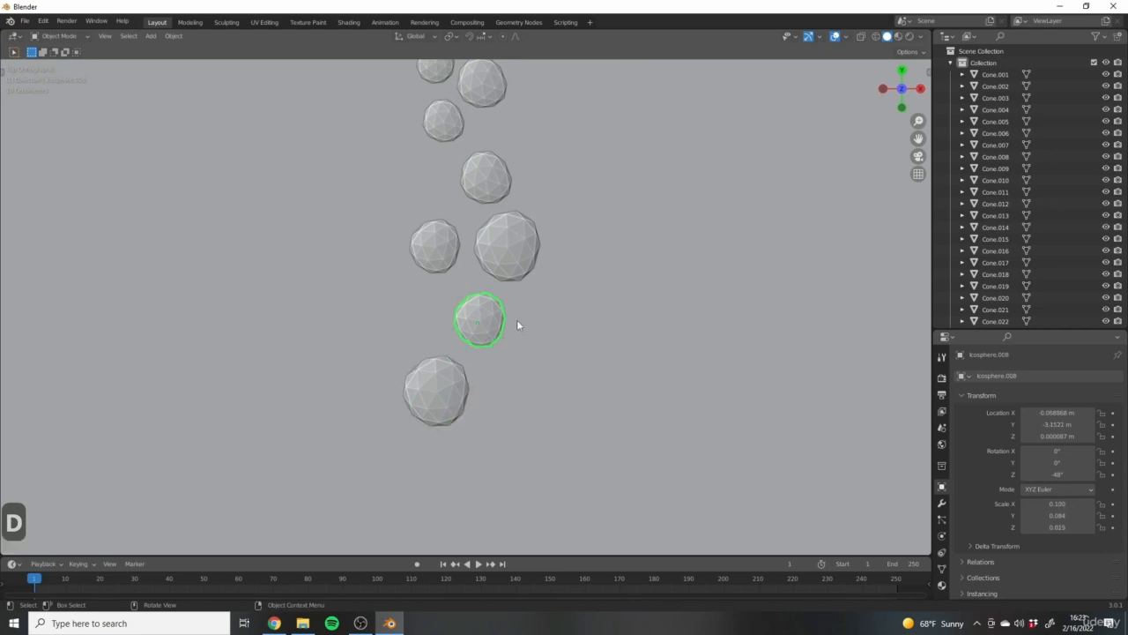
key(shift+d)
click(459, 319)
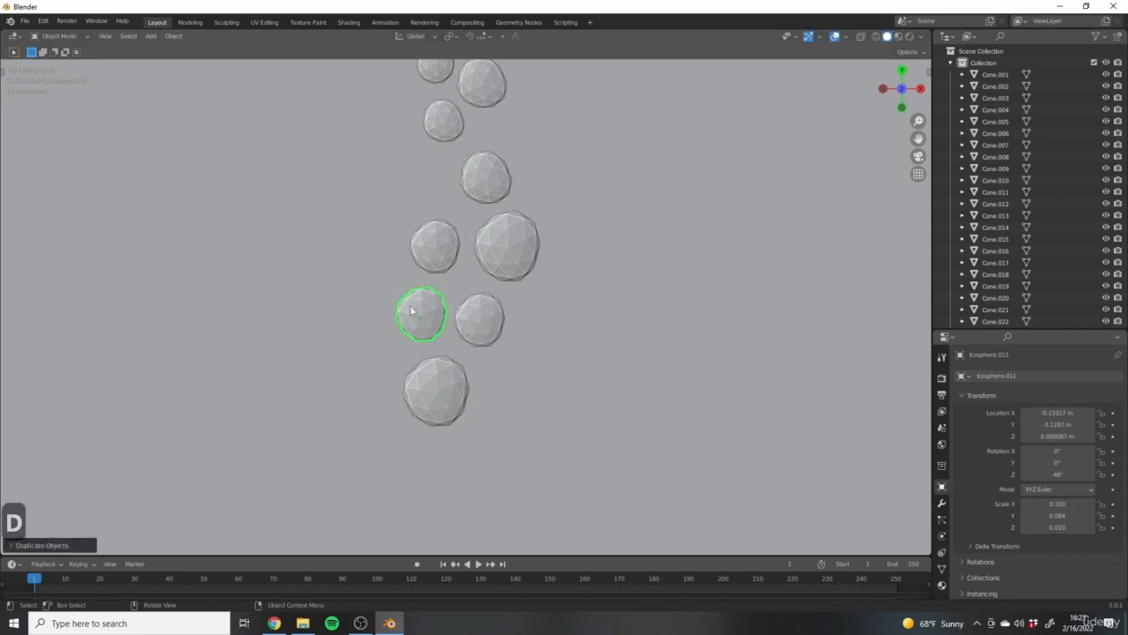
key(s)
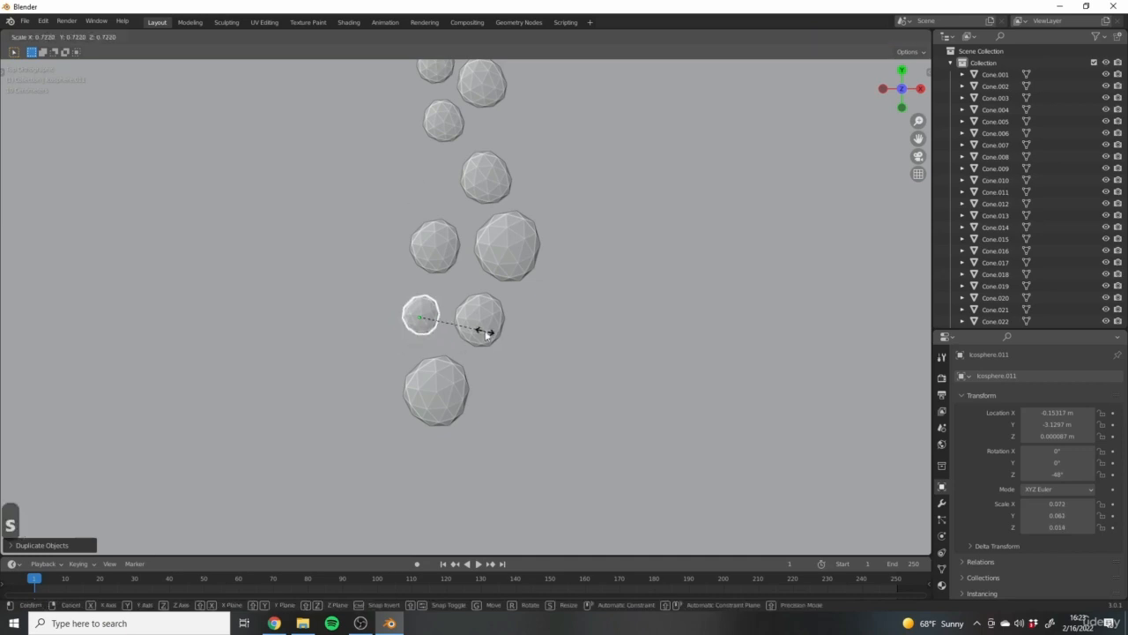
click(485, 333)
Duplicate the small stone into the gap nearer the house, beside the stone at about Y -2.6 m.
key(shift+d)
click(450, 202)
scroll(498, 304, down, 5)
shift+middle_drag(561, 335, 542, 274)
Duplicate the large stone at the far end of the path to the other side, placing the copy beside it.
click(458, 282)
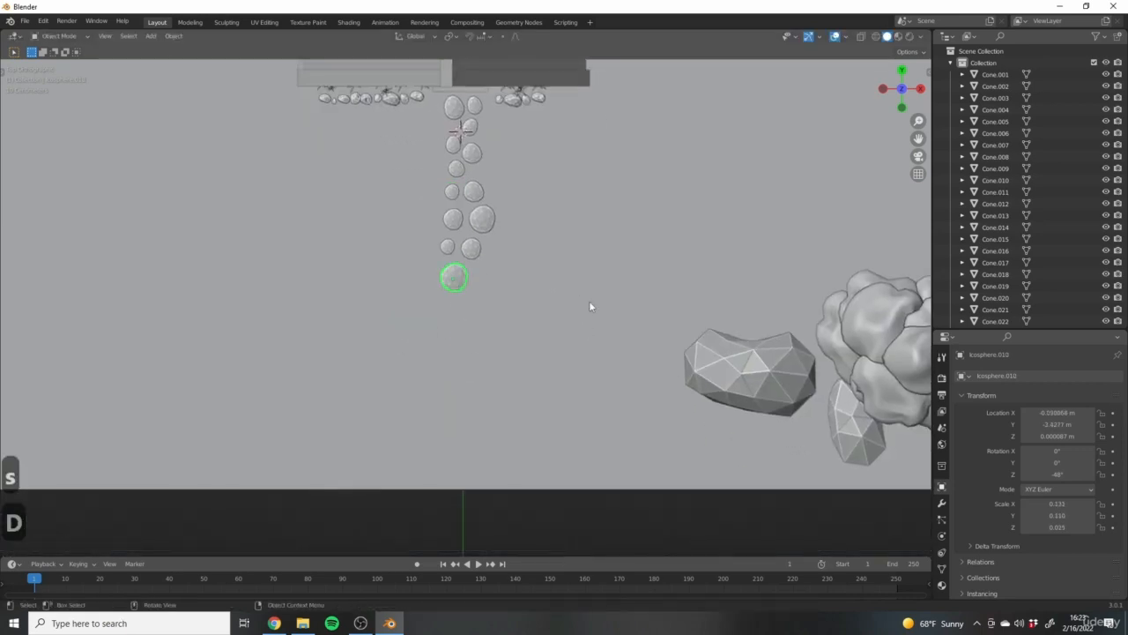
scroll(564, 313, up, 3)
key(7)
key(shift+d)
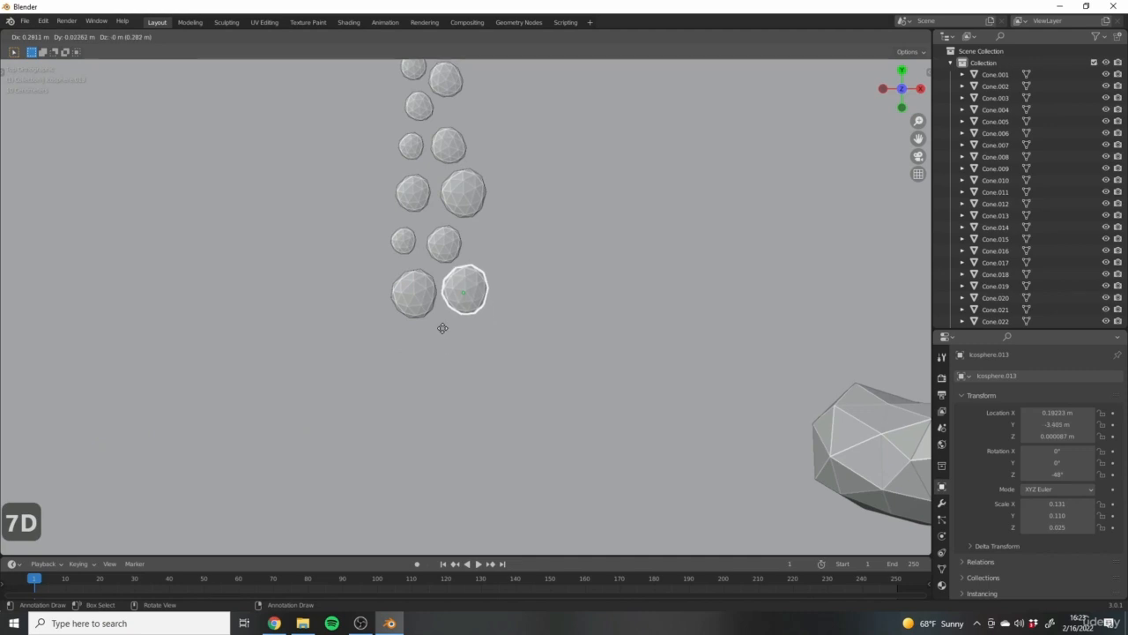
click(445, 325)
Reshape the new large end stone by pulling its inner edge toward the middle of the path with proportional editing.
scroll(476, 229, up, 4)
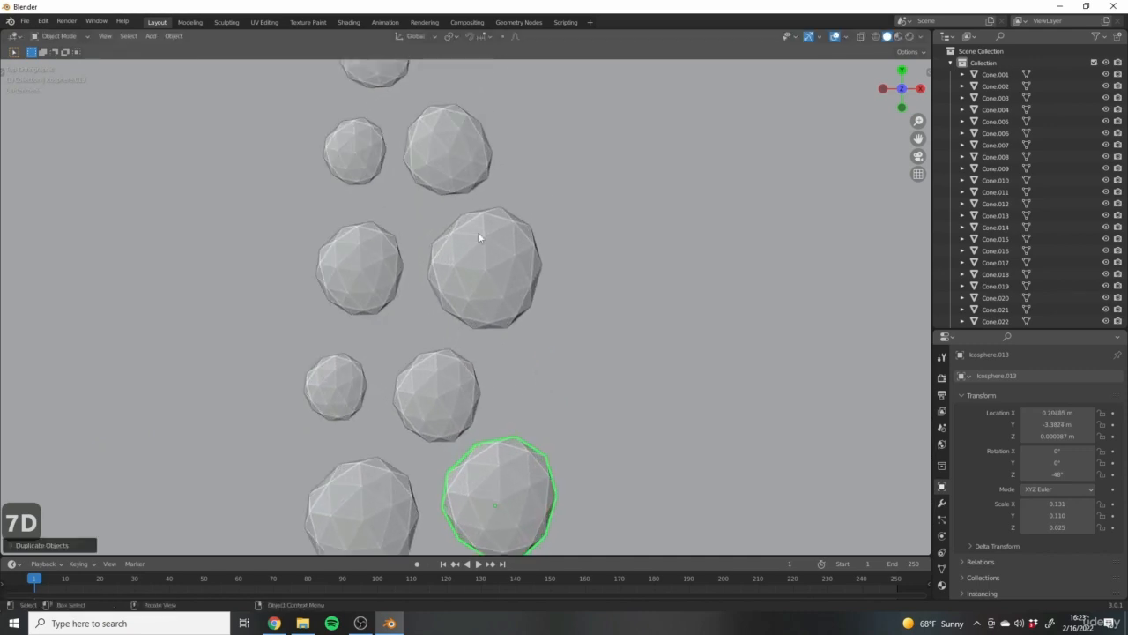
scroll(448, 185, down, 3)
key(Tab)
scroll(547, 307, down, 3)
key(Tab)
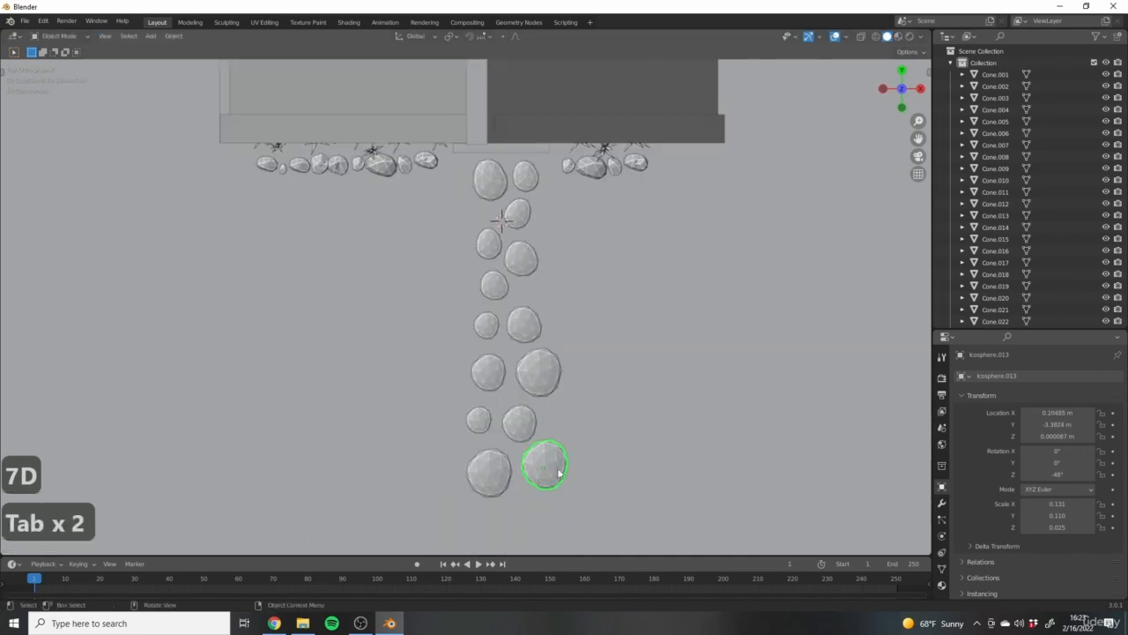
scroll(547, 458, up, 6)
key(Tab)
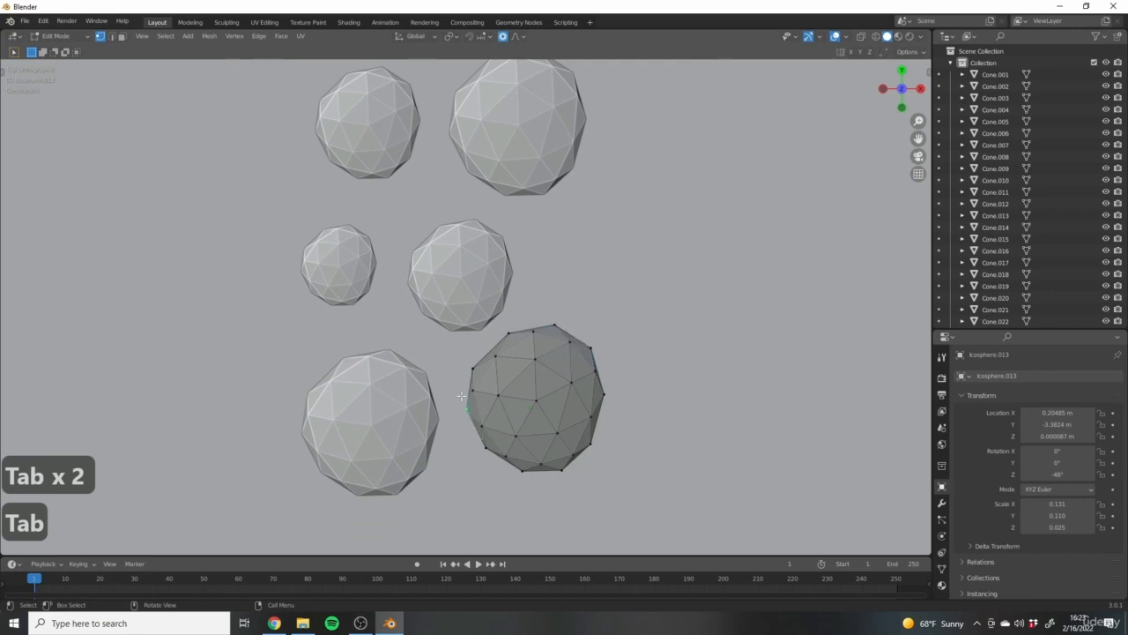
key(g)
click(447, 392)
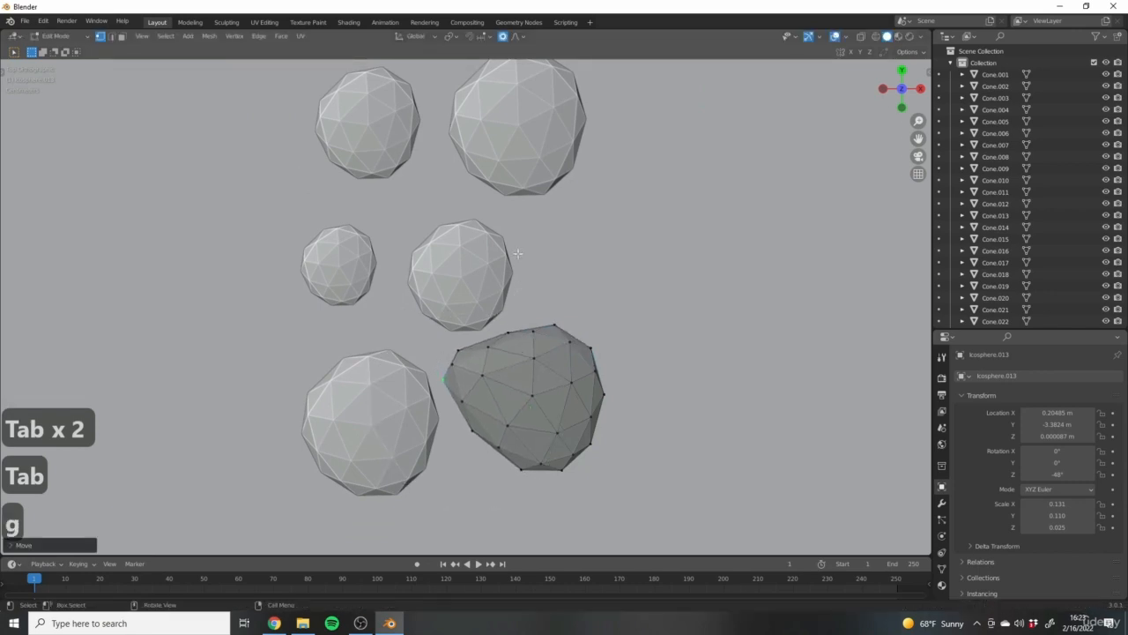
Reshape the stone just above it, stretching its outer side outward and its lower inner corner slightly away from the house.
key(Tab)
click(493, 268)
key(Tab)
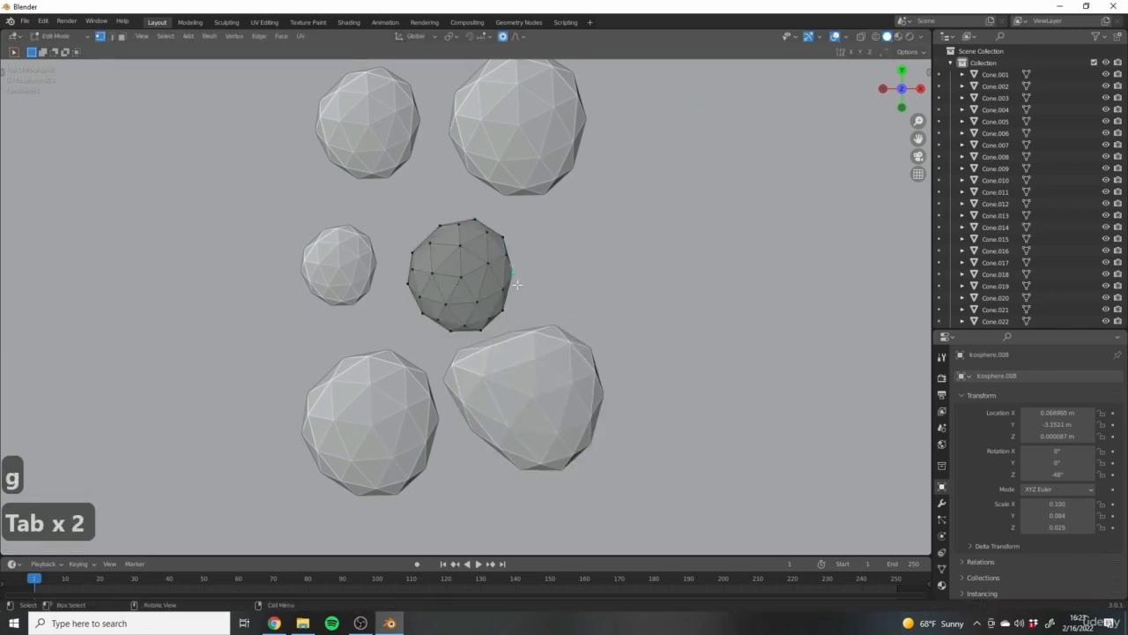
key(g)
click(554, 289)
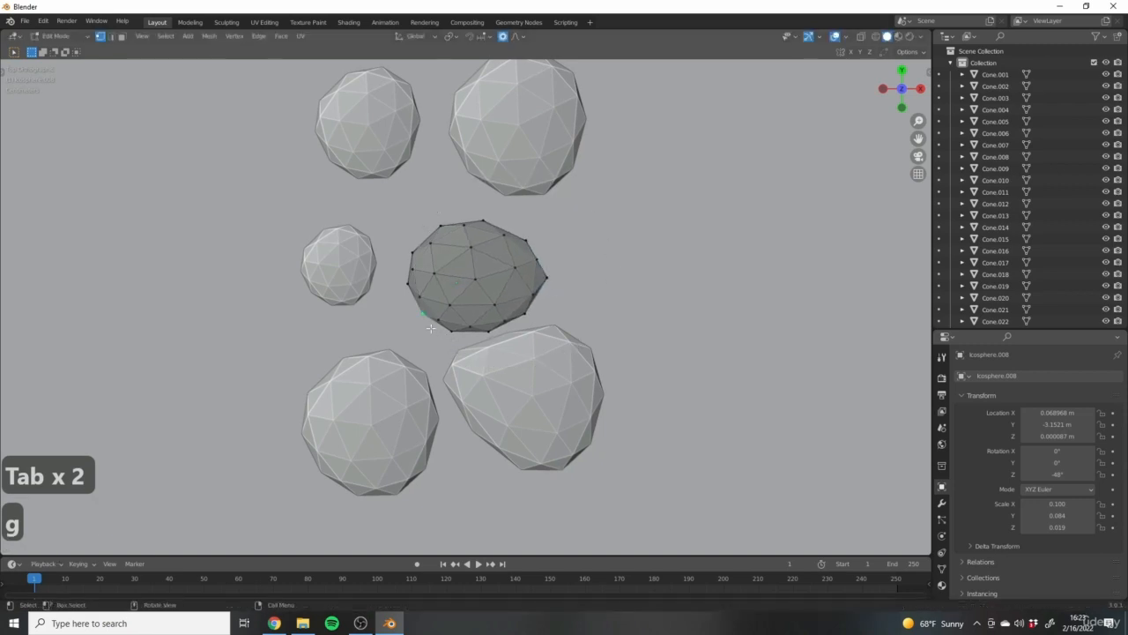
key(g)
click(429, 324)
Reshape the other large end stone by pulling its upper inner corner toward the house.
key(Tab)
click(429, 405)
key(Tab)
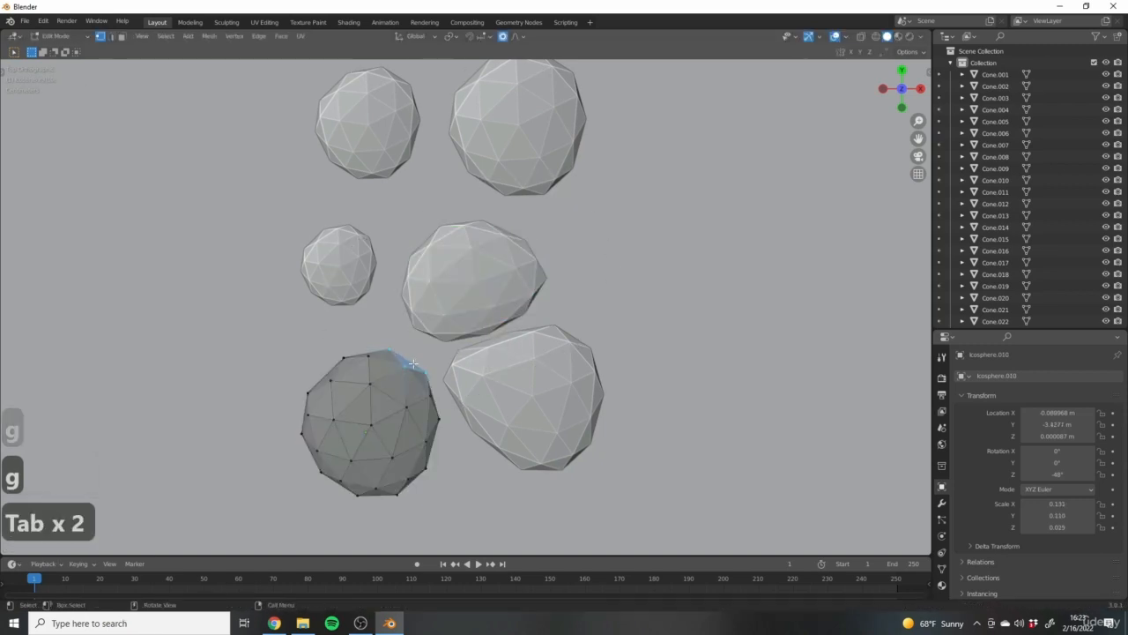
key(g)
click(381, 346)
Stretch the small stone in the second-to-last row into an oval by pulling its lower inner edge toward the path's far end.
key(Tab)
click(342, 265)
key(Tab)
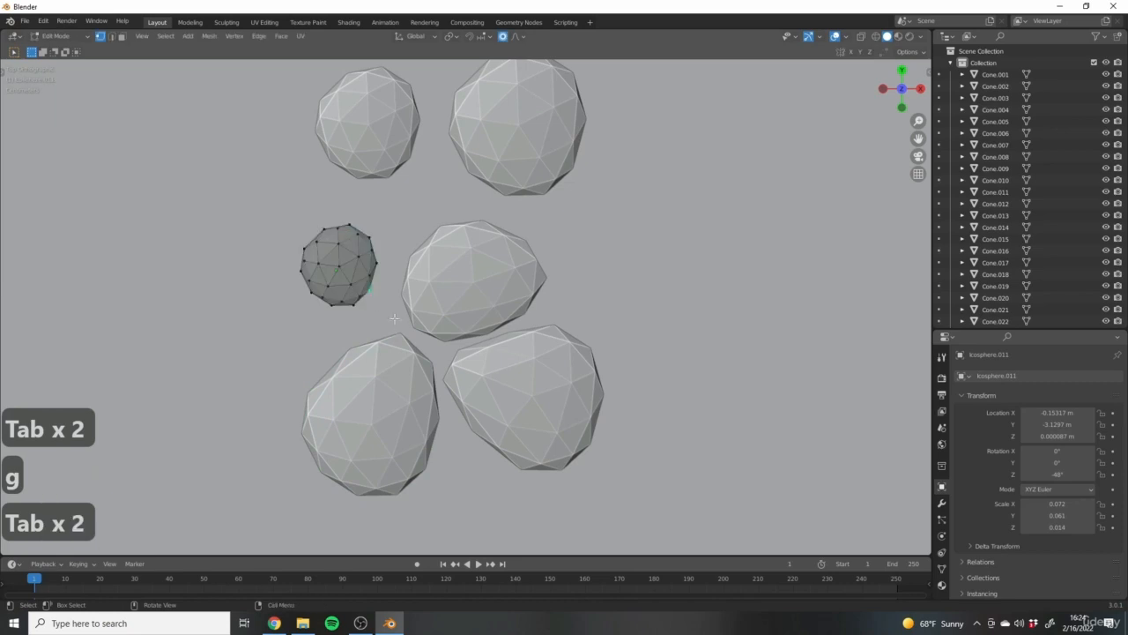
key(g)
click(396, 333)
key(Tab)
Lengthen the next stone up on the same side by pulling its lower edge toward the far end of the path.
shift+middle_drag(379, 126, 388, 187)
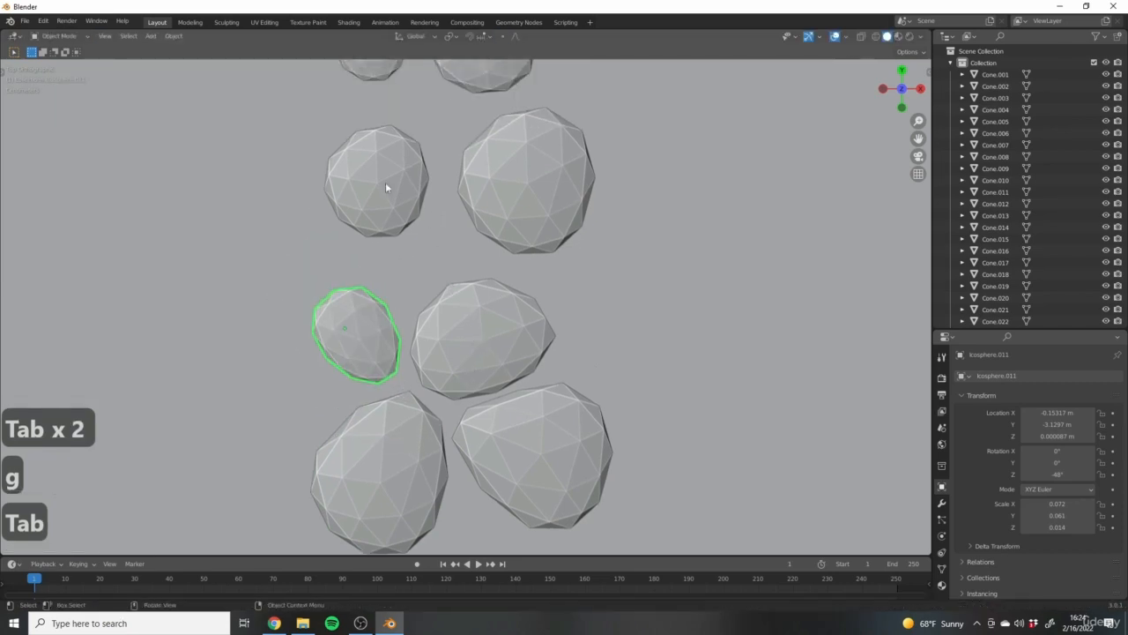
click(387, 187)
key(Tab)
shift+middle_drag(422, 224, 427, 281)
key(g)
click(396, 322)
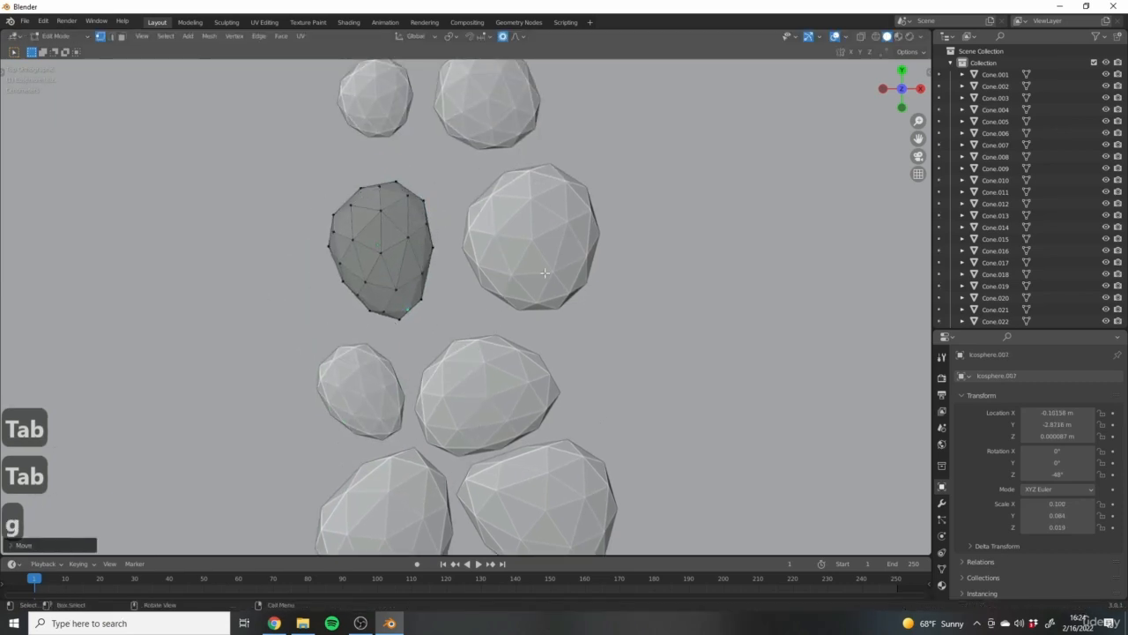
Reshape the largest stone beside it by pulling its lower inner corner out toward the gap.
key(Tab)
click(489, 287)
key(Tab)
key(g)
click(450, 311)
key(Tab)
Reshape the small stone in the next row up into a tall egg shape, pulling its lower corners outward and its upper side inward.
scroll(462, 308, down, 4)
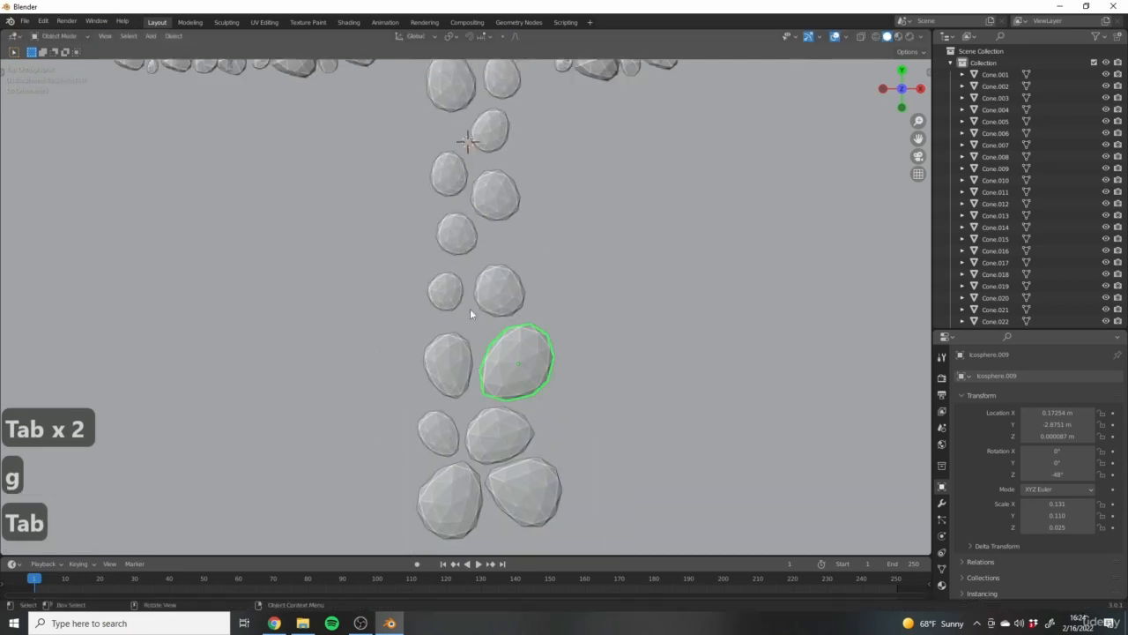
scroll(470, 310, up, 5)
click(434, 292)
key(Tab)
click(437, 306)
key(g)
click(462, 326)
click(387, 309)
key(g)
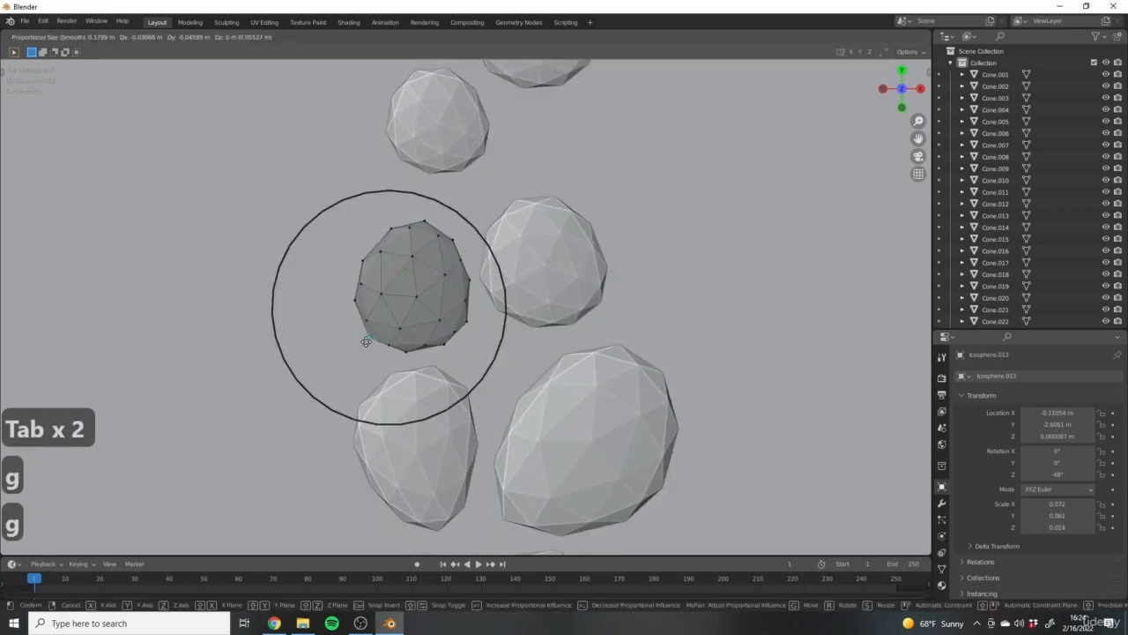
click(370, 345)
click(395, 254)
key(g)
key(g)
click(446, 272)
Widen the stone beside the egg-shaped one by pulling its upper inner edge and lower inner corner outward.
key(Tab)
click(551, 296)
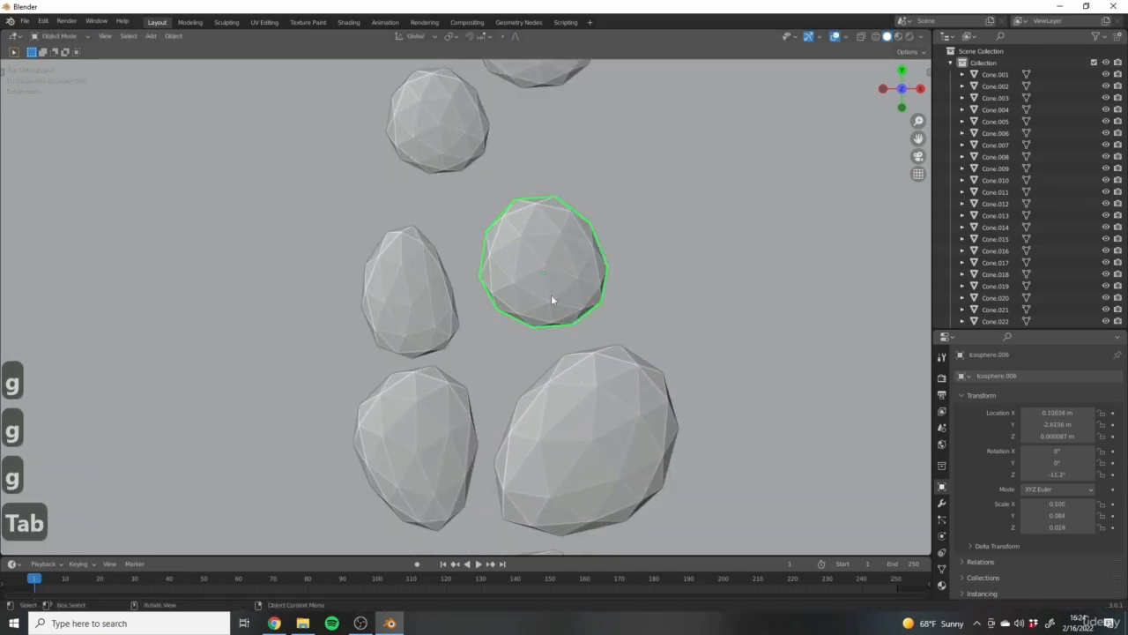
key(Tab)
click(485, 232)
key(g)
click(470, 235)
click(512, 315)
key(g)
click(501, 331)
shift+middle_drag(499, 331, 458, 432)
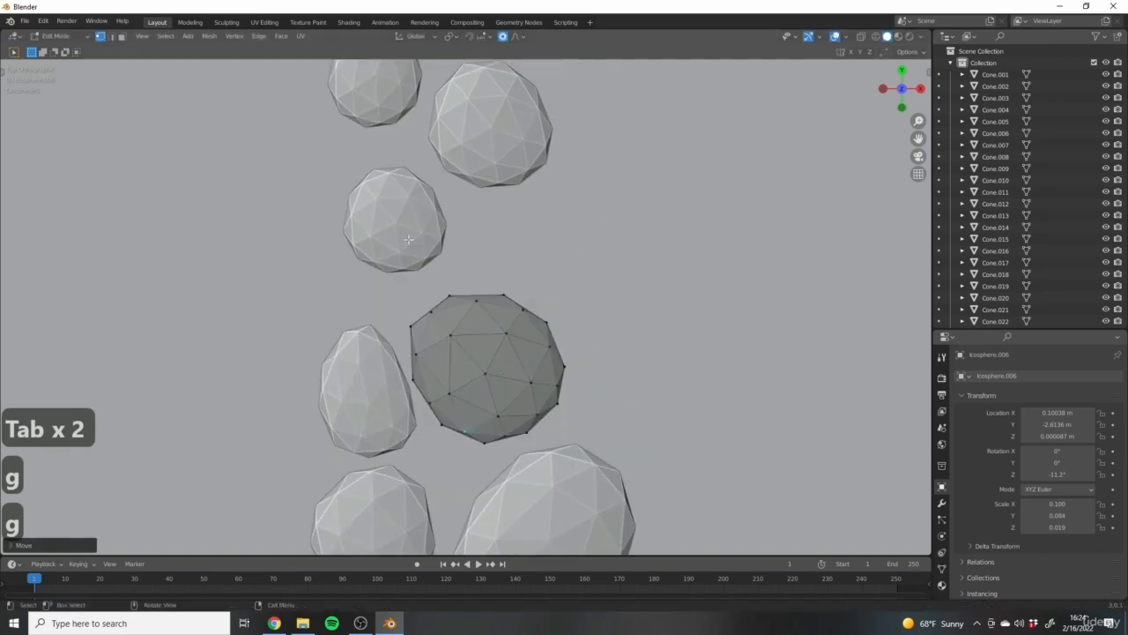
Lengthen the single stone in the following row by pulling its lower edge and lower outer corner toward the far end.
key(Tab)
click(481, 300)
key(Tab)
click(491, 289)
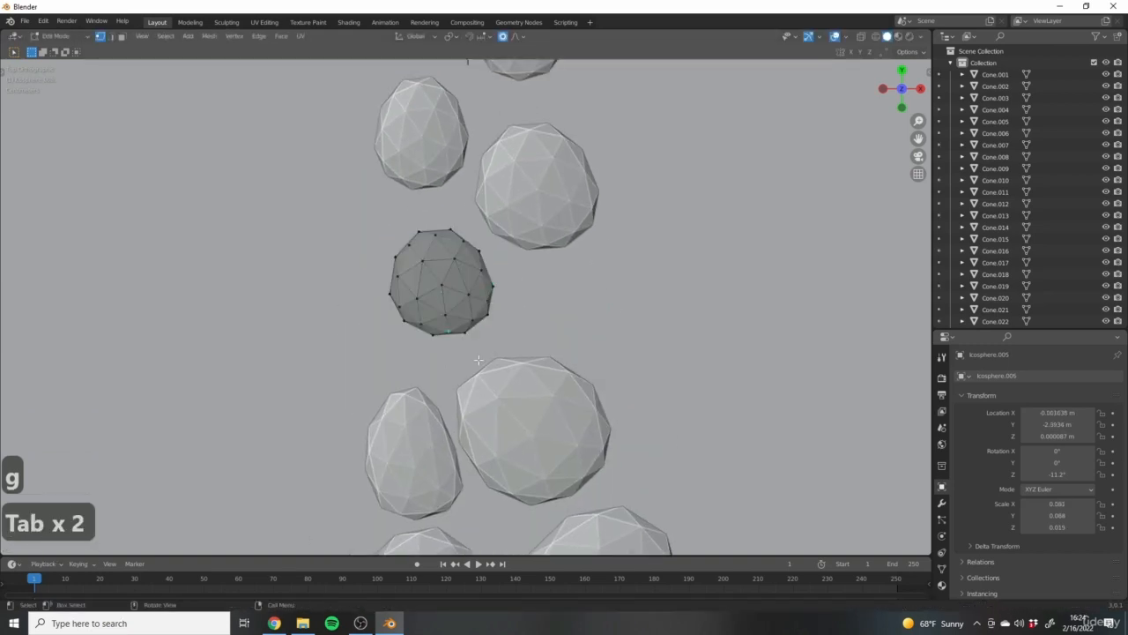
key(g)
click(477, 385)
click(404, 332)
key(g)
click(399, 347)
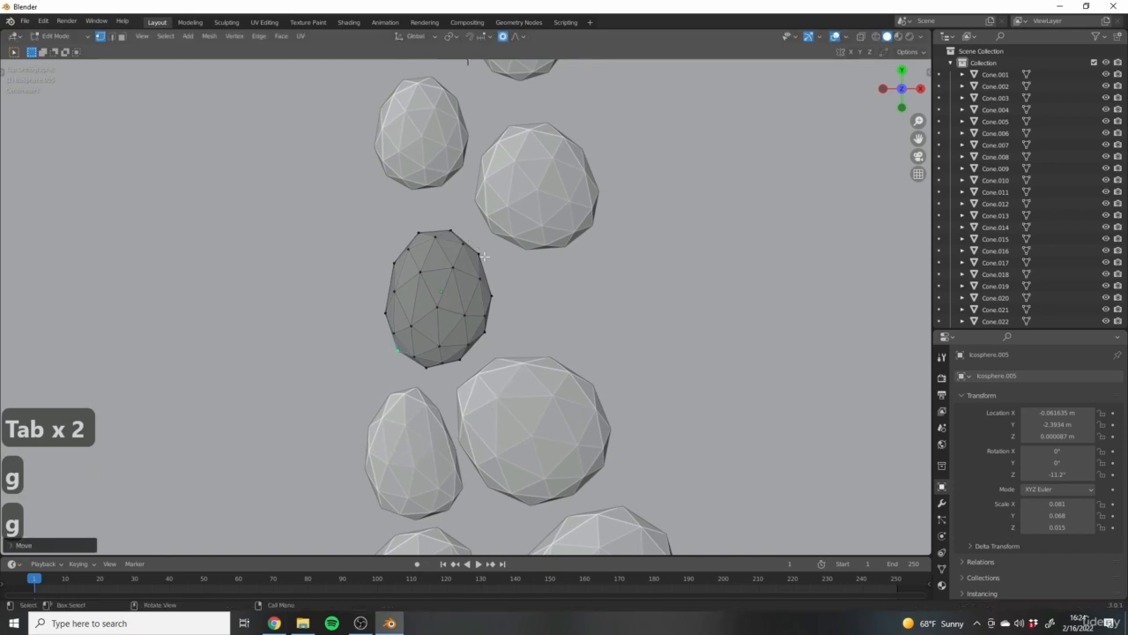
Stretch the next larger stone toward the house by pulling its lower edge down into a long oval.
key(Tab)
shift+middle_drag(529, 176, 519, 252)
click(516, 256)
key(Tab)
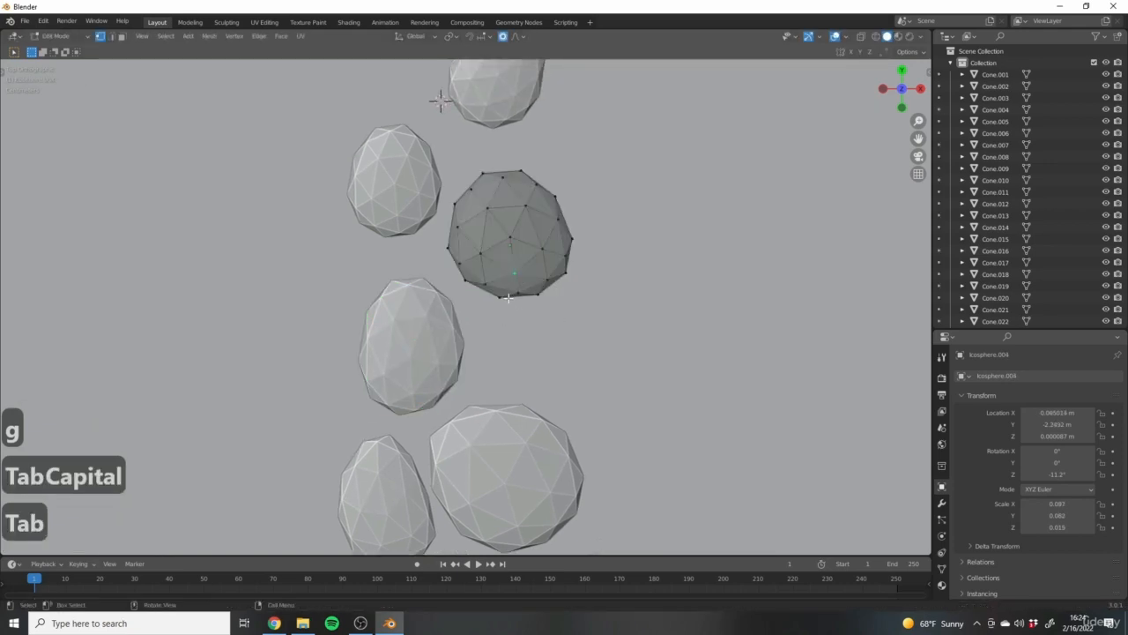
key(g)
click(529, 342)
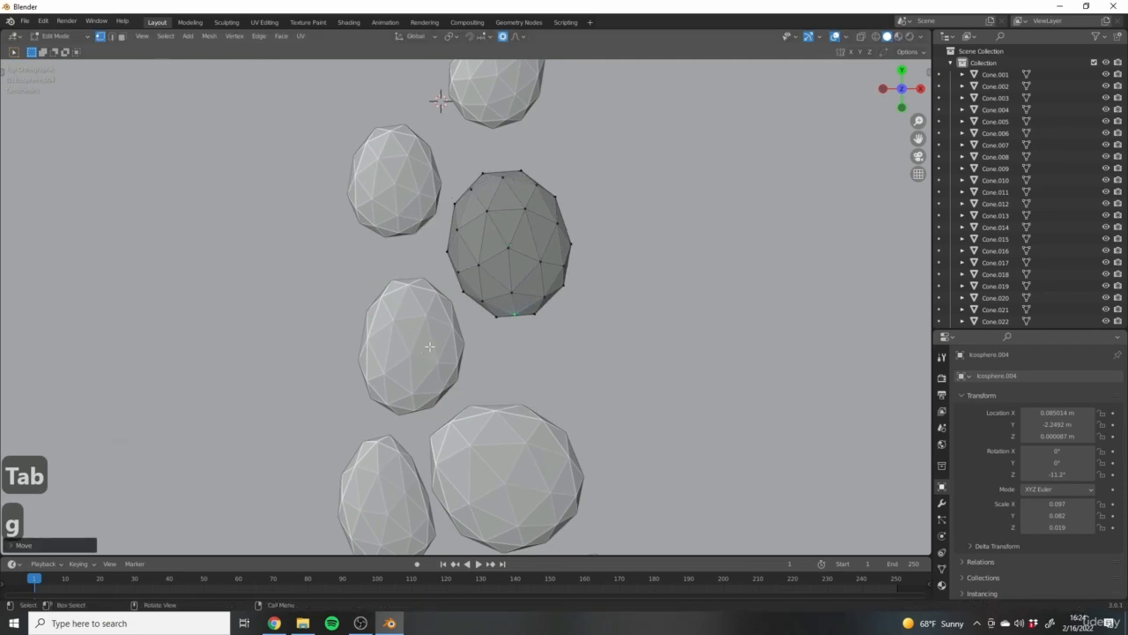
Duplicate the egg-shaped stone into the opposite gap, rotate it to 36.4° around Z and shrink it to about 0.048 in X and 0.040 in Y.
key(Tab)
click(444, 480)
key(shift+d)
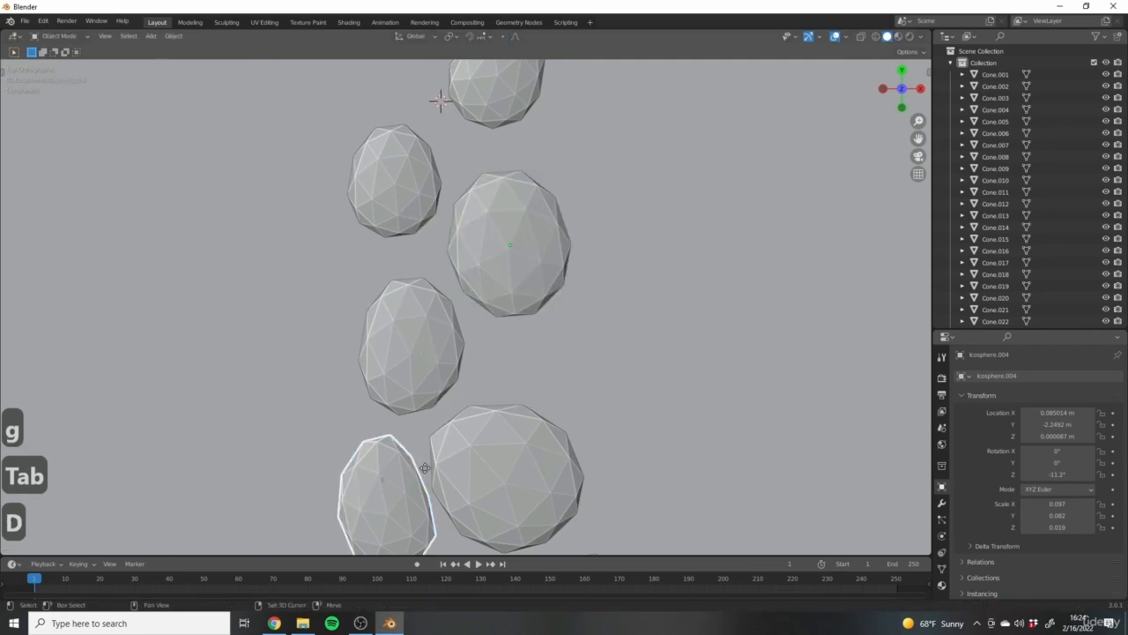
click(585, 360)
key(r)
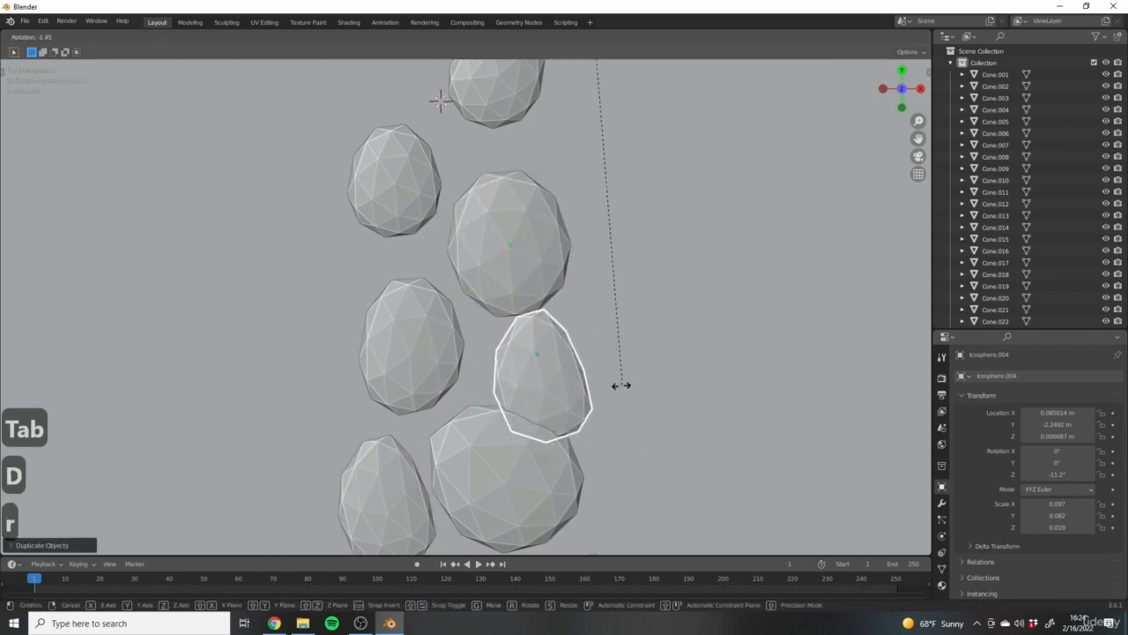
click(574, 353)
key(r)
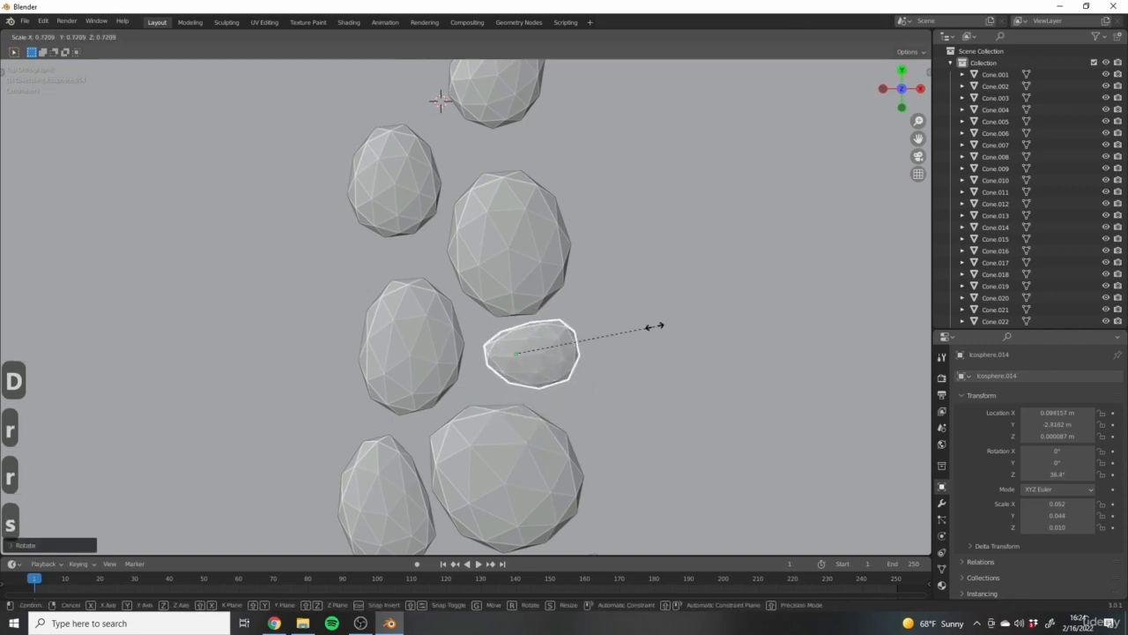
click(659, 344)
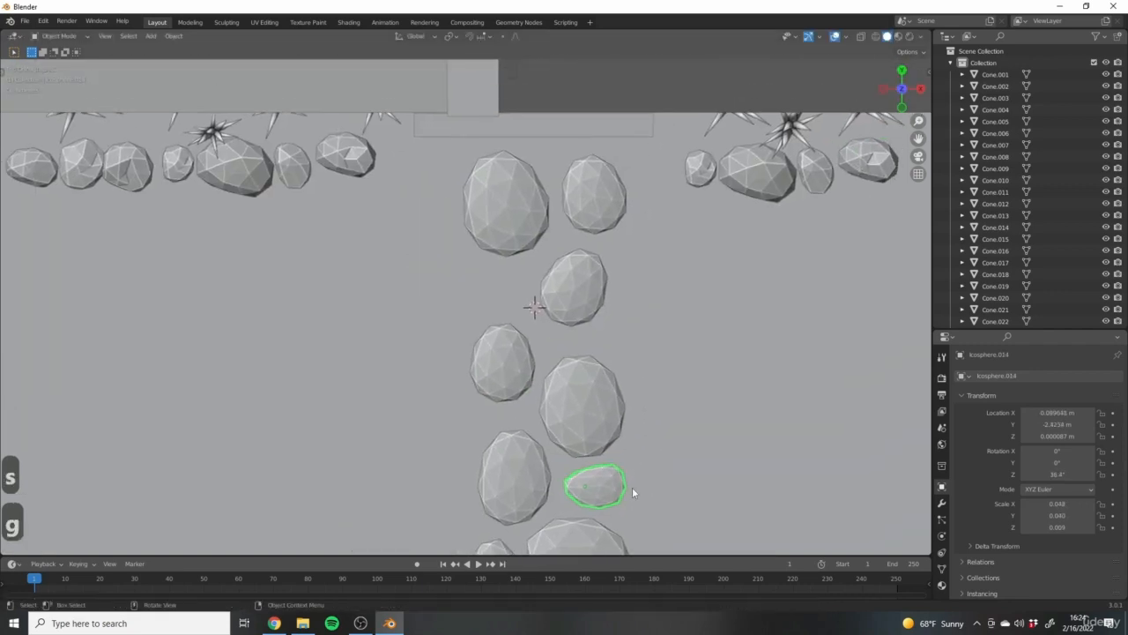
Duplicate the small rotated stone into the gap near the porch steps, between the first stones of the path.
key(shift+d)
click(536, 299)
scroll(629, 373, down, 5)
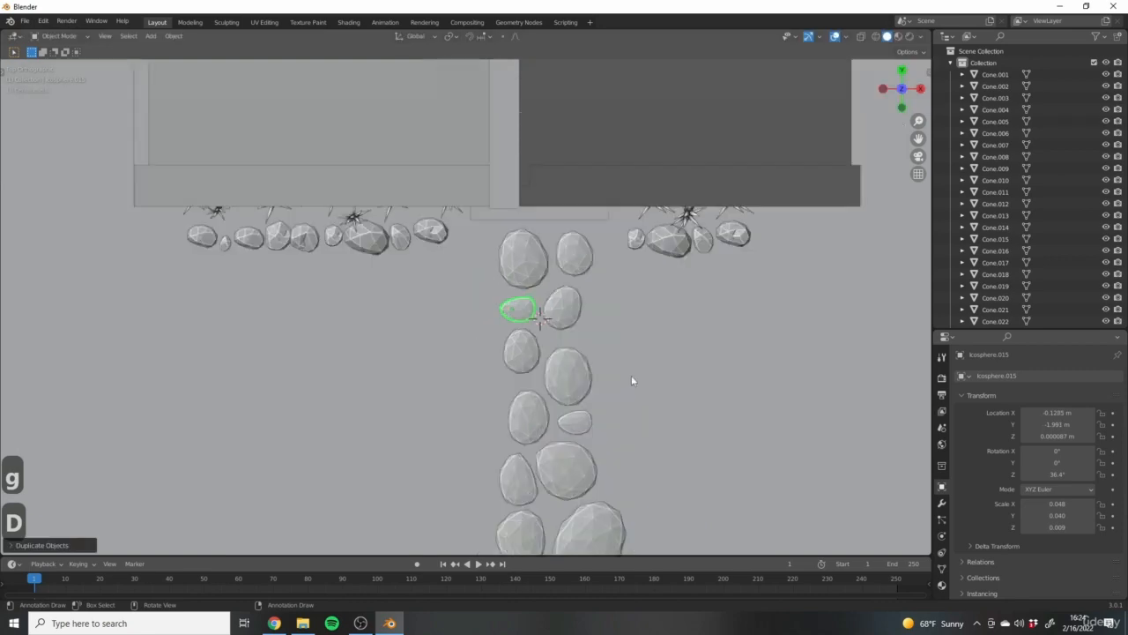
Delete the duplicate ground plane Ground.001 that overlaps the yard's ground.
middle_drag(561, 215, 472, 302)
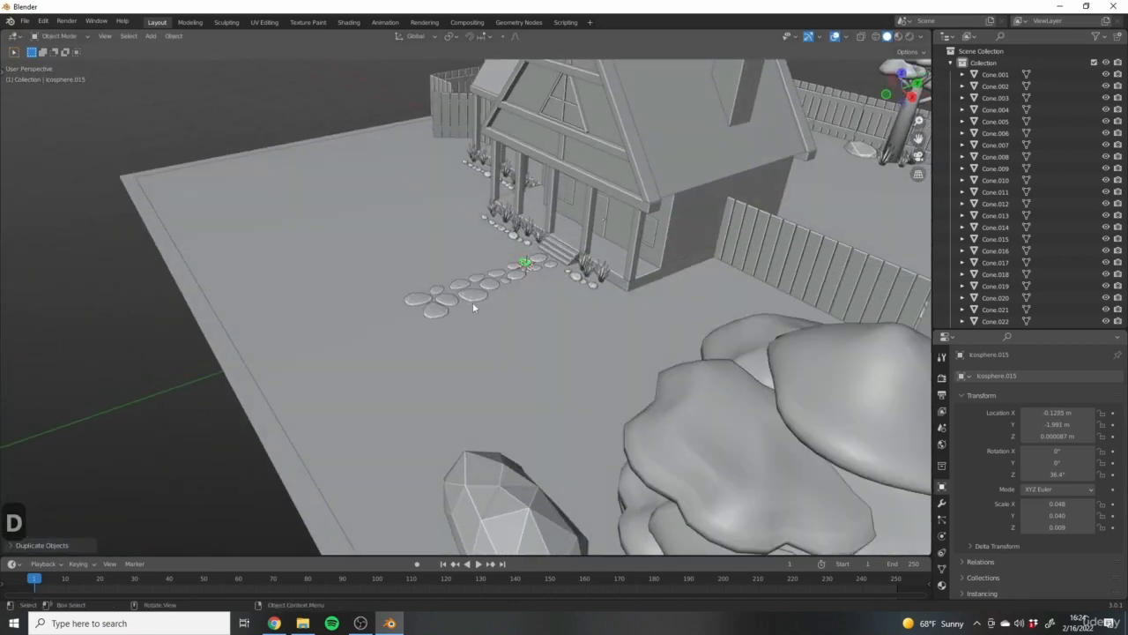
click(270, 292)
scroll(290, 304, down, 5)
middle_drag(320, 319, 554, 385)
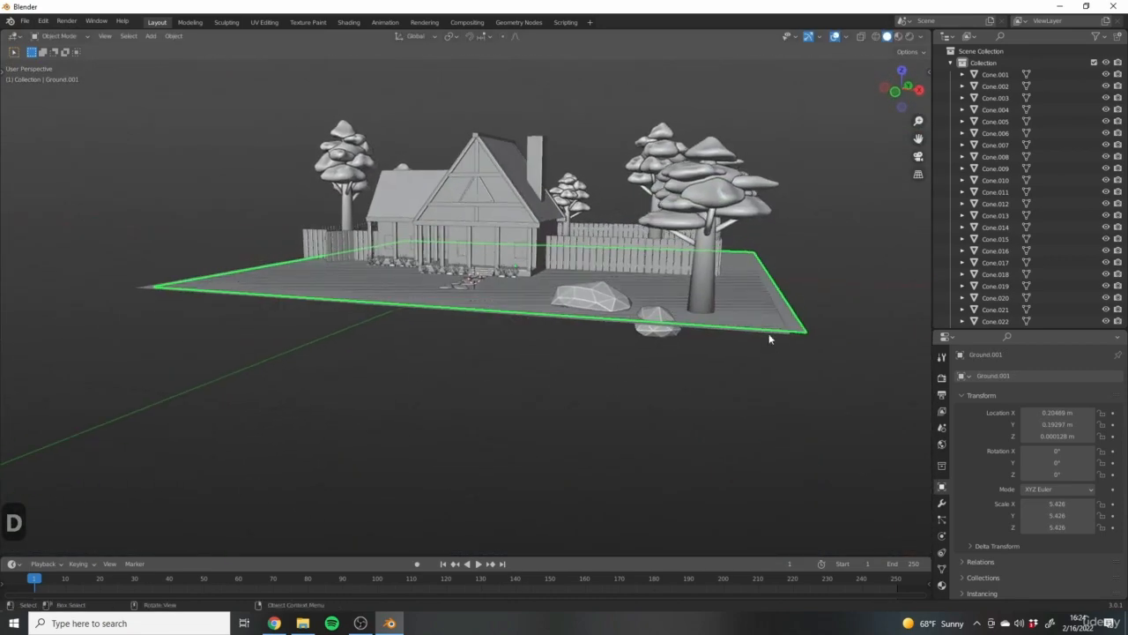
middle_drag(788, 329, 732, 414)
key(Delete)
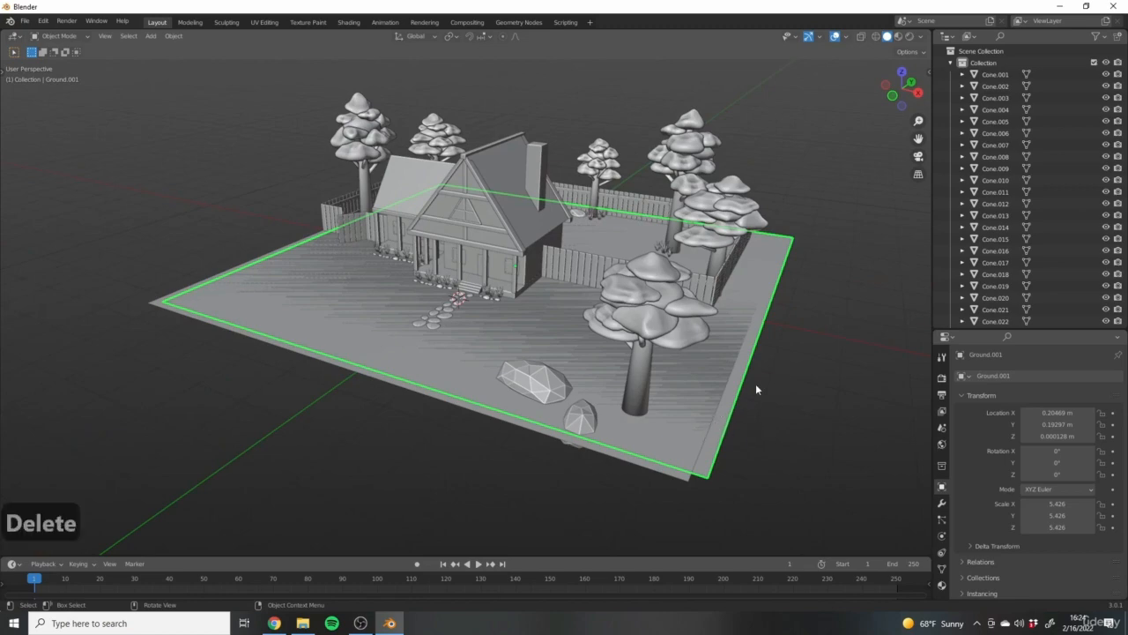
Select all the stepping stones of the path and rotate them together by 180° around Z.
middle_drag(425, 354, 551, 379)
scroll(551, 379, up, 4)
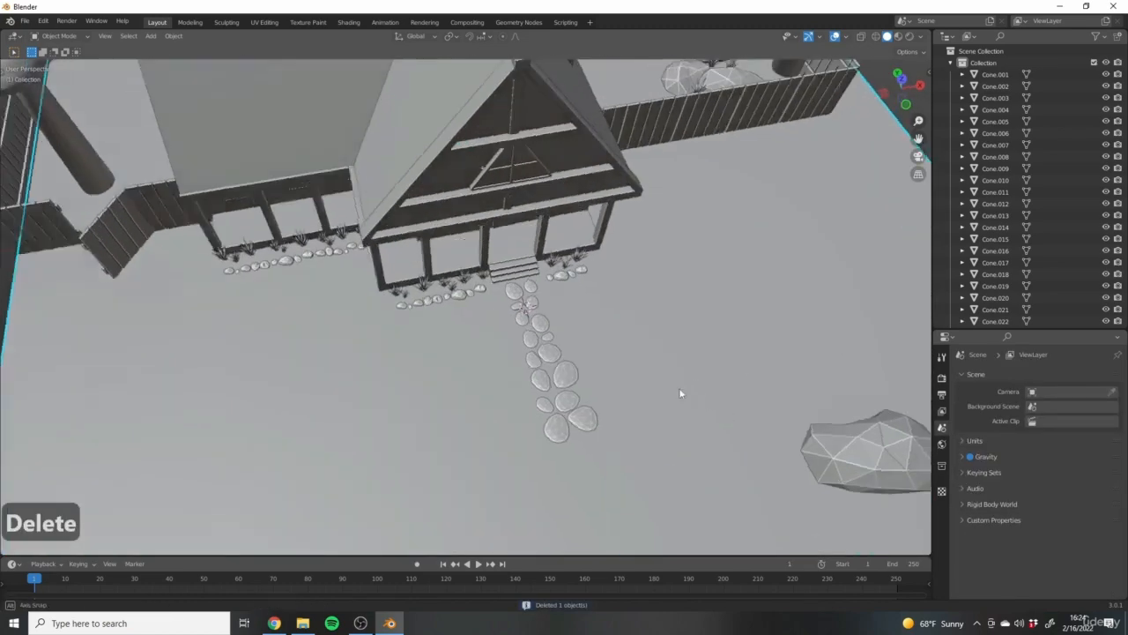
middle_drag(680, 390, 598, 365)
middle_drag(353, 386, 529, 335)
click(363, 248)
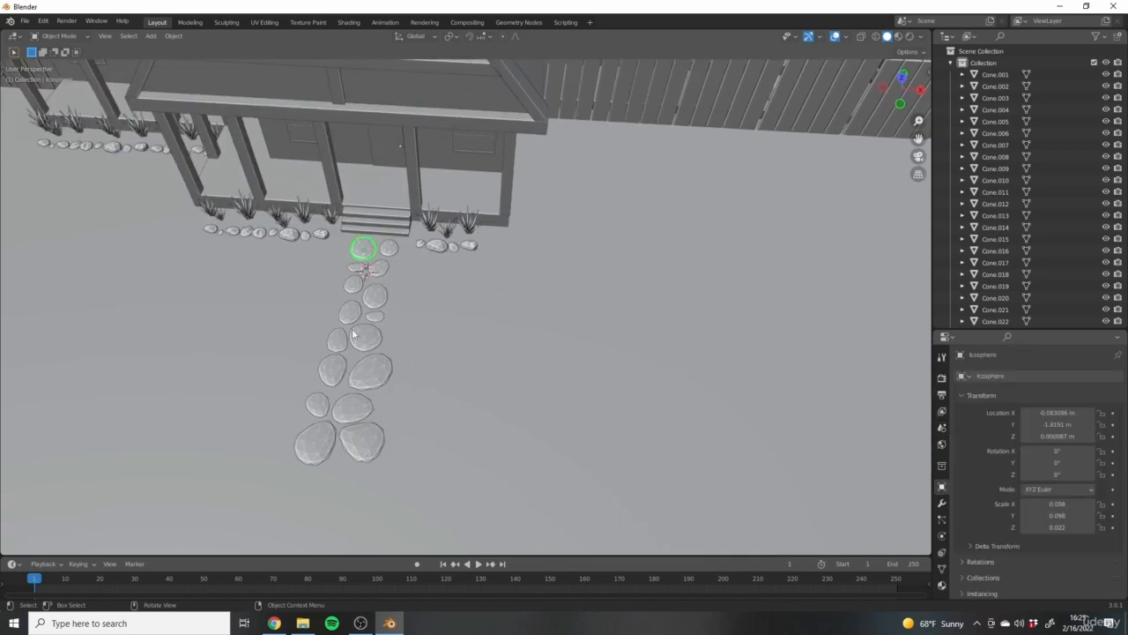
middle_drag(353, 333, 408, 455)
key(1)
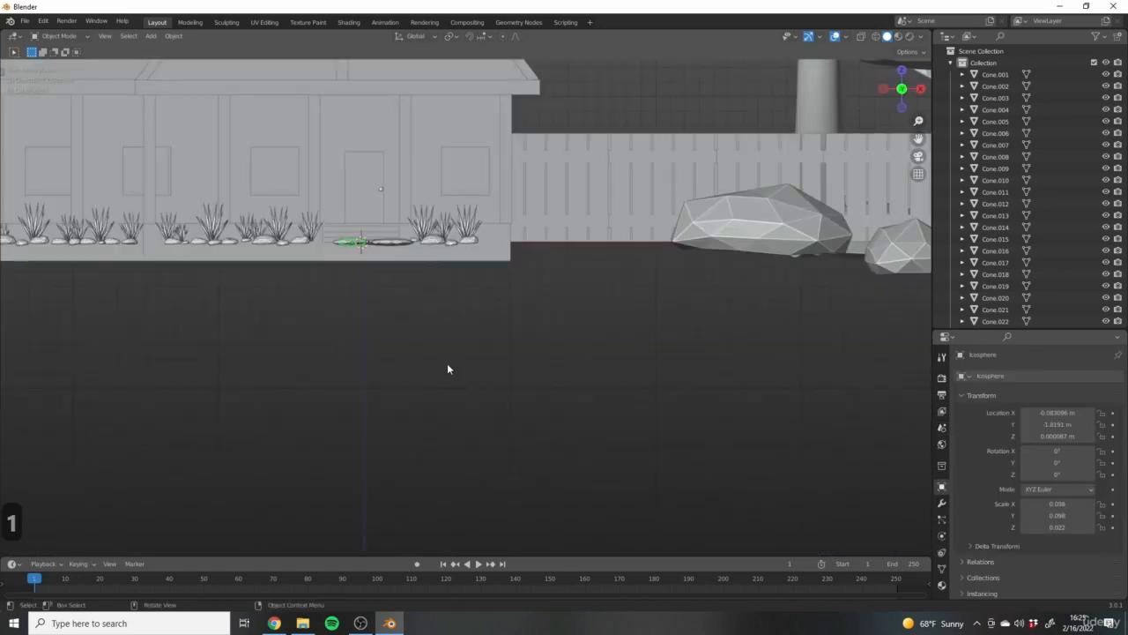
key(7)
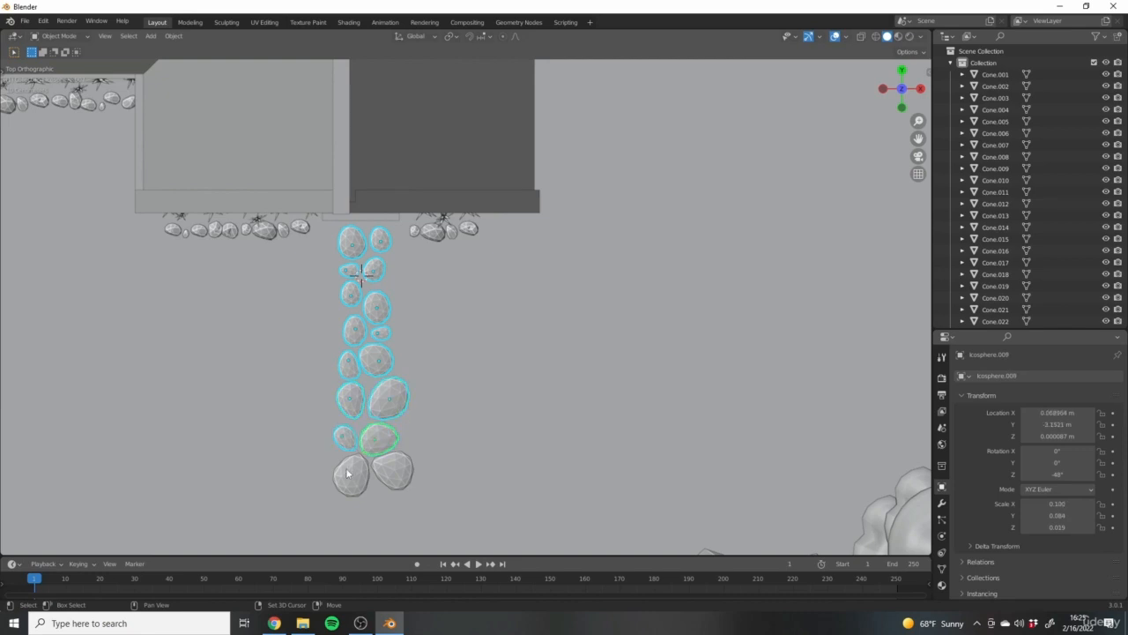
scroll(441, 431, down, 1)
text(r)
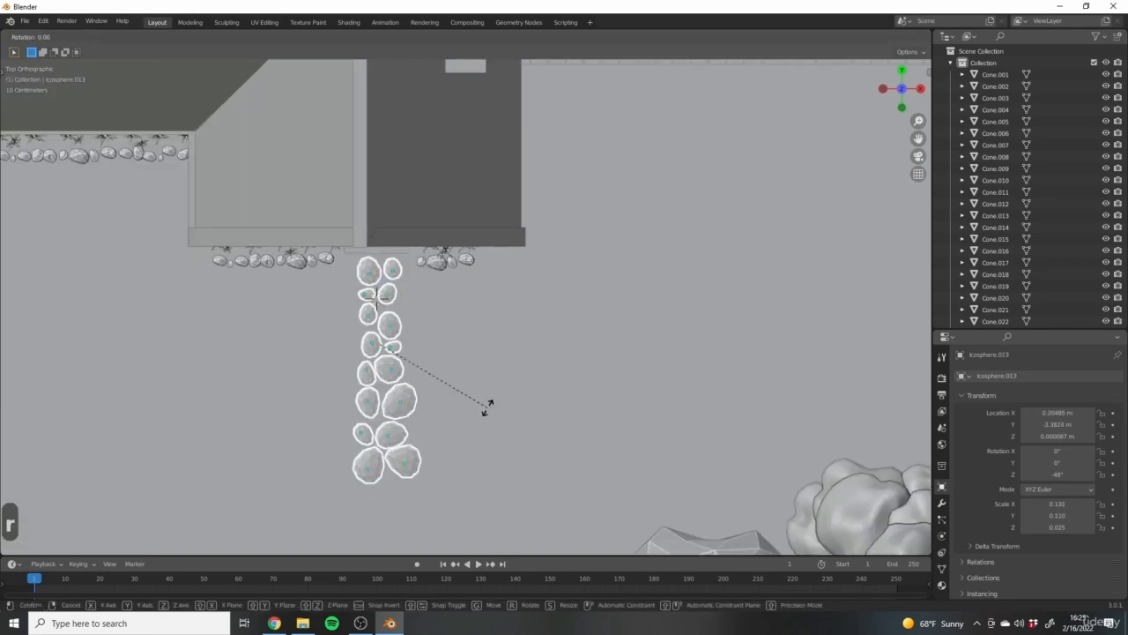
text(z180)
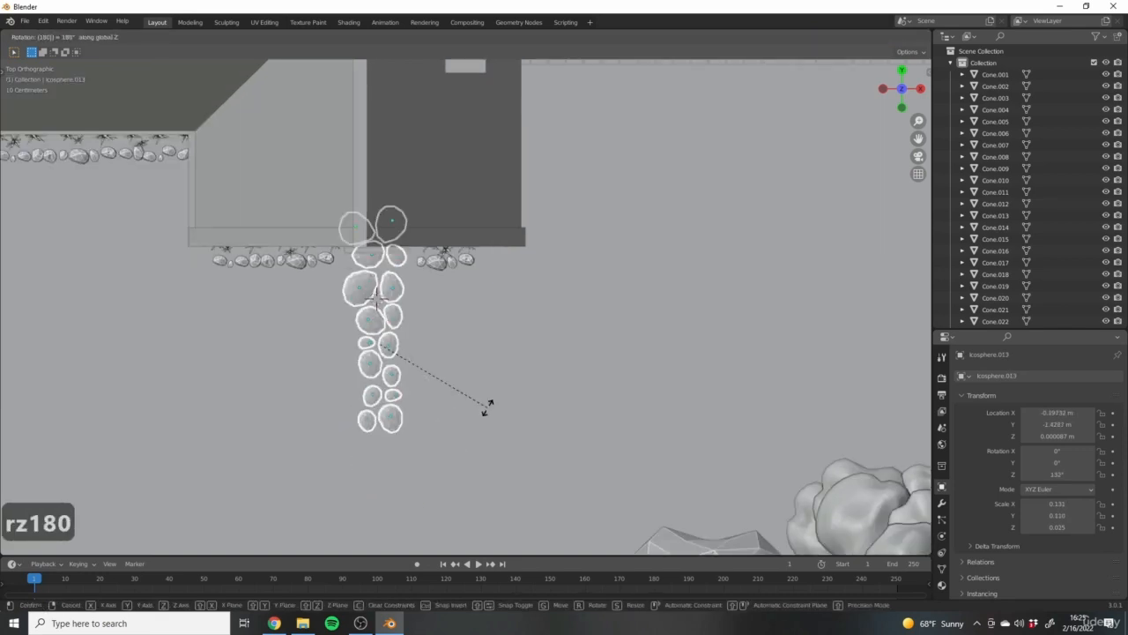
click(428, 311)
Move the rotated path along Y away from the house until its large stones start at the porch steps.
key(g)
key(y)
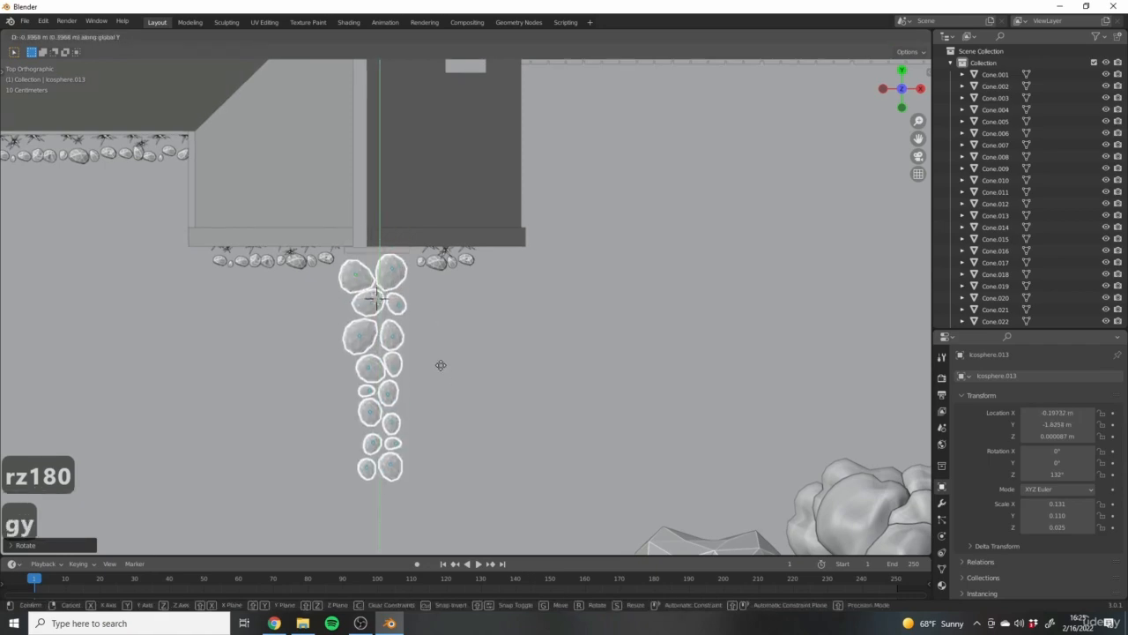
click(441, 365)
middle_drag(440, 365, 375, 296)
click(497, 461)
Duplicate the small stone in the path's second row from the porch and place the copy at the row's opposite end.
middle_drag(497, 460, 565, 363)
scroll(366, 379, down, 3)
scroll(515, 344, up, 4)
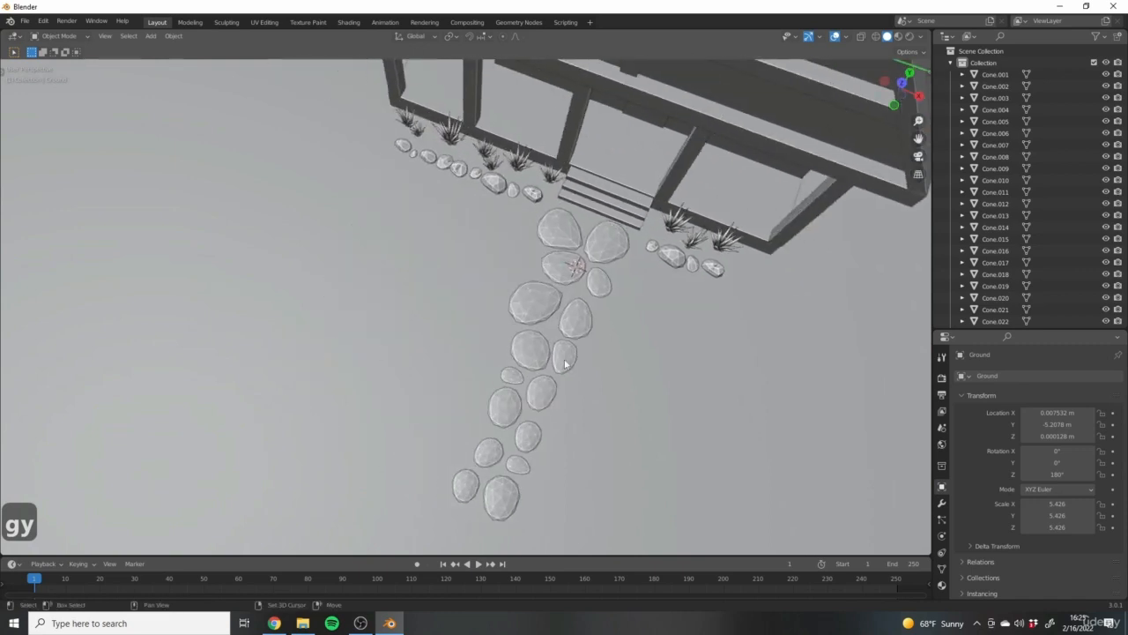
click(562, 262)
middle_drag(561, 262, 428, 293)
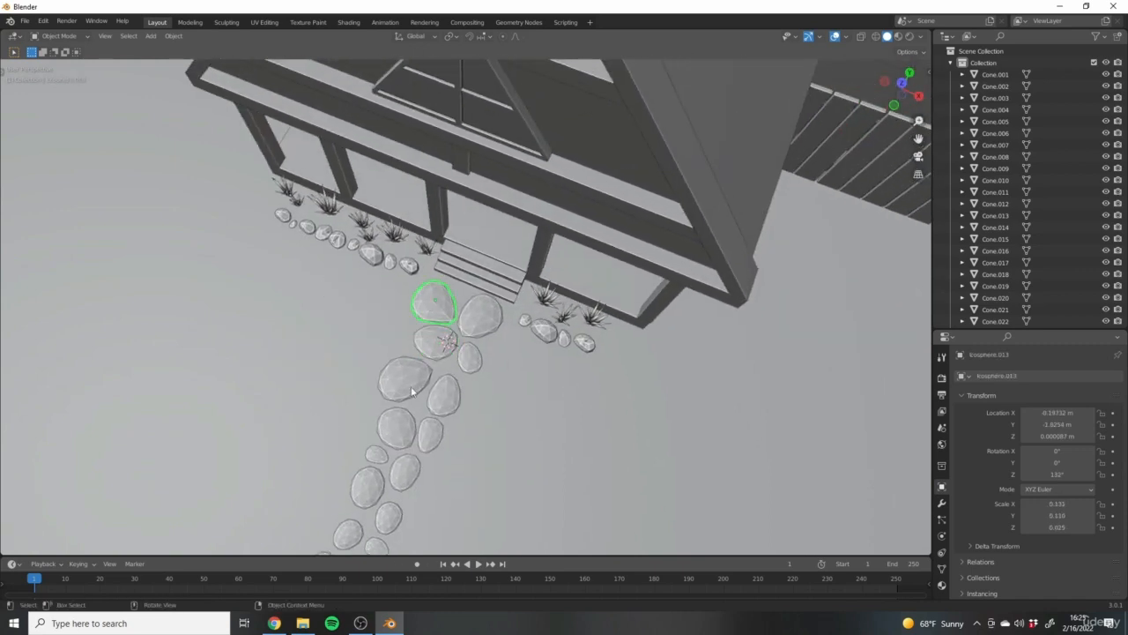
key(KP_7)
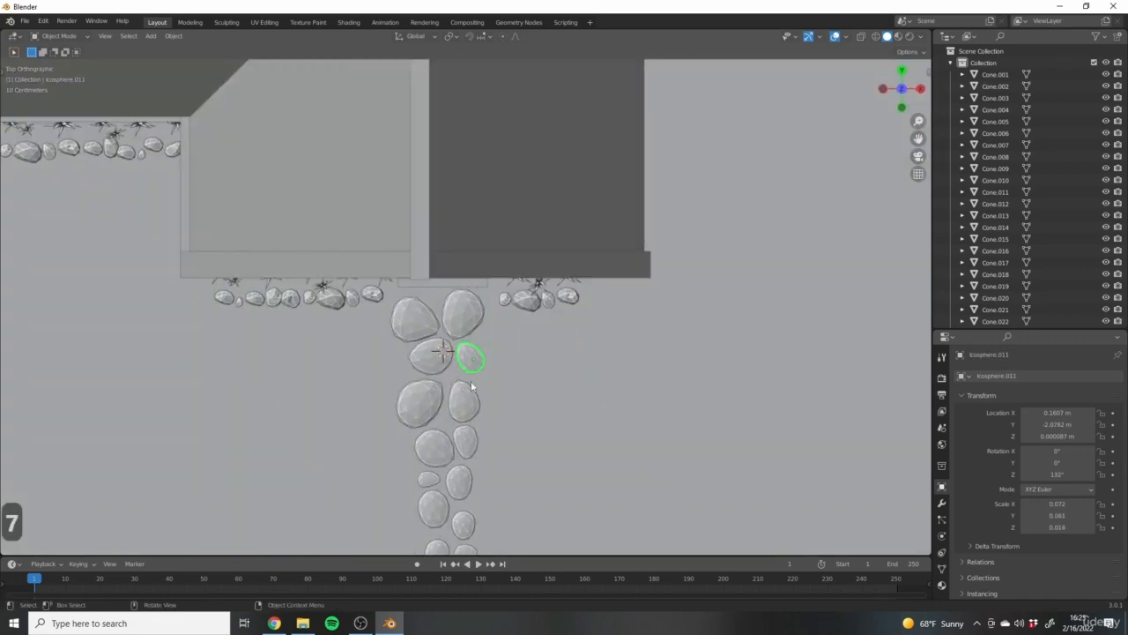
key(shift+d)
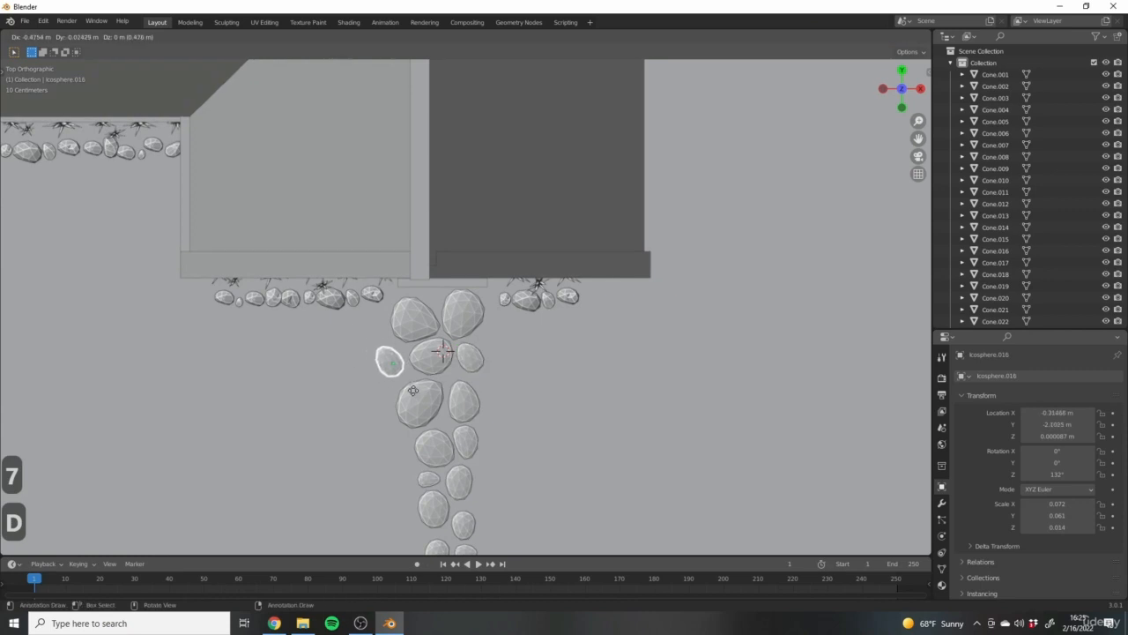
click(412, 388)
Duplicate the small stone beside the middle of the path, enlarge it to about 0.094 by 0.079 and rotate it to 103° around Z.
scroll(564, 379, down, 3)
scroll(529, 405, up, 4)
key(shift+d)
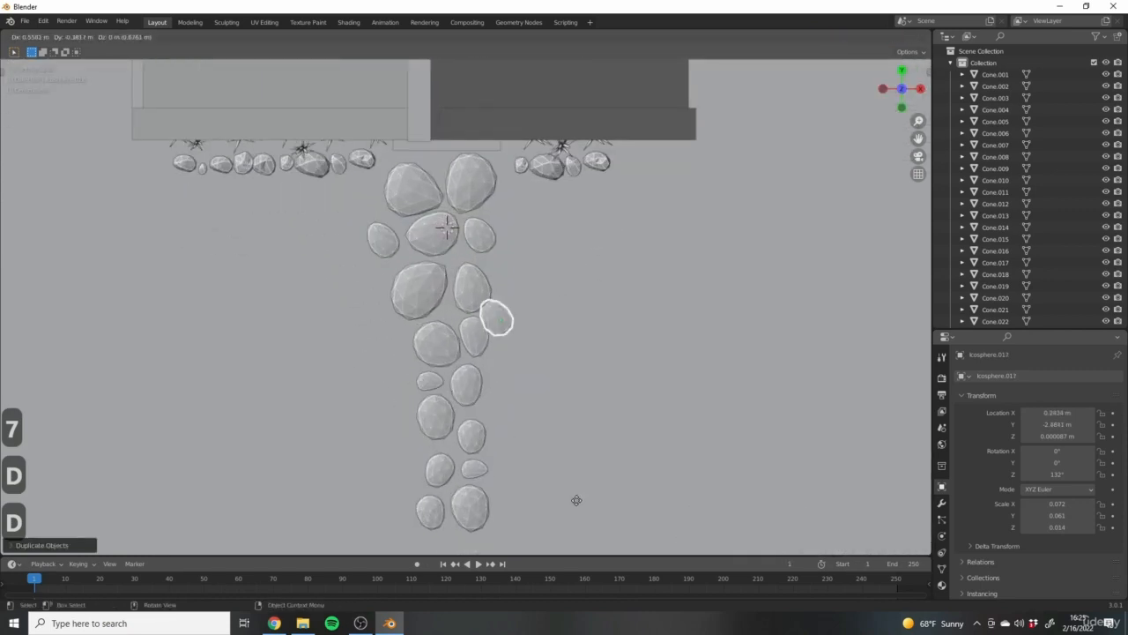
click(538, 506)
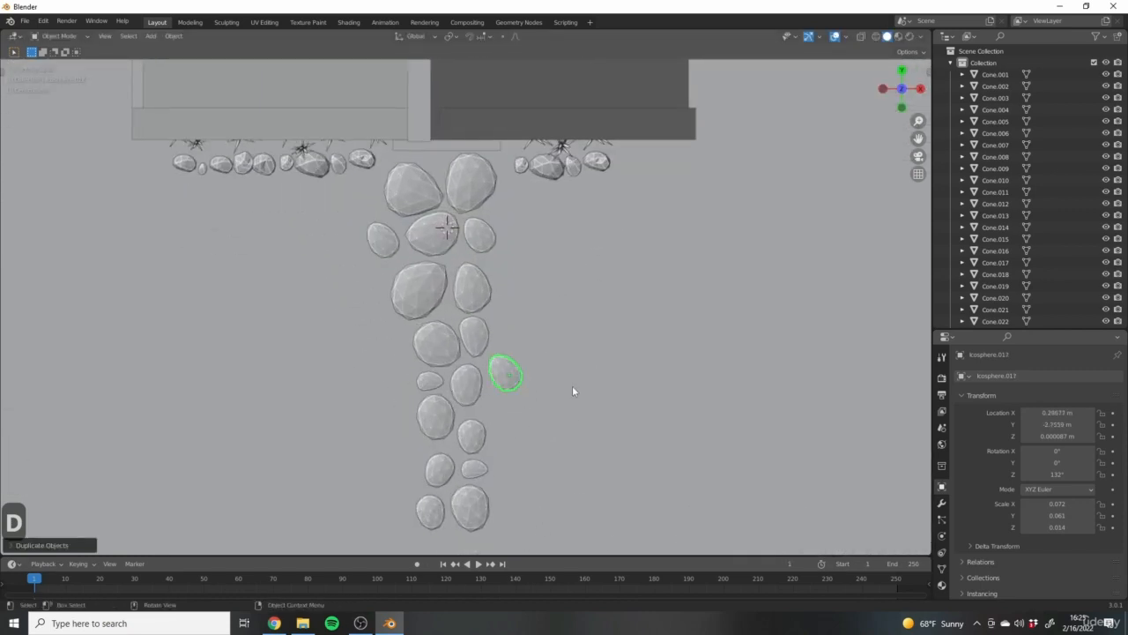
key(s)
click(593, 402)
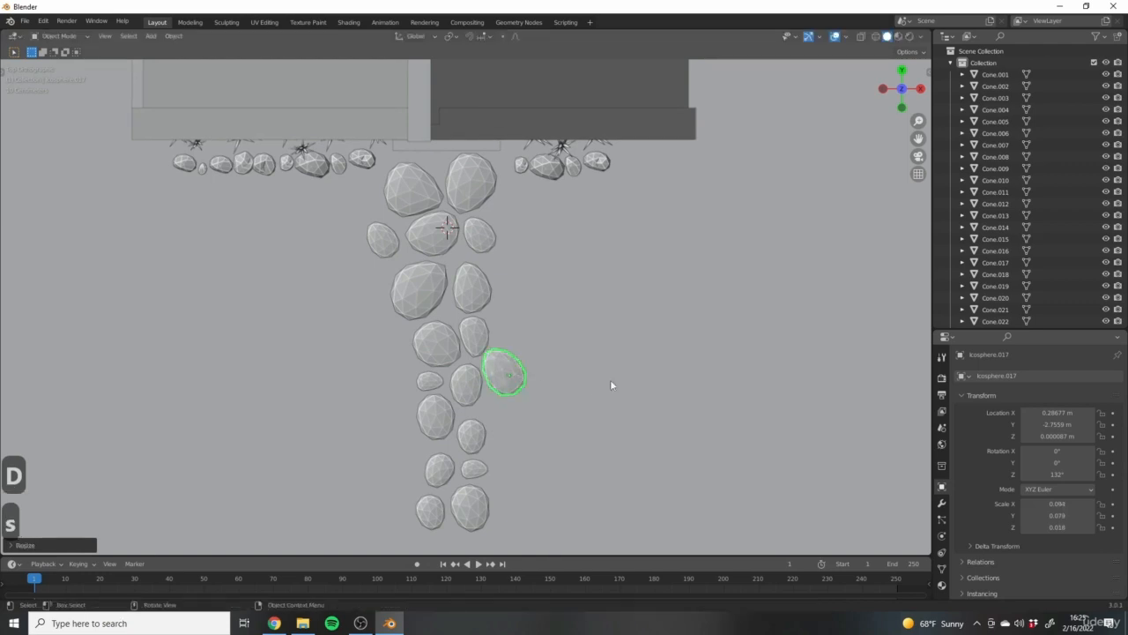
key(r)
key(z)
click(579, 434)
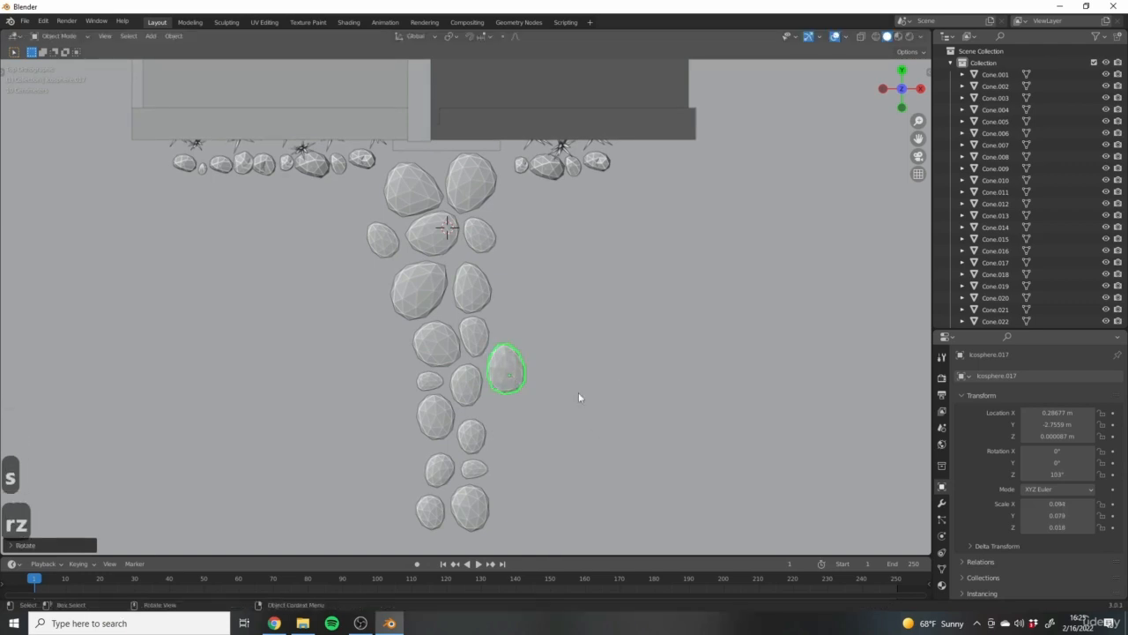
key(g)
click(575, 431)
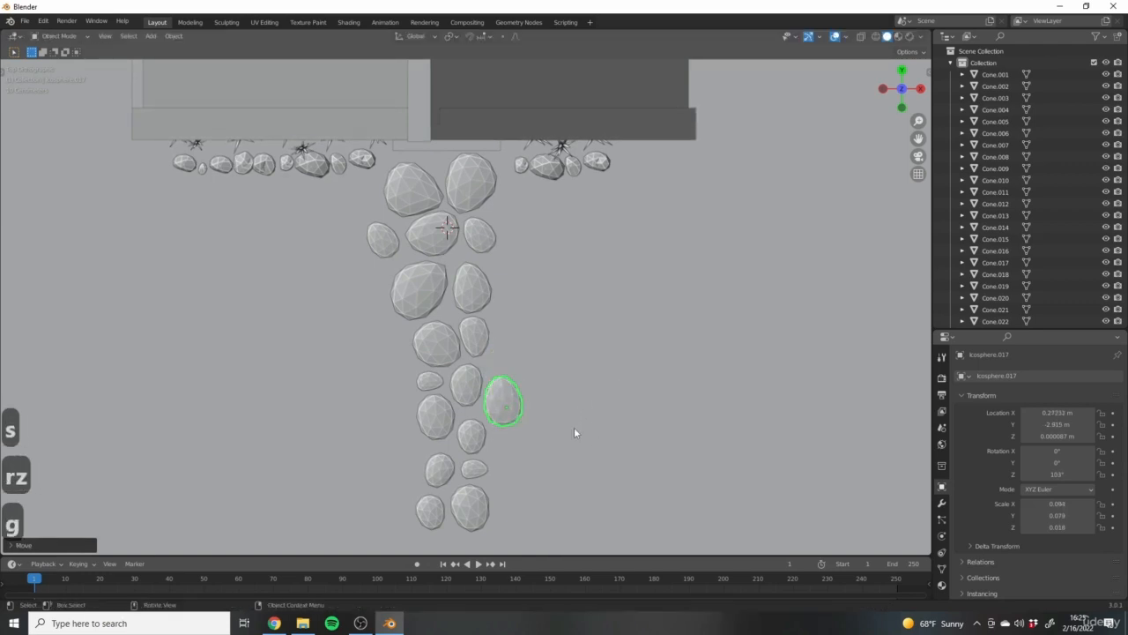
Shift the two stones of the path's fourth row slightly sideways, keeping their height locked.
click(429, 347)
shift+click(453, 341)
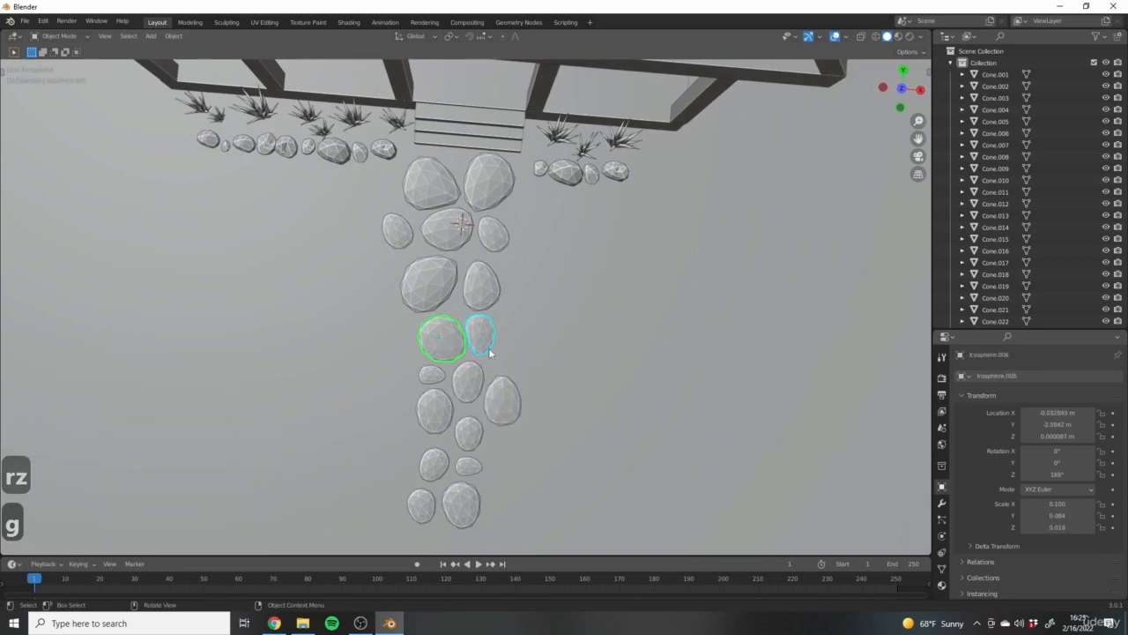
key(g)
key(shift+z)
click(499, 352)
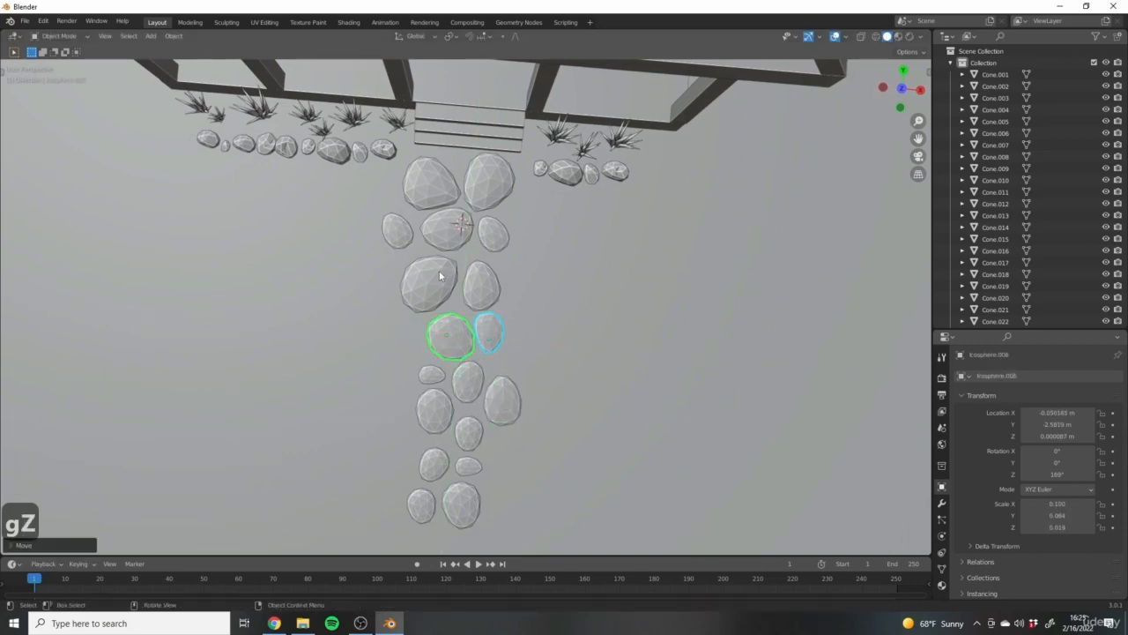
Shift the two stones of the path's second-to-last row sideways within the ground plane to break up the alignment.
middle_drag(440, 276, 494, 379)
click(454, 399)
click(462, 456)
shift+click(504, 452)
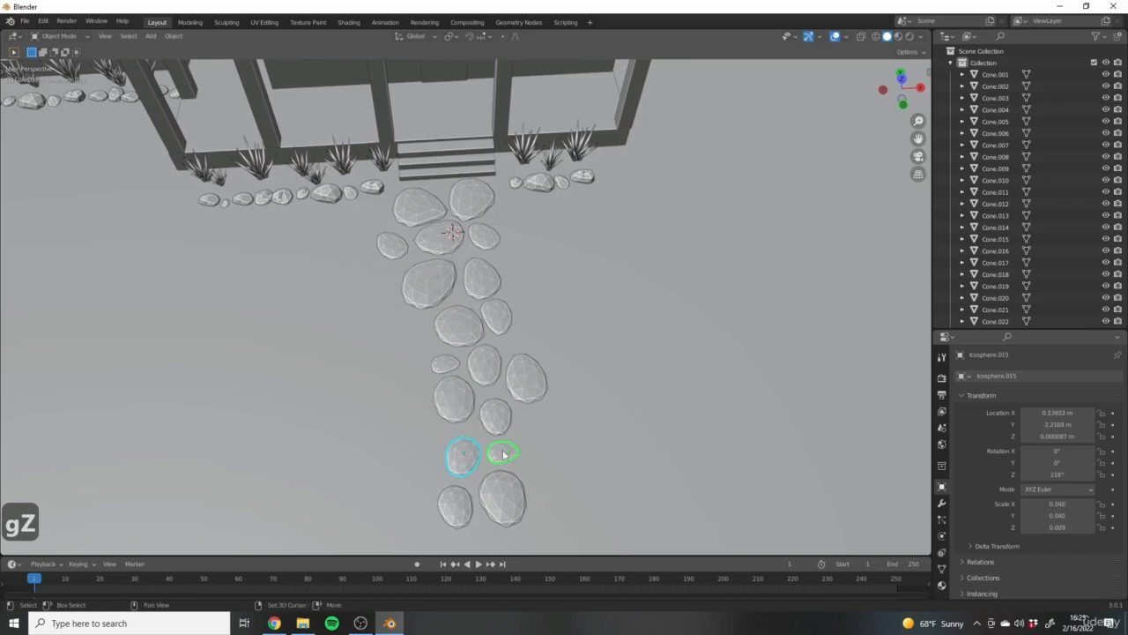
key(g)
key(shift+z)
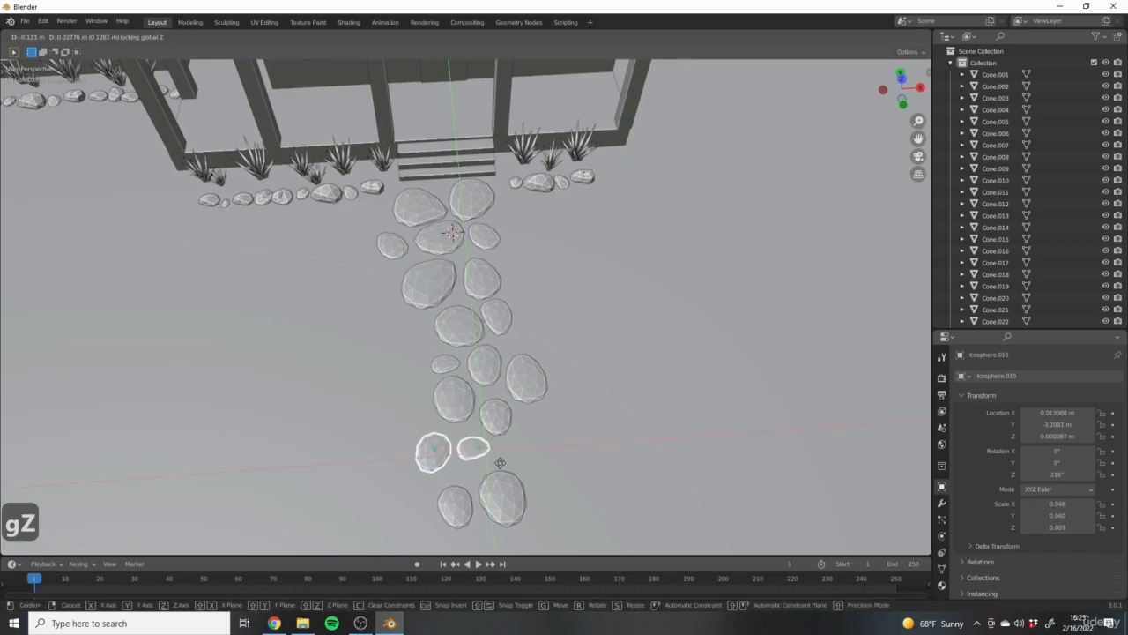
click(512, 468)
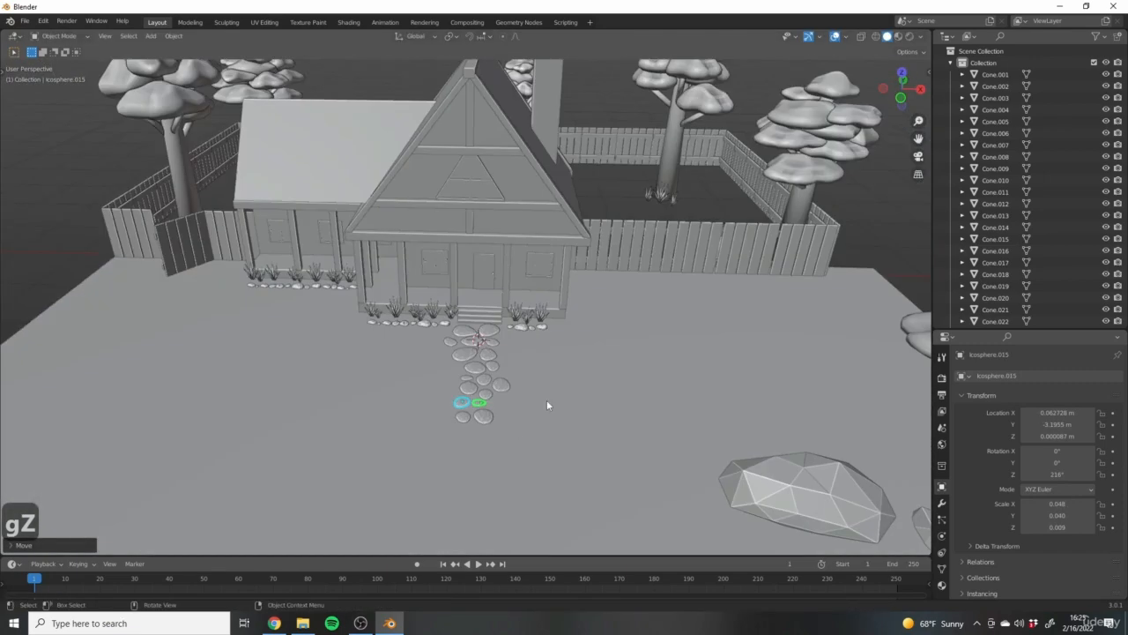
Move the ground plane along Y back under the house and yard, to about -0.146 m.
scroll(485, 433, down, 5)
middle_drag(548, 418, 638, 544)
scroll(514, 455, down, 4)
middle_drag(546, 443, 563, 478)
click(563, 478)
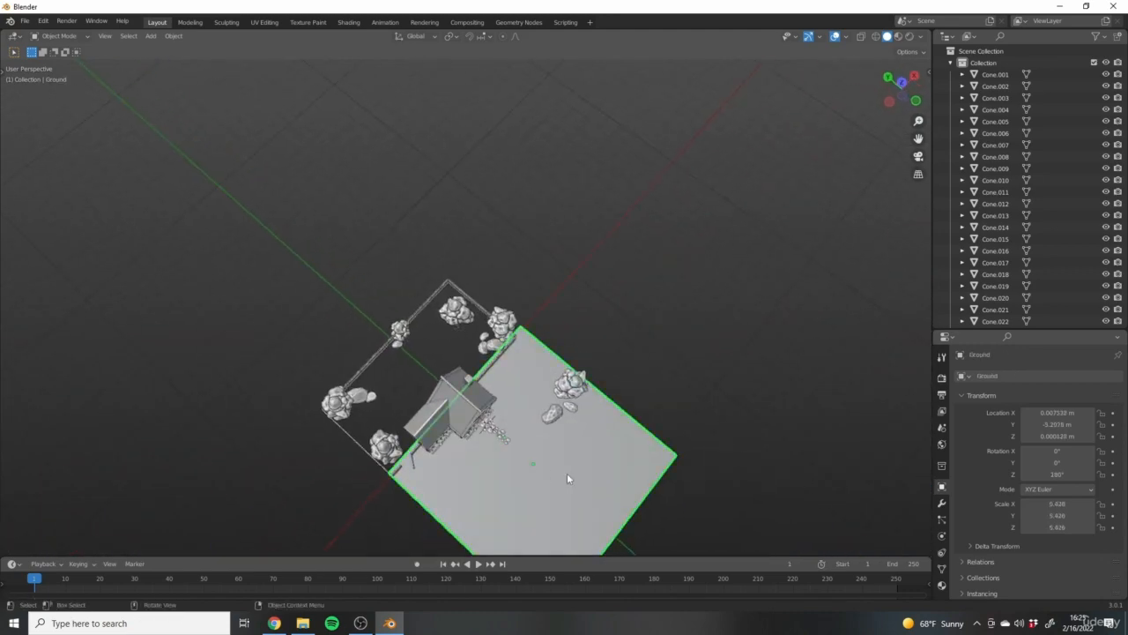
key(g)
key(y)
click(475, 403)
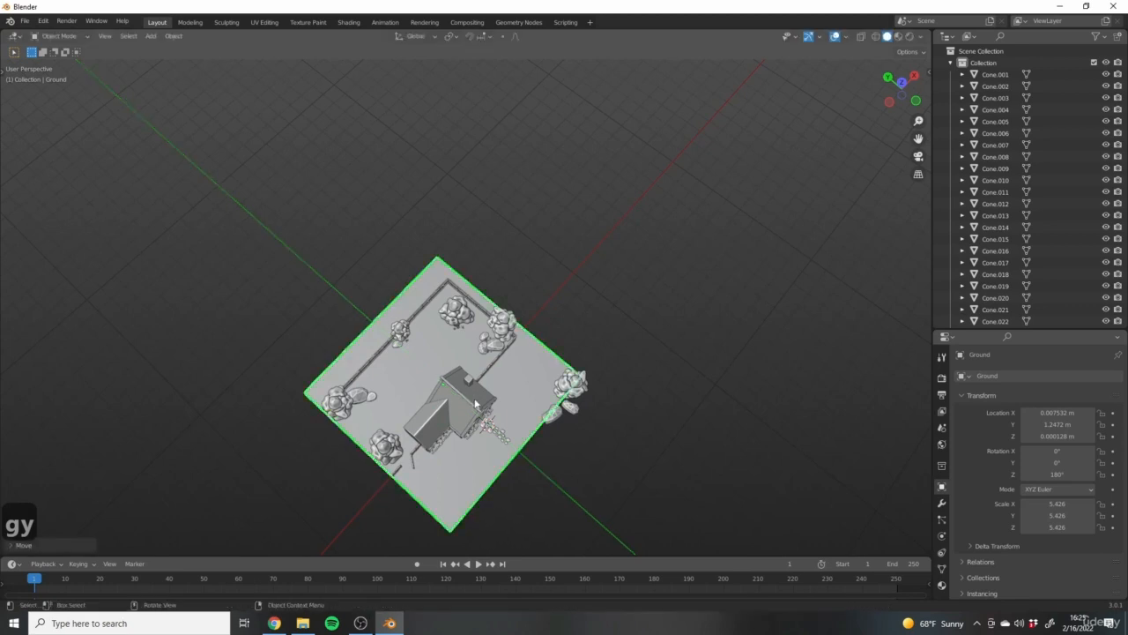
key(g)
key(y)
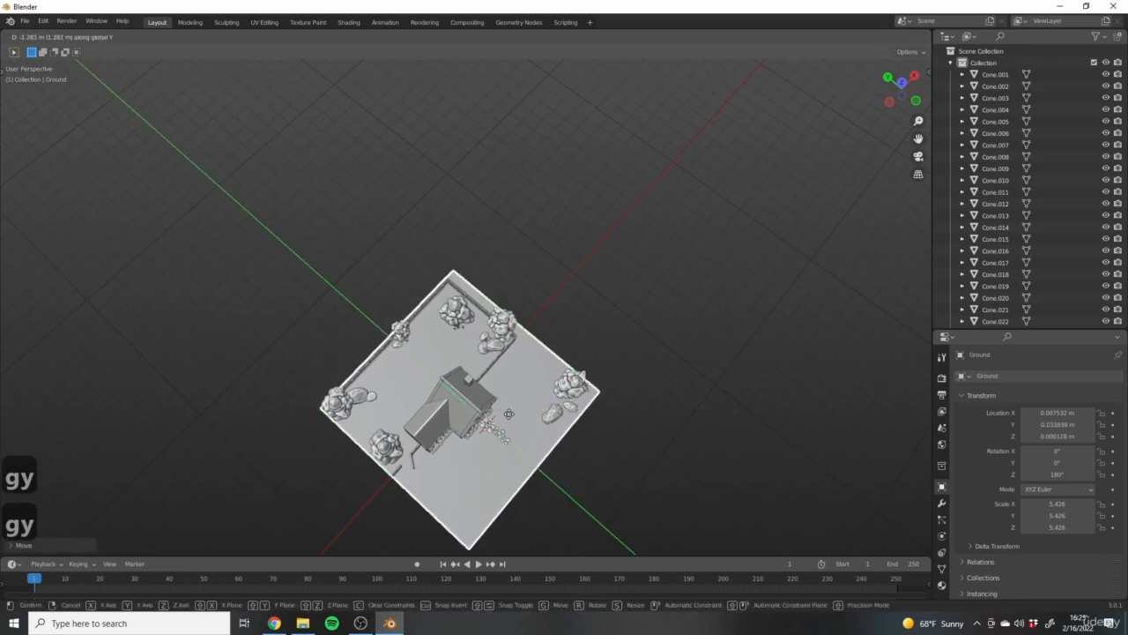
click(515, 420)
Hide the ground, examine the bases of the house, fence, trees and rocks from the front, and unhide it.
middle_drag(515, 414, 495, 315)
scroll(481, 441, up, 4)
shift+middle_drag(474, 463, 558, 441)
key(h)
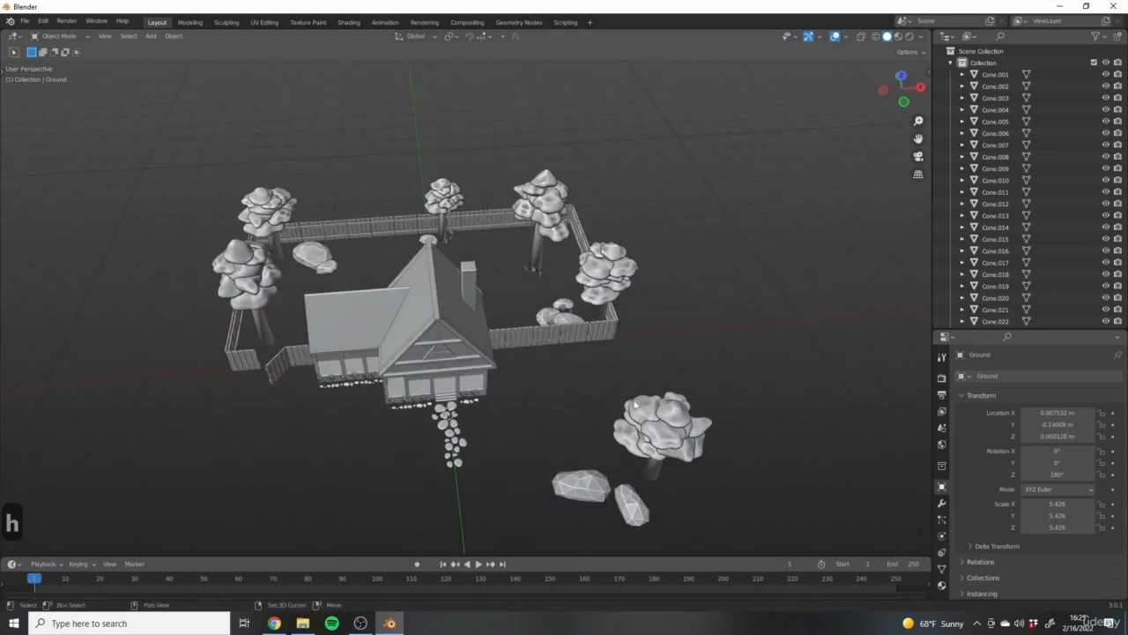
shift+middle_drag(474, 419, 512, 401)
middle_drag(631, 410, 498, 261)
shift+middle_drag(645, 520, 569, 450)
scroll(568, 454, up, 3)
middle_drag(573, 467, 629, 432)
key(1)
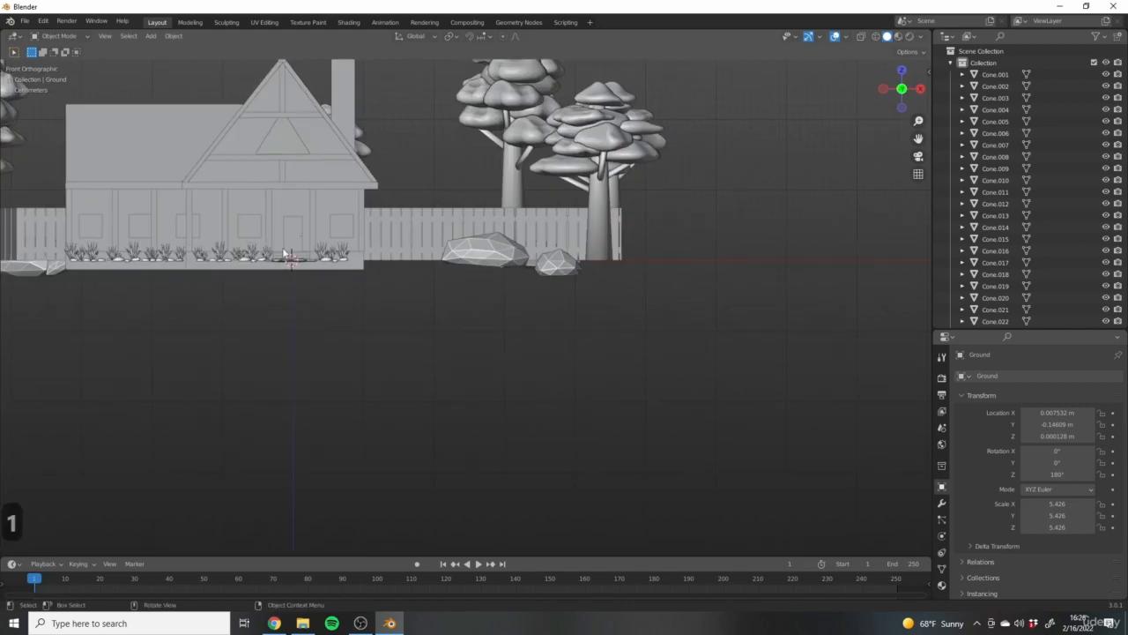
scroll(606, 272, up, 7)
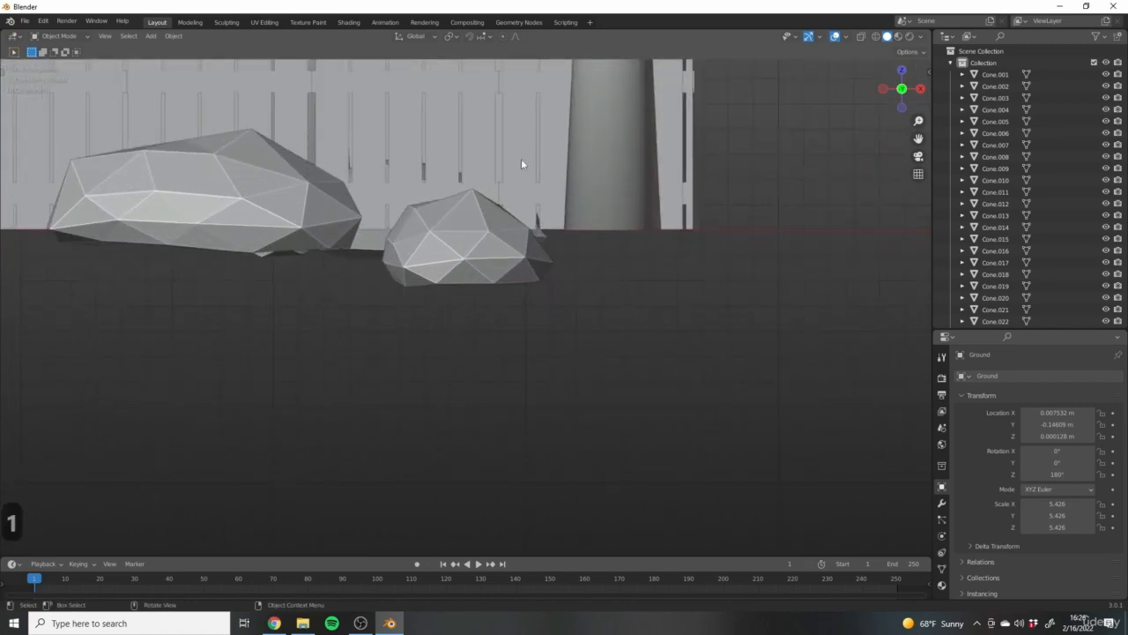
scroll(473, 325, down, 8)
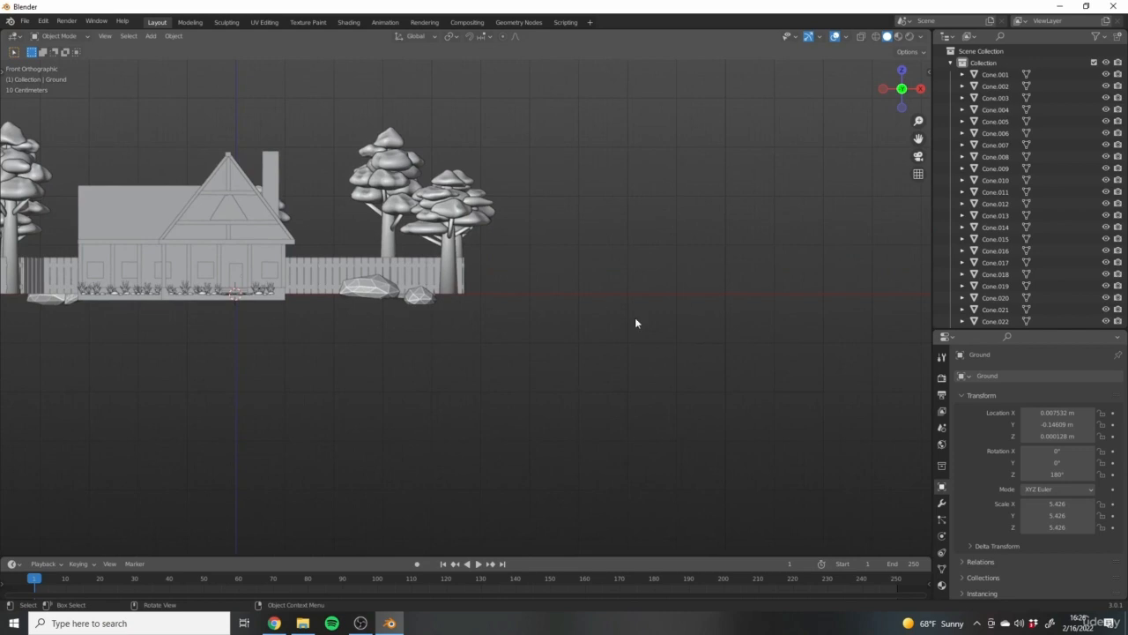
scroll(498, 212, down, 5)
mouse_move(504, 196)
middle_down()
mouse_move(693, 293)
mouse_move(541, 293)
middle_up()
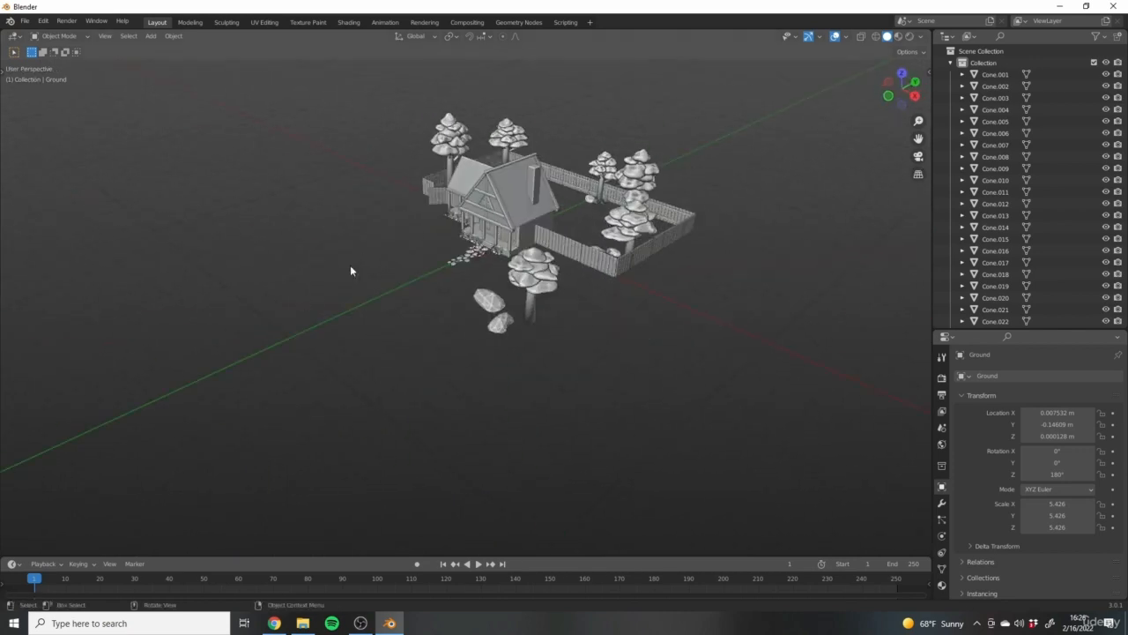
key(alt+h)
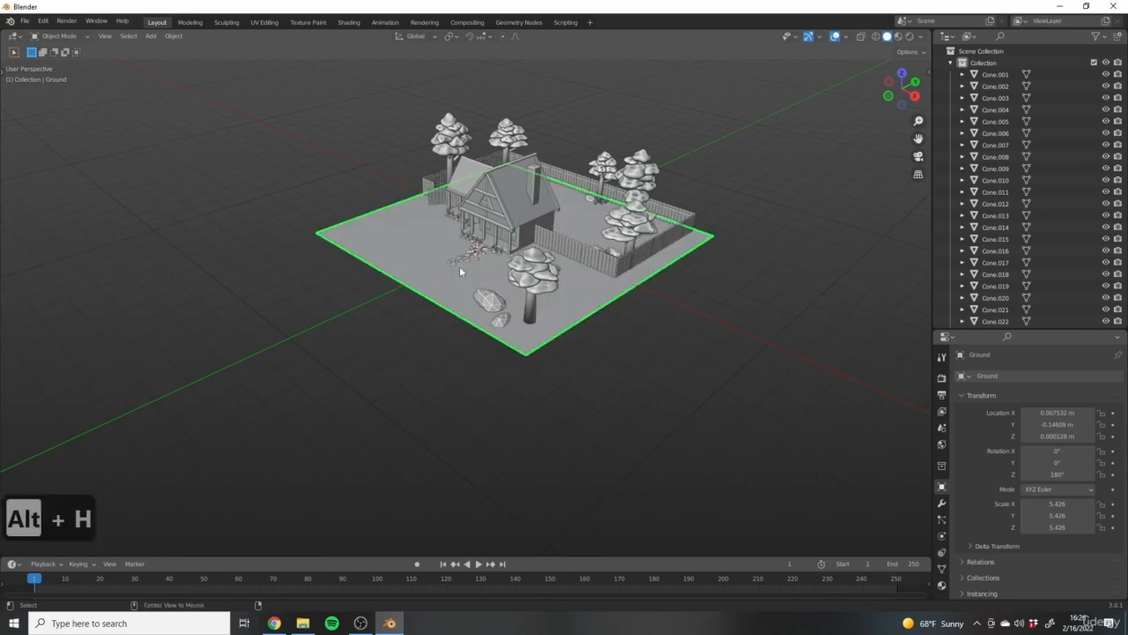
Move the ground plane along X to about -0.31 m to centre it under the fenced yard.
middle_drag(459, 267, 605, 453)
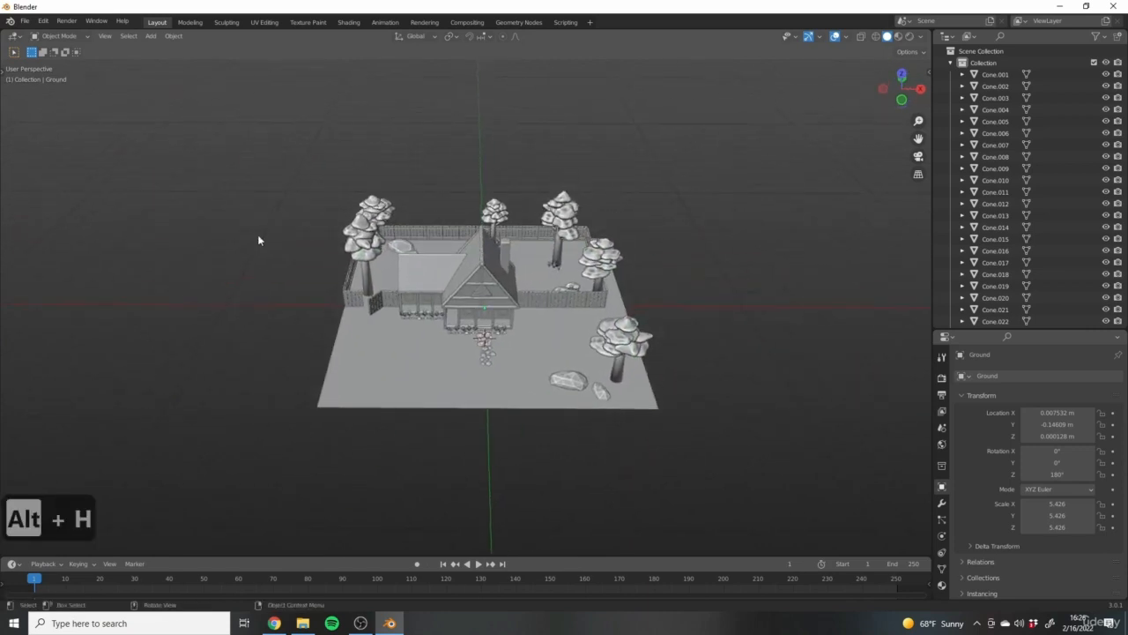
click(432, 393)
key(g)
key(x)
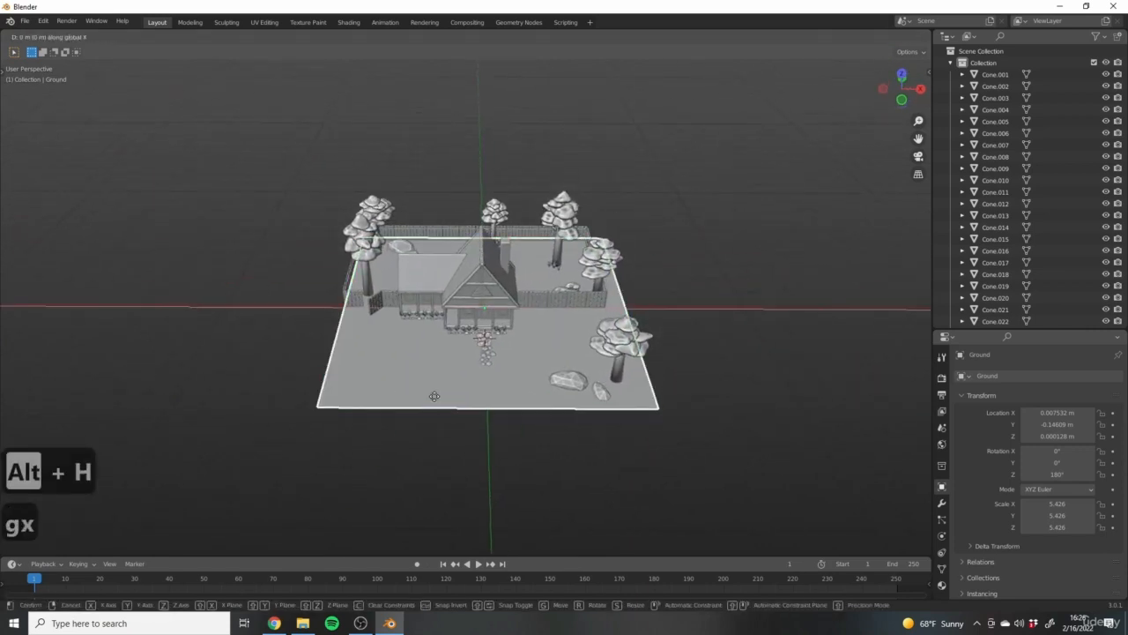
click(428, 395)
Examine how the house, path and rocks sit on the repositioned ground, ending in the front view.
scroll(394, 365, up, 3)
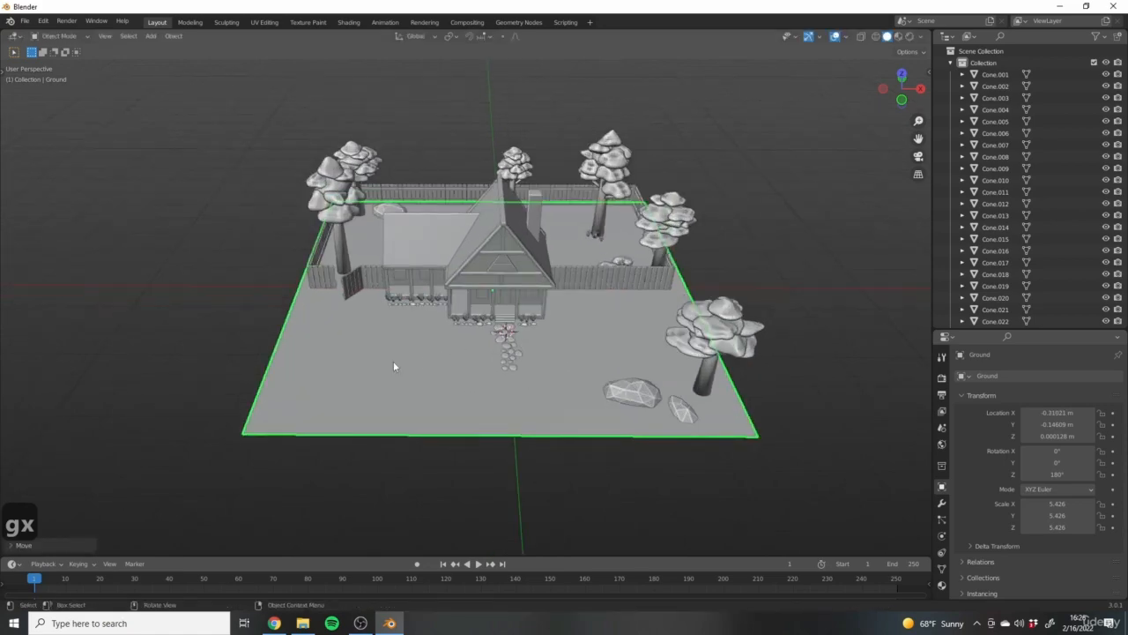
scroll(394, 366, up, 3)
mouse_move(484, 396)
middle_down()
mouse_move(526, 415)
mouse_move(526, 433)
mouse_move(485, 401)
middle_up()
scroll(481, 340, down, 4)
middle_drag(481, 340, 397, 353)
scroll(355, 355, up, 3)
middle_drag(503, 370, 535, 377)
scroll(535, 376, up, 1)
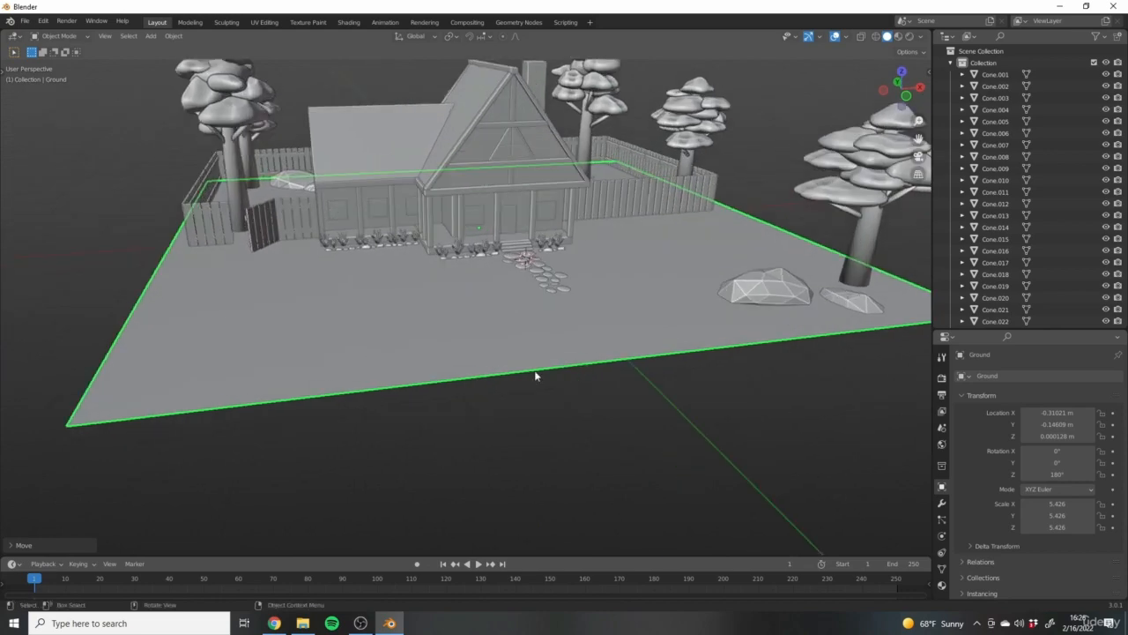
key(1)
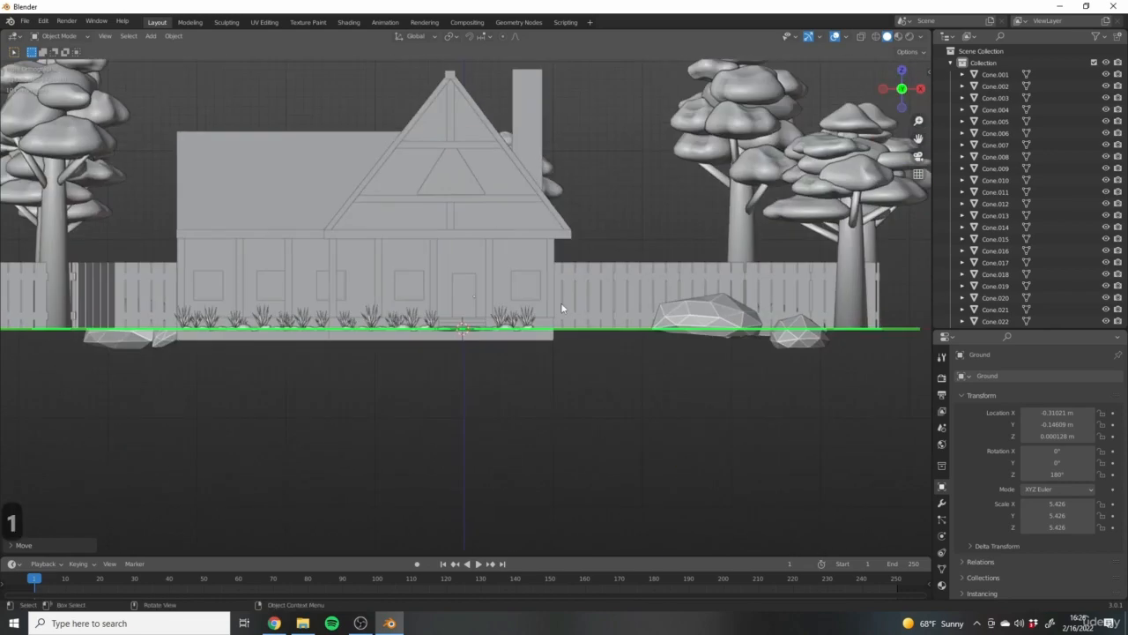
Add a cube near the porch steps and scale it on X and Y to about 0.08, forming a thin post.
key(shift+a)
mouse_move(528, 291)
click(581, 302)
middle_drag(526, 297, 683, 393)
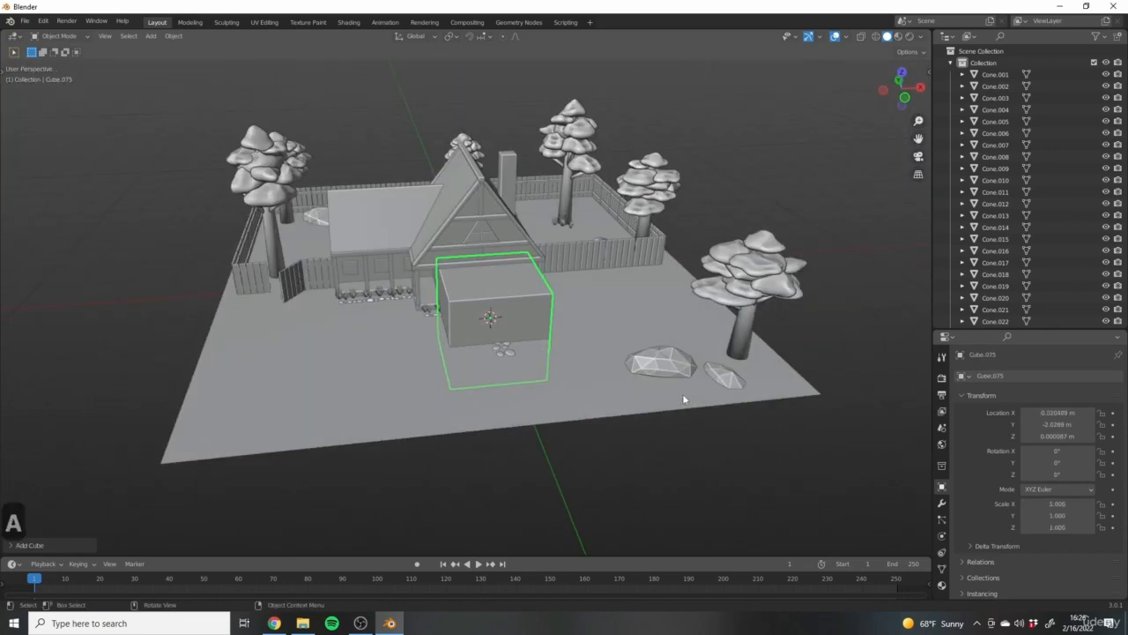
key(s)
key(shift+z)
click(509, 320)
Move the post into the front yard beyond the stepping stones, to about X 0.897 m, Y -4.26 m.
middle_drag(543, 343, 453, 387)
key(7)
key(g)
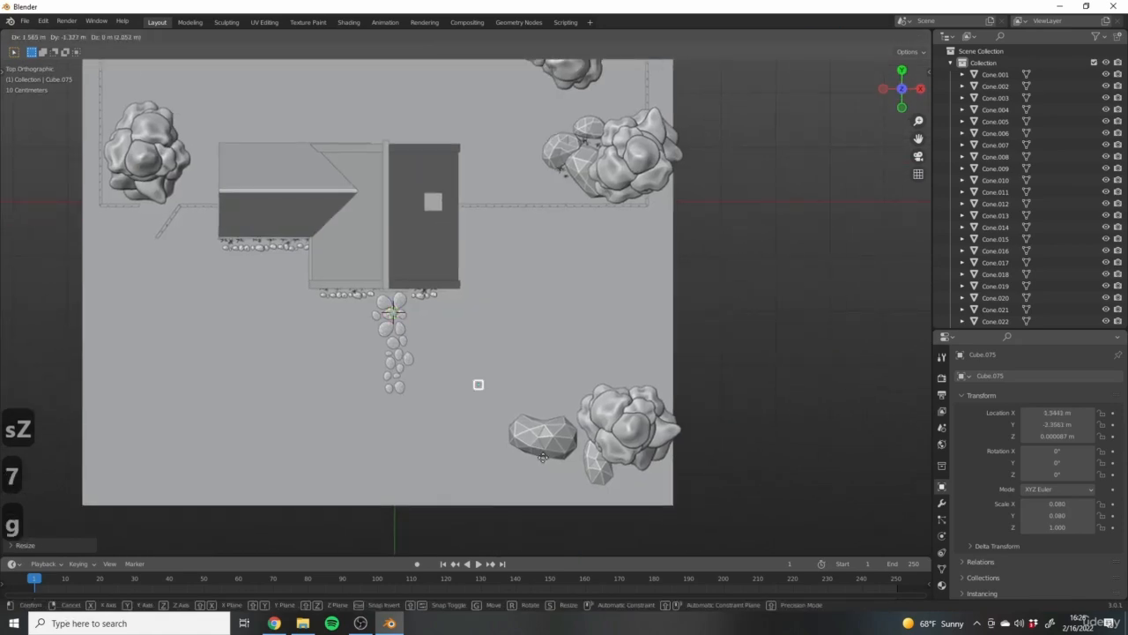
click(453, 448)
middle_drag(453, 448, 478, 456)
key(1)
scroll(465, 381, down, 5)
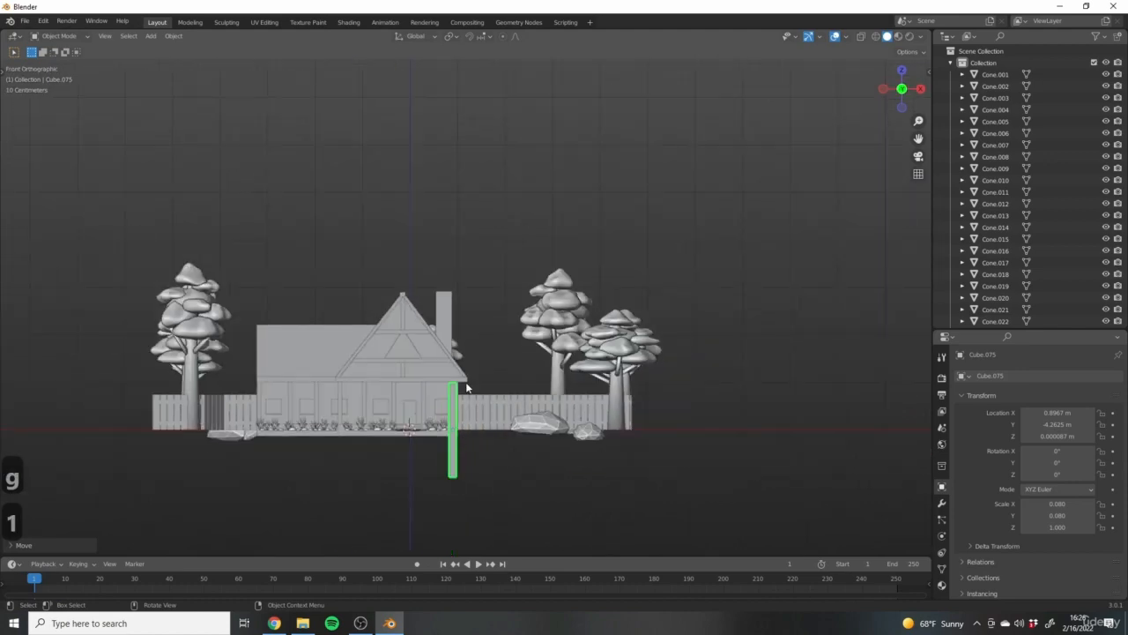
Reselect the post and examine how it stands in the ground and compares in height with the house.
middle_drag(466, 382, 571, 473)
click(454, 415)
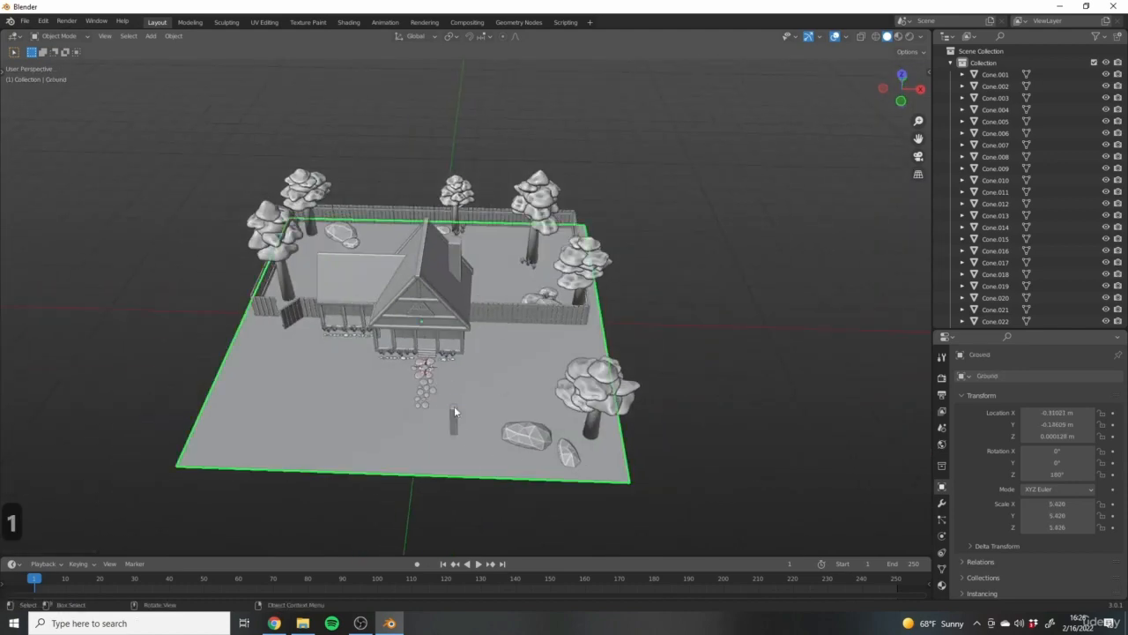
click(454, 434)
middle_drag(456, 453, 489, 428)
scroll(438, 443, up, 6)
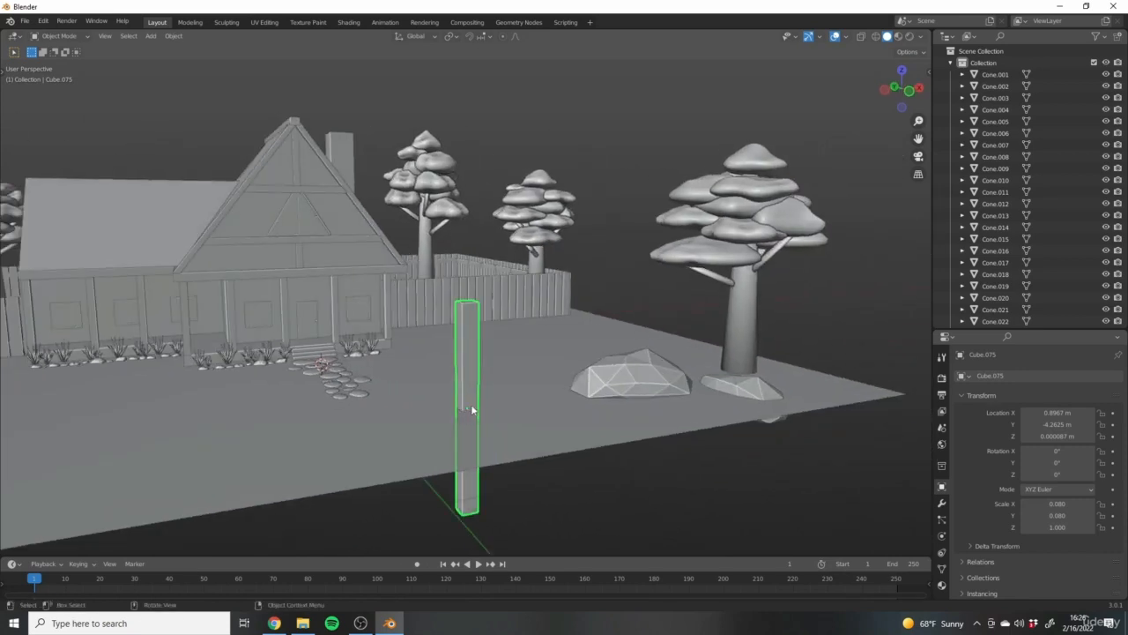
middle_drag(457, 404, 424, 386)
key(1)
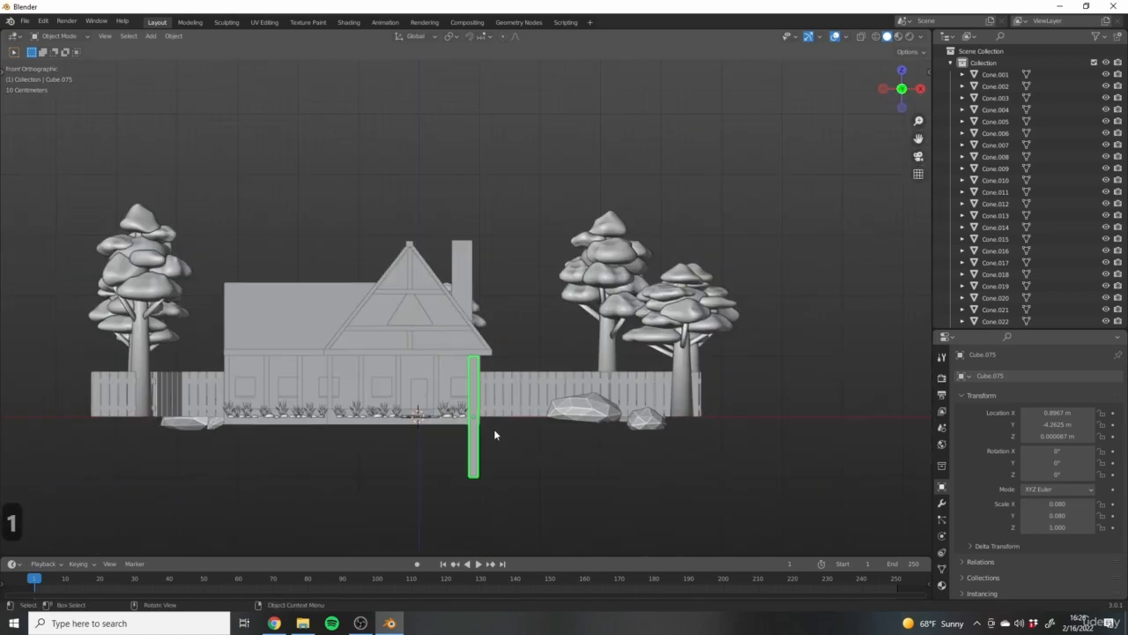
scroll(473, 384, up, 4)
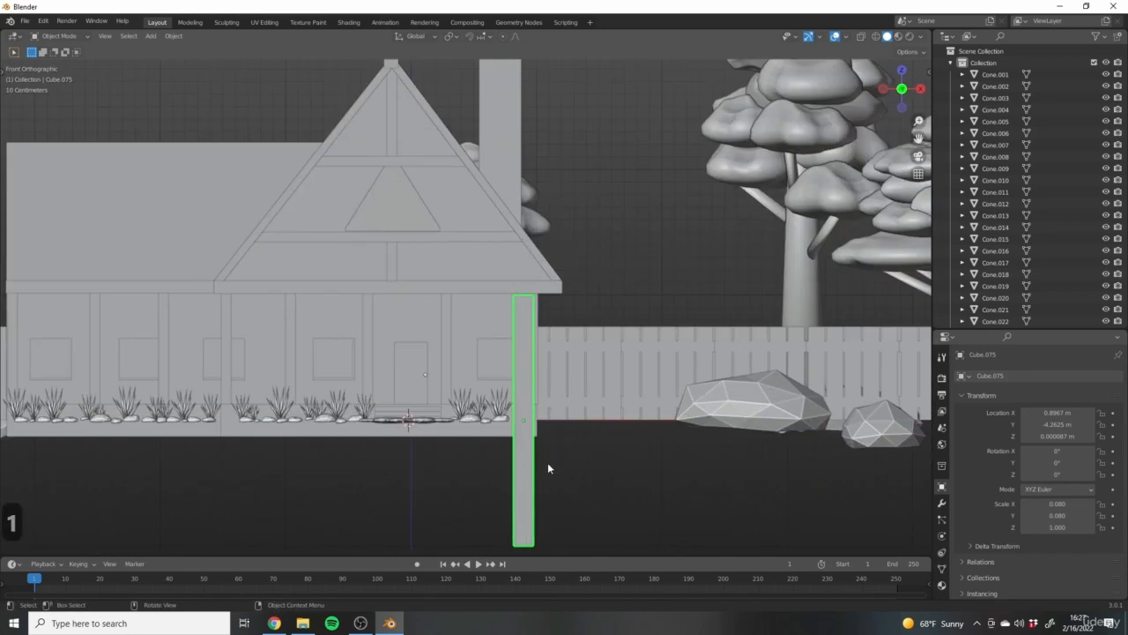
mouse_move(548, 468)
shift+middle_down()
mouse_move(576, 438)
mouse_move(620, 492)
shift+middle_up()
Examine the post's buried half in wireframe and solid display, from perspective and front views.
key(Tab)
key(z)
key(Tab)
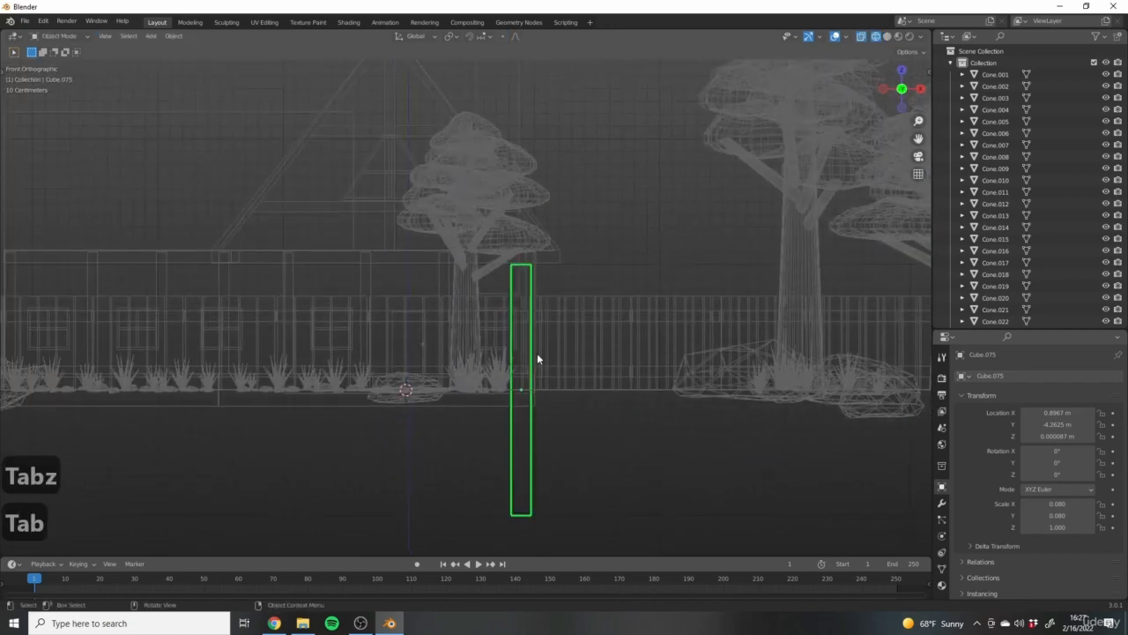
key(z)
mouse_move(633, 448)
middle_down()
mouse_move(685, 435)
mouse_move(713, 400)
mouse_move(511, 274)
mouse_move(483, 273)
middle_up()
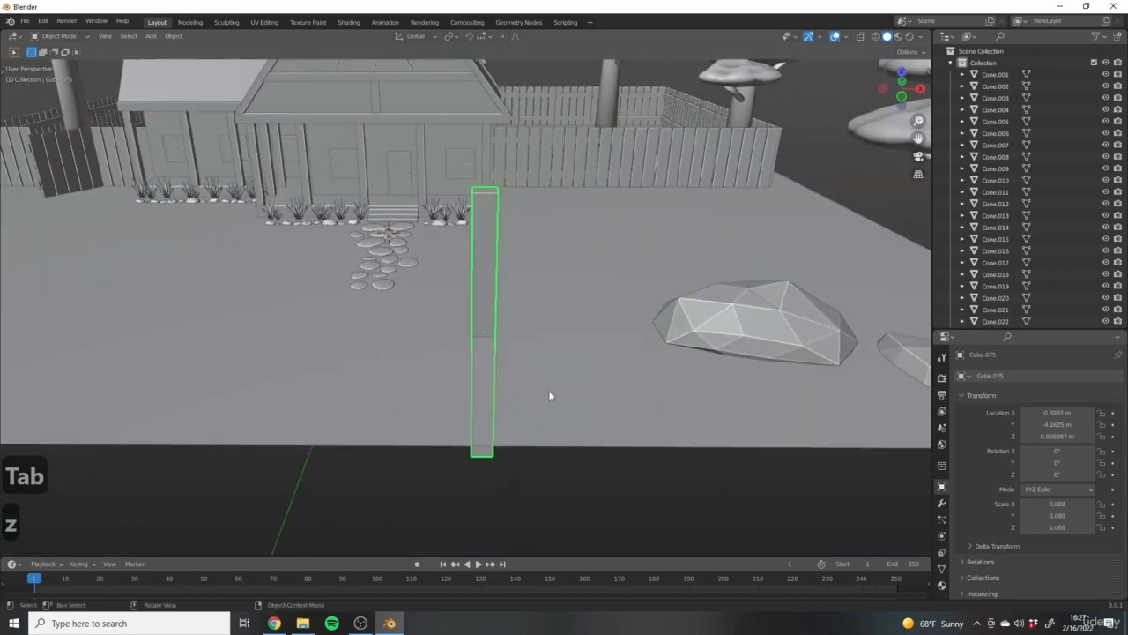
key(KP_1)
shift+middle_drag(540, 397, 614, 441)
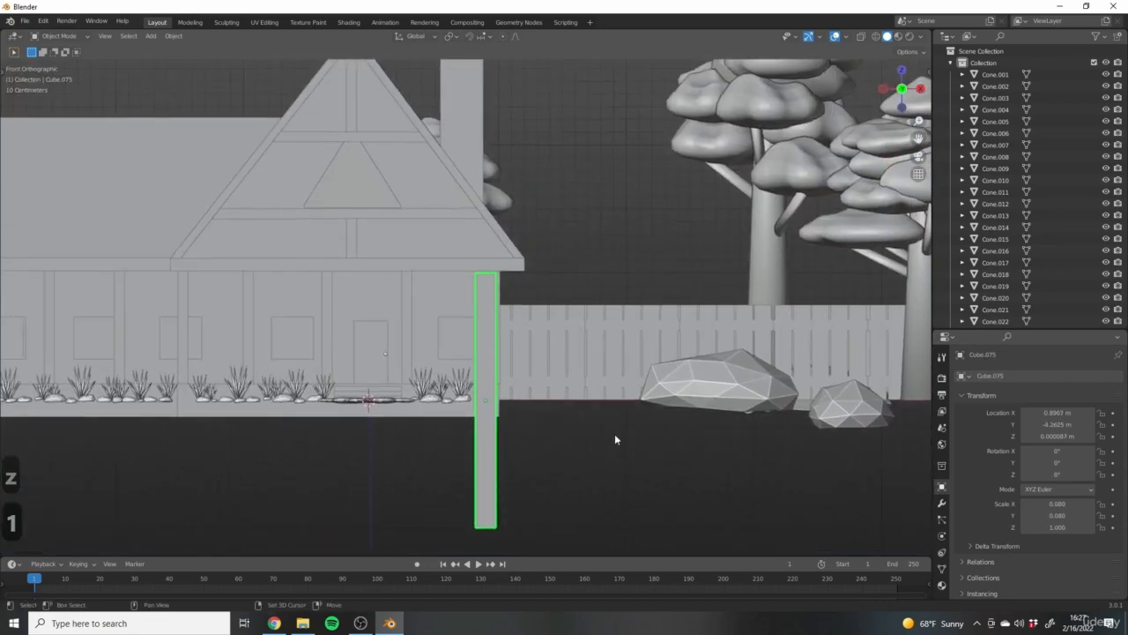
shift+middle_drag(531, 285, 541, 249)
shift+middle_drag(533, 301, 532, 329)
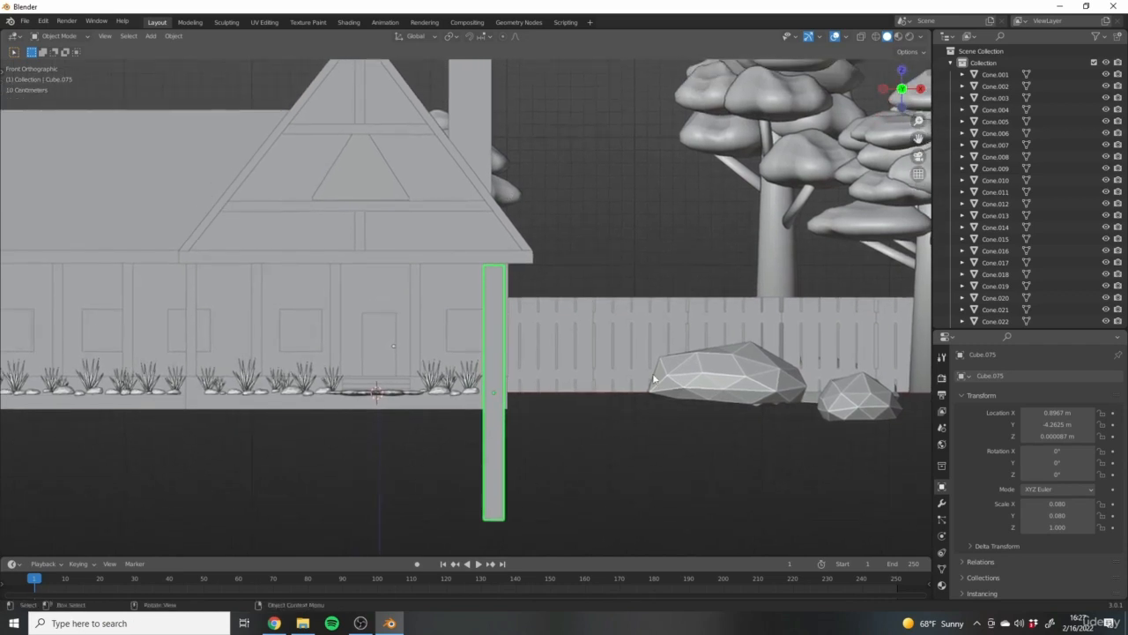
Raise the post's bottom vertices along Z to ground level using wireframe display, and return to the solid object view.
key(Tab)
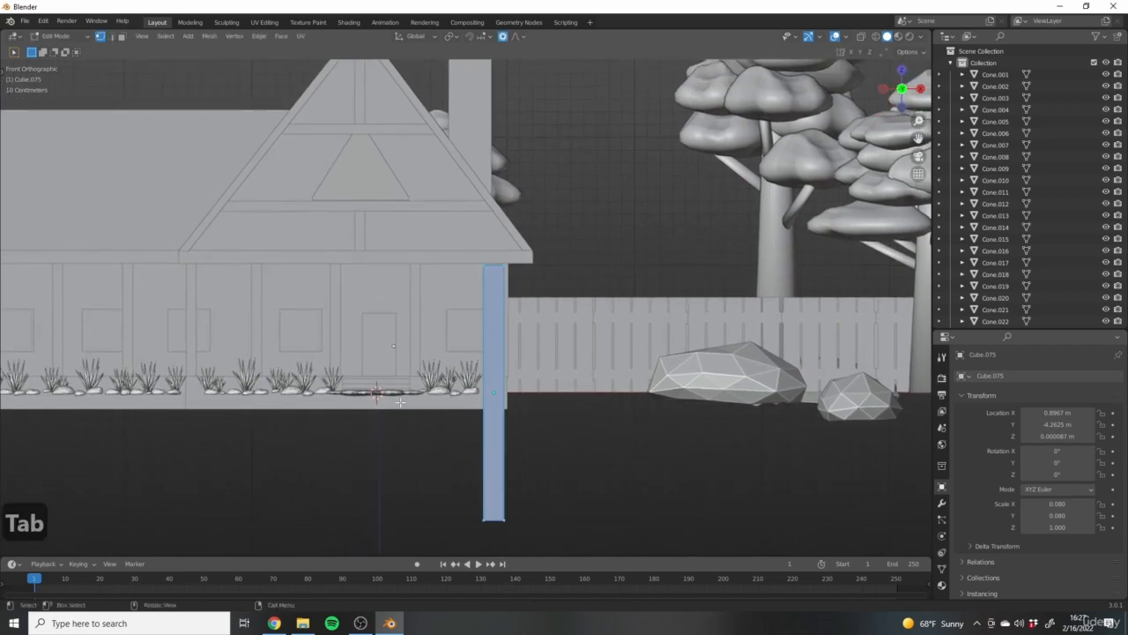
shift+middle_drag(655, 198, 600, 174)
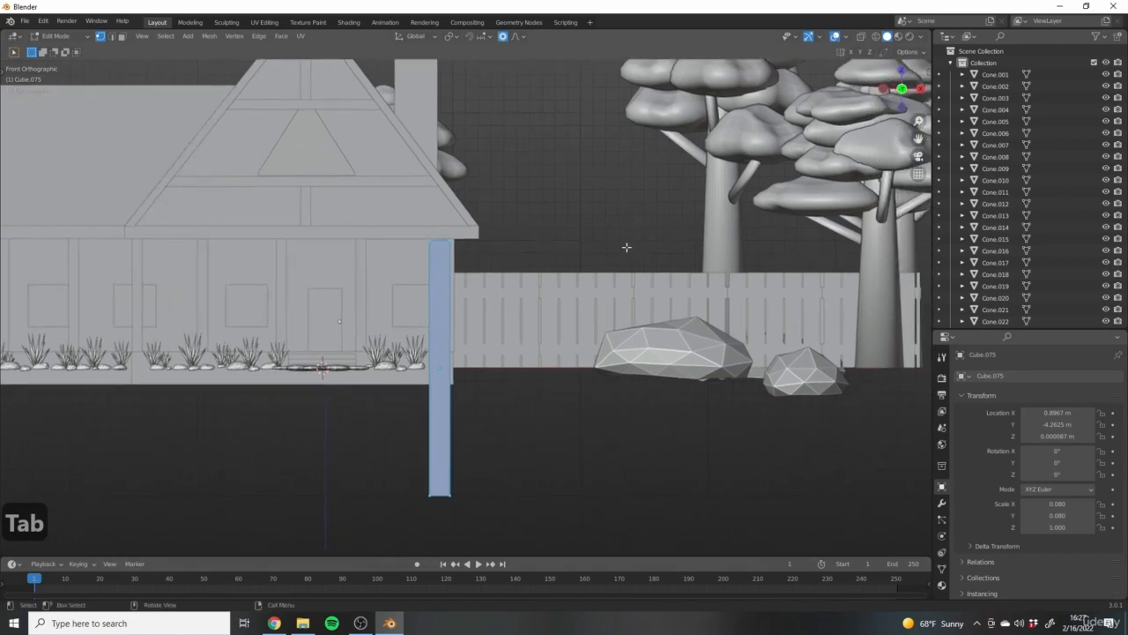
key(z)
click(550, 248)
shift+middle_drag(544, 366, 609, 356)
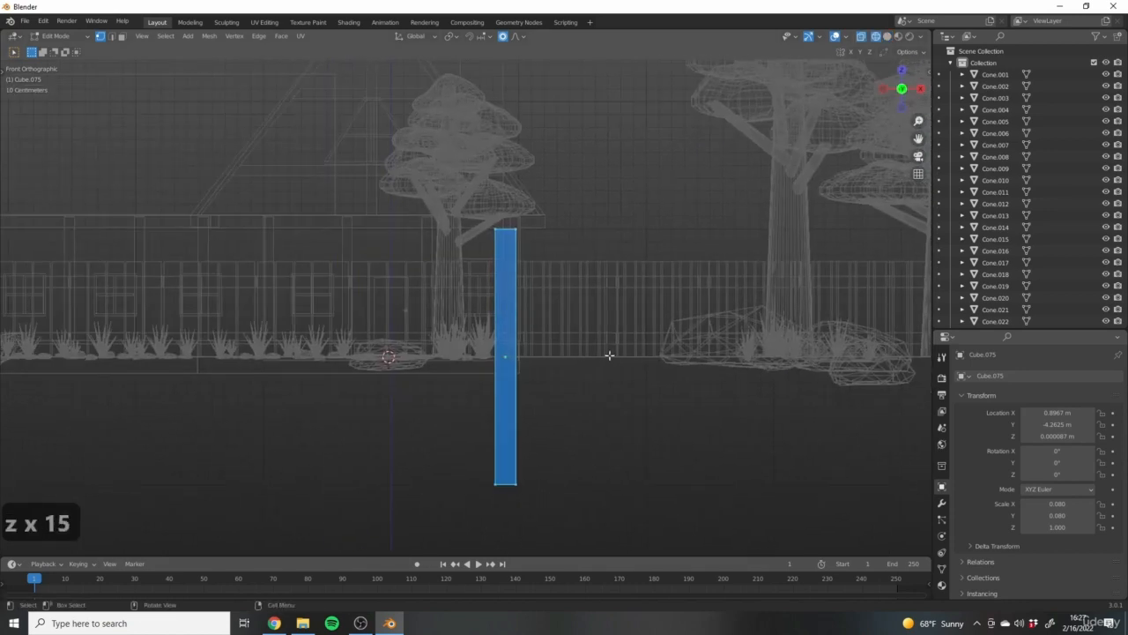
drag(469, 455, 540, 505)
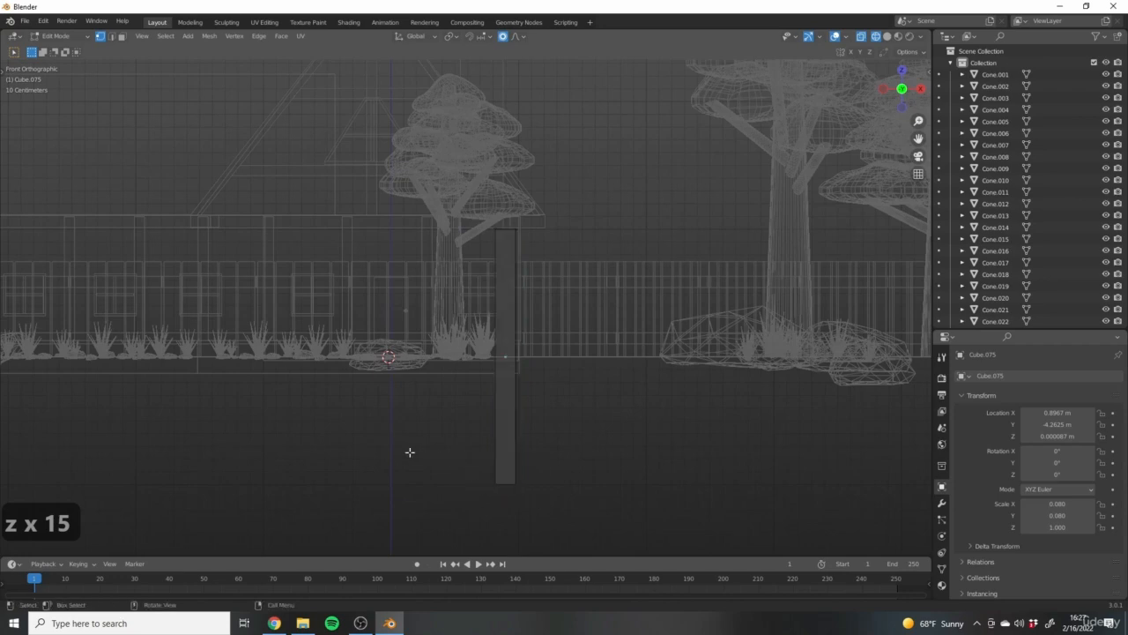
scroll(523, 491, up, 3)
drag(378, 403, 556, 519)
scroll(523, 480, down, 5)
scroll(453, 425, up, 6)
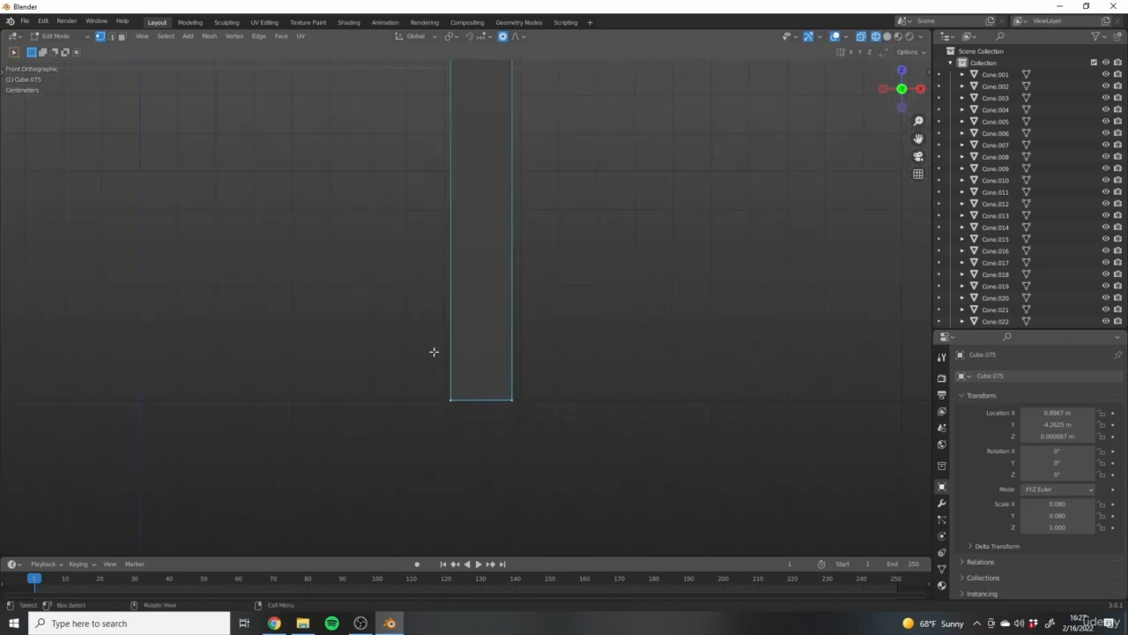
scroll(481, 493, down, 5)
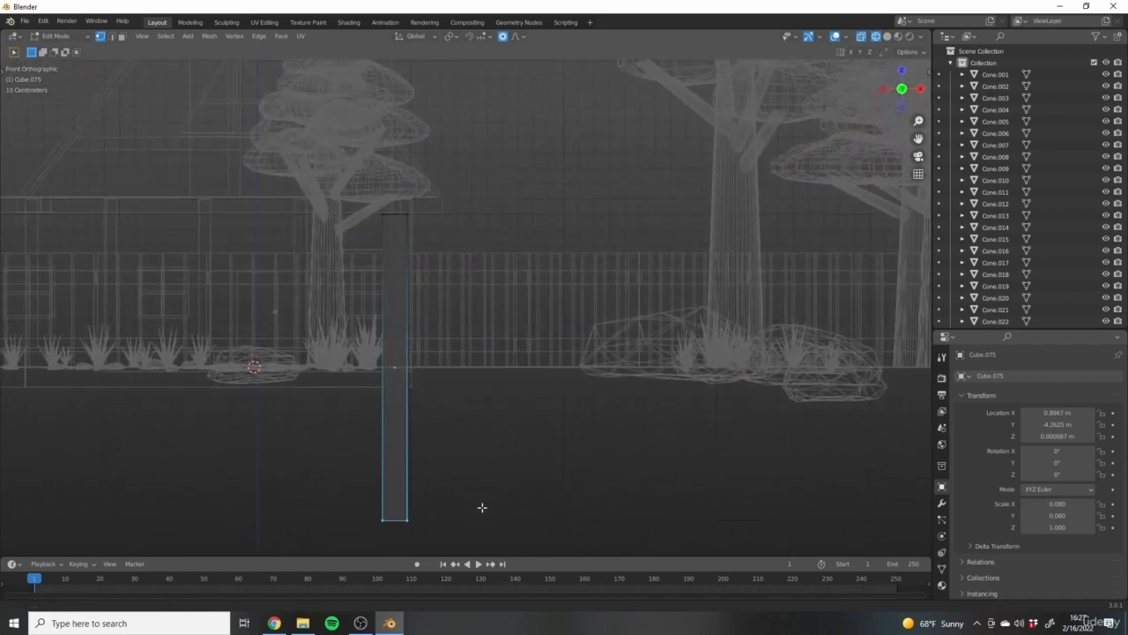
key(g)
key(z)
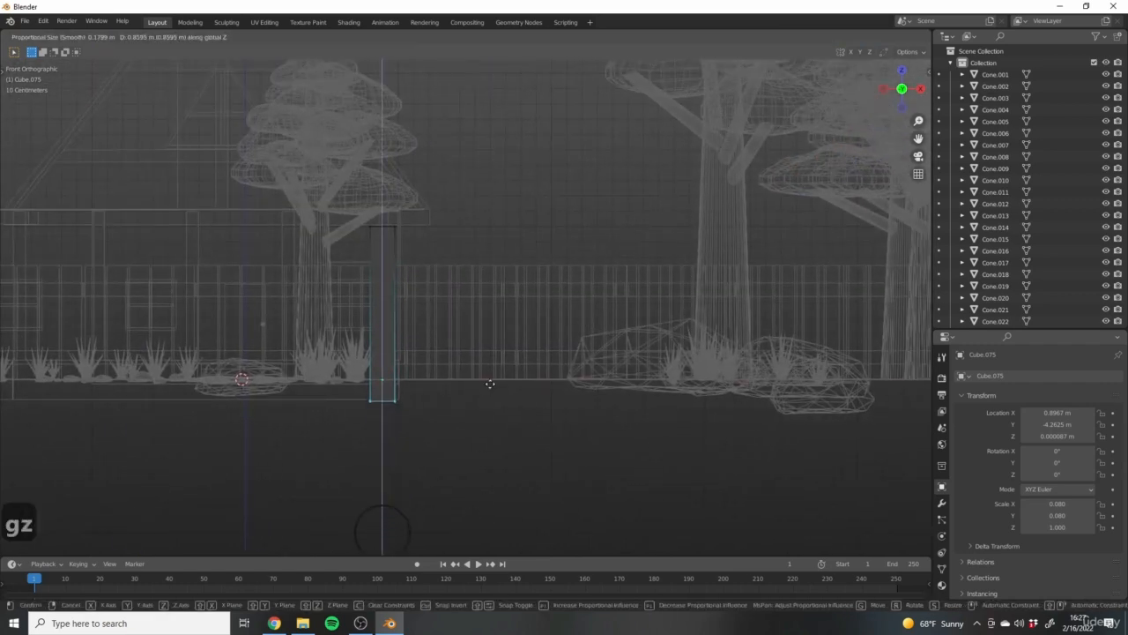
click(494, 362)
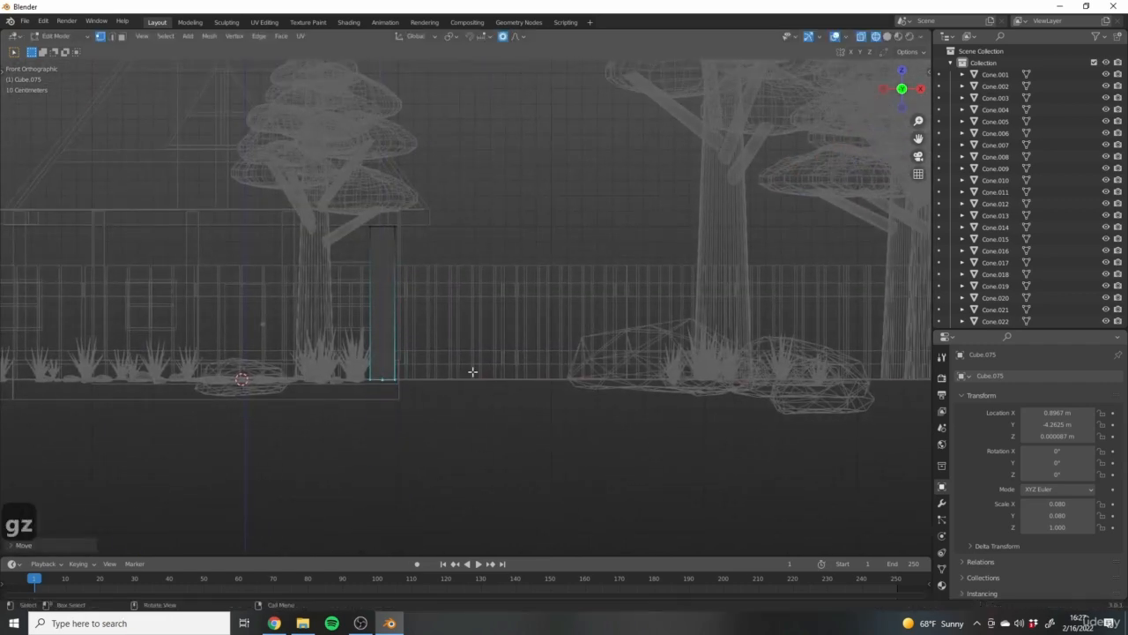
scroll(516, 279, up, 6)
shift+middle_drag(432, 370, 488, 405)
scroll(499, 490, down, 6)
shift+middle_drag(508, 498, 498, 435)
key(Tab)
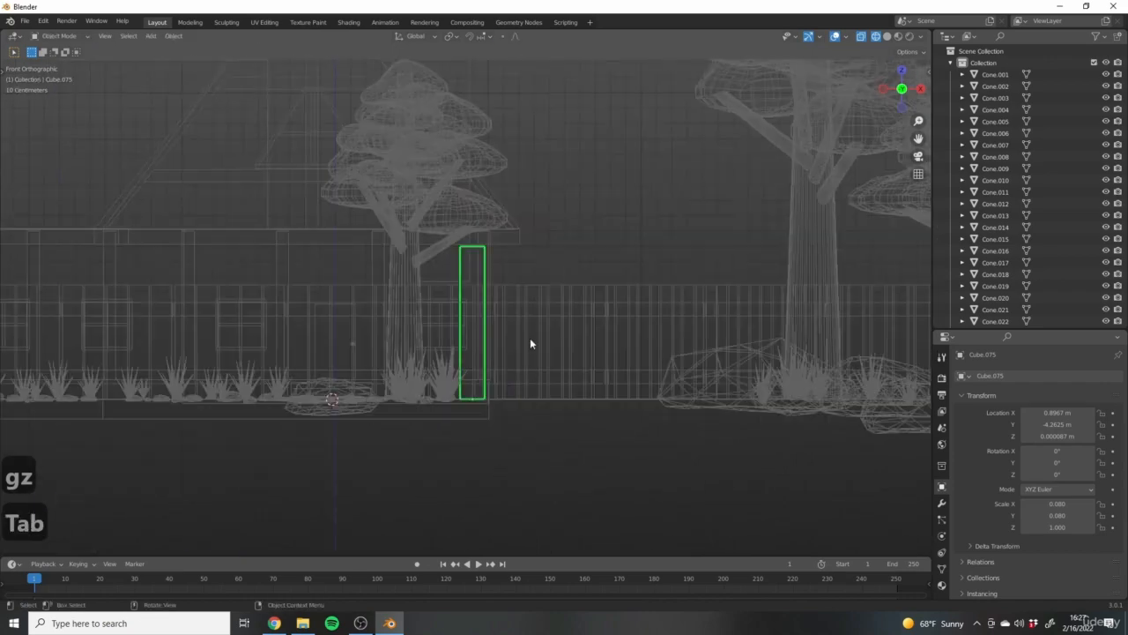
mouse_move(529, 345)
middle_down()
mouse_move(418, 395)
mouse_move(484, 394)
mouse_move(366, 384)
mouse_move(412, 389)
mouse_move(446, 412)
middle_up()
key(z)
scroll(446, 413, up, 1)
key(r)
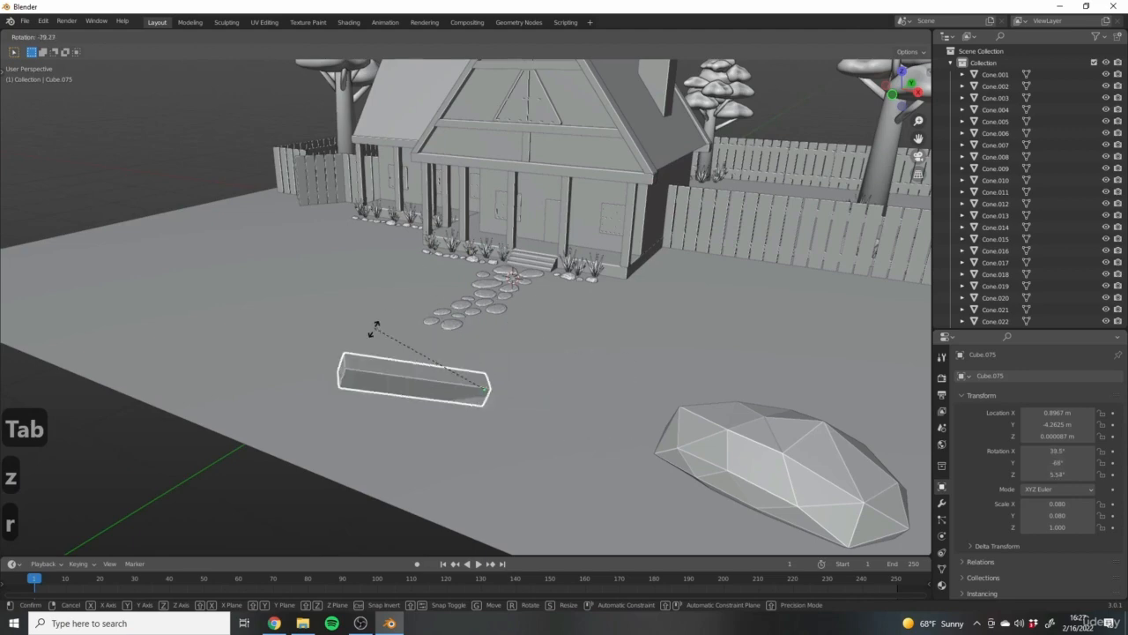
right_click(589, 368)
middle_drag(589, 367, 599, 485)
key(s)
key(z)
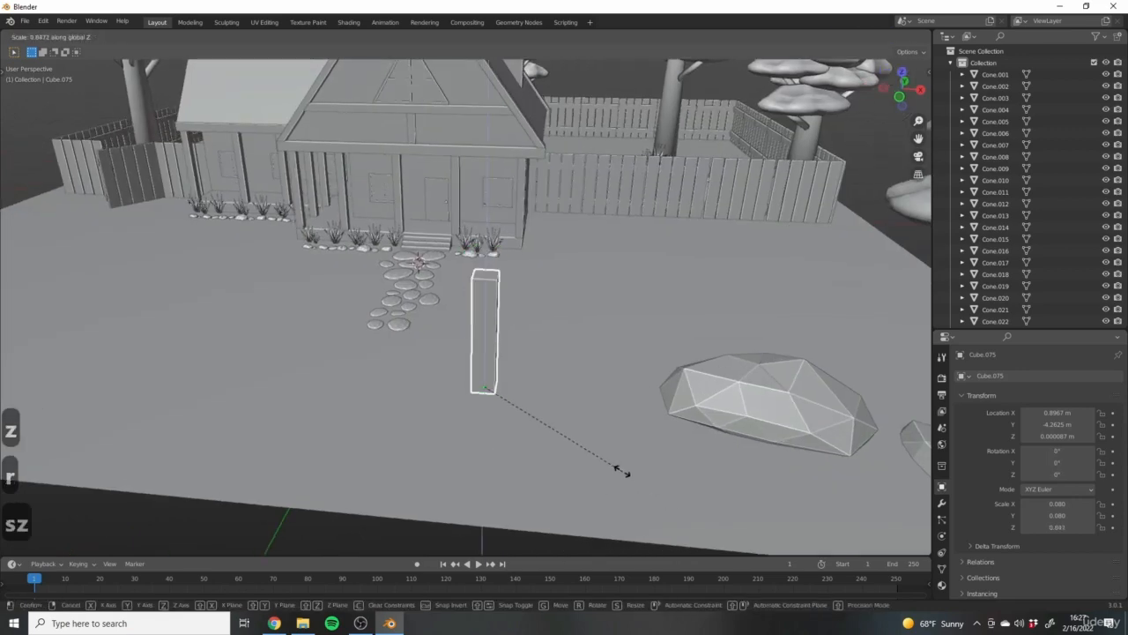
click(557, 416)
Scale the whole post down uniformly to about 0.028 on X and Y and 0.351 on Z.
middle_drag(556, 416, 439, 324)
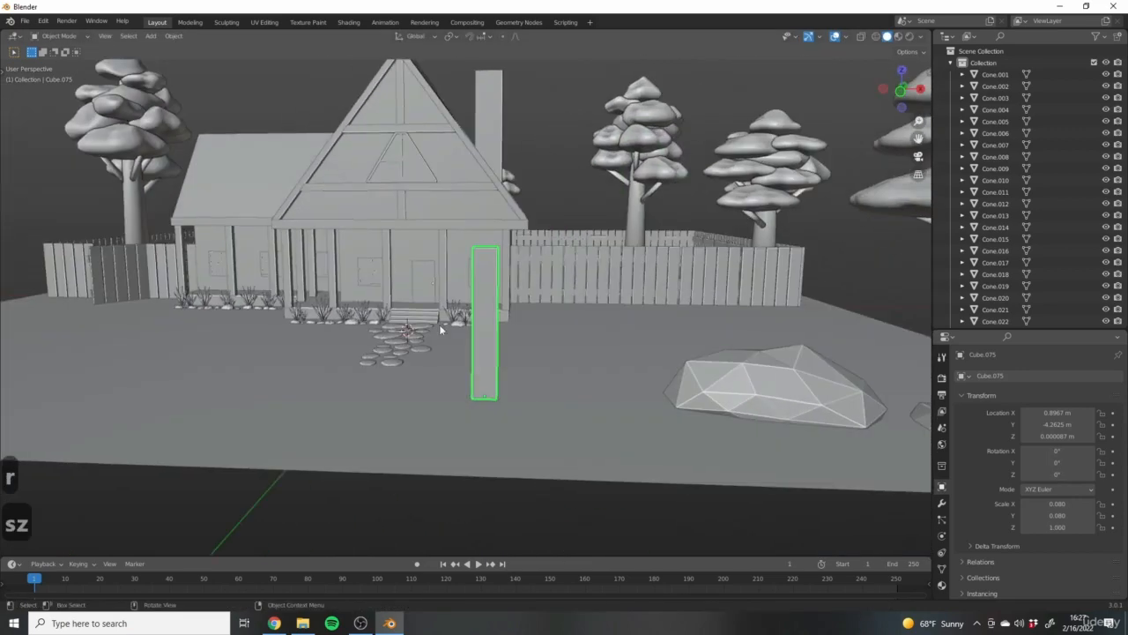
middle_drag(432, 364, 614, 353)
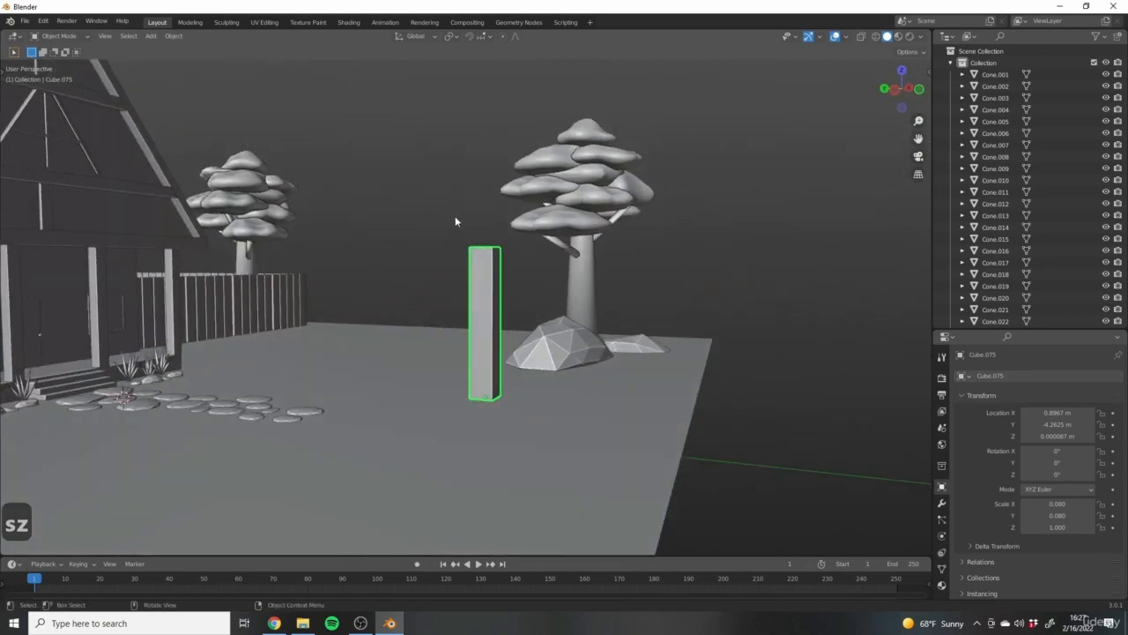
middle_drag(474, 282, 554, 473)
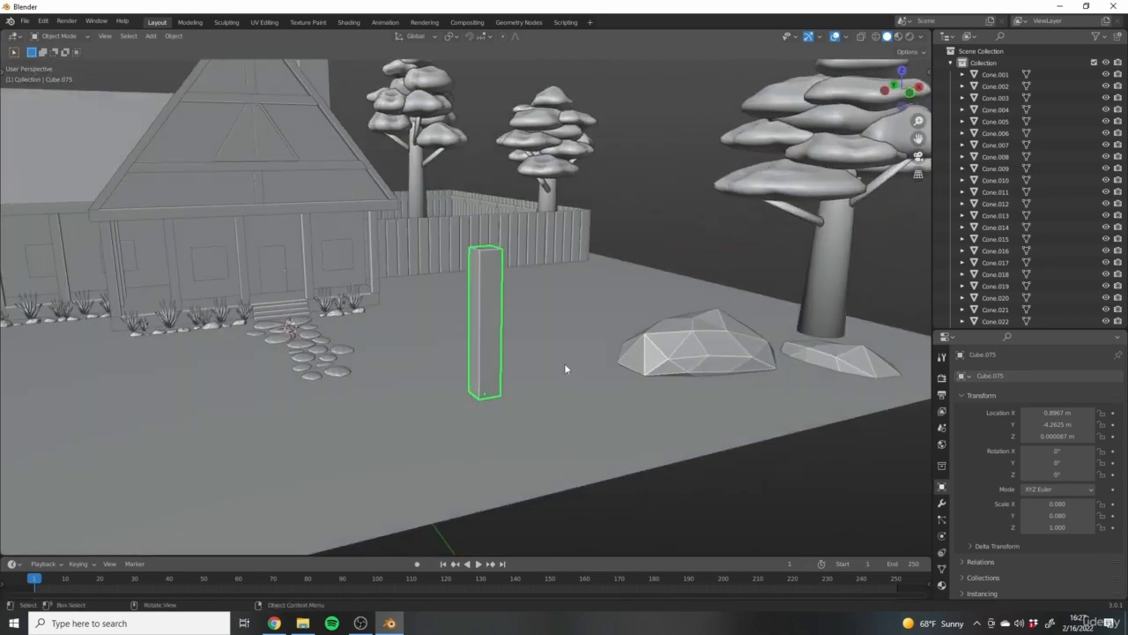
middle_drag(566, 370, 331, 318)
key(s)
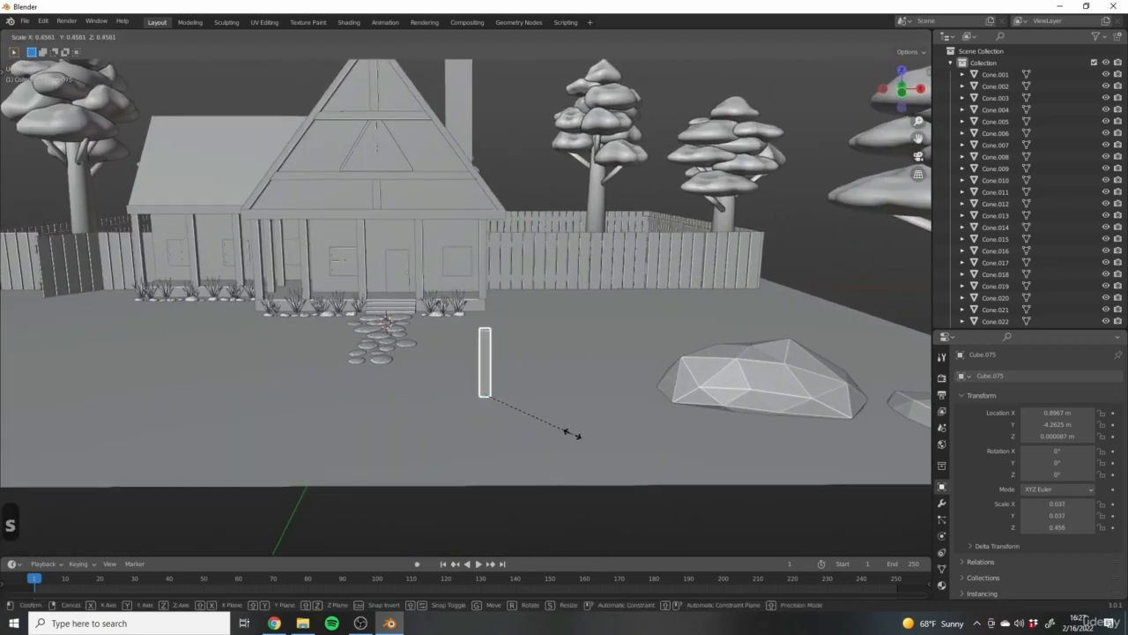
click(568, 430)
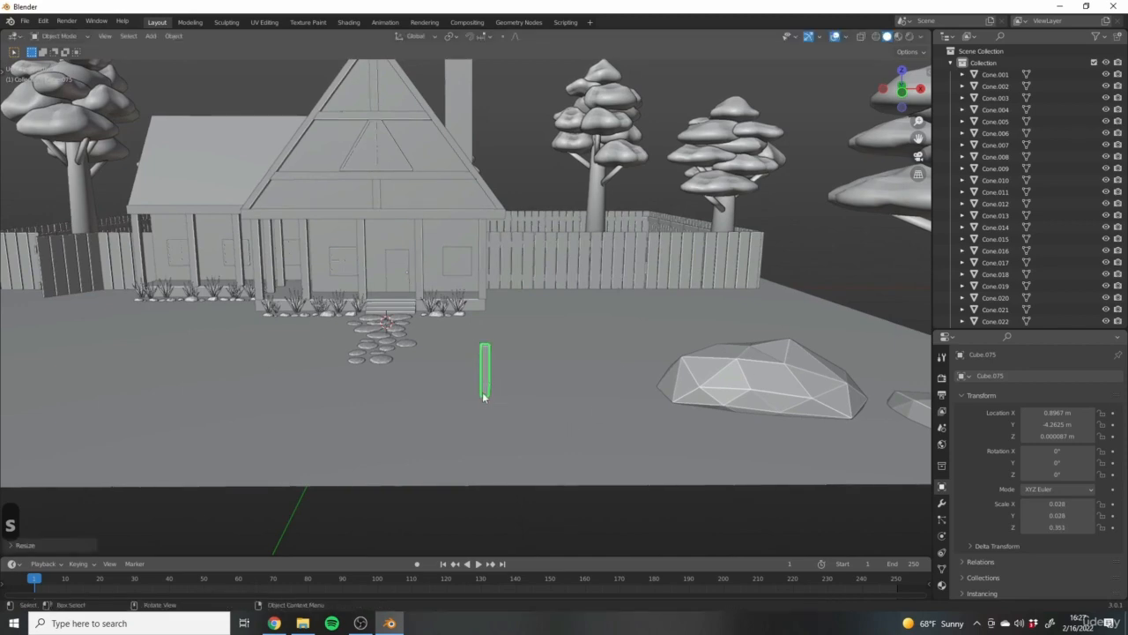
Enlarge the post slightly and uniformly, to about 0.031 on X and Y and 0.387 on Z.
middle_drag(483, 396, 555, 456)
key(1)
scroll(522, 420, up, 5)
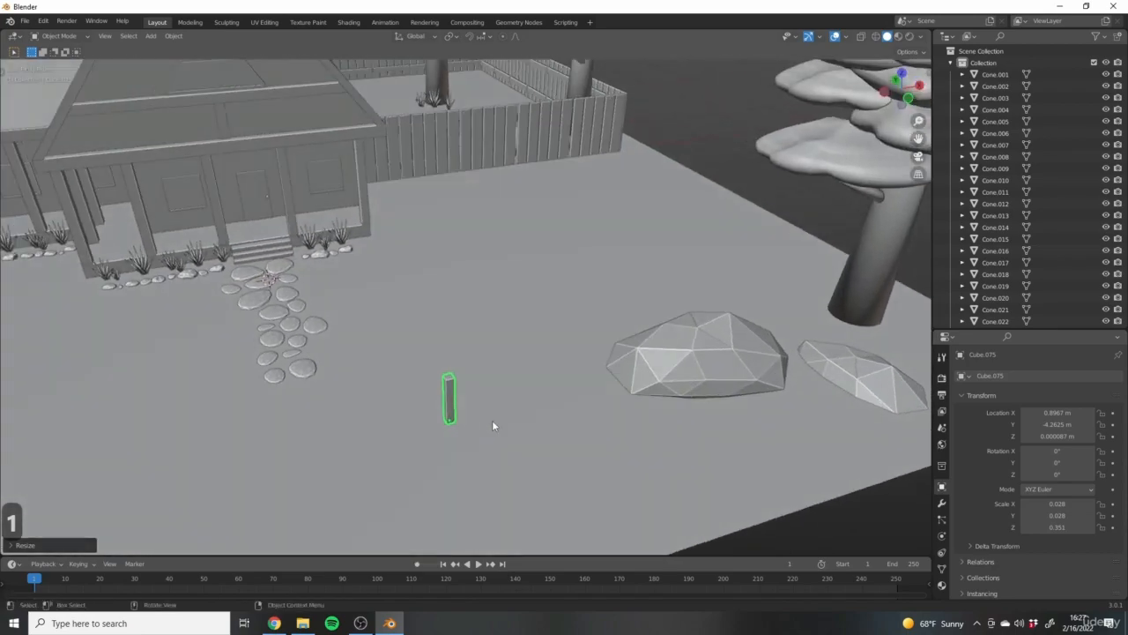
key(s)
click(518, 424)
middle_drag(520, 422, 507, 385)
scroll(506, 385, down, 5)
middle_drag(458, 351, 529, 423)
scroll(529, 423, up, 5)
Snap the 3D cursor to the selected post's origin at its base.
key(KP_1)
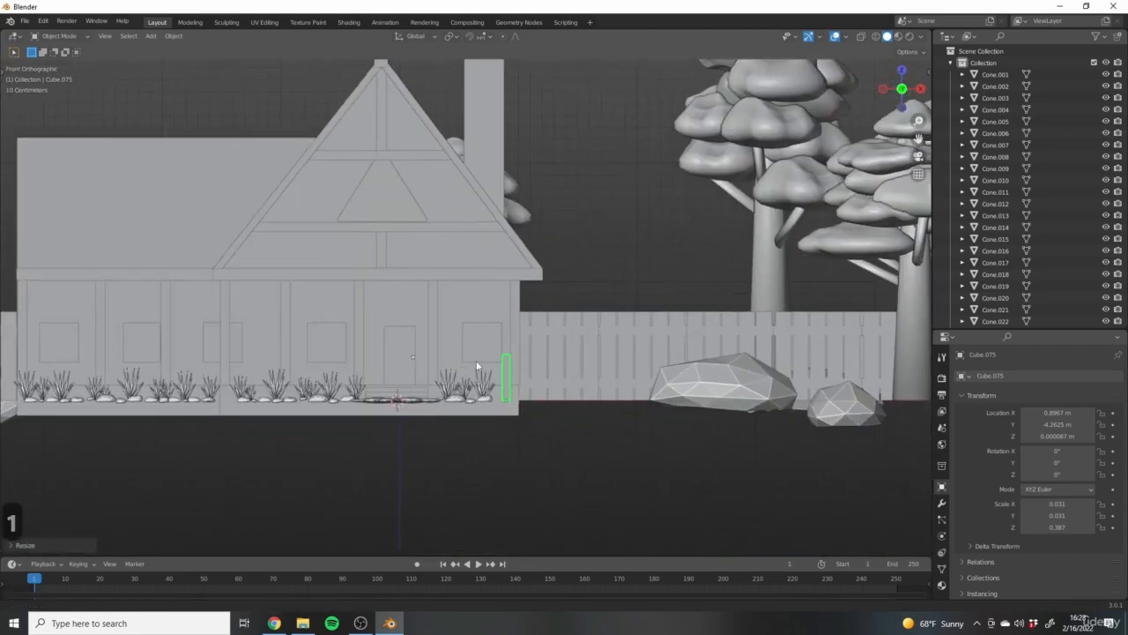
key(shift+s)
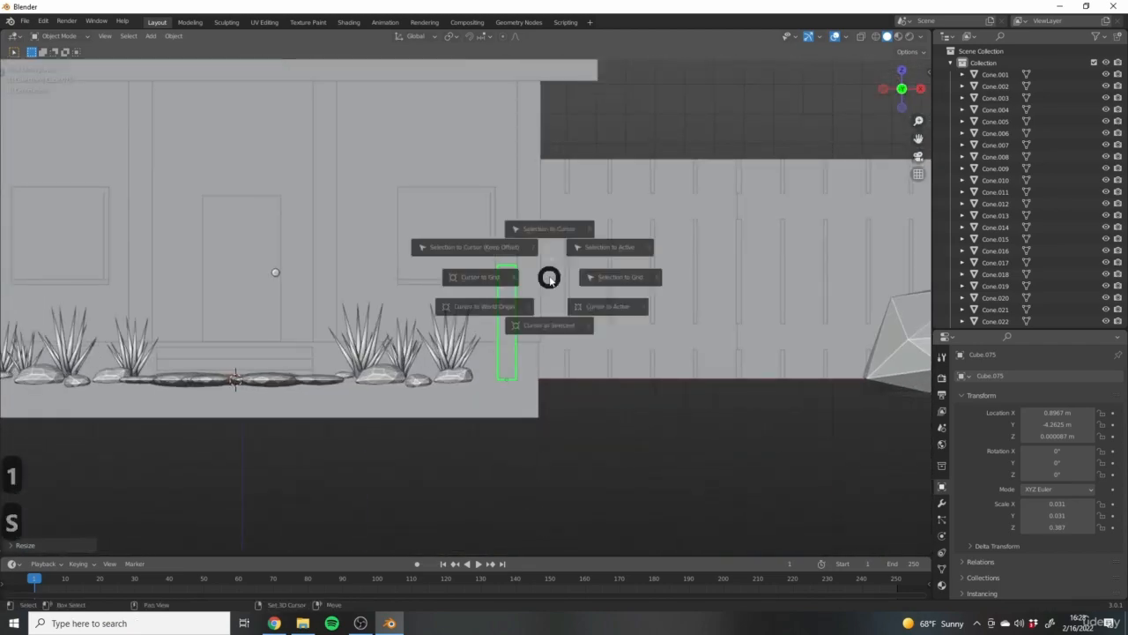
click(546, 285)
middle_drag(544, 282, 497, 372)
scroll(511, 374, down, 3)
scroll(518, 379, down, 5)
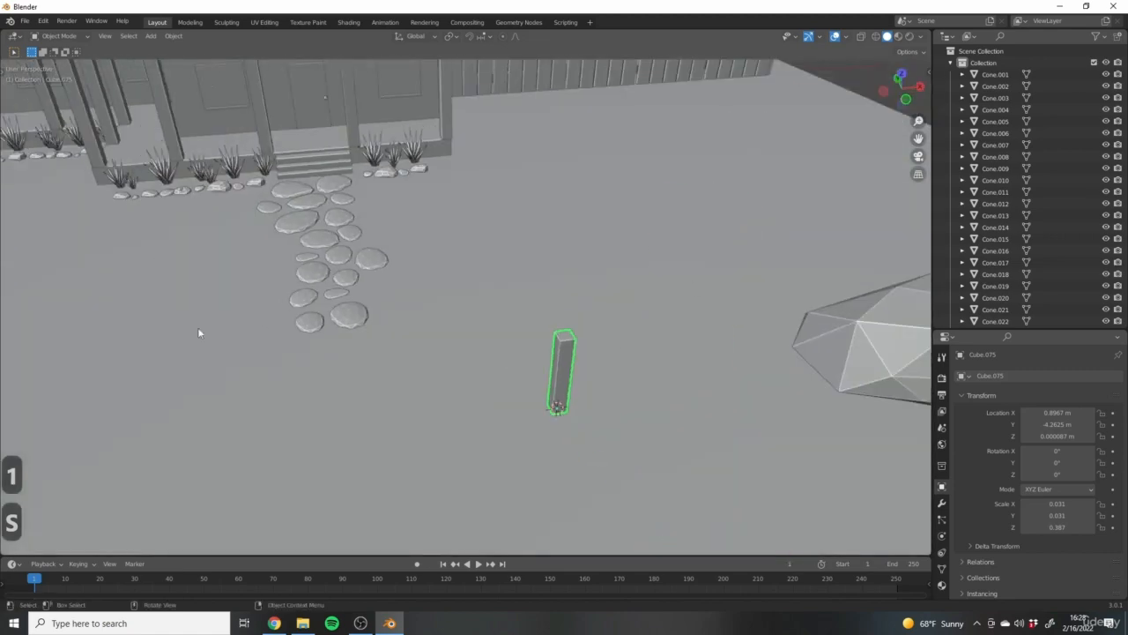
scroll(546, 390, down, 3)
scroll(548, 393, up, 5)
middle_drag(562, 421, 553, 396)
Add a mesh cylinder at the 3D cursor at the base of the post.
key(shift+a)
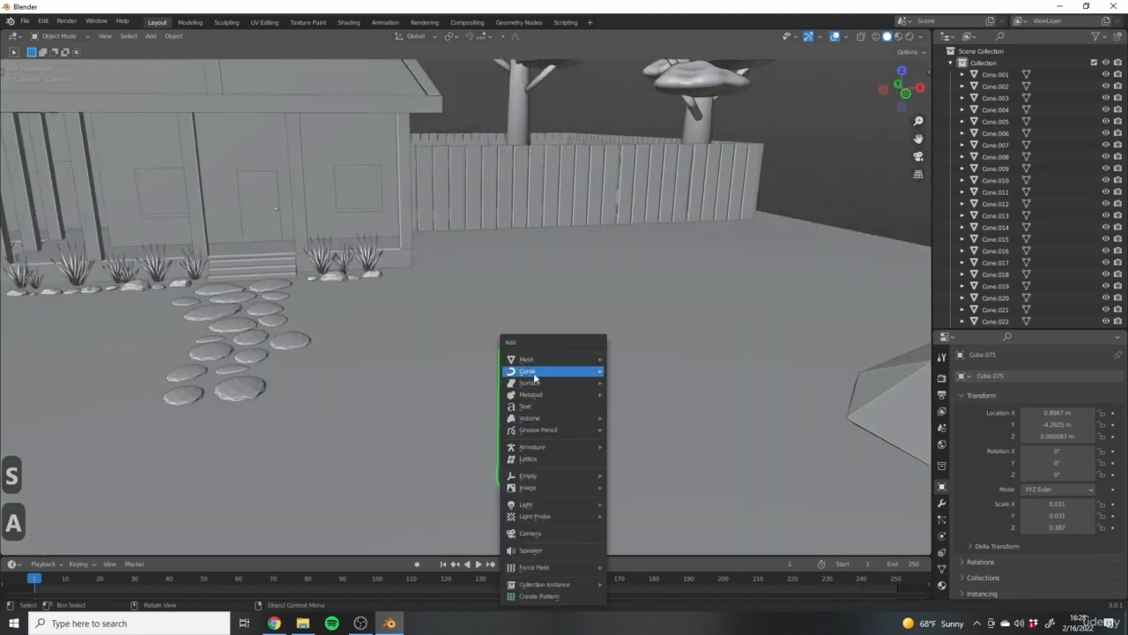
mouse_move(547, 369)
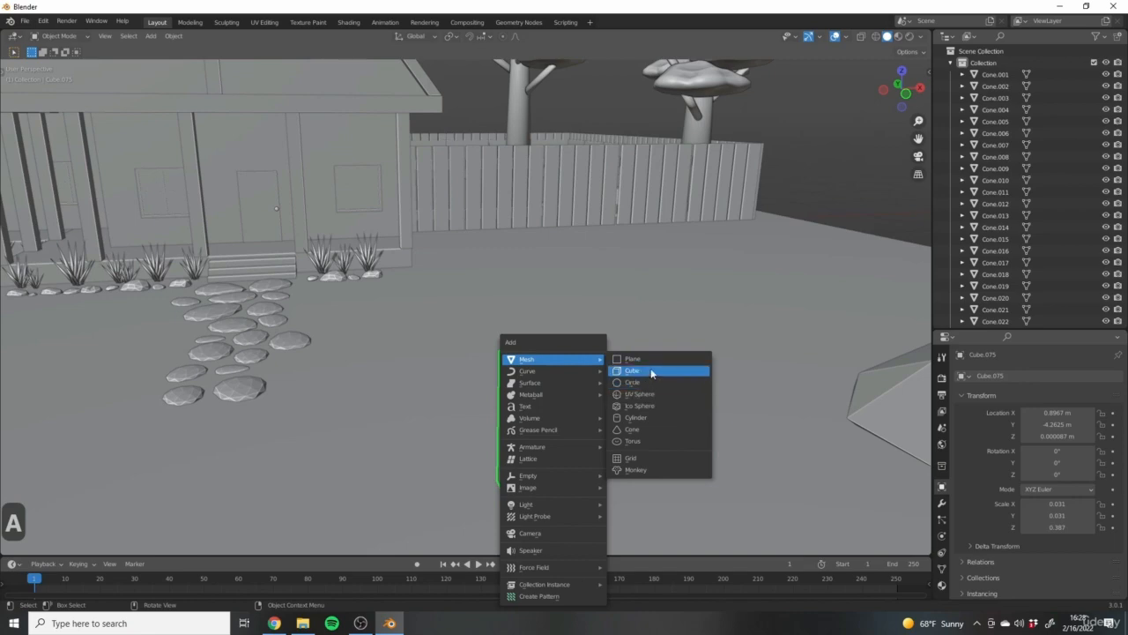
click(649, 416)
scroll(643, 422, down, 8)
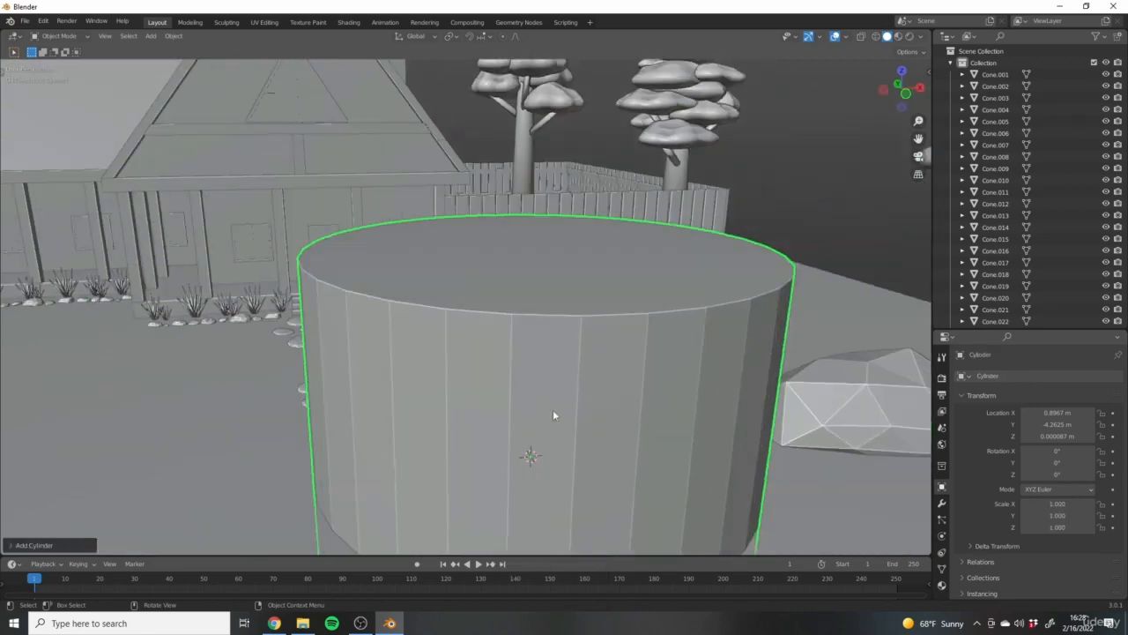
scroll(511, 430, down, 6)
middle_drag(490, 435, 533, 429)
scroll(533, 430, up, 2)
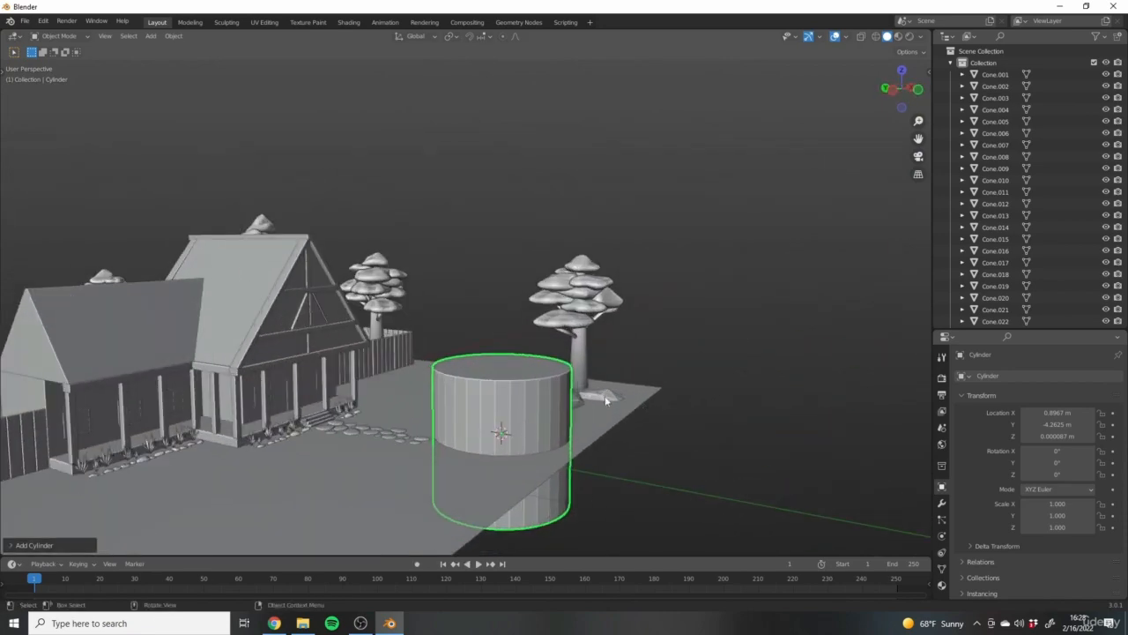
mouse_move(607, 401)
middle_down()
mouse_move(547, 389)
mouse_move(601, 413)
middle_up()
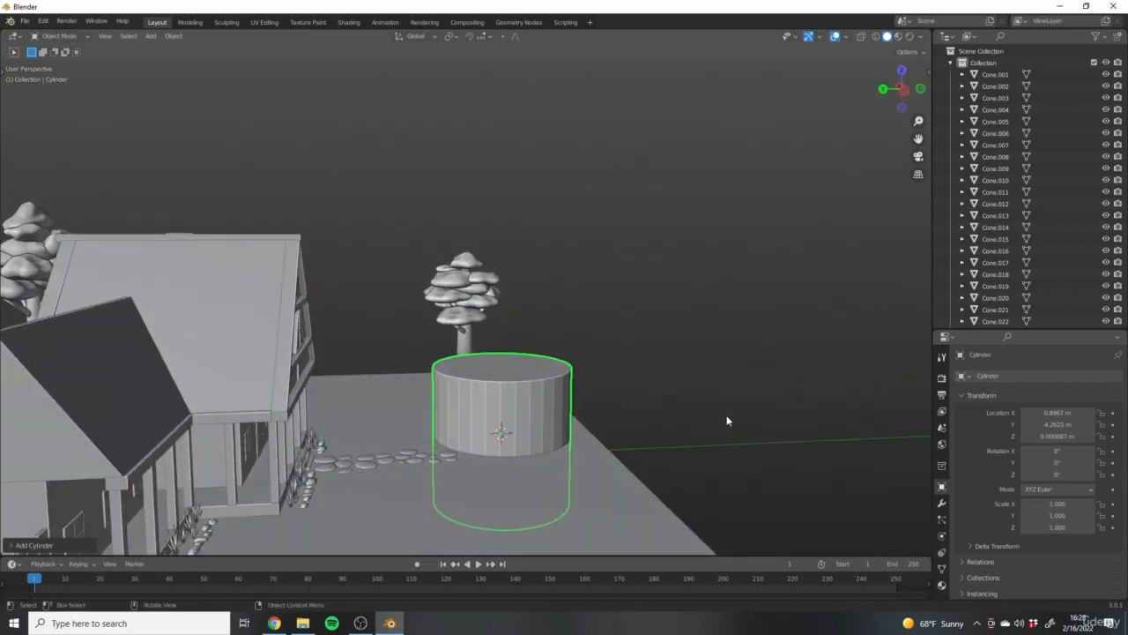
middle_drag(727, 421, 467, 223)
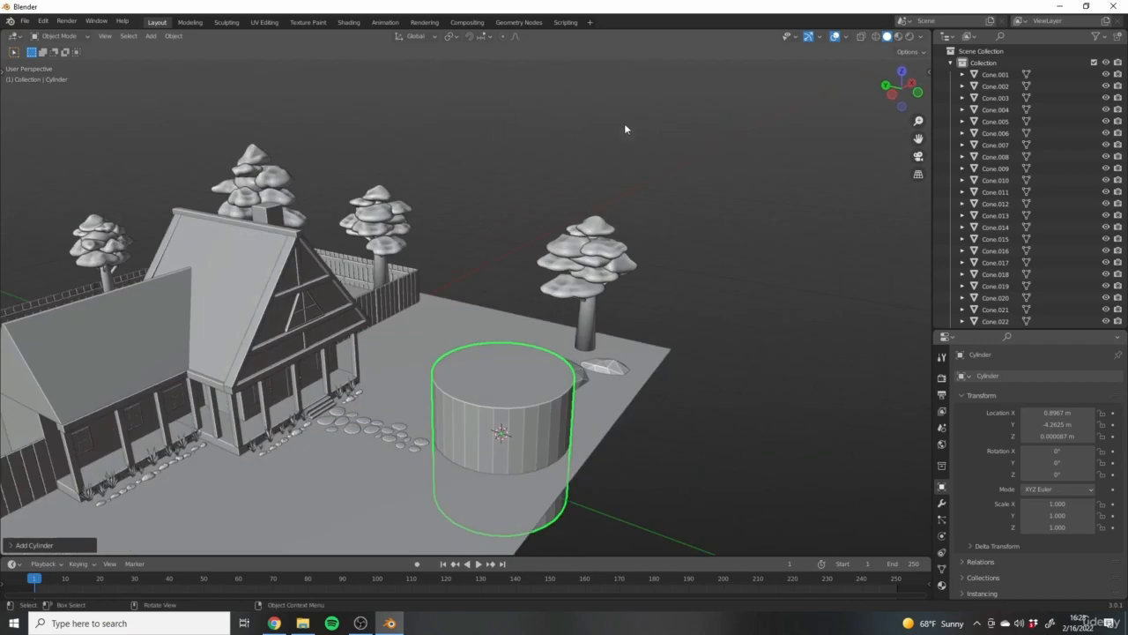
middle_drag(556, 282, 564, 390)
scroll(591, 402, up, 3)
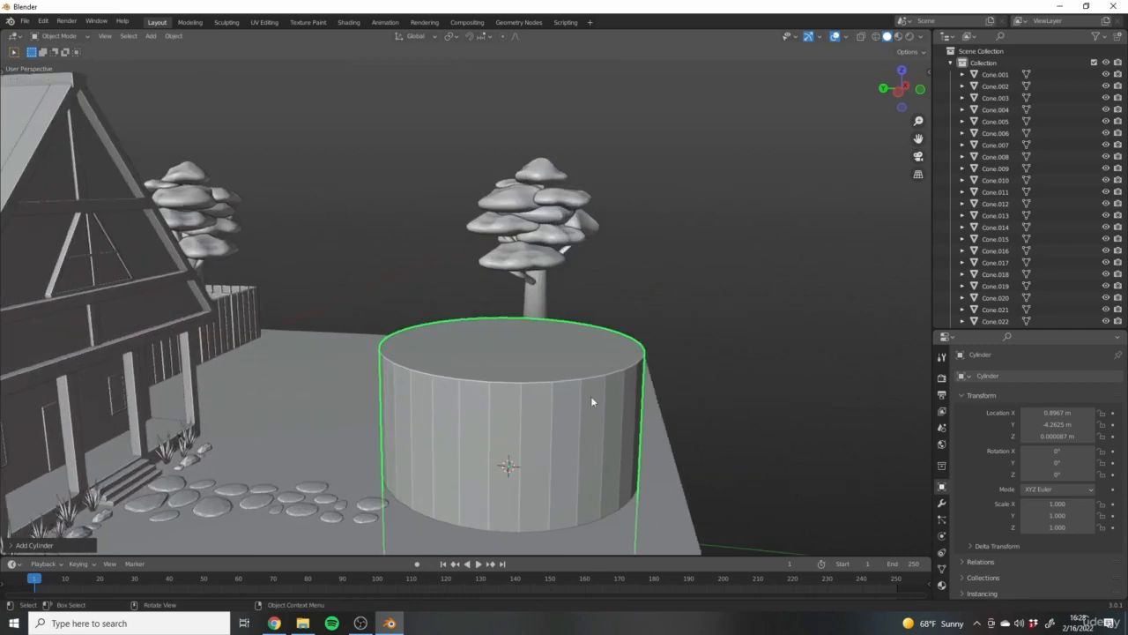
scroll(613, 397, down, 5)
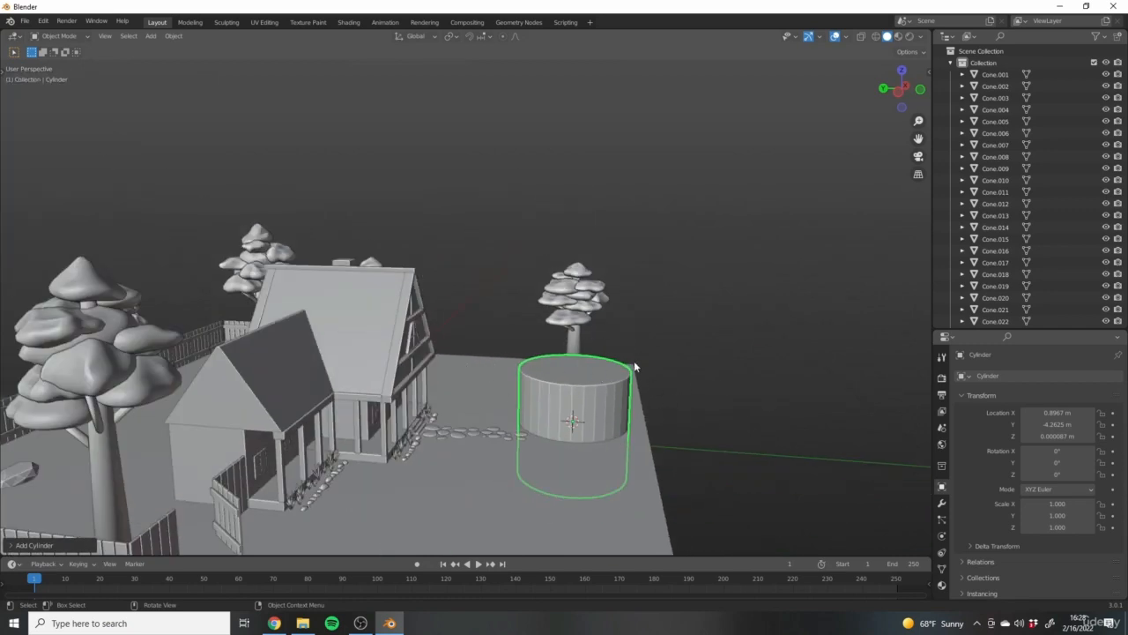
scroll(436, 338, up, 4)
scroll(442, 477, down, 5)
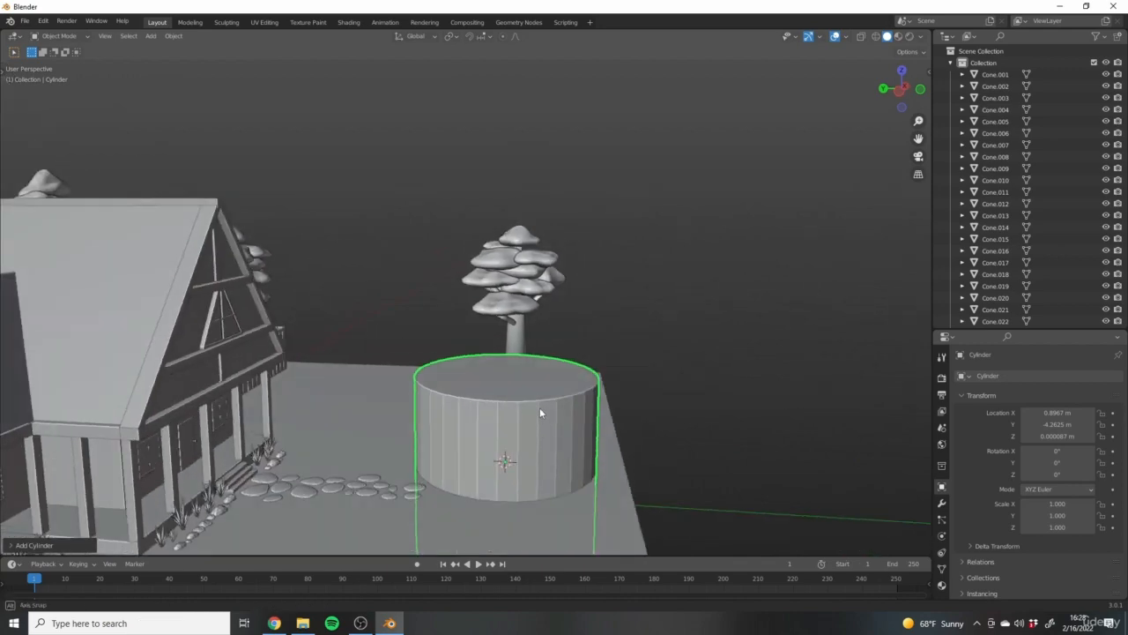
Try to rotate the cylinder 90° without an axis constraint, and undo the rotation.
key(r)
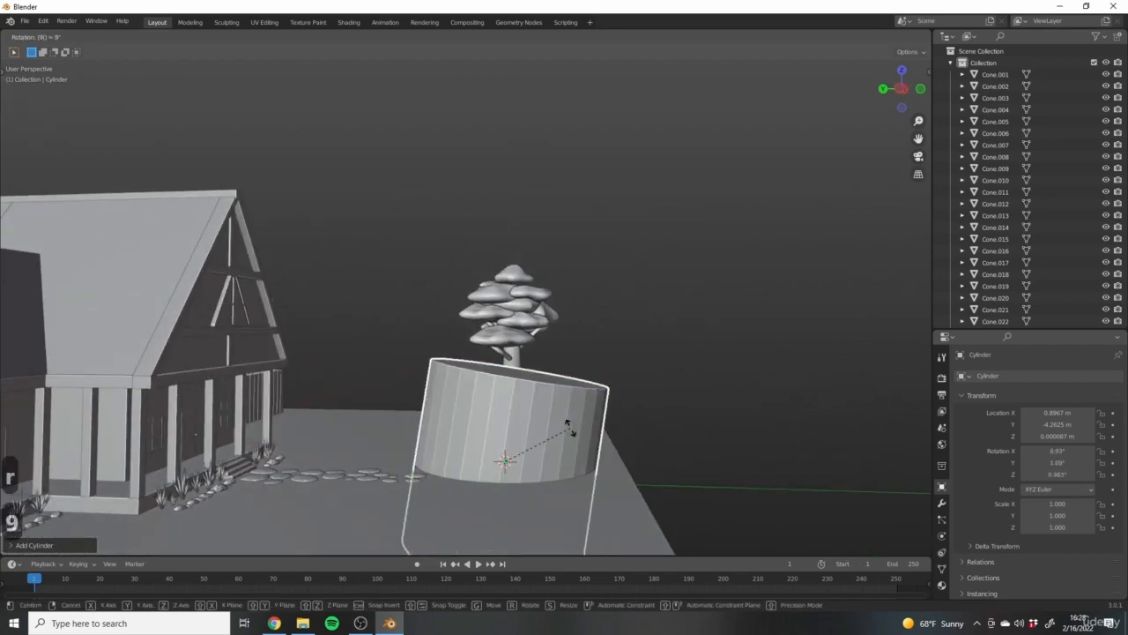
key(9)
key(0)
click(569, 426)
middle_drag(570, 427, 613, 458)
key(ctrl+z)
Rotate the cylinder 90° about the X axis so it lies on its side.
key(r)
key(x)
key(9)
key(0)
click(605, 409)
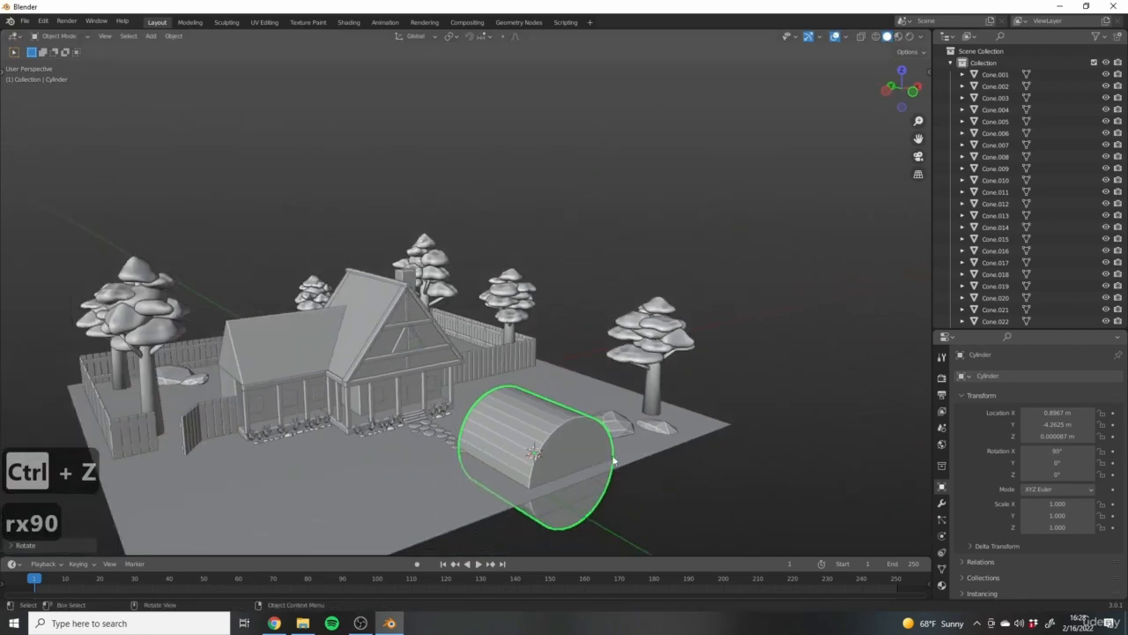
Scale the cylinder down uniformly to about 0.091.
middle_drag(531, 438, 687, 440)
key(s)
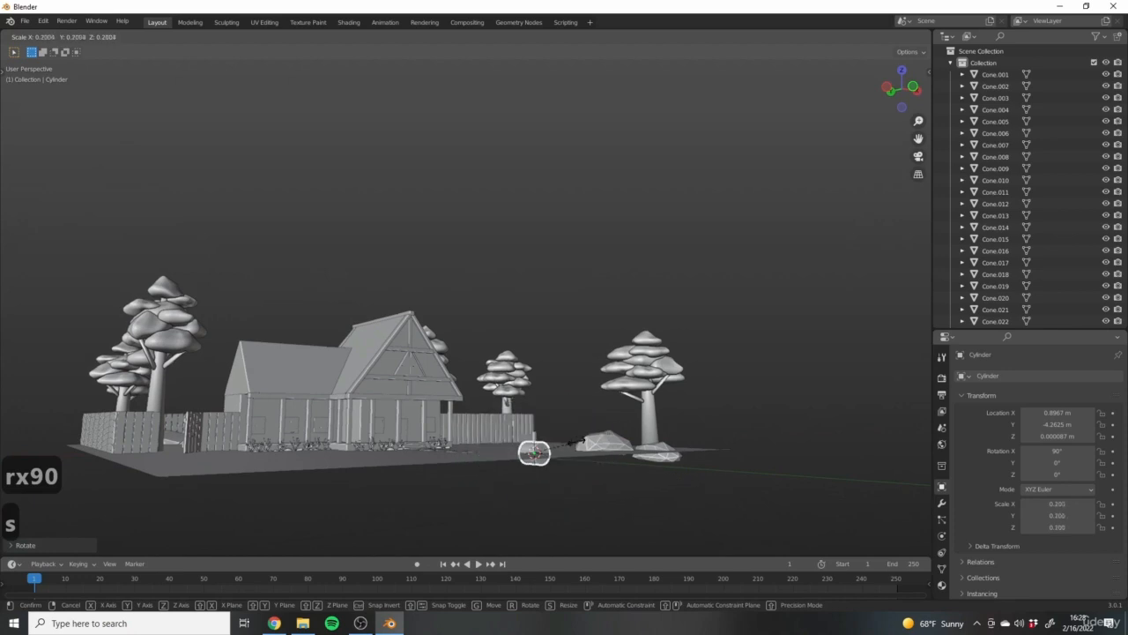
click(553, 446)
Raise the cylinder along Z to about 0.443 m so it rests on top of the post.
scroll(553, 449, up, 10)
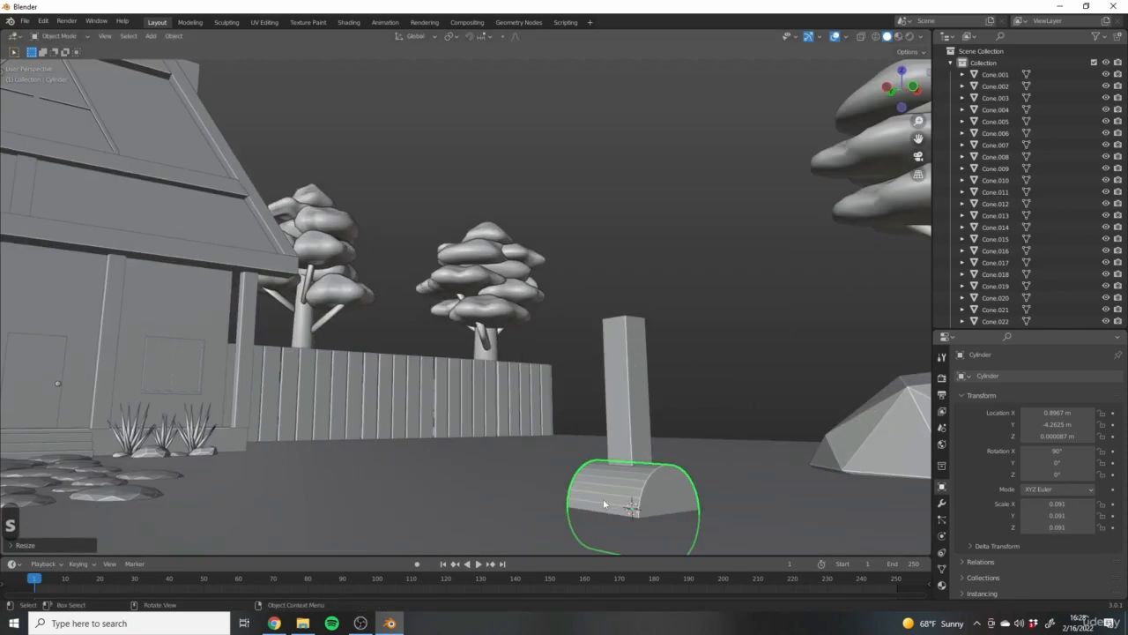
shift+middle_drag(603, 498, 531, 480)
key(g)
key(z)
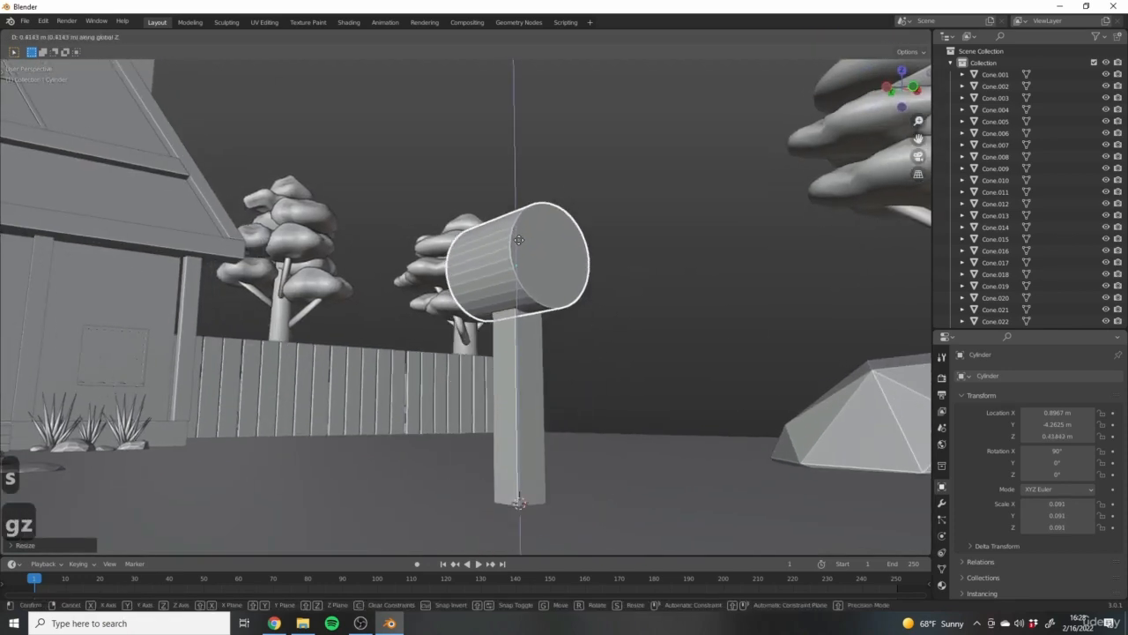
click(519, 227)
Stretch the cylinder along the global Y axis to a lengthwise scale of about 0.140.
middle_drag(601, 287, 387, 349)
middle_drag(504, 272, 440, 349)
key(s)
key(y)
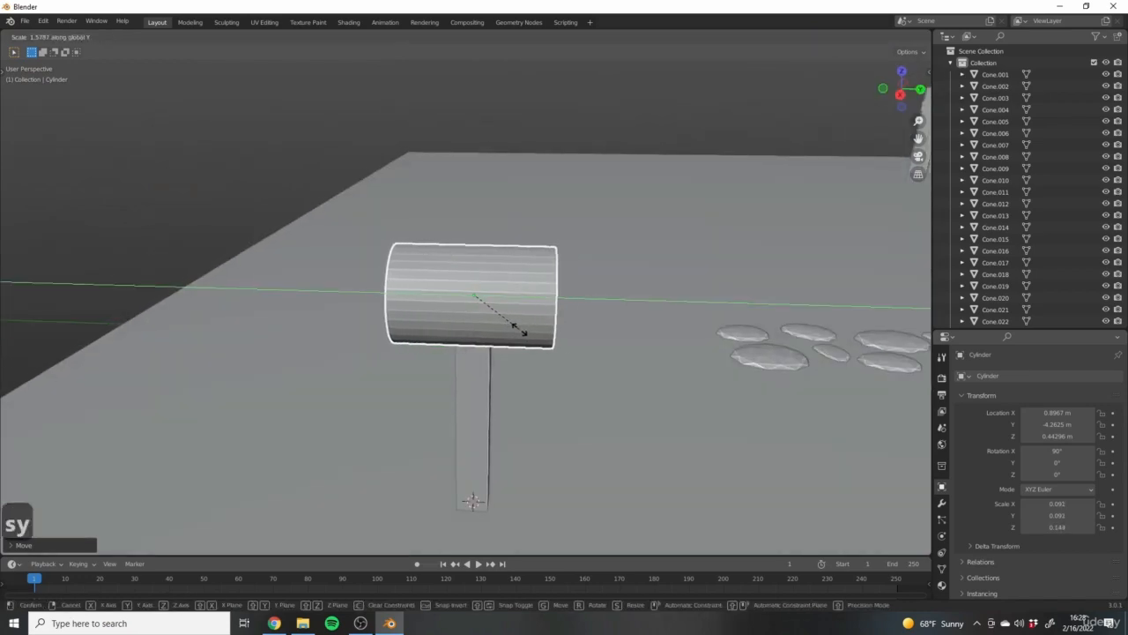
click(518, 328)
middle_drag(347, 365, 496, 347)
key(KP_1)
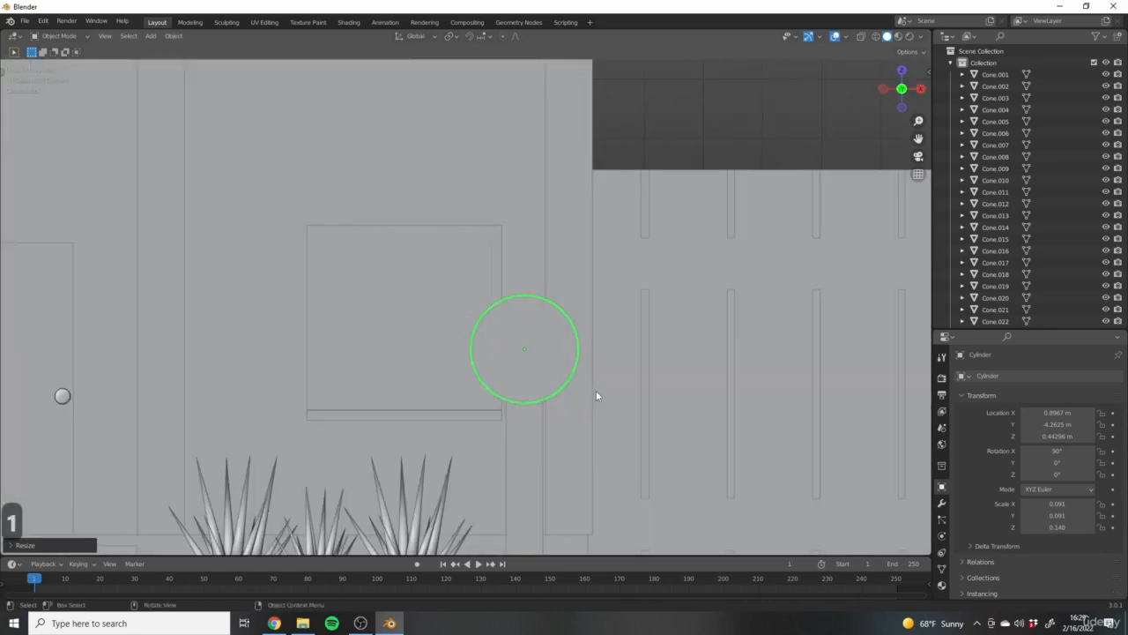
key(shift+z)
key(Tab)
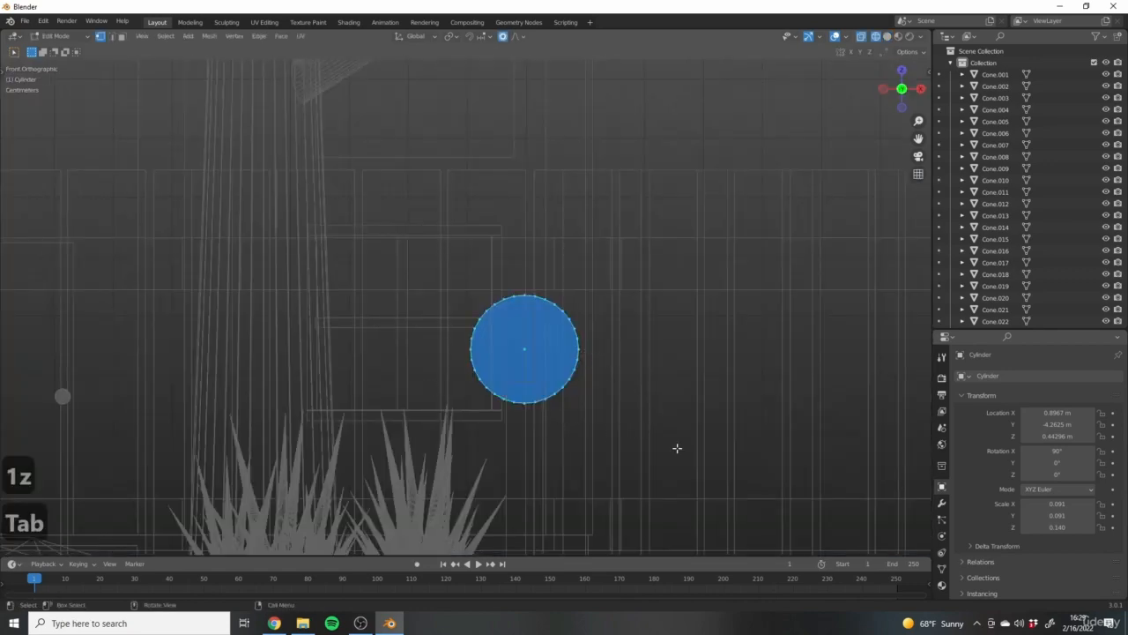
mouse_move(561, 433)
middle_down()
mouse_move(448, 352)
mouse_move(523, 408)
mouse_move(505, 379)
mouse_move(506, 312)
middle_up()
scroll(506, 379, down, 3)
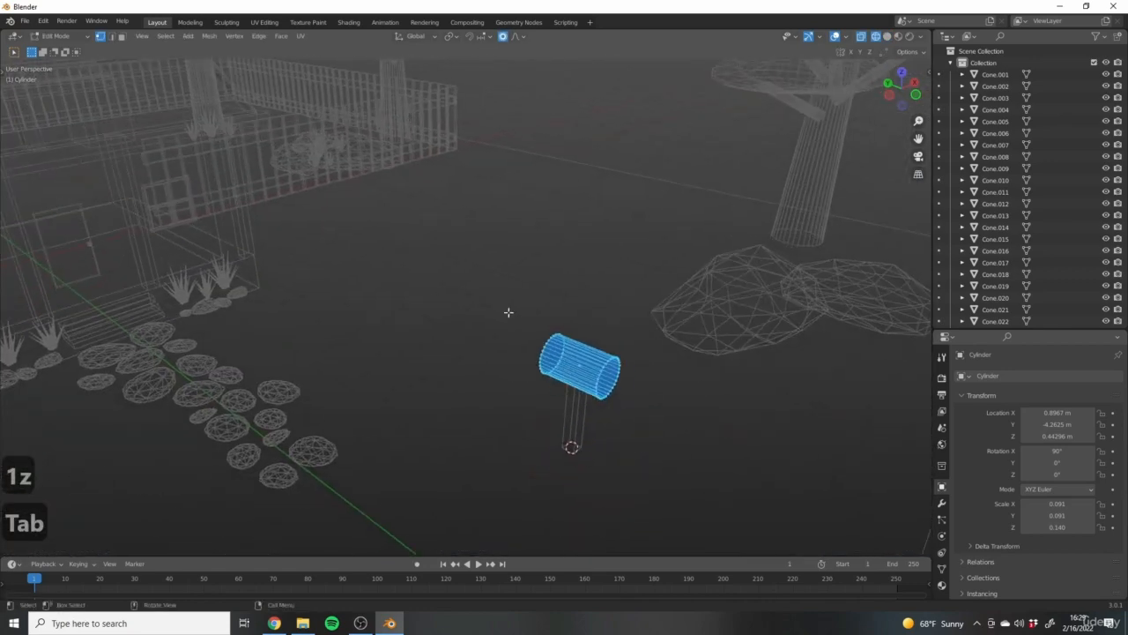
key(z)
key(Tab)
scroll(584, 379, up, 5)
click(635, 403)
middle_drag(635, 402, 587, 334)
click(571, 187)
In Edit Mode, from the front view in wireframe shading, select all vertices of the cylinder's lower half at both ends.
key(Tab)
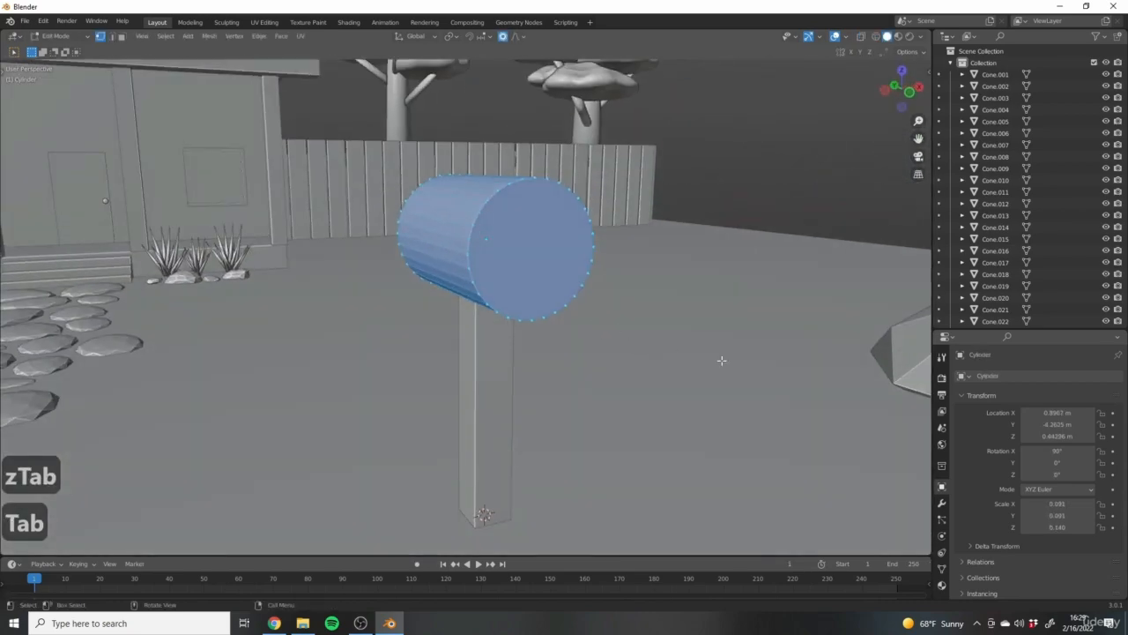
key(1)
shift+middle_drag(541, 200, 538, 297)
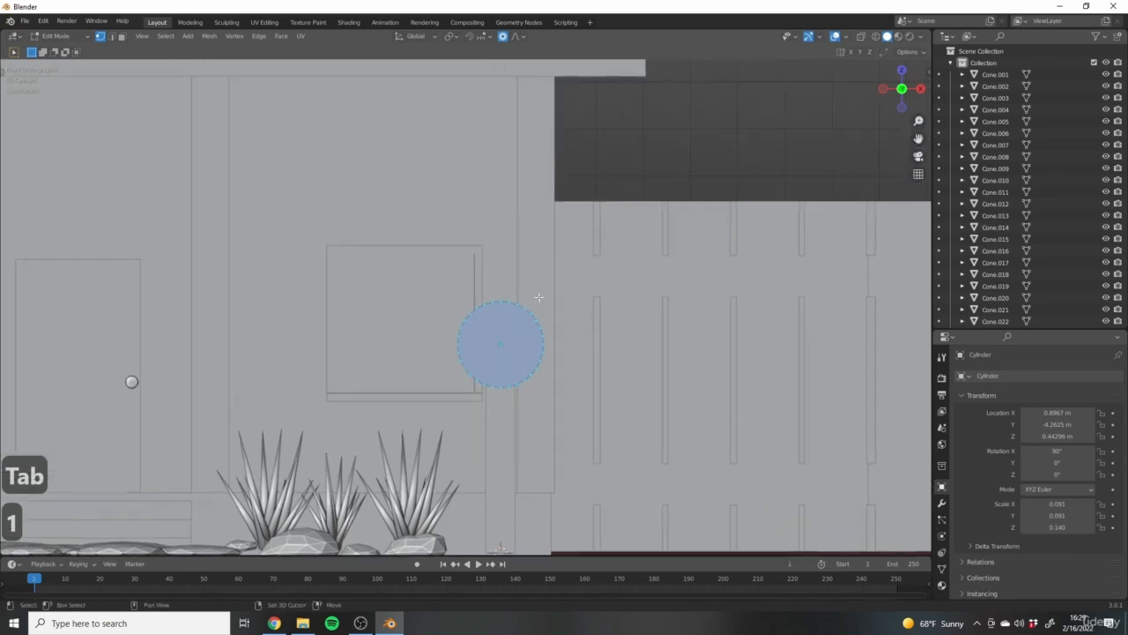
key(z)
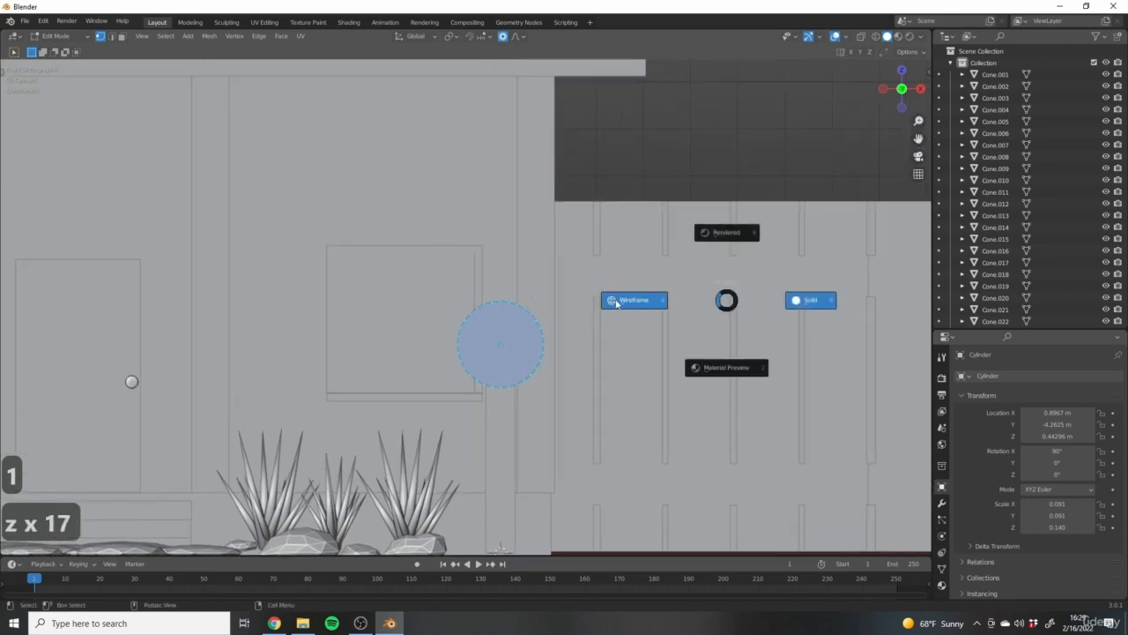
click(614, 300)
scroll(533, 385, up, 5)
shift+middle_drag(600, 341, 713, 303)
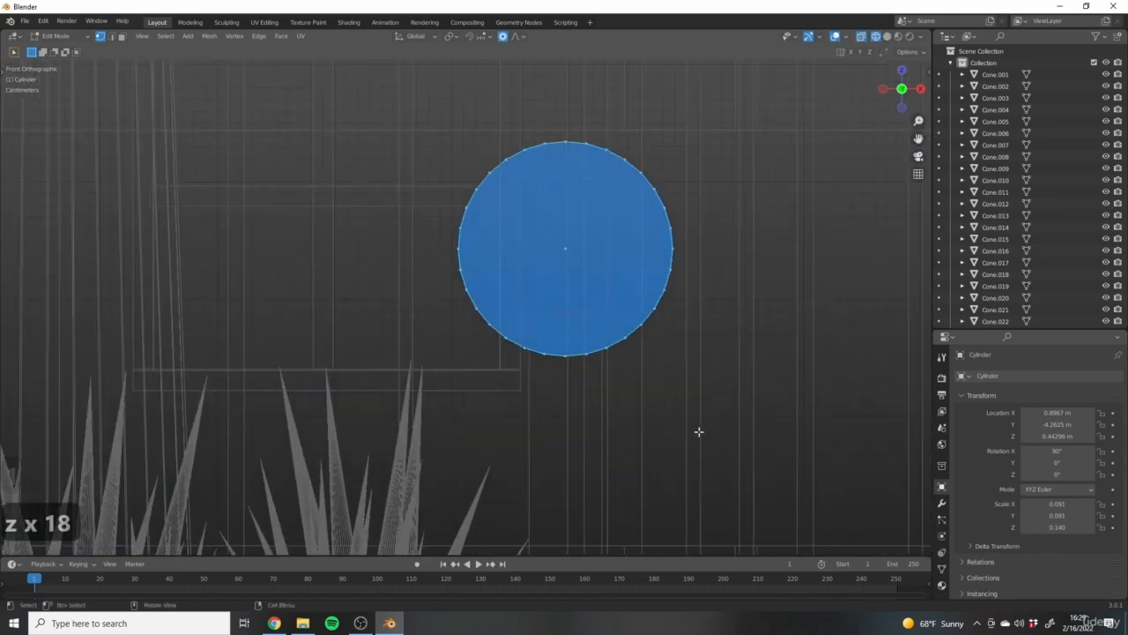
click(765, 392)
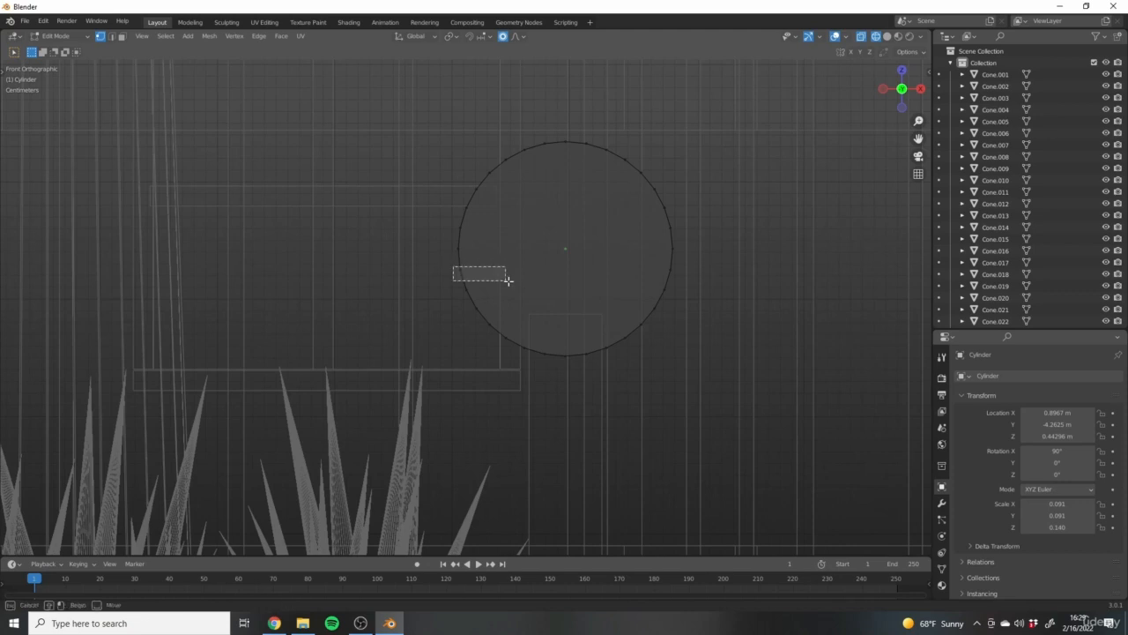
drag(508, 281, 707, 377)
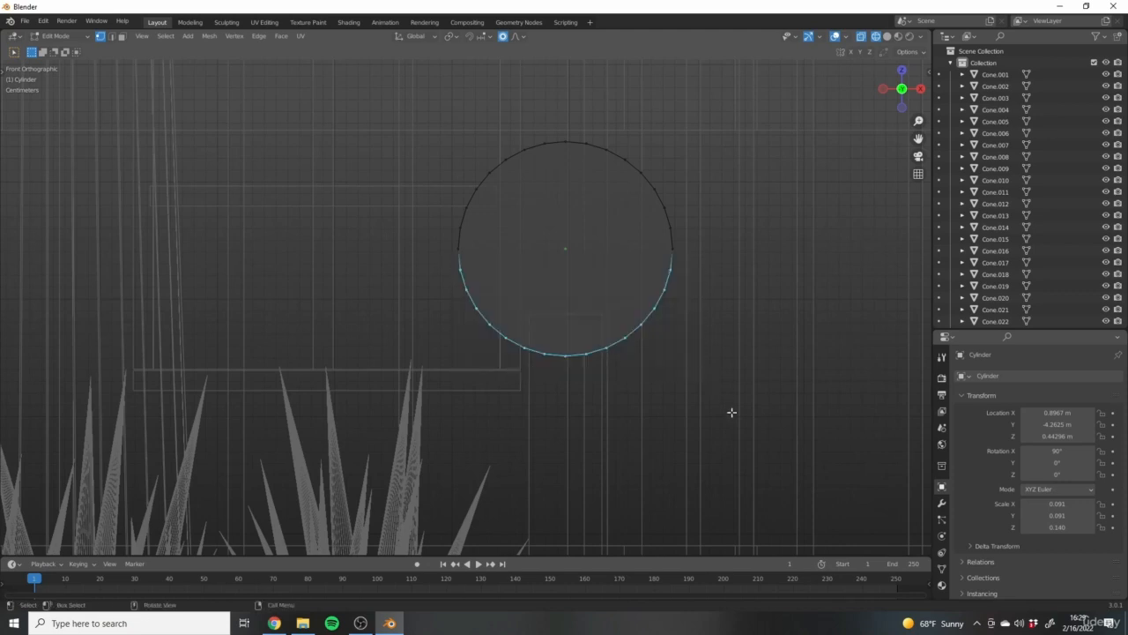
Flatten the selected lower half to 0 along Z, reducing the proportional editing radius to form a flat-bottomed mailbox.
shift+middle_drag(653, 370, 594, 483)
middle_drag(686, 418, 524, 394)
scroll(629, 450, down, 10)
scroll(529, 394, up, 9)
shift+middle_drag(371, 423, 522, 351)
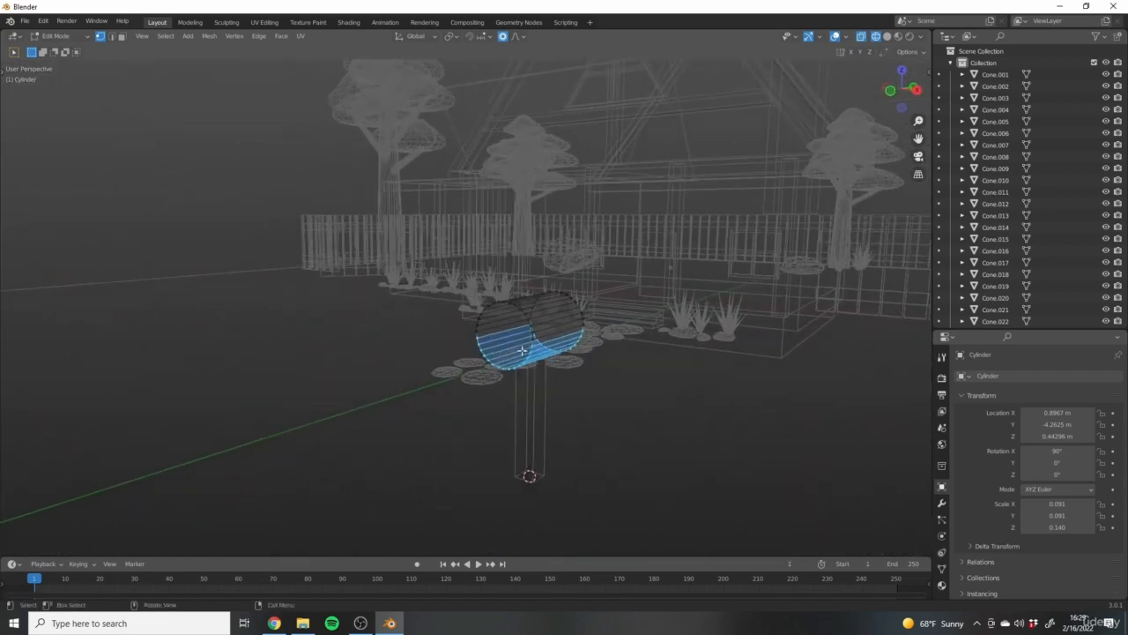
scroll(441, 336, up, 2)
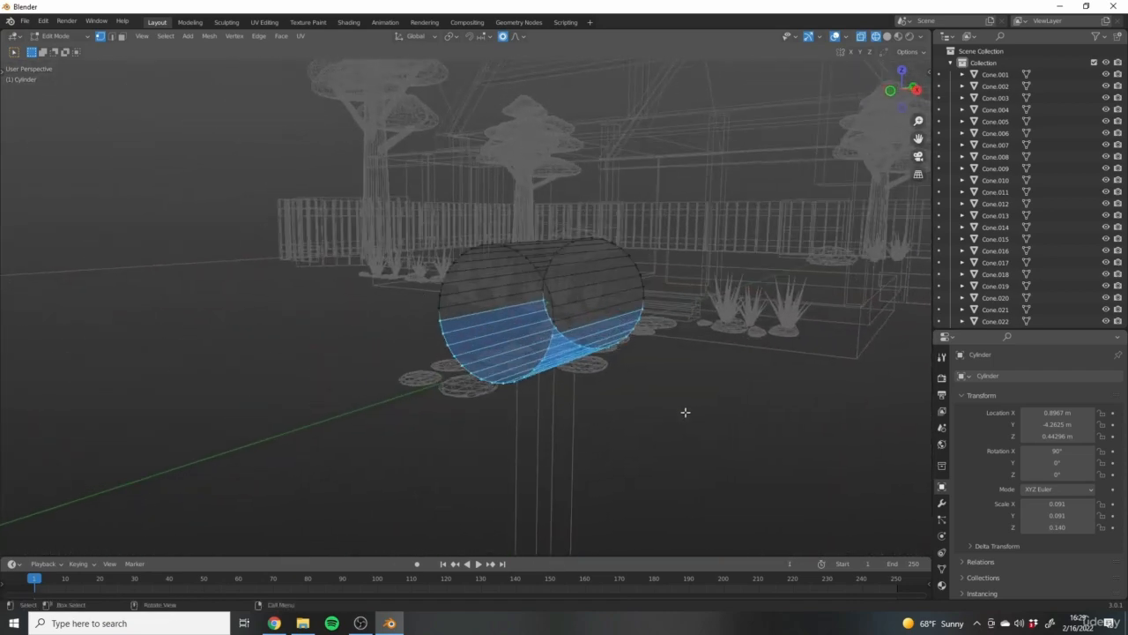
middle_drag(685, 412, 590, 390)
text(sz)
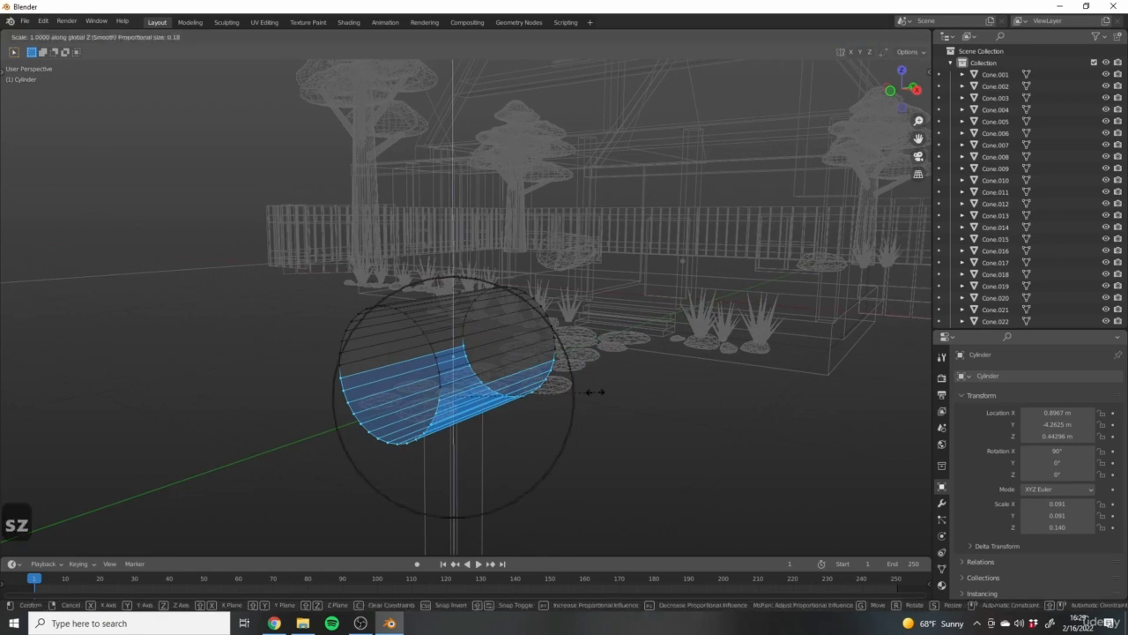
text(0)
scroll(590, 391, up, 5)
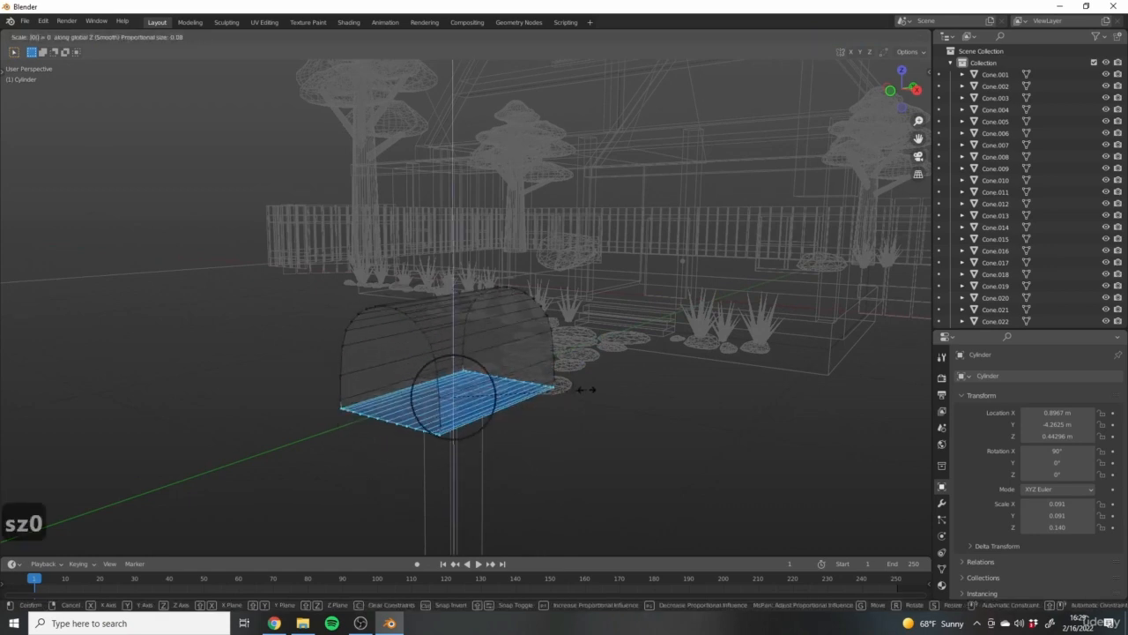
scroll(587, 388, up, 8)
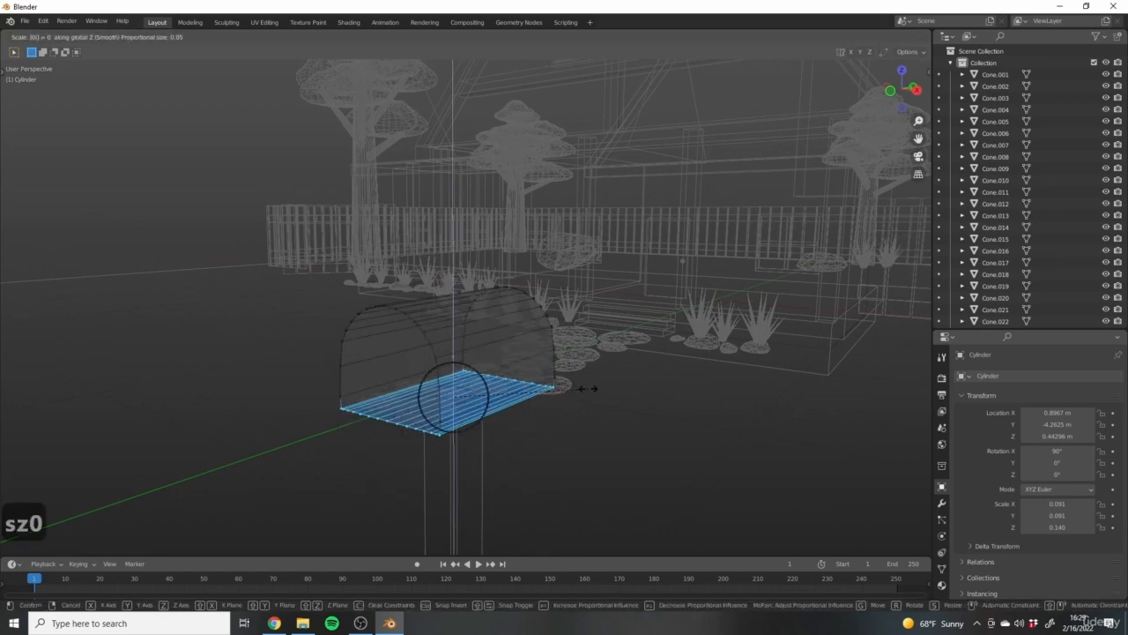
scroll(588, 387, up, 2)
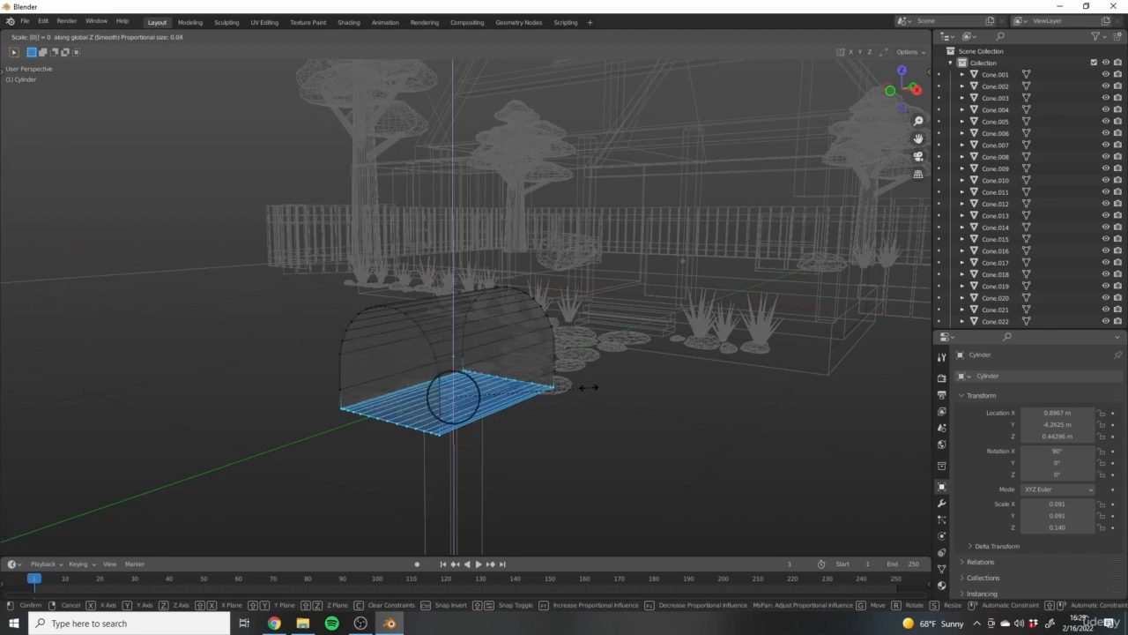
scroll(588, 387, down, 1)
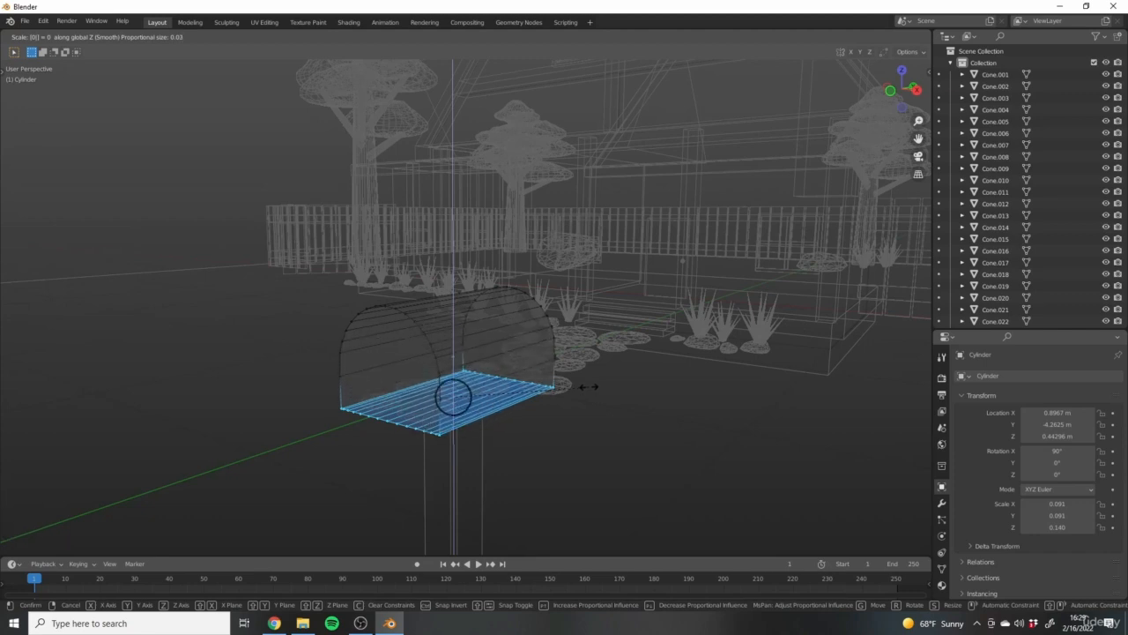
scroll(587, 386, down, 2)
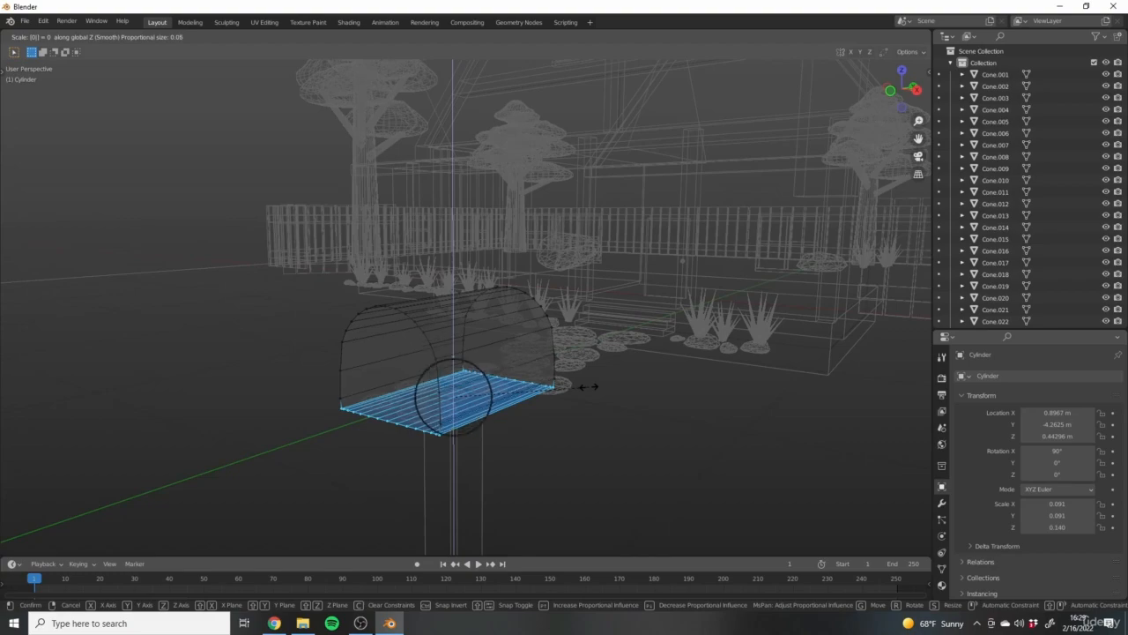
click(589, 387)
Return the viewport to solid shading and leave Edit Mode to check the mailbox shape from several angles.
scroll(529, 391, down, 5)
middle_drag(361, 396, 506, 403)
key(z)
click(609, 425)
middle_drag(696, 427, 514, 433)
key(Tab)
middle_drag(392, 347, 521, 416)
scroll(520, 411, up, 4)
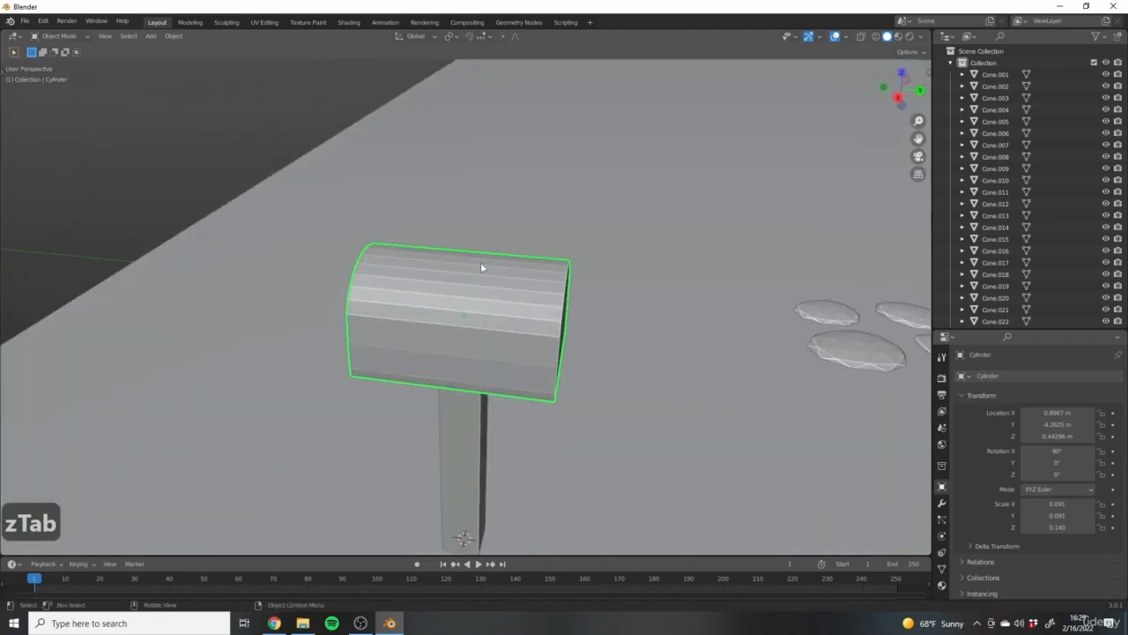
middle_drag(516, 249, 536, 295)
In Edit Mode with face selection, select the continuous run of side faces over the mailbox's curved top from one lower edge to the other.
key(Tab)
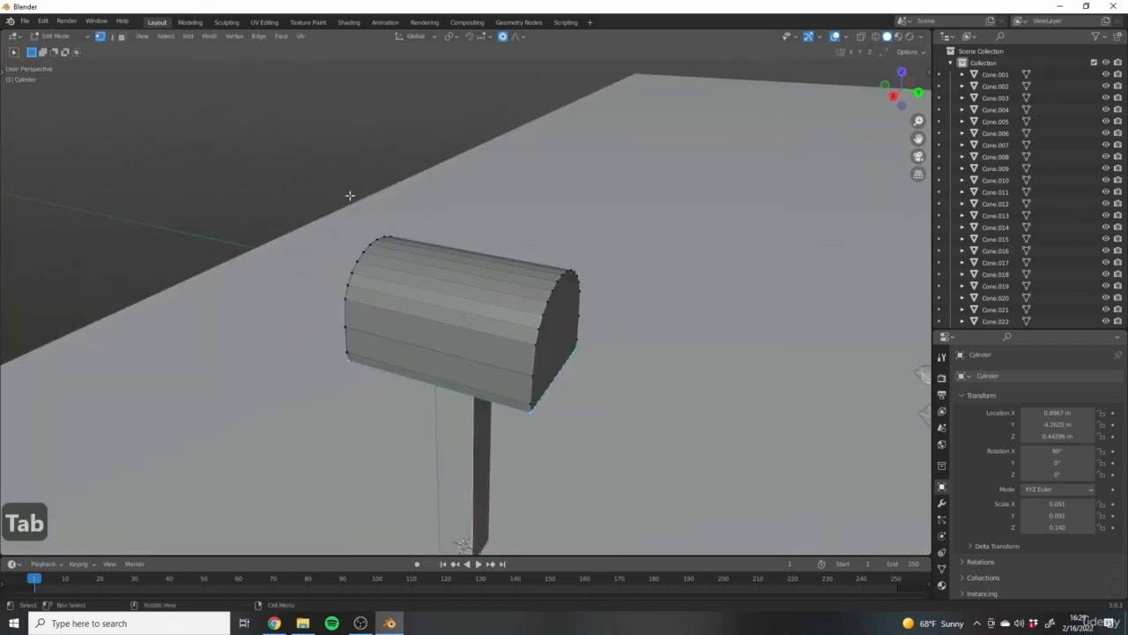
middle_drag(350, 196, 508, 350)
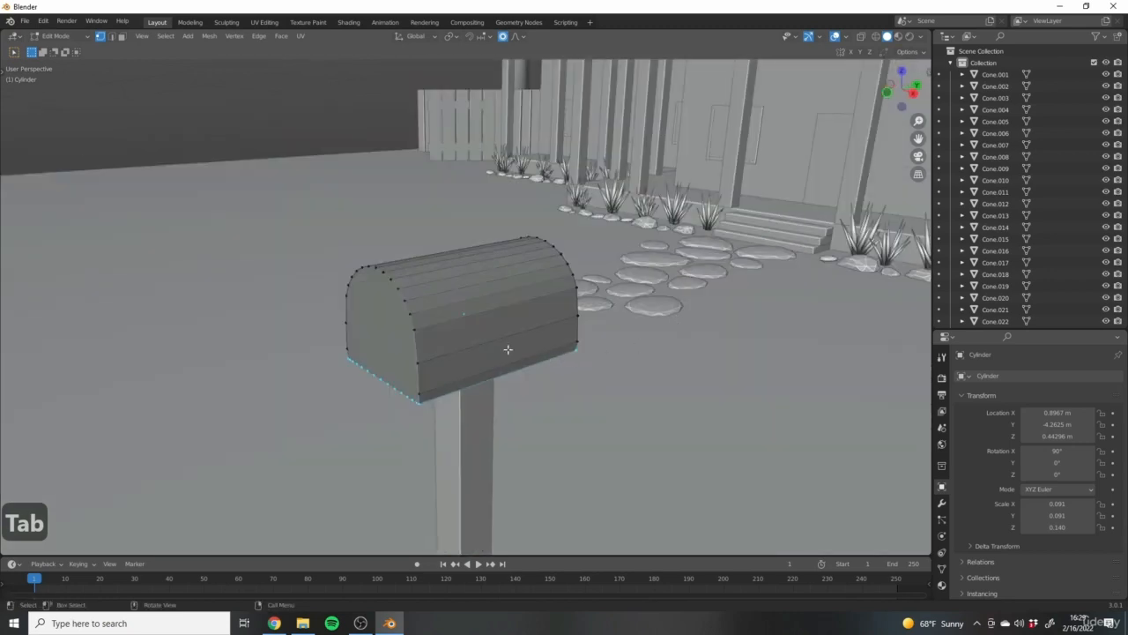
click(124, 38)
middle_drag(461, 218, 467, 264)
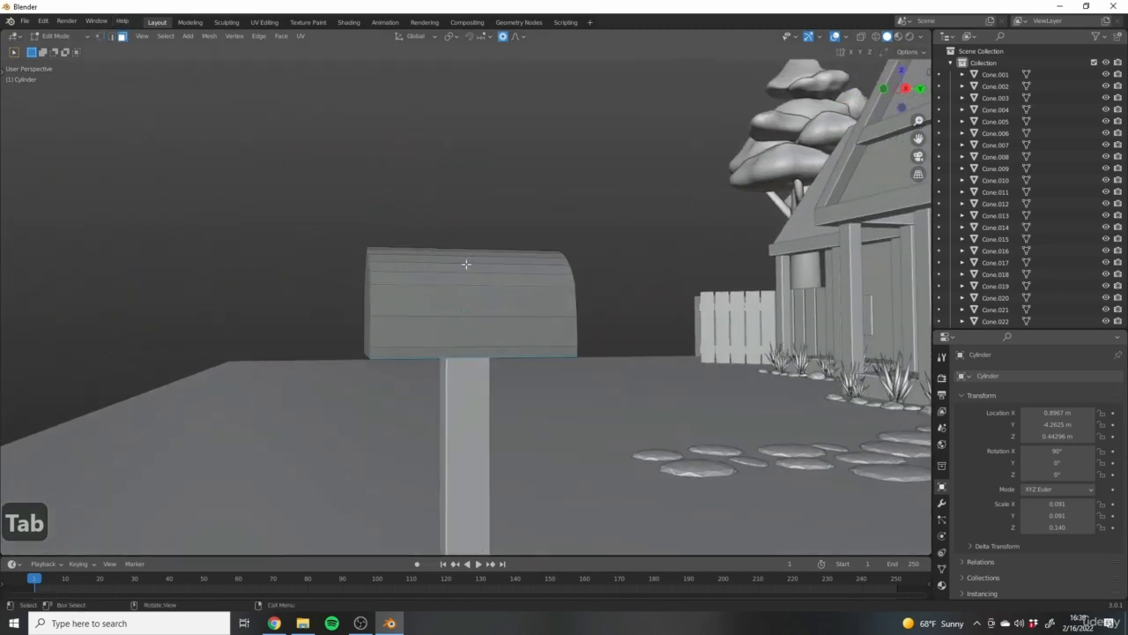
click(448, 355)
middle_drag(582, 308, 464, 351)
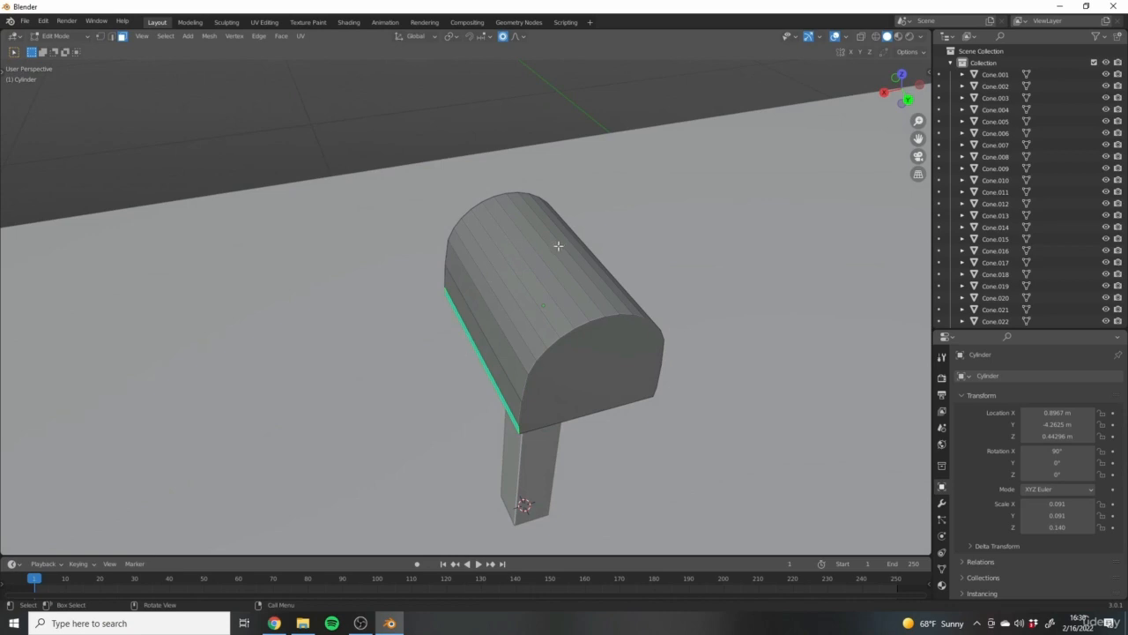
middle_drag(535, 212, 413, 385)
middle_drag(455, 282, 459, 230)
ctrl+click(461, 295)
scroll(538, 330, up, 4)
ctrl+click(459, 282)
scroll(534, 315, down, 9)
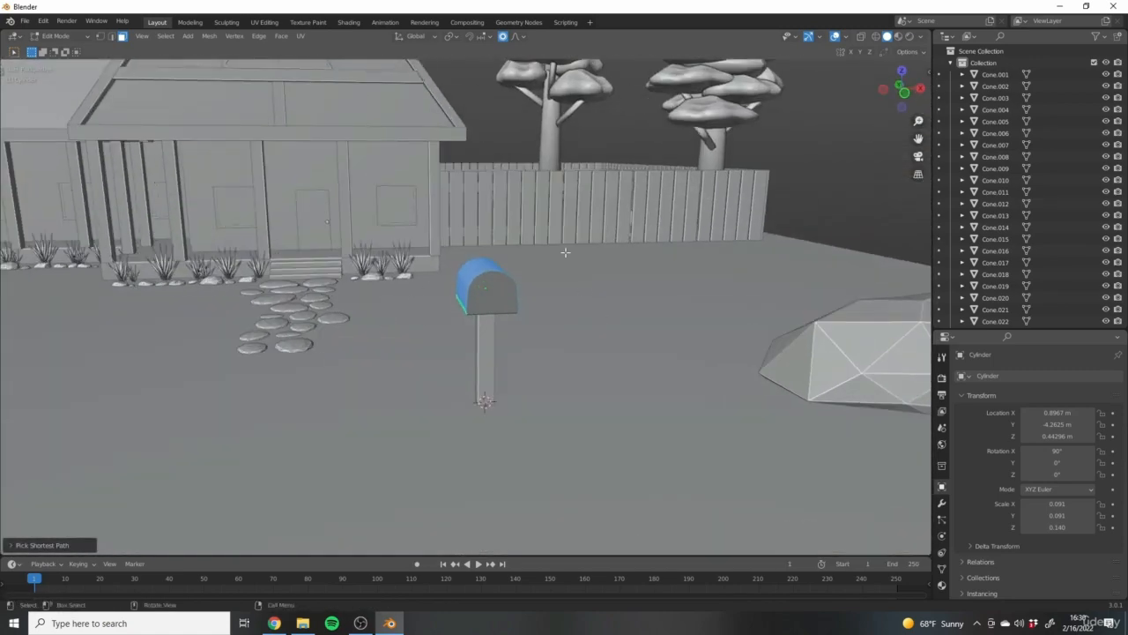
middle_drag(564, 252, 704, 365)
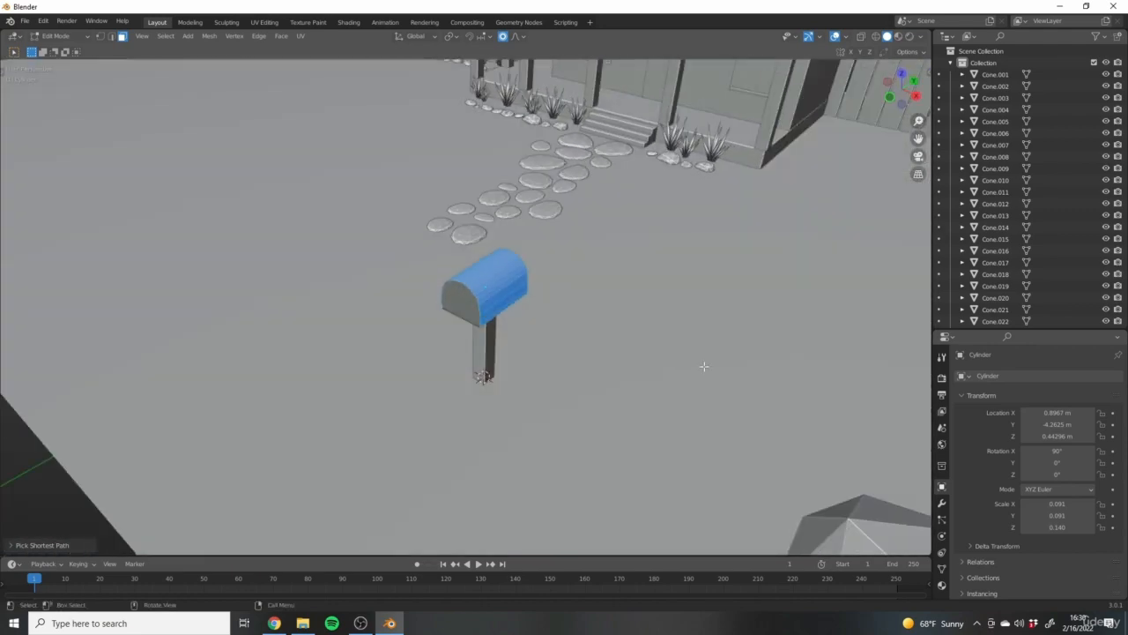
Shade the selected curved faces of the mailbox smooth and leave Edit Mode.
click(284, 40)
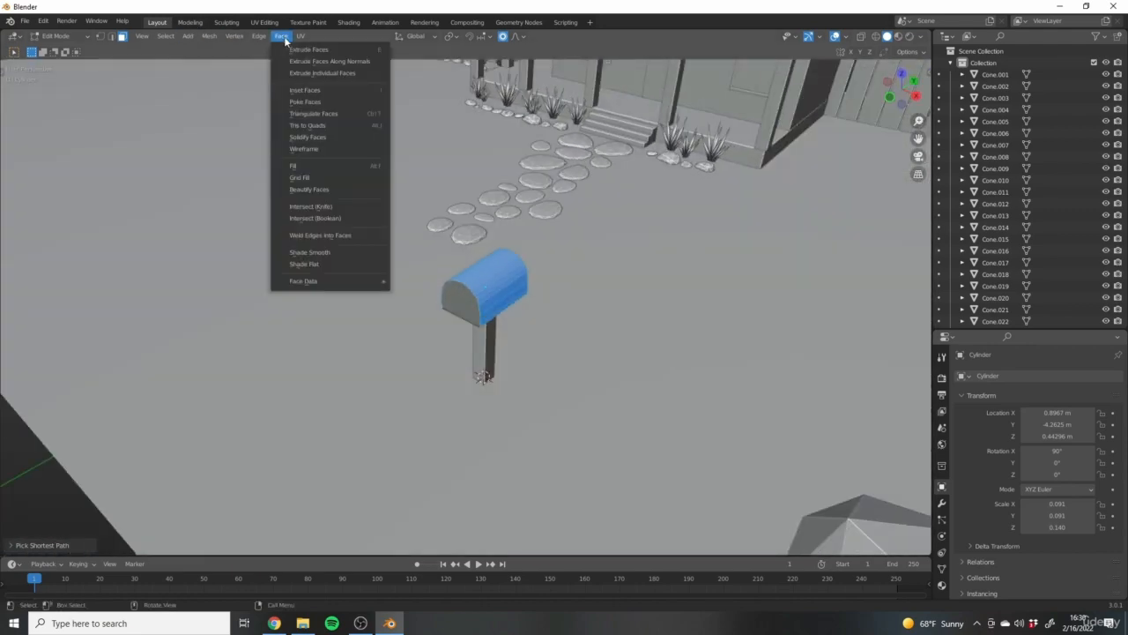
click(322, 252)
middle_drag(322, 252, 553, 327)
key(Tab)
Scale the mailbox body along Z by about 1.1 and shift it slightly down along Z onto its post.
key(s)
key(z)
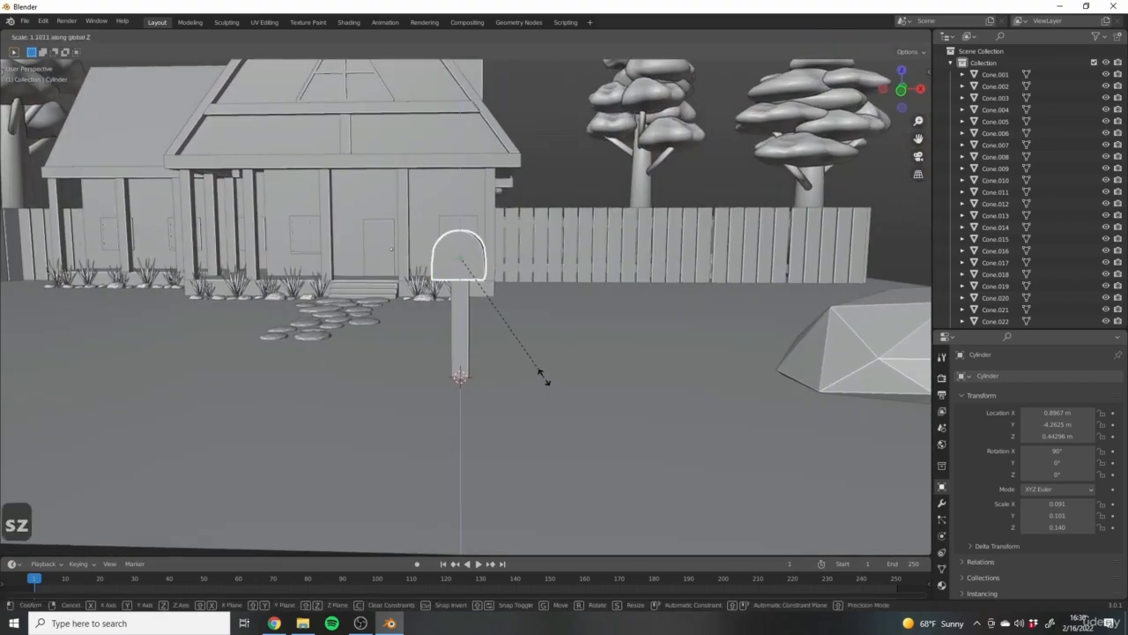
click(544, 383)
middle_drag(544, 382, 450, 298)
key(g)
key(z)
click(490, 320)
Add a cube mesh at the 3D cursor on the mailbox's long side as the base for its flag.
scroll(469, 301, up, 6)
key(shift+a)
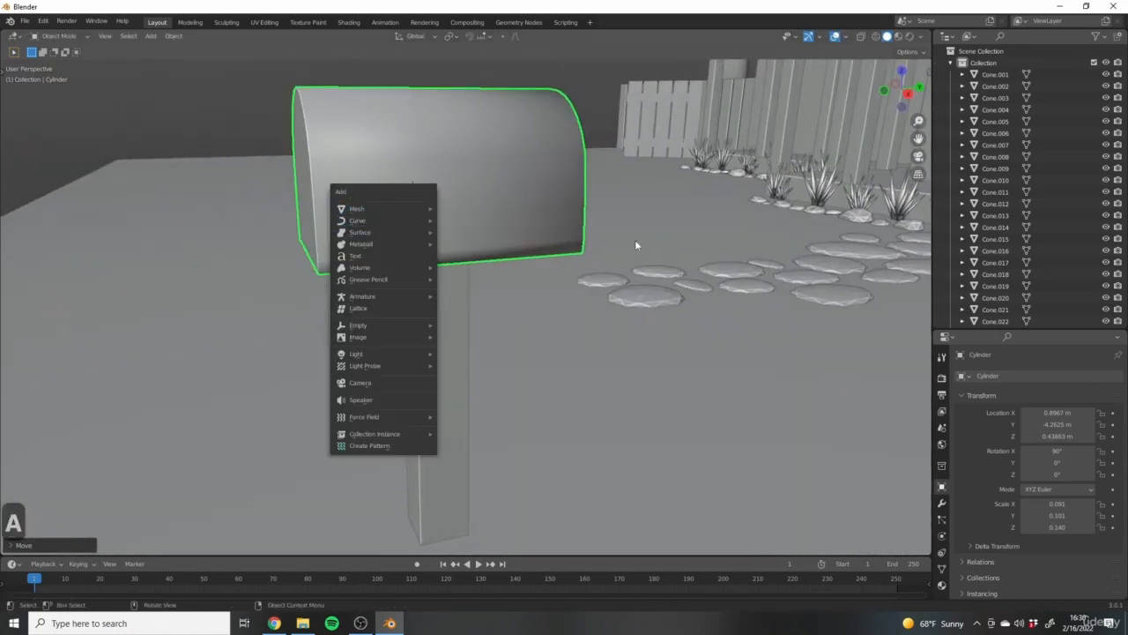
key(shift+a)
mouse_move(419, 201)
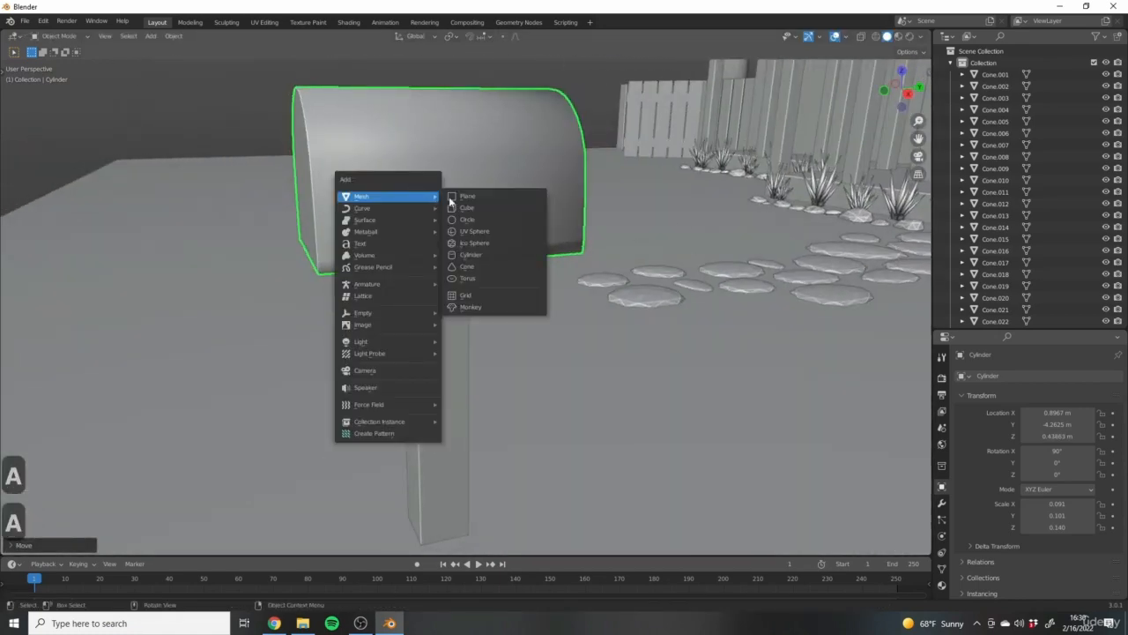
click(482, 209)
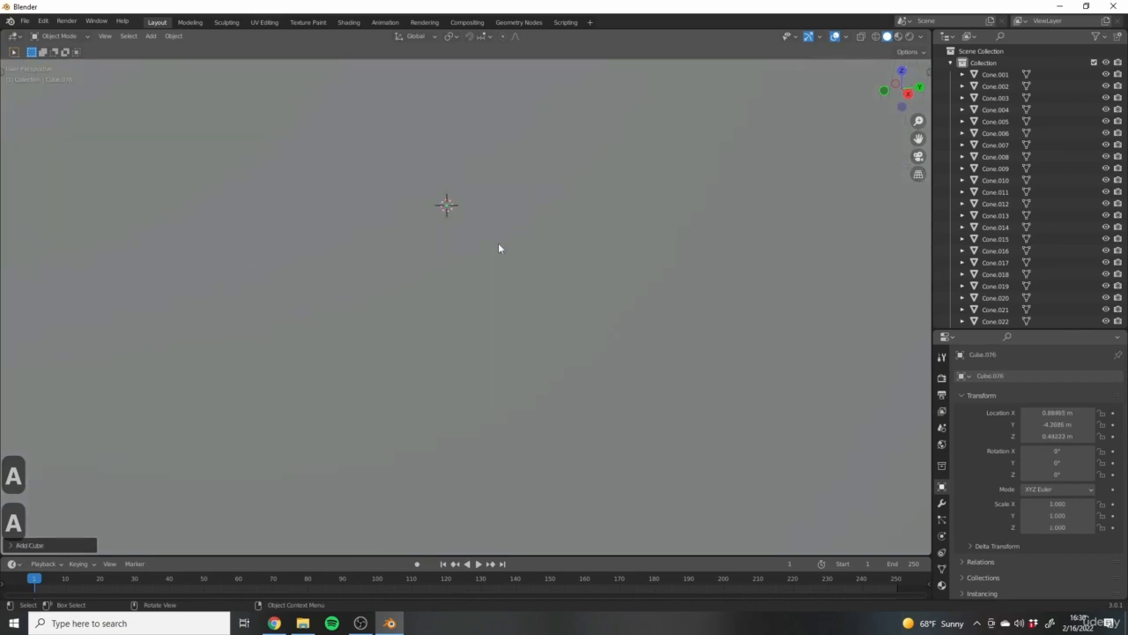
scroll(518, 263, down, 8)
scroll(514, 268, down, 5)
Scale the new cube uniformly down to about 0.012, making it a small block on the mailbox's side.
key(s)
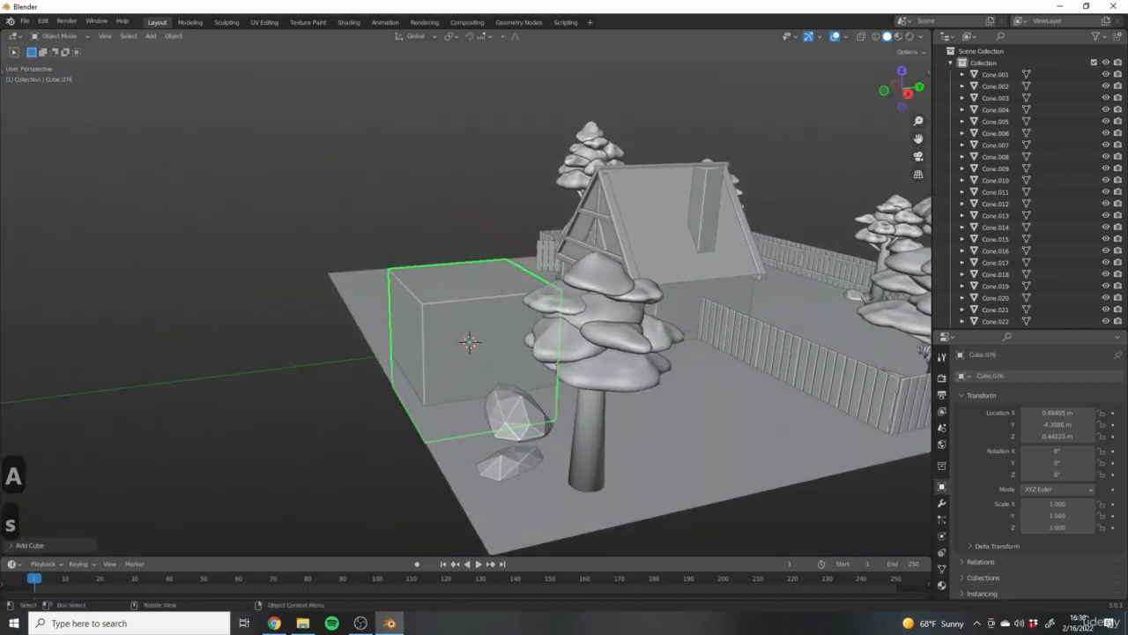
click(471, 343)
scroll(472, 343, up, 6)
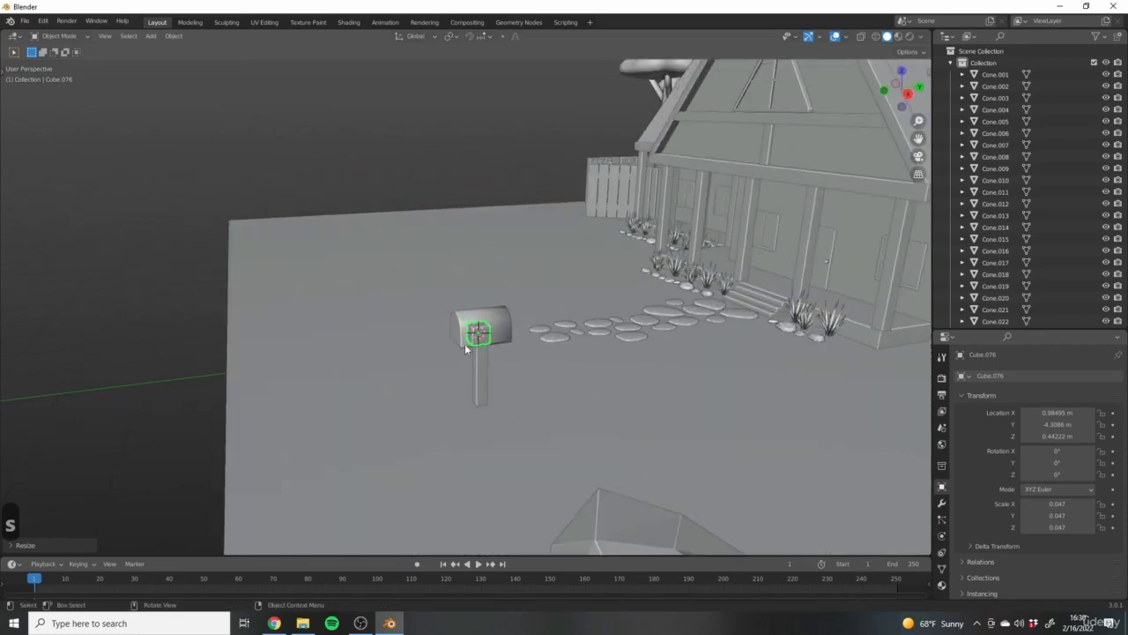
key(s)
click(448, 315)
scroll(448, 315, up, 8)
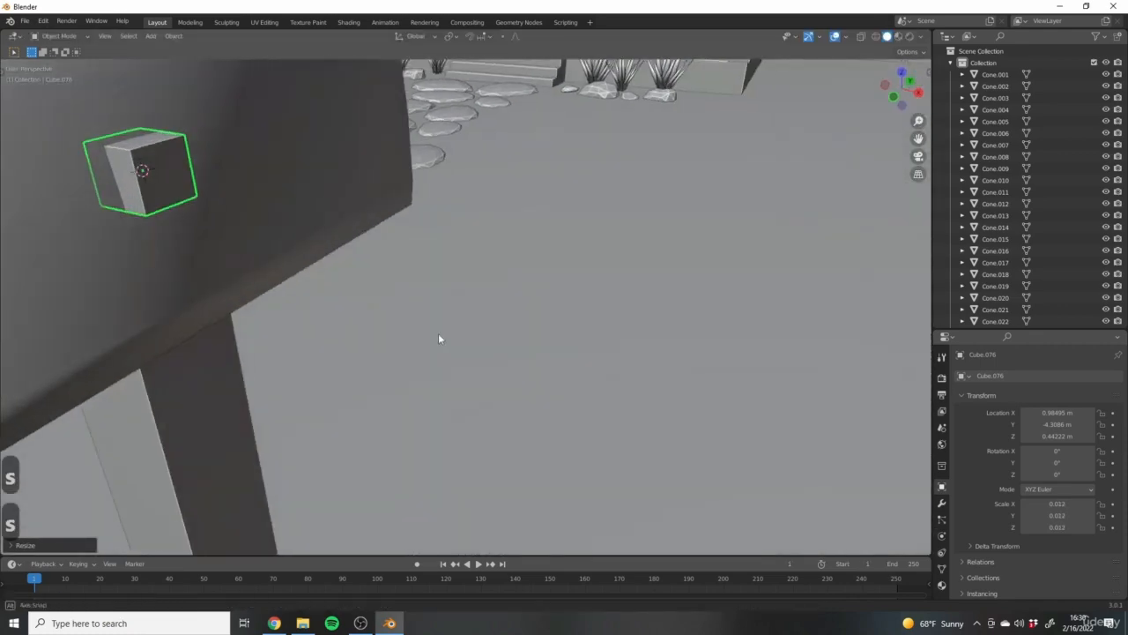
Thin the small block to a scale of about 0.004 along X and narrow it to about 0.007 along Y.
key(s)
key(x)
click(456, 300)
middle_drag(455, 300, 436, 300)
key(s)
key(x)
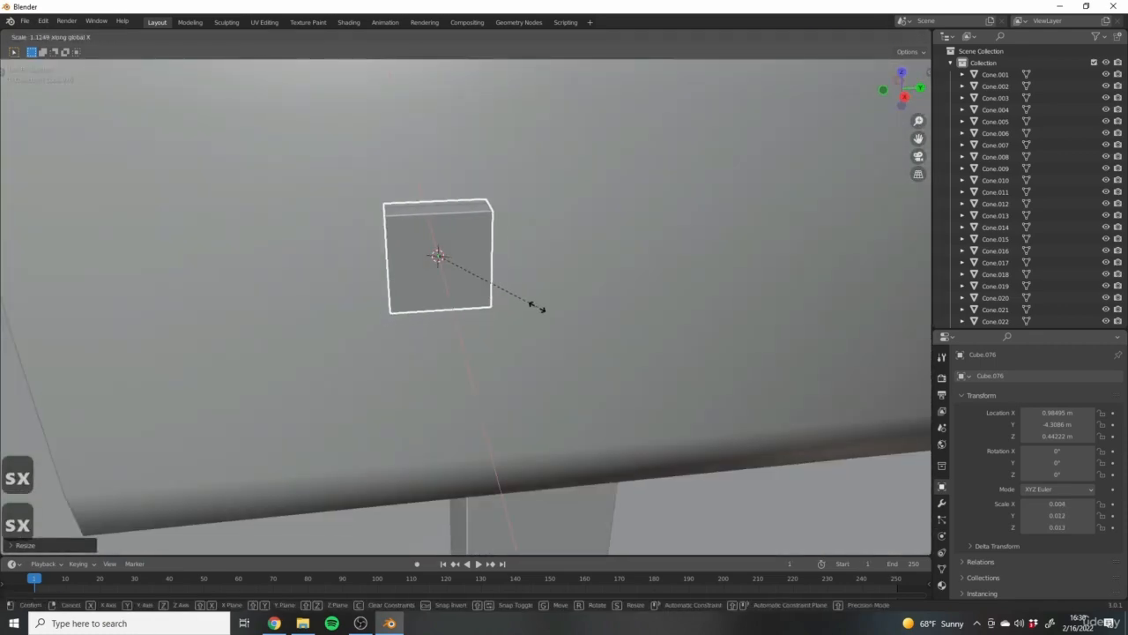
right_click(567, 315)
key(s)
key(x)
right_click(584, 321)
key(s)
key(y)
click(516, 311)
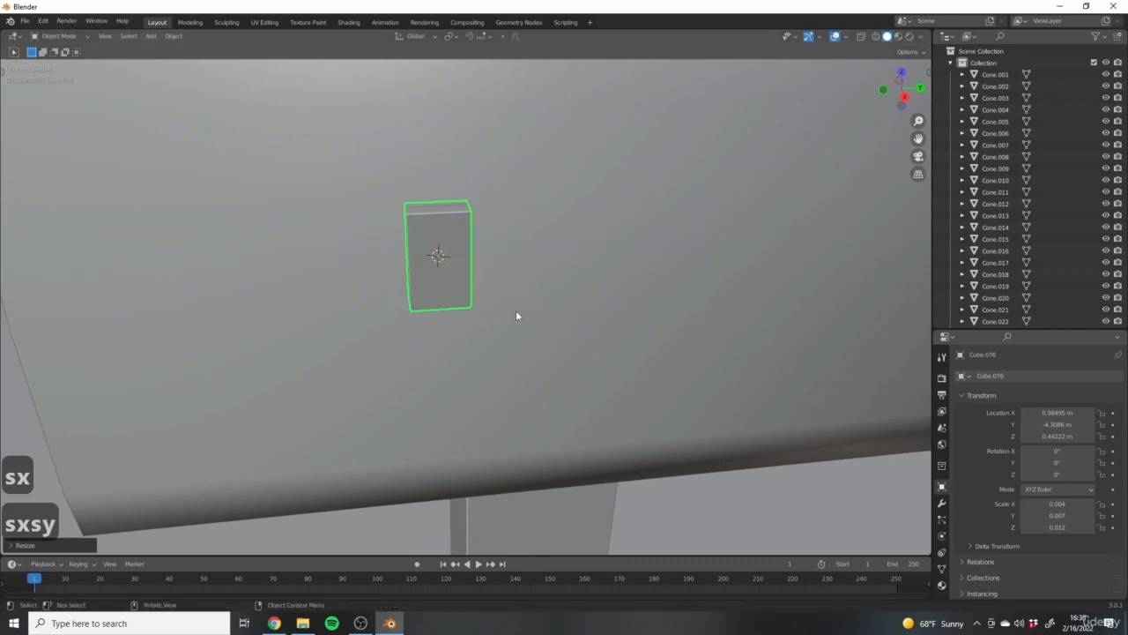
Enter Edit Mode on the small block and select its top face.
scroll(516, 310, down, 5)
mouse_move(515, 310)
middle_down()
mouse_move(549, 293)
mouse_move(498, 300)
middle_up()
key(Tab)
click(481, 273)
key(g)
right_click(498, 301)
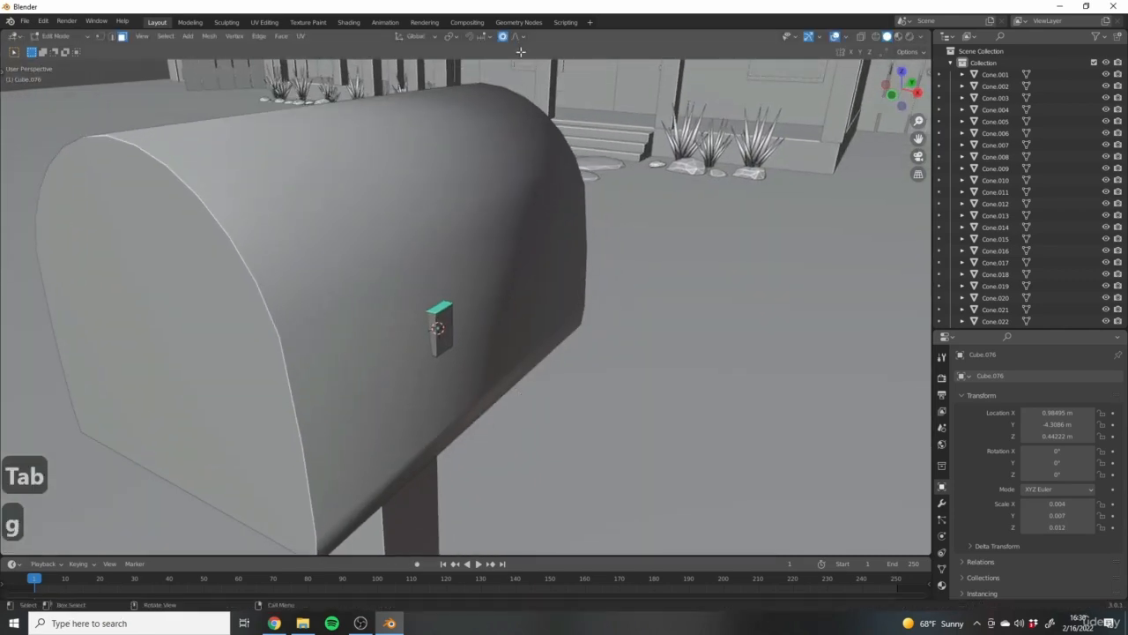
key(g)
right_click(456, 318)
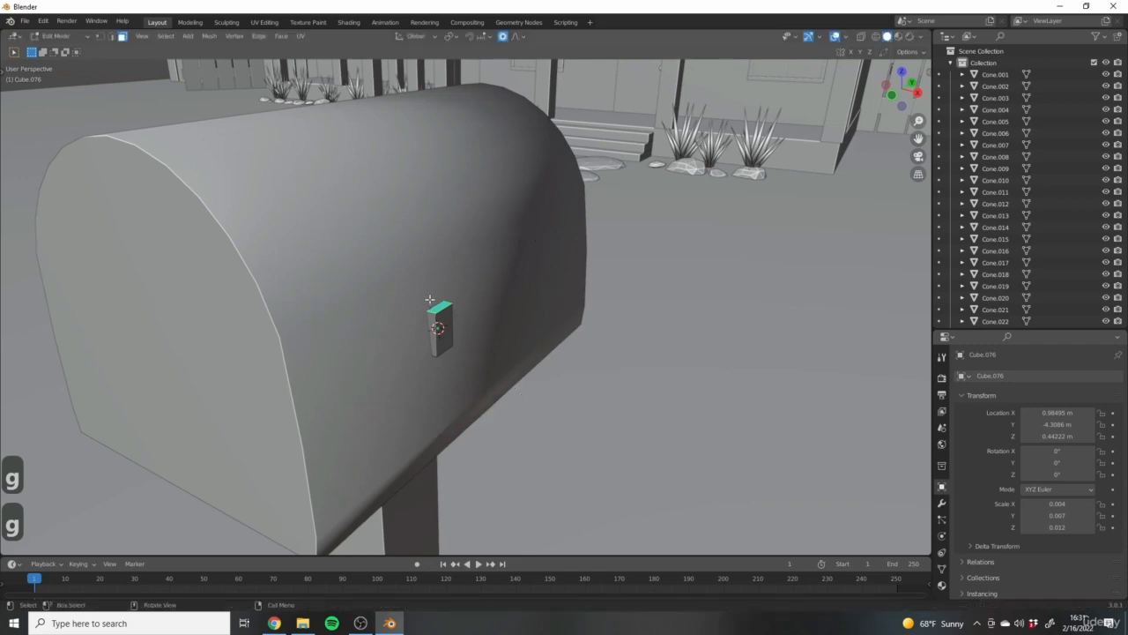
key(g)
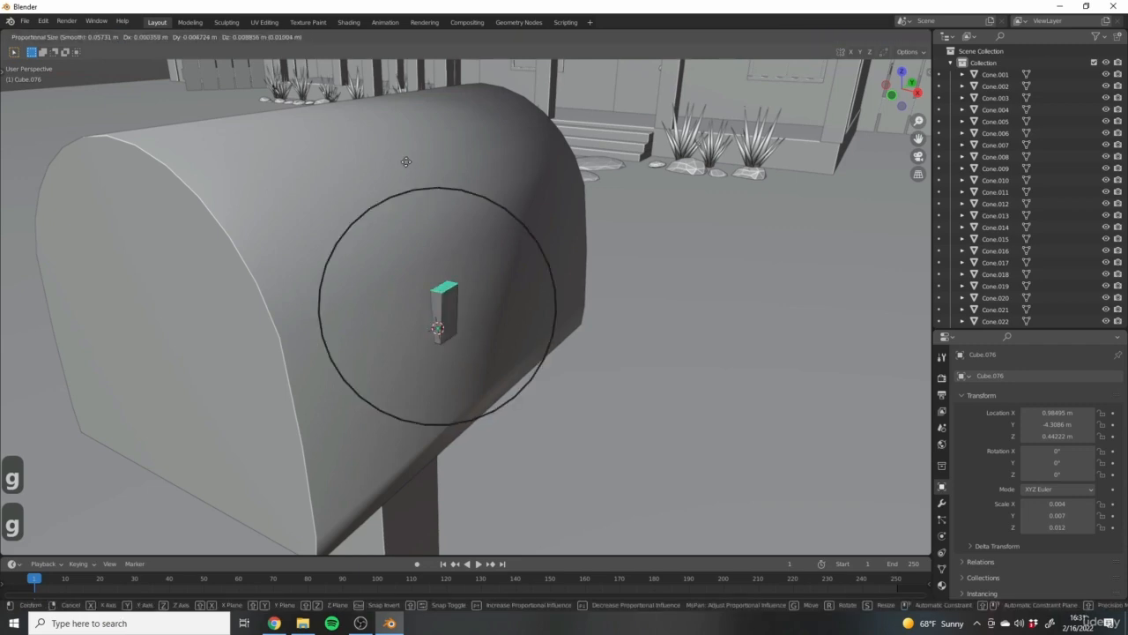
right_click(432, 187)
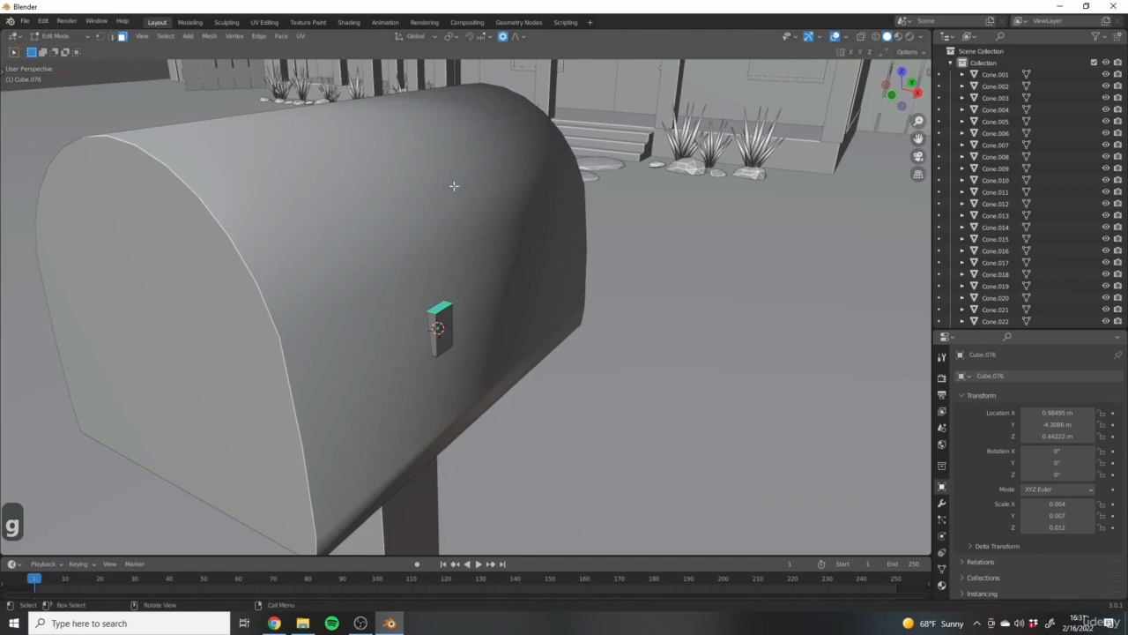
key(g)
right_click(536, 228)
With proportional editing off, raise the block's top face about 0.067 m along Z to form the flag's upright arm.
key(g)
key(z)
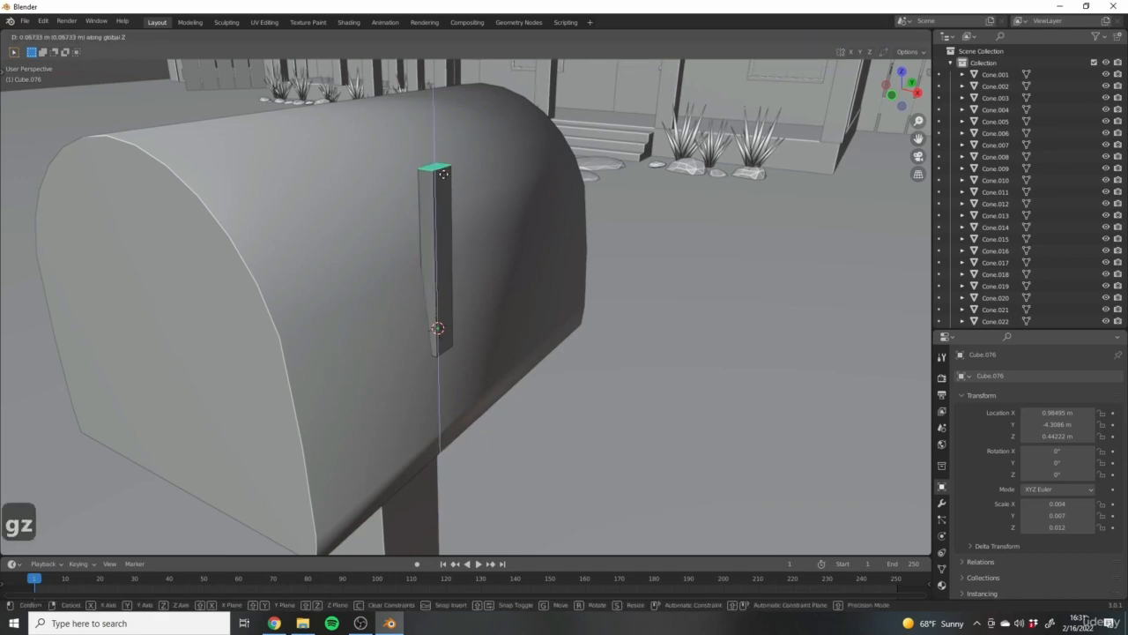
click(444, 173)
middle_drag(479, 239, 426, 246)
middle_drag(349, 278, 482, 325)
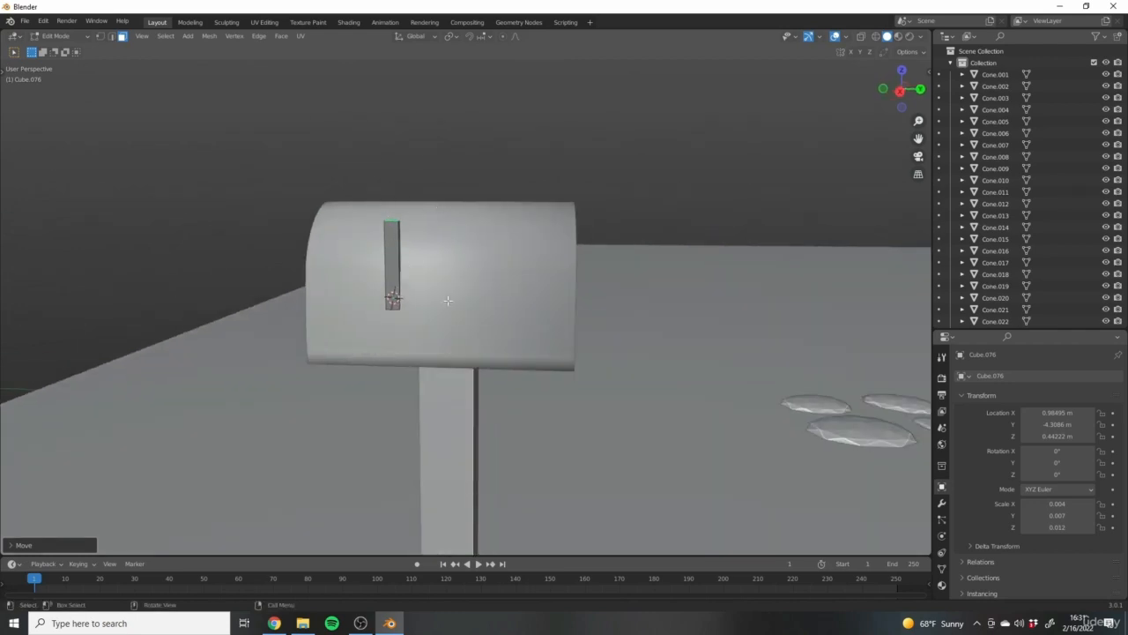
middle_drag(294, 304, 251, 364)
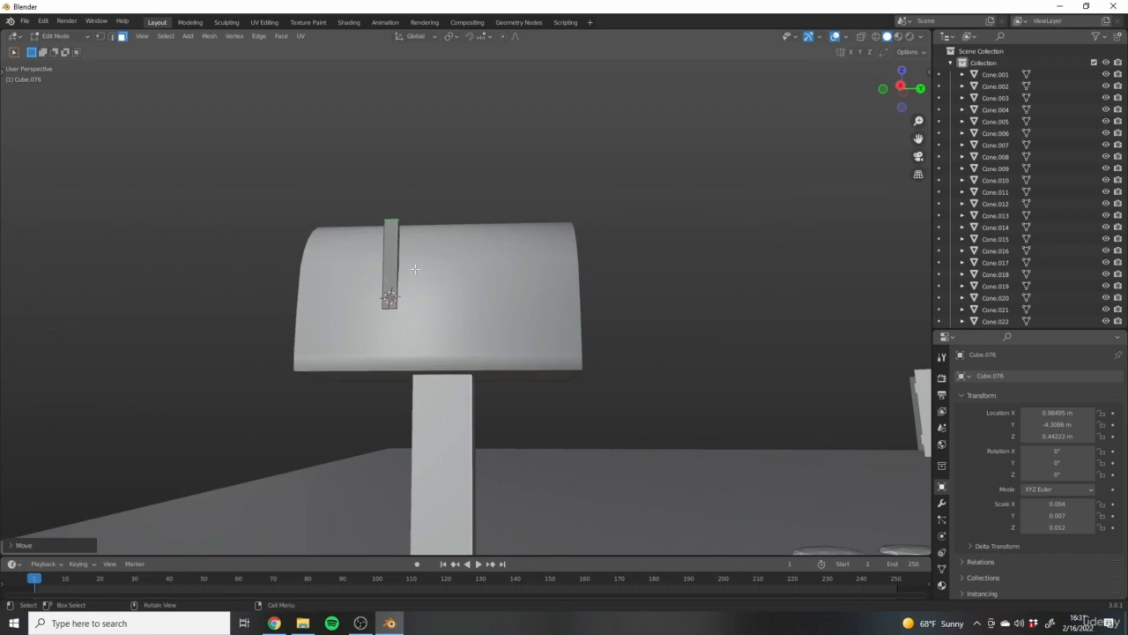
key(ctrl+z)
middle_drag(386, 189, 440, 96)
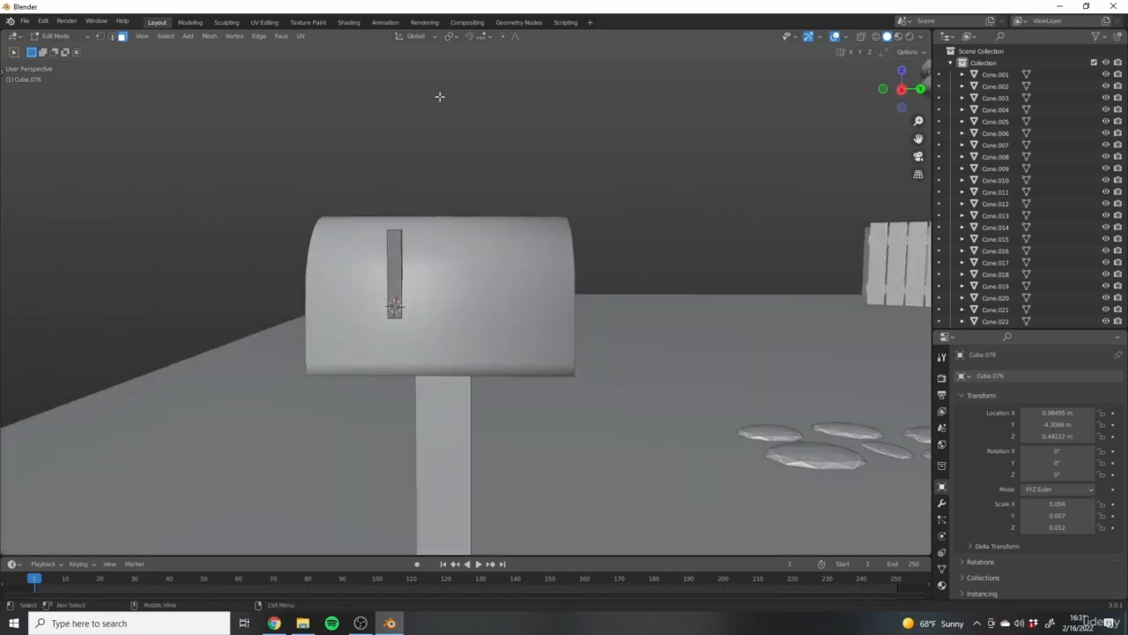
middle_drag(418, 232, 360, 183)
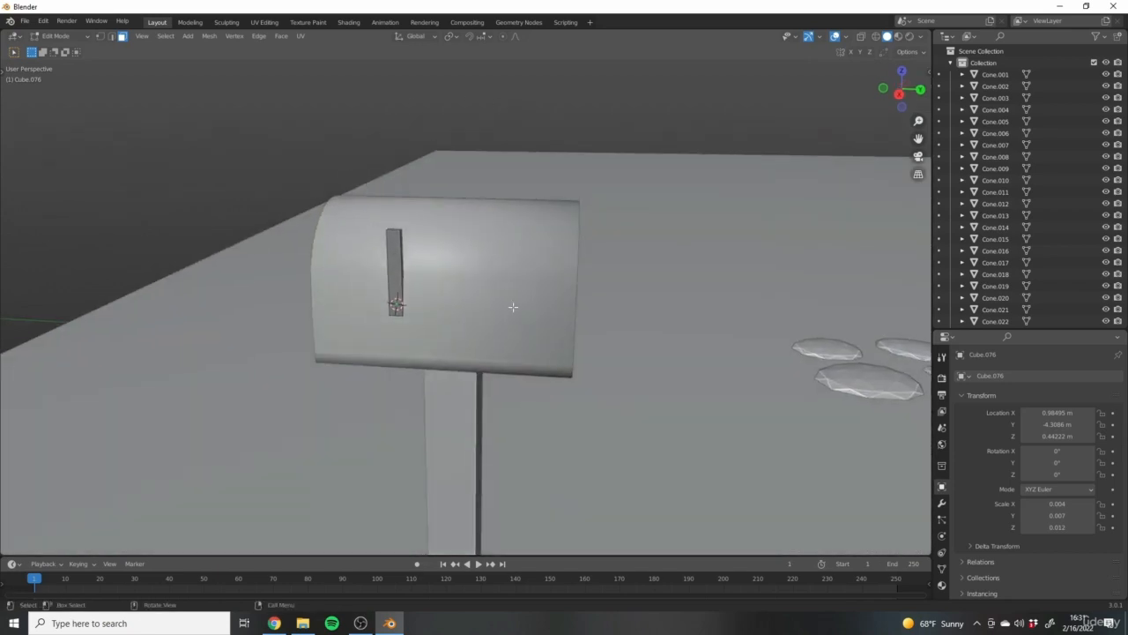
middle_drag(513, 307, 539, 281)
Add a second cube inside the flag arm's mesh, still in Edit Mode.
key(shift+a)
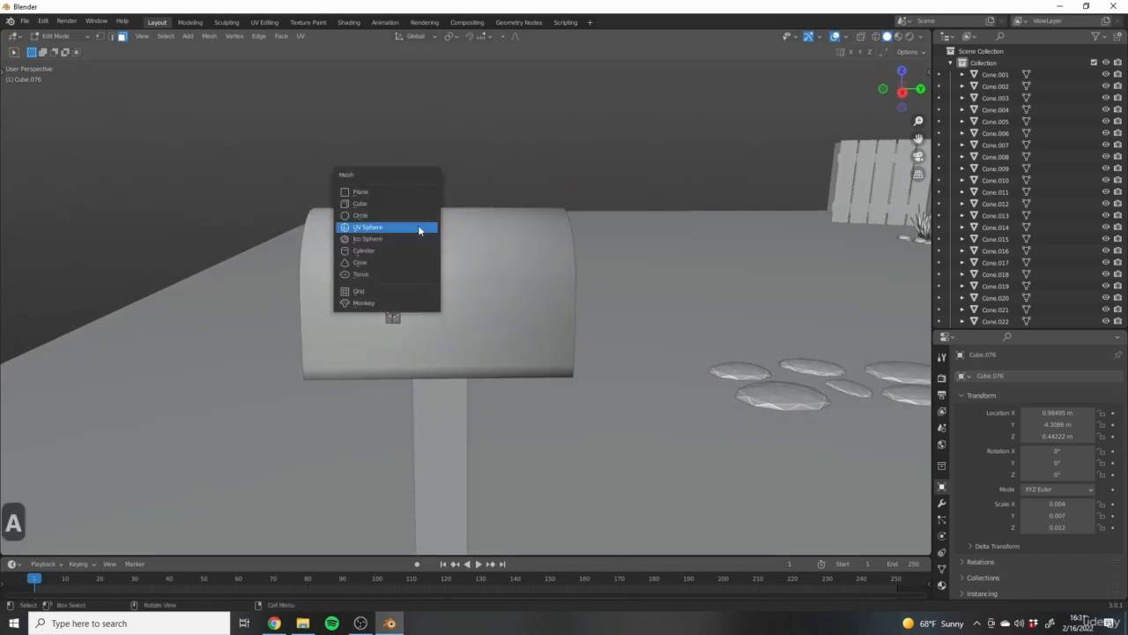
click(360, 204)
scroll(700, 247, down, 10)
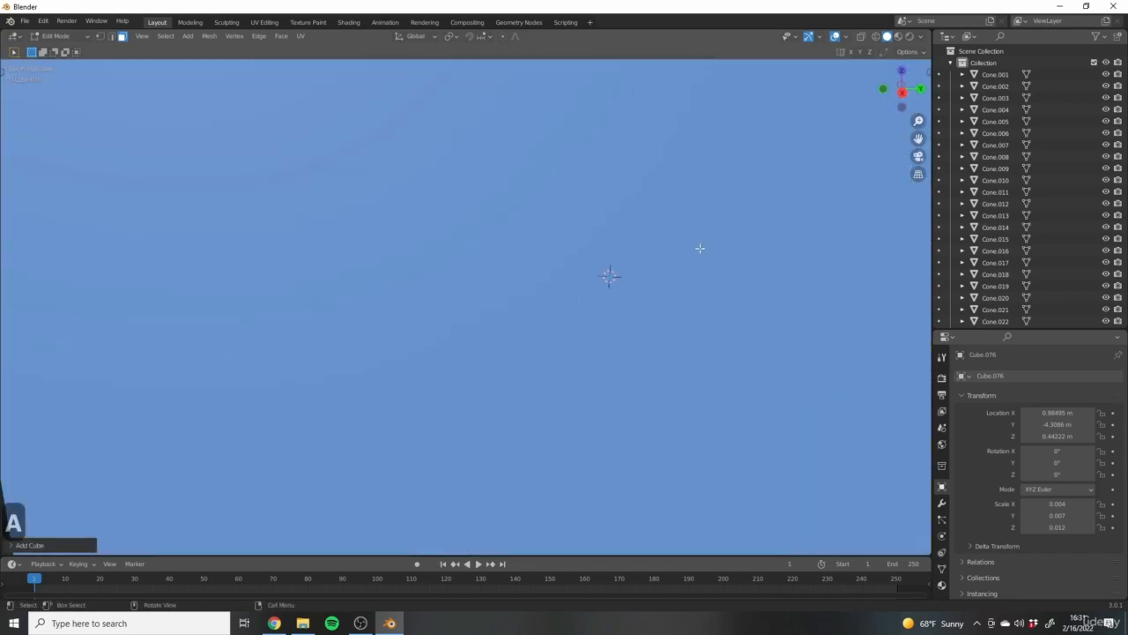
shift+middle_drag(829, 176, 750, 242)
shift+middle_drag(472, 180, 365, 313)
middle_drag(440, 245, 742, 427)
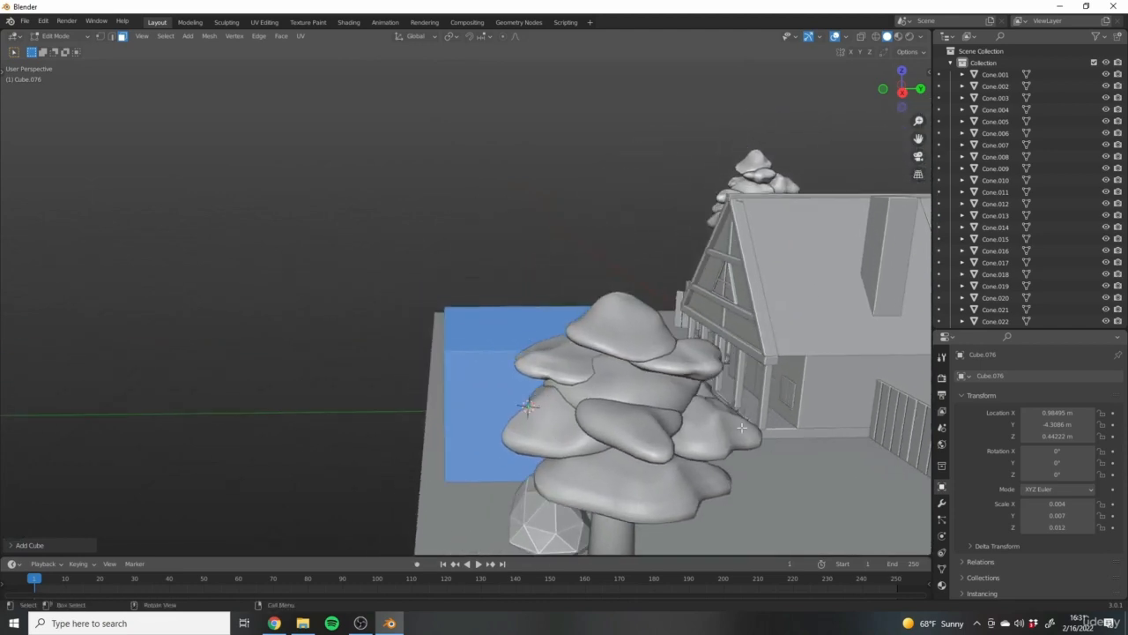
Scale the second cube uniformly down until it is a small block slightly wider than the flag arm.
key(s)
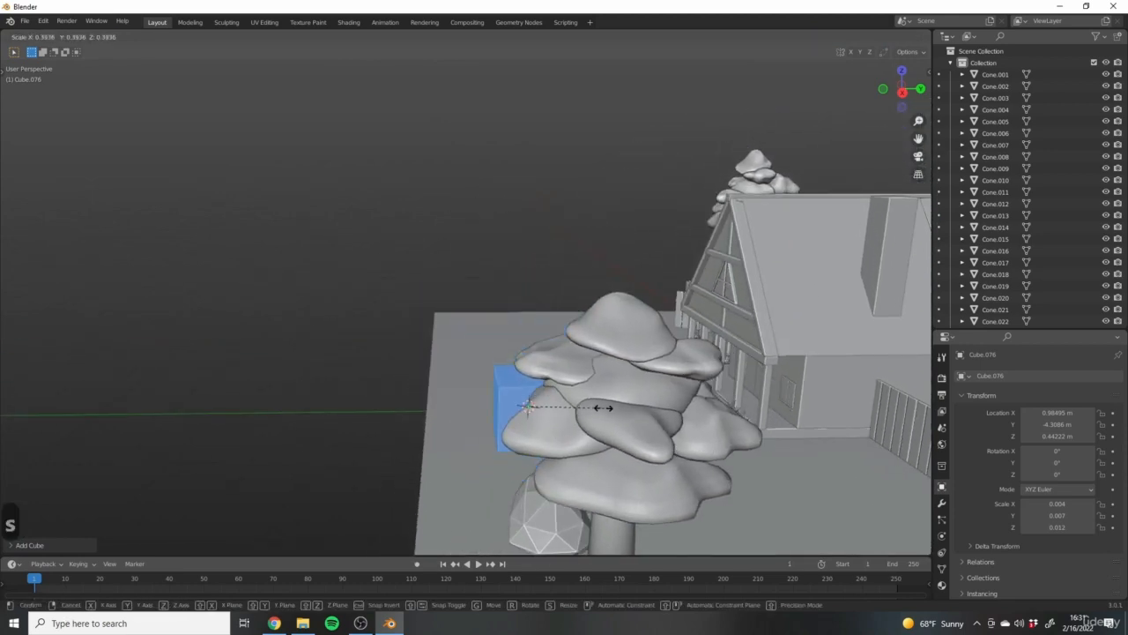
click(541, 407)
scroll(531, 409, up, 8)
middle_drag(481, 378, 556, 420)
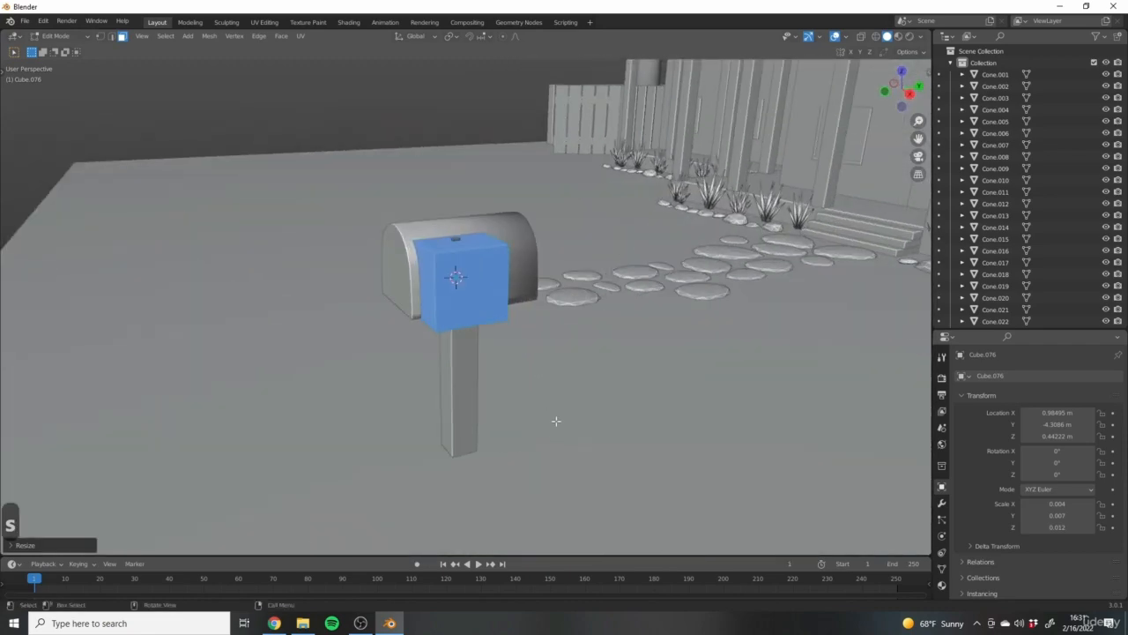
shift+middle_drag(525, 344, 520, 418)
key(s)
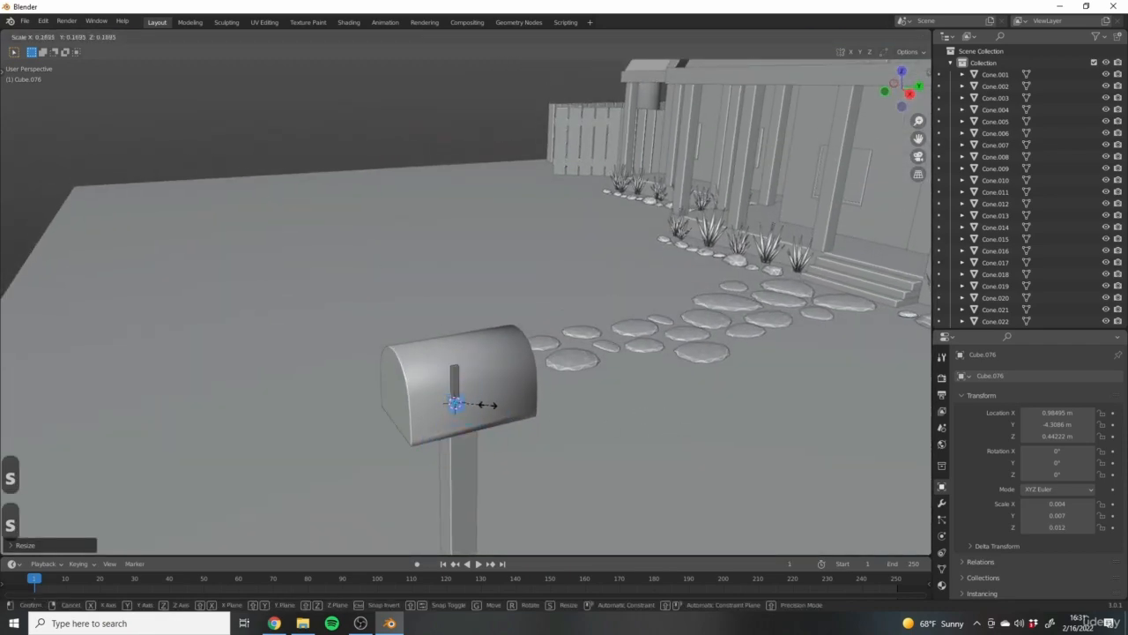
click(454, 404)
Move the small block in the Y-Z plane beside the arm's upper end, level with the arm's top.
middle_drag(455, 404, 414, 458)
scroll(405, 476, up, 5)
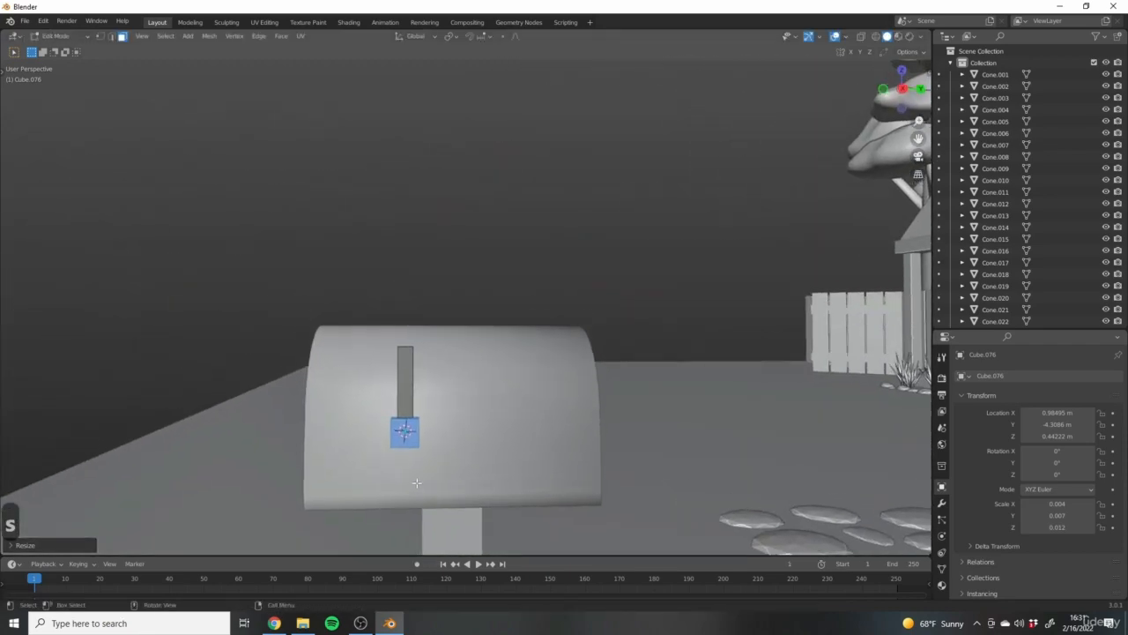
key(g)
key(shift+x)
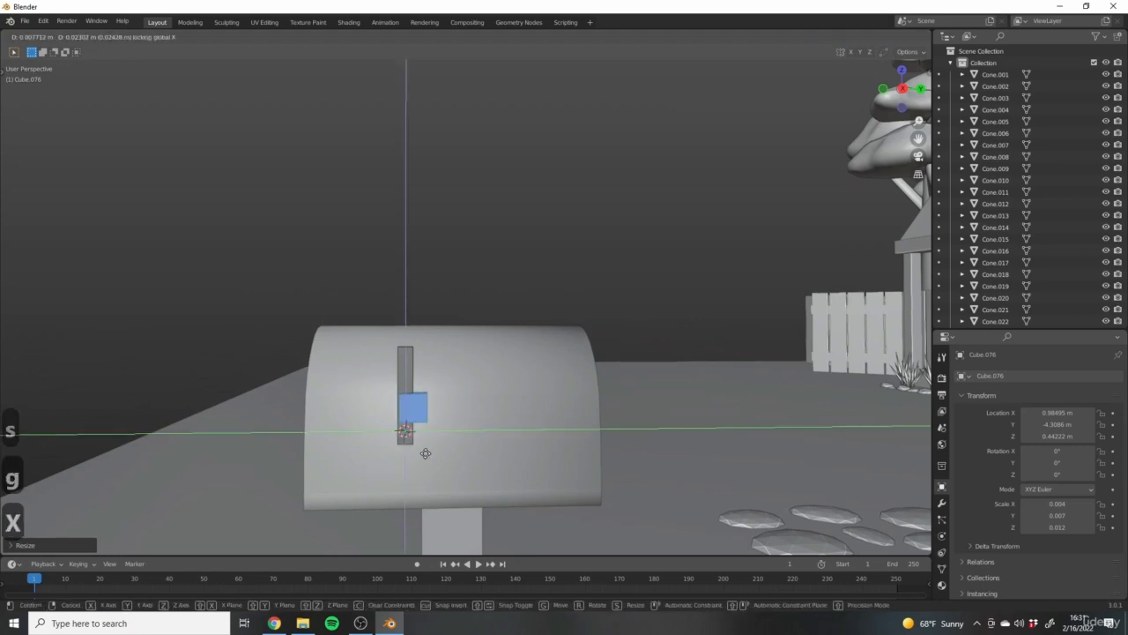
click(438, 411)
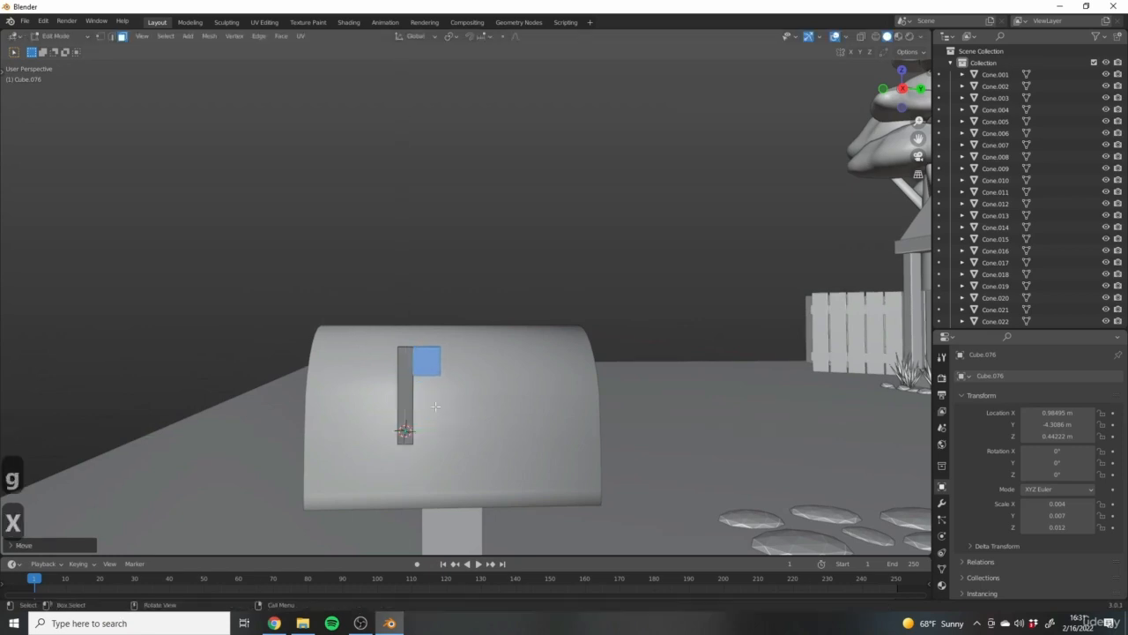
Scale the flag block down along X to roughly the thickness of the arm.
middle_drag(438, 411, 413, 451)
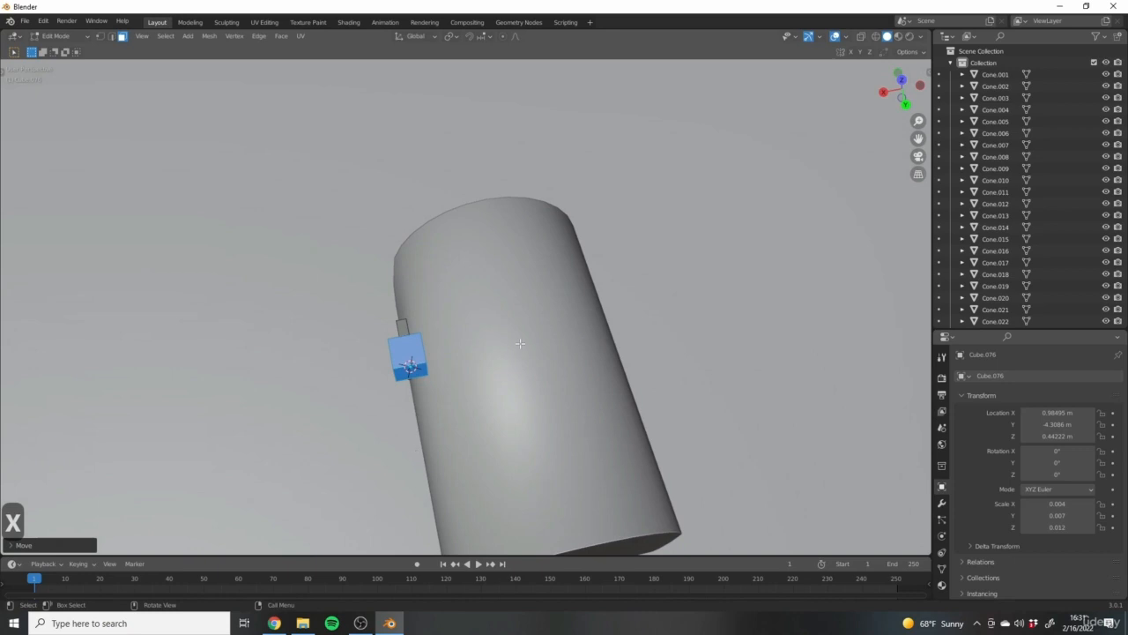
key(s)
key(x)
click(439, 347)
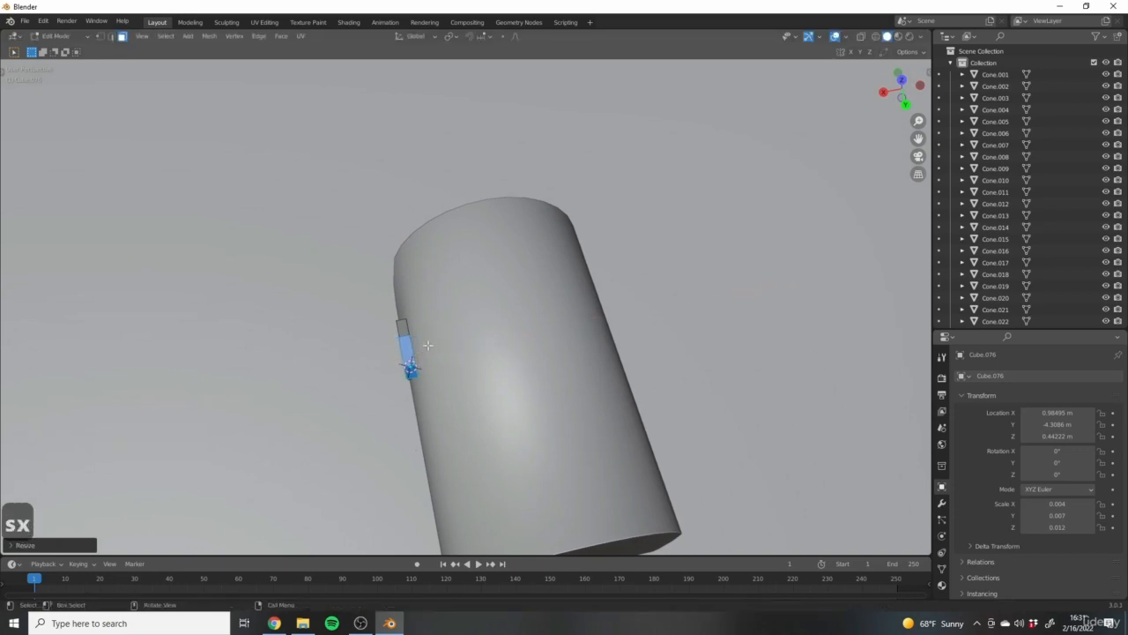
From the top view, fine-tune the flag block's X scale so its sides line up with the arm's thickness.
scroll(429, 345, up, 5)
key(7)
shift+middle_drag(708, 325, 546, 356)
scroll(547, 356, up, 4)
key(s)
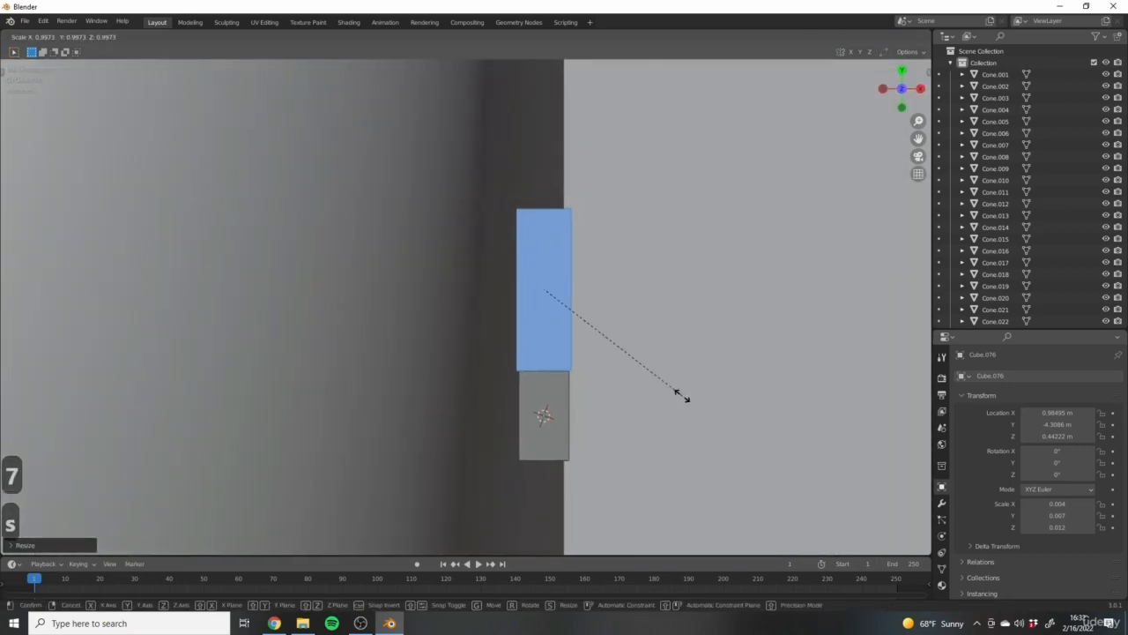
key(x)
click(669, 393)
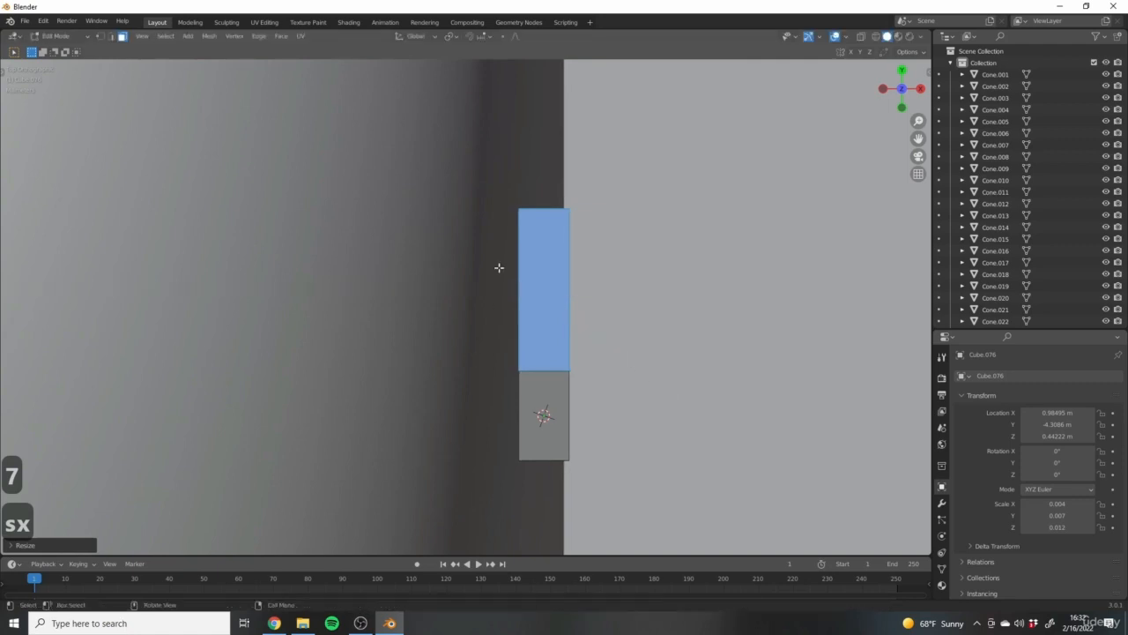
scroll(546, 379, up, 5)
key(s)
key(x)
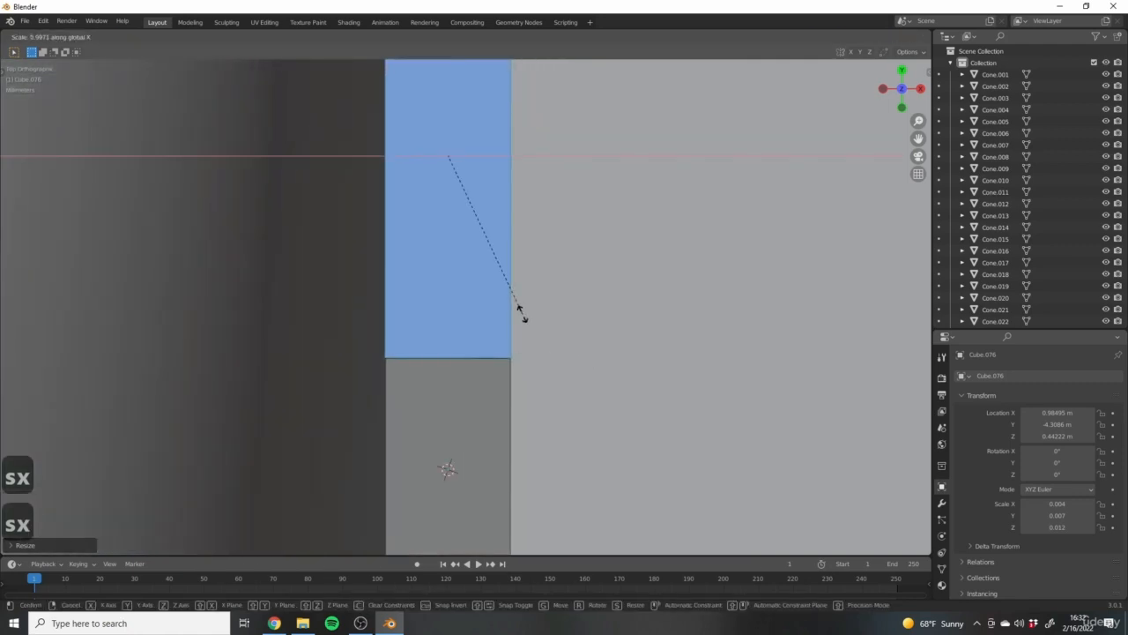
click(519, 319)
Select the flag block's outer end face and move it outward along Y to lengthen the flag.
scroll(629, 335, down, 5)
middle_drag(629, 335, 515, 252)
scroll(612, 342, down, 5)
click(527, 275)
key(g)
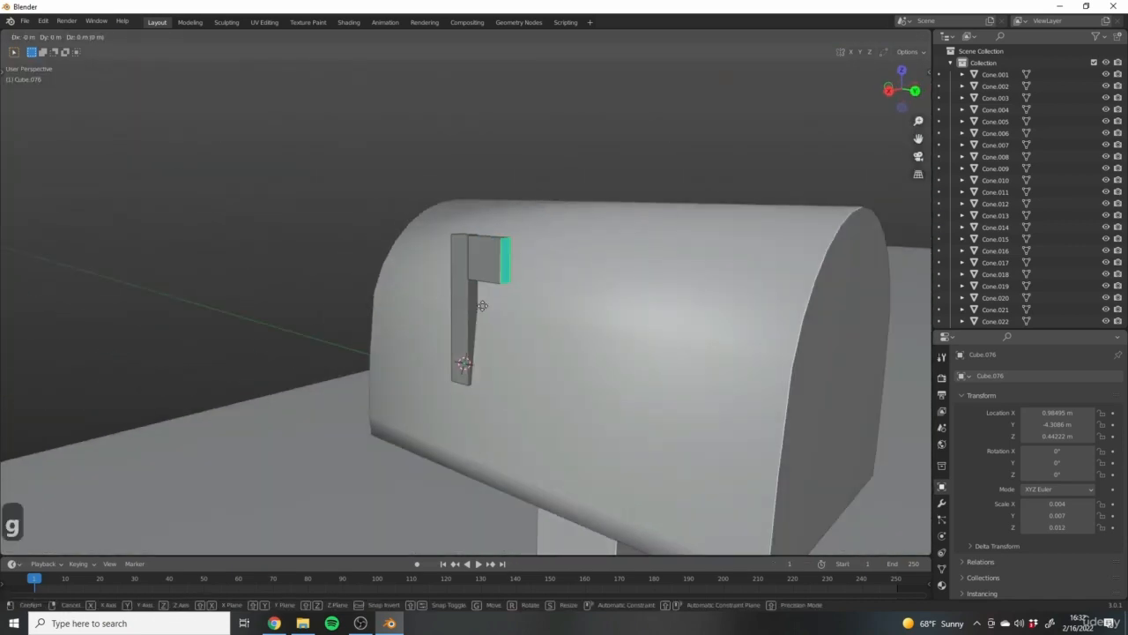
key(y)
click(496, 313)
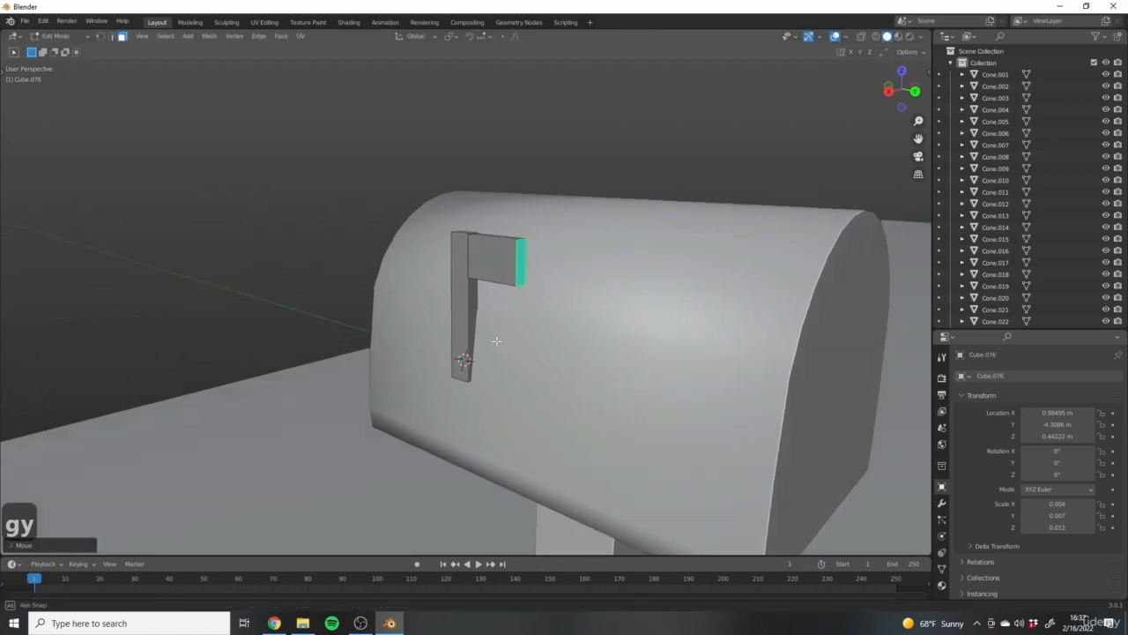
middle_drag(489, 326, 598, 340)
key(Tab)
middle_drag(513, 358, 545, 375)
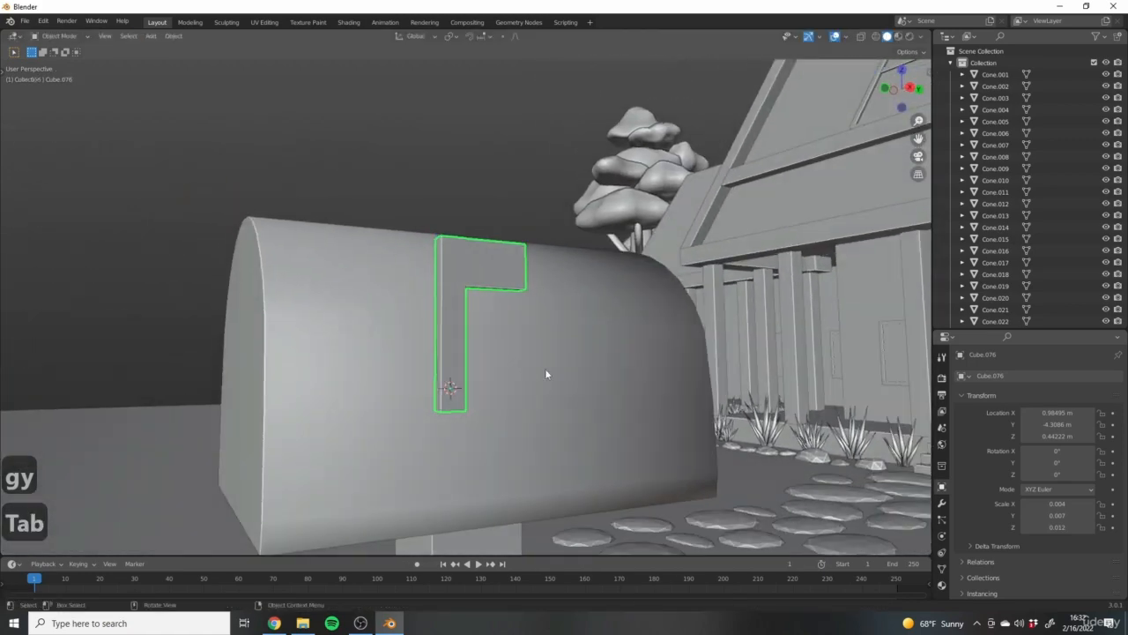
middle_drag(454, 367, 567, 374)
key(r)
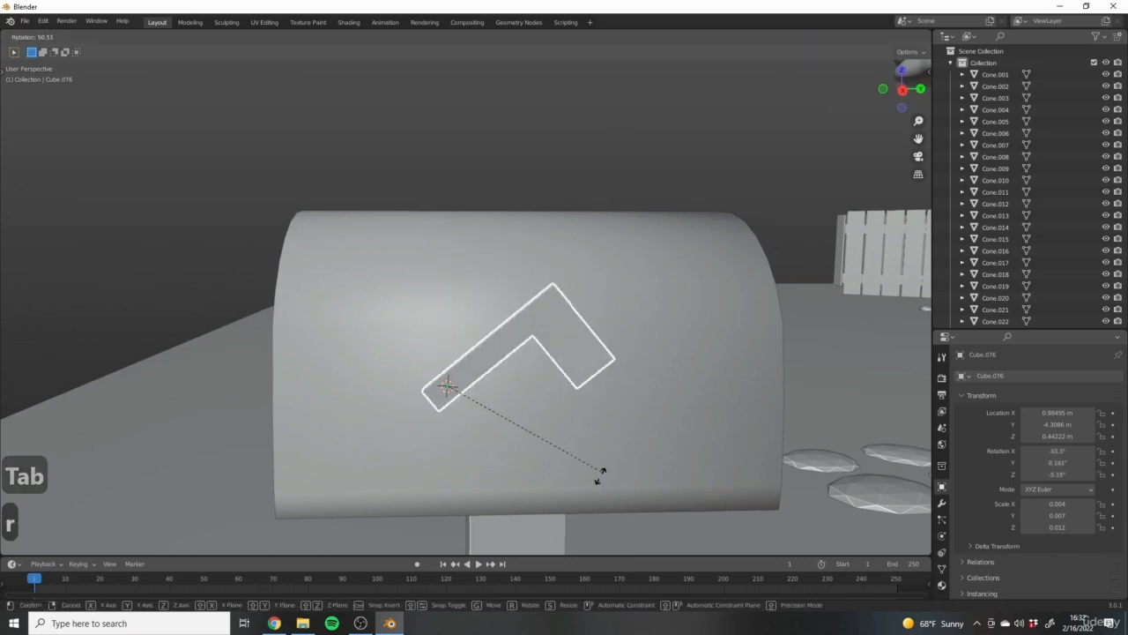
right_click(433, 279)
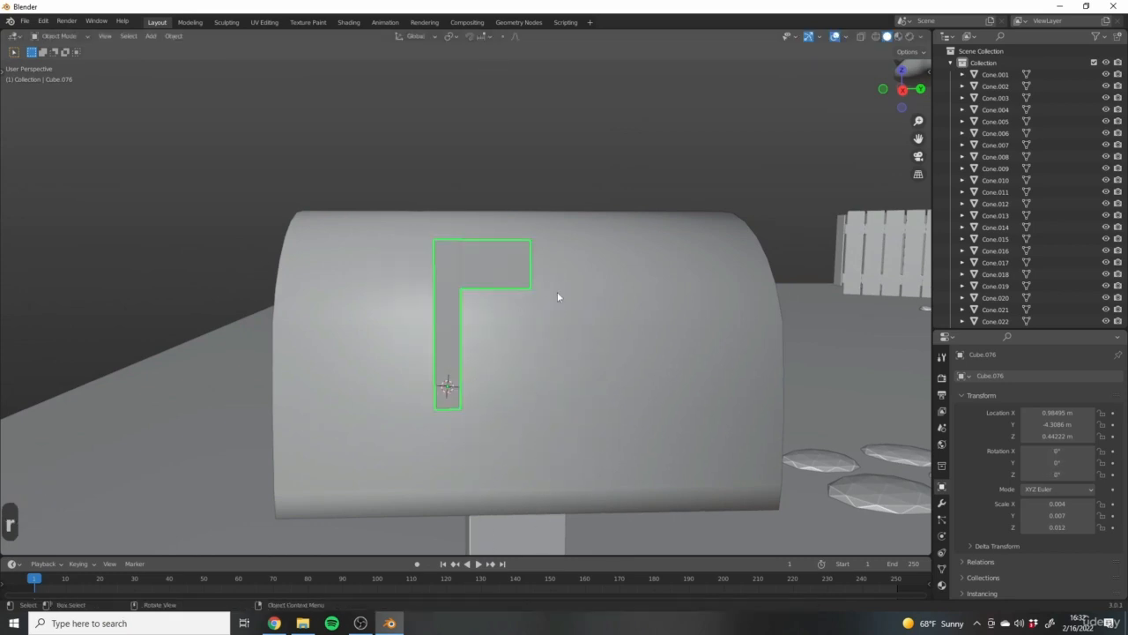
key(r)
key(Tab)
right_click(561, 375)
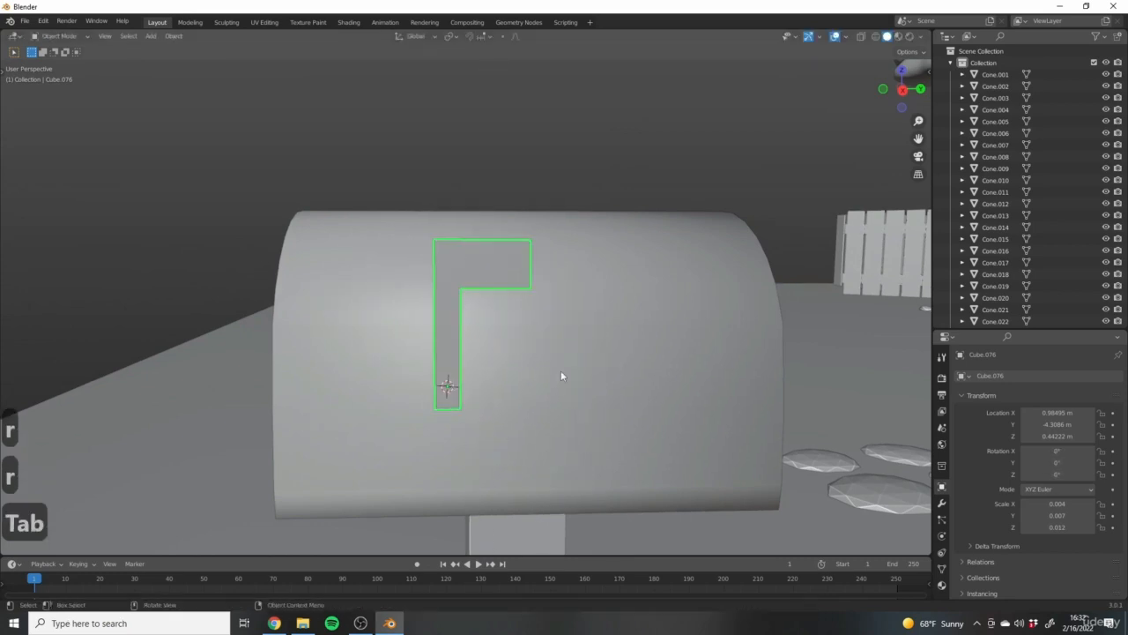
Select the lower end face of the flag's arm and snap the 3D cursor to it.
middle_drag(560, 375, 430, 396)
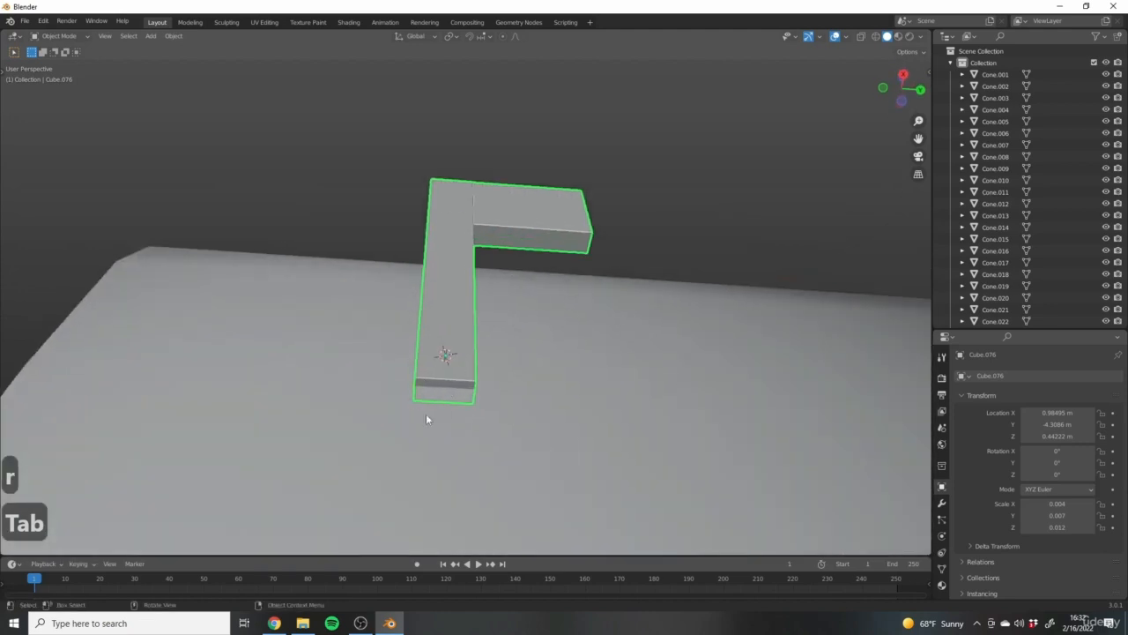
key(Tab)
click(449, 382)
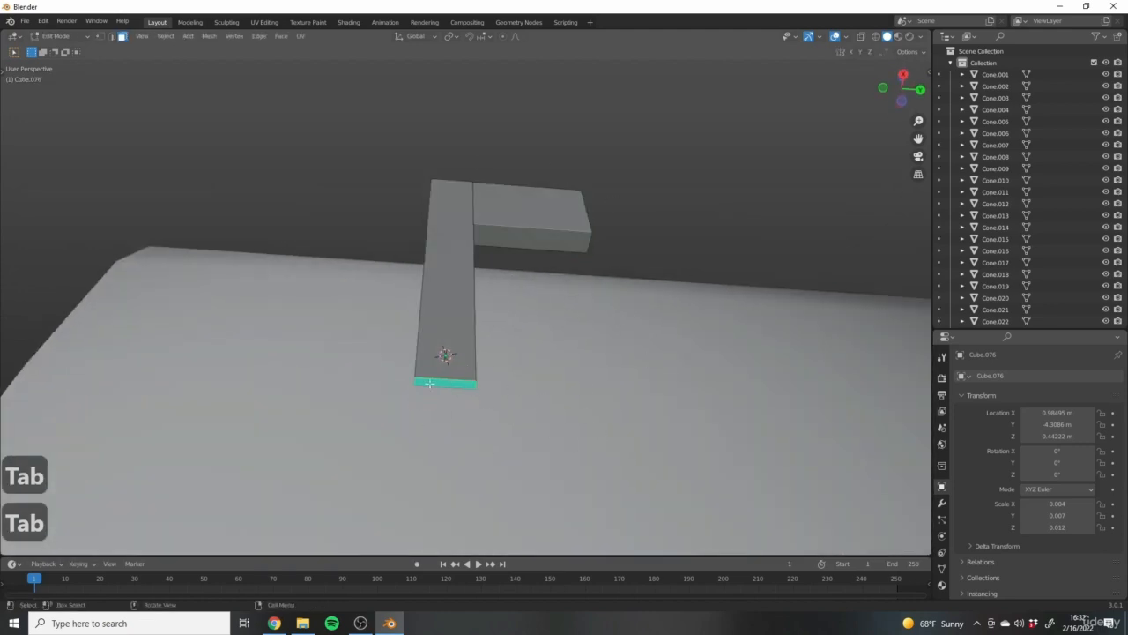
key(shift+s)
key(shift+s)
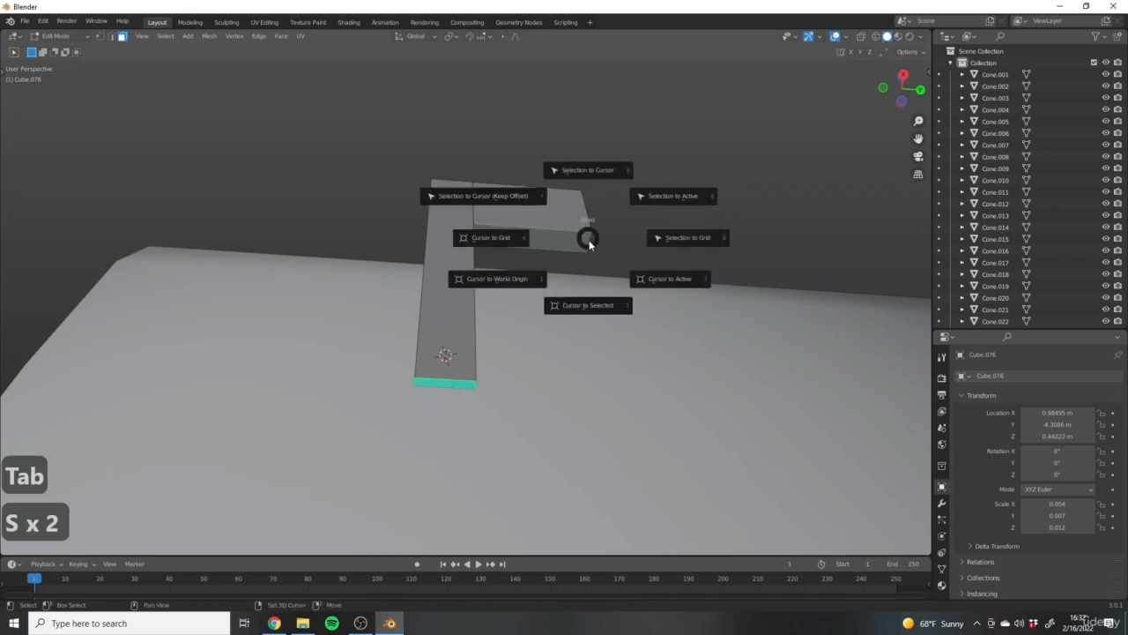
click(591, 308)
Return to Object Mode and set the flag's origin to the 3D cursor.
key(Tab)
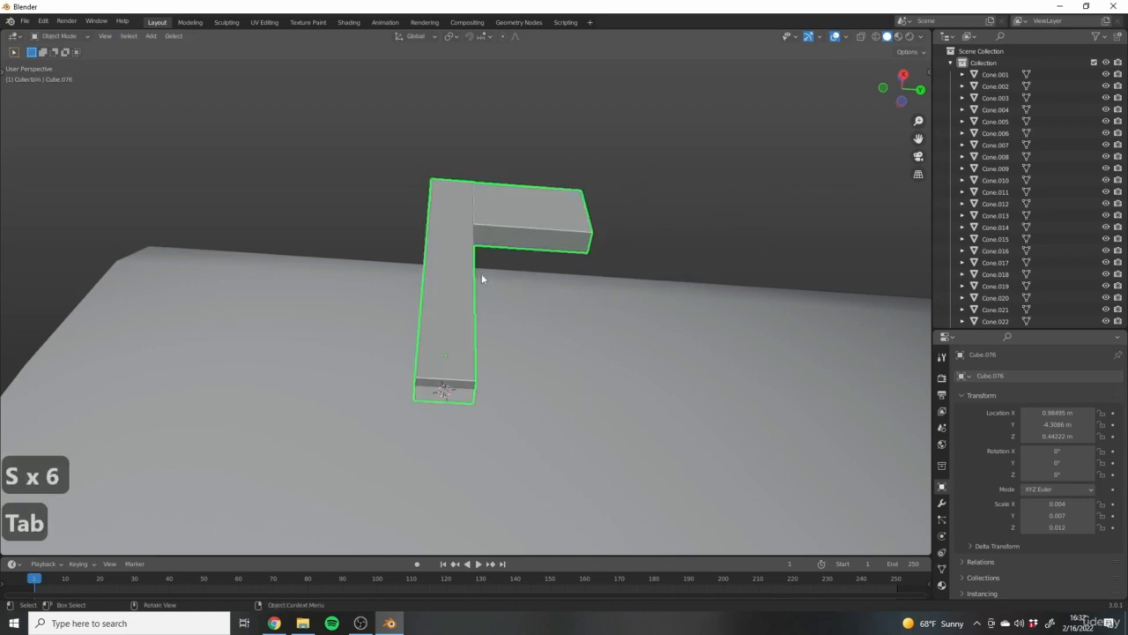
right_click(454, 297)
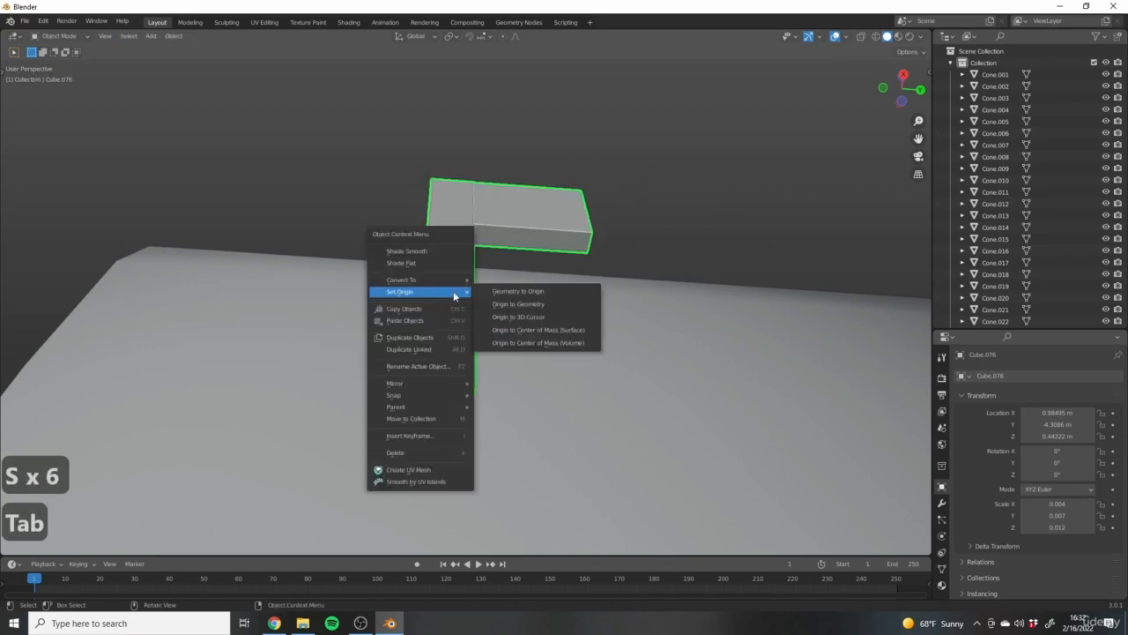
click(541, 321)
middle_drag(542, 321, 408, 363)
scroll(549, 335, down, 5)
key(r)
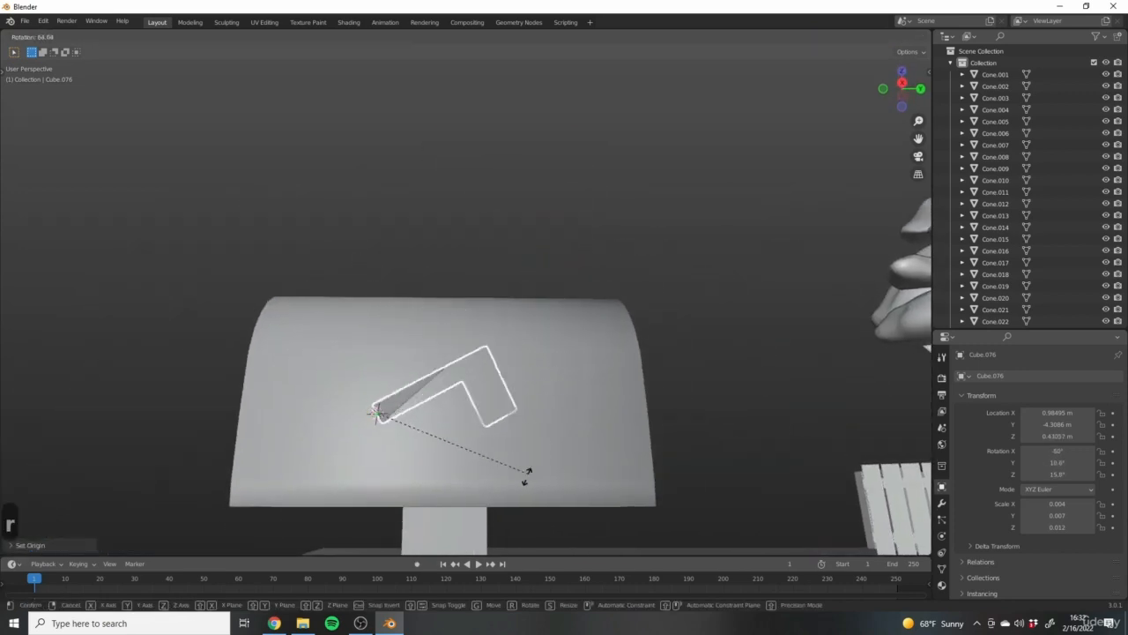
right_click(514, 337)
middle_drag(514, 338, 486, 335)
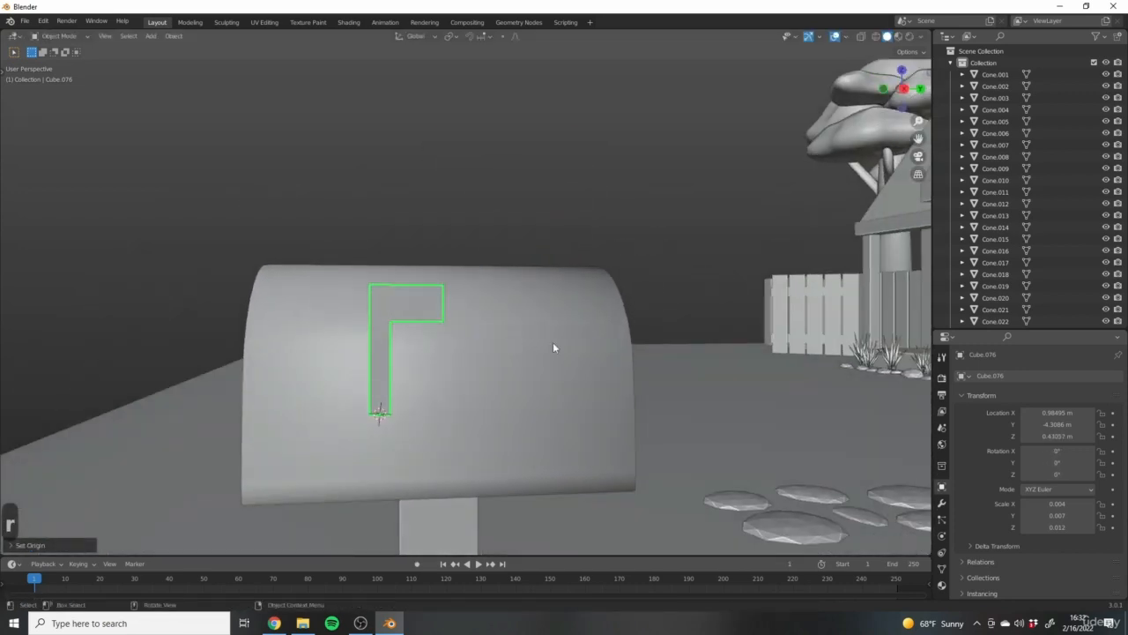
key(r)
key(x)
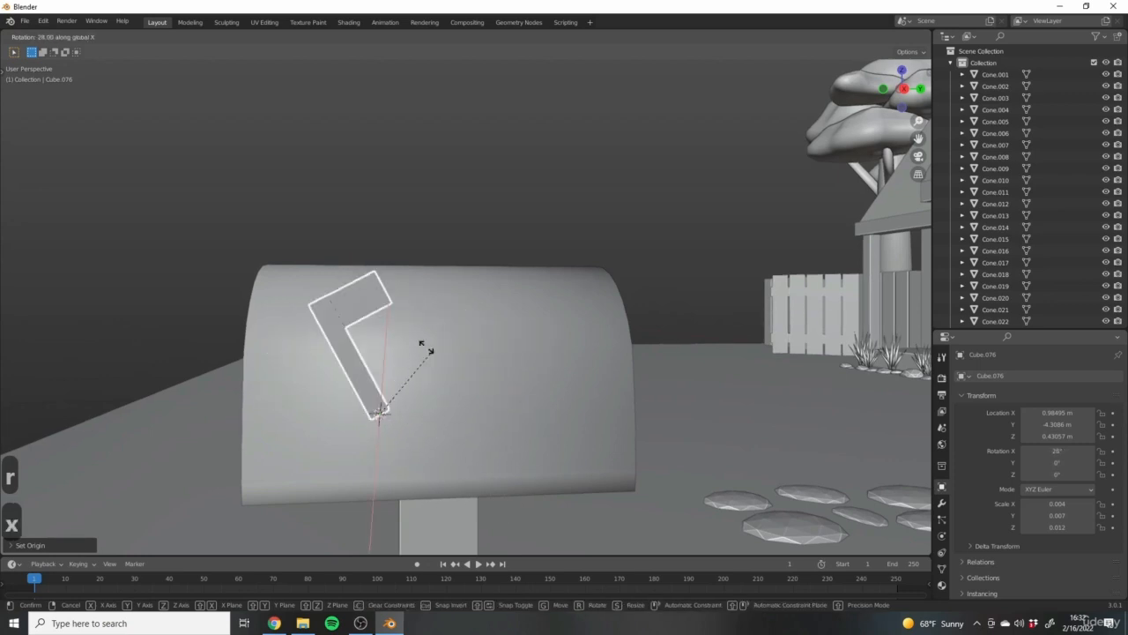
right_click(520, 389)
Scale the flag up uniformly to about 1.6 times its size and move it about 0.035 m along negative Y.
middle_drag(520, 388, 173, 379)
middle_drag(425, 404, 437, 384)
key(s)
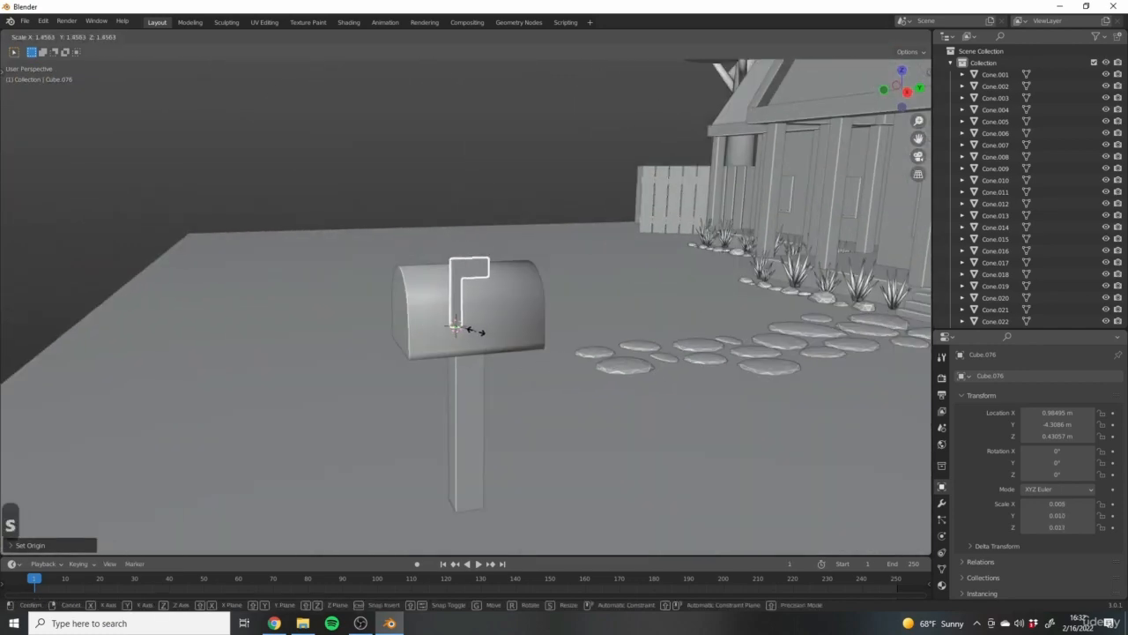
click(479, 338)
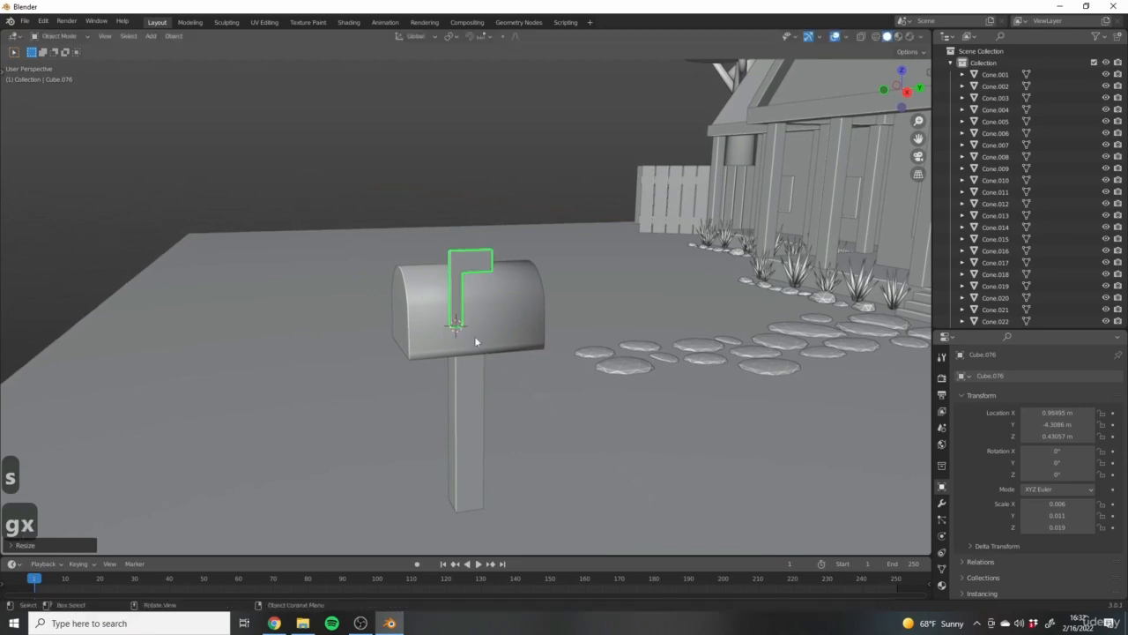
key(g)
key(y)
click(457, 349)
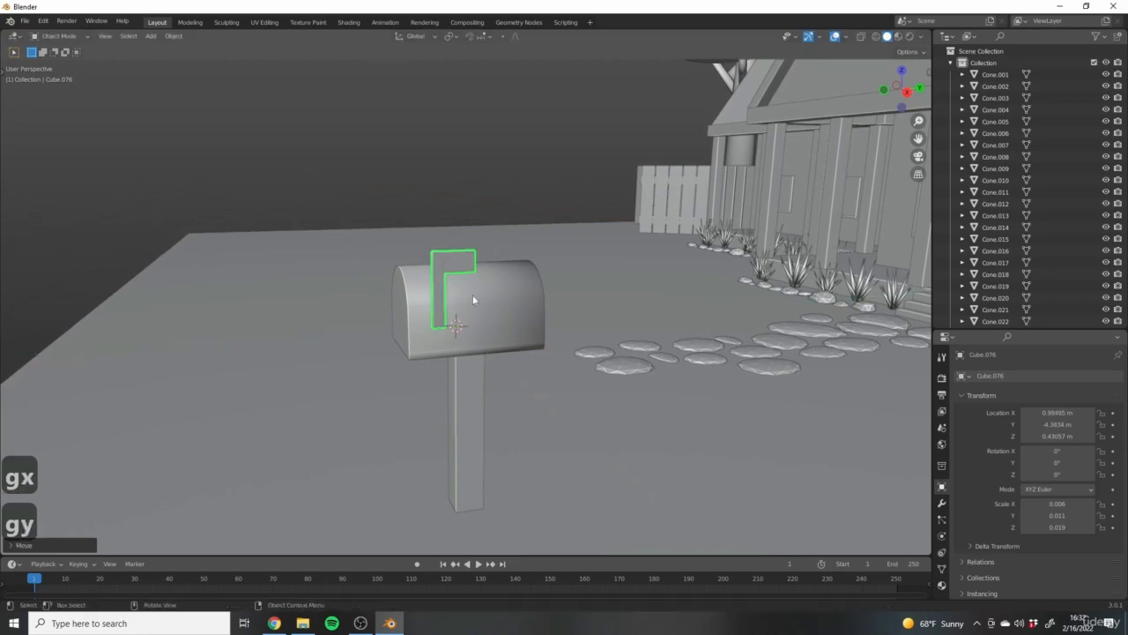
middle_drag(464, 287, 446, 225)
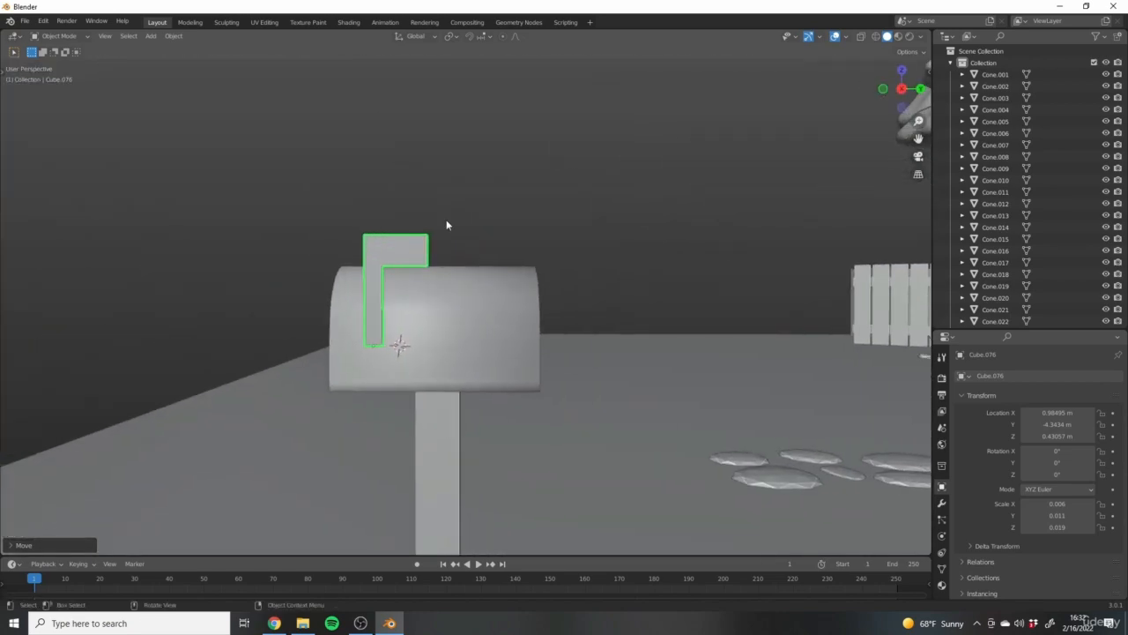
middle_drag(410, 279, 548, 264)
middle_drag(476, 262, 455, 247)
key(r)
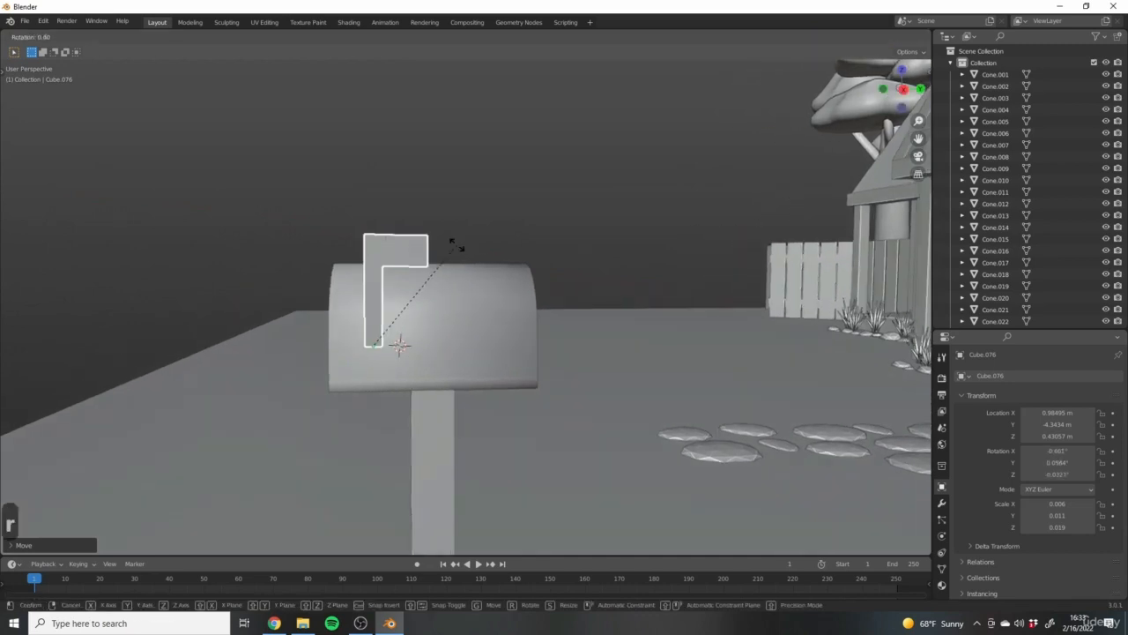
key(z)
right_click(512, 326)
key(r)
key(y)
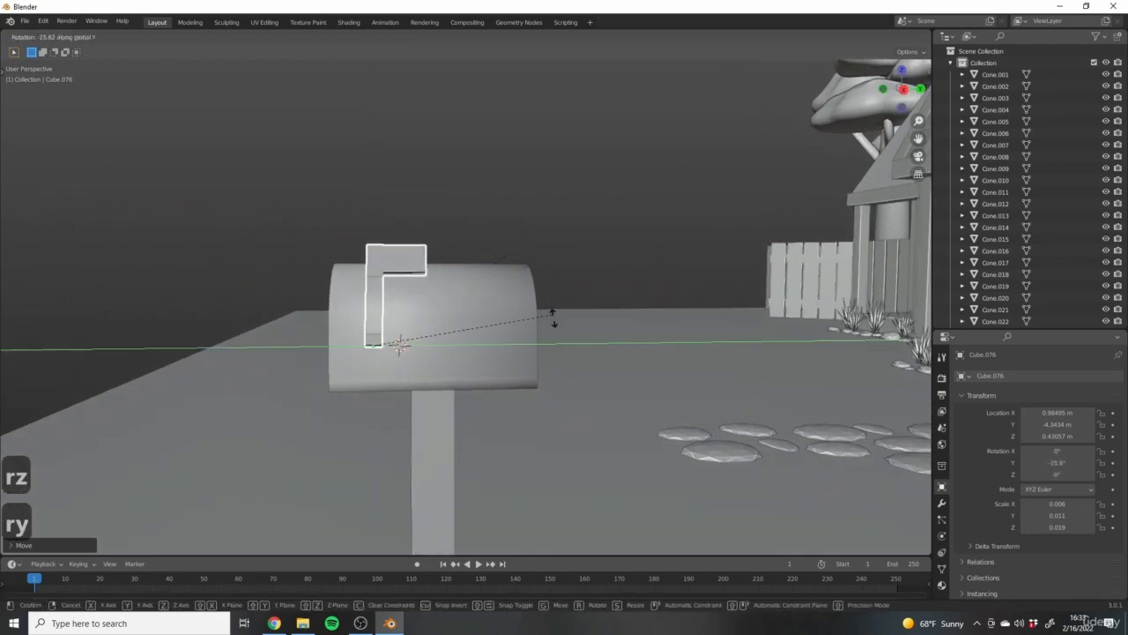
right_click(493, 289)
Select the ground, reset the 3D cursor to the world origin and frame the whole scene.
key(3)
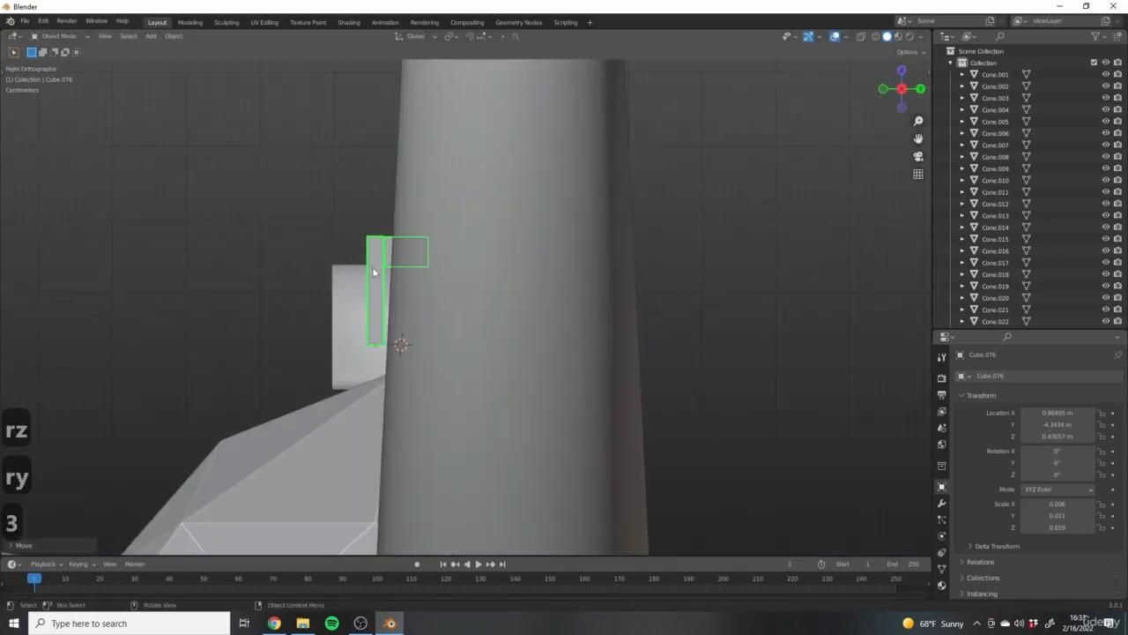
scroll(357, 256, down, 3)
middle_drag(333, 242, 408, 280)
scroll(423, 282, down, 4)
click(558, 339)
middle_drag(557, 341, 532, 376)
key(shift+c)
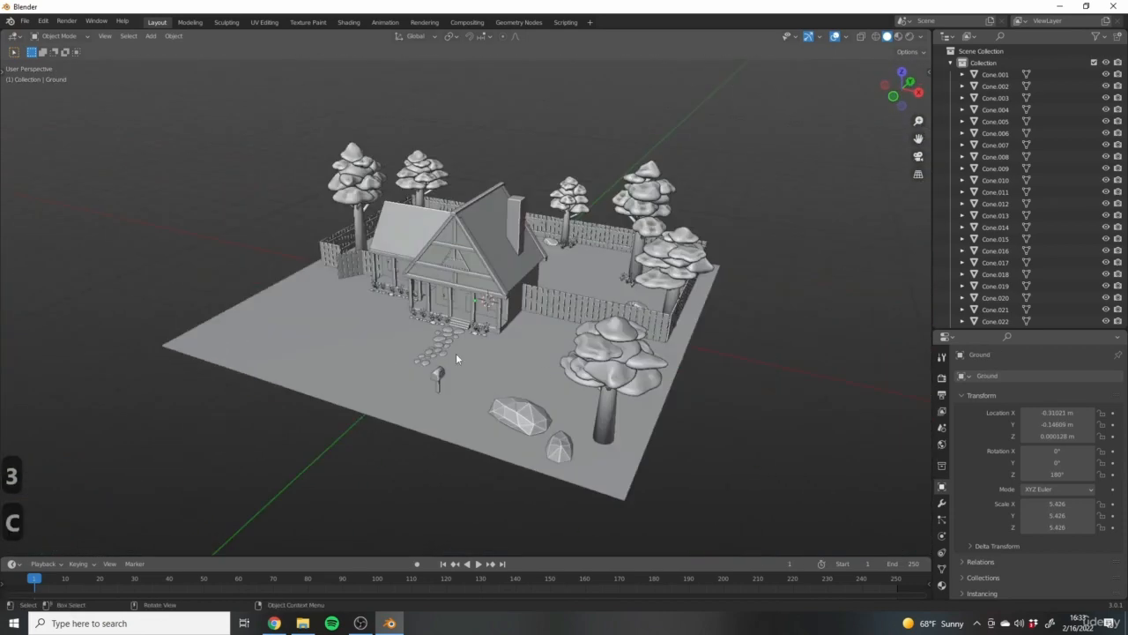
Examine the house, its roofs and the front yard from several angles and distances.
scroll(620, 411, up, 4)
middle_drag(456, 352, 355, 352)
scroll(517, 338, down, 3)
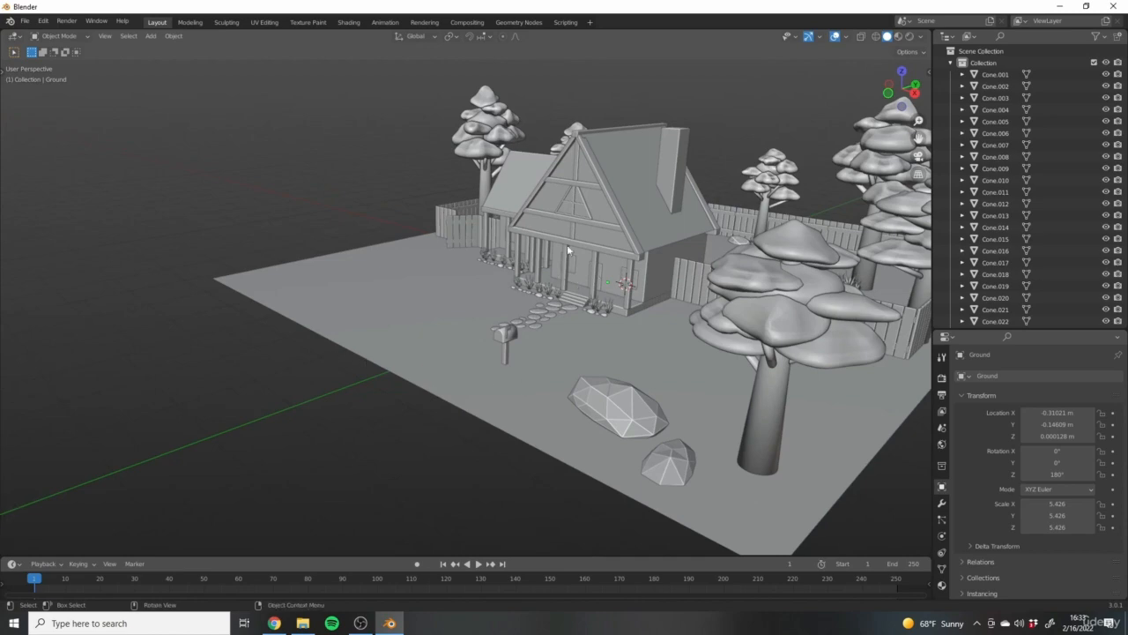
middle_drag(567, 249, 587, 261)
scroll(608, 266, down, 2)
middle_drag(701, 308, 670, 280)
scroll(511, 248, up, 5)
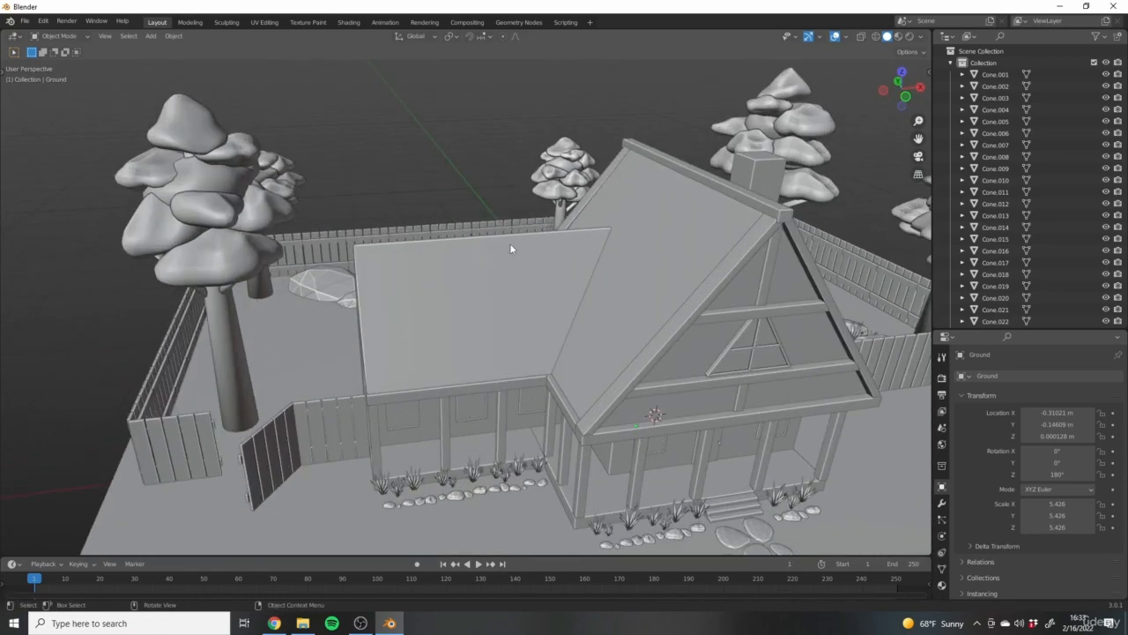
scroll(510, 248, down, 5)
middle_drag(510, 249, 390, 155)
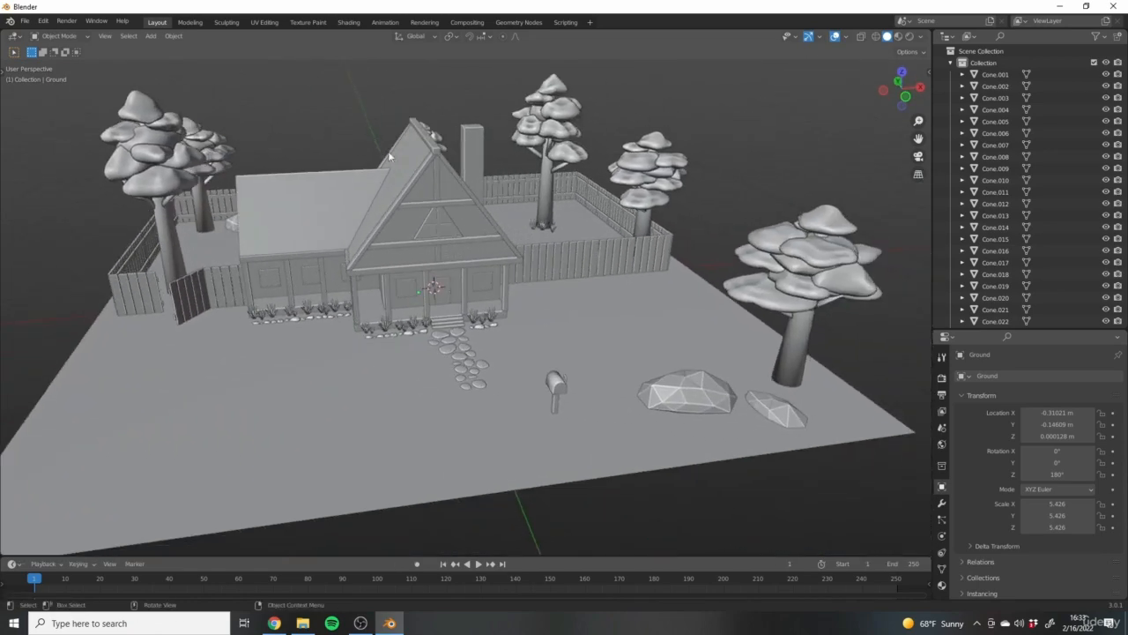
middle_drag(650, 231, 288, 60)
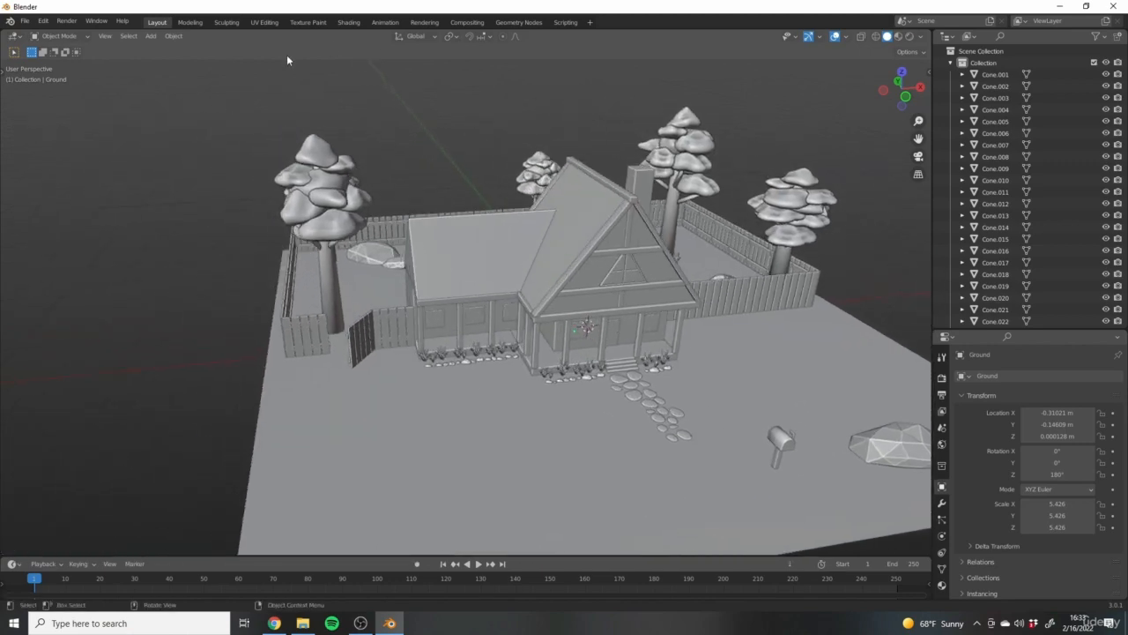
Select the trees by the fence and inspect them along with the fenced backyard.
scroll(332, 210, up, 3)
click(331, 211)
key(Tab)
key(Tab)
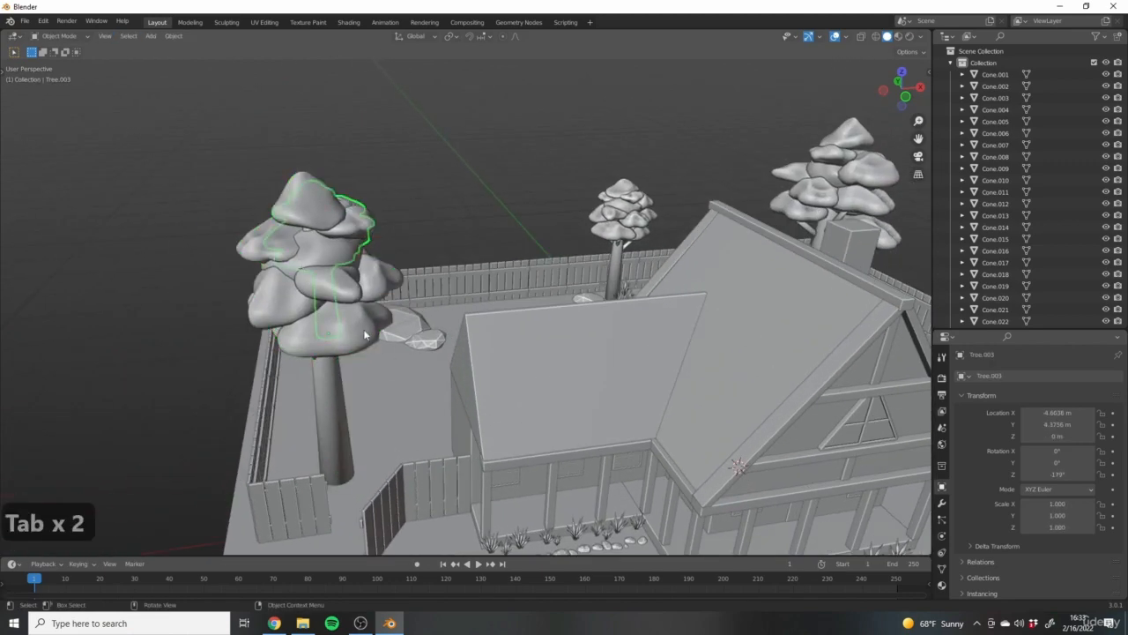
middle_drag(365, 331, 539, 349)
scroll(357, 257, up, 6)
scroll(357, 262, down, 8)
middle_drag(392, 295, 409, 313)
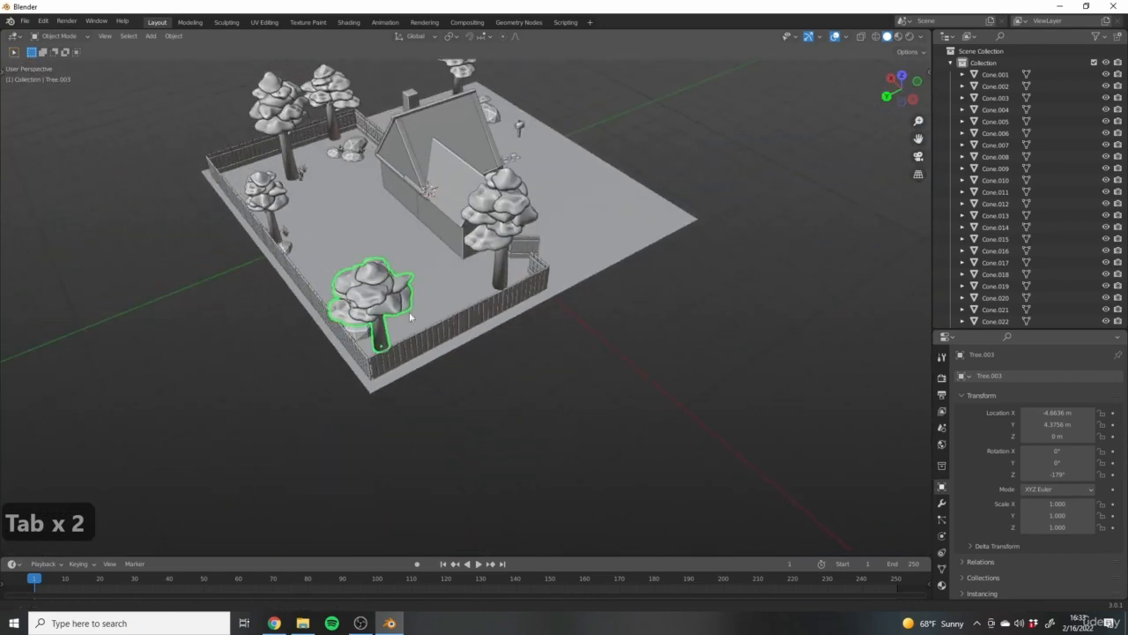
scroll(409, 311, up, 5)
middle_drag(564, 209, 676, 201)
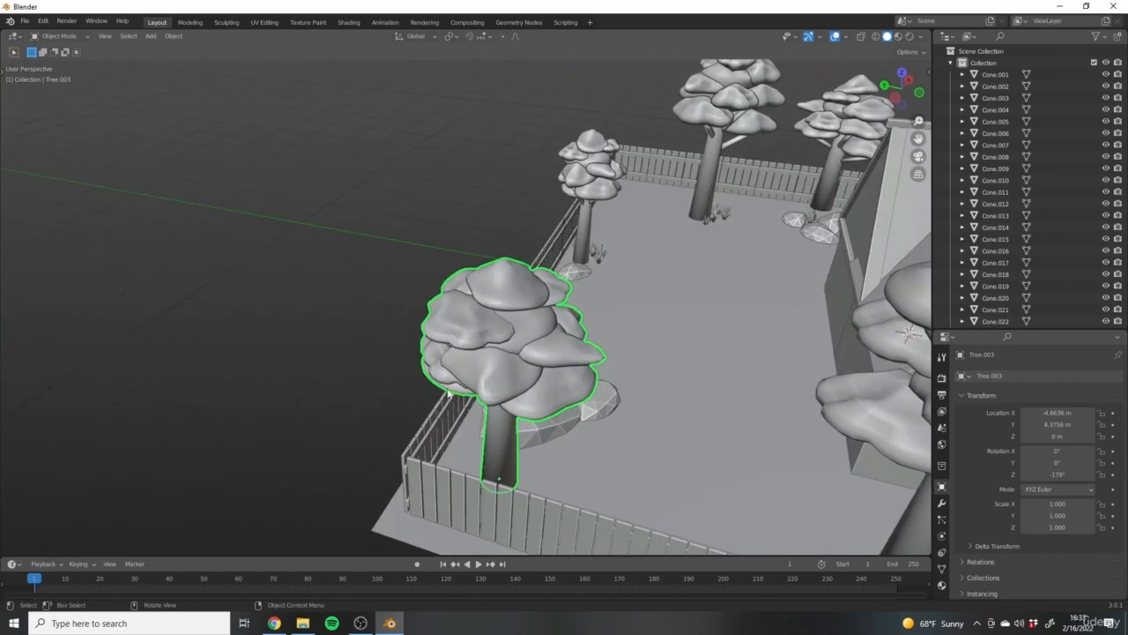
scroll(696, 256, down, 6)
shift+middle_drag(841, 243, 652, 233)
middle_drag(702, 263, 630, 255)
scroll(503, 319, up, 5)
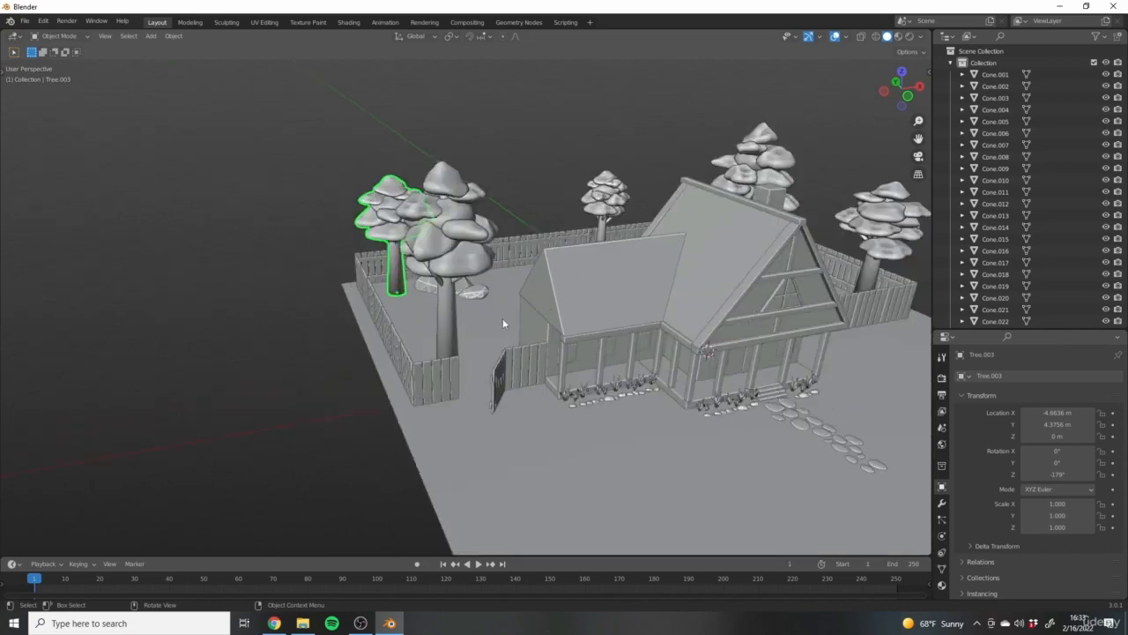
scroll(502, 323, up, 3)
scroll(365, 262, down, 6)
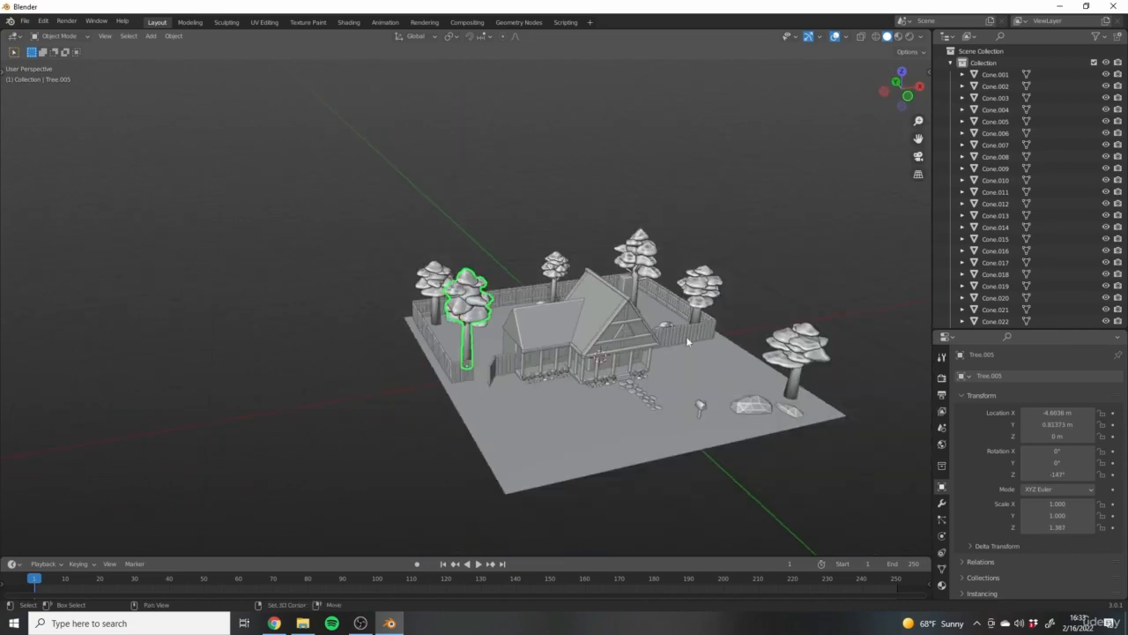
Examine the front lawn with its stone path, mailbox and boulders in relation to the house.
middle_drag(365, 263, 576, 324)
scroll(441, 342, up, 6)
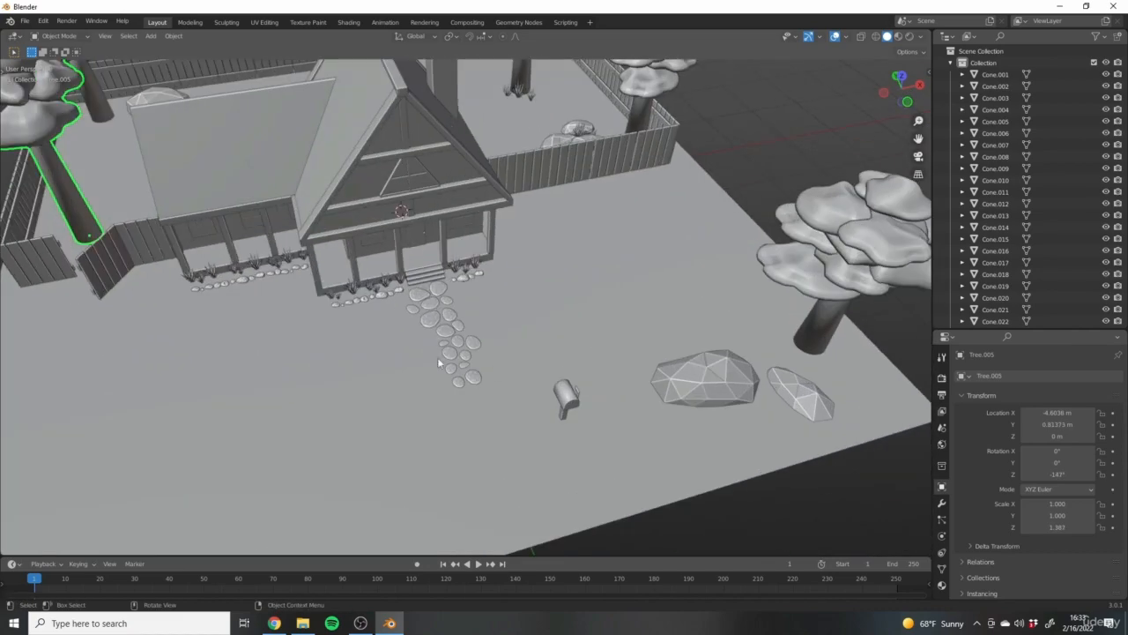
key(Tab)
key(Tab)
scroll(604, 295, down, 6)
middle_drag(608, 311, 599, 259)
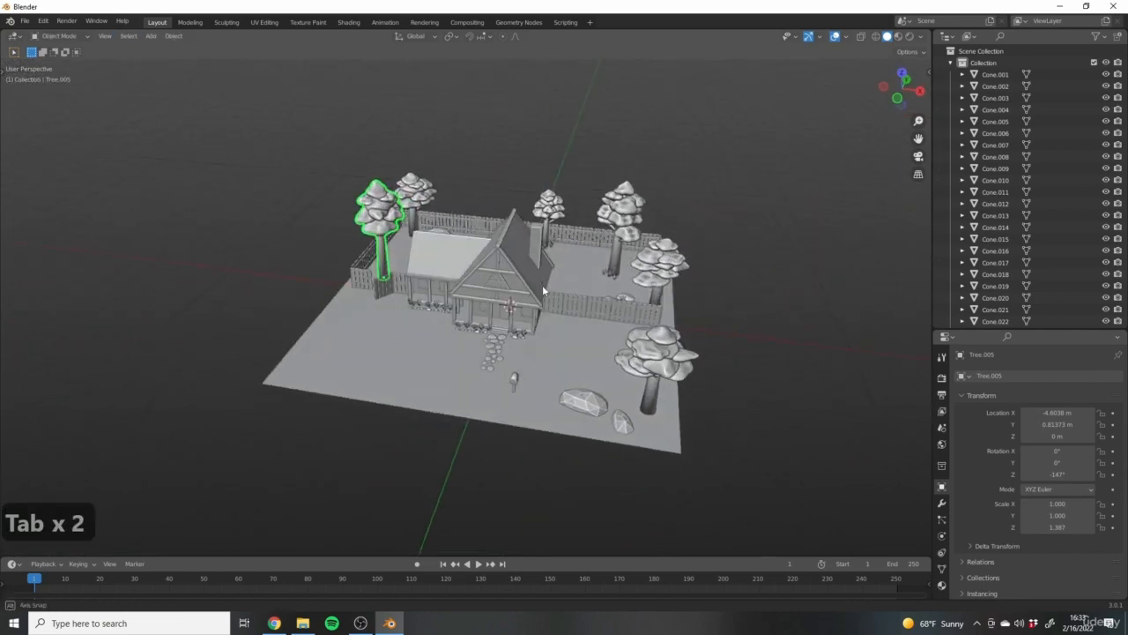
scroll(598, 259, up, 2)
scroll(396, 360, up, 5)
scroll(448, 315, down, 4)
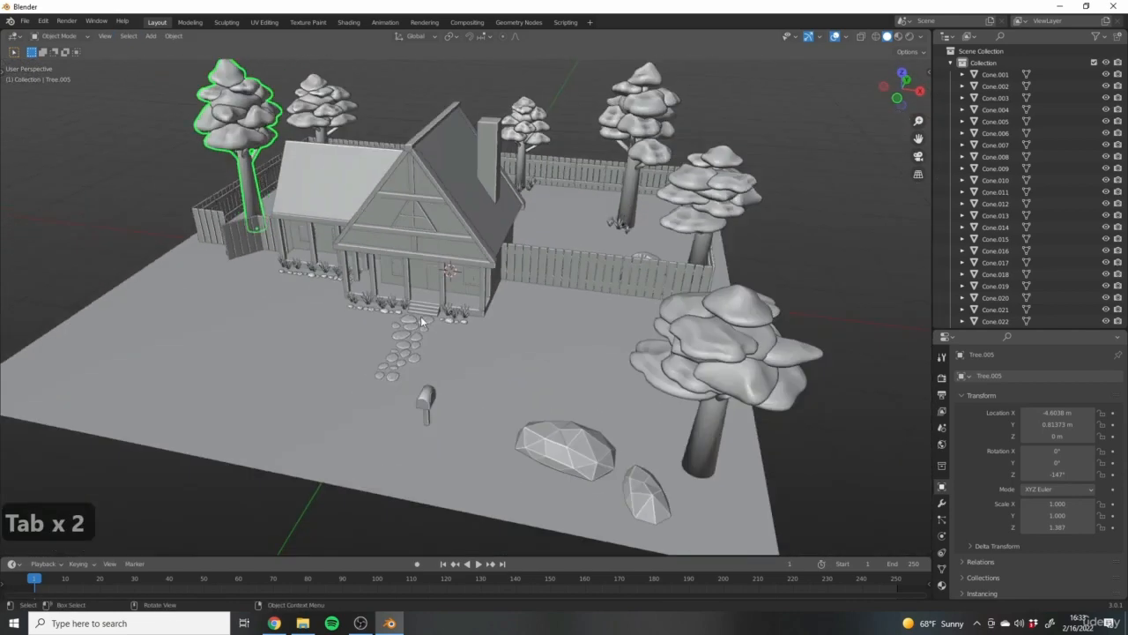
middle_drag(446, 379, 676, 271)
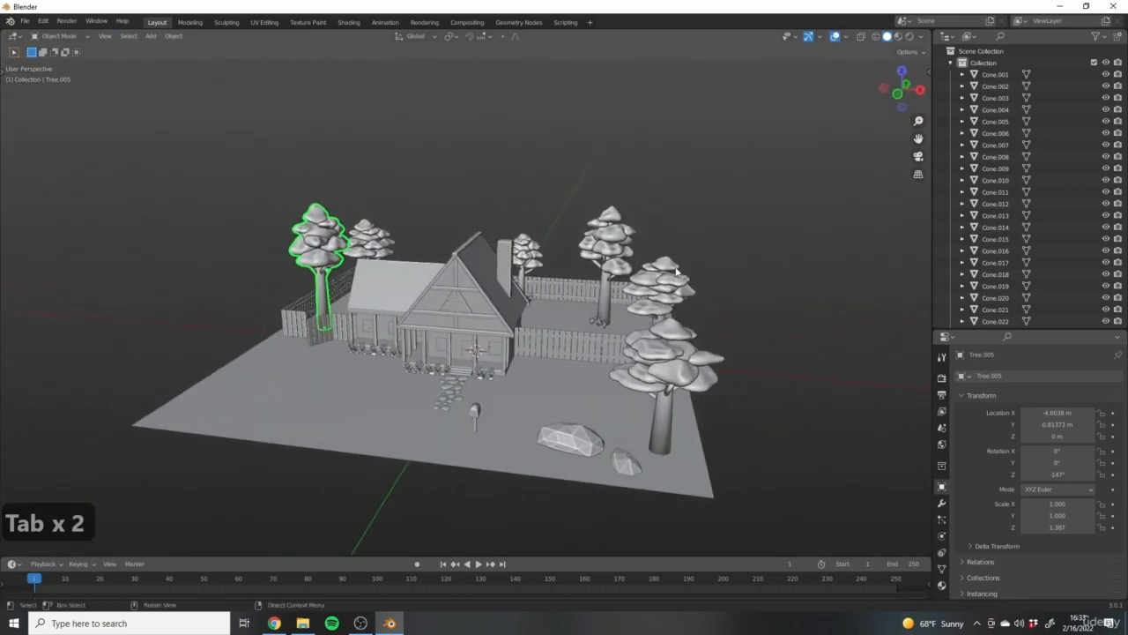
Review the overall layout of the house, fence, trees and yard props from all sides.
middle_drag(324, 193, 392, 202)
scroll(392, 204, up, 3)
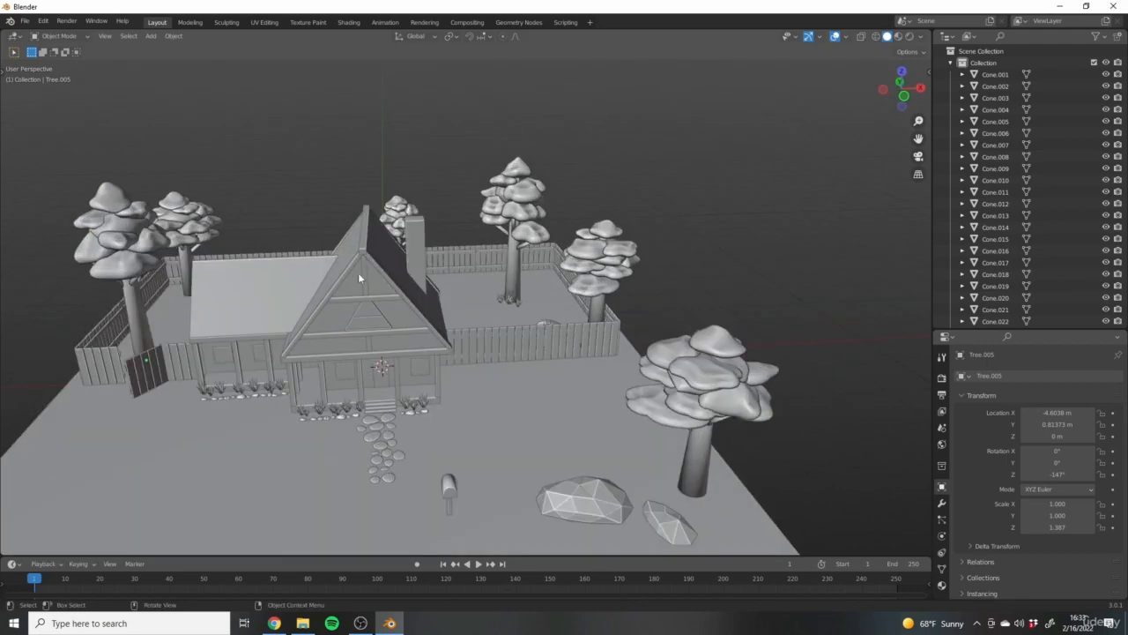
middle_drag(357, 274, 542, 287)
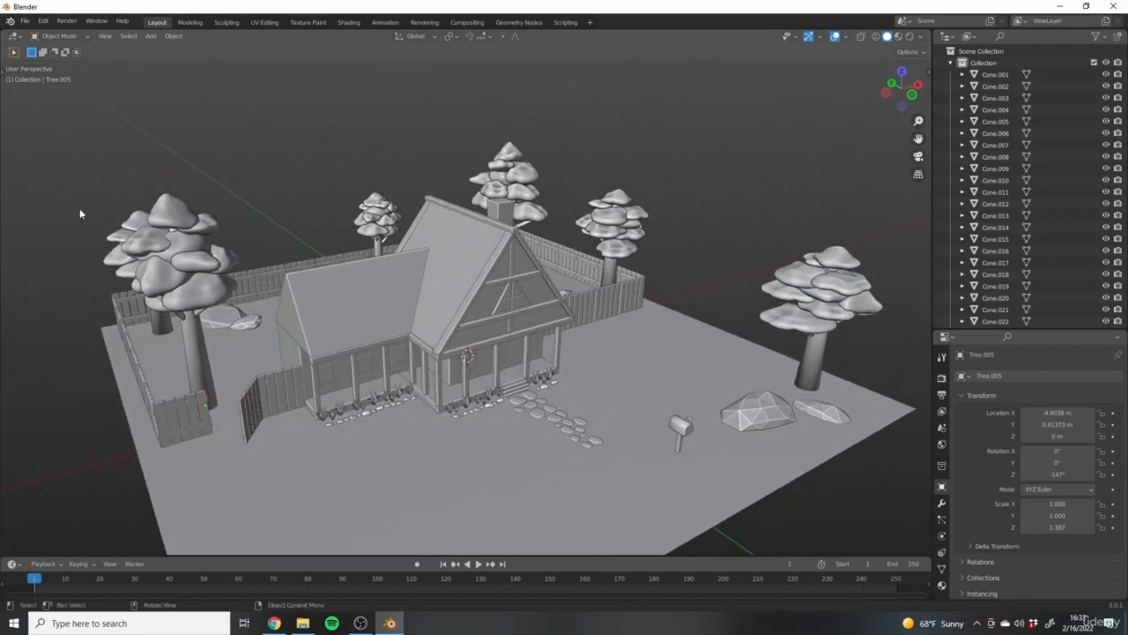
scroll(564, 405, up, 3)
scroll(550, 376, down, 3)
shift+middle_drag(582, 372, 763, 381)
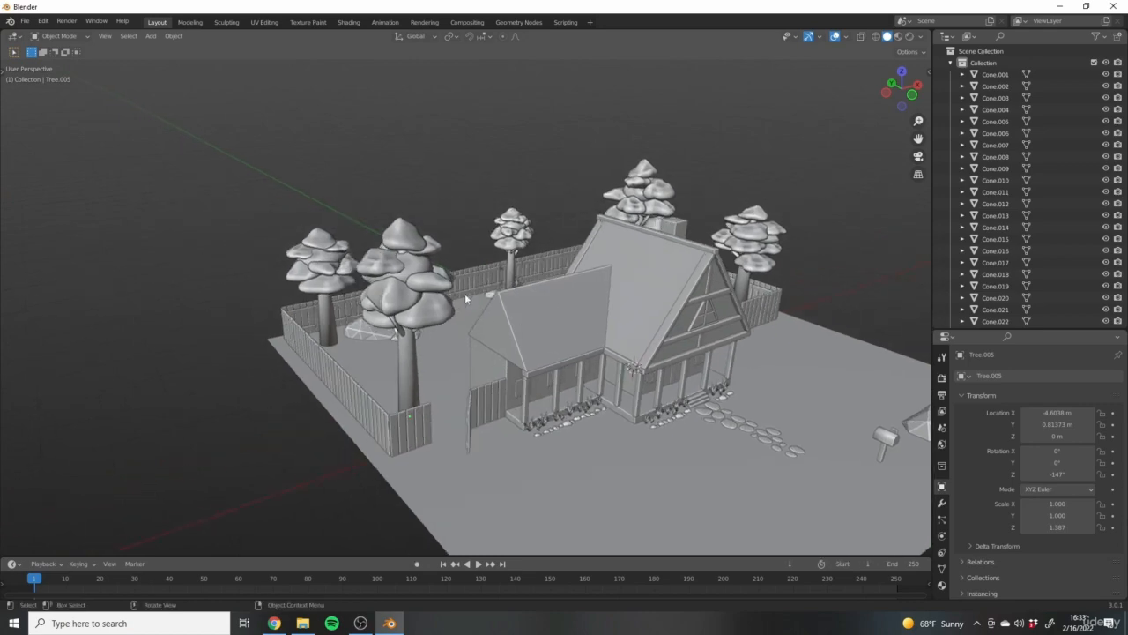
middle_drag(745, 231, 766, 184)
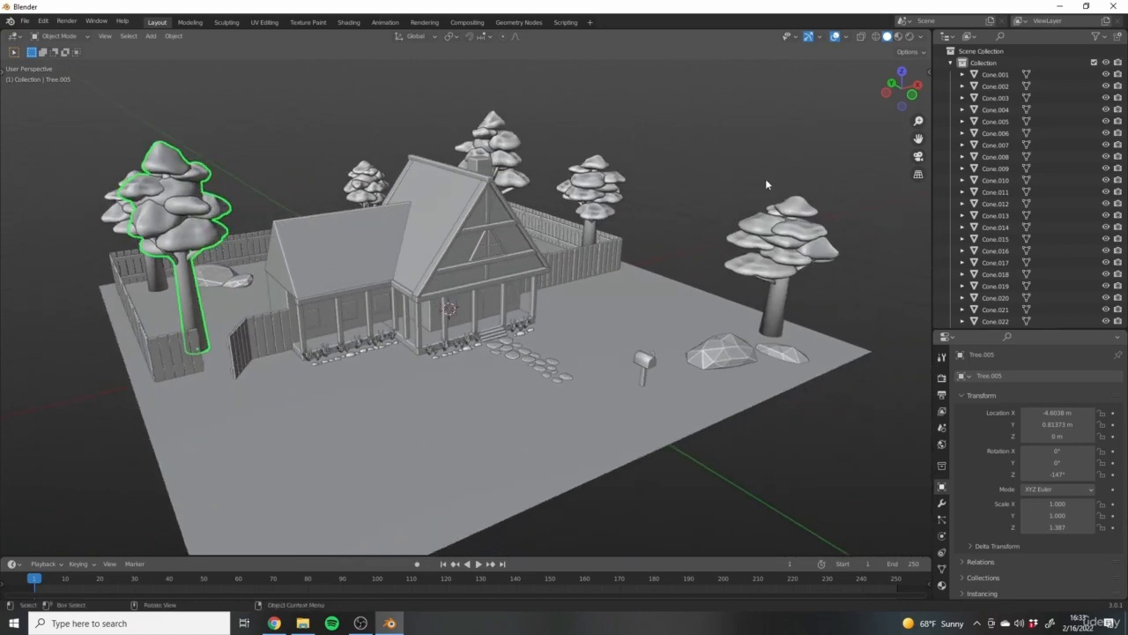
middle_drag(680, 331, 619, 283)
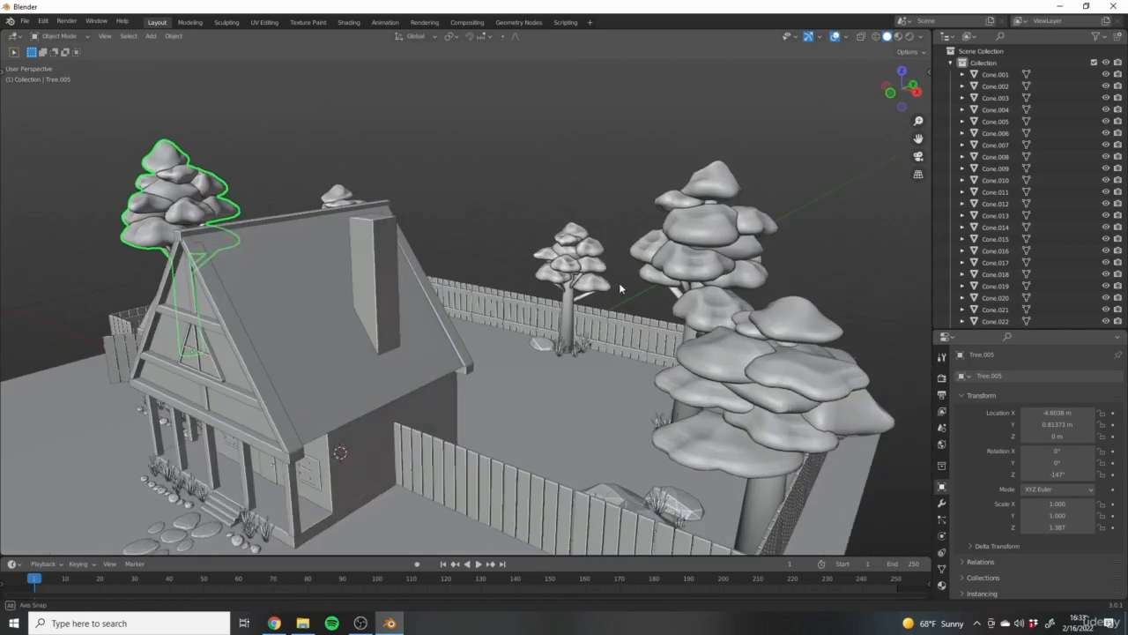
scroll(608, 287, down, 5)
middle_drag(467, 338, 596, 381)
scroll(553, 381, up, 2)
scroll(485, 329, up, 2)
scroll(486, 330, down, 4)
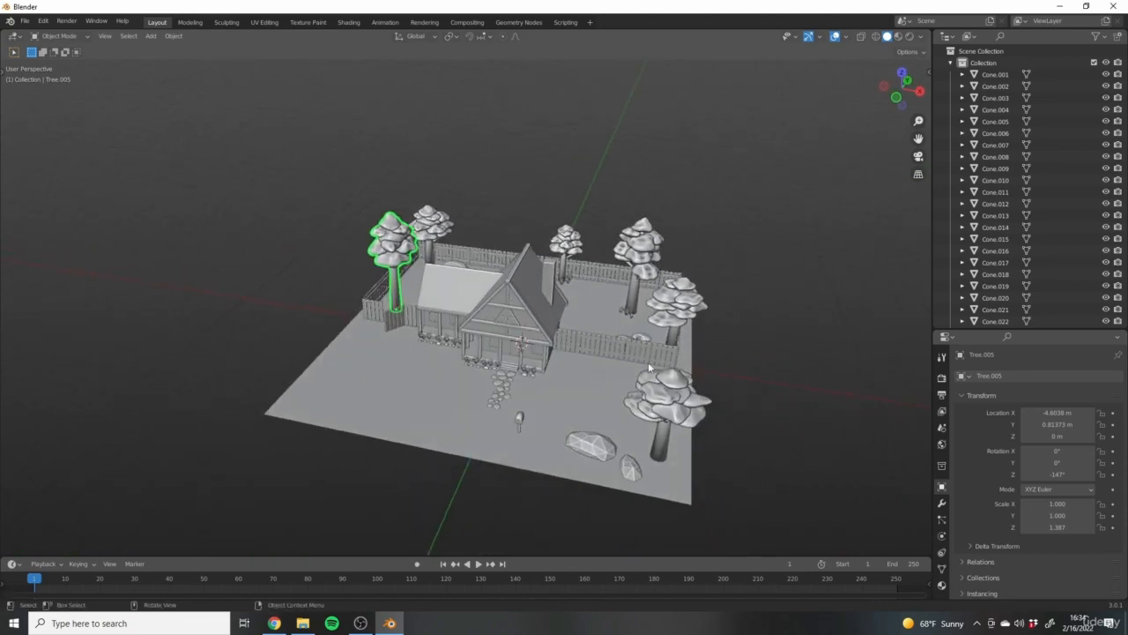
middle_drag(807, 388, 778, 365)
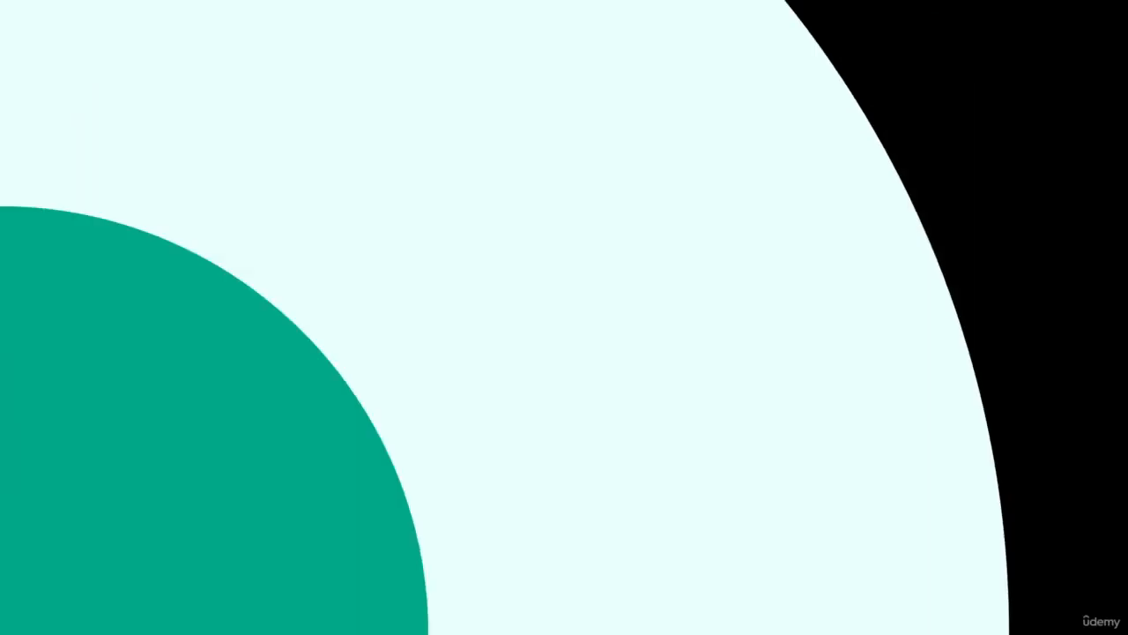